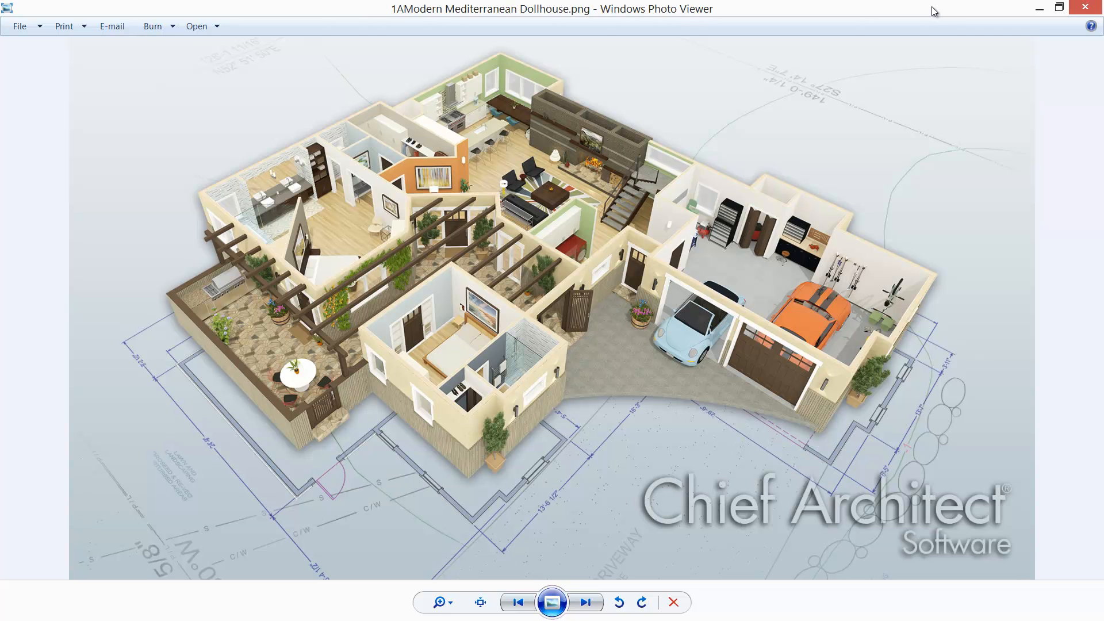
- Browse the sample renderings and drawing sheets, from the Mediterranean dollhouse image to the interior staircase image
key(Right)
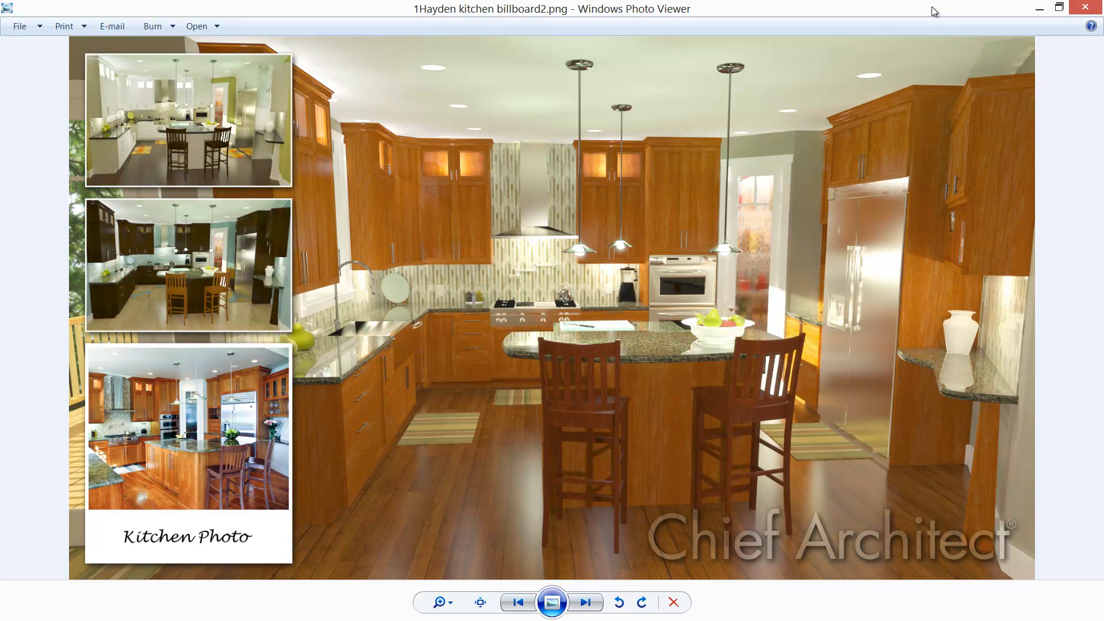
key(Right)
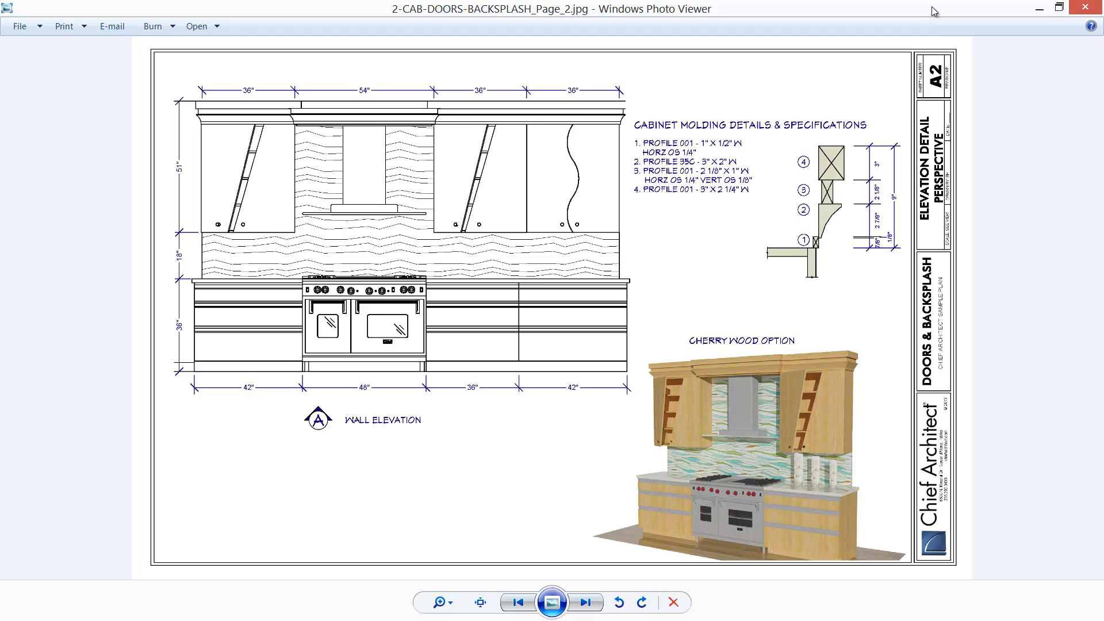
key(Right)
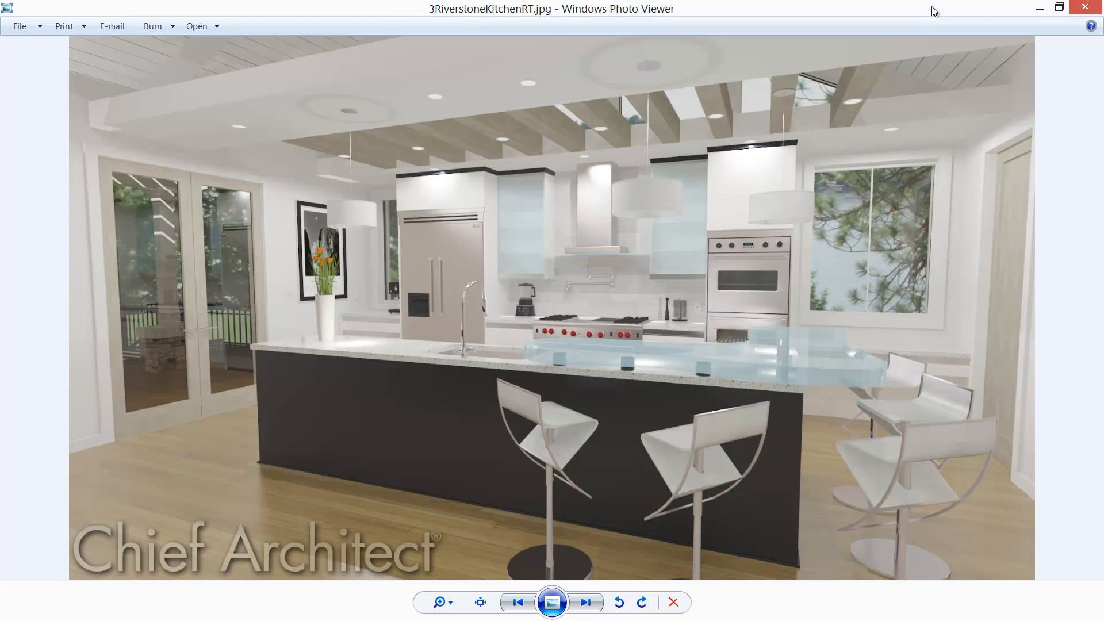
key(Right)
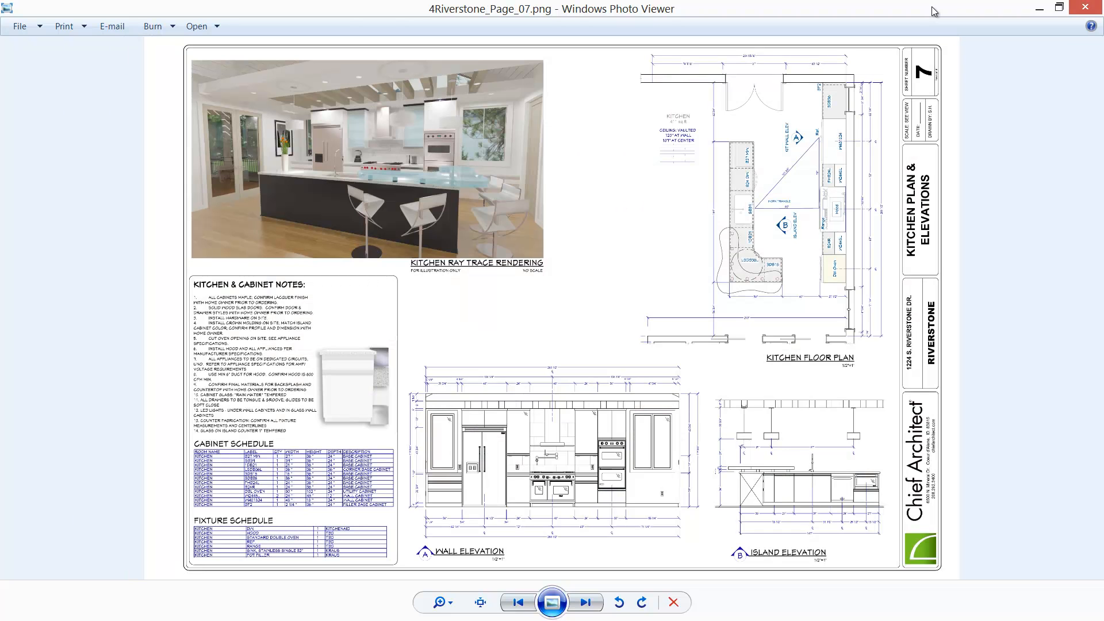
key(Right)
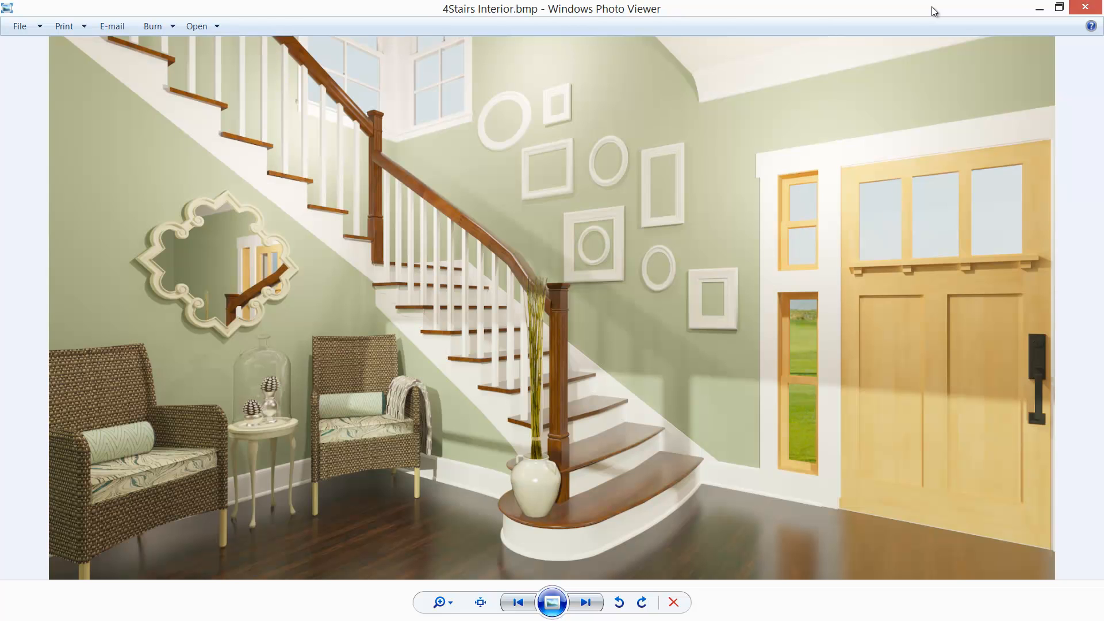
key(Right)
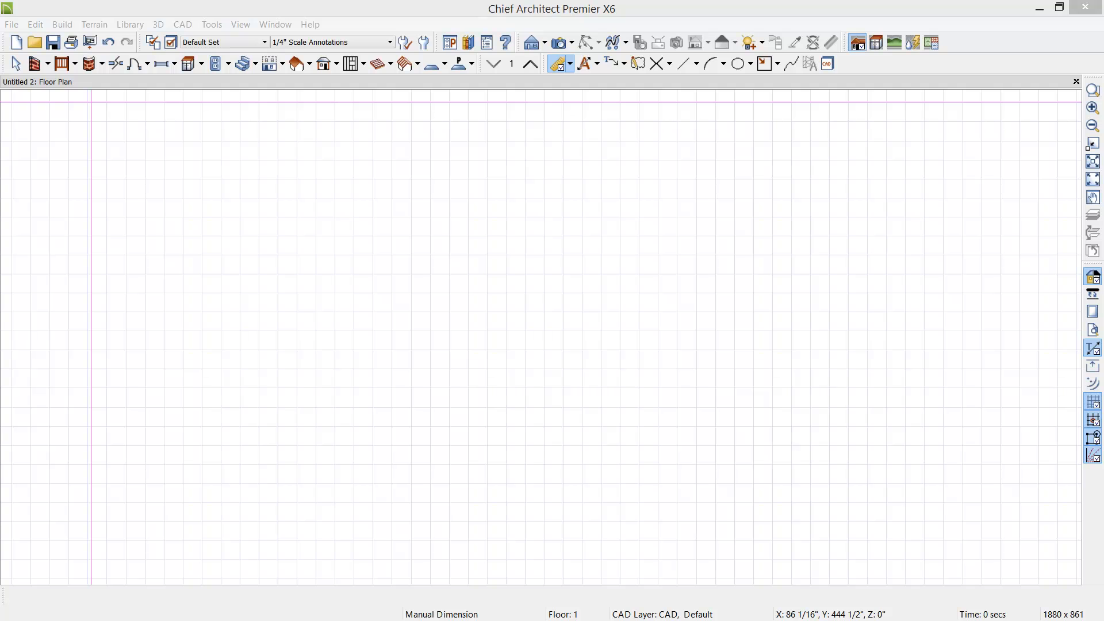
- Draw a rectangular room of straight exterior walls, about 28'-9" by 16'-5", and add automatic exterior dimensions around it
click(48, 64)
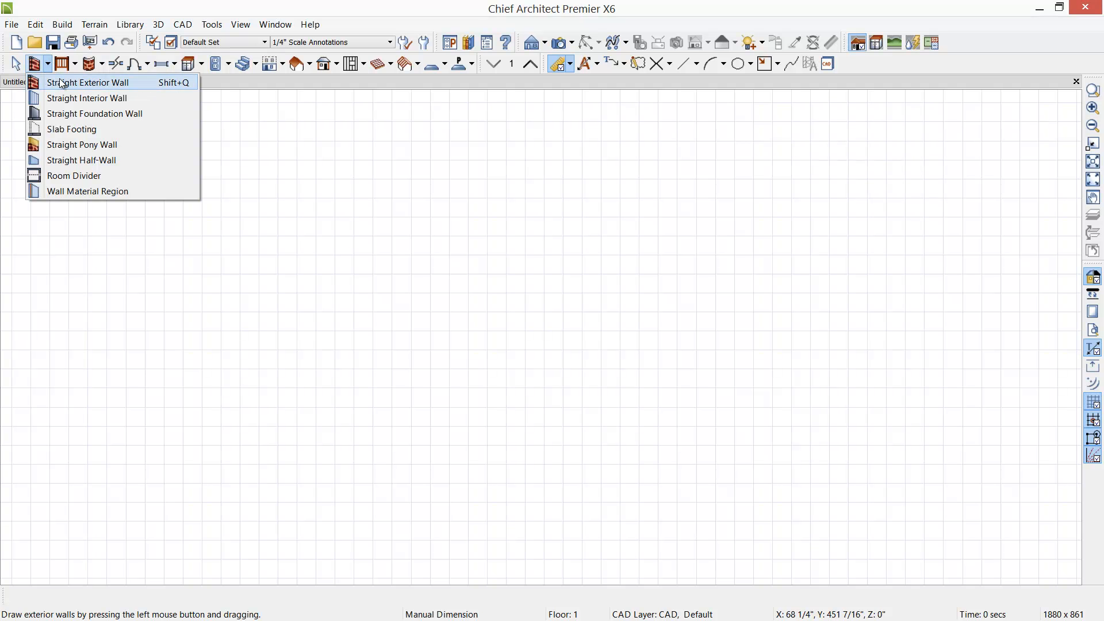
click(64, 84)
mouse_move(129, 158)
mouse_down()
mouse_move(674, 167)
mouse_move(684, 352)
mouse_move(675, 464)
mouse_move(564, 436)
mouse_move(493, 472)
mouse_move(128, 464)
mouse_move(132, 142)
mouse_up()
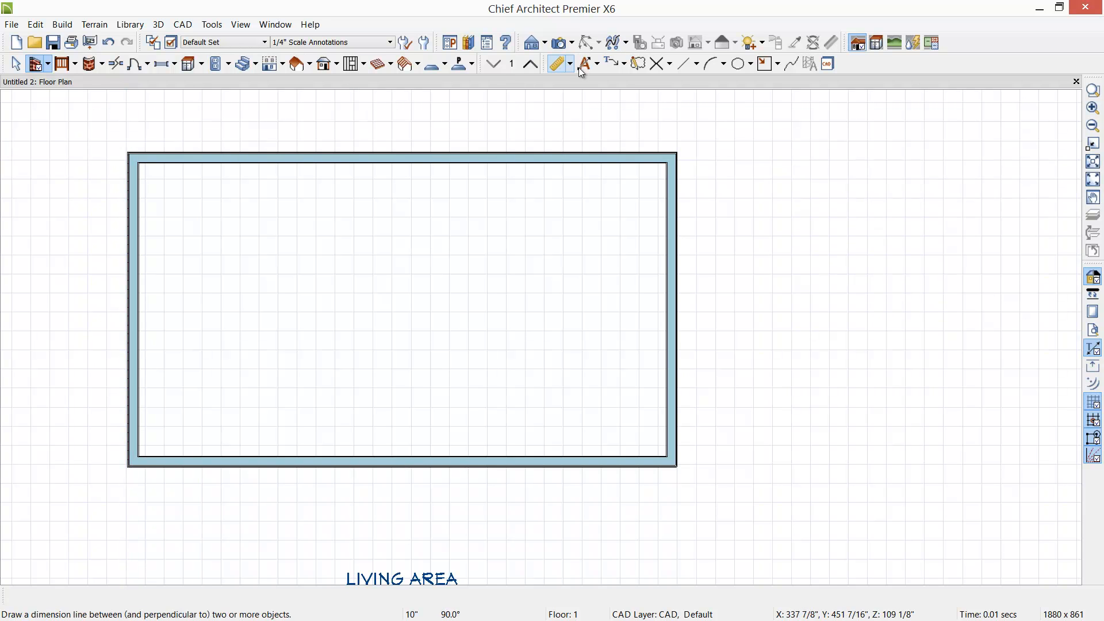
click(597, 64)
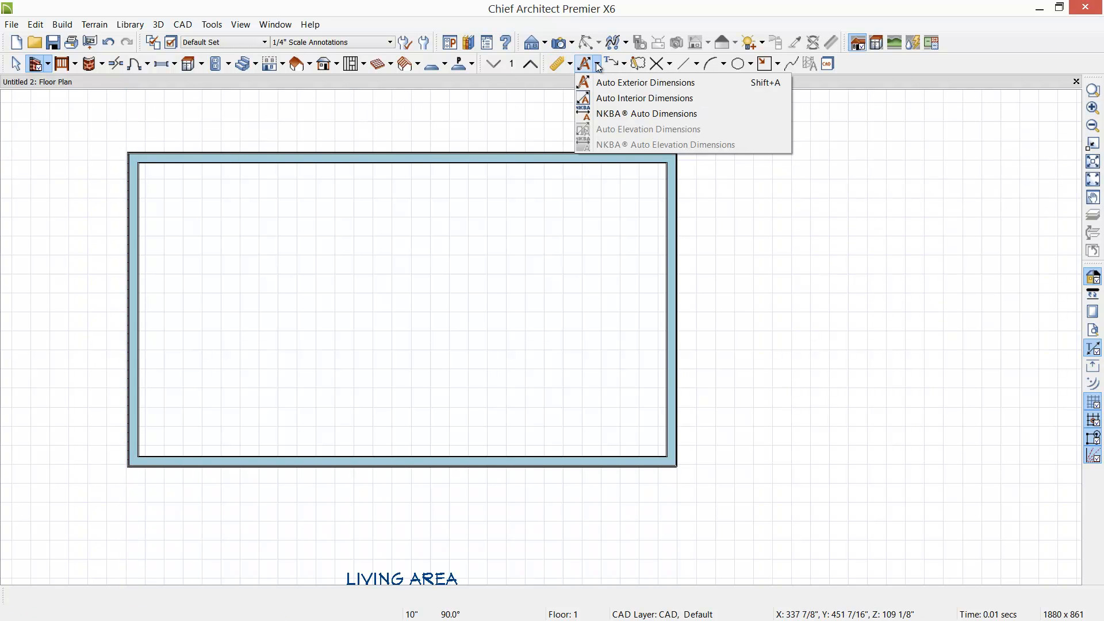
click(619, 83)
middle_drag(747, 357, 779, 371)
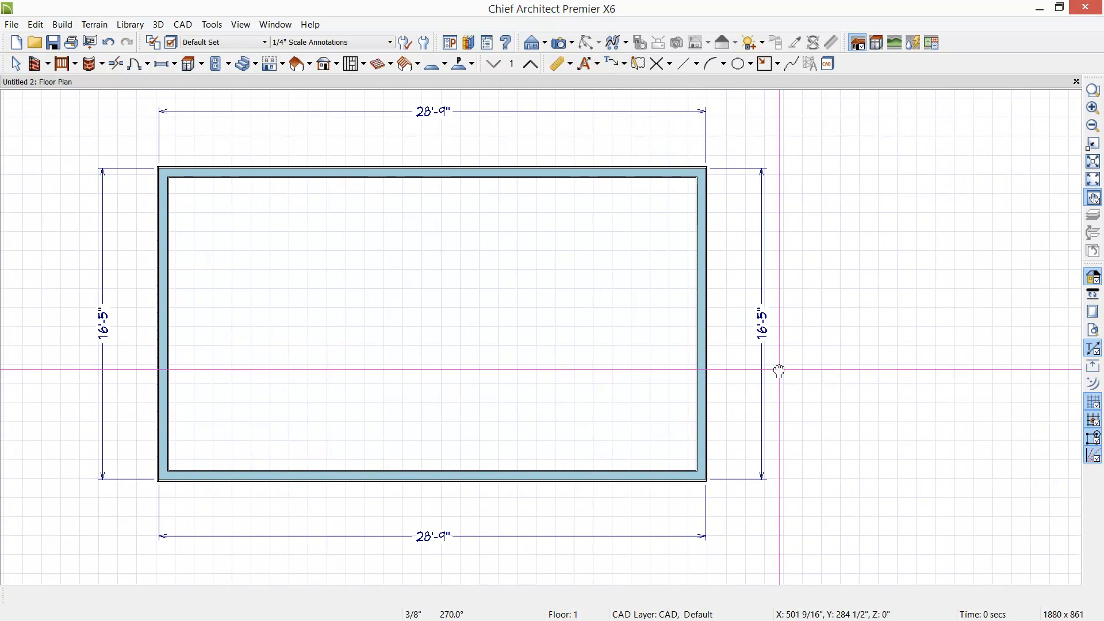
- Move the room's right wall and set the overall room width to 28' through its dimension
click(706, 373)
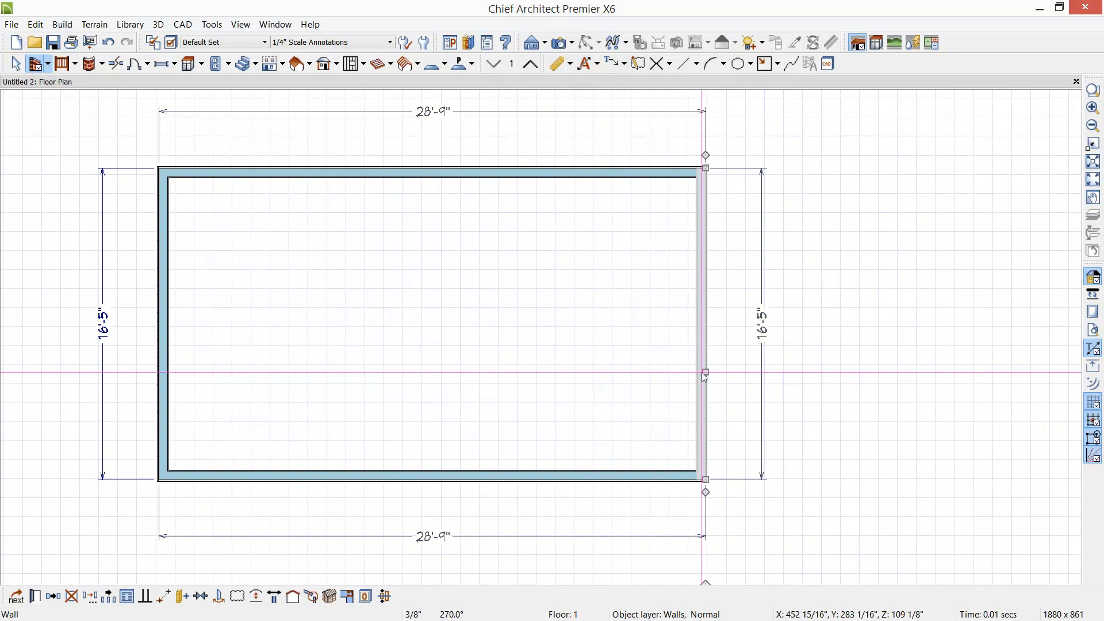
drag(705, 373, 727, 373)
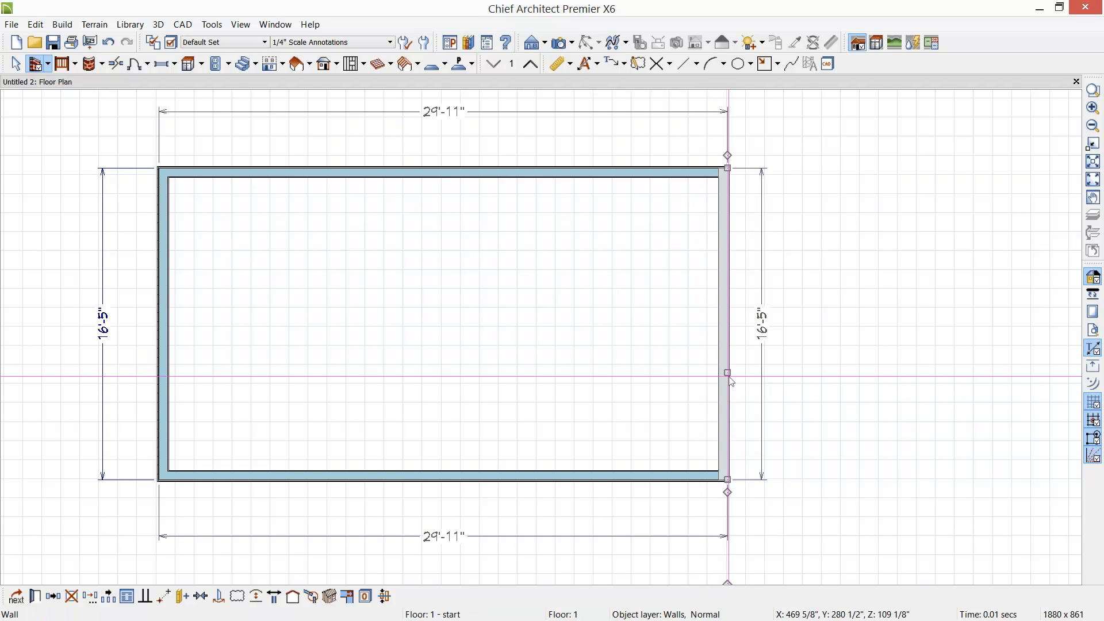
click(451, 111)
drag(454, 98, 480, 97)
text(8')
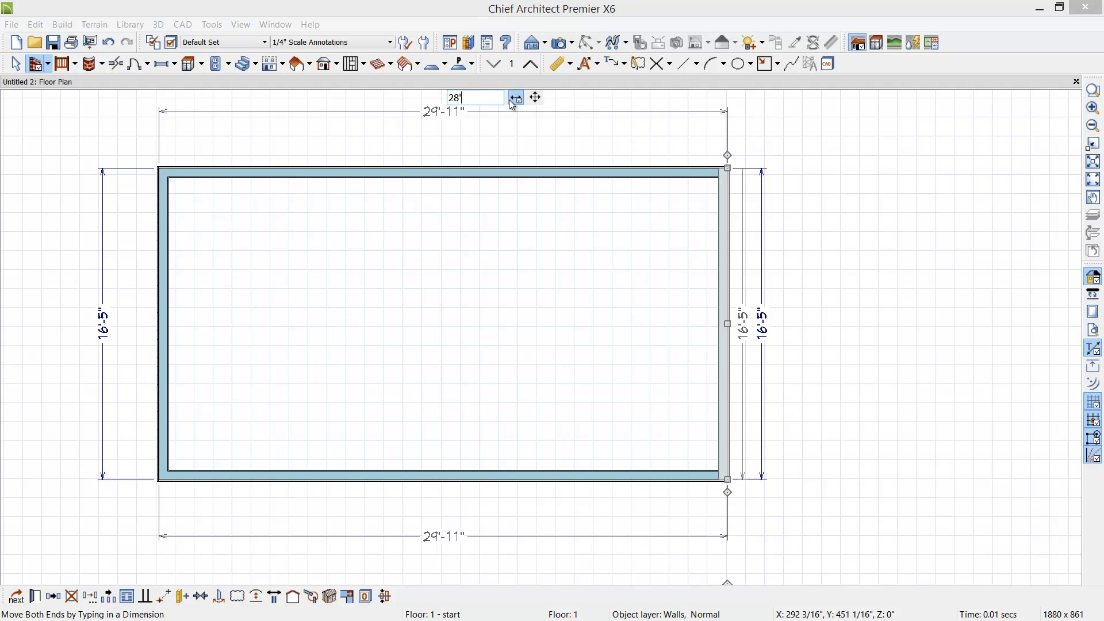
key(Return)
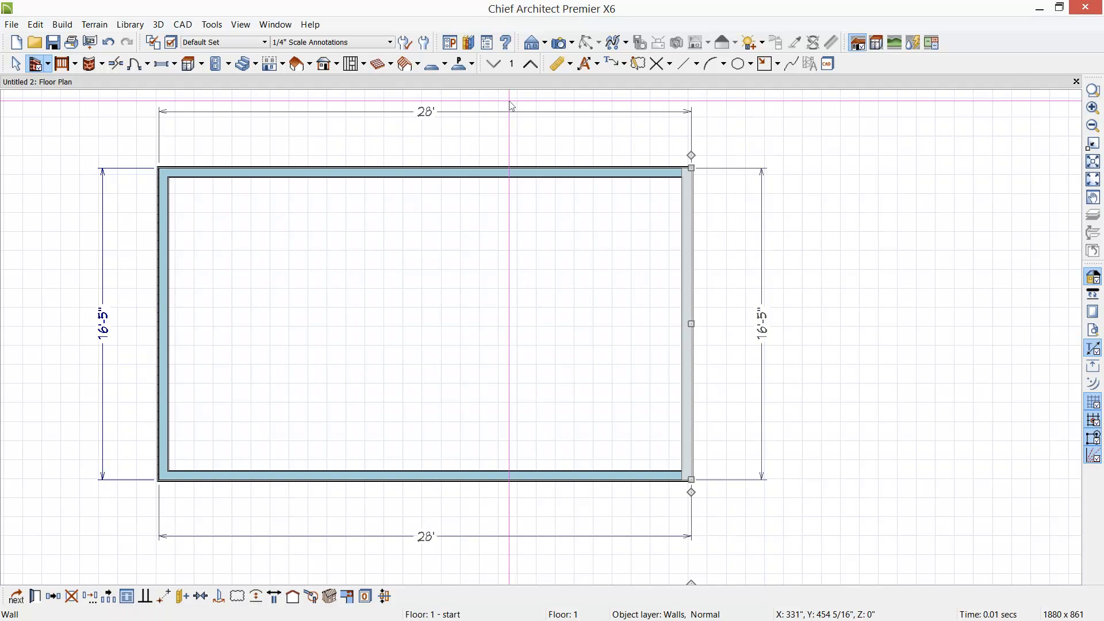
- Create a Perspective Floor Overview of the room that shows its interior and front wall from above
click(573, 42)
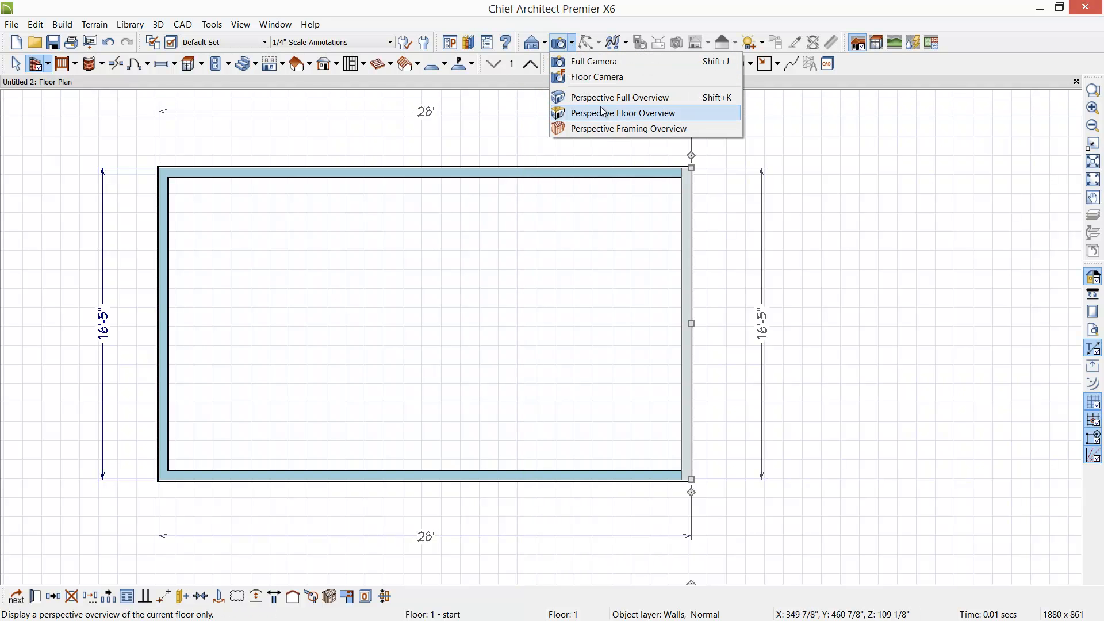
click(661, 119)
drag(569, 273, 702, 337)
scroll(702, 338, up, 1)
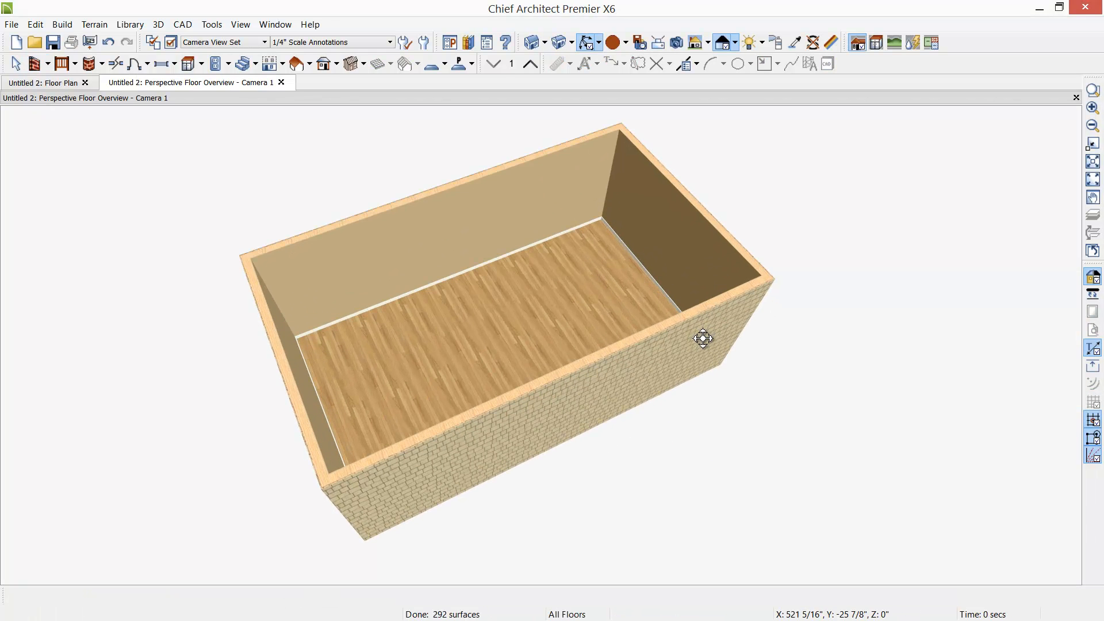
drag(643, 399, 636, 384)
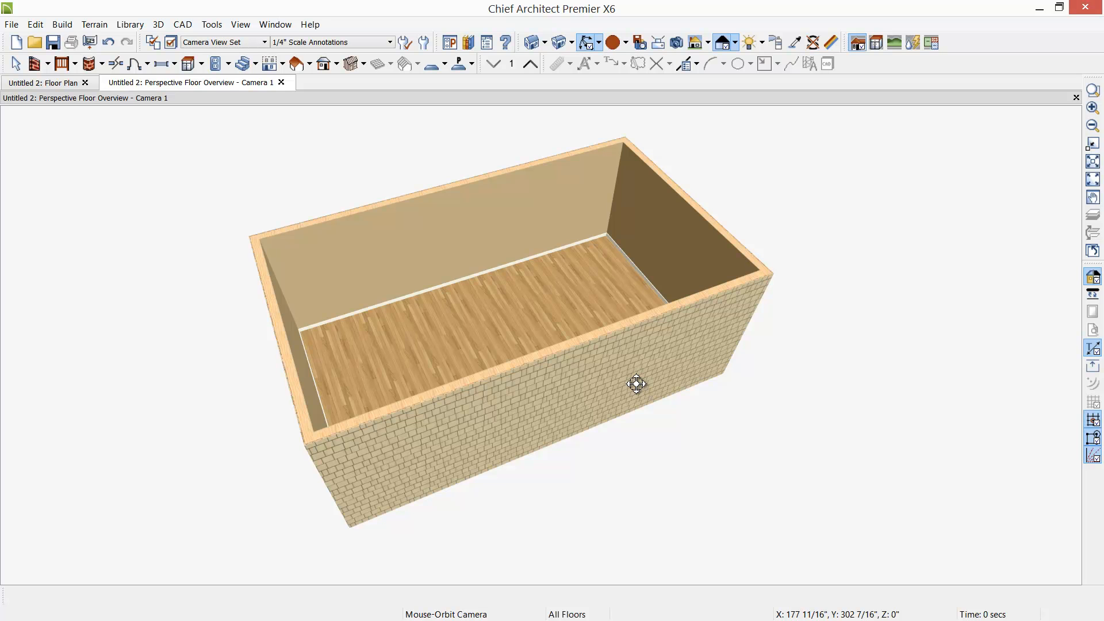
- Try to change the room's height from the top edge of the front wall in the 3D view
click(580, 383)
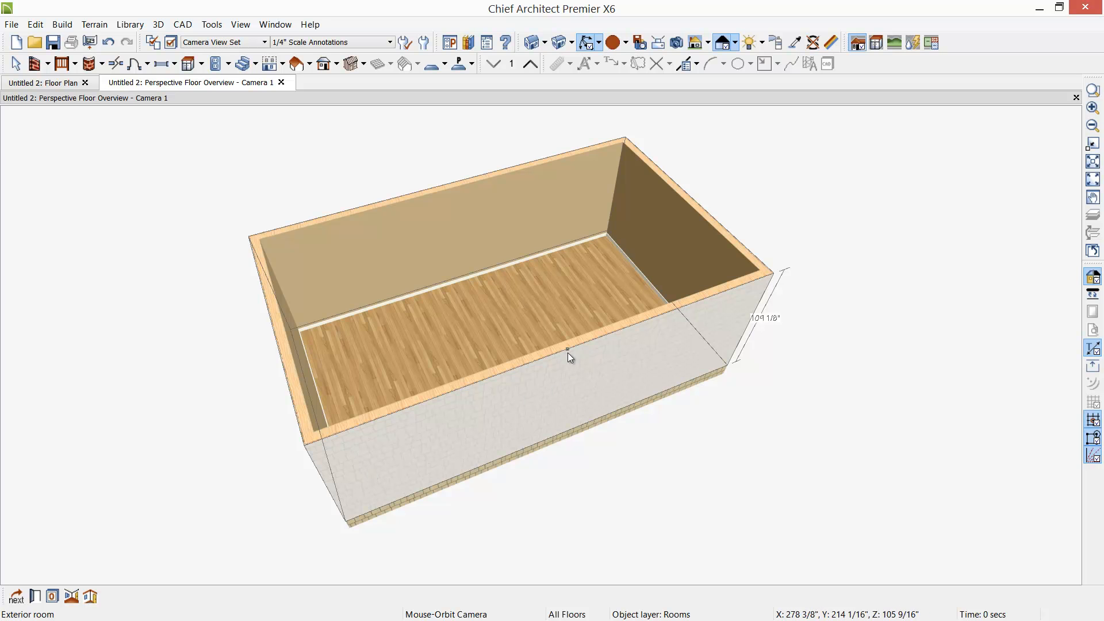
drag(567, 349, 576, 289)
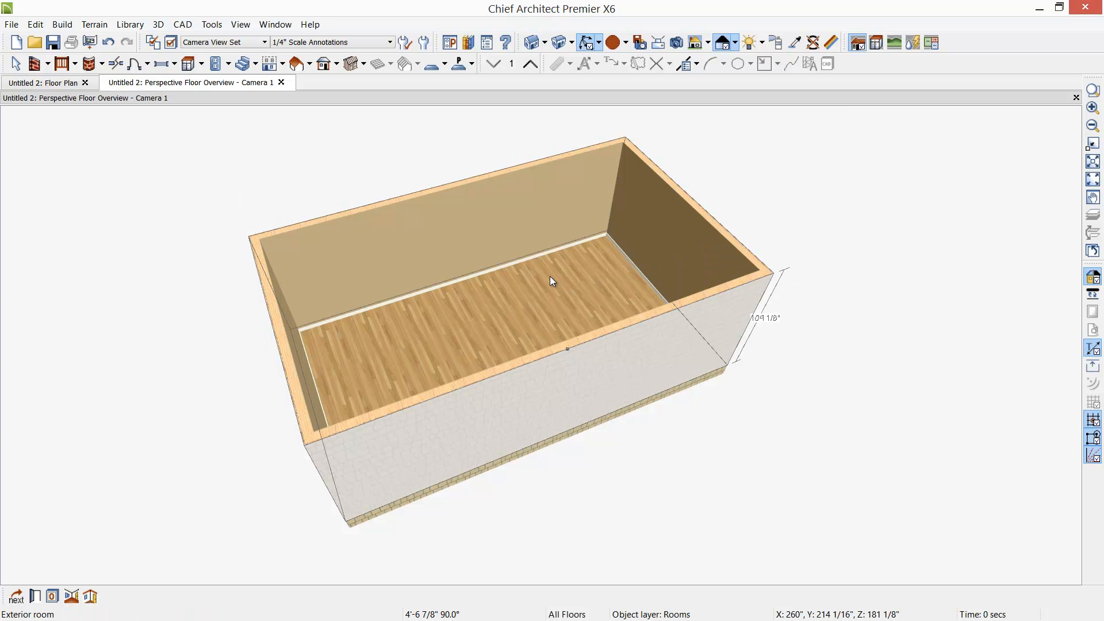
key(Escape)
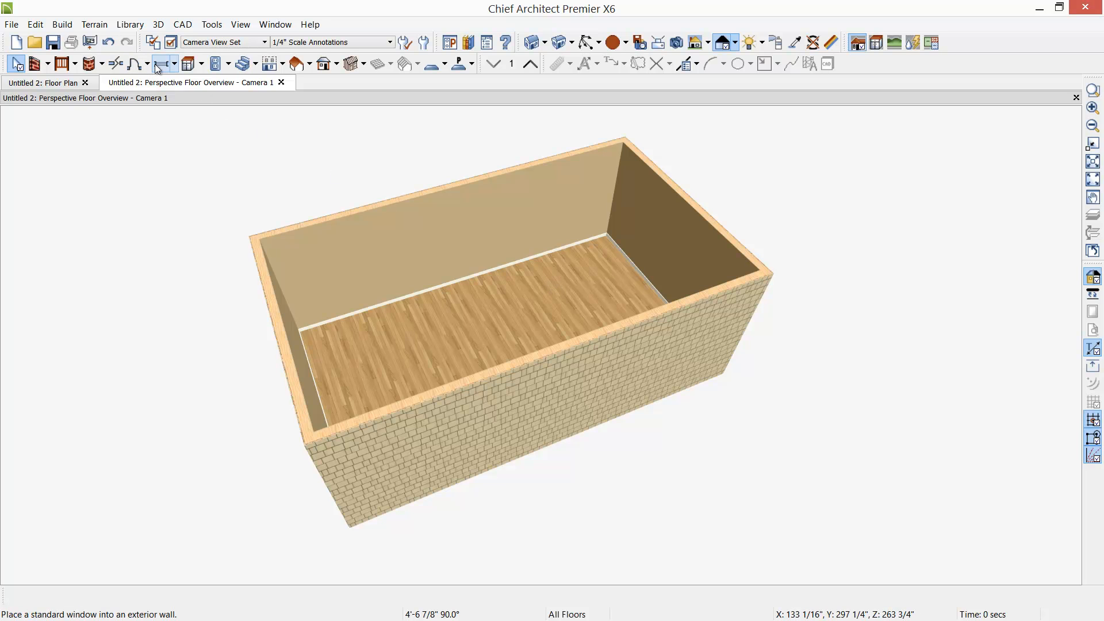
- Place a standard window in the back wall and shift it toward the left corner
click(175, 64)
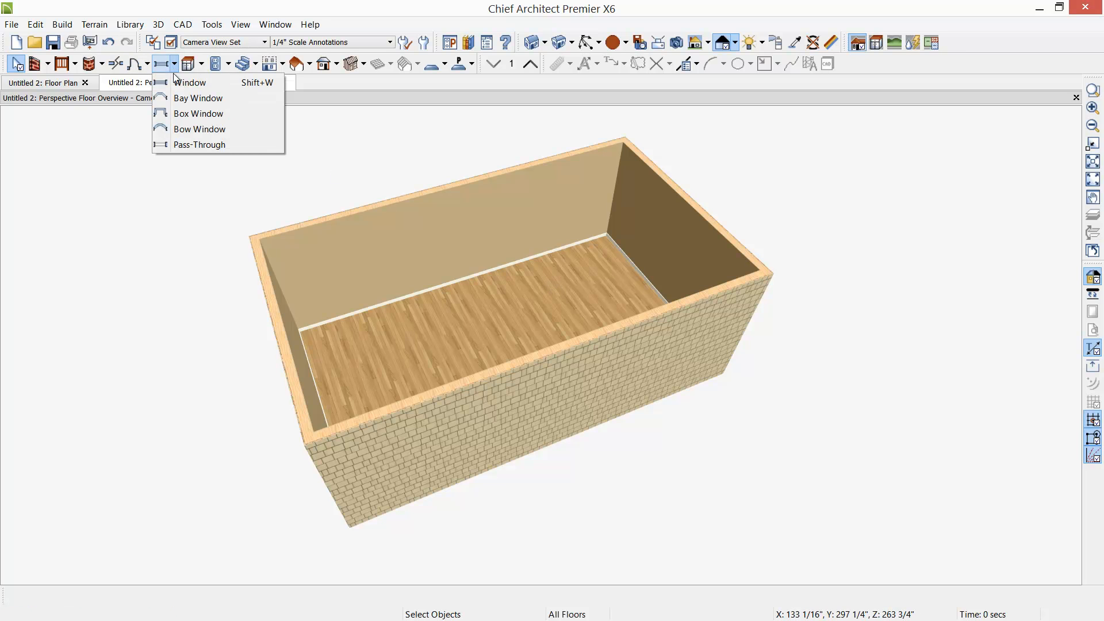
click(176, 80)
click(384, 267)
scroll(382, 264, up, 2)
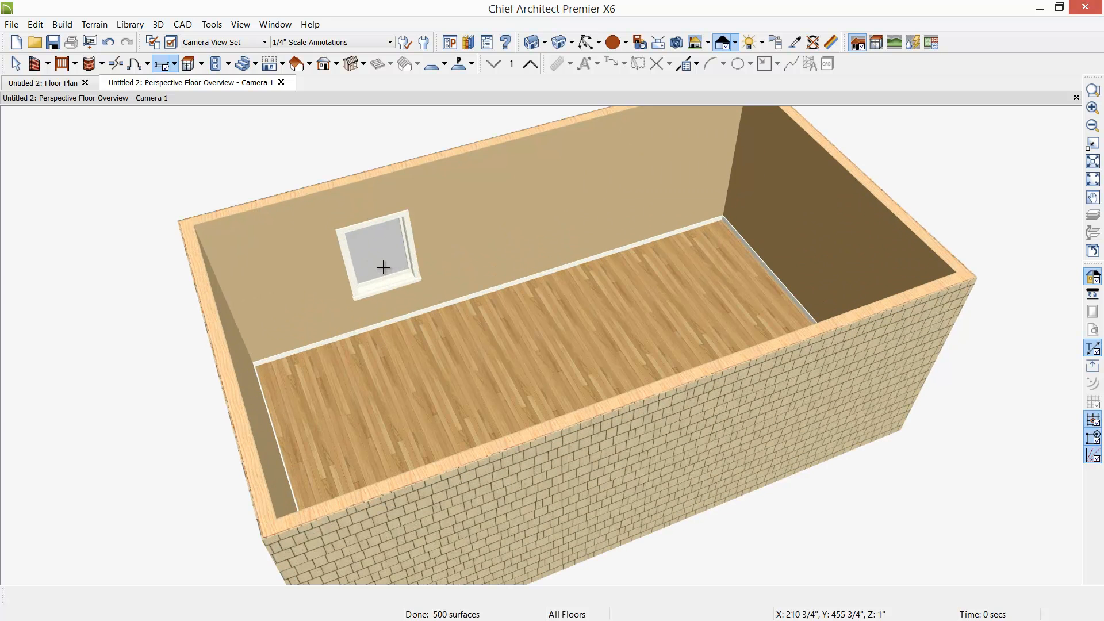
click(381, 264)
drag(381, 256, 335, 266)
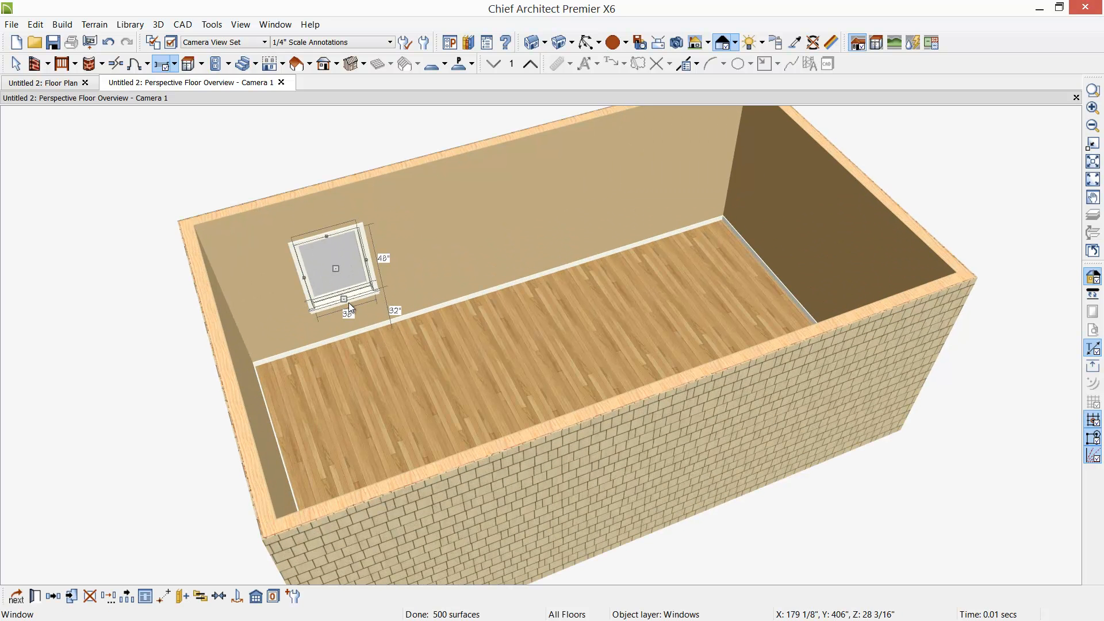
- Place an exterior hinged door in the back wall just to the right of the window
click(148, 63)
click(158, 81)
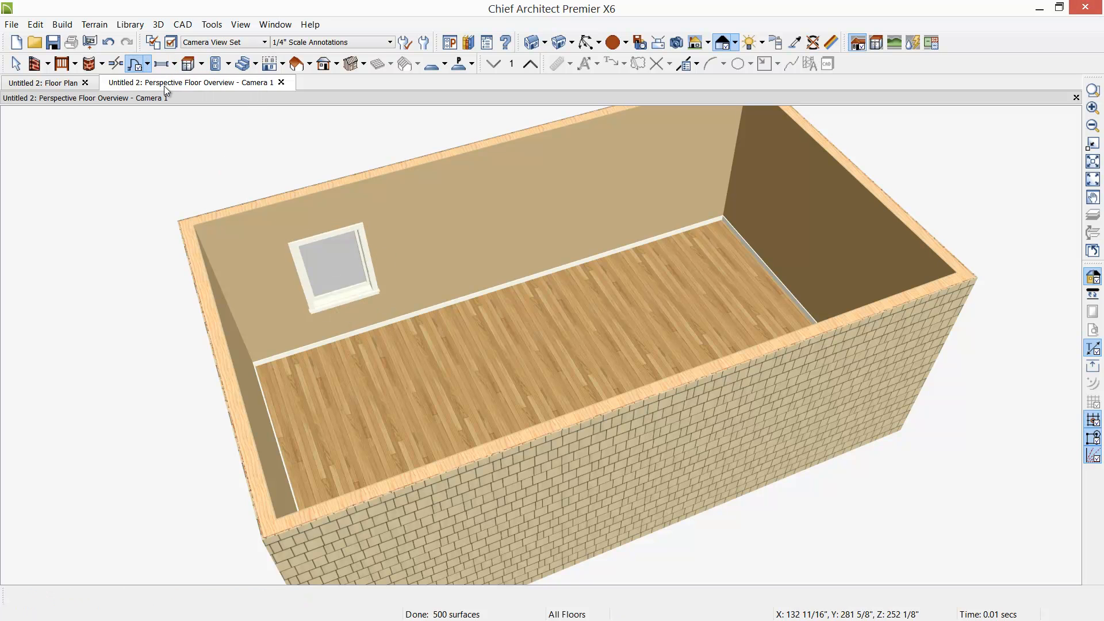
click(439, 192)
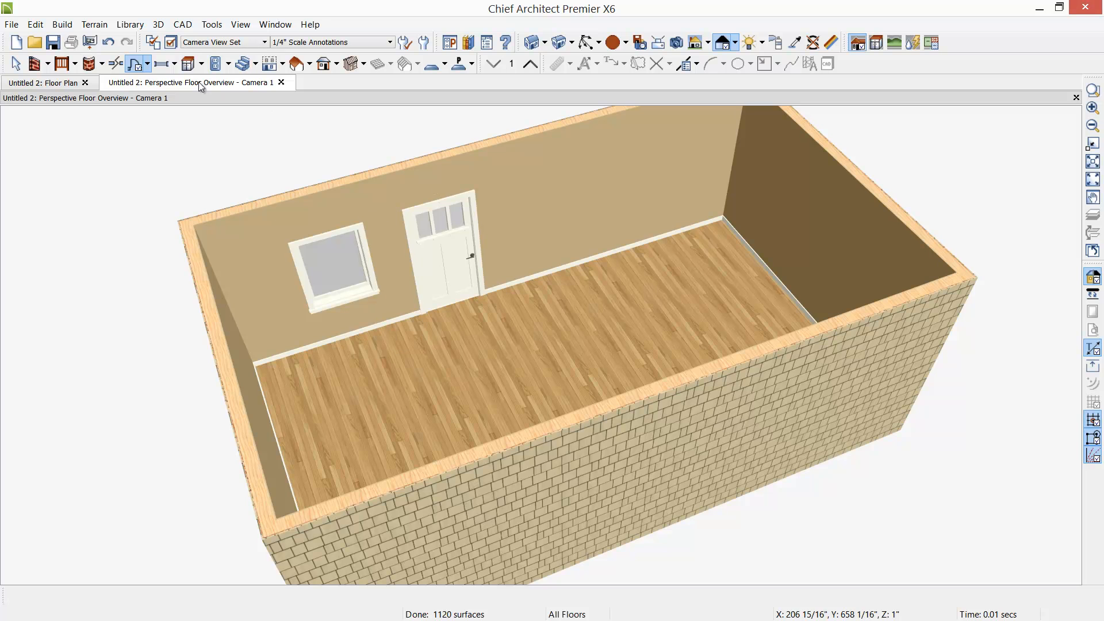
- Place a corner base cabinet in the back right corner and a base cabinet beside it along the back wall
click(188, 64)
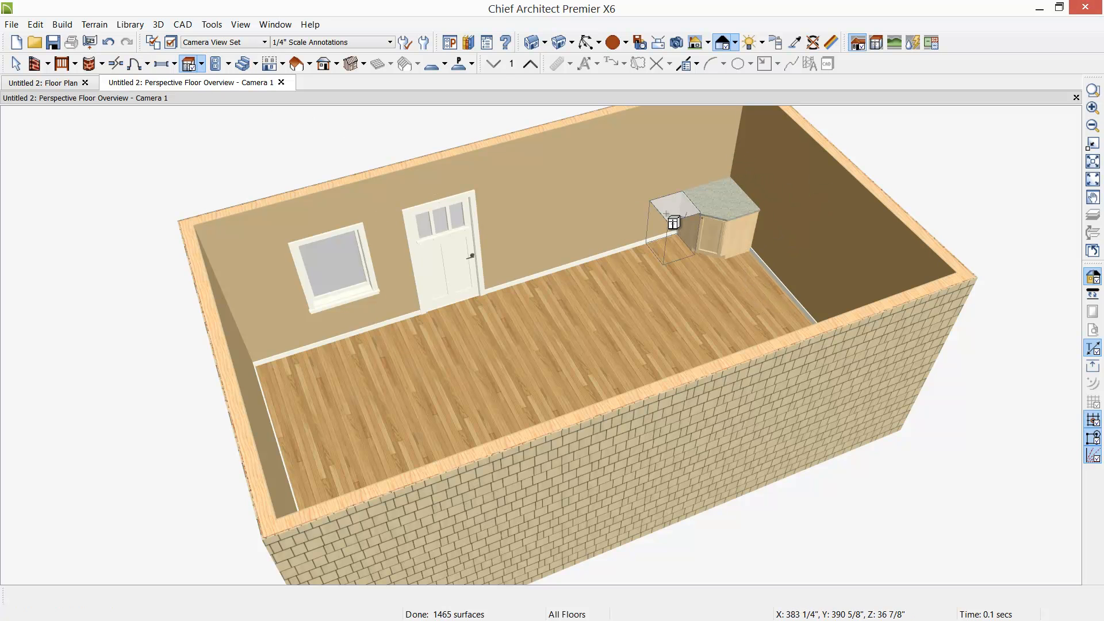
click(665, 214)
middle_drag(679, 211, 670, 232)
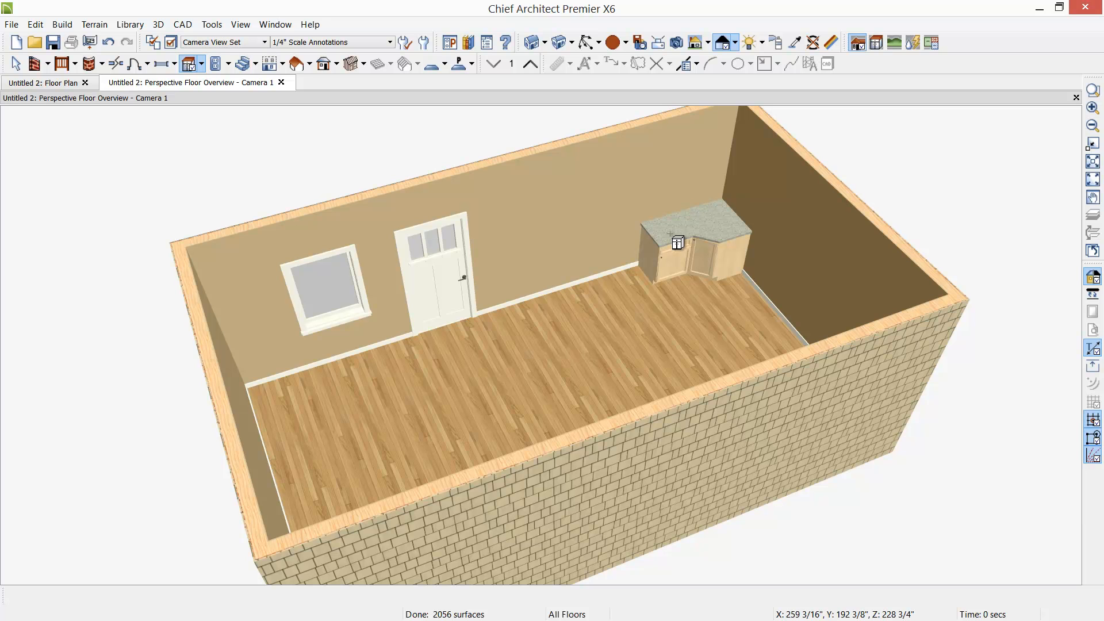
- In the floor plan's Auto Exterior Dimension Defaults, enable Auto Refresh Dimensions and apply the change
click(57, 85)
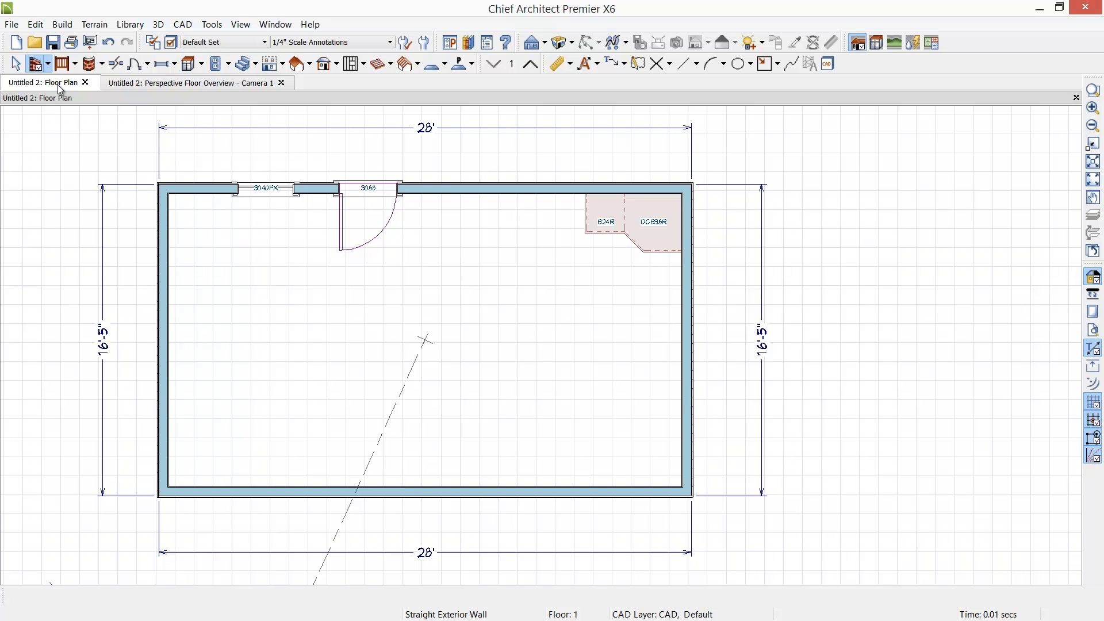
click(424, 43)
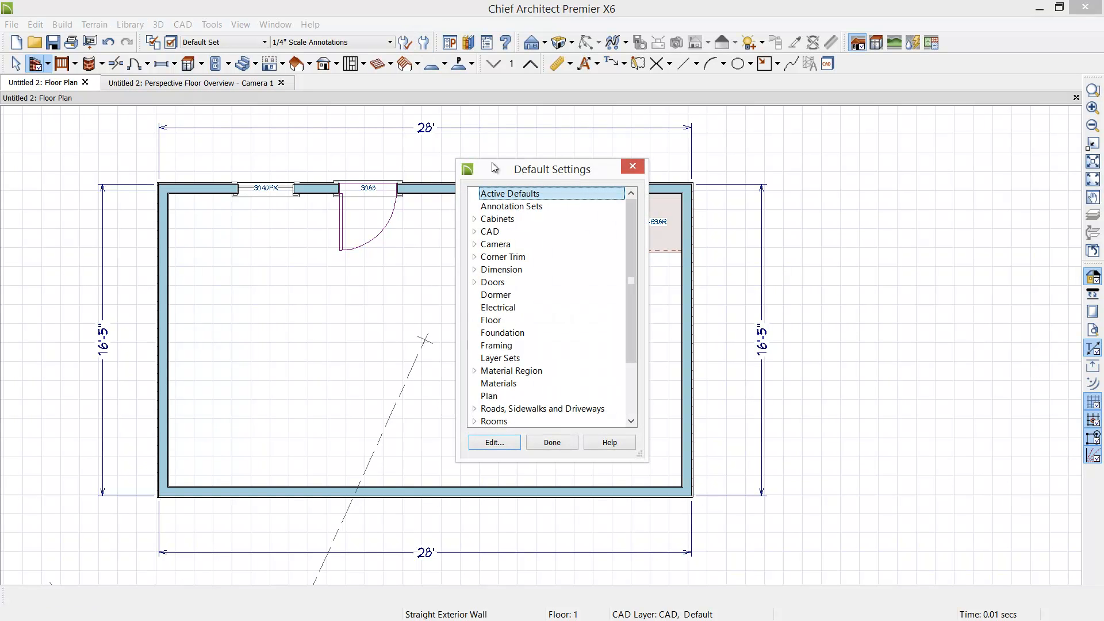
click(474, 269)
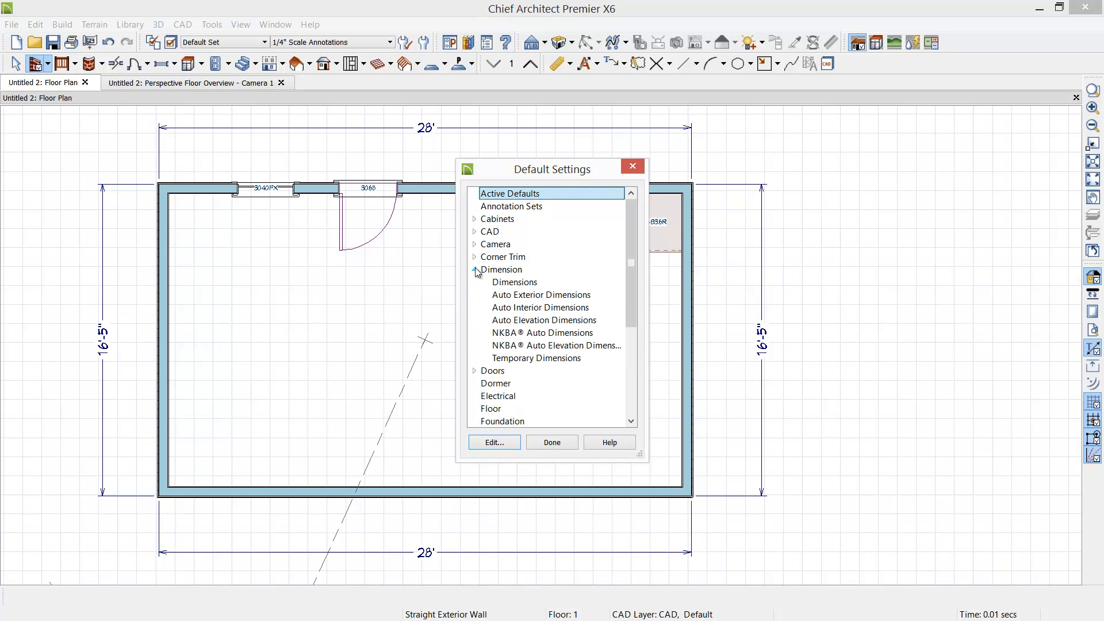
click(511, 298)
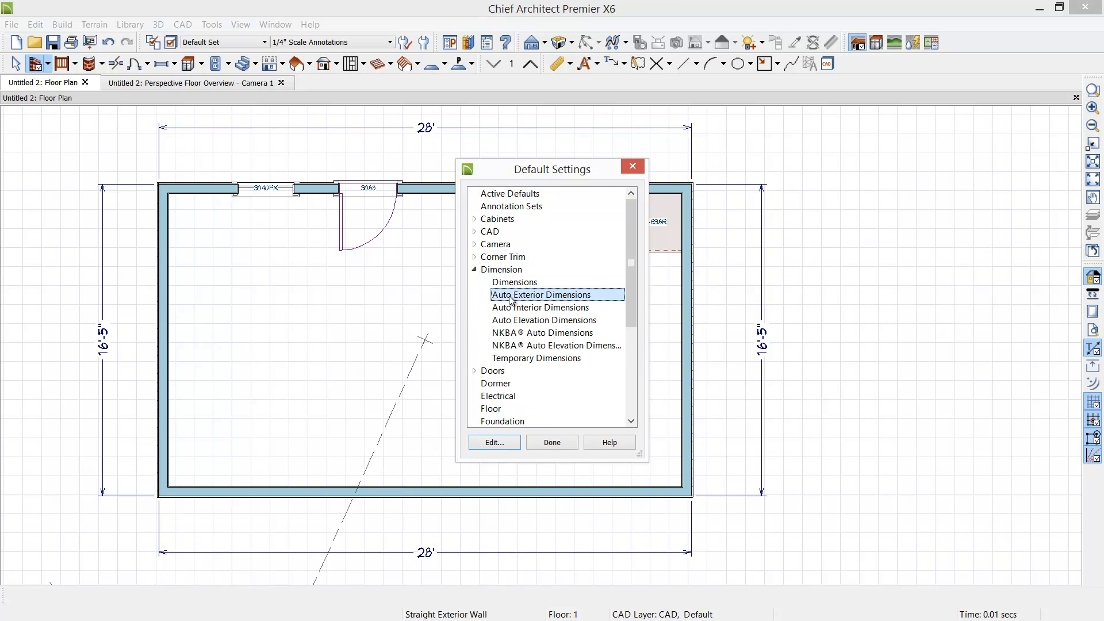
double_click(511, 298)
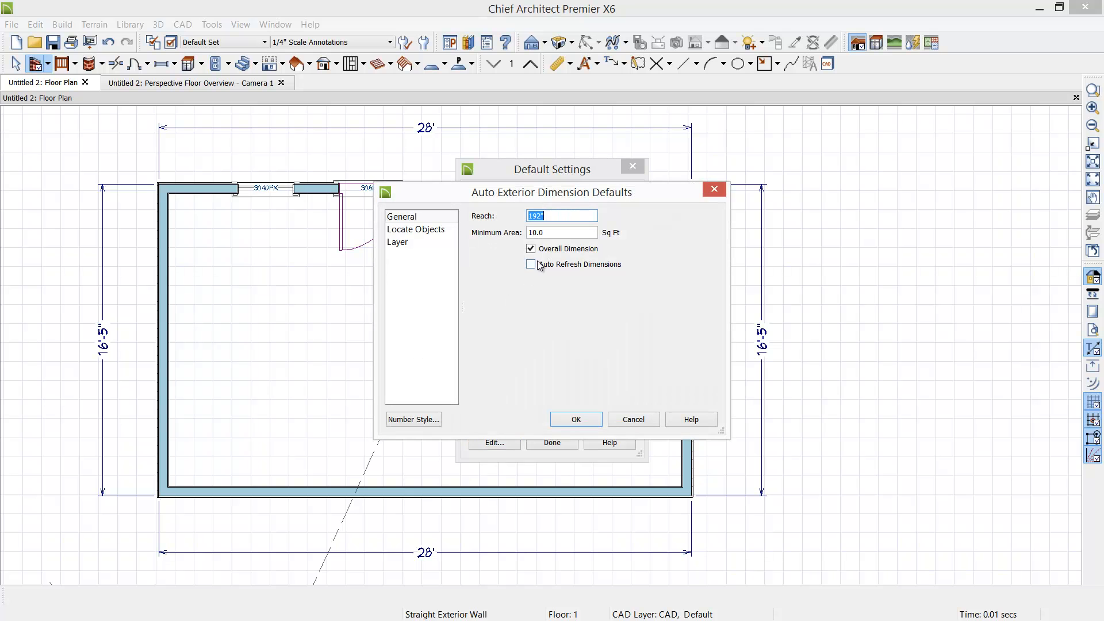
click(549, 264)
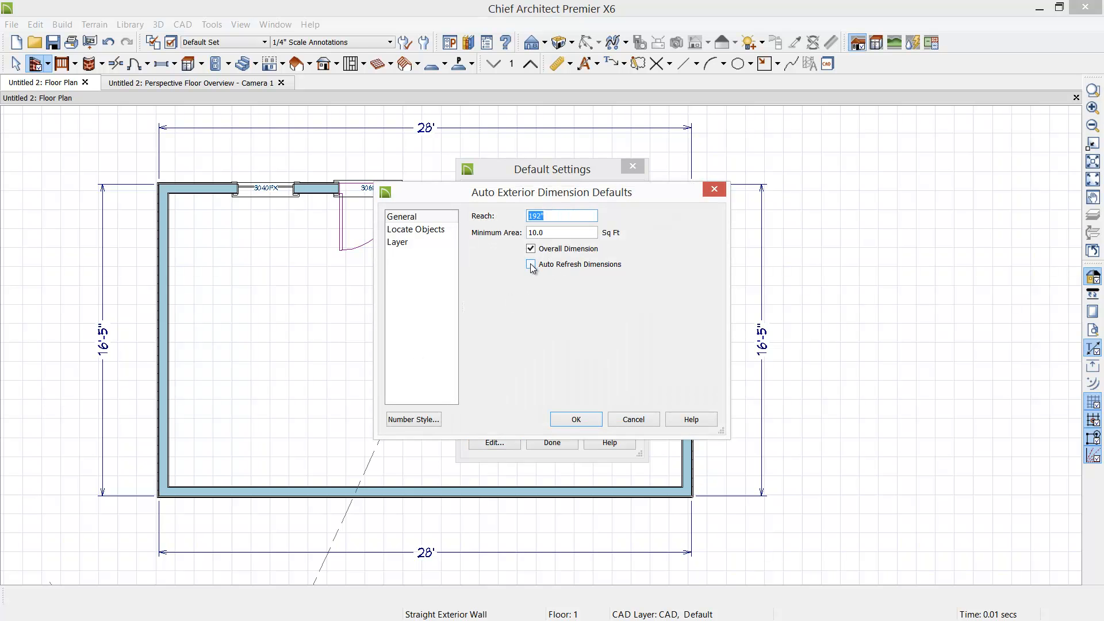
click(576, 419)
click(549, 441)
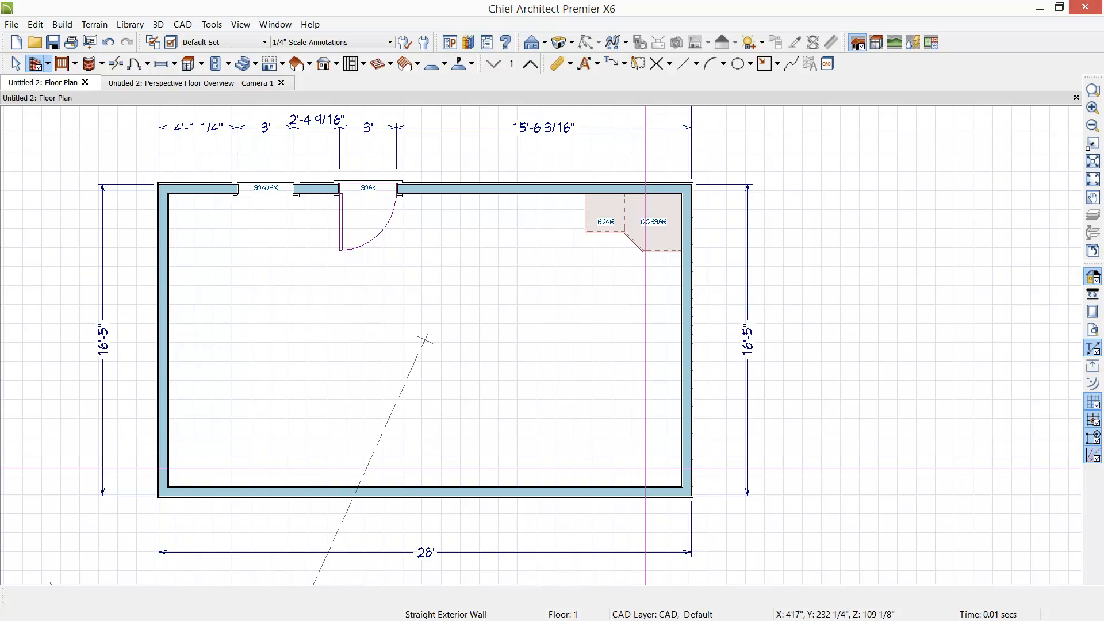
- Hide the reference grid in the floor plan
click(1095, 407)
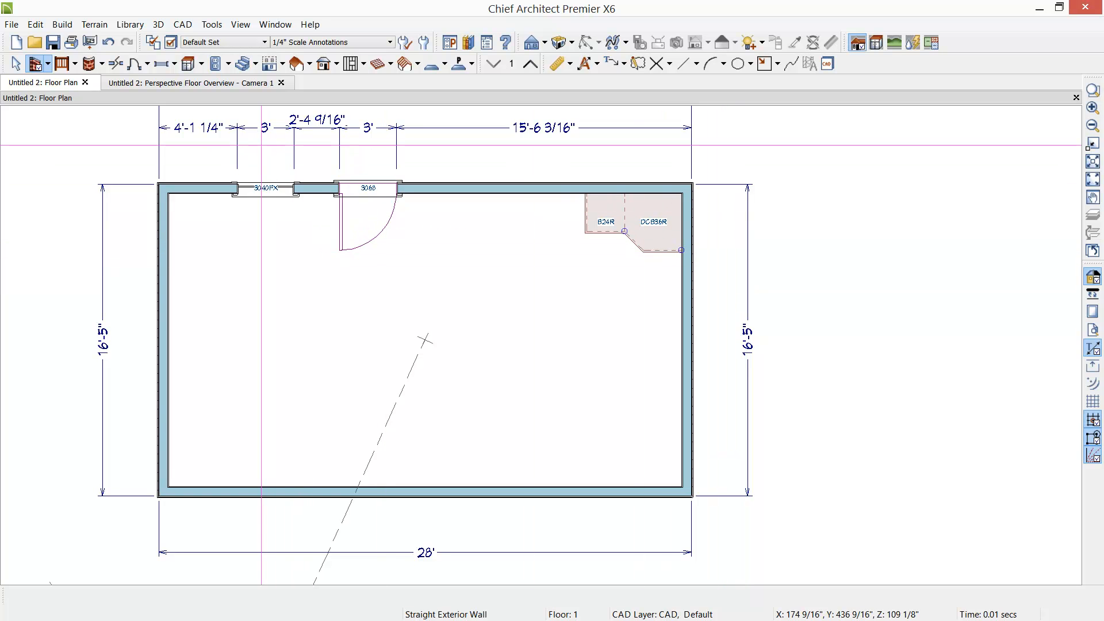
- Turn off the cross hair in plan and cross section/elevation views in the editing preferences
click(450, 43)
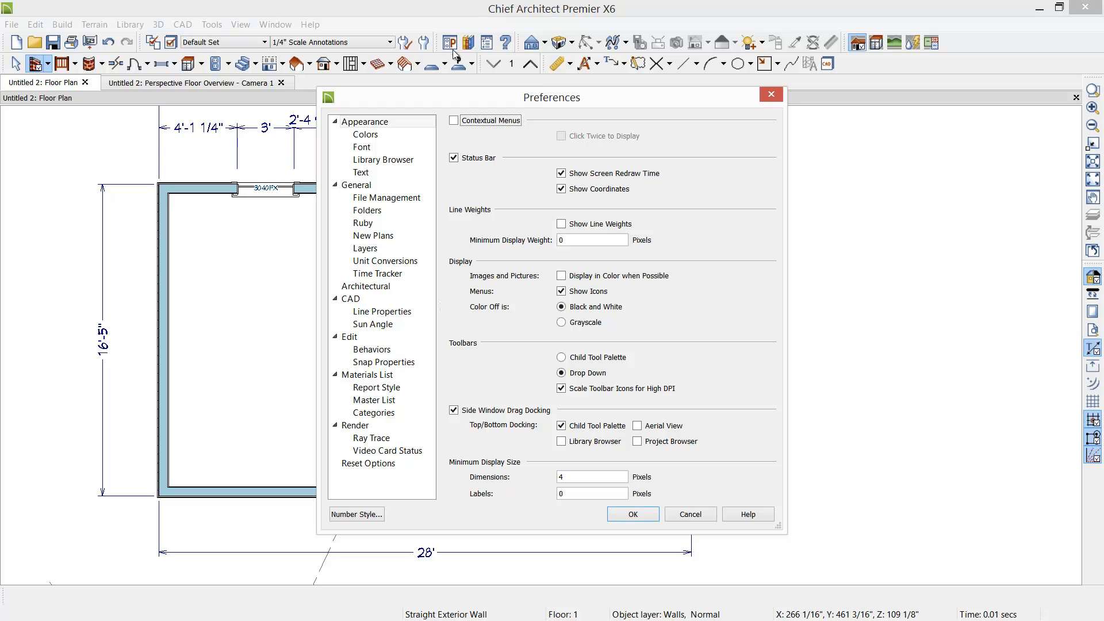
click(353, 339)
click(552, 136)
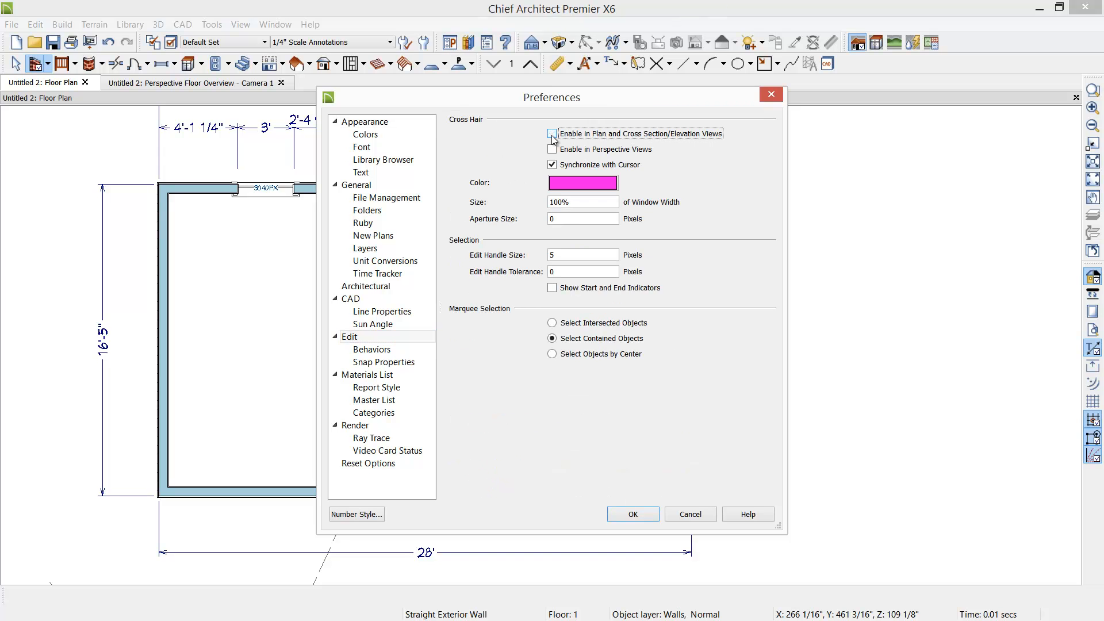
click(633, 513)
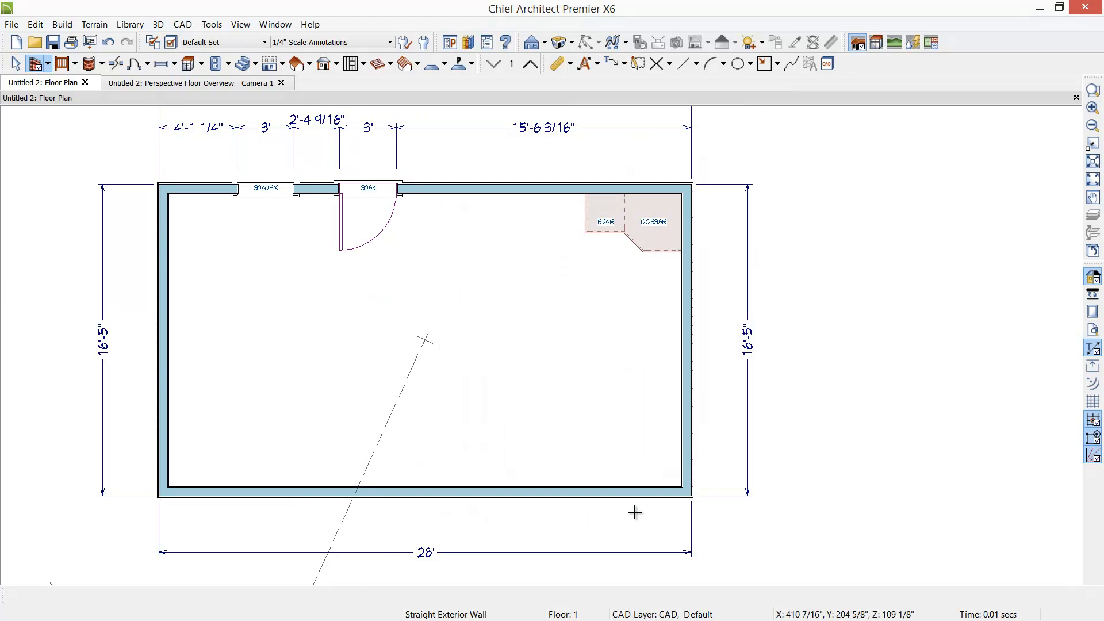
- Move the exterior door along the back wall away from the window, leaving a gap of about 4'-7" between them
click(363, 185)
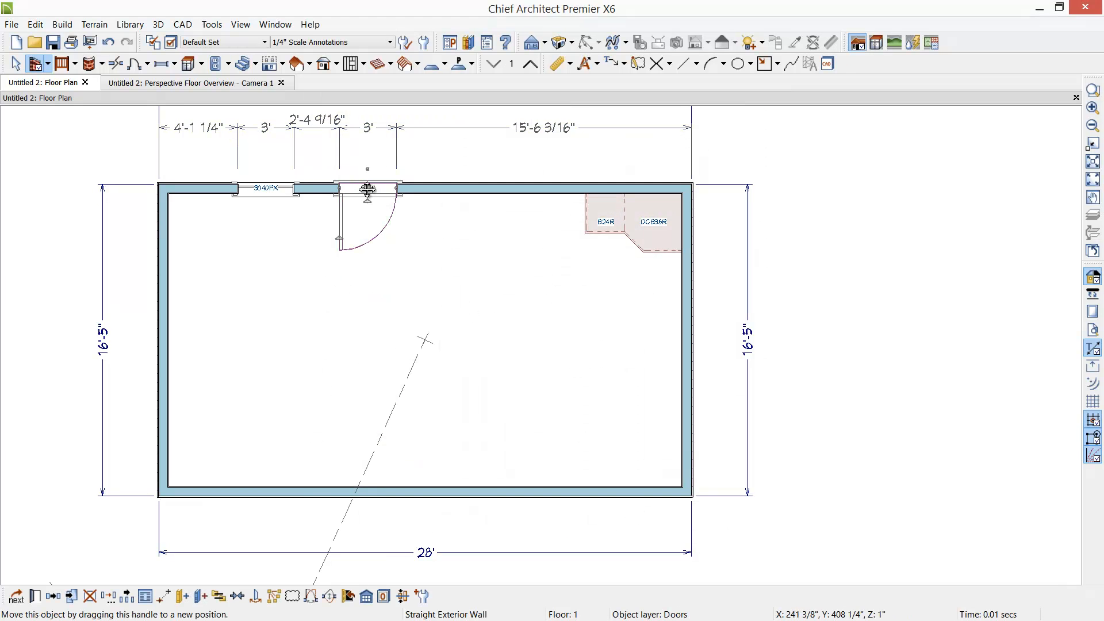
drag(368, 188, 410, 187)
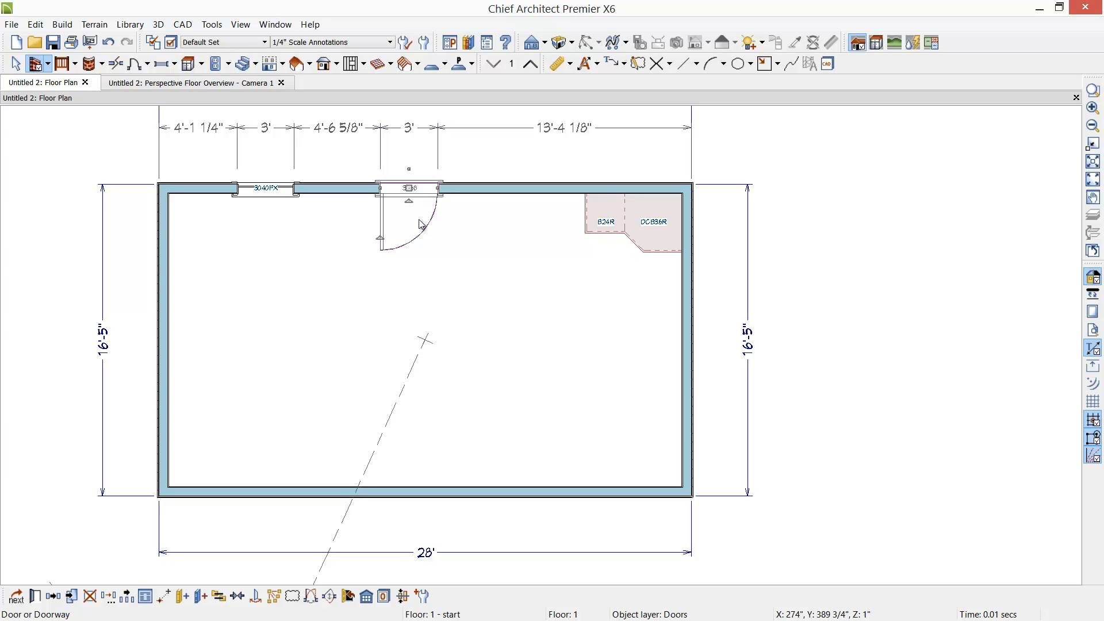
key(Escape)
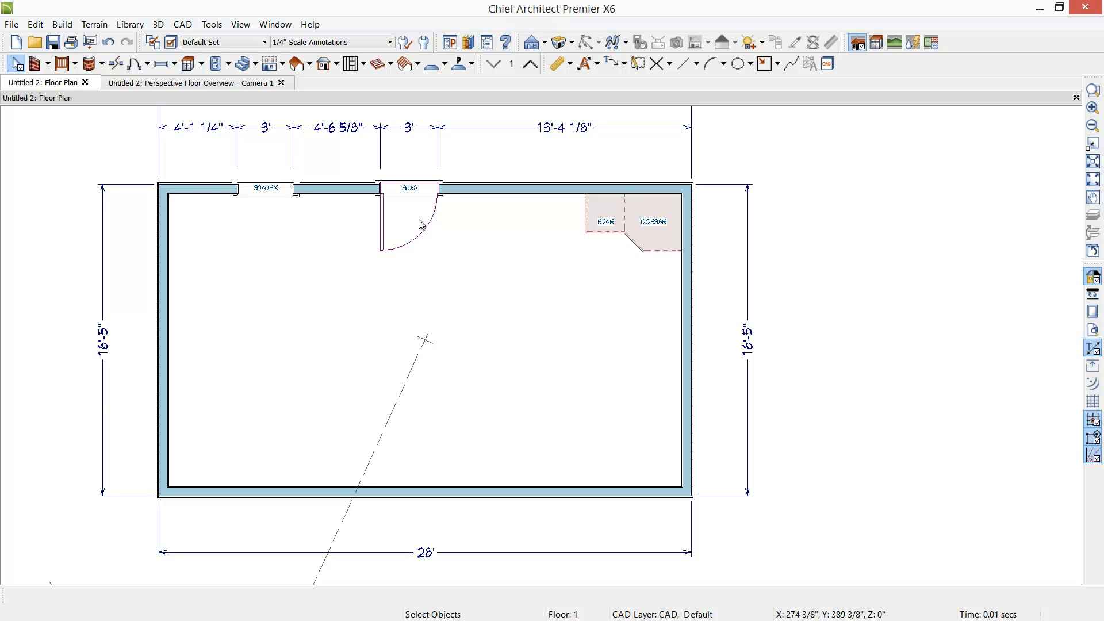
- Examine the back wall's Shake Siding-6 definition, including its layer thicknesses and the available wall types, leaving the wall unchanged
scroll(316, 214, up, 4)
scroll(248, 221, up, 5)
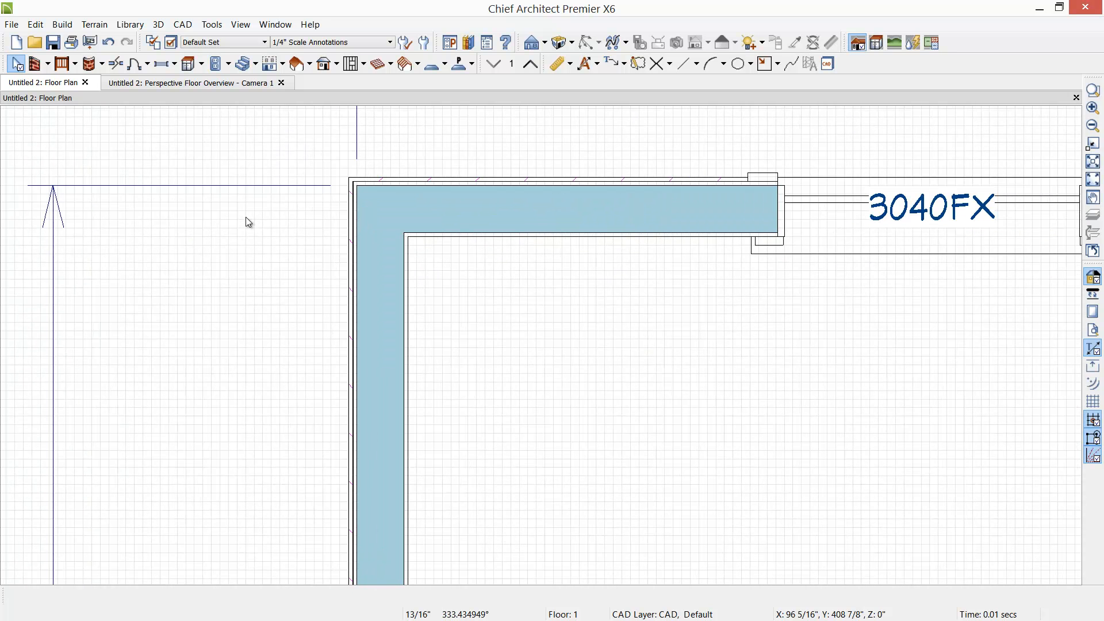
click(461, 207)
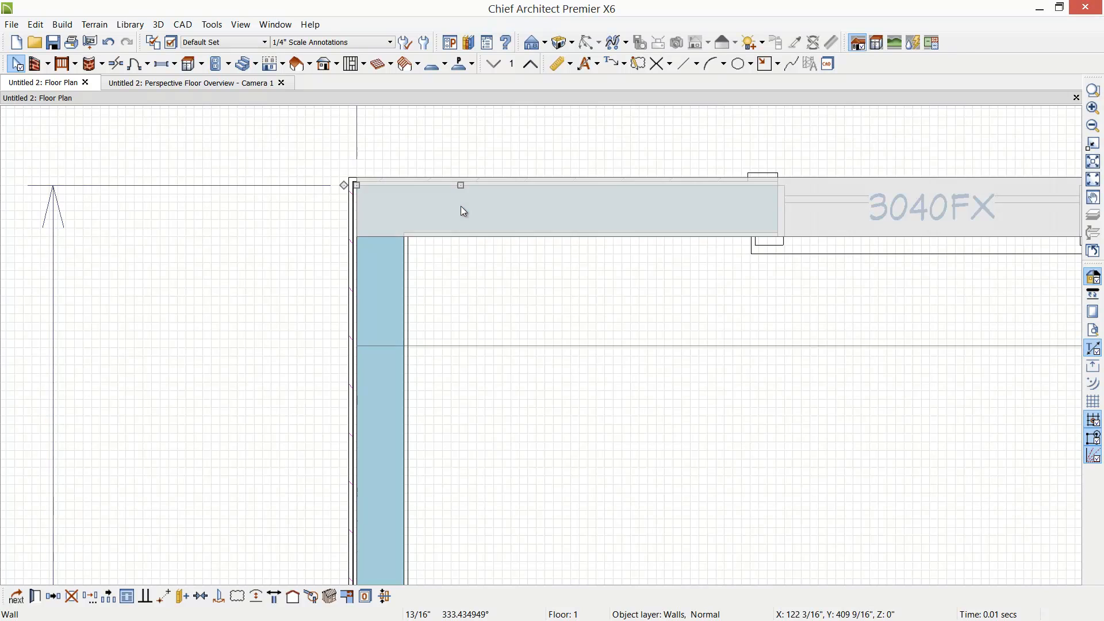
double_click(464, 212)
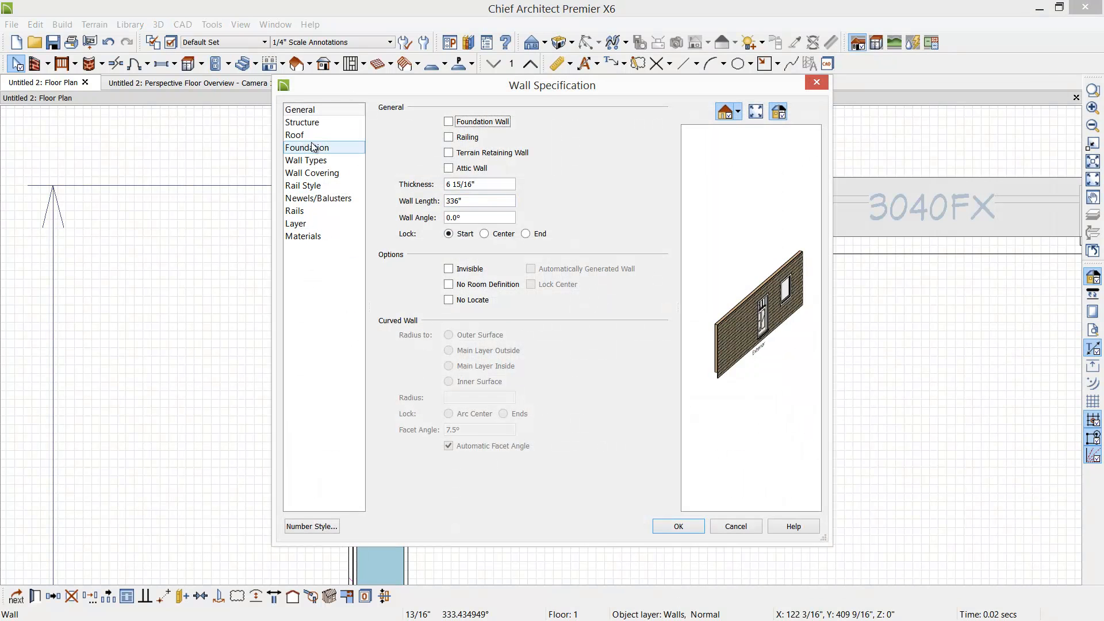
click(307, 160)
drag(439, 81, 597, 90)
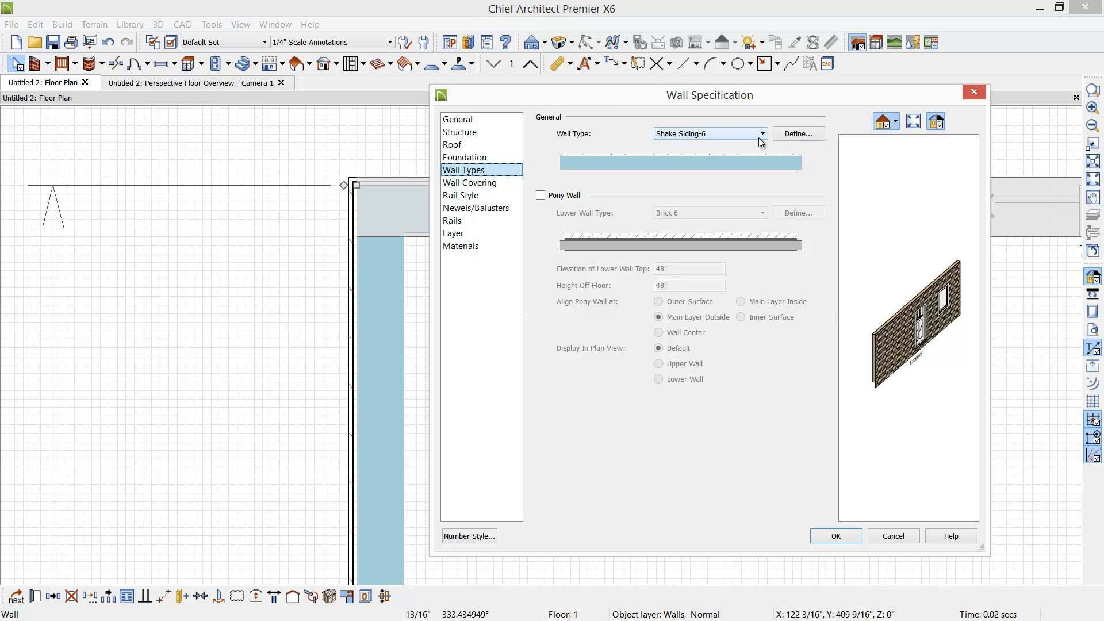
click(794, 135)
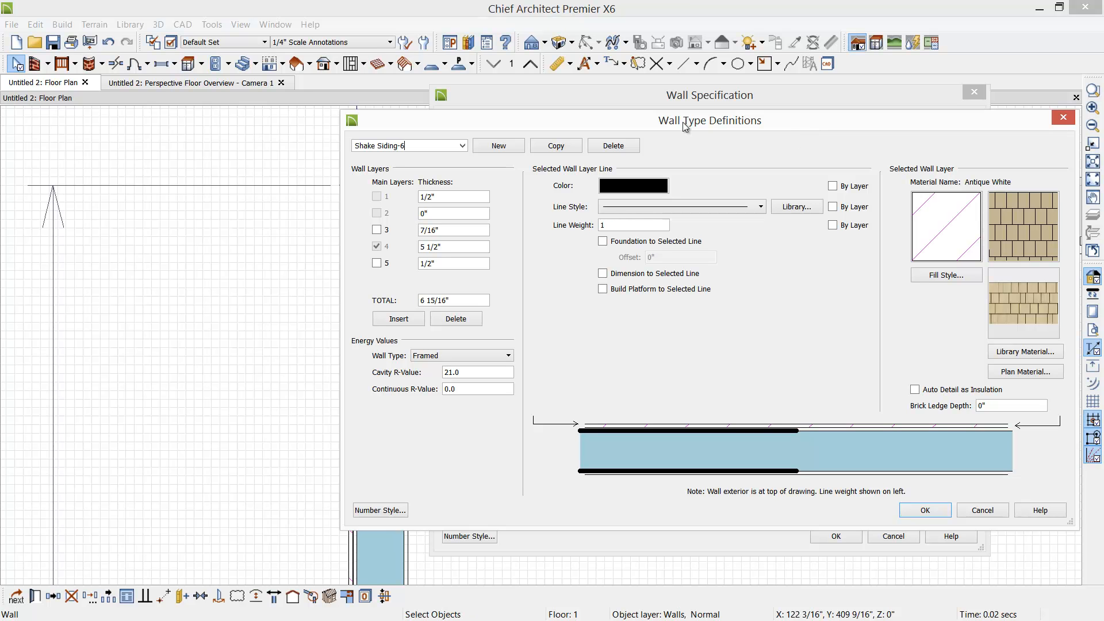
click(461, 146)
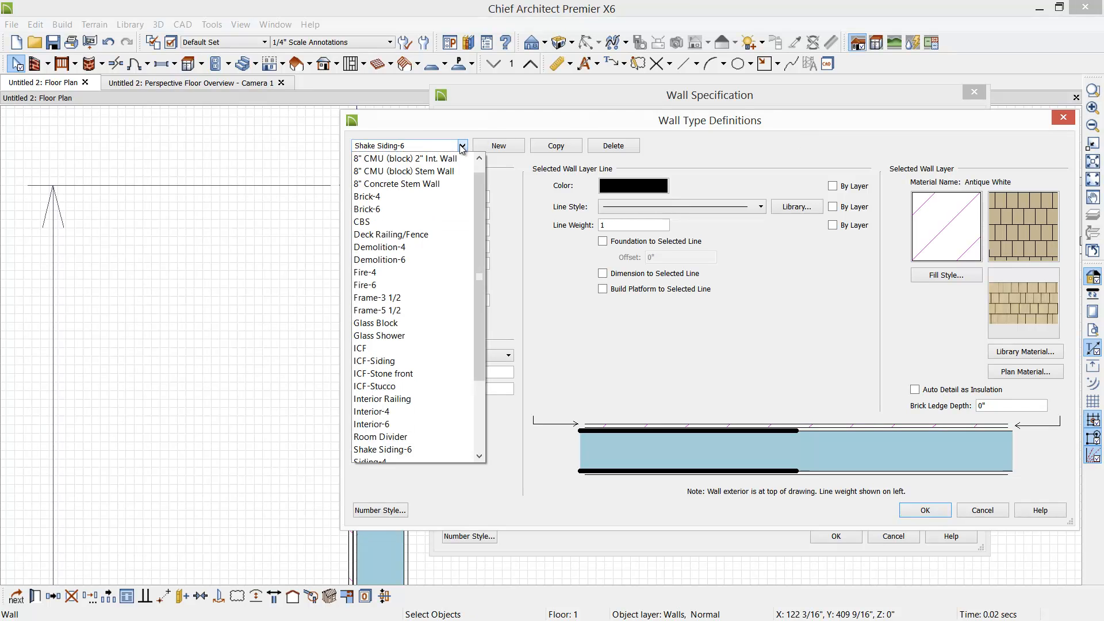
click(462, 146)
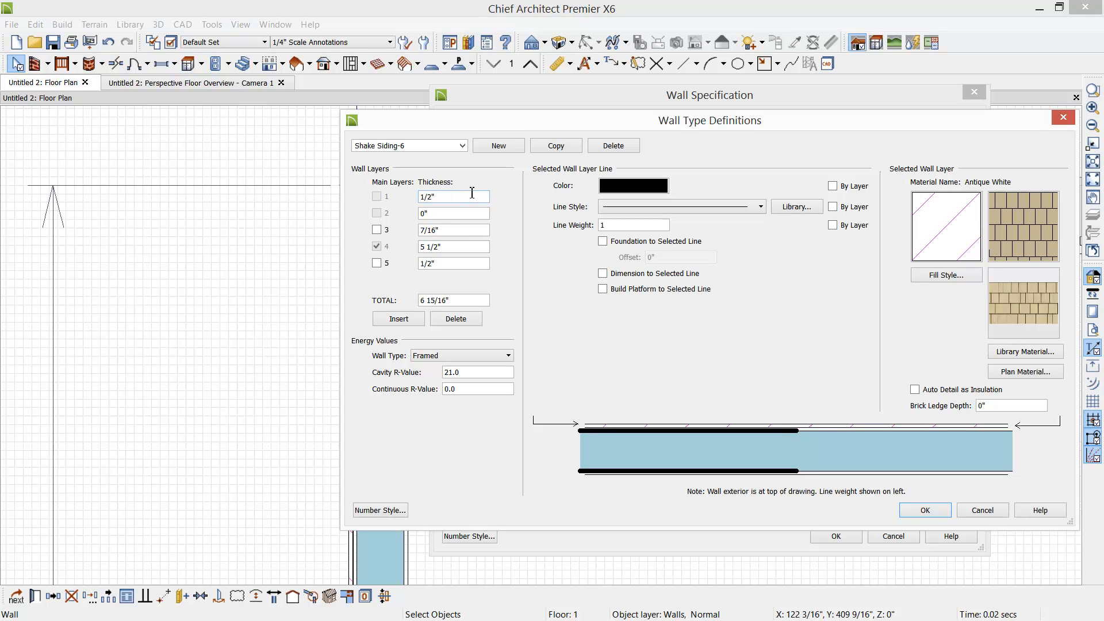
click(967, 510)
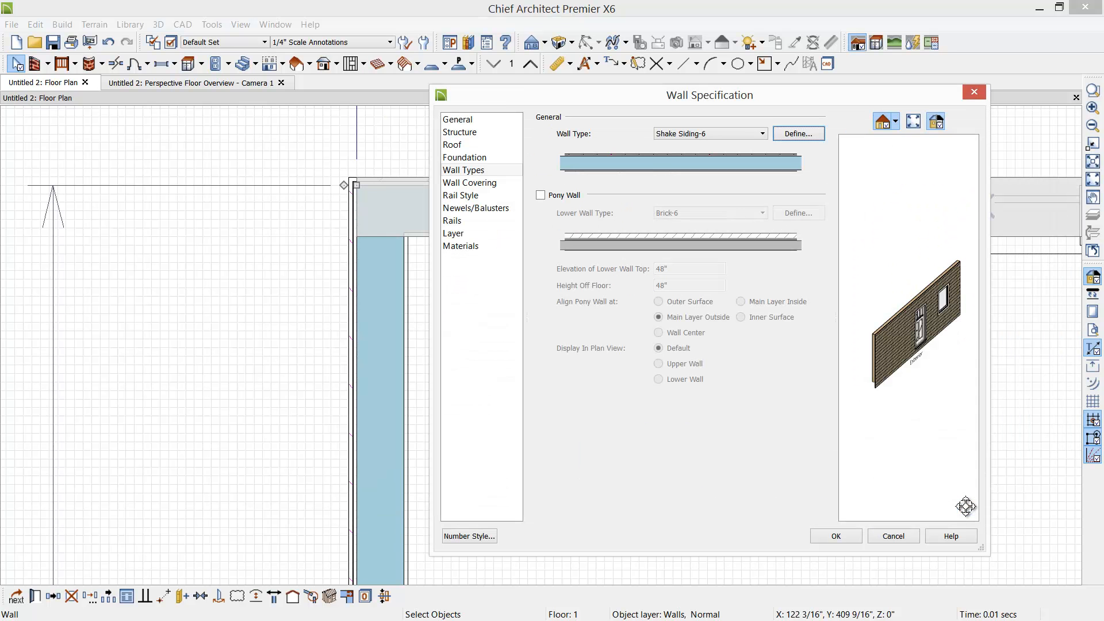
click(891, 537)
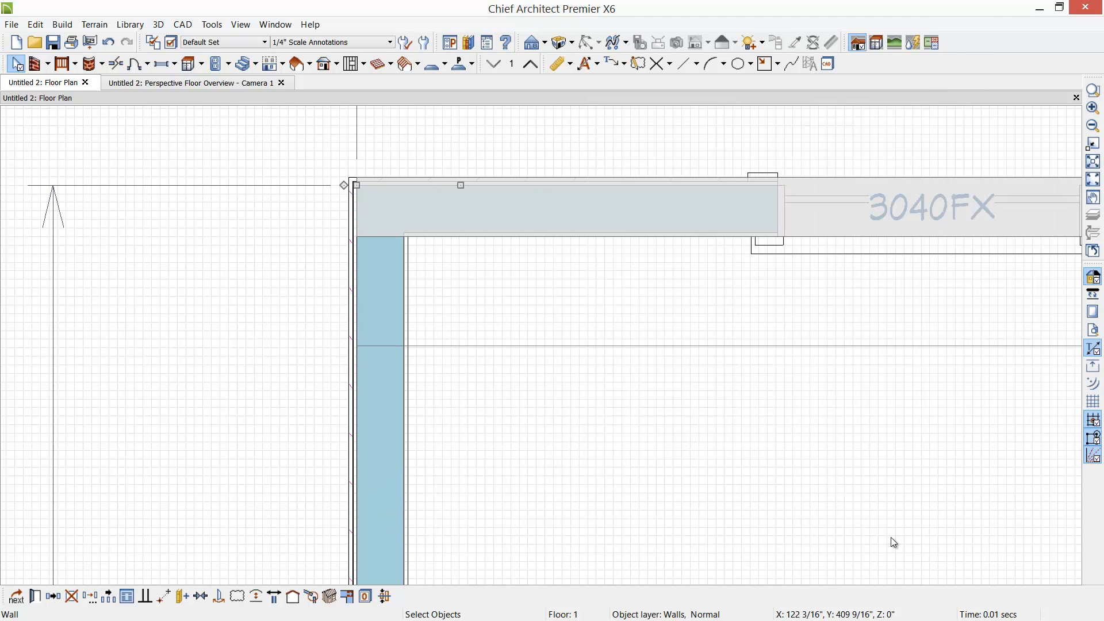
click(896, 544)
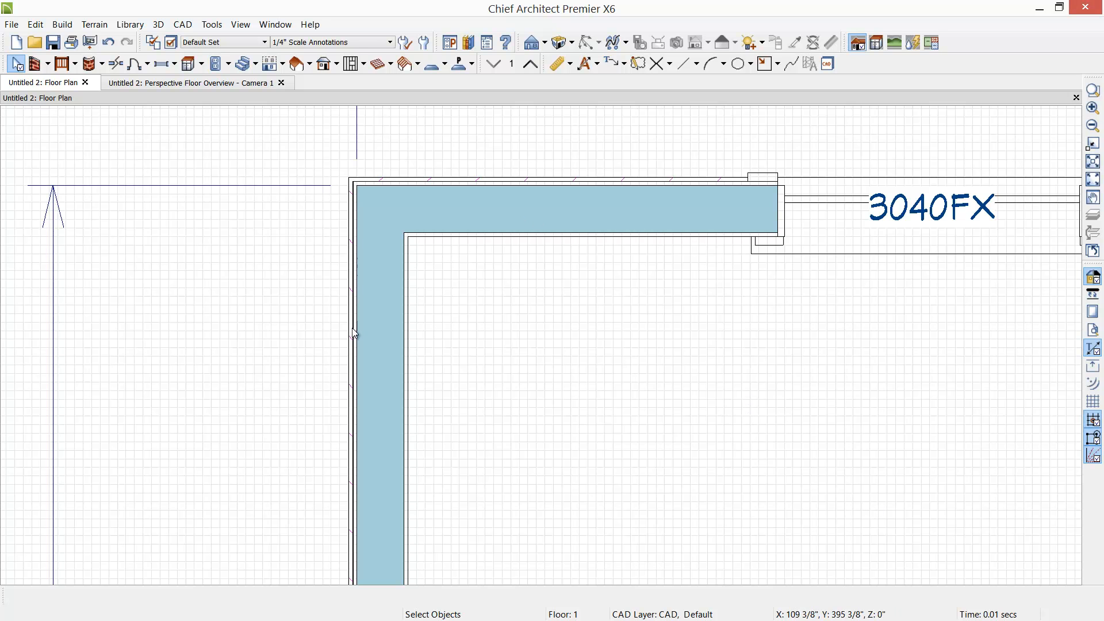
- Turn off the display of the Walls, Layers layer through the layer properties of the wall opposite the cabinets
click(369, 330)
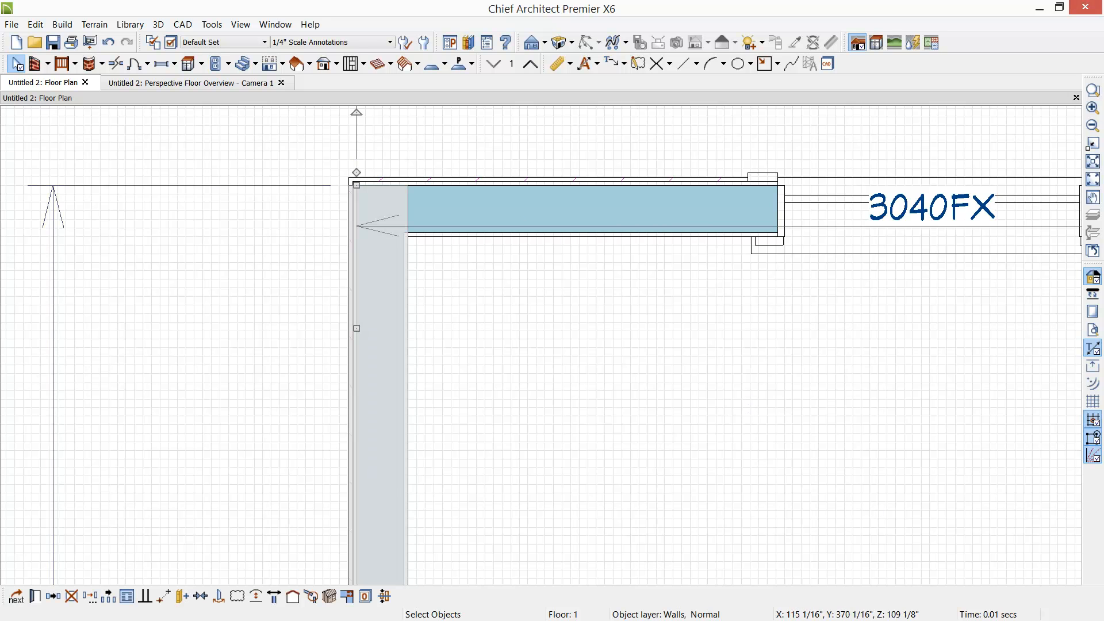
click(366, 596)
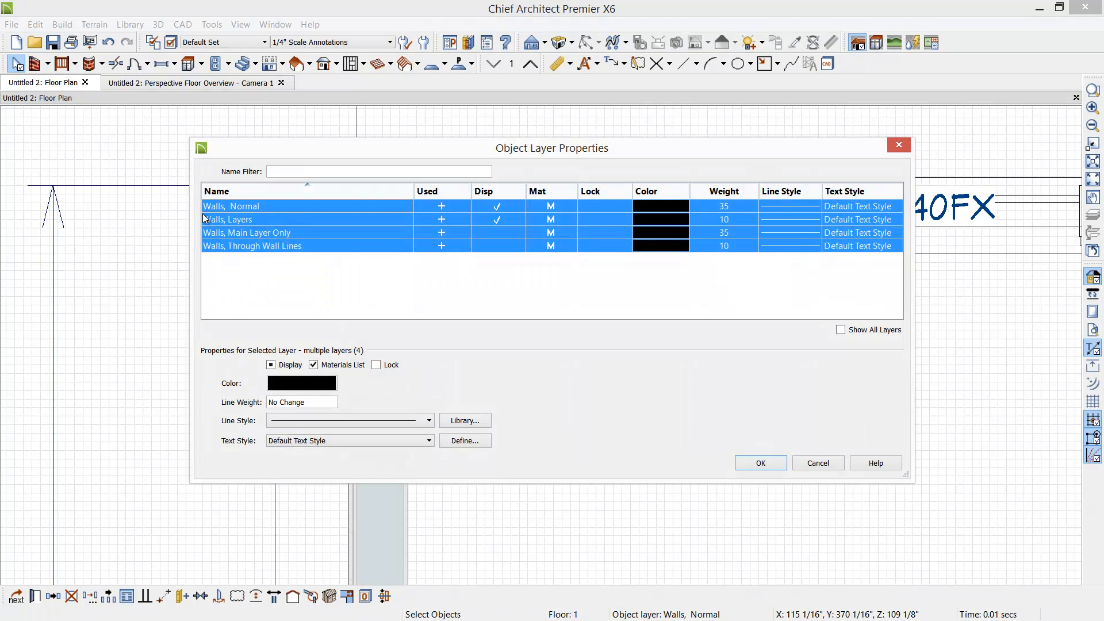
click(498, 224)
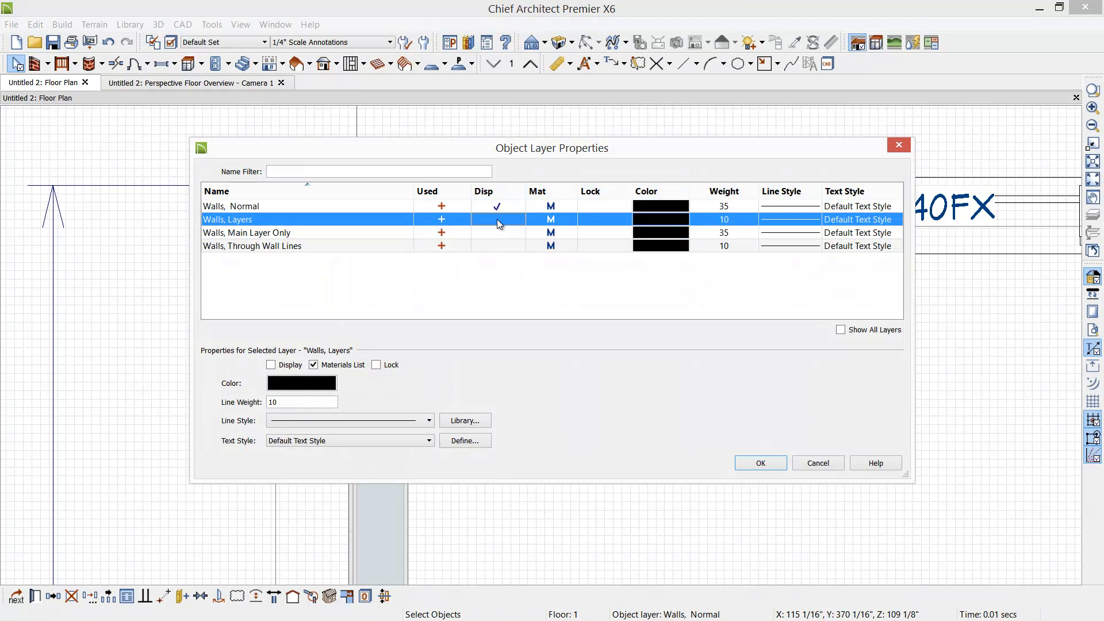
click(756, 463)
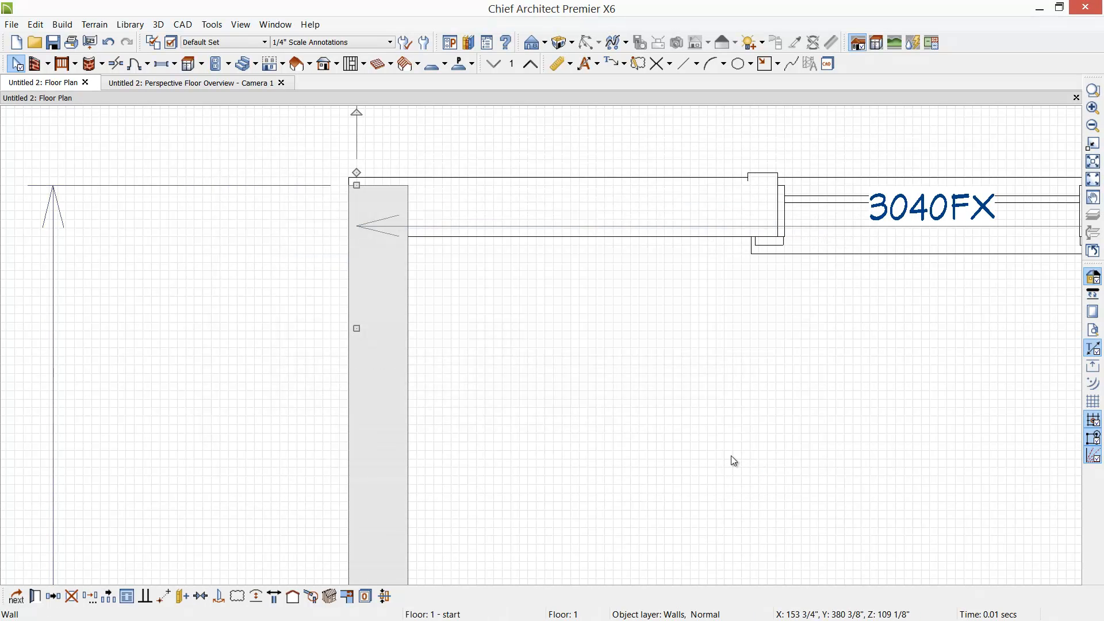
click(730, 455)
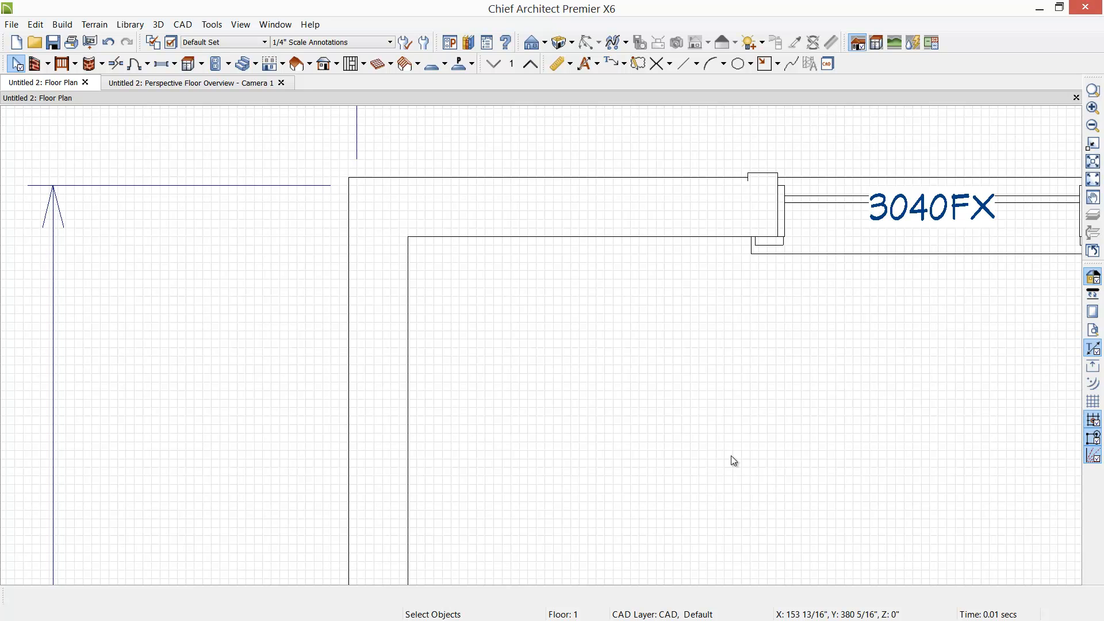
- Look over the back wall's dimension strings and review the automatic and manual dimension tools available for the plan
scroll(730, 459, down, 3)
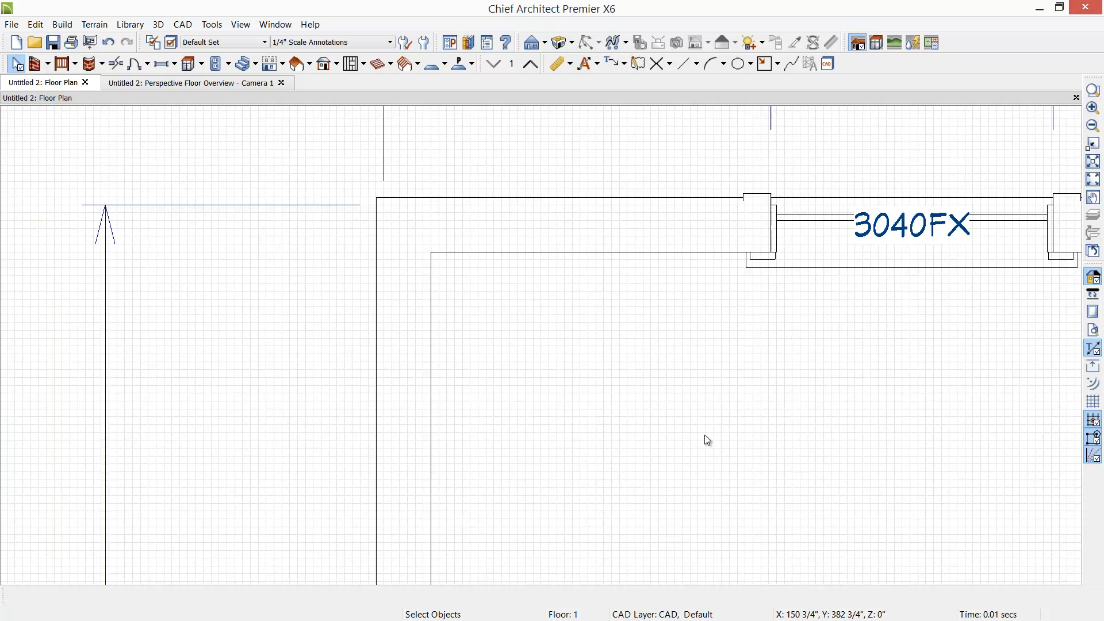
middle_drag(701, 431, 546, 394)
scroll(537, 396, down, 2)
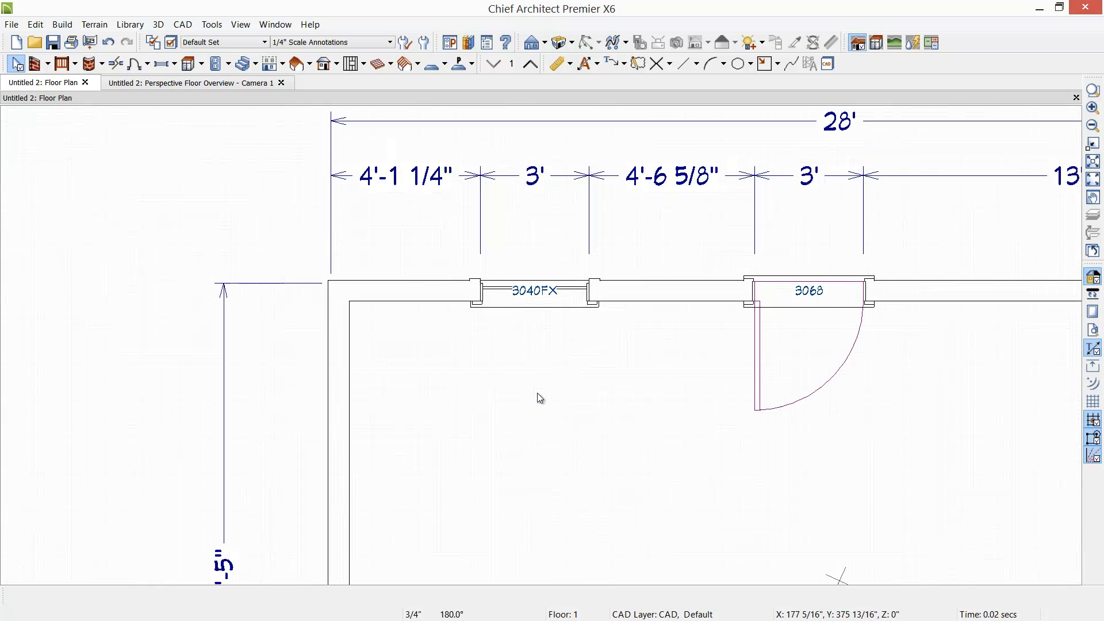
middle_drag(788, 443, 574, 380)
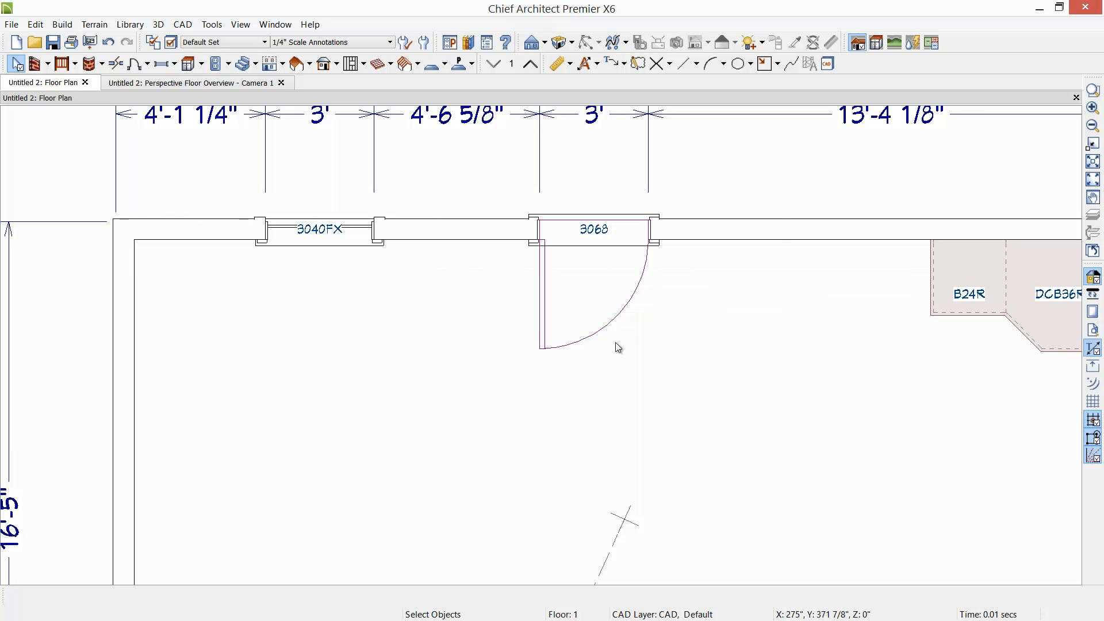
middle_drag(631, 323, 650, 400)
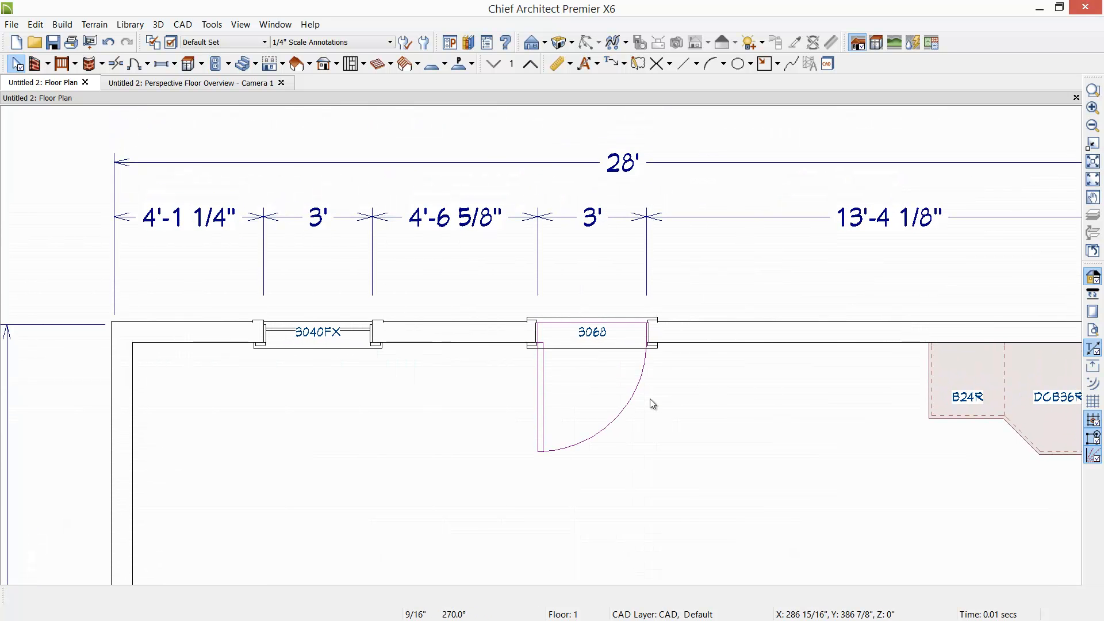
click(597, 65)
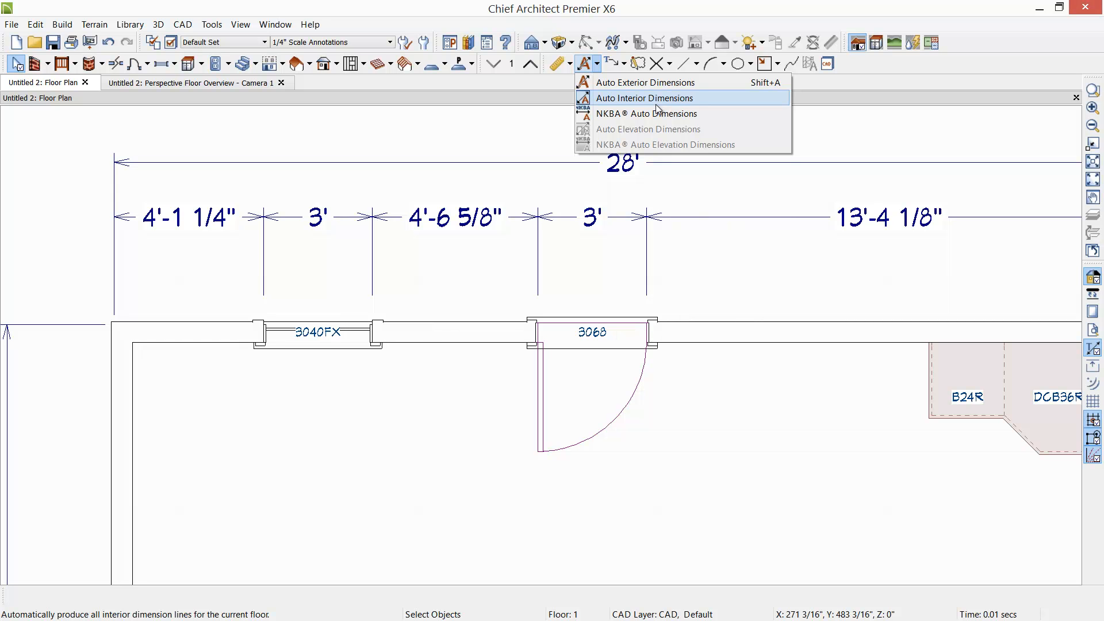
click(615, 10)
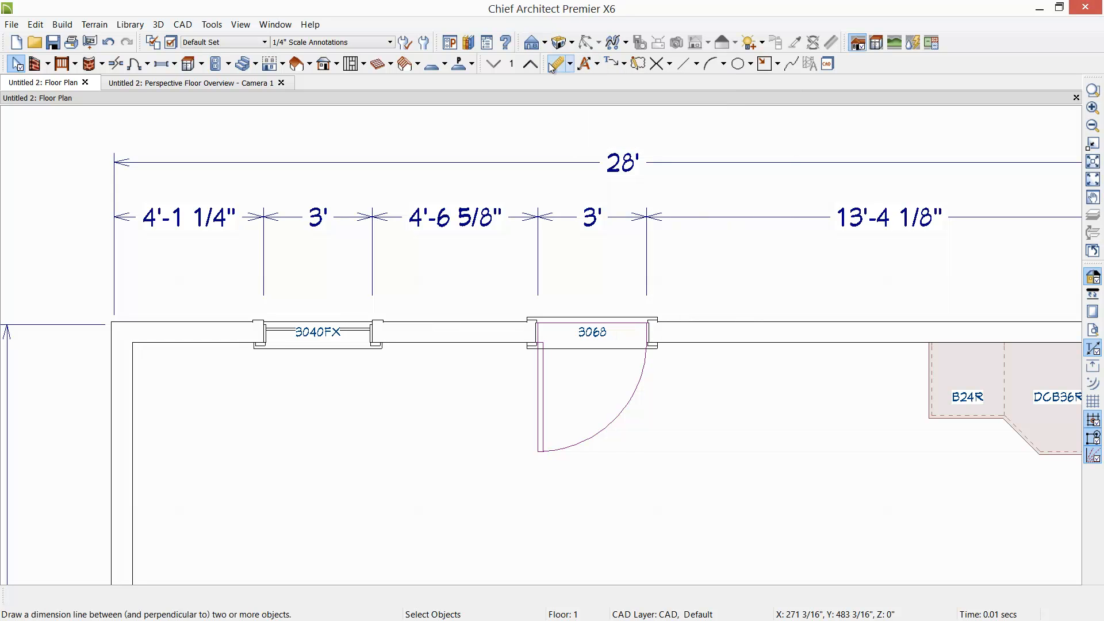
click(568, 69)
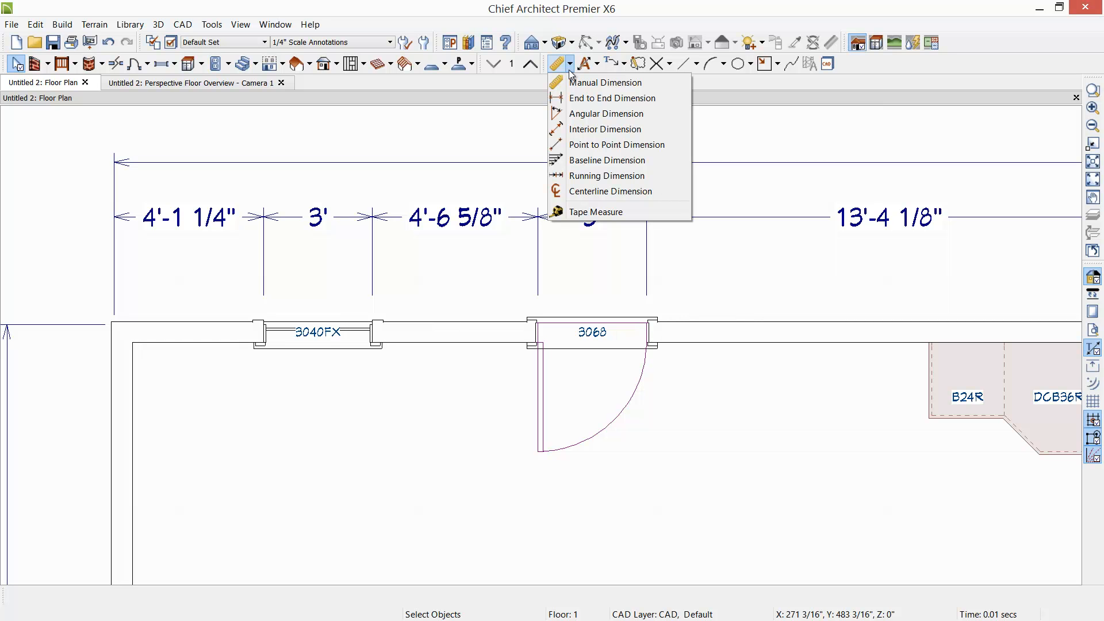
click(822, 439)
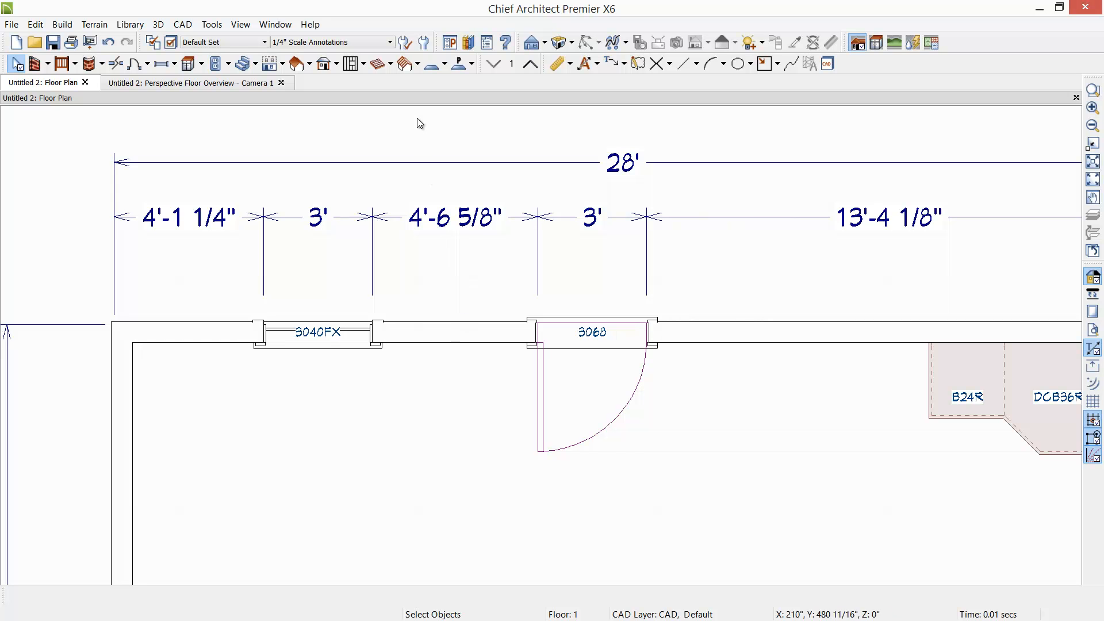
- Set the active dimension defaults to NKBA Dimension Defaults and look through the available annotation sets
click(402, 45)
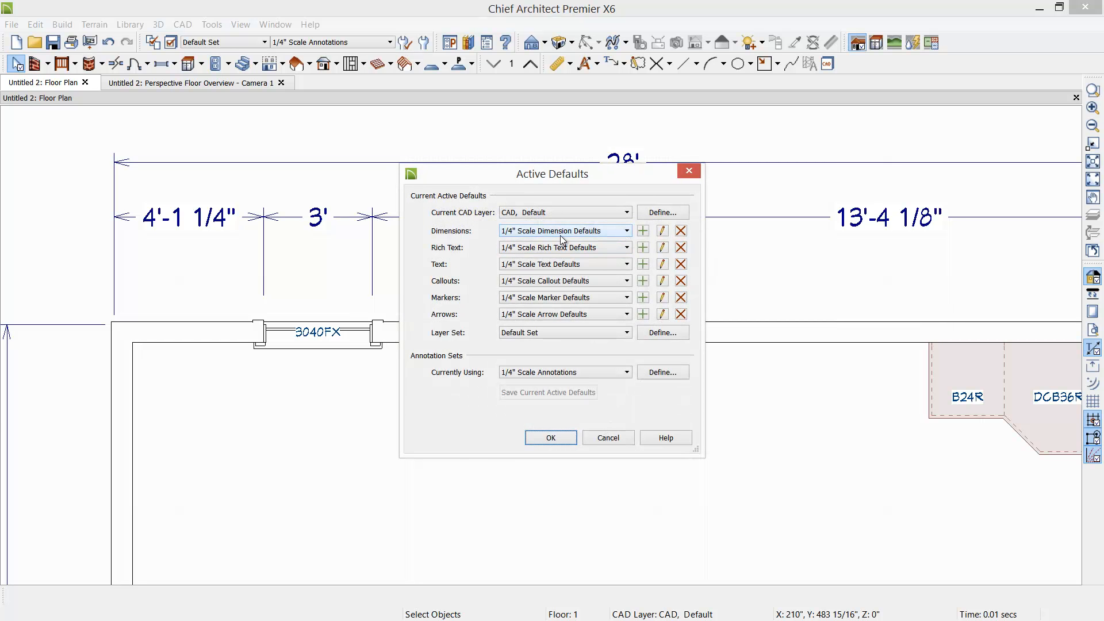
click(629, 232)
click(627, 231)
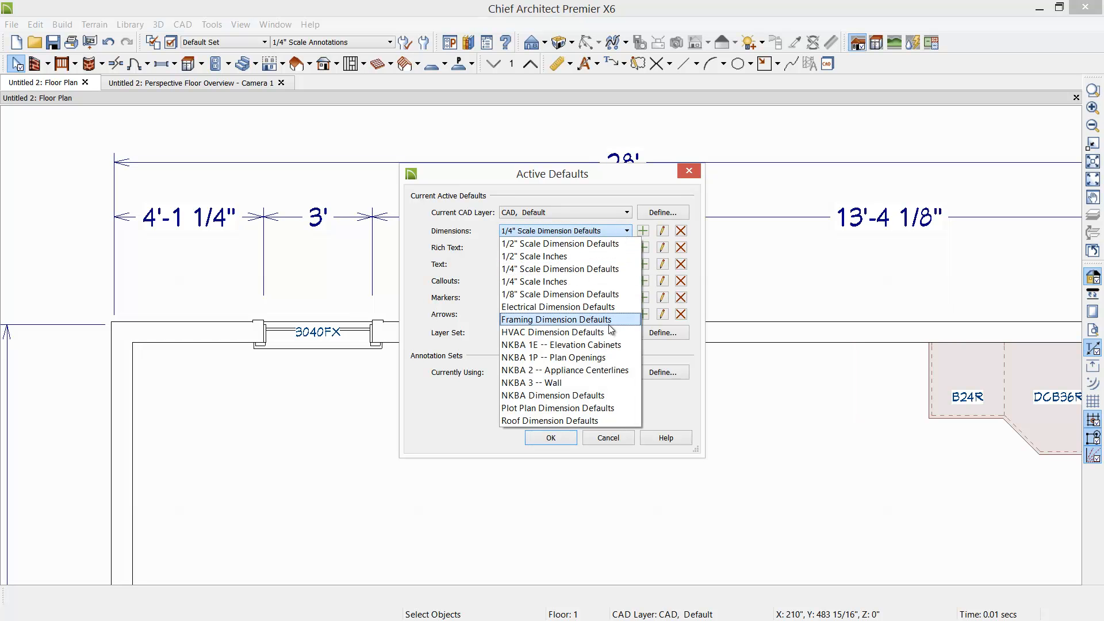
click(528, 401)
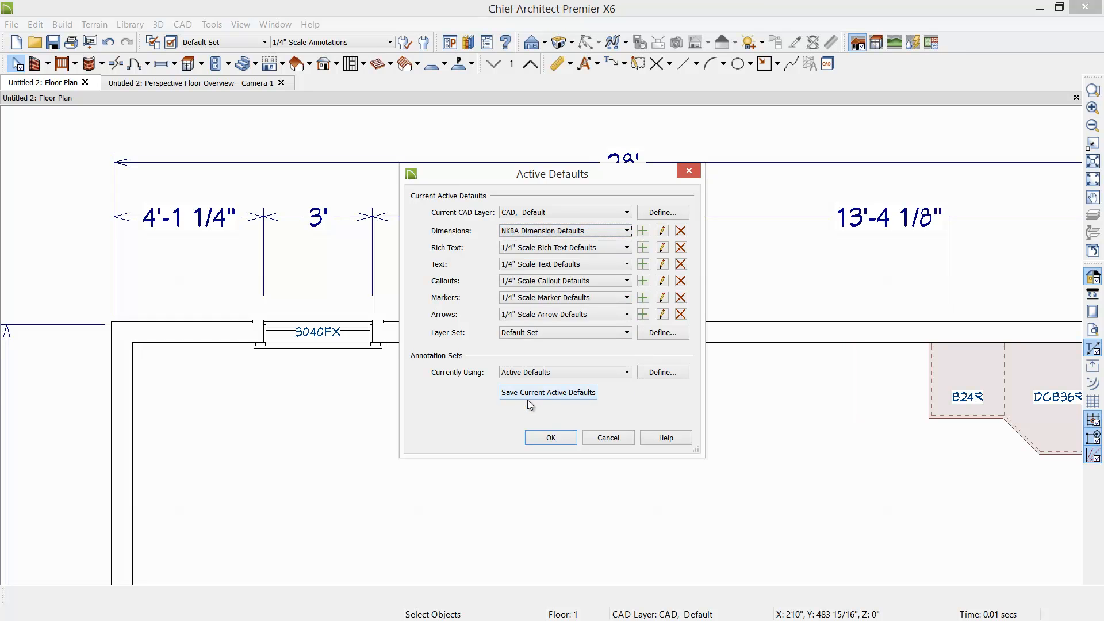
click(561, 437)
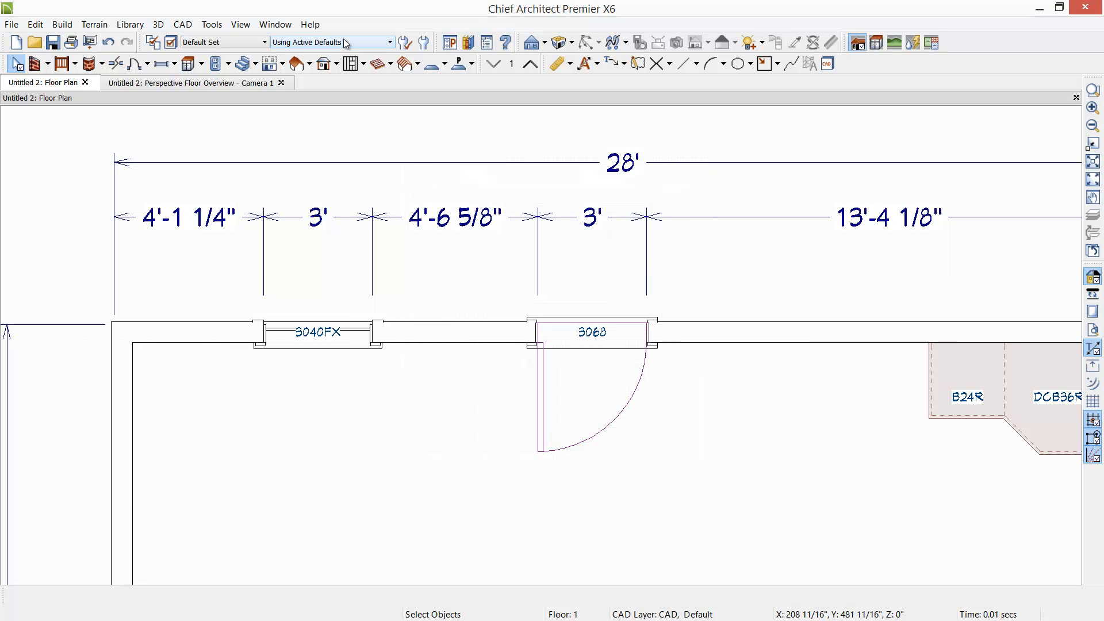
click(390, 42)
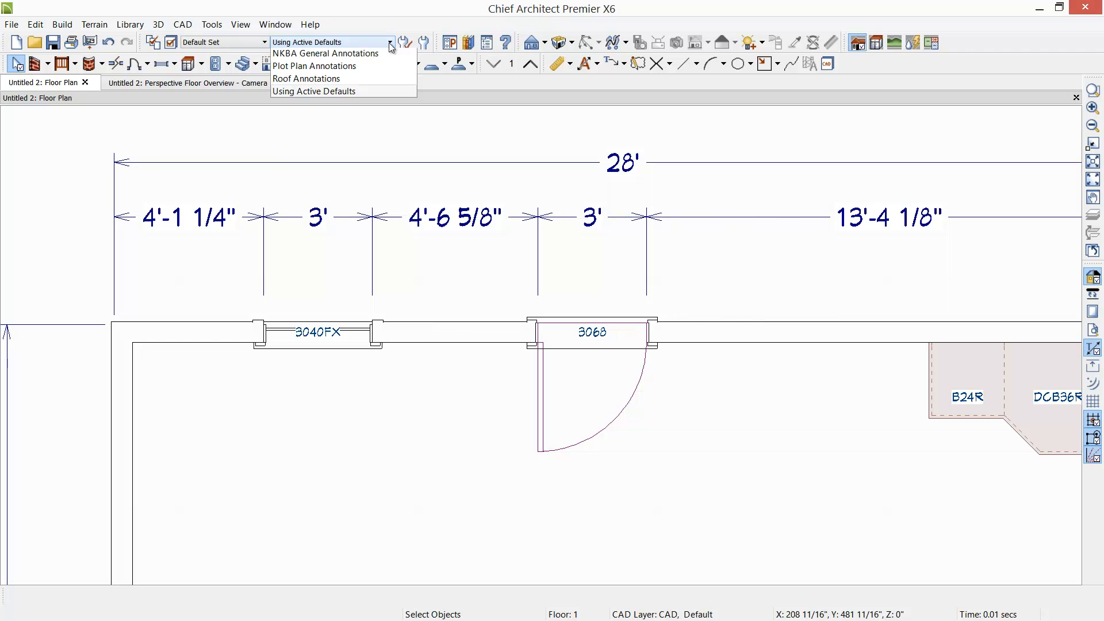
click(389, 43)
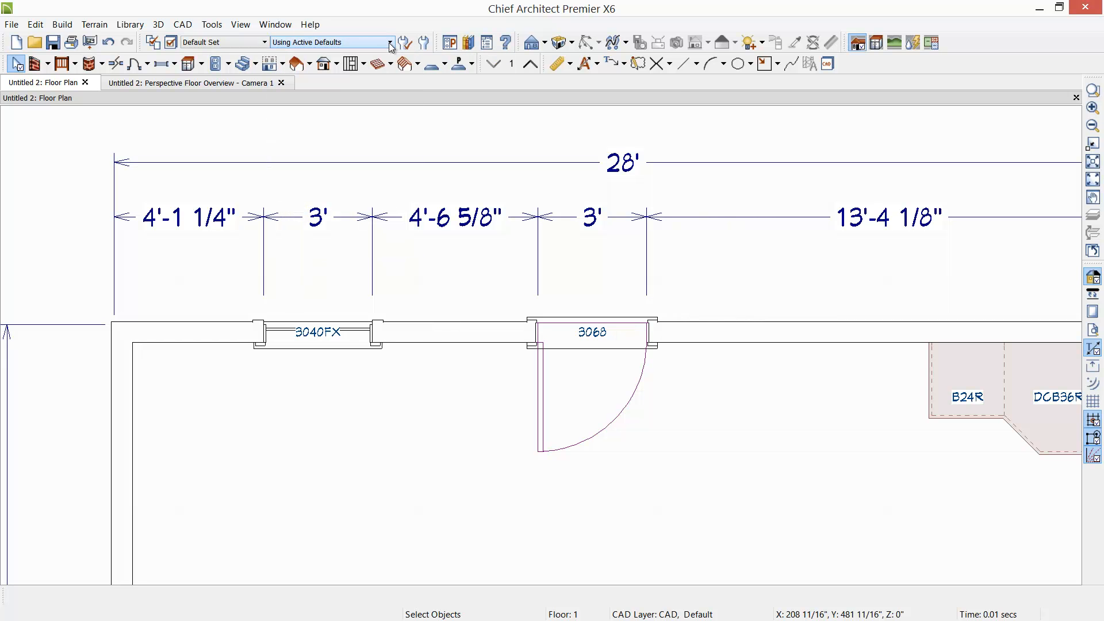
- Regenerate the plan's automatic exterior dimensions using the NKBA dimension defaults
click(594, 65)
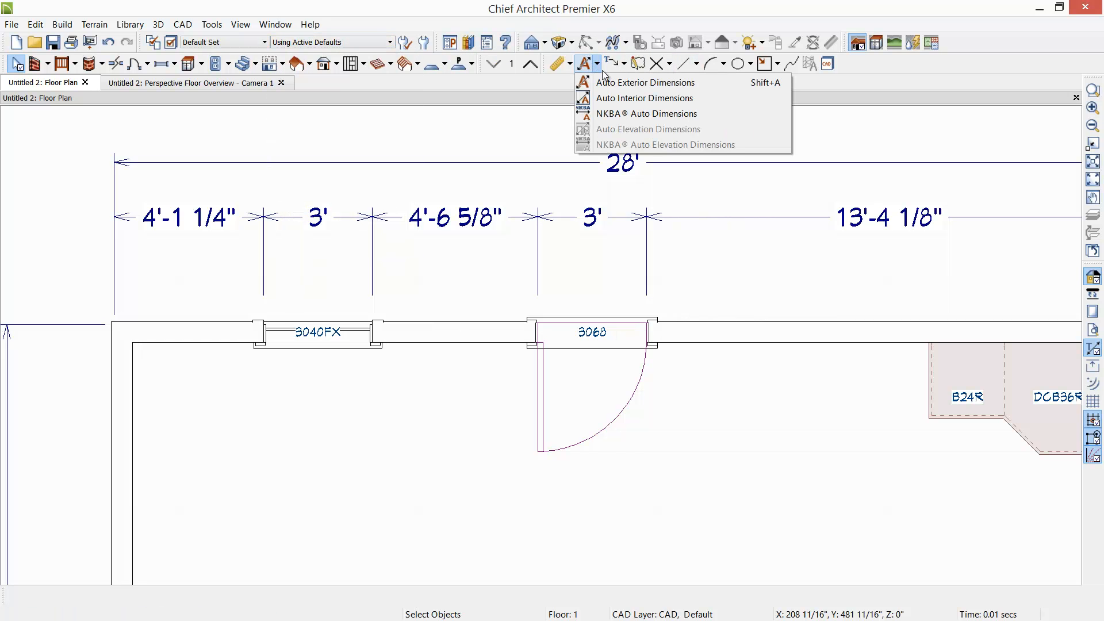
click(592, 81)
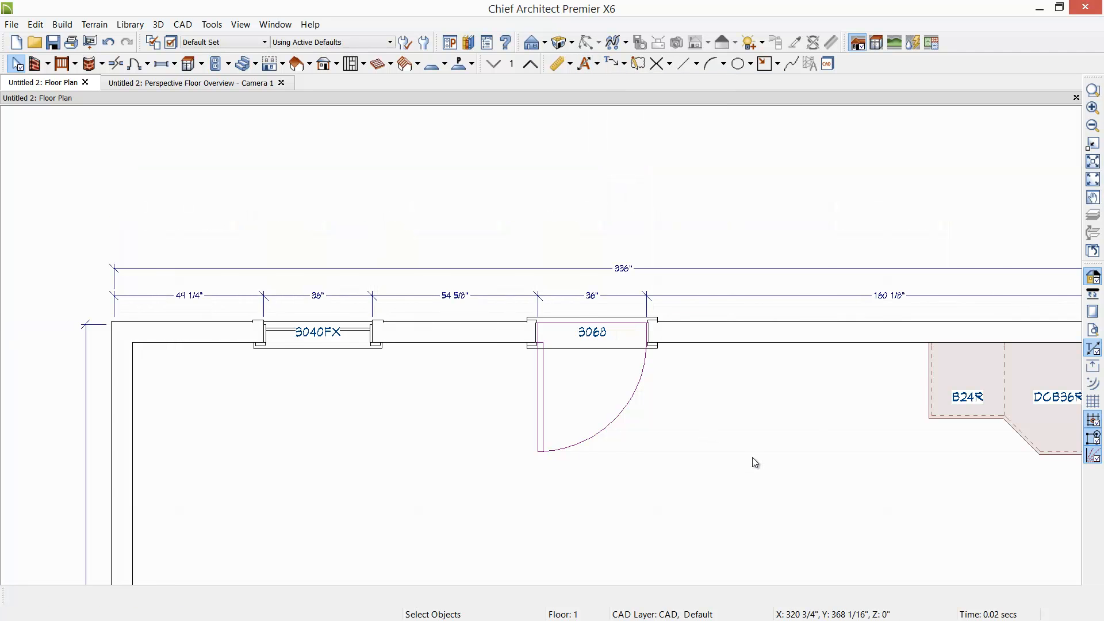
scroll(753, 459, up, 1)
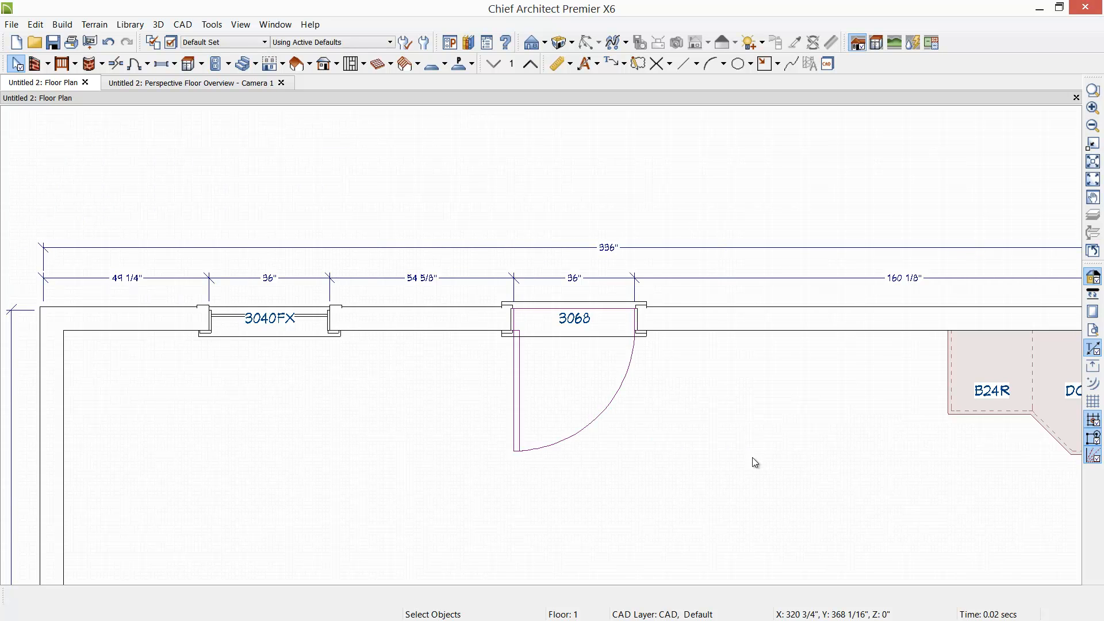
- Turn off default formatting in the primary format of the back wall's inner dimension line and review its unit and fraction accuracy options
click(739, 279)
double_click(740, 281)
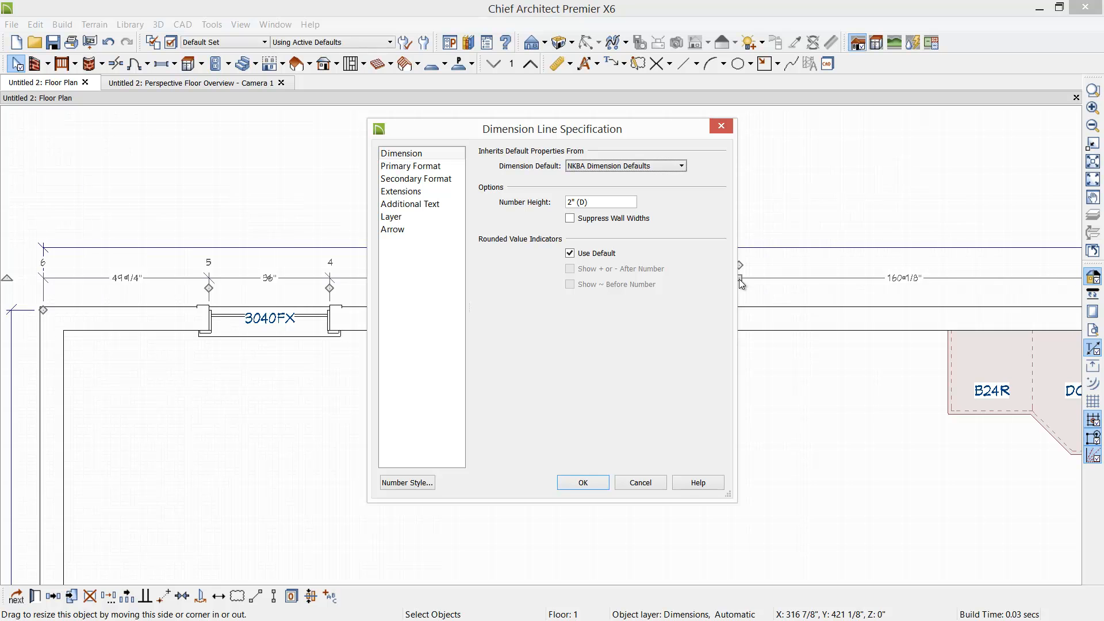
click(439, 167)
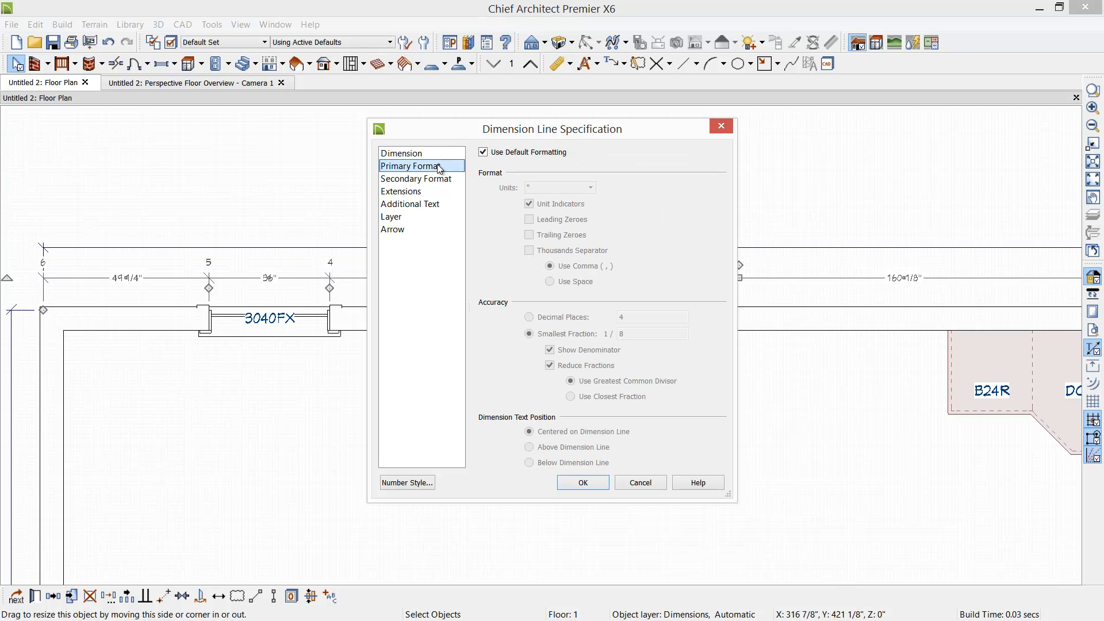
click(483, 153)
click(590, 189)
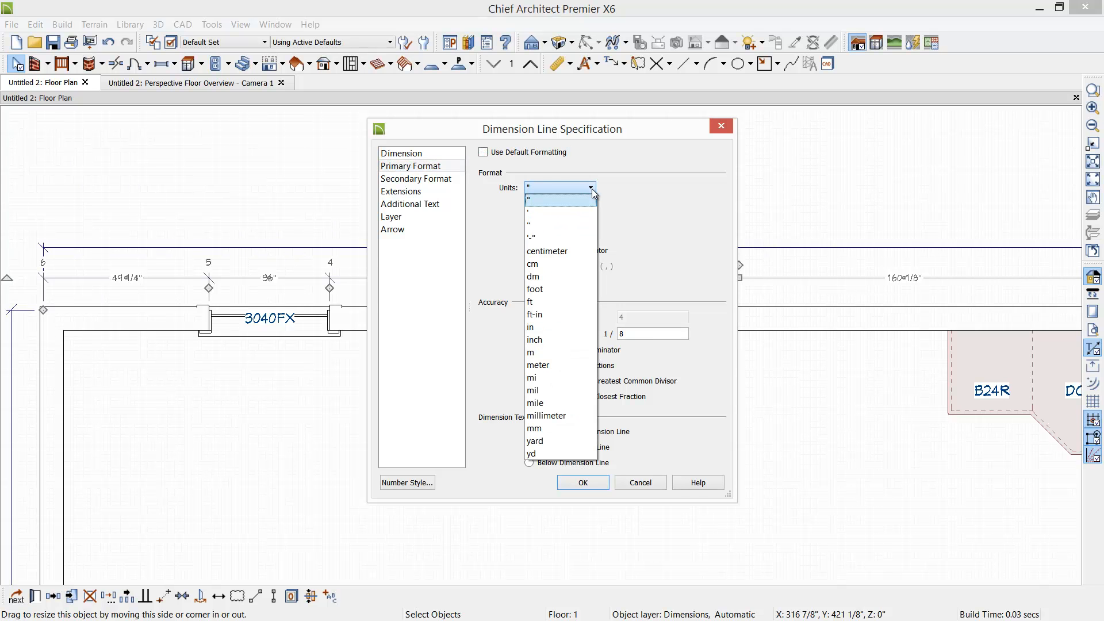
click(592, 190)
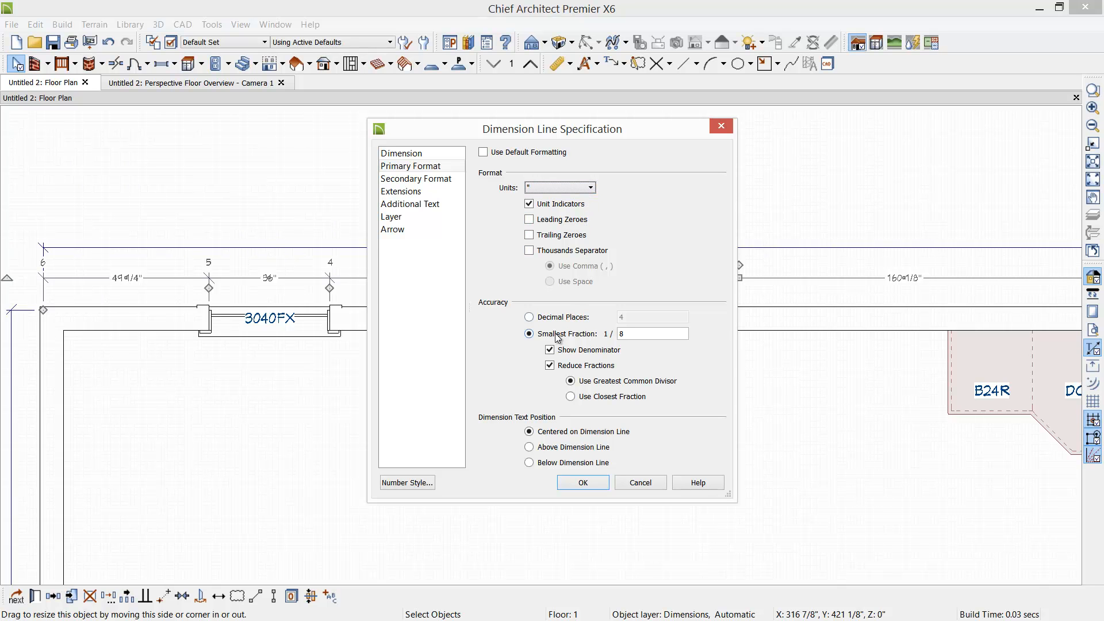
click(641, 335)
- Turn off default secondary formatting, include a second format for the dimension line, look through its units, and discard the changes
click(417, 180)
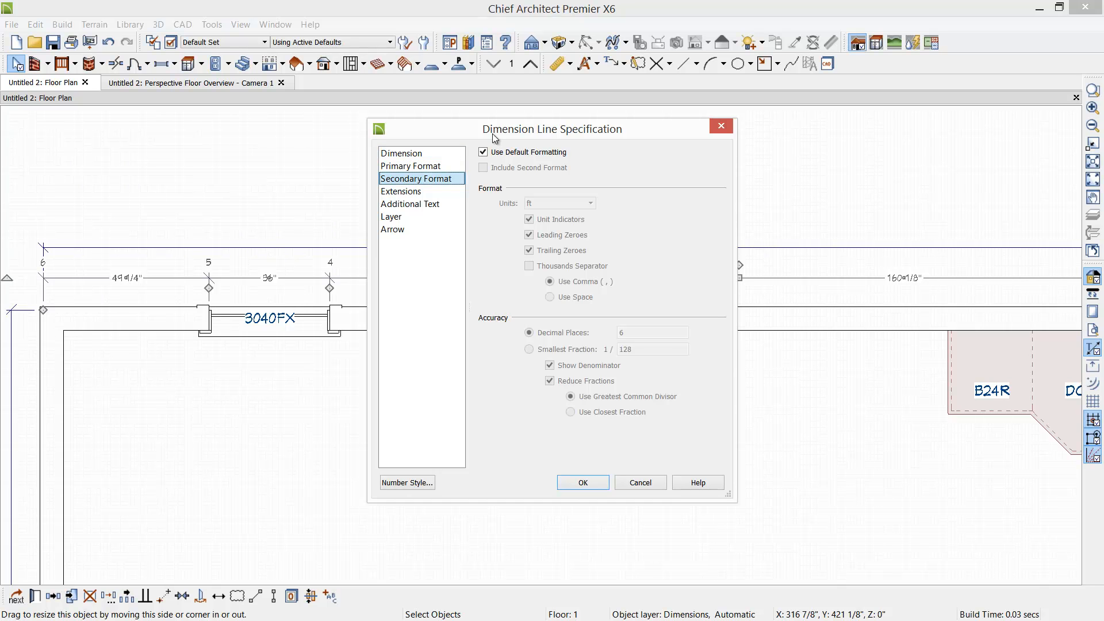
click(484, 152)
click(522, 170)
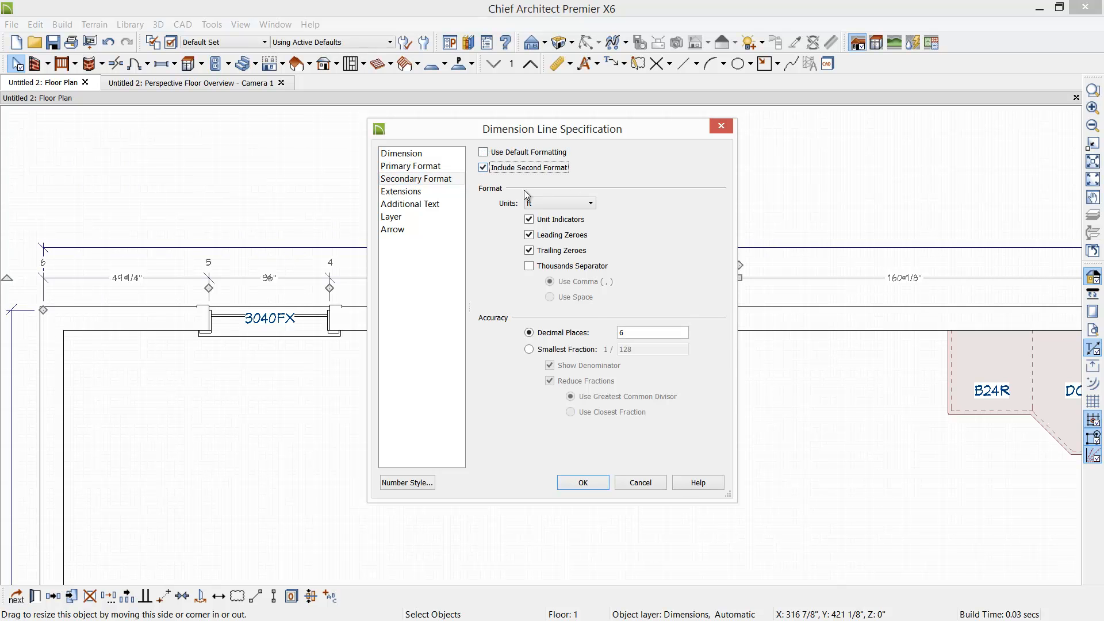
click(589, 205)
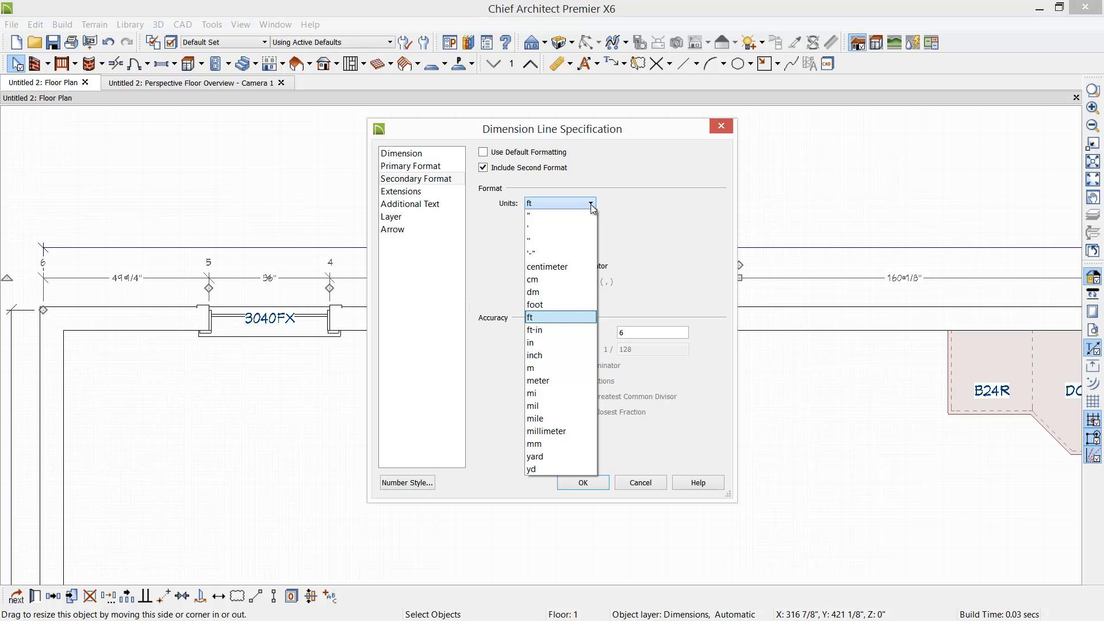
click(656, 486)
click(656, 487)
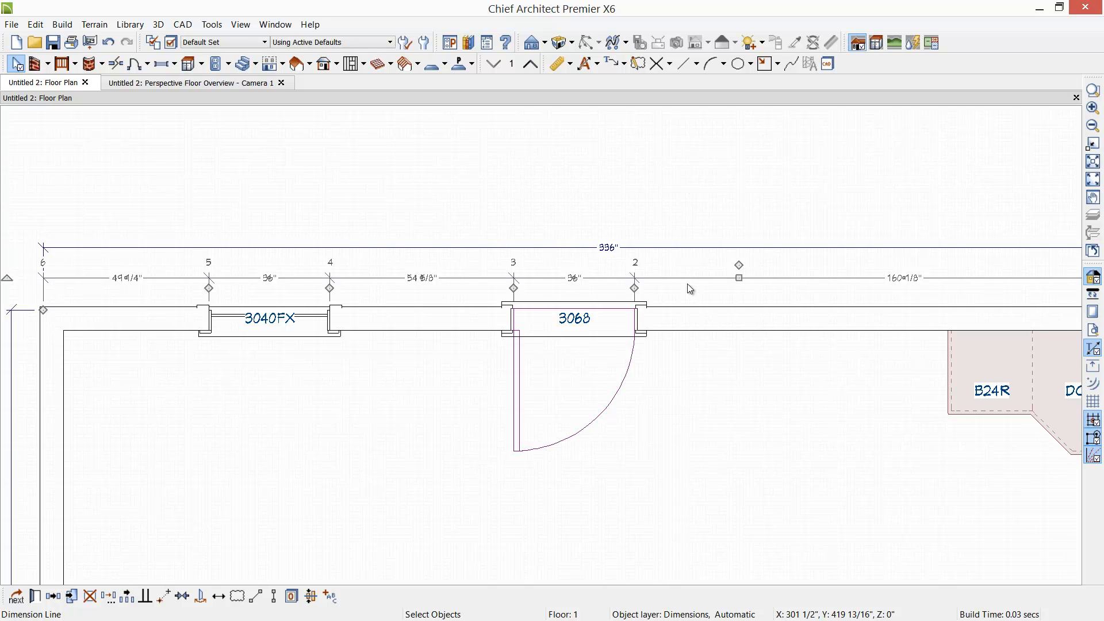
click(674, 306)
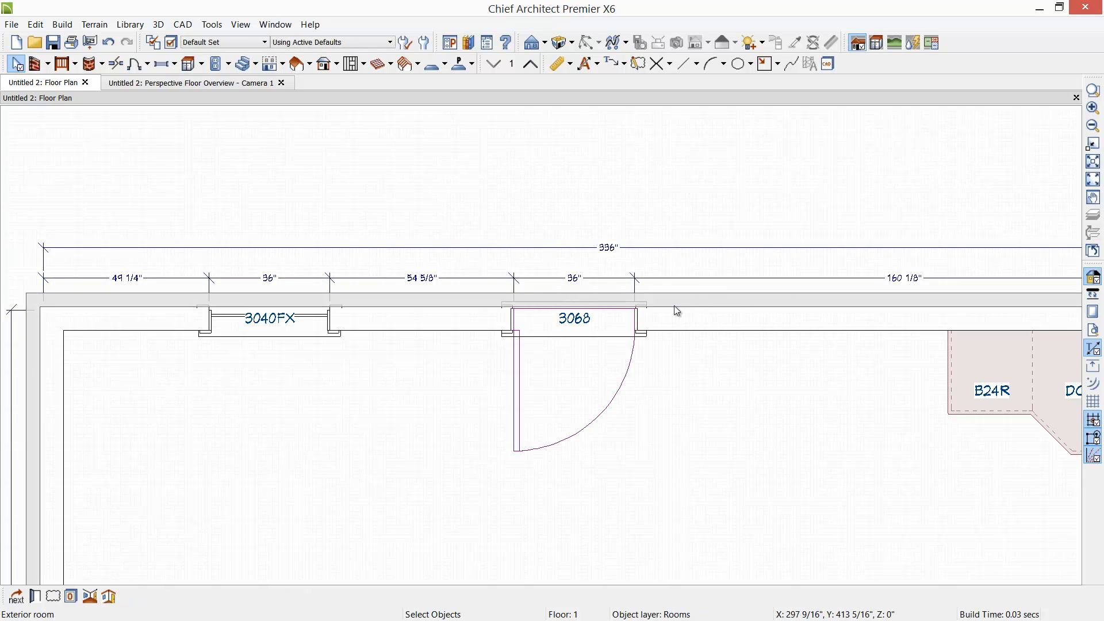
click(707, 386)
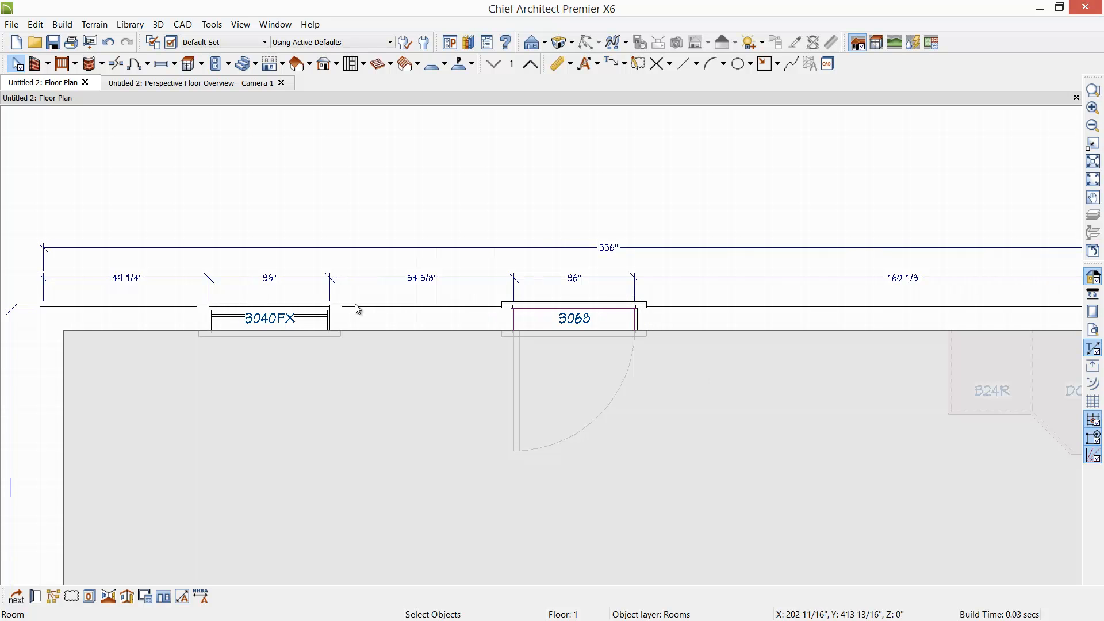
key(Escape)
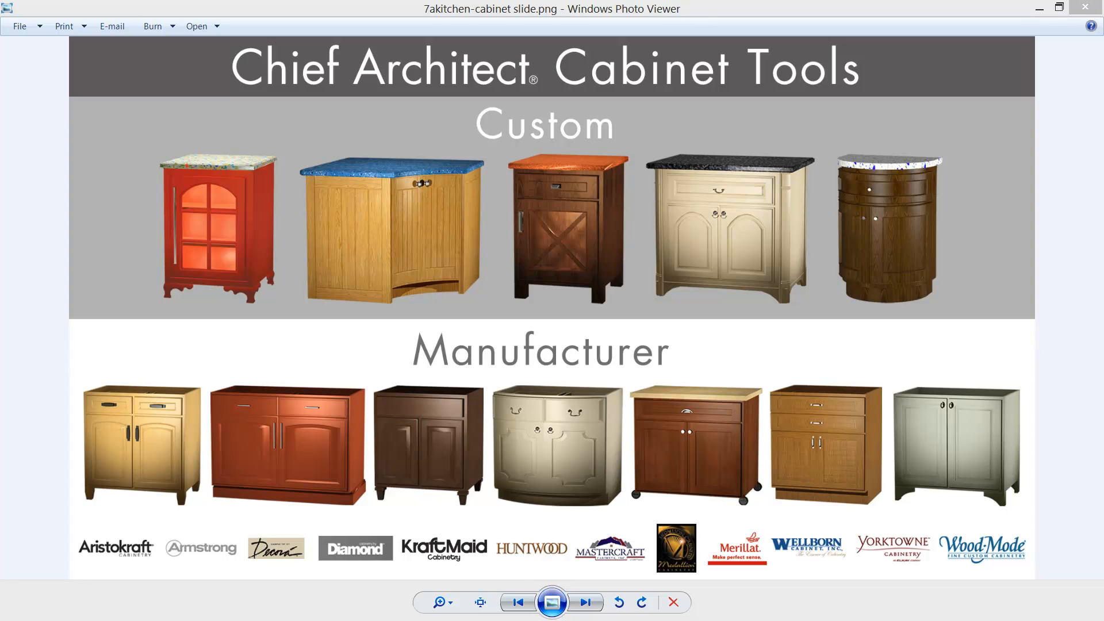
- View the cabinet warehouse raytrace image and switch back to Chief Architect
key(Right)
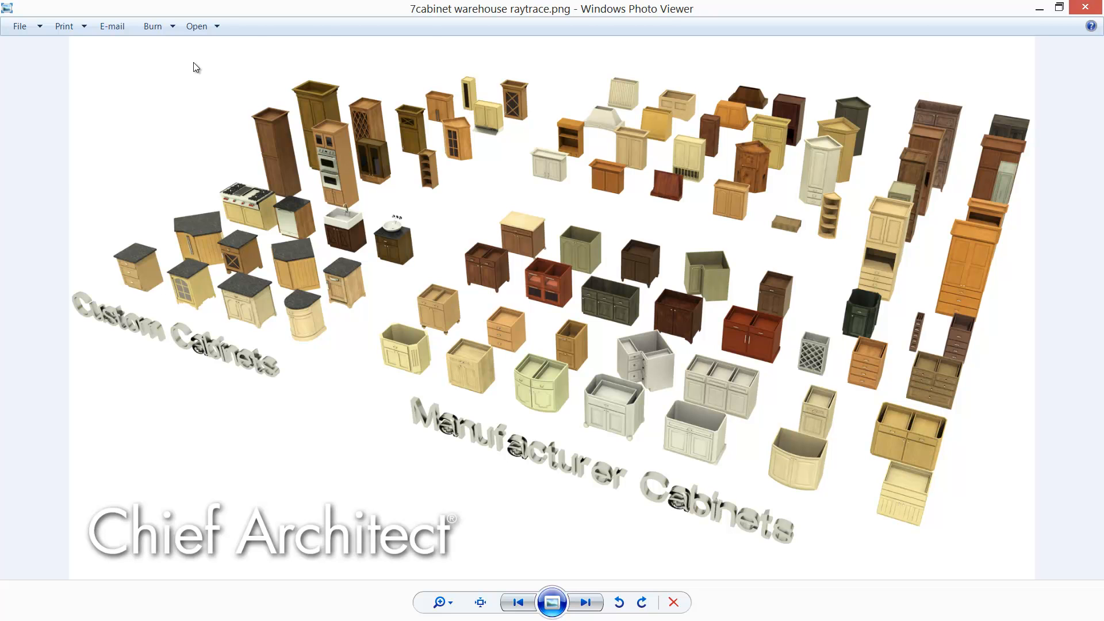
key(alt+Tab)
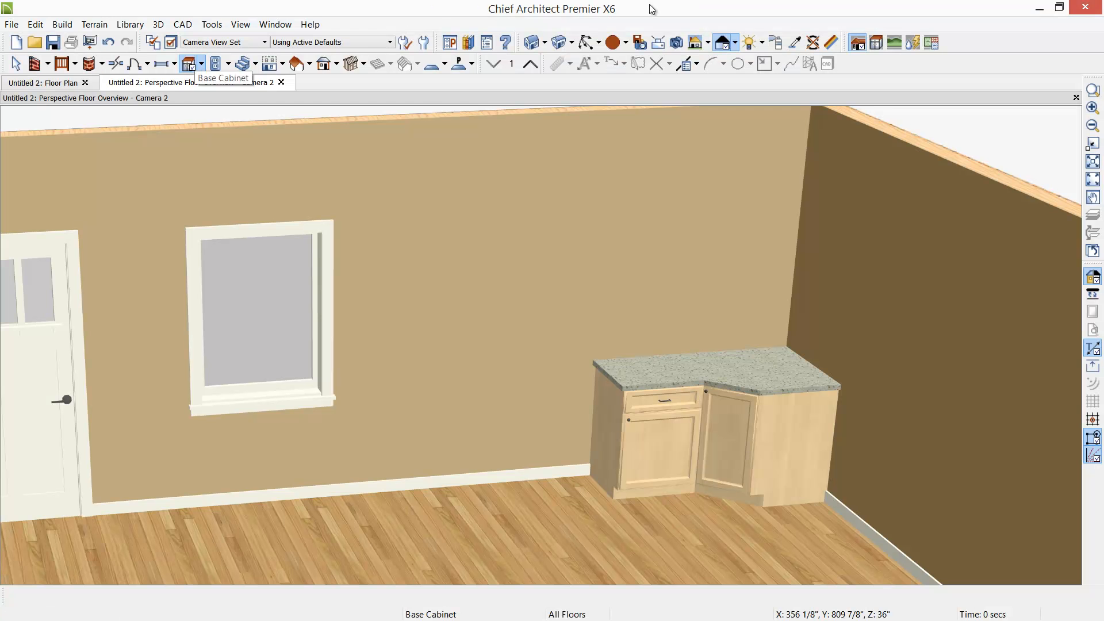
- Place a base cabinet against the back wall, directly beside the existing base cabinet run on the window side
click(201, 65)
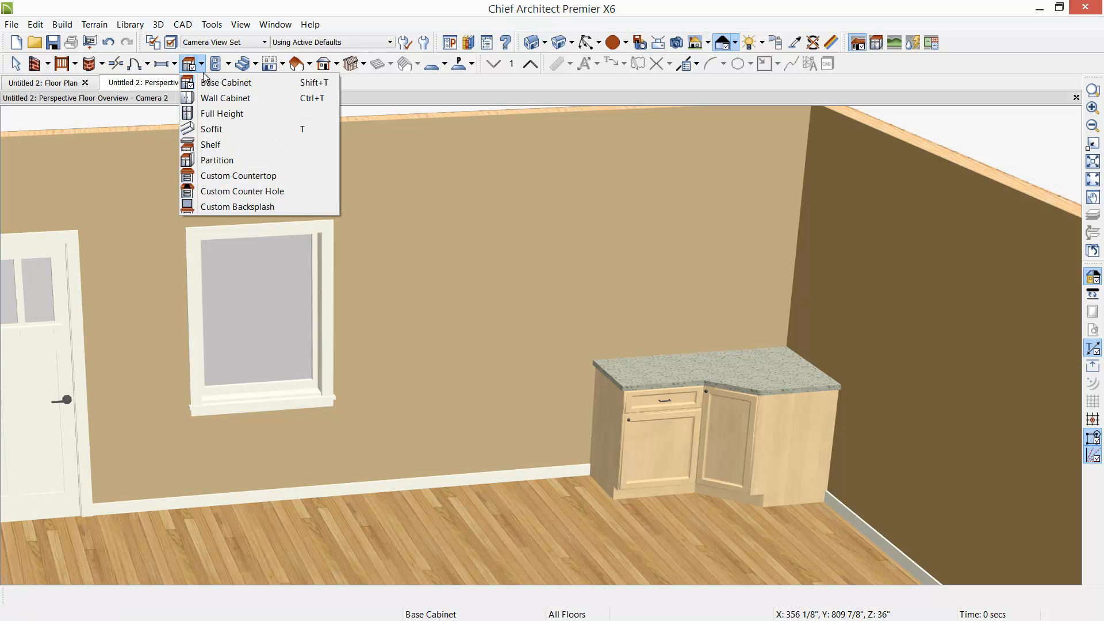
click(208, 82)
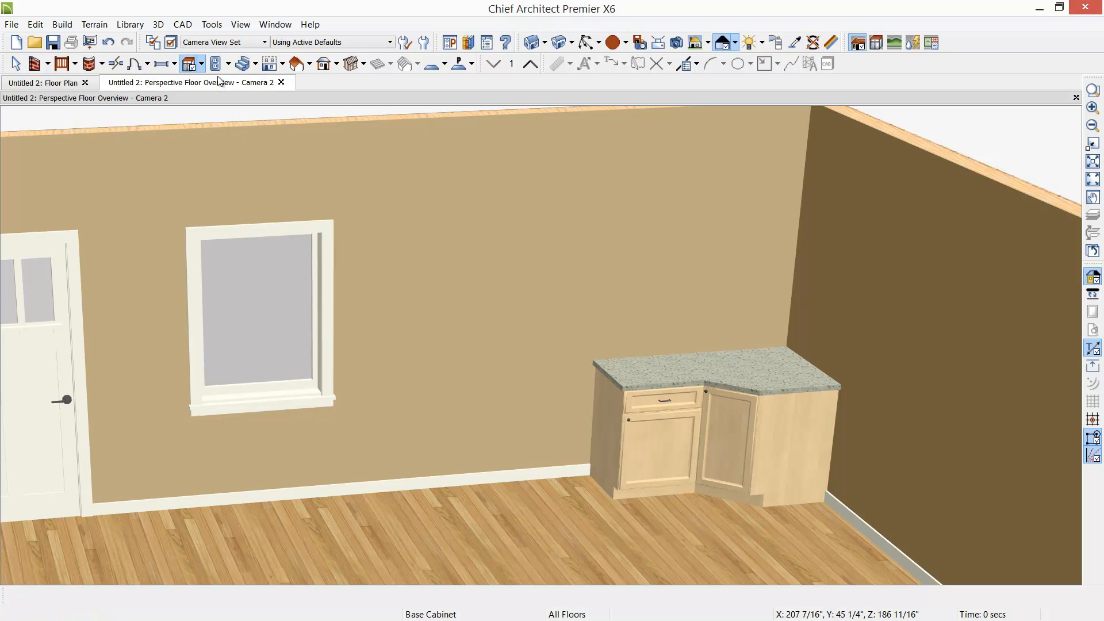
click(580, 404)
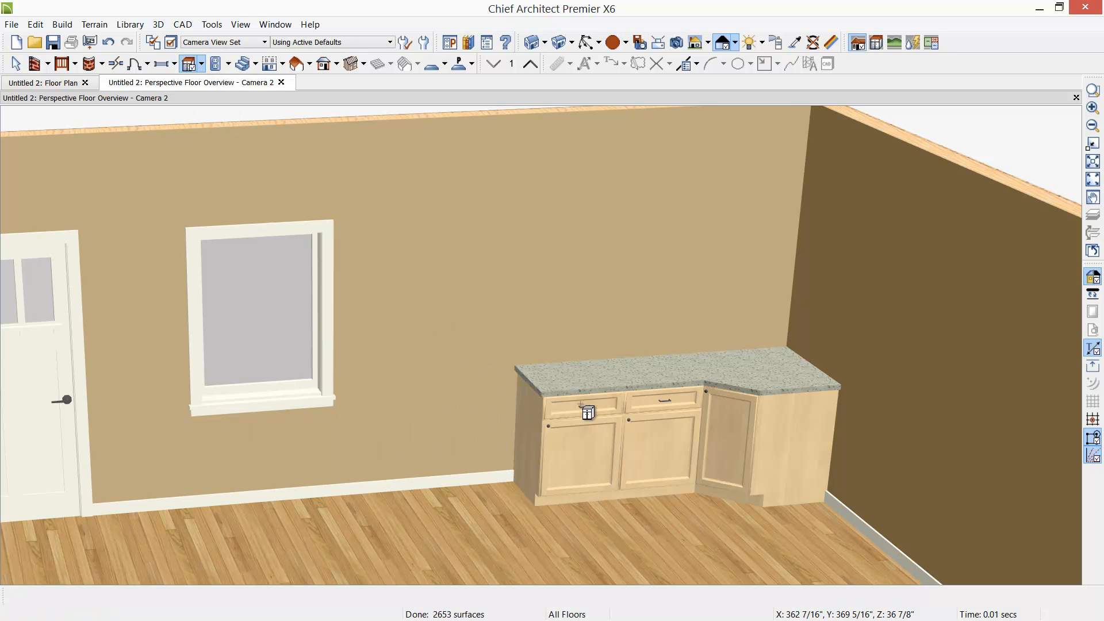
- Widen the new base cabinet into a two-door unit and move it away from the corner run along the wall
click(562, 438)
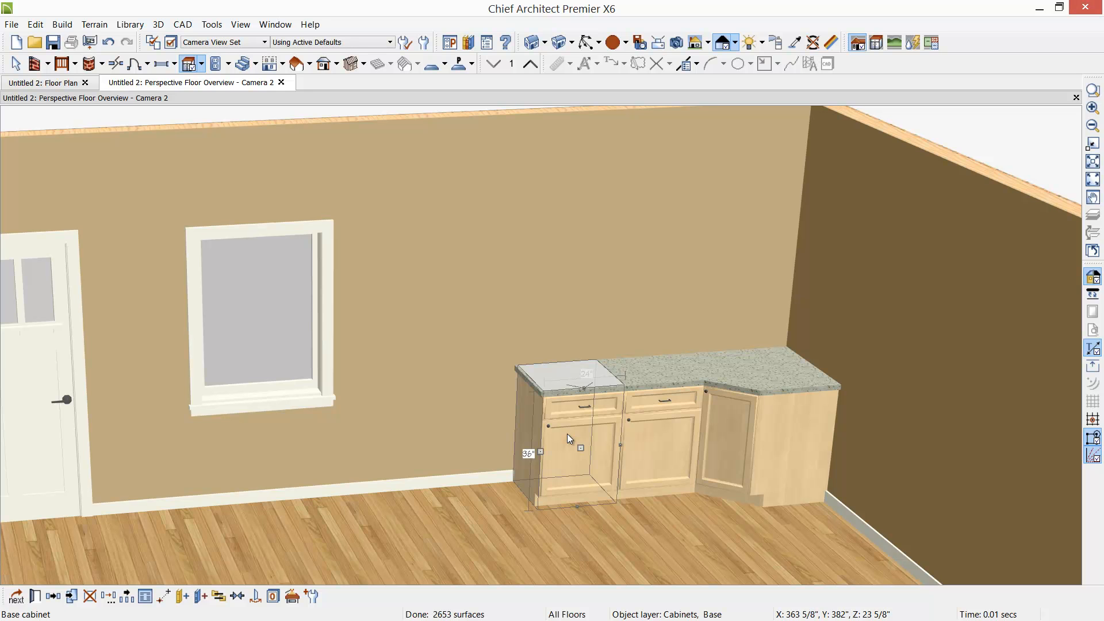
drag(540, 452, 482, 450)
key(Escape)
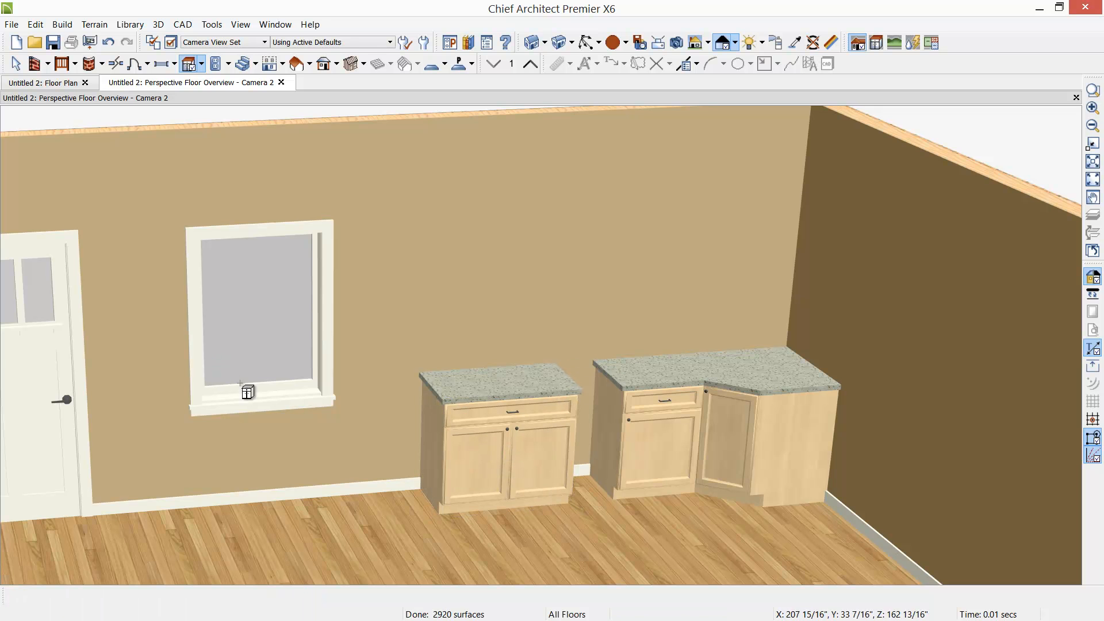
- Raise the bottom edge of the back wall's window so the window is about 37 inches tall
click(250, 388)
drag(258, 396, 257, 362)
key(Escape)
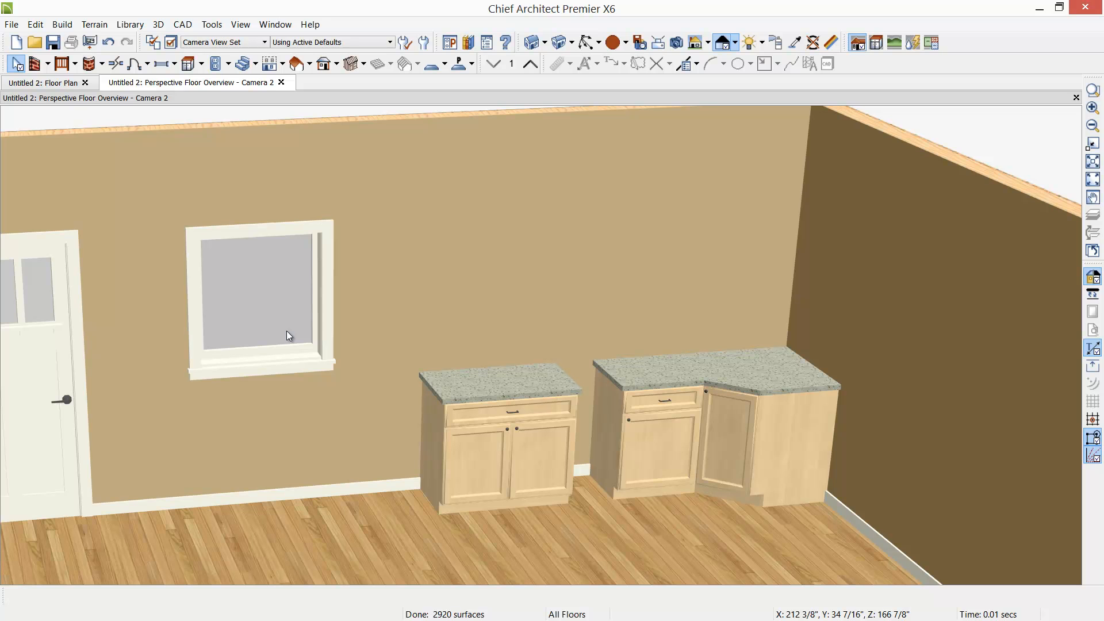
- Center the two-door base cabinet on the window
click(503, 450)
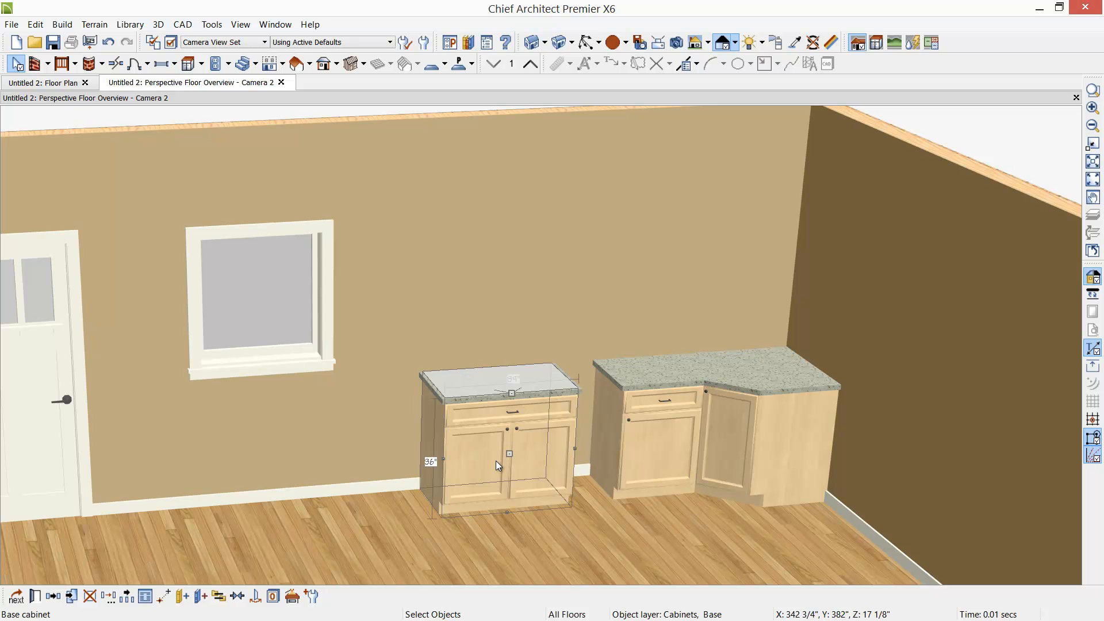
click(239, 600)
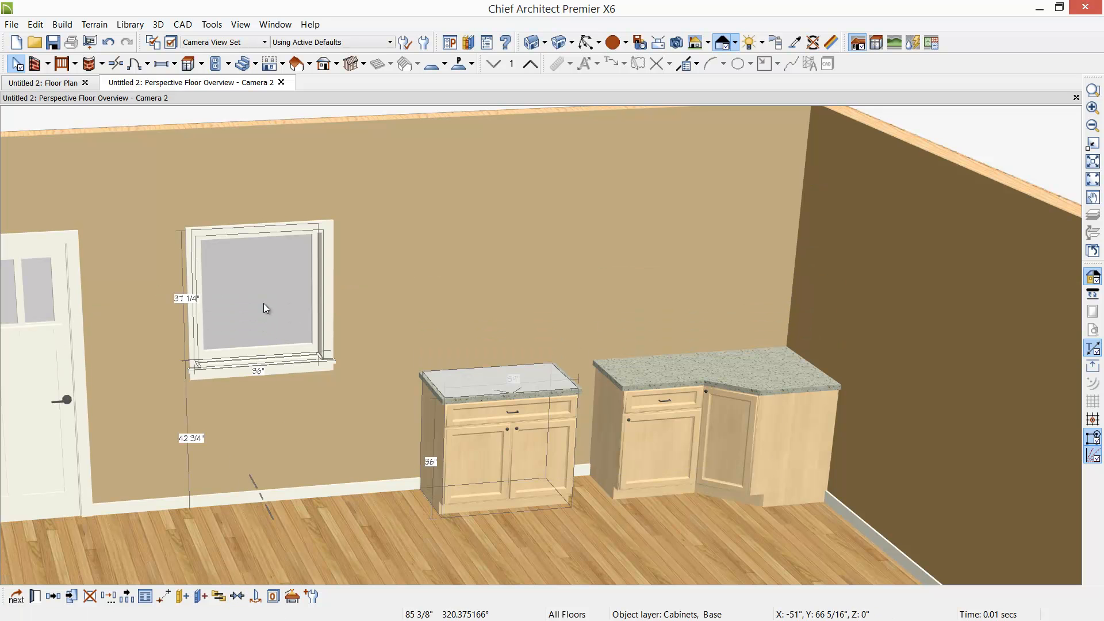
click(264, 302)
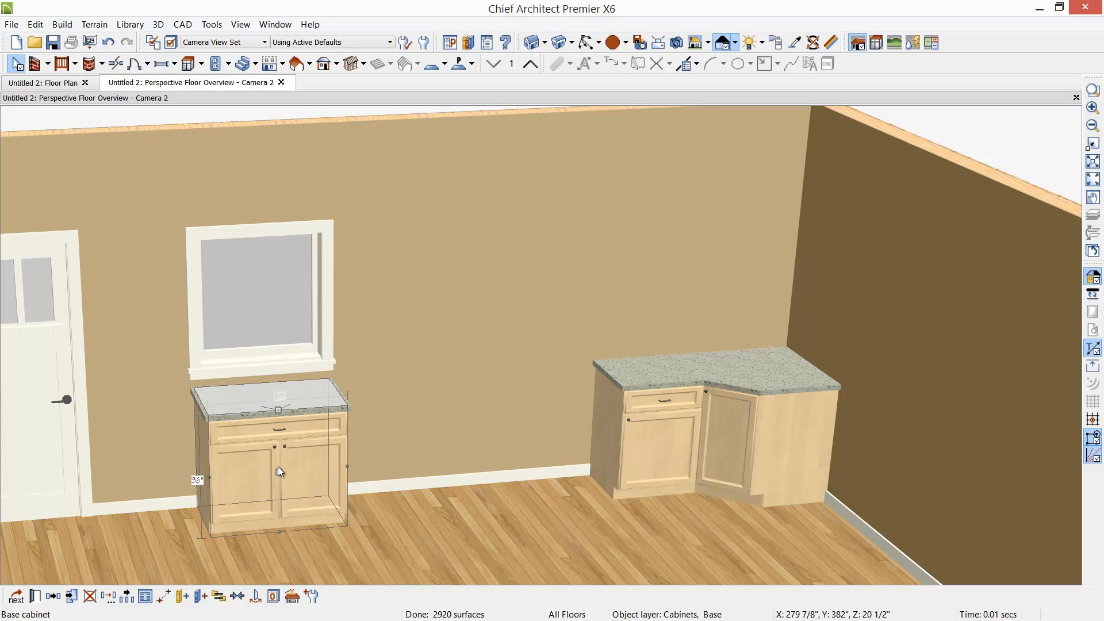
- Move the two-door base cabinet back against the corner run and add another base cabinet on its window side
drag(277, 474, 631, 465)
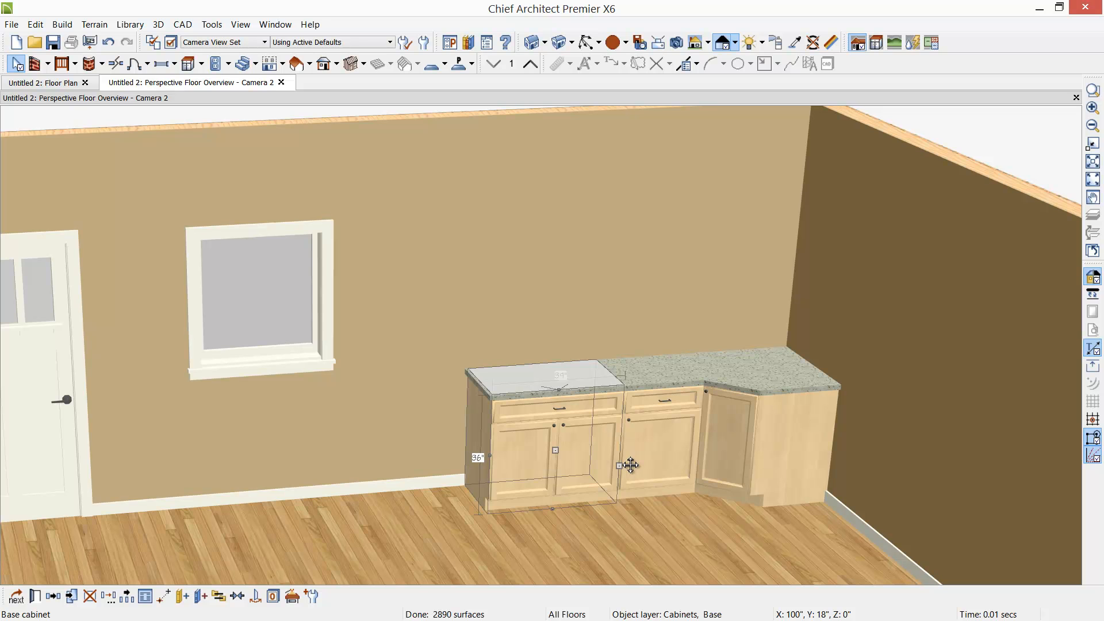
click(189, 63)
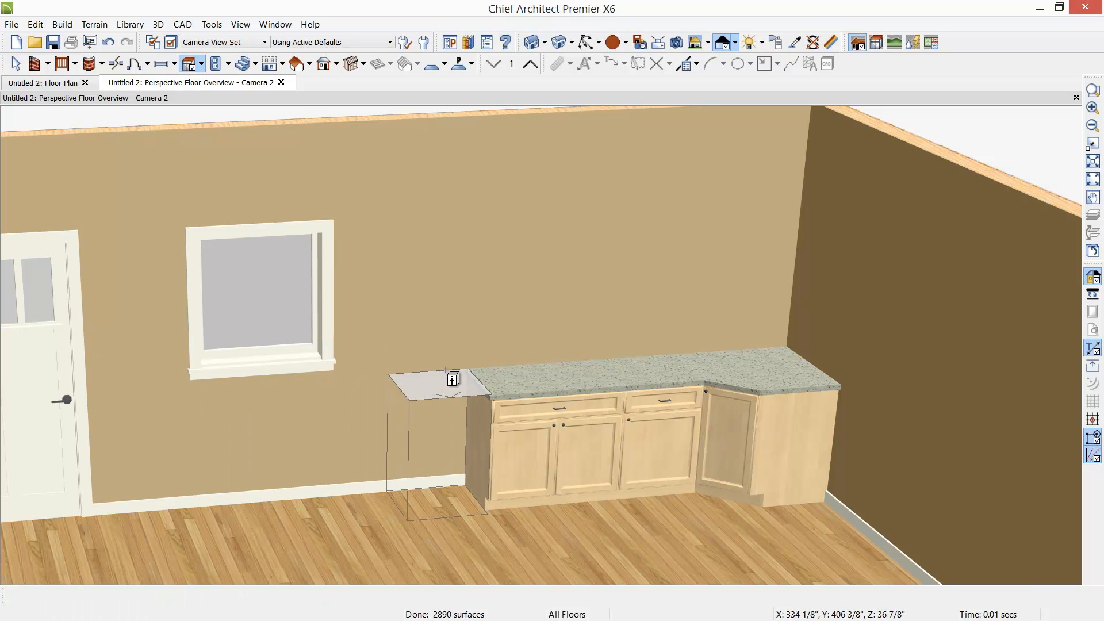
click(452, 378)
- Place a corner wall cabinet above the corner base cabinet and a second wall cabinet beside it on the back wall
click(203, 64)
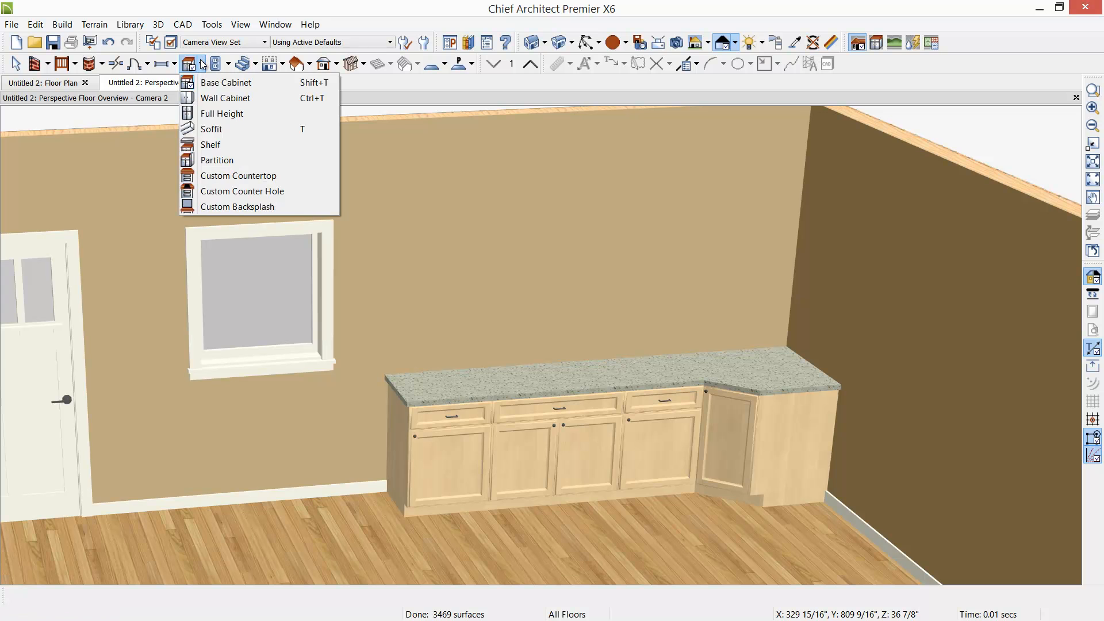
click(206, 99)
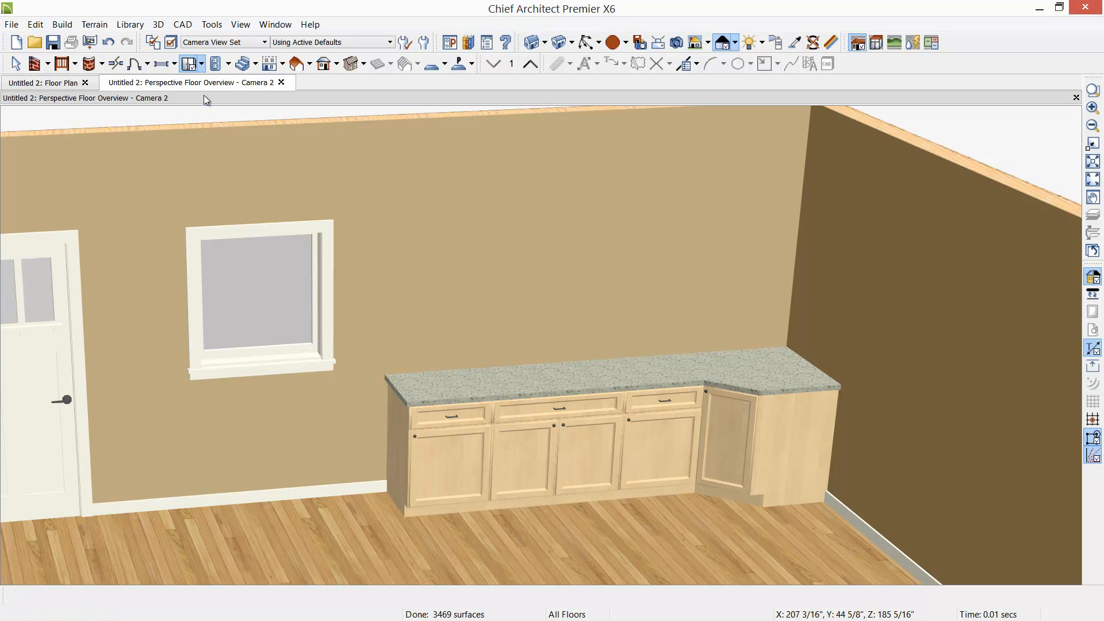
click(804, 204)
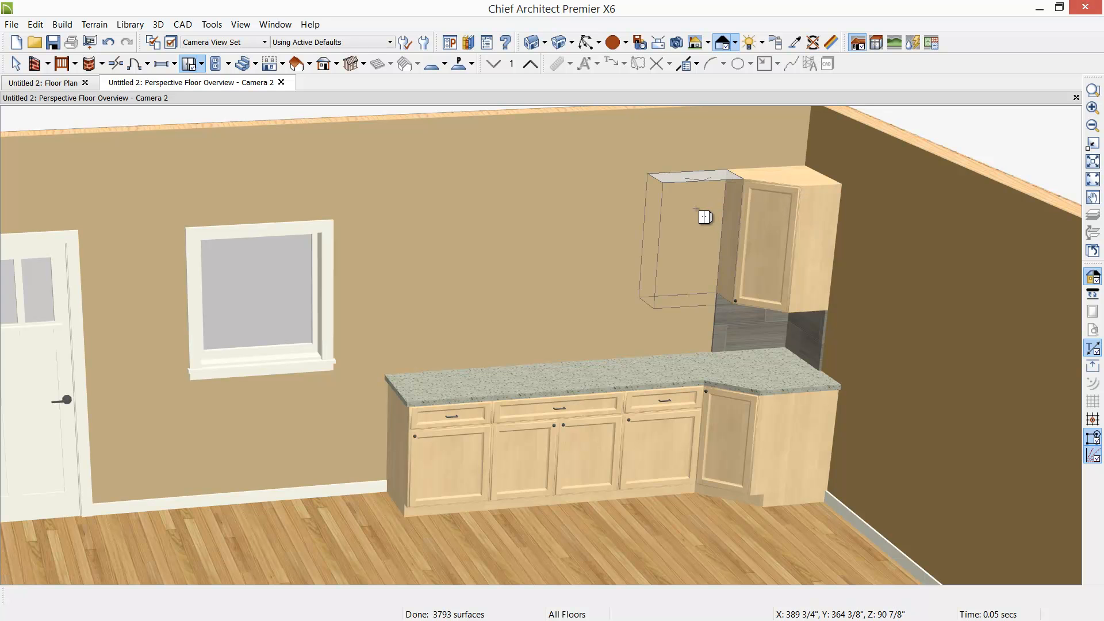
click(705, 217)
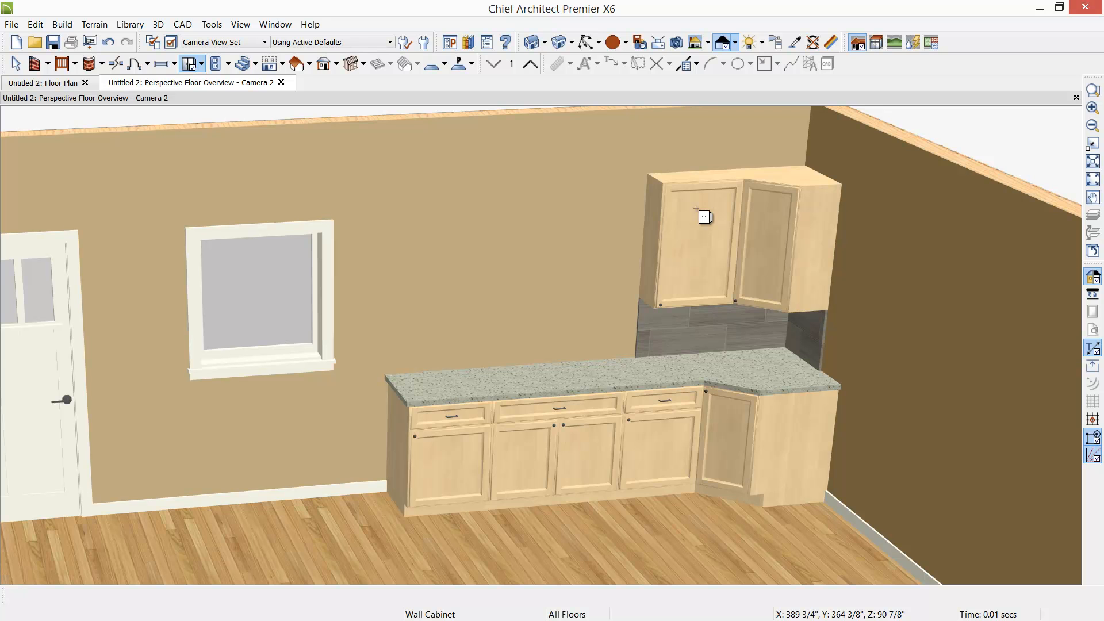
key(Escape)
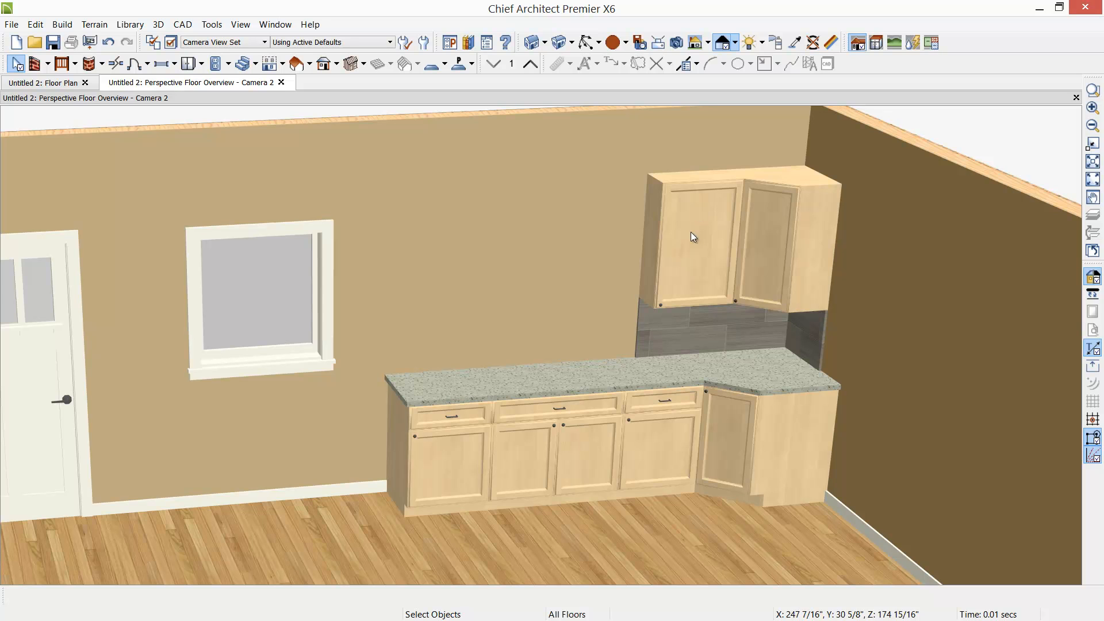
- Open the specification of the base cabinet beside the corner cabinet and review its type, size, floor position and backsplash settings
double_click(671, 428)
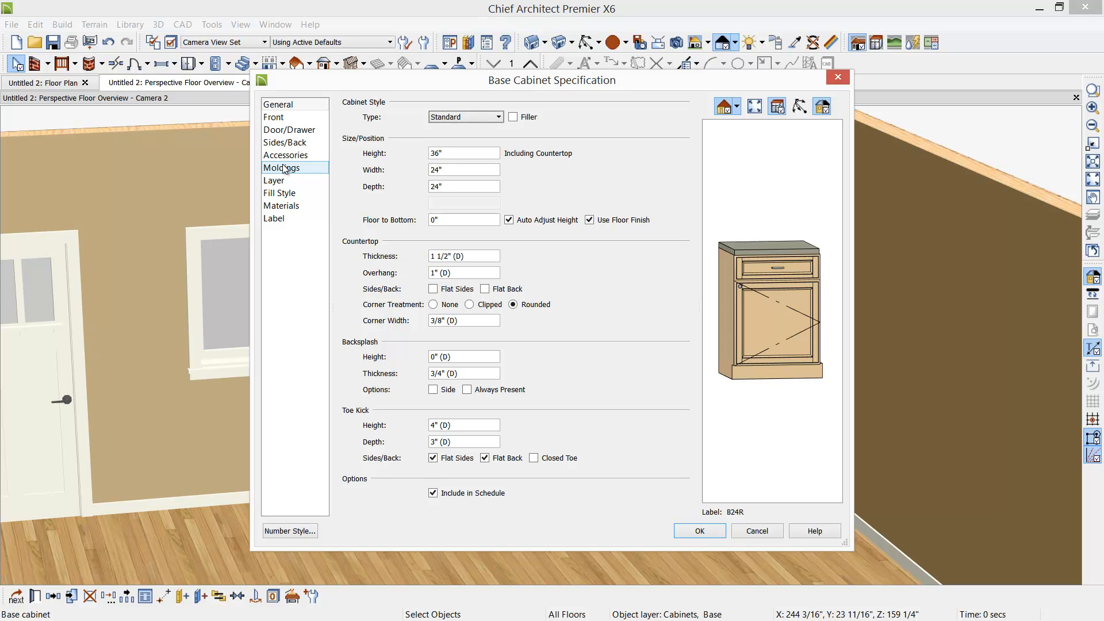
click(497, 117)
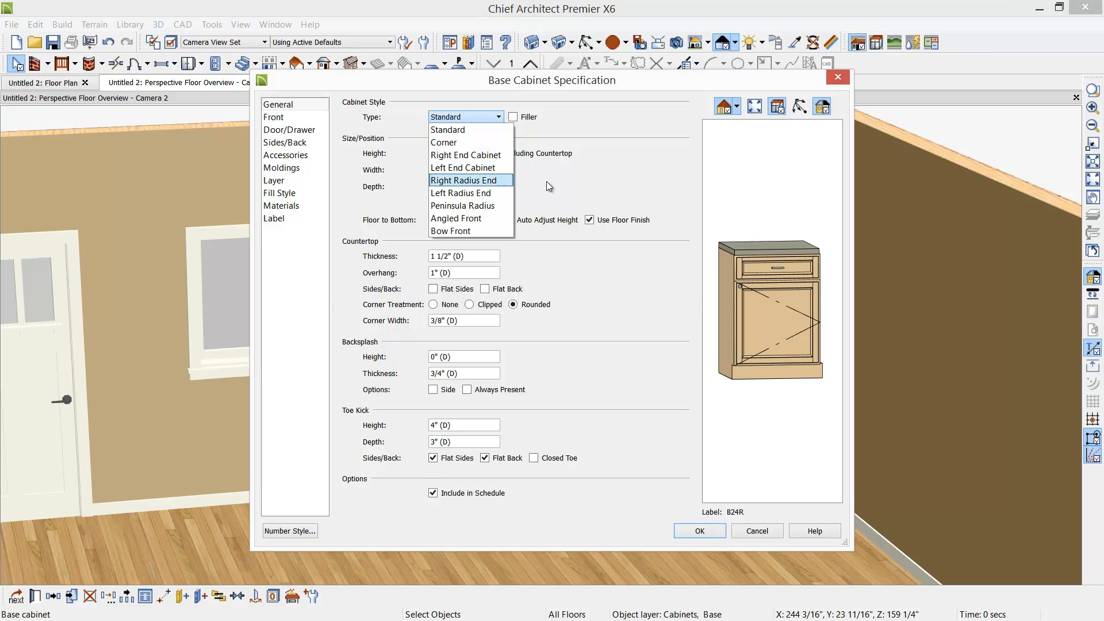
click(575, 185)
click(471, 154)
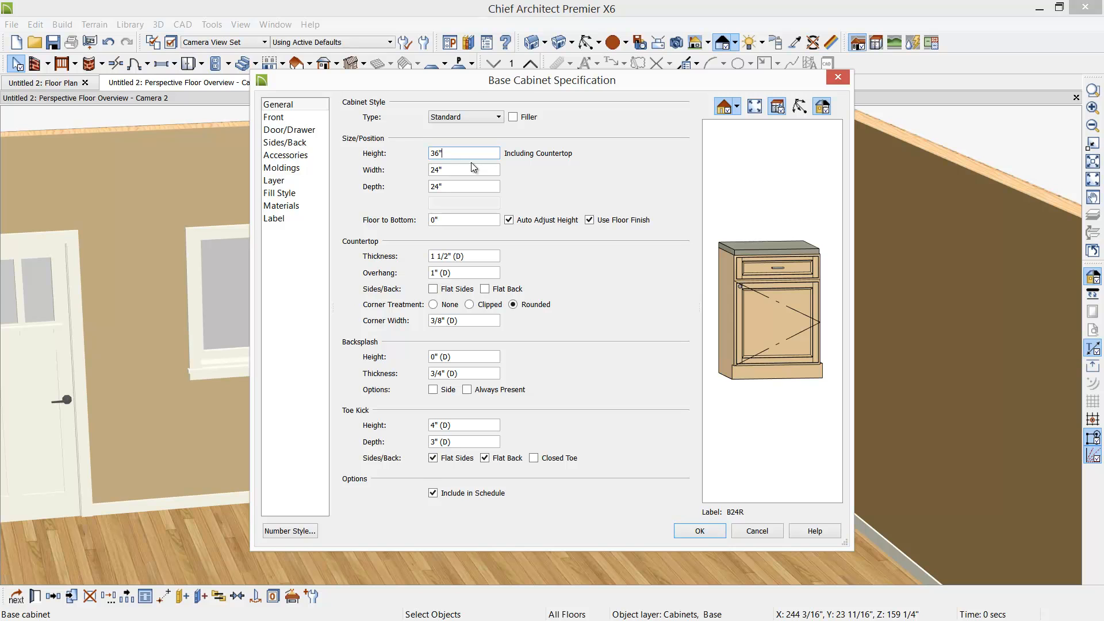
click(473, 173)
click(463, 221)
drag(442, 358, 423, 359)
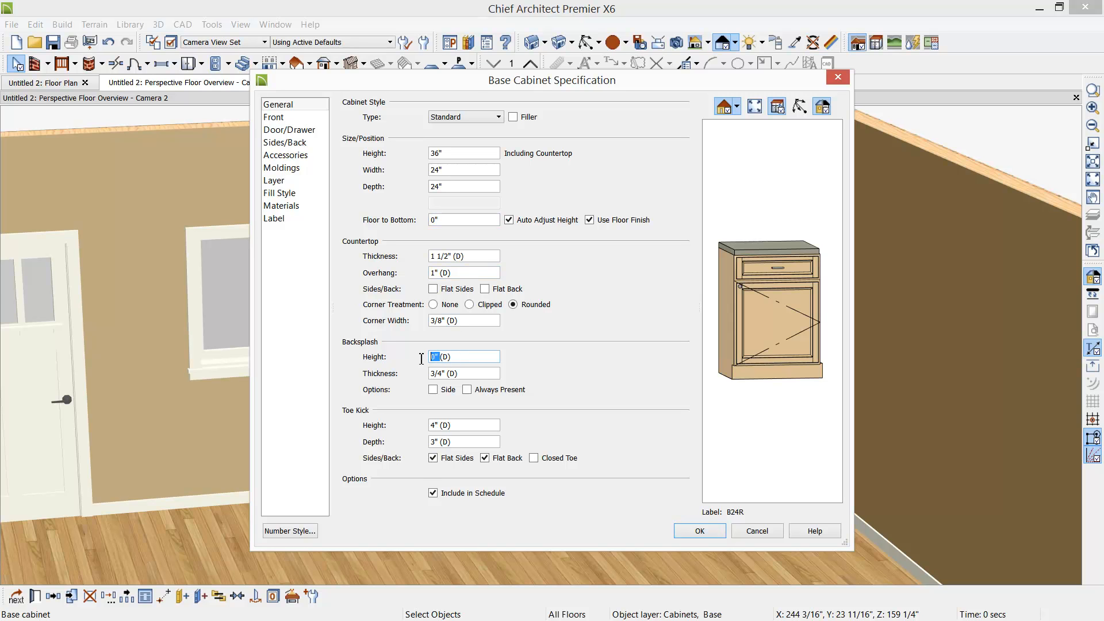
click(461, 357)
- Delete the drawer from the base cabinet's front and try framed box construction before returning it to frameless
click(757, 271)
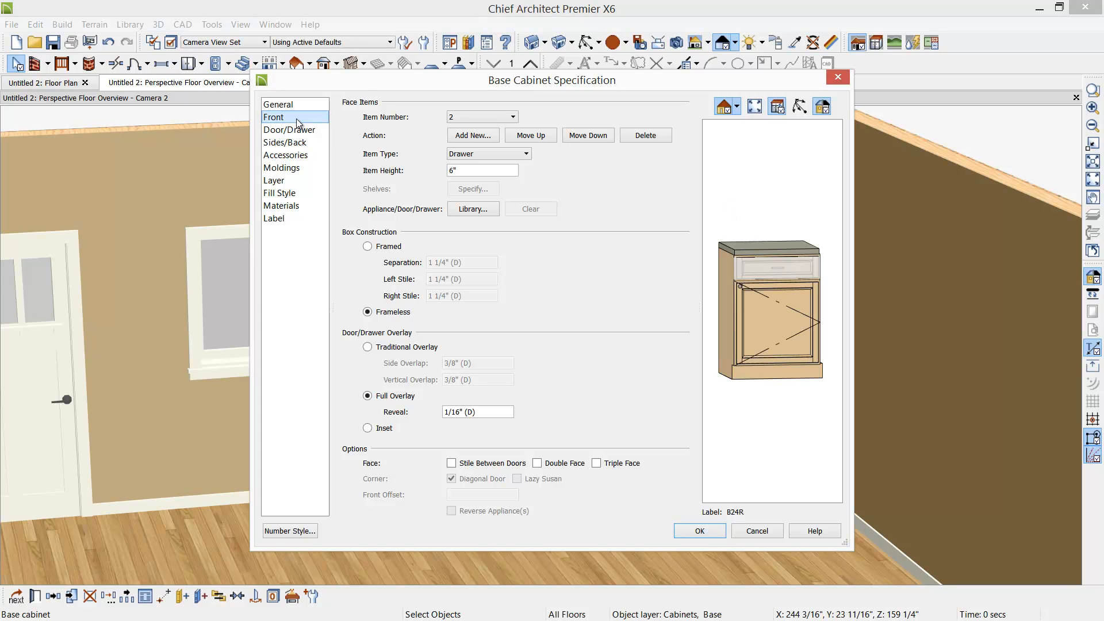
click(645, 137)
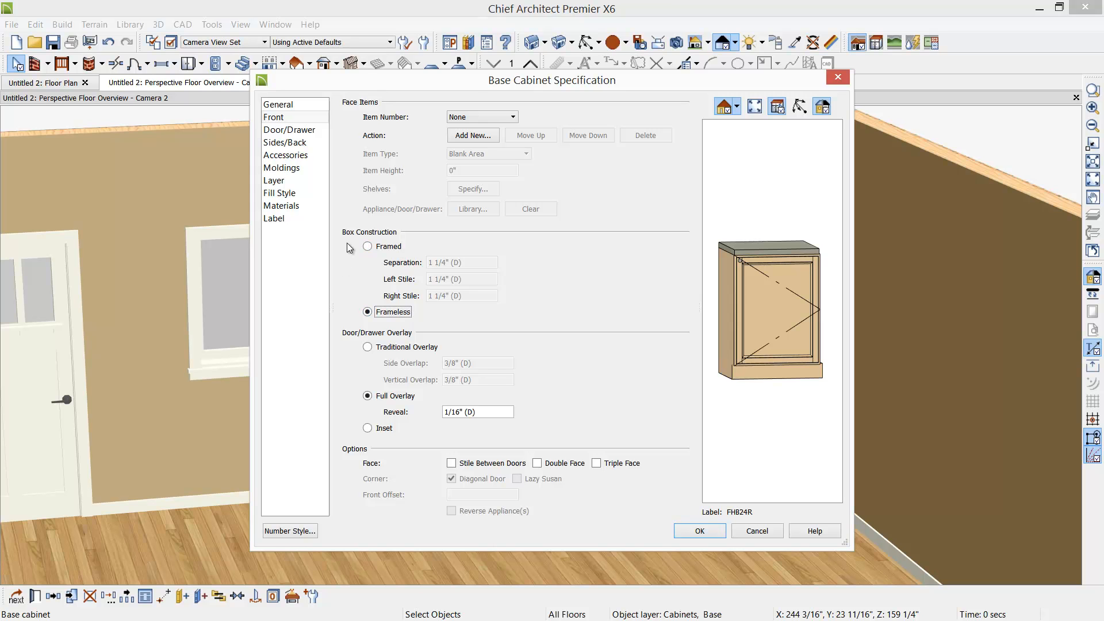
click(368, 247)
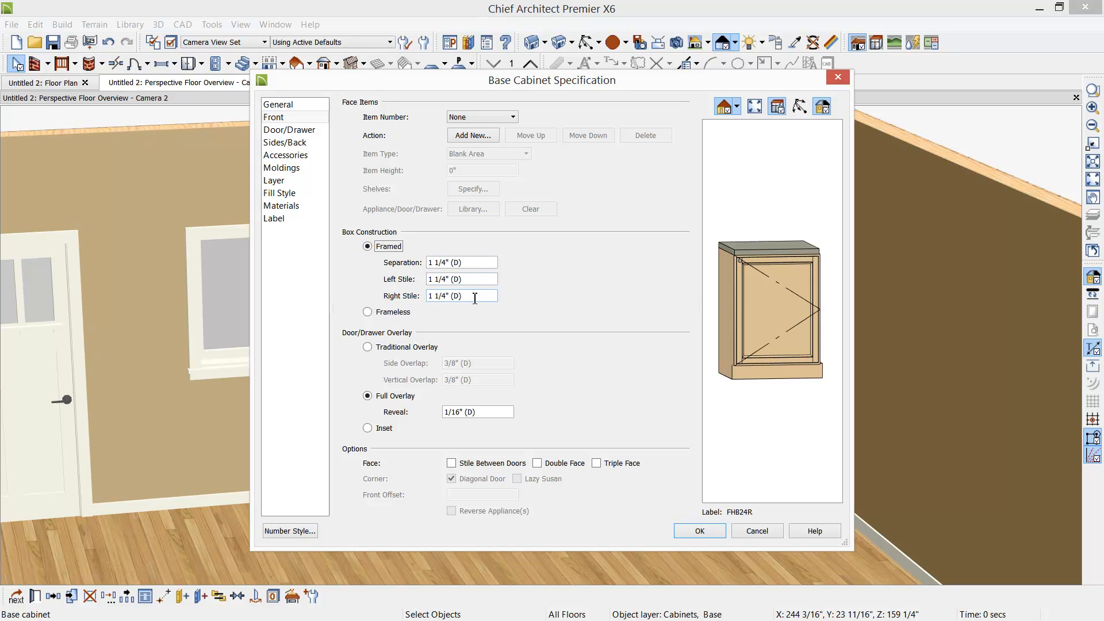
click(389, 315)
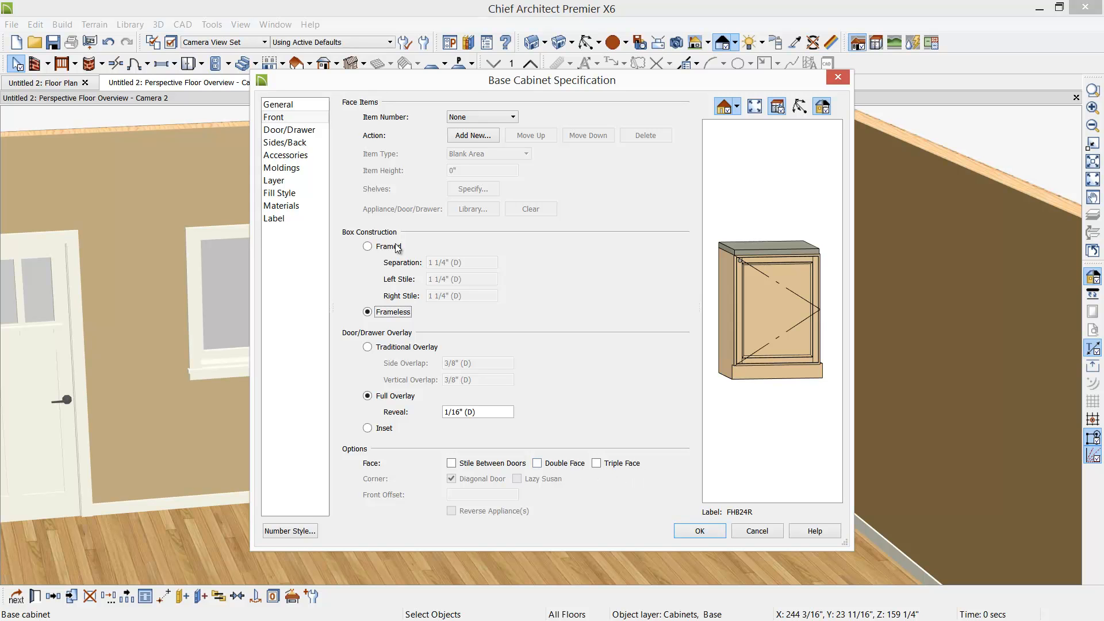
- Review the cabinet's door and drawer options and browse the core catalog's Edge Molding profiles without adding one
click(296, 129)
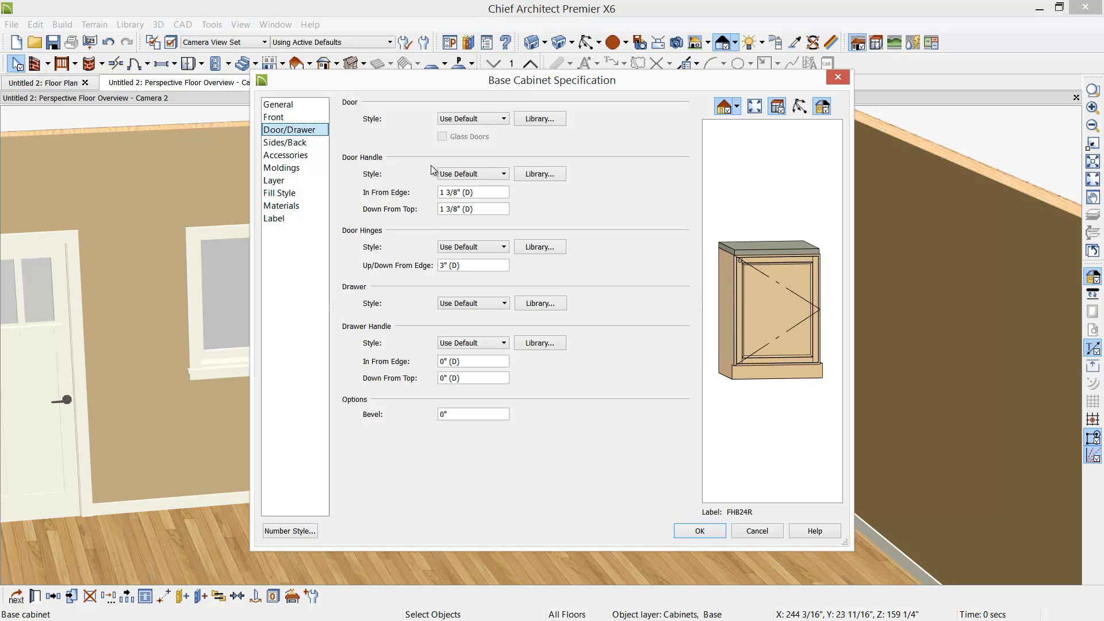
click(288, 168)
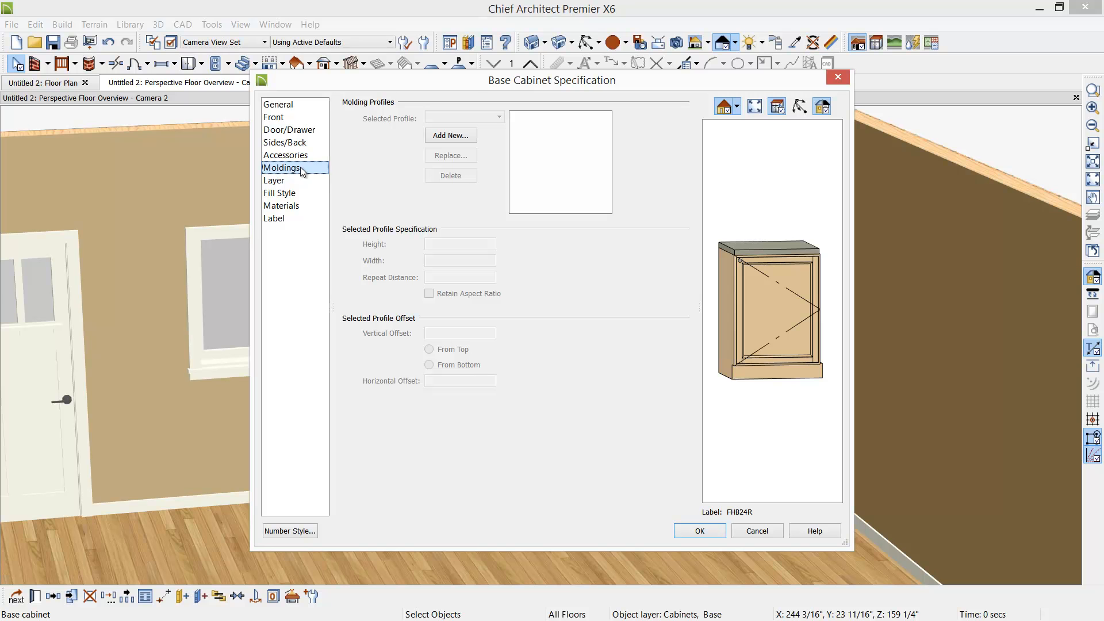
click(452, 136)
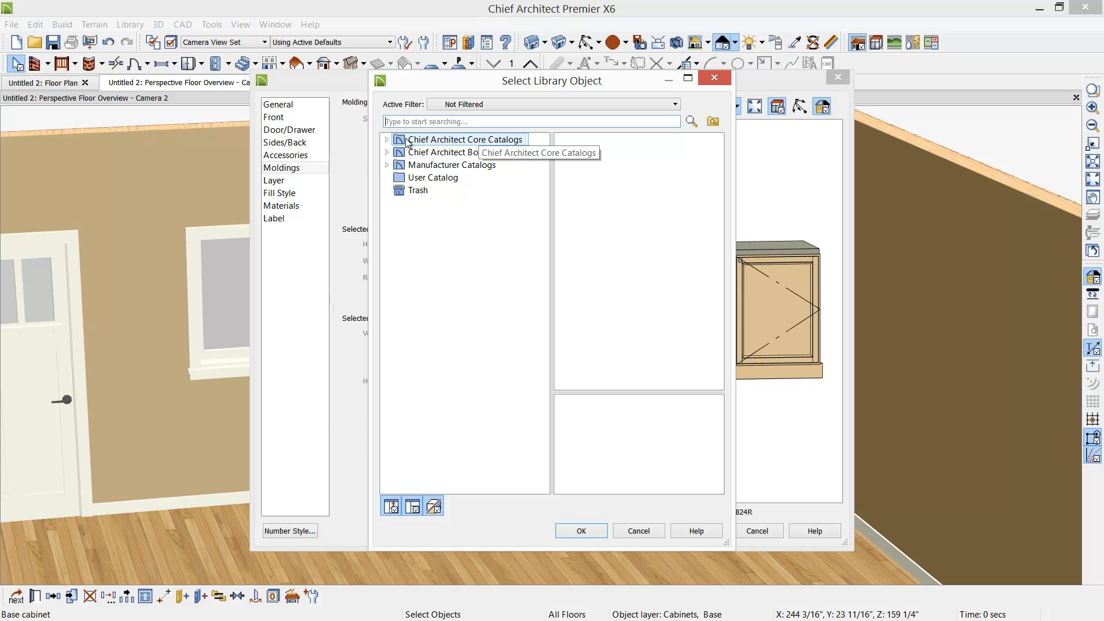
click(387, 139)
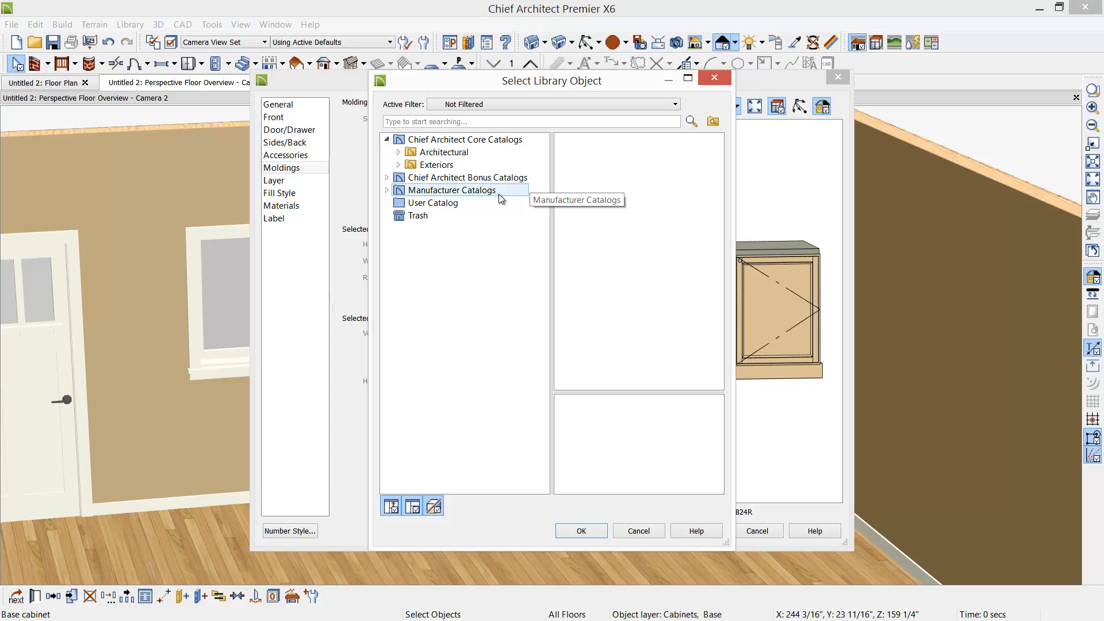
click(387, 190)
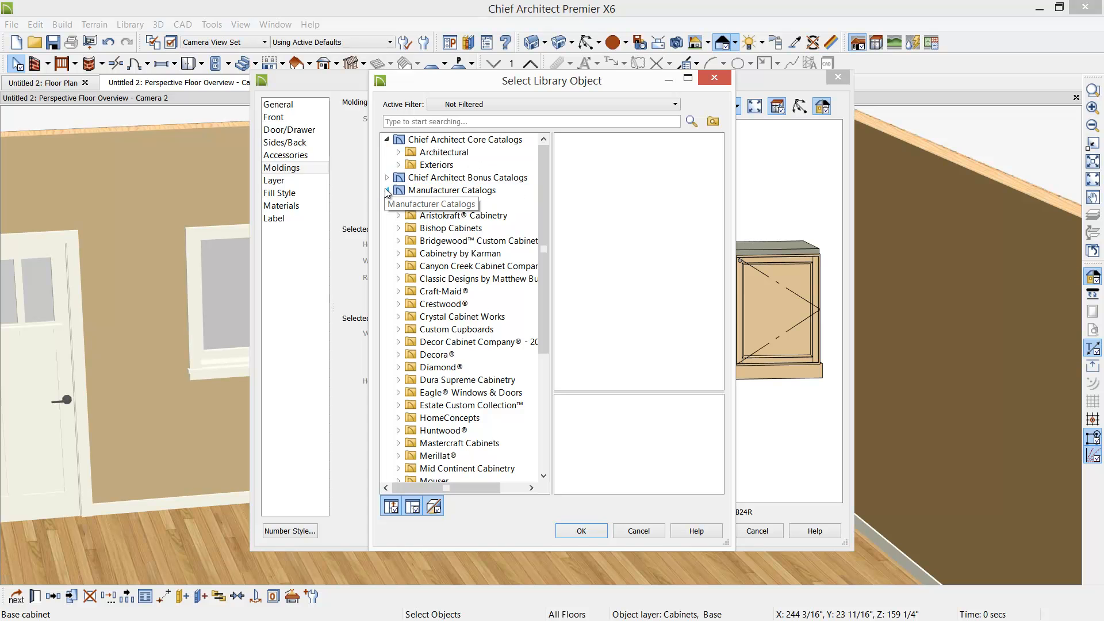
click(386, 190)
click(399, 153)
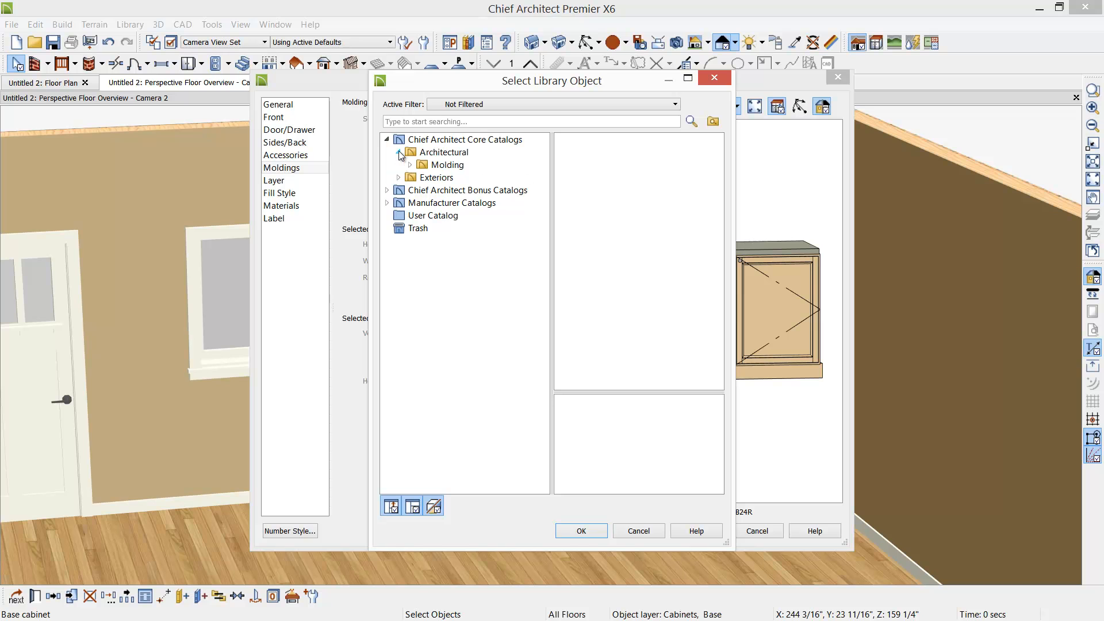
click(410, 165)
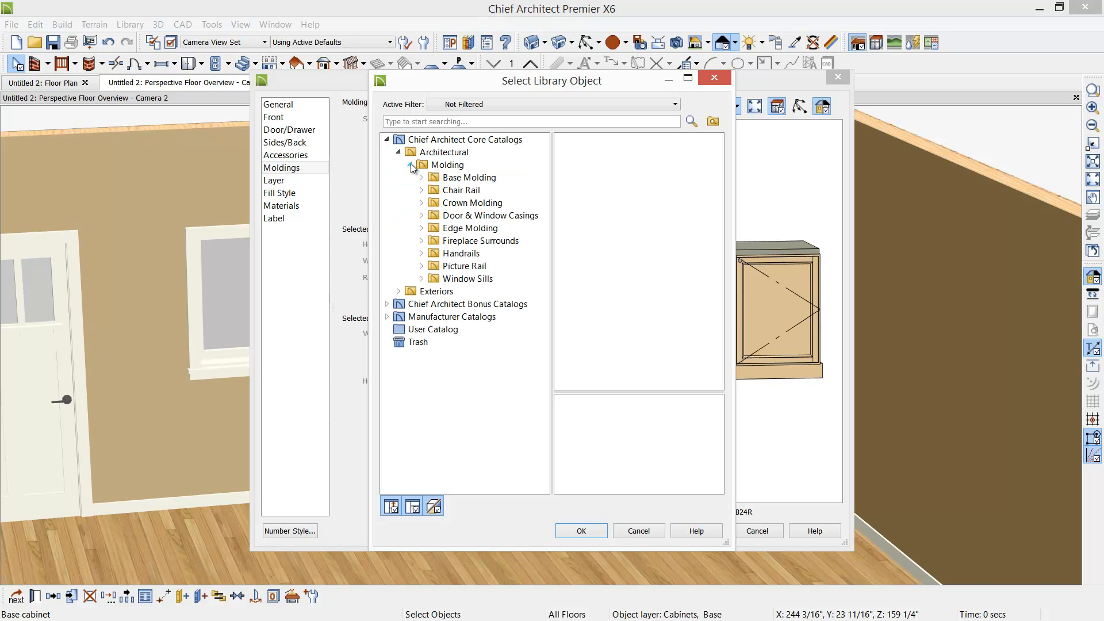
click(471, 230)
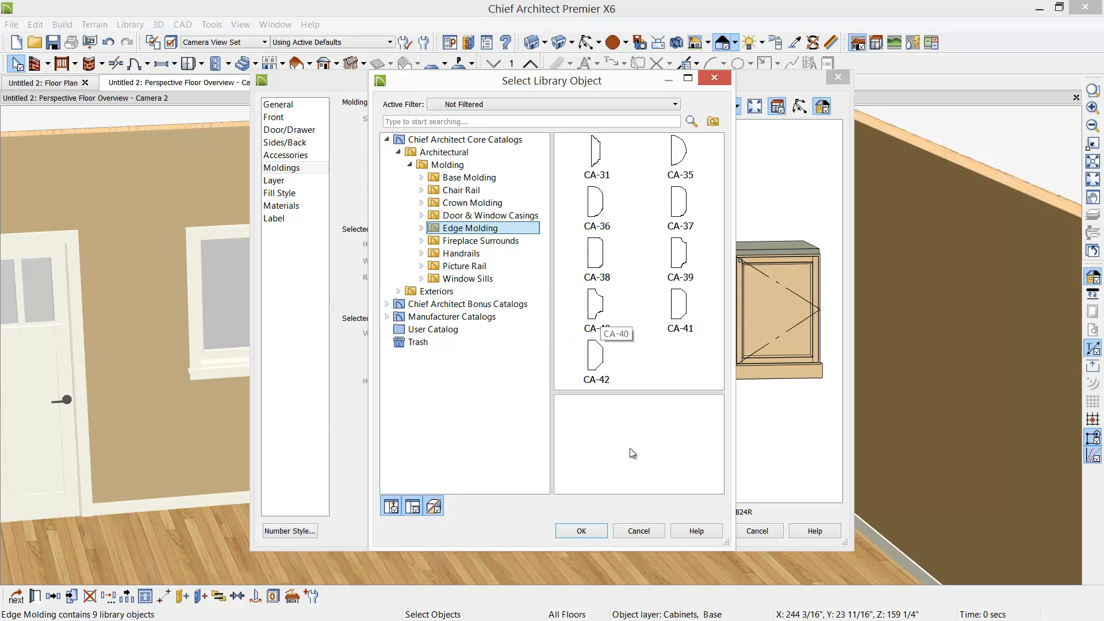
click(653, 531)
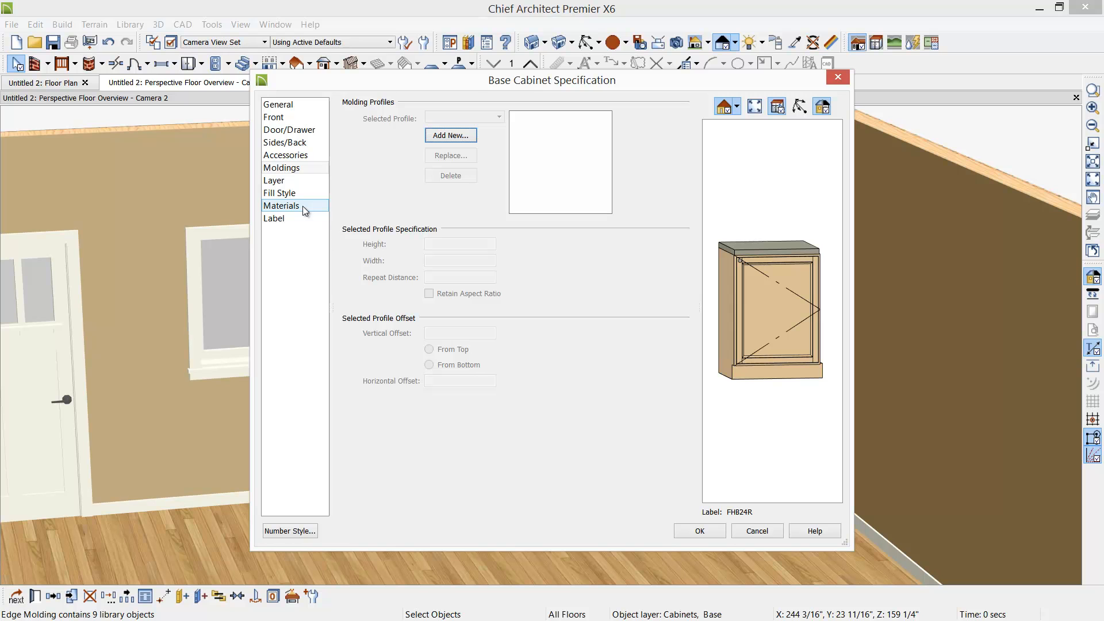
- Change the cabinet front's door item to the Drawer type
click(798, 303)
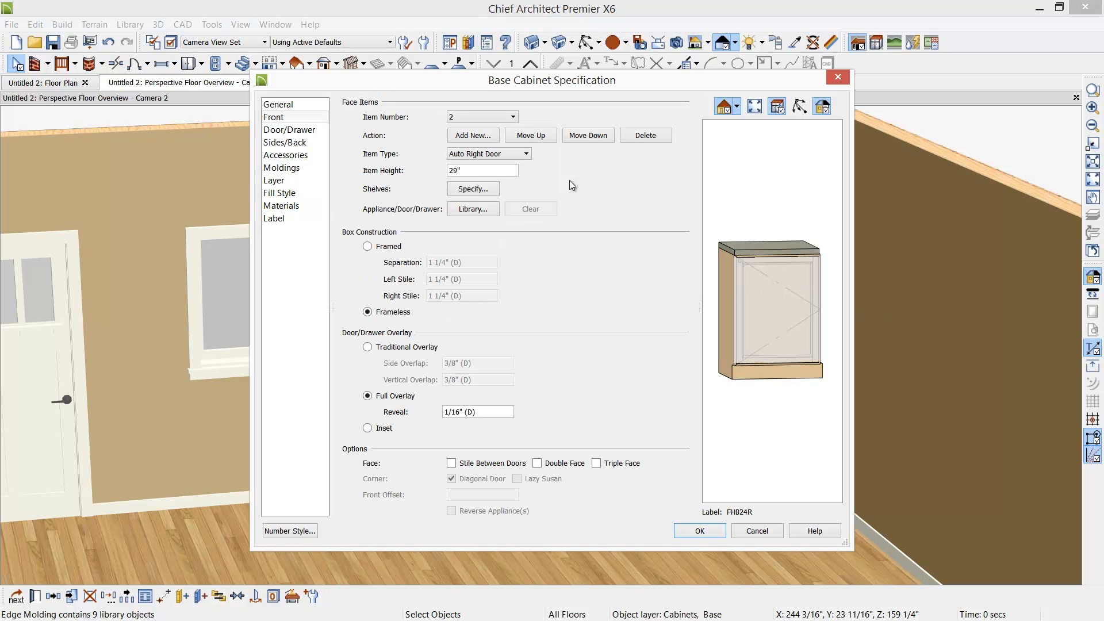
click(526, 153)
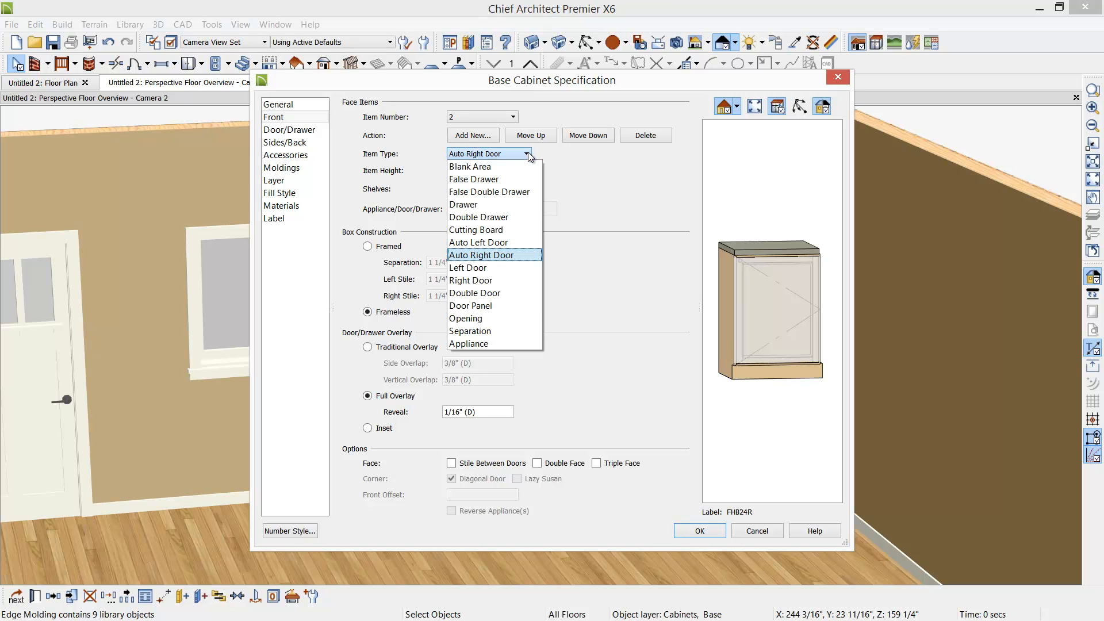
click(479, 204)
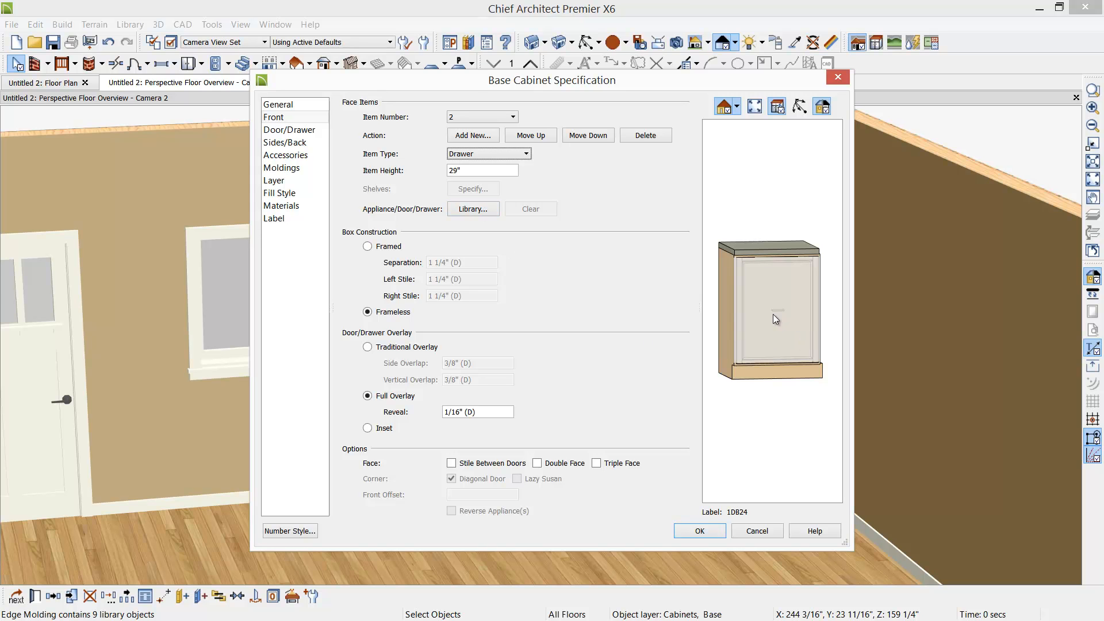
click(770, 251)
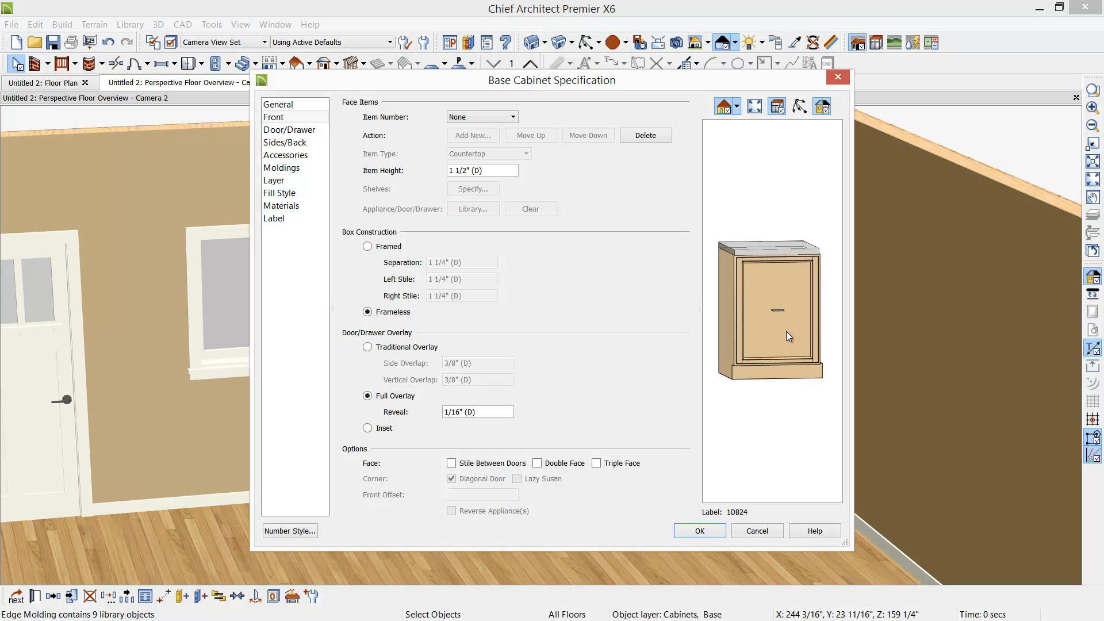
- Set the drawer handle's Down From Top distance to 3"
click(310, 132)
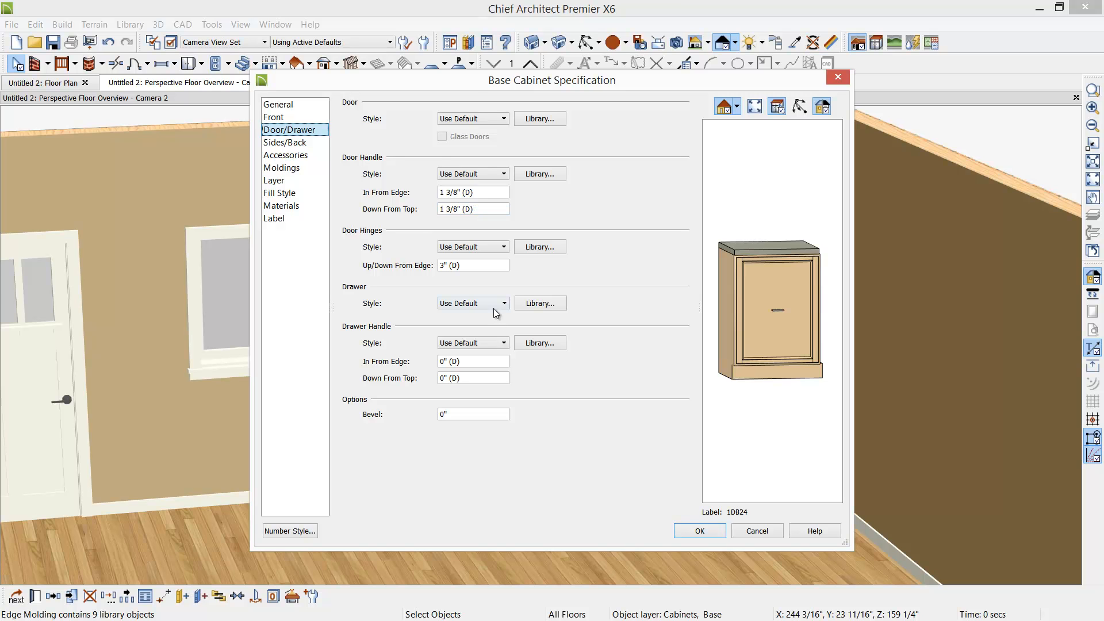
click(480, 380)
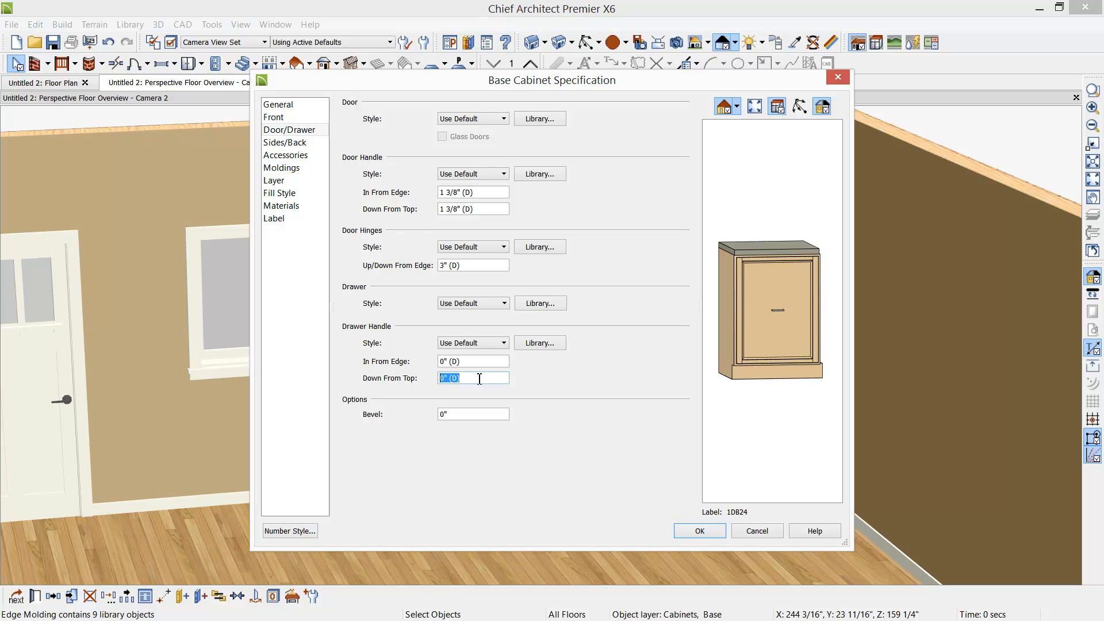
text(3)
key(Tab)
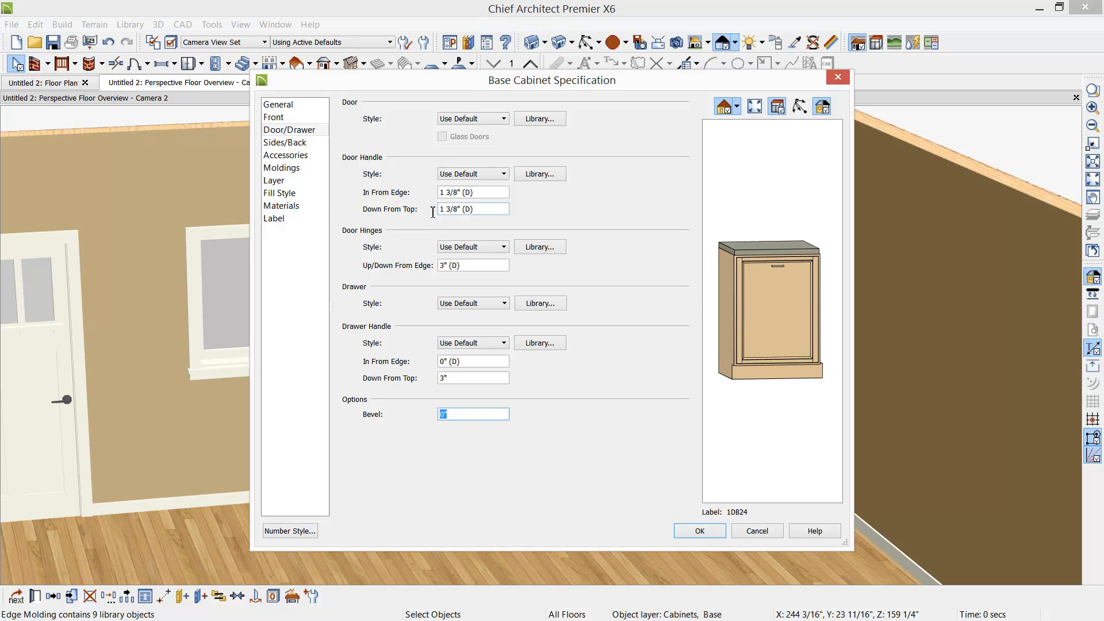
- Specify PO24 as the cabinet's custom label and apply the cabinet specification
click(274, 218)
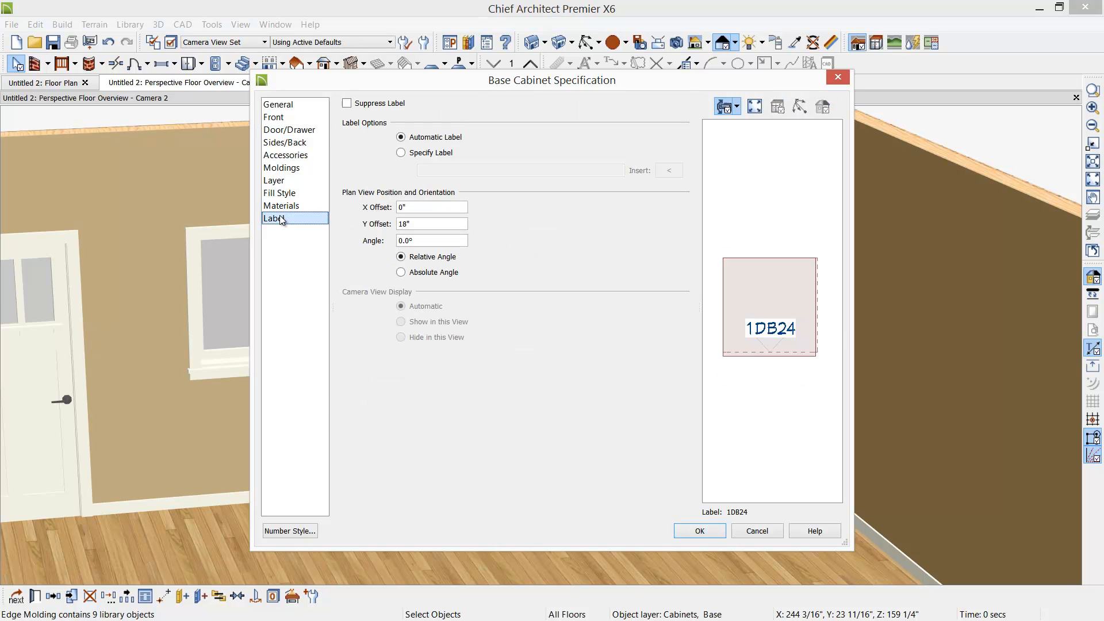
click(448, 153)
drag(457, 170, 359, 163)
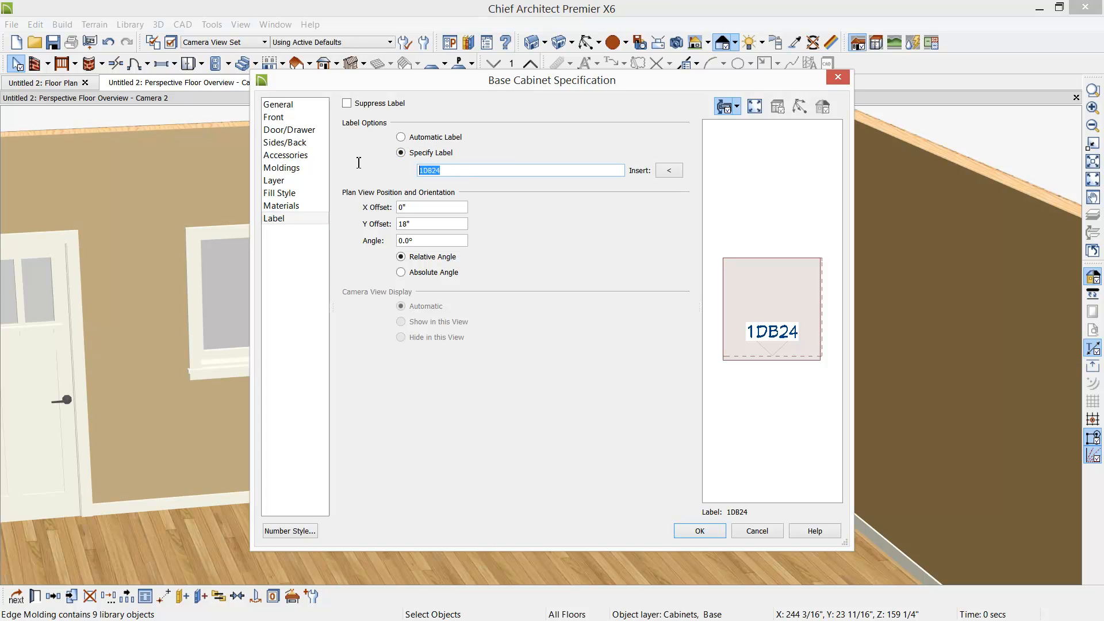
drag(432, 170, 402, 168)
text(P)
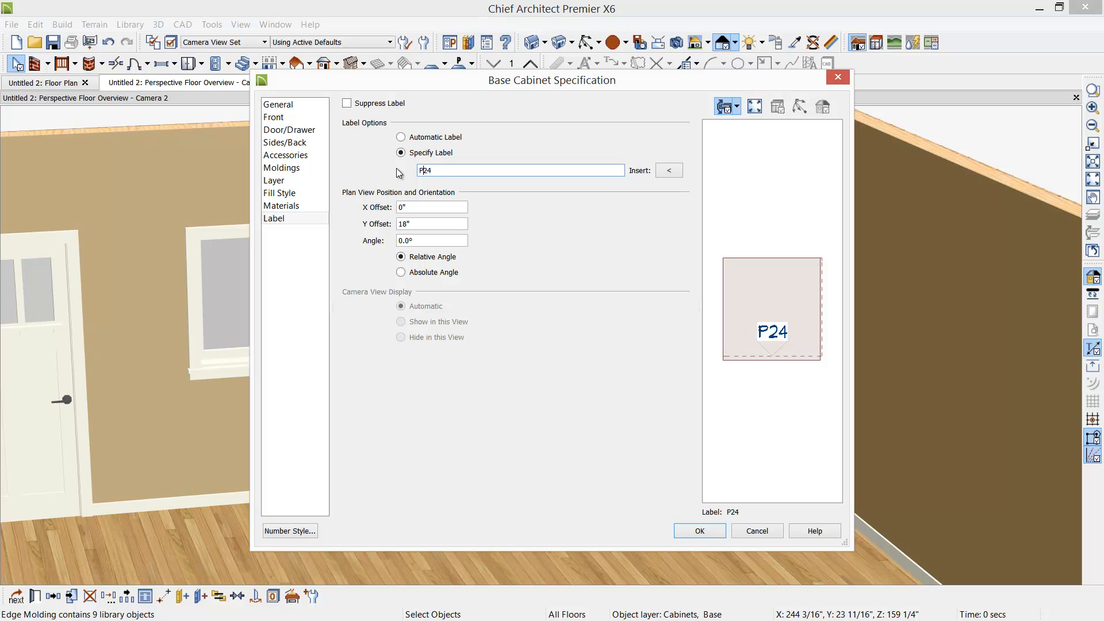
text(O)
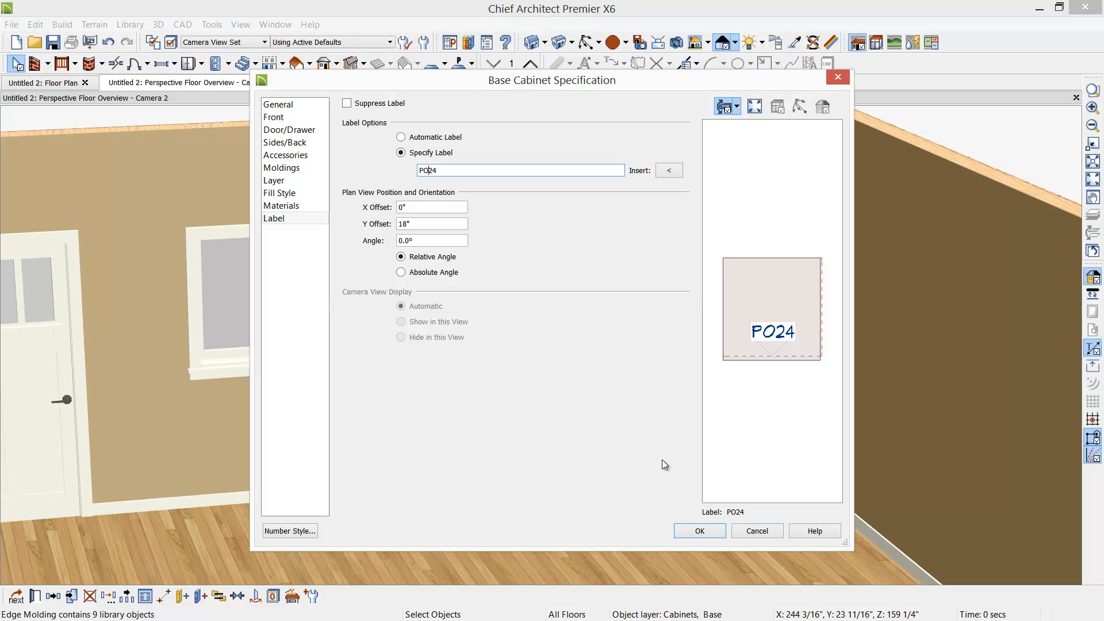
click(709, 534)
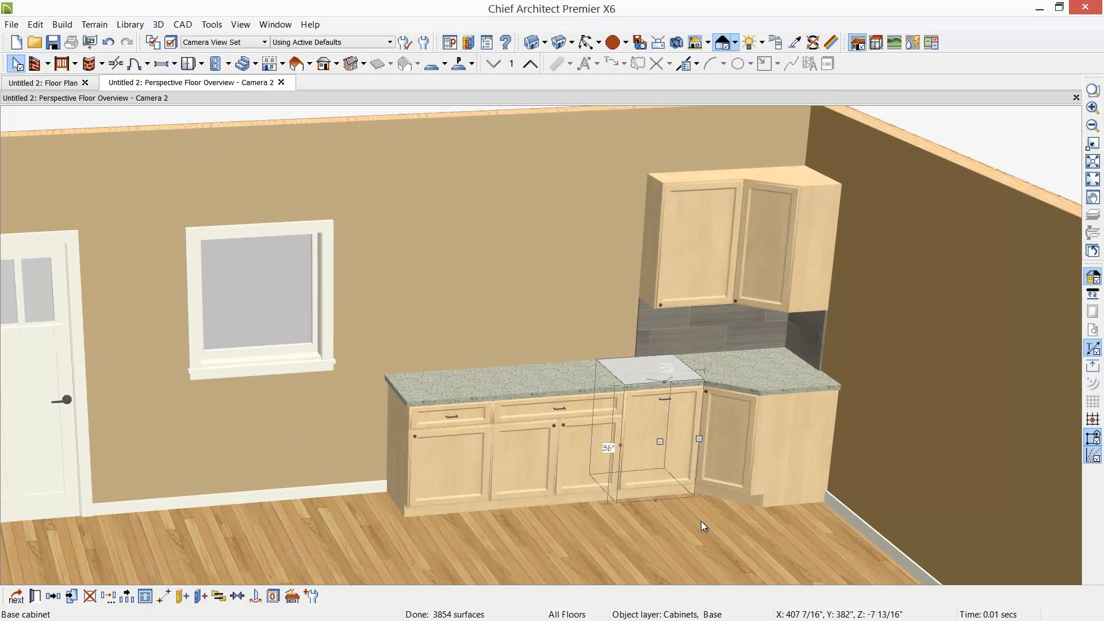
- Switch to the floor plan and check the labels along the cabinet run
click(43, 83)
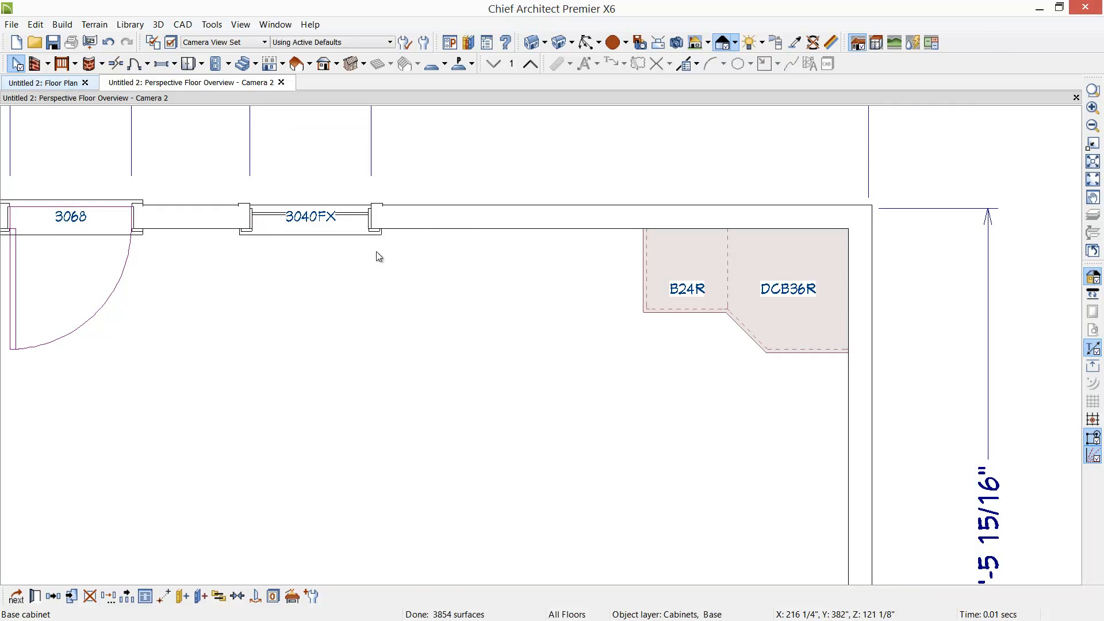
scroll(635, 353, up, 2)
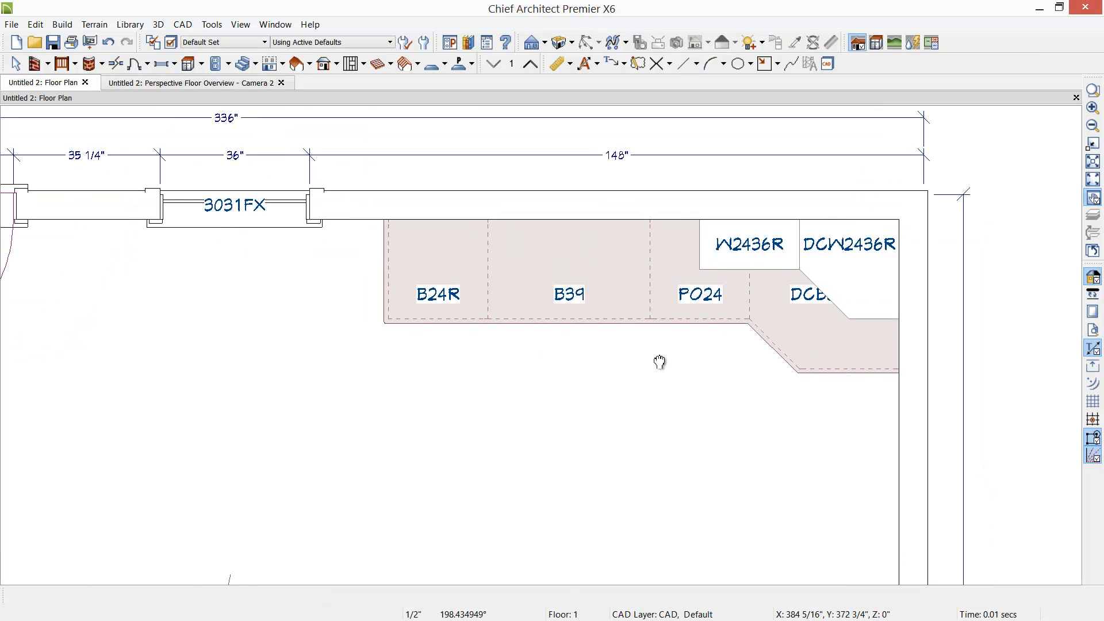
middle_drag(659, 361, 627, 373)
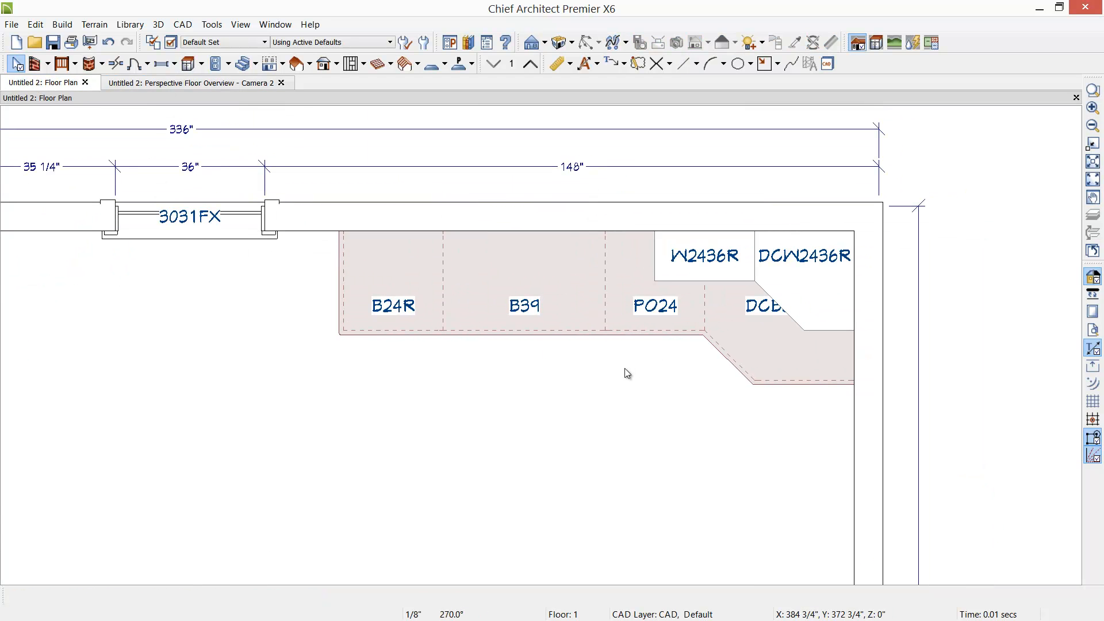
- Tile the floor plan and perspective overview side by side with the cabinet run framed in both views
key(F7)
scroll(283, 352, up, 3)
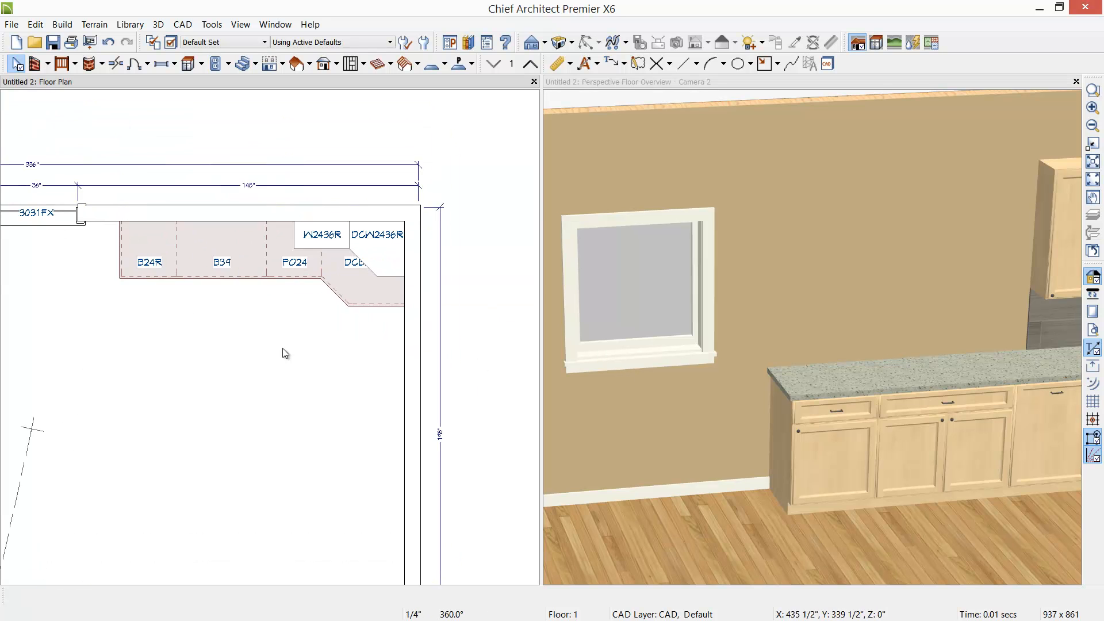
scroll(290, 301, up, 1)
middle_drag(291, 301, 226, 298)
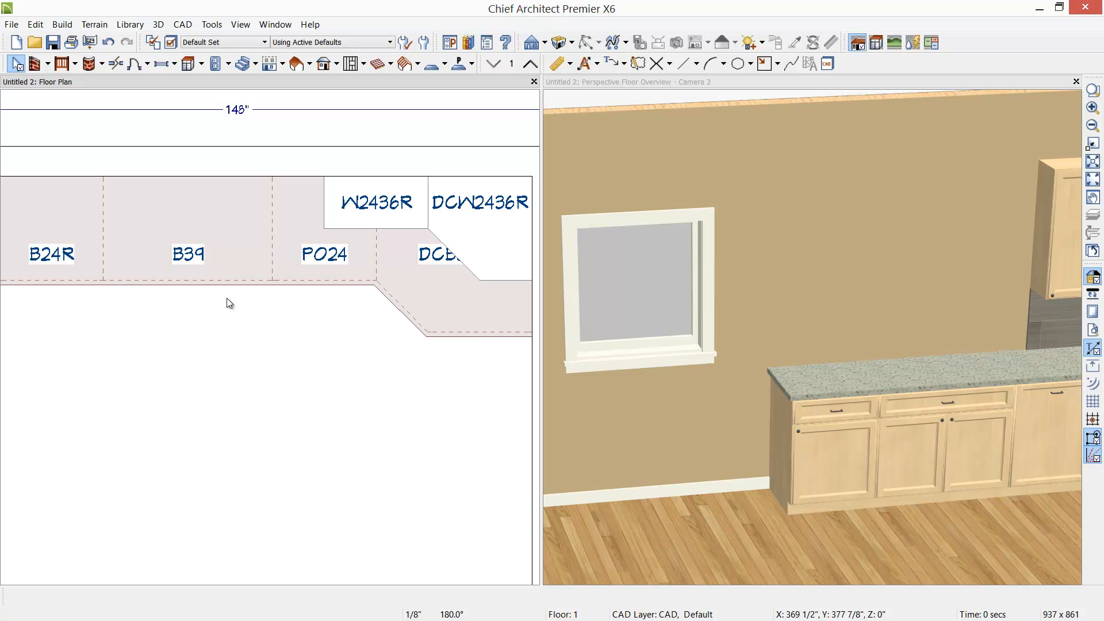
middle_drag(858, 425, 757, 412)
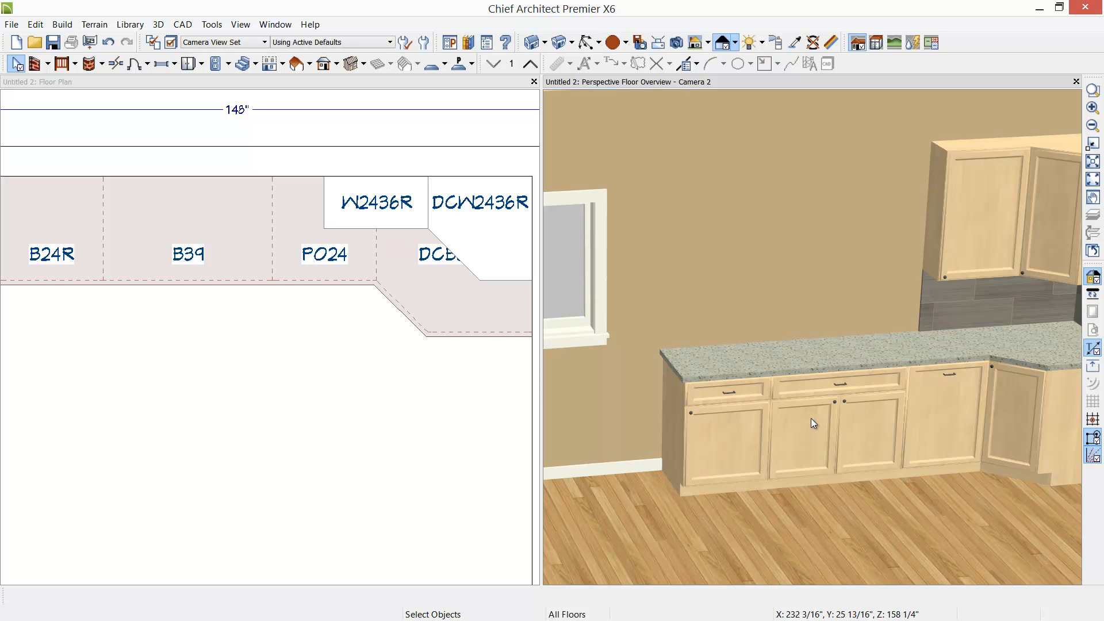
- Open the library browser and show the Kitchen - short list folder in the user catalog's 2014-Tradeshow-Favorites
click(469, 43)
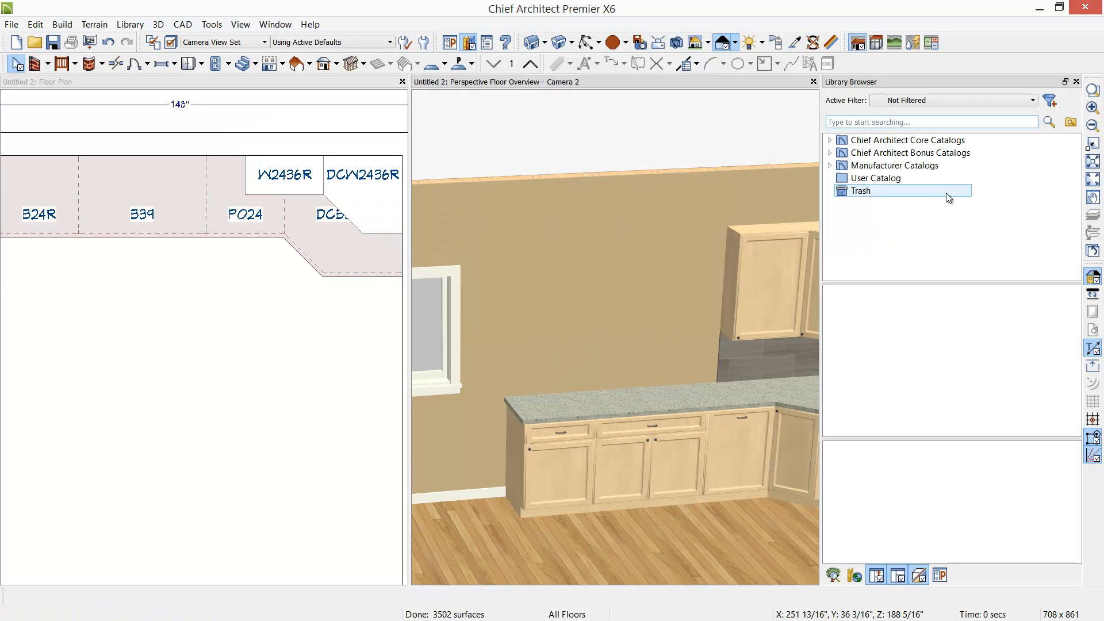
click(864, 179)
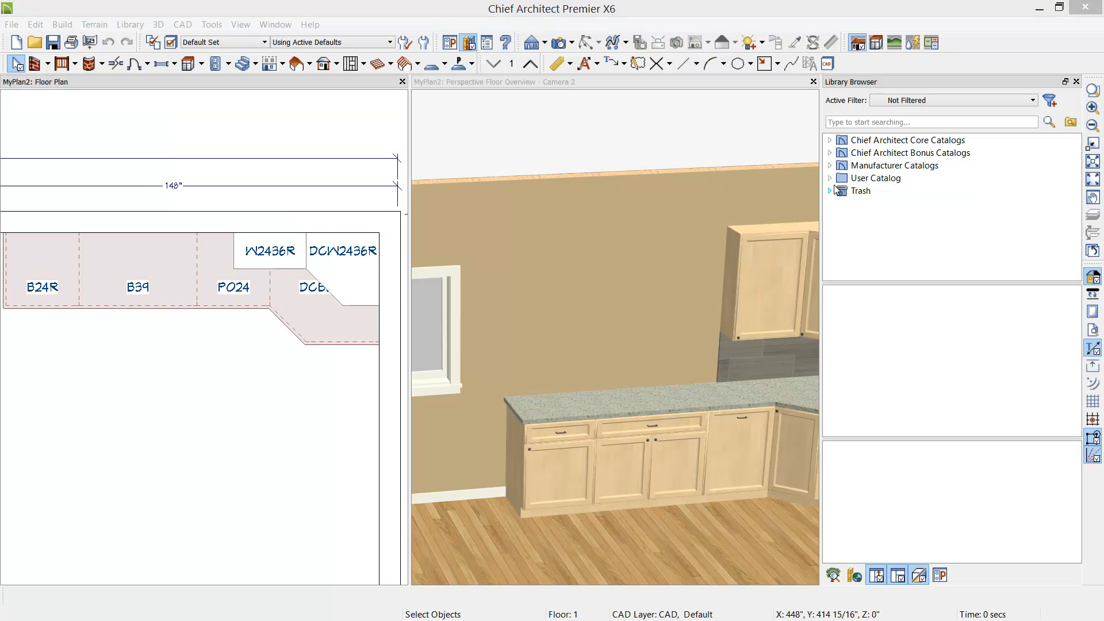
click(830, 179)
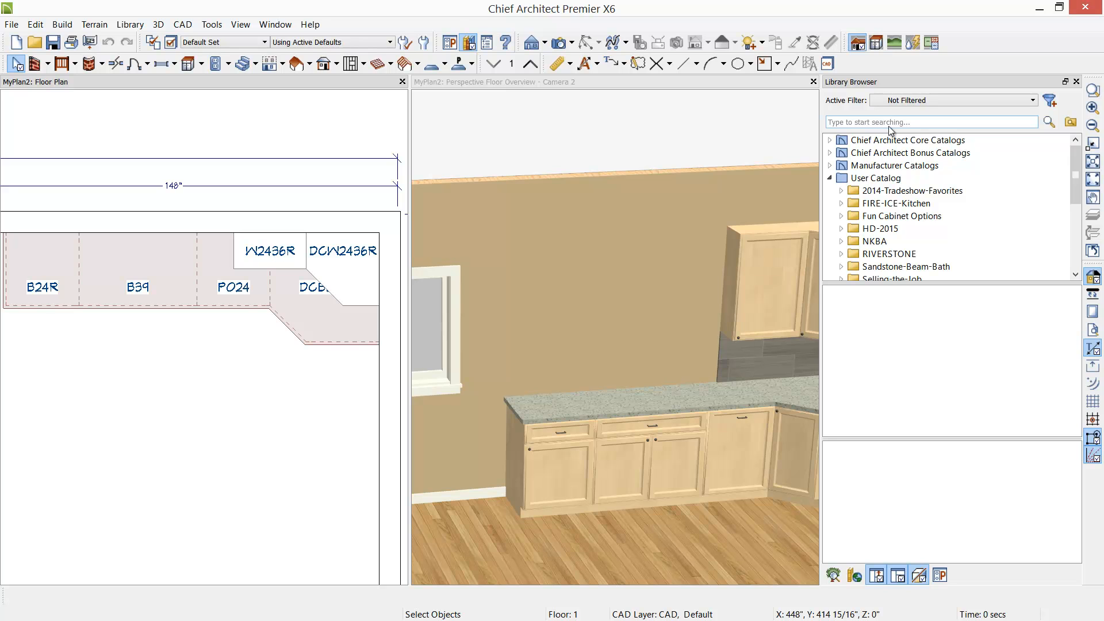
click(841, 190)
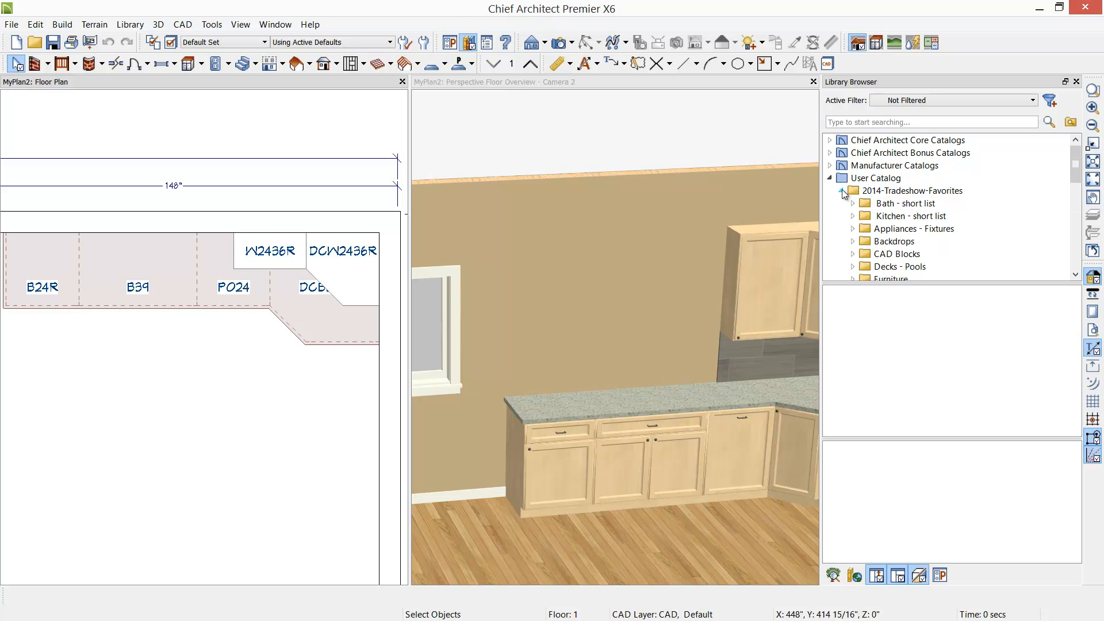
click(914, 219)
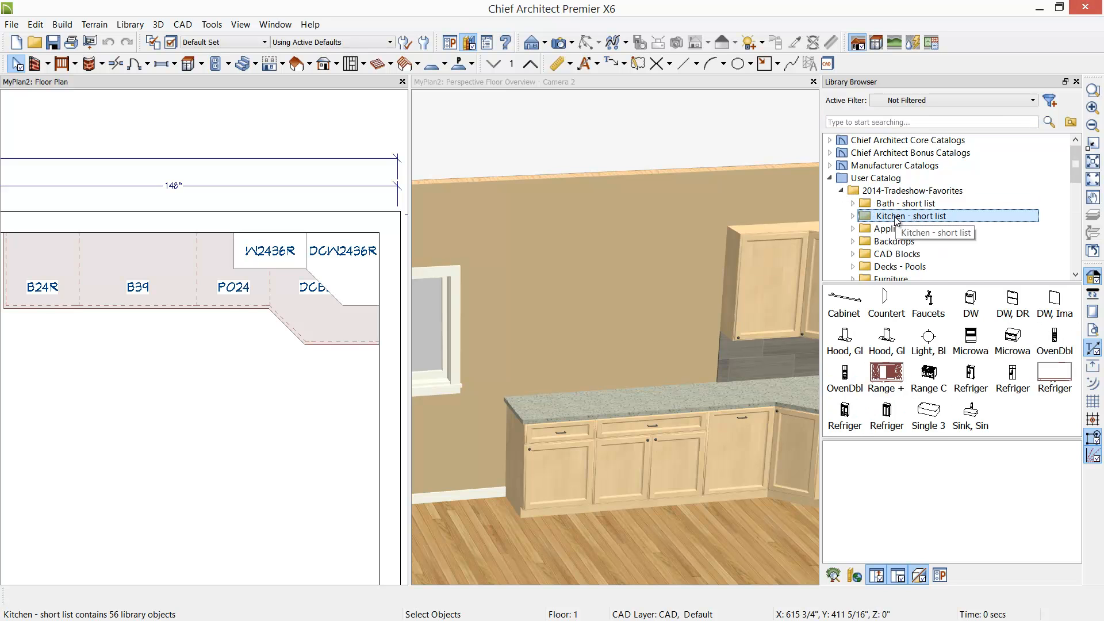
- Place the library's Sink, Single 32" in the B39 base cabinet
click(977, 421)
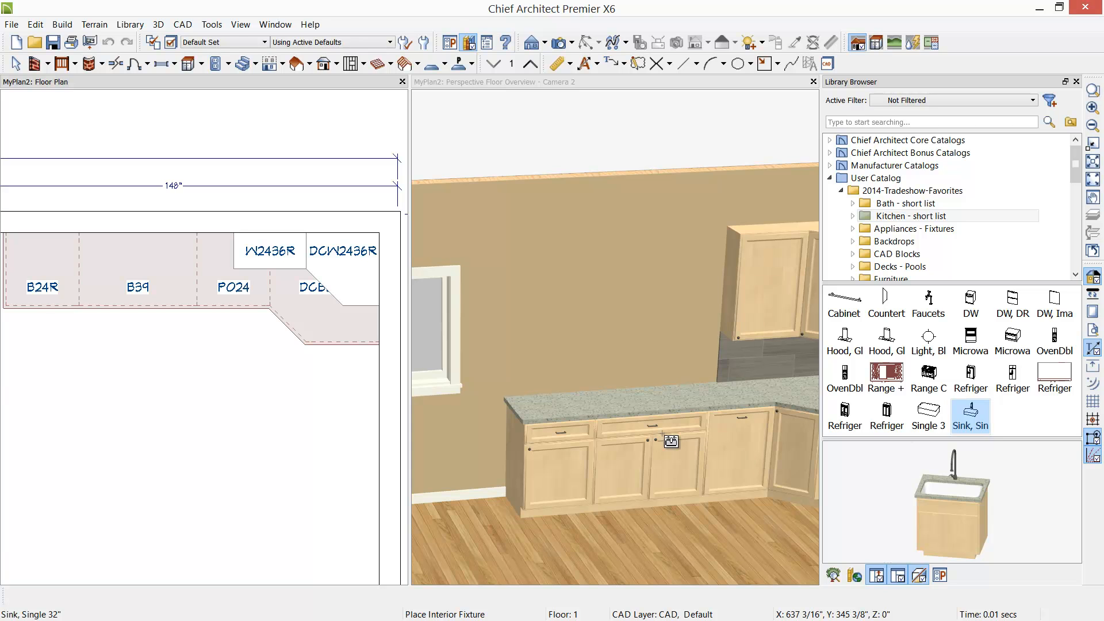
click(666, 438)
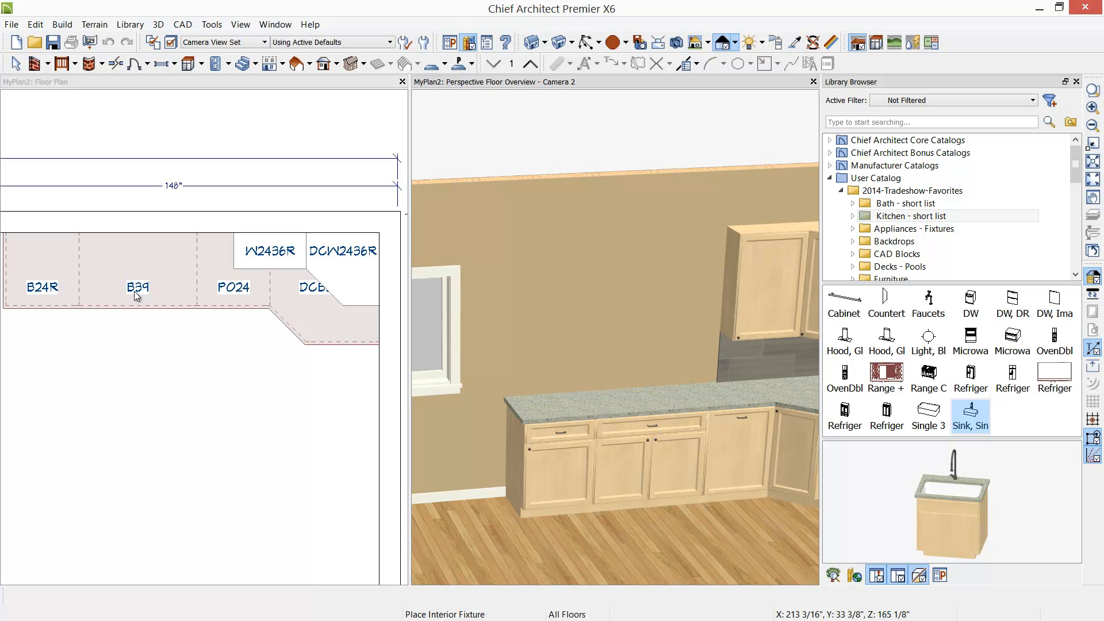
click(973, 419)
click(661, 428)
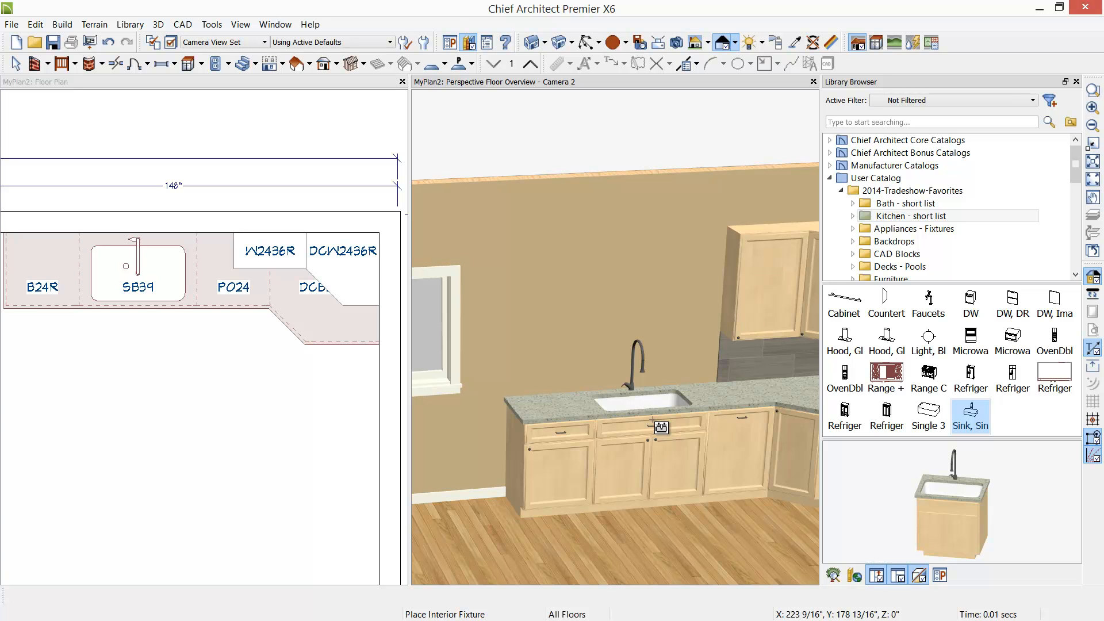
- Insert the library's DW dishwasher into the B24R base cabinet and leave only the floor plan view open, without saving
click(974, 301)
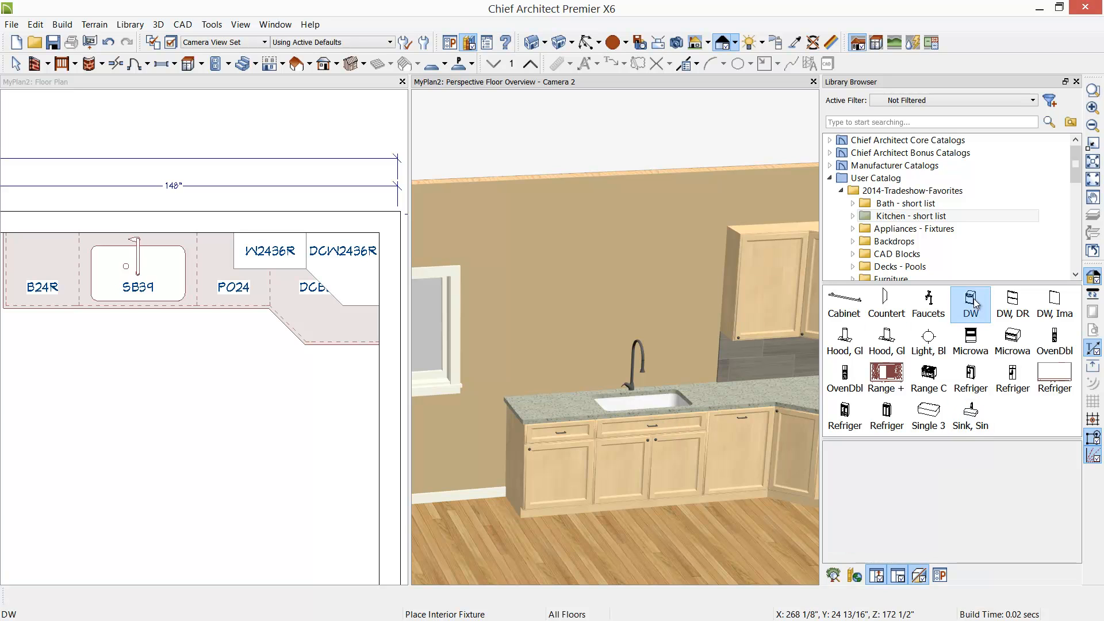
click(562, 468)
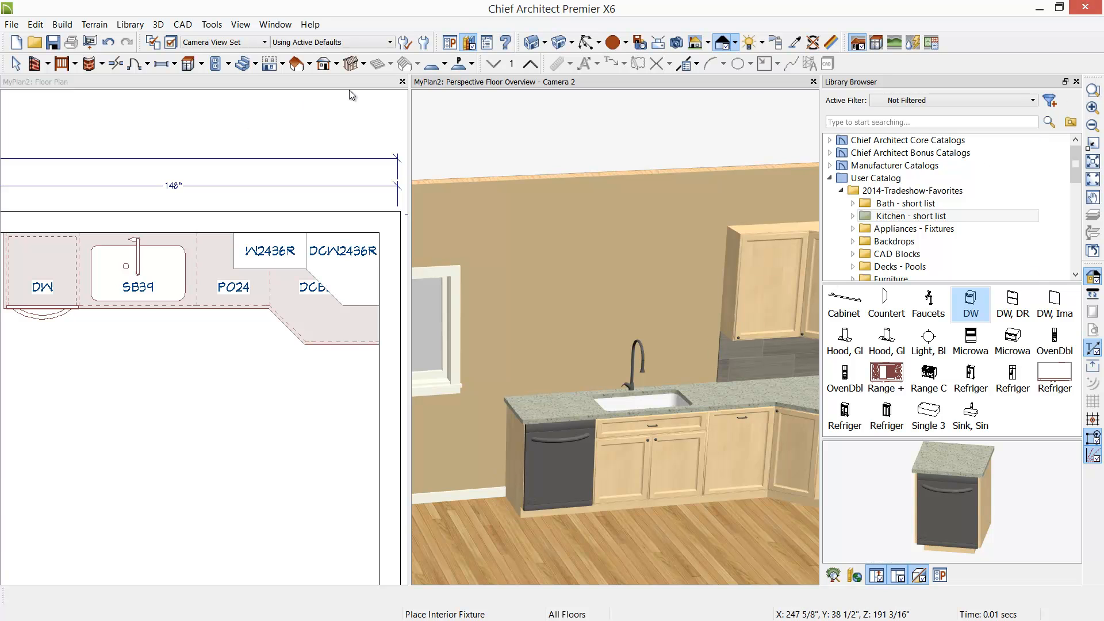
click(402, 82)
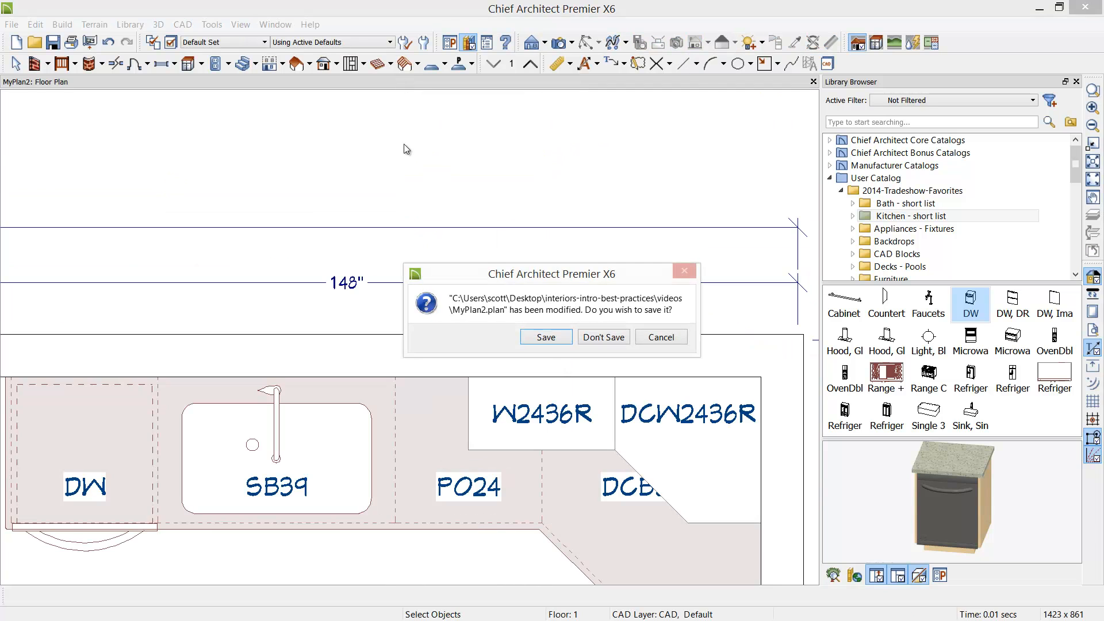
click(661, 337)
- Delete the 3068 door from the cabinet wall and move the 3031FX window along the wall to sit behind the sink
scroll(499, 464, down, 2)
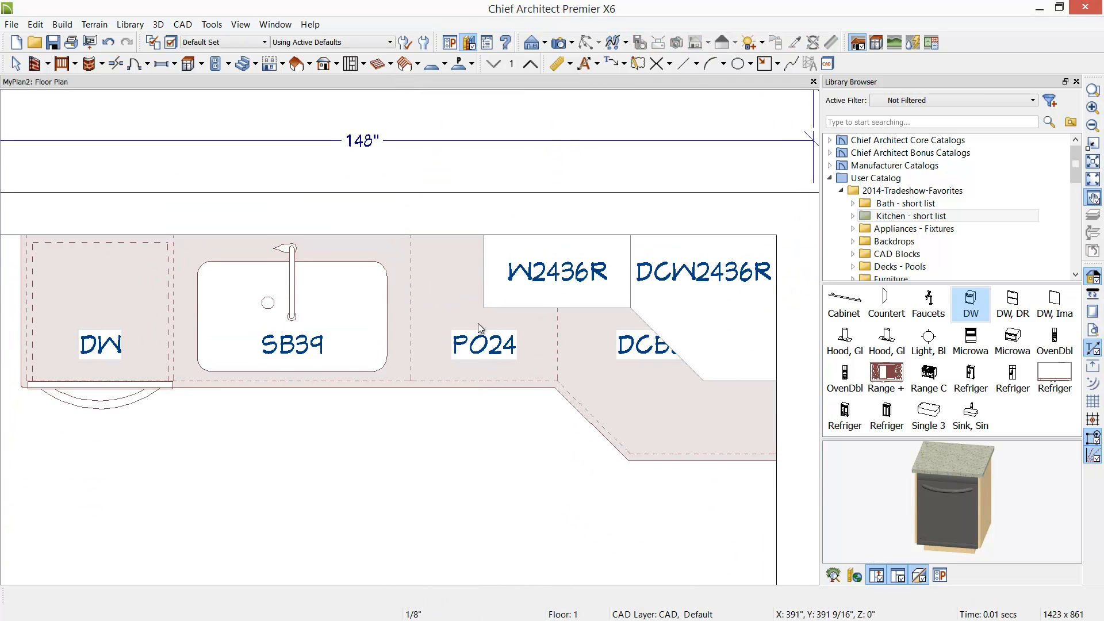
scroll(437, 444, down, 4)
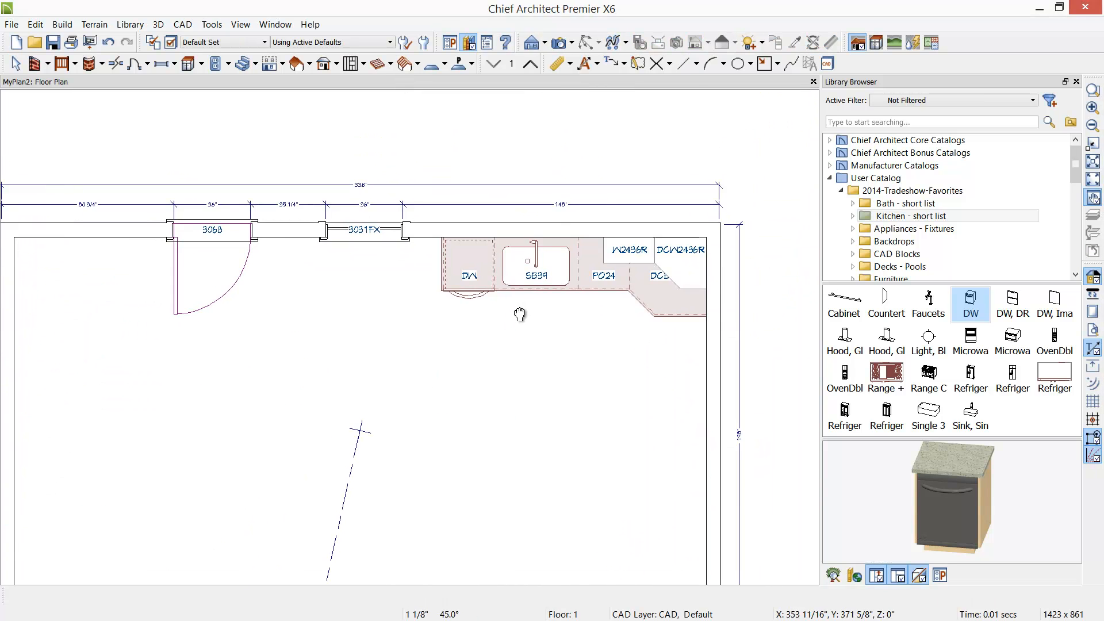
click(221, 236)
key(Delete)
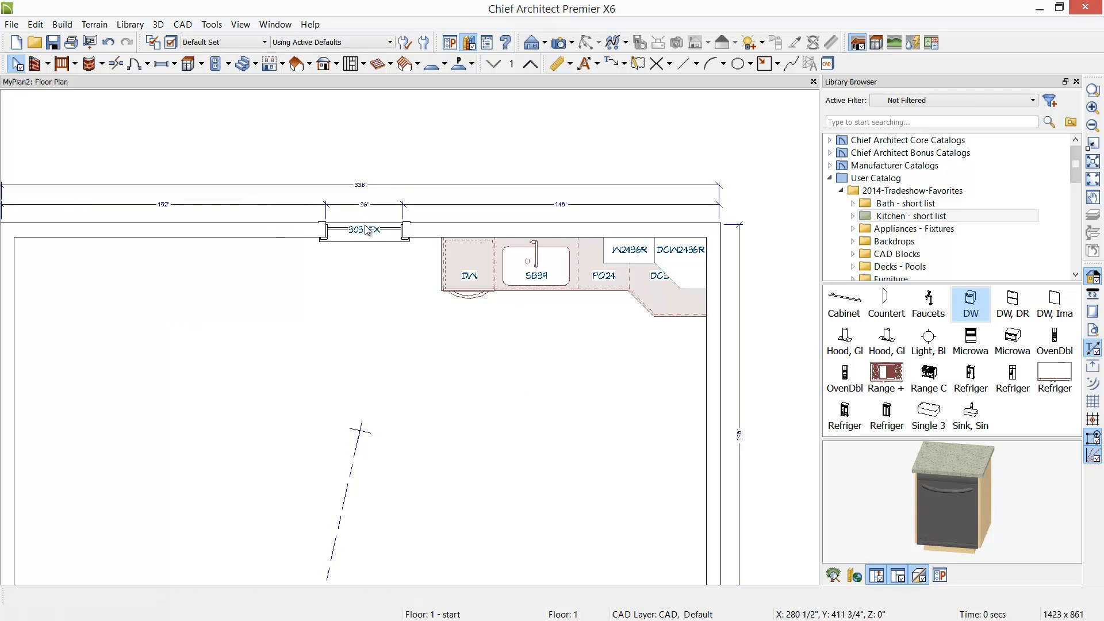
click(382, 236)
drag(363, 230, 535, 230)
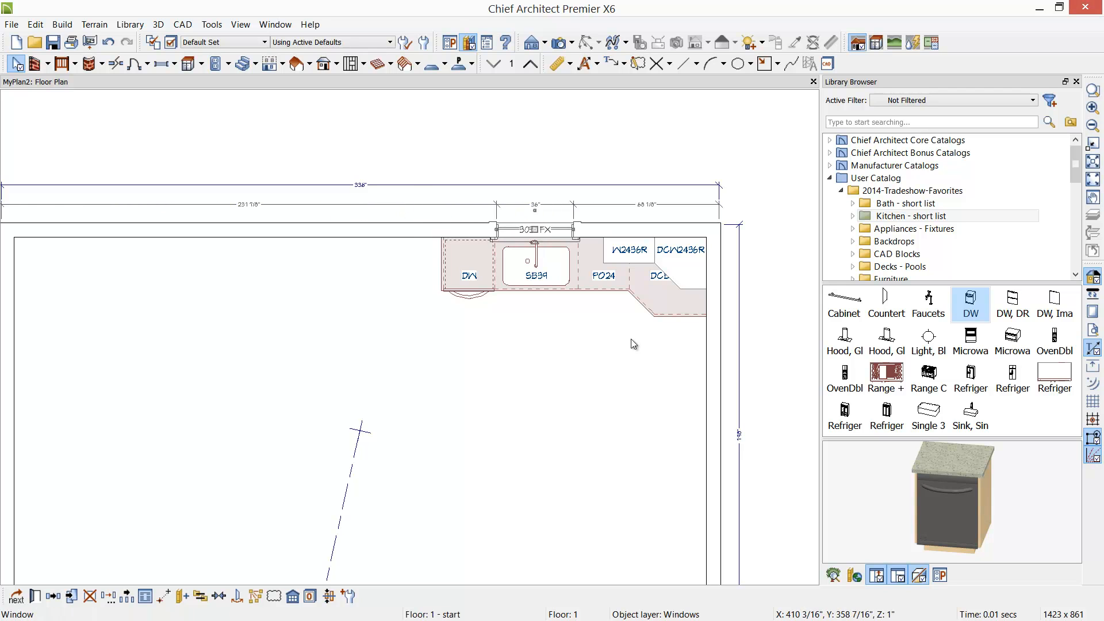
- Place the library's range and hood block against the window wall, leaving room for a cabinet beside the dishwasher
click(896, 371)
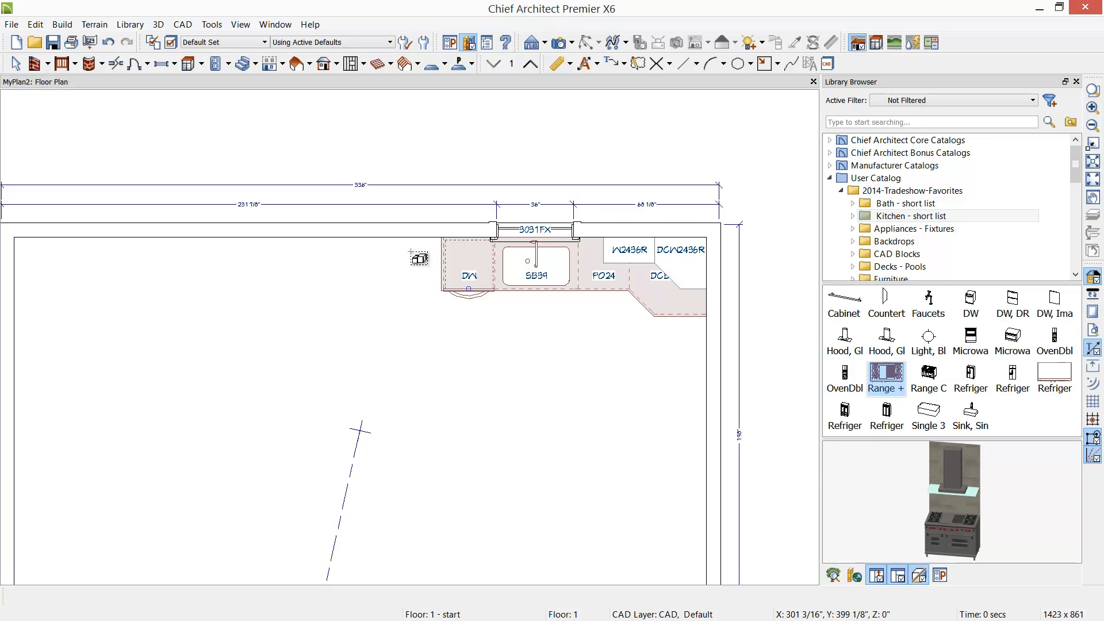
click(366, 266)
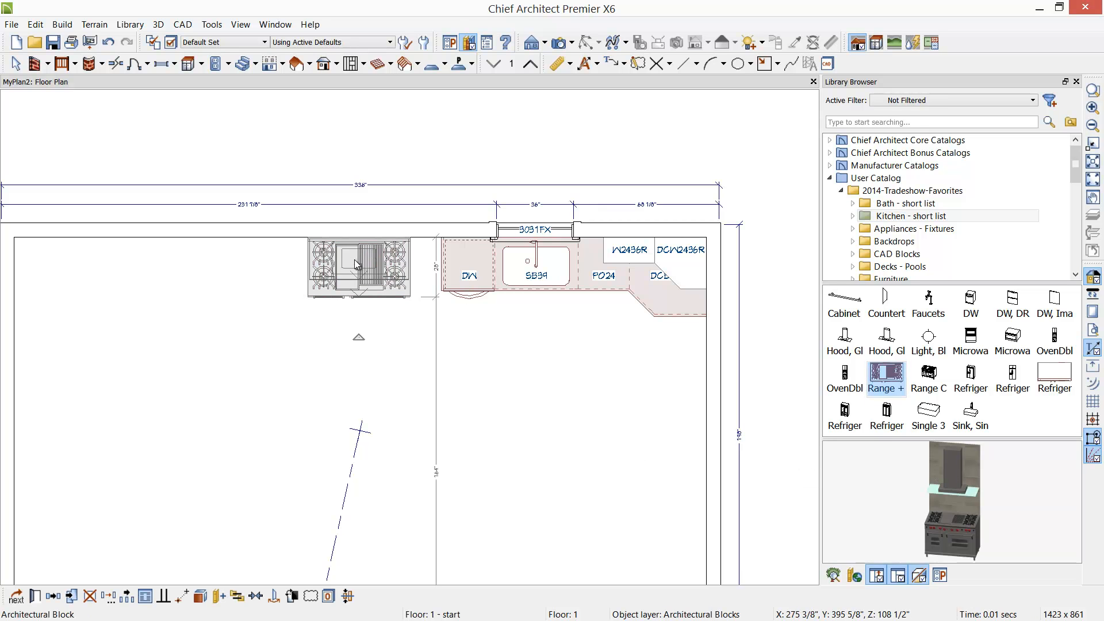
drag(358, 268, 320, 267)
- Add a 24" base cabinet against the dishwasher's free side and butt the range up to it
click(189, 63)
click(408, 253)
scroll(411, 255, up, 2)
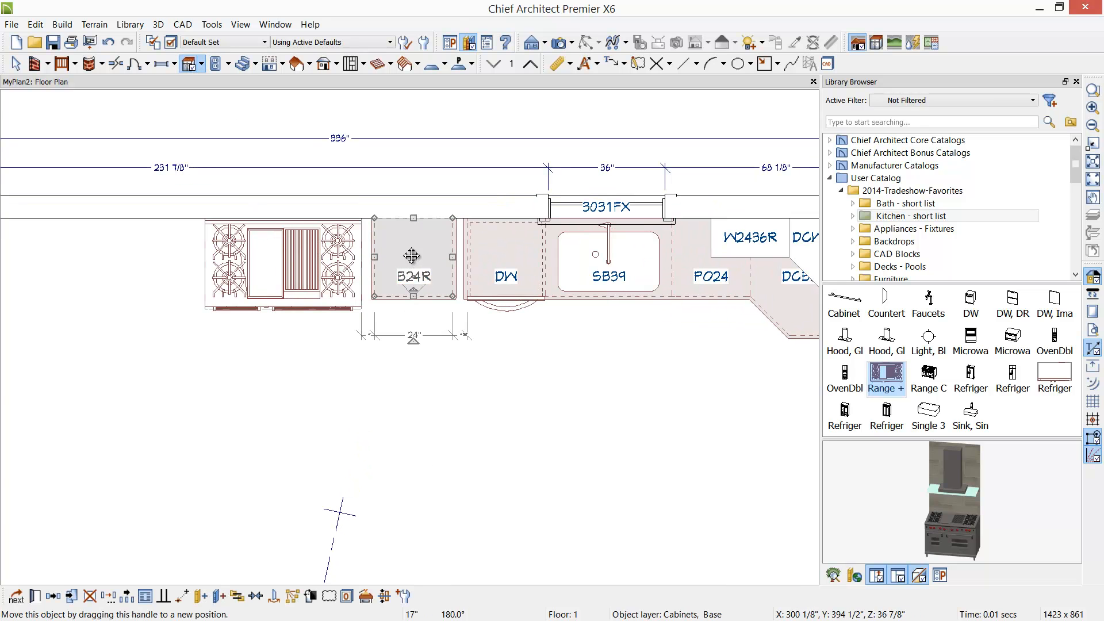
drag(412, 255, 424, 256)
click(274, 255)
drag(284, 263, 311, 262)
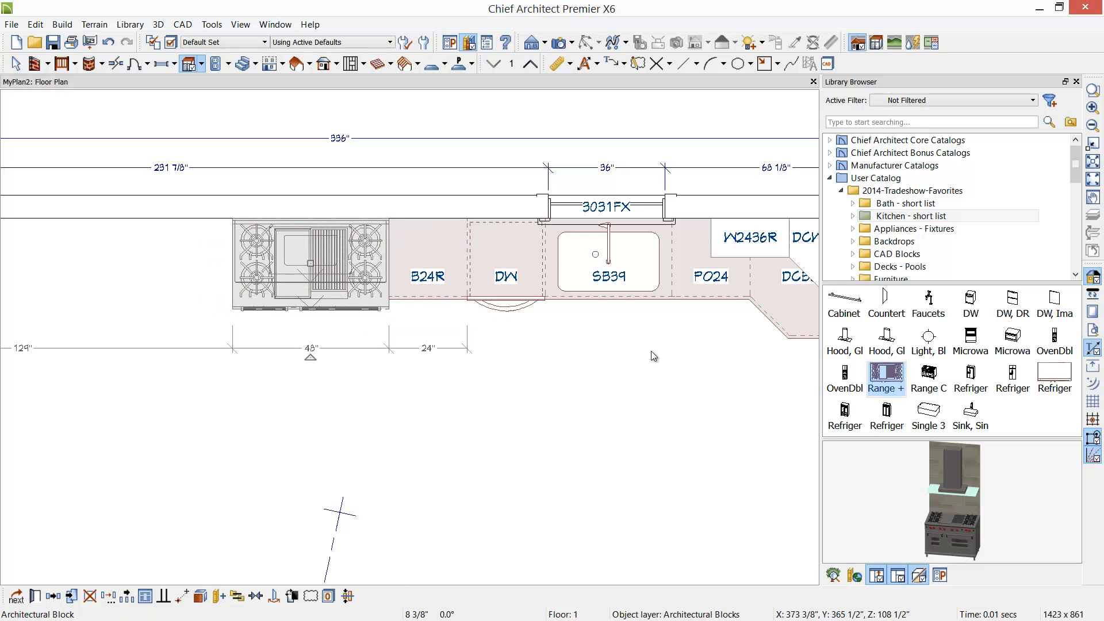
- Create a new perspective floor overview and frame the sink and corner cabinets up close
middle_drag(659, 360, 525, 315)
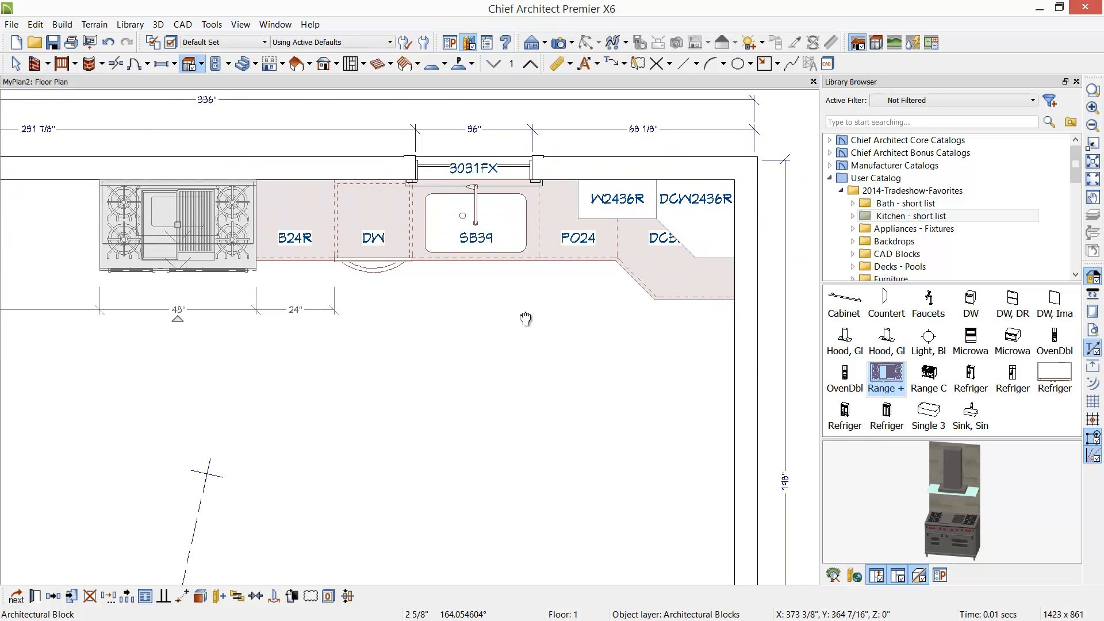
click(571, 43)
click(609, 113)
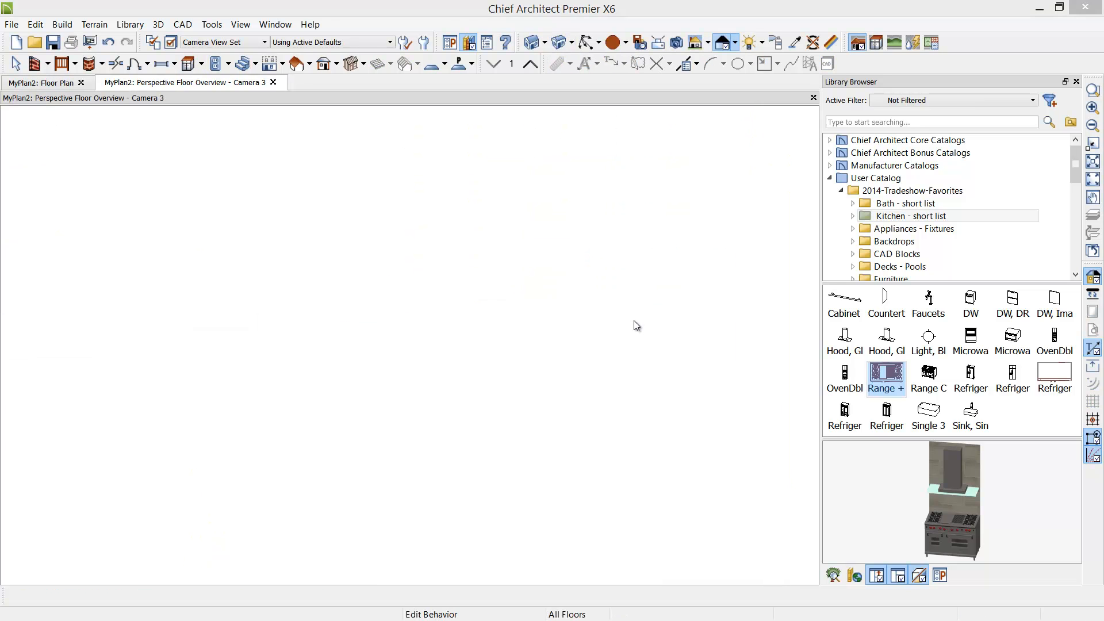
drag(380, 278, 512, 281)
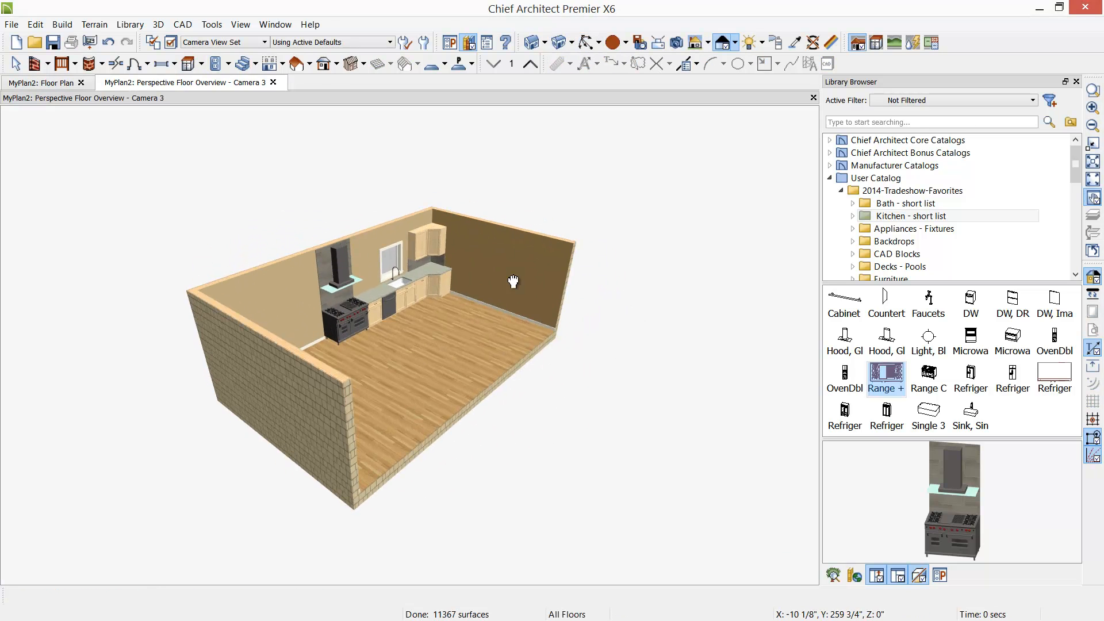
middle_drag(512, 281, 471, 303)
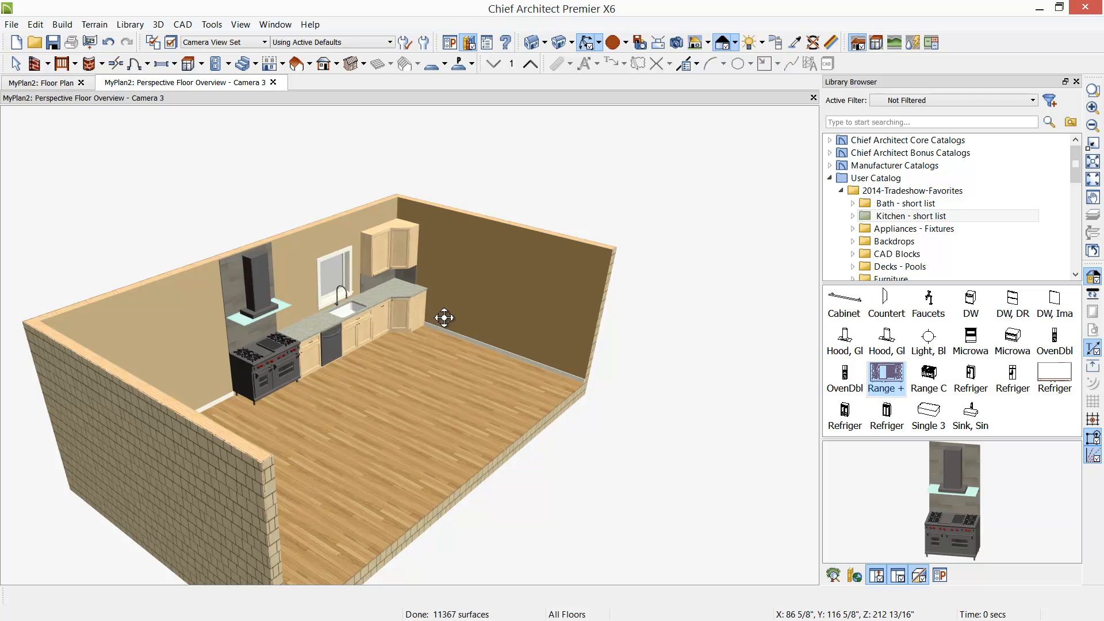
scroll(397, 306, up, 3)
scroll(413, 314, up, 5)
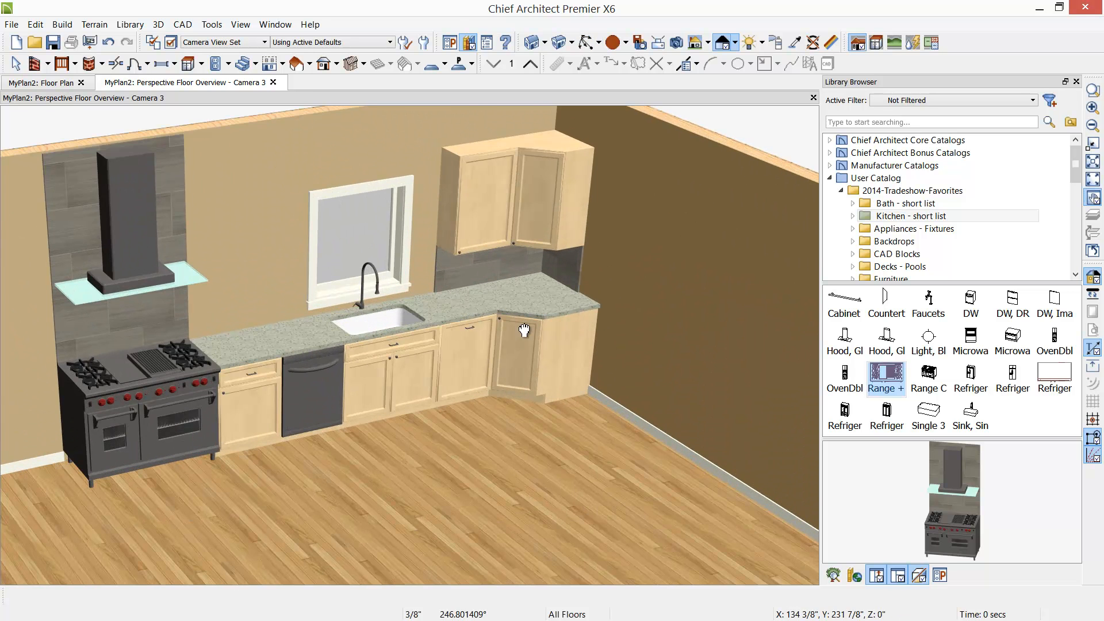
scroll(479, 360, up, 2)
scroll(489, 347, up, 3)
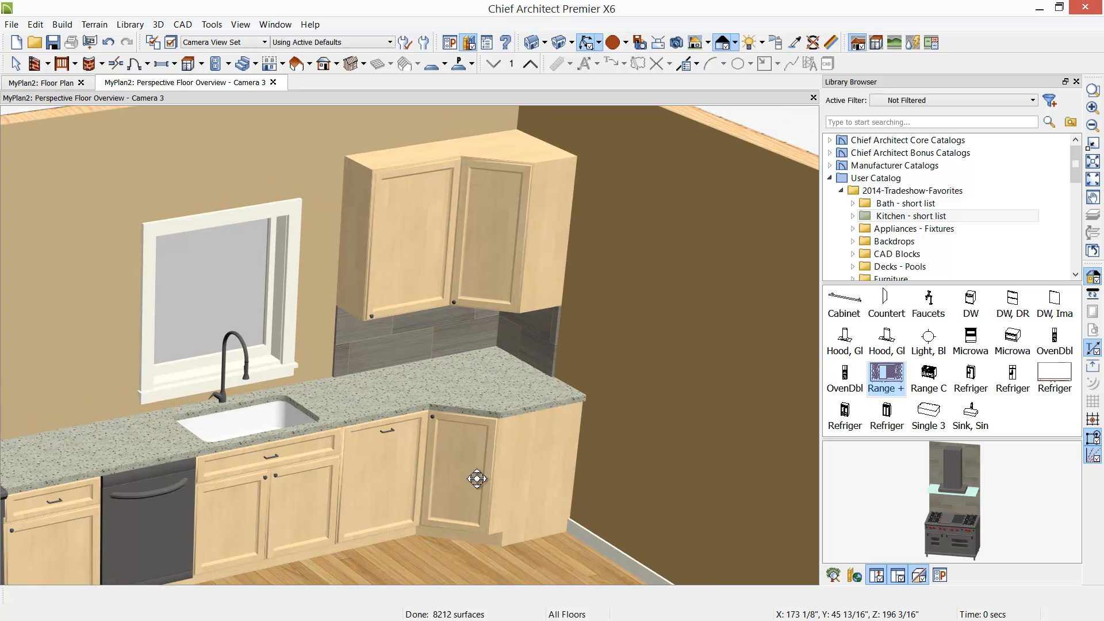
- In the corner base cabinet's front specification, enable Lazy Susan and try the corner with Diagonal Door off before turning it back on
key(space)
double_click(477, 478)
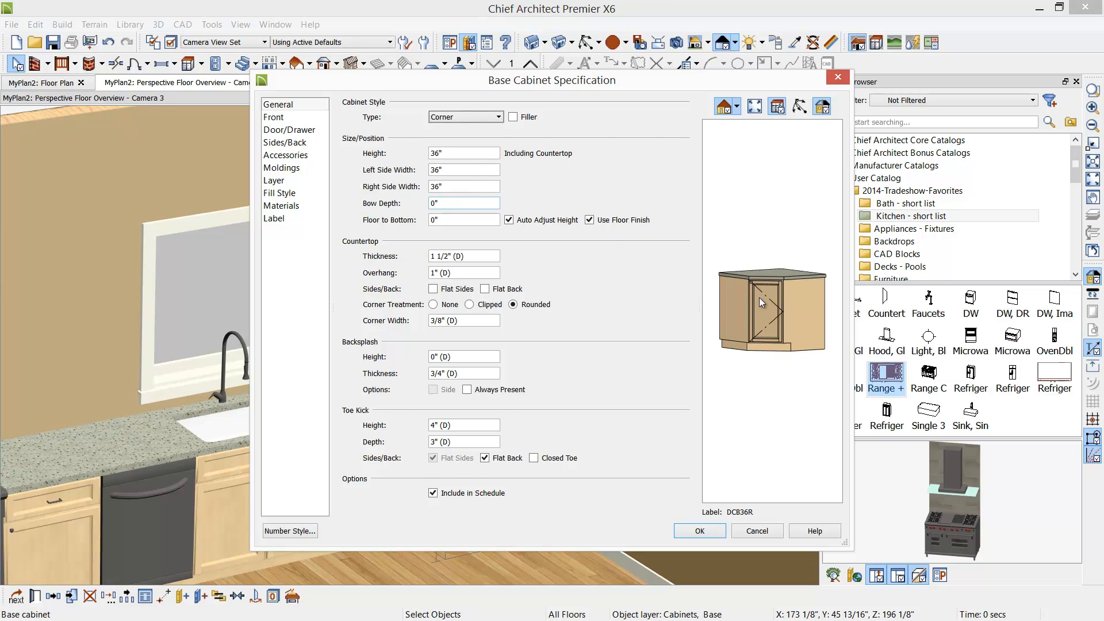
click(769, 322)
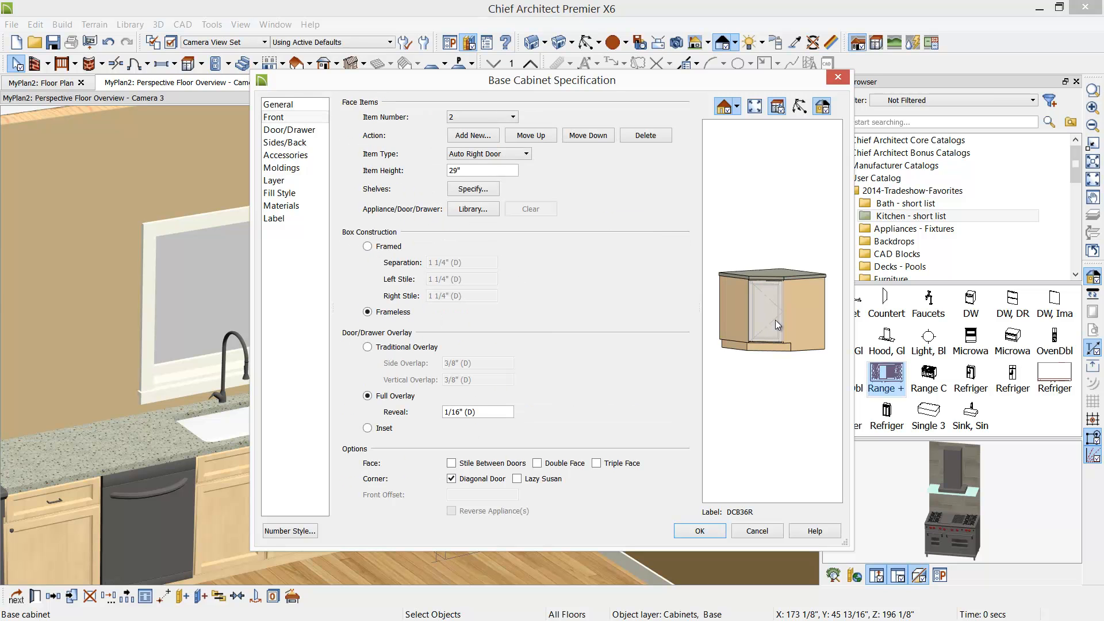
click(520, 482)
click(452, 479)
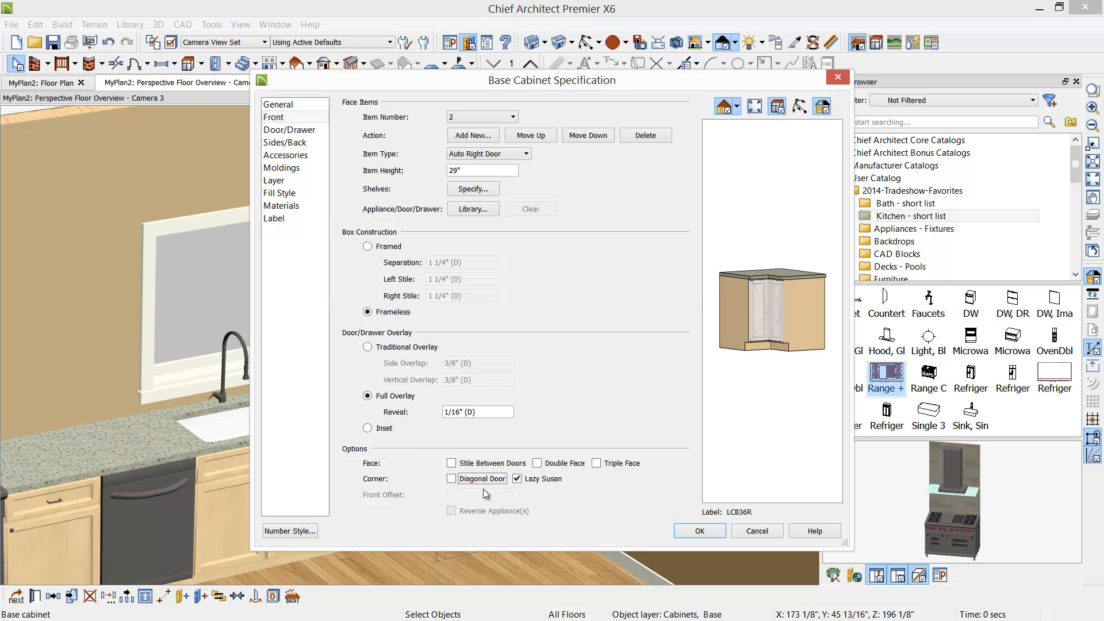
click(451, 479)
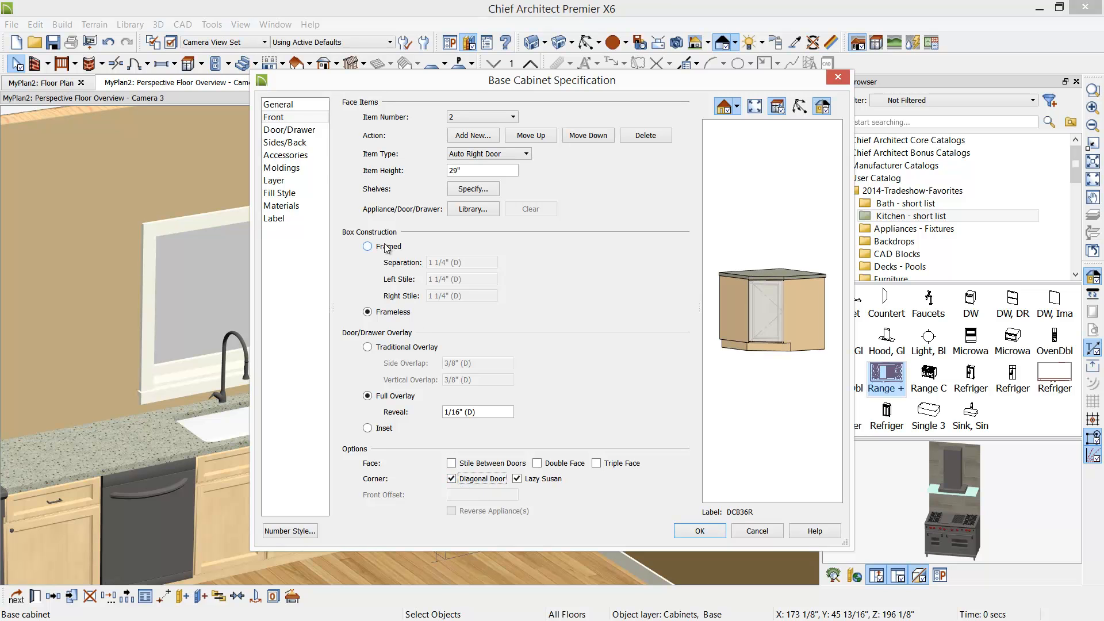
- Set the corner base cabinet's Bow Depth to -3" and apply the specification
click(289, 105)
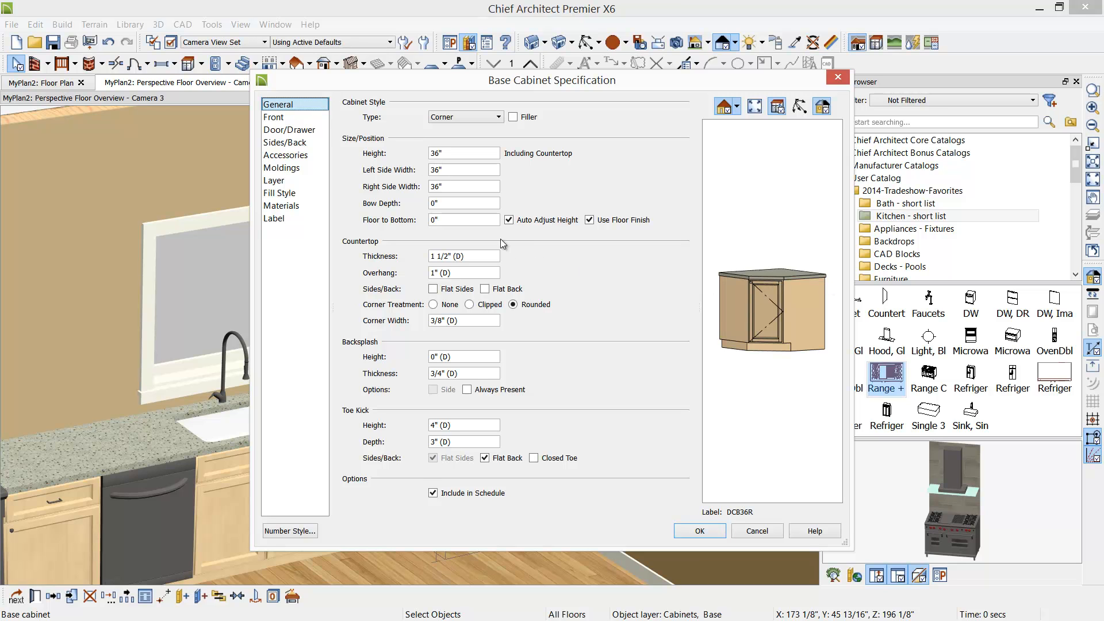
double_click(449, 204)
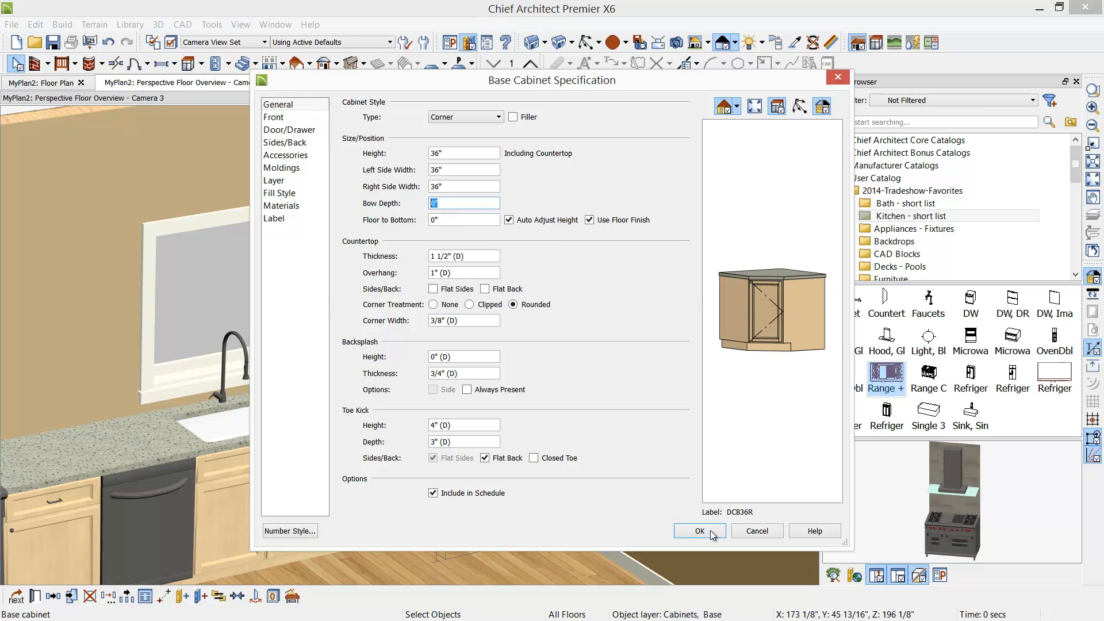
text(-3)
key(Tab)
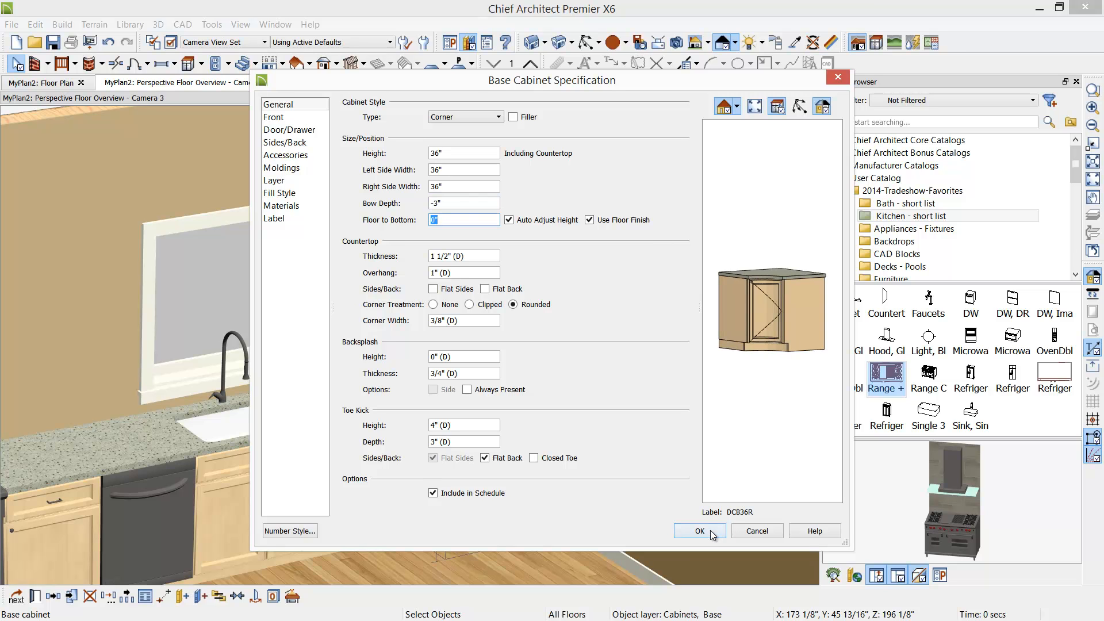
click(708, 537)
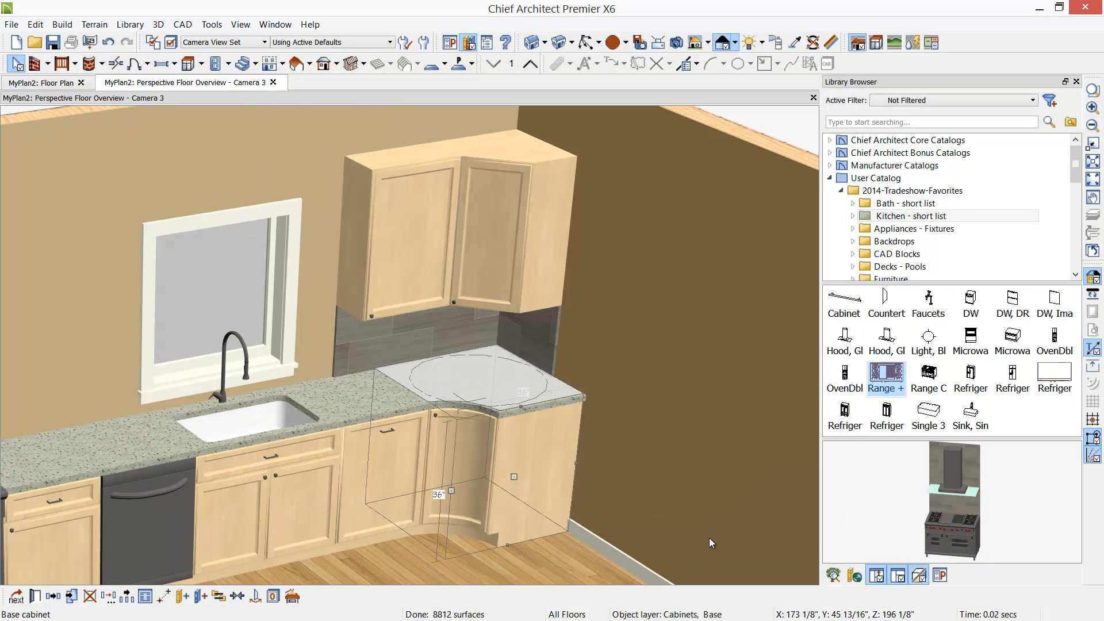
key(Escape)
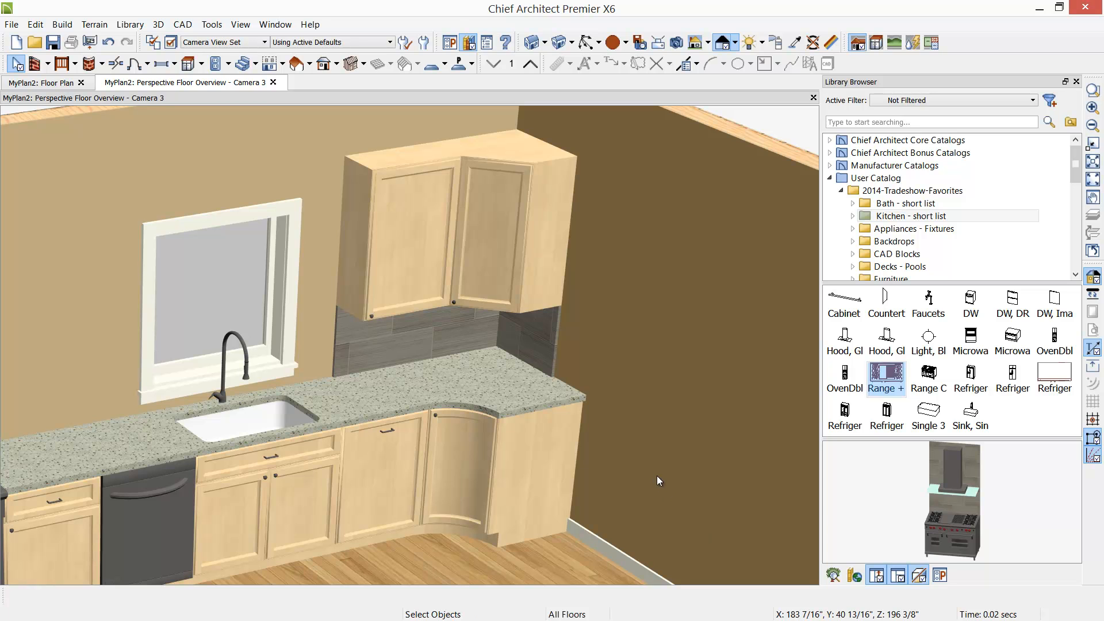
- Select both upper wall cabinets and add the CA-72 crown molding from the Chief Architect Core Catalogs to them
click(481, 259)
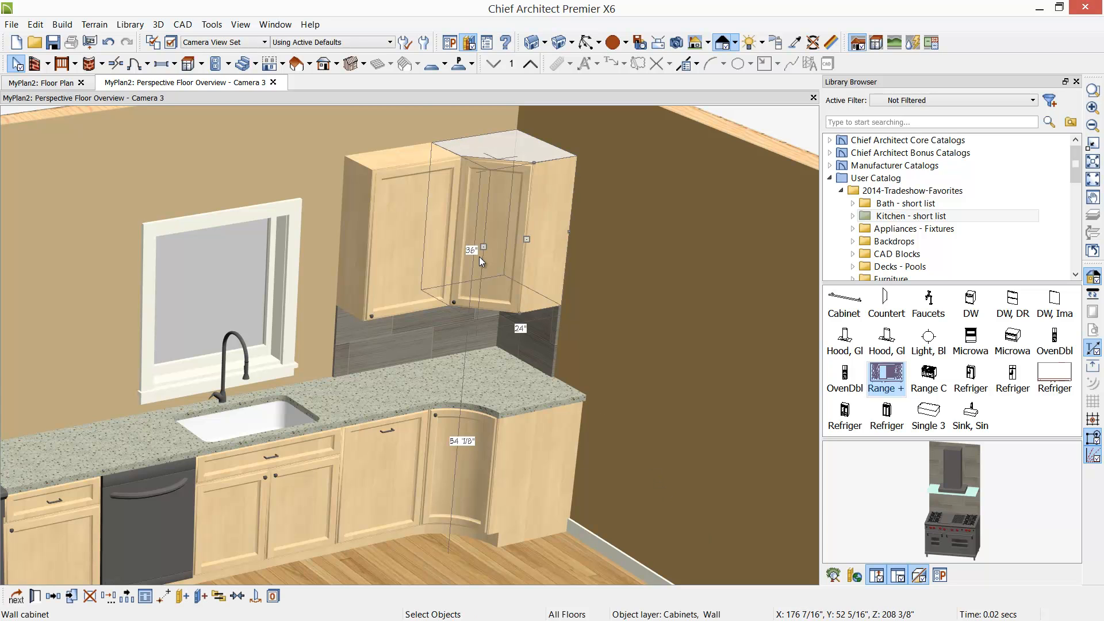
shift+click(417, 258)
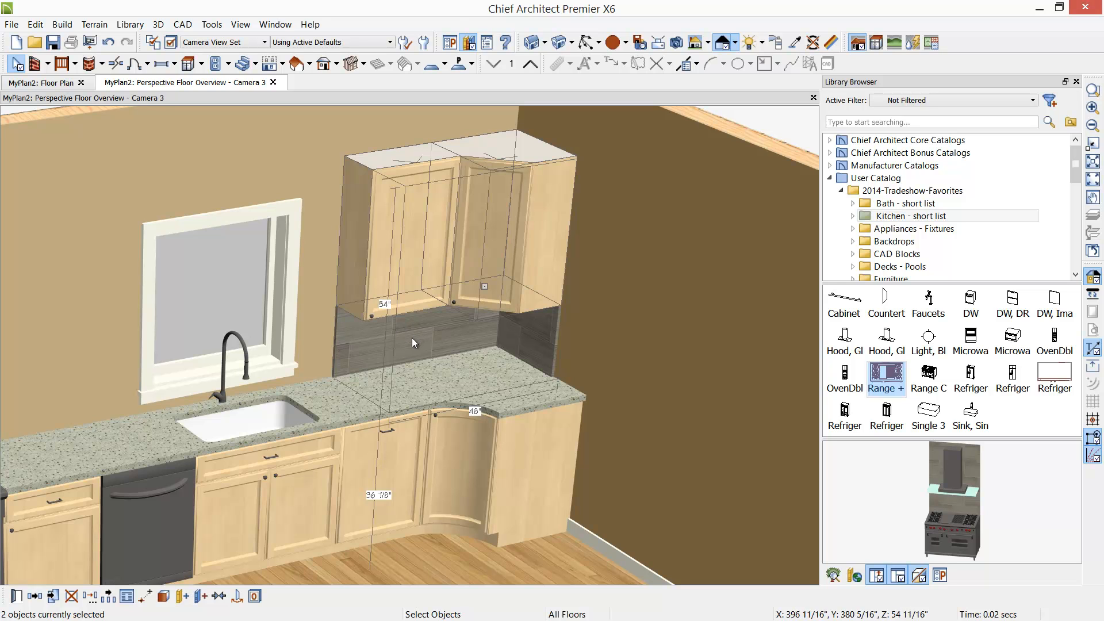
click(16, 598)
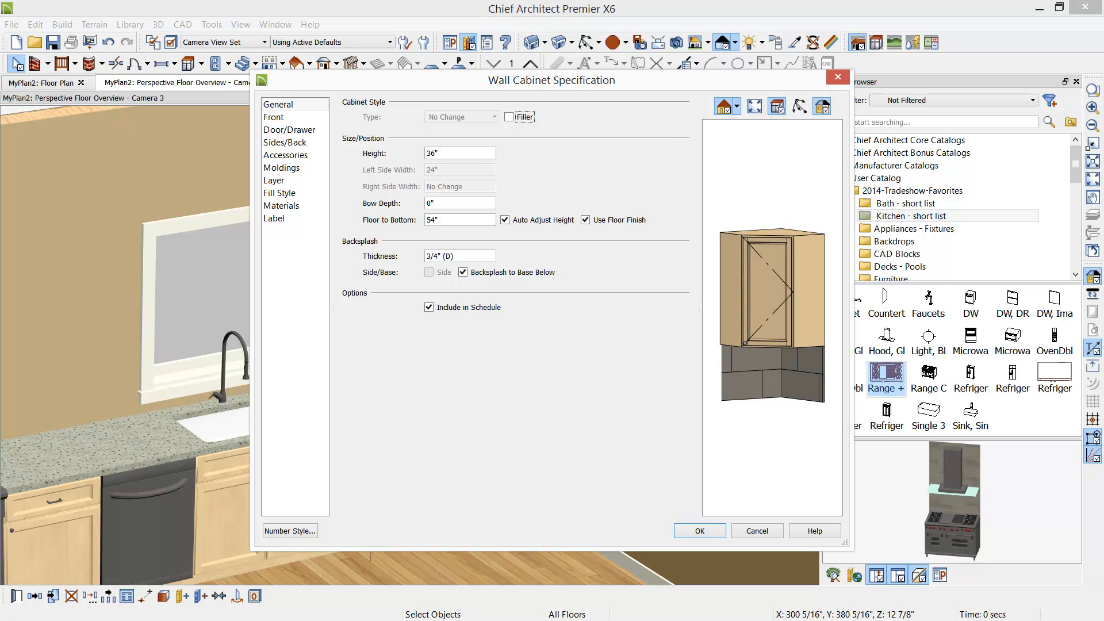
click(303, 168)
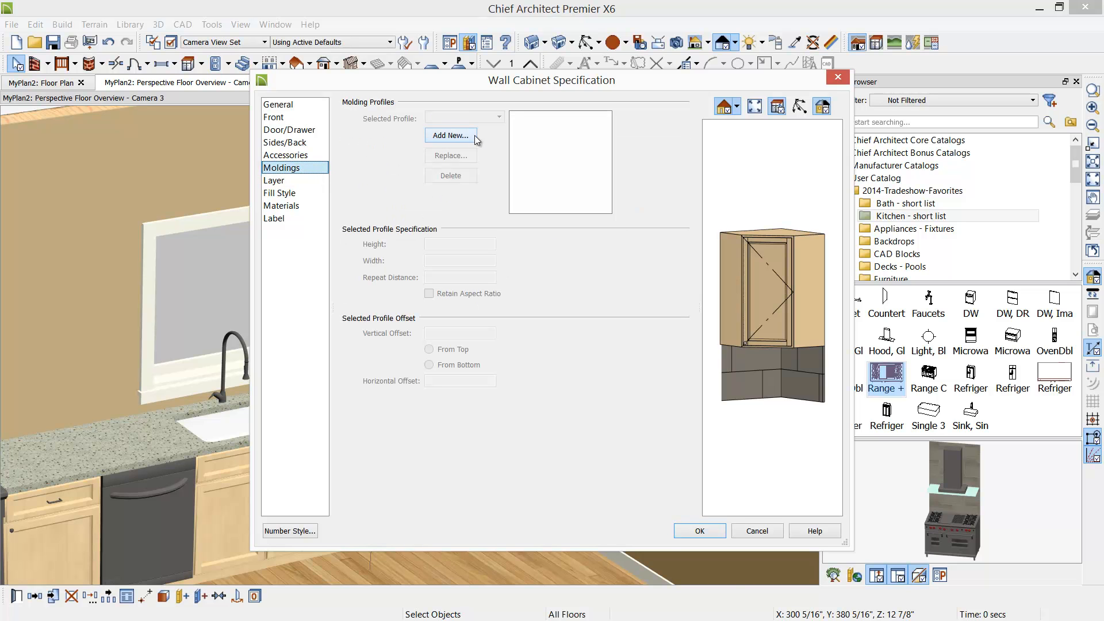
click(476, 136)
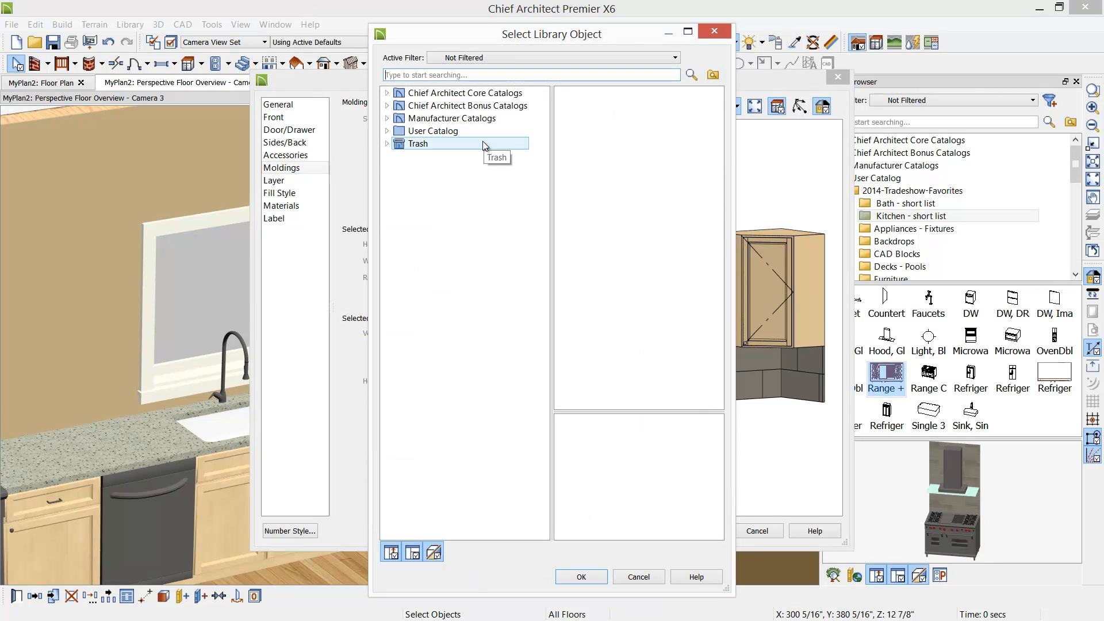
click(387, 93)
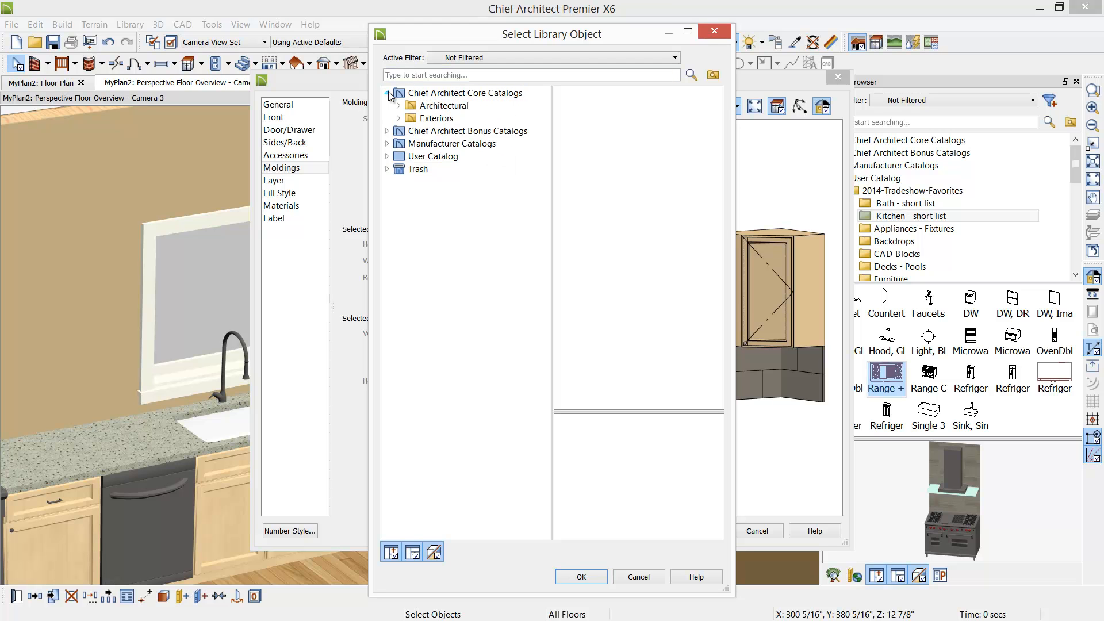
click(398, 106)
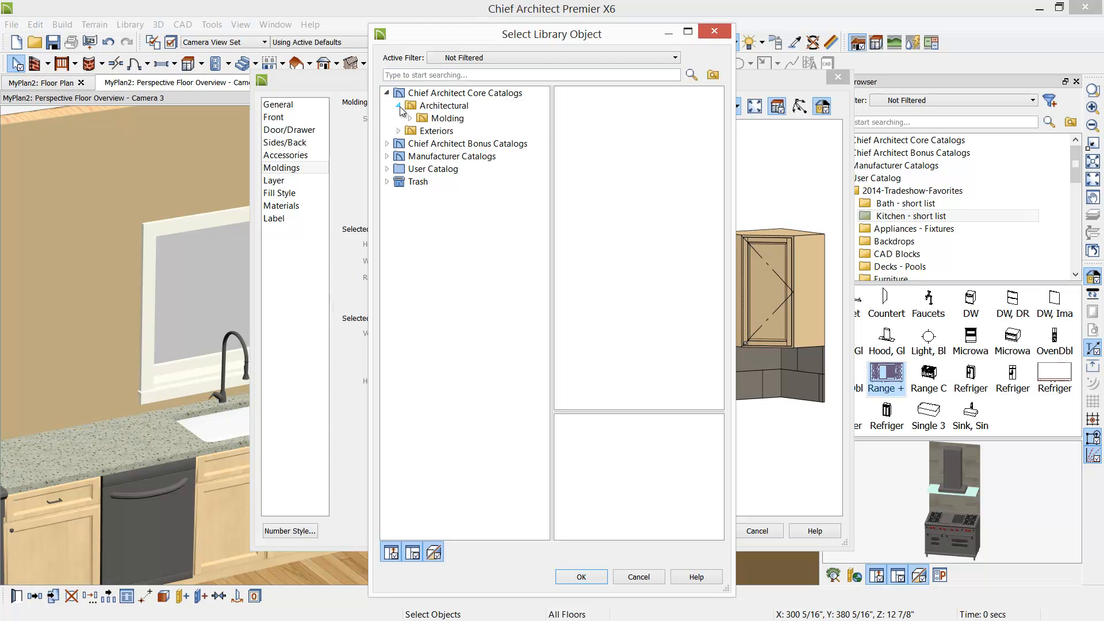
click(411, 119)
click(454, 158)
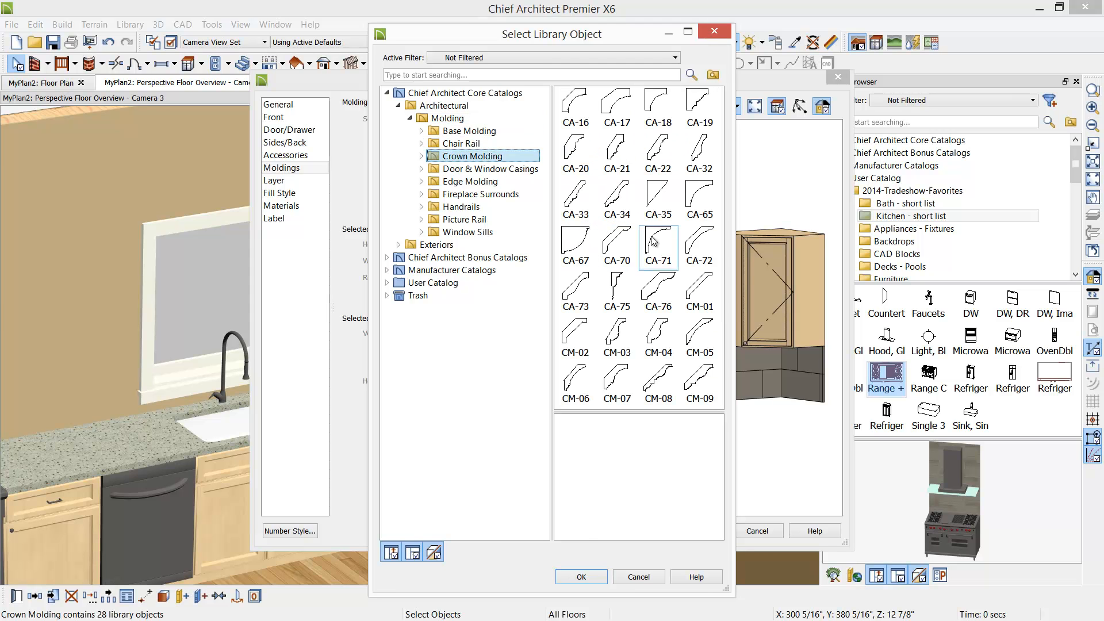
click(691, 245)
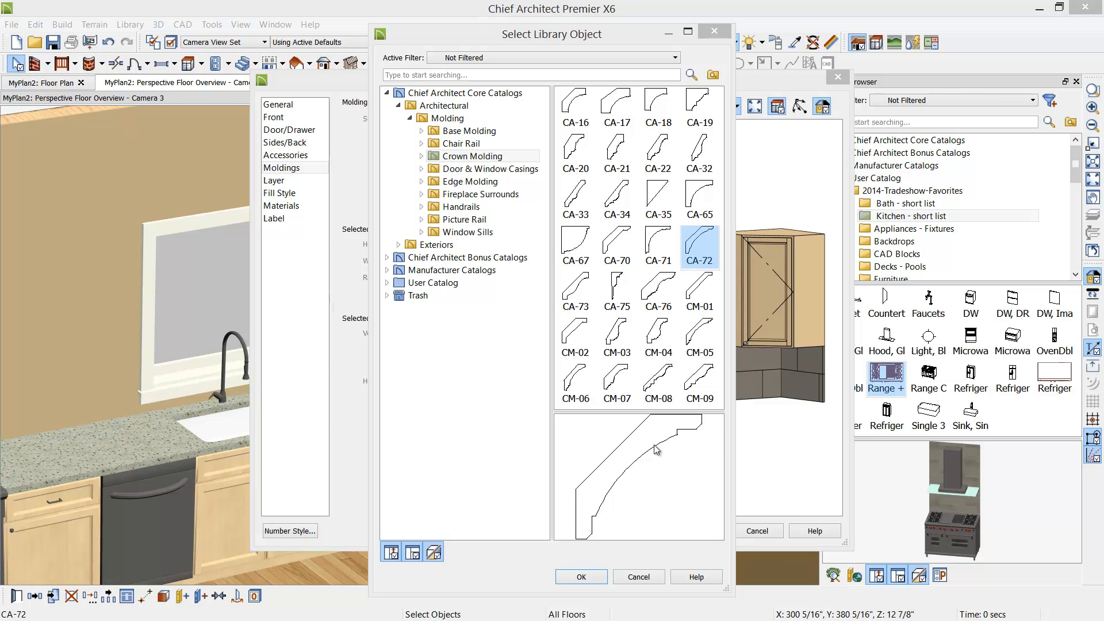
click(586, 576)
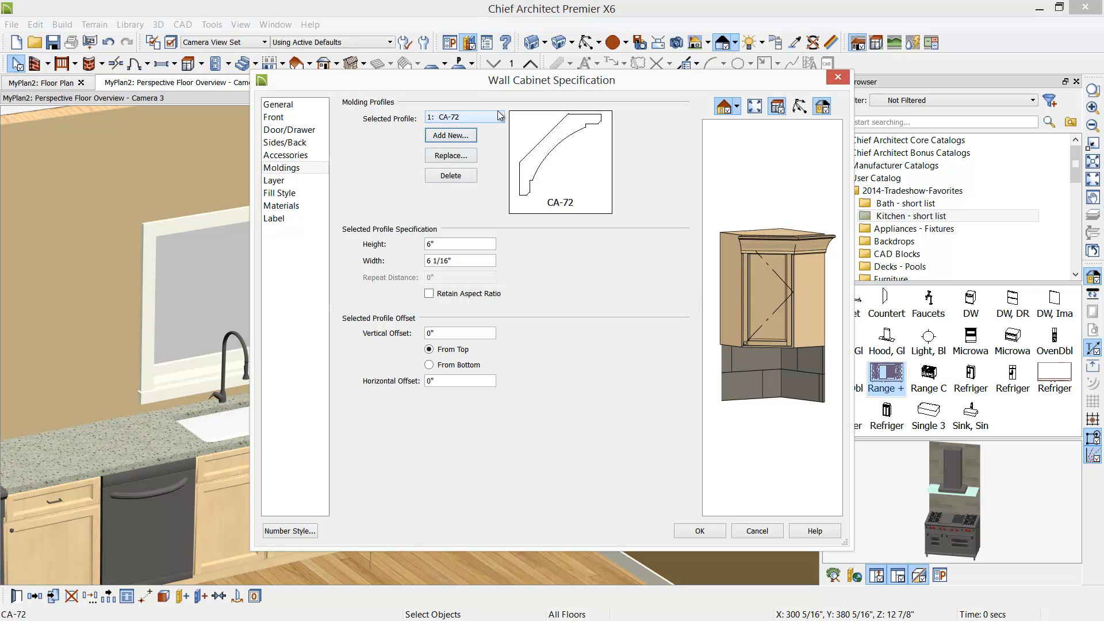
- Set the CA-72 molding's width to 4" and its vertical offset from the top to -6" on both wall cabinets
click(449, 250)
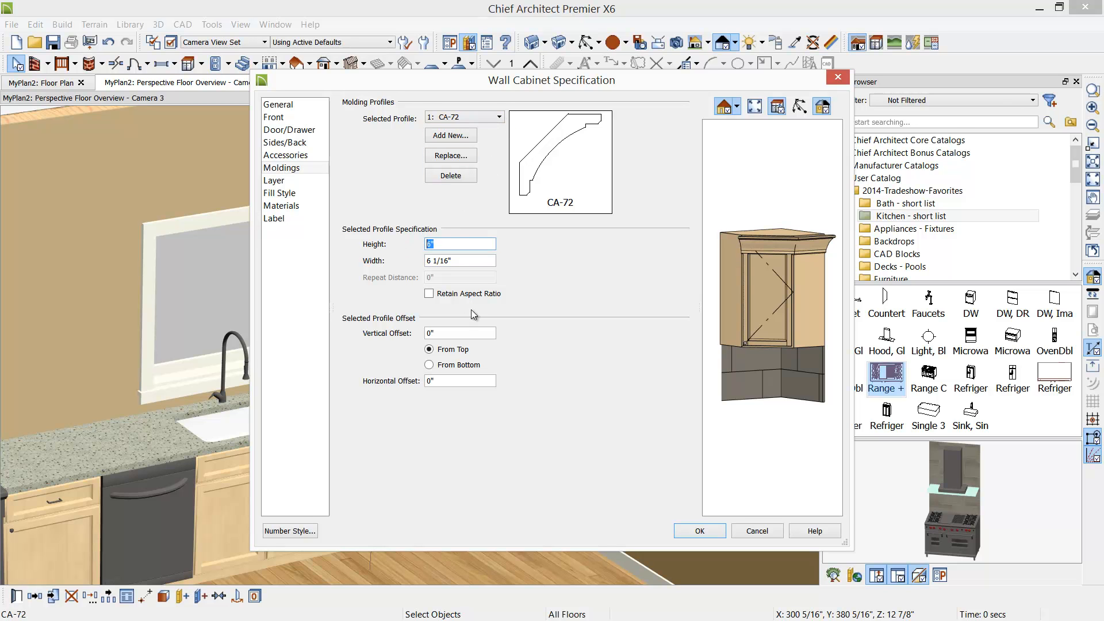
click(426, 260)
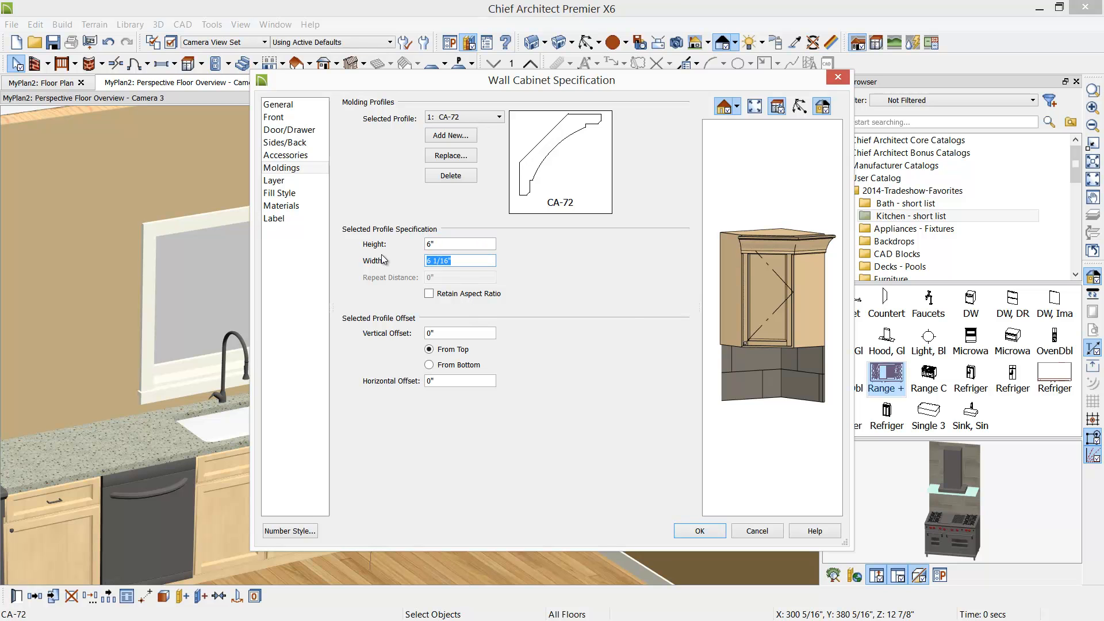
text(4)
key(Tab)
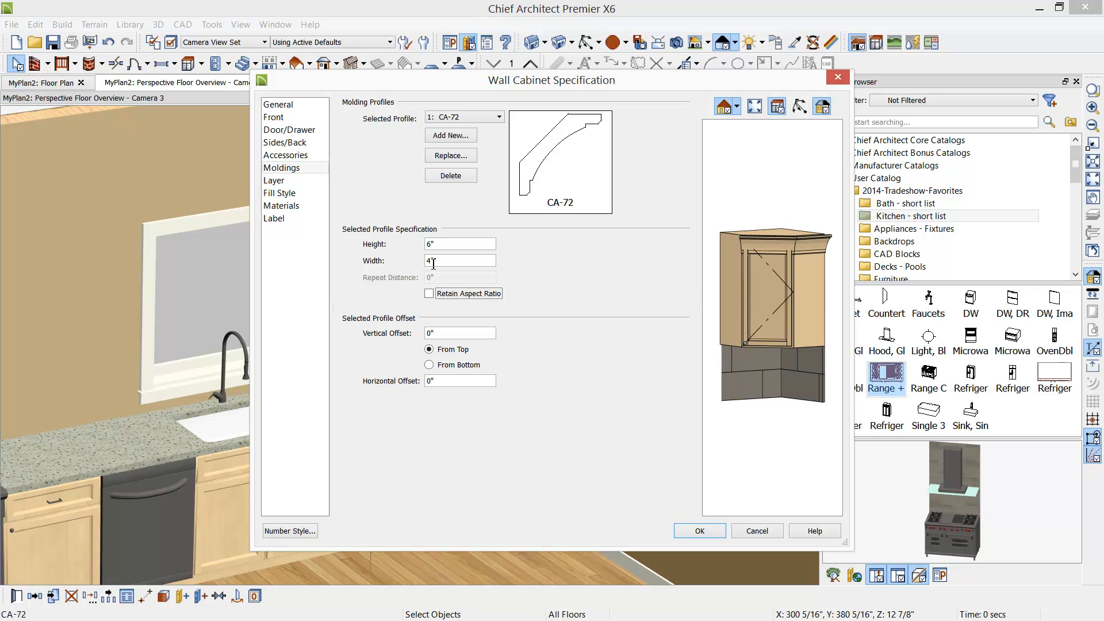
click(455, 334)
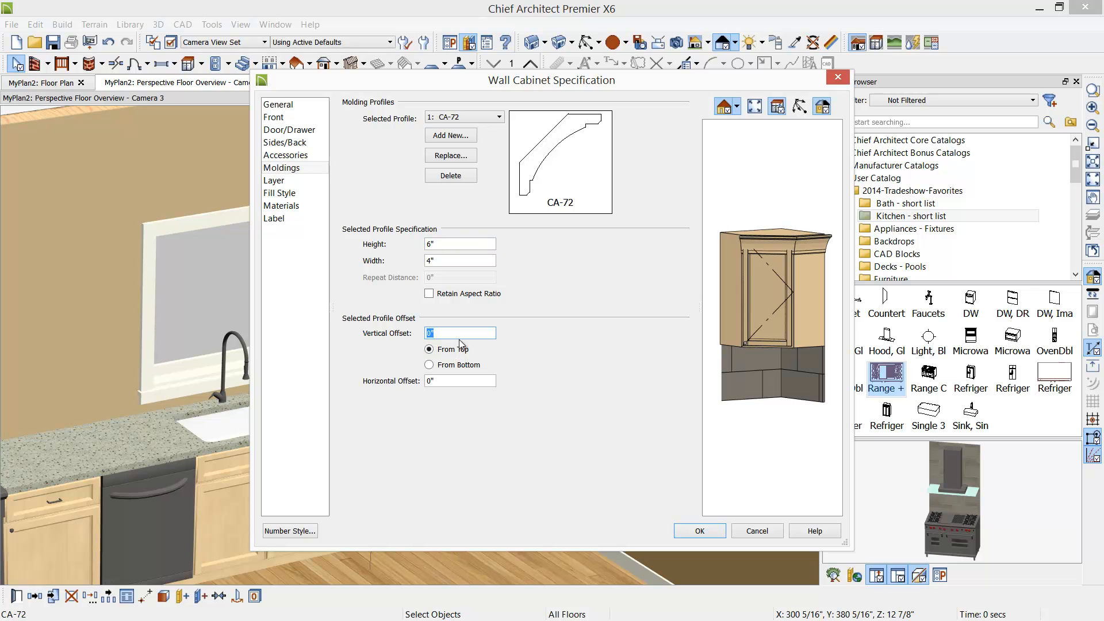
text(-6)
key(Tab)
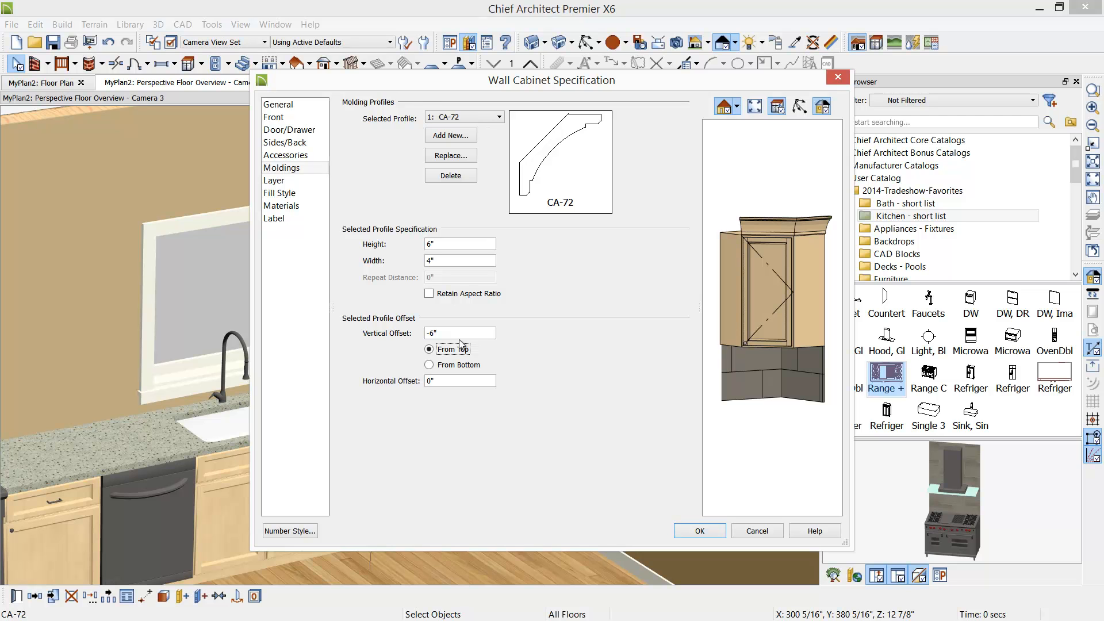
click(696, 531)
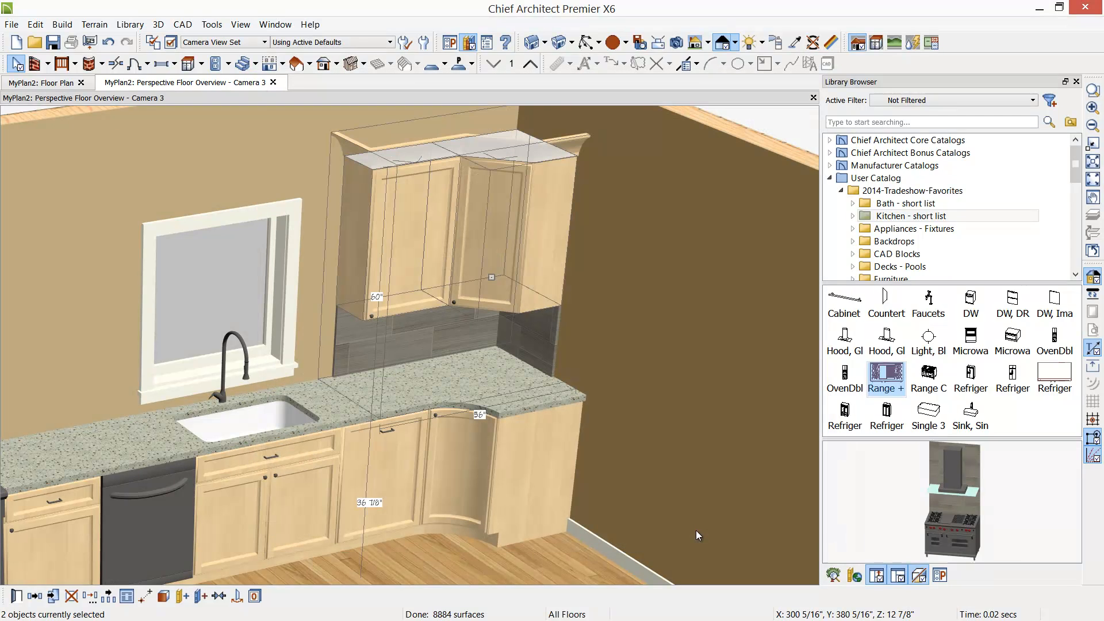
key(Escape)
- Set the corner wall cabinet's Bow Depth to -3" and apply the specification
middle_drag(463, 277, 475, 305)
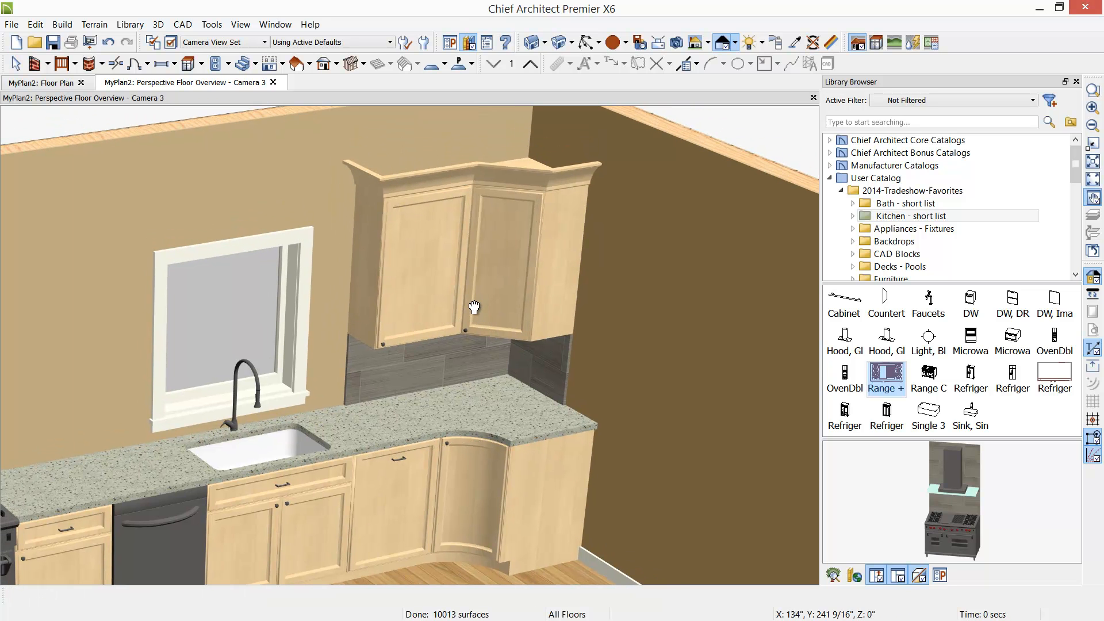
double_click(507, 262)
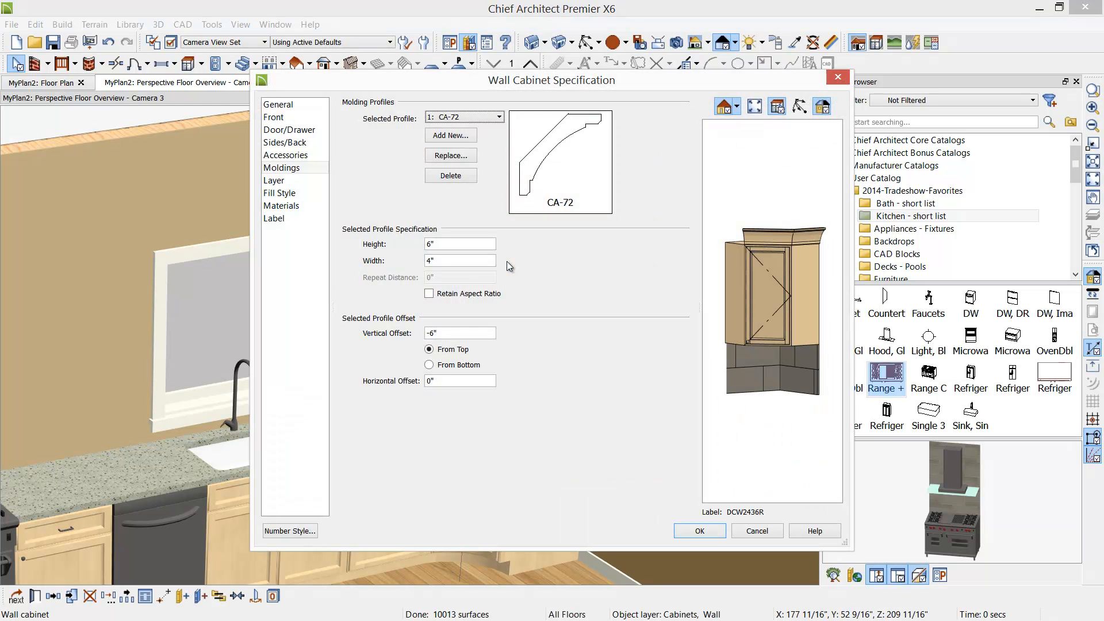
click(273, 117)
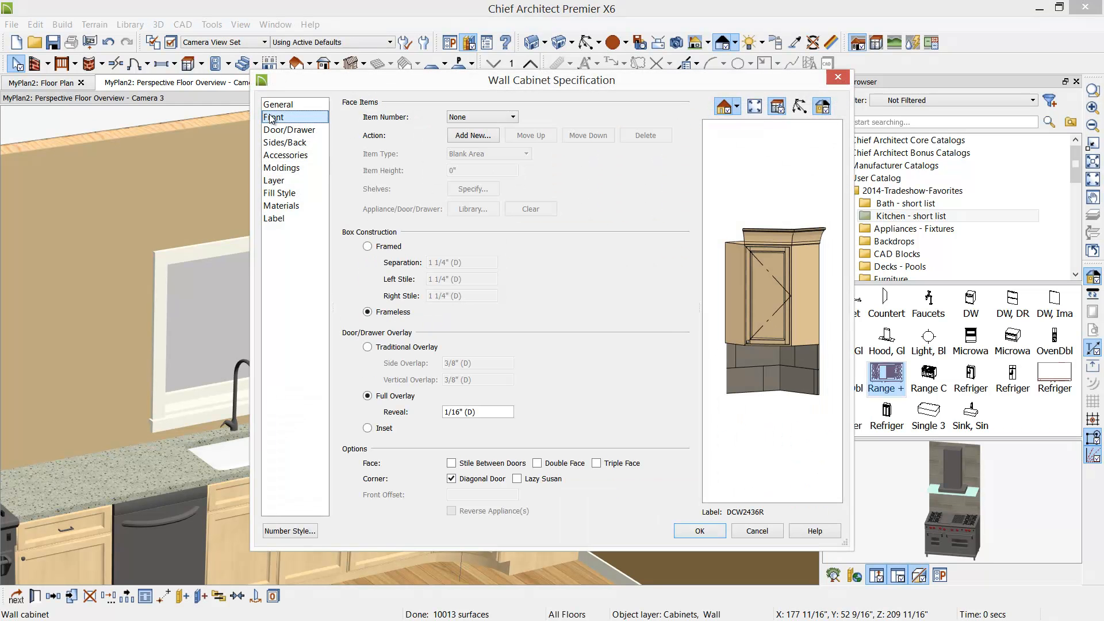
click(294, 105)
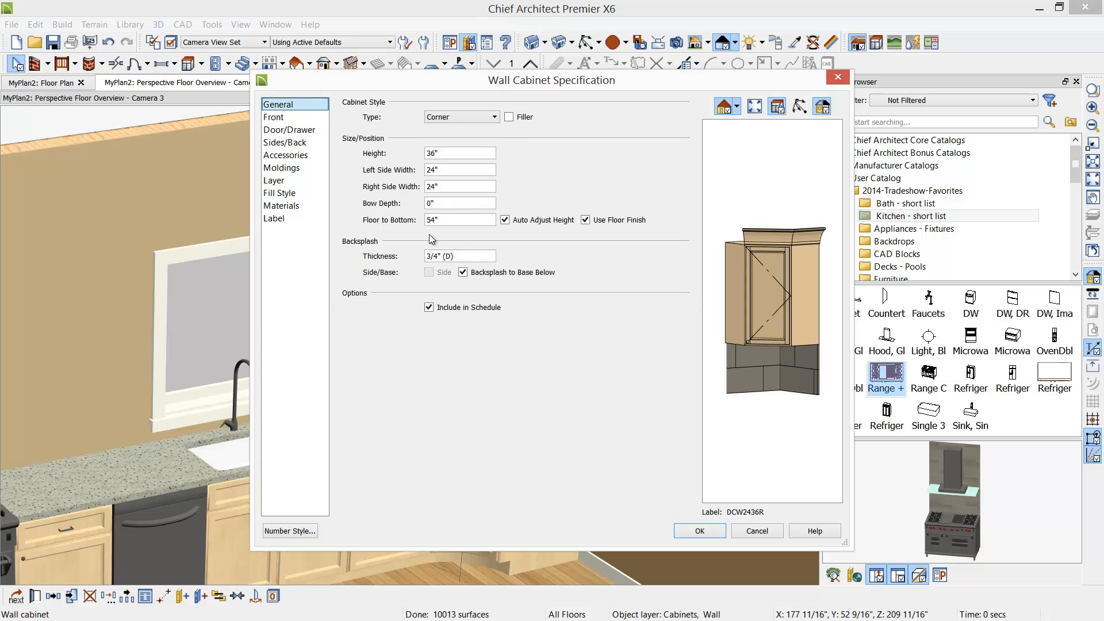
click(451, 205)
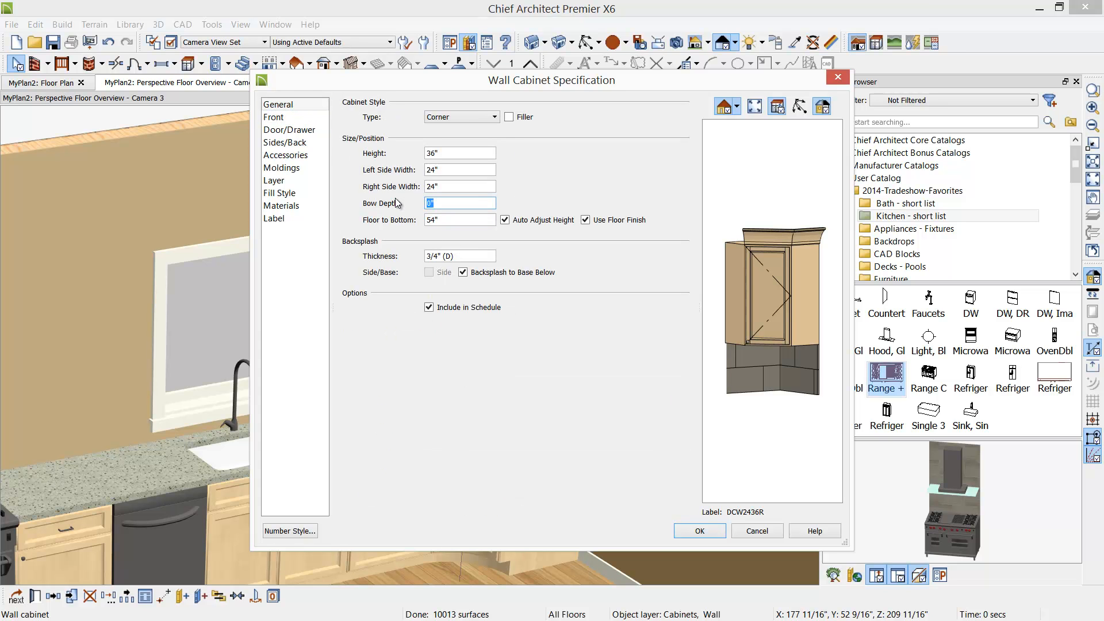
text(-3)
click(694, 532)
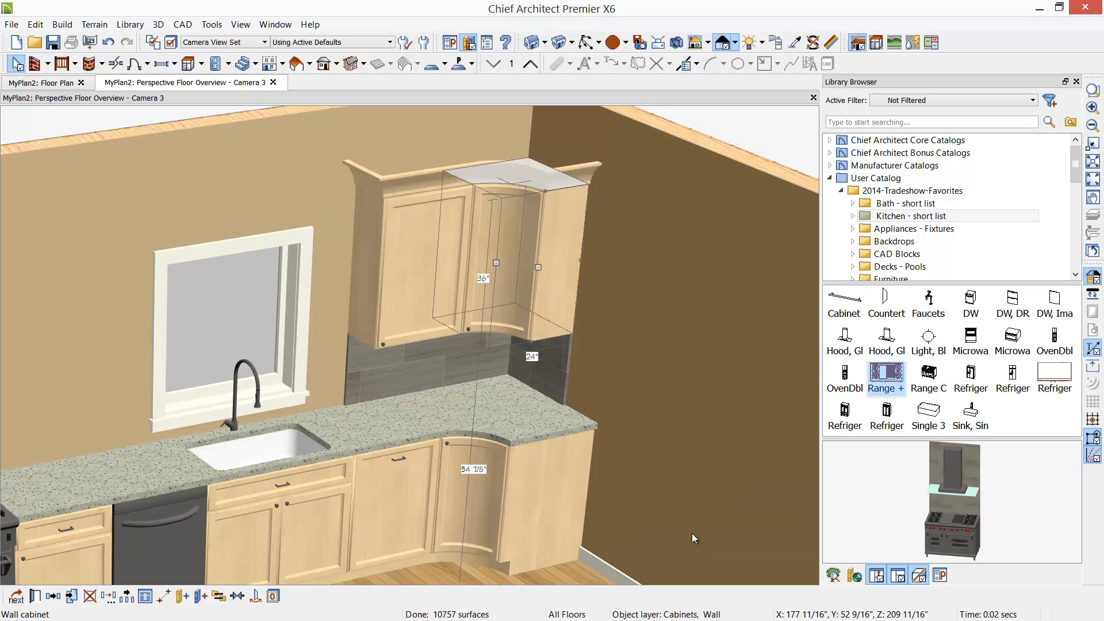
key(Escape)
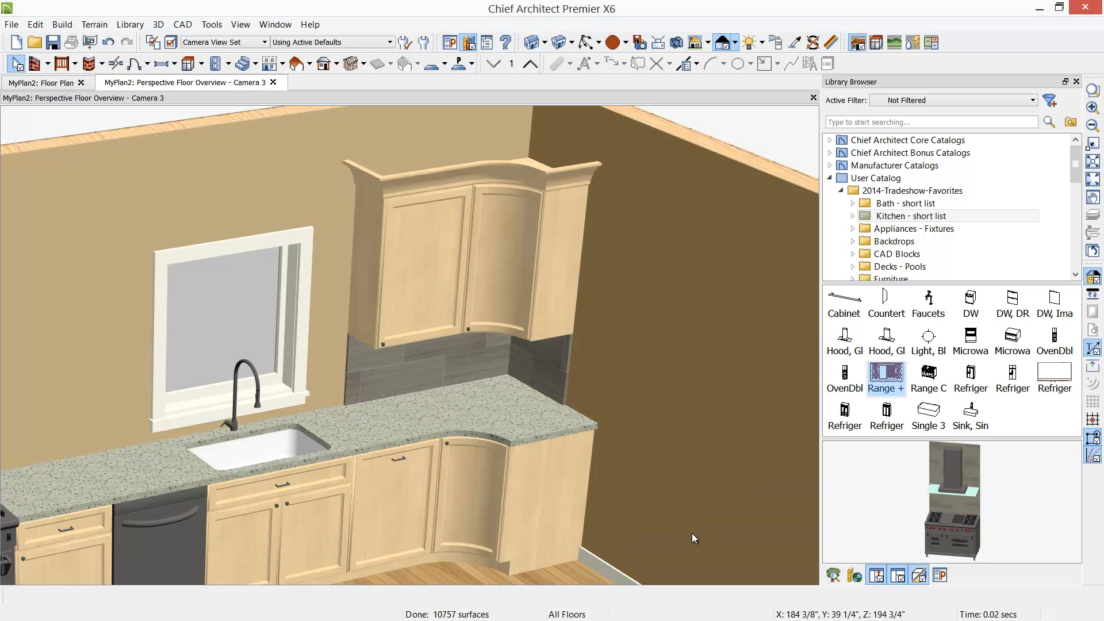
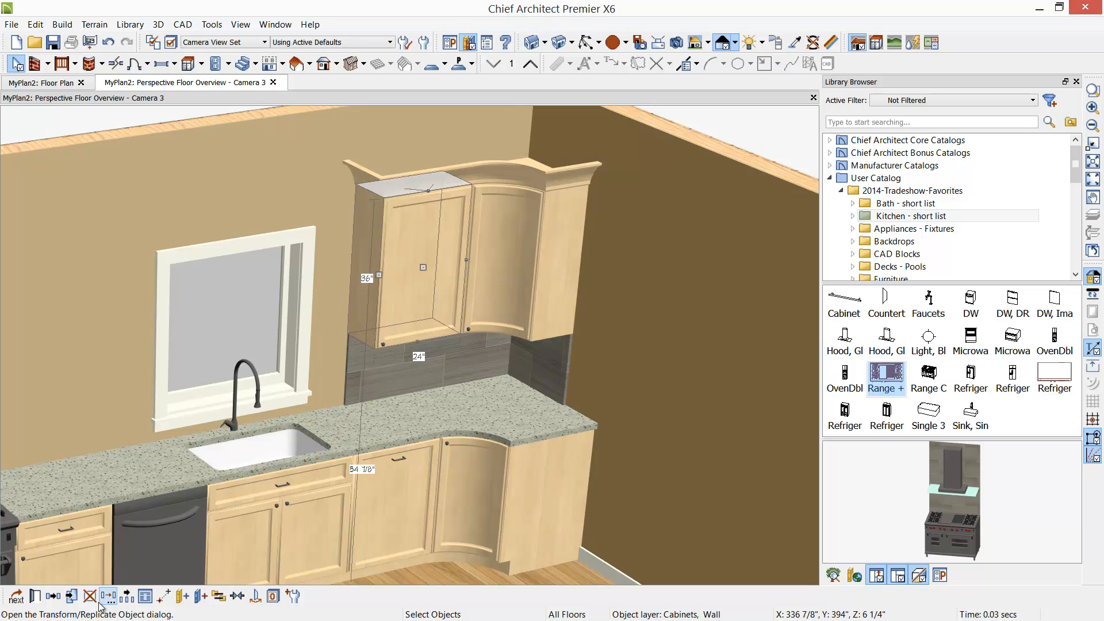
- Copy the 24" wall cabinet beside the window by reflecting it about the sink base cabinet
click(51, 598)
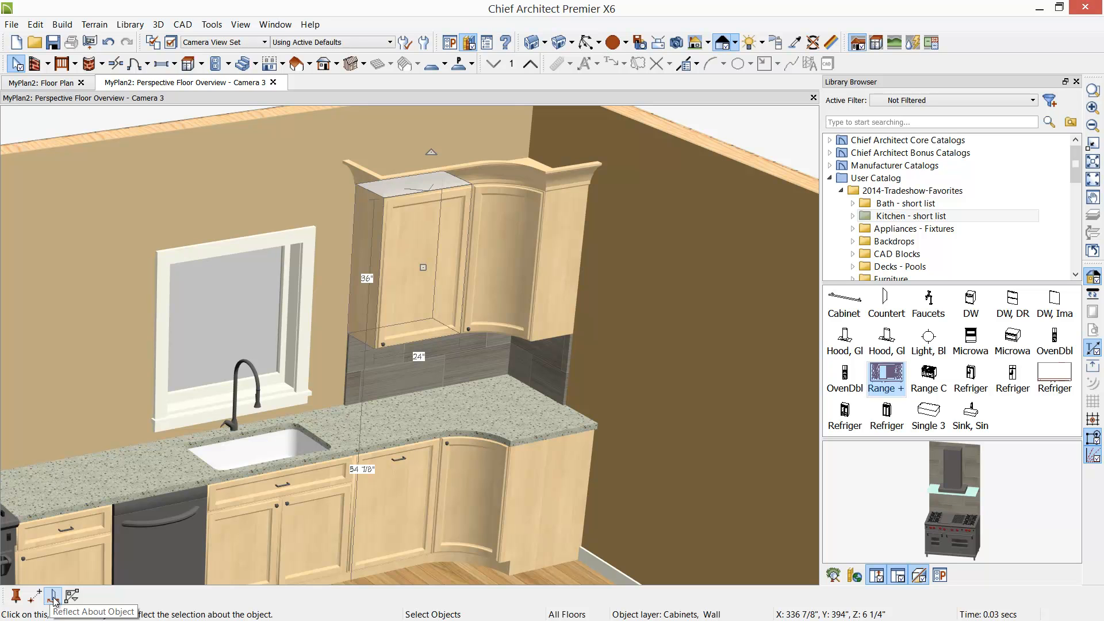
click(53, 601)
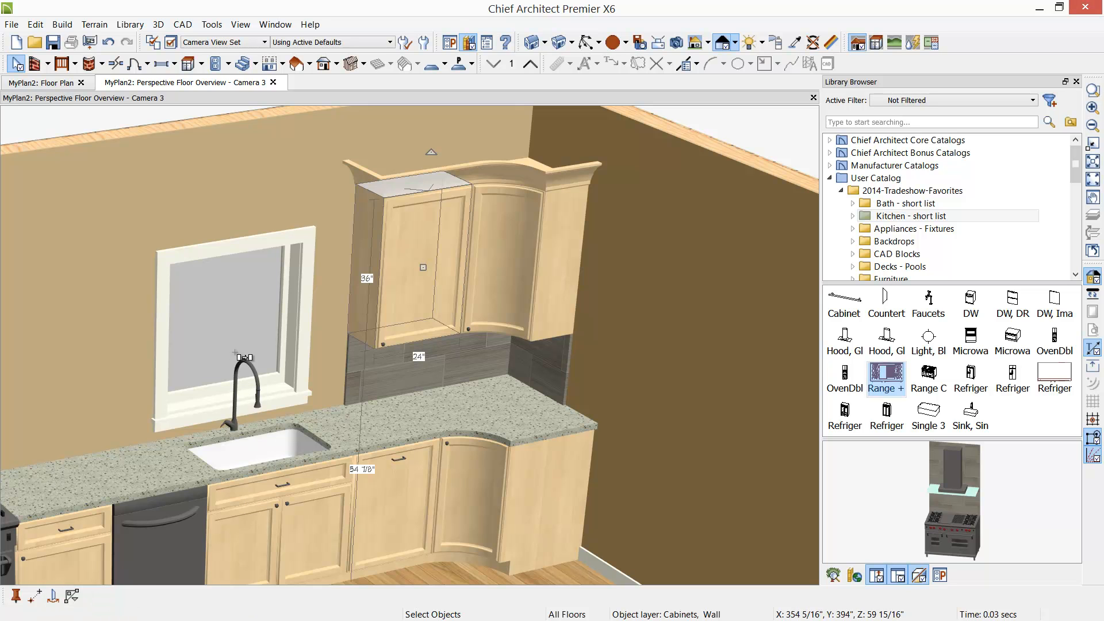
click(53, 598)
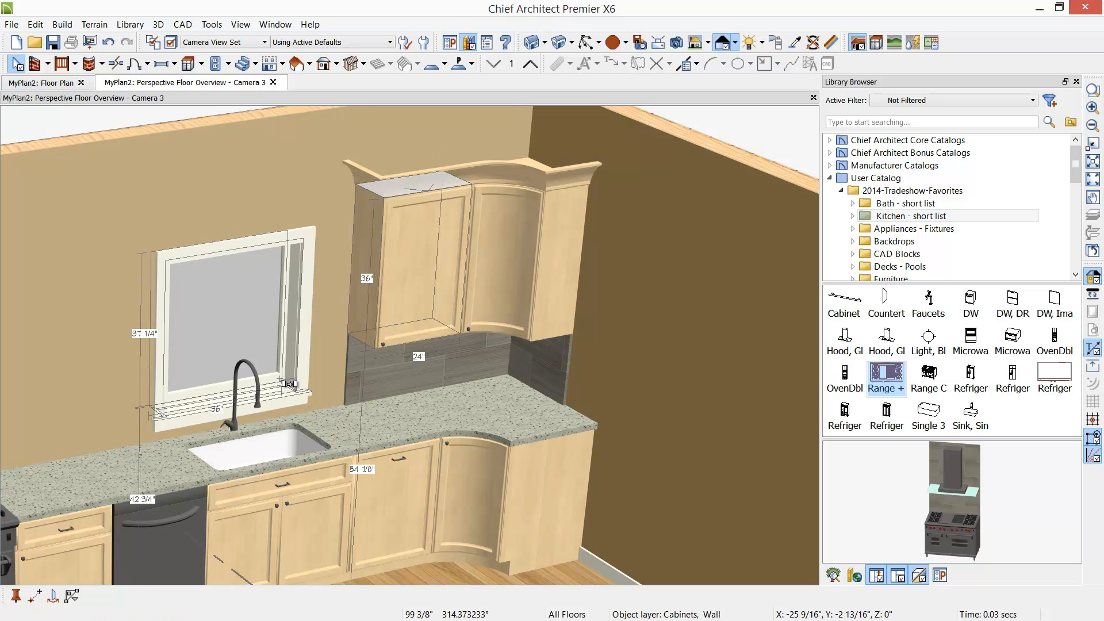
click(282, 497)
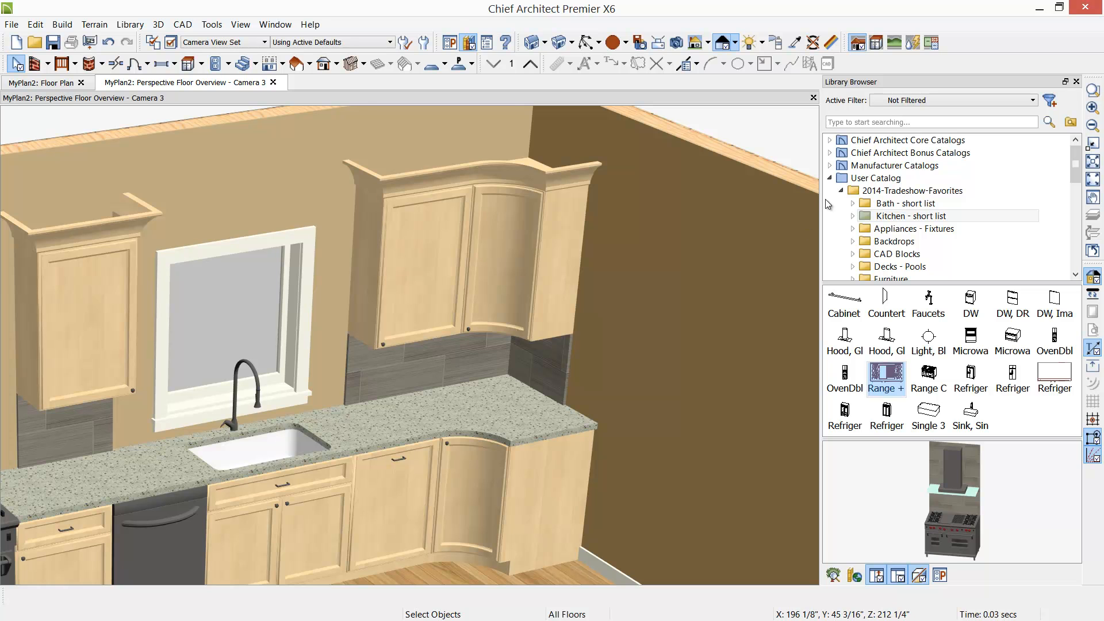
- Add an 8" drawer to the front of the 24" base cabinet between the range and the dishwasher, directly below its existing drawer
click(1076, 81)
middle_drag(206, 354, 462, 222)
scroll(459, 224, down, 3)
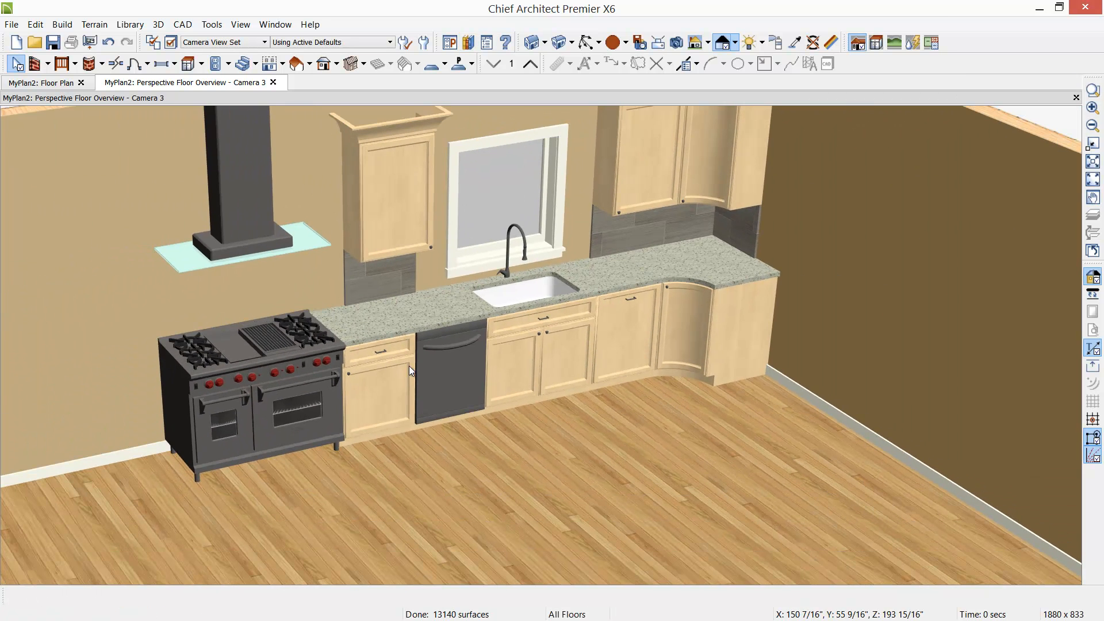
scroll(398, 381, up, 1)
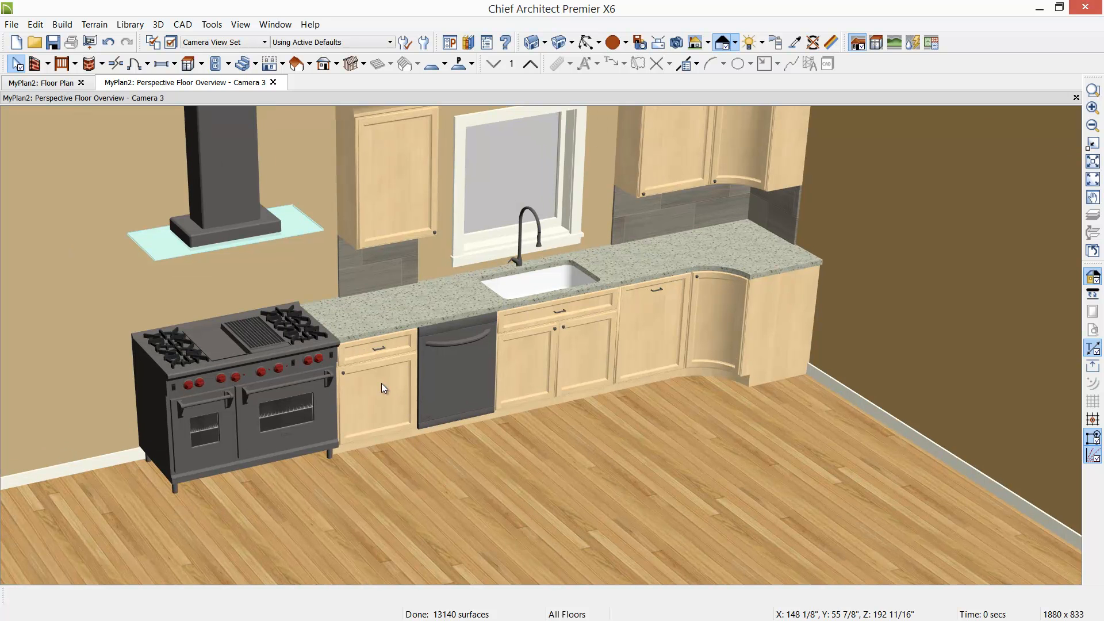
double_click(381, 383)
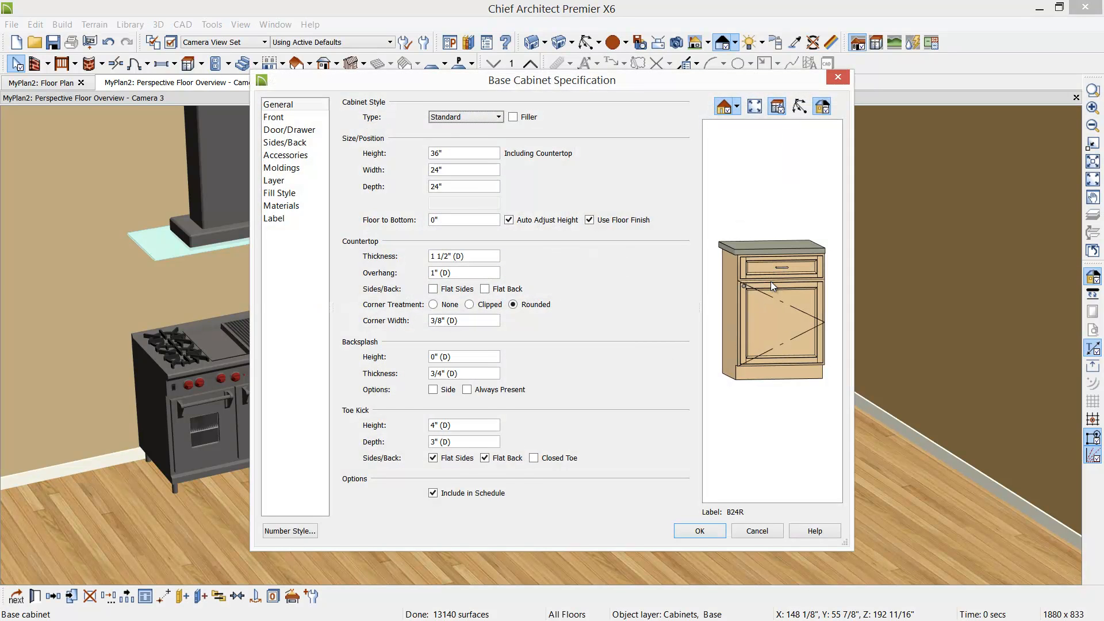
click(771, 281)
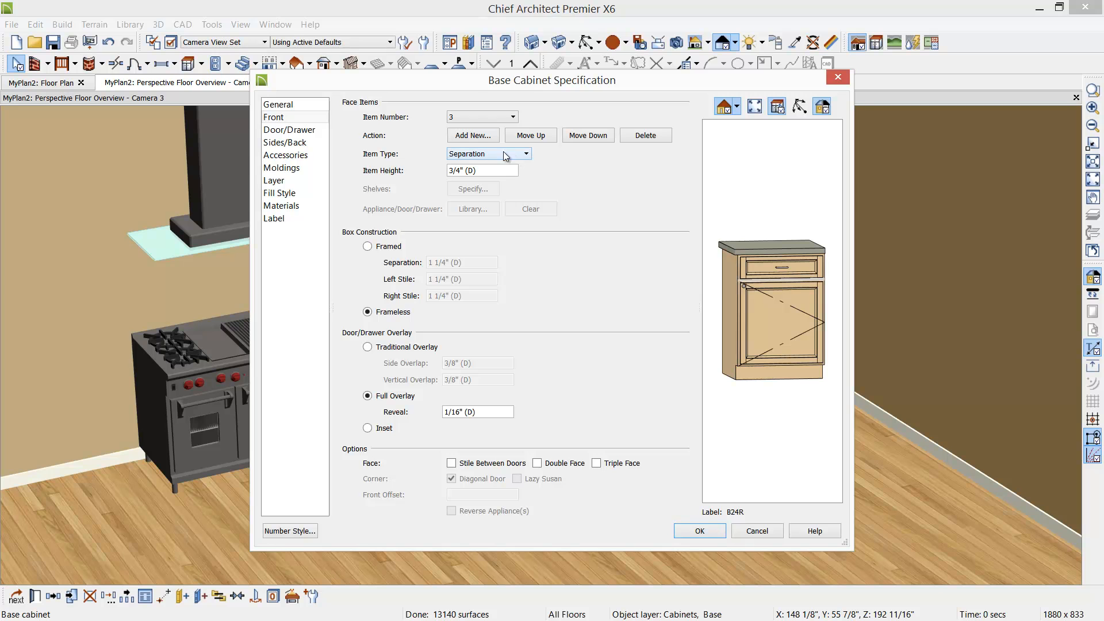
click(473, 136)
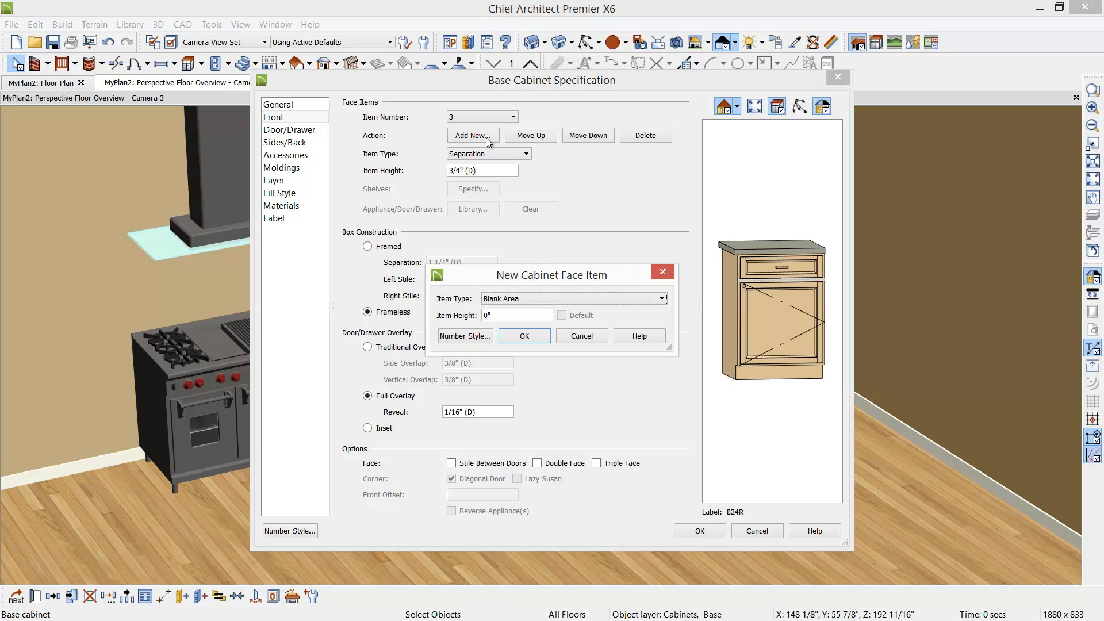
click(662, 299)
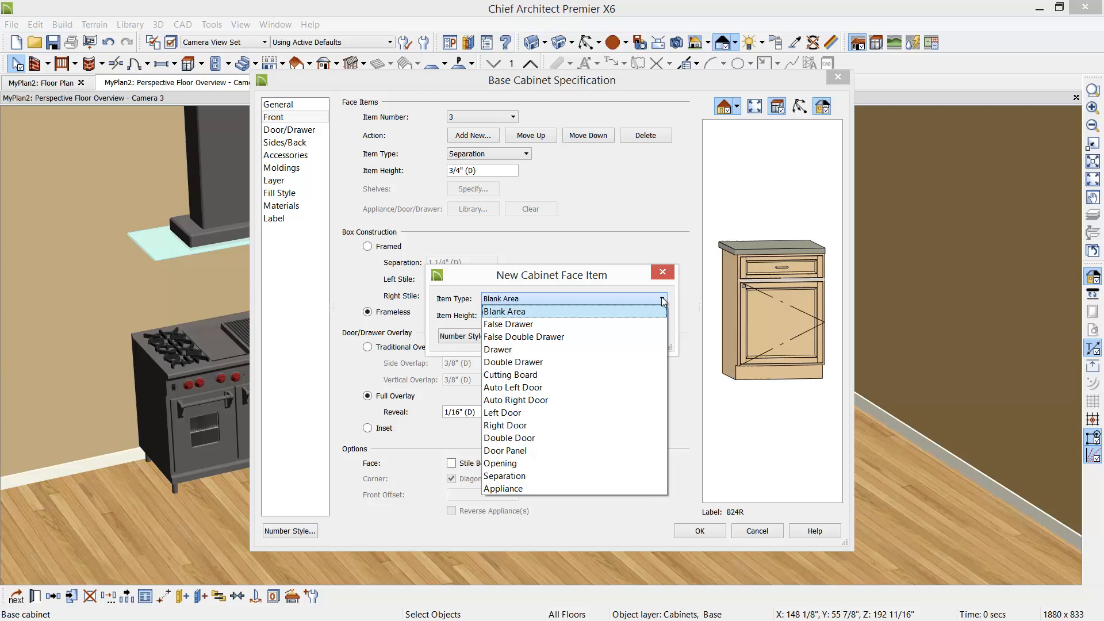
click(534, 350)
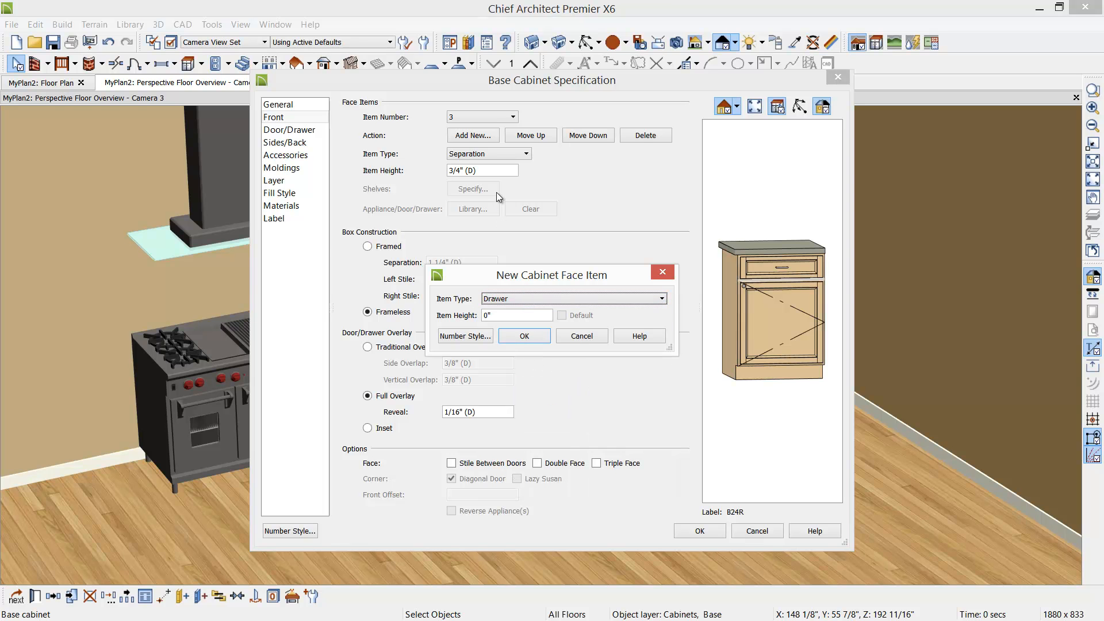
key(Tab)
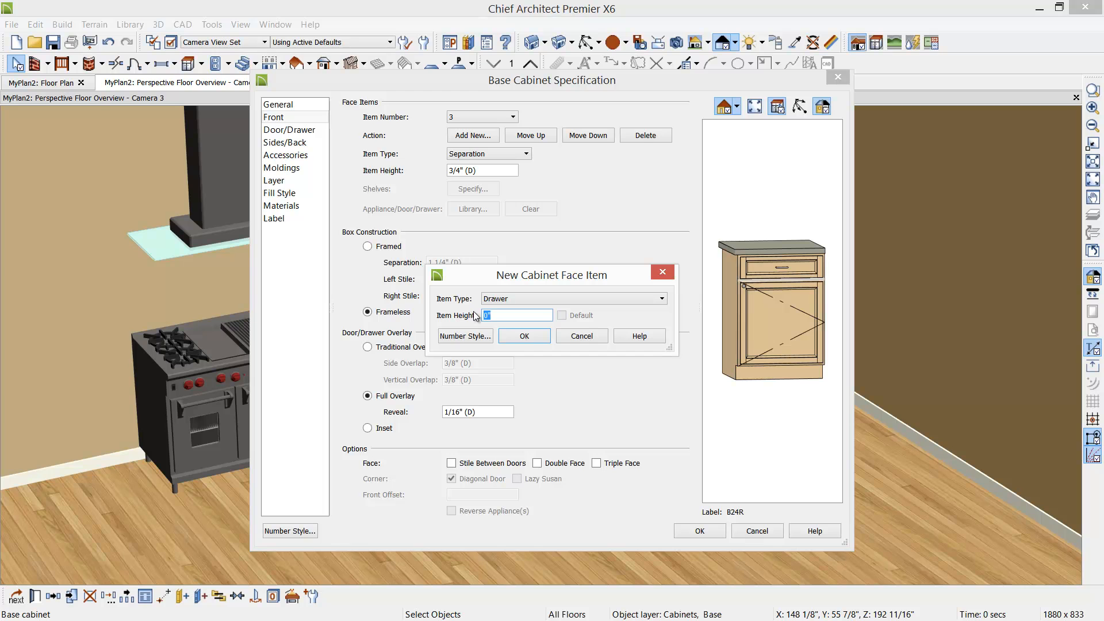
text(8)
click(522, 338)
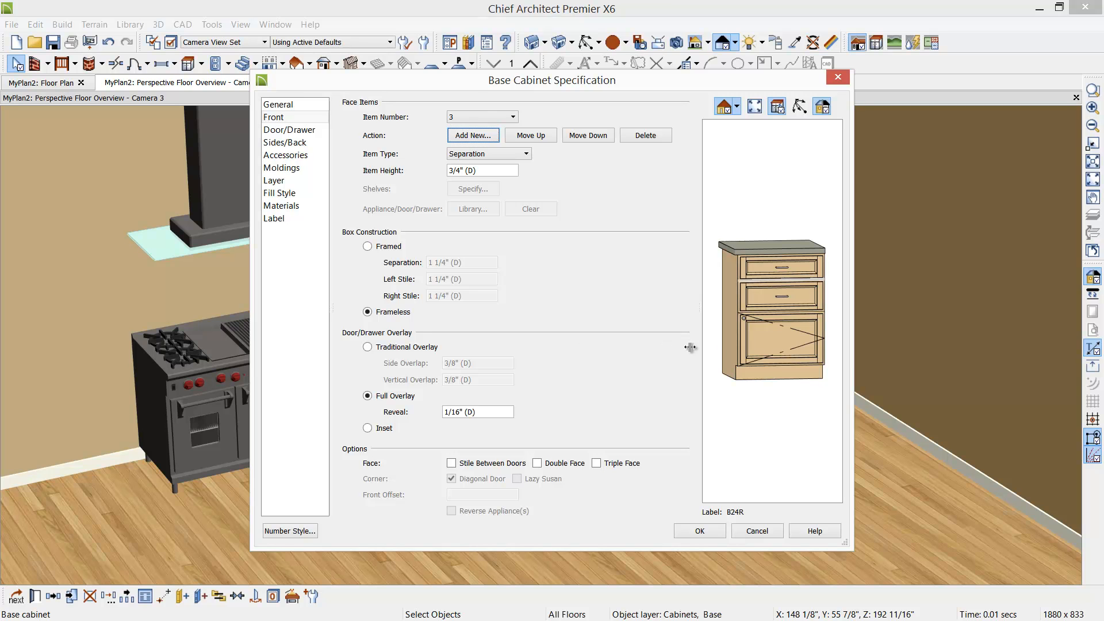
- Change the remaining door on that base cabinet's front to a Drawer and apply the specification
click(767, 334)
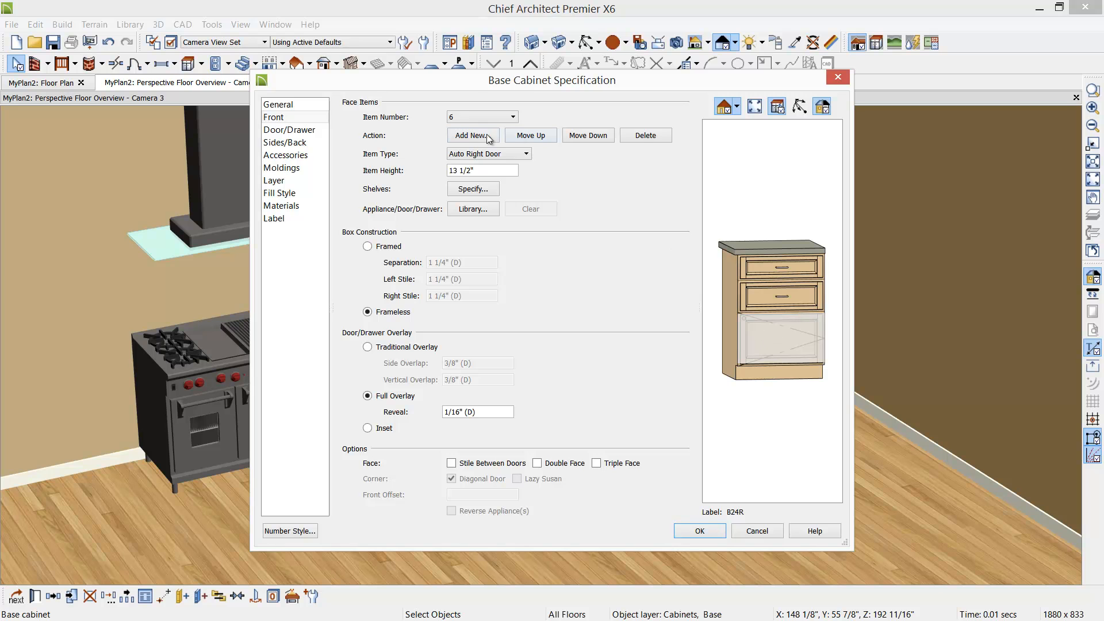
click(501, 152)
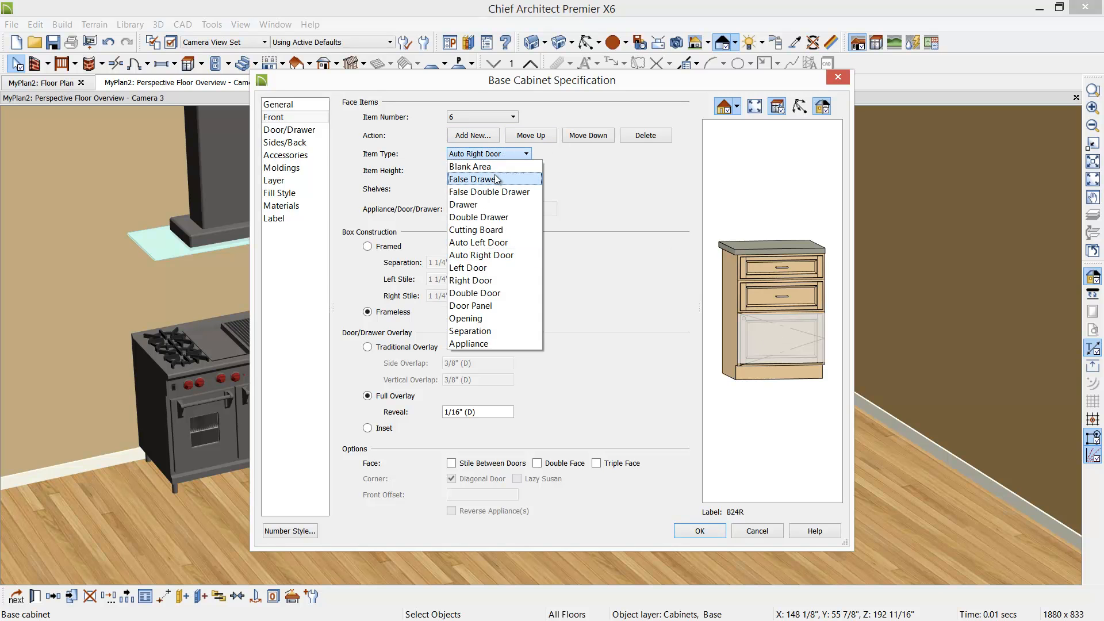
click(475, 206)
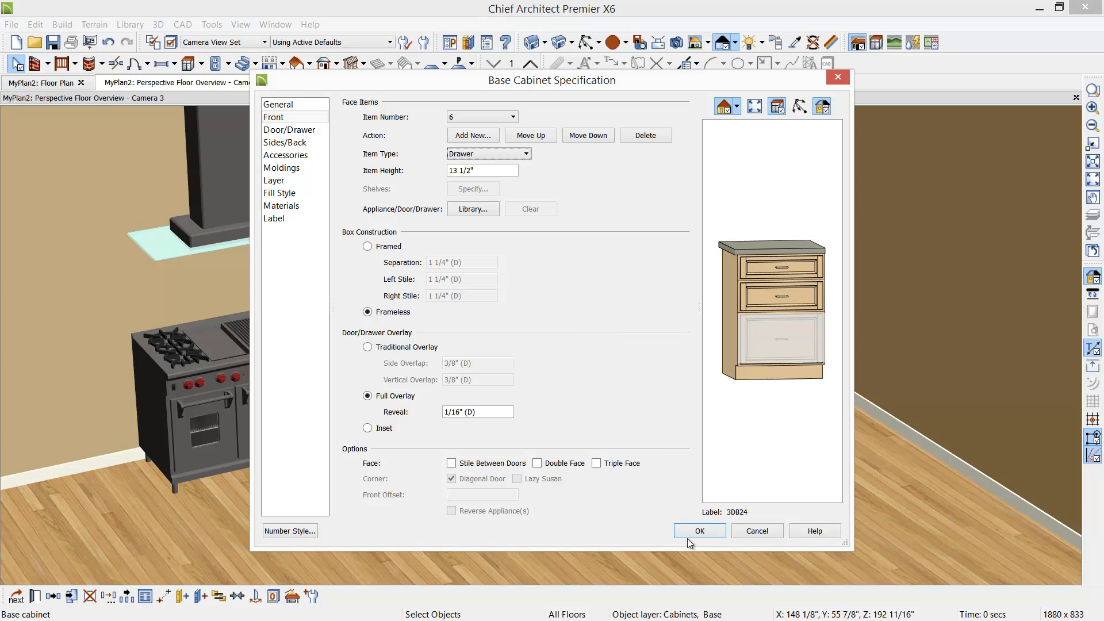
click(700, 531)
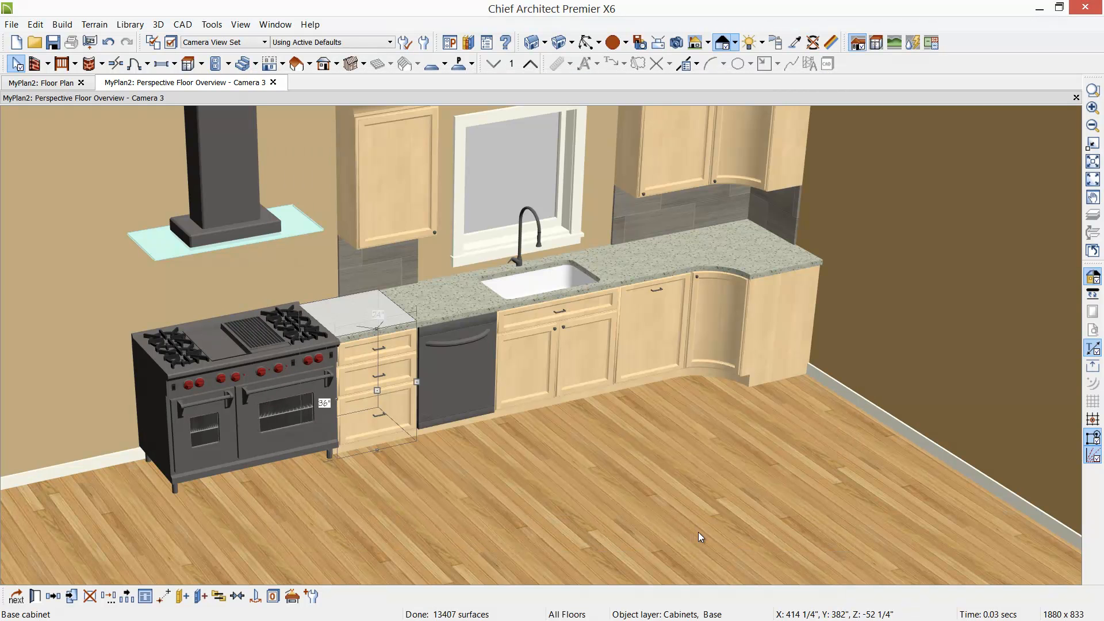
key(Escape)
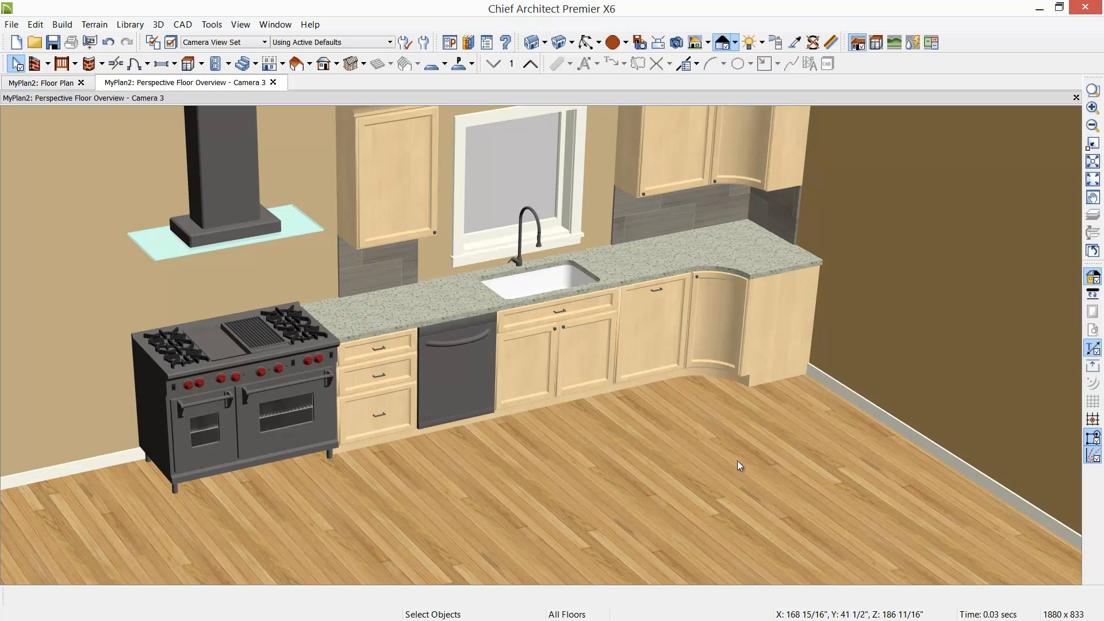
- Copy the three-drawer base cabinet to the other side of the range by reflecting it about the range
click(373, 410)
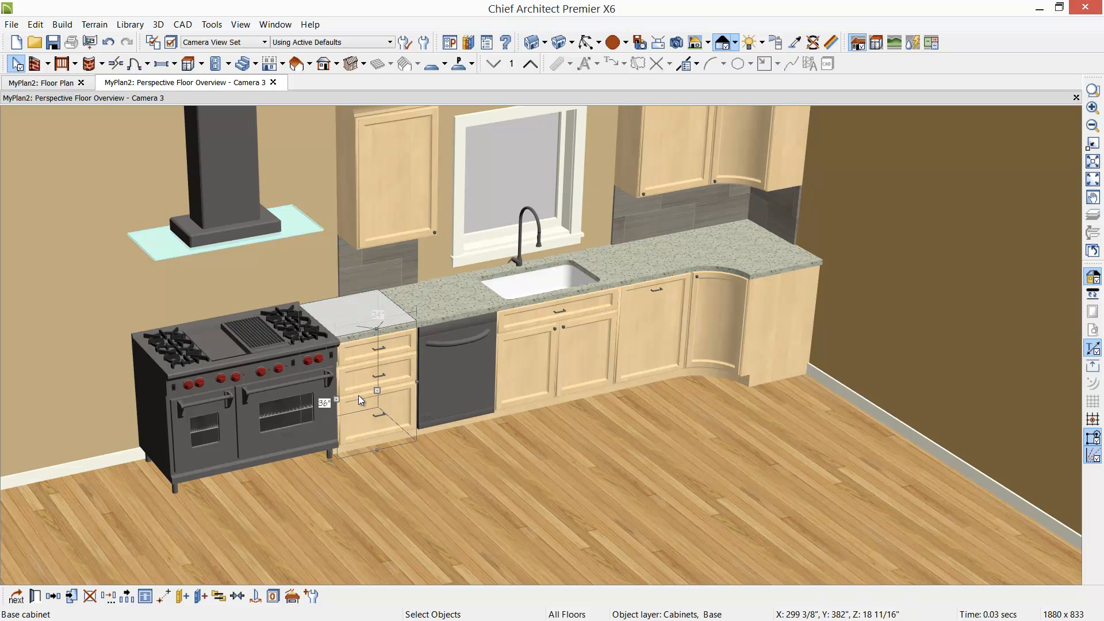
click(51, 597)
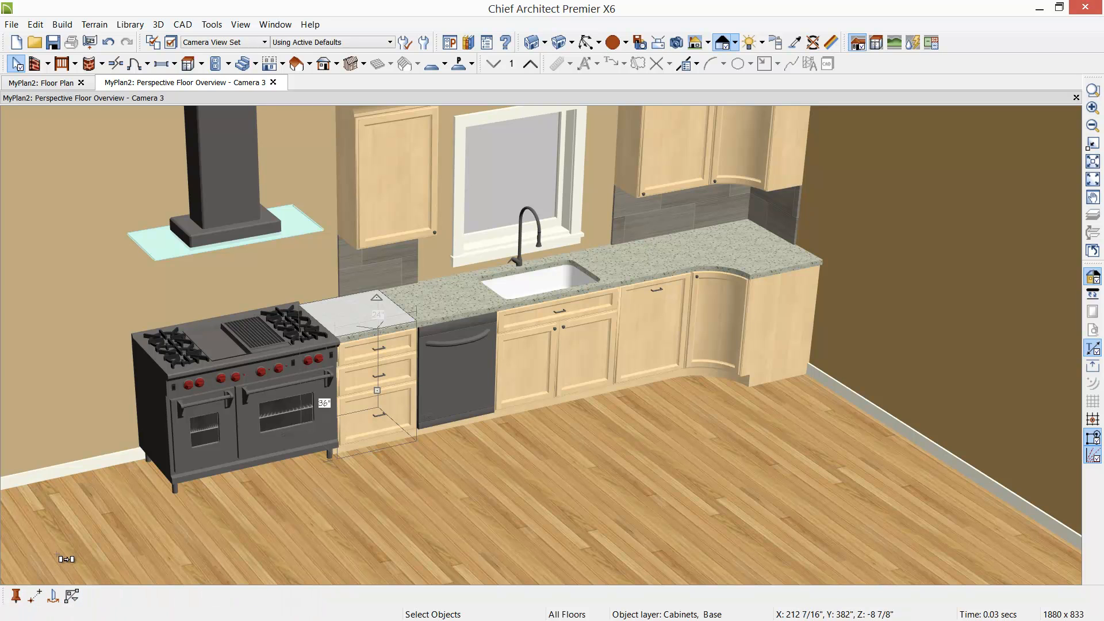
click(52, 598)
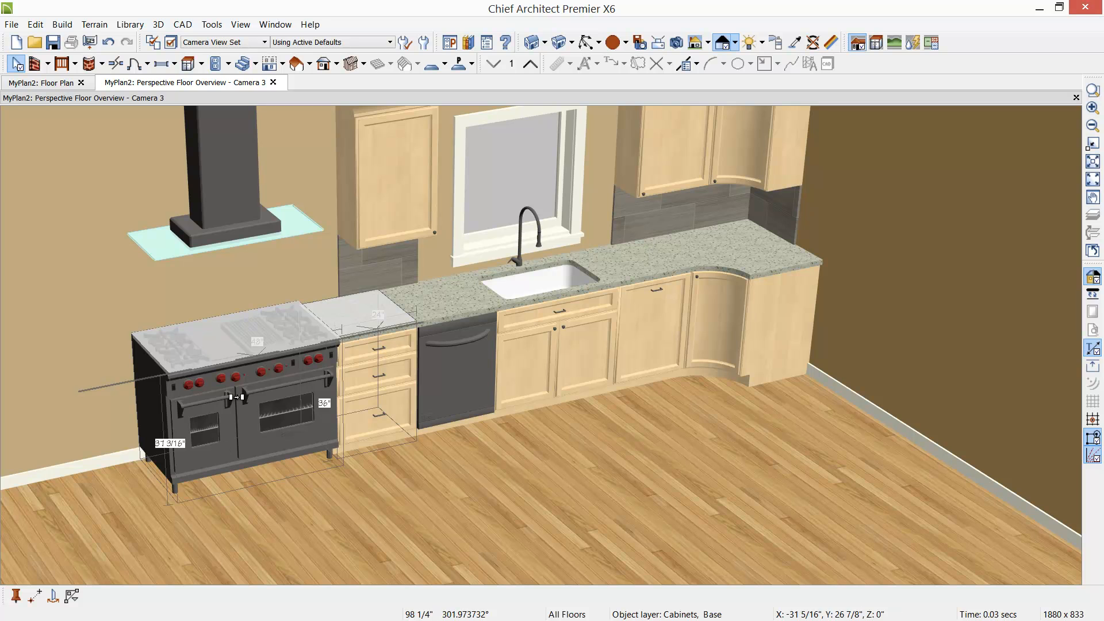
click(275, 446)
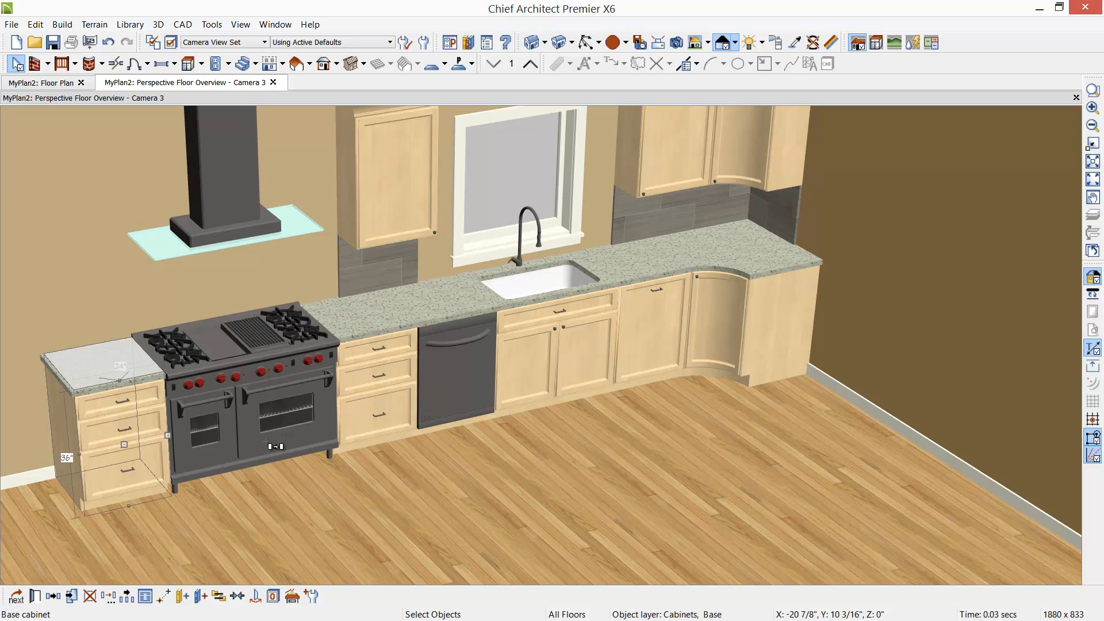
key(Escape)
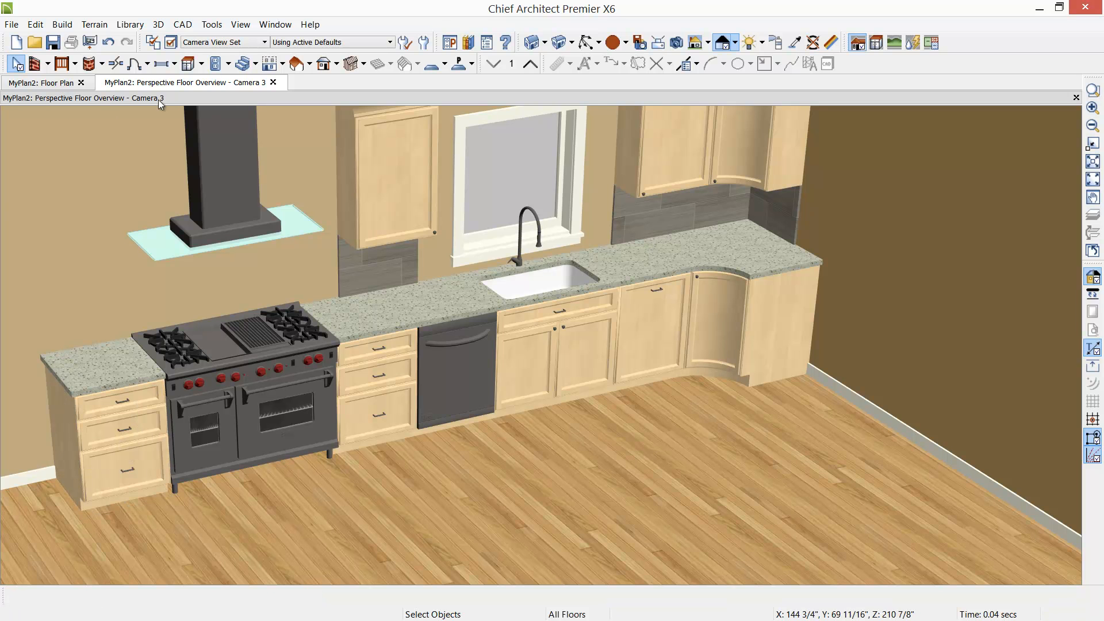
- Check the Invisible option in the wall specification of the room's open front wall in the floor plan
scroll(224, 254, down, 5)
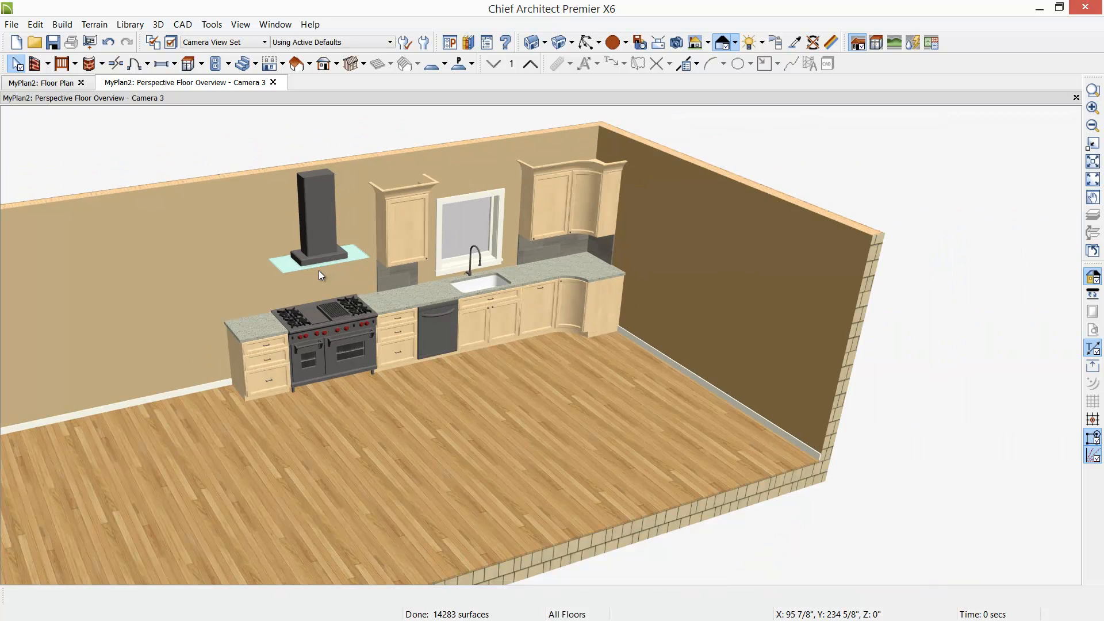
middle_drag(306, 271, 337, 252)
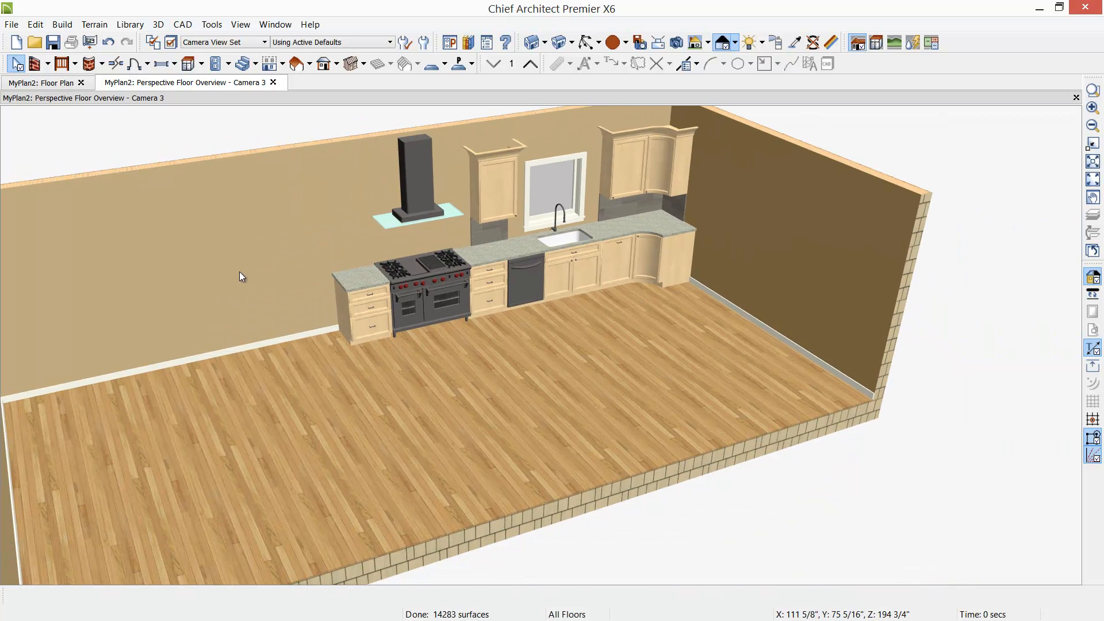
middle_drag(241, 277, 280, 267)
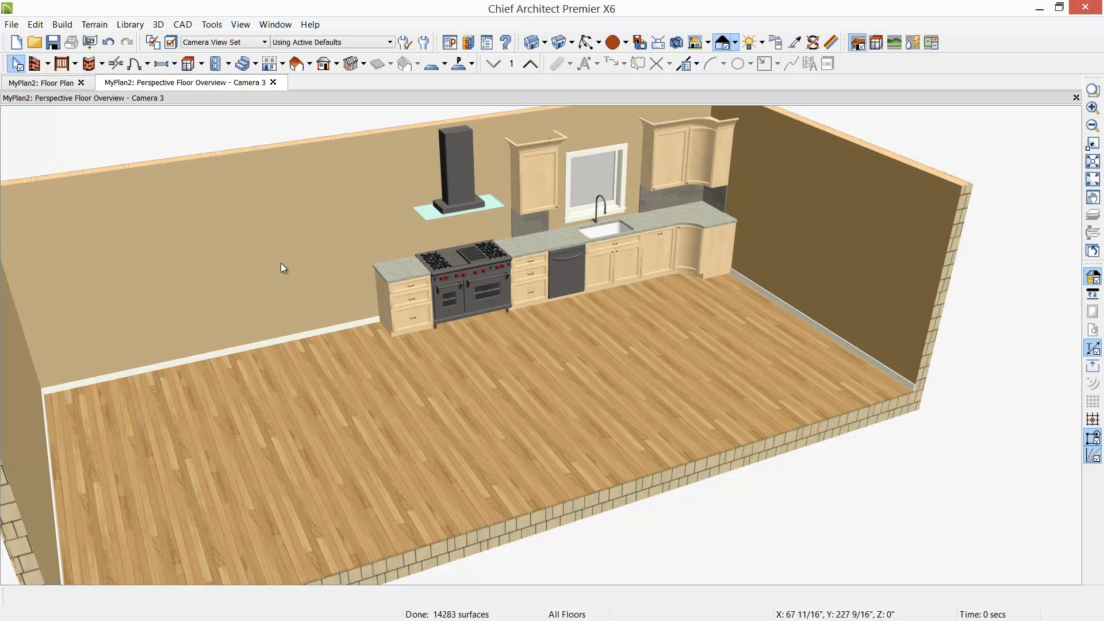
click(57, 83)
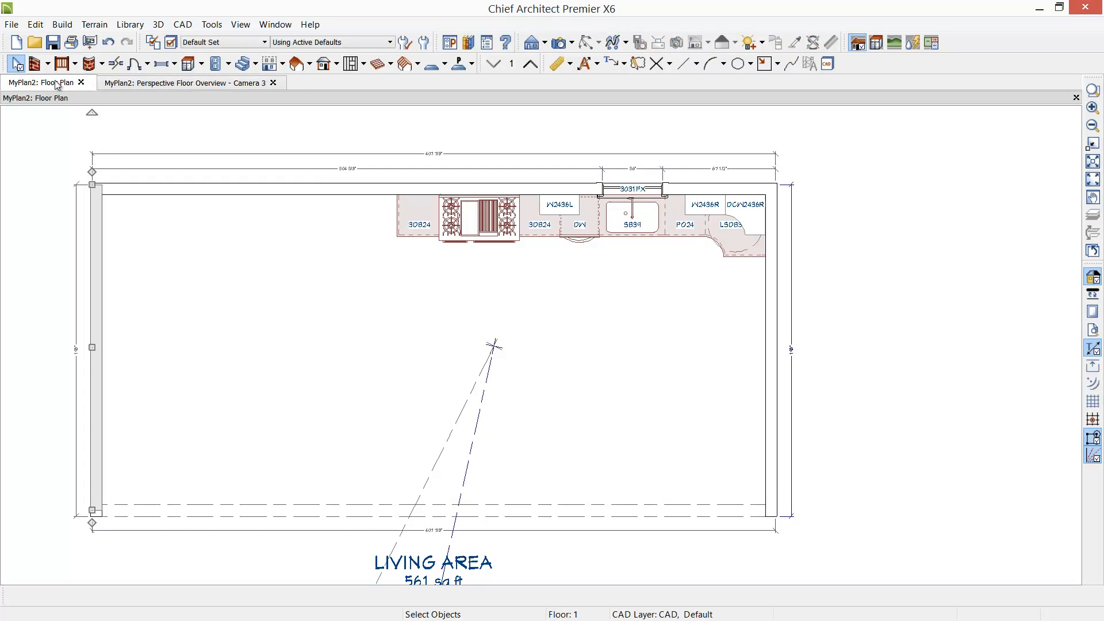
scroll(378, 434, up, 1)
middle_drag(377, 434, 382, 340)
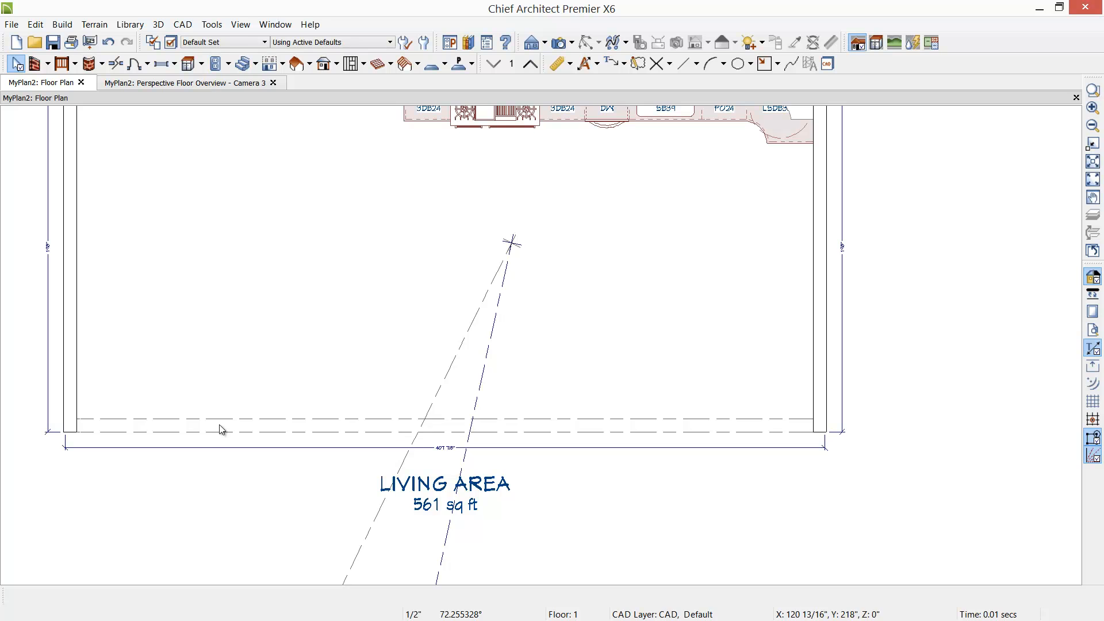
double_click(220, 428)
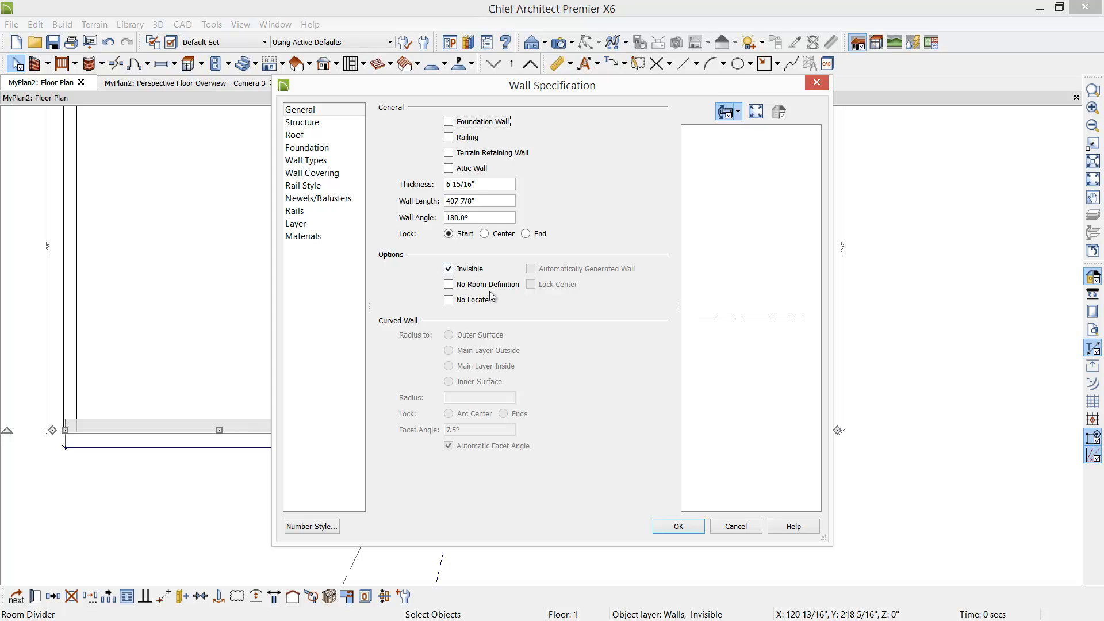
click(678, 526)
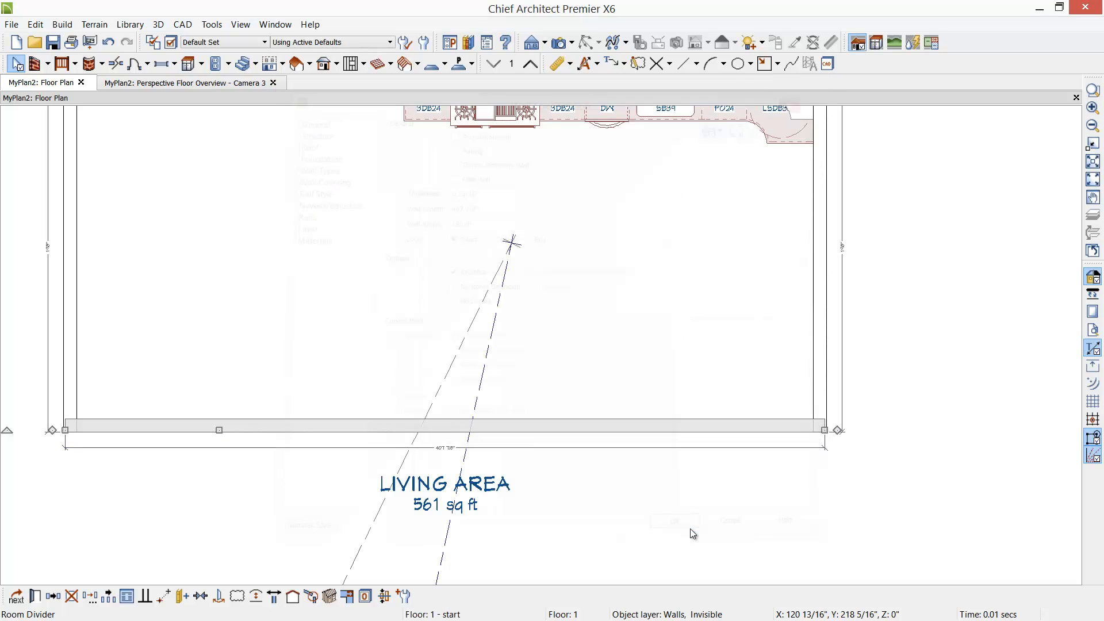
- In the perspective overview, draw a straight interior wall from the back wall into the room, beyond the range end of the cabinets
click(149, 85)
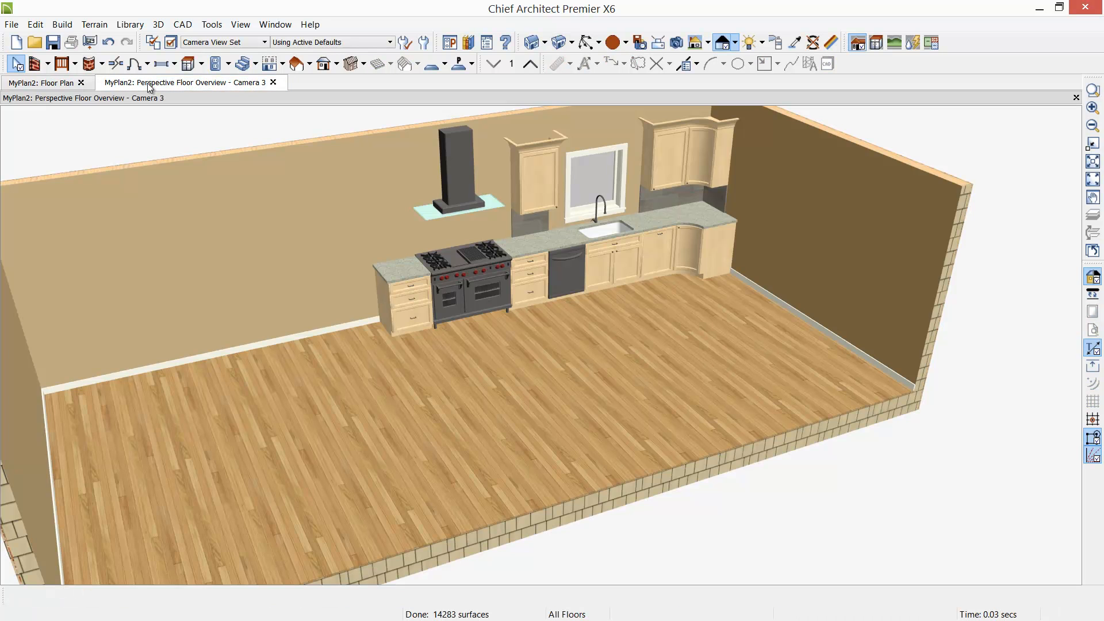
middle_drag(316, 305, 323, 336)
scroll(323, 336, up, 1)
scroll(412, 343, down, 1)
scroll(412, 343, down, 1)
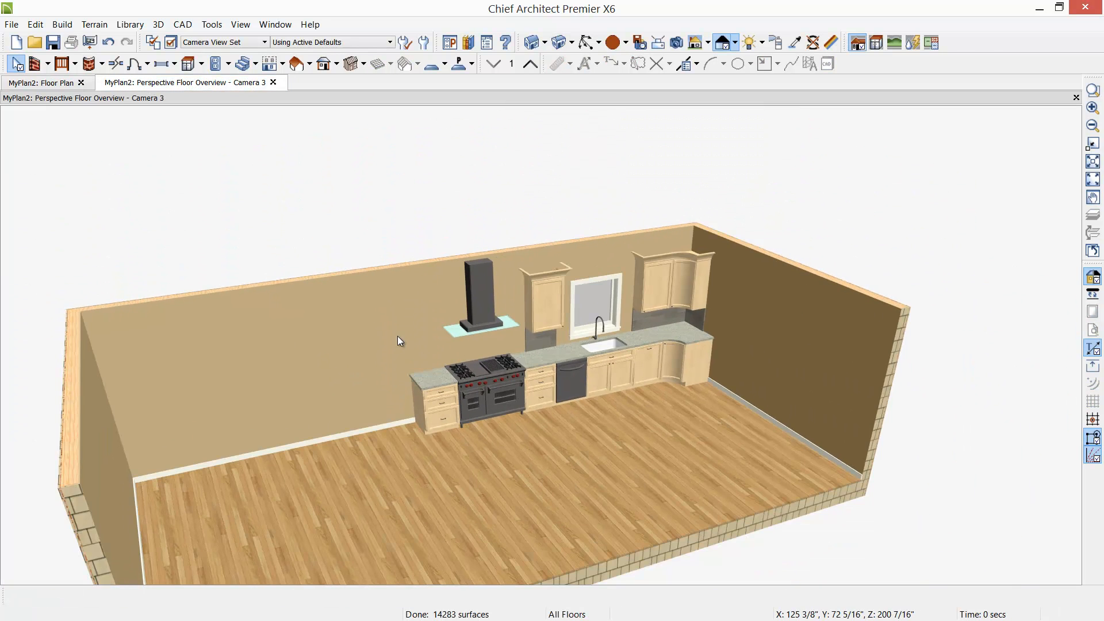
click(48, 64)
click(64, 96)
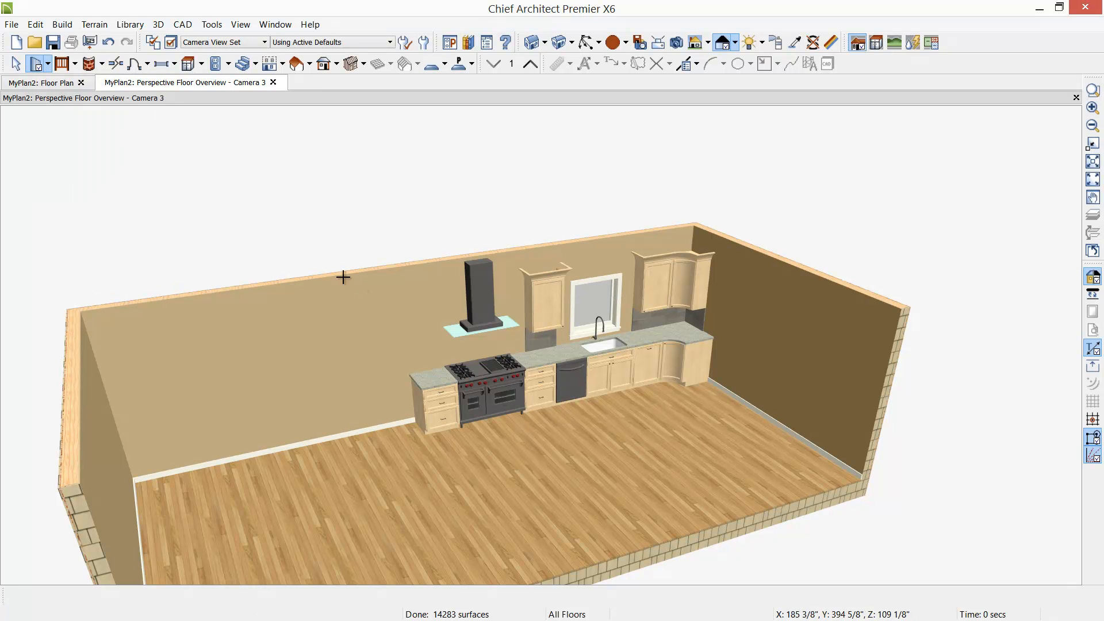
mouse_move(315, 275)
mouse_down()
mouse_move(387, 480)
mouse_move(350, 351)
mouse_up()
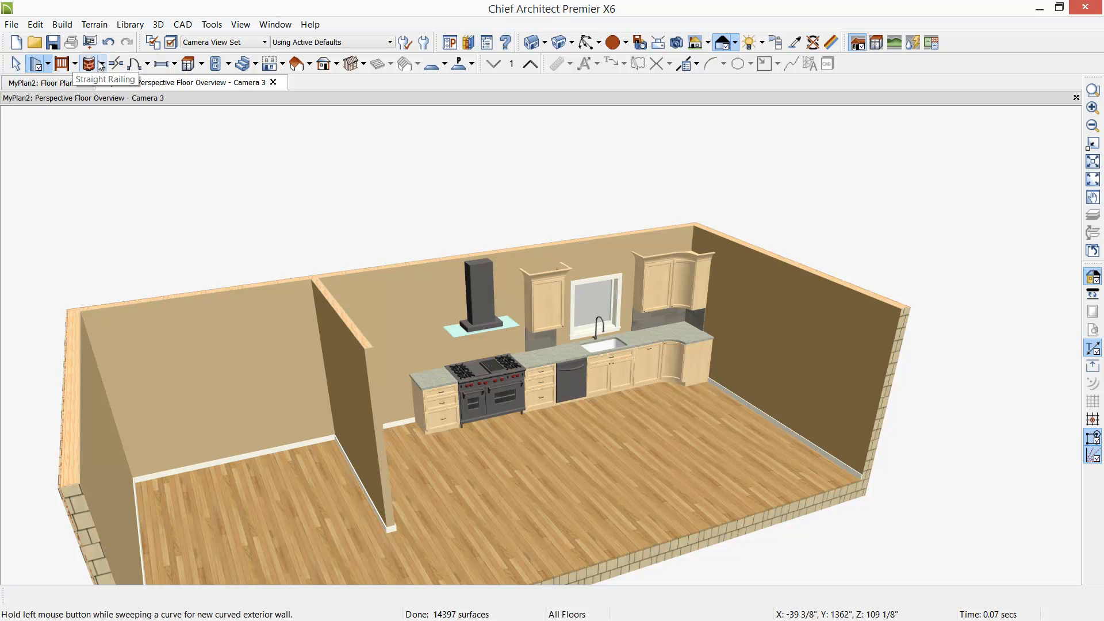
- Shorten the new interior wall by pulling its free end back toward the back wall
click(590, 42)
drag(602, 280, 357, 322)
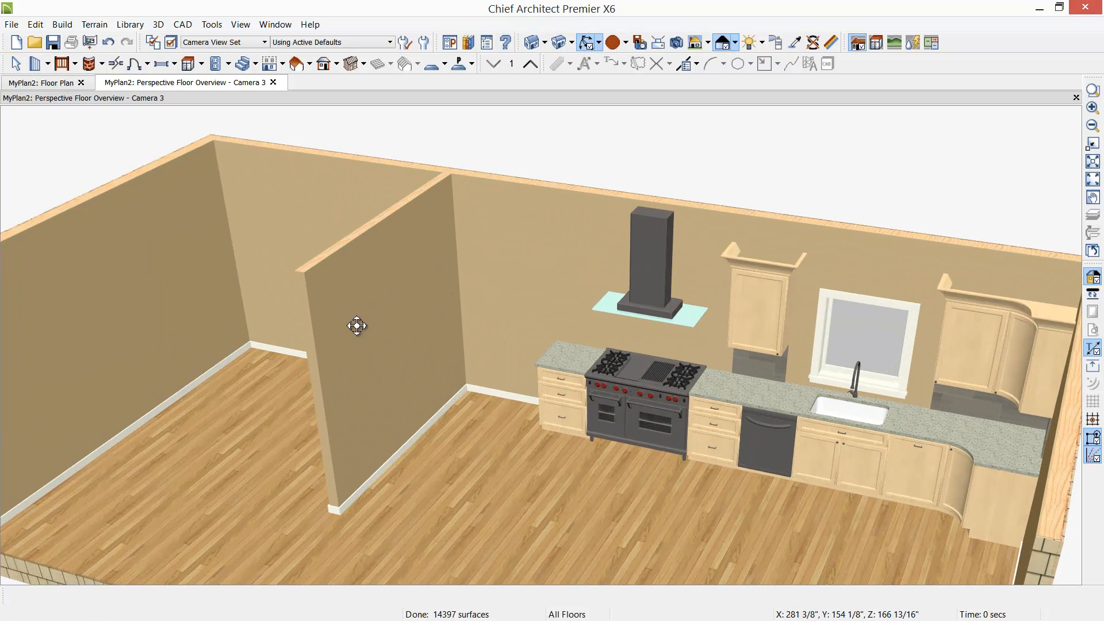
click(345, 326)
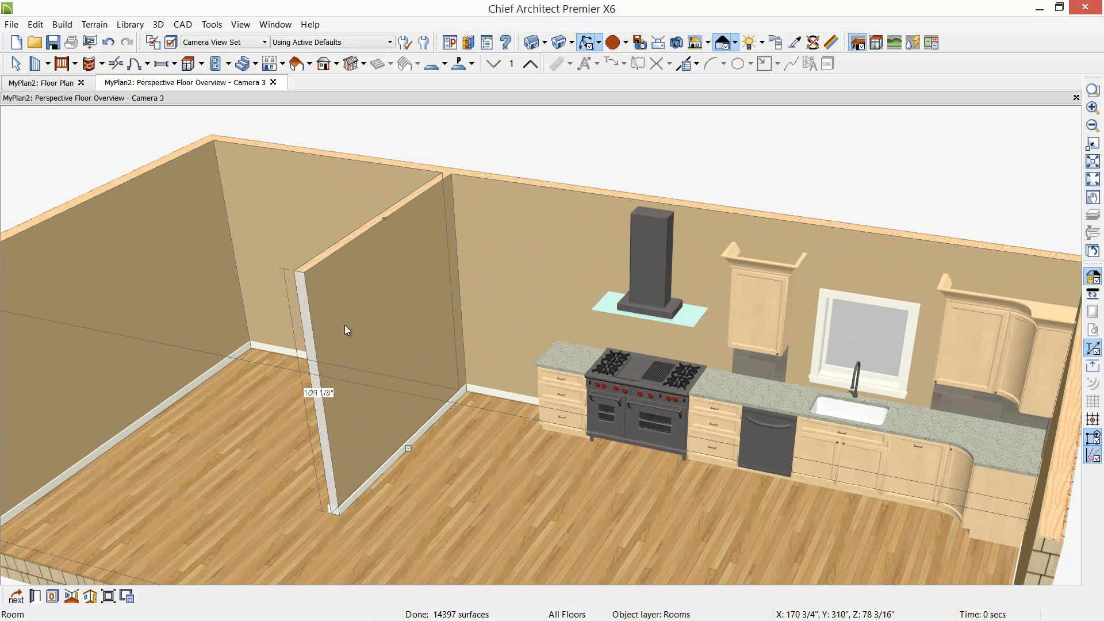
click(326, 371)
drag(359, 346, 443, 359)
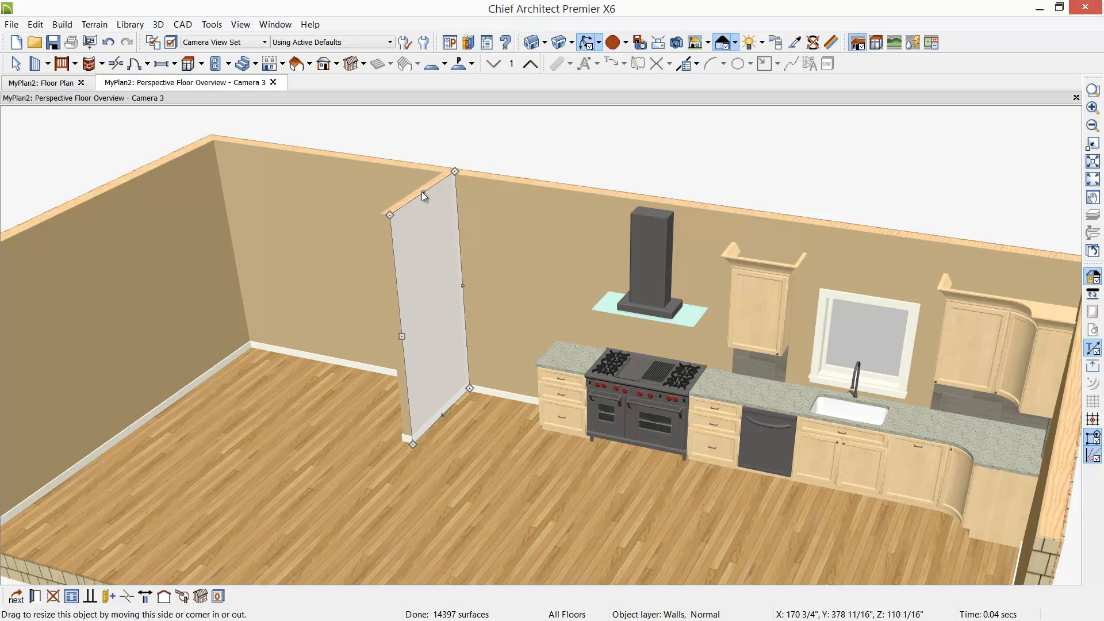
key(Escape)
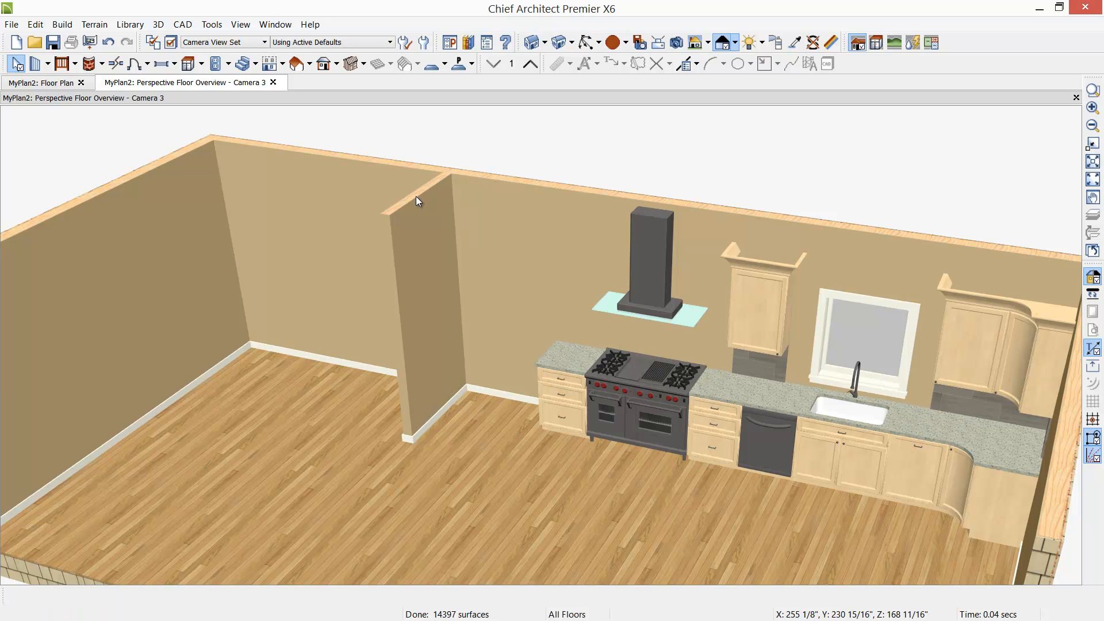
- In the floor plan, move the short interior wall toward the range cabinets, about 152" from the window
click(40, 83)
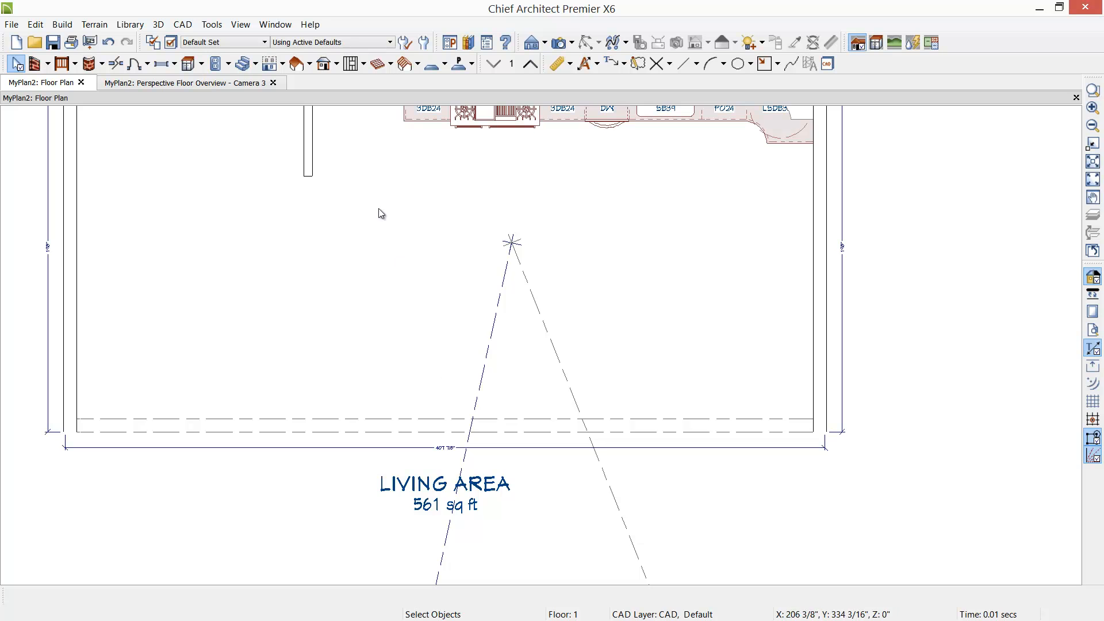
middle_drag(379, 213, 359, 361)
click(296, 272)
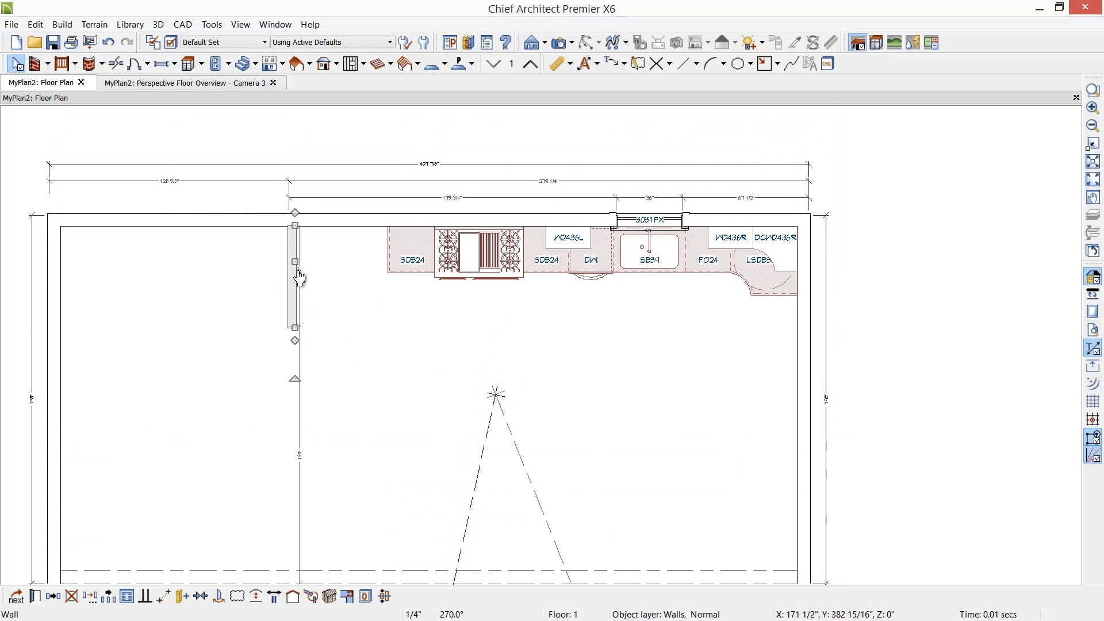
drag(299, 276, 342, 265)
click(364, 306)
scroll(364, 303, up, 3)
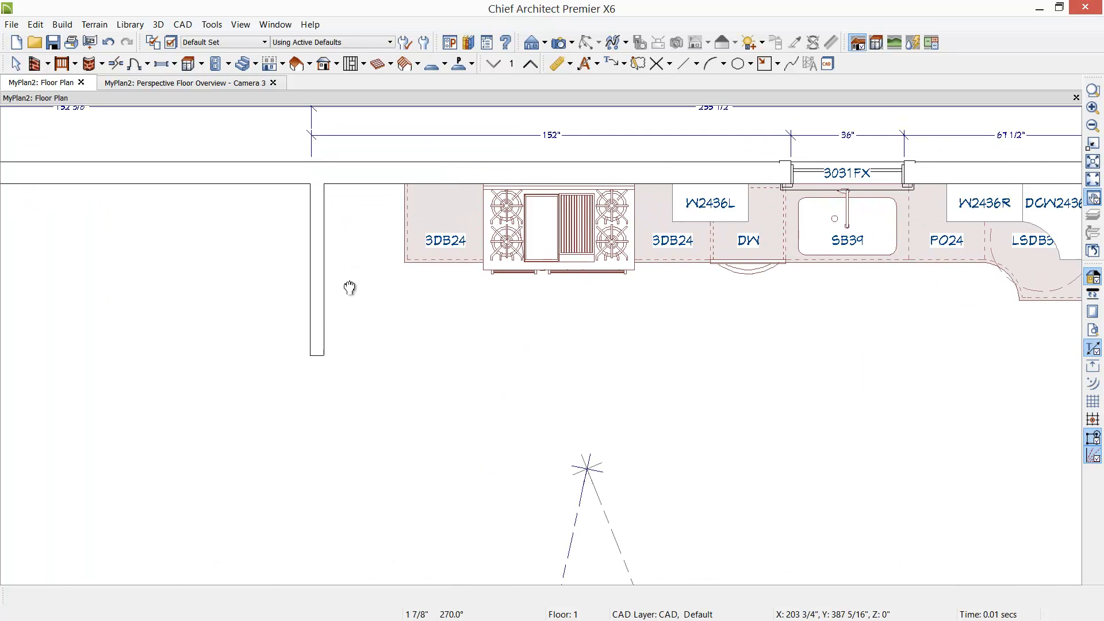
middle_drag(349, 288, 336, 304)
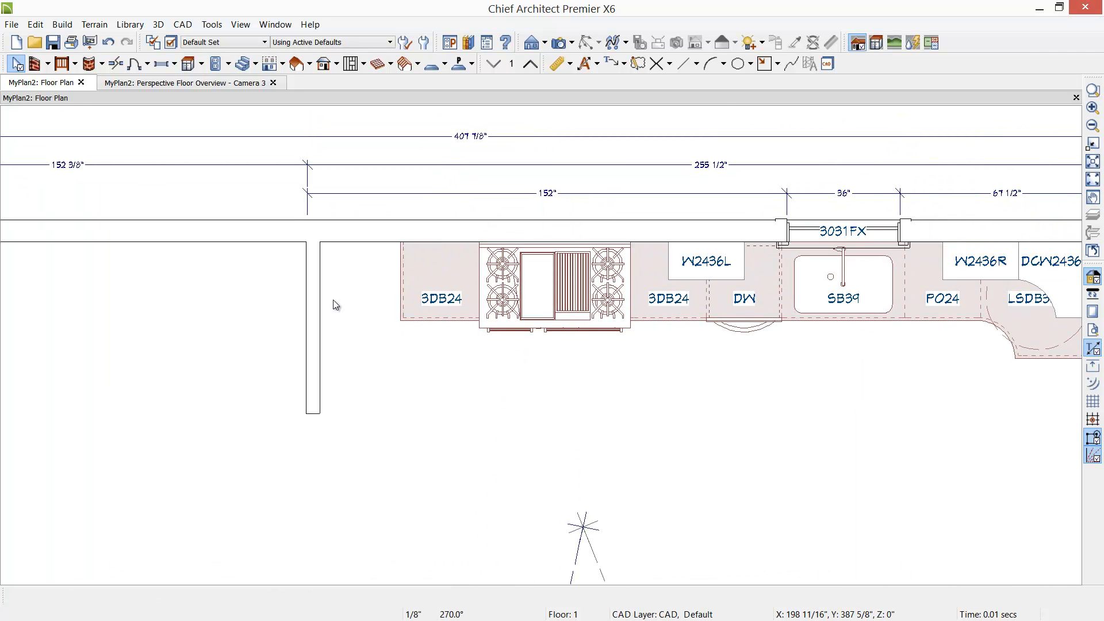
- Place a 24" base cabinet against the back wall between the interior wall and the three-drawer cabinet
click(193, 67)
click(364, 253)
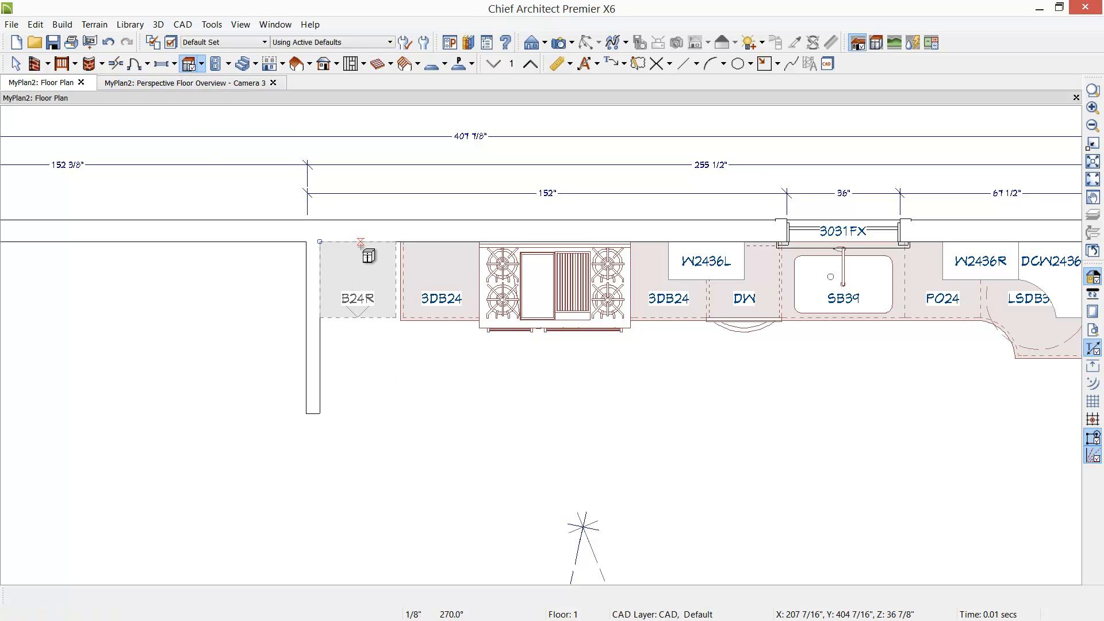
click(369, 253)
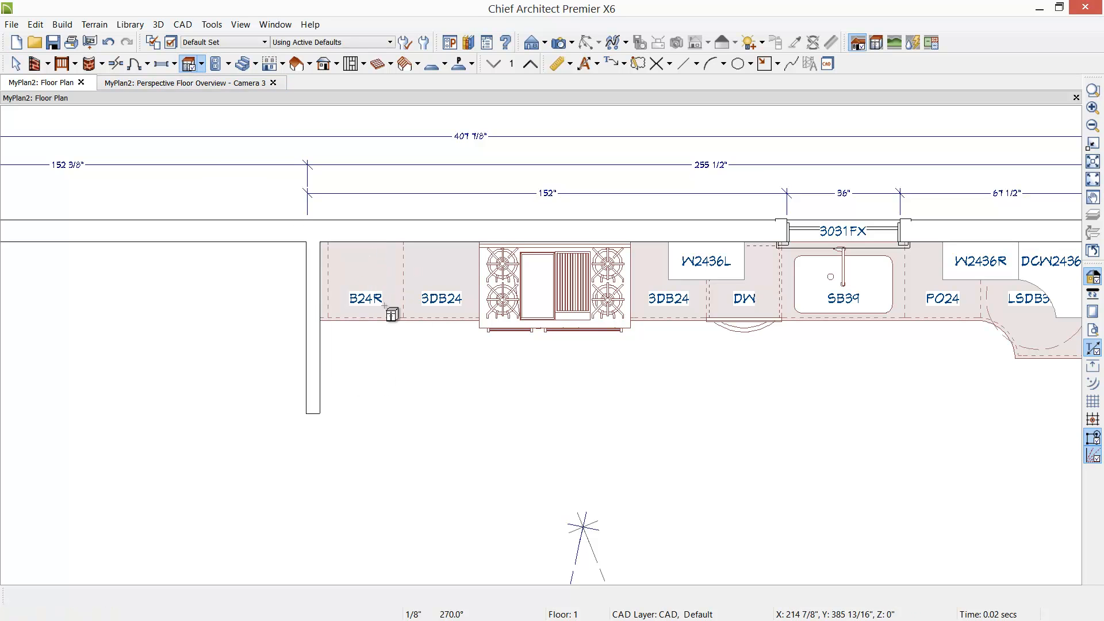
scroll(377, 368, up, 1)
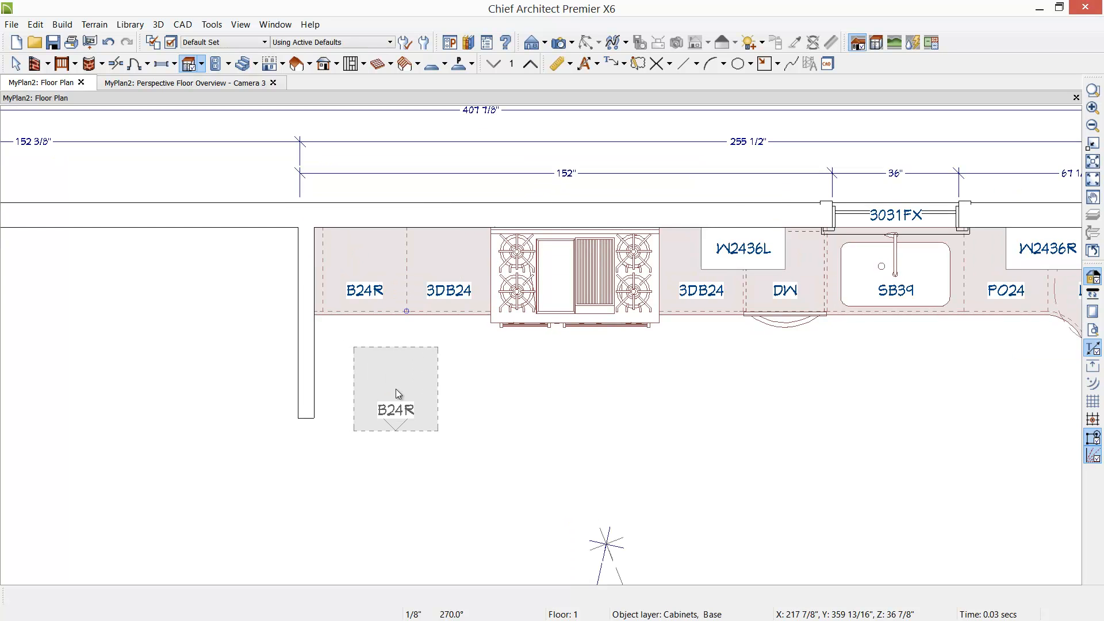
key(Escape)
- Turn off Create Automatic Fillers in the General Cabinet Defaults
scroll(380, 345, up, 6)
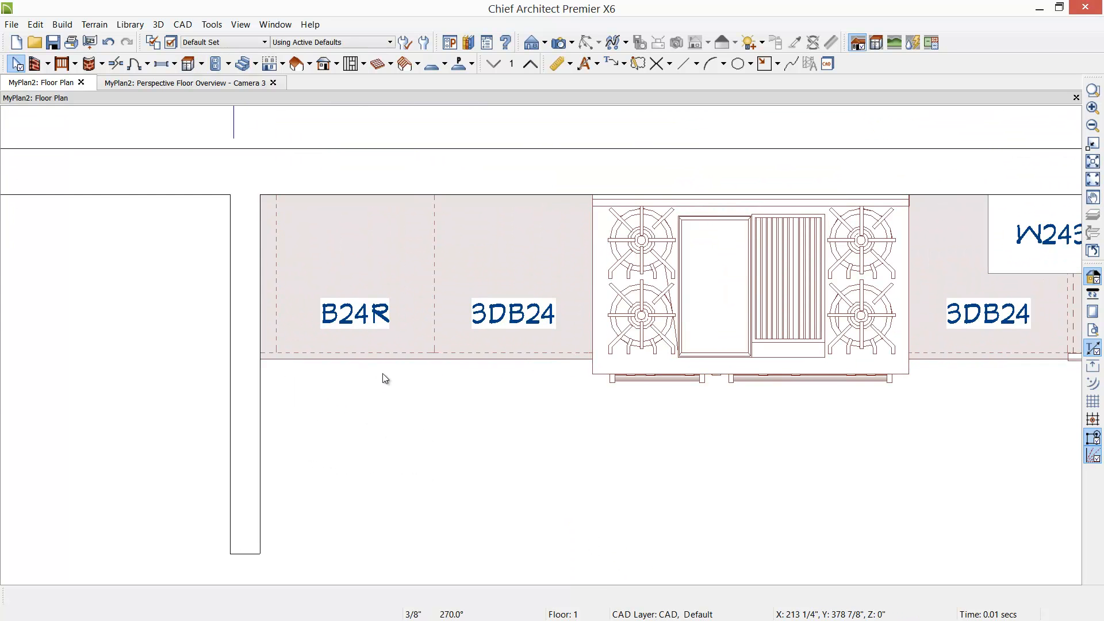
scroll(406, 373, up, 2)
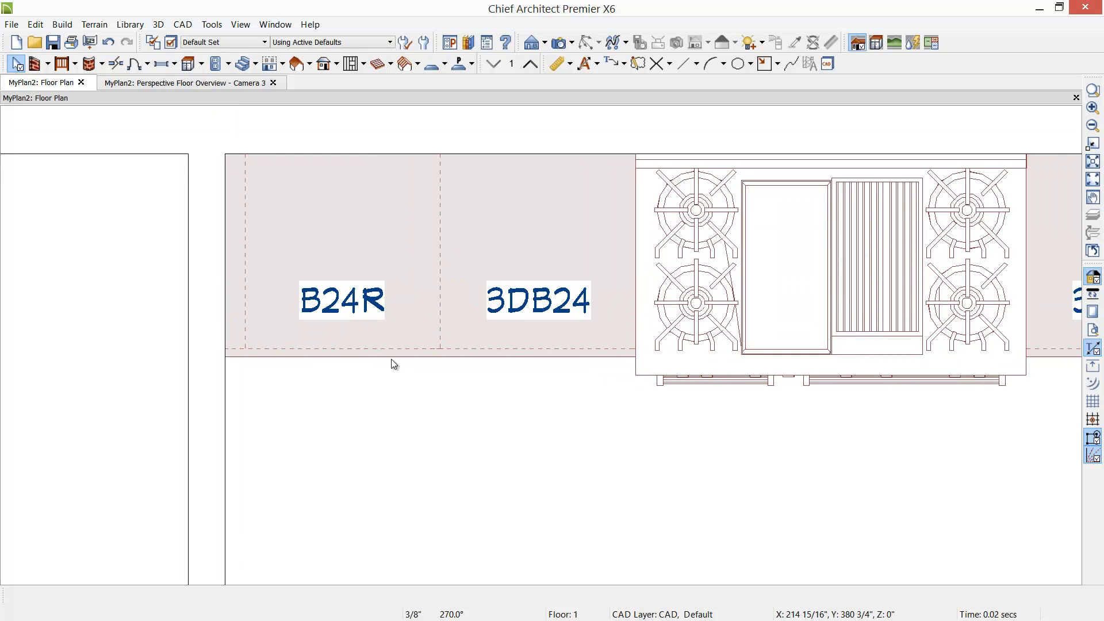
scroll(391, 367, up, 3)
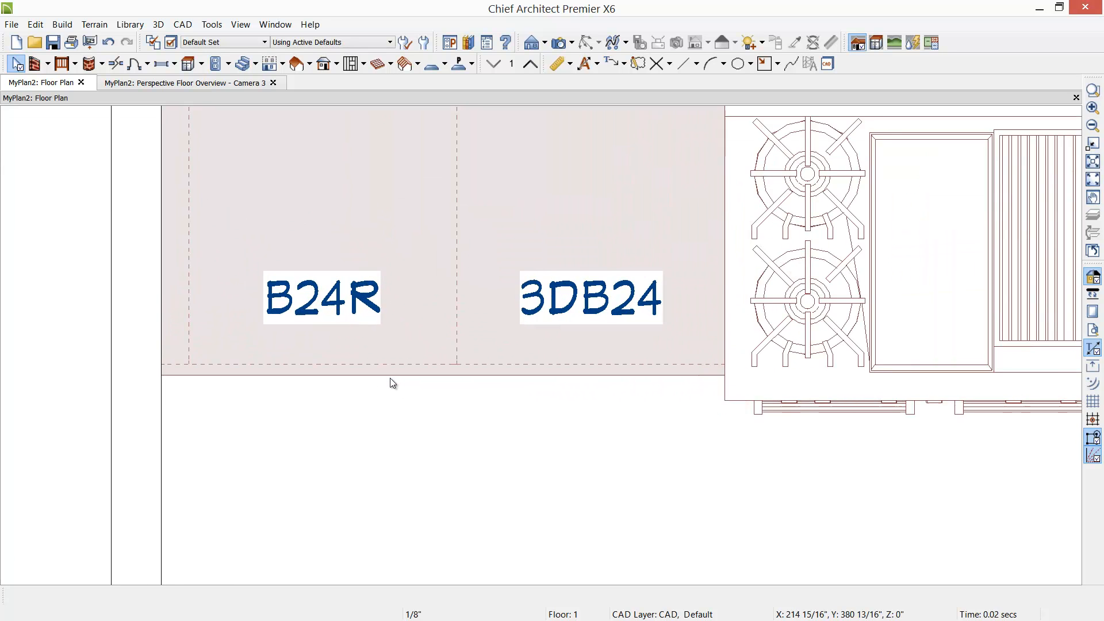
scroll(390, 378, up, 2)
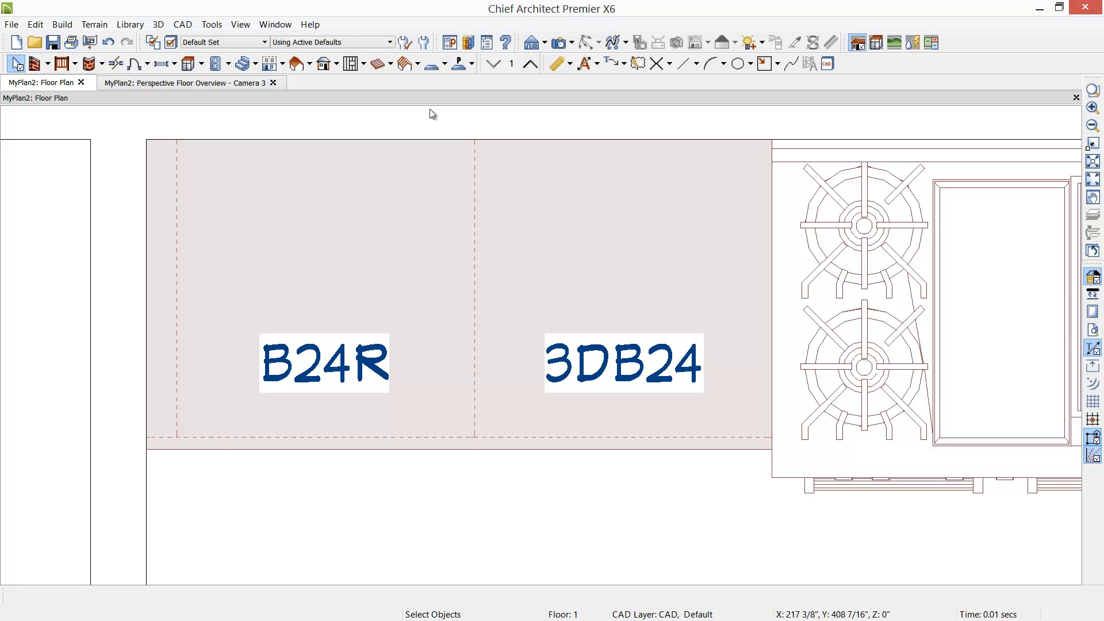
click(424, 44)
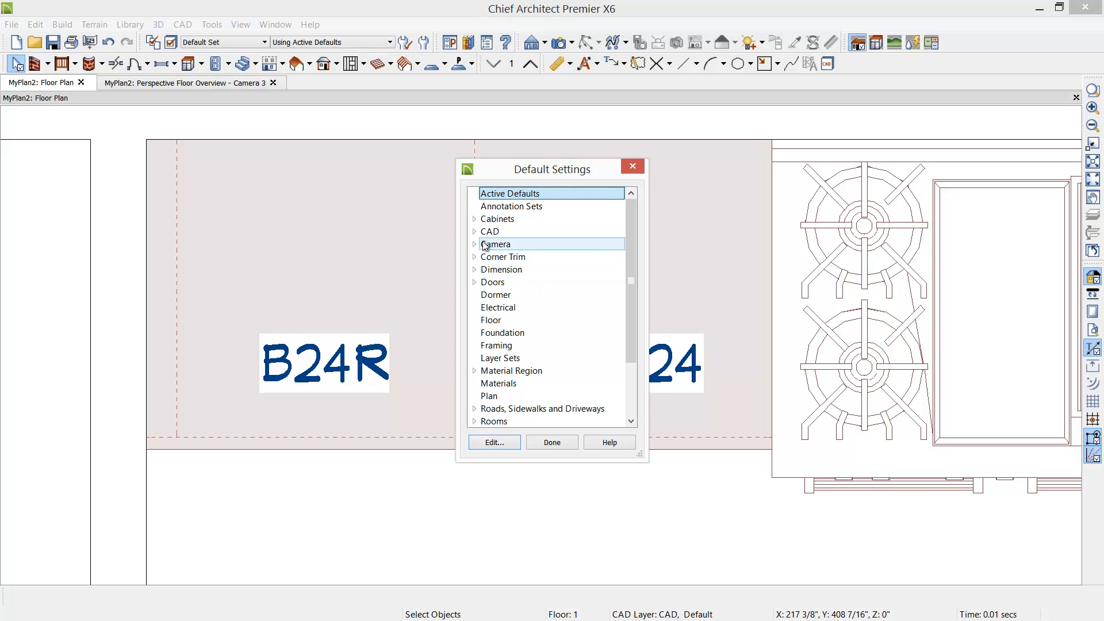
click(474, 219)
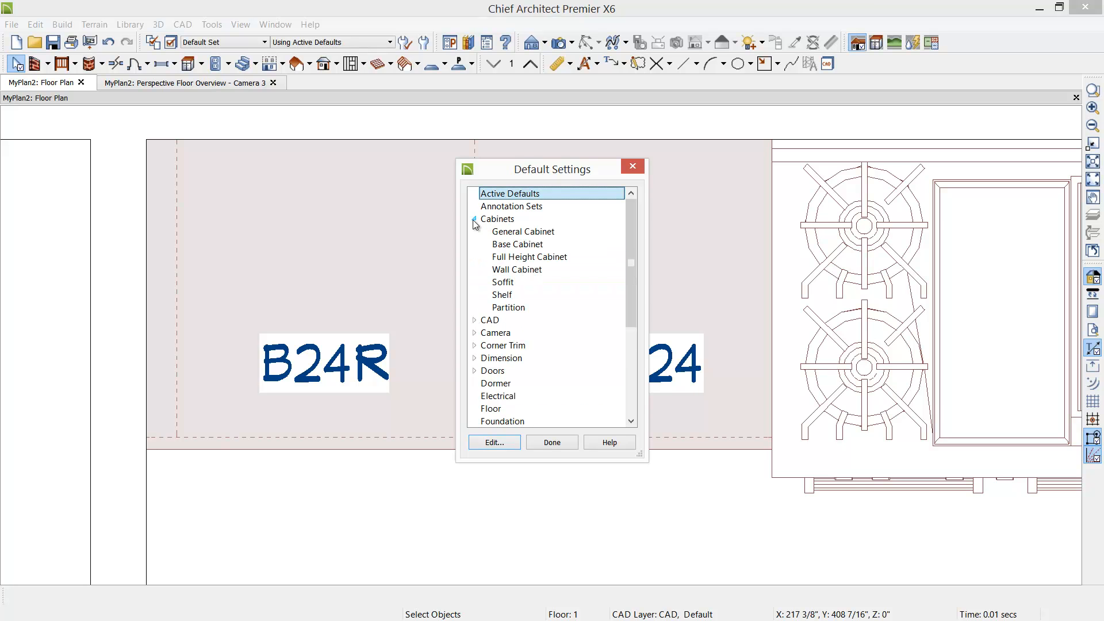
double_click(525, 231)
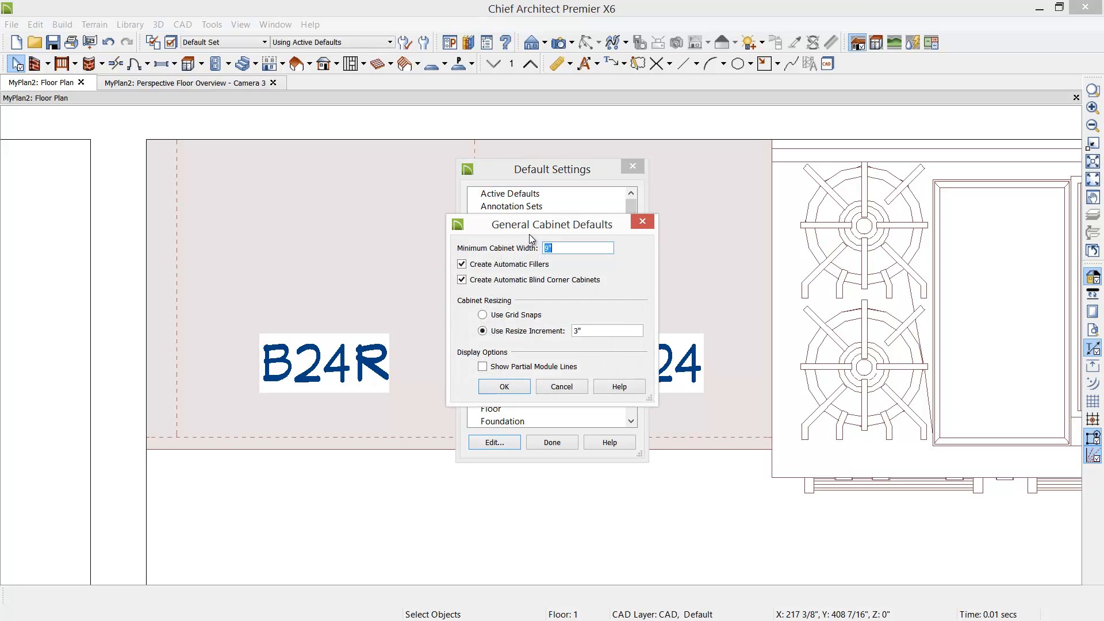
drag(528, 230, 693, 220)
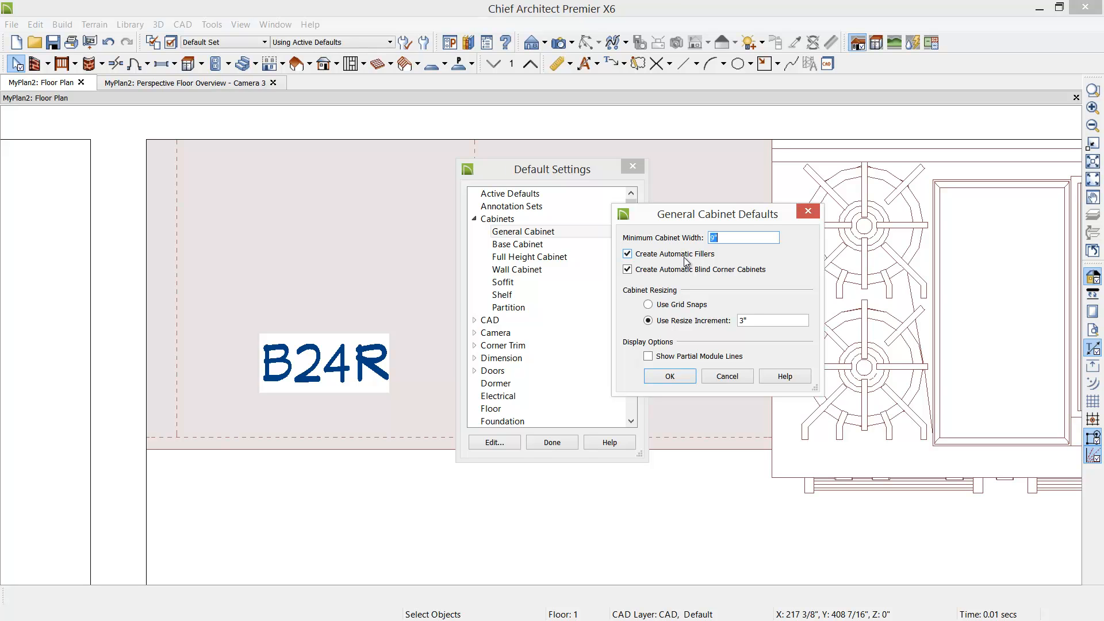
click(627, 256)
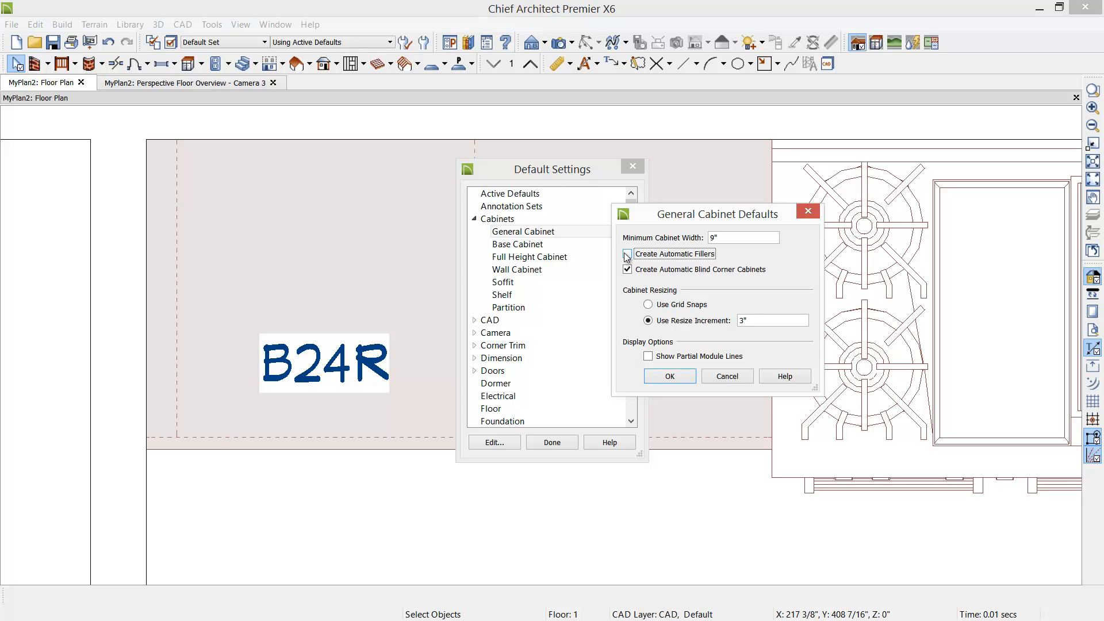
click(670, 377)
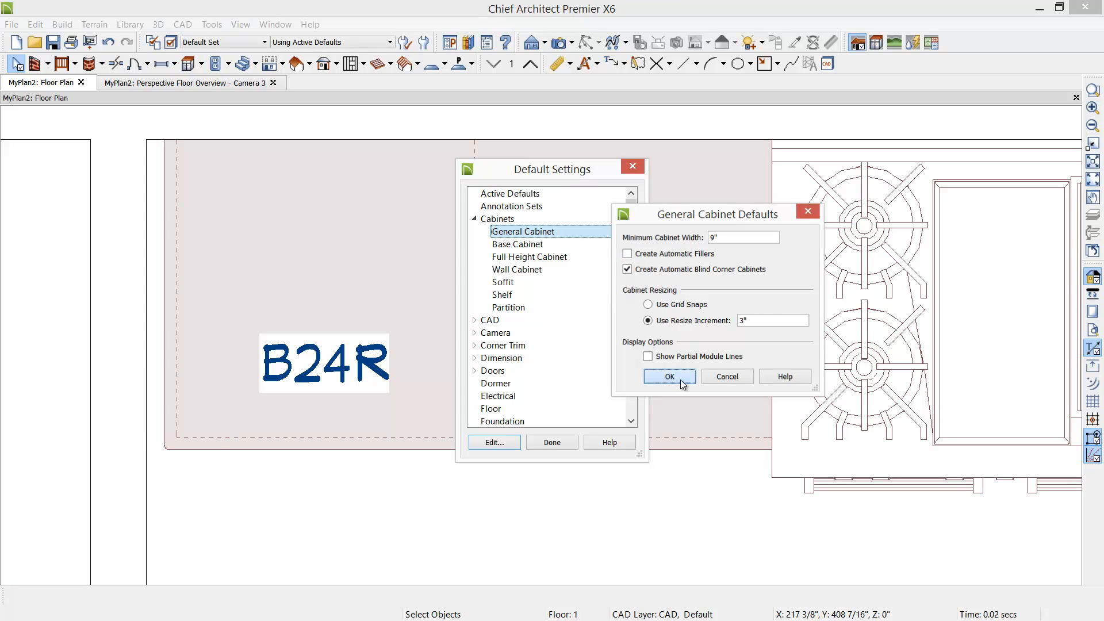
click(553, 443)
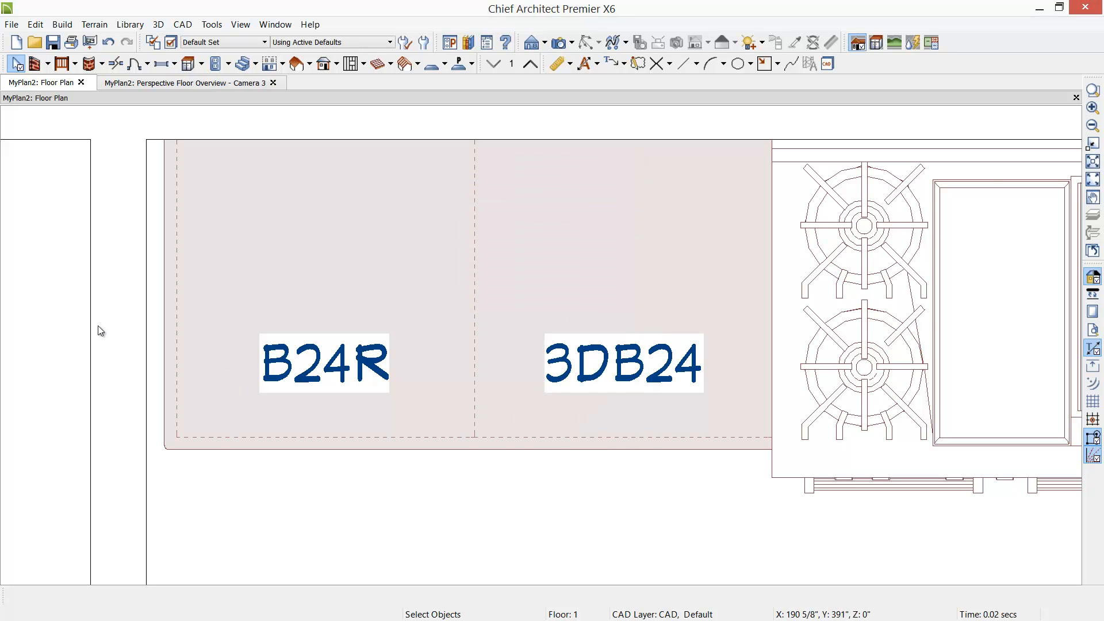
- Place a base cabinet filler in the gap between the interior wall and the 24" base cabinet
scroll(99, 326, up, 1)
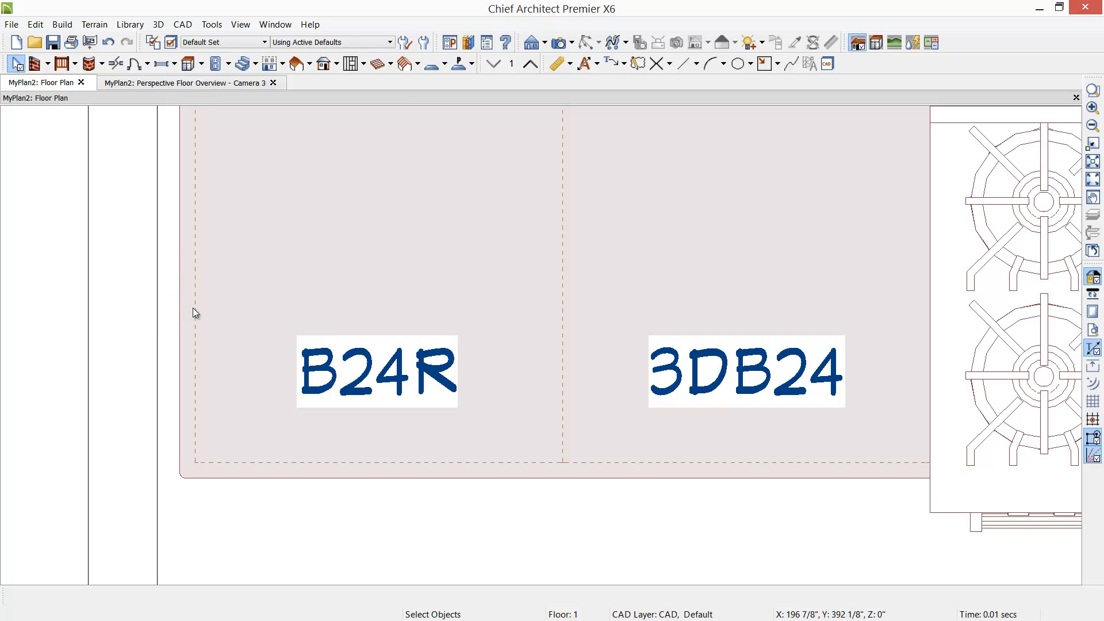
scroll(194, 310, down, 1)
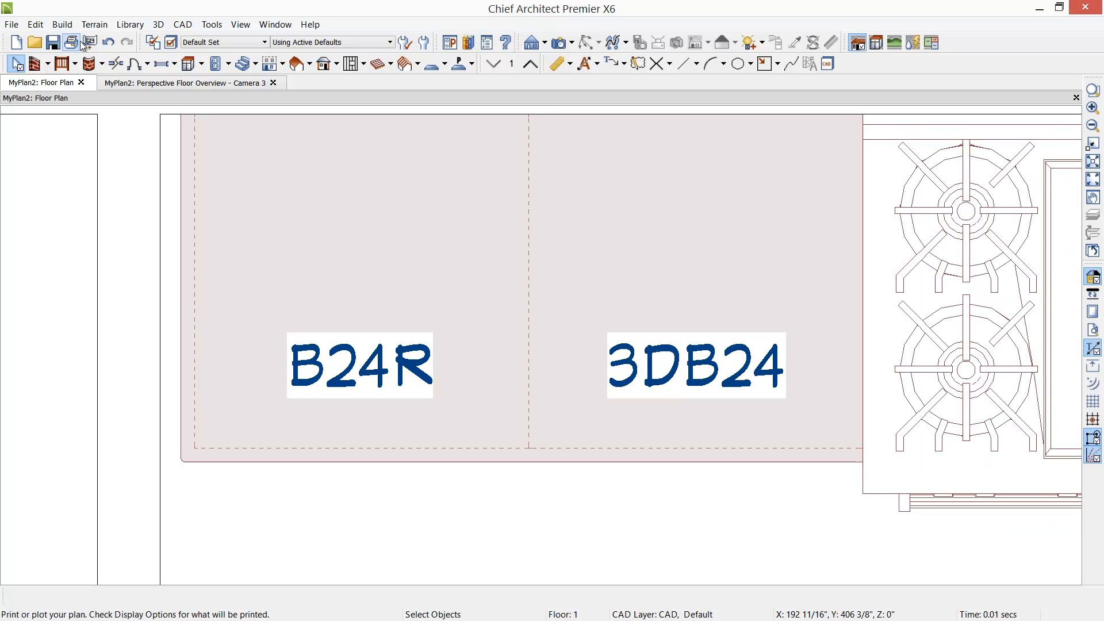
click(60, 25)
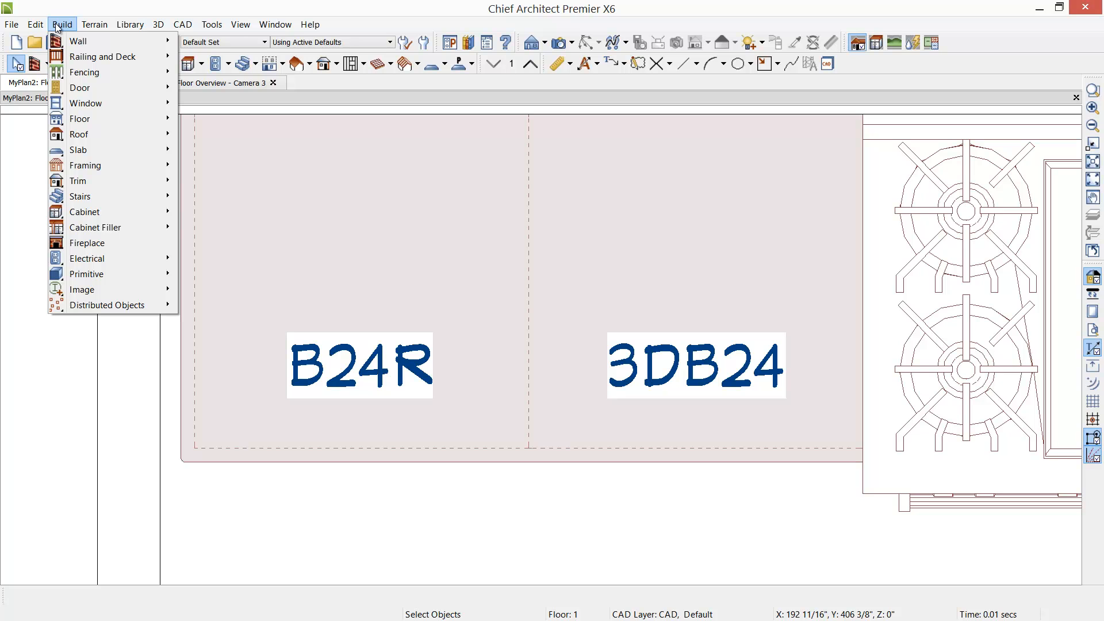
mouse_move(122, 227)
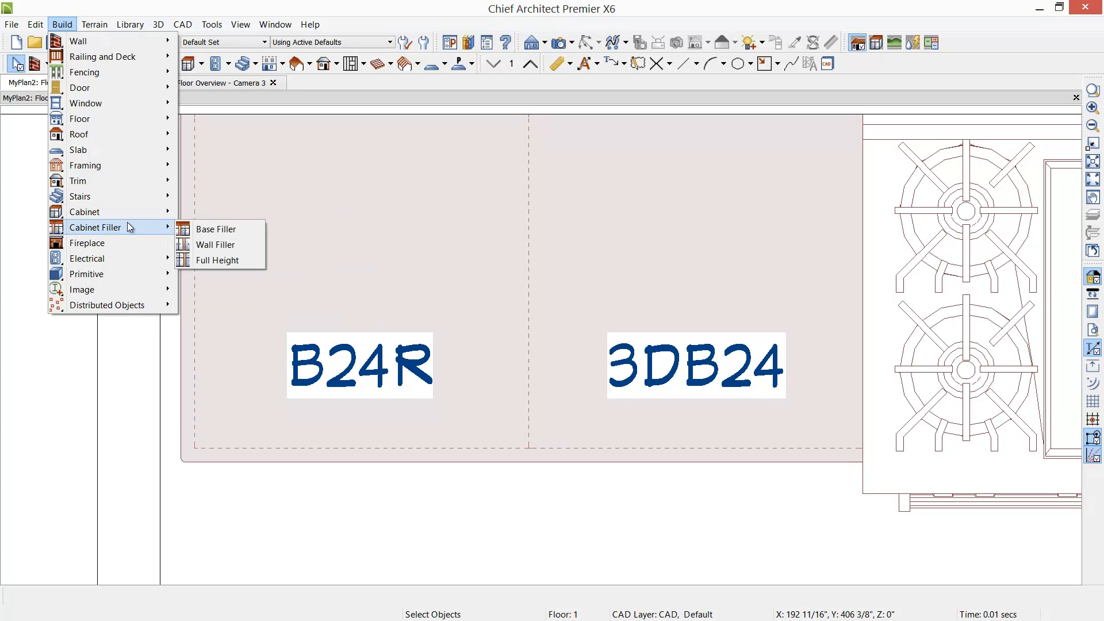
click(197, 231)
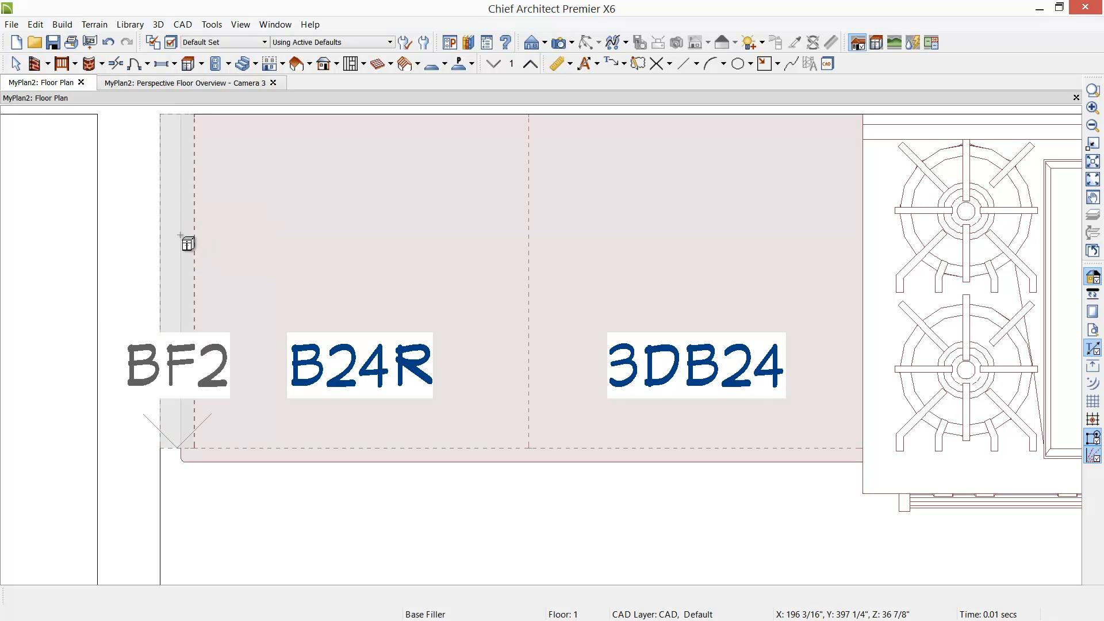
click(183, 237)
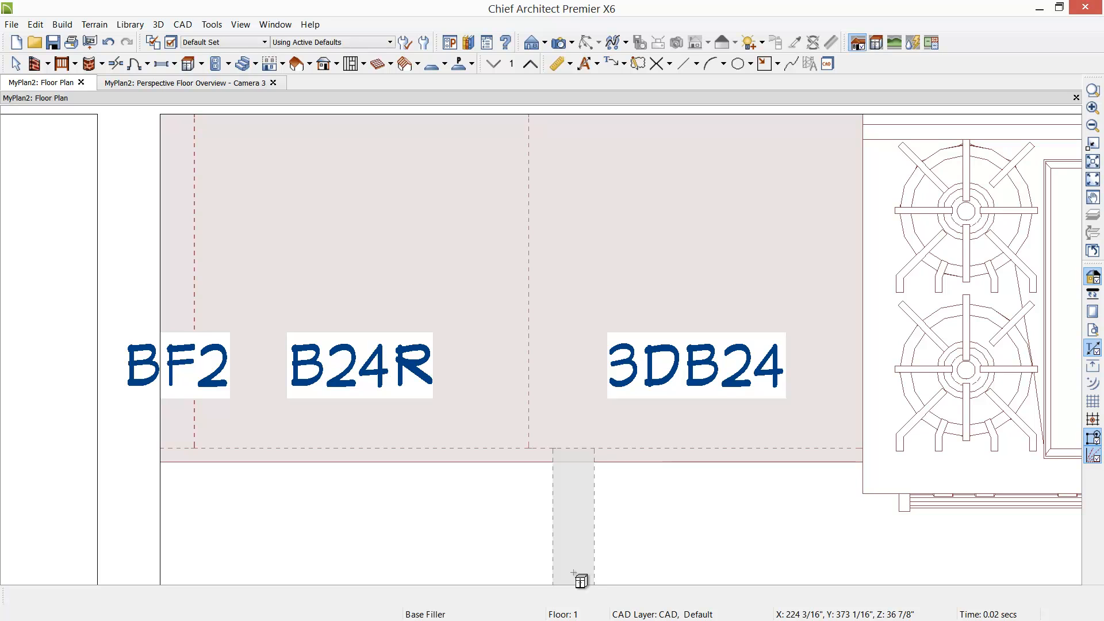
key(space)
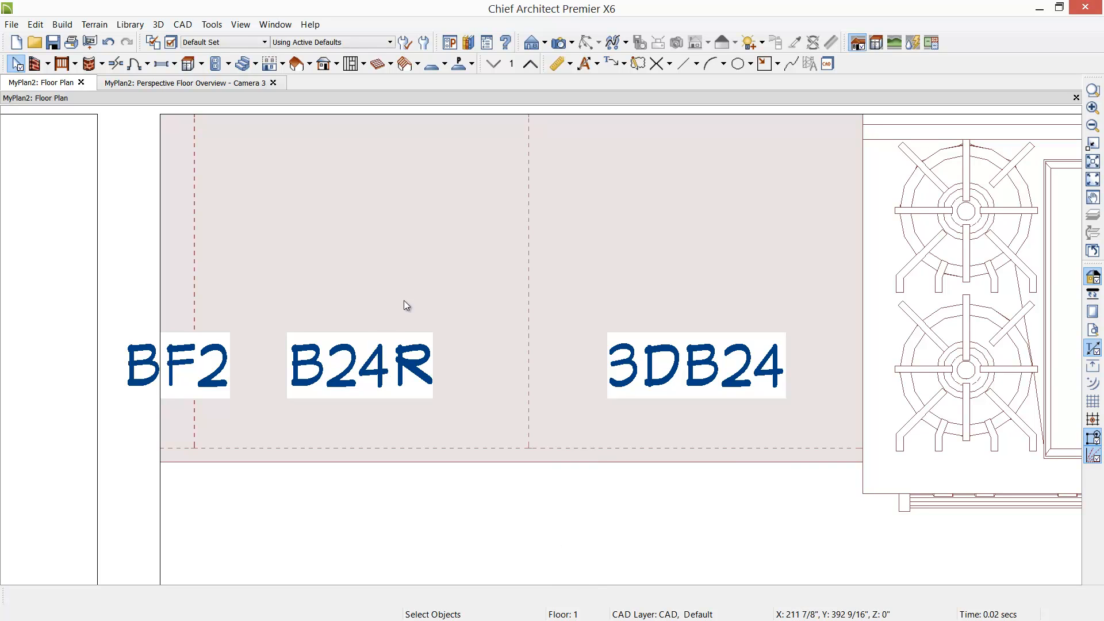
- Select the base filler beside the interior wall and stretch its free side against the adjacent base cabinet
click(188, 289)
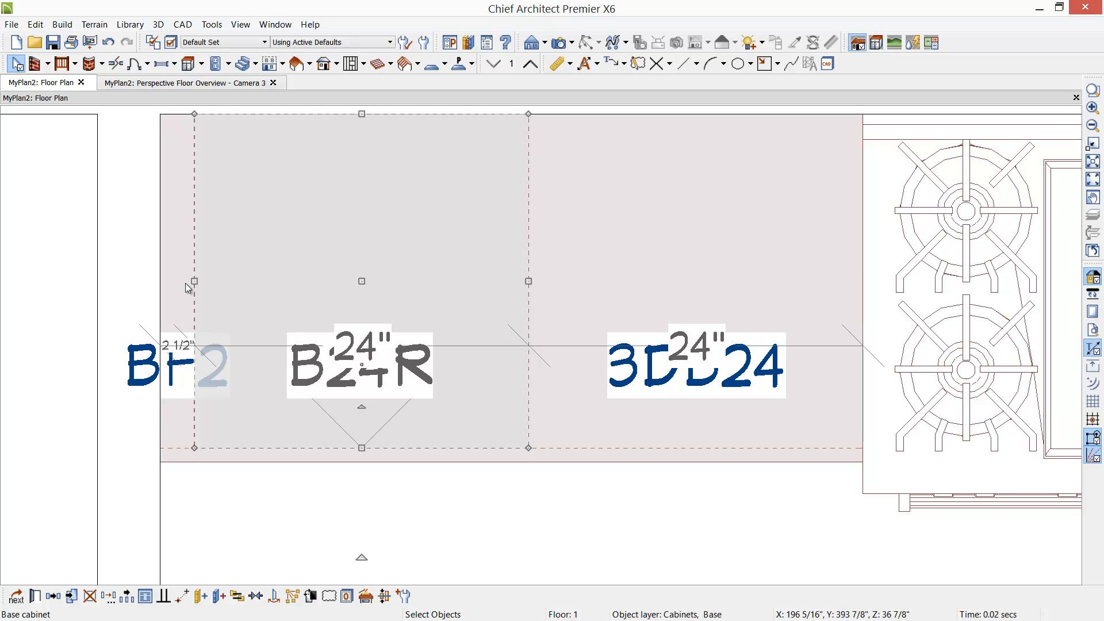
click(186, 283)
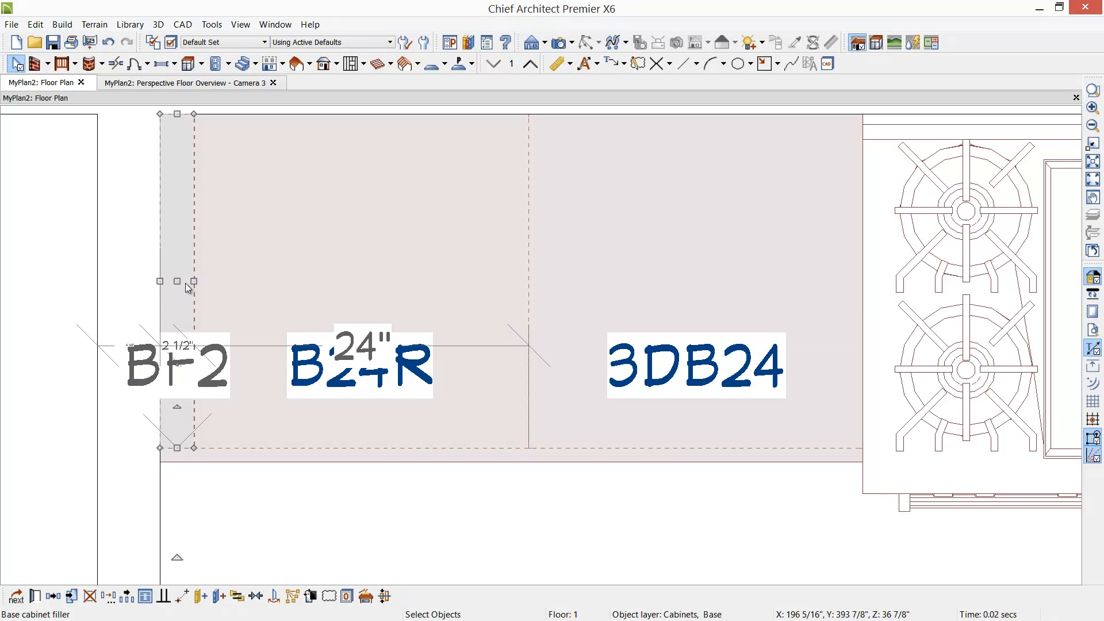
drag(186, 282, 222, 305)
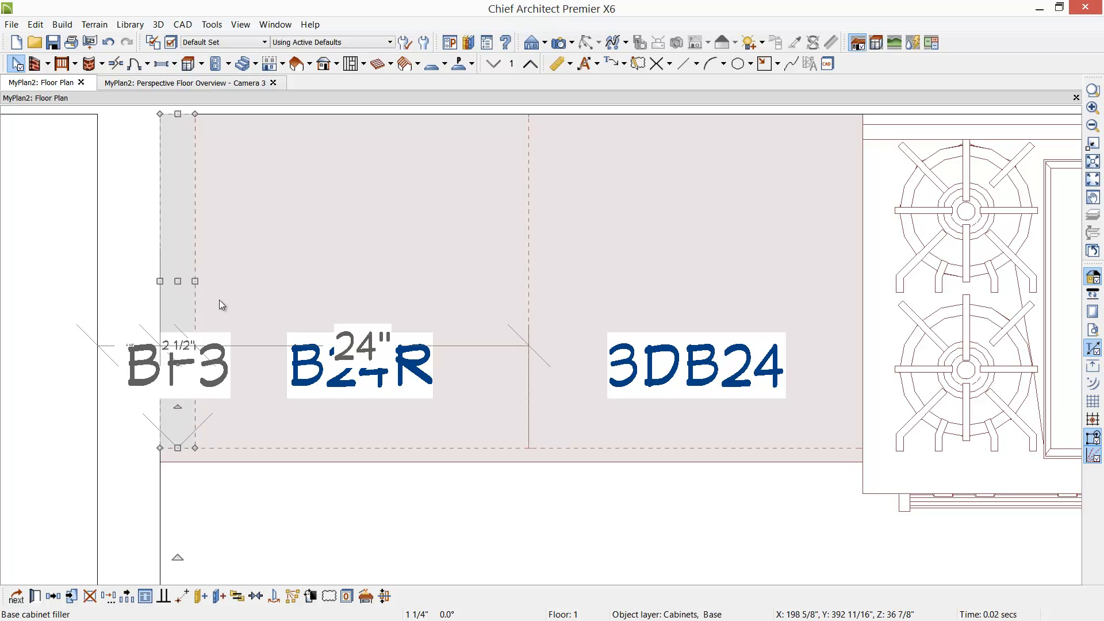
click(322, 496)
key(Escape)
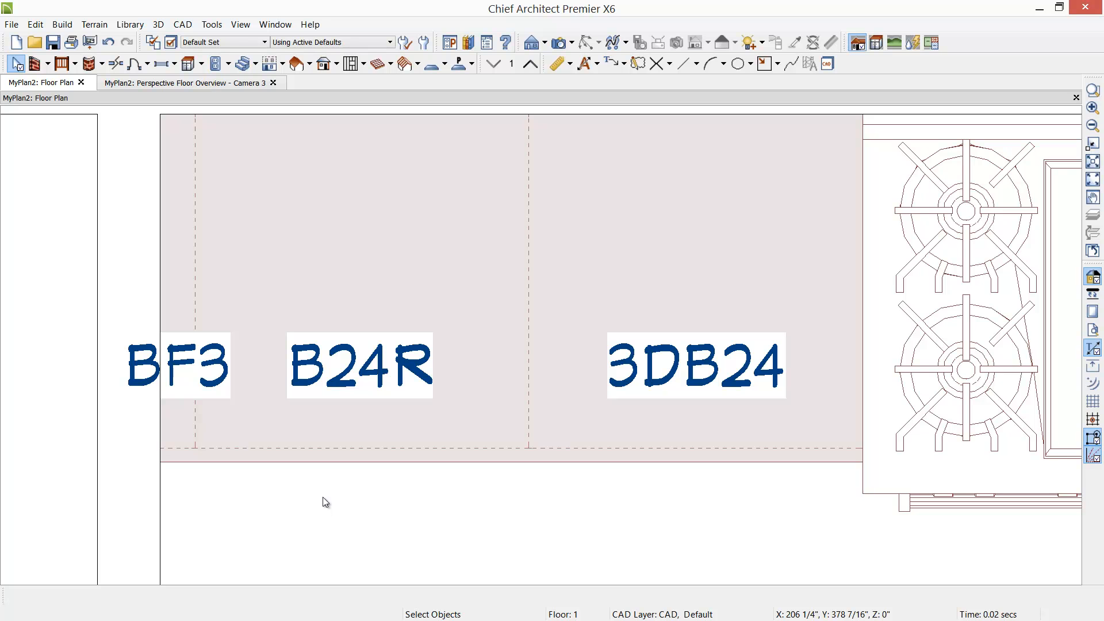
- Narrow the base cabinet next to the filler to 15" by pulling its filler-side edge toward the range
click(300, 249)
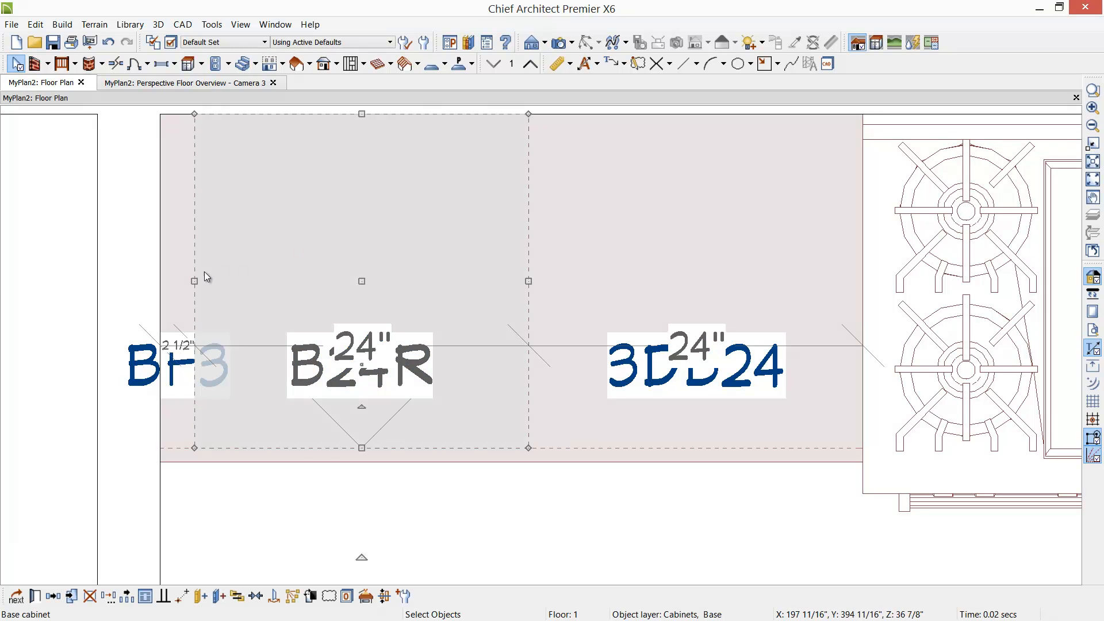
drag(195, 281, 319, 284)
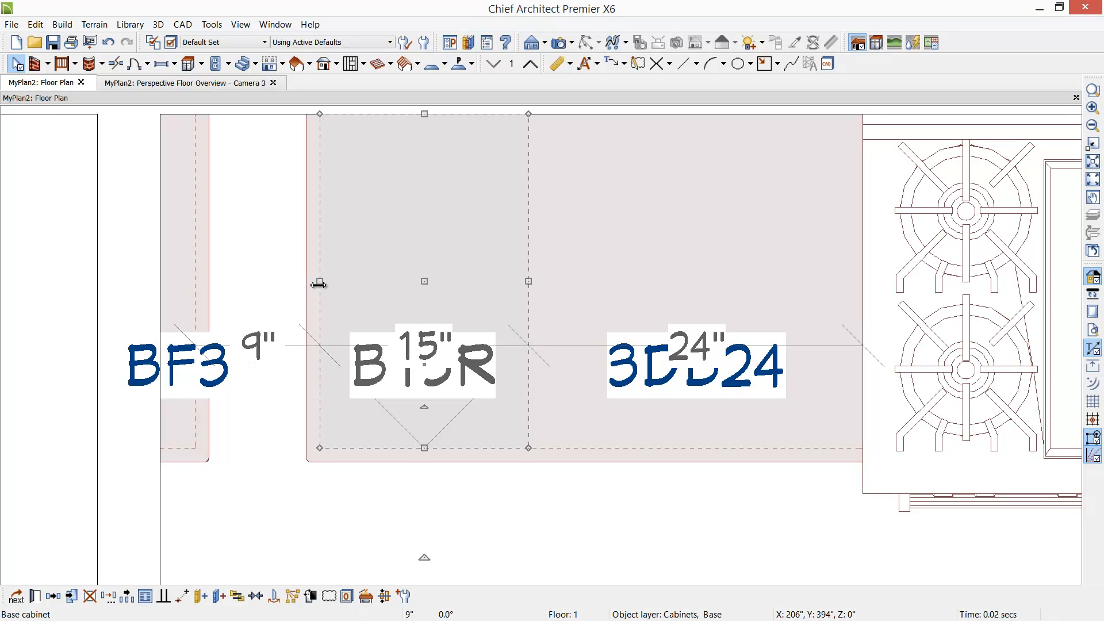
click(305, 285)
click(332, 288)
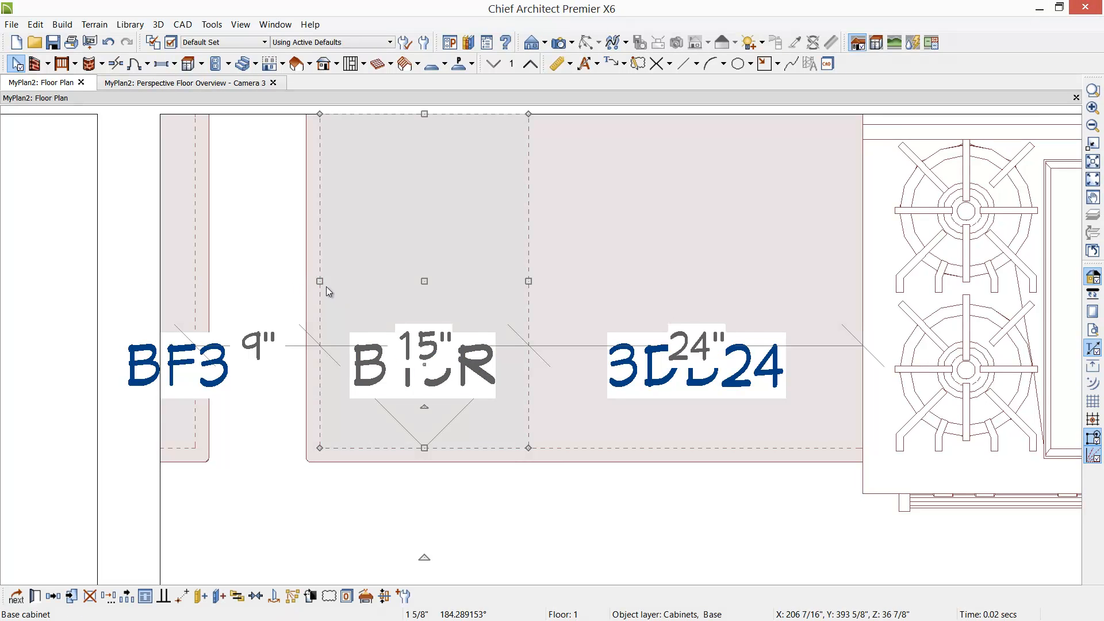
- Set the width of the 15" base cabinet nearest the interior wall to 24"
double_click(345, 286)
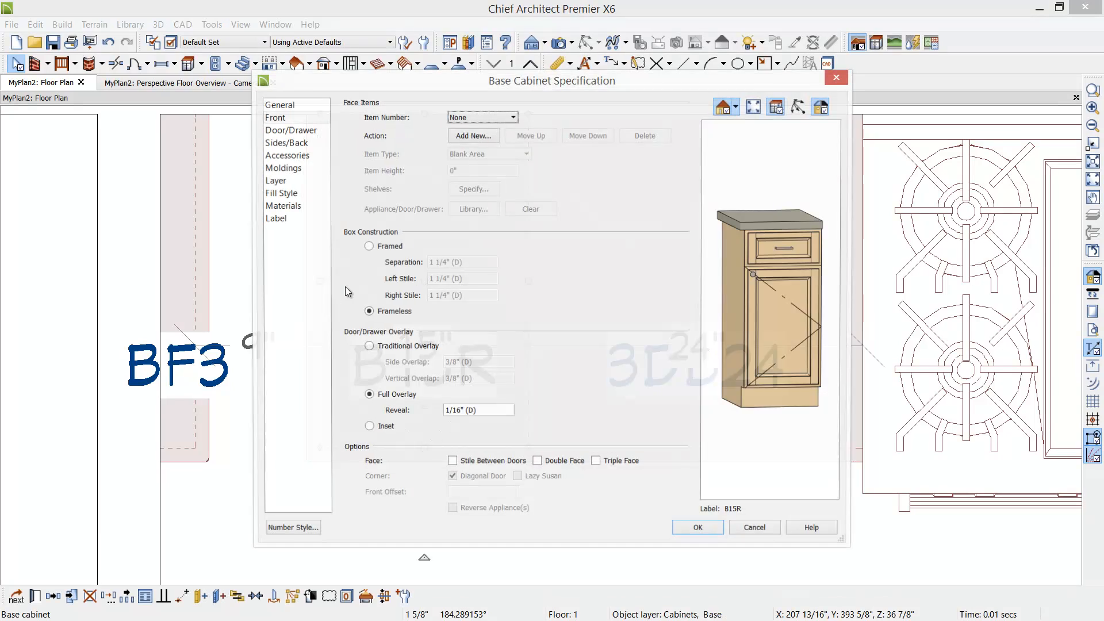
click(270, 105)
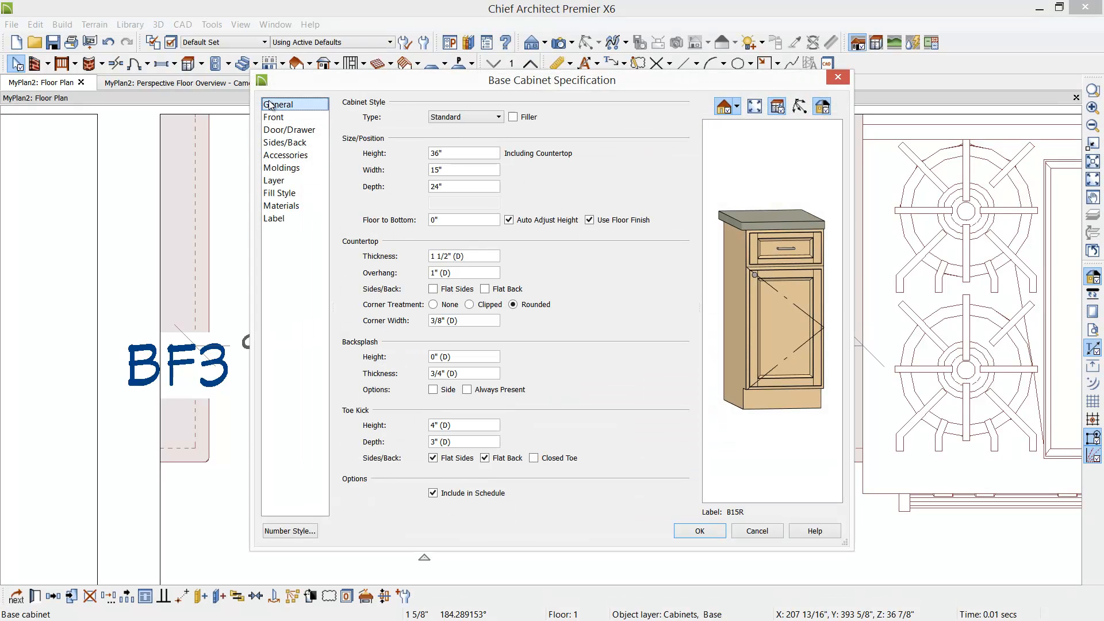
click(457, 169)
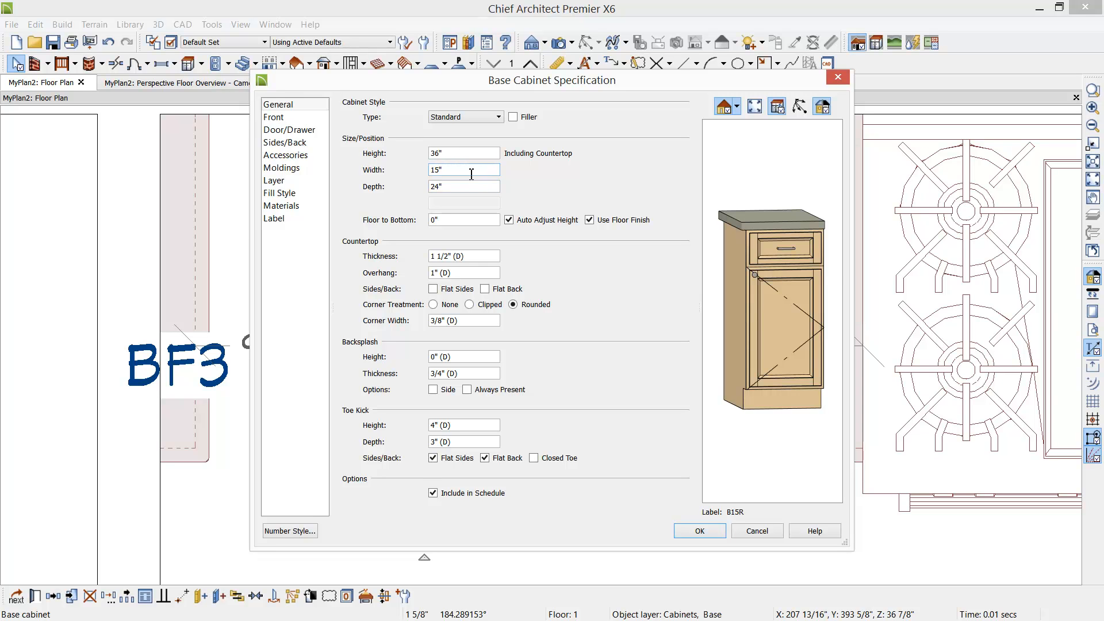
drag(463, 173, 410, 170)
text(24)
key(Tab)
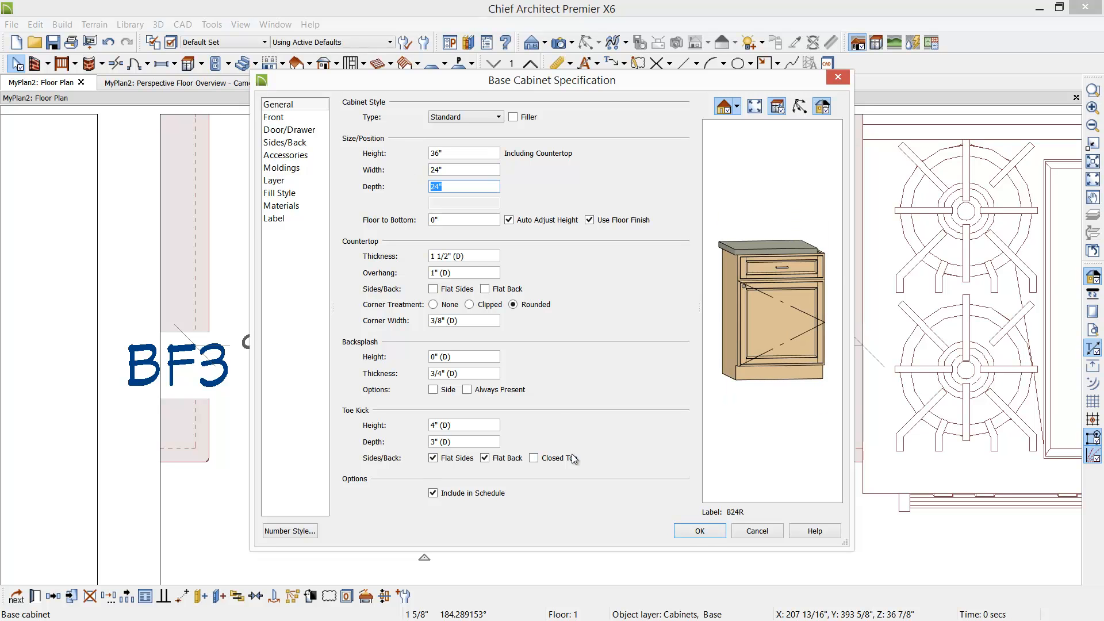
click(700, 530)
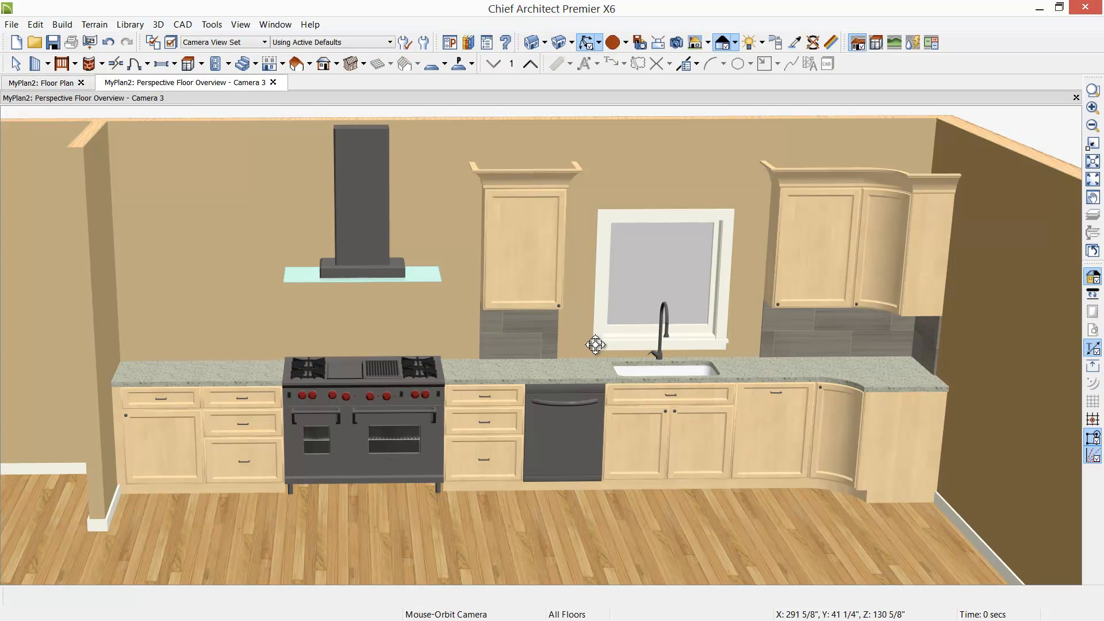
- In the perspective overview, widen the wall cabinet between the hood and the window to 33" by extending its hood-facing side
key(space)
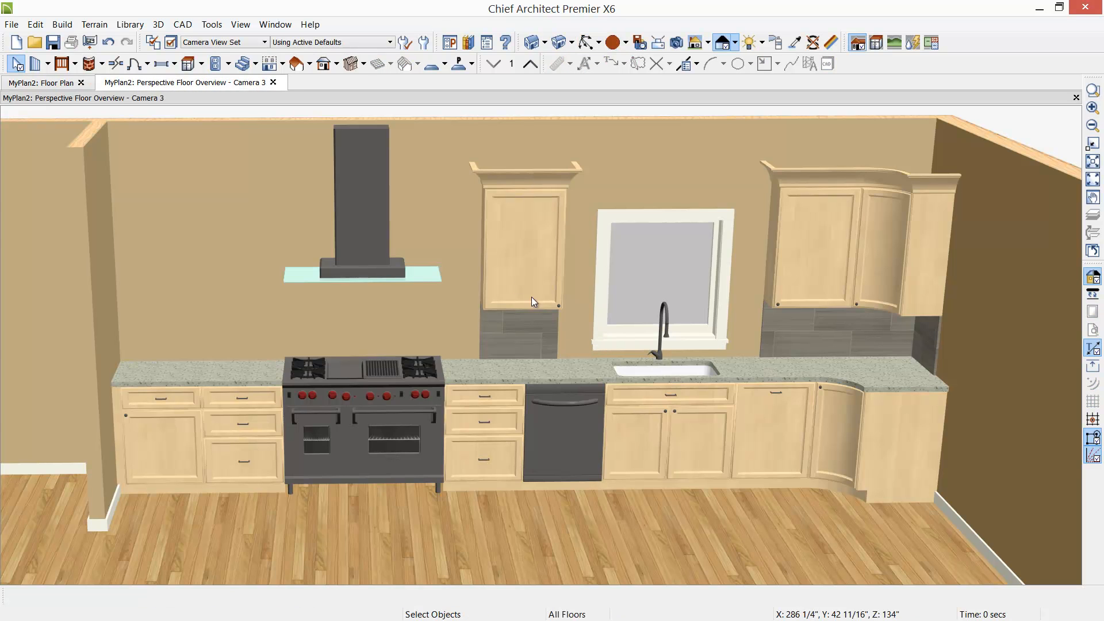
click(508, 267)
drag(485, 253, 455, 253)
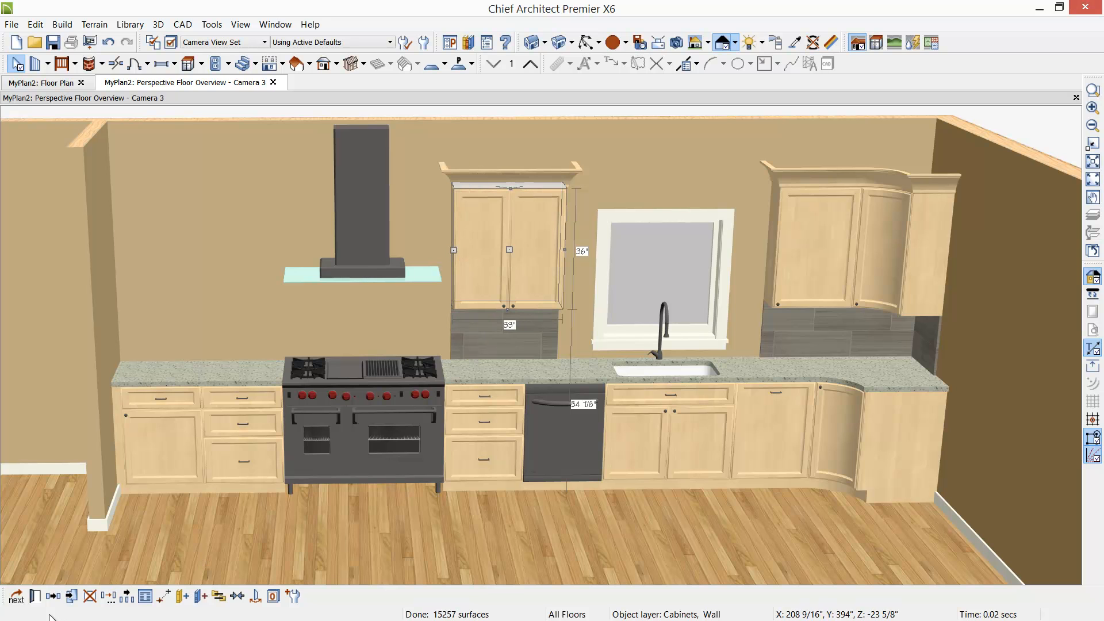
- Create a mirrored copy of the 33" wall cabinet about the range's center, and widen the copy toward the interior wall to 39"
click(53, 596)
click(55, 596)
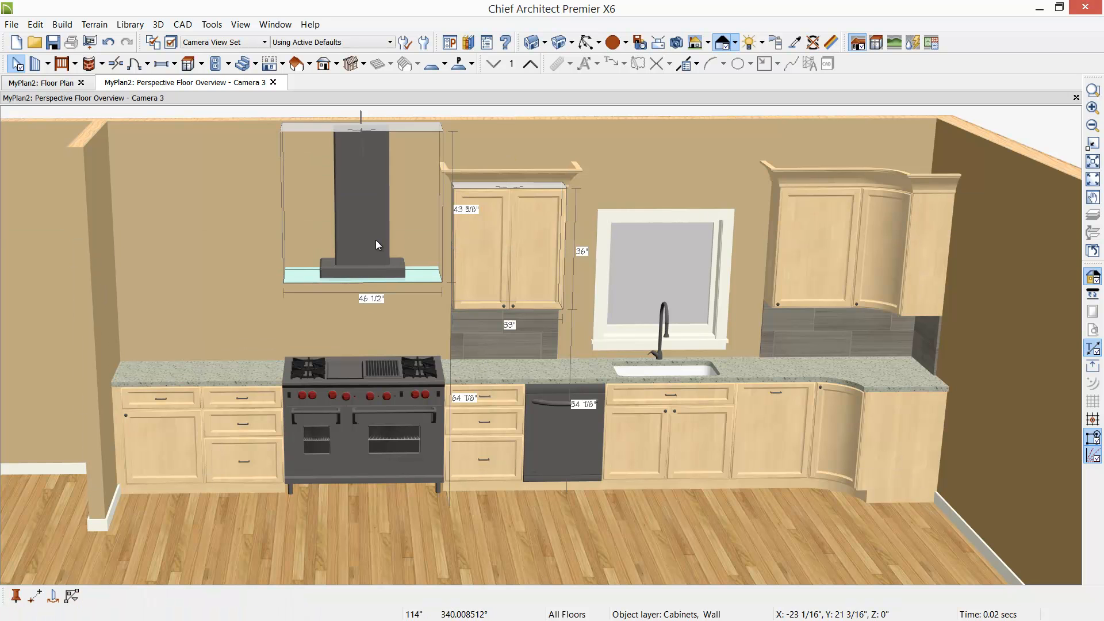
click(361, 388)
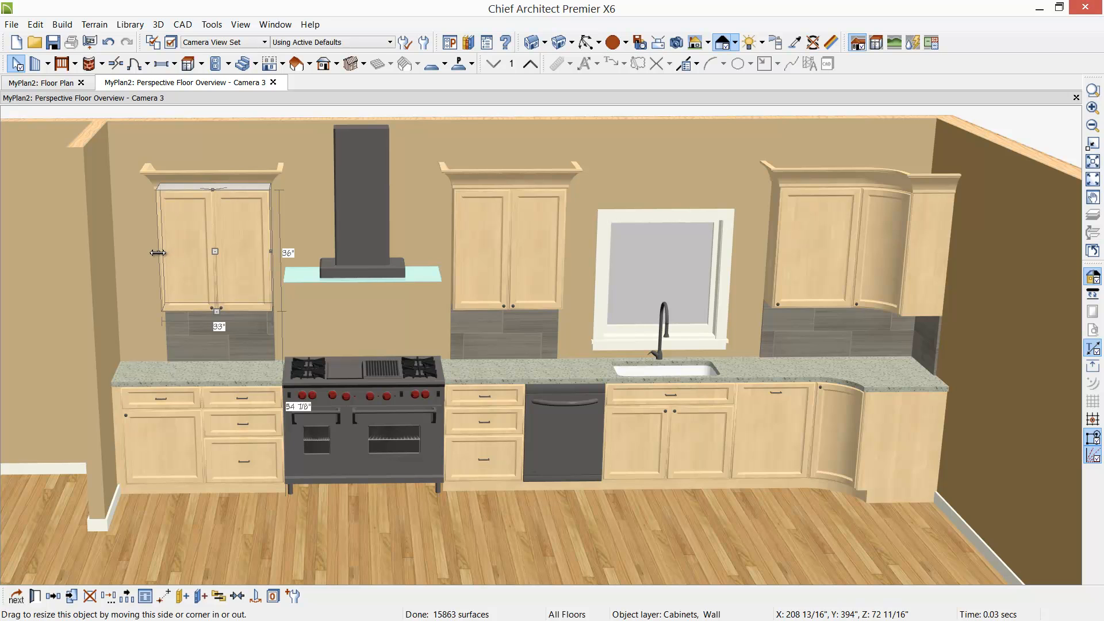
drag(158, 252, 139, 249)
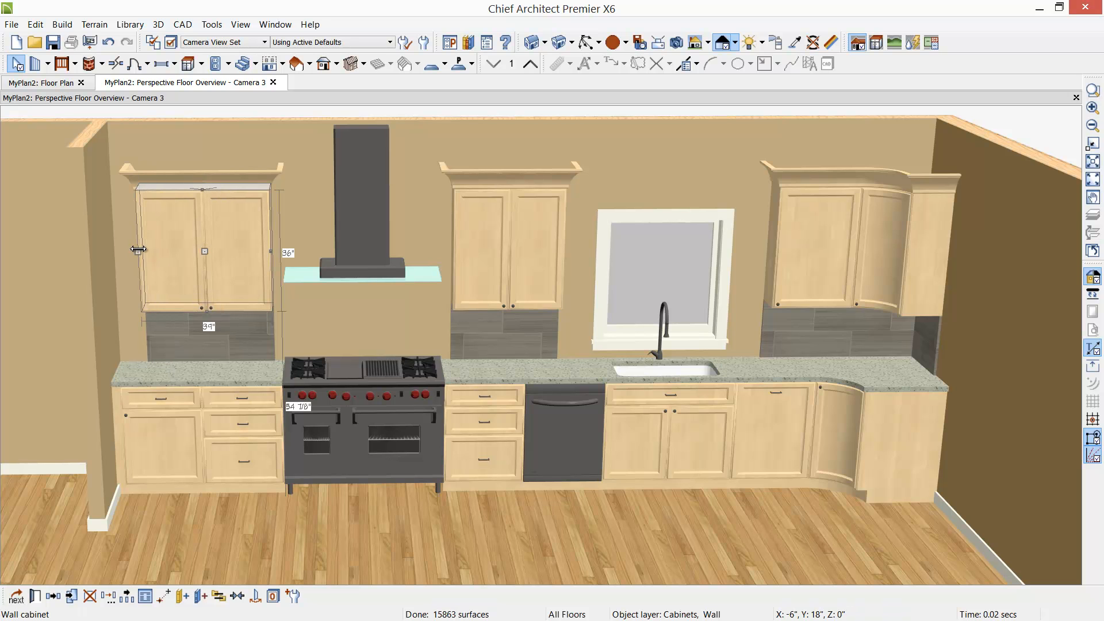
- Place a wall cabinet filler in the gap between the interior wall and the 39" wall cabinet
click(62, 24)
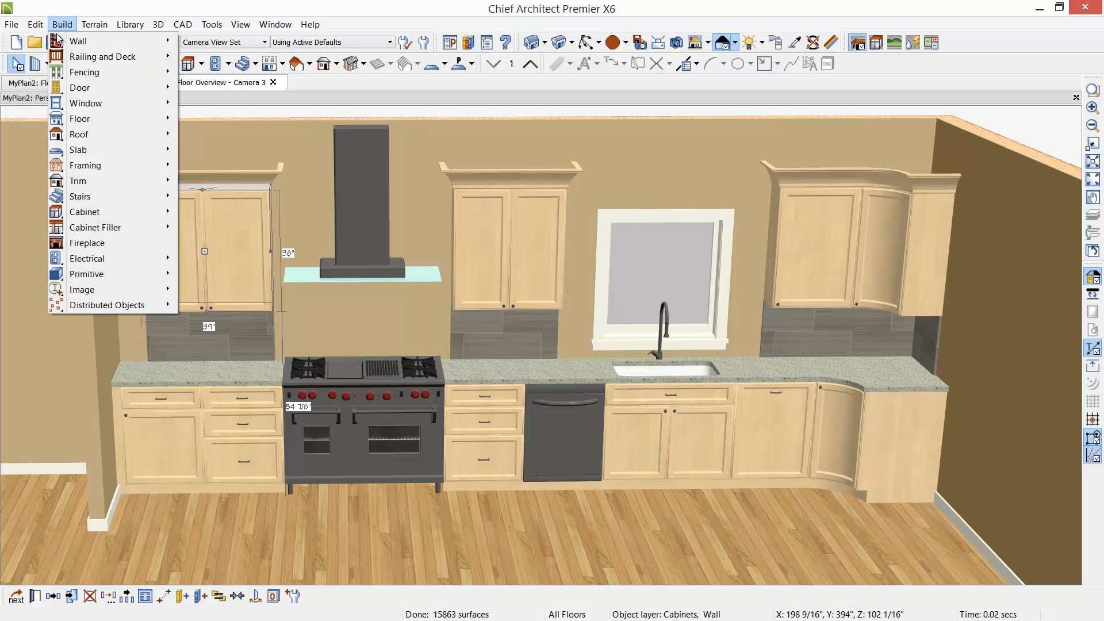
mouse_move(98, 213)
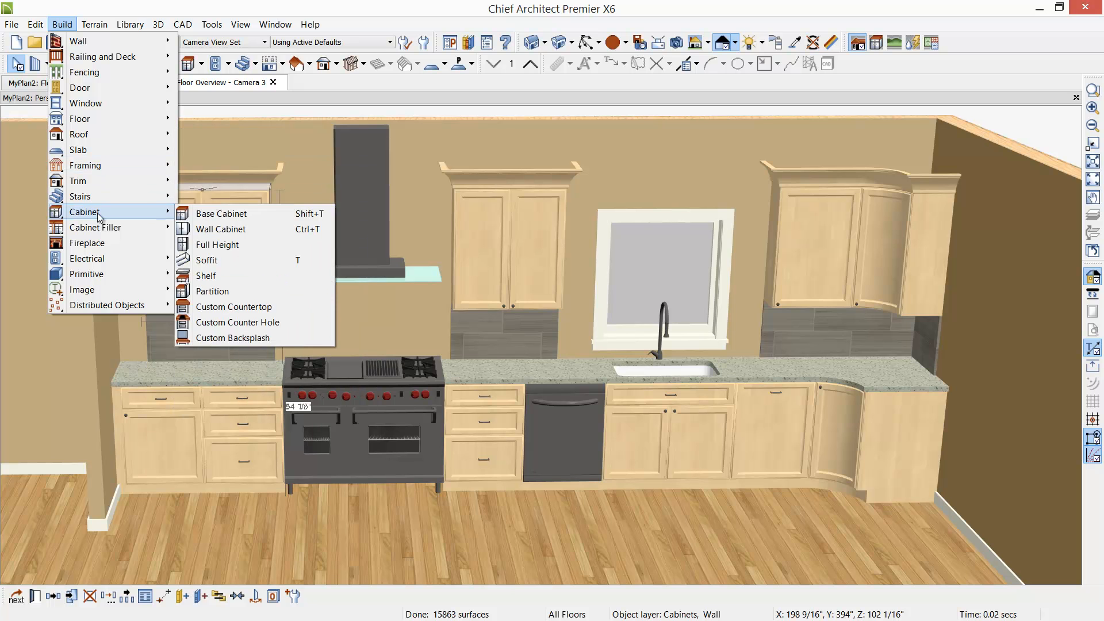
click(214, 244)
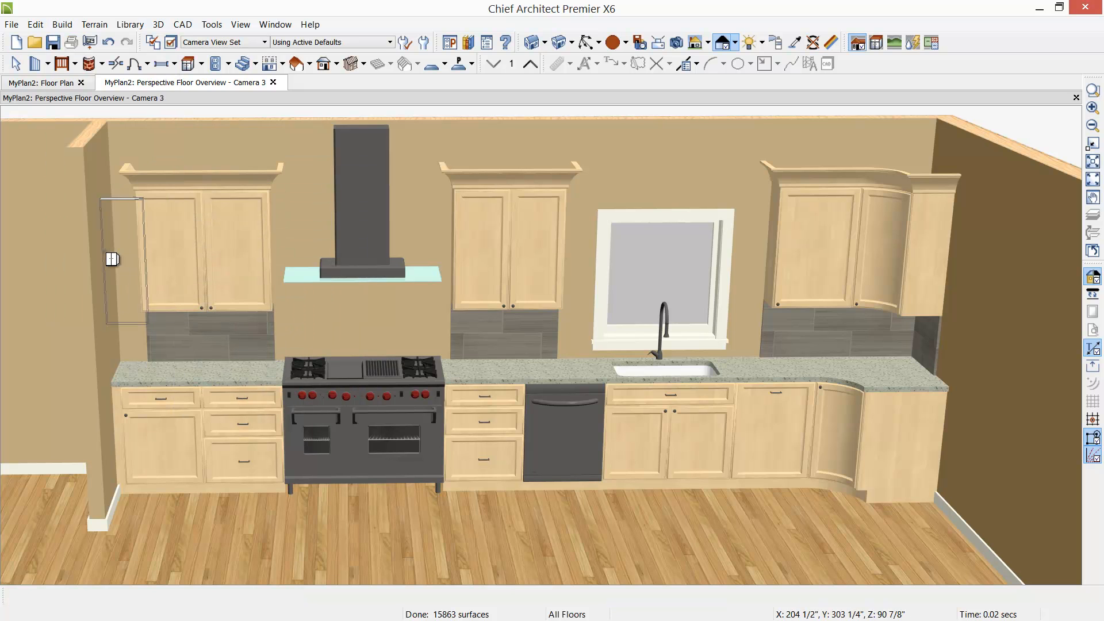
click(138, 247)
click(126, 247)
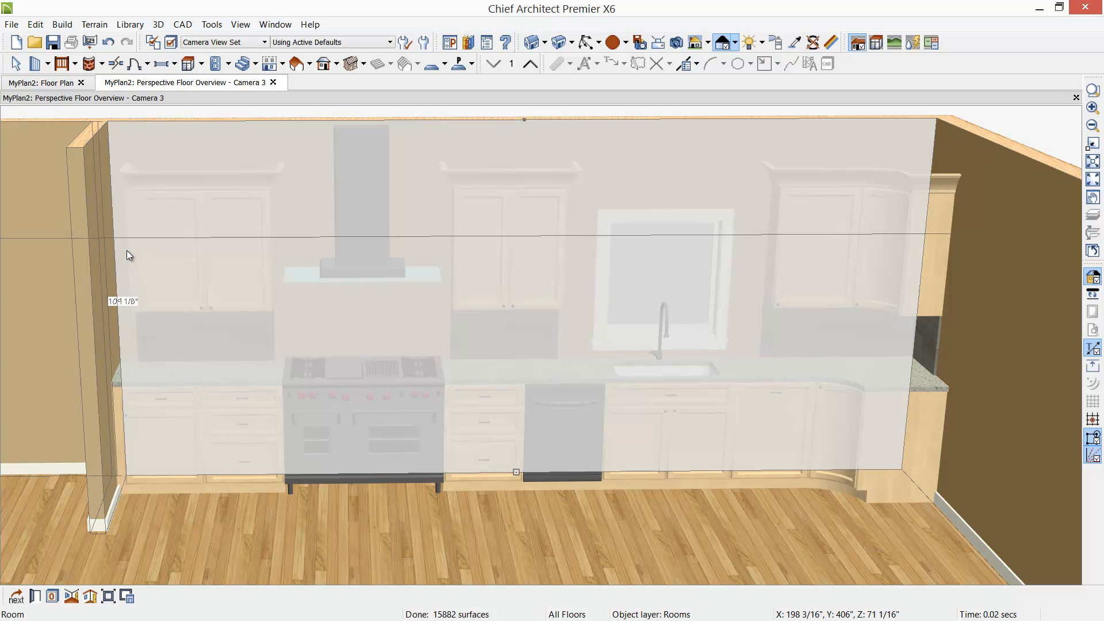
click(127, 253)
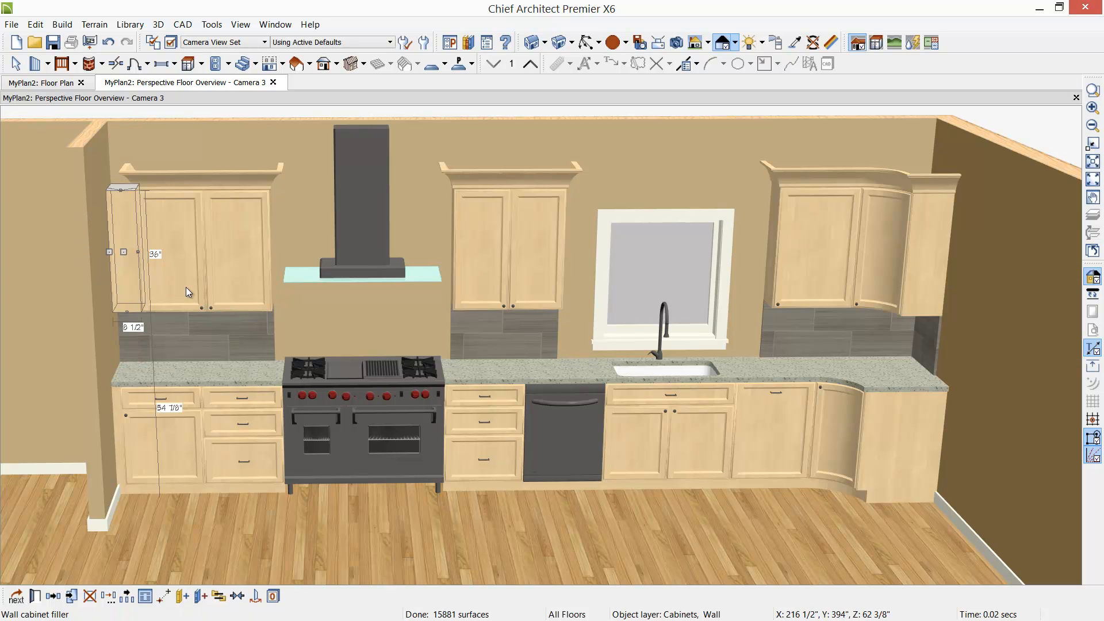
key(Escape)
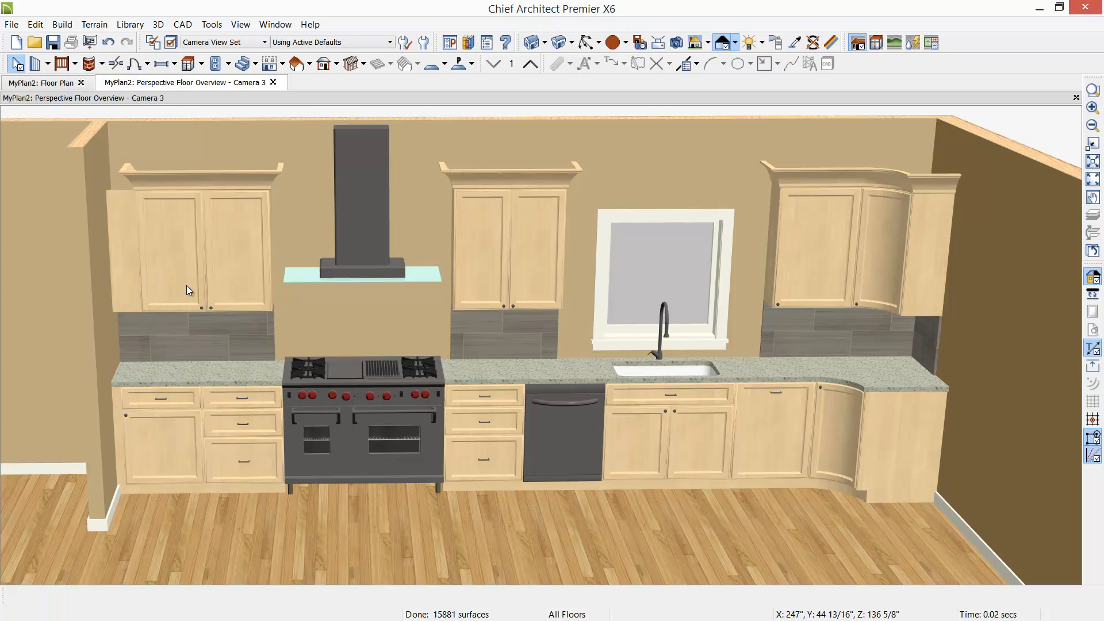
- Delete the wall cabinet filler and stretch the adjacent wall cabinet to the interior wall, making it 47 1/2" wide
click(121, 266)
key(Delete)
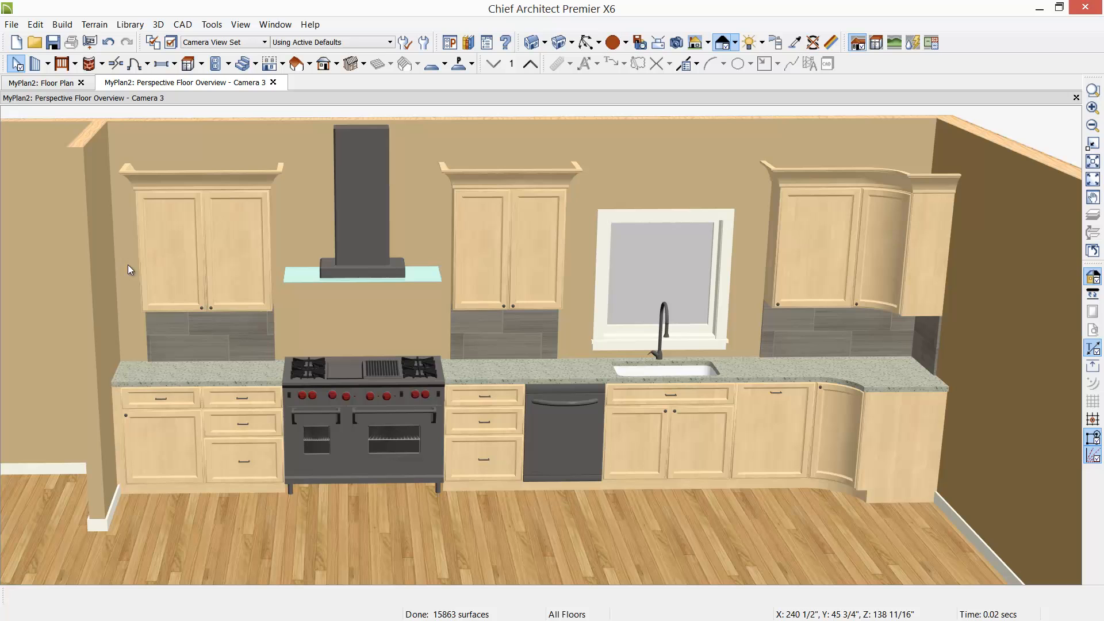
click(163, 252)
drag(144, 251, 117, 250)
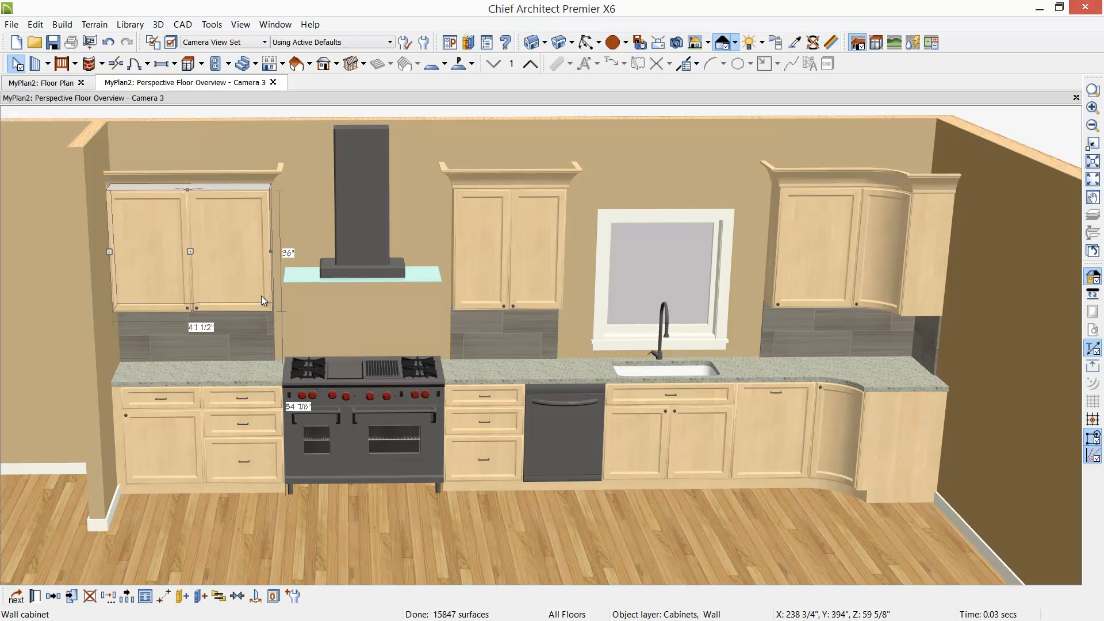
key(Escape)
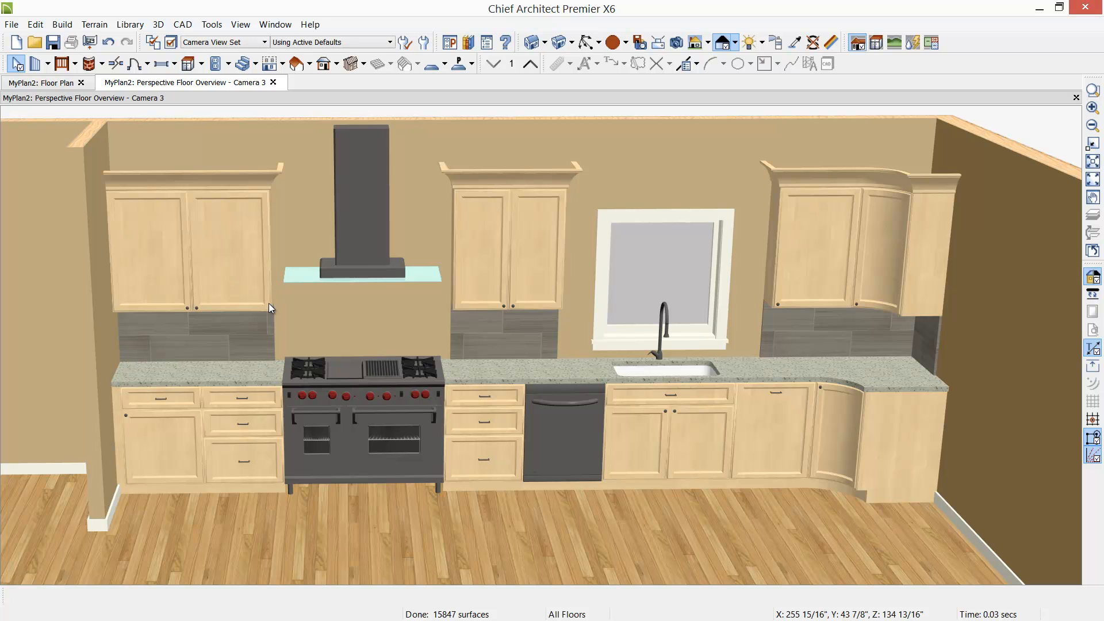
- Examine the backsplash settings of the sink base cabinet and of the wall cabinet beside the interior wall, leaving both unchanged
double_click(681, 445)
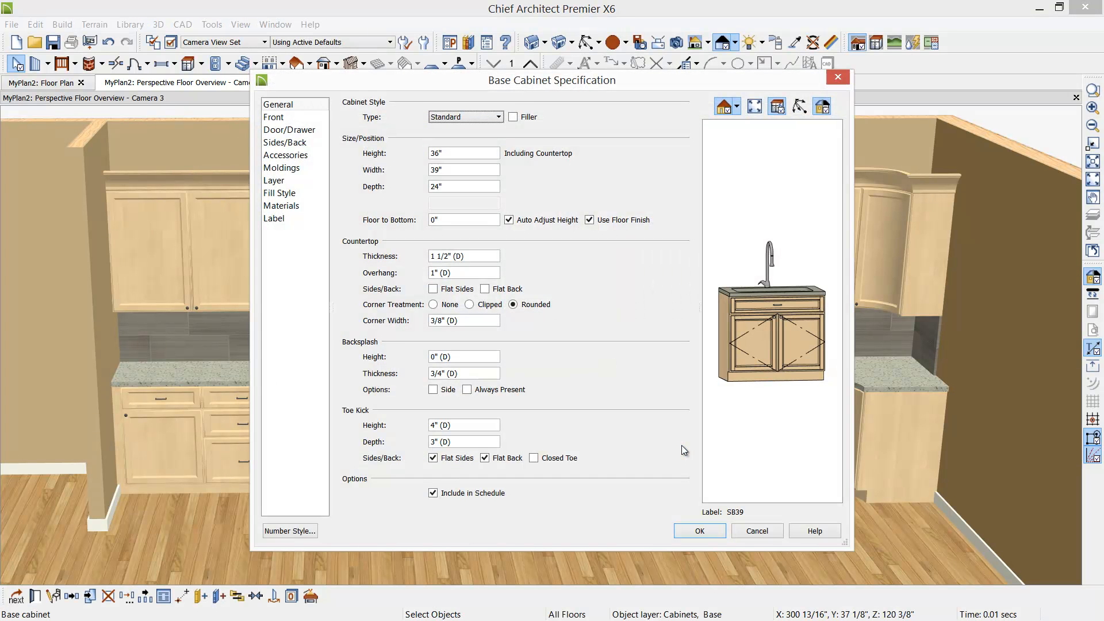
drag(440, 357, 420, 357)
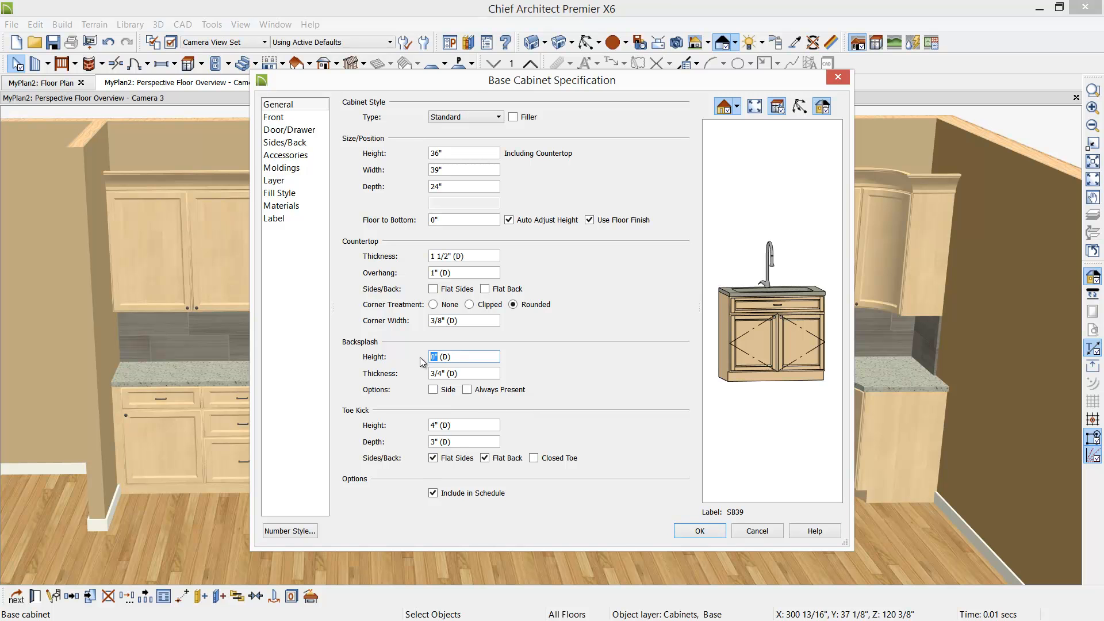
click(763, 533)
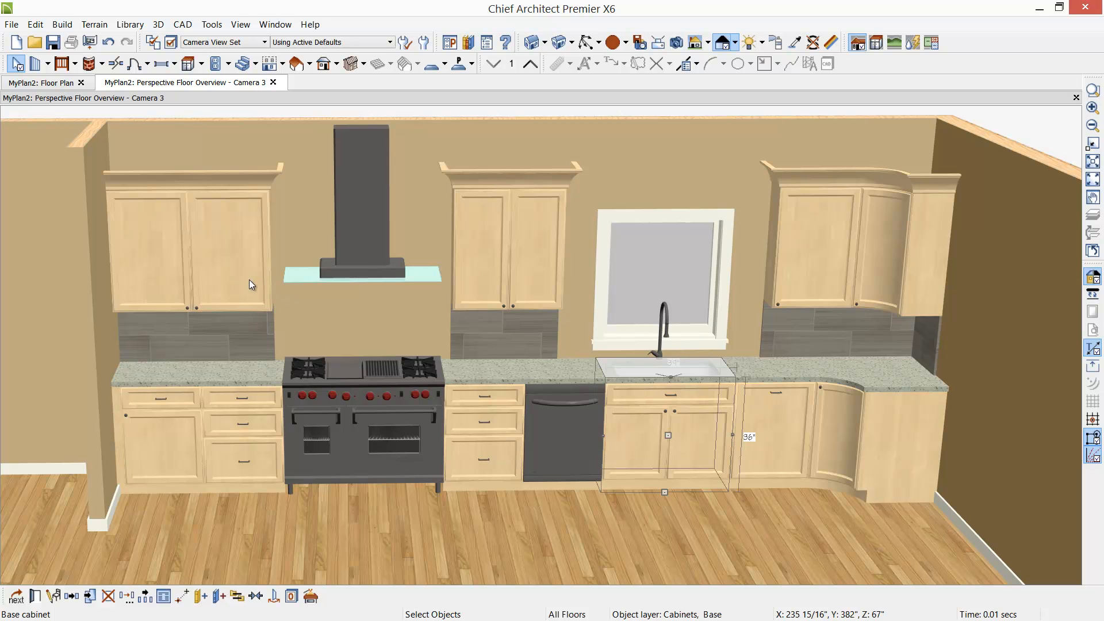
double_click(249, 279)
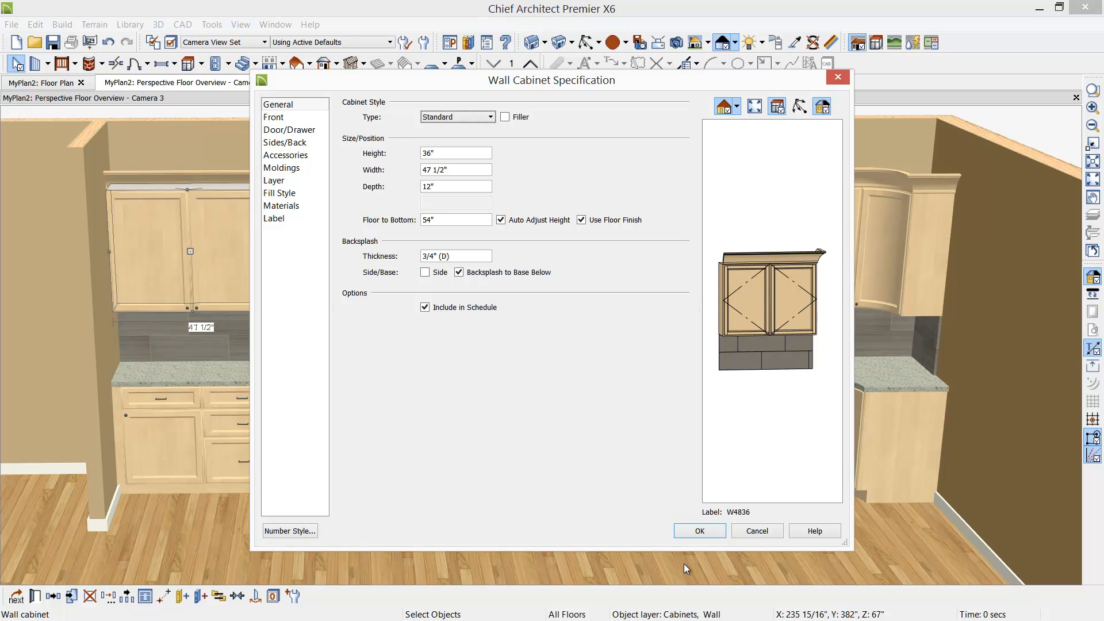
click(749, 533)
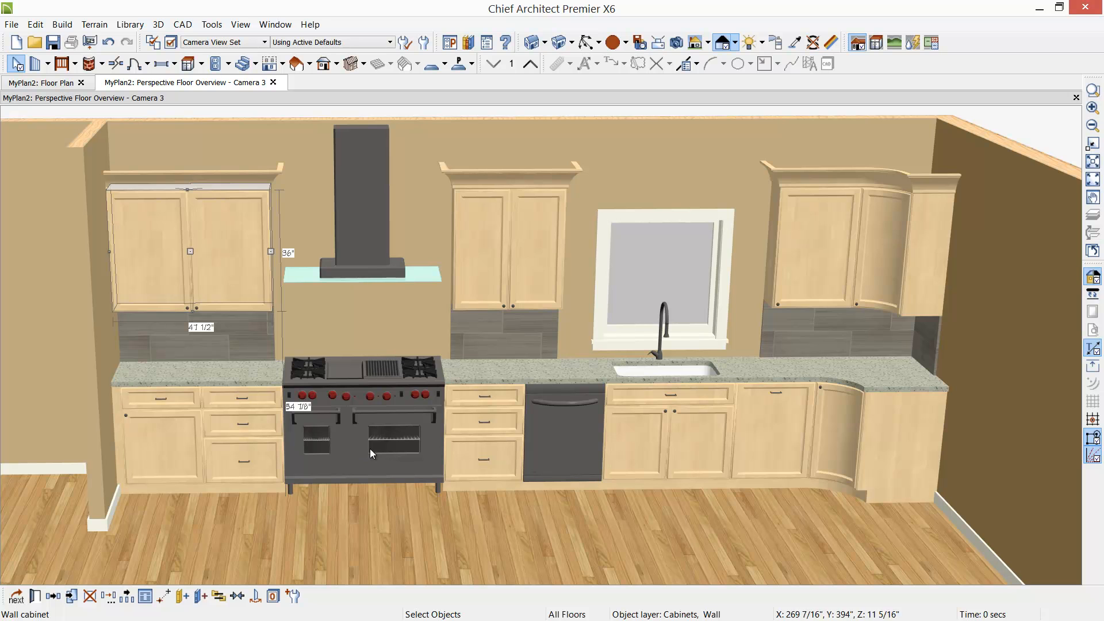
- Select all four wall cabinets together and turn off Backsplash to Base Below for them
shift+click(499, 261)
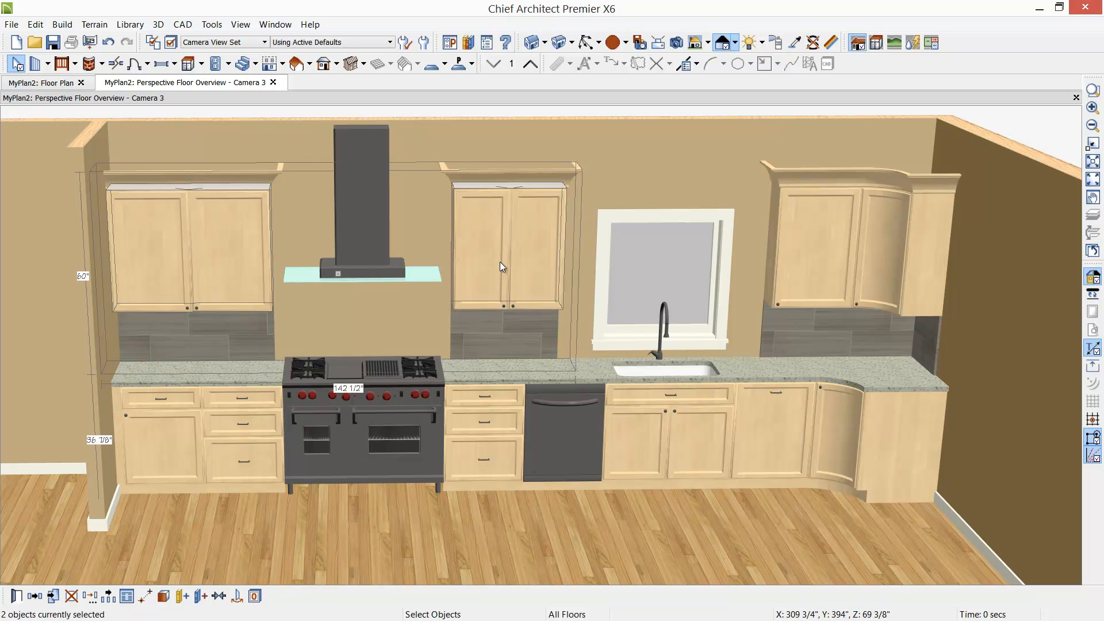
shift+click(812, 265)
shift+click(891, 252)
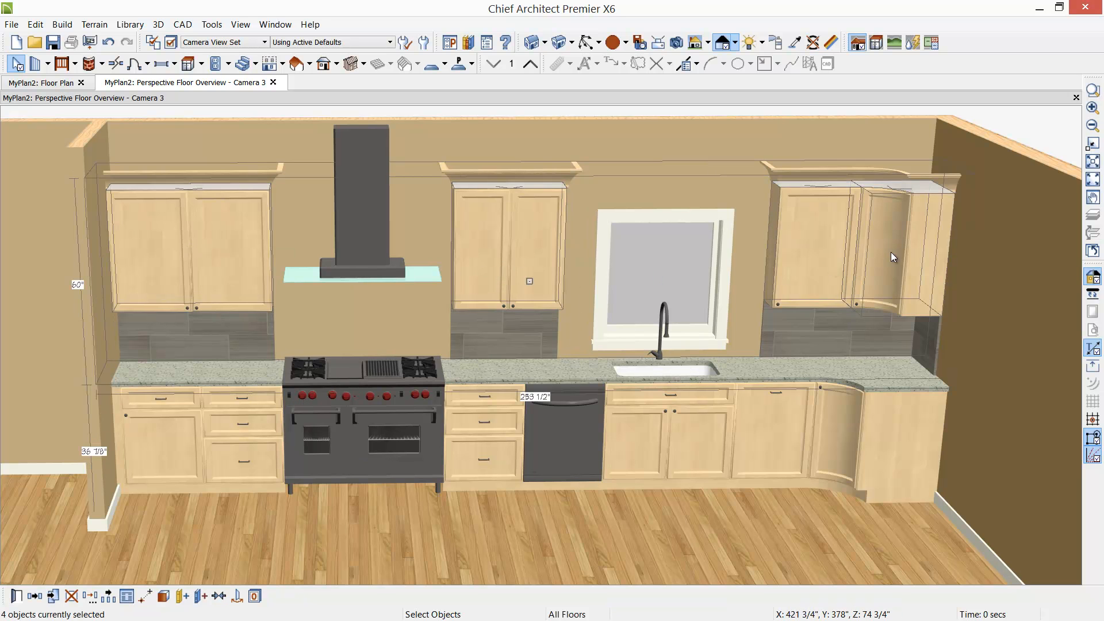
double_click(888, 252)
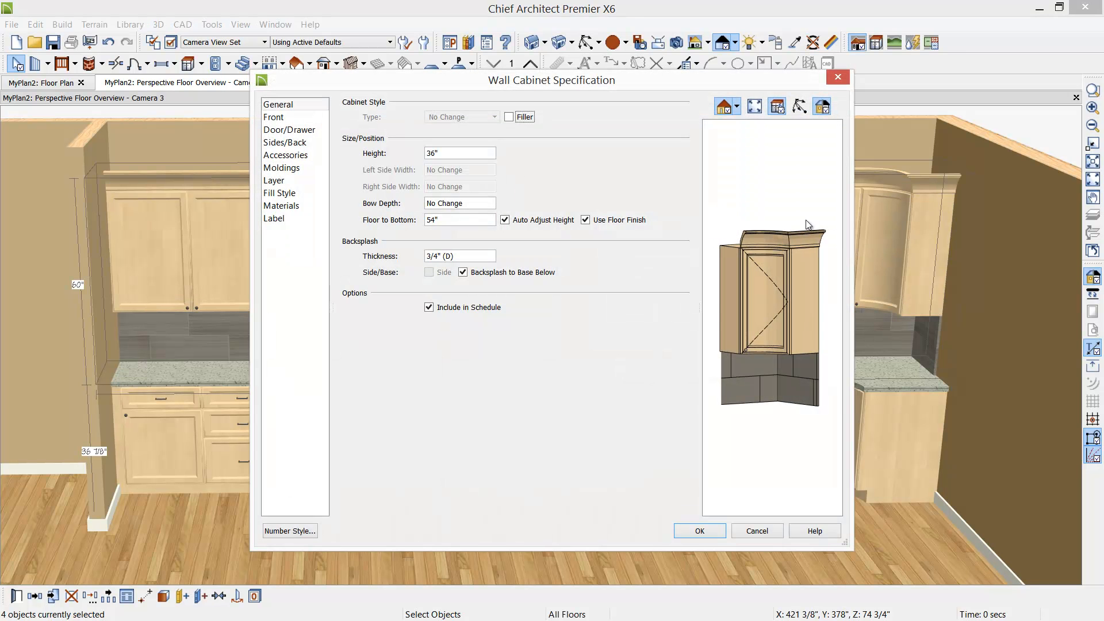
click(463, 272)
click(695, 526)
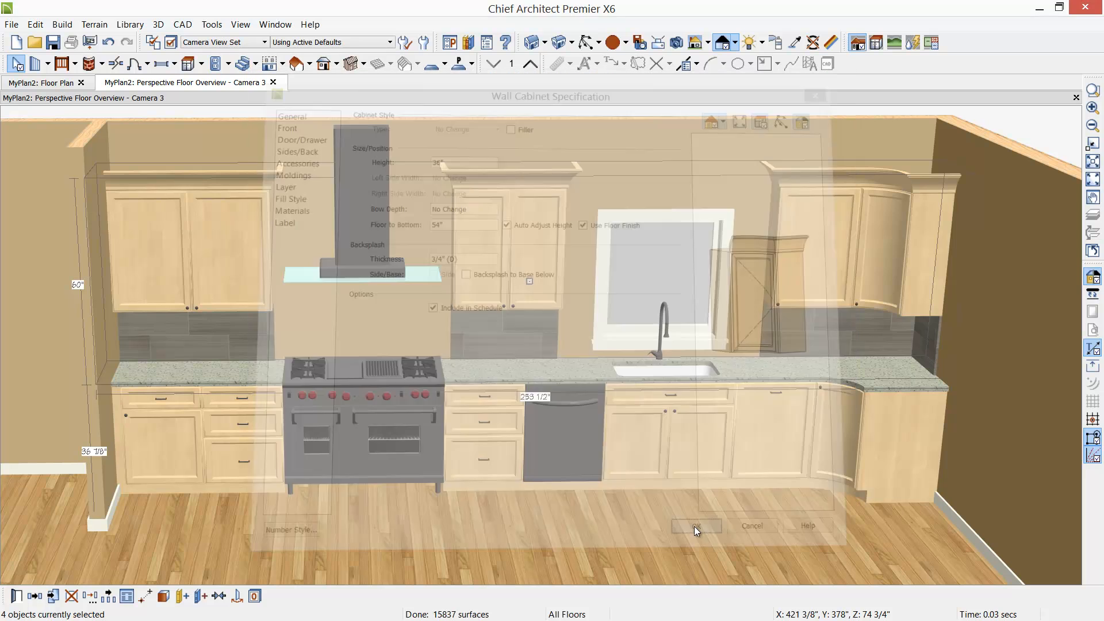
key(Escape)
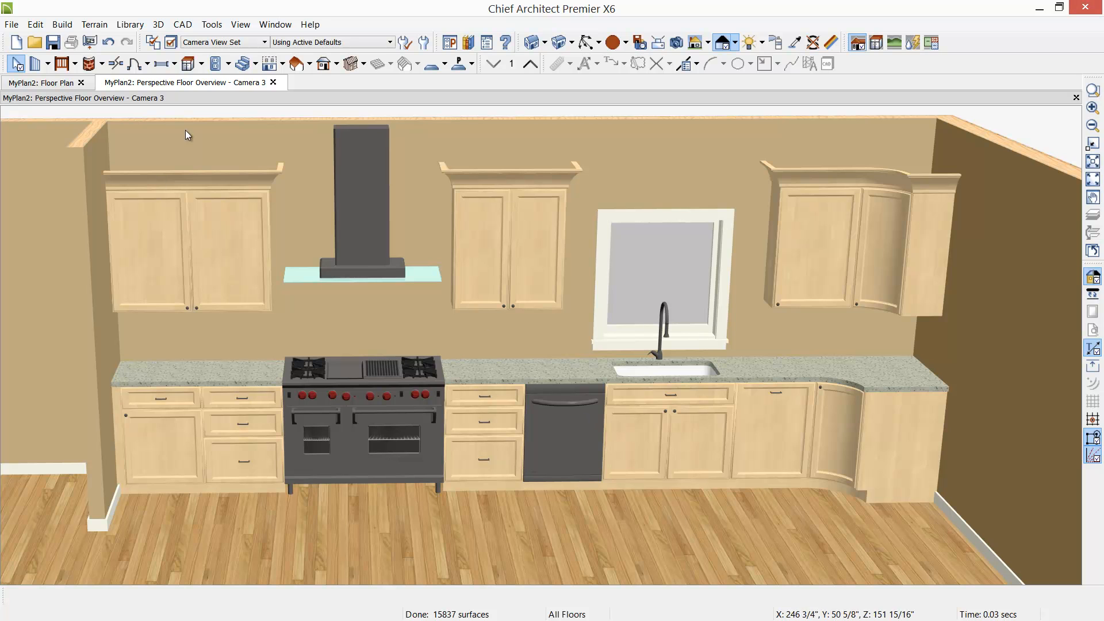
- Add a custom backsplash to the back wall, filling the area between the countertop and the wall cabinets
click(202, 64)
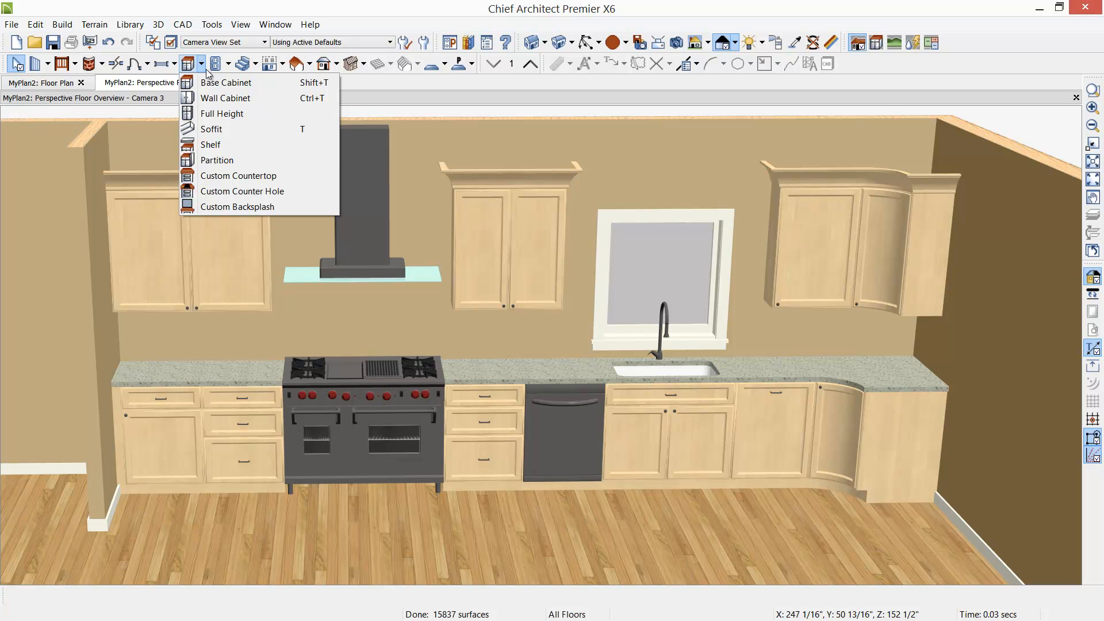
click(239, 206)
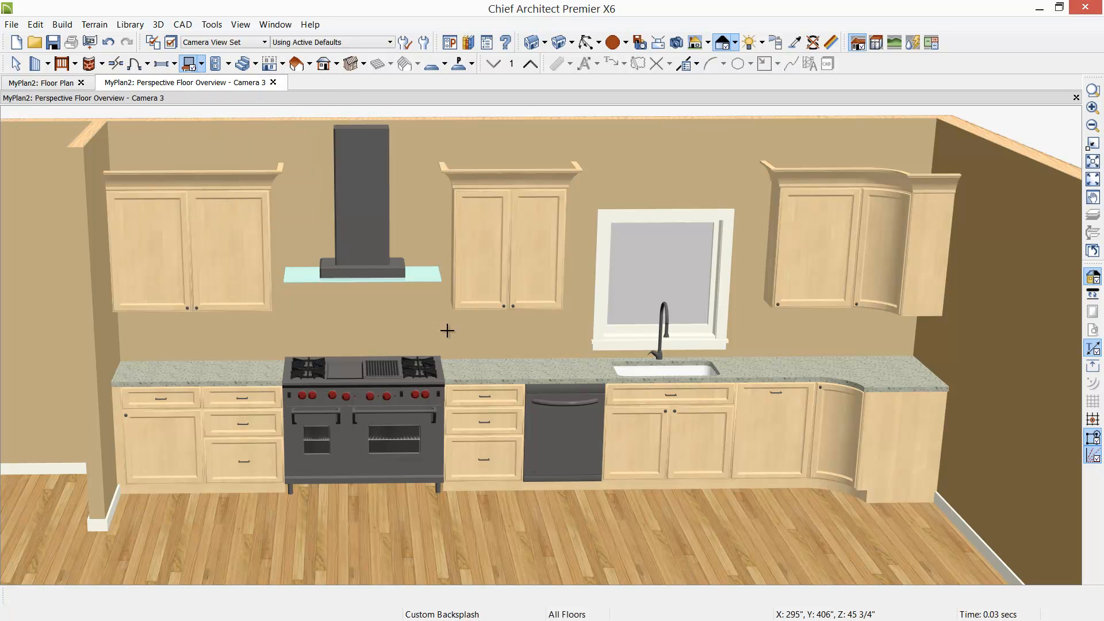
click(535, 331)
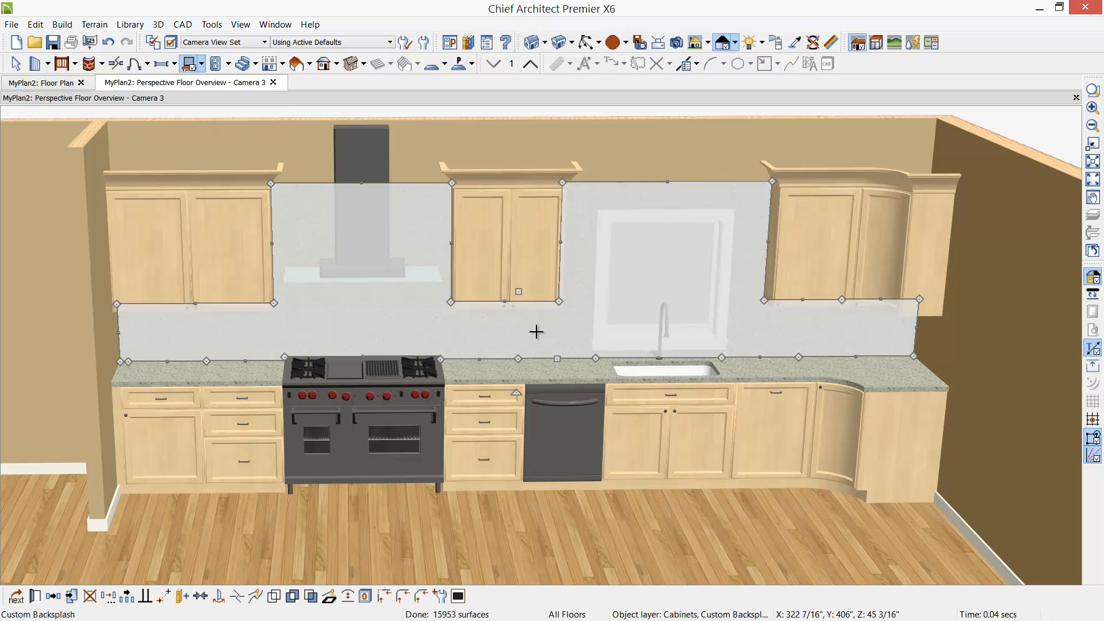
key(Escape)
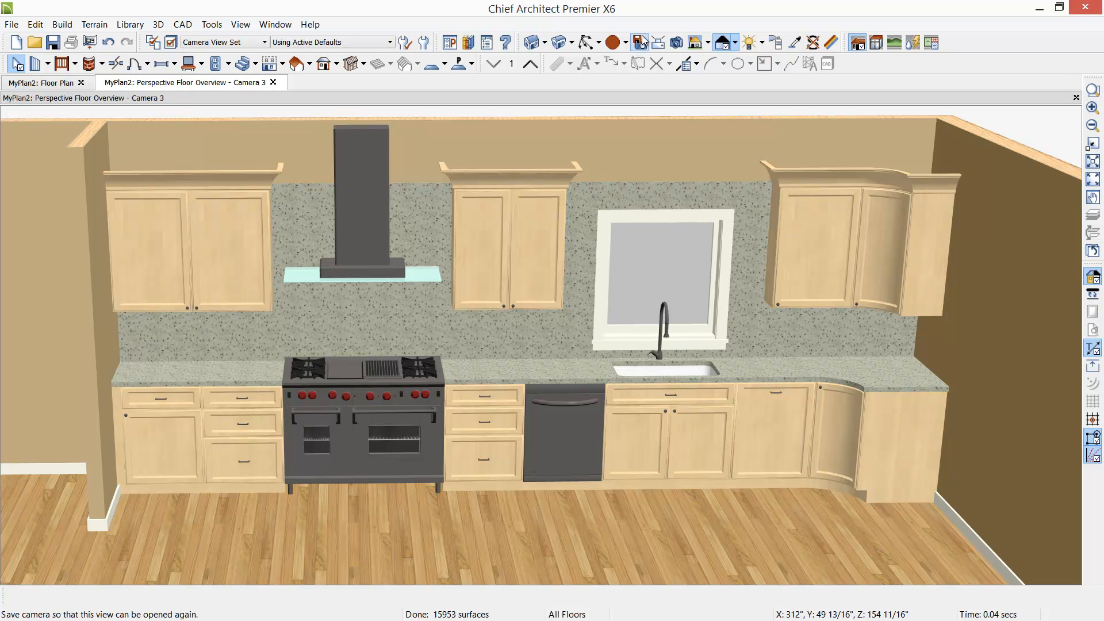
- Apply the Blue Khaki glass strip tile from the library's Materials, Counters, Tile & Glass folder to the custom backsplash
click(468, 42)
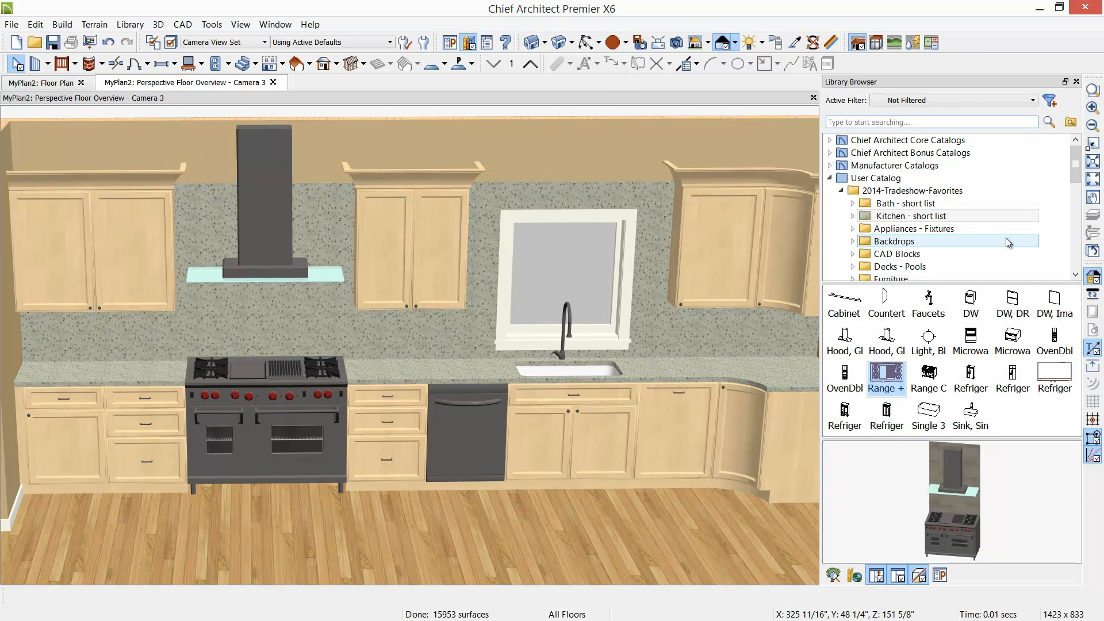
drag(1077, 165, 1076, 188)
click(970, 229)
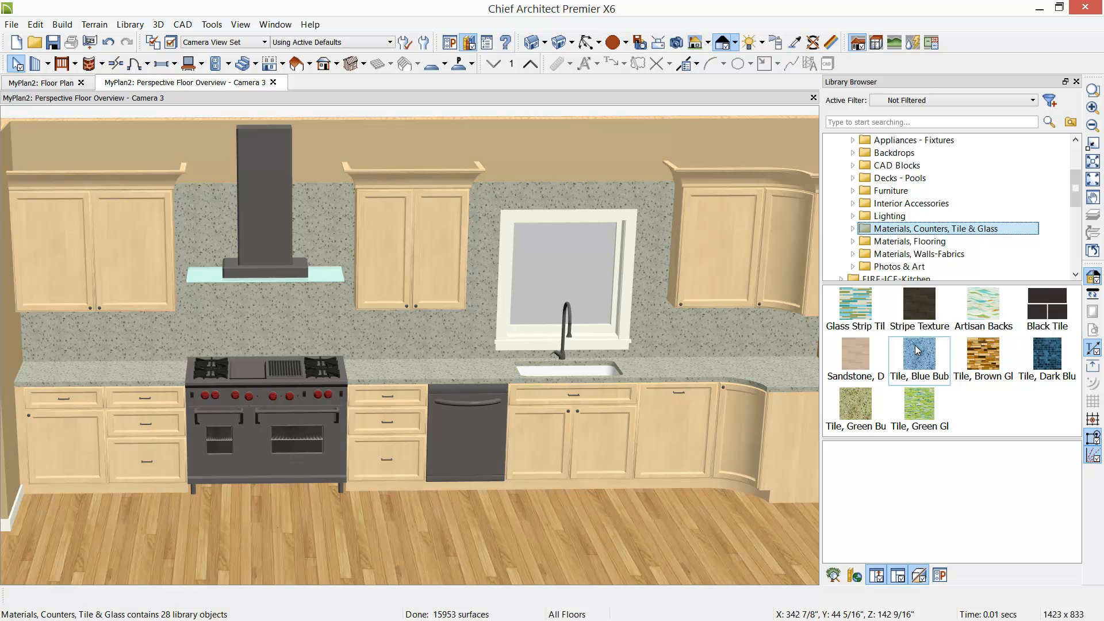
double_click(853, 302)
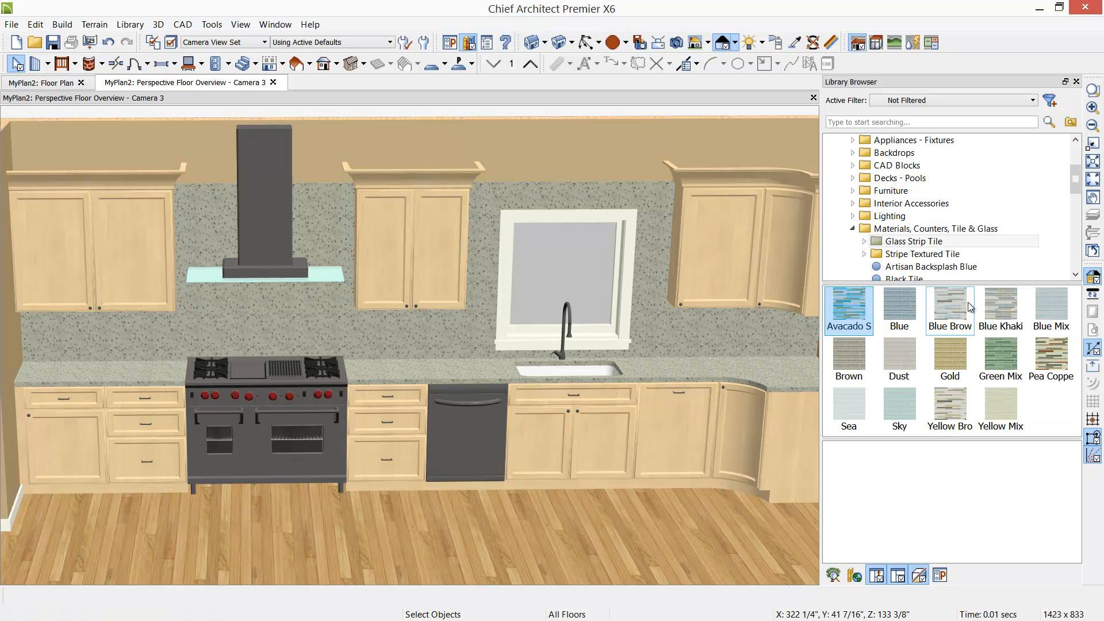
click(999, 305)
click(728, 345)
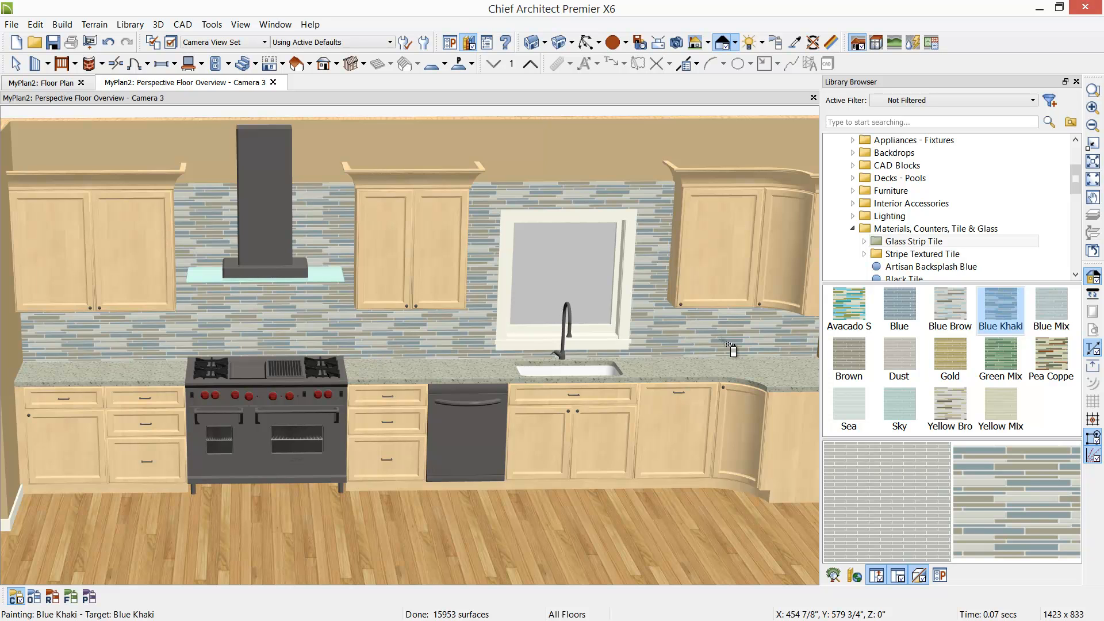
key(Escape)
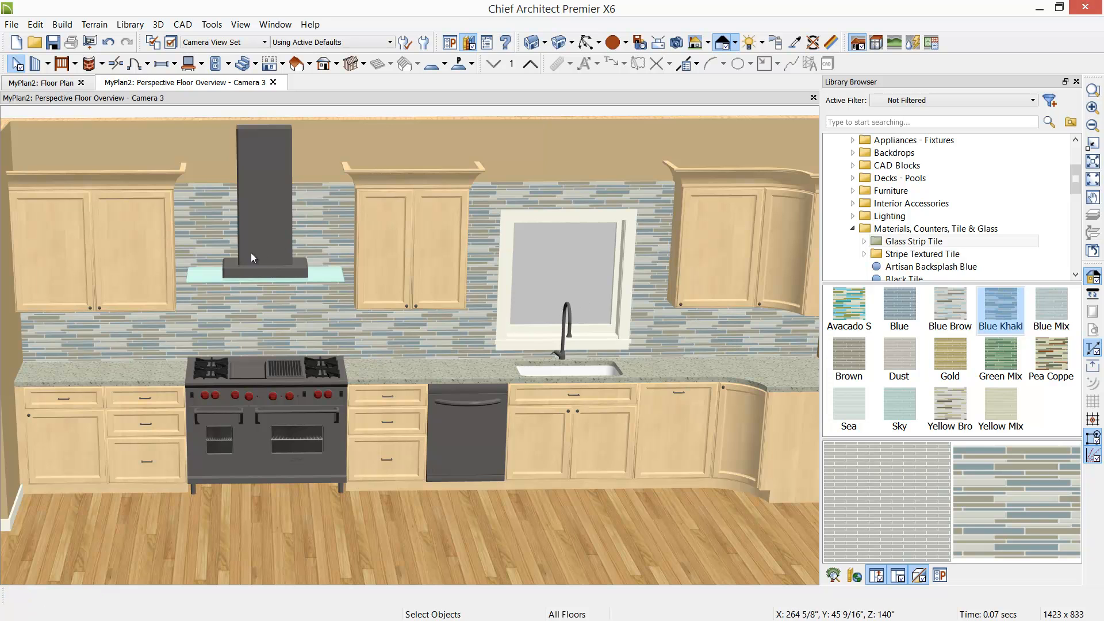
- Lower the custom backsplash's top edge behind the range hood, and lower its window section to the underside of the wall cabinets
click(331, 236)
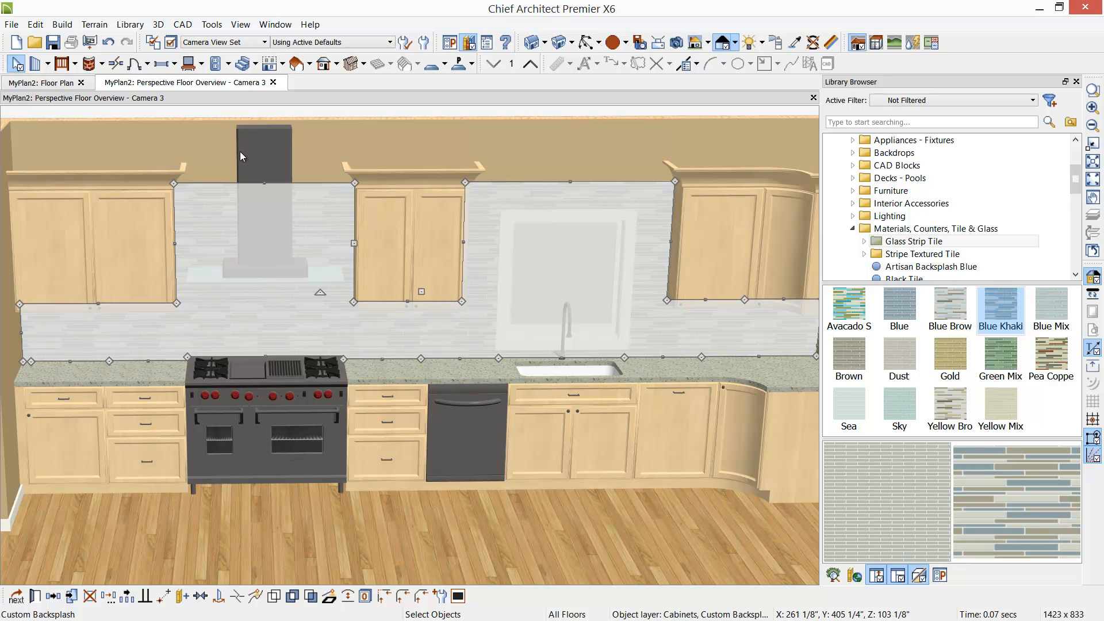
drag(262, 184, 255, 264)
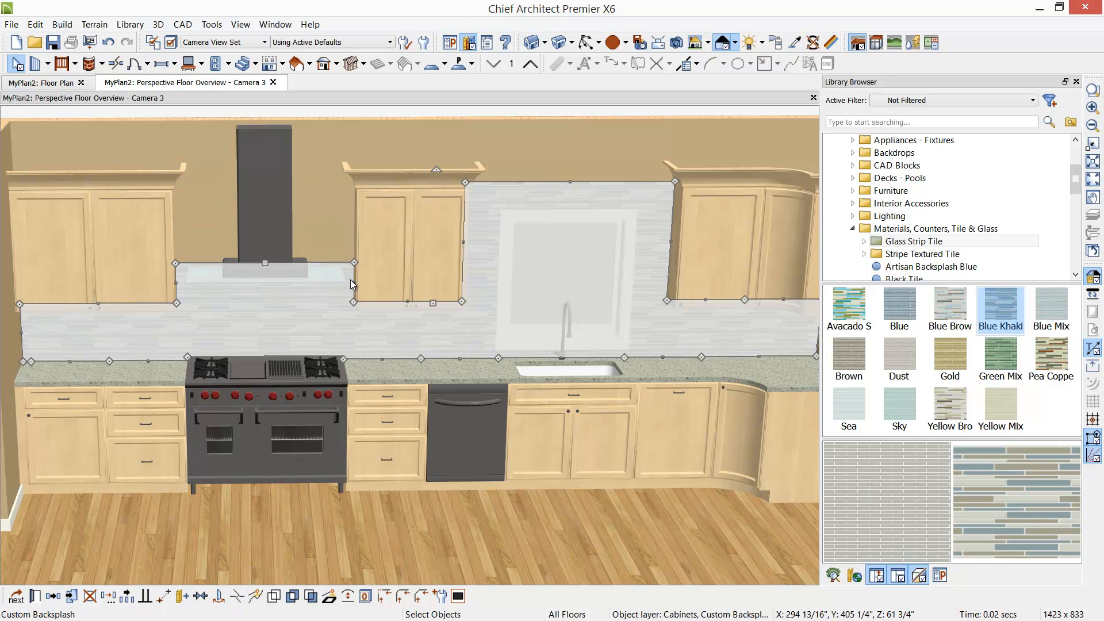
drag(570, 182, 342, 265)
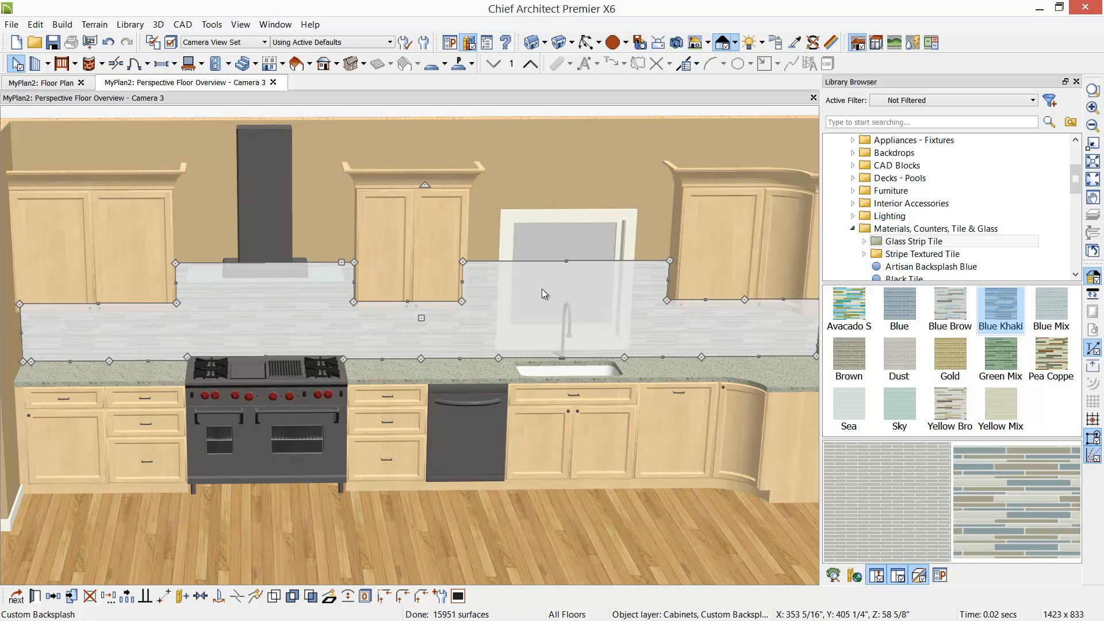
drag(580, 261, 706, 299)
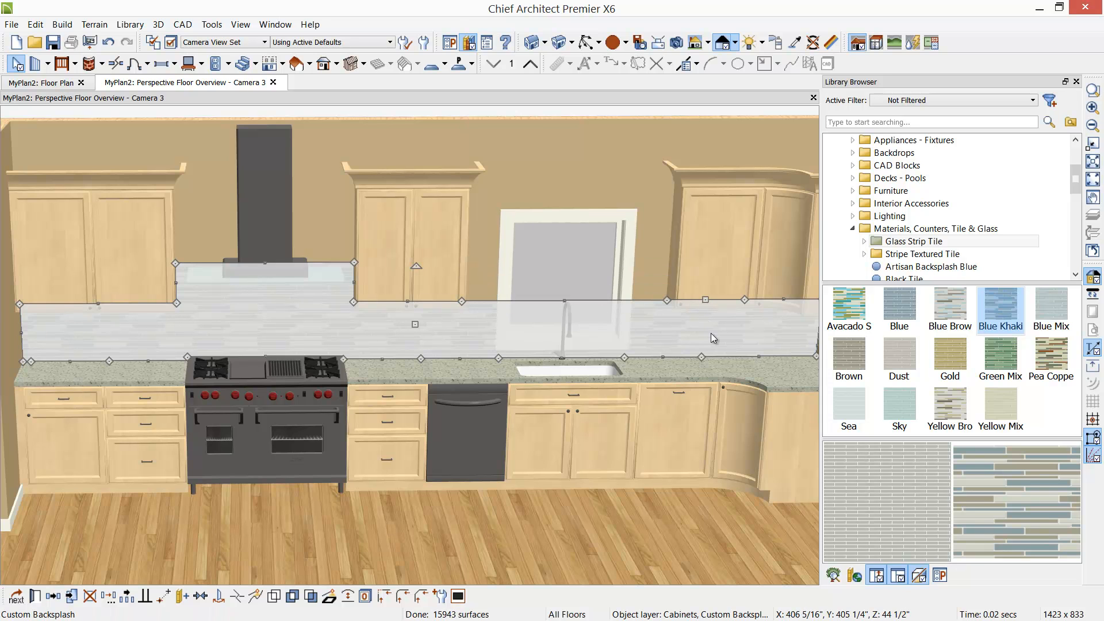
- Raise the backsplash's top edge behind the range hood and turn that straight edge into an arch
drag(265, 263, 264, 191)
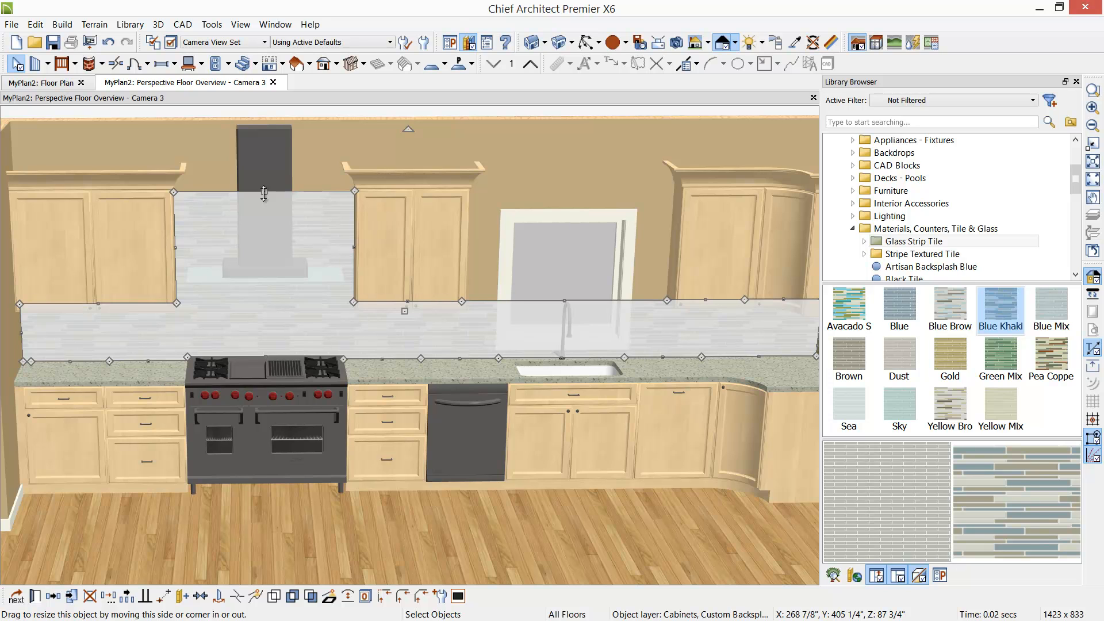
click(354, 601)
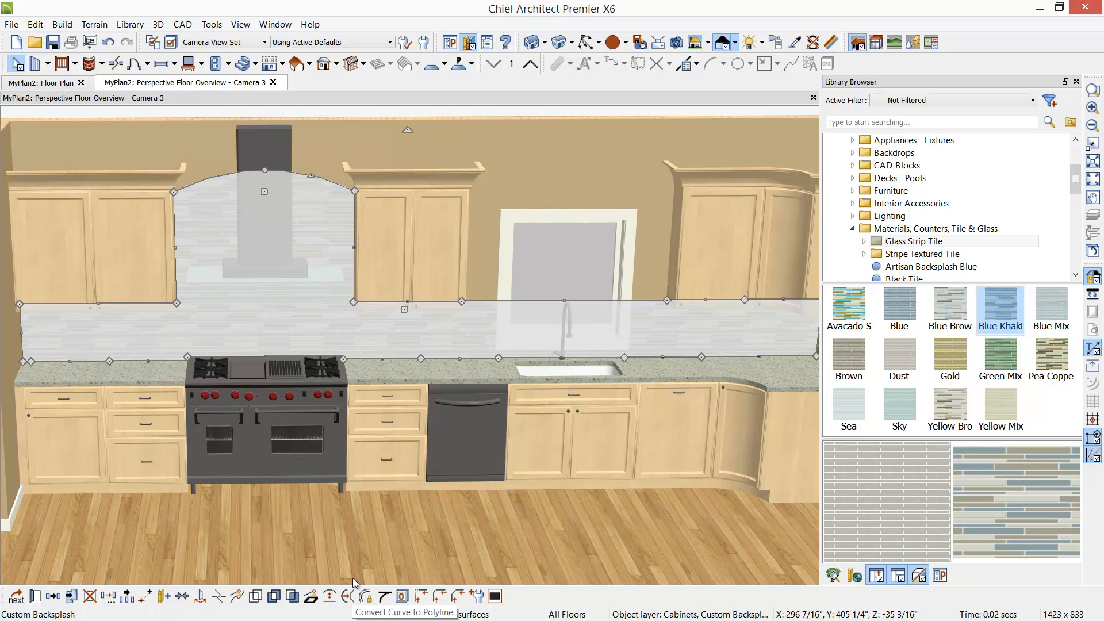
key(Escape)
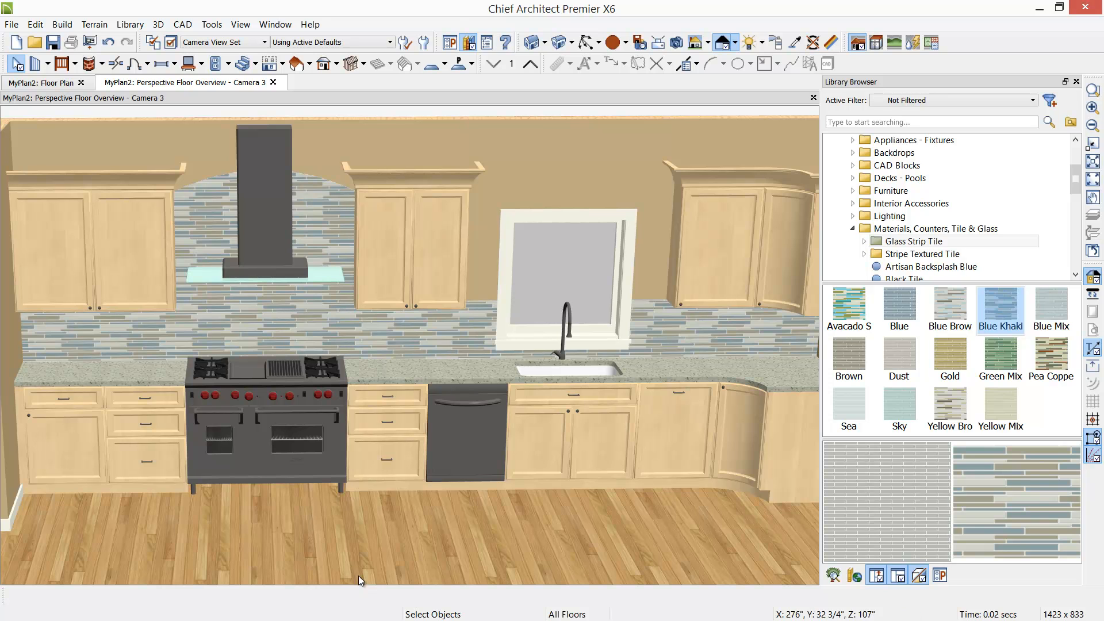
- Delete the custom backsplash from the back wall
click(324, 322)
key(Delete)
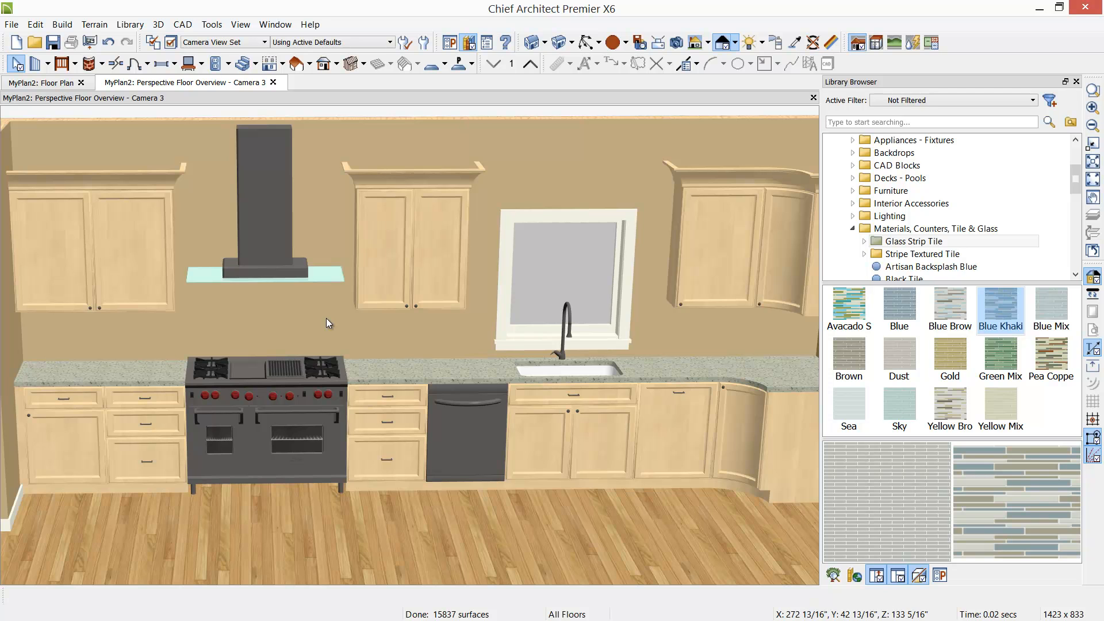
- Create a wall elevation of the kitchen's back wall from the floor plan, framed around the range and hood
click(41, 84)
scroll(377, 351, down, 2)
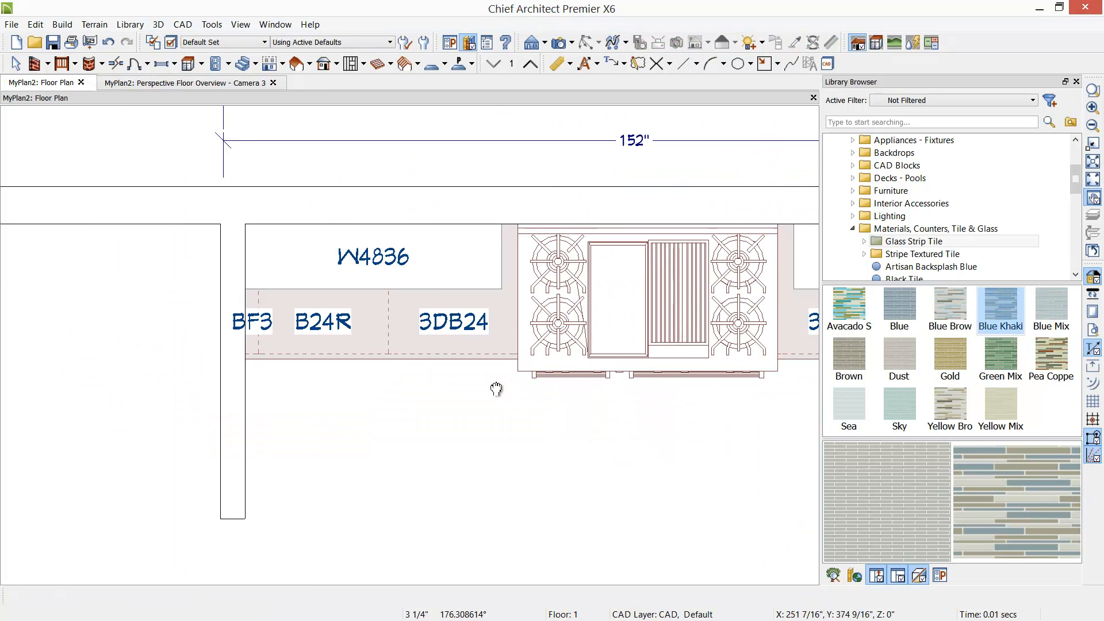
scroll(481, 372, down, 3)
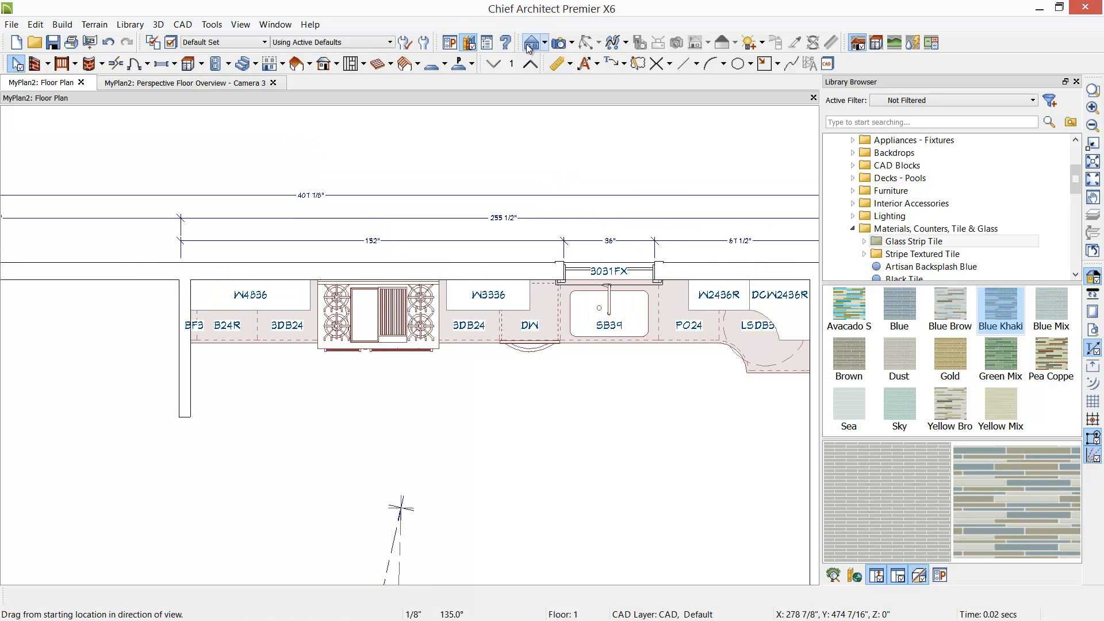
click(545, 44)
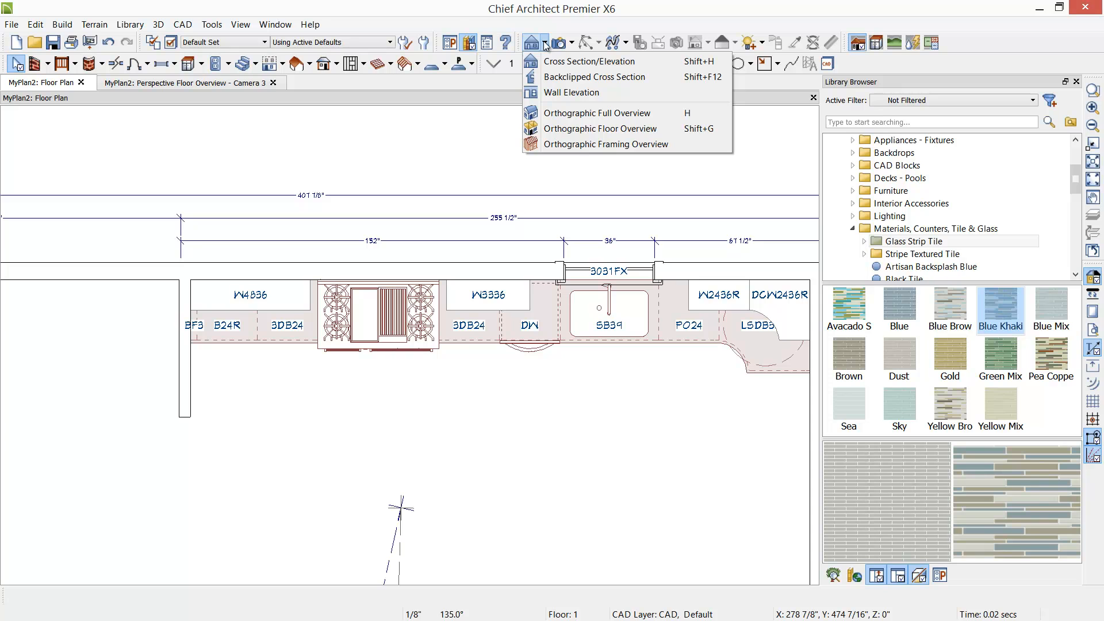
click(578, 92)
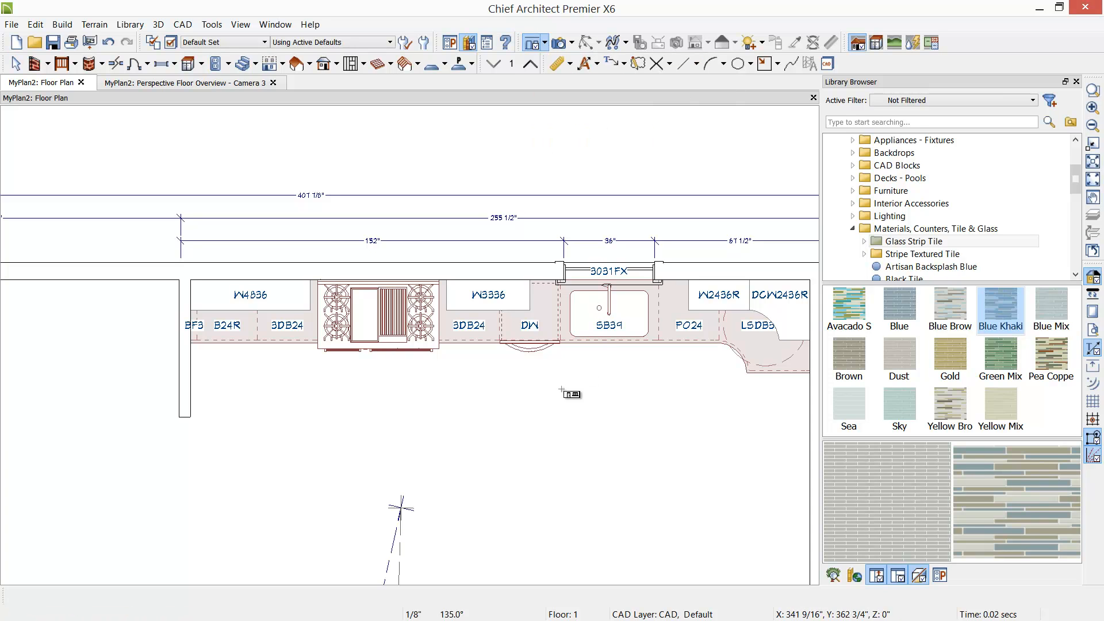
drag(560, 395, 560, 174)
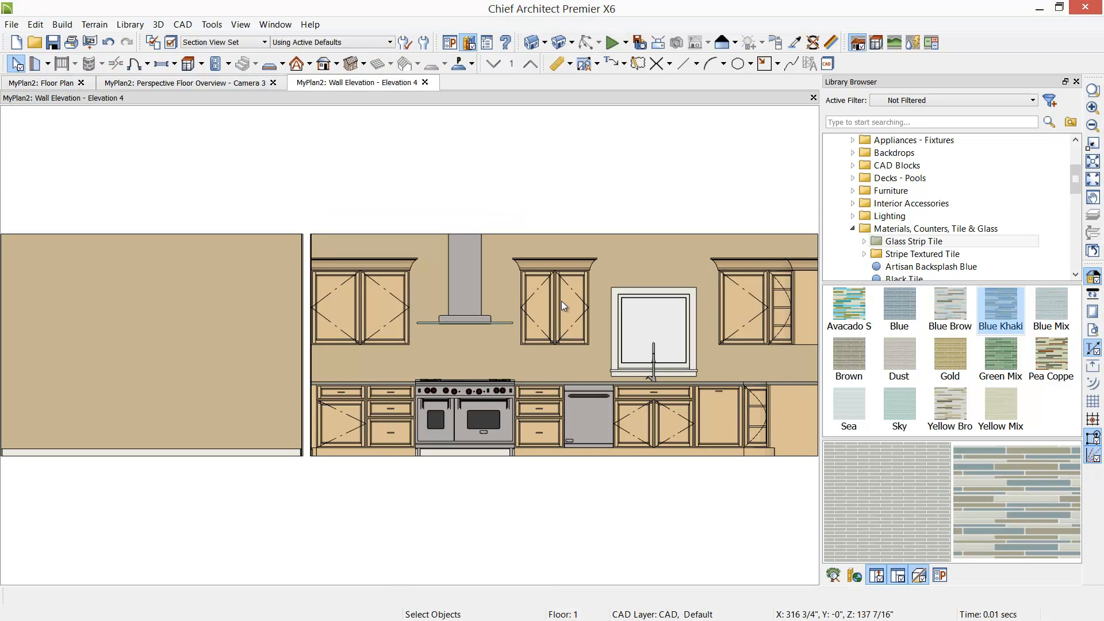
click(1092, 90)
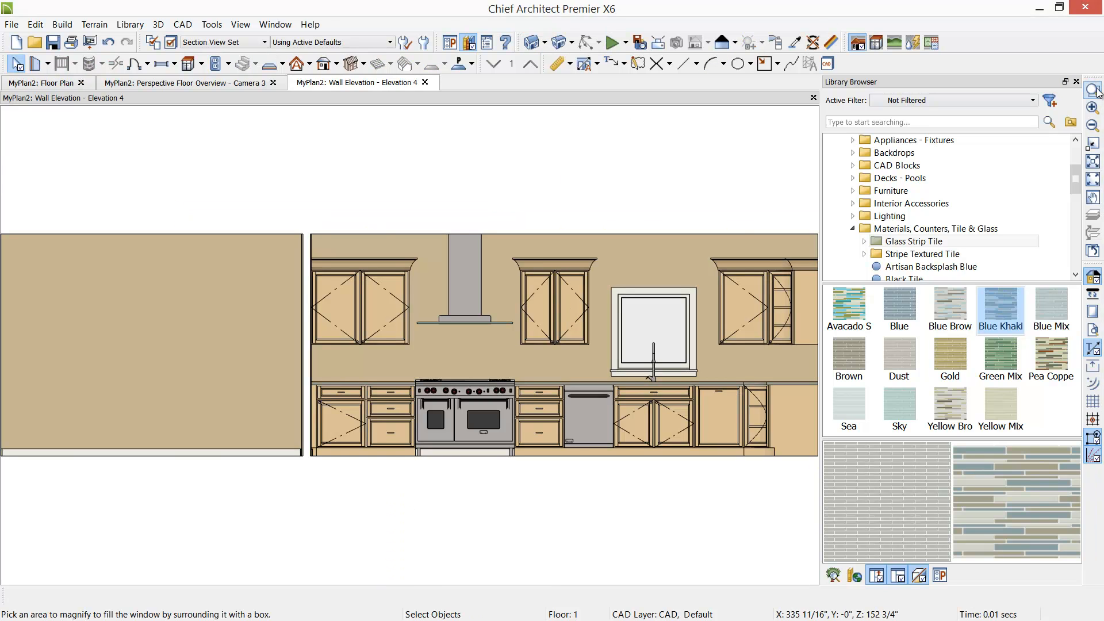
drag(372, 208, 584, 473)
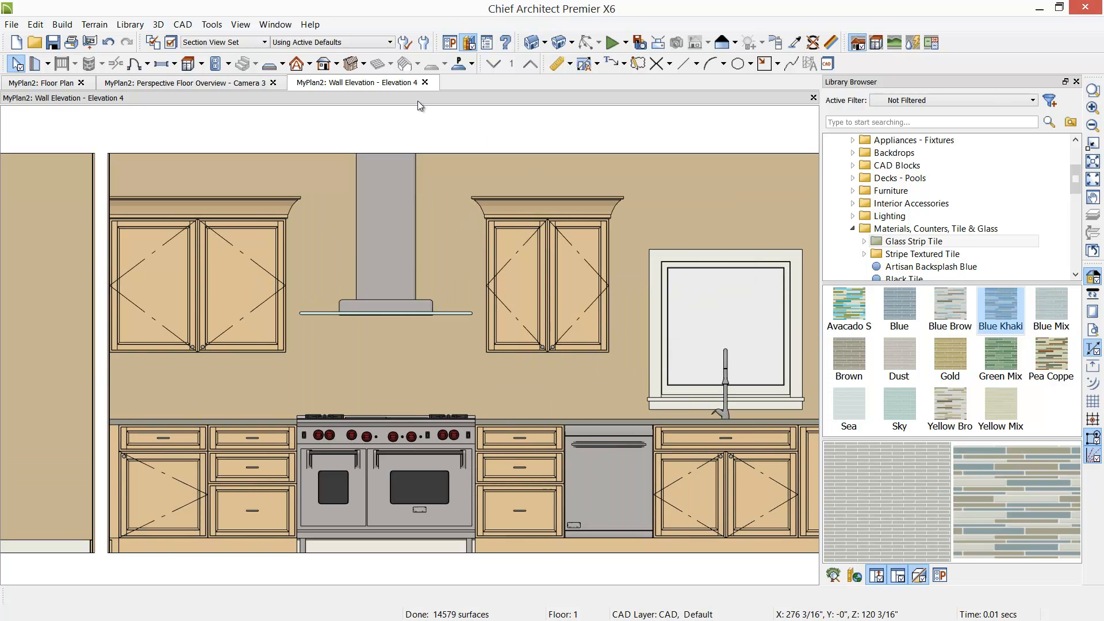
- Draw a custom backsplash behind the range and hood, spanning the gap between the two wall cabinets on either side
click(201, 63)
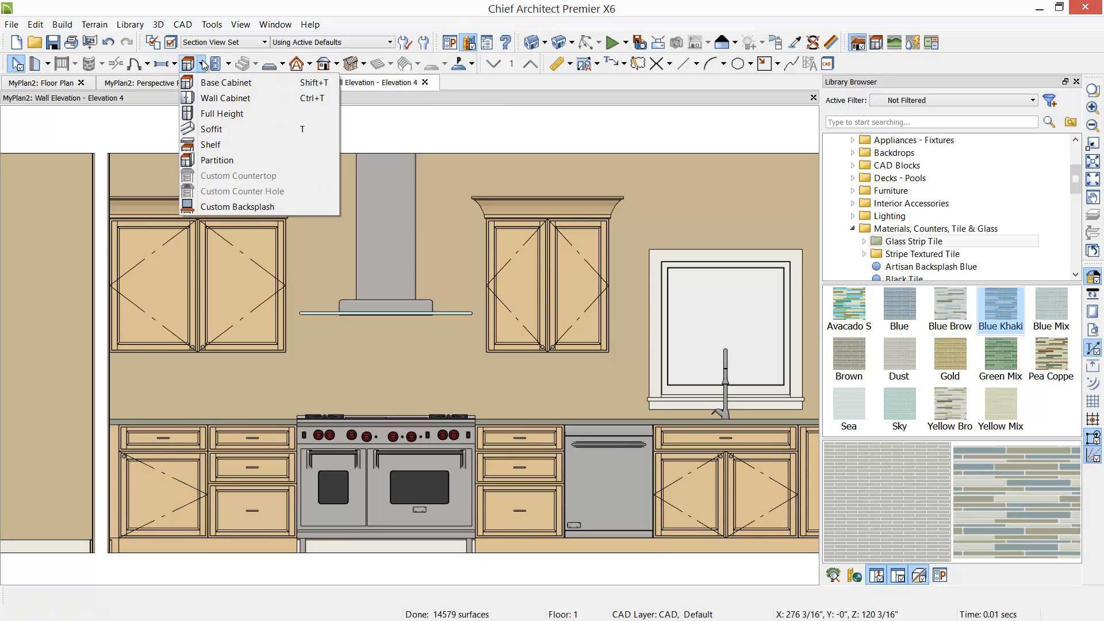
click(236, 211)
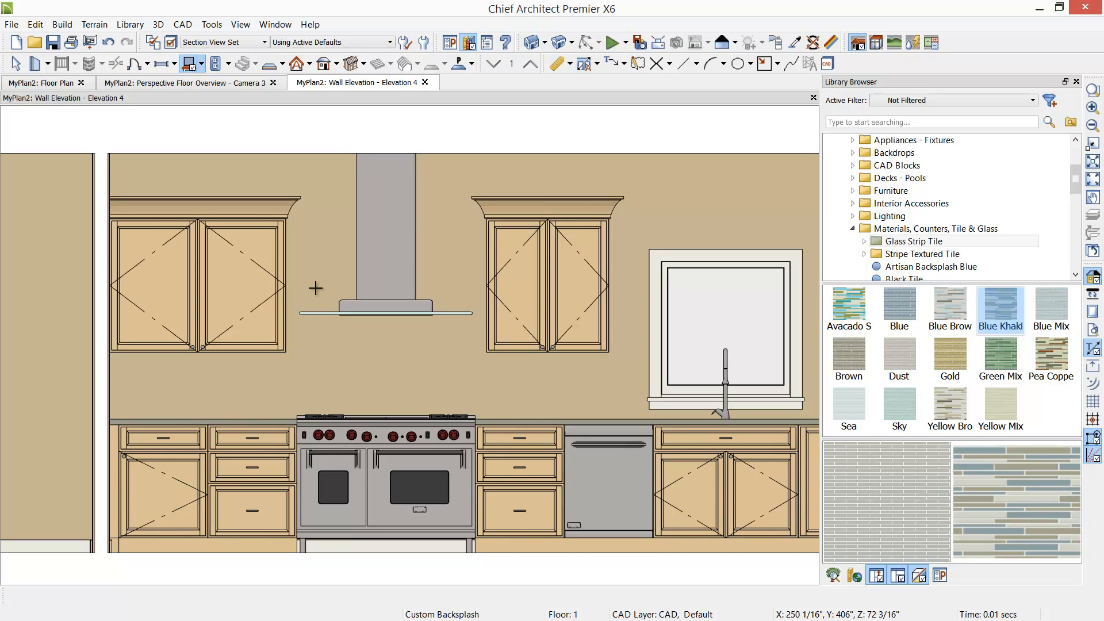
drag(294, 396, 293, 396)
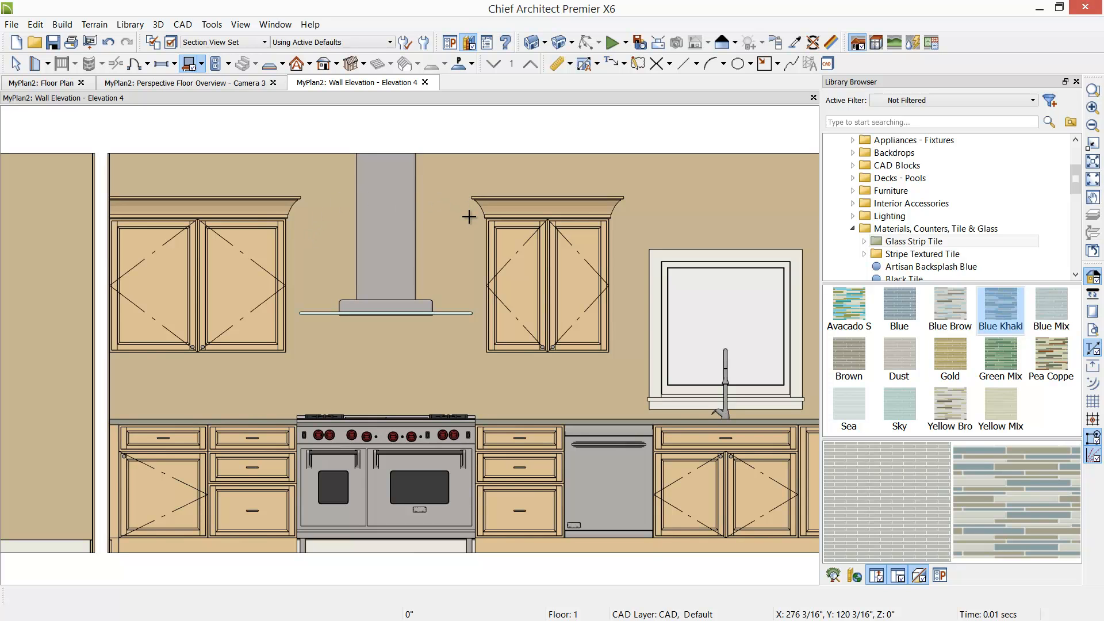
drag(470, 218, 285, 421)
click(464, 359)
drag(468, 361, 485, 362)
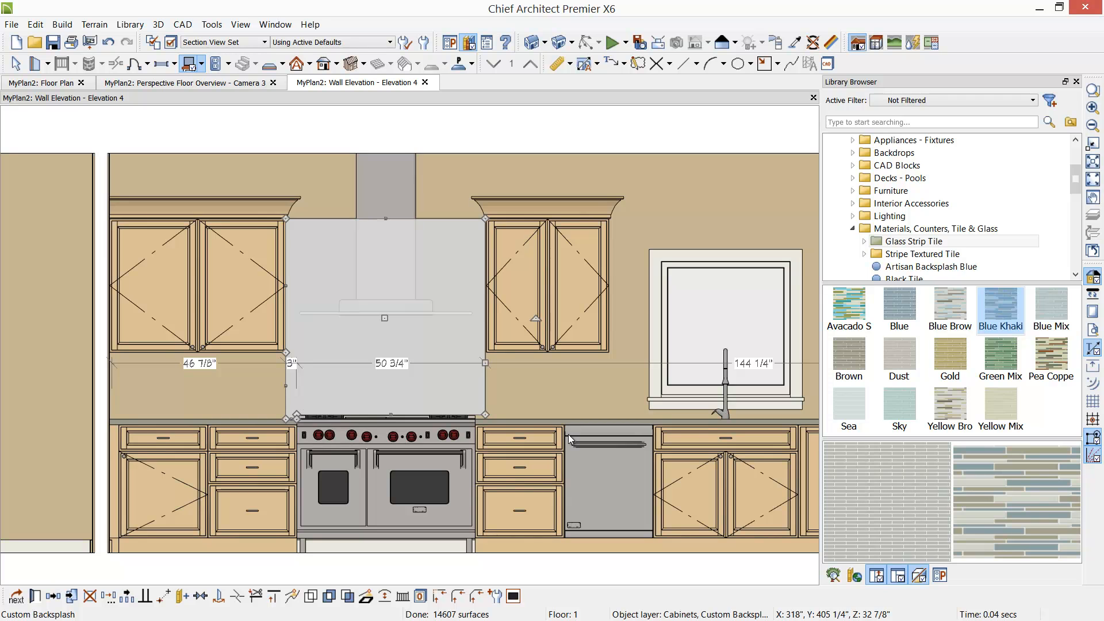
- Straighten the custom backsplash's bottom edge behind the range so it runs level with the countertop surface
scroll(471, 435, up, 2)
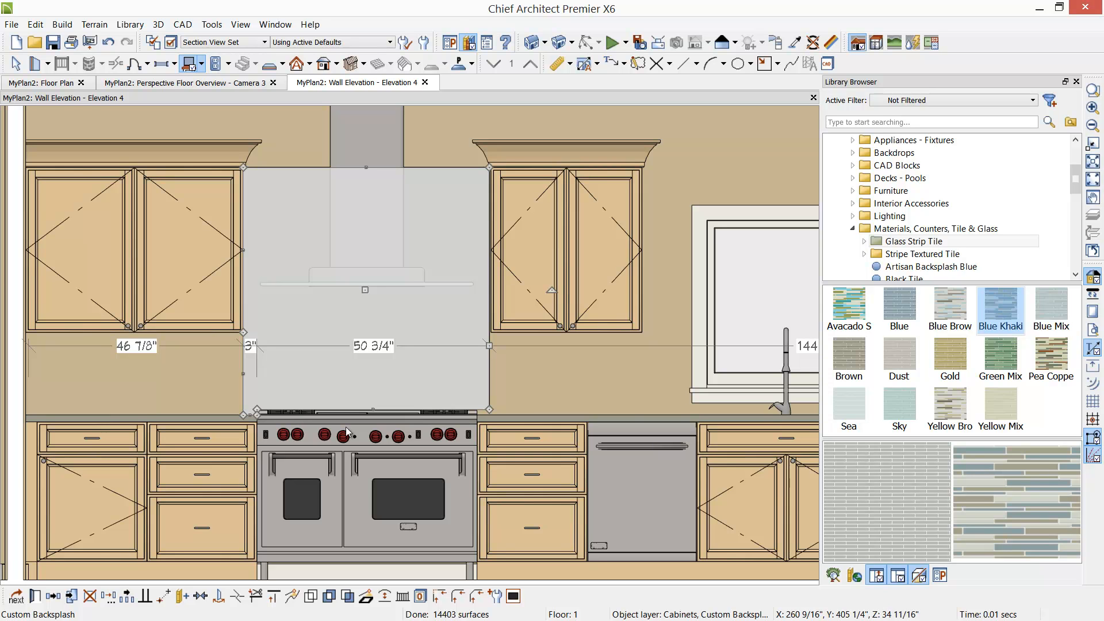
scroll(354, 421, up, 1)
drag(388, 408, 220, 414)
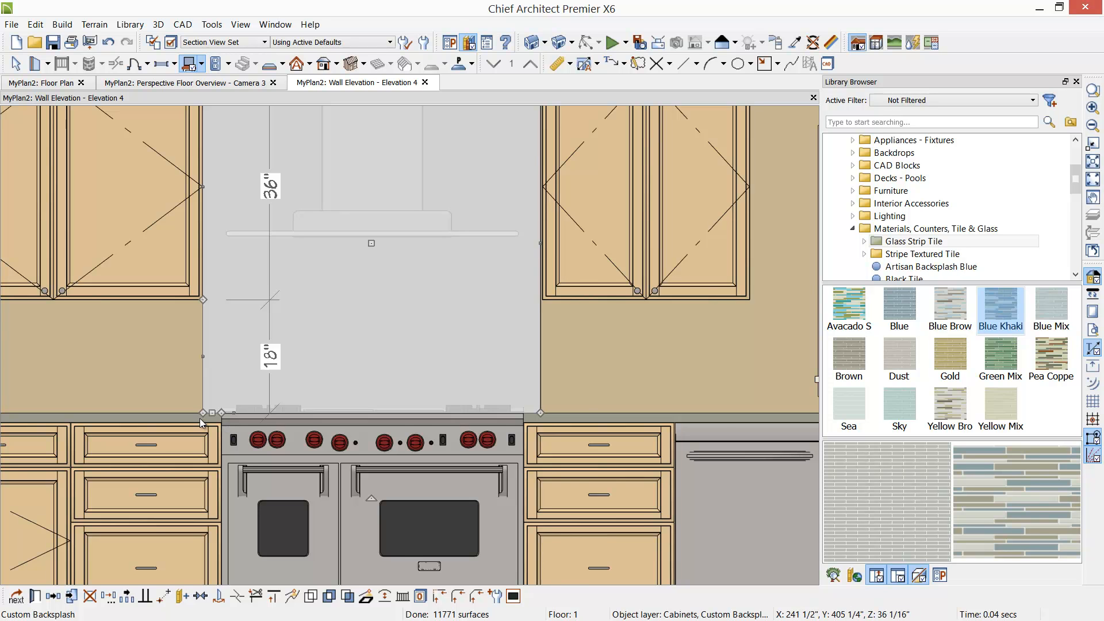
scroll(205, 419, up, 1)
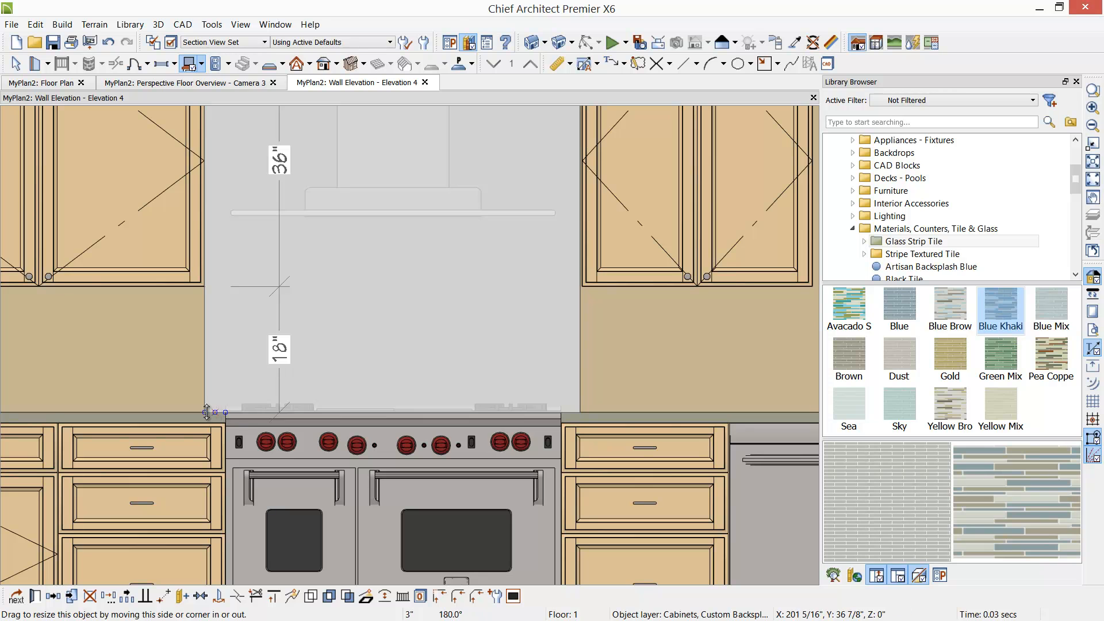
click(207, 412)
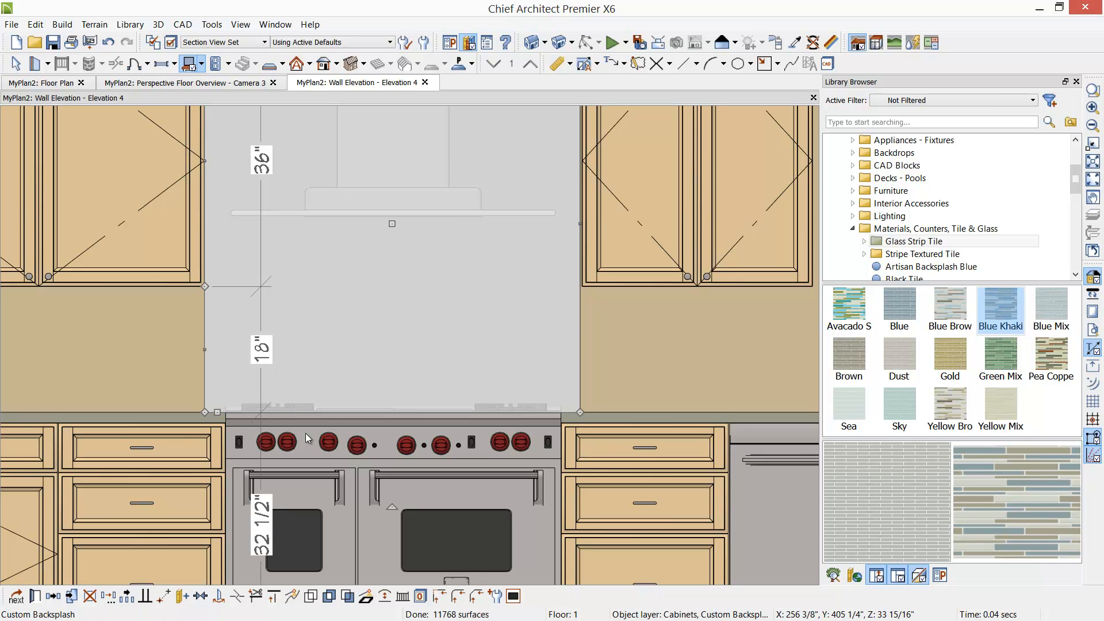
key(Escape)
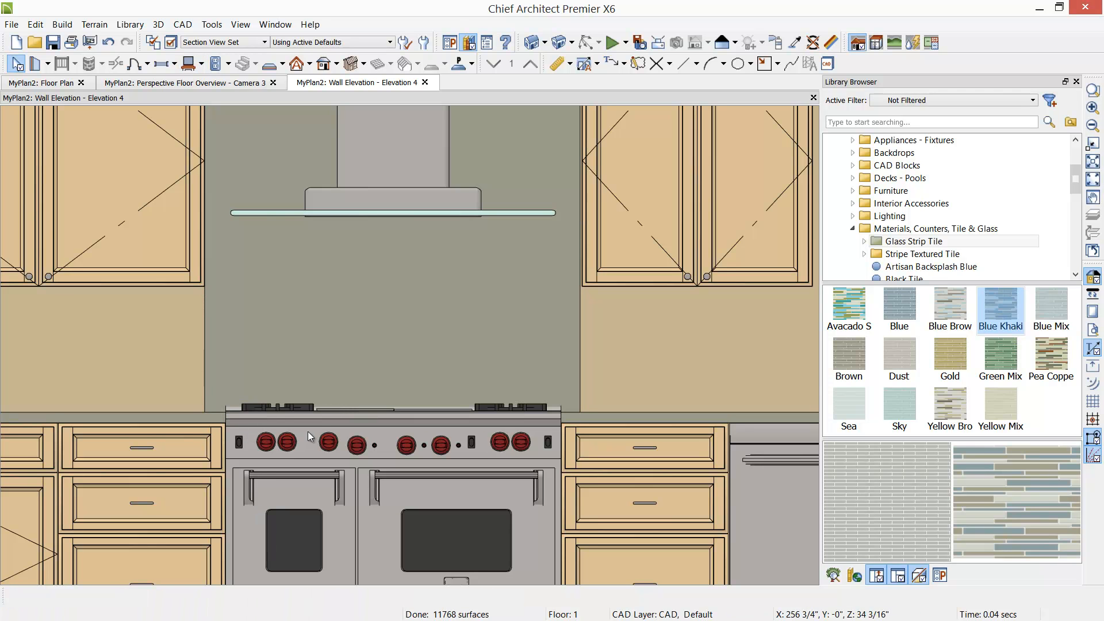
- Apply the Blue glass strip tile to the custom backsplash behind the range
click(911, 315)
click(542, 336)
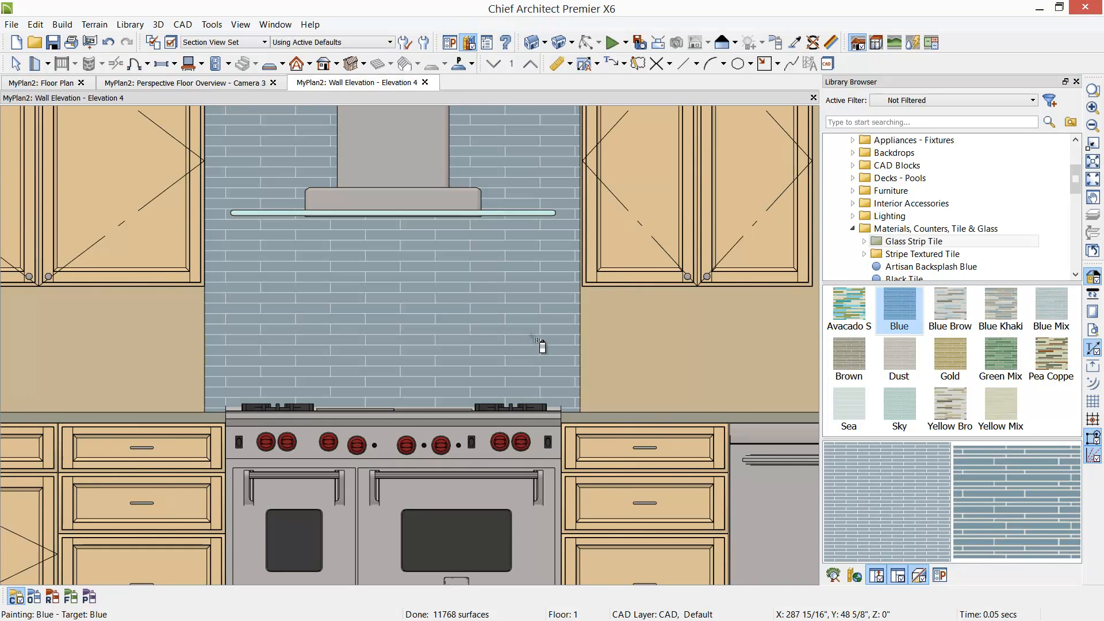
scroll(540, 339, down, 2)
scroll(540, 344, down, 1)
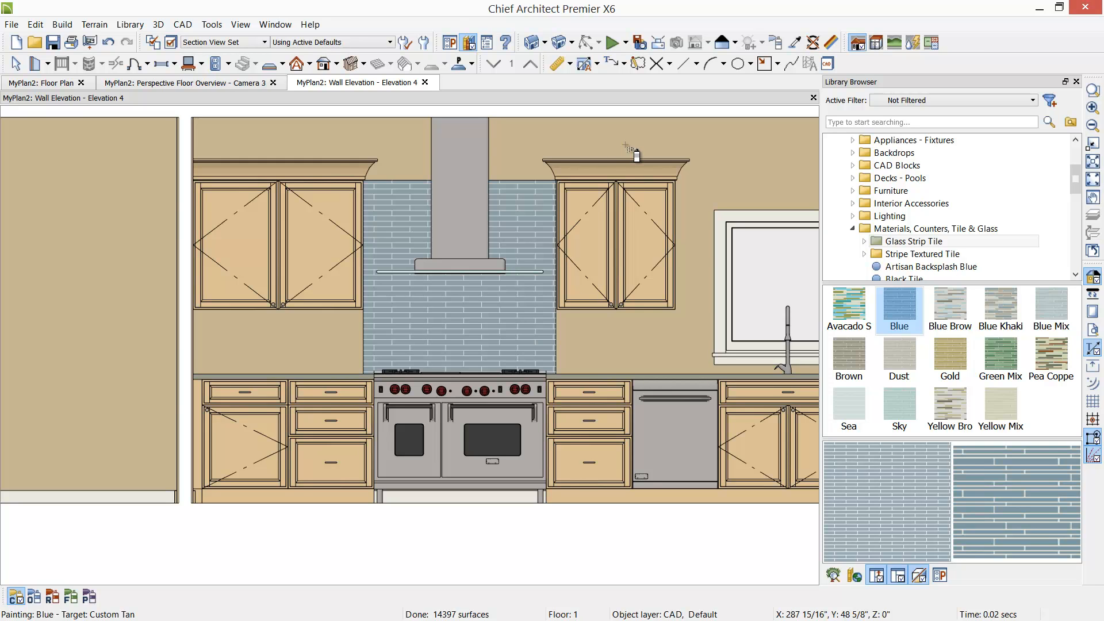
- Preview the wall elevation in the Standard, Vector View and Glass House rendering techniques in turn
click(737, 45)
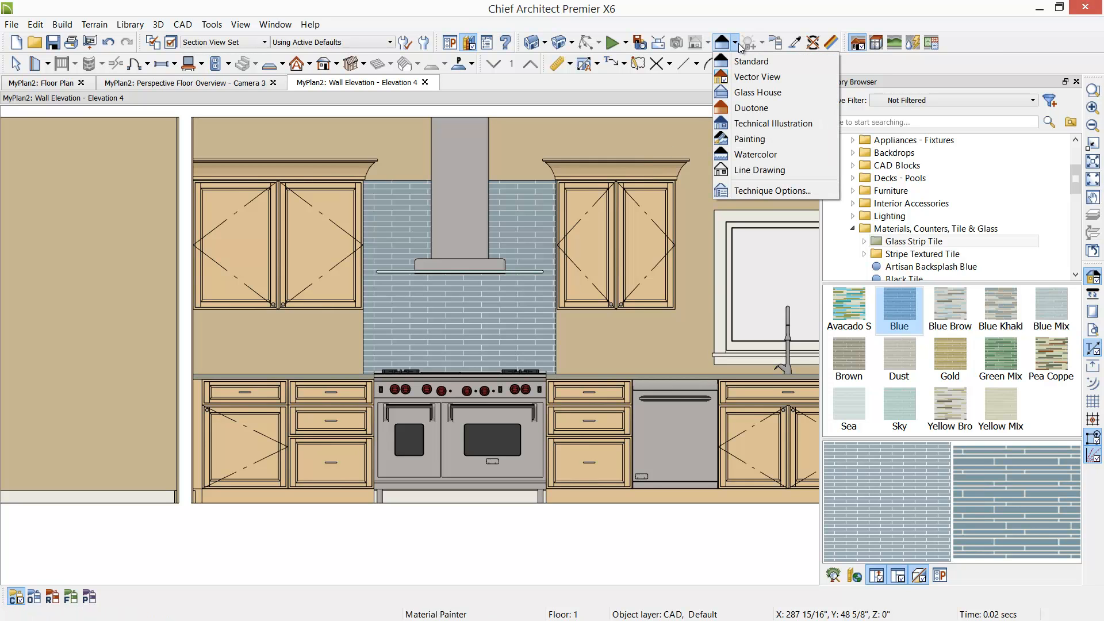
click(746, 61)
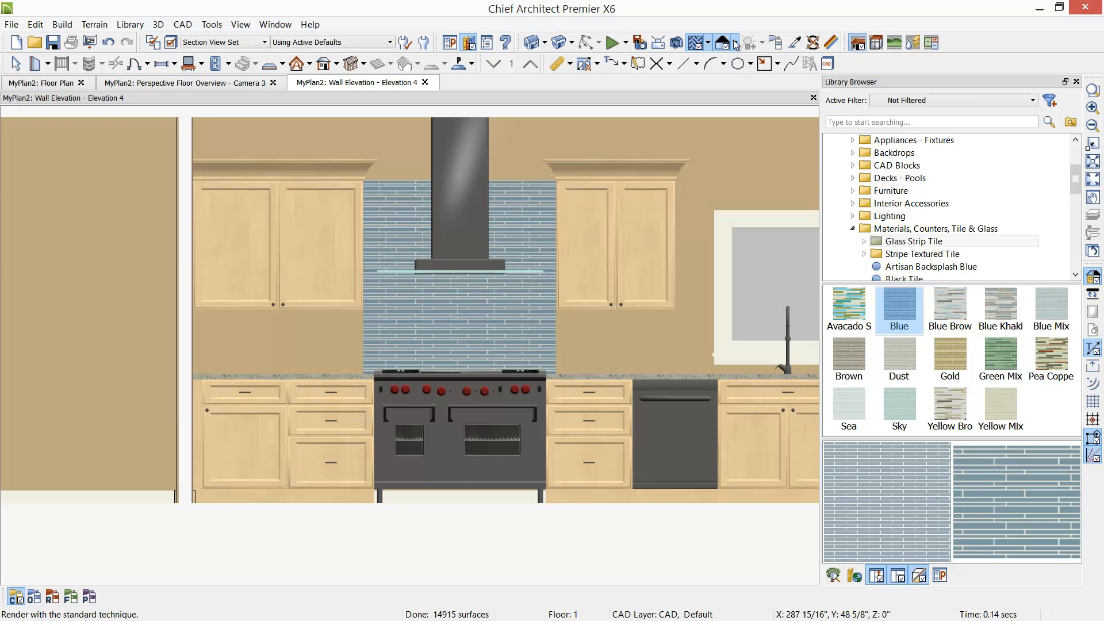
click(736, 43)
click(747, 76)
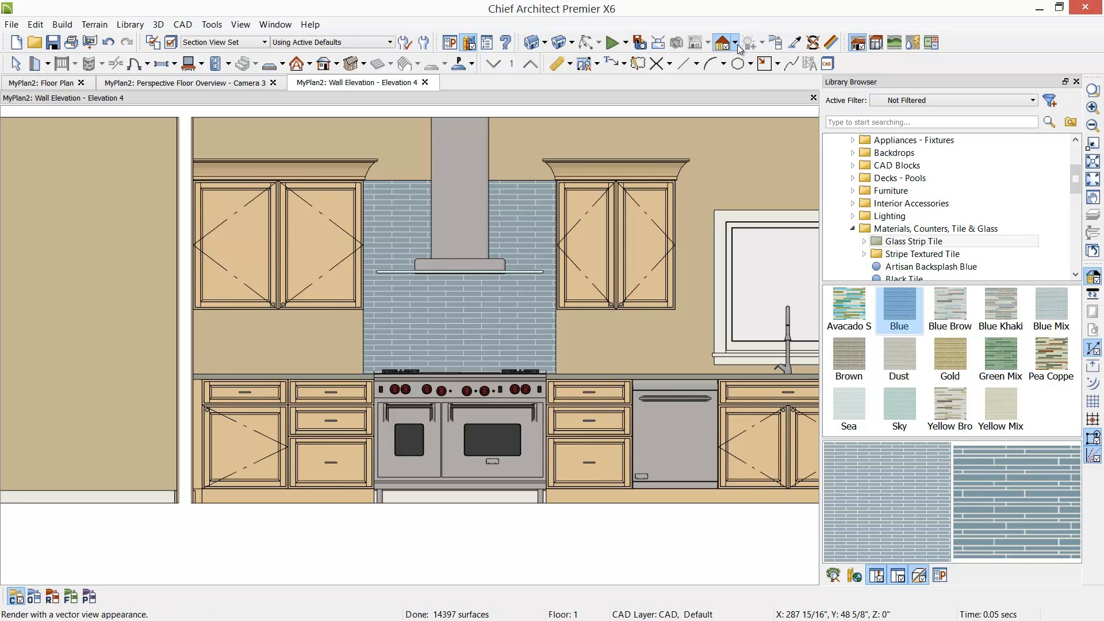
click(735, 43)
click(751, 93)
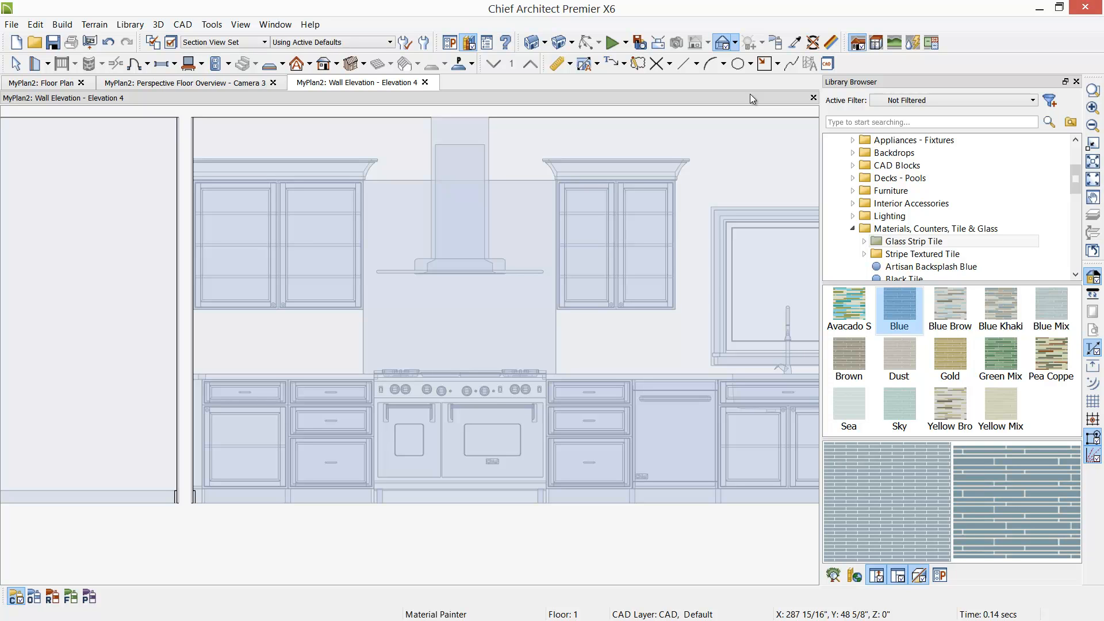
- Preview the Line Drawing and Watercolor rendering techniques with their options, and set the wall elevation to Vector View
click(736, 44)
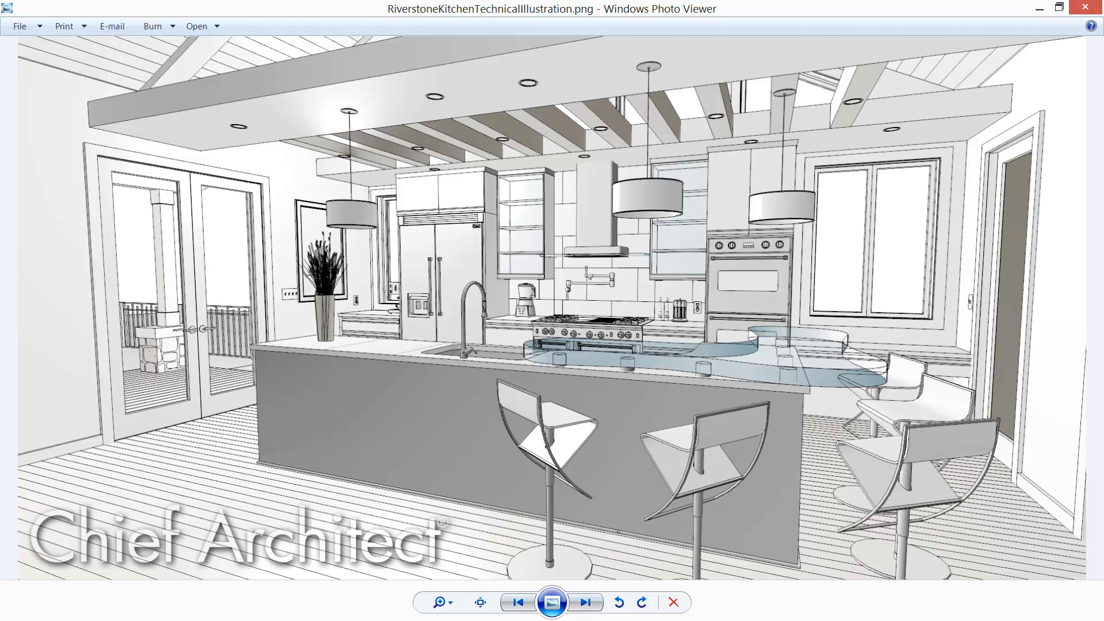
key(Right)
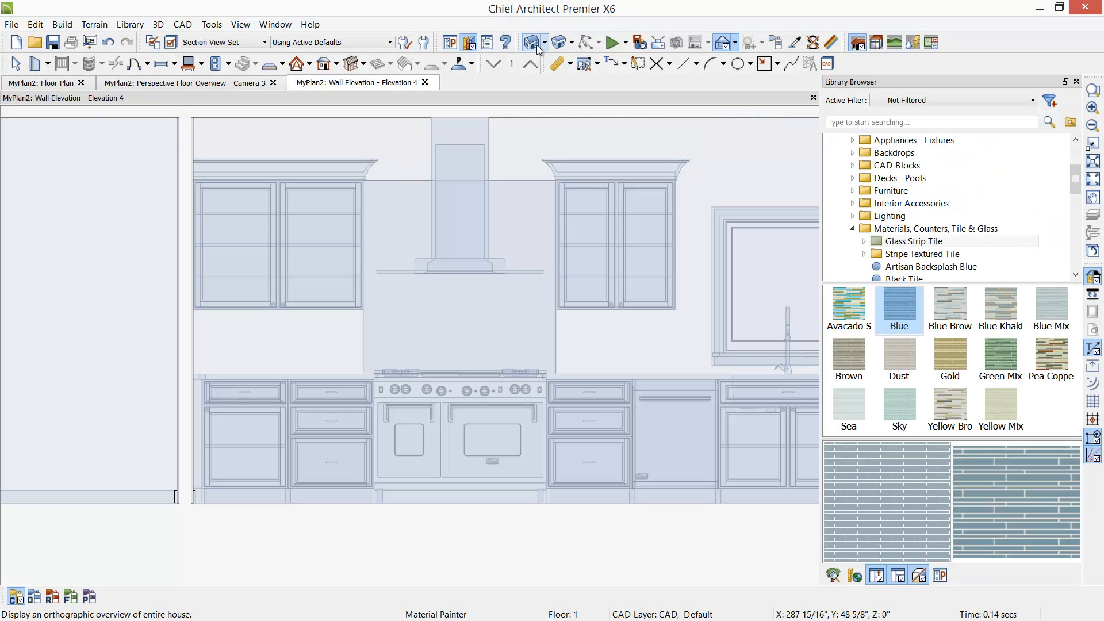
click(733, 36)
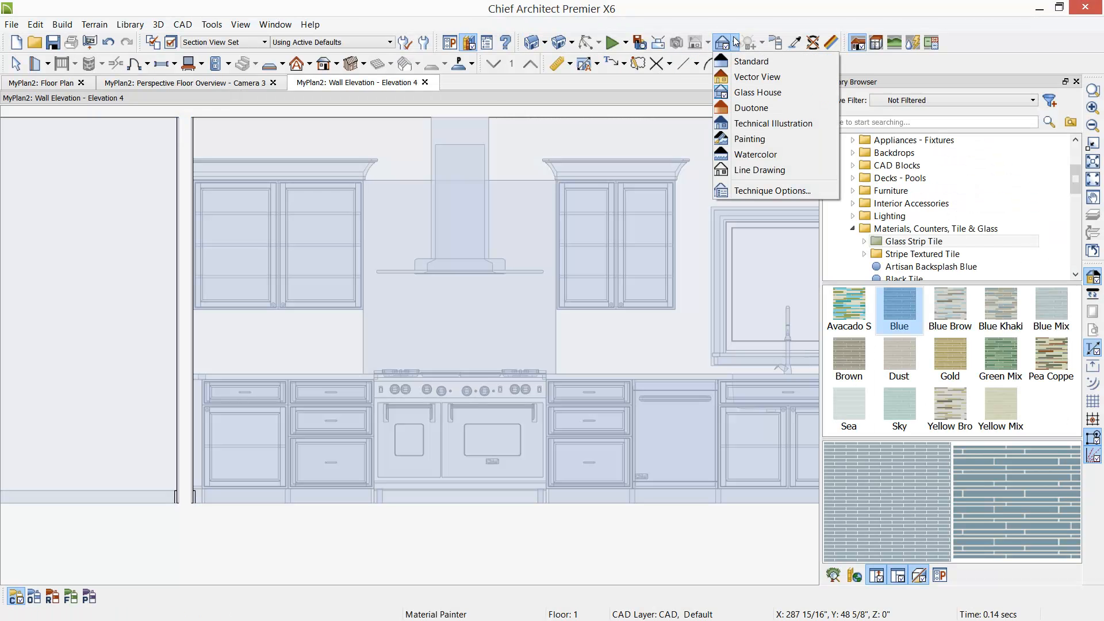
click(740, 190)
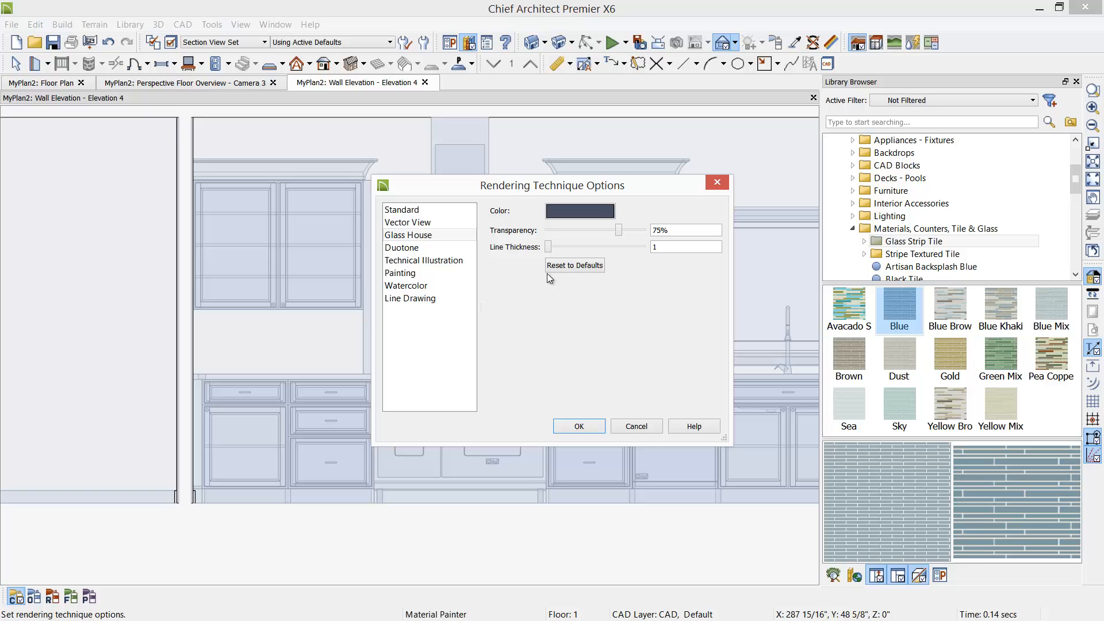
click(409, 298)
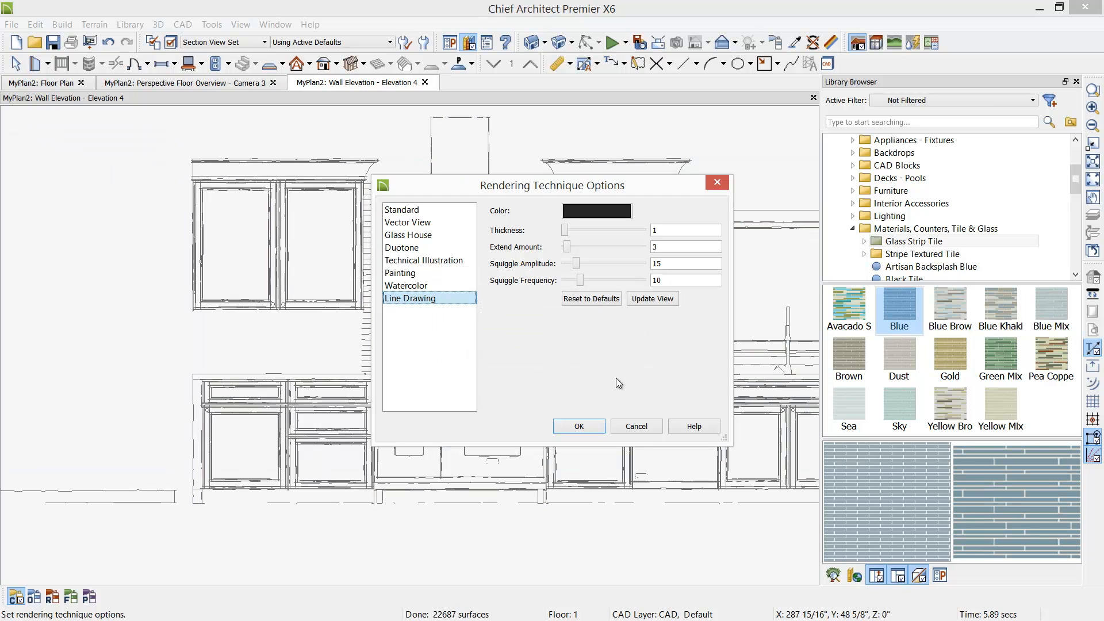
click(437, 285)
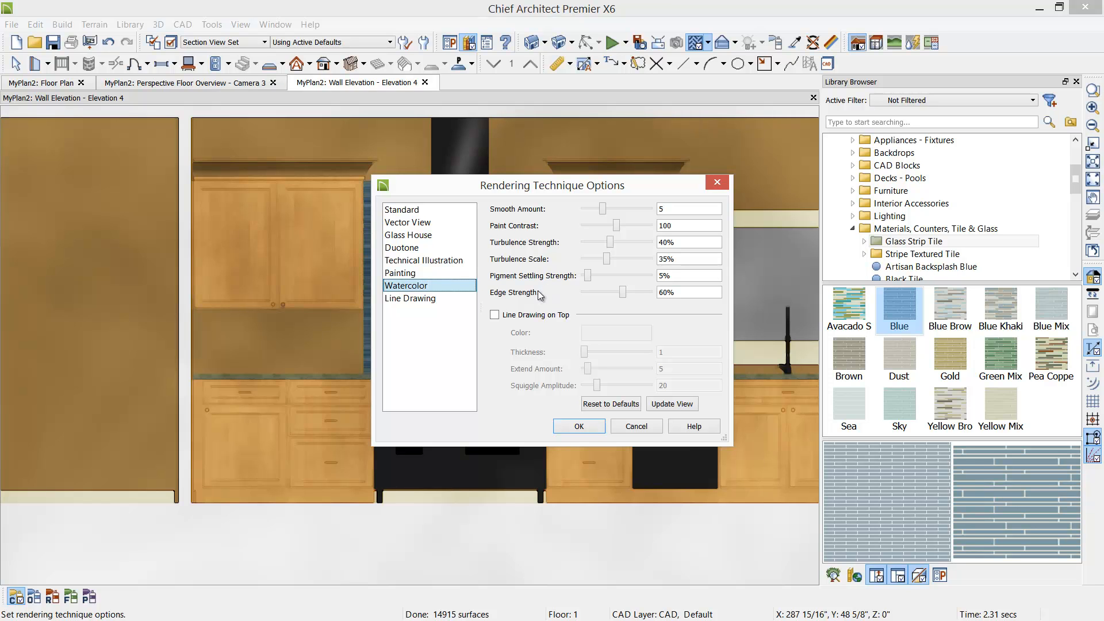
click(415, 223)
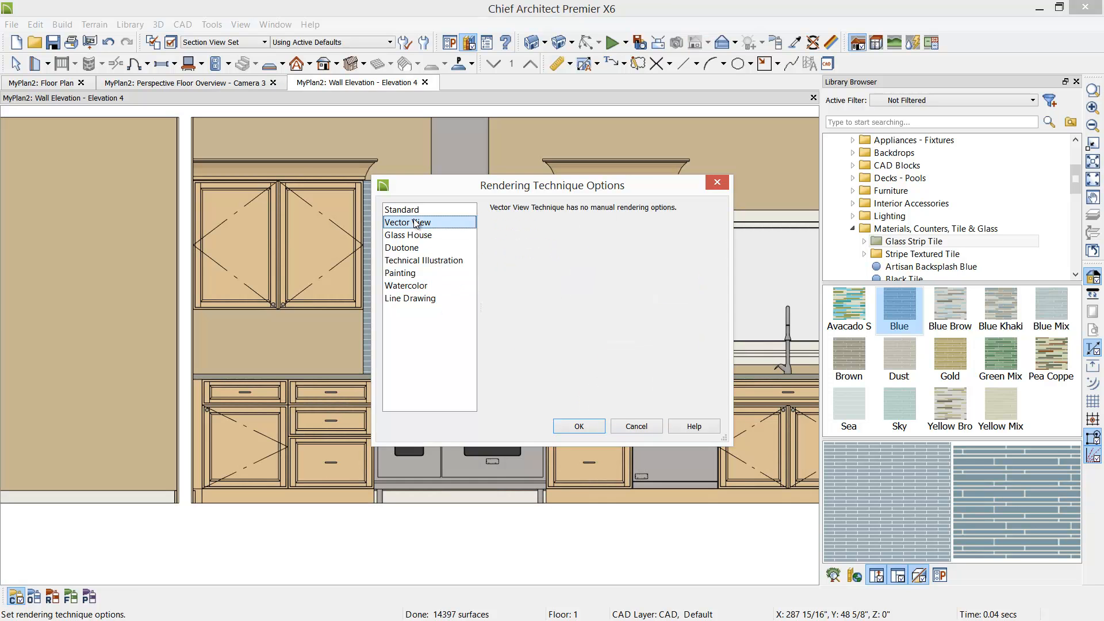
click(579, 426)
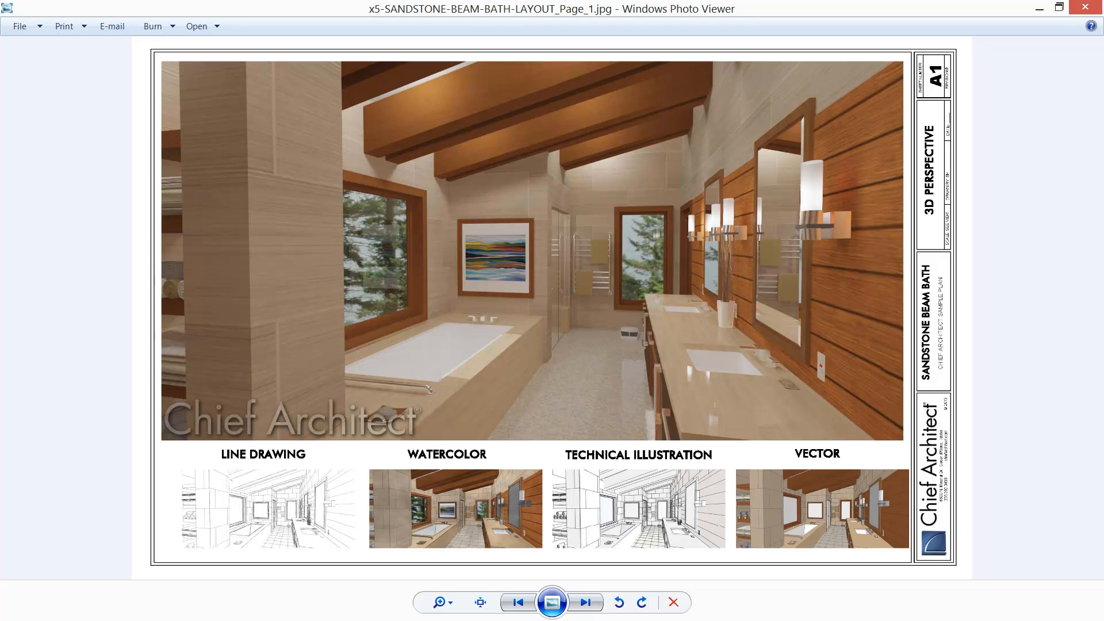
click(1083, 8)
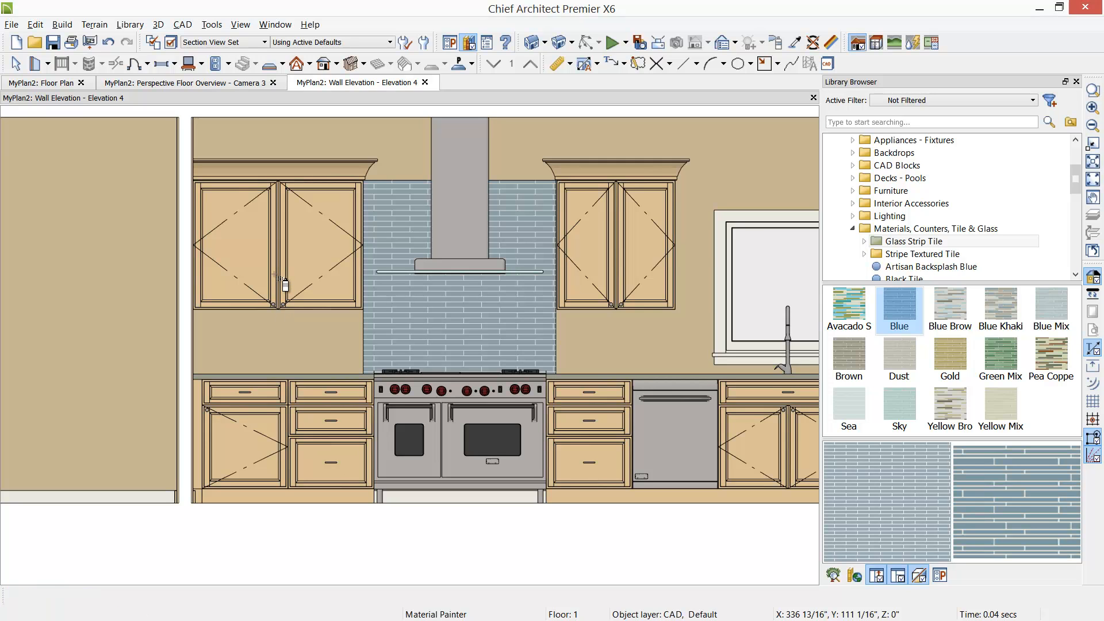
- Enable Backsplash to Base Below for the two-door wall cabinet to the left of the range hood
click(274, 276)
double_click(274, 273)
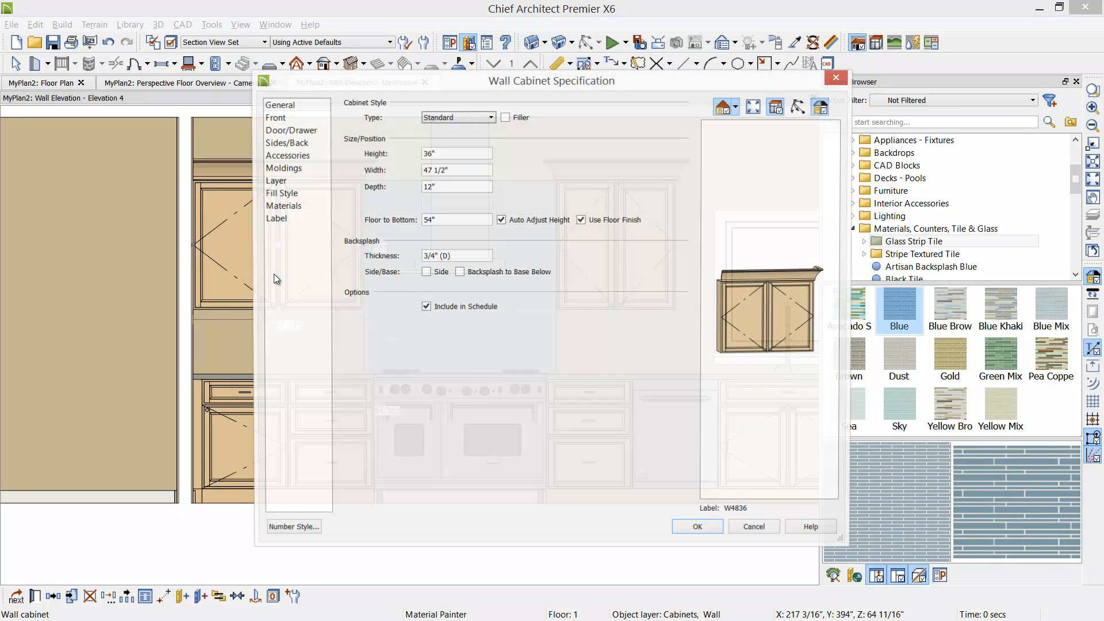
click(463, 274)
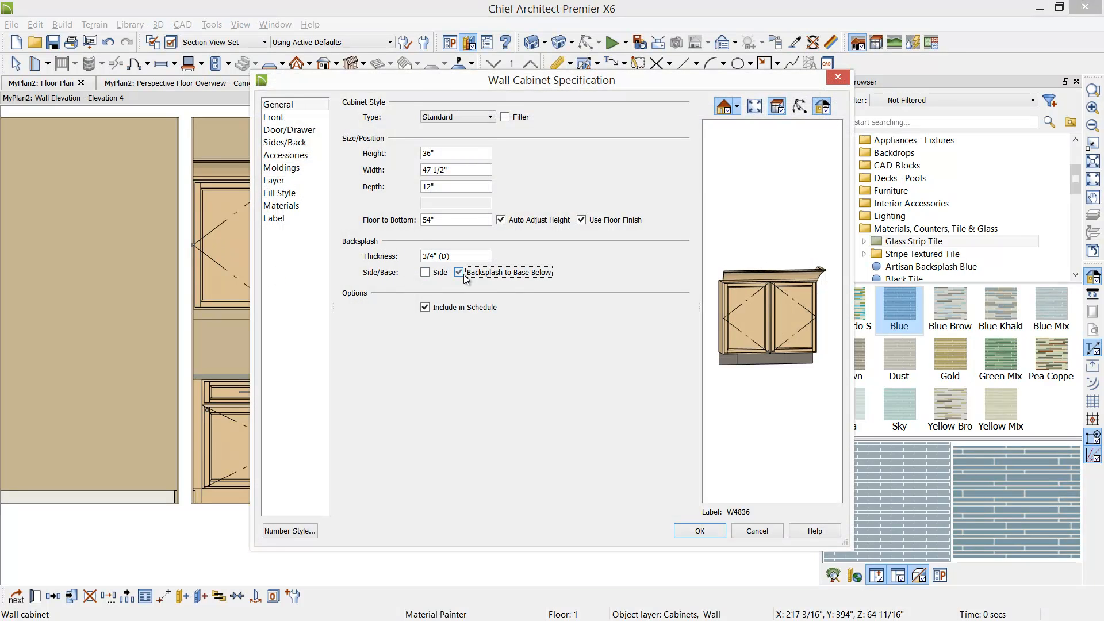
click(715, 533)
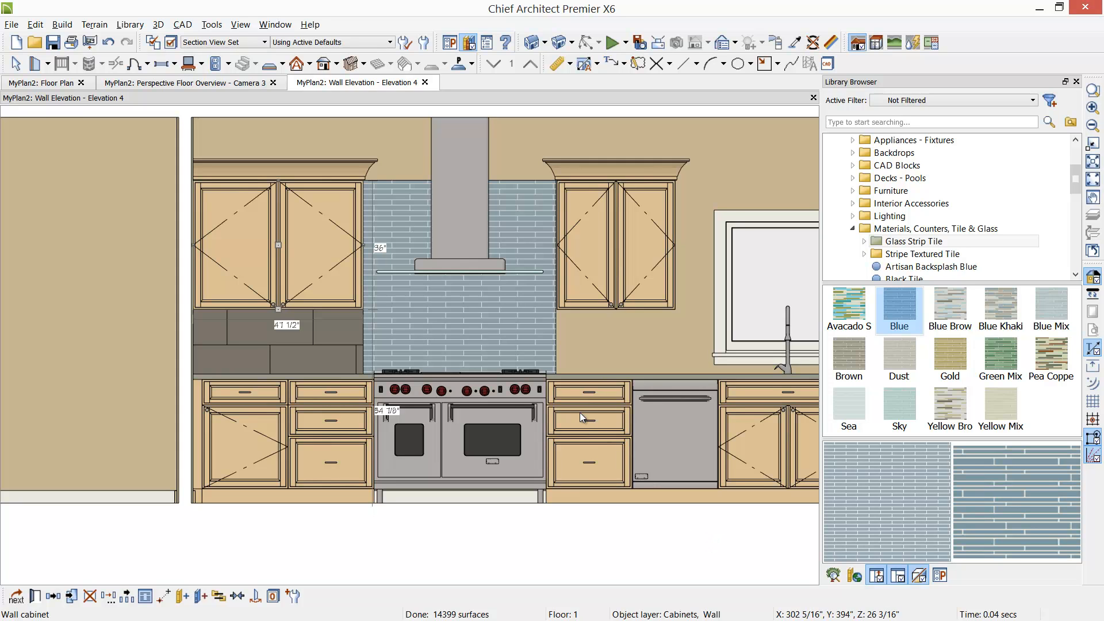
- Set the backsplash height of the sink base cabinet under the window to 3"
middle_drag(731, 447, 520, 437)
key(Escape)
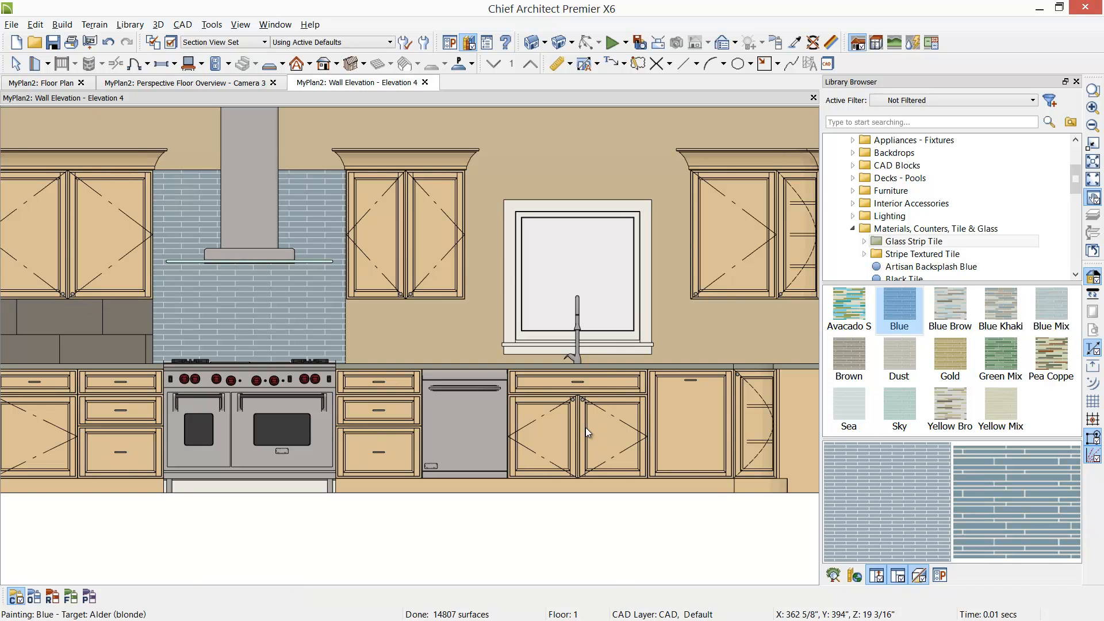
key(Escape)
click(585, 432)
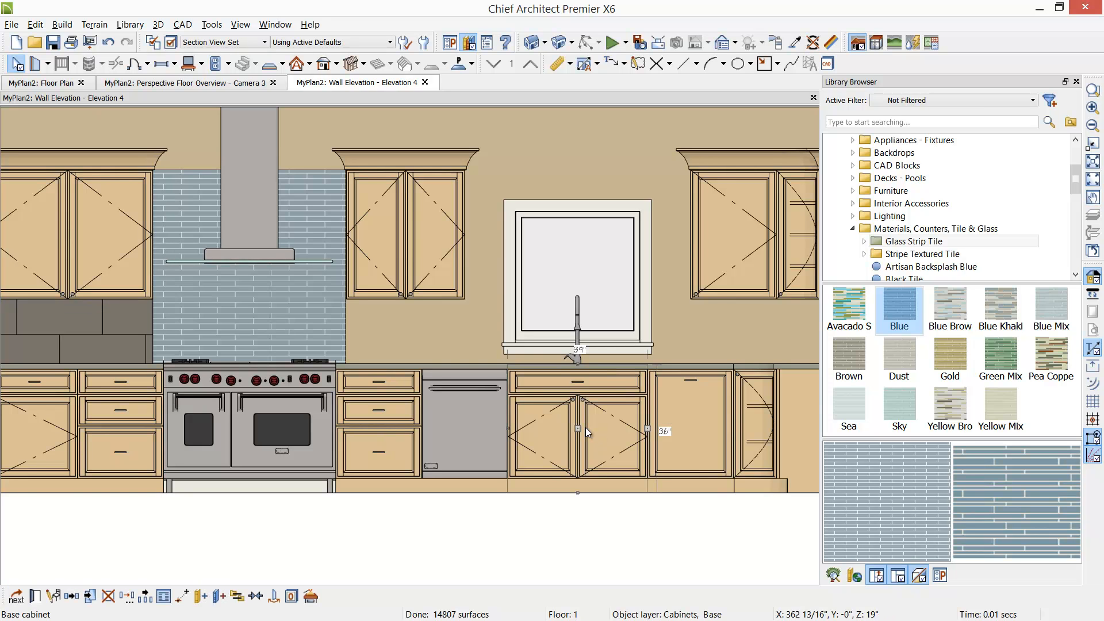
double_click(586, 431)
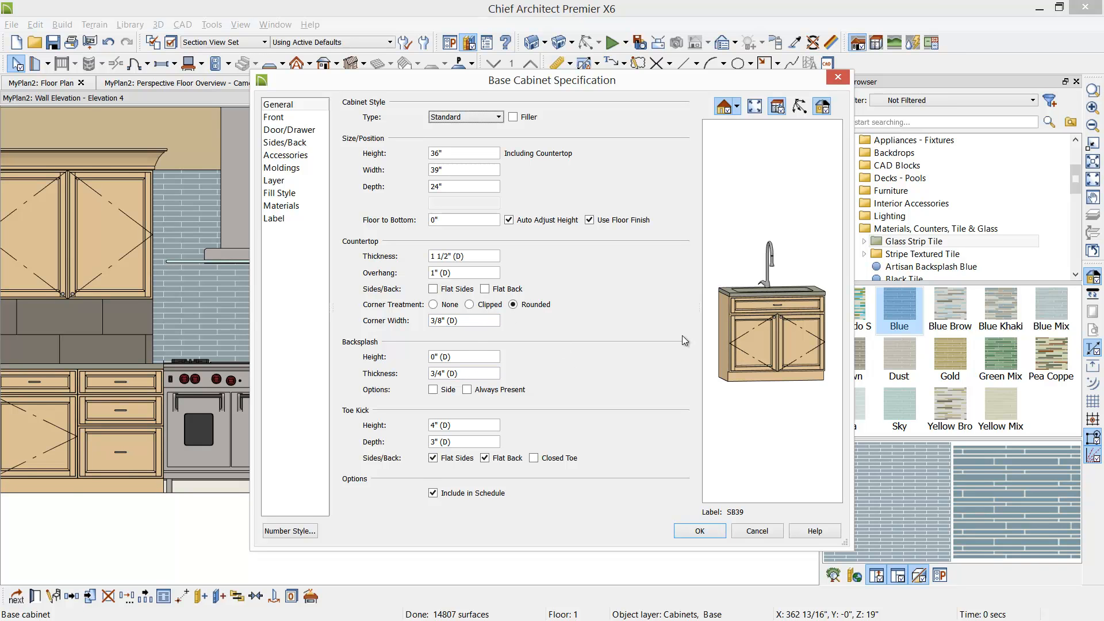
click(460, 357)
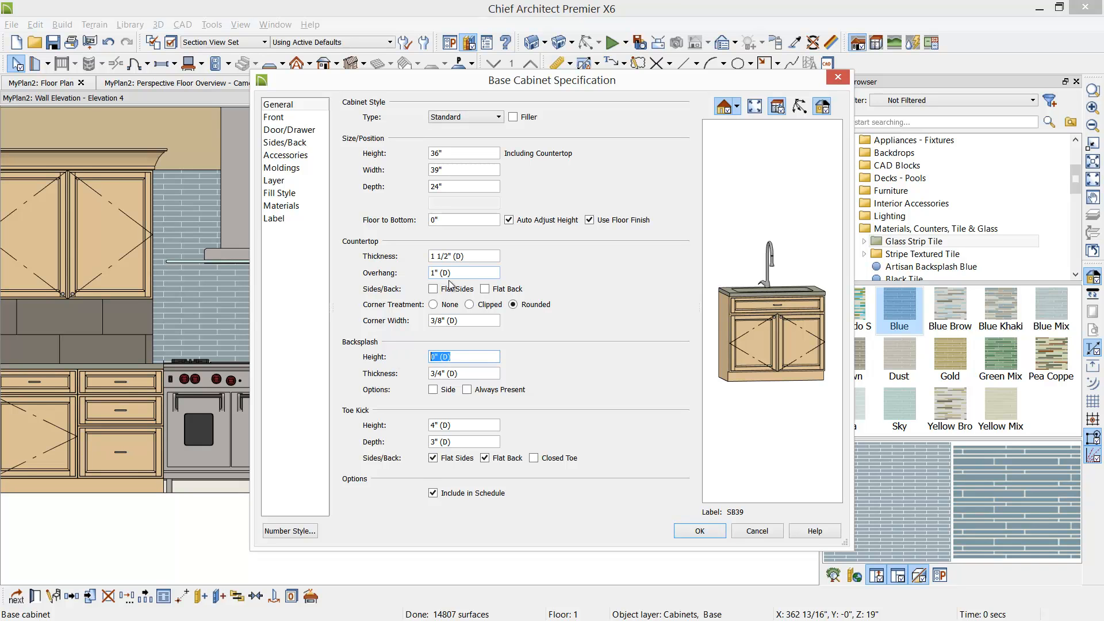
text(3)
key(Tab)
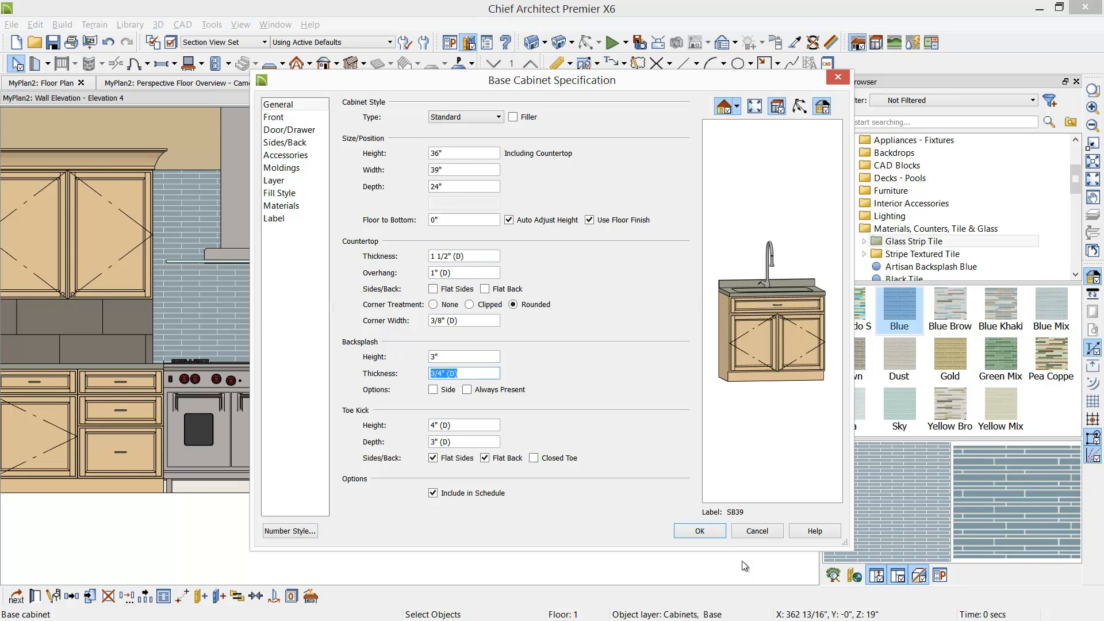
click(698, 531)
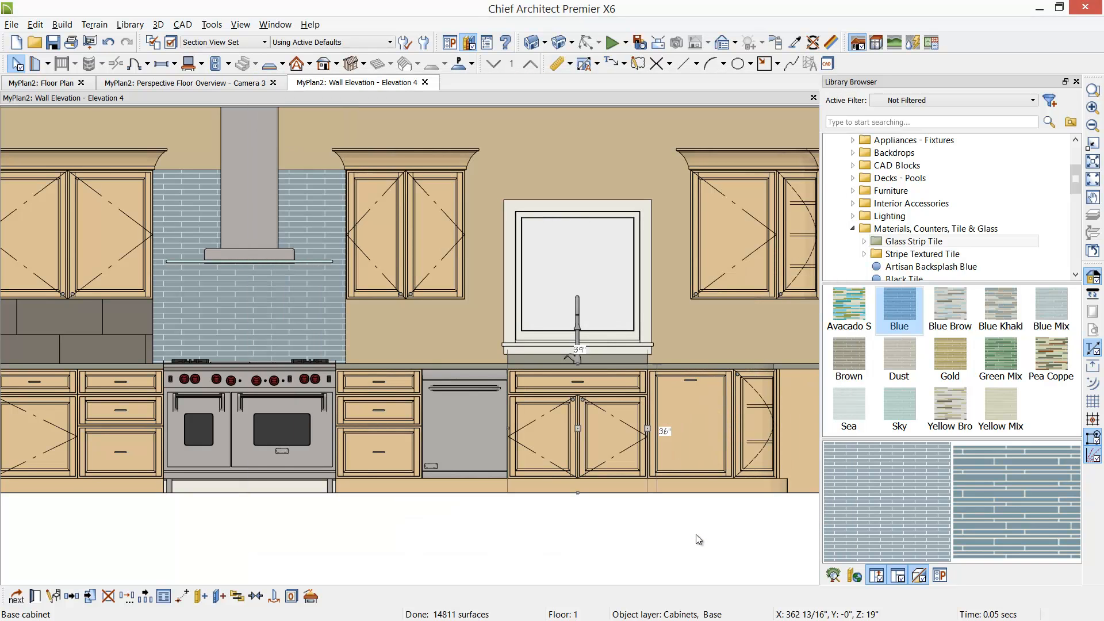
click(696, 533)
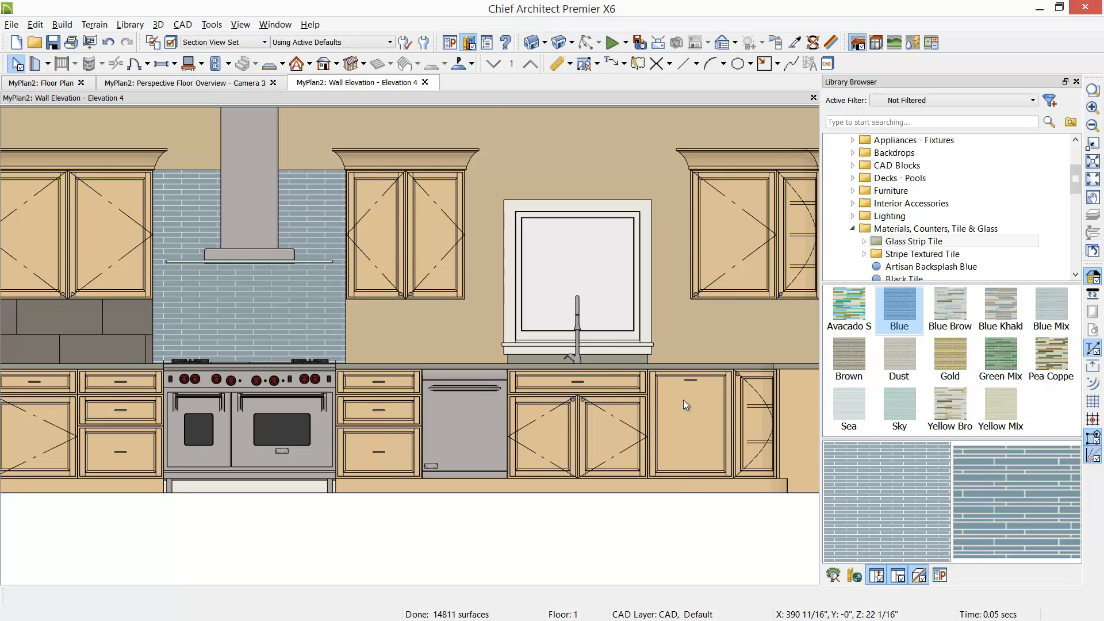
- Create a custom backsplash that automatically fills the wall area between the base and wall cabinets and around the window
click(201, 64)
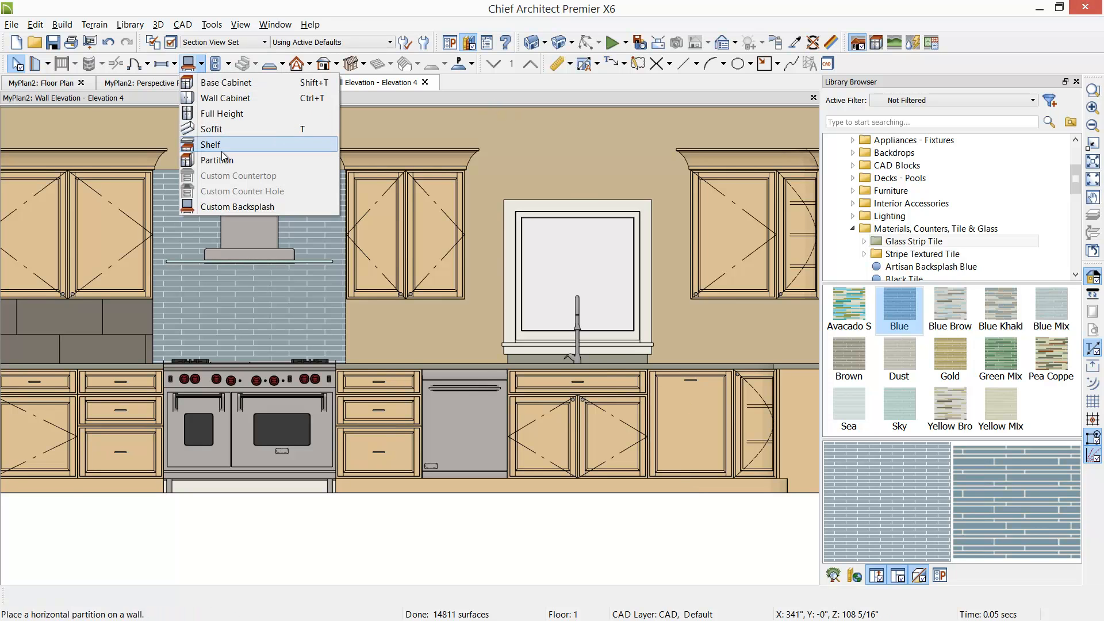
click(238, 207)
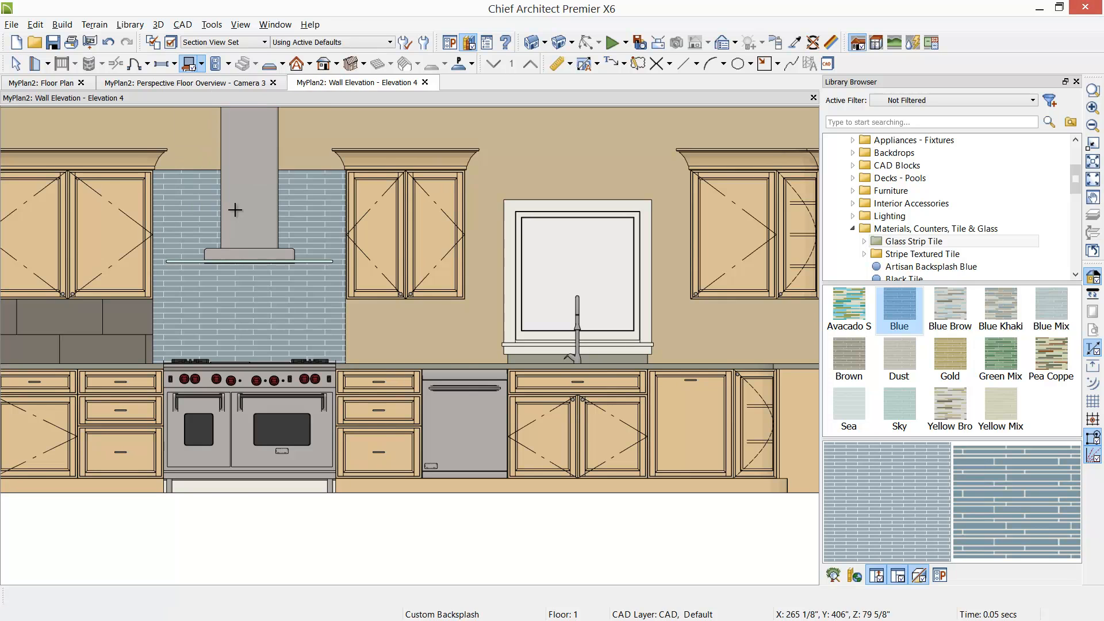
click(449, 340)
key(Escape)
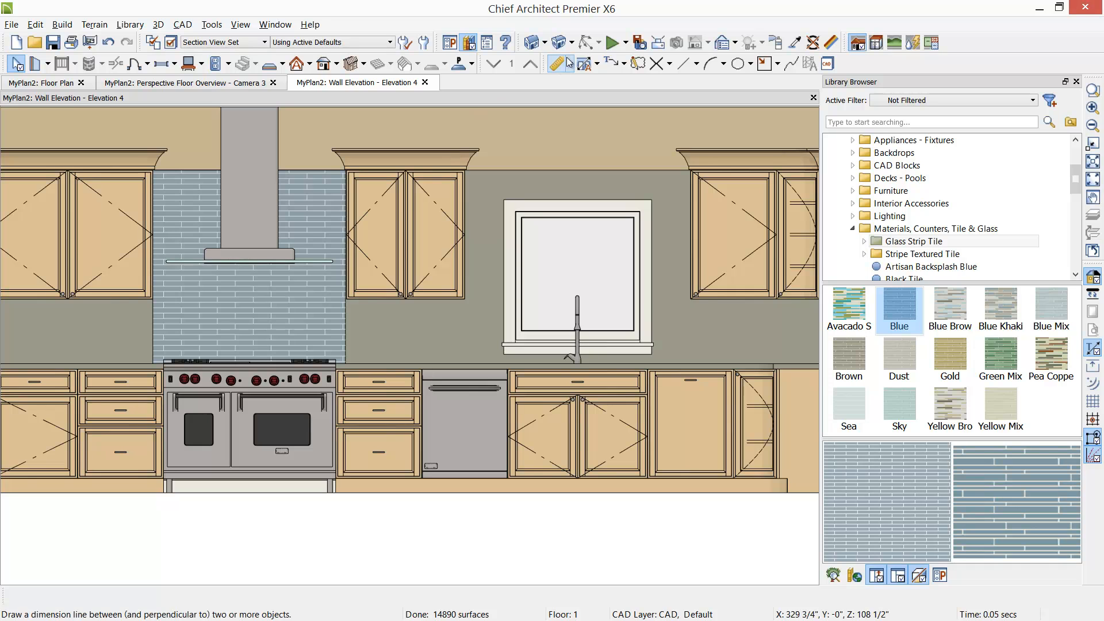
- Apply the Blue tile sampled behind the range to the full-wall custom backsplash, and remove the older overlapping range backsplash
click(799, 46)
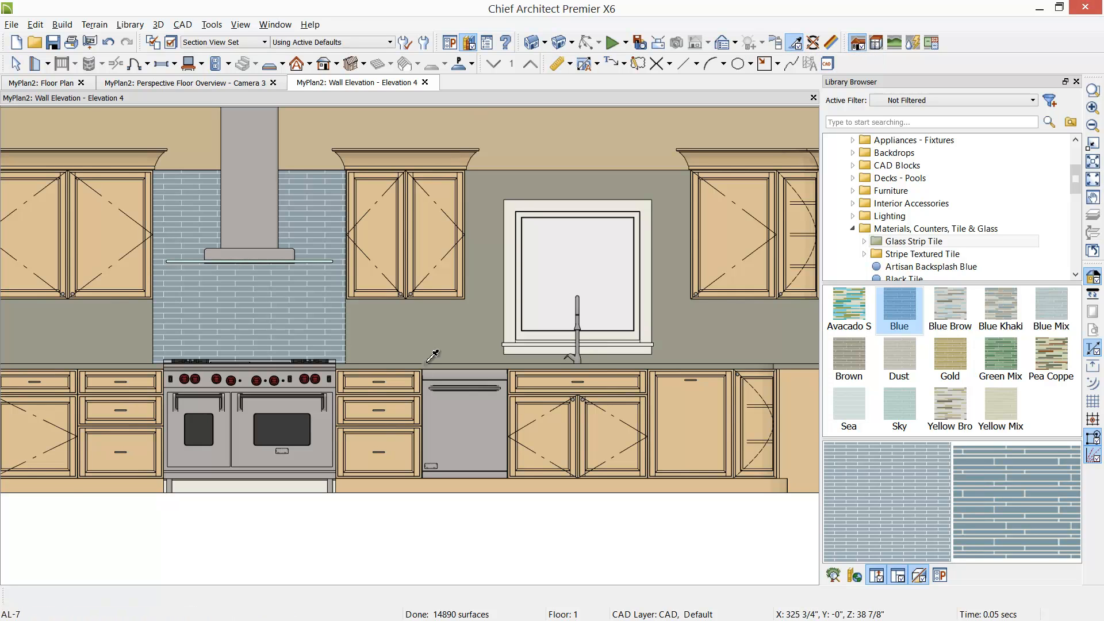
click(307, 297)
click(438, 338)
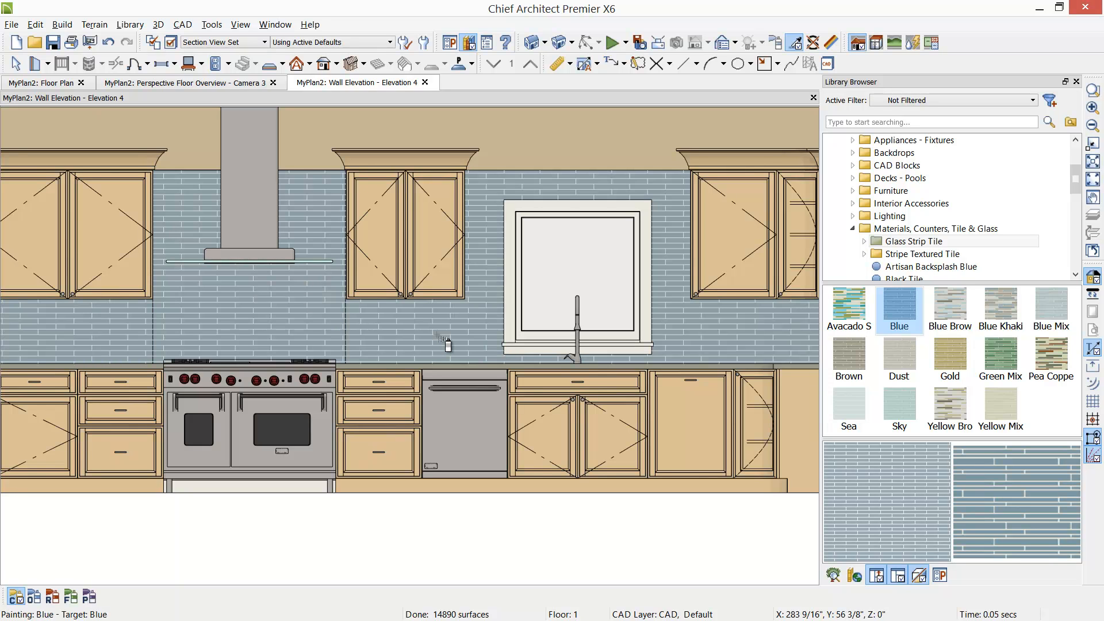
click(276, 314)
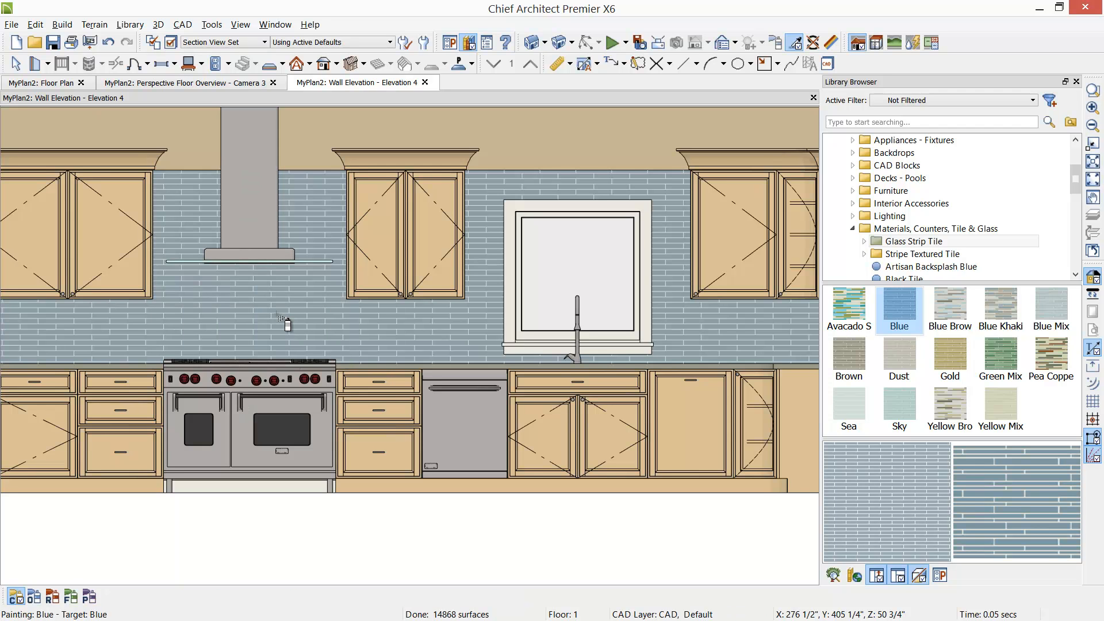
- Lower the custom backsplash's top edge around the window to align with the bottoms of the adjacent wall cabinets
scroll(286, 322, down, 2)
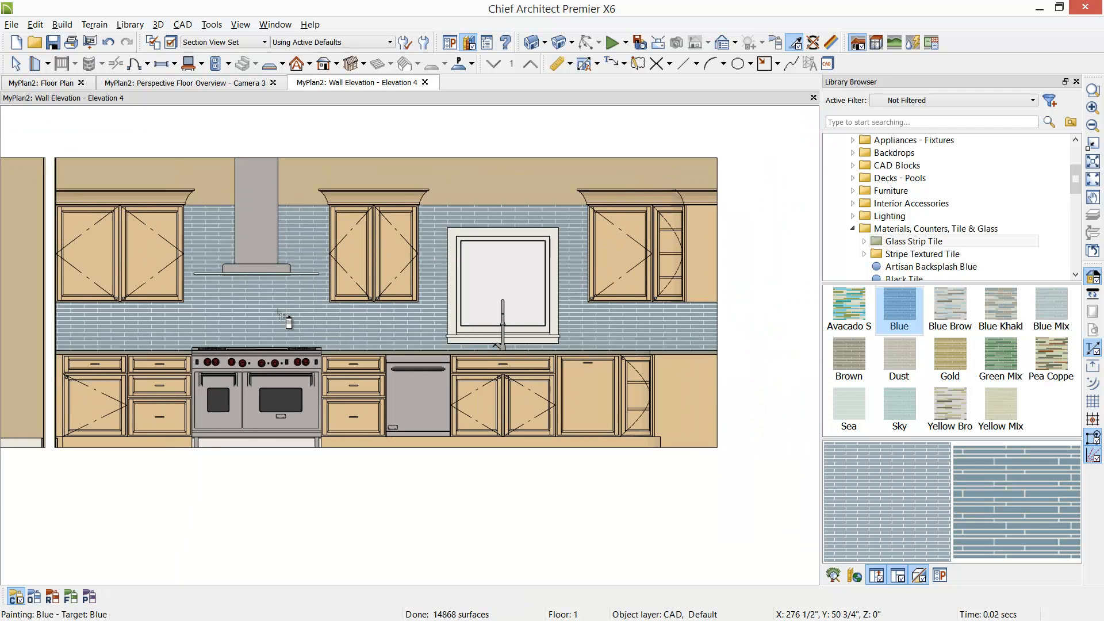
right_click(426, 251)
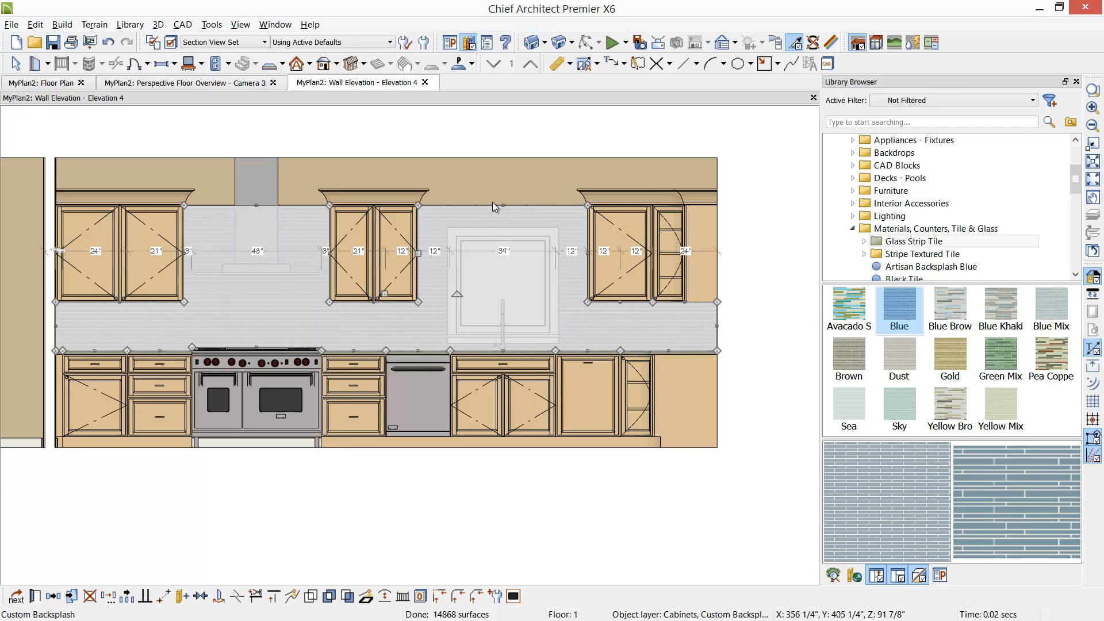
drag(503, 205, 604, 302)
click(285, 329)
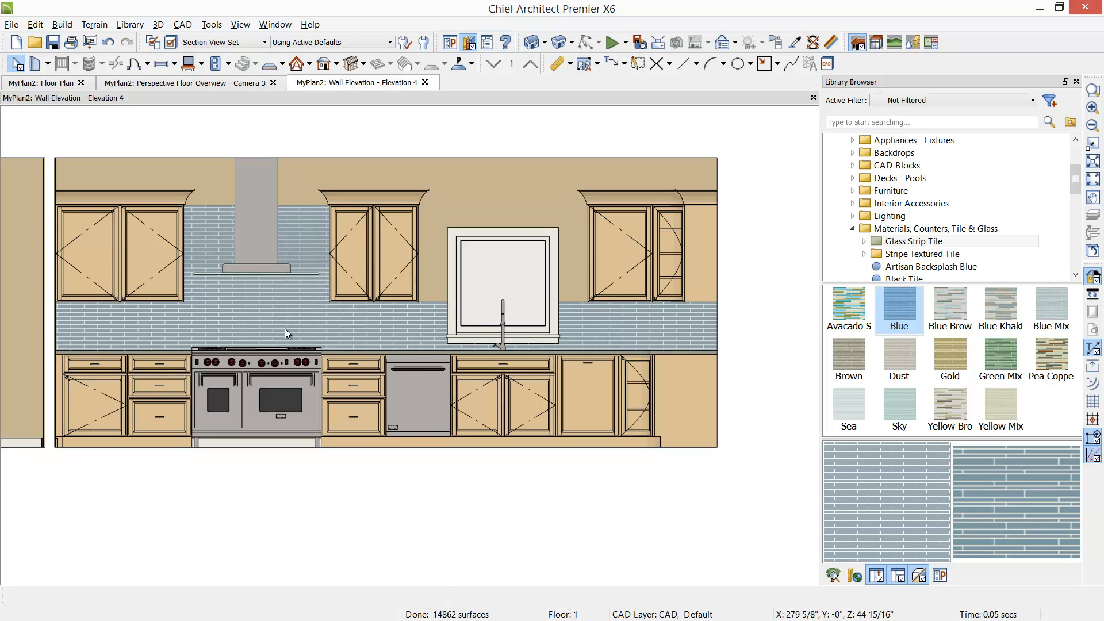
scroll(285, 329, up, 1)
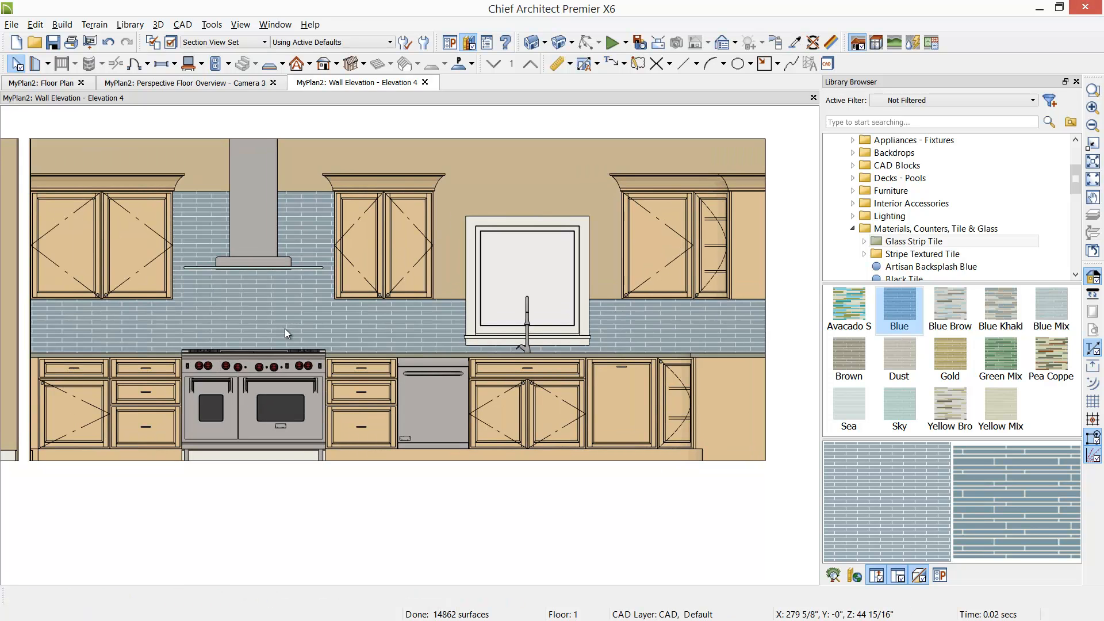
scroll(284, 329, down, 1)
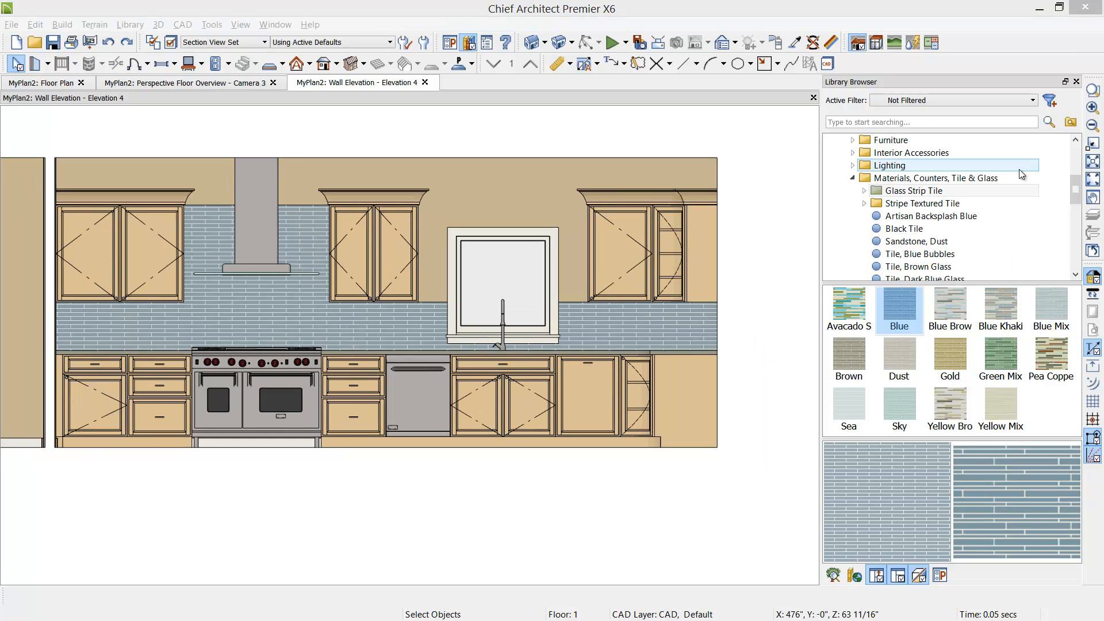
- Apply the Artisan Backsplash Blue material from the Fun Cabinet Options library folder to the custom backsplash
drag(1073, 190, 1074, 209)
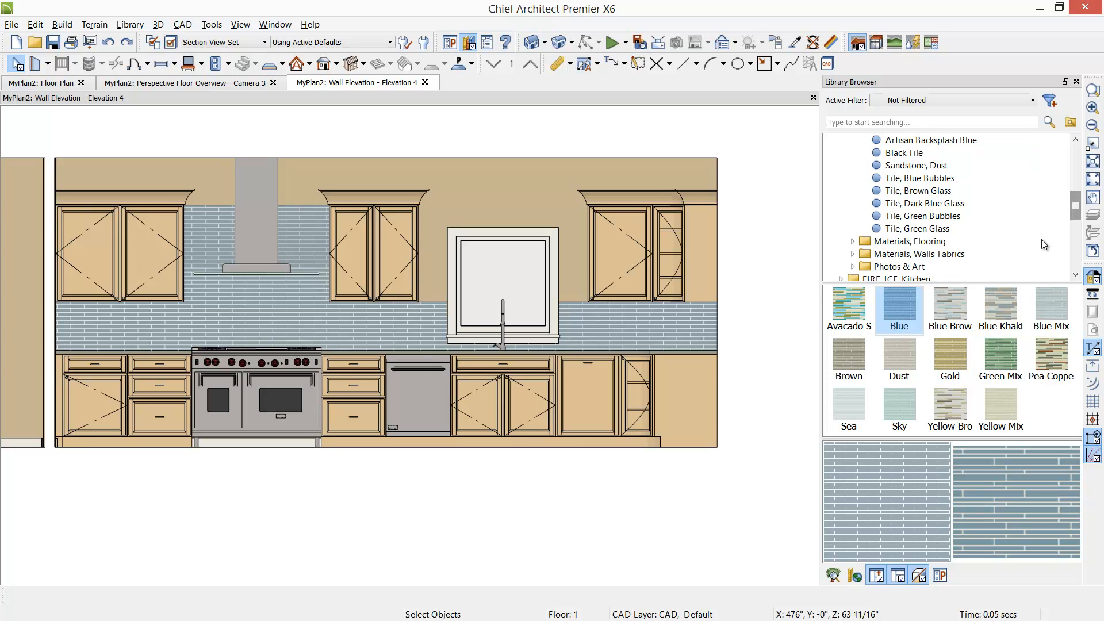
scroll(912, 254, down, 3)
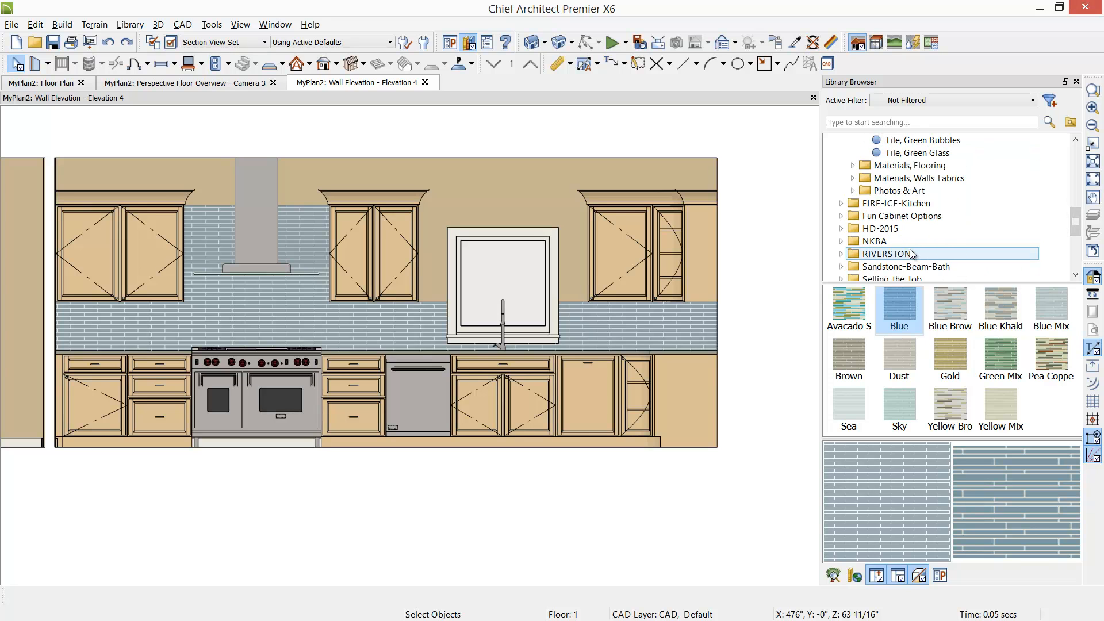
click(908, 179)
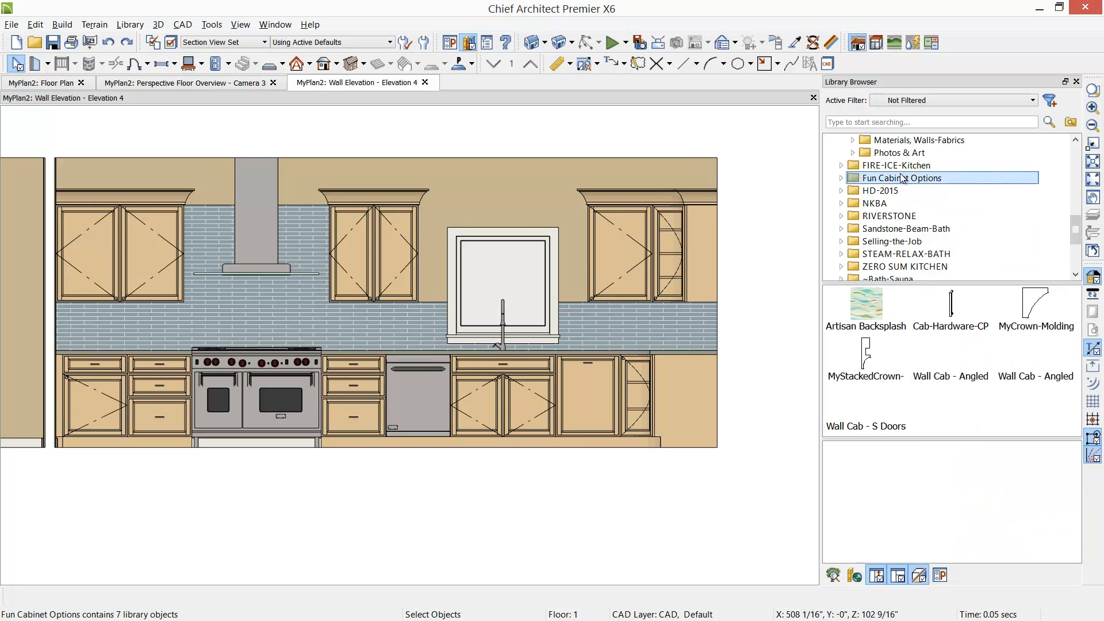
click(868, 315)
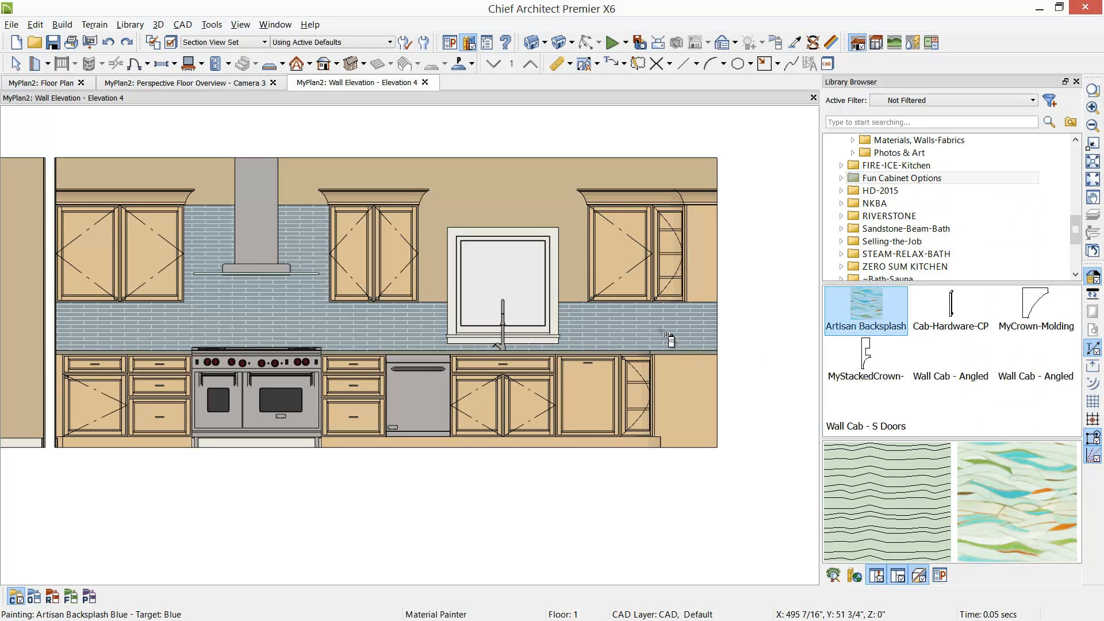
click(698, 334)
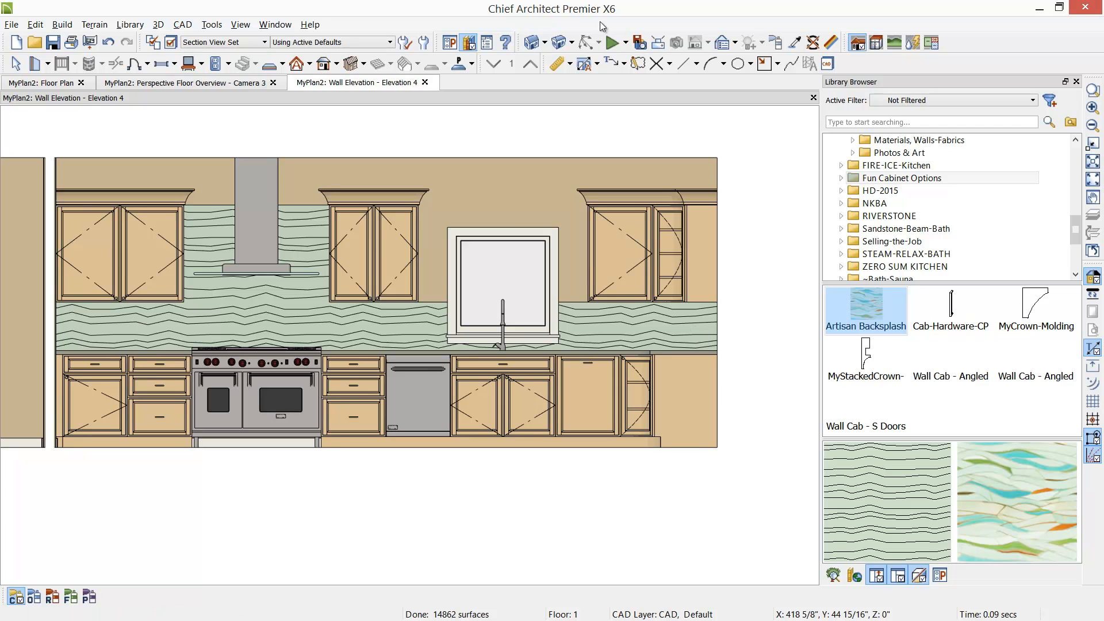
- Check the Artisan Backsplash Blue backsplash in the perspective overview, and return to the wall elevation
click(142, 82)
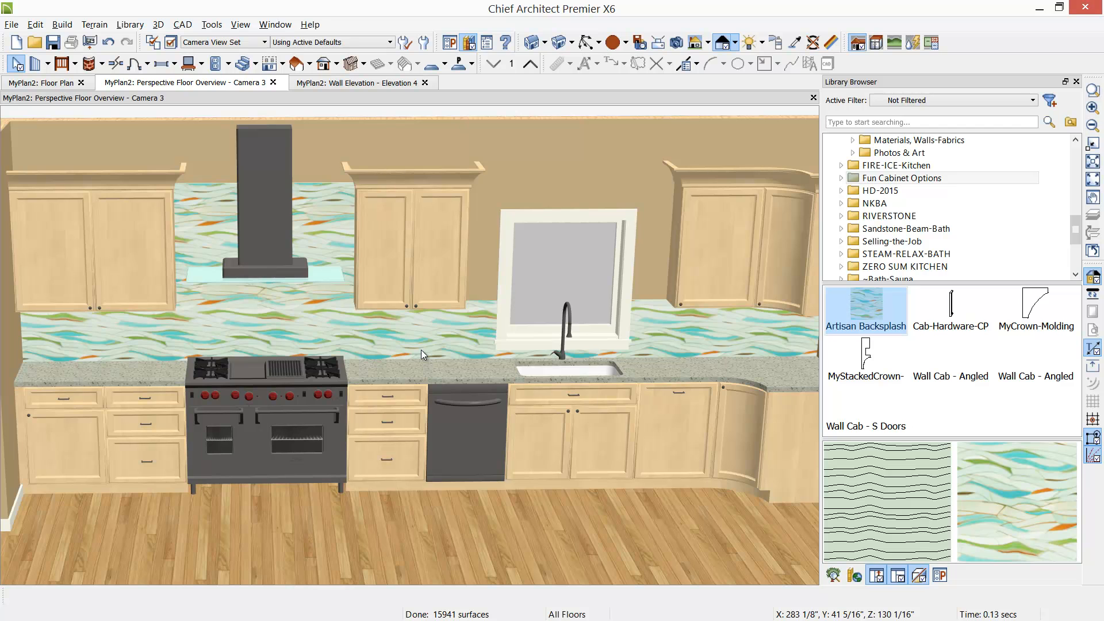
click(362, 83)
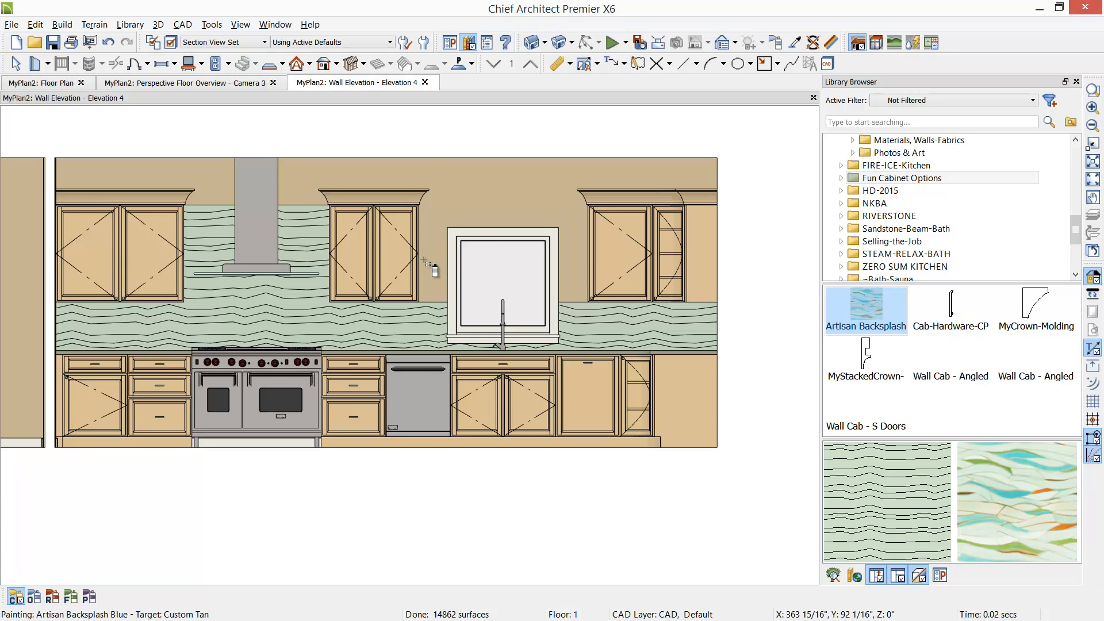
key(Escape)
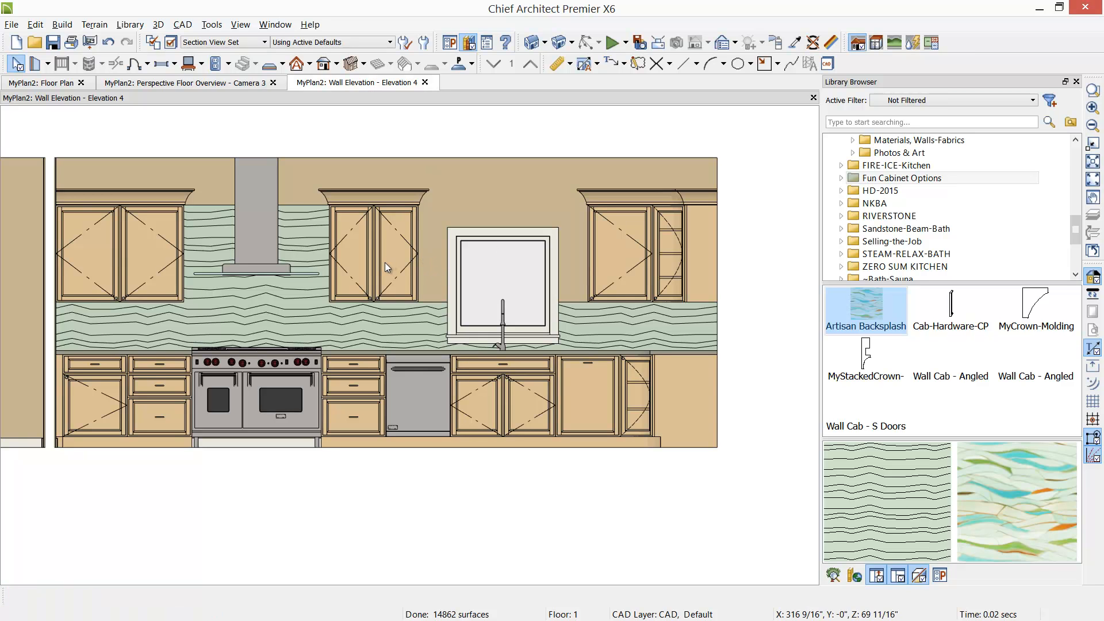
- Stretch the wall cabinet between the range hood and the window upward to a height of 48 inches
scroll(380, 247, up, 2)
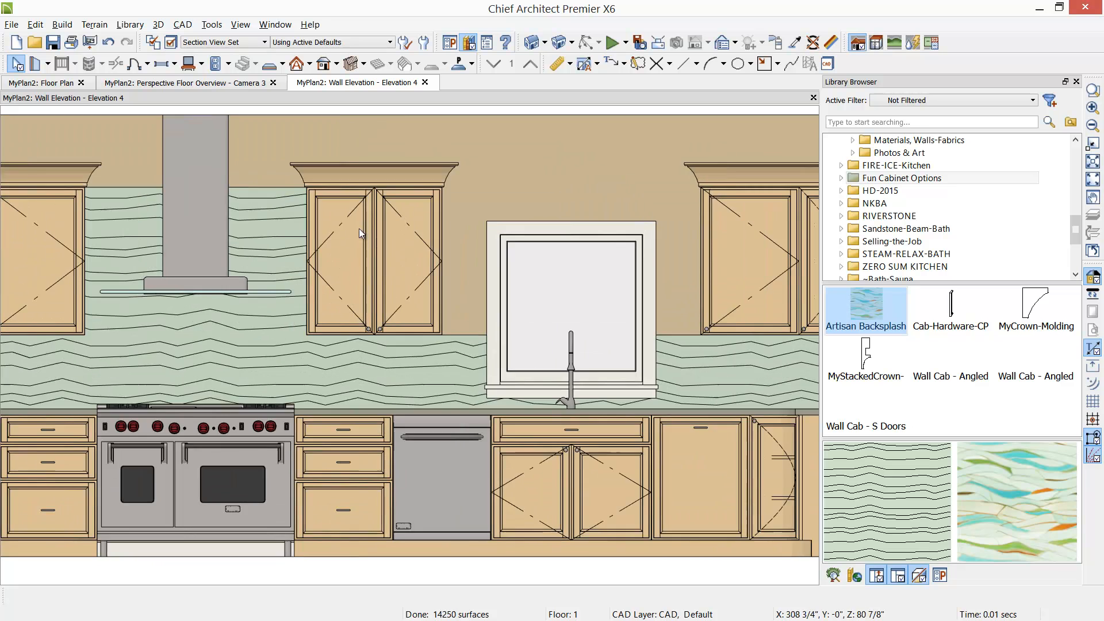
middle_drag(345, 205, 376, 270)
scroll(367, 242, up, 1)
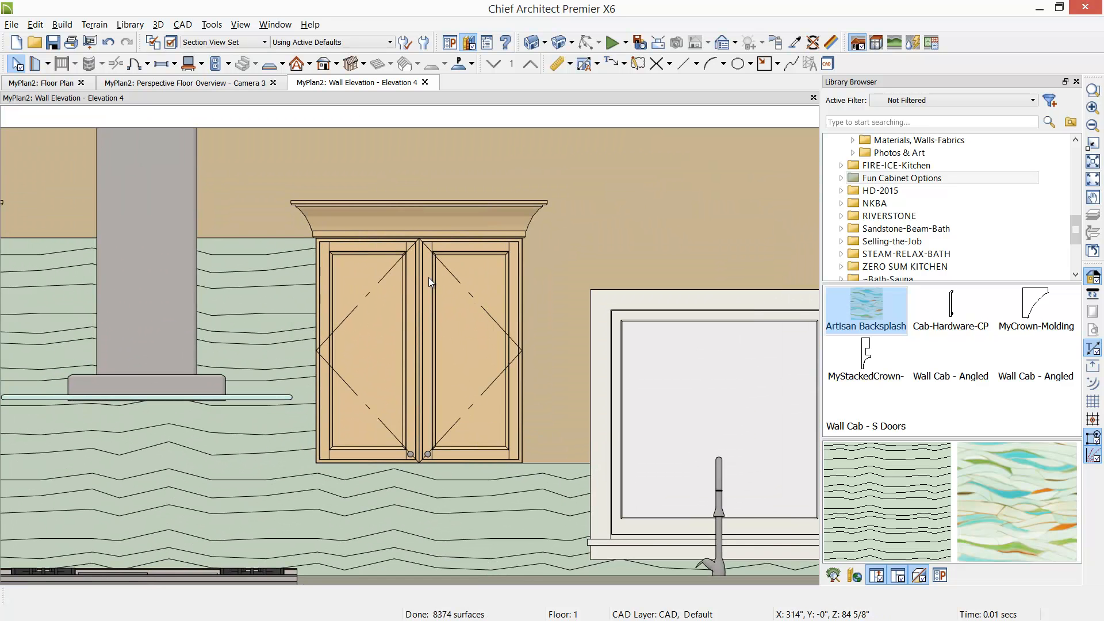
click(414, 377)
drag(415, 240, 420, 161)
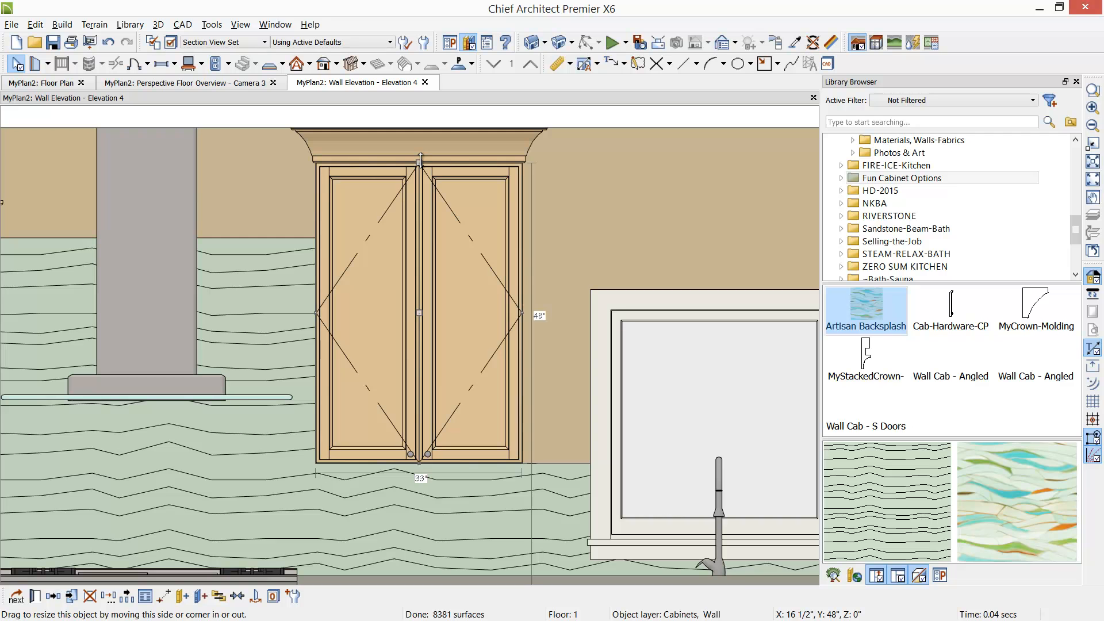
- Add a 15-inch-high Double Door face item below the top separation on the front of the stretched wall cabinet
double_click(421, 161)
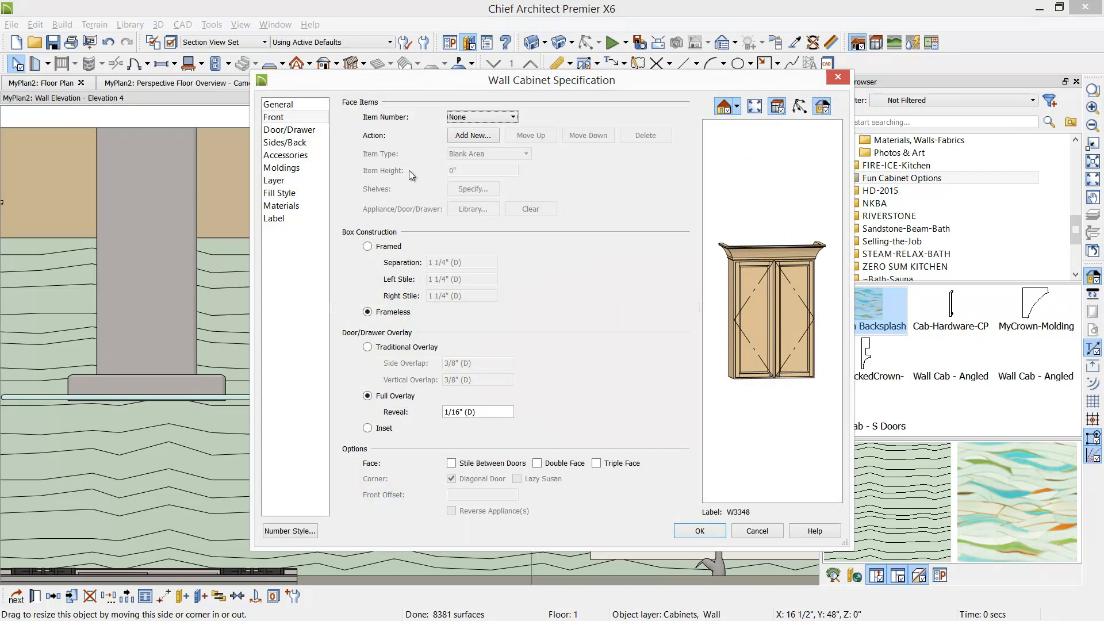
click(762, 297)
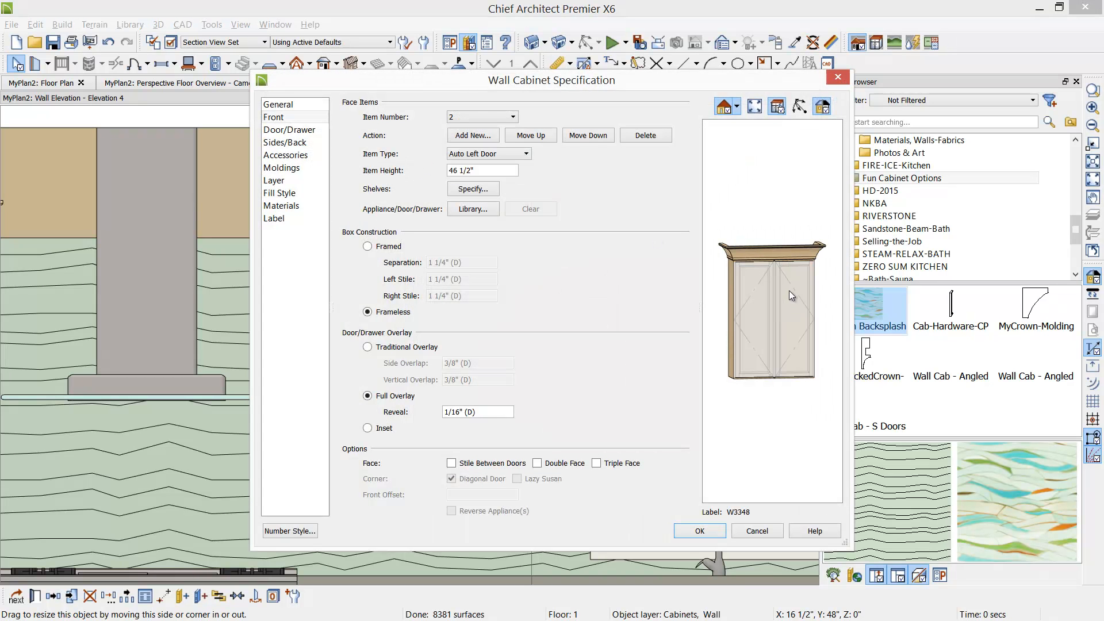
click(773, 260)
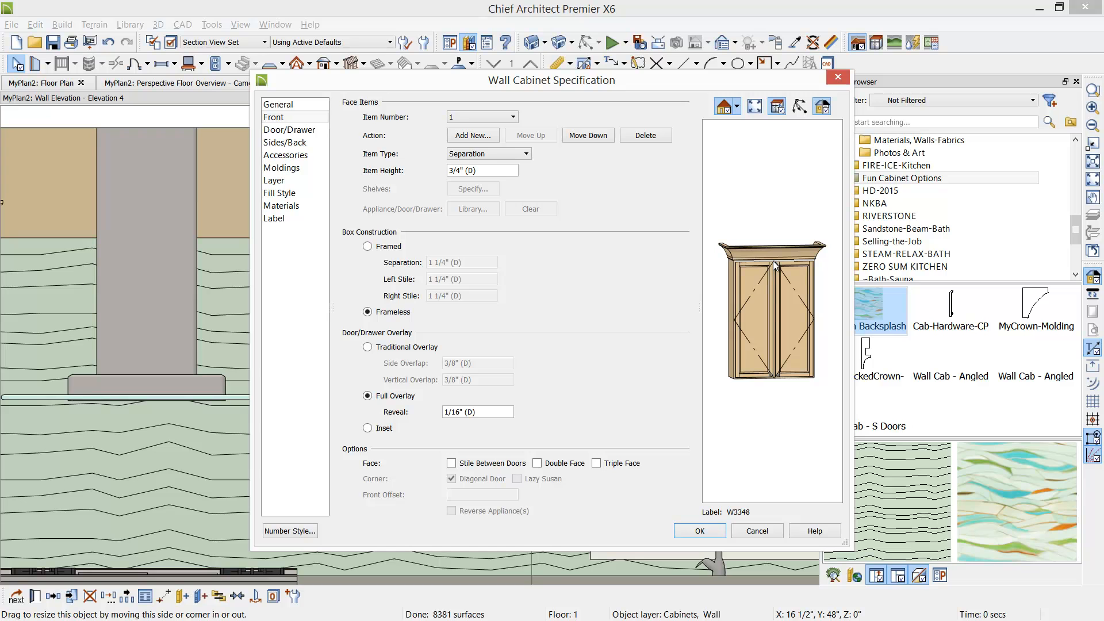
click(775, 308)
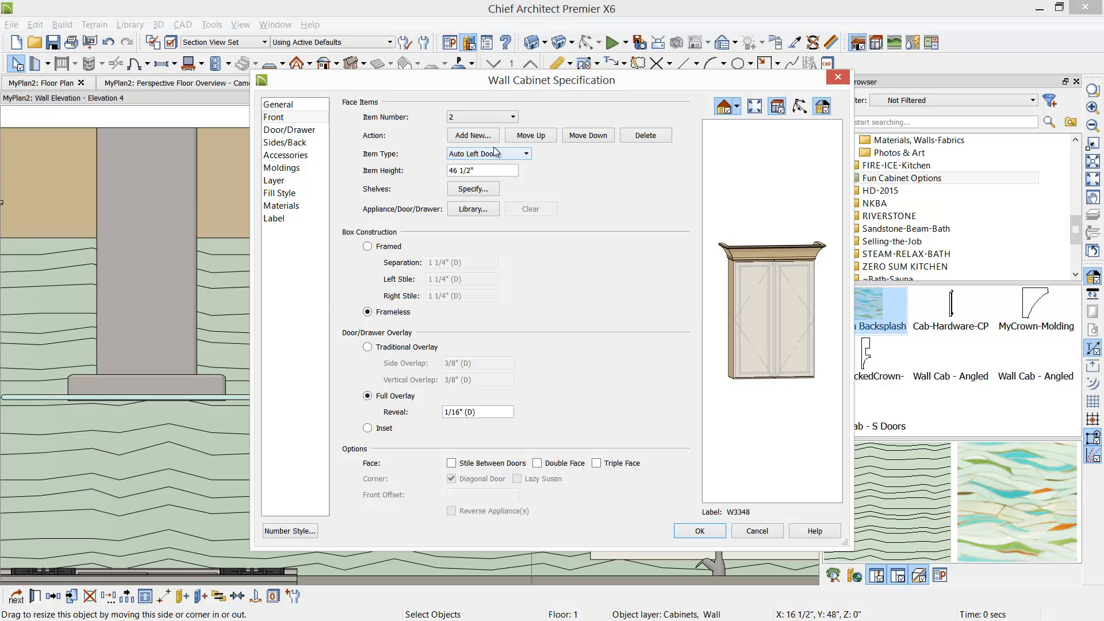
click(513, 118)
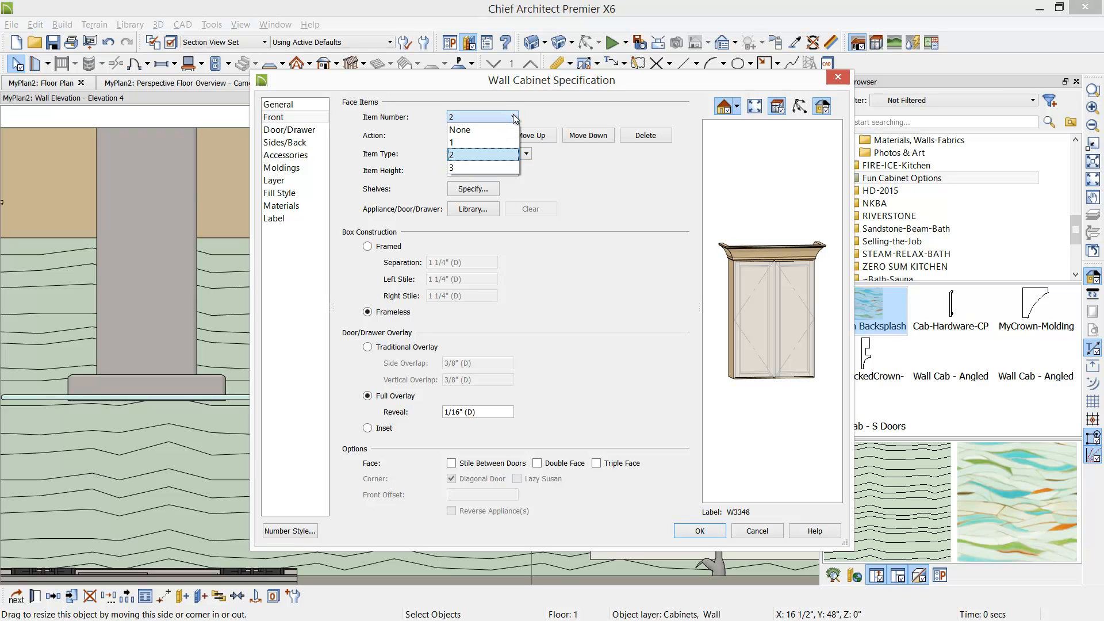
click(457, 139)
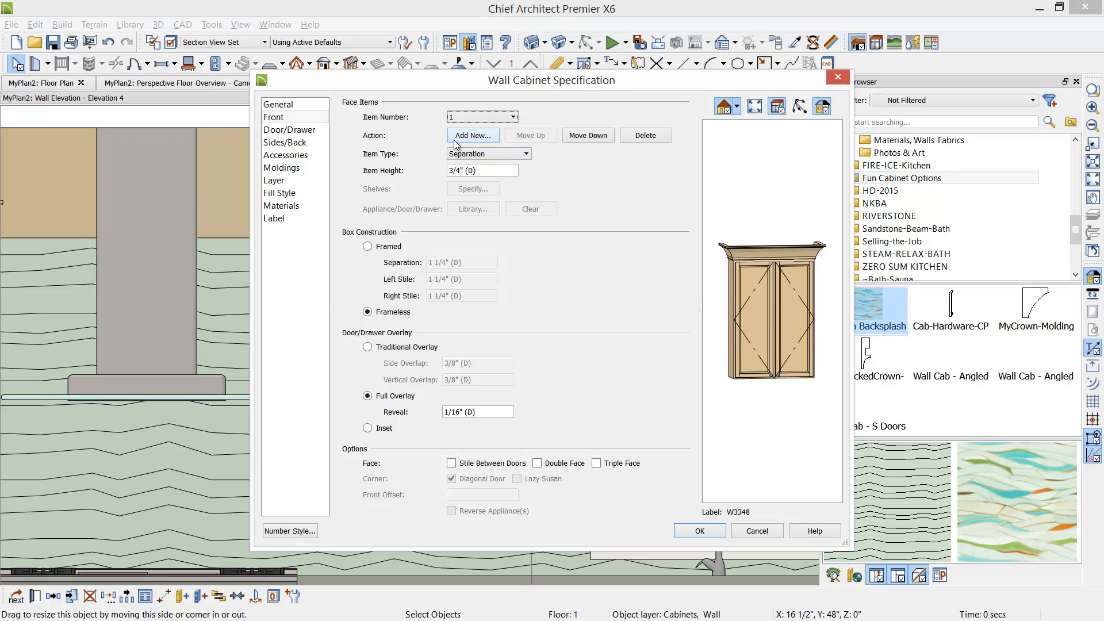
click(470, 136)
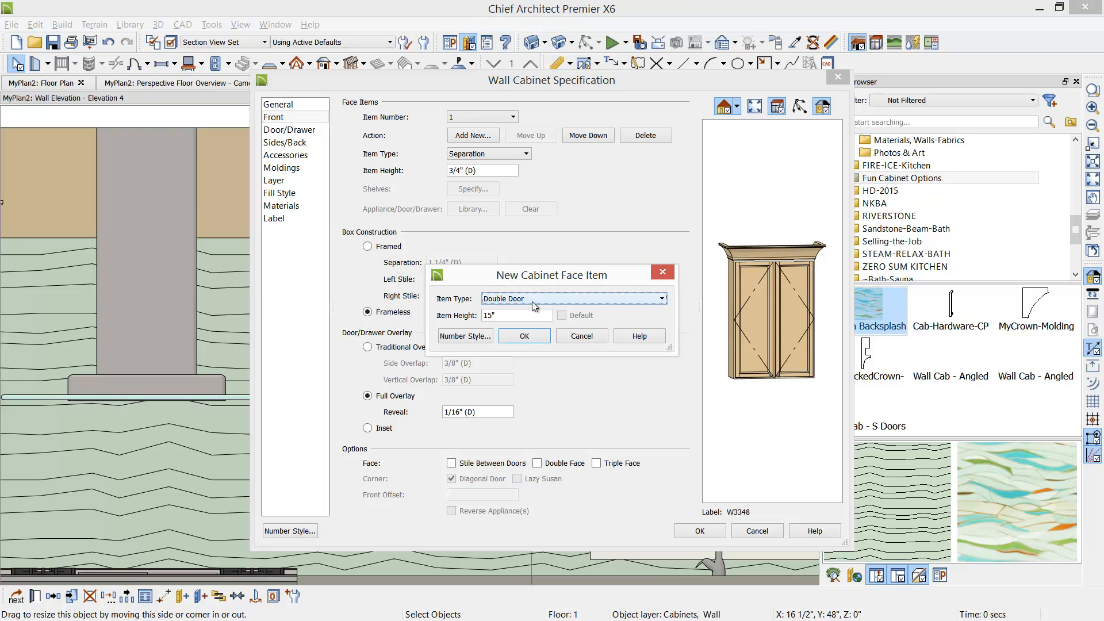
click(511, 336)
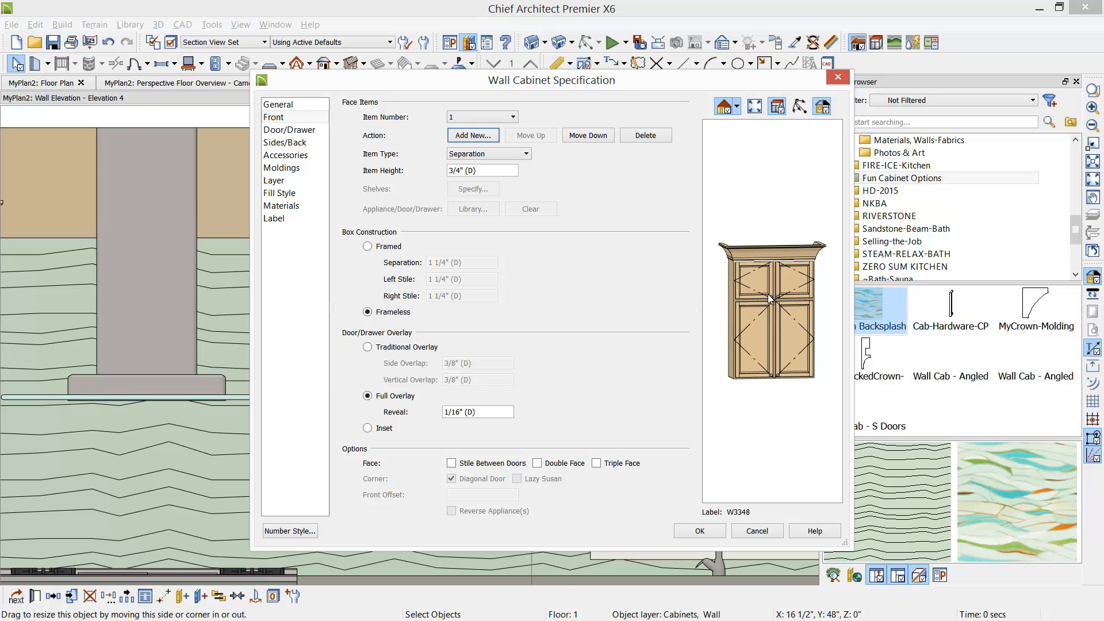
- For the upper double doors, browse the Core Catalogs' Rectangular cabinet door styles for a replacement
click(762, 279)
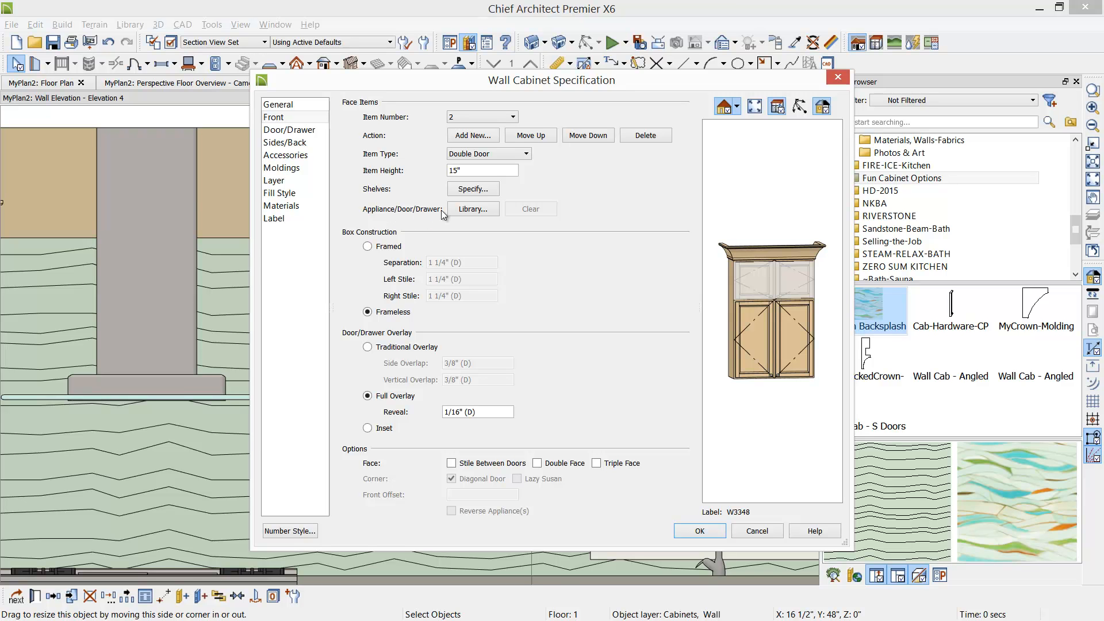
click(473, 209)
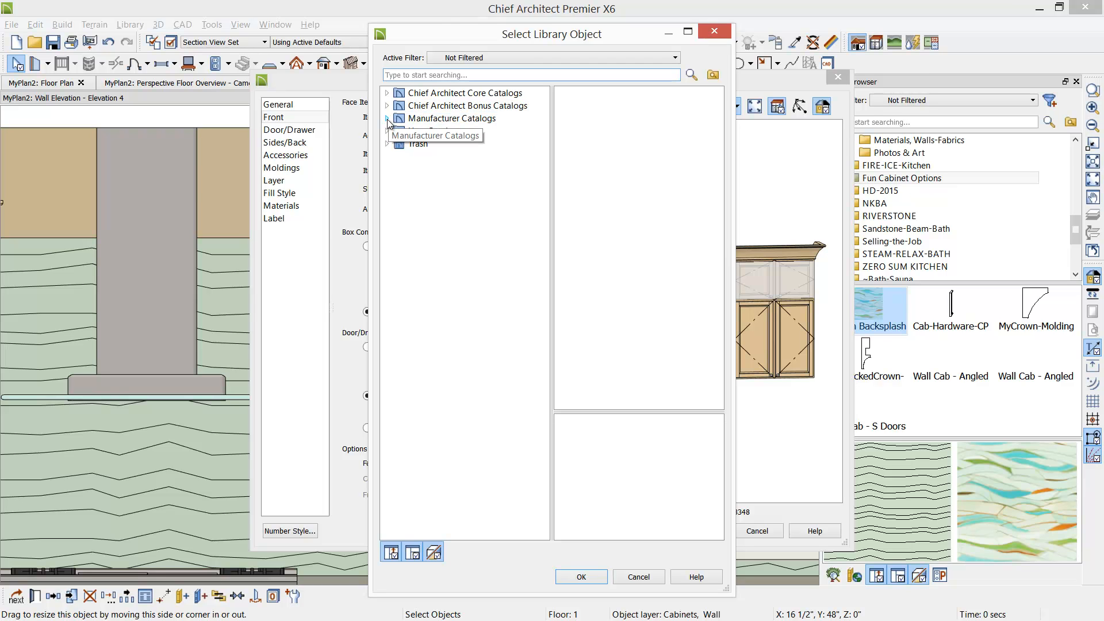
click(387, 93)
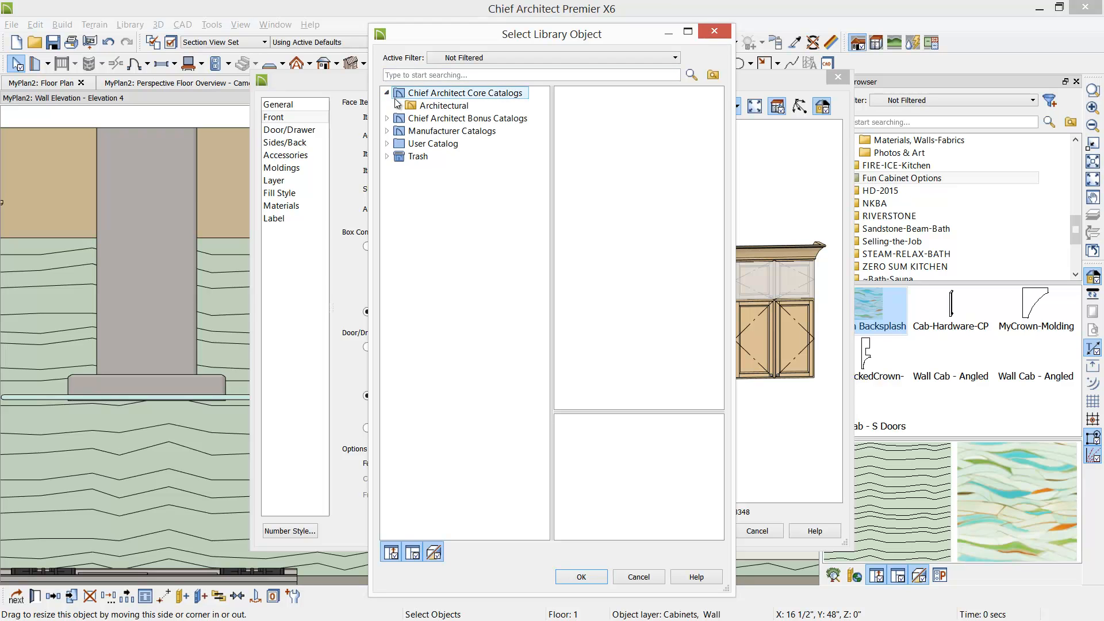
click(399, 105)
click(409, 118)
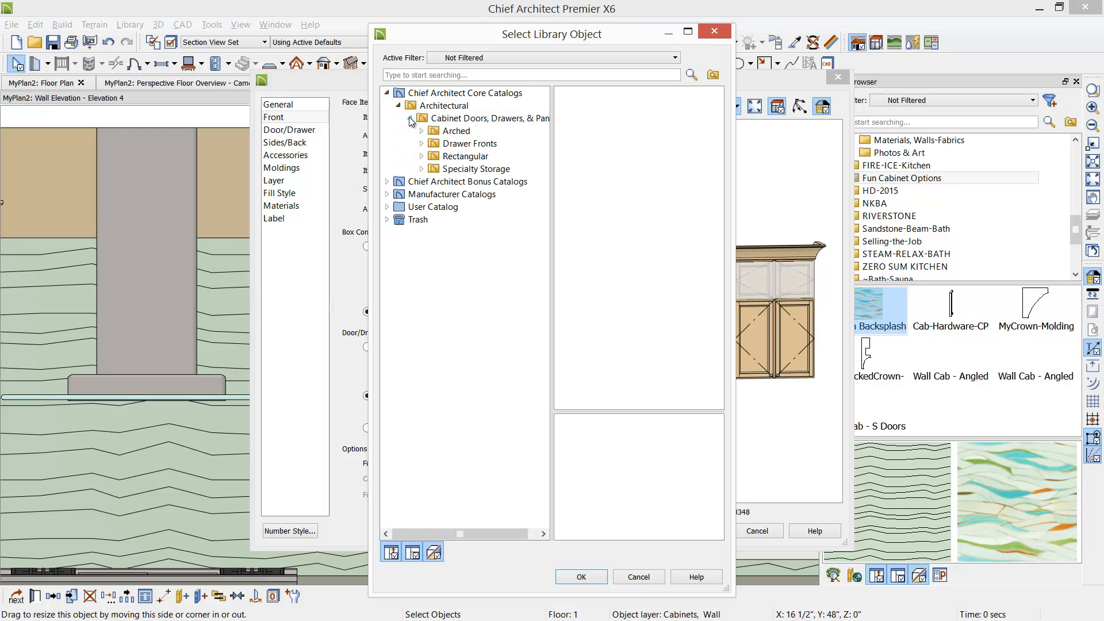
click(454, 156)
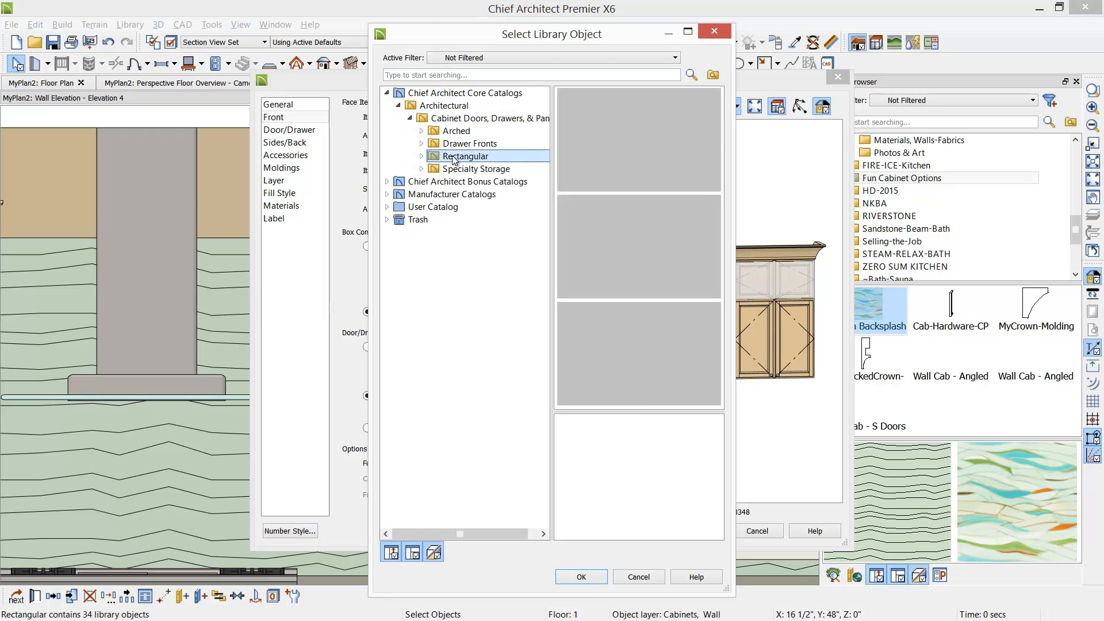
click(421, 156)
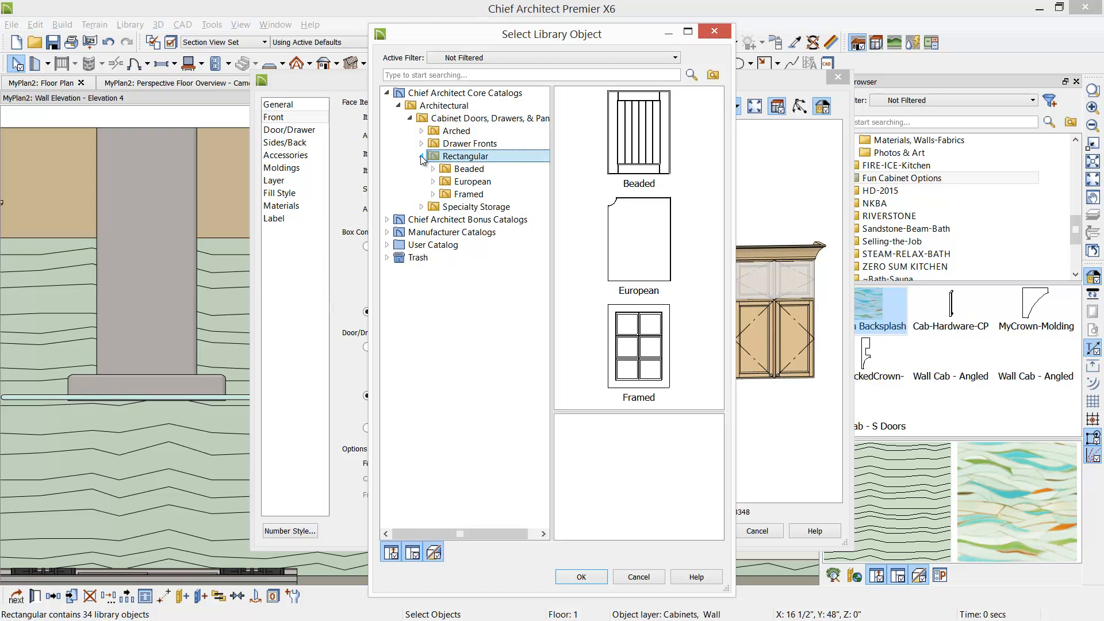
- Assign the framed Glass Panel EP door style to the wall cabinet's upper double doors and apply the specification
click(462, 195)
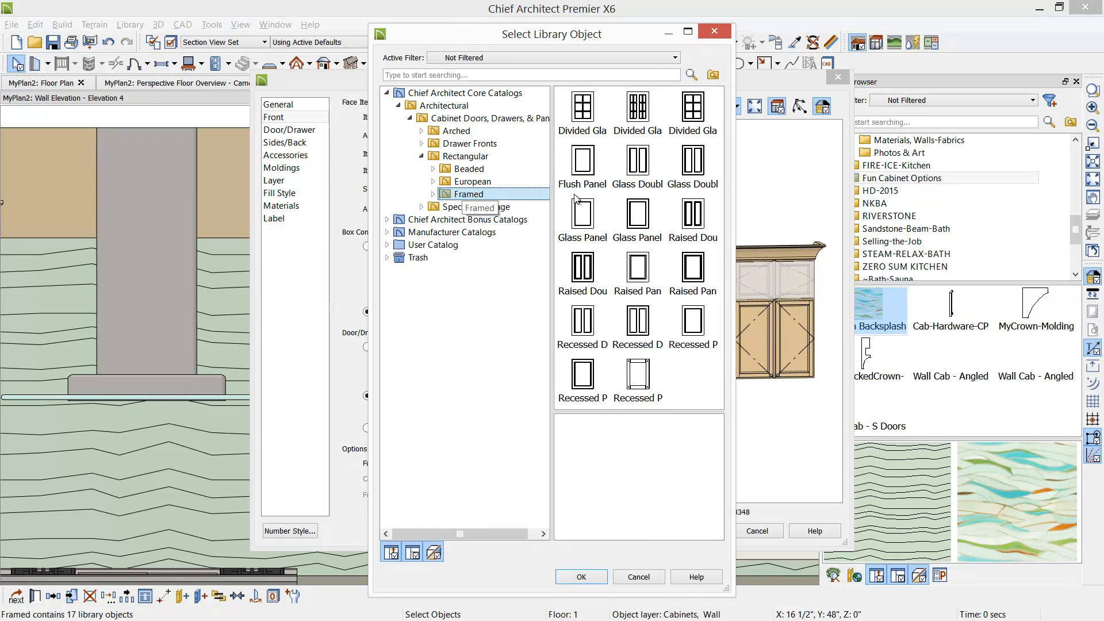
click(647, 222)
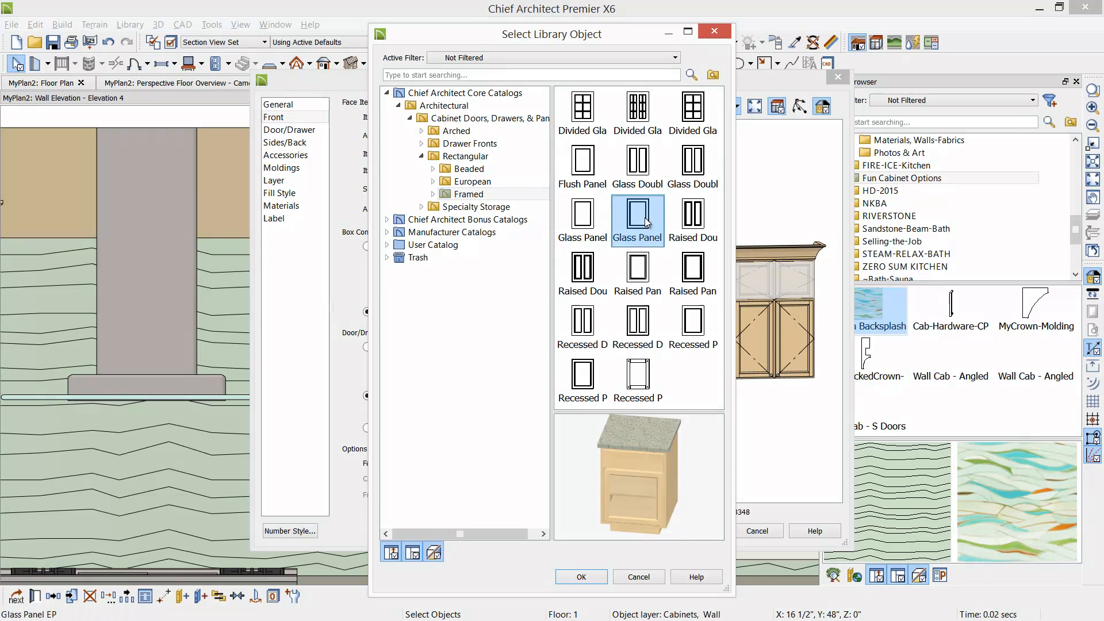
click(586, 577)
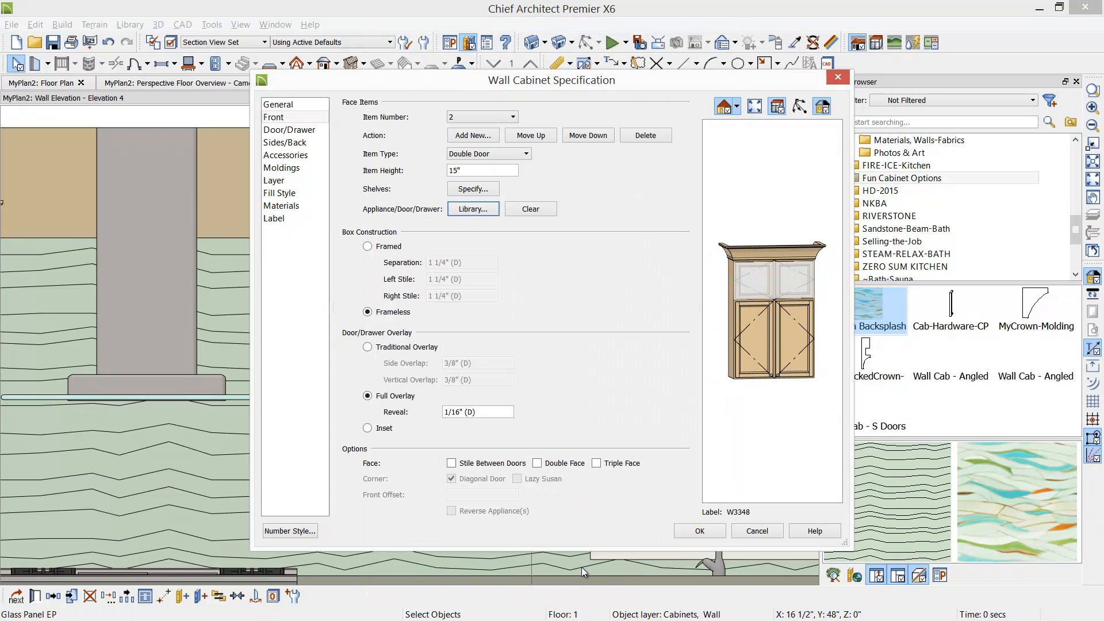
click(705, 531)
key(Escape)
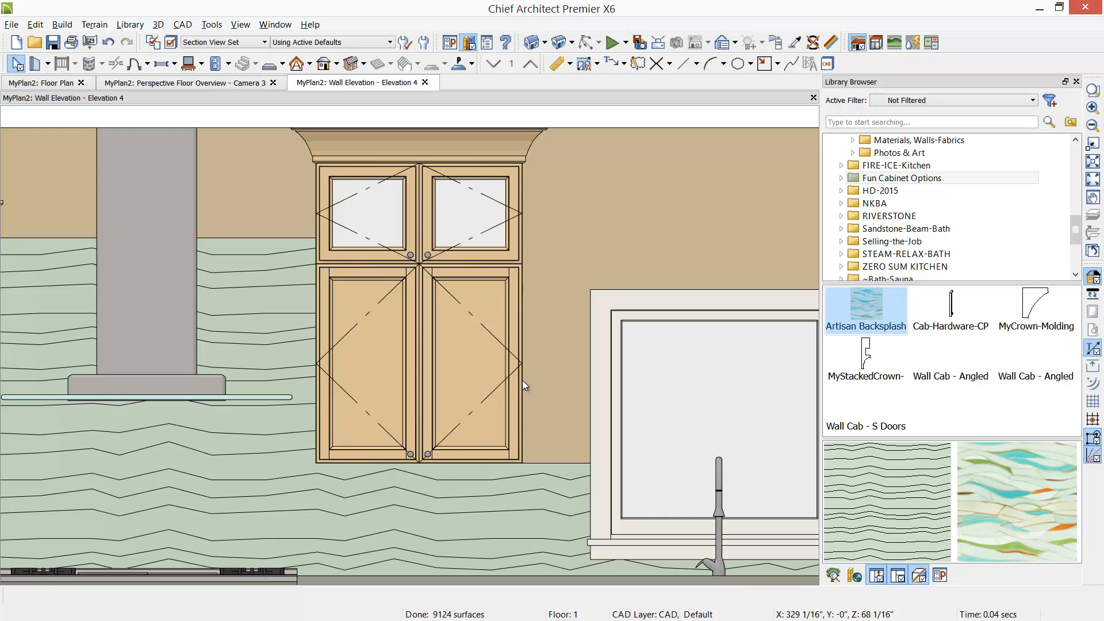
- Delete the old wall cabinet on the left side of the range hood
scroll(518, 310, down, 2)
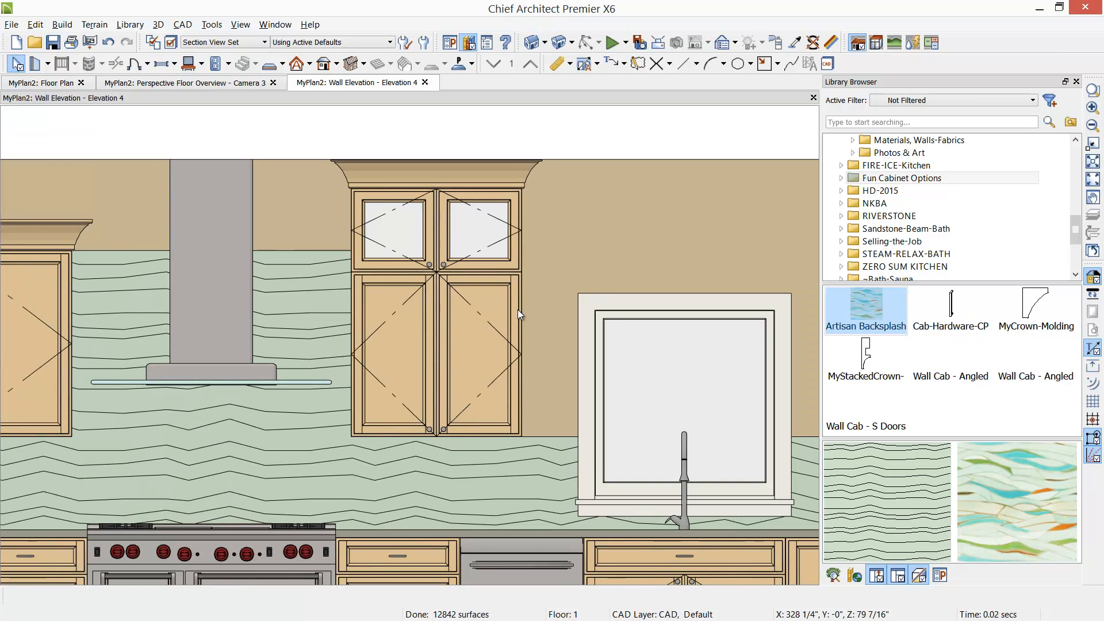
middle_drag(405, 322, 471, 311)
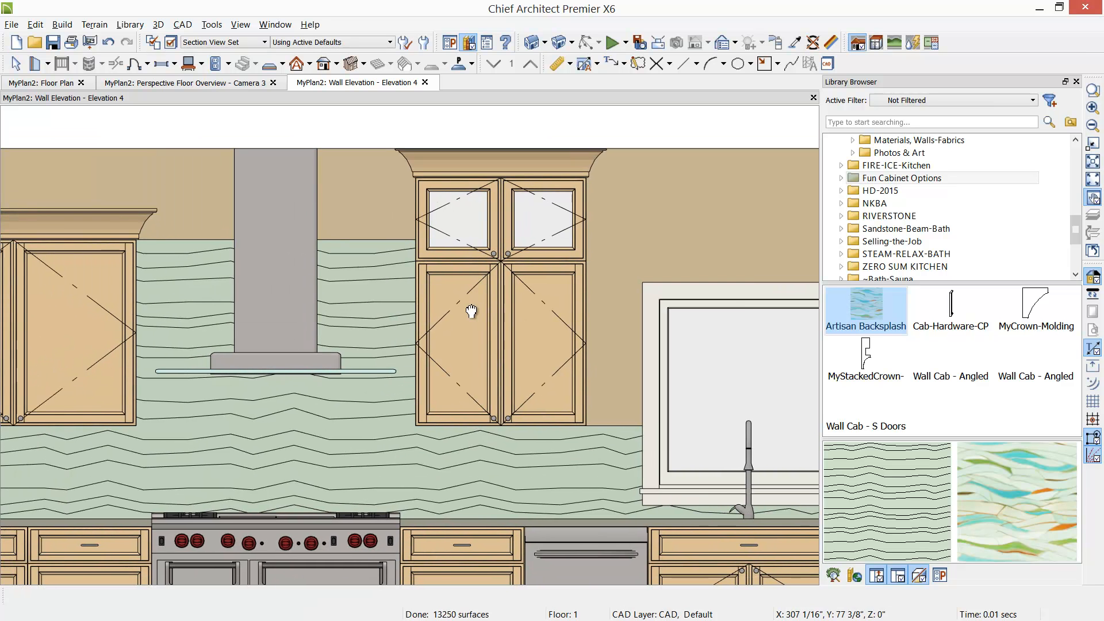
click(100, 360)
key(Delete)
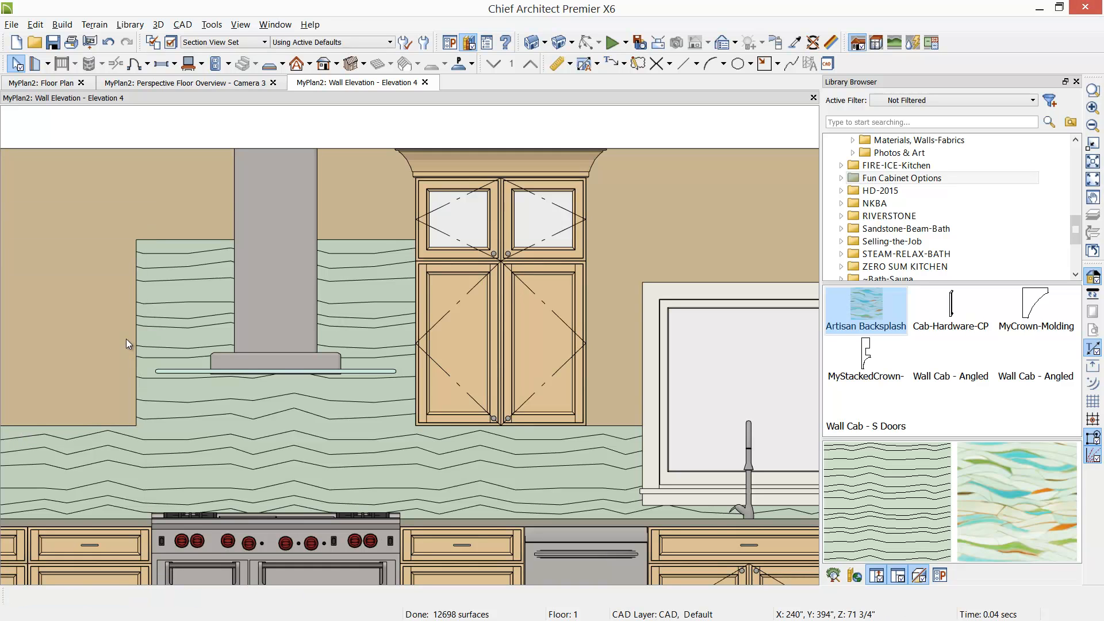
- Place a new wall cabinet left of the range hood and move it flush against the raised backsplash edge
middle_drag(399, 384, 463, 376)
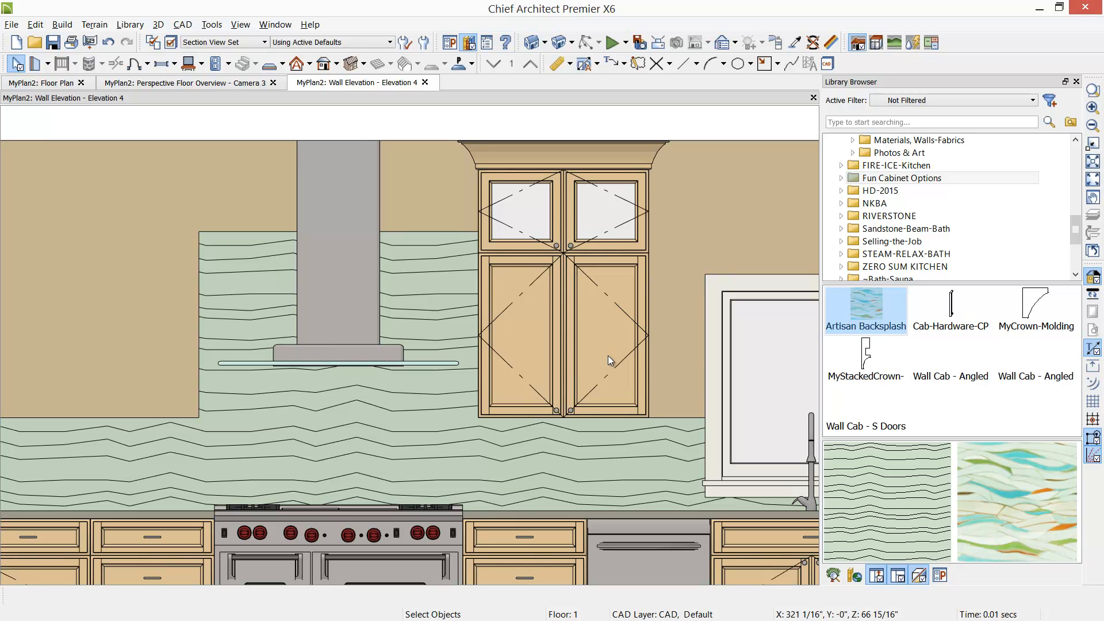
click(576, 353)
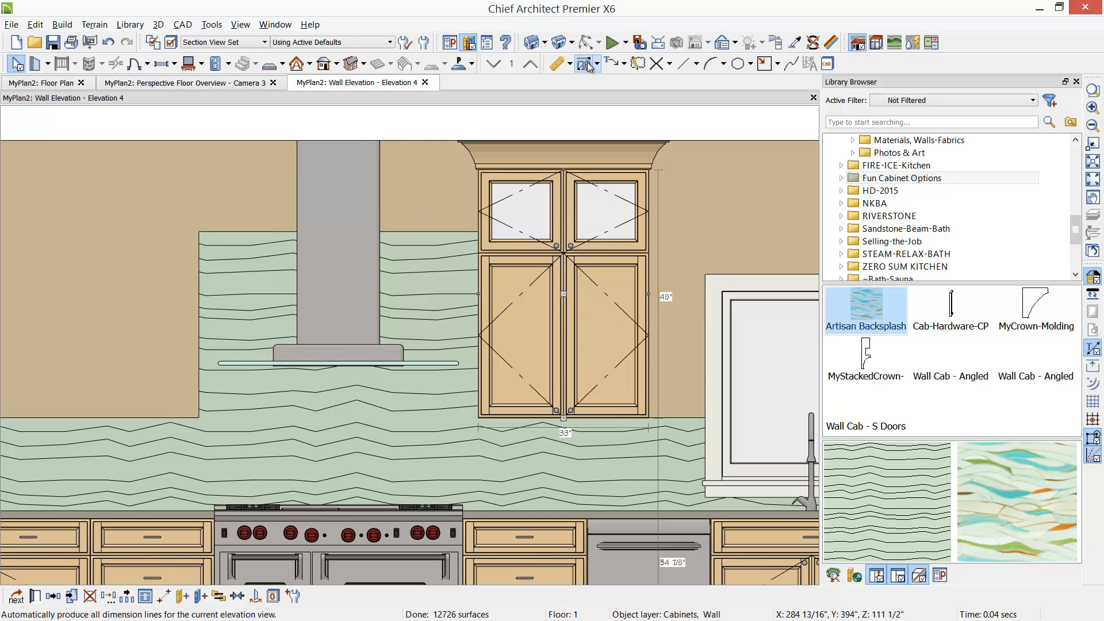
click(613, 63)
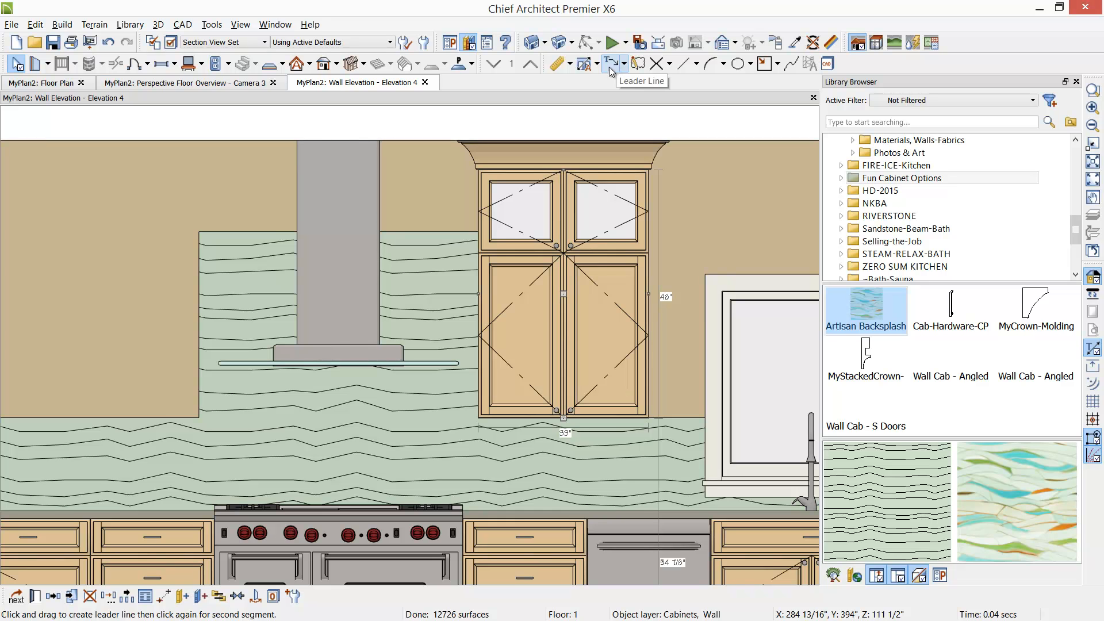
click(202, 65)
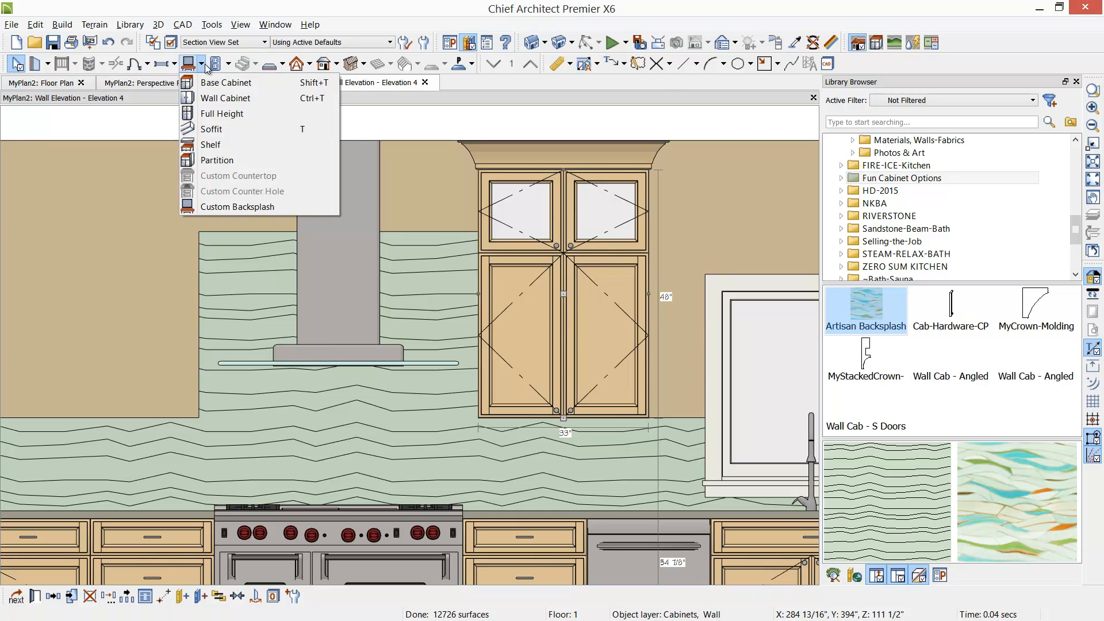
click(213, 99)
click(81, 309)
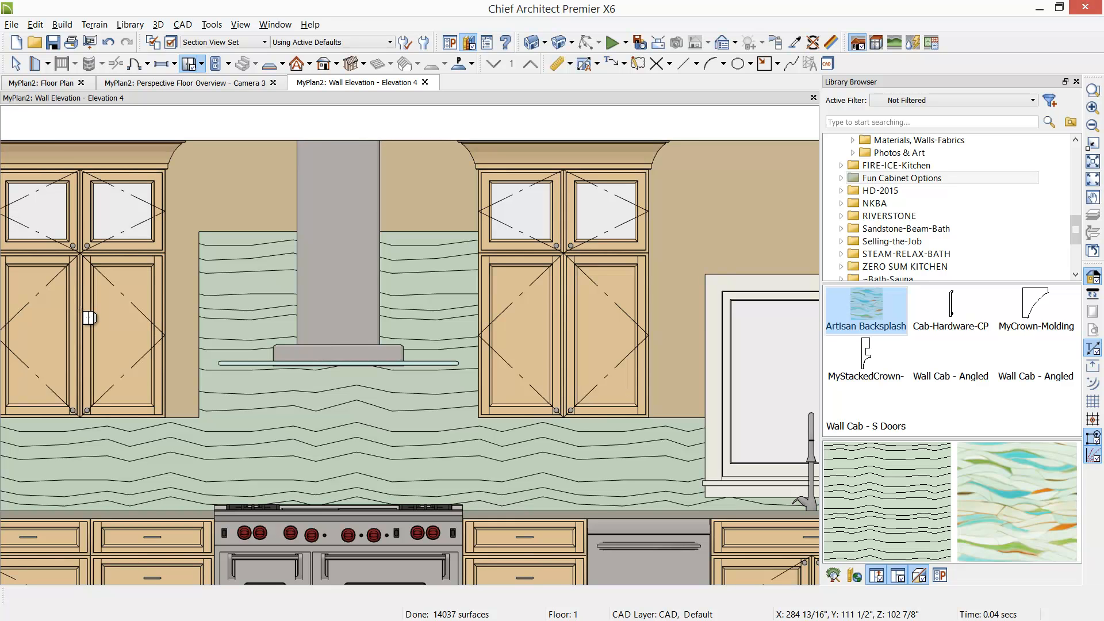
middle_drag(81, 309, 125, 306)
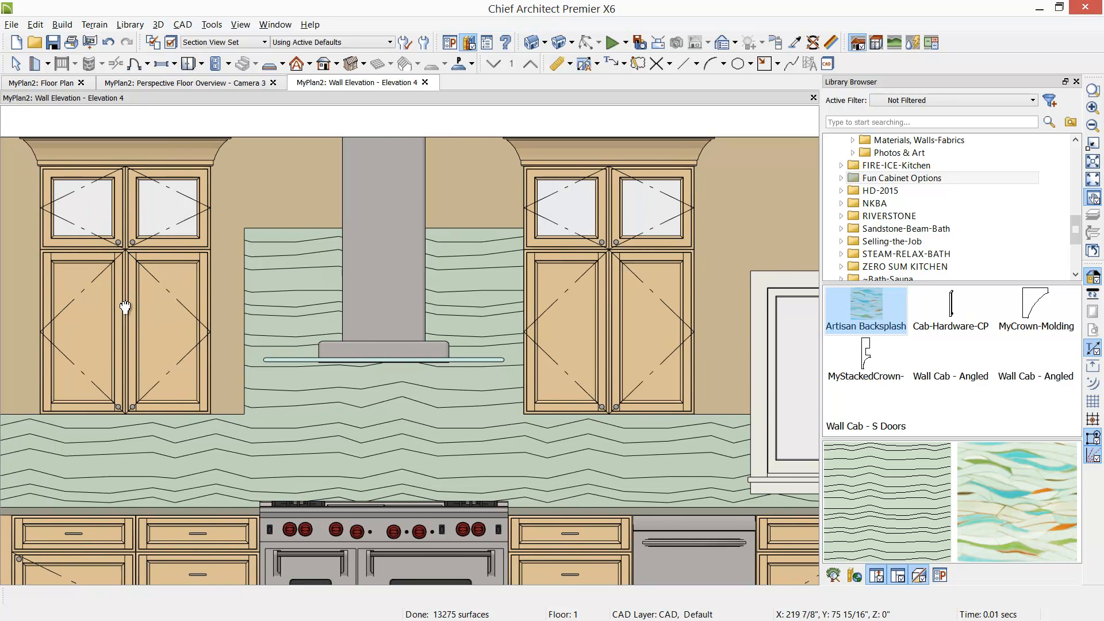
click(125, 305)
drag(125, 290, 160, 291)
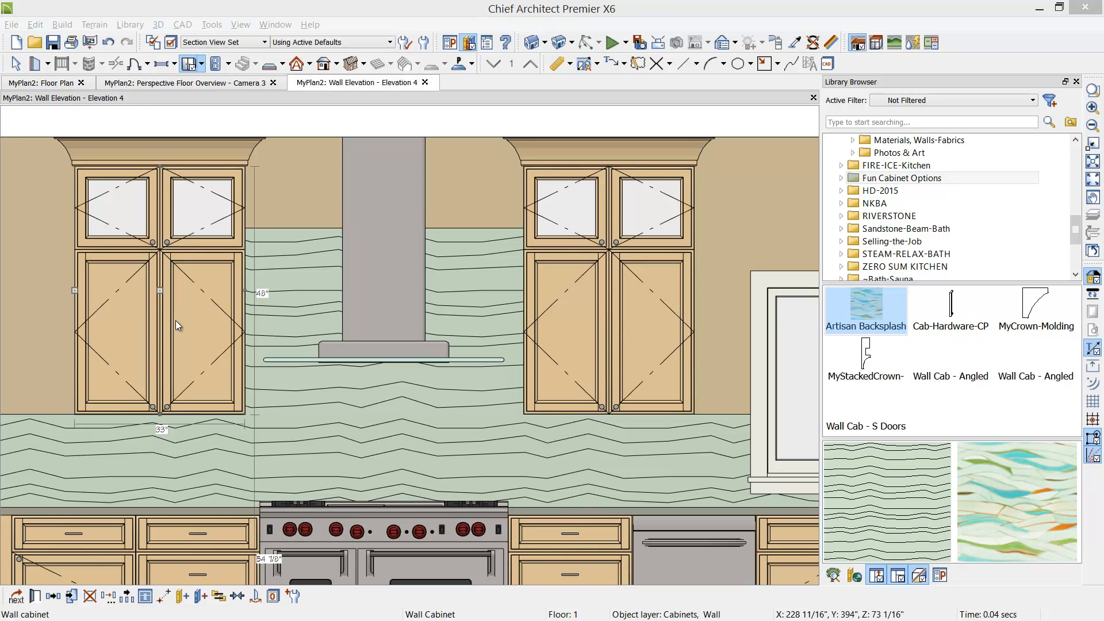
- Add the wall cabinet left of the hood to the library and try picking its library entry for placement
click(181, 598)
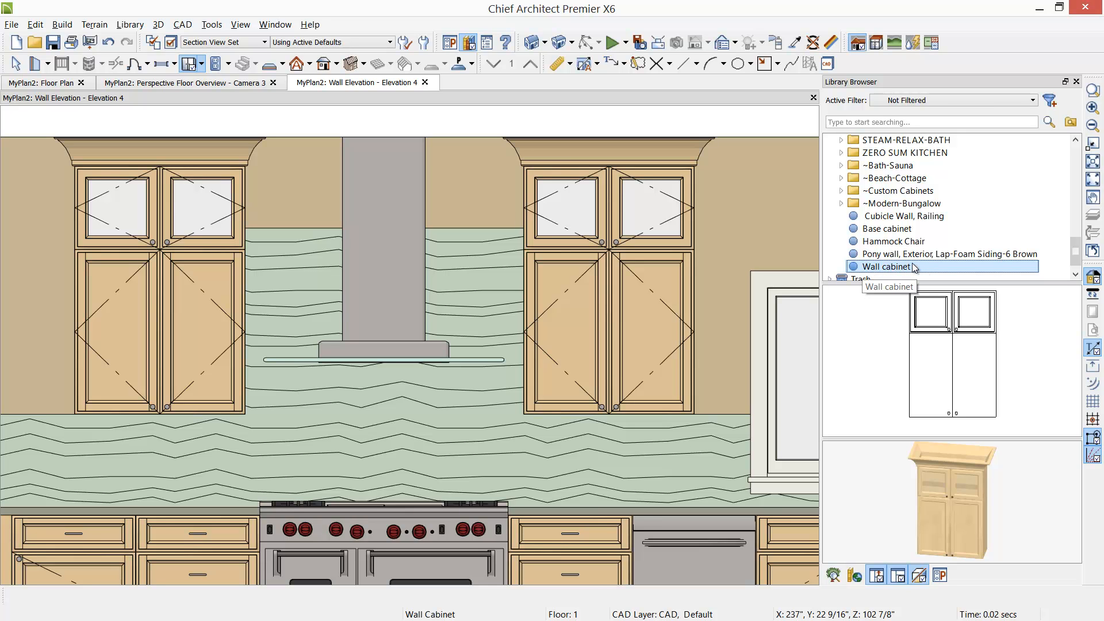
click(949, 268)
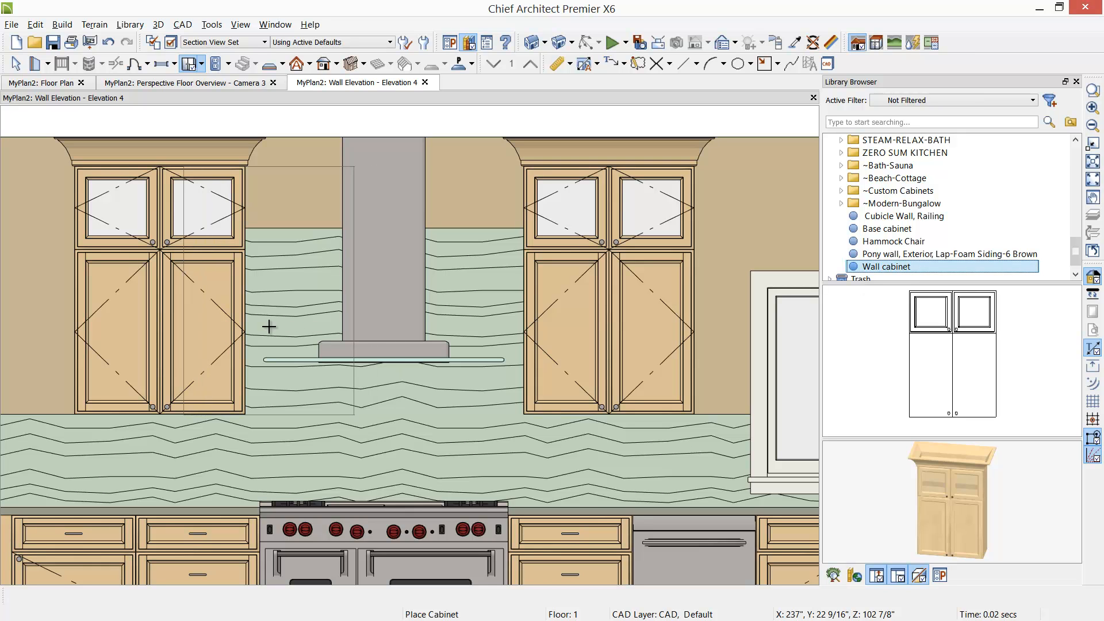
key(Escape)
- Delete the wall cabinet left of the hood and place the library's Wall cabinet in its spot
click(151, 305)
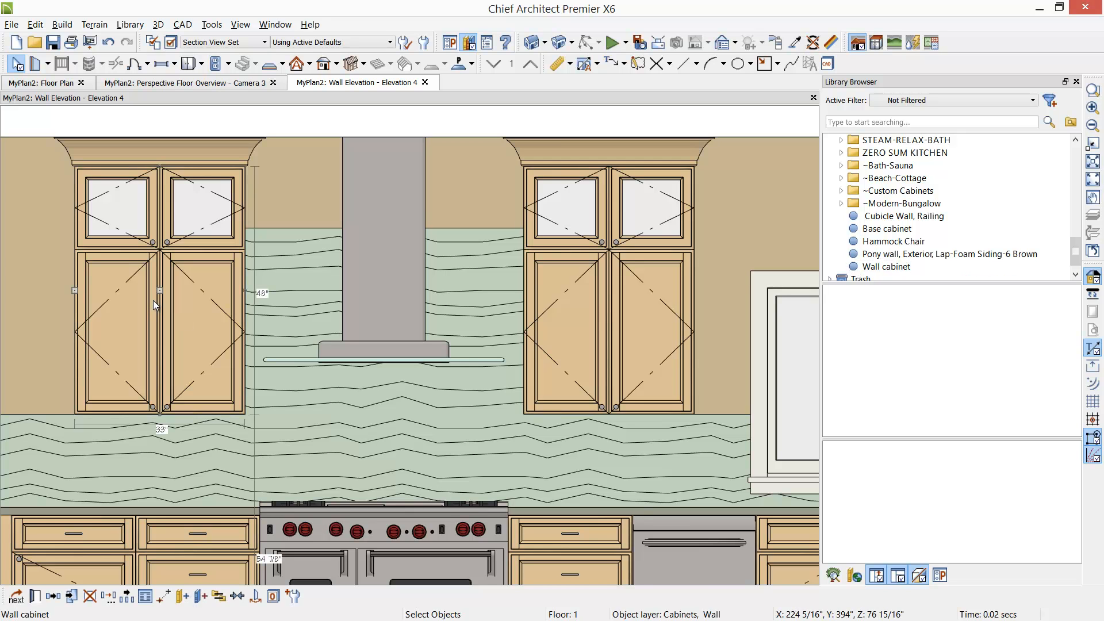
key(Delete)
click(883, 266)
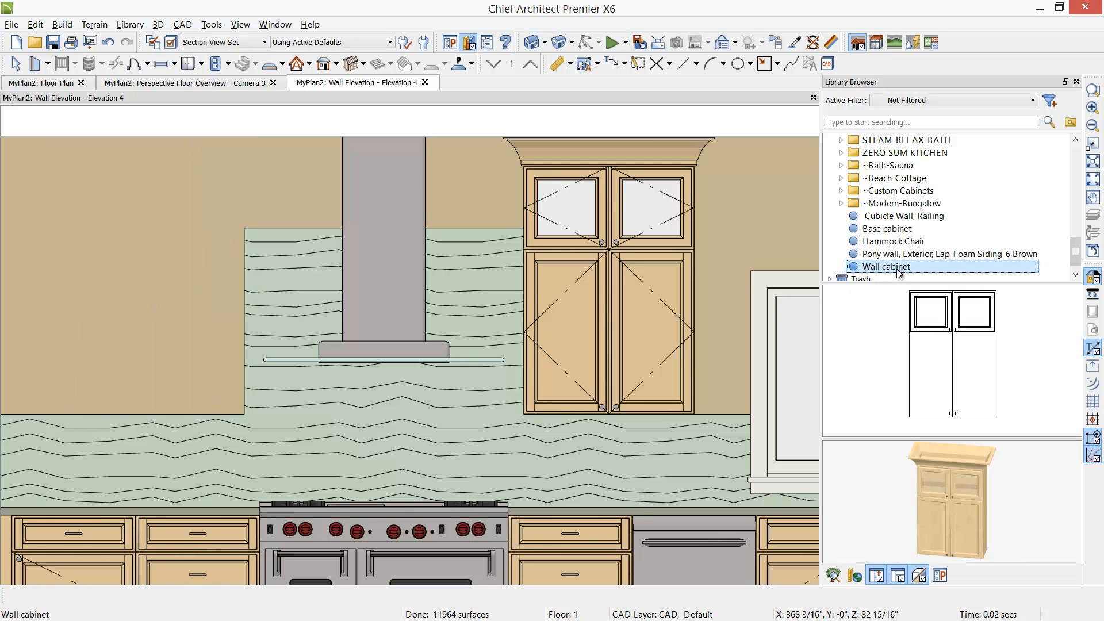
click(943, 351)
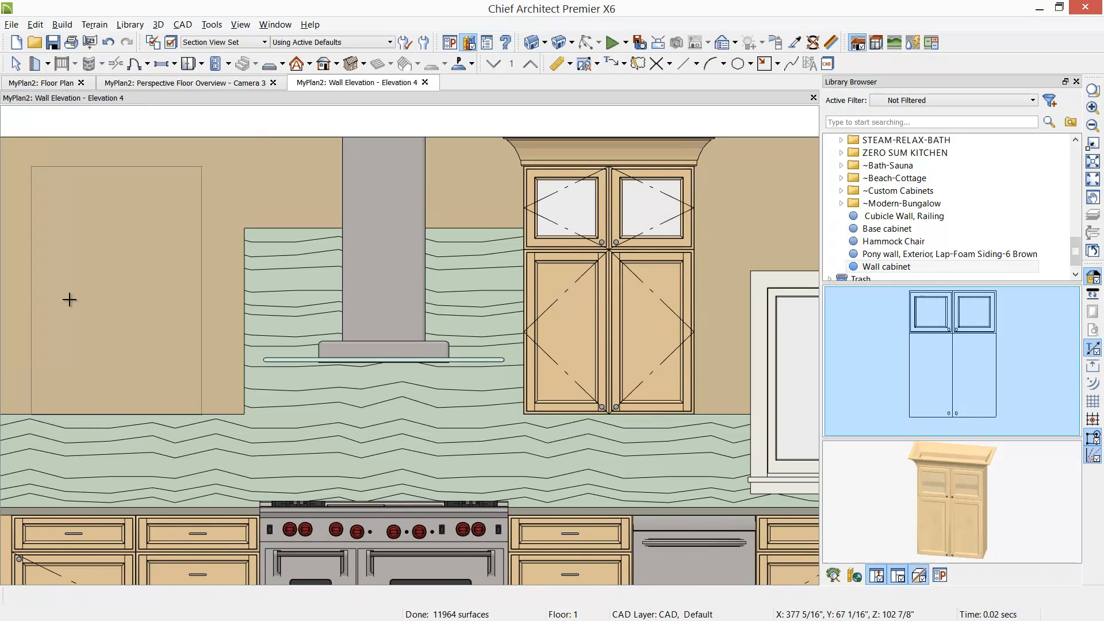
click(158, 313)
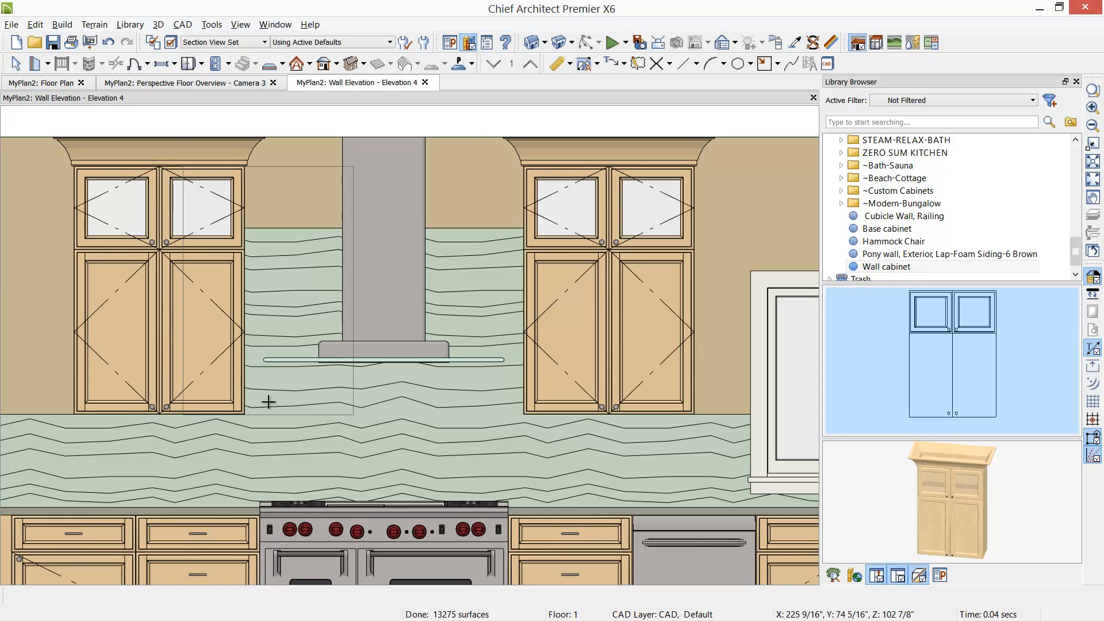
- View the base cabinet area and the wine cabinet raytrace in Windows Photo Viewer, closing the image to return to Chief Architect
middle_drag(268, 401, 520, 288)
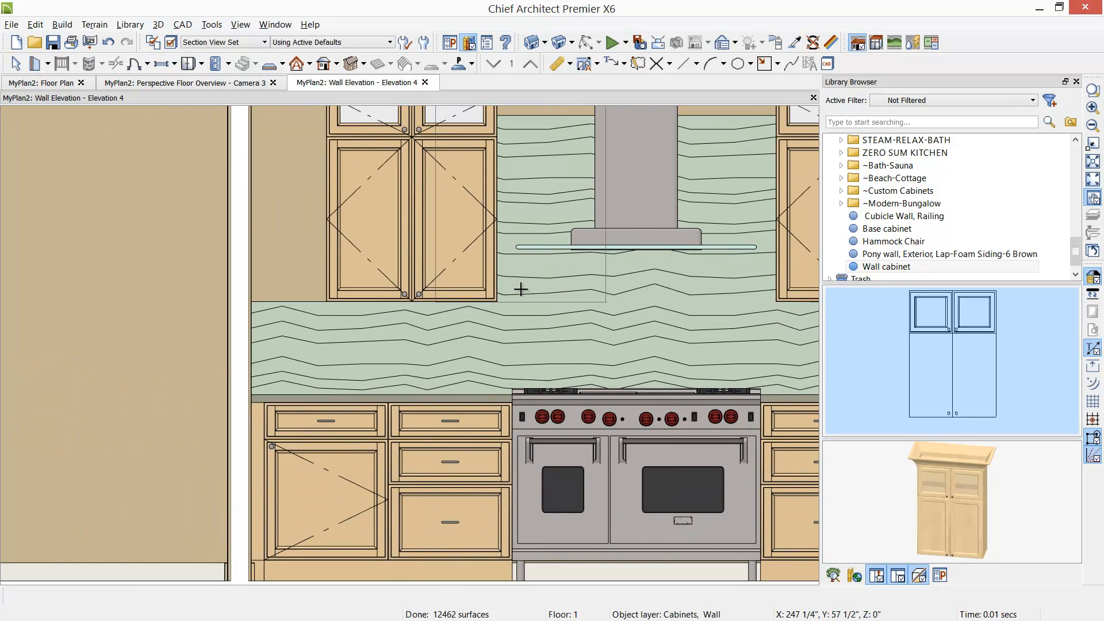
scroll(521, 290, down, 3)
middle_drag(234, 367, 257, 363)
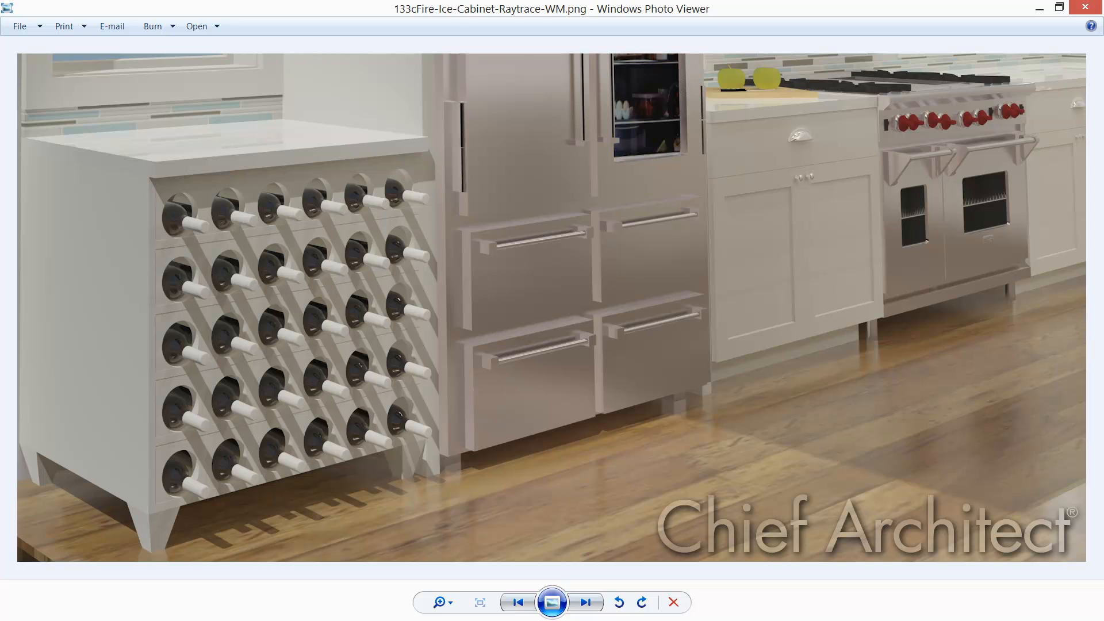
click(1086, 7)
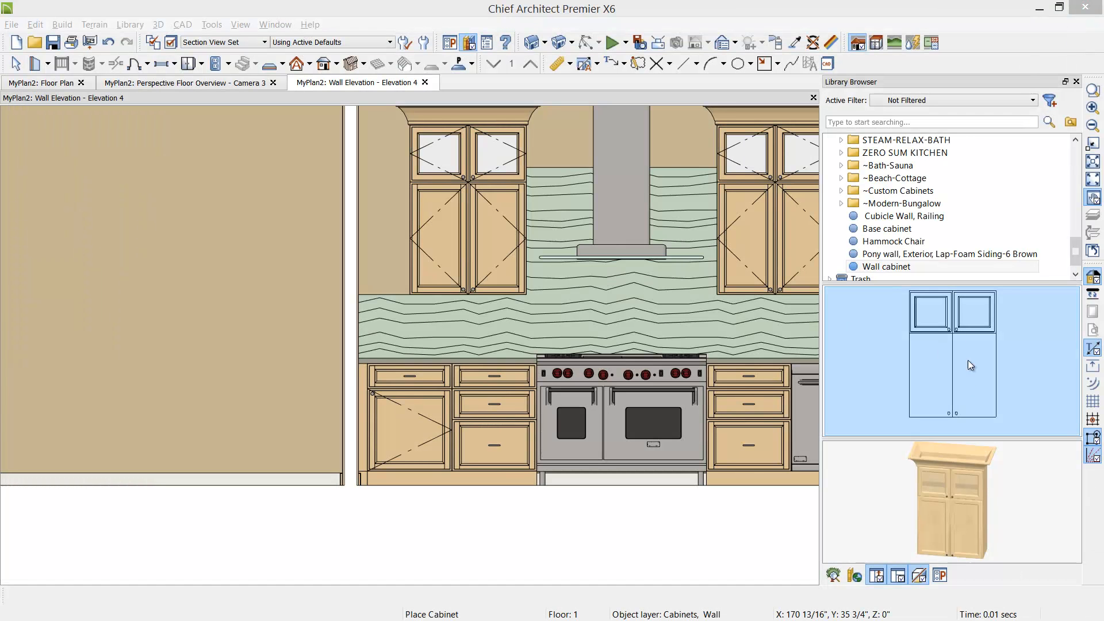
- Select the Wine Cabinet from the FIRE-ICE-Kitchen folder in the library
drag(1075, 256, 1078, 240)
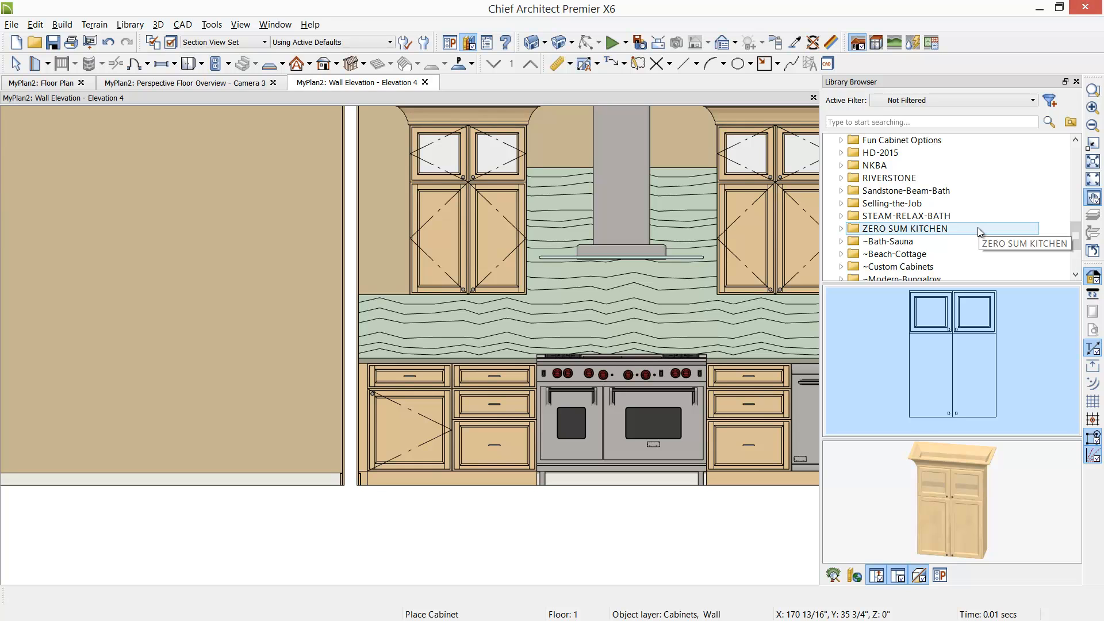
scroll(977, 227, up, 1)
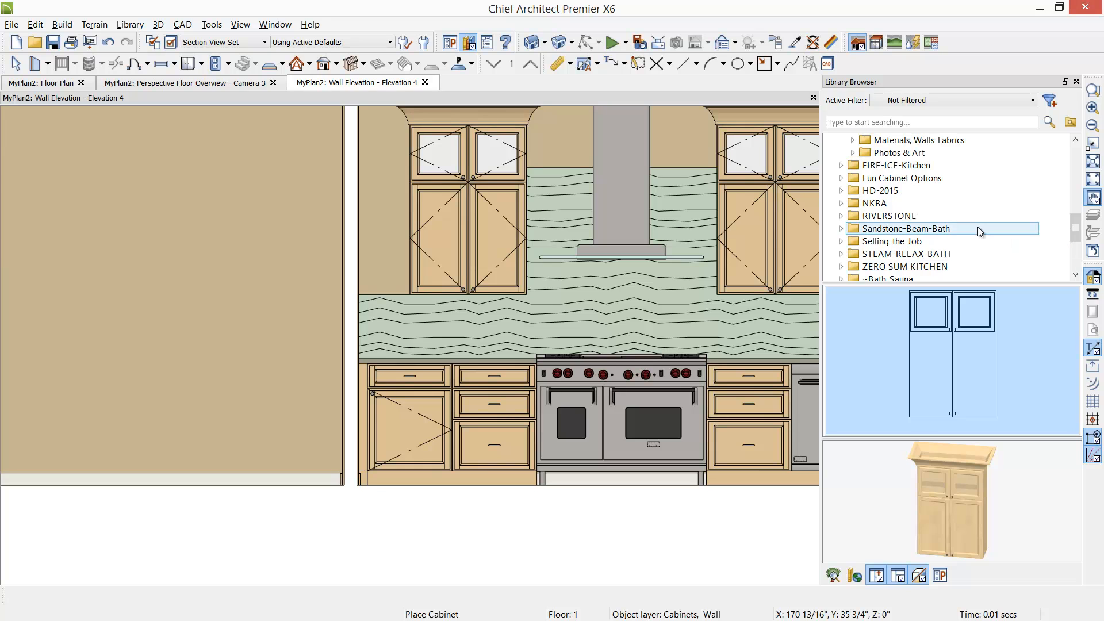
click(841, 166)
click(852, 167)
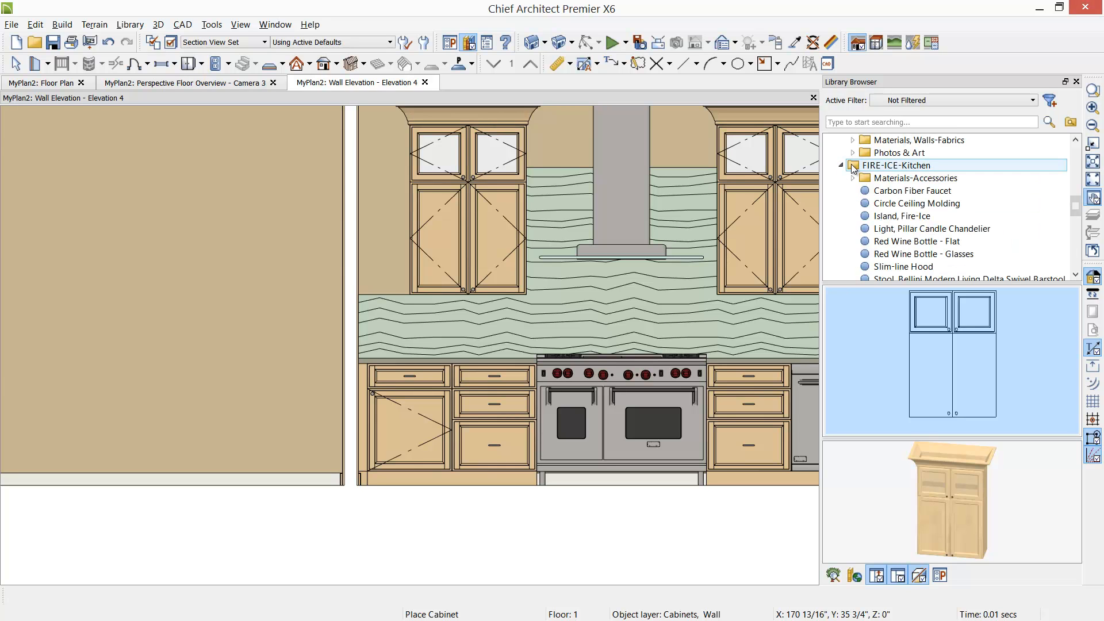
click(899, 169)
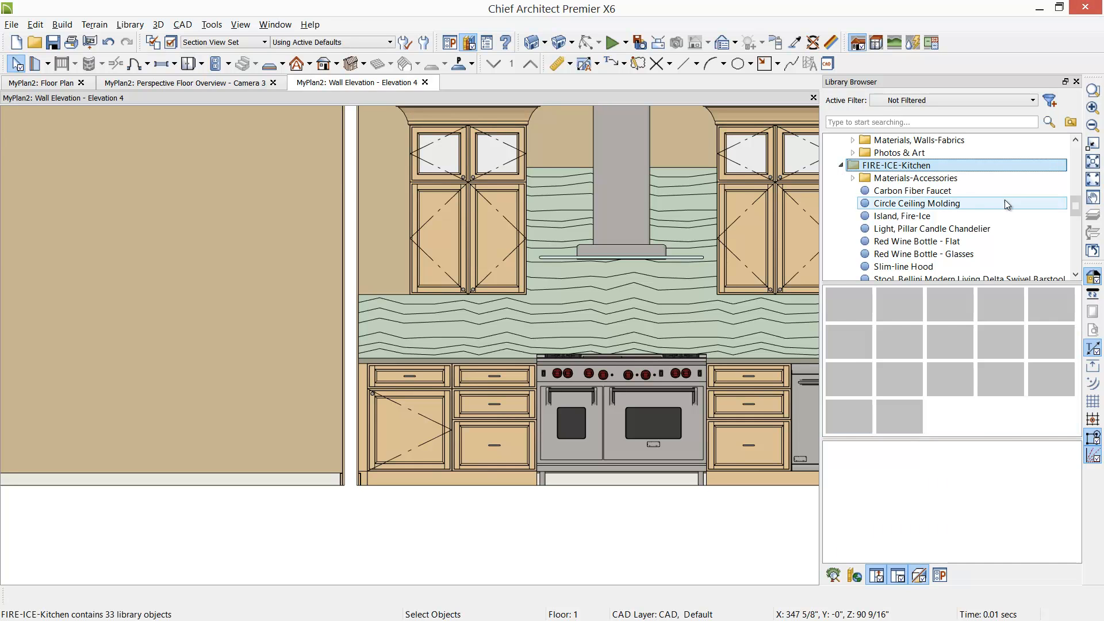
click(1075, 278)
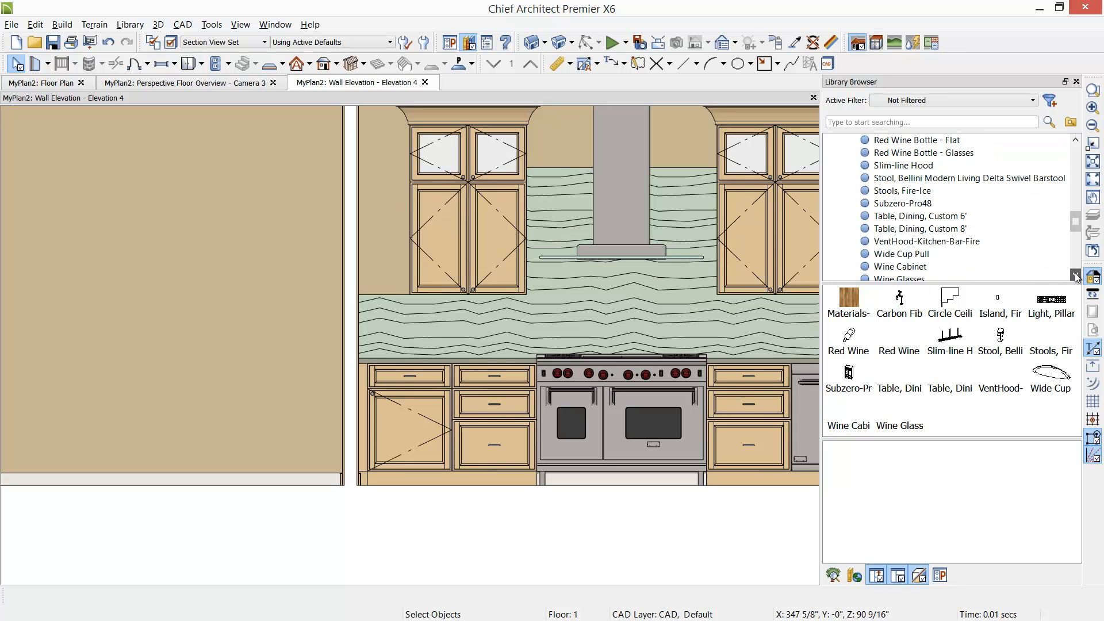
click(1074, 277)
click(909, 234)
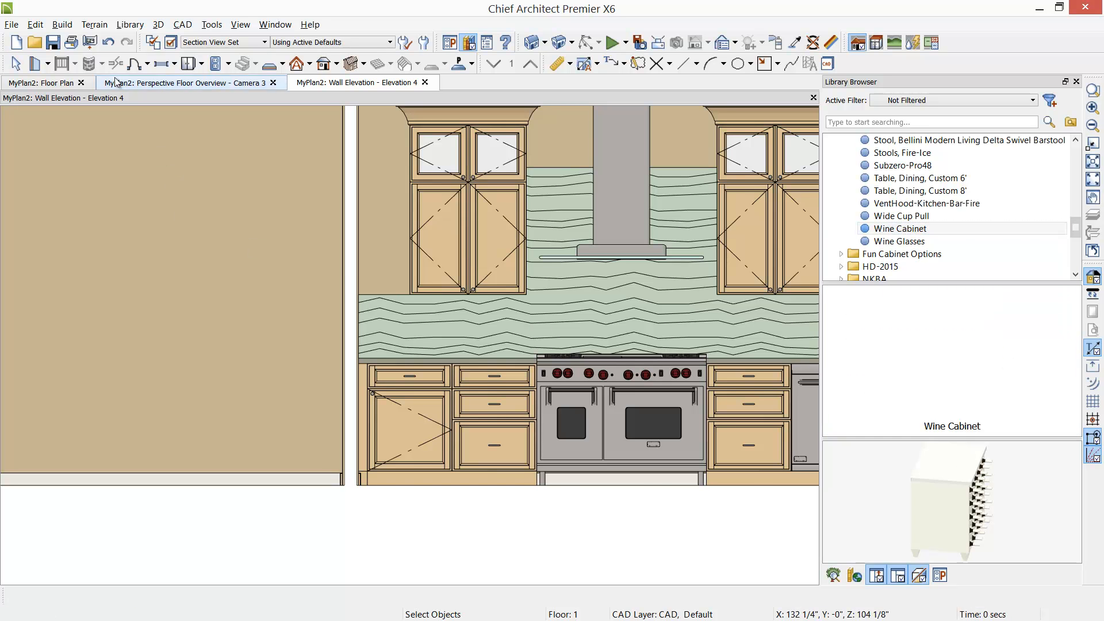
- Place the wine cabinet near the back wall in the floor plan, in the area left of the short partition wall
click(31, 85)
scroll(539, 292, up, 4)
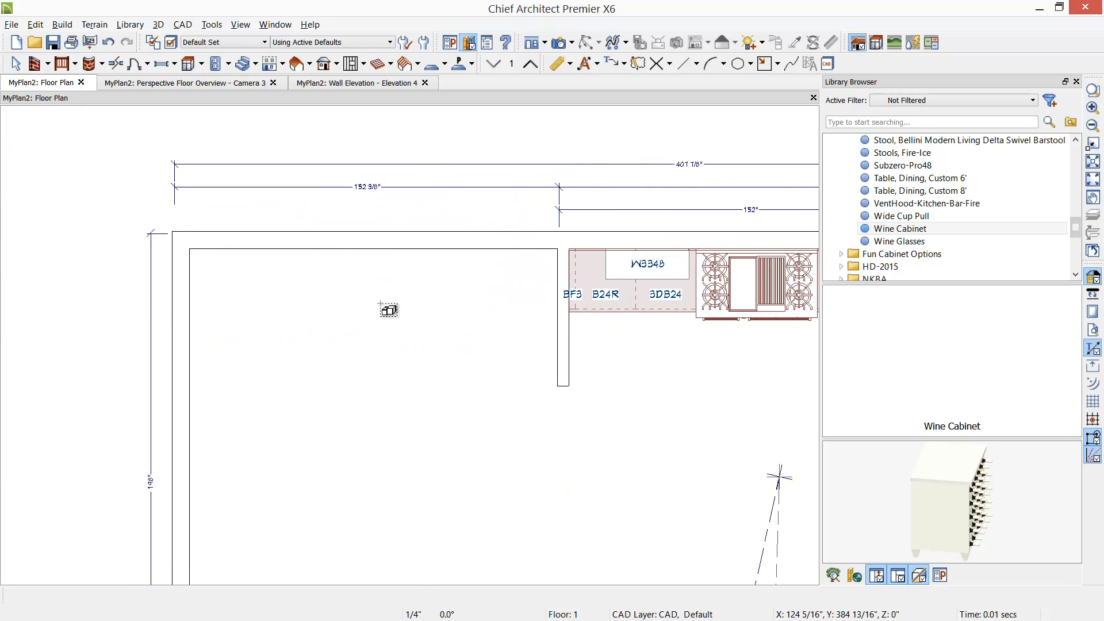
click(411, 311)
- Rotate the wine cabinet to -90° and move it into the corner between the back wall and the partition wall
click(415, 318)
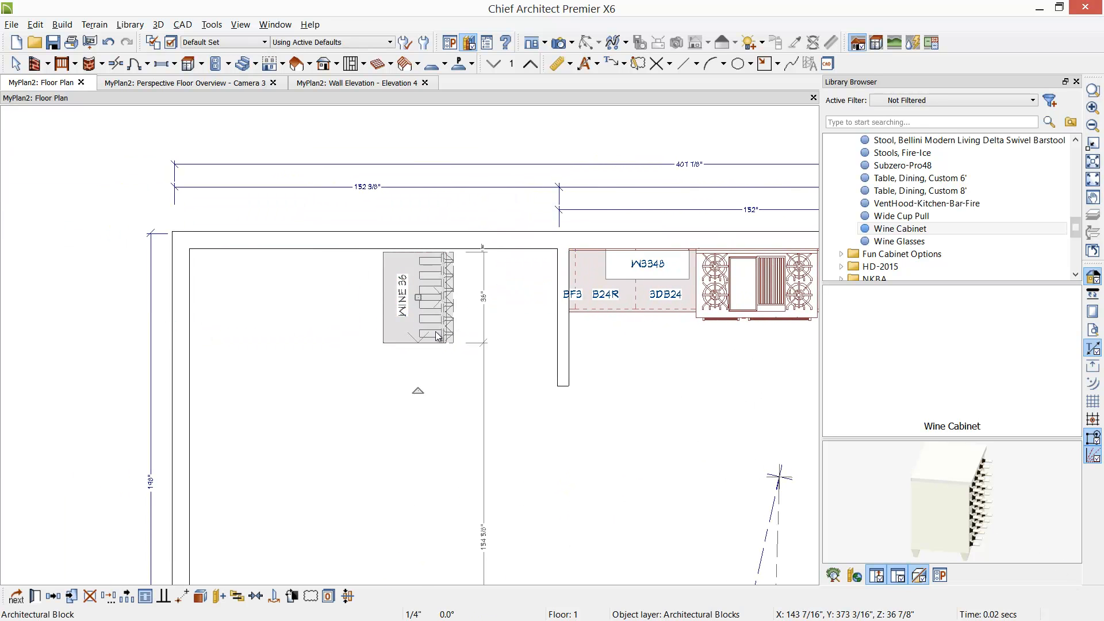
drag(418, 385, 305, 296)
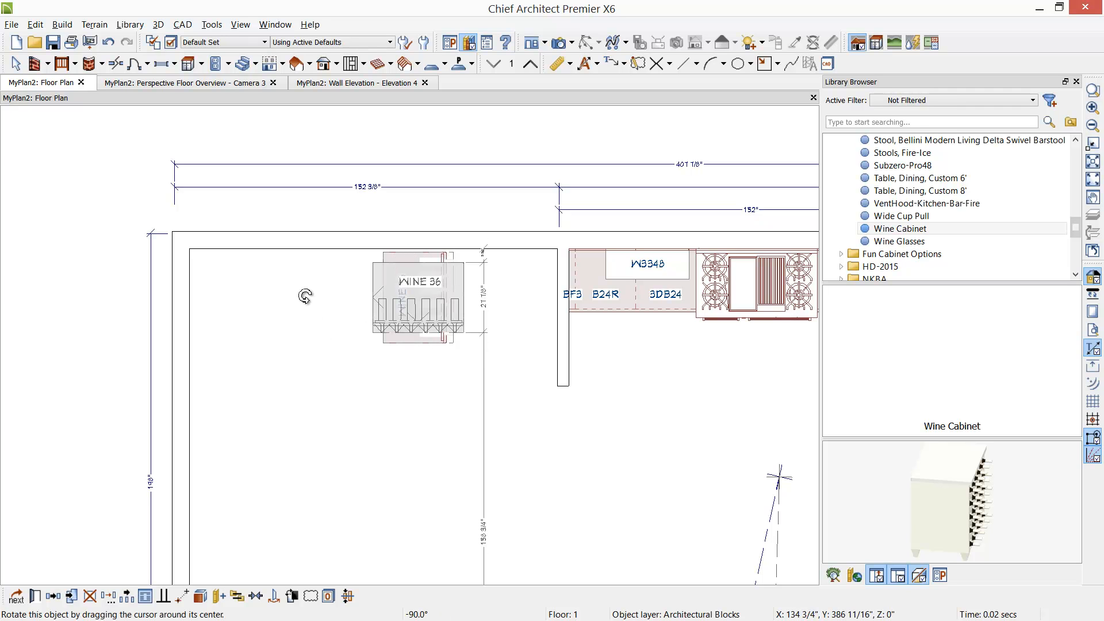
drag(418, 299, 513, 283)
- Shorten the partition wall to about the depth of the adjoining cabinets and check the result in the Camera 3 perspective overview
click(564, 379)
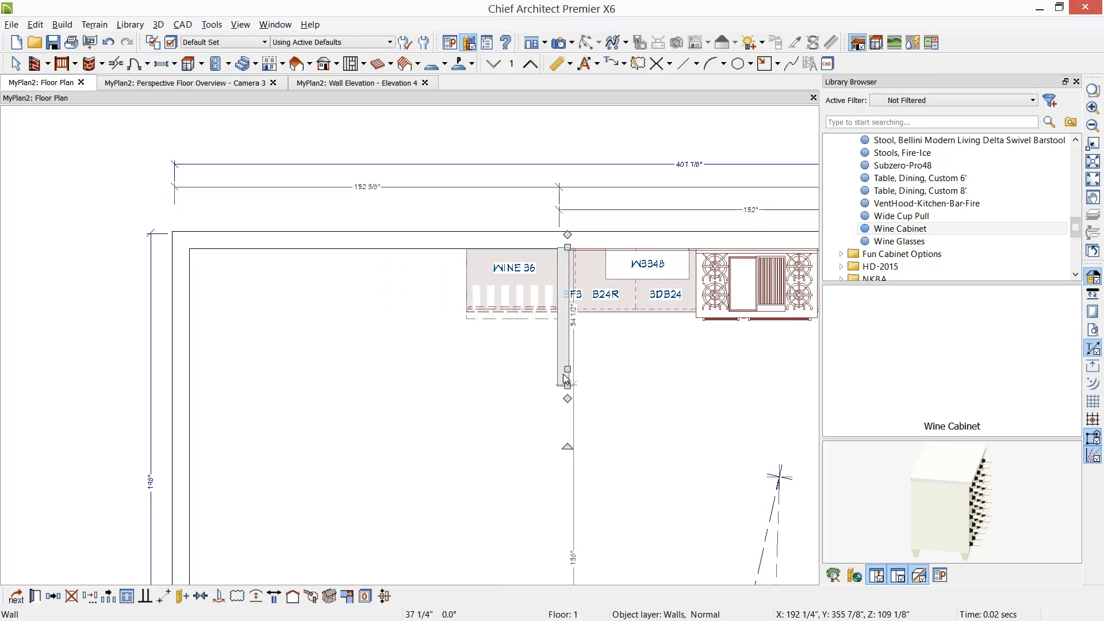
drag(567, 383, 567, 316)
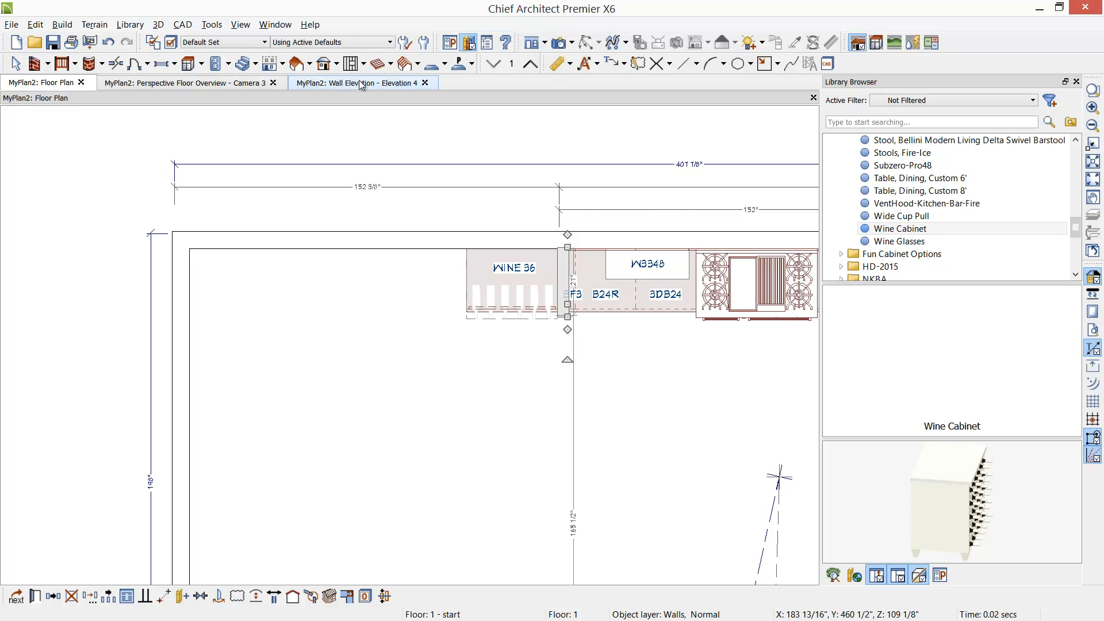
click(220, 83)
middle_drag(526, 345, 328, 430)
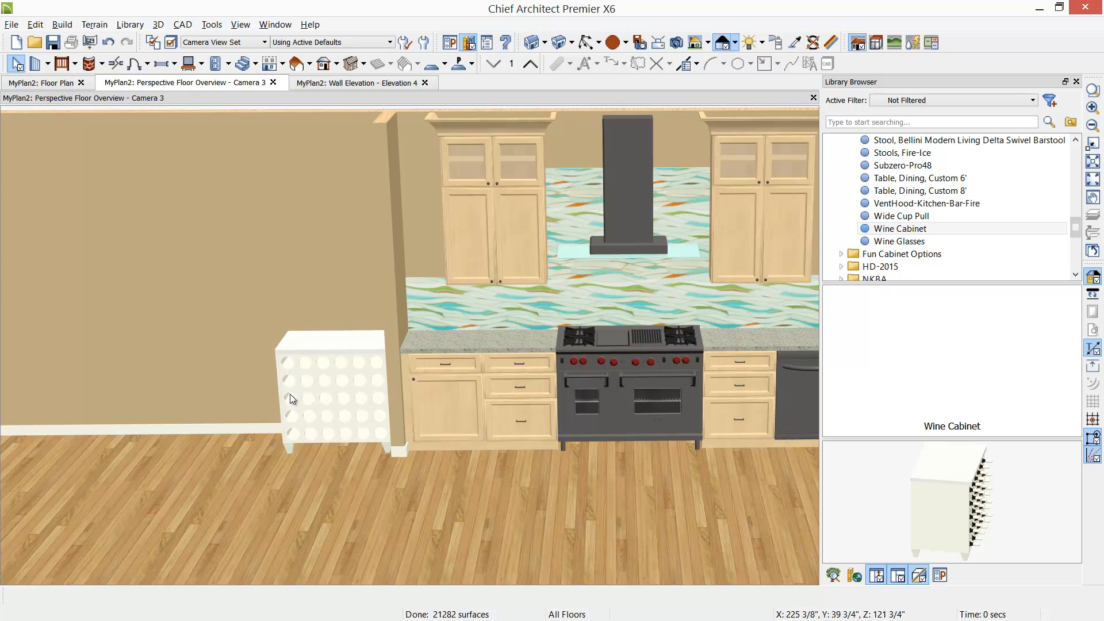
- Turn on the display of the wine cabinet's "Furniture, Accessories" layer in its object layer properties
click(263, 366)
key(Escape)
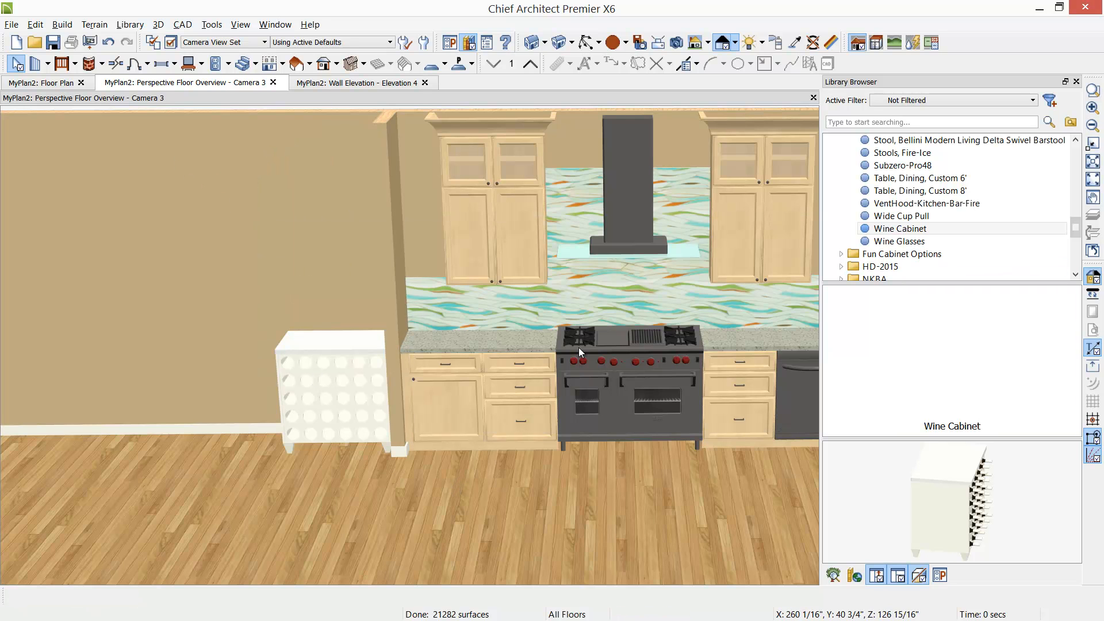
click(314, 409)
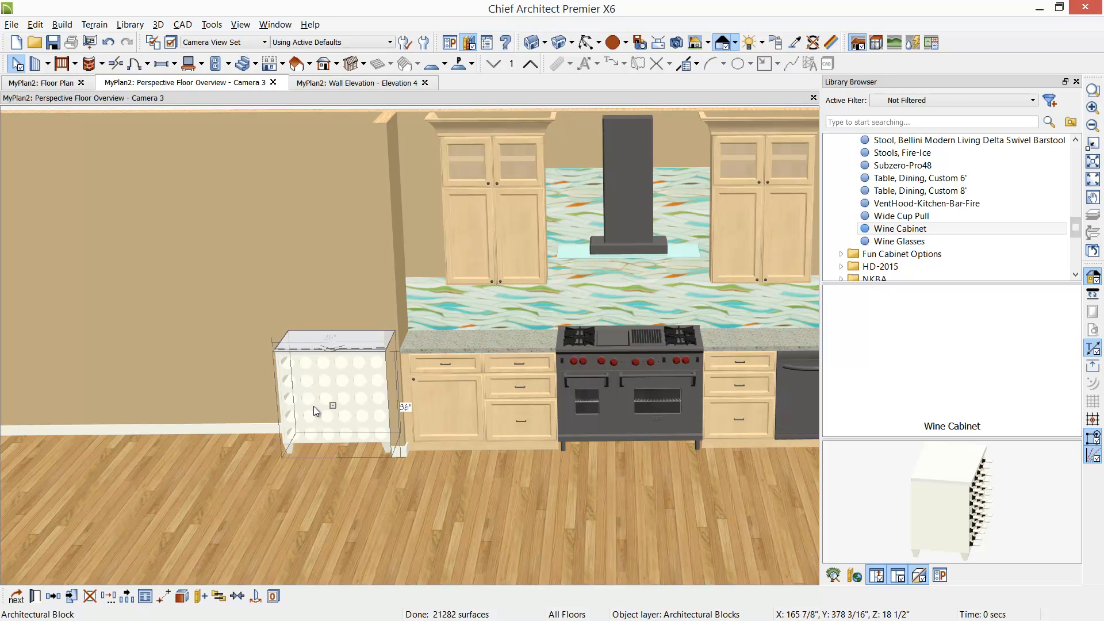
click(274, 597)
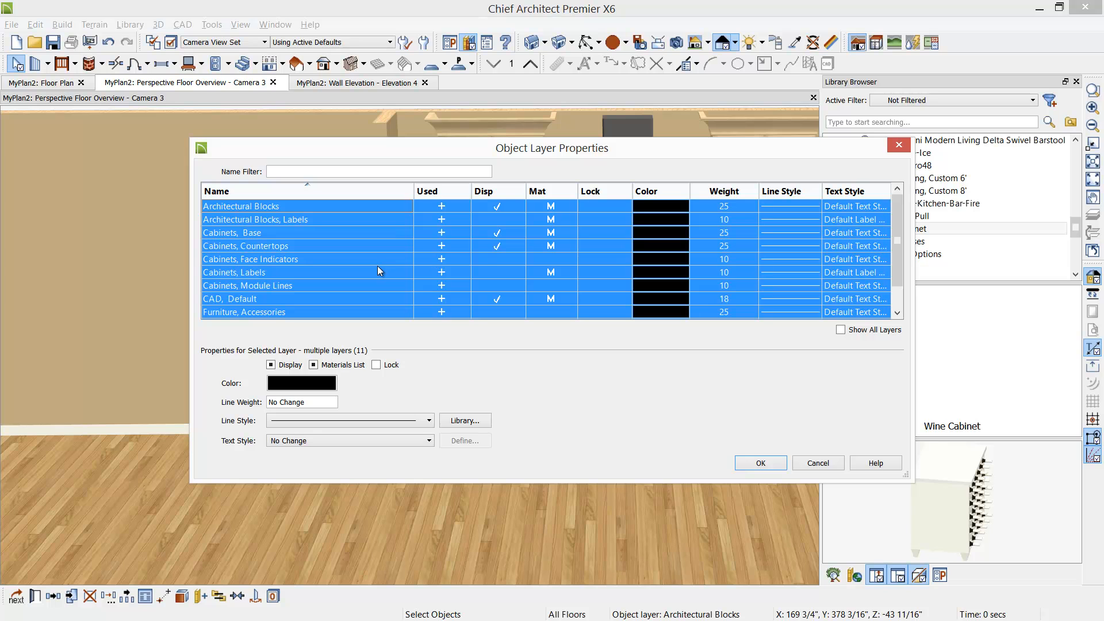
click(506, 312)
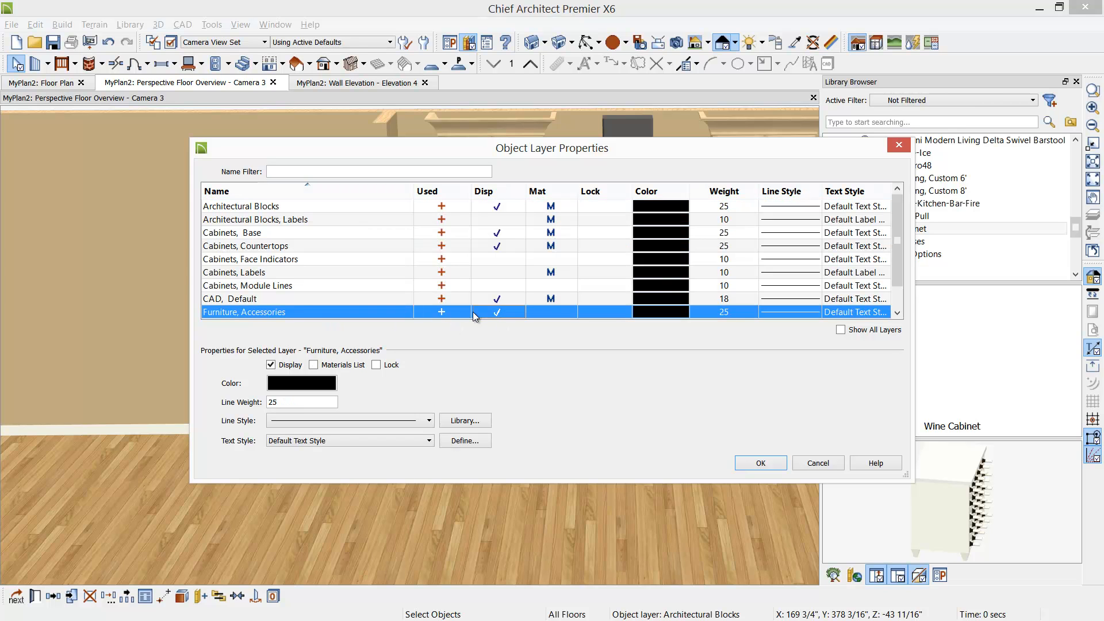
click(769, 463)
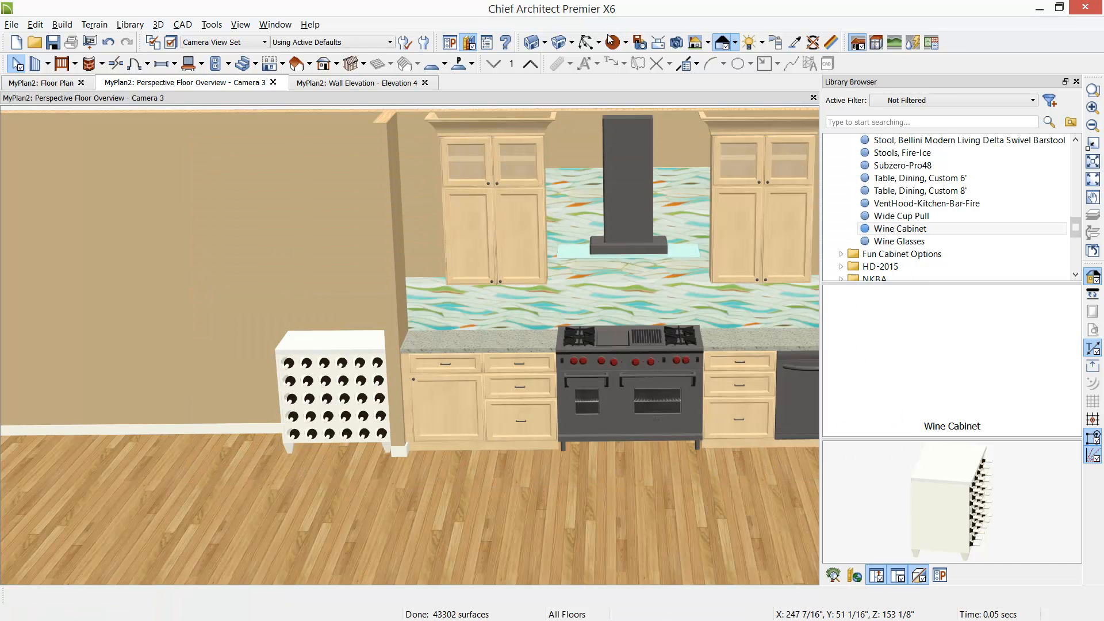
- Place the OvenDbl-Full-heightCab Oven from the library against the back wall, on the open stretch left of the wine cabinet
click(586, 42)
drag(437, 394, 460, 401)
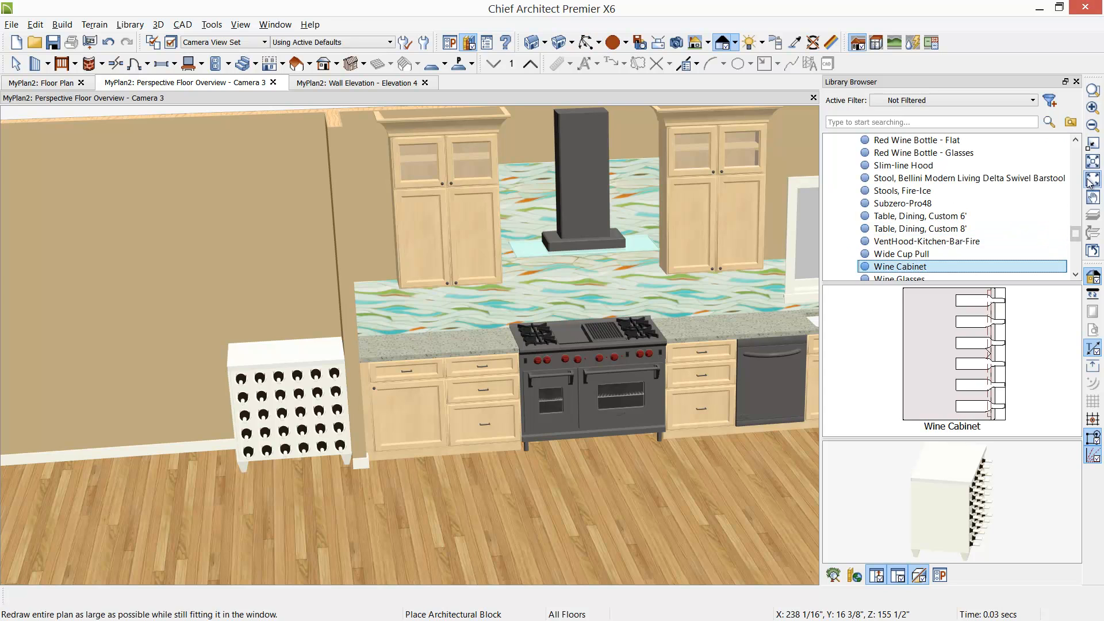
scroll(1079, 154, up, 5)
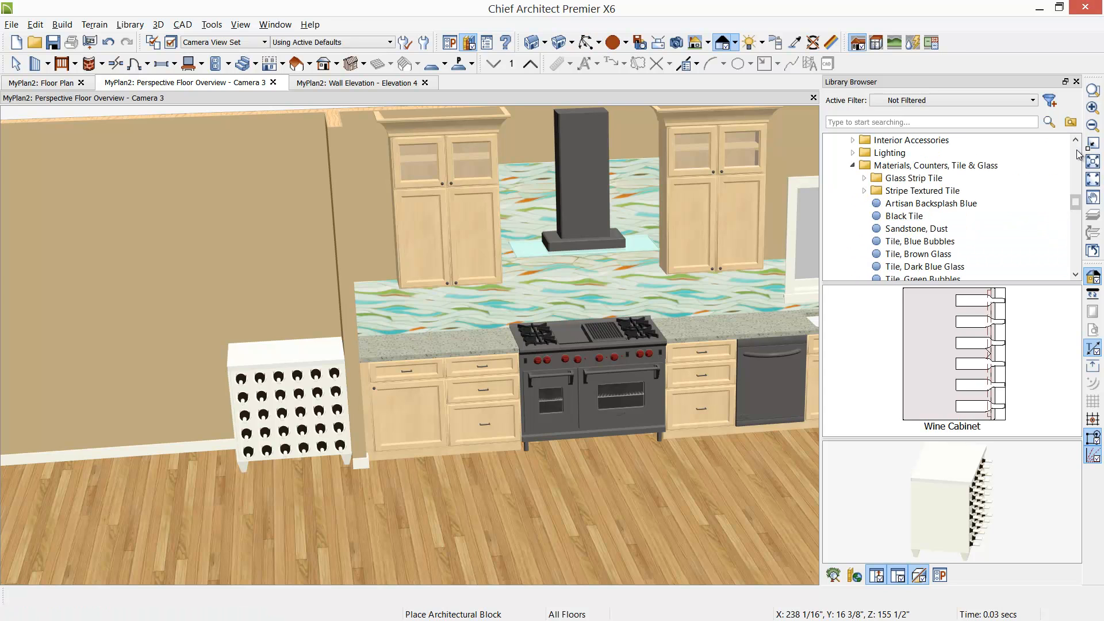
scroll(1079, 154, up, 4)
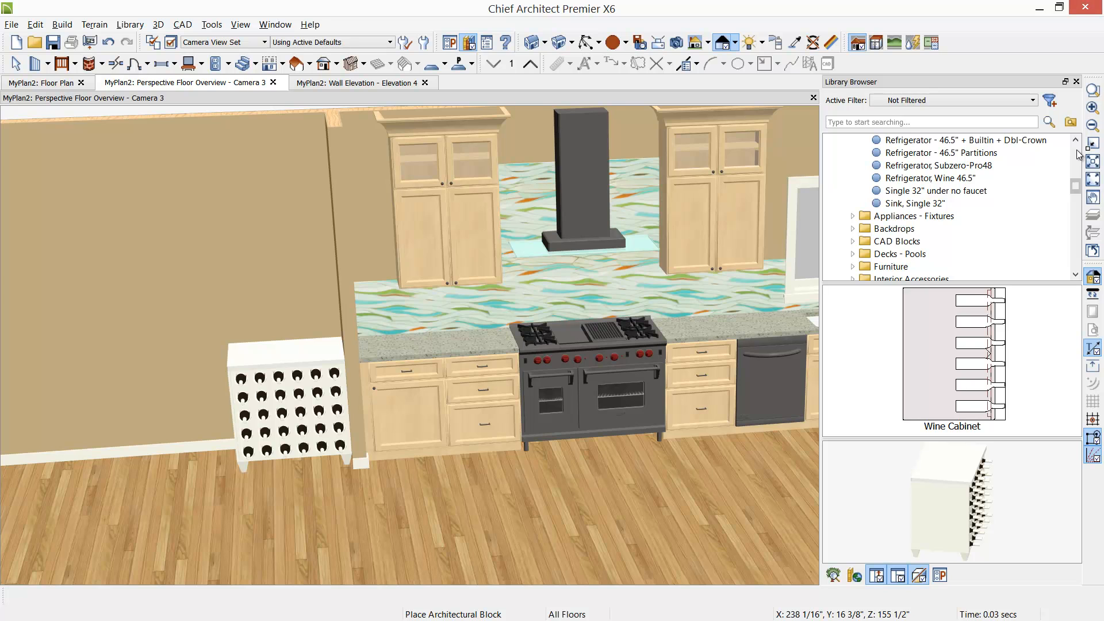
scroll(1078, 144, up, 2)
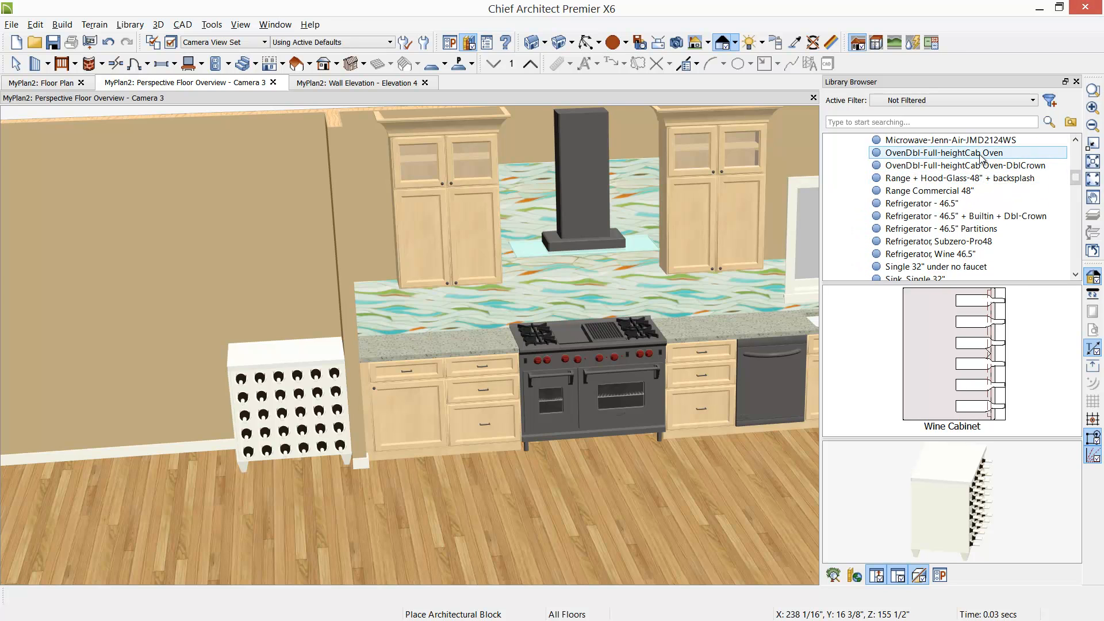
click(981, 154)
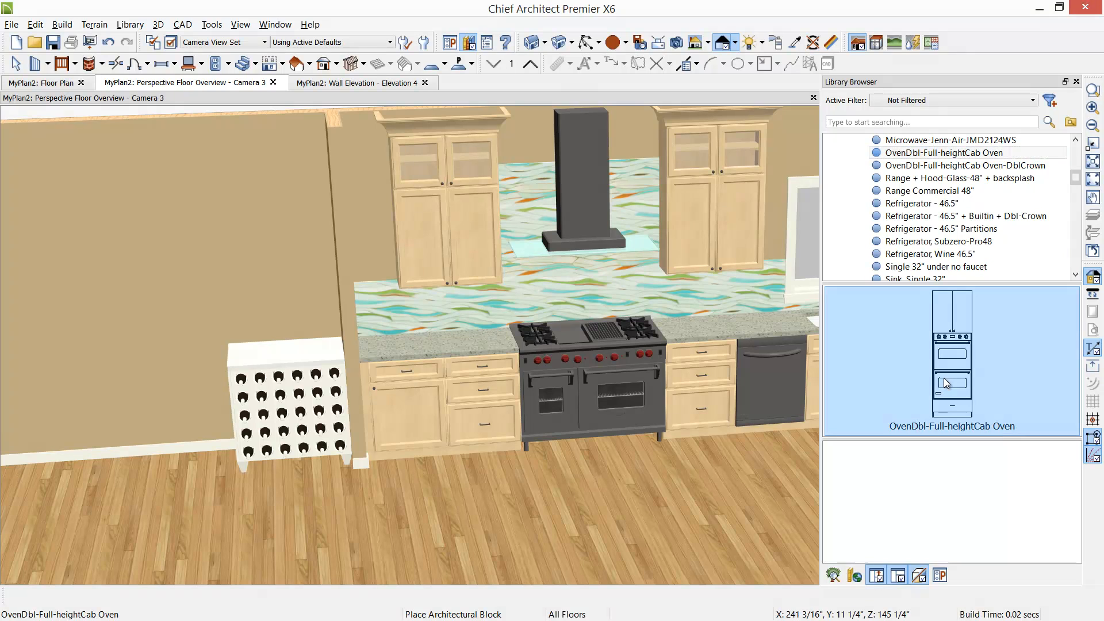
click(138, 349)
middle_drag(132, 391, 417, 395)
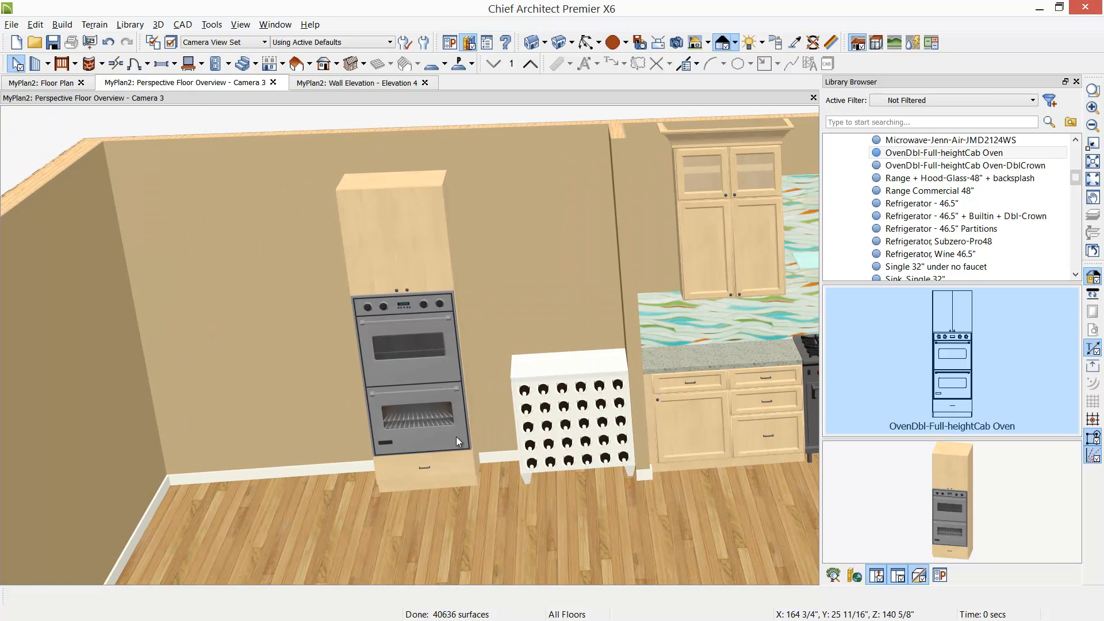
middle_drag(399, 446, 433, 375)
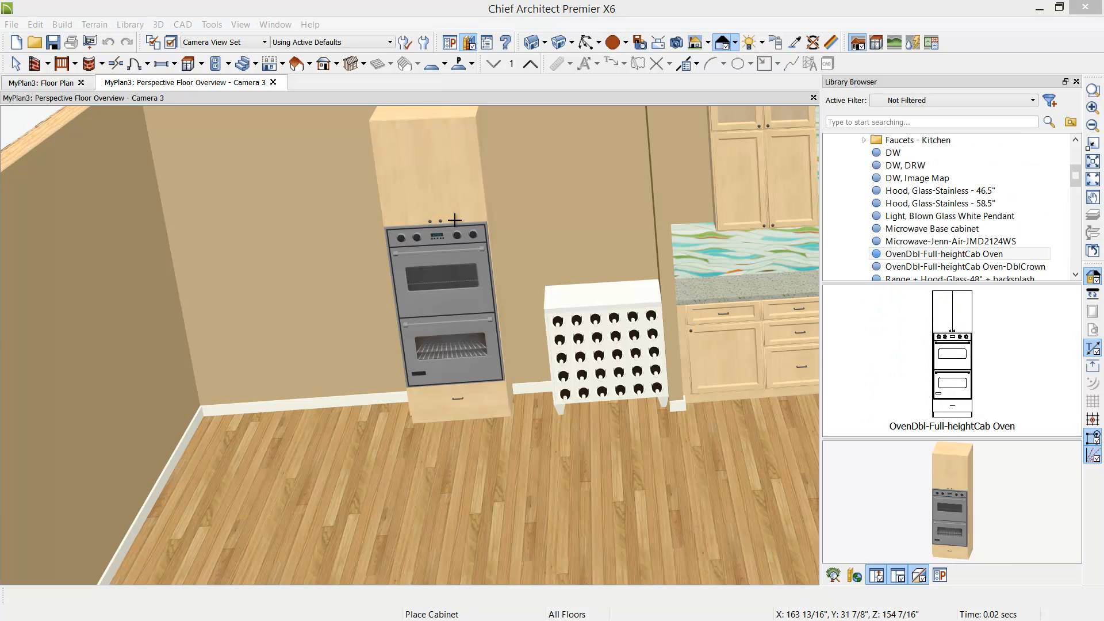
- Open the oven cabinet's front specification and set the item height of its upper doors to 26"
click(454, 220)
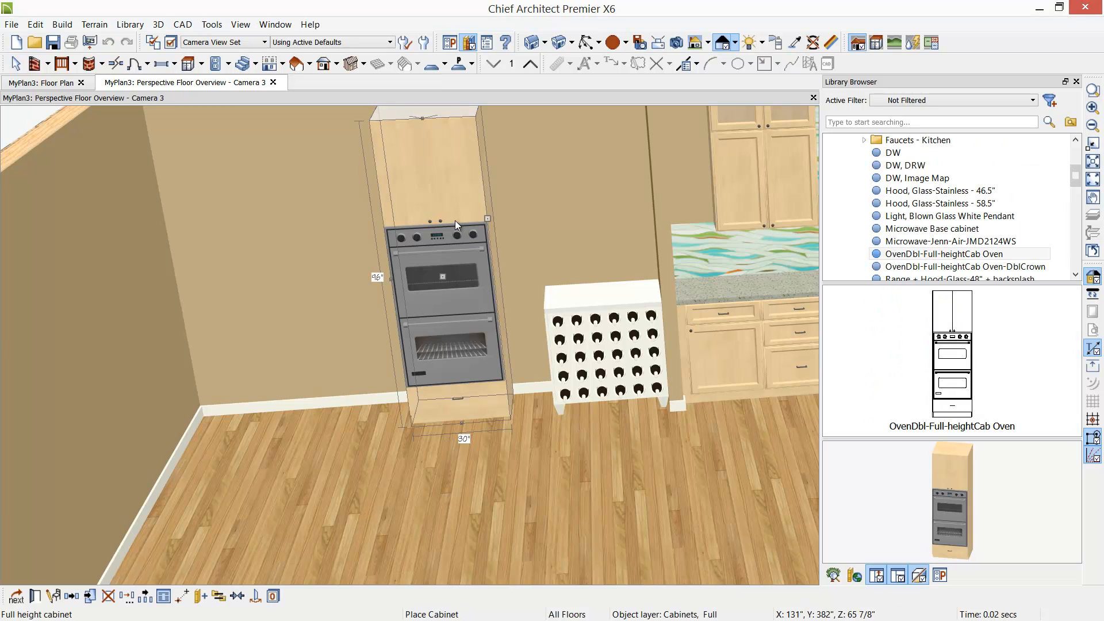
double_click(454, 220)
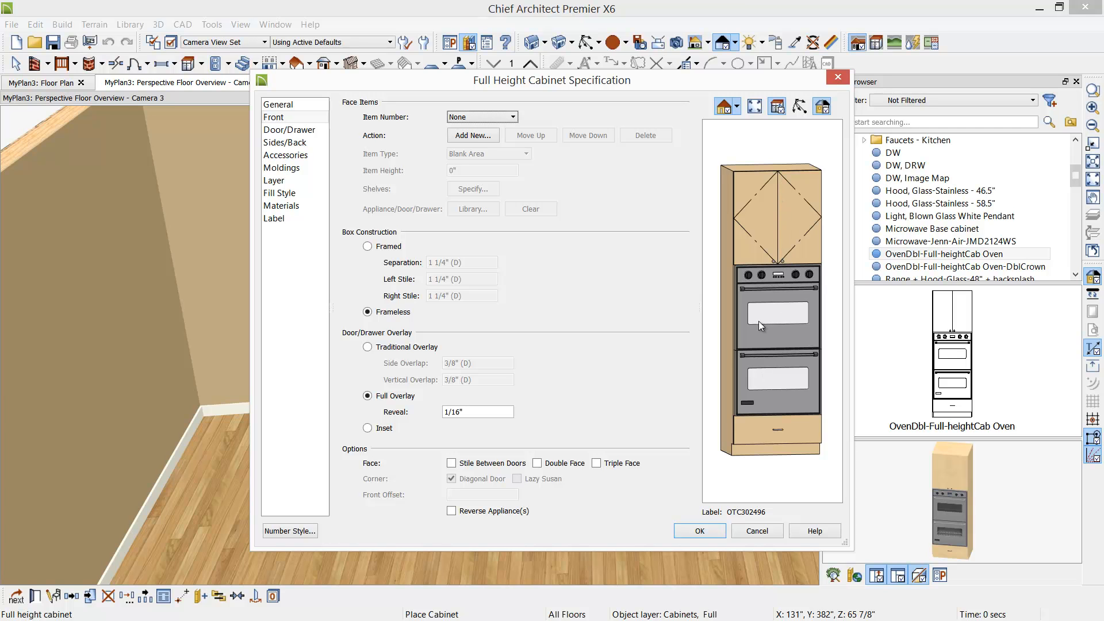
click(763, 438)
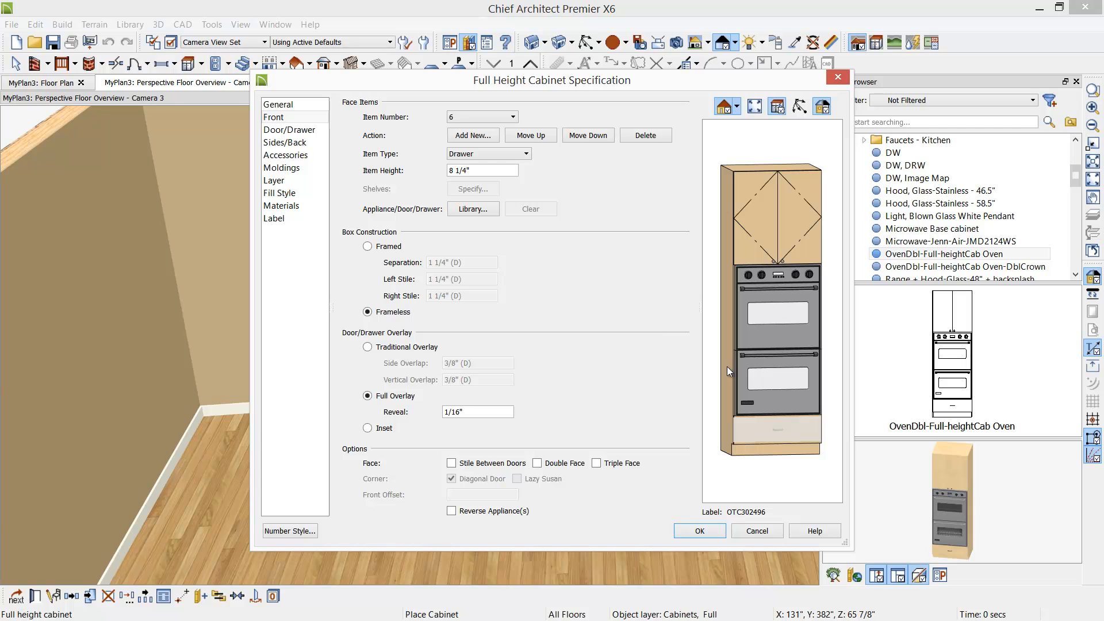
click(775, 377)
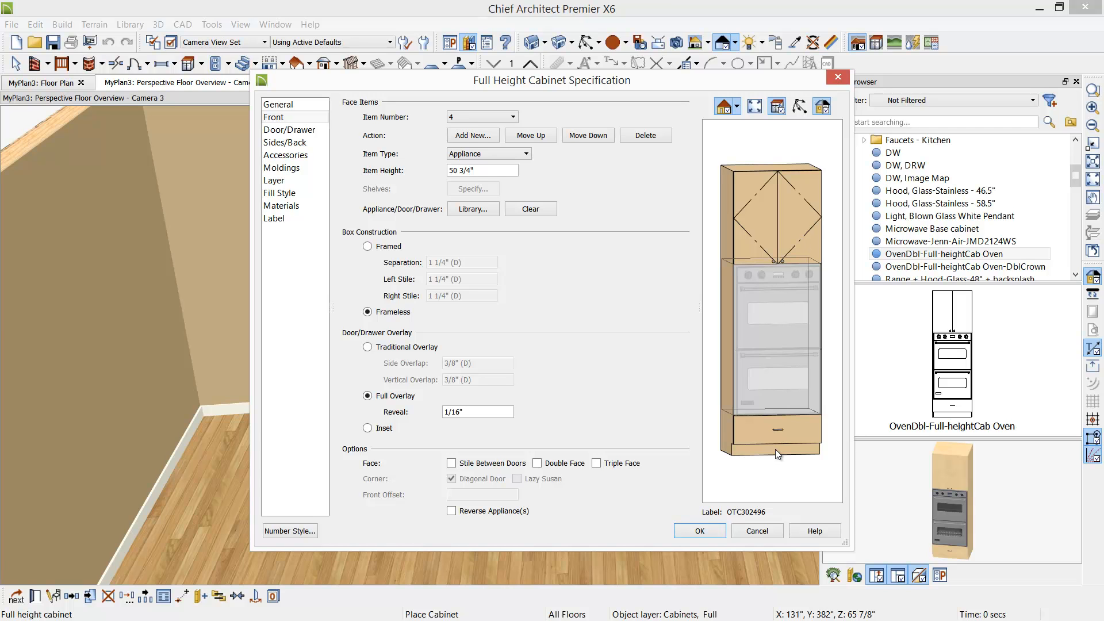
click(789, 209)
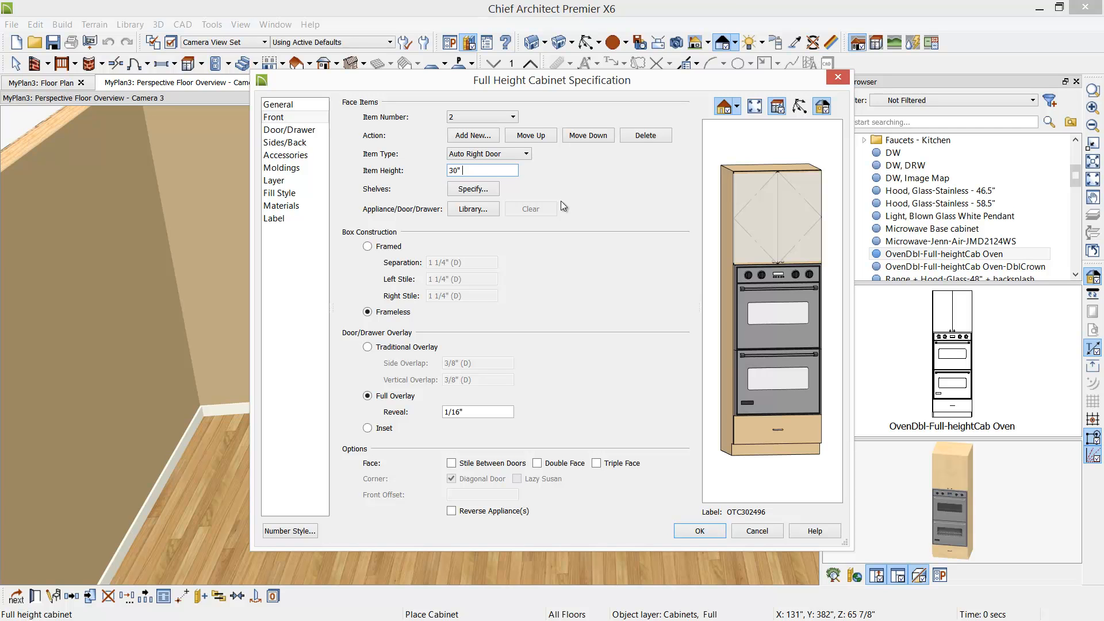
text(-4)
key(Tab)
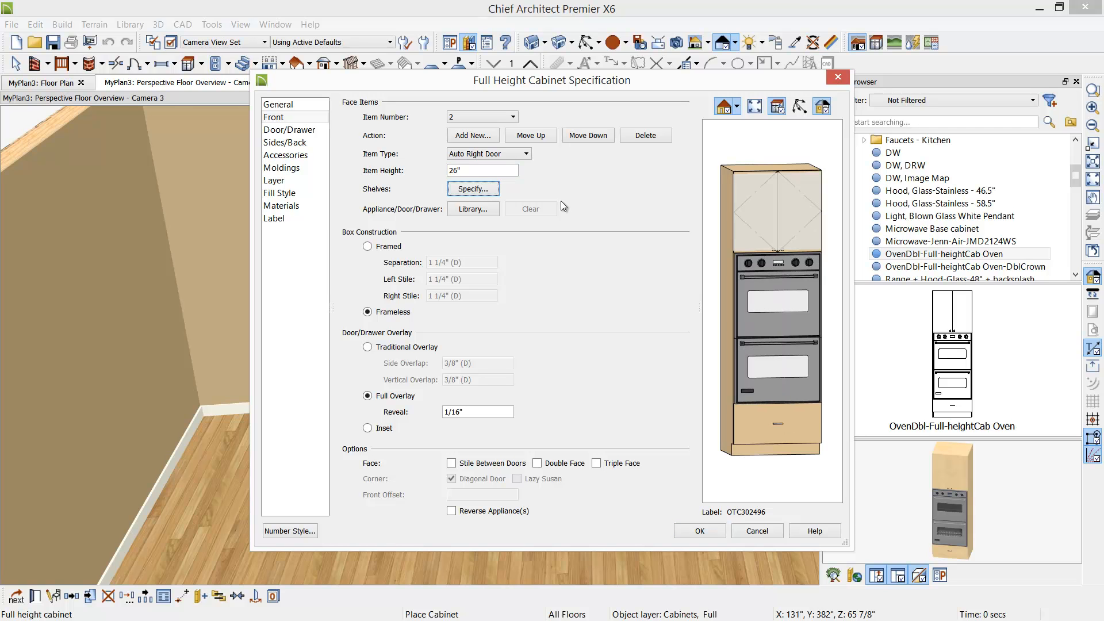
- Set the item height of the separation between the double oven and the drawer, face item 5, to 1 3/4"
click(795, 339)
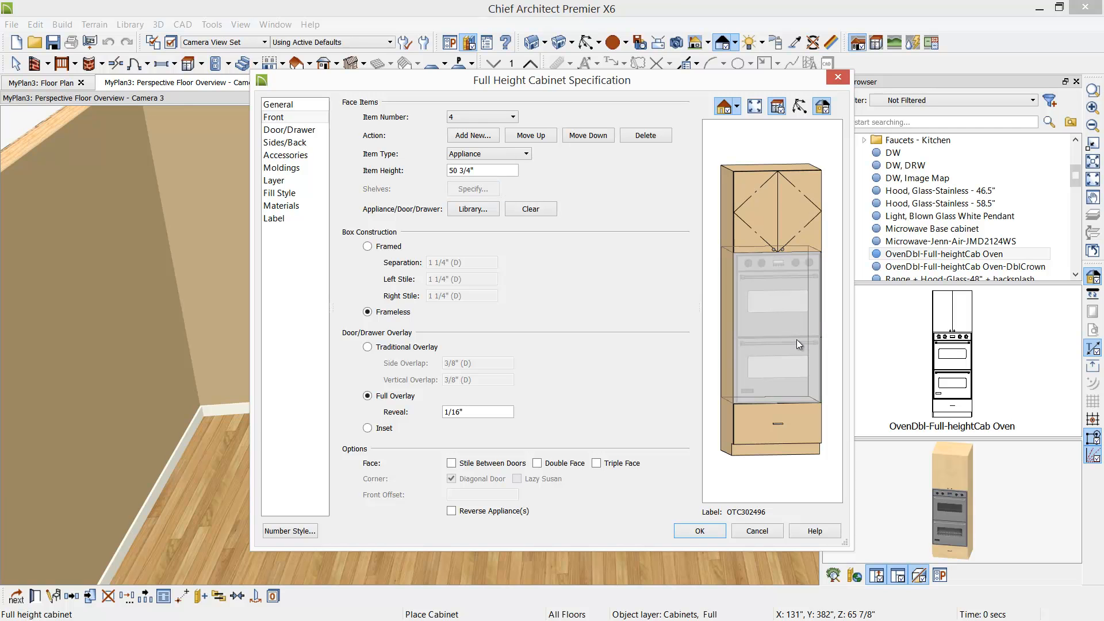
click(765, 430)
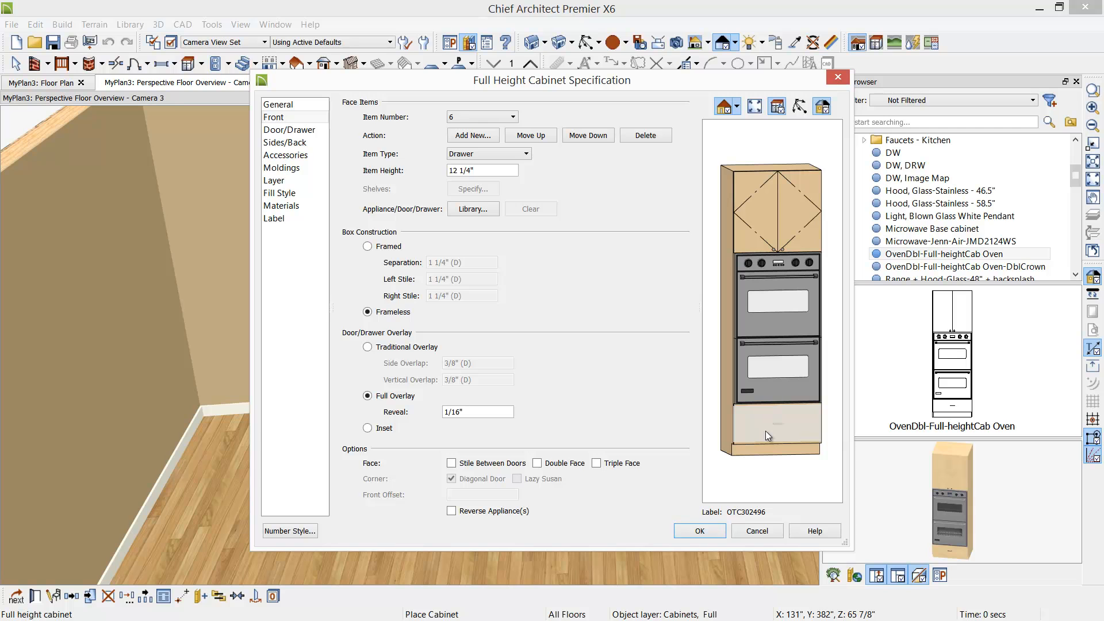
click(513, 118)
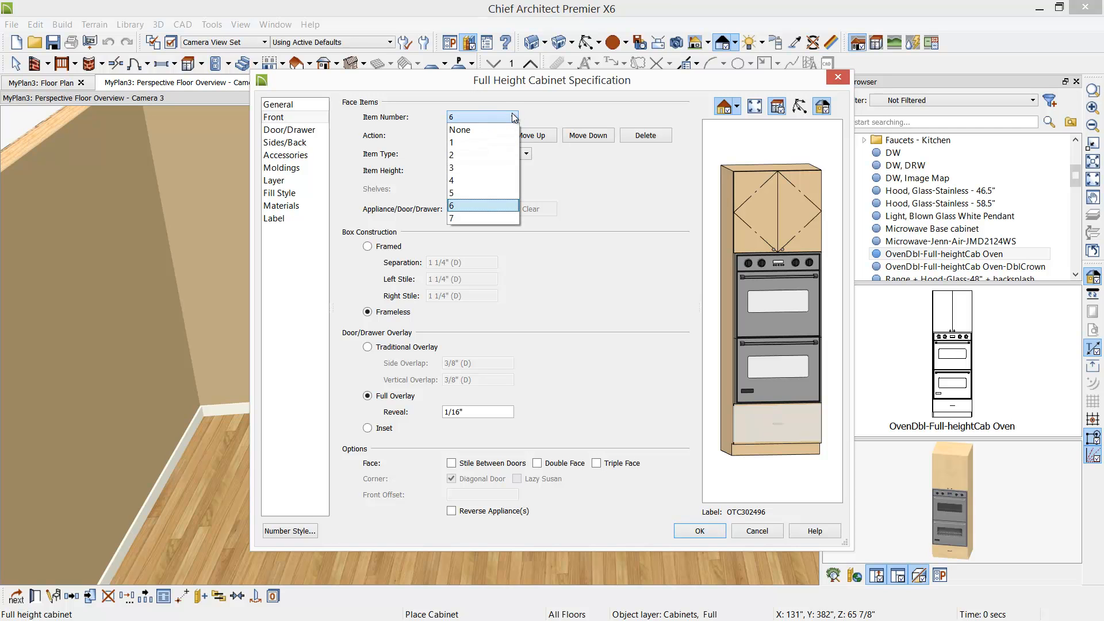
click(472, 194)
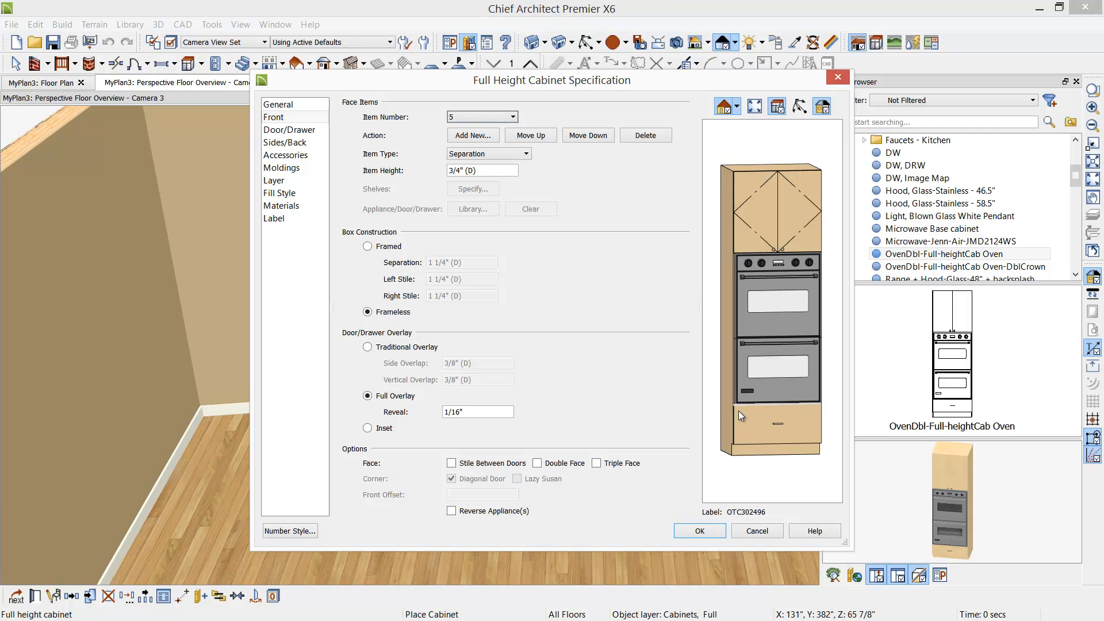
click(489, 173)
key(BackSpace)
key(BackSpace)
key(Home)
text(1)
key(Tab)
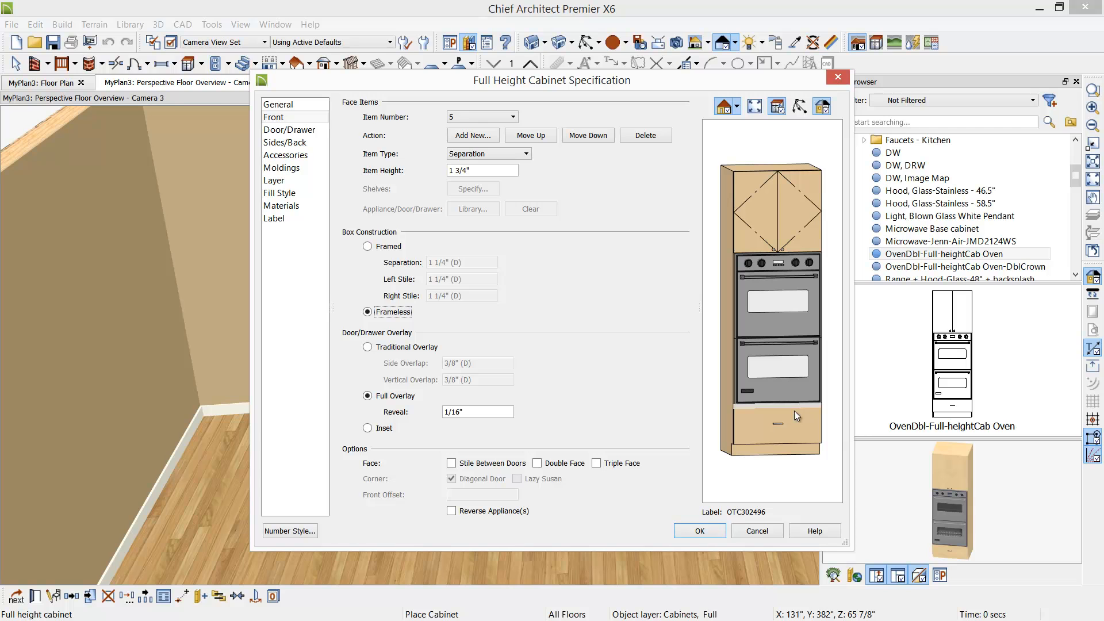
- Set the item height of the separation below the drawer, face item 7, to 1 3/4"
click(788, 426)
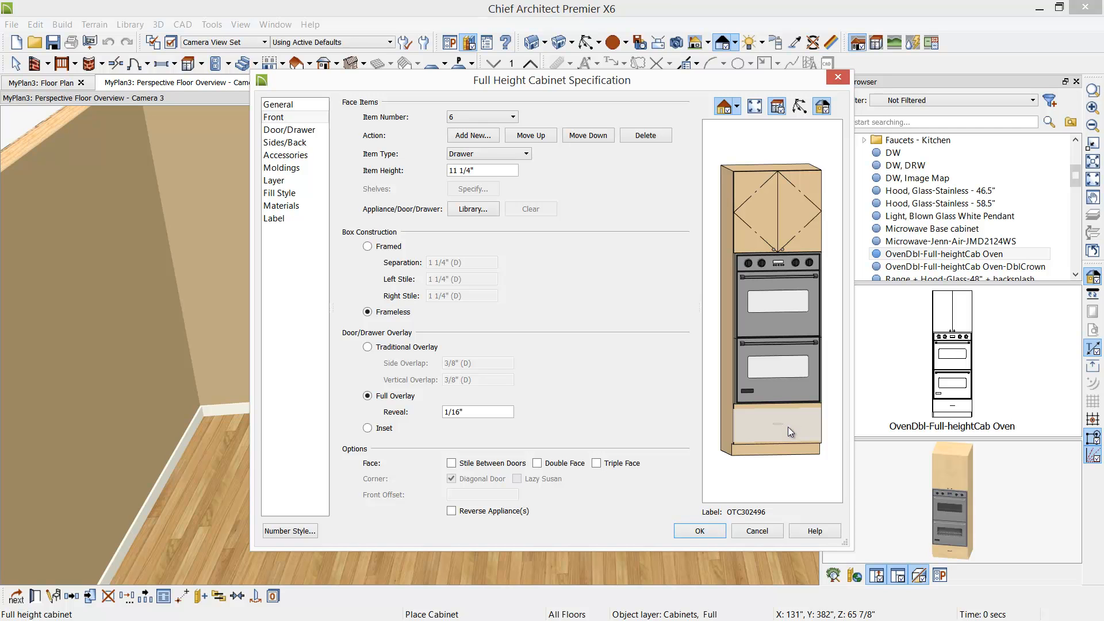
click(512, 117)
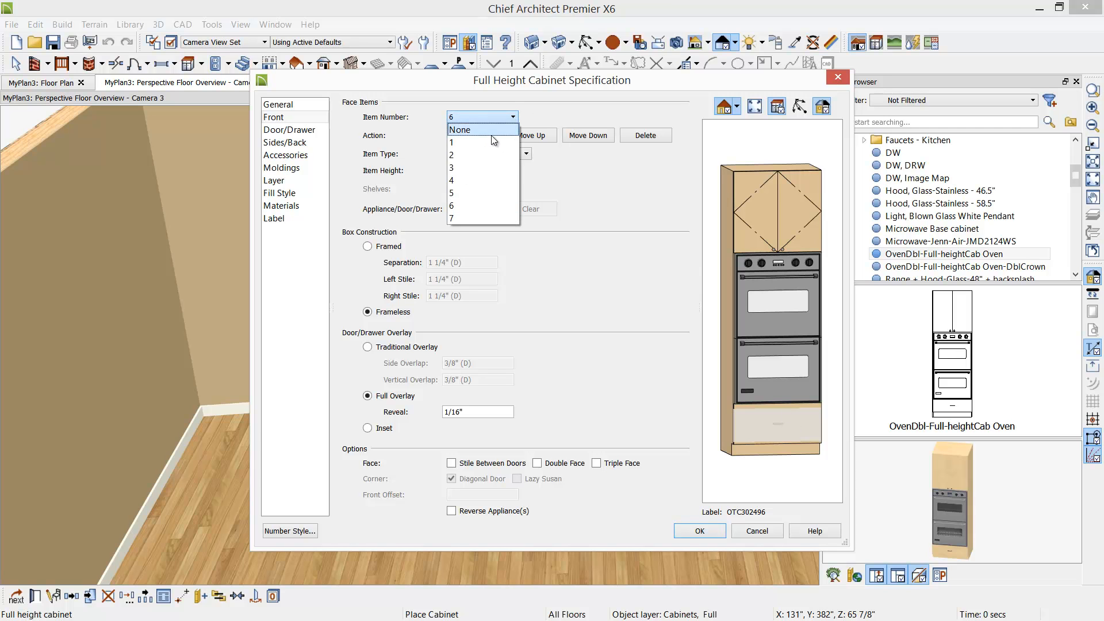
click(453, 221)
click(483, 168)
key(BackSpace)
key(BackSpace)
key(BackSpace)
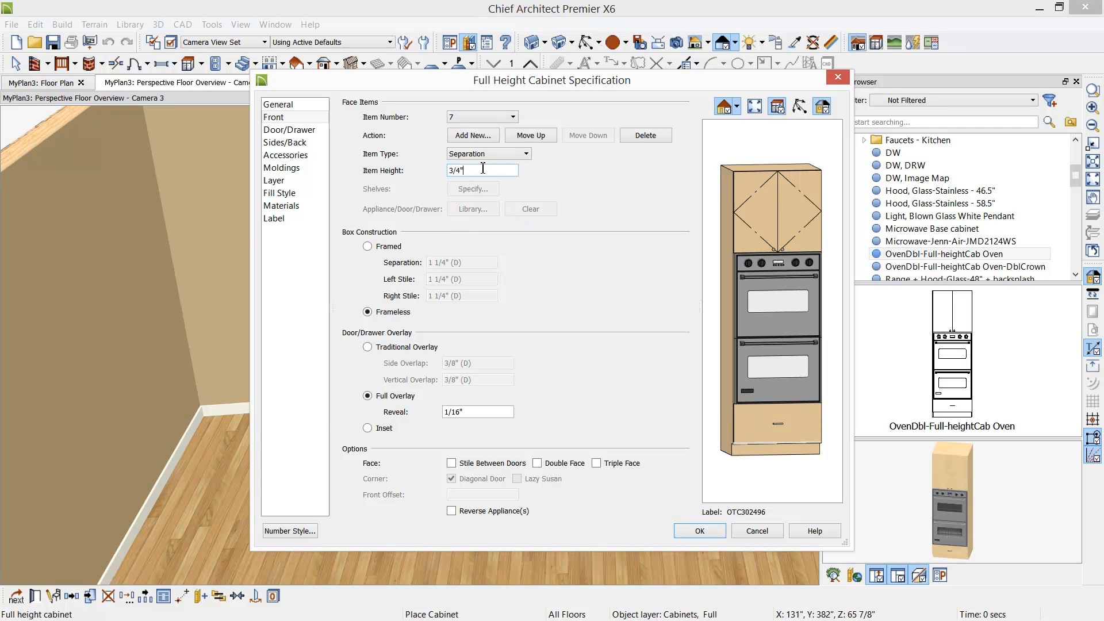
text(1)
drag(488, 171, 444, 165)
text(d)
key(Tab)
click(495, 173)
key(BackSpace)
key(BackSpace)
key(BackSpace)
click(449, 170)
text(1)
key(Tab)
- Change the oven cabinet's bottom drawer to an Appliance item and assign it the DEWD101 Warming Drawer, found by searching the library for "warming drawer"
click(818, 429)
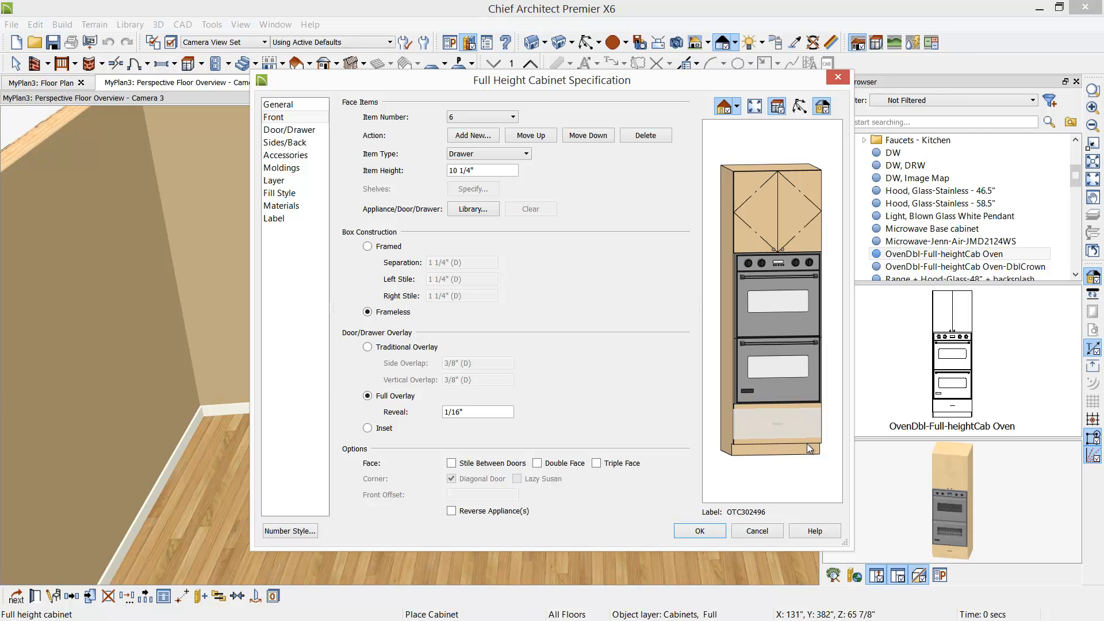
click(526, 154)
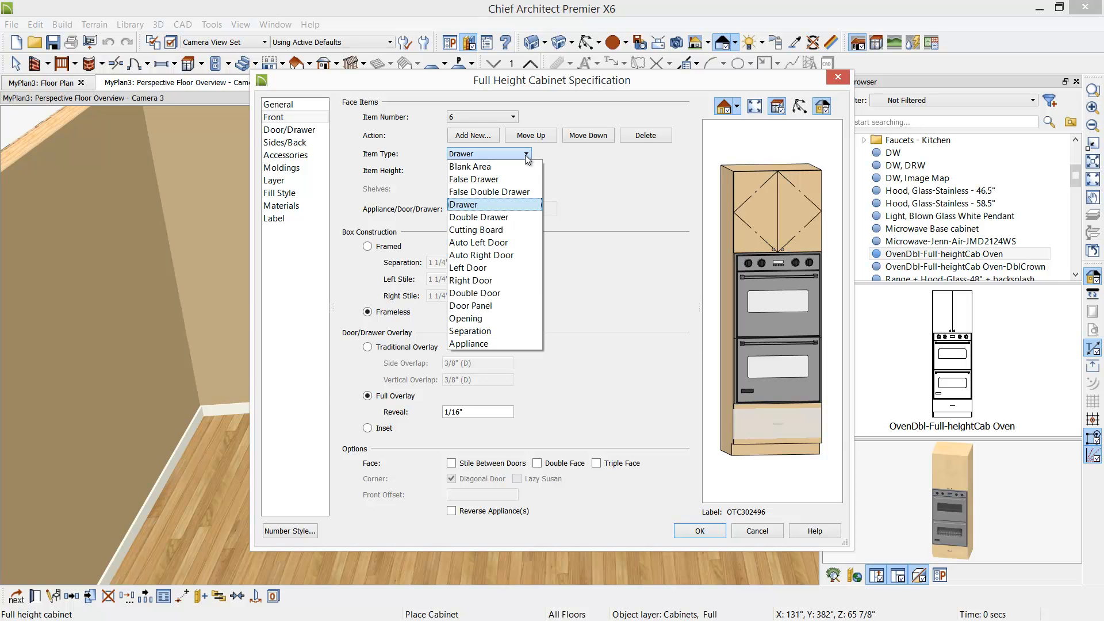
click(492, 343)
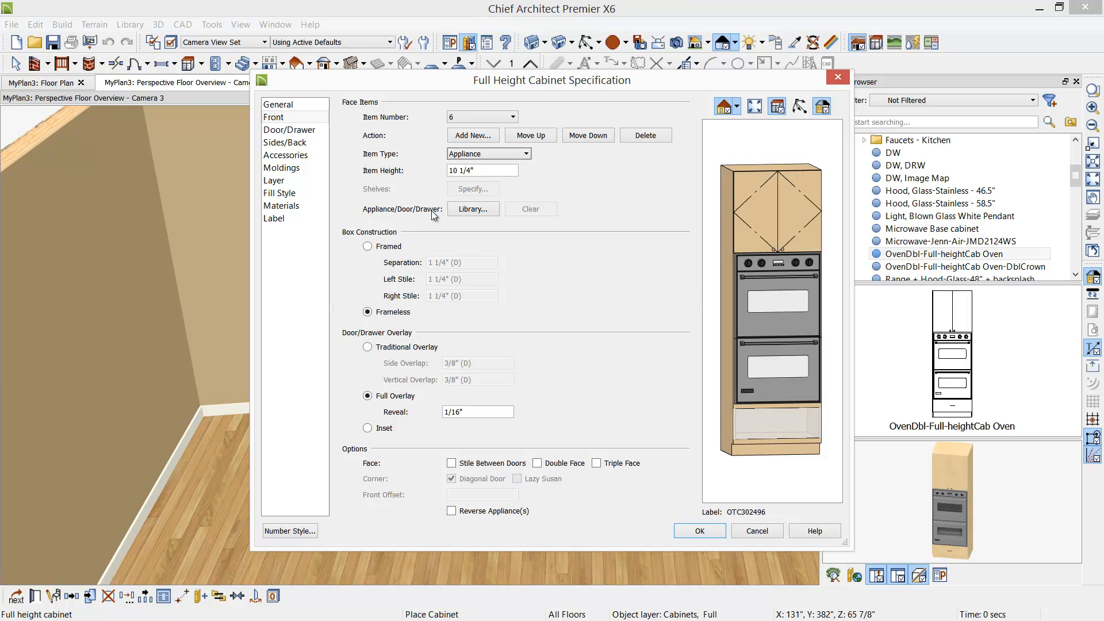
click(475, 210)
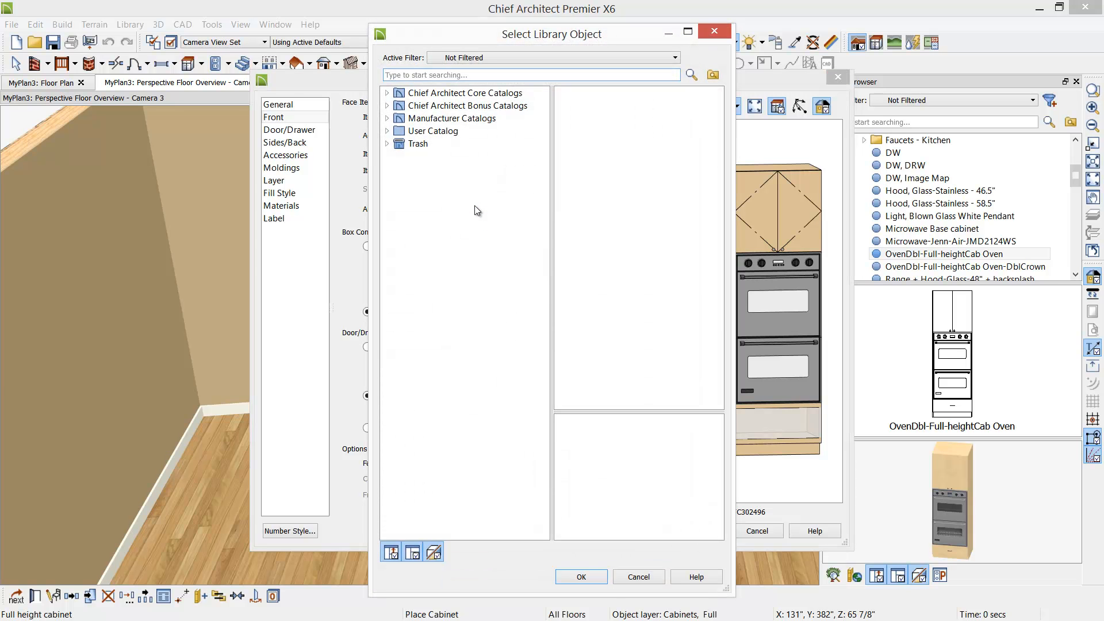
text(warming drawer)
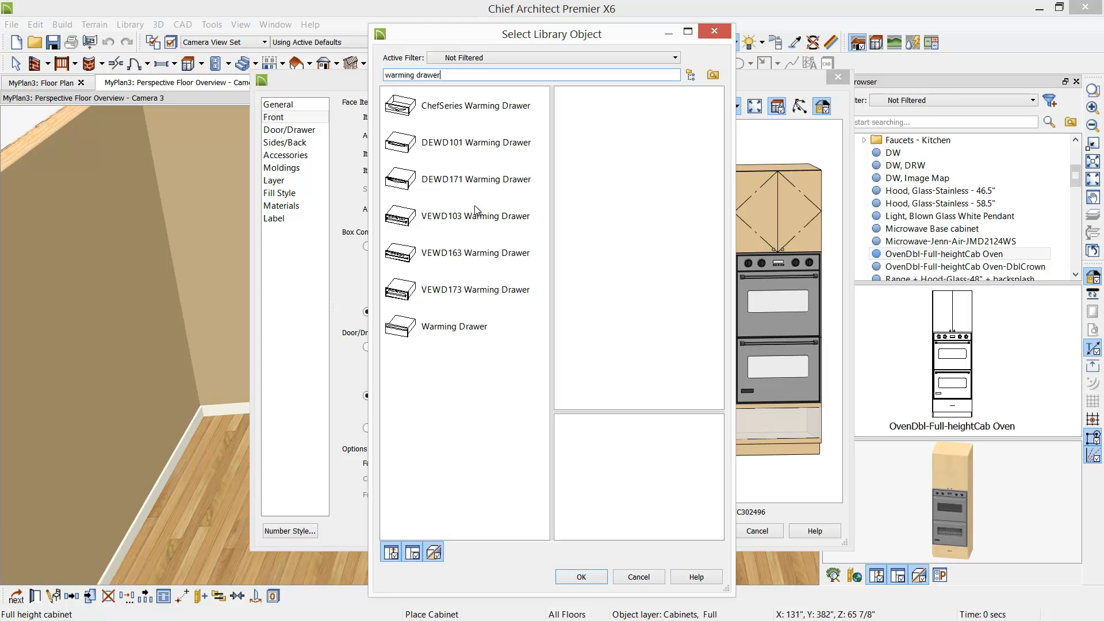
click(412, 148)
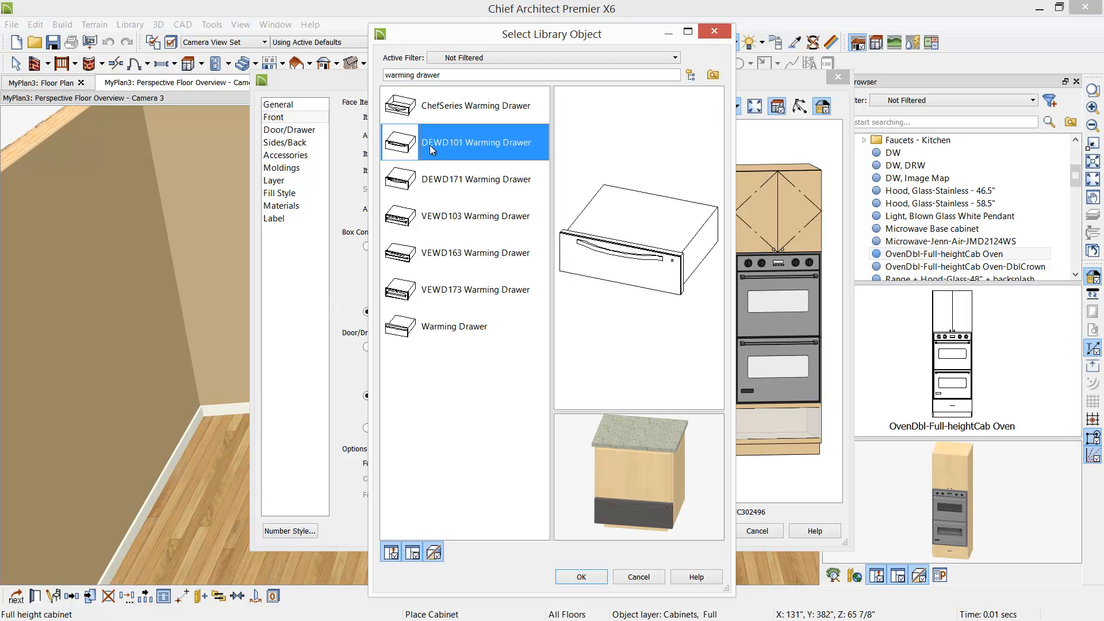
click(580, 577)
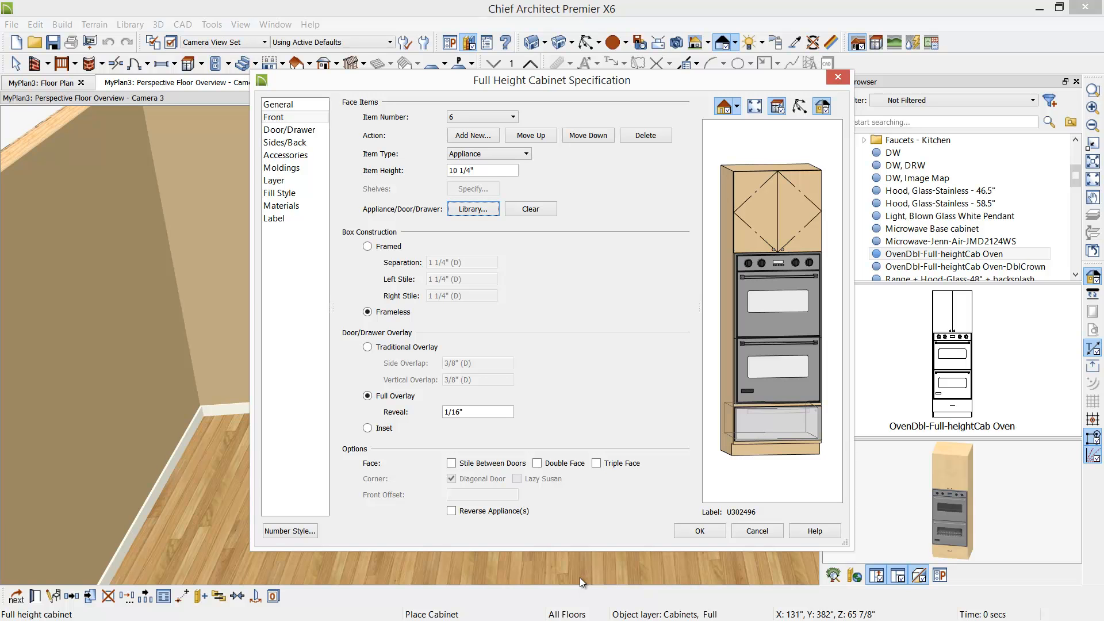
click(700, 532)
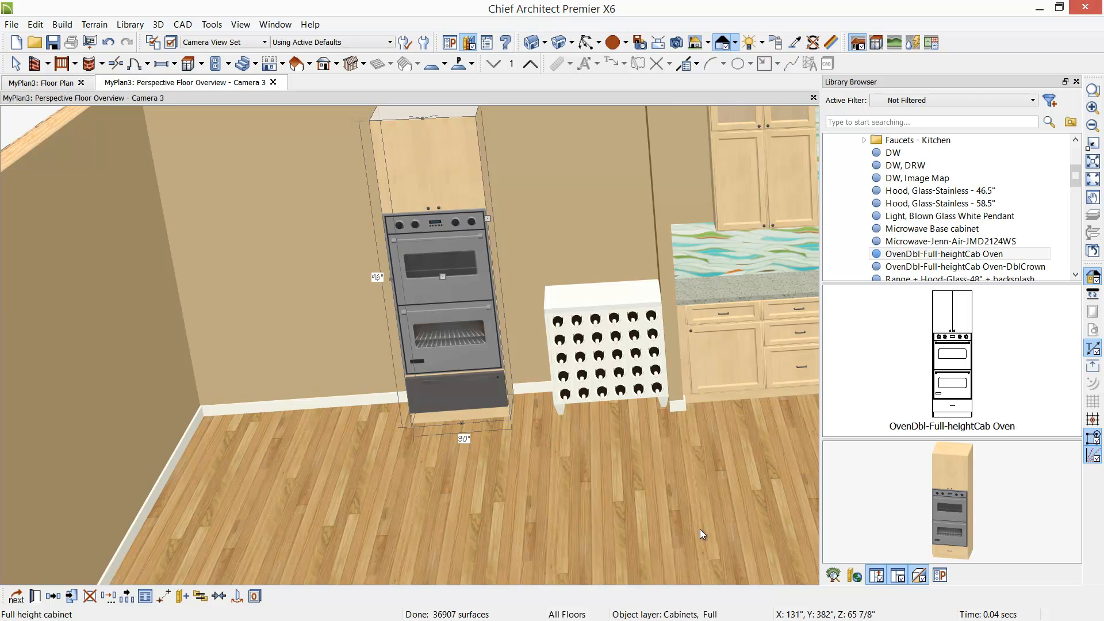
key(Escape)
middle_drag(498, 490, 511, 497)
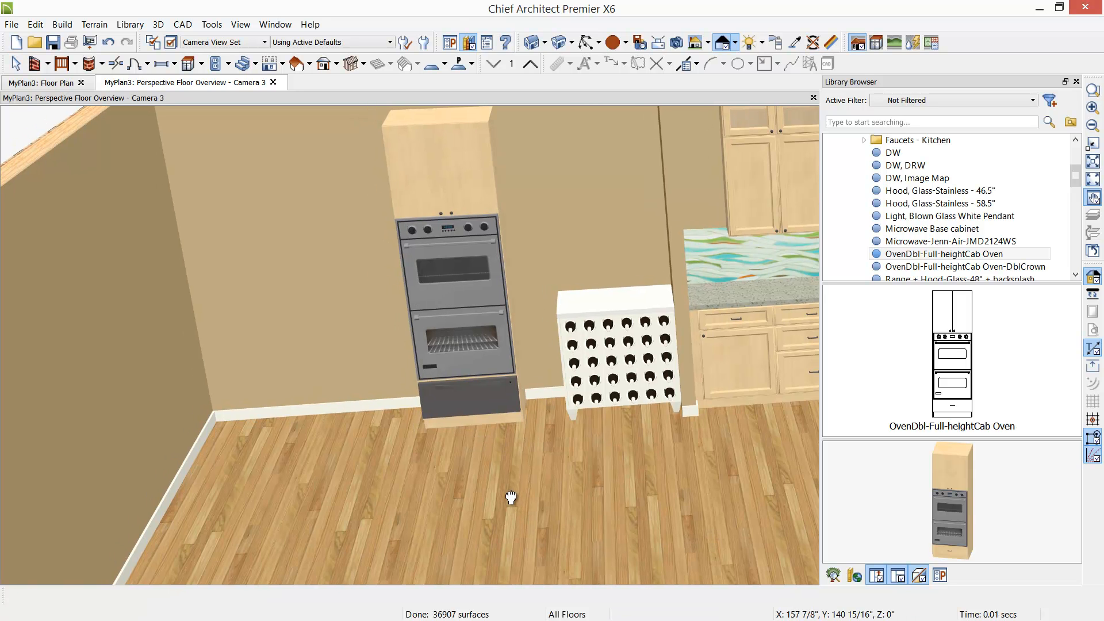
- Pick up the Stainless Steel Brushed material from the warming drawer and apply it to the double oven above
scroll(473, 395, up, 2)
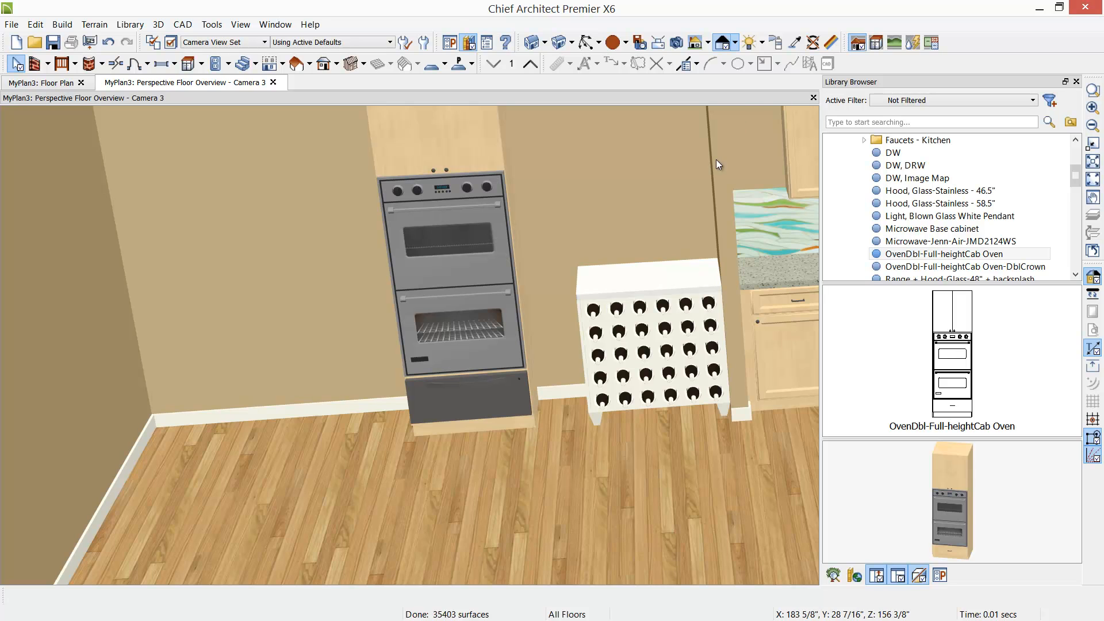
click(795, 42)
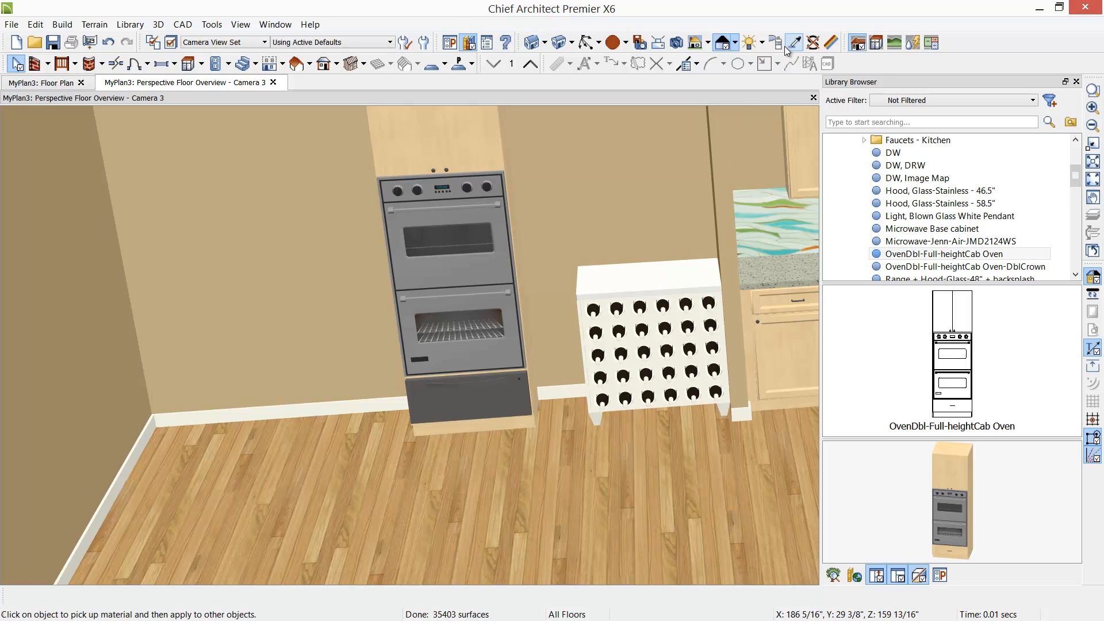
click(517, 397)
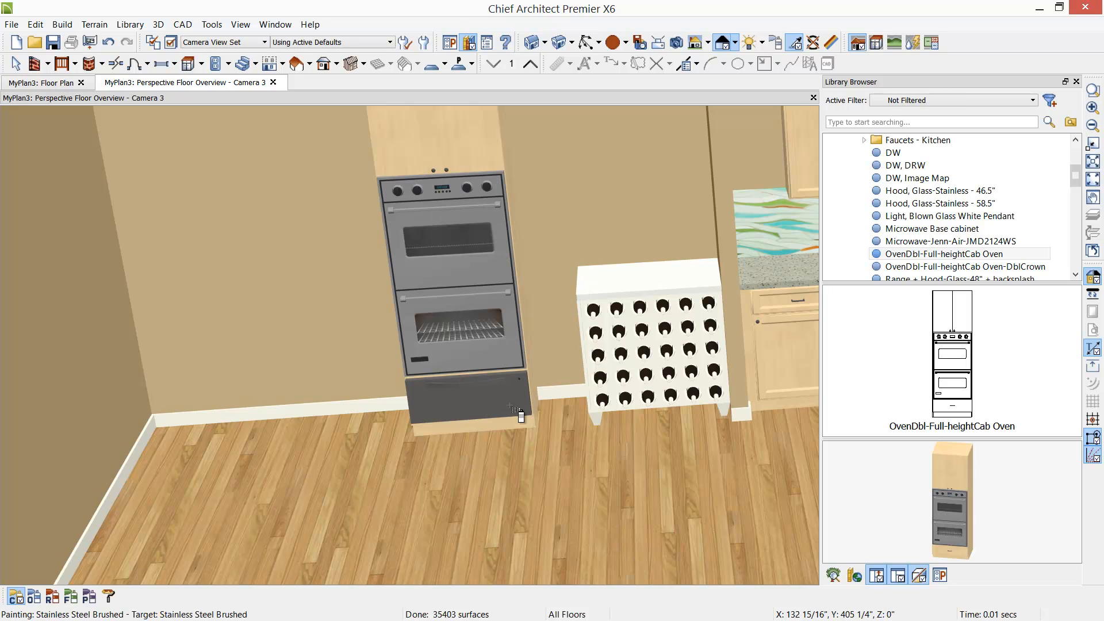
click(505, 367)
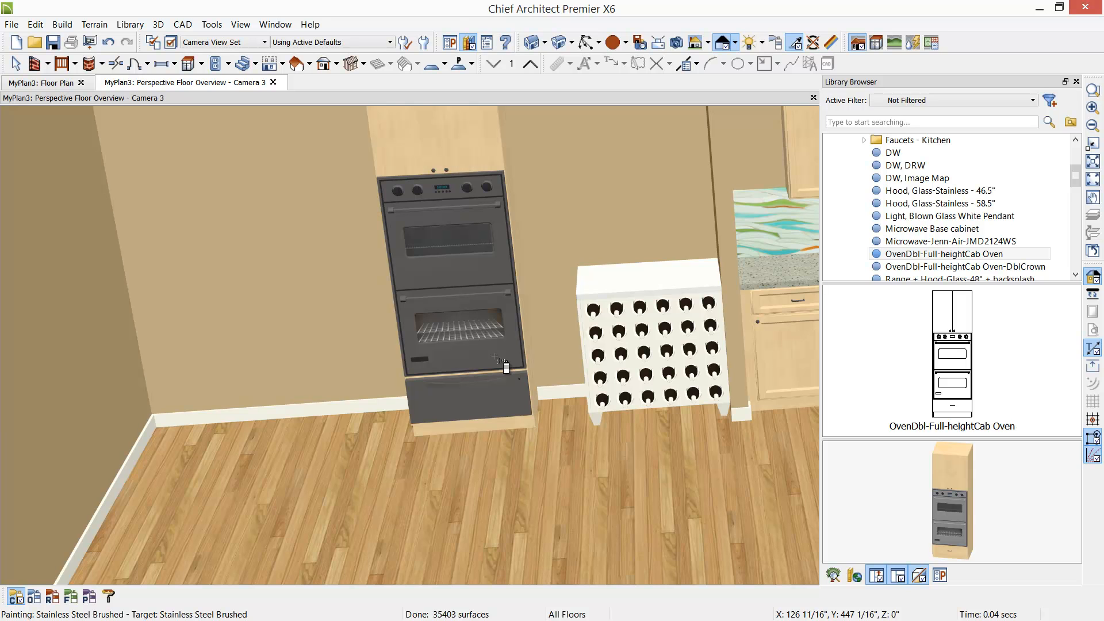
key(Escape)
- Open the oven cabinet's front specification and select the warming drawer face item
double_click(495, 360)
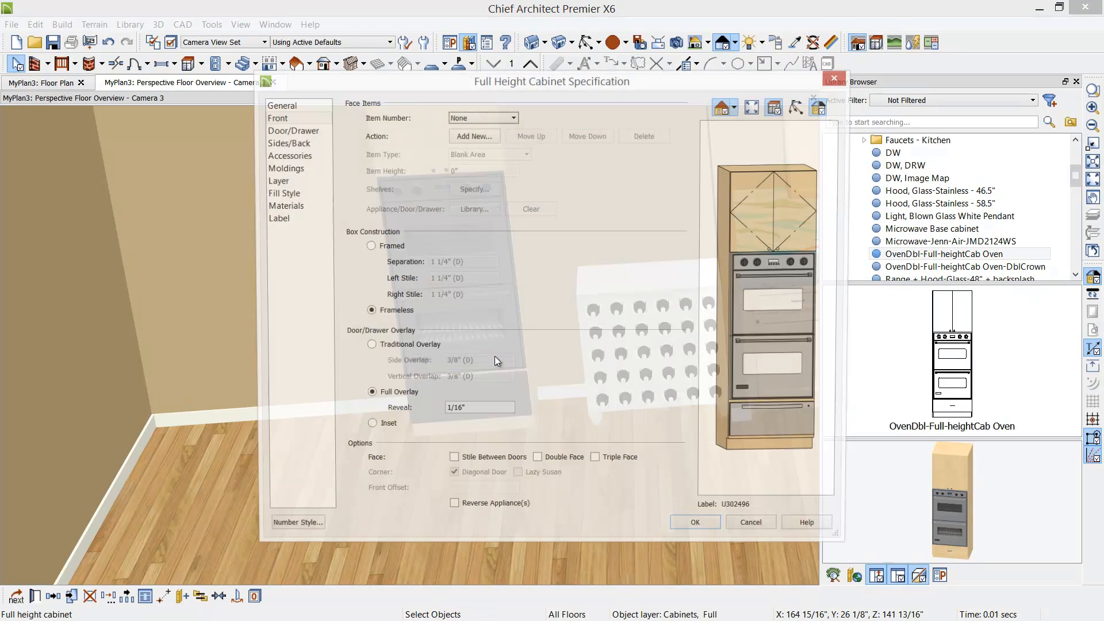
click(774, 434)
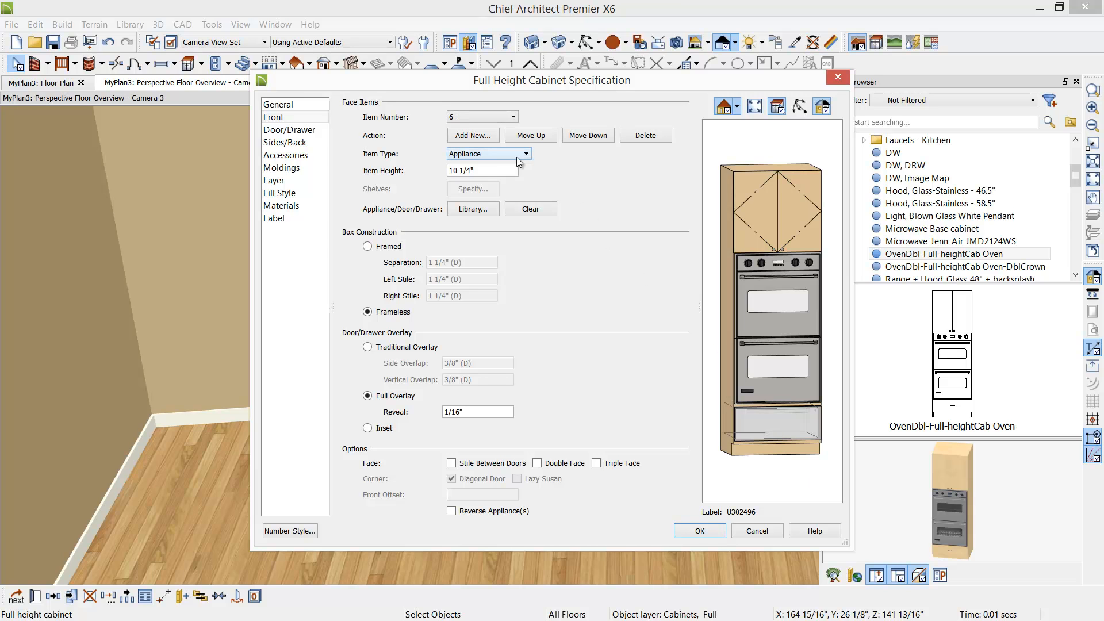
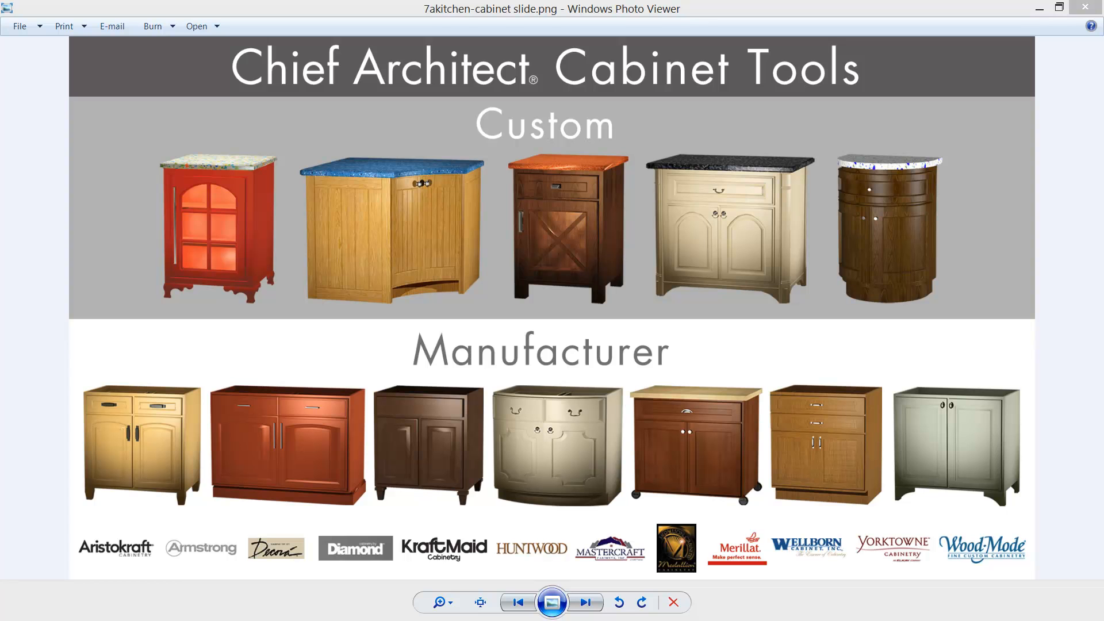
- Close the cabinet tools slide and expand the Core Catalogs' Architectural folder down to Cabinet Doors, Drawers, & Panels
click(1088, 7)
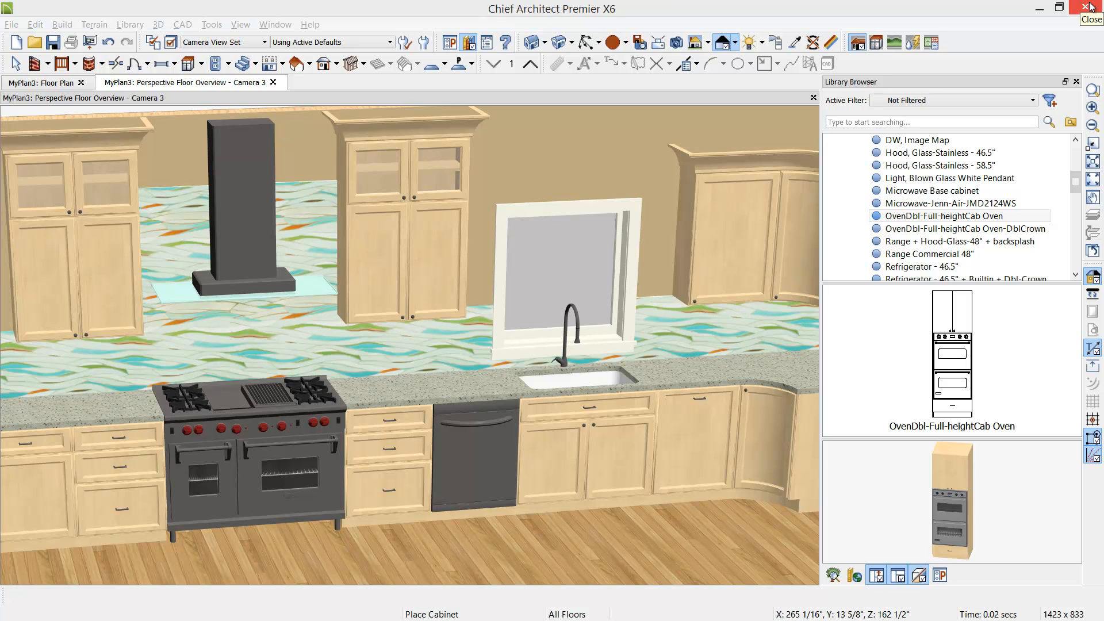
drag(1075, 185, 1077, 141)
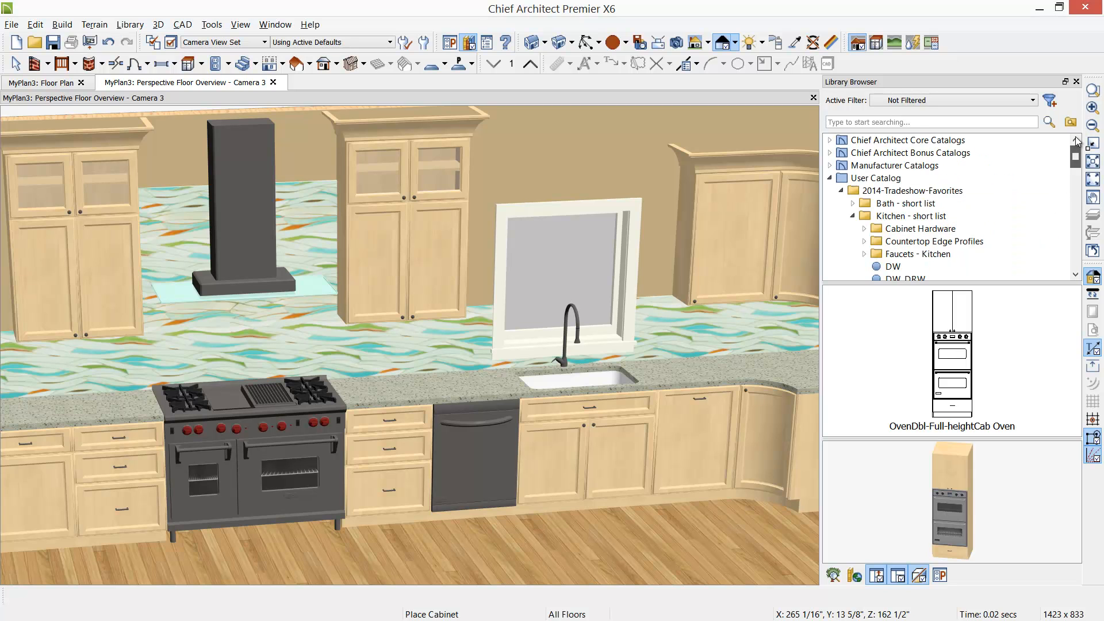
click(829, 142)
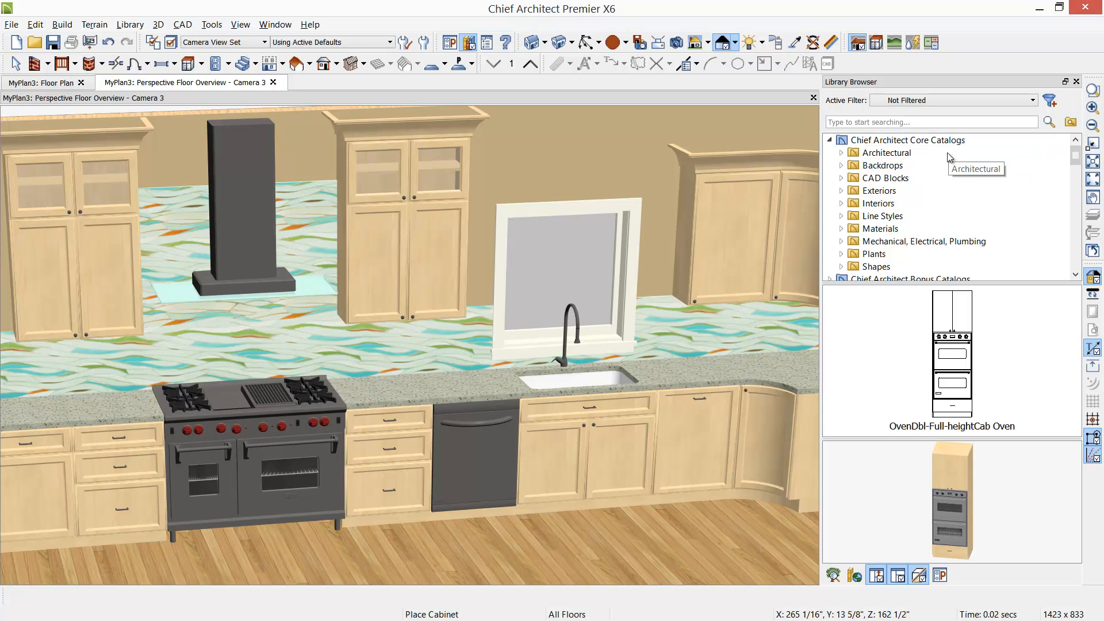
click(841, 153)
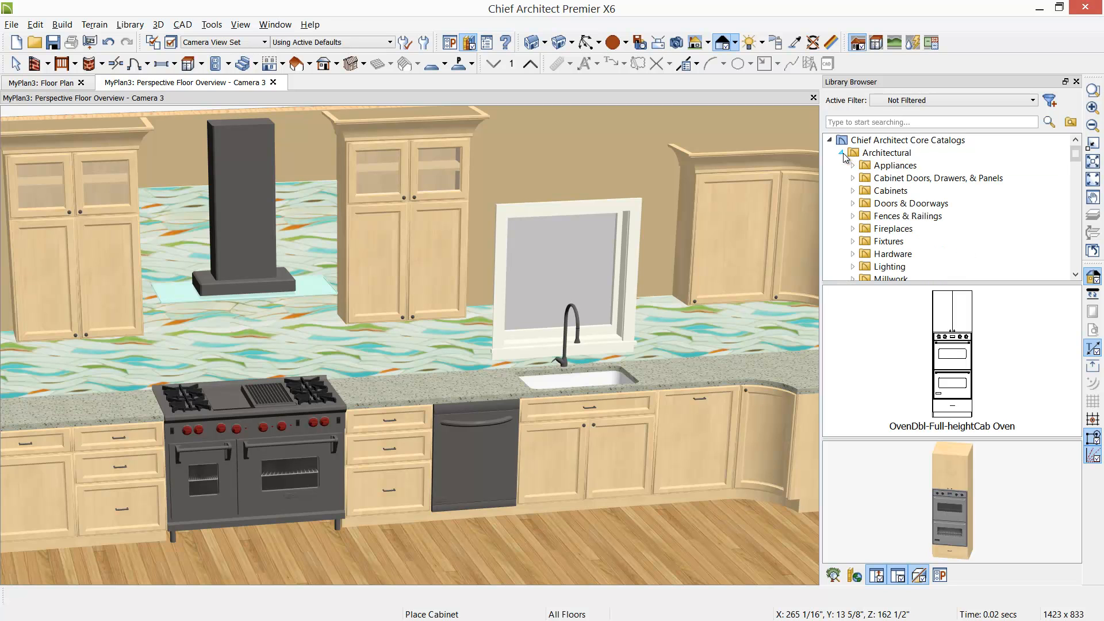
click(937, 179)
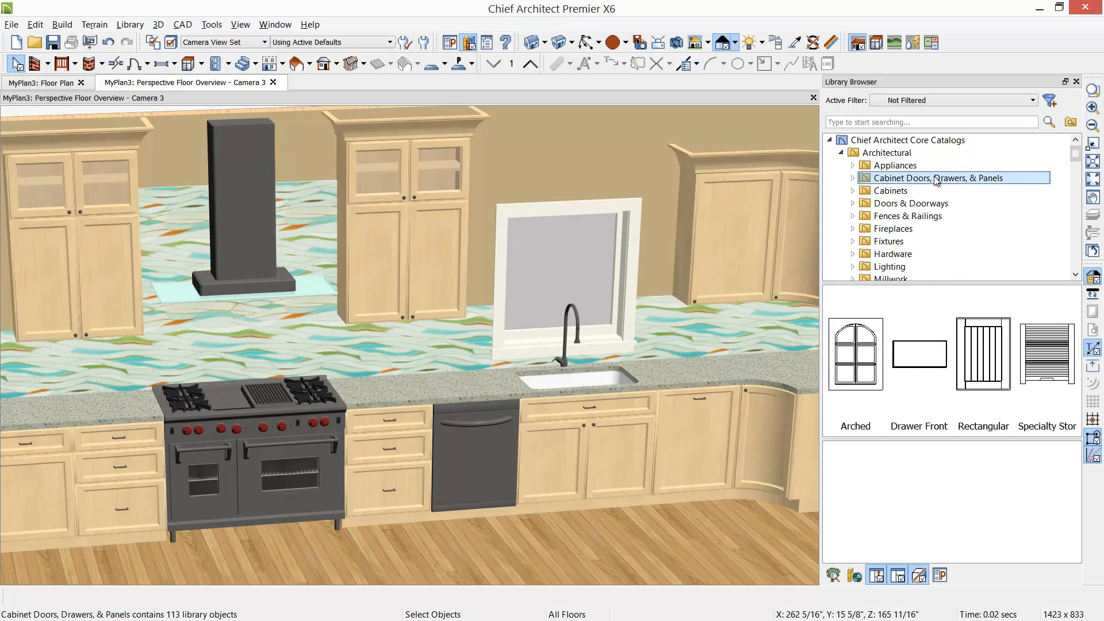
click(853, 179)
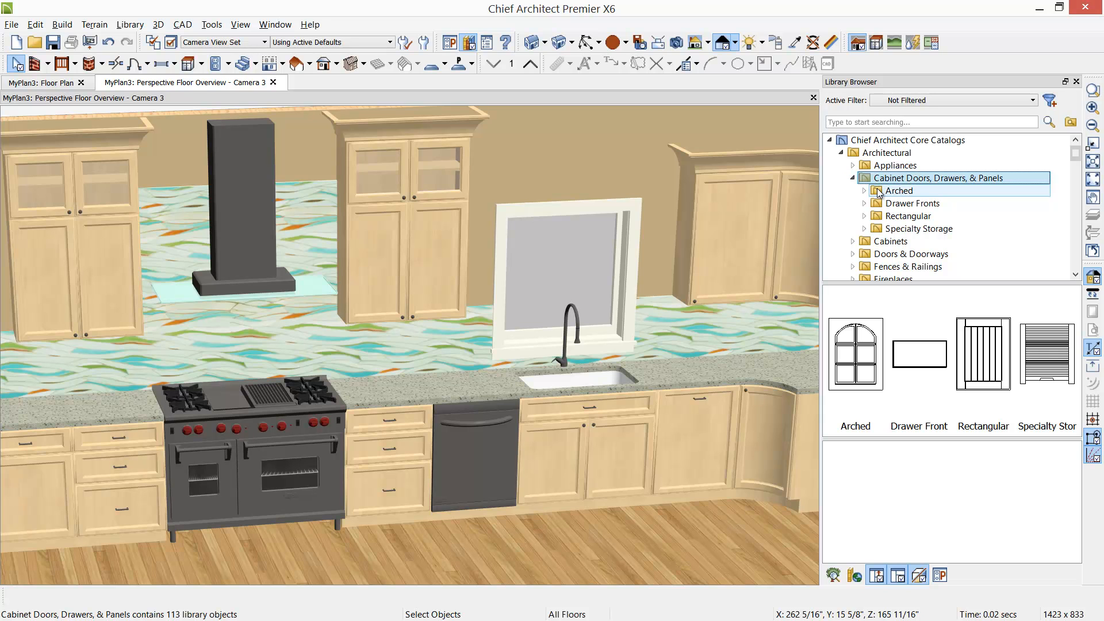
- Apply the Euro V Plank door from the Rectangular European folder to the base cabinet between the sink cabinet and the curved end cabinet
click(902, 217)
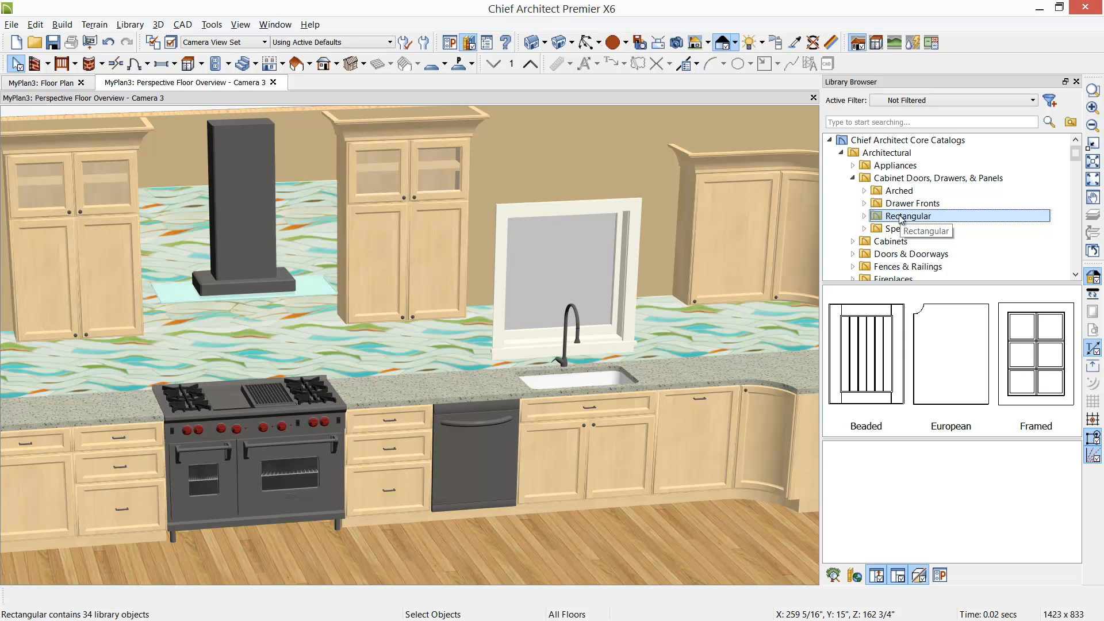
click(865, 217)
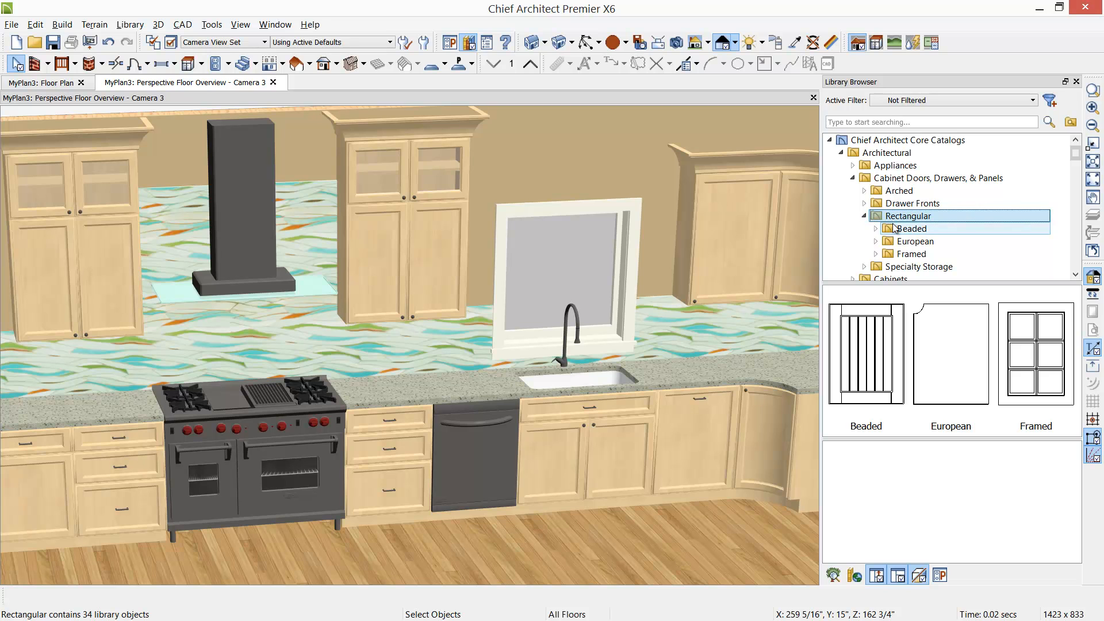
click(906, 255)
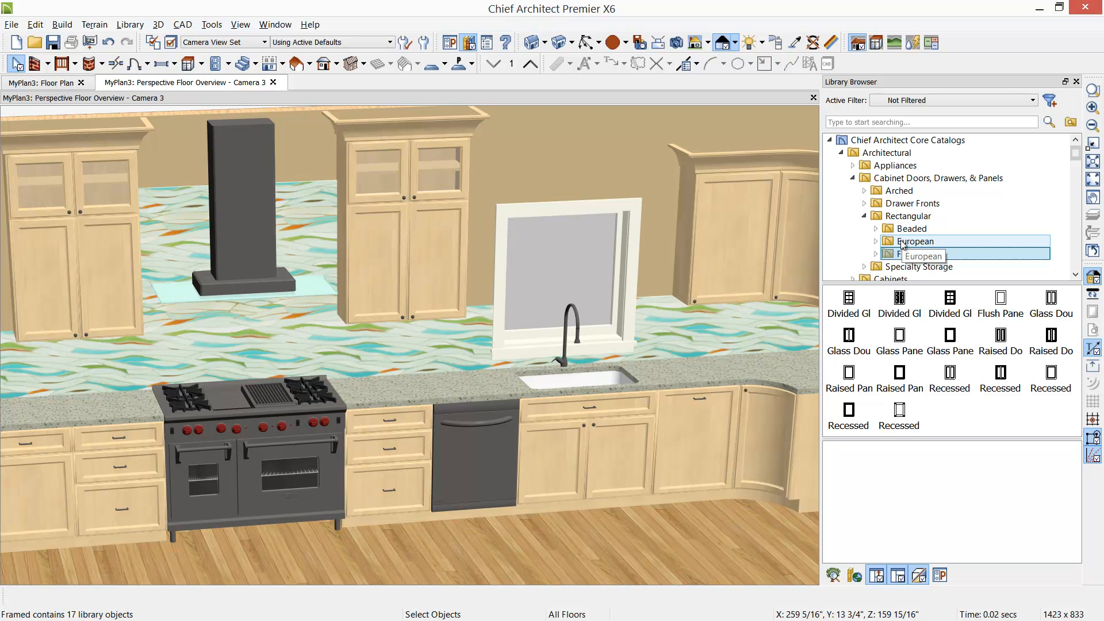
click(875, 253)
click(887, 242)
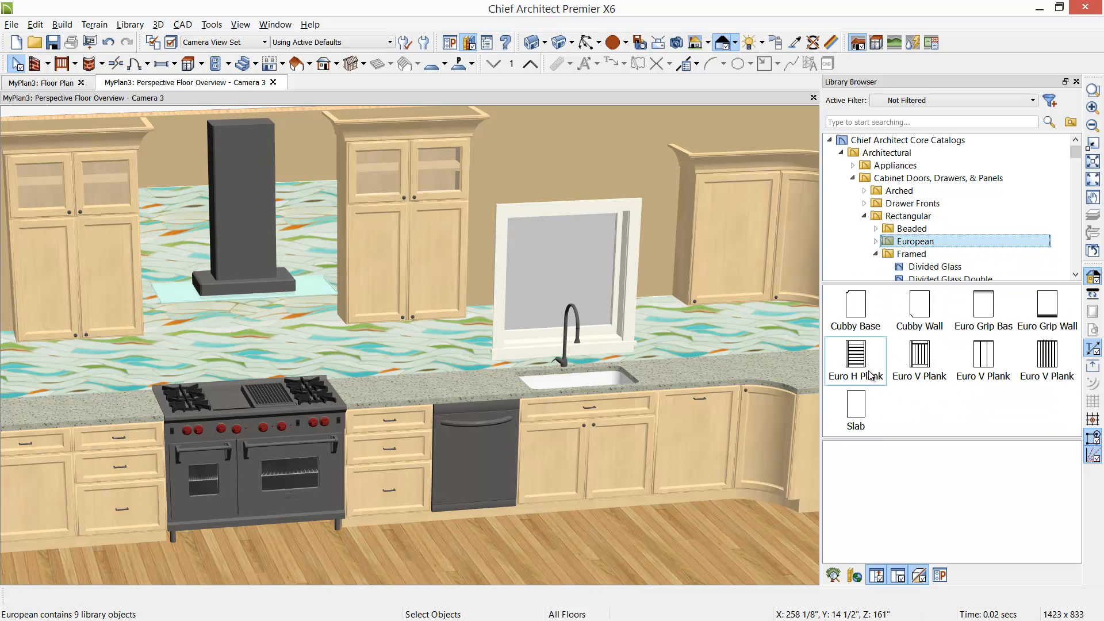
click(927, 366)
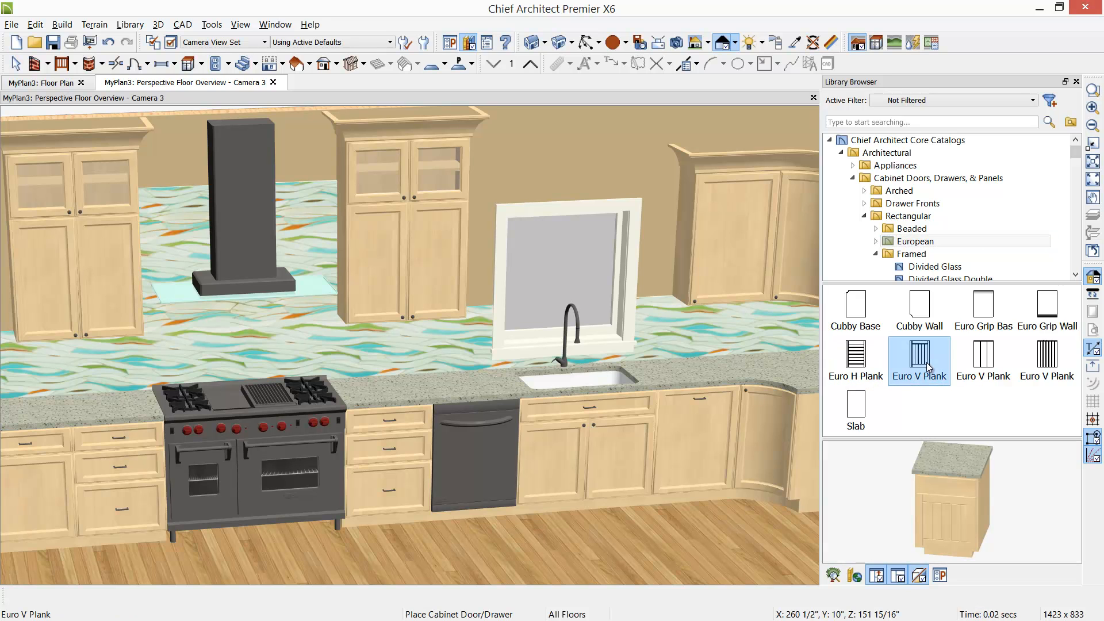
click(699, 449)
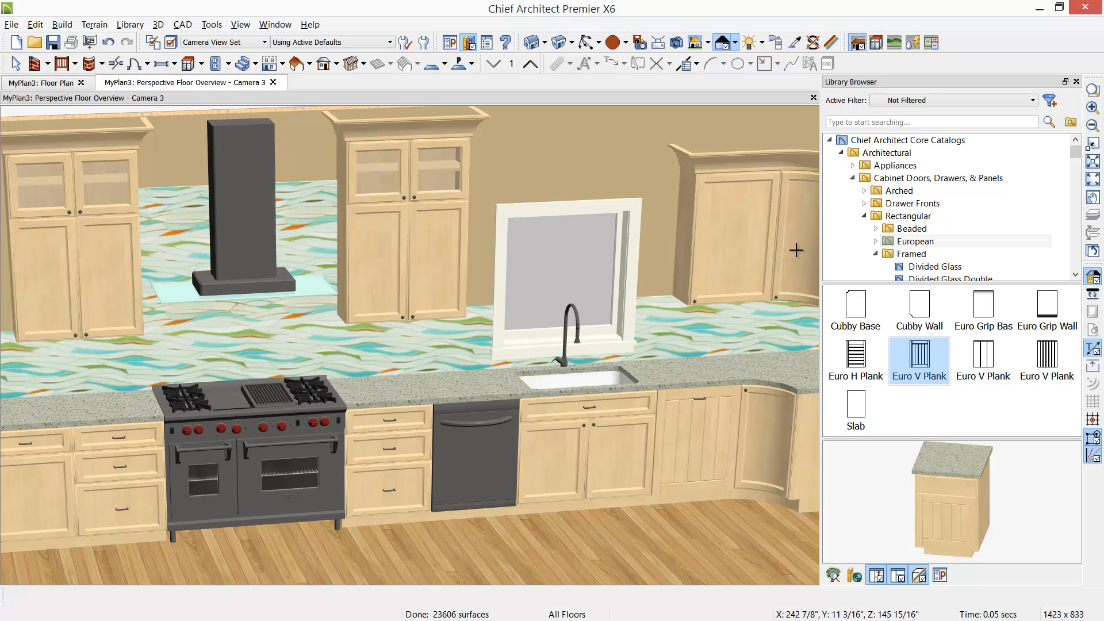
- Render the kitchen camera view with the vector view technique, framing the plank door beside the sink
click(736, 42)
click(739, 74)
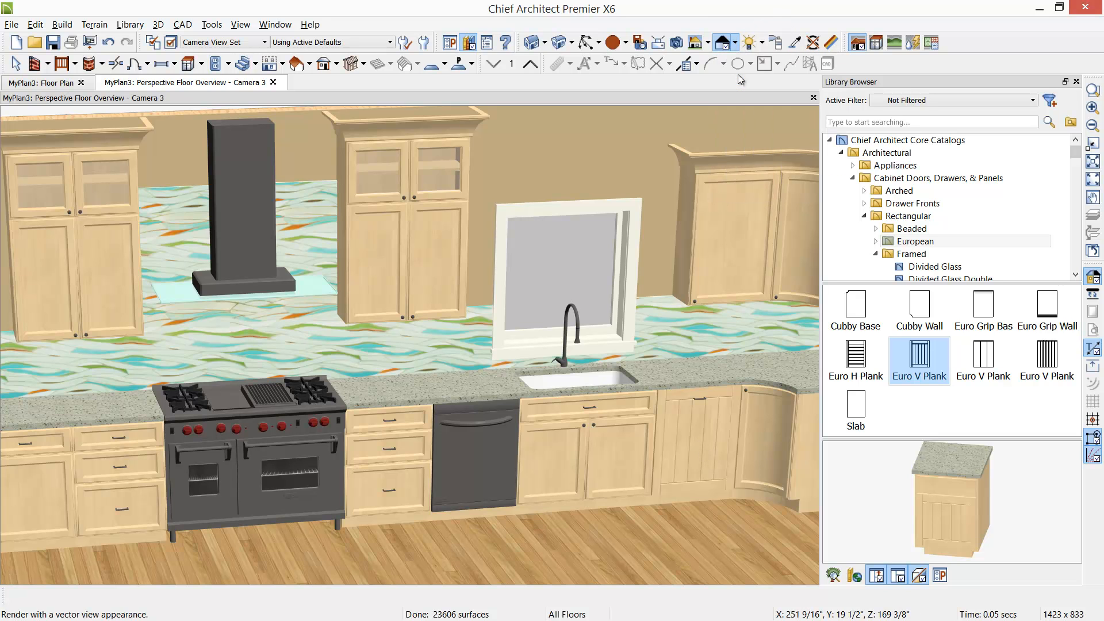
scroll(712, 347, up, 5)
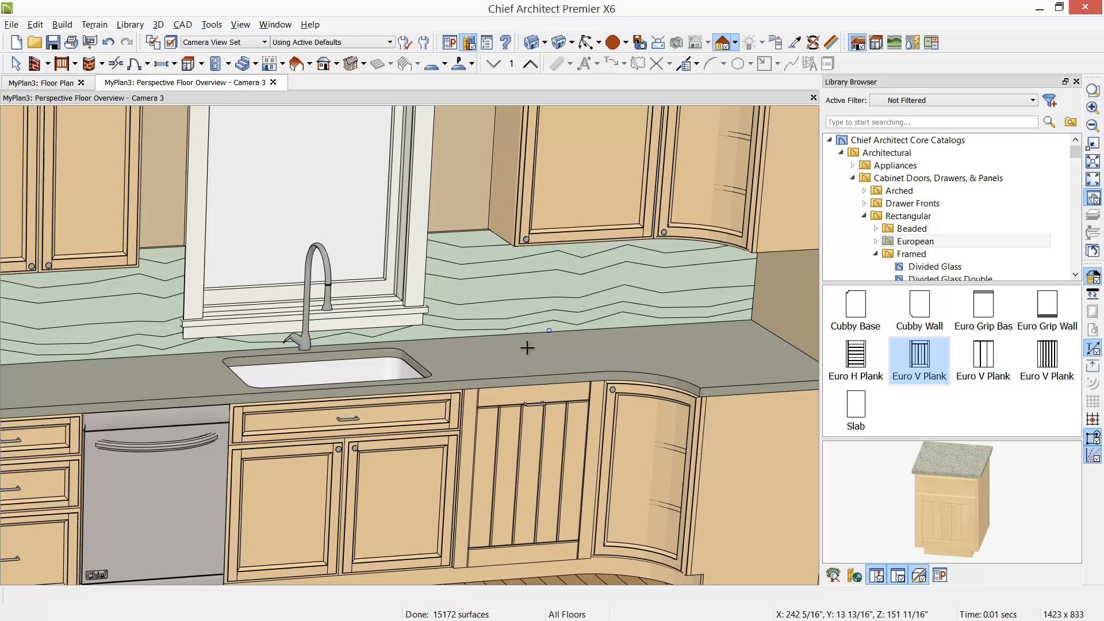
middle_drag(531, 348, 562, 345)
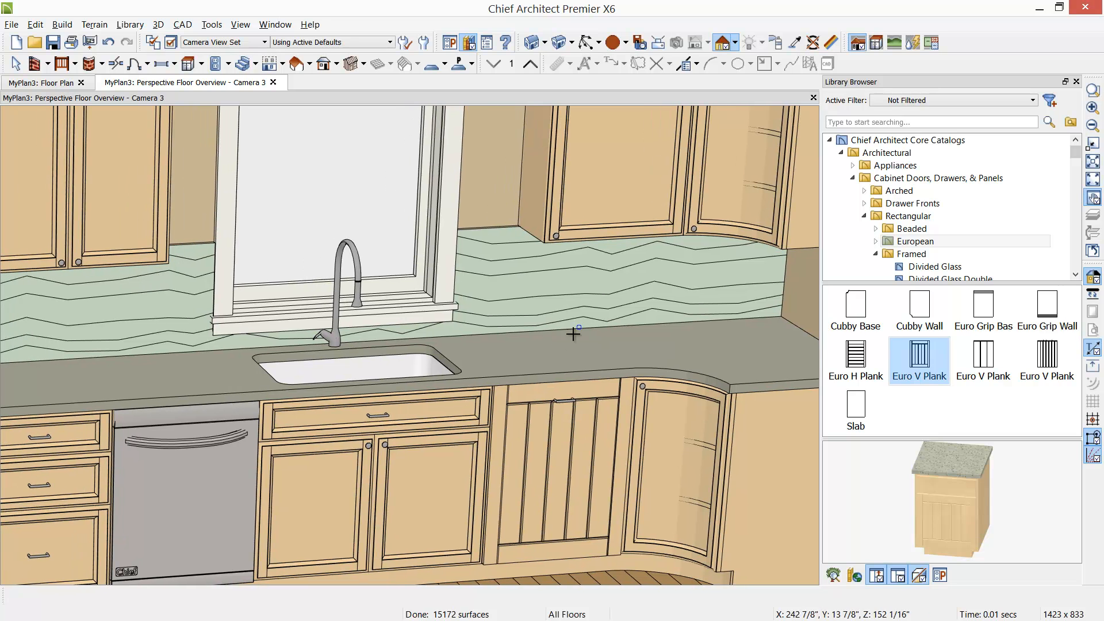
- Try the Beaded Cross Door from the Rectangular Beaded folder on the base cabinet with the plank door
click(876, 227)
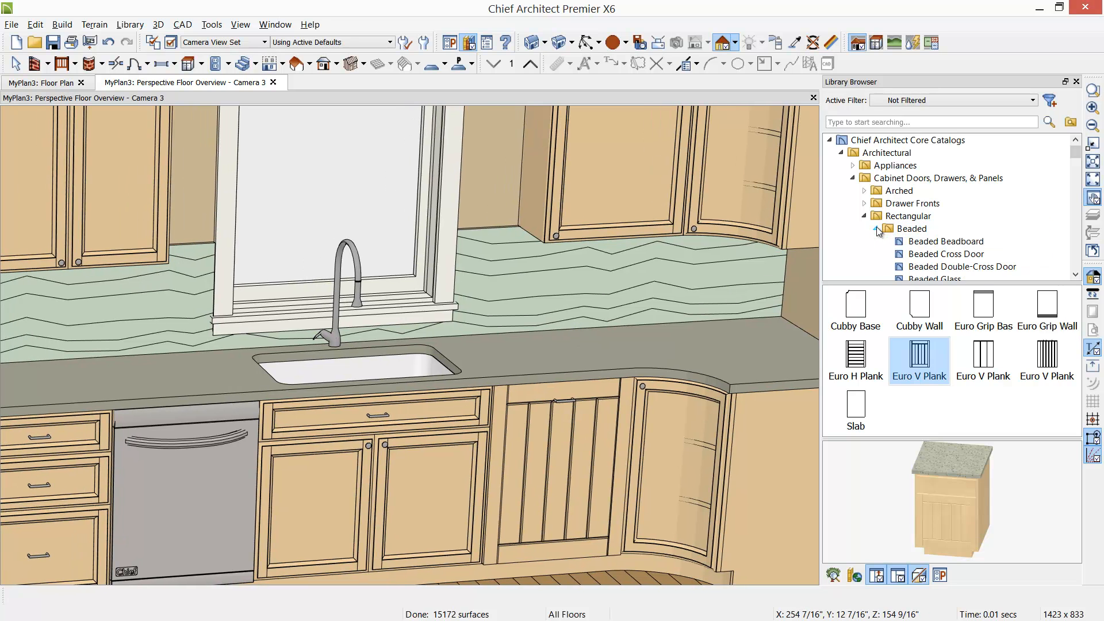
click(953, 242)
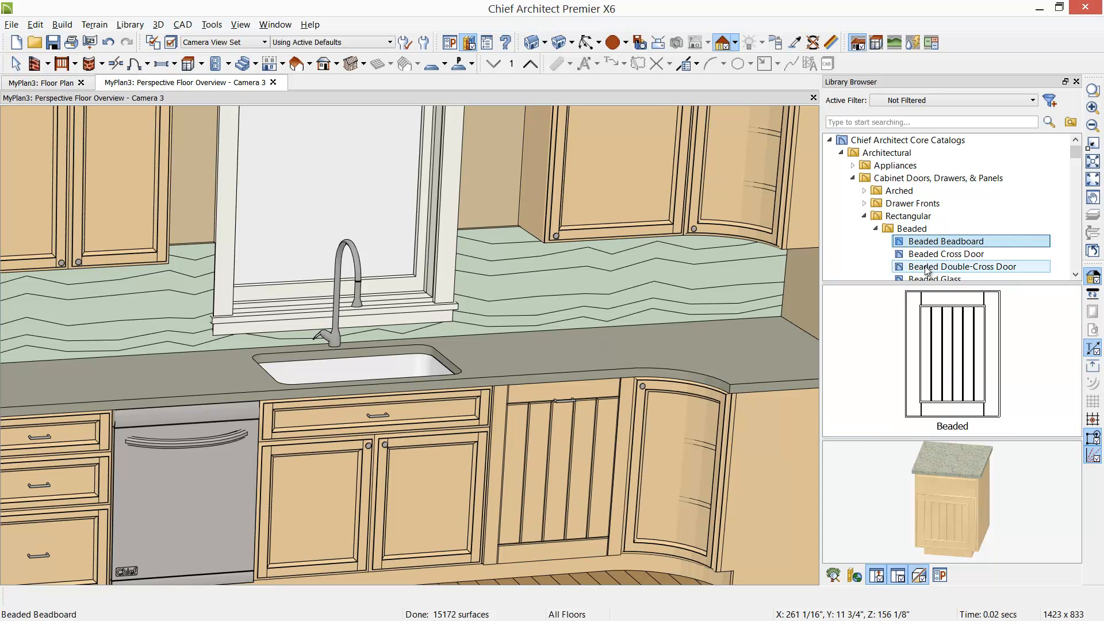
click(935, 255)
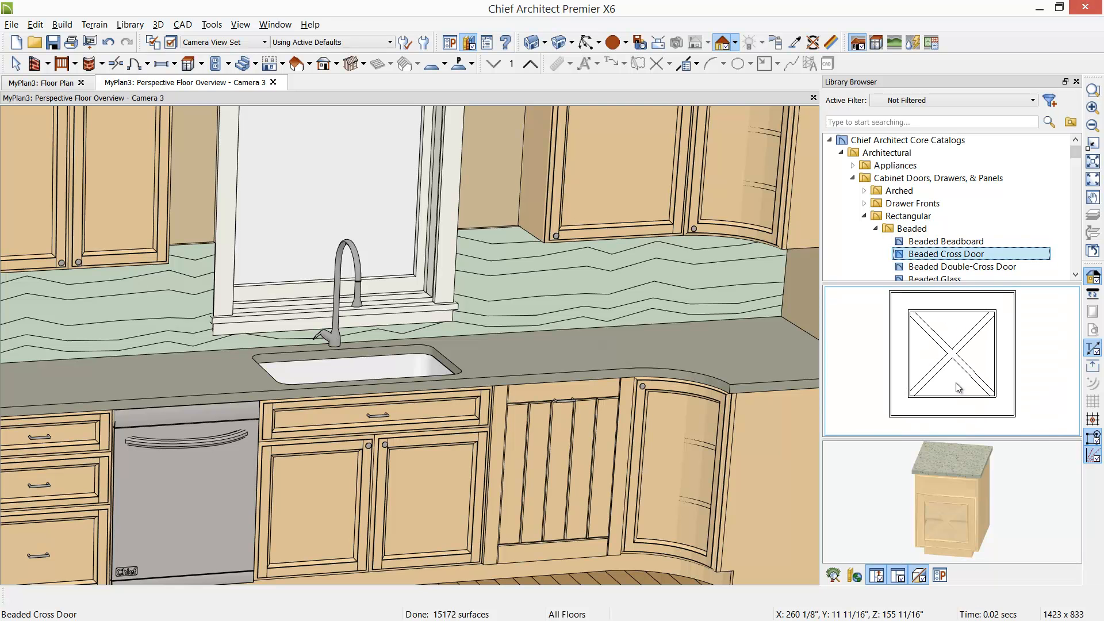
click(581, 454)
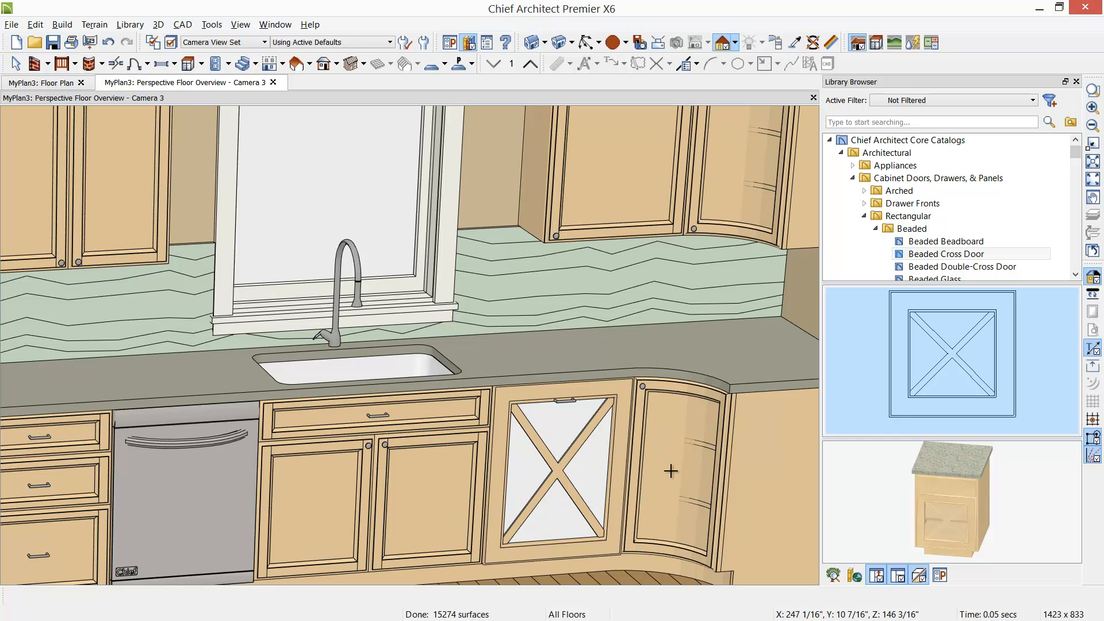
click(901, 216)
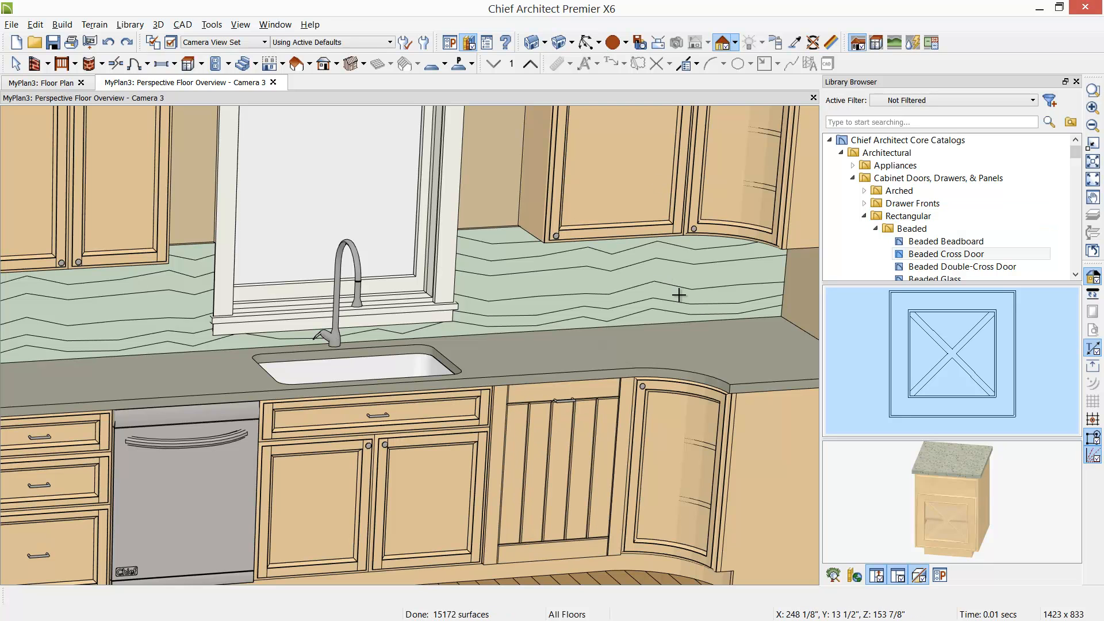
- Collapse the Chief Architect Core Catalogs and expand the Manufacturer Catalogs in the library
click(852, 178)
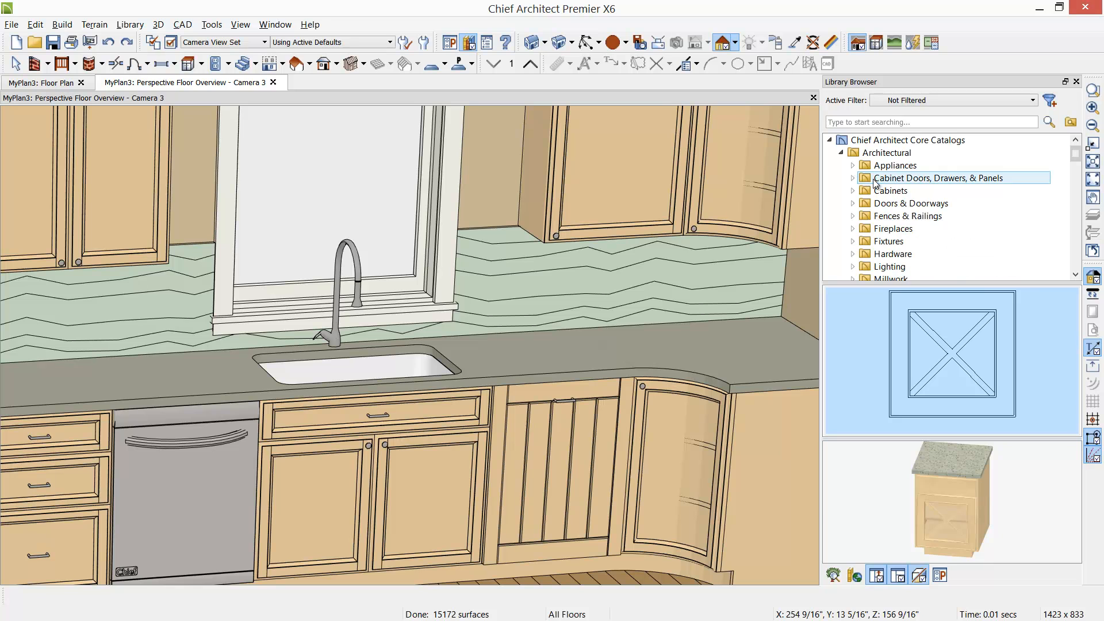
click(840, 153)
click(829, 140)
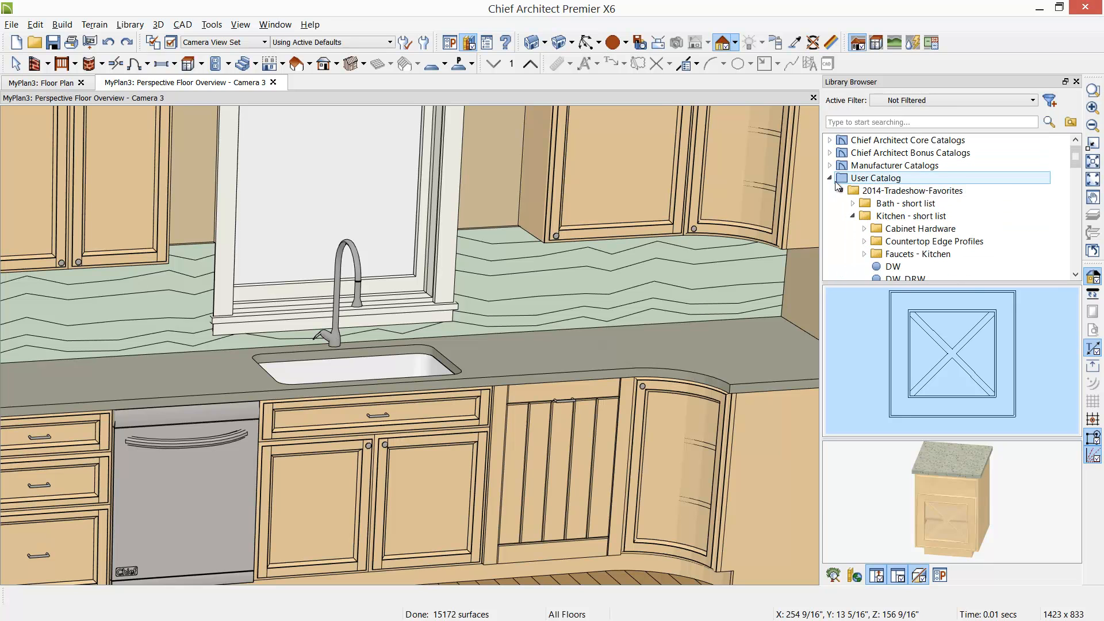
click(829, 165)
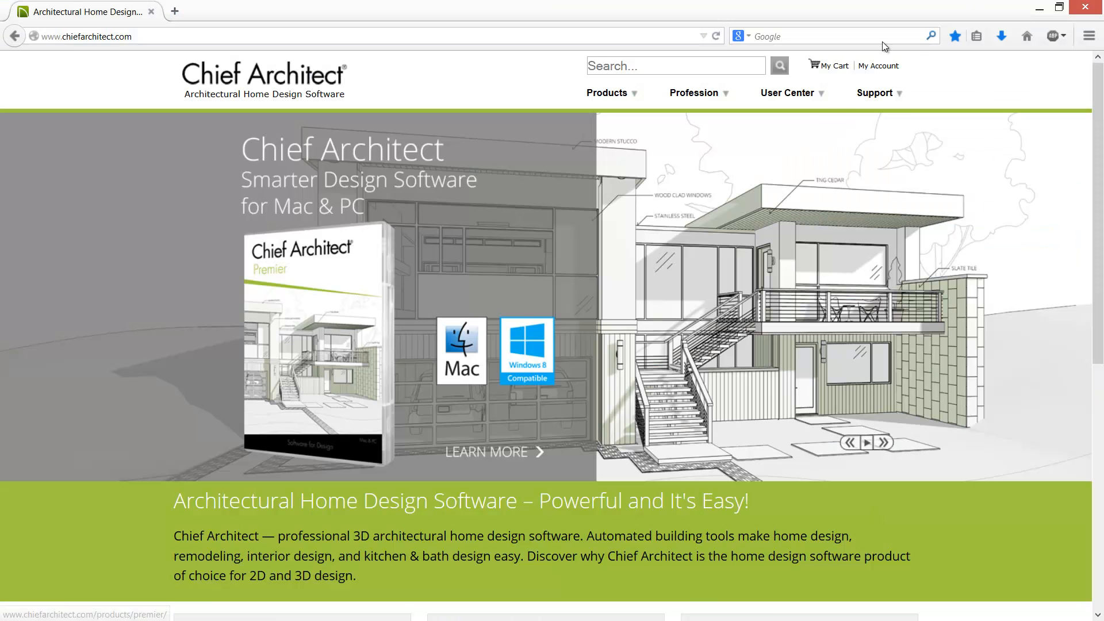
- Switch to the Chief Architect website, open its Catalog Downloads, and examine the catalogs offered in the Cabinets category
mouse_move(811, 109)
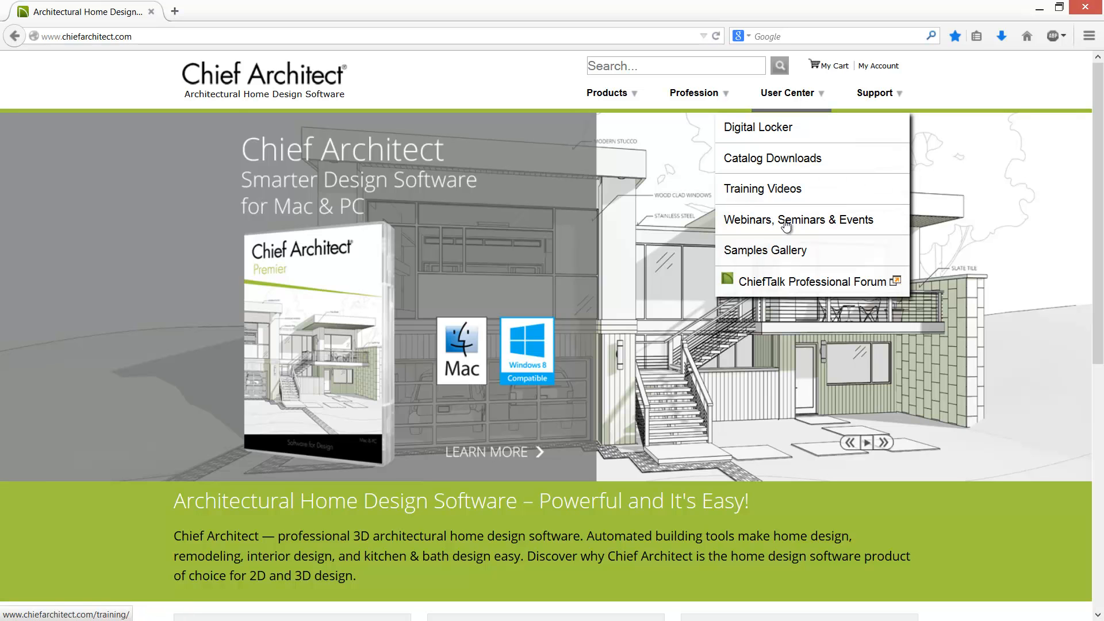
click(788, 163)
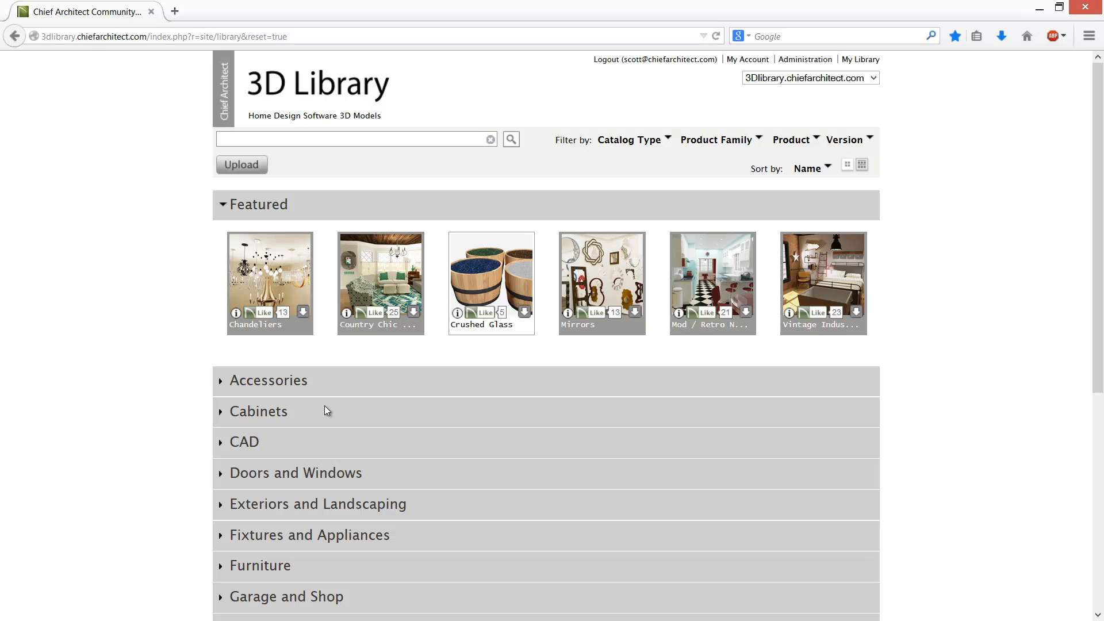
click(224, 417)
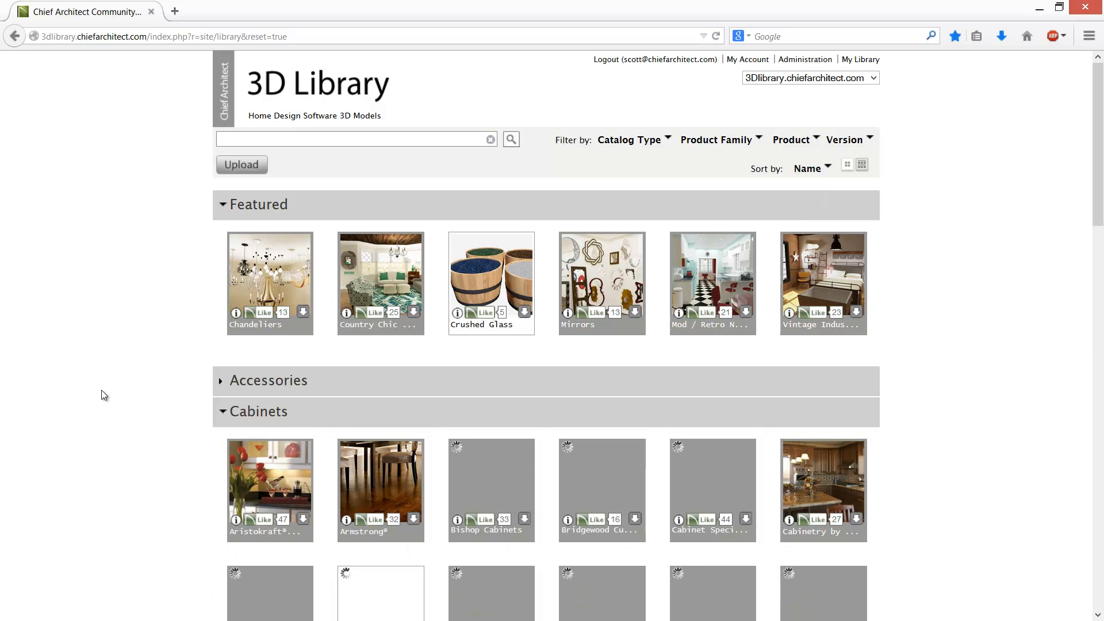
scroll(101, 391, down, 4)
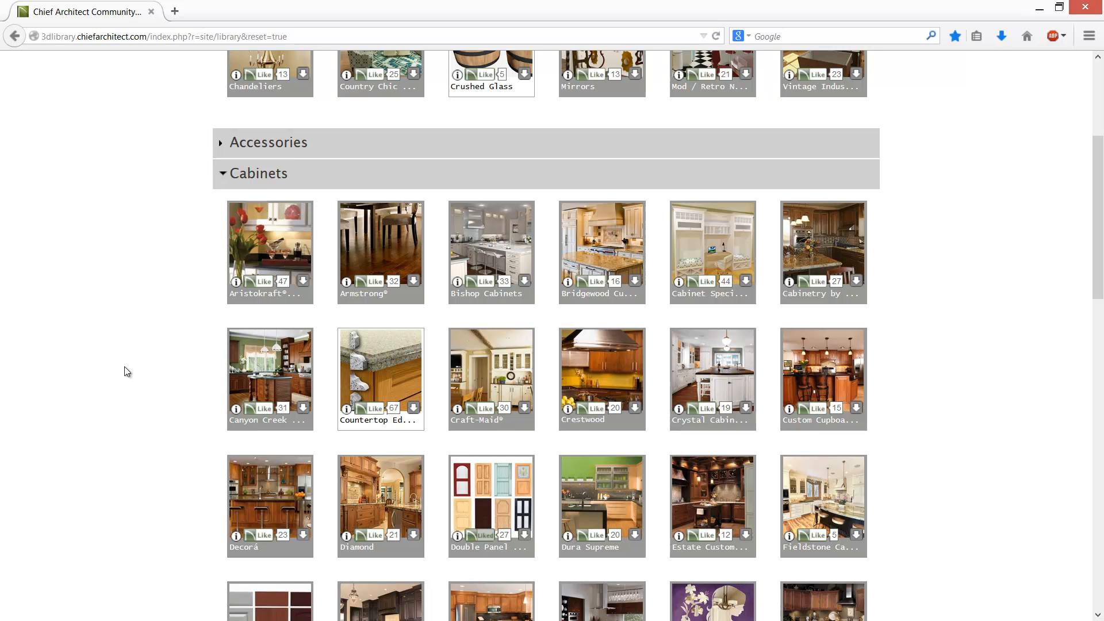
scroll(127, 372, down, 3)
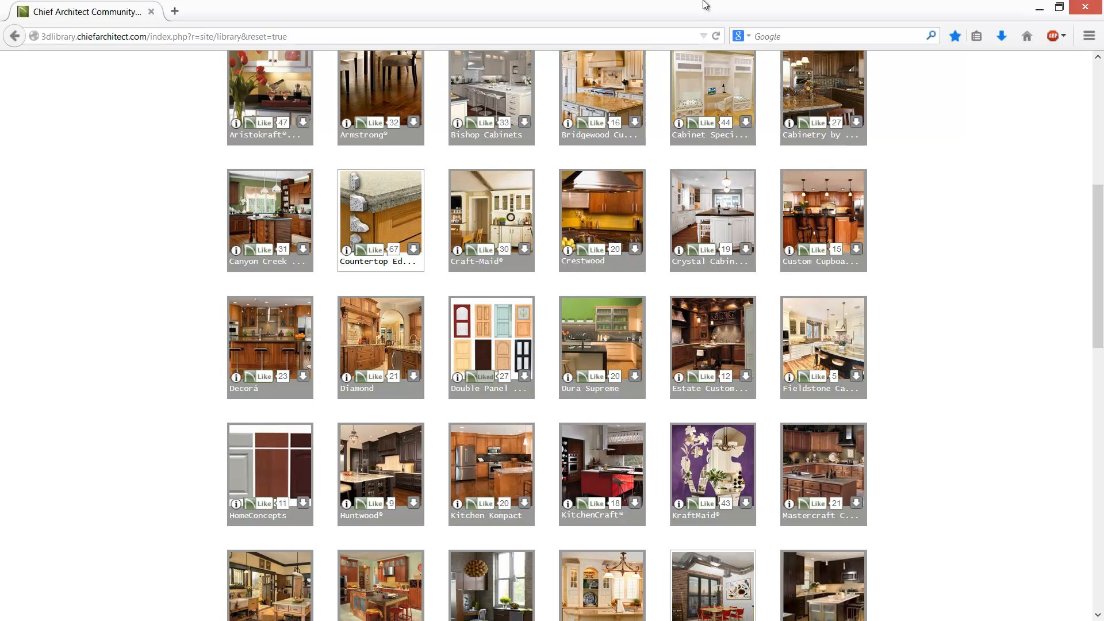
- Switch back to Chief Architect Premier X6 and open the Doors Styles of Aristokraft Cabinetry in the Manufacturer Catalogs
click(1039, 8)
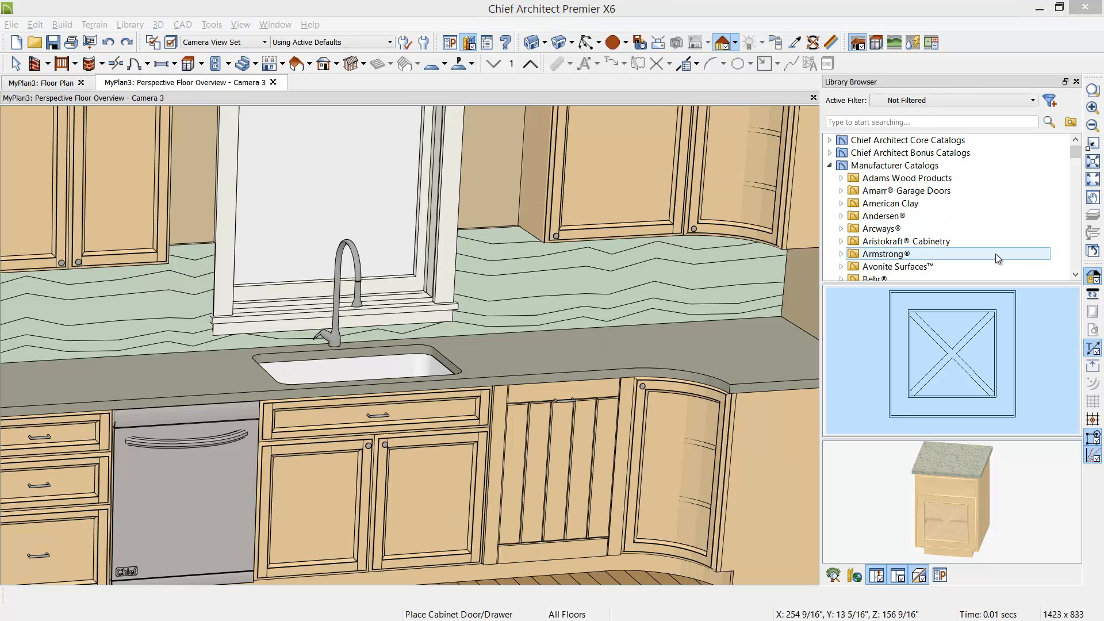
click(905, 242)
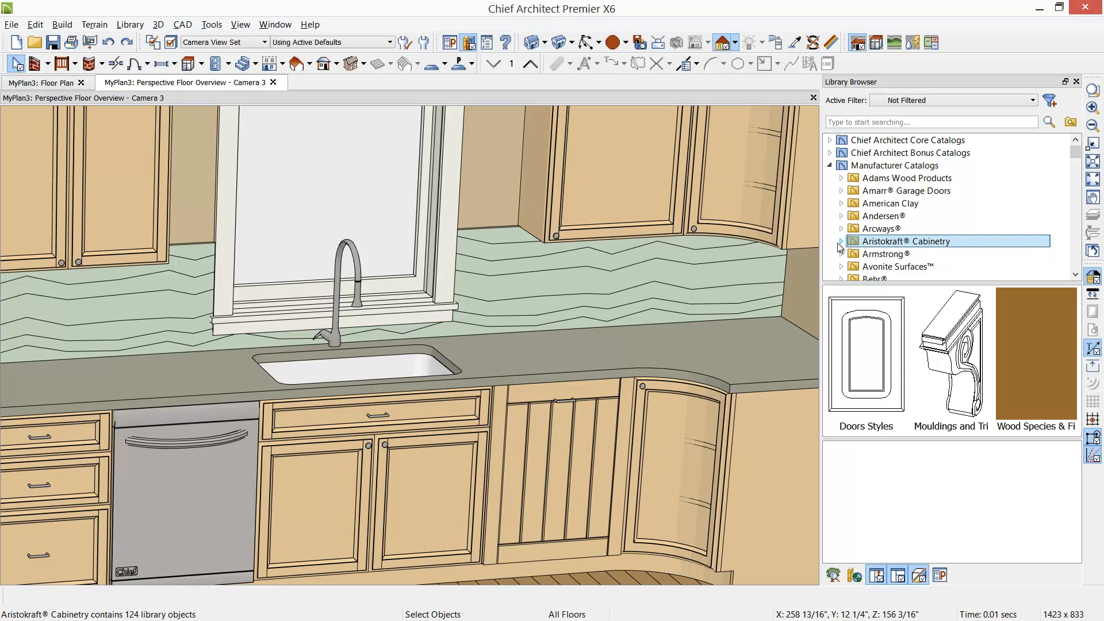
double_click(857, 330)
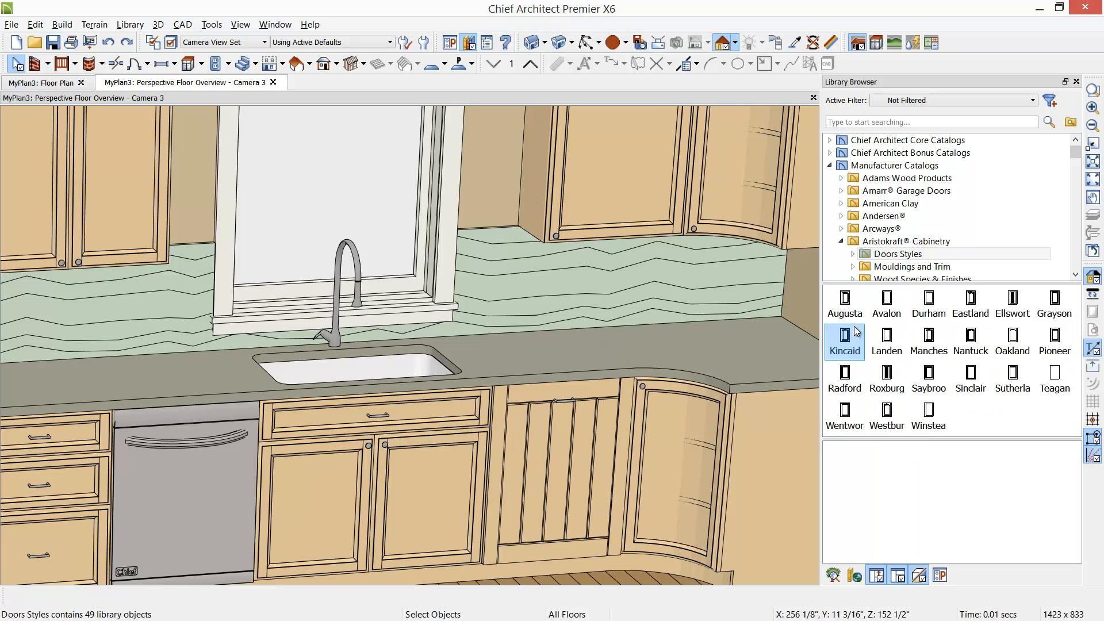
- Apply the Augusta Arch Door to the base cabinet with the plank door and the Augusta Drawer to the sink cabinet's drawer front
double_click(849, 307)
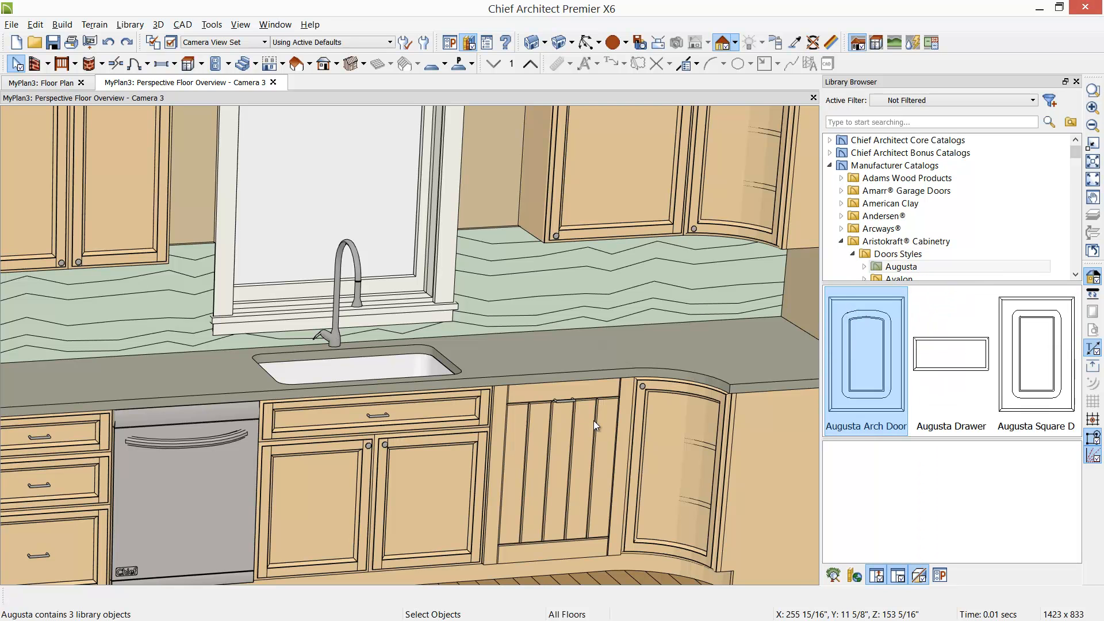
click(879, 374)
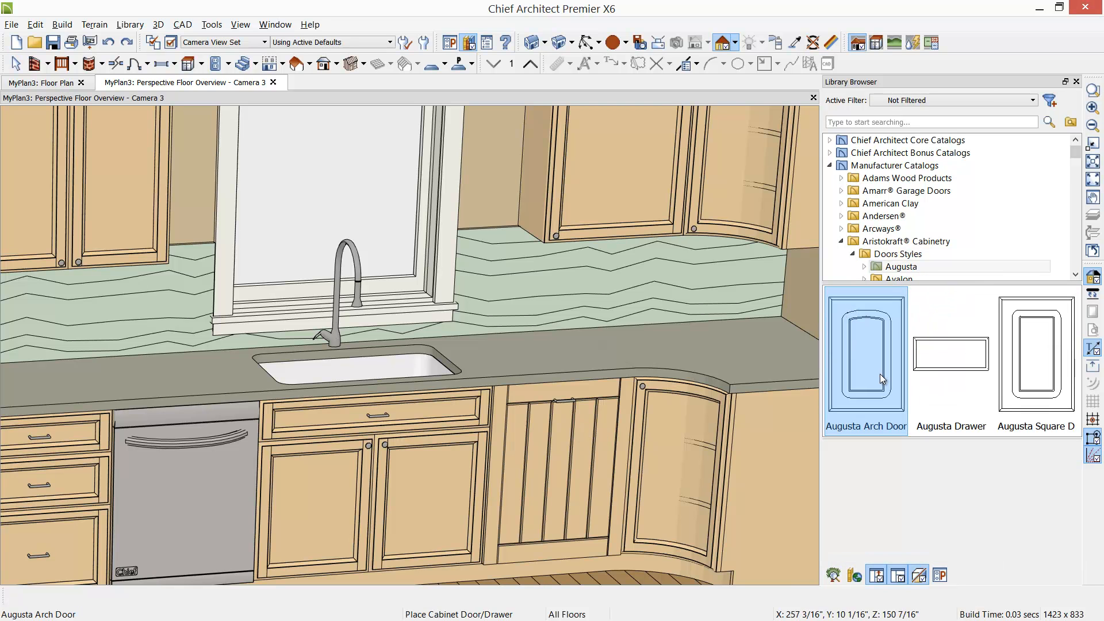
click(566, 478)
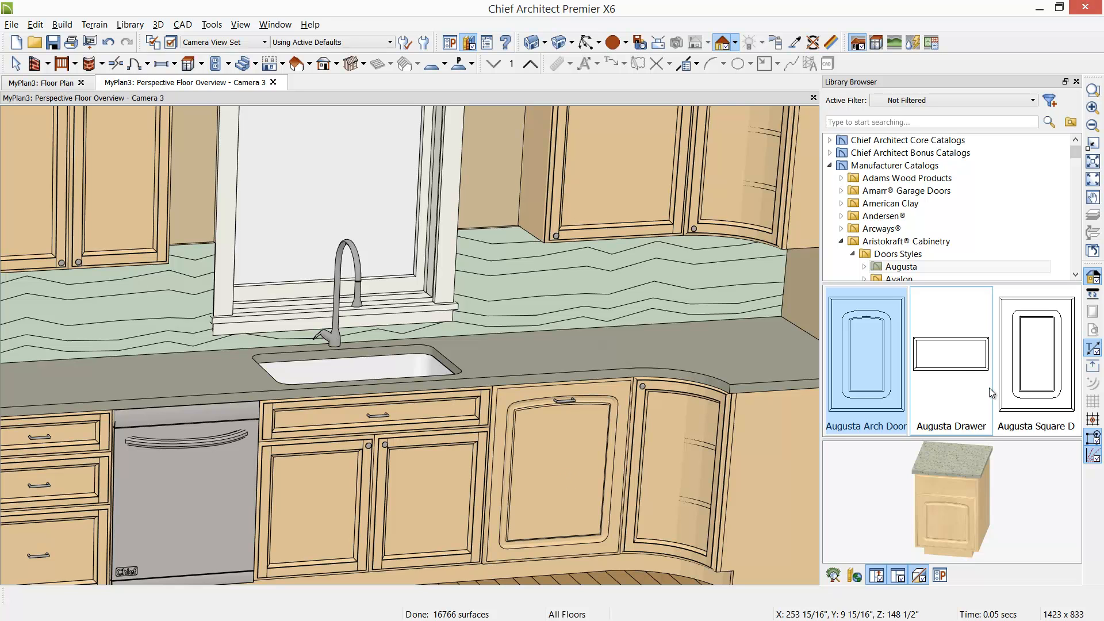
click(972, 371)
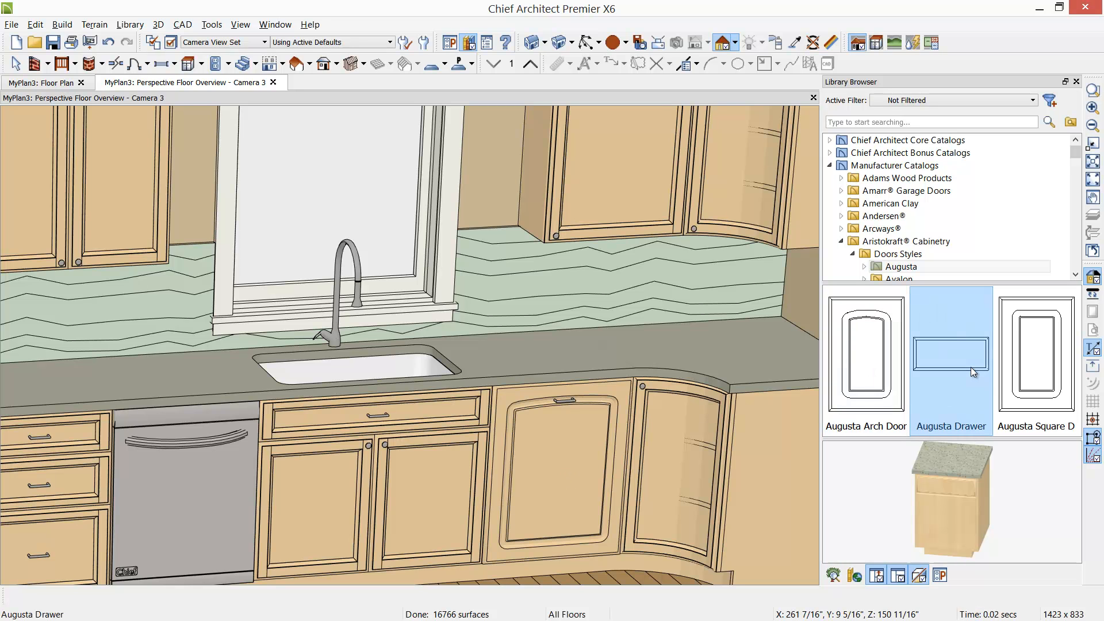
click(433, 415)
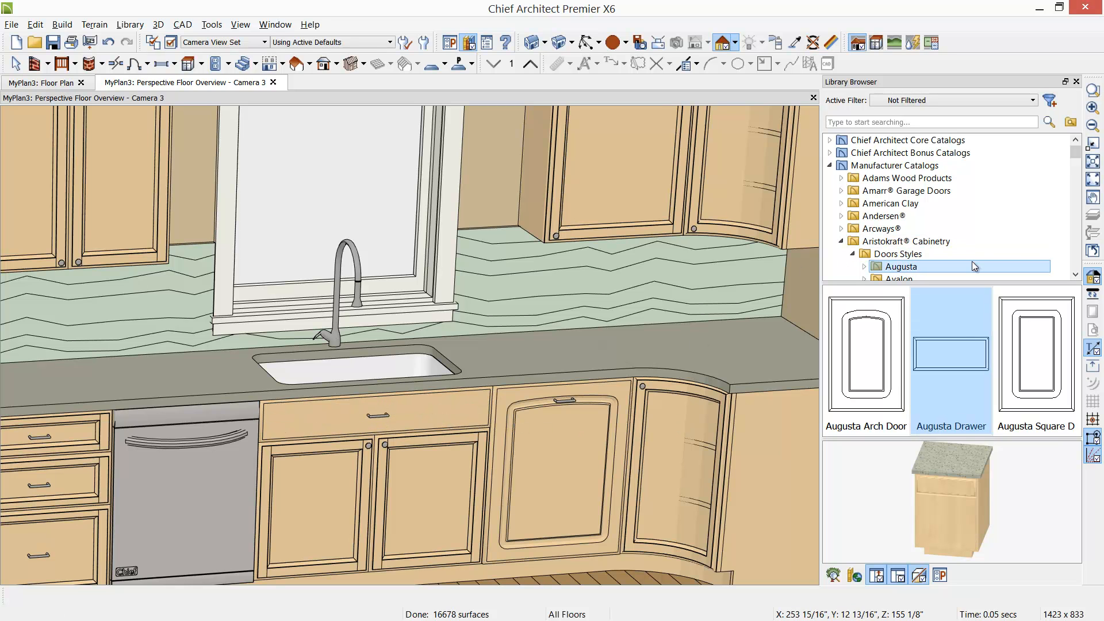
- Apply the Kincaid Arch Door to the base cabinet beside the sink, the sink cabinet's doors and the curved cabinet door
click(1075, 274)
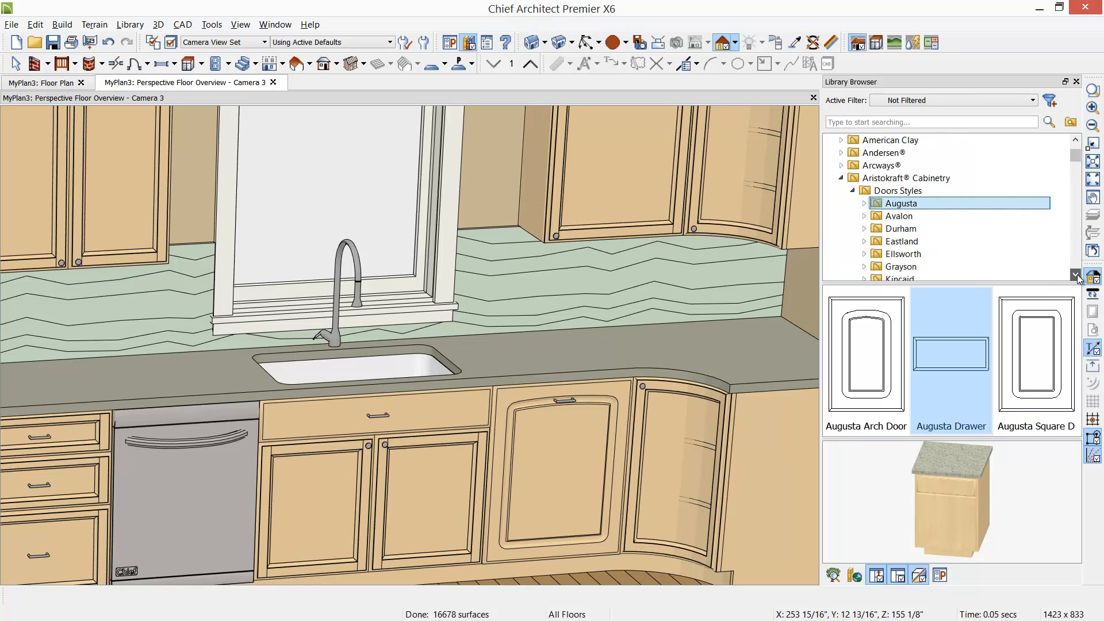
click(923, 254)
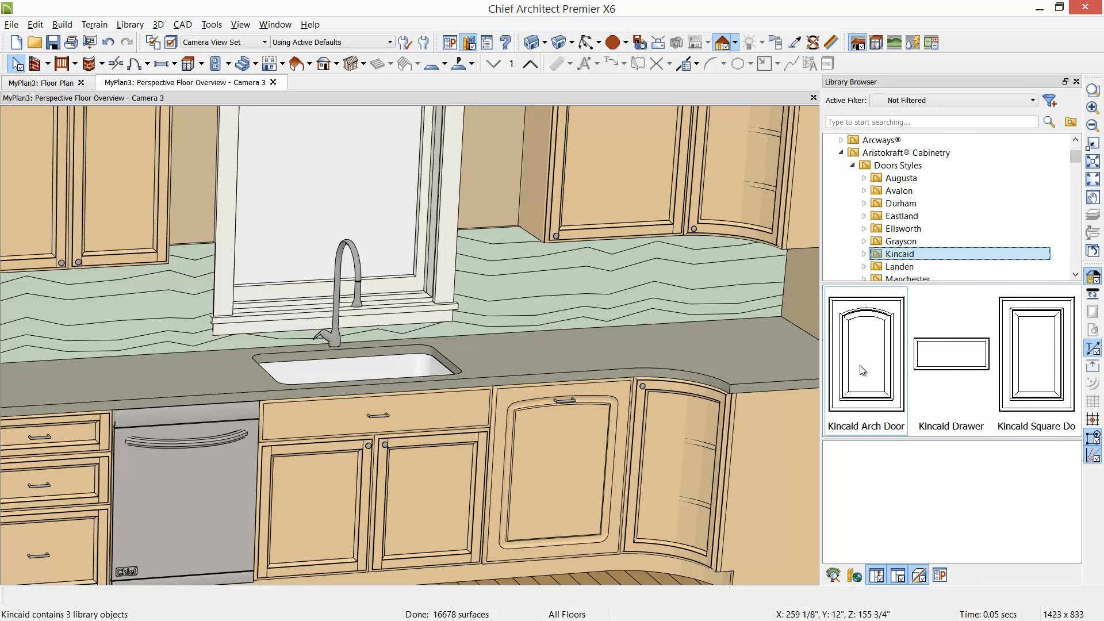
click(860, 364)
click(554, 474)
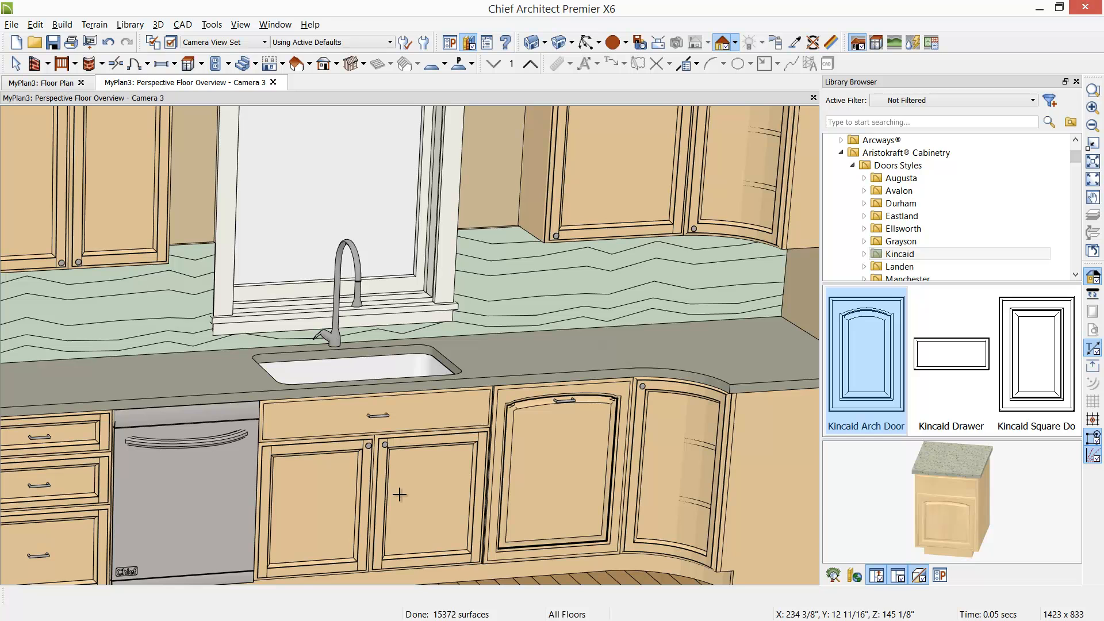
click(401, 493)
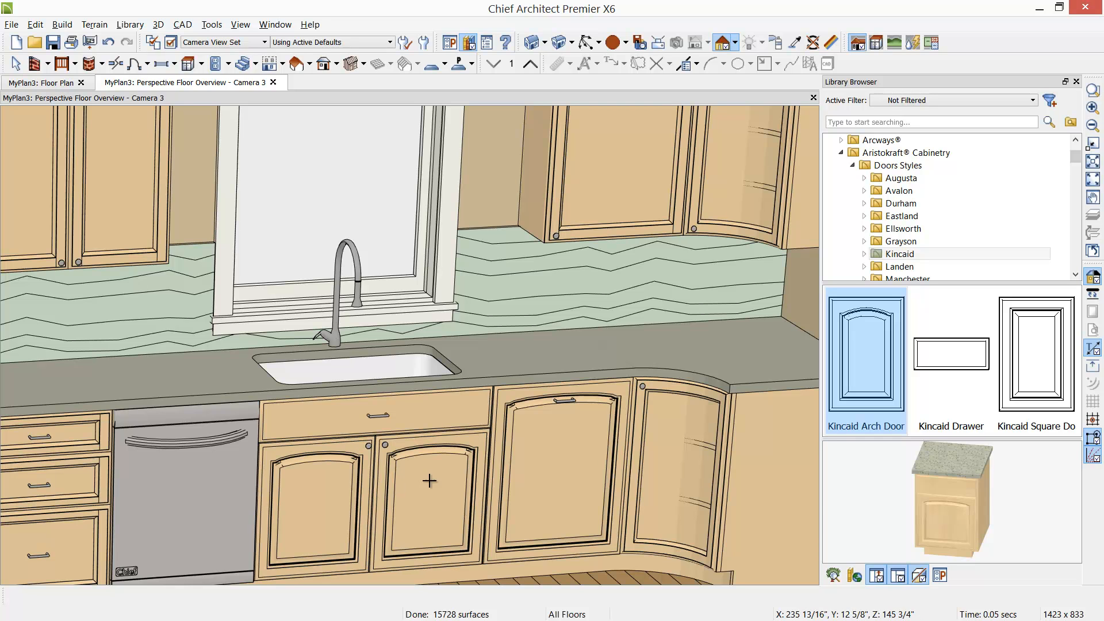
click(667, 432)
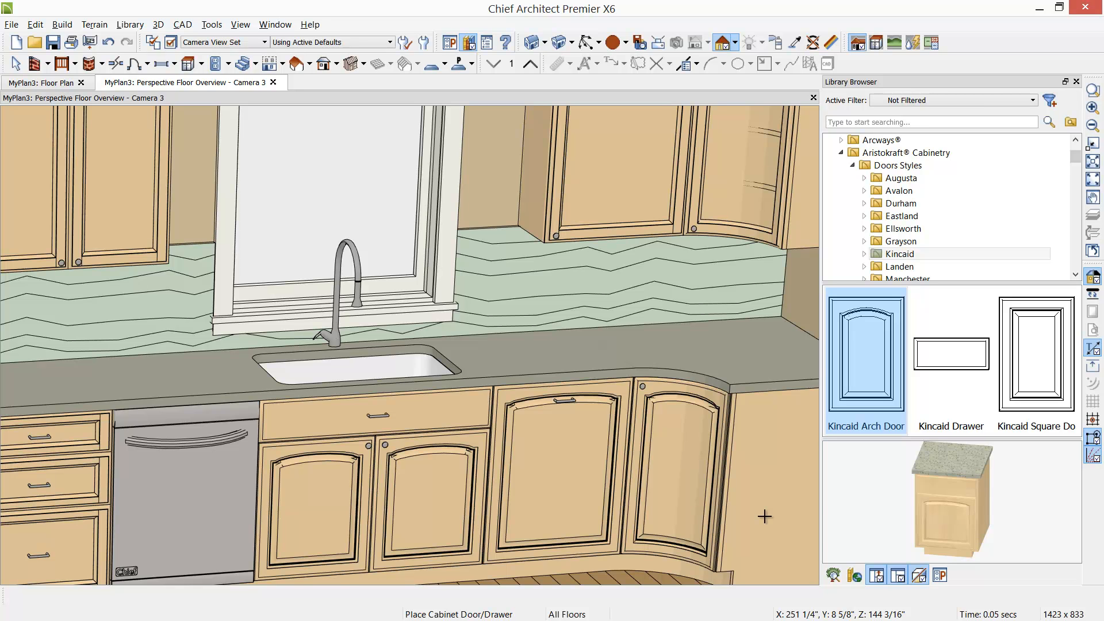
- Expand Aristokraft's Wood Species & Finishes folder and render the camera view with the Standard technique
click(557, 475)
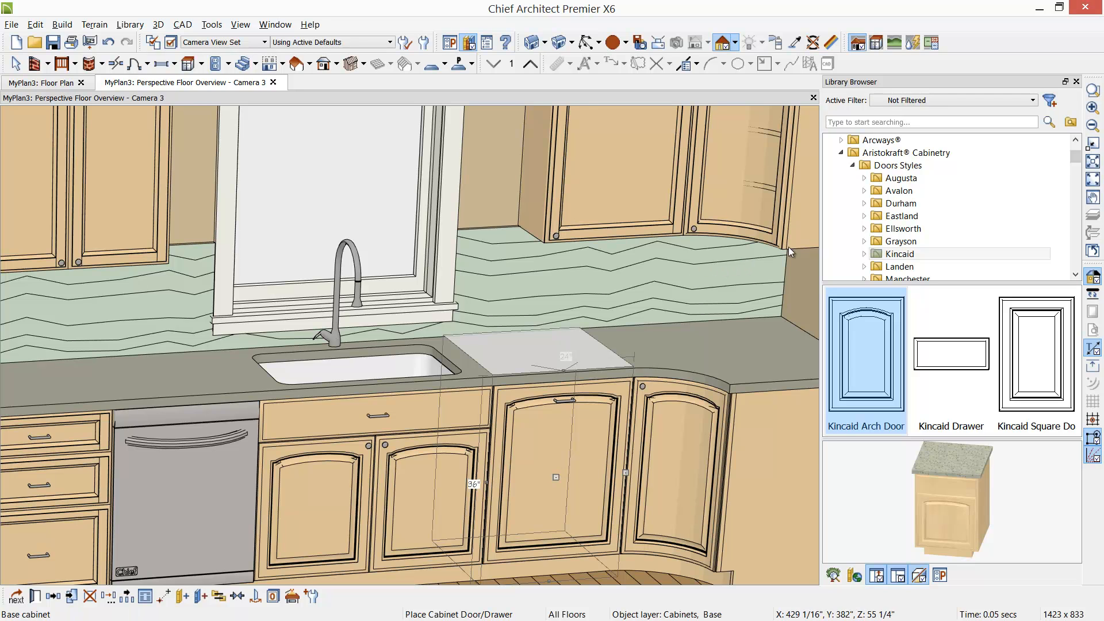
click(852, 165)
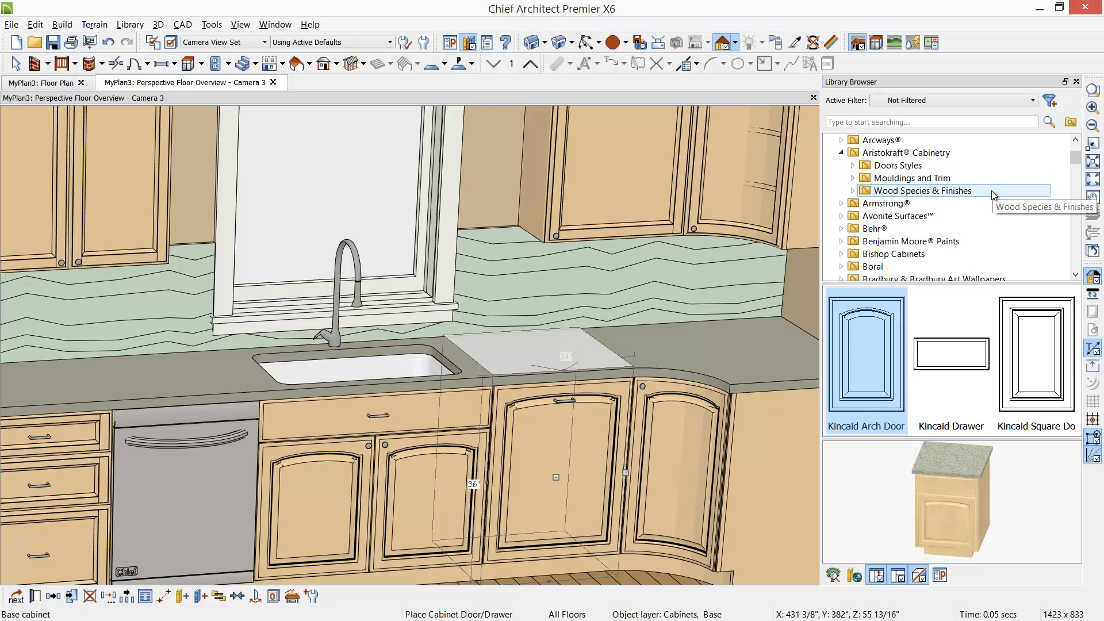
click(852, 191)
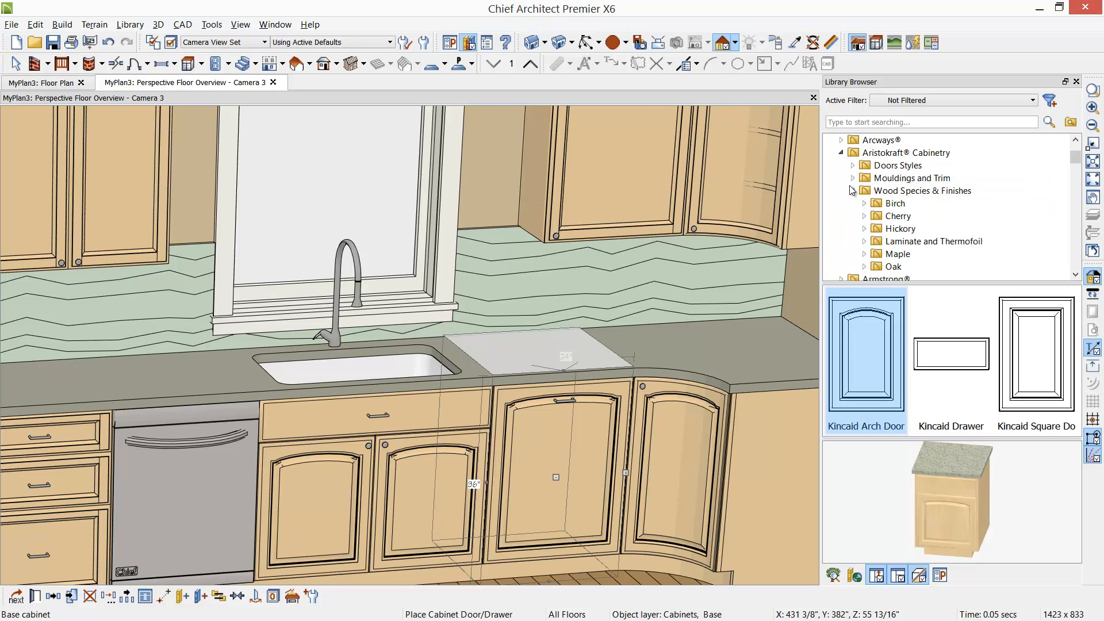
click(735, 43)
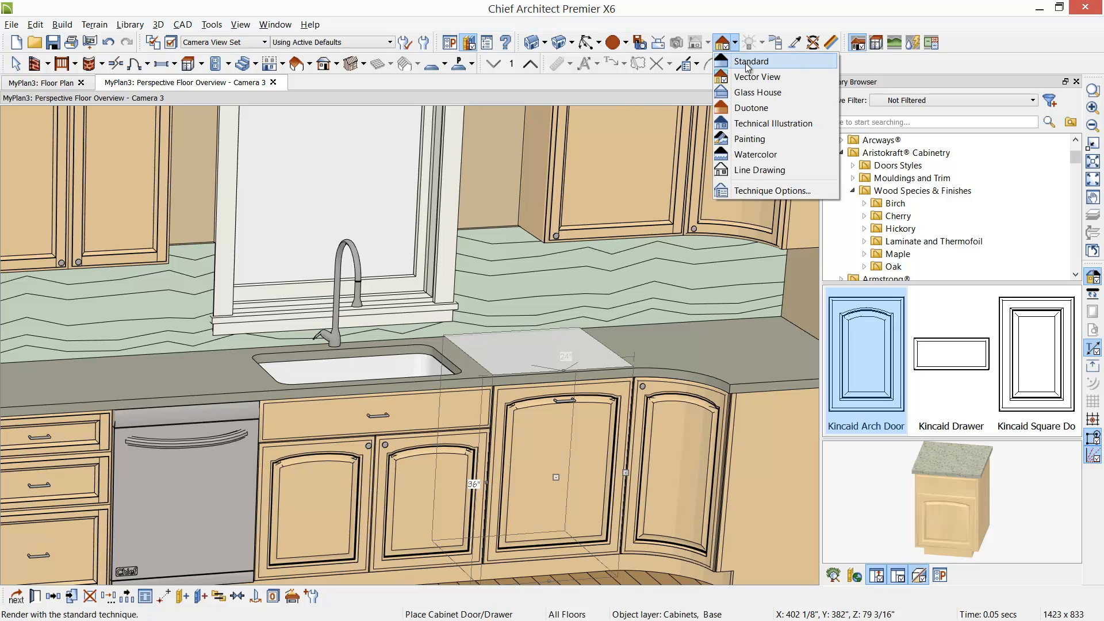
click(747, 62)
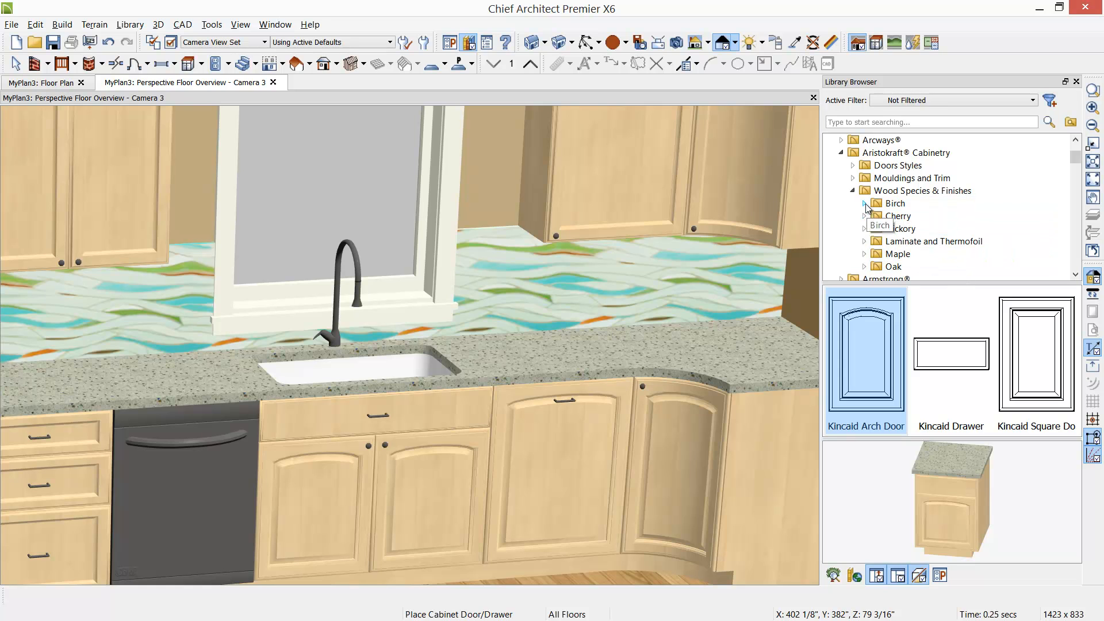
- Try painting the sink cabinet's drawer front with the Maple material from Aristokraft's wood species
click(863, 253)
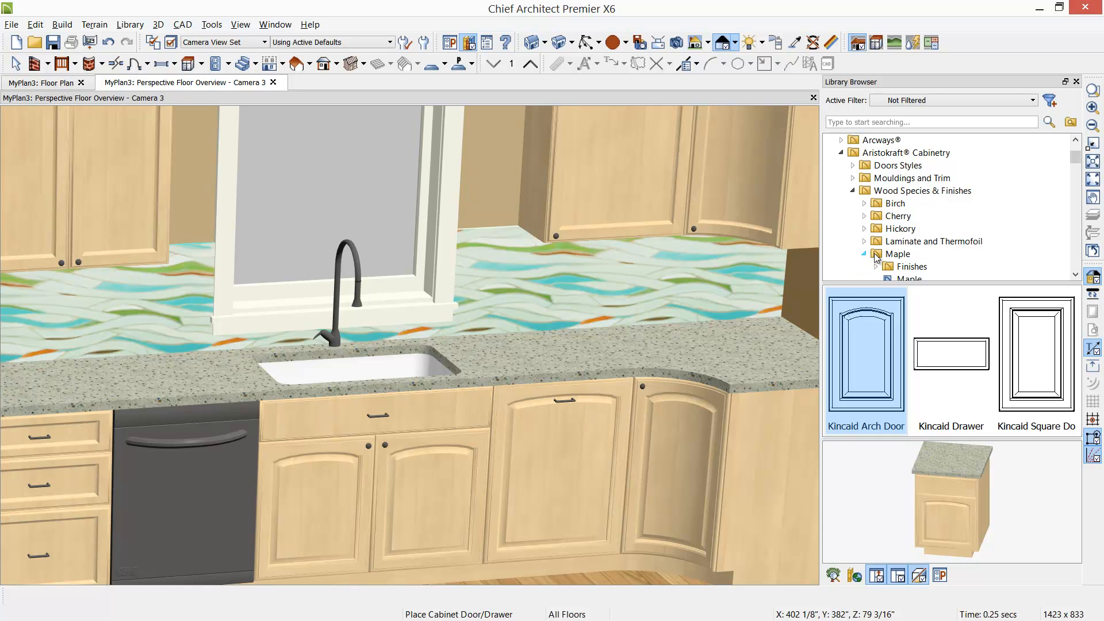
click(917, 268)
scroll(917, 267, down, 1)
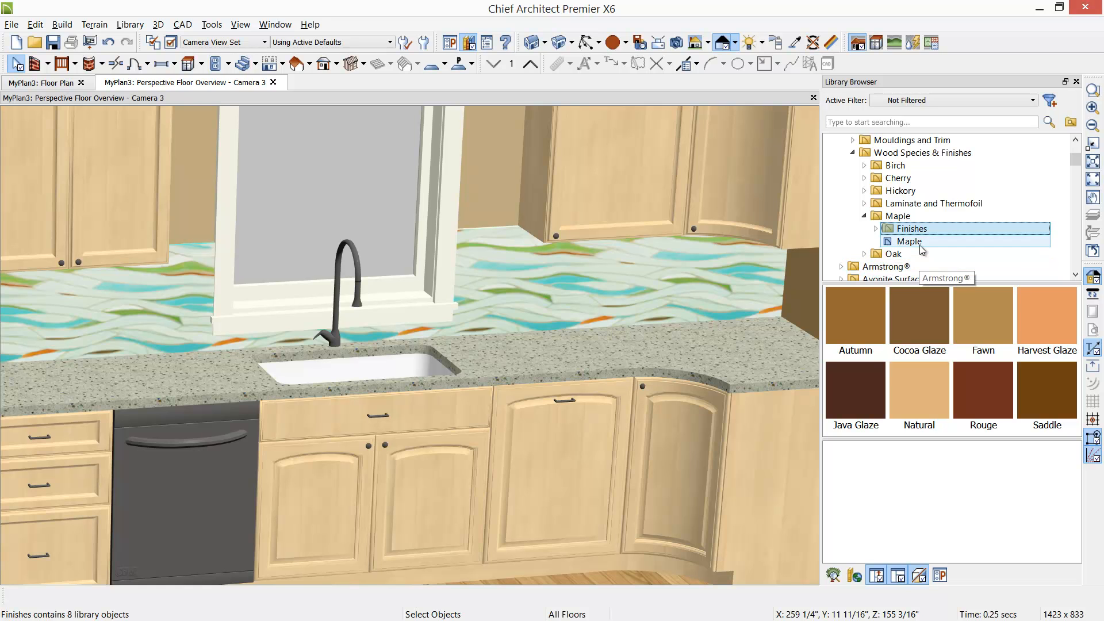
click(921, 246)
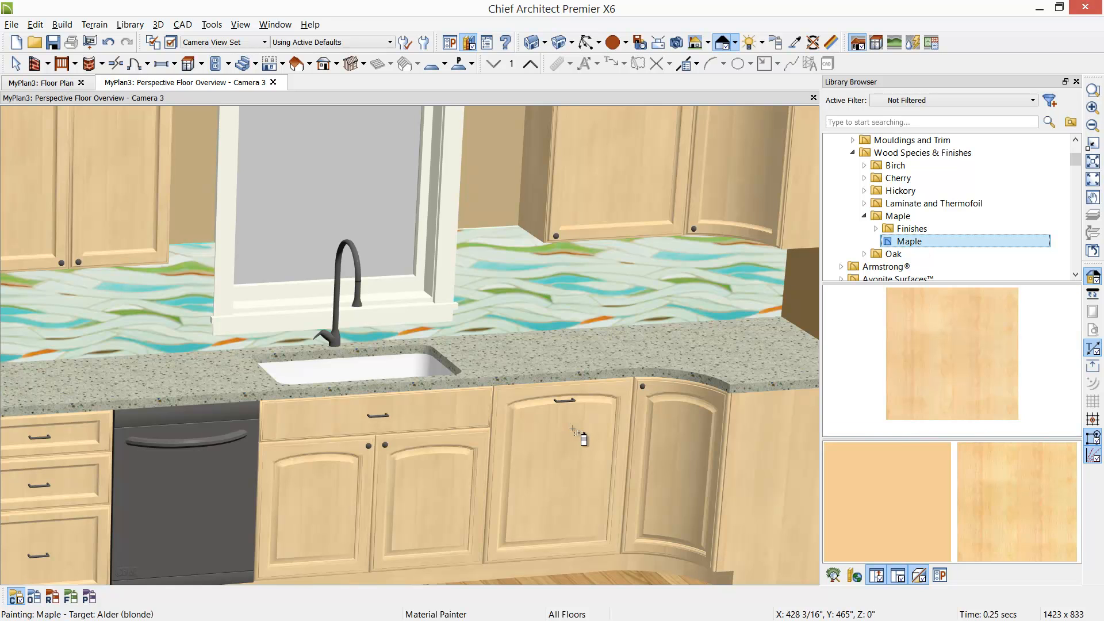
click(916, 359)
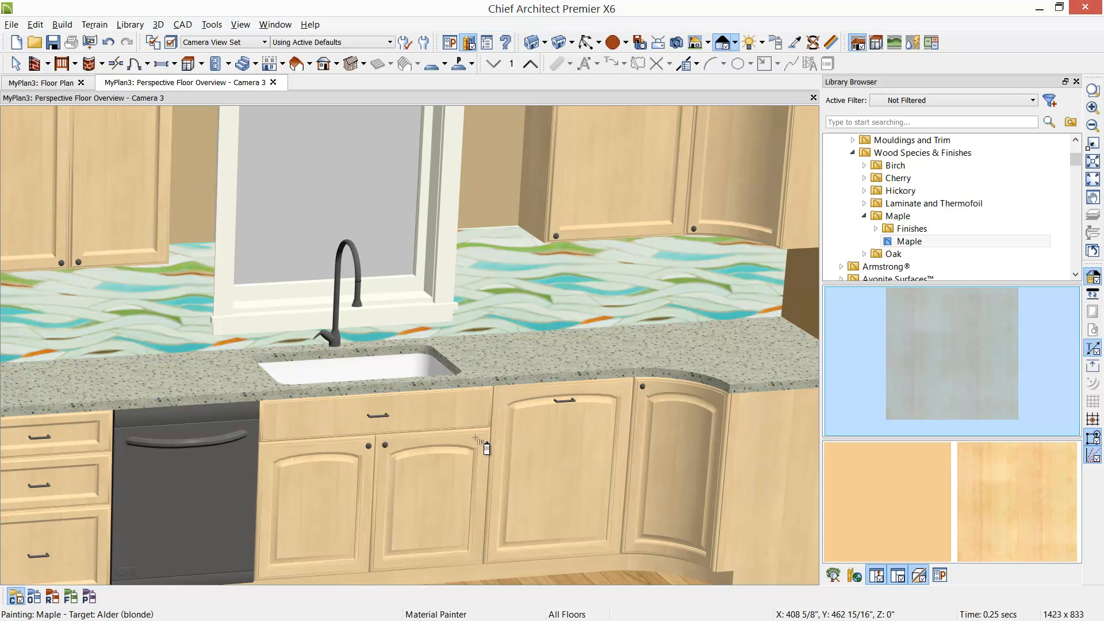
click(450, 415)
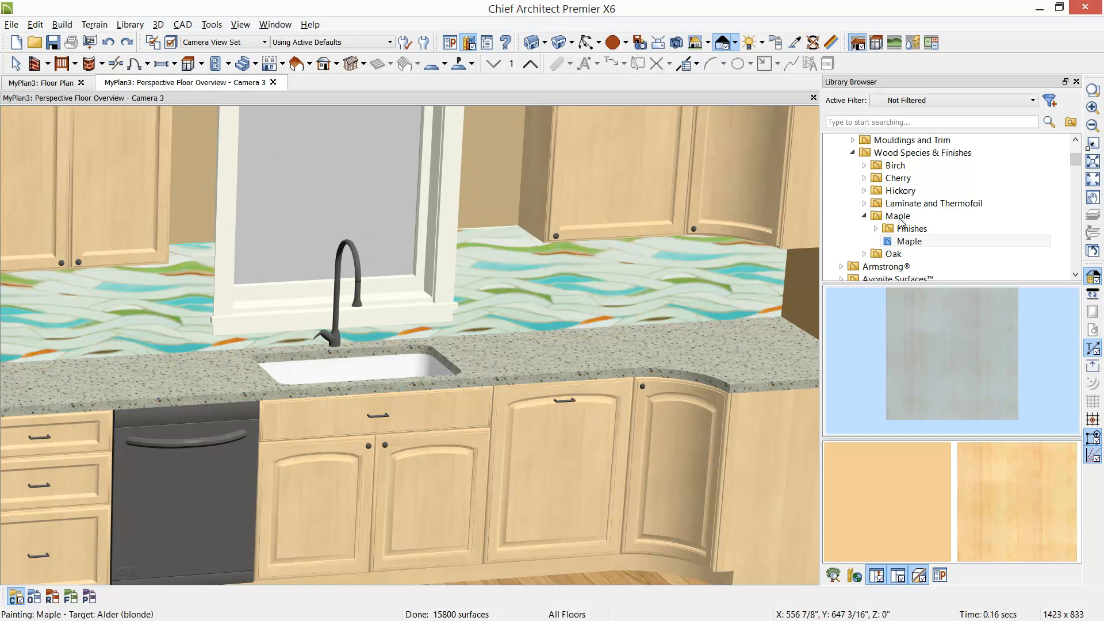
- Paint the end cabinet's side panel with the Rouge finish from Maple, blending the color with the existing material
click(875, 228)
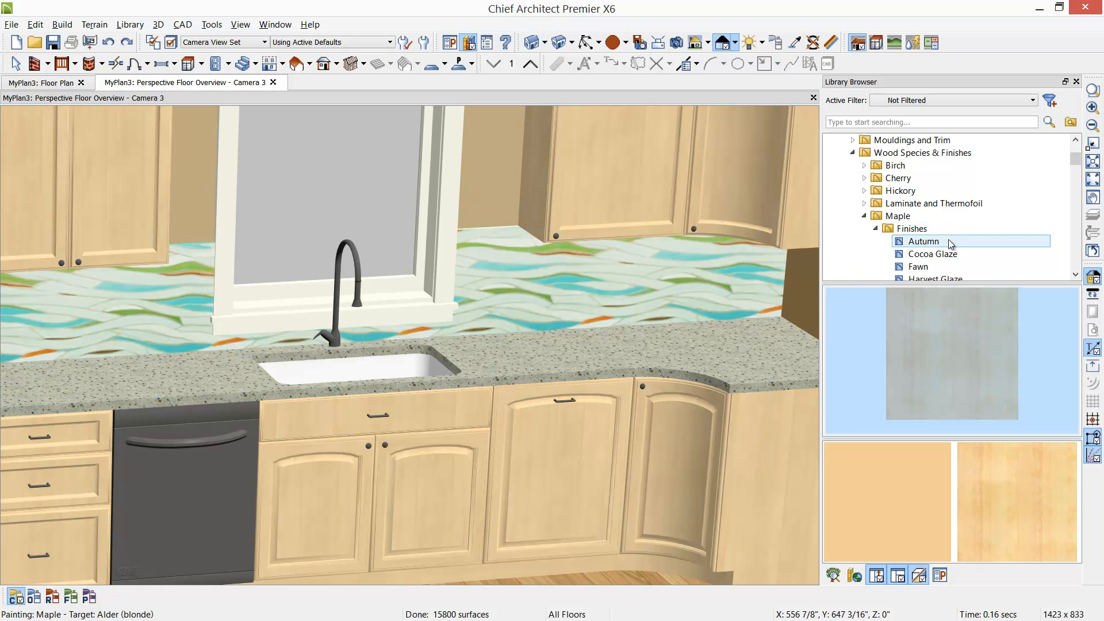
click(919, 230)
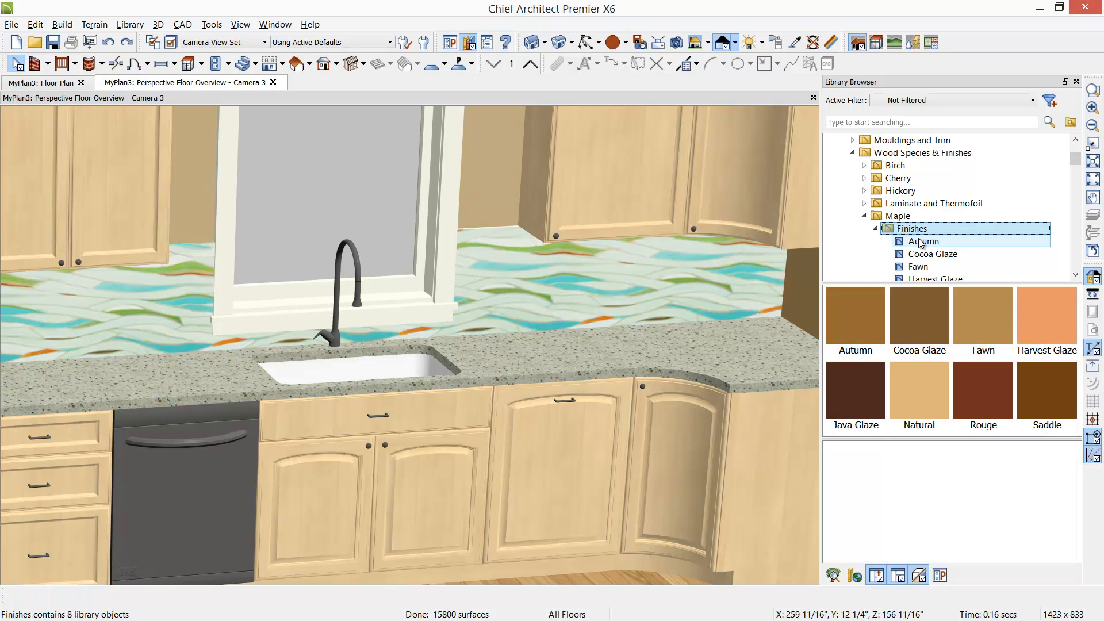
click(991, 395)
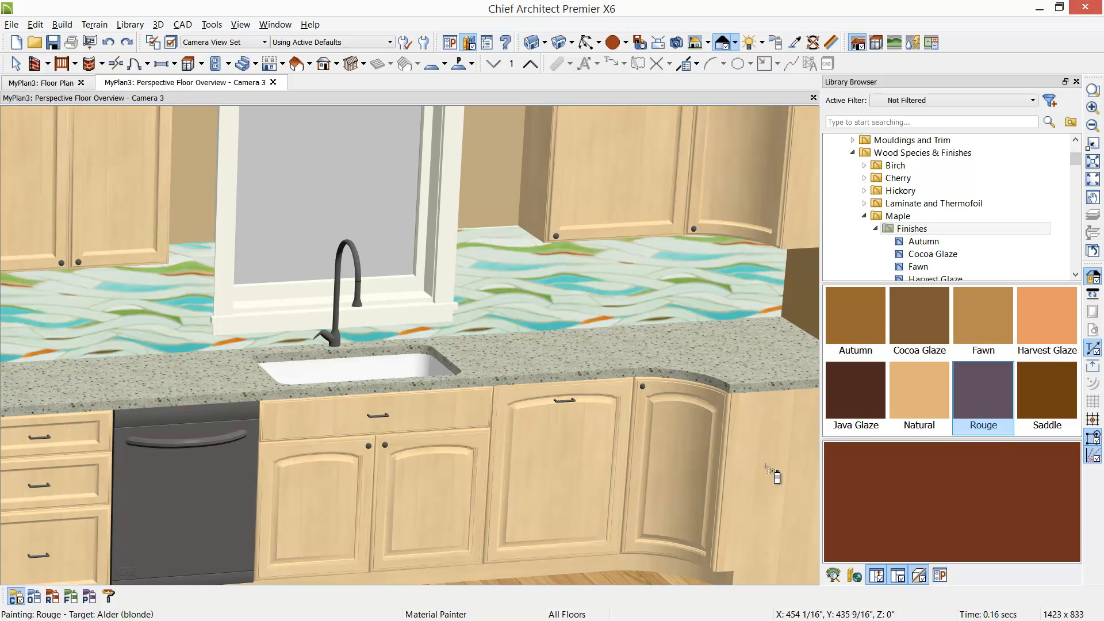
click(110, 596)
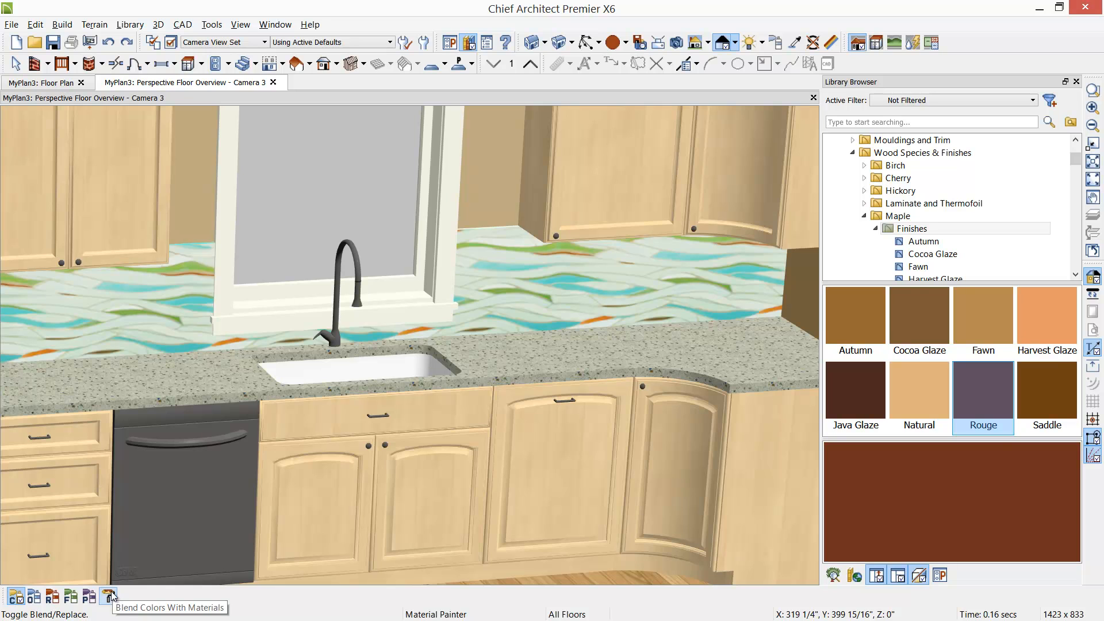
click(110, 597)
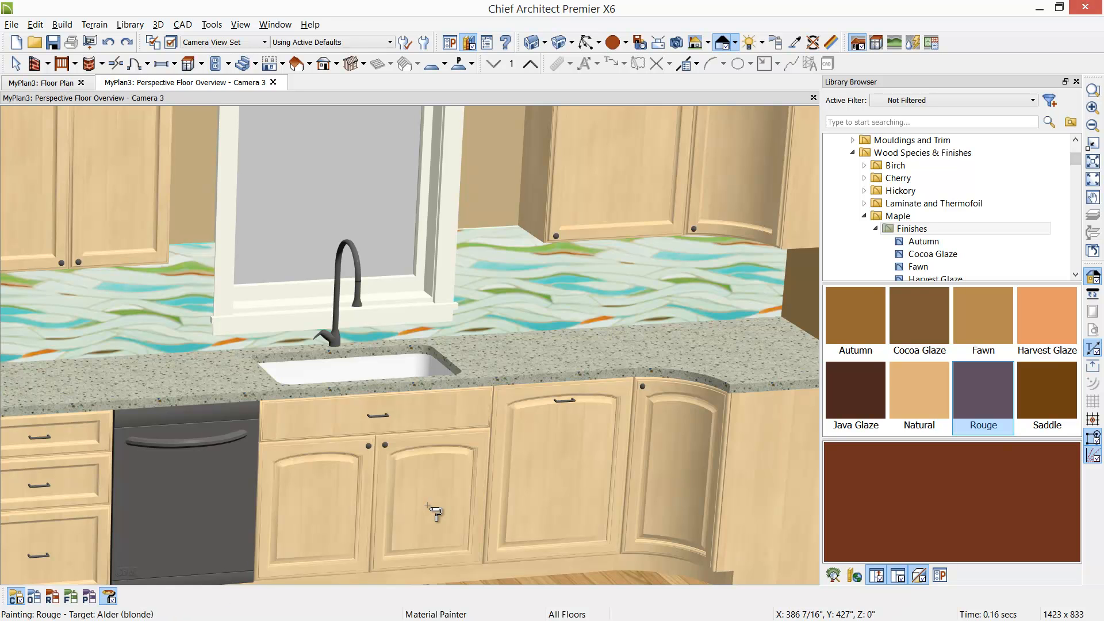
click(730, 526)
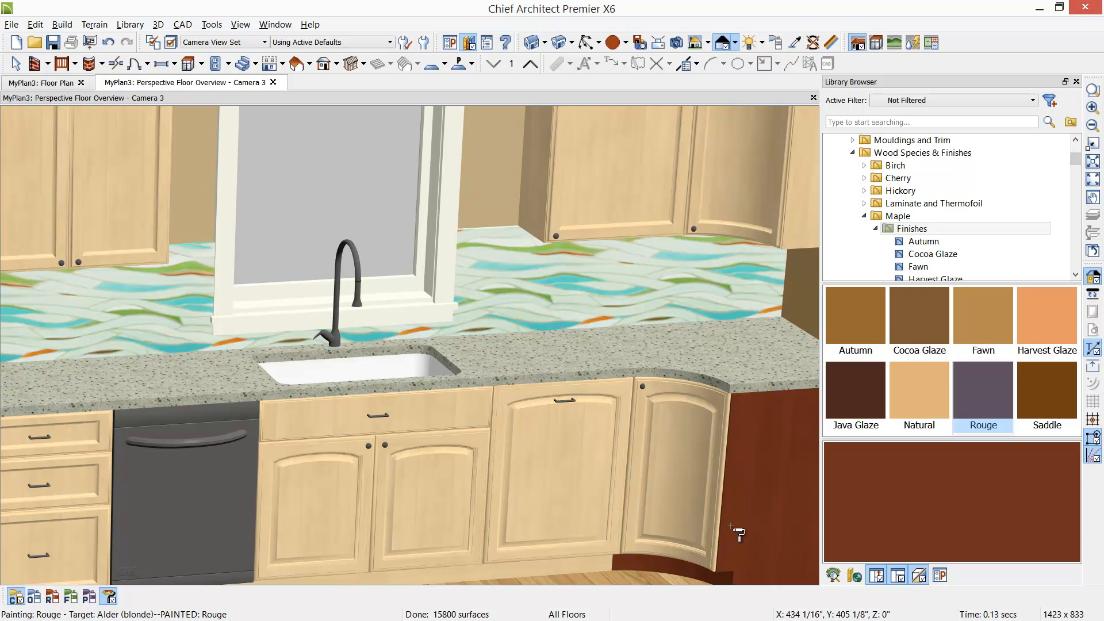
- Try the Rouge finish on the end cabinet's side panel without blending it with the material, and undo it
click(108, 595)
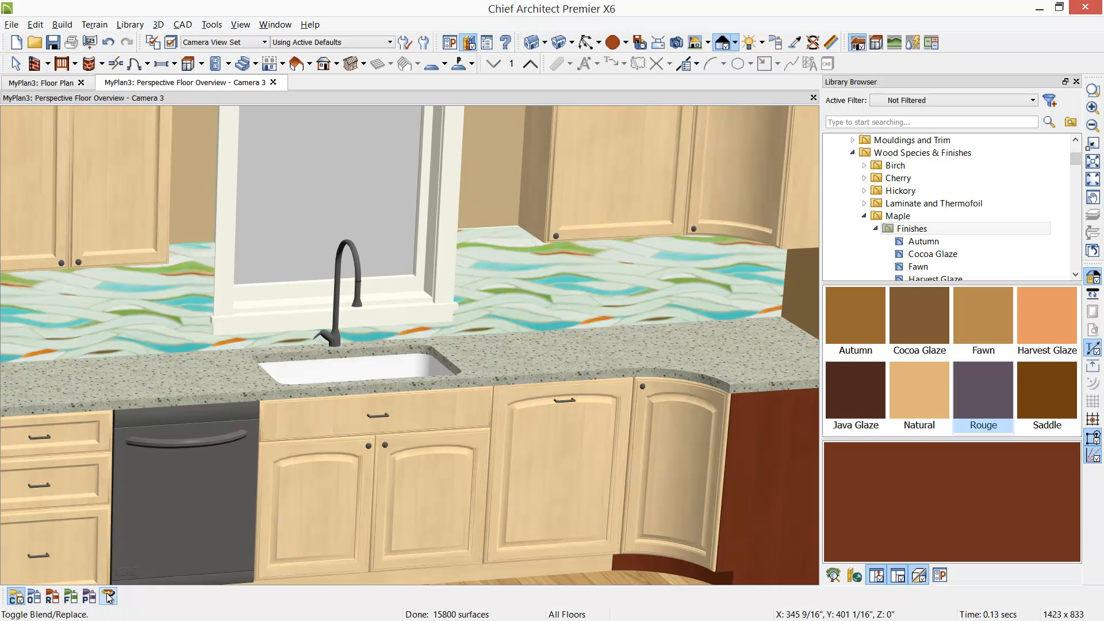
click(799, 513)
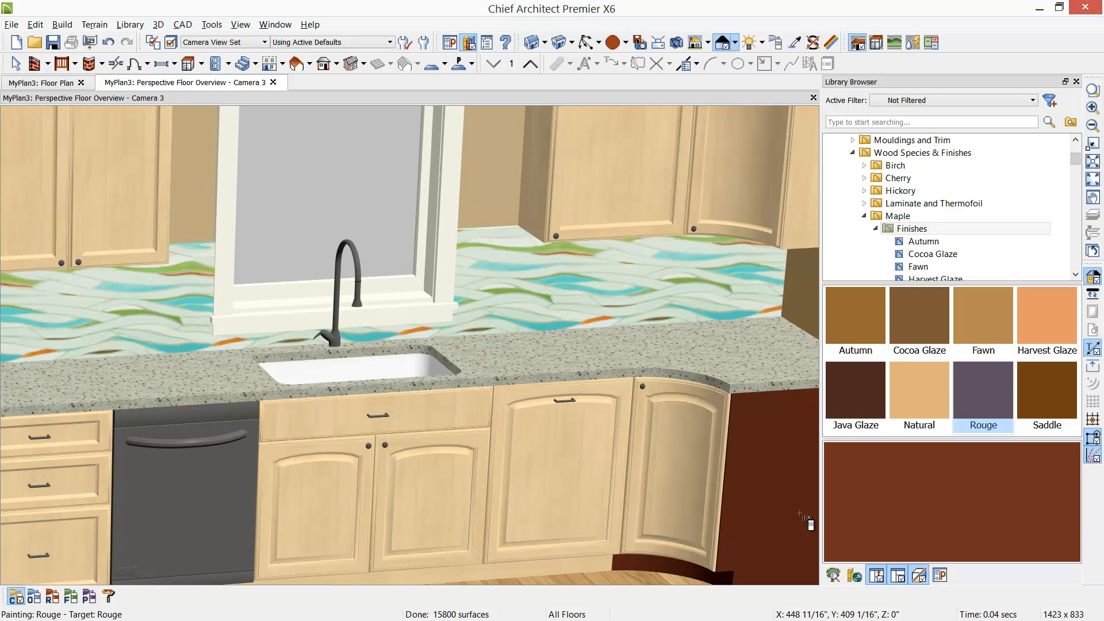
key(ctrl+z)
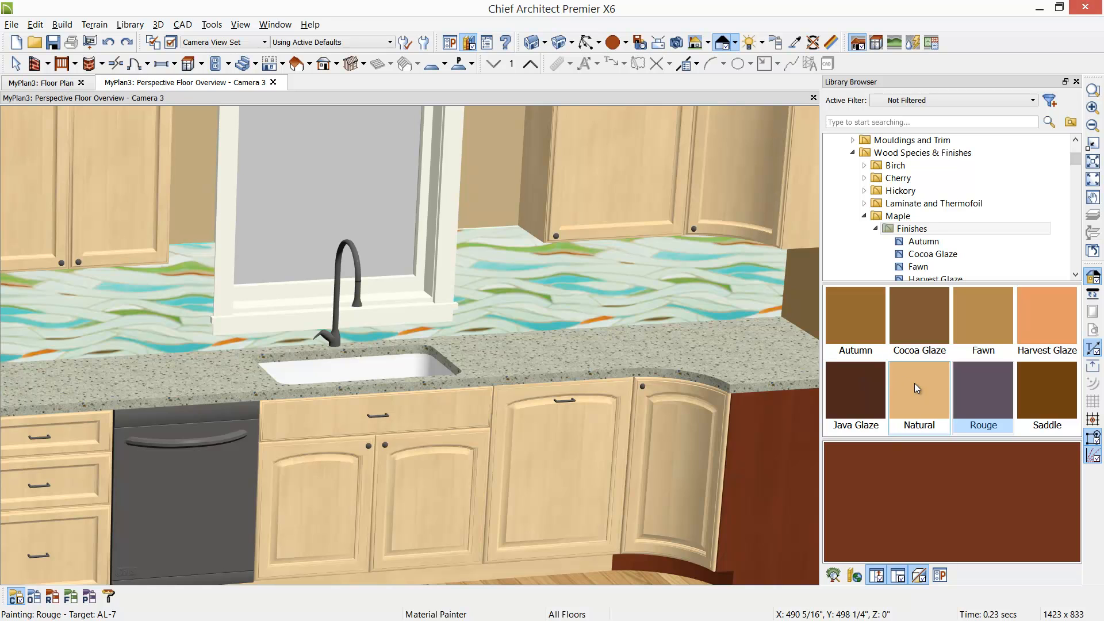
- Paint the sink cabinet's drawer front with the Cocoa Glaze finish, blending the color with the existing wood material
click(933, 323)
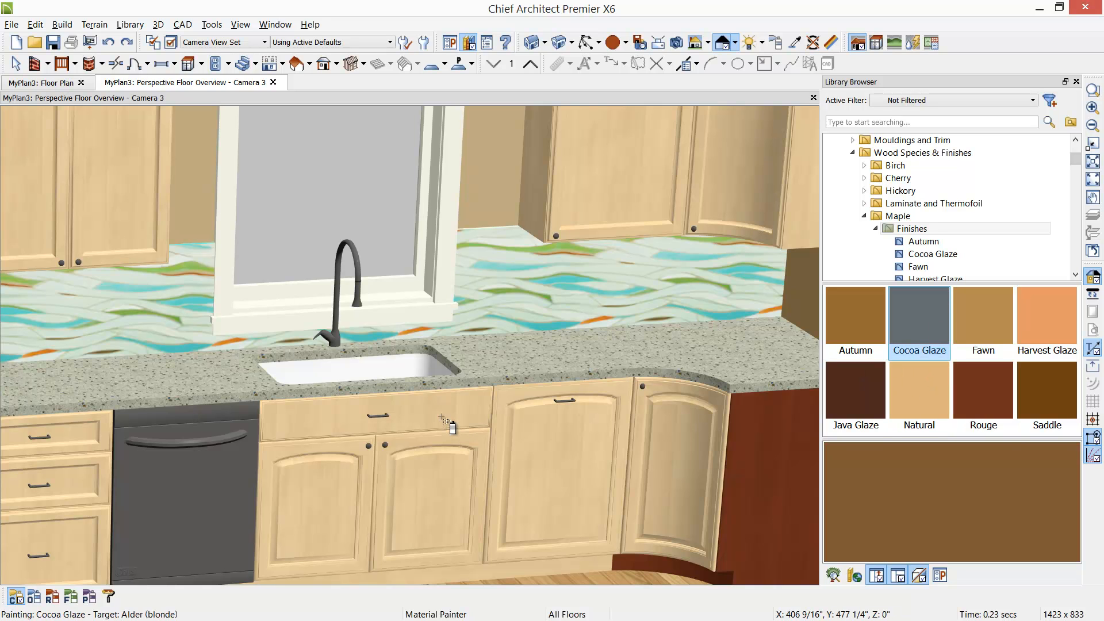
click(109, 595)
click(318, 408)
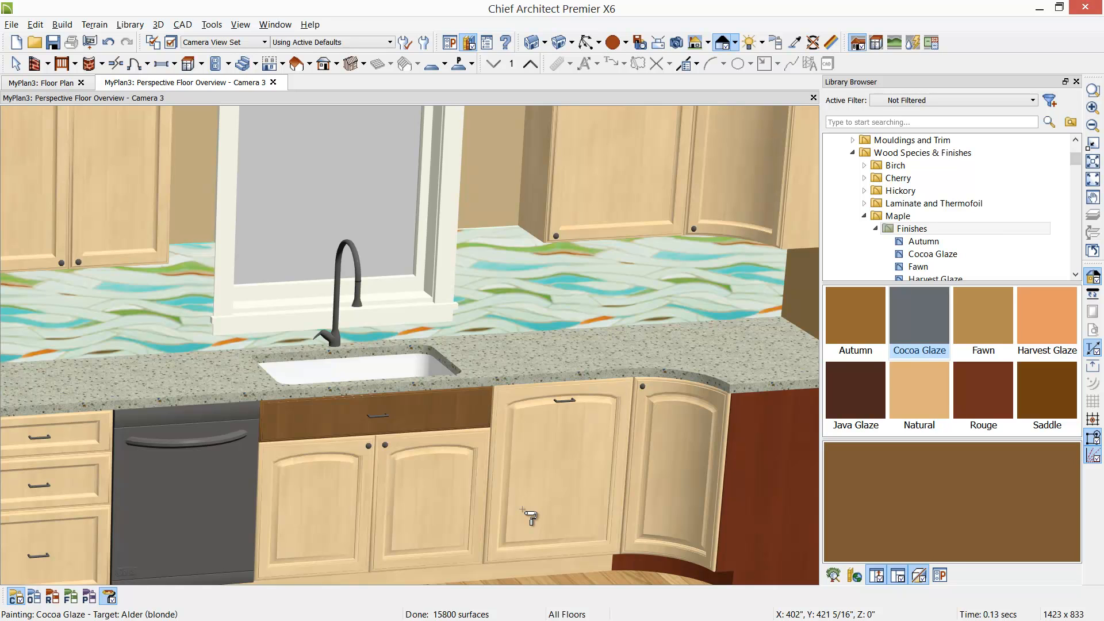
- Paint all matching wood on the cabinet next to the sink cabinet with the Java Glaze finish, replacing the material throughout that object
click(34, 597)
click(869, 398)
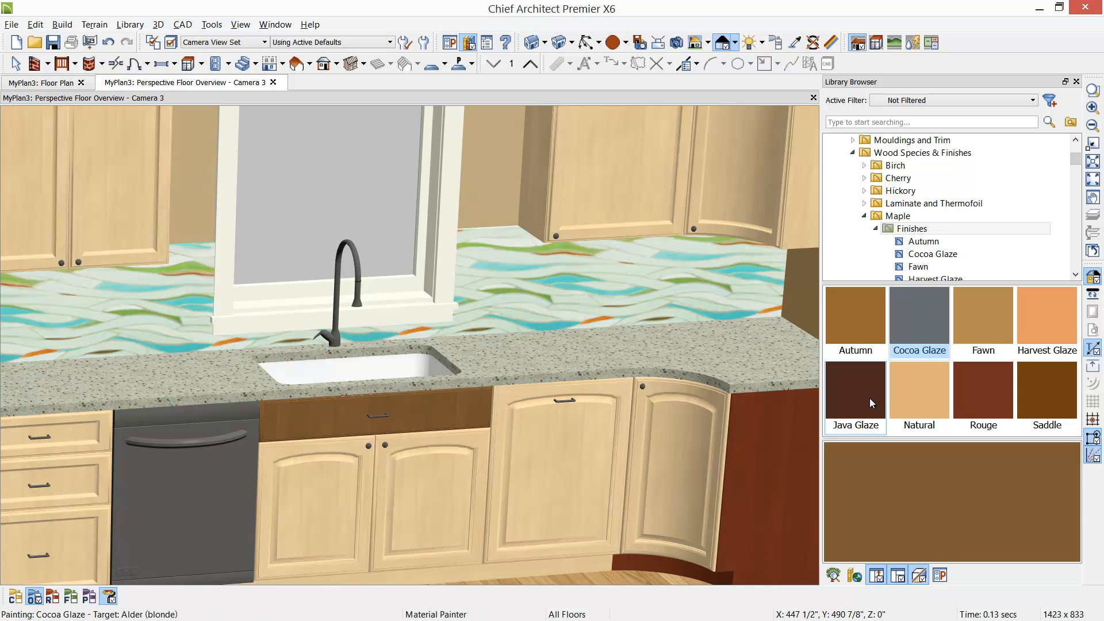
click(553, 459)
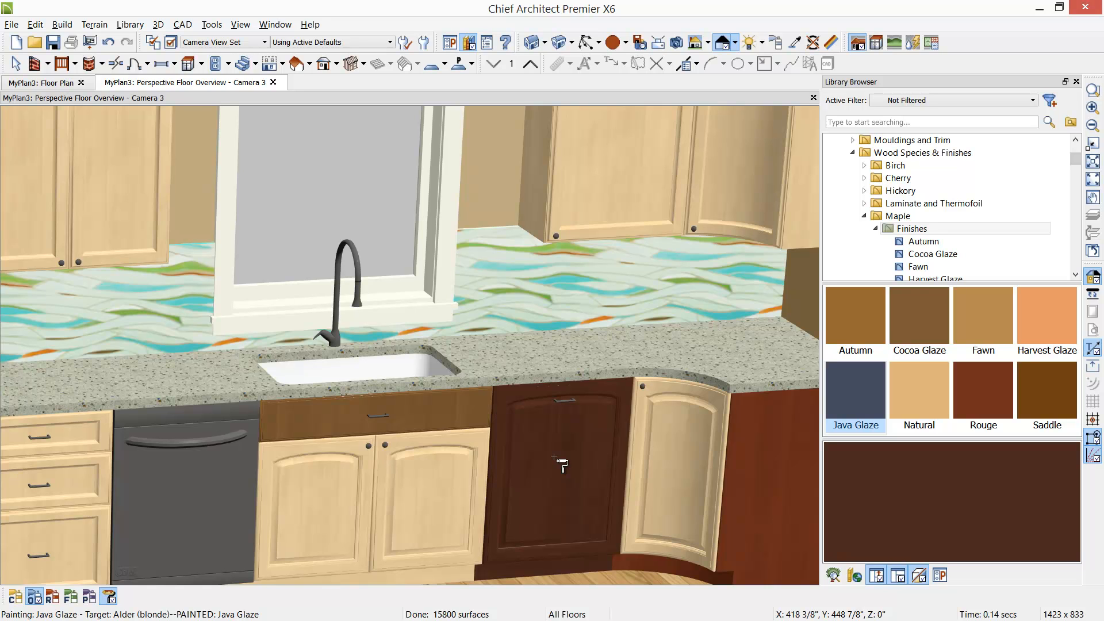
- Paint all matching Alder cabinet surfaces in the room with the Cocoa Glaze finish
click(53, 597)
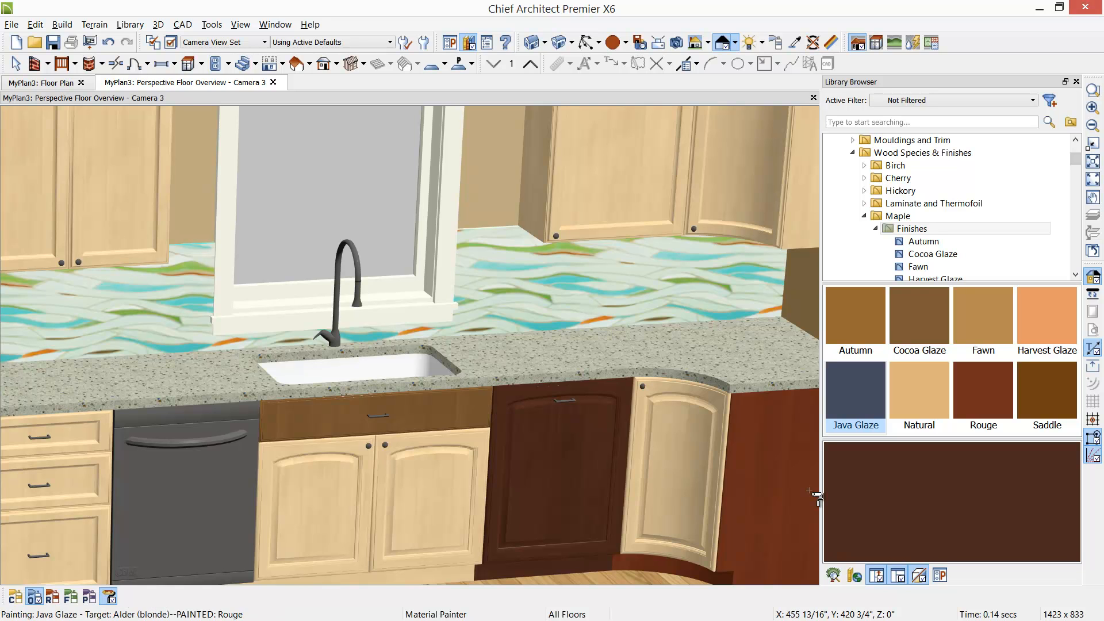
click(917, 313)
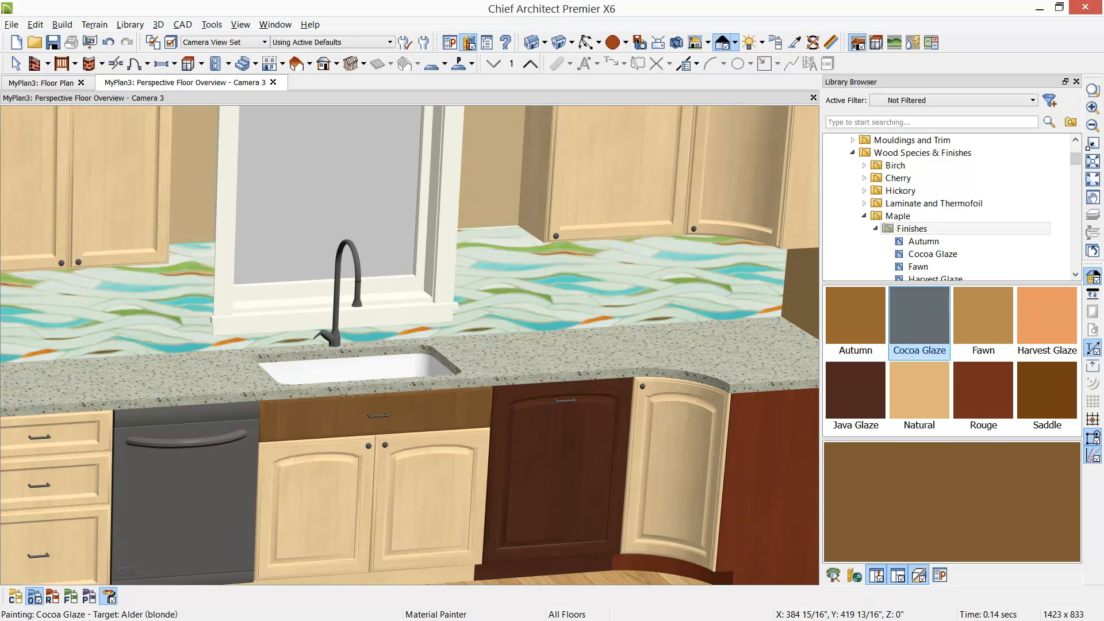
click(58, 600)
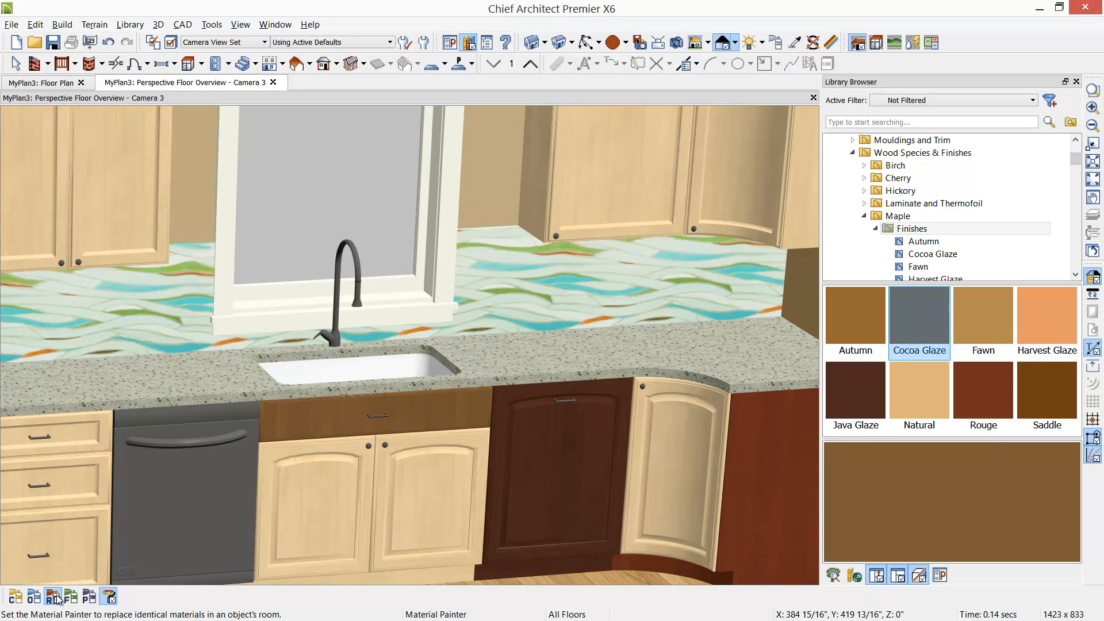
click(292, 546)
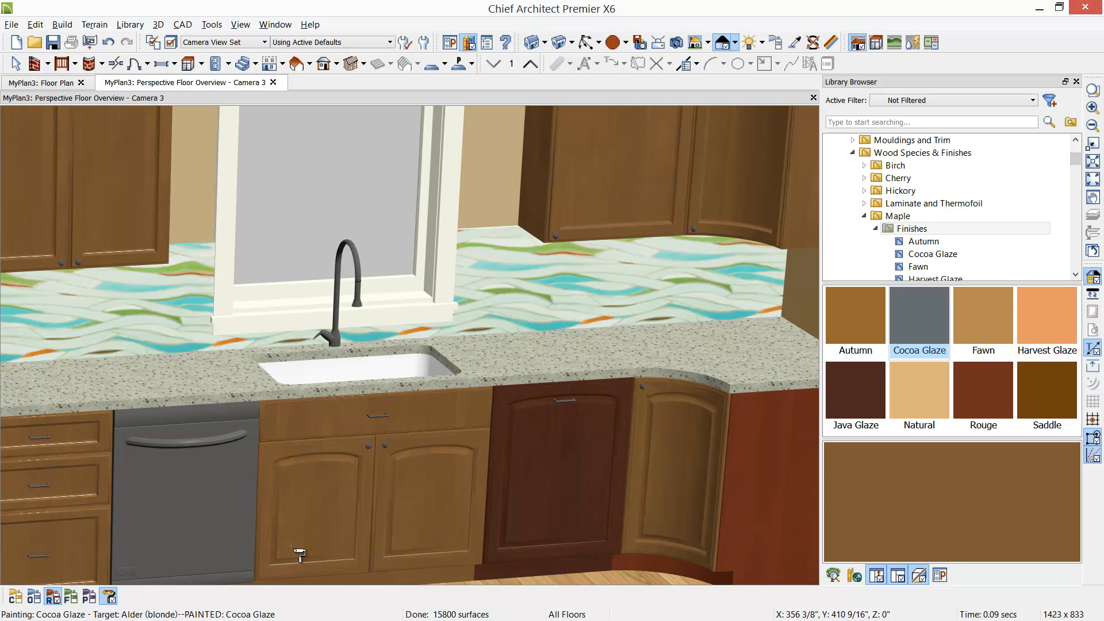
- Paint the end panel, the Cocoa Glaze cabinets and the Java Glaze cabinet with the Fawn finish, replacing each matching material across the room
click(94, 602)
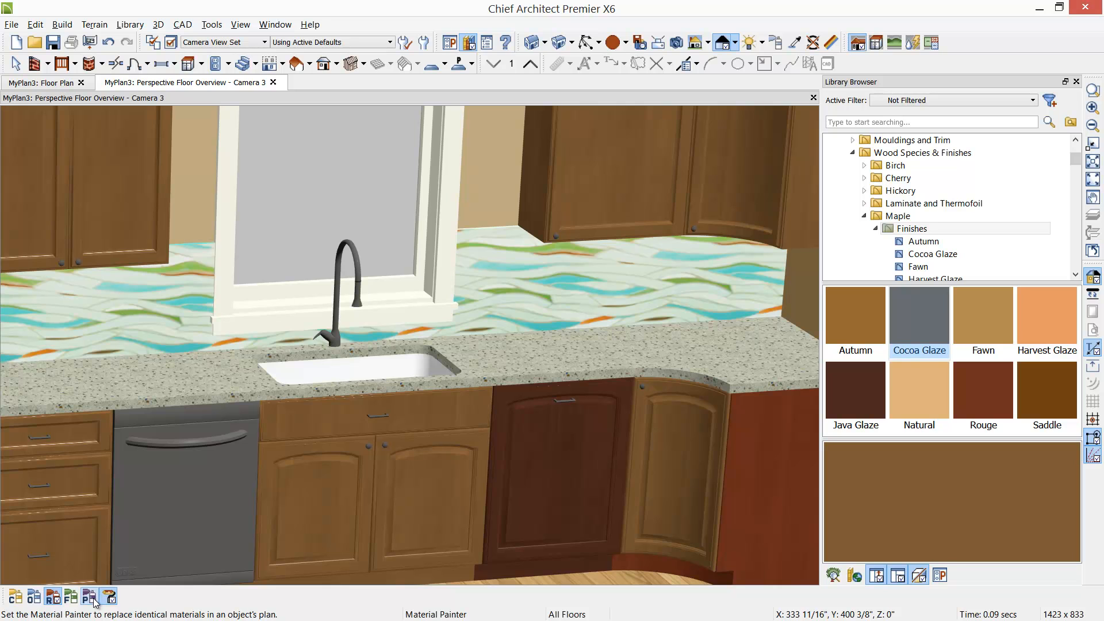
click(46, 598)
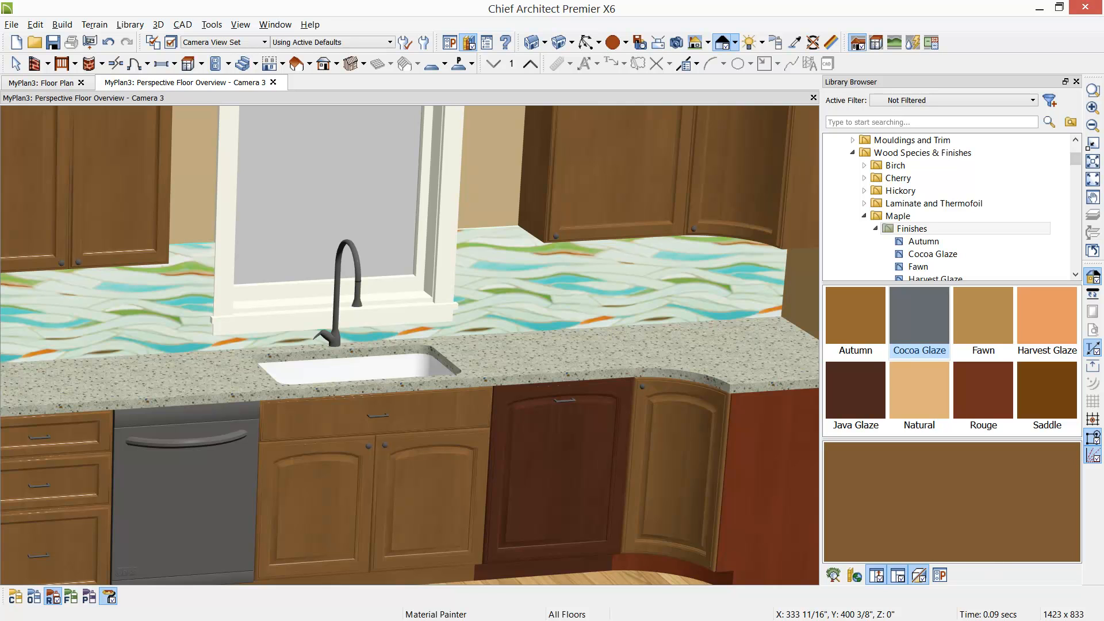
click(988, 331)
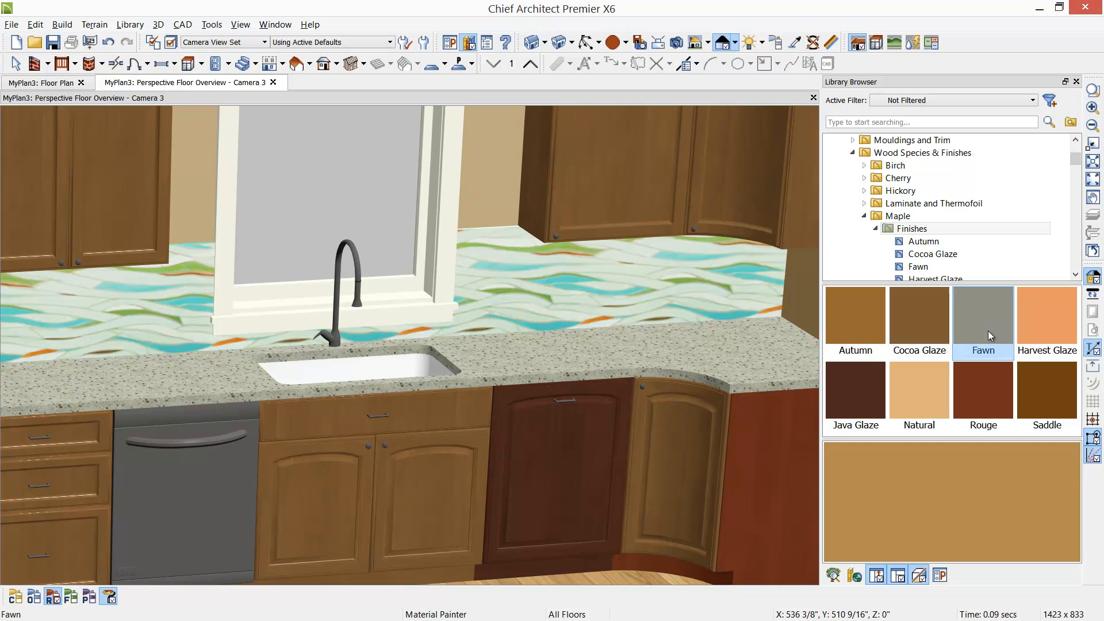
click(751, 505)
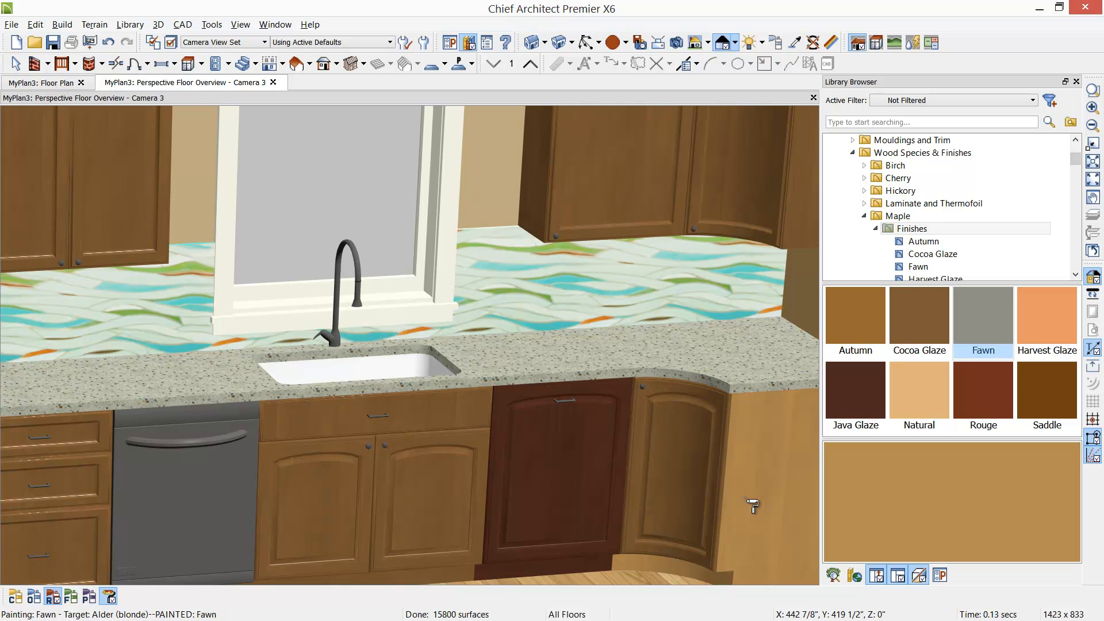
click(671, 485)
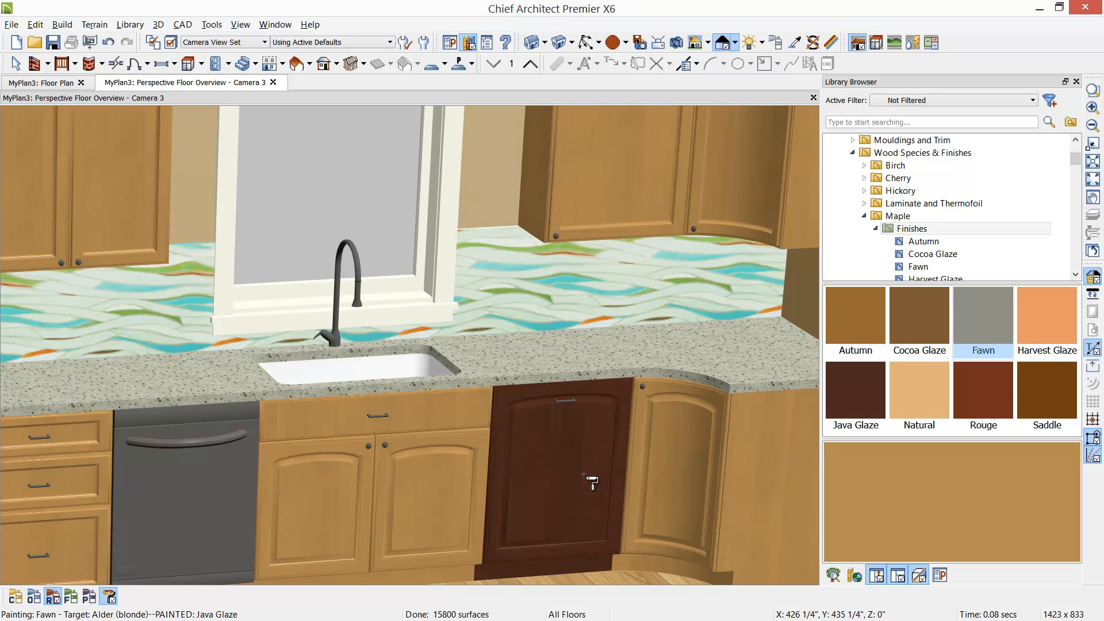
click(594, 481)
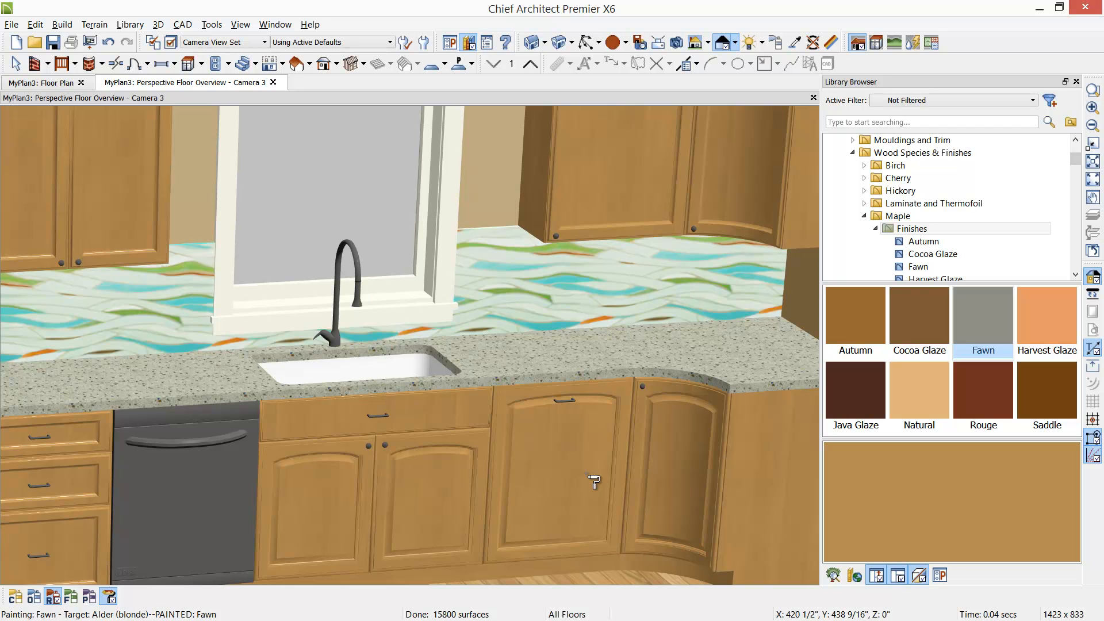
- Paint the upper glass cabinet doors with the Fawn finish and return to object selection
scroll(624, 477, down, 5)
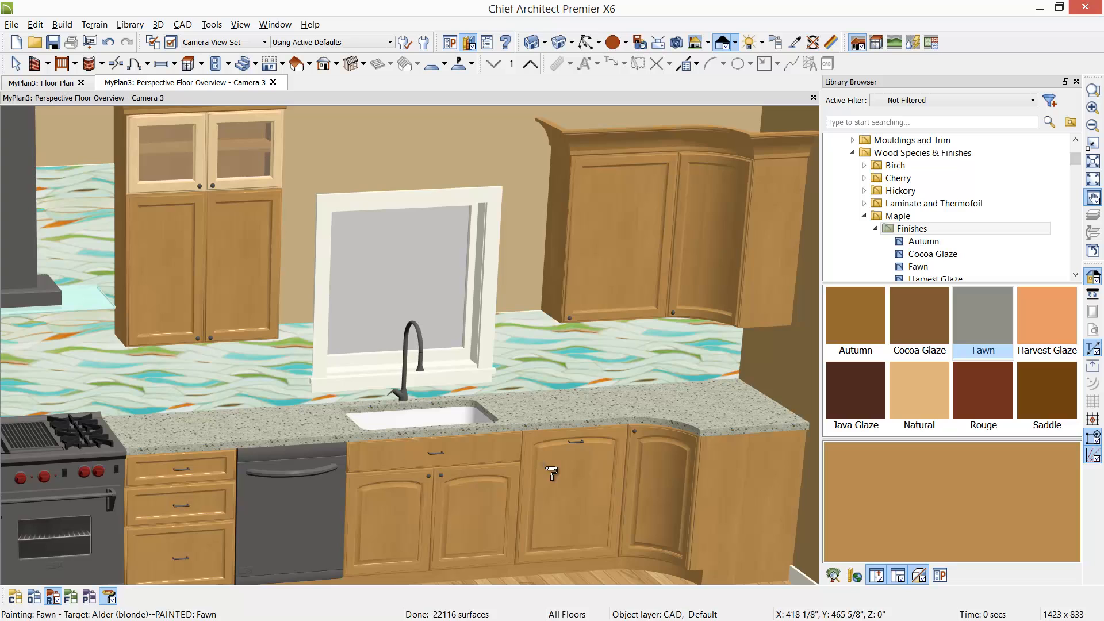
middle_drag(543, 464, 575, 477)
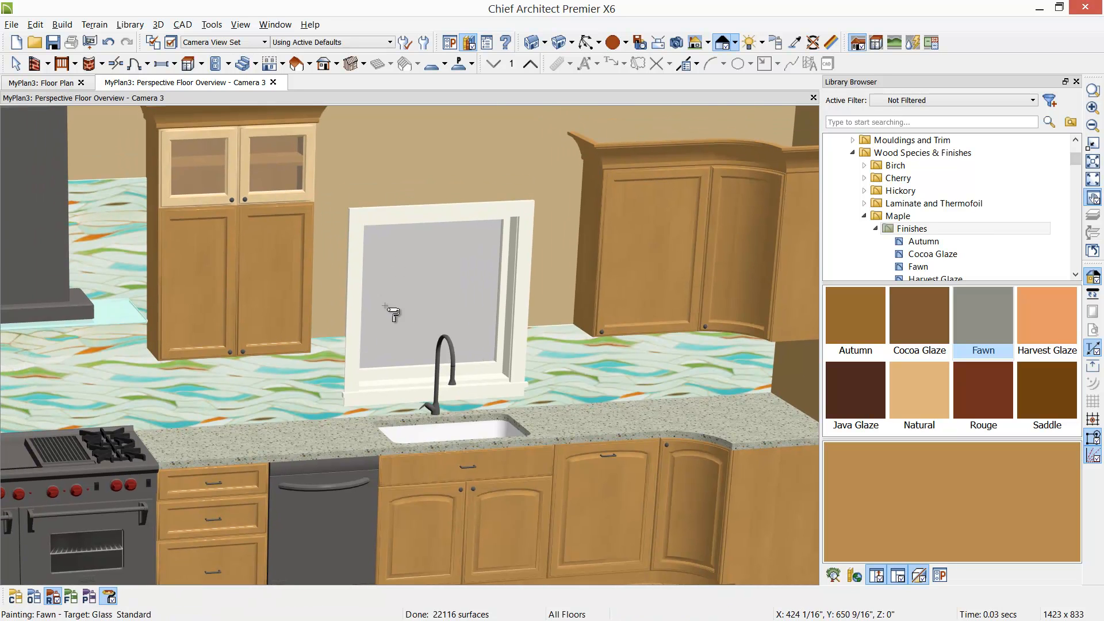
click(244, 214)
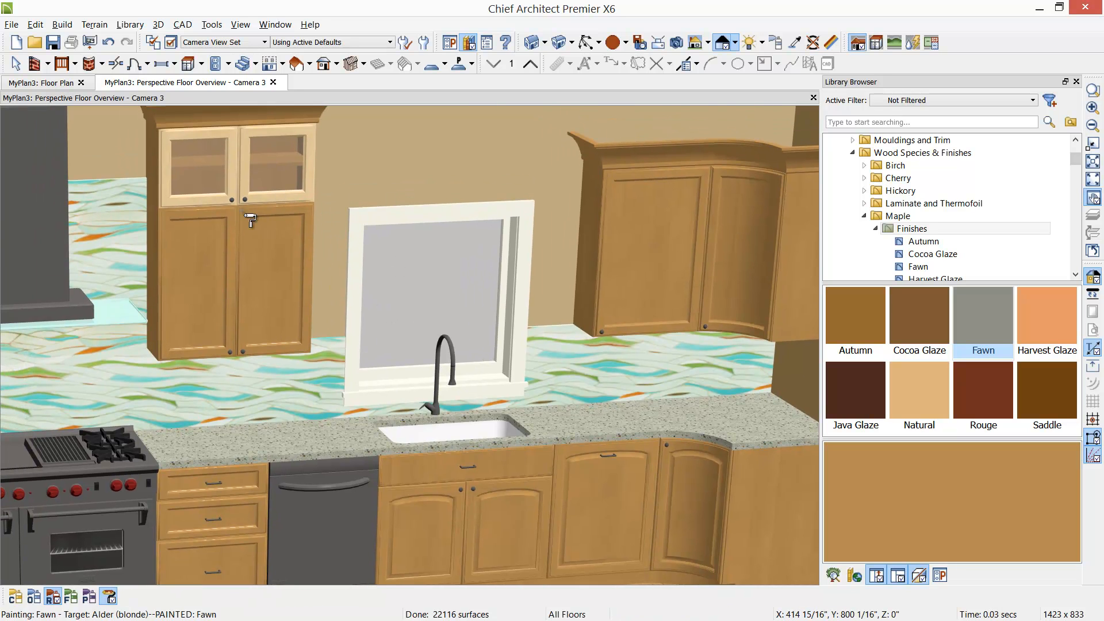
click(230, 184)
key(space)
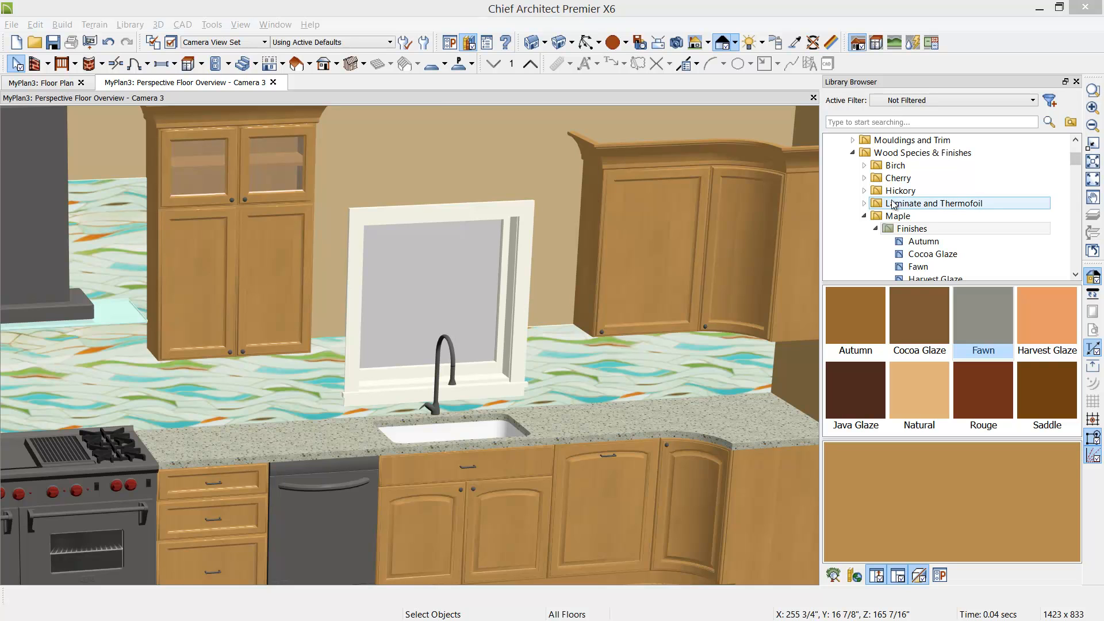
- Select three wall cabinets together in the camera view, two beside the window's far side and one near the range
click(749, 241)
shift+click(670, 239)
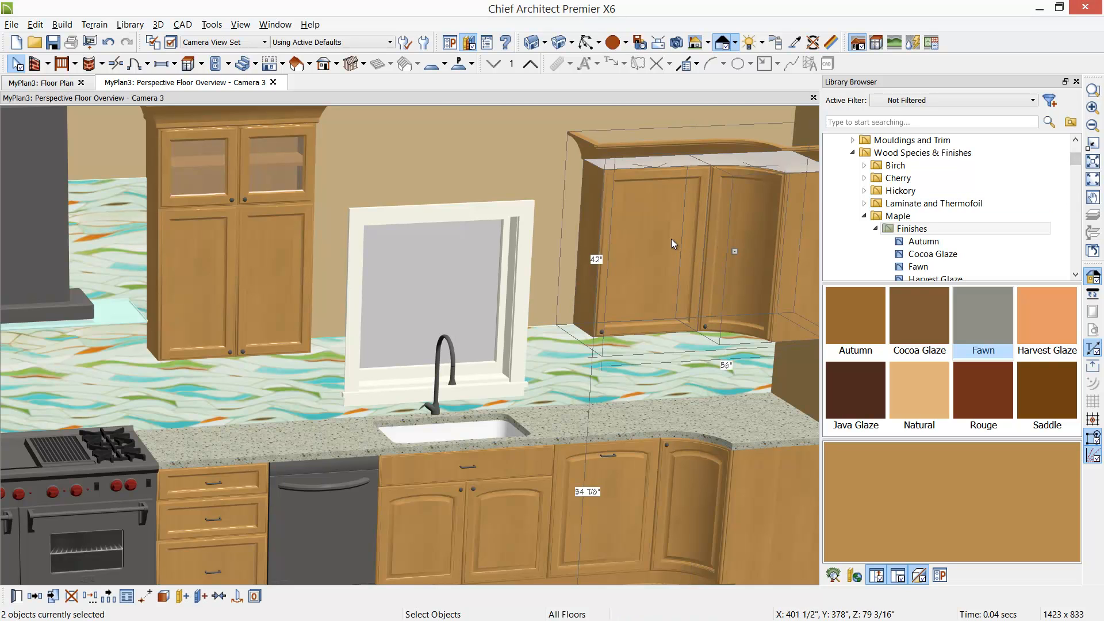
shift+click(250, 245)
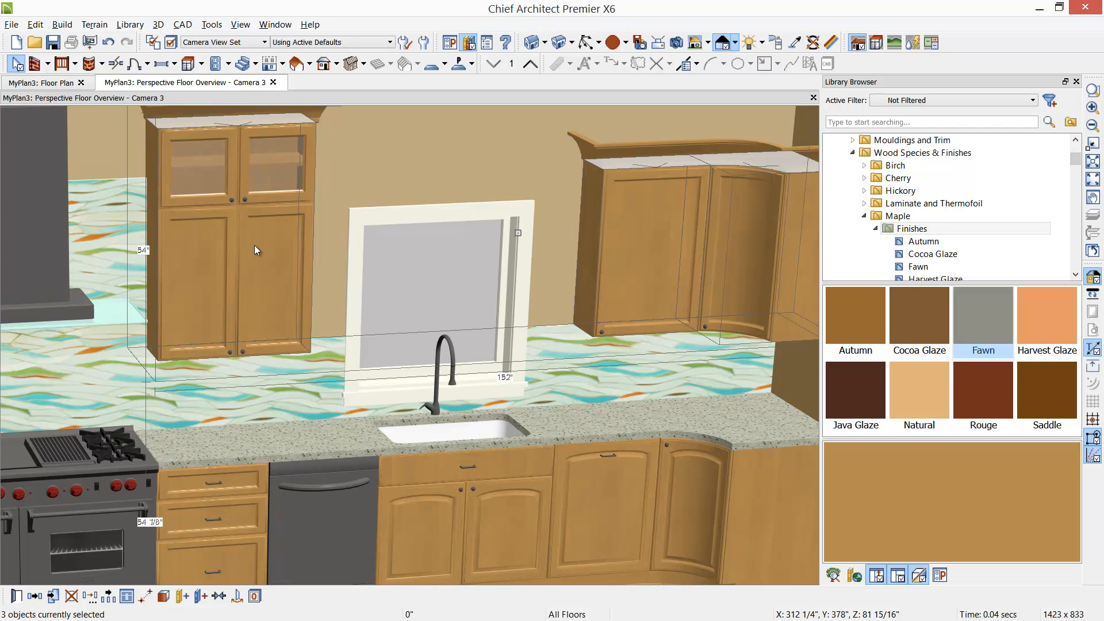
- Switch to the floor plan and group-select only the wall cabinets by enclosing the kitchen run with the Wall Cabinet tool
click(49, 85)
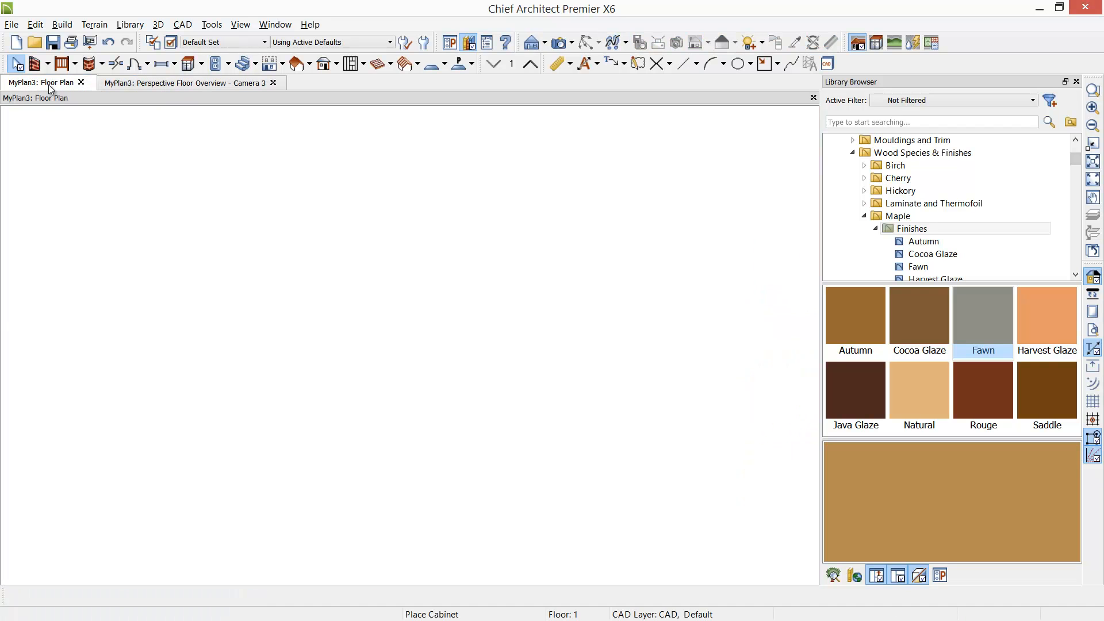
scroll(456, 463, down, 3)
middle_drag(598, 526, 333, 392)
scroll(333, 392, down, 3)
middle_drag(498, 441, 424, 414)
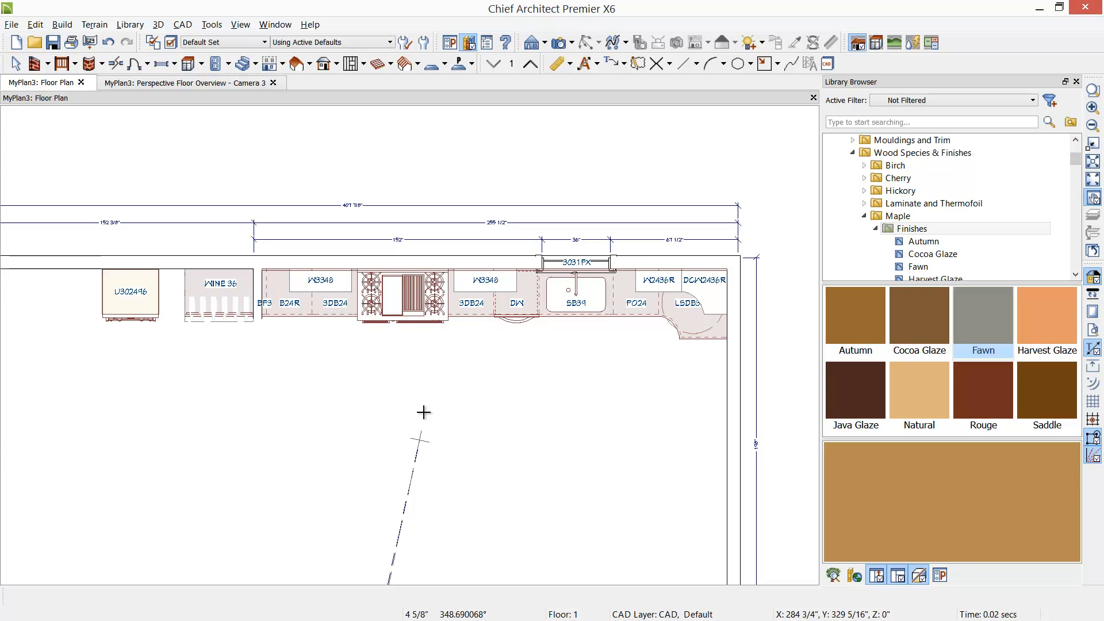
click(200, 64)
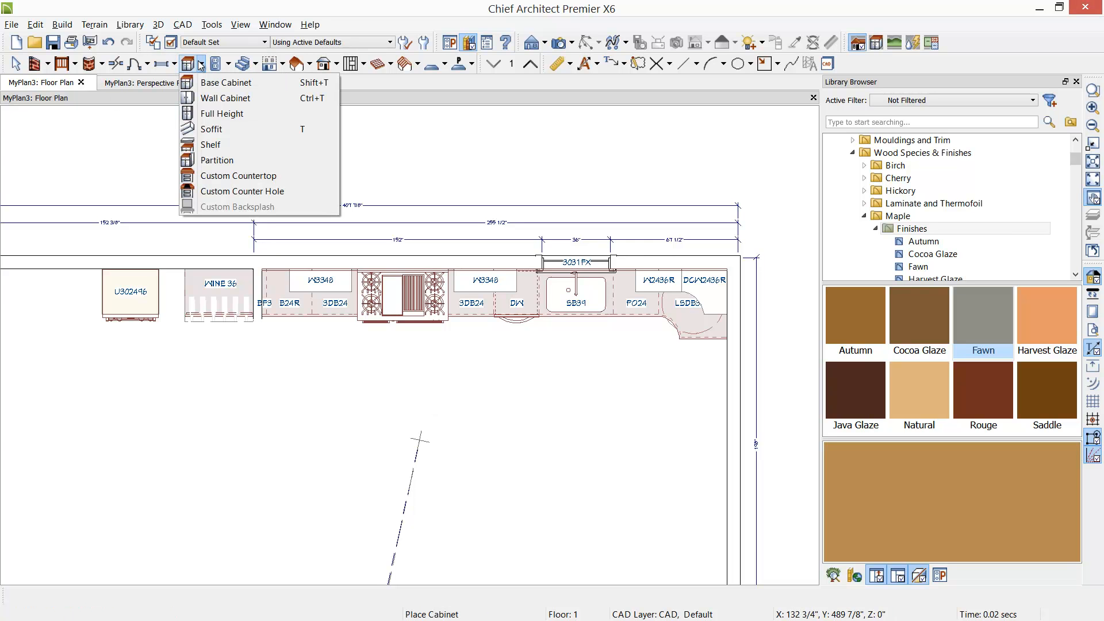
click(218, 97)
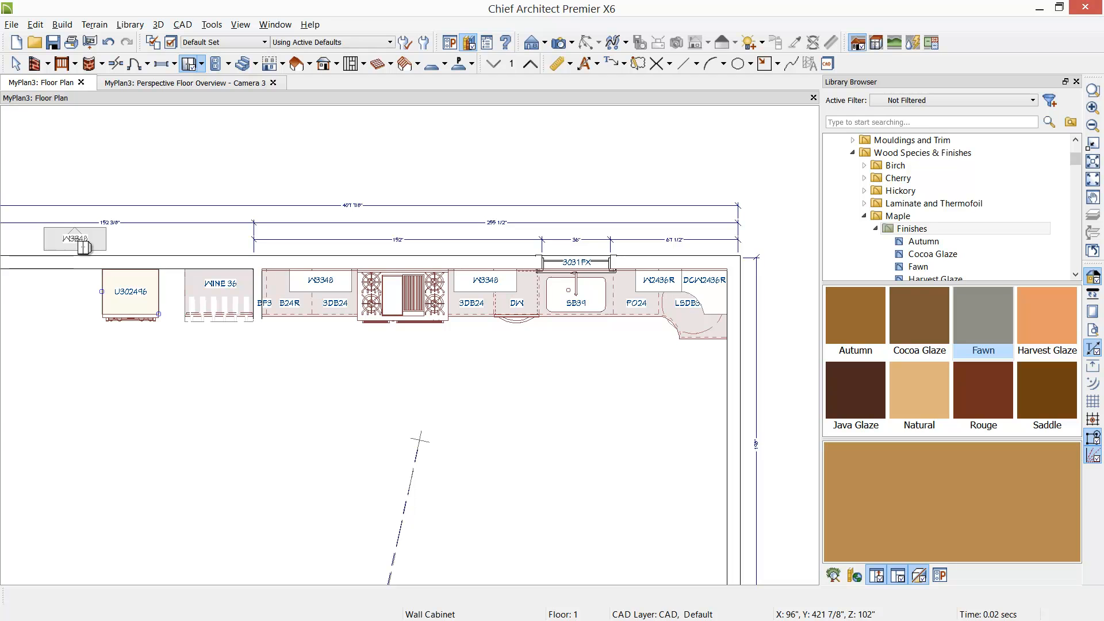
drag(75, 239, 753, 440)
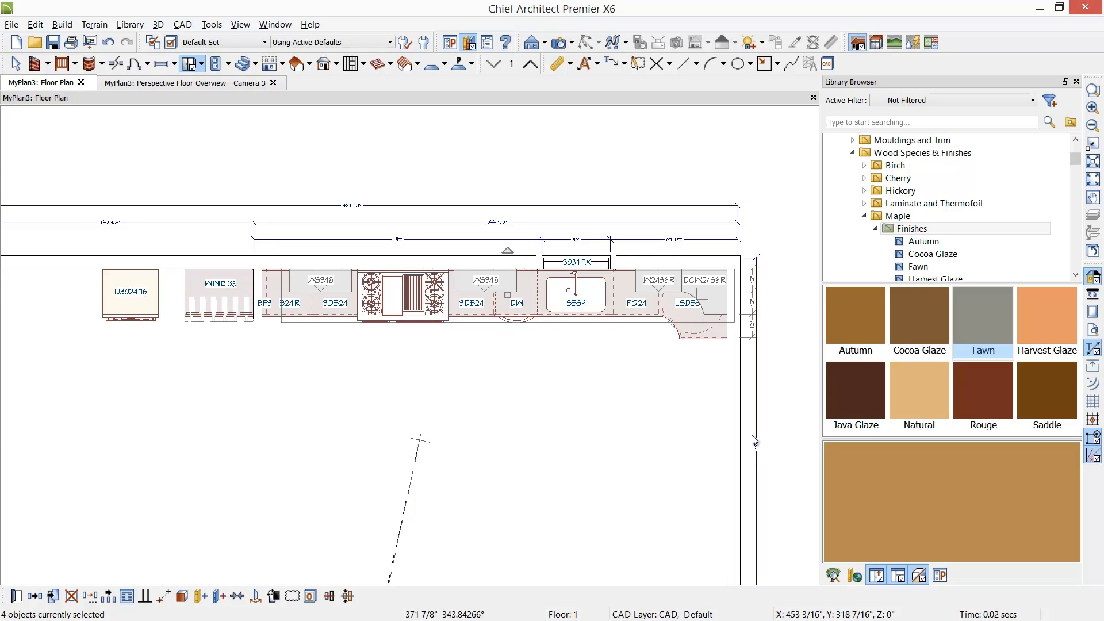
- Group-select only the base cabinets by enclosing the kitchen run with the Base Cabinet tool
click(202, 67)
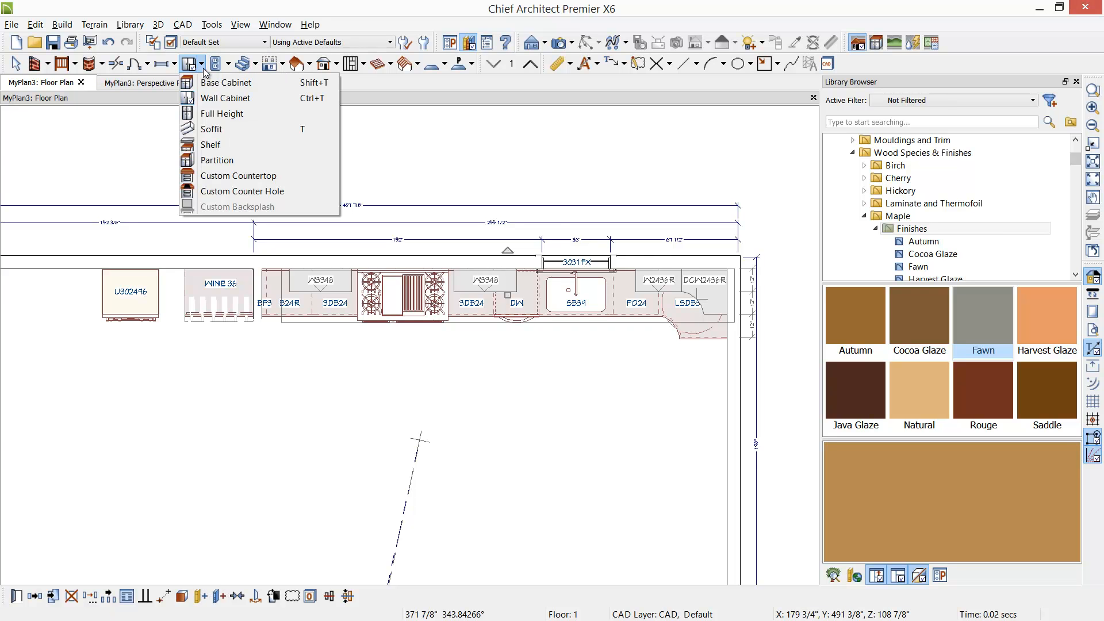
click(205, 82)
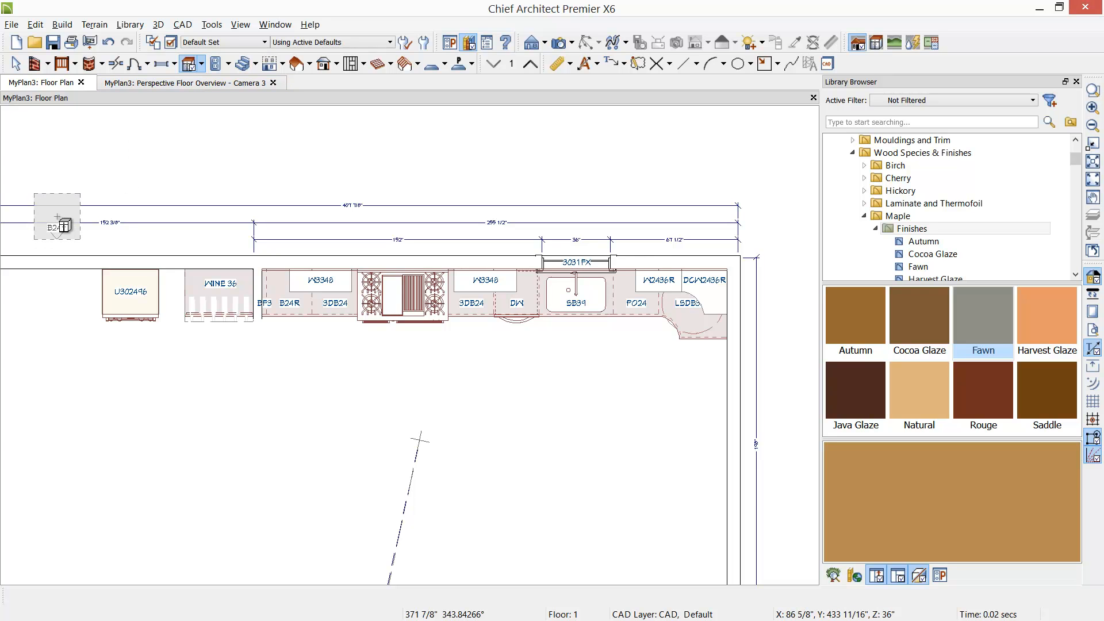
drag(57, 217, 765, 407)
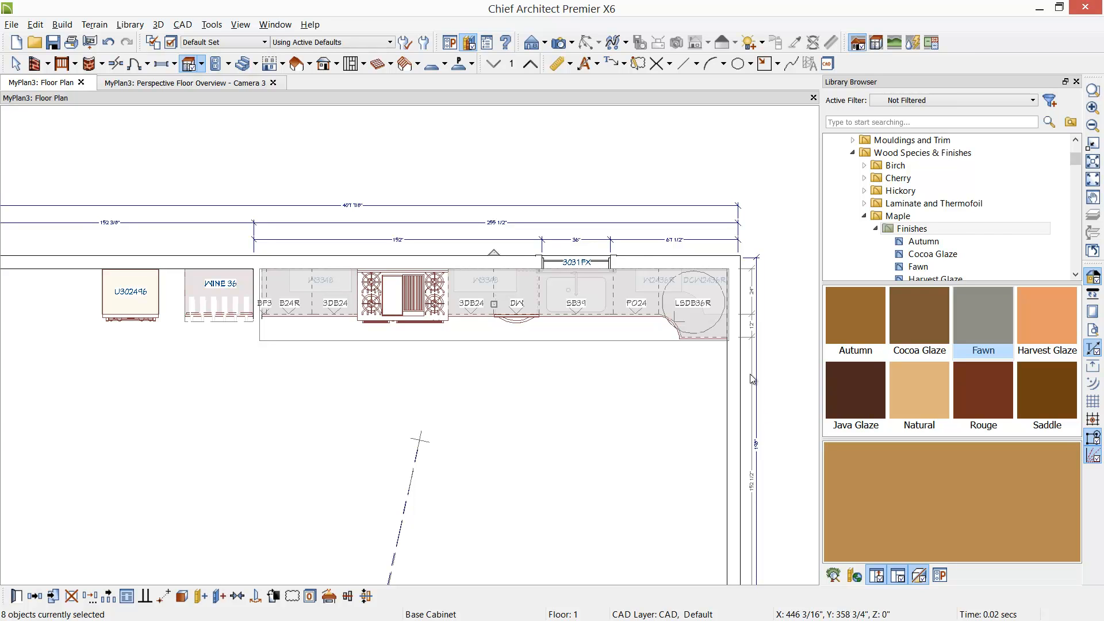
- Group-select the wall cabinets of the kitchen run again and open their shared specification at the height setting
click(201, 64)
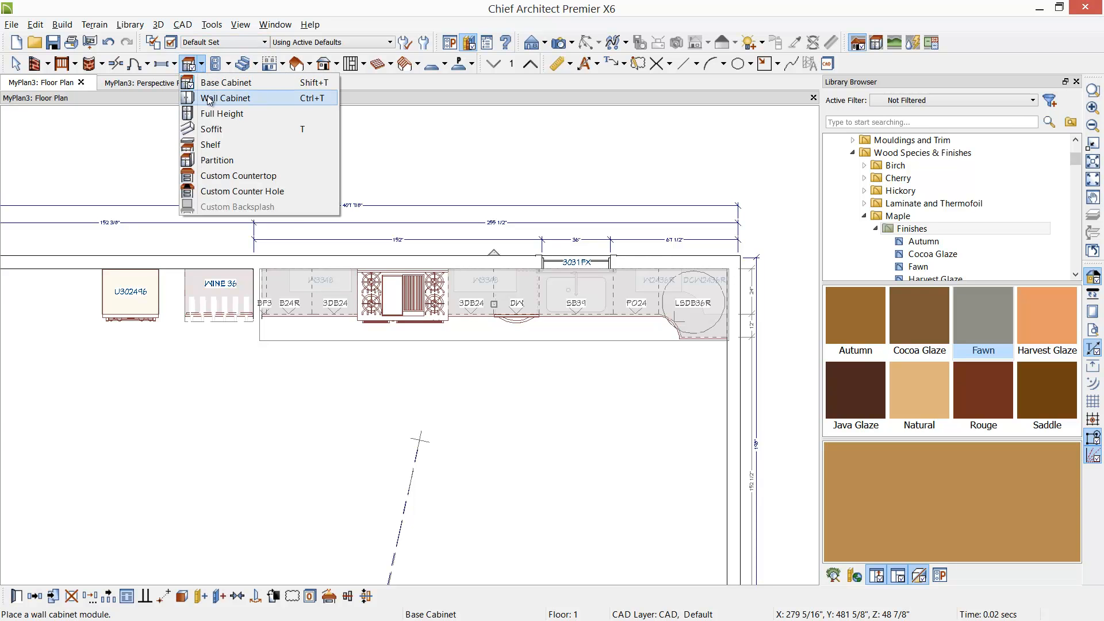
click(226, 98)
drag(80, 195, 778, 371)
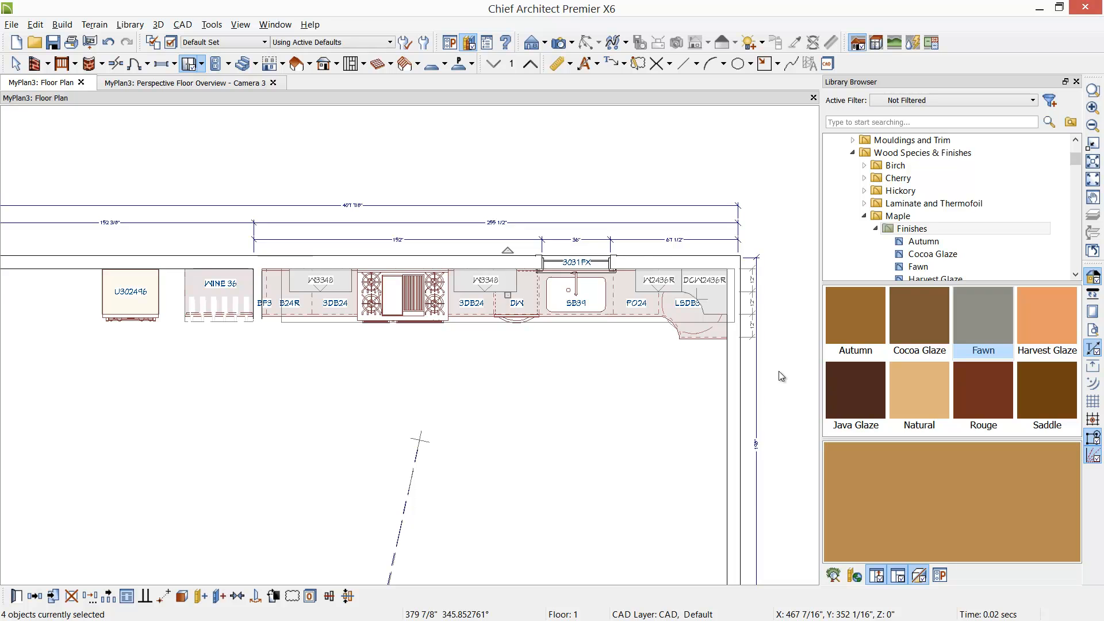
key(ctrl+e)
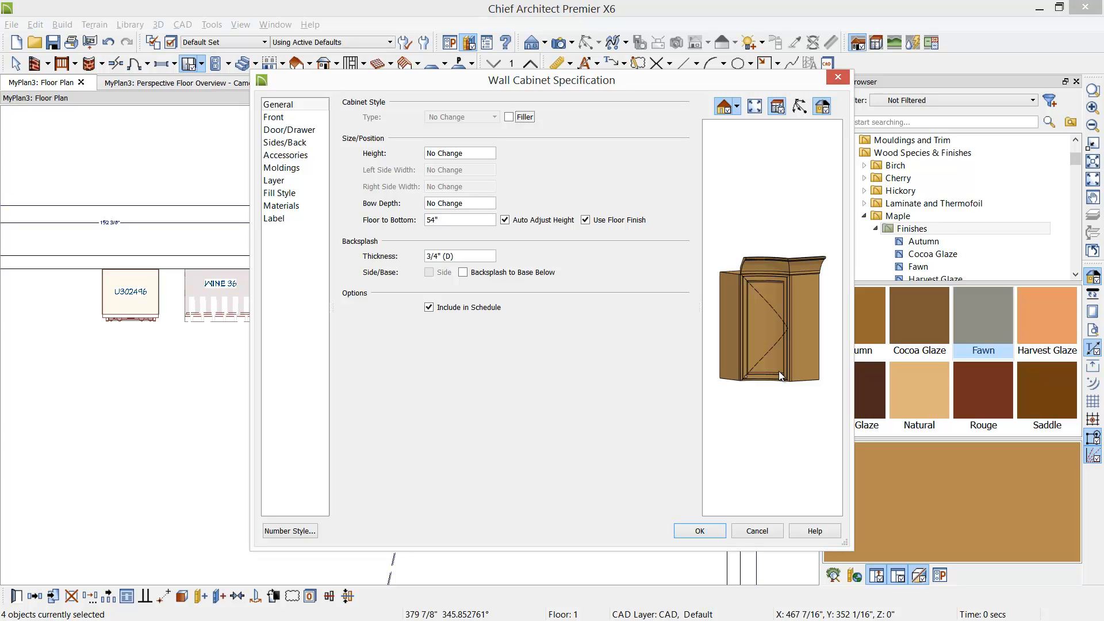
click(460, 152)
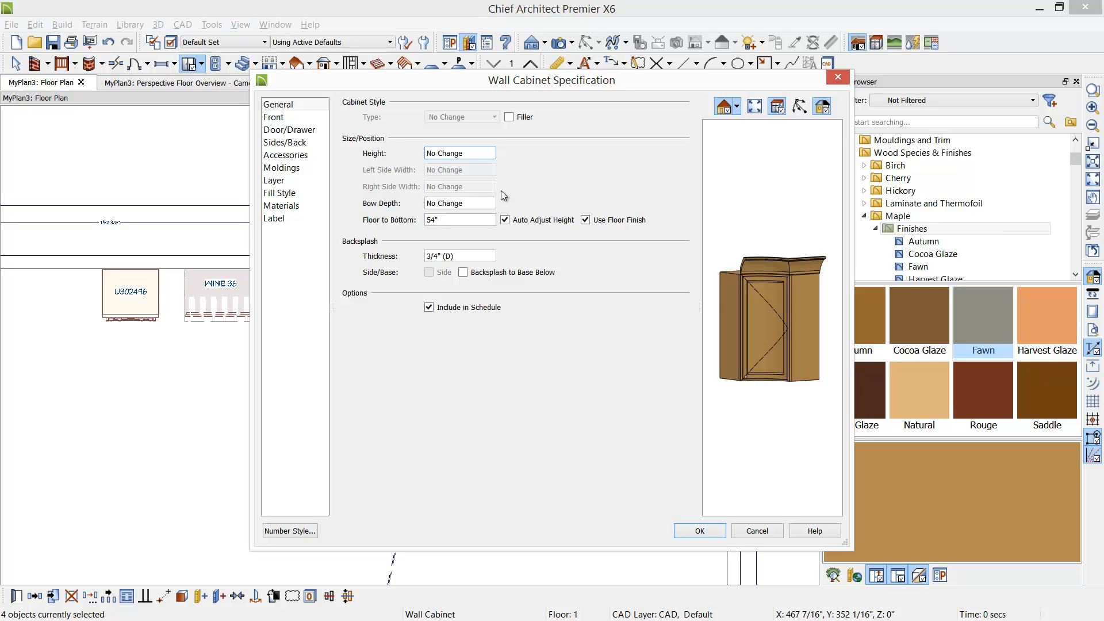
- Add the CA-45 base molding profile from the library to the selected wall cabinets
click(281, 168)
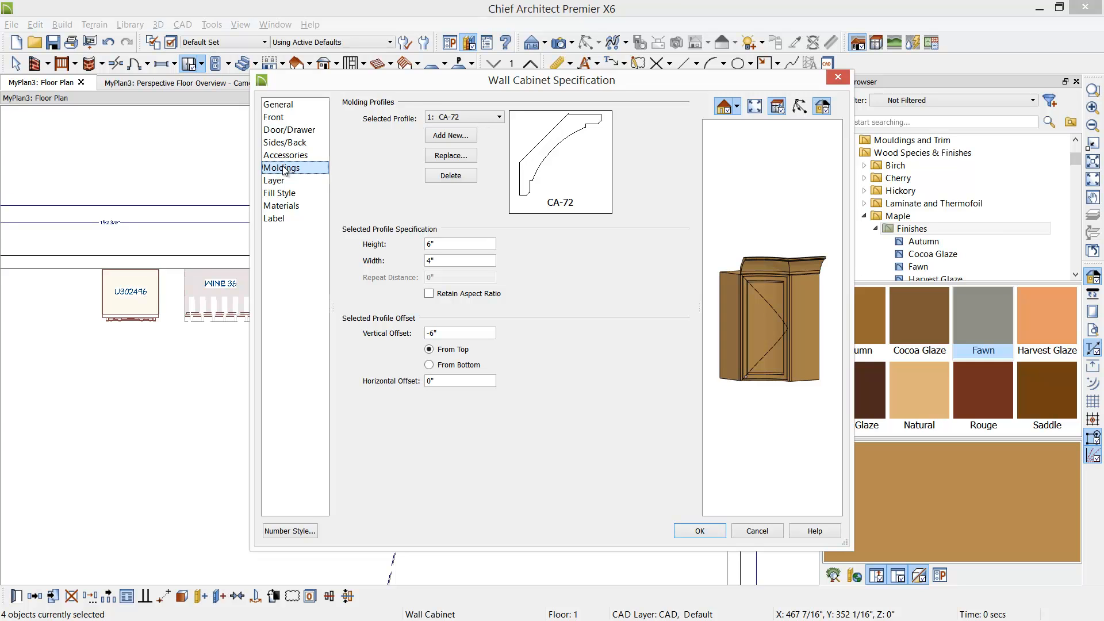
click(458, 135)
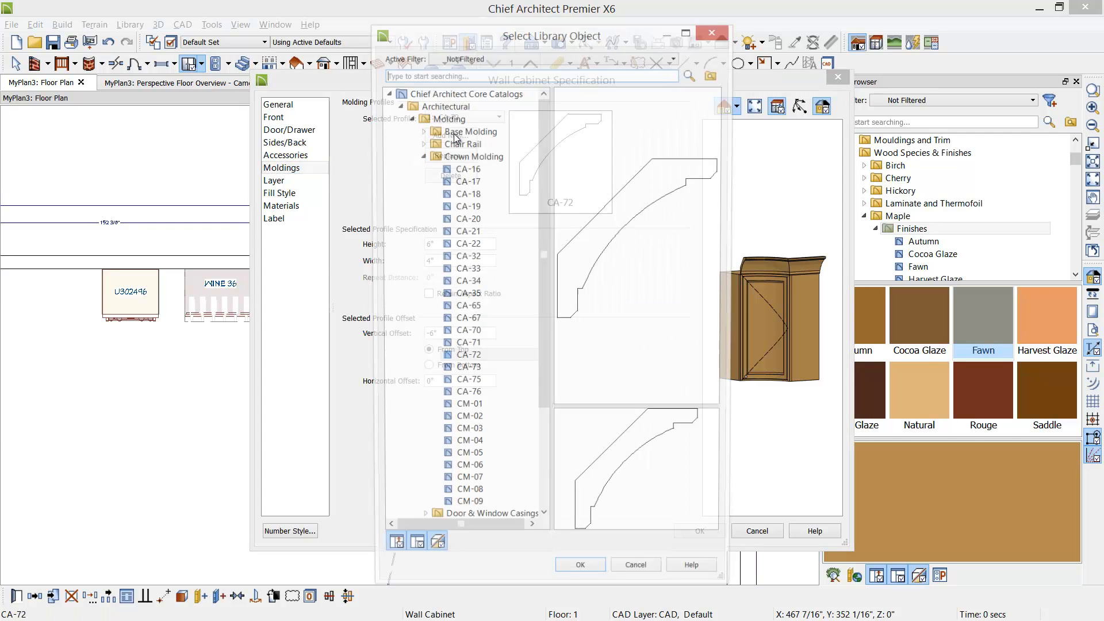
click(454, 132)
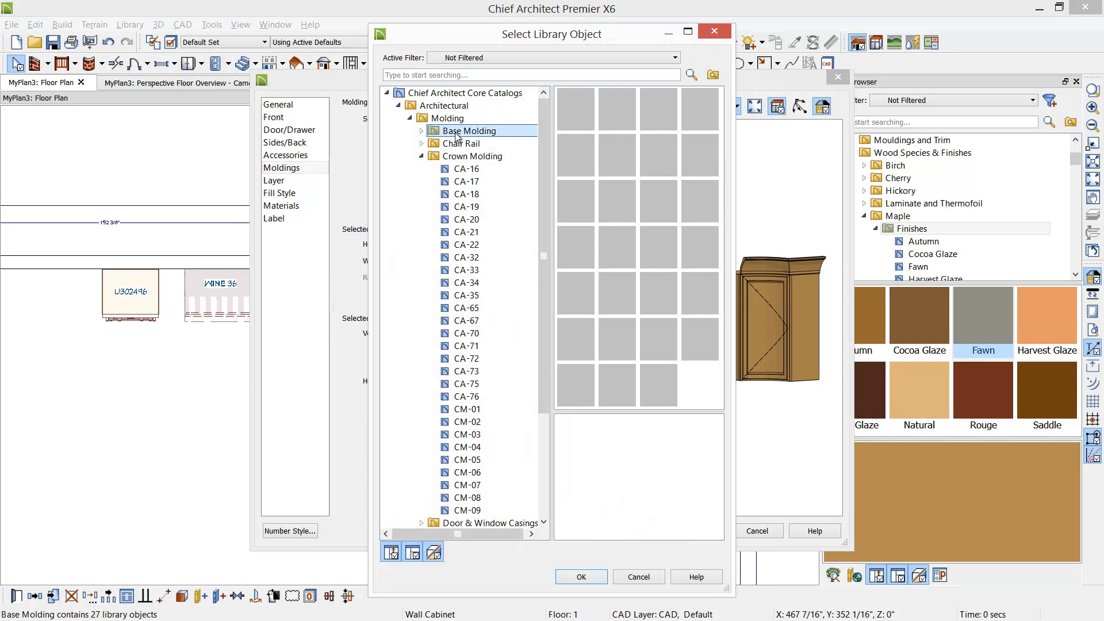
click(586, 148)
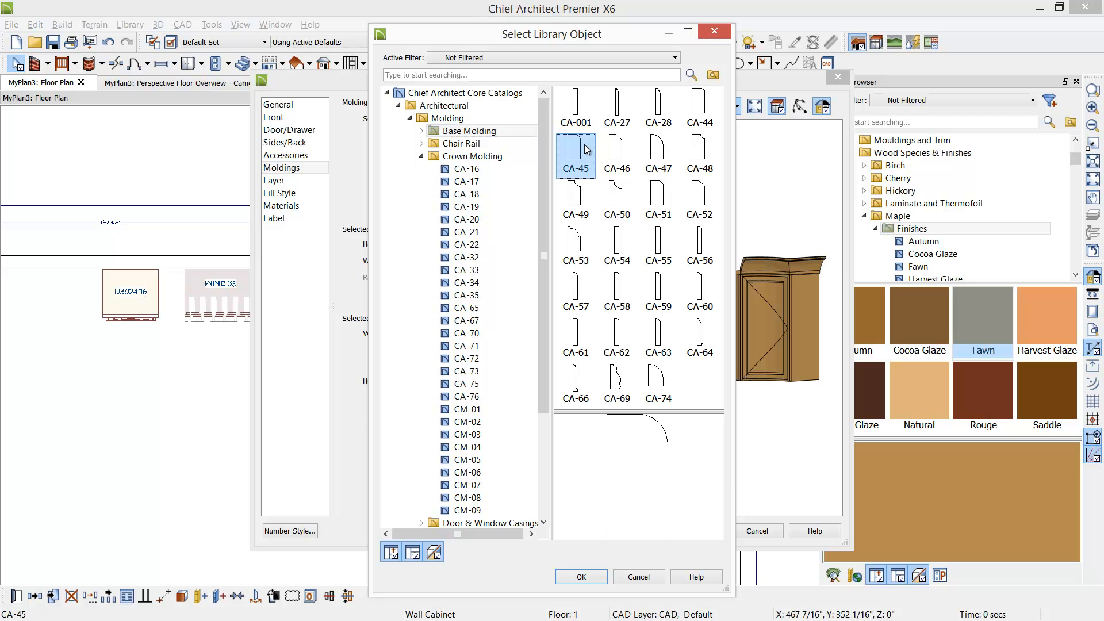
click(600, 577)
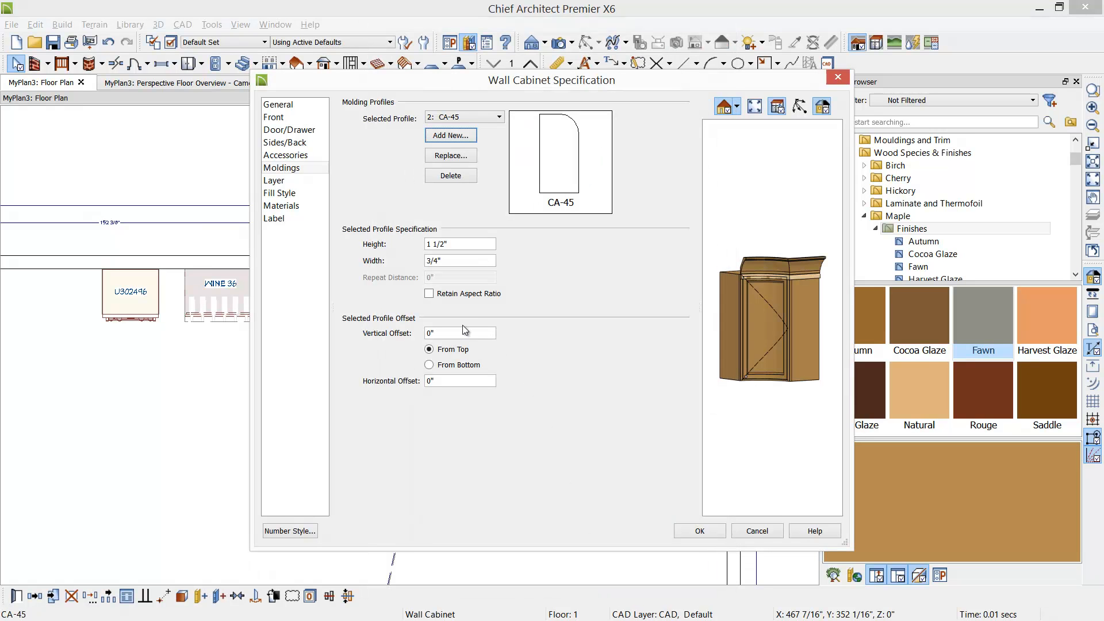
- Position the CA-45 molding from the bottom of the wall cabinets and set its horizontal offset to 1 1/2"
click(432, 335)
click(429, 365)
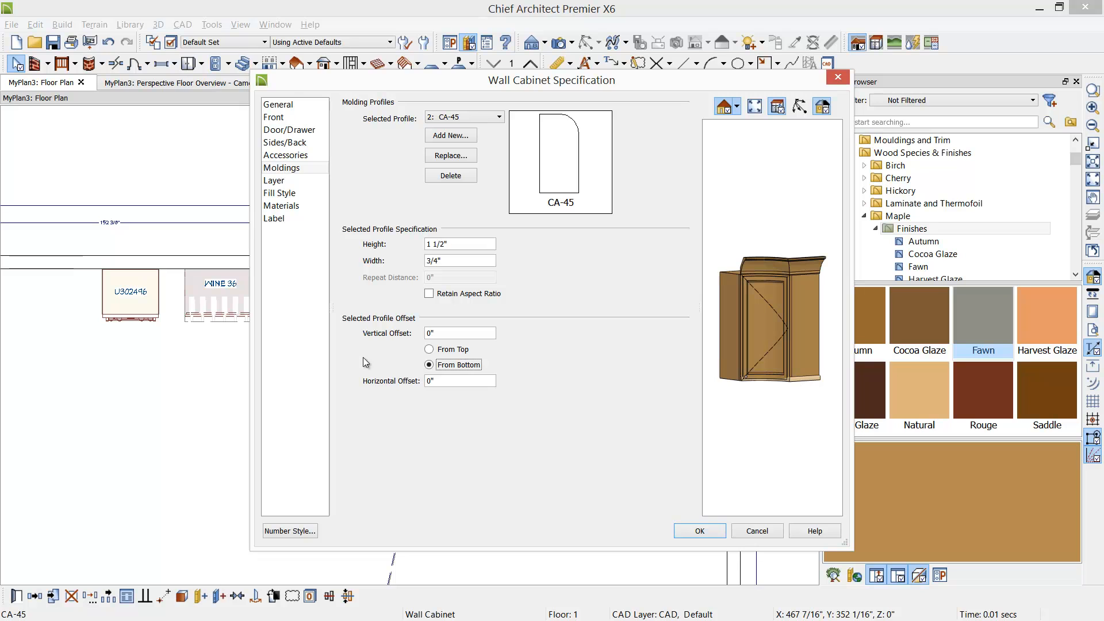
click(457, 244)
double_click(435, 380)
text(1)
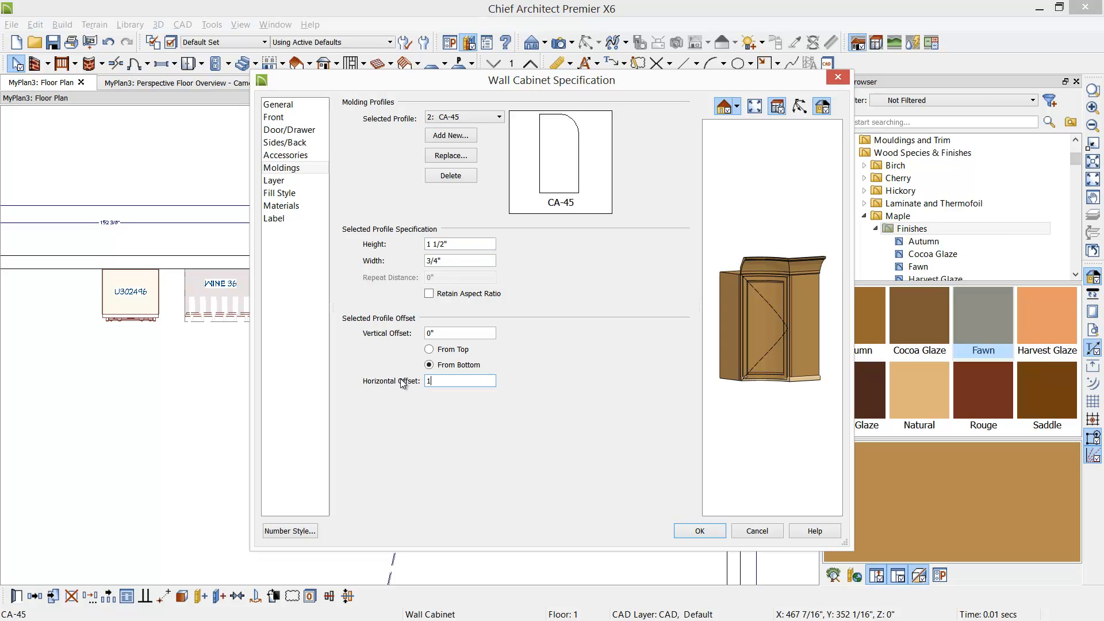
text( 1/2)
key(Tab)
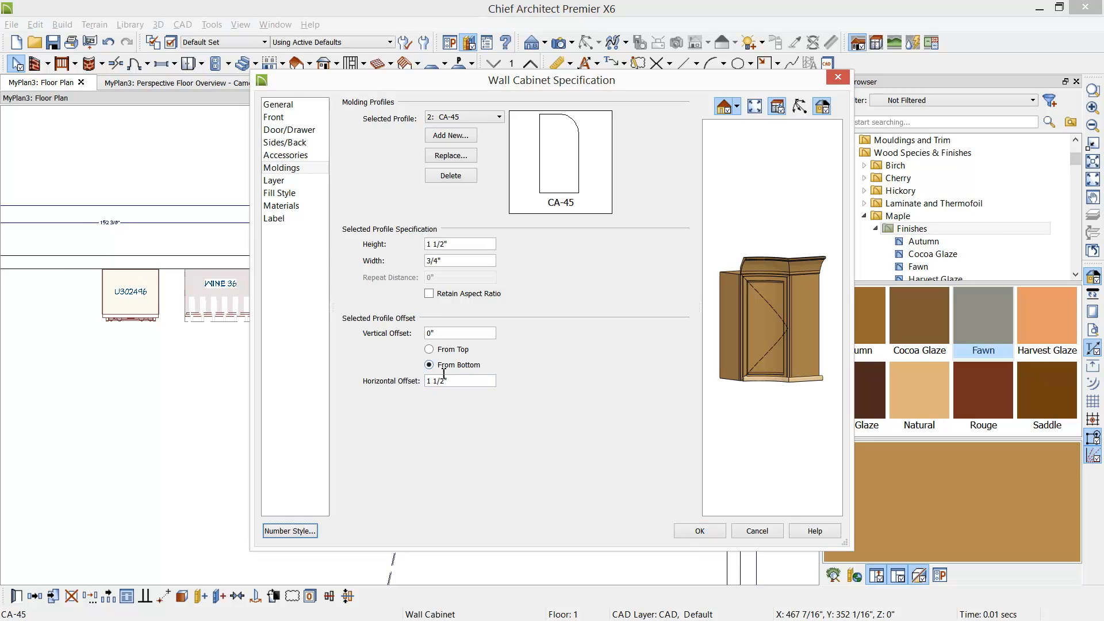
- Try a horizontal offset of -1 1/2" for the CA-45 molding, then restore the positive 1 1/2" value
click(428, 381)
text(-)
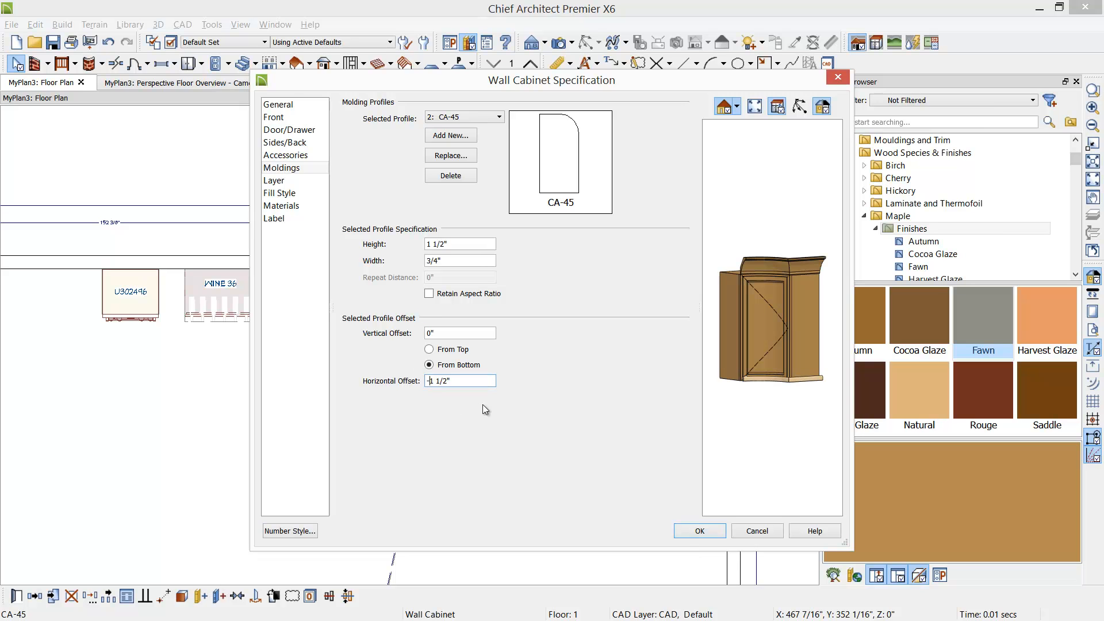
key(Tab)
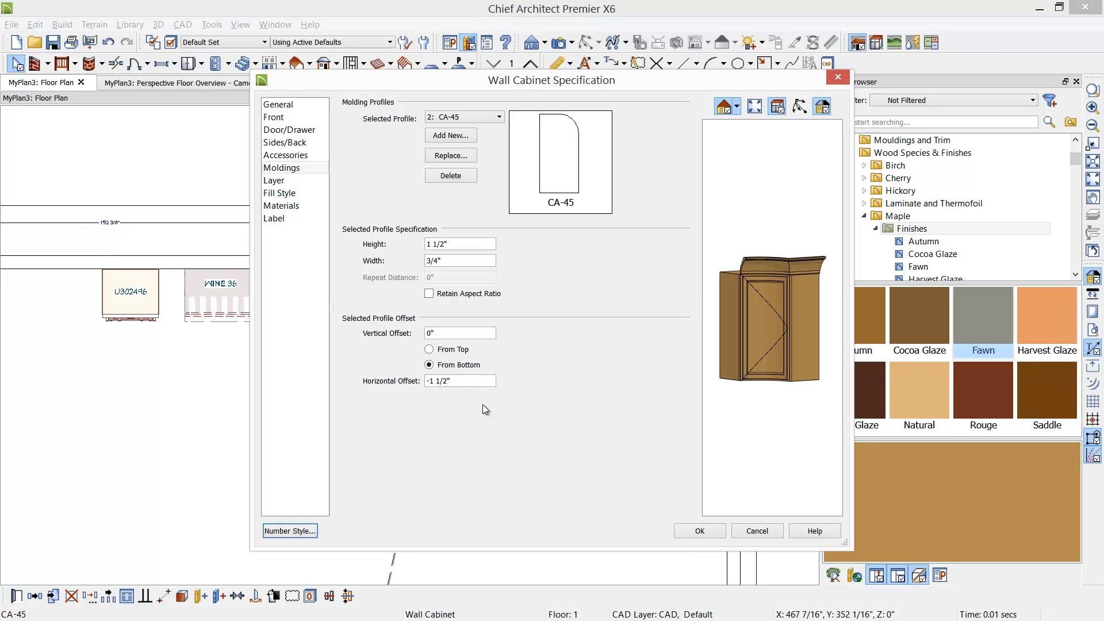
click(427, 381)
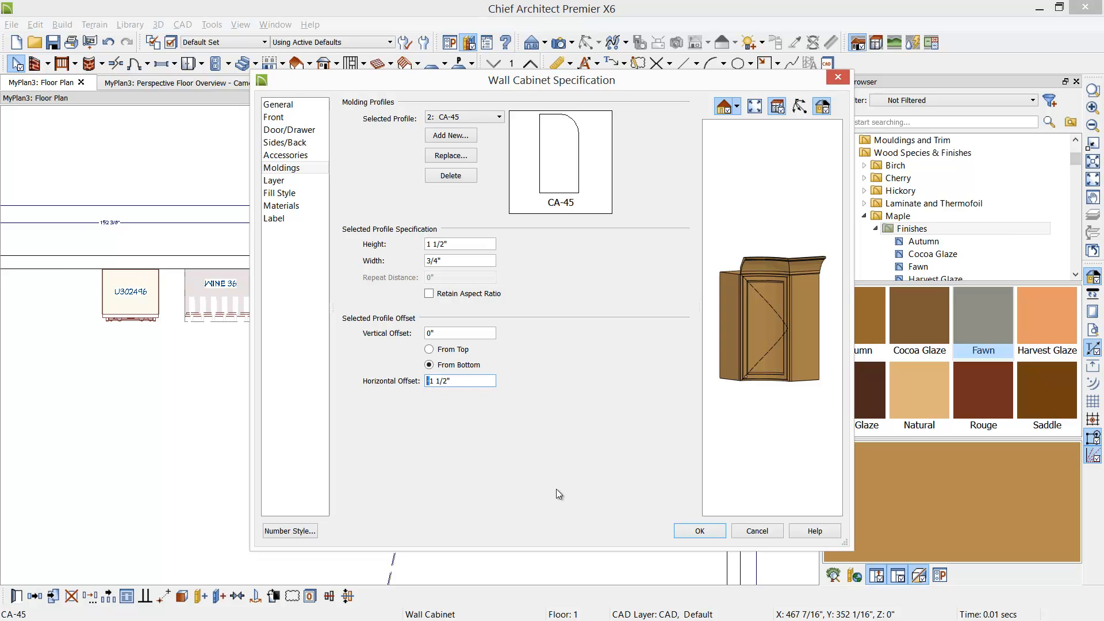
key(Delete)
key(Tab)
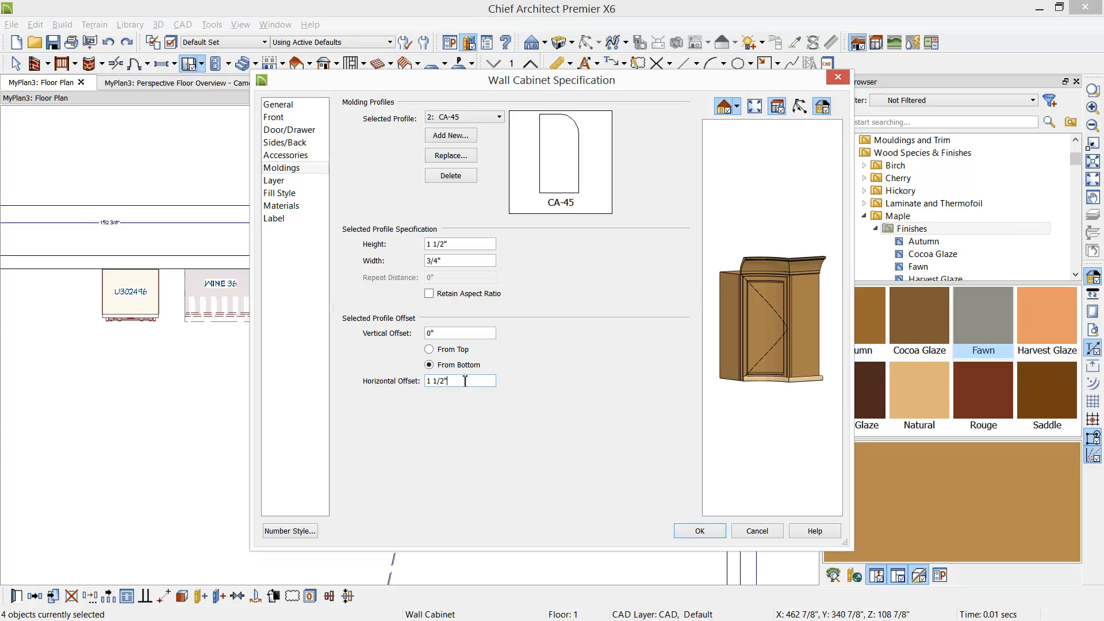
- Set the CA-45 molding's horizontal offset to 1" and its vertical offset to -1 1/2" from the bottom
click(438, 260)
key(BackSpace)
key(BackSpace)
key(BackSpace)
key(BackSpace)
key(BackSpace)
click(428, 333)
text(1.5)
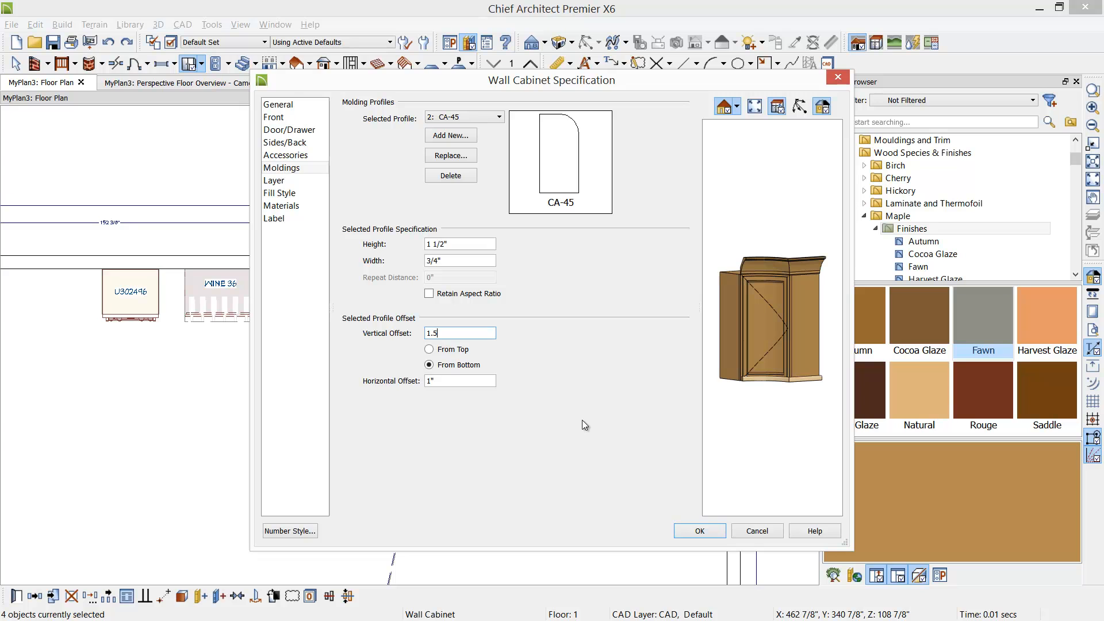
text(-)
key(Tab)
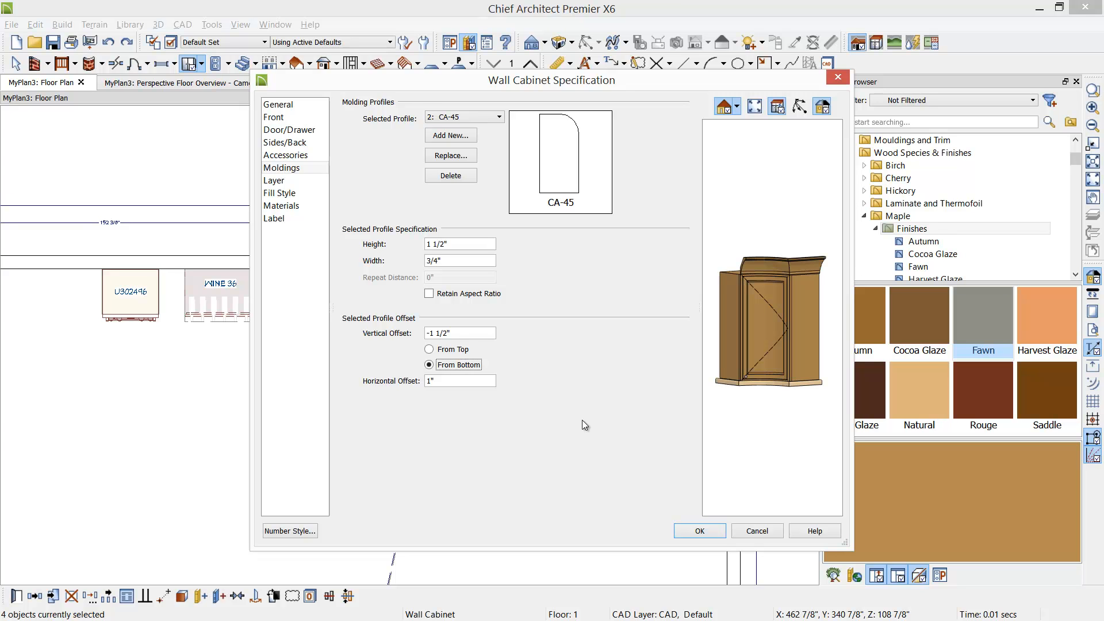
- Set the CA-45 molding's horizontal offset to -1" and apply the specification to the wall cabinets
click(427, 381)
text(-)
key(Tab)
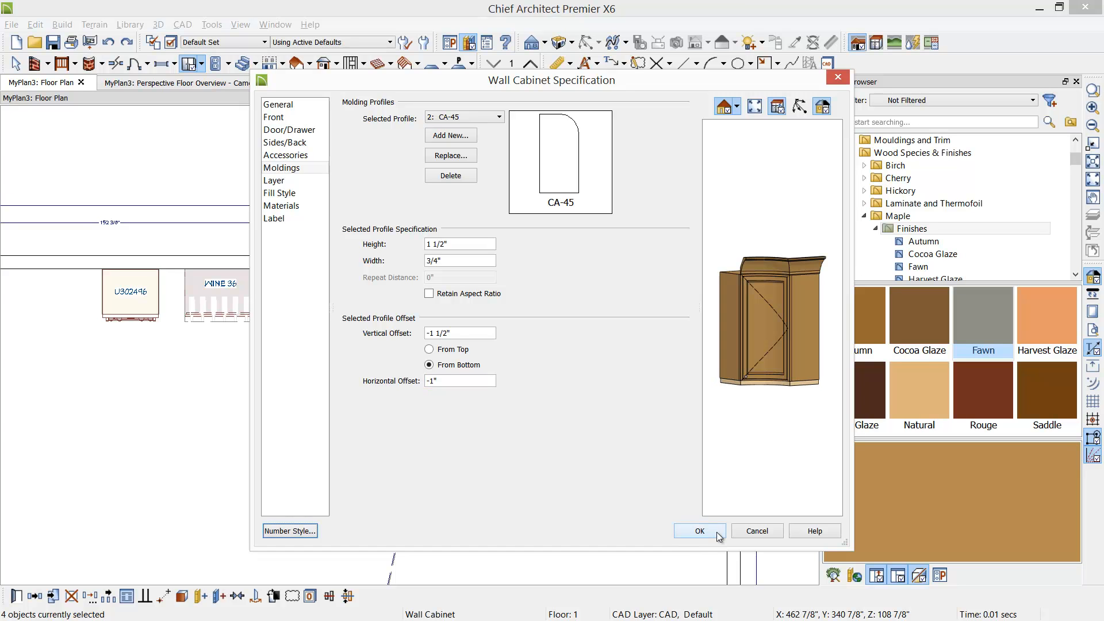
click(716, 532)
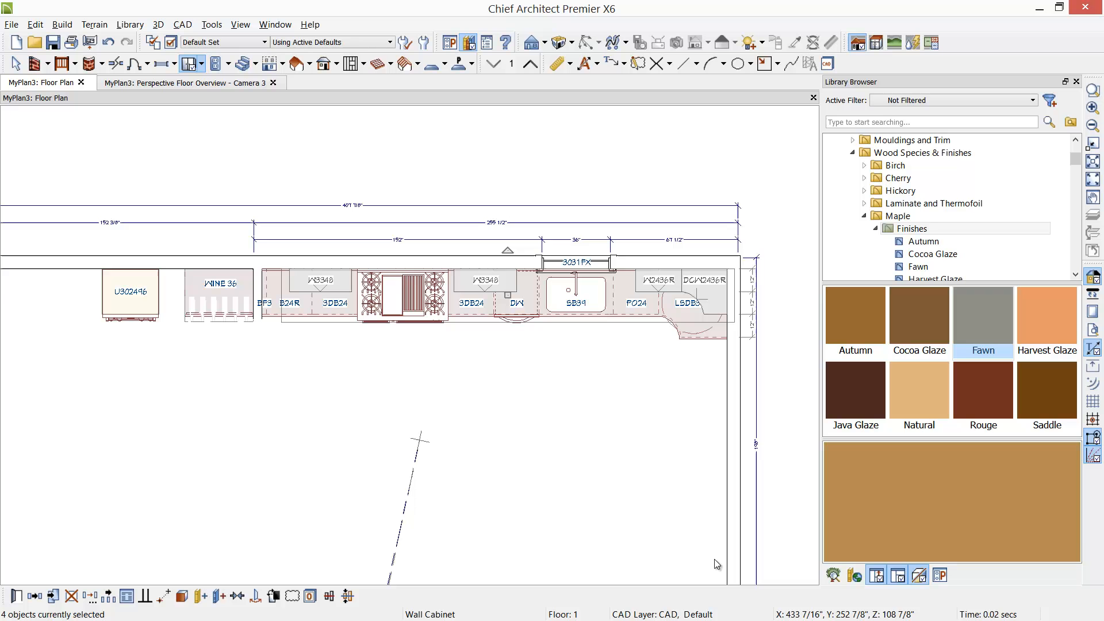
- In the 3D camera view, pick up the wall cabinet's finish with the Material Eyedropper and paint it onto the bottom moldings throughout the room
click(189, 84)
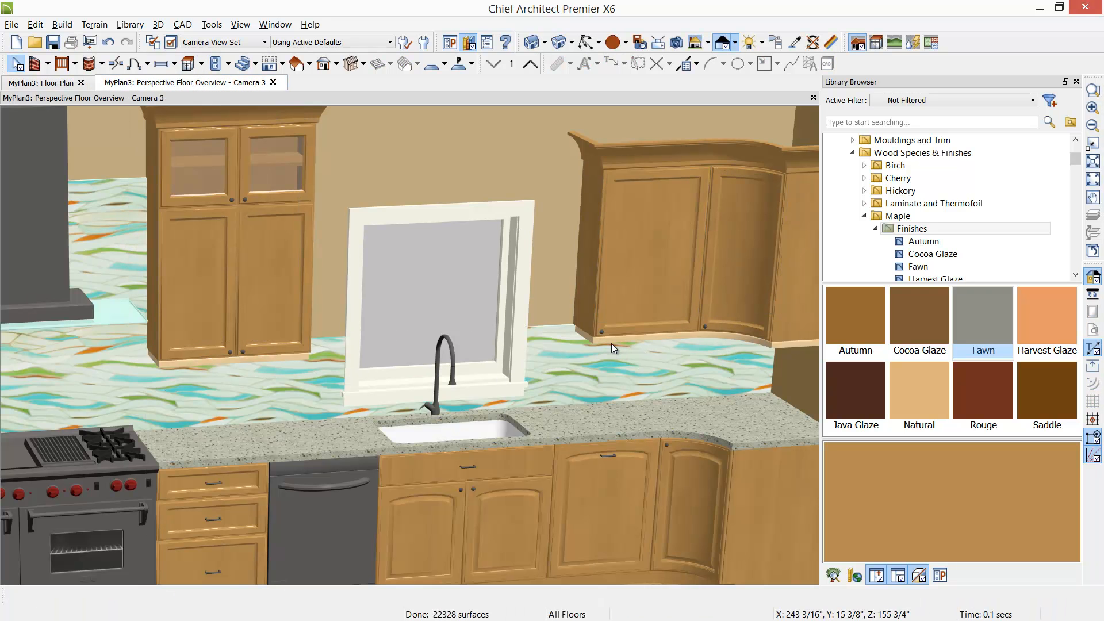
scroll(611, 343, up, 2)
middle_drag(665, 341, 504, 373)
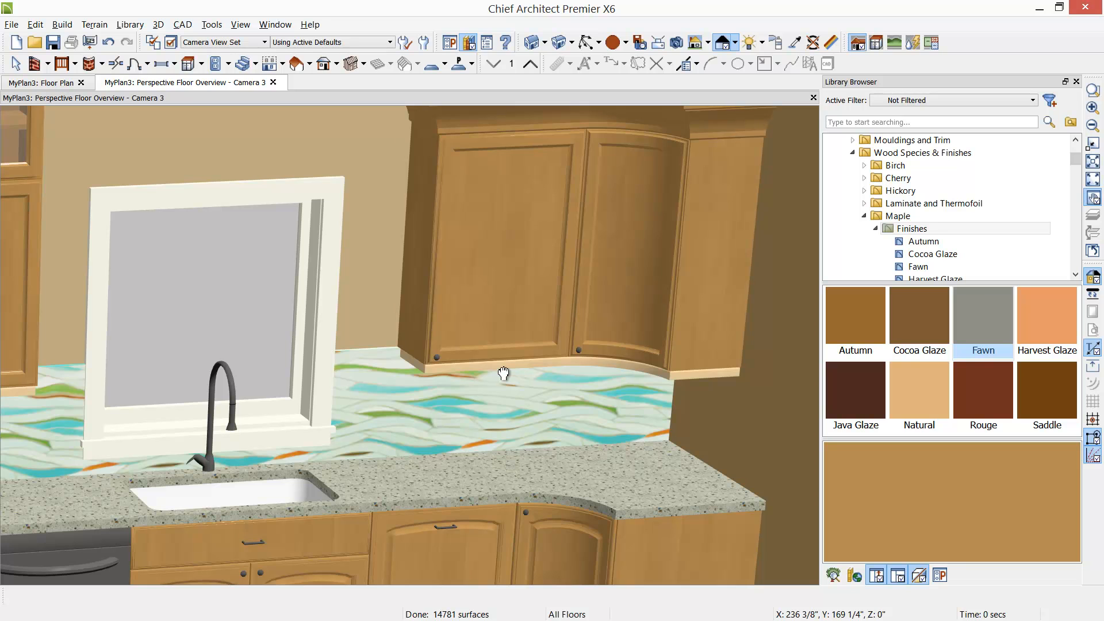
key(space)
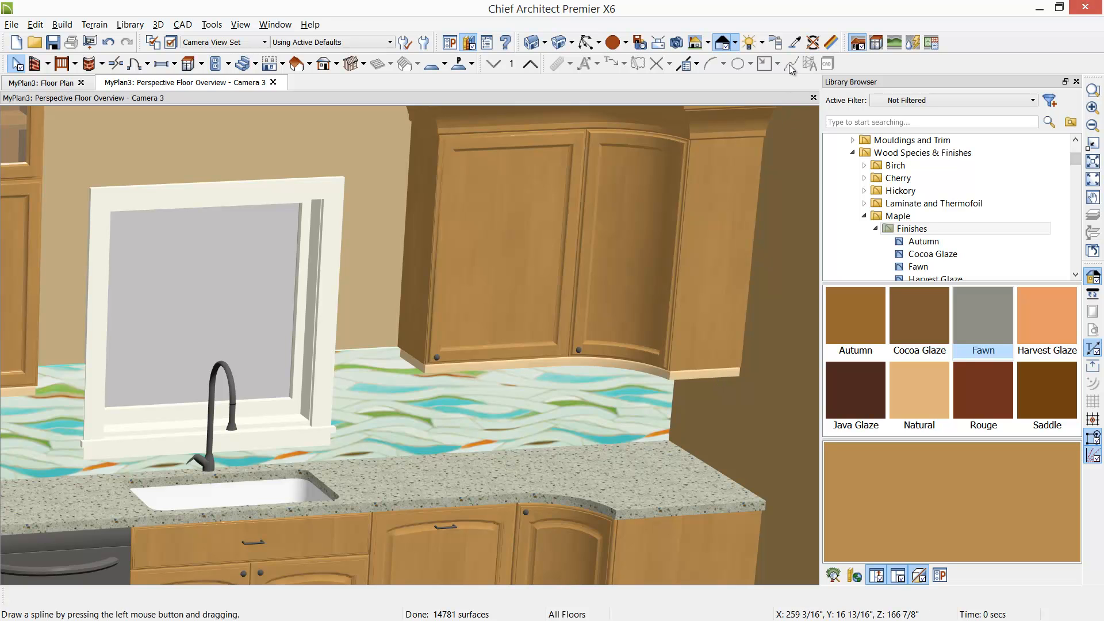
click(794, 44)
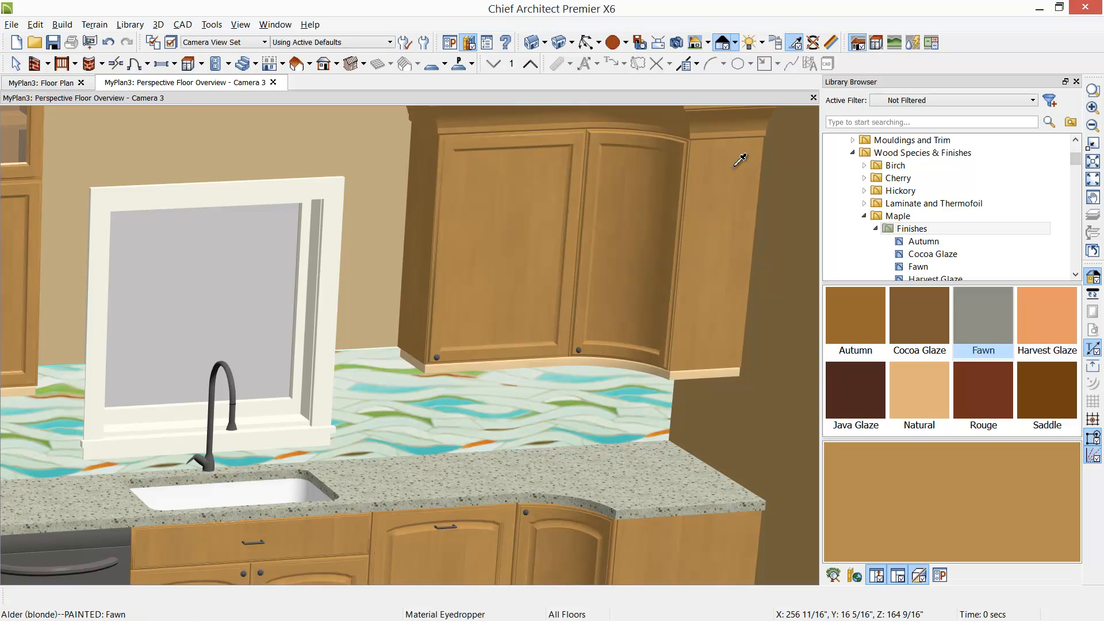
click(740, 159)
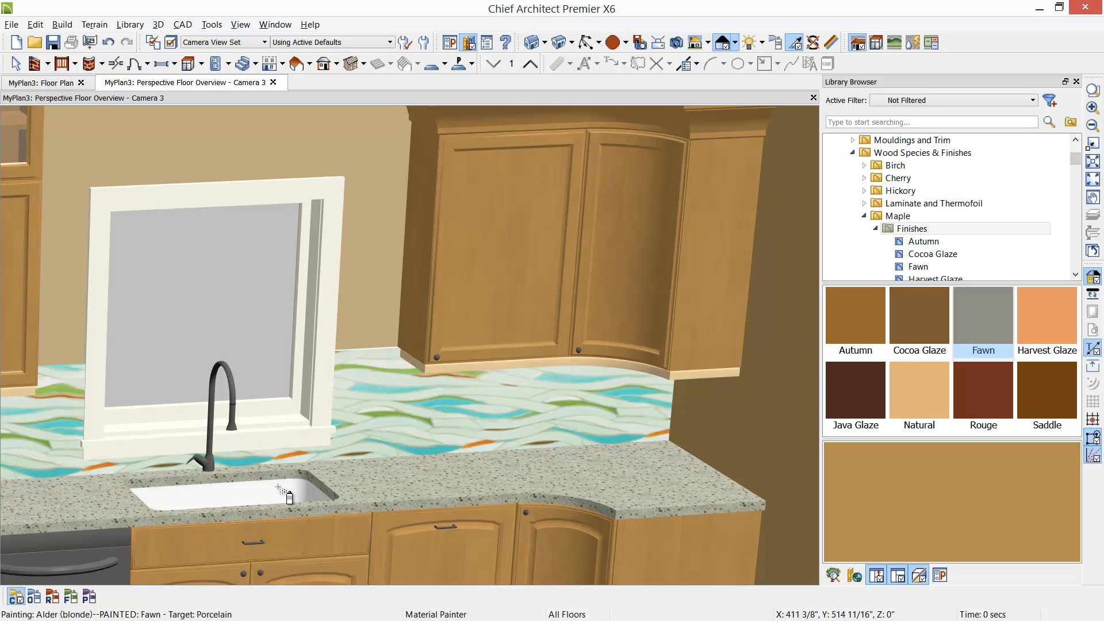
click(53, 597)
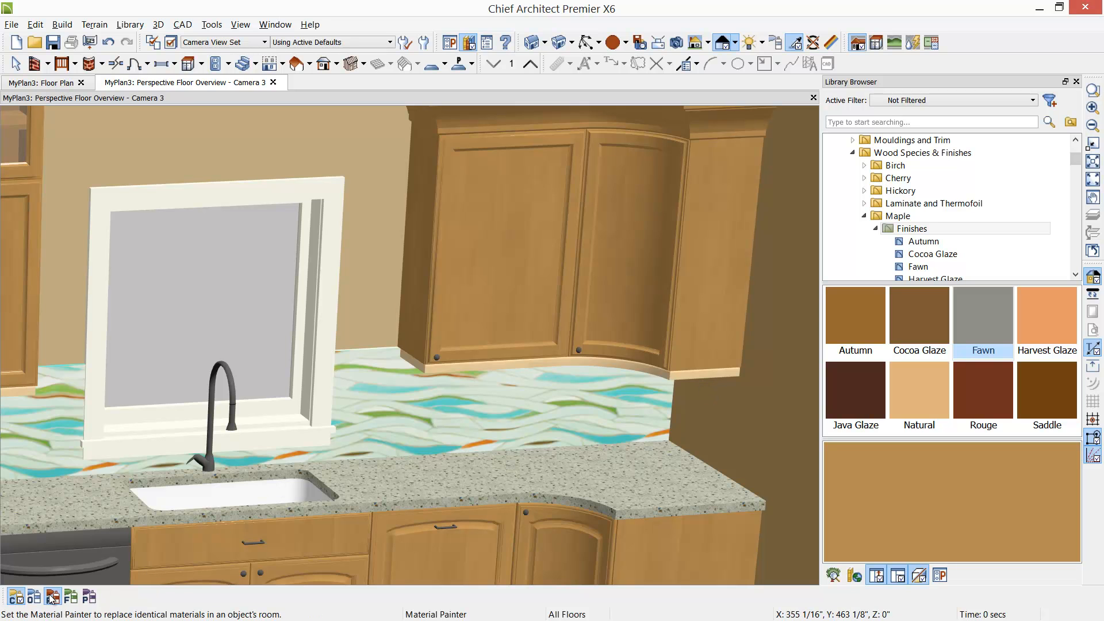
click(454, 371)
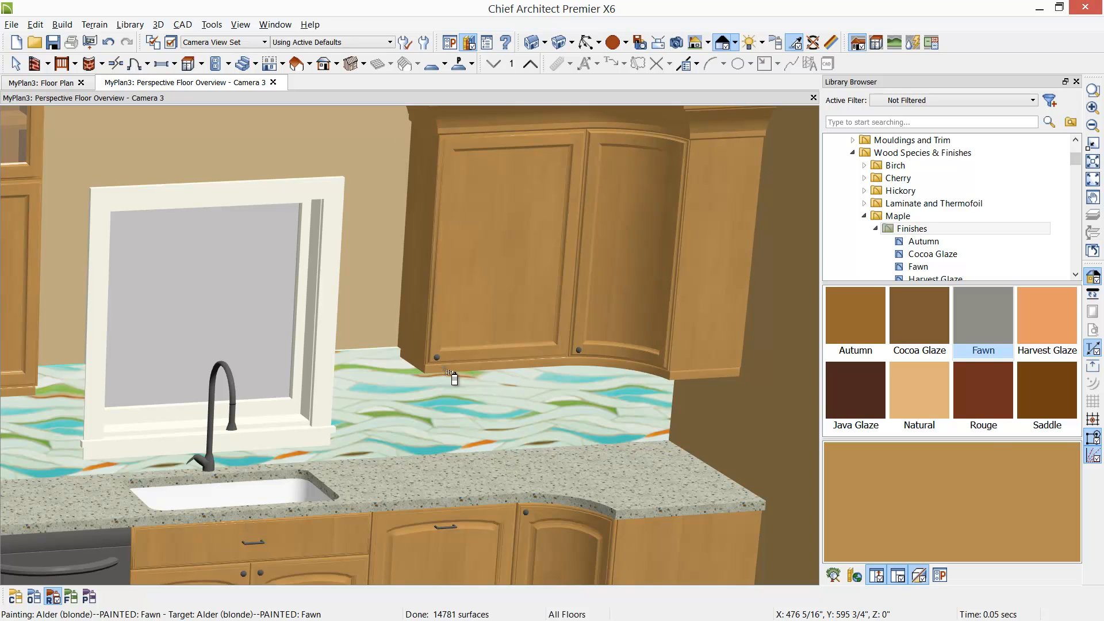
mouse_move(172, 400)
middle_down()
mouse_move(458, 414)
mouse_move(230, 403)
middle_up()
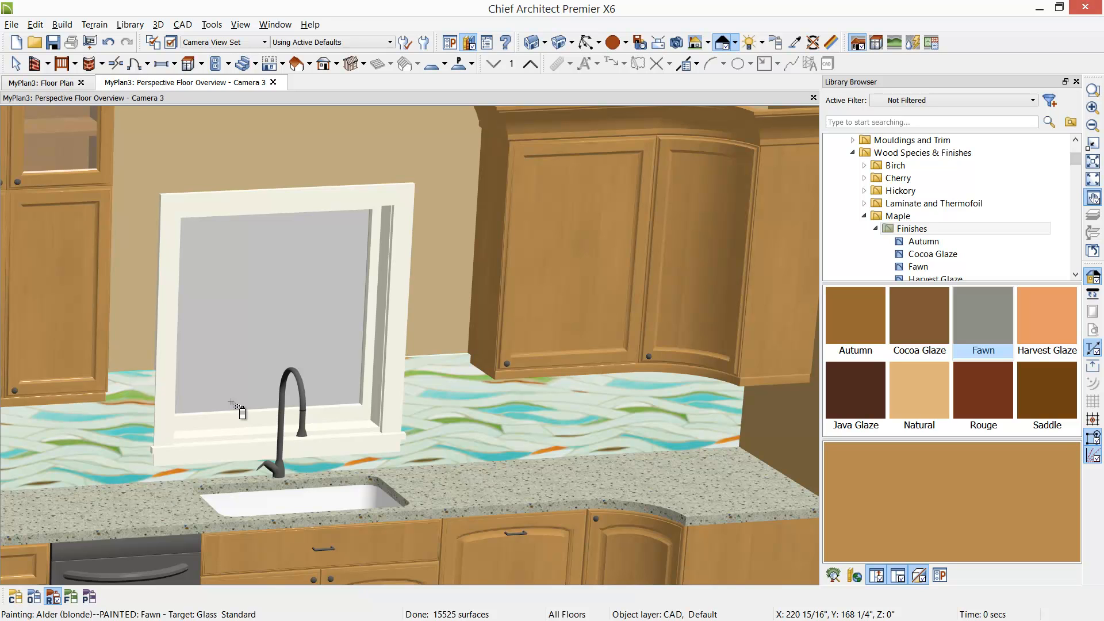
scroll(327, 402, down, 2)
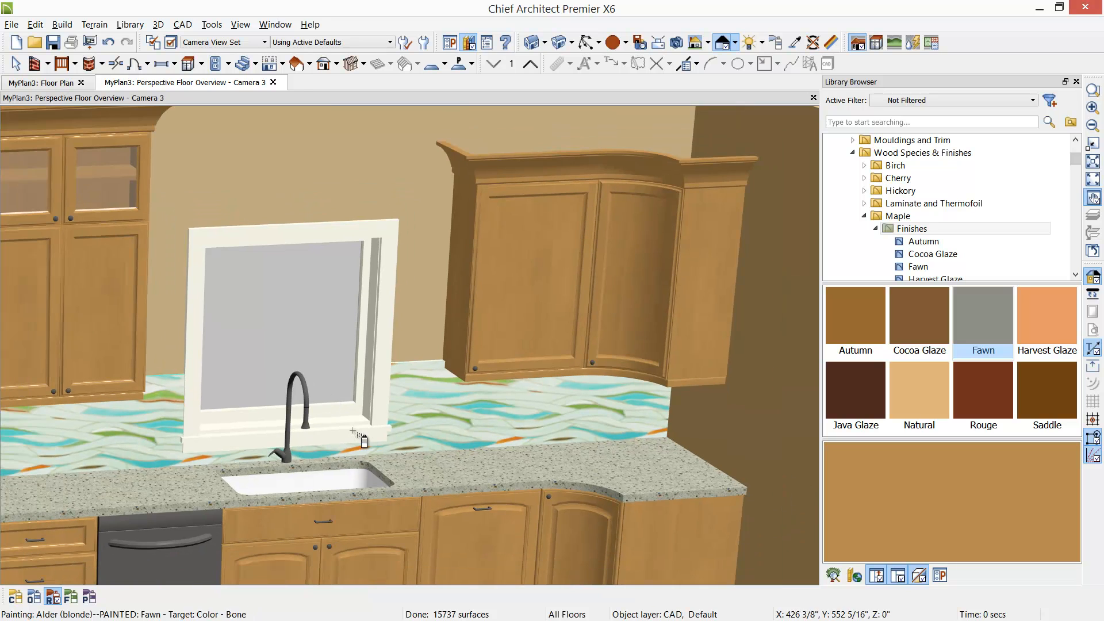
- In the floor plan, group-select the kitchen run's base cabinets with the Base Cabinet tool and open their shared molding settings
click(54, 83)
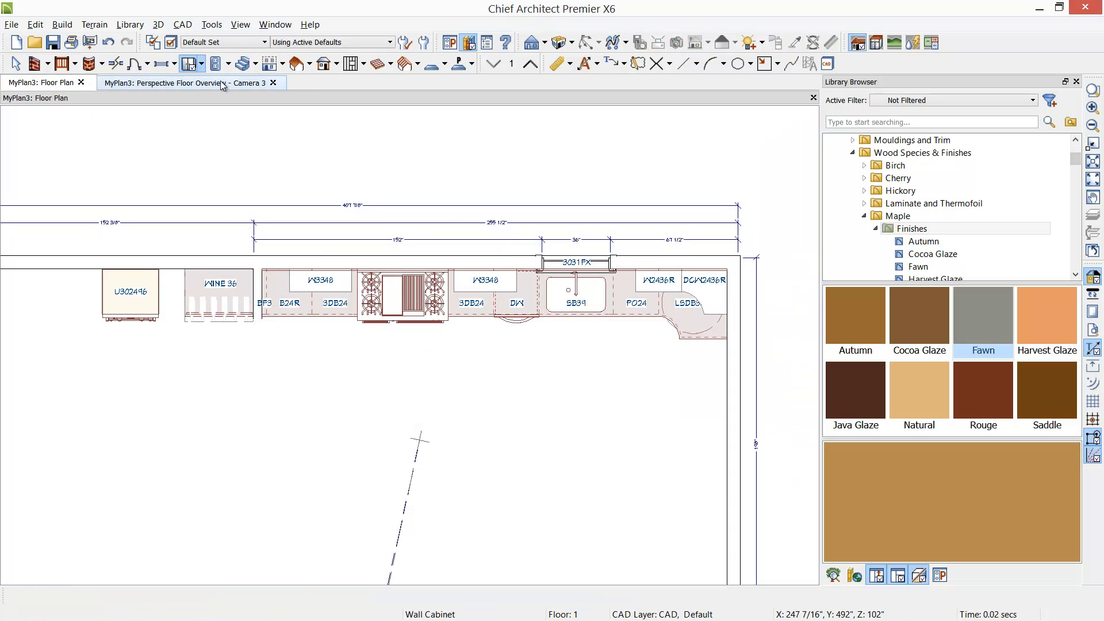
click(202, 63)
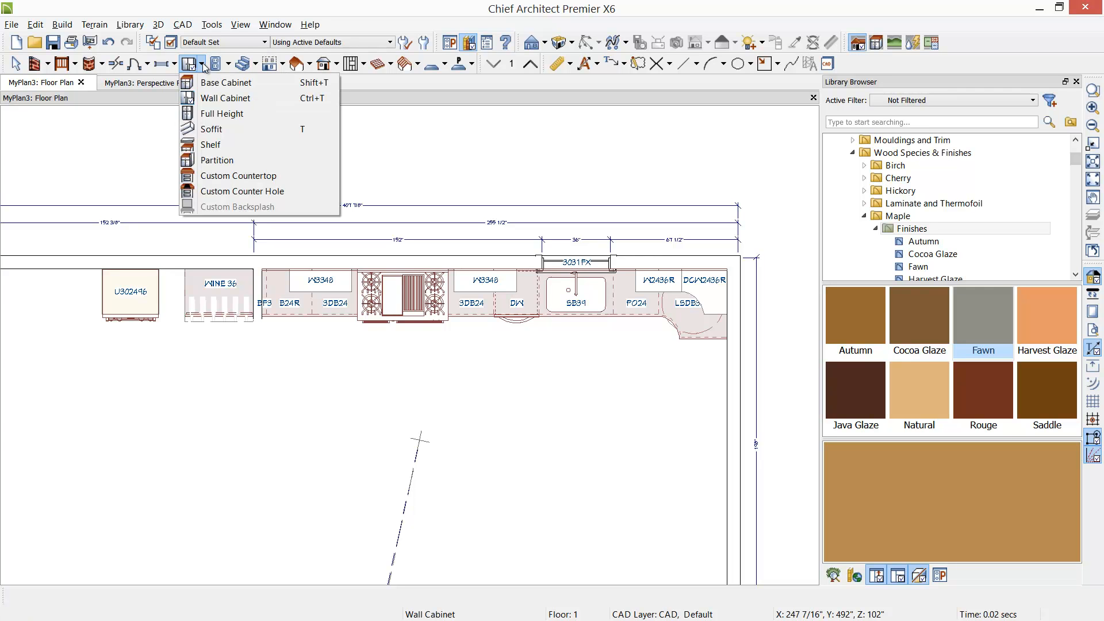
click(225, 82)
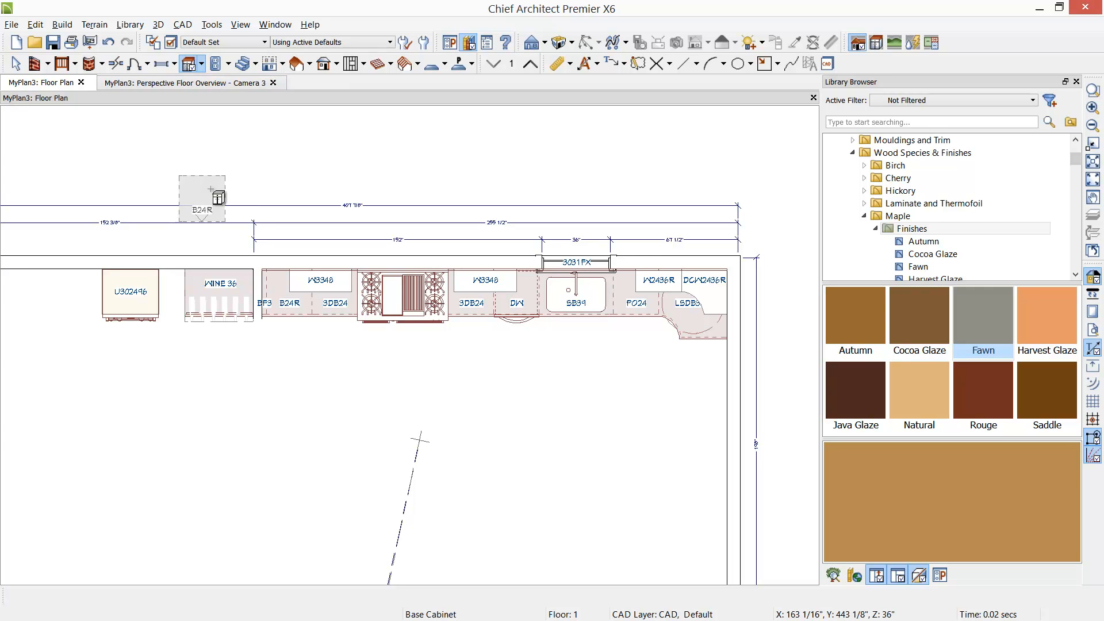
drag(115, 181, 400, 297)
drag(719, 400, 769, 416)
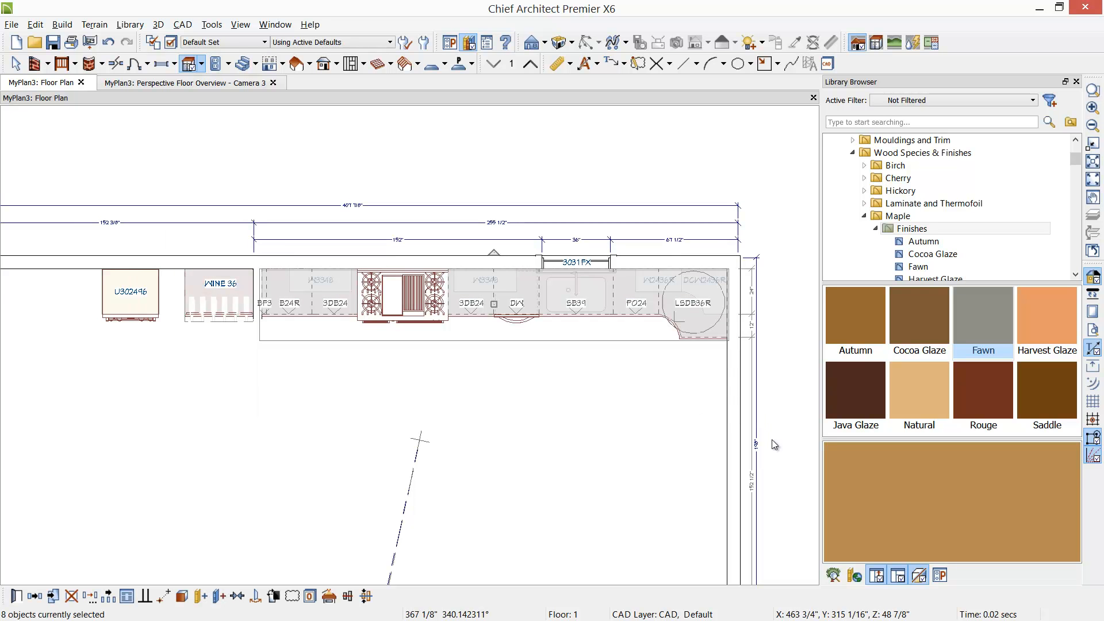
key(ctrl+e)
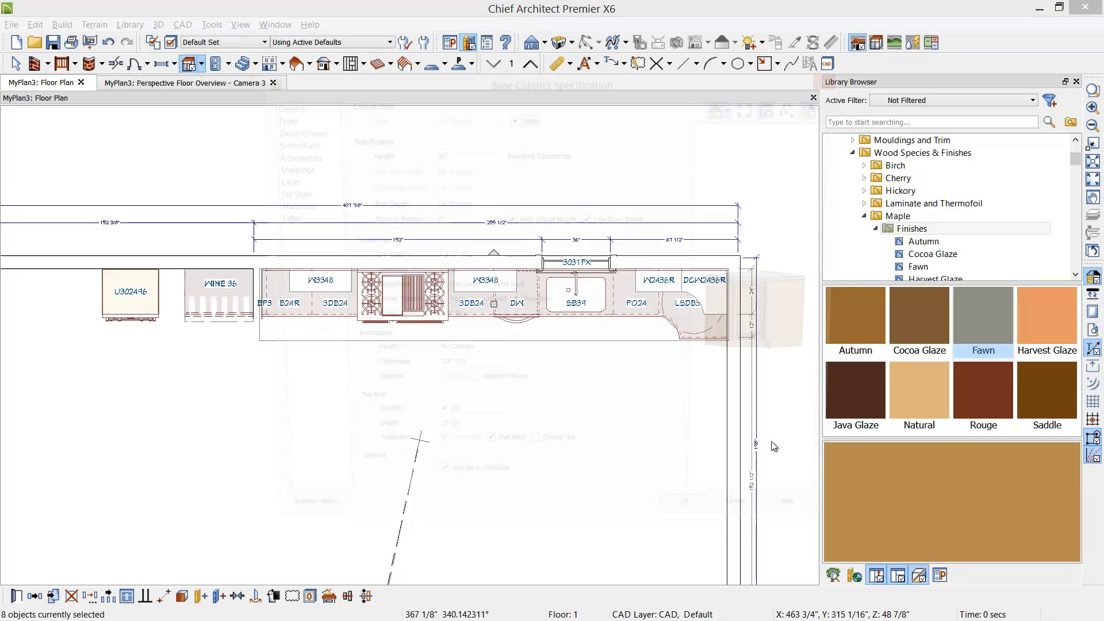
click(281, 167)
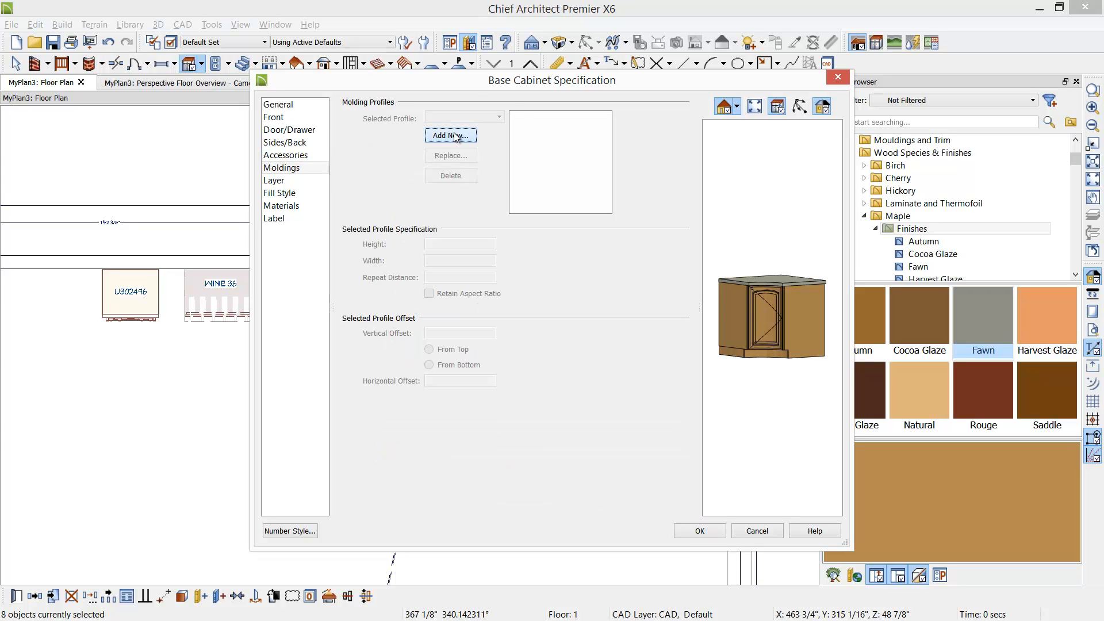
- Add the Step Down Ogee profile from the bonus catalog's countertop edge profiles to the base cabinets and apply the specification
click(451, 136)
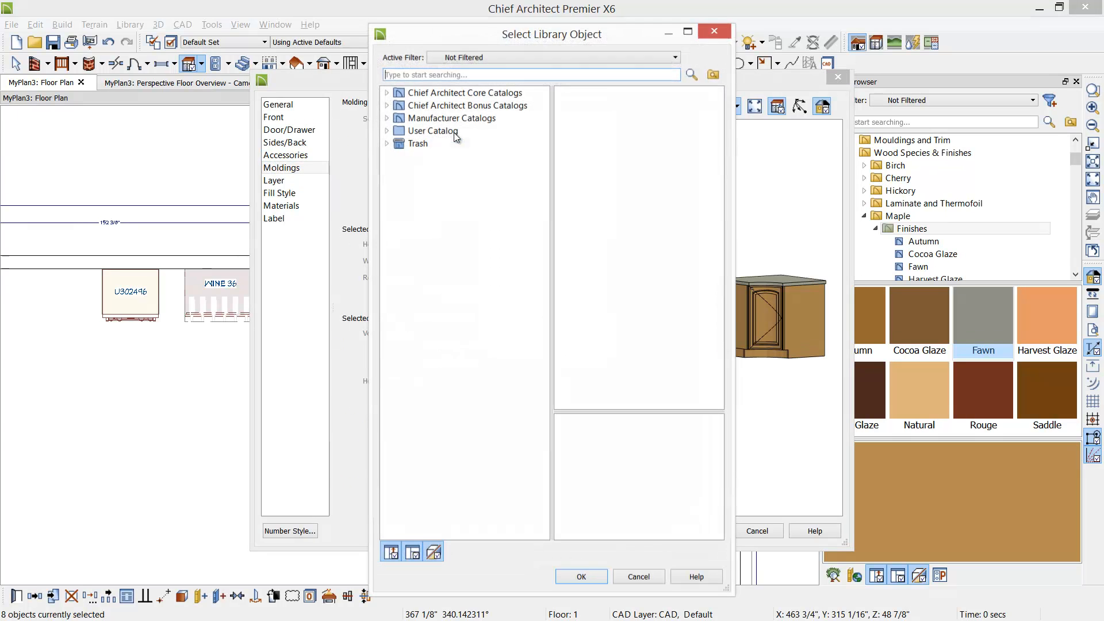
click(387, 93)
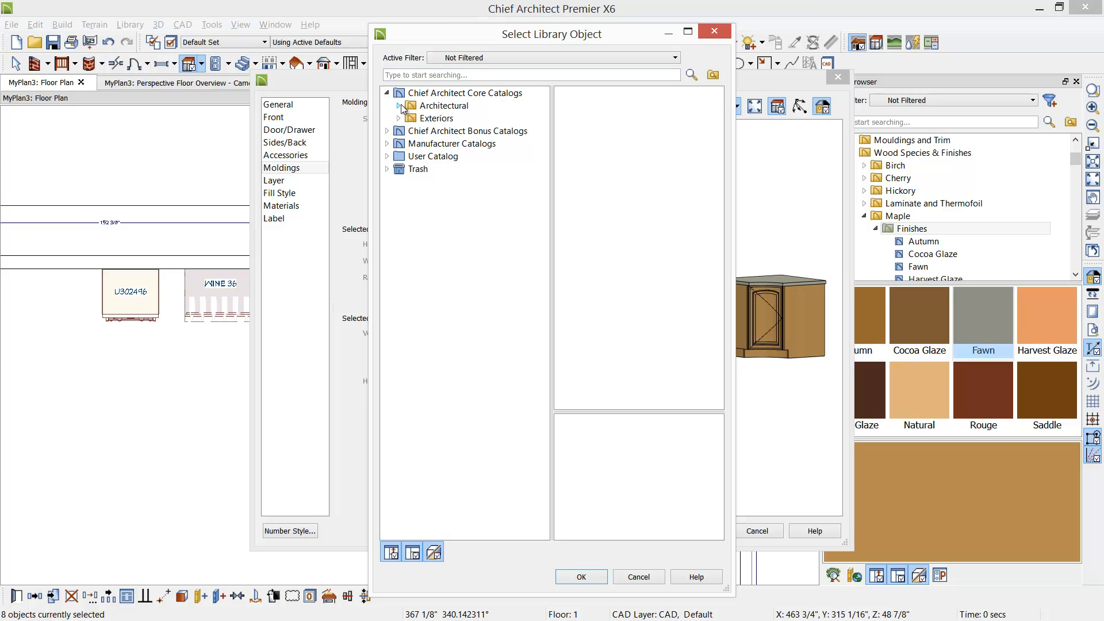
click(399, 106)
click(410, 119)
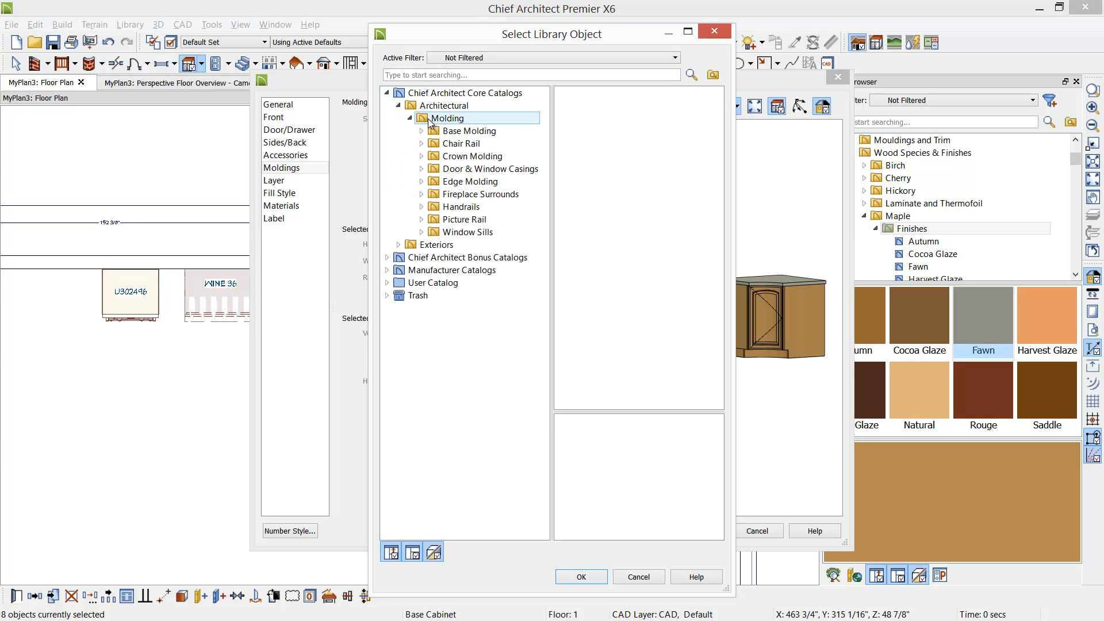
click(452, 181)
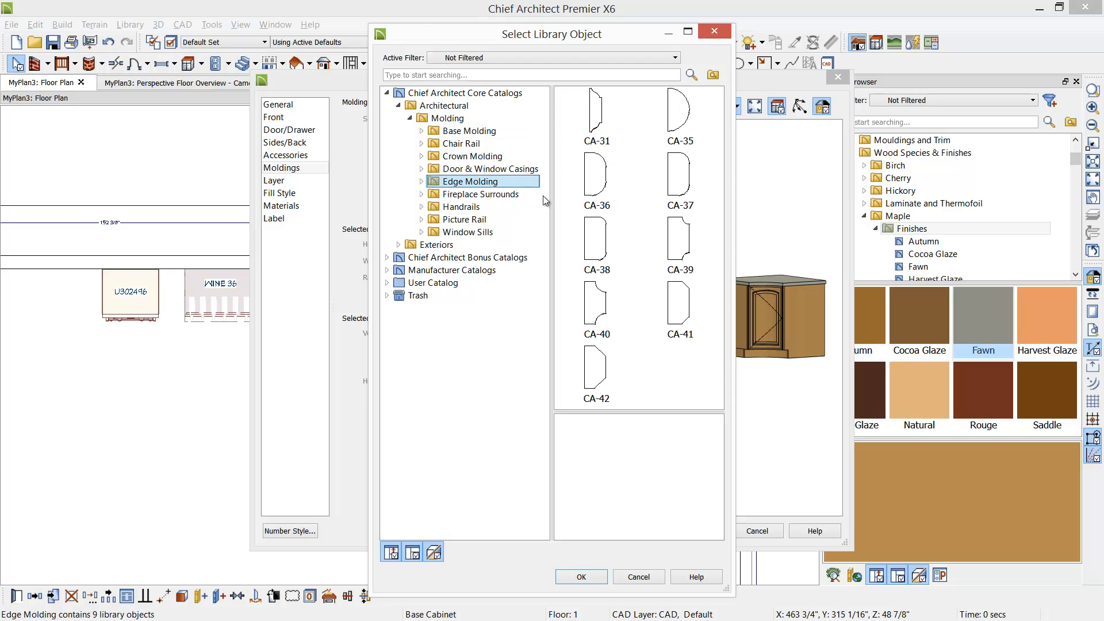
click(387, 93)
click(387, 106)
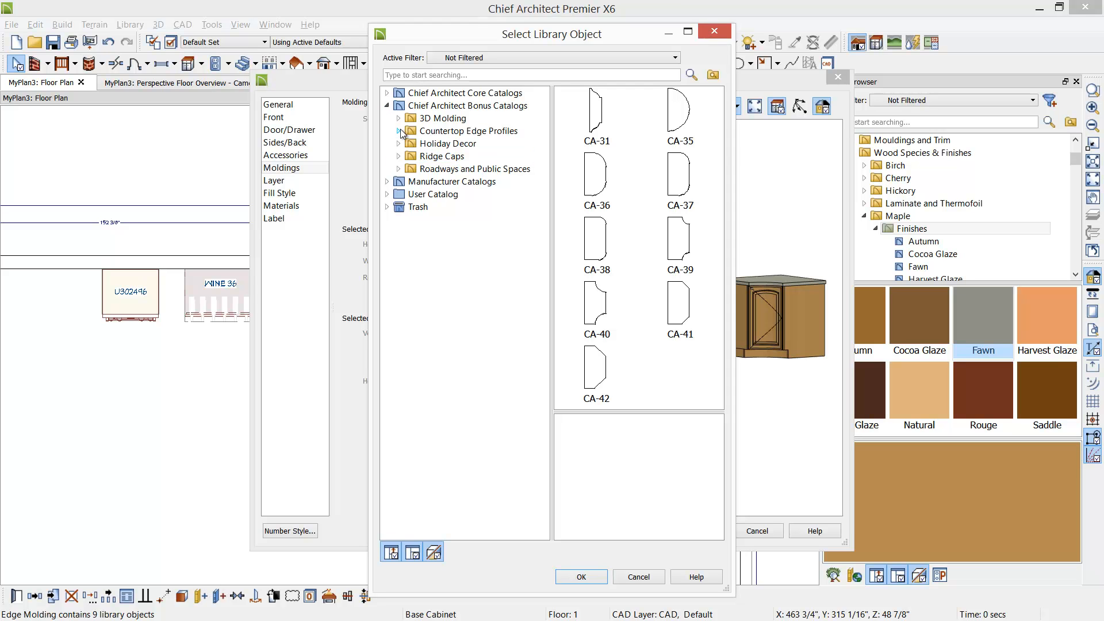
click(451, 132)
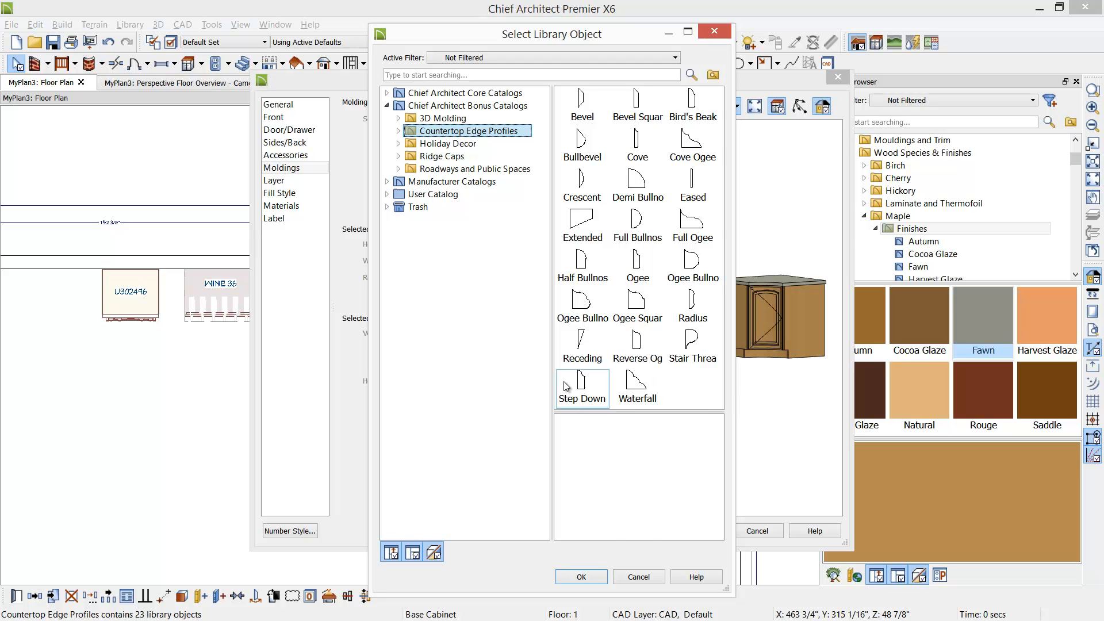
click(581, 383)
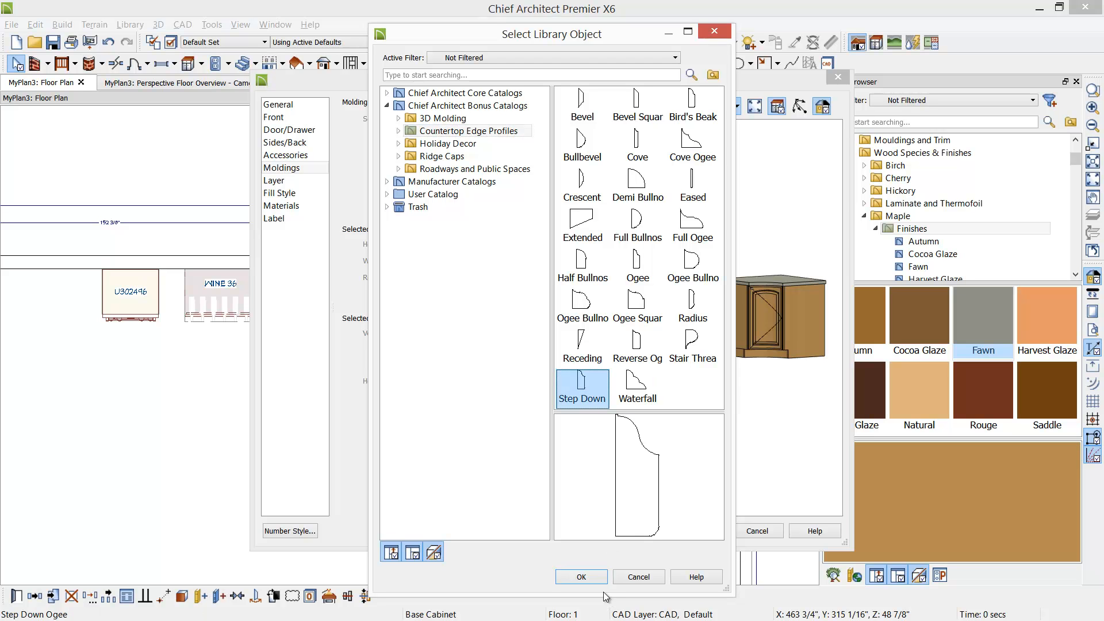
click(595, 576)
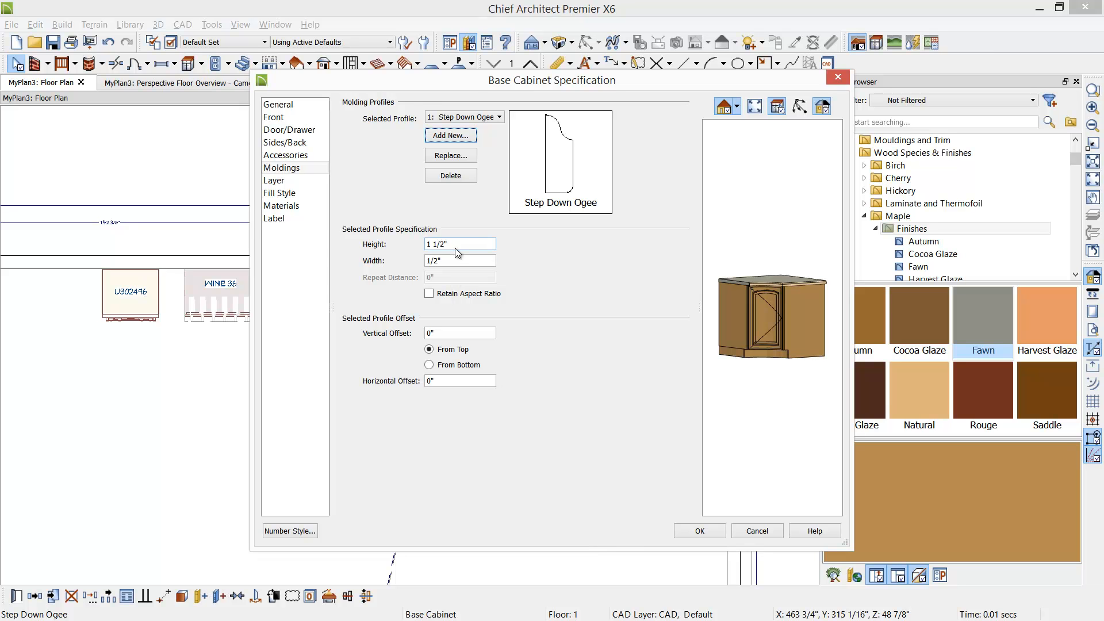
click(709, 529)
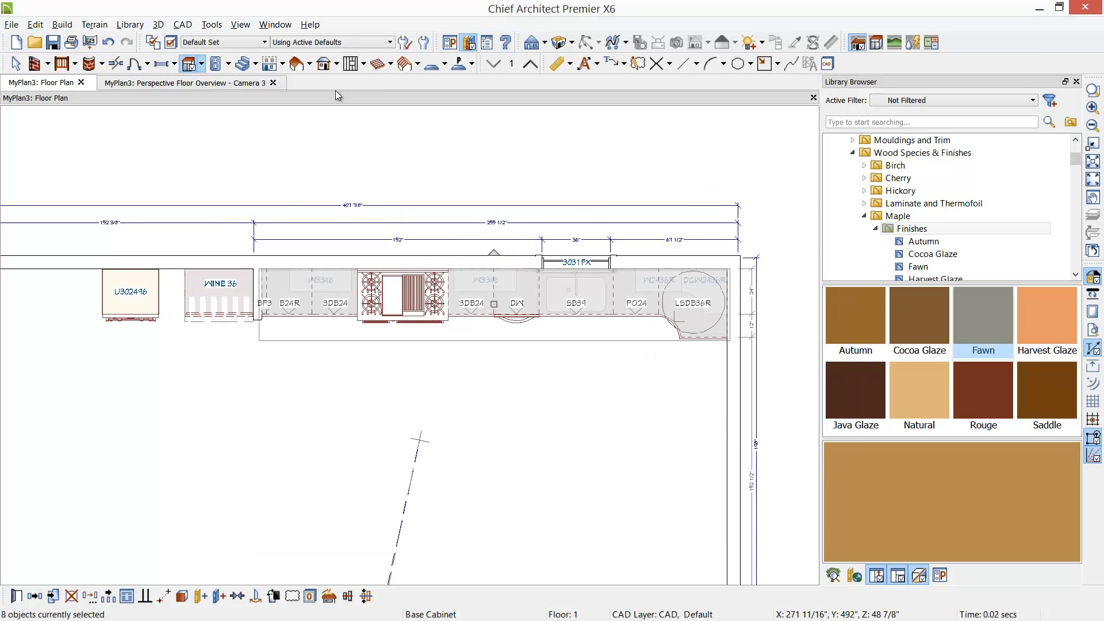
- In the 3D camera view, sample the countertop's AL-7 material and paint it onto the countertop edge molding
click(237, 83)
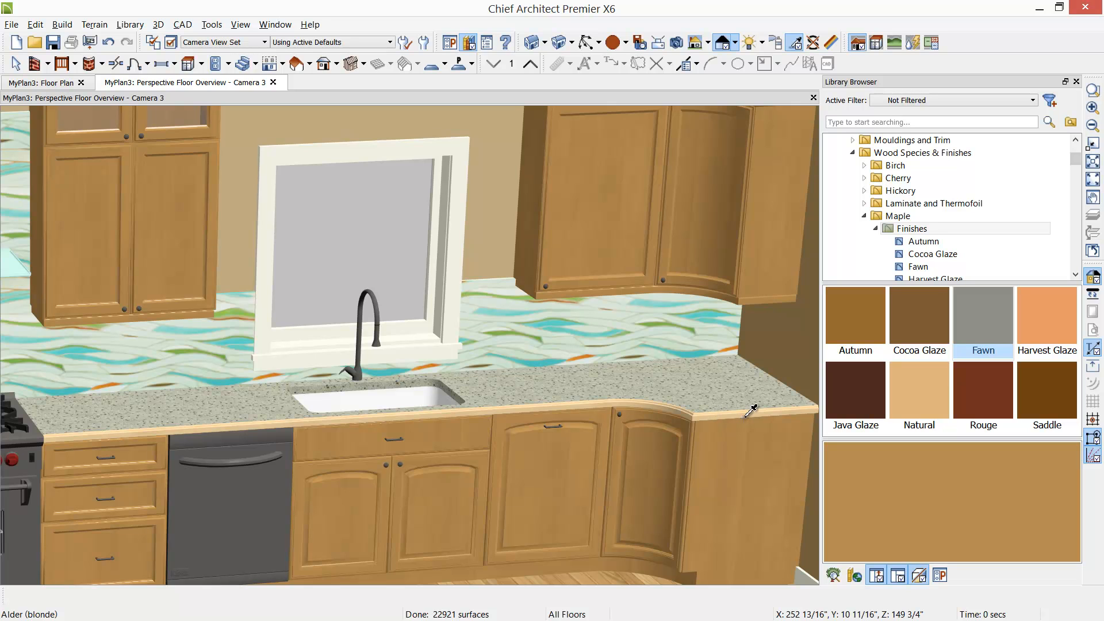
click(786, 255)
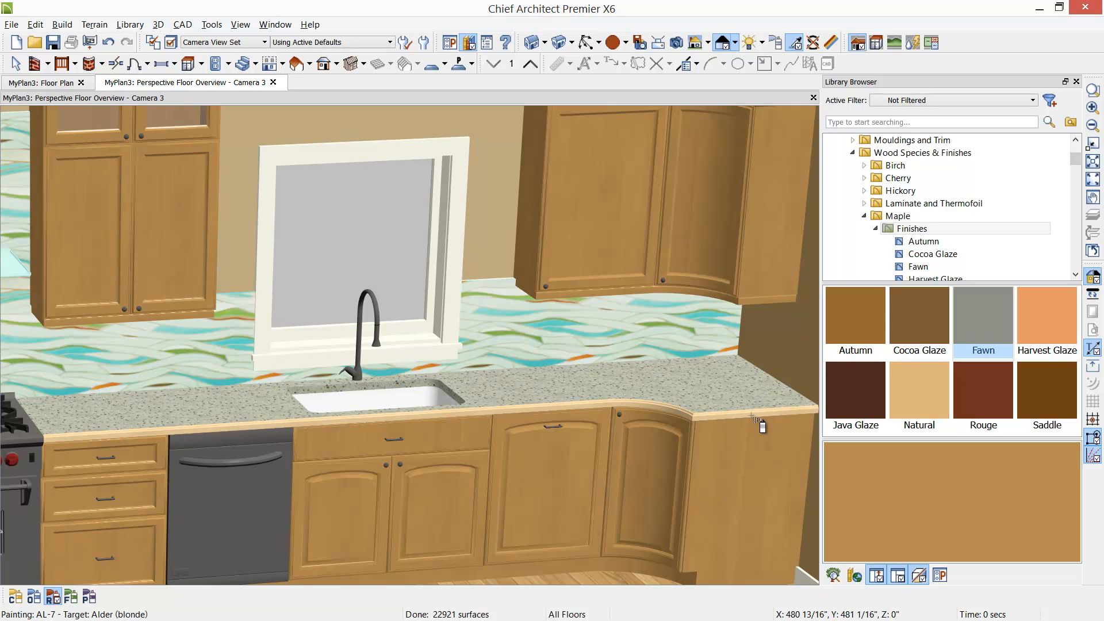
click(756, 419)
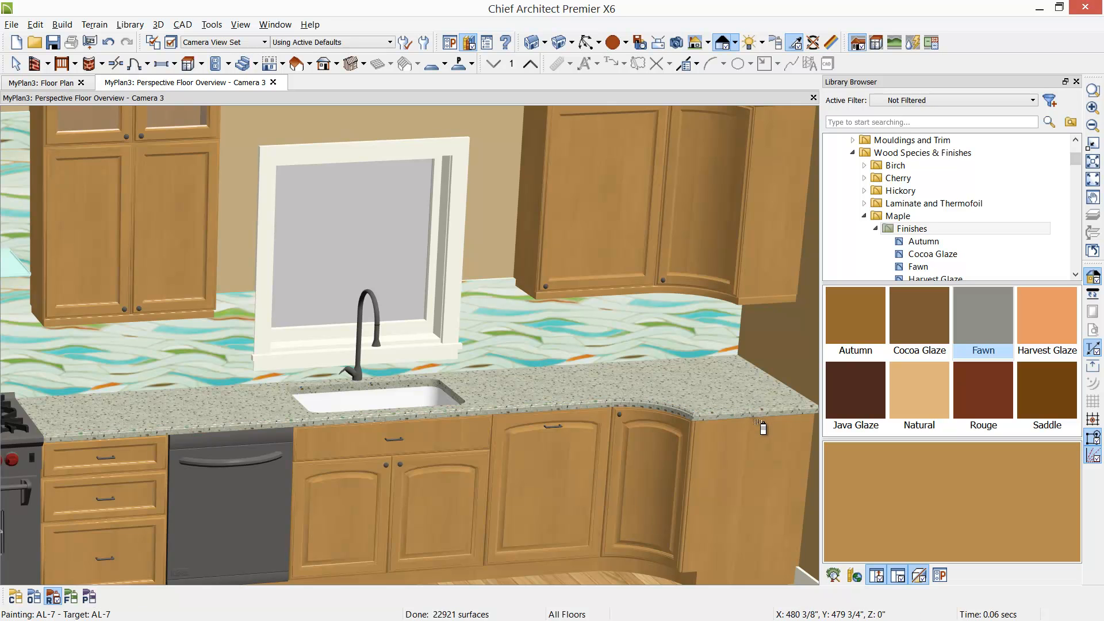
- Examine the countertop's edge profile up close from the corner cabinet past the sink to the range
scroll(762, 429, up, 5)
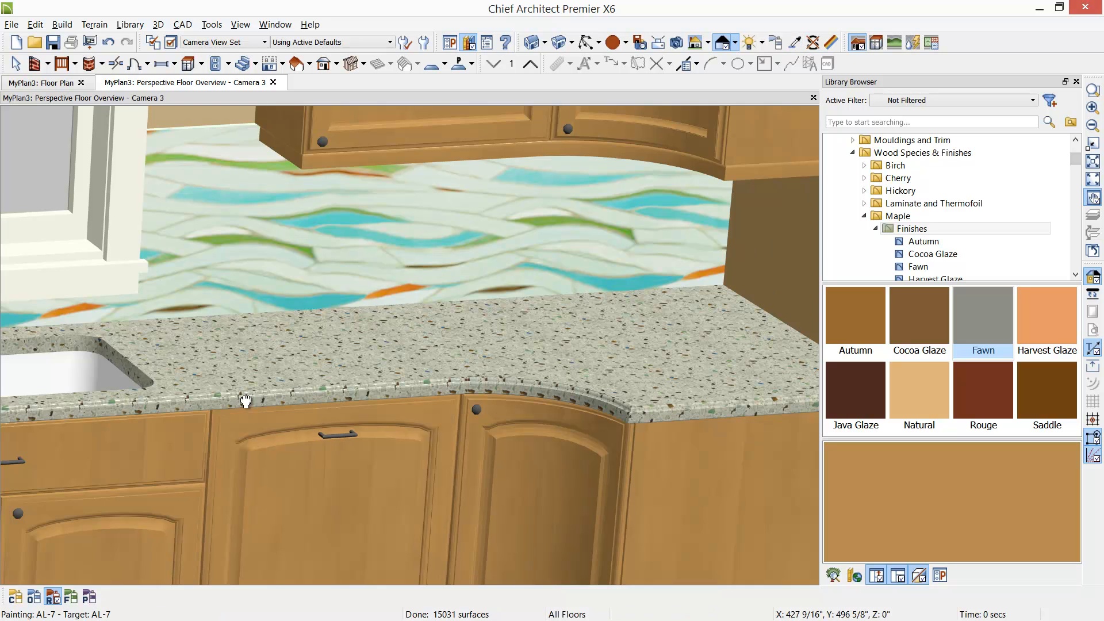
middle_drag(245, 401, 678, 396)
scroll(483, 422, up, 5)
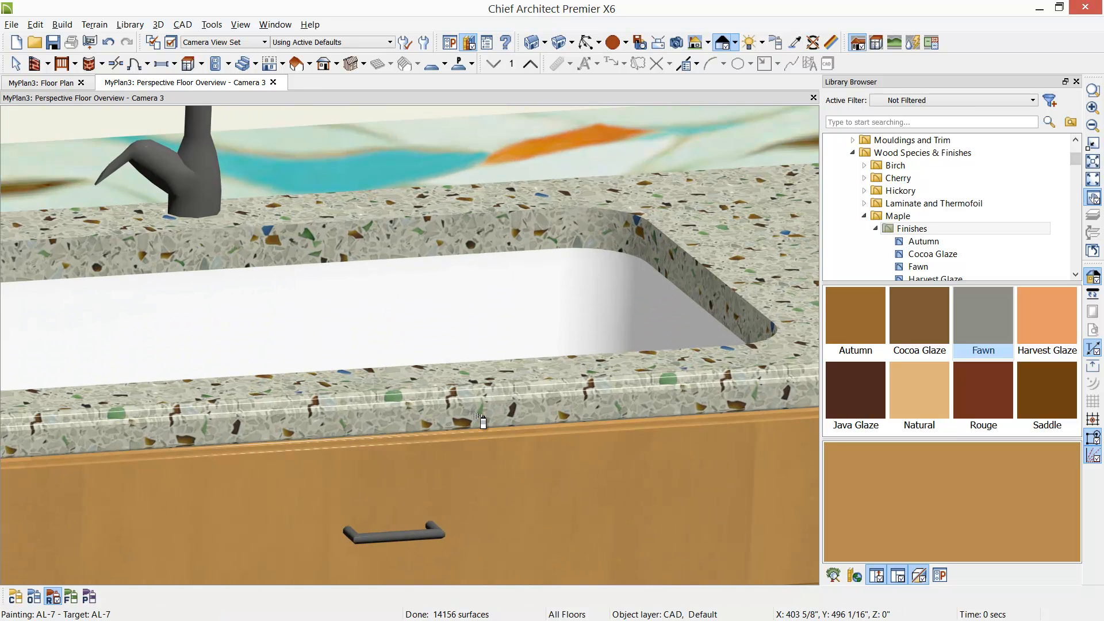
scroll(483, 422, up, 2)
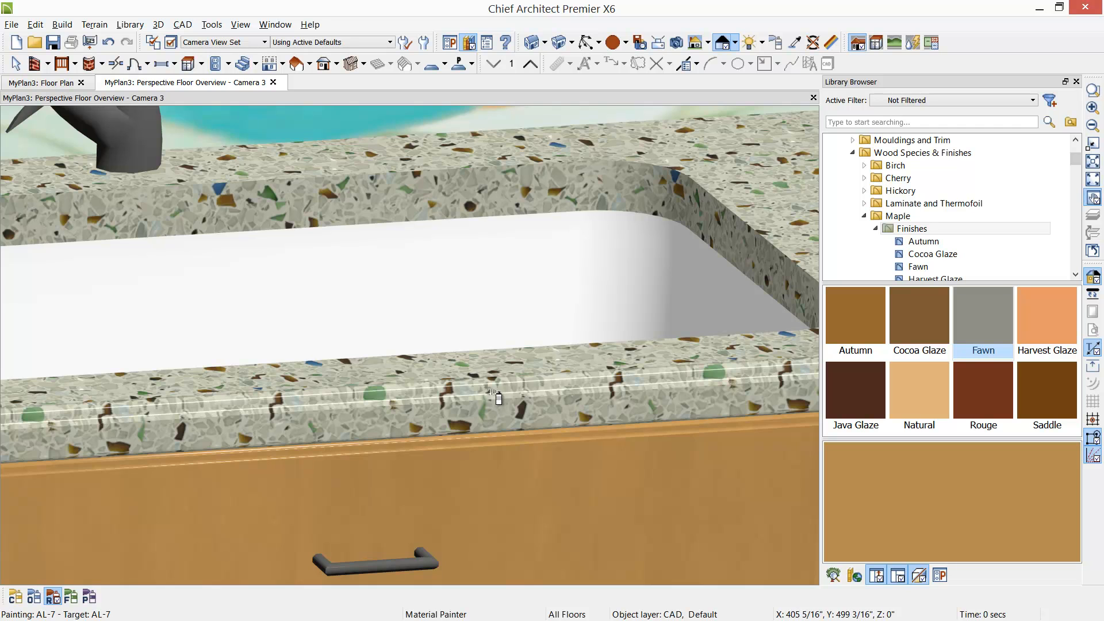
scroll(483, 421, down, 4)
middle_drag(261, 406, 486, 403)
scroll(486, 401, down, 3)
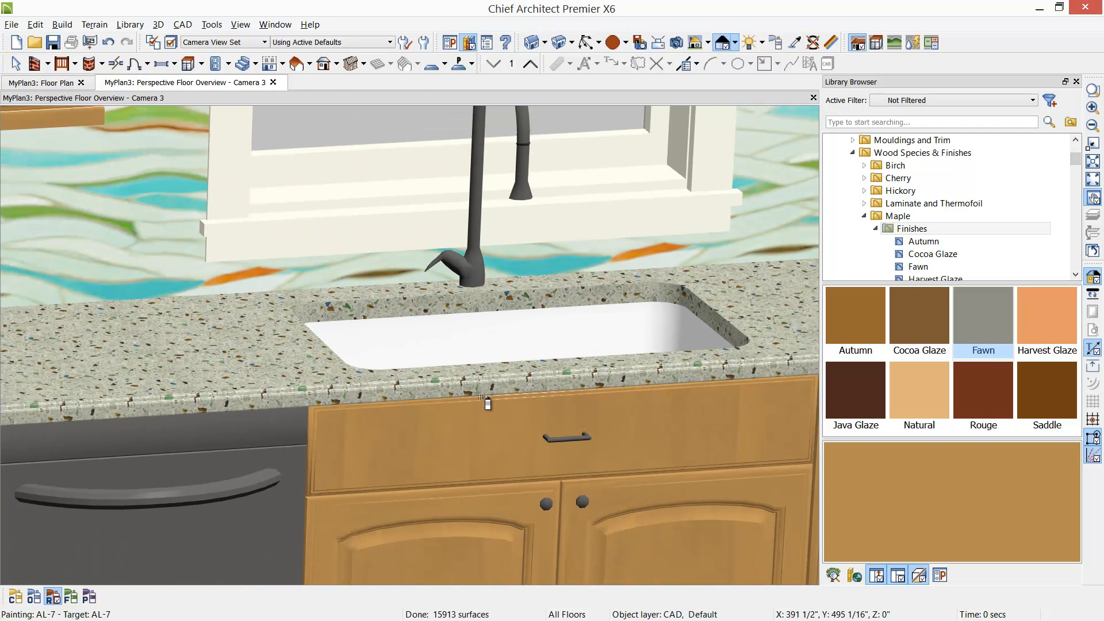
middle_drag(291, 415, 658, 419)
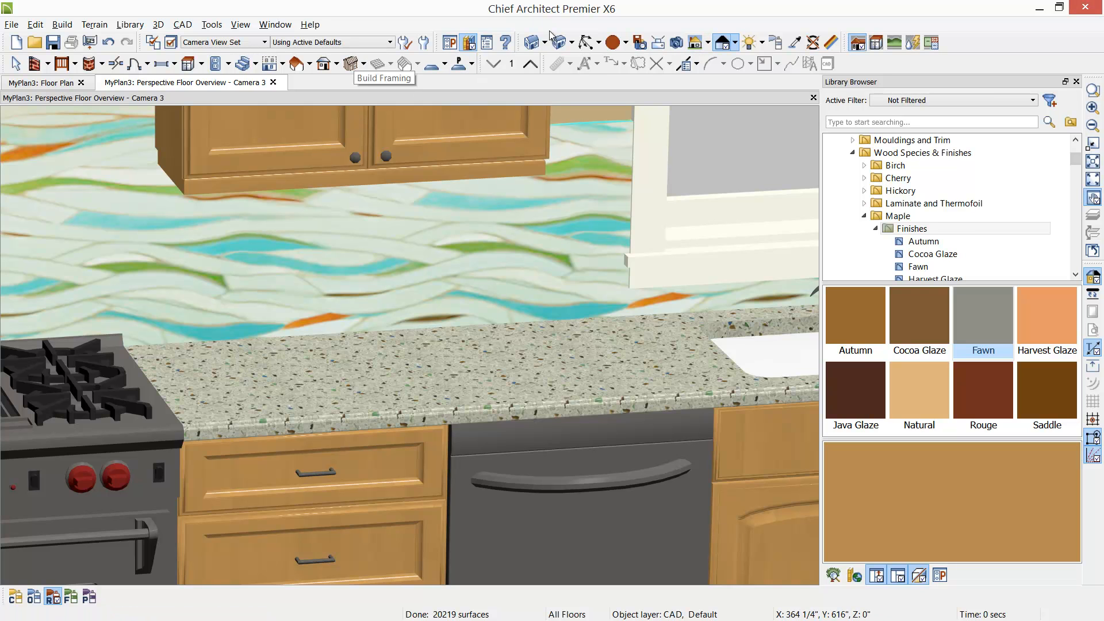
- Orbit to the range and slide it away from the adjoining three-drawer base cabinet to expose the countertop's side edge
click(586, 42)
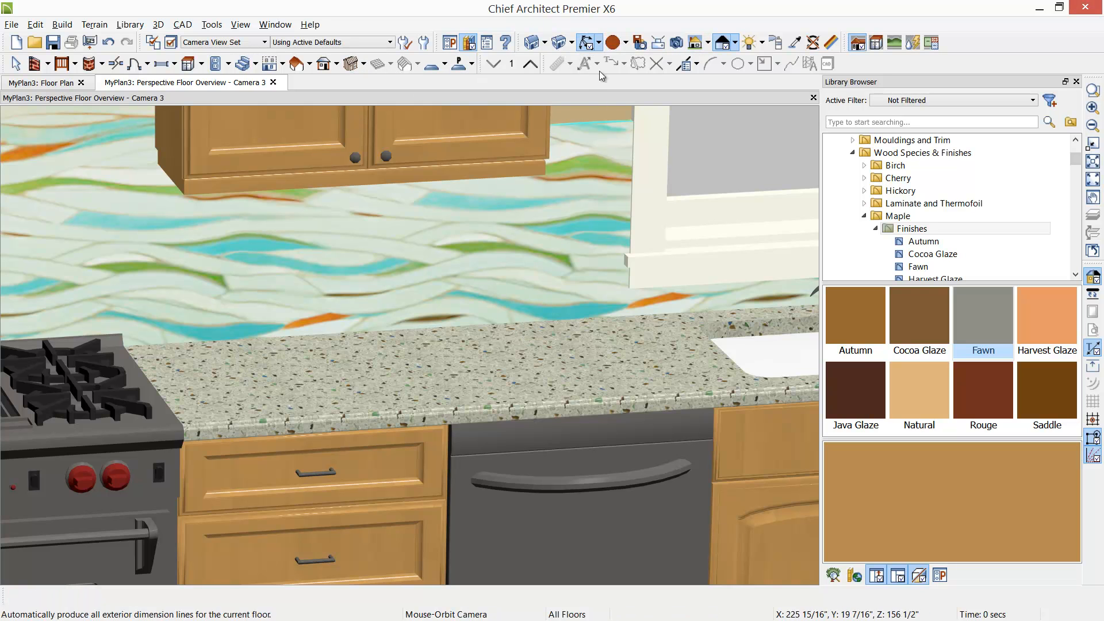
click(599, 43)
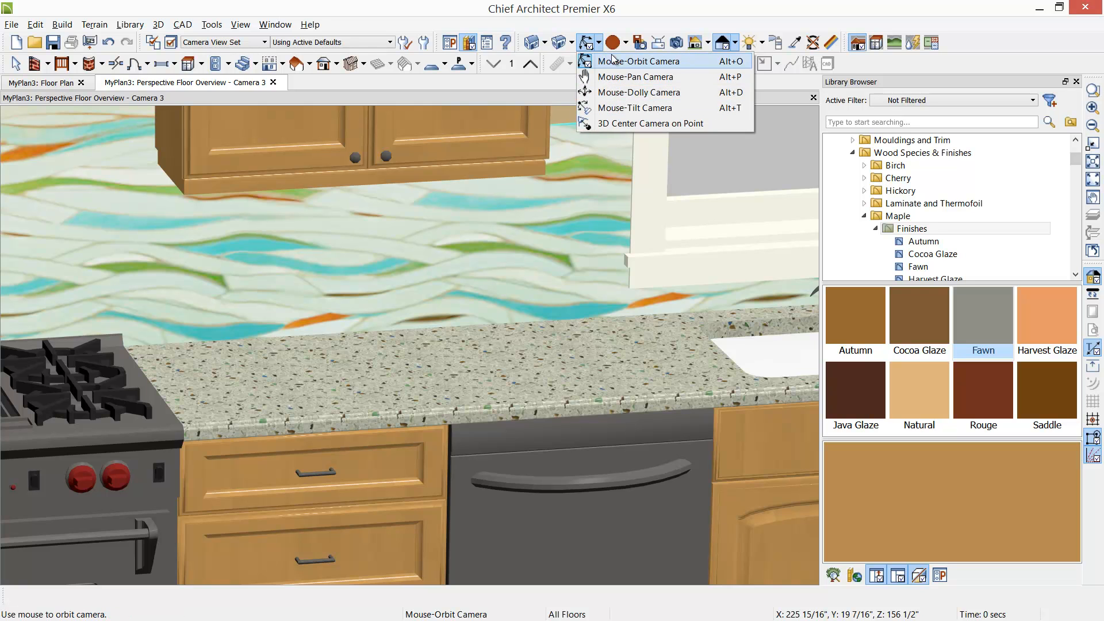
click(638, 62)
drag(488, 288, 312, 365)
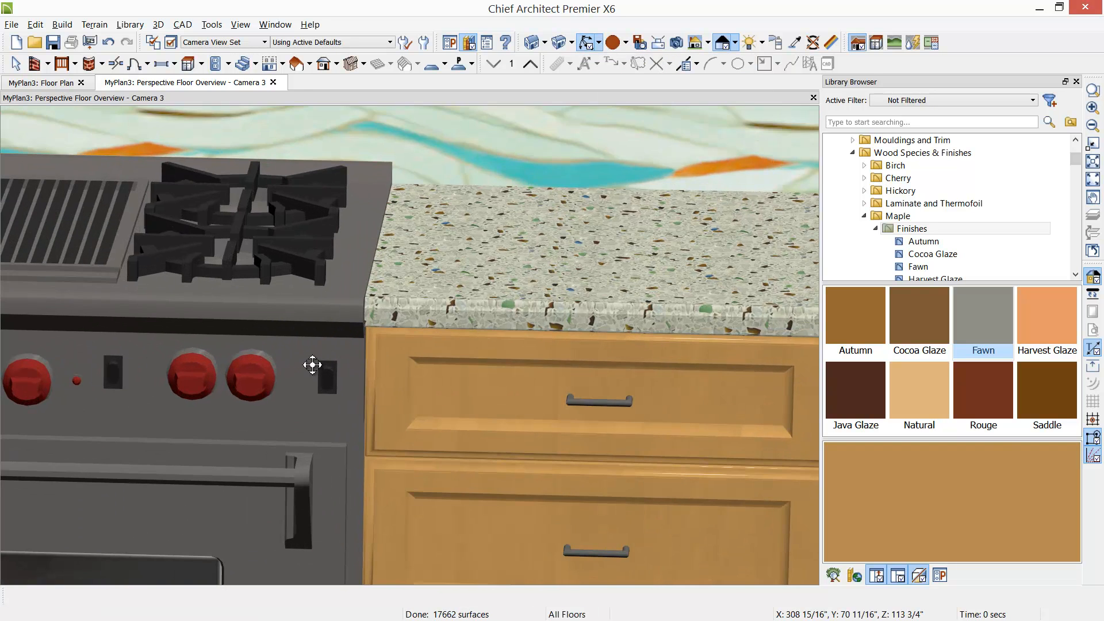
click(326, 372)
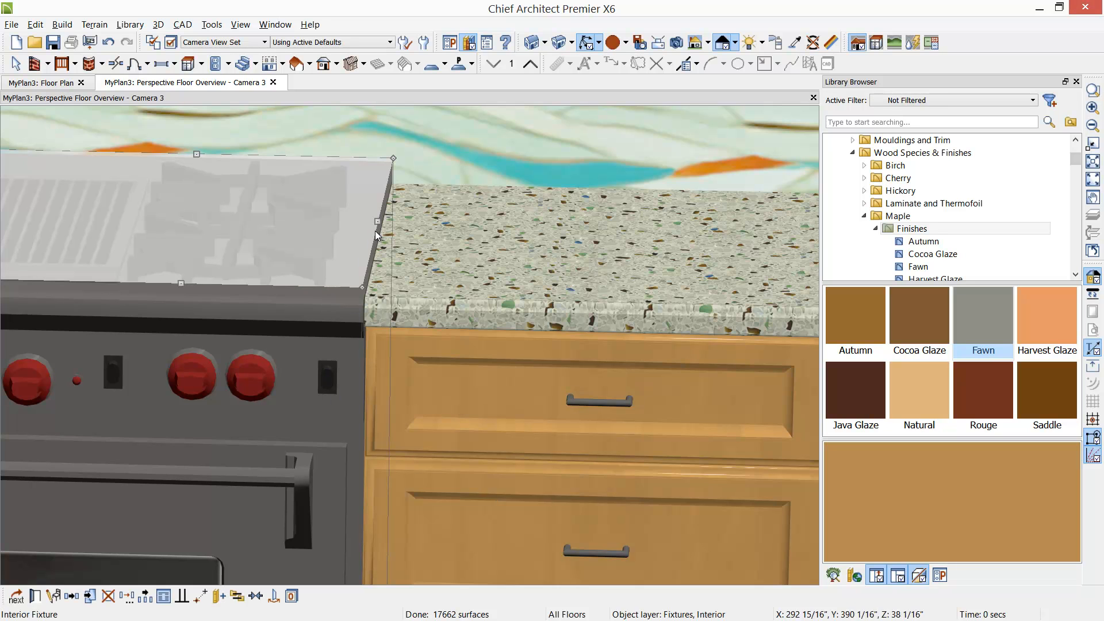
drag(348, 225, 316, 225)
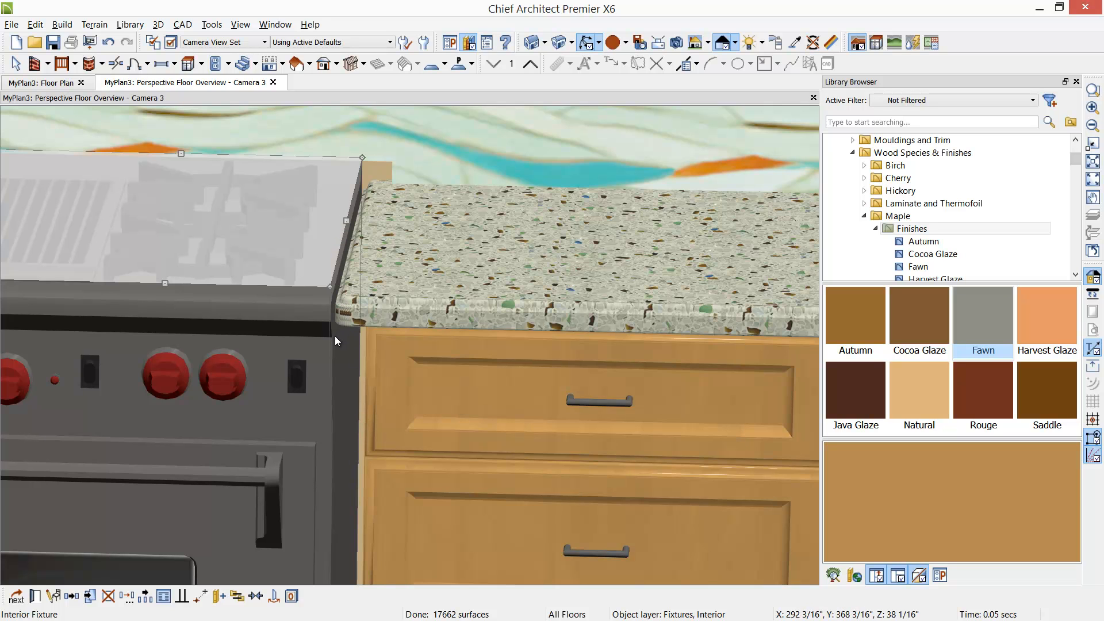
- Turn on Flat Sides for the countertop of the three-drawer base cabinet beside the range and apply the specification
click(461, 377)
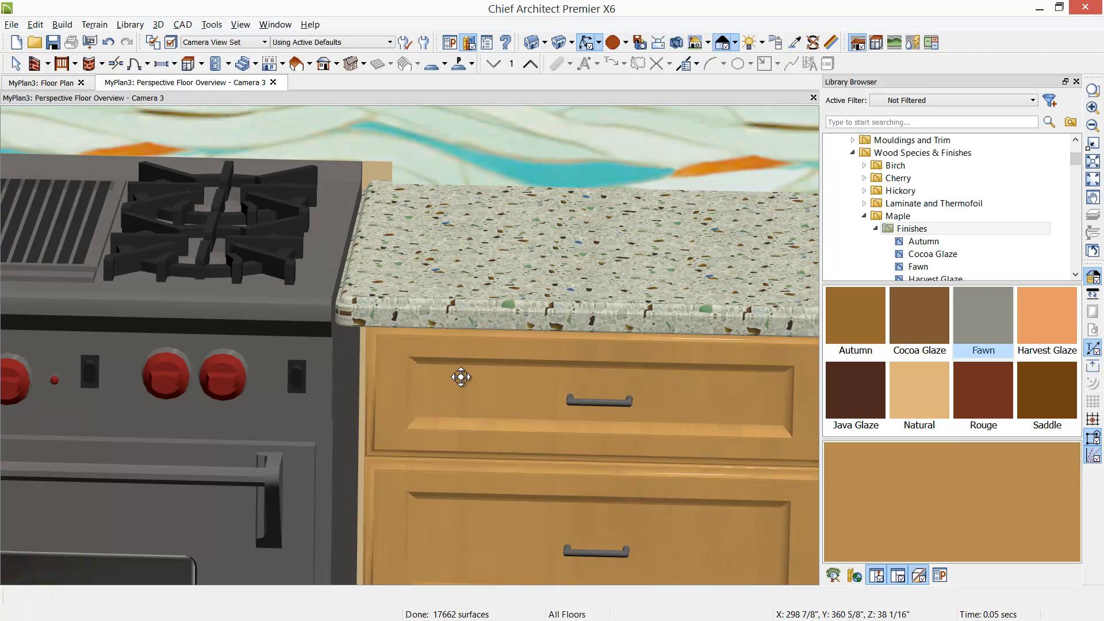
key(space)
double_click(464, 382)
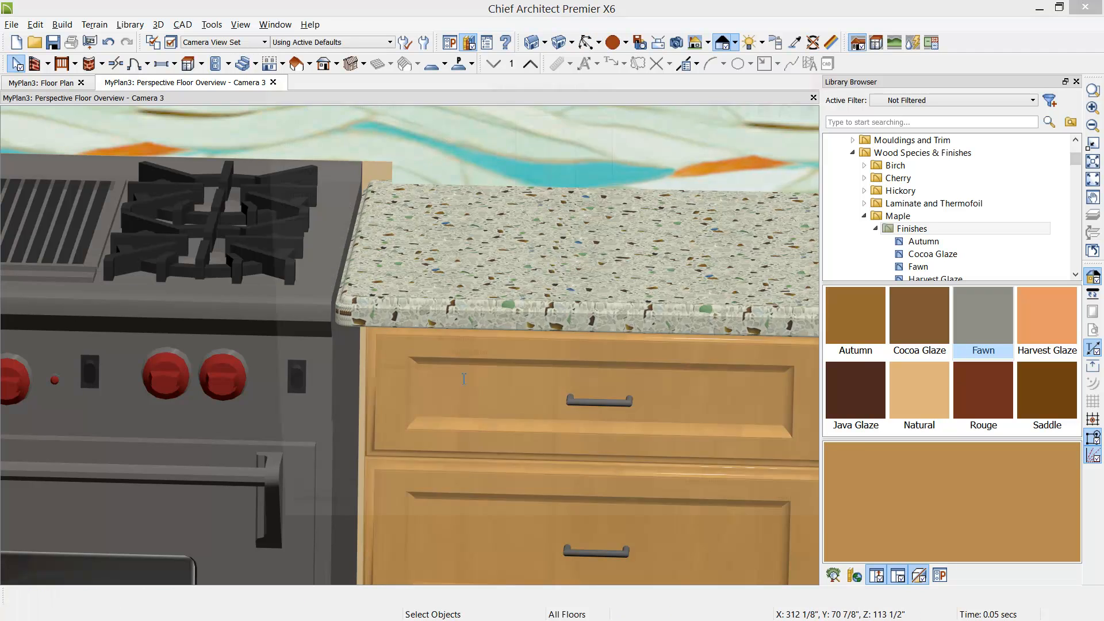
click(290, 107)
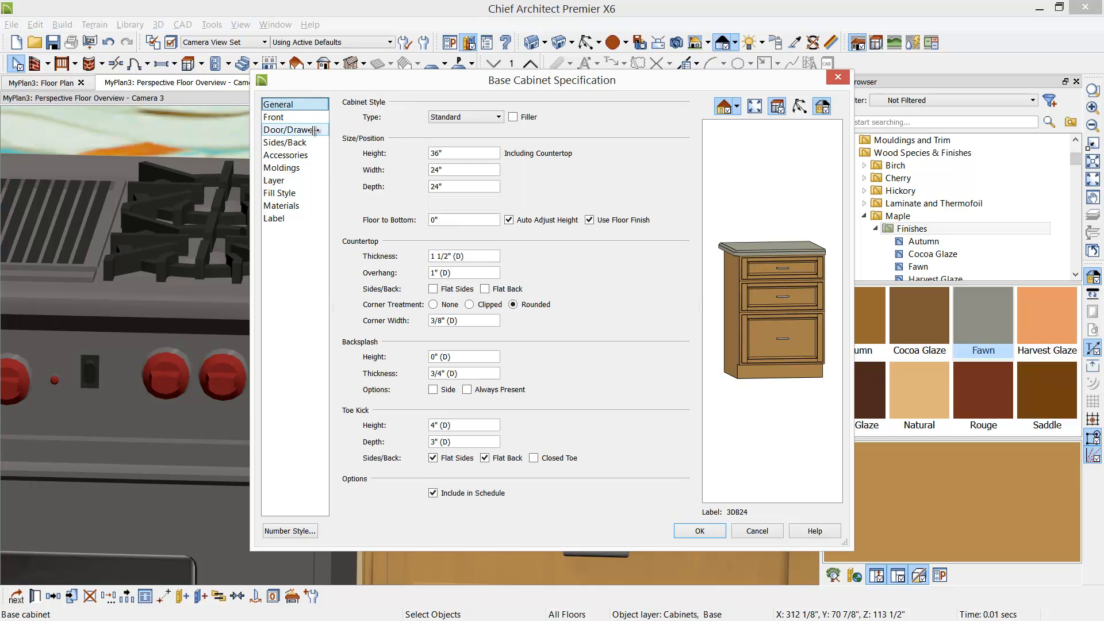
click(434, 288)
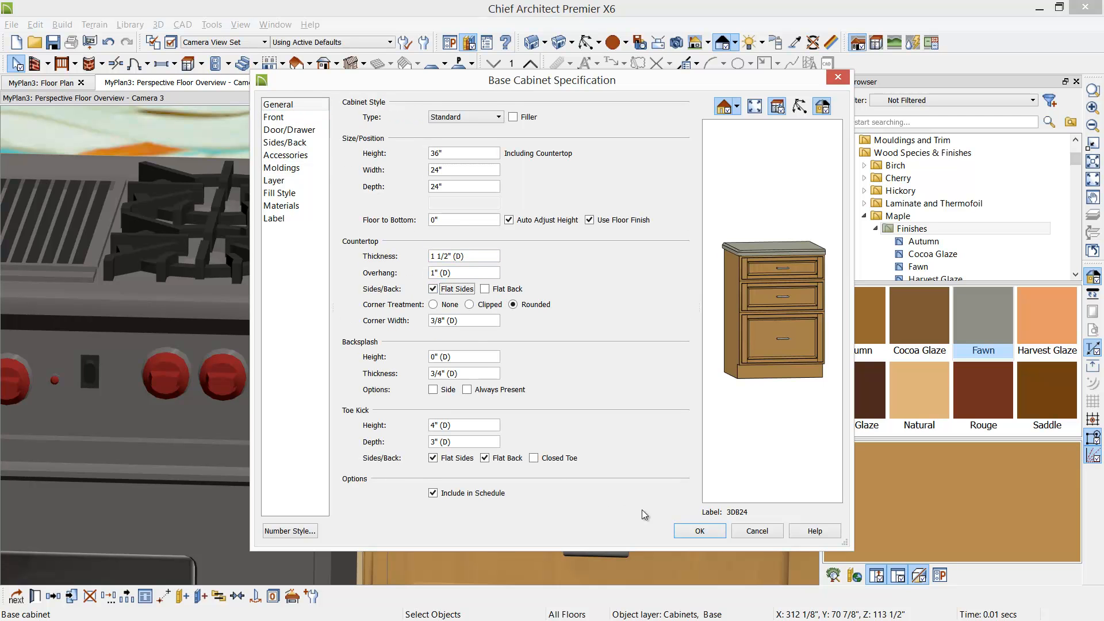
click(679, 529)
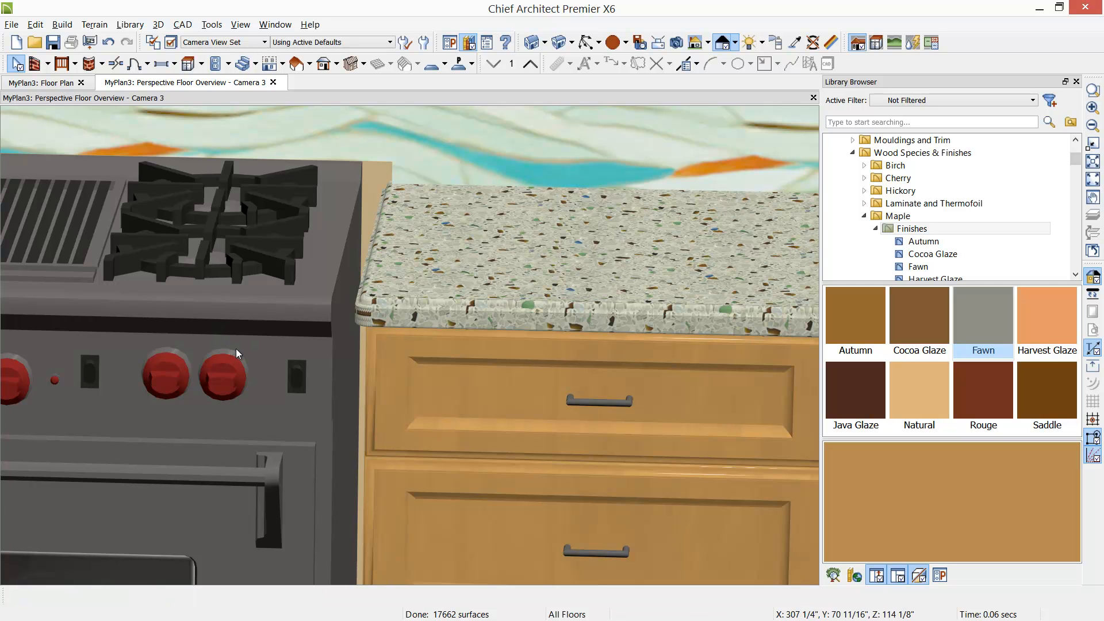
- Slide the range back against the three-drawer base cabinet
click(281, 246)
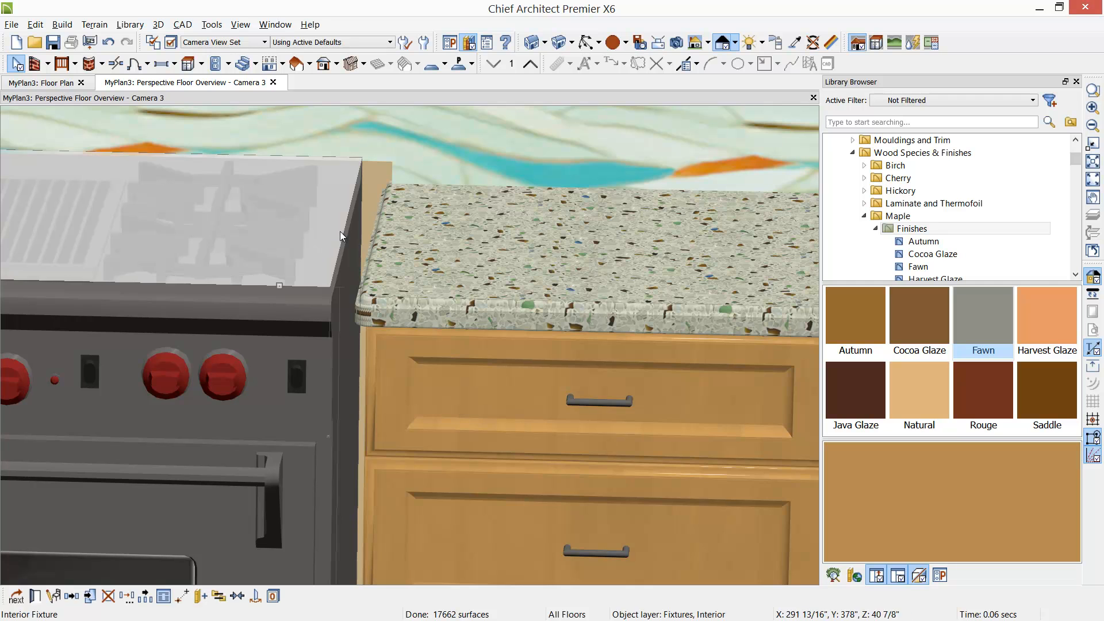
drag(347, 228, 417, 324)
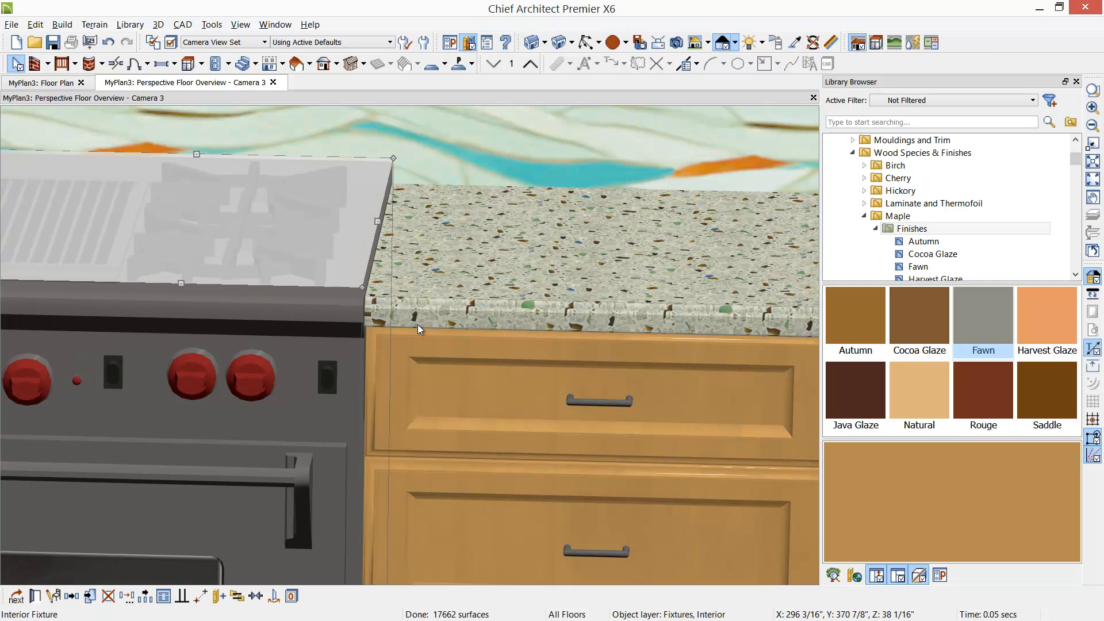
scroll(417, 325, down, 3)
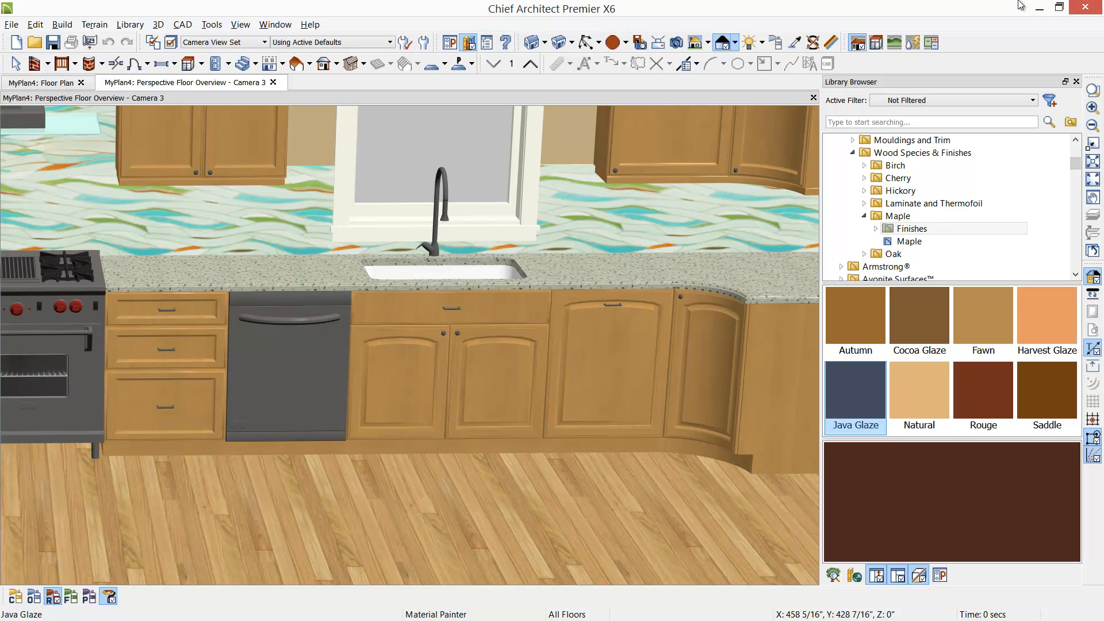
- Use Adjust Material Definition on the wood floor to set its texture angle to 90 degrees
click(831, 48)
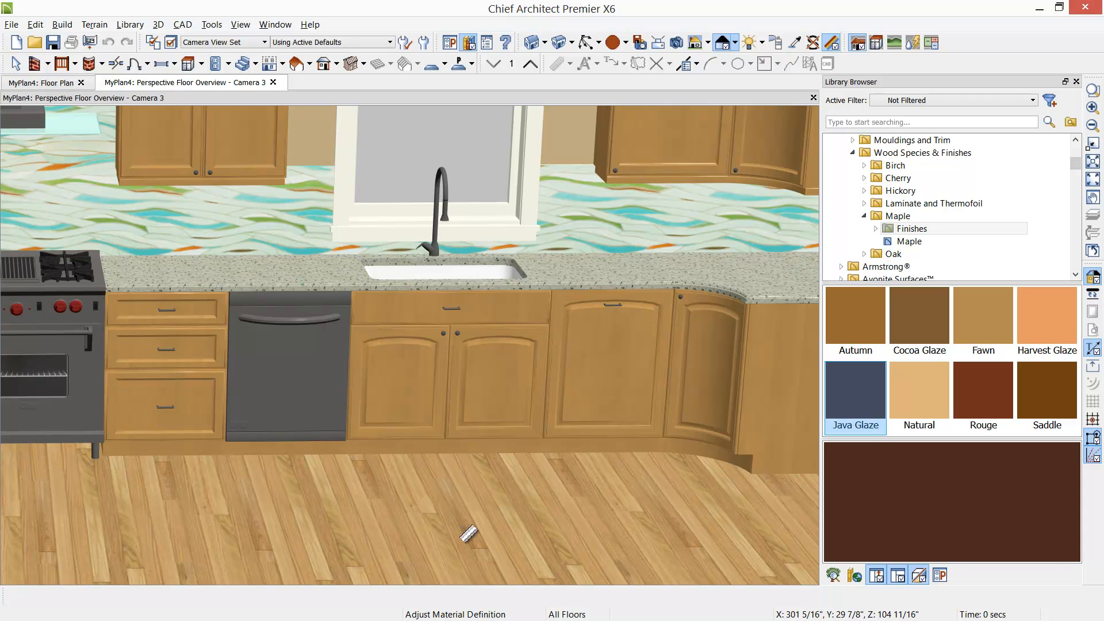
click(466, 521)
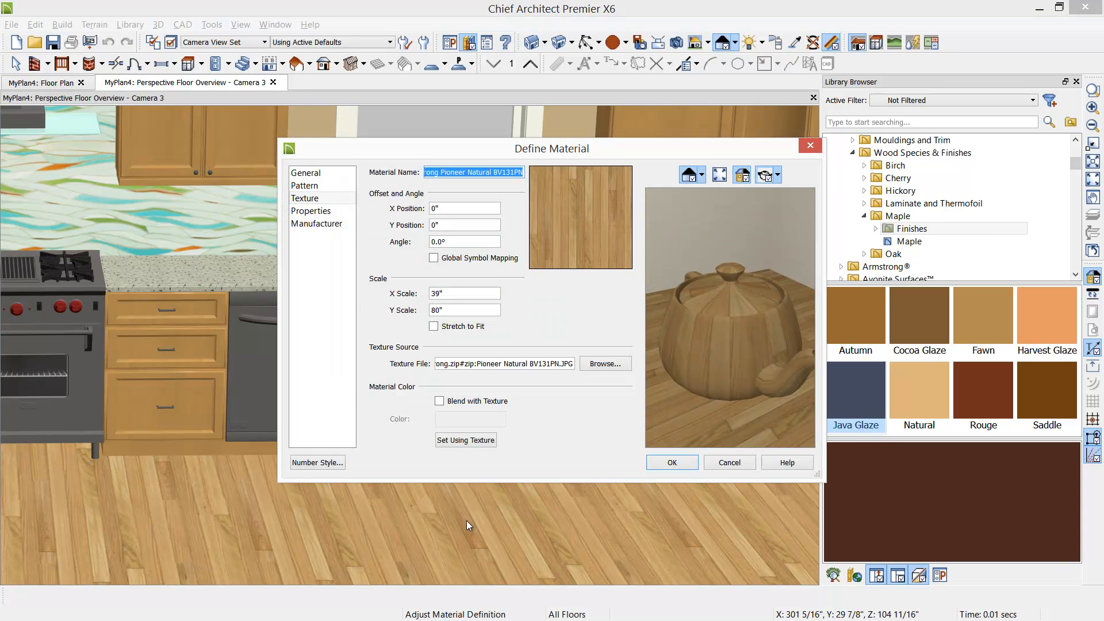
click(462, 241)
text(90)
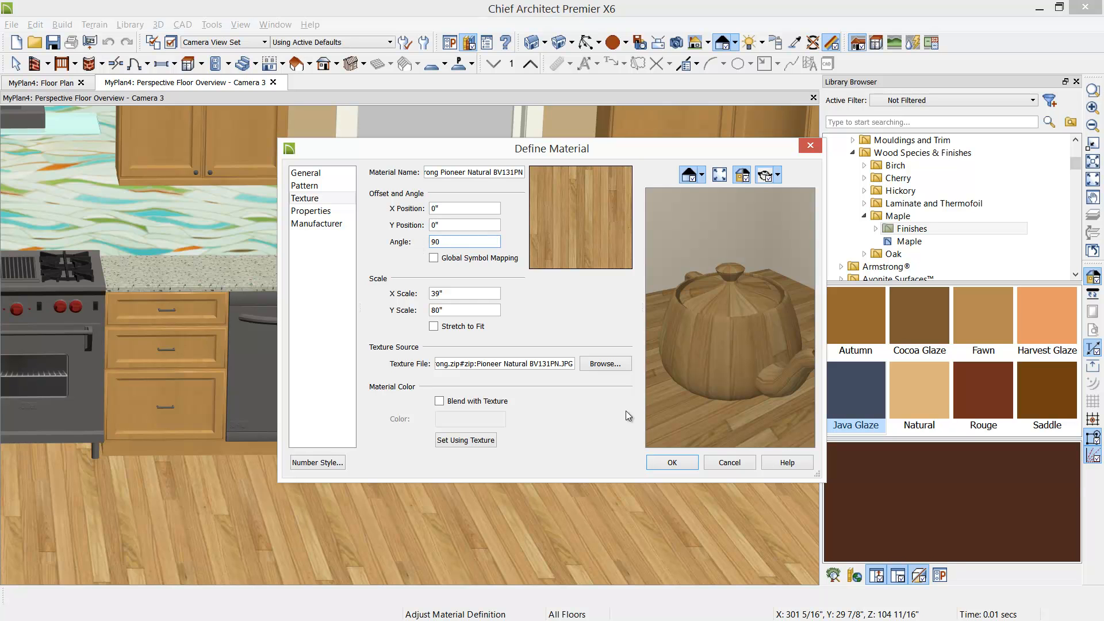
click(684, 467)
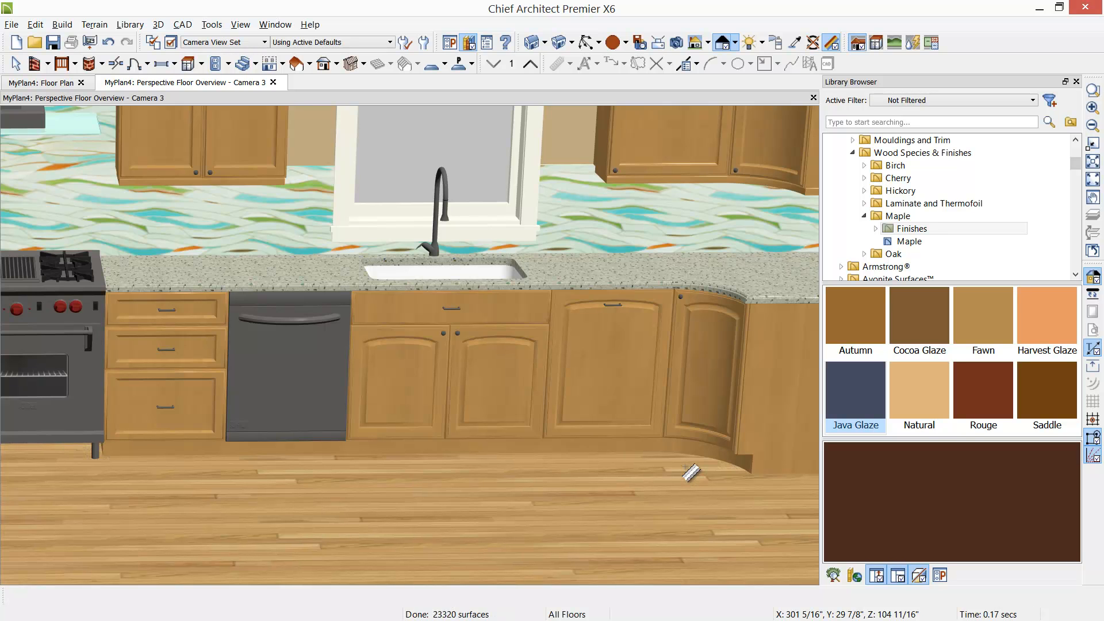
- Blend the wood floor's texture with the brown sampled from the Java Glaze preview, lightened to RGB 106, 56, 40, and apply it
click(670, 511)
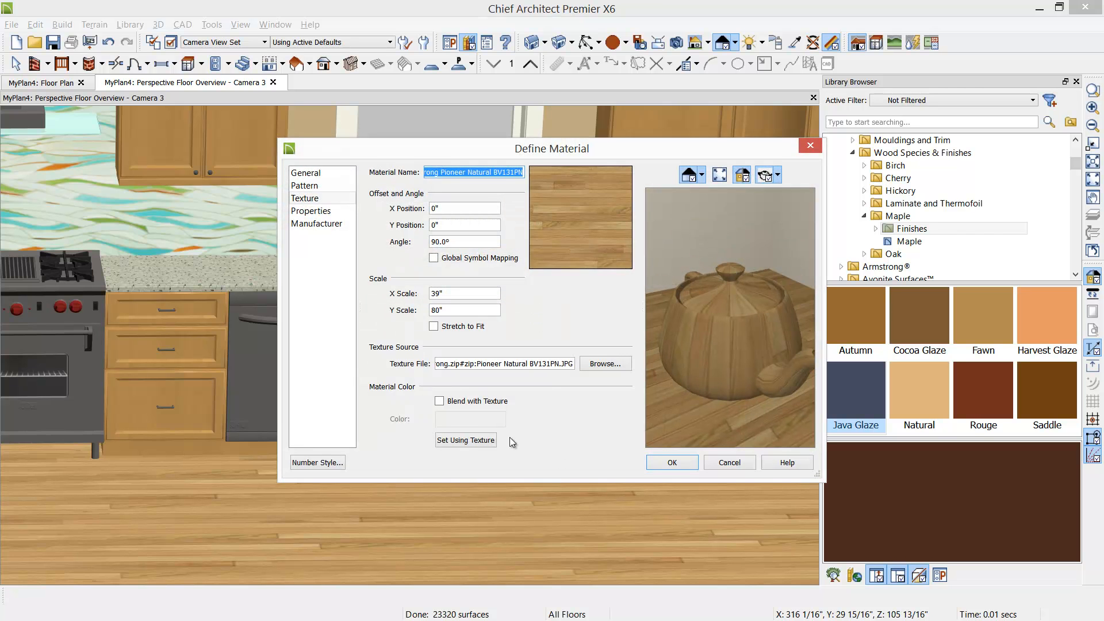
click(441, 401)
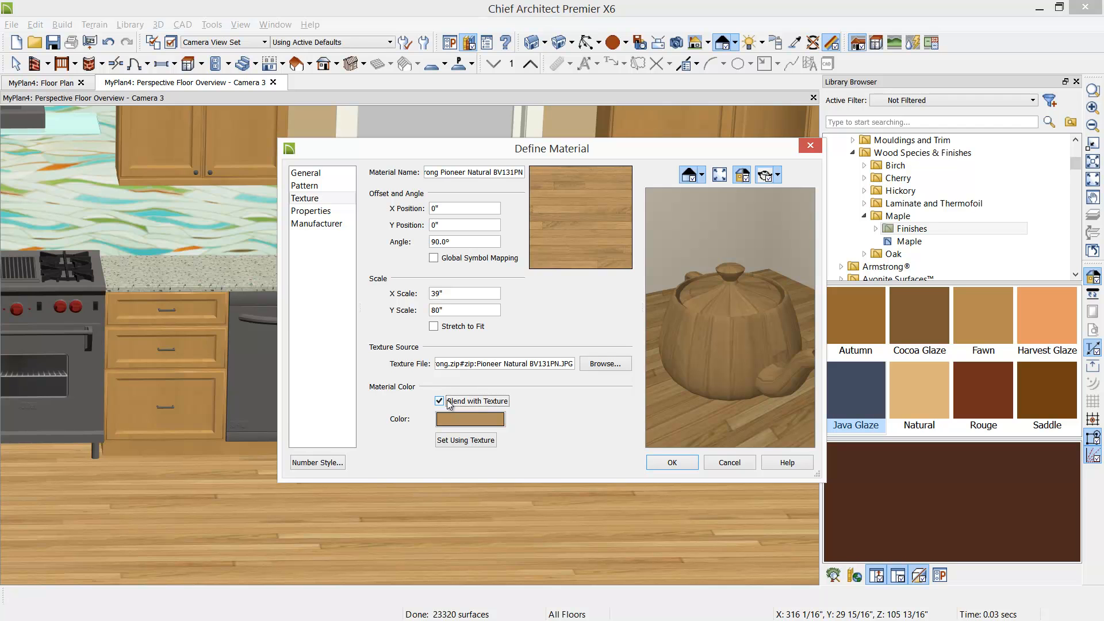
click(455, 416)
mouse_move(387, 427)
mouse_down()
mouse_move(589, 438)
mouse_move(1040, 412)
mouse_move(1002, 386)
mouse_move(920, 420)
mouse_move(864, 469)
mouse_up()
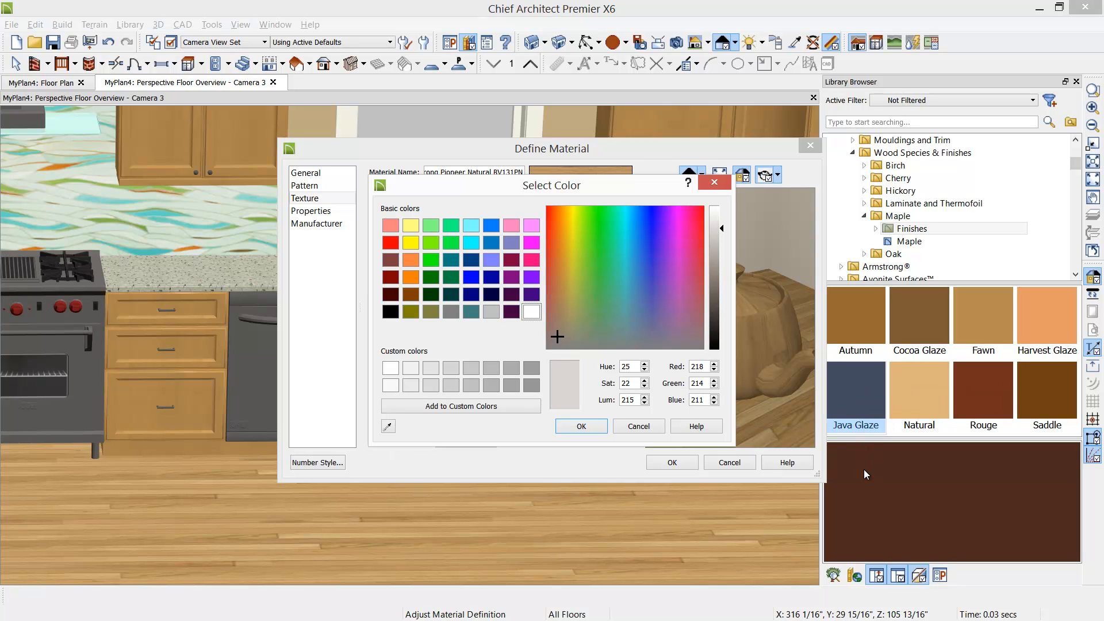
click(388, 426)
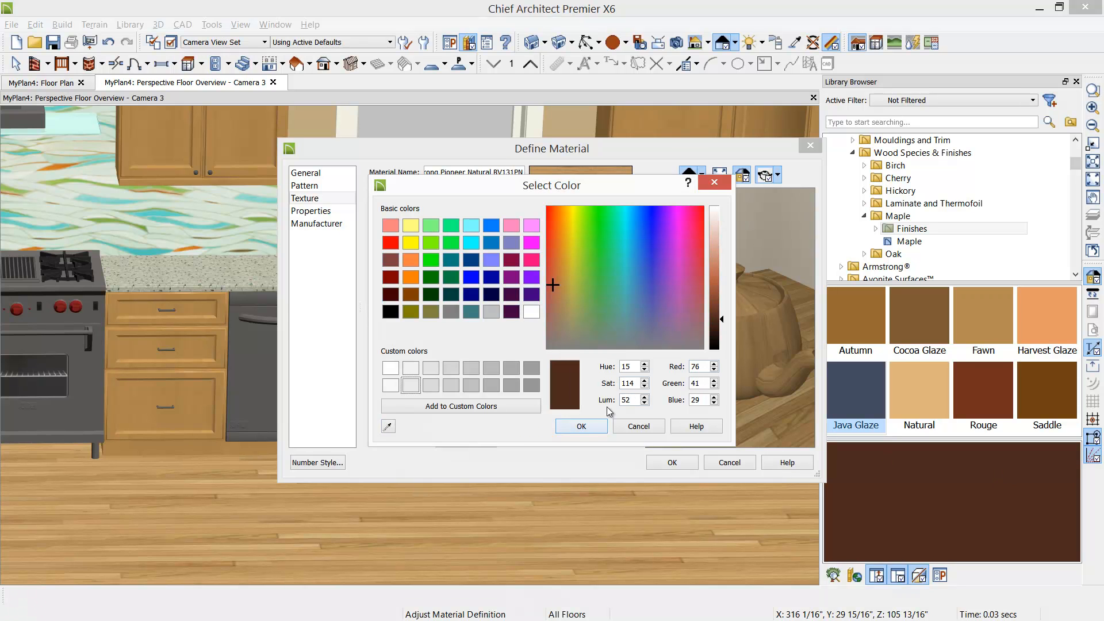
mouse_move(722, 321)
mouse_down()
mouse_move(723, 301)
mouse_move(724, 310)
mouse_up()
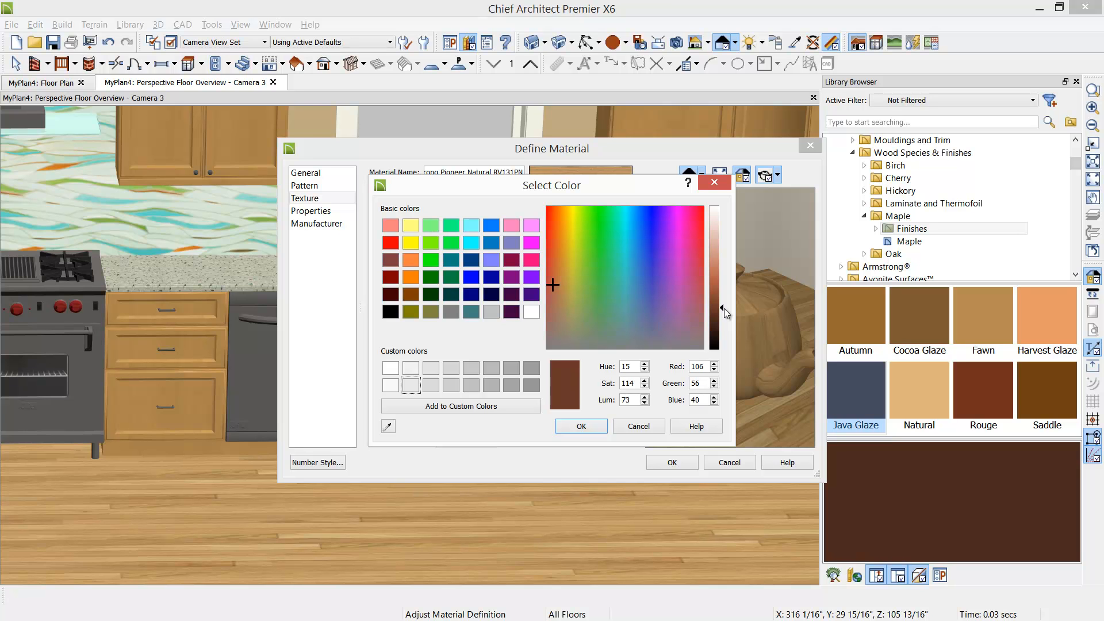
click(579, 427)
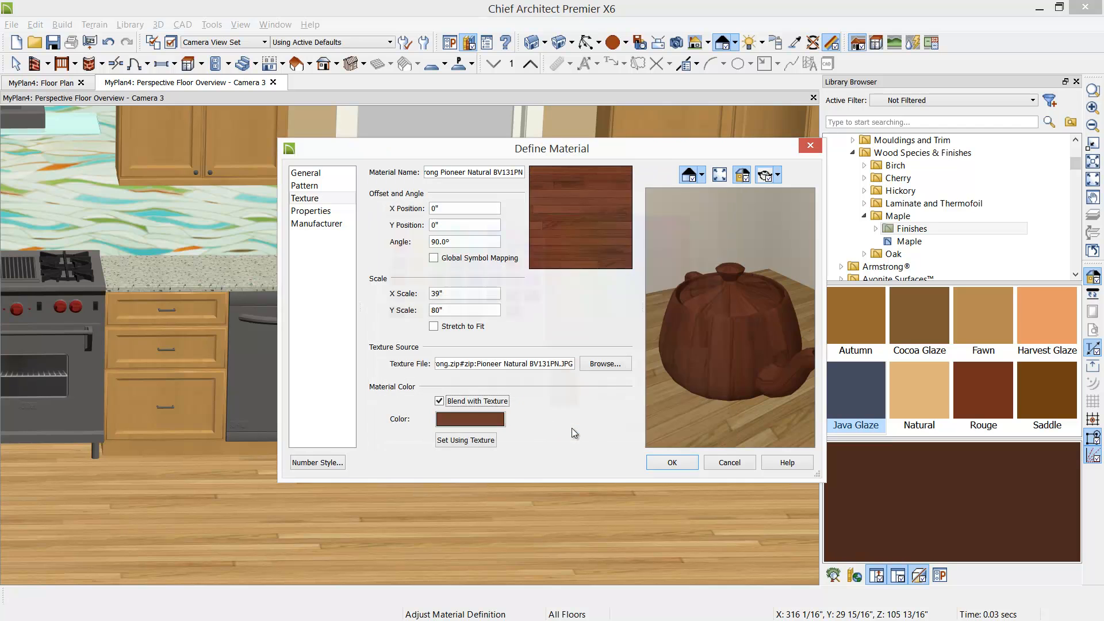
click(672, 461)
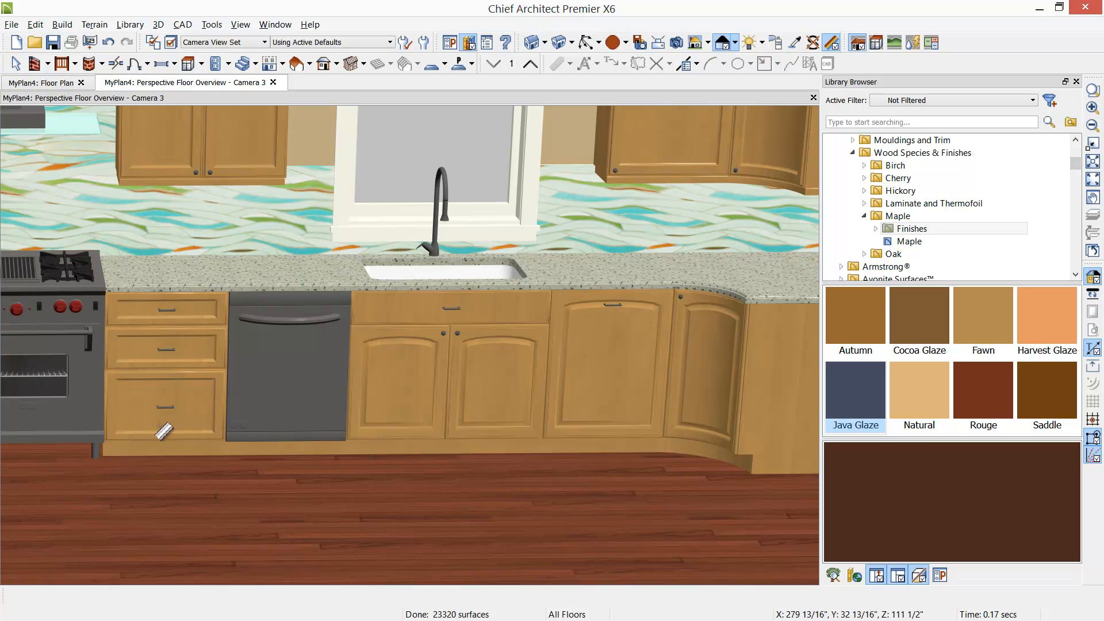
- Open the range's brushed stainless steel material definition and review the material classes, predefined metals and a sample kitchen render
click(94, 414)
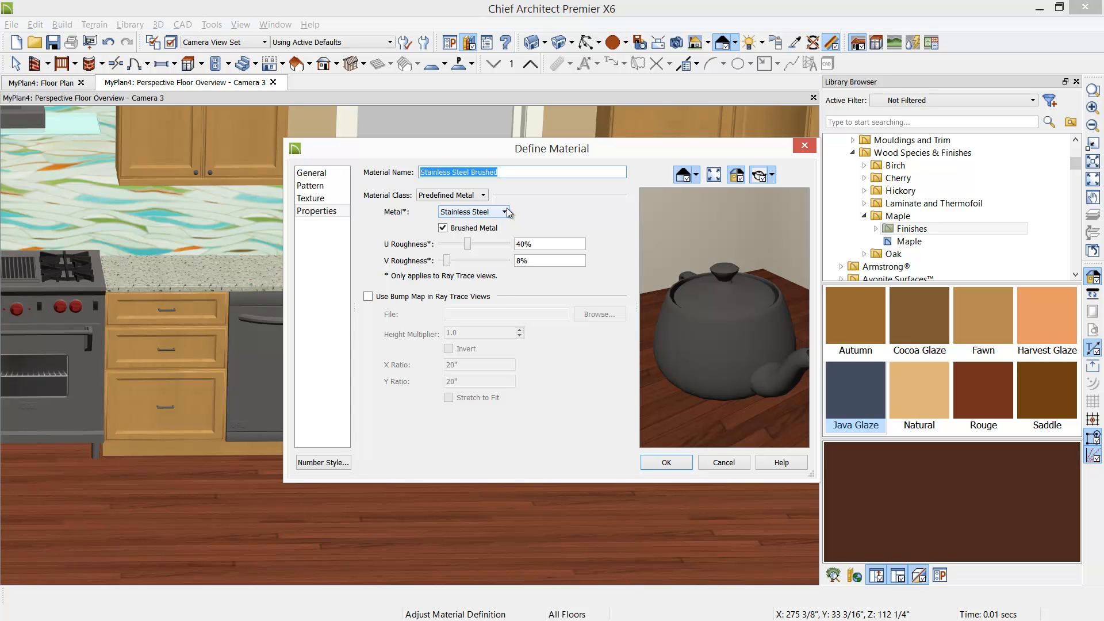
click(483, 196)
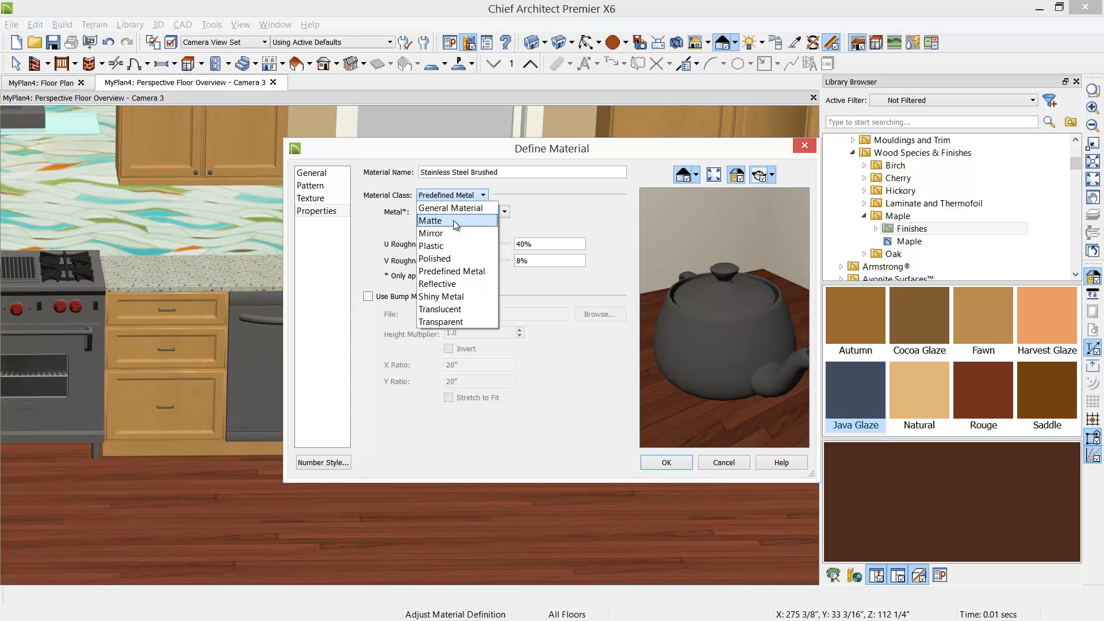
click(580, 213)
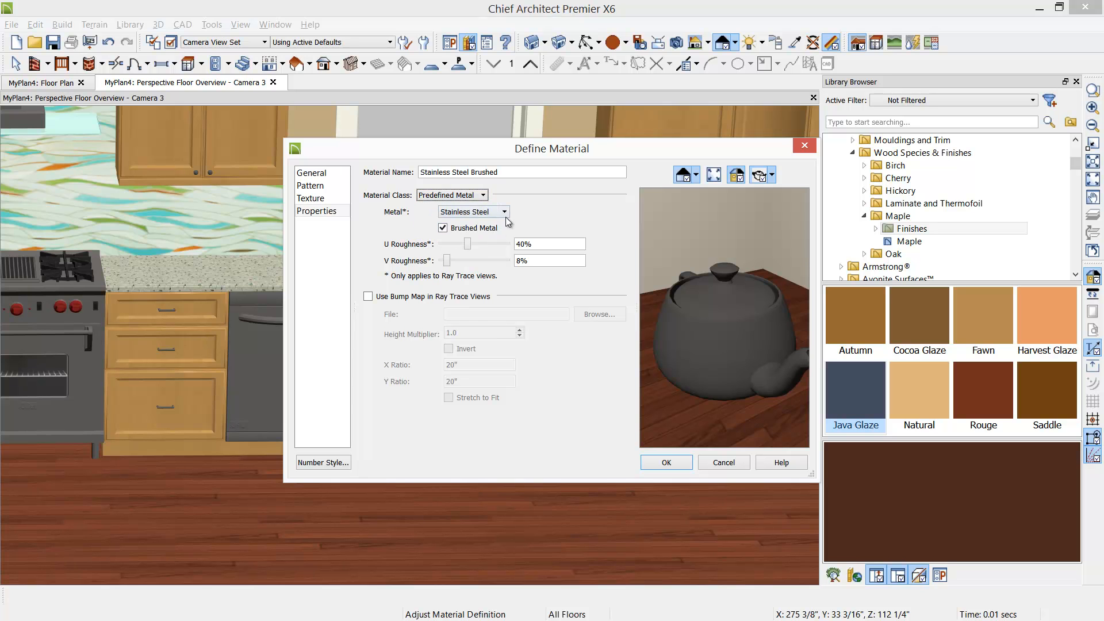
click(505, 211)
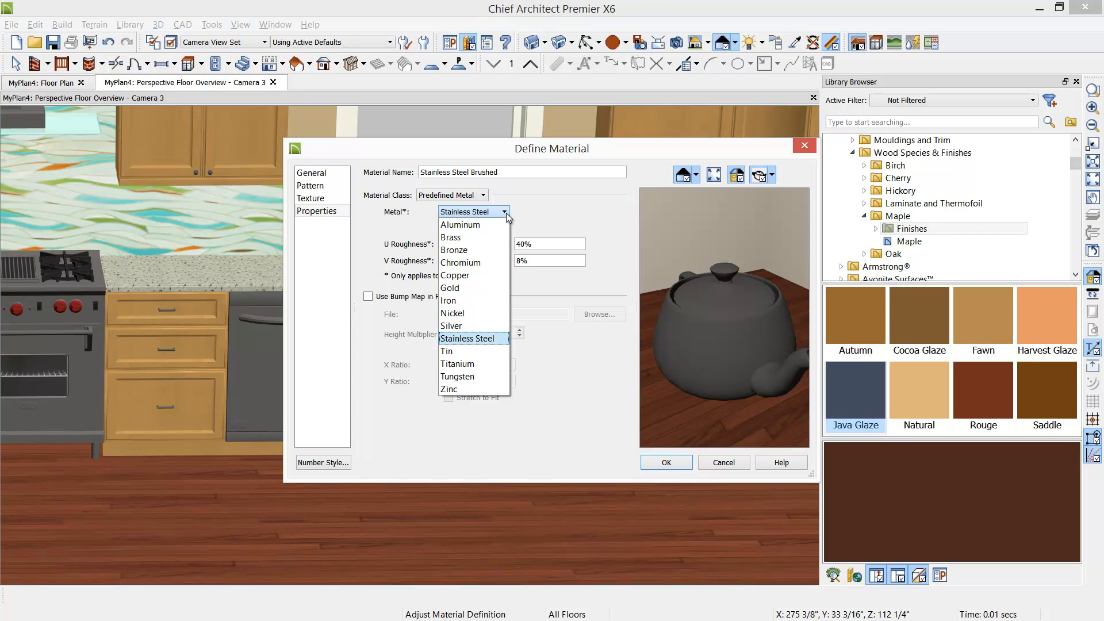
click(539, 211)
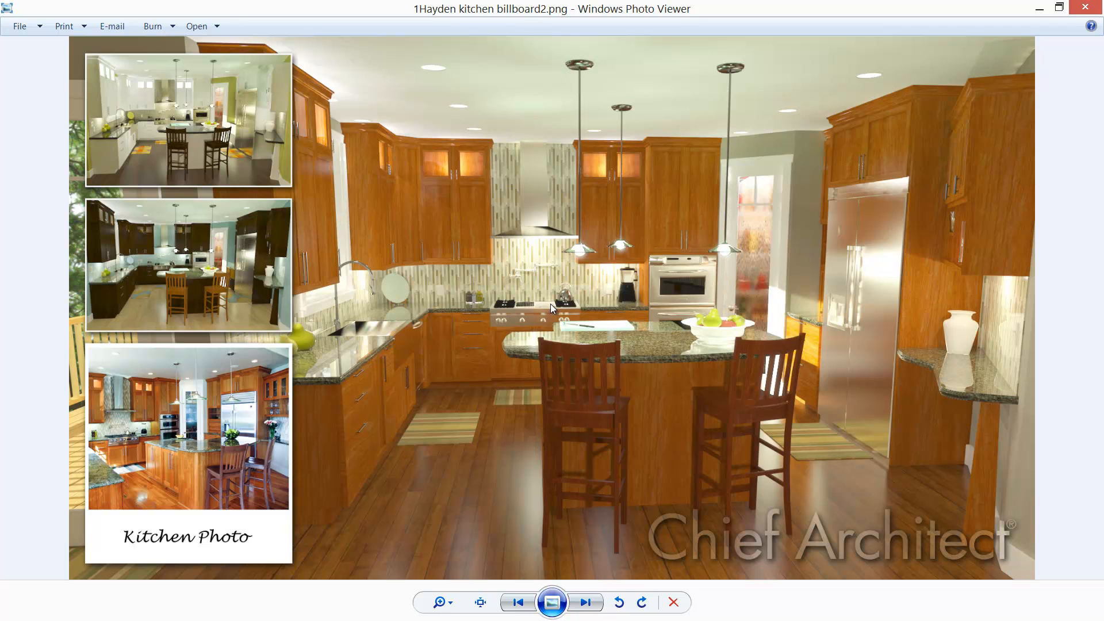
key(alt)
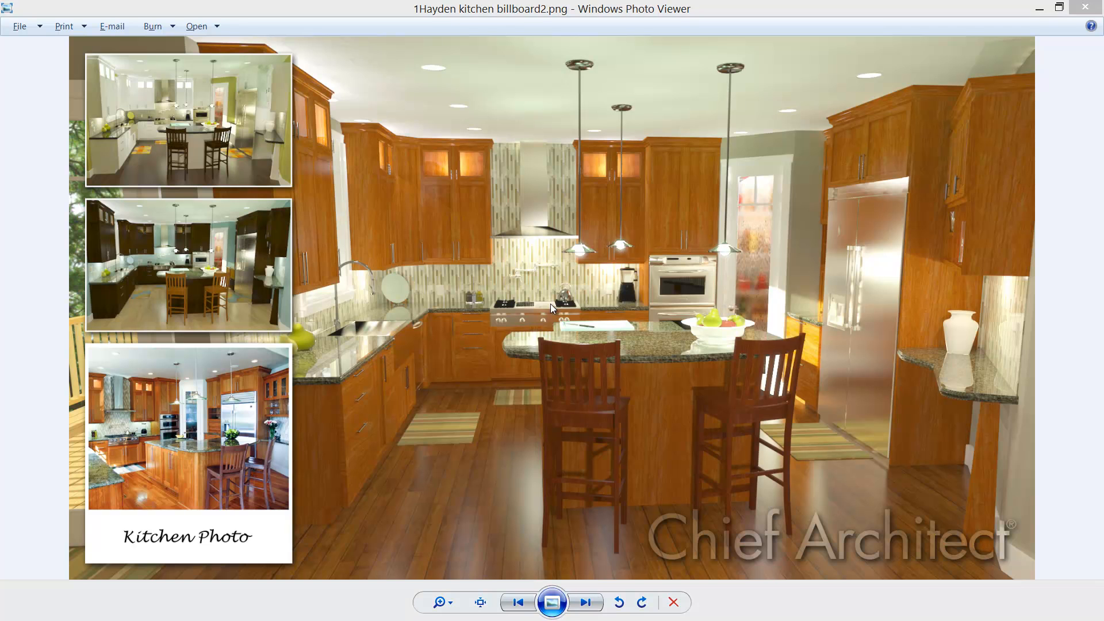
key(alt+Tab)
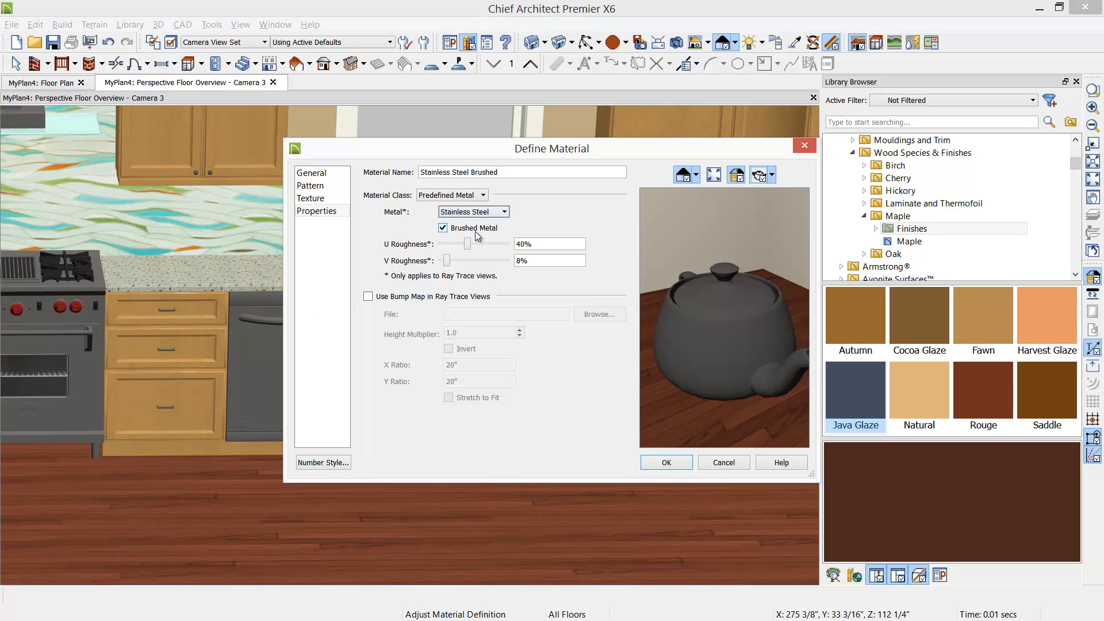
- Set the range's stainless steel material class to Matte and enable Use Bump Map in Ray Trace Views, reviewing the sample renders
click(483, 196)
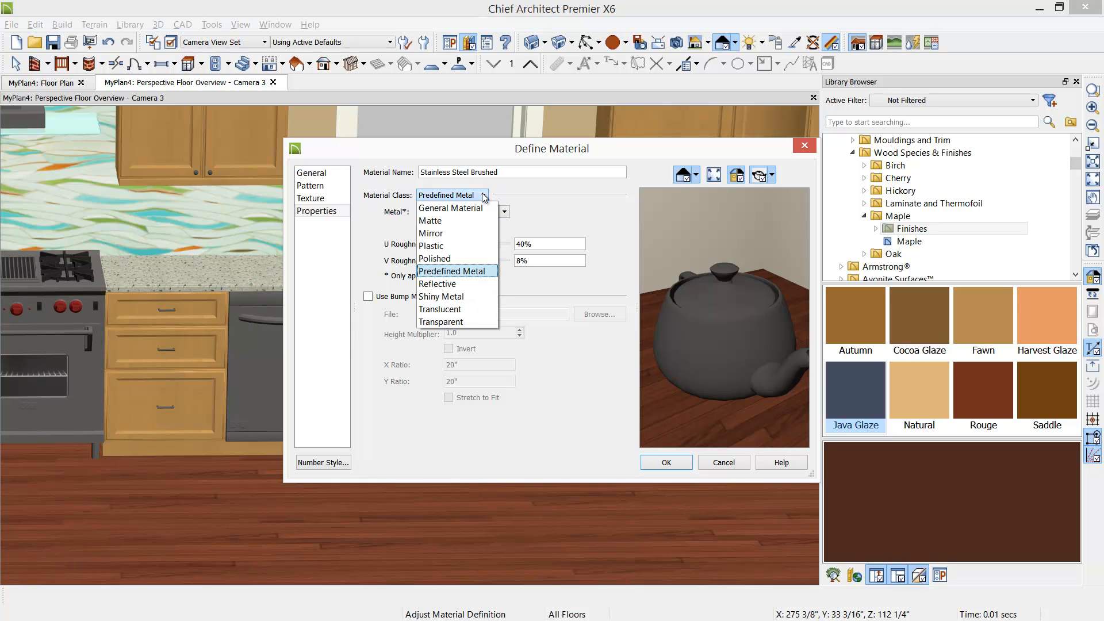
click(452, 221)
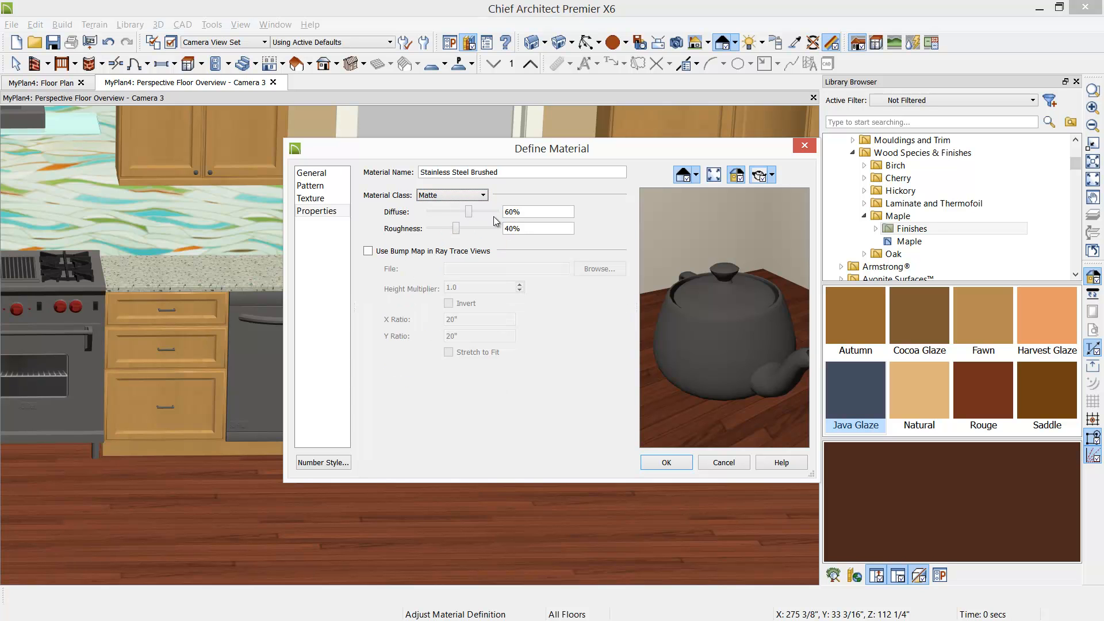
click(524, 212)
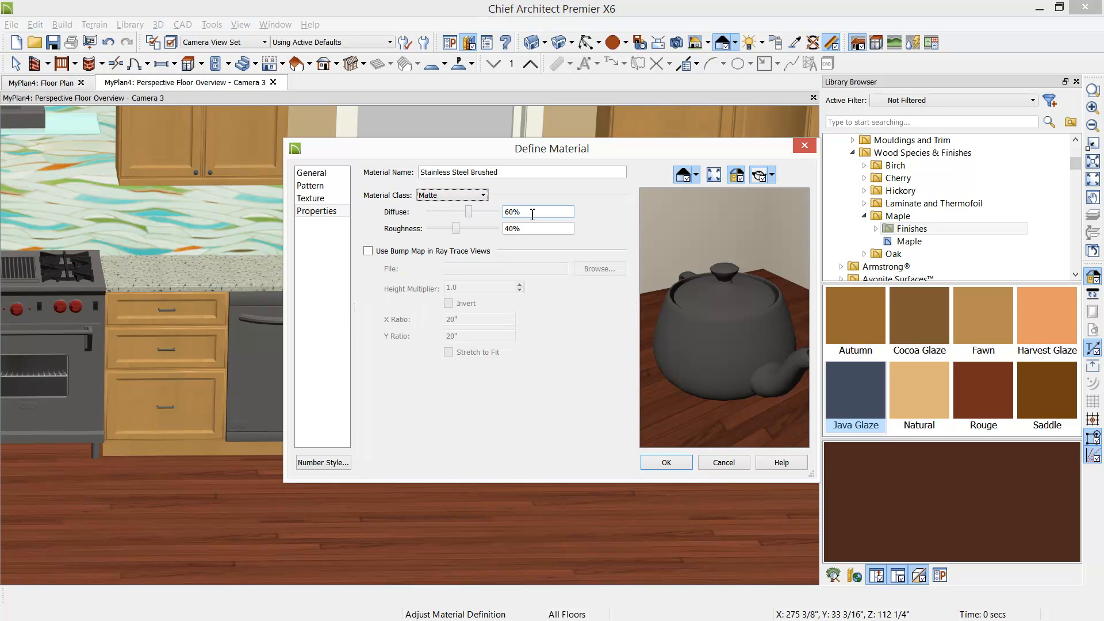
click(383, 253)
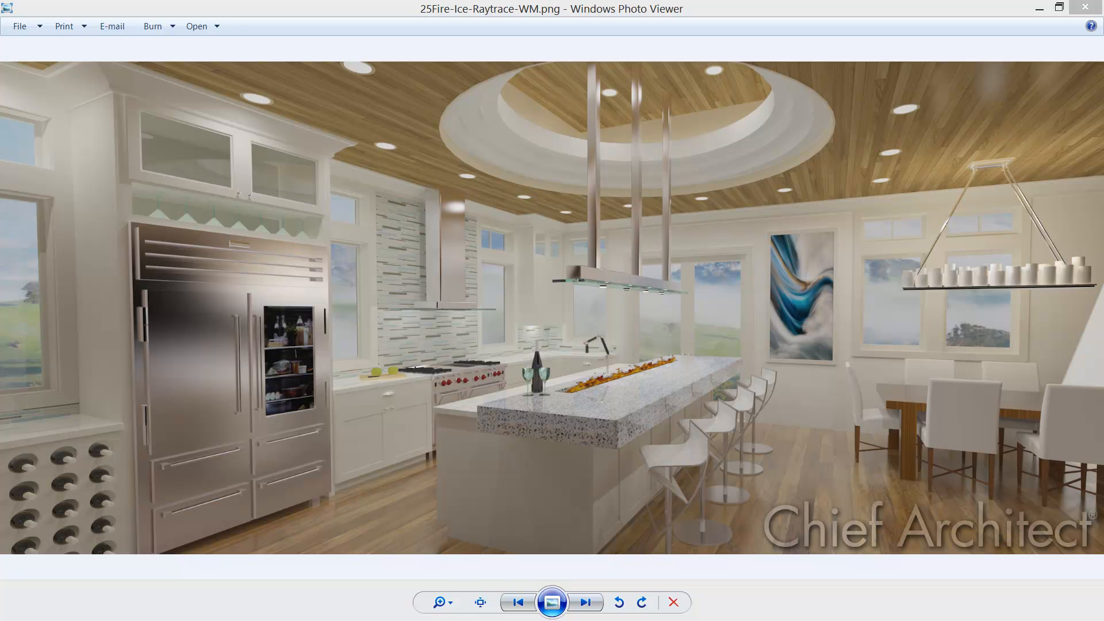
key(alt+Tab)
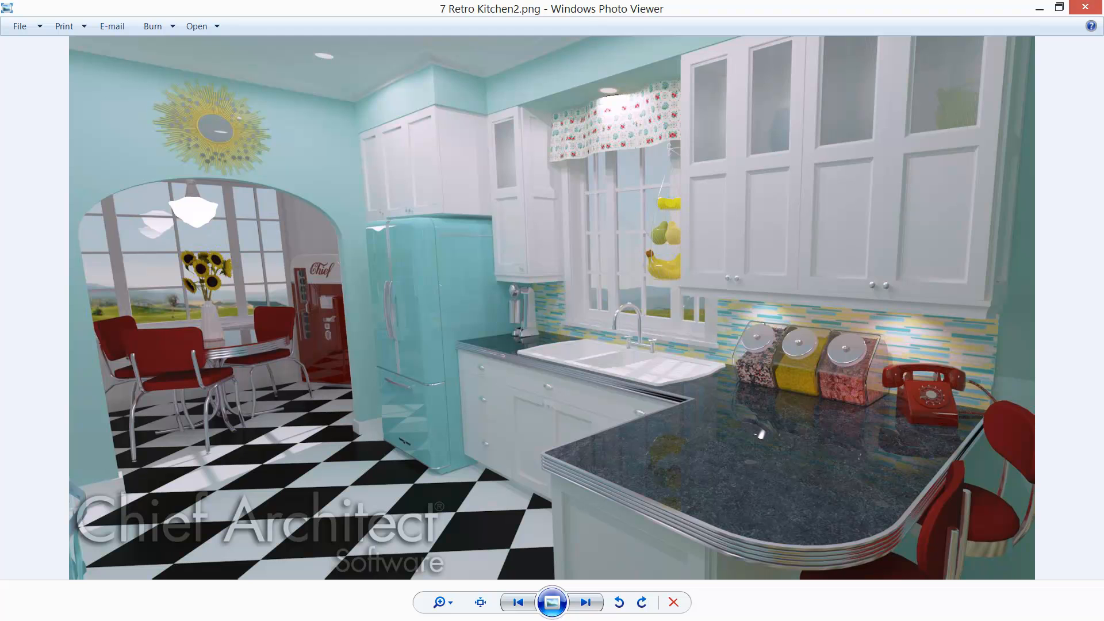
key(Left)
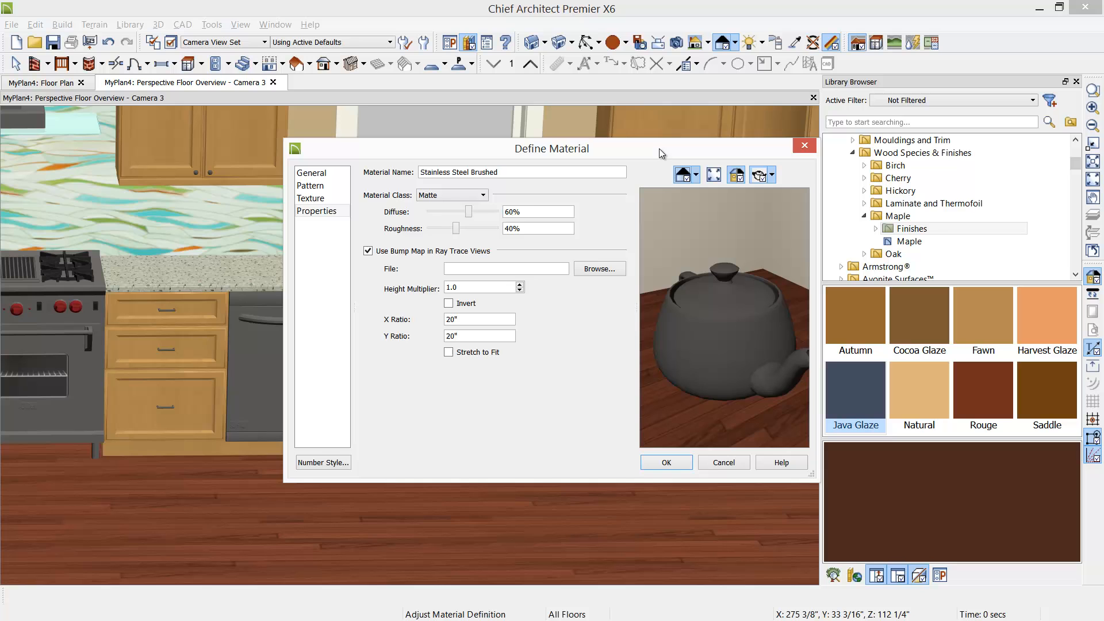
- Preview the material on the teapot in Ray Trace view and return the preview to Standard rendering
drag(658, 149, 584, 187)
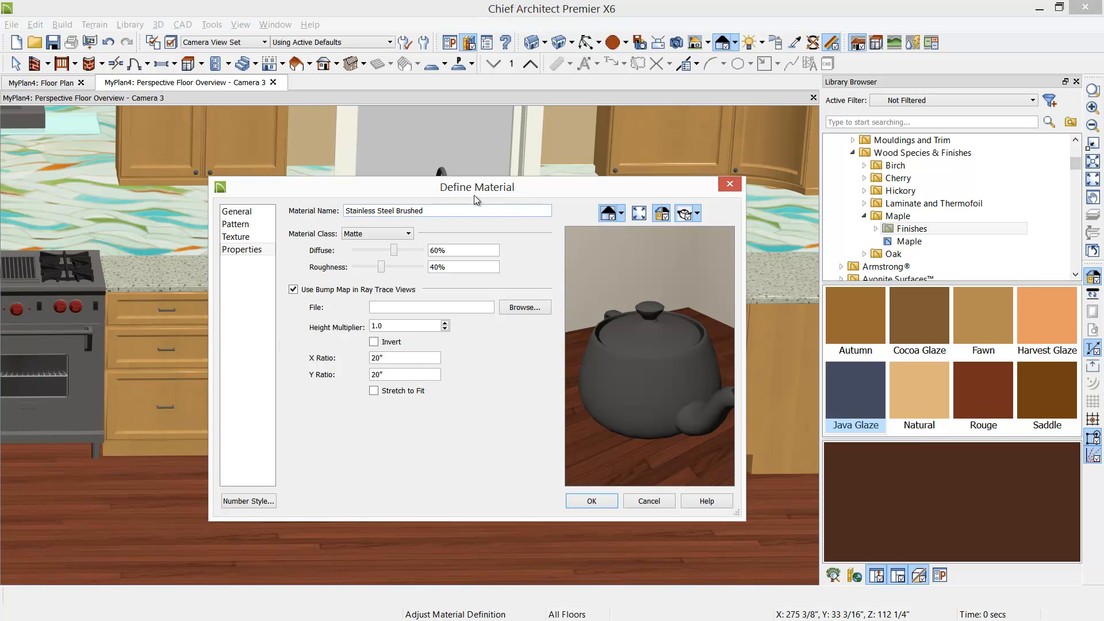
click(622, 213)
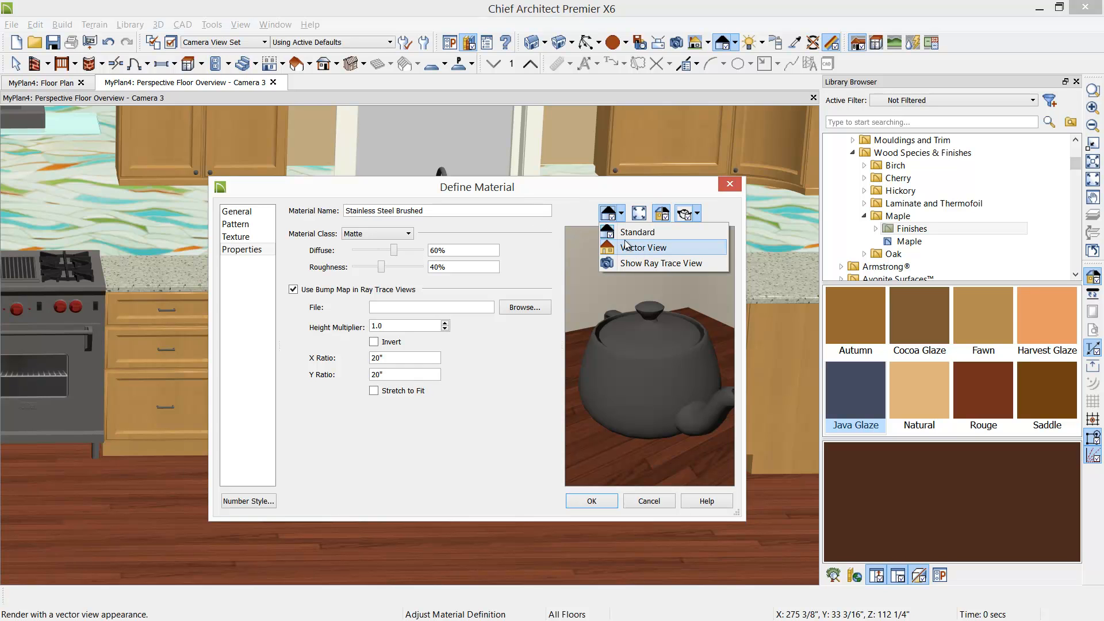
click(626, 268)
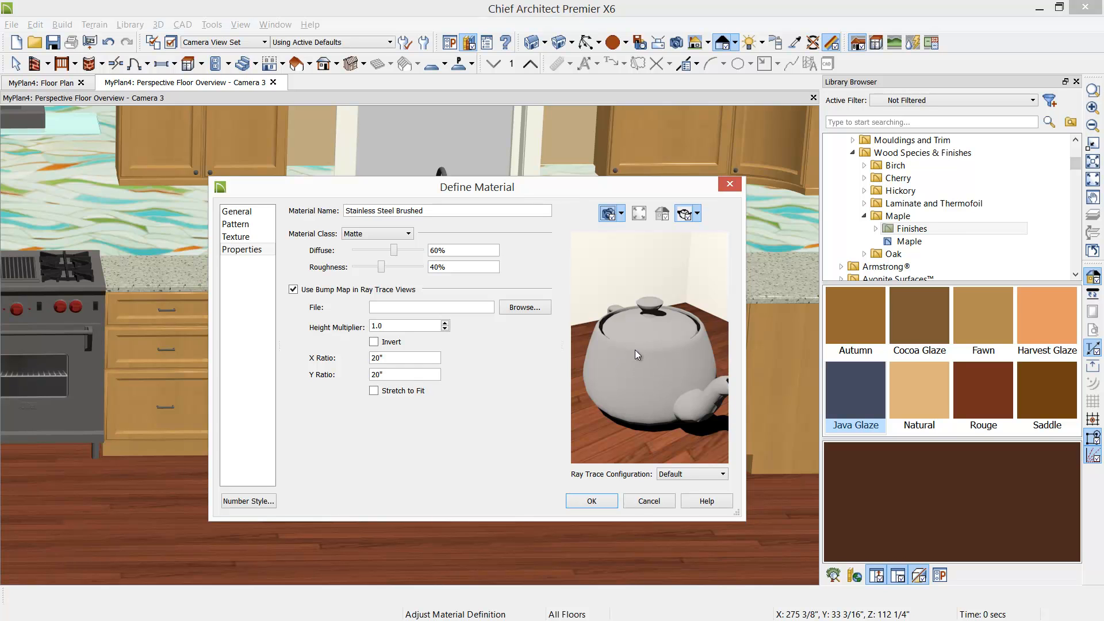
click(621, 214)
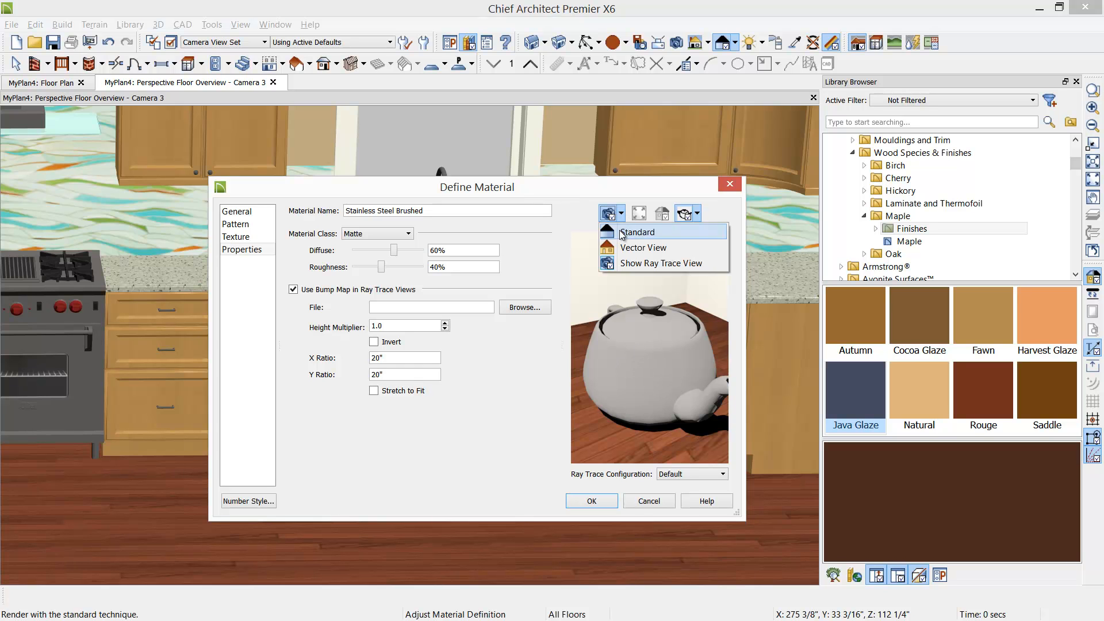
click(619, 230)
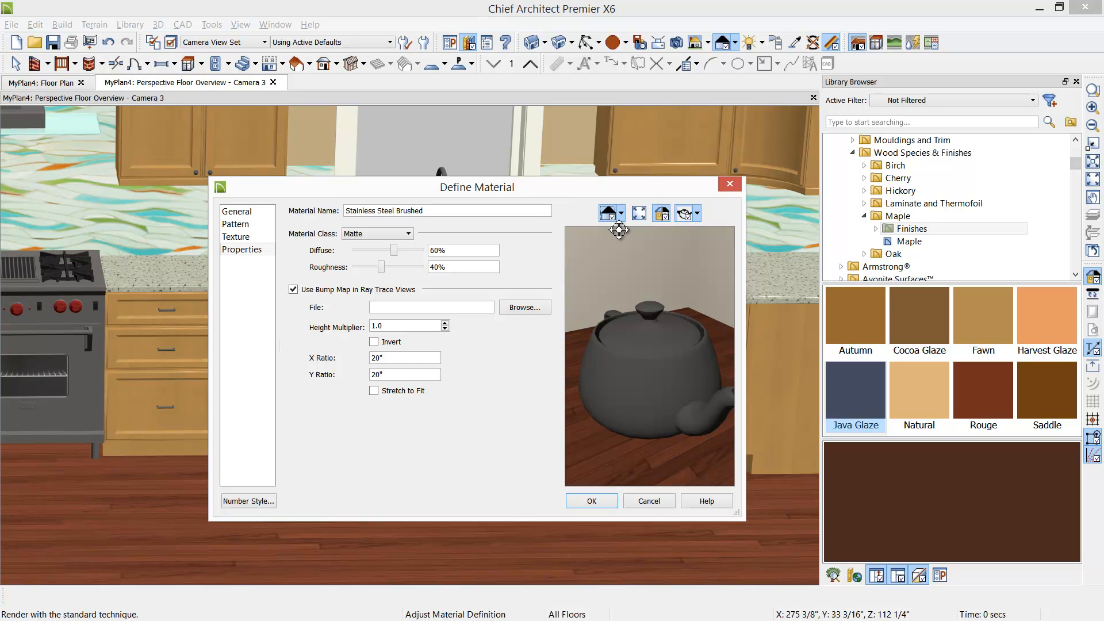
click(623, 214)
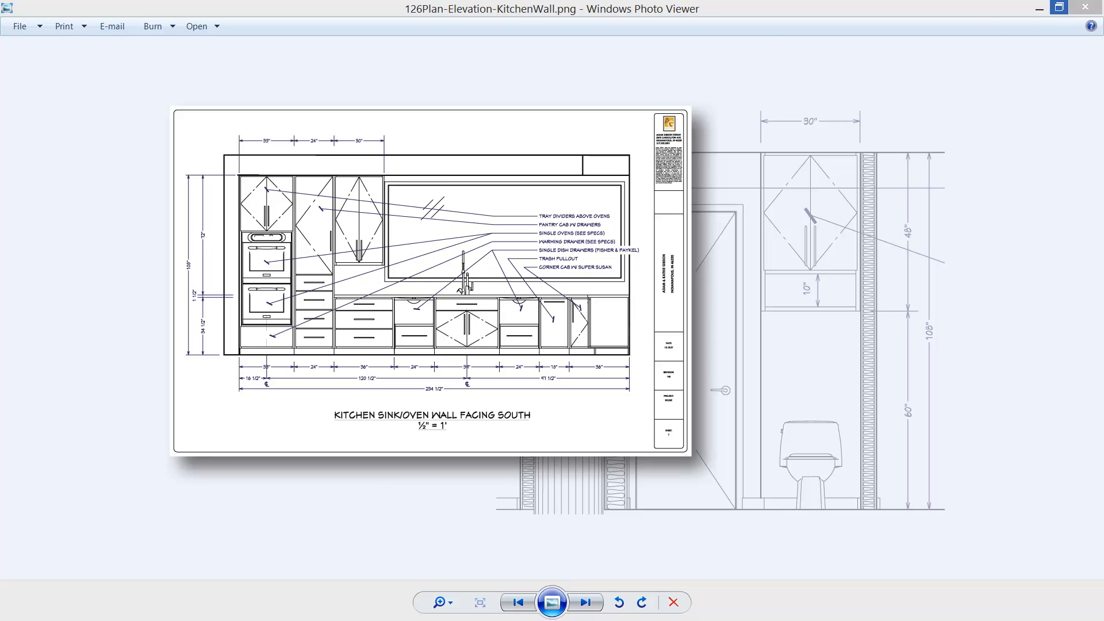
- Return to the floor plan, place a Wall Elevation camera aimed at the range wall and open its view
click(1038, 8)
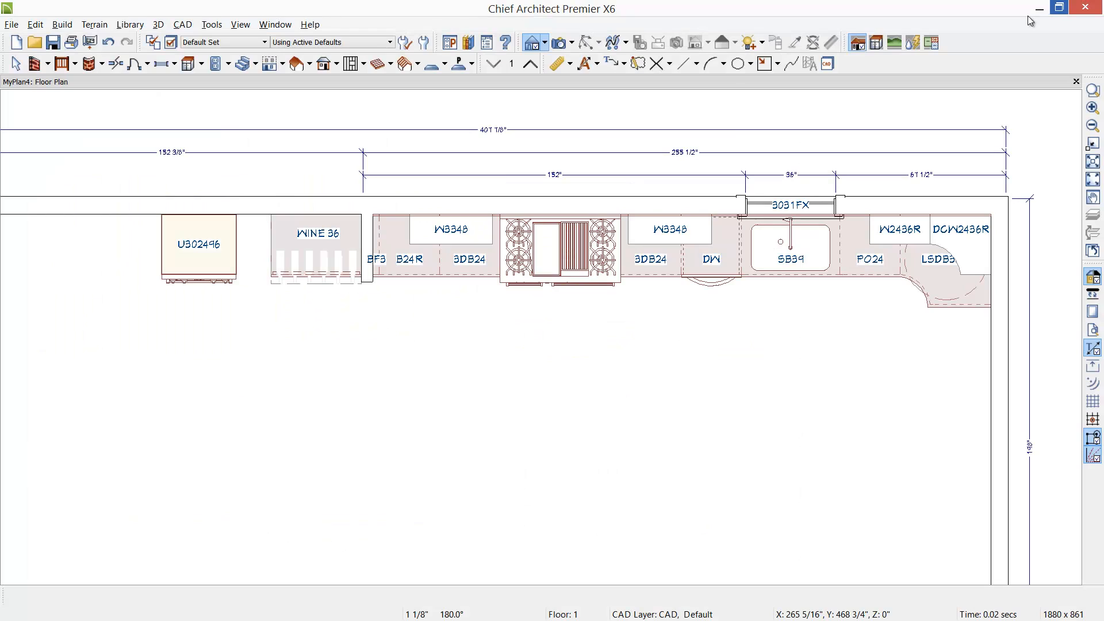
click(545, 43)
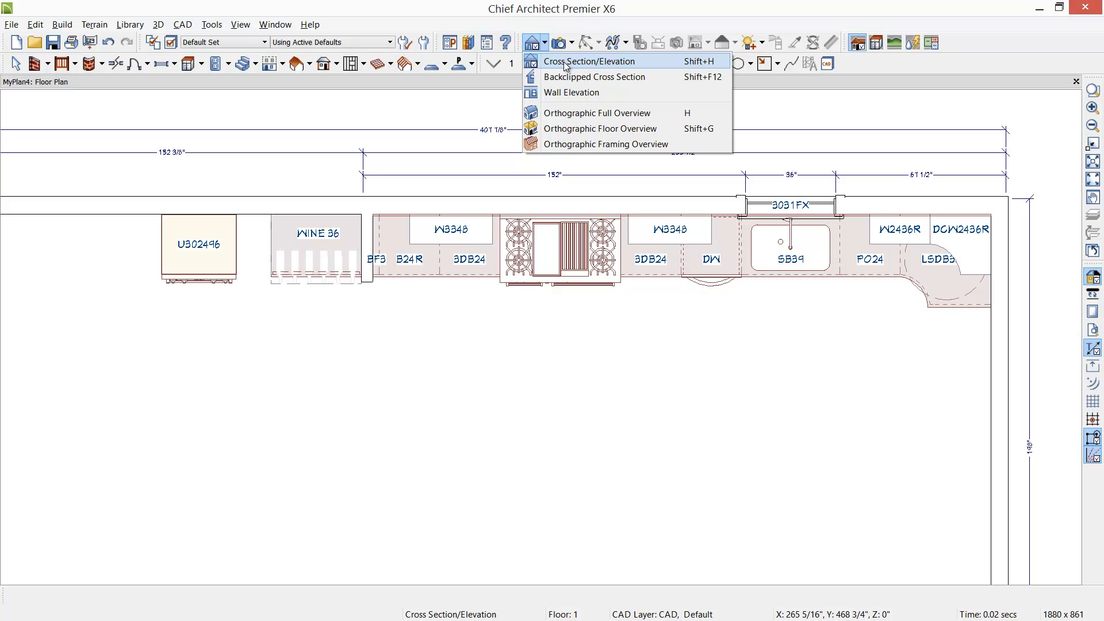
click(557, 91)
mouse_move(559, 266)
mouse_down()
mouse_move(553, 396)
mouse_move(554, 102)
mouse_up()
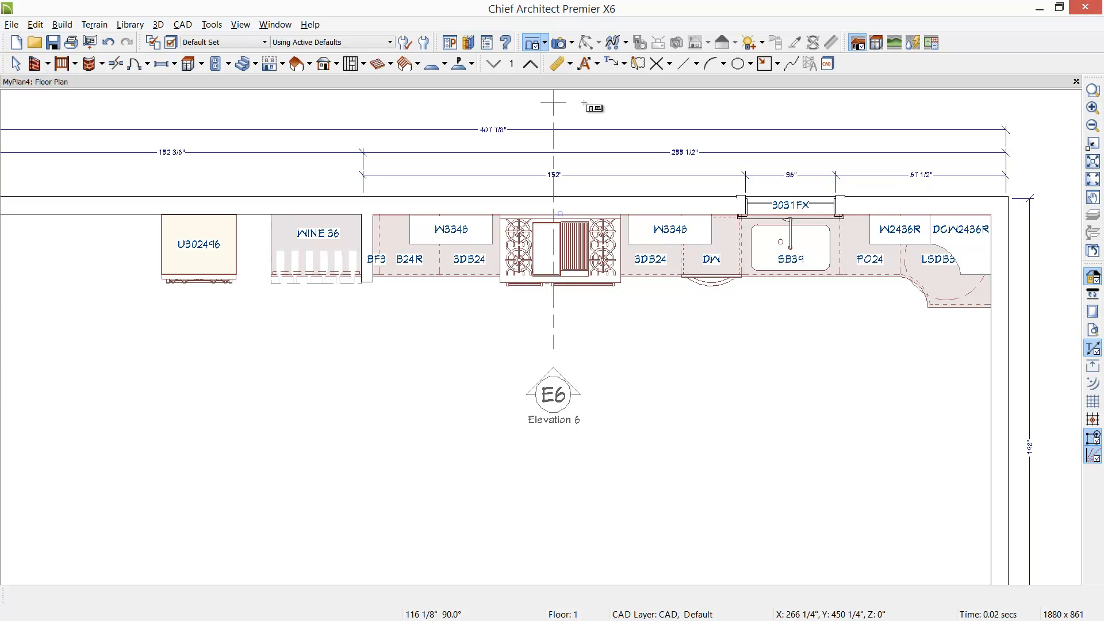
drag(584, 103, 584, 103)
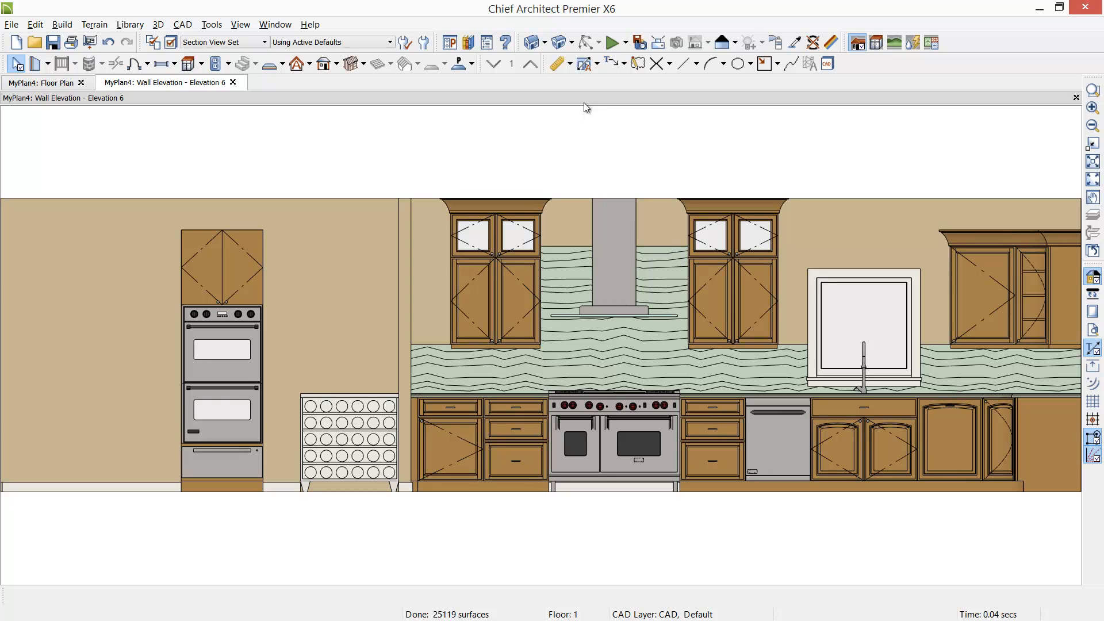
- Compare the wall elevation with line weights shown and with color off, restoring both display settings
click(1093, 295)
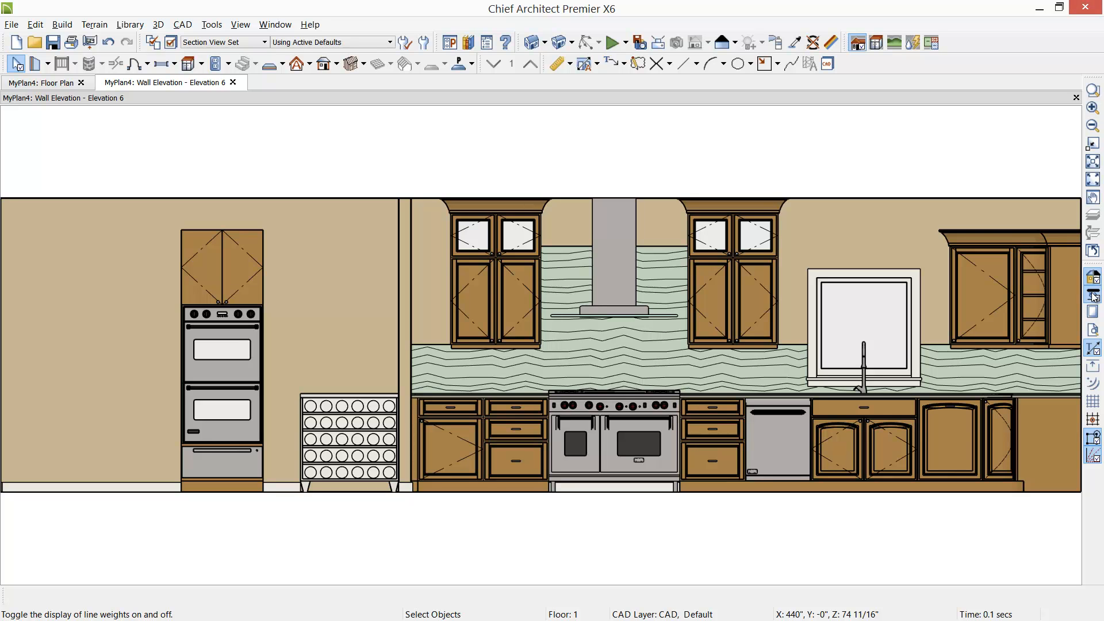
click(1093, 296)
click(1093, 277)
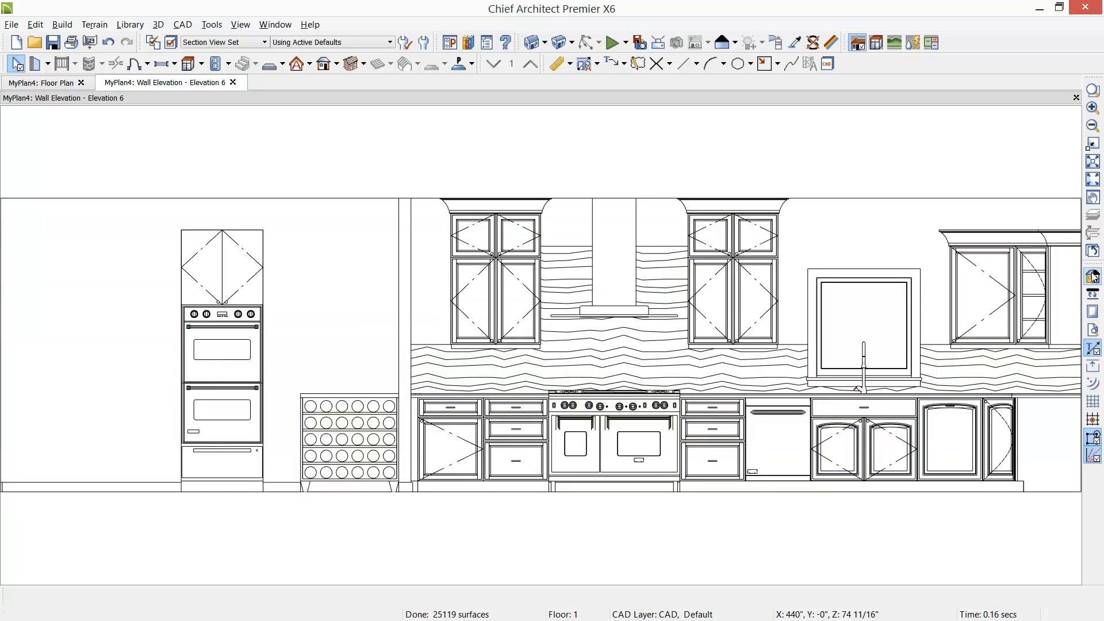
click(1094, 276)
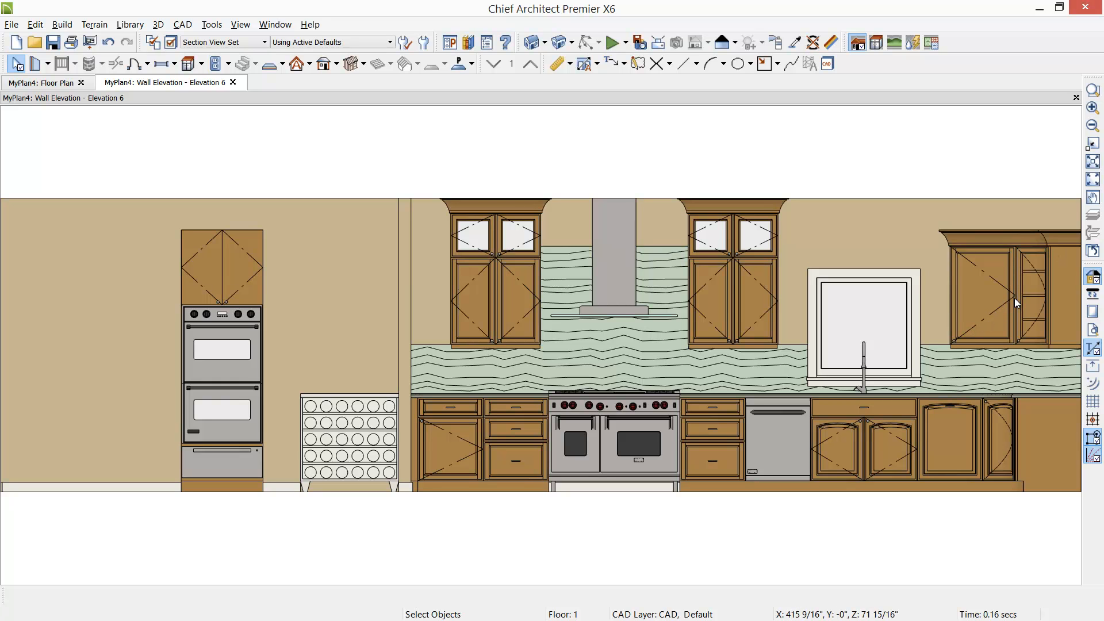
- Check the object layer properties of the wall cabinet beside the window
click(967, 301)
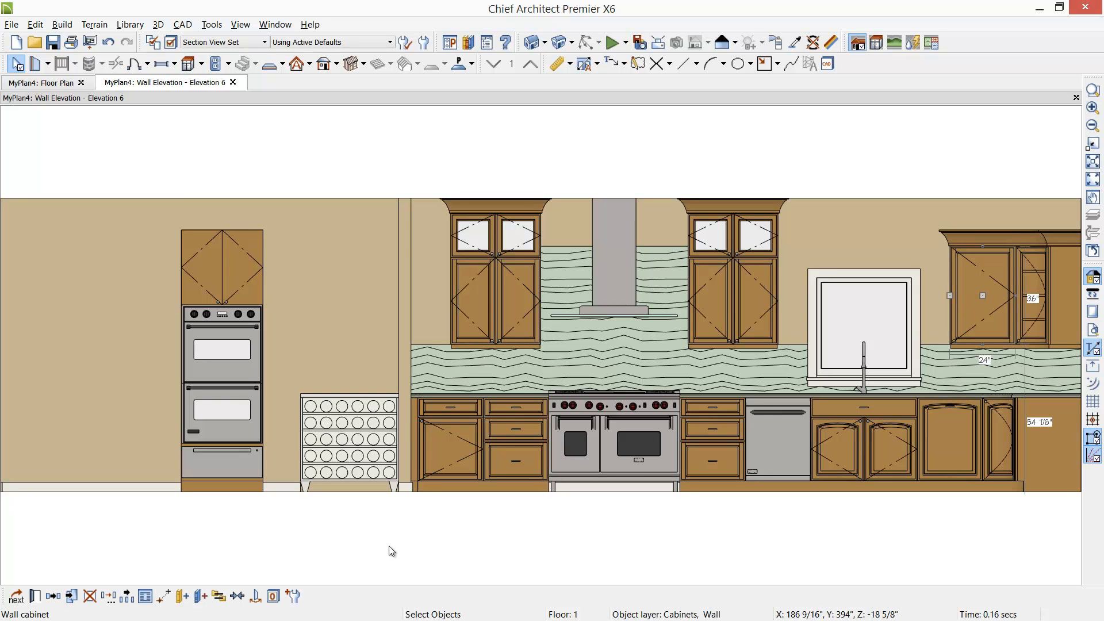
click(273, 596)
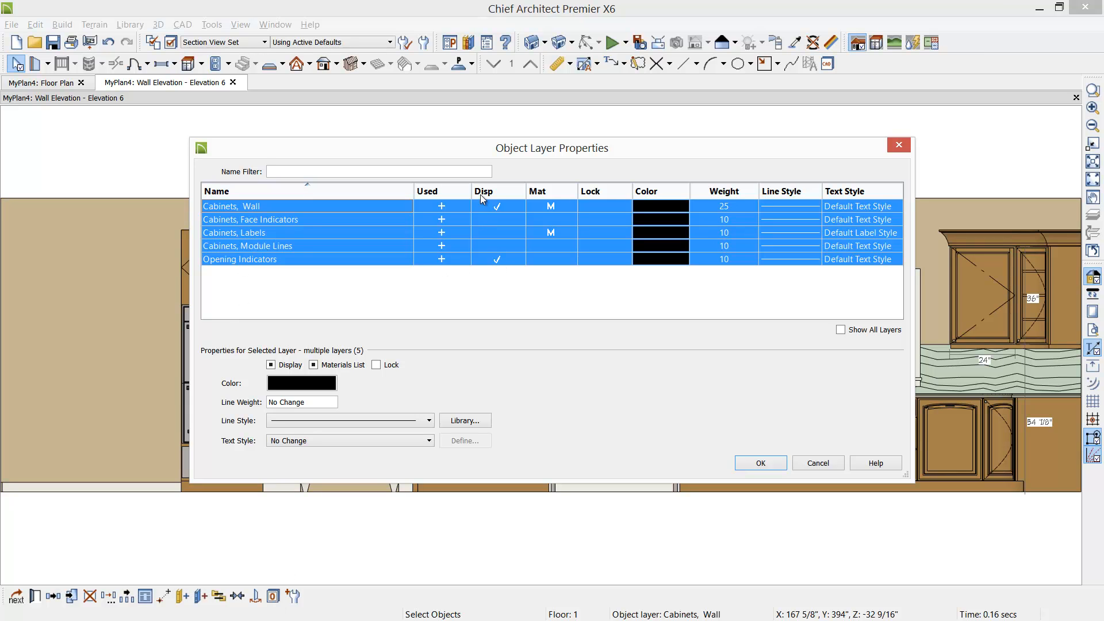
click(826, 462)
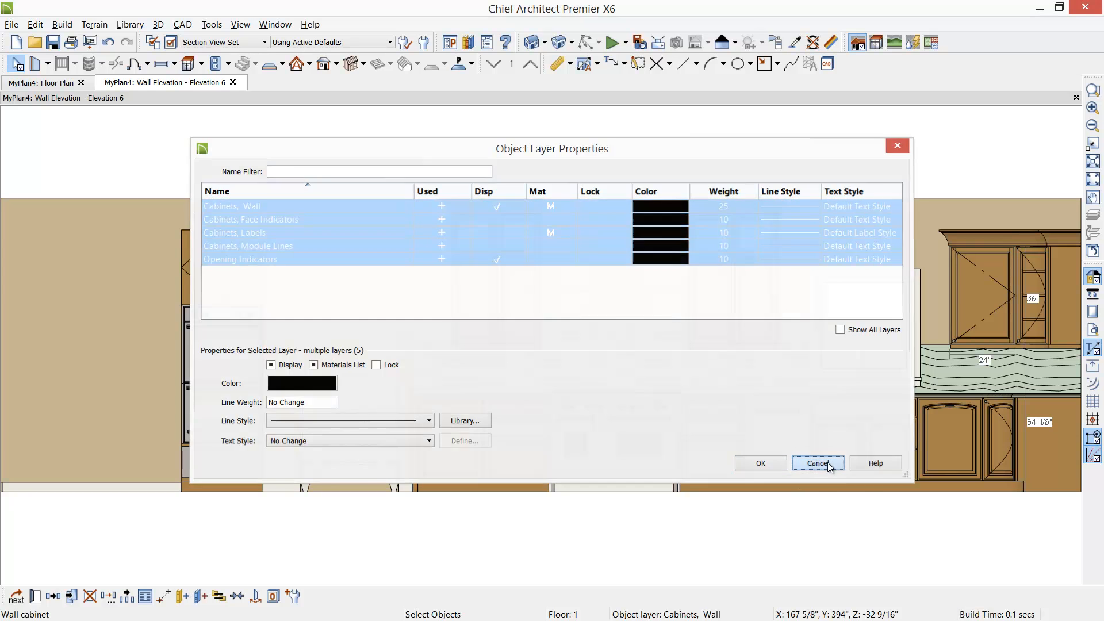
- Turn off display of the Opening Indicators layer in the Section View Set
click(172, 43)
click(279, 298)
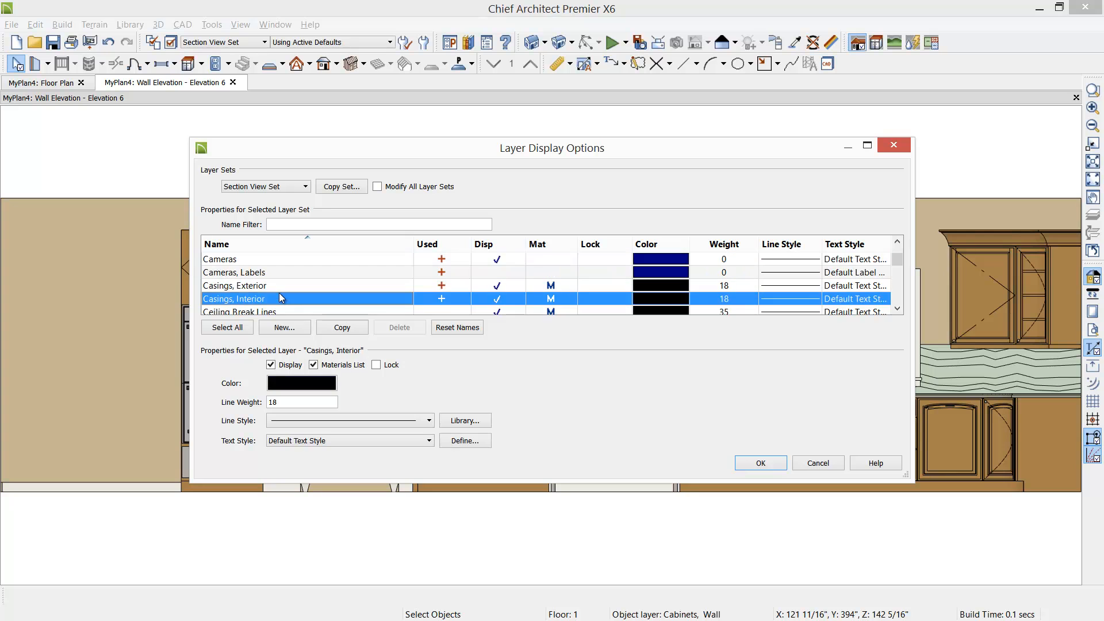
key(o)
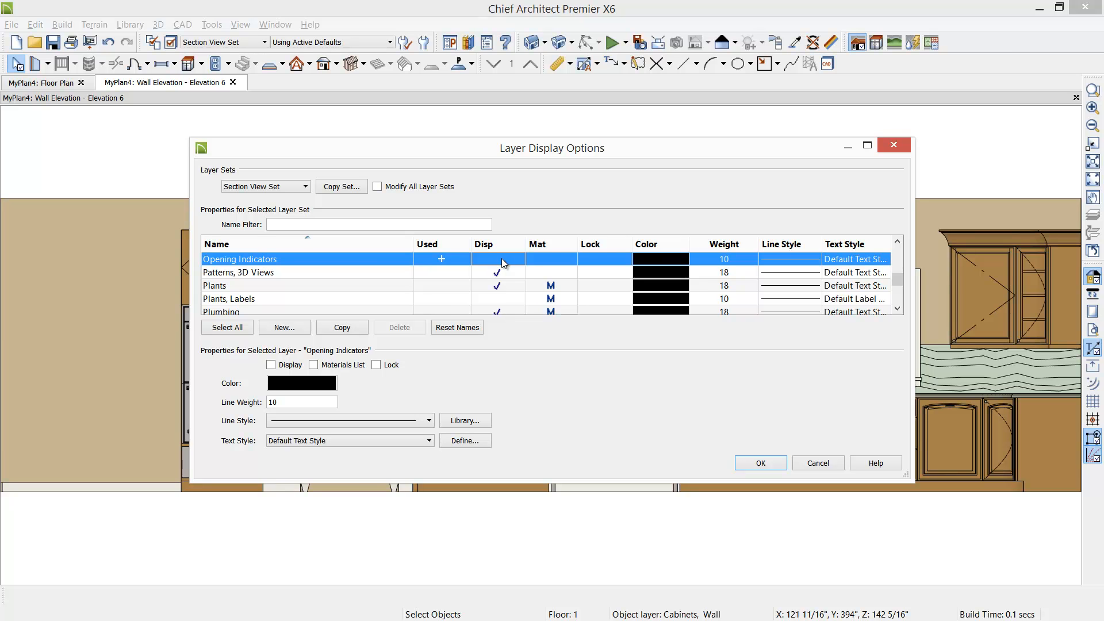
click(766, 466)
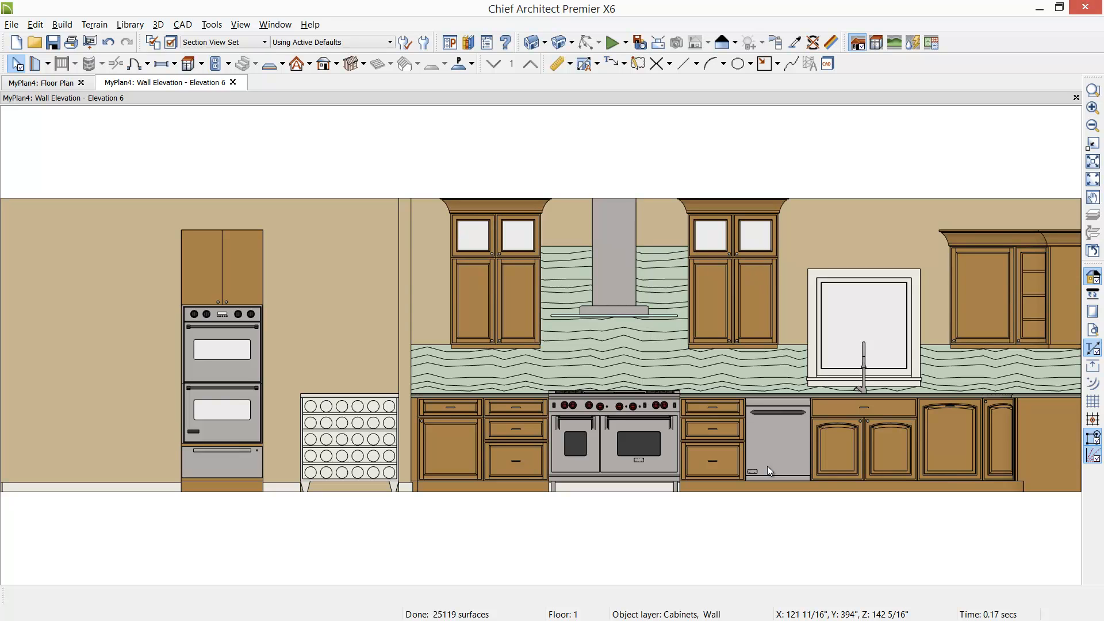
- Delete the wine rack and the double-oven cabinet from the wall elevation
click(336, 425)
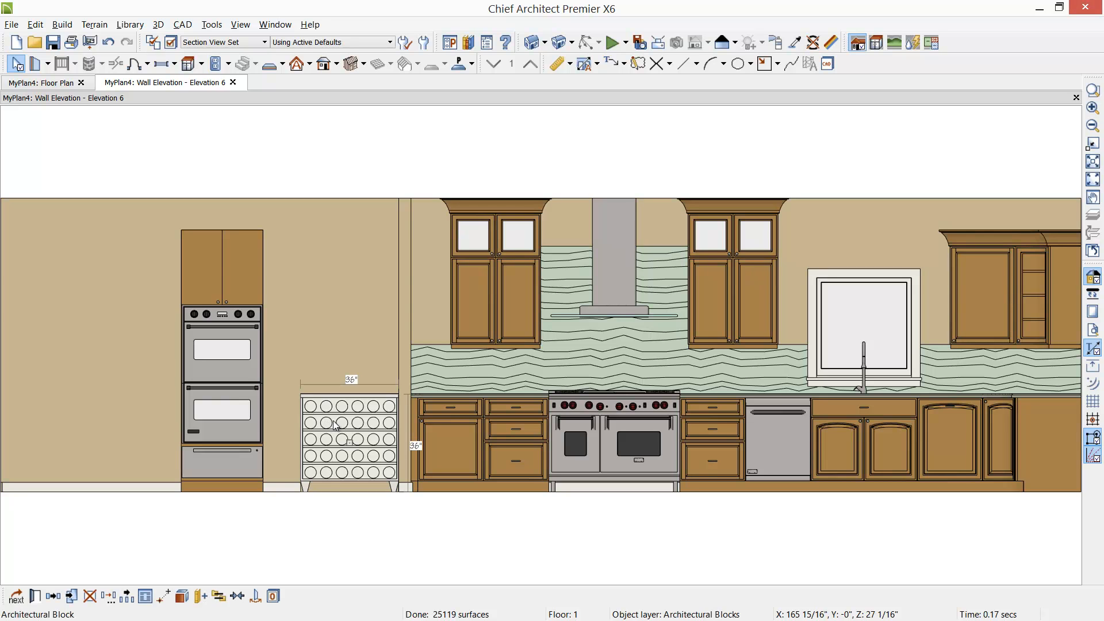
key(Delete)
click(221, 404)
key(Delete)
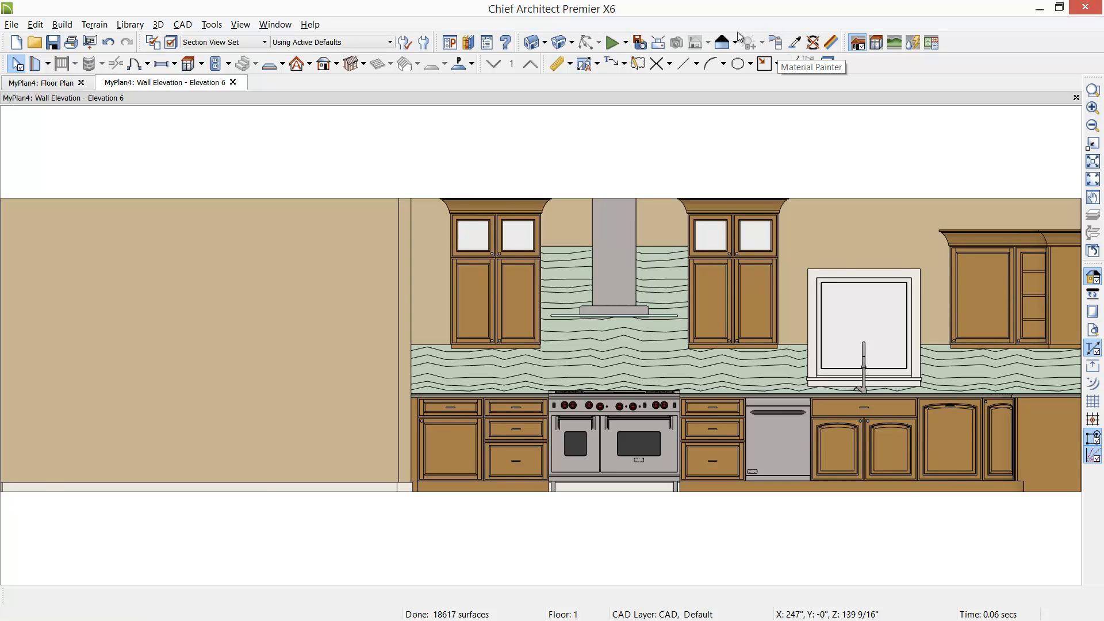
- Place the Subzero-Pro48 refrigerator from the user catalog's Kitchen - short list on the empty wall left of the range cabinets
click(468, 42)
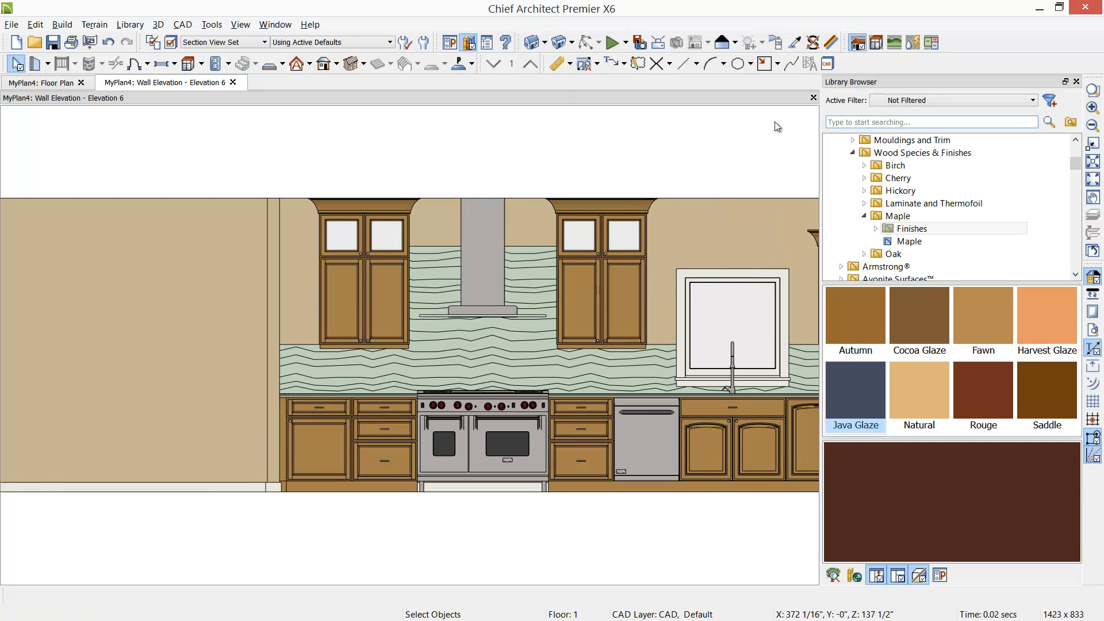
scroll(1053, 150, up, 3)
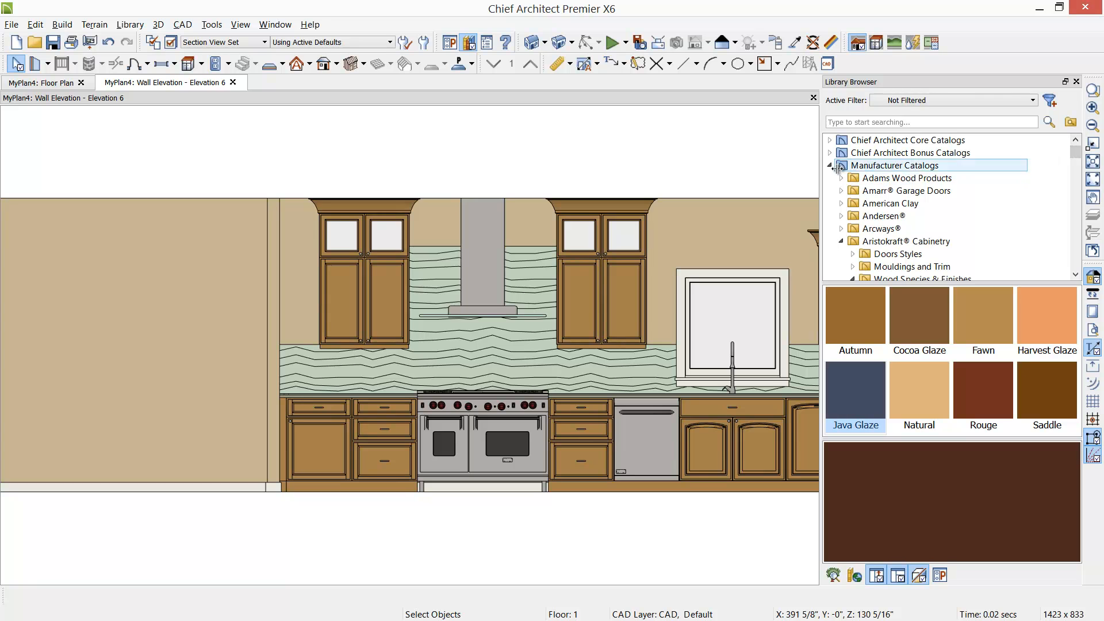
click(829, 165)
click(829, 179)
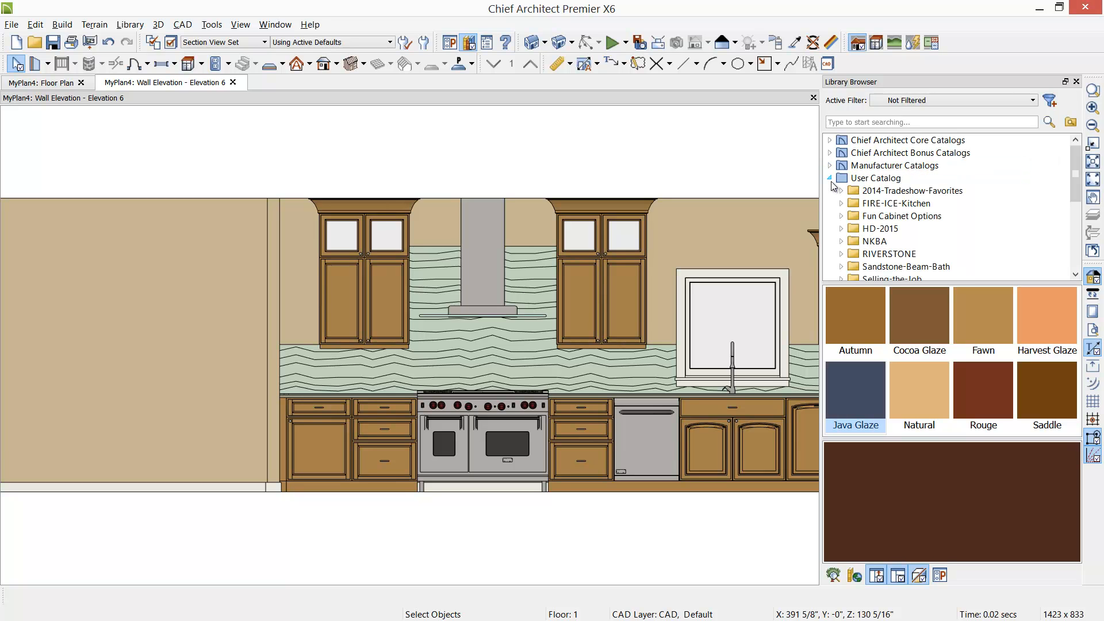
click(841, 191)
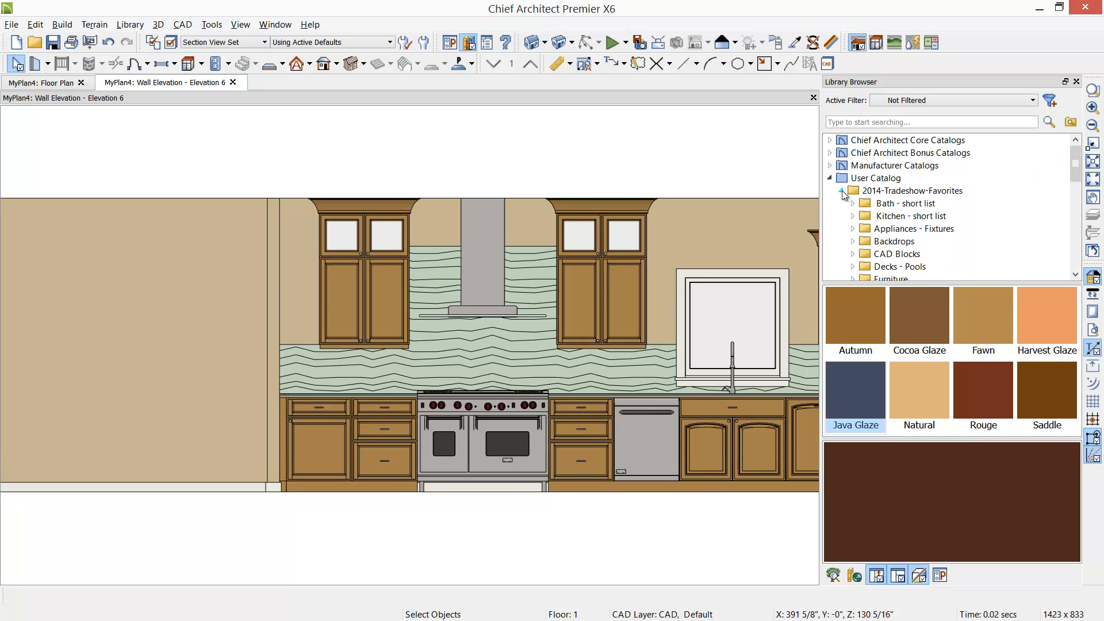
click(889, 216)
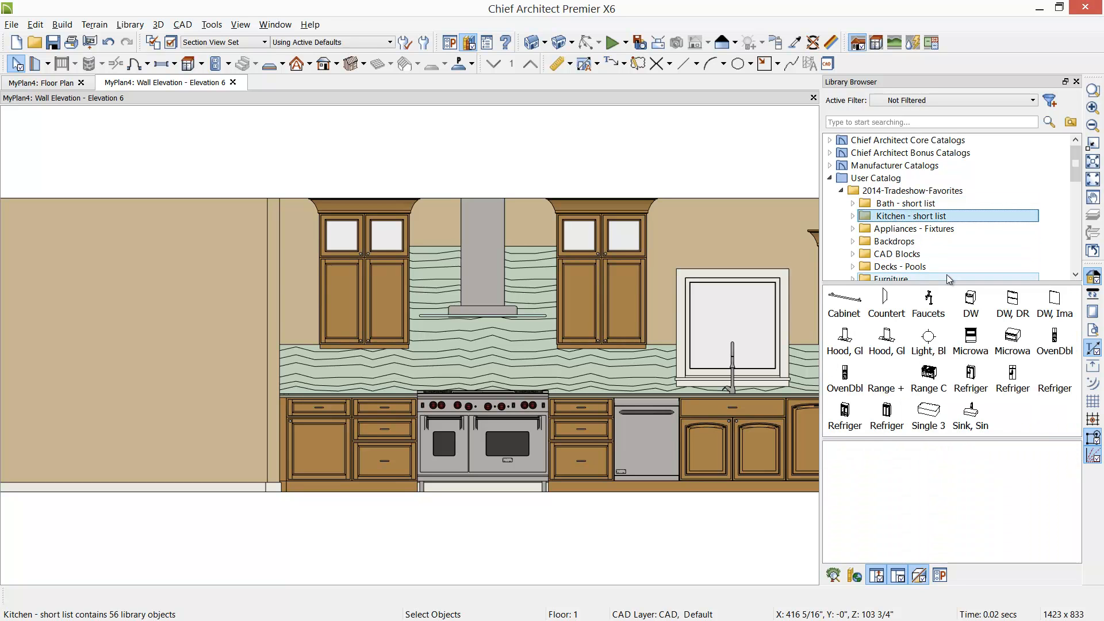
click(845, 415)
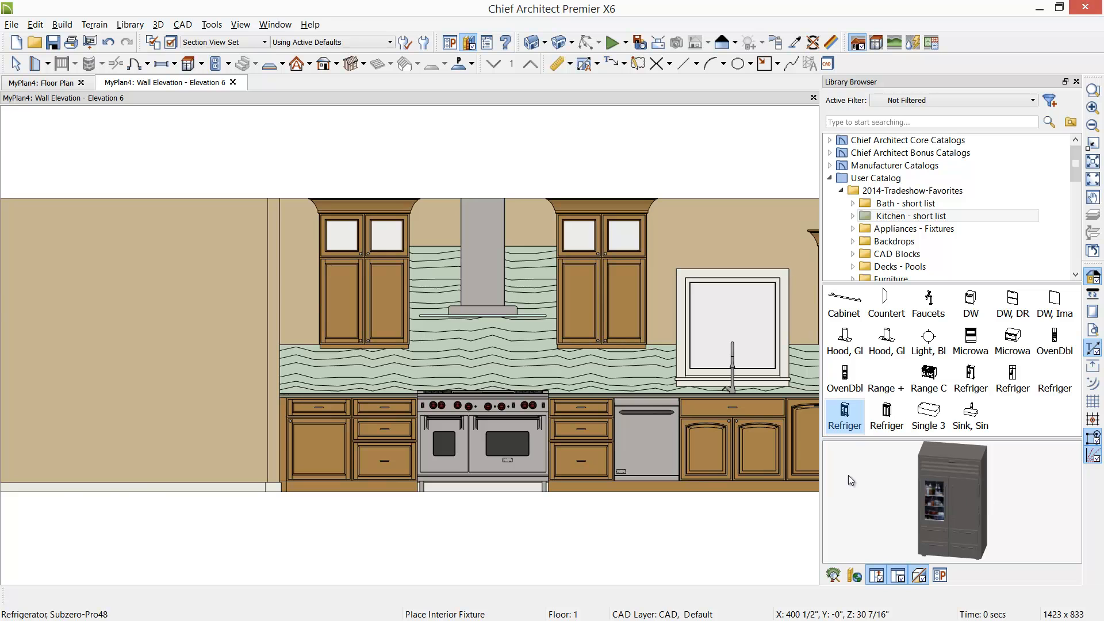
click(100, 348)
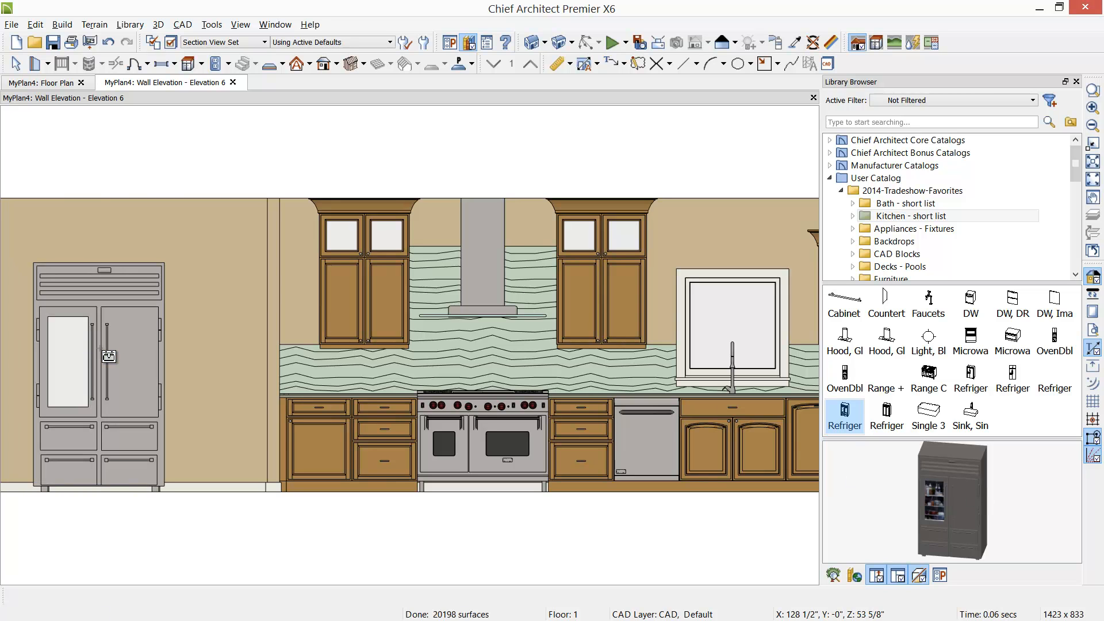
- Try widening the refrigerator to about 58 9/16", check its fixture specification, and undo the resize
middle_drag(107, 343, 382, 336)
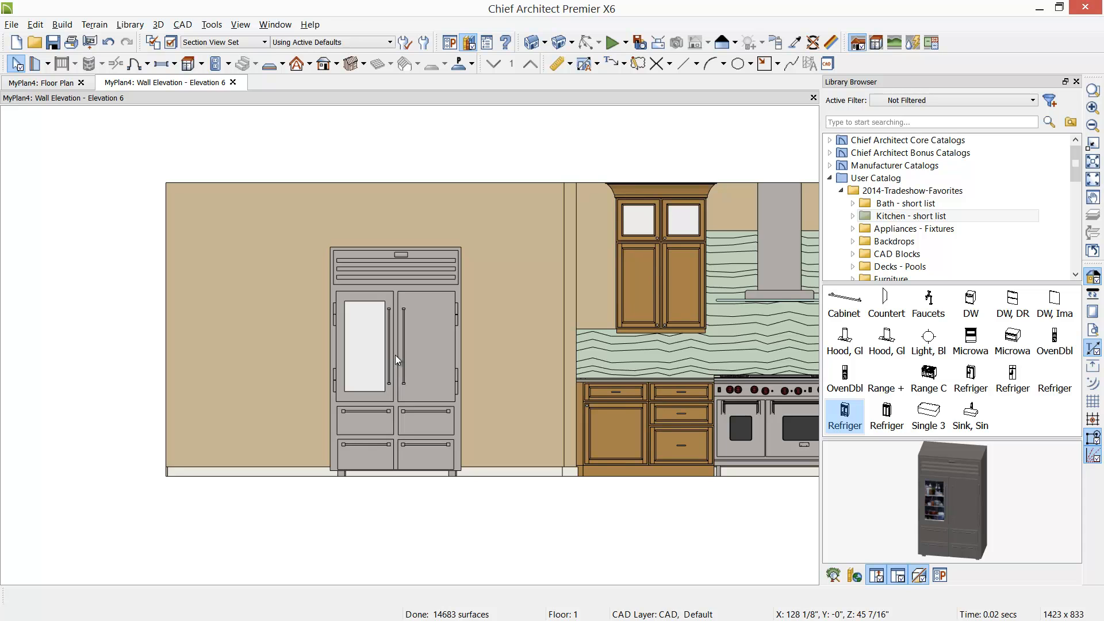
click(395, 354)
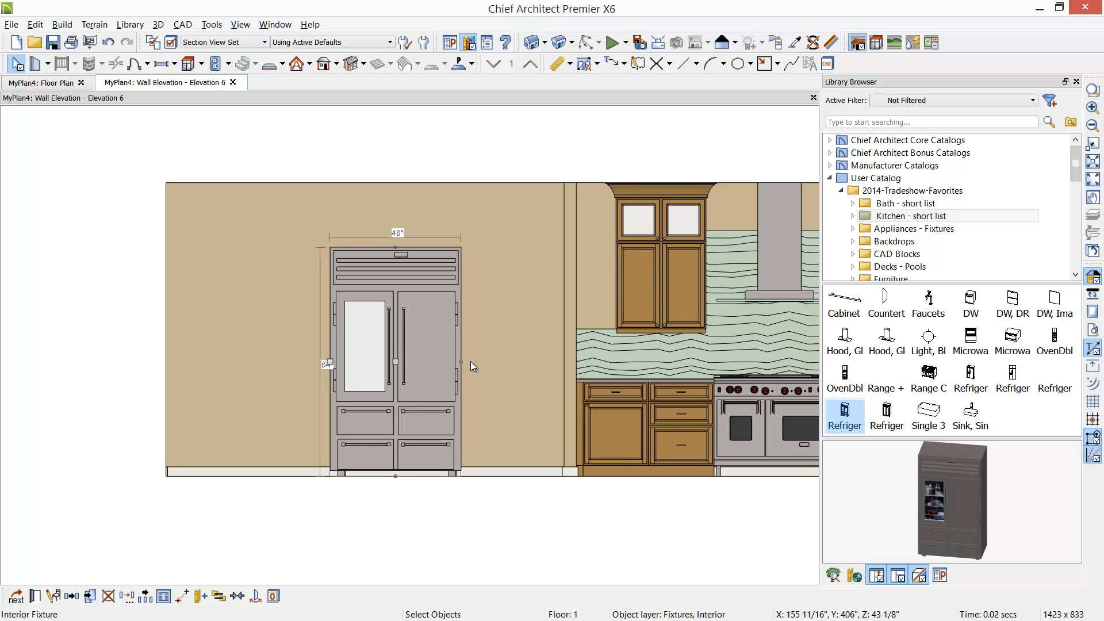
drag(461, 361, 490, 362)
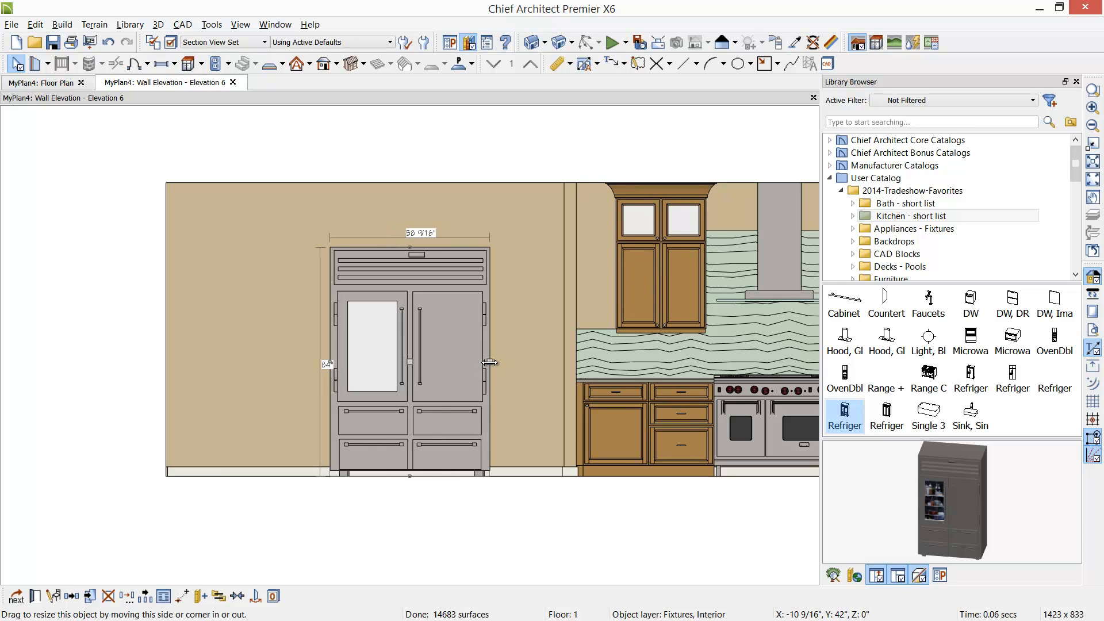
double_click(471, 378)
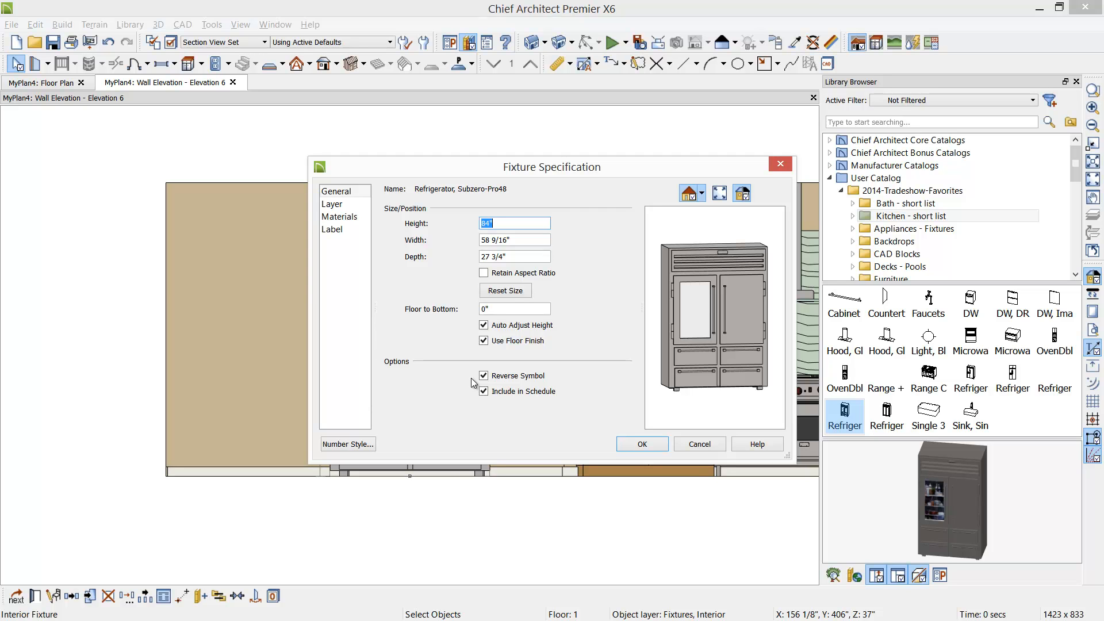
click(697, 446)
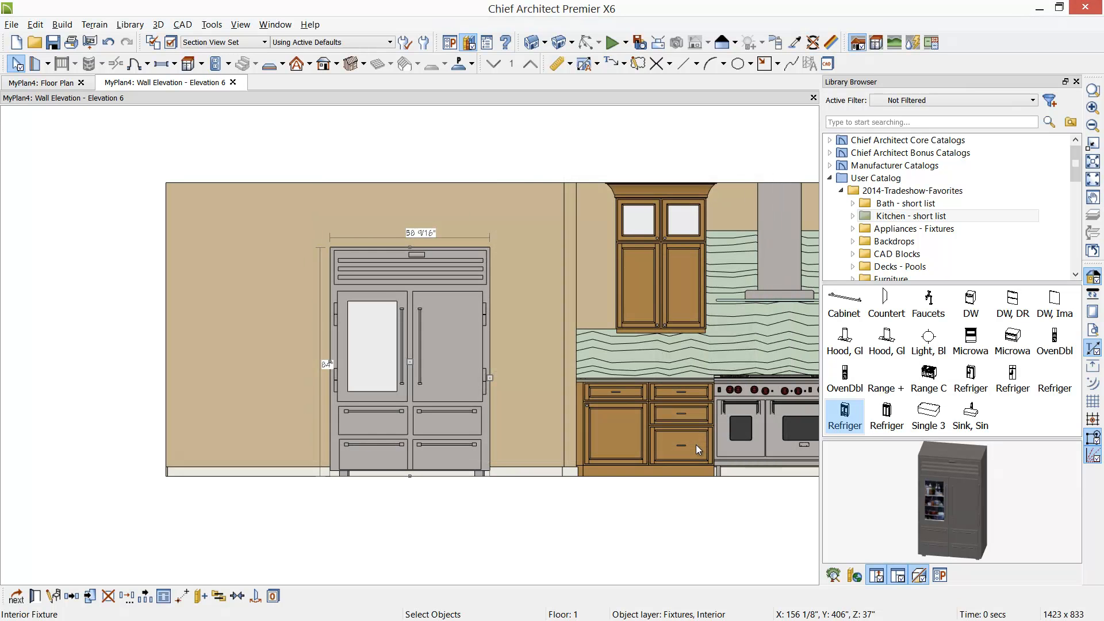
key(ctrl+z)
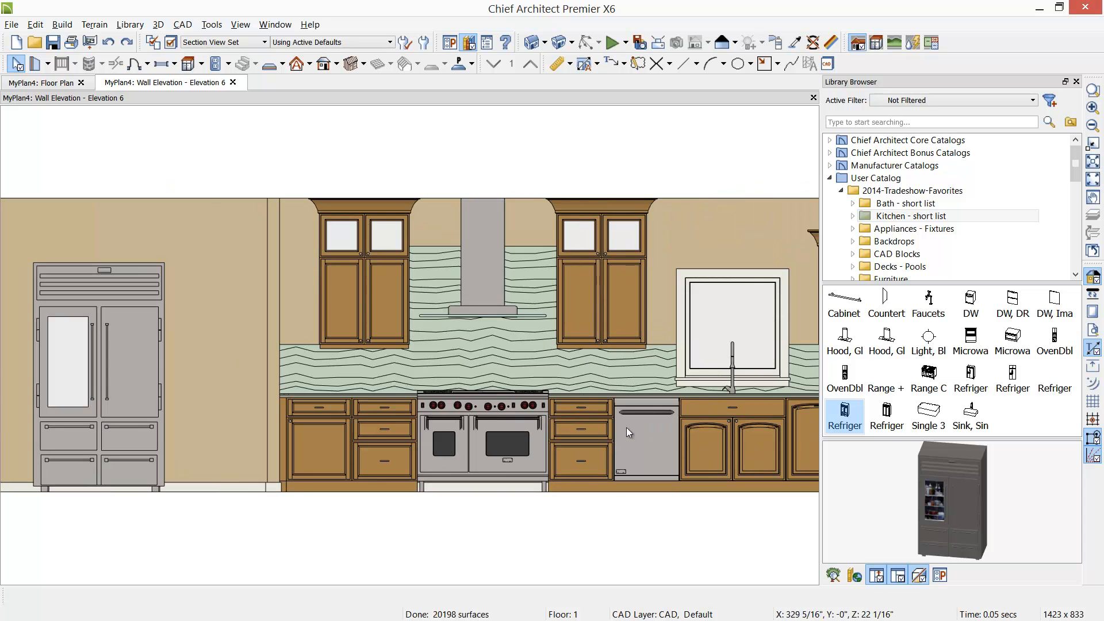
- Place a partition on the wall between the refrigerator and the range cabinets, stretching it to about 87" tall
middle_drag(7, 423, 306, 354)
scroll(364, 315, up, 3)
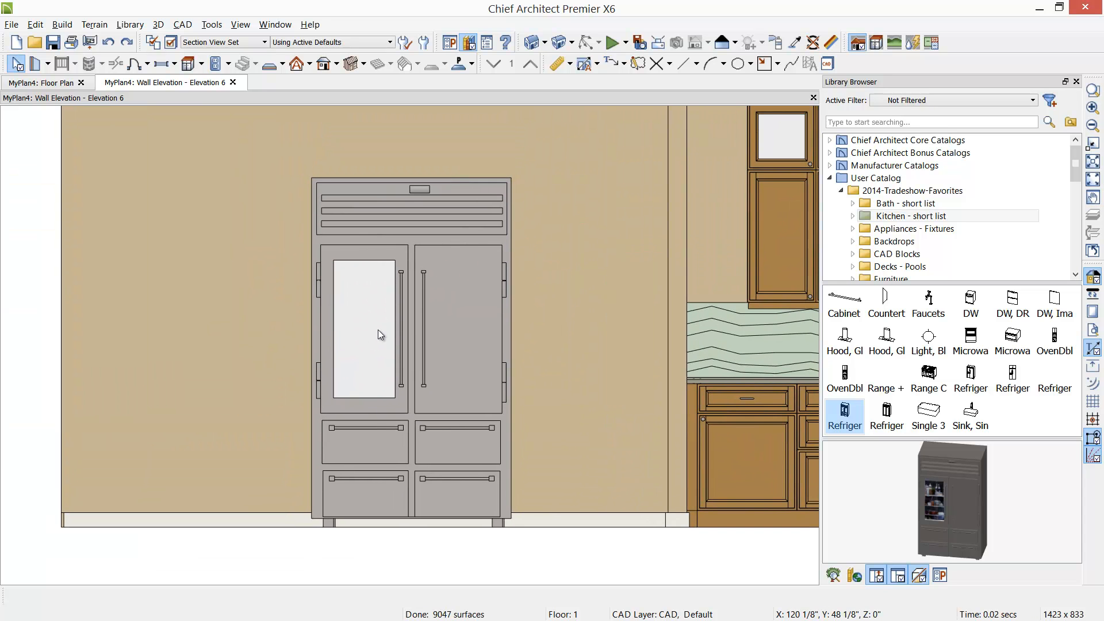
click(201, 63)
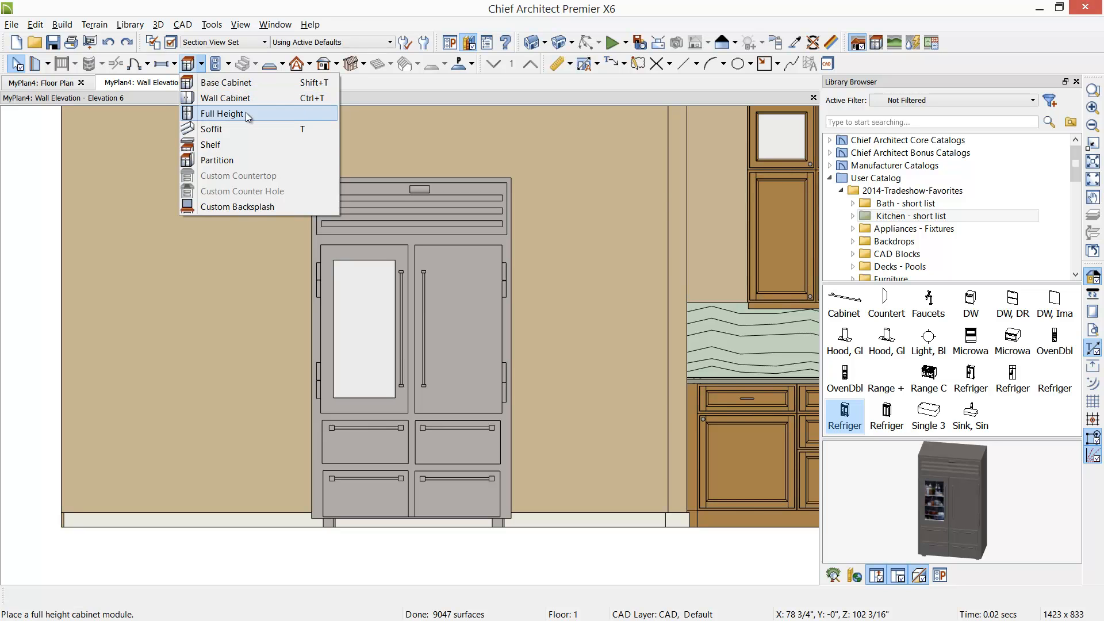
click(248, 159)
click(587, 280)
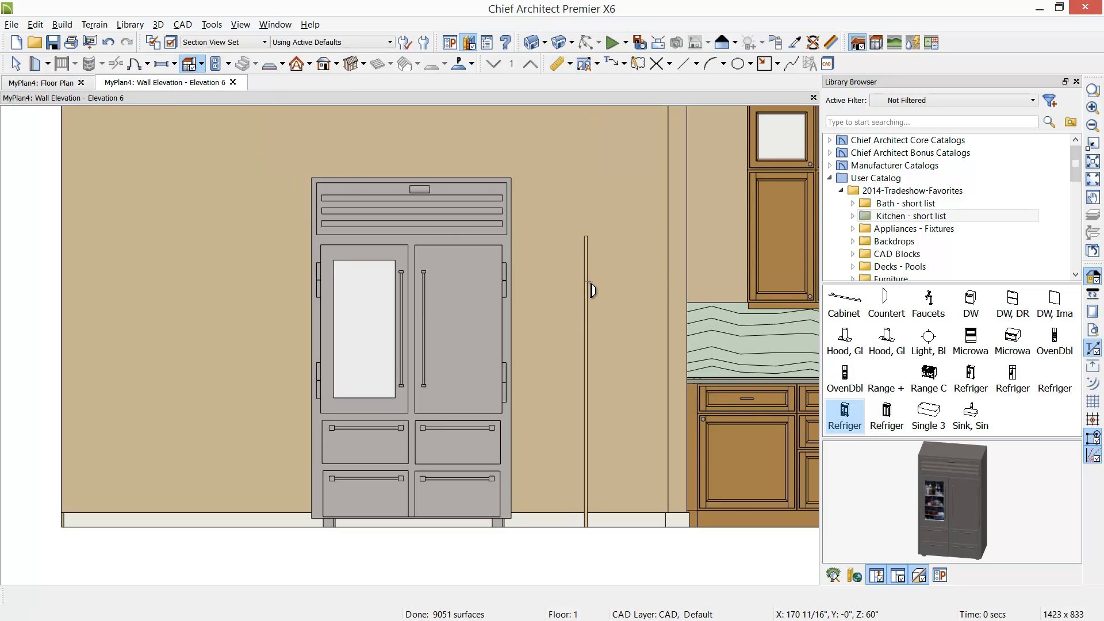
click(587, 287)
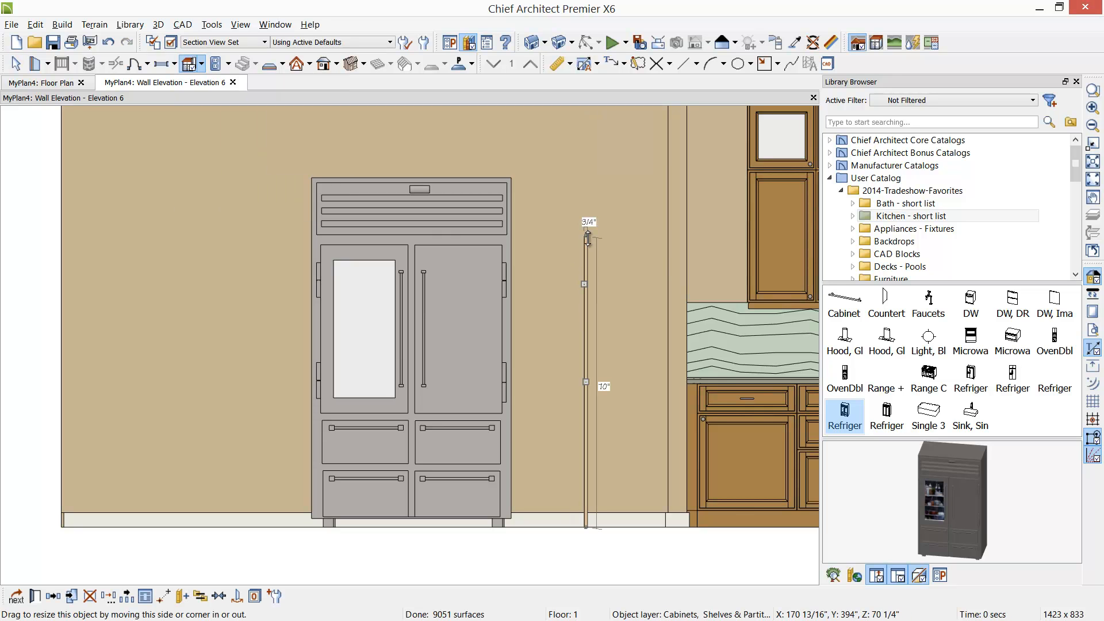
drag(587, 236, 594, 166)
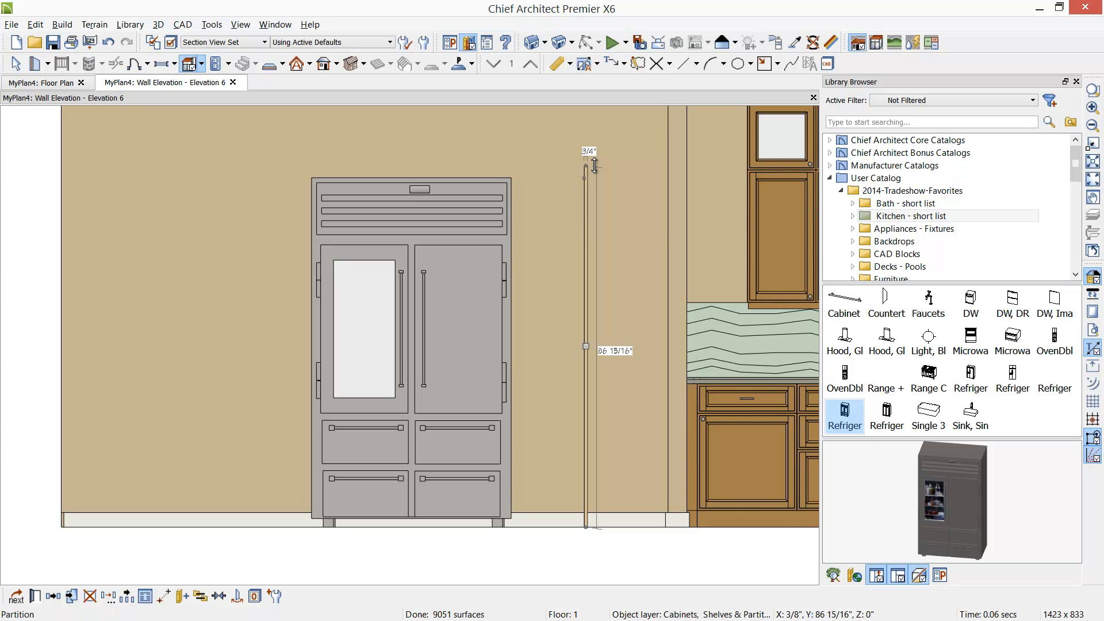
- Set the partition to 84" high, 2" wide and 24" deep, and move it against the refrigerator's right side
double_click(595, 165)
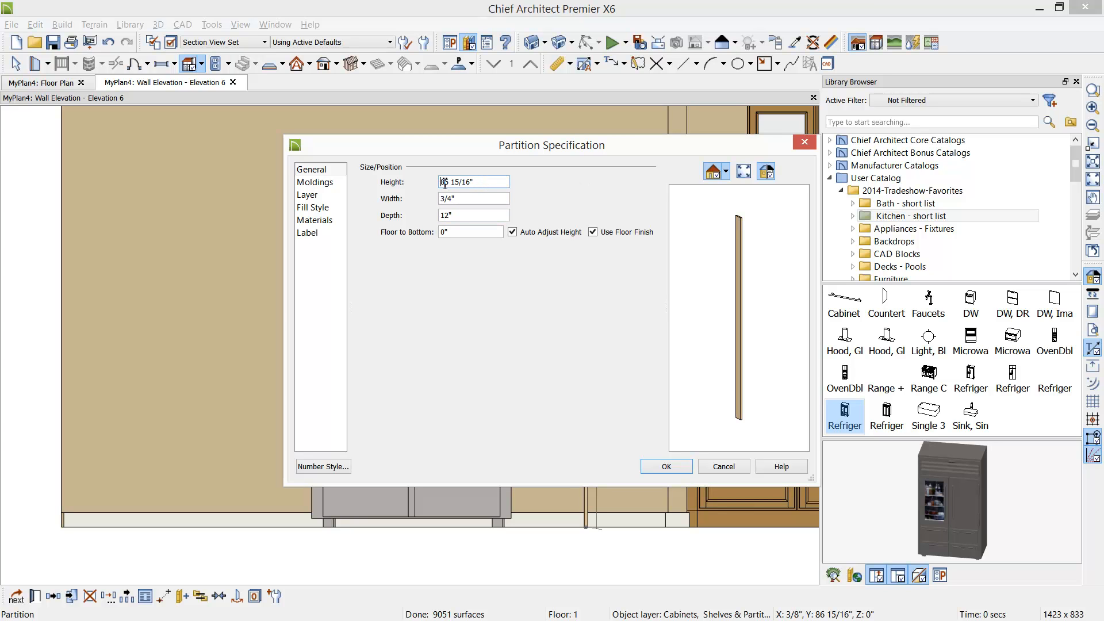
text(84)
key(Tab)
text(2)
key(Tab)
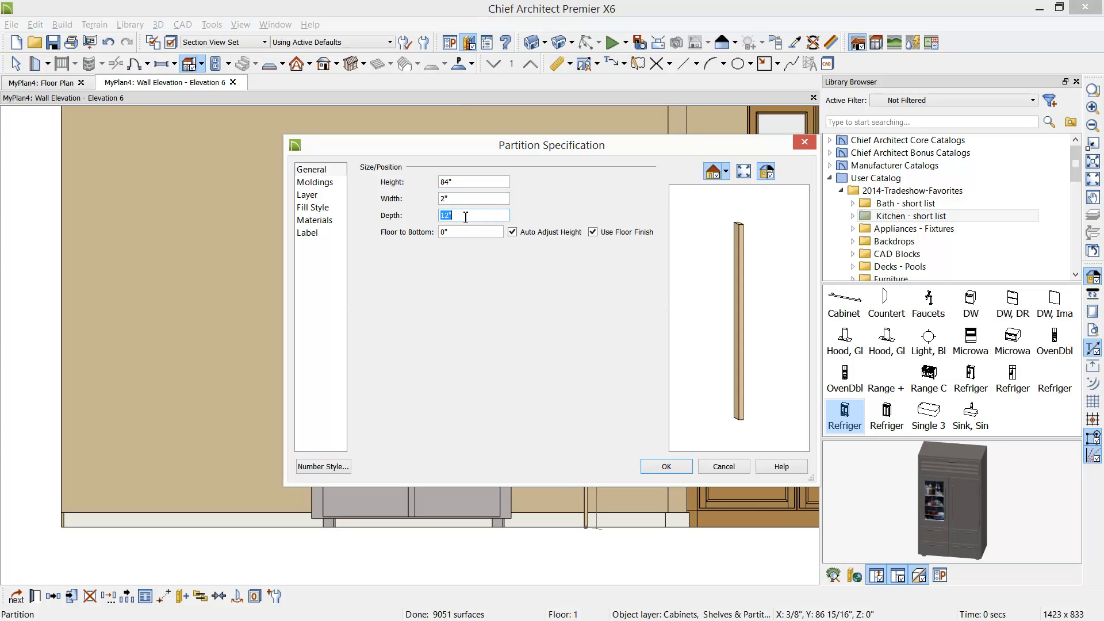
text(24)
click(661, 466)
drag(586, 353, 489, 345)
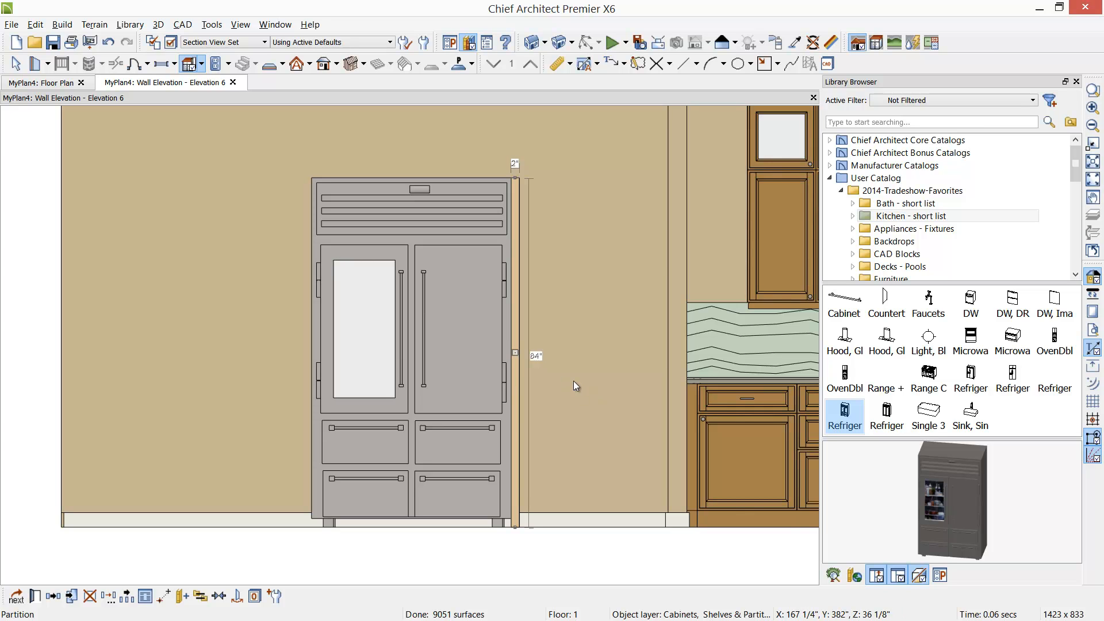
- Reflect a copy of the partition about the refrigerator to enclose its left side
click(69, 597)
click(53, 596)
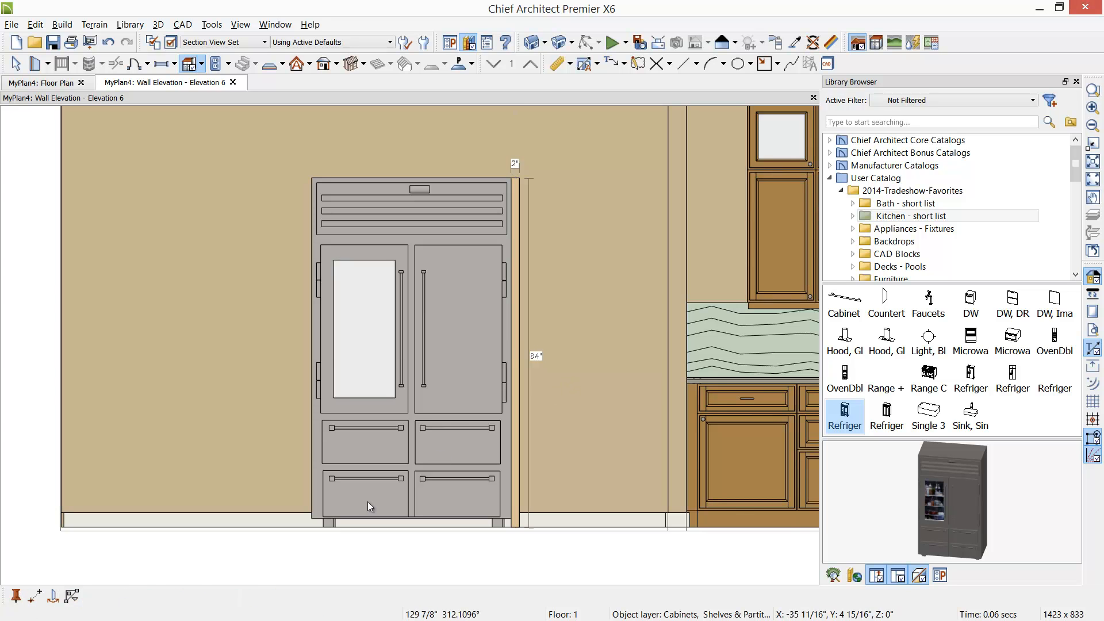
click(421, 395)
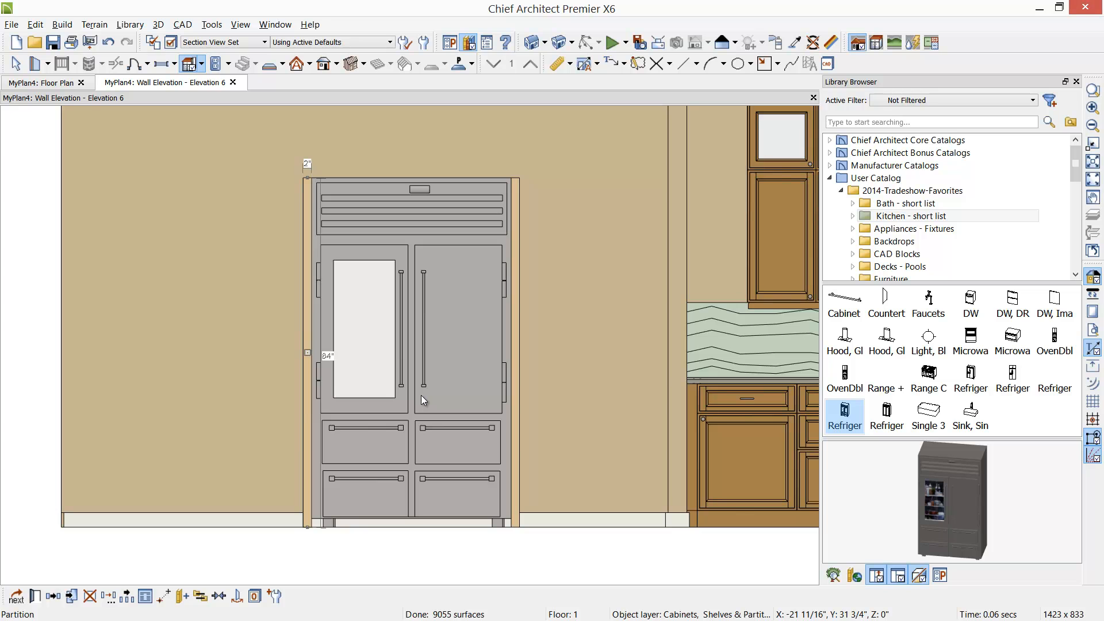
key(space)
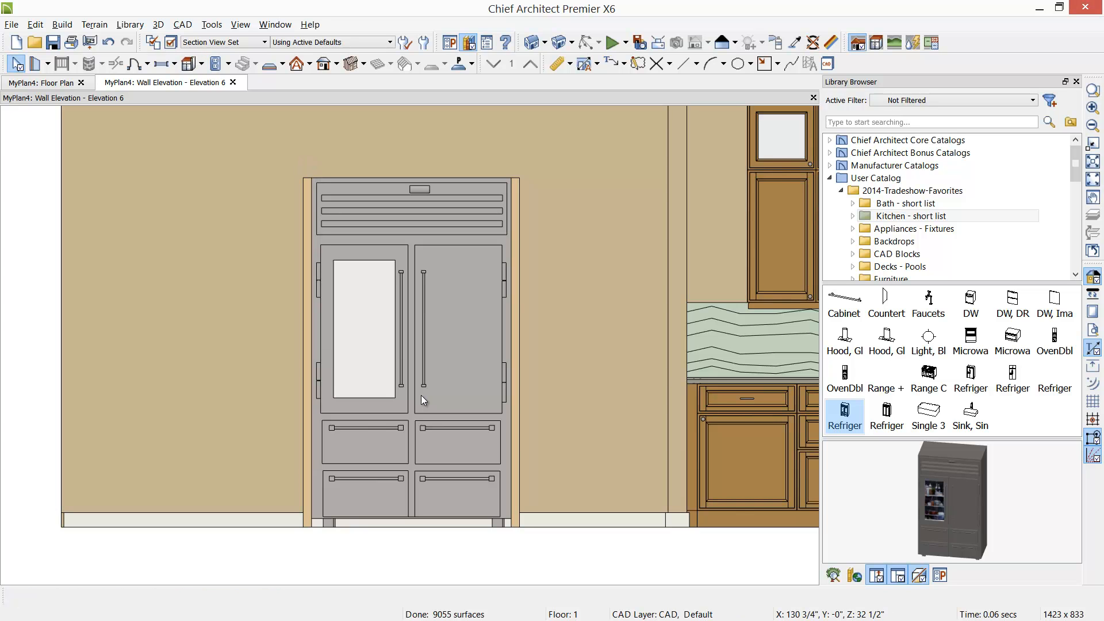
- Place a wall cabinet above the refrigerator
middle_drag(569, 314, 586, 402)
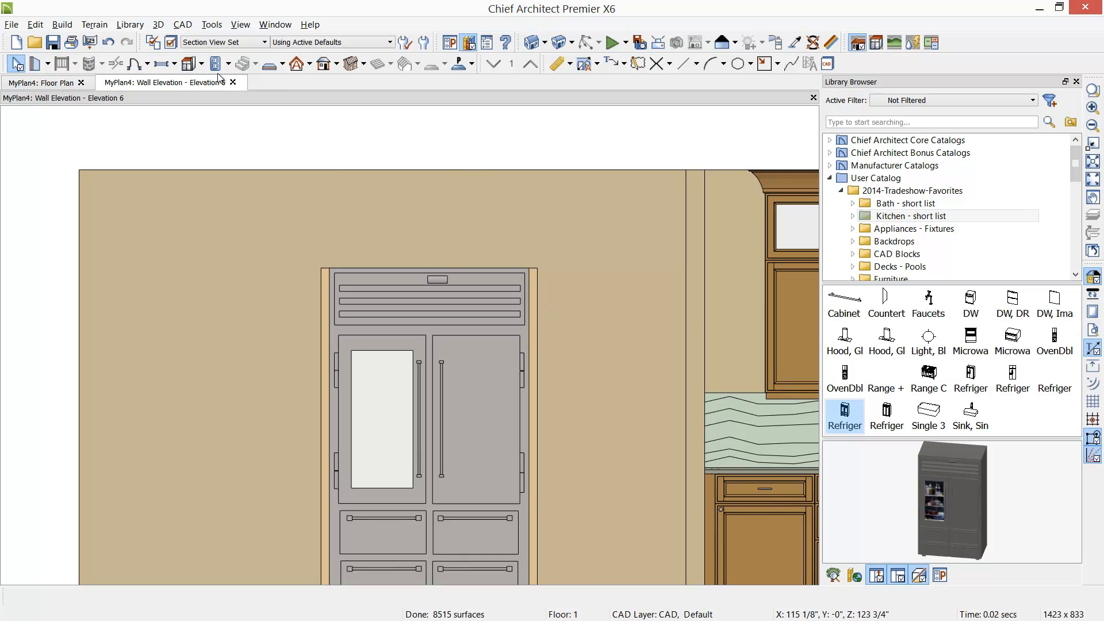
click(201, 64)
click(205, 94)
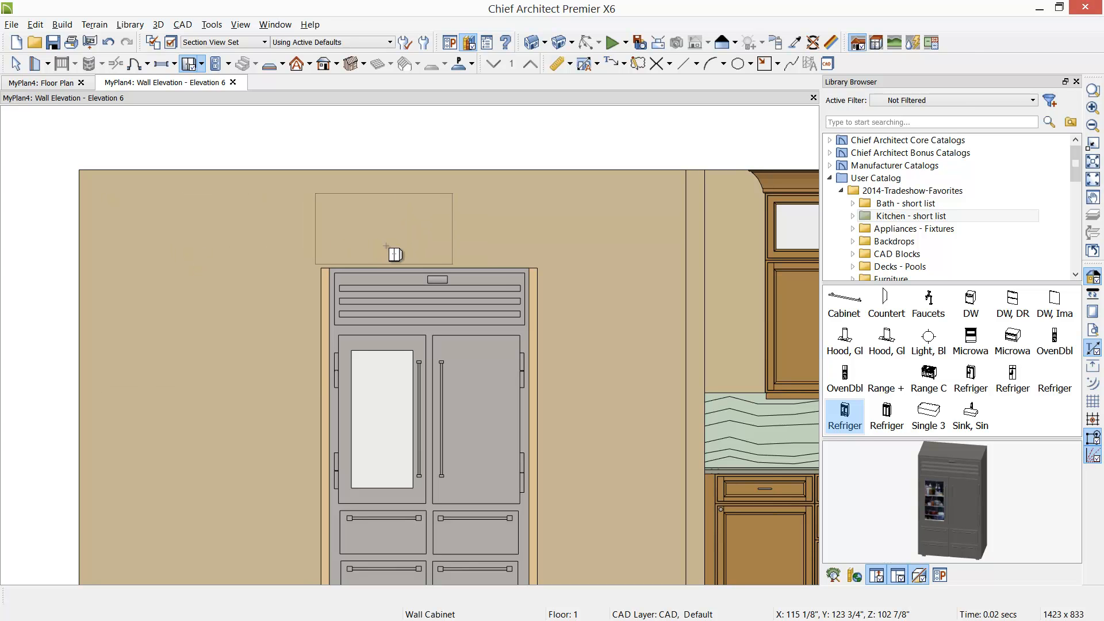
click(449, 250)
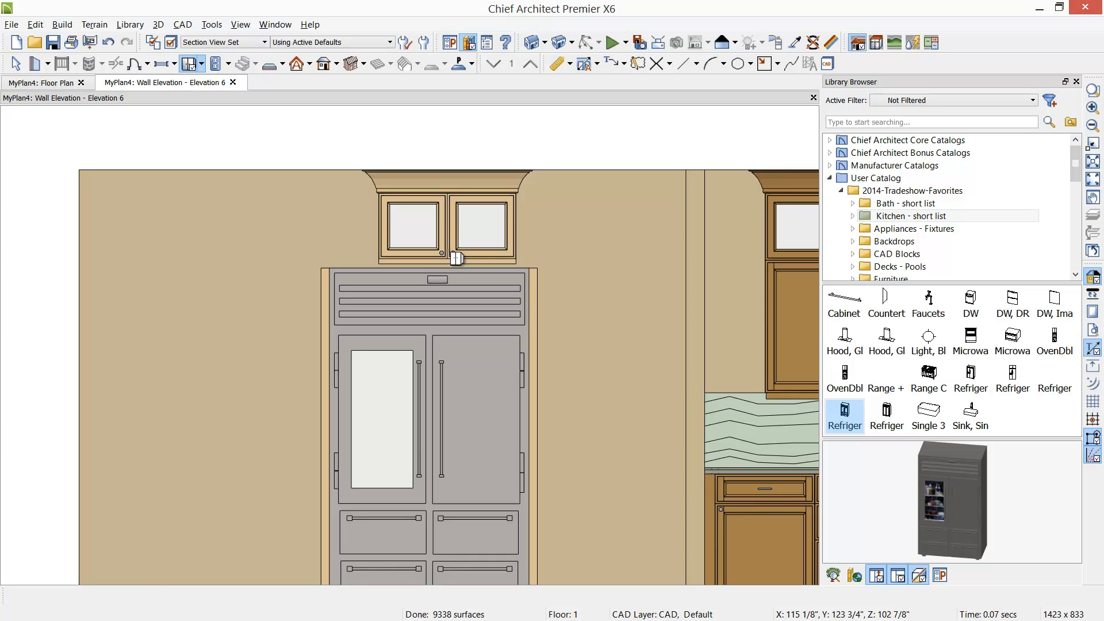
middle_drag(746, 349, 517, 347)
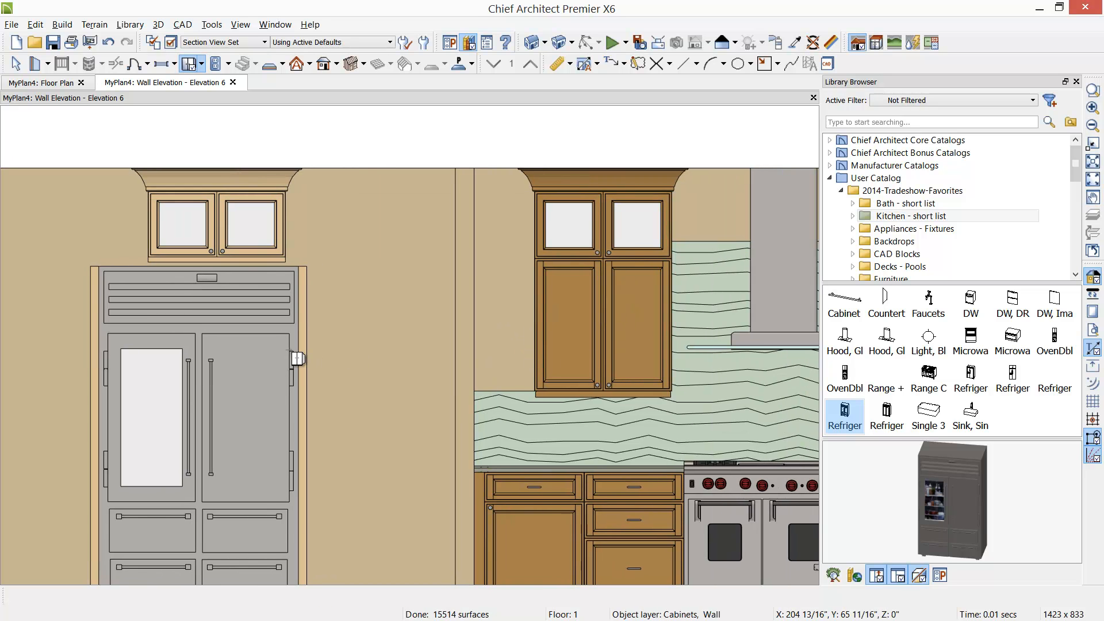
key(space)
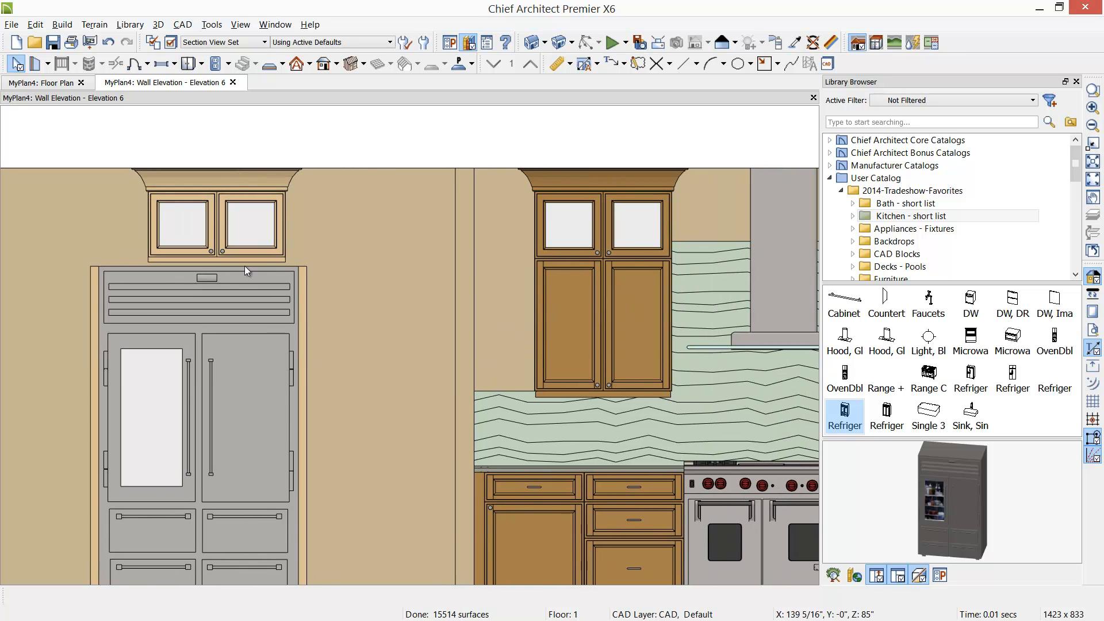
- Set the wall cabinet above the refrigerator to 48" wide and 24" deep
click(235, 223)
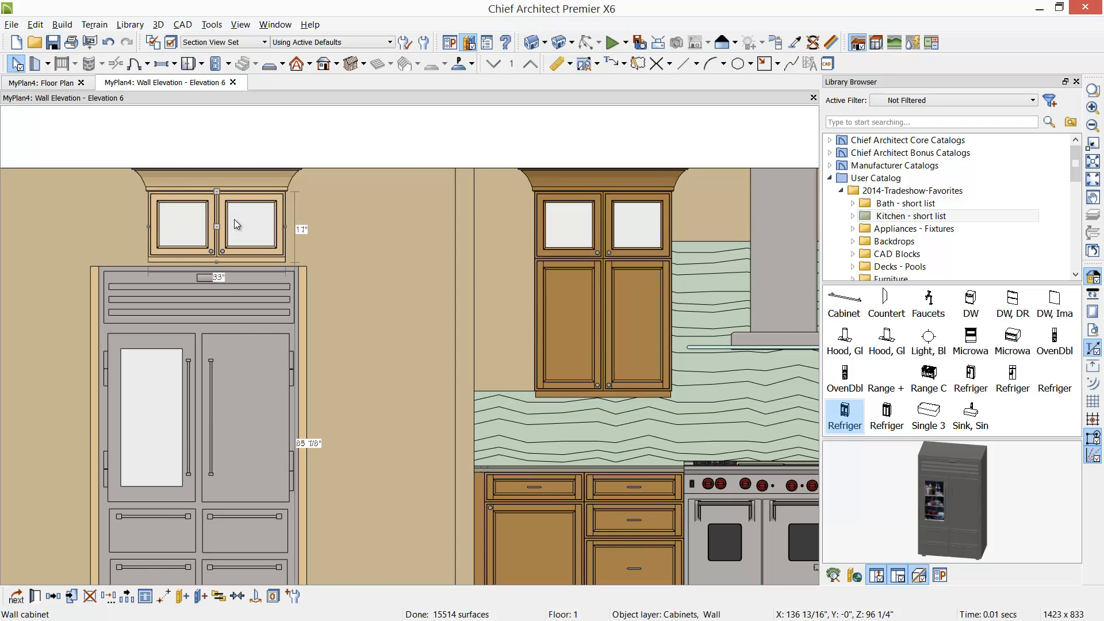
double_click(234, 223)
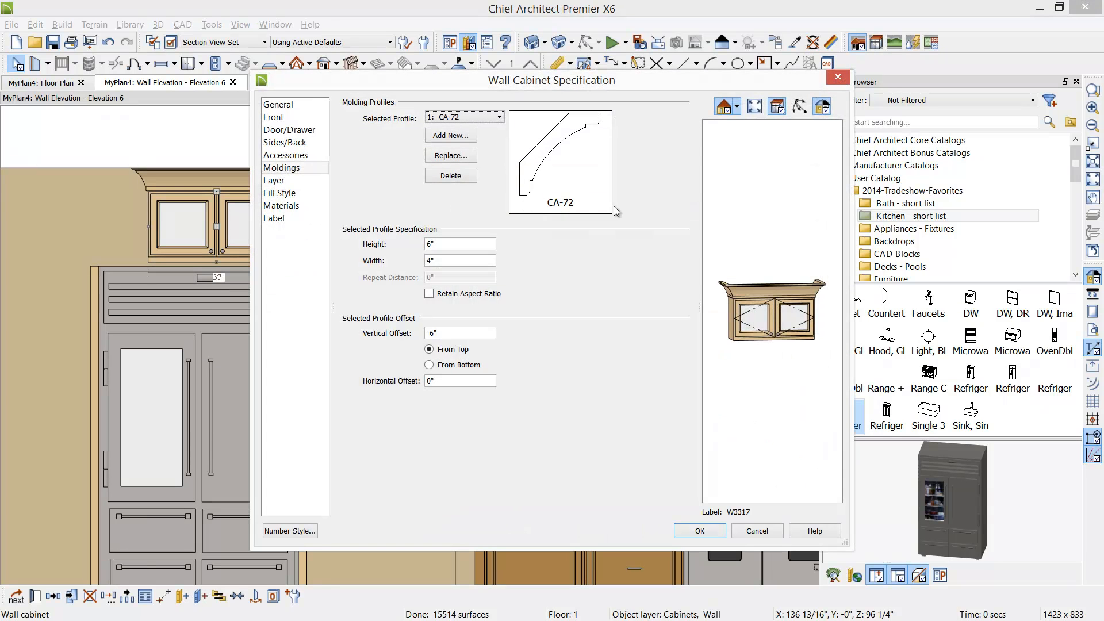
click(278, 105)
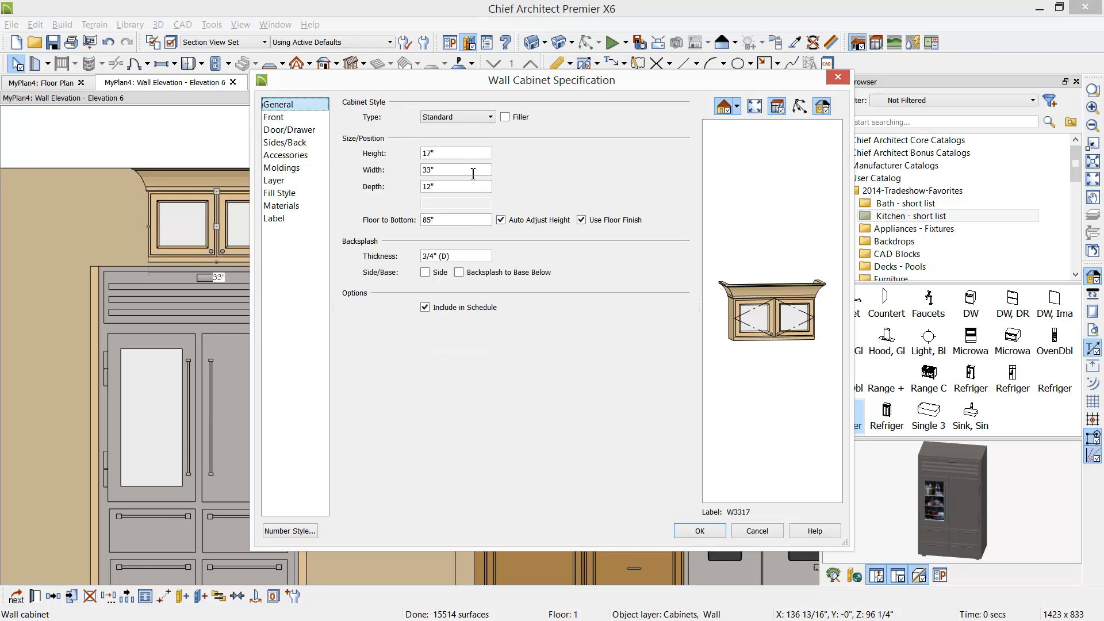
double_click(463, 169)
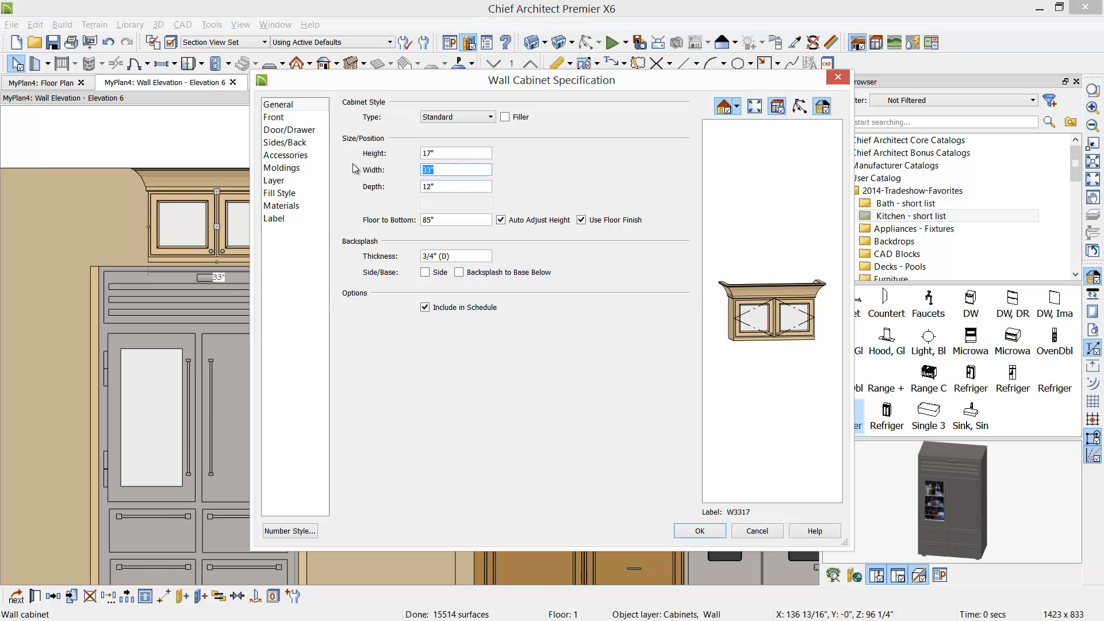
text(48)
key(Tab)
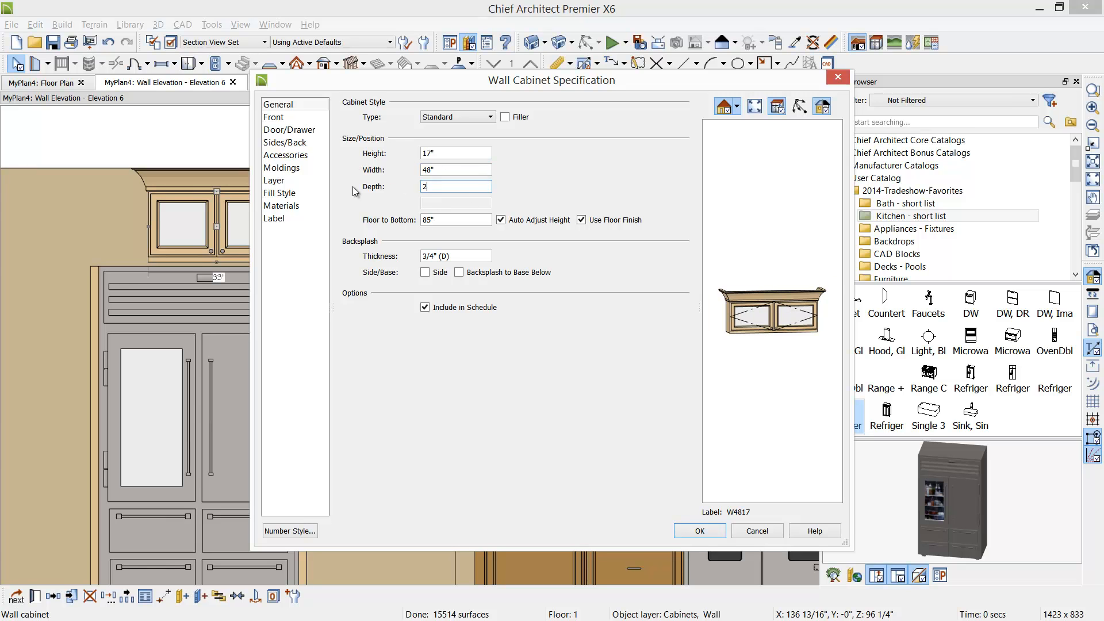
click(803, 323)
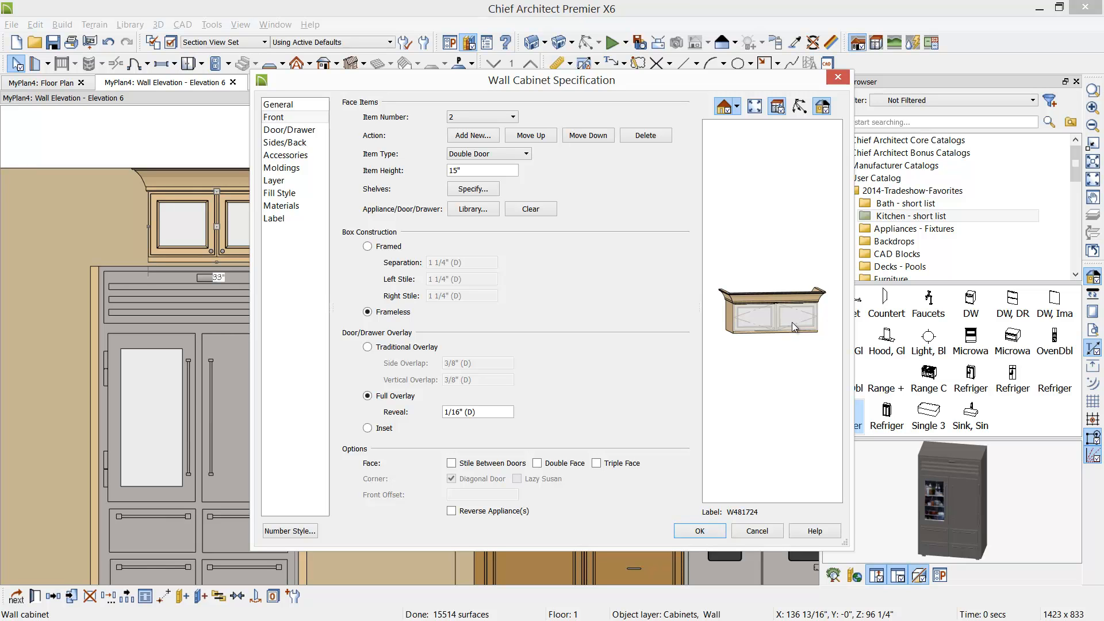
click(711, 531)
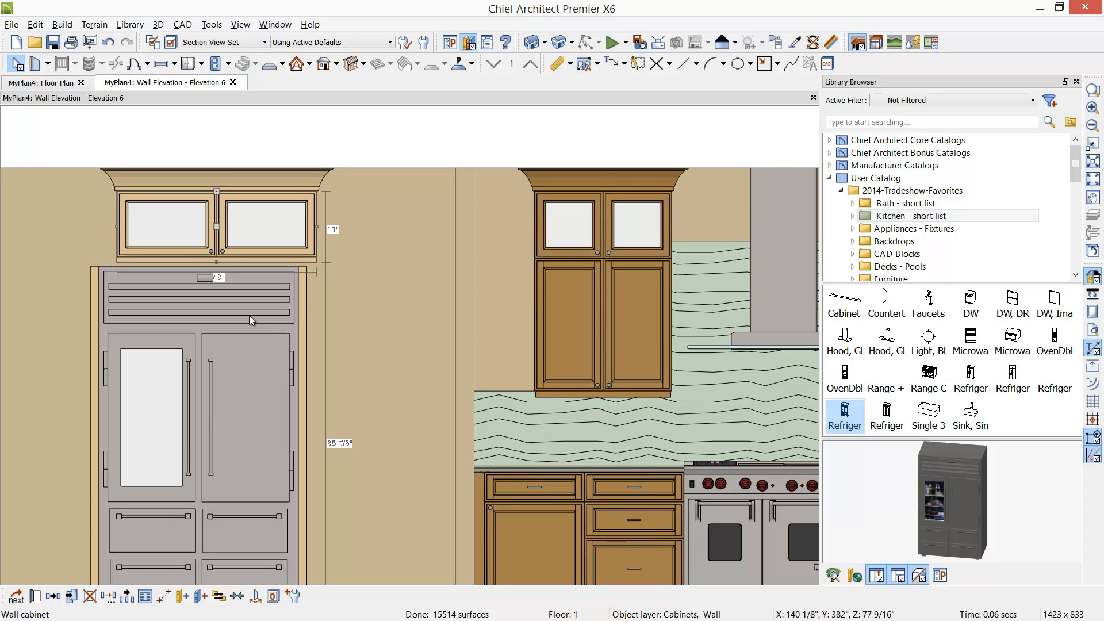
- Center the wall cabinet on the refrigerator below it
click(236, 595)
click(224, 443)
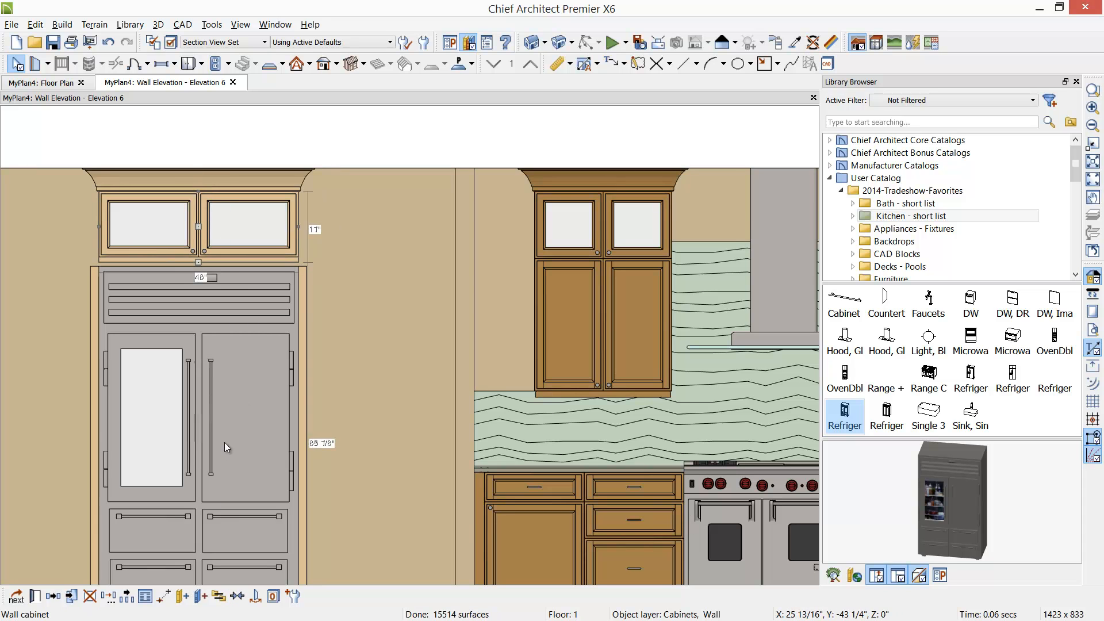
scroll(166, 311, up, 1)
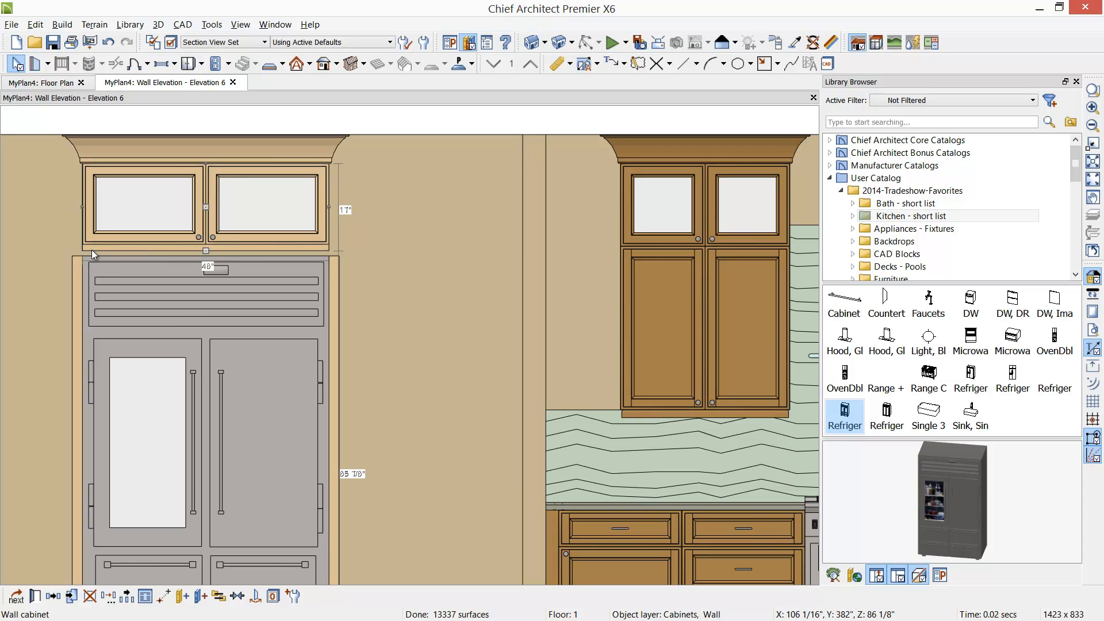
key(Escape)
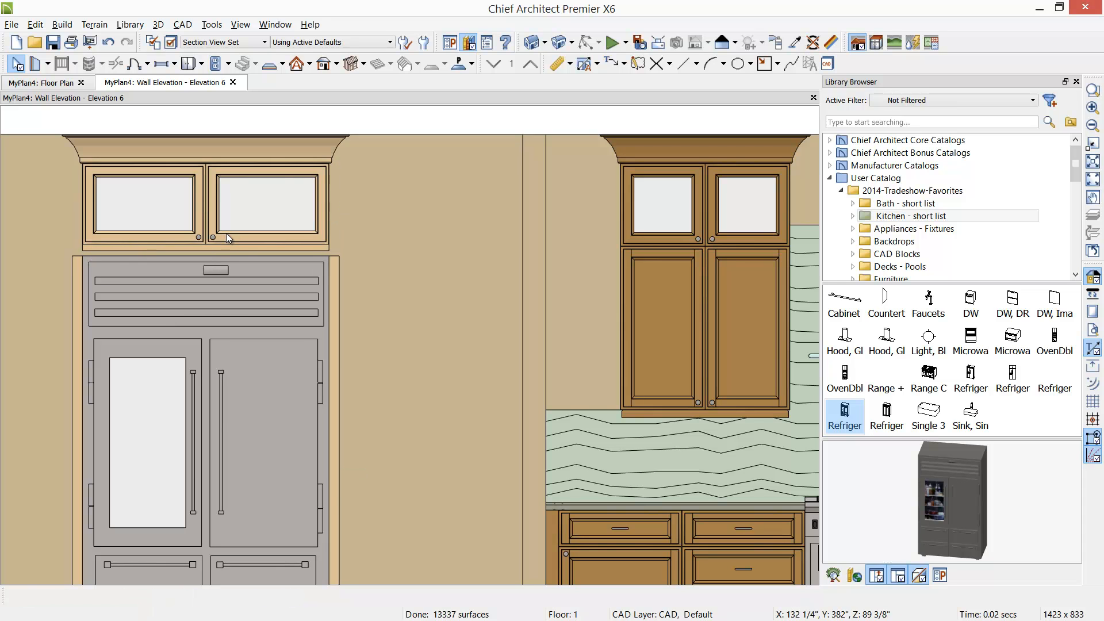
- Set the width of the wall cabinet above the refrigerator to 52" so it spans both side partitions
double_click(226, 233)
click(288, 106)
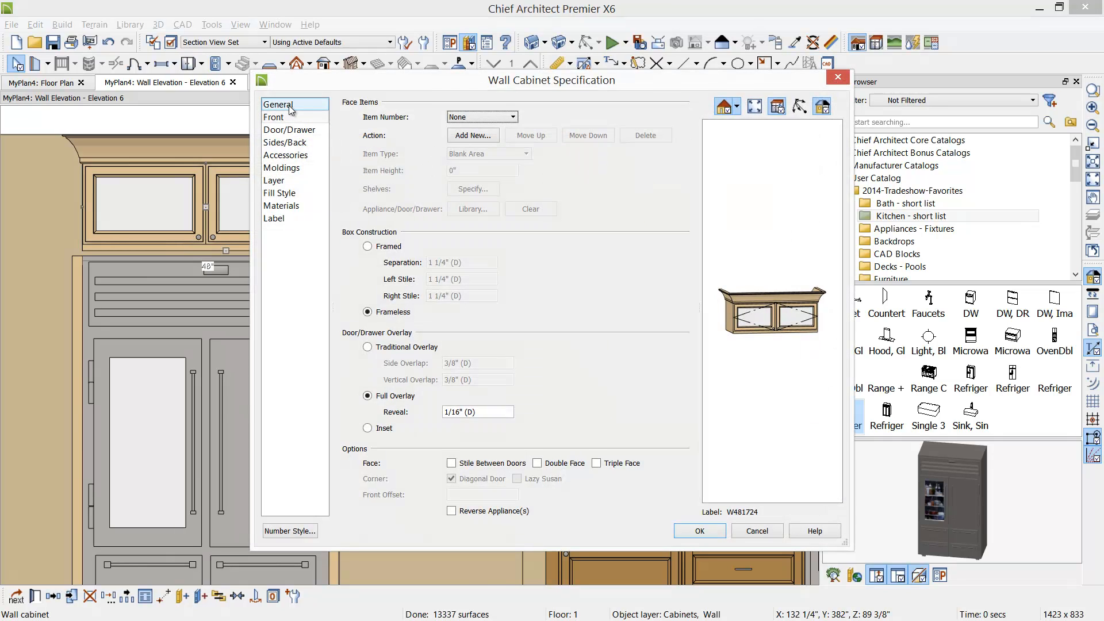
click(456, 170)
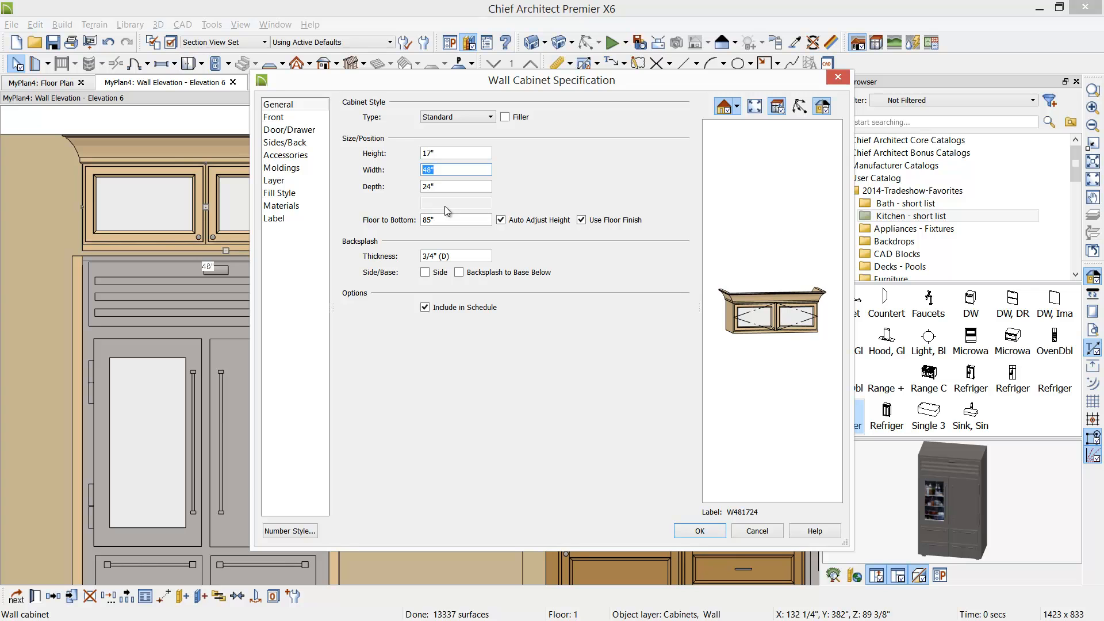
text(52)
click(706, 531)
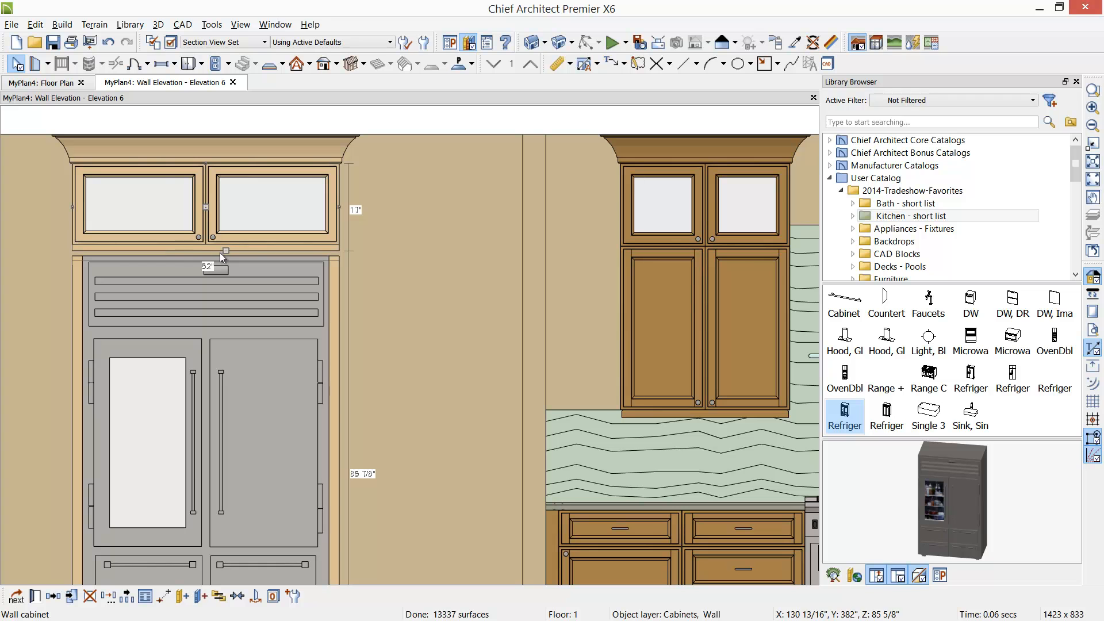
- Set the height of the wall cabinet above the refrigerator to 18"
double_click(185, 248)
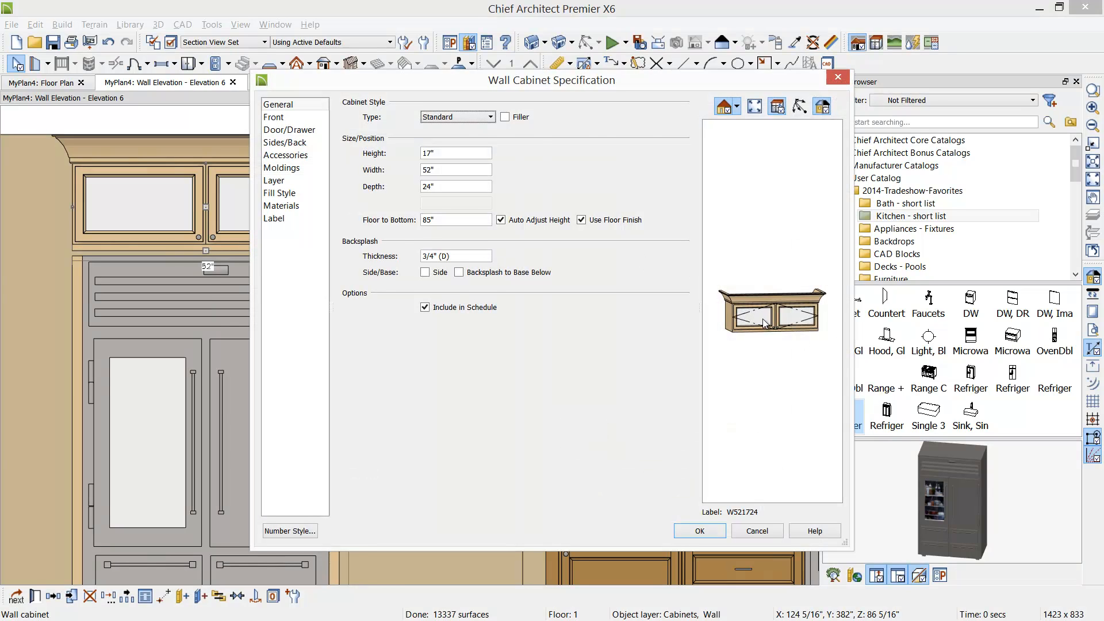
click(728, 306)
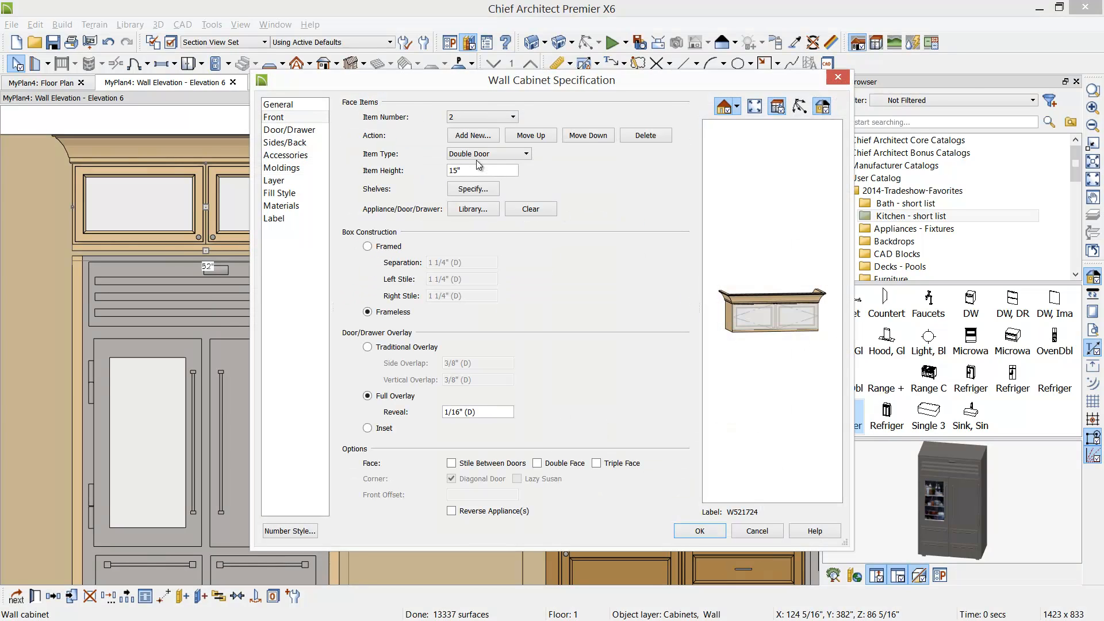
click(774, 333)
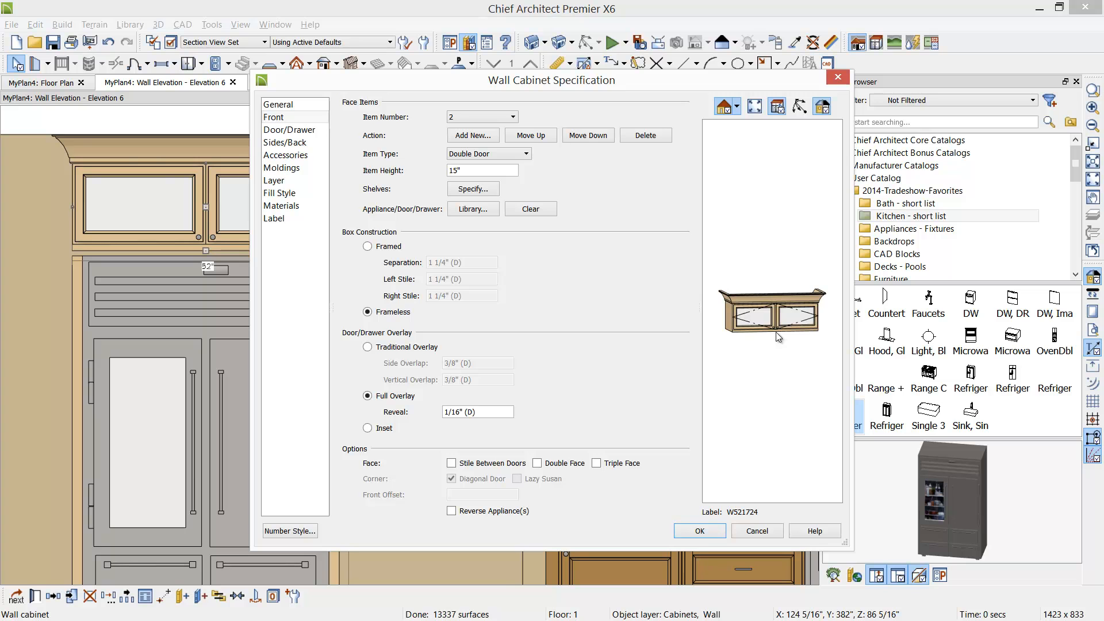
click(278, 107)
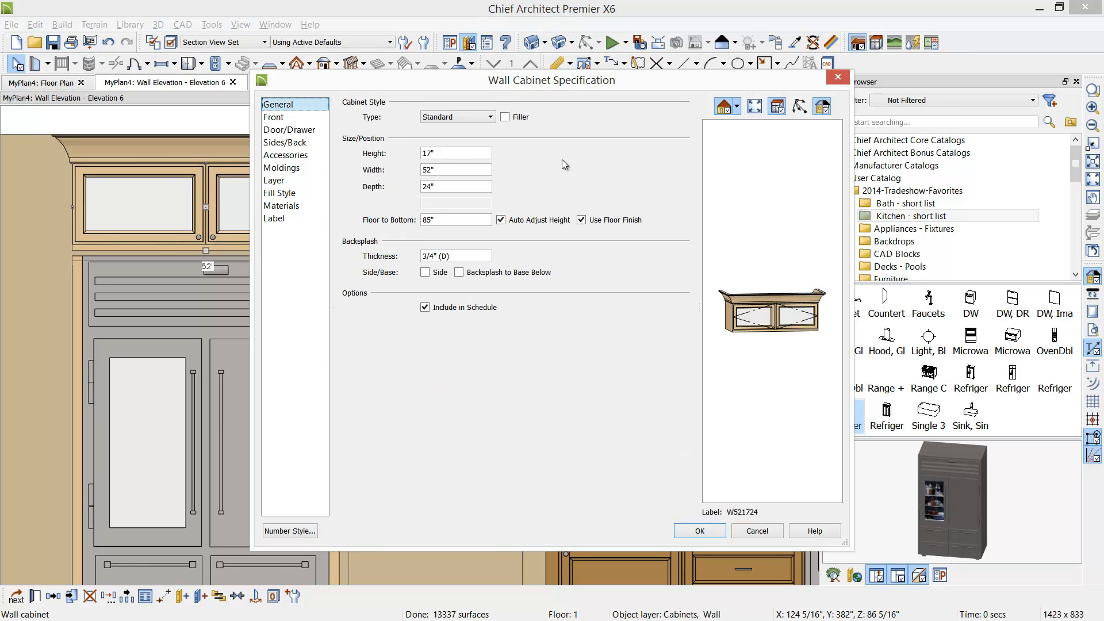
drag(457, 155, 421, 155)
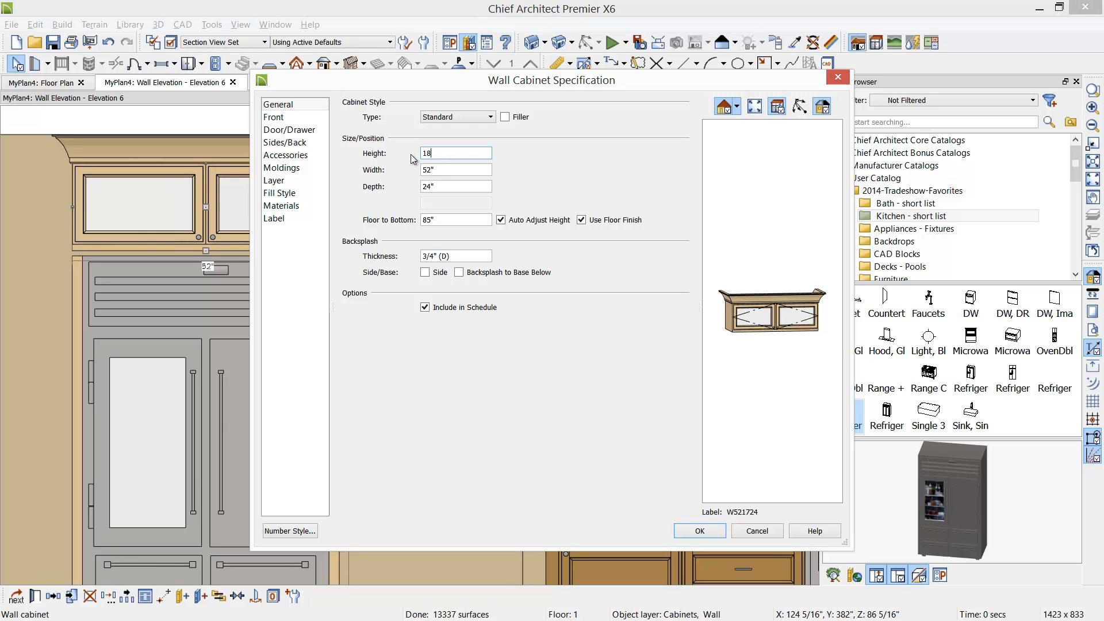
click(768, 330)
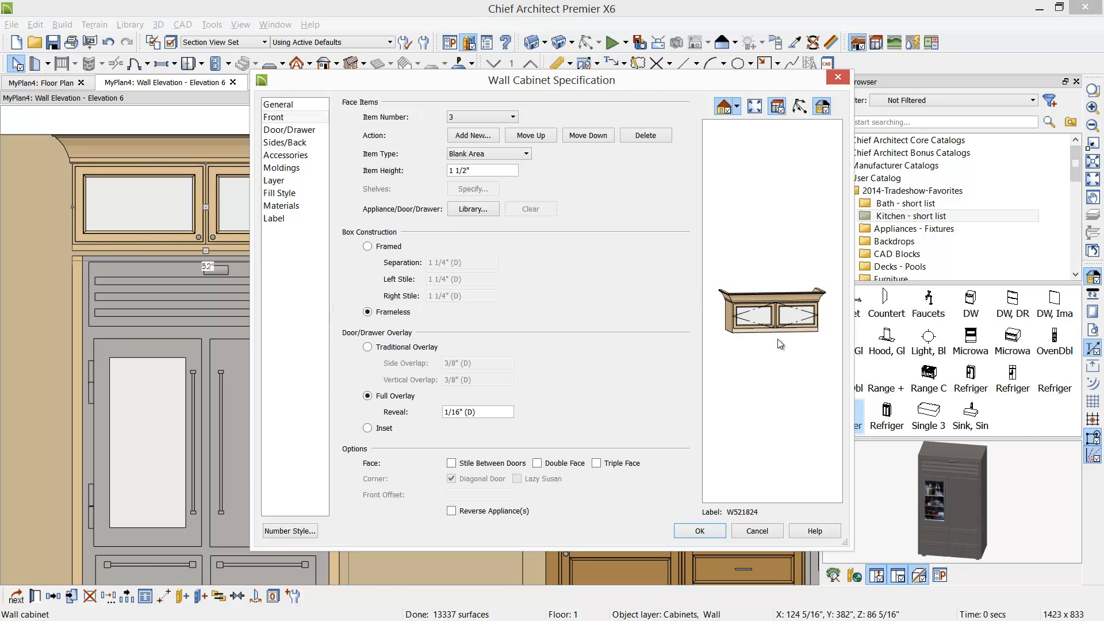
click(711, 533)
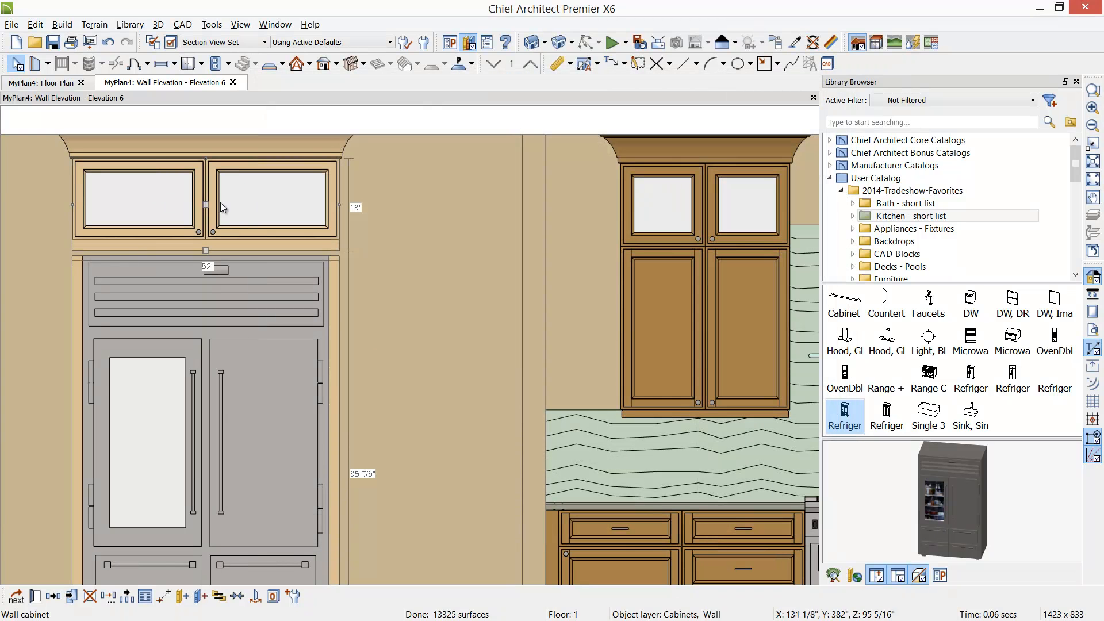
- Move the wall cabinet down until it rests on the tops of the refrigerator's side partitions
drag(205, 204, 202, 226)
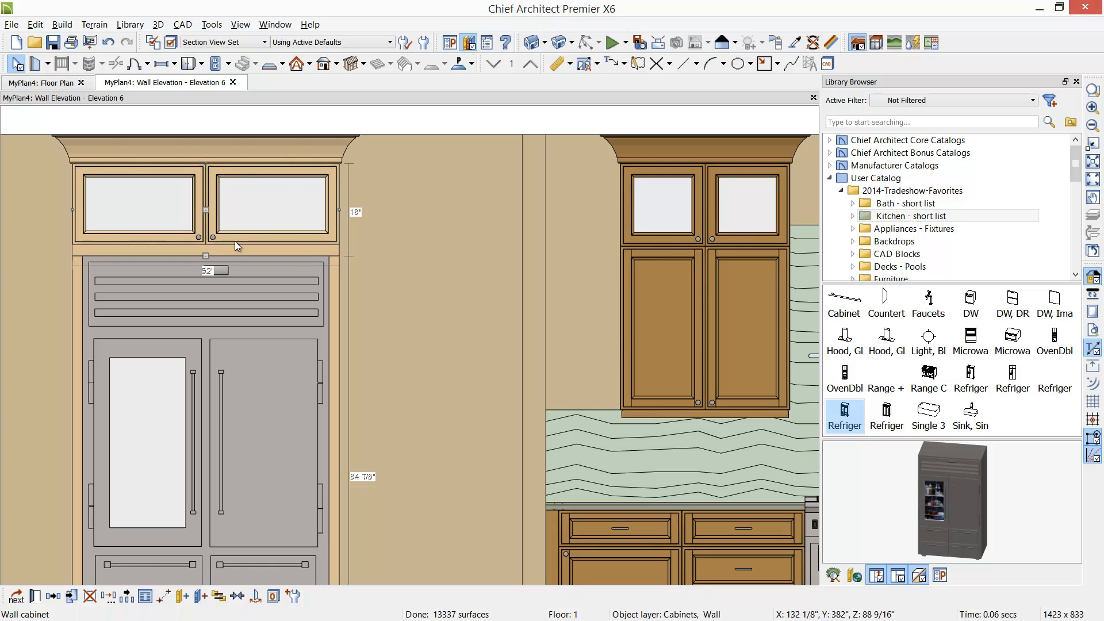
click(450, 296)
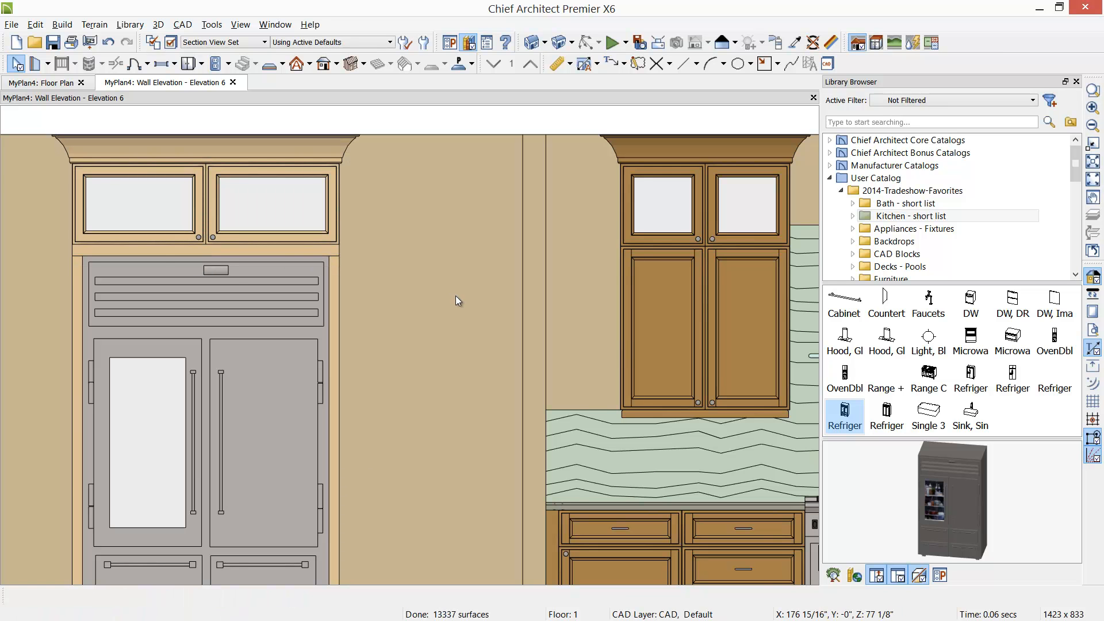
scroll(457, 295, down, 2)
middle_drag(463, 331, 470, 303)
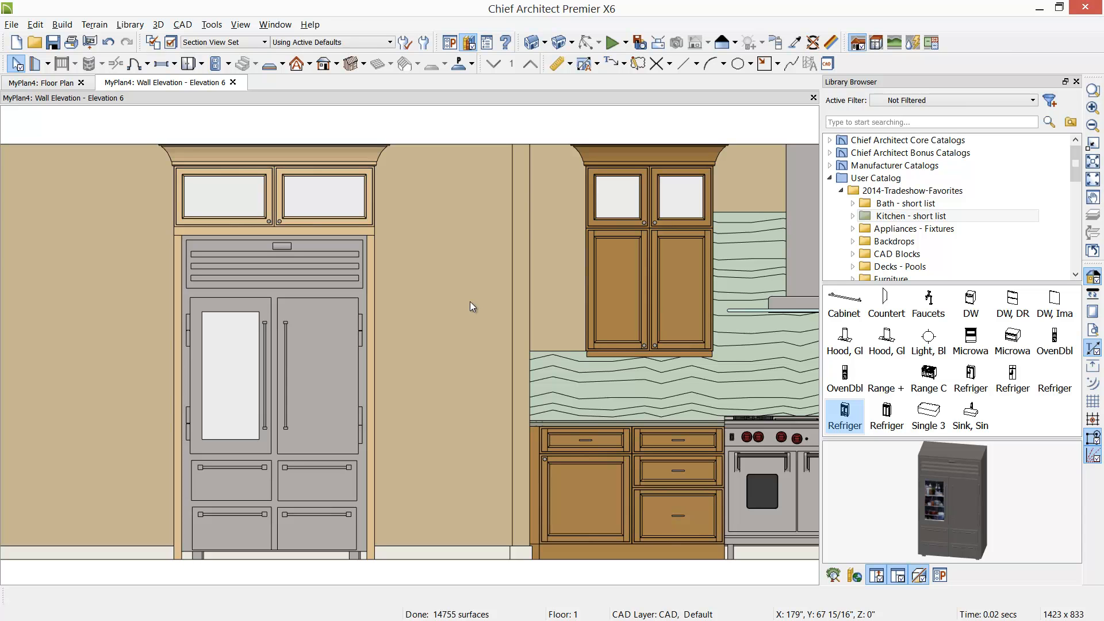
- View the dimensioned bathroom sink wall elevation sheet in Windows Photo Viewer, and return to the range wall elevation in Chief Architect
key(alt+Tab)
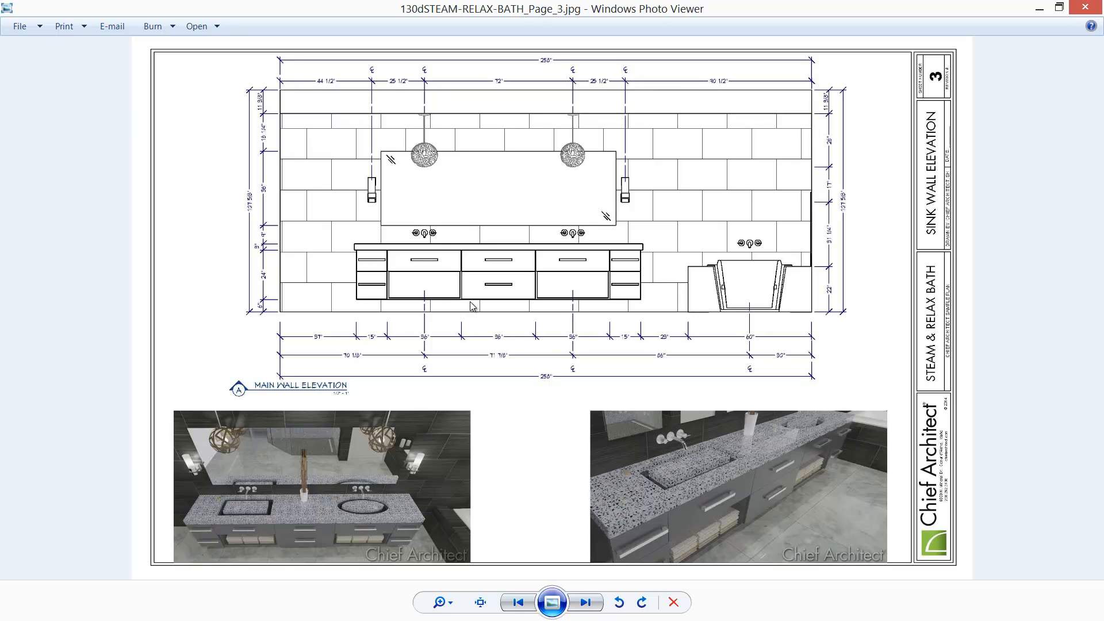
click(1076, 14)
middle_drag(730, 319, 563, 323)
scroll(563, 322, down, 2)
middle_drag(635, 335, 505, 324)
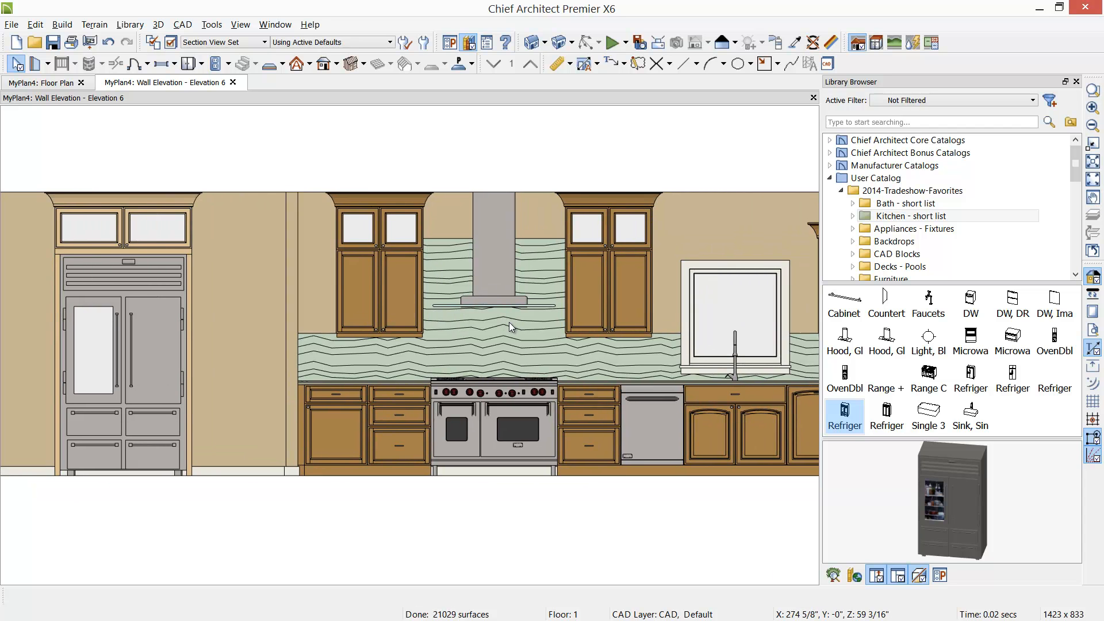
- In the floor plan, delete the refrigerator with its side partitions and upper cabinet, and the short wall beside the range cabinets
click(74, 83)
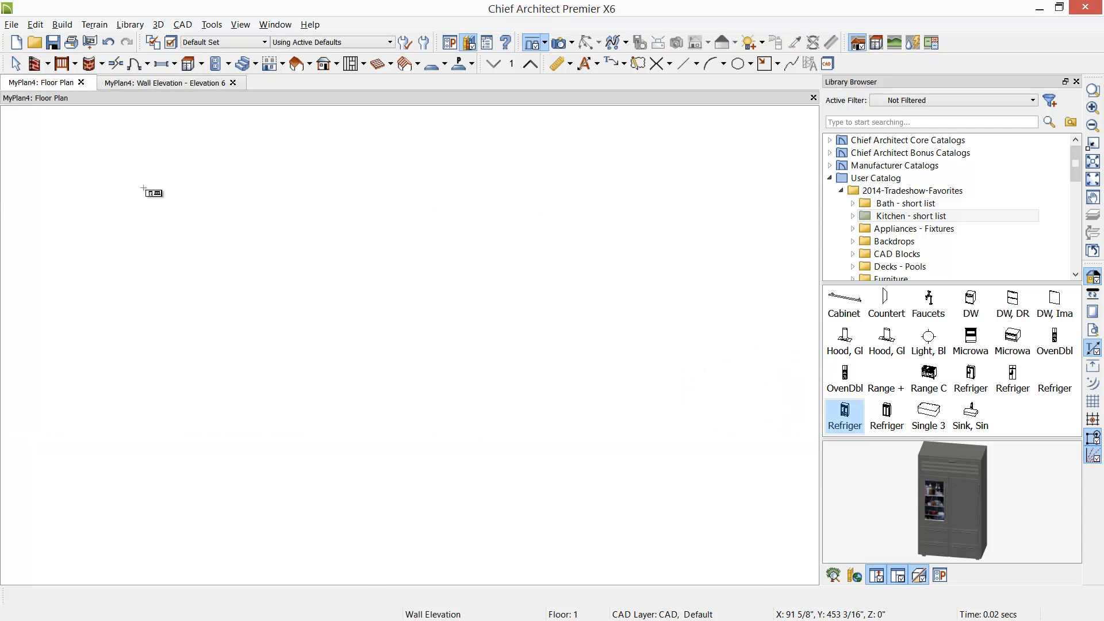
key(space)
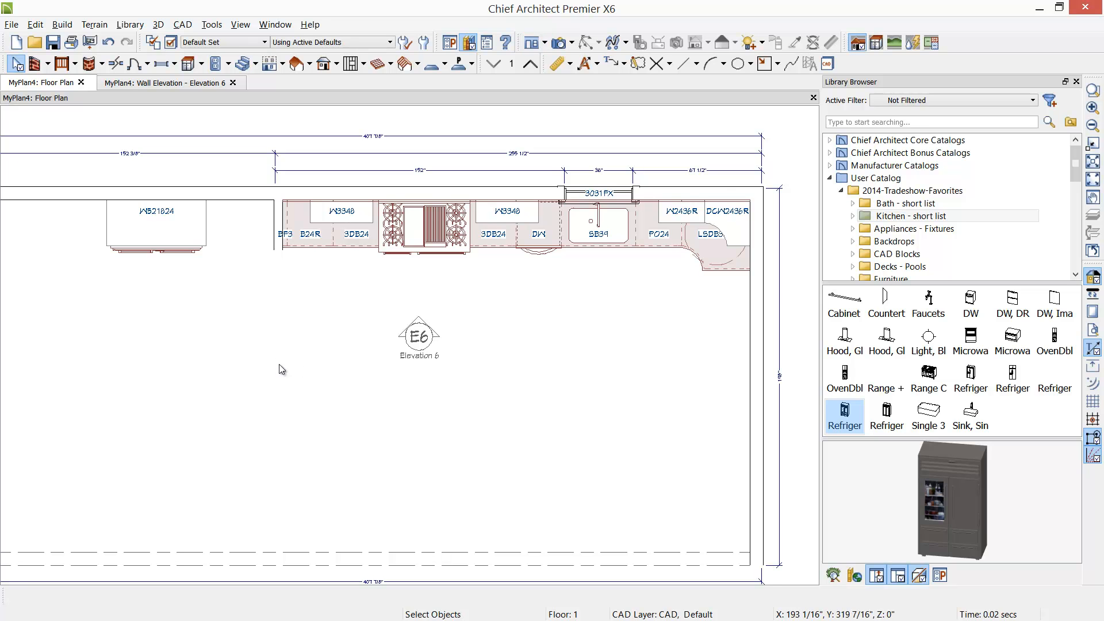
middle_drag(278, 363, 339, 406)
drag(129, 205, 295, 336)
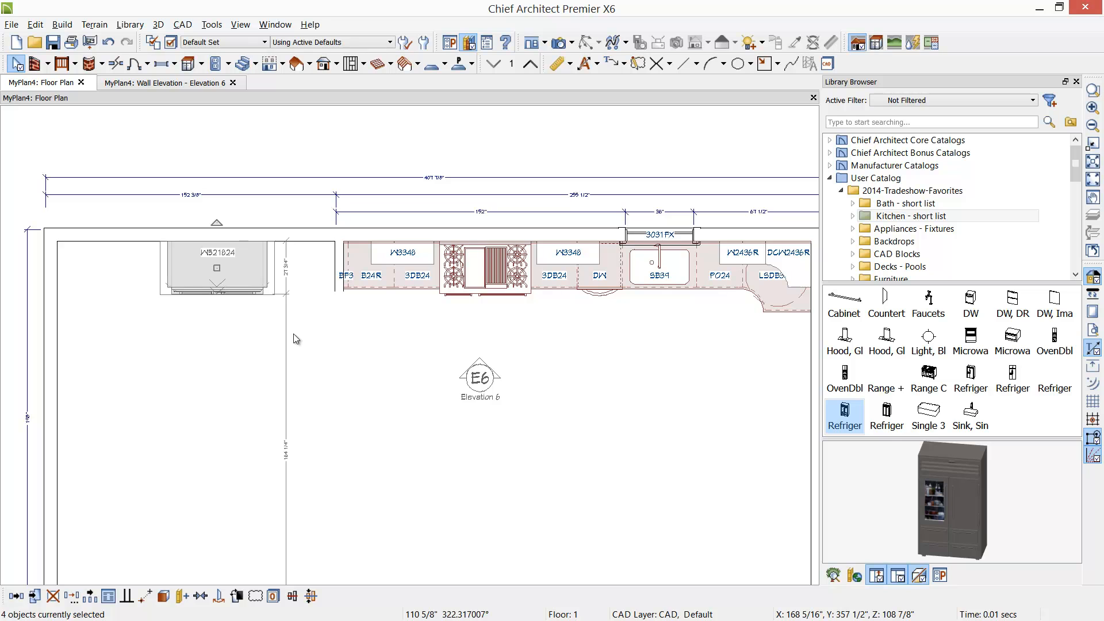
key(Delete)
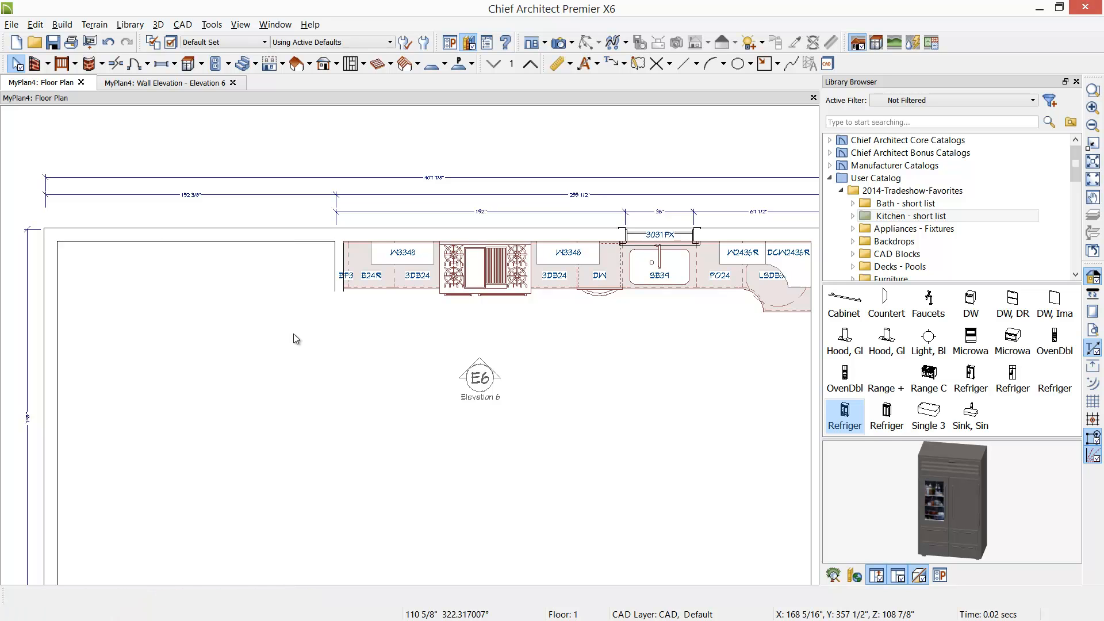
click(337, 259)
key(Delete)
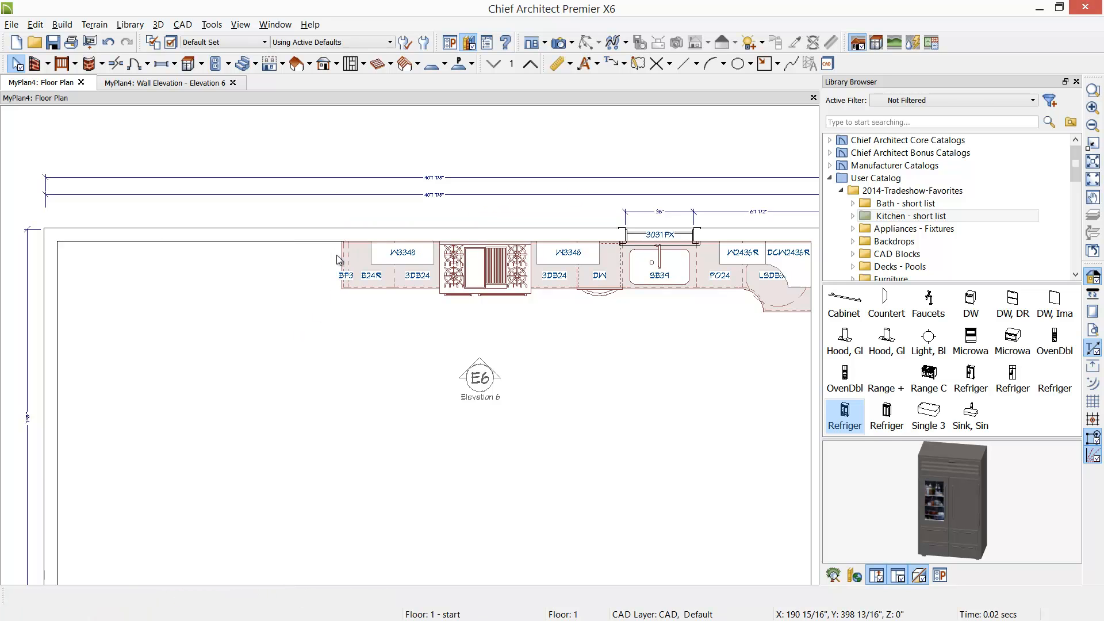
- Move the room's left exterior wall in to meet the left end of the range cabinet run
click(47, 350)
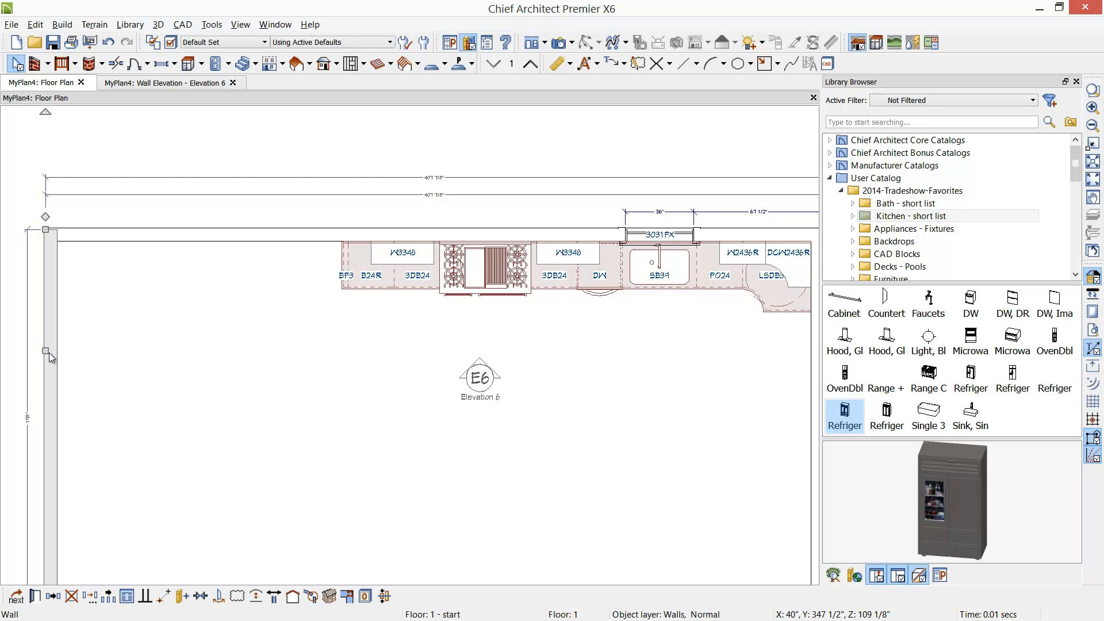
drag(49, 353, 332, 356)
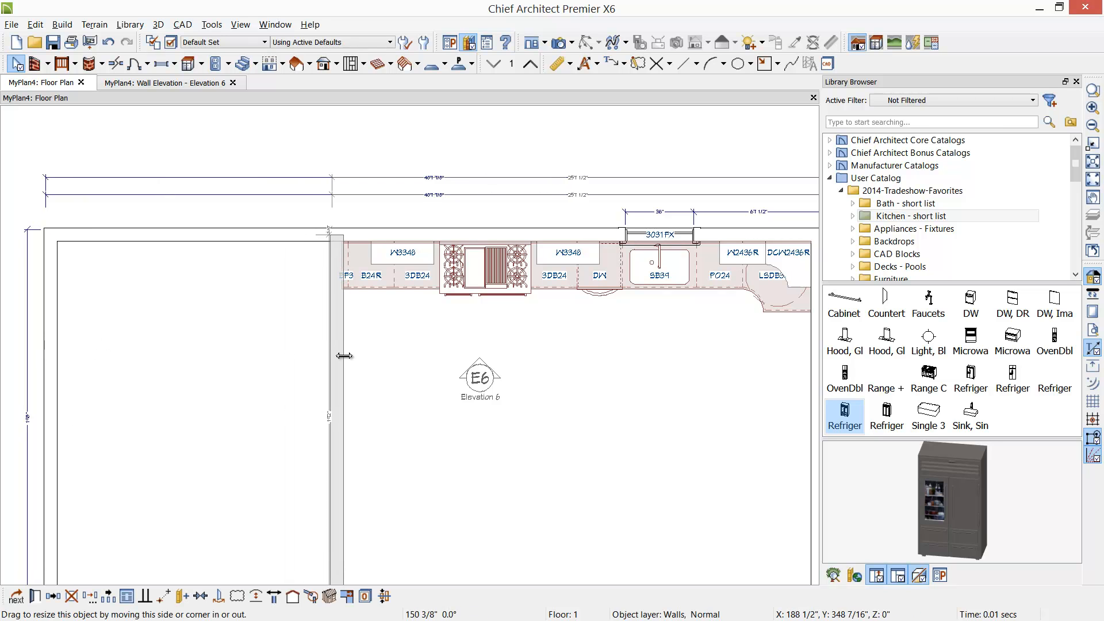
click(365, 390)
middle_drag(588, 465, 396, 437)
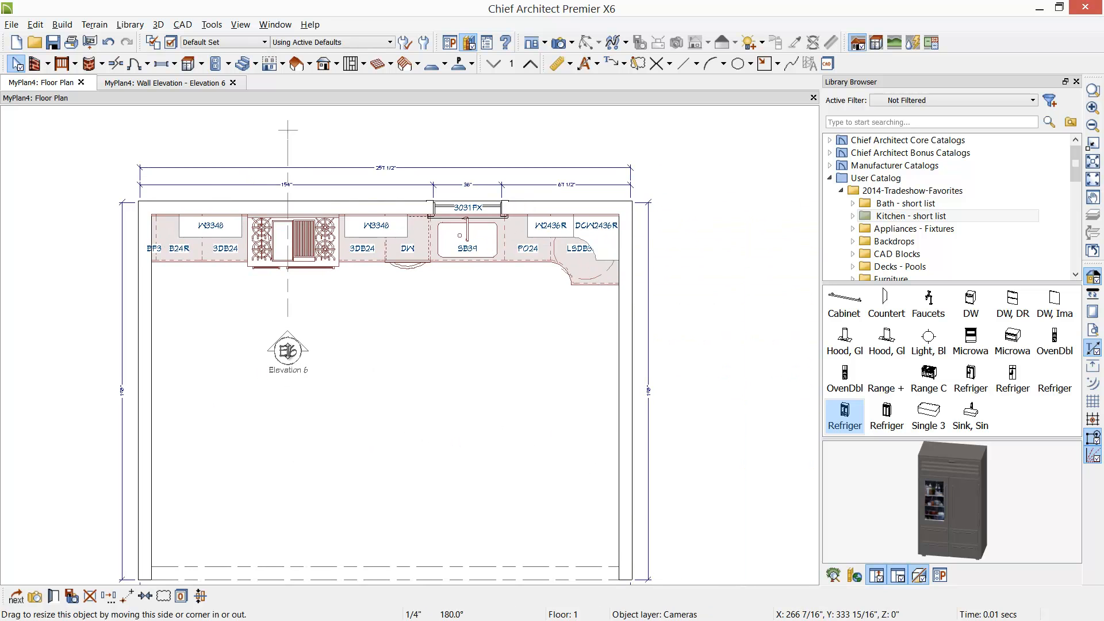
- Open the Elevation 6 wall elevation, make NKBA General Annotations the active annotation set, and close the Library Browser
double_click(289, 354)
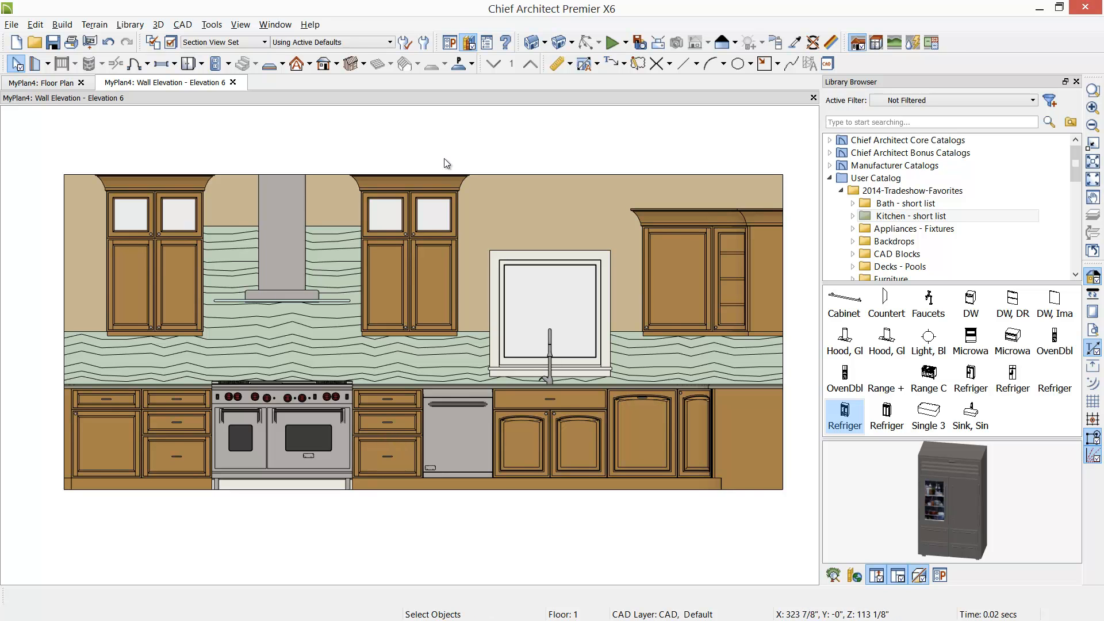
click(596, 64)
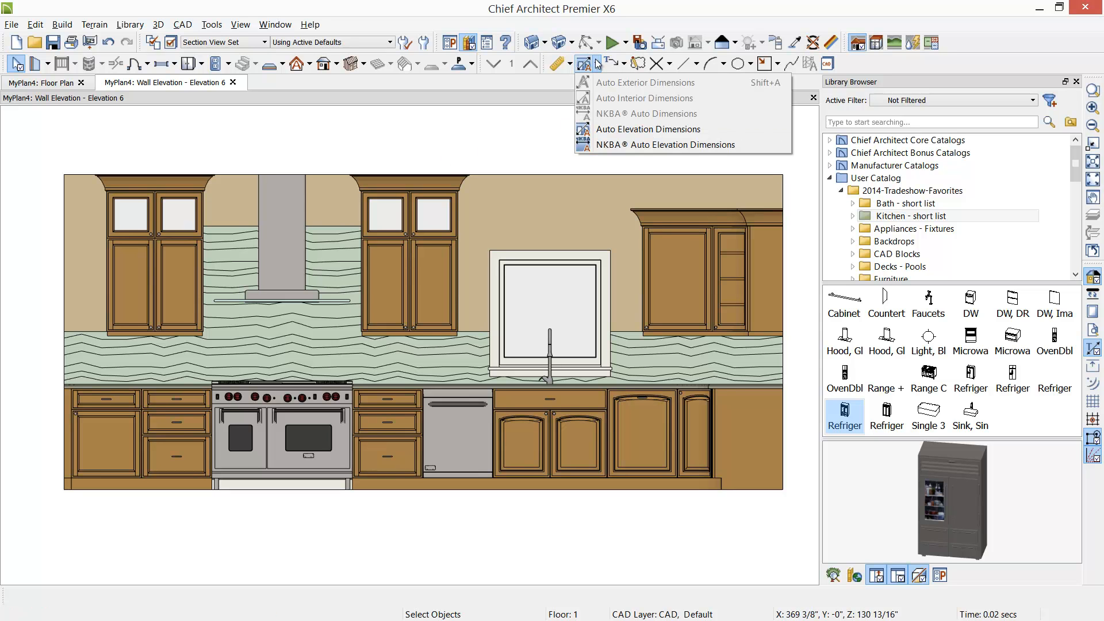
click(407, 44)
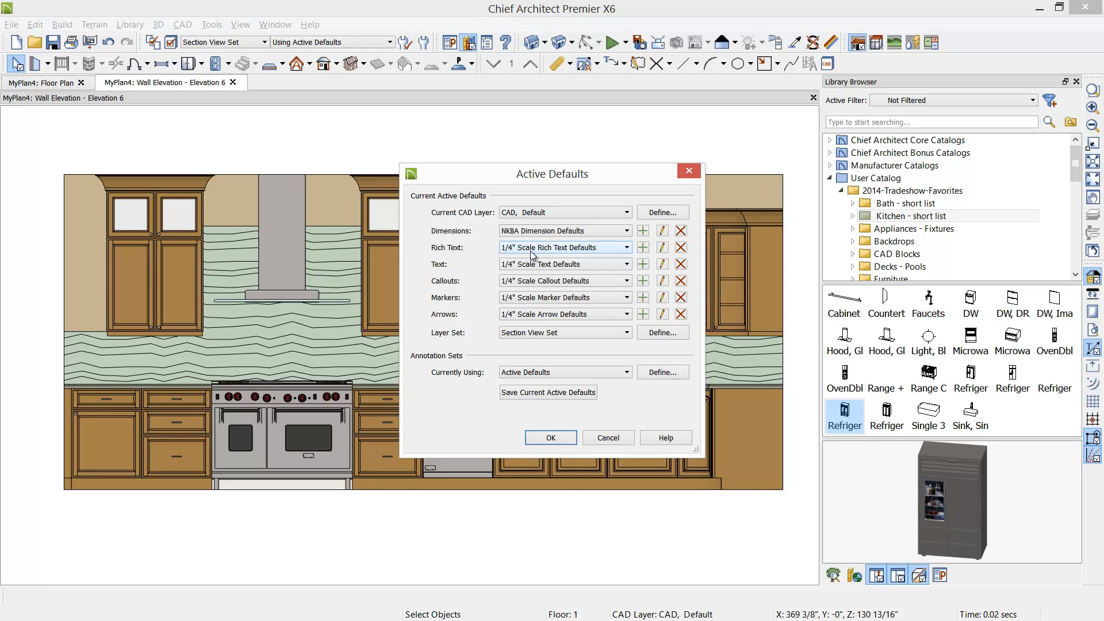
click(688, 171)
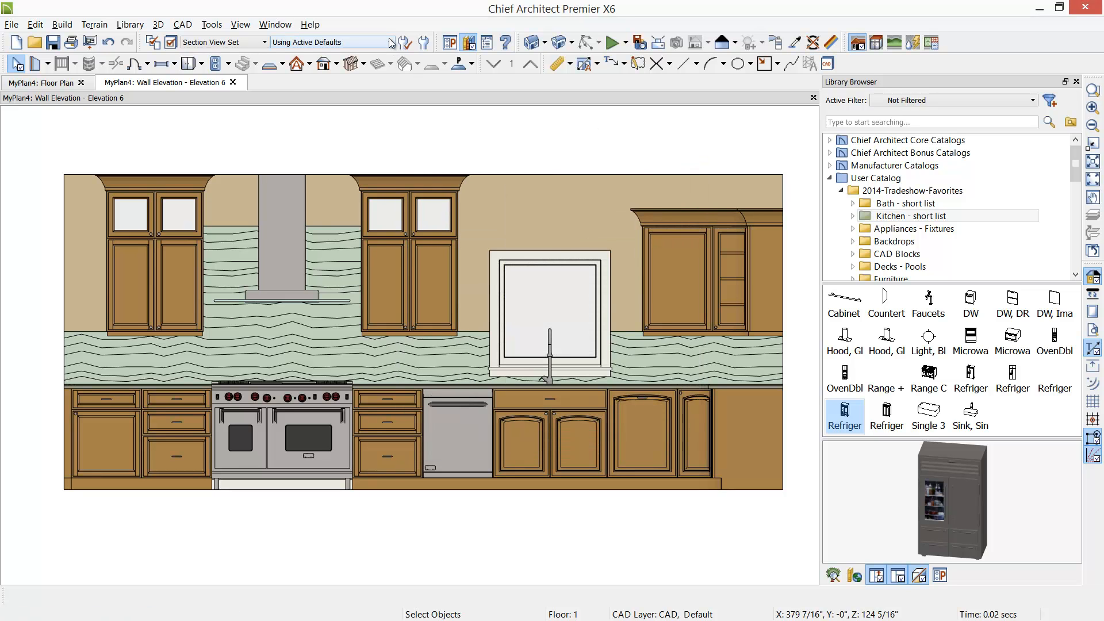
click(390, 43)
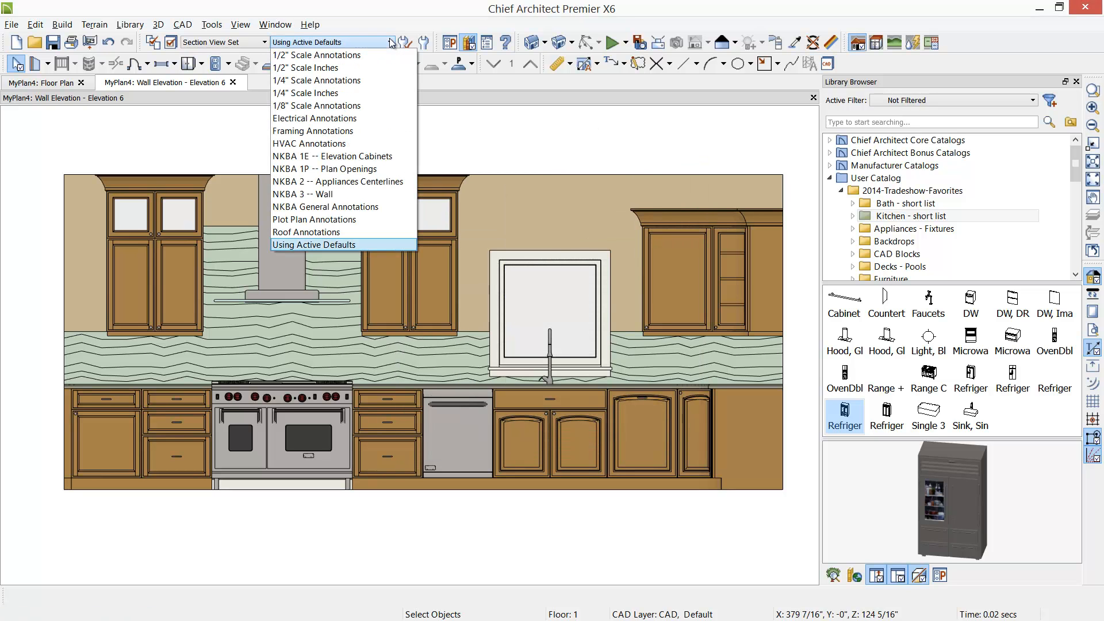
click(308, 207)
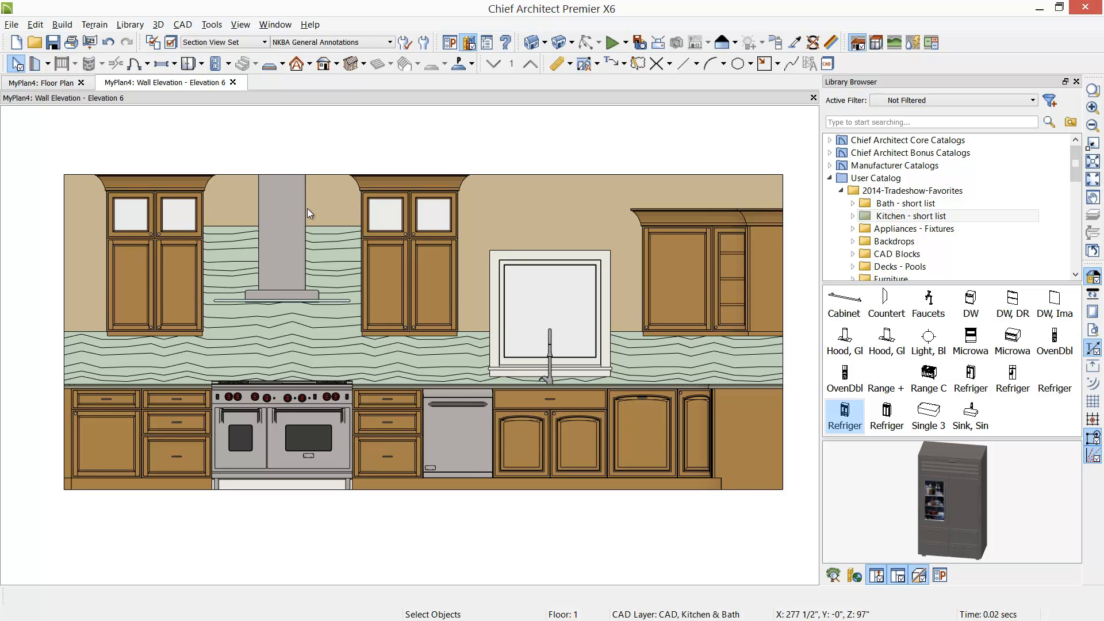
click(406, 43)
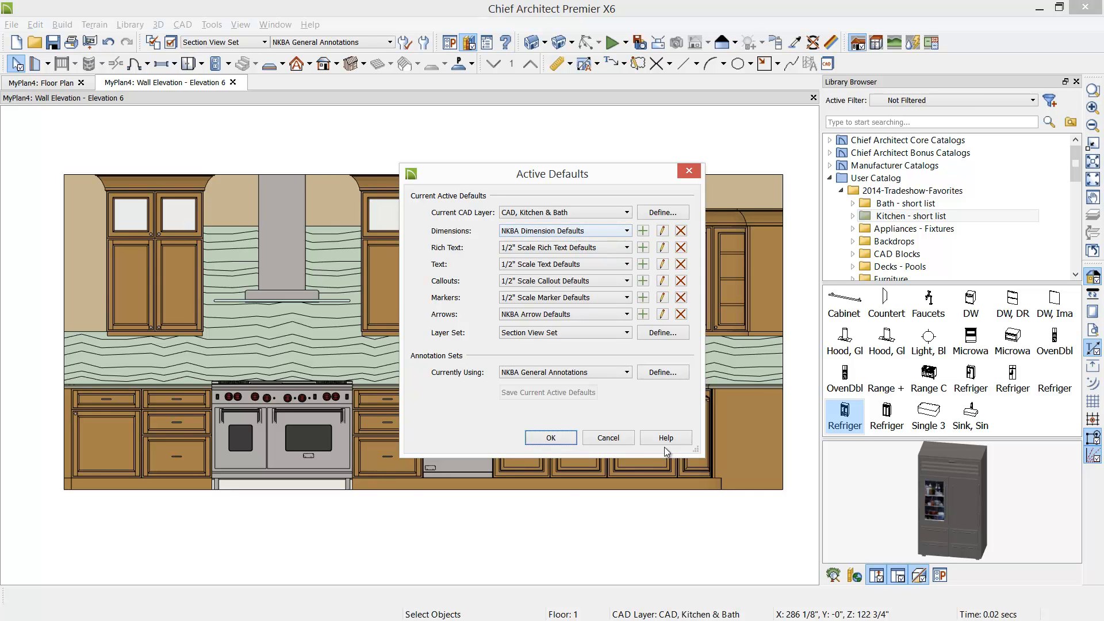
click(607, 441)
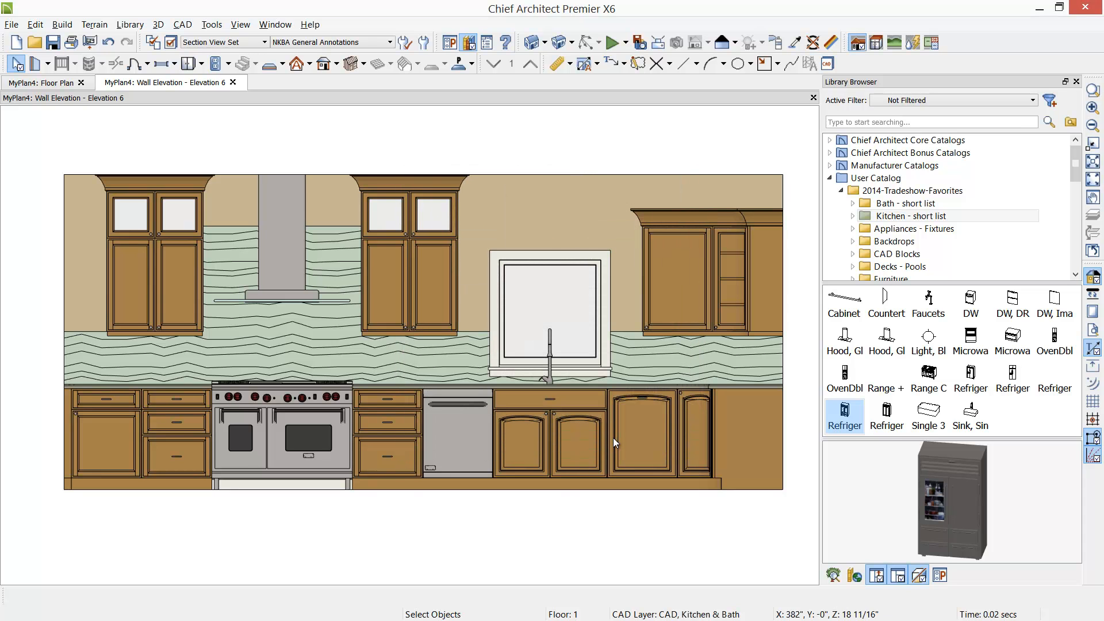
click(1076, 82)
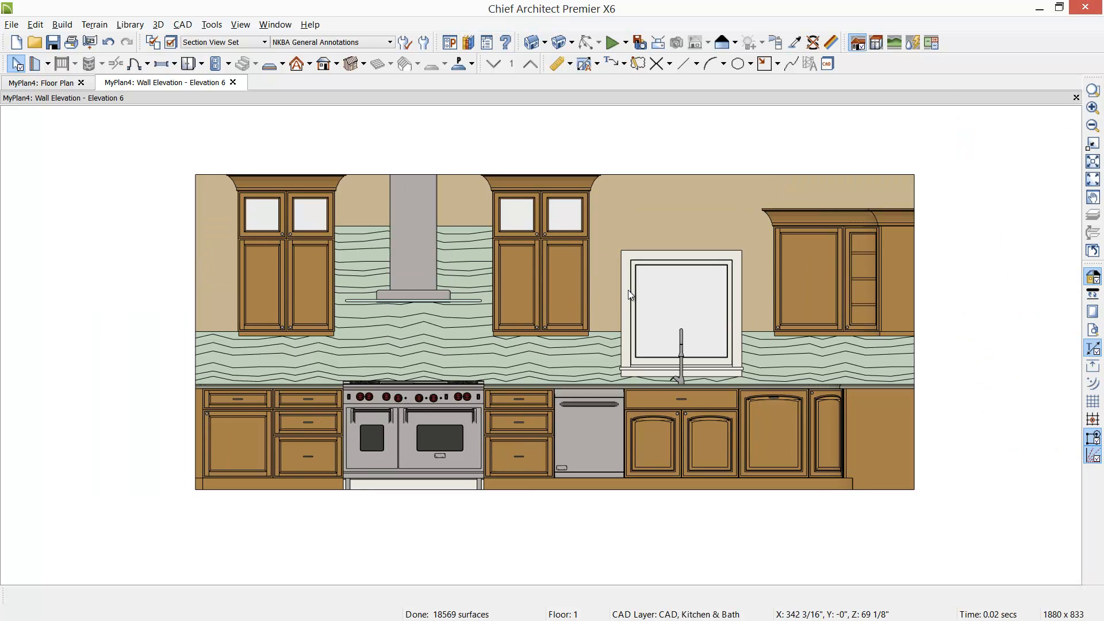
- Generate NKBA automatic elevation dimensions for the range wall elevation
click(597, 64)
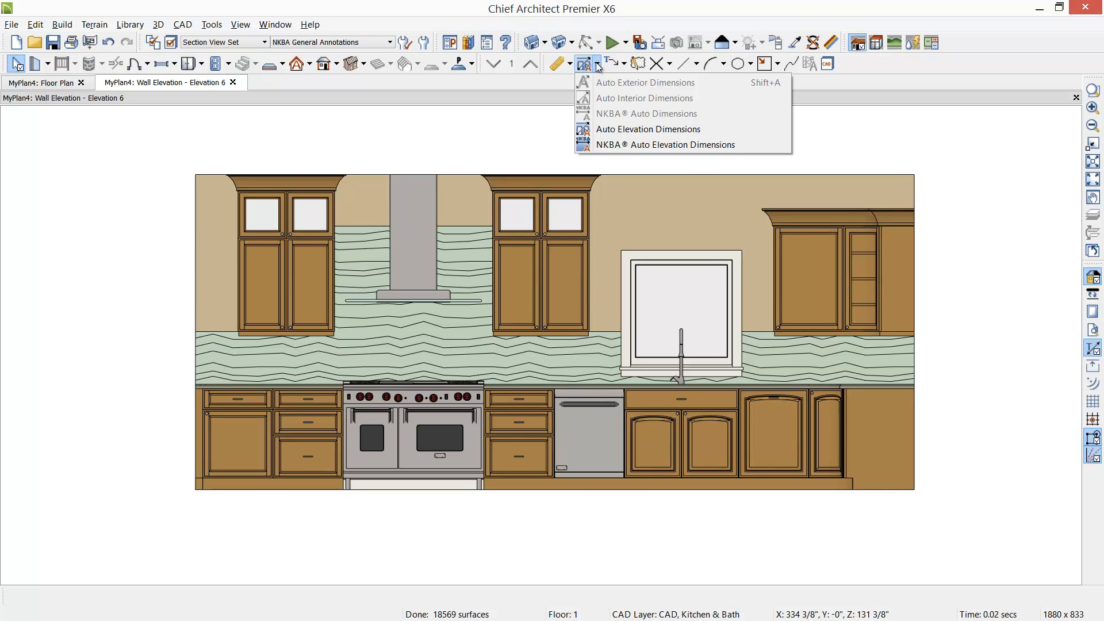
click(690, 145)
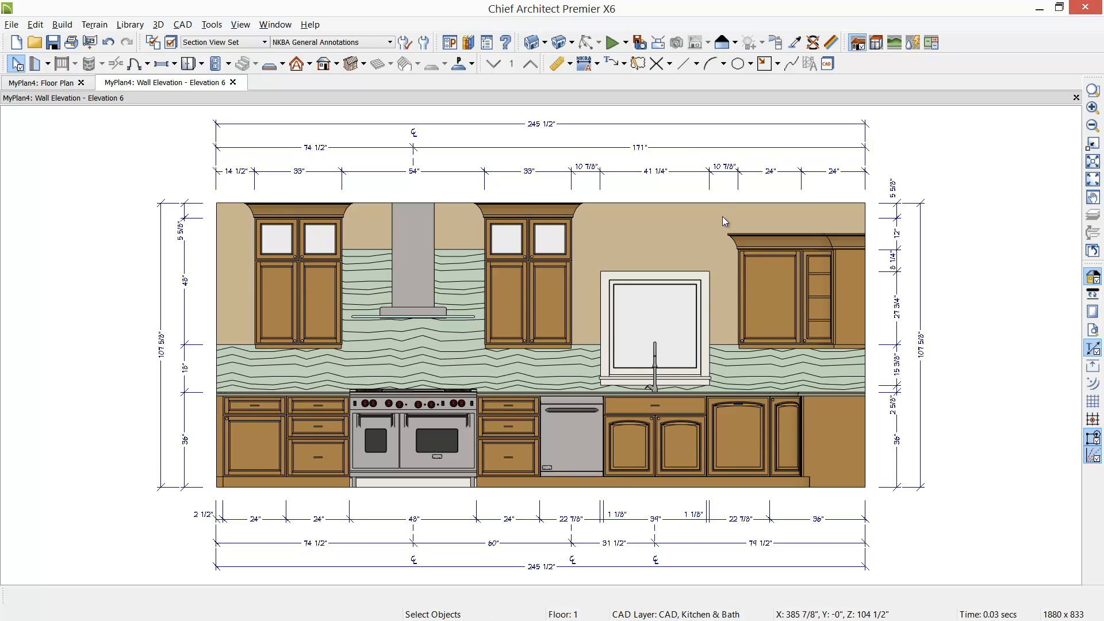
middle_drag(940, 517, 939, 457)
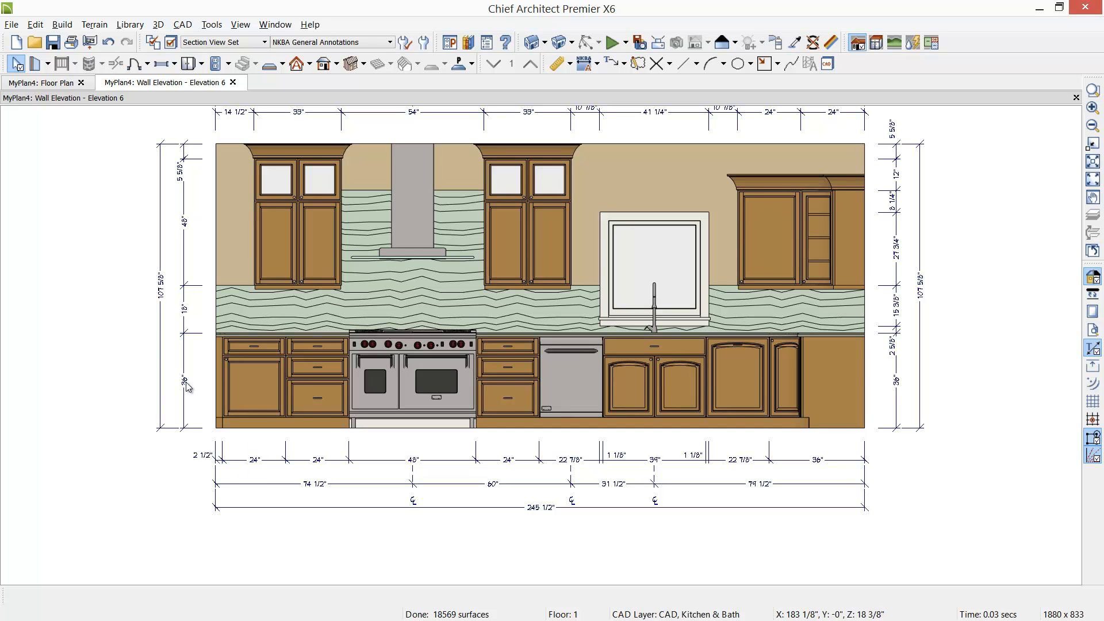
- Remove the extension at the wall cabinet's bottom from the inner vertical dimension line beside the range side cabinets, and add it back
click(183, 366)
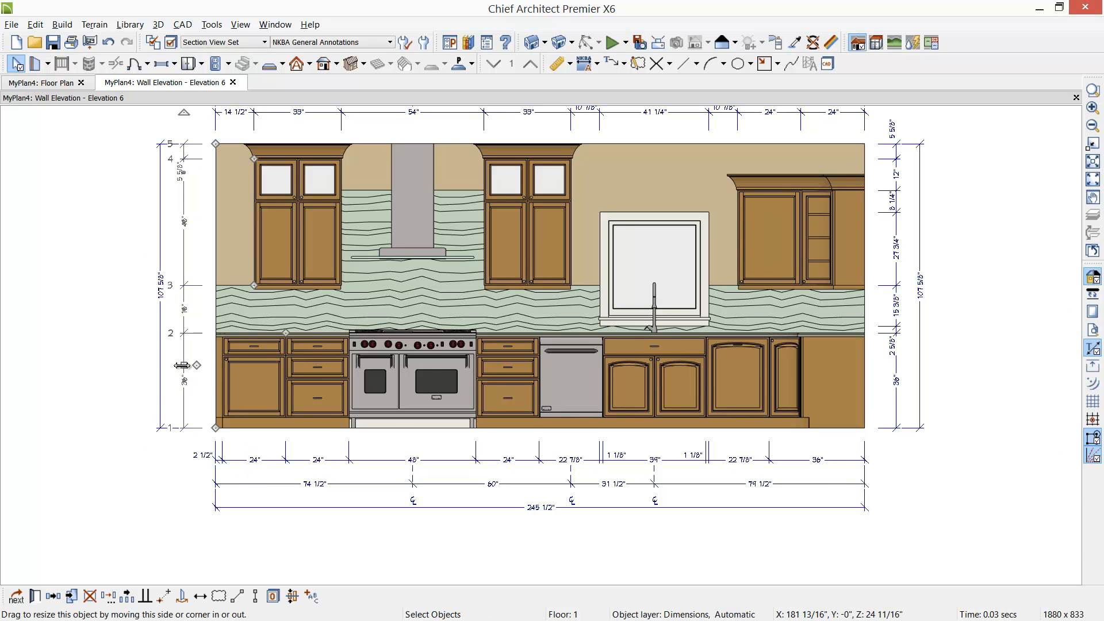
scroll(182, 366, up, 3)
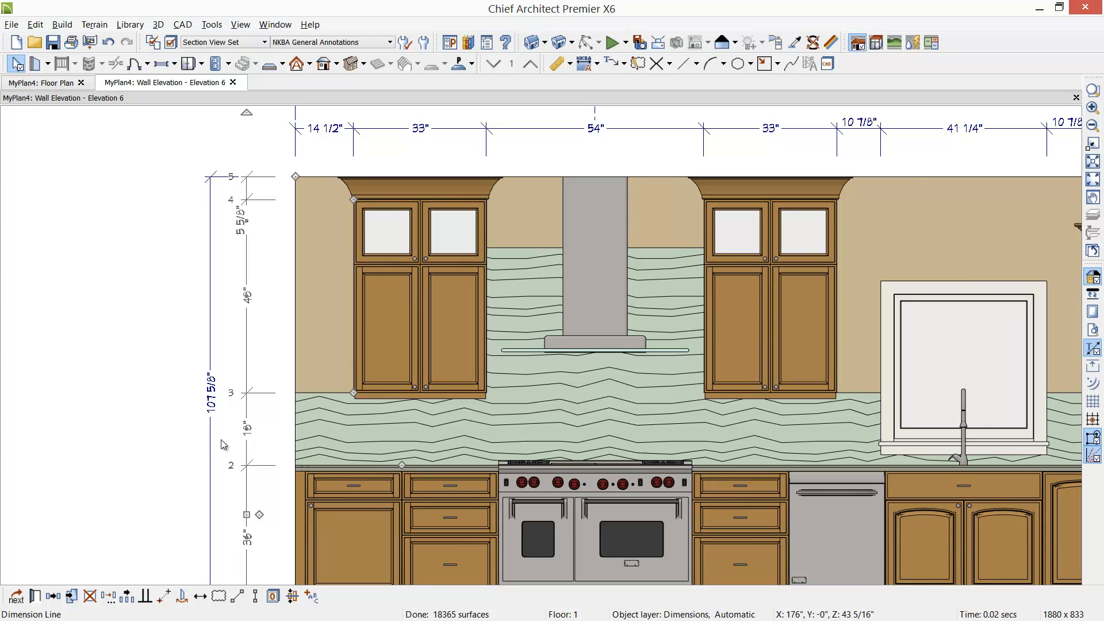
scroll(221, 440, up, 2)
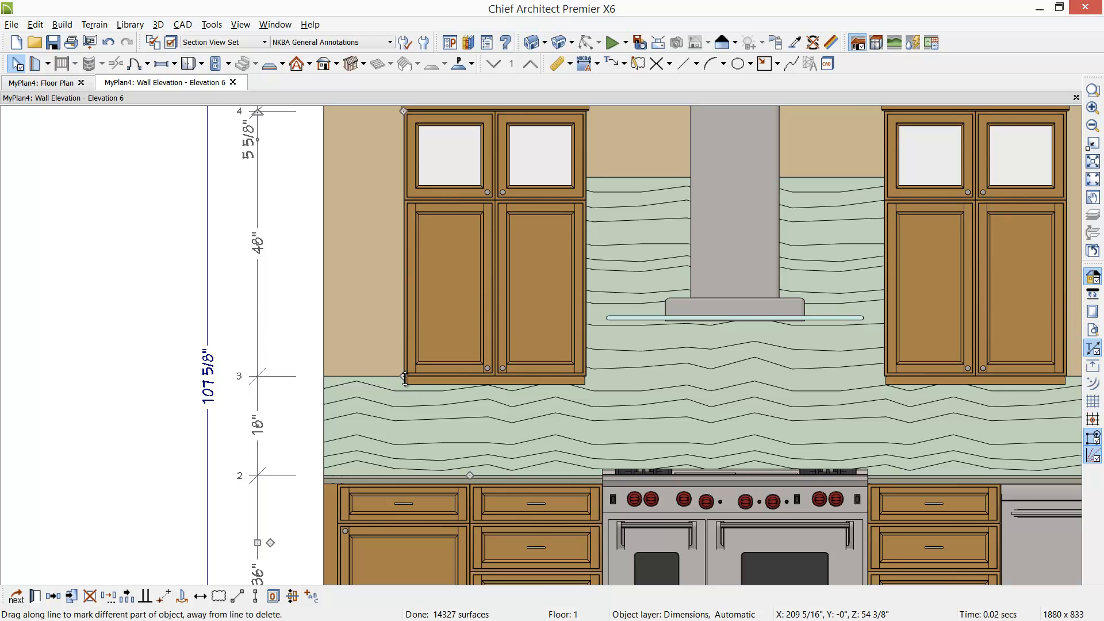
drag(405, 378, 308, 334)
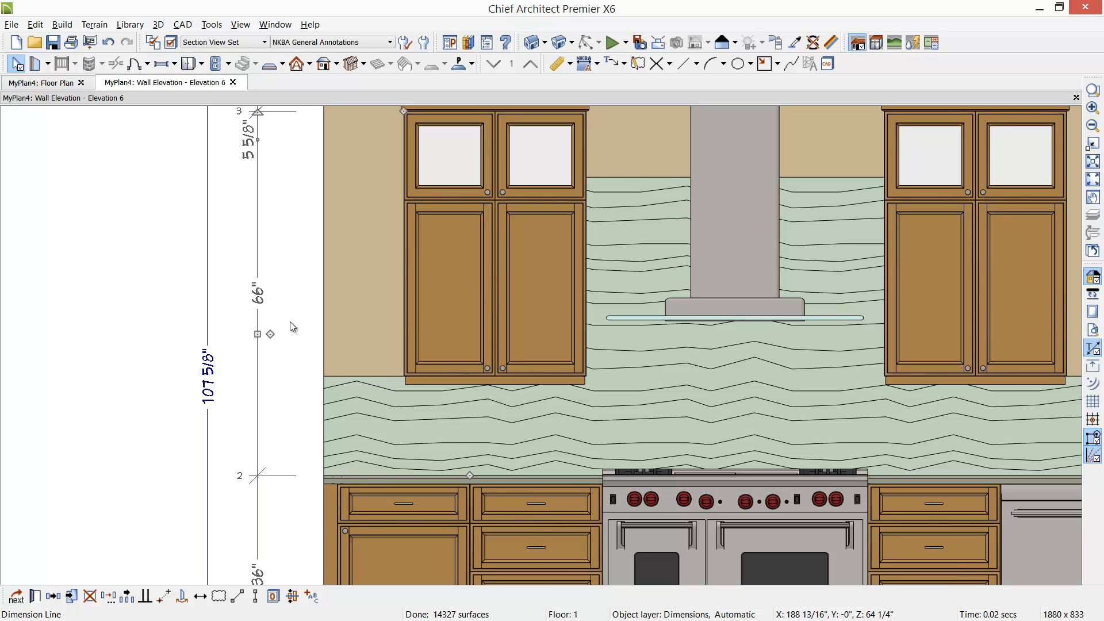
drag(270, 334, 403, 376)
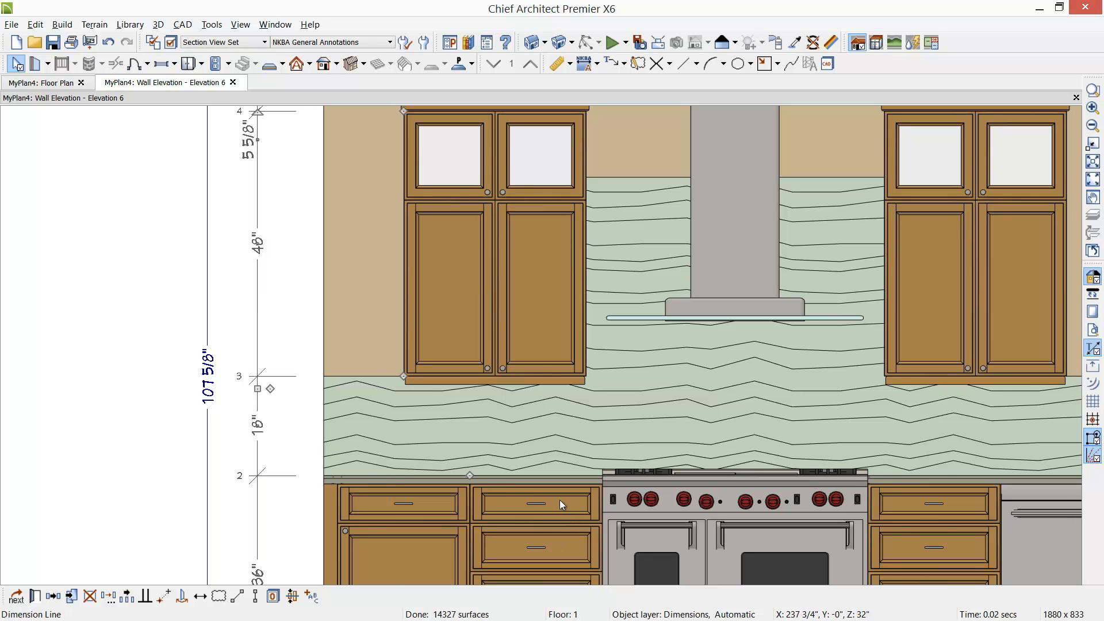
- Undo the vertical dimension line's marker edits and the automatic elevation dimensions
scroll(564, 503, down, 2)
middle_drag(673, 445, 616, 427)
scroll(615, 427, down, 3)
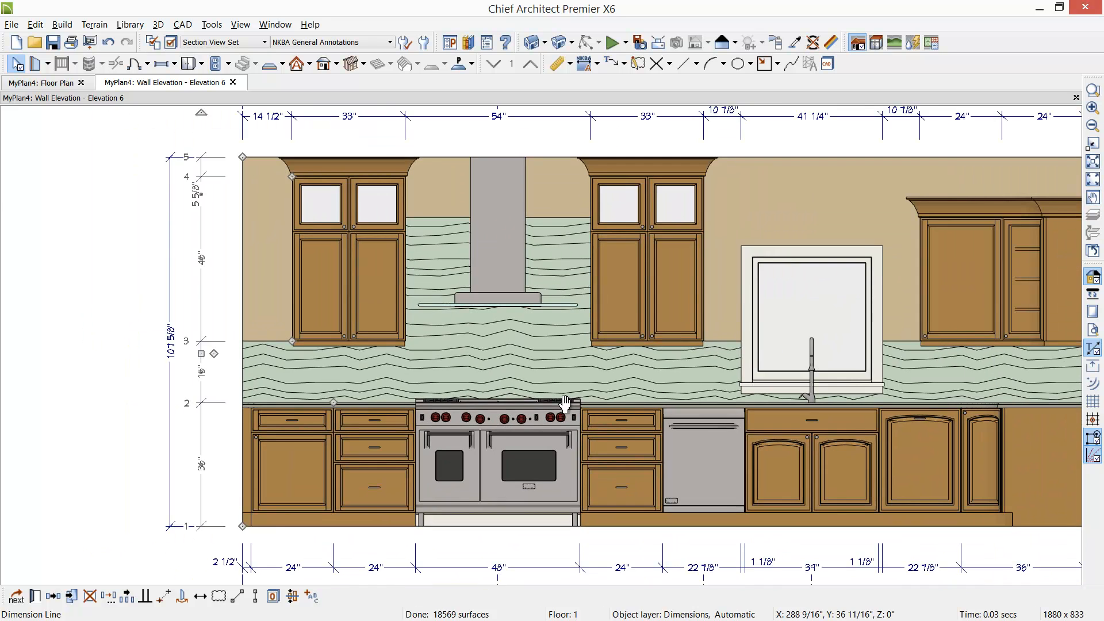
middle_drag(710, 419, 660, 417)
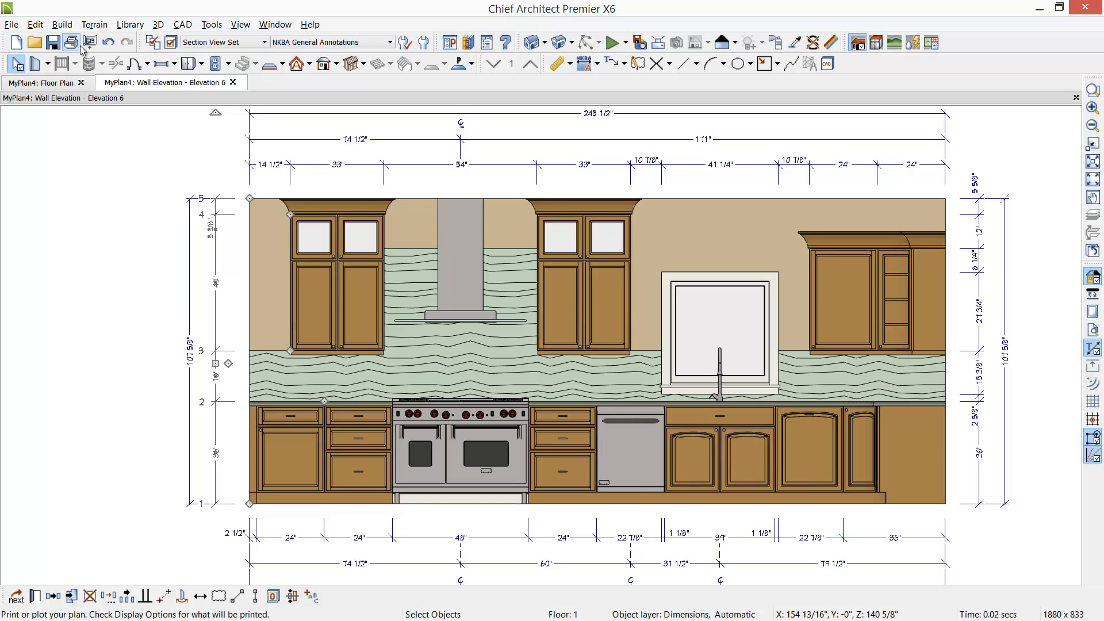
click(108, 42)
click(107, 42)
click(107, 42)
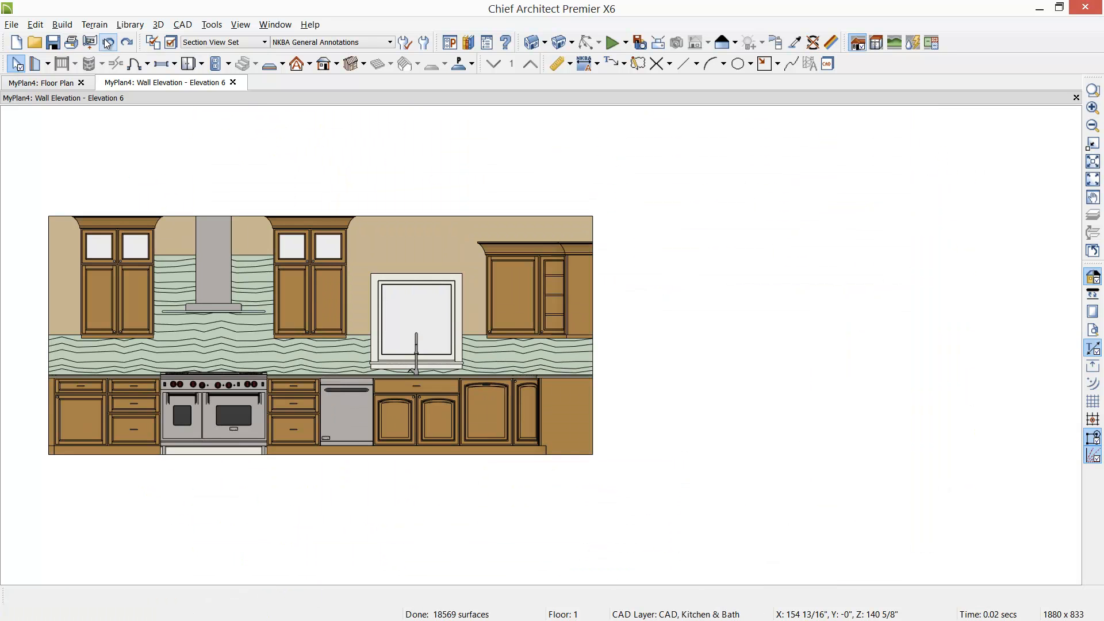
middle_drag(395, 389, 529, 414)
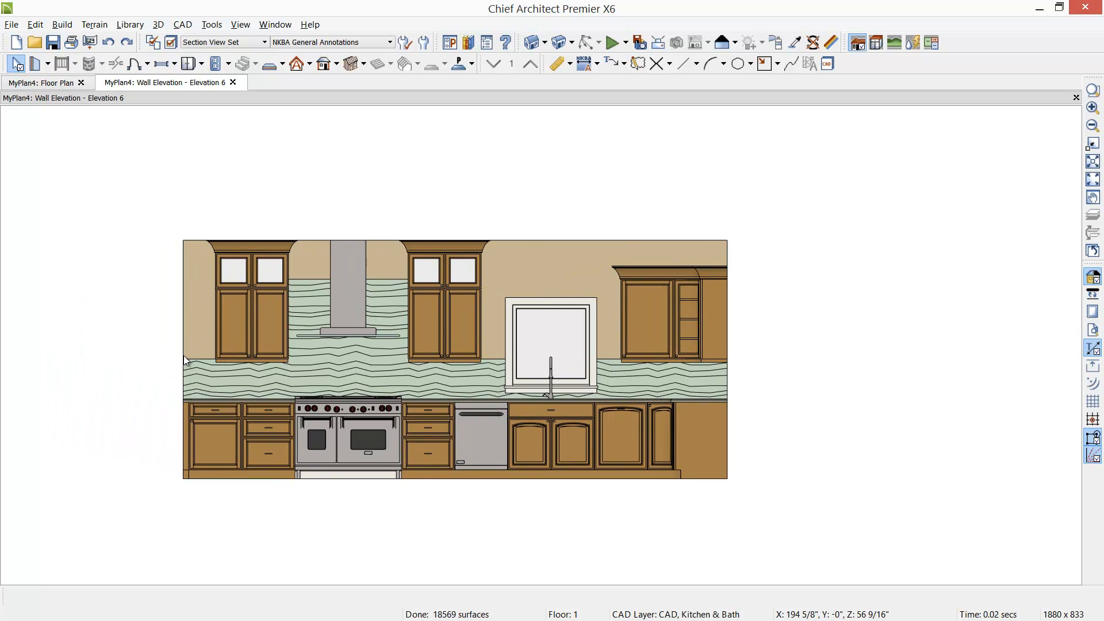
scroll(185, 361, up, 2)
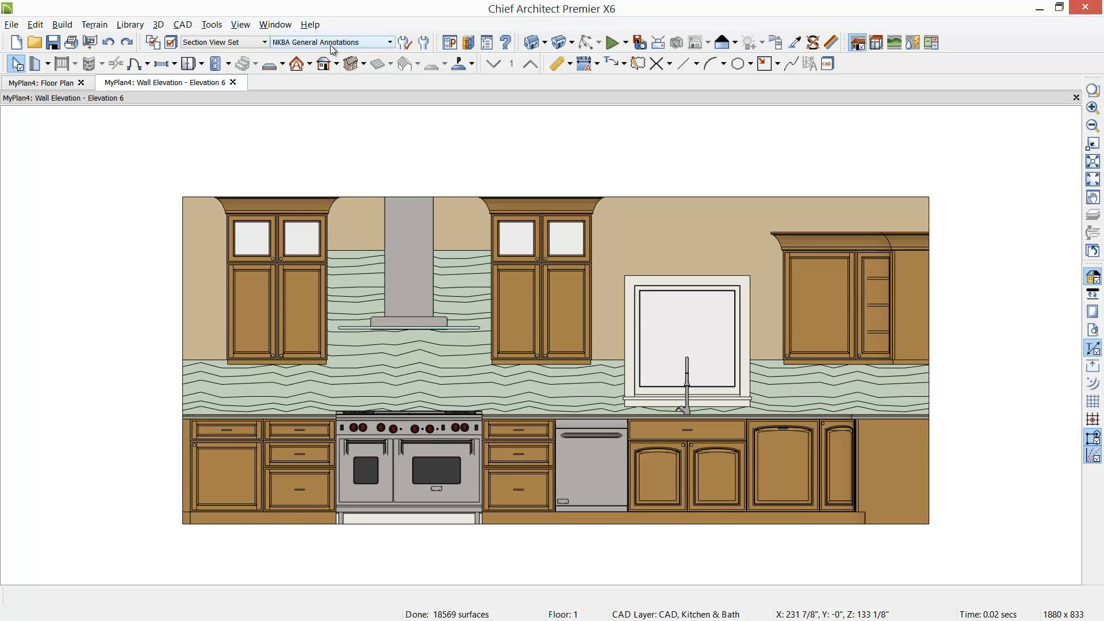
- Draw a manual dimension line across all base cabinets, turn on the "Dimensions, Kitchen & Bath" layer, and move the line below the cabinets
click(561, 64)
drag(153, 464, 936, 481)
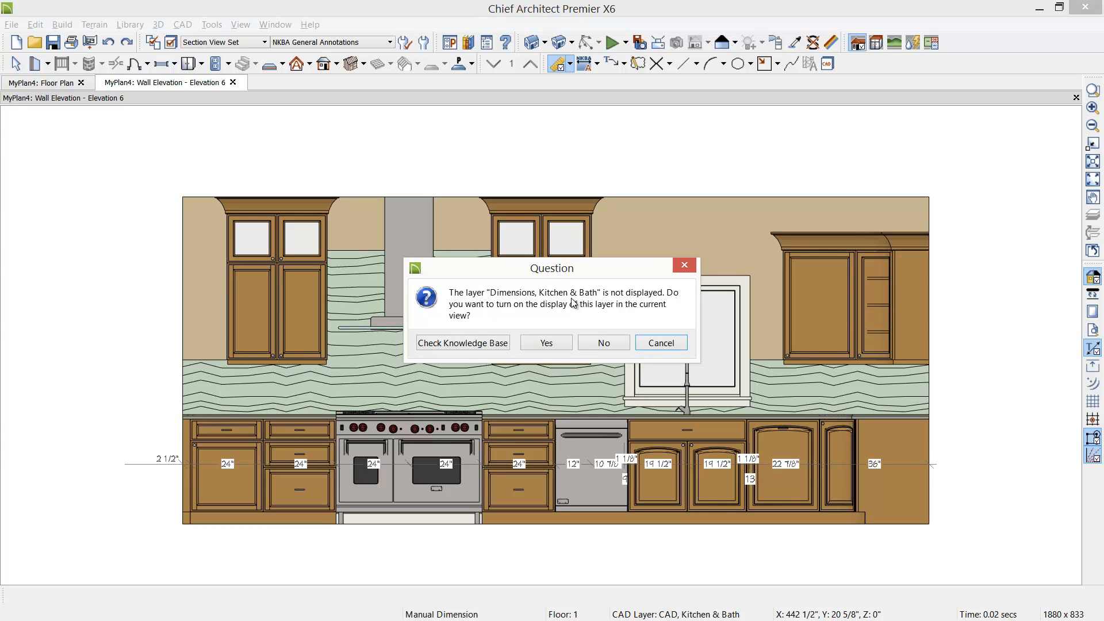
click(556, 343)
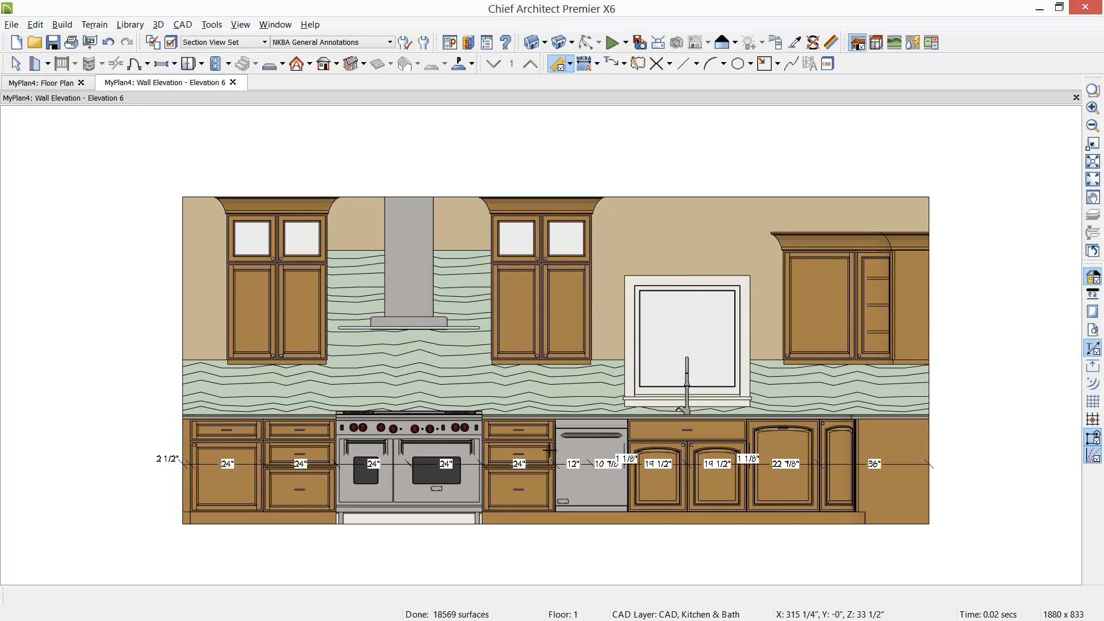
click(561, 468)
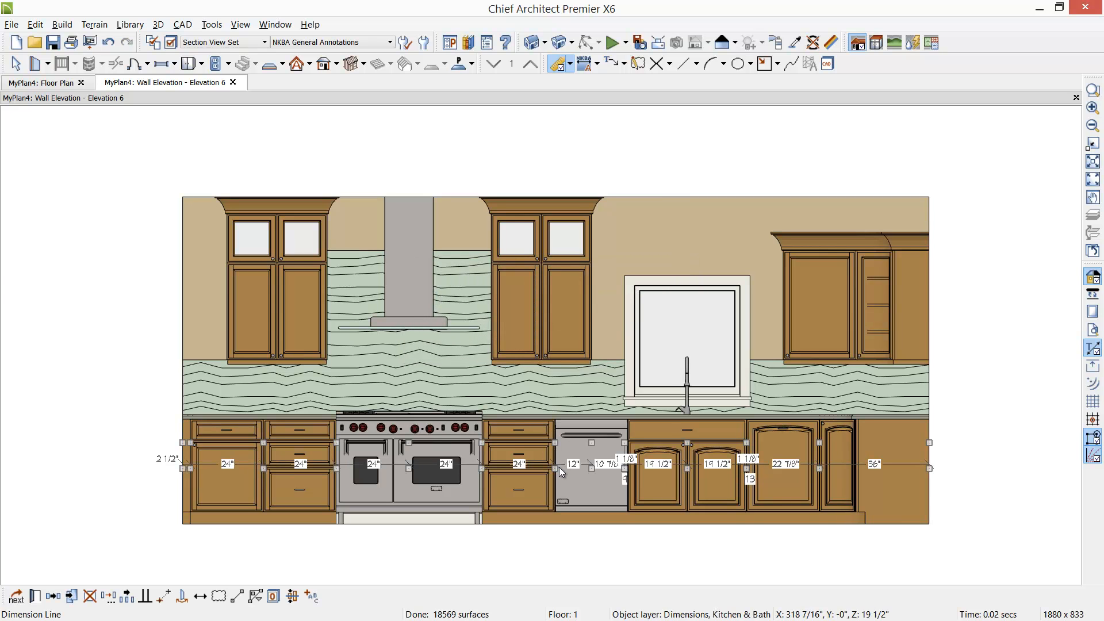
drag(561, 466, 560, 551)
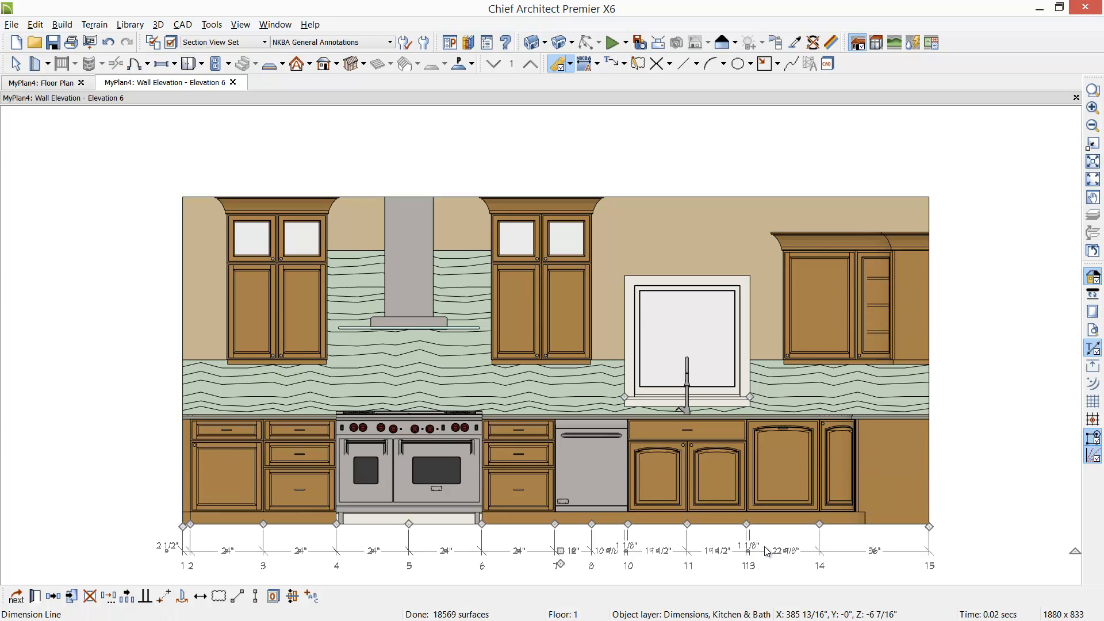
- Remove the two extensions that locate the window's casing sides from the base cabinet dimension line
middle_drag(977, 552, 997, 433)
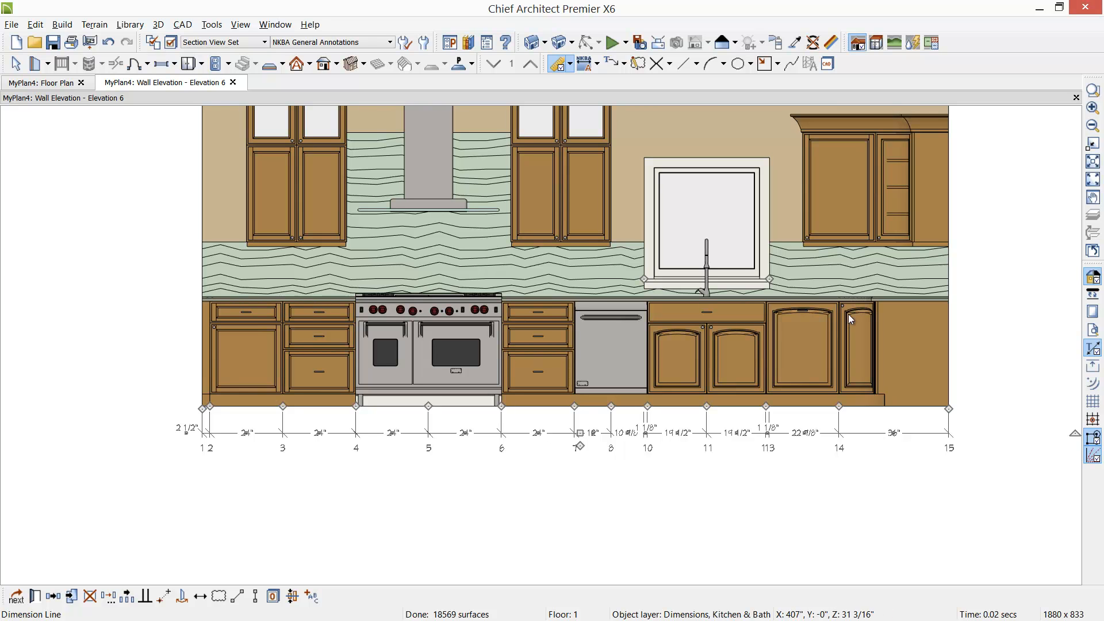
drag(767, 277, 1006, 322)
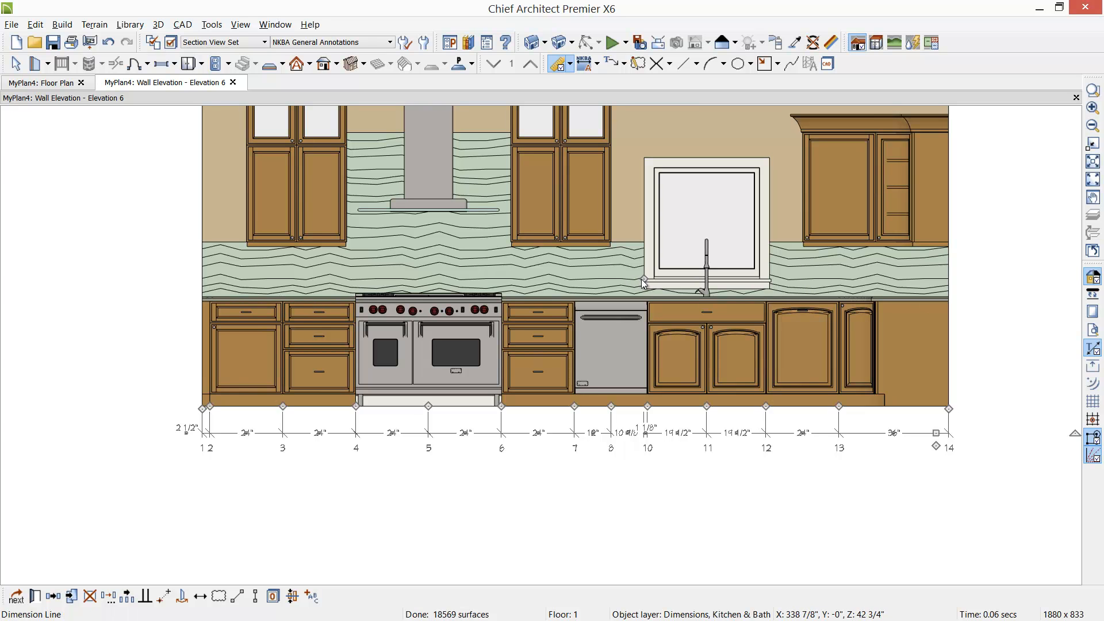
drag(643, 280, 1044, 380)
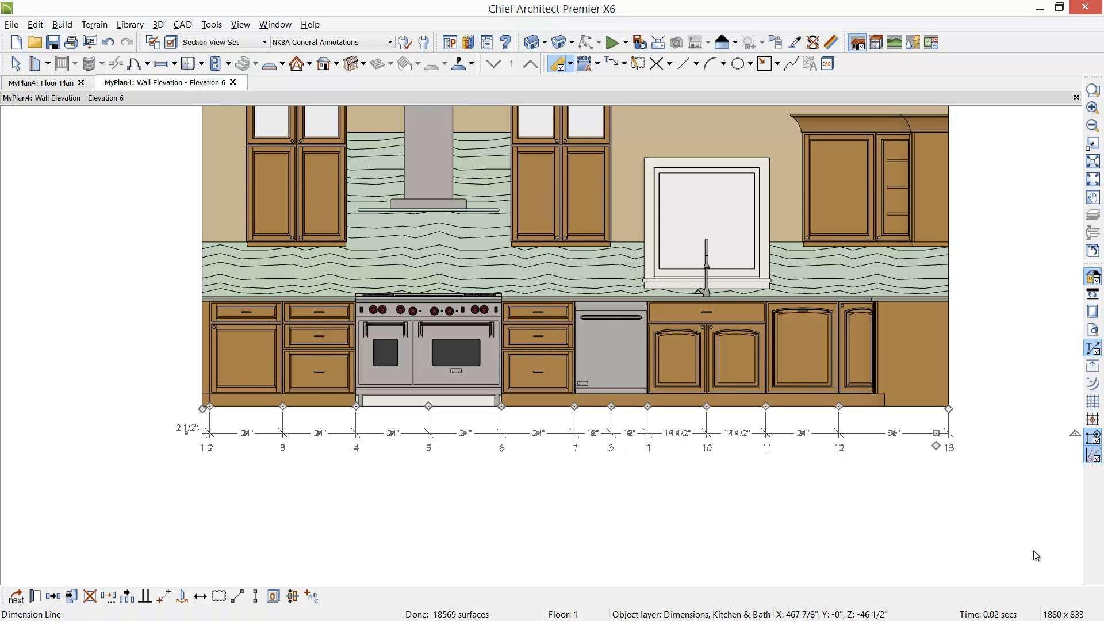
- Review the dimension line's primary format and the Locate Objects settings of the NKBA Dimension Defaults
double_click(853, 432)
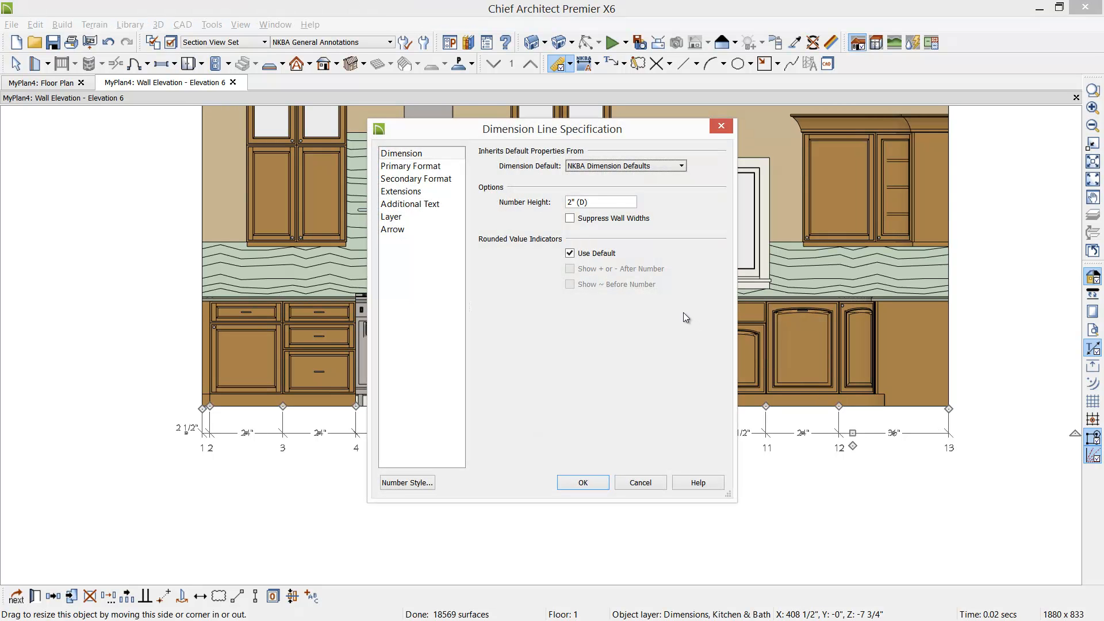
click(389, 171)
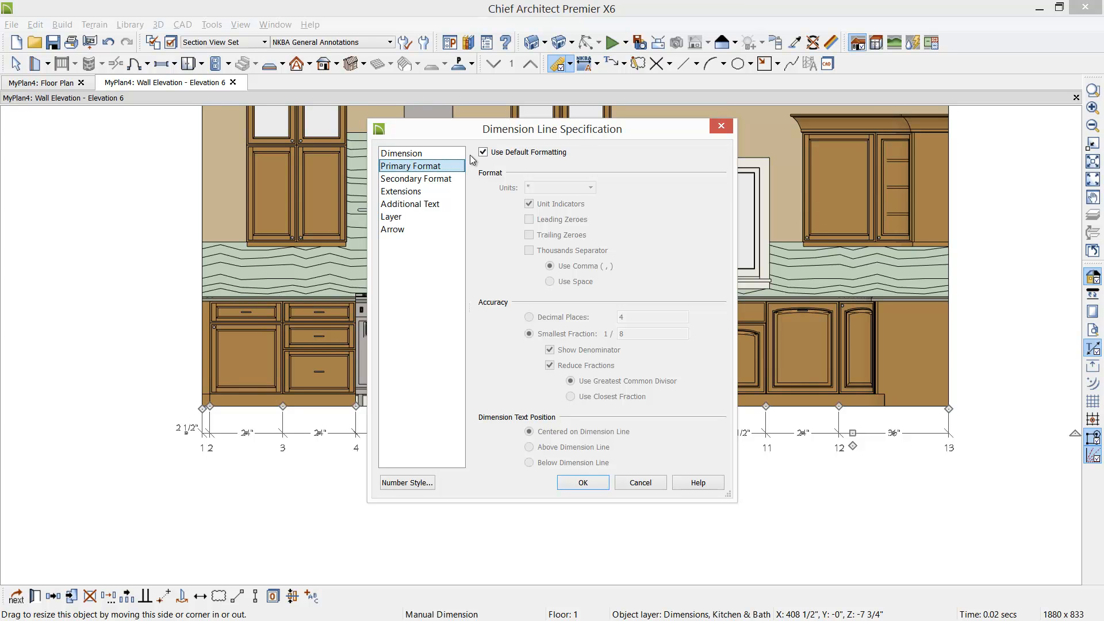
key(Escape)
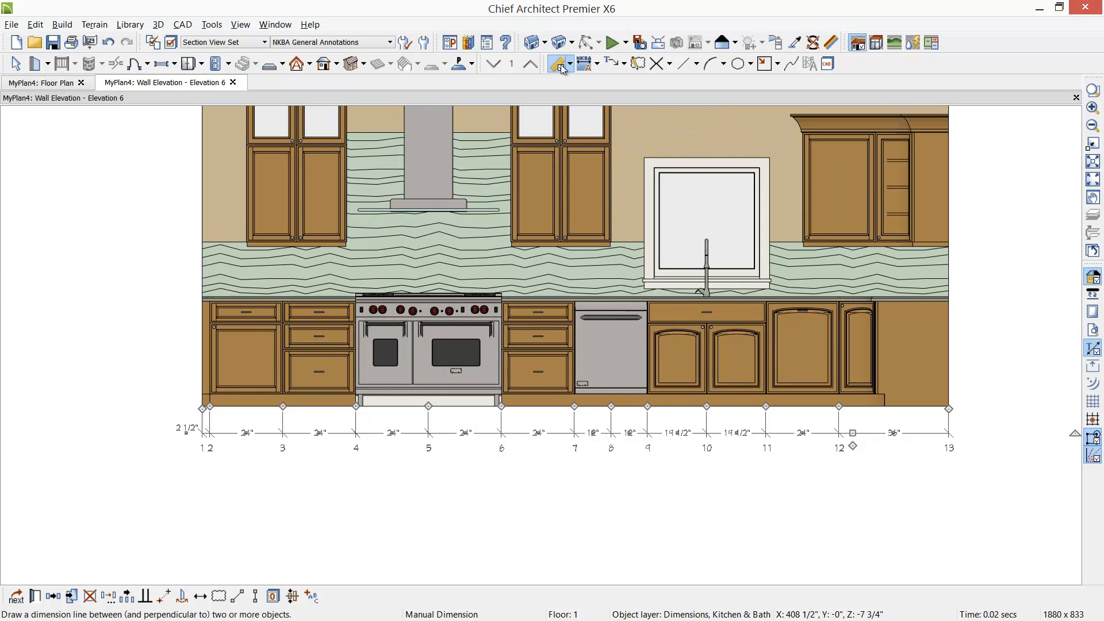
double_click(556, 64)
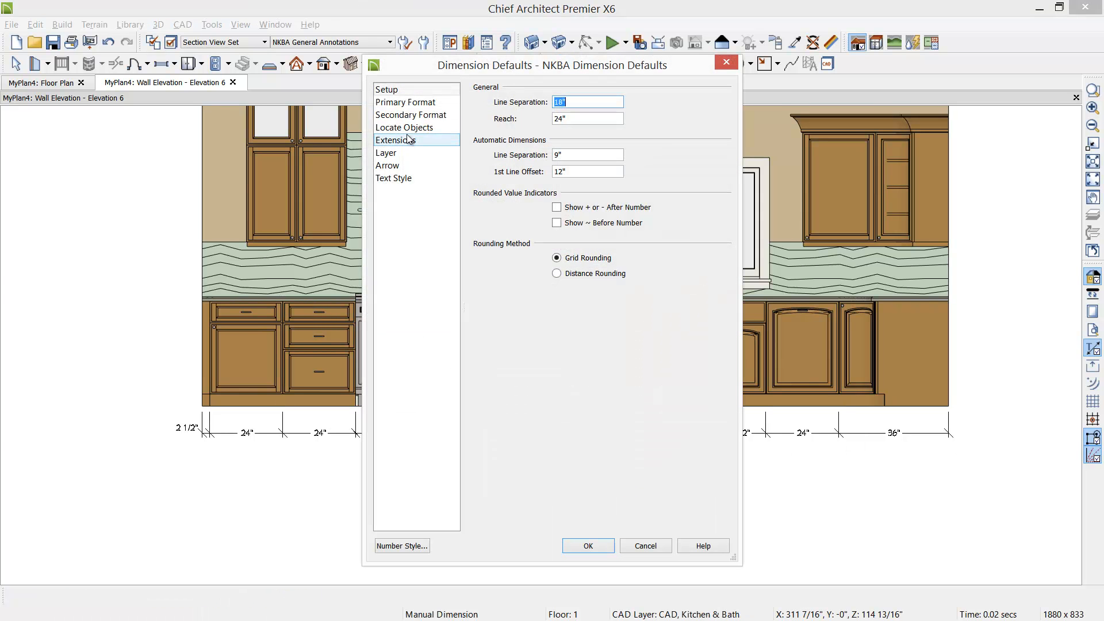
click(408, 132)
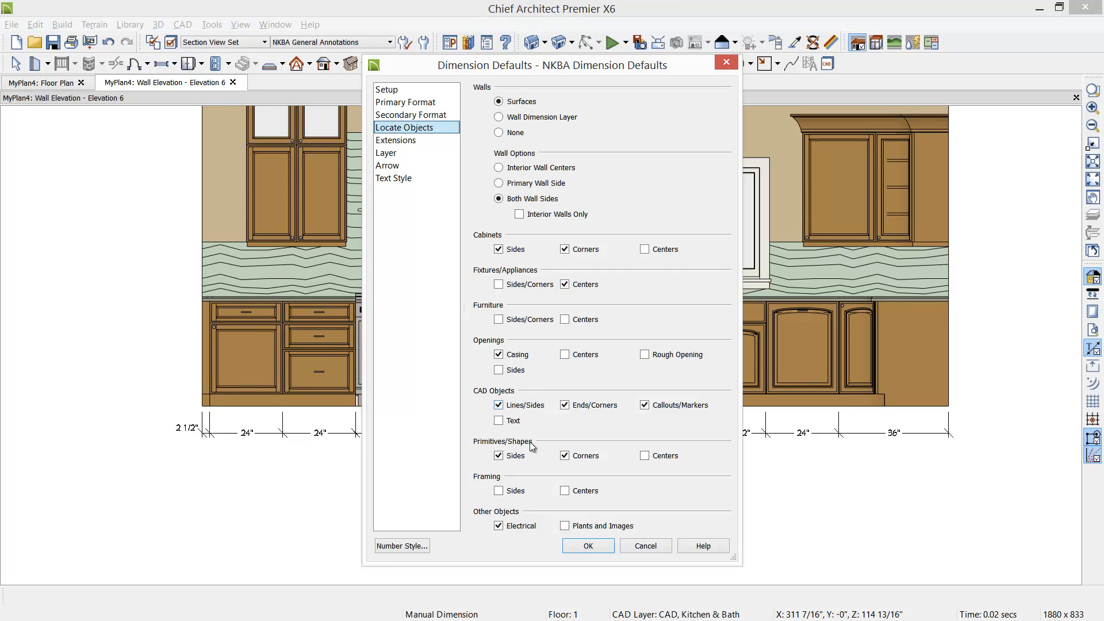
click(649, 546)
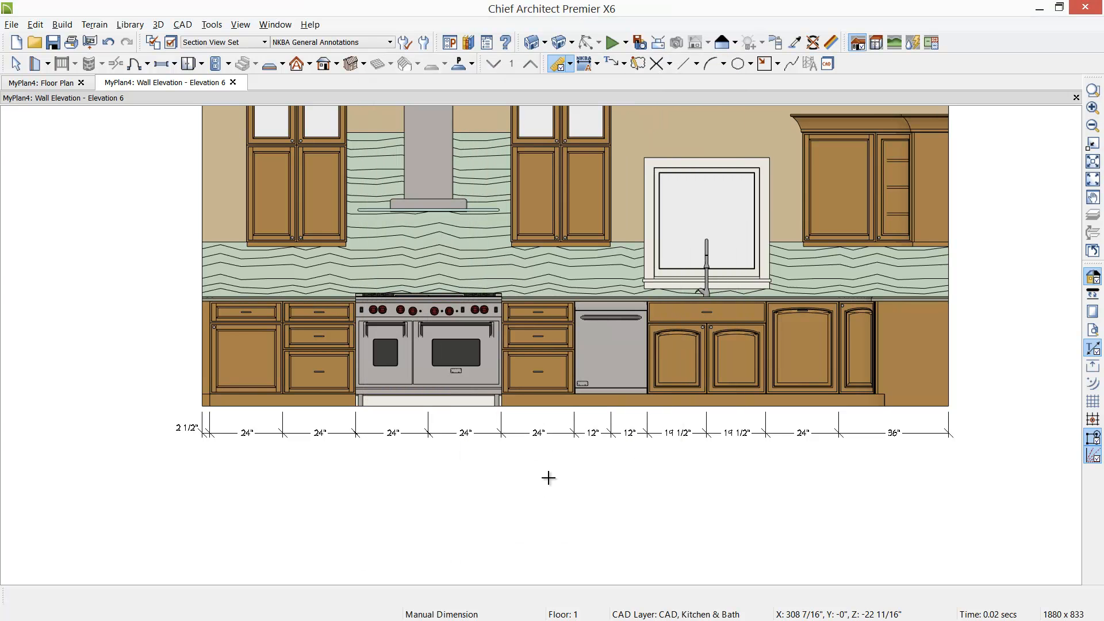
- Remove the dishwasher, range and sink center extensions from the base cabinet dimension line, and move its 2 1/2" label below the line
click(553, 433)
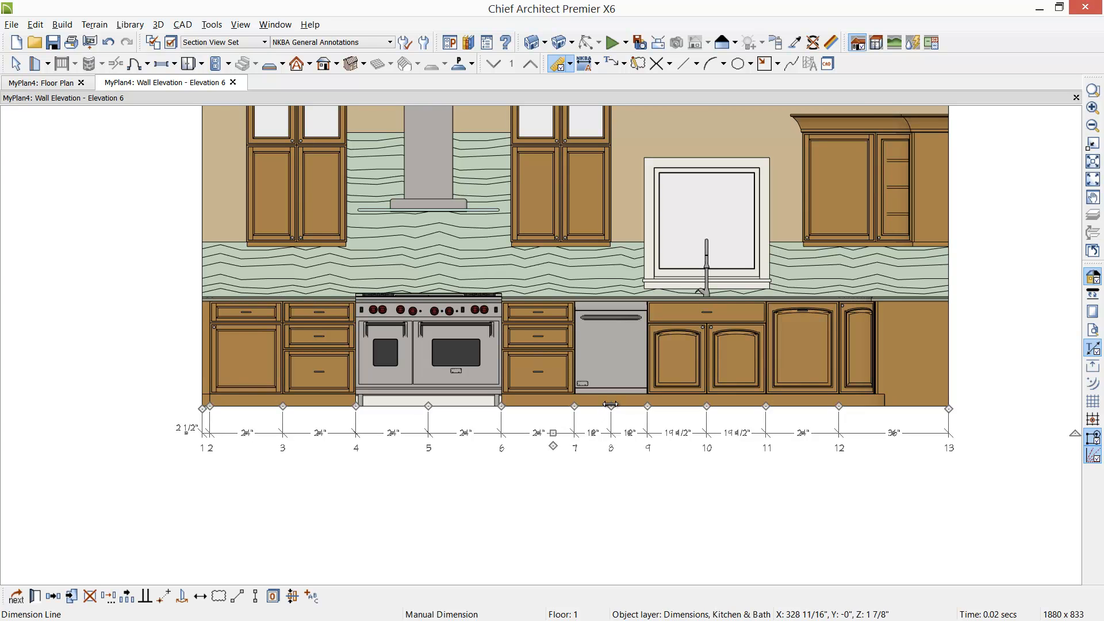
drag(611, 409, 639, 495)
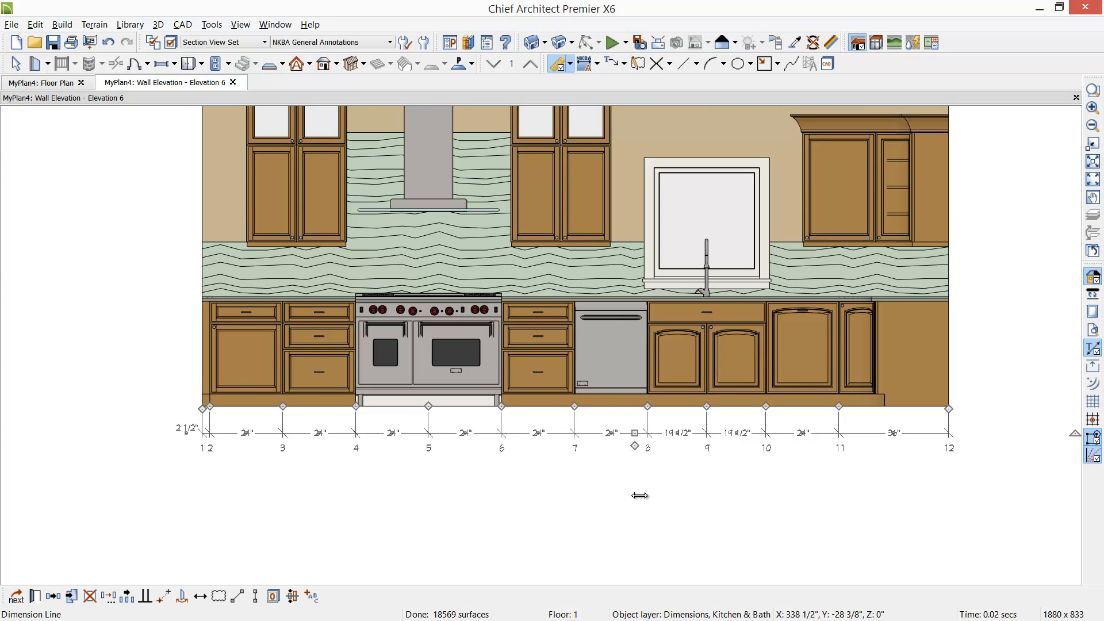
drag(428, 406, 465, 494)
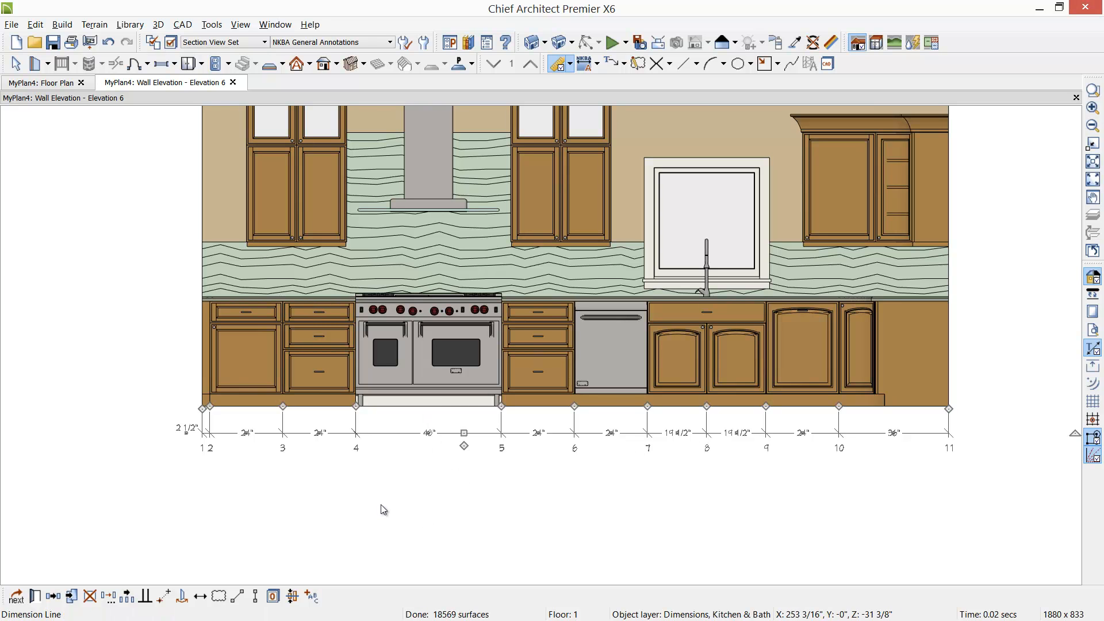
drag(707, 406, 740, 515)
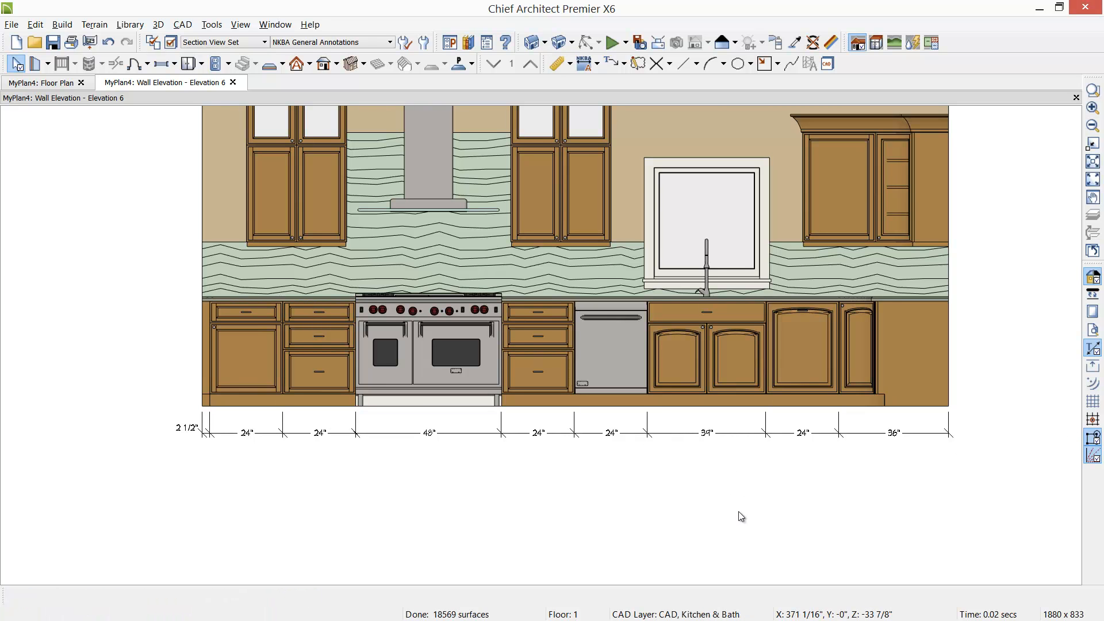
click(435, 444)
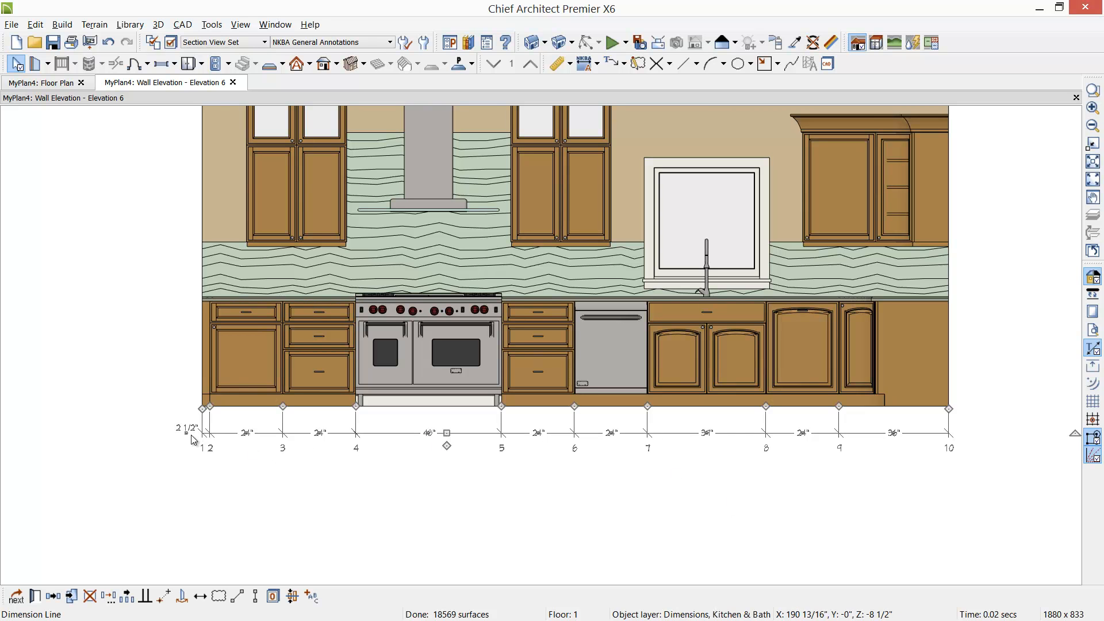
drag(187, 428, 204, 445)
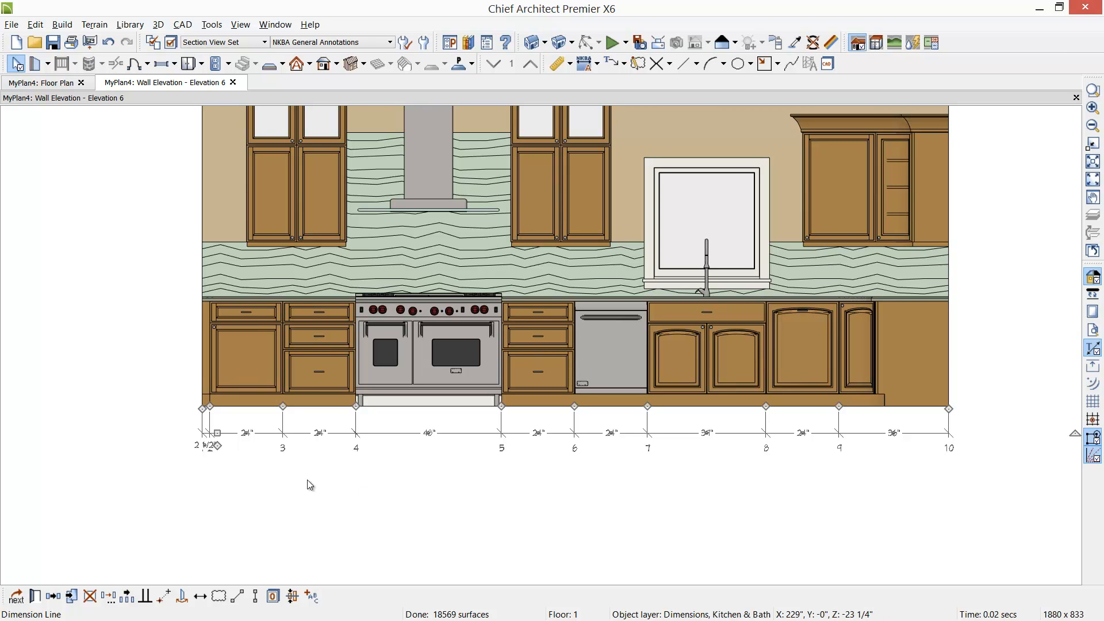
- Review the extension settings and the list of selectable extensions in the base cabinet dimension line's specification
double_click(473, 431)
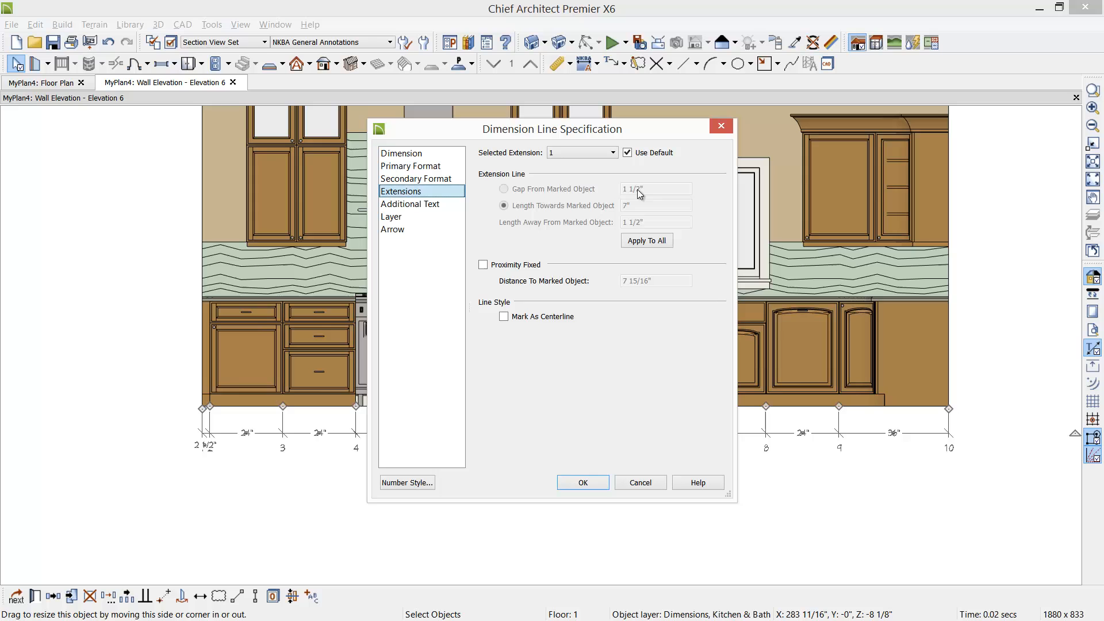
click(612, 153)
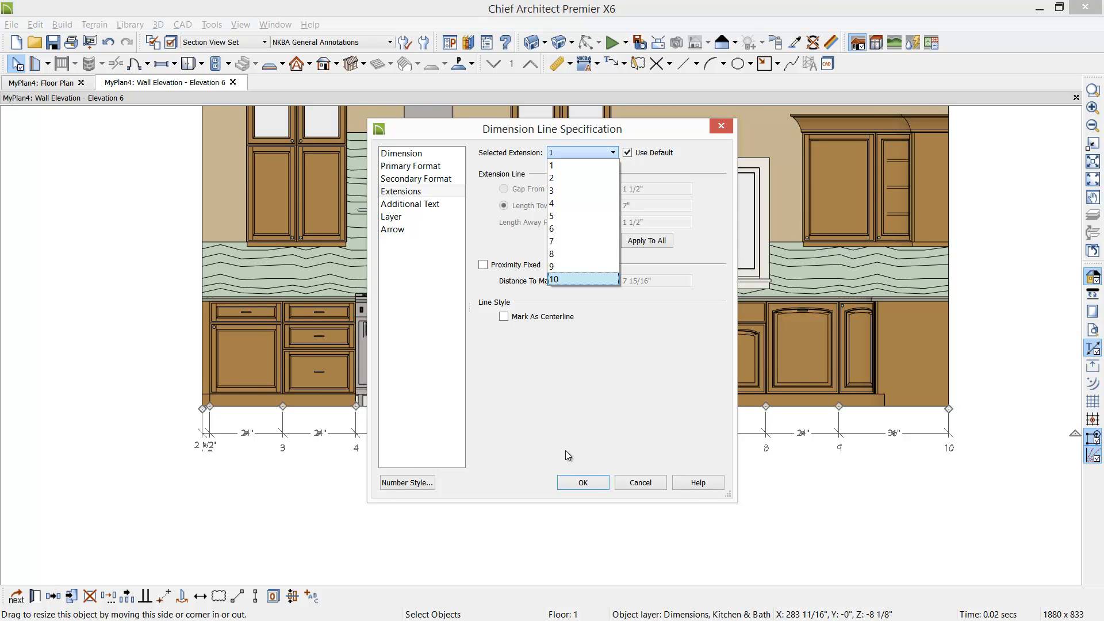
click(635, 483)
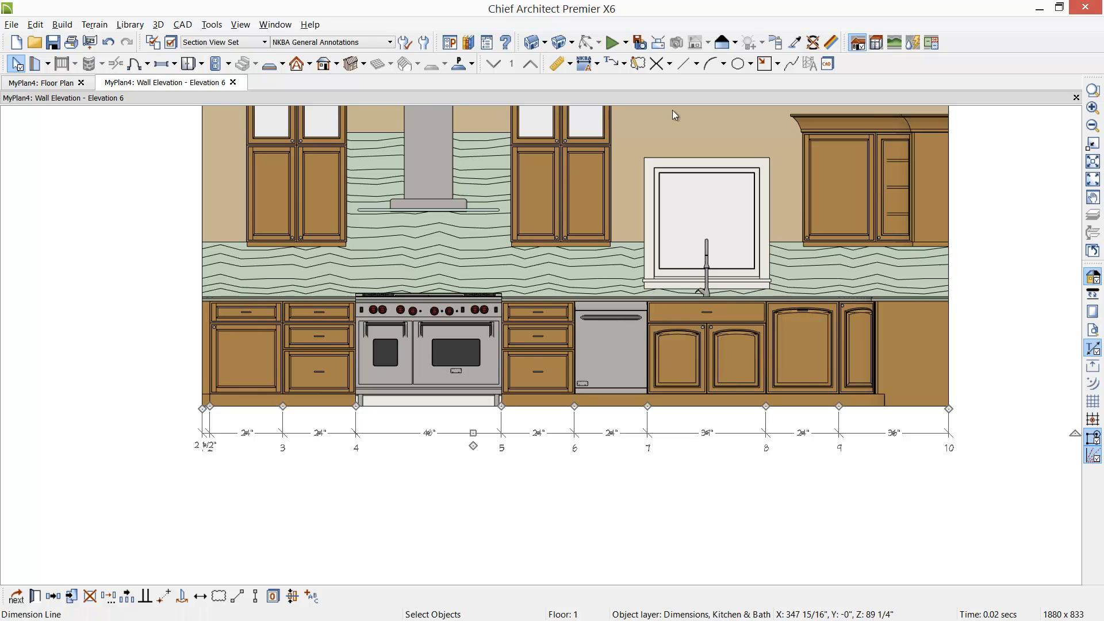
- Draw a centerline dimension from the left end of the base cabinets across the range, and move it below the existing dimension line
click(598, 64)
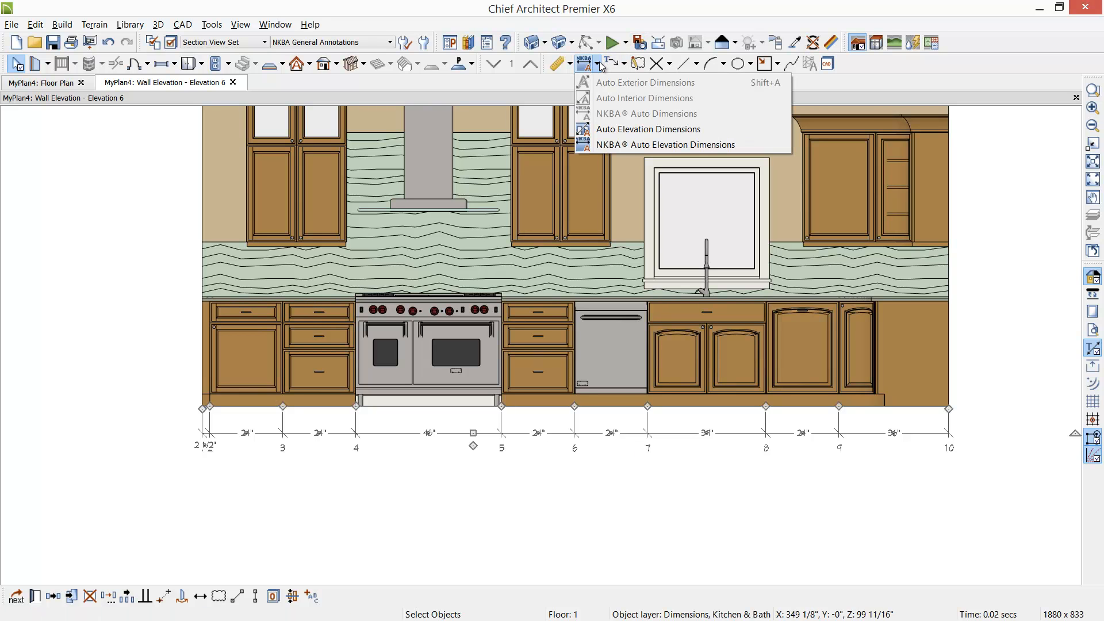
click(569, 64)
click(600, 192)
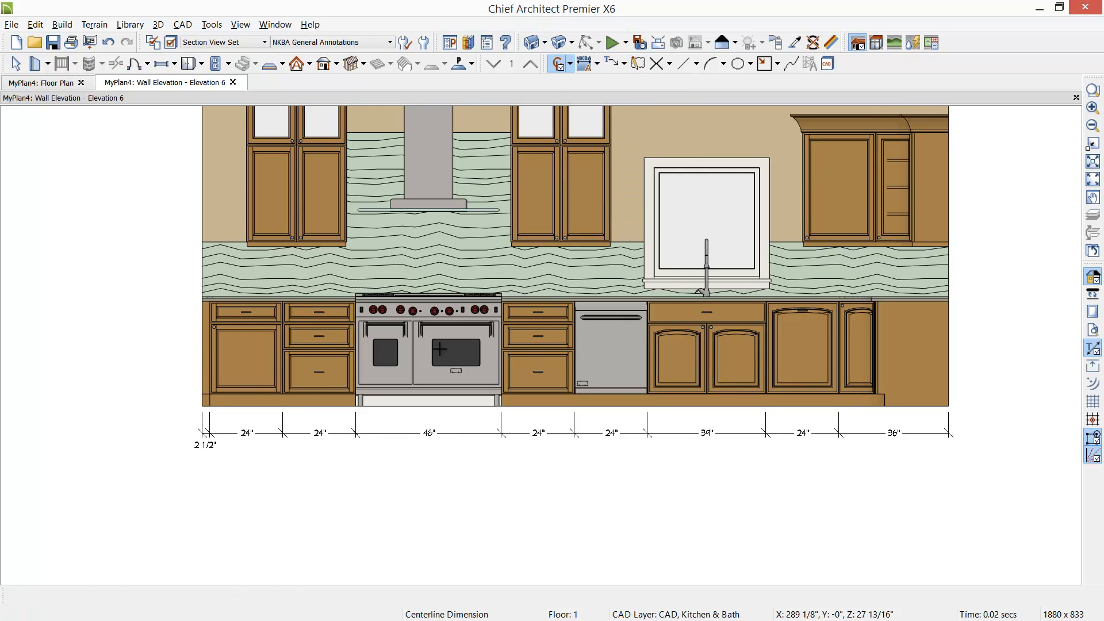
drag(184, 365, 501, 369)
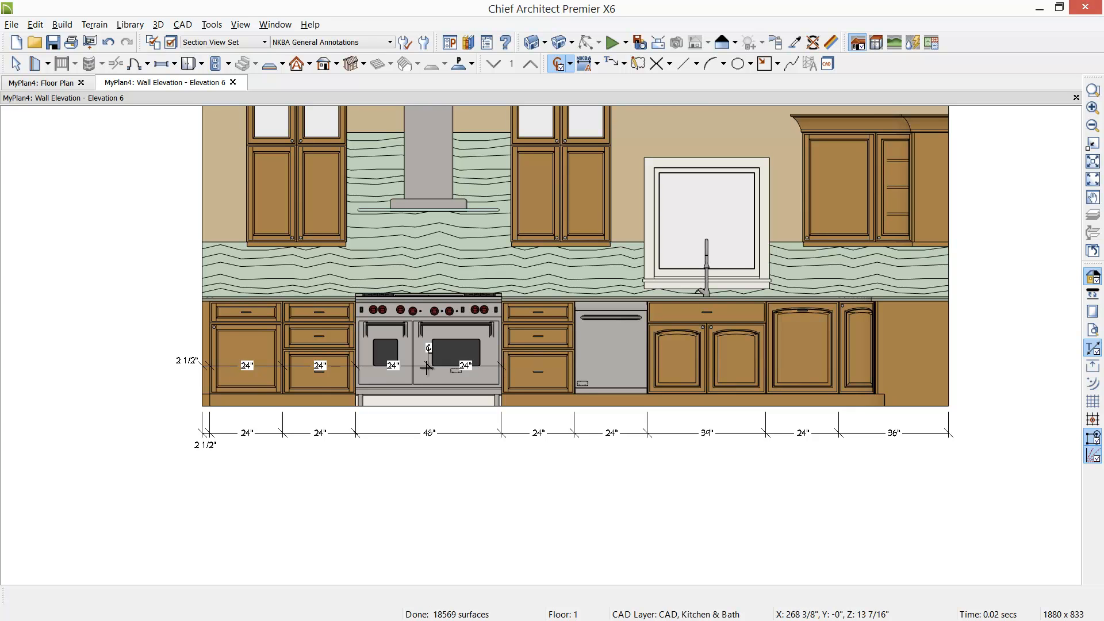
drag(423, 367, 423, 469)
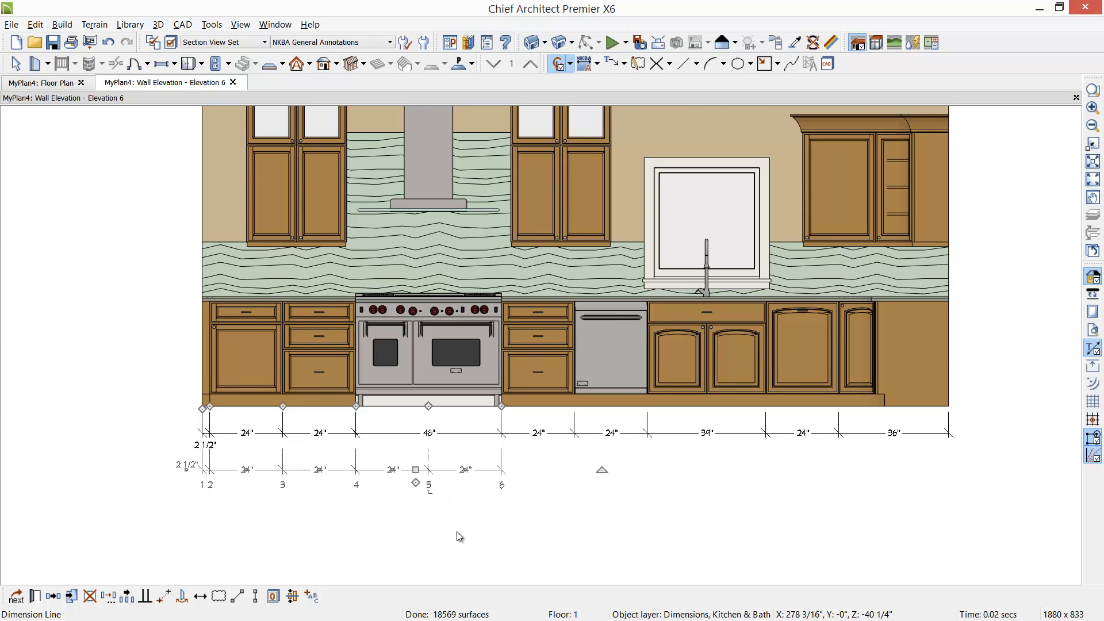
- Check which objects and centers the NKBA Dimension Defaults locate for the centerline dimension
double_click(561, 64)
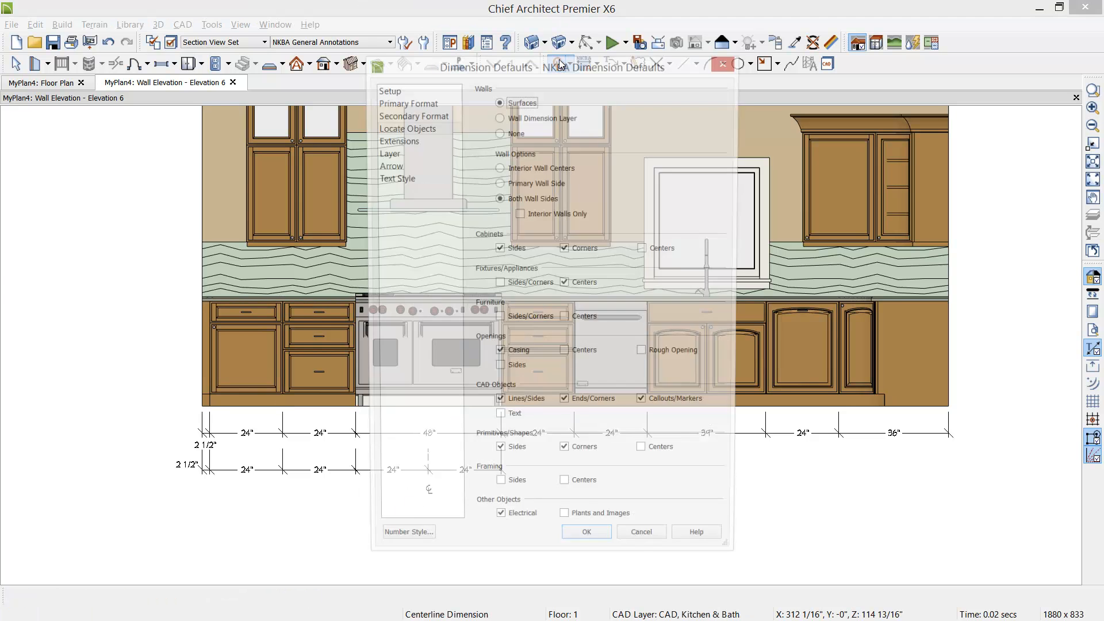
click(425, 129)
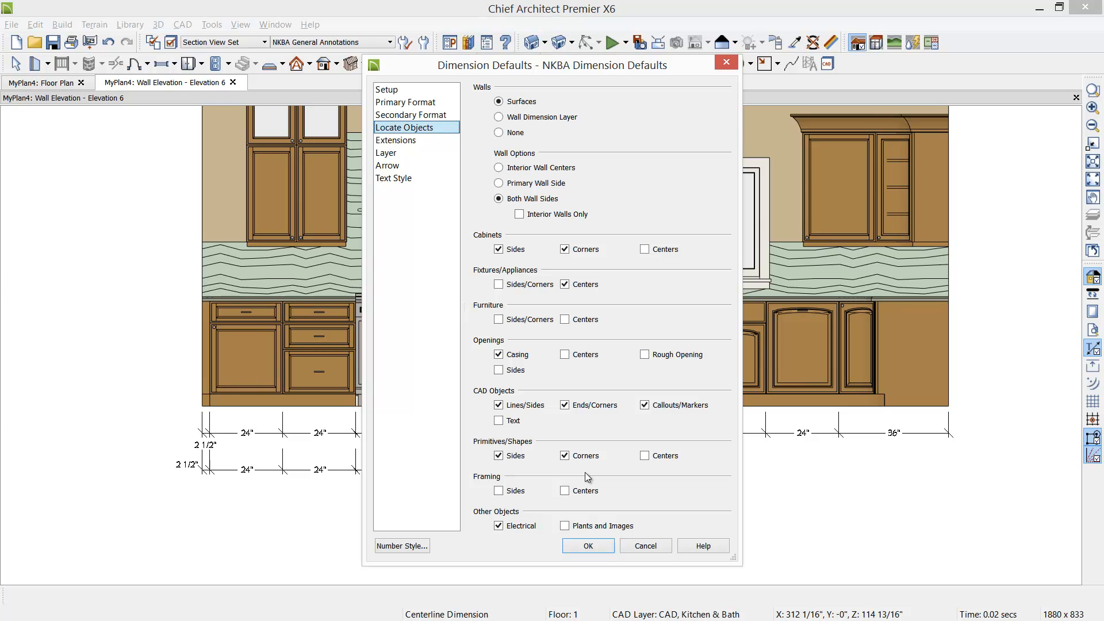
click(658, 545)
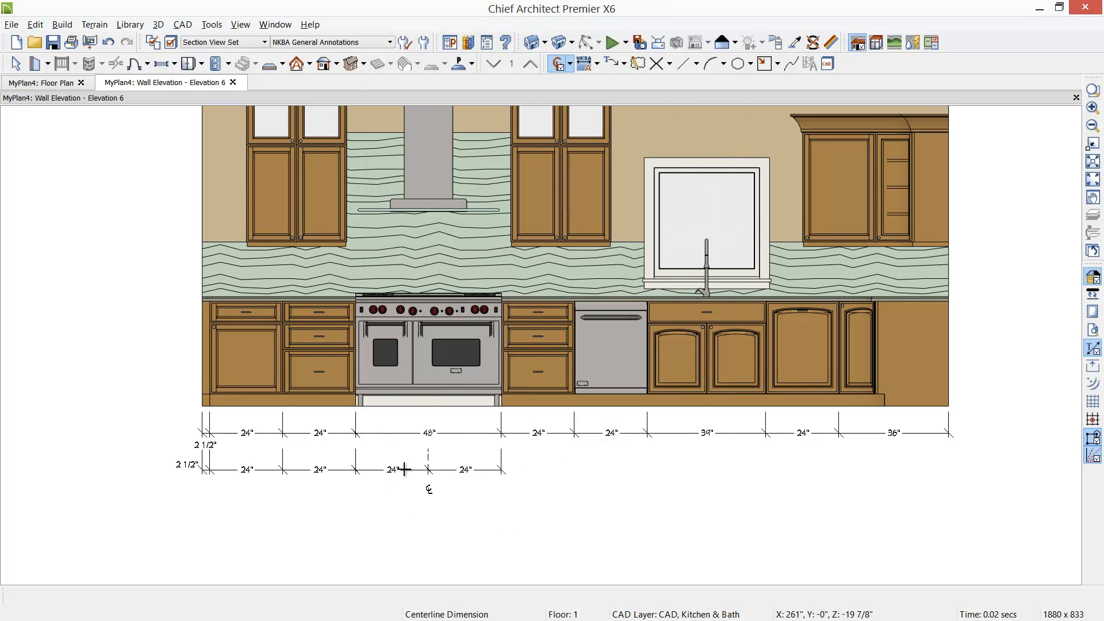
- Delete the lower centerline dimension string below the base cabinets and activate the NKBA 2 -- Appliances Centerlines annotation set
click(404, 469)
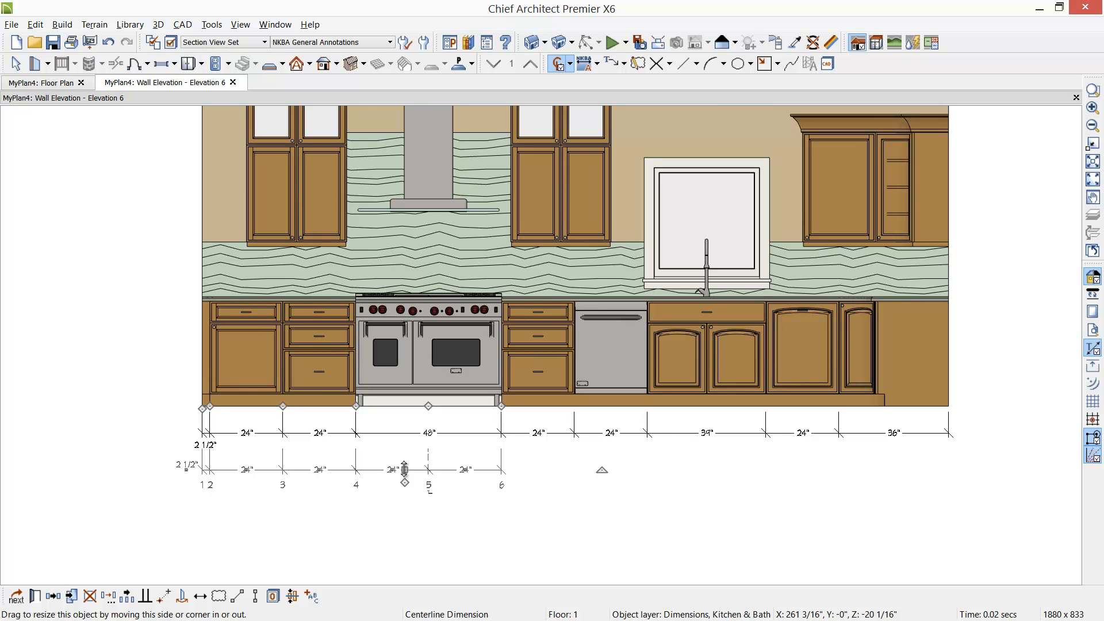
key(Delete)
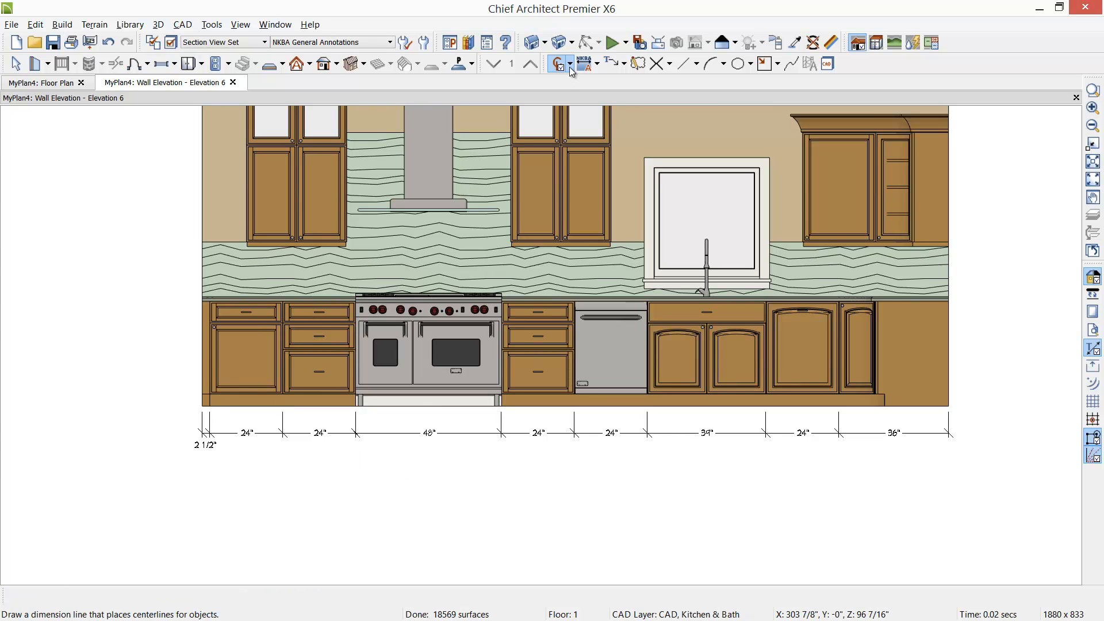
click(391, 42)
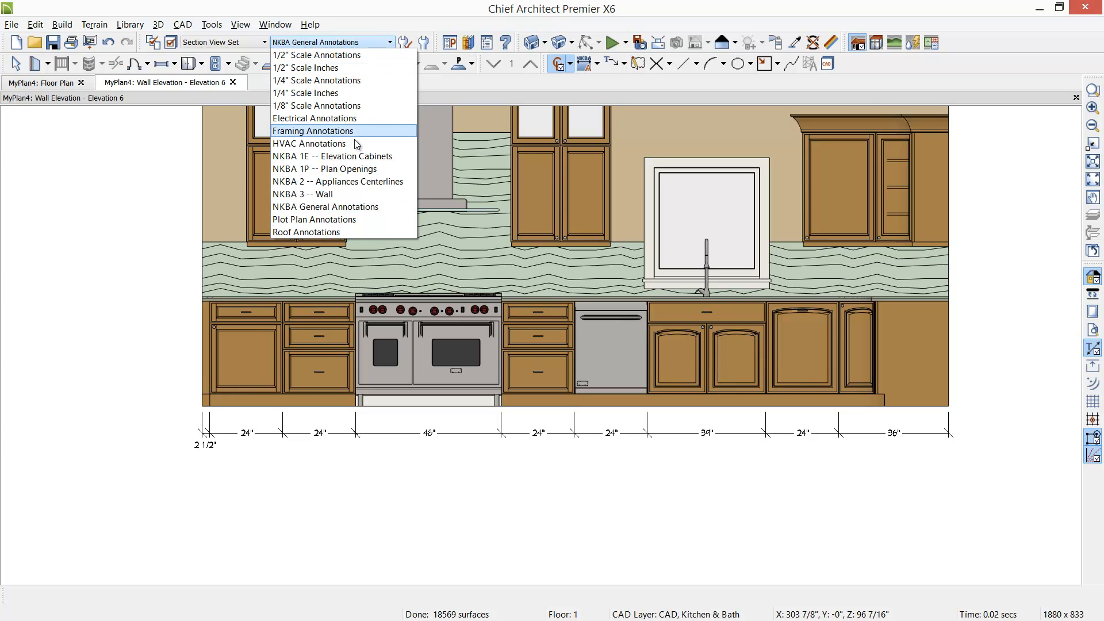
click(360, 181)
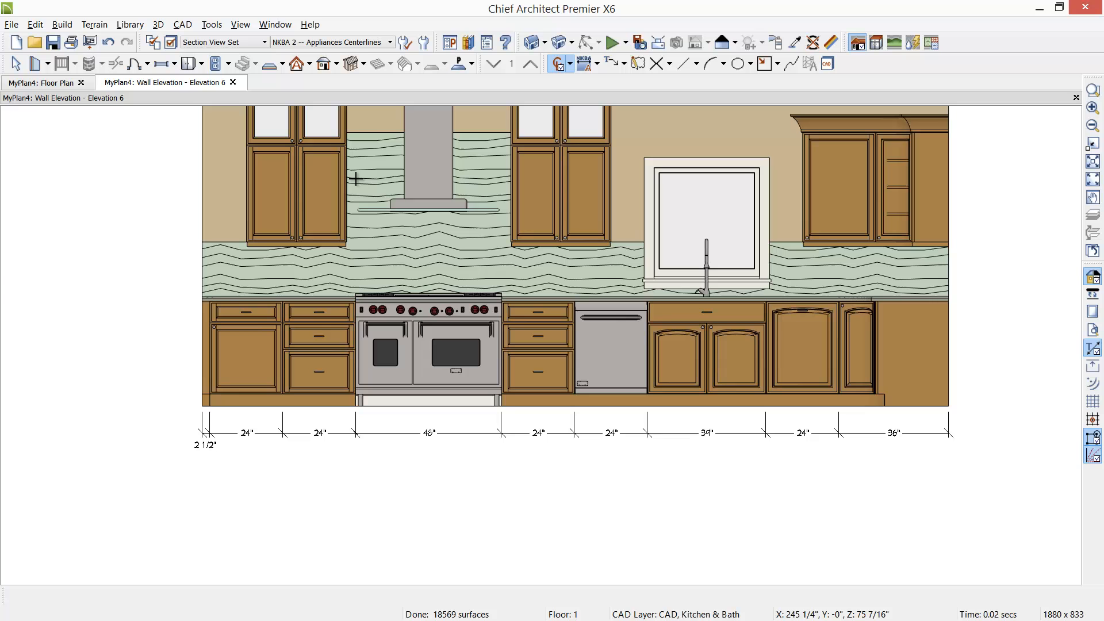
- Draw a centerline dimension across the full run of base cabinets and appliances, placing it below the cabinet width dimensions
double_click(559, 63)
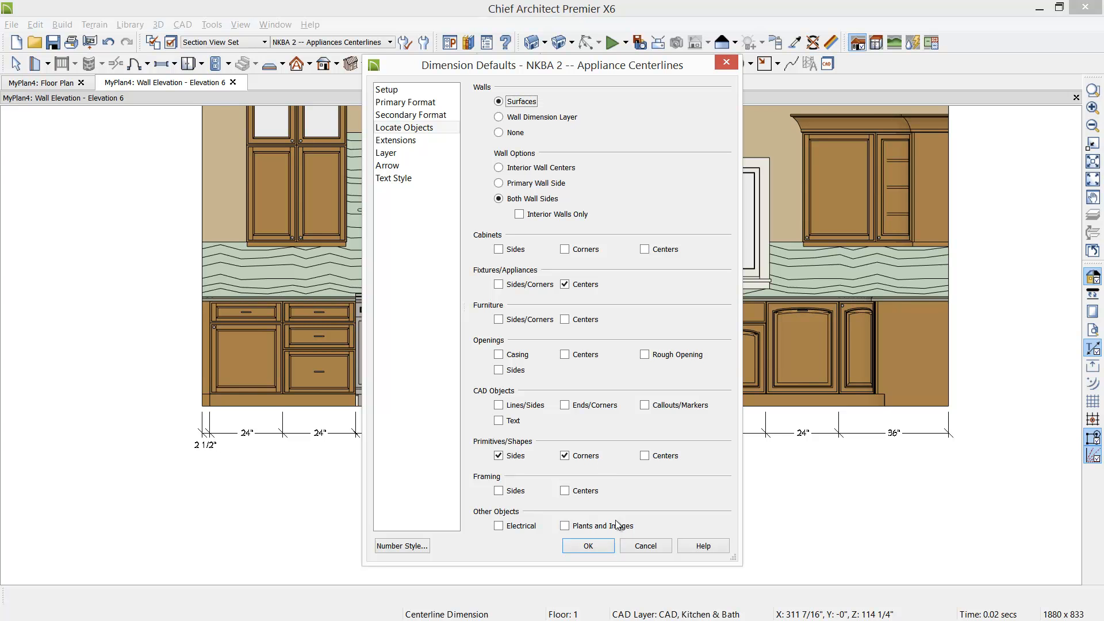
click(646, 546)
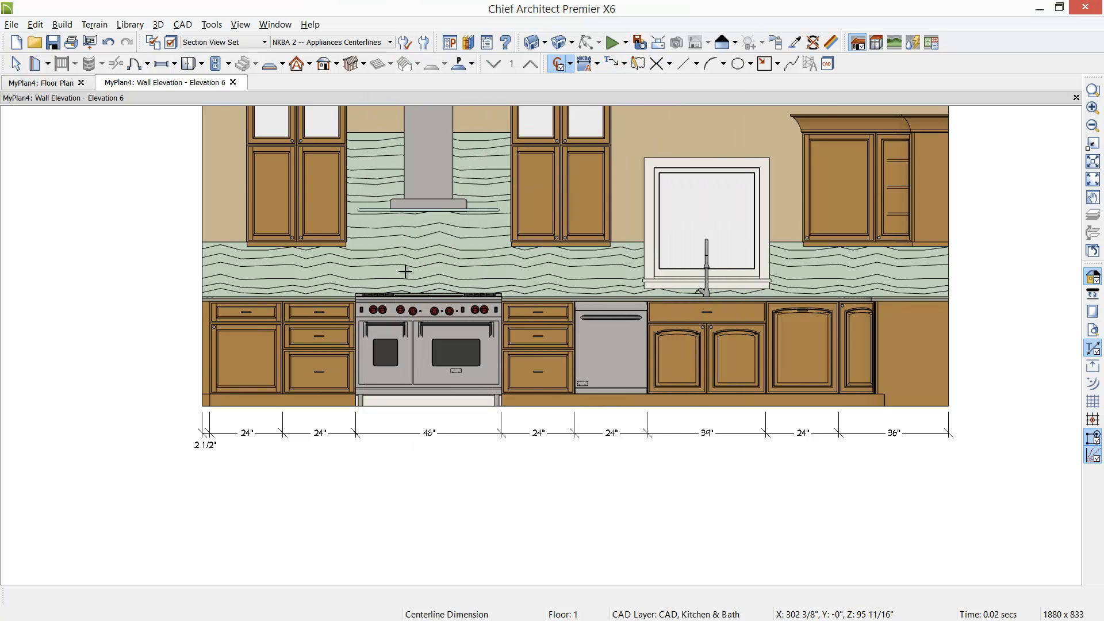
drag(172, 360, 942, 354)
click(739, 361)
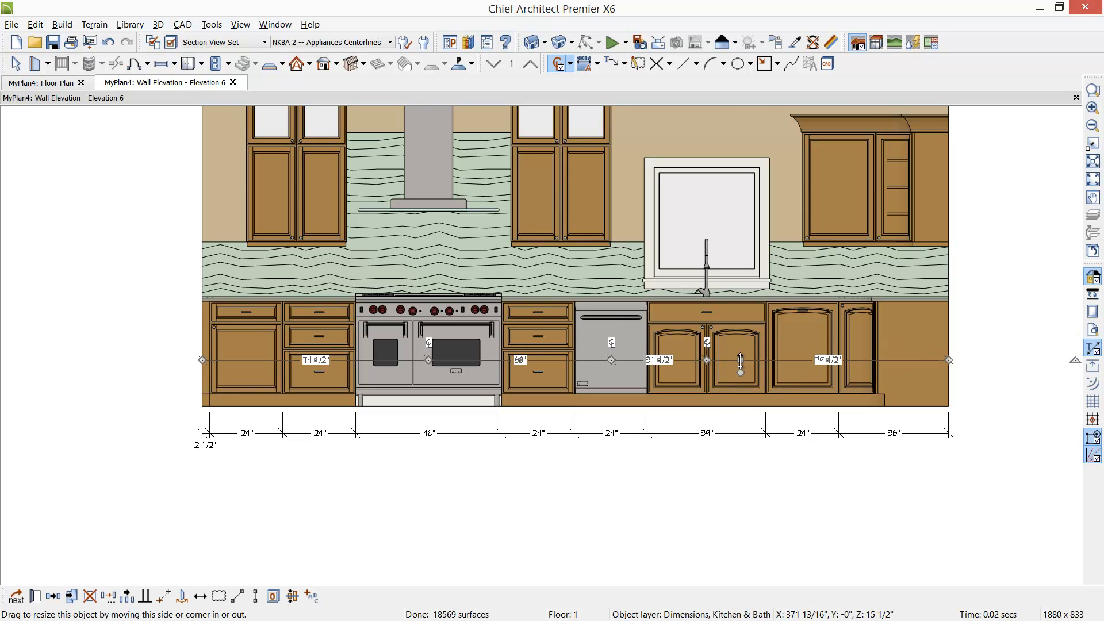
drag(739, 361, 738, 467)
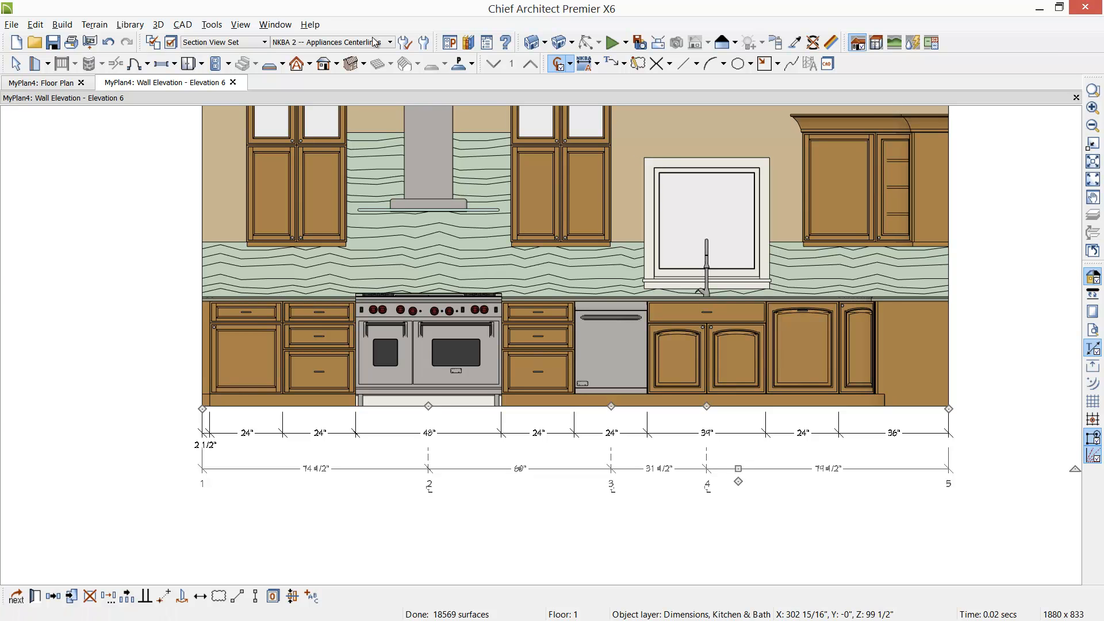
- Review the Locate Objects settings of the NKBA 2 -- Appliance Centerlines dimension defaults through the active defaults
click(406, 42)
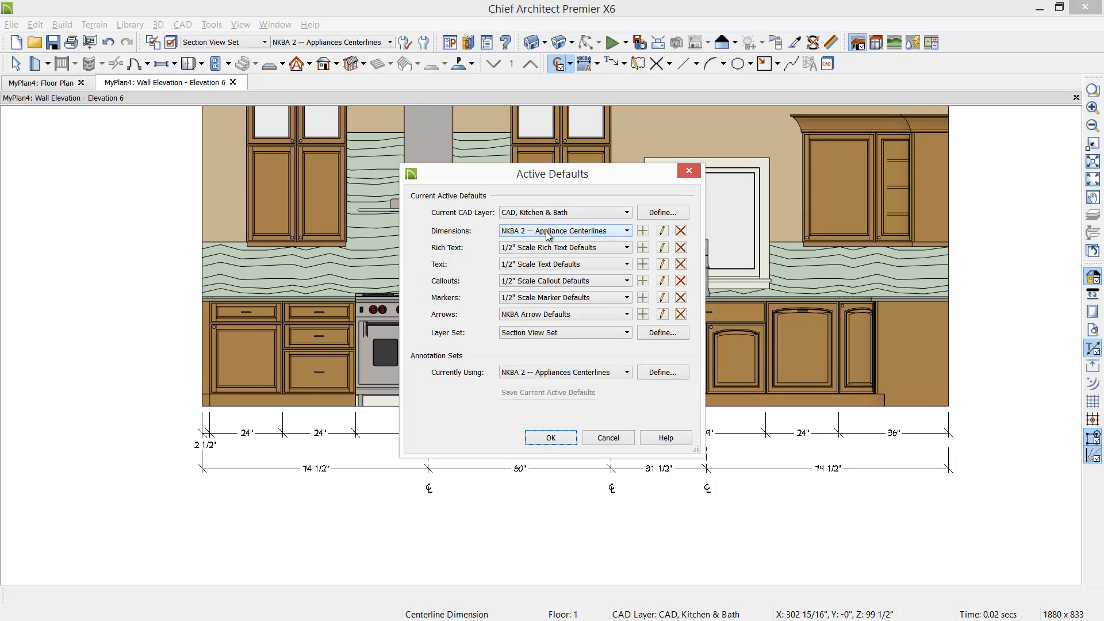
click(662, 231)
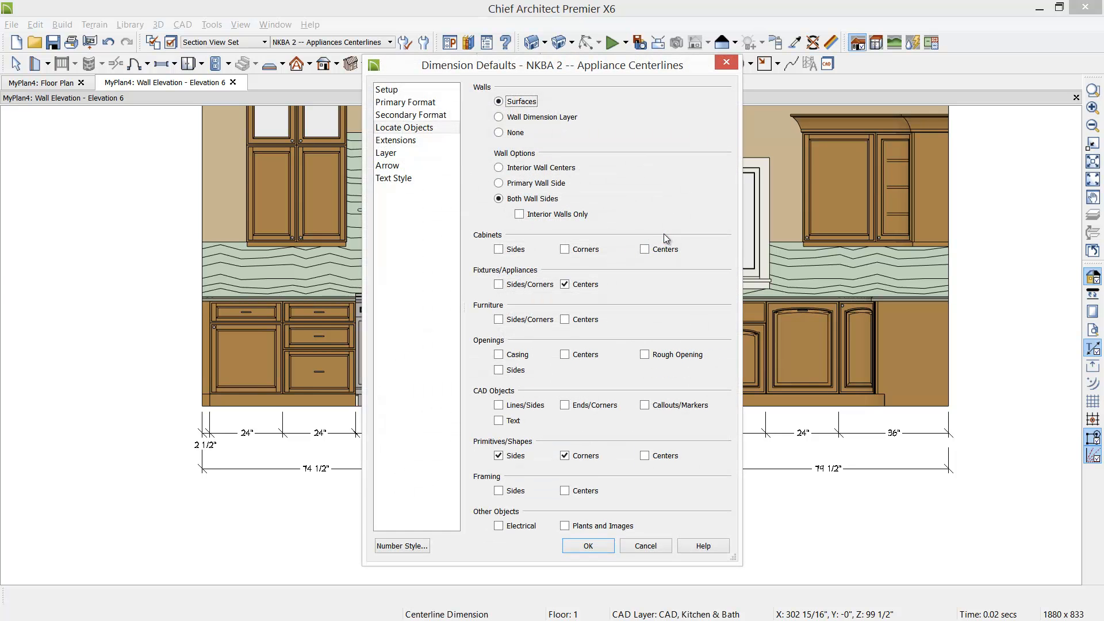
click(726, 62)
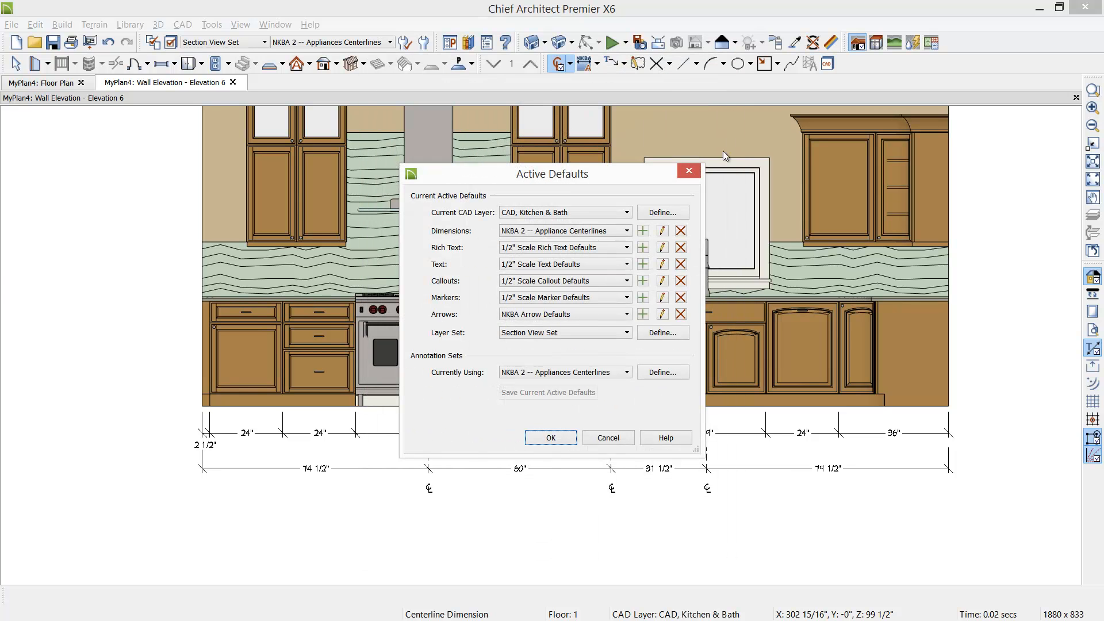
click(643, 230)
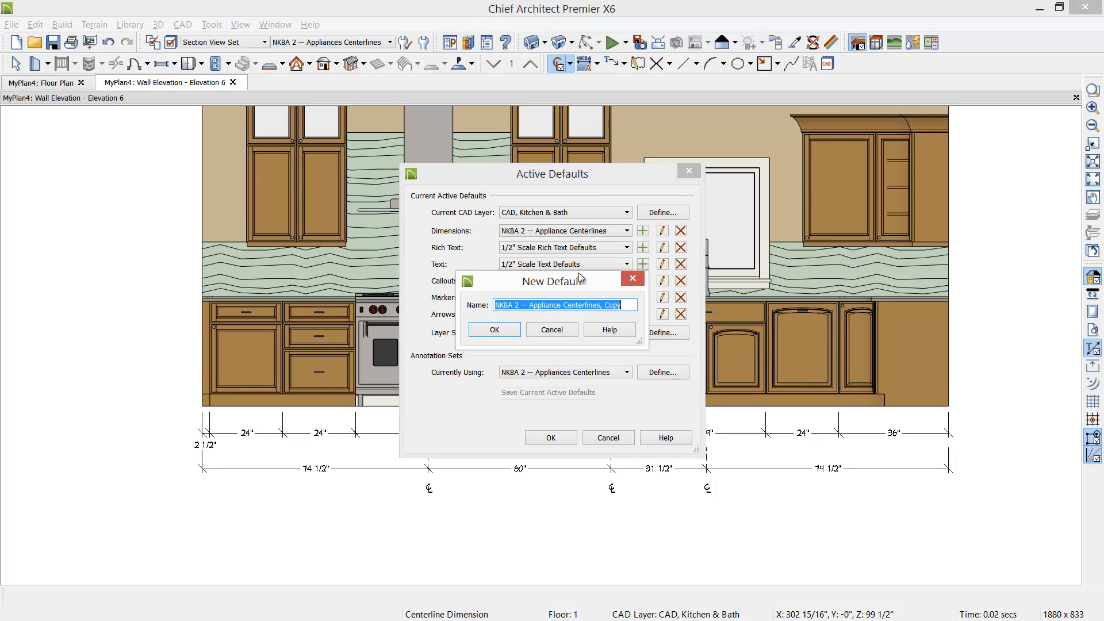
double_click(601, 307)
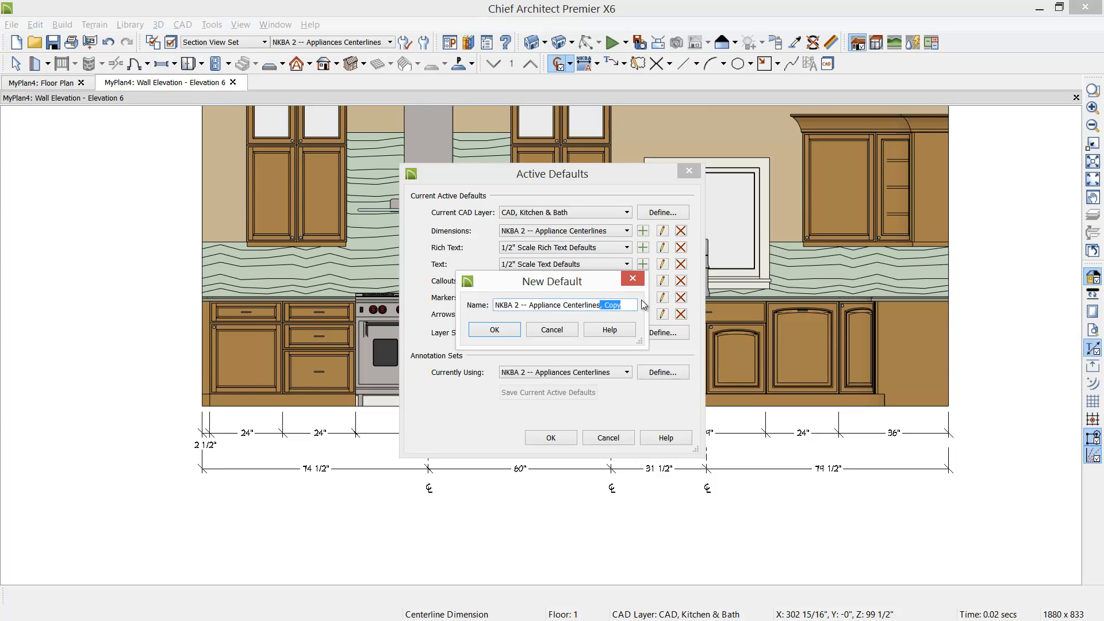
key(BackSpace)
click(563, 330)
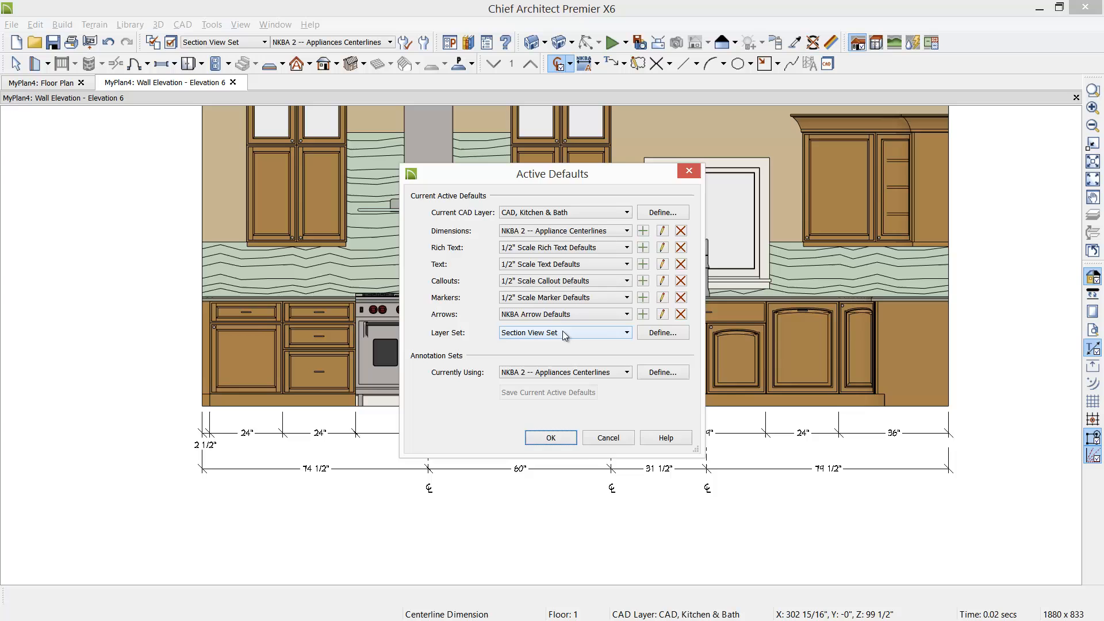
click(604, 439)
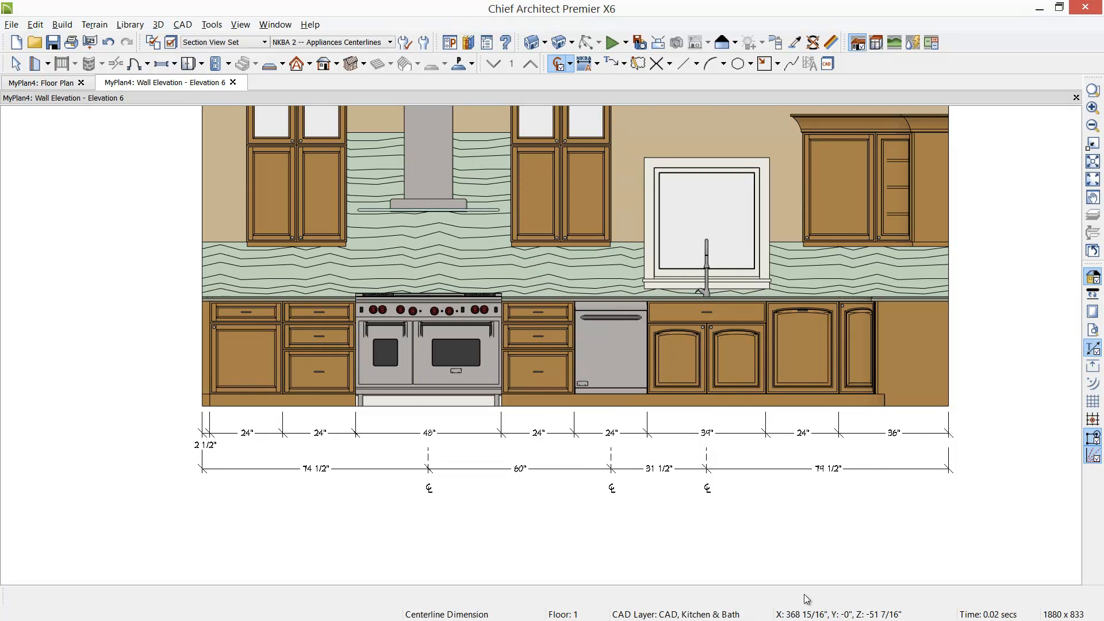
- Lengthen the centerline extension lines of the sink, dishwasher and range so they reach up into each object
click(744, 468)
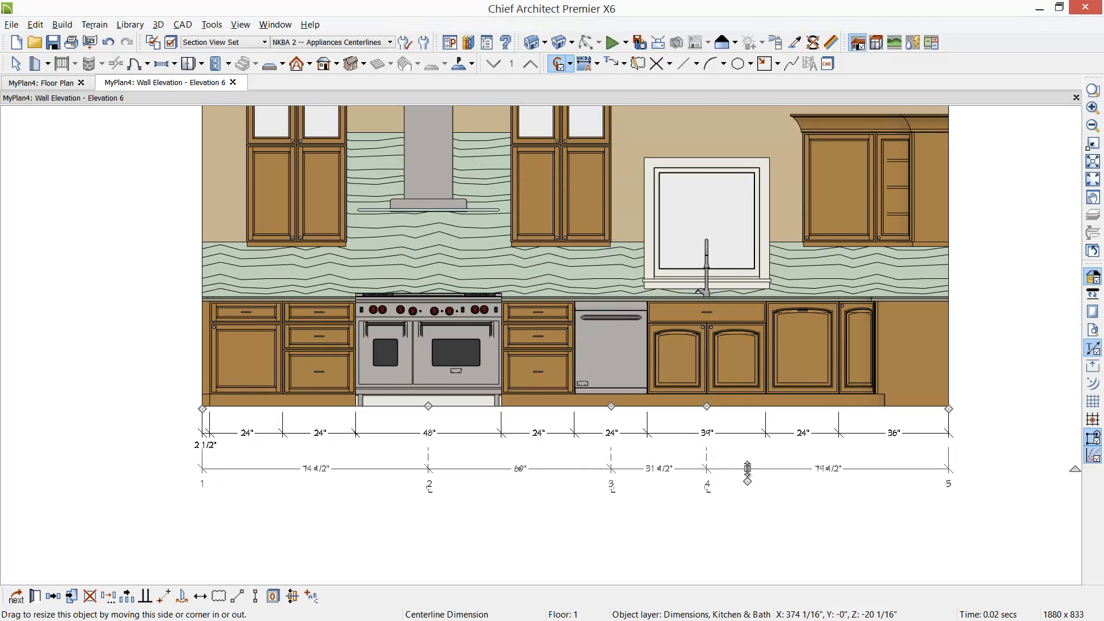
click(707, 463)
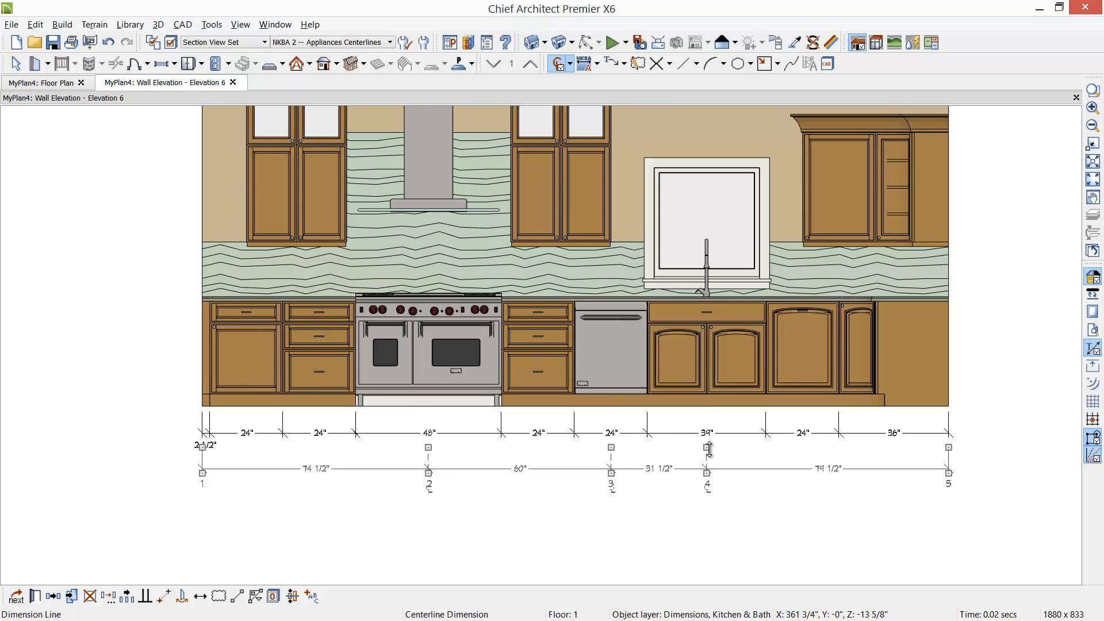
drag(706, 447, 708, 311)
drag(610, 447, 611, 355)
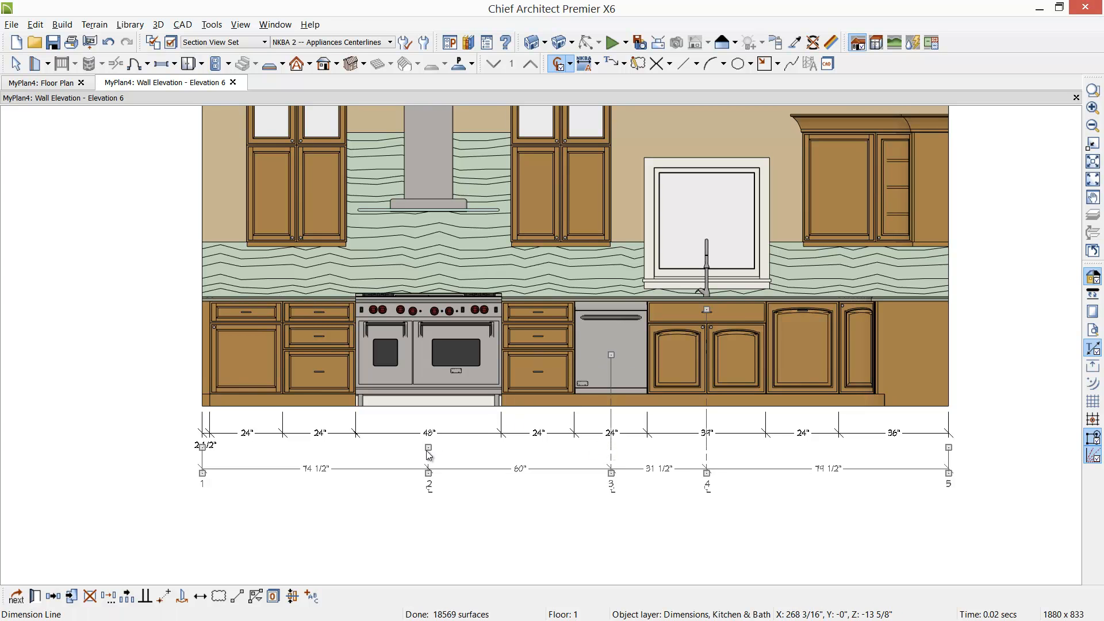
drag(428, 447, 426, 354)
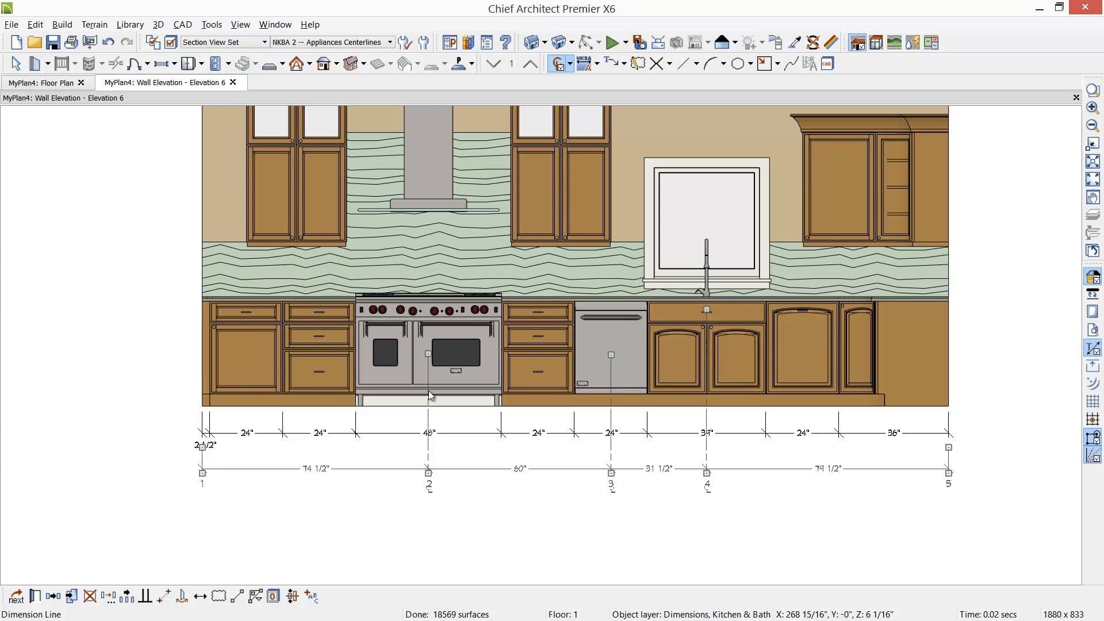
click(477, 539)
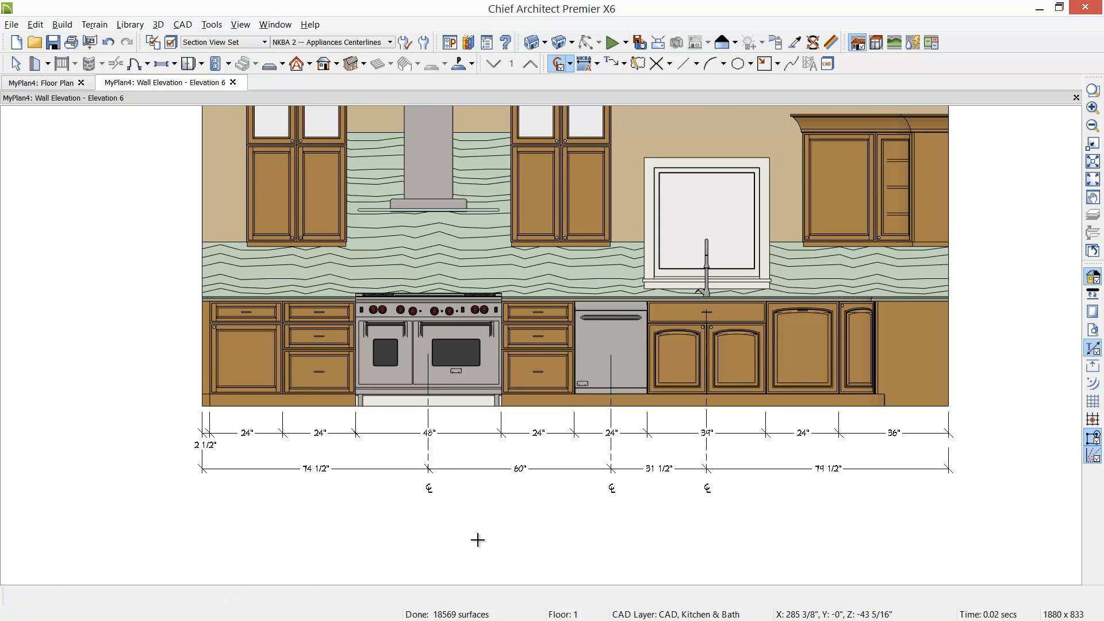
- Move the appliance centerline dimension string up slightly, closer to the cabinet width dimensions
click(478, 469)
drag(479, 468, 480, 458)
click(506, 513)
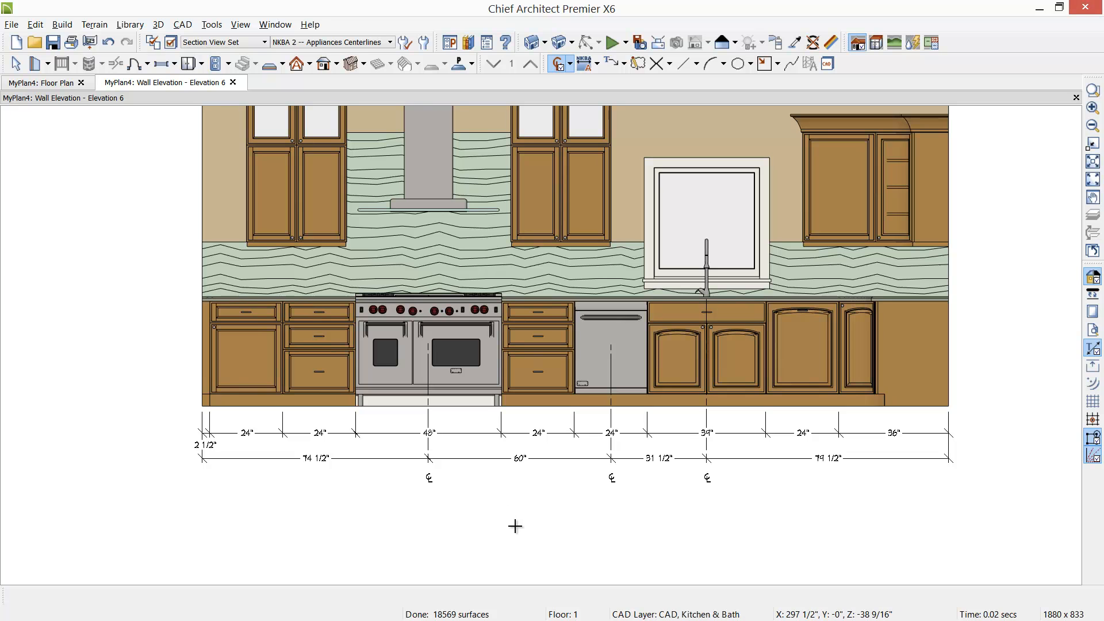
- Activate the NKBA 3 -- Wall annotation set and place an overall End to End Dimension of the wall below the centerline string
click(612, 67)
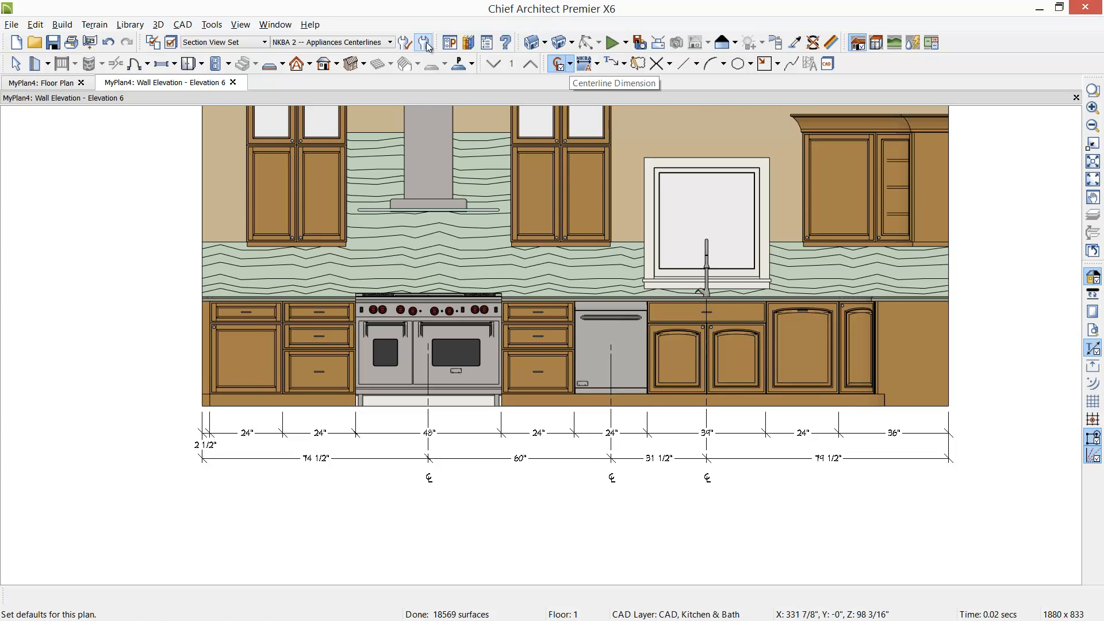
click(390, 42)
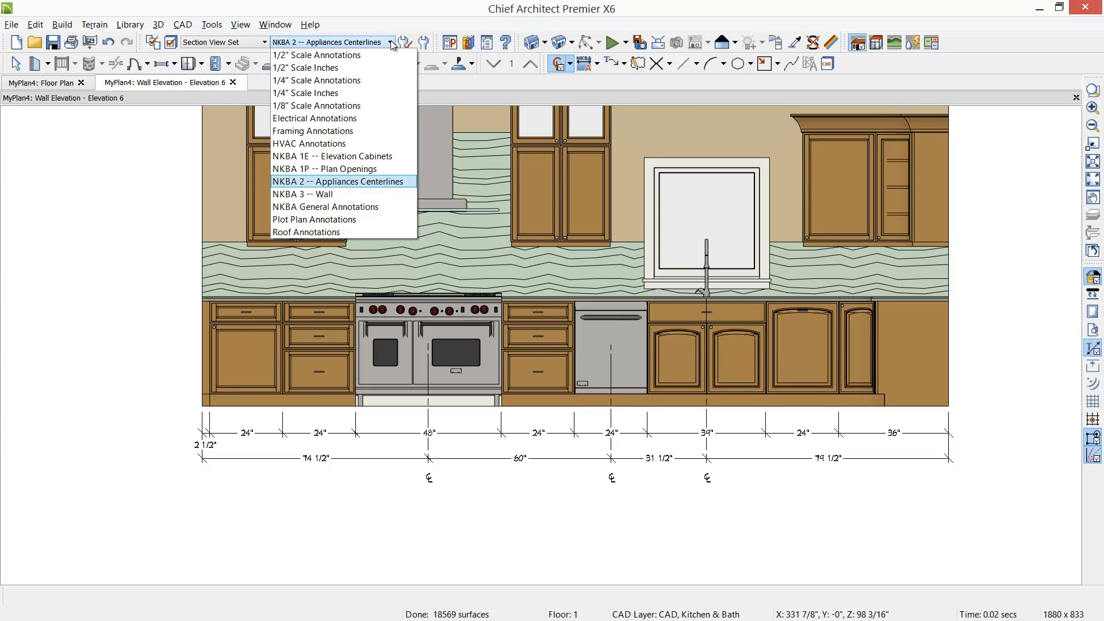
click(308, 195)
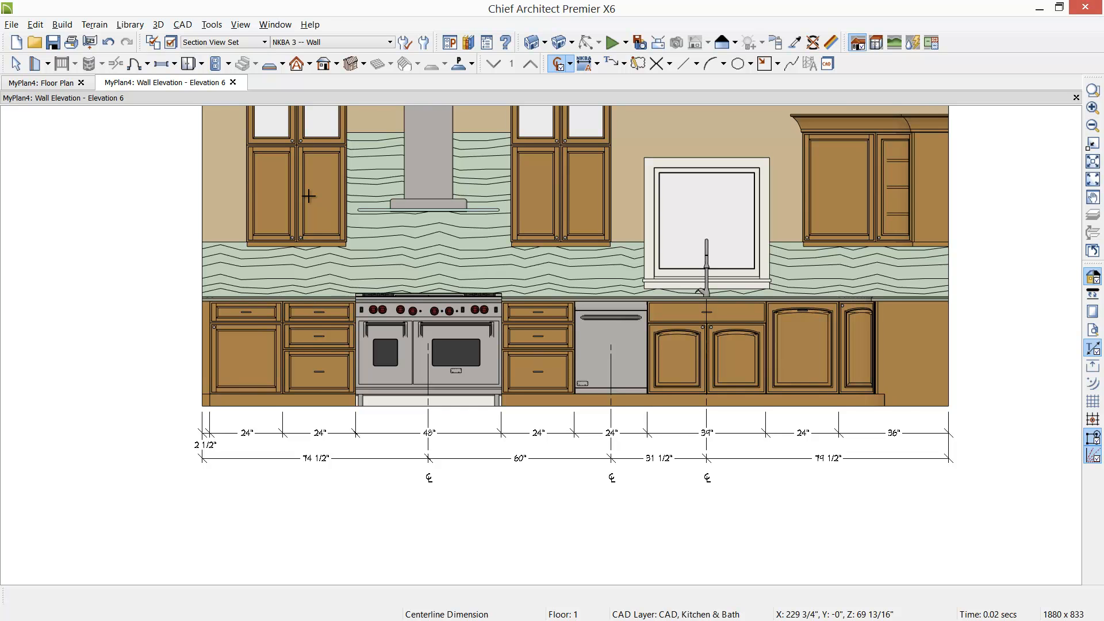
click(572, 65)
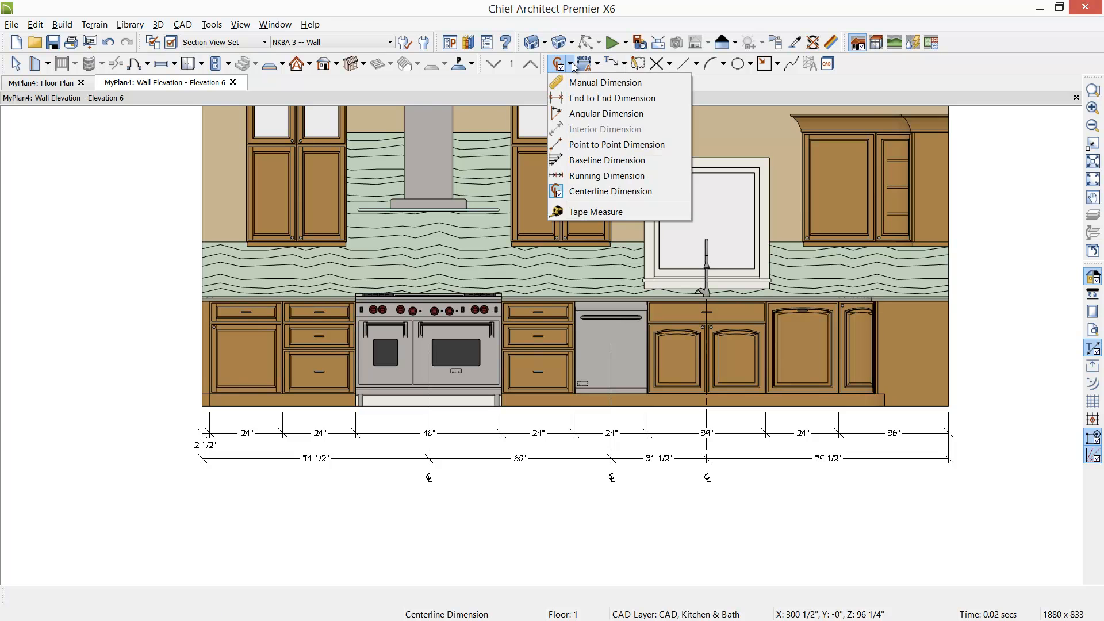
click(581, 100)
drag(152, 373, 914, 490)
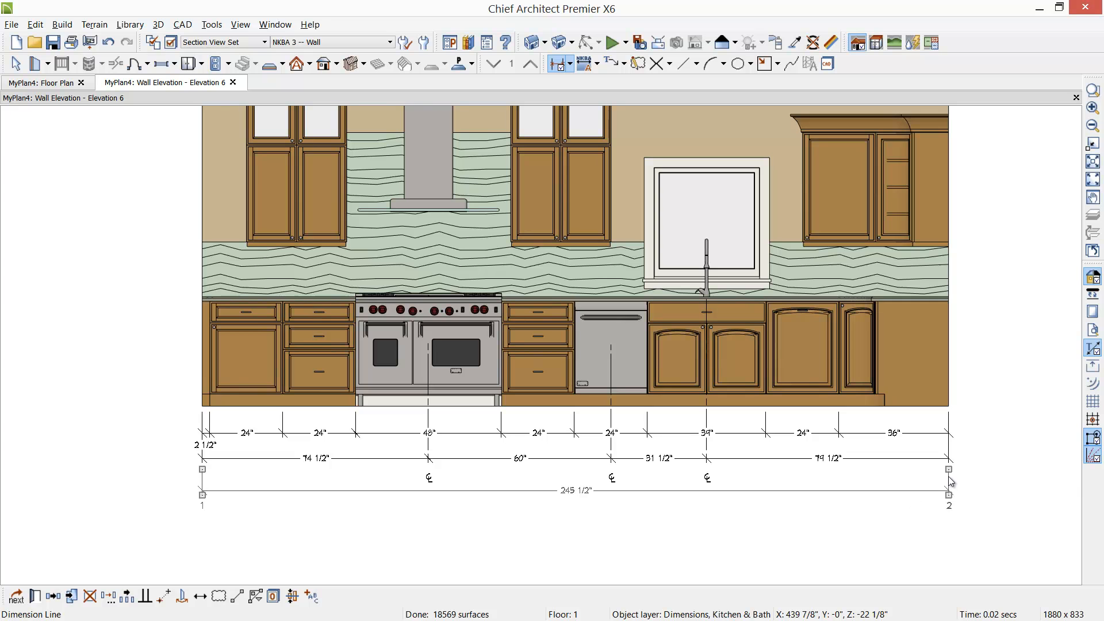
- Lengthen the extension lines at both ends of the overall wall dimension up toward the centerline dimension string
drag(949, 480, 948, 463)
drag(201, 469, 203, 460)
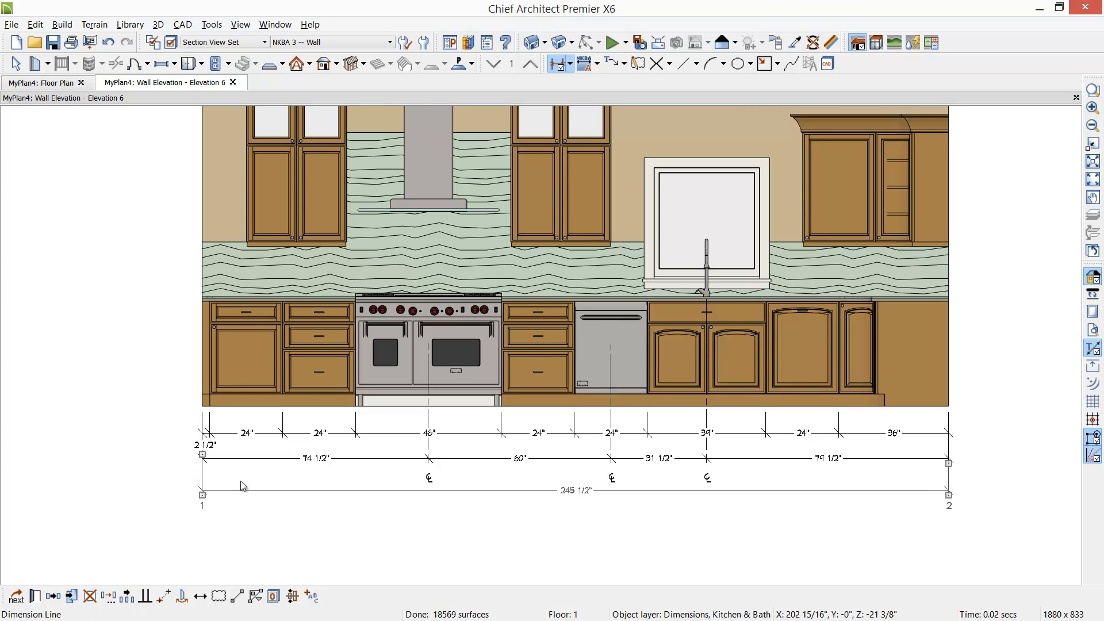
key(space)
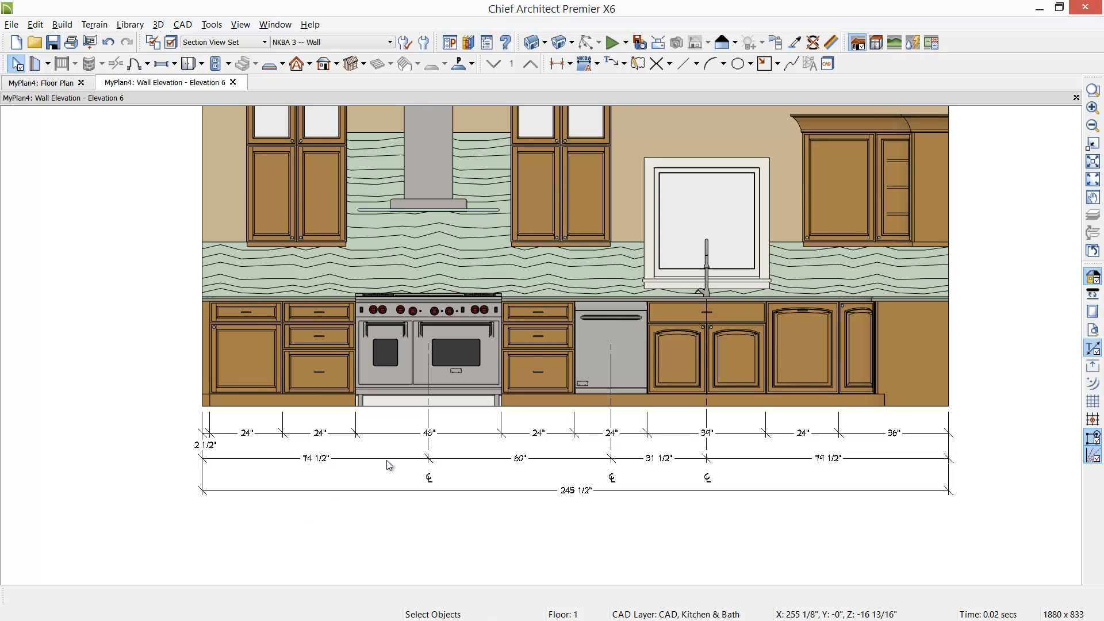
- Remove the narrow filler's locating point from the cabinet width dimension string and add it back at the filler's edge
click(309, 437)
drag(211, 413, 230, 461)
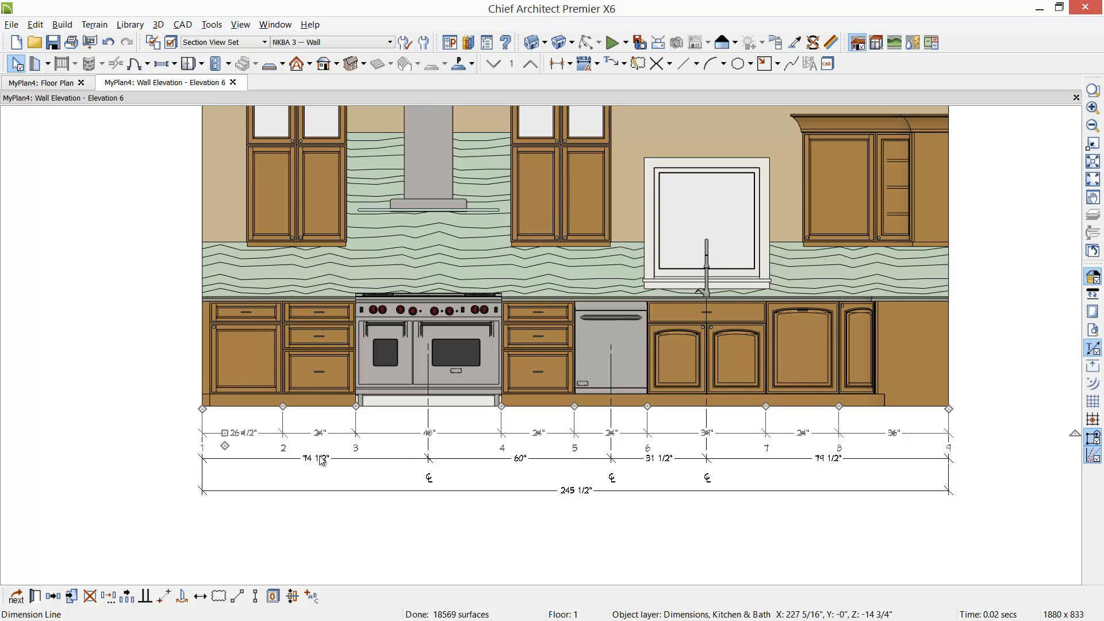
drag(223, 446, 209, 402)
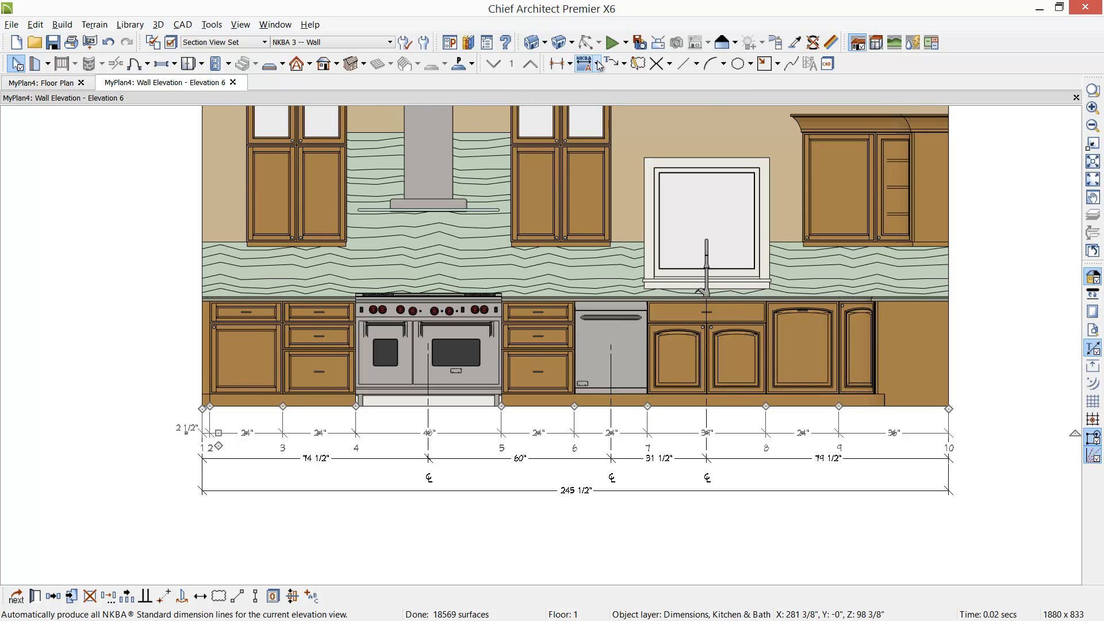
- Delete the cabinet width, overall wall and appliance centerline dimension strings below the elevation
click(99, 411)
drag(137, 392, 1011, 530)
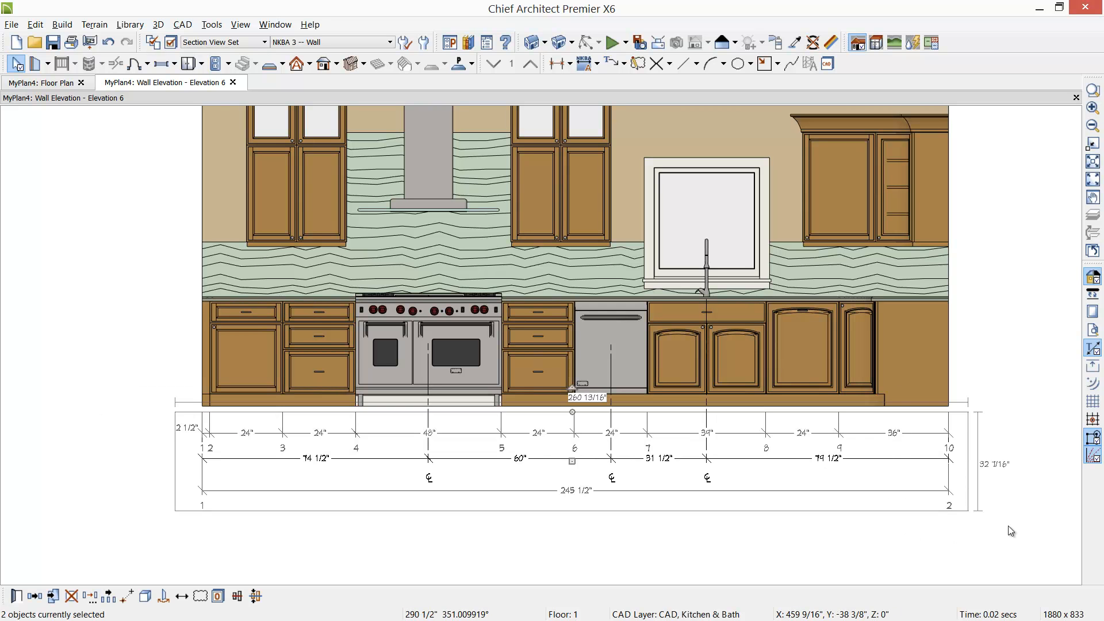
key(Delete)
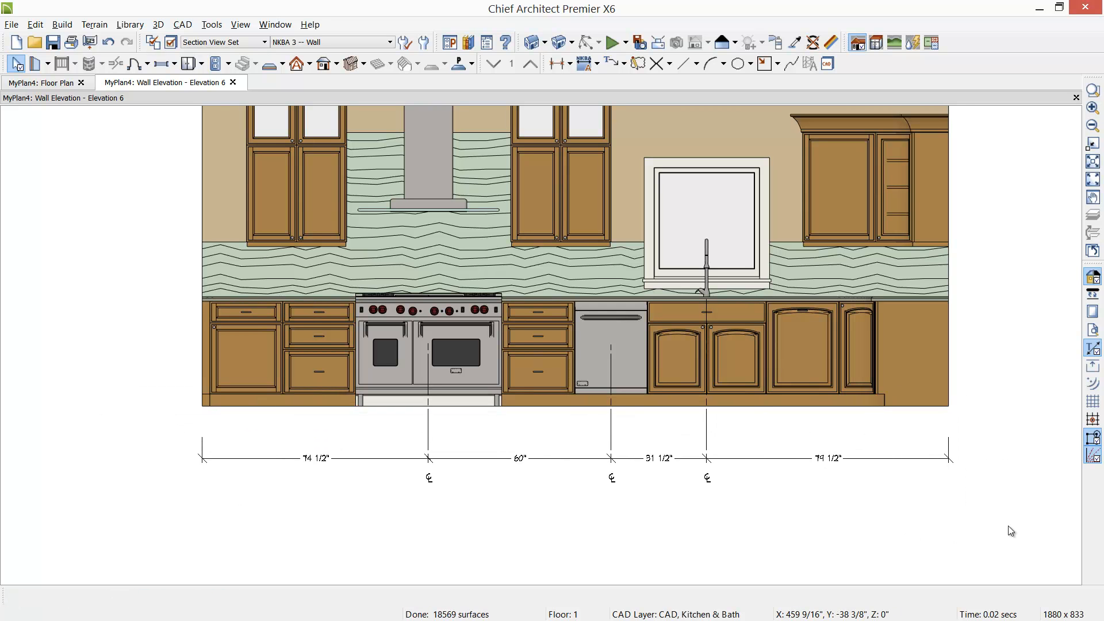
click(879, 458)
key(Delete)
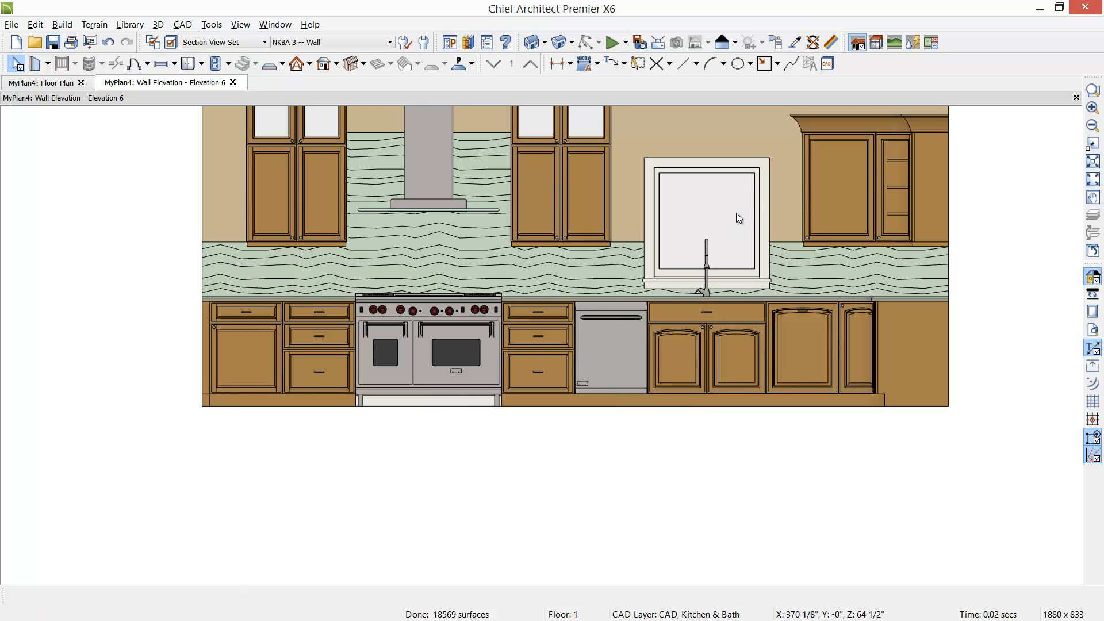
- Generate NKBA Auto Elevation Dimensions for the kitchen wall elevation with the NKBA General Annotations set active
click(597, 63)
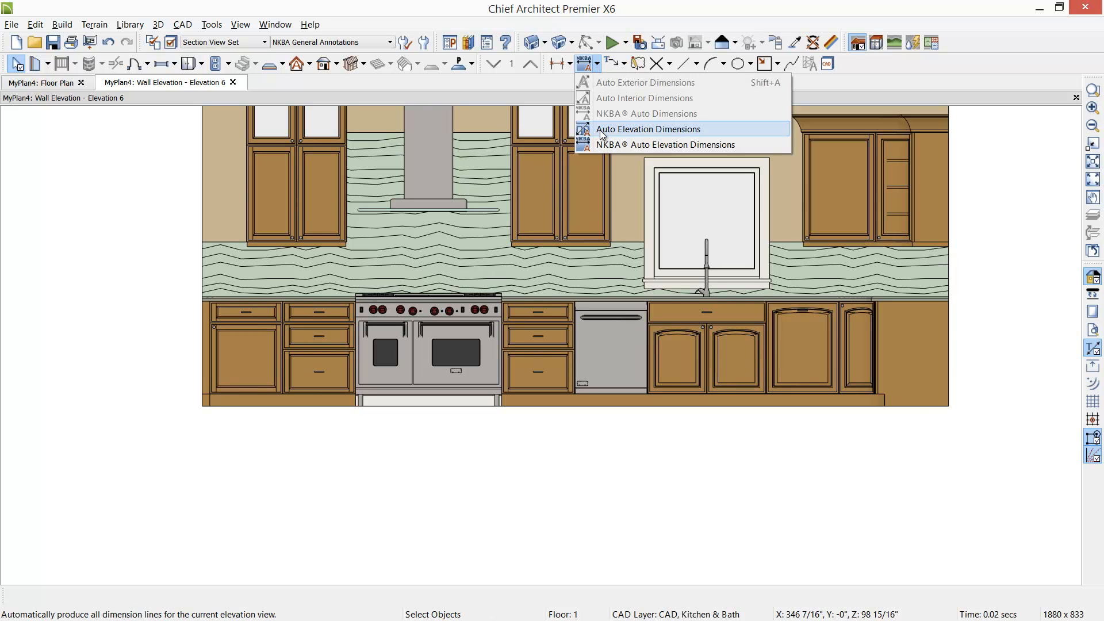
click(607, 147)
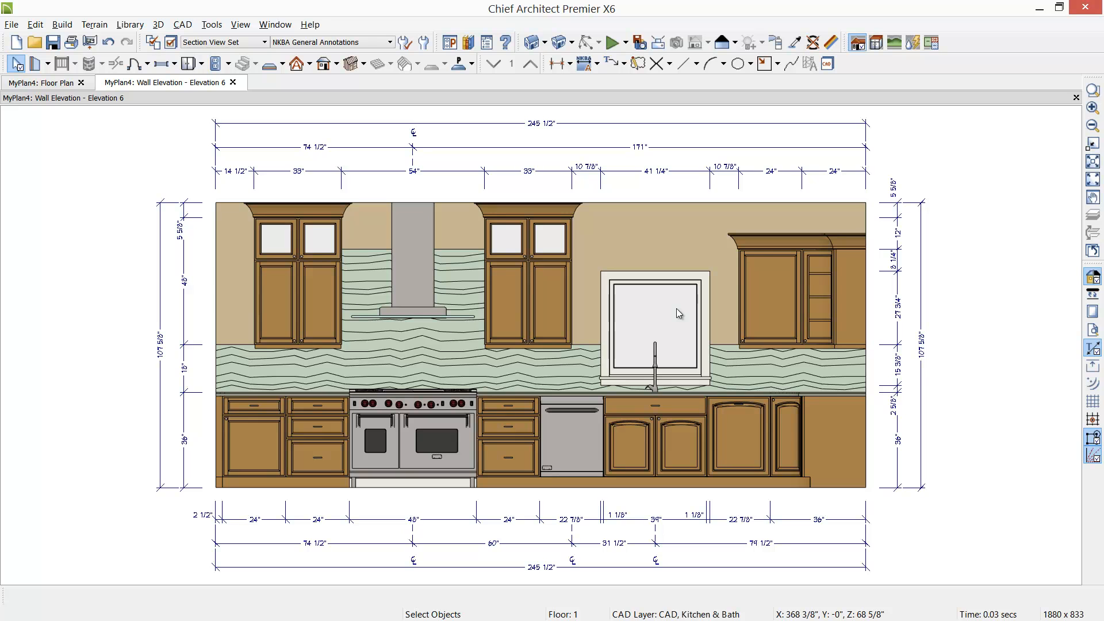
- Open the NKBA Dimension Defaults from the active defaults and review their line separation and automatic dimension setup
click(408, 43)
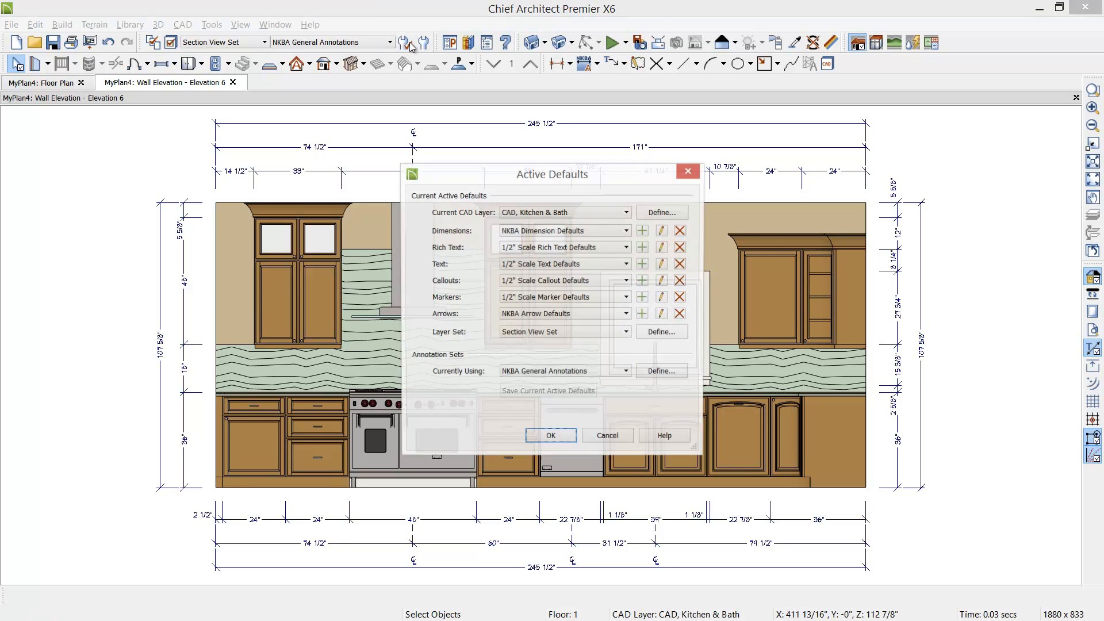
click(642, 232)
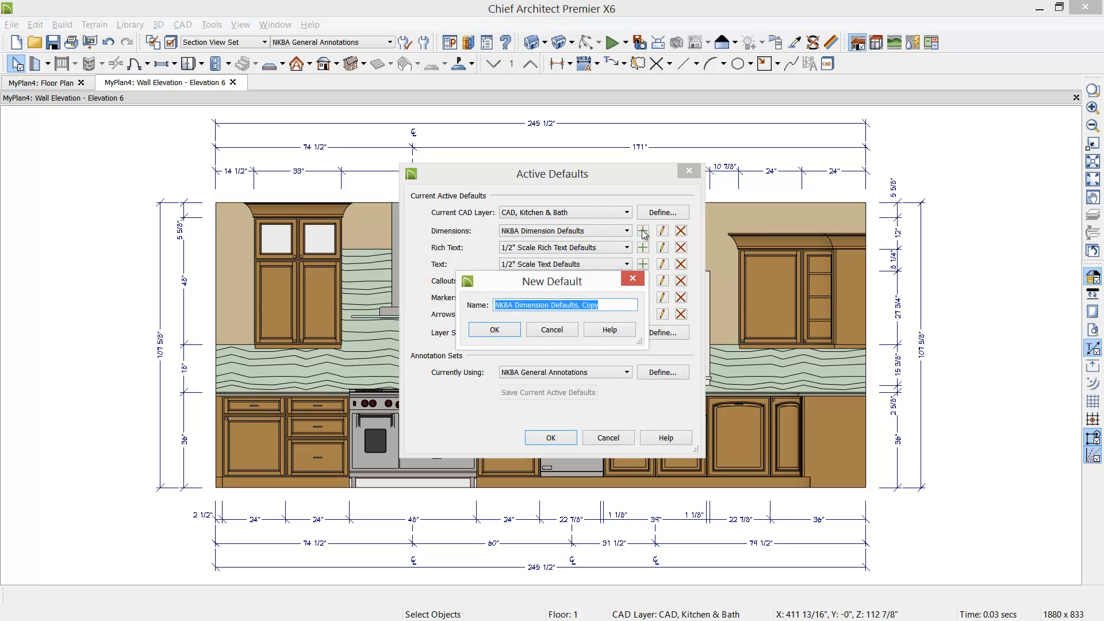
click(631, 279)
click(662, 230)
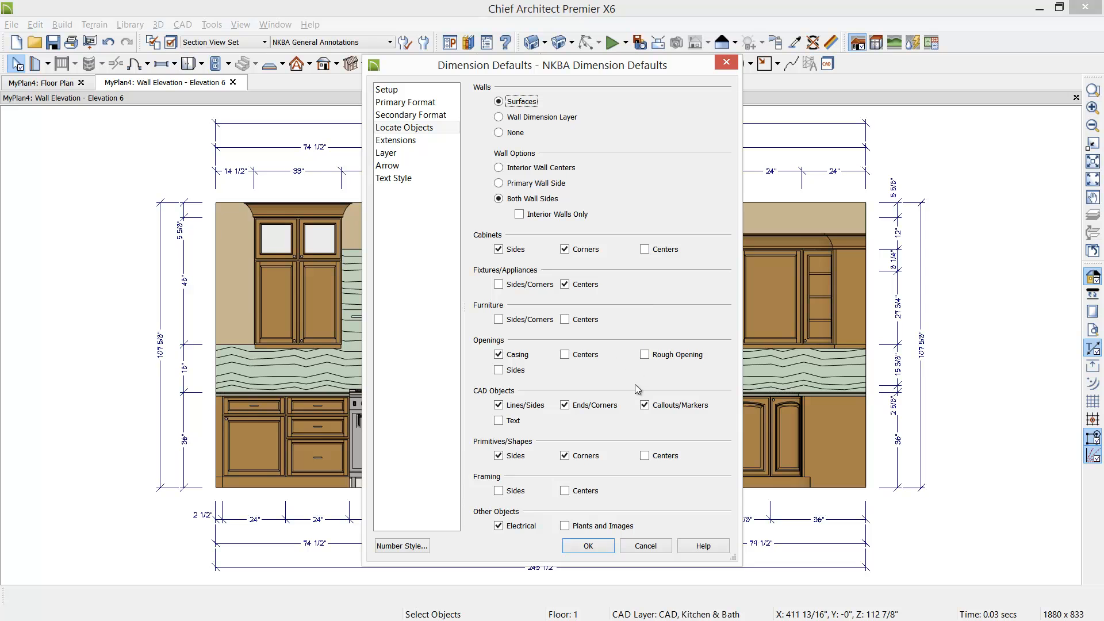
click(393, 91)
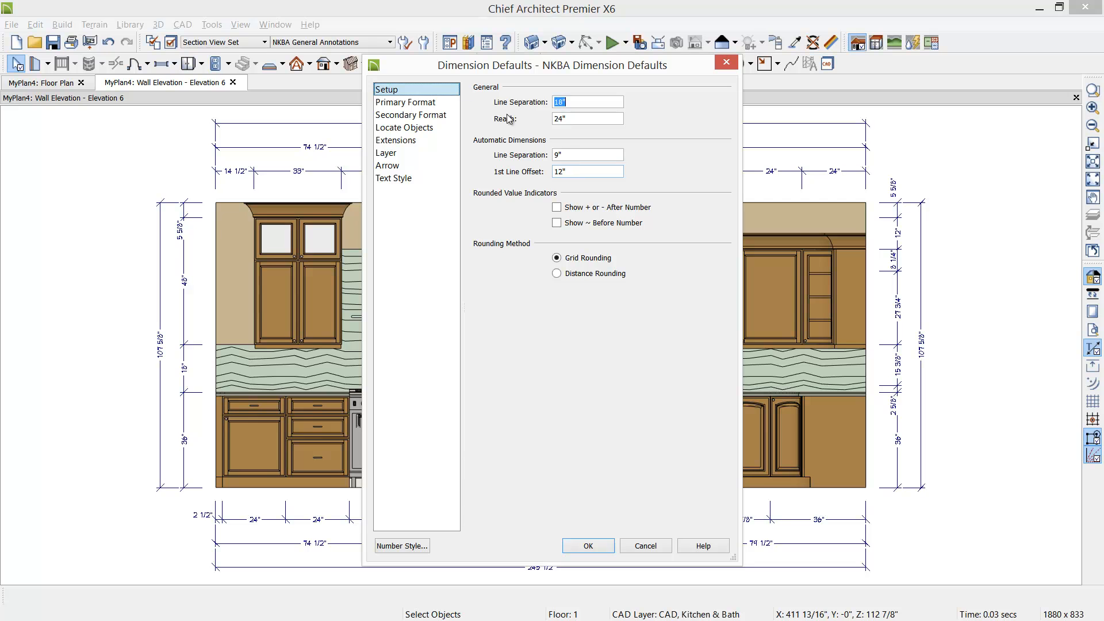
- Review the primary format units, secondary format and arrow style choices of the NKBA Dimension Defaults
click(420, 103)
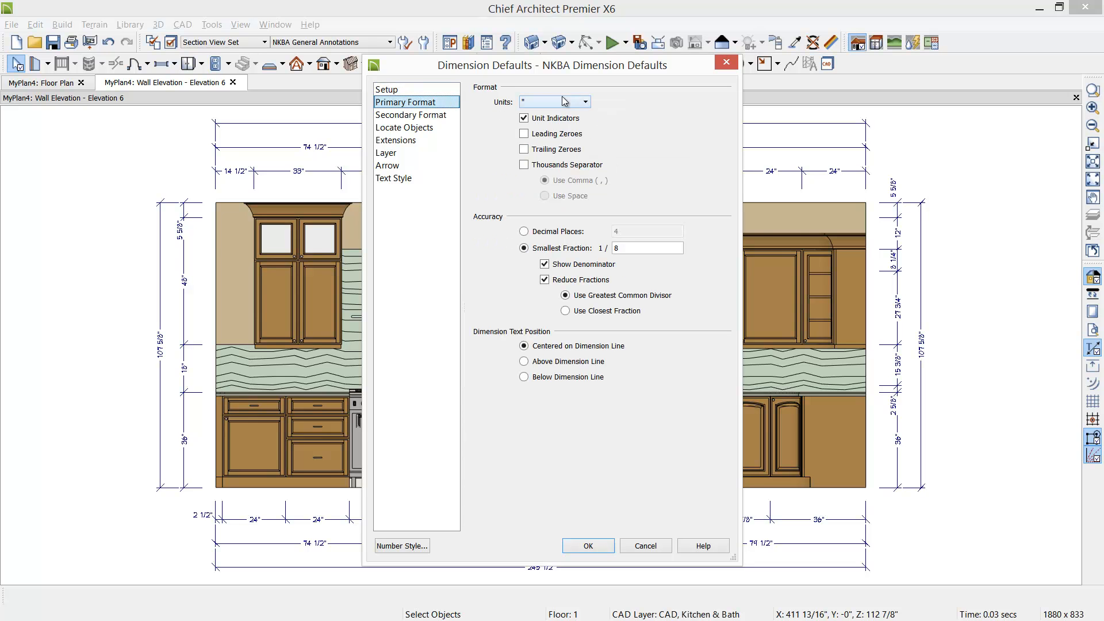
click(586, 102)
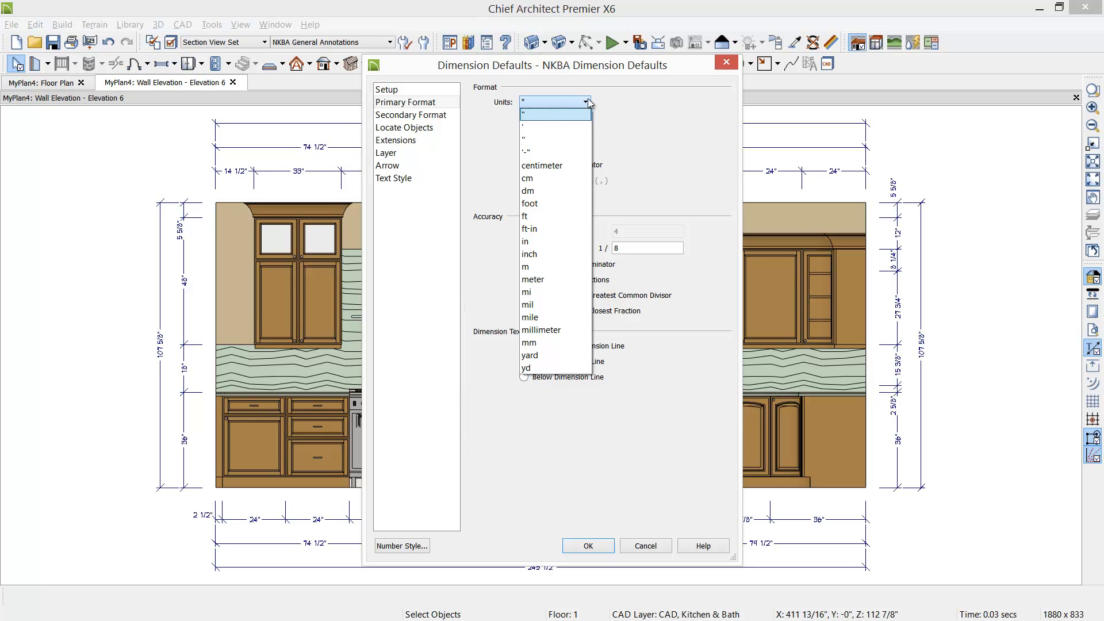
click(587, 100)
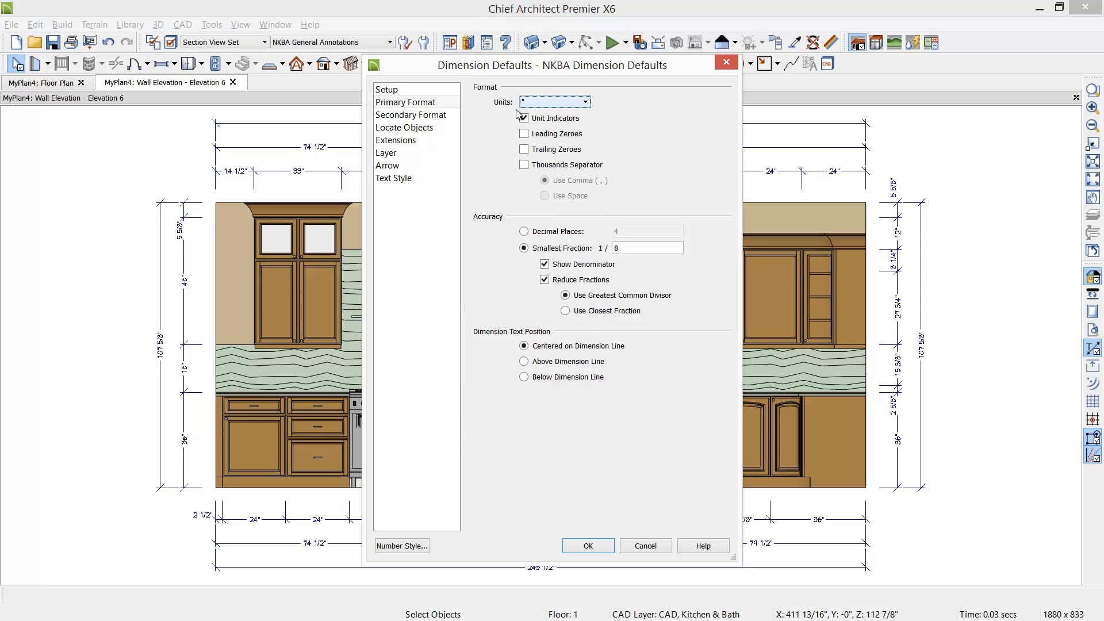
click(447, 115)
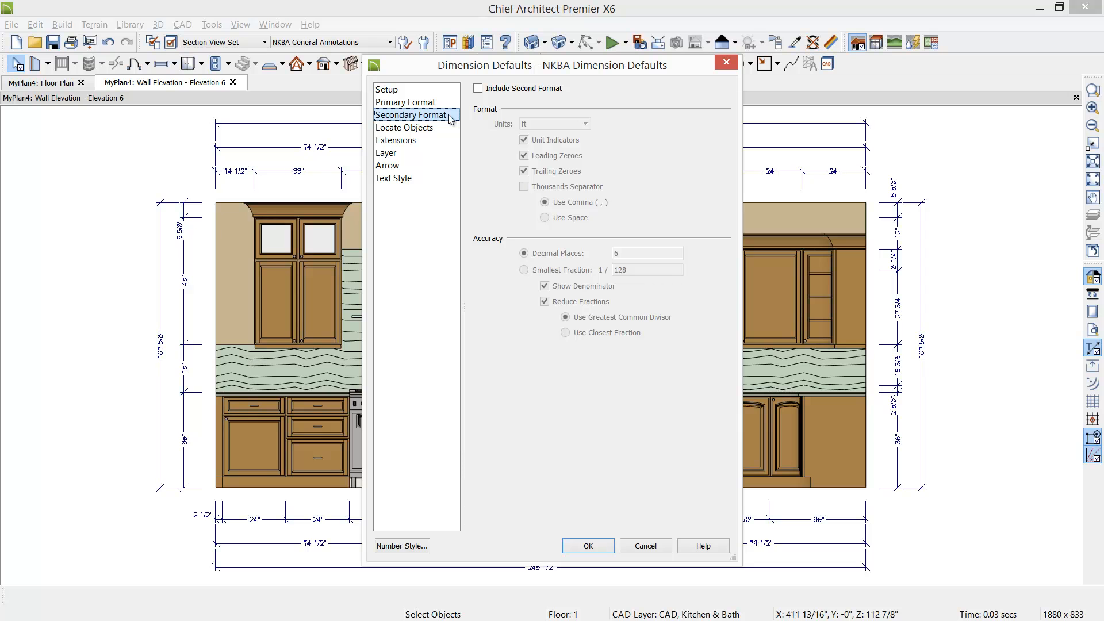
click(402, 167)
click(595, 106)
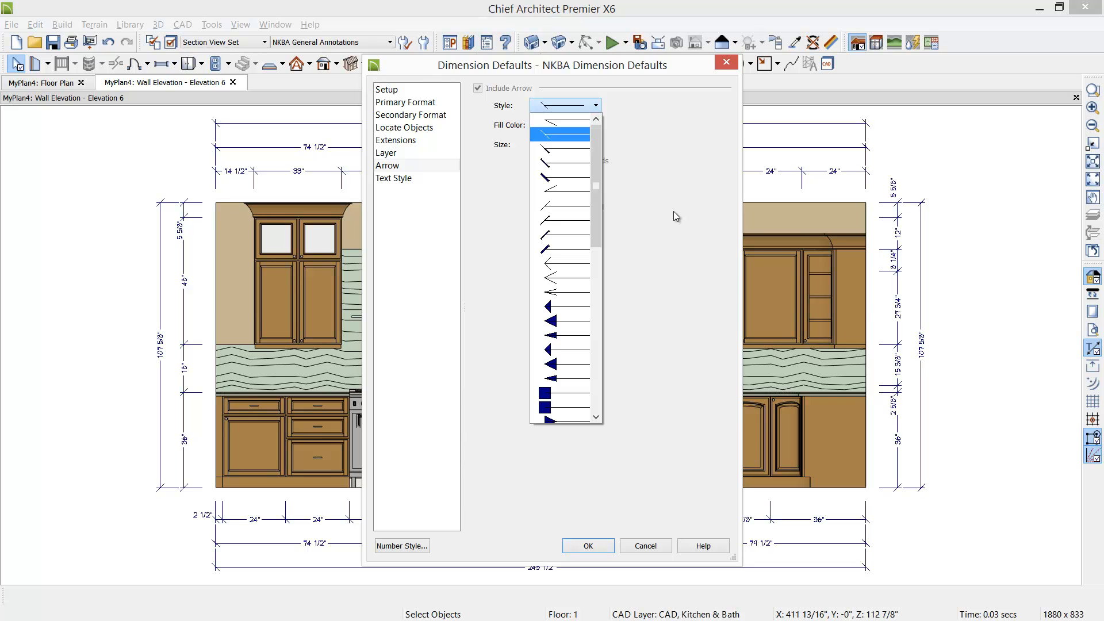
key(alt+Tab)
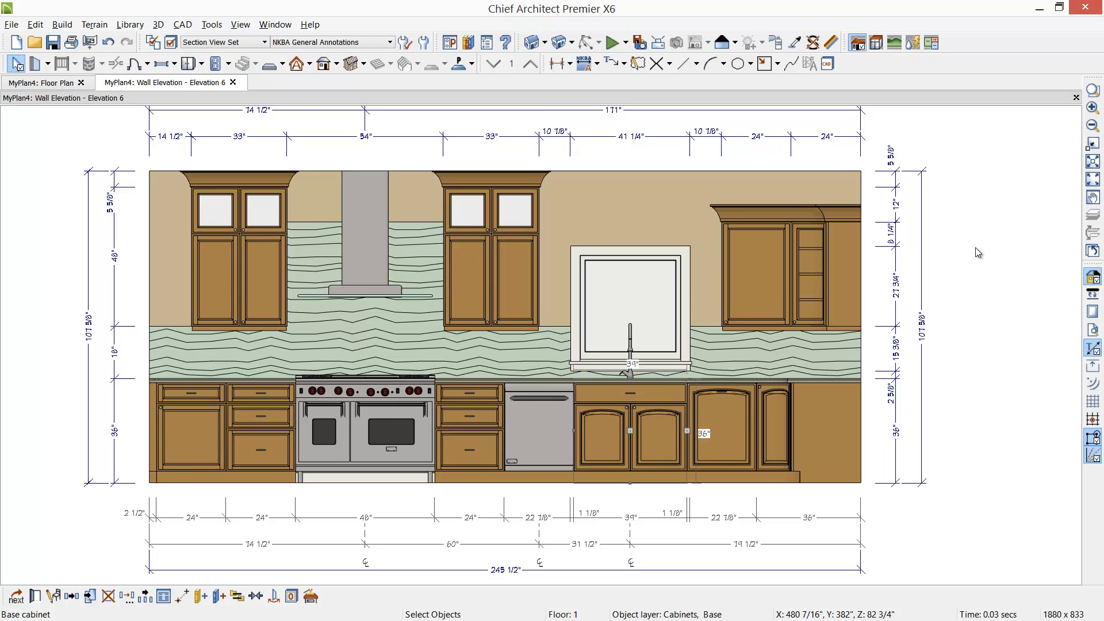
- Open the specification of the sink base cabinet under the window and set its toe kick height to 6"
scroll(734, 416, up, 2)
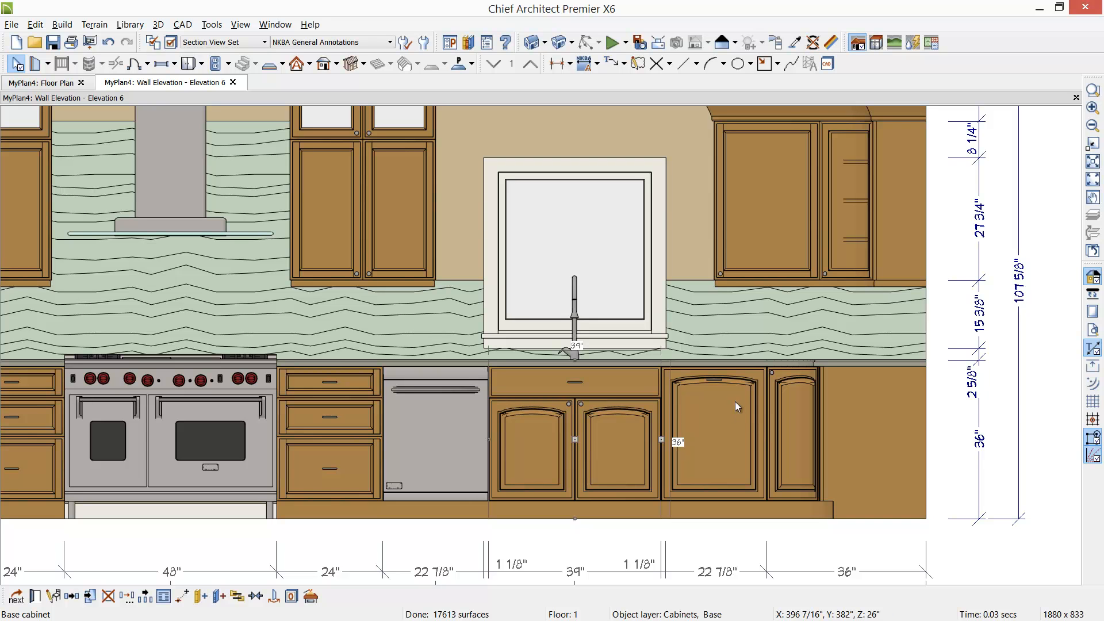
key(Escape)
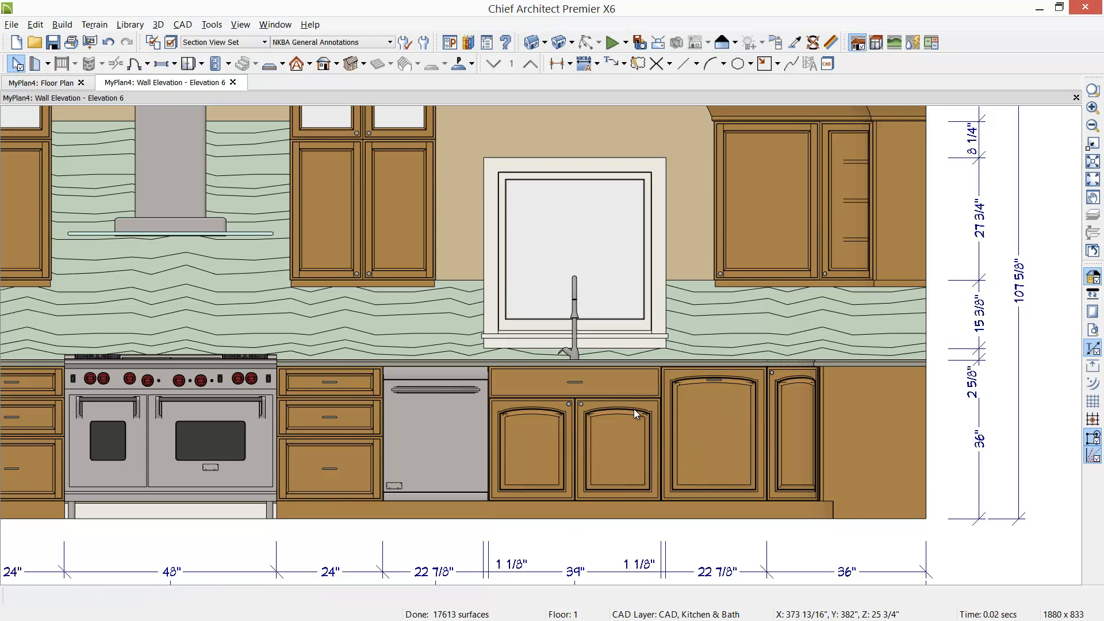
double_click(633, 409)
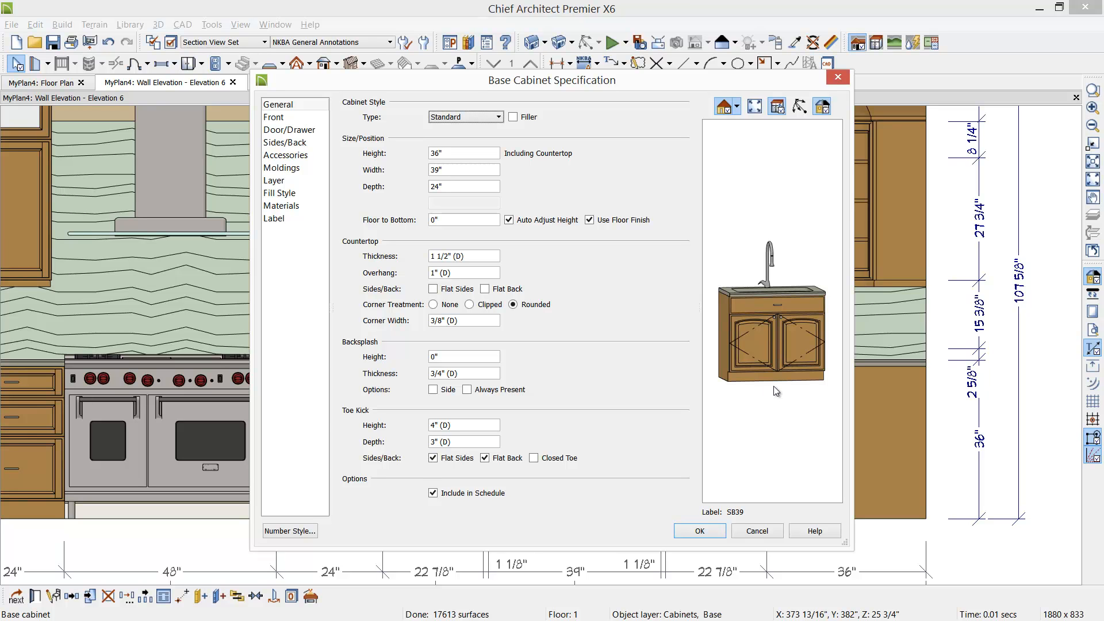
click(294, 155)
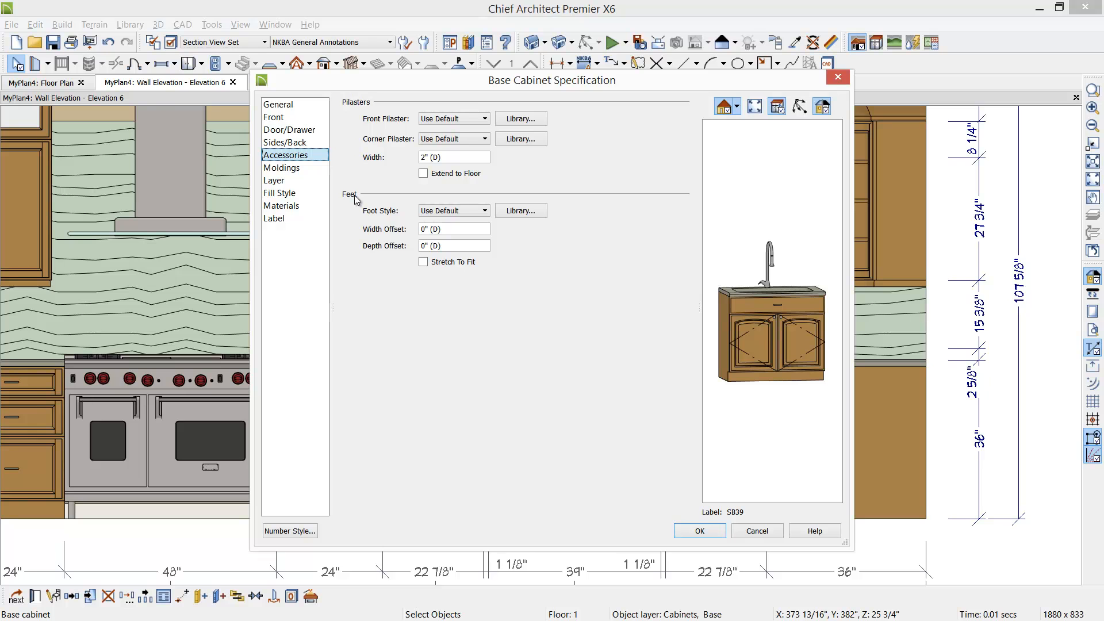
click(298, 105)
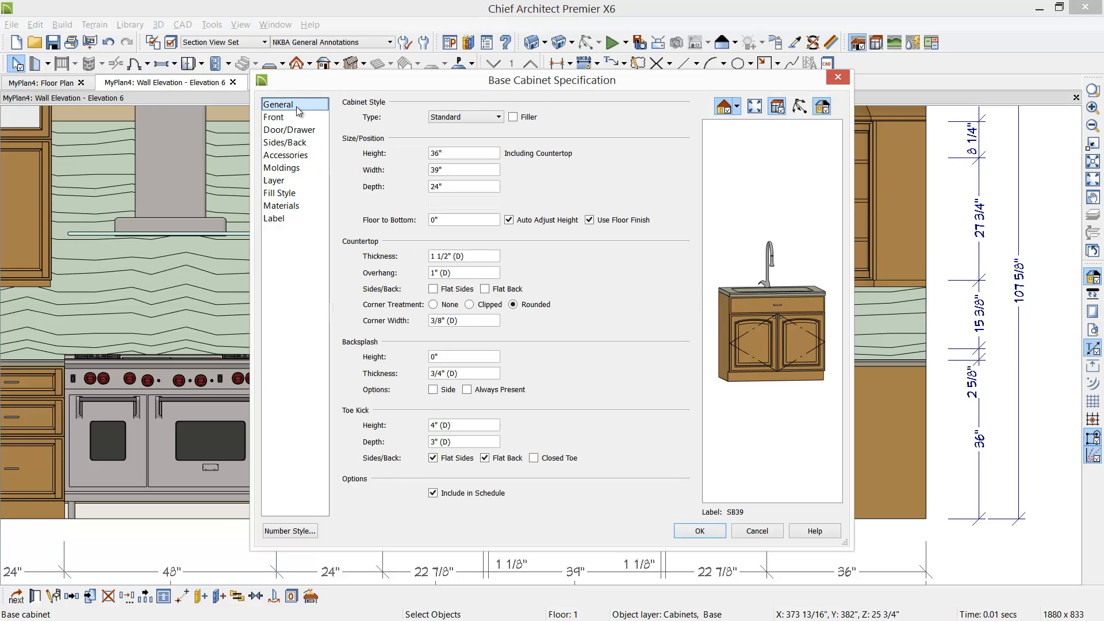
click(499, 426)
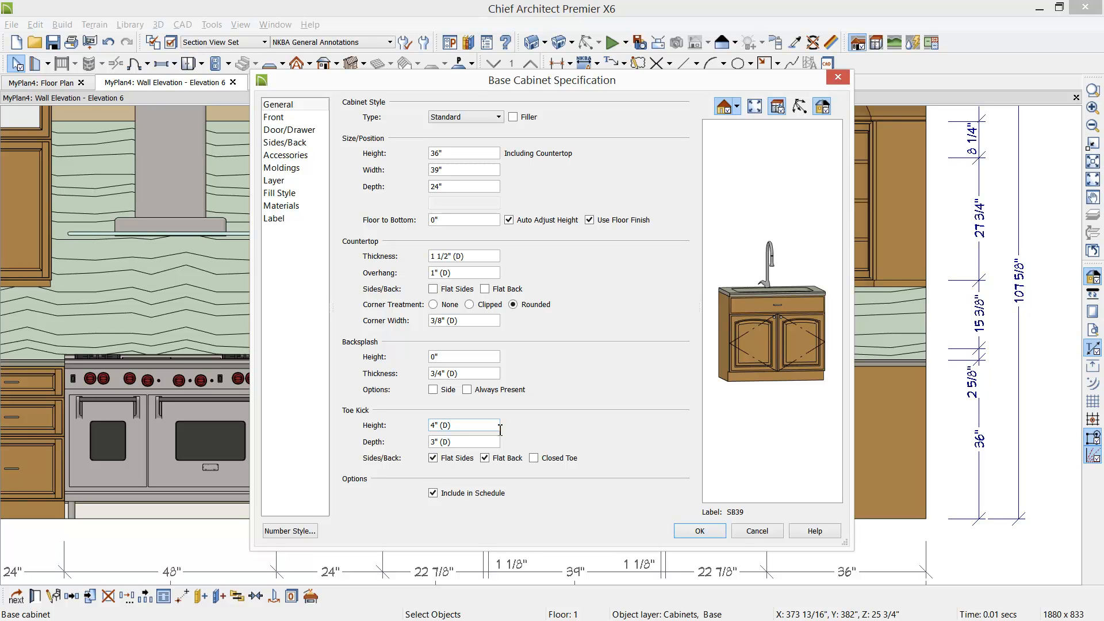
key(BackSpace)
key(BackSpace)
key(BackSpace)
key(BackSpace)
key(BackSpace)
key(BackSpace)
text(6)
key(Tab)
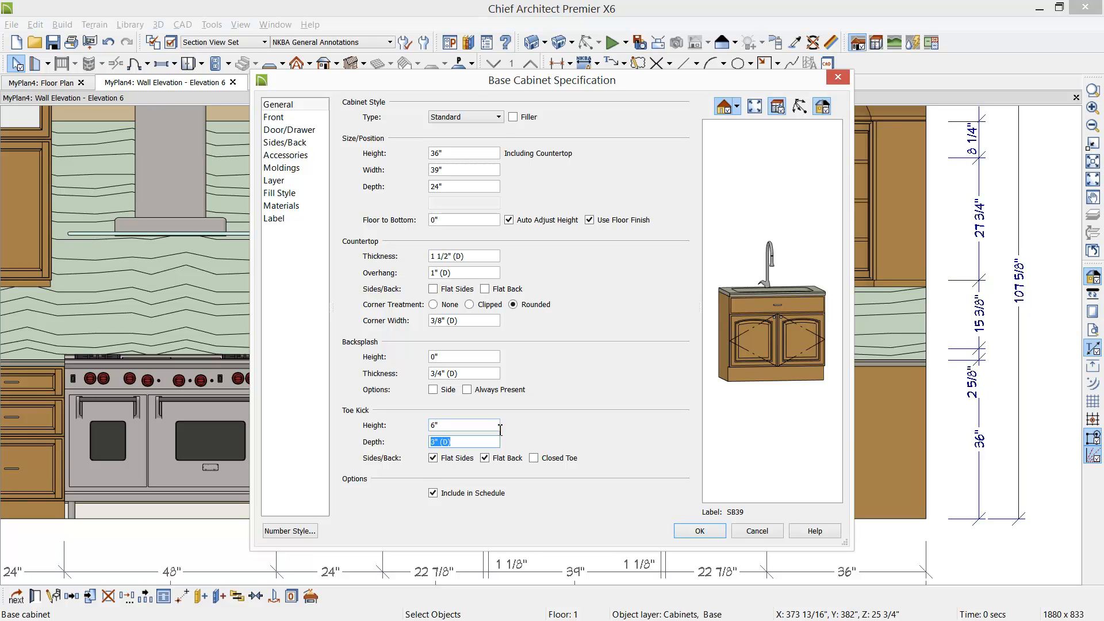
- Delete the false drawer above the doors from the sink base cabinet's face items
click(759, 306)
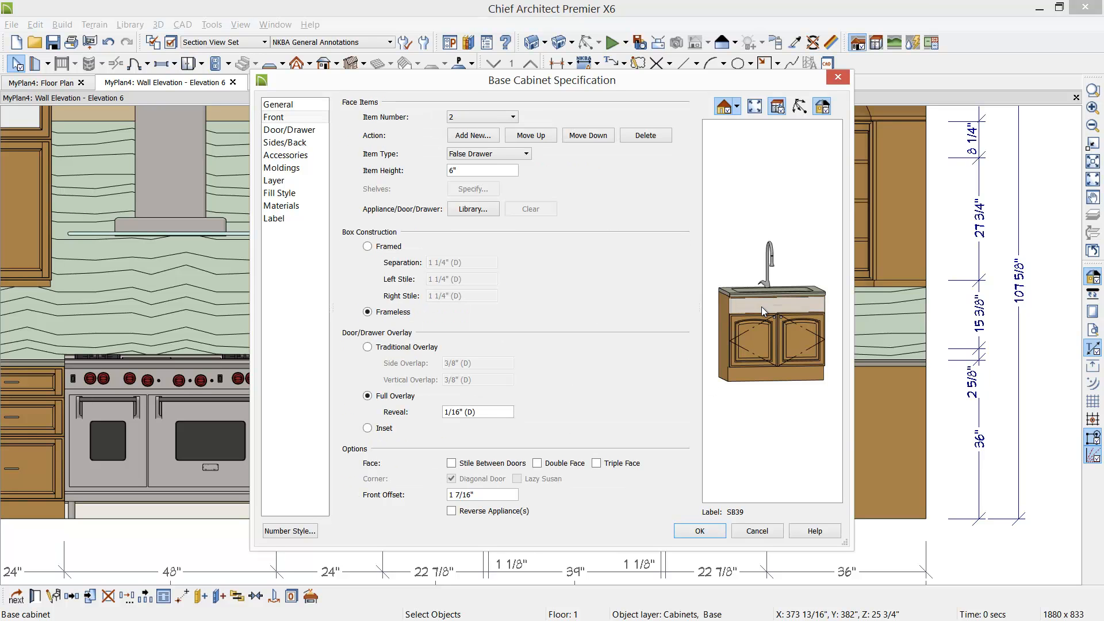
click(654, 138)
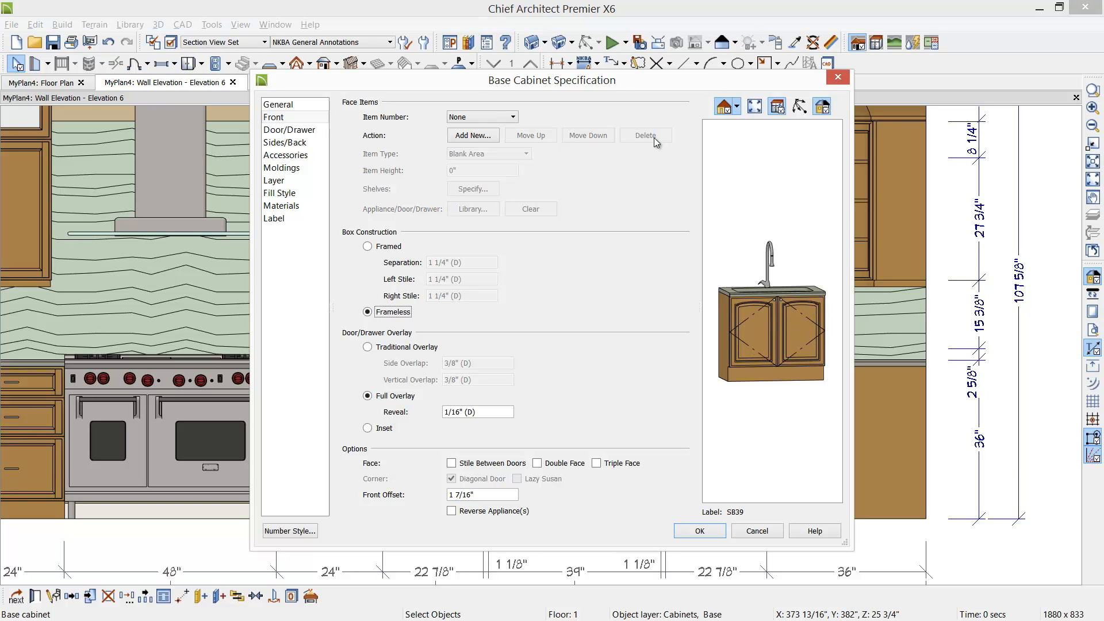
click(278, 107)
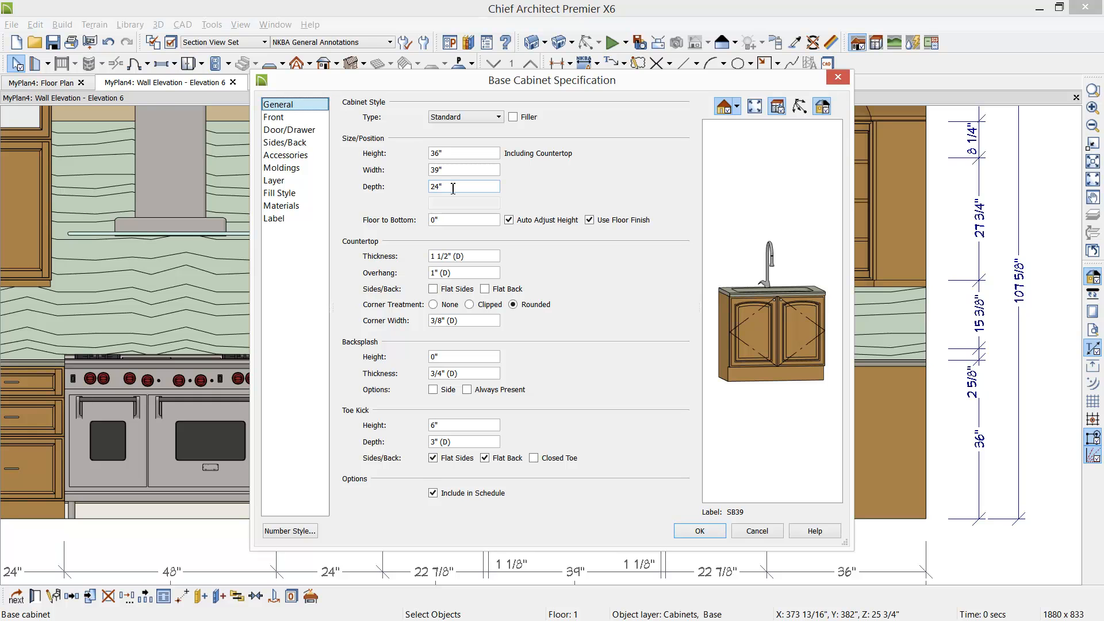
- Assign the Taper foot style to the sink base cabinet from the core catalog's Millwork Cabinet Feet
click(292, 159)
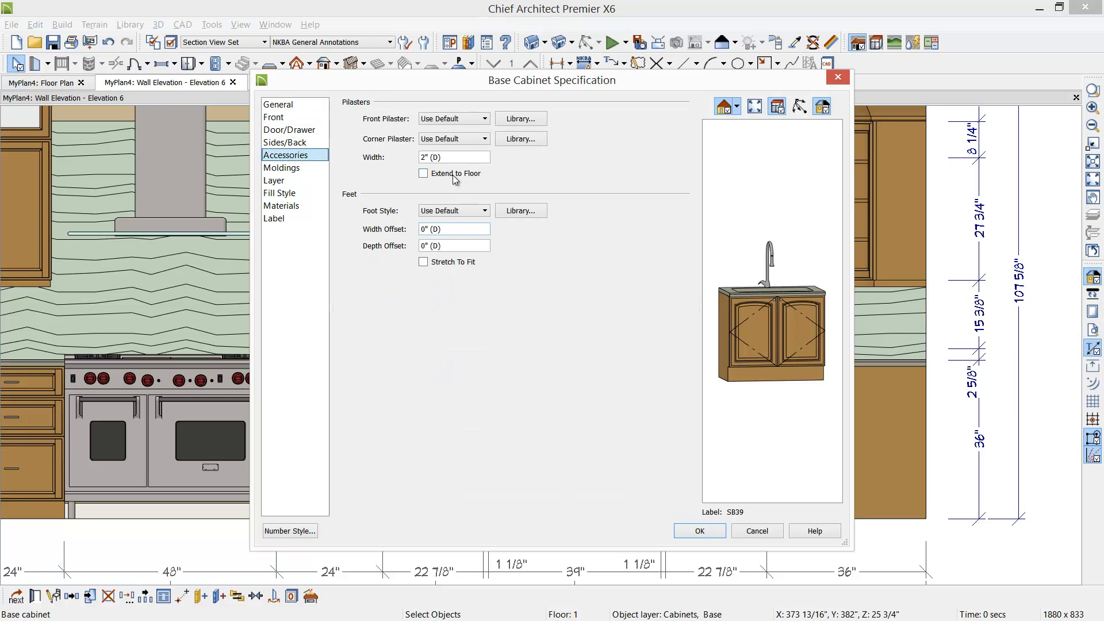
click(520, 211)
click(387, 93)
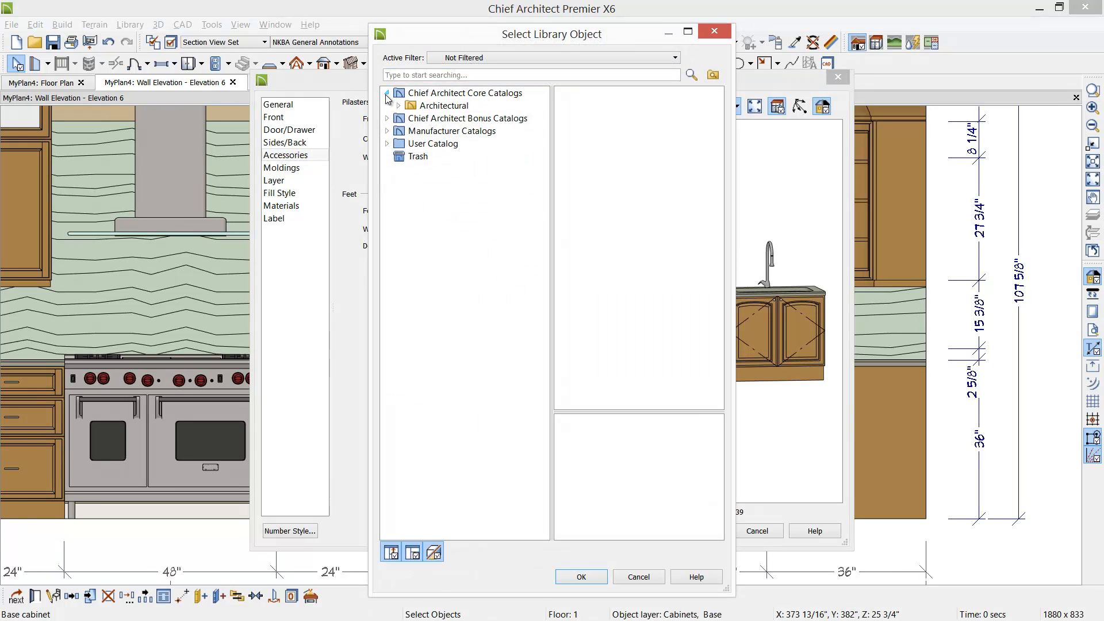
click(398, 106)
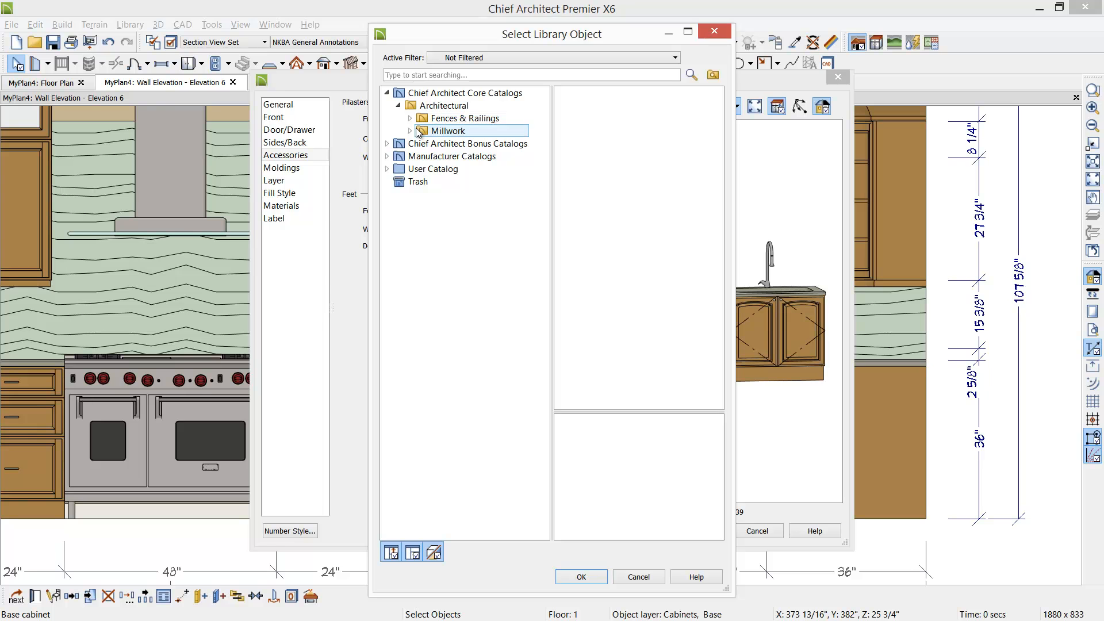
double_click(439, 131)
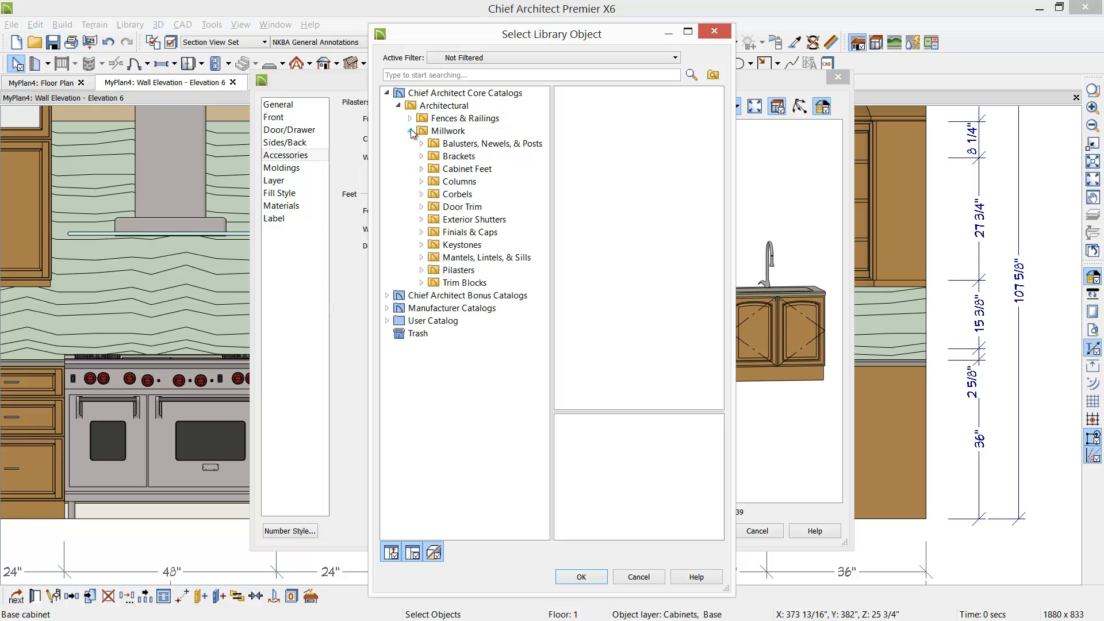
click(454, 169)
click(576, 389)
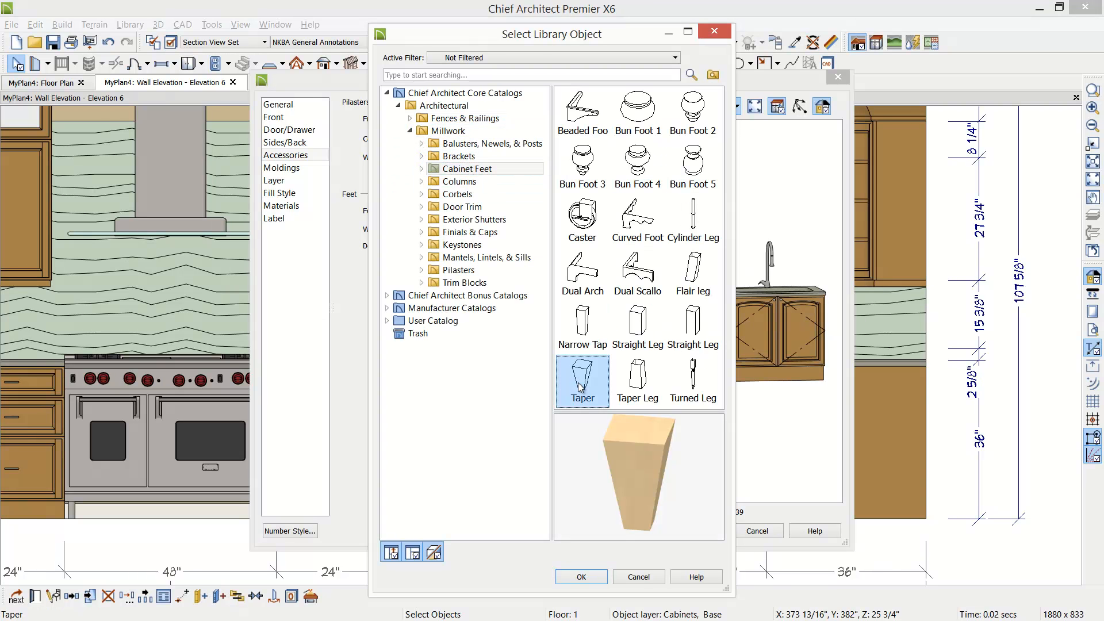
click(581, 576)
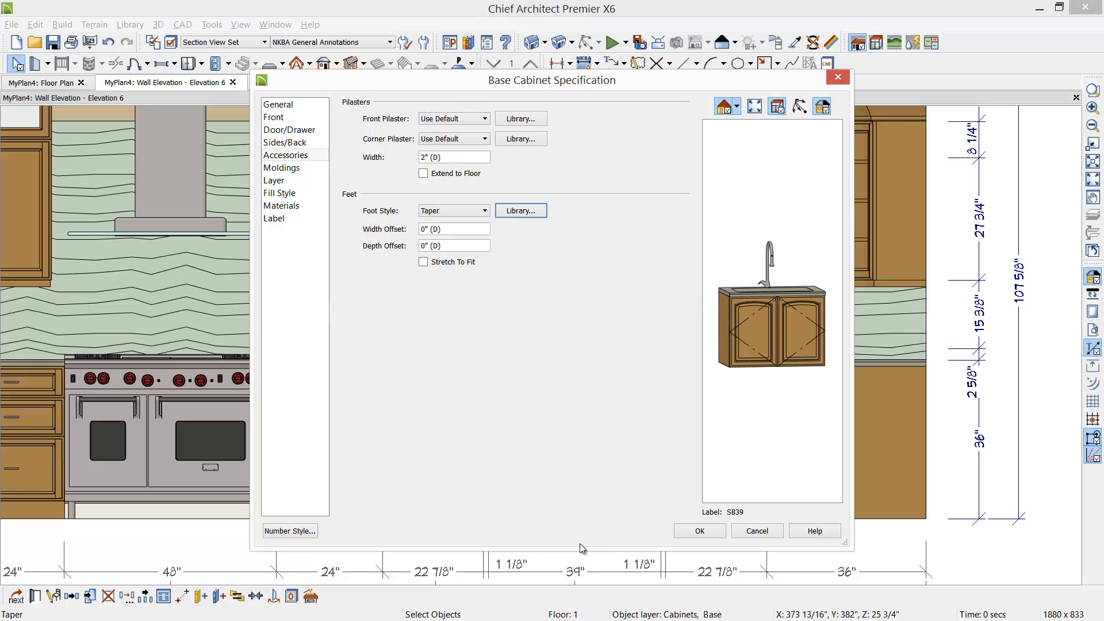
- Set the sink base cabinet's depth to 26"
click(278, 104)
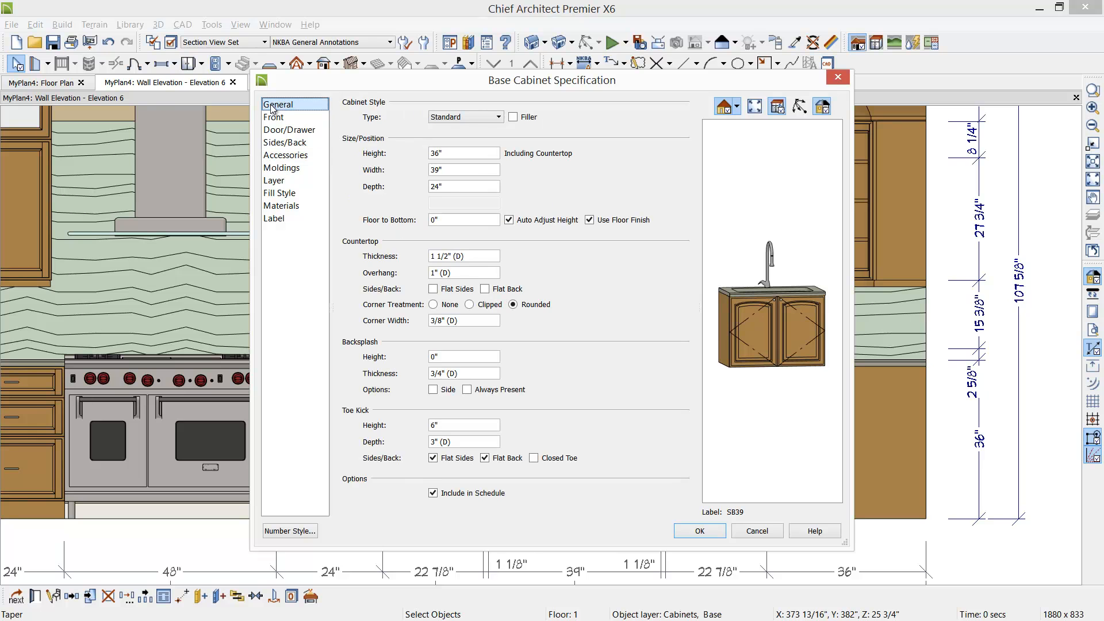
click(455, 186)
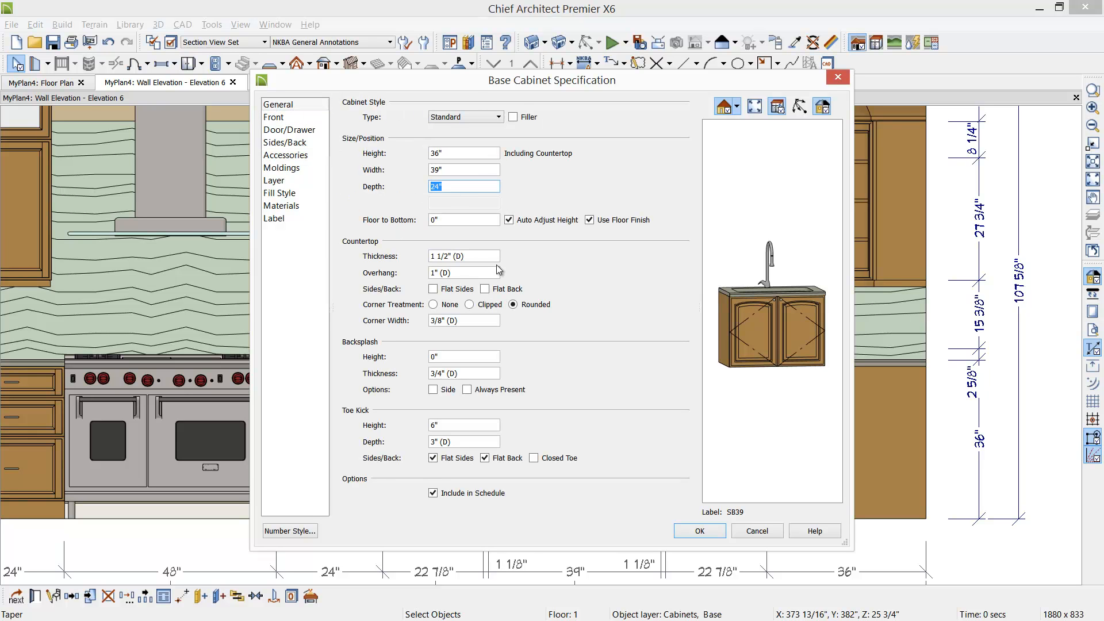
text(26)
key(Tab)
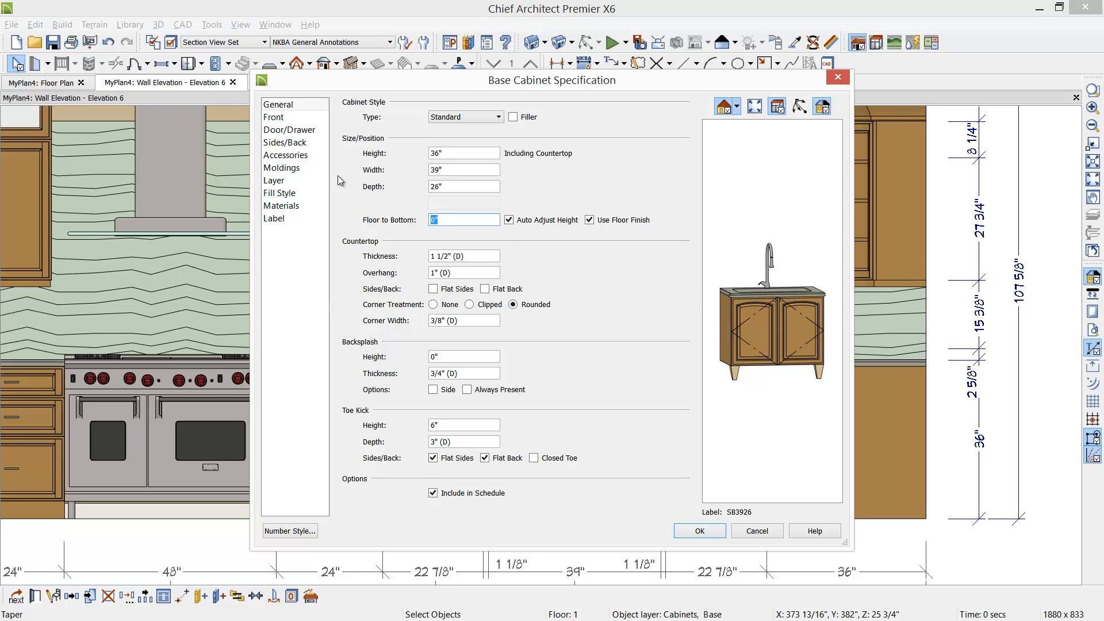
- Assign the FF-12 front pilaster to the sink base cabinet from the core catalog's Millwork Pilasters, Flat Front, Solid folder
click(287, 156)
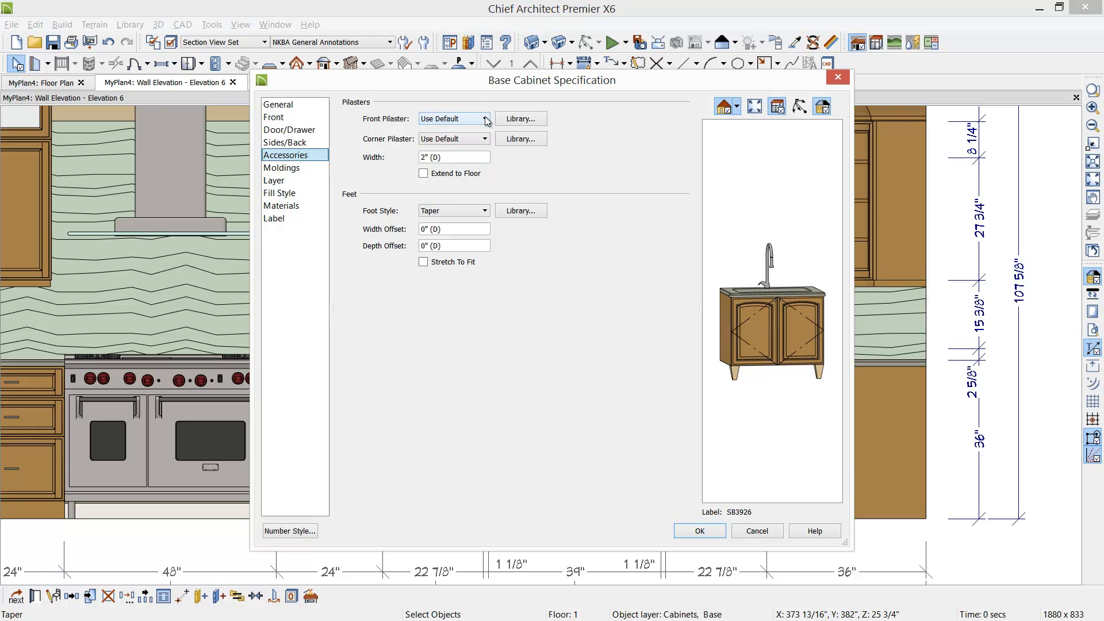
click(519, 119)
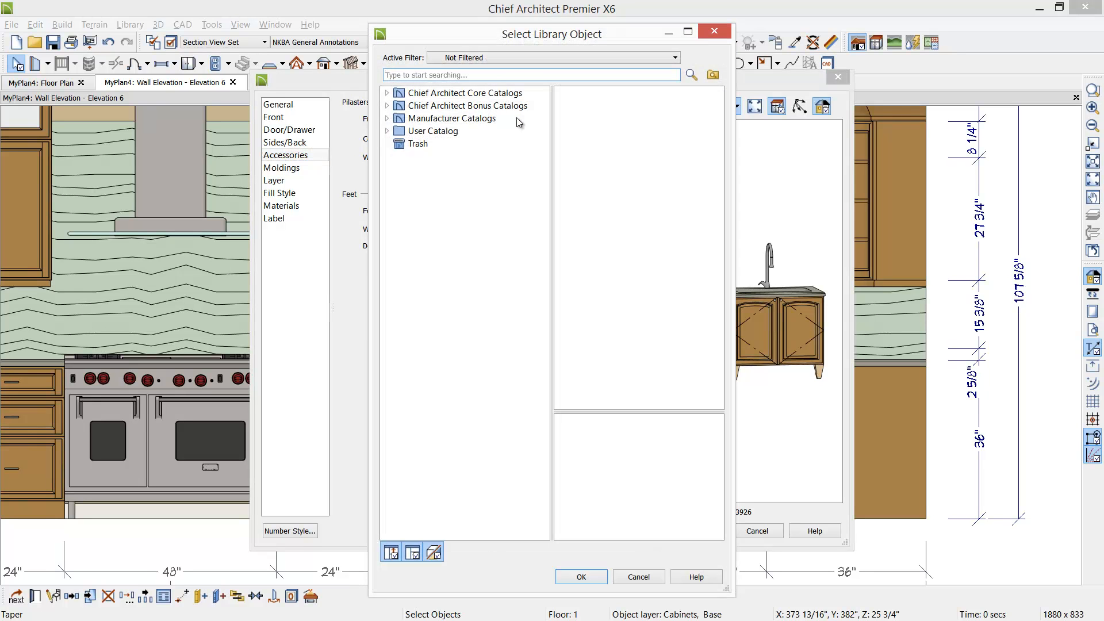
click(386, 94)
click(399, 106)
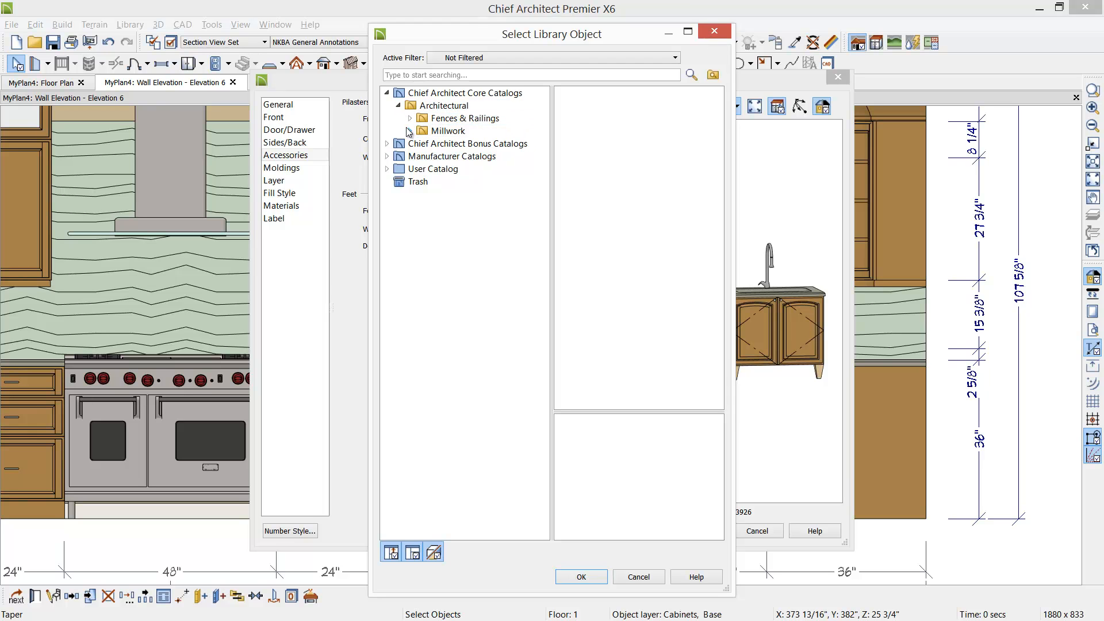
double_click(431, 133)
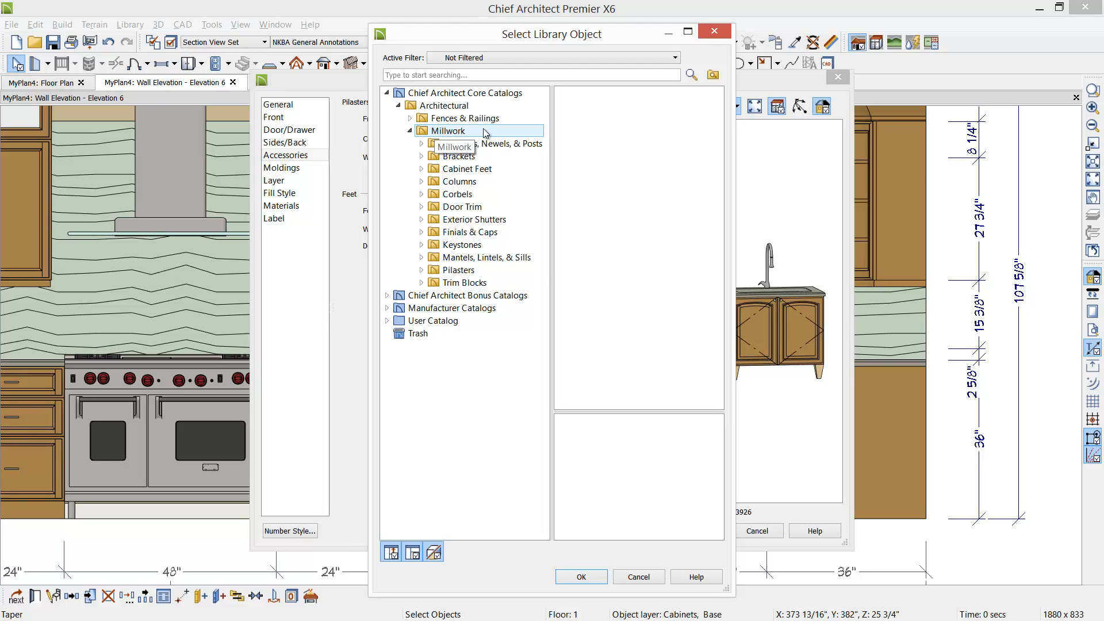
click(473, 270)
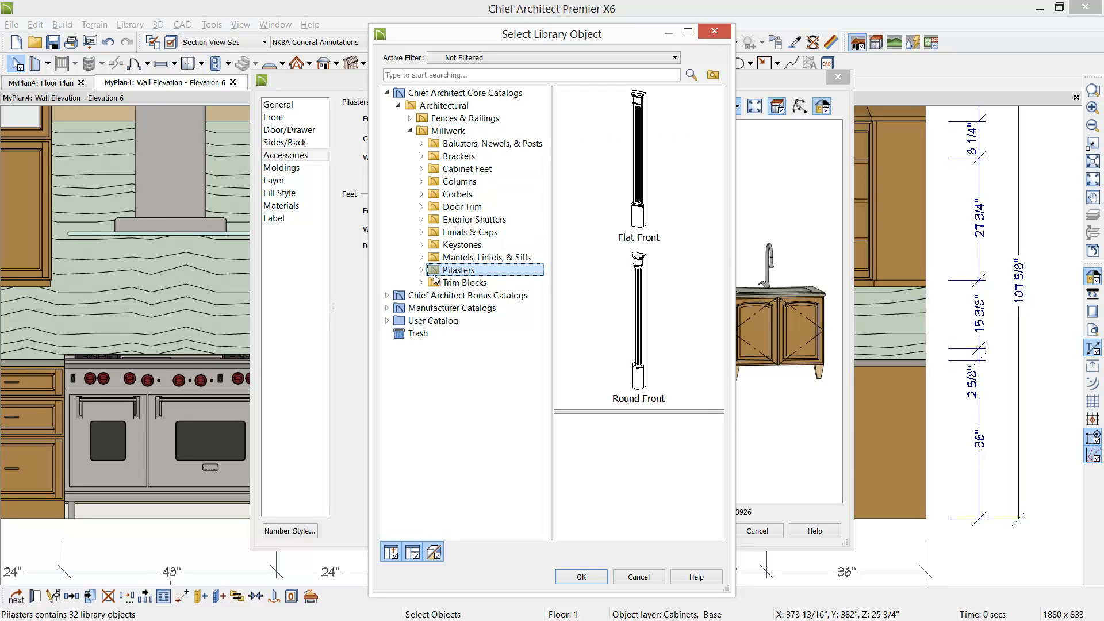
double_click(641, 190)
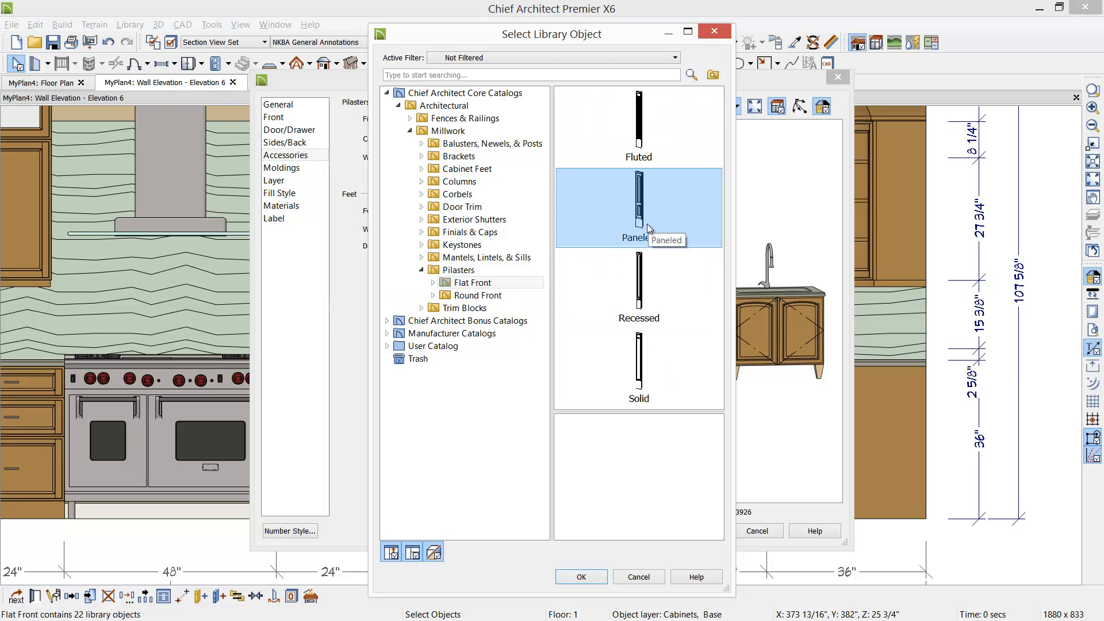
double_click(653, 368)
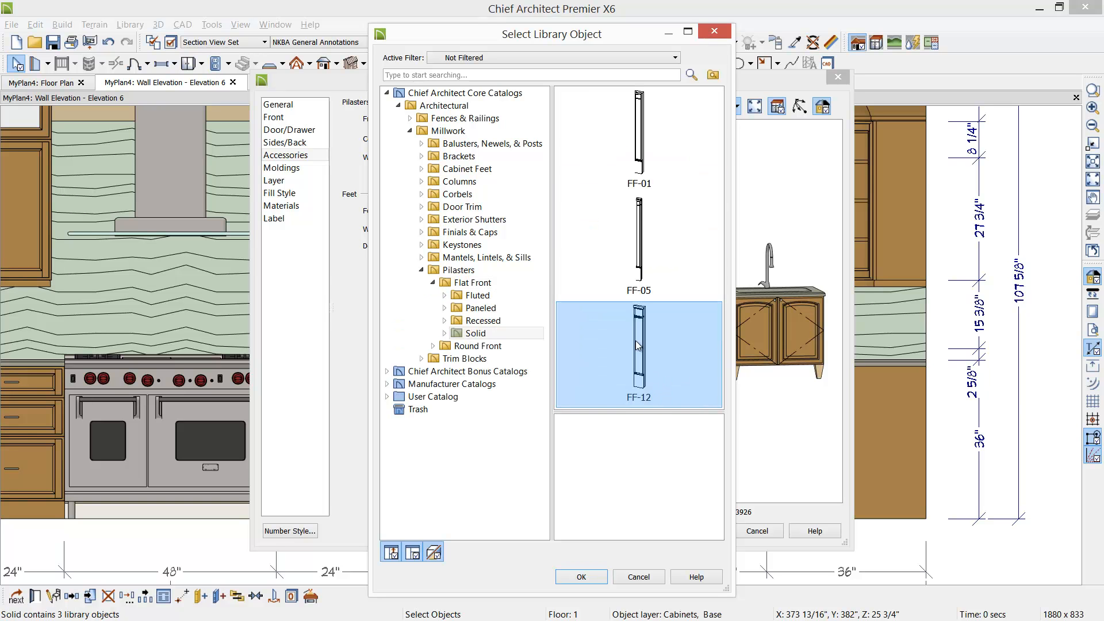
click(595, 577)
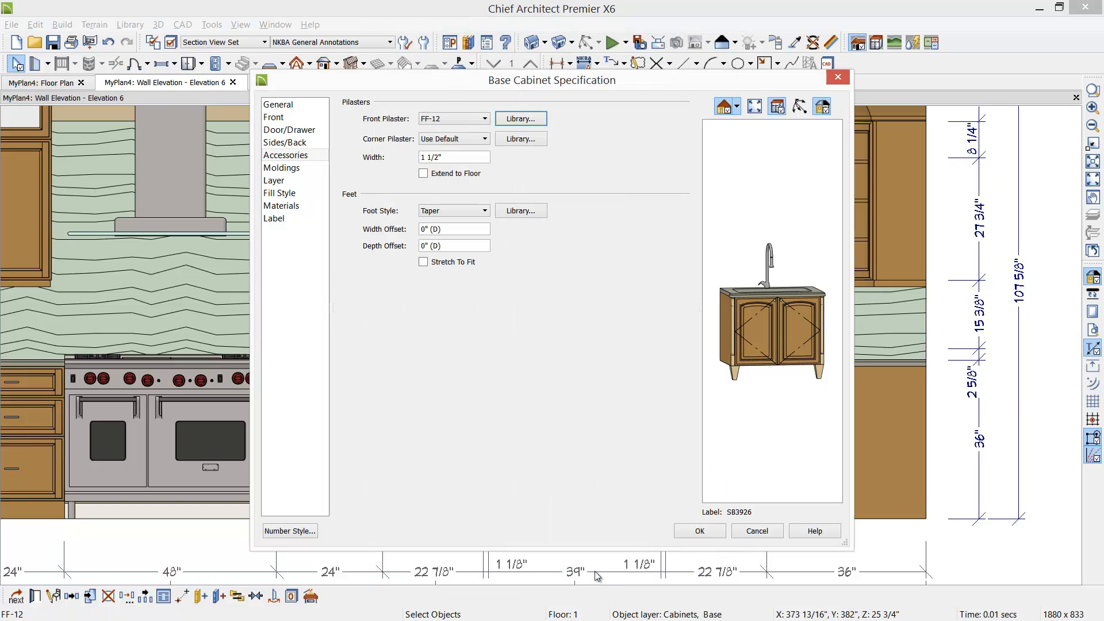
- Set the sink base cabinet's pilaster width to 4" and apply the cabinet specification
drag(454, 157, 379, 154)
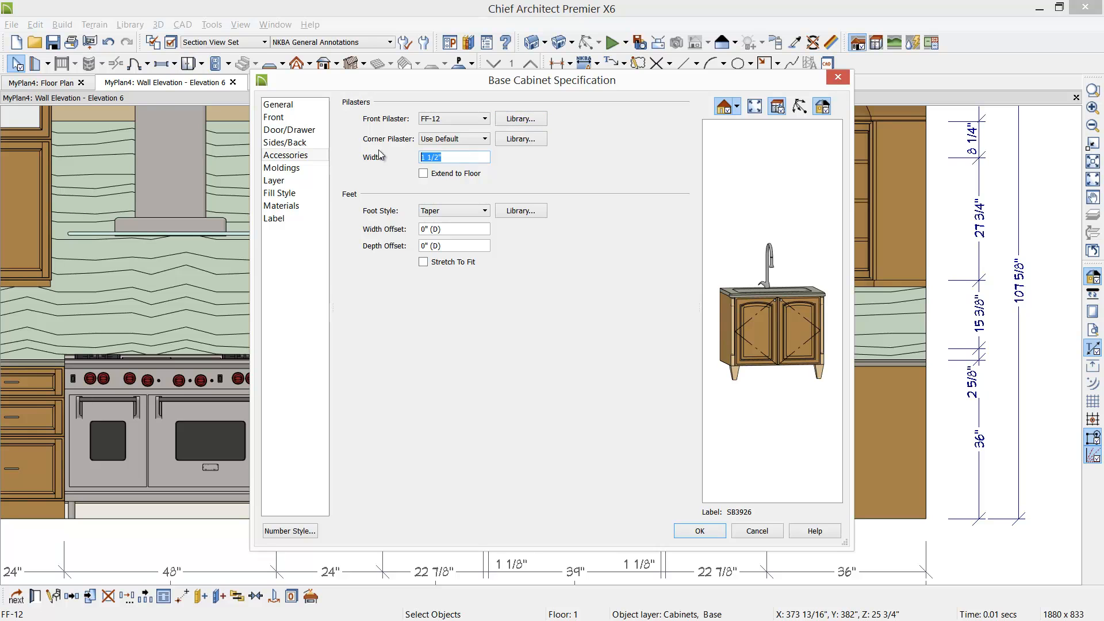
text(4)
key(Tab)
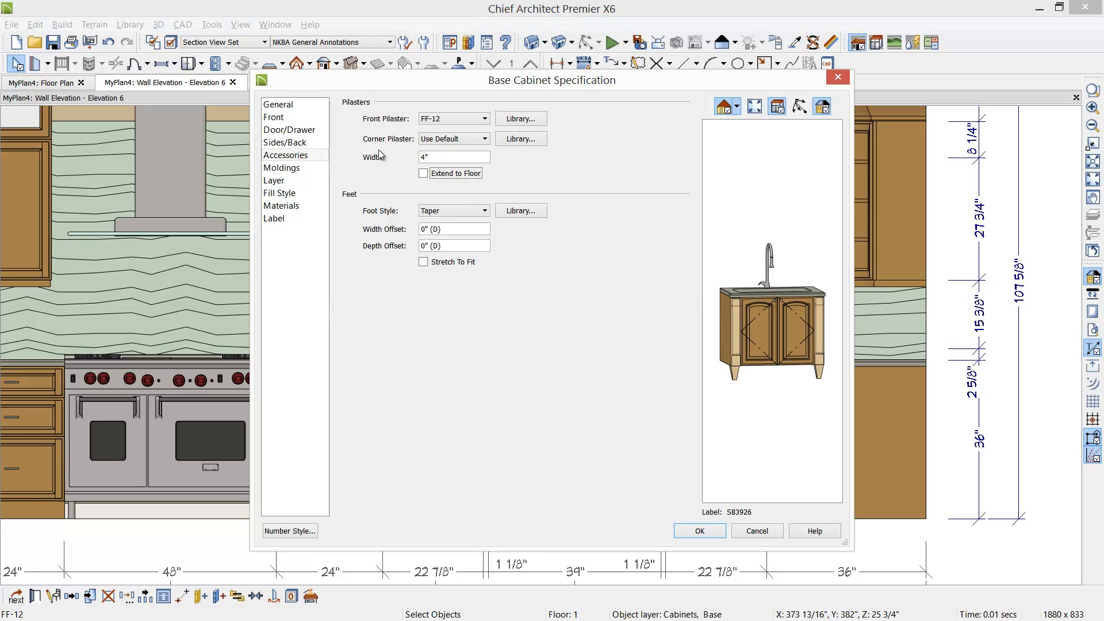
click(698, 531)
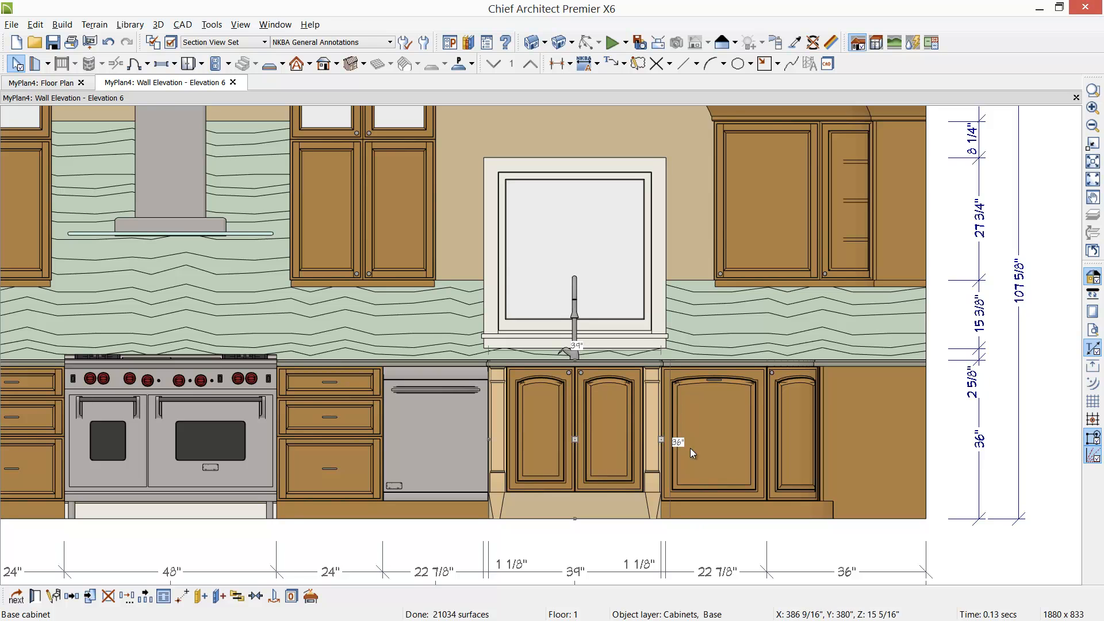
- Paint the sink base cabinet's pilasters and tapered feet with the Alder (blonde)--PAINTED: Fawn material
click(795, 42)
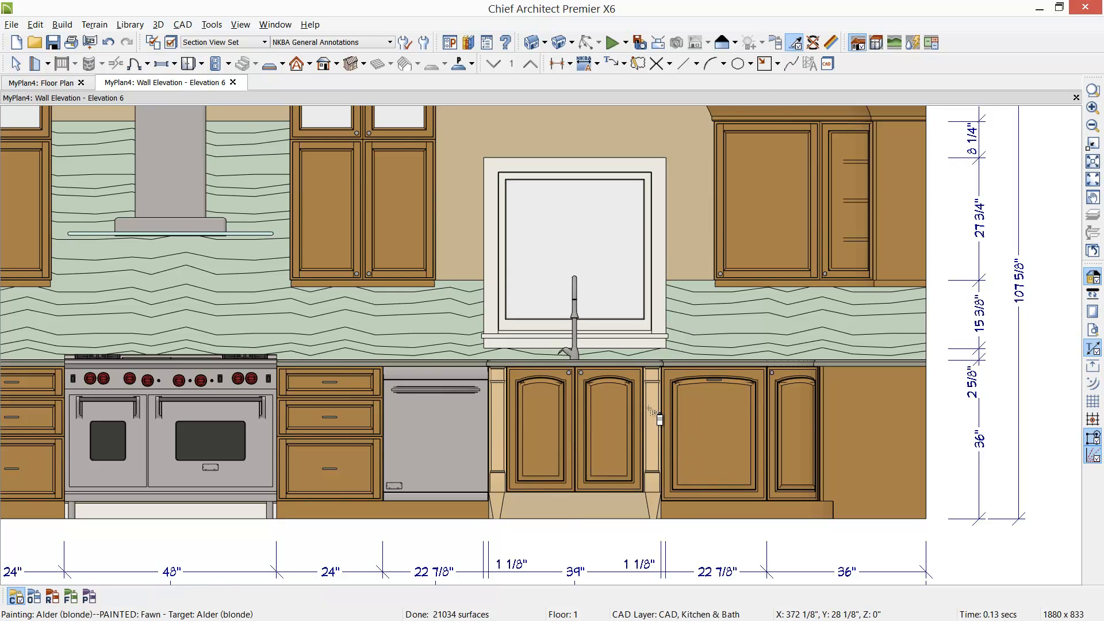
click(655, 417)
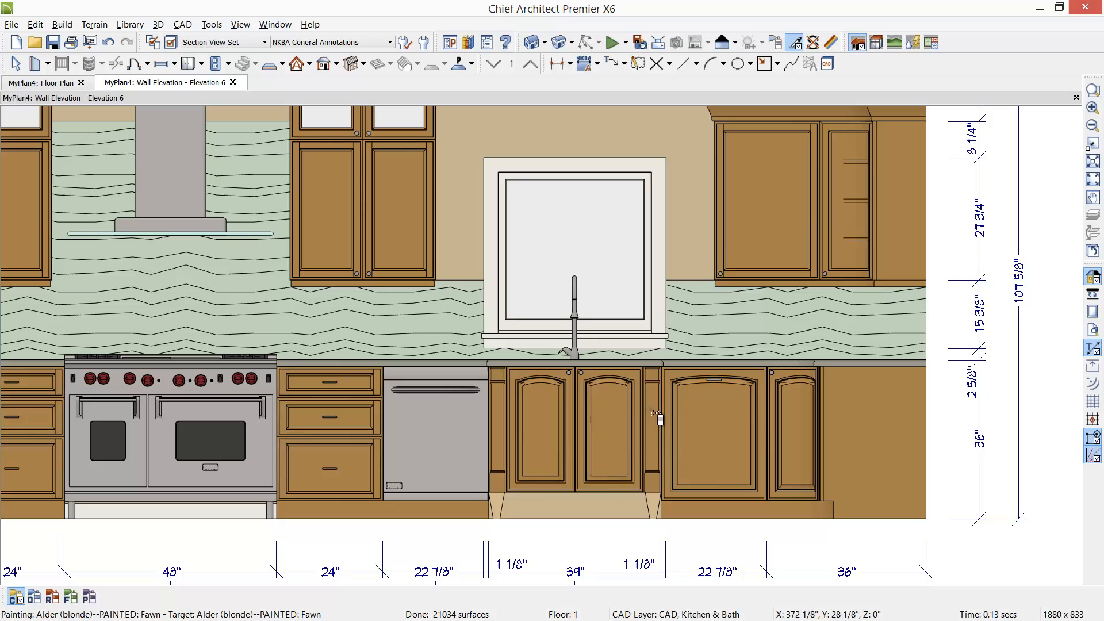
click(659, 506)
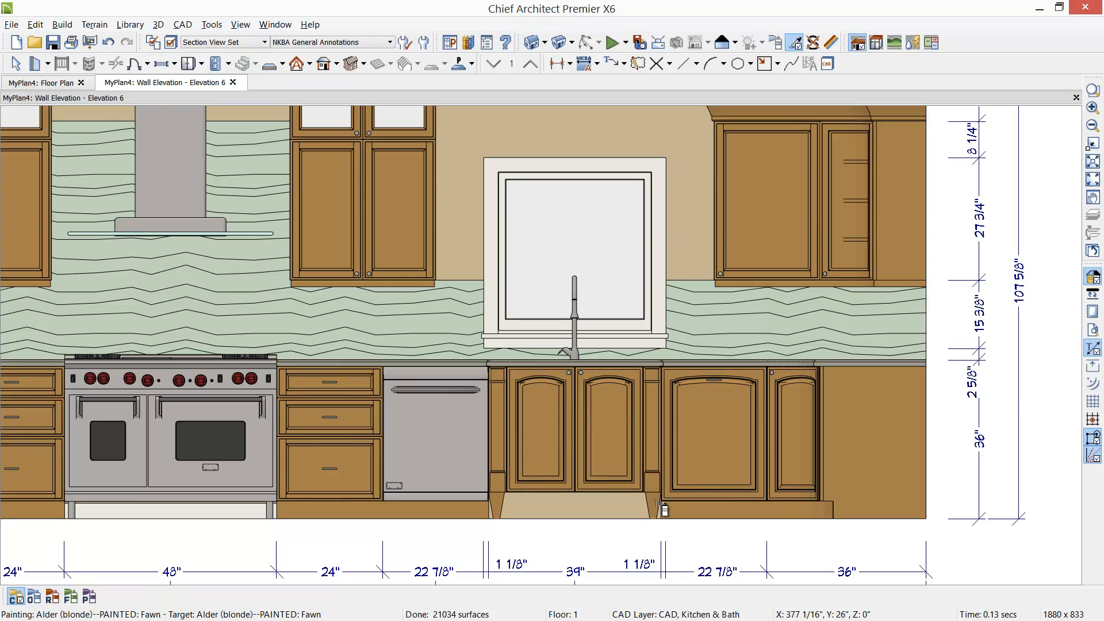
- Show the library browser and open the core catalog's Architectural, Millwork, Cabinet Feet folder
scroll(721, 475, down, 2)
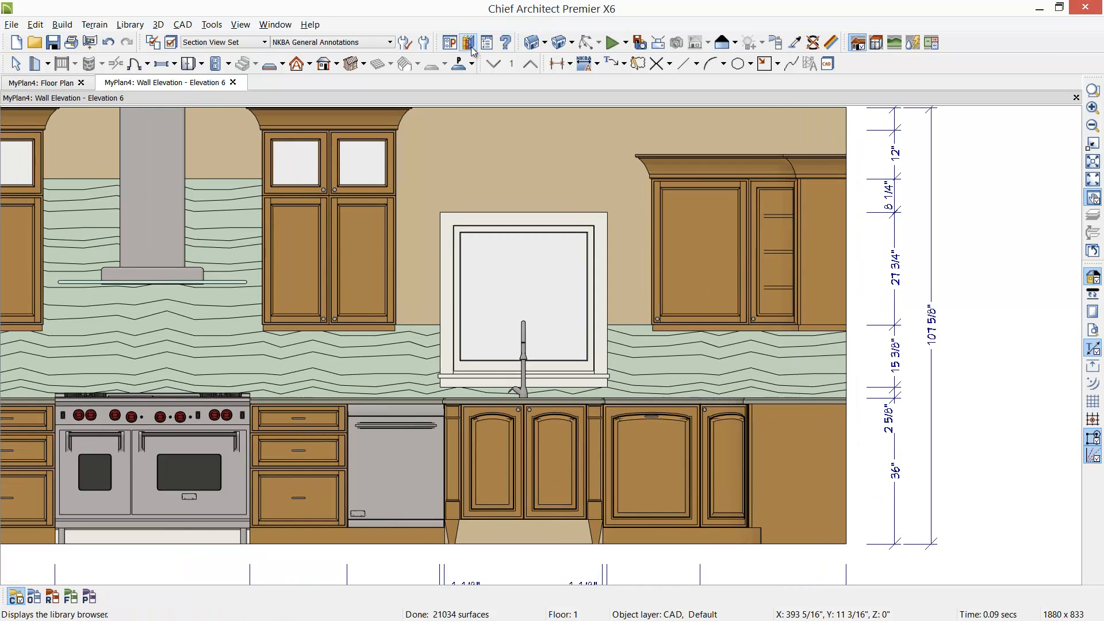
click(468, 42)
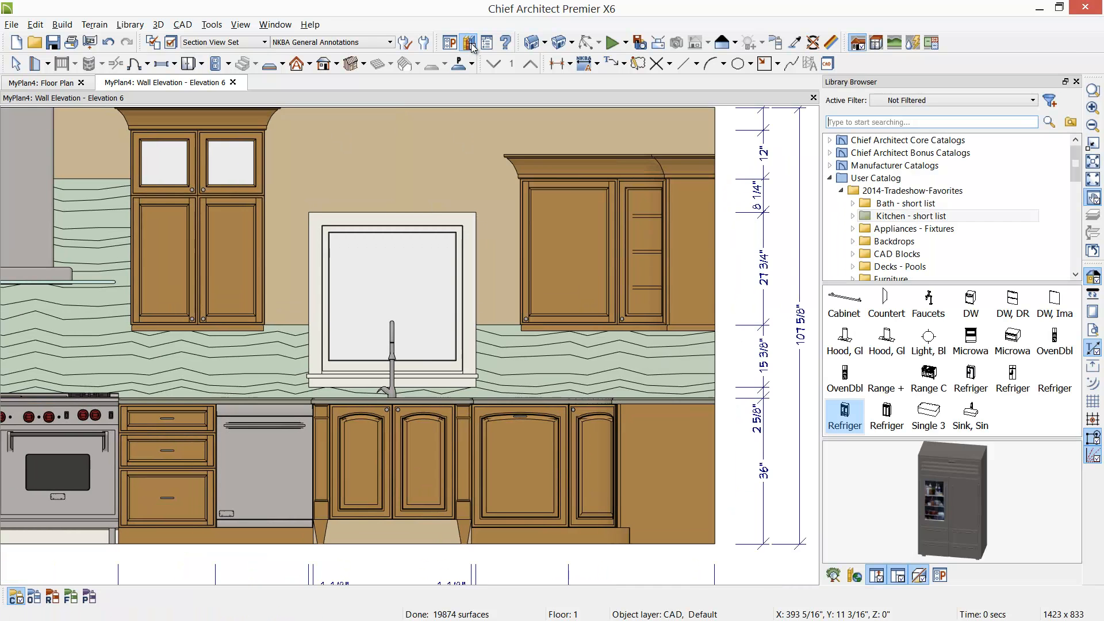
click(829, 153)
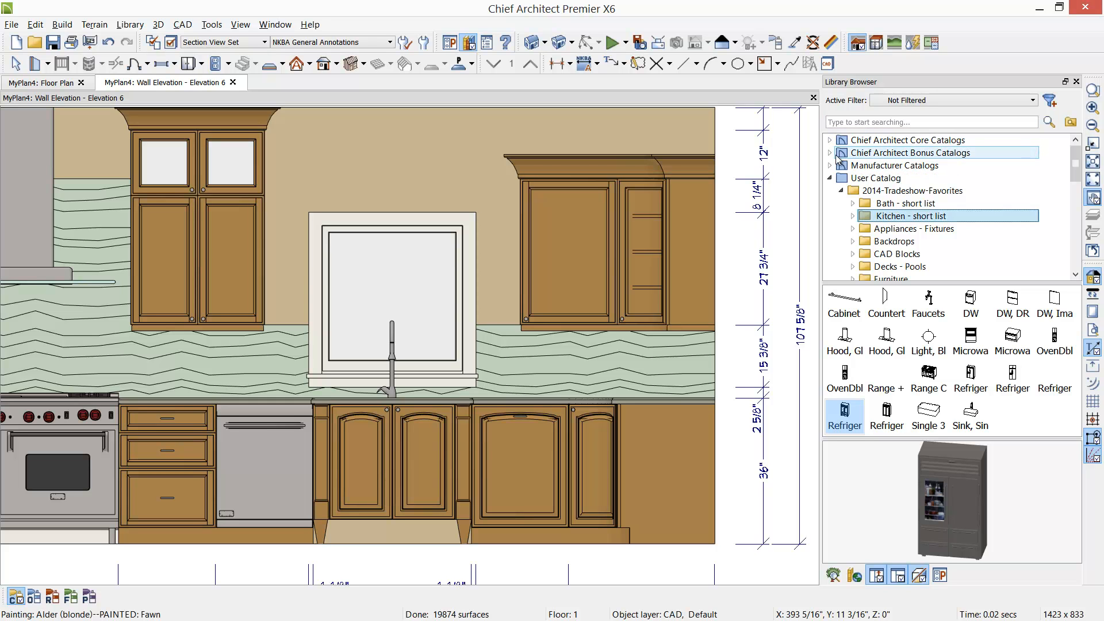
click(830, 140)
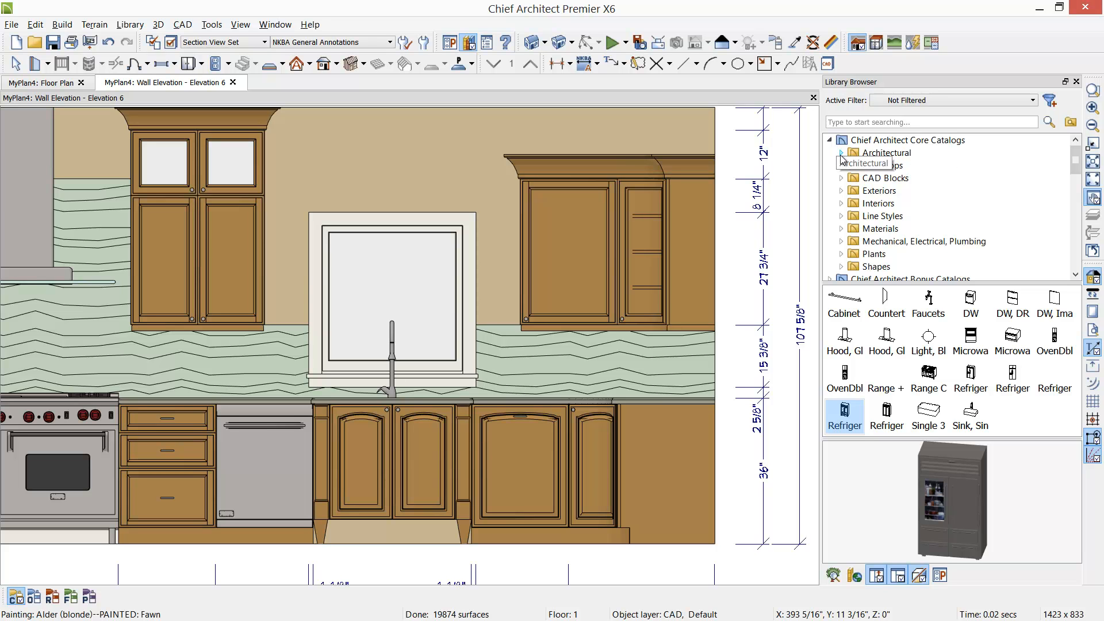
click(841, 153)
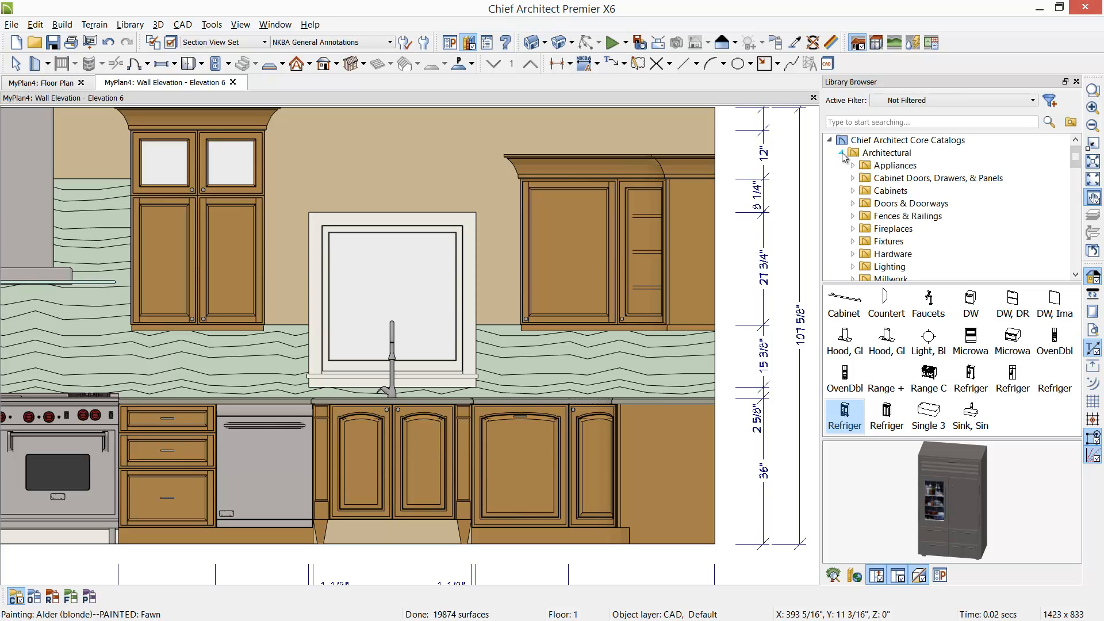
click(895, 179)
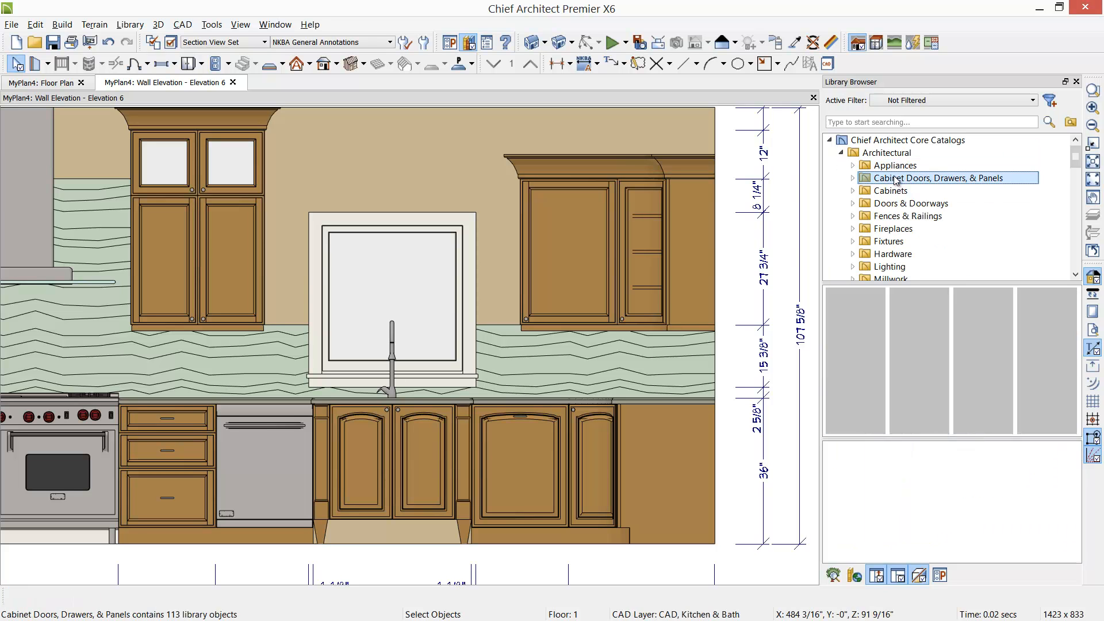
click(853, 178)
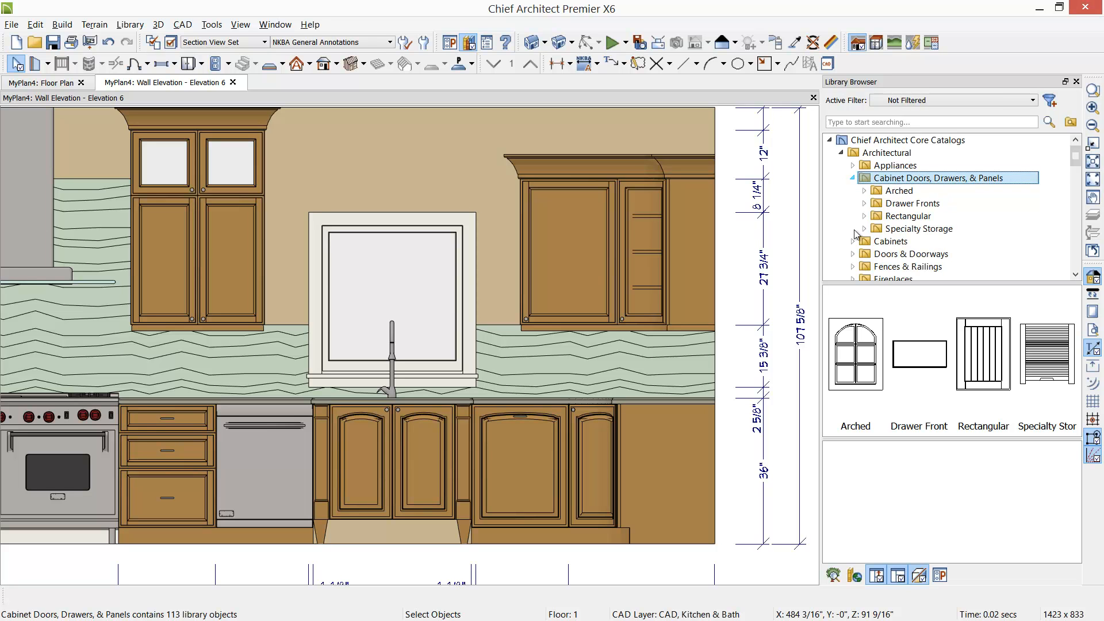
click(853, 178)
scroll(918, 202, down, 2)
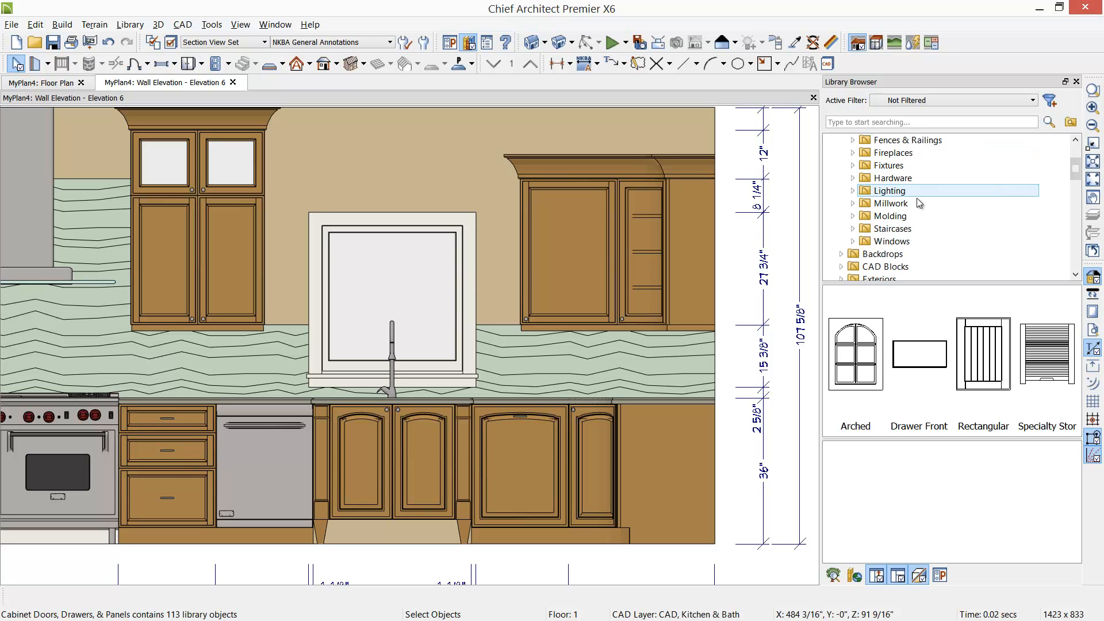
click(853, 203)
click(900, 241)
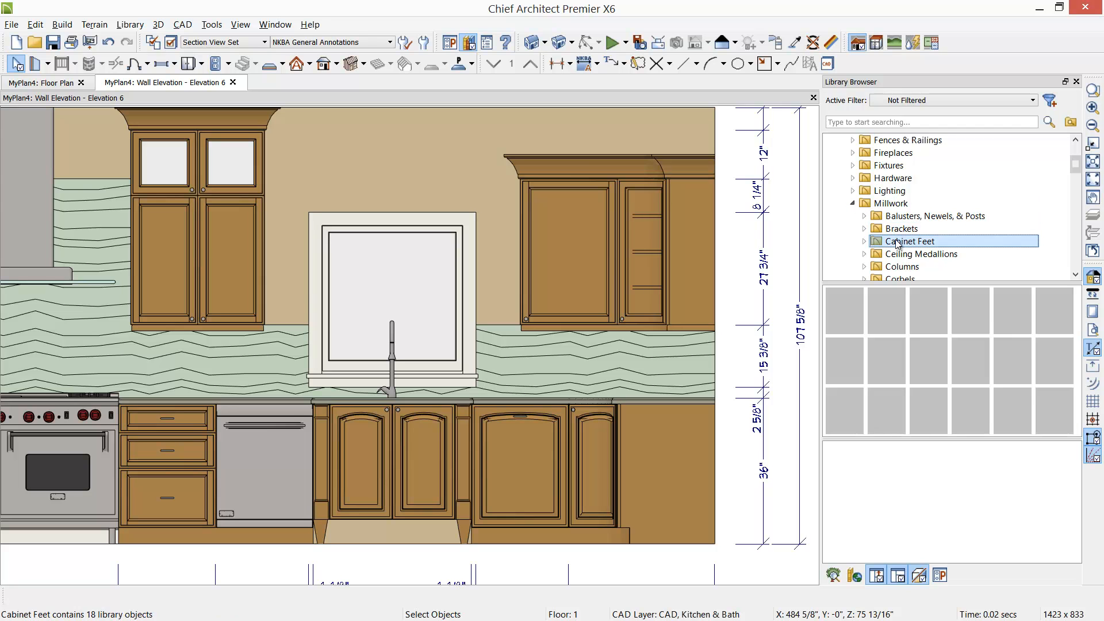
- Place a standalone Taper foot on the wall just right of the window, accepting the conflict with another object
click(977, 407)
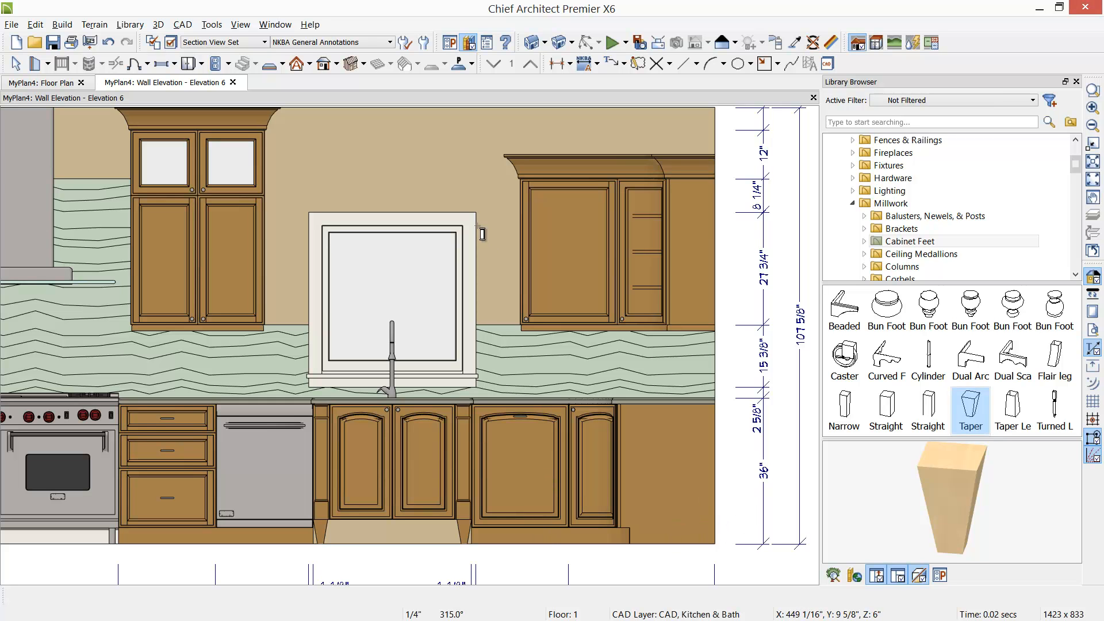
click(497, 247)
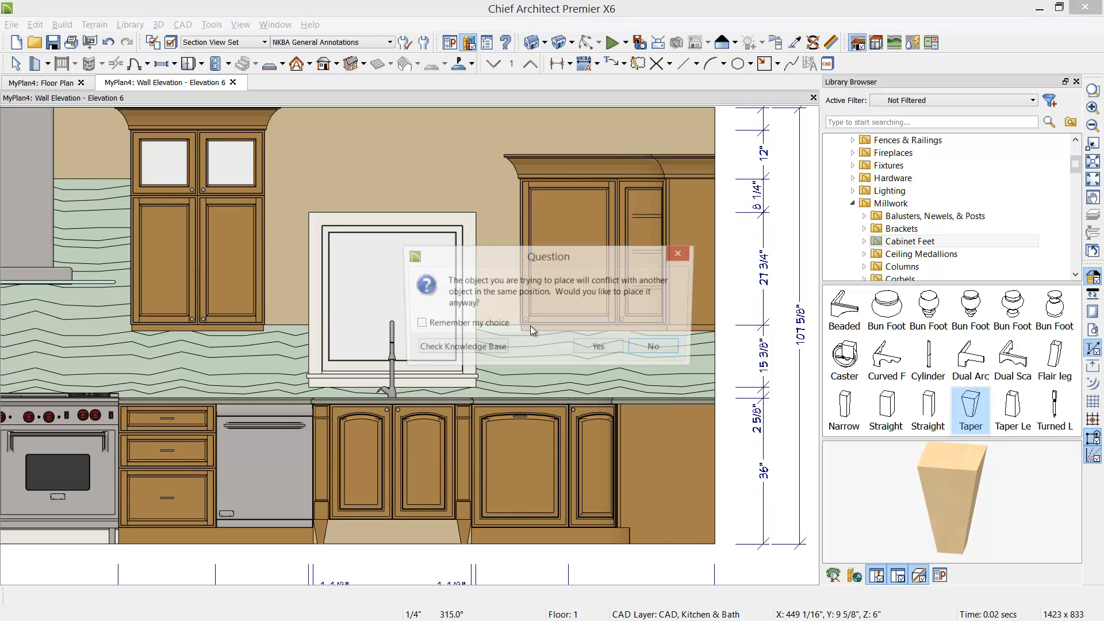
click(599, 347)
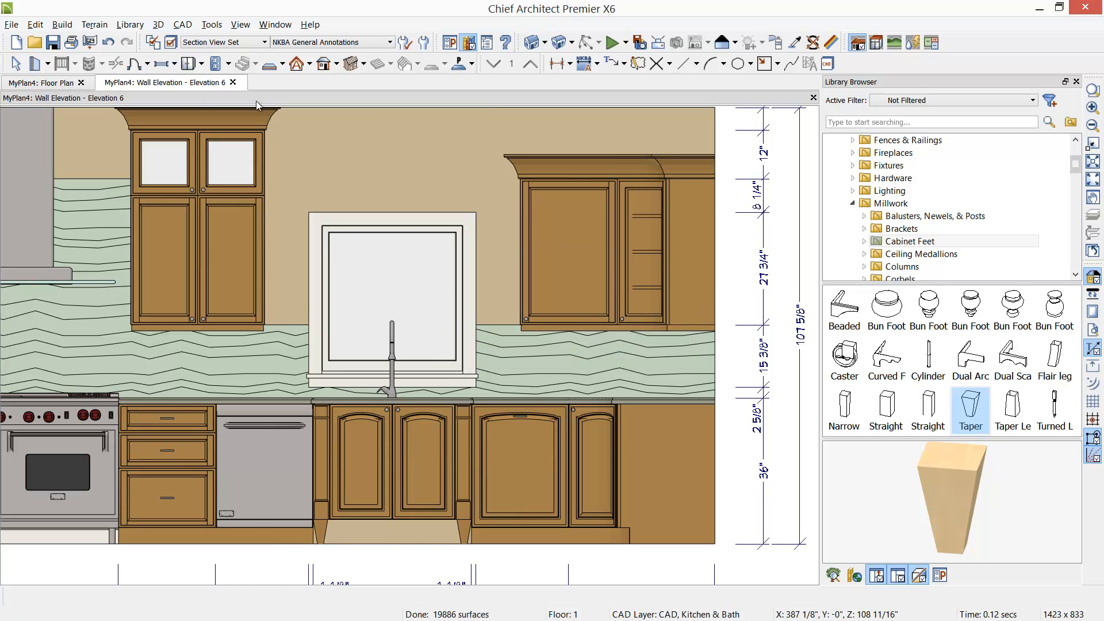
- Move the Taper foot in the floor plan from the back wall to the open floor in front of the PO24 cabinet
click(59, 85)
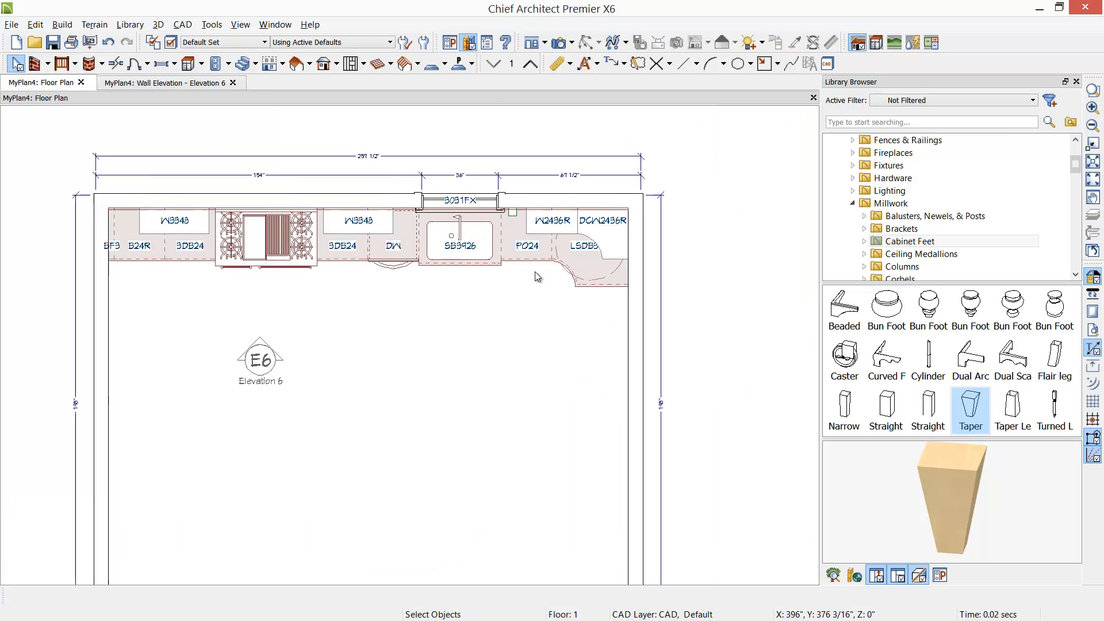
click(504, 189)
drag(504, 190, 516, 303)
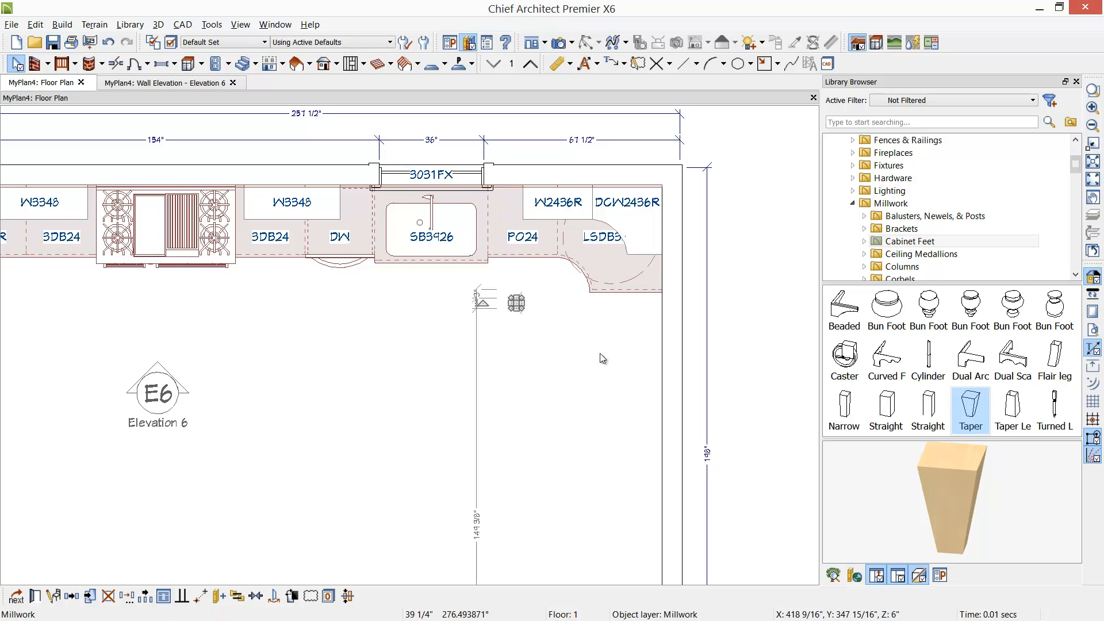
- Pull the sink base cabinet's front edge back in the floor plan to make it about 25" deep
click(431, 258)
drag(432, 256, 433, 251)
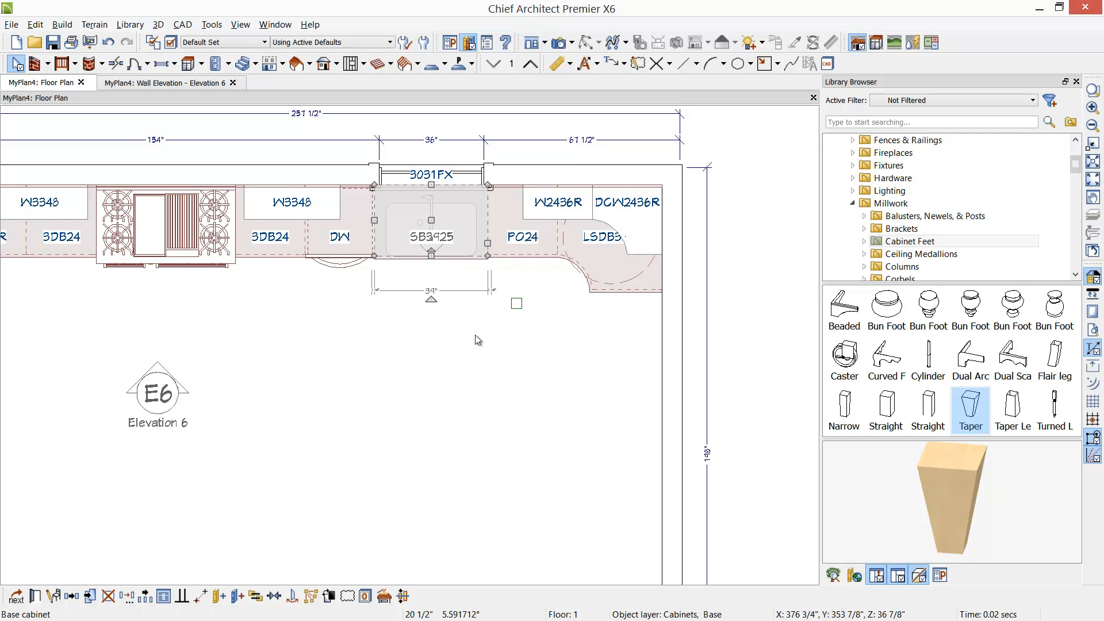
scroll(457, 327, up, 2)
click(535, 42)
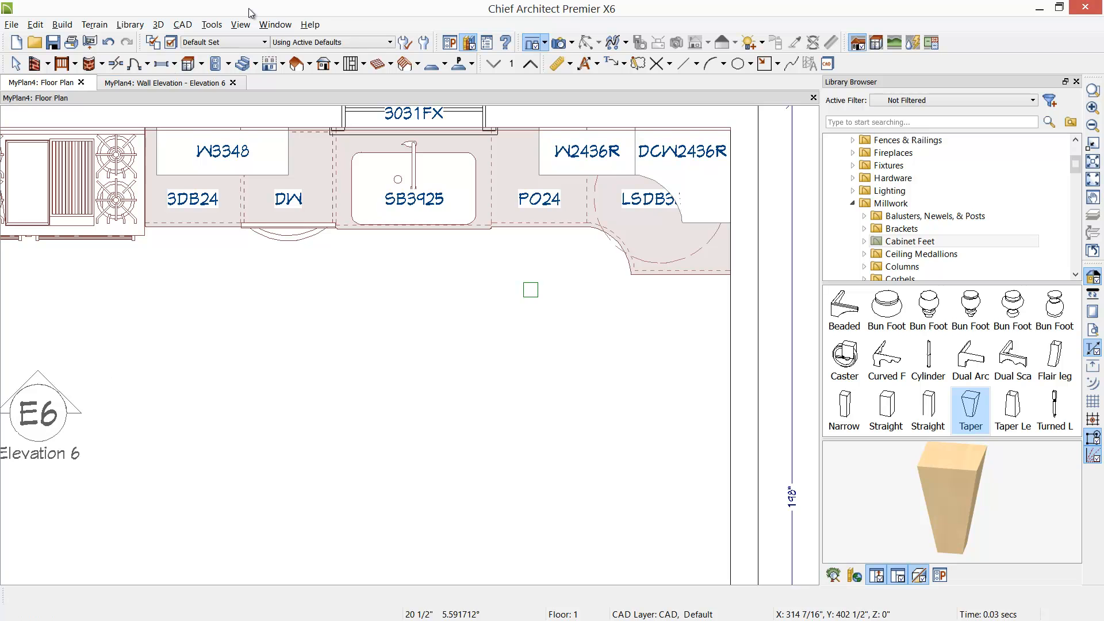
- Move the Taper foot in the Elevation 6 view to sit directly under the sink base cabinet's right pilaster
click(175, 82)
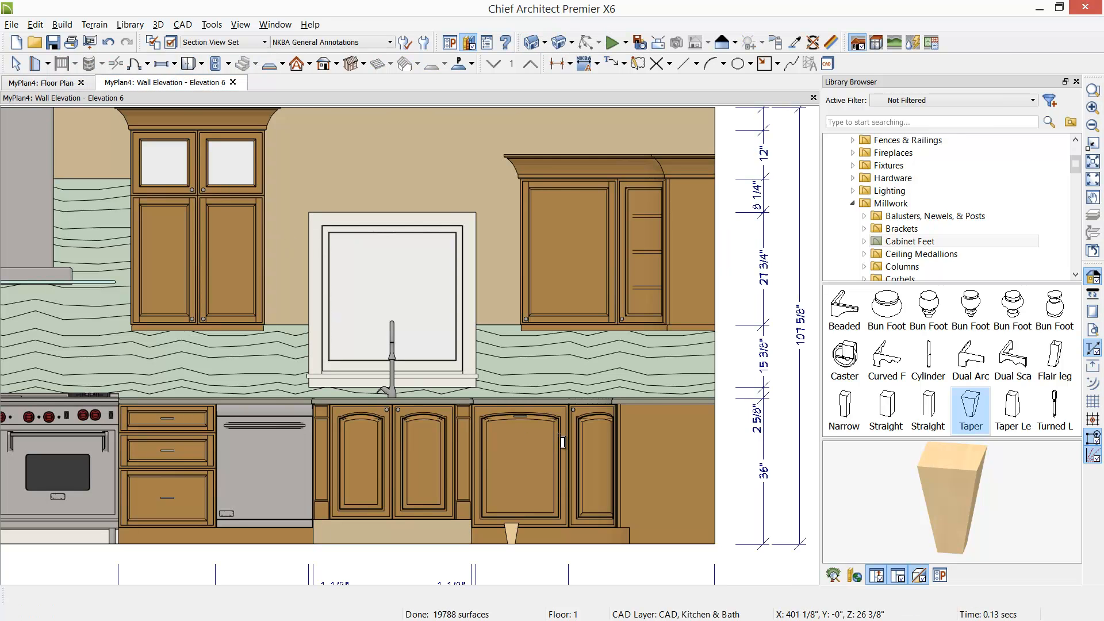
key(space)
click(514, 537)
drag(512, 535, 468, 511)
scroll(454, 536, up, 1)
scroll(466, 534, up, 1)
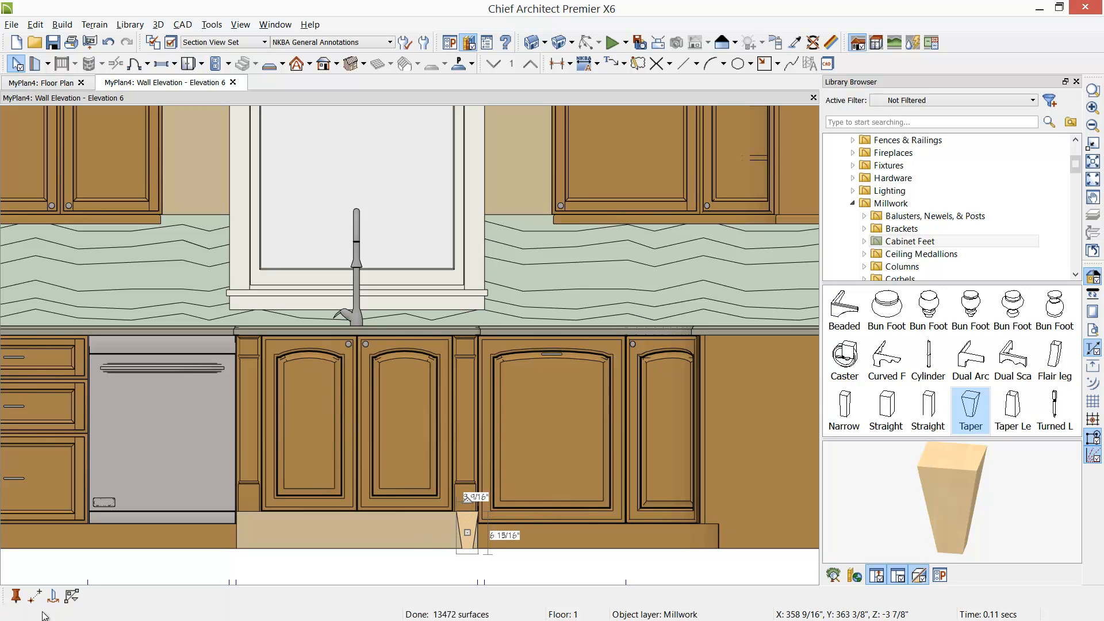
- Try mirroring a copy of the Taper foot about the sink base cabinet's vertical centerline to the left pilaster
click(284, 308)
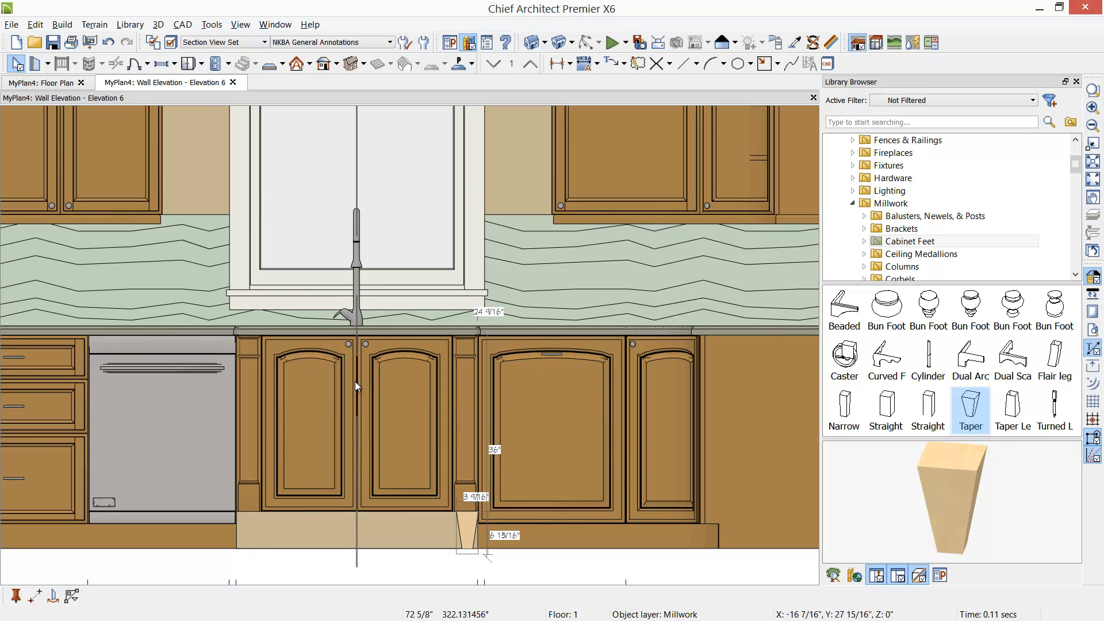
click(354, 381)
click(401, 581)
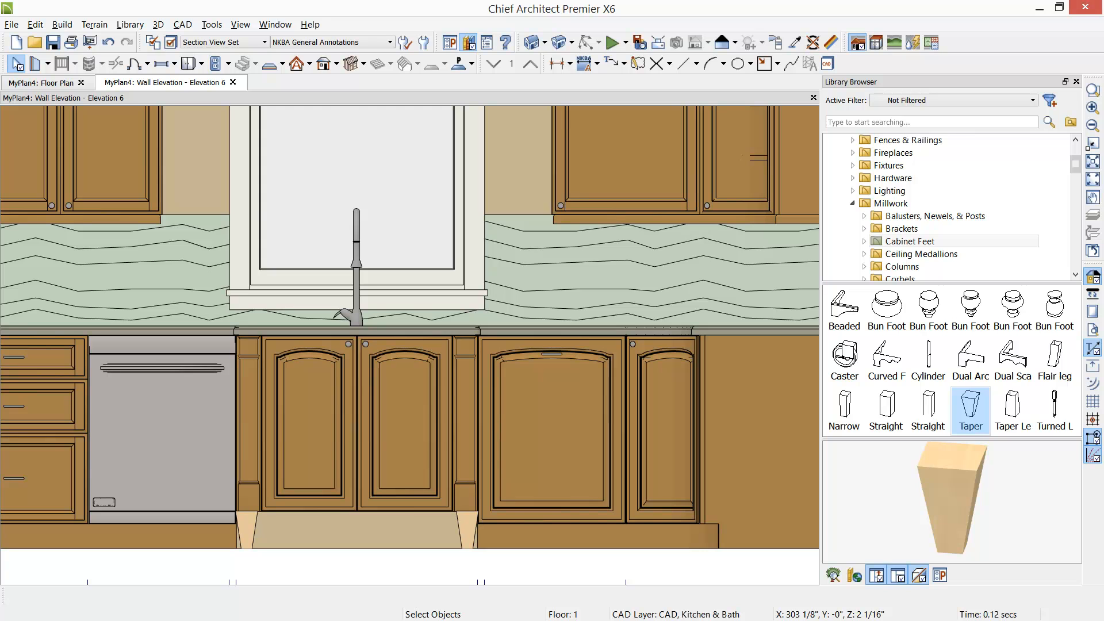
click(108, 43)
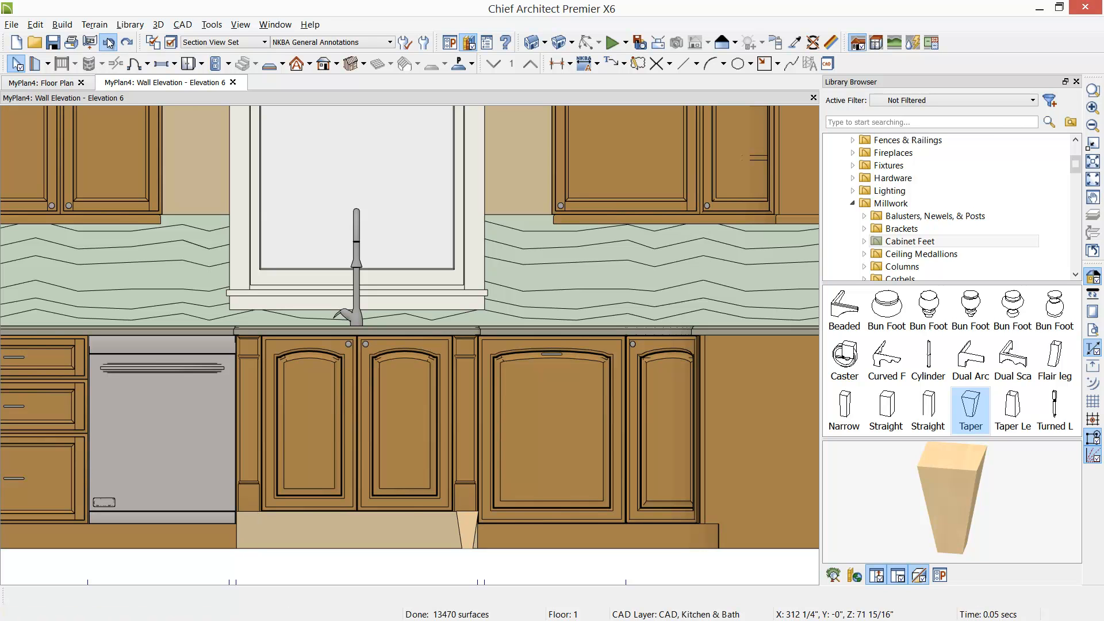
- Undo the recent edits until the separately placed Taper foot is gone and the sink base cabinet has its own corner feet again
click(107, 43)
click(107, 43)
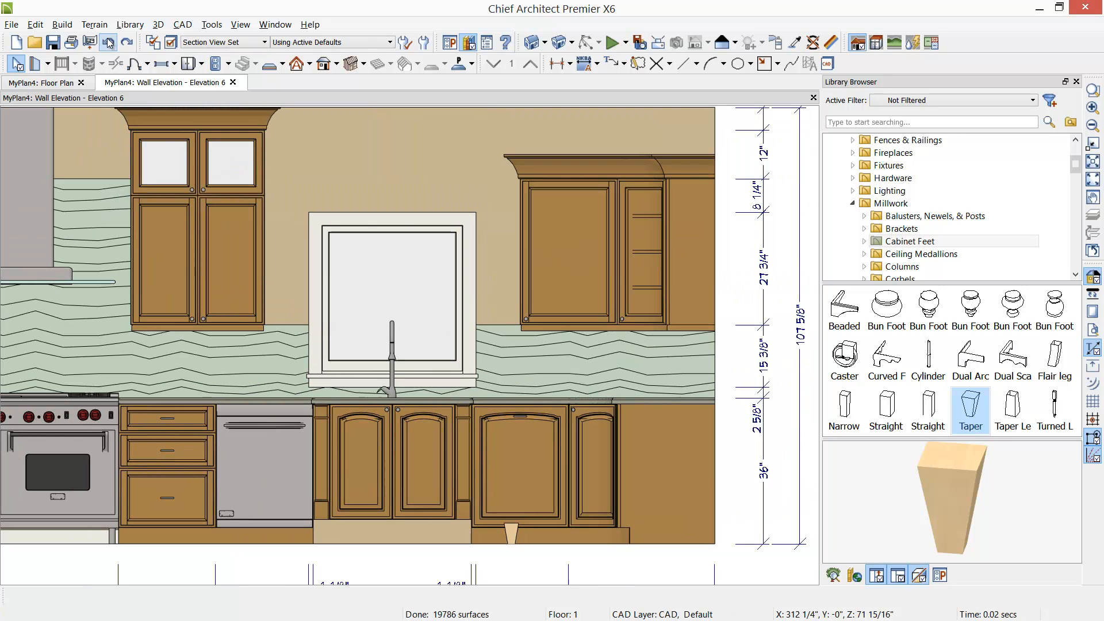
click(108, 43)
click(107, 43)
click(107, 43)
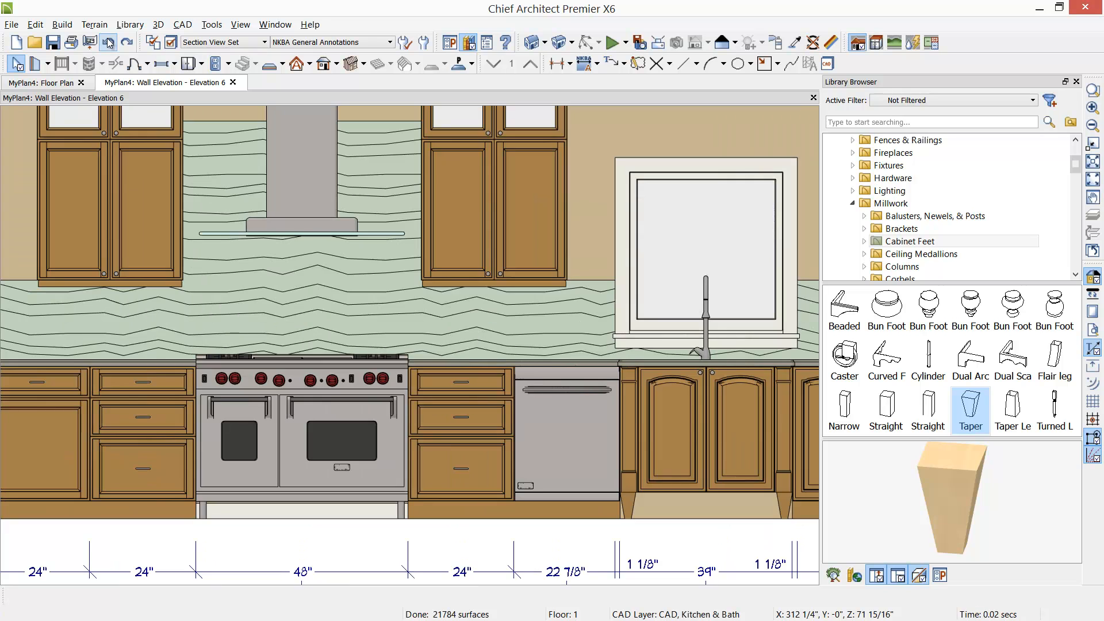
- Examine the sink base cabinet's component list, including its sizes, descriptions, counts and price column
middle_drag(714, 480, 449, 426)
click(453, 396)
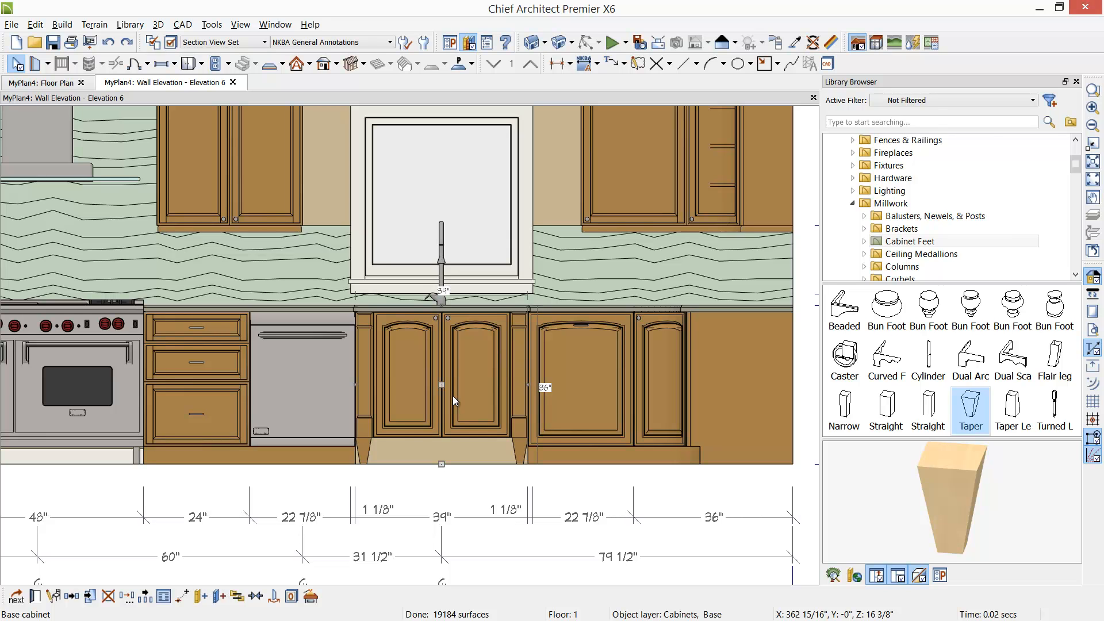
click(165, 597)
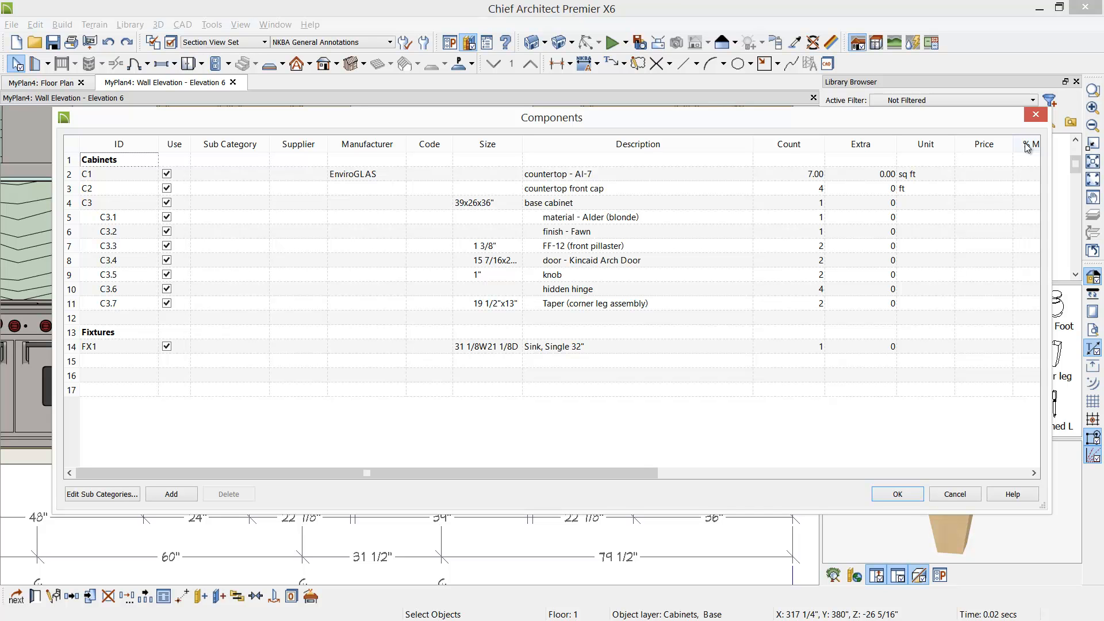
click(1008, 161)
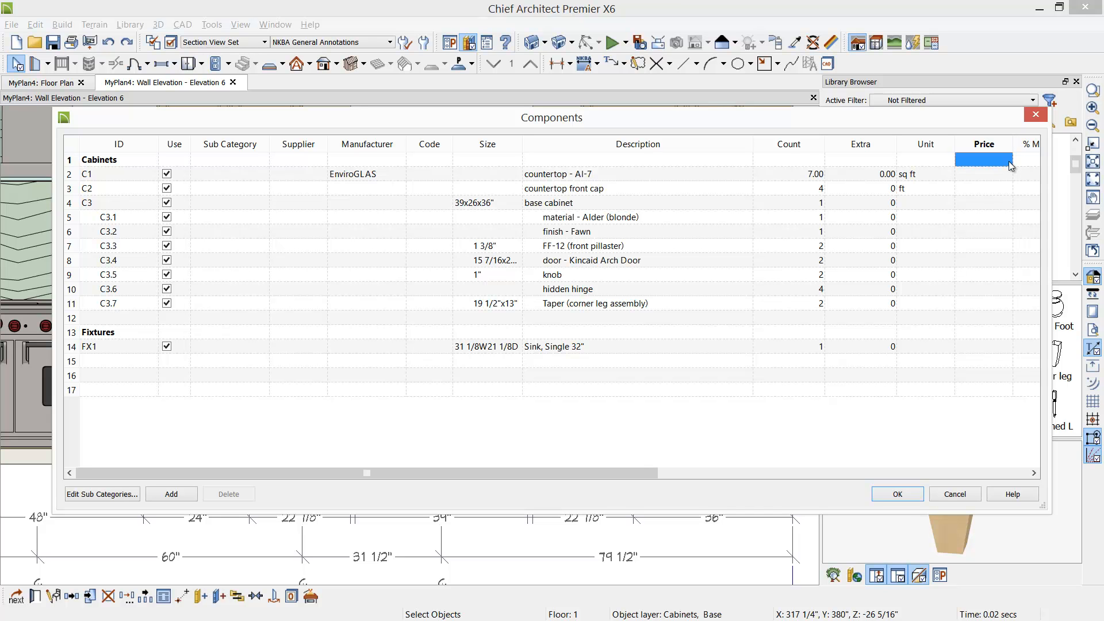
click(1036, 113)
- Calculate a materials list for all floors and close the Library Browser to give the list more room
click(211, 25)
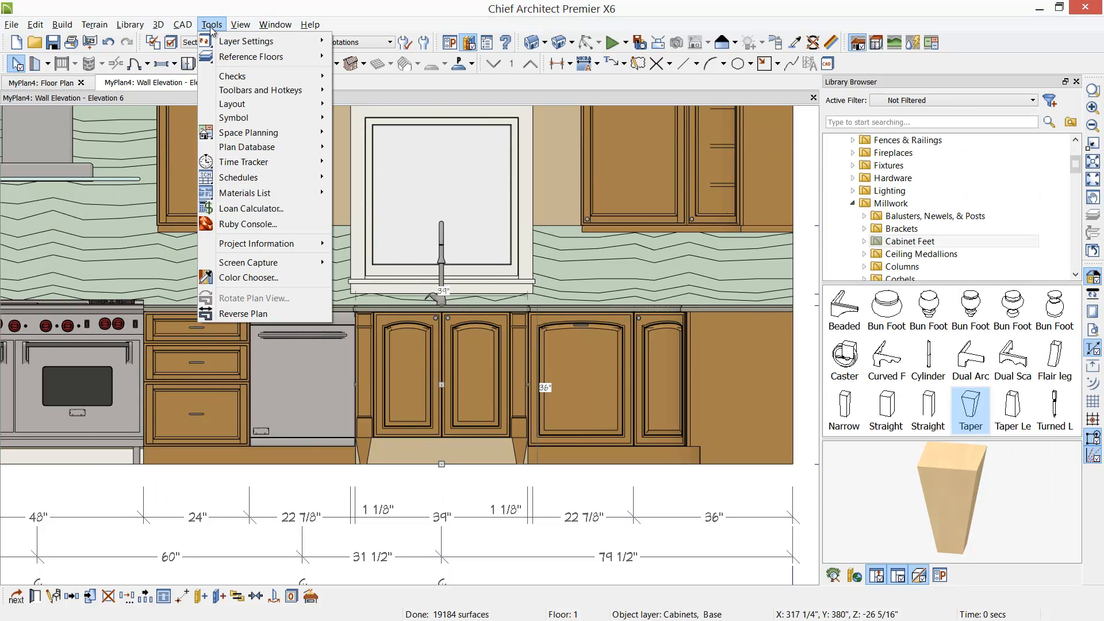
mouse_move(286, 192)
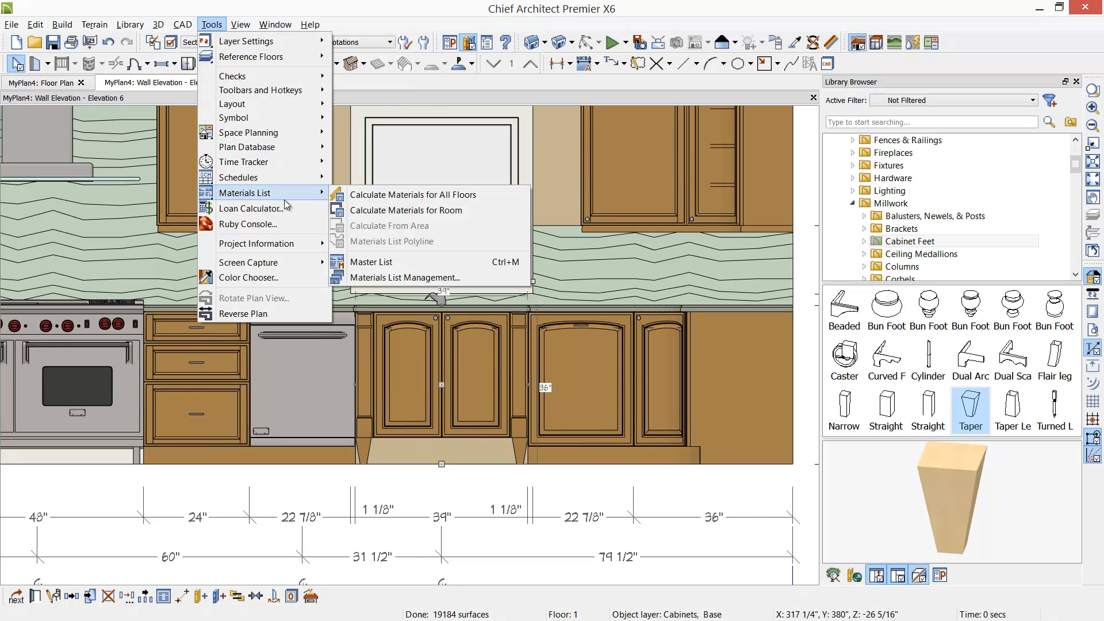
click(368, 194)
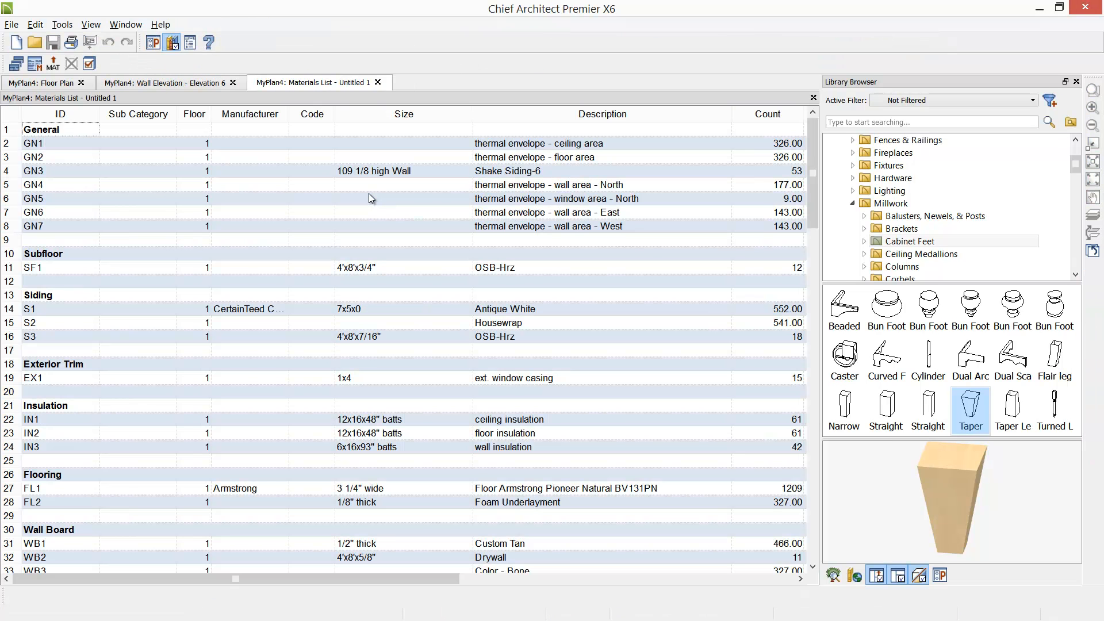
click(1075, 82)
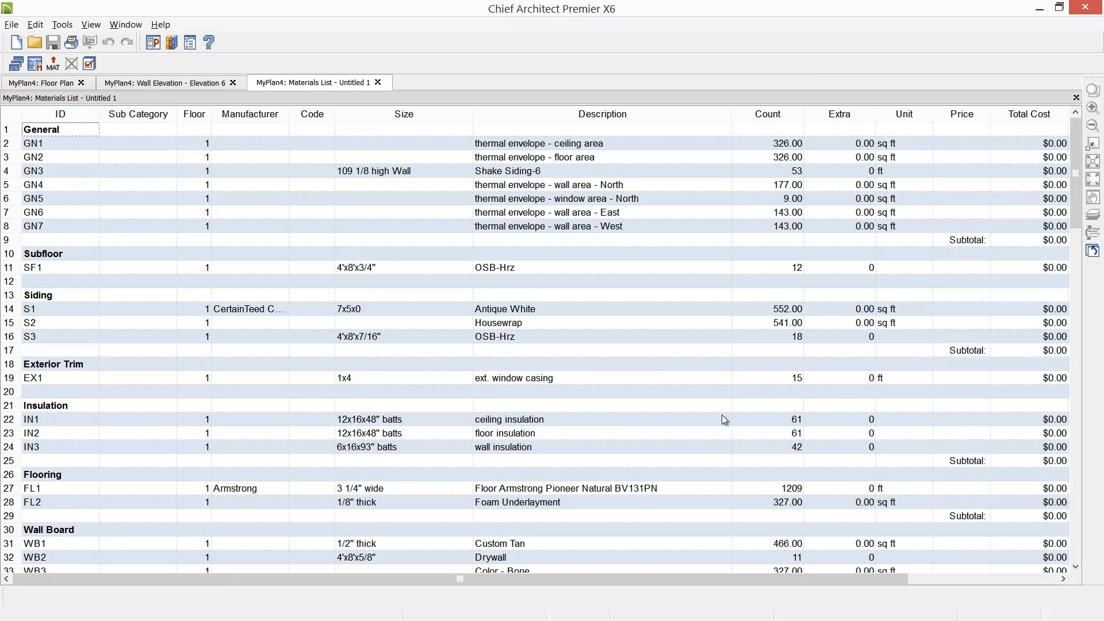
- Review the materials list from siding through cabinets and interior trim, and close it without saving
scroll(723, 420, down, 4)
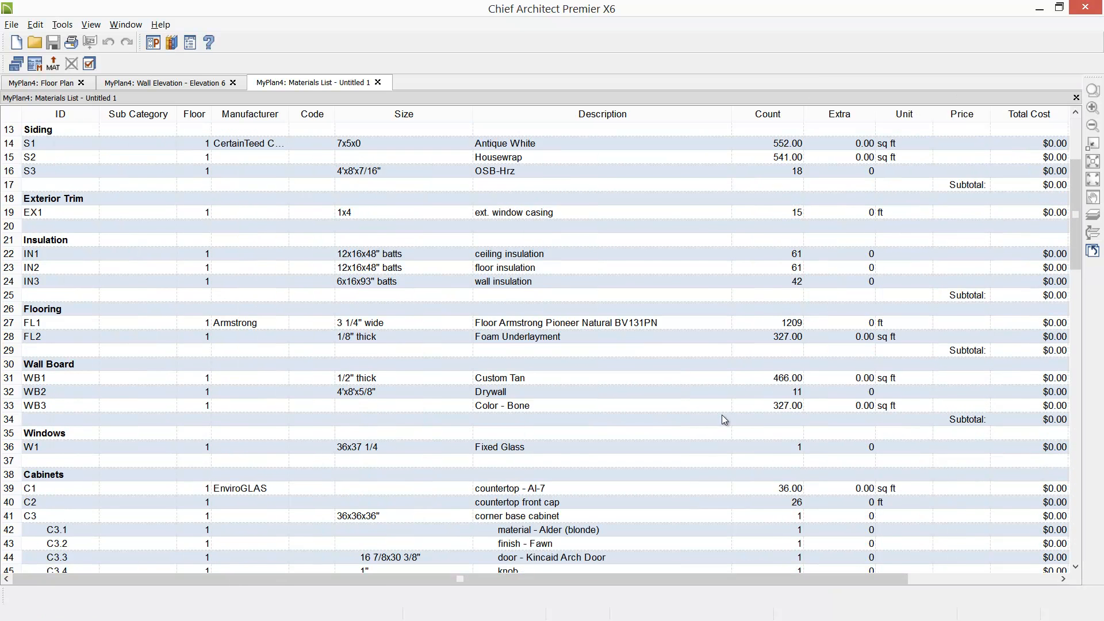
scroll(723, 419, down, 6)
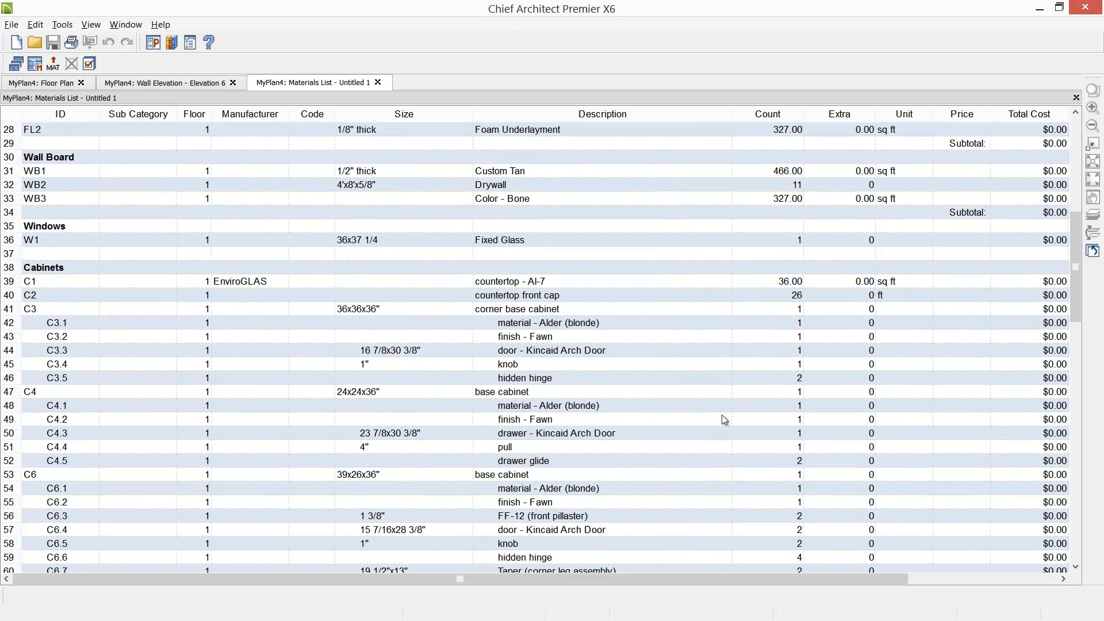
scroll(722, 415, down, 1)
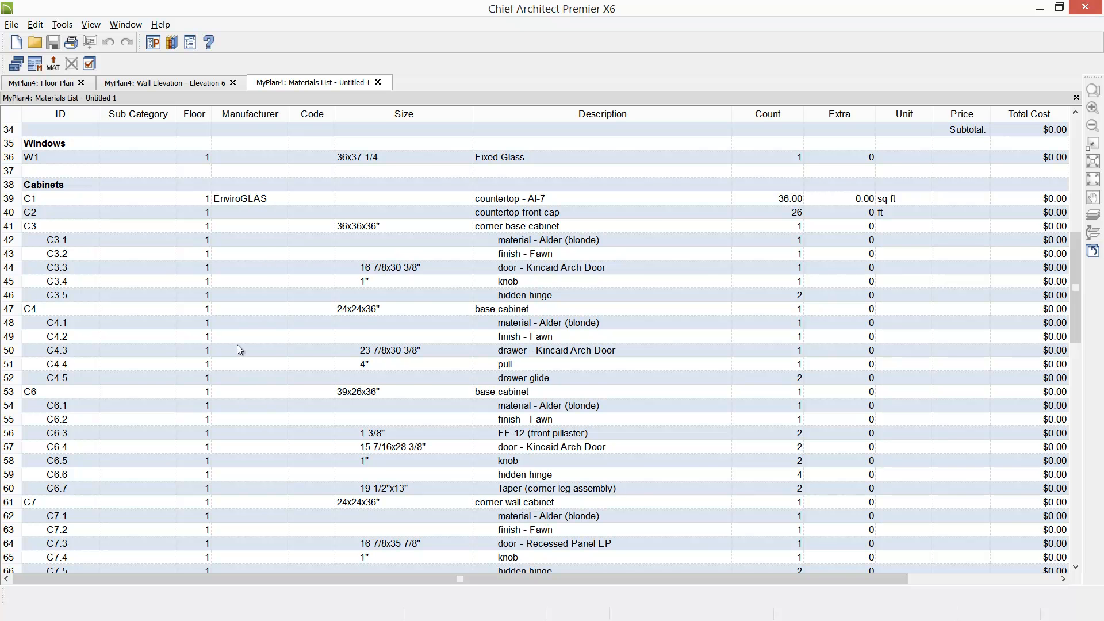
scroll(304, 388, down, 6)
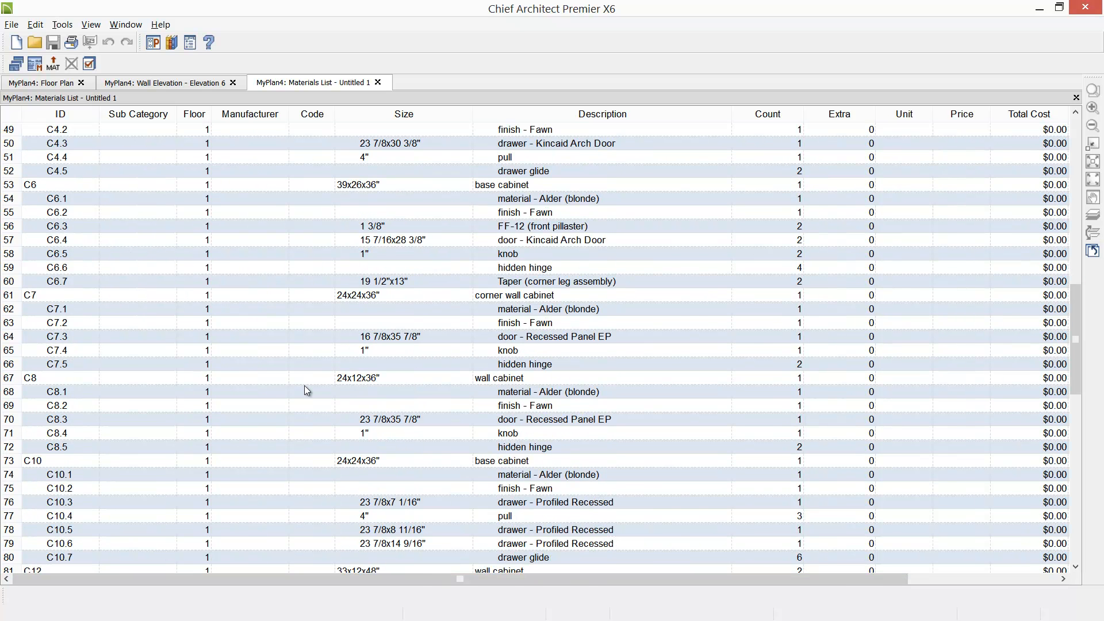
scroll(305, 386, down, 3)
scroll(305, 387, down, 4)
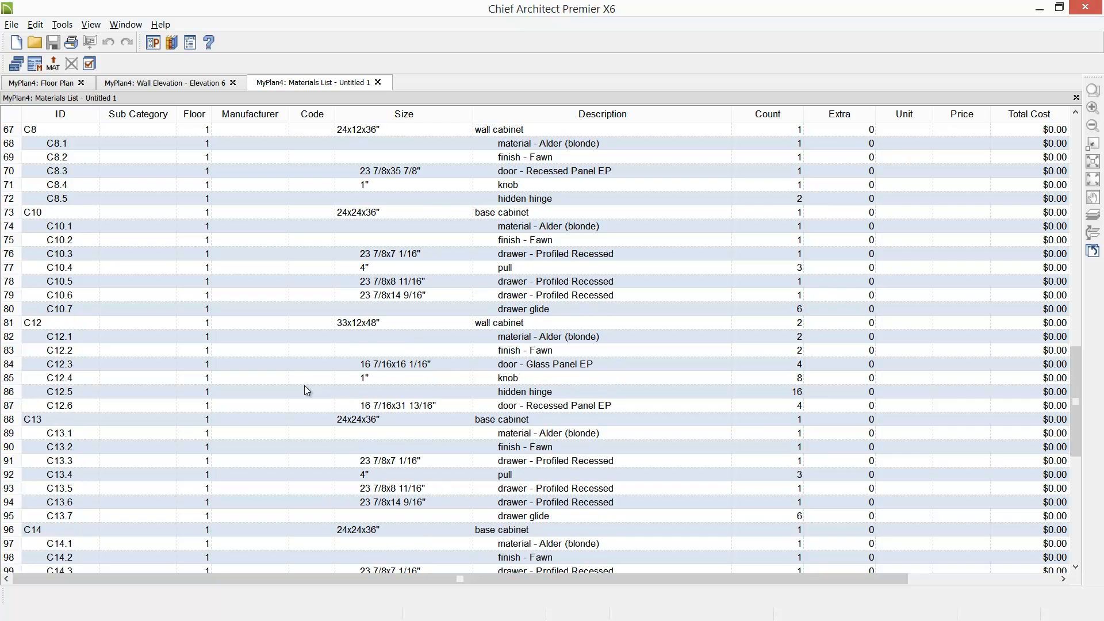
scroll(305, 390, down, 5)
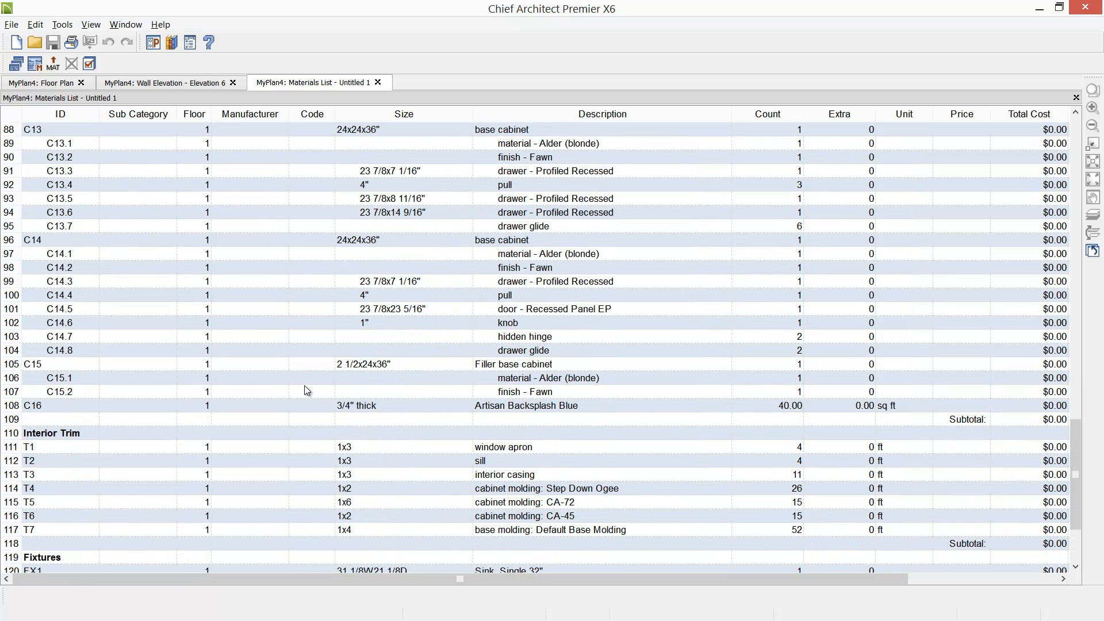
click(1088, 10)
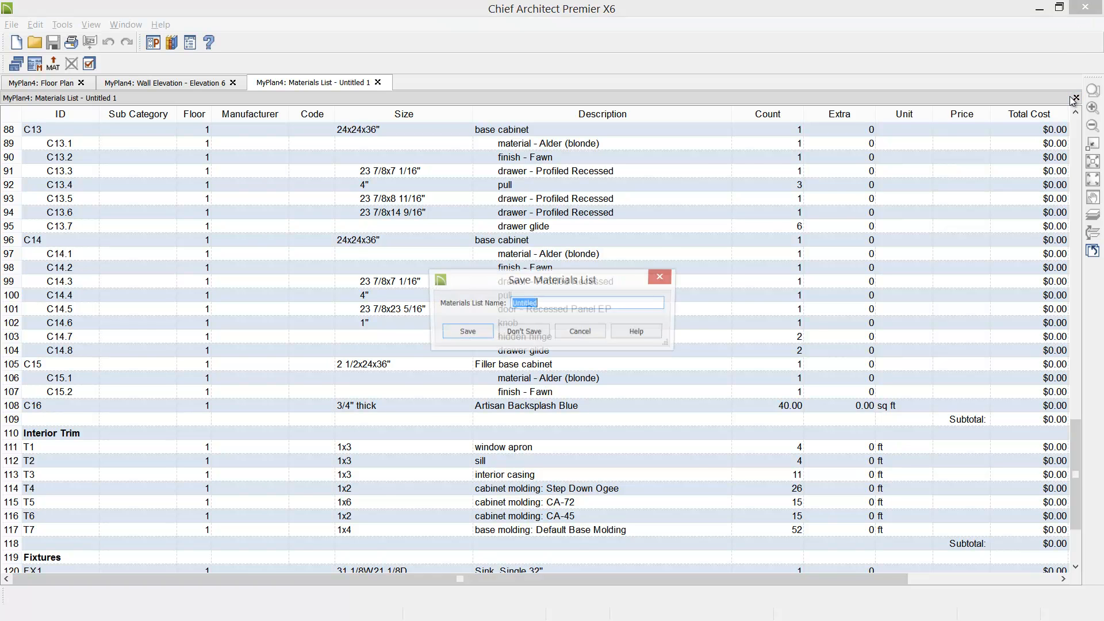
click(521, 332)
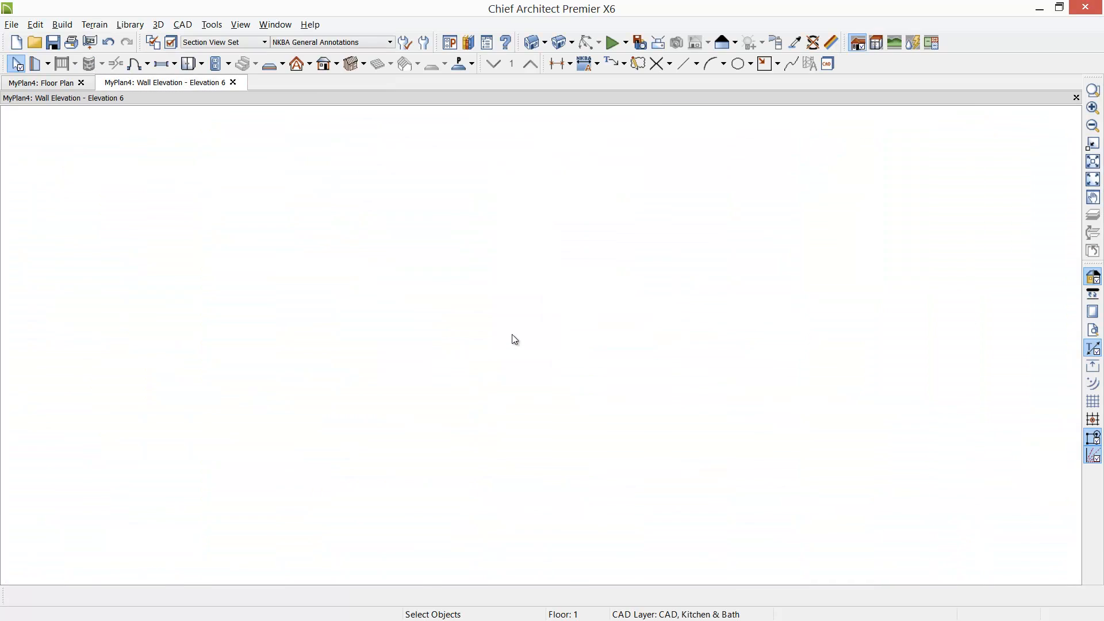
- Close the Elevation 6 wall elevation, saving it with the plan
scroll(511, 333, down, 3)
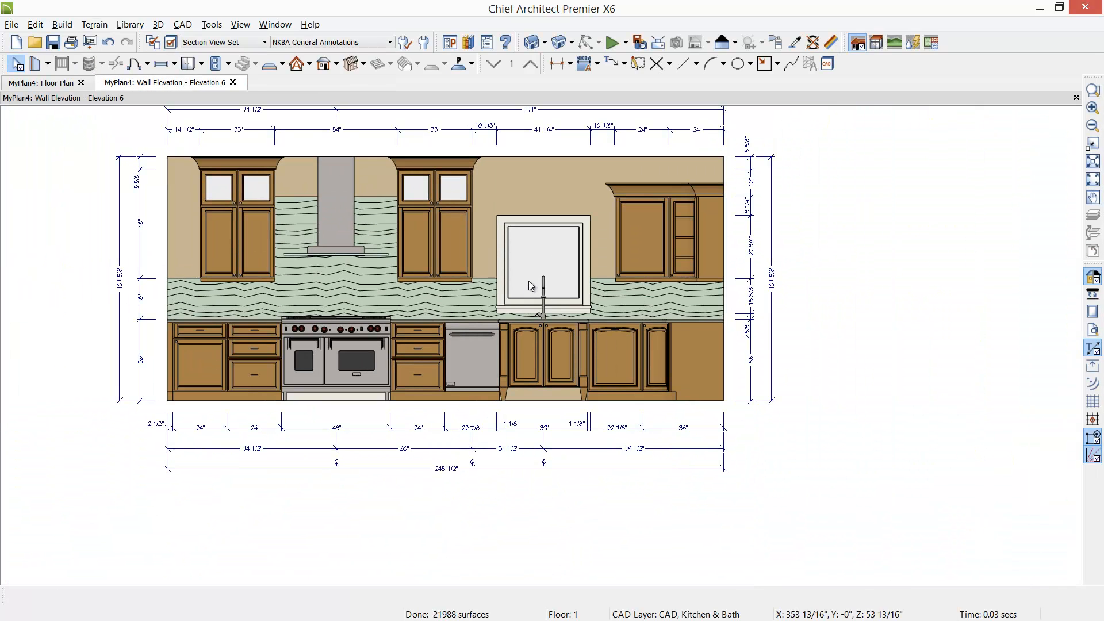
click(233, 83)
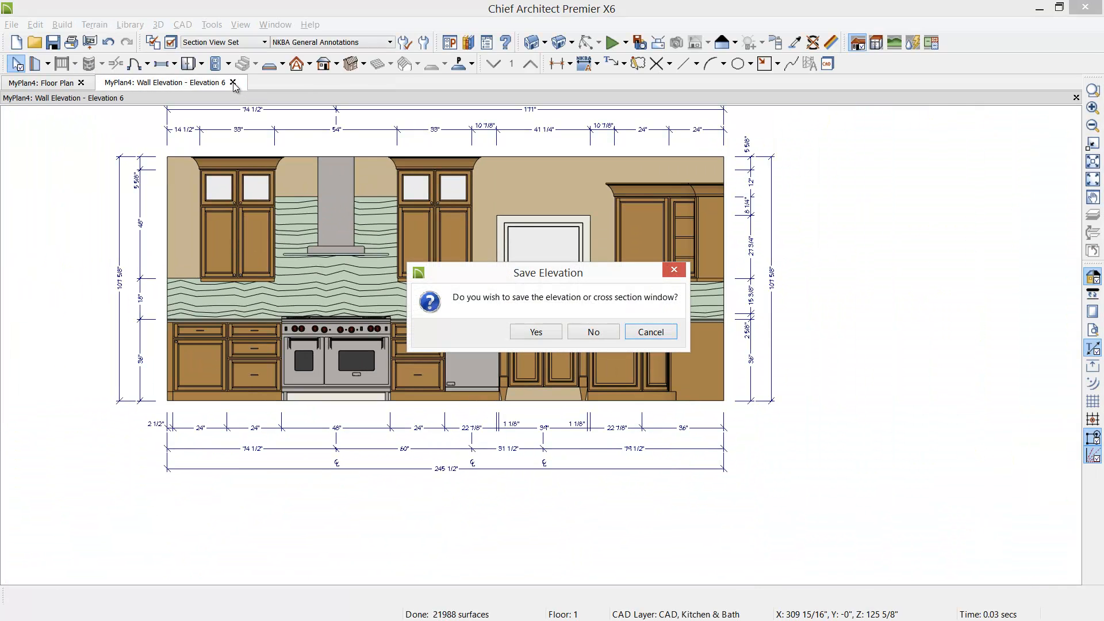
click(534, 332)
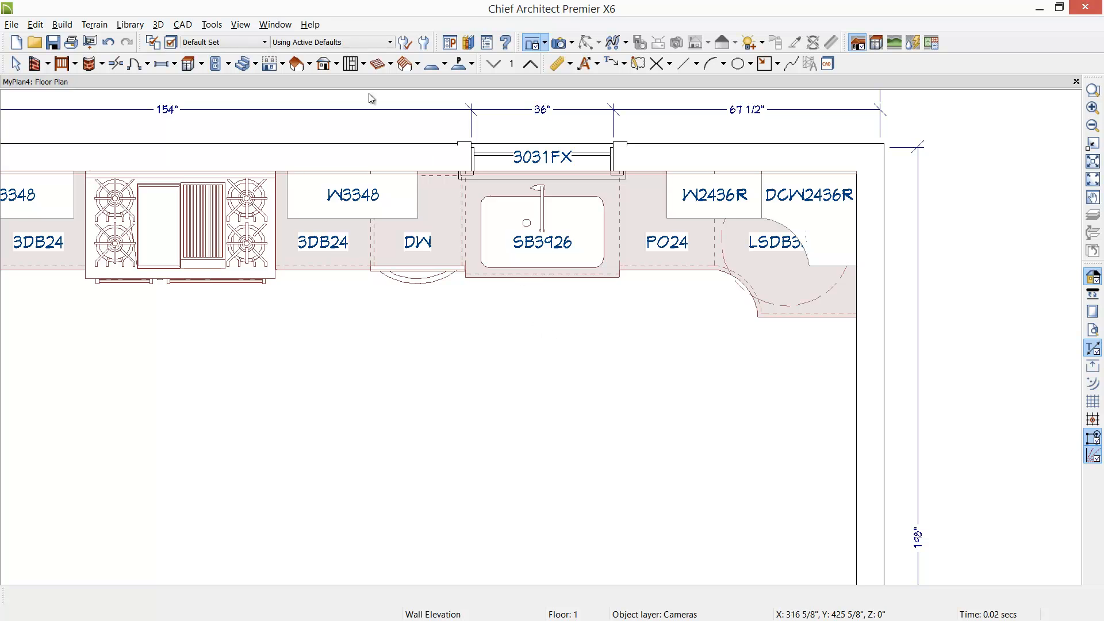
- Place a cabinet schedule in the floor plan, in the empty space outside the kitchen's right wall
click(216, 26)
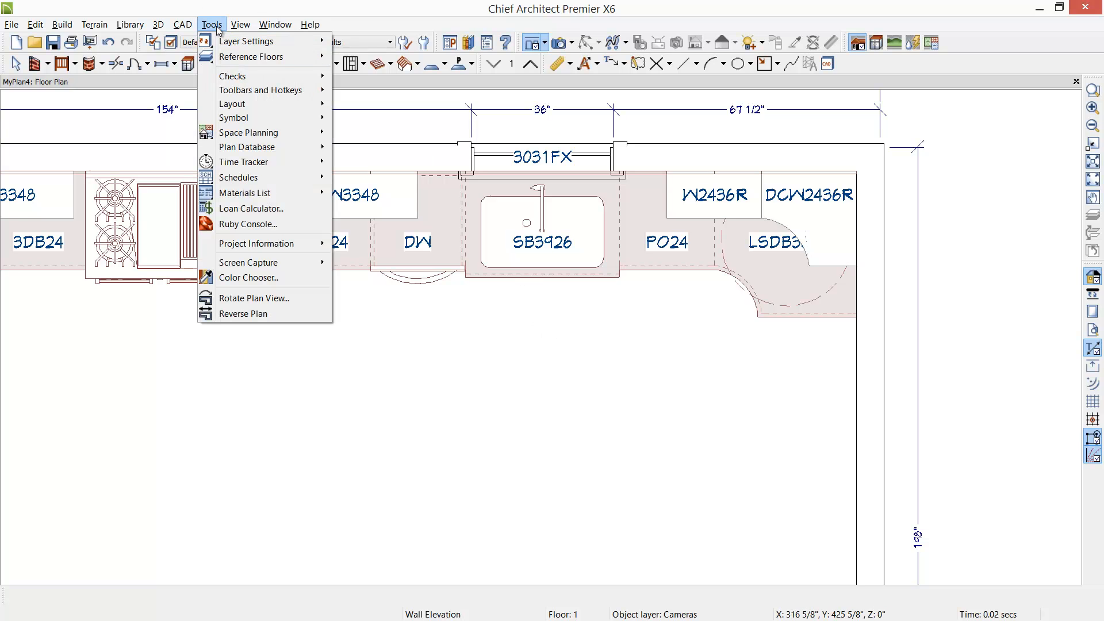
mouse_move(237, 81)
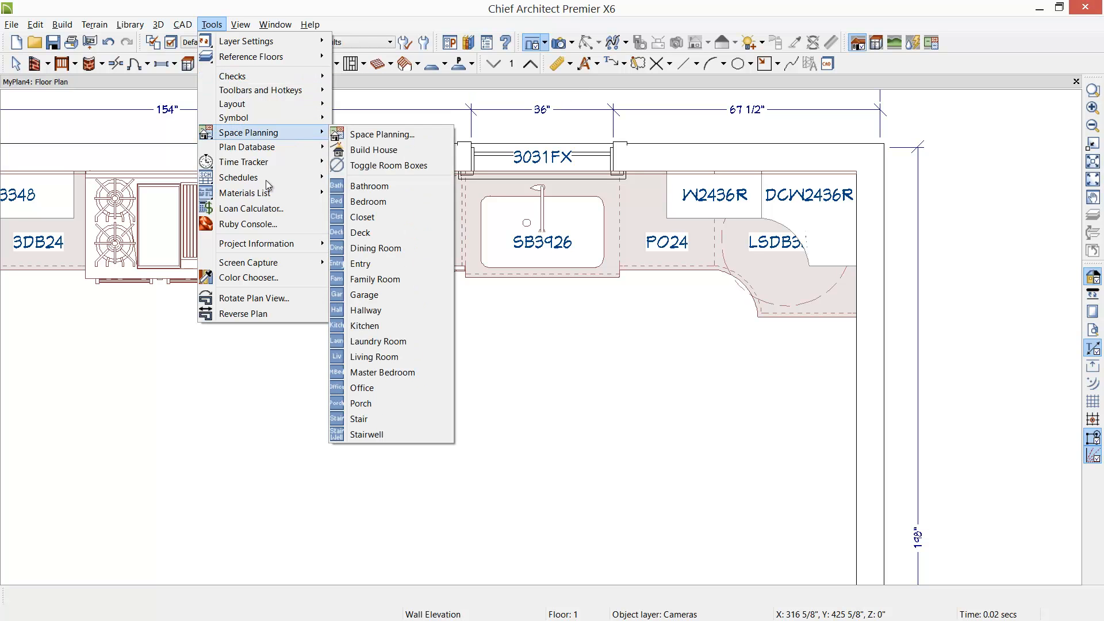
mouse_move(262, 179)
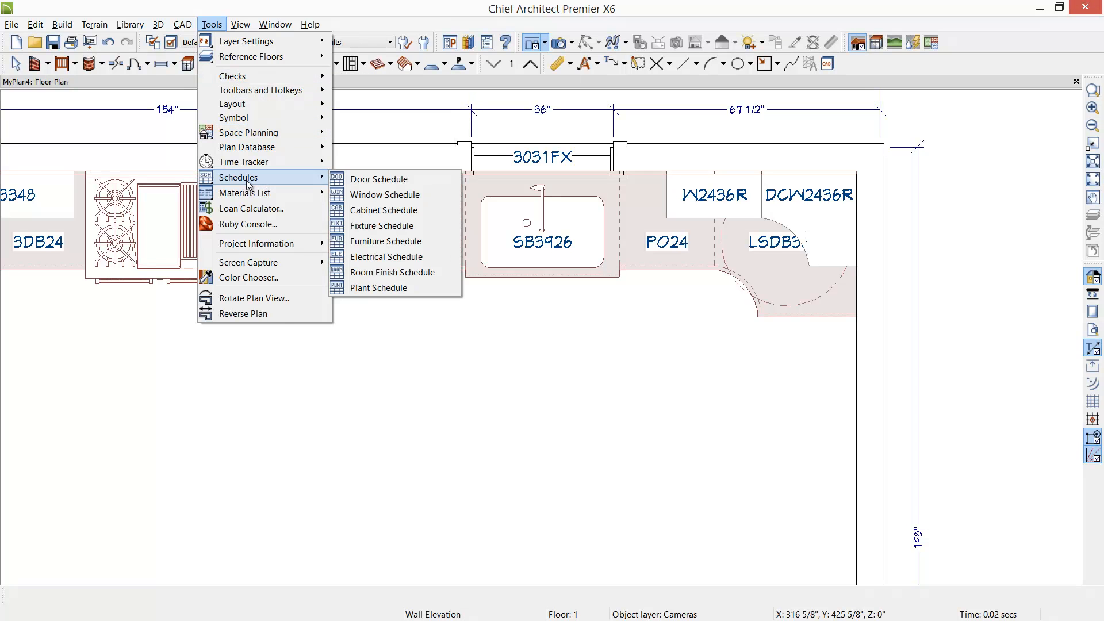
click(402, 210)
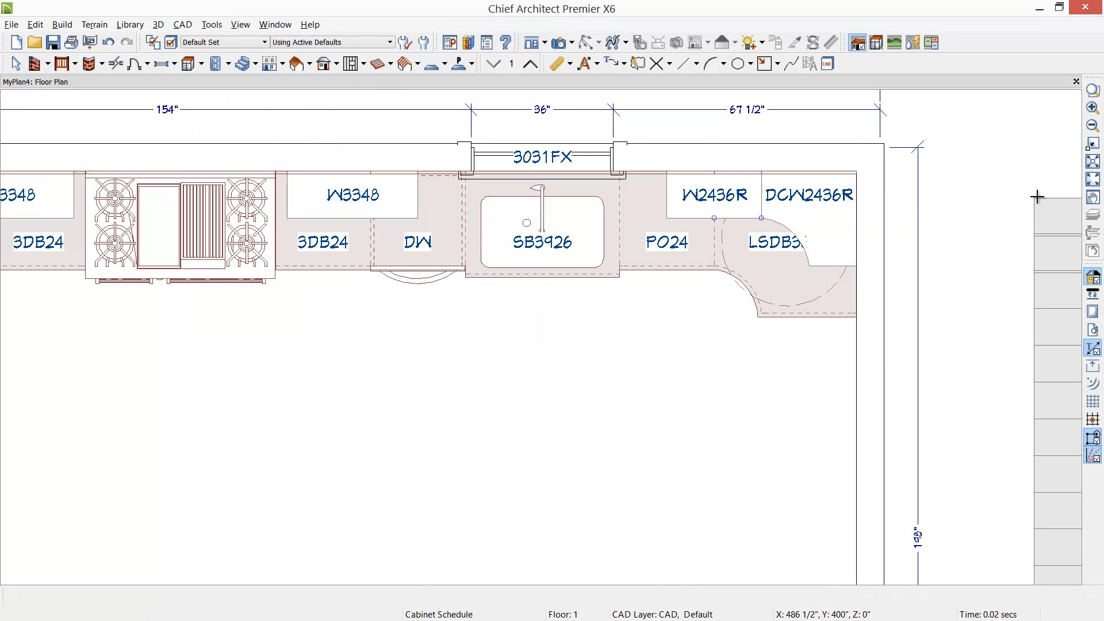
click(1021, 200)
middle_drag(949, 209, 641, 185)
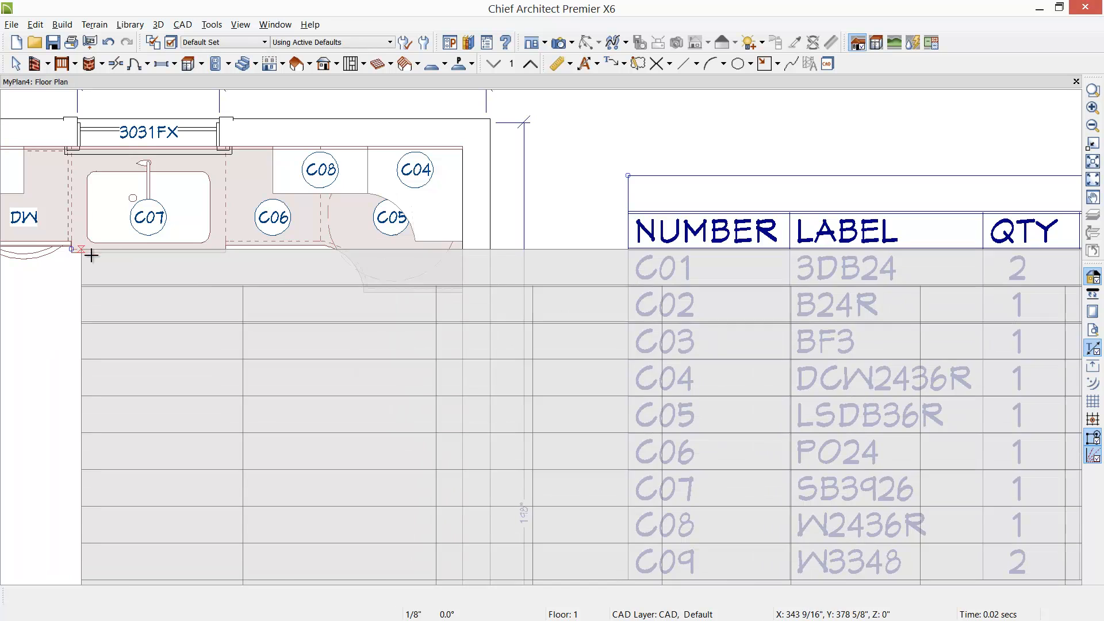
key(Escape)
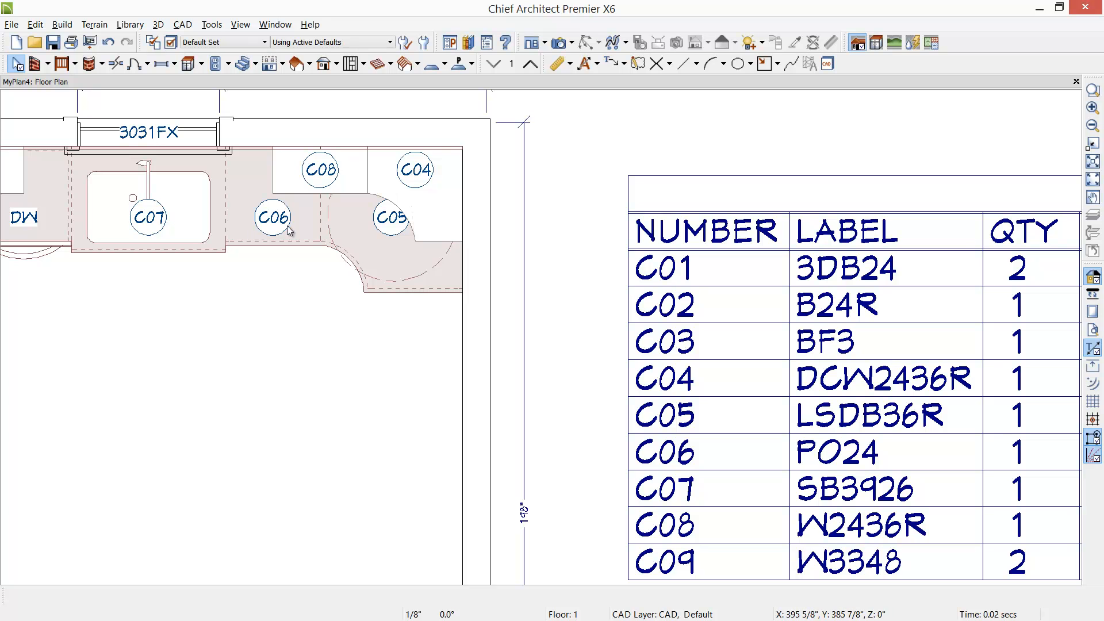
- Examine the cabinet schedule's rows and columns in the floor plan, from the cabinet numbers across to the manufacturer and comments
middle_drag(642, 278, 282, 210)
scroll(282, 210, down, 3)
middle_drag(757, 256, 584, 284)
scroll(587, 290, down, 2)
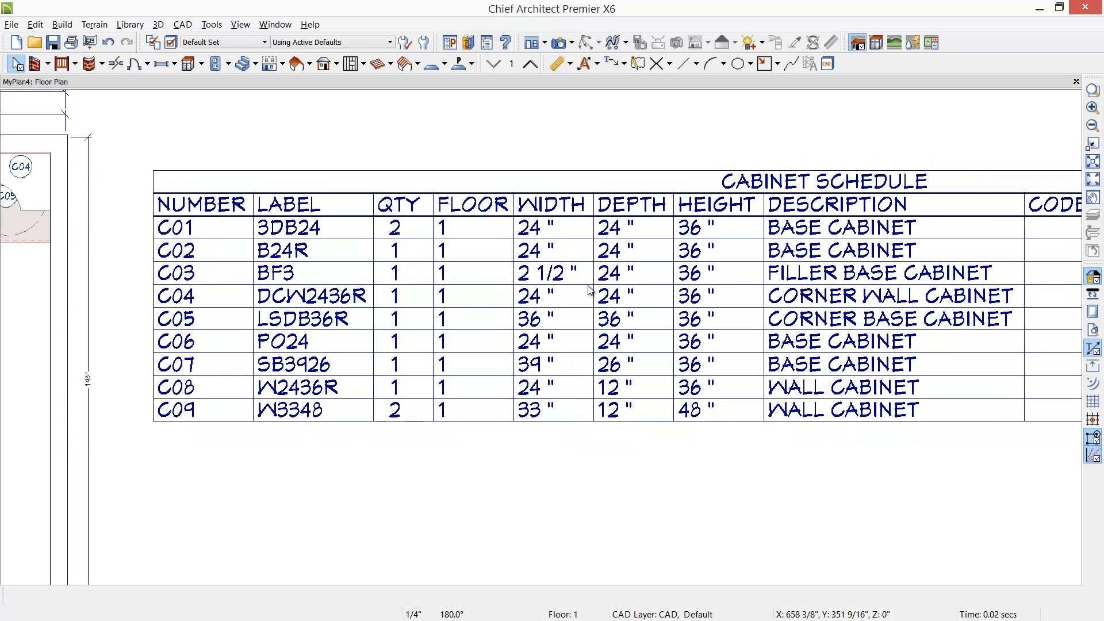
scroll(685, 305, down, 1)
middle_drag(772, 317, 718, 326)
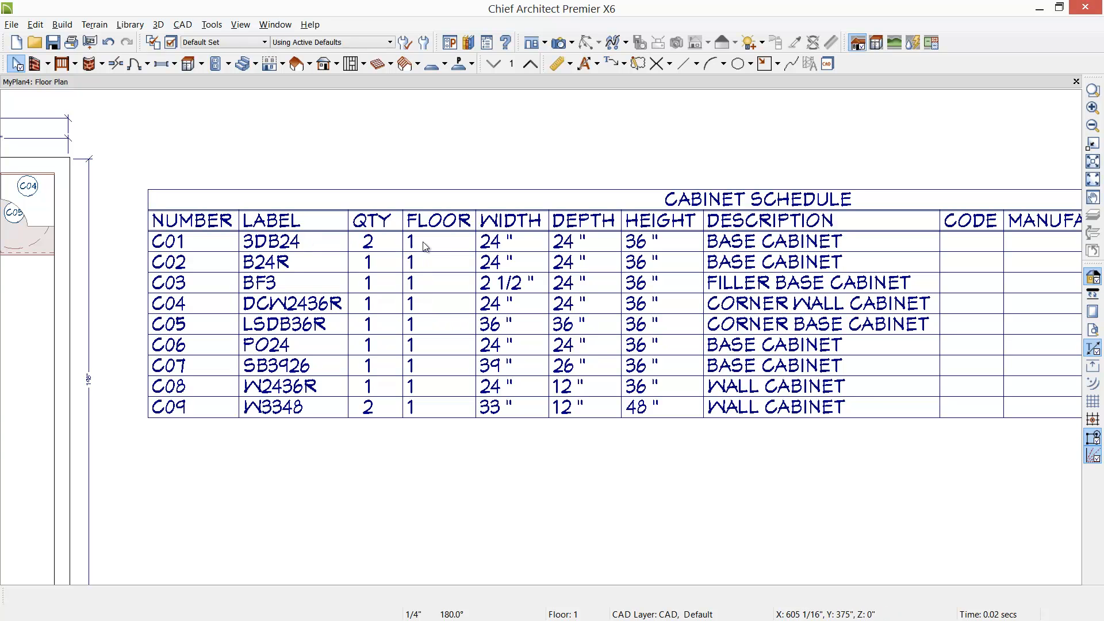
scroll(872, 265, down, 2)
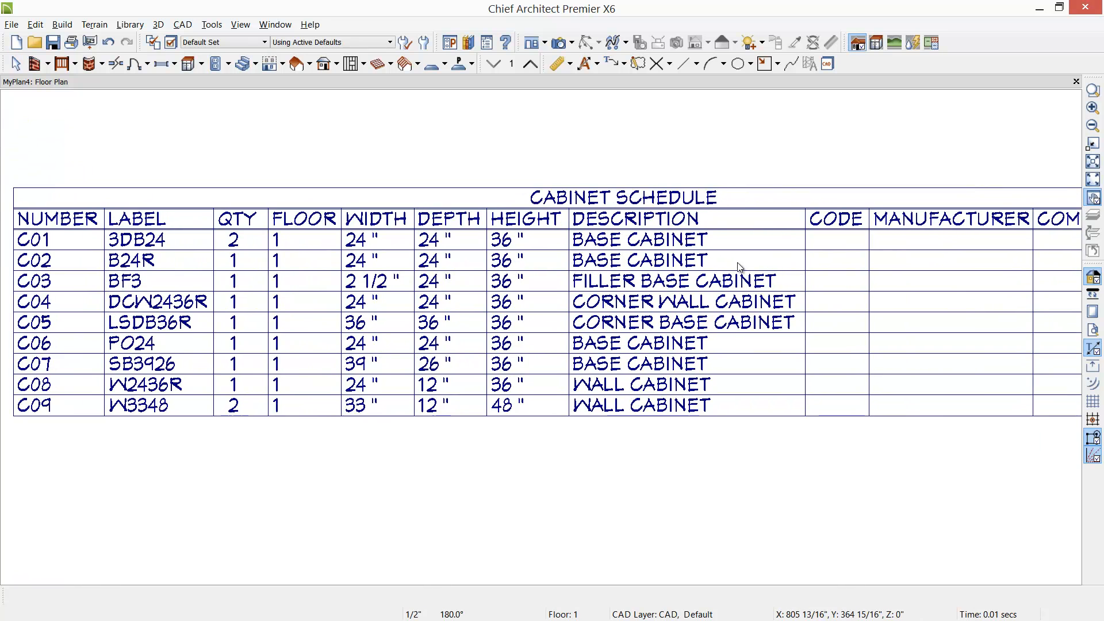
- Remove the Floor and Code columns from the cabinet schedule
double_click(888, 301)
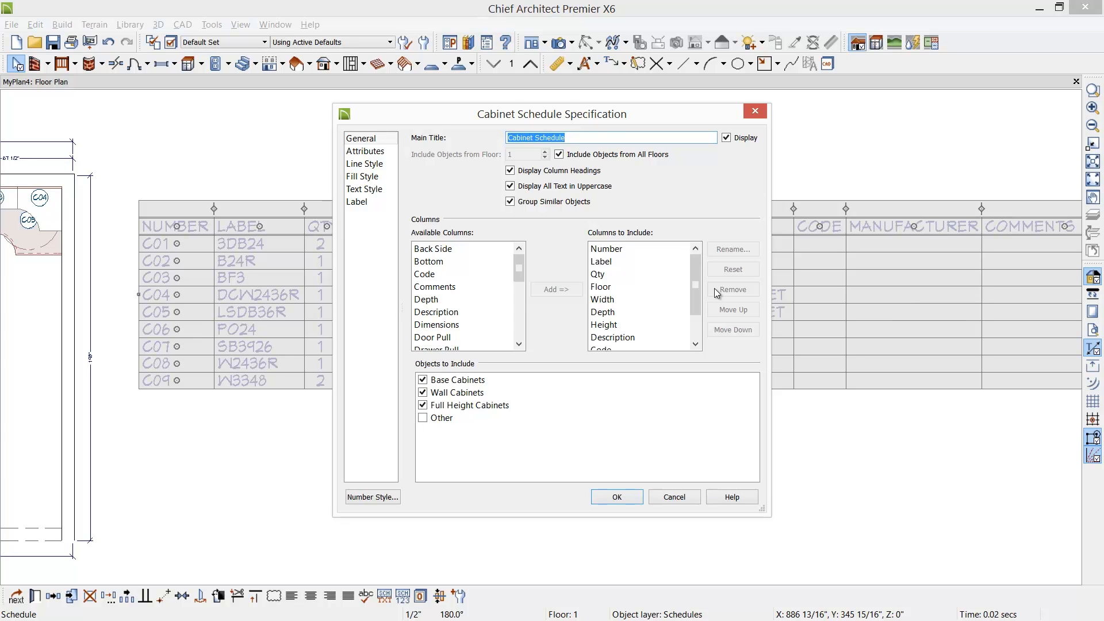
click(601, 287)
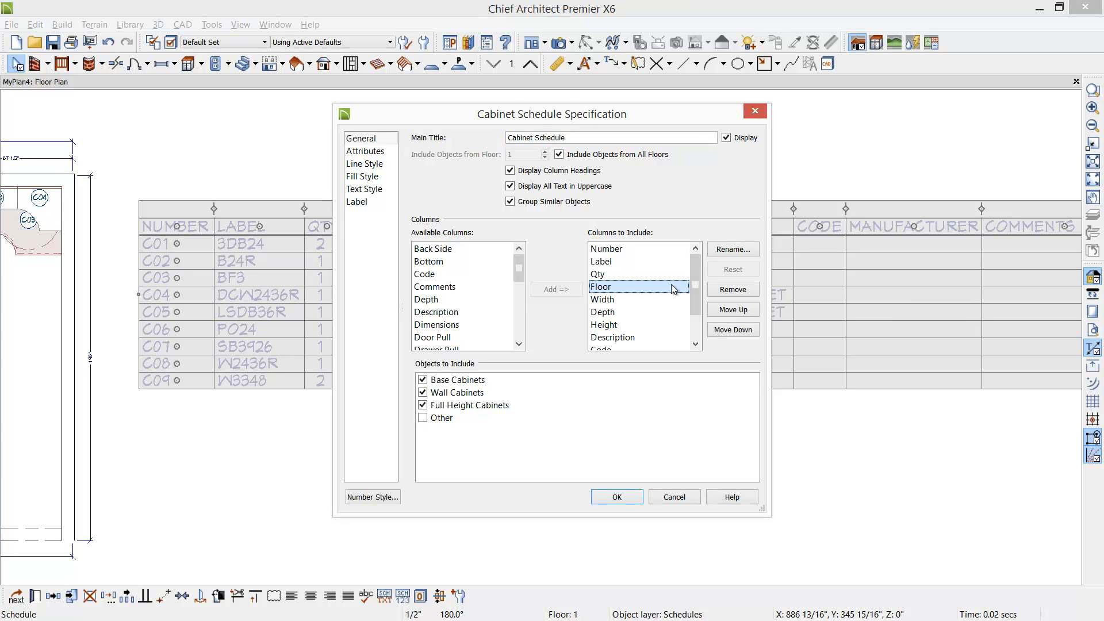
click(728, 289)
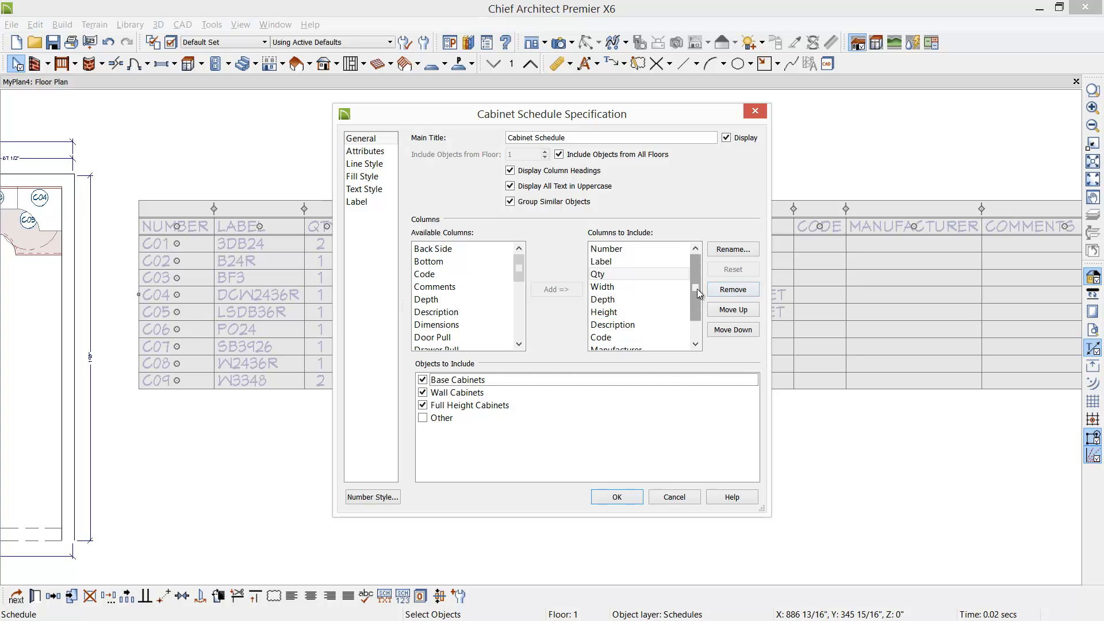
drag(696, 289, 698, 302)
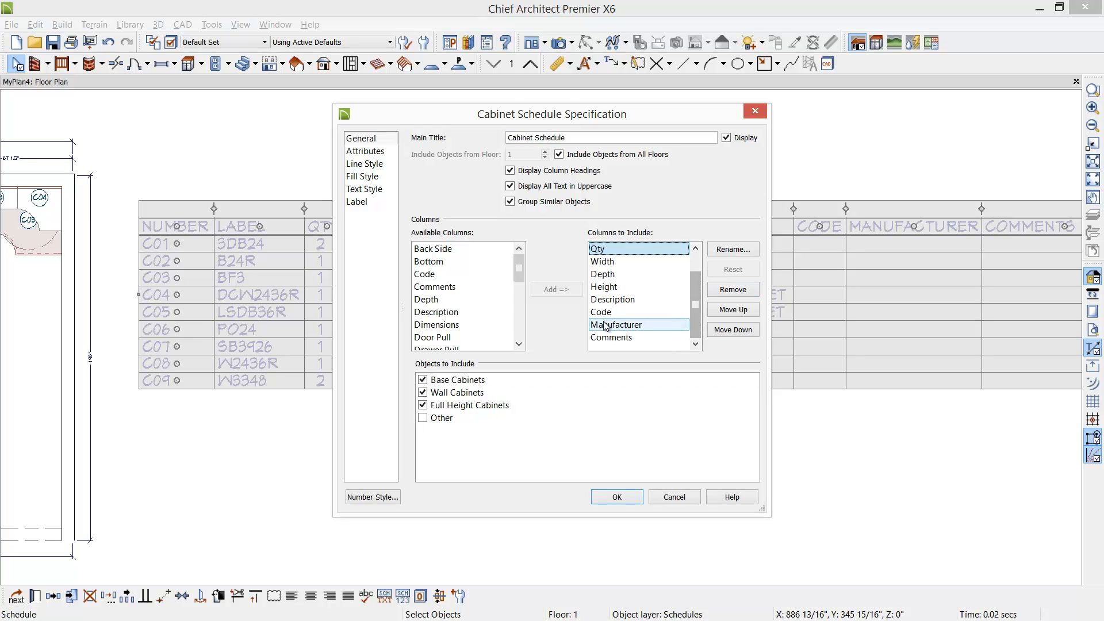
click(659, 312)
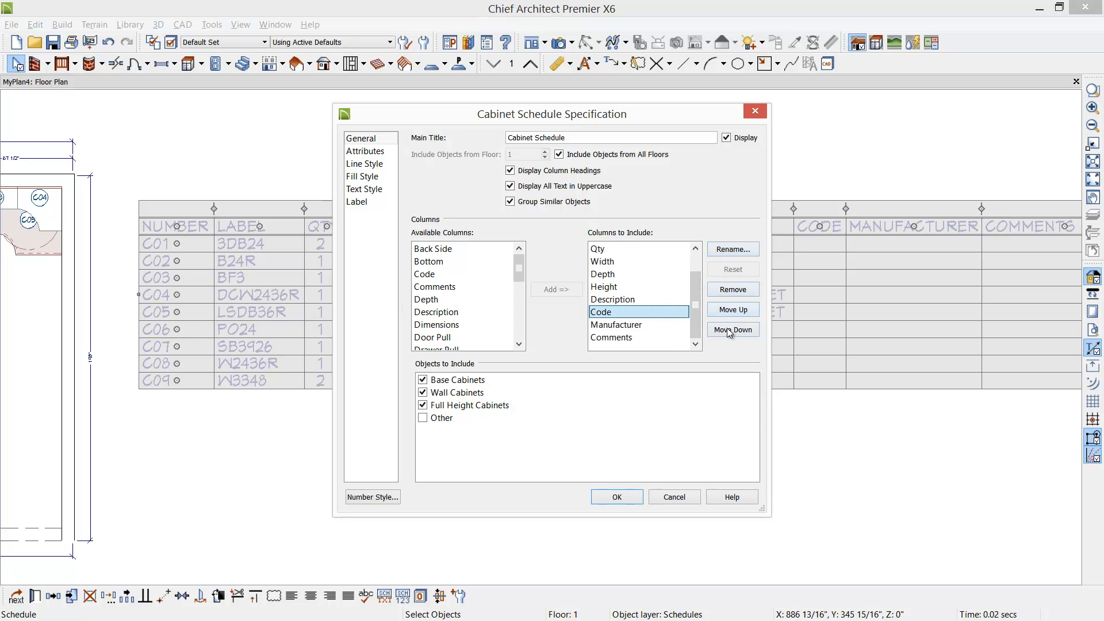
click(740, 289)
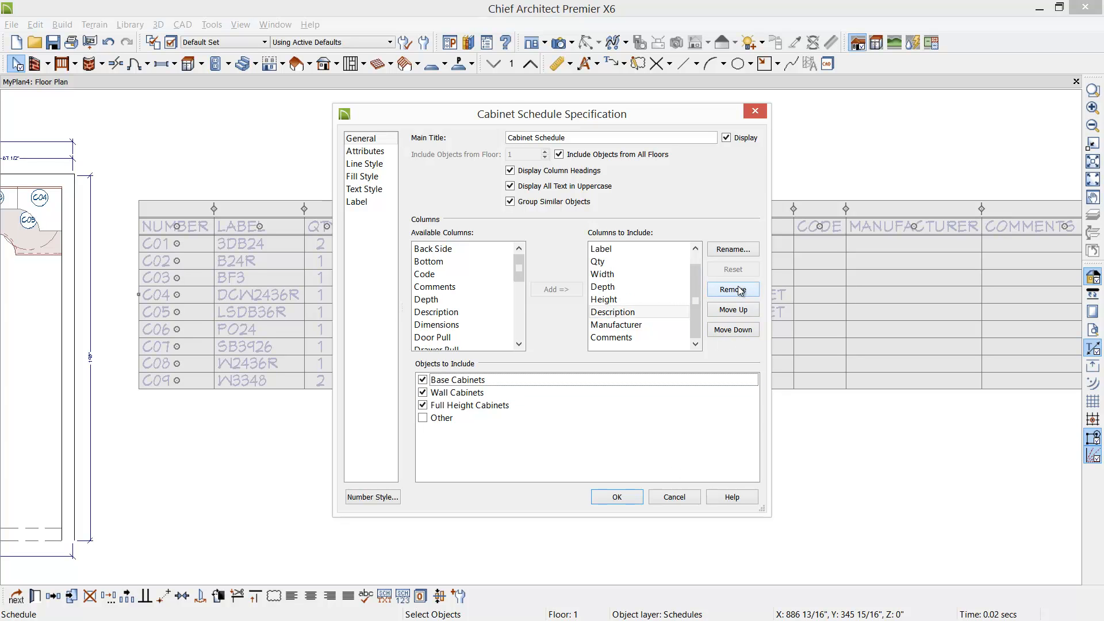
click(635, 498)
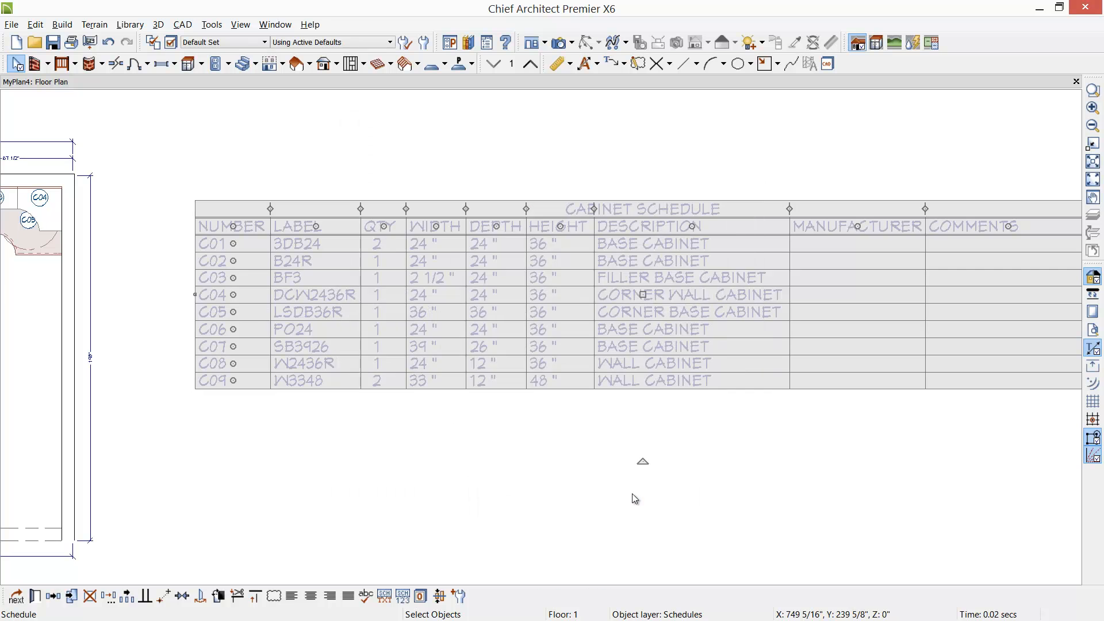
click(634, 498)
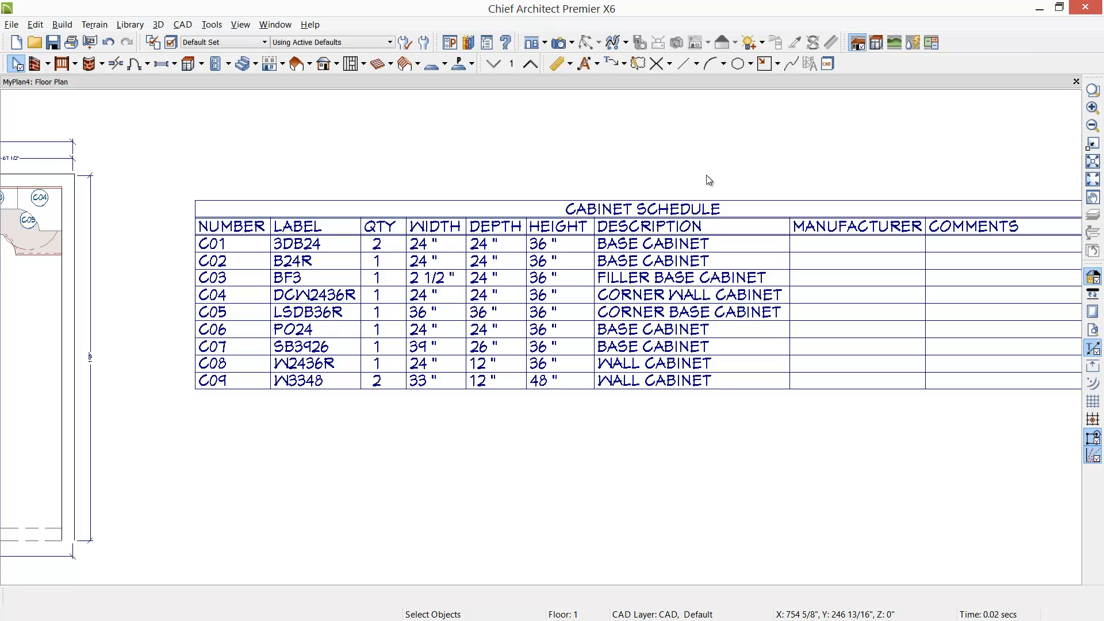
- Switch to Windows Photo Viewer and examine the kitchen sheet's cabinet schedule, fixture schedule, cabinet notes and elevations
key(alt+Tab)
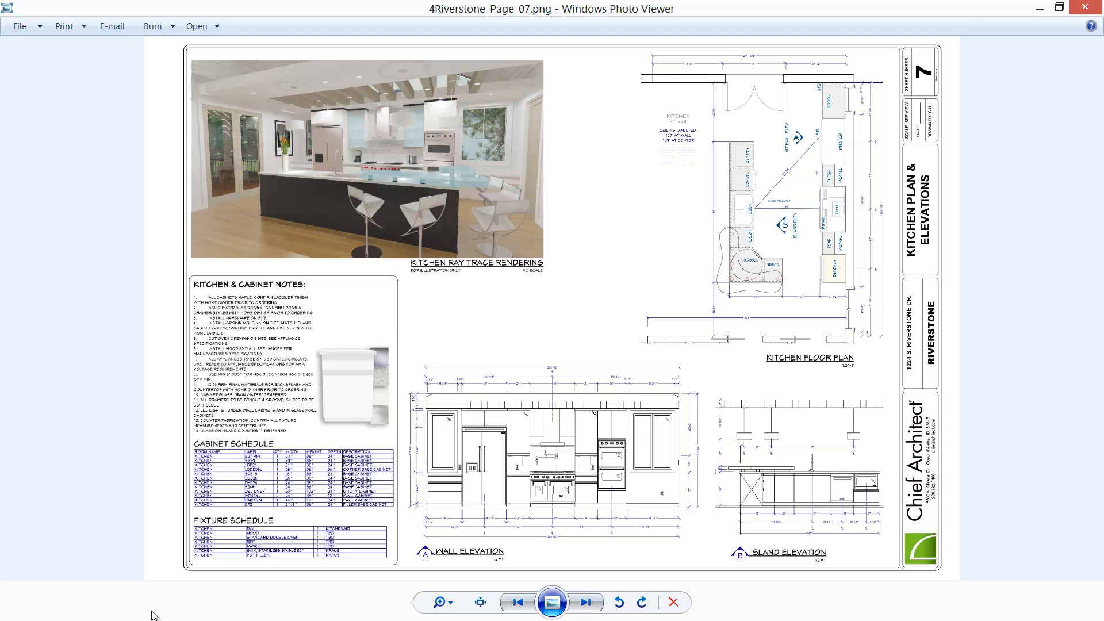
scroll(189, 483, up, 2)
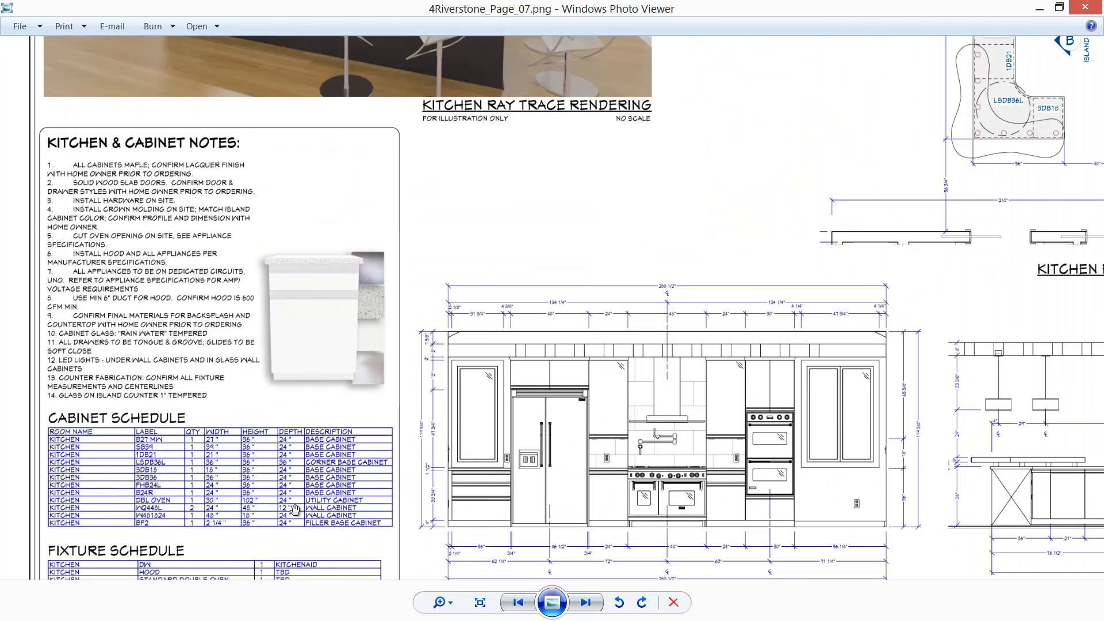
drag(99, 482, 151, 393)
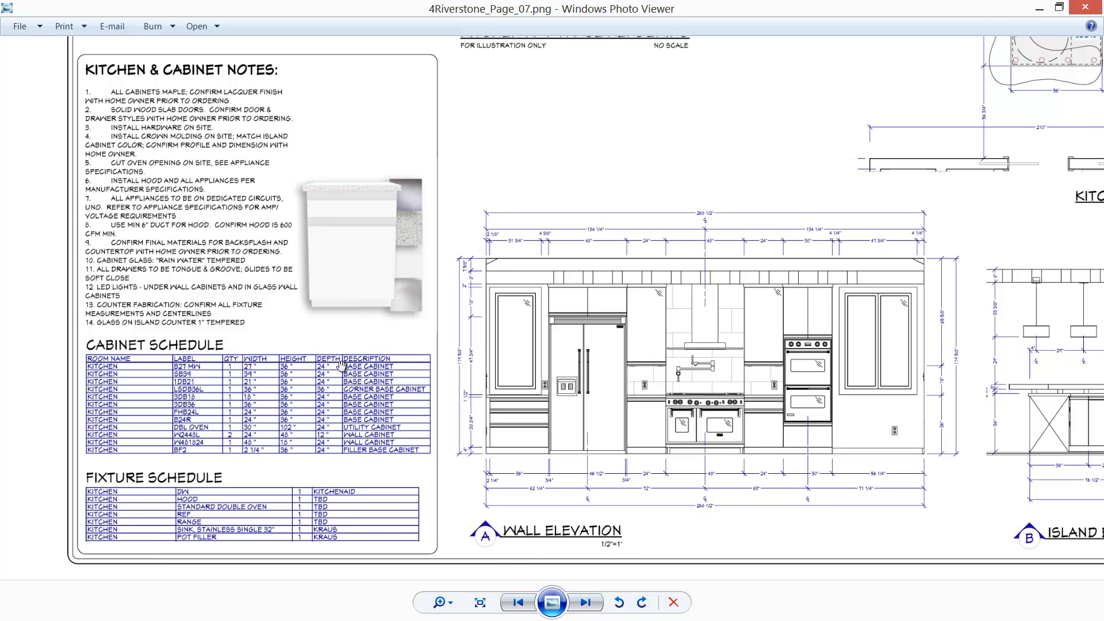
scroll(365, 369, up, 1)
drag(253, 256, 396, 409)
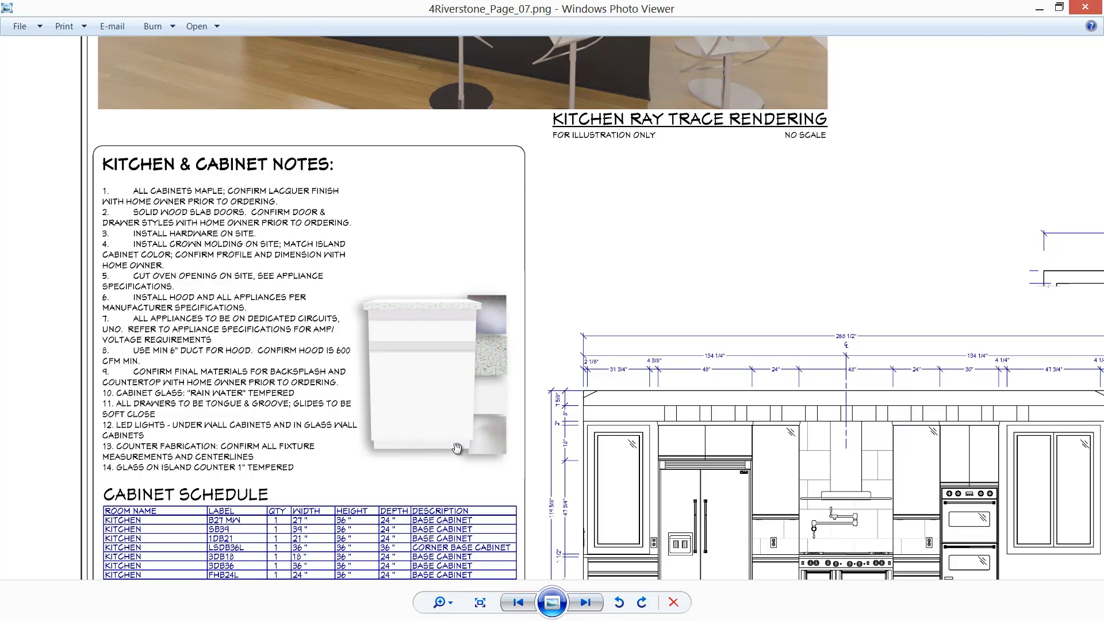
scroll(454, 404, down, 2)
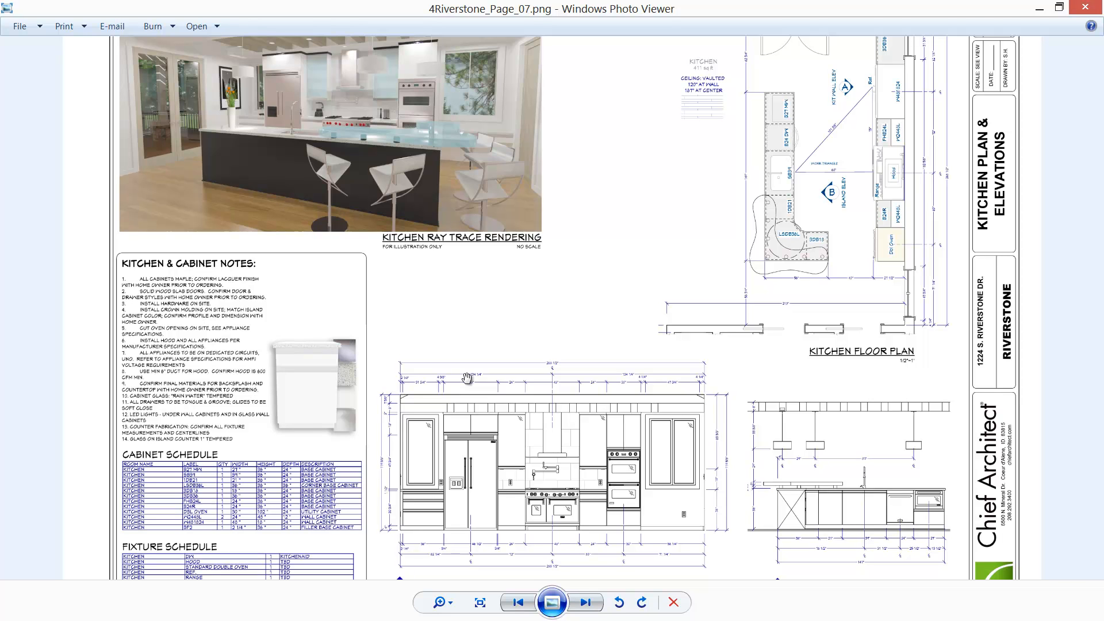
scroll(495, 340, up, 1)
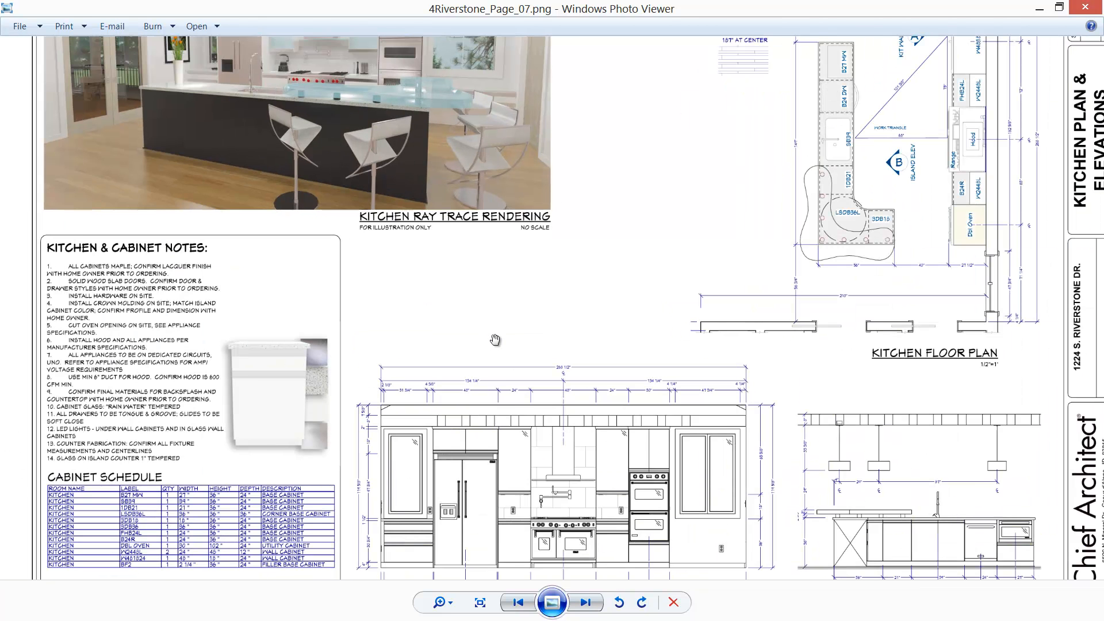
scroll(494, 340, down, 2)
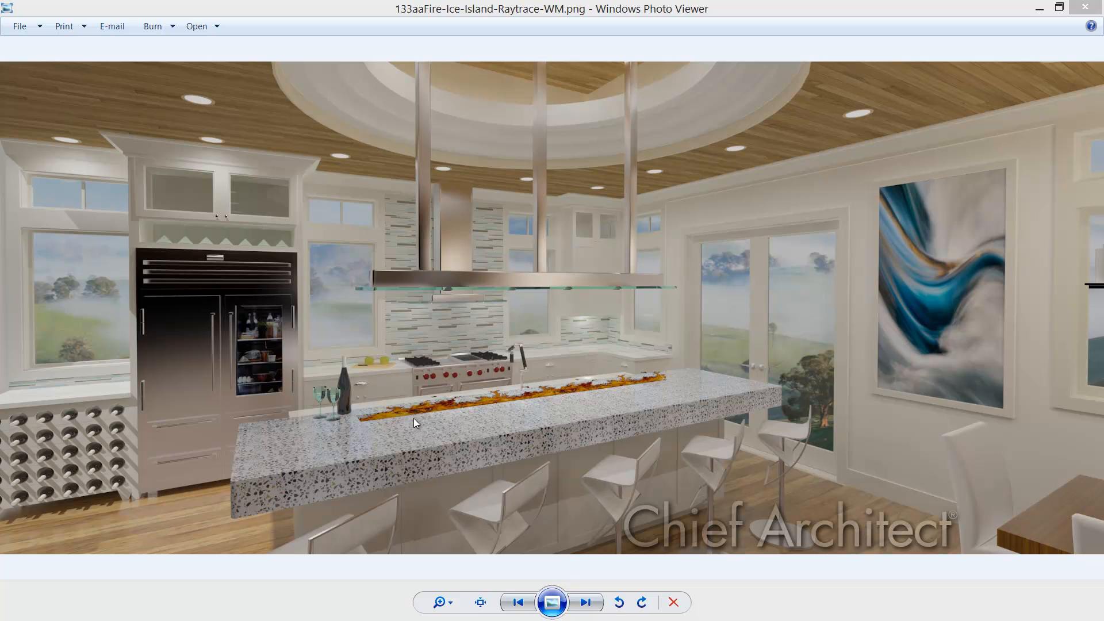
- Switch to Chief Architect's Island01-Fire-Ice floor plan and place a base cabinet between the range wall and dining table, resized to 18 inches wide
key(alt+Tab)
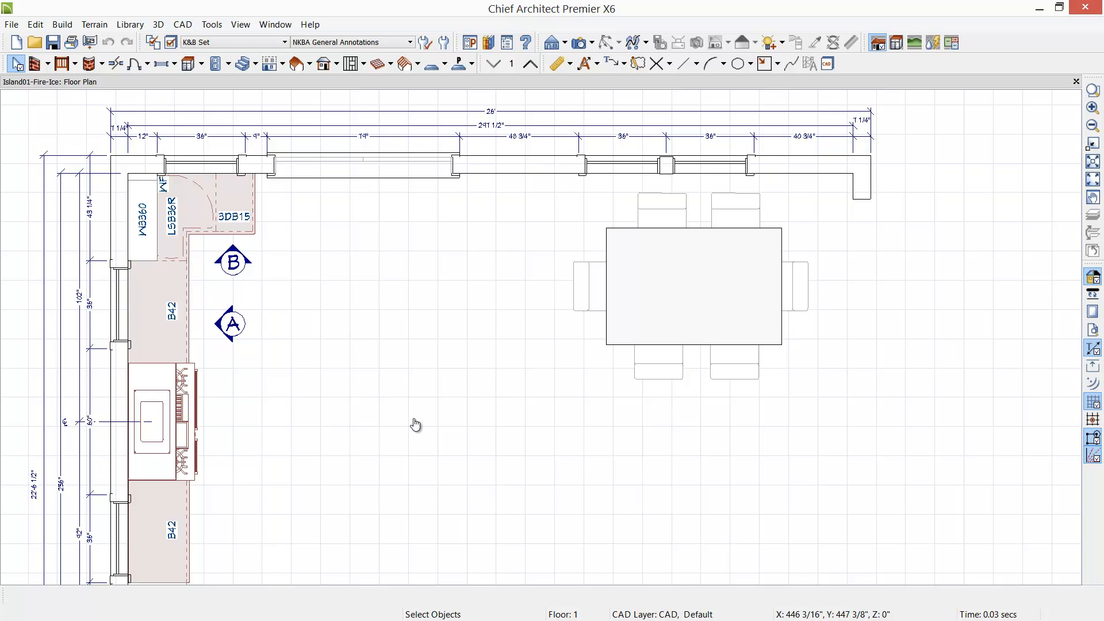
click(194, 67)
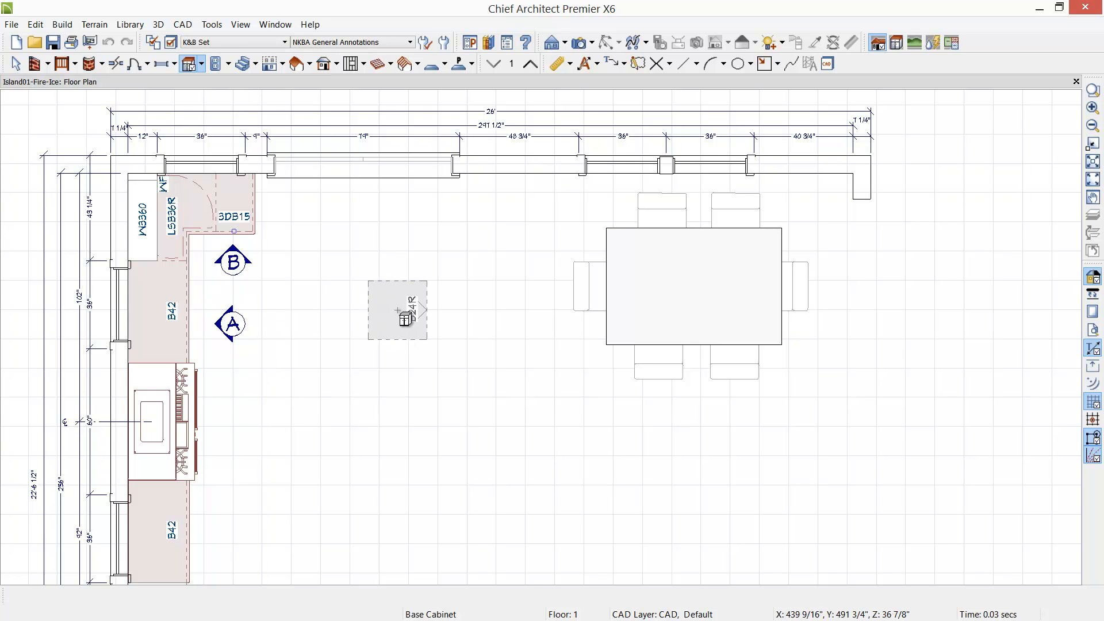
click(397, 311)
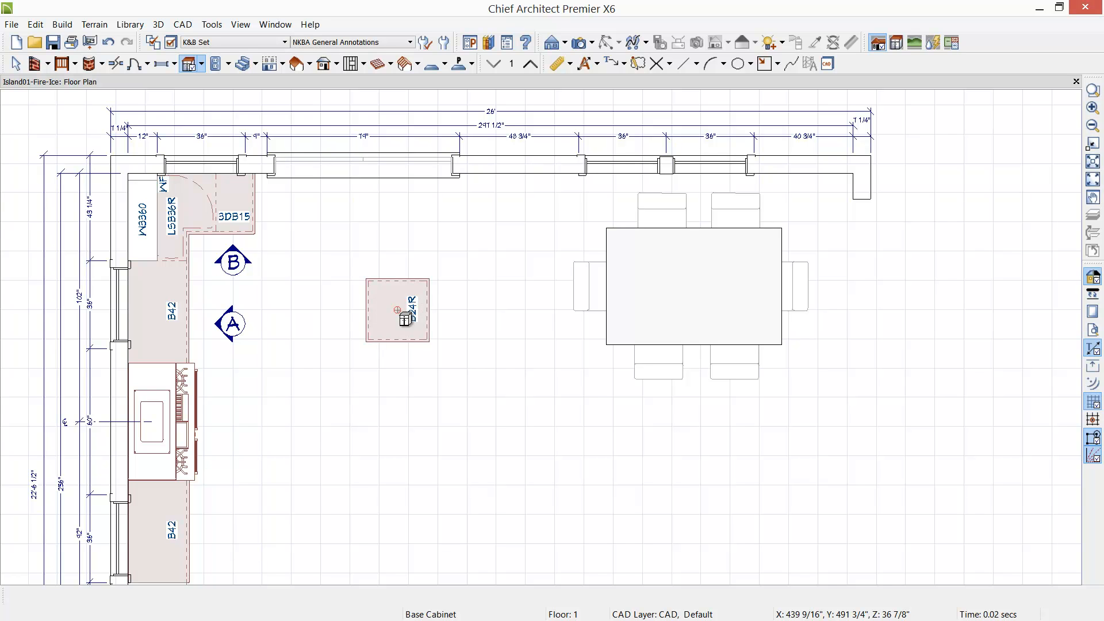
click(404, 292)
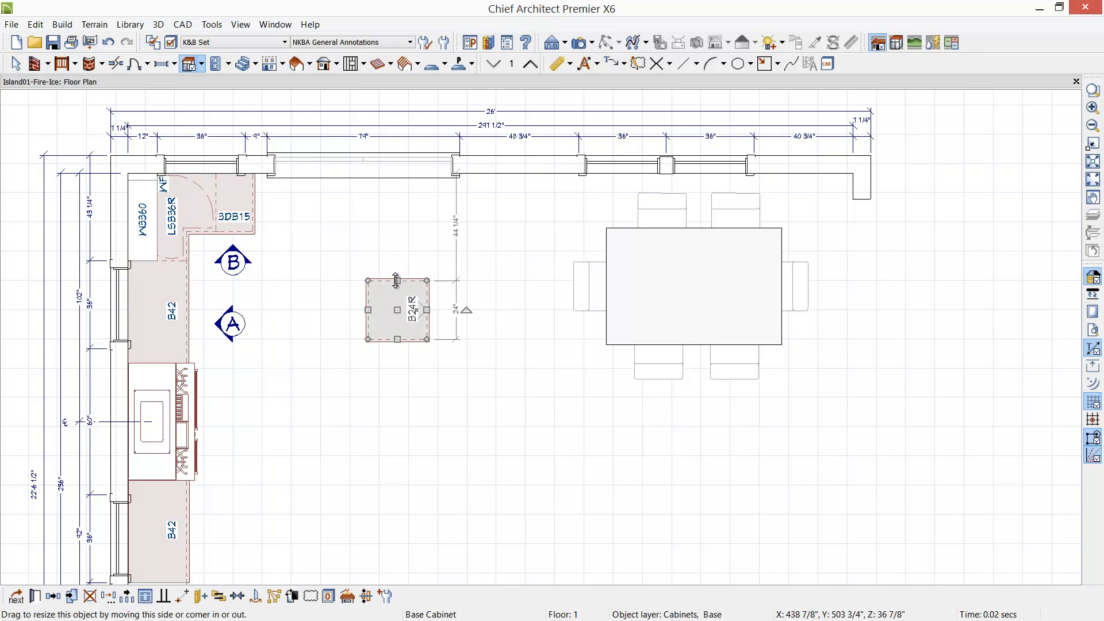
drag(394, 292, 392, 292)
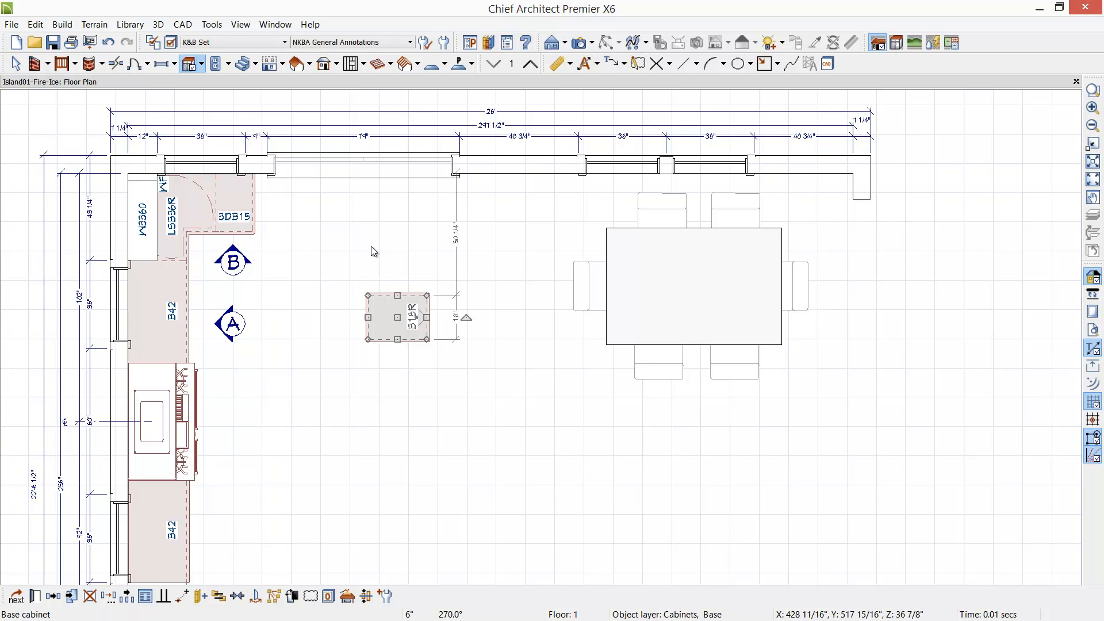
- Continue the island row below the 18-inch cabinet with a 24-inch base cabinet and an aligned one widened to 36 inches
click(189, 64)
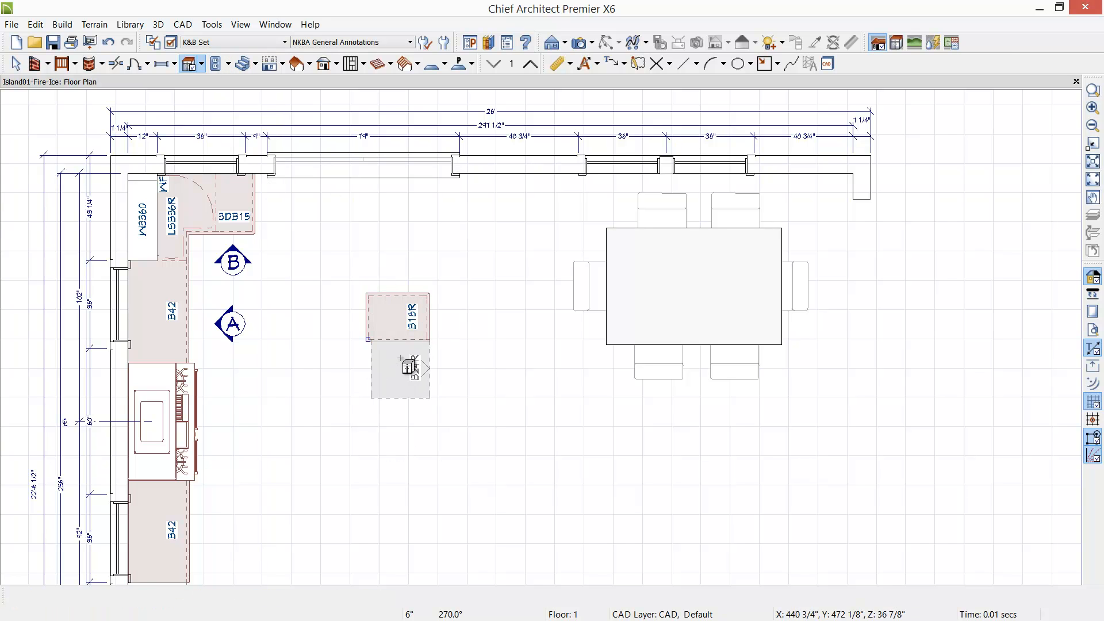
click(405, 376)
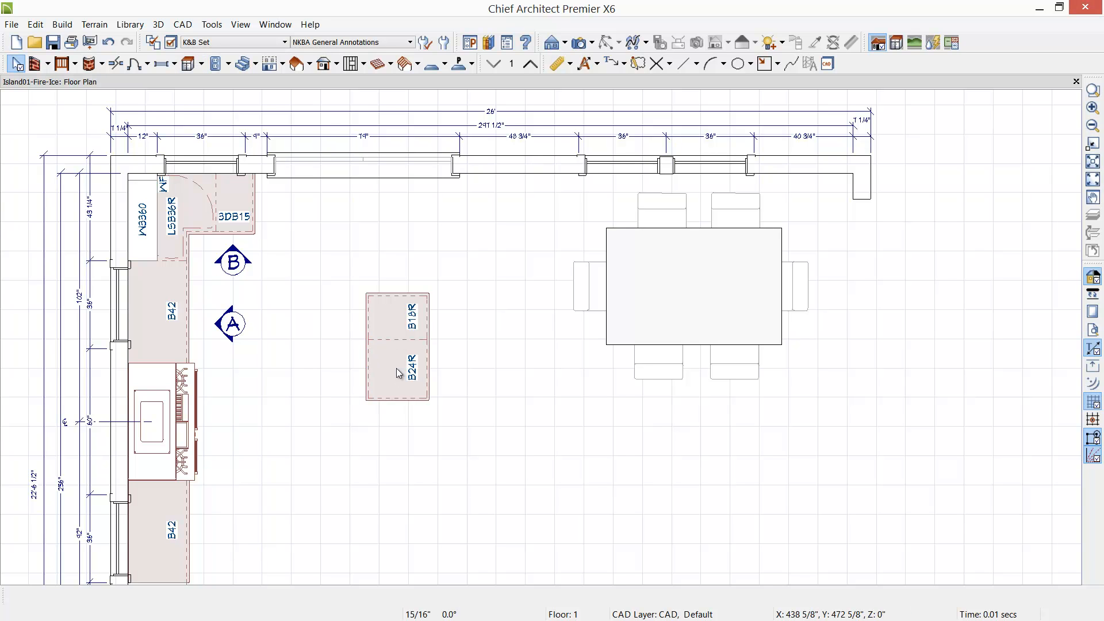
click(189, 63)
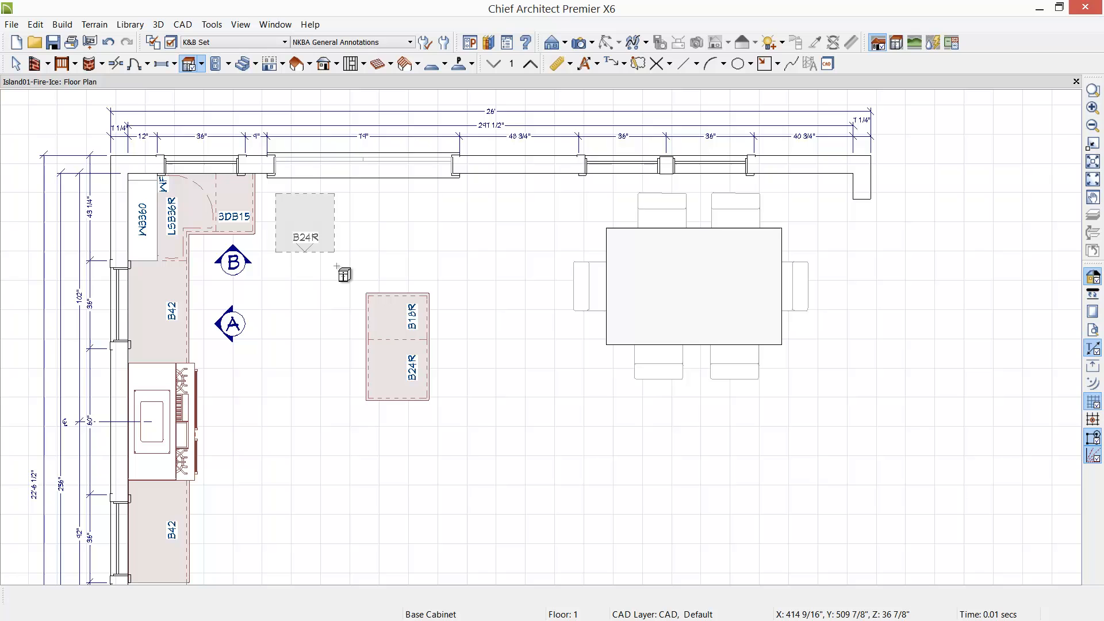
click(399, 427)
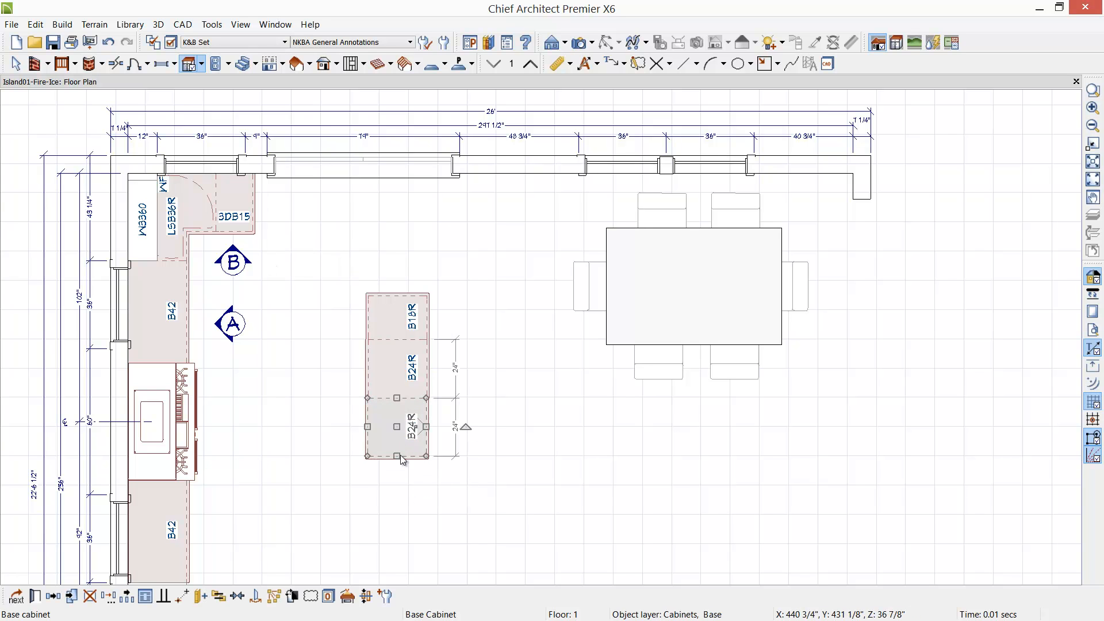
drag(396, 458, 396, 485)
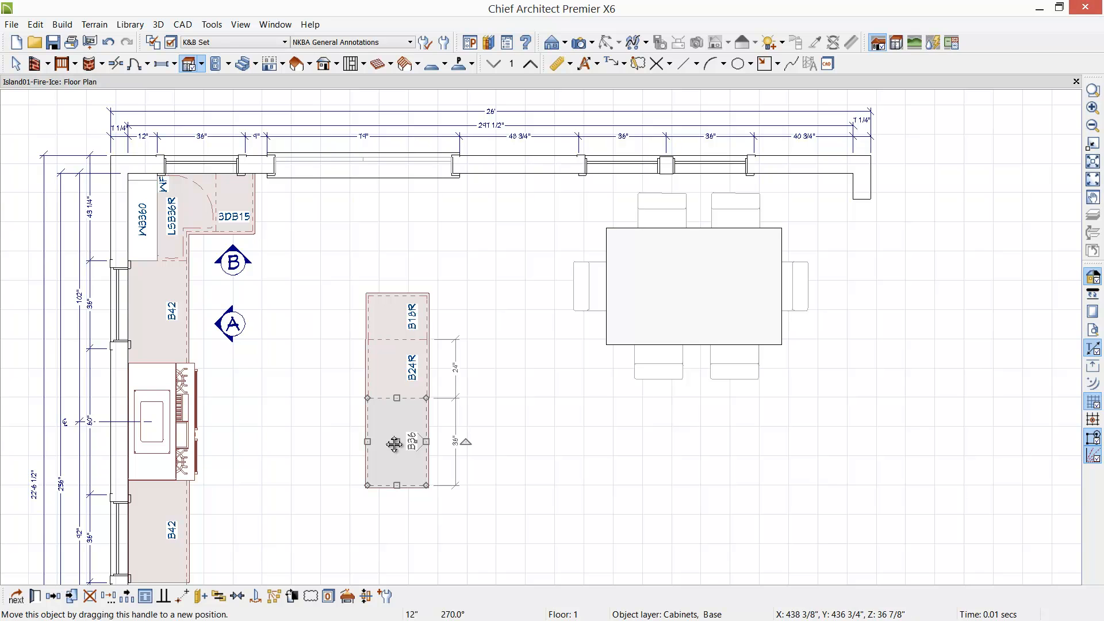
drag(395, 444, 403, 445)
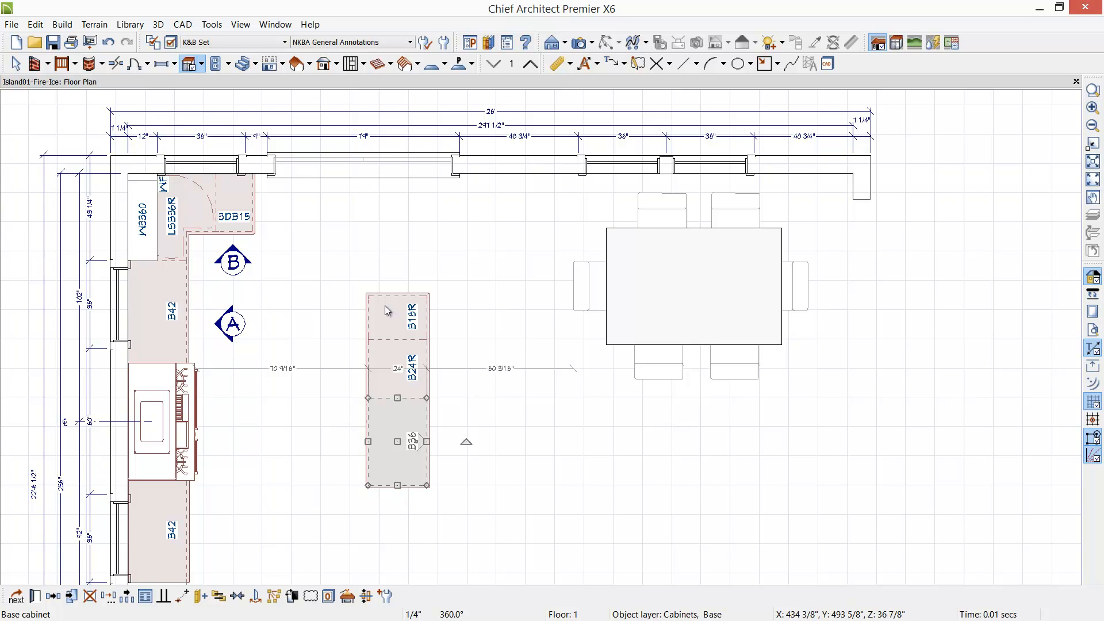
- Mirror copies of the 18-inch and 24-inch island cabinets about the middle of the 36-inch cabinet to complete the row
click(388, 379)
click(52, 596)
click(53, 597)
click(423, 450)
middle_drag(552, 537, 564, 495)
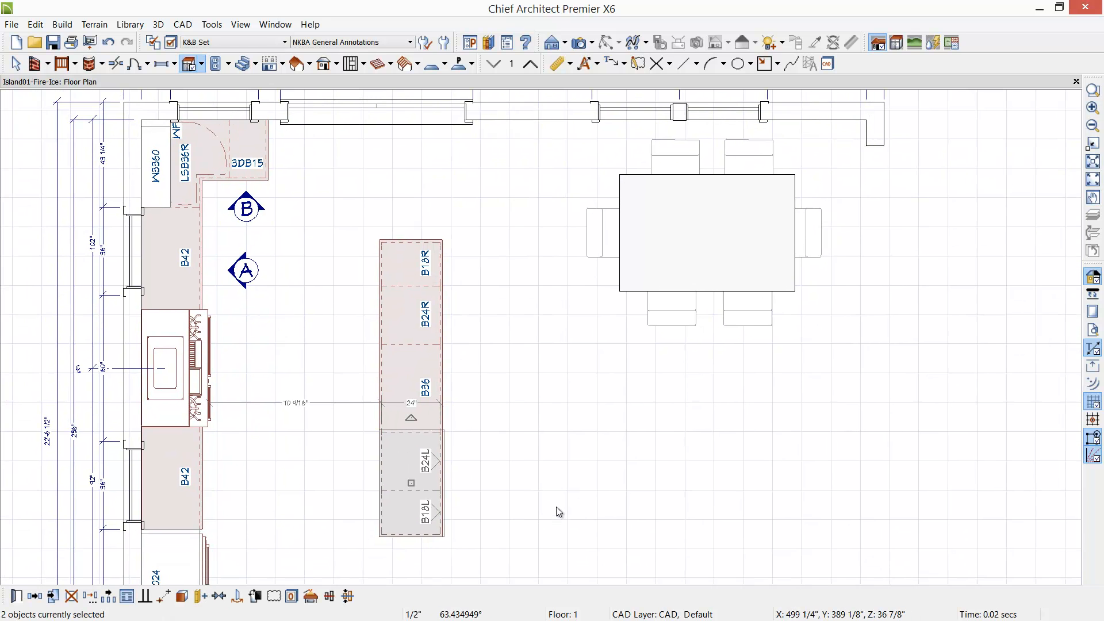
key(Escape)
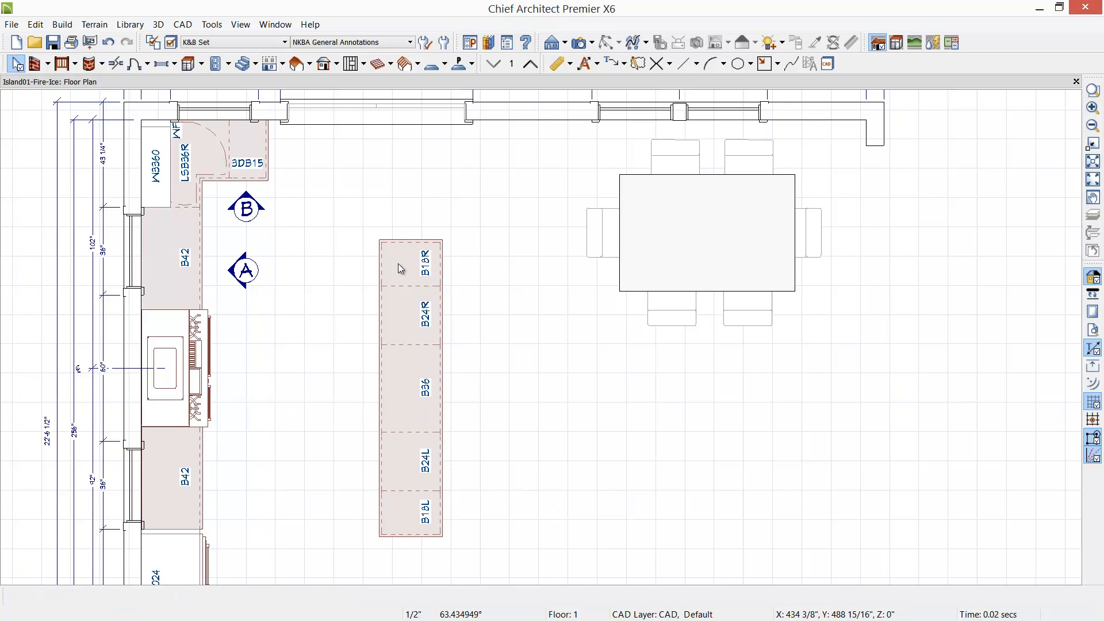
- Mirror a copy of all five island cabinets about their back edge to form a back-to-back double row
drag(357, 218, 473, 572)
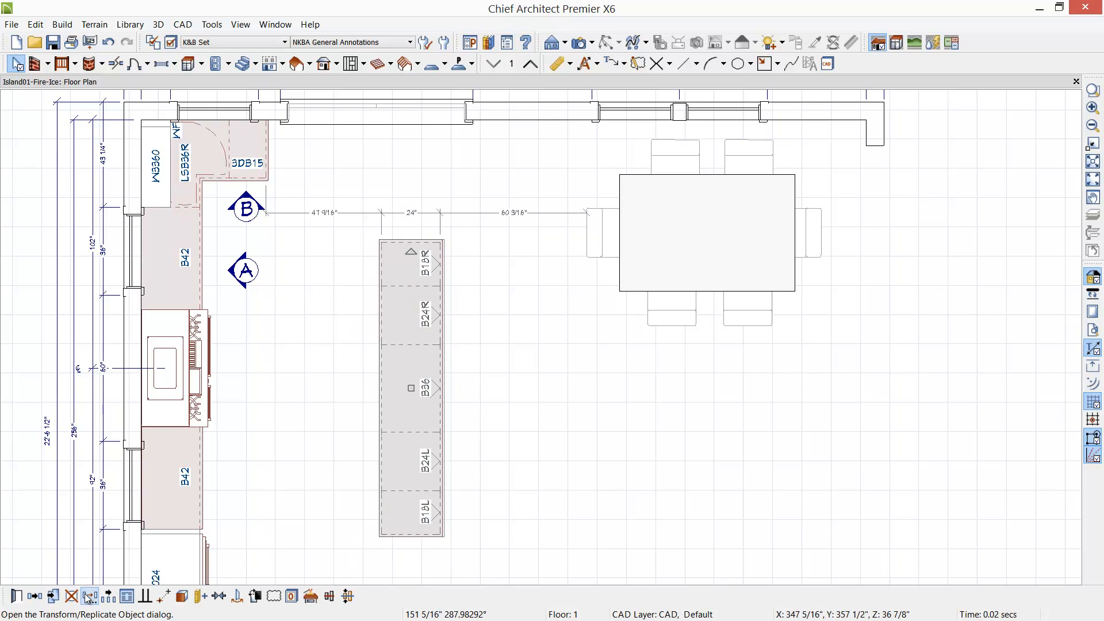
click(36, 596)
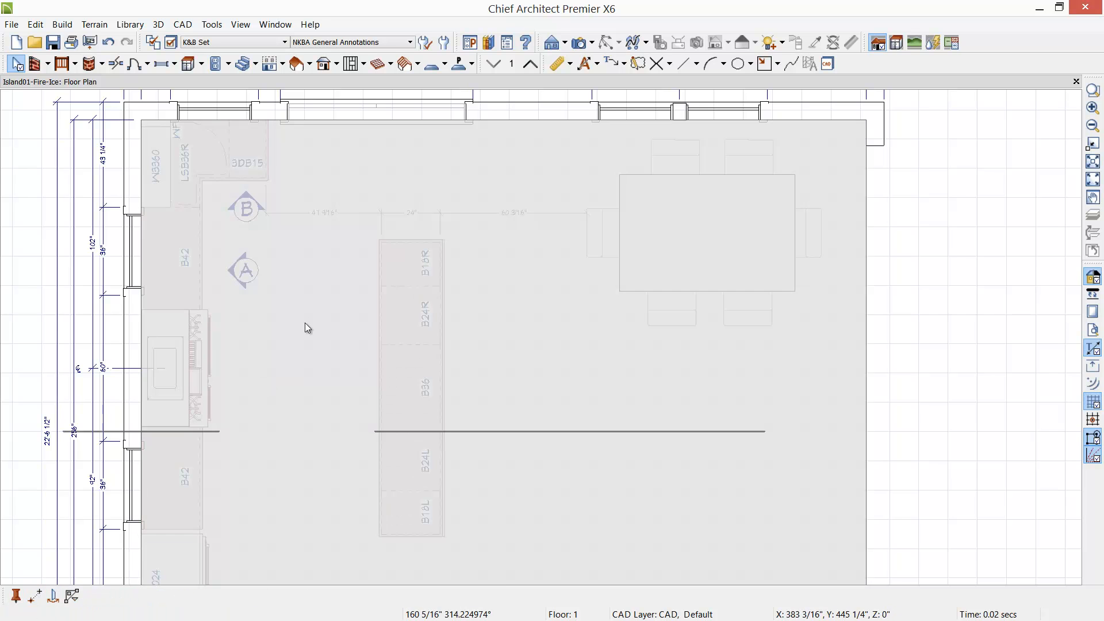
click(381, 245)
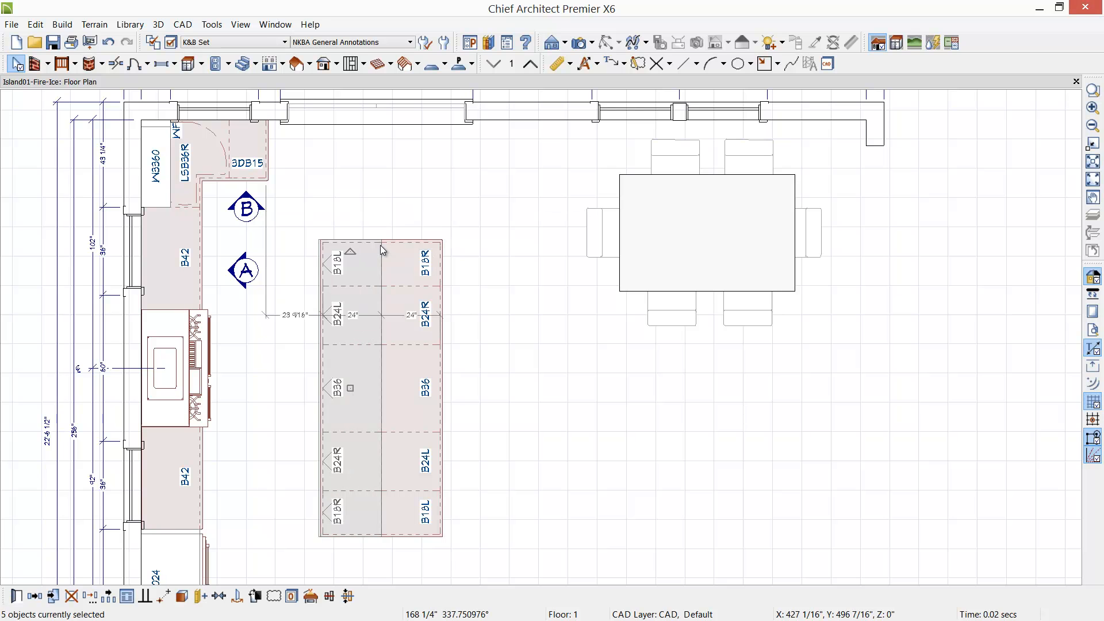
click(710, 463)
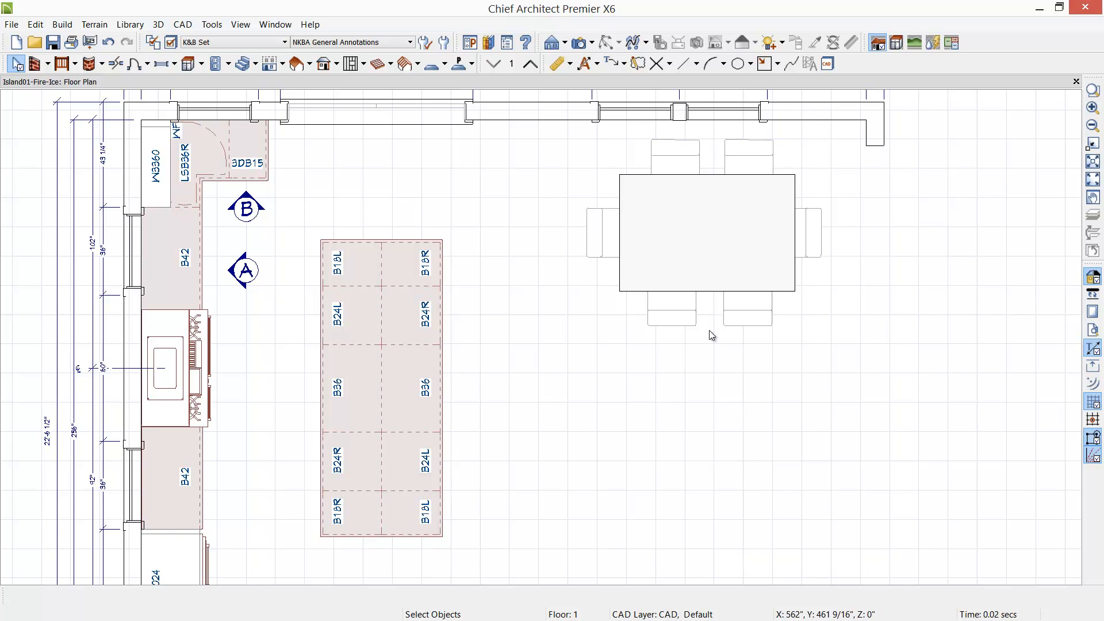
- Create a perspective floor overview of the kitchen and look closer at the new island
click(592, 43)
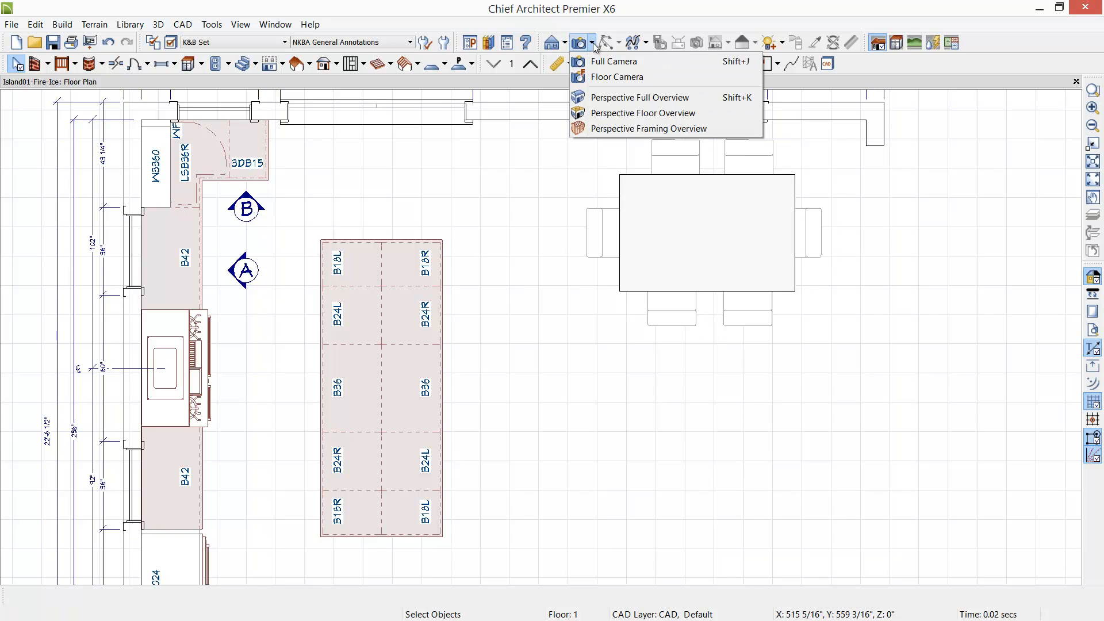
click(601, 113)
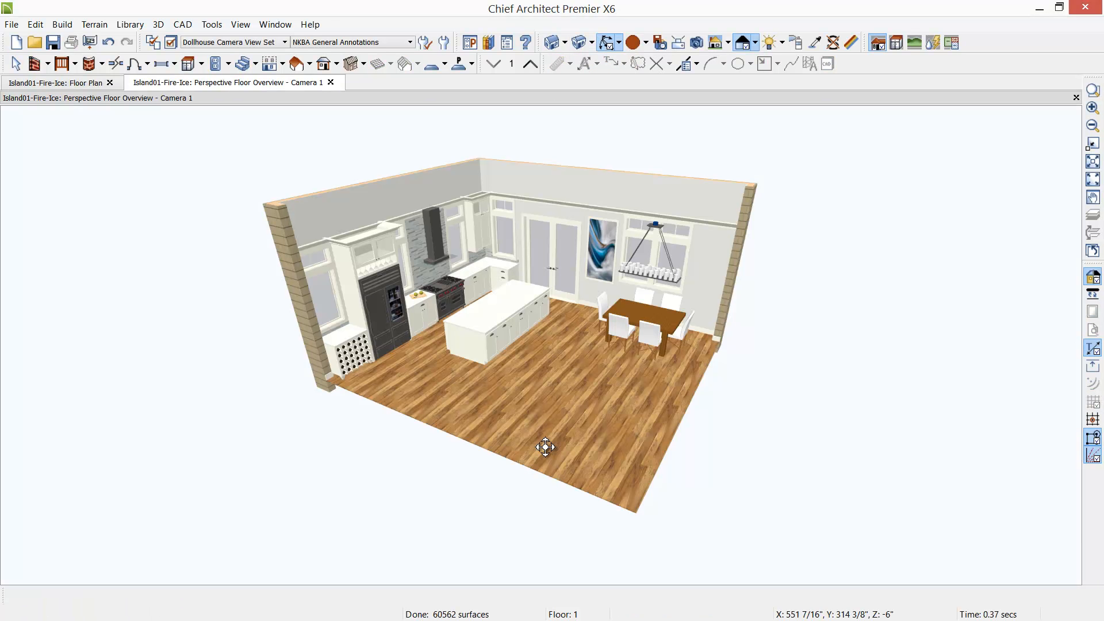
scroll(563, 354, up, 8)
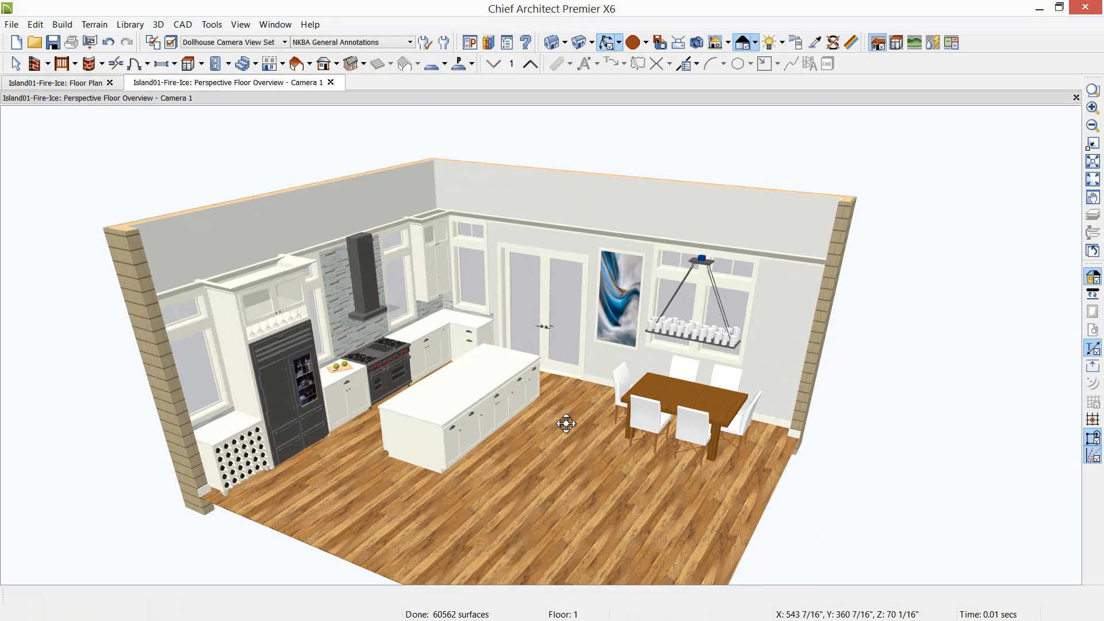
- Look closer at the island and check the Fire-Ice-Raytrace-Cropped-WM.png reference image in Windows Photo Viewer
scroll(495, 419, up, 3)
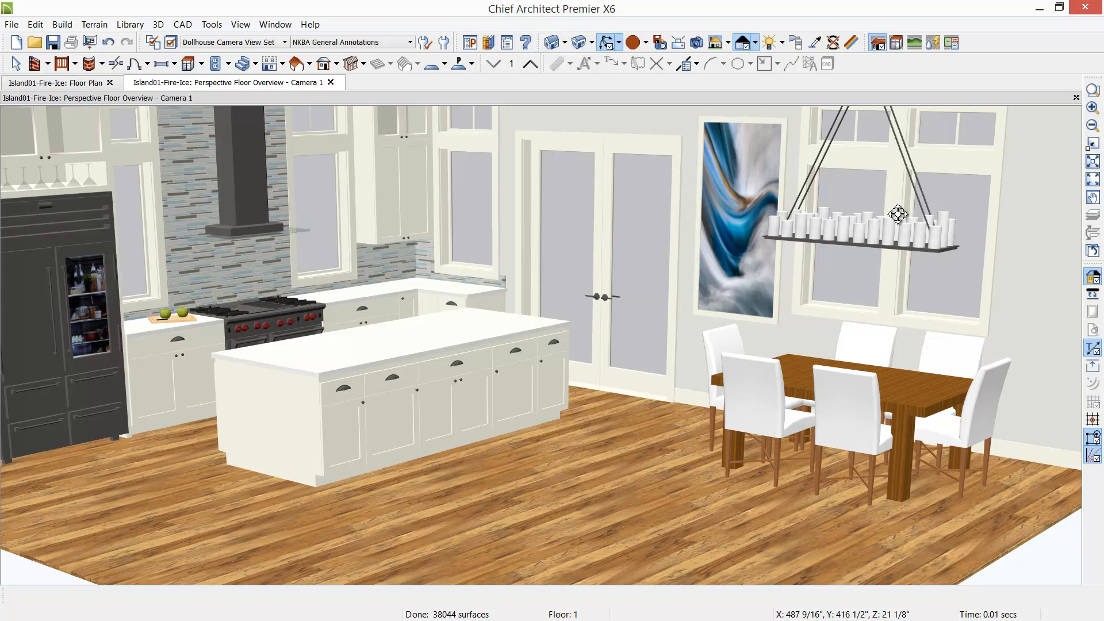
key(alt+Tab)
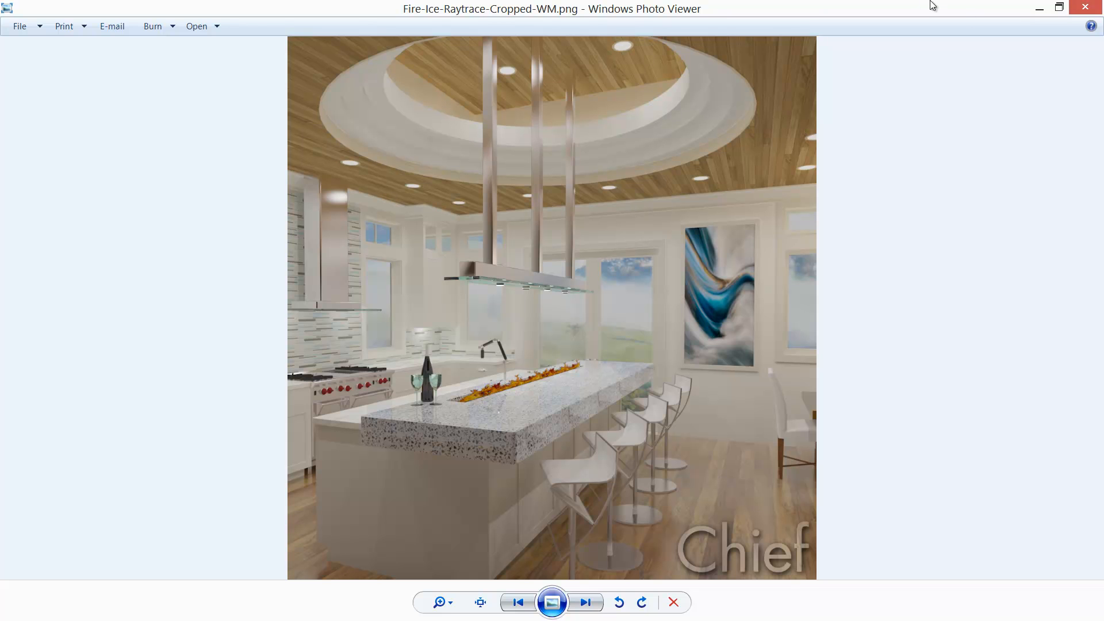
click(1039, 9)
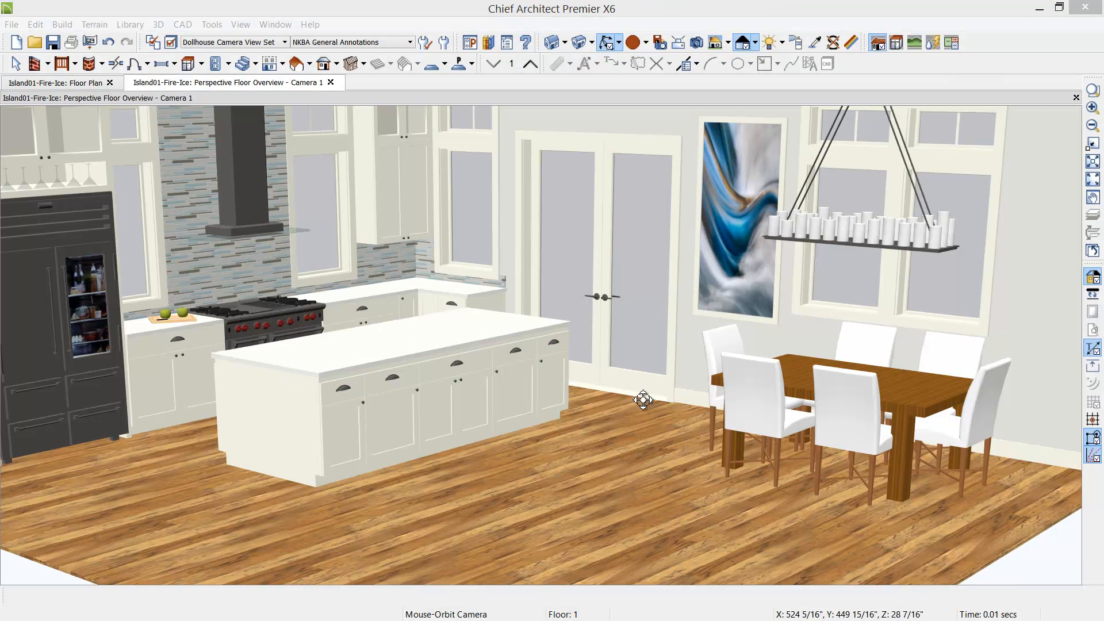
- In the floor plan, draw a rectangular custom countertop about 44 inches wide over the island's dining-side cabinets, overhanging both ends
click(32, 84)
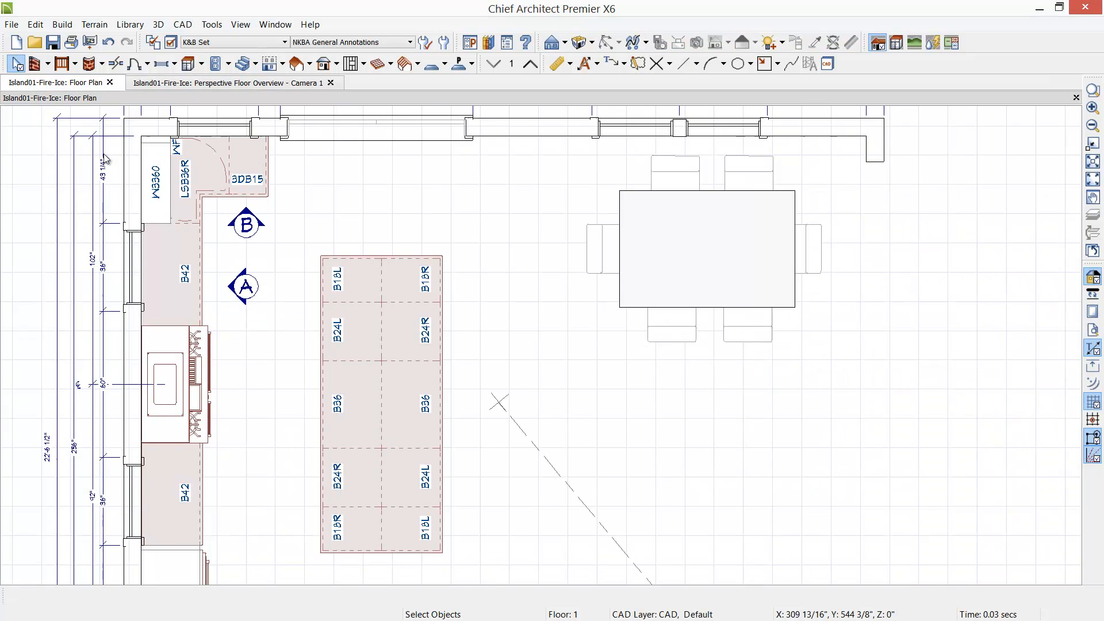
scroll(554, 445, down, 3)
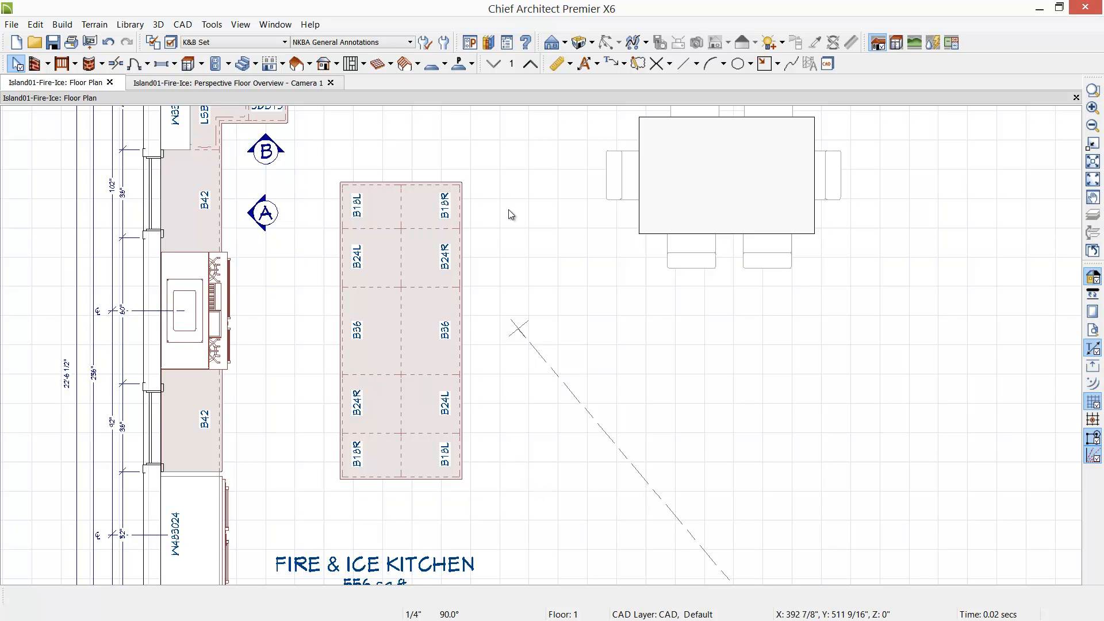
click(196, 64)
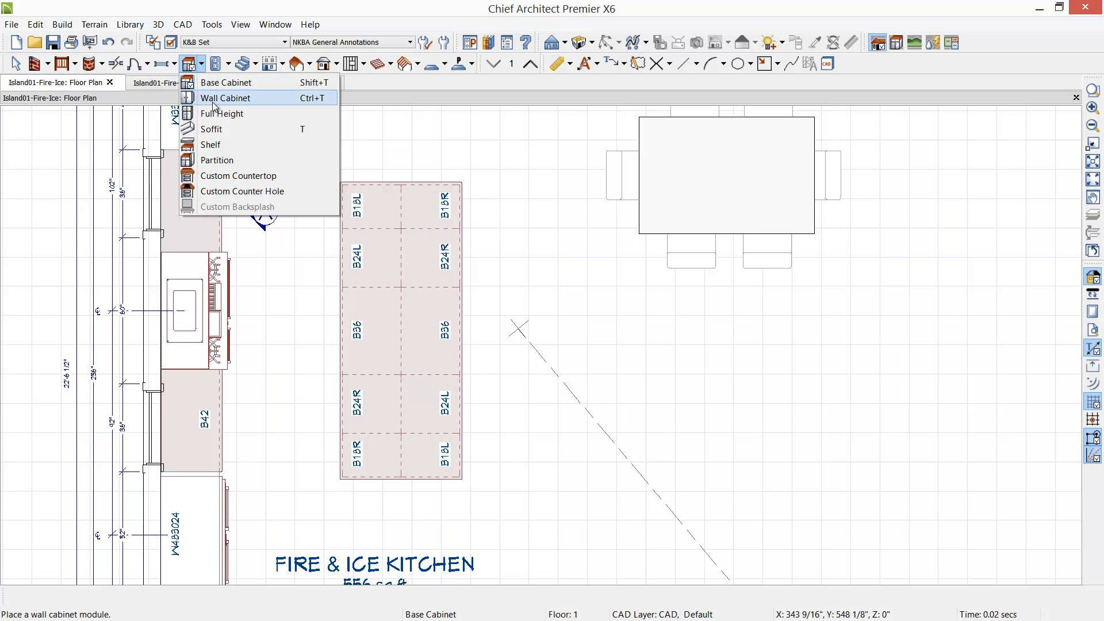
click(231, 177)
drag(397, 141, 503, 542)
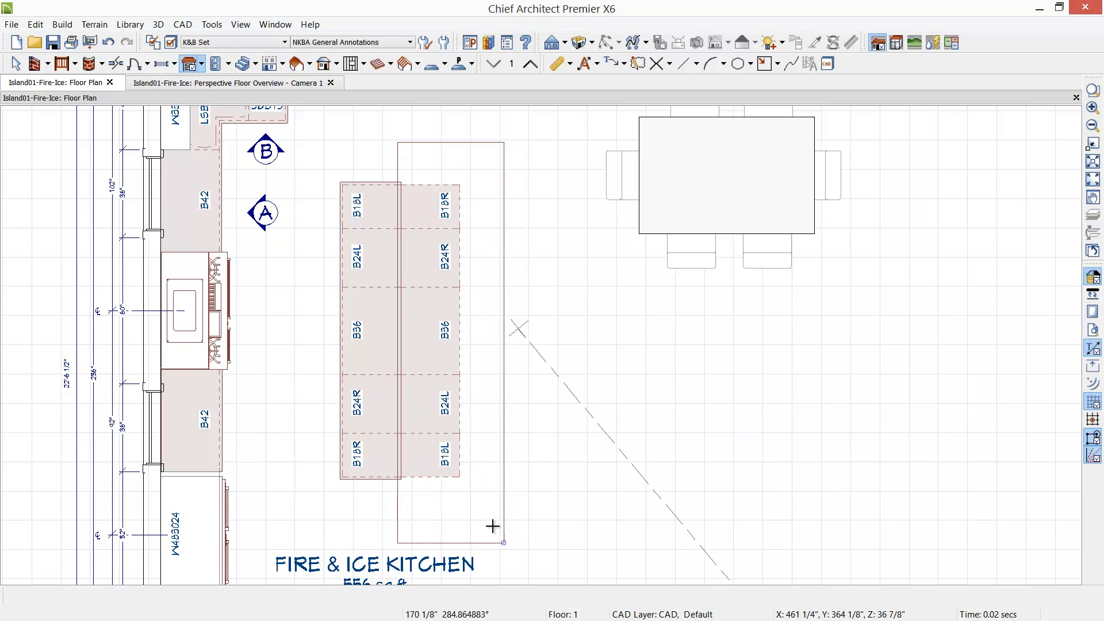
- Align the custom countertop's inner edge with the cabinets' shared back line and pull in its lower end for a length of about 150 inches
click(397, 162)
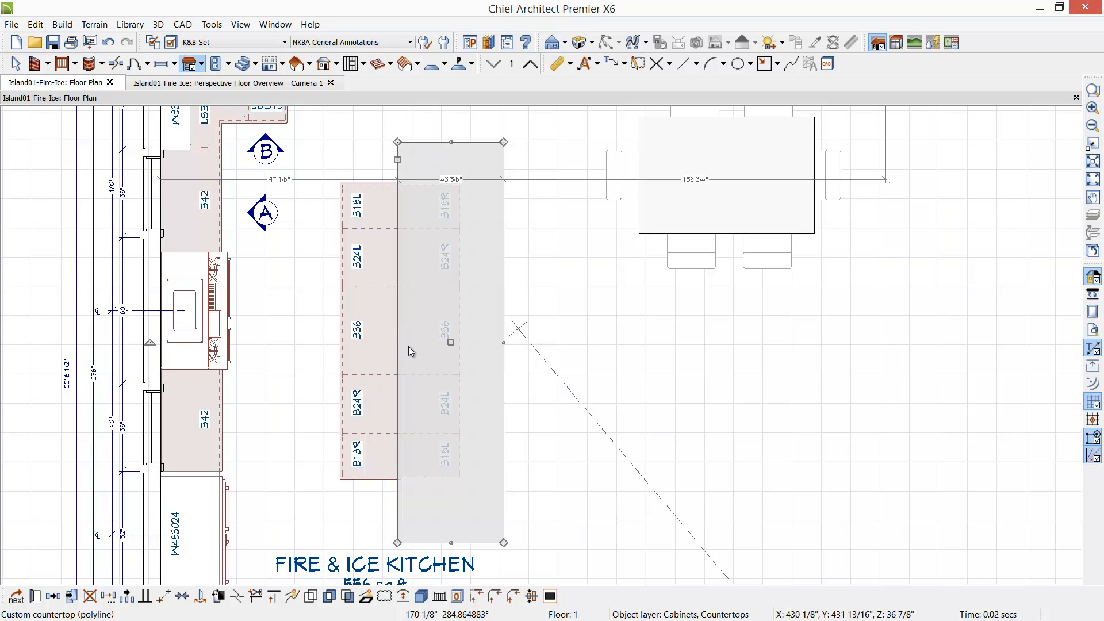
drag(398, 160, 401, 207)
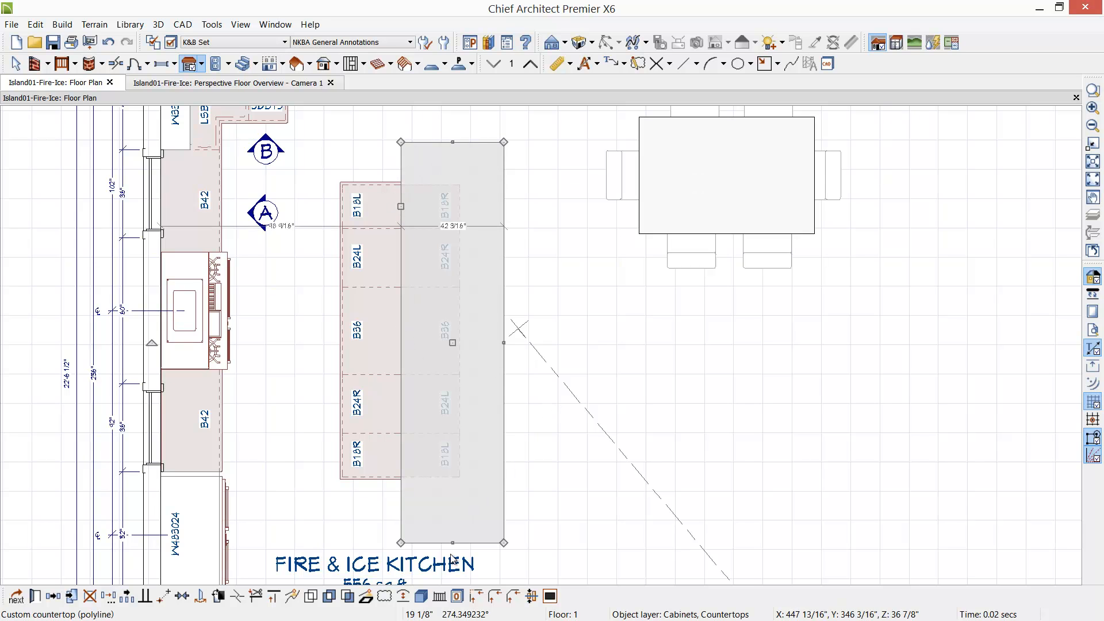
drag(452, 542, 450, 508)
scroll(429, 466, up, 3)
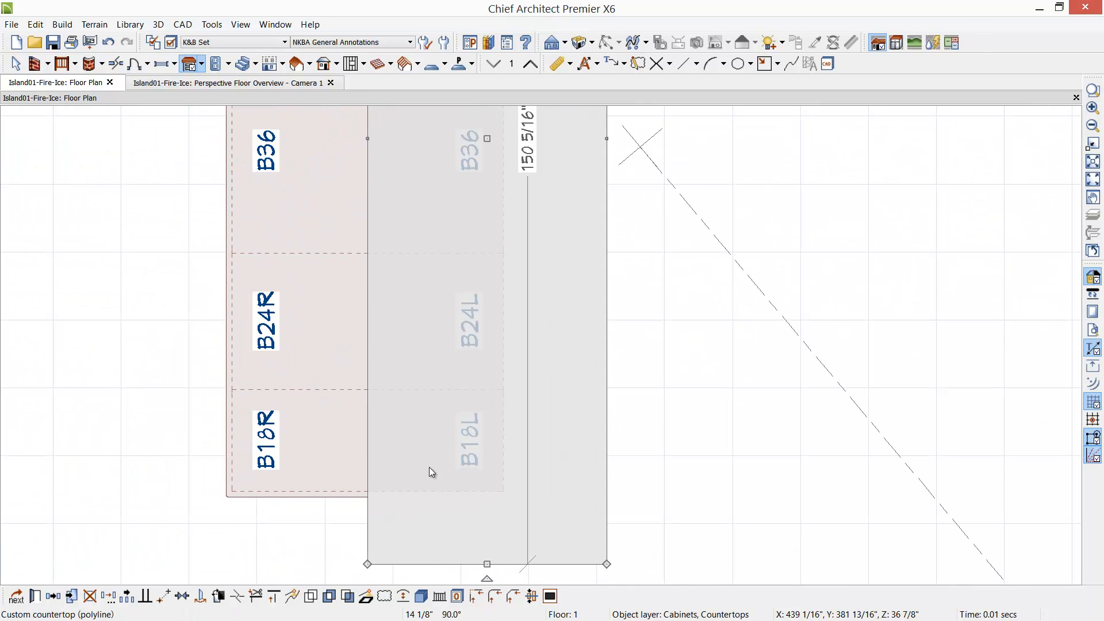
key(space)
scroll(346, 537, up, 2)
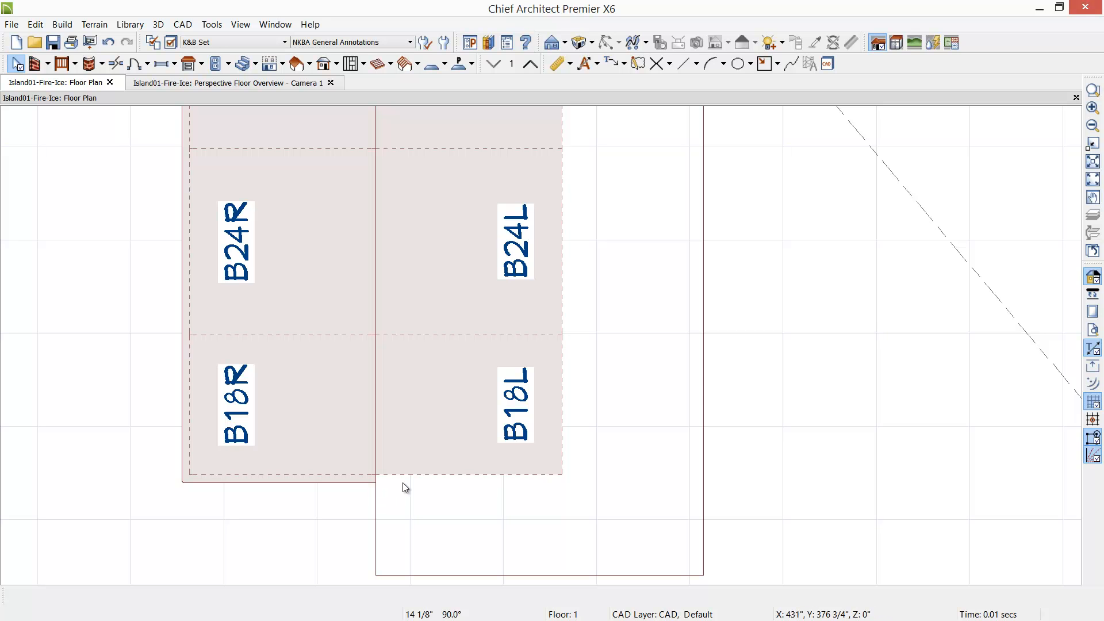
scroll(403, 482, down, 4)
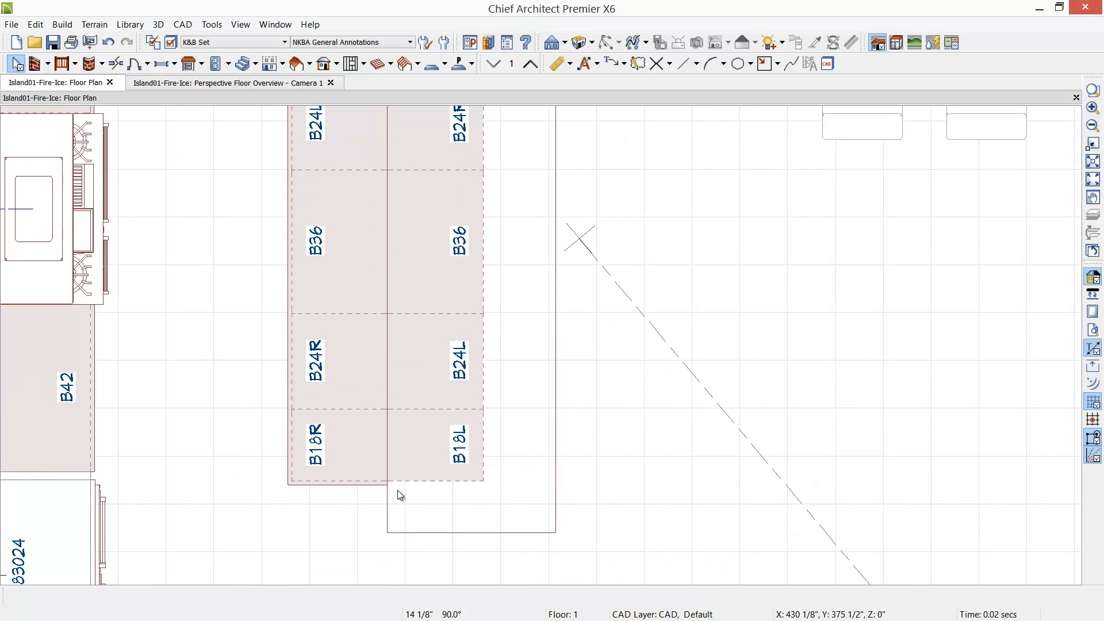
scroll(399, 490, down, 1)
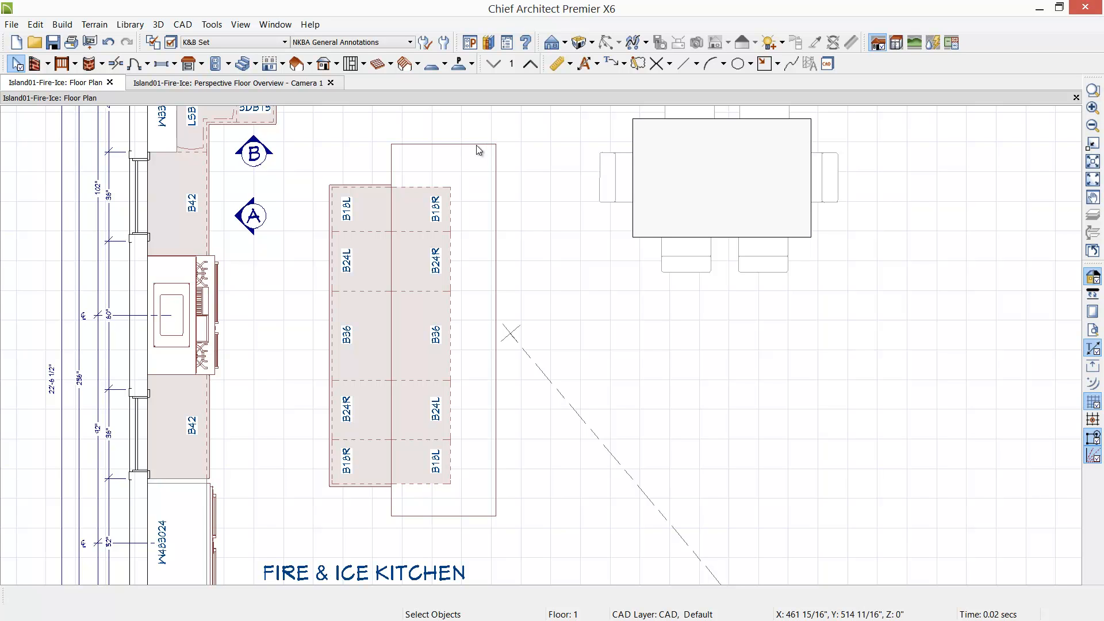
- Tile the floor plan and camera view side by side, orbit close to the island, and switch the camera to line-drawn vector rendering
key(shift+F7)
middle_drag(822, 415, 880, 405)
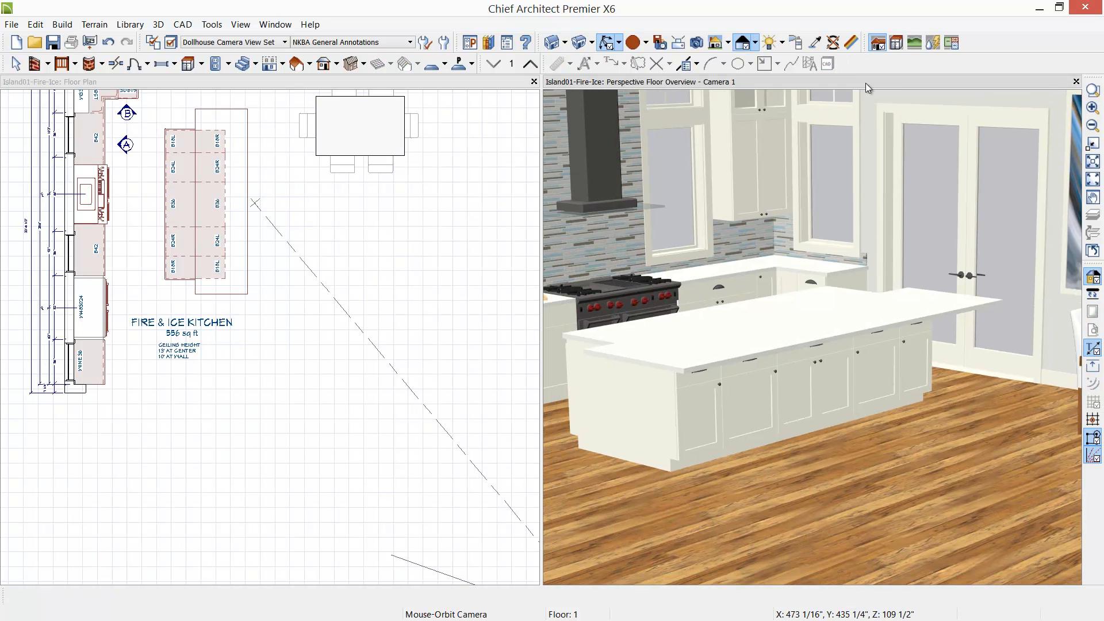
mouse_move(729, 276)
mouse_down()
mouse_move(725, 391)
mouse_move(692, 338)
mouse_move(699, 367)
mouse_up()
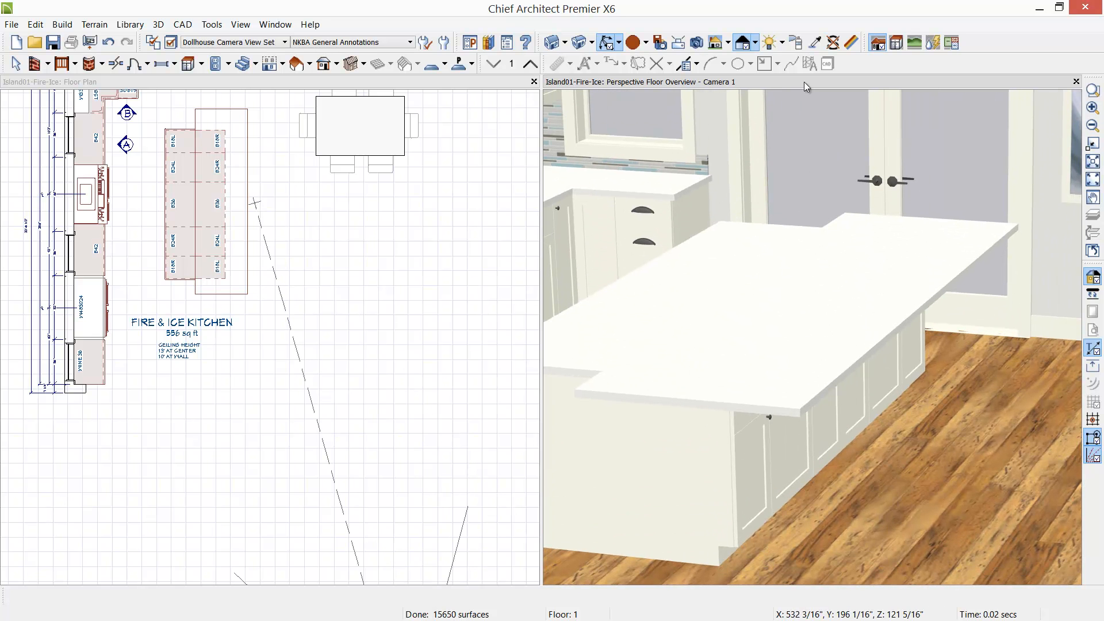
click(754, 43)
click(768, 73)
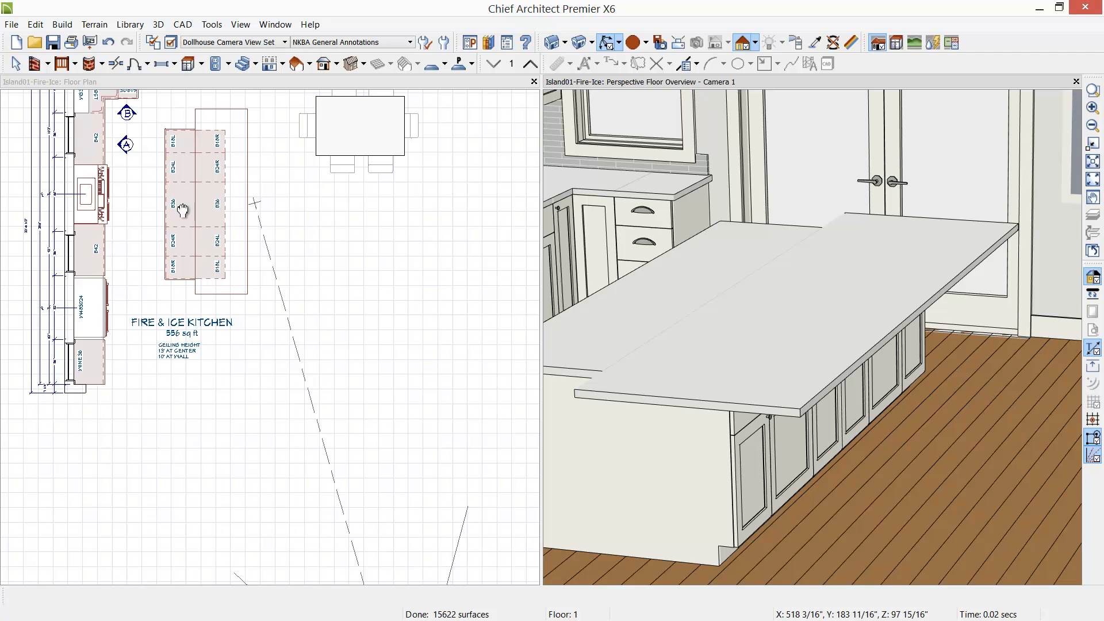
- Detach the custom countertop's height from the cabinets and set its top height to 40.5 inches
middle_drag(183, 209, 236, 339)
scroll(236, 336, up, 4)
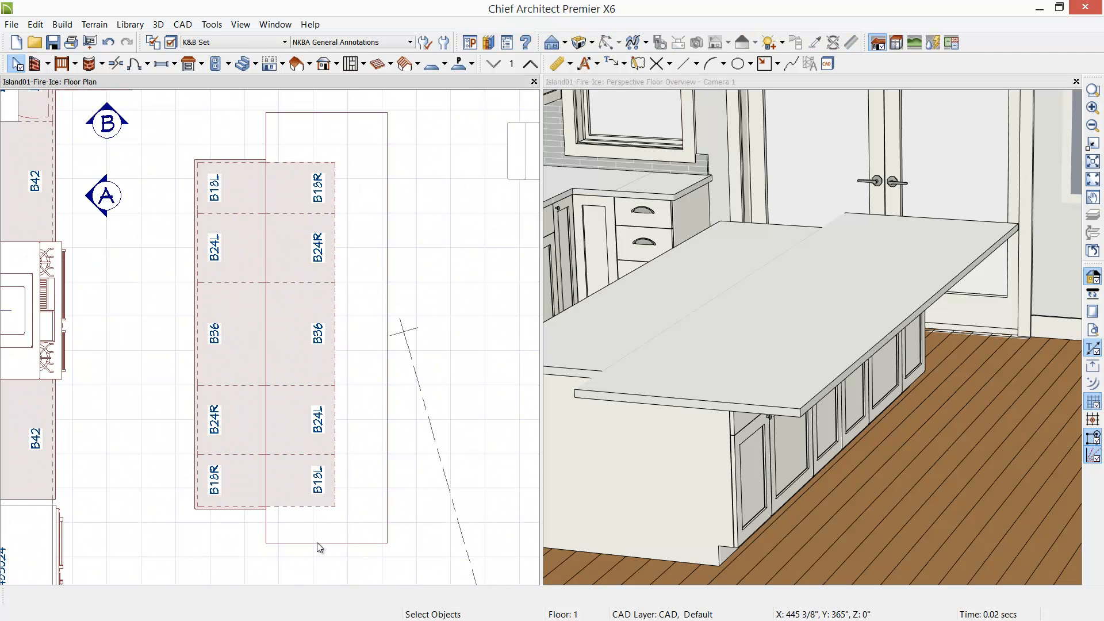
click(319, 543)
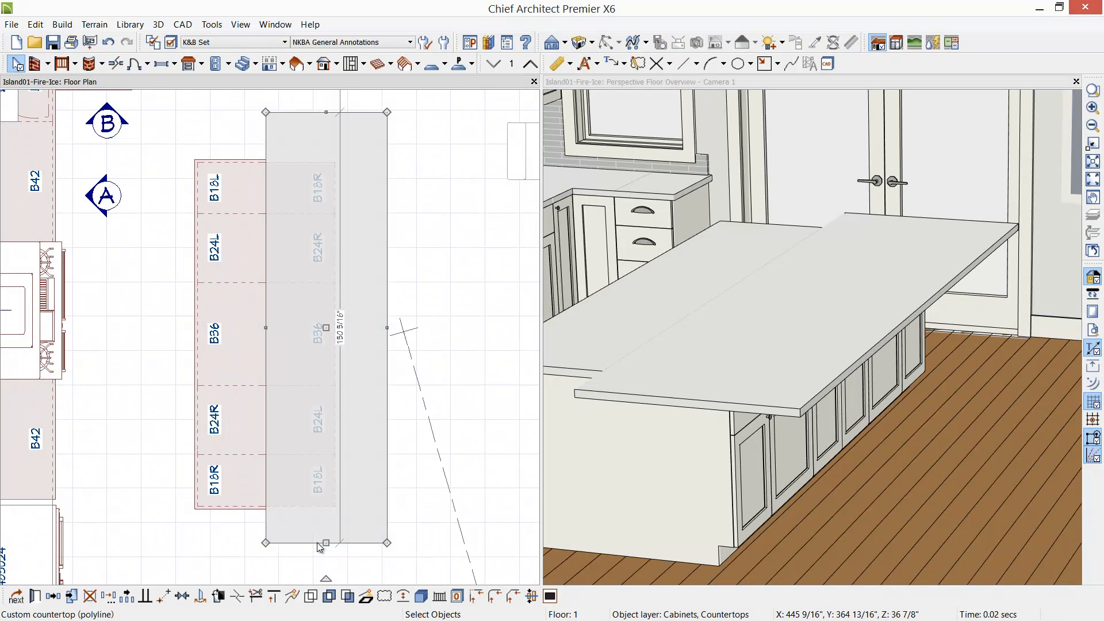
double_click(320, 545)
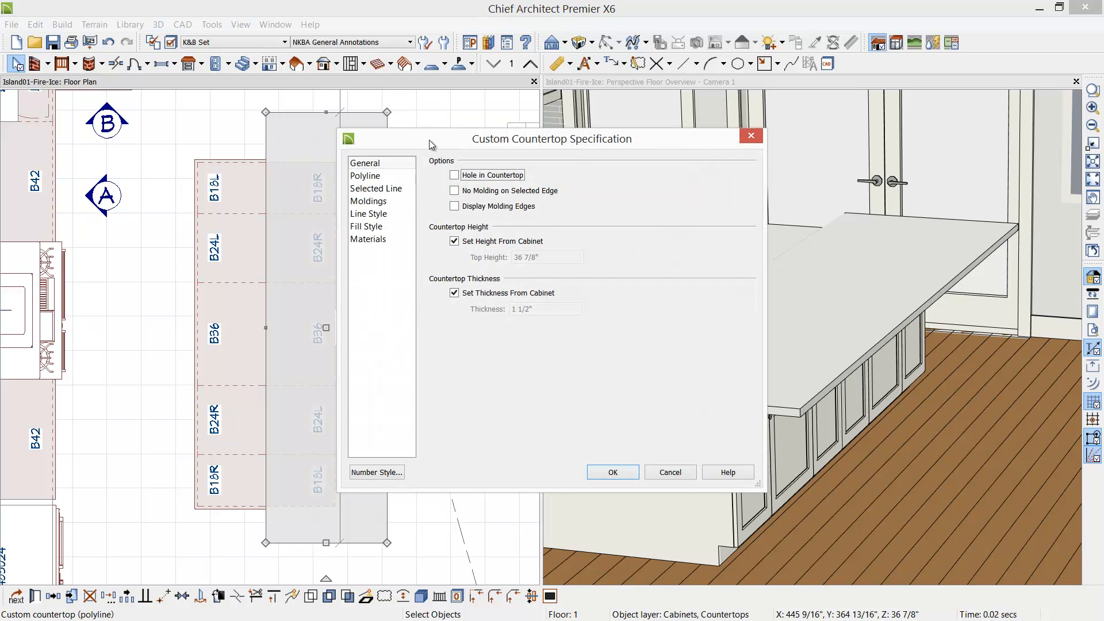
drag(431, 144, 576, 145)
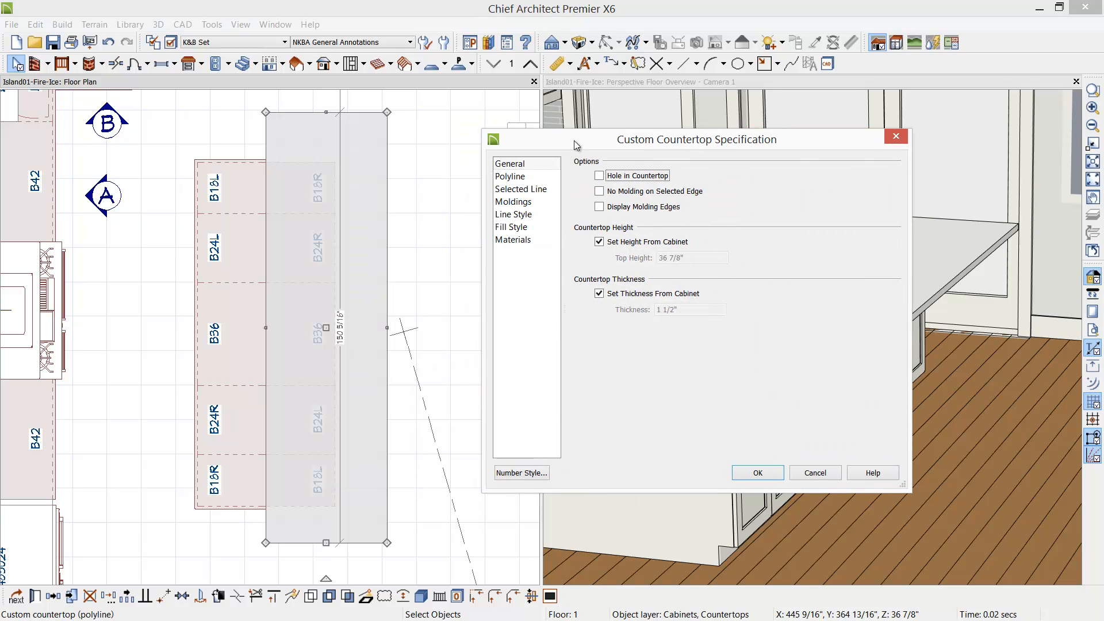
click(600, 242)
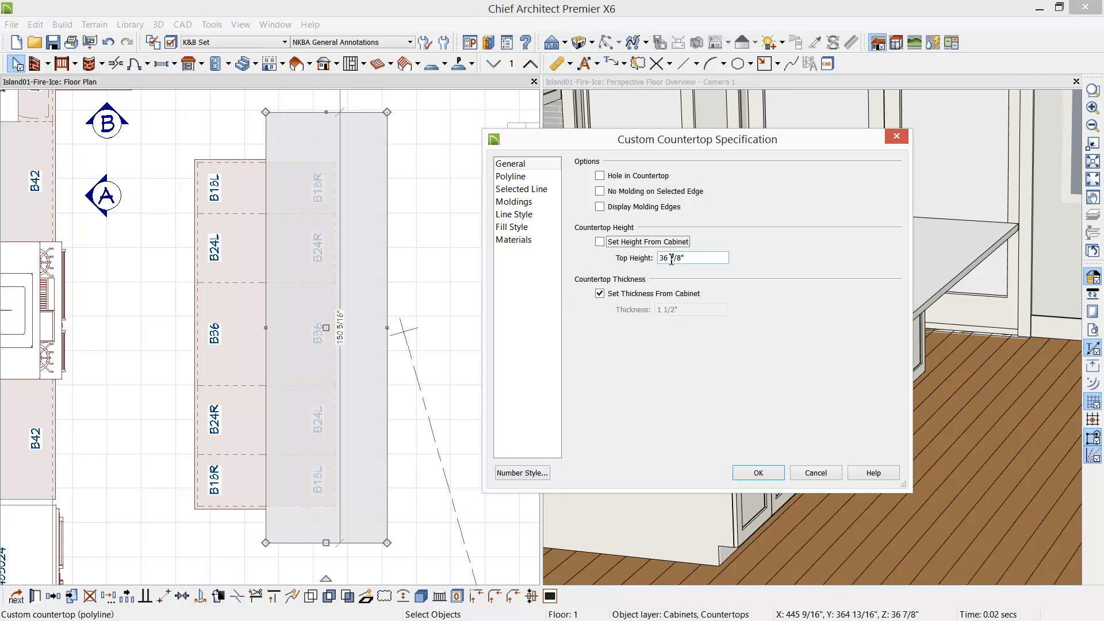
drag(690, 259, 622, 260)
text(40.5)
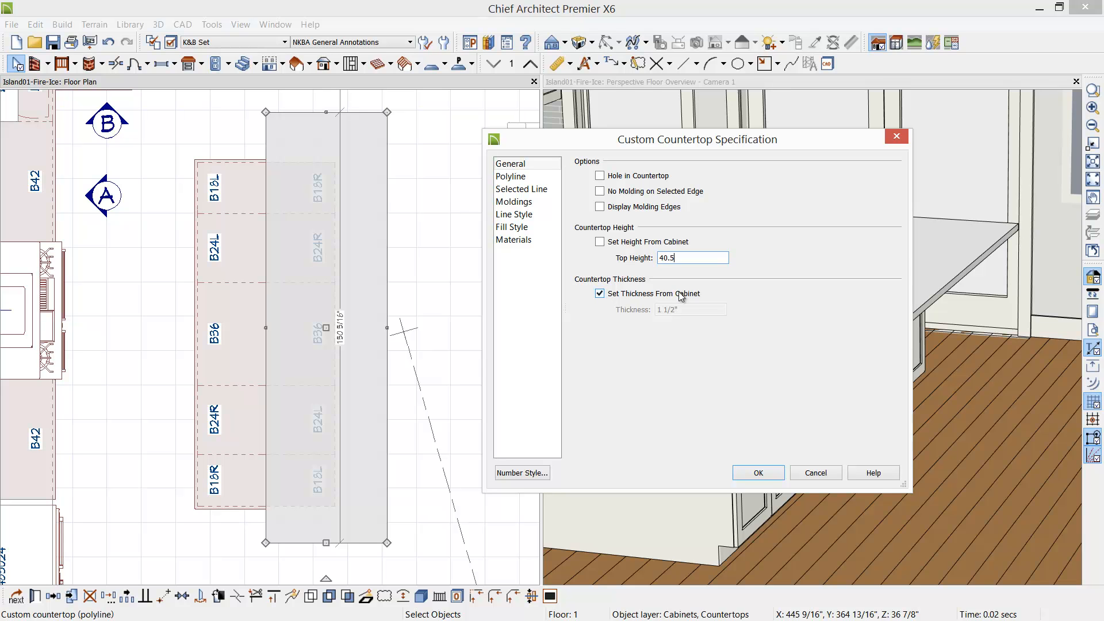
- Detach the custom countertop's thickness from the cabinets, set it to 6 inches, and apply the specification
click(599, 294)
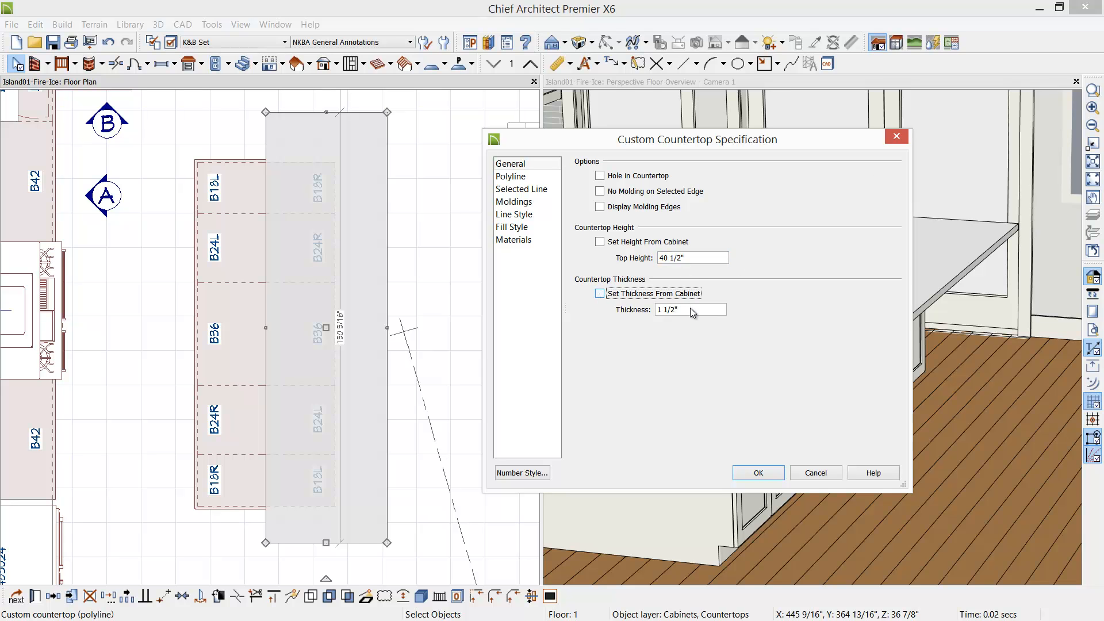
key(Tab)
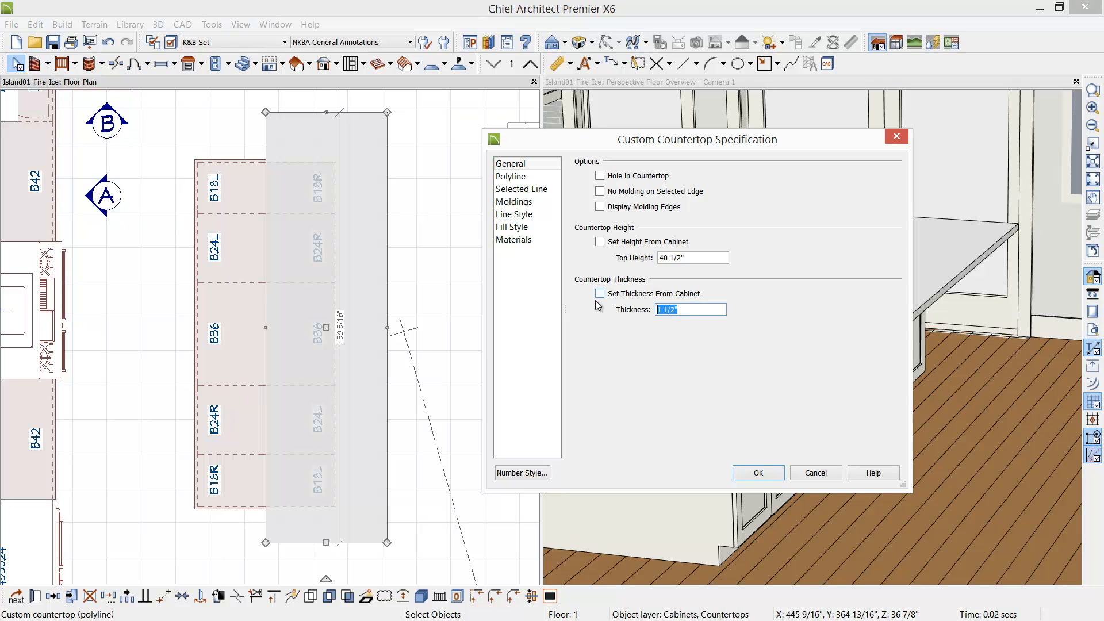
text(6)
click(510, 164)
click(514, 178)
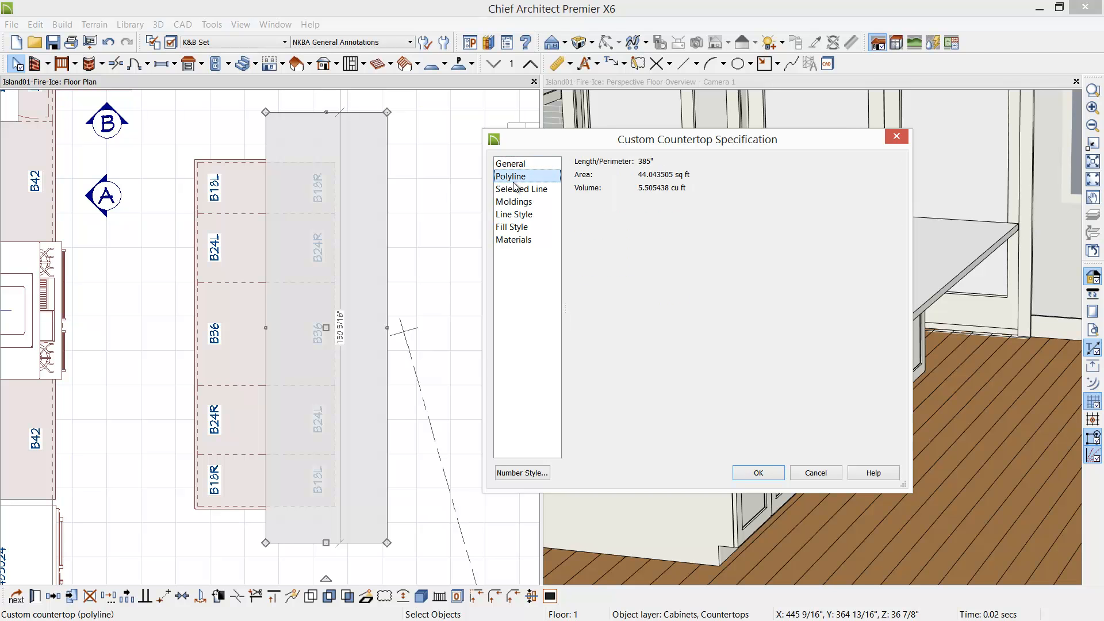
click(758, 474)
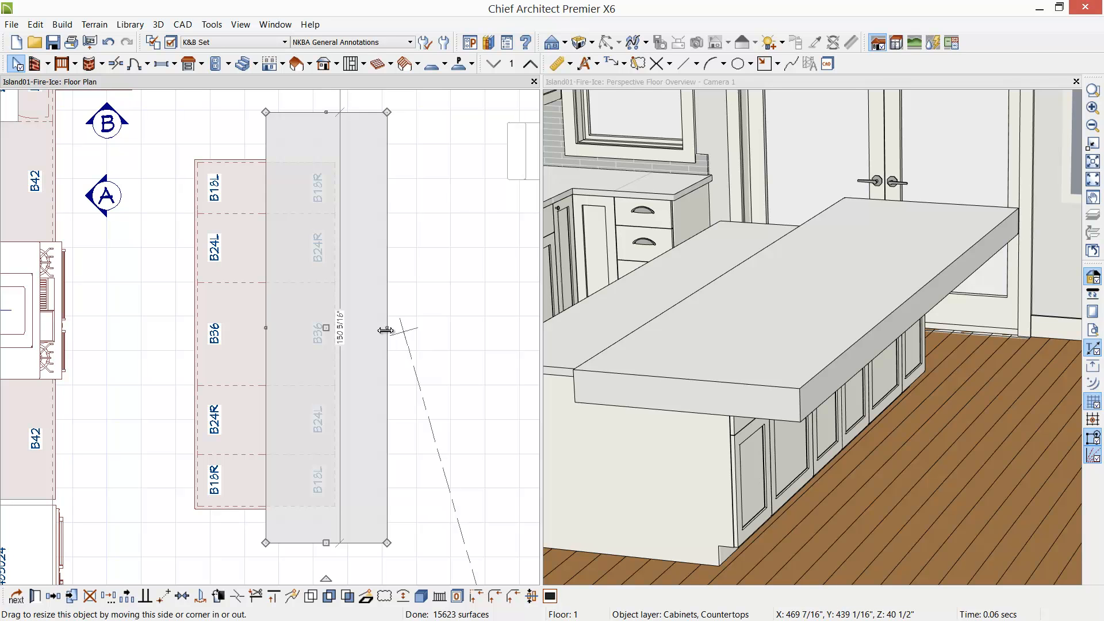
- Set the raised countertop's length to 12 feet by moving its upper end in the floor plan
click(327, 114)
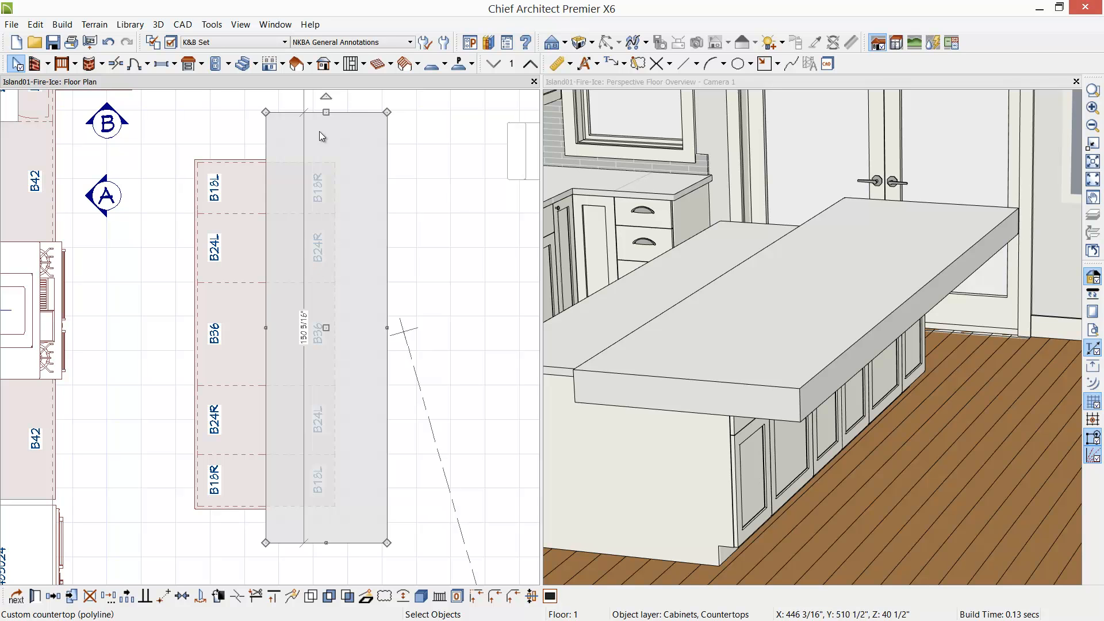
drag(325, 110, 325, 123)
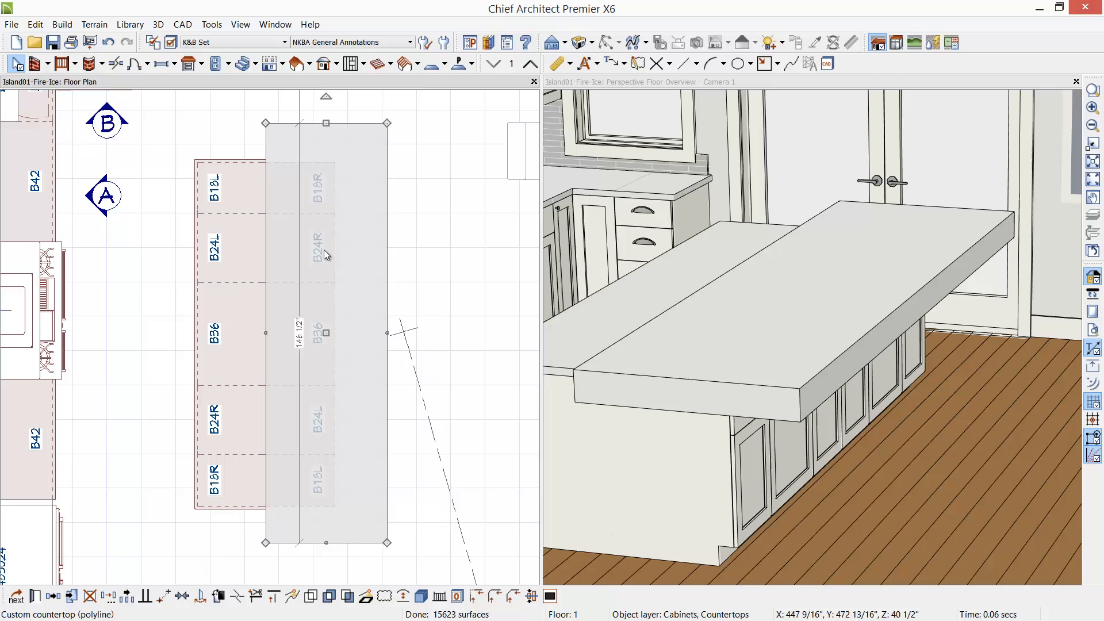
click(299, 337)
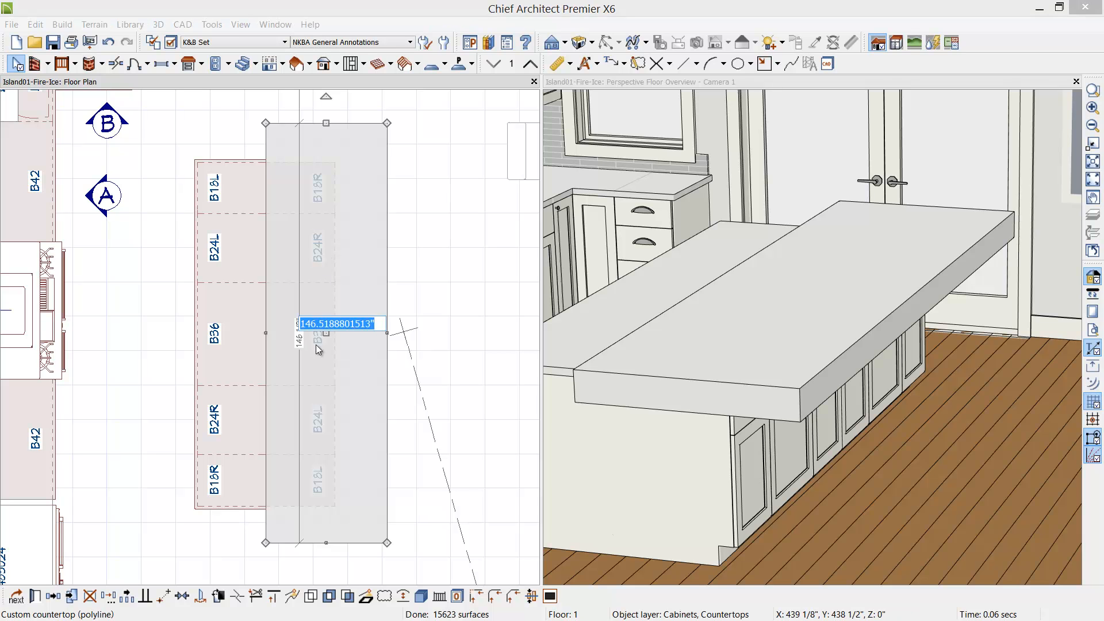
text(12)
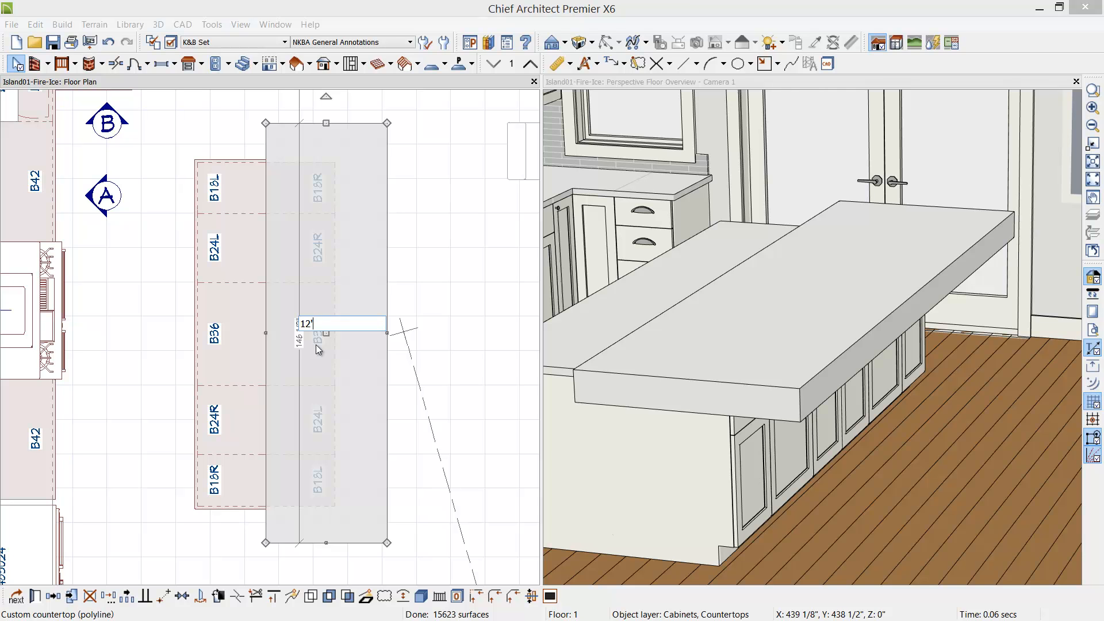
key(Return)
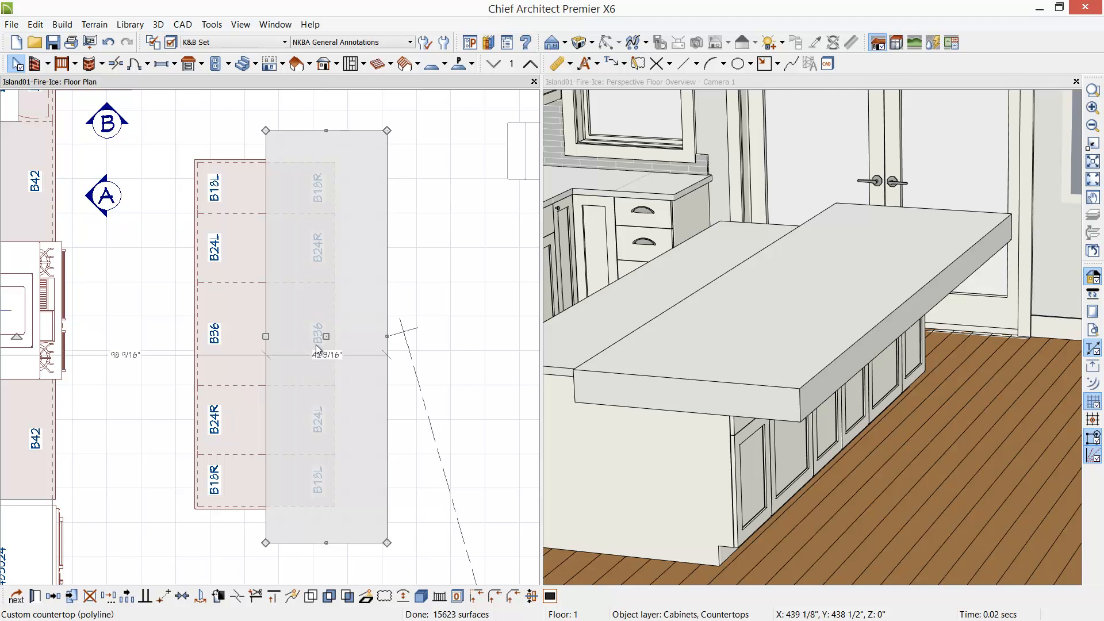
click(326, 129)
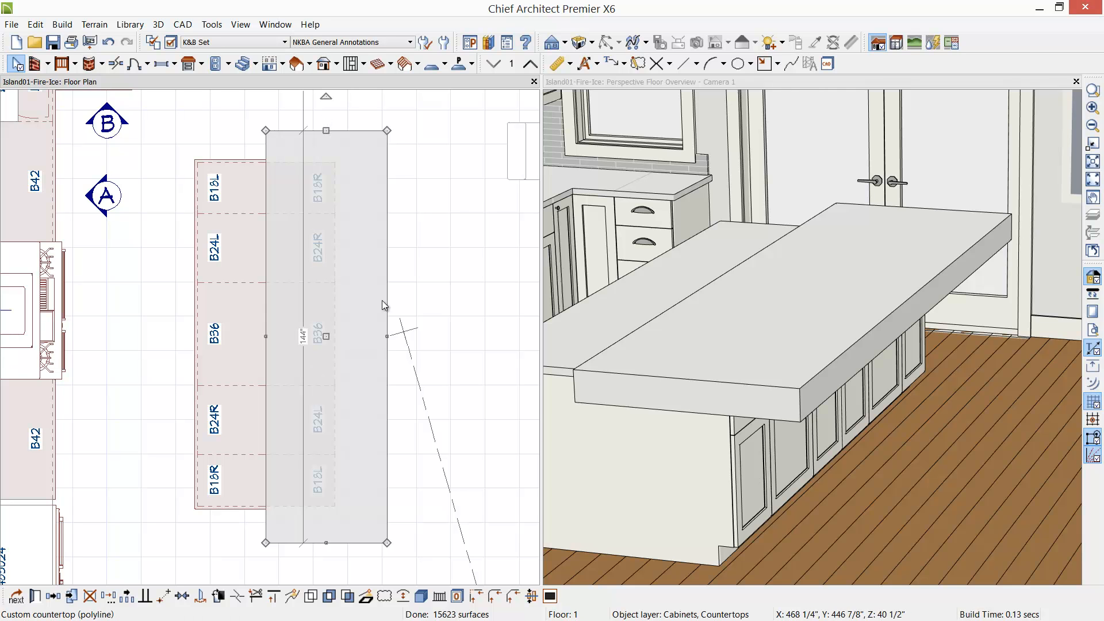
- Set the raised custom countertop's width to 36 inches by moving its outer long edge in the floor plan
click(387, 337)
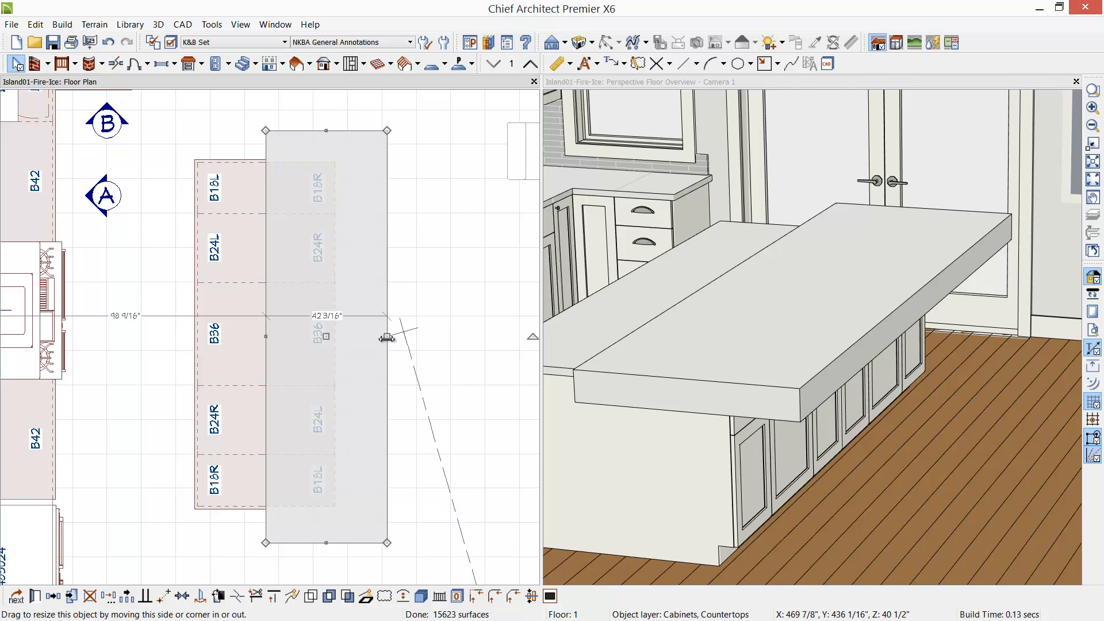
click(334, 317)
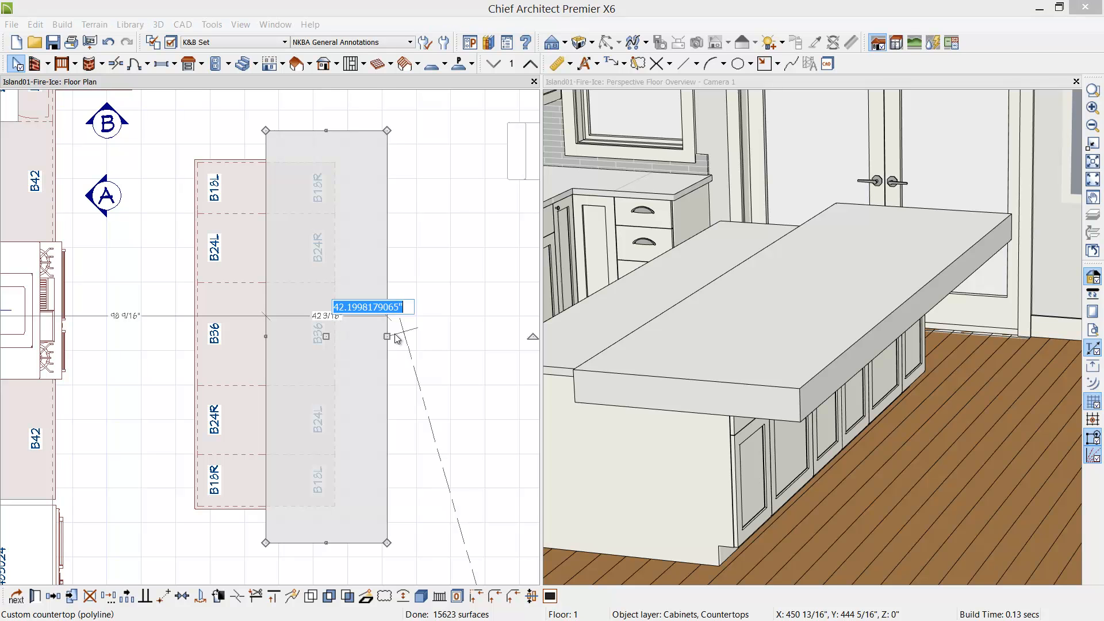
text(36)
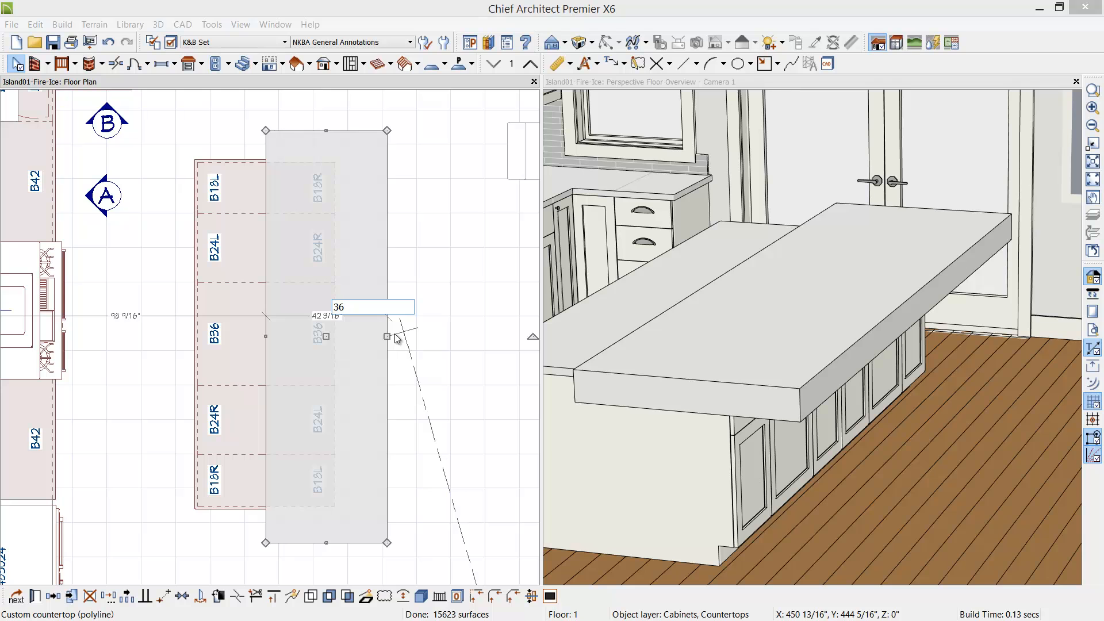
key(Return)
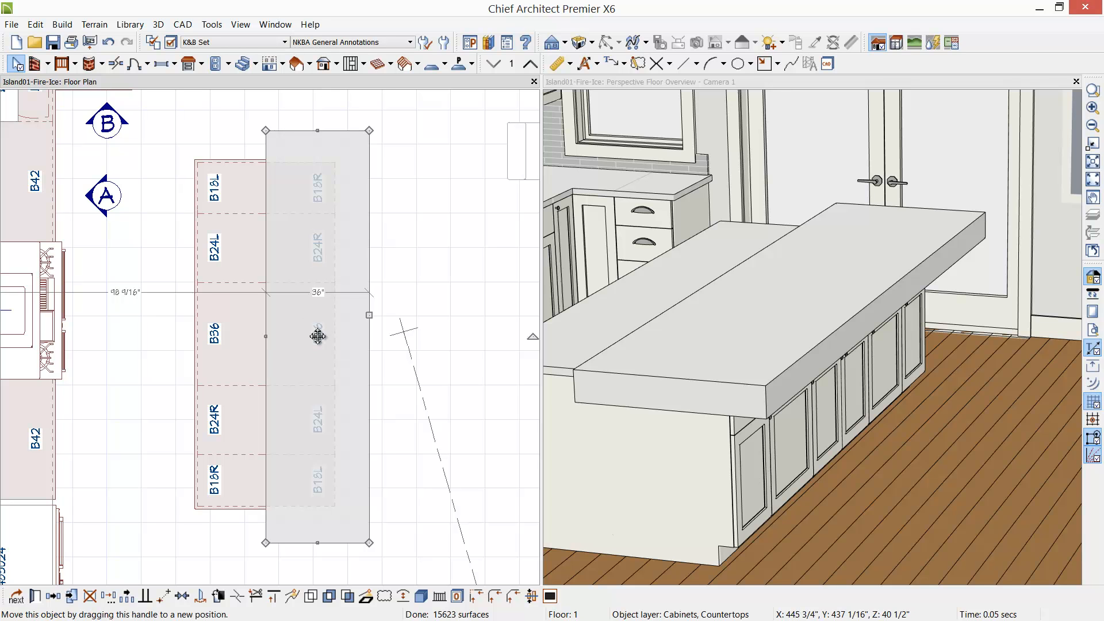
- Move the raised countertop along the island and center it on the B36 base cabinet in the floor plan
drag(318, 336, 320, 325)
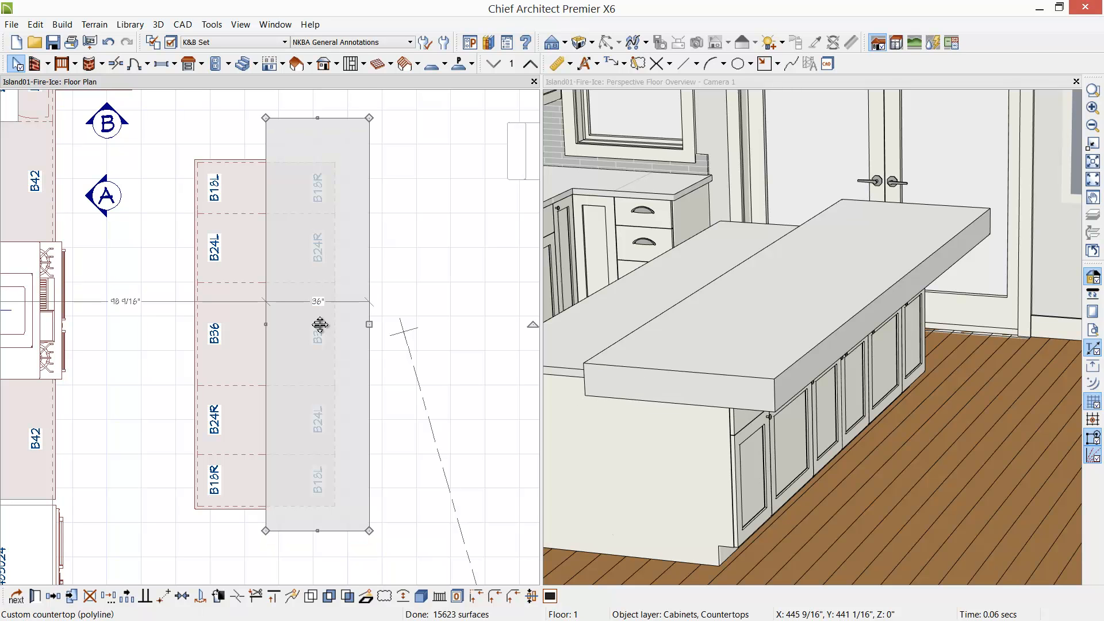
click(181, 596)
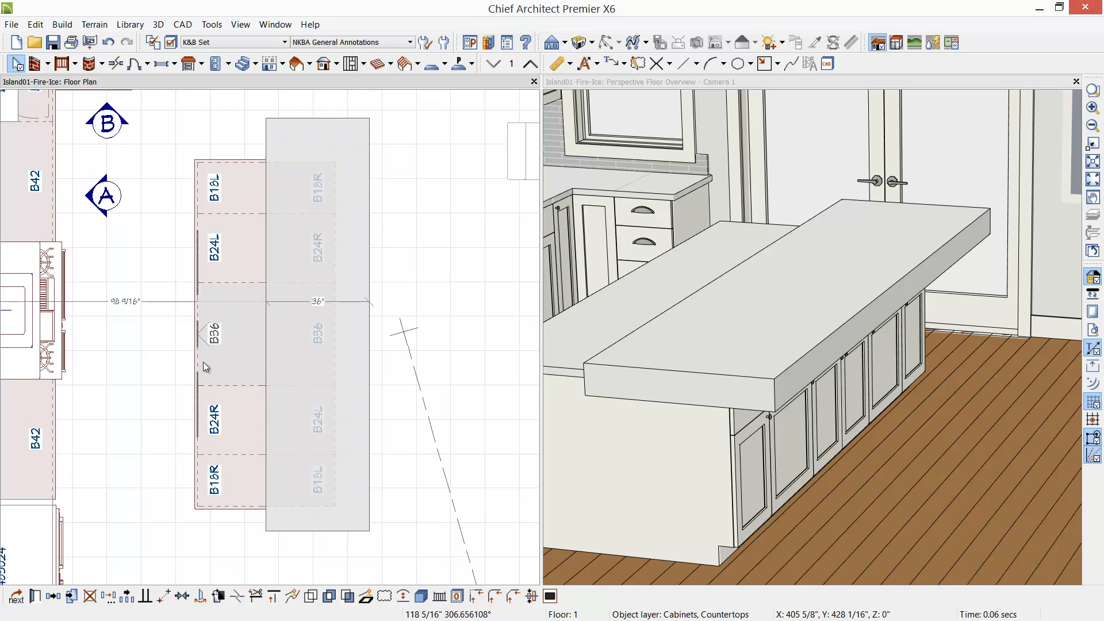
click(233, 339)
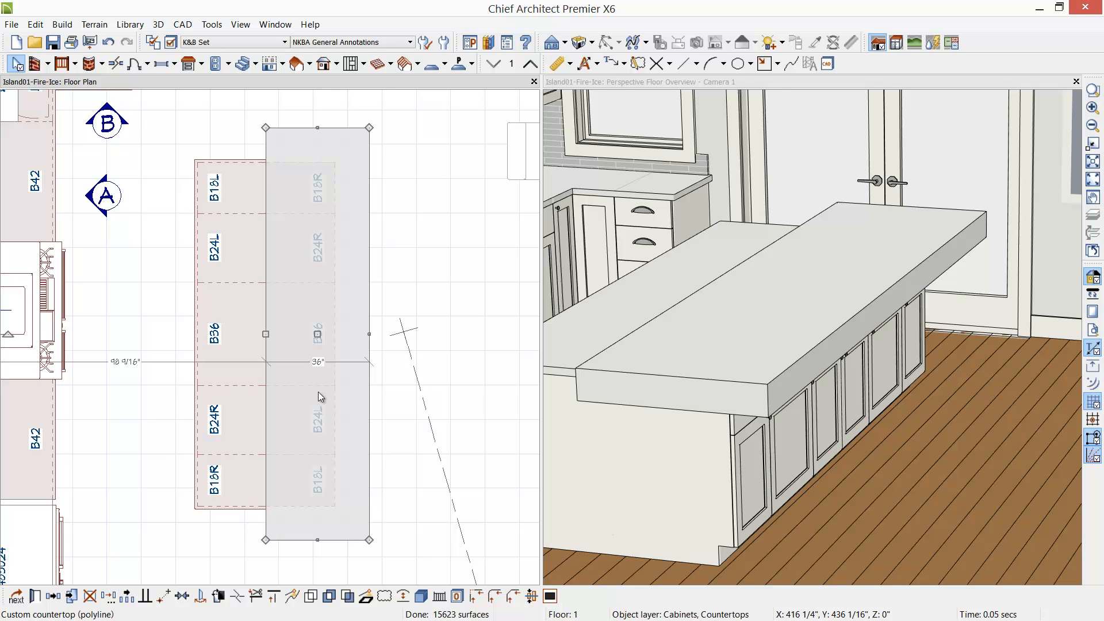
- Examine the lower countertop's corner beside cabinet B18R up close in both the floor plan and the camera view
click(1093, 90)
drag(154, 471, 391, 569)
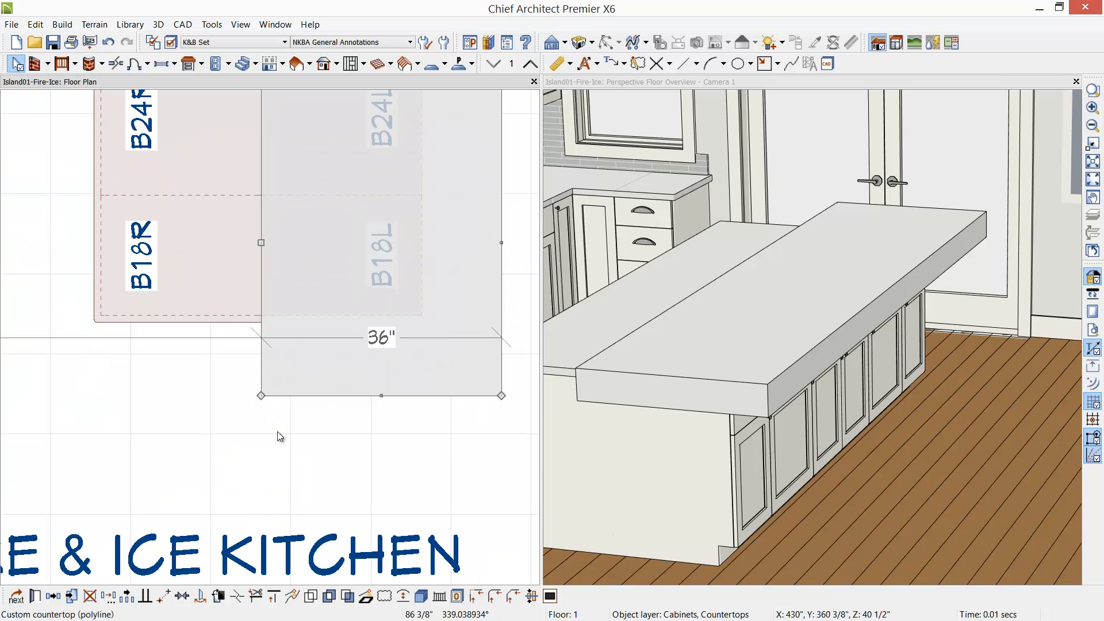
middle_drag(169, 416, 226, 457)
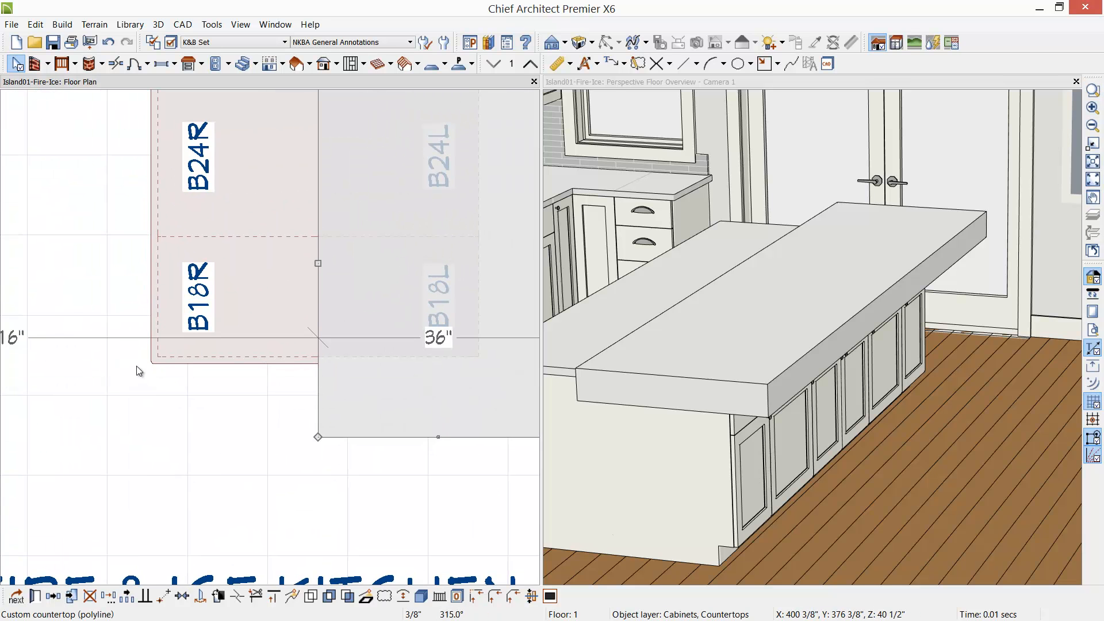
scroll(136, 366, up, 3)
scroll(136, 365, up, 2)
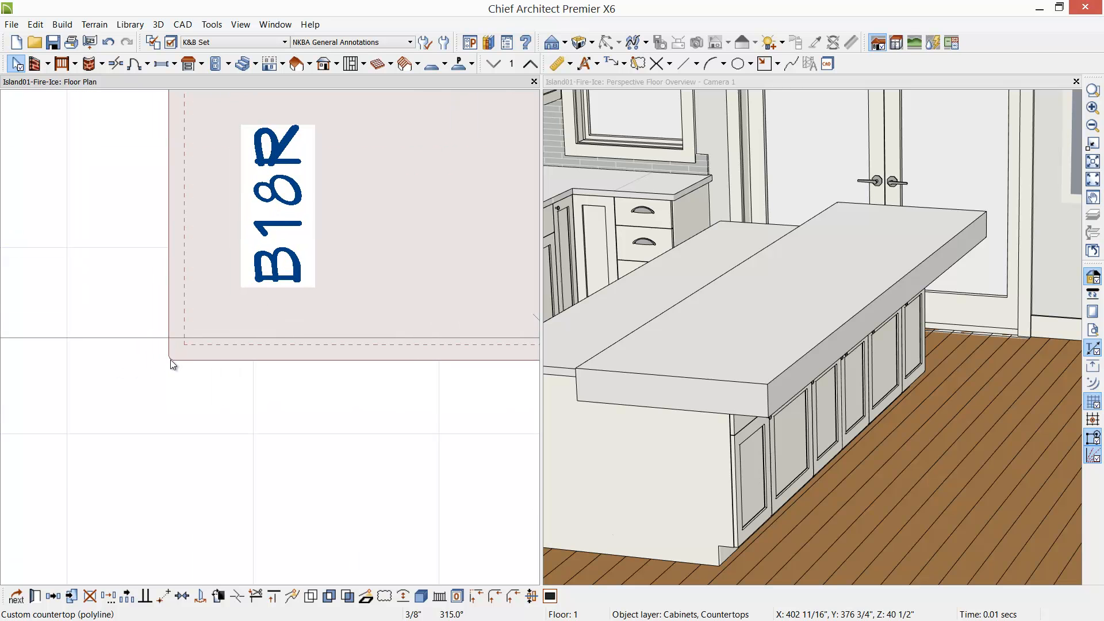
middle_drag(640, 398, 815, 418)
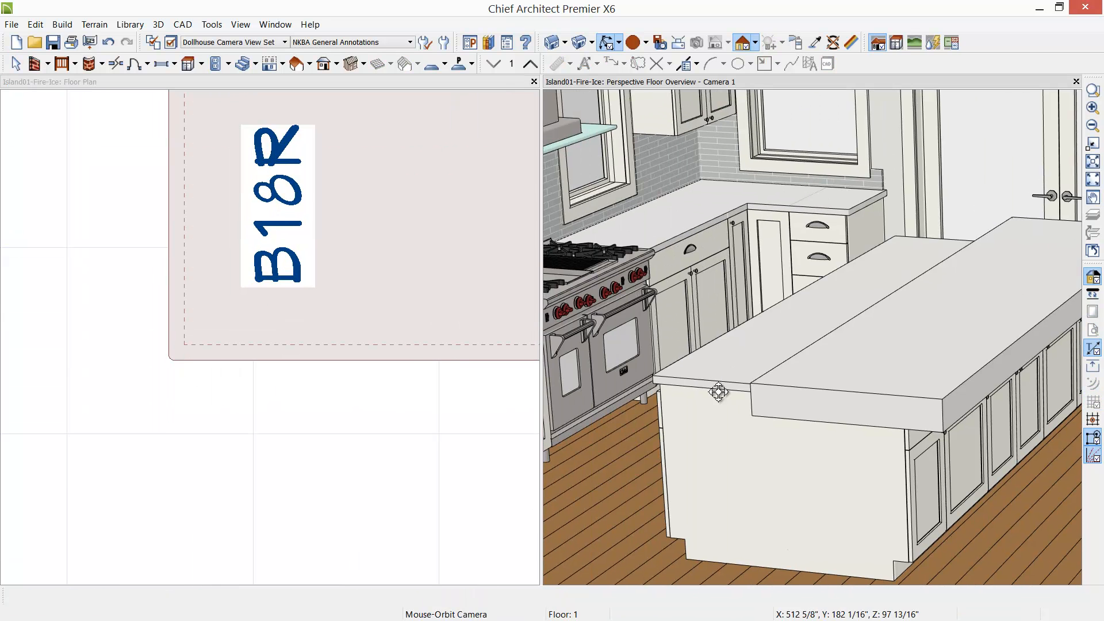
scroll(666, 388, up, 2)
scroll(665, 389, up, 5)
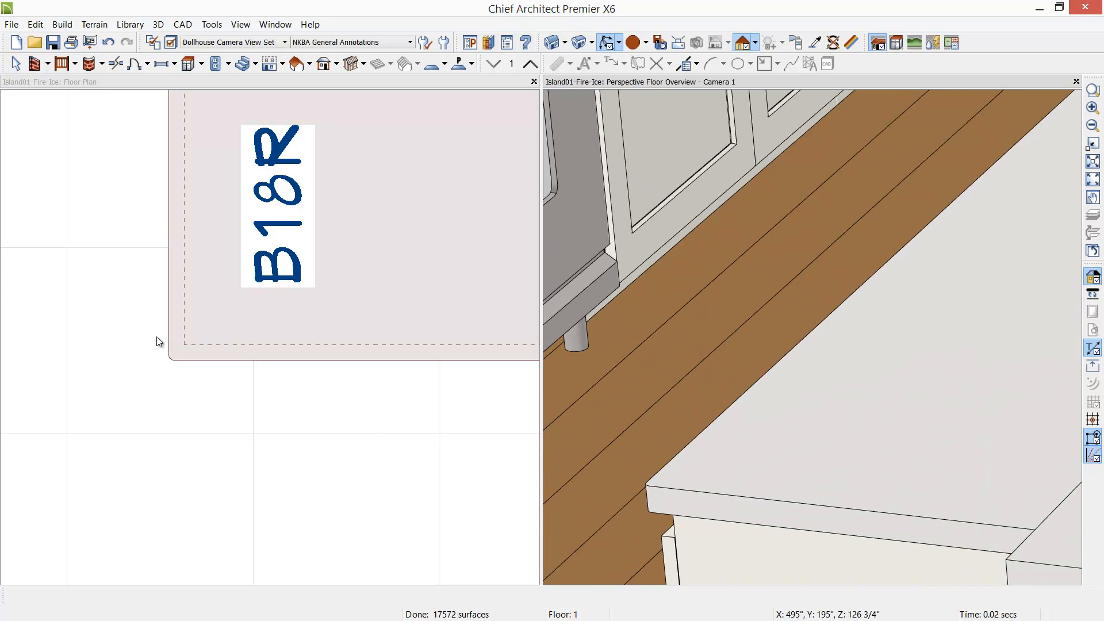
- Fillet the raised countertop's corner nearest the B18R cabinet with a 1-inch radius and check the rounded corner
scroll(362, 398, down, 4)
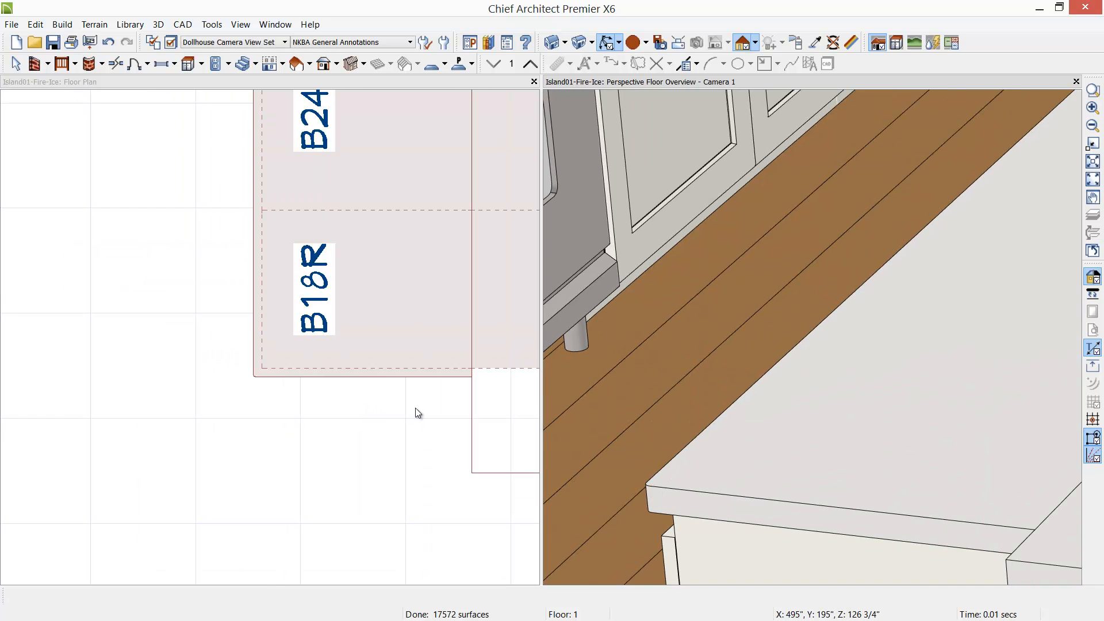
middle_drag(415, 408, 149, 380)
click(149, 380)
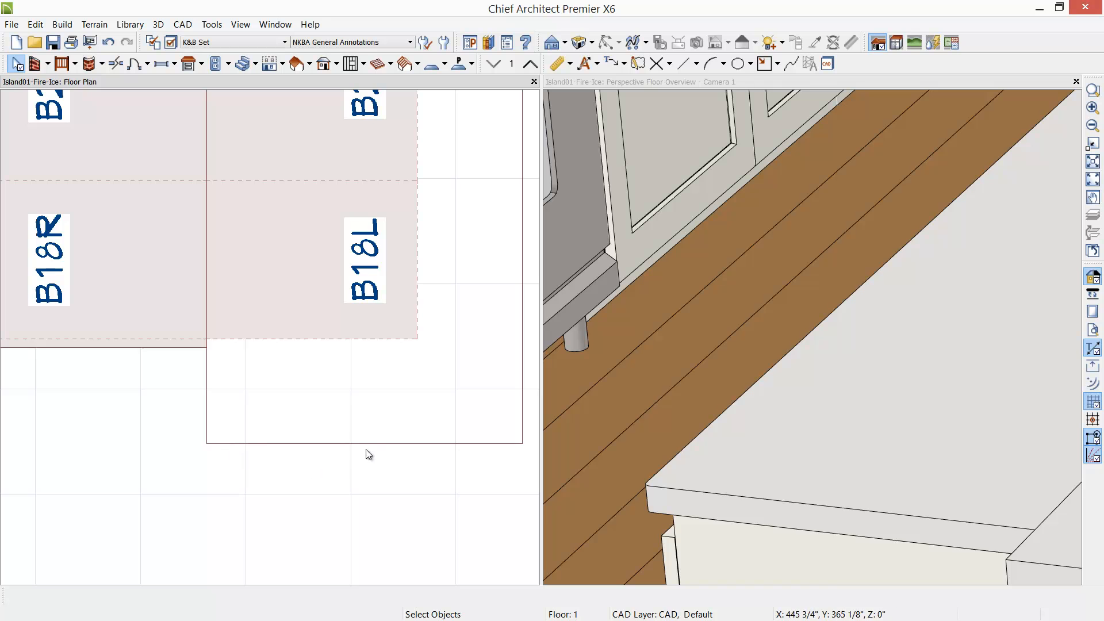
scroll(368, 446, down, 2)
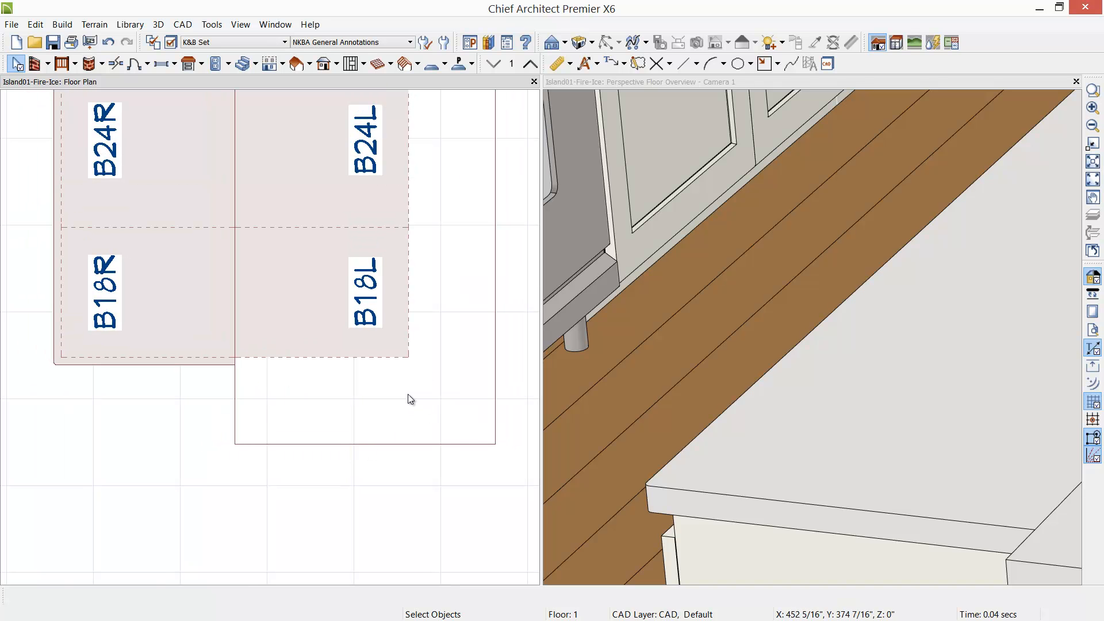
middle_drag(464, 315, 381, 368)
scroll(381, 368, down, 1)
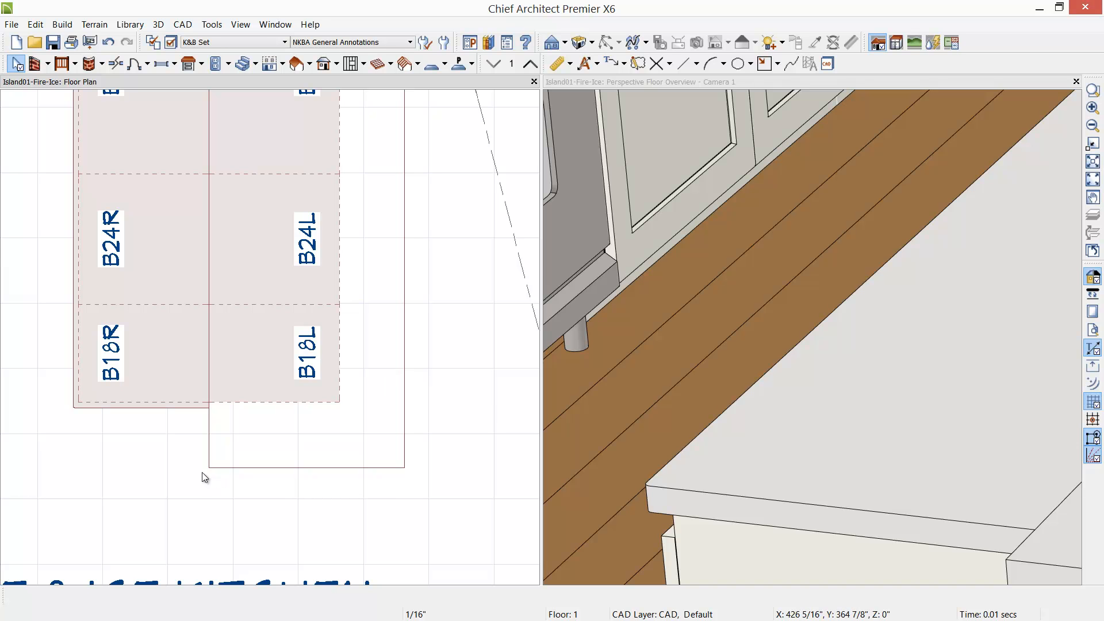
click(209, 447)
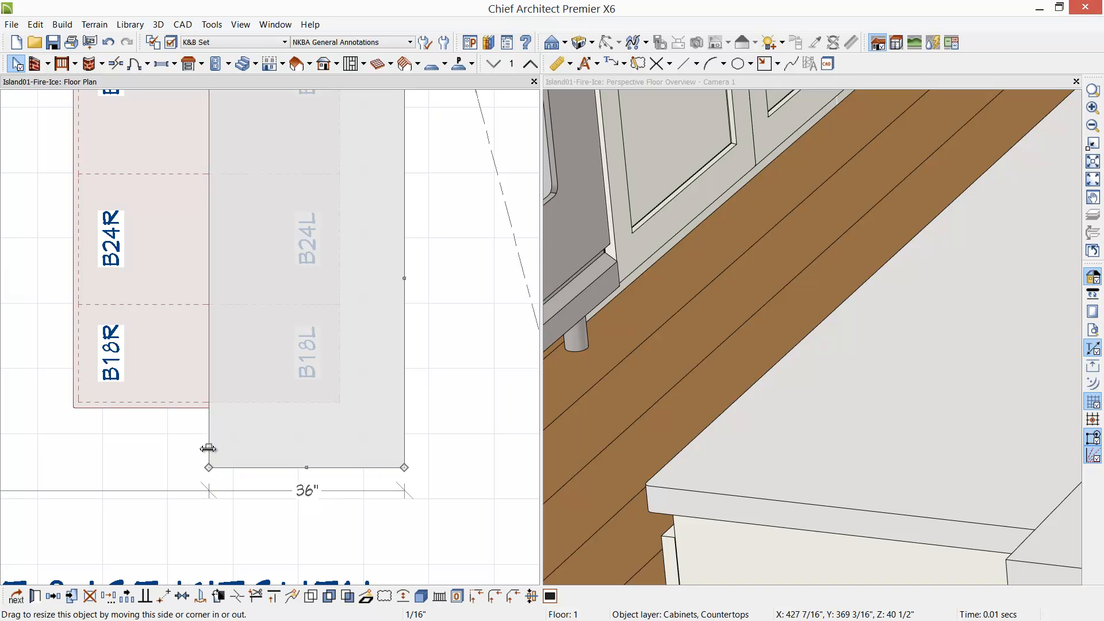
double_click(491, 598)
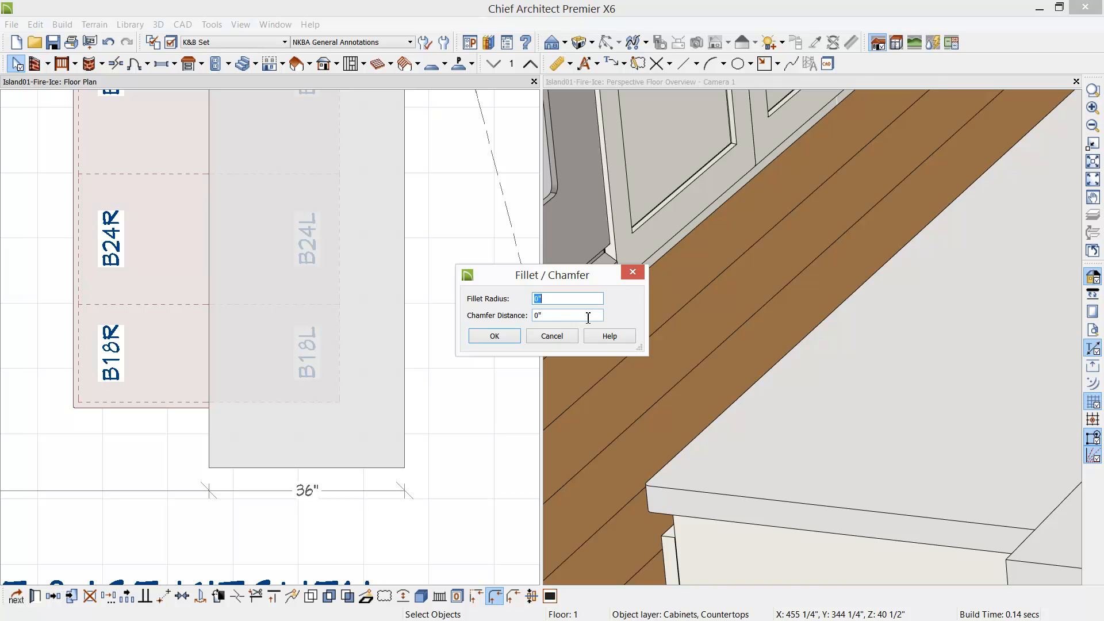
text(1)
click(487, 342)
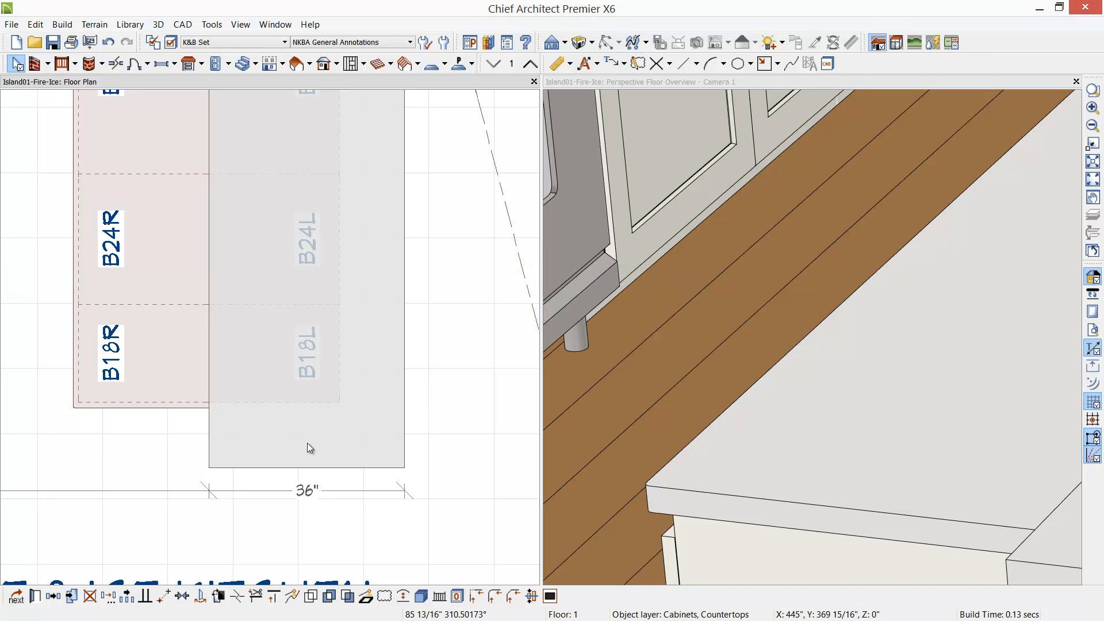
click(252, 467)
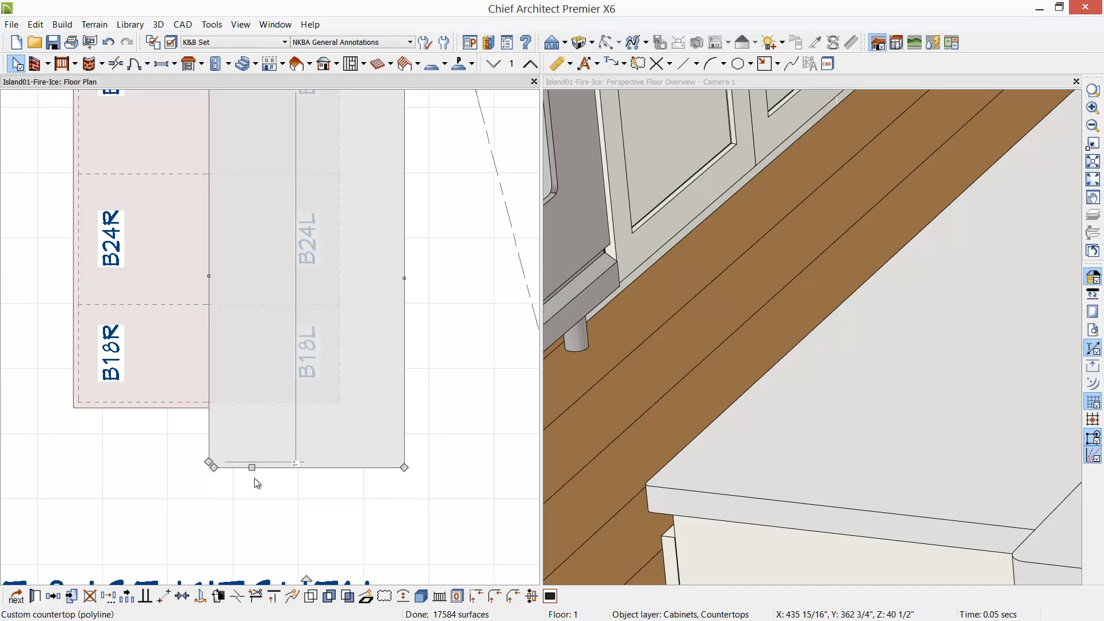
click(207, 486)
scroll(206, 481, up, 4)
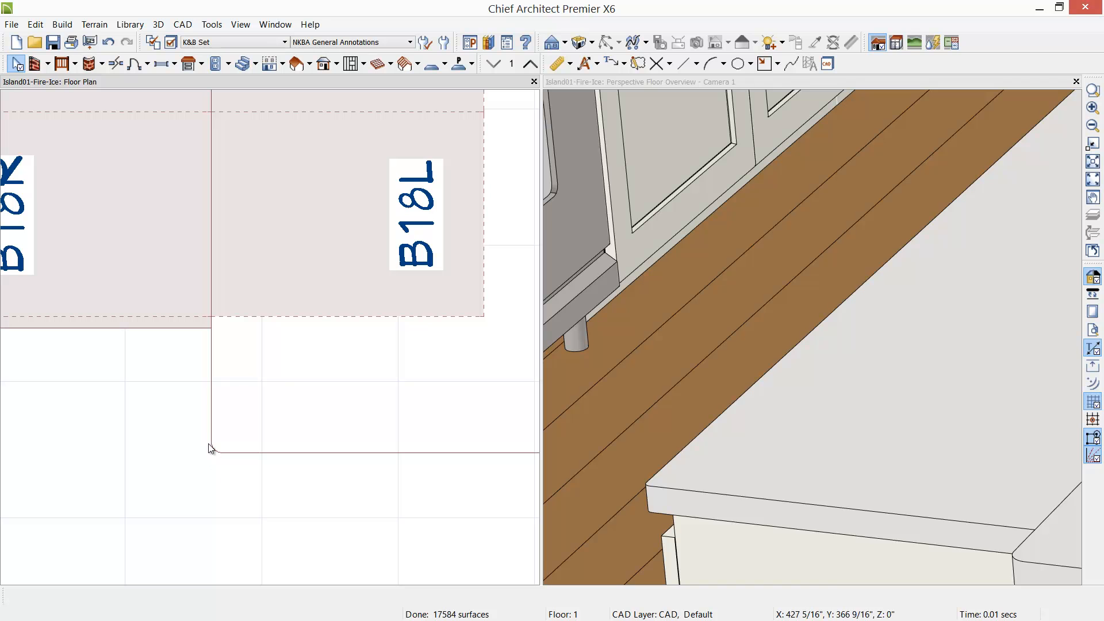
middle_drag(374, 461, 248, 492)
scroll(248, 492, down, 1)
scroll(250, 495, down, 1)
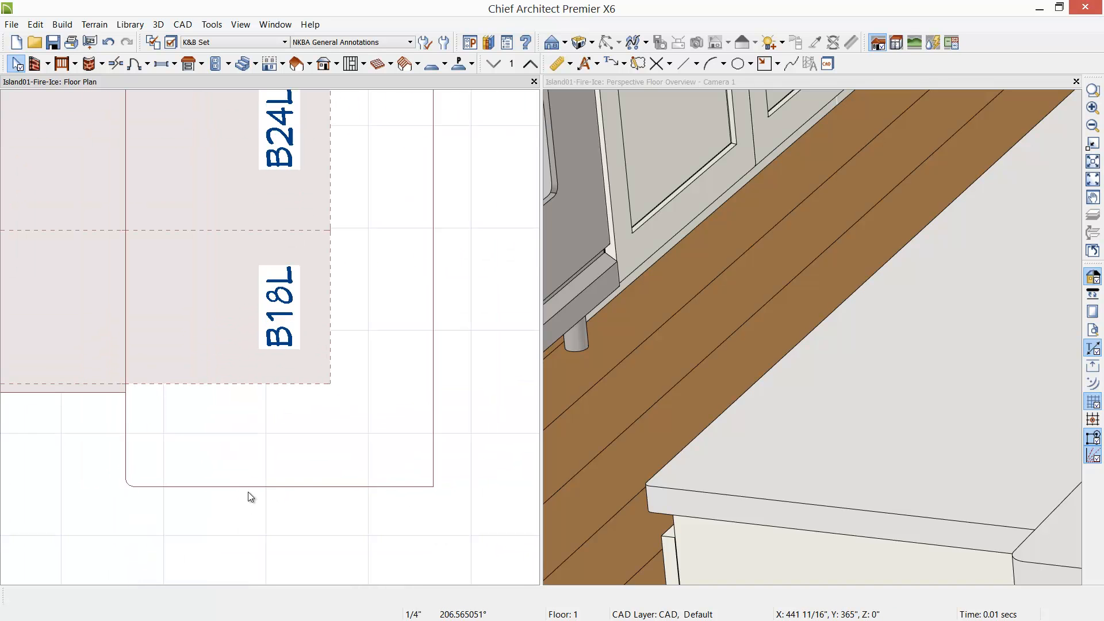
- Try converting the raised countertop's outer long edge into an arc and view it in the camera
scroll(426, 411, down, 3)
middle_drag(411, 345, 383, 433)
click(399, 374)
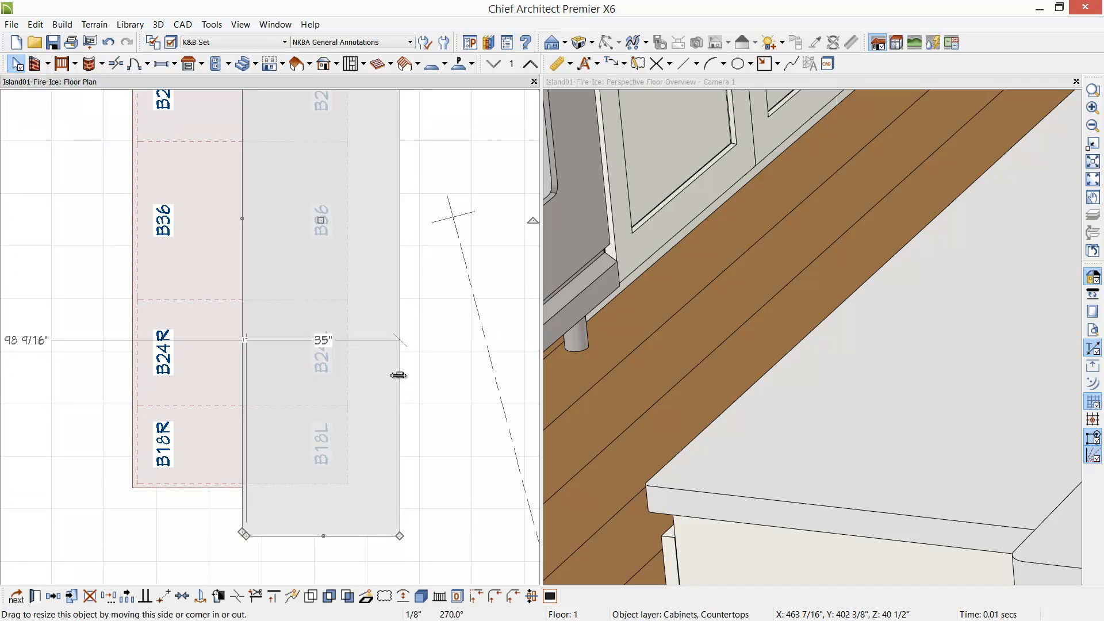
click(403, 596)
middle_drag(370, 313, 241, 412)
scroll(862, 348, down, 5)
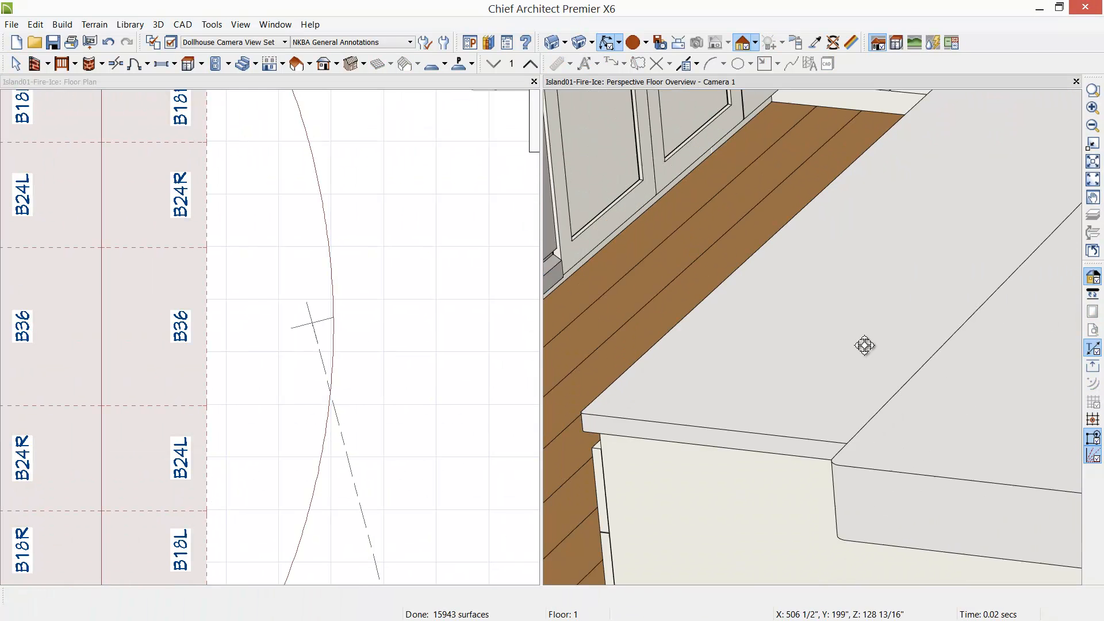
drag(929, 320, 905, 335)
middle_drag(906, 335, 702, 318)
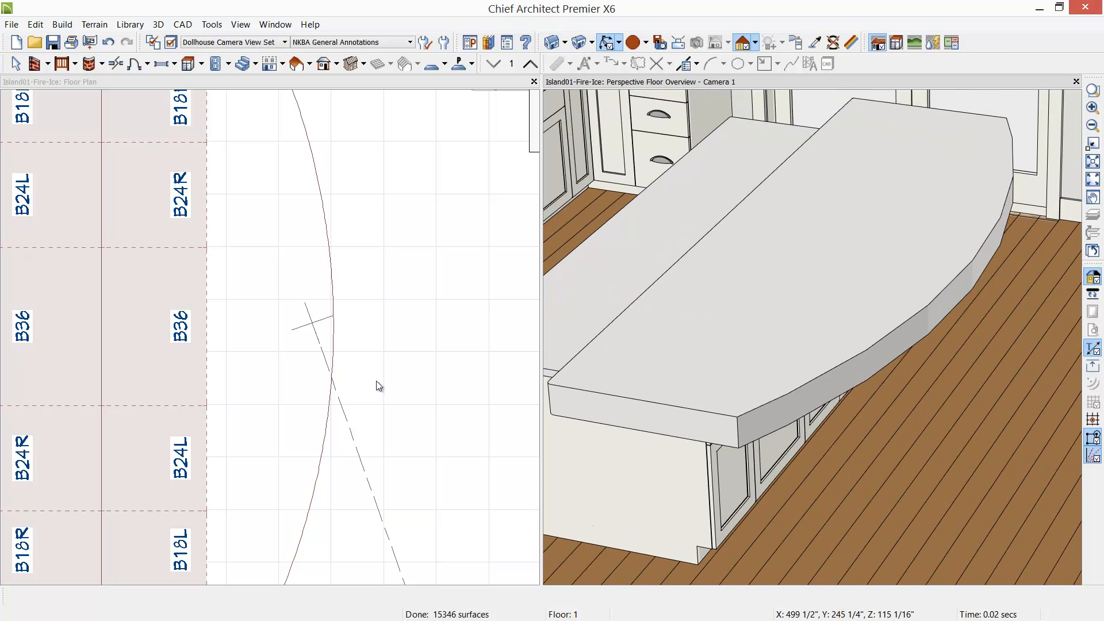
- Flatten the curved countertop edge to a width of about 46 1/2 inches, and pull it out to about 50 1/4 inches
click(332, 327)
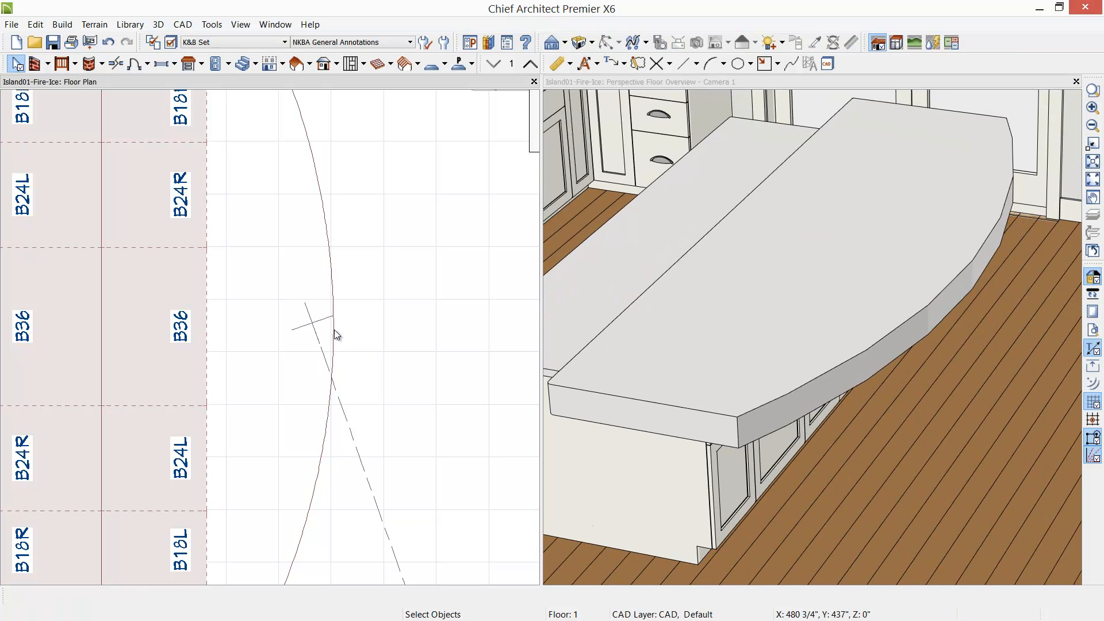
click(318, 473)
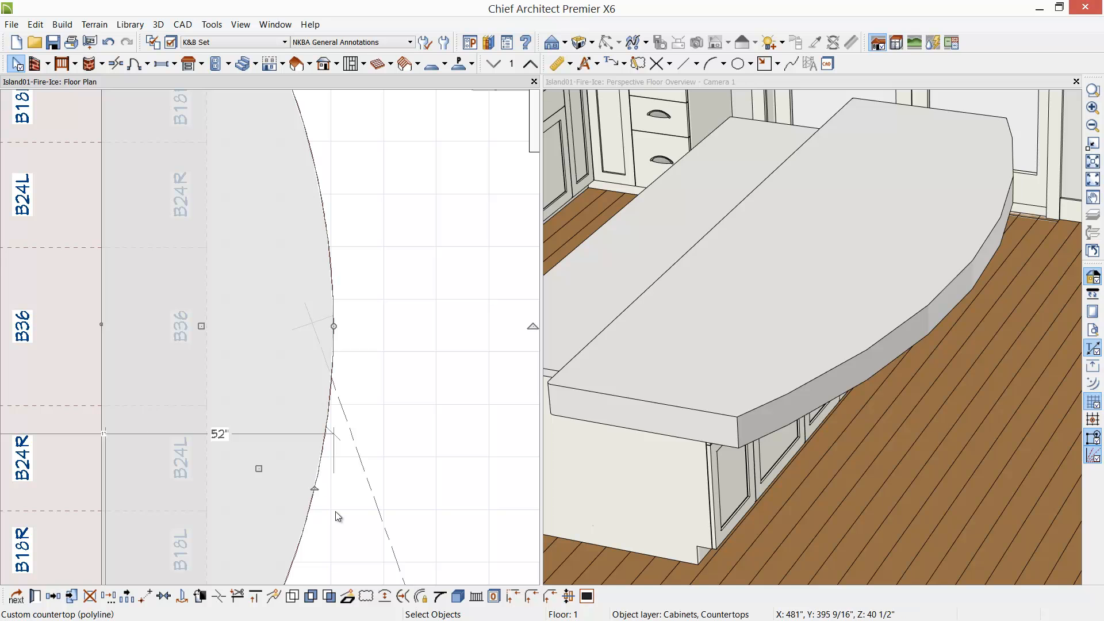
mouse_move(313, 490)
mouse_down()
mouse_move(379, 500)
mouse_move(299, 481)
mouse_move(310, 472)
mouse_up()
scroll(310, 472, down, 1)
middle_drag(351, 488, 364, 416)
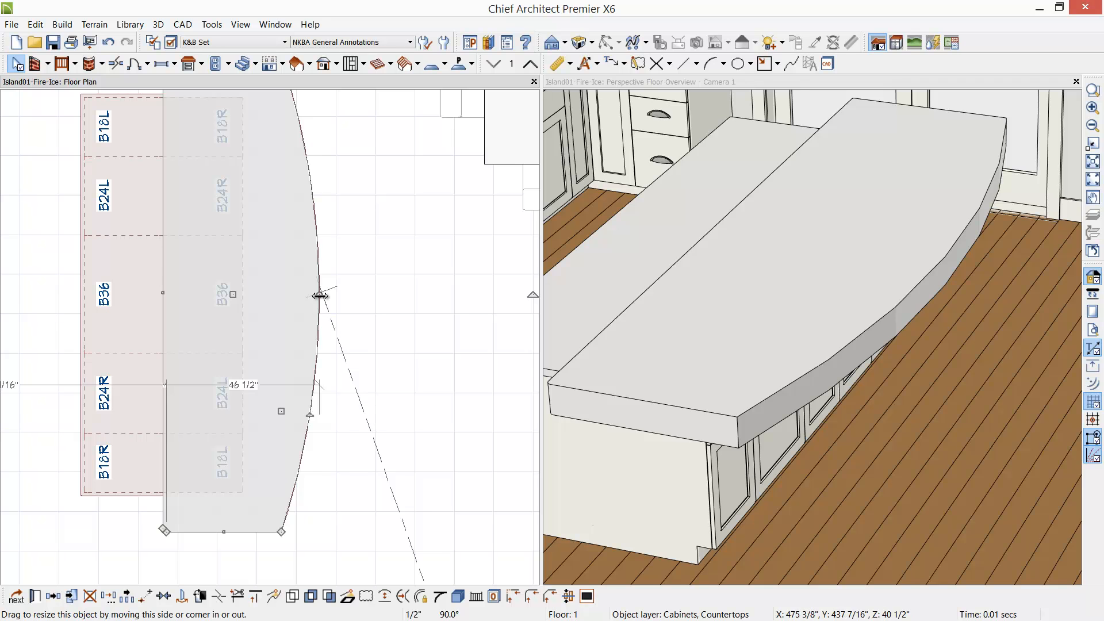
mouse_move(320, 296)
mouse_down()
mouse_move(448, 305)
mouse_move(328, 300)
mouse_up()
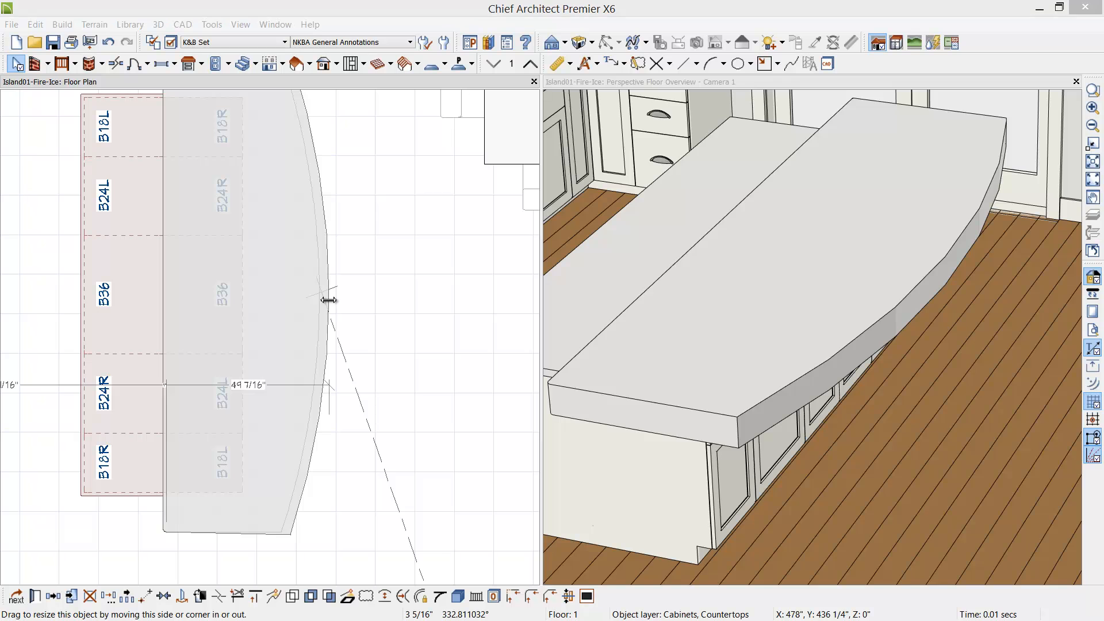
drag(329, 299, 329, 299)
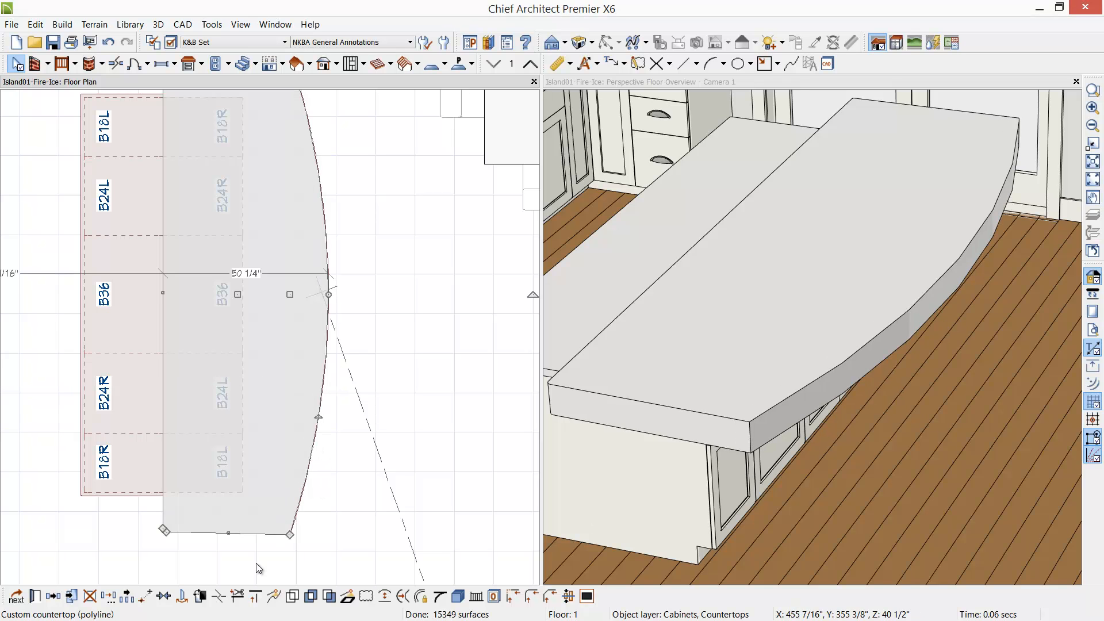
- Undo the arc edits on the raised countertop, back to the straight outer edge
click(200, 597)
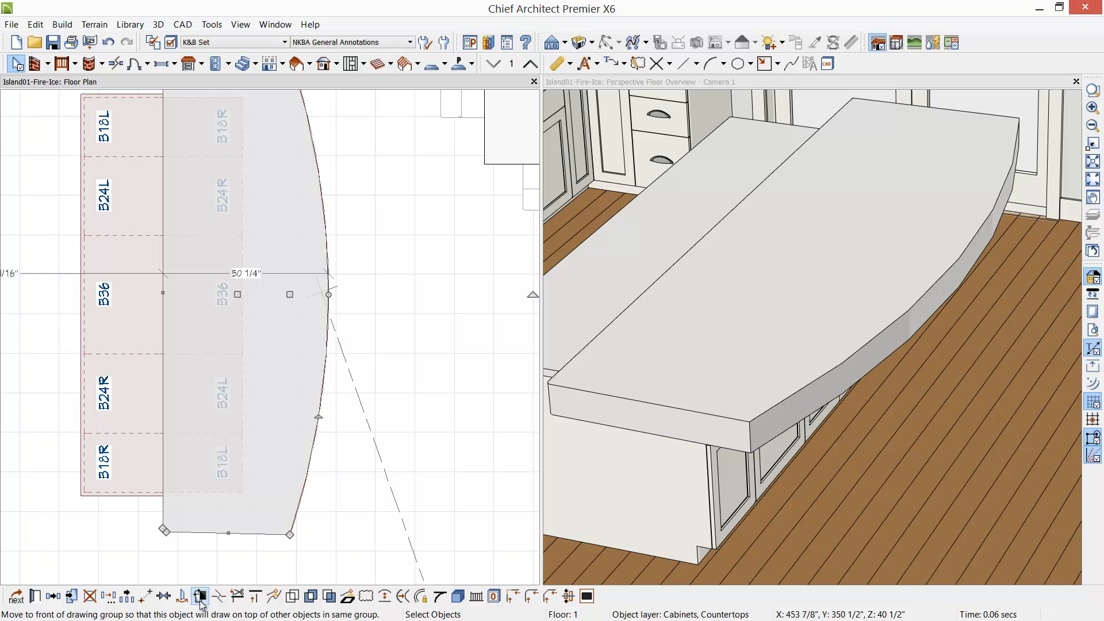
click(108, 43)
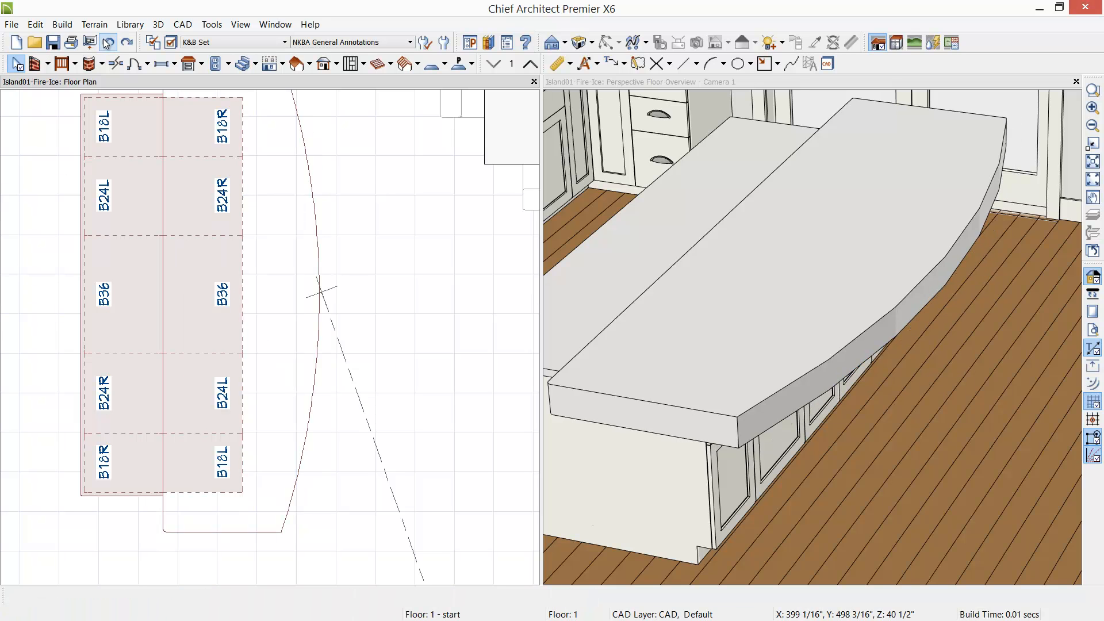
click(108, 44)
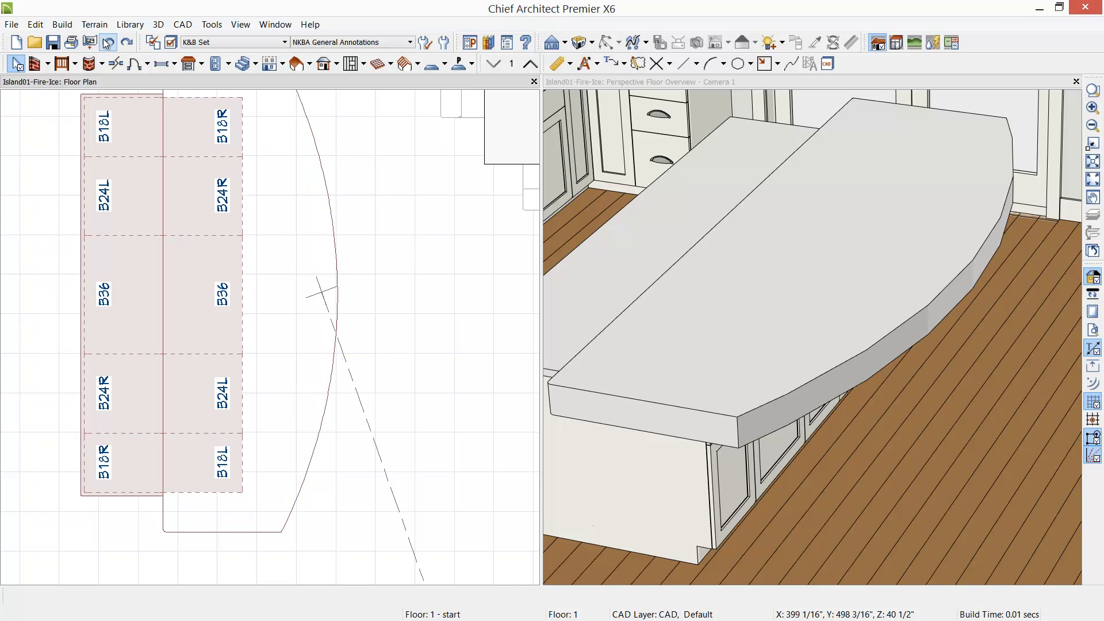
click(108, 44)
- Orbit out to view the whole island and switch to the Fire-Ice-Raytrace-Cropped-WM.png render in Windows Photo Viewer for comparison
middle_drag(641, 313, 658, 298)
drag(658, 333, 666, 312)
drag(688, 385, 712, 413)
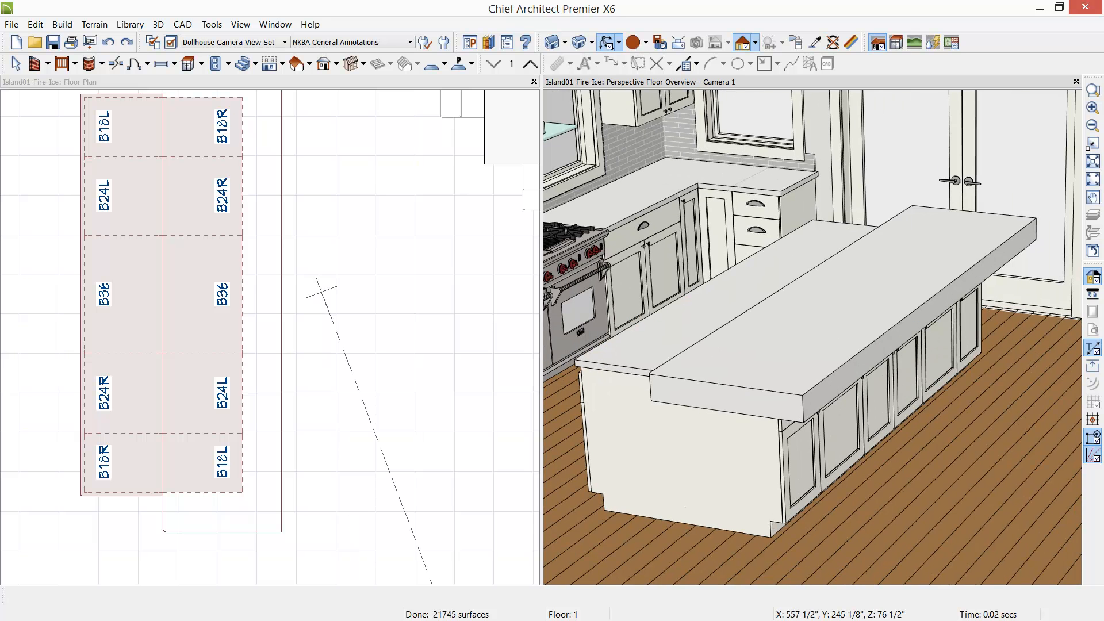
key(alt+Tab)
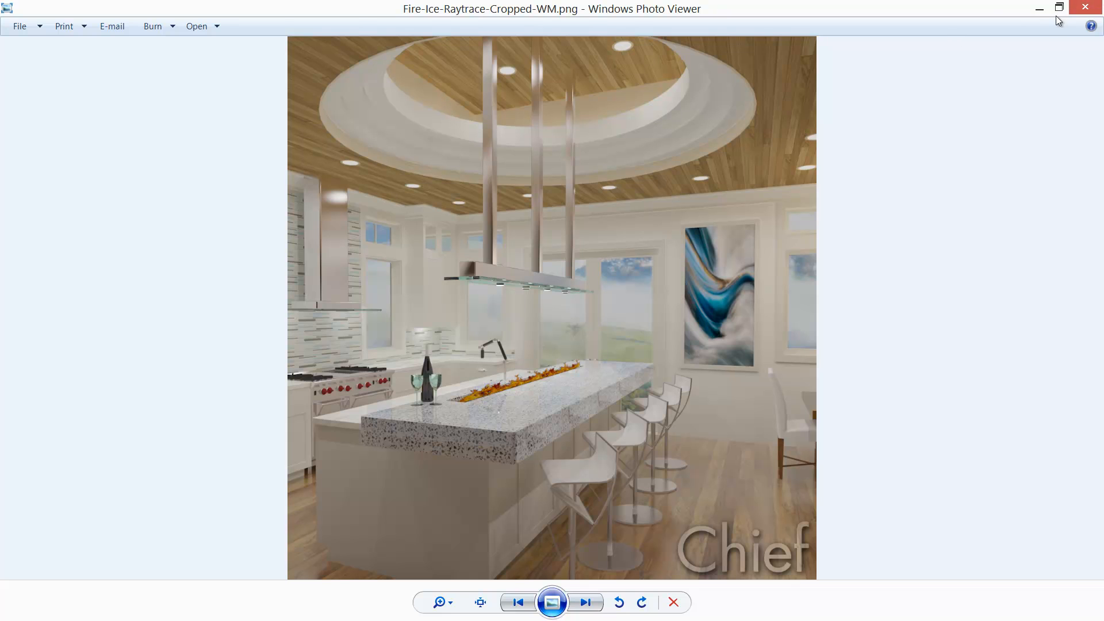
- Return from the reference render to Chief Architect and close the perspective floor overview camera
click(1040, 9)
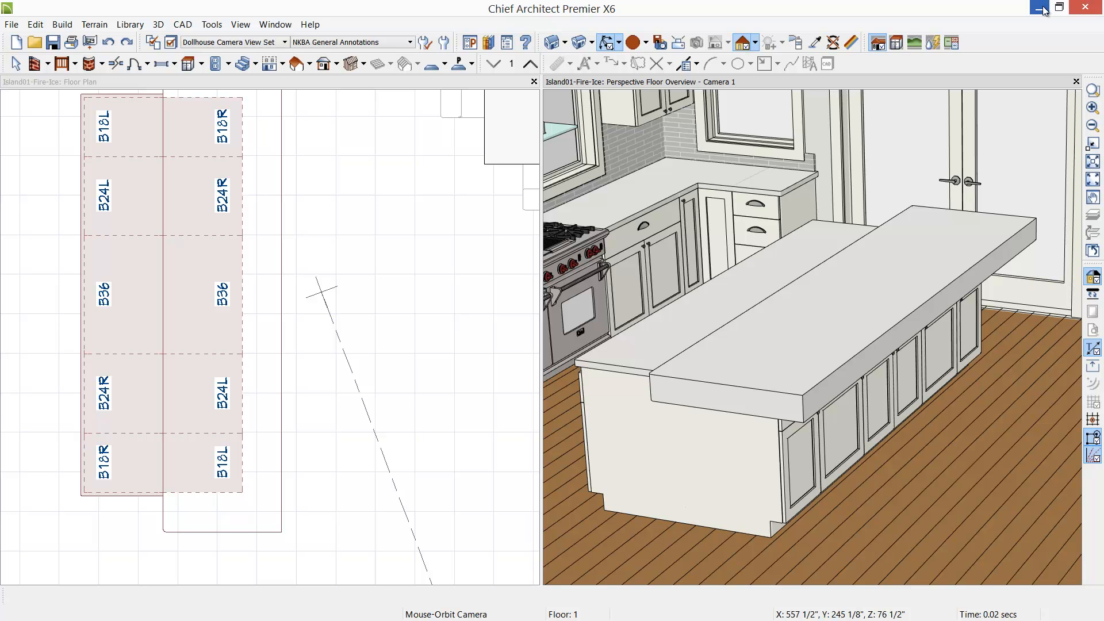
middle_drag(403, 232, 418, 258)
scroll(418, 258, down, 1)
scroll(417, 257, down, 1)
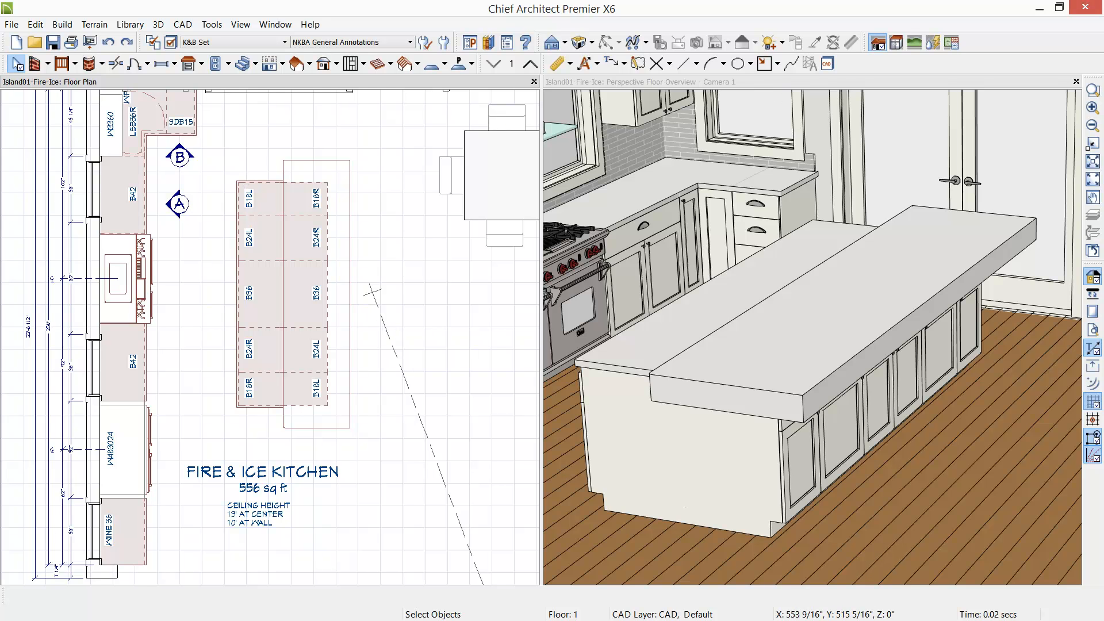
click(1076, 81)
- Delete the whole double-sided island, including its raised countertop, from the floor plan
middle_drag(481, 316, 420, 146)
scroll(431, 212, down, 2)
middle_drag(421, 279, 423, 319)
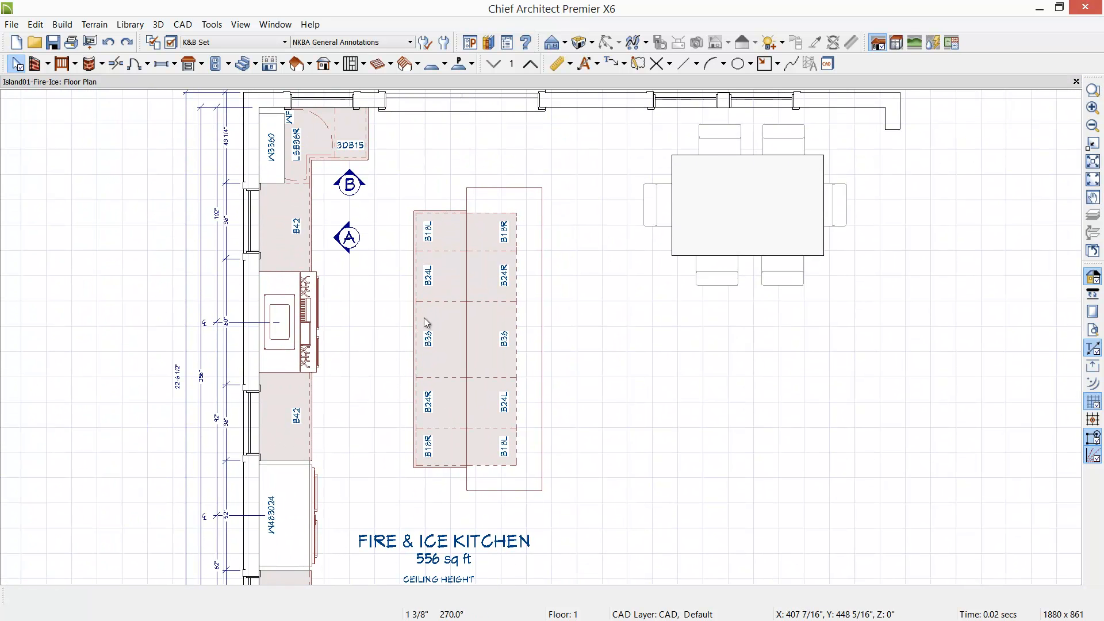
drag(386, 168, 564, 508)
key(Delete)
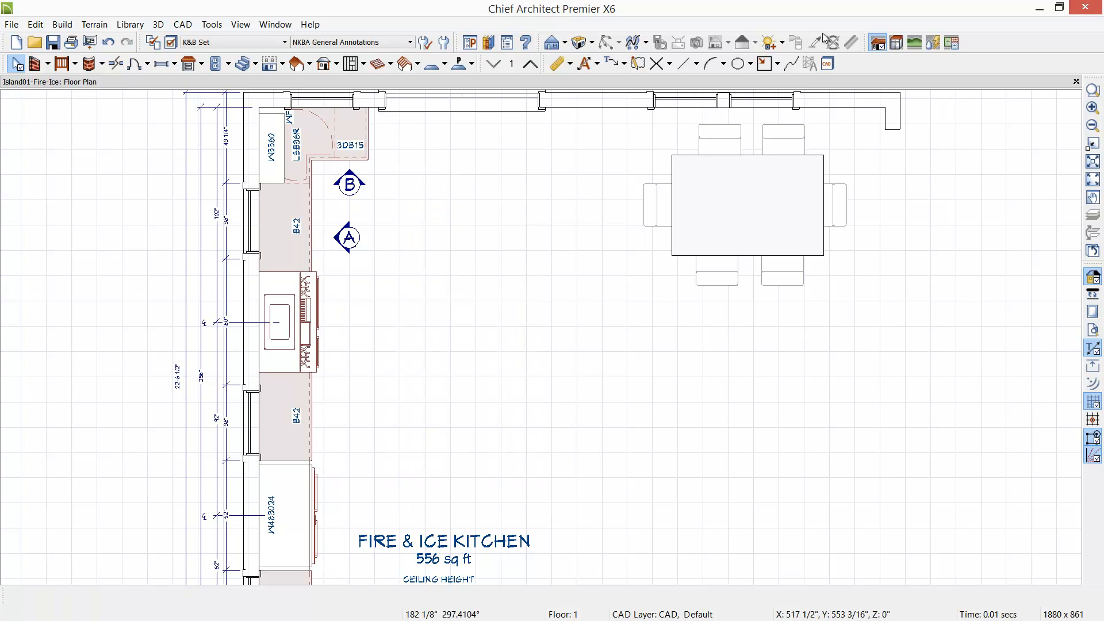
- Find the saved Island, Fire-Ice block in the FIRE-ICE-Kitchen folder of the library's User Catalog and select it for placement
click(490, 43)
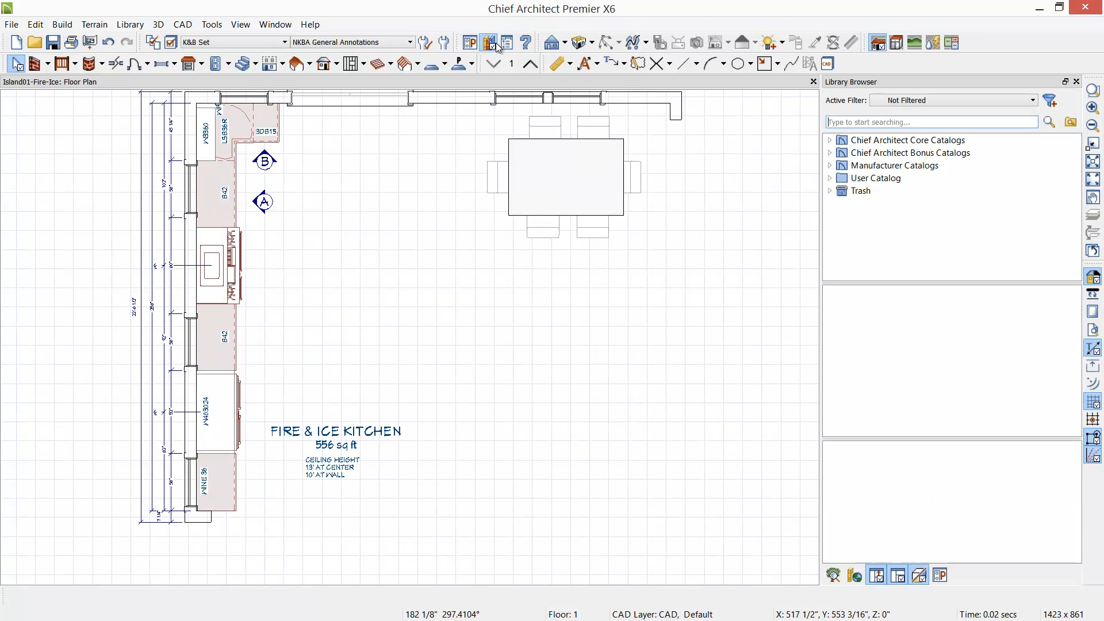
click(830, 179)
click(840, 202)
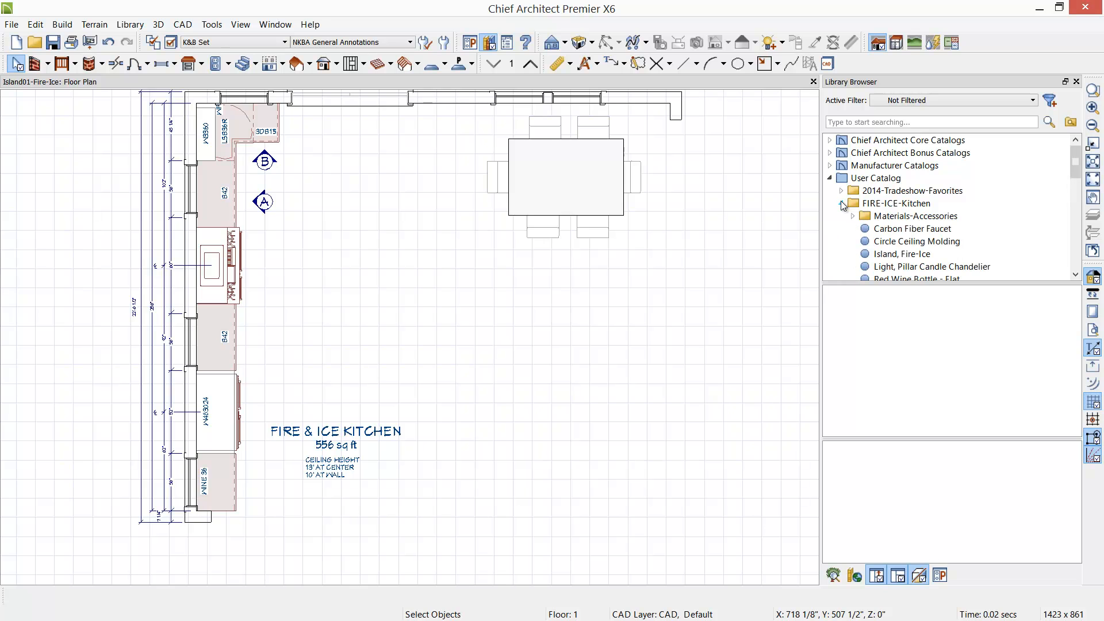
click(1075, 275)
click(1075, 274)
click(1075, 275)
click(1076, 275)
click(1075, 276)
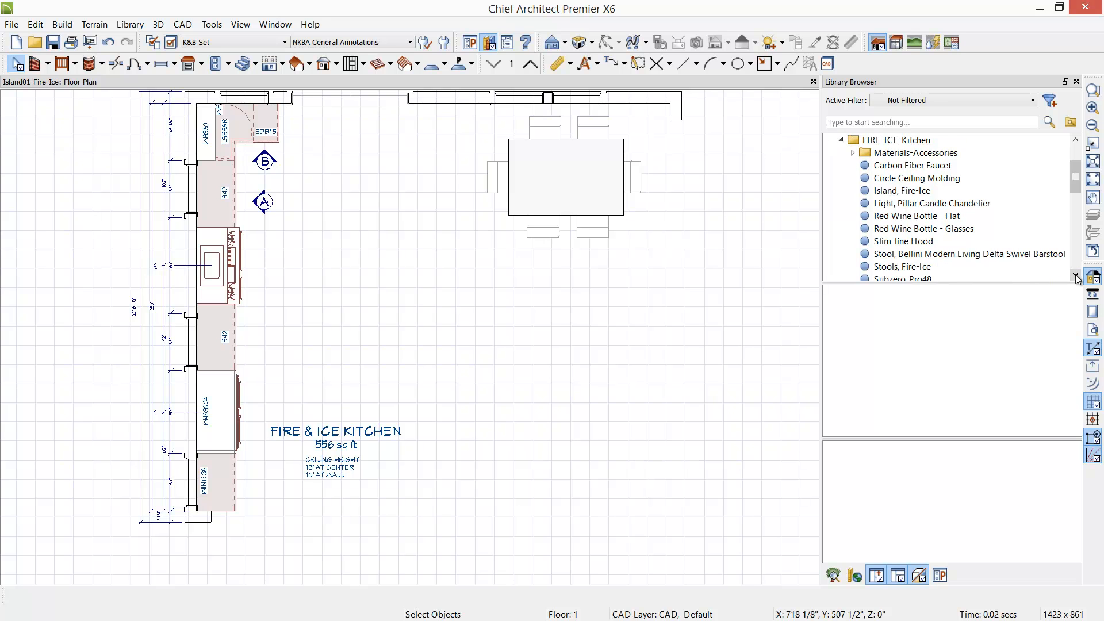
click(1075, 276)
click(1075, 276)
click(1076, 276)
click(1075, 276)
click(1076, 276)
click(1076, 276)
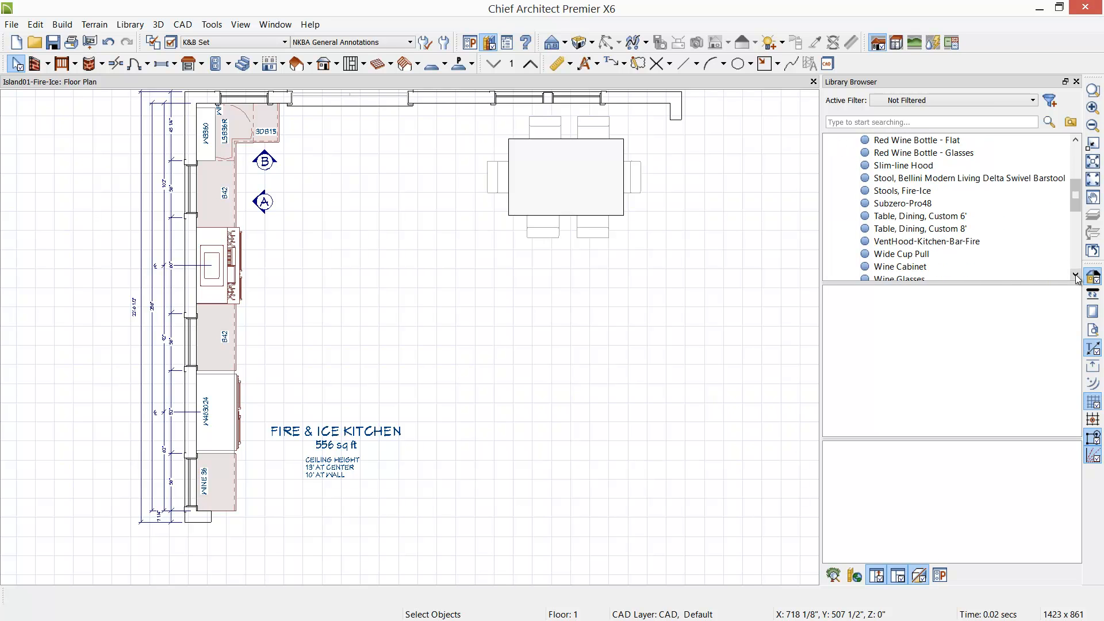
click(1076, 276)
click(1076, 276)
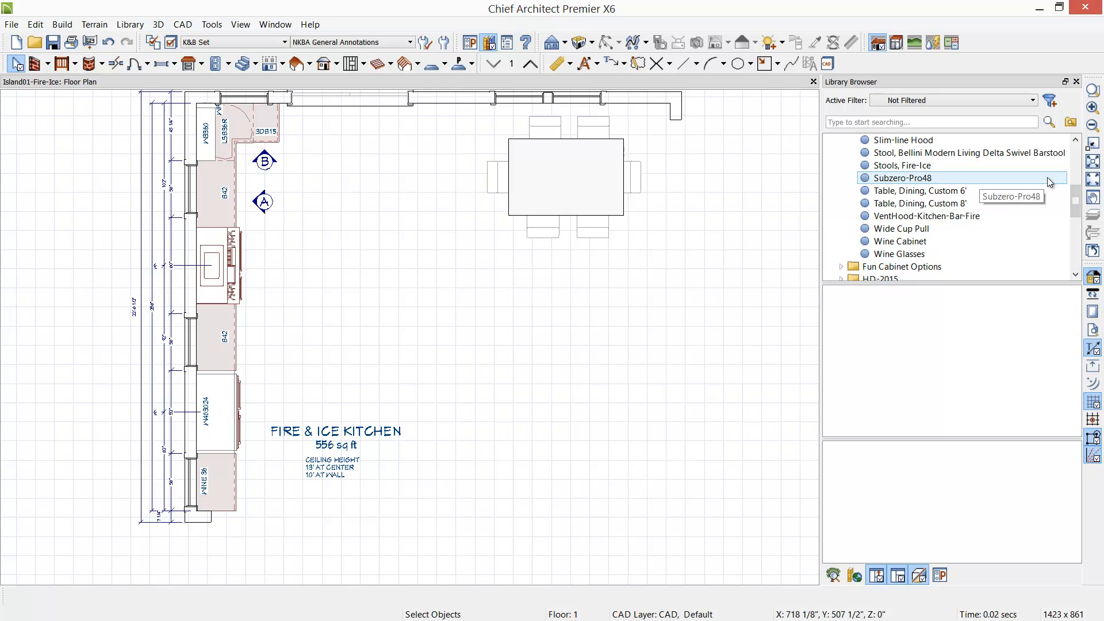
click(1076, 140)
click(1075, 140)
click(1076, 140)
click(1076, 140)
click(1075, 140)
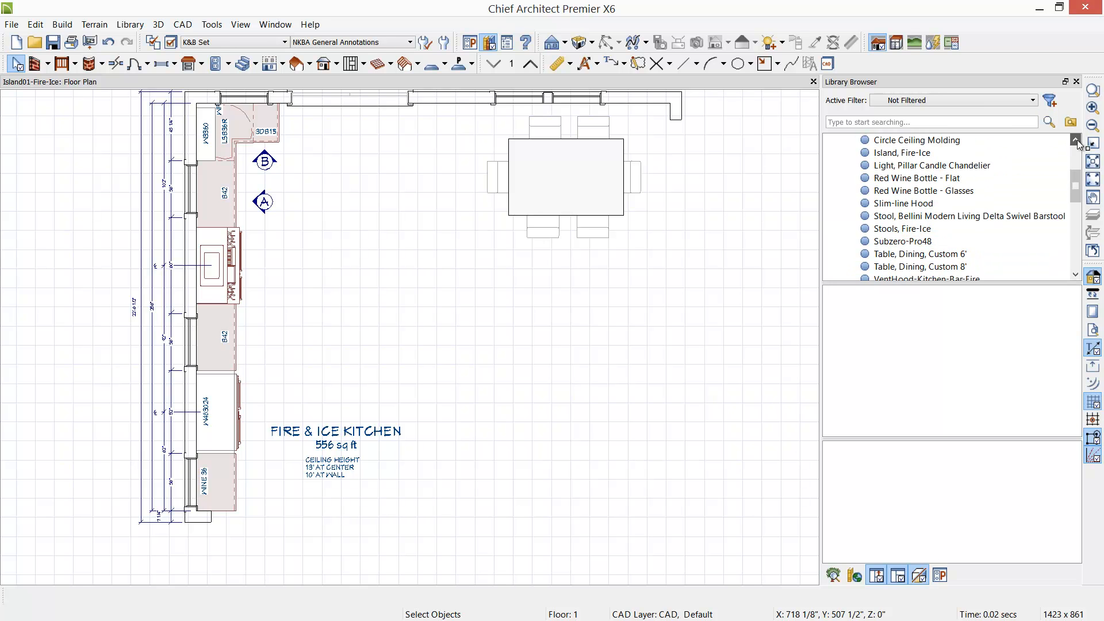
click(918, 154)
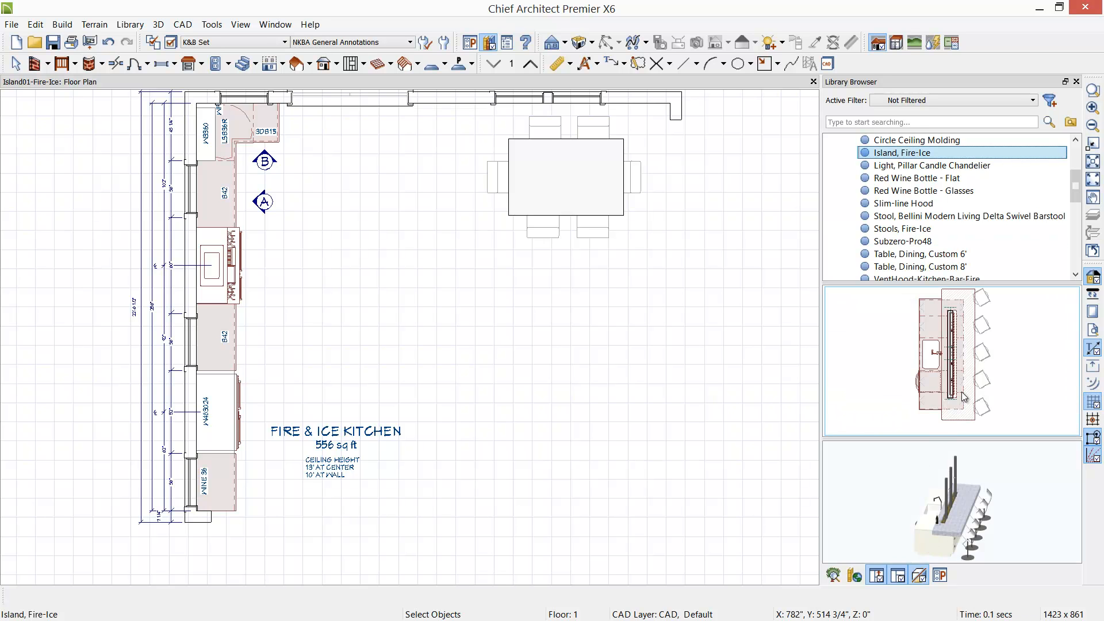
- Try to place the Island, Fire-Ice block directly inside the kitchen and then in the open floor below the dining table
click(411, 353)
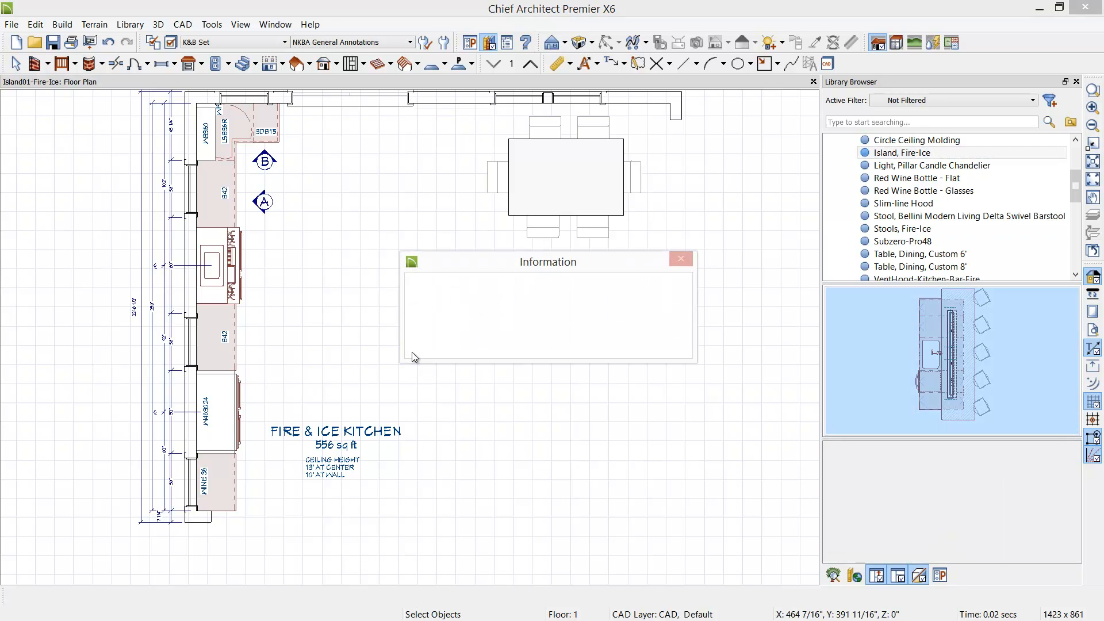
click(656, 343)
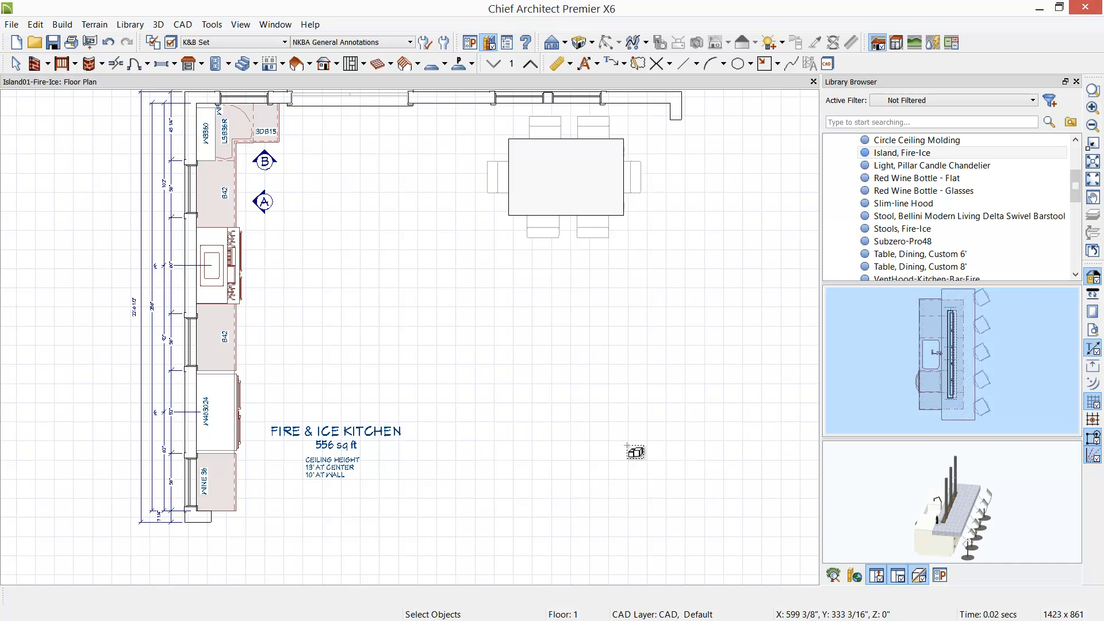
click(627, 446)
click(654, 341)
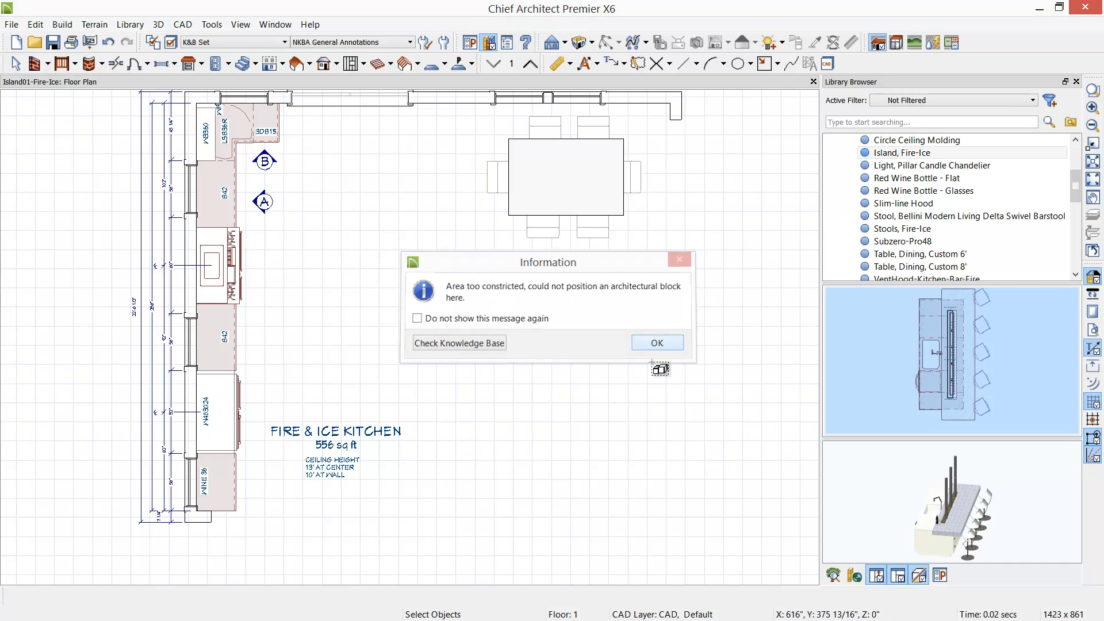
- Place the Island, Fire-Ice block in the open area outside the kitchen and move it into the room near the wall cabinets
middle_drag(665, 452, 569, 327)
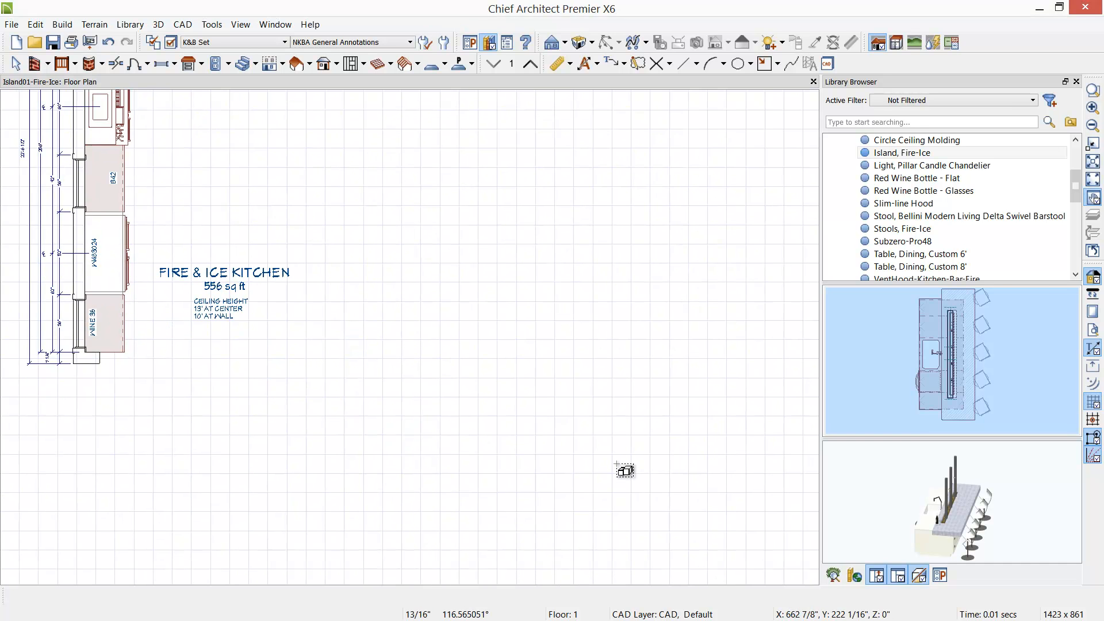
click(618, 464)
click(624, 470)
drag(619, 467, 301, 188)
click(379, 216)
middle_drag(391, 211, 492, 389)
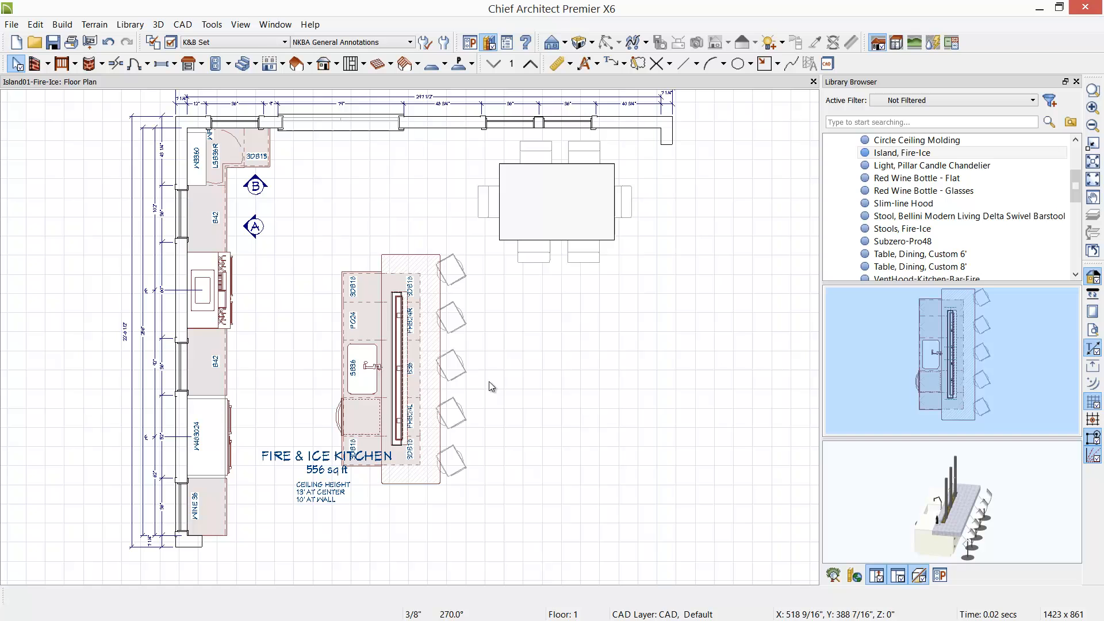
- Reposition the island block so its sink side faces the range, clear of the dining table
click(387, 372)
drag(400, 367, 384, 315)
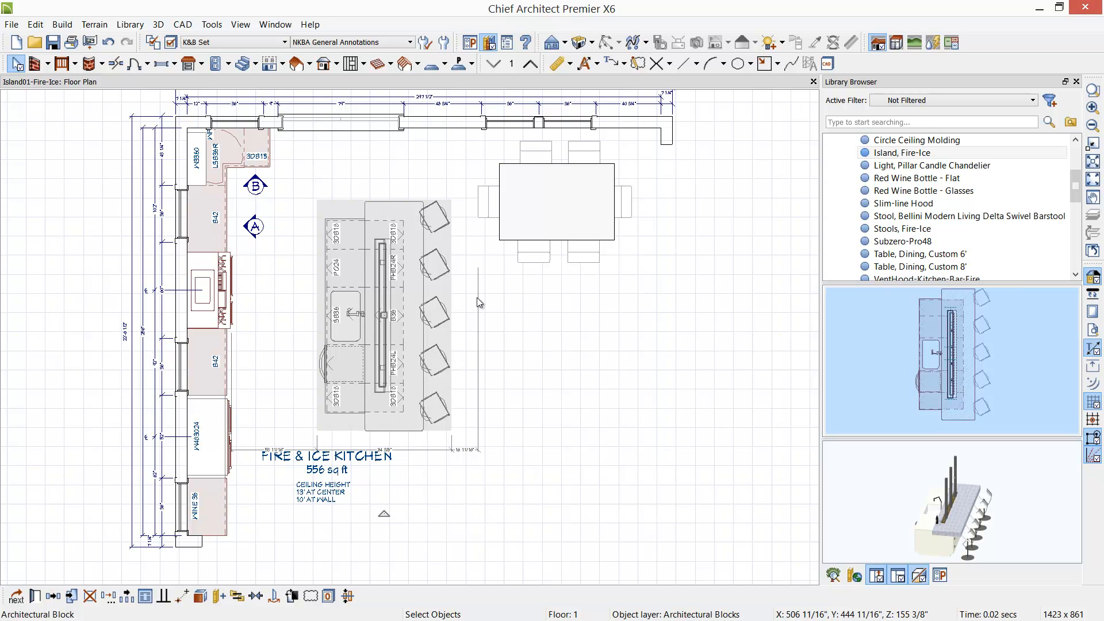
mouse_move(384, 314)
mouse_down()
mouse_move(459, 402)
mouse_move(440, 419)
mouse_move(339, 410)
mouse_move(413, 357)
mouse_move(327, 350)
mouse_move(372, 299)
mouse_move(382, 318)
mouse_up()
key(Escape)
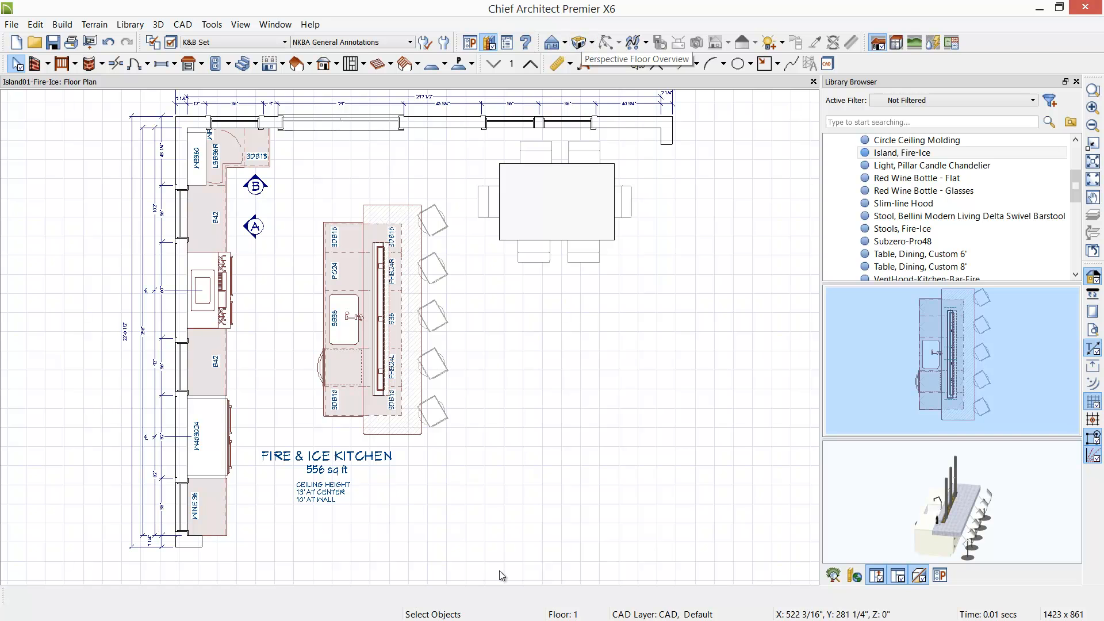
- Create a perspective floor overview and examine the placed island with its countertop, fire feature and stools up close
click(581, 44)
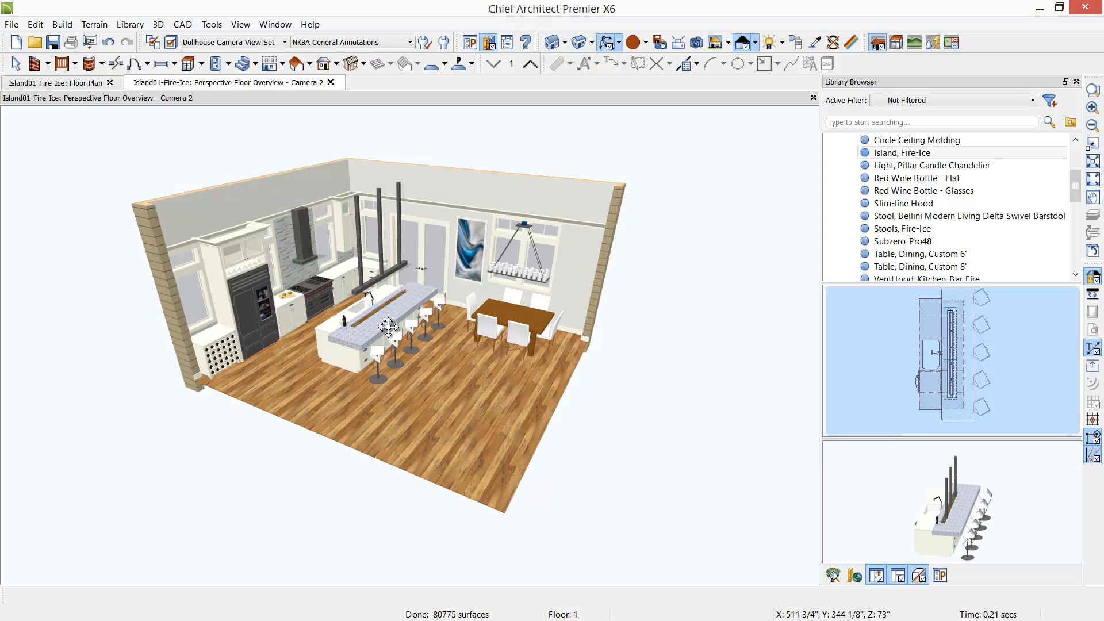
scroll(403, 340, up, 5)
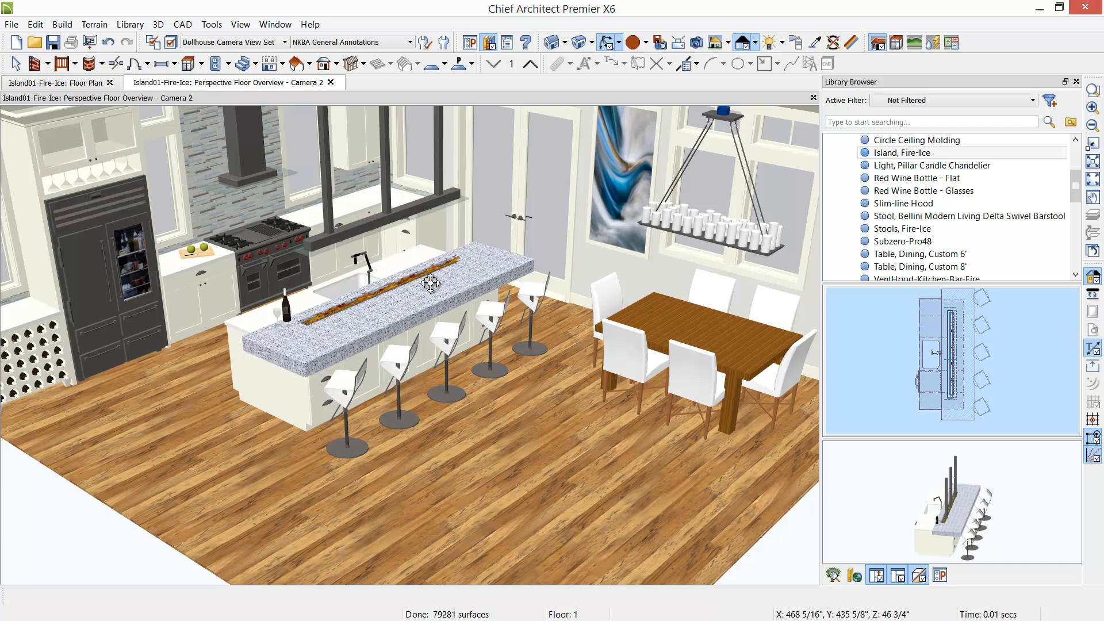
scroll(430, 282, up, 2)
scroll(430, 282, up, 2)
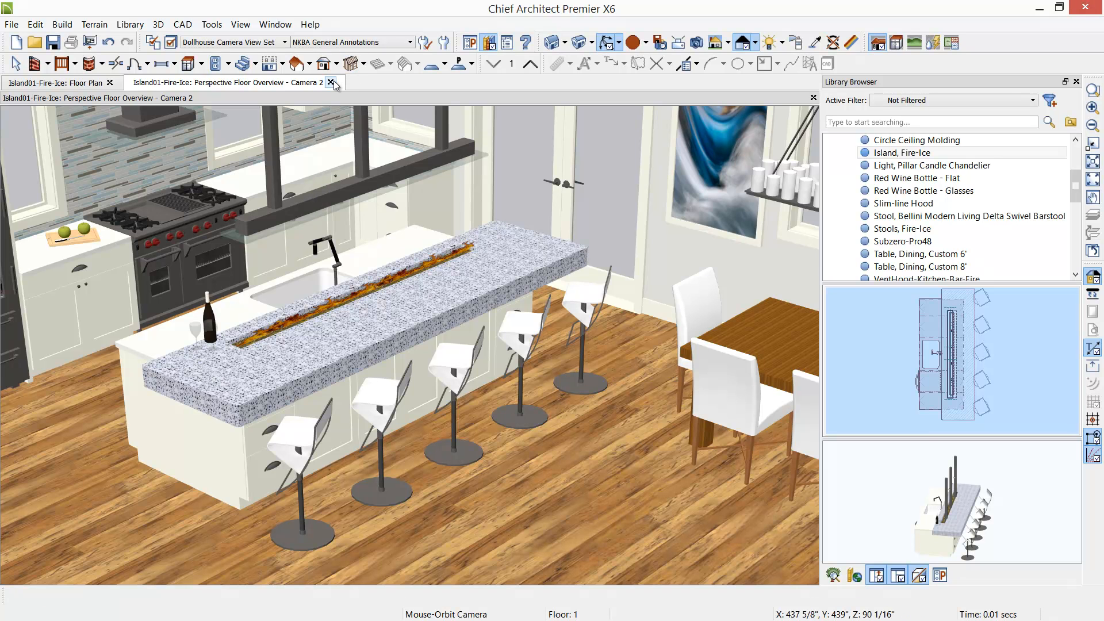
- In the floor plan, move the Fire & Ice Kitchen room label and the ceiling height note clear of the island block
click(84, 83)
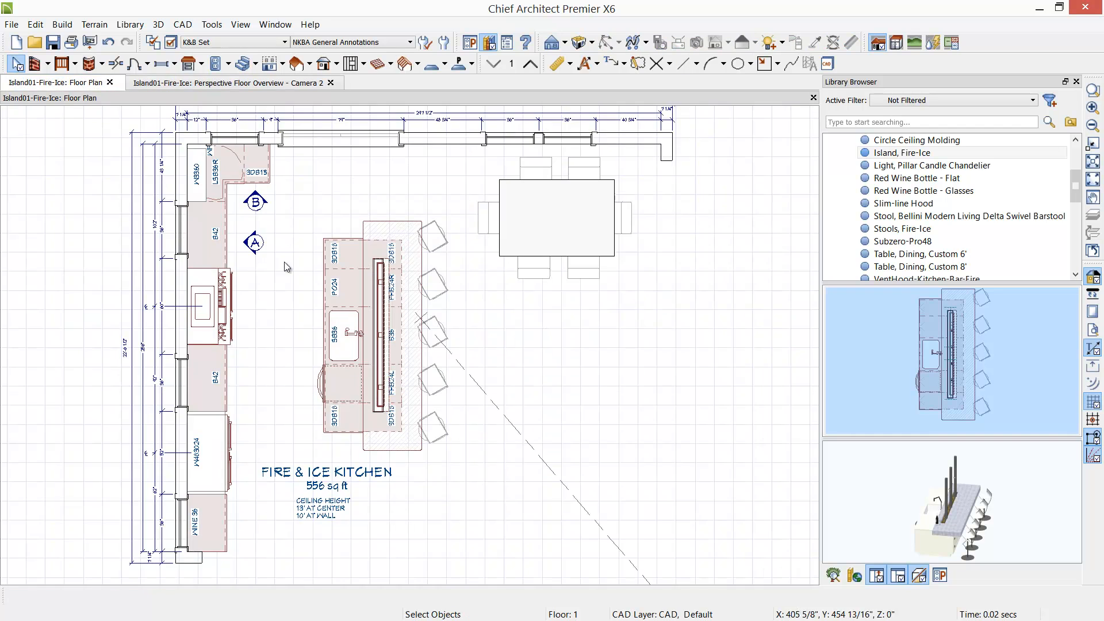
scroll(352, 378, up, 1)
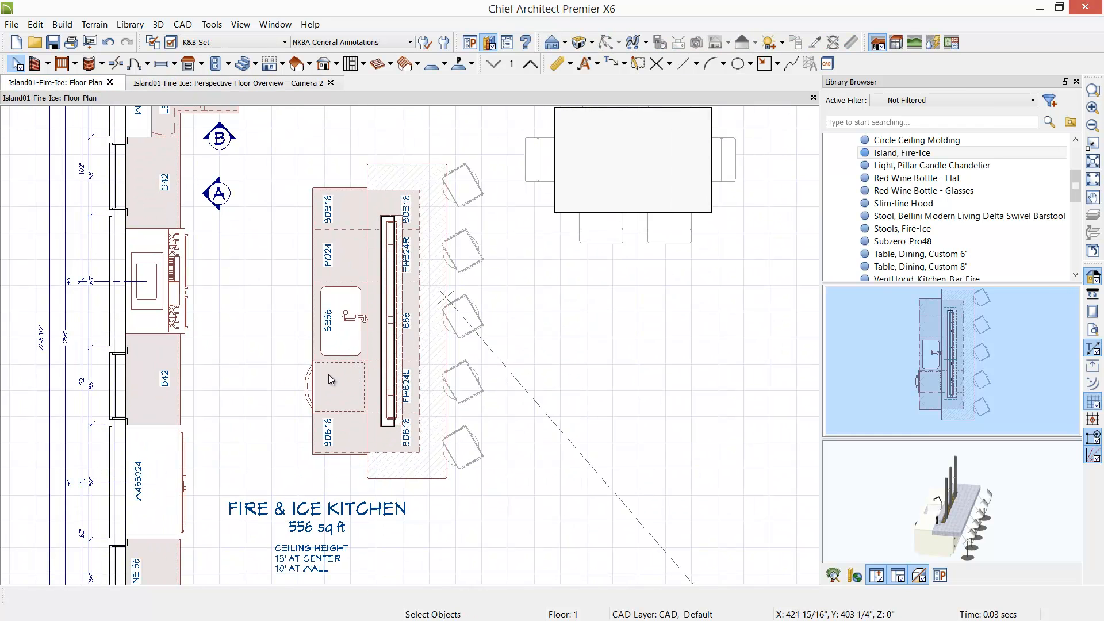
click(329, 277)
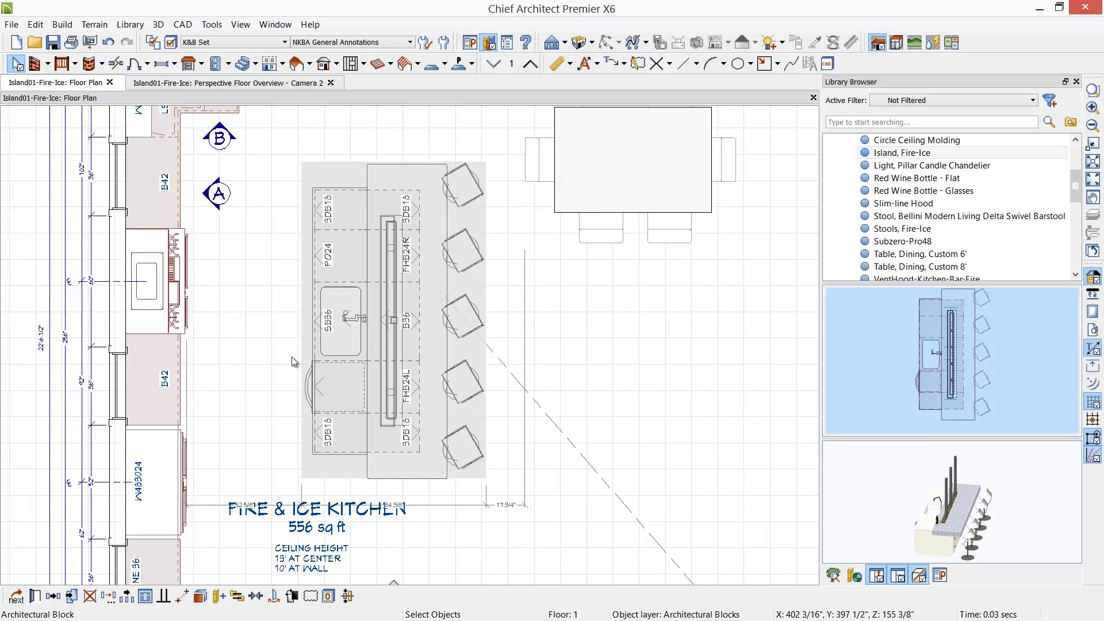
click(305, 520)
click(319, 511)
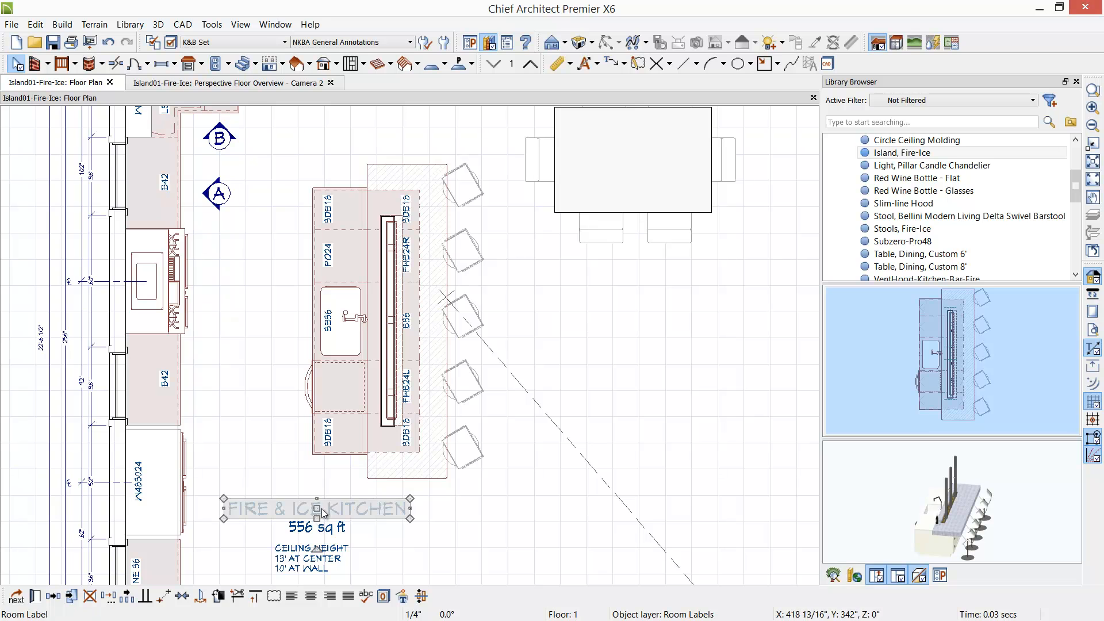
drag(320, 510, 524, 544)
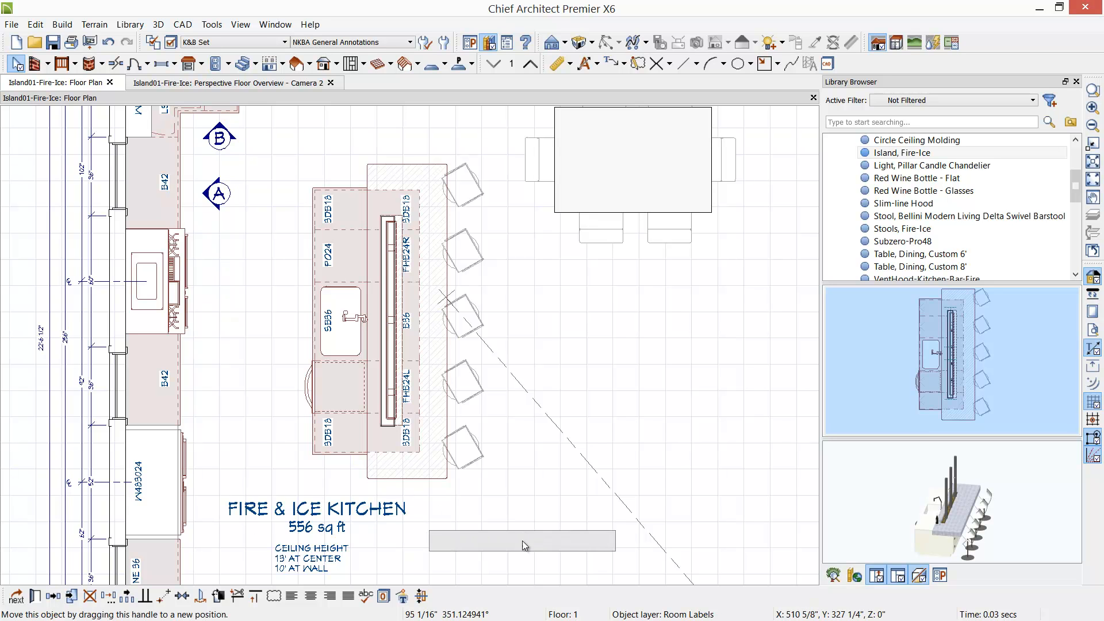
click(315, 567)
drag(315, 566, 526, 598)
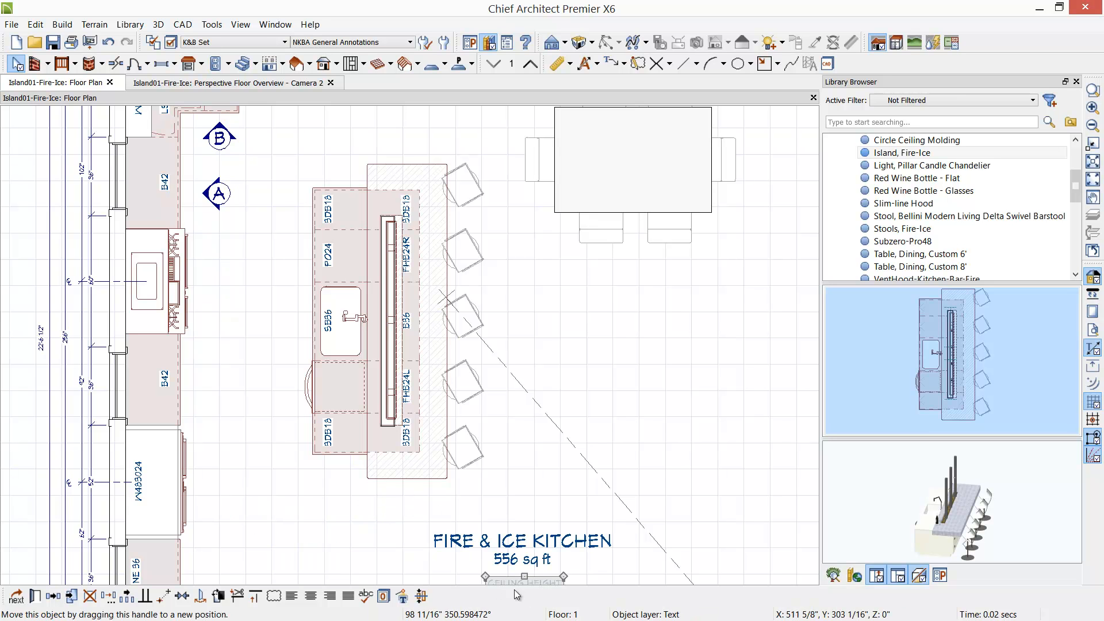
- Set the clearance between the wall run and the island block to 48 inches
click(322, 448)
scroll(259, 537, up, 1)
scroll(258, 537, up, 1)
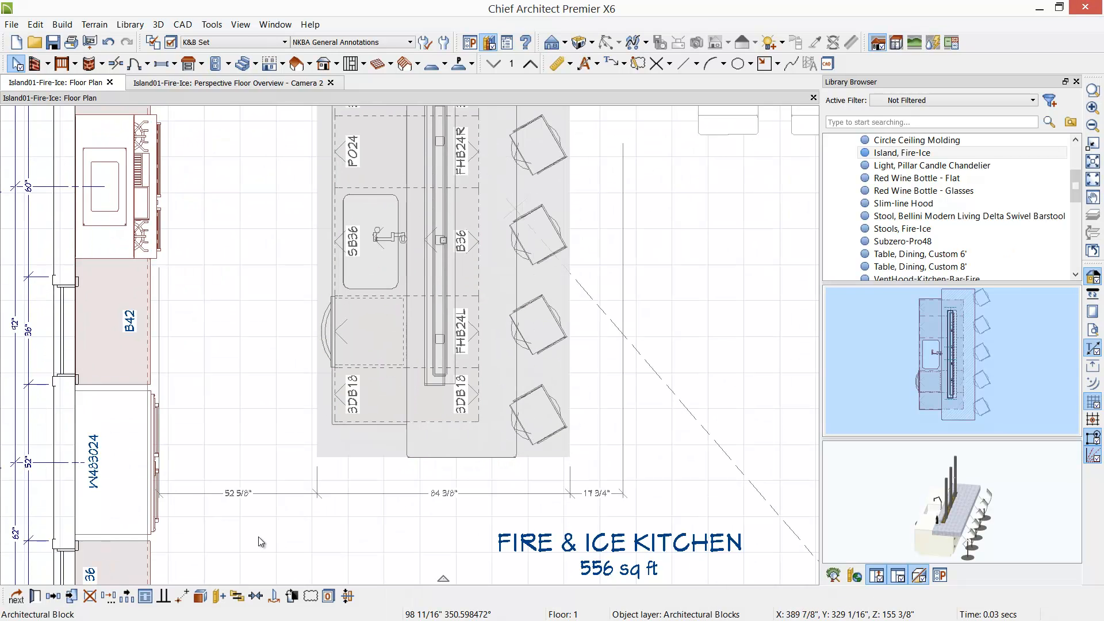
double_click(233, 498)
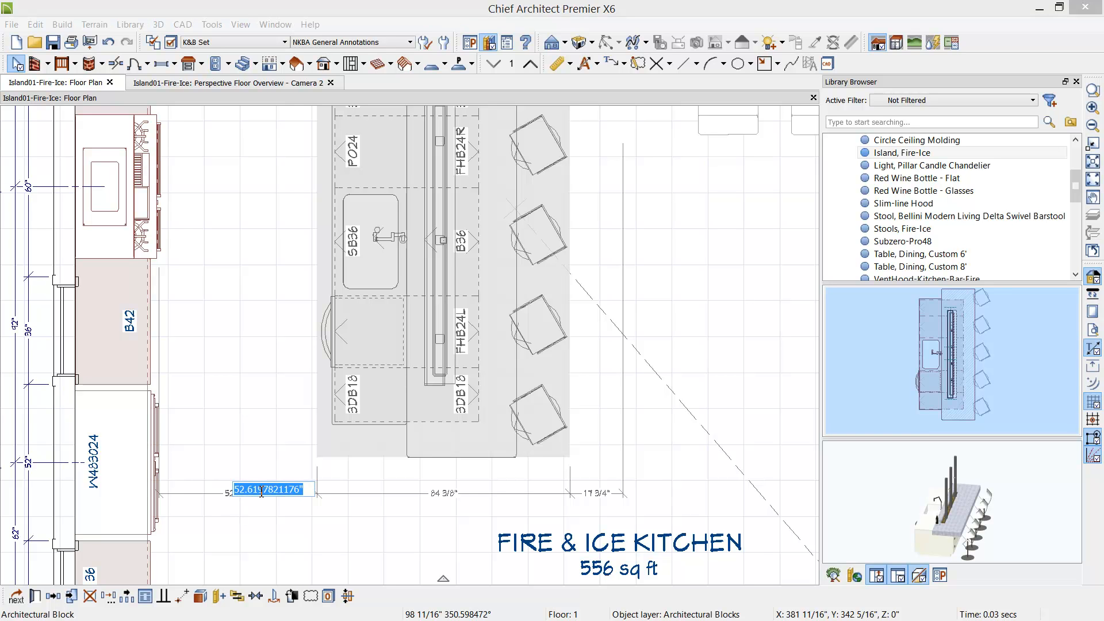
text(48)
key(Return)
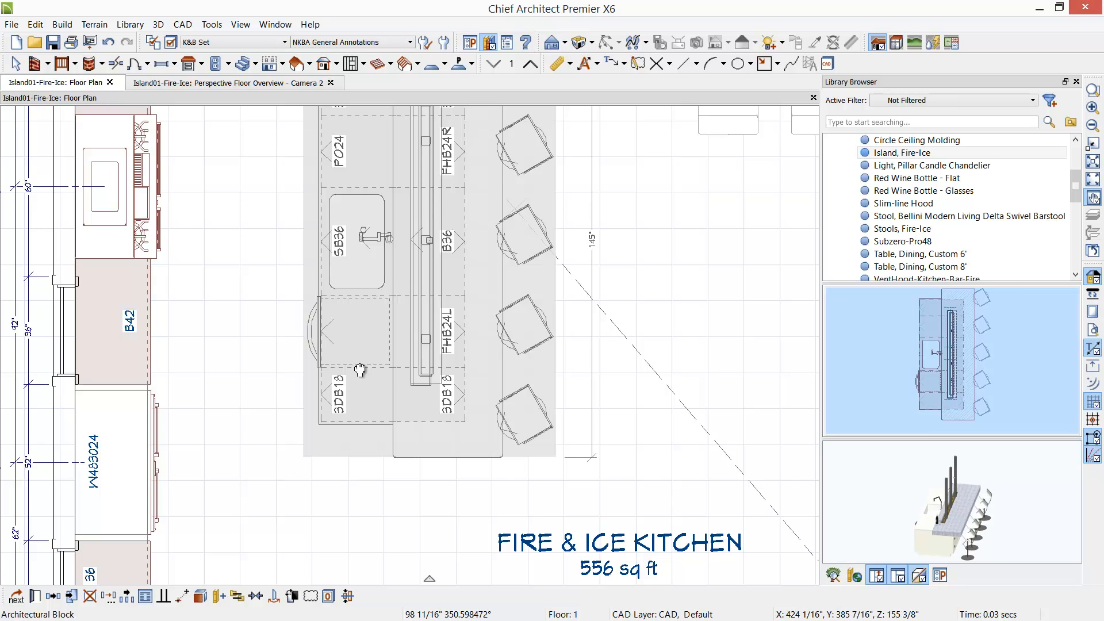
- Explode the island's architectural block and select the individual drawer base cabinets at both ends of the sink side
middle_drag(360, 367, 351, 416)
scroll(352, 414, down, 1)
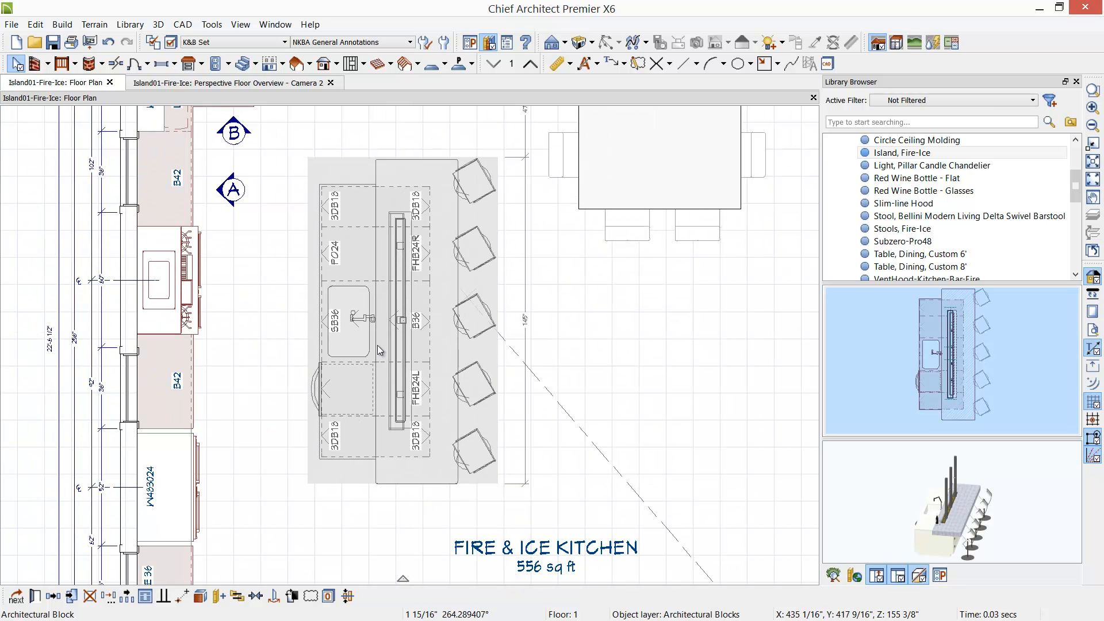
click(205, 601)
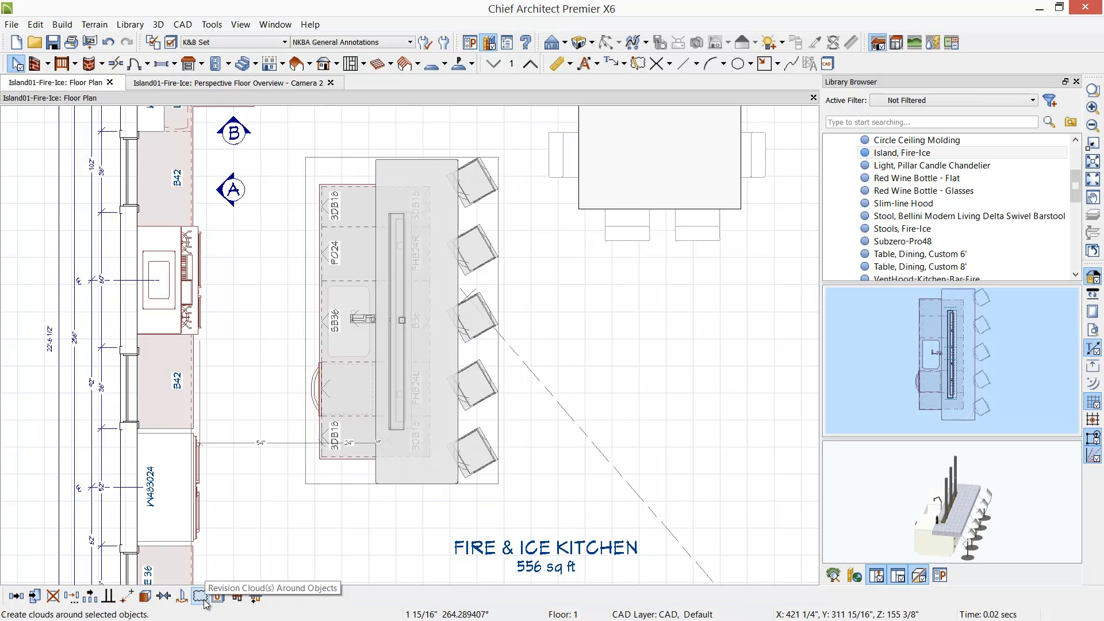
click(290, 435)
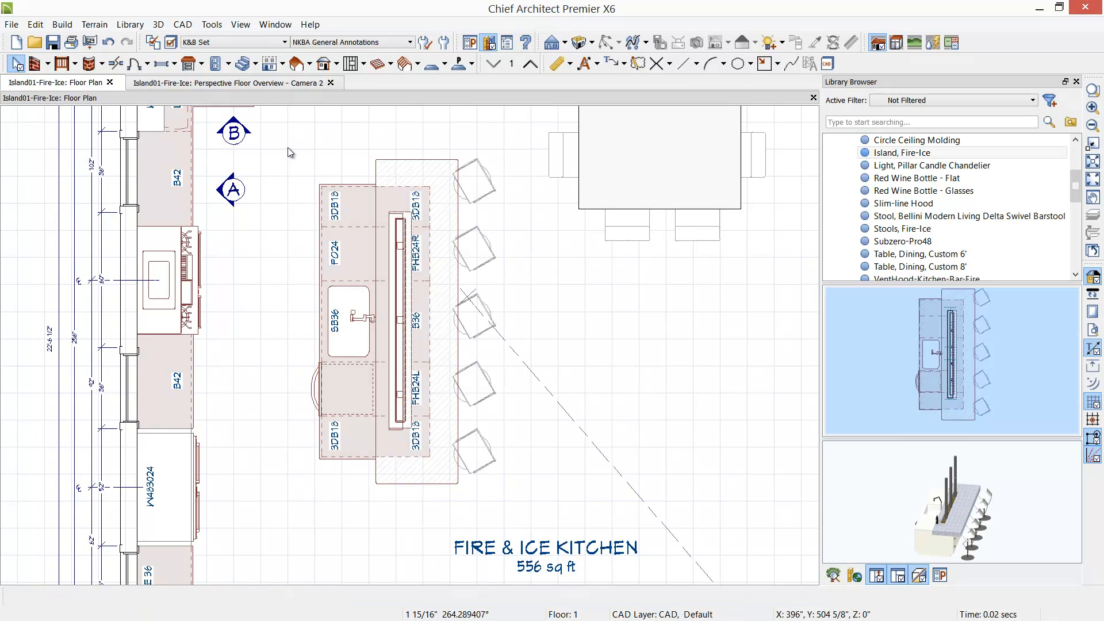
click(329, 218)
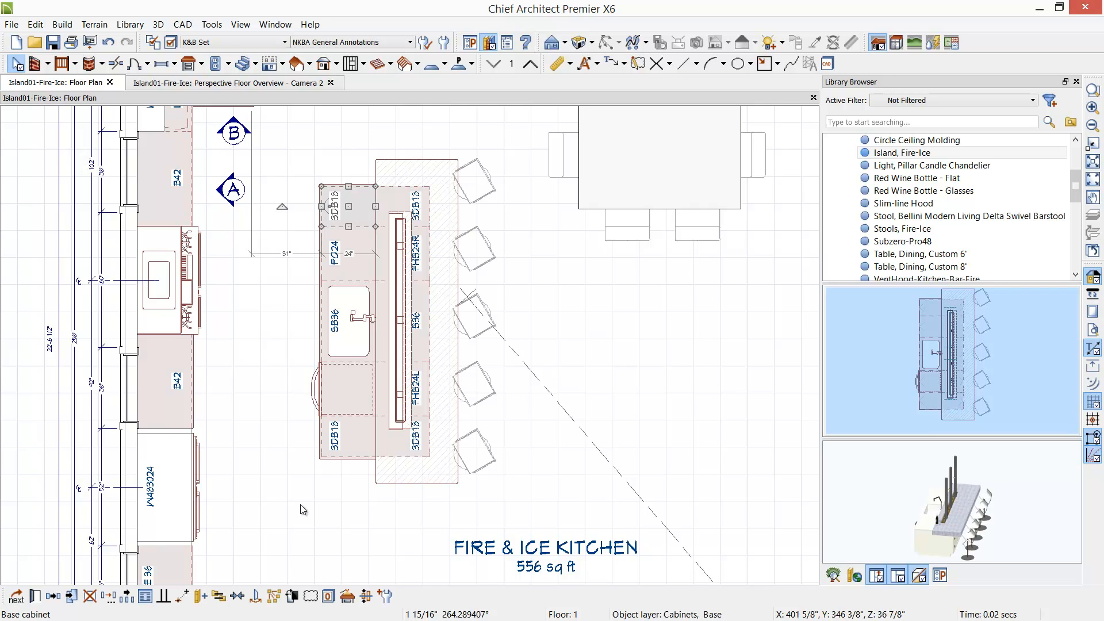
click(325, 435)
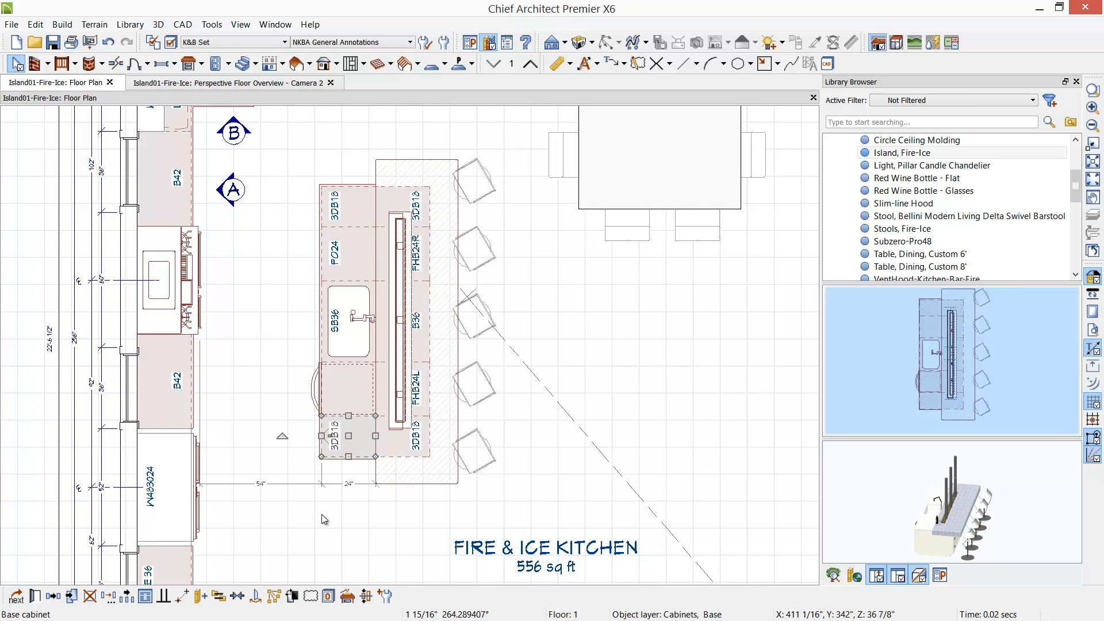
- Select all of the exploded island's objects together with the stools and set their clearance from the wall run to 48 inches
click(358, 524)
drag(301, 133, 564, 525)
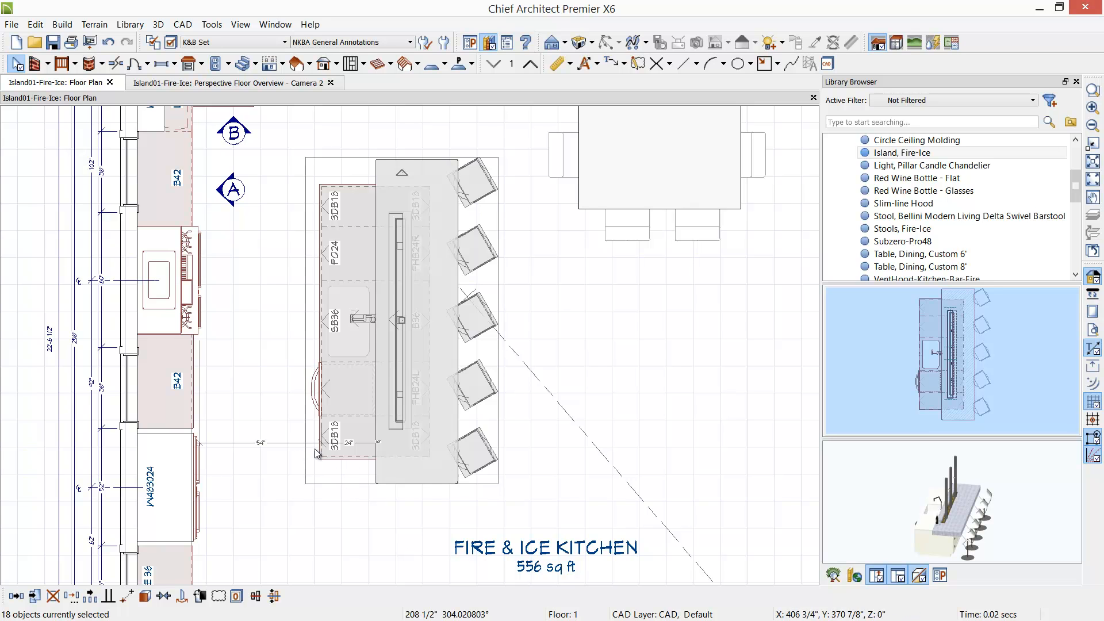
double_click(257, 444)
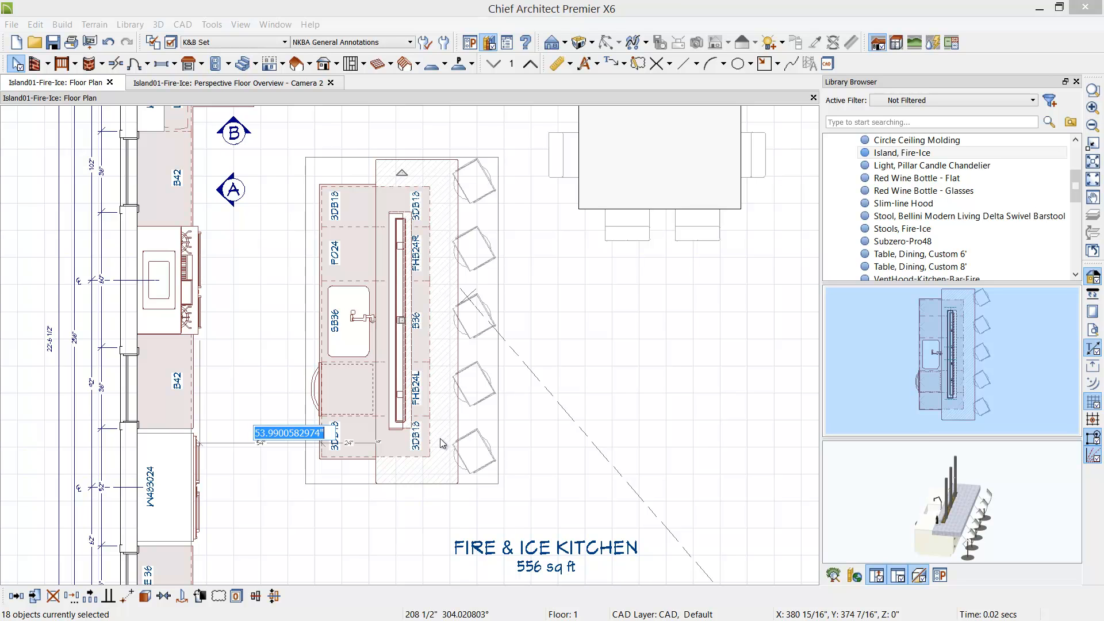
text(48)
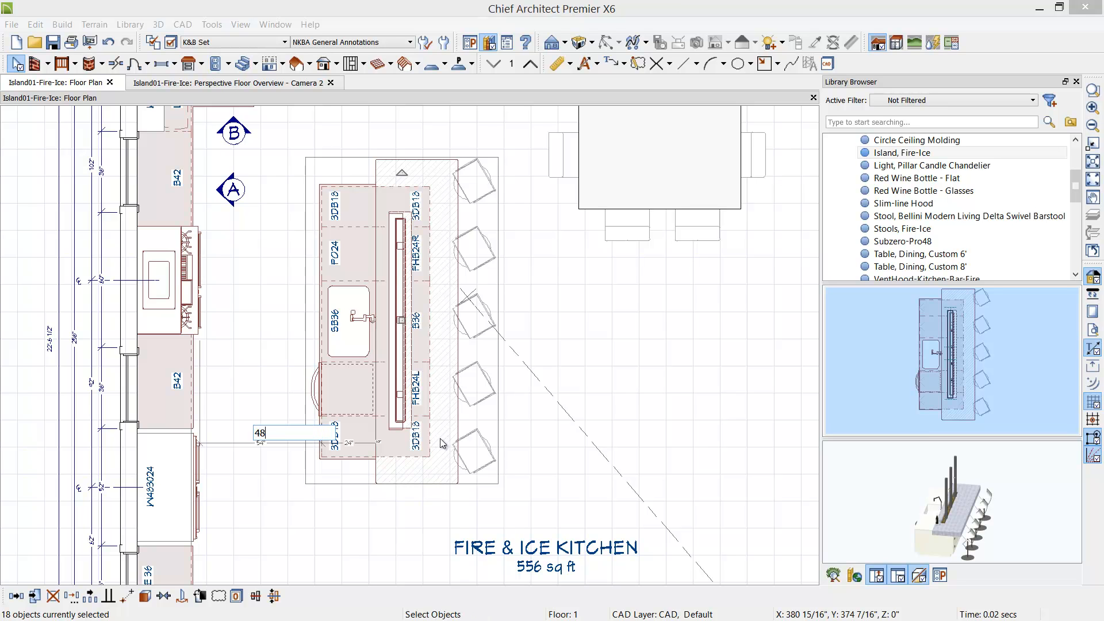
key(Return)
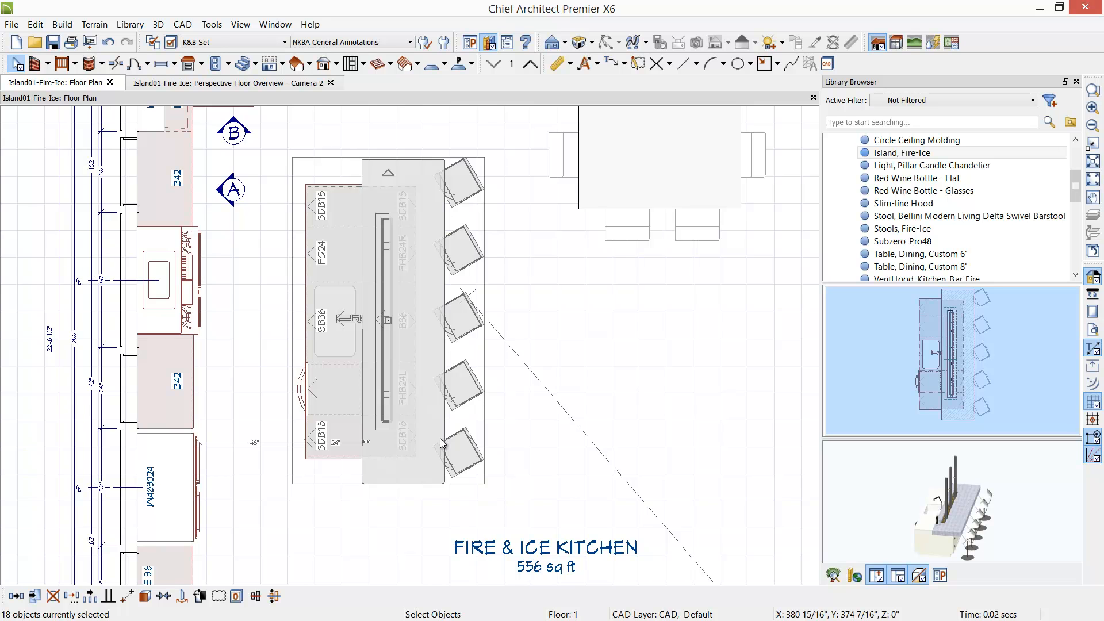
key(Escape)
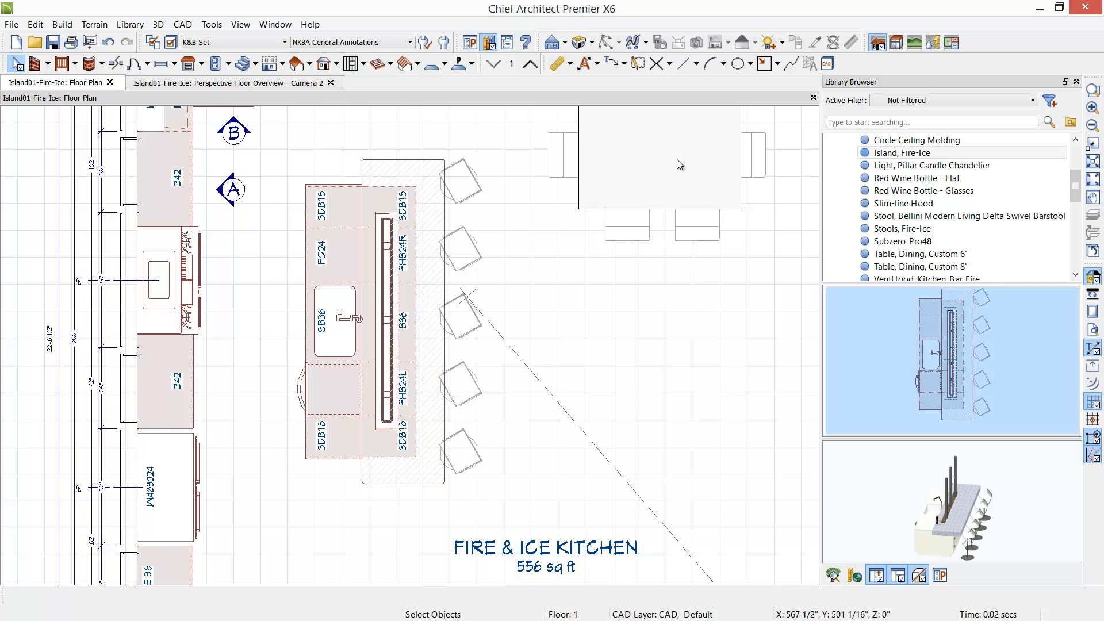
- Place an end-to-end dimension across the aisle between the B42 wall cabinet run and the island's sink side
click(571, 64)
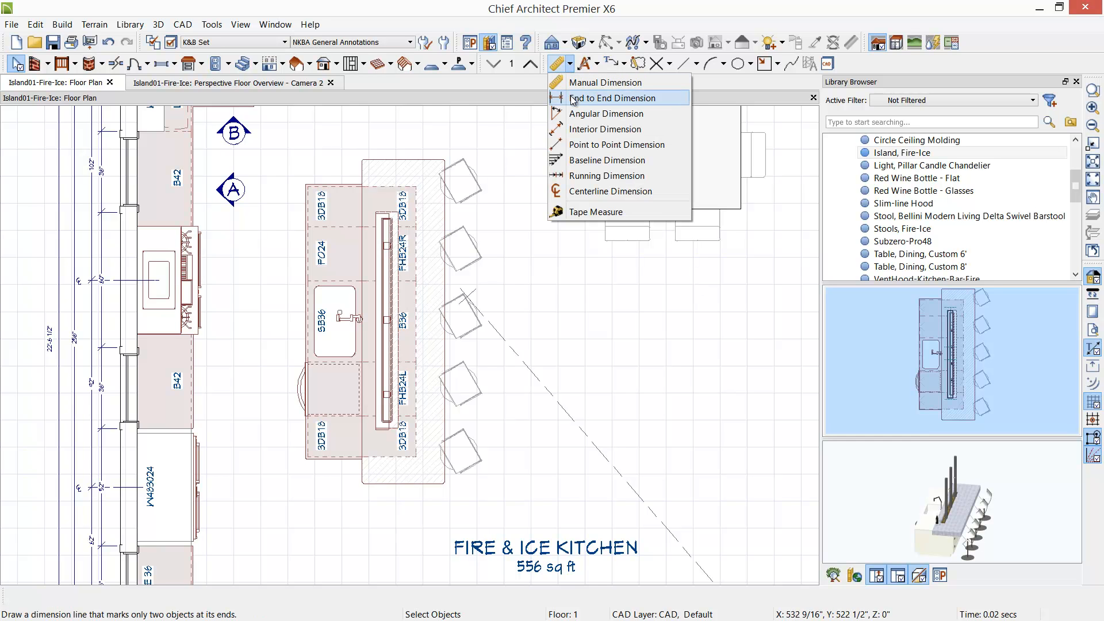
click(573, 99)
scroll(254, 476, up, 1)
scroll(254, 475, up, 1)
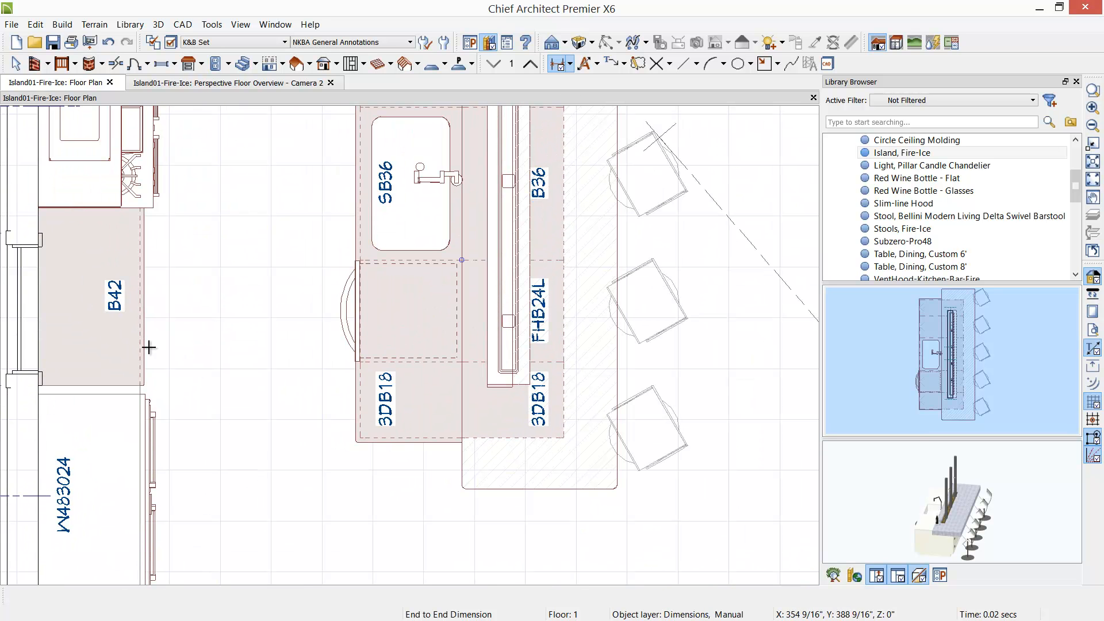
drag(143, 373, 352, 381)
scroll(342, 405, up, 2)
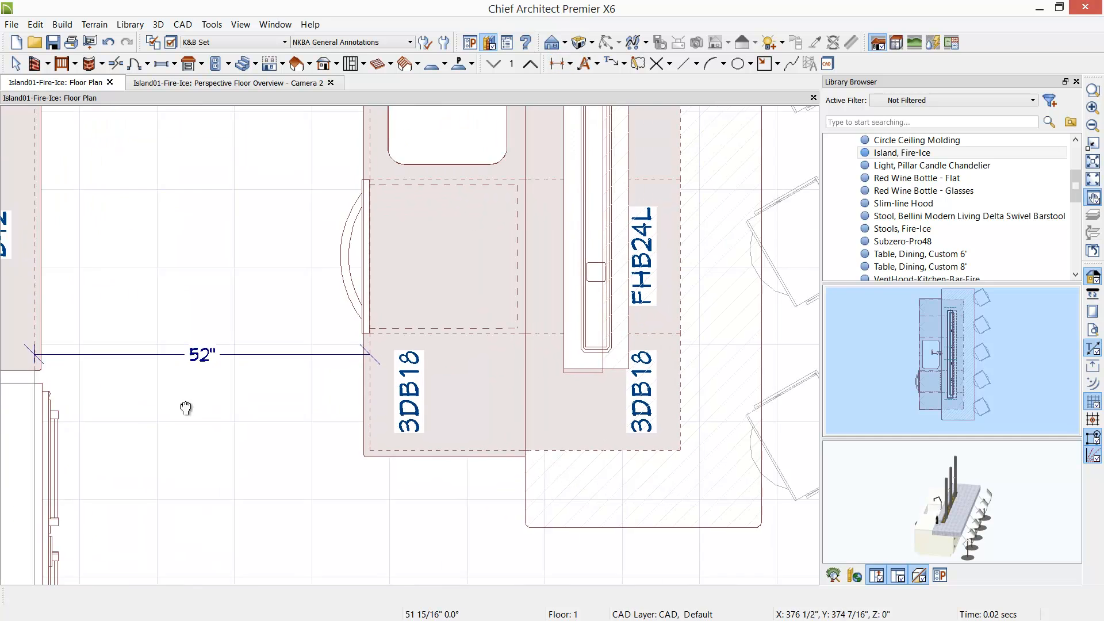
middle_drag(185, 405, 263, 409)
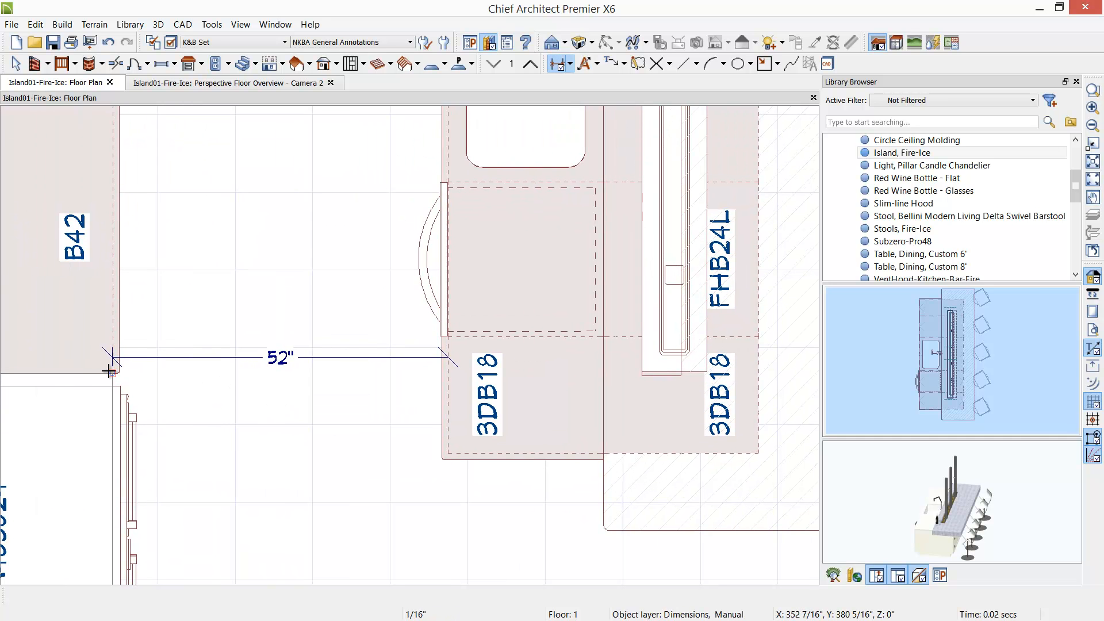
- Relocate both ends of the aisle dimension to the countertop edges of the wall run and the island
click(386, 356)
scroll(422, 364, up, 2)
drag(458, 356, 446, 358)
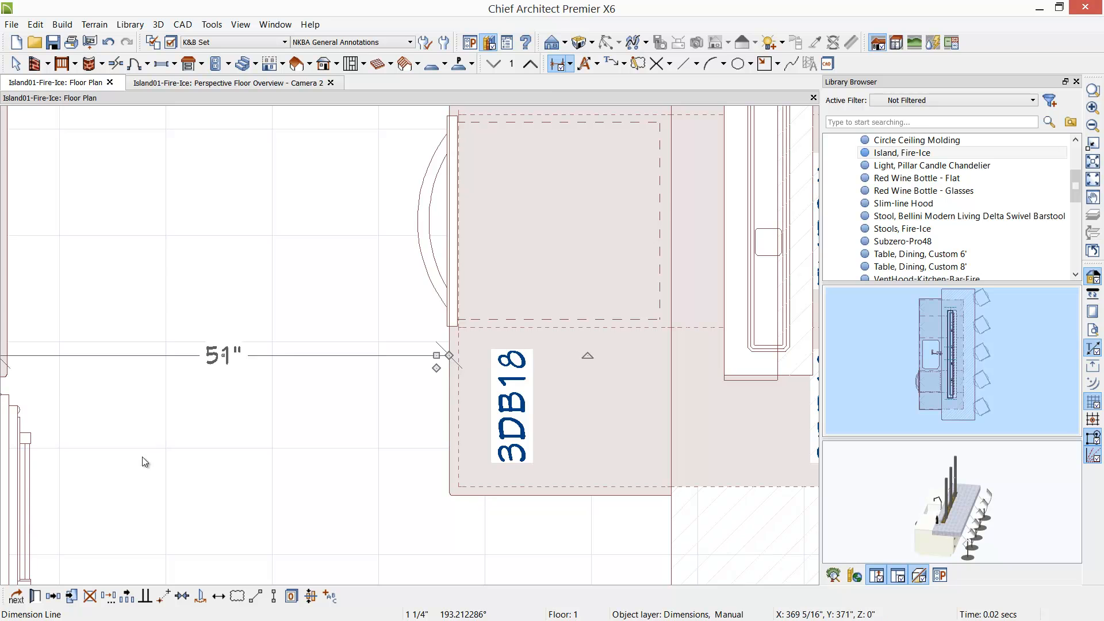
middle_drag(142, 454, 241, 444)
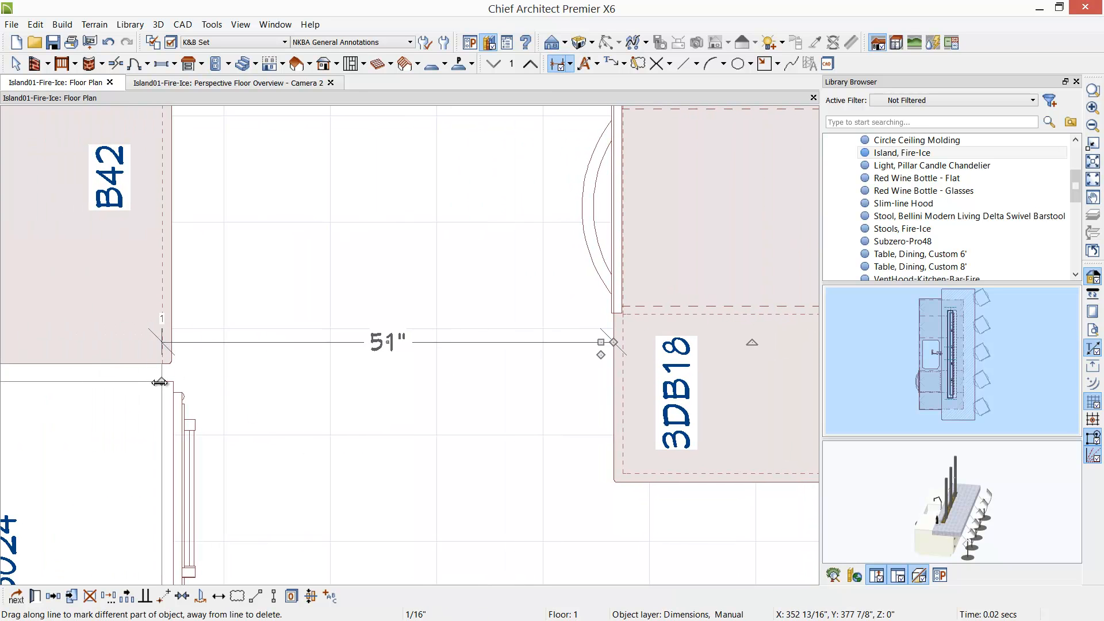
drag(161, 381, 174, 345)
key(Escape)
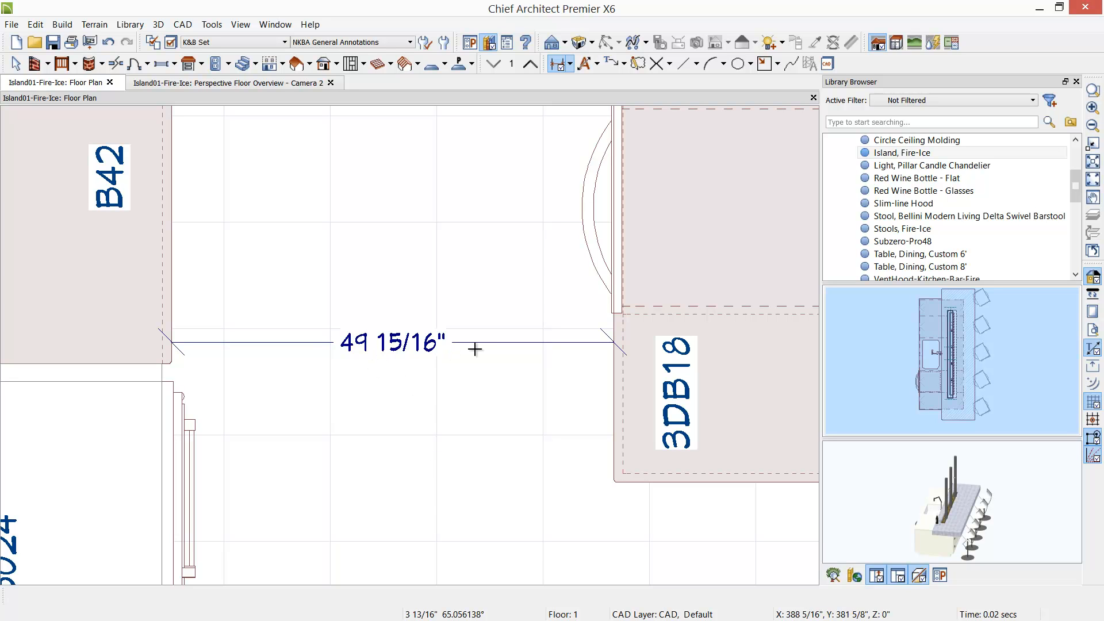
- Override the aisle dimension's default primary formatting and set its smallest fraction to 1/4
click(508, 343)
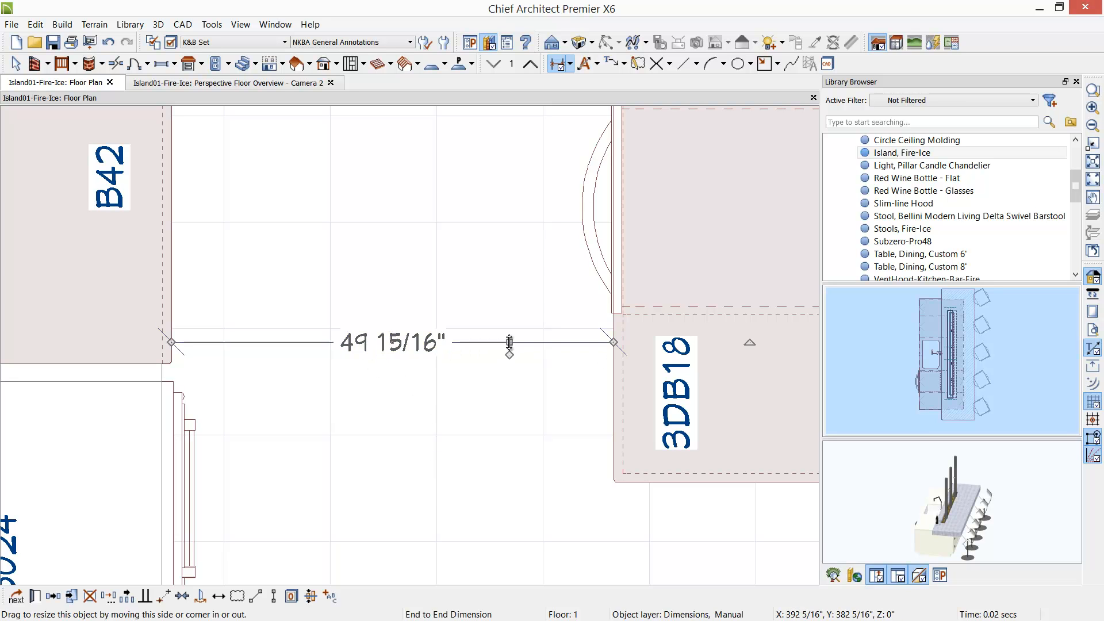
double_click(509, 342)
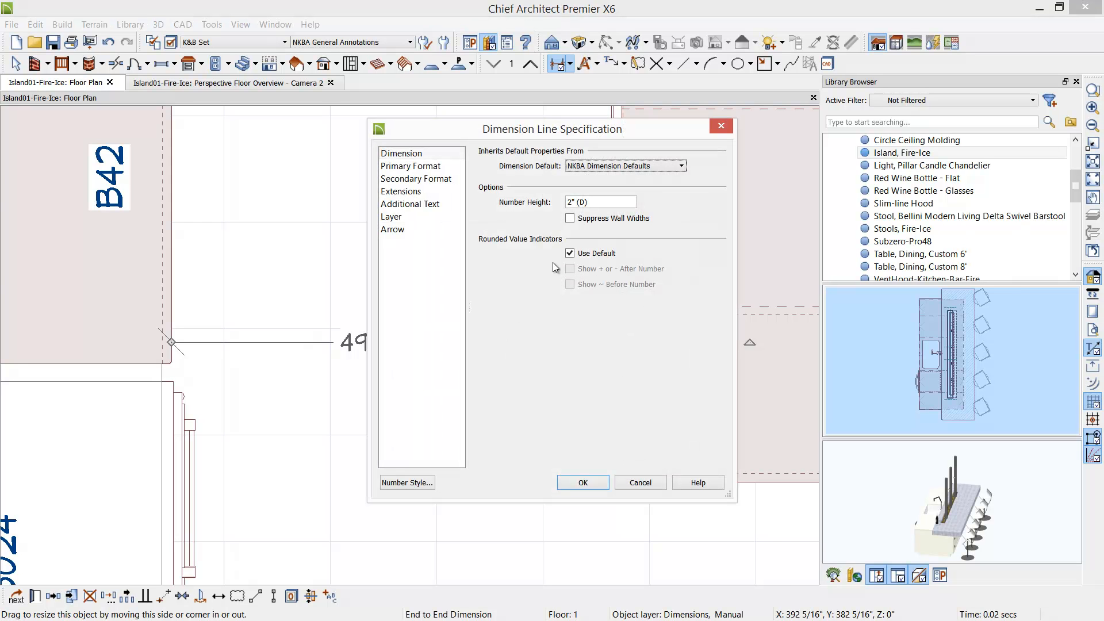
click(439, 166)
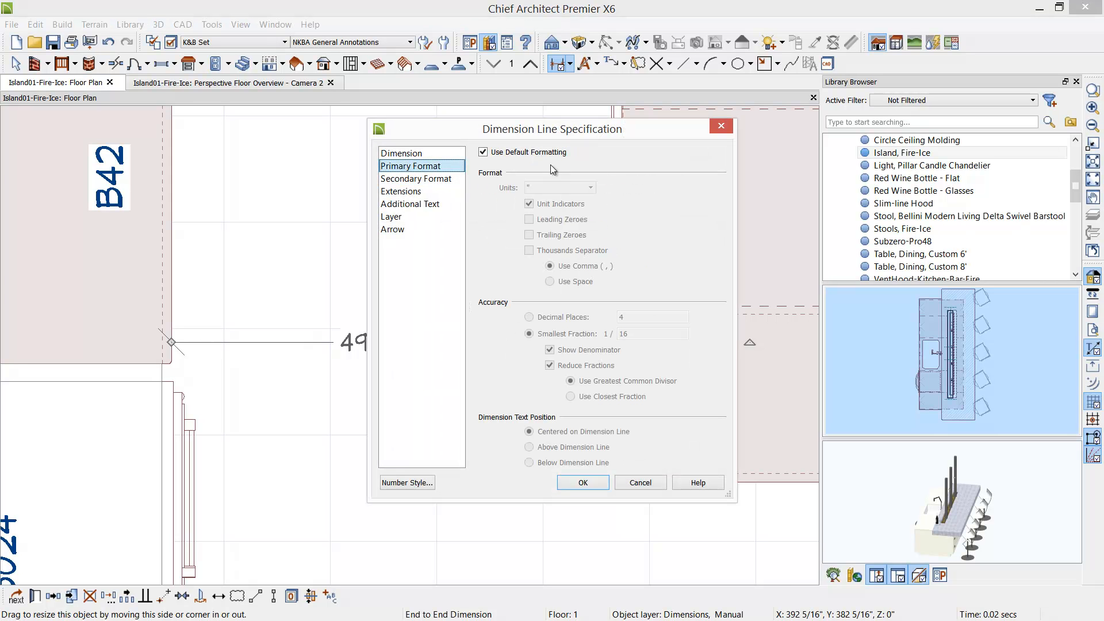
click(483, 151)
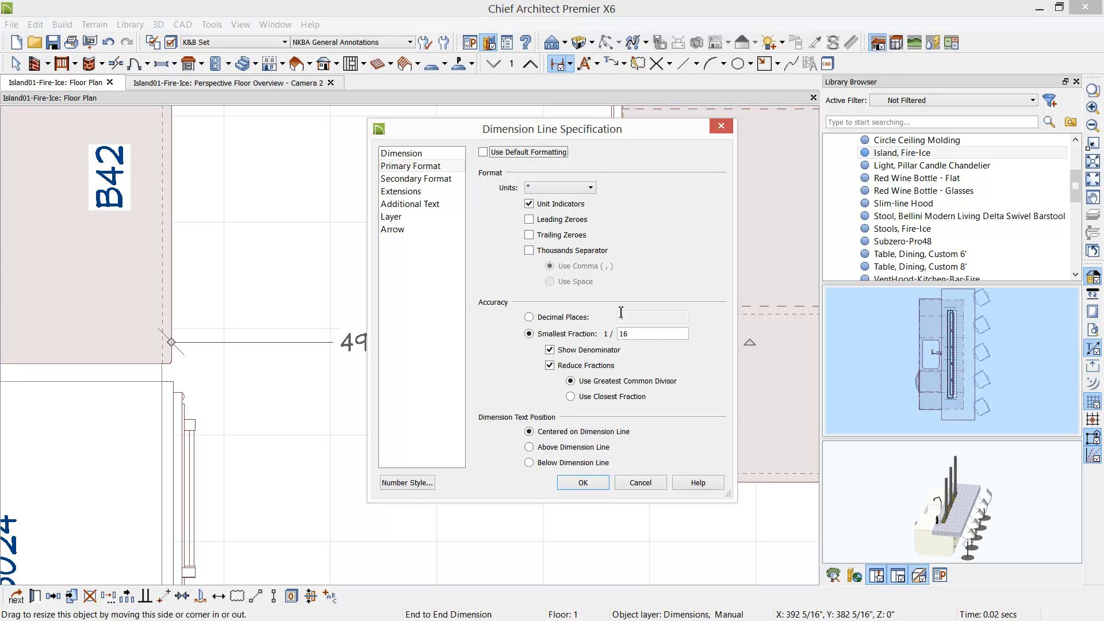
double_click(649, 337)
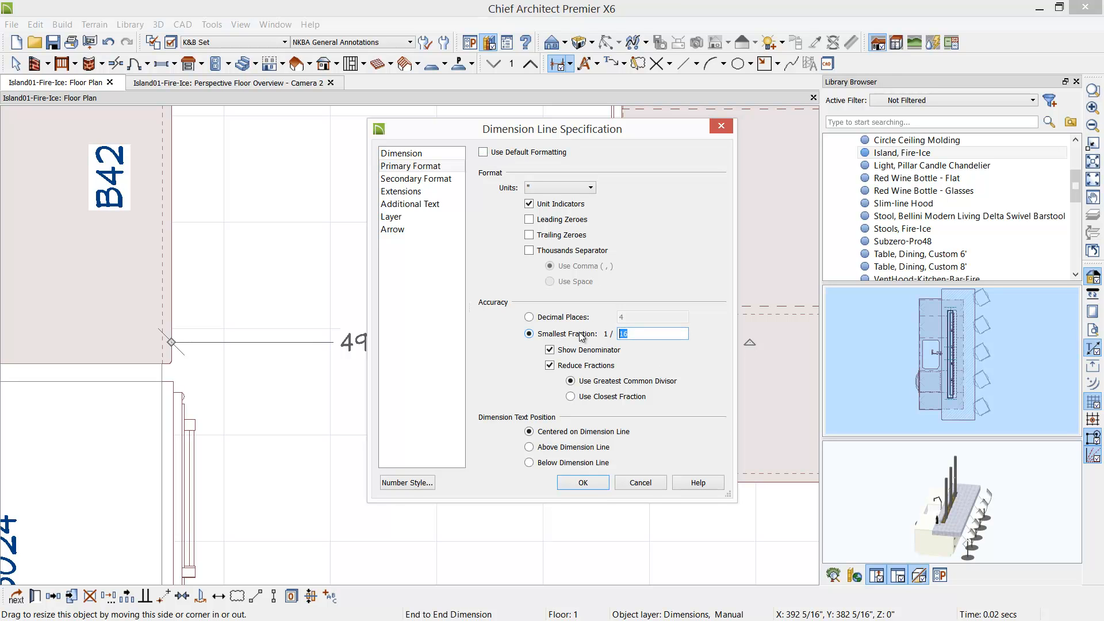
text(4)
click(584, 483)
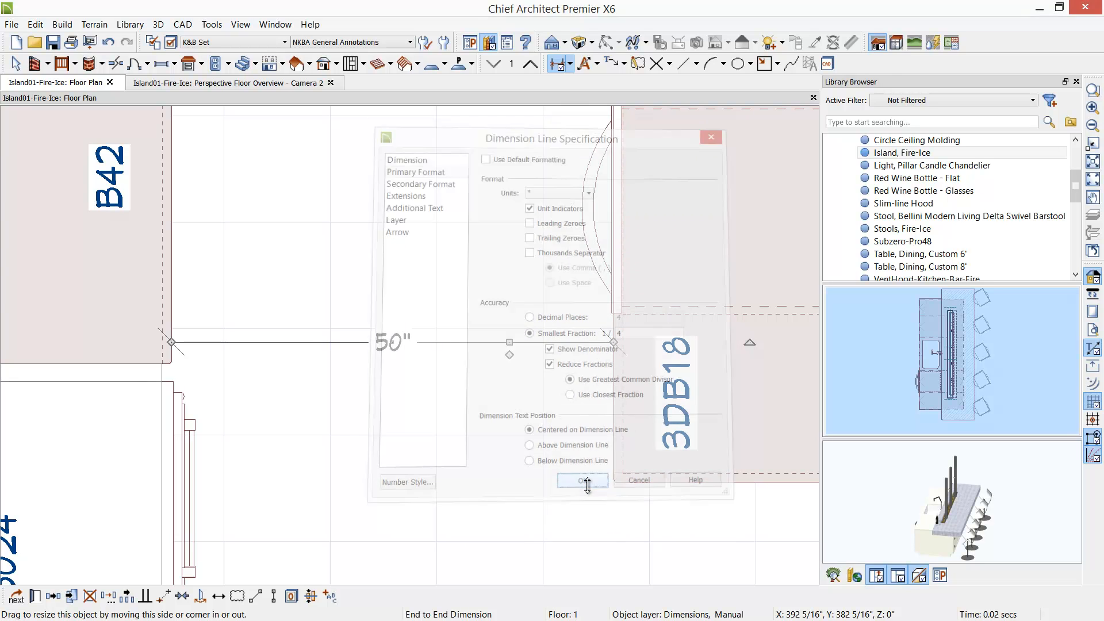
key(space)
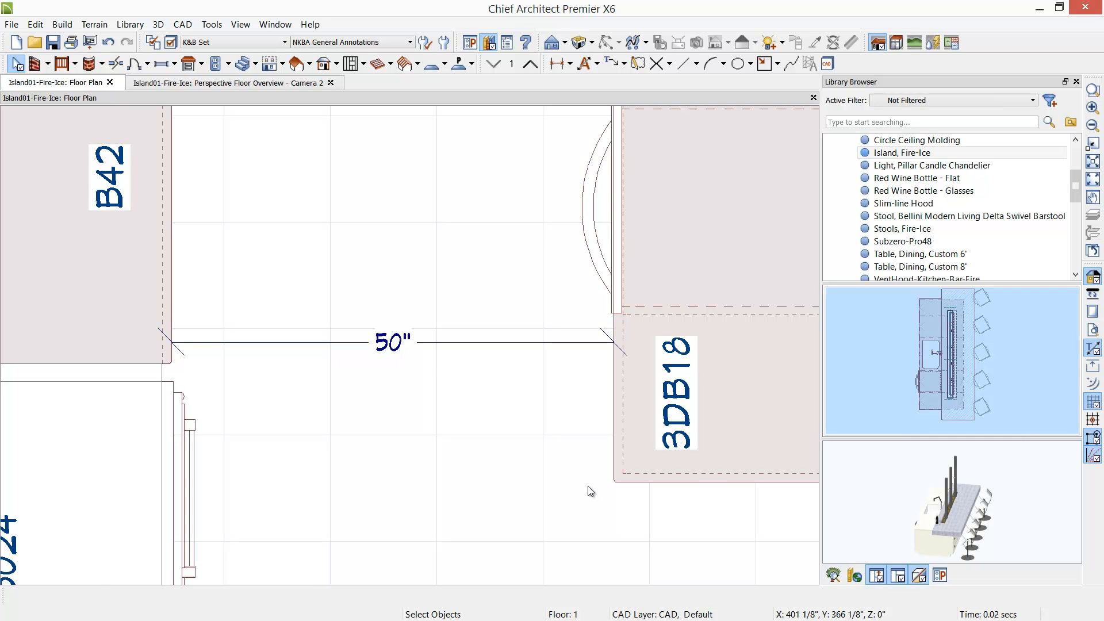
- Switch to the reference floor plan image in Windows Photo Viewer, examine the work triangle between range, sink and refrigerator, and close the image
scroll(588, 475, down, 3)
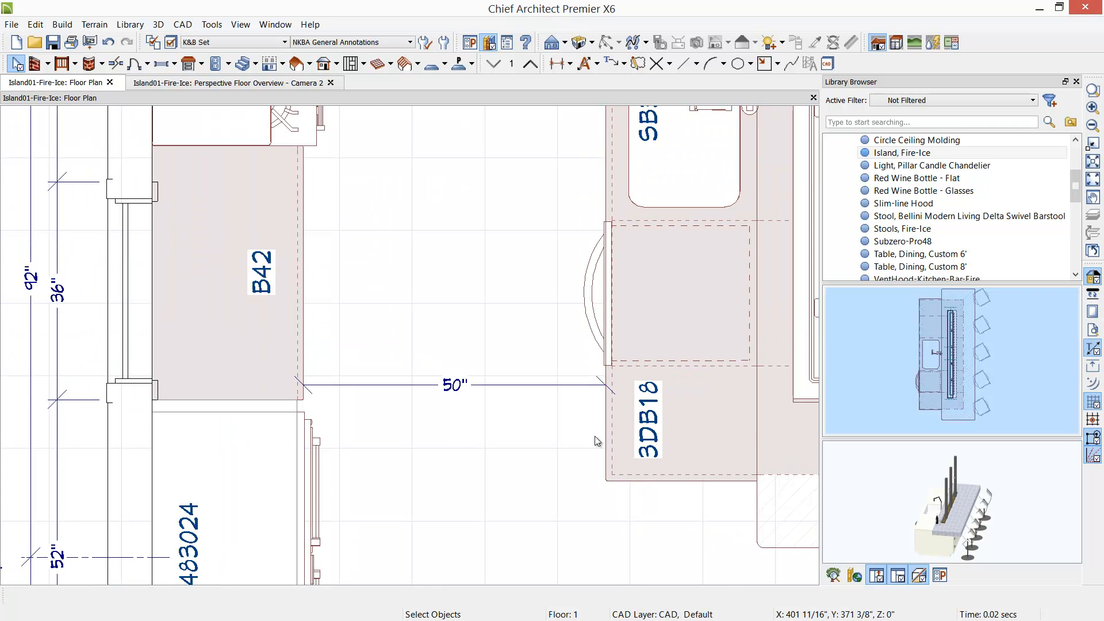
scroll(594, 459, down, 2)
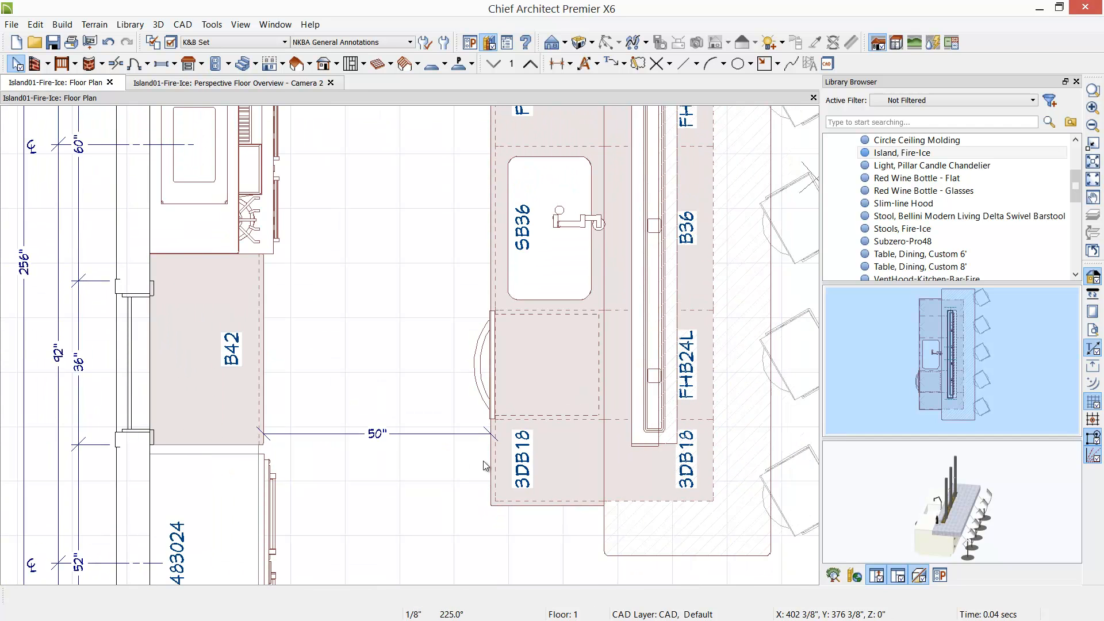
middle_drag(483, 461, 470, 551)
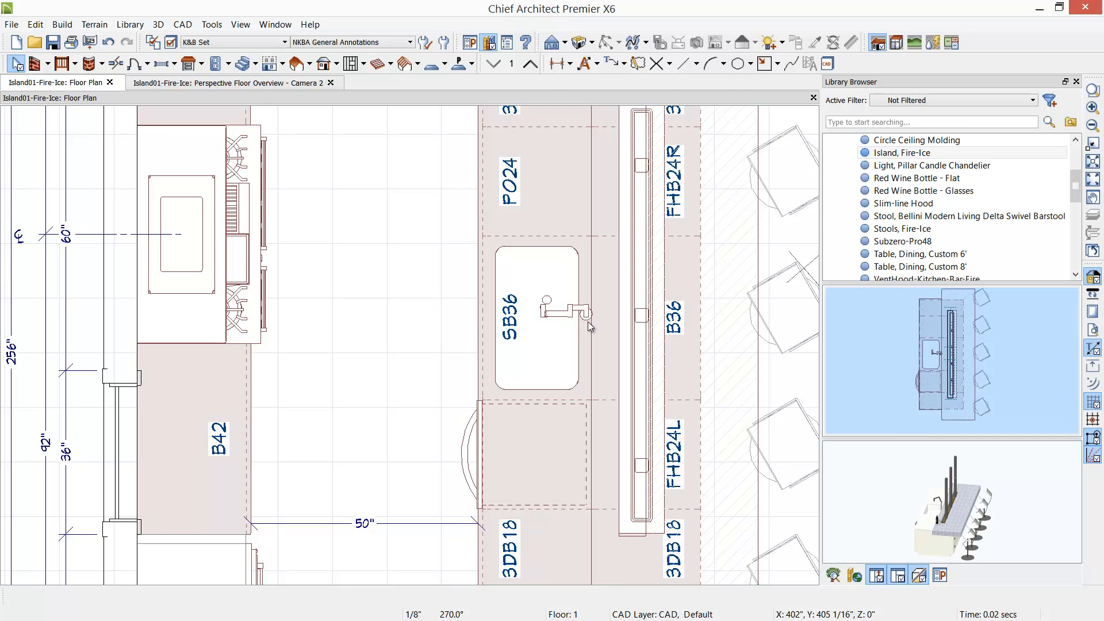
key(alt+Tab)
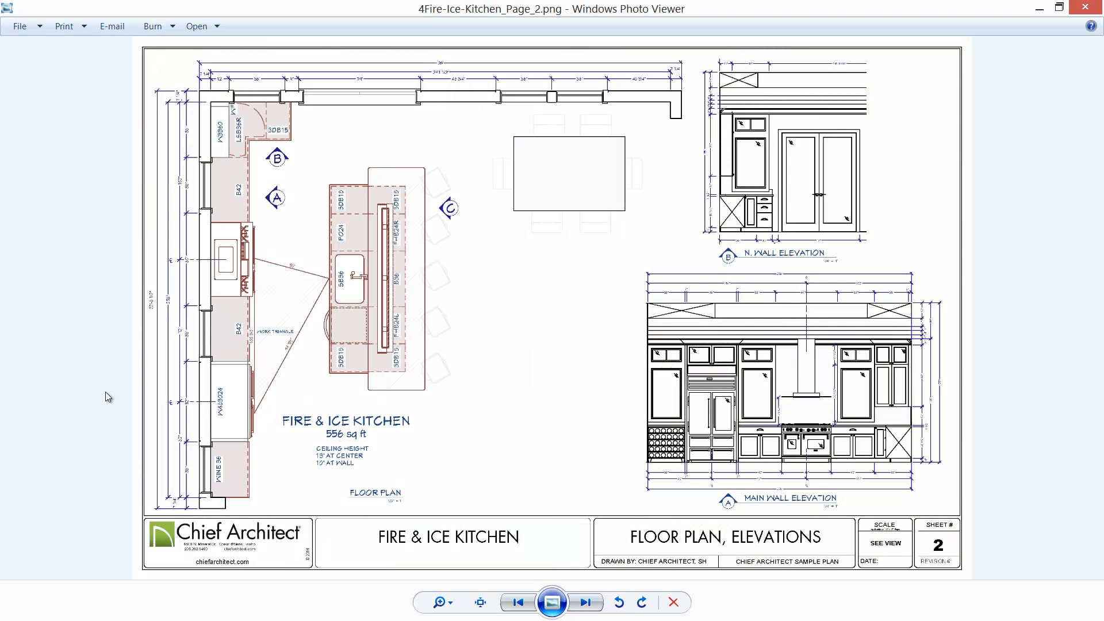
scroll(141, 348, up, 3)
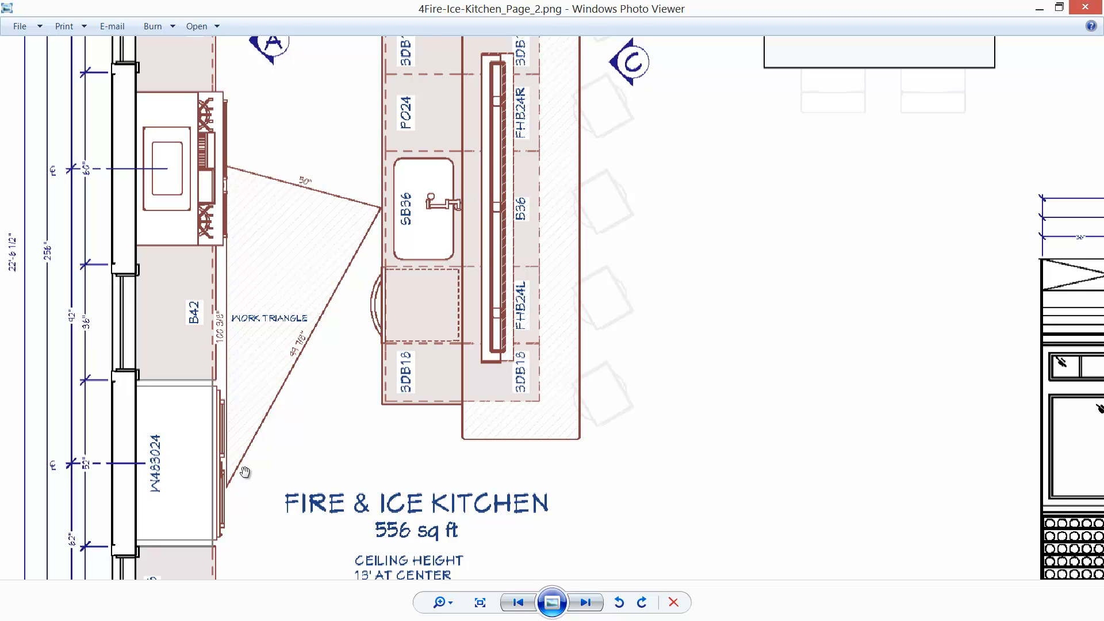
scroll(292, 388, down, 2)
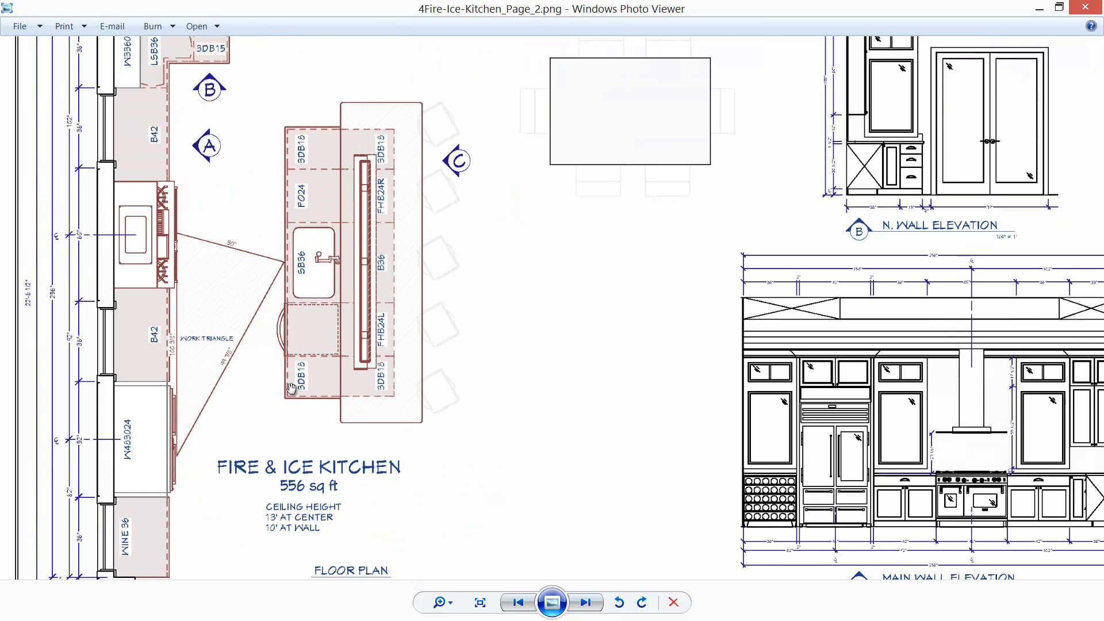
scroll(292, 388, down, 1)
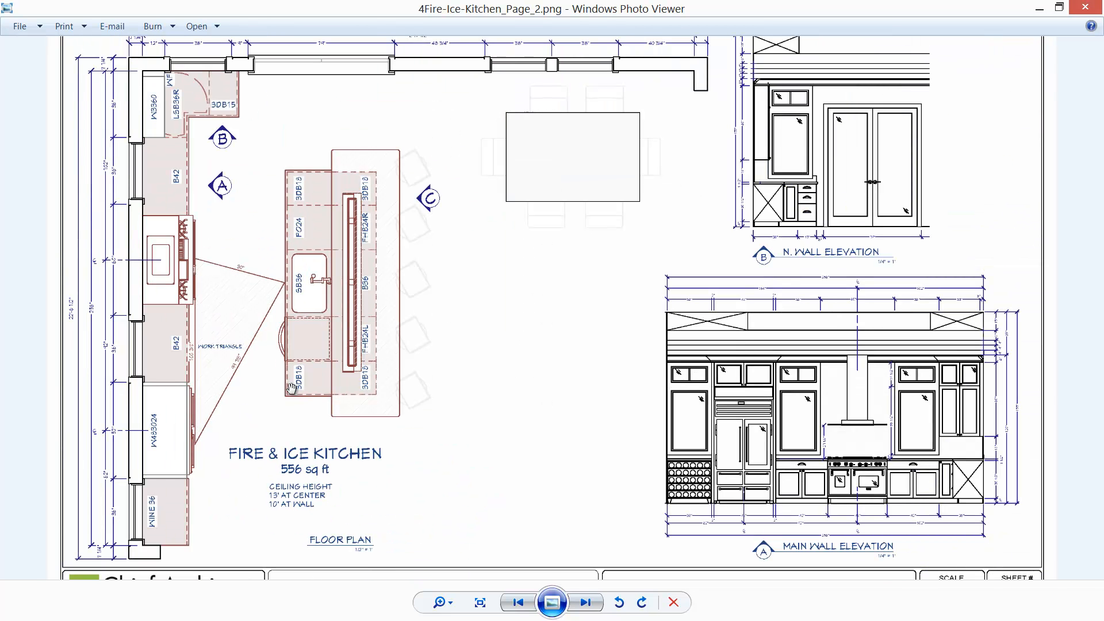
click(1085, 7)
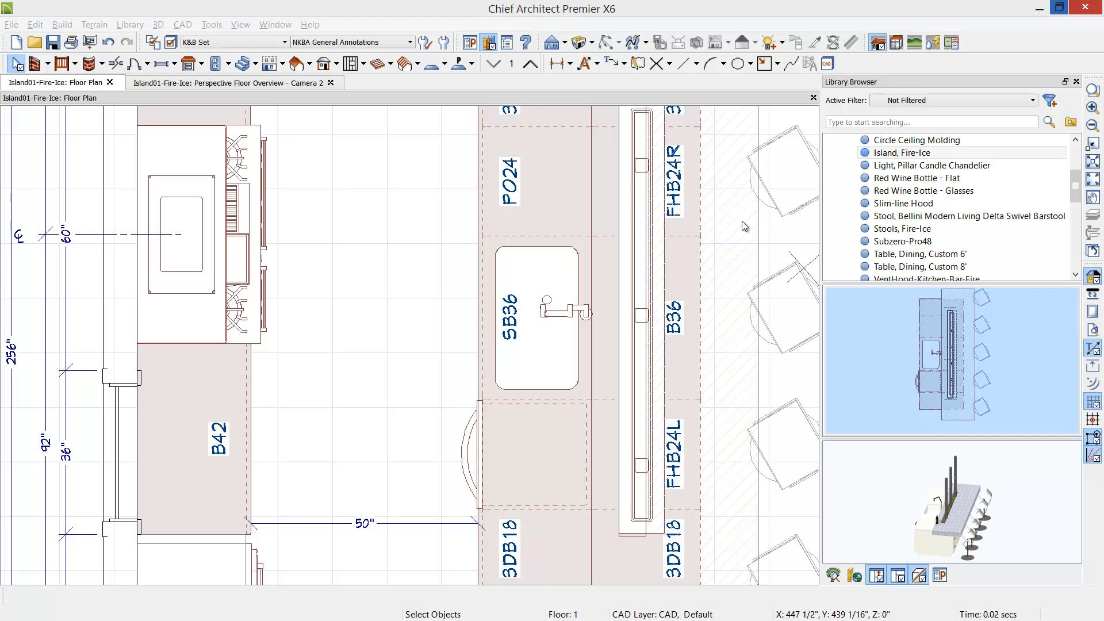
- Draw a vertical CAD line about 40 1/2 inches long down from the front of the range, turning on display of the CAD, Default layer
scroll(544, 320, down, 2)
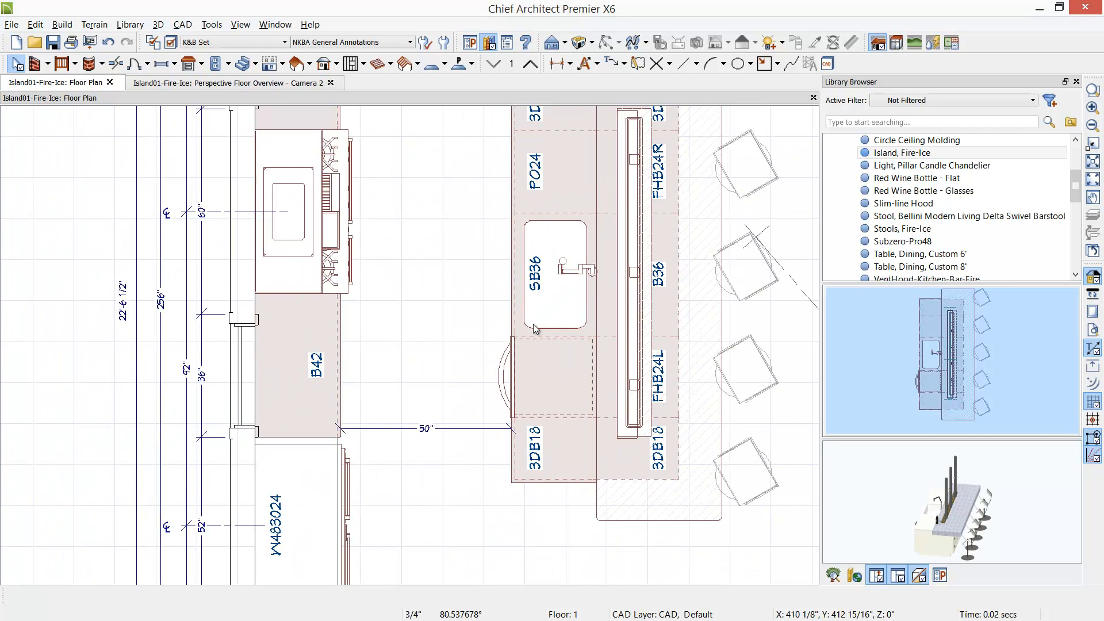
scroll(543, 315, down, 1)
key(/)
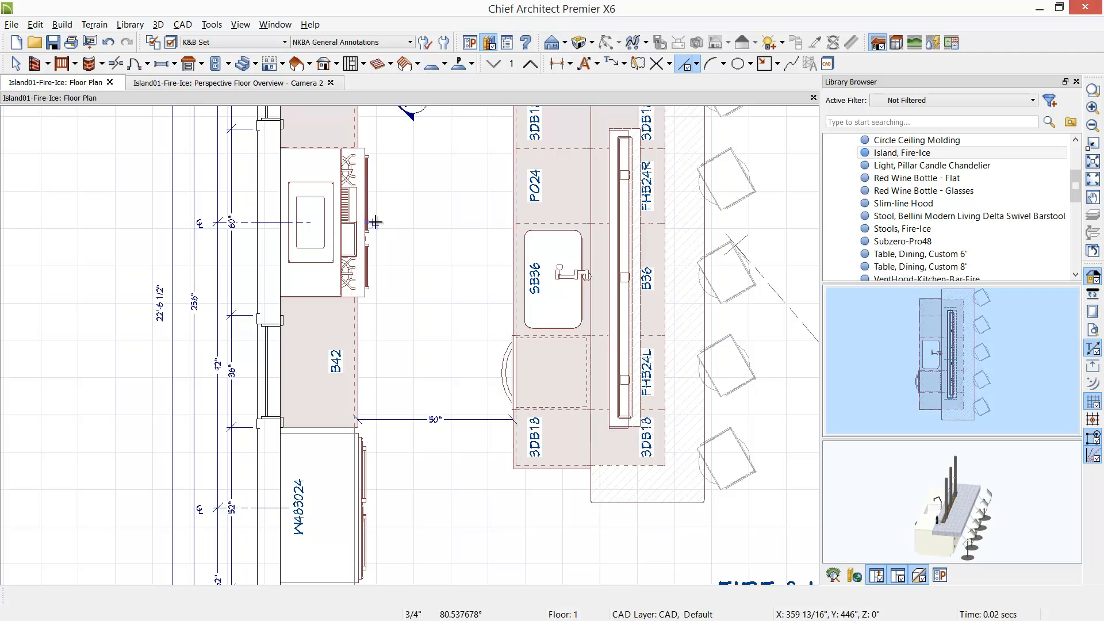
scroll(358, 227, up, 3)
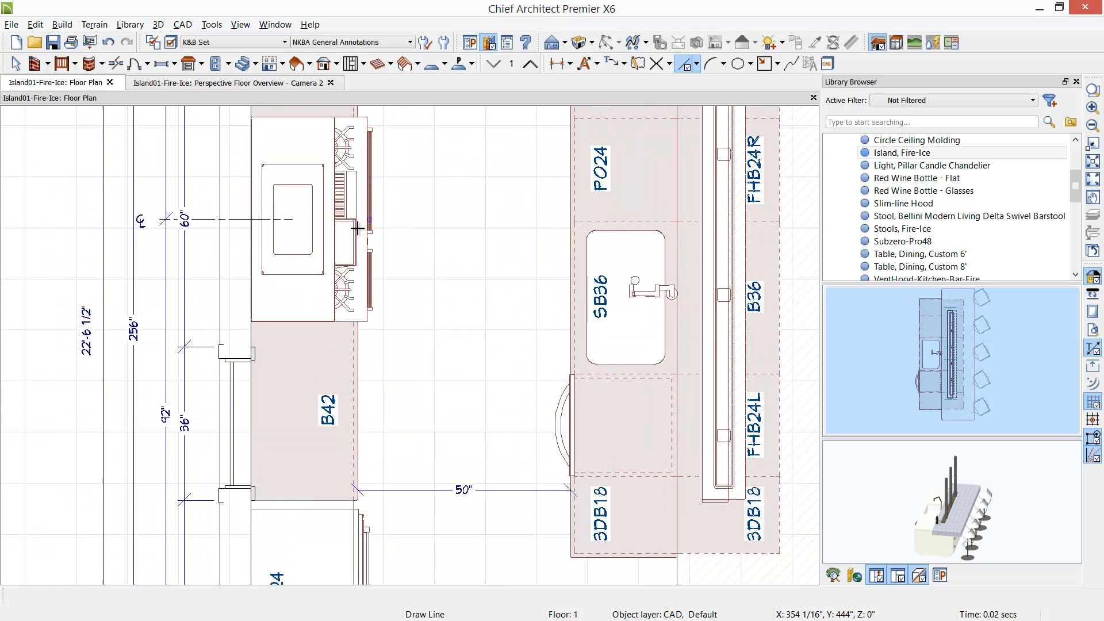
scroll(357, 228, up, 2)
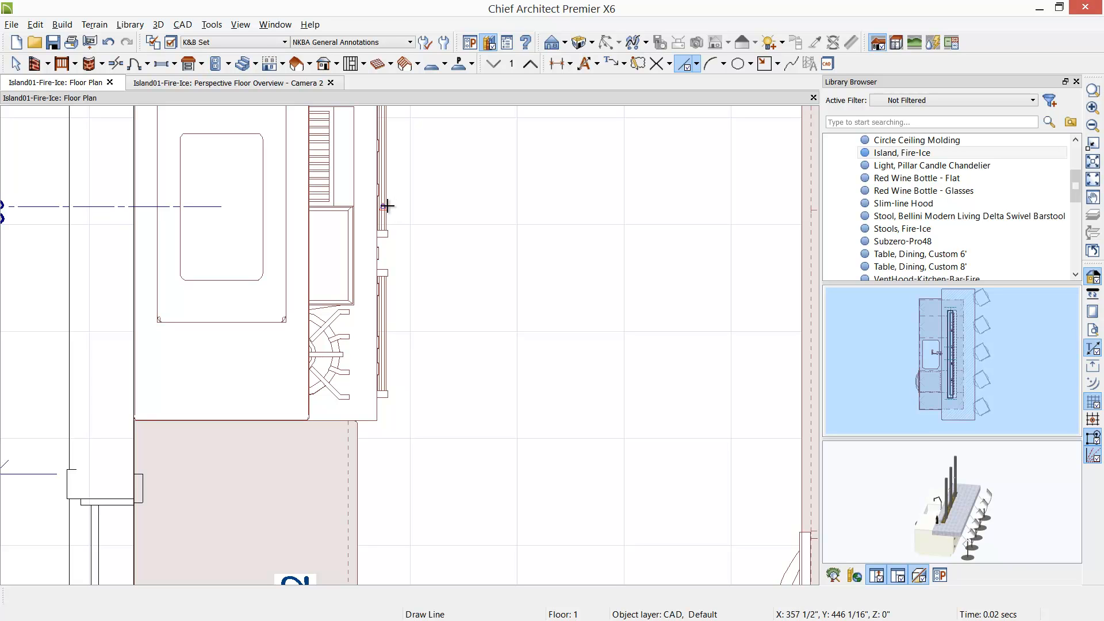
click(384, 206)
click(696, 64)
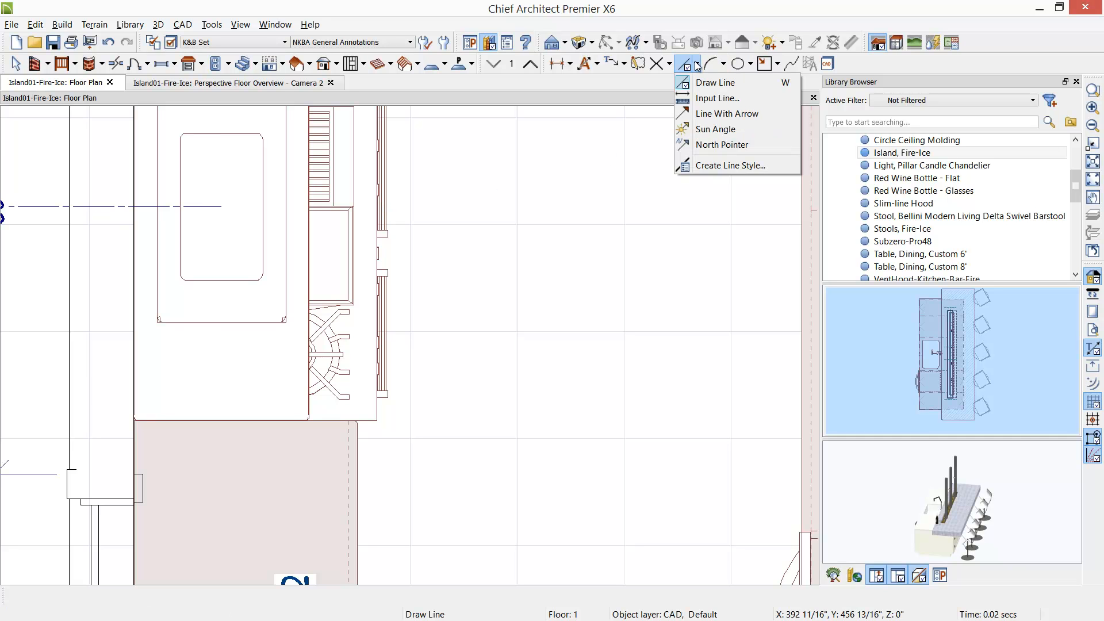
click(715, 83)
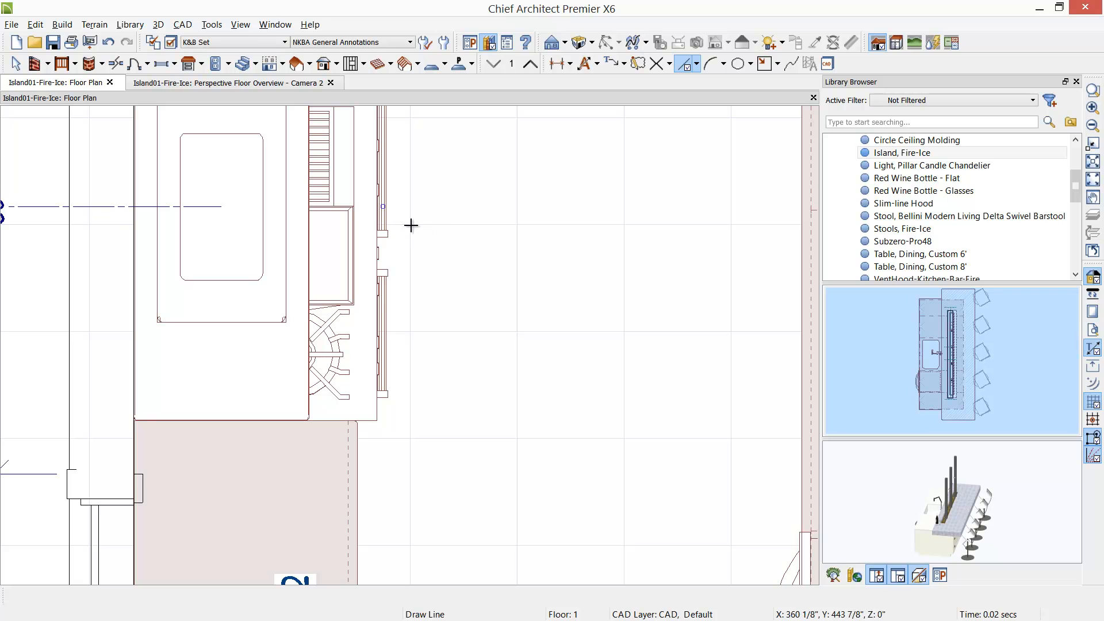
drag(402, 205, 402, 567)
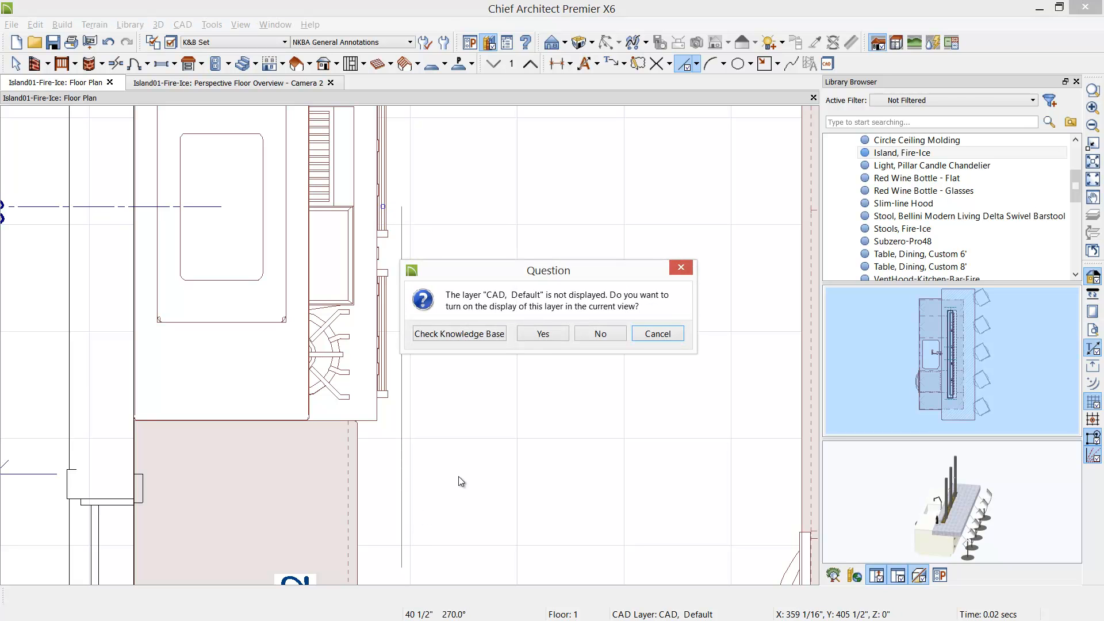
click(544, 334)
middle_drag(567, 454, 537, 302)
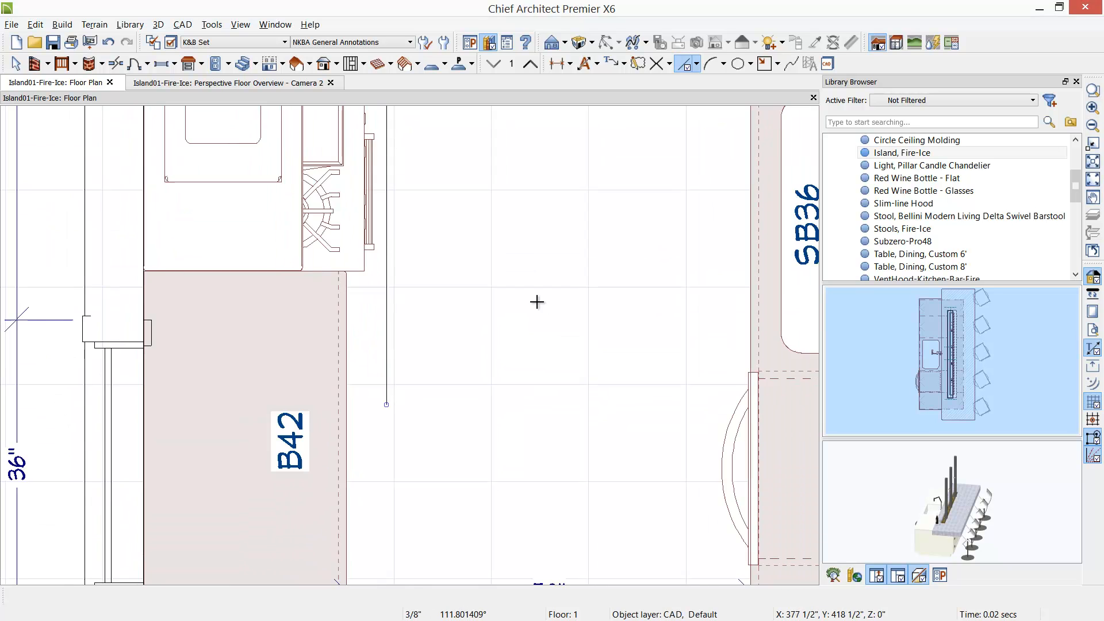
- Extend the vertical CAD line from the range down to the refrigerator's centerline, making it about 92 inches long
scroll(521, 334, down, 4)
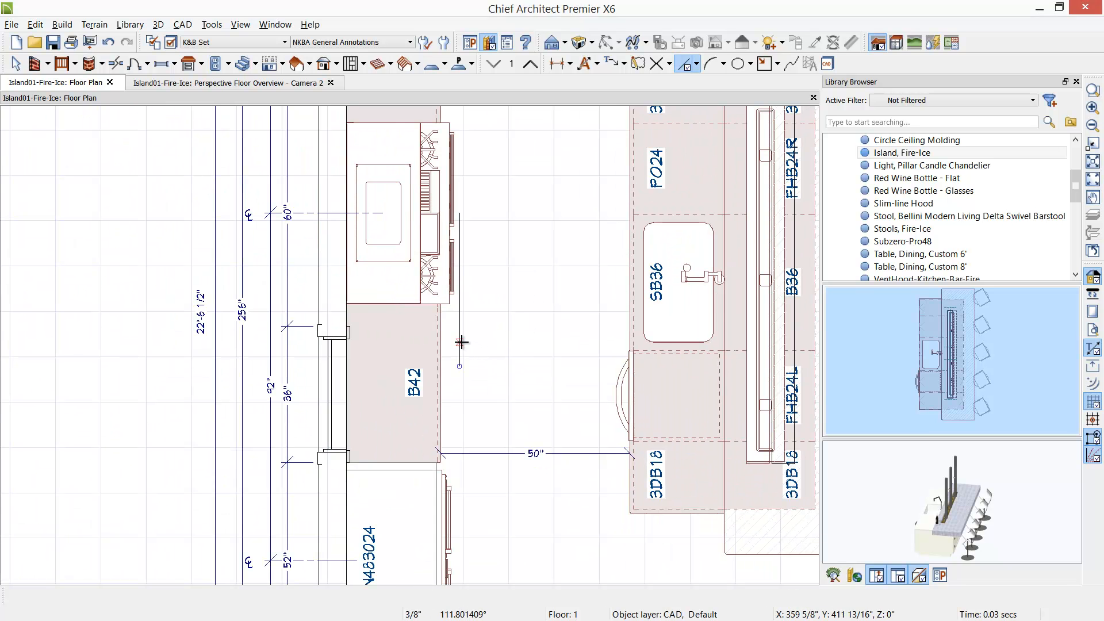
click(460, 342)
middle_drag(461, 361, 454, 298)
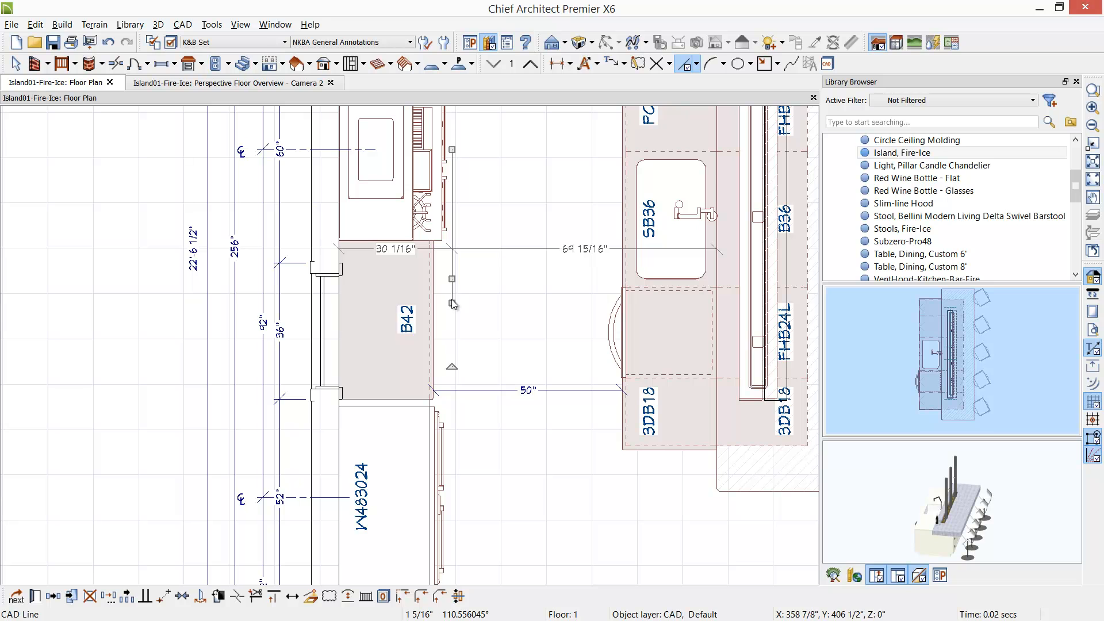
drag(452, 304, 452, 498)
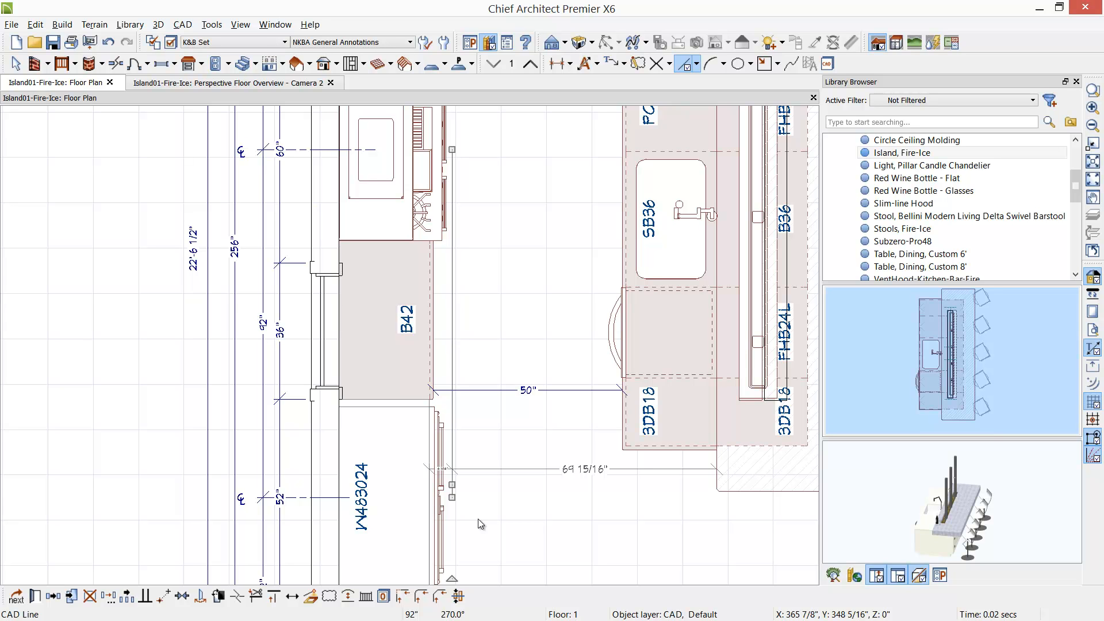
- Close the work triangle with two CAD lines meeting in front of the sink, about 85 1/2 inches from the refrigerator and 46 1/2 inches from the range
click(478, 519)
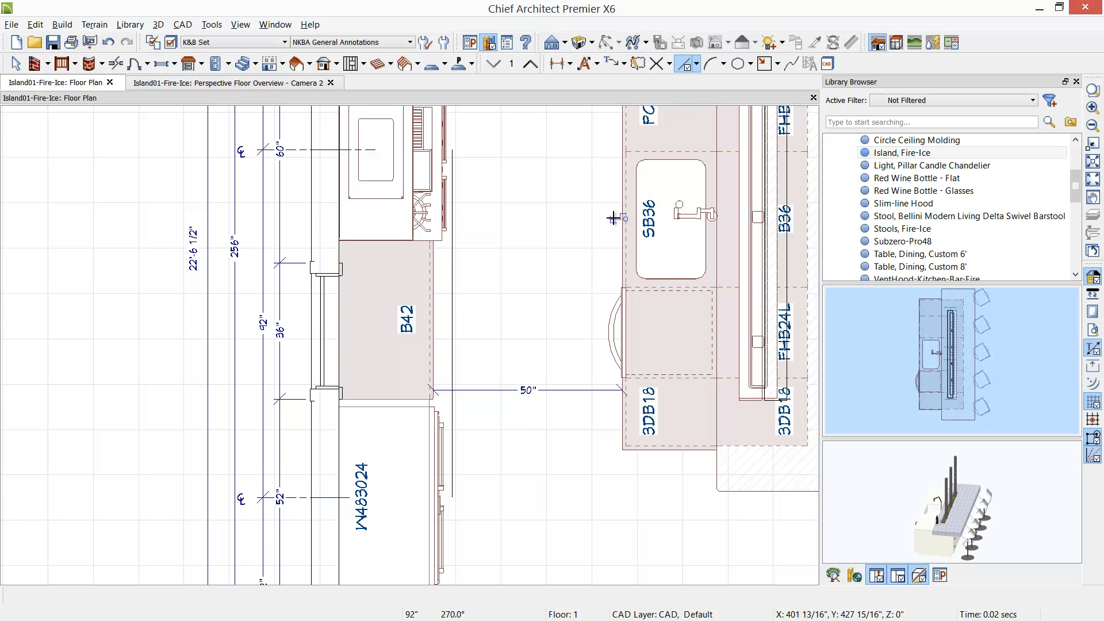
drag(612, 218, 452, 498)
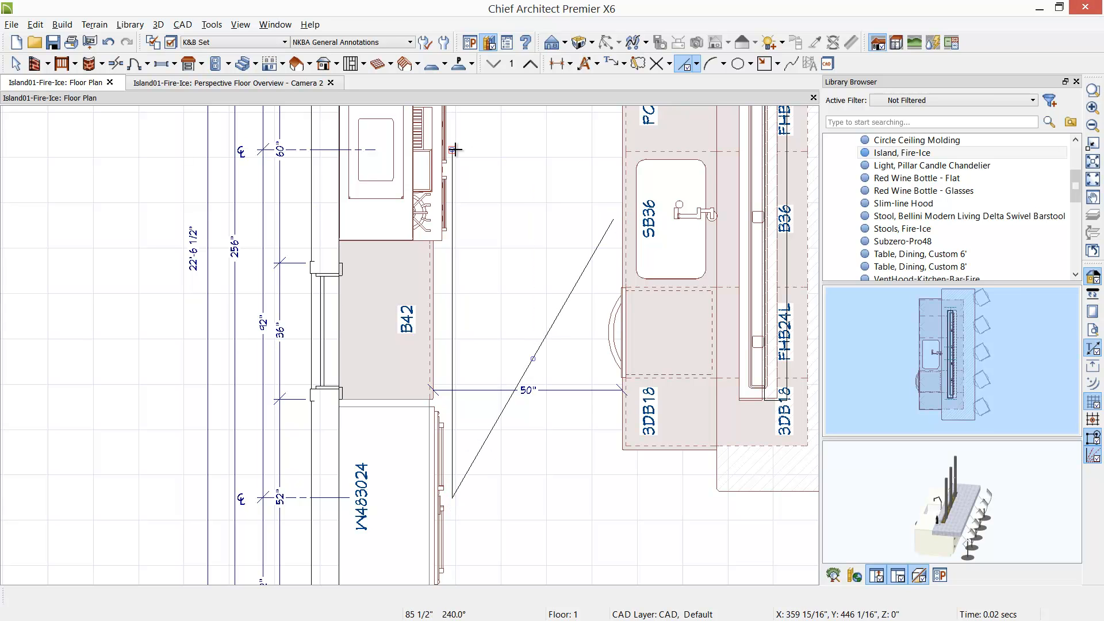
mouse_move(452, 150)
mouse_down()
mouse_move(594, 223)
mouse_move(613, 219)
mouse_up()
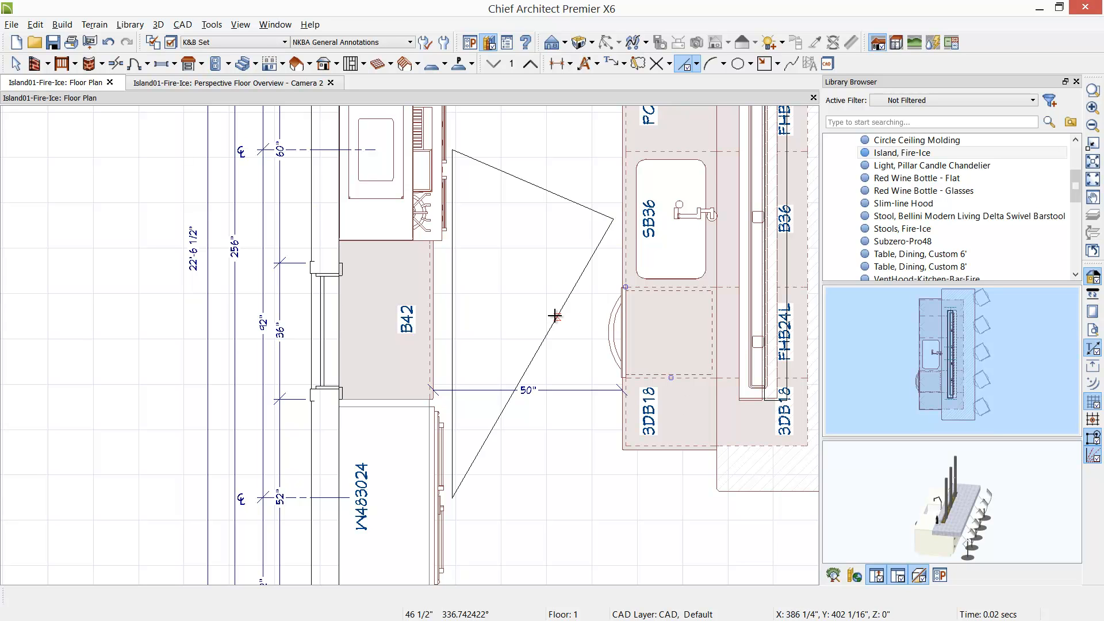
- Assign the work triangle polyline to the CAD, K&B layer and turn on display of its side lengths
click(556, 316)
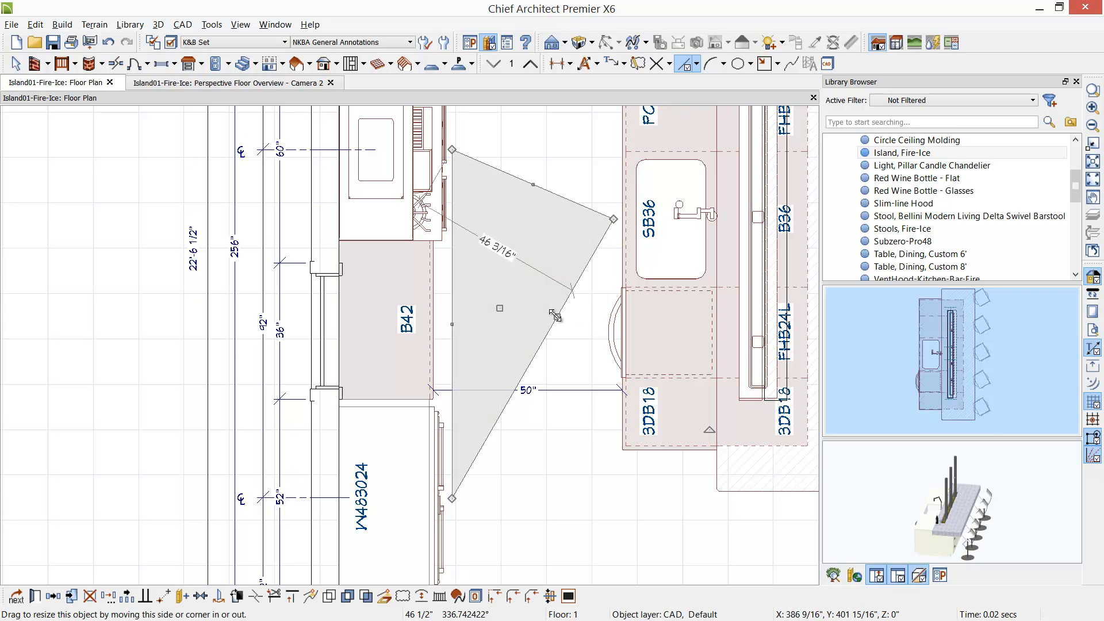
double_click(556, 316)
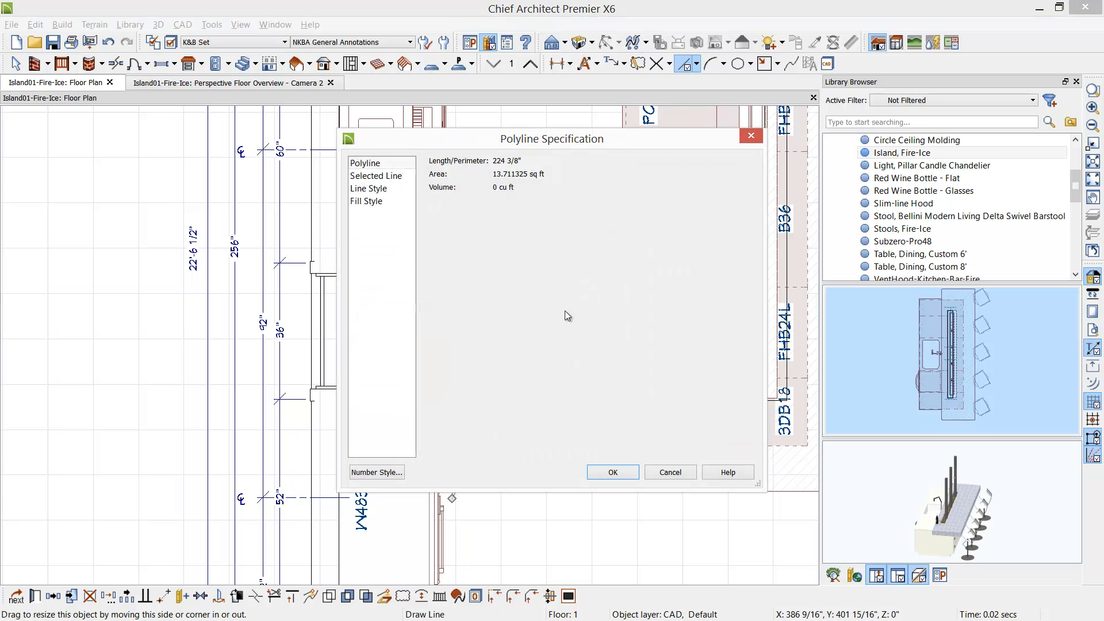
click(379, 190)
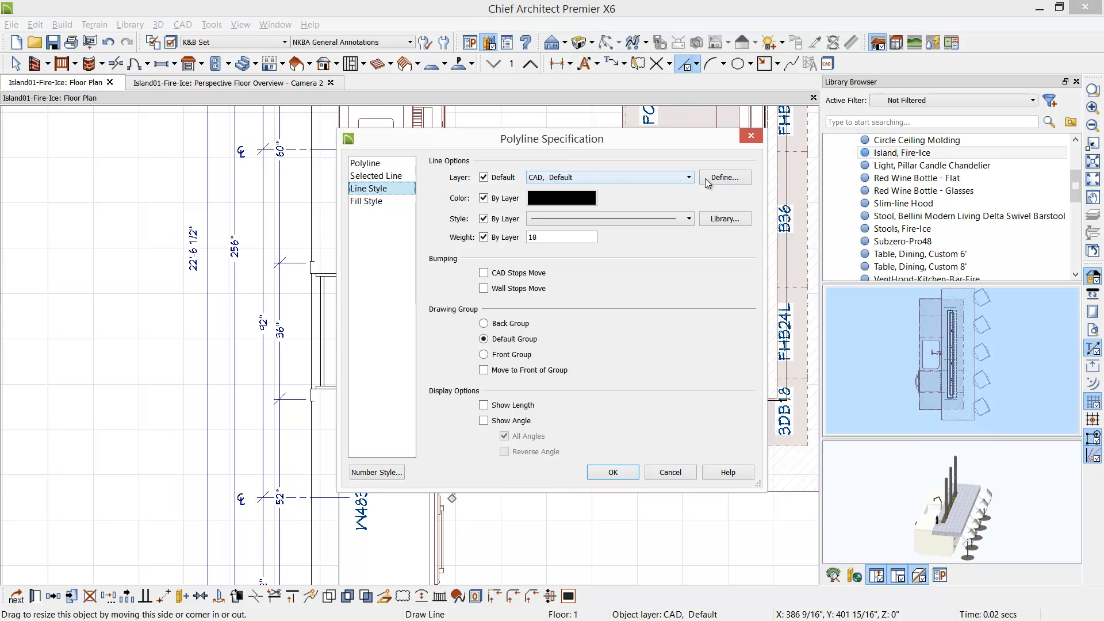
click(731, 178)
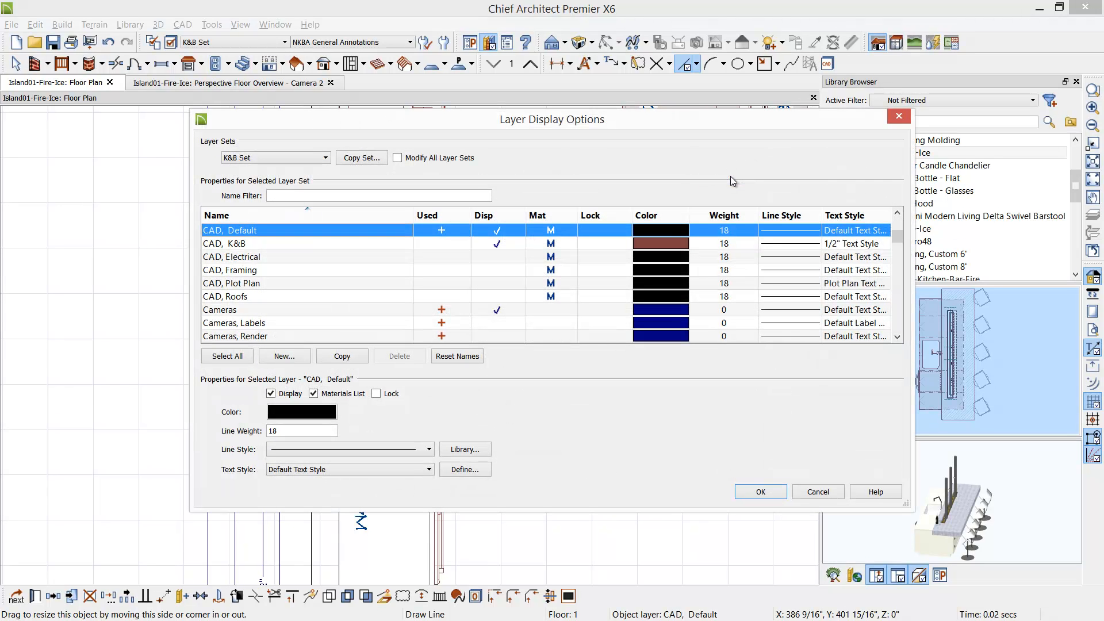
click(241, 245)
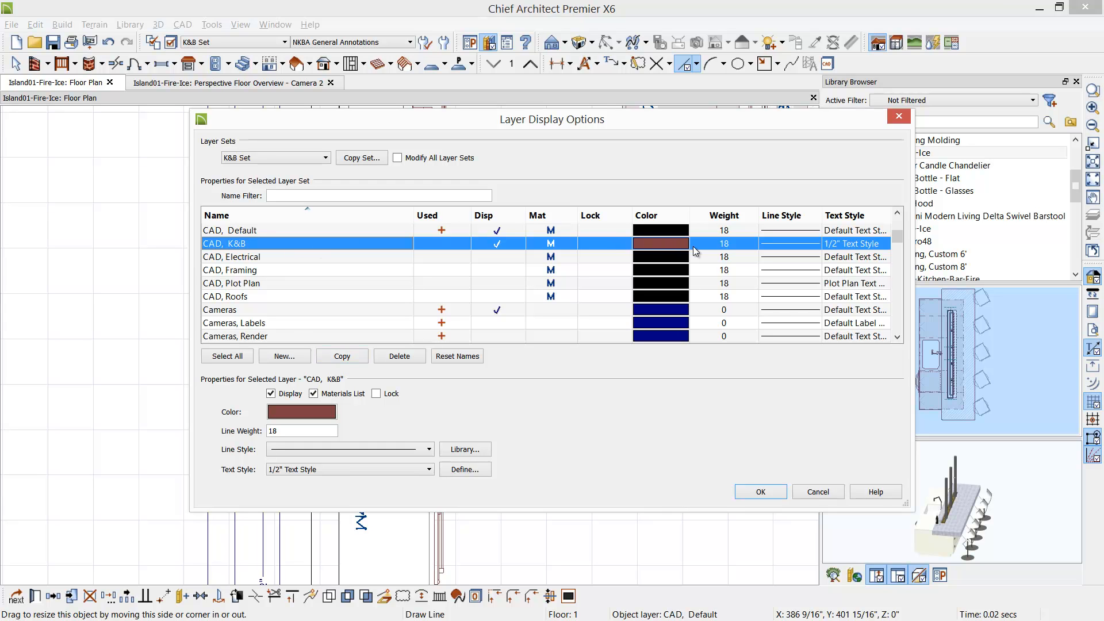
drag(416, 119, 591, 116)
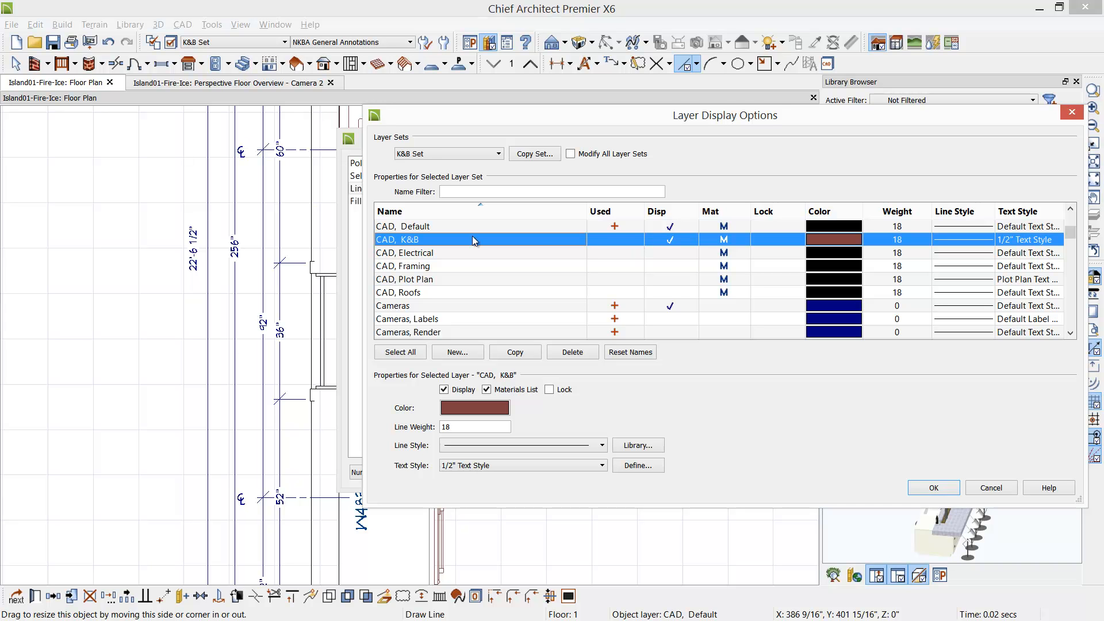
click(937, 489)
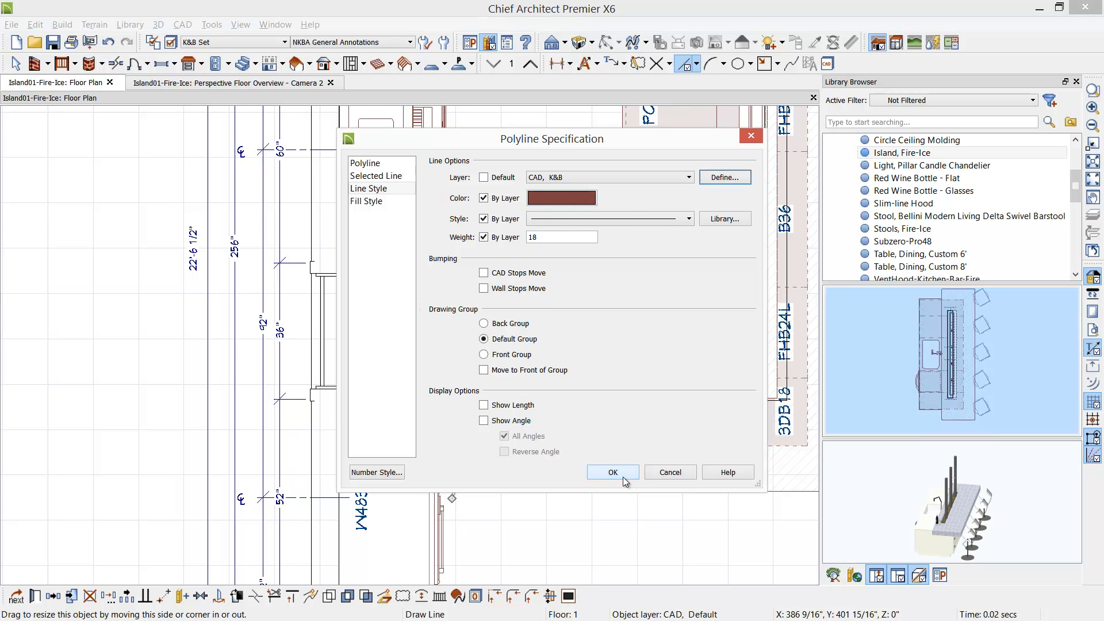
click(485, 405)
- Fill the work triangle with a transparent Angle Hatch pattern in a lighter shade of the layer's red-brown, RGB 211, 166, 166
click(374, 202)
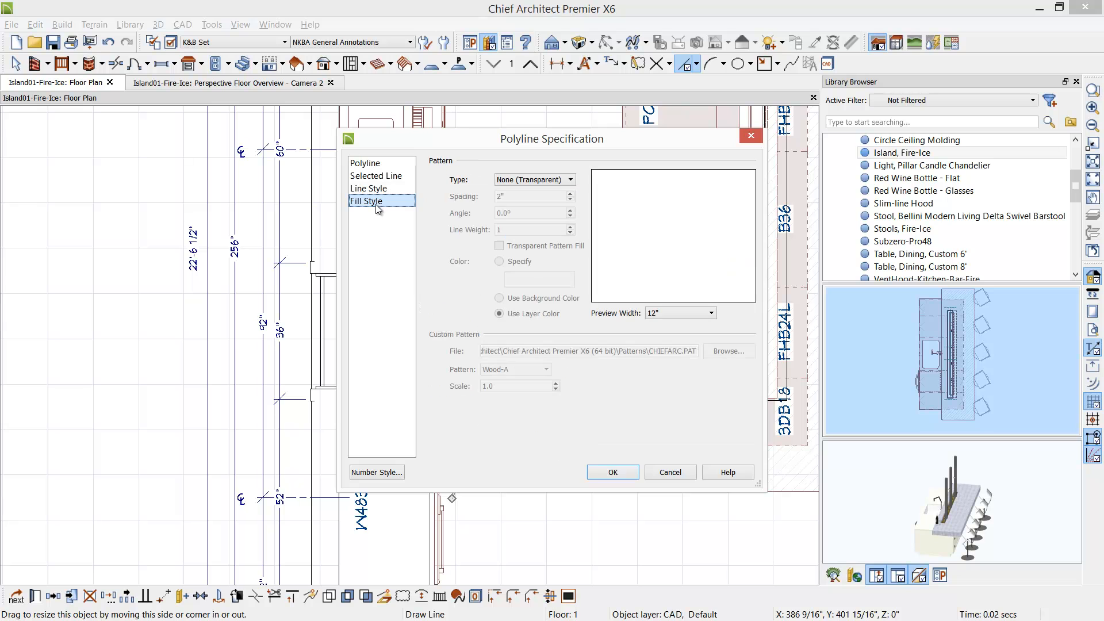
click(570, 179)
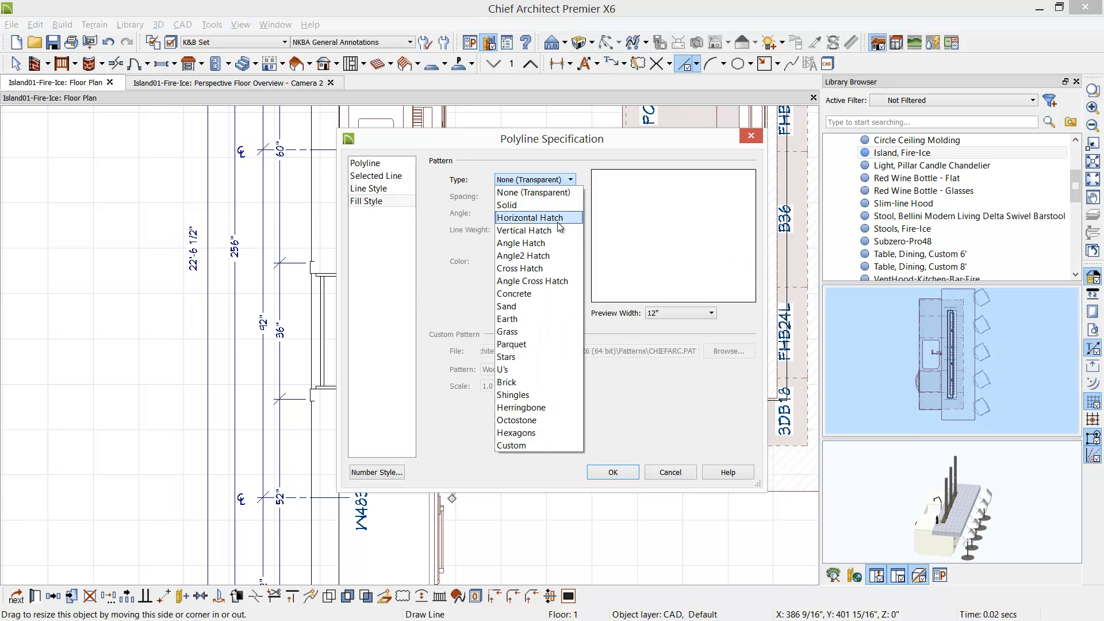
click(557, 230)
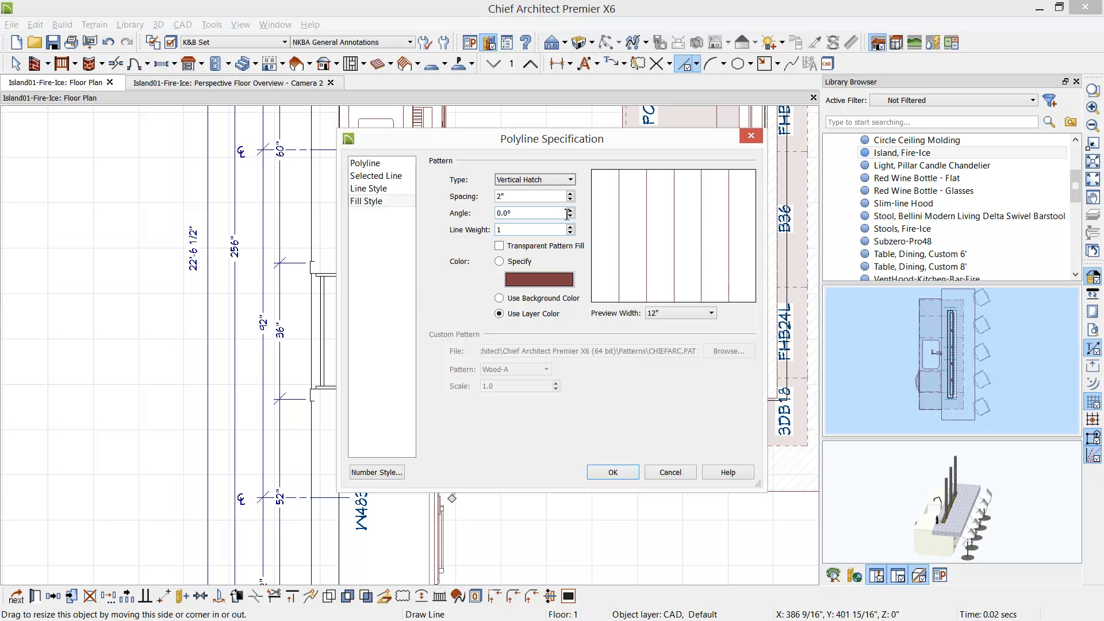
click(574, 181)
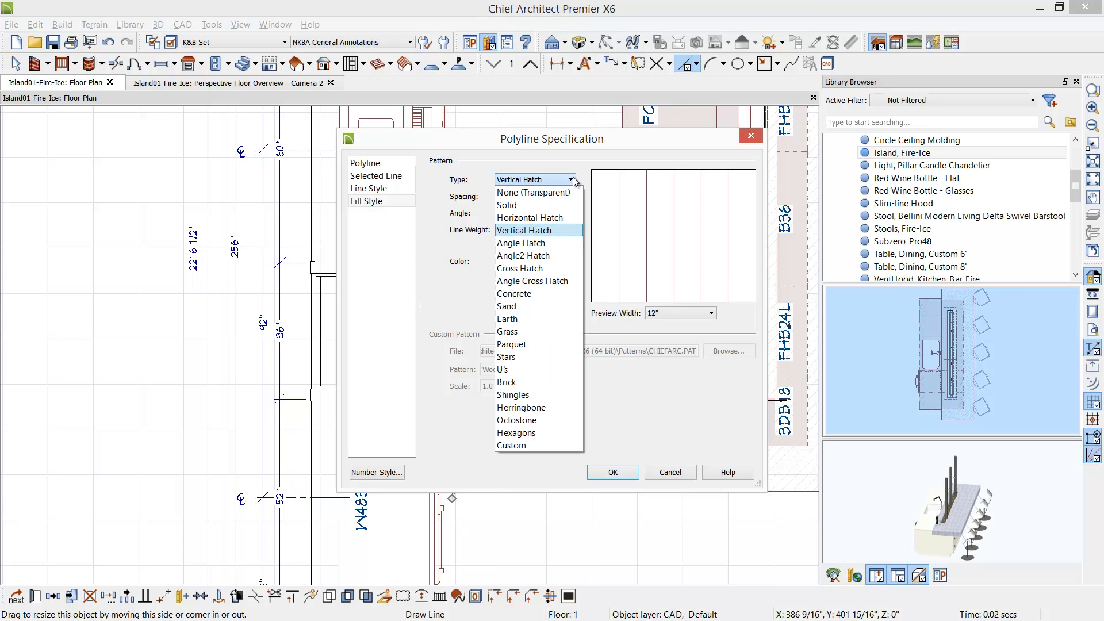
click(540, 243)
click(499, 246)
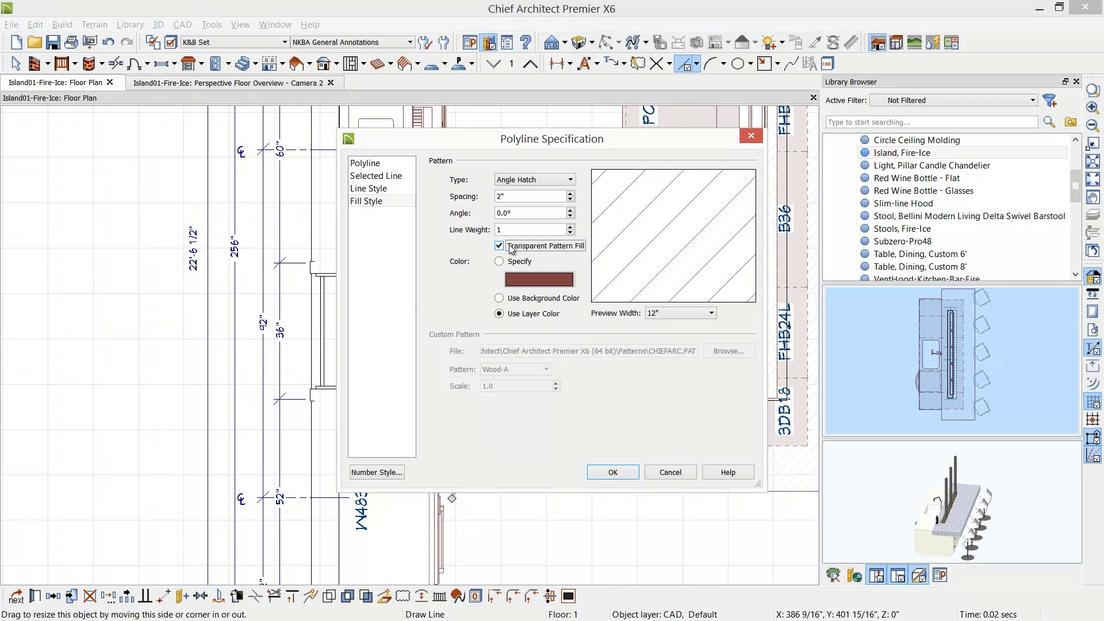
click(528, 279)
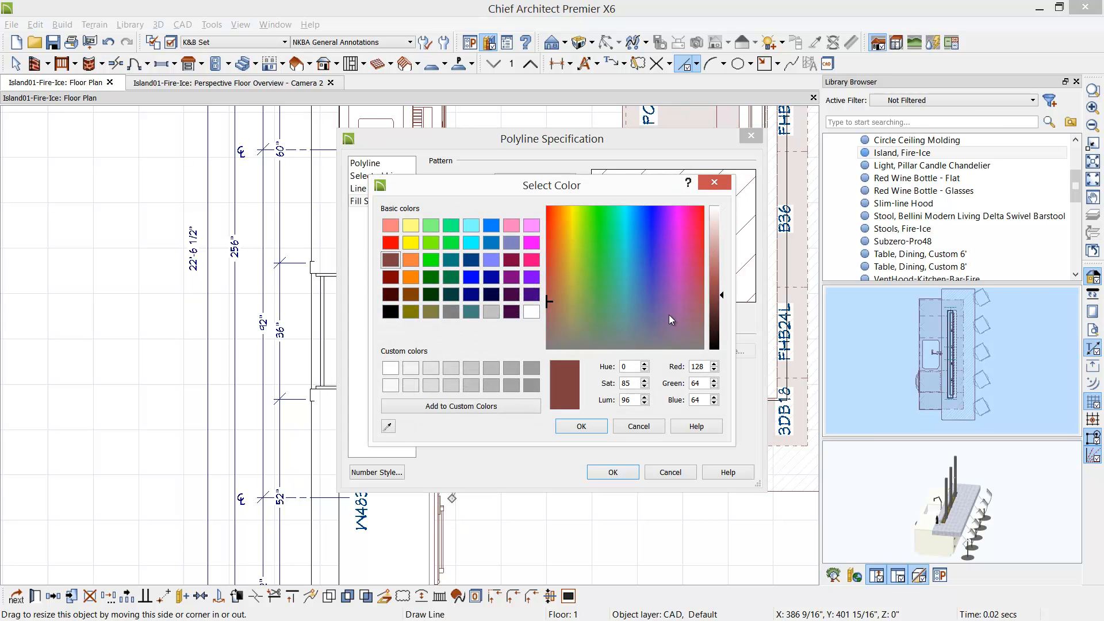
drag(722, 298, 720, 246)
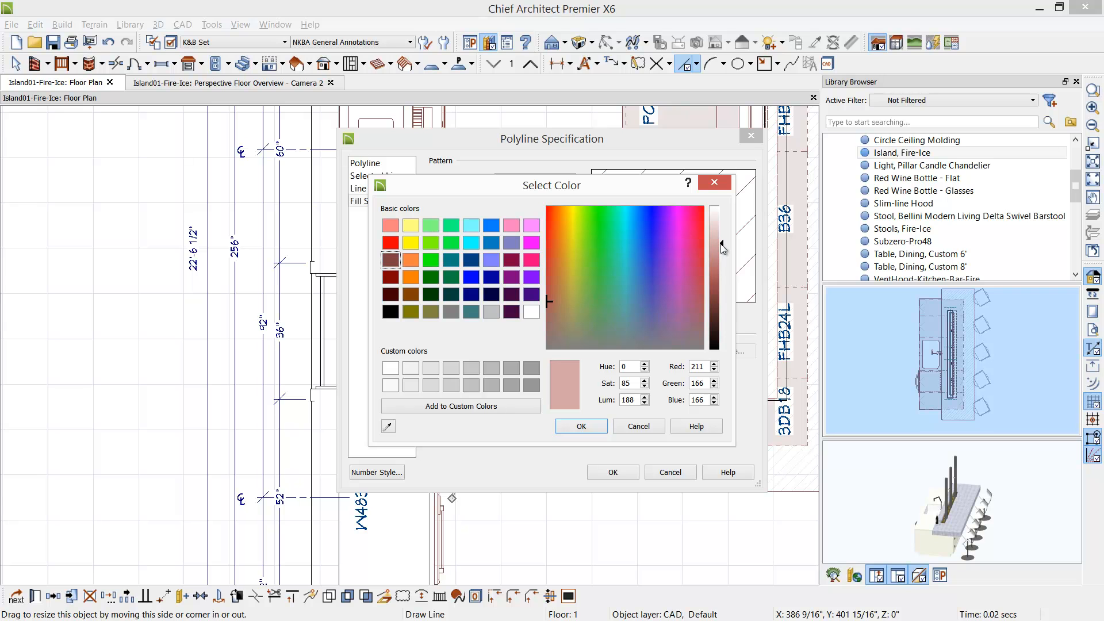
click(579, 426)
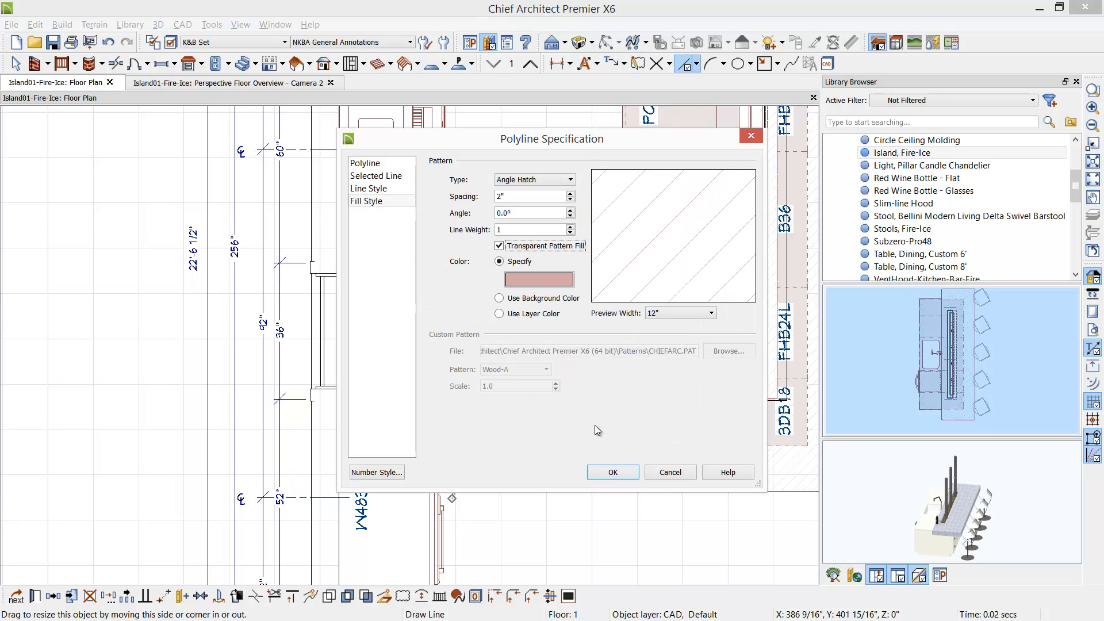
click(613, 472)
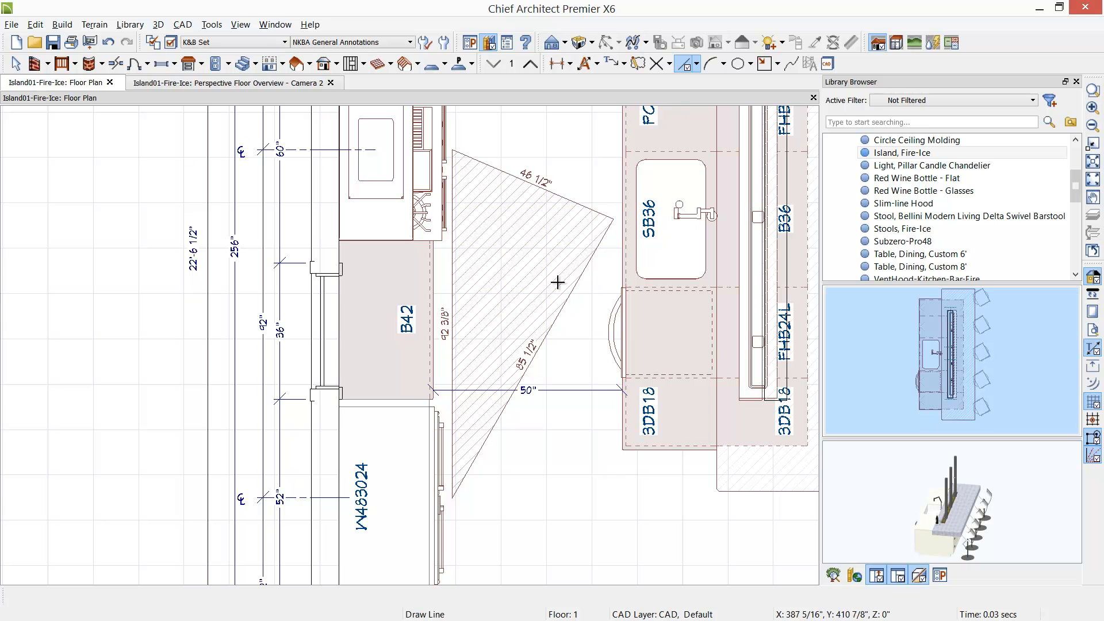
- Stretch the triangle's sink corner to the island's edge, making the side from the range 50 inches long
click(607, 236)
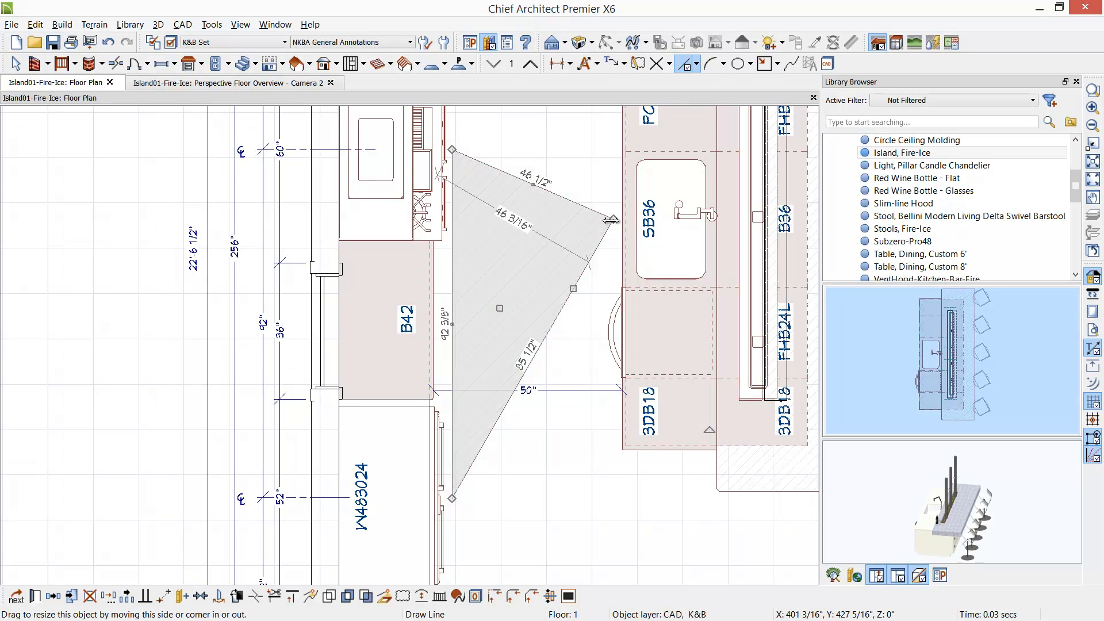
drag(613, 219, 621, 224)
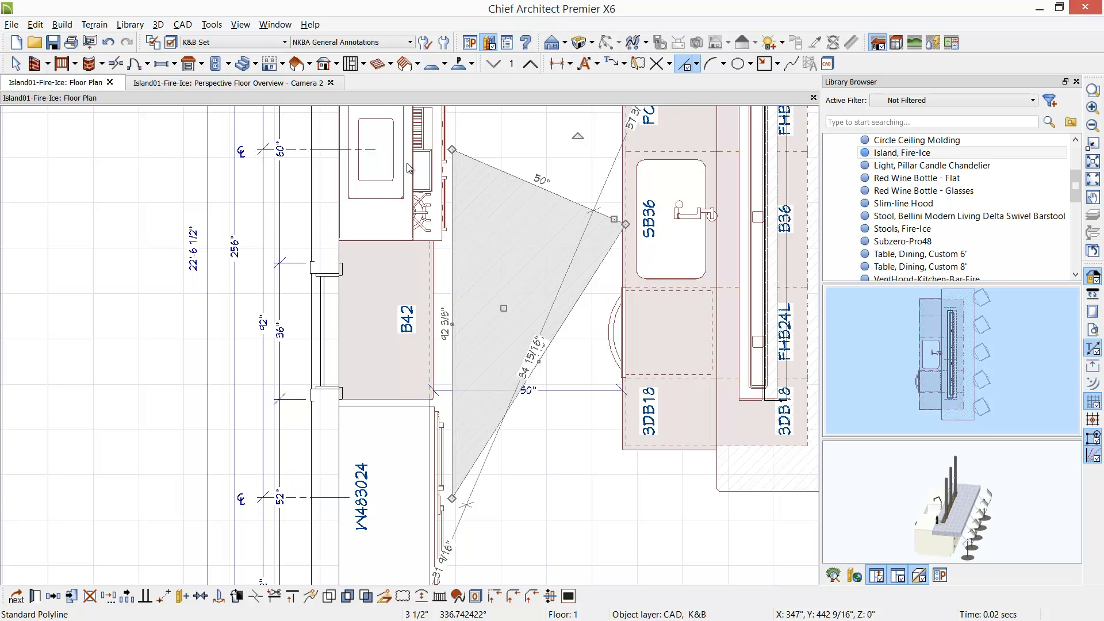
key(Escape)
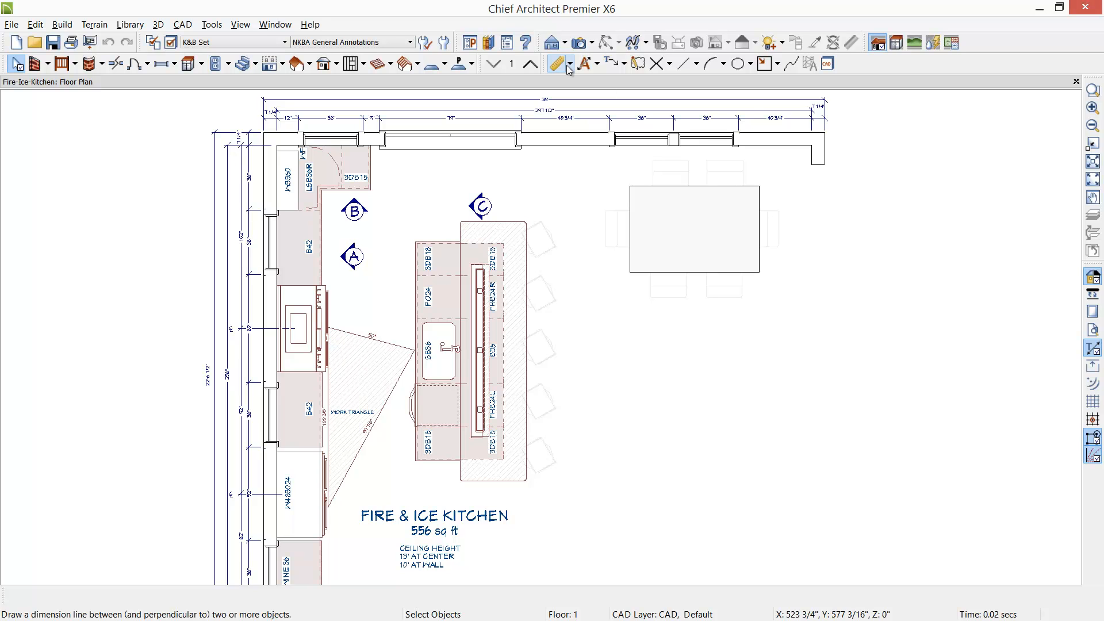
- In the Fire-Ice-Kitchen plan, create a wall elevation facing the range wall, examine its cabinets and dimensions, and close the view
click(564, 43)
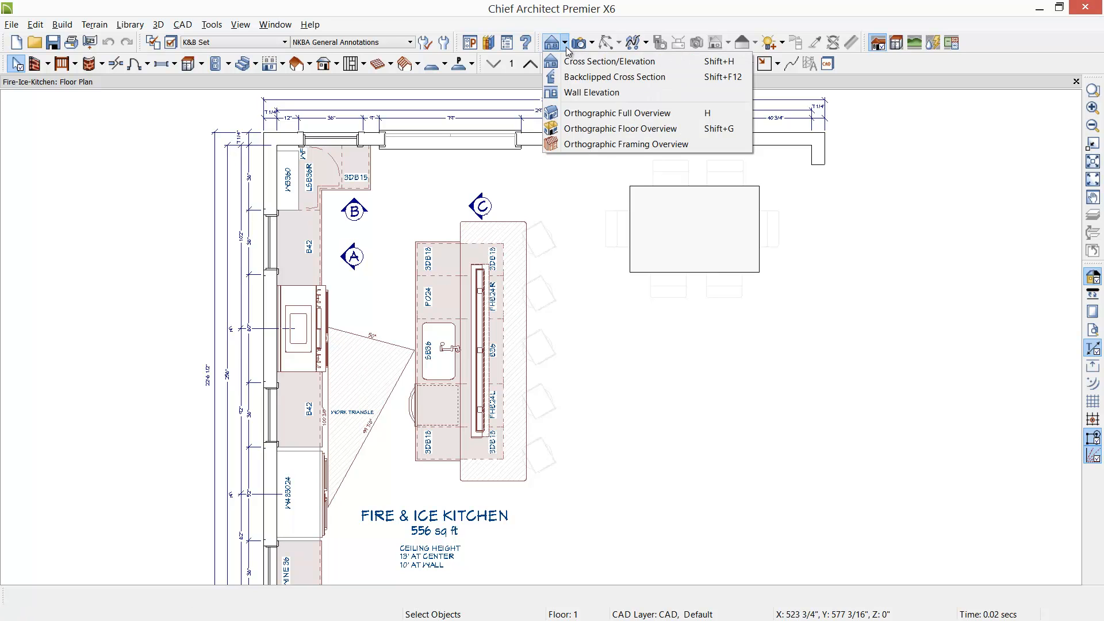
click(592, 93)
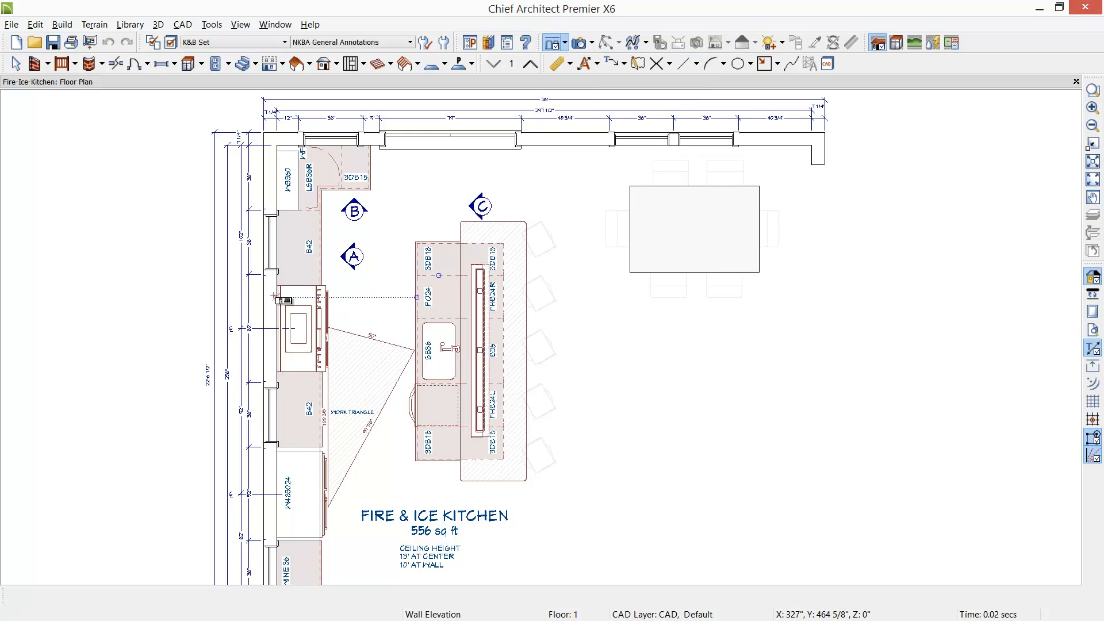
key(space)
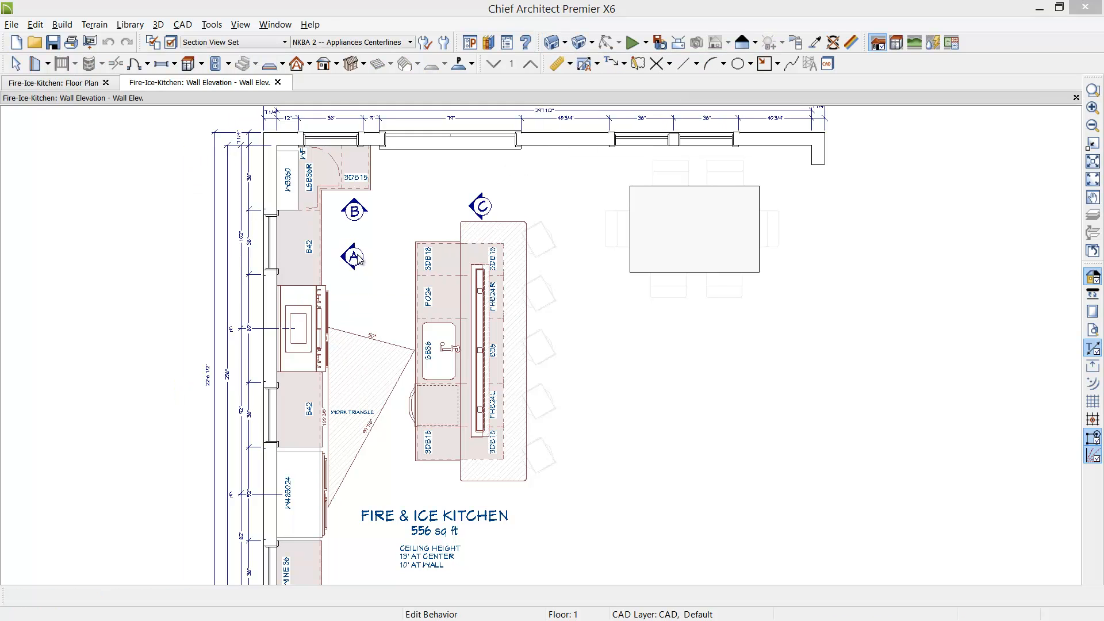
middle_drag(305, 361, 476, 385)
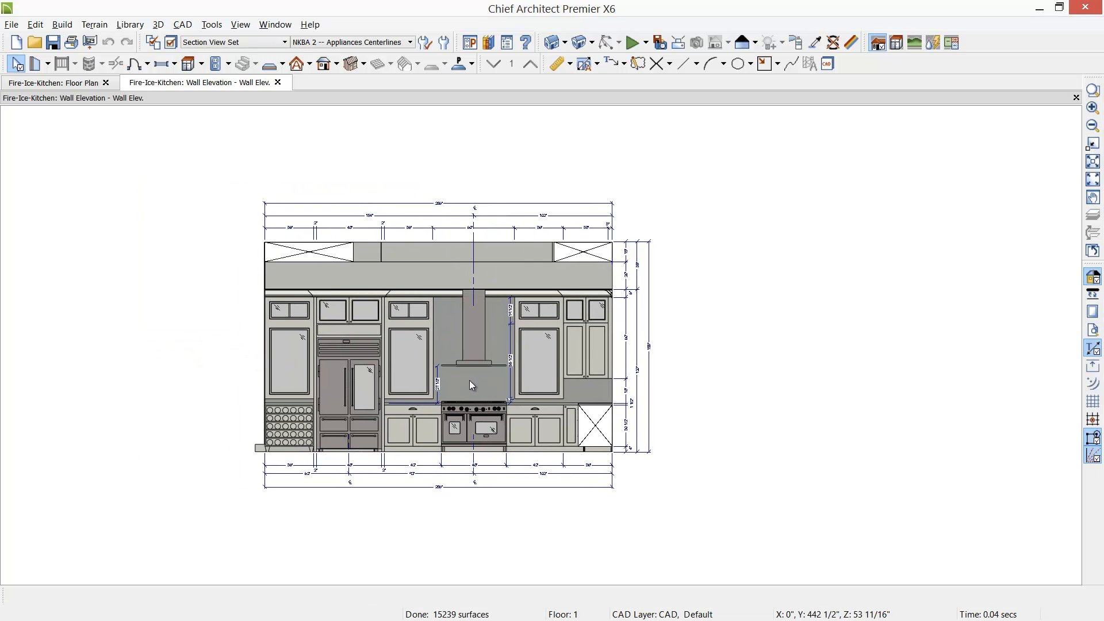
scroll(468, 380, up, 5)
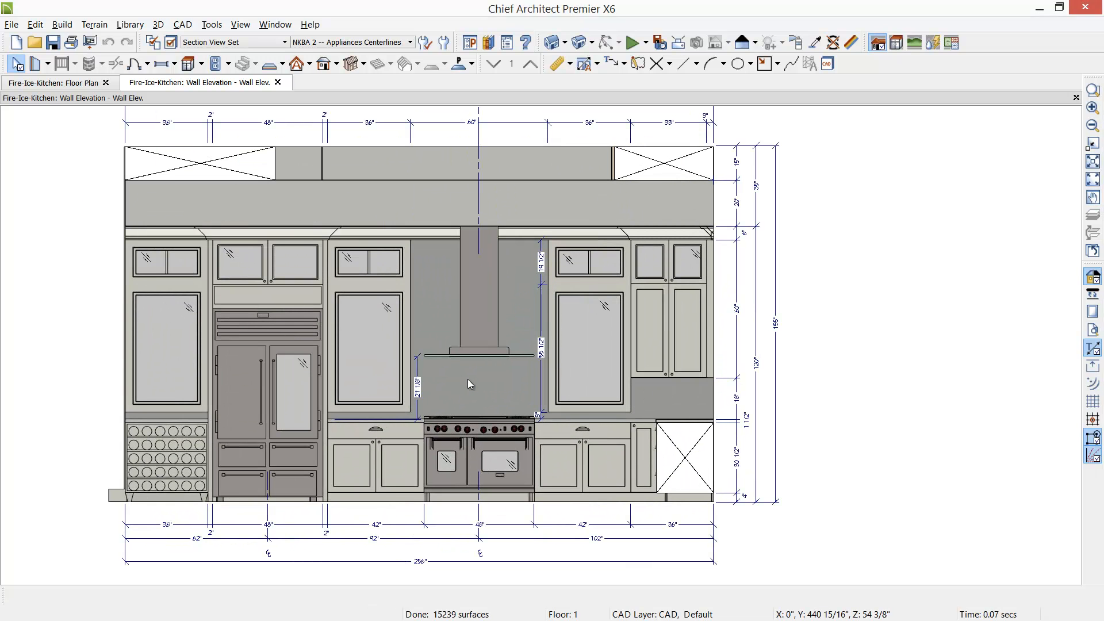
scroll(468, 378, down, 1)
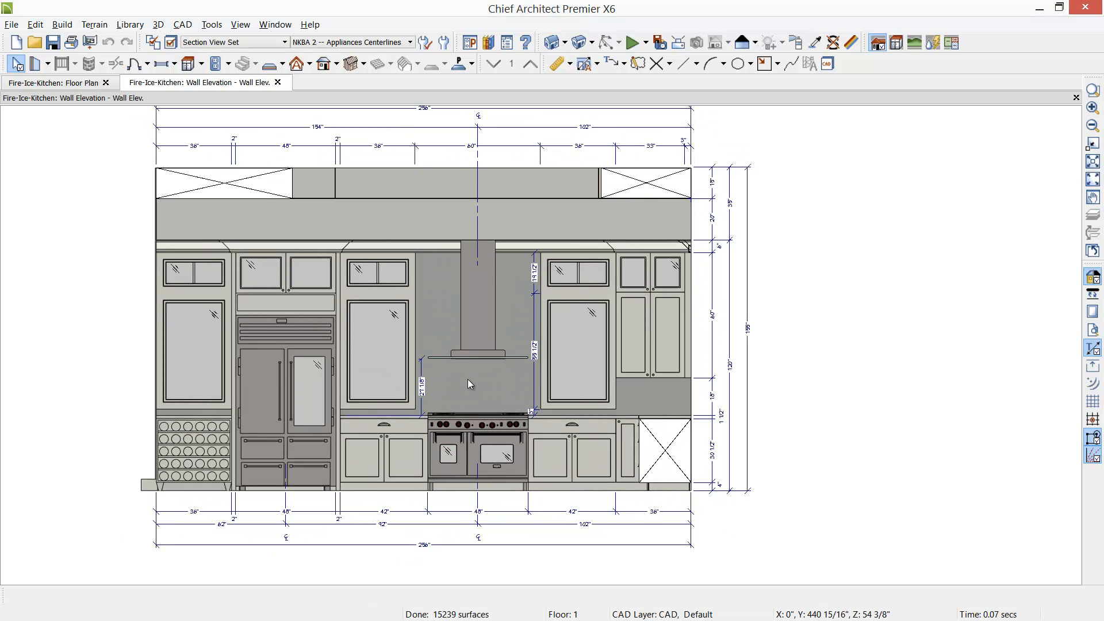
click(1075, 97)
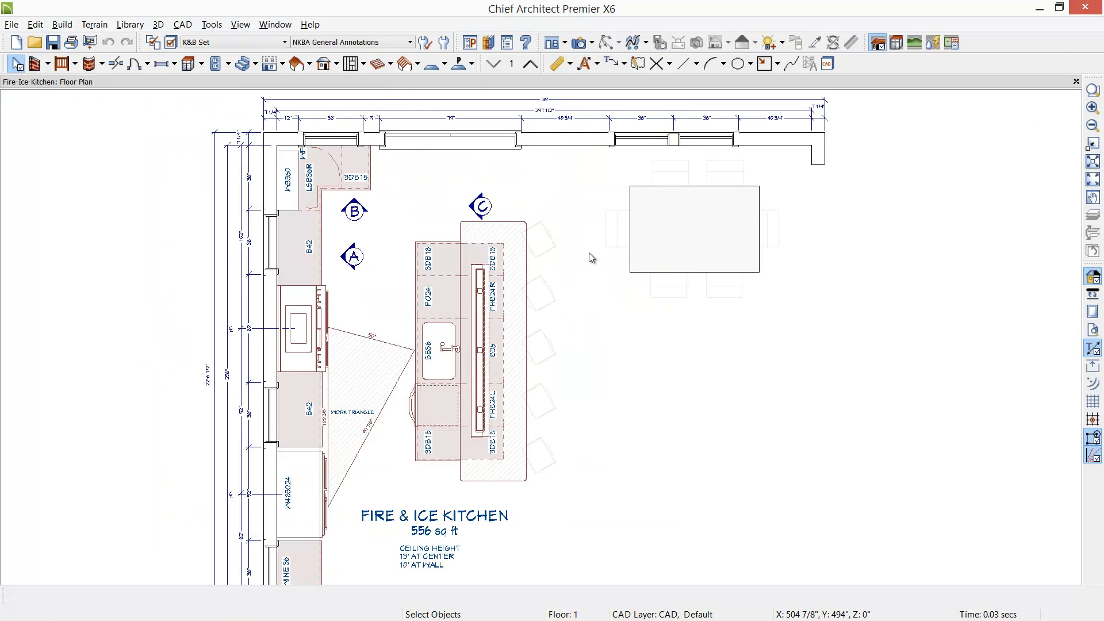
- Create a wall elevation from the seating side of the island toward the range wall, examine it, and close the view
click(566, 47)
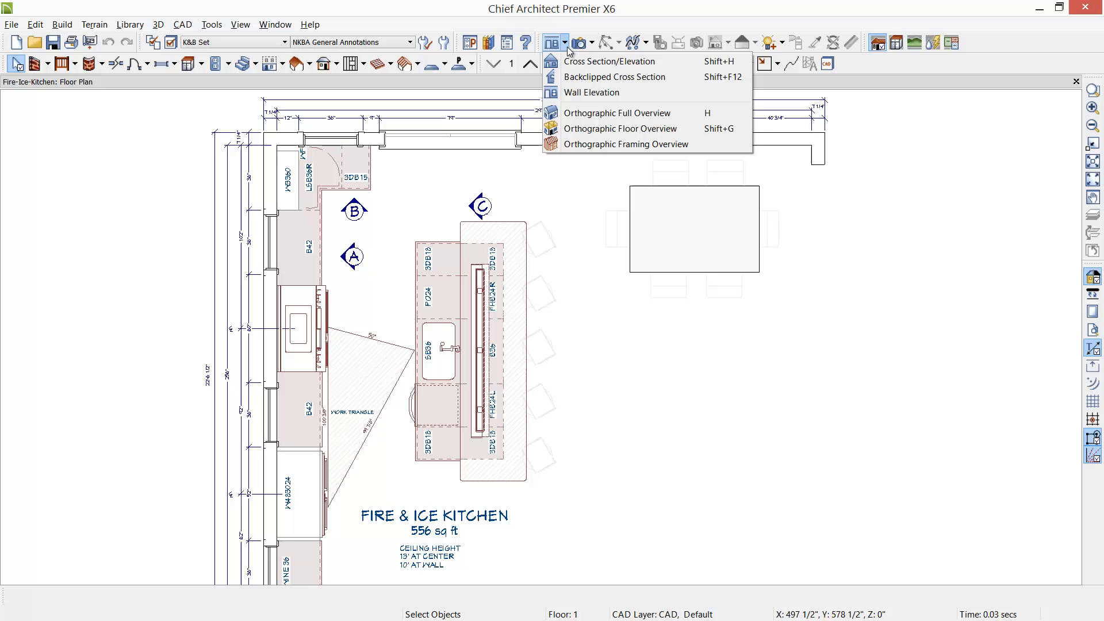
click(591, 92)
drag(586, 386, 345, 381)
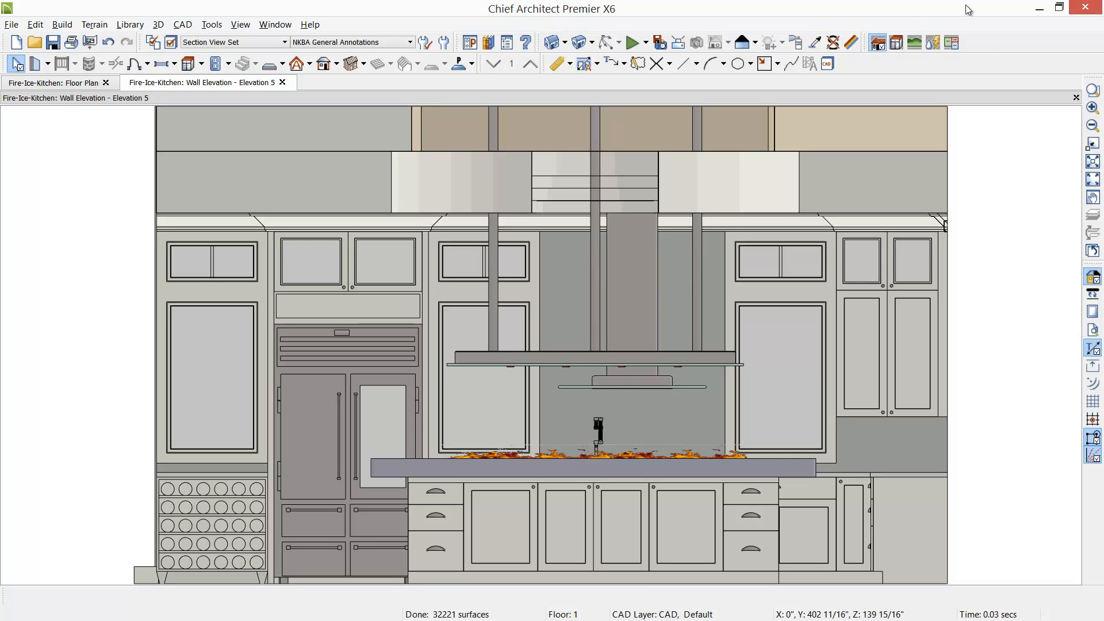
click(1076, 97)
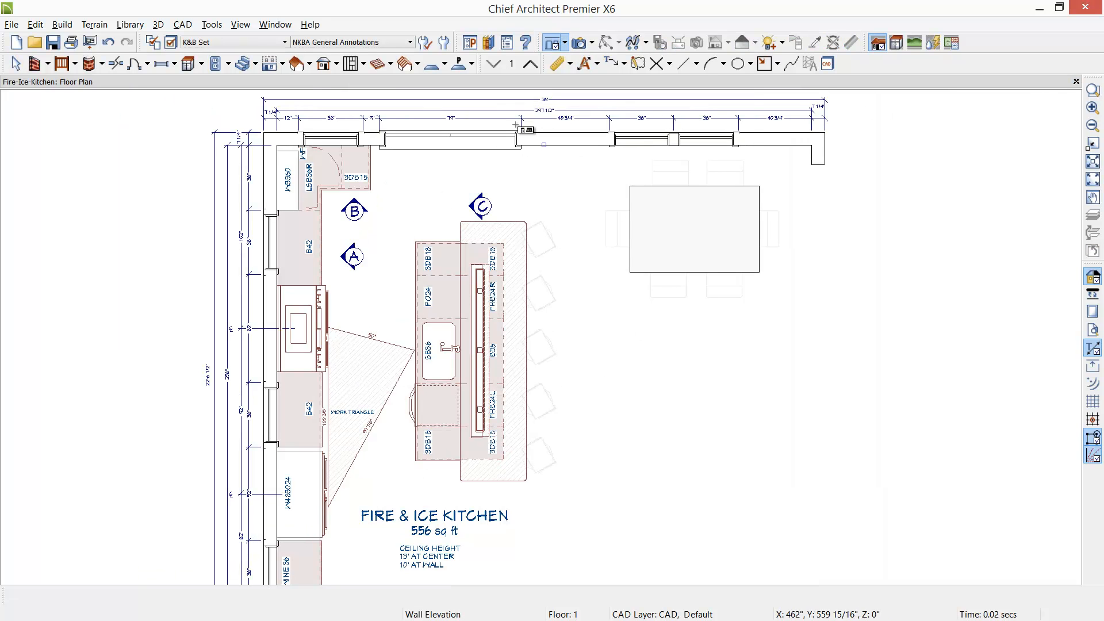
- Create a backclipped cross section from the seating side of the island toward the range wall, examine it, and close the view
click(566, 43)
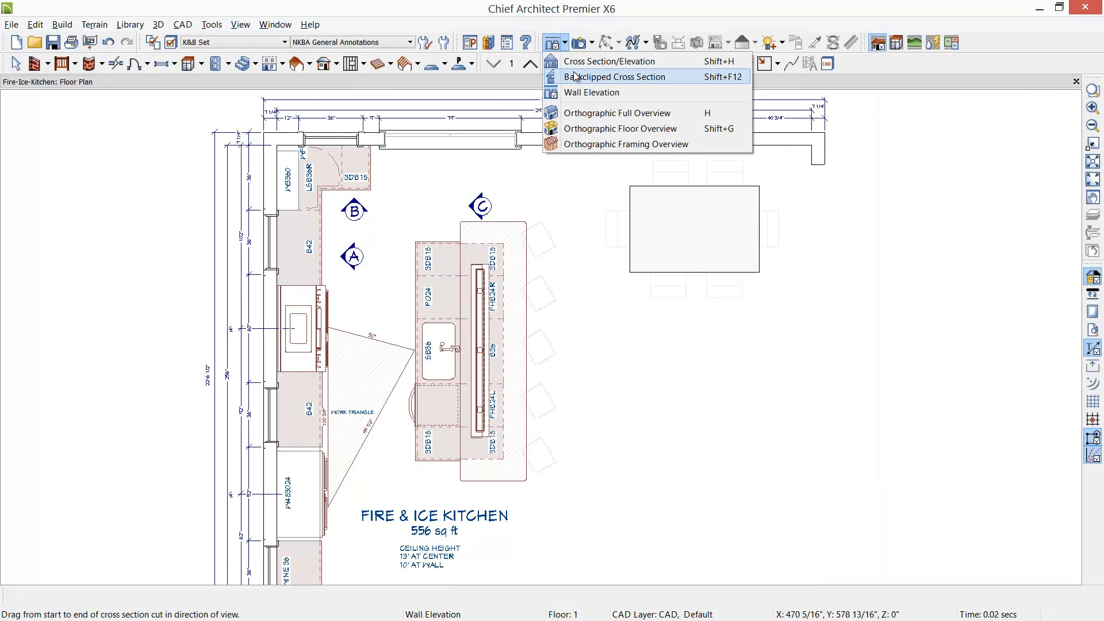
click(649, 78)
drag(589, 397, 375, 397)
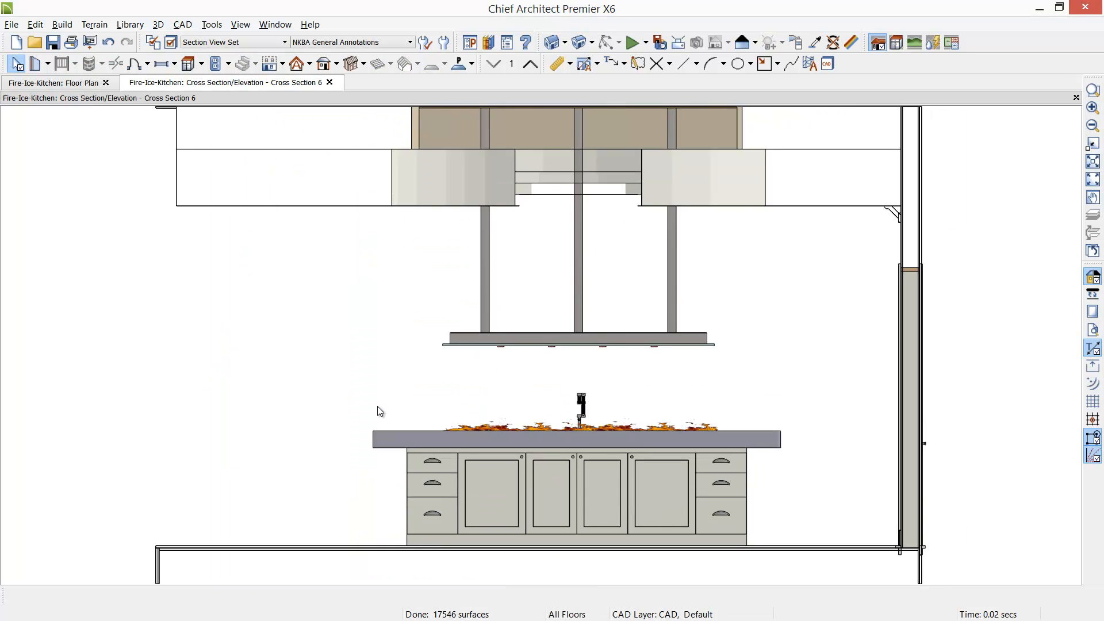
scroll(378, 406, down, 1)
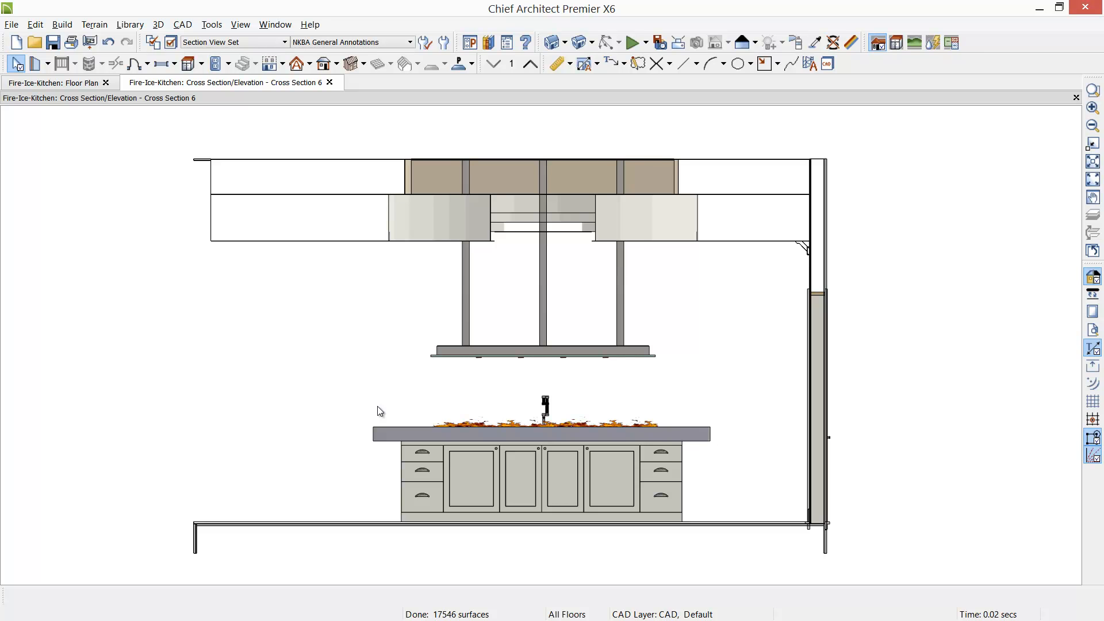
scroll(520, 489, up, 3)
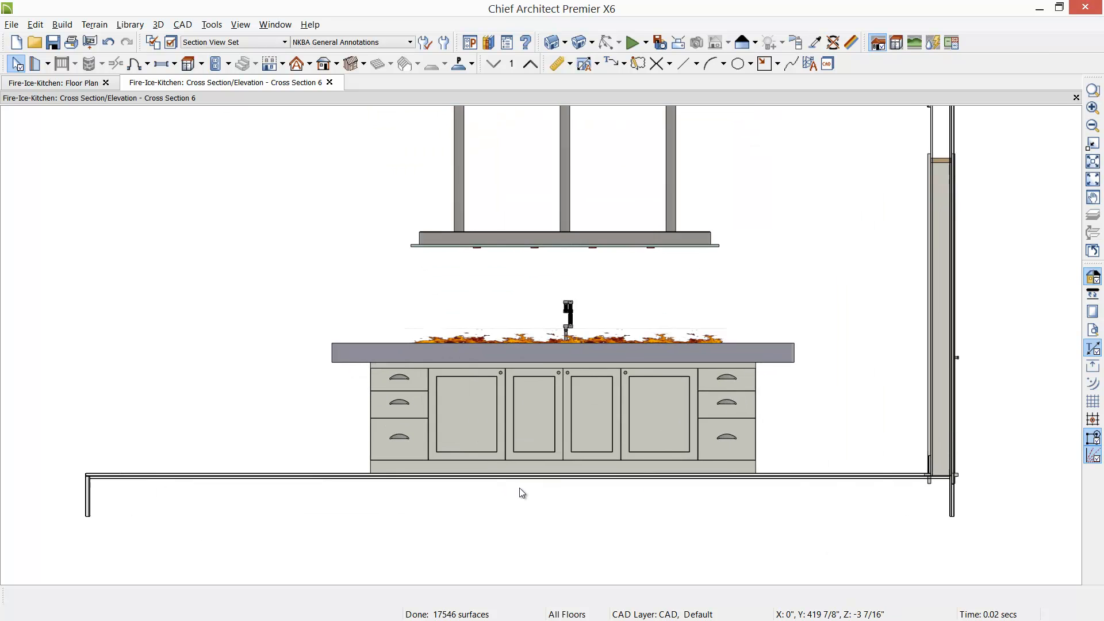
scroll(315, 475, up, 2)
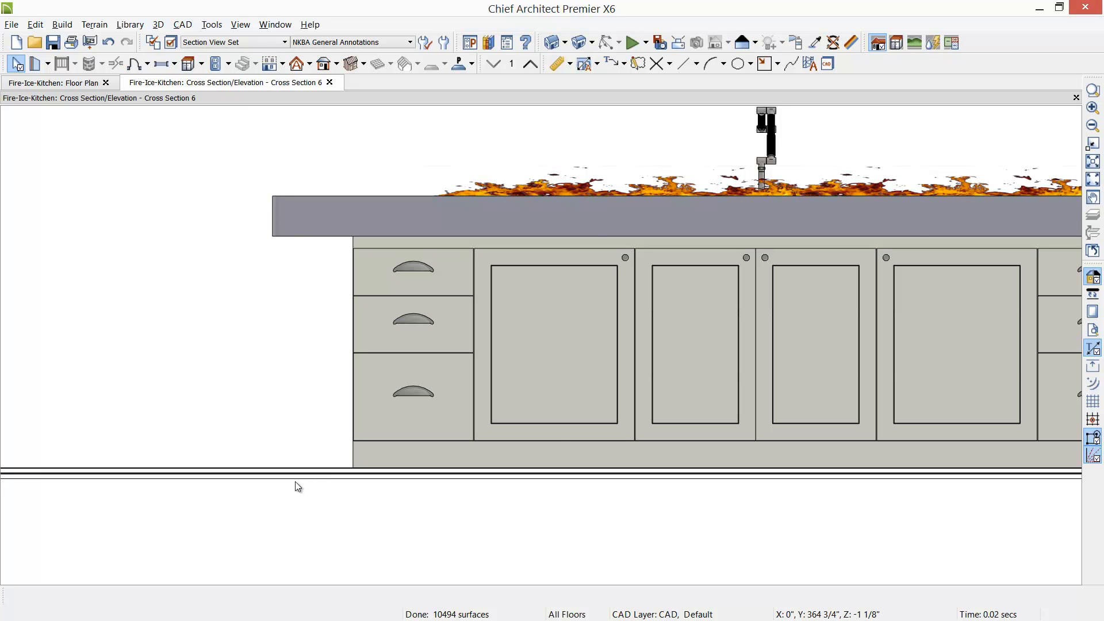
scroll(295, 486, down, 2)
middle_drag(840, 329, 475, 365)
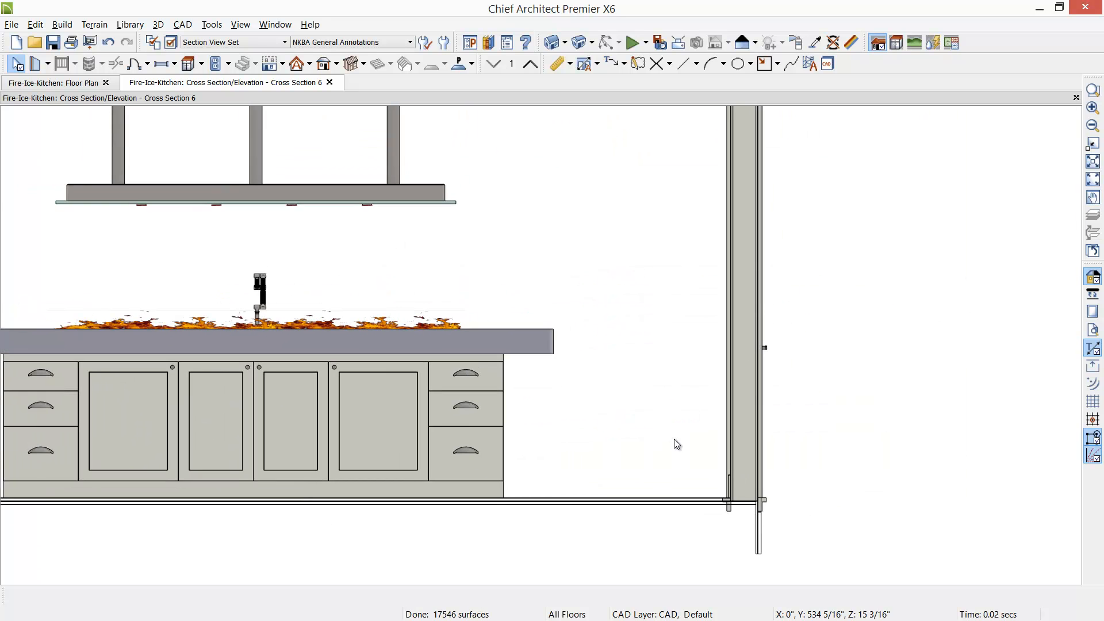
middle_drag(694, 222, 764, 352)
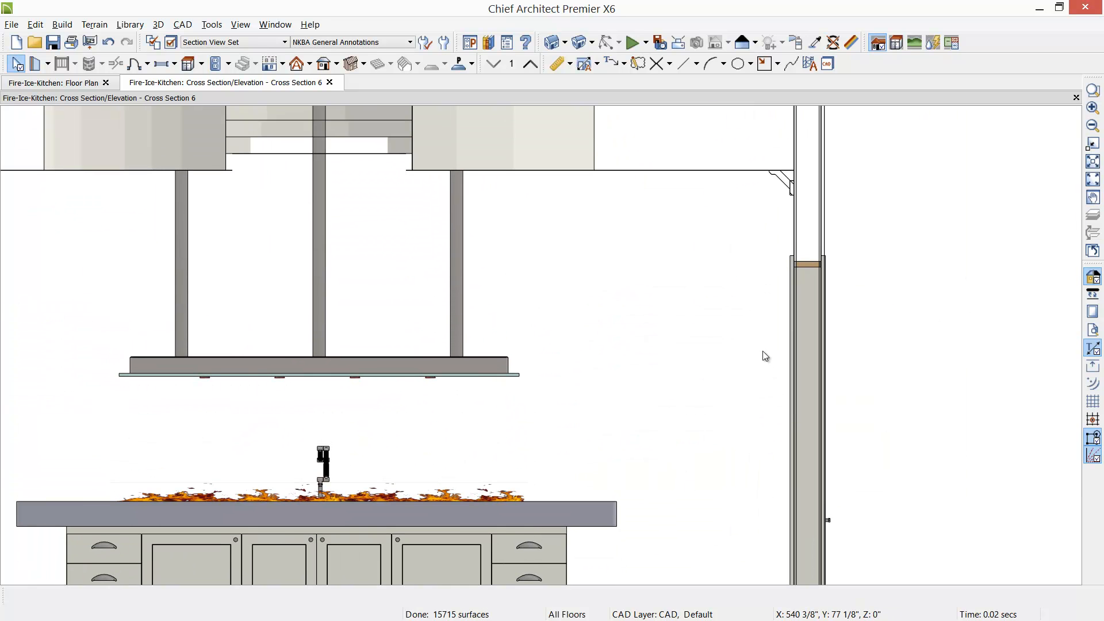
scroll(762, 351, down, 1)
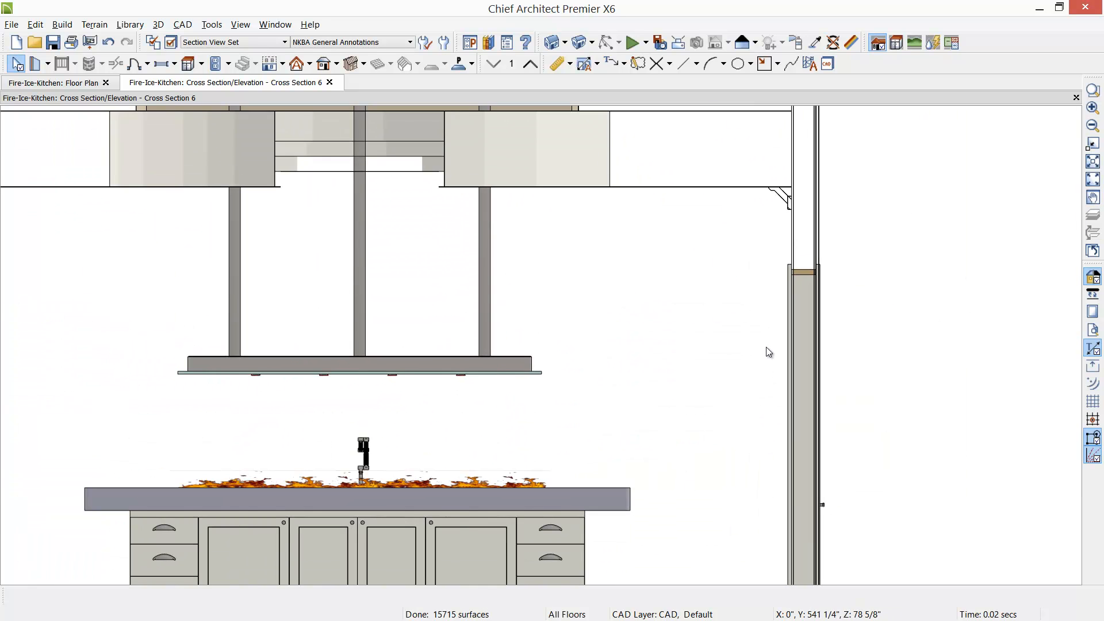
click(1075, 99)
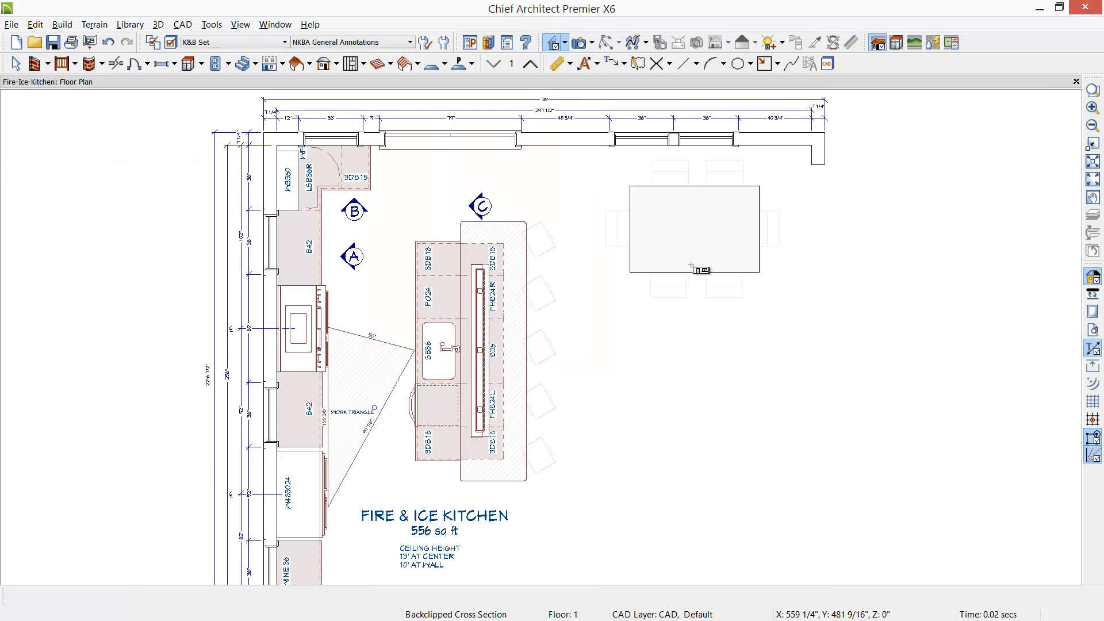
- Open the island cross section from callout C, examine its ceiling detail, notes and cabinet dimensions, and close it
click(483, 206)
double_click(482, 205)
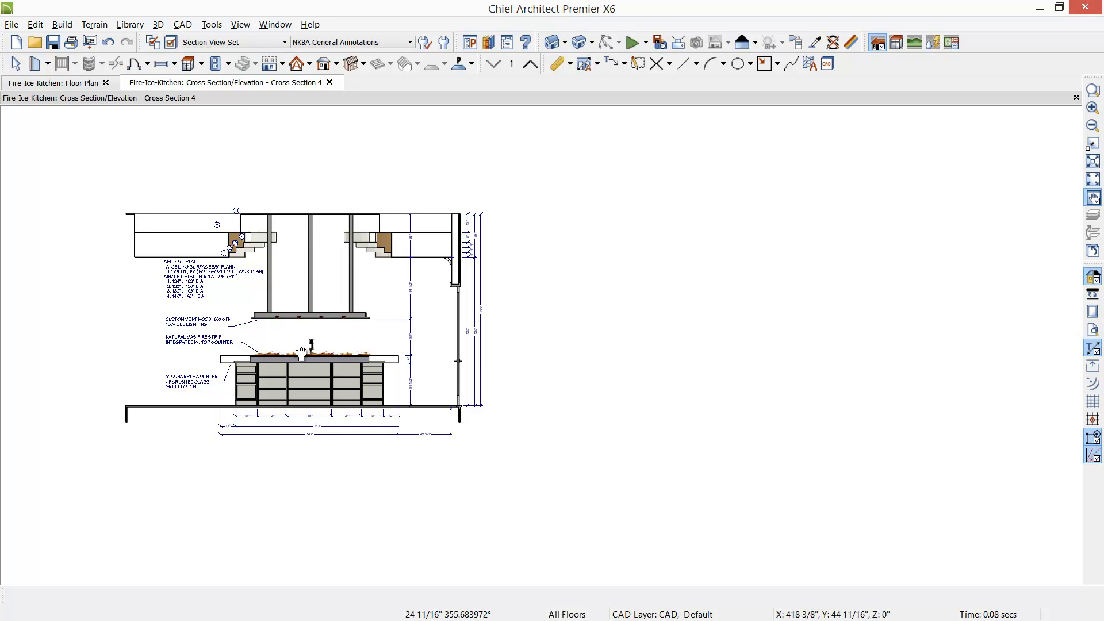
scroll(263, 295, up, 2)
scroll(263, 295, up, 2)
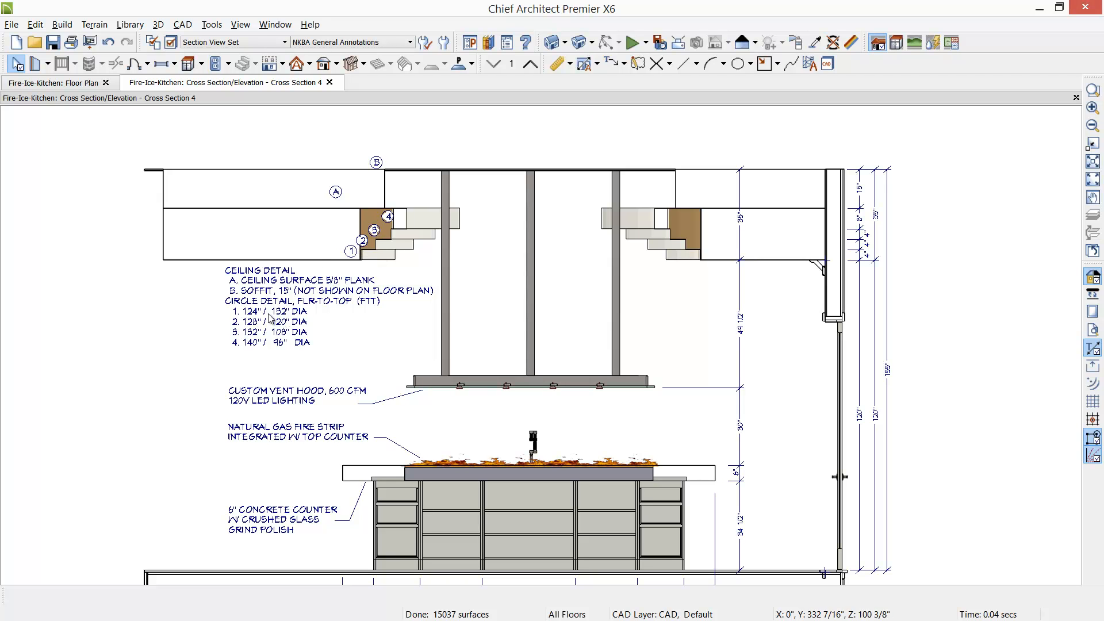
middle_drag(395, 425, 398, 346)
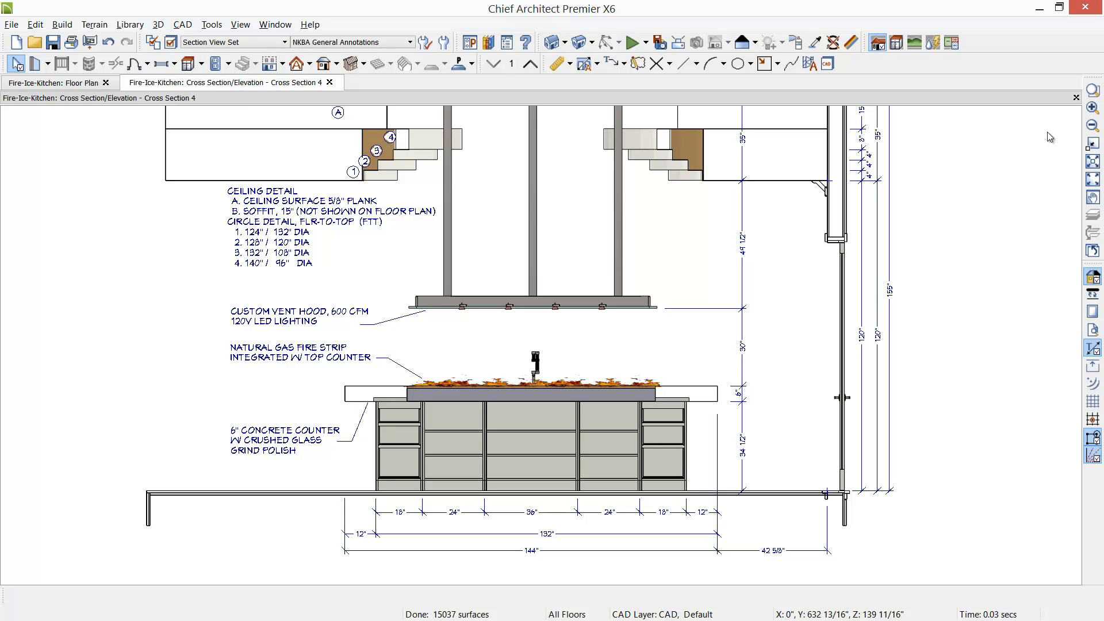
click(1075, 99)
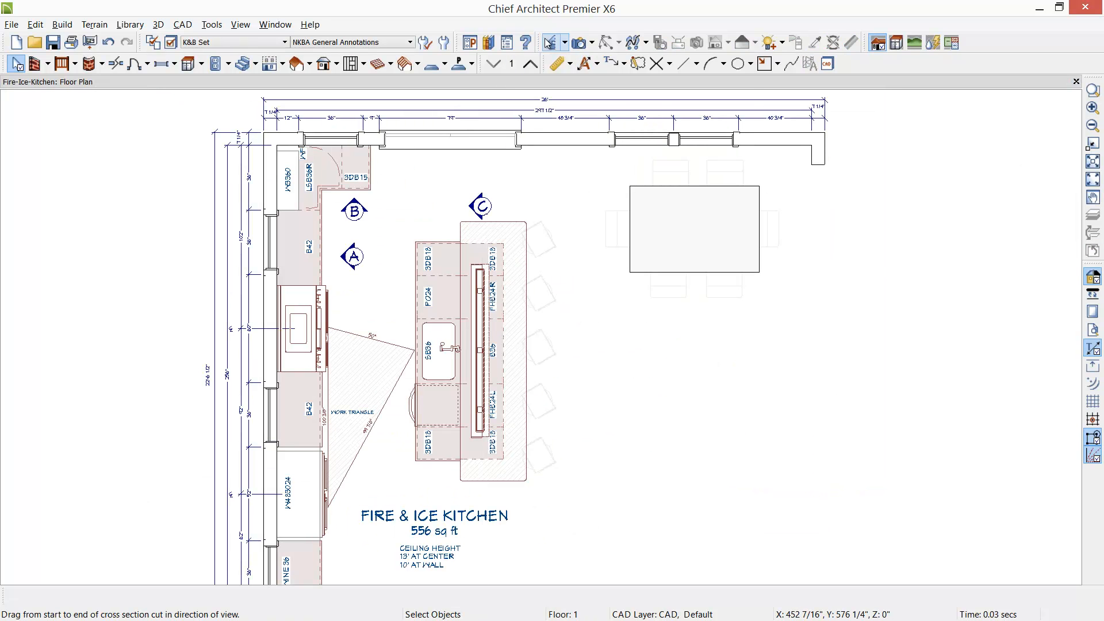
- Create a wall elevation from the seating side near the island's lower end, looking toward the range wall
click(566, 44)
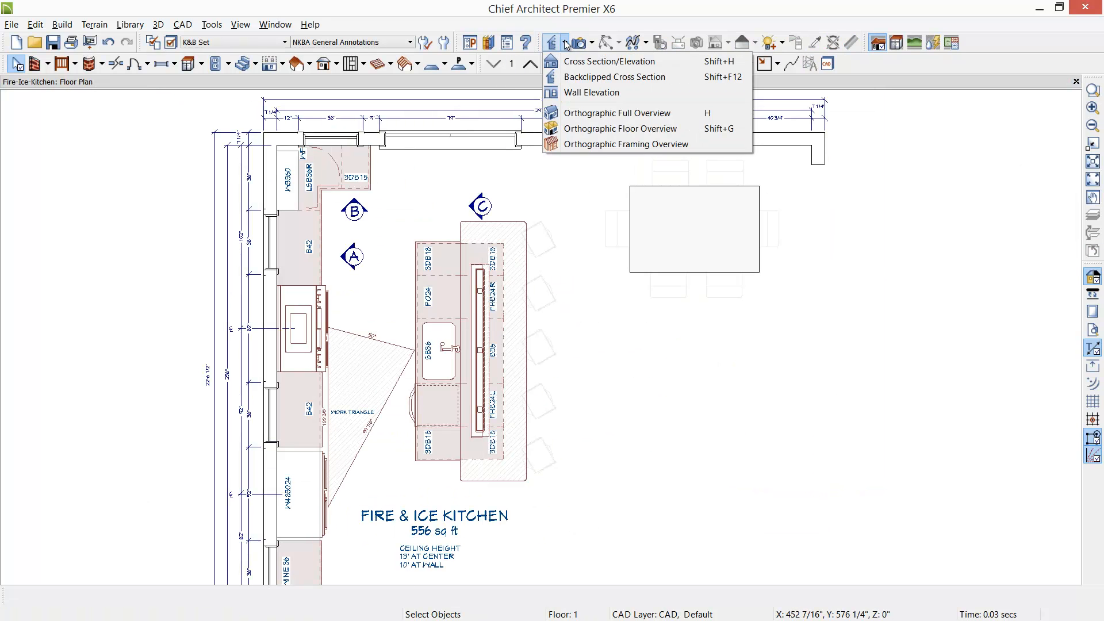
click(591, 92)
drag(585, 464, 378, 462)
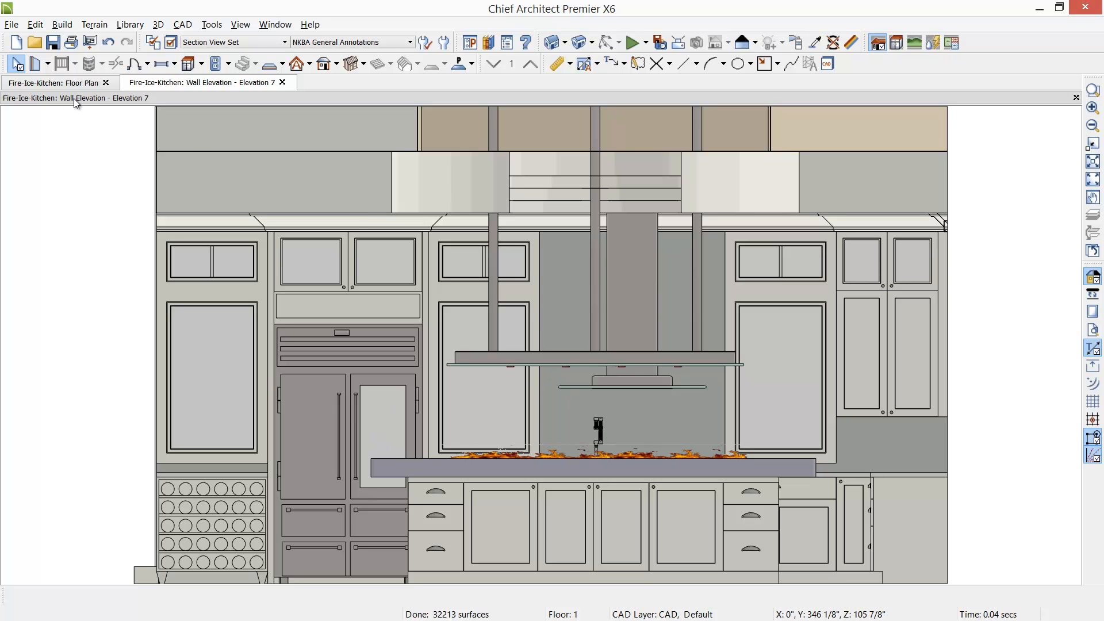
- In the floor plan, turn on back clipping for the new wall elevation camera and set the clip distance to 7'
click(78, 81)
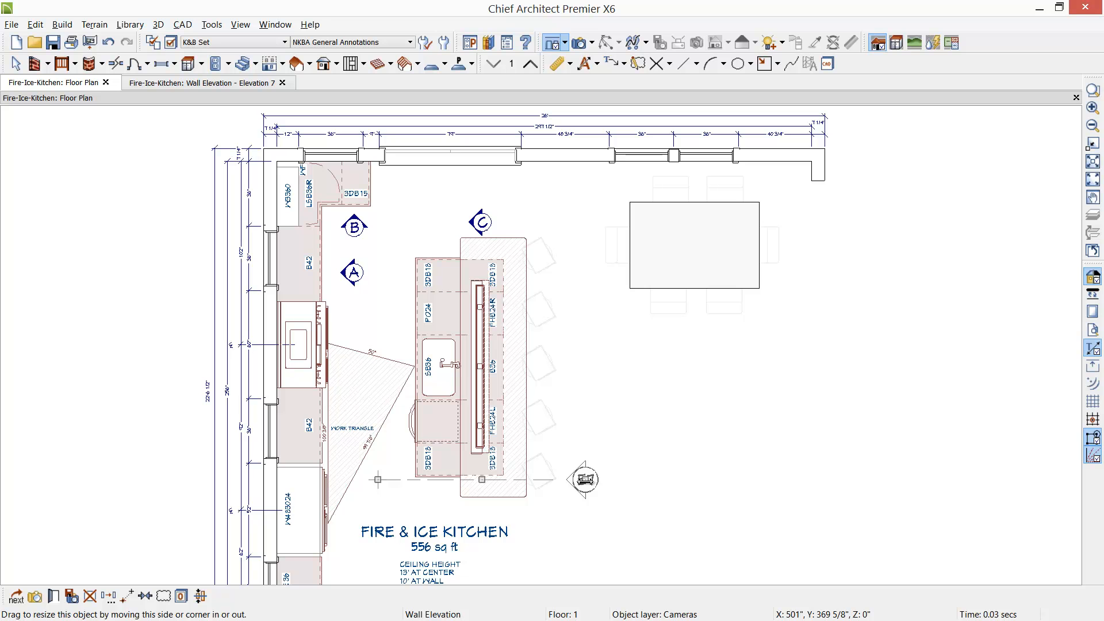
click(54, 597)
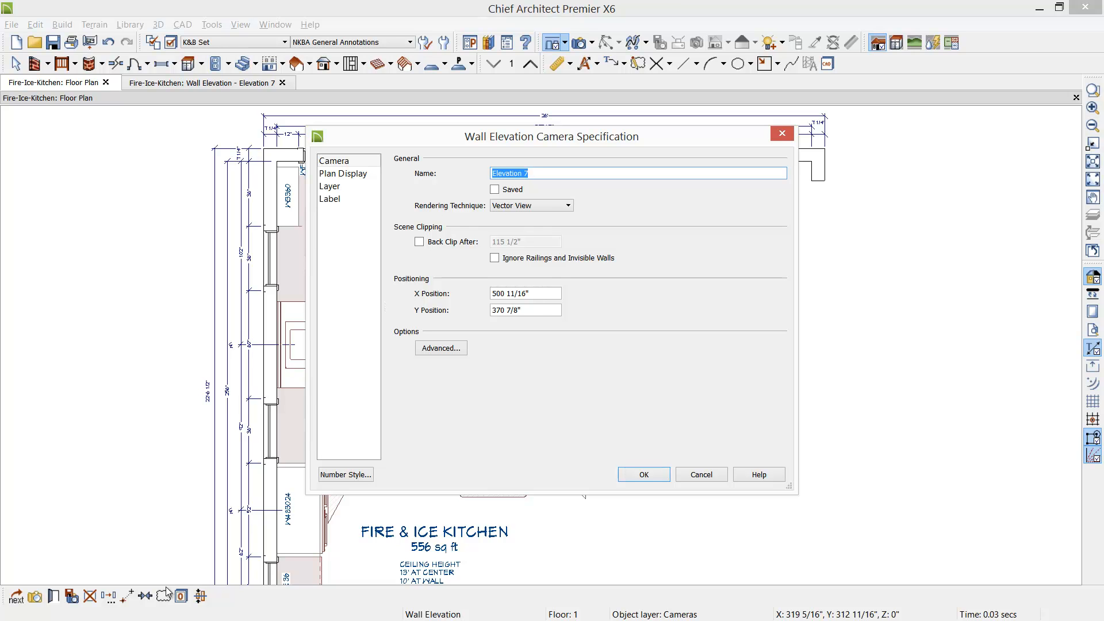
click(419, 242)
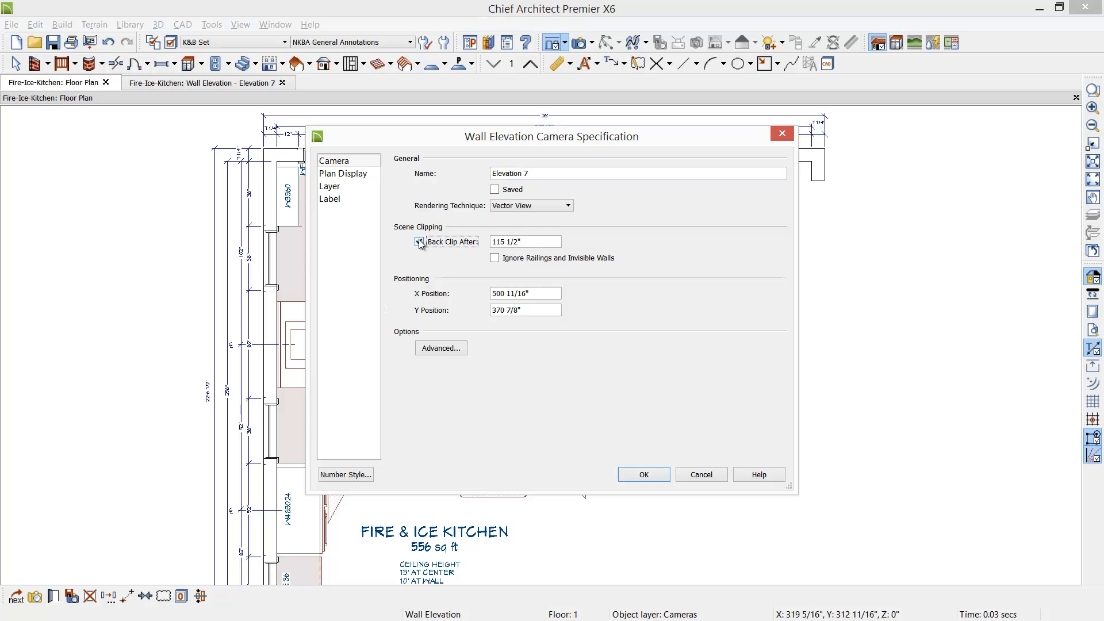
drag(496, 139, 588, 176)
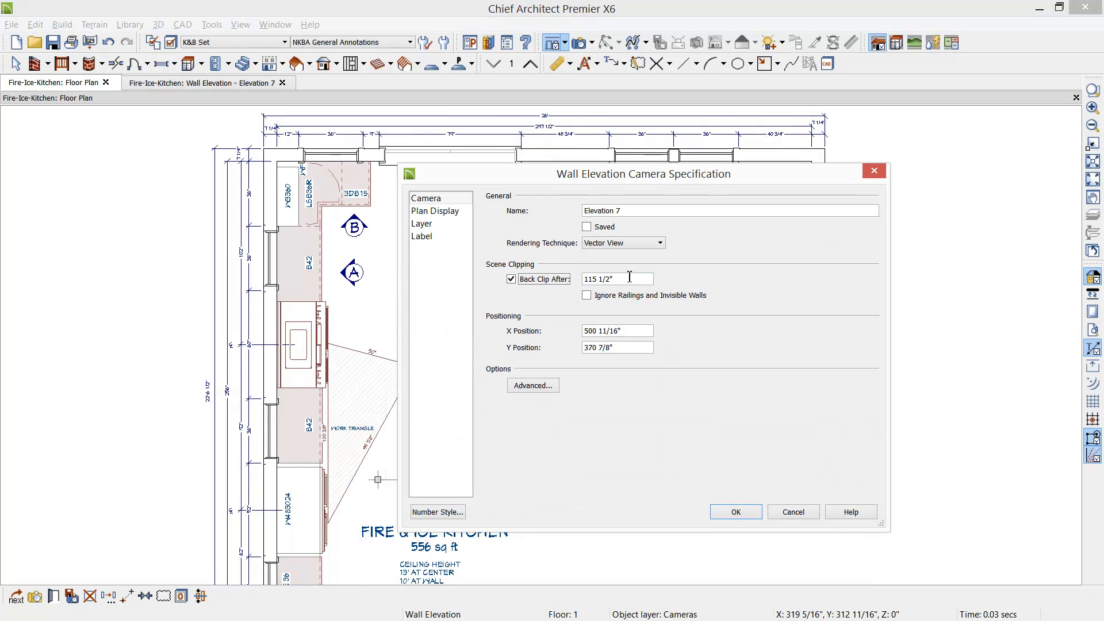
drag(610, 279, 525, 279)
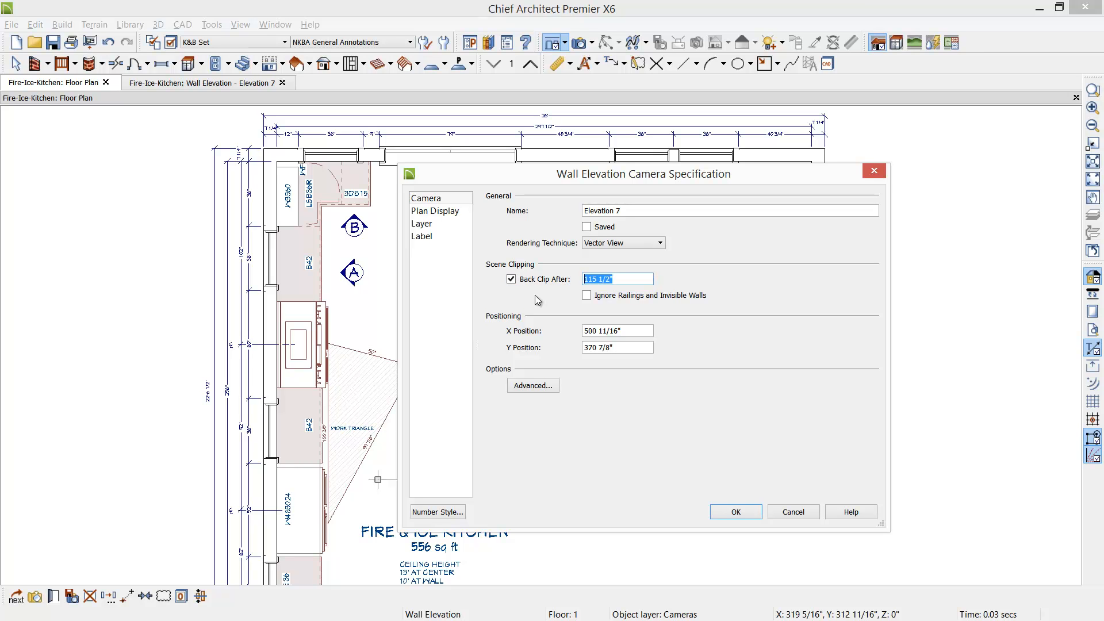
text(7')
click(740, 511)
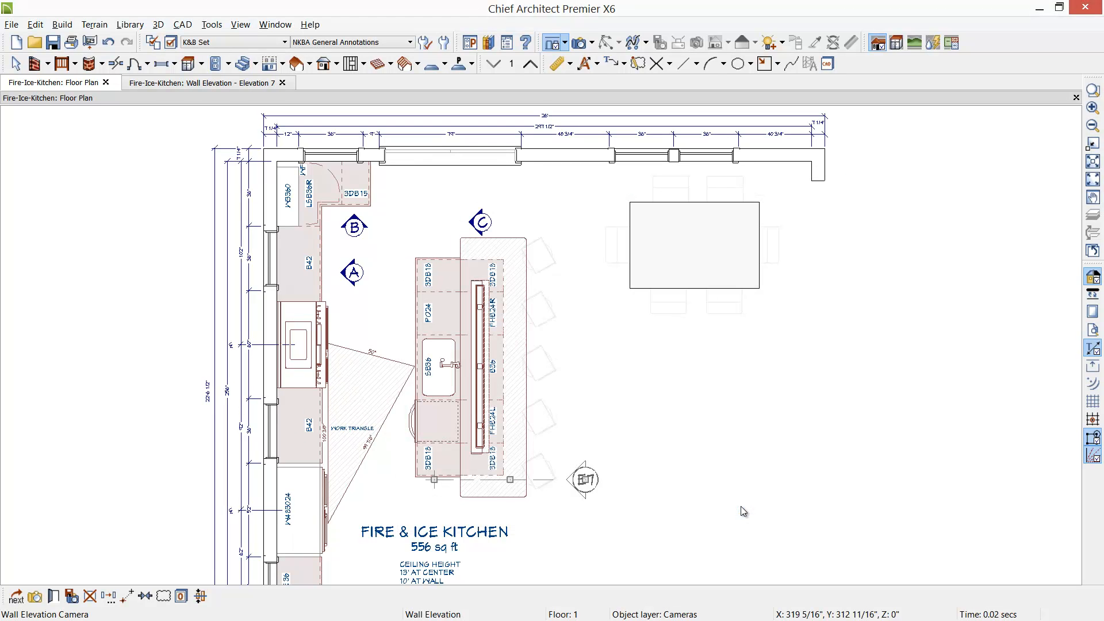
- Extend the elevation camera's clip line past the island's sink side, check the clipped elevation, and close it
drag(434, 479, 396, 479)
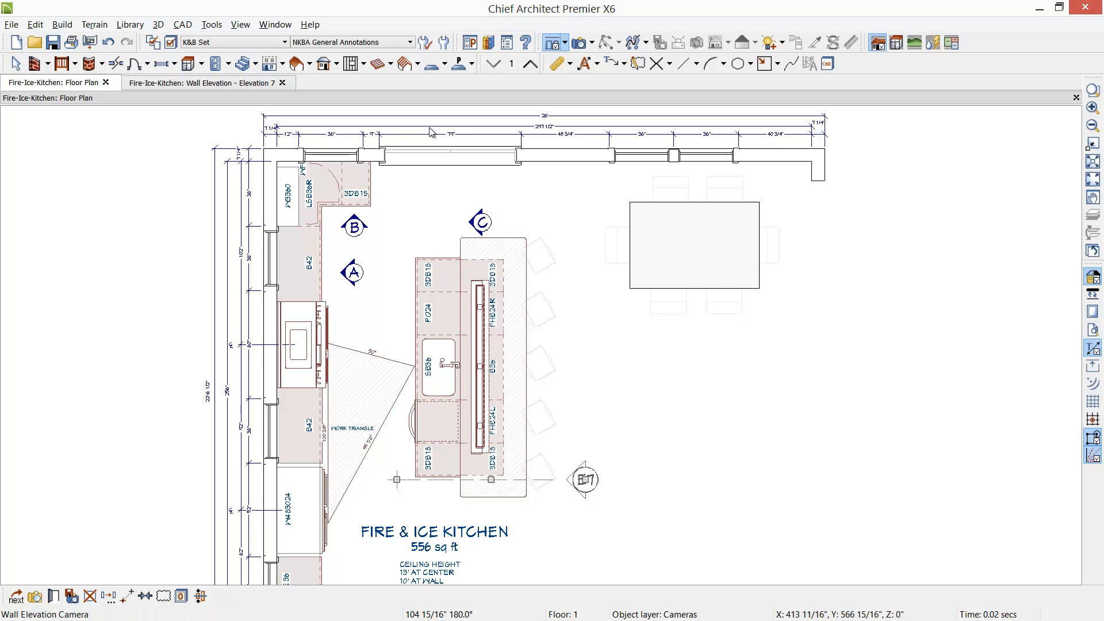
click(201, 84)
middle_drag(553, 370, 461, 360)
scroll(461, 360, down, 2)
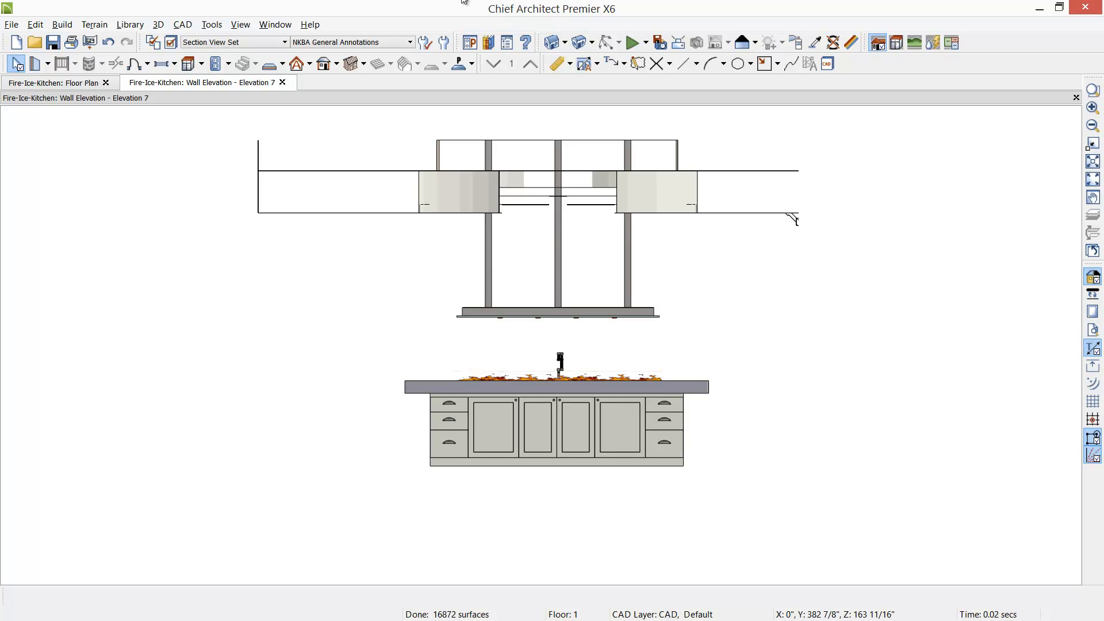
click(283, 82)
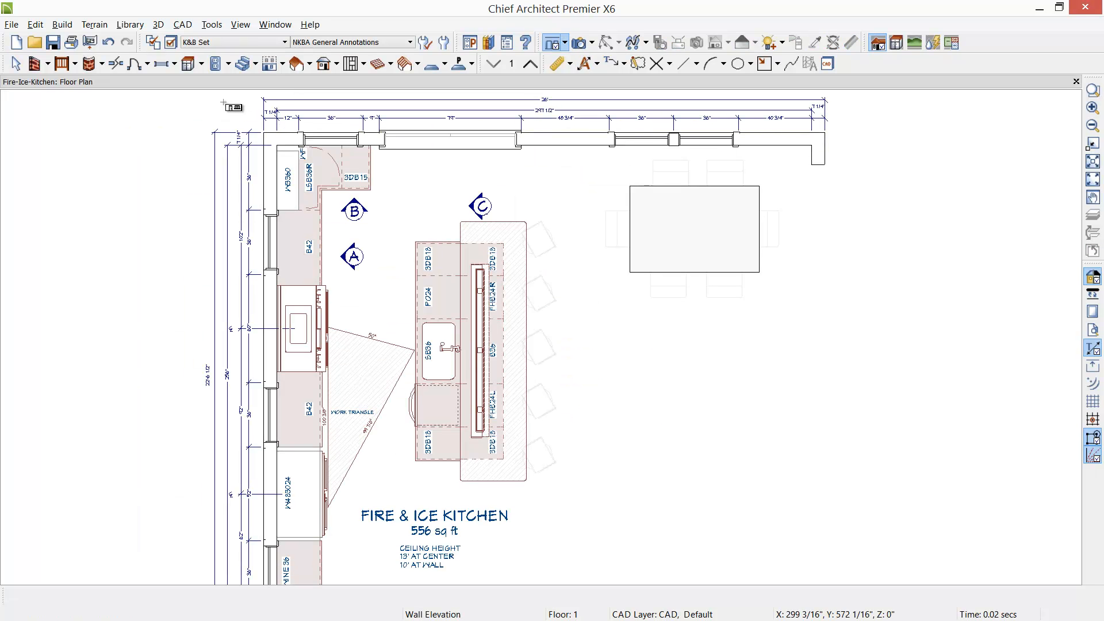
- Examine the island cross section at callout C and the range wall elevation at callout A, closing each view
double_click(483, 208)
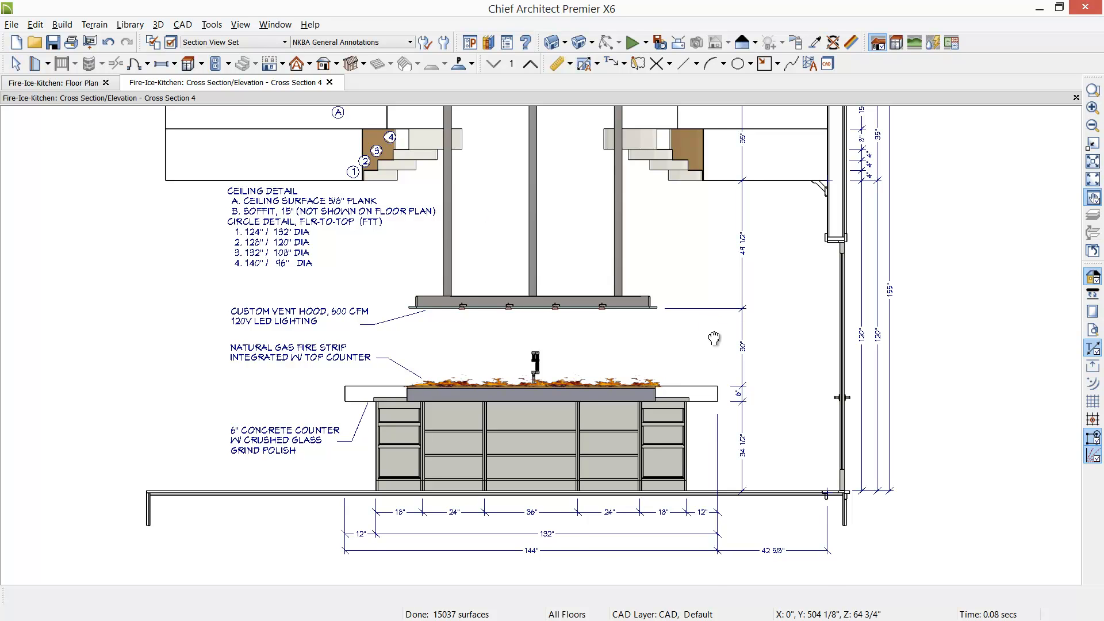
middle_drag(714, 327, 716, 378)
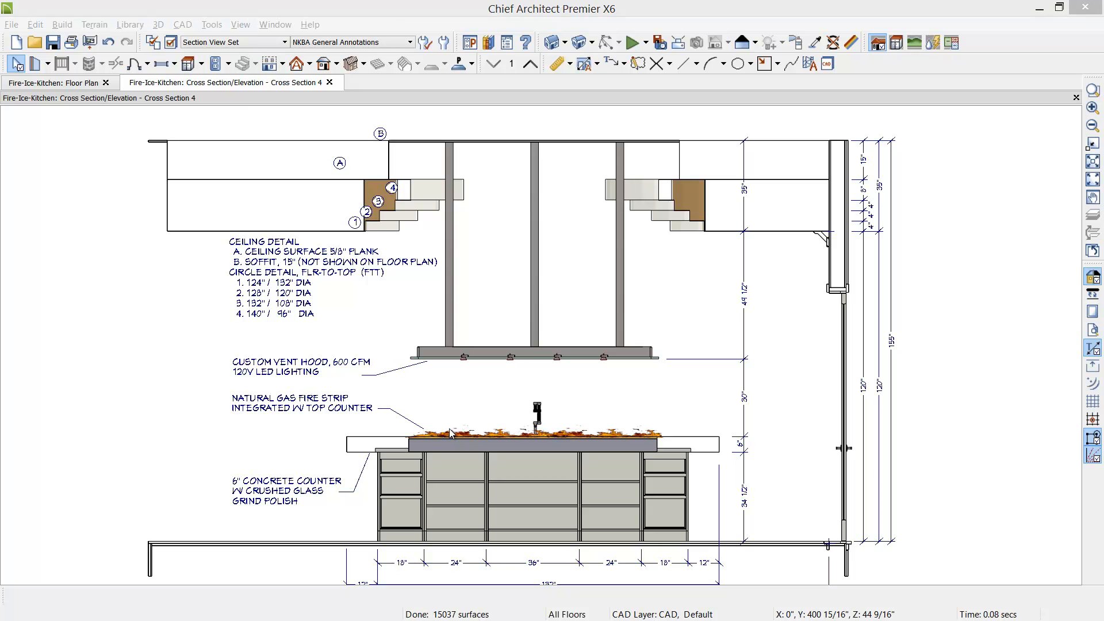
click(78, 85)
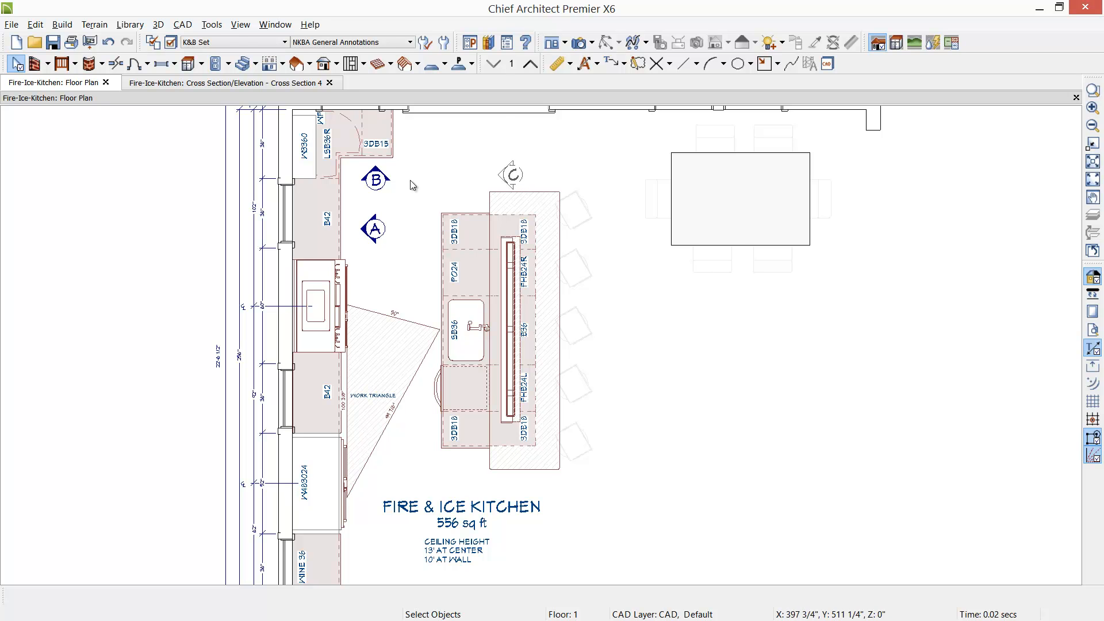
click(330, 82)
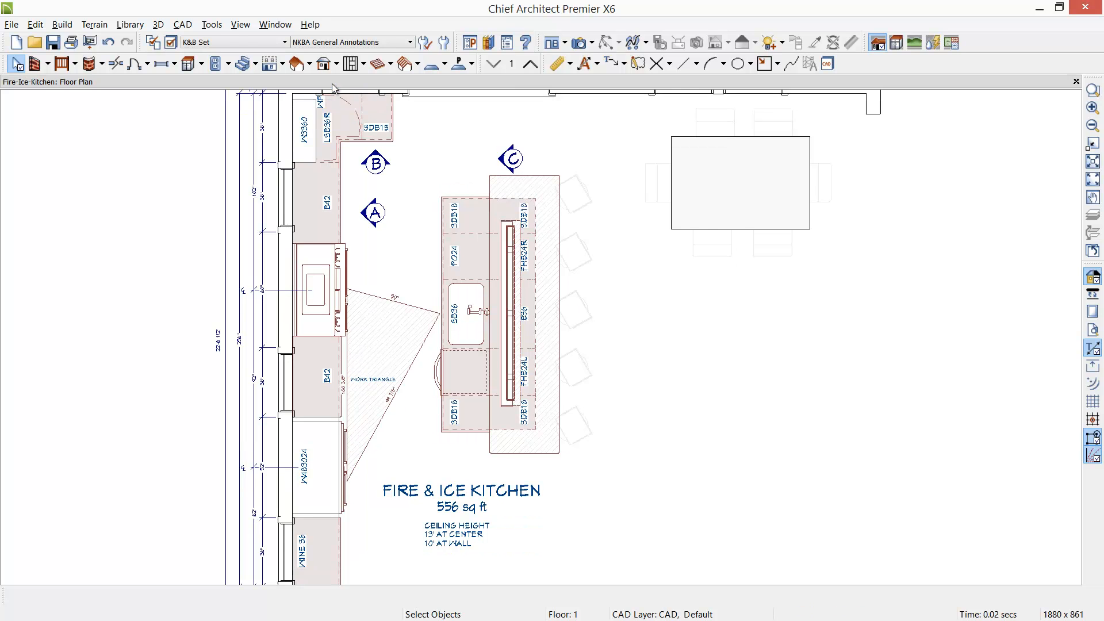
double_click(377, 217)
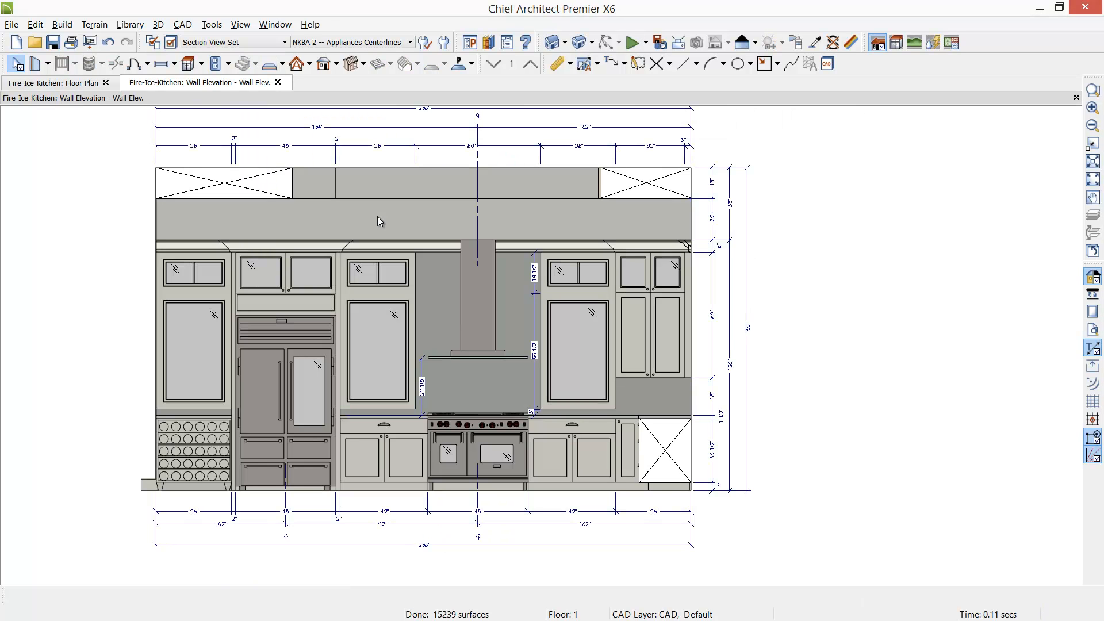
click(277, 82)
- Create a new wall elevation facing the range wall from below callout A and return to the floor plan
click(551, 43)
drag(441, 255, 369, 256)
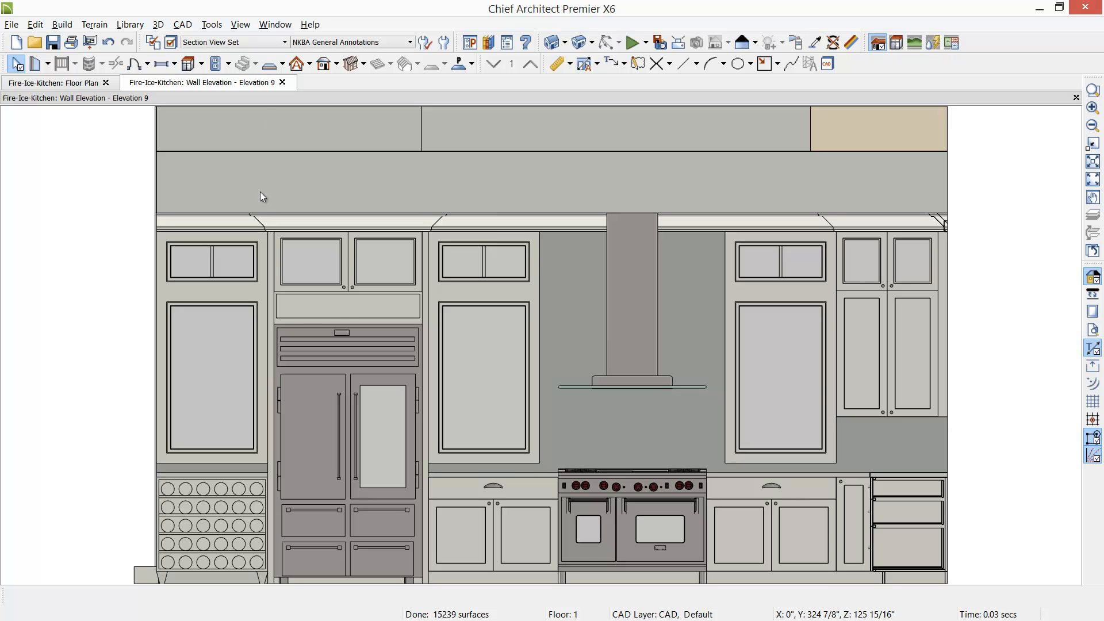
click(80, 85)
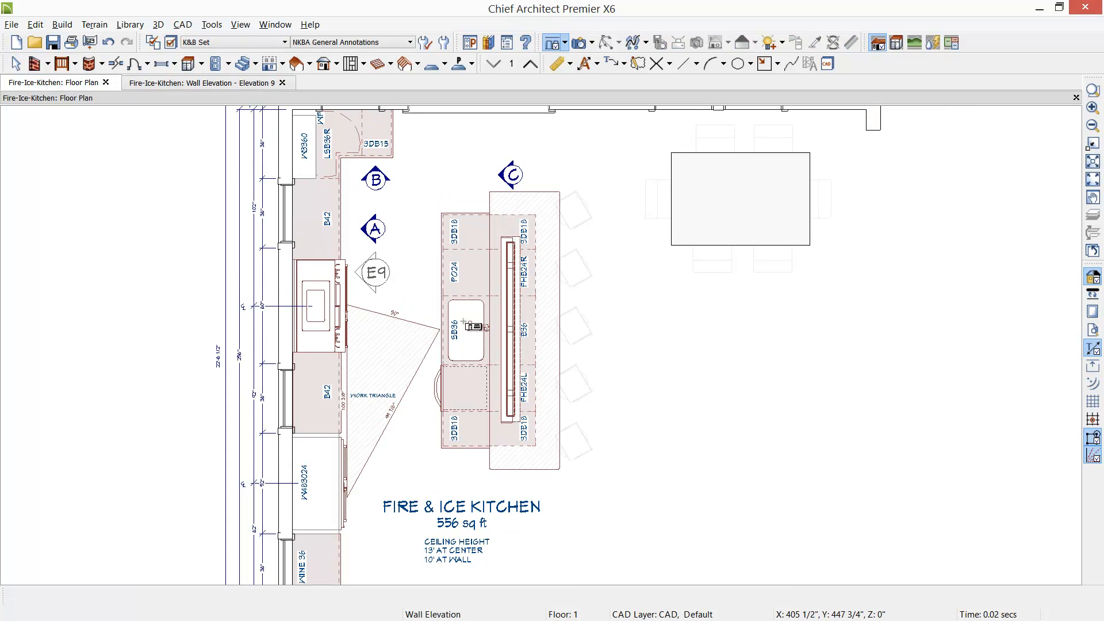
- Rename the new range wall elevation camera as "N. WALL COOK RANGE ELE" in its specification
click(378, 277)
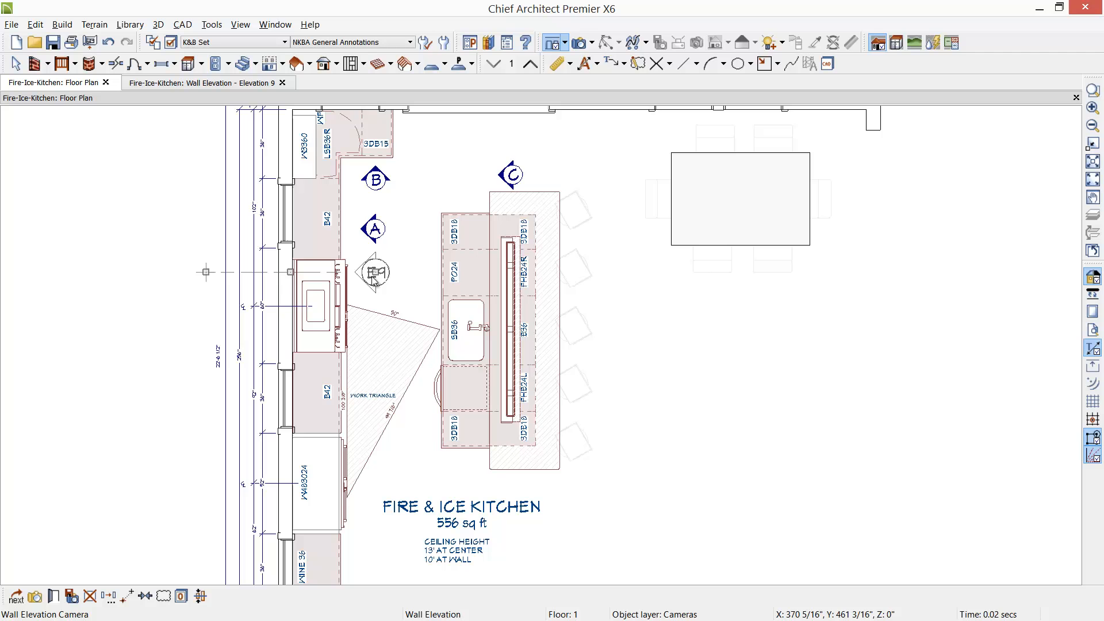
click(53, 596)
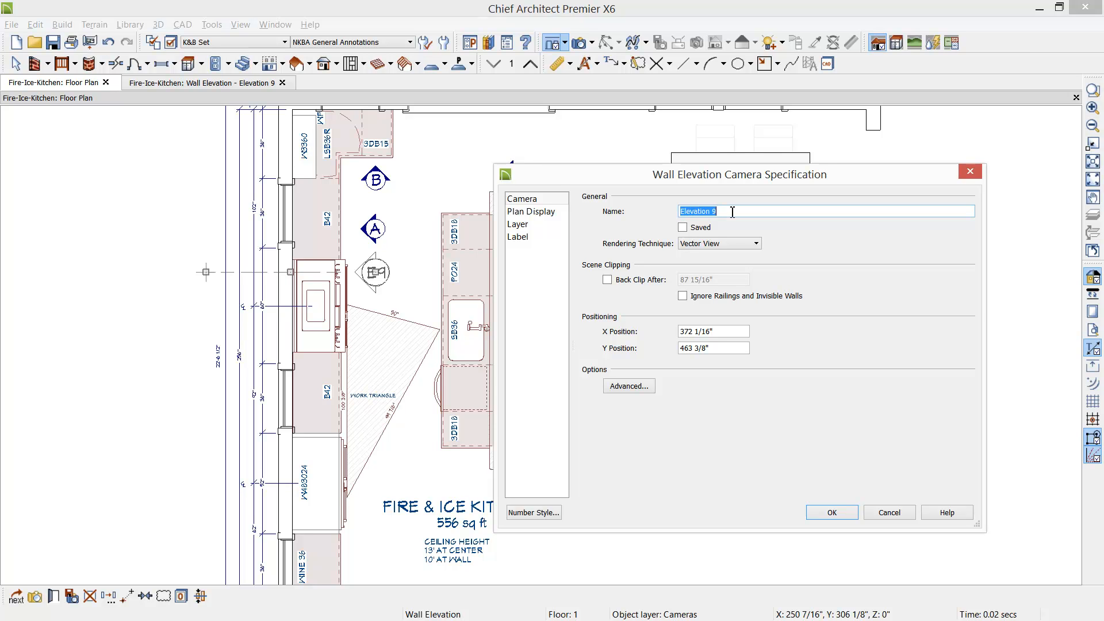
click(733, 212)
key(BackSpace)
key(BackSpace)
key(BackSpace)
key(BackSpace)
key(BackSpace)
key(BackSpace)
key(BackSpace)
key(BackSpace)
key(BackSpace)
key(BackSpace)
key(BackSpace)
text(N. WALL COOK RANGE ELE)
- Label the new range wall elevation camera's callout D and set its callout size to 12 inches
click(535, 212)
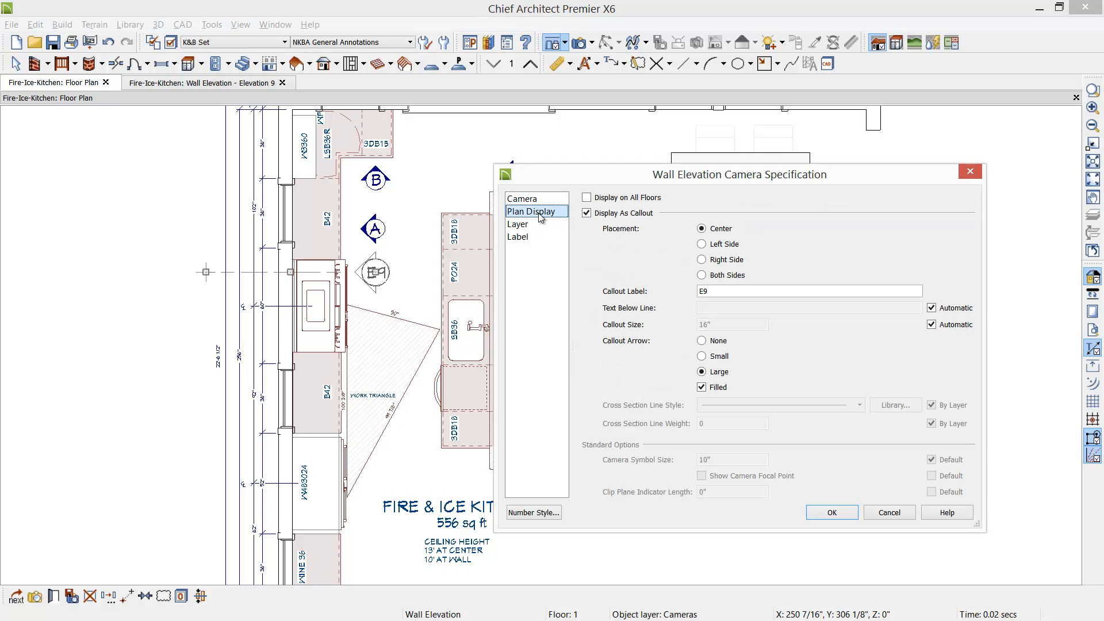
double_click(728, 292)
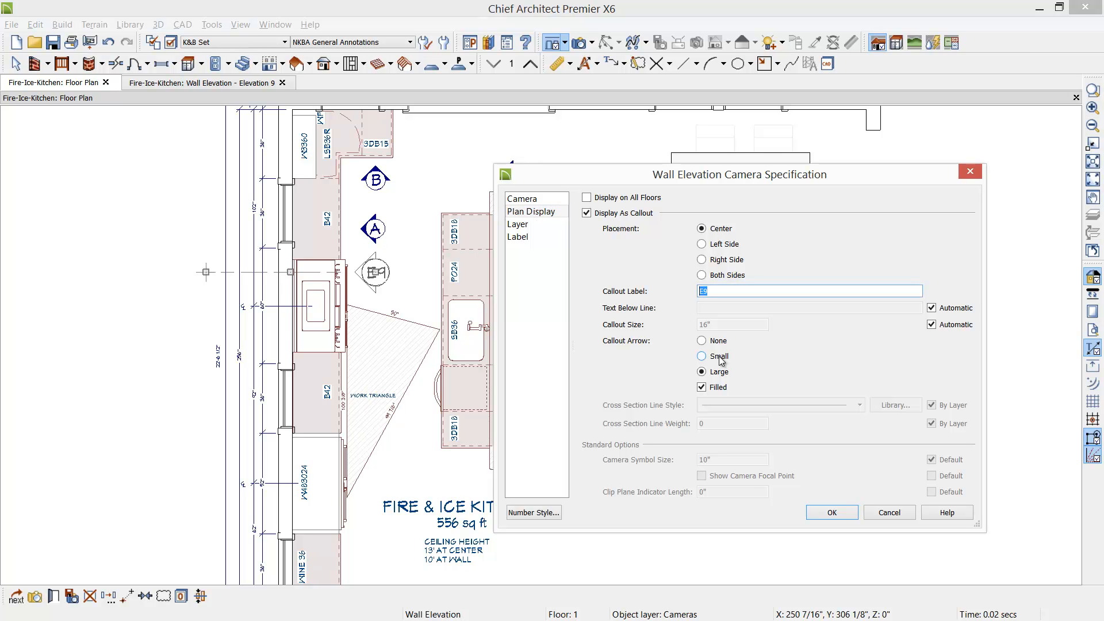
text(D)
click(931, 325)
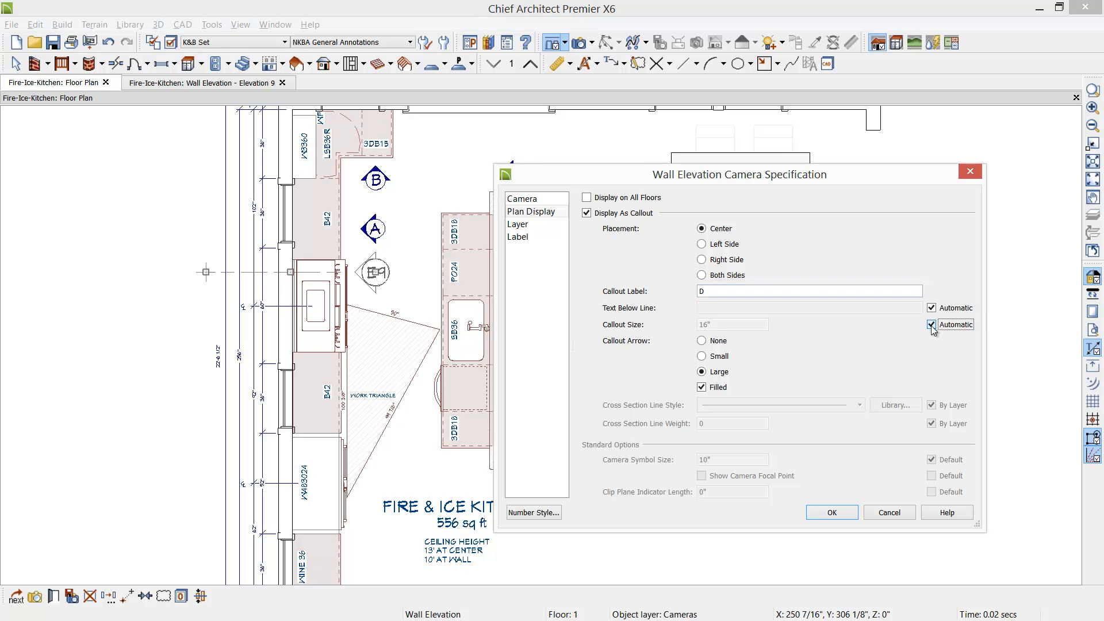
drag(714, 325, 669, 326)
text(12)
key(Tab)
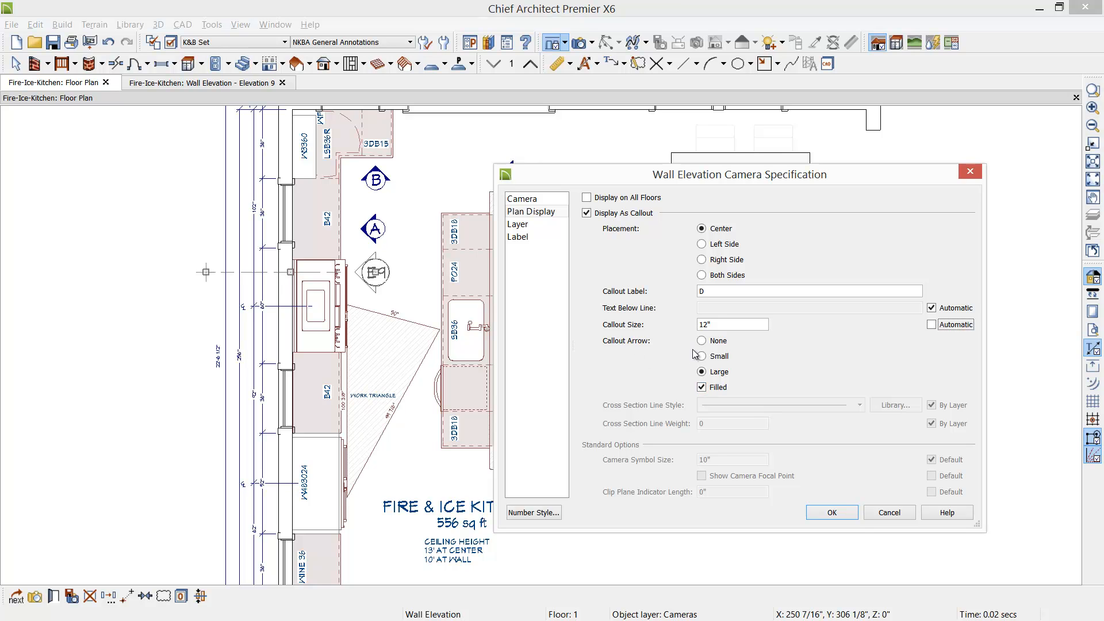
click(842, 511)
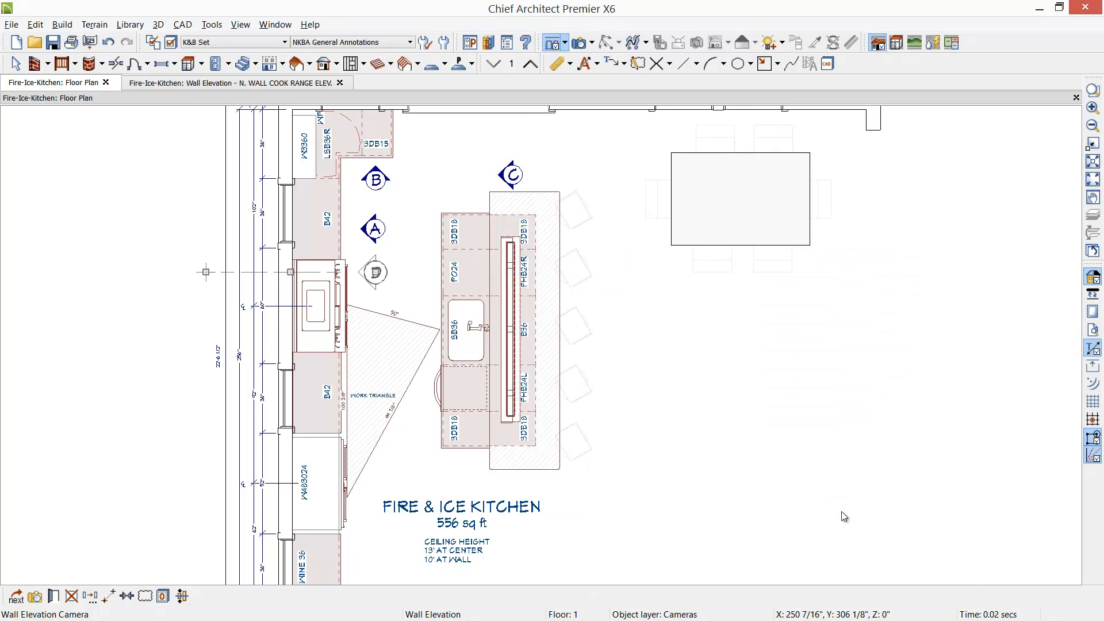
key(space)
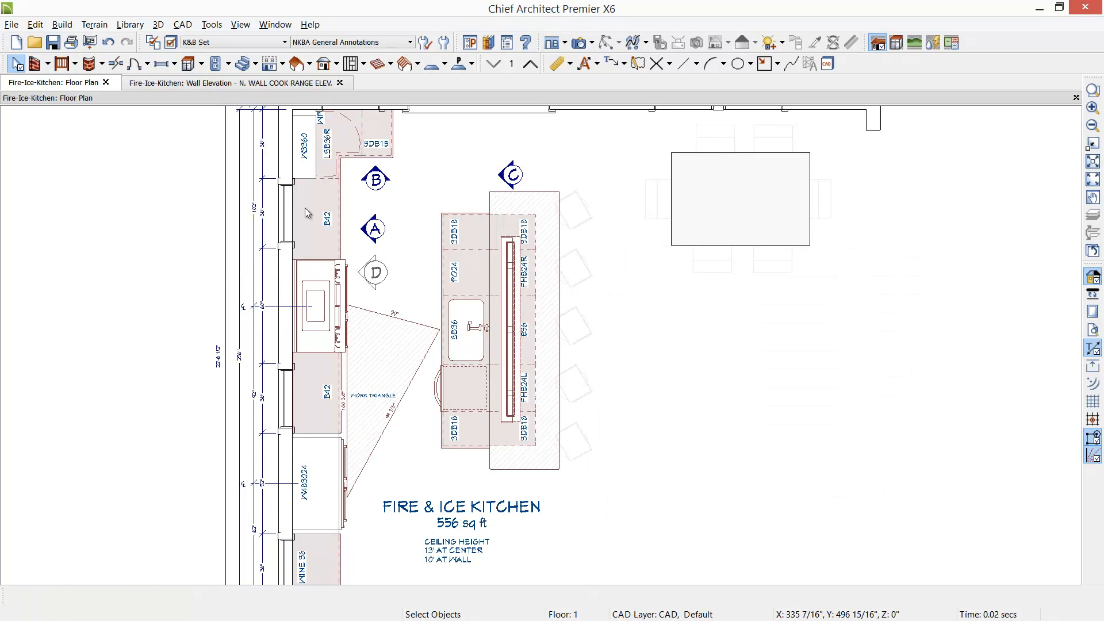
- Close the range wall elevation, reopen it from callout D to examine the cabinets and range, and close it again
click(340, 84)
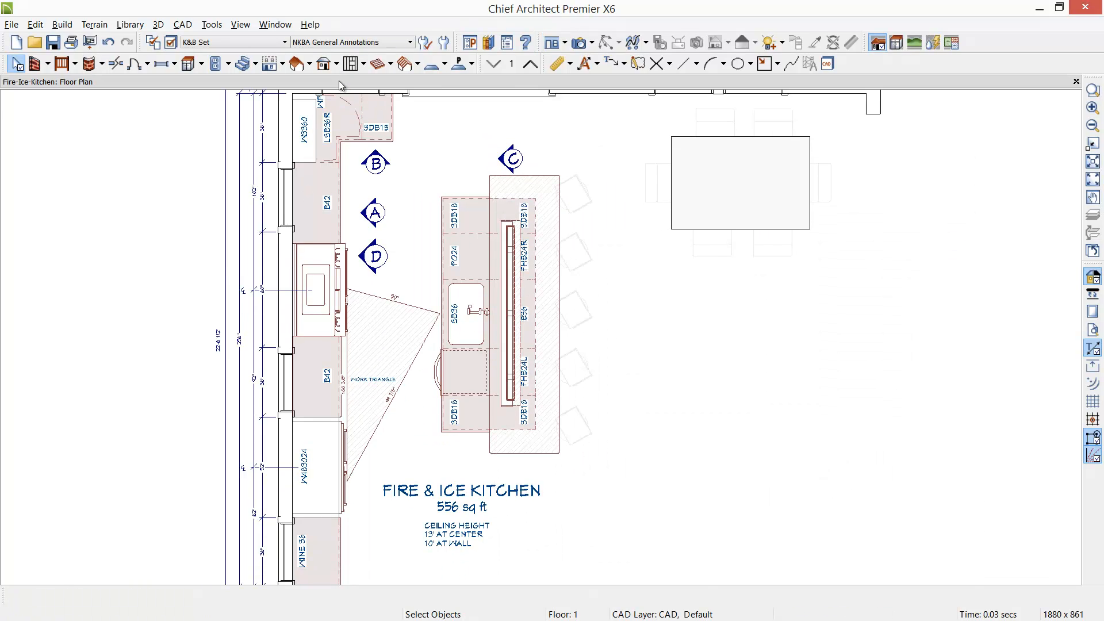
double_click(375, 266)
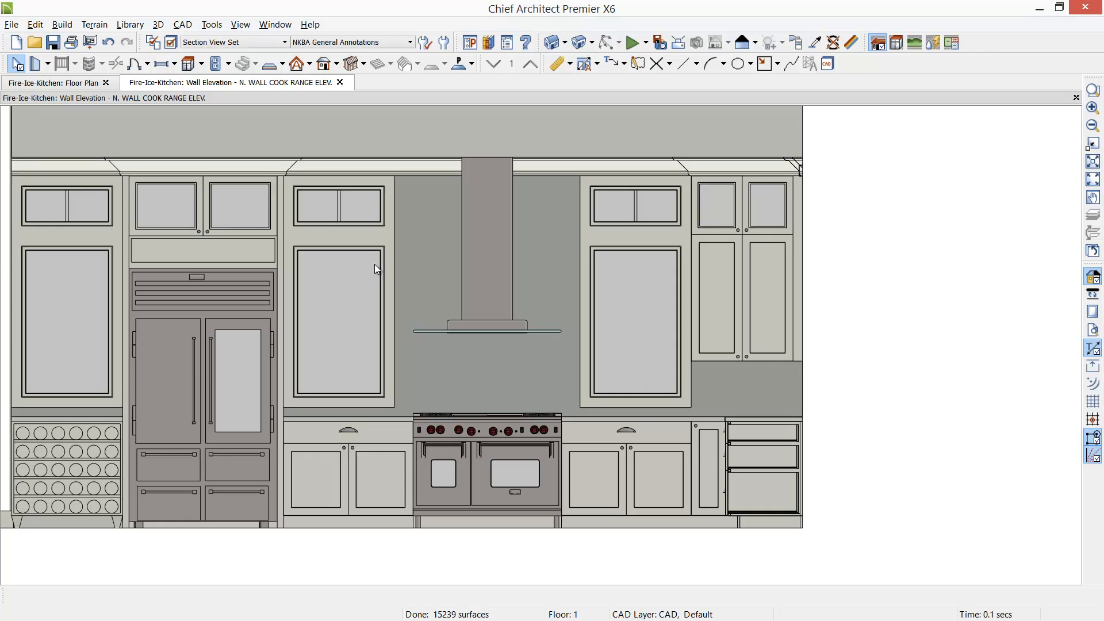
middle_drag(374, 264, 481, 299)
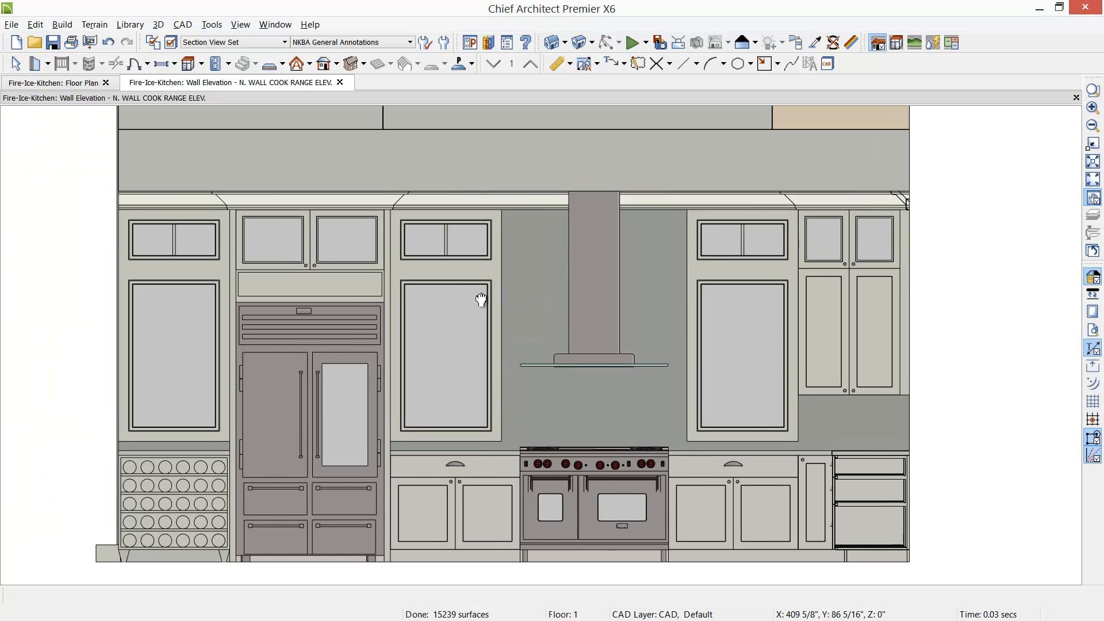
key(Escape)
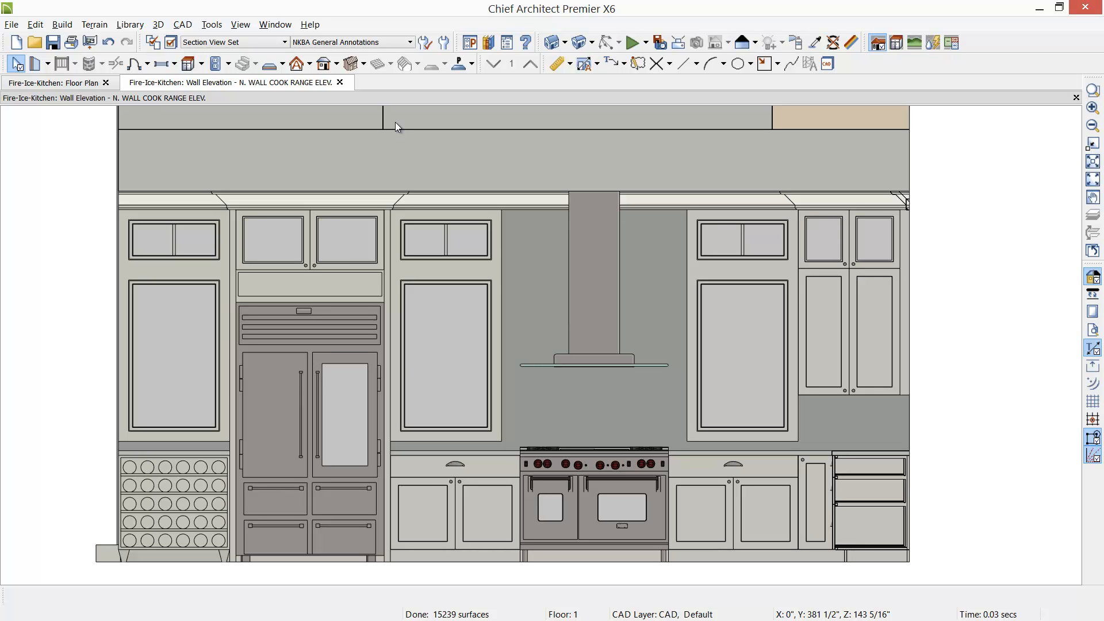
click(339, 83)
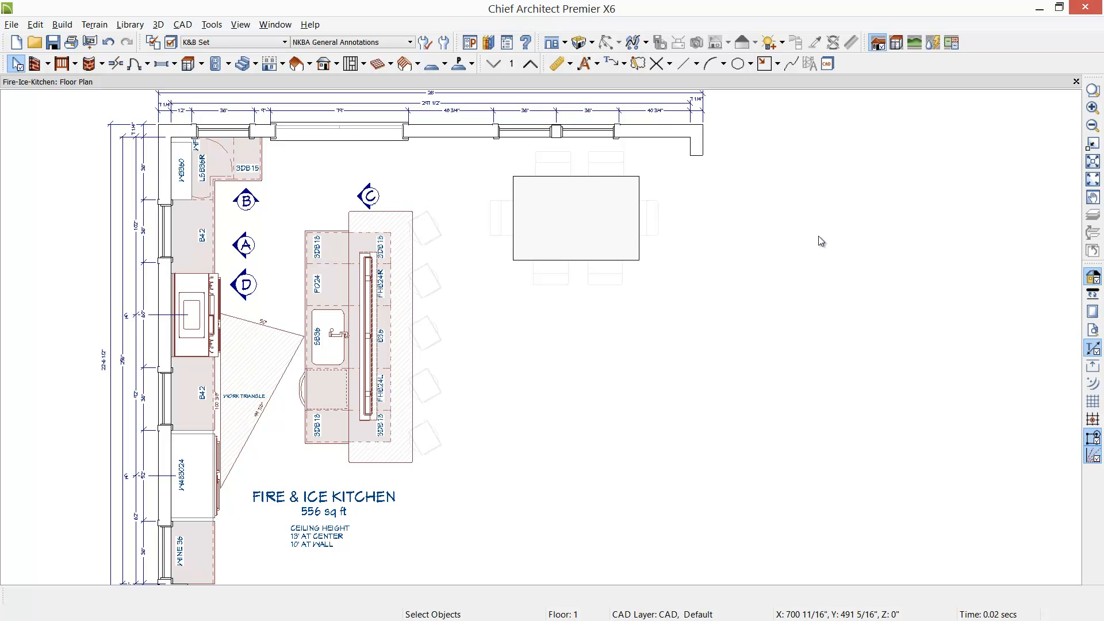
- Create a perspective floor overview of the kitchen and tile it beside the floor plan
click(577, 43)
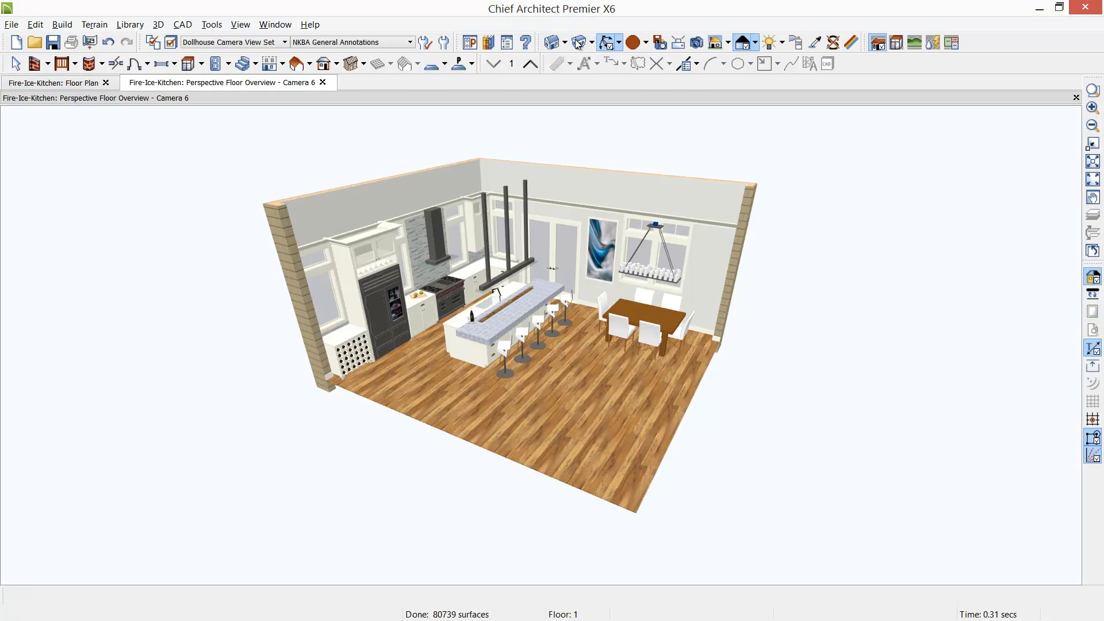
middle_drag(631, 146, 603, 229)
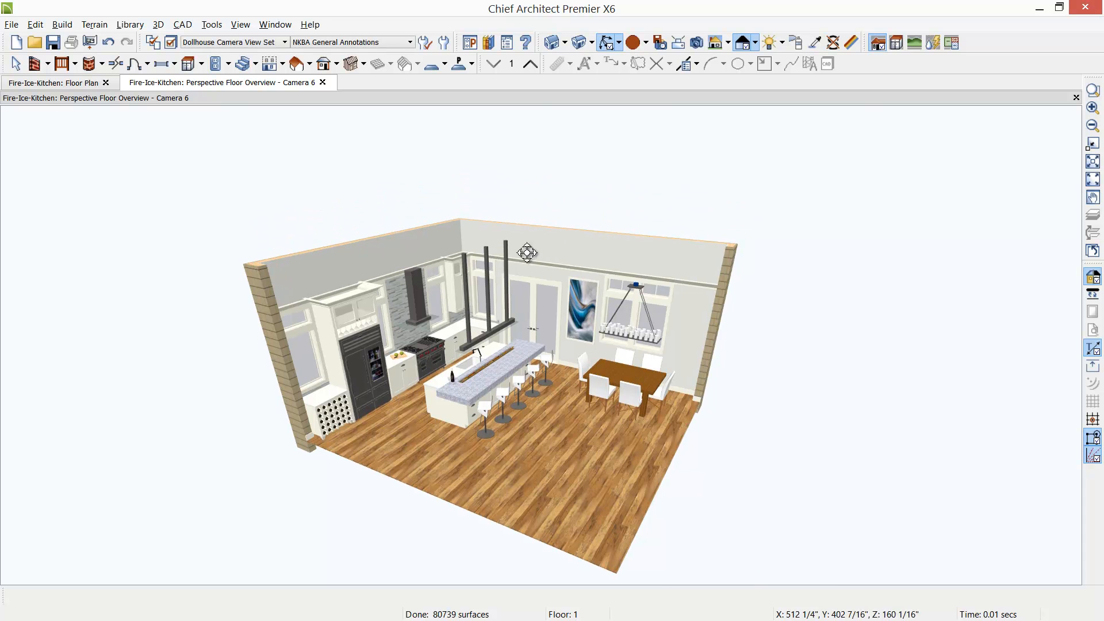
scroll(536, 253, up, 2)
middle_drag(427, 330, 433, 282)
key(shift+F7)
scroll(658, 174, up, 4)
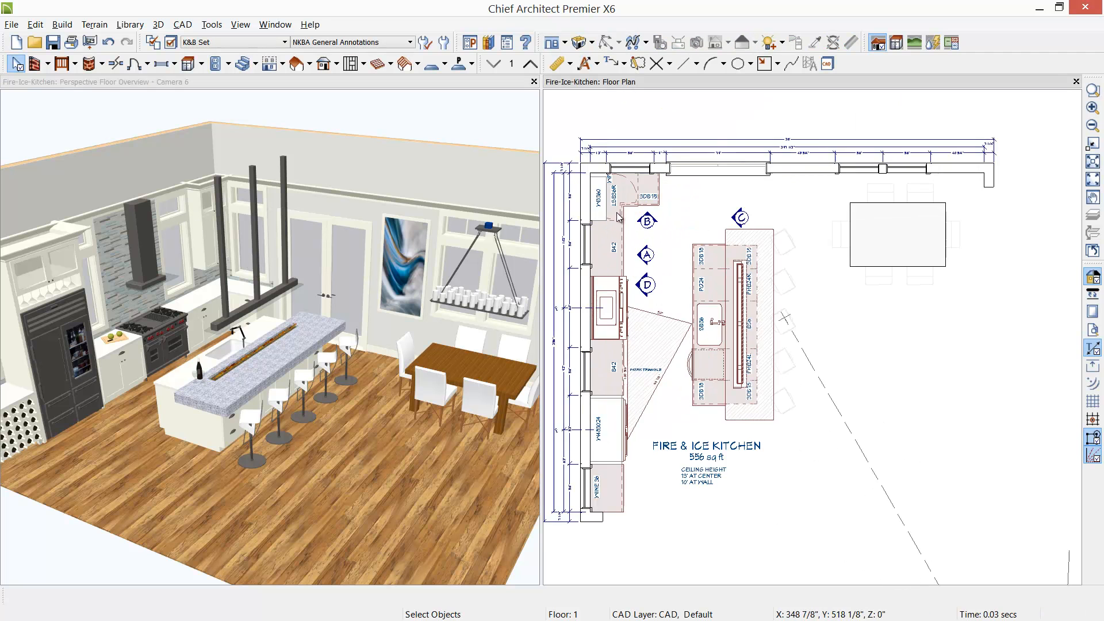
- Build wall framing in plan for the range wall and the adjoining exterior wall with the patio doors
middle_drag(600, 222, 640, 215)
key(space)
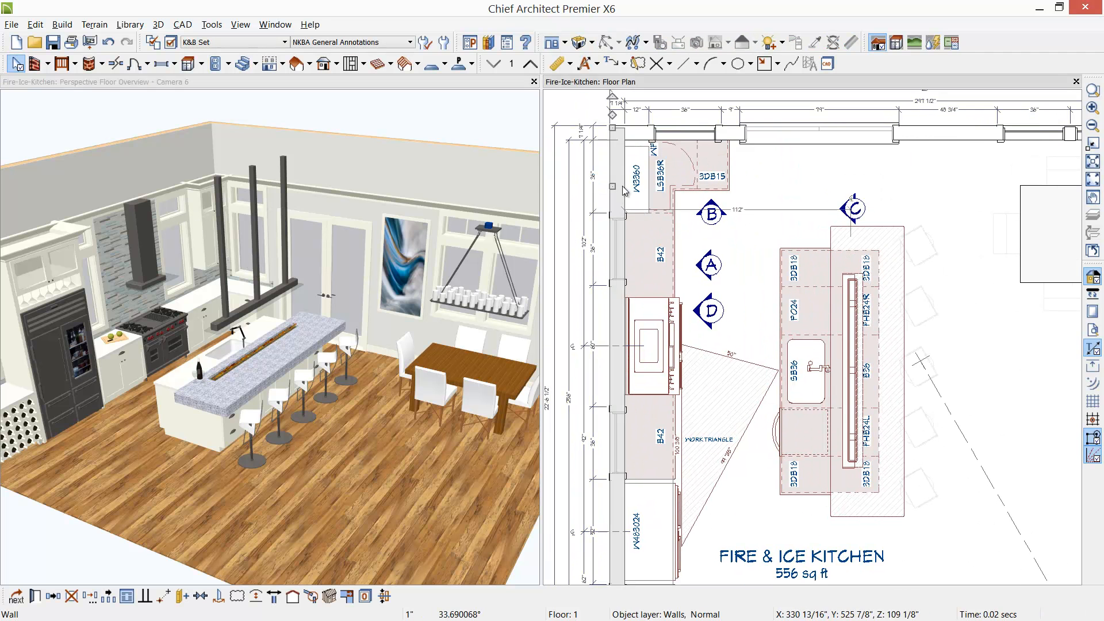
click(644, 135)
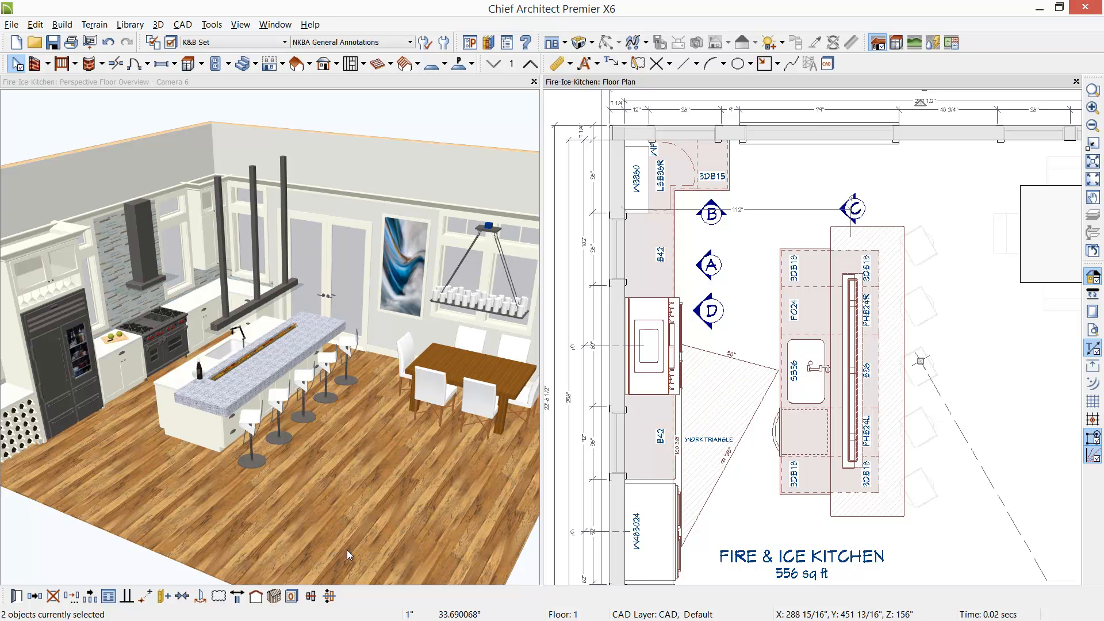
click(275, 598)
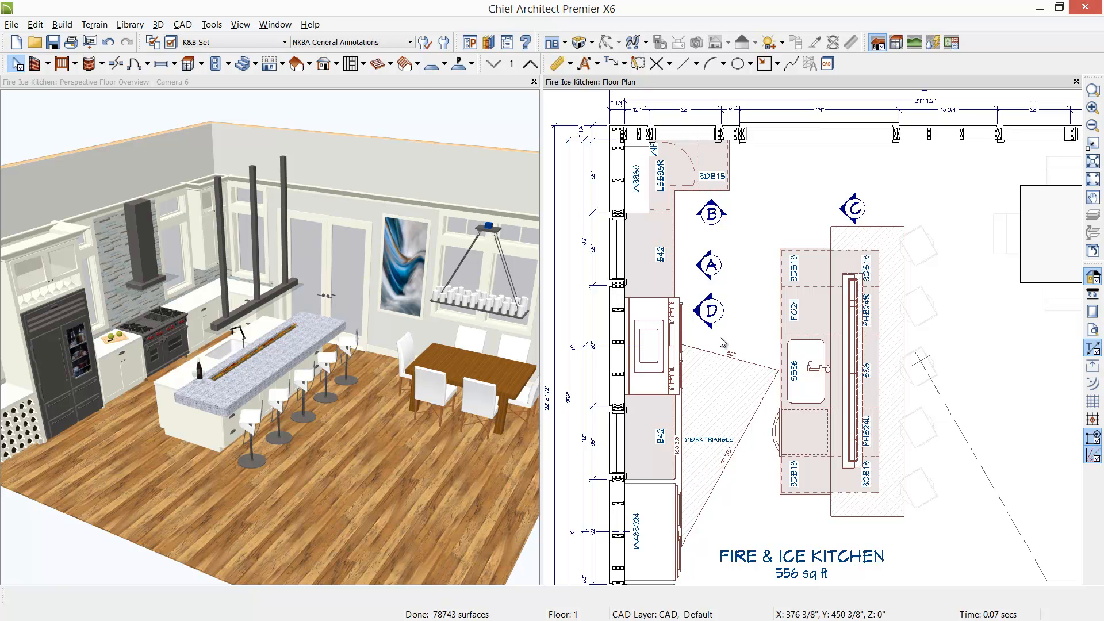
- Turn on display of the Framing, Wall layer in the floor overview's Dollhouse Camera View Set
click(412, 83)
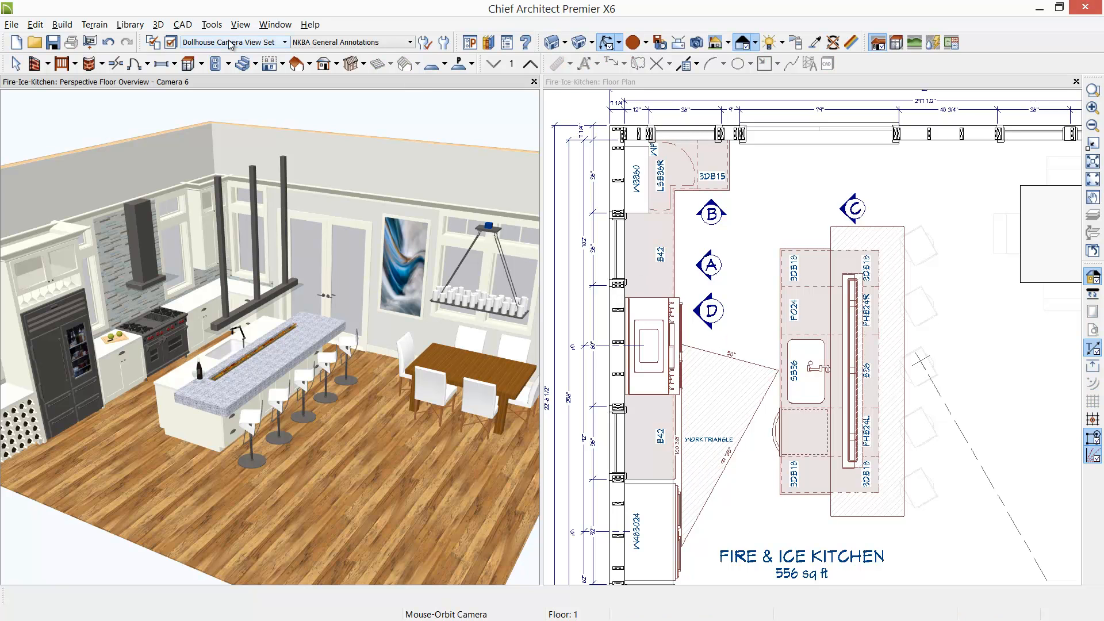
click(171, 45)
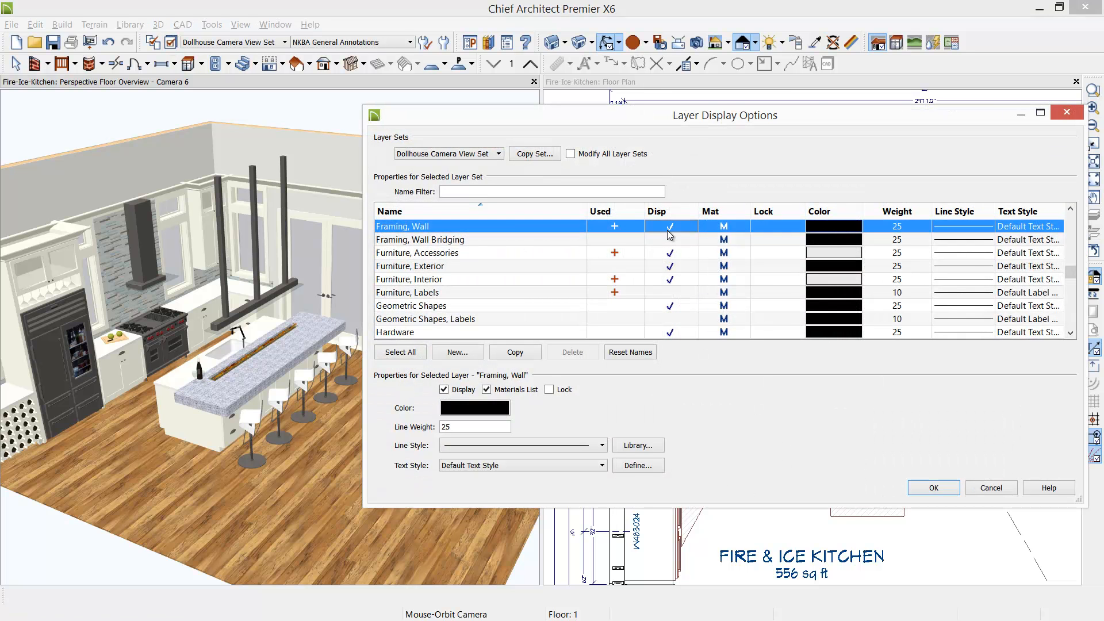
- Apply the layer display with wall framing shown to the dollhouse overview and switch its rendering to the transparent glass technique
click(936, 486)
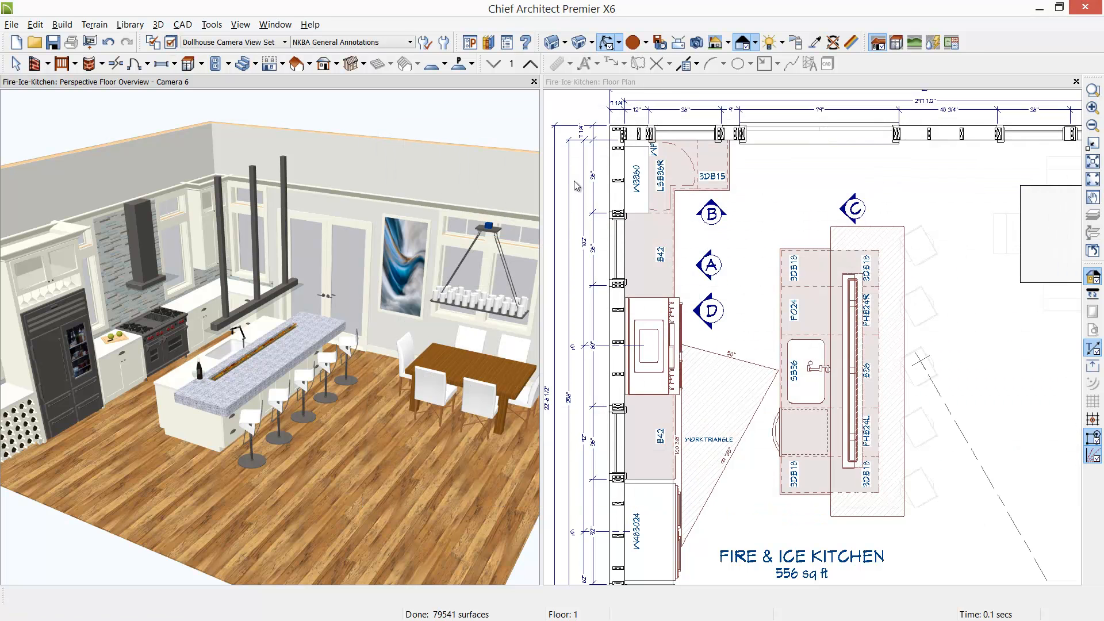
click(754, 45)
click(766, 95)
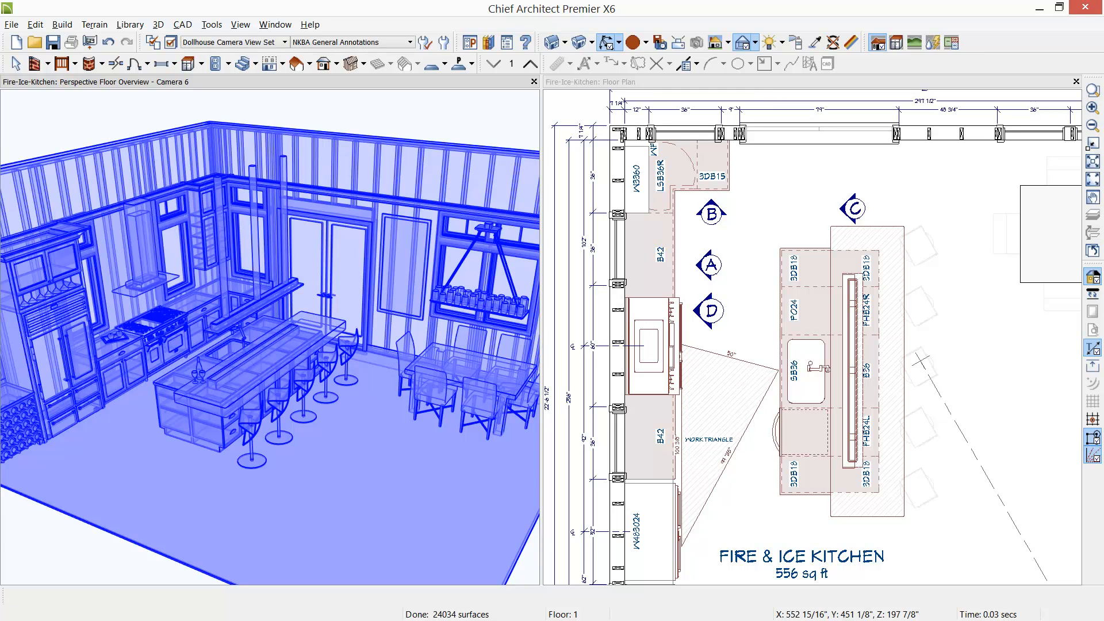
- Close the perspective overview and open the wall framing detail of the exterior wall behind the range
click(534, 82)
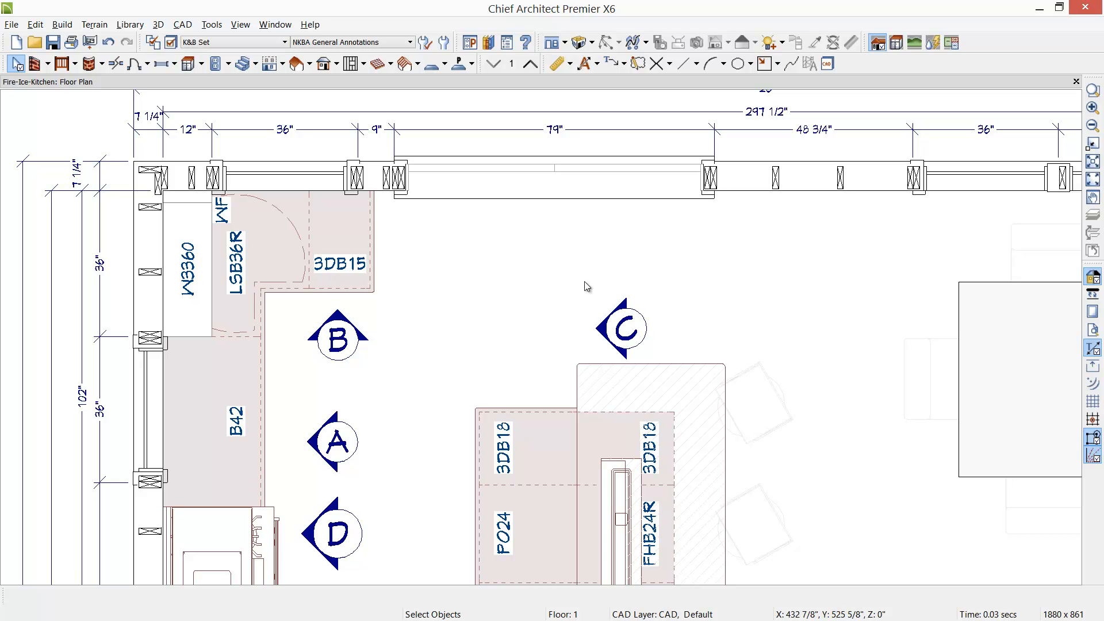
scroll(586, 285, down, 3)
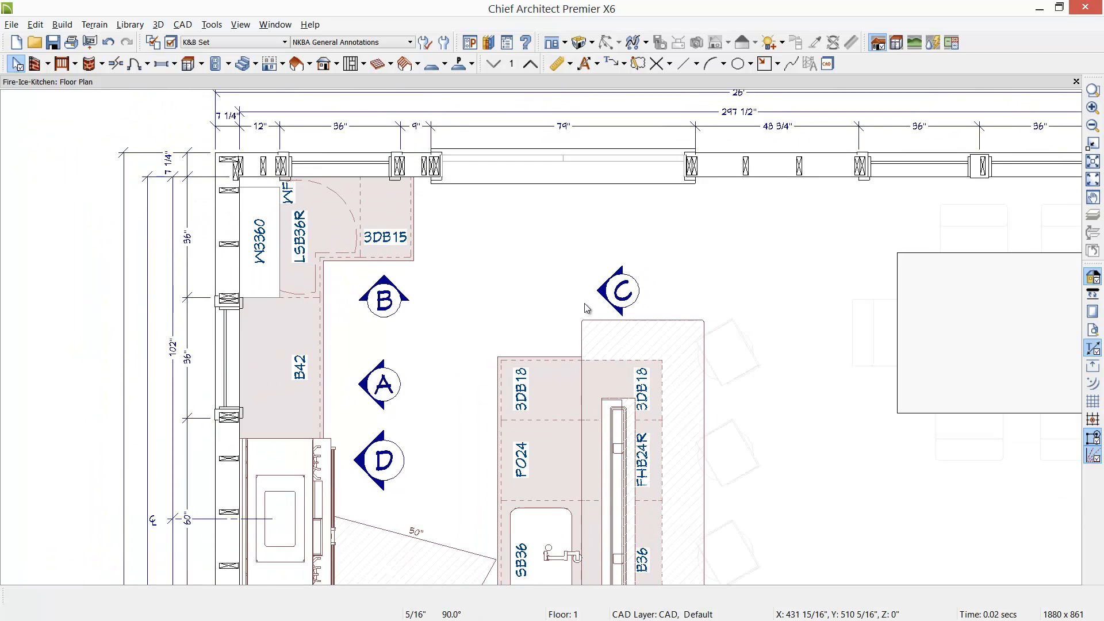
scroll(586, 307, down, 2)
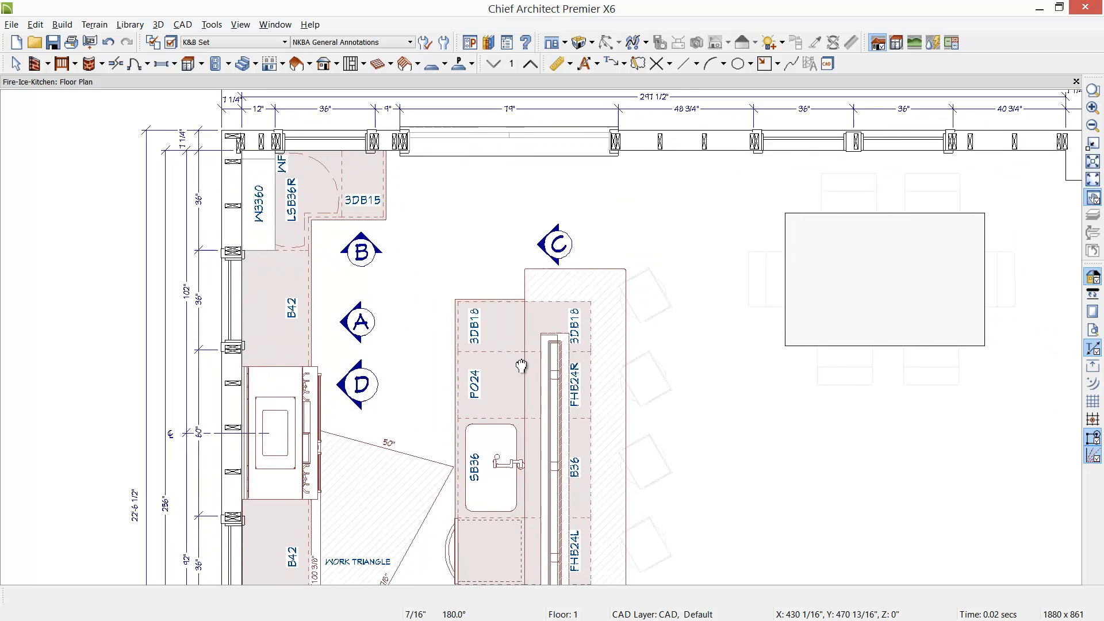
click(251, 397)
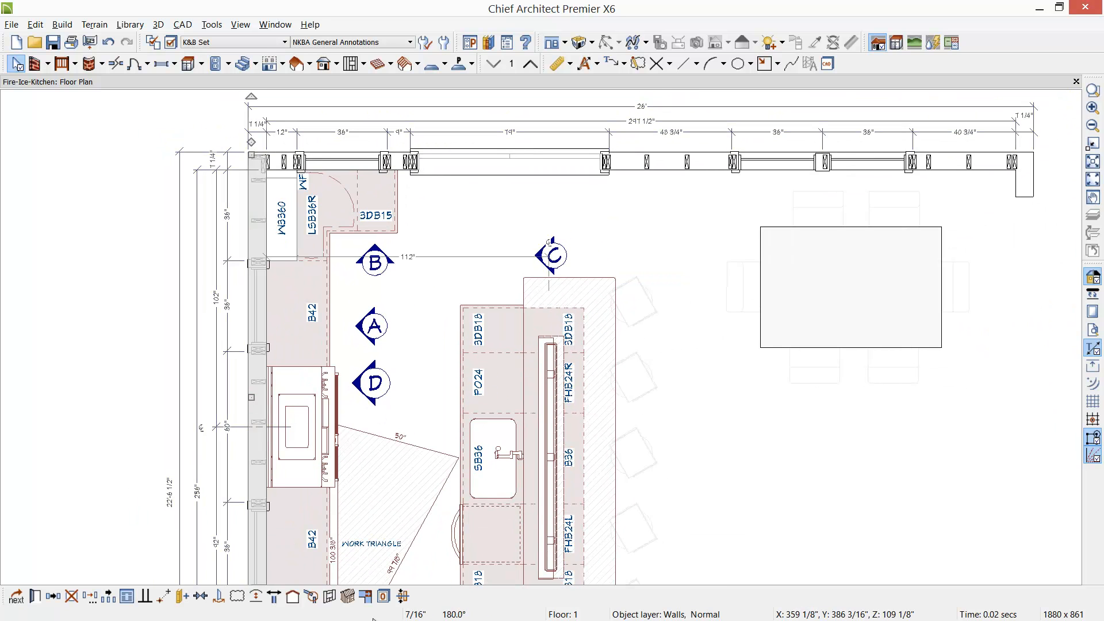
click(330, 596)
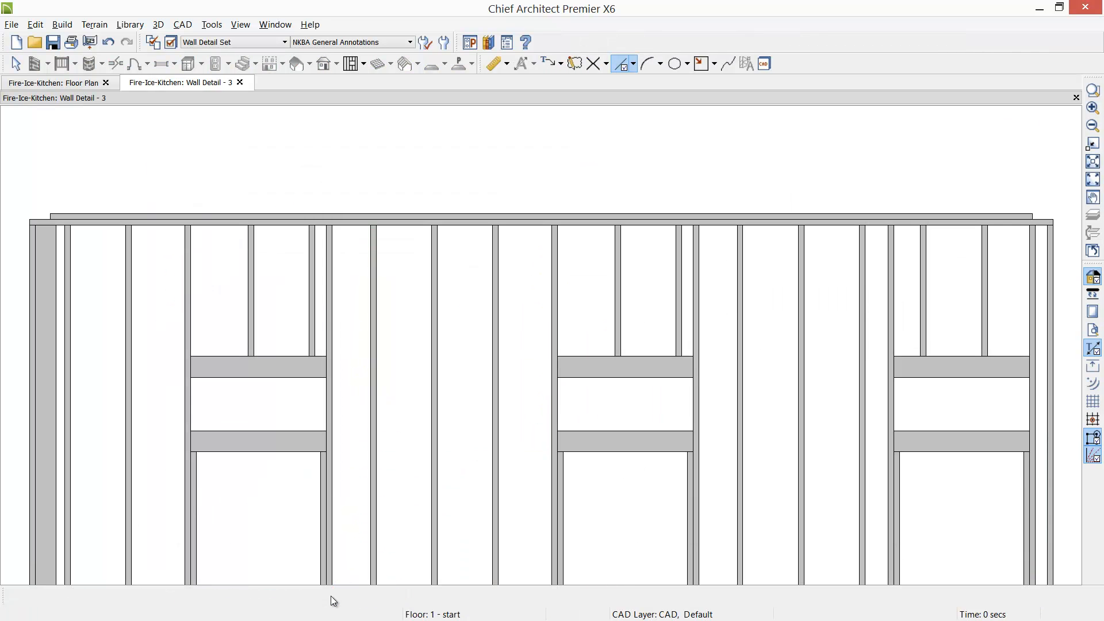
middle_drag(599, 488, 614, 409)
scroll(614, 410, down, 1)
scroll(636, 451, down, 1)
middle_drag(636, 451, 609, 364)
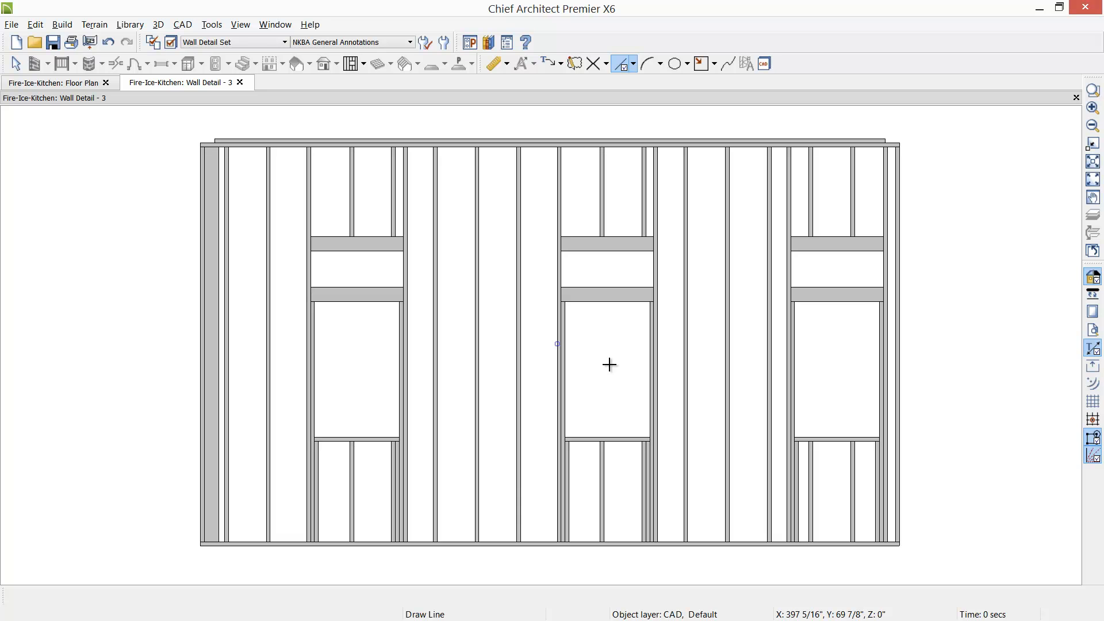
- Review the wall plate and blocking options in the framing defaults
click(449, 50)
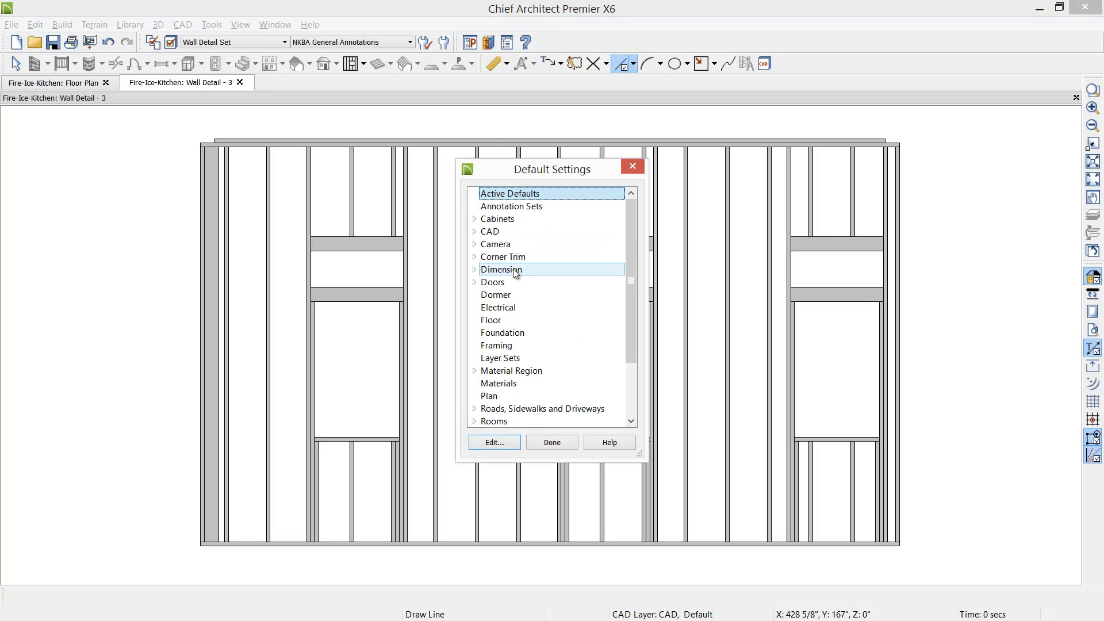
double_click(505, 347)
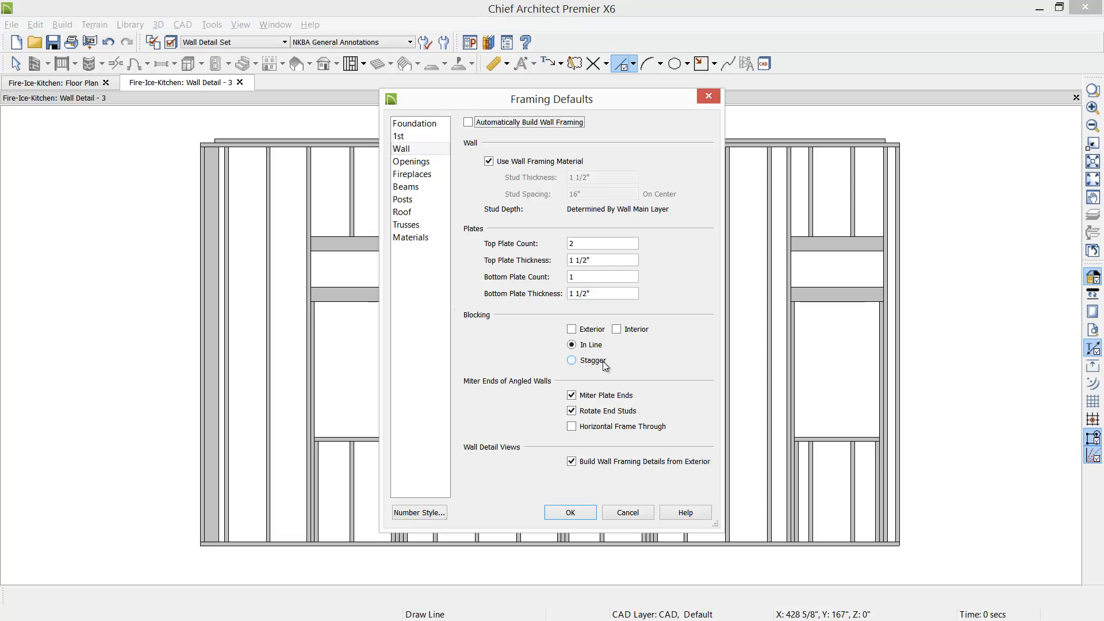
click(584, 512)
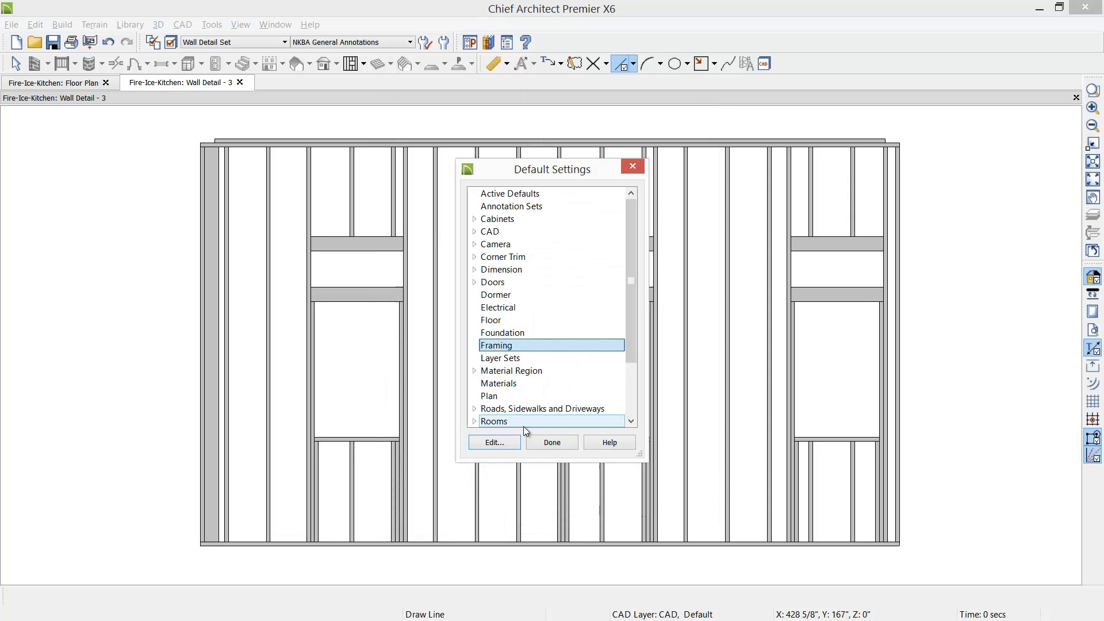
click(551, 444)
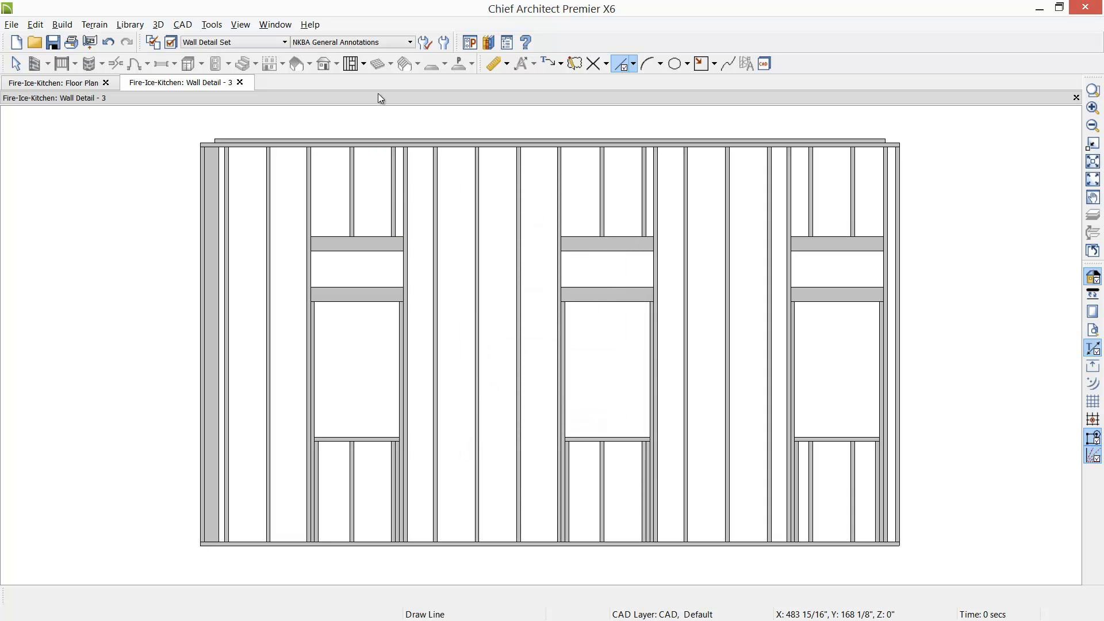
- Draw horizontal wall bridging across the leftmost stud bays and across the bays between the first and second window openings
click(363, 64)
click(380, 112)
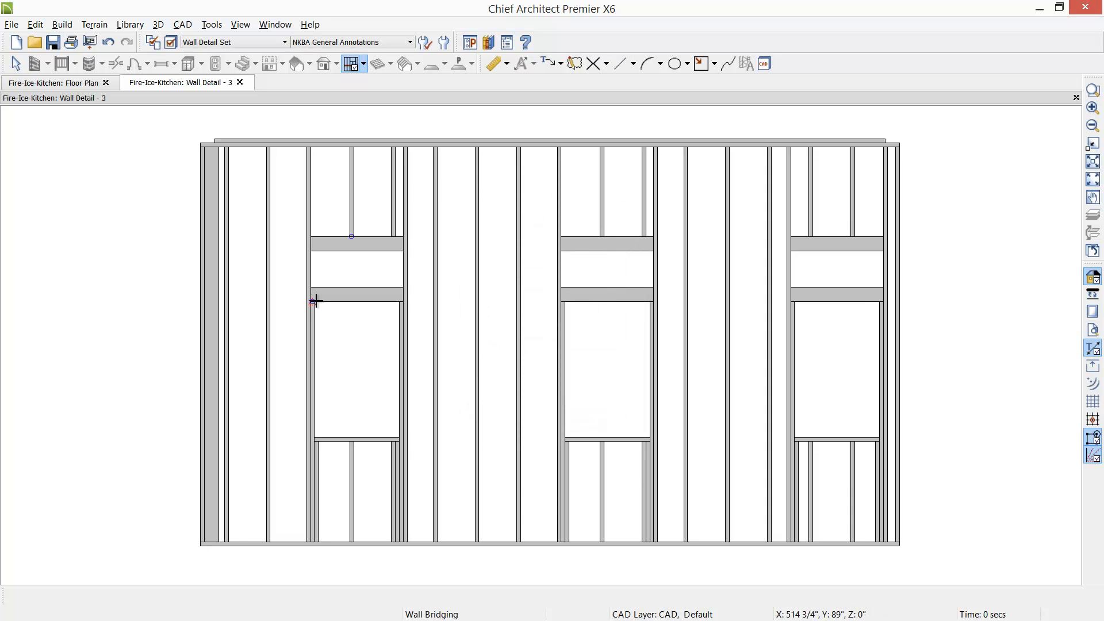
drag(228, 326, 308, 326)
drag(406, 328, 540, 329)
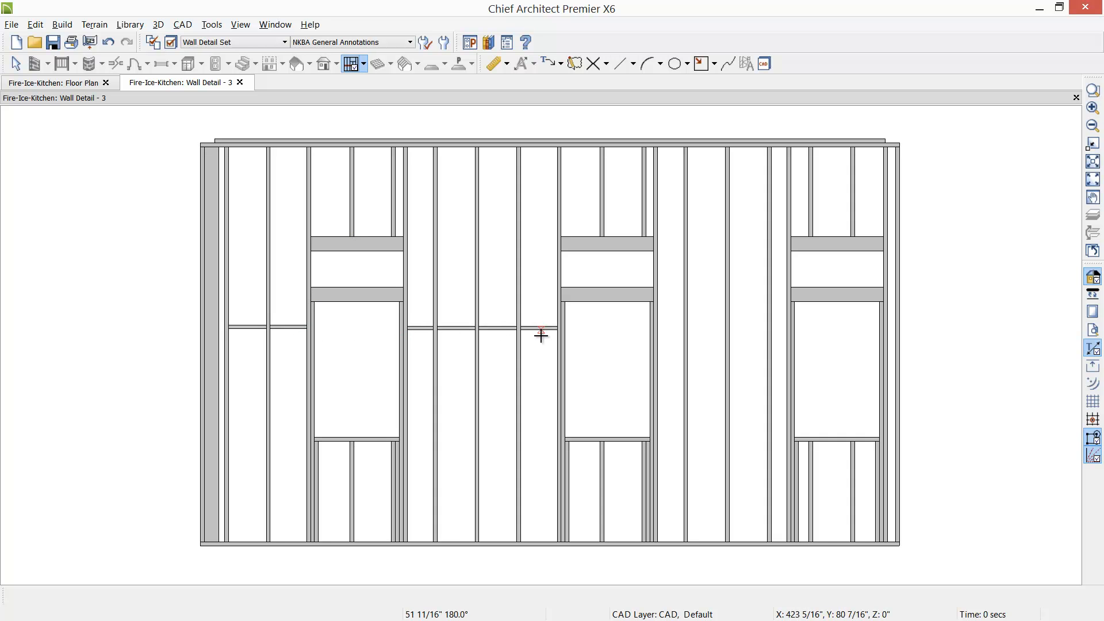
- Set both wall bridging runs to a width of 1 1/2" and a thickness of 5 1/2"
key(space)
click(487, 329)
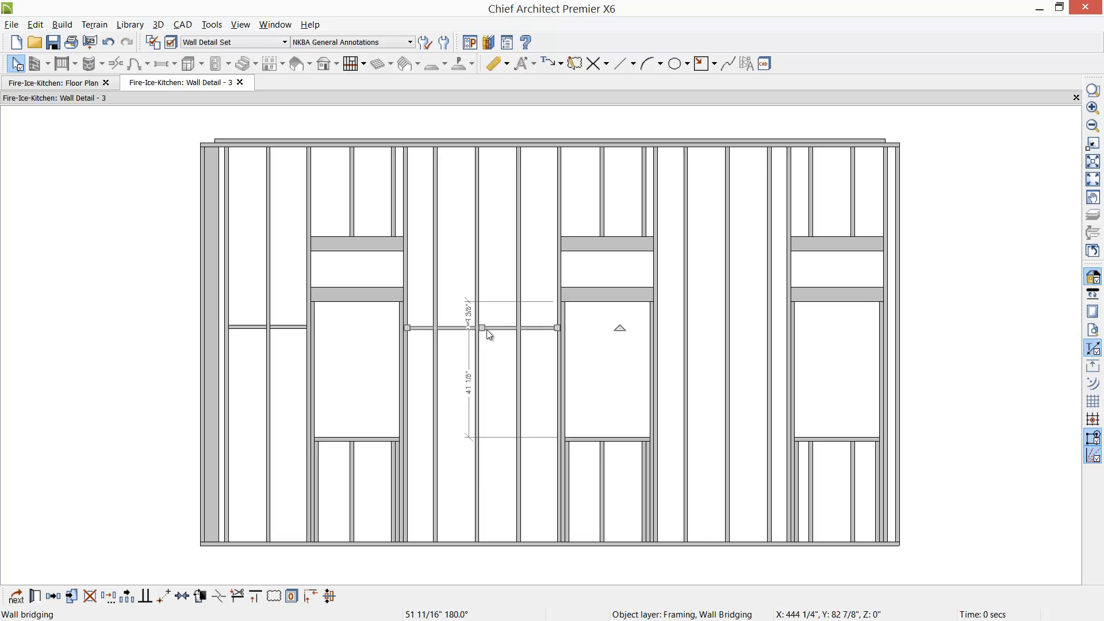
shift+click(293, 332)
double_click(291, 329)
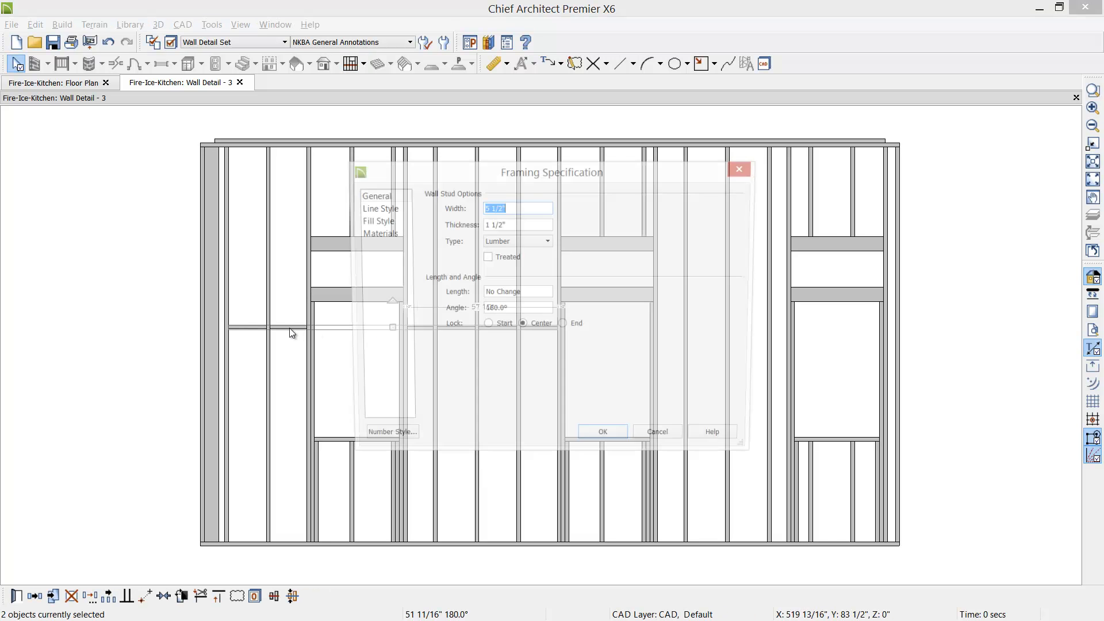
drag(488, 208, 456, 223)
text(1)
text(5)
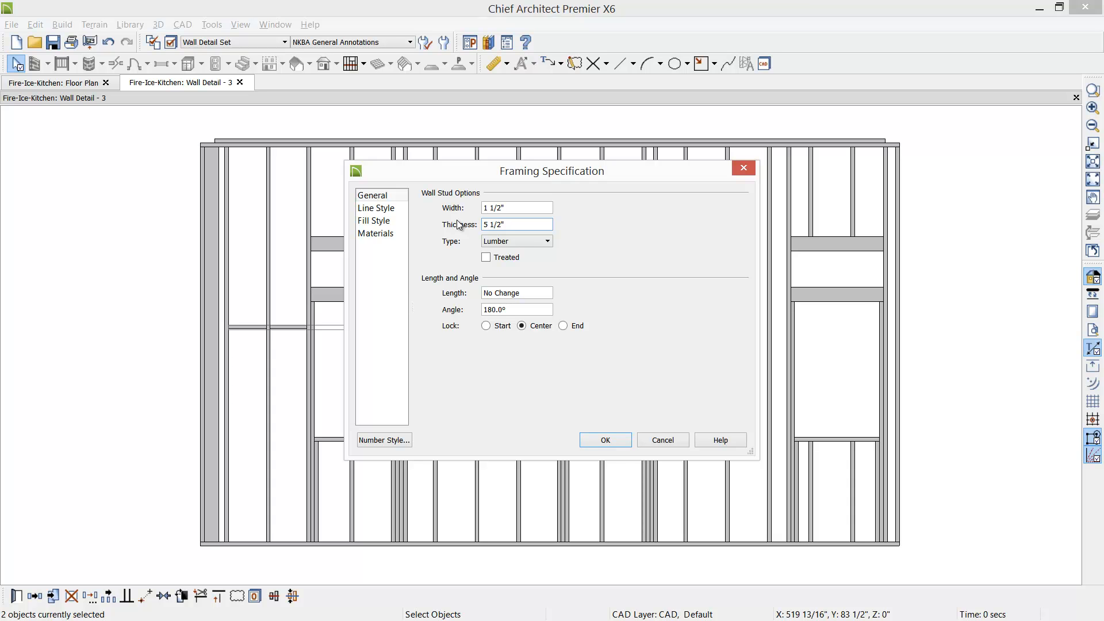
click(608, 441)
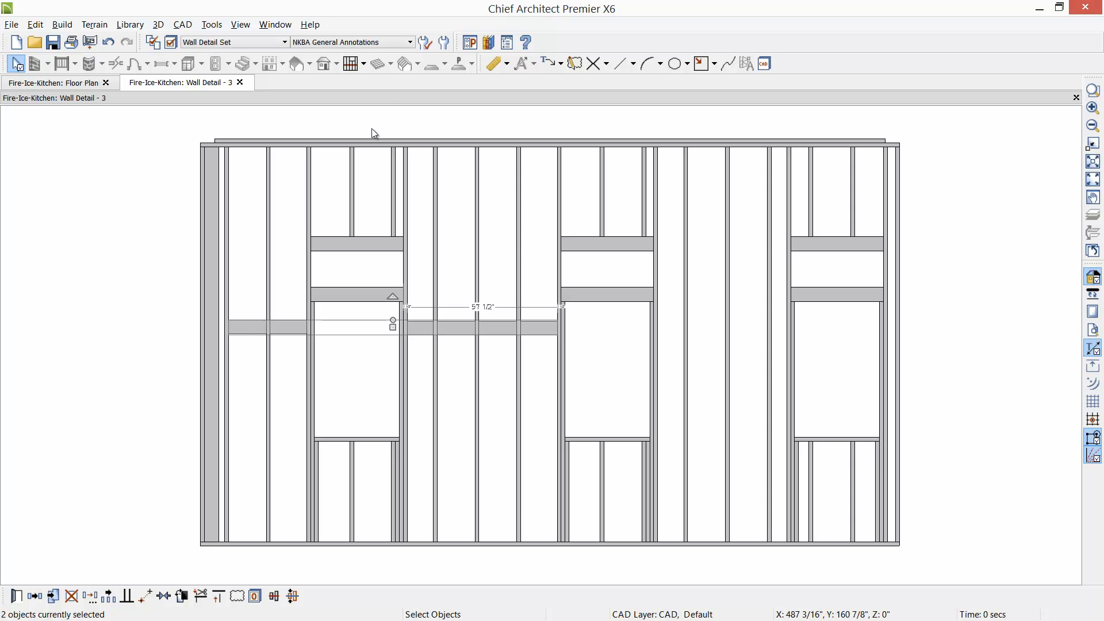
- Activate the Framing Annotations set and add an end-to-end dimension from the left bridging's lower edge to the wall's base
click(378, 42)
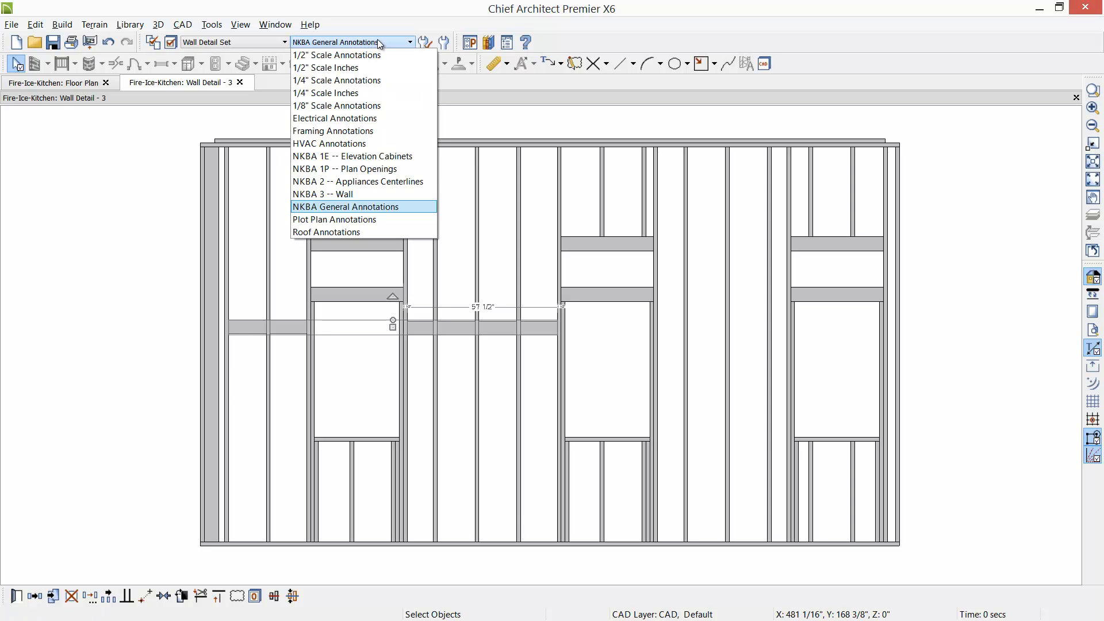
click(370, 133)
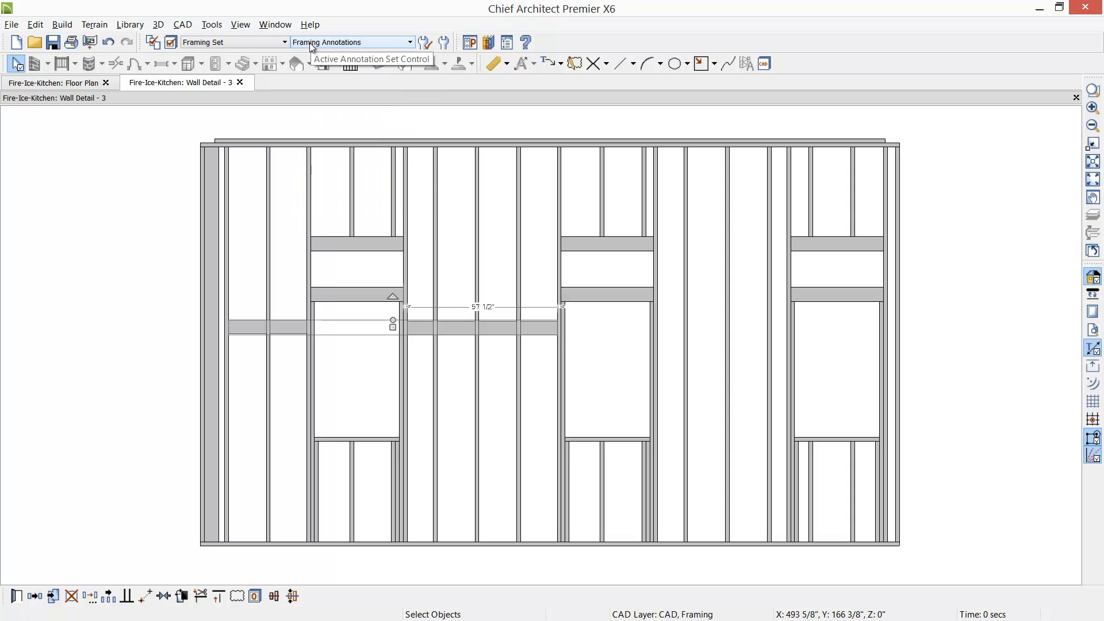
click(509, 63)
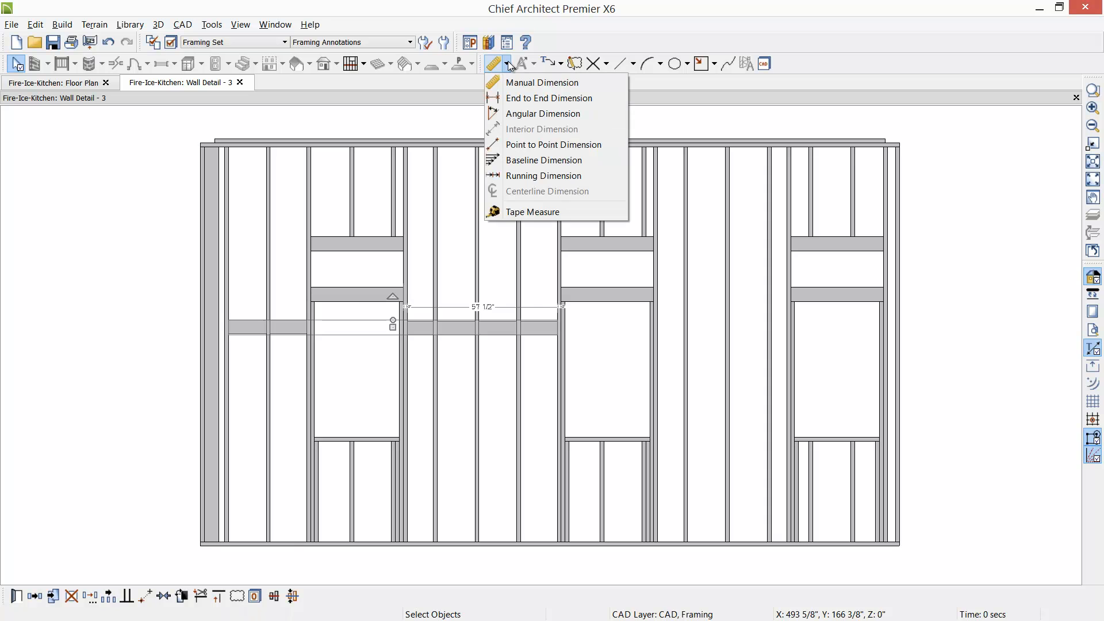
click(535, 96)
drag(247, 335, 233, 546)
click(247, 523)
scroll(168, 559, up, 2)
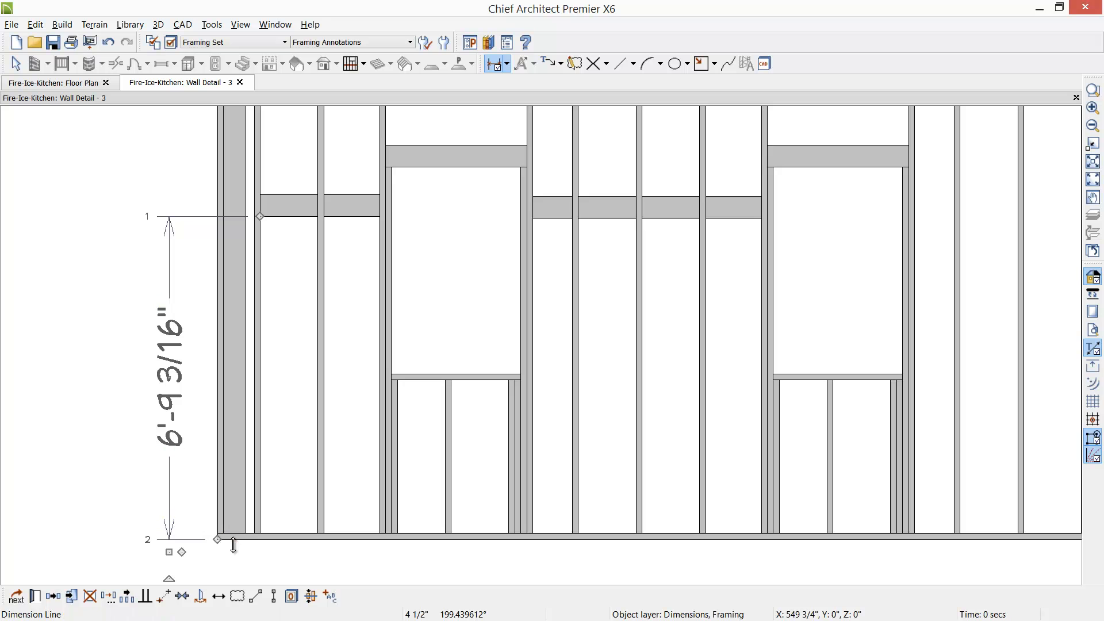
- Override the dimension's default secondary format to include a second format in inches (") with trailing zeroes turned off
double_click(170, 471)
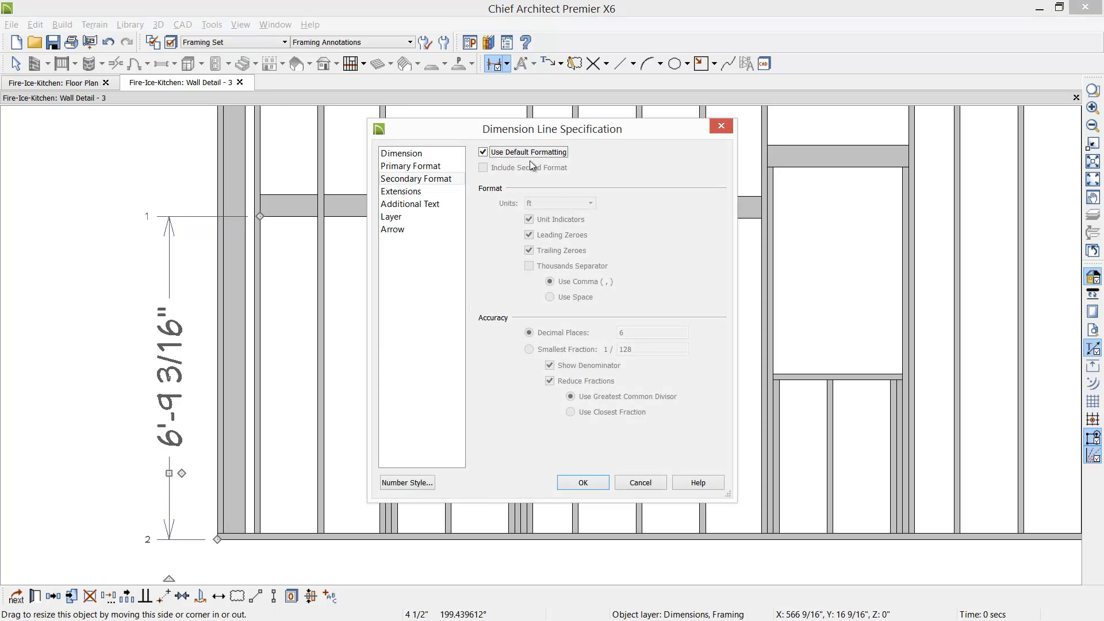
click(422, 181)
click(484, 152)
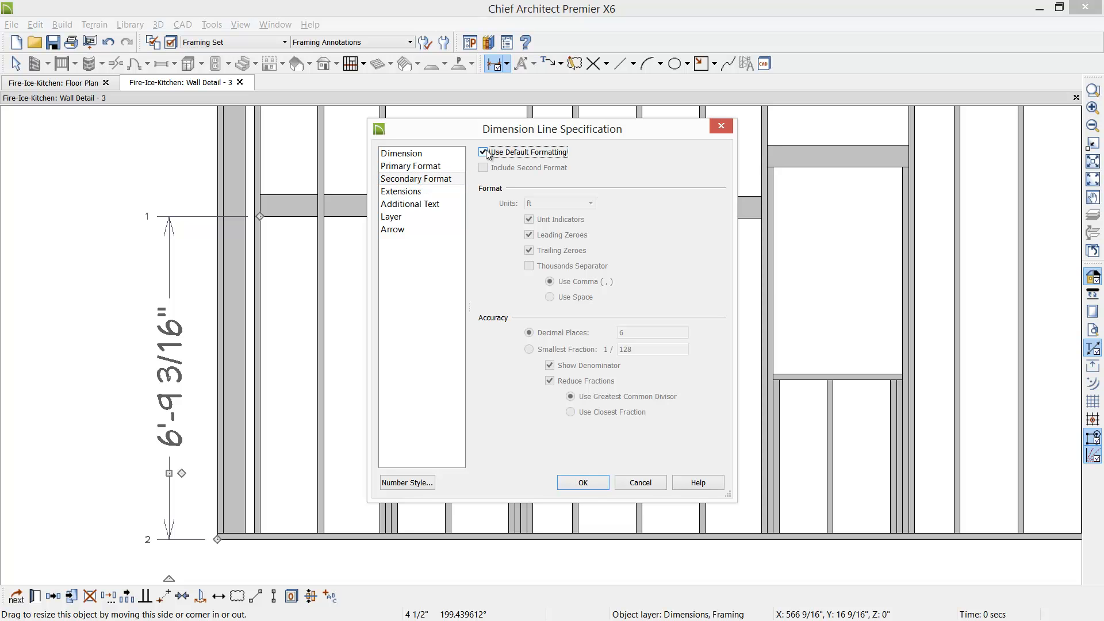
click(523, 168)
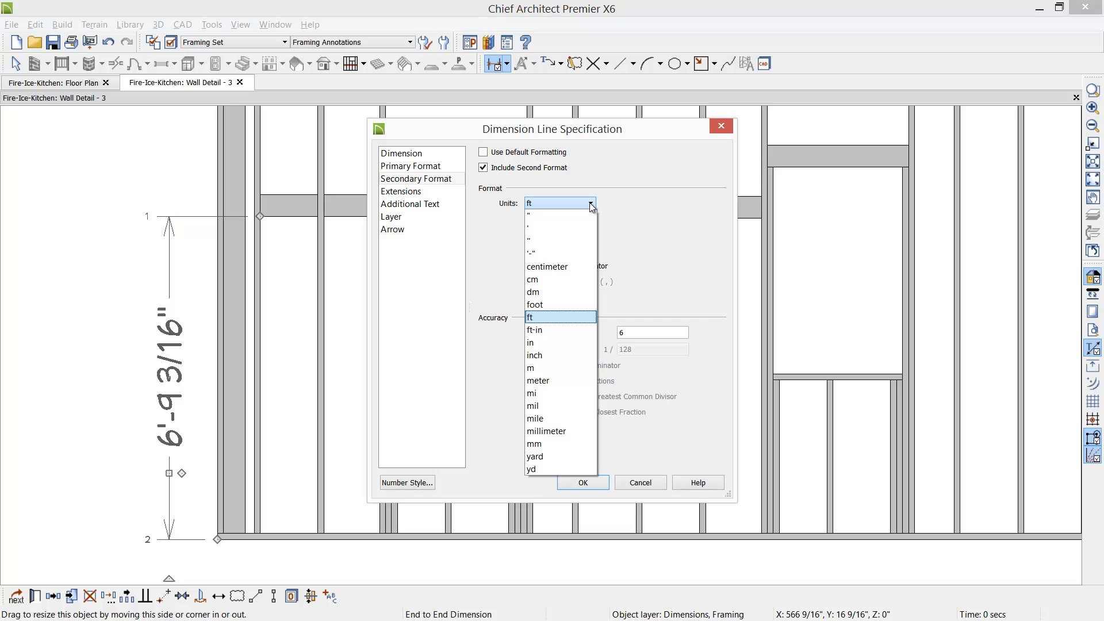
click(541, 241)
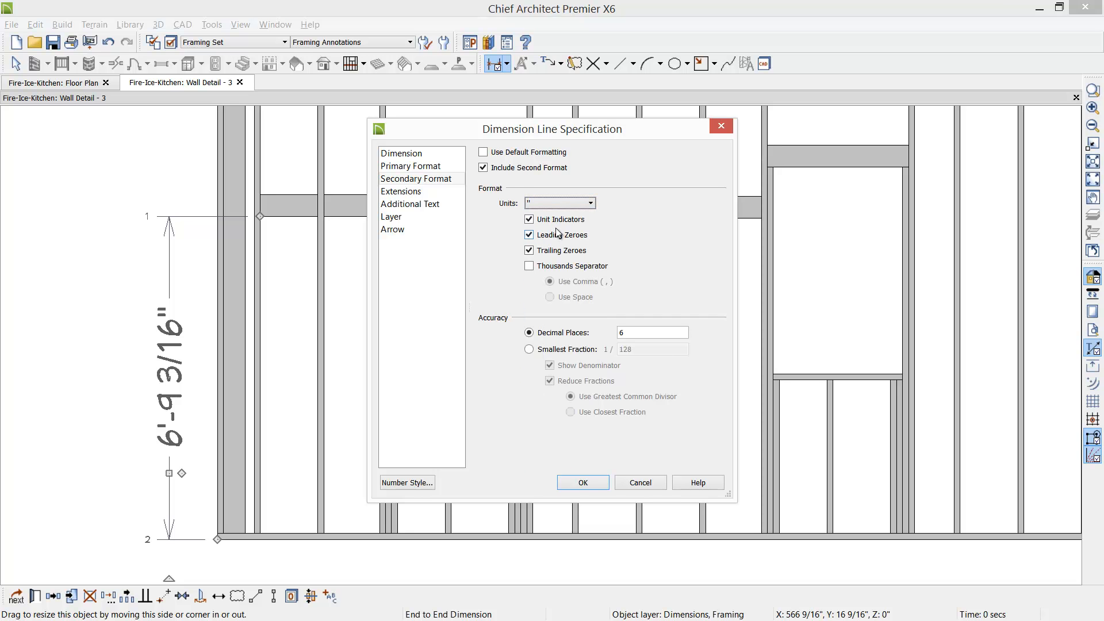
click(541, 236)
click(529, 250)
click(582, 482)
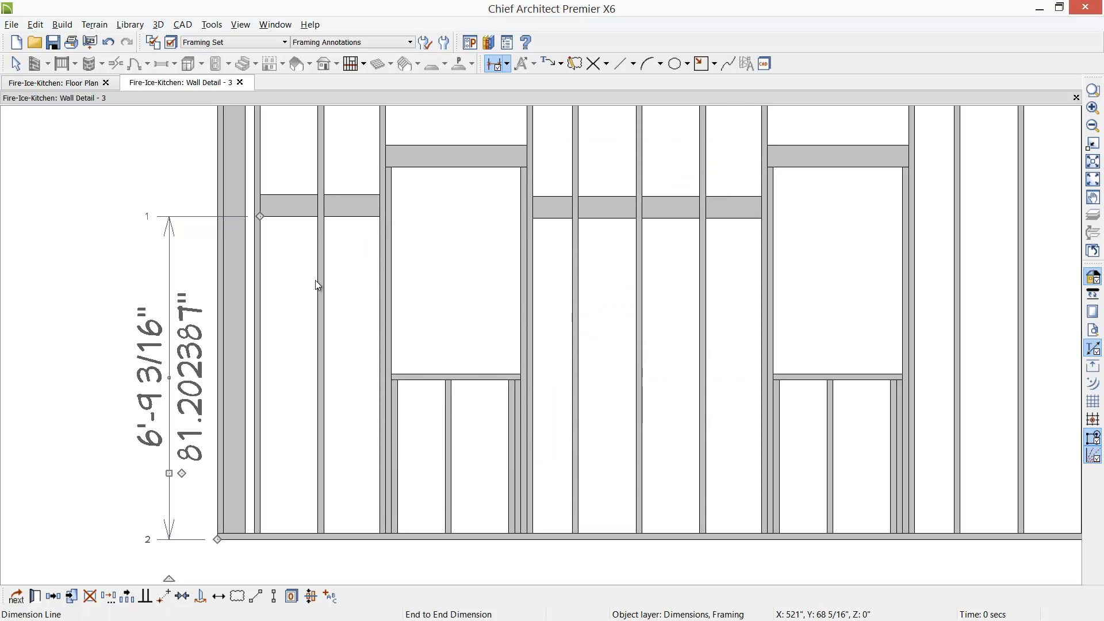
- Move the left bridging so its lower edge sits 80" above the wall's base, using the vertical dimension
click(309, 211)
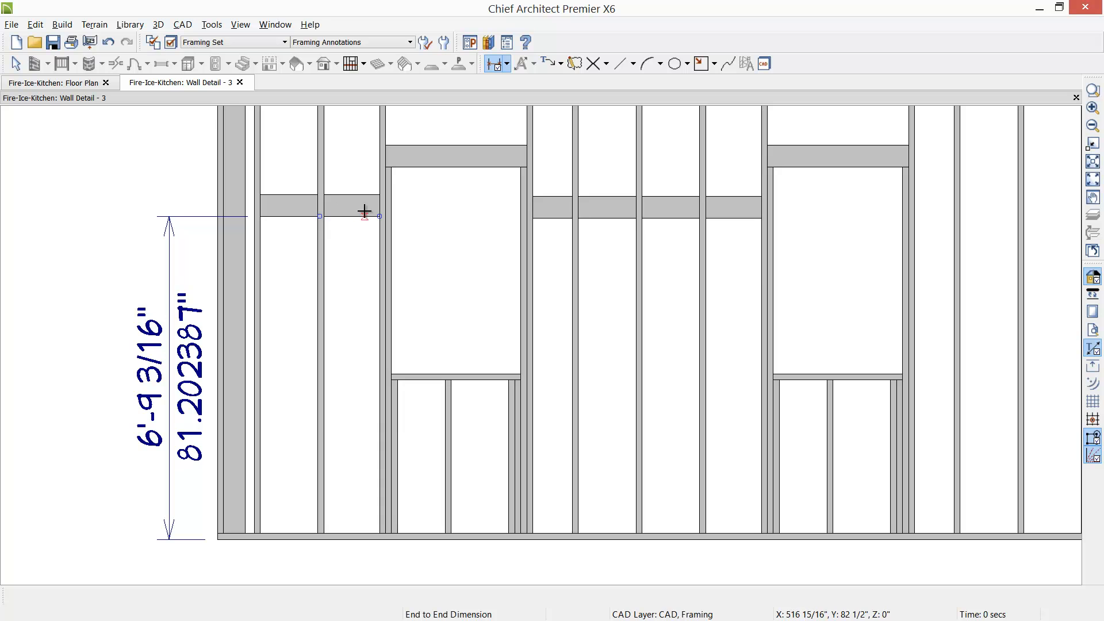
key(Tab)
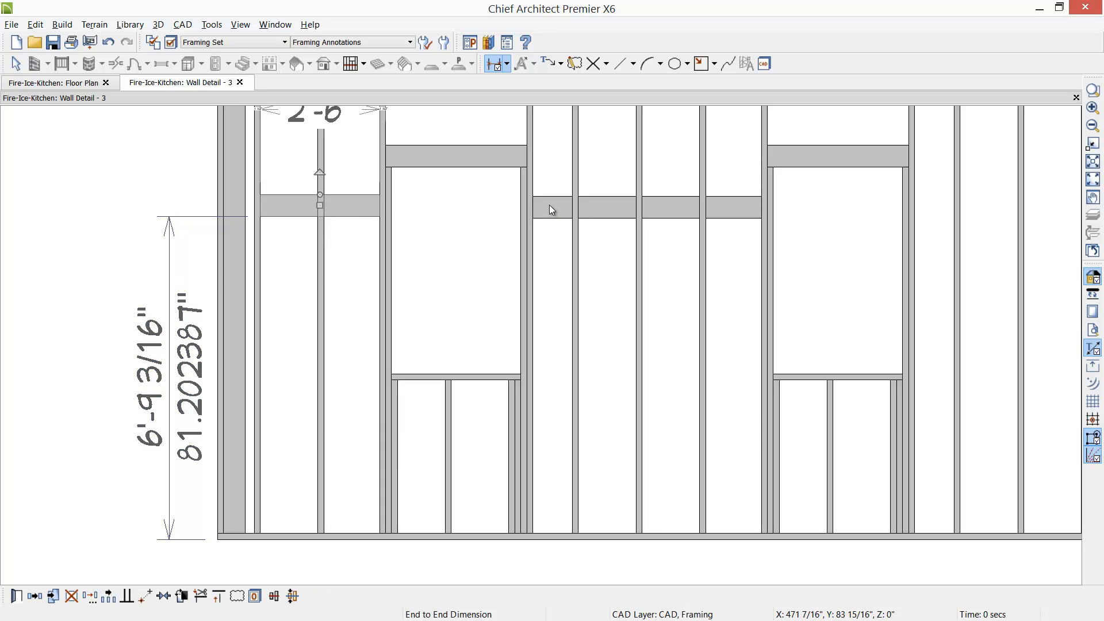
click(159, 358)
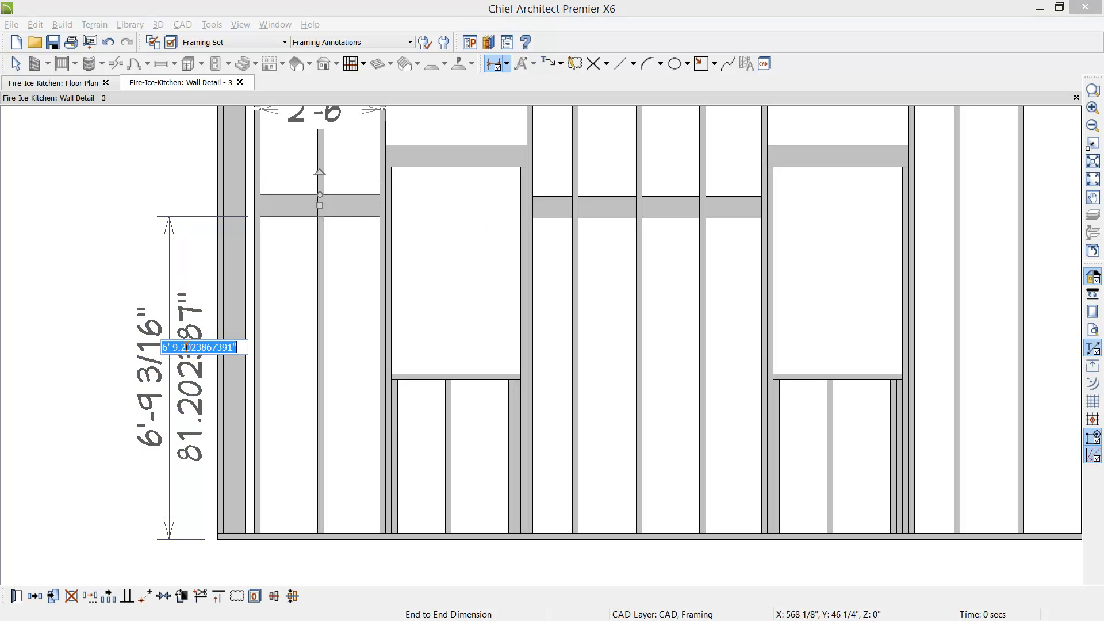
text(81)
key(Return)
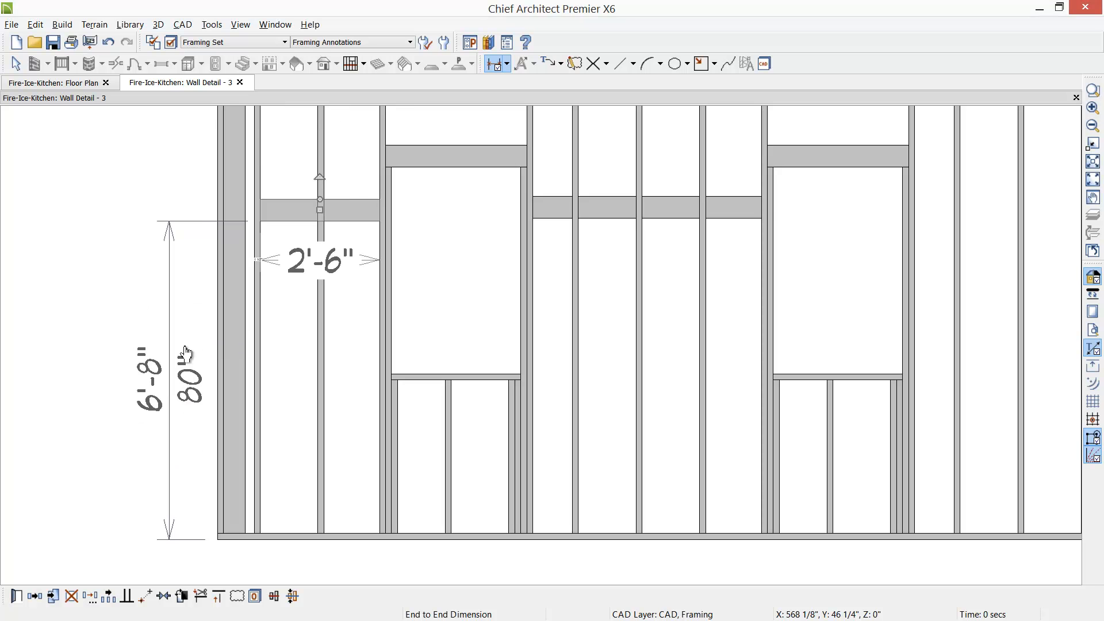
key(Escape)
scroll(59, 336, down, 3)
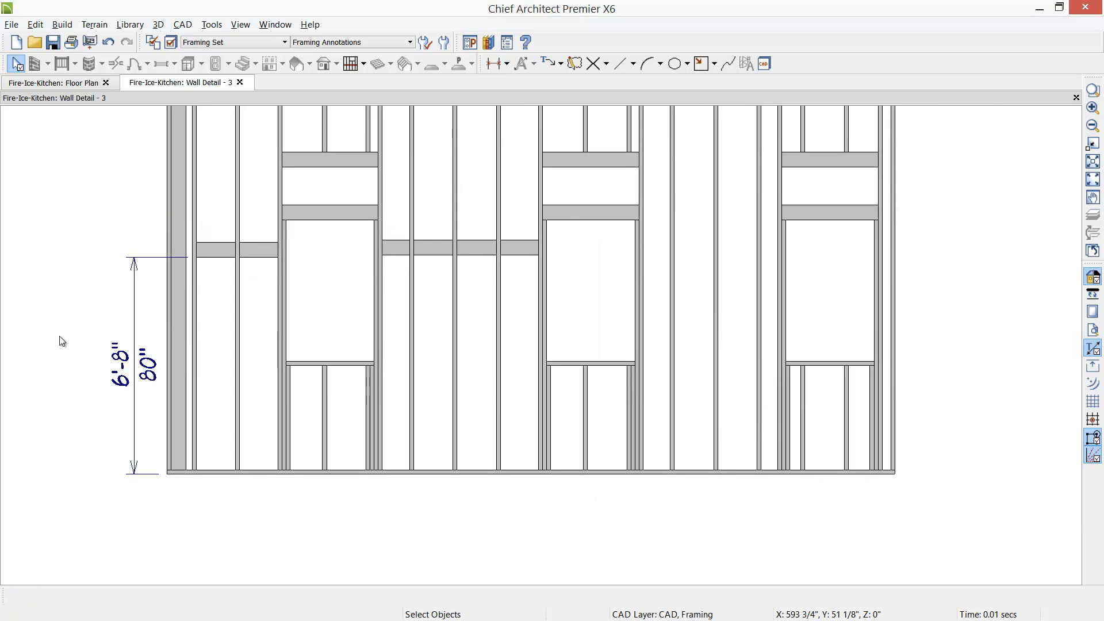
key(space)
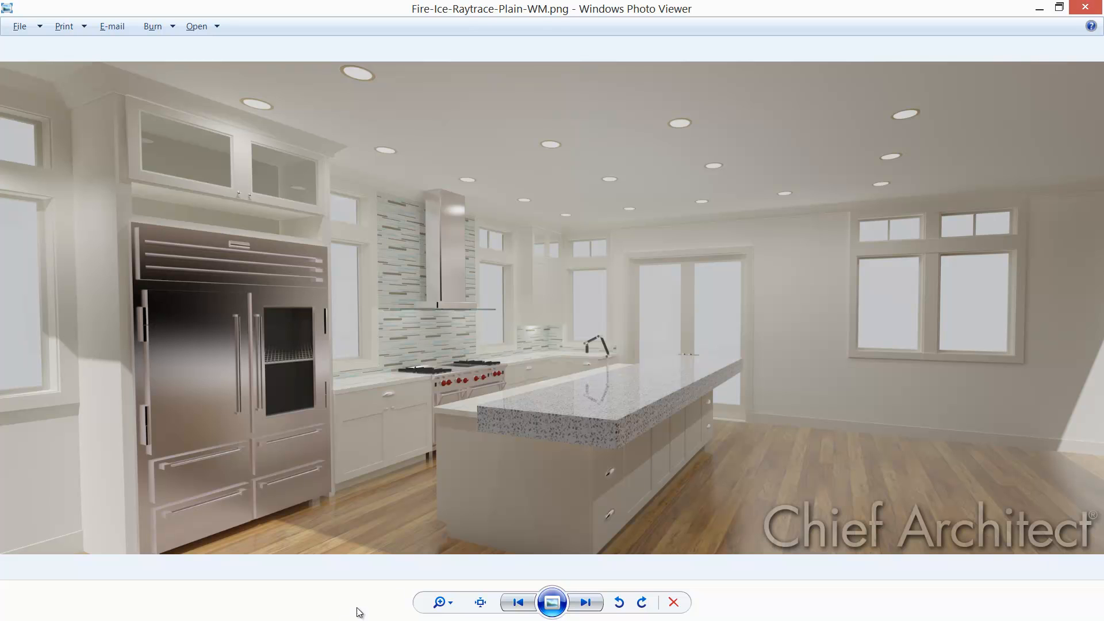
- View the next kitchen raytrace image in Windows Photo Viewer
click(584, 604)
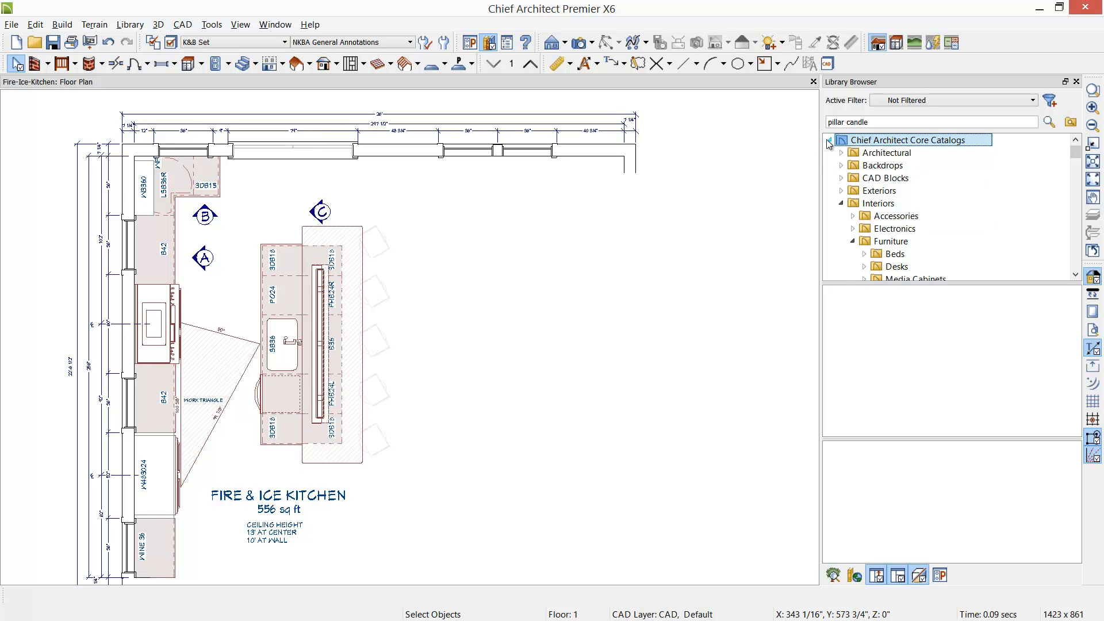
- Examine the categories in the Chief Architect Bonus Catalogs, and return from the 3D Library website to the kitchen floor plan
click(829, 140)
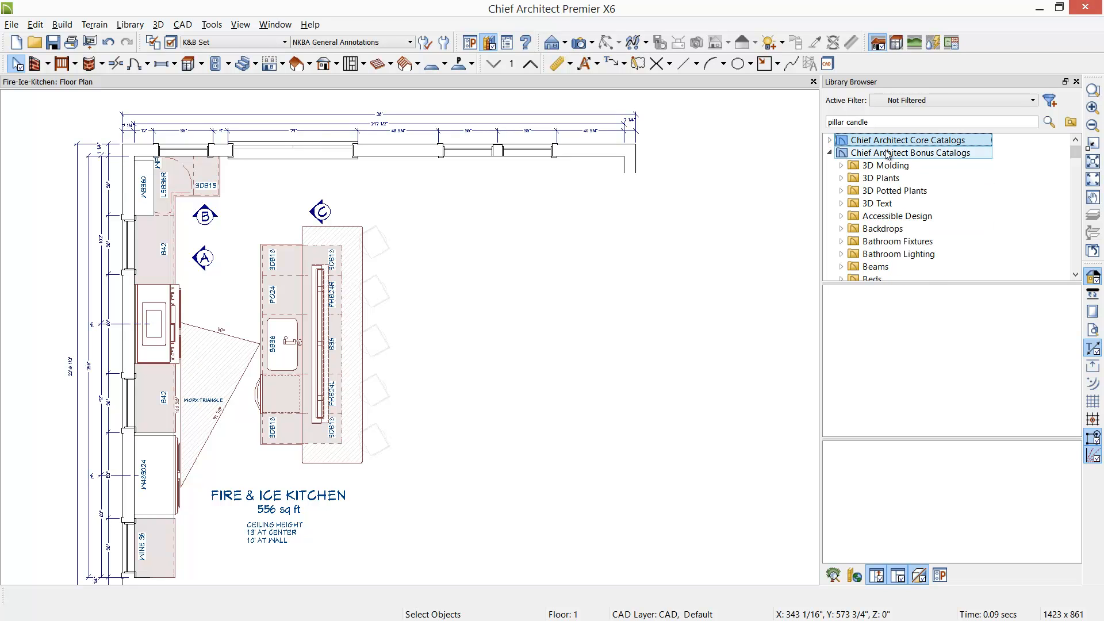
click(909, 154)
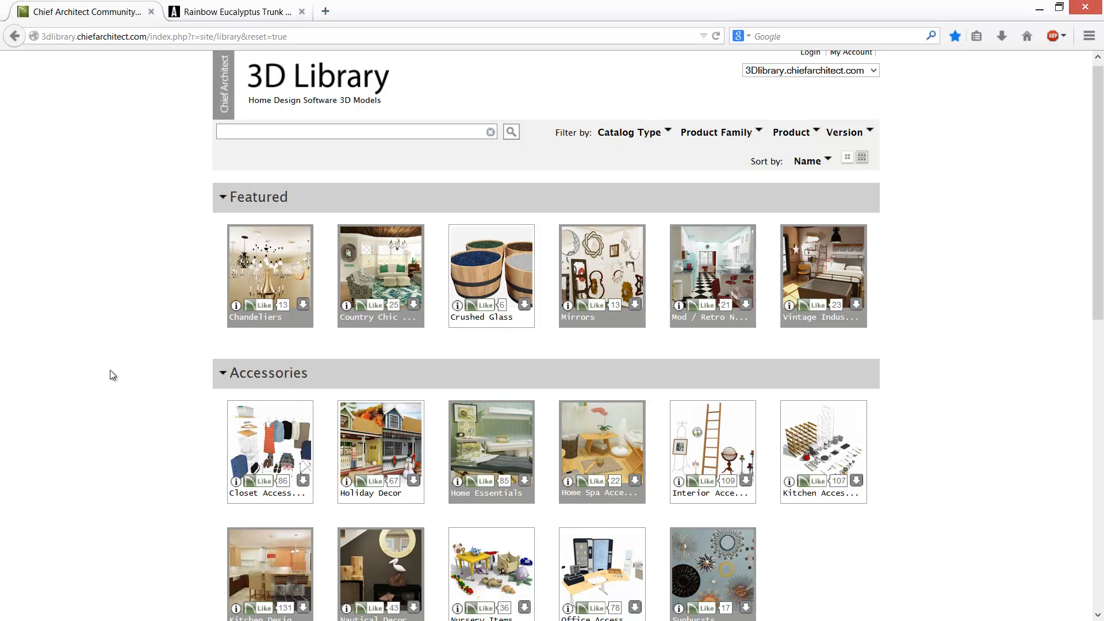
key(alt+Tab)
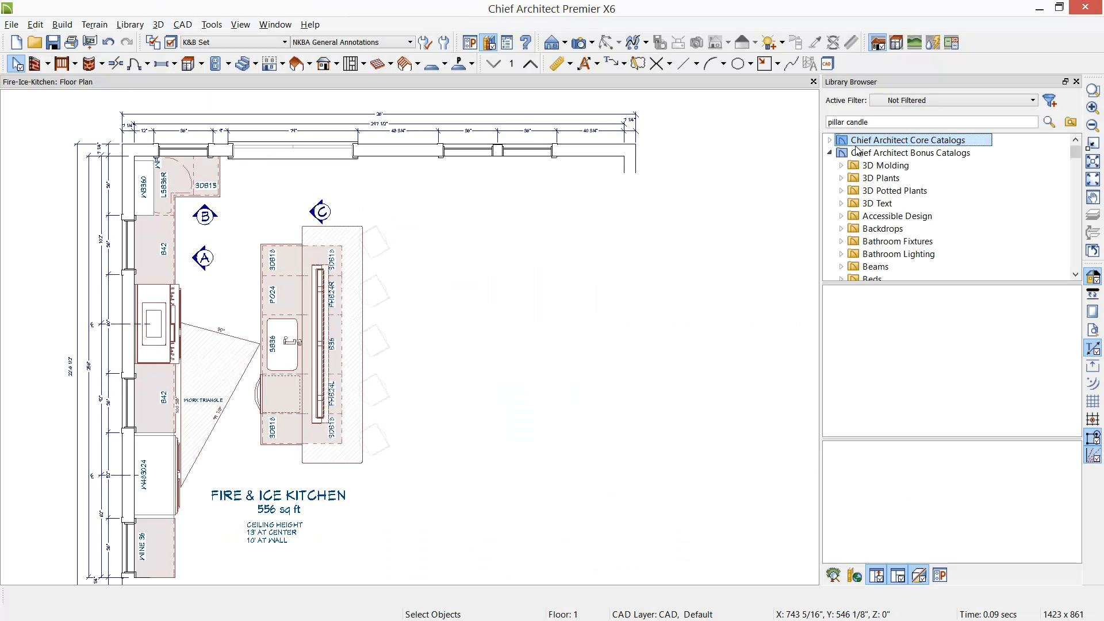
- Browse the Interiors furniture in the Chief Architect Core Catalogs, viewing the Beds and the Dining Sets
click(830, 140)
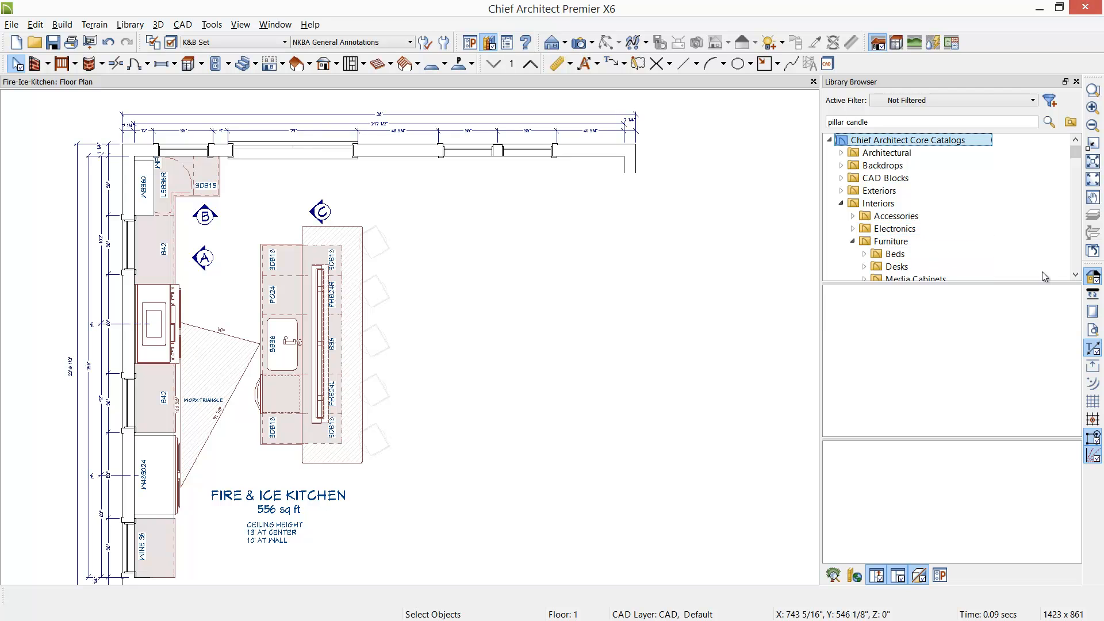
click(1074, 275)
click(1074, 275)
click(1075, 274)
click(894, 204)
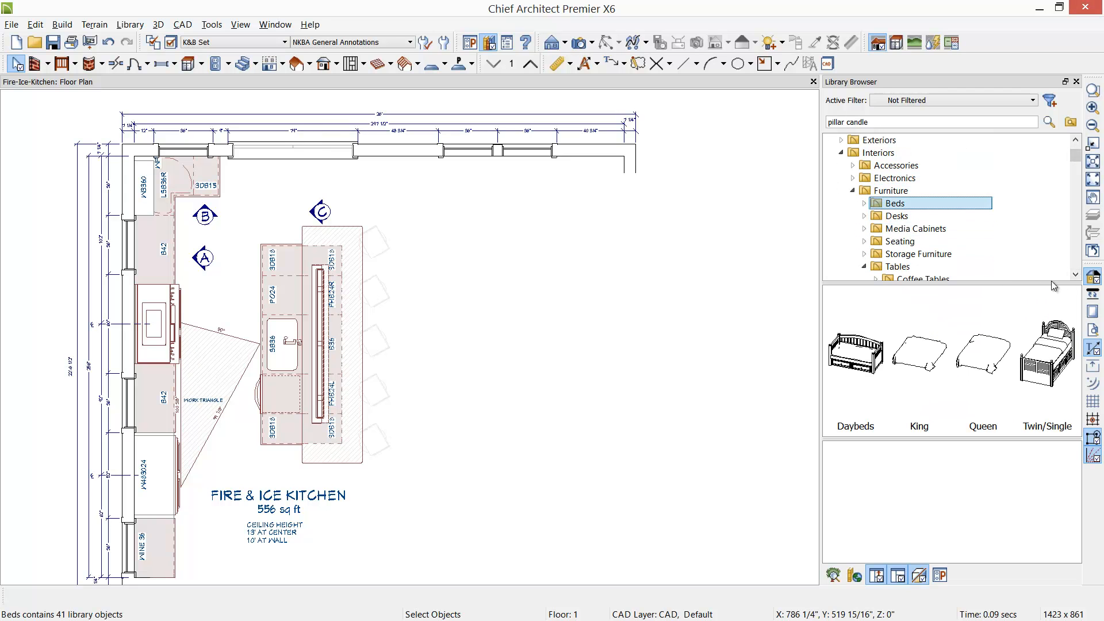
click(1075, 275)
click(1075, 275)
click(1075, 275)
click(1074, 274)
click(937, 254)
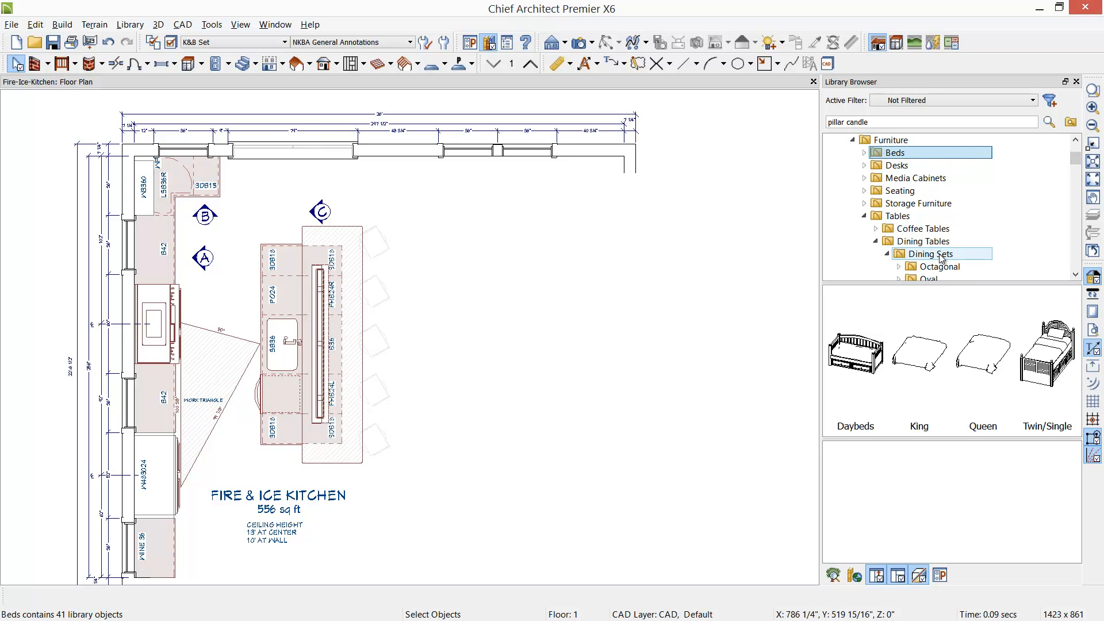
scroll(941, 258, down, 1)
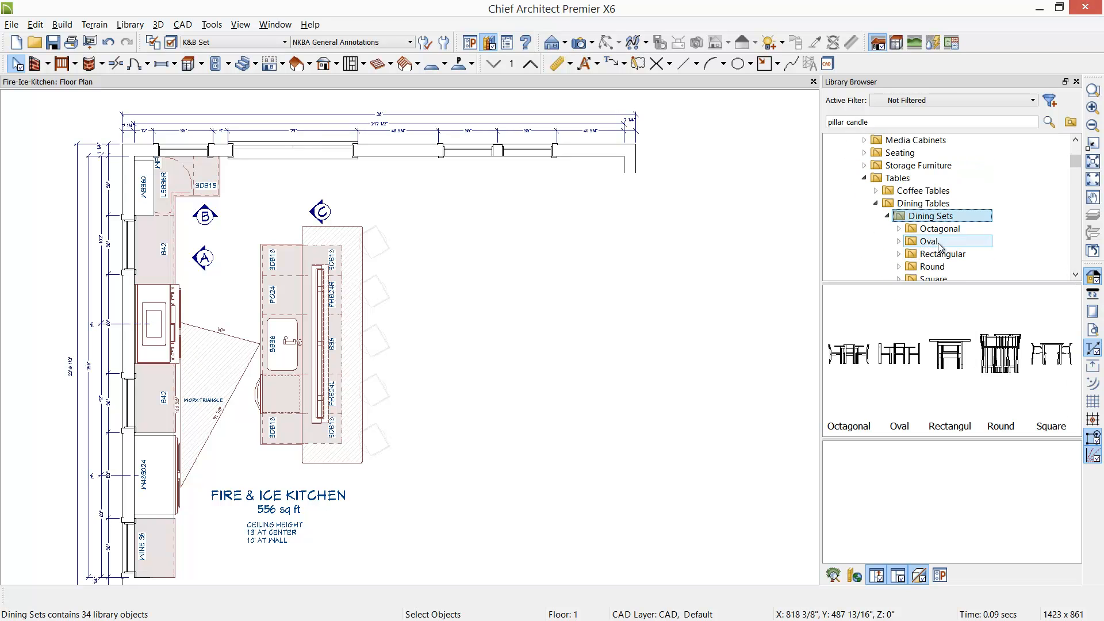
- Preview the oval dining sets and place the Oval Turned w/ Traditional Chairs set in the open floor area beyond the island stools
click(899, 241)
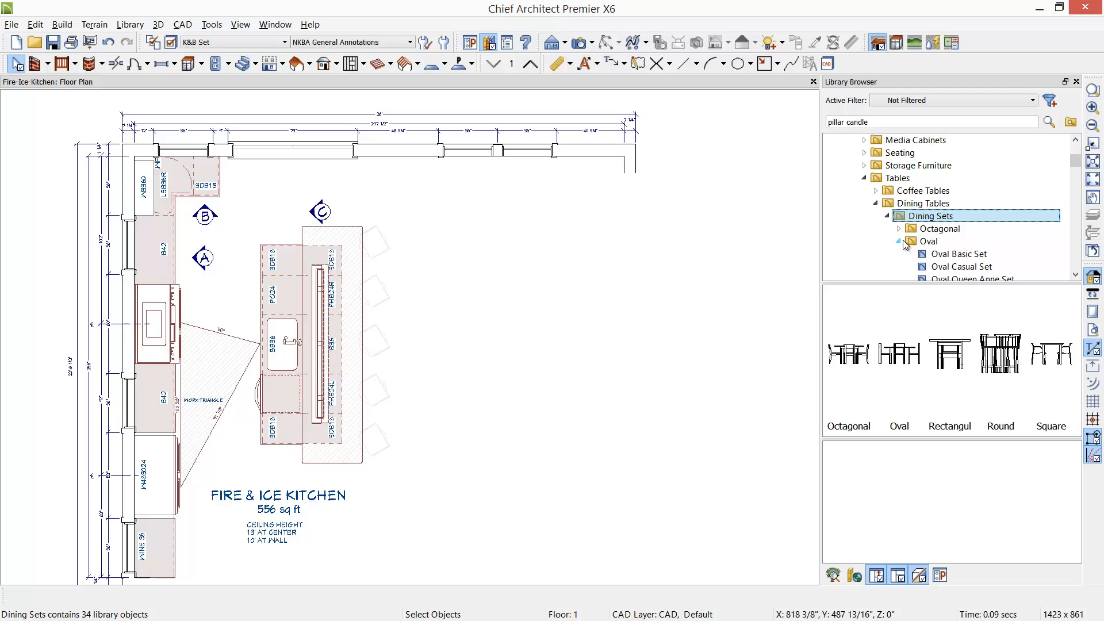
click(949, 254)
click(961, 267)
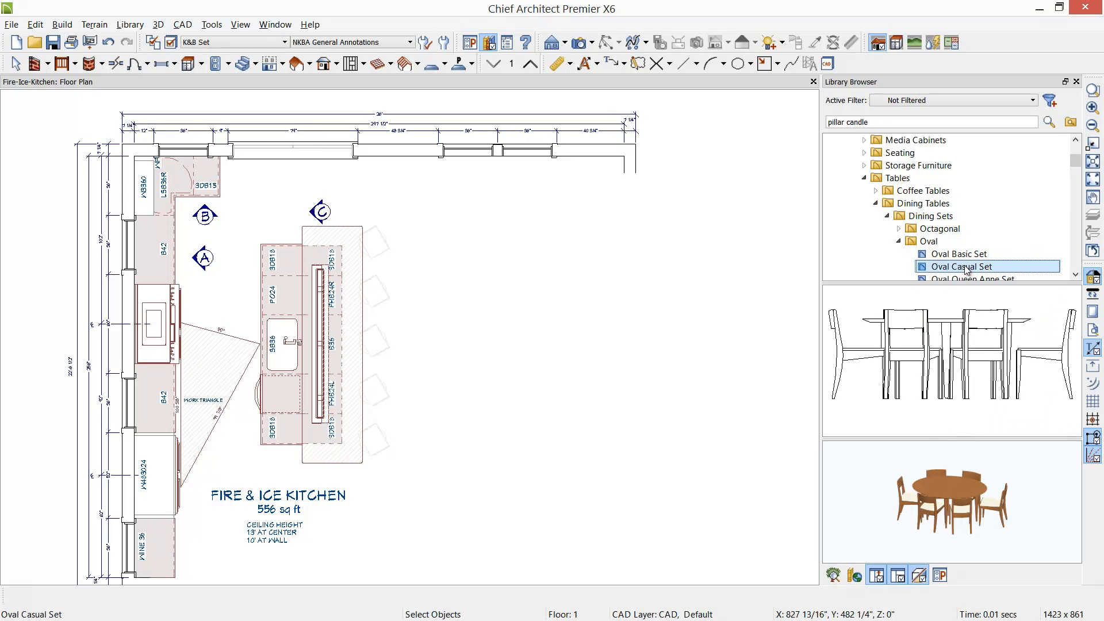
scroll(965, 270, down, 1)
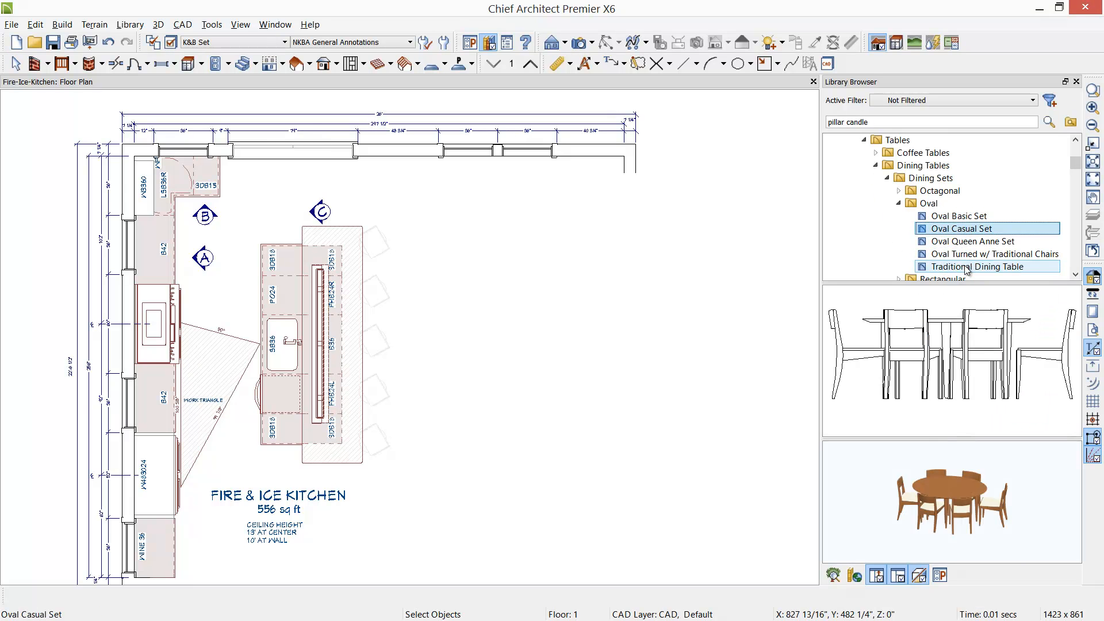
click(998, 242)
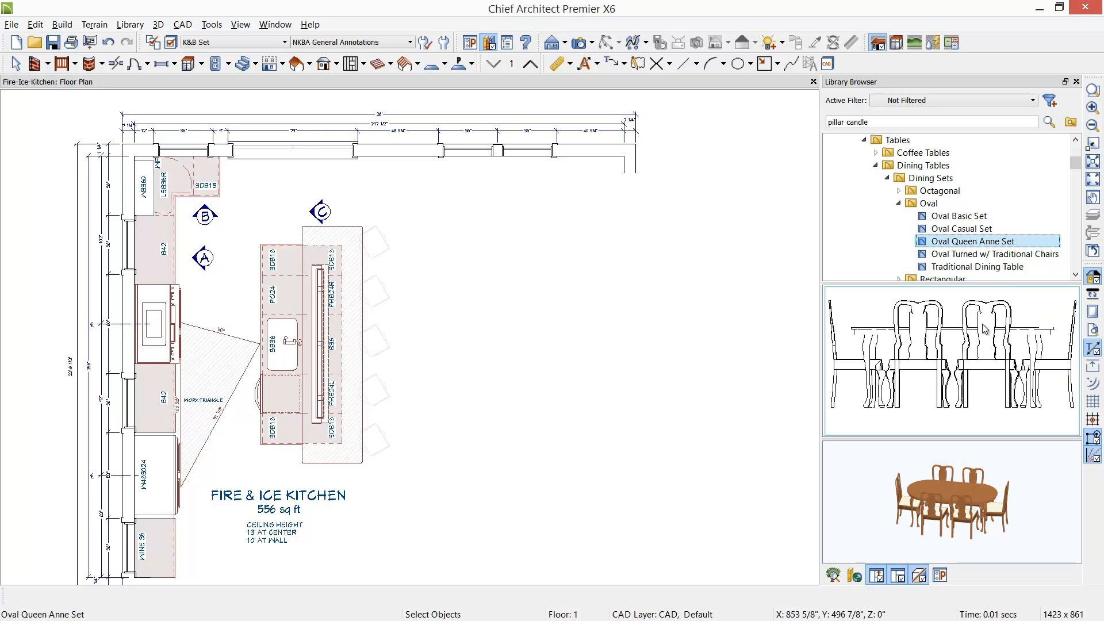
click(1002, 268)
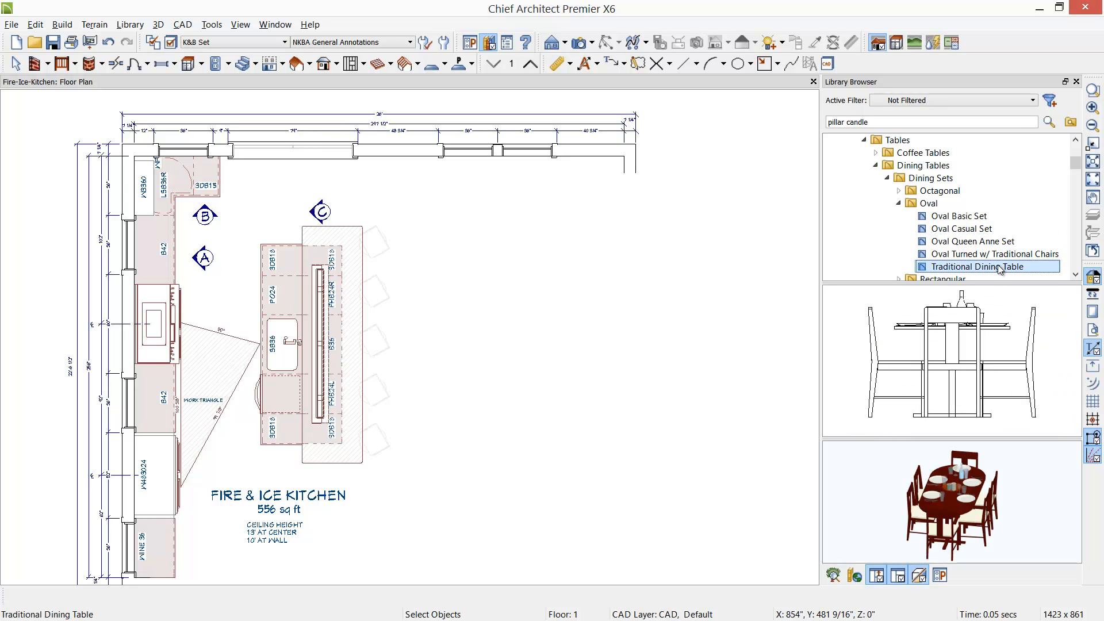
click(980, 255)
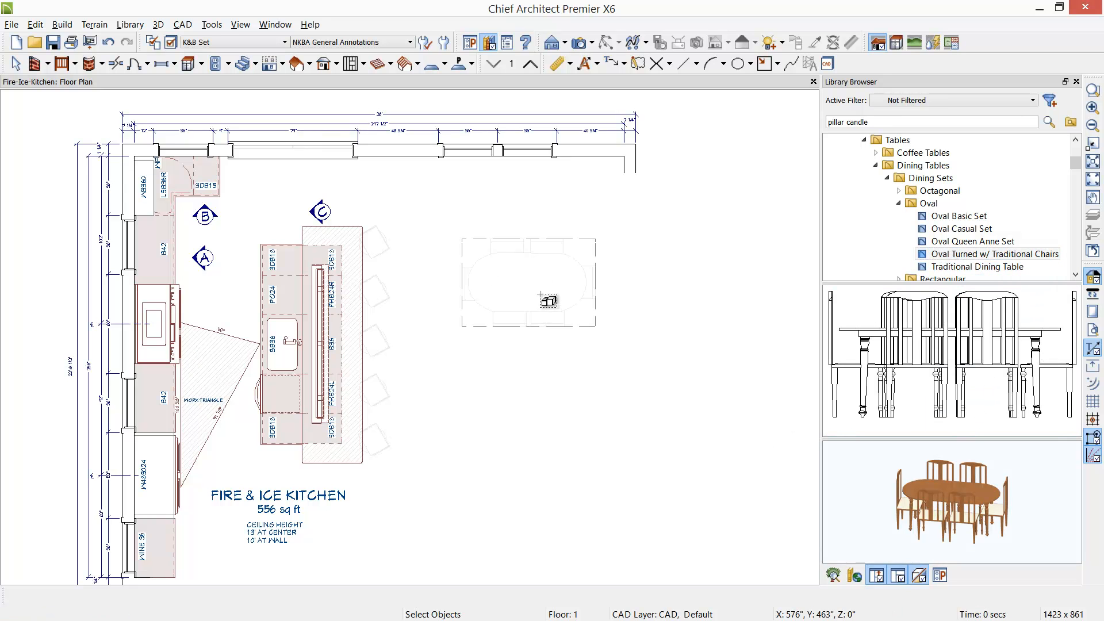
click(540, 294)
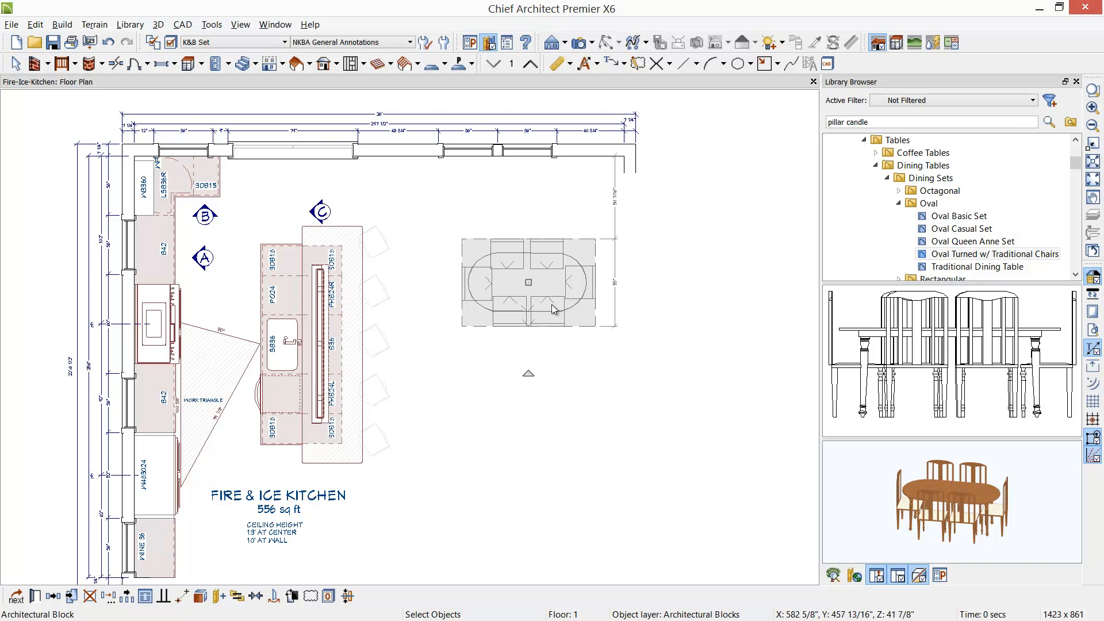
- Explode the placed dining set's architectural block into separate table and chair objects
scroll(551, 304, up, 3)
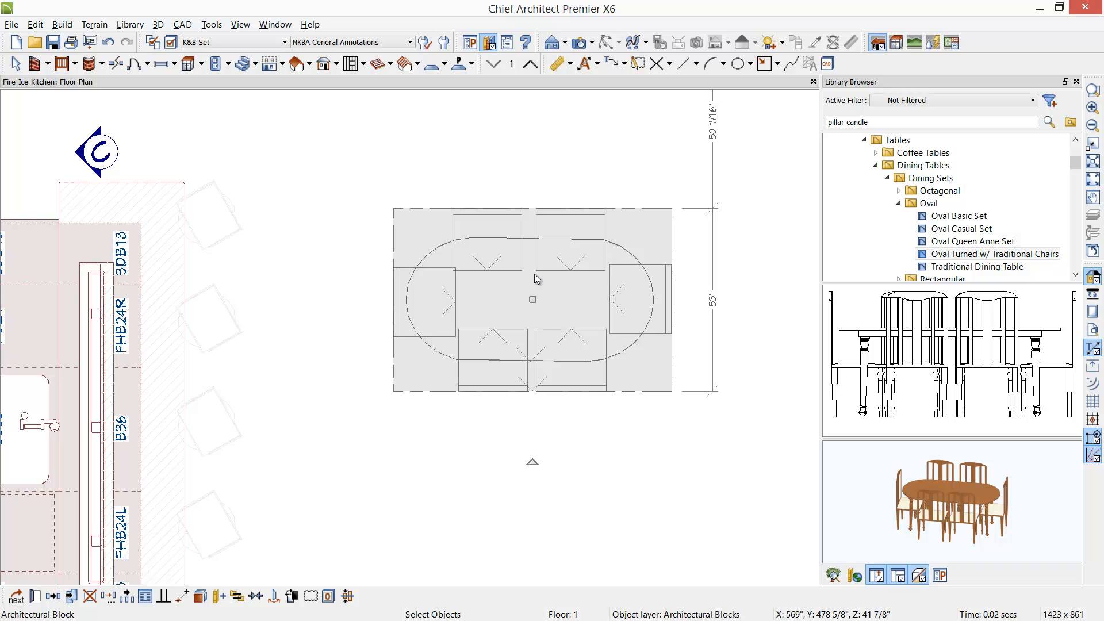
middle_drag(532, 148, 520, 258)
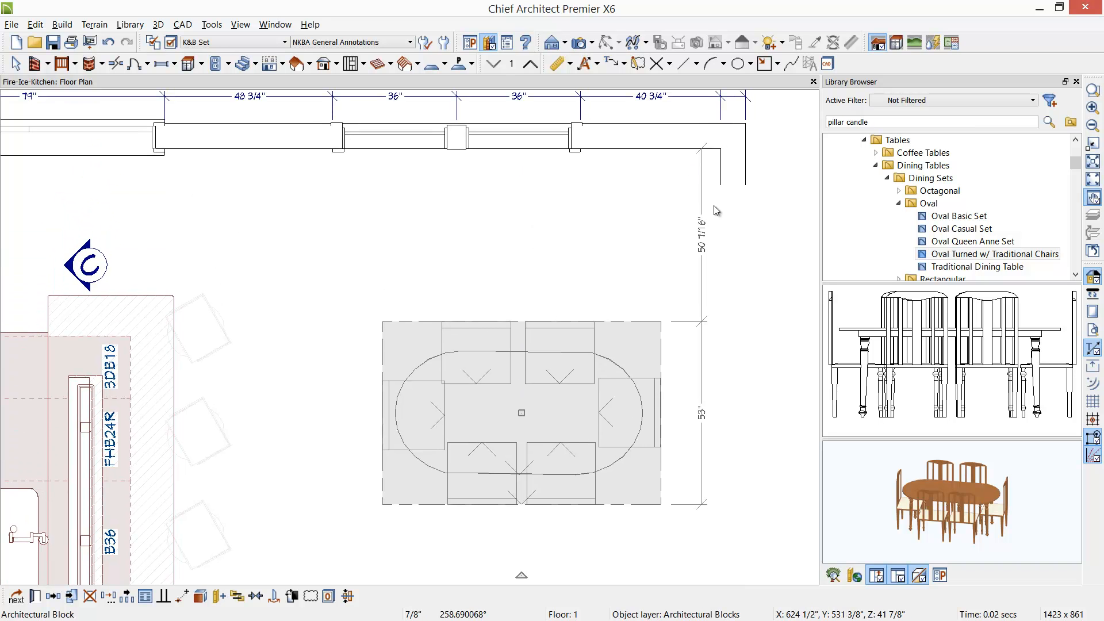
click(577, 406)
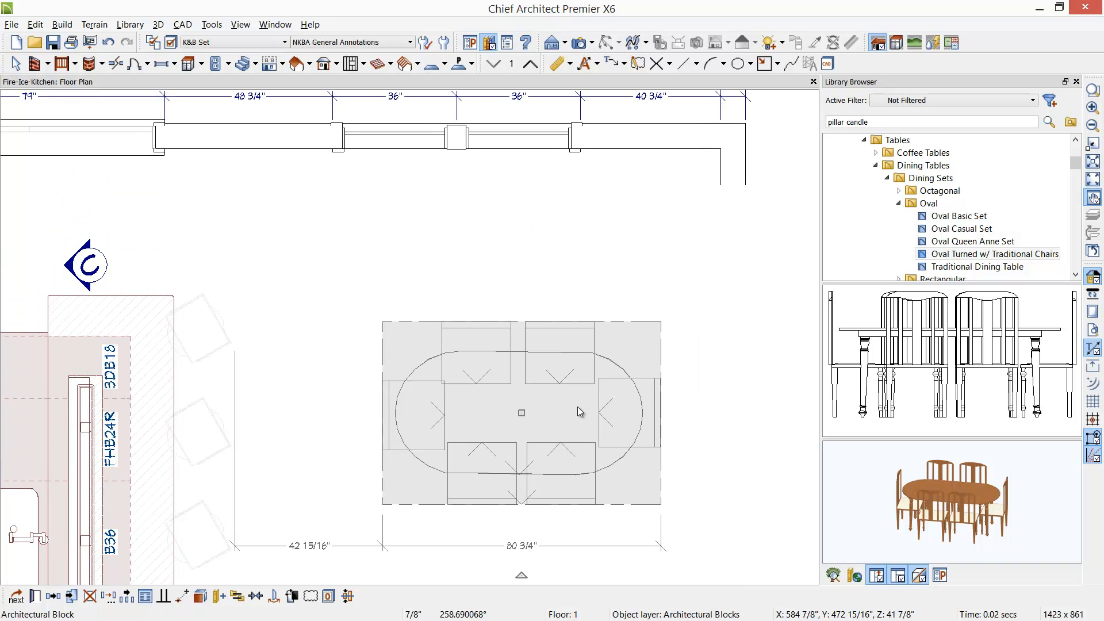
click(200, 596)
- Change the color of the dining chair's Furniture, Interior layer to black
scroll(424, 347, up, 1)
click(481, 334)
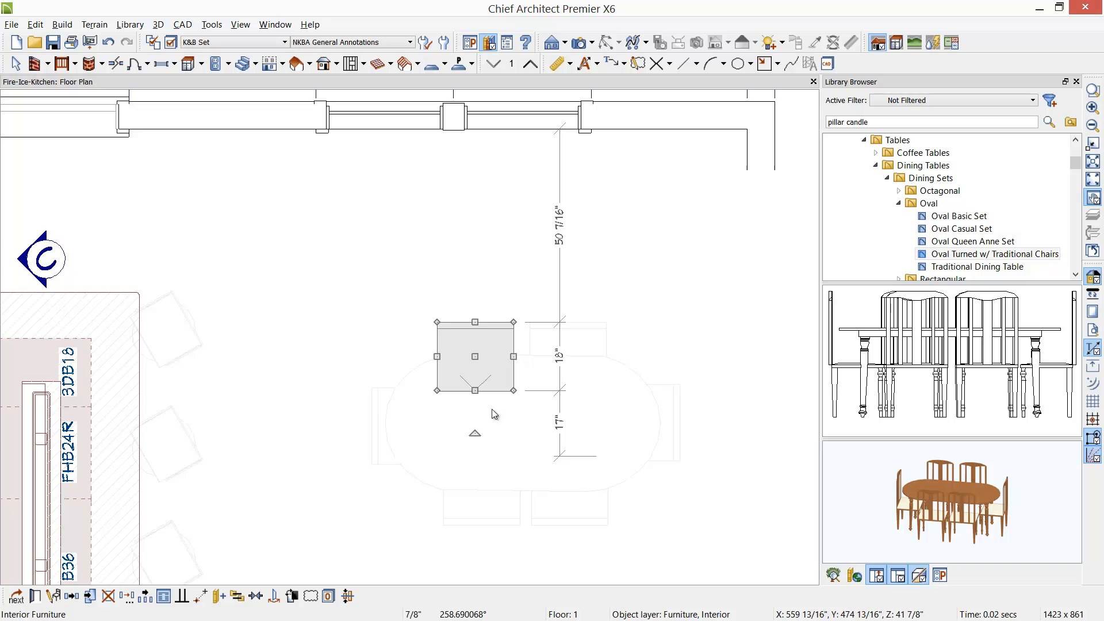
scroll(469, 387, up, 1)
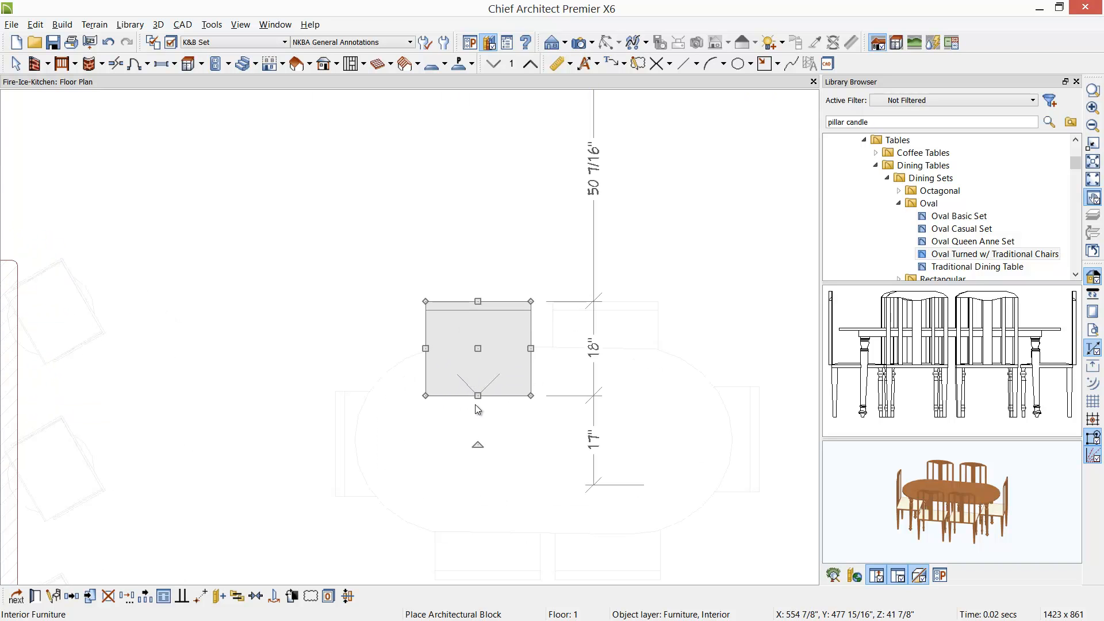
click(282, 603)
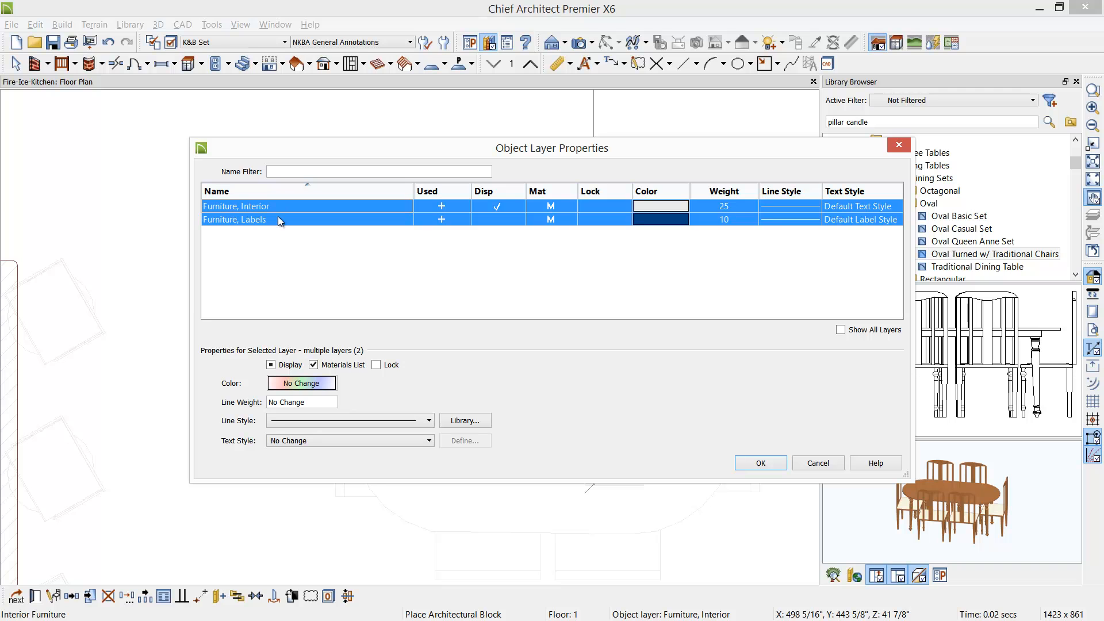
click(650, 205)
click(391, 311)
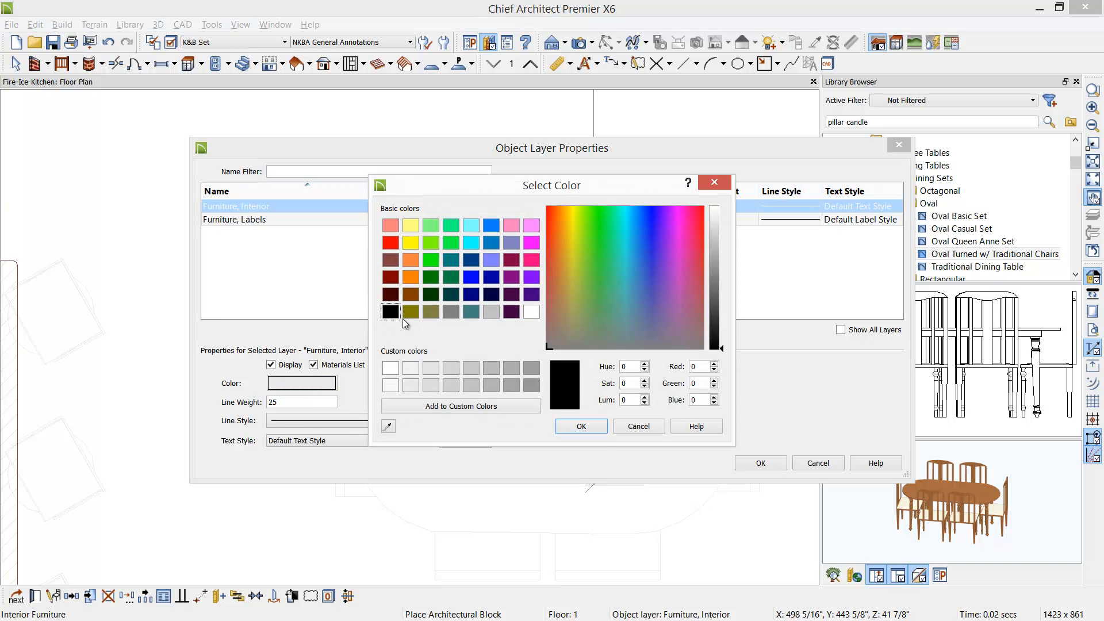
click(595, 430)
click(758, 464)
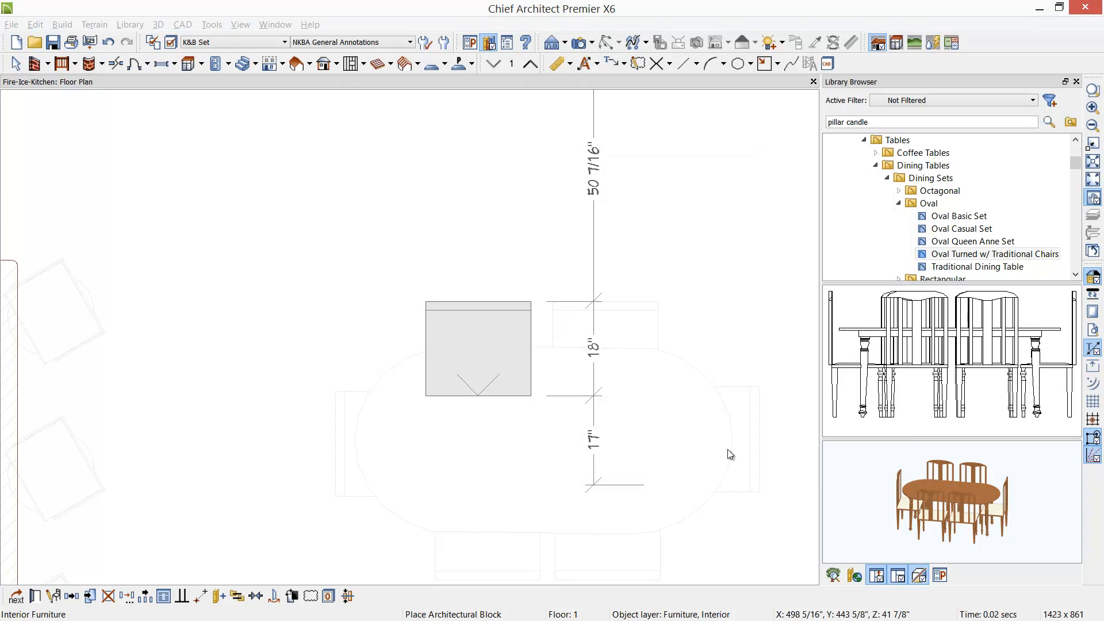
- Delete the dining chair at the oval table's end nearest the island stools
middle_drag(648, 451, 580, 338)
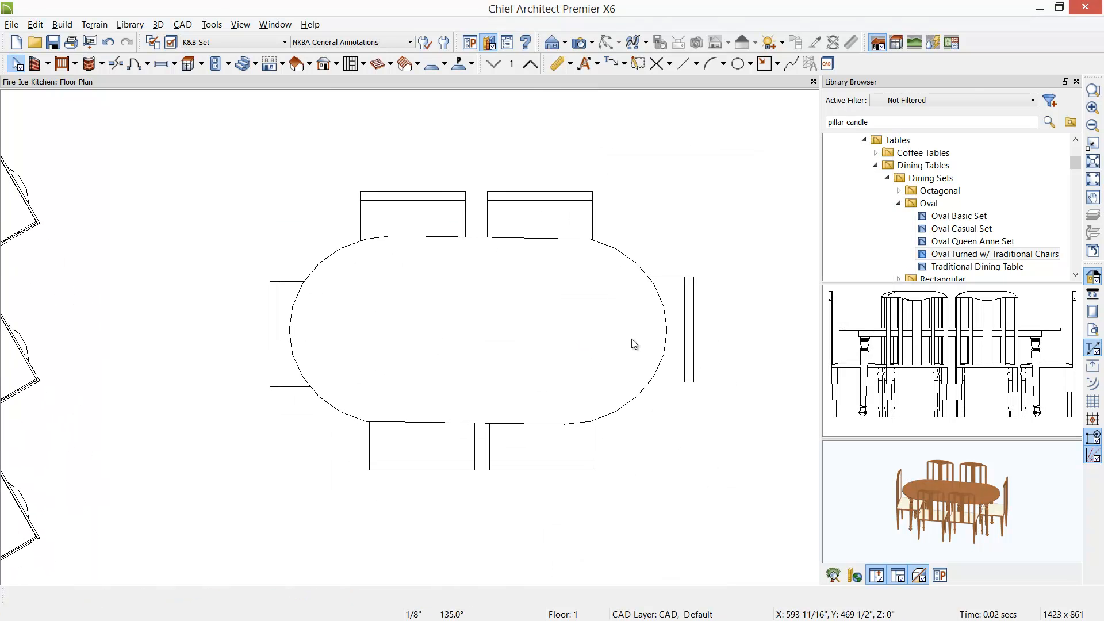
click(677, 341)
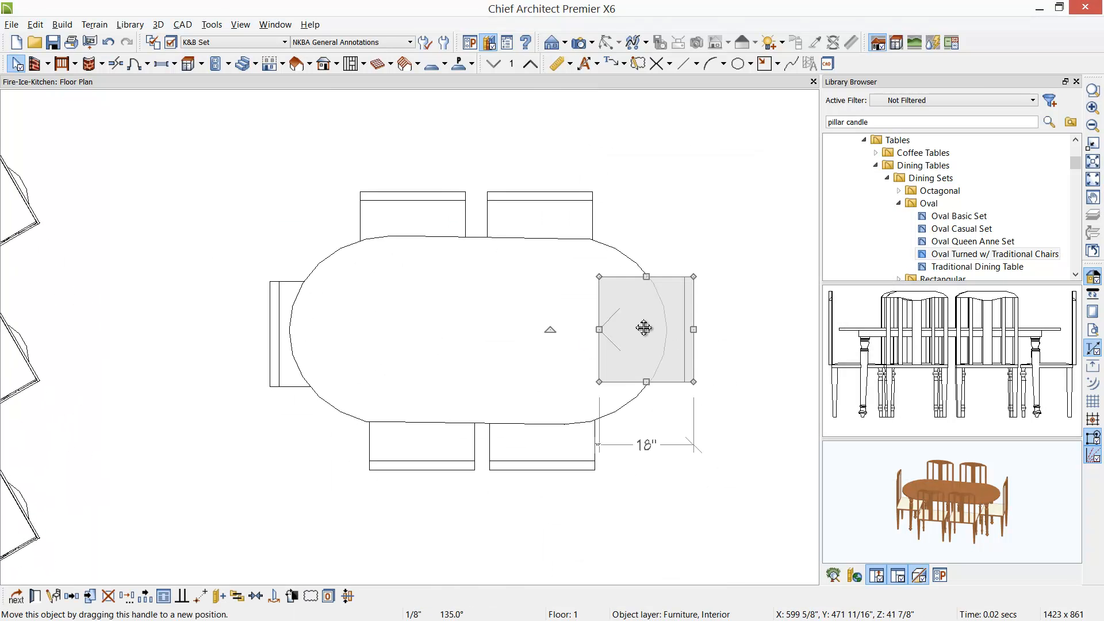
middle_drag(148, 323, 306, 318)
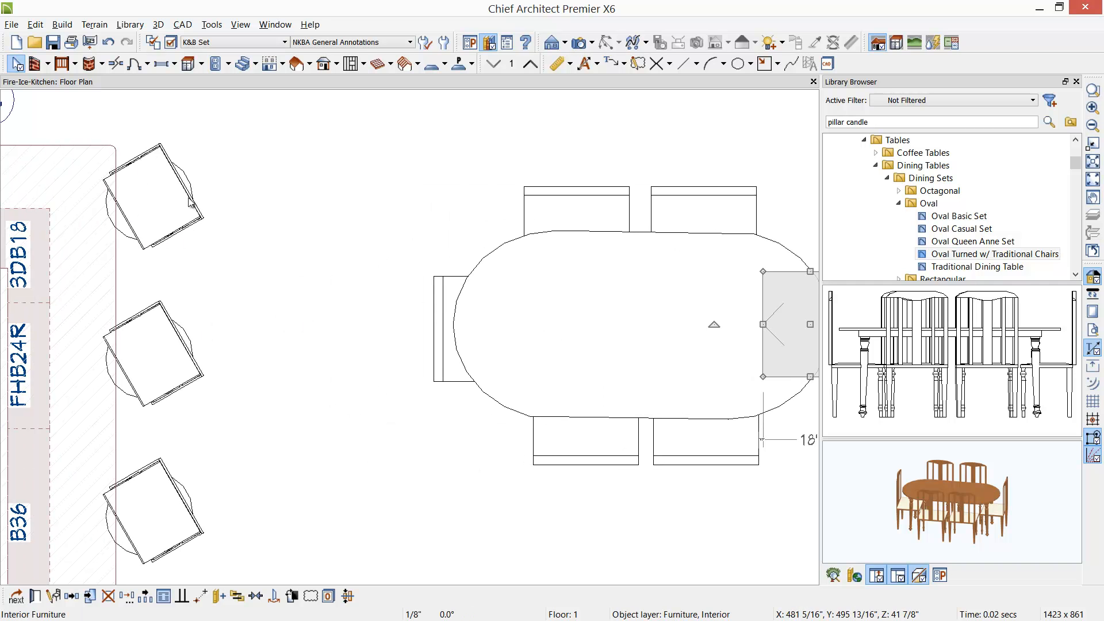
click(444, 339)
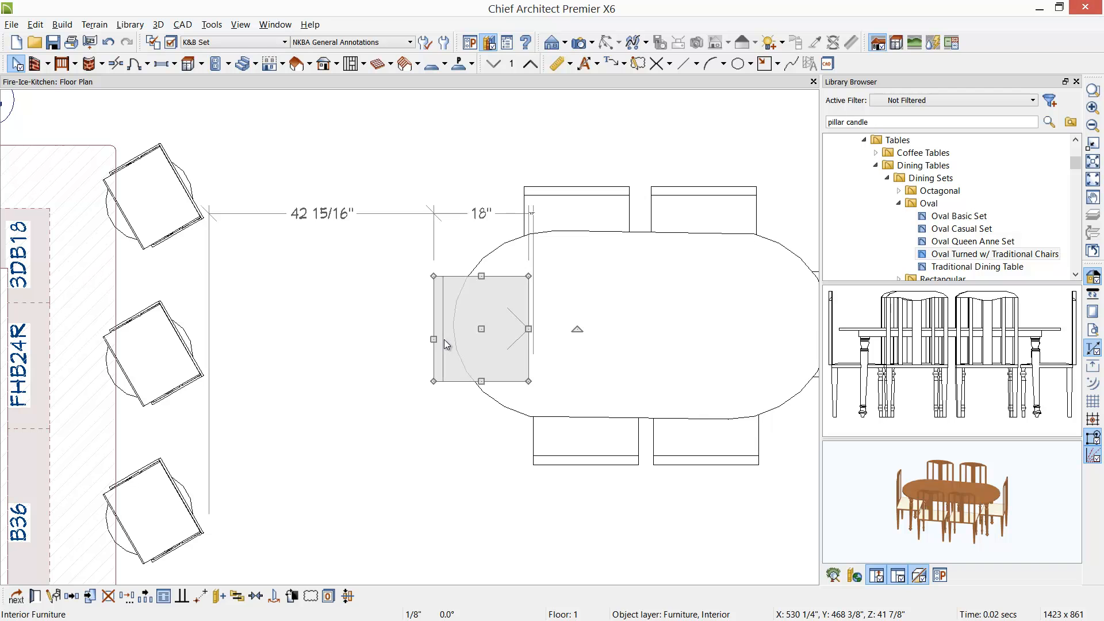
key(Escape)
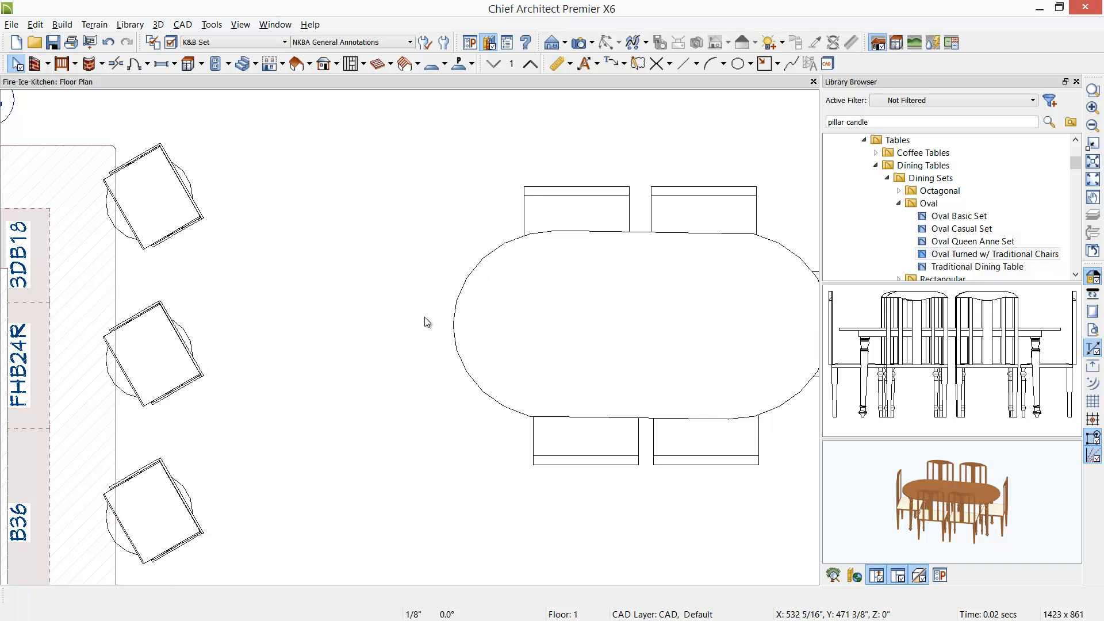
- Examine the oval table's size and position settings in its furniture specification, and close it without changes
click(486, 329)
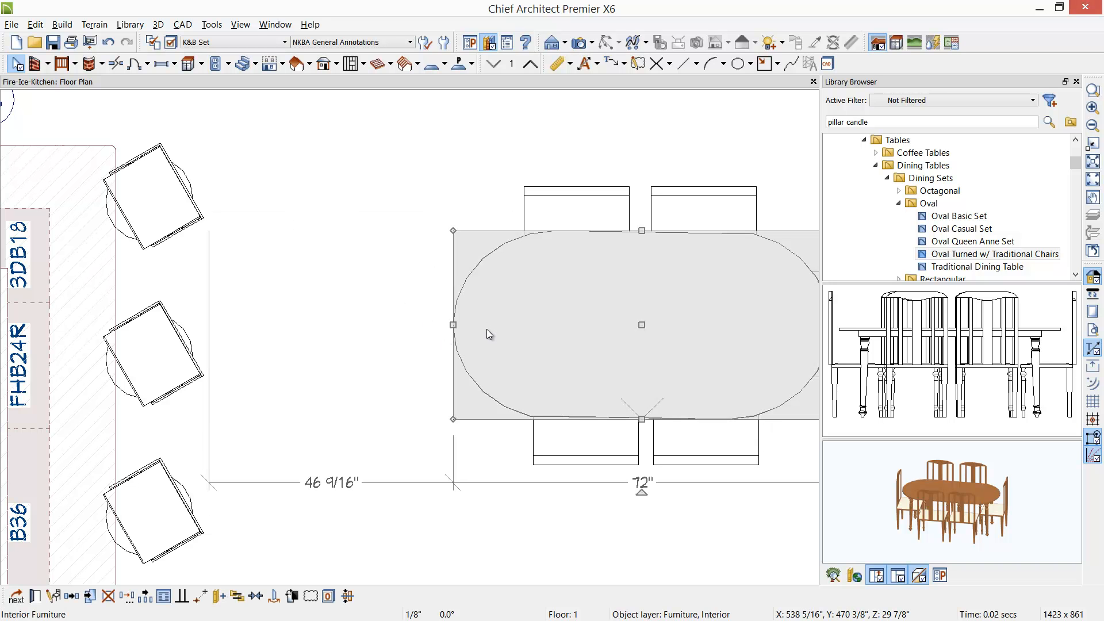
double_click(486, 329)
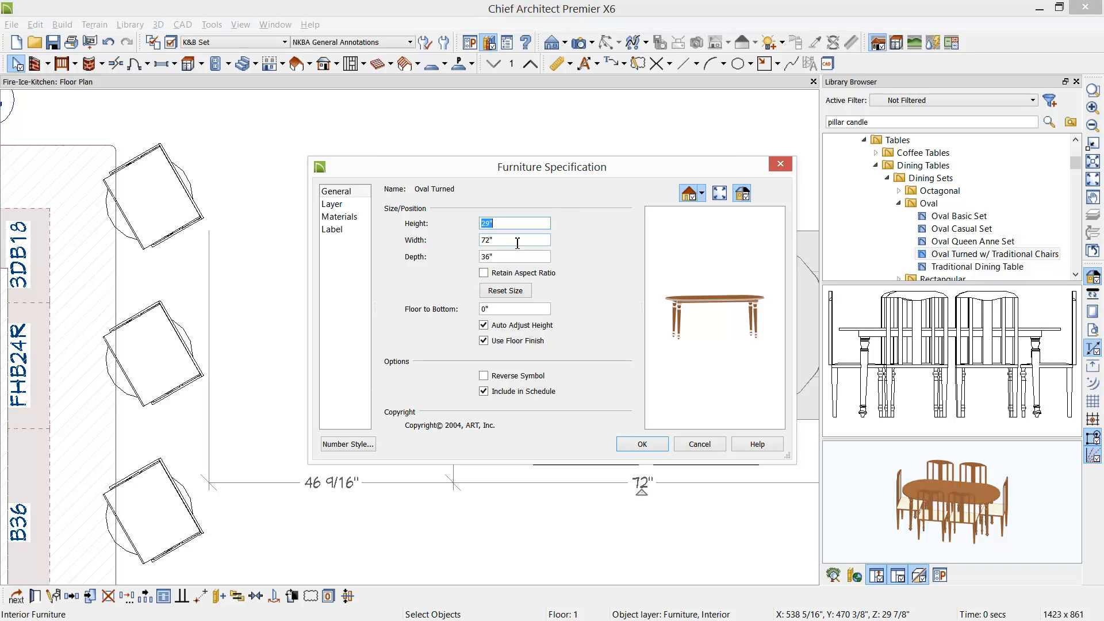
click(710, 447)
middle_drag(707, 444, 563, 445)
scroll(563, 445, down, 1)
scroll(563, 449, down, 1)
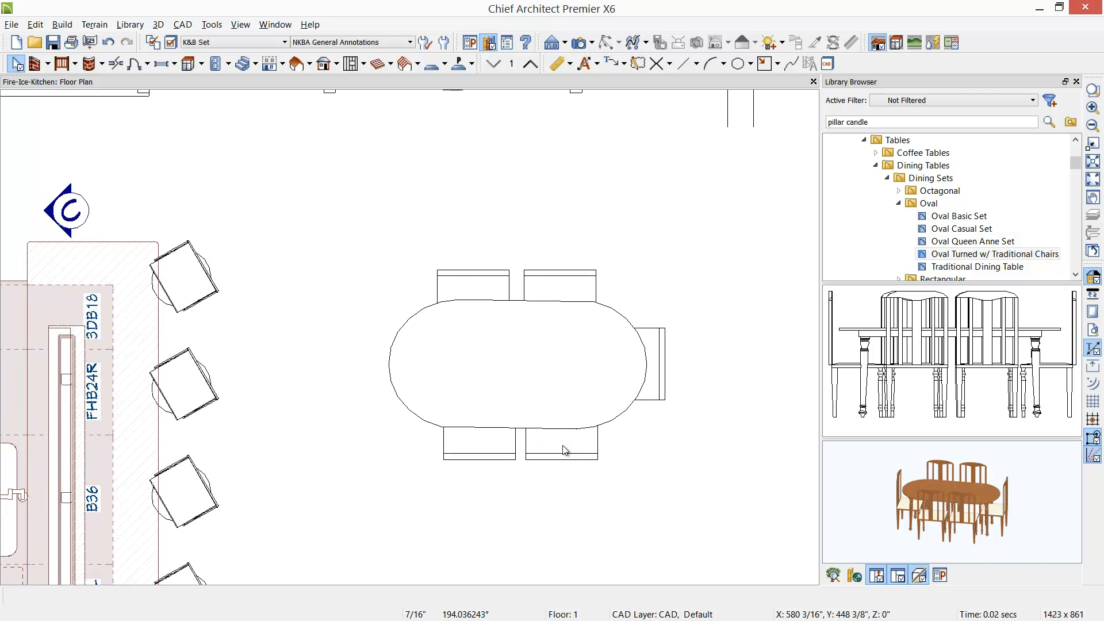
- Collapse the Dining Tables category and browse the Chief Architect Bonus Catalogs to view the Event Planning items
click(885, 178)
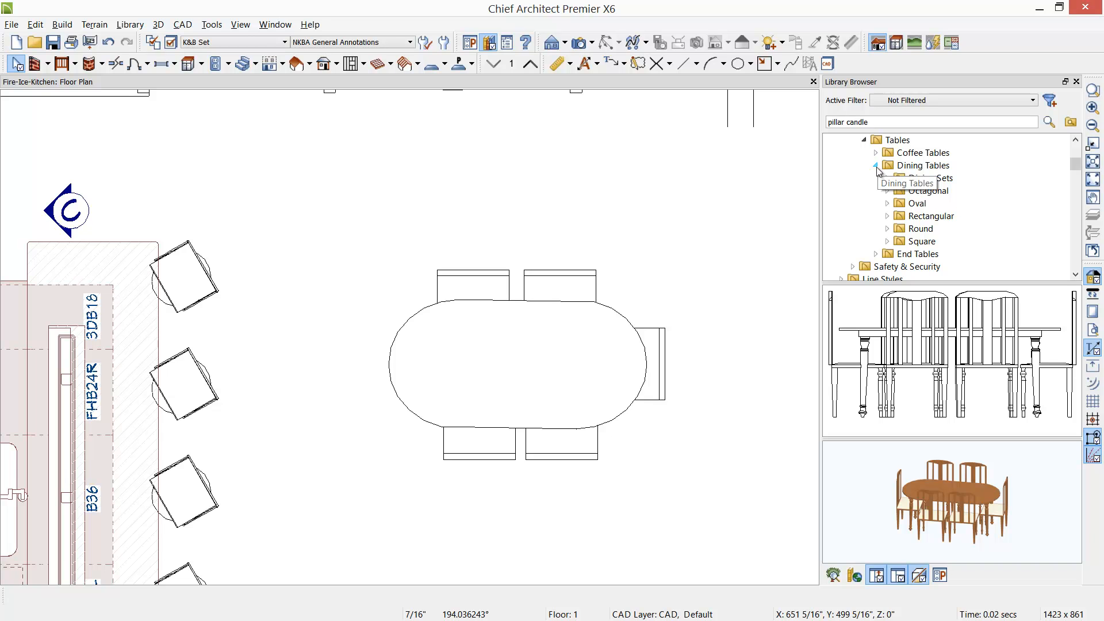
click(875, 167)
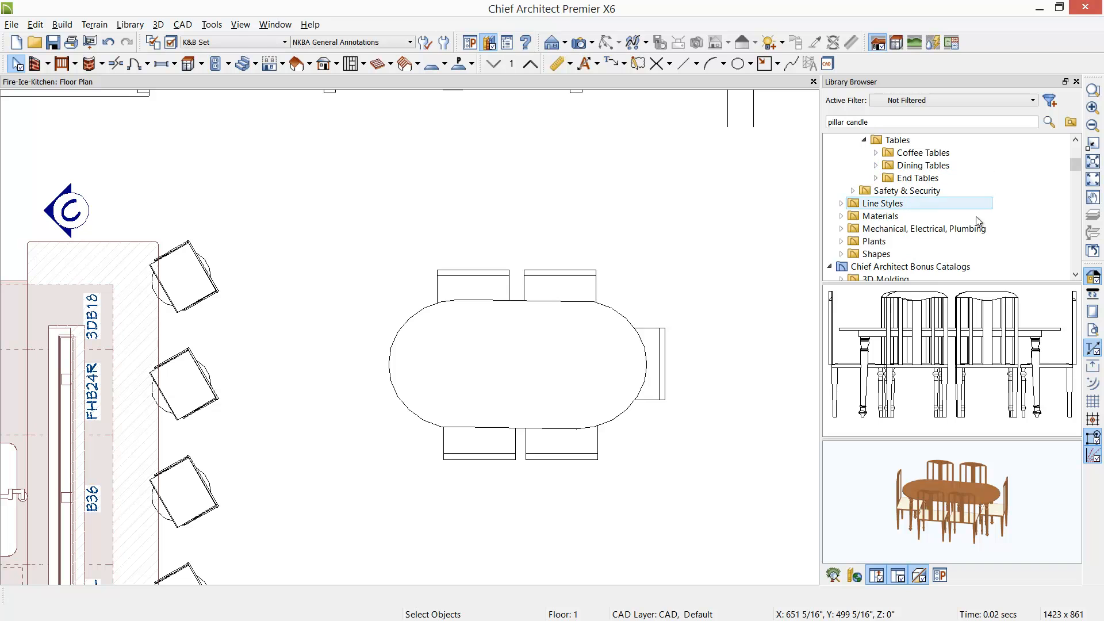
scroll(978, 240, down, 1)
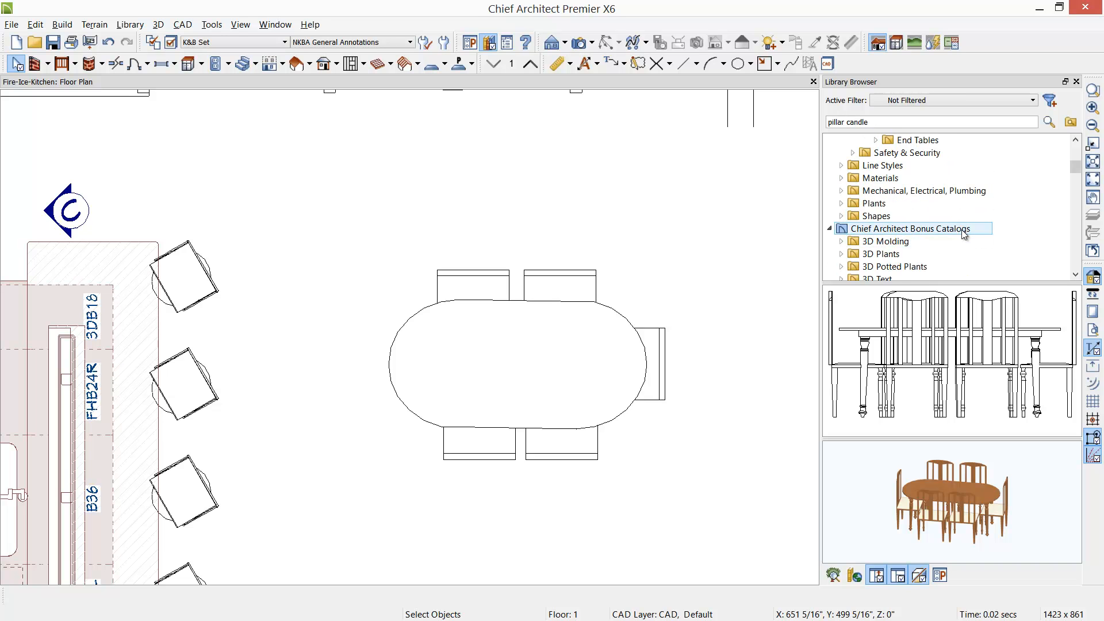
click(962, 229)
scroll(962, 231, down, 2)
scroll(961, 229, down, 4)
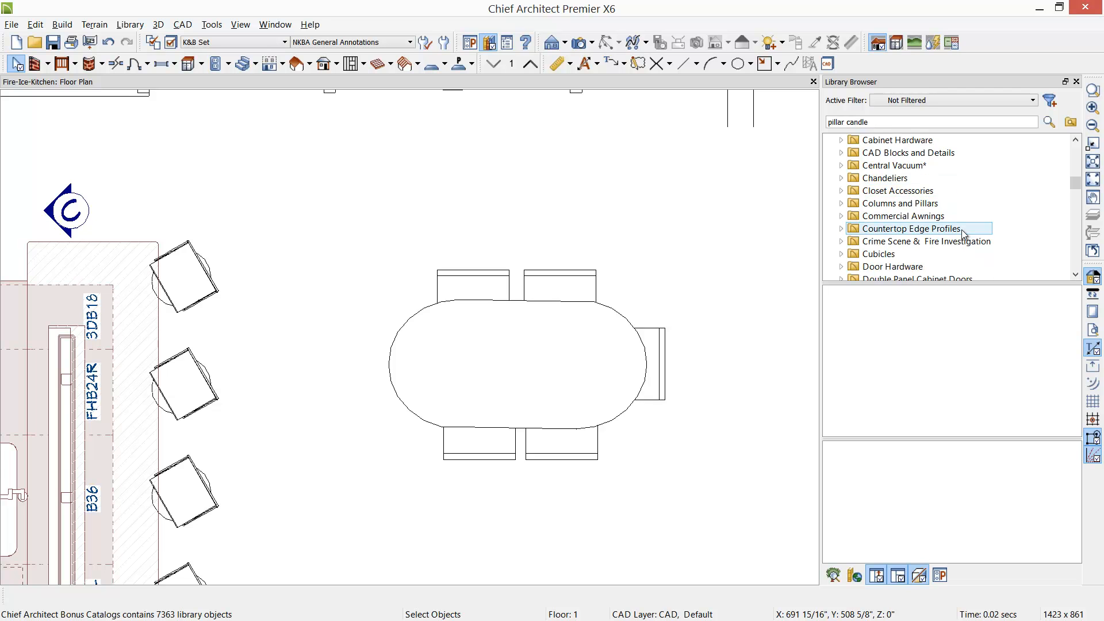
scroll(961, 230, down, 3)
click(906, 192)
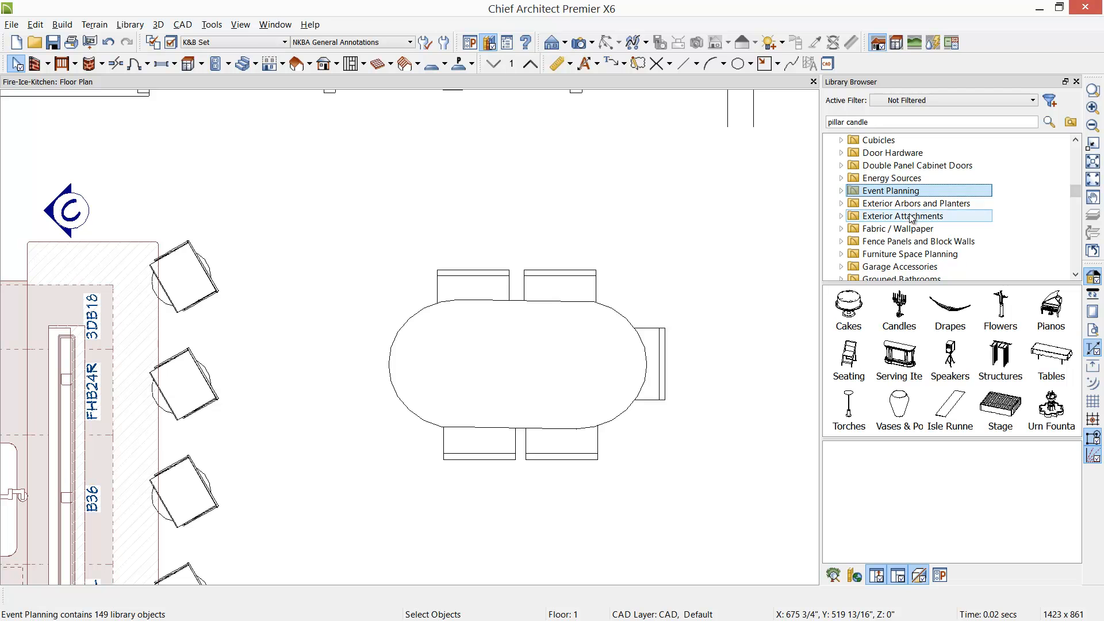
- Browse the bonus catalogs' Fabric / Wallpaper, Grouped Furniture, Hutches, Grouped Islands and Grouped Kids' Rooms items
click(911, 229)
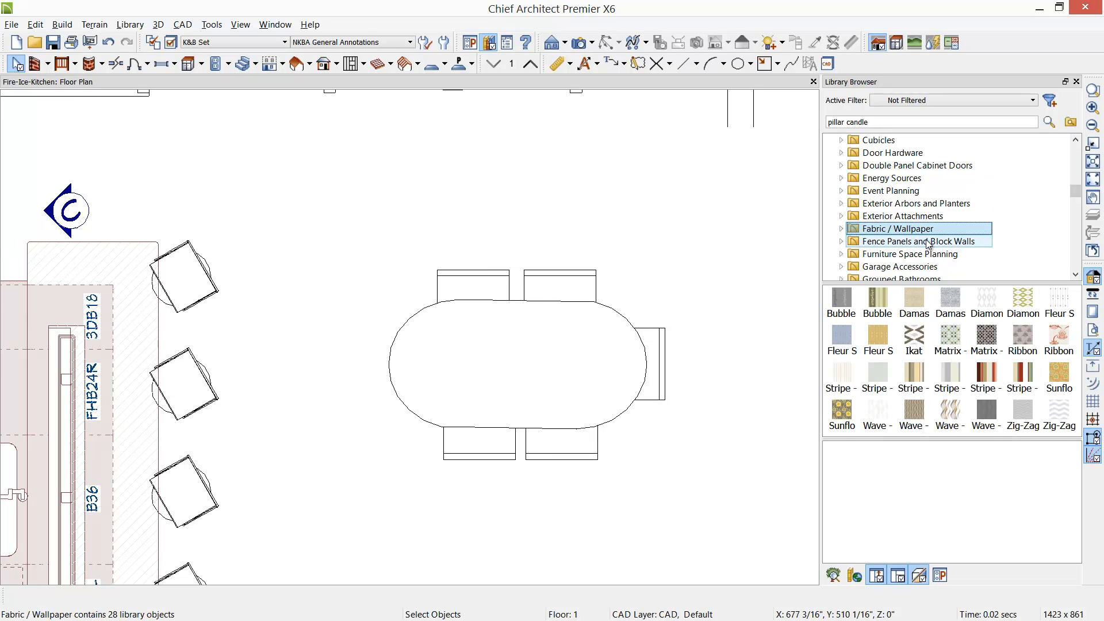
scroll(929, 244, down, 1)
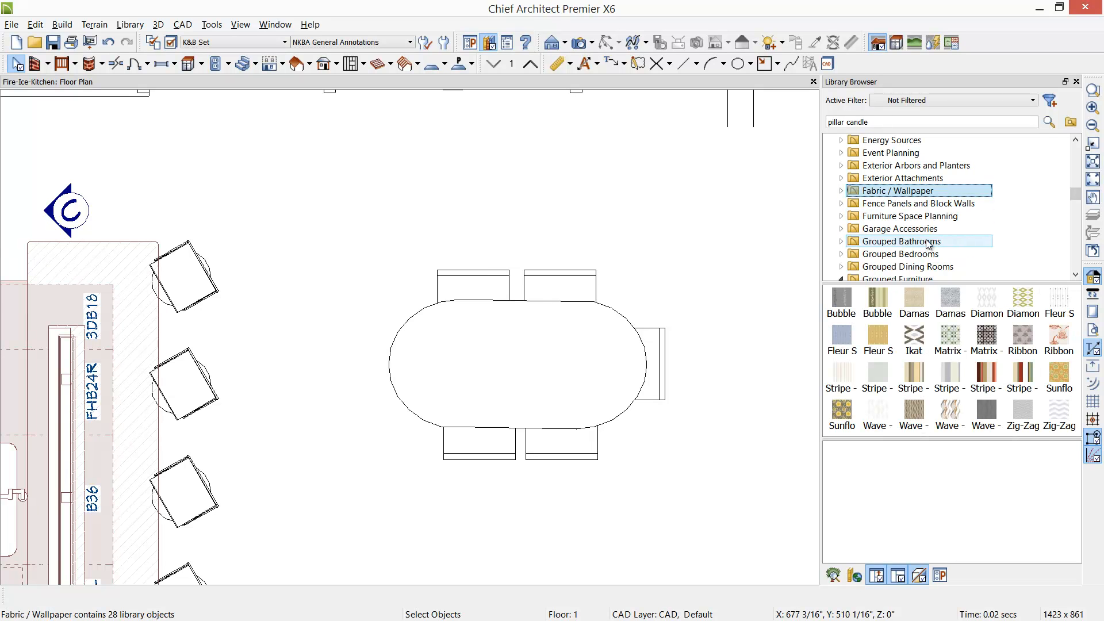
scroll(928, 244, down, 1)
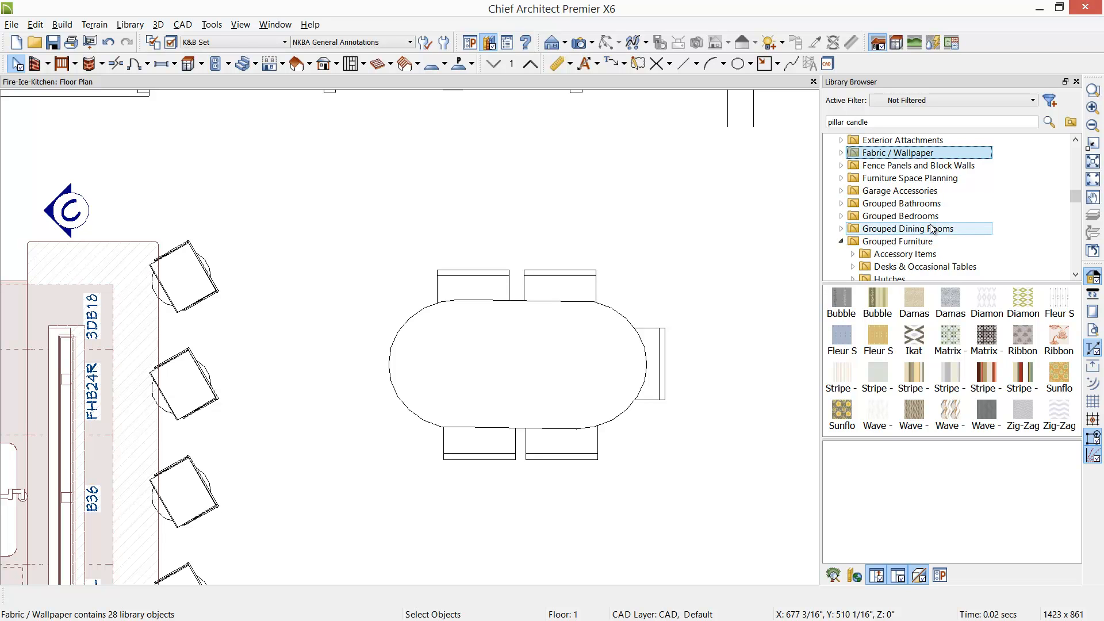
click(931, 241)
scroll(931, 246, down, 1)
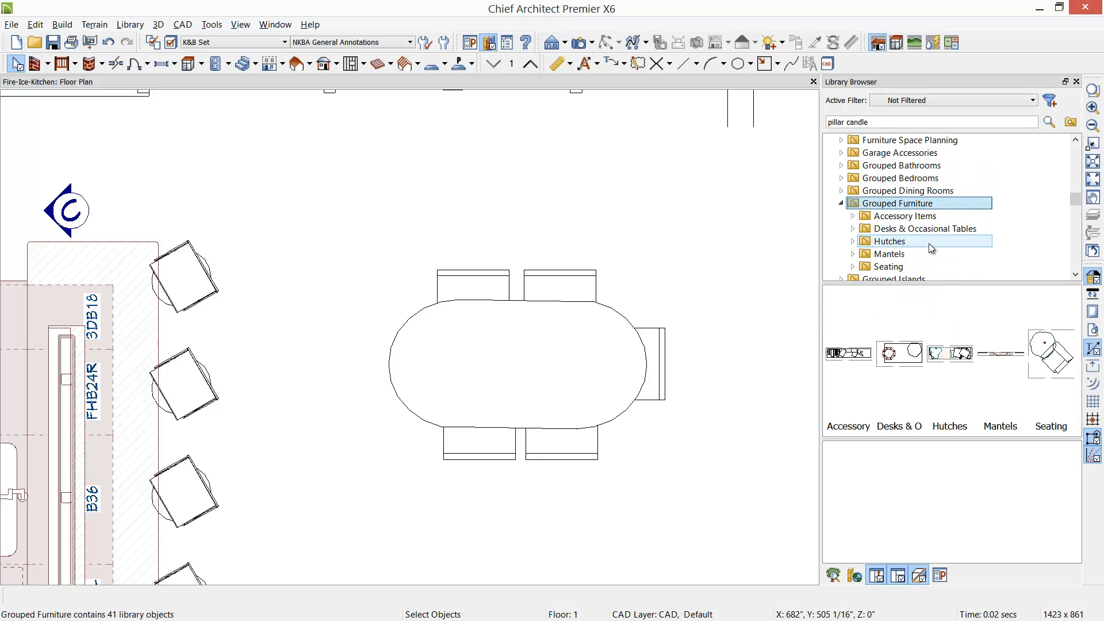
click(902, 242)
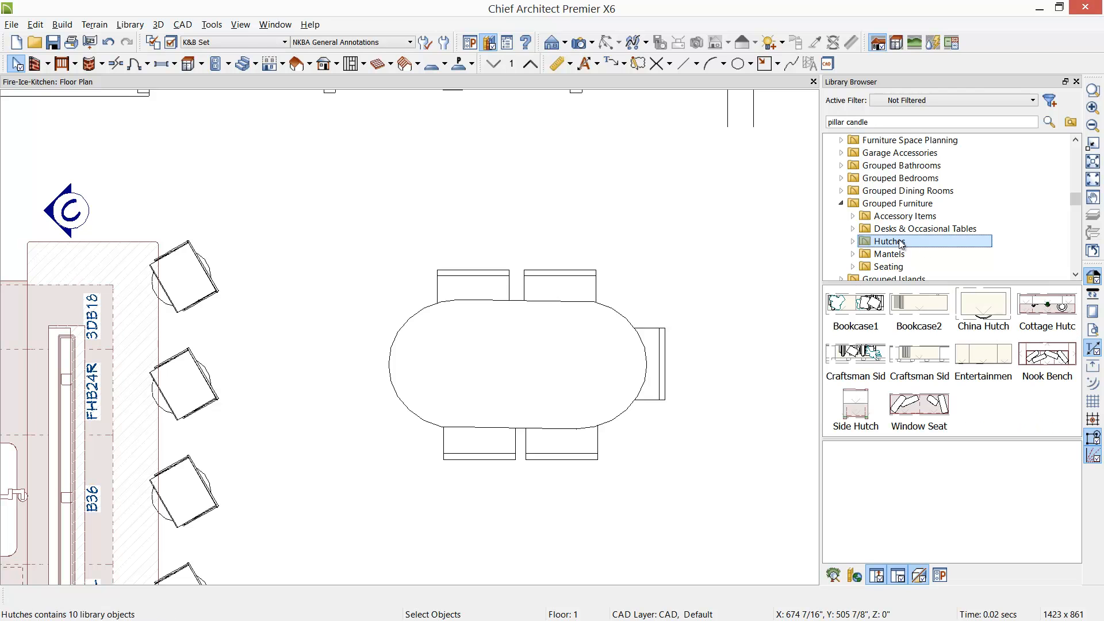
scroll(903, 245, down, 1)
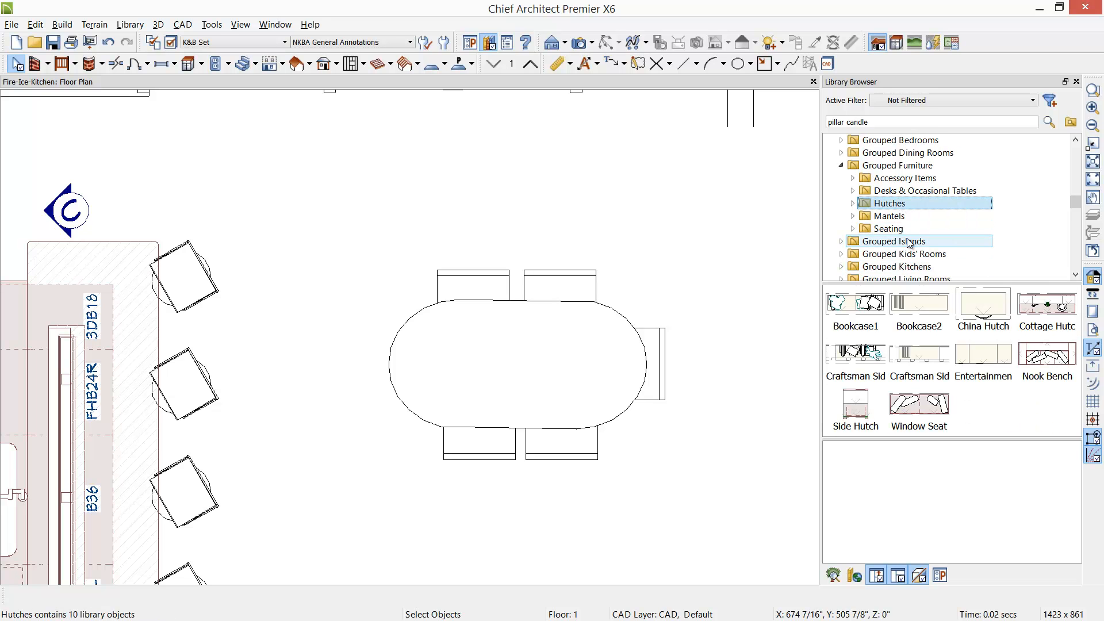
click(907, 240)
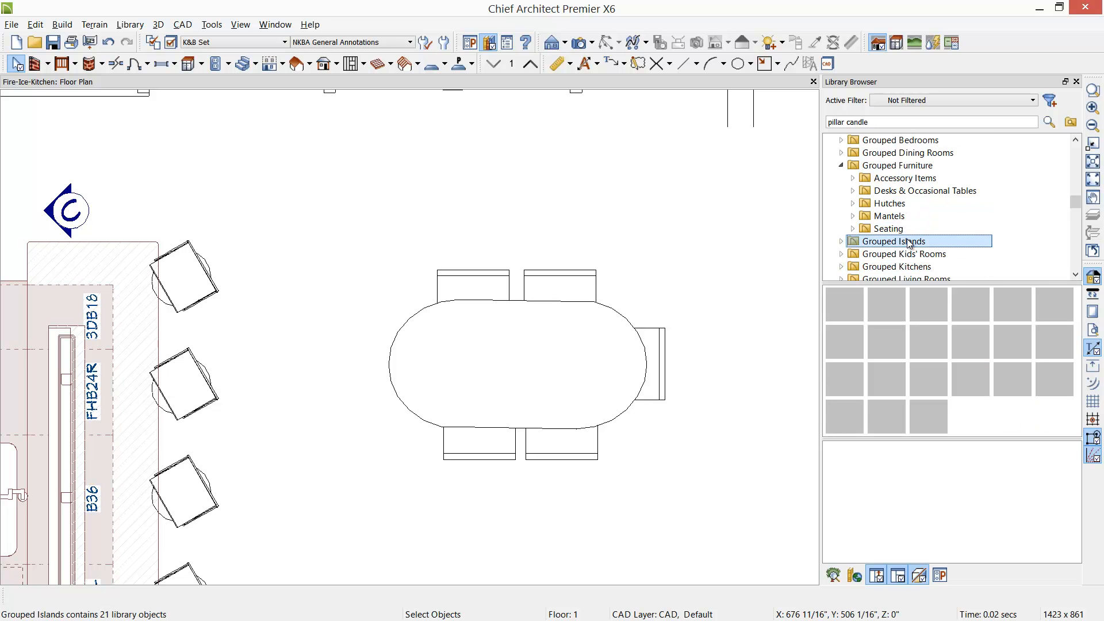
click(914, 253)
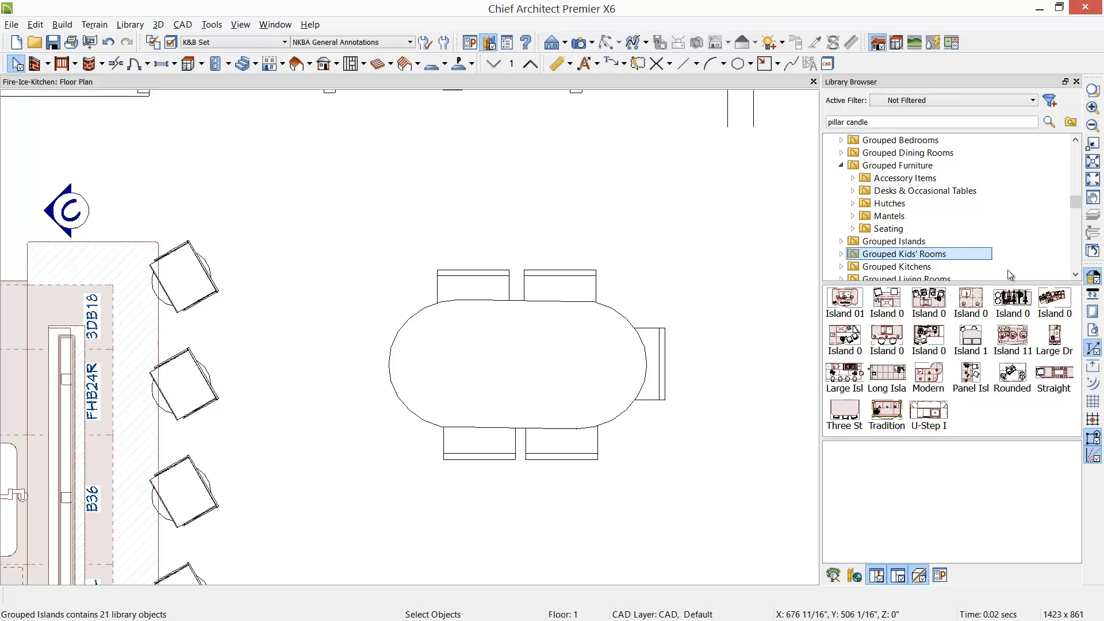
scroll(1010, 270, down, 3)
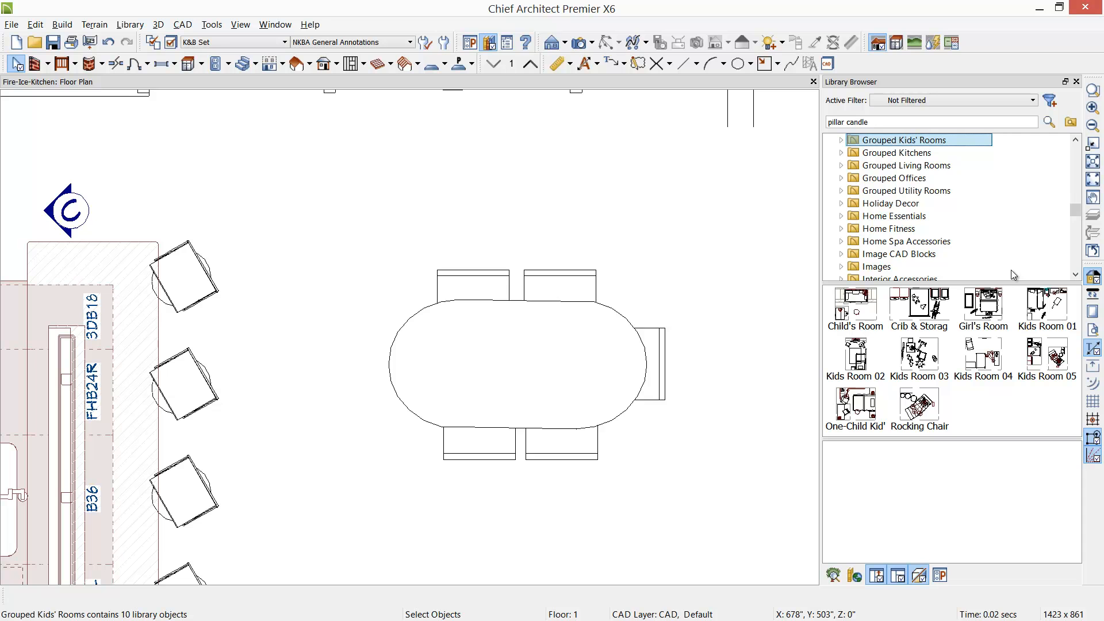
- Expand the Manufacturer Catalogs and look through the listed brands
drag(1081, 213, 1078, 274)
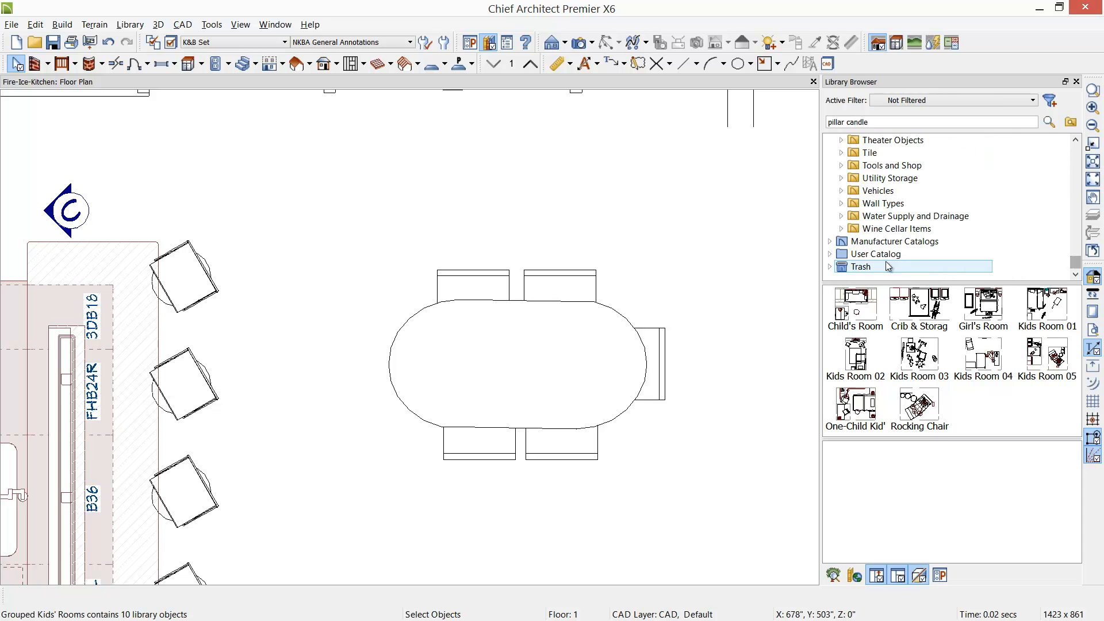
click(830, 241)
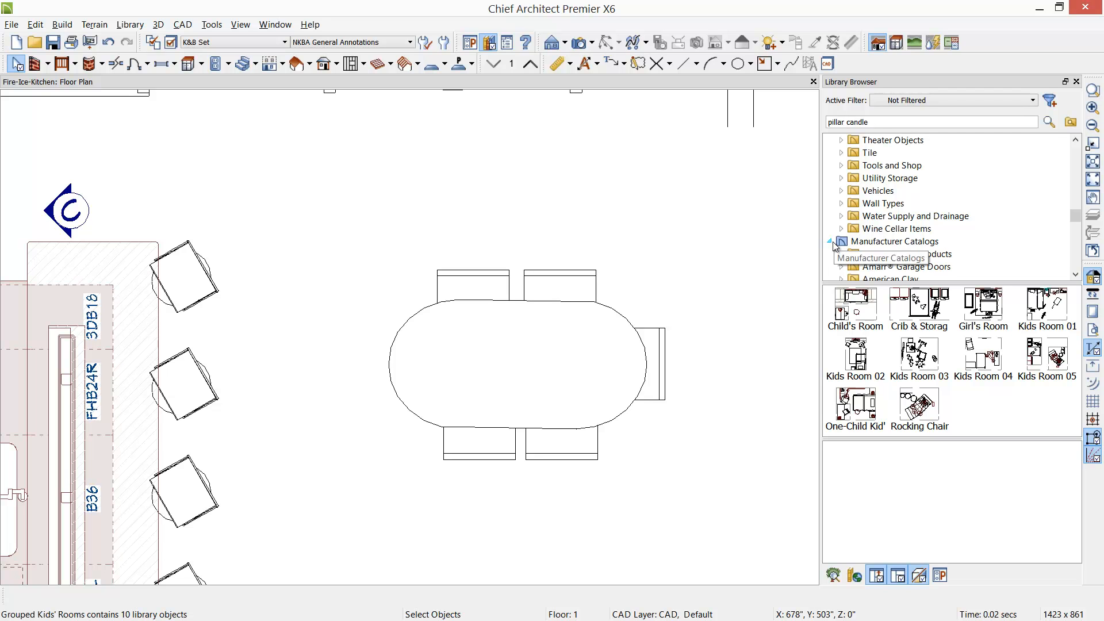
scroll(897, 241, down, 1)
scroll(955, 207, down, 1)
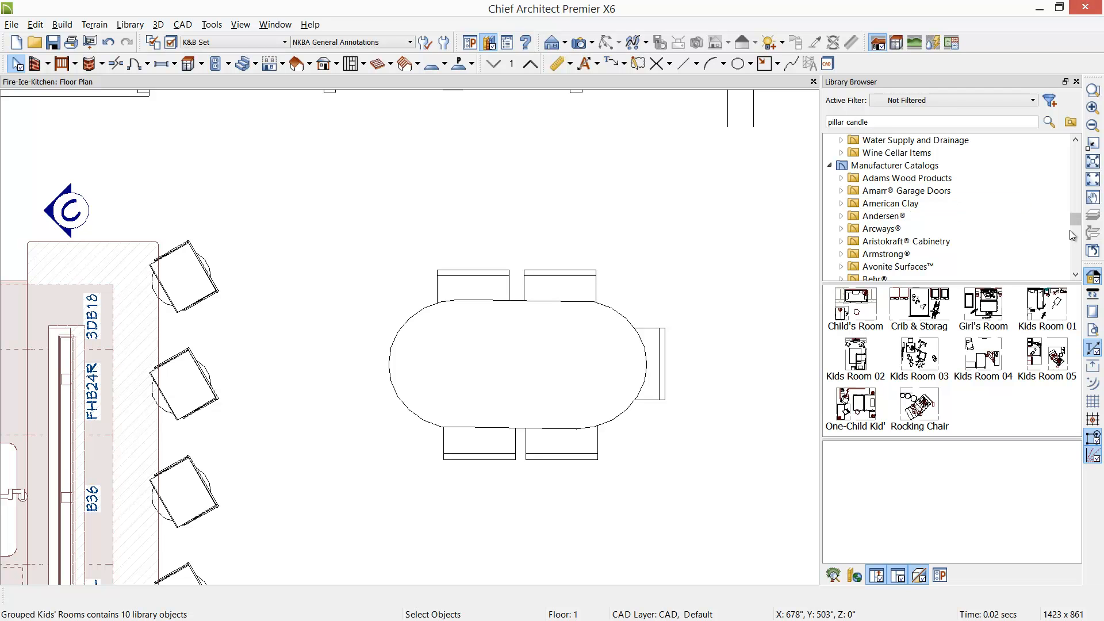
- Open the Dining Spaces folder of the Space Planning CAD Blocks and preview the 72in Round Table block
mouse_move(1075, 219)
mouse_down()
mouse_move(1077, 150)
mouse_move(1074, 202)
mouse_up()
scroll(988, 214, down, 5)
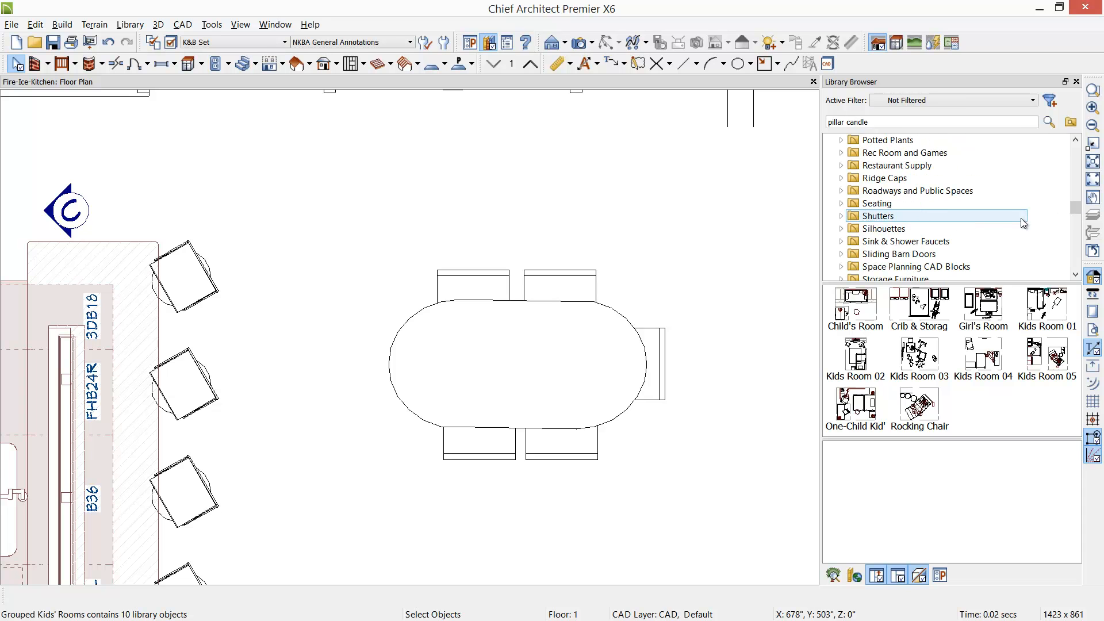
click(942, 269)
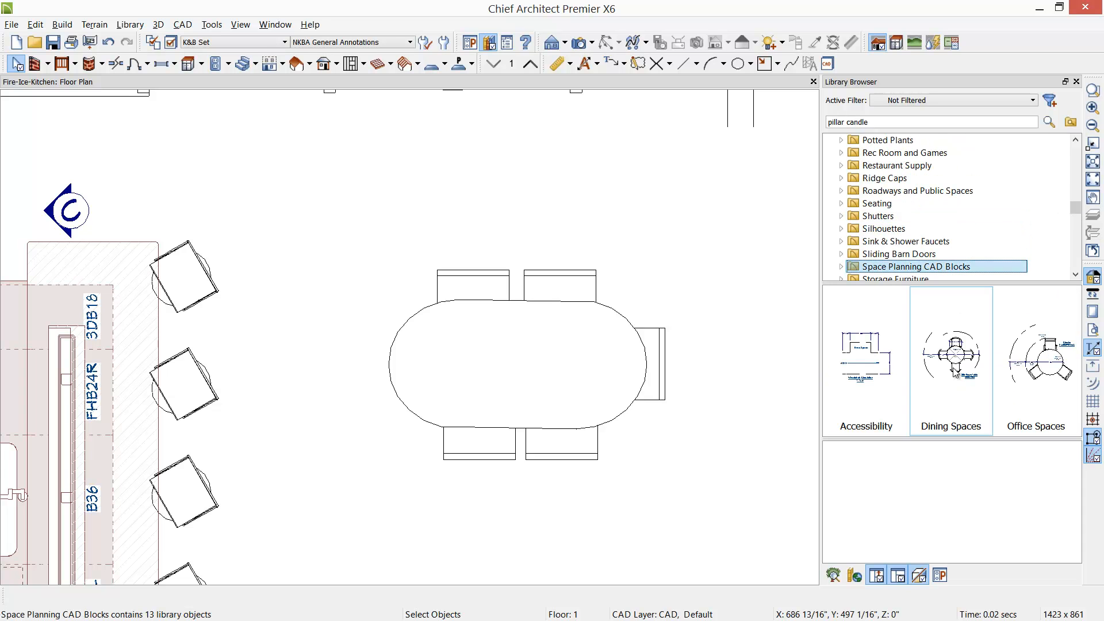
double_click(959, 382)
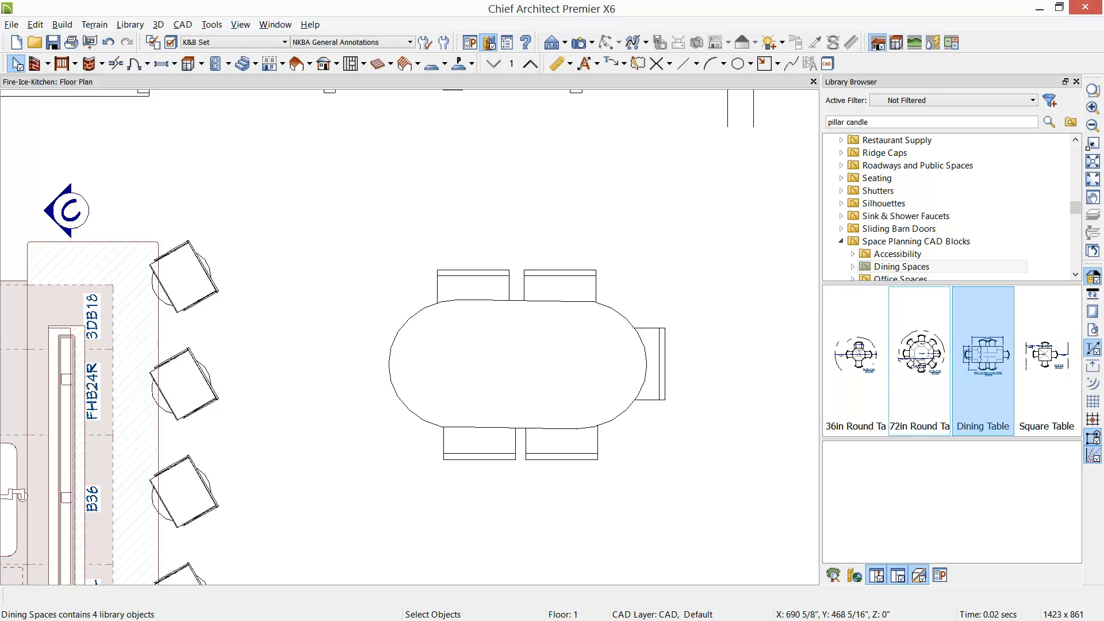
click(917, 364)
key(Escape)
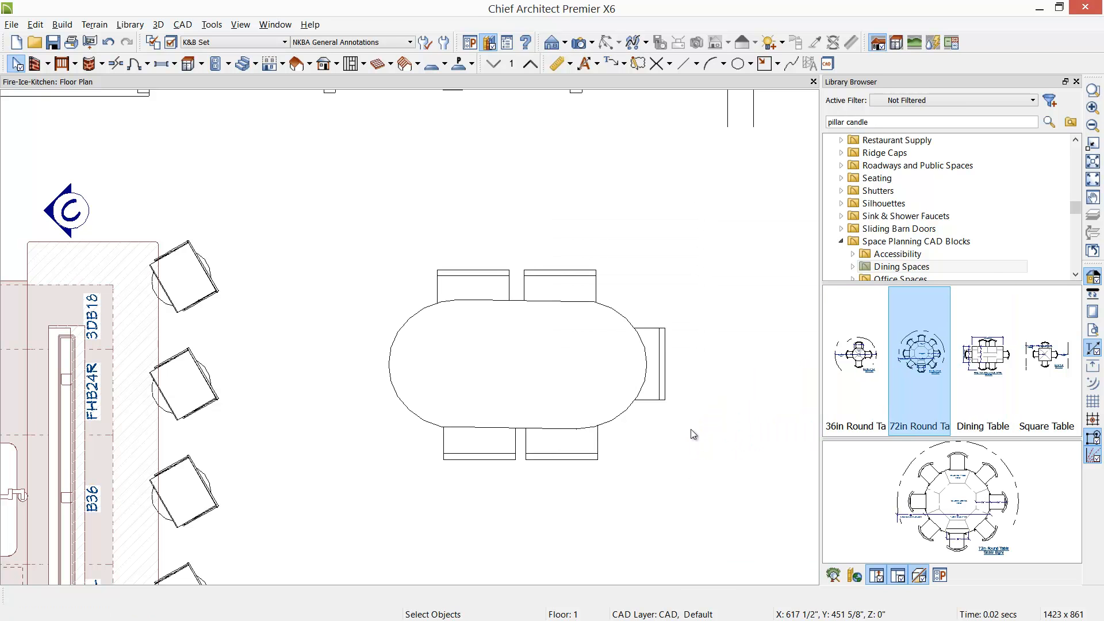
- Replace the oval table and its chairs with the 72in Round Table block, turning on display of the "CAD, Default" layer
drag(321, 215, 743, 481)
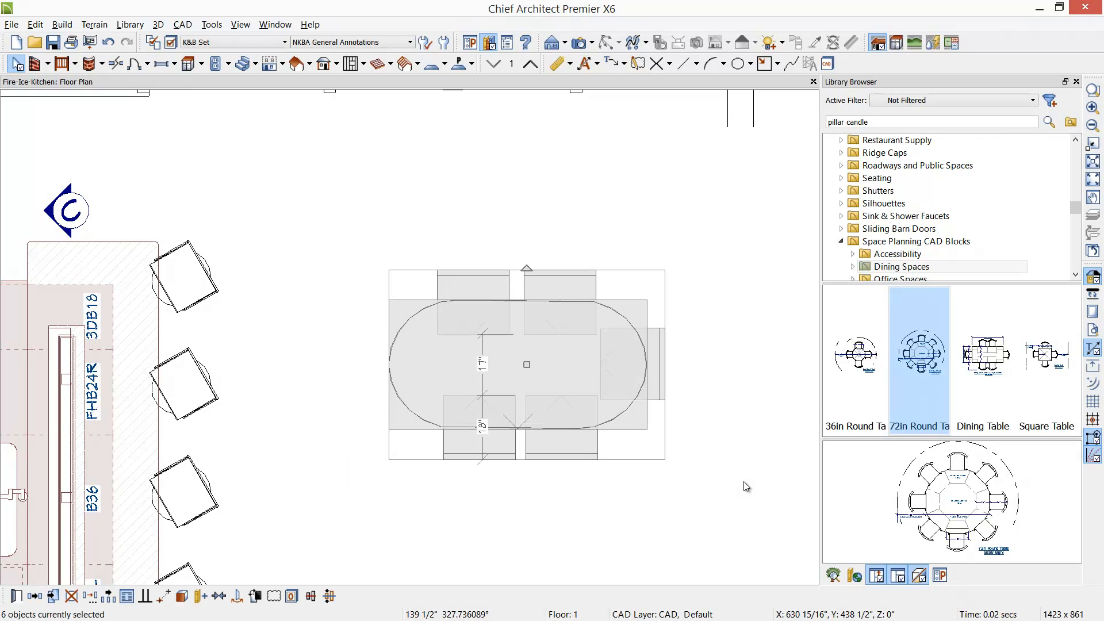
key(Delete)
click(927, 373)
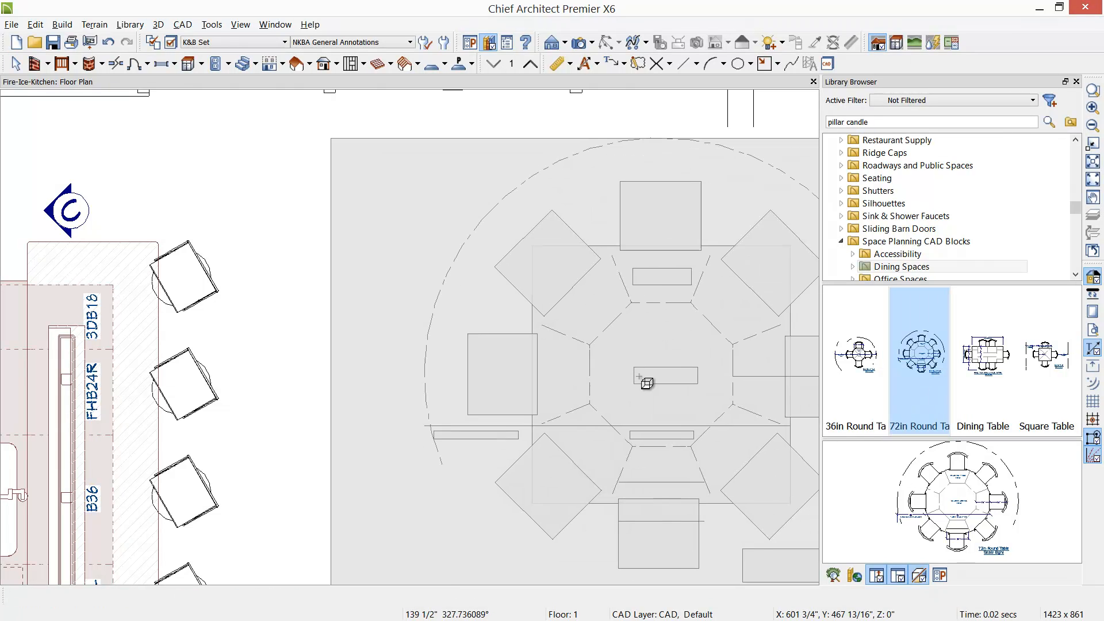
click(573, 367)
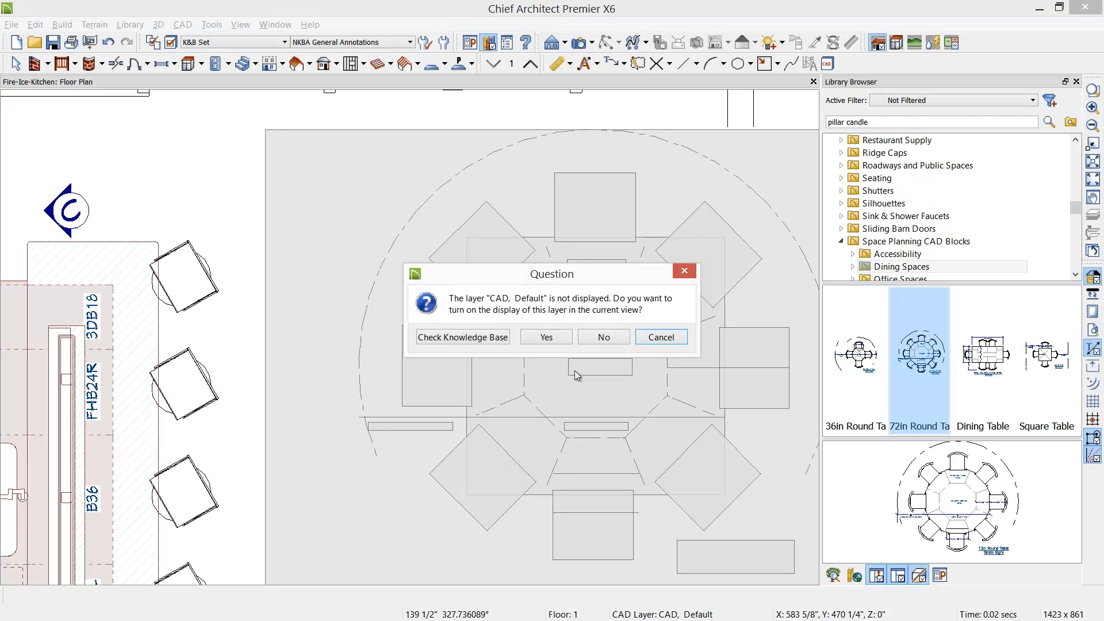
click(557, 339)
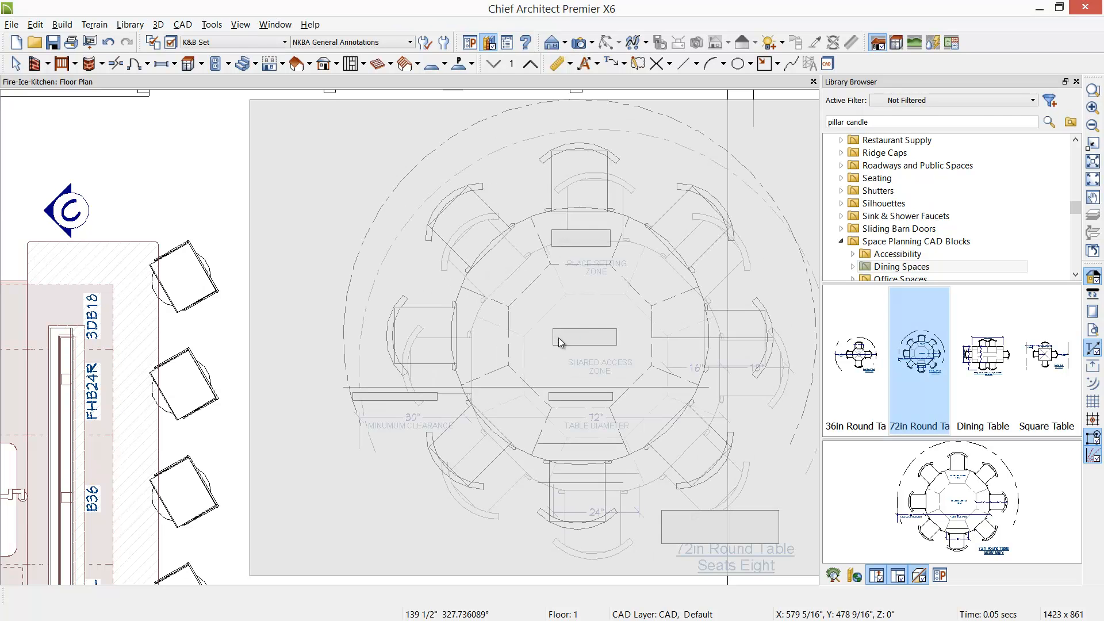
scroll(592, 417, down, 5)
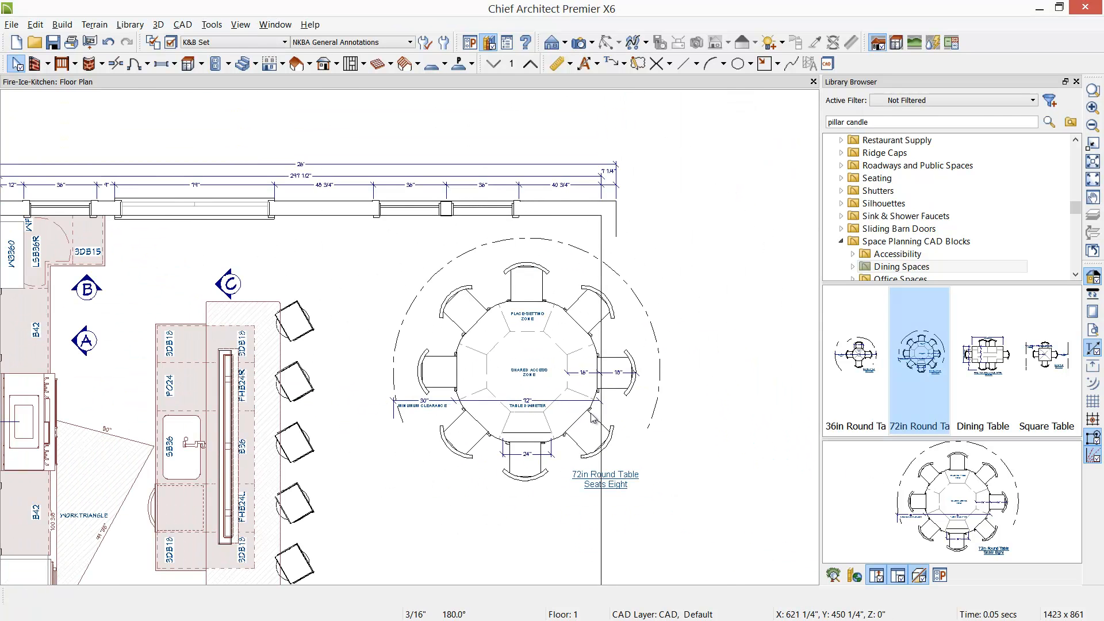
scroll(435, 414, up, 2)
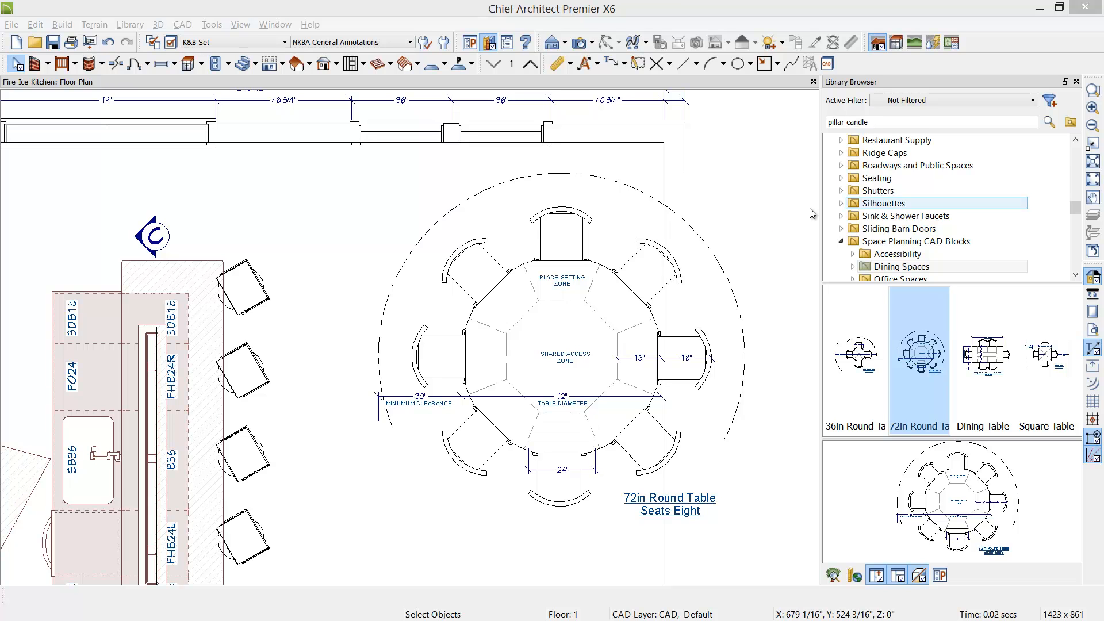
- Expand the User Catalog to view its folders, and collapse 2014-Tradeshow-Favorites
click(897, 121)
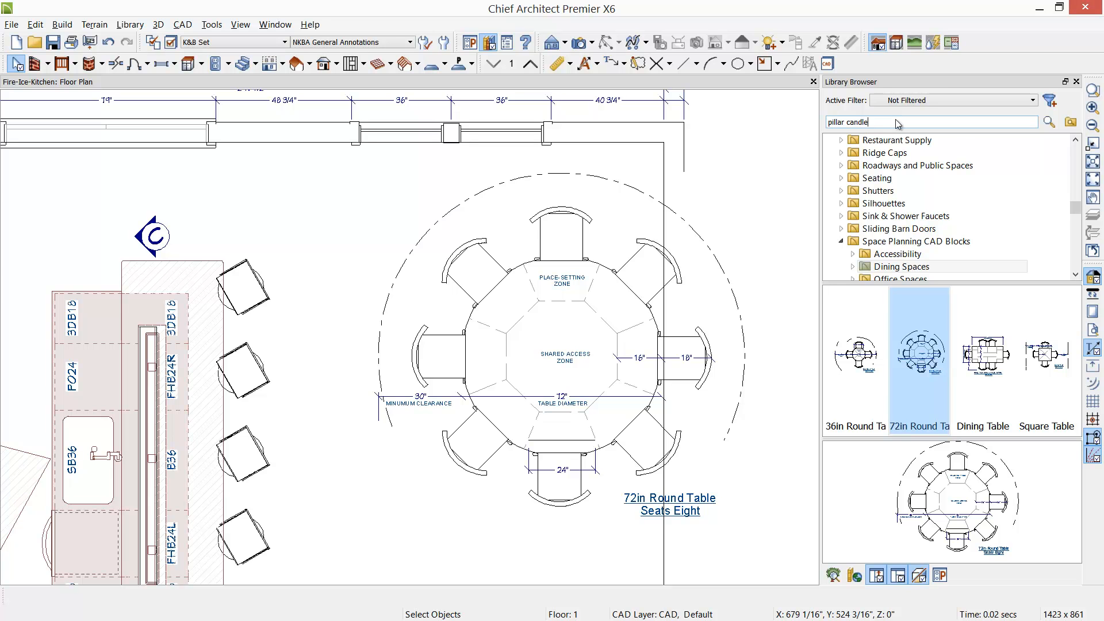
drag(1074, 210, 1066, 285)
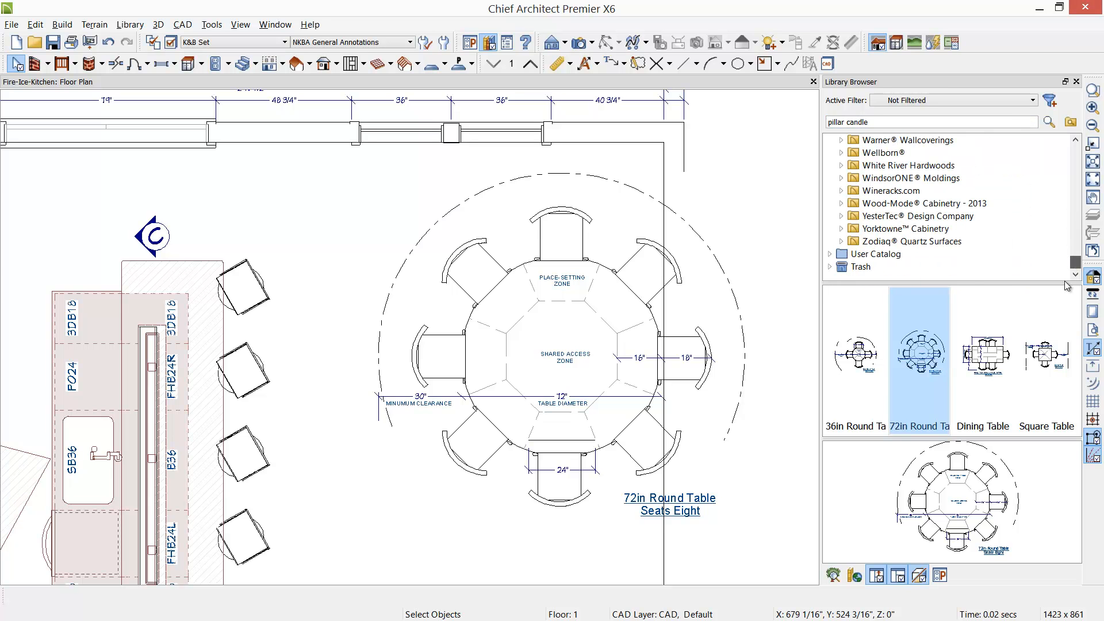
click(829, 254)
scroll(866, 251, down, 3)
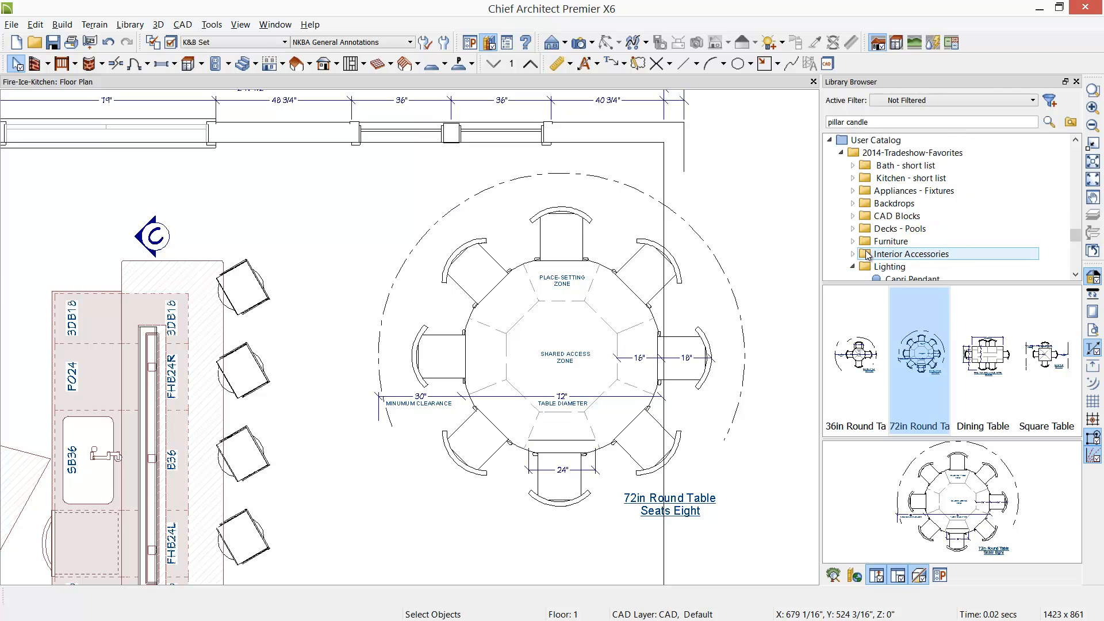
click(842, 153)
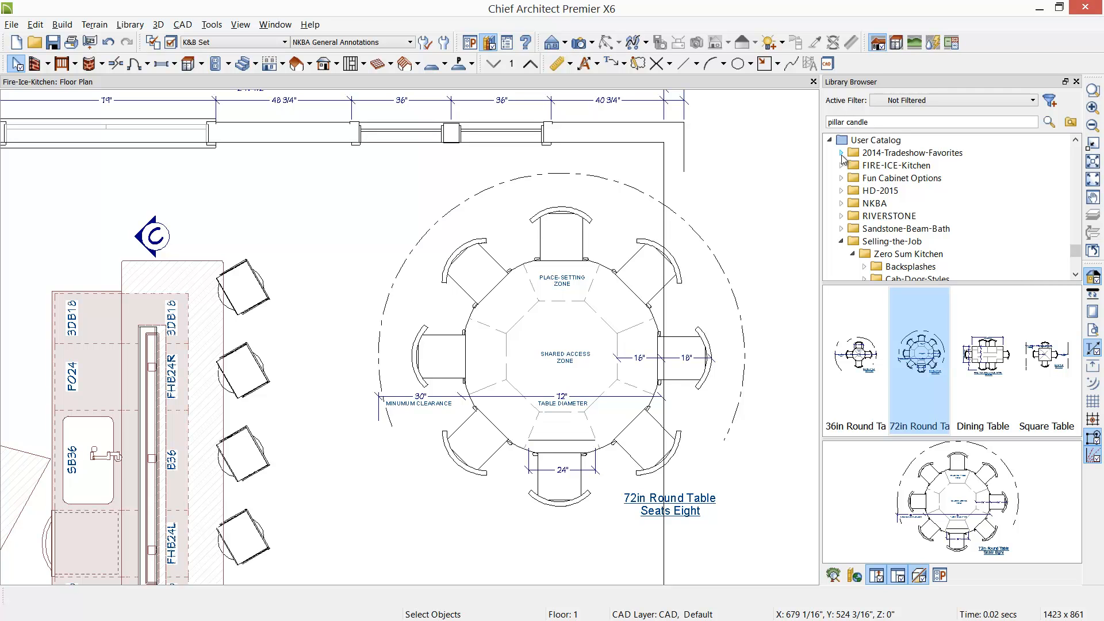
- Delete the 72in Round Table block and draw a rectangular polyline solid about 77" by 41" in the open area beside the island stools
click(552, 384)
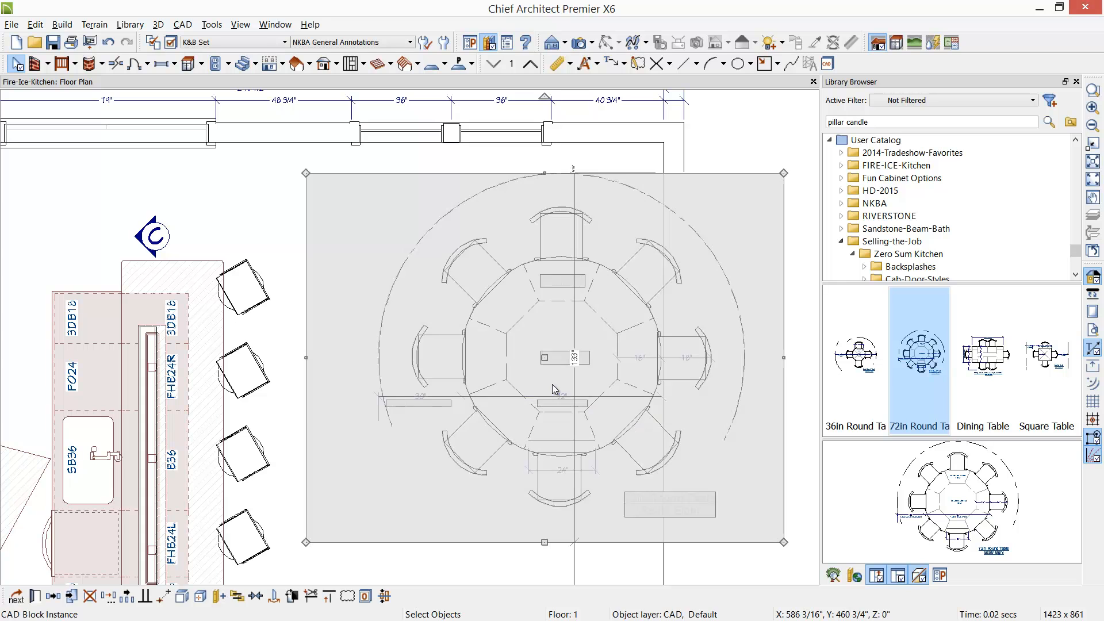
key(Delete)
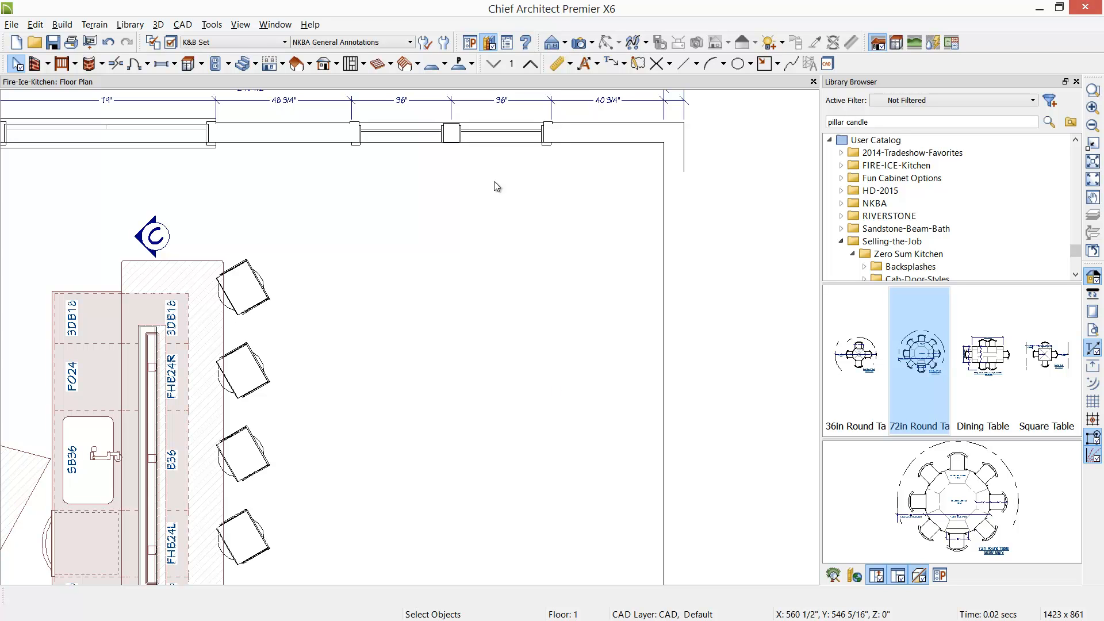
click(459, 64)
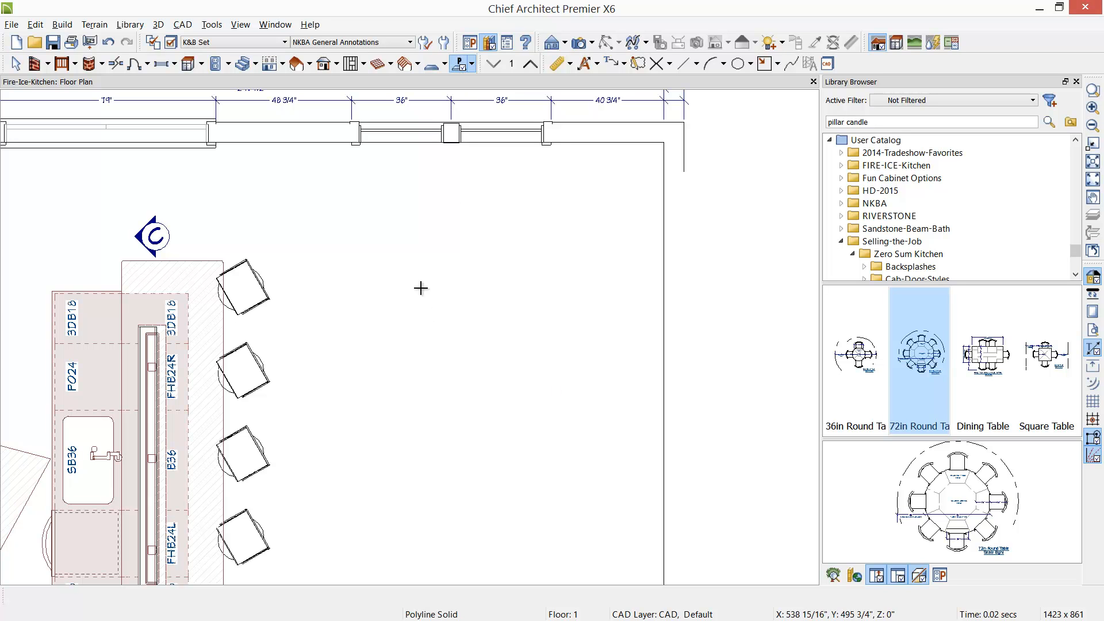
mouse_move(398, 259)
mouse_down()
mouse_move(597, 345)
mouse_move(612, 371)
mouse_up()
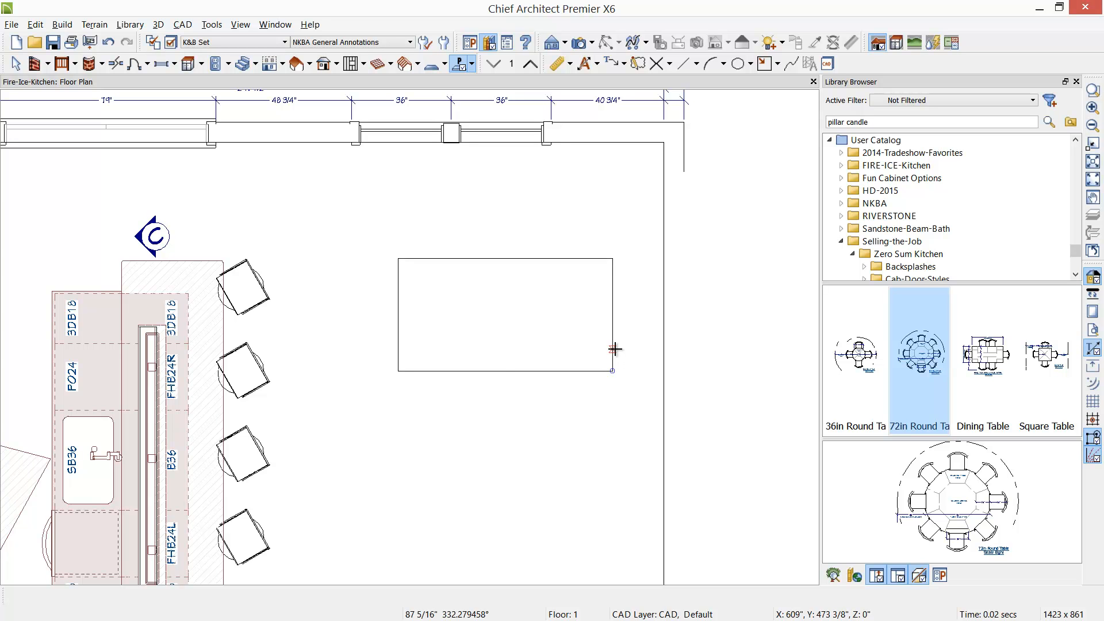
click(614, 349)
- Set the polyline solid's length to 84" and its width to 42"
click(512, 328)
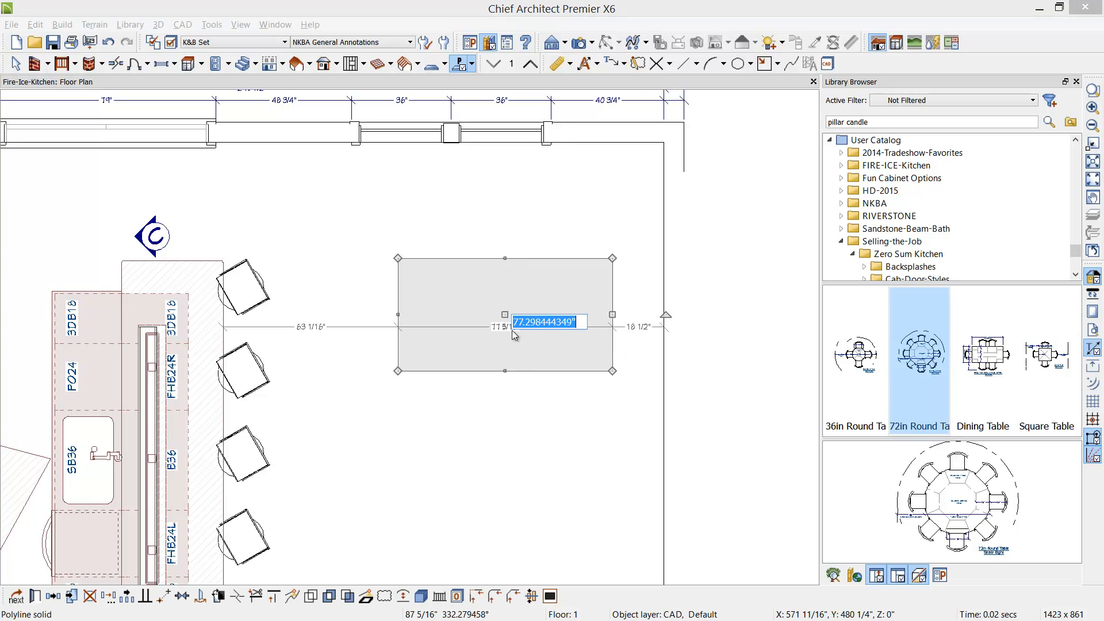
text(8)
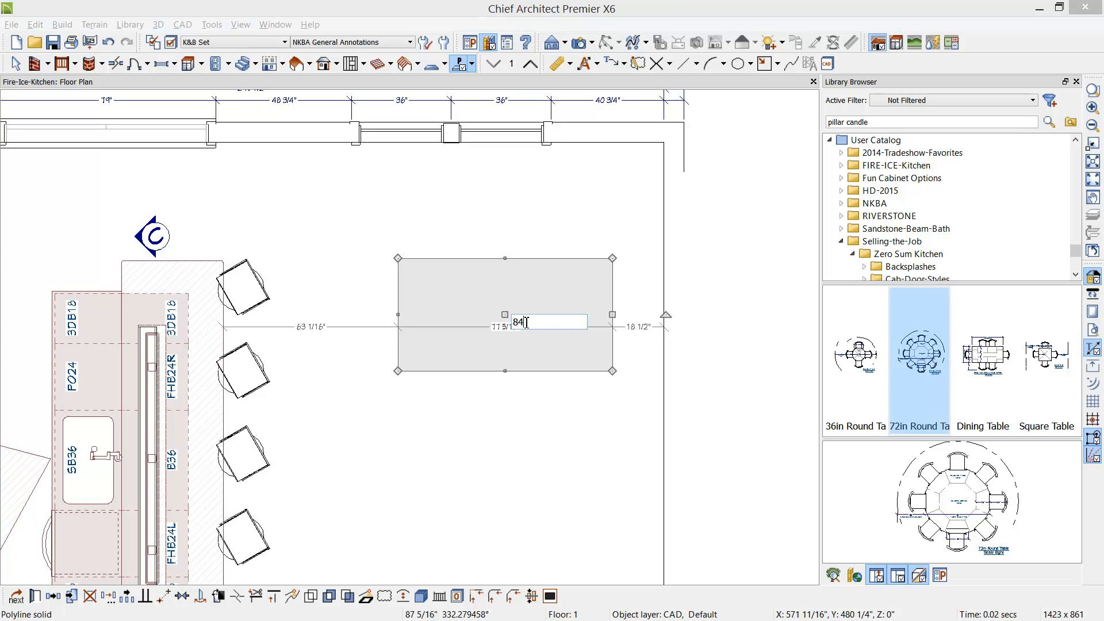
text(4)
key(Return)
click(536, 315)
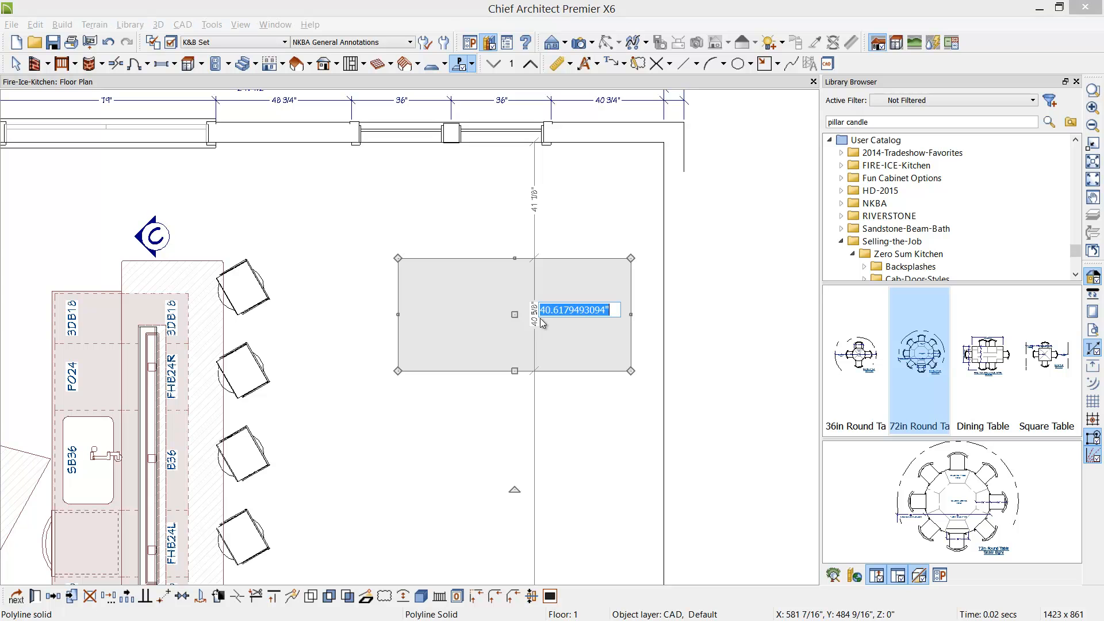
text(42)
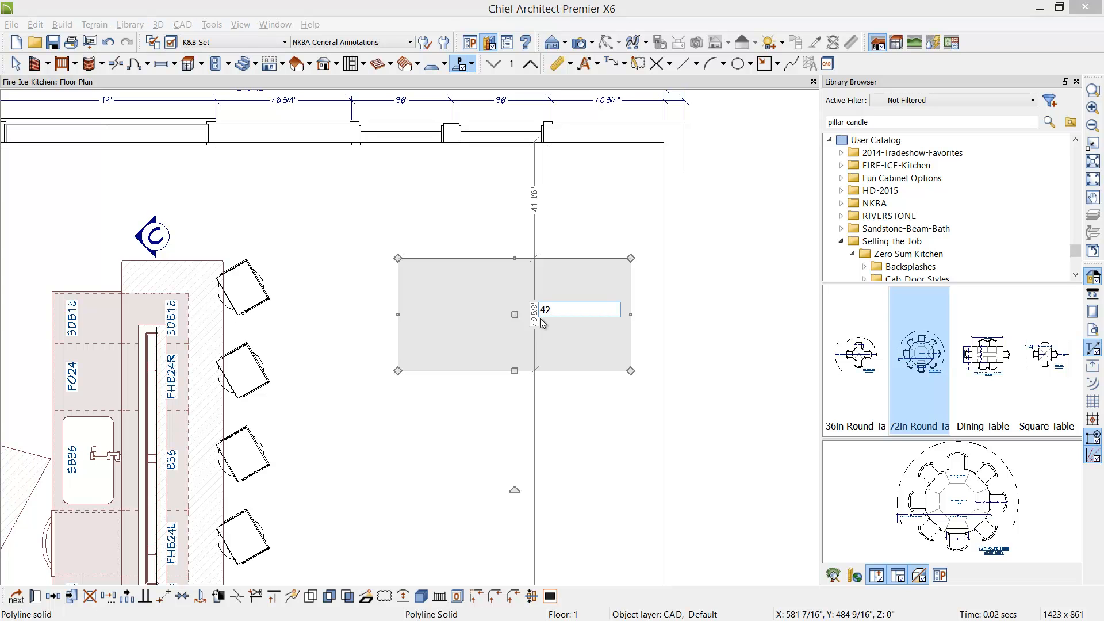
key(Return)
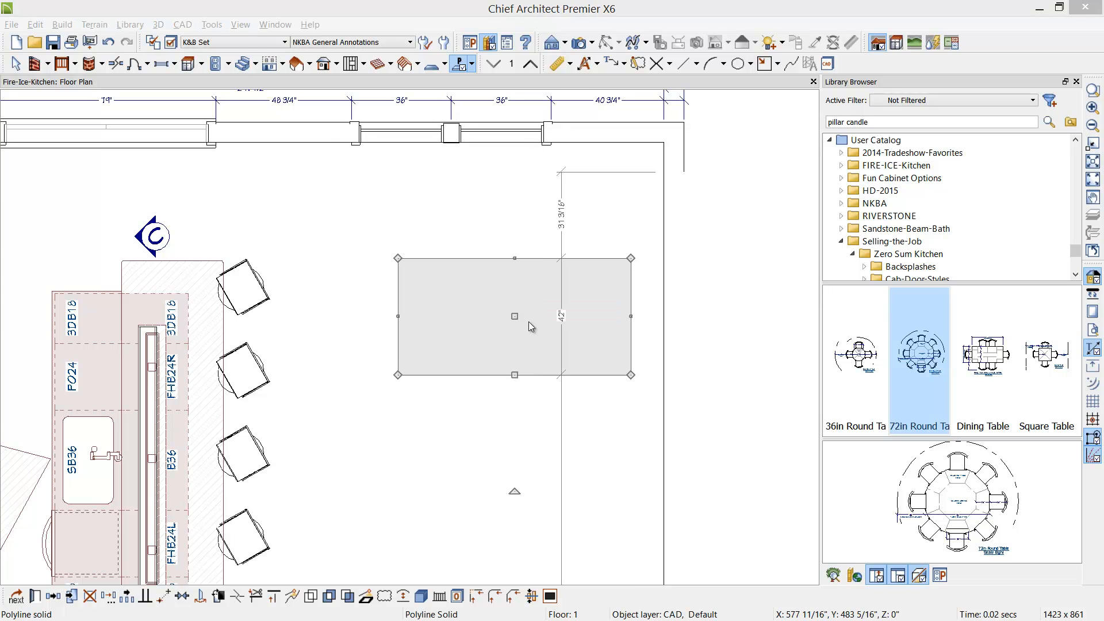
- Set the tabletop polyline solid's elevation at top to 38" and its thickness to 4"
double_click(529, 322)
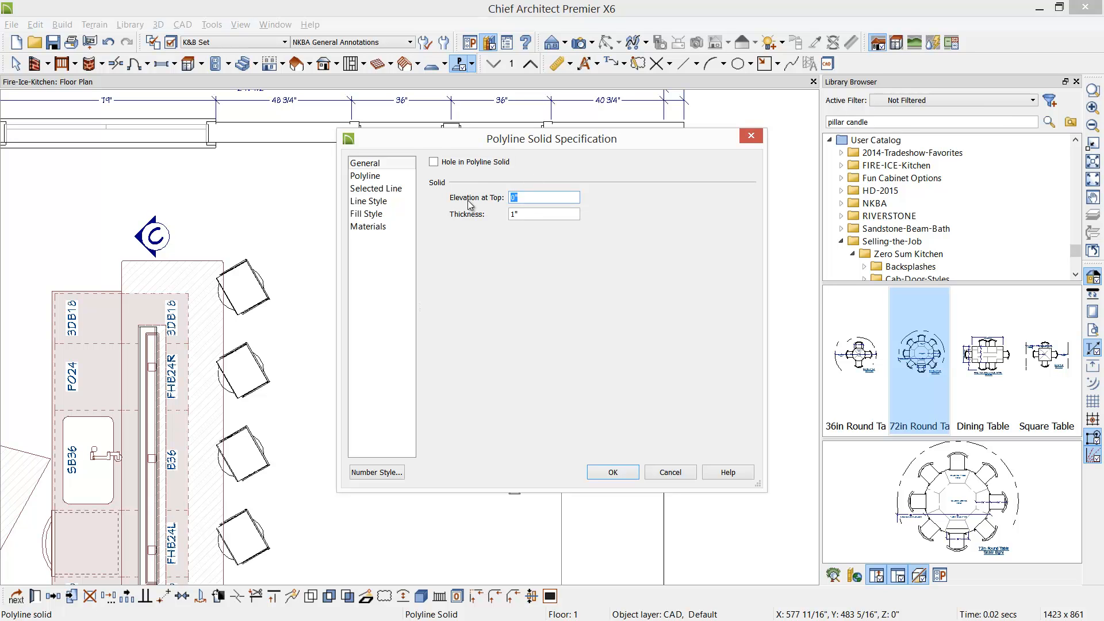
text(38)
key(Tab)
text(2)
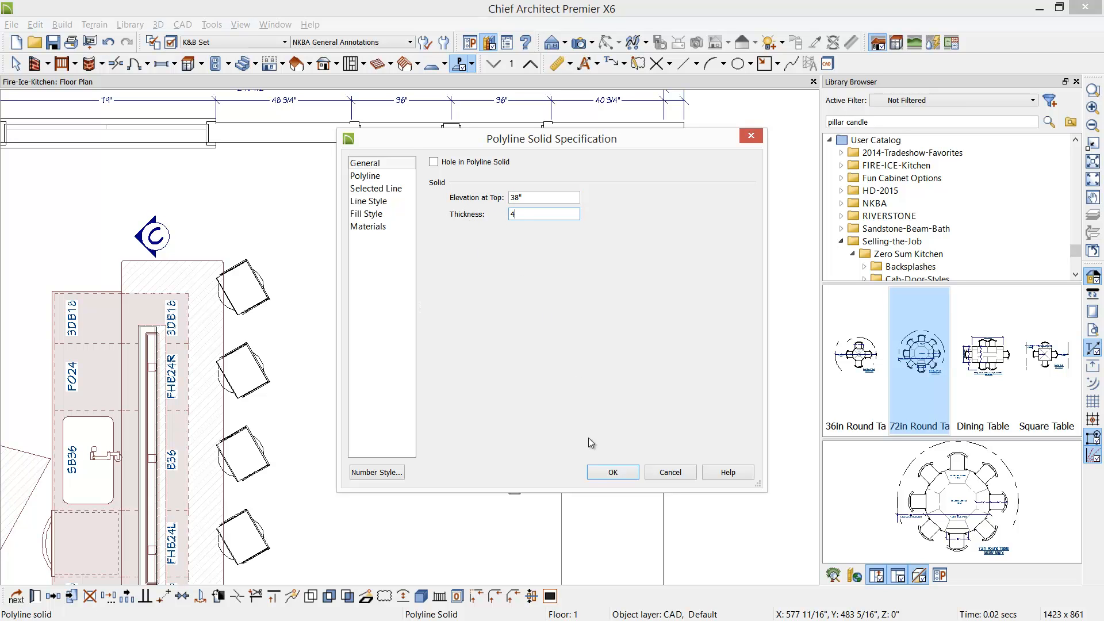
click(601, 473)
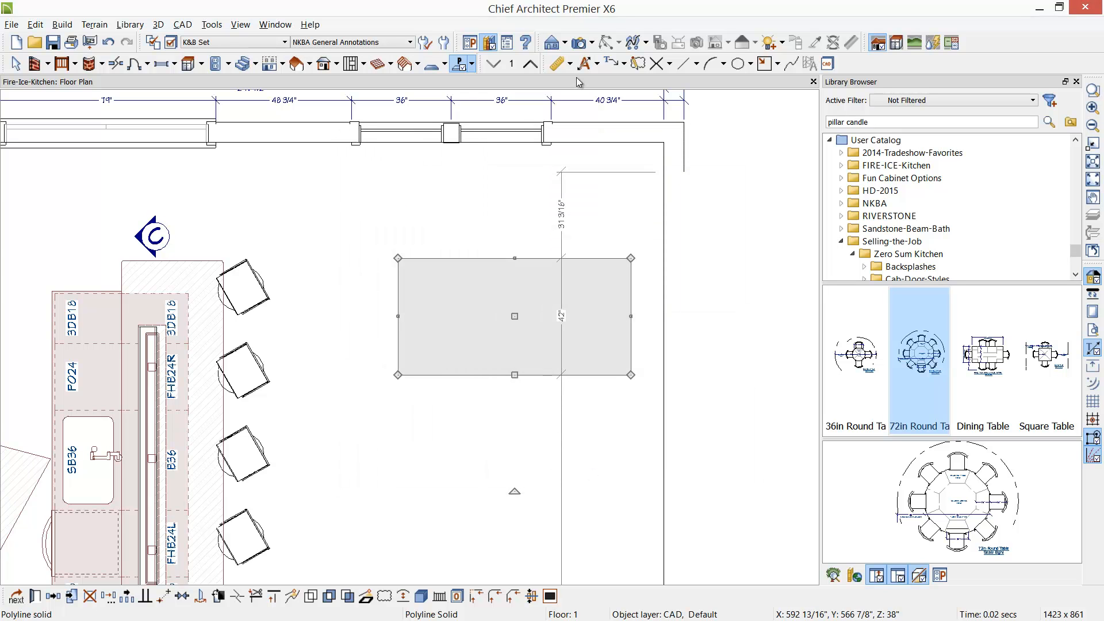
- Draw a small rectangular polyline solid as a leg in the tabletop's lower-left corner, with elevation at top 34" and thickness 4"
click(462, 64)
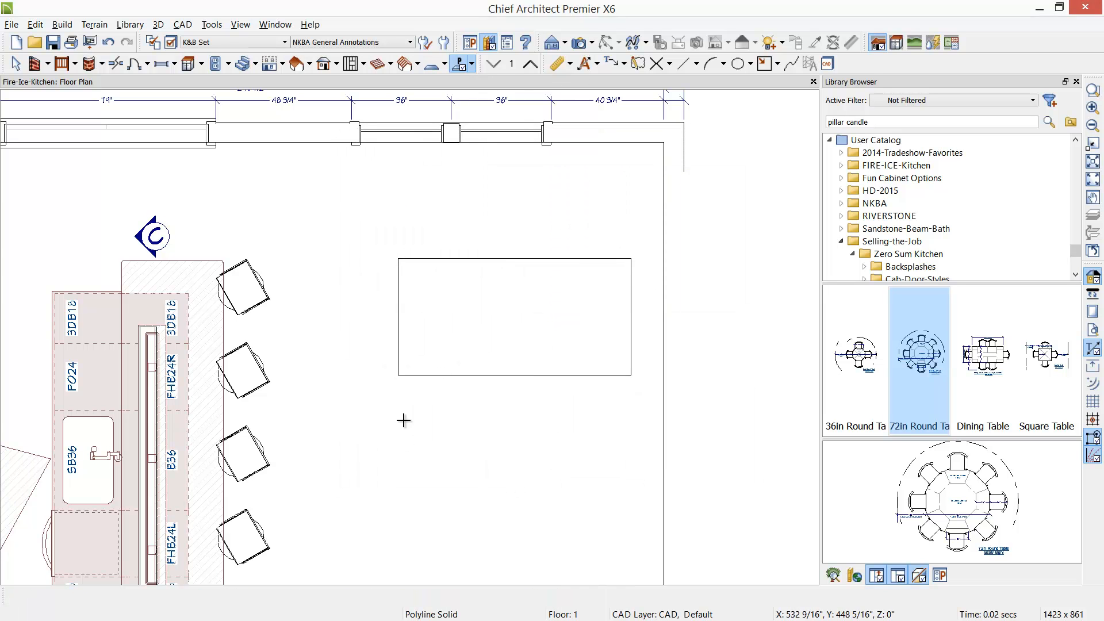
click(409, 368)
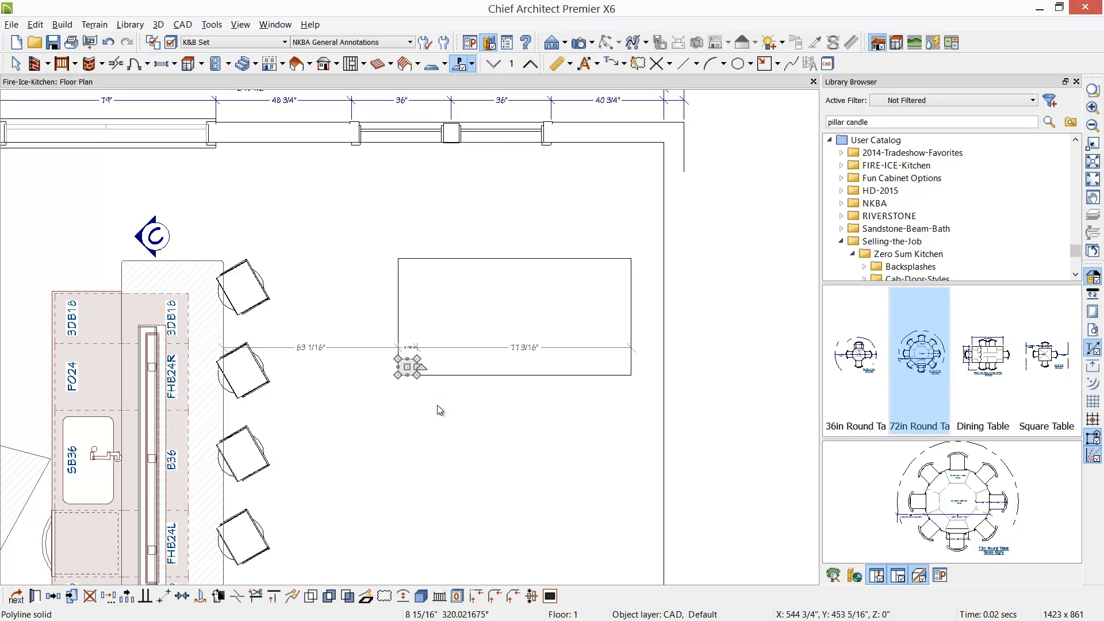
key(ctrl+e)
key(Tab)
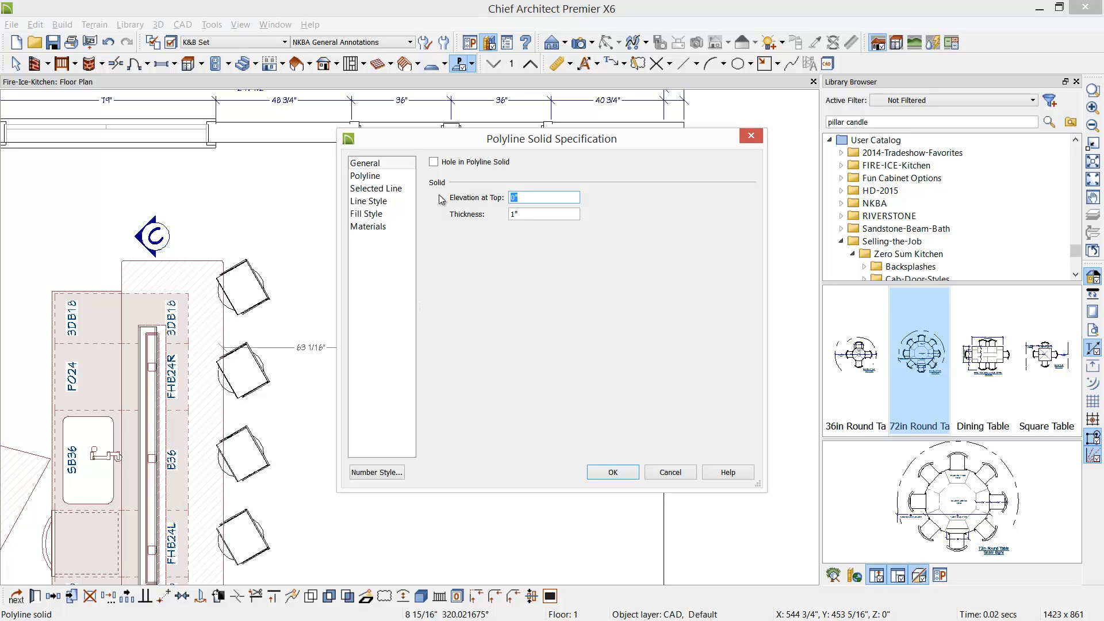
text(34")
key(Tab)
text(4)
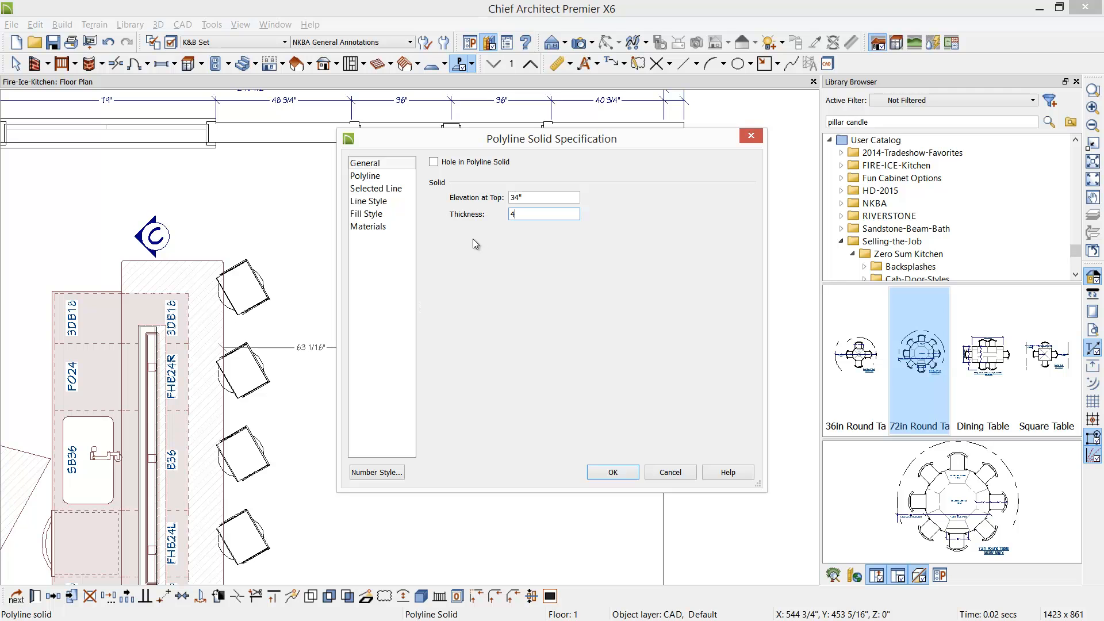
click(607, 475)
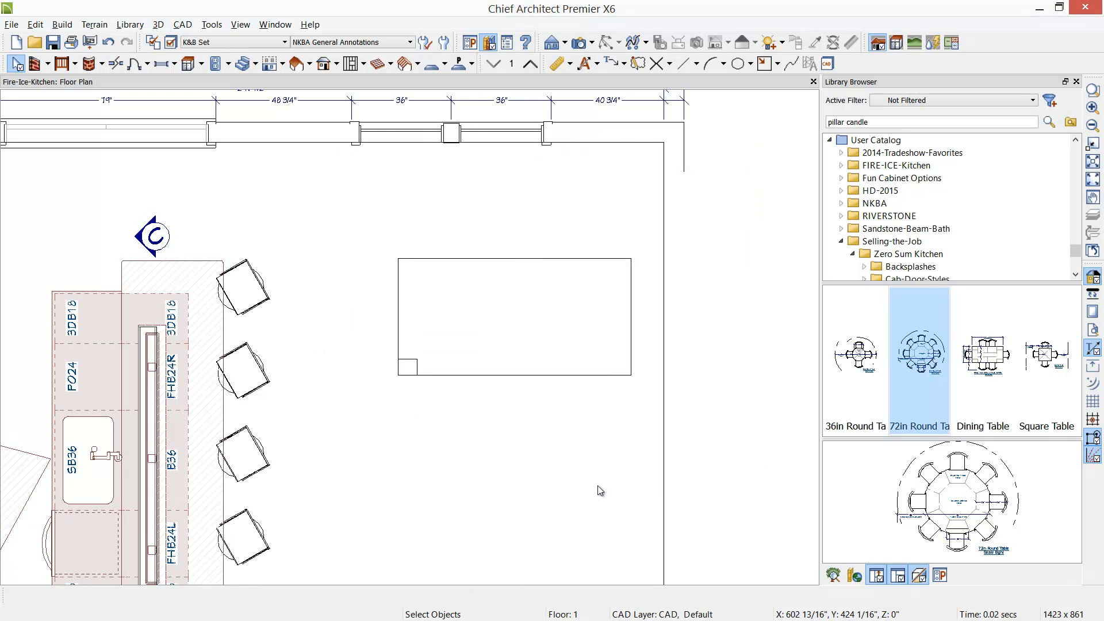
- Create a full camera view from the open floor below the table, aimed toward the table and the window wall
middle_drag(578, 493, 661, 407)
scroll(661, 407, down, 4)
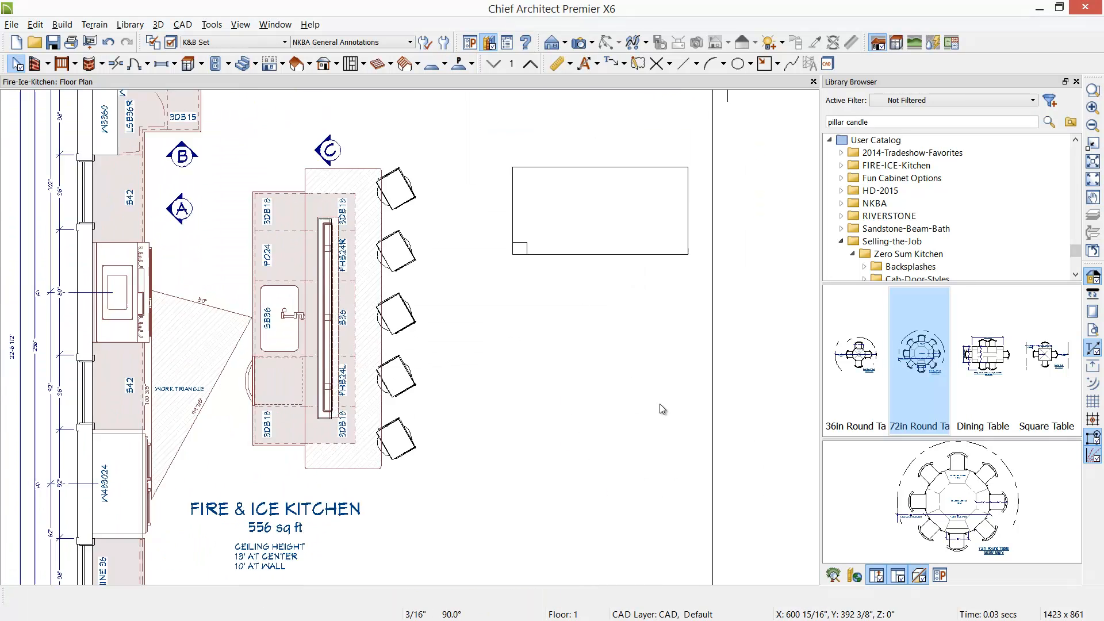
click(583, 44)
drag(639, 543, 525, 296)
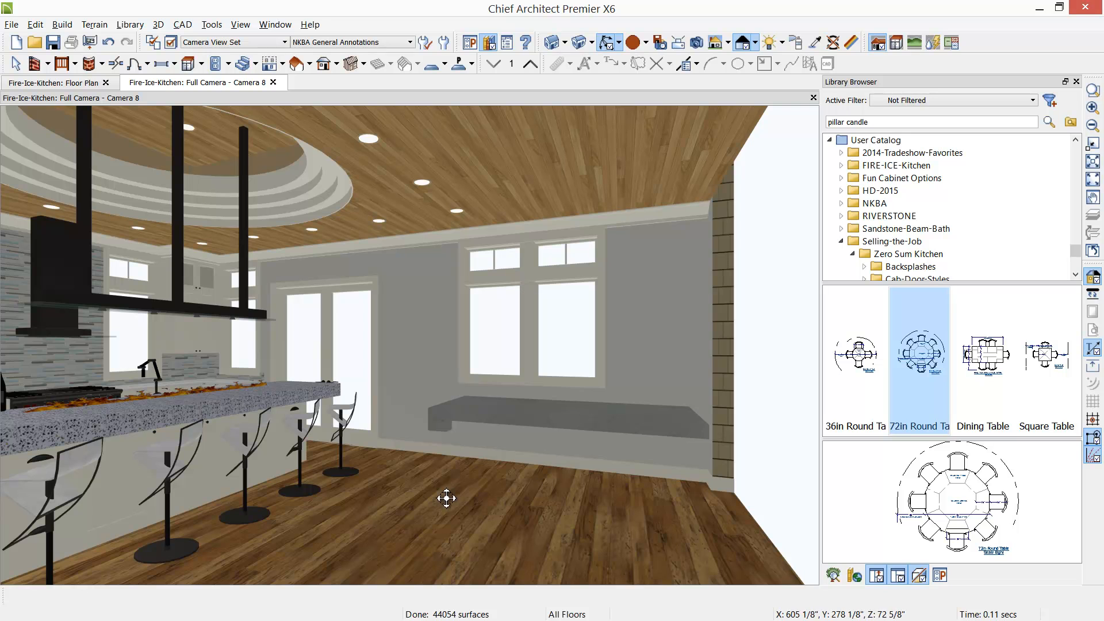
- Stretch the table leg down to the floor and apply the island countertop's Spring Blossom - 7200 material to the tabletop
click(441, 434)
drag(439, 435, 491, 536)
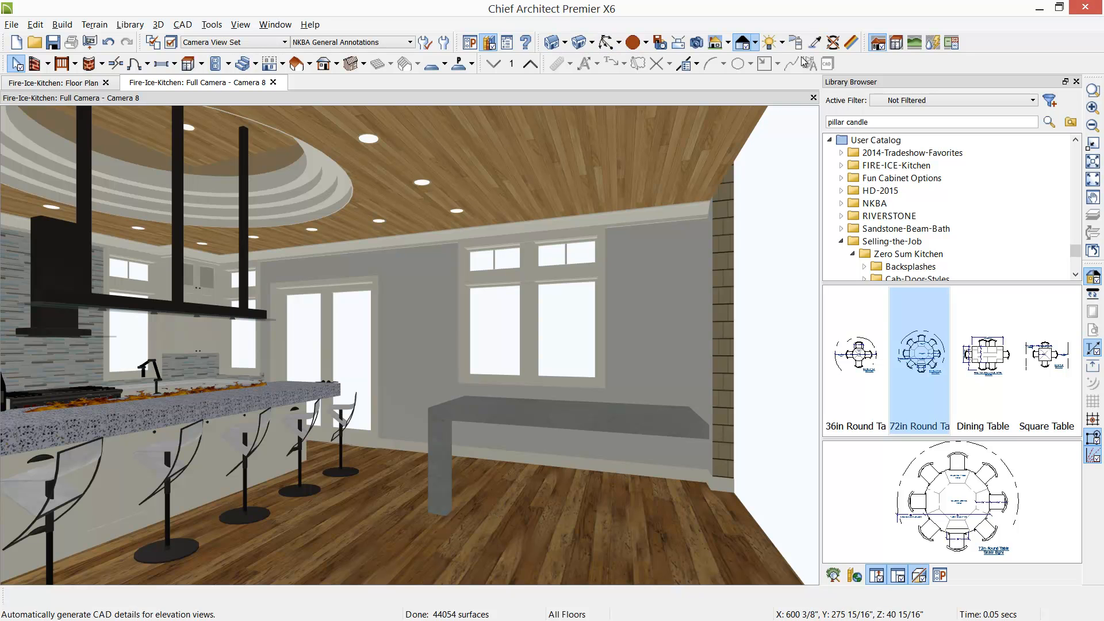
click(814, 44)
click(223, 396)
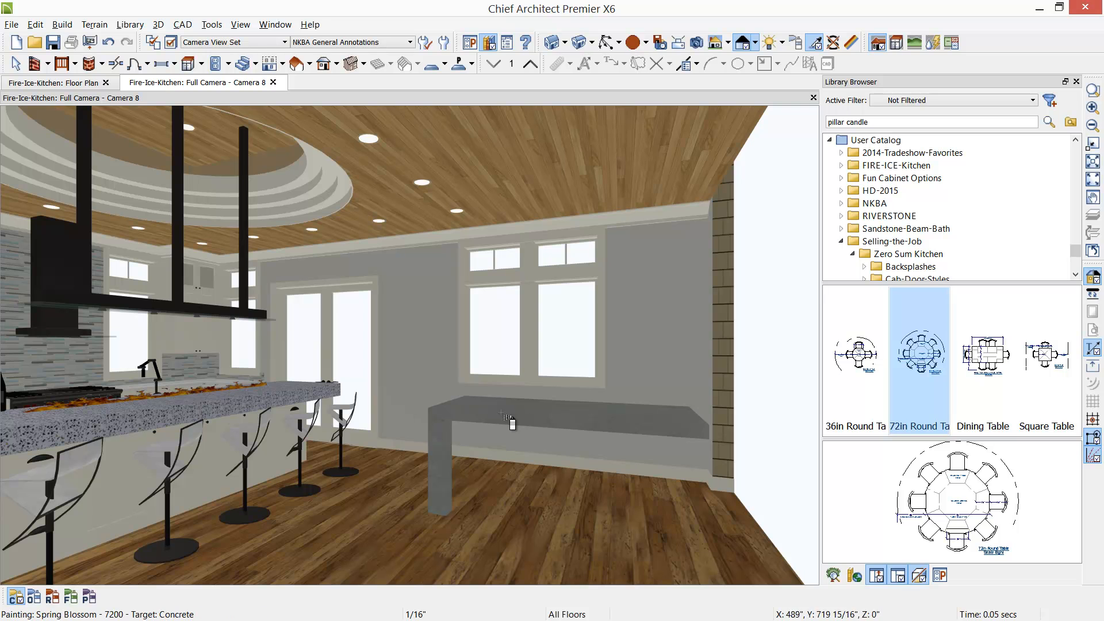
click(531, 420)
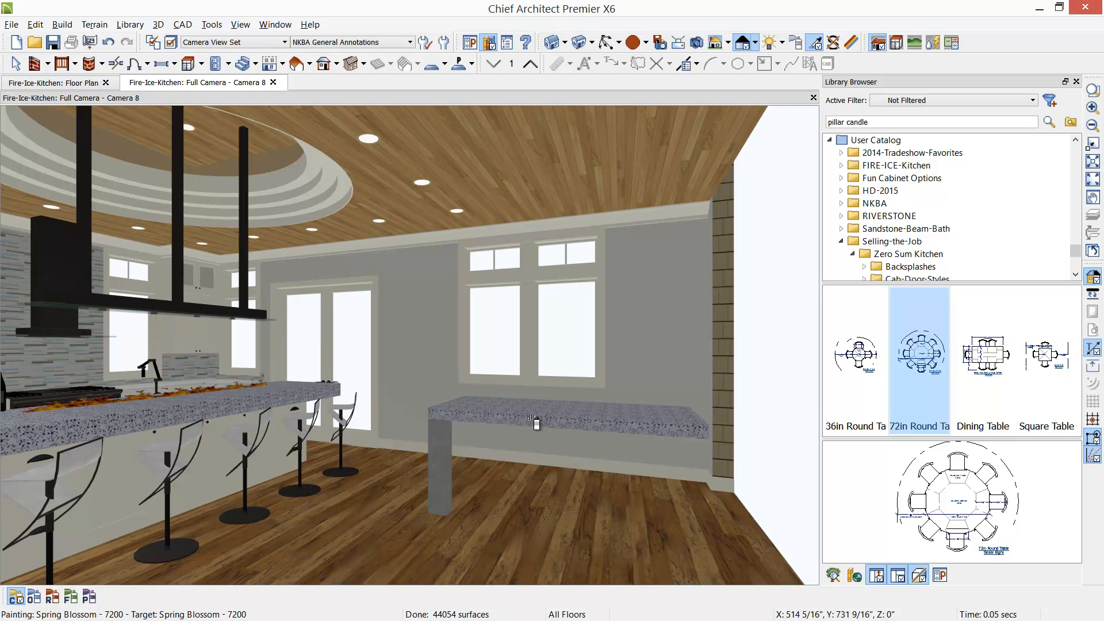
key(space)
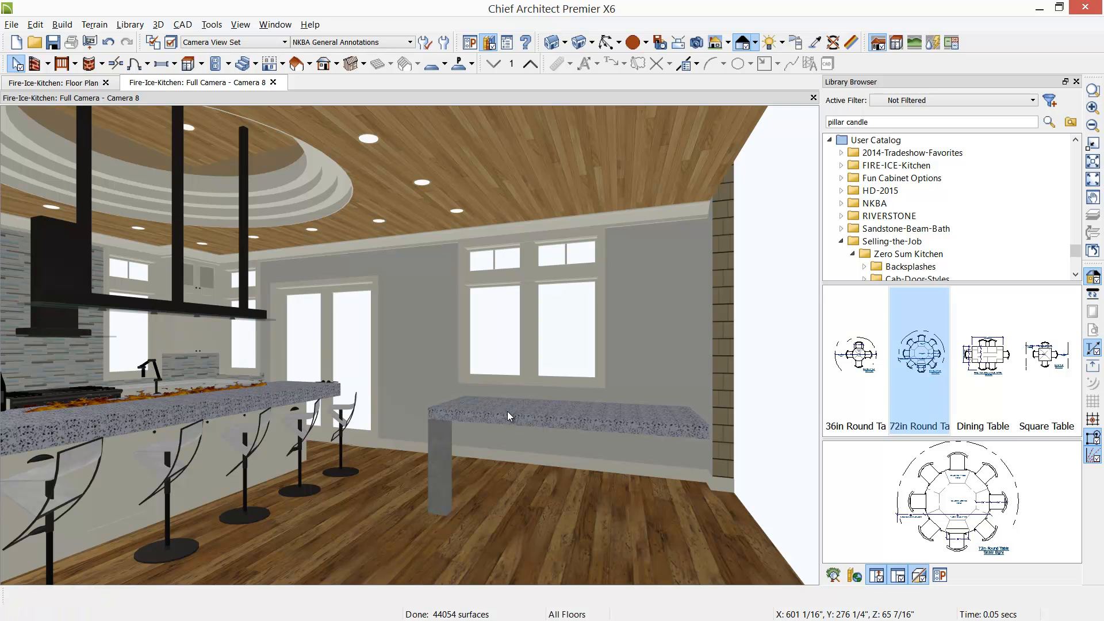
- Delete the polyline solid tabletop together with its leg
click(507, 411)
shift+click(441, 467)
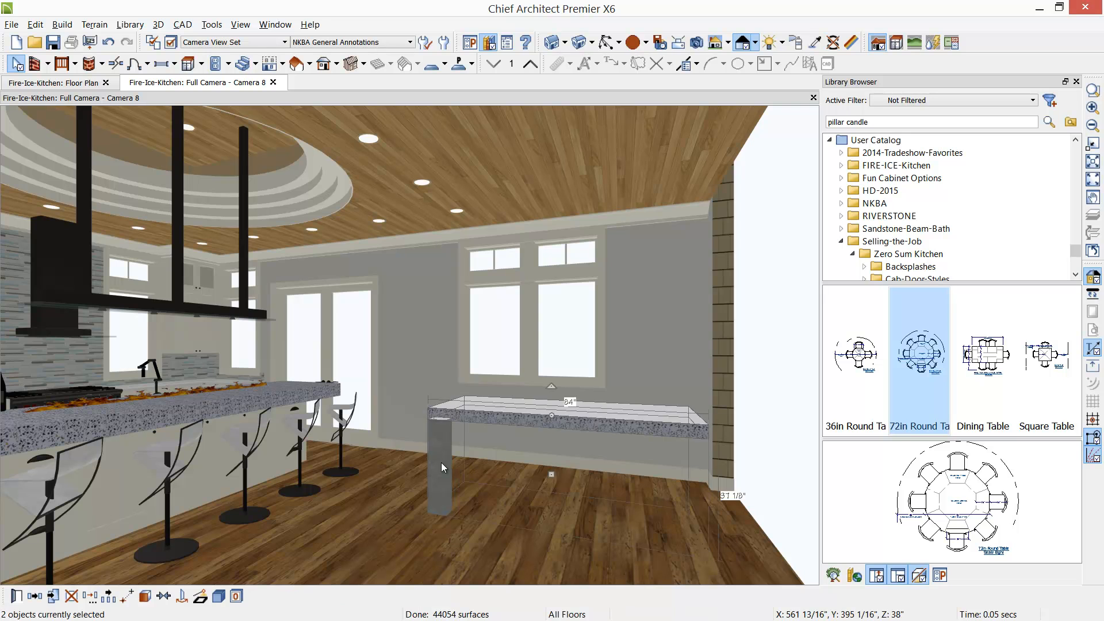
key(Delete)
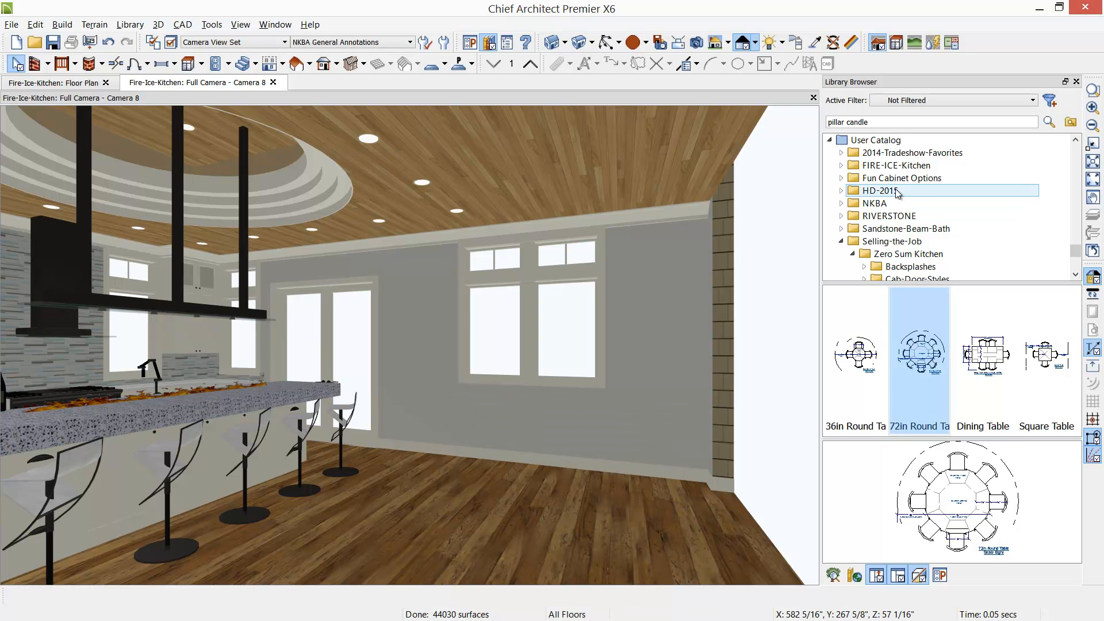
- Place the "Table, Dining, Custom 8'" block from the FIRE-ICE-Kitchen library folder in the floor plan's open area beside the stools
click(841, 165)
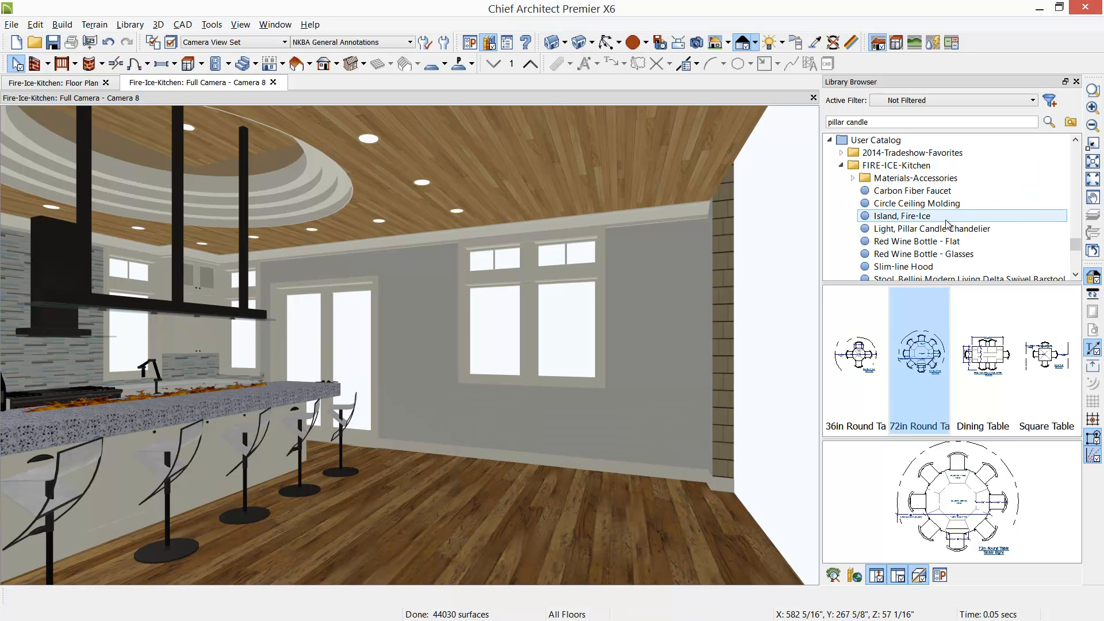
scroll(947, 224, down, 1)
scroll(948, 225, down, 2)
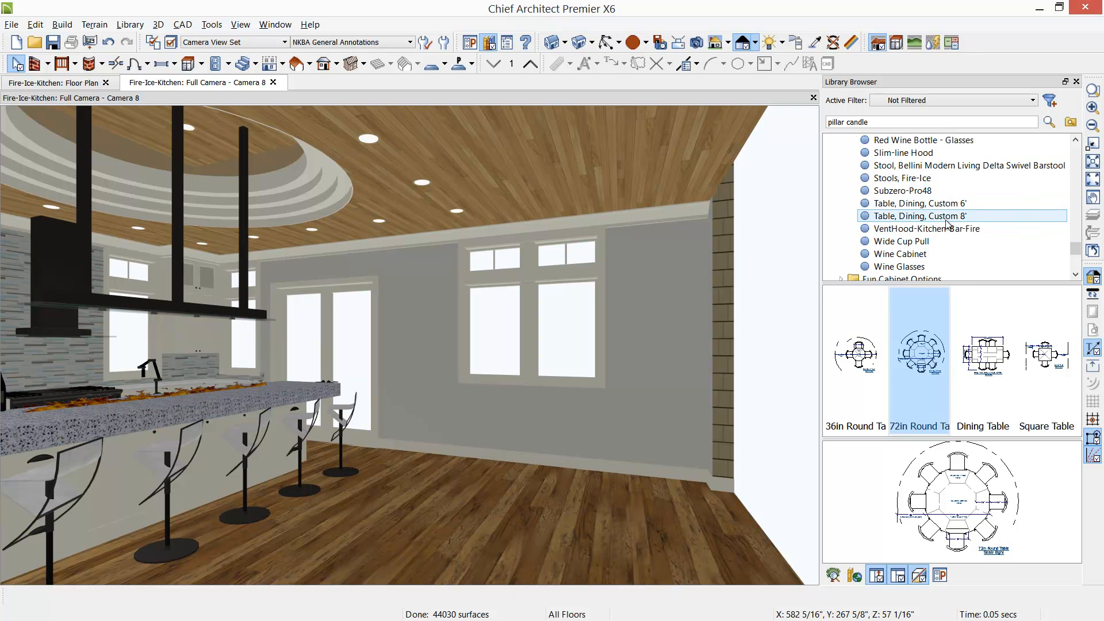
click(947, 218)
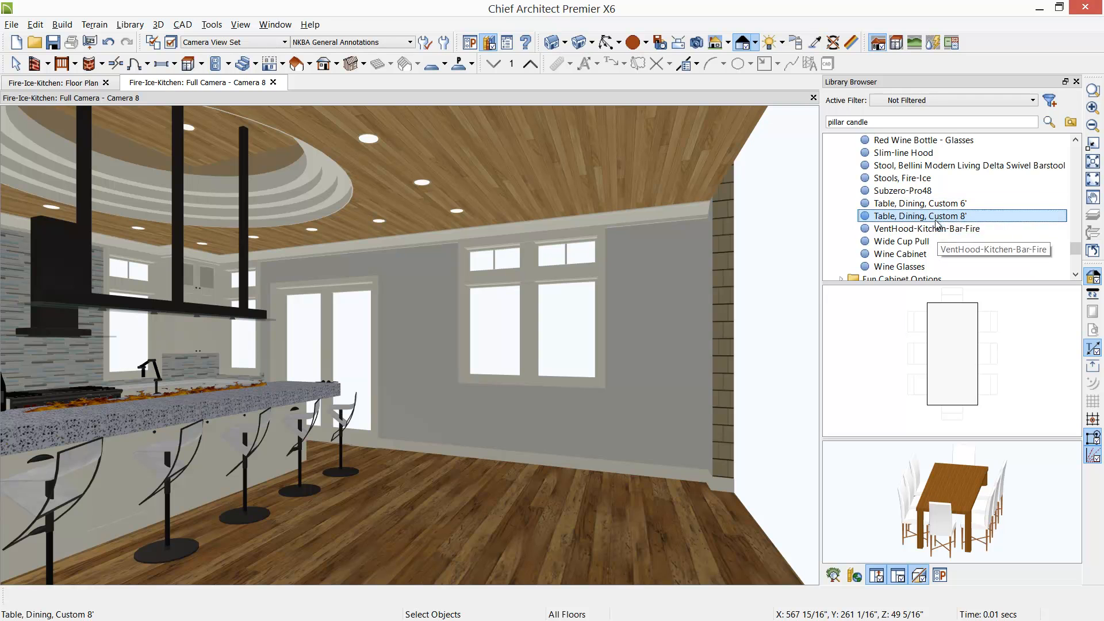
click(62, 82)
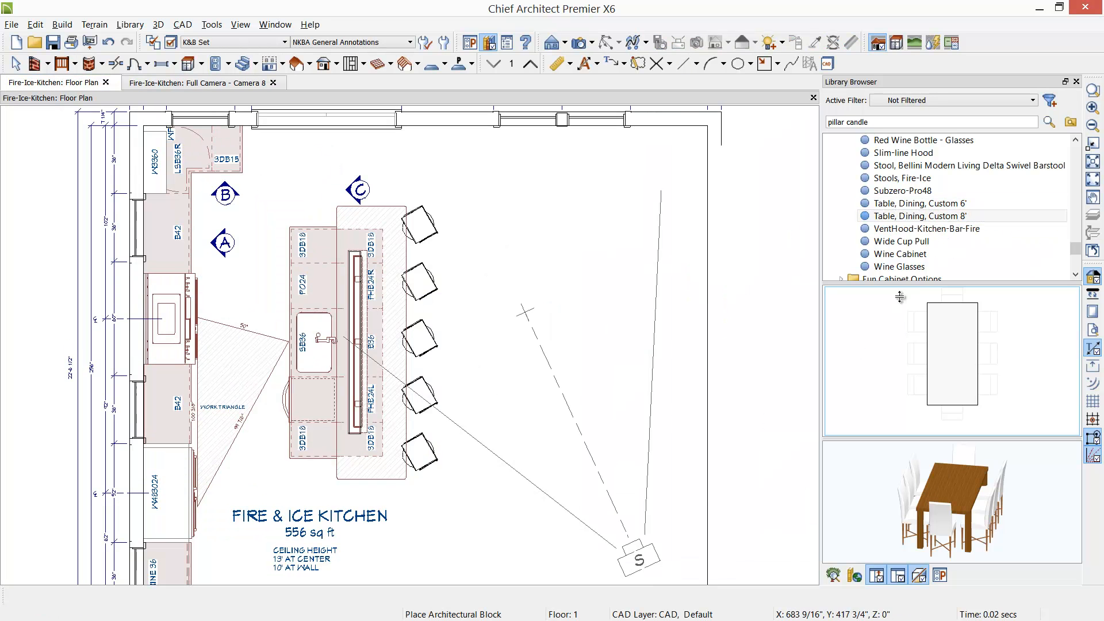
click(614, 277)
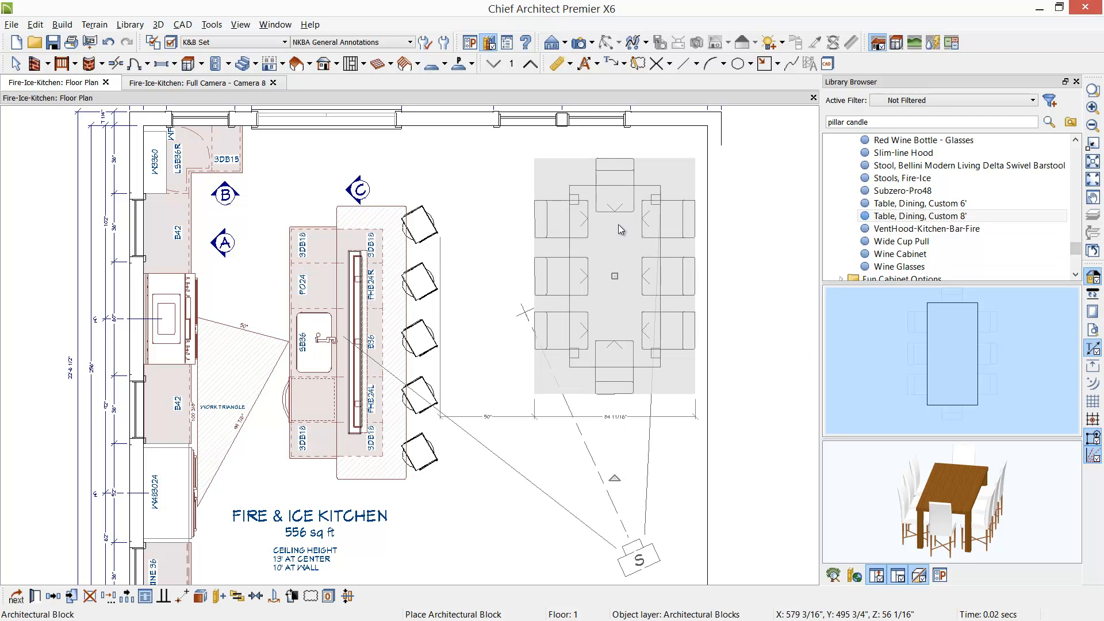
- Replace the 8' table with the "Table, Dining, Custom 6'" block, move it closer to the windows, and show the Camera 8 view
key(Delete)
click(920, 204)
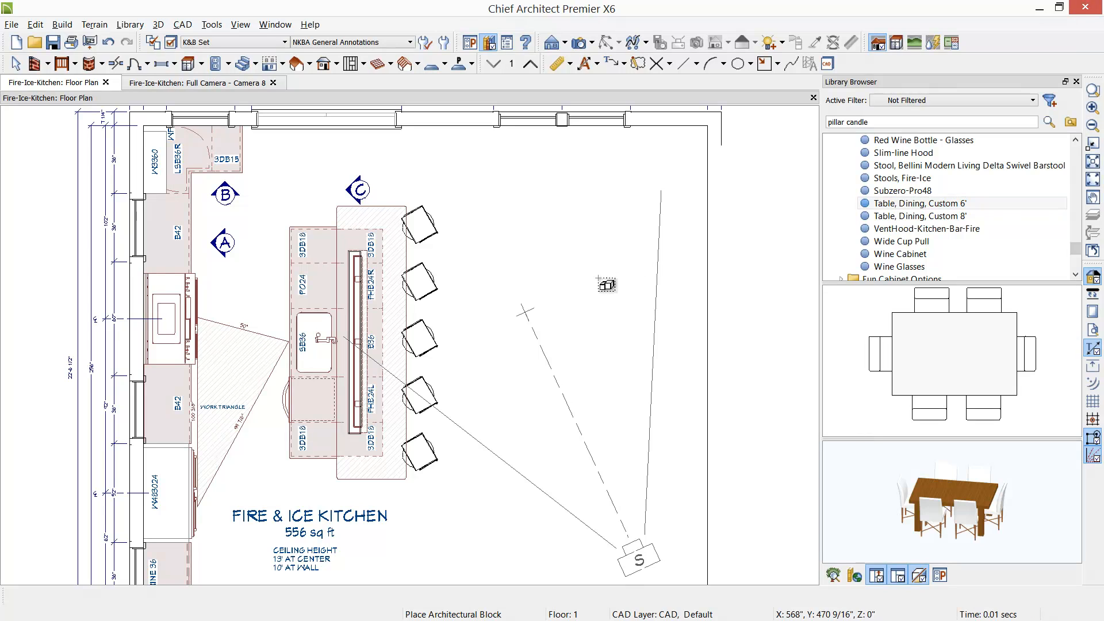
click(592, 257)
drag(591, 255, 586, 243)
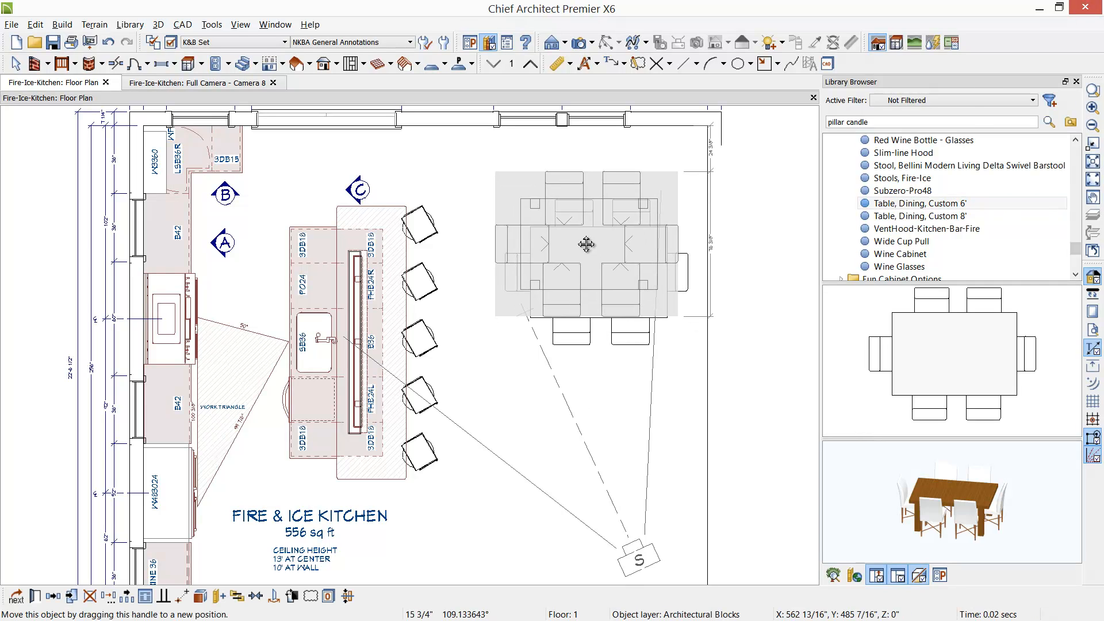
click(255, 84)
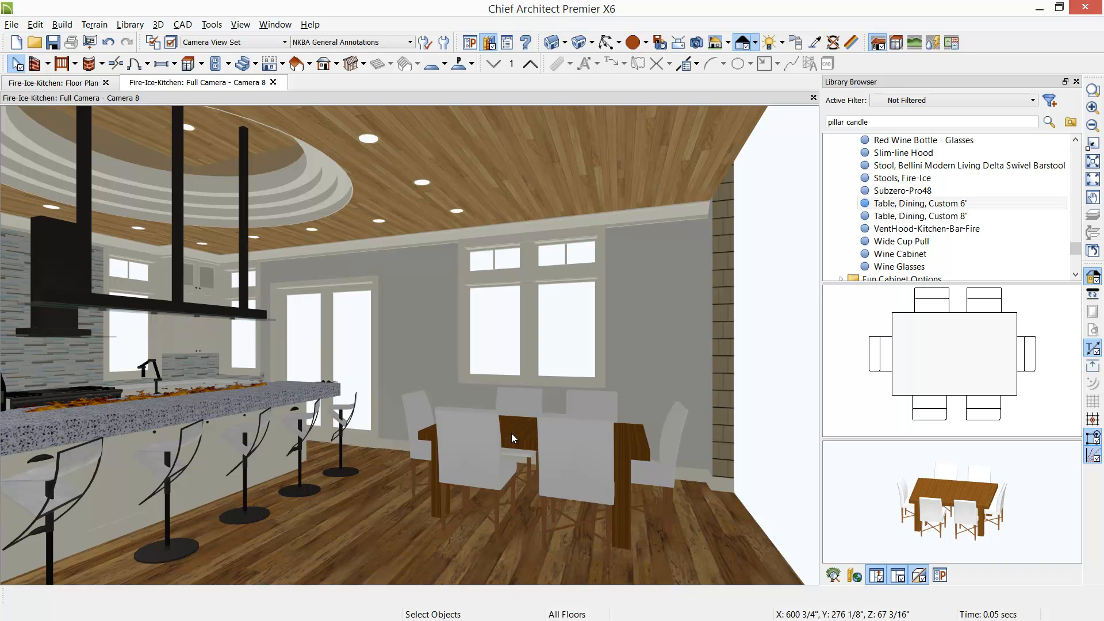
- Look at the Fire-Ice-Raytrace-WM.png render in Windows Photo Viewer and the 3D Library website, and return to Chief Architect
key(alt+Tab)
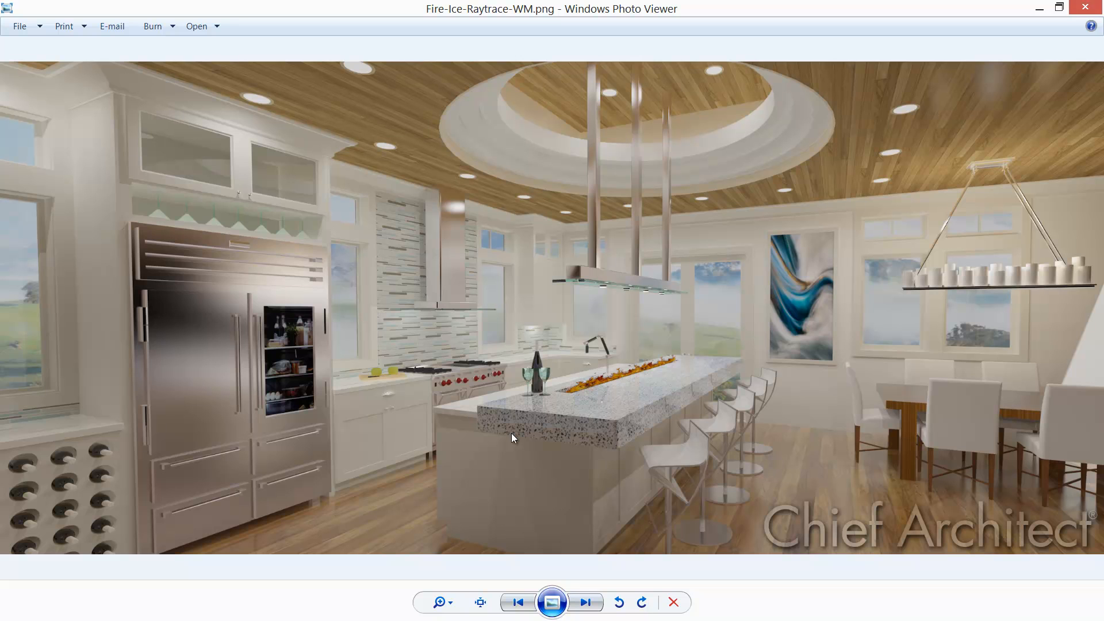
key(super+d)
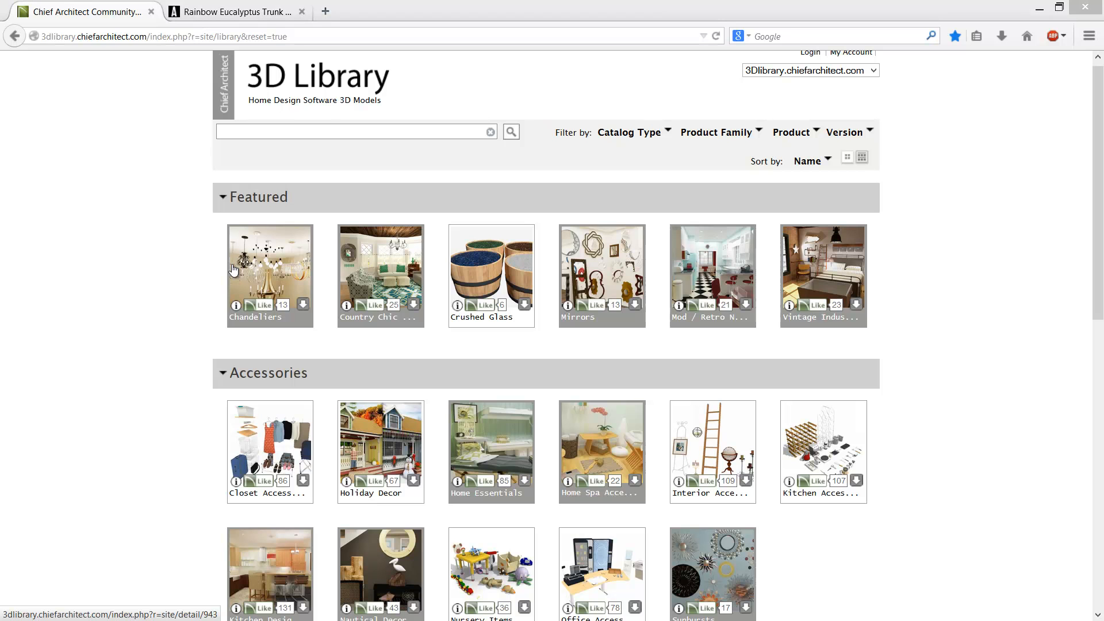
key(alt+Tab)
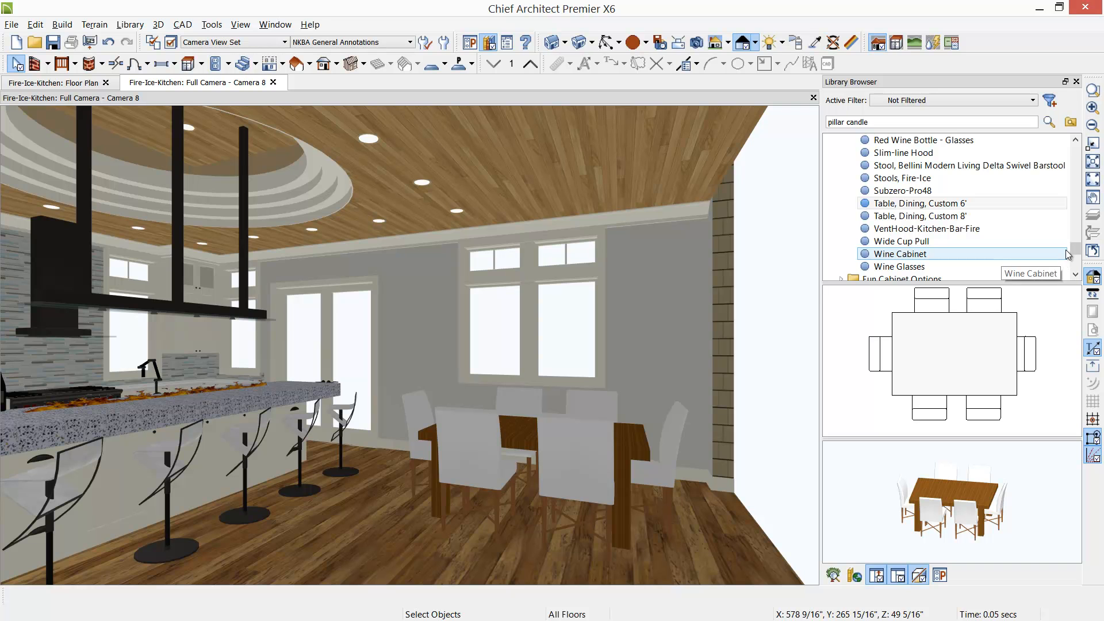
- Place the "Light, Pillar Candle Chandelier" over the dining table's centre in the floor plan, turning on display of the "Electrical" layer
click(1075, 140)
click(1075, 140)
click(1075, 140)
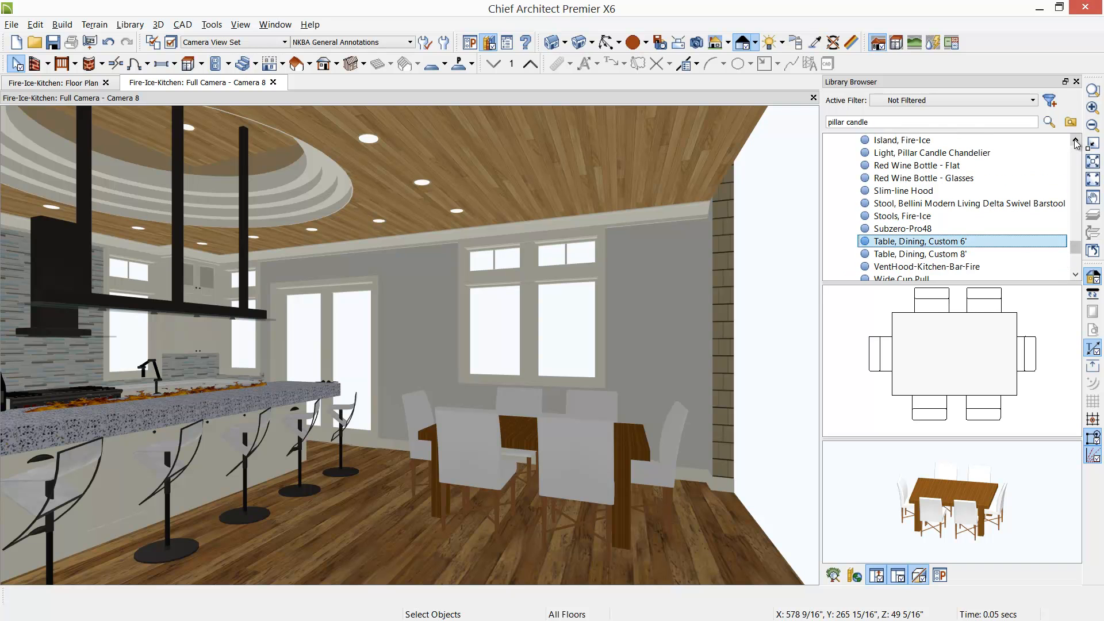
click(914, 153)
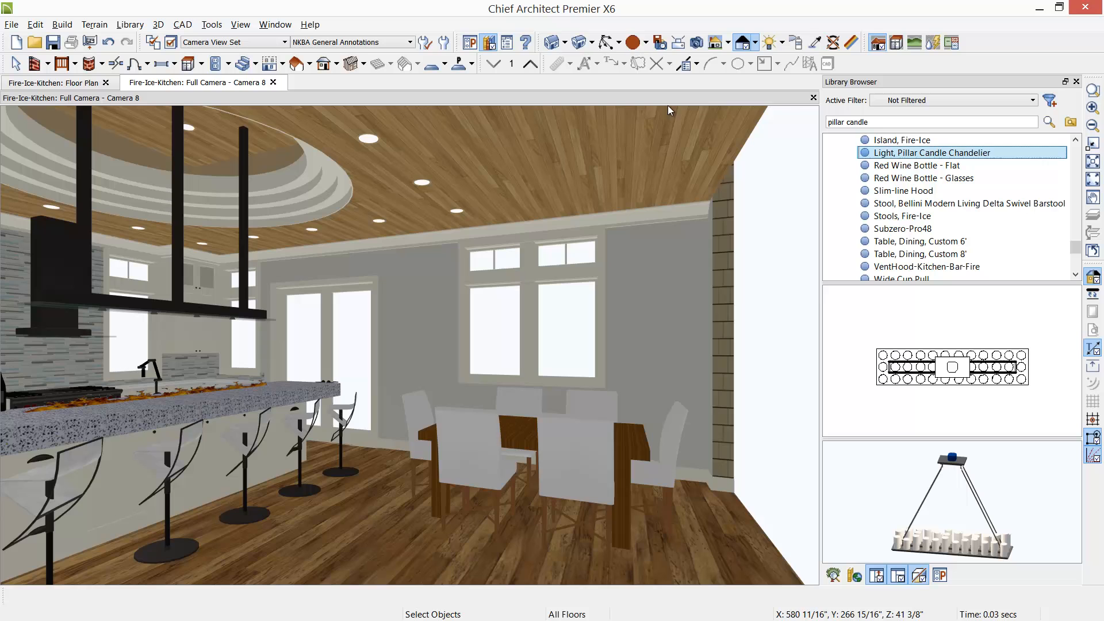
click(75, 84)
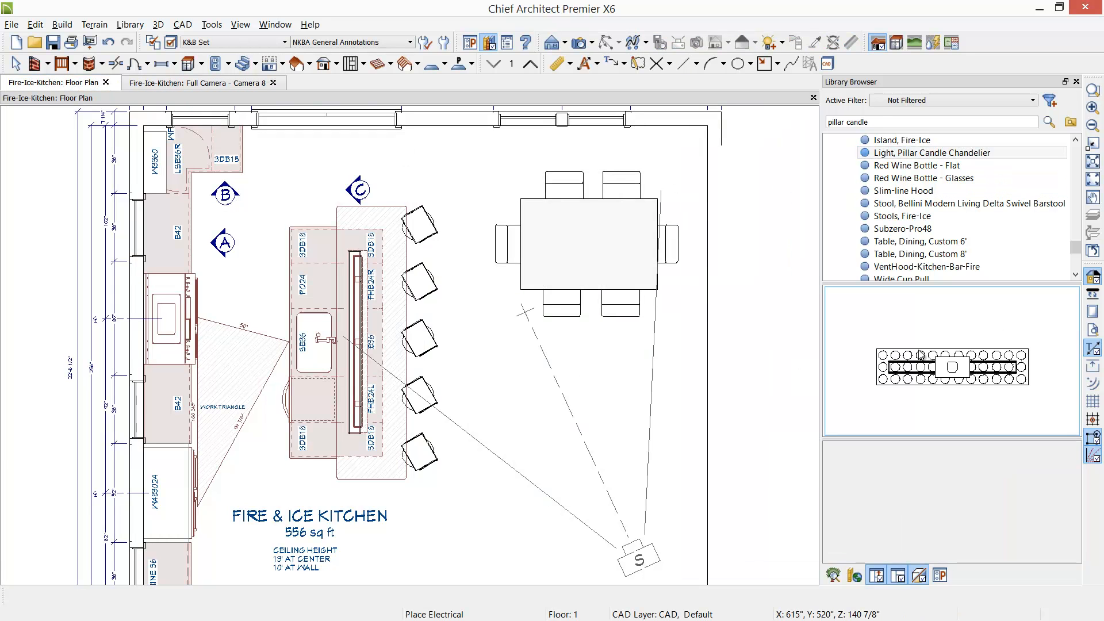
click(972, 364)
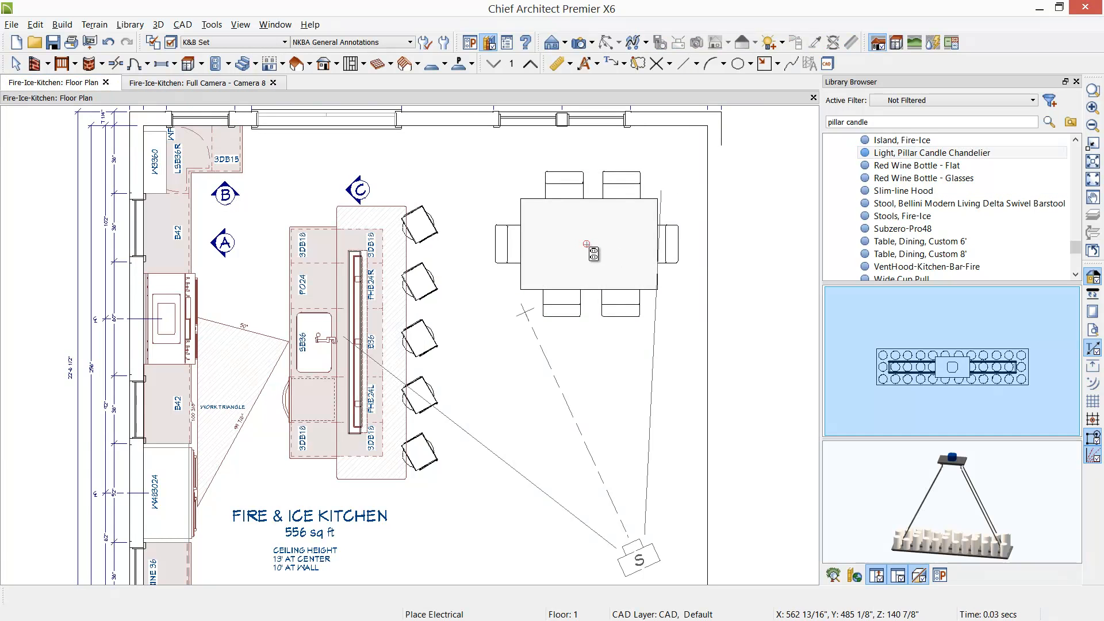
click(586, 243)
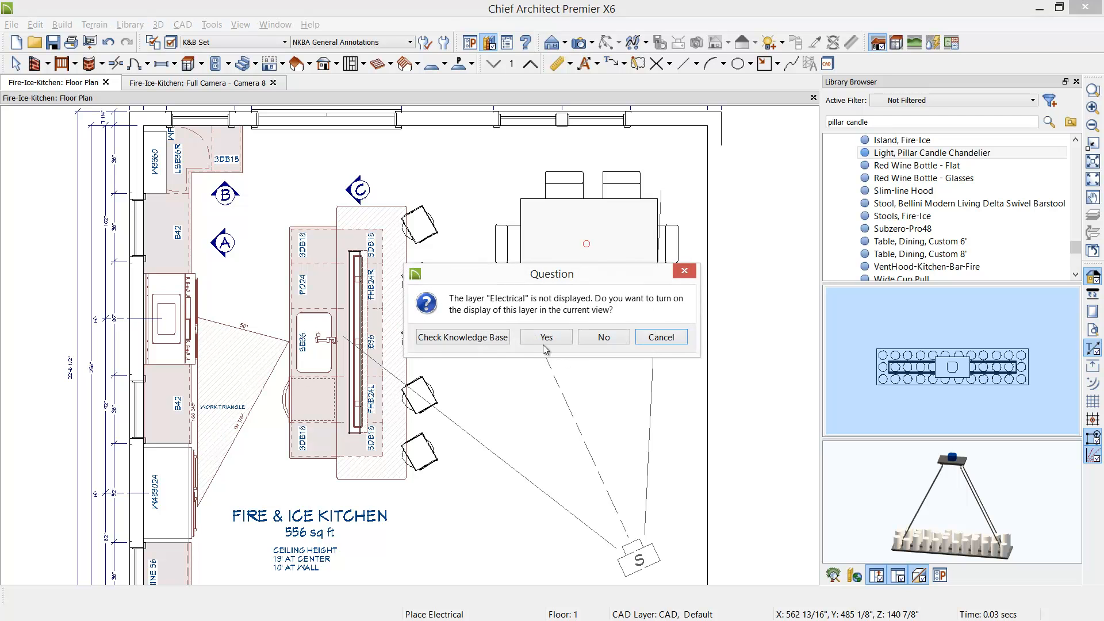
click(546, 338)
key(Escape)
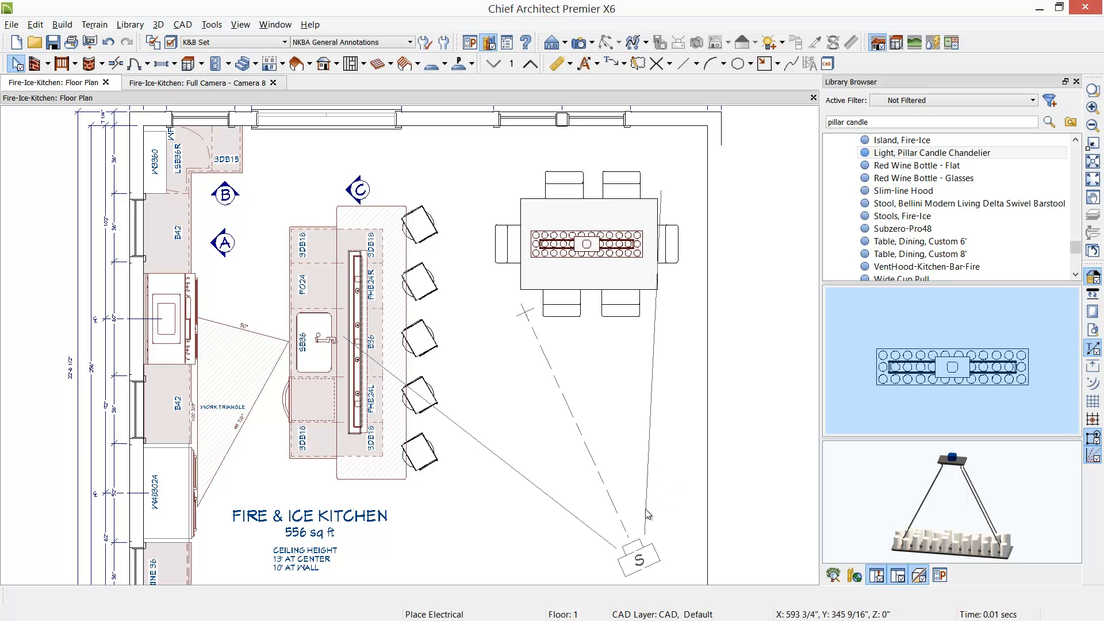
- Lower the pillar candle chandelier from the ceiling toward the dining table in the Camera 8 view
click(229, 84)
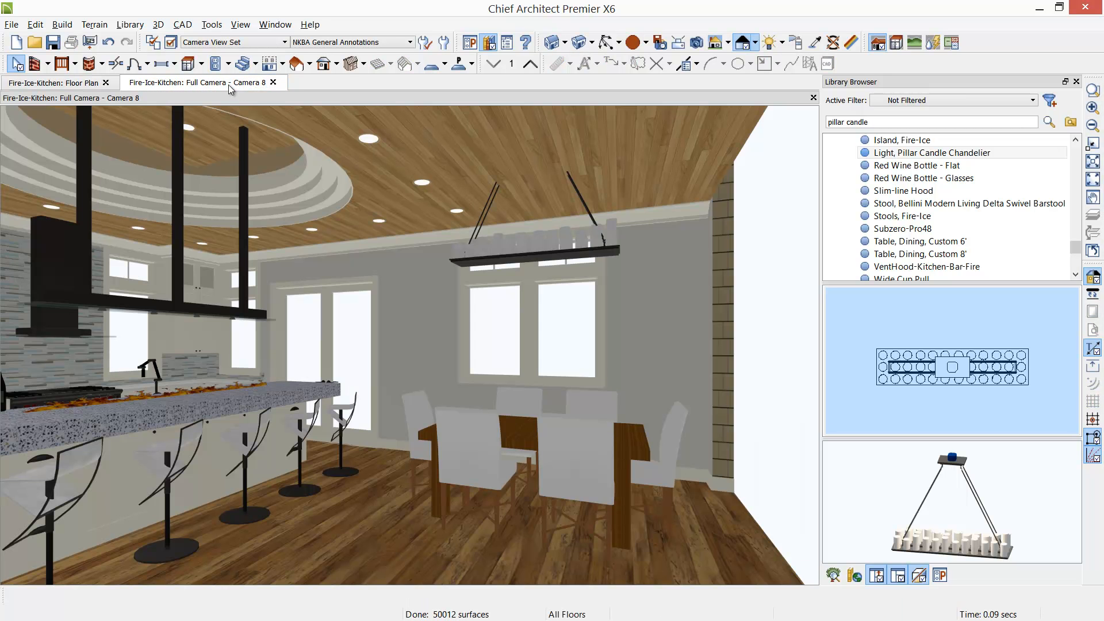
click(553, 240)
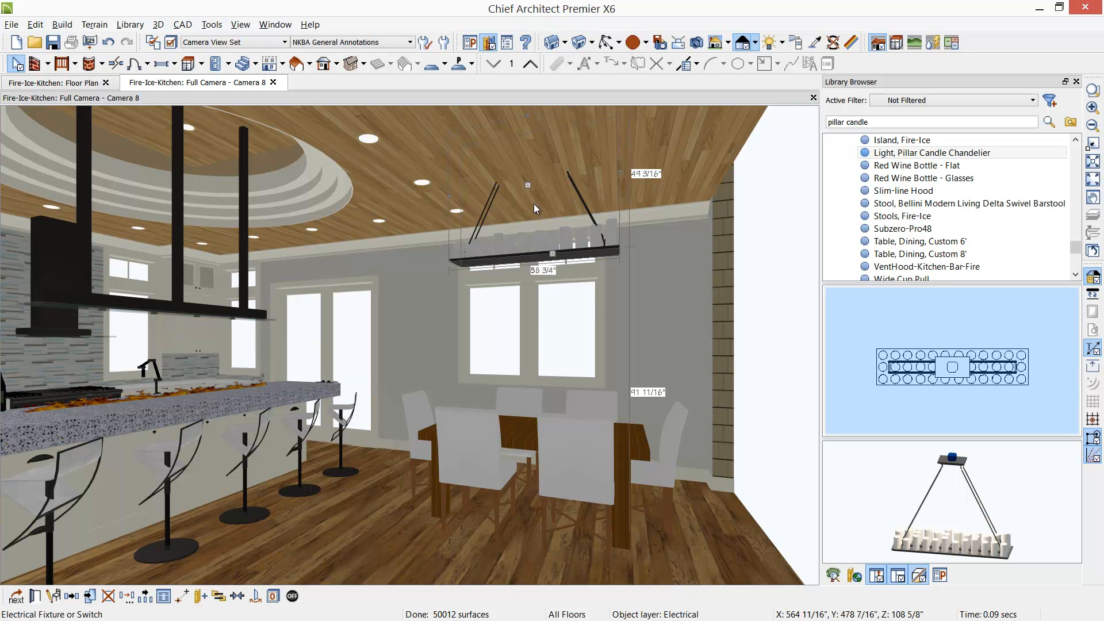
drag(530, 180, 530, 247)
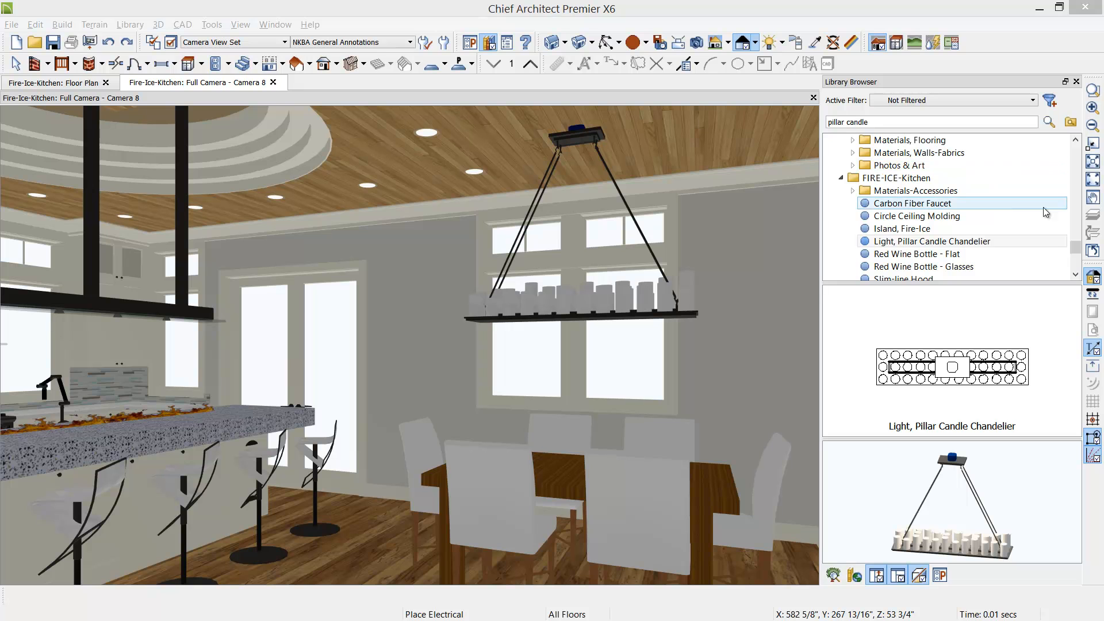
- Place the "Narrow Frame" picture from the core library's Interiors > Accessories > Mirrors & Frames > Rectangular folder on the wall between the glass doors and windows
drag(1074, 249, 1085, 137)
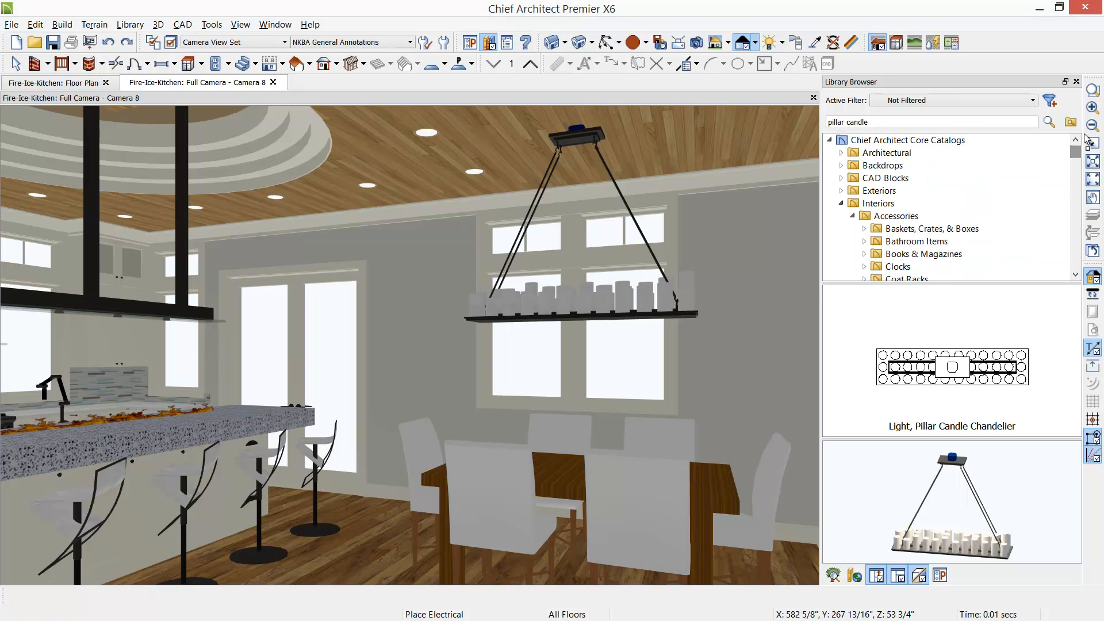
click(875, 218)
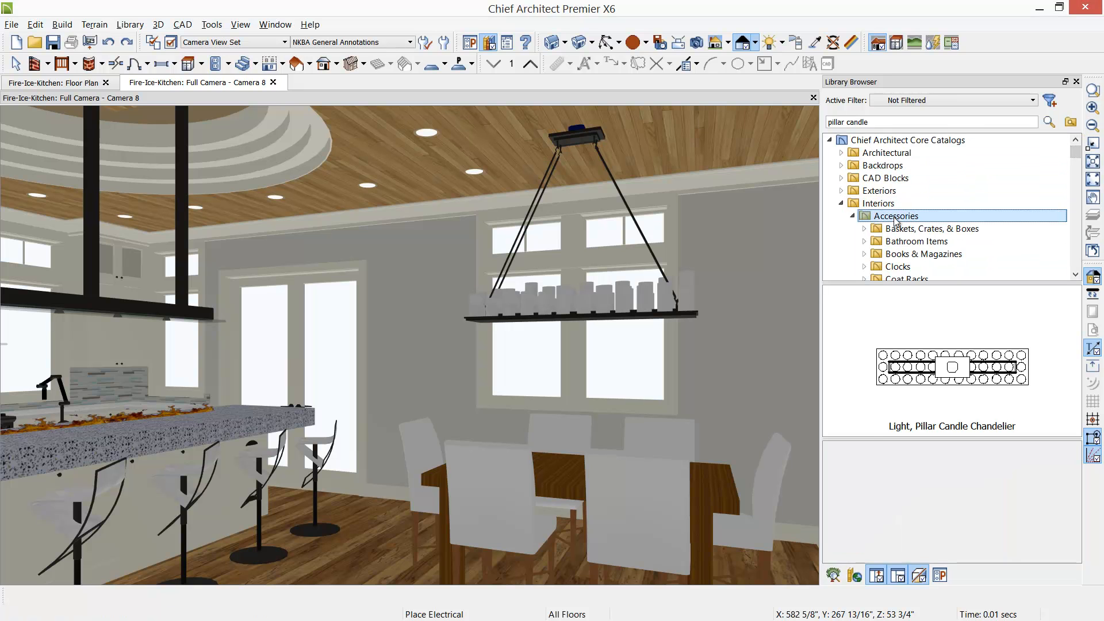
scroll(977, 226, down, 2)
click(923, 230)
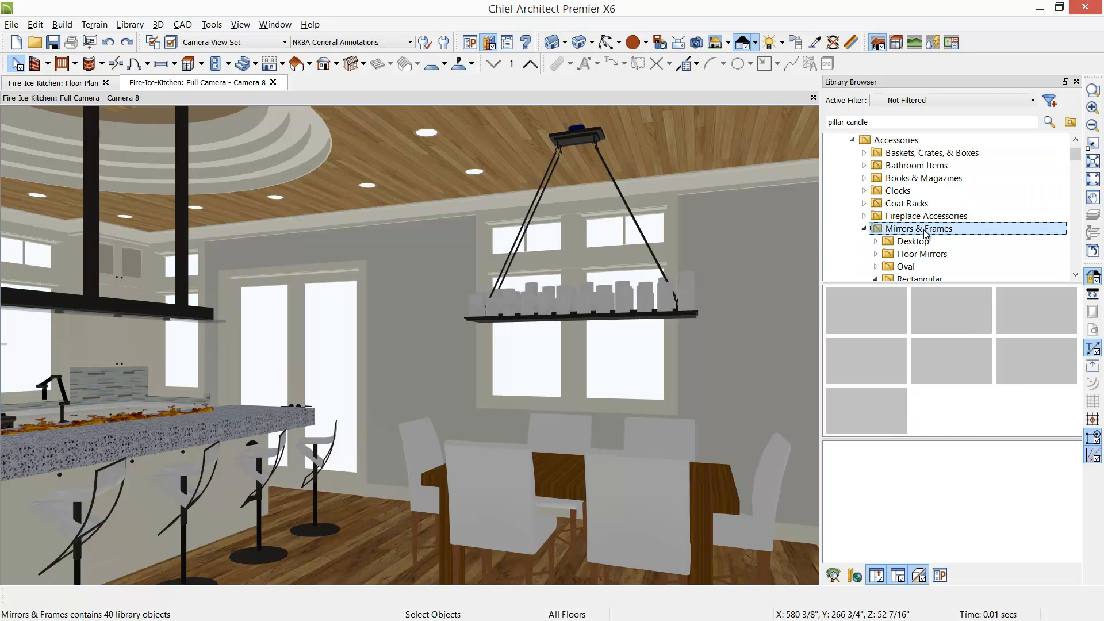
scroll(971, 273, down, 1)
click(941, 242)
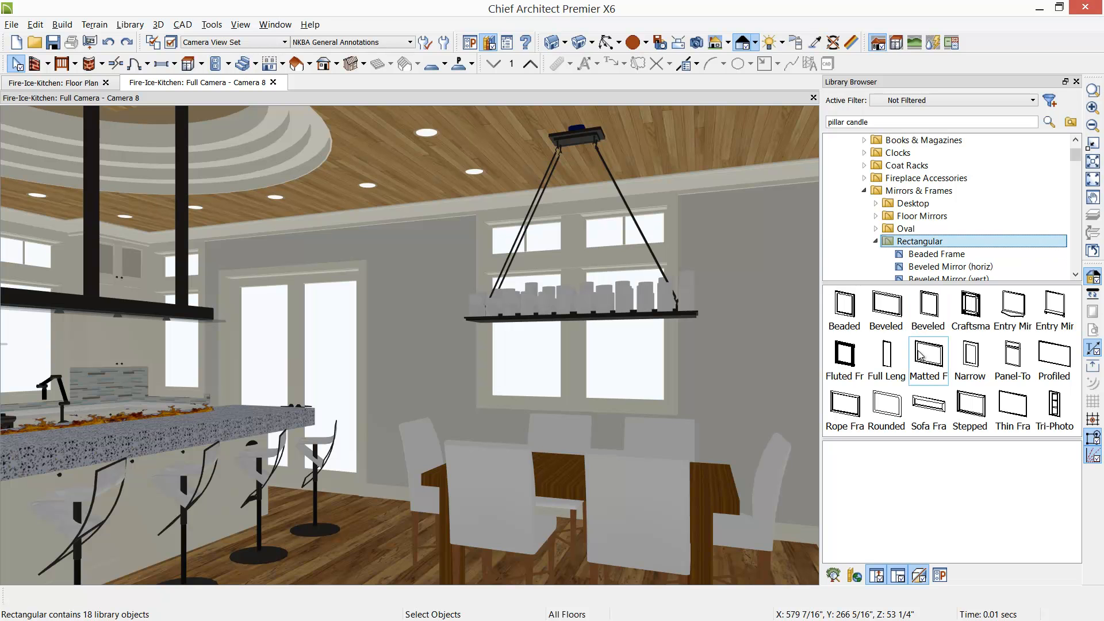
scroll(943, 233, down, 3)
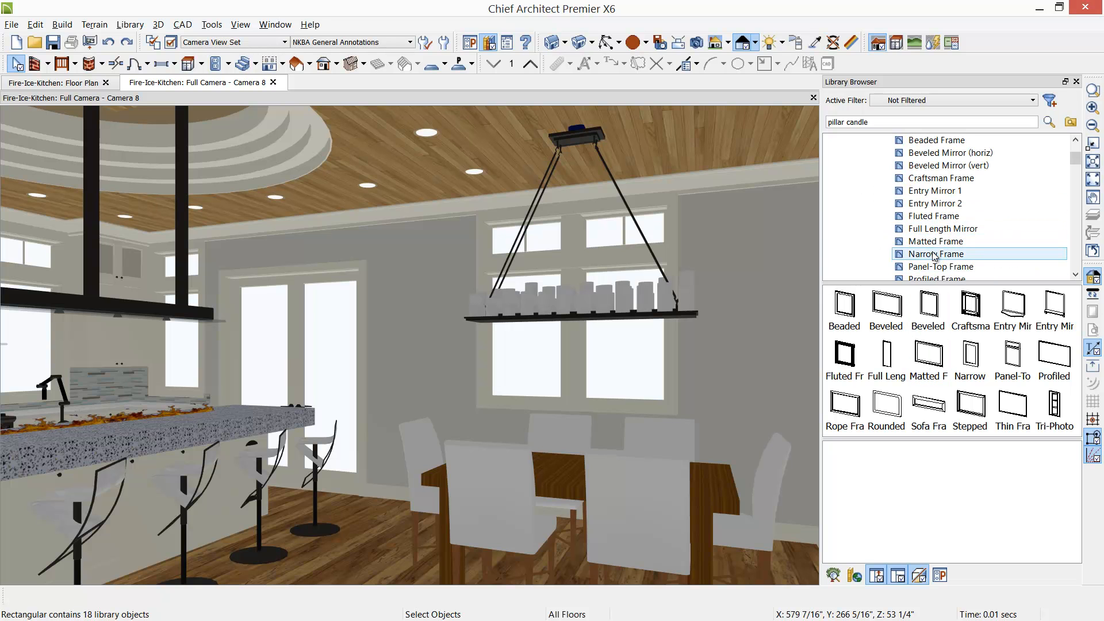
click(934, 254)
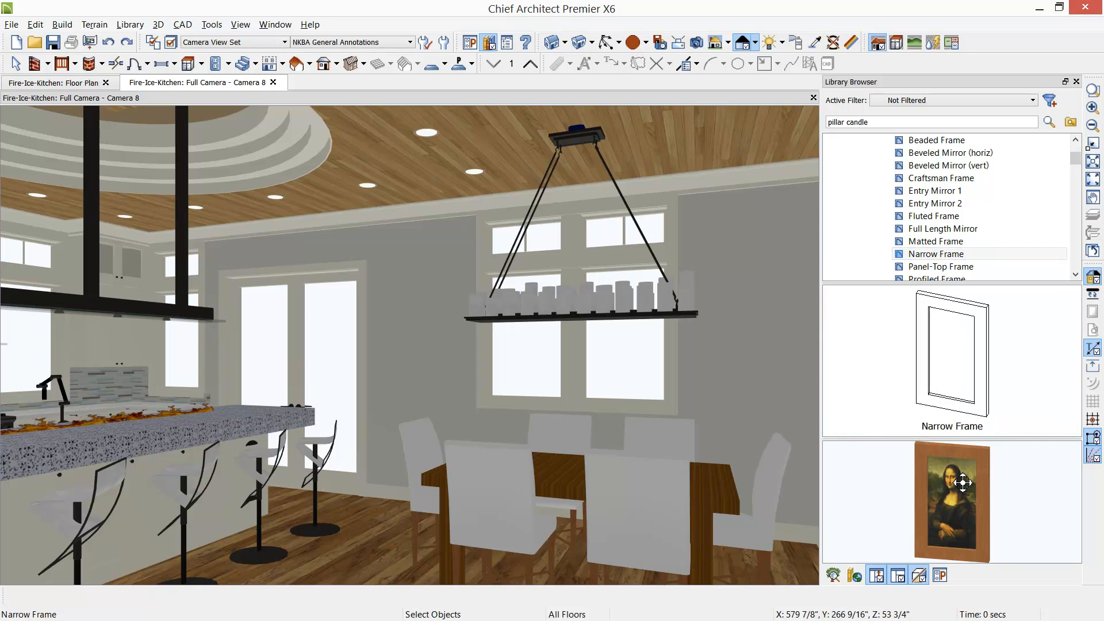
click(420, 312)
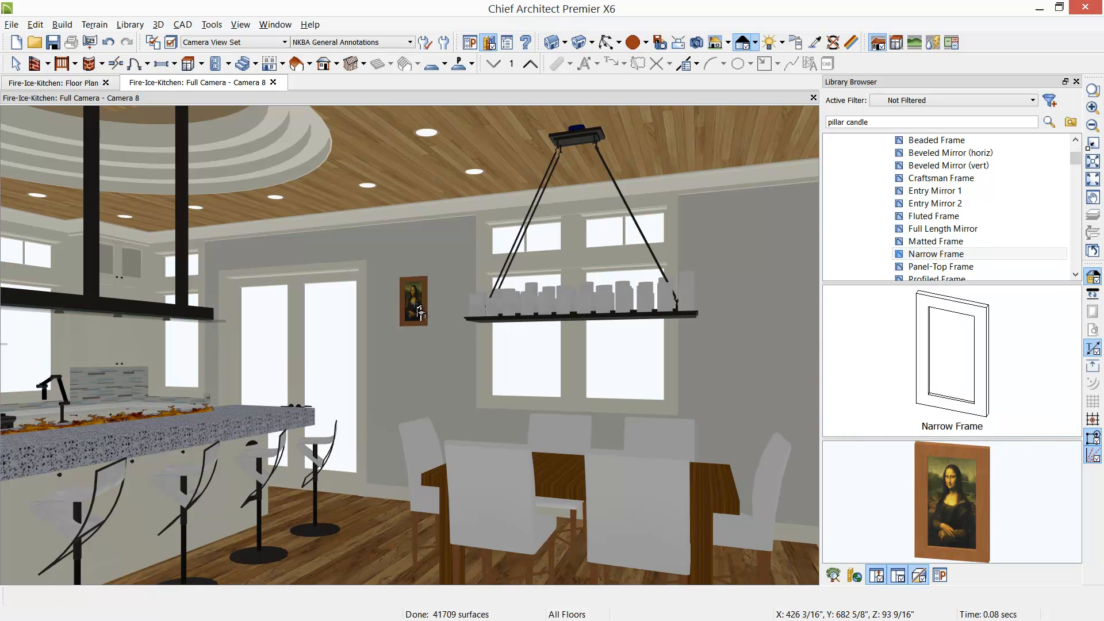
- Resize the framed picture to 48" high and 32" wide, and move it lower on the wall
double_click(421, 305)
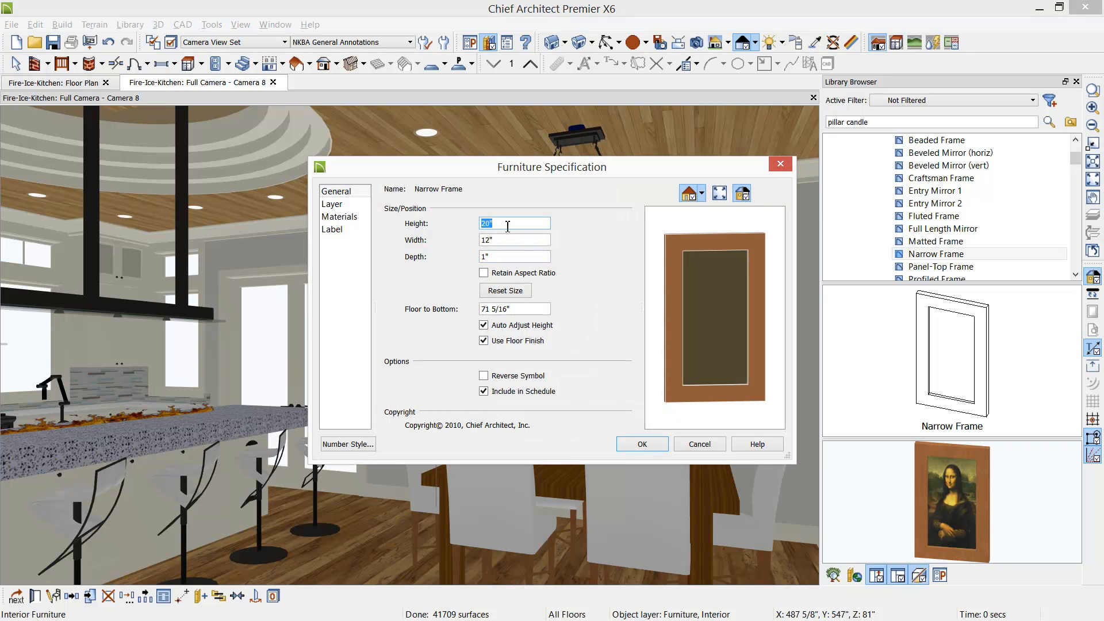
text(48)
key(Tab)
text(32)
click(648, 443)
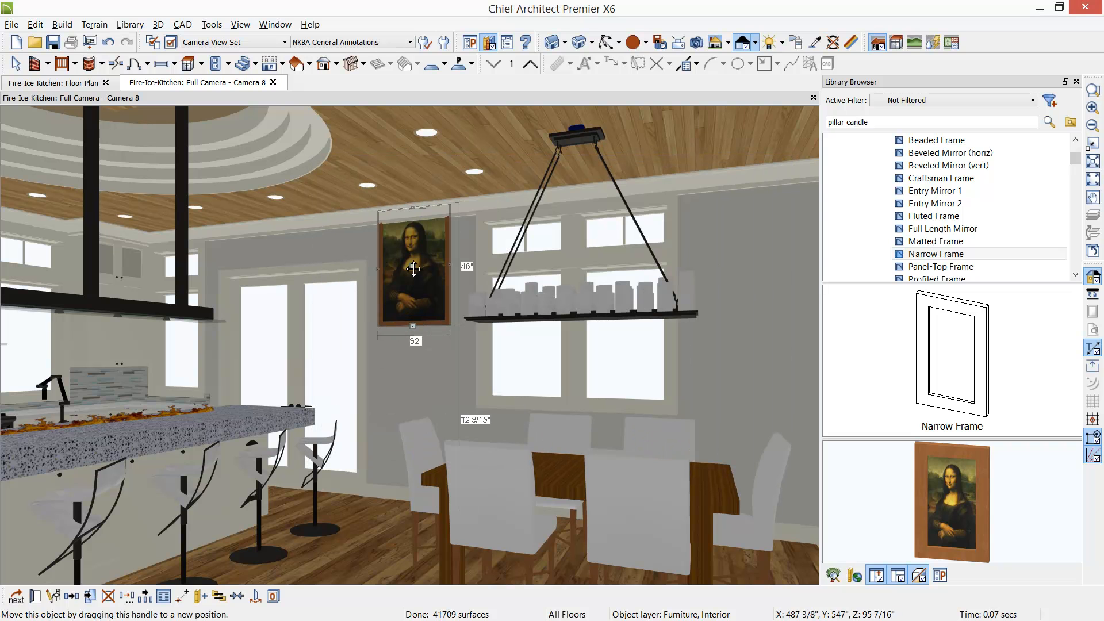
drag(414, 277, 420, 330)
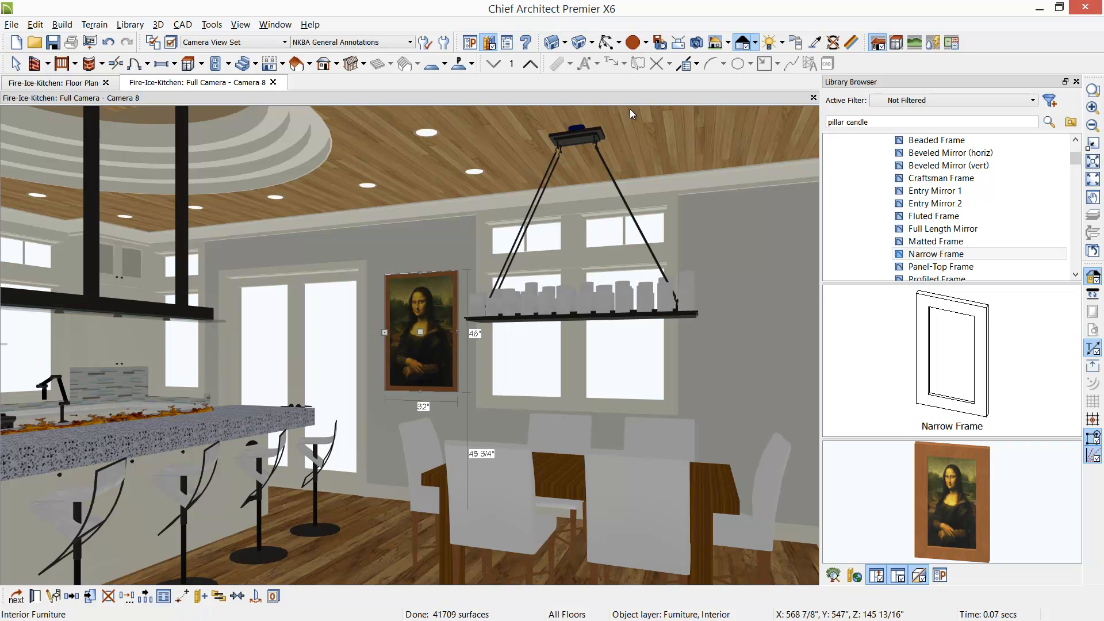
- Sample the "Color - Bone" material from the window trim and paint only the picture's frame with it
click(814, 42)
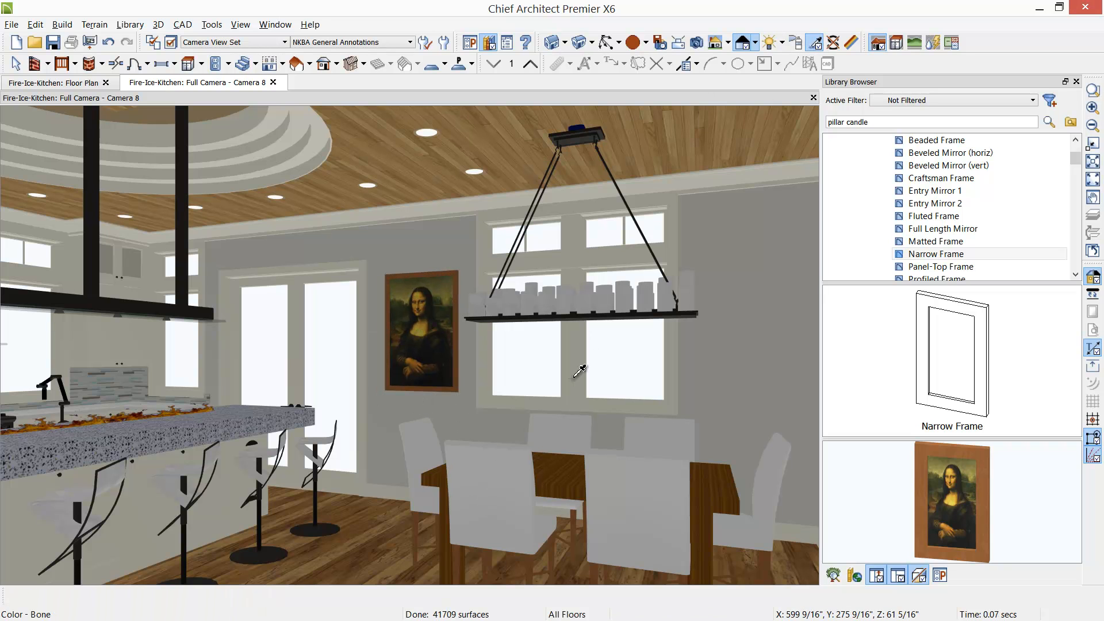
scroll(436, 382, up, 5)
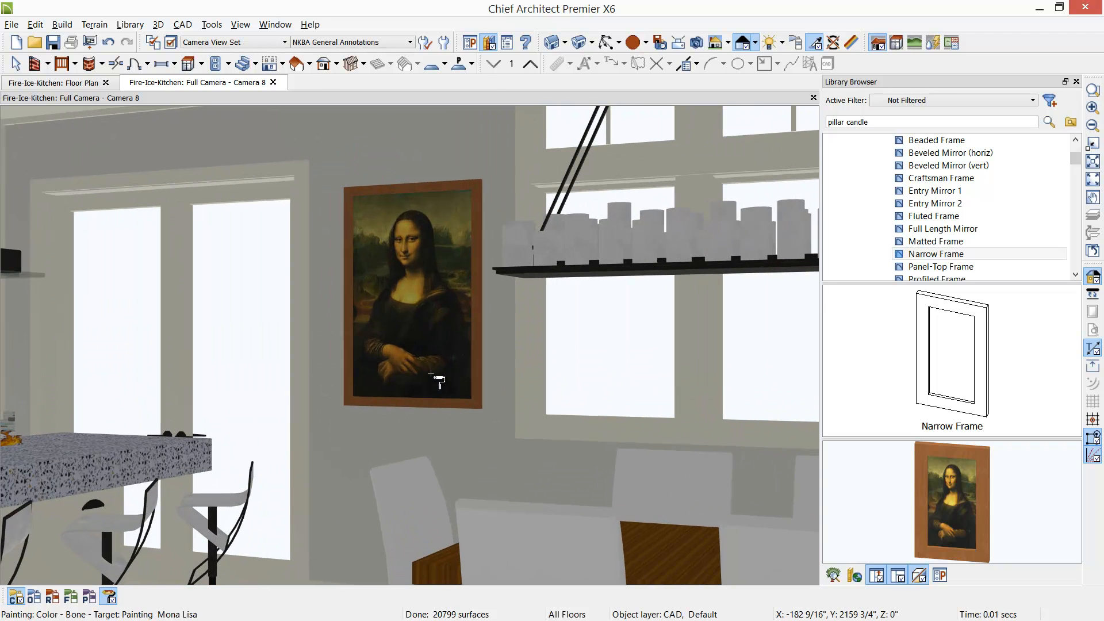
click(108, 596)
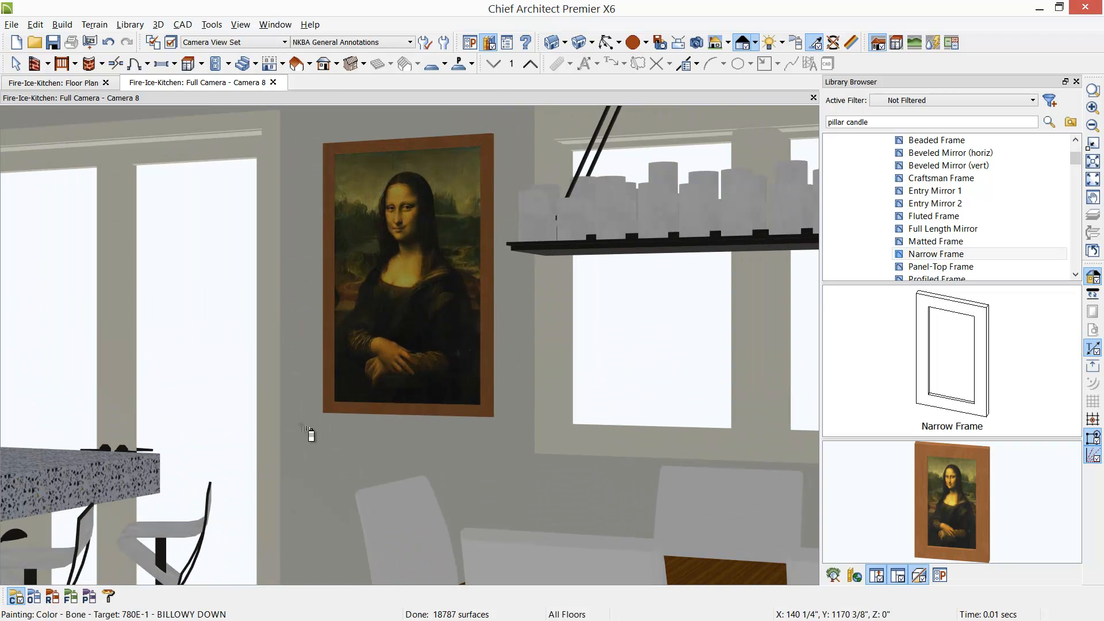
click(335, 408)
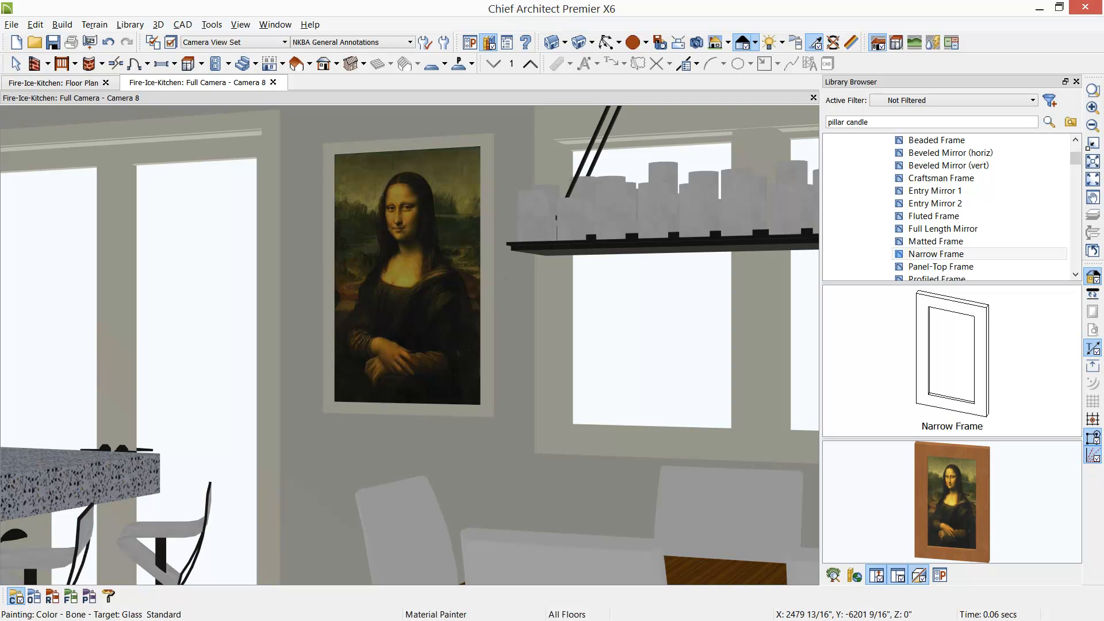
- Look at the Rainbow Eucalyptus Trunk print on the art.com page in the web browser, and return to Chief Architect
key(alt+Tab)
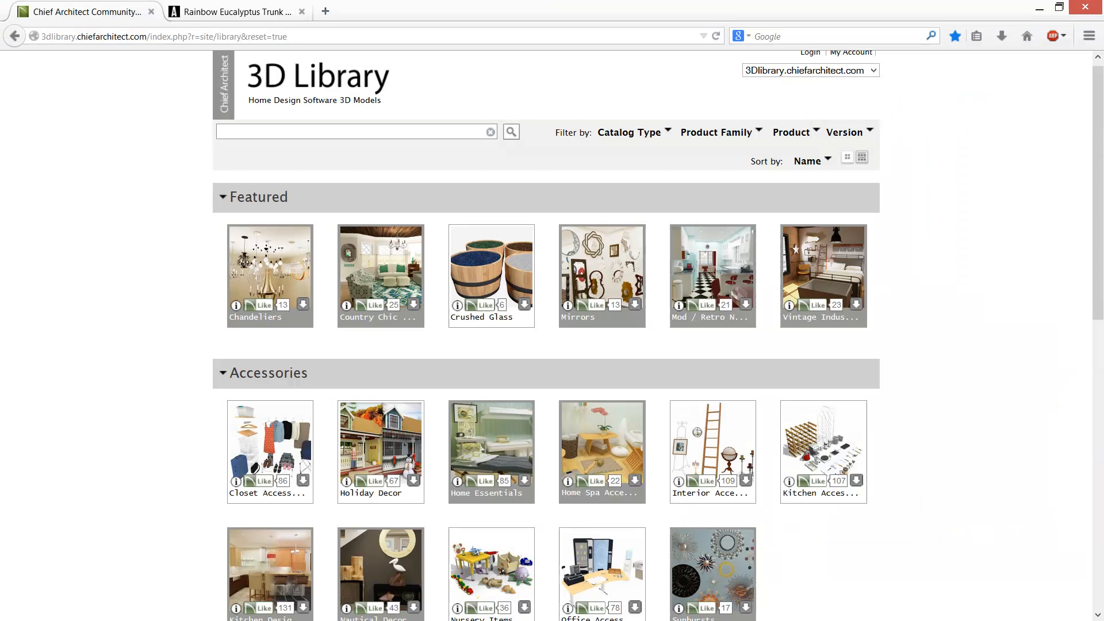
click(205, 13)
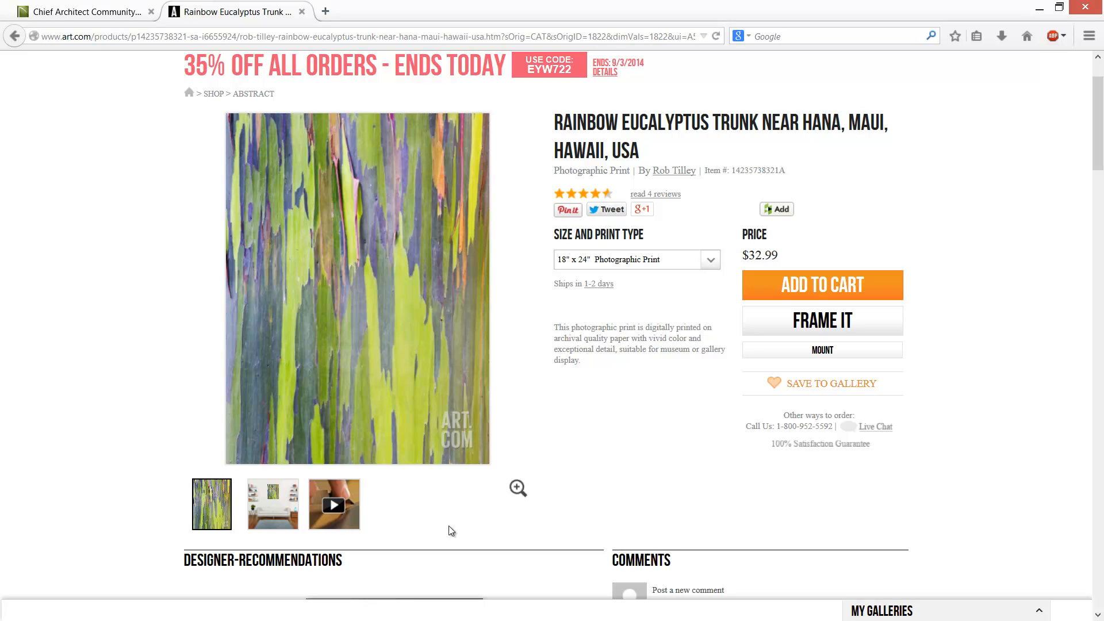
key(alt+Tab)
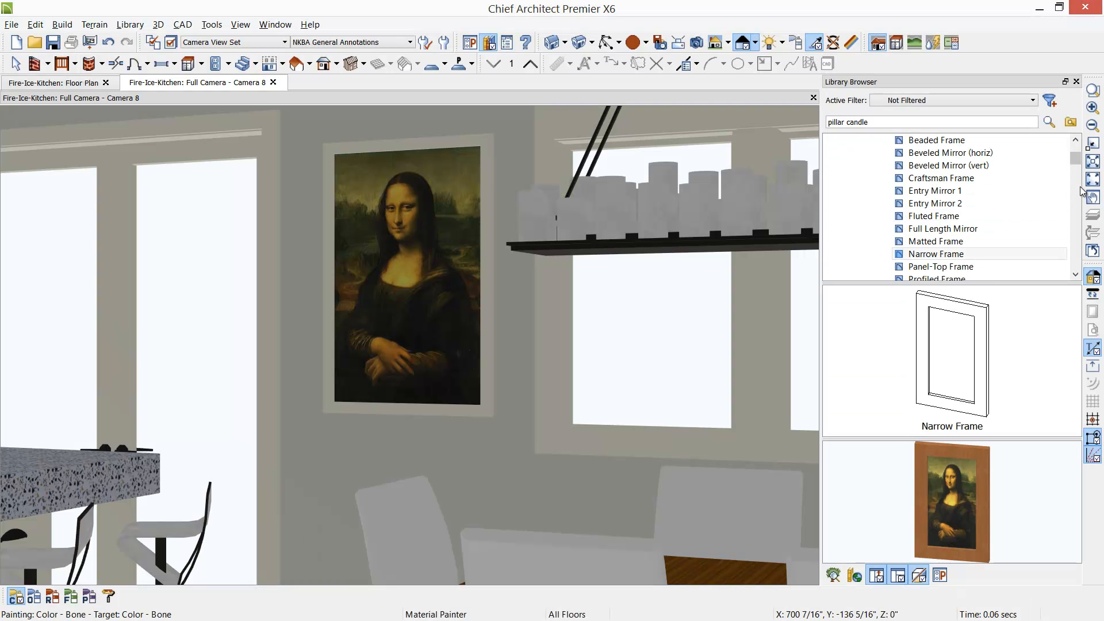
- Review the texture definition of "Art, So Gentle, So Furious.PNG" in the FIRE-ICE-Kitchen Materials-Accessories folder, and paint the framed Mona Lisa with this material
drag(1075, 161, 1064, 243)
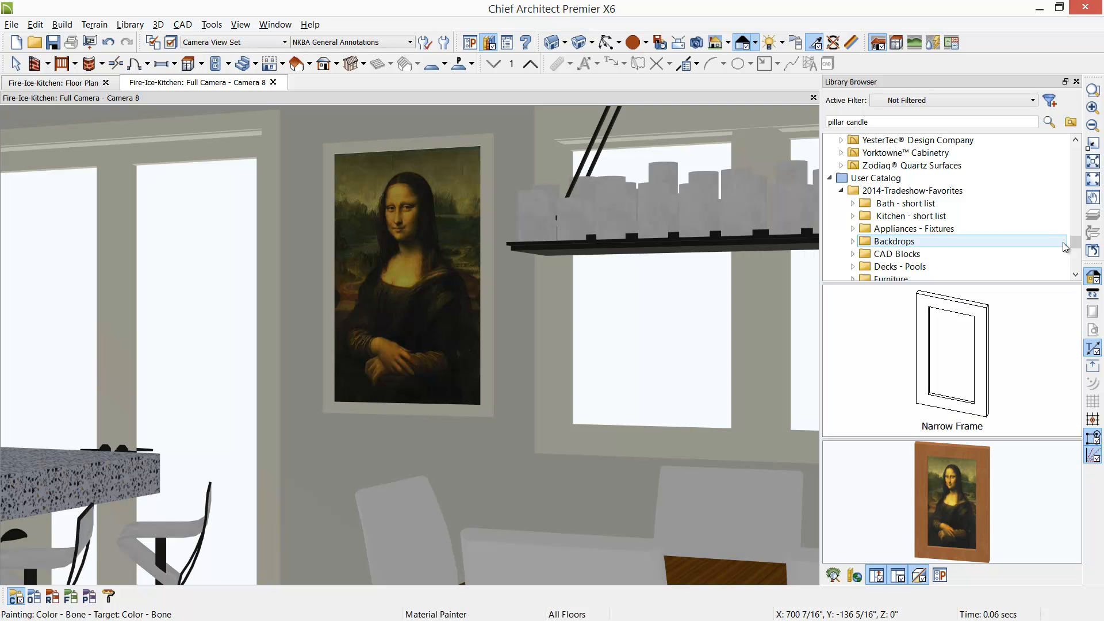
scroll(1064, 247, down, 1)
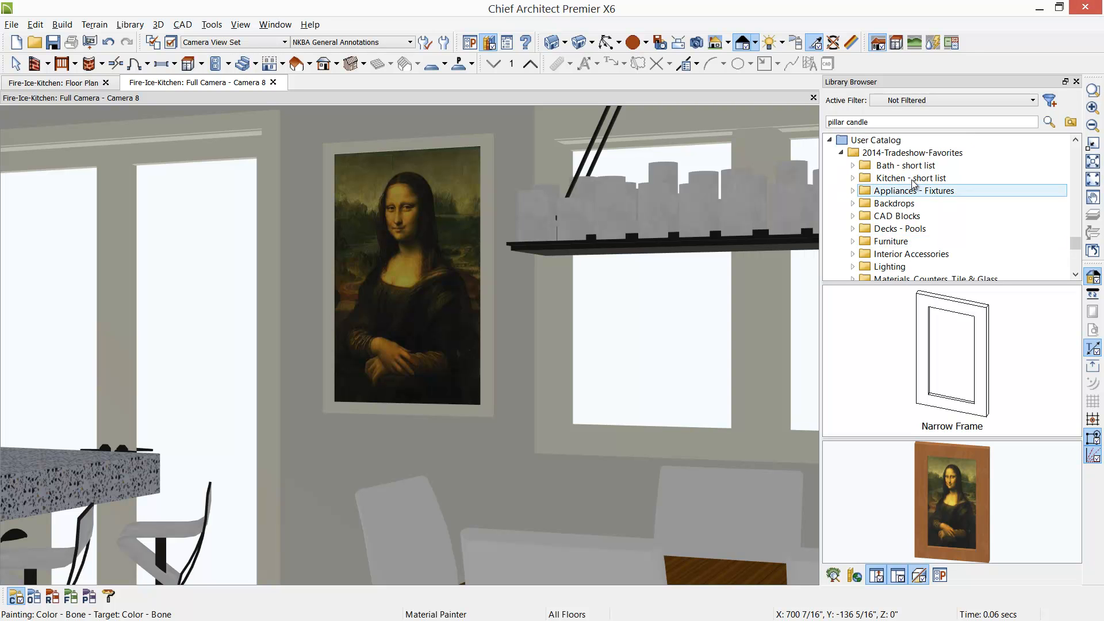
click(840, 153)
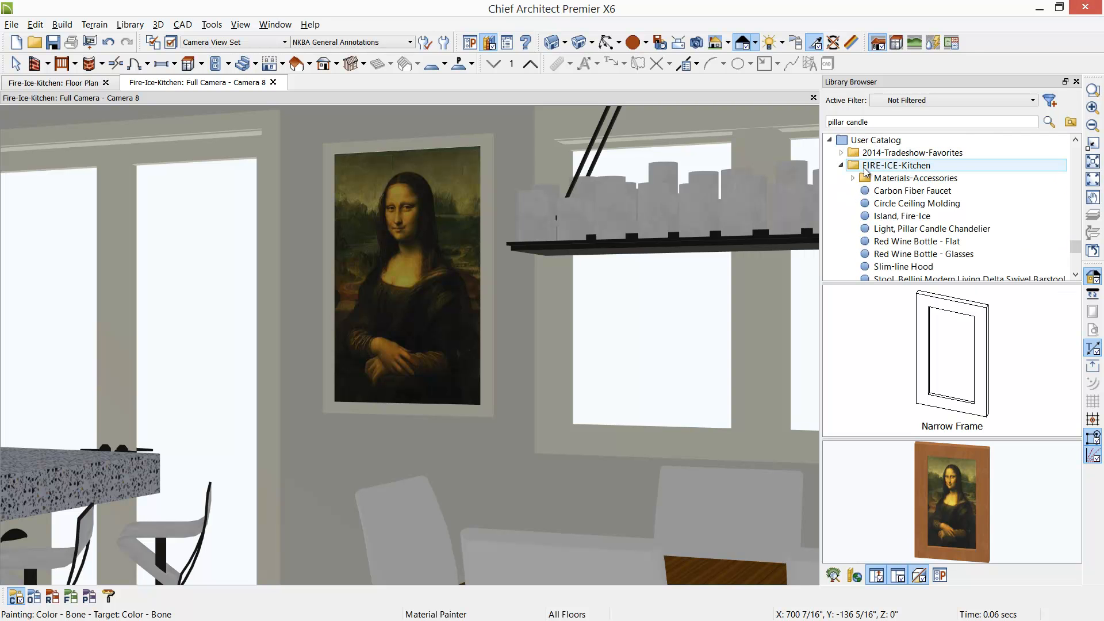
click(852, 178)
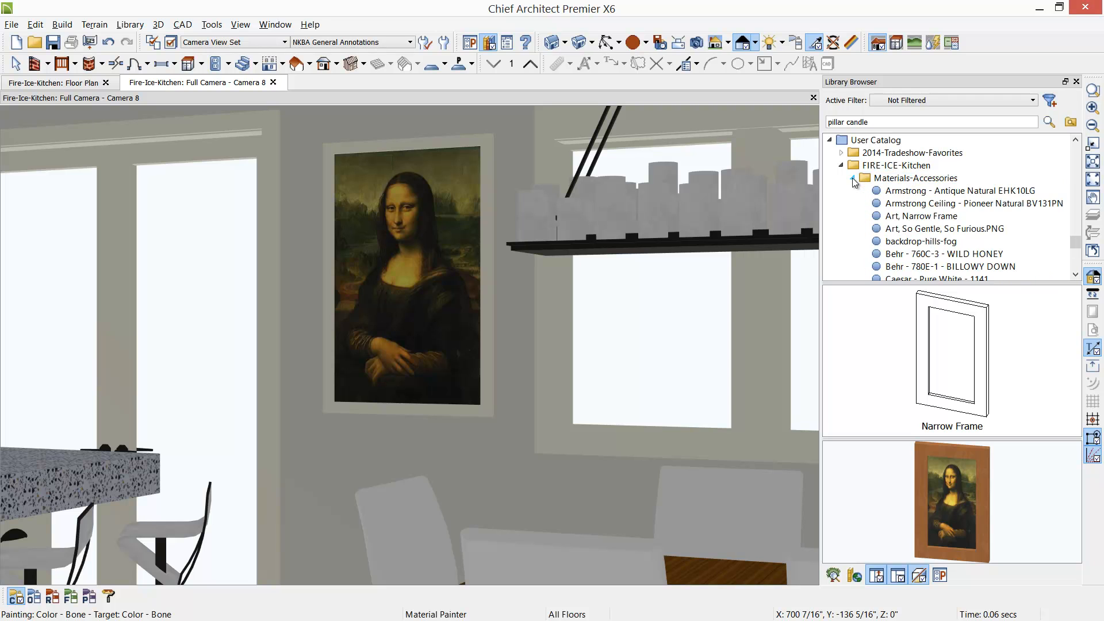
click(916, 230)
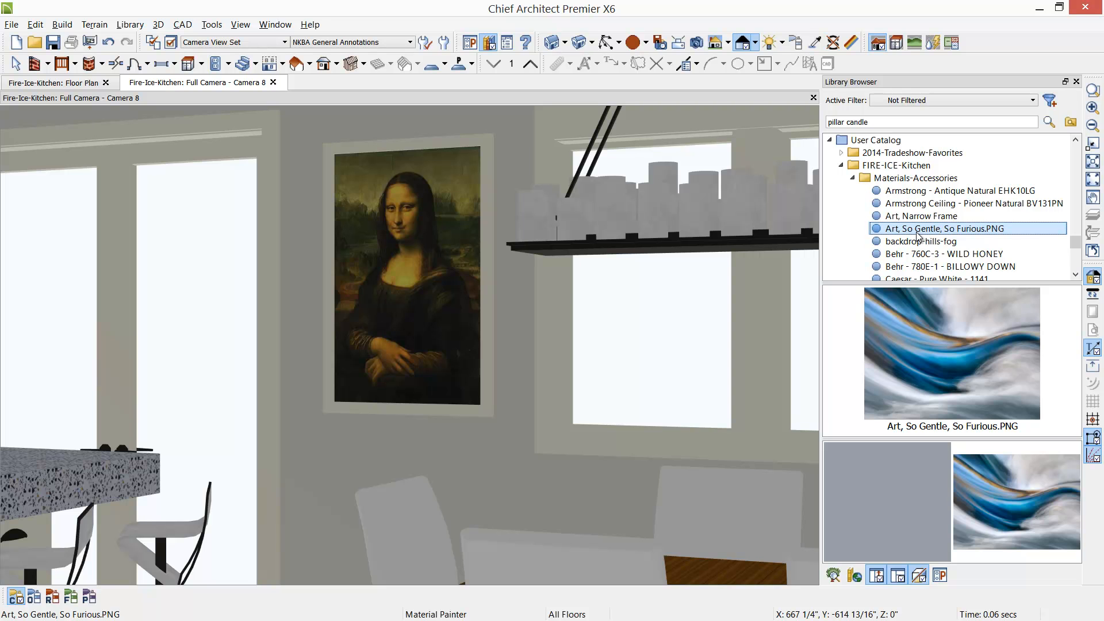
right_click(918, 236)
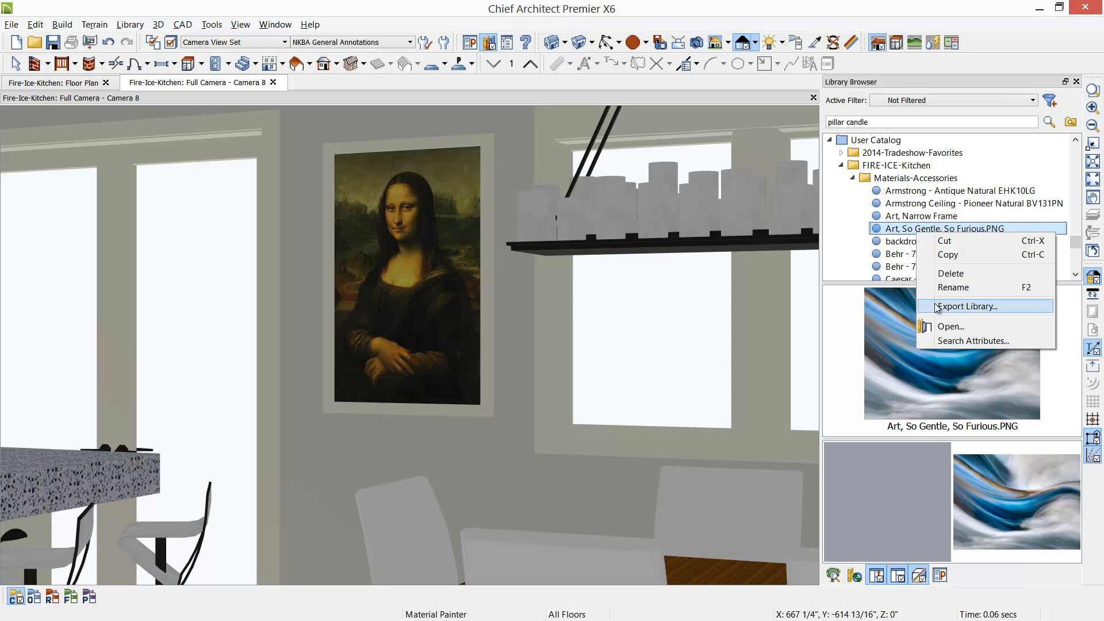
click(938, 323)
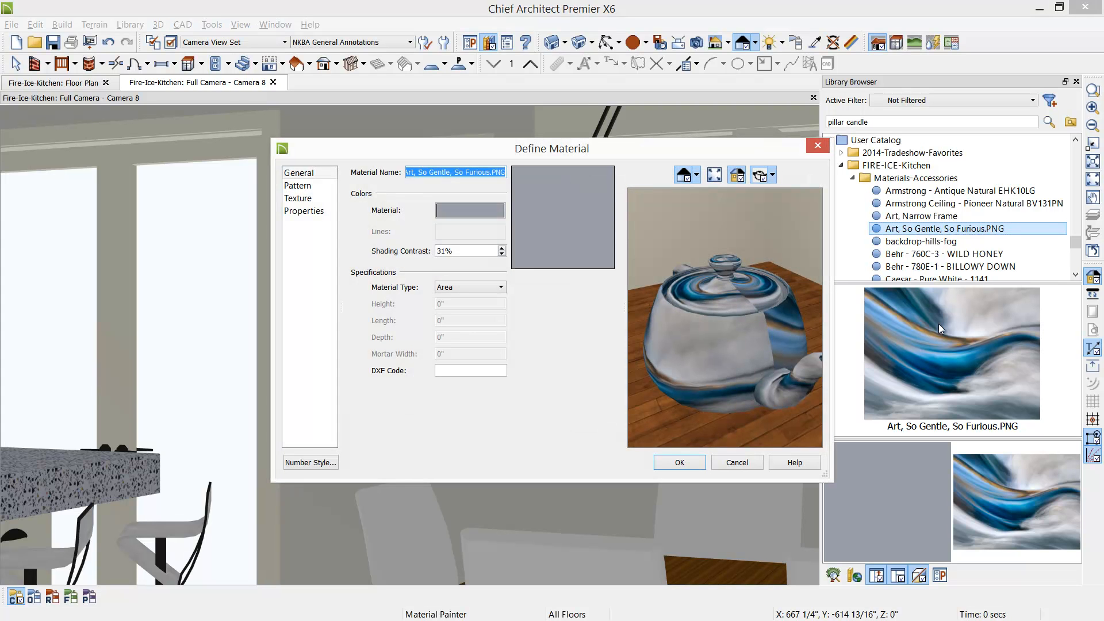
click(297, 186)
click(297, 198)
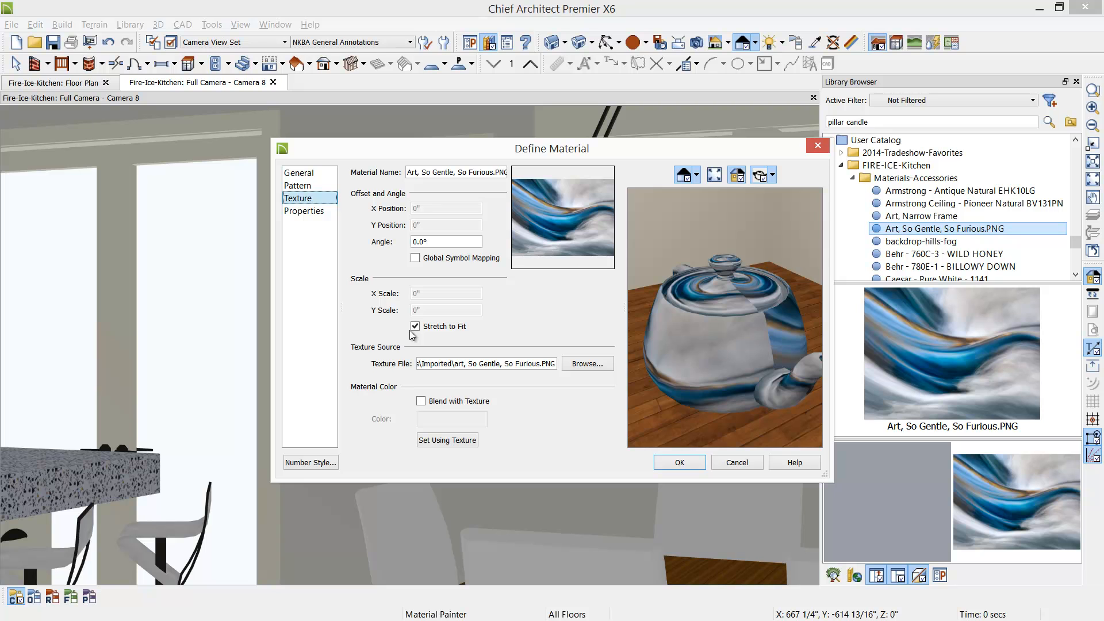
click(670, 463)
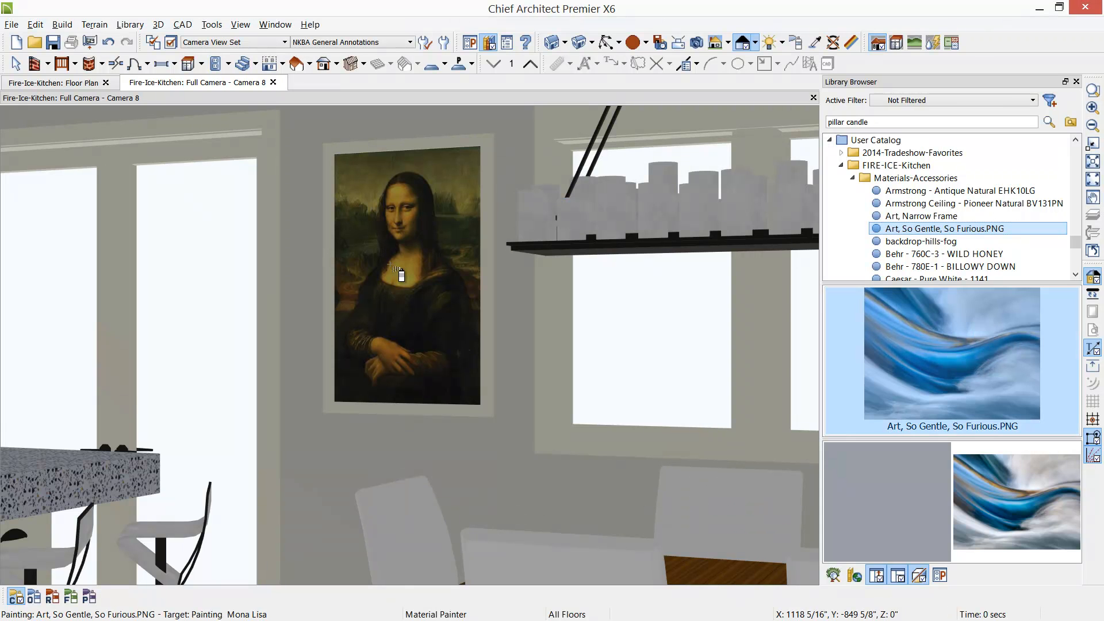
click(391, 265)
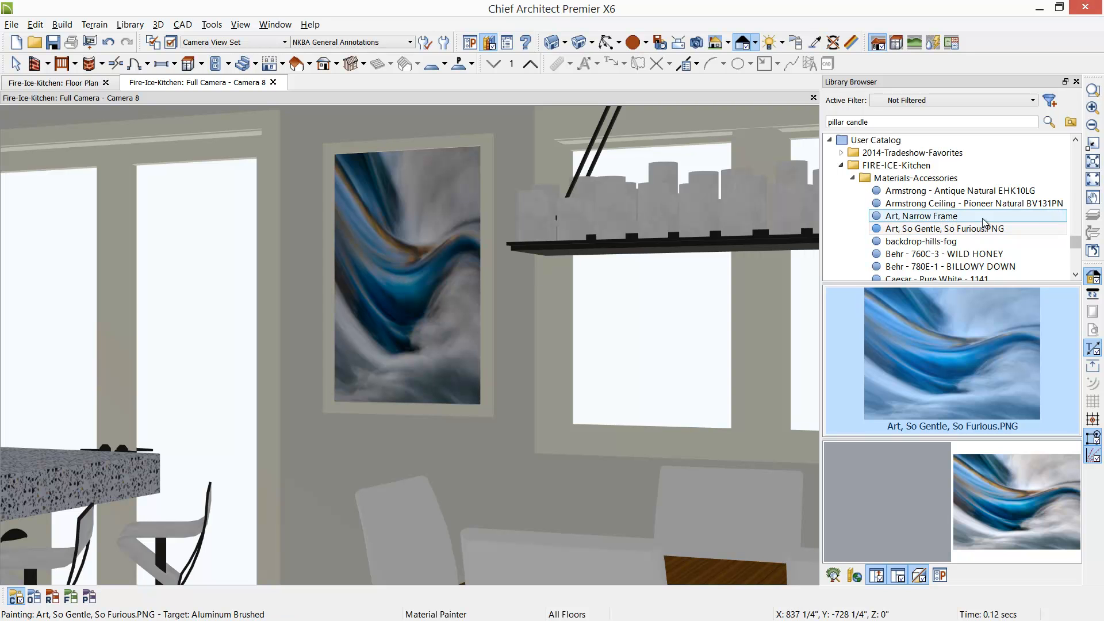
- Apply the "backdrop-hills-fog" backdrop from the Materials-Accessories folder to the Camera 8 view and show the wider room
click(937, 244)
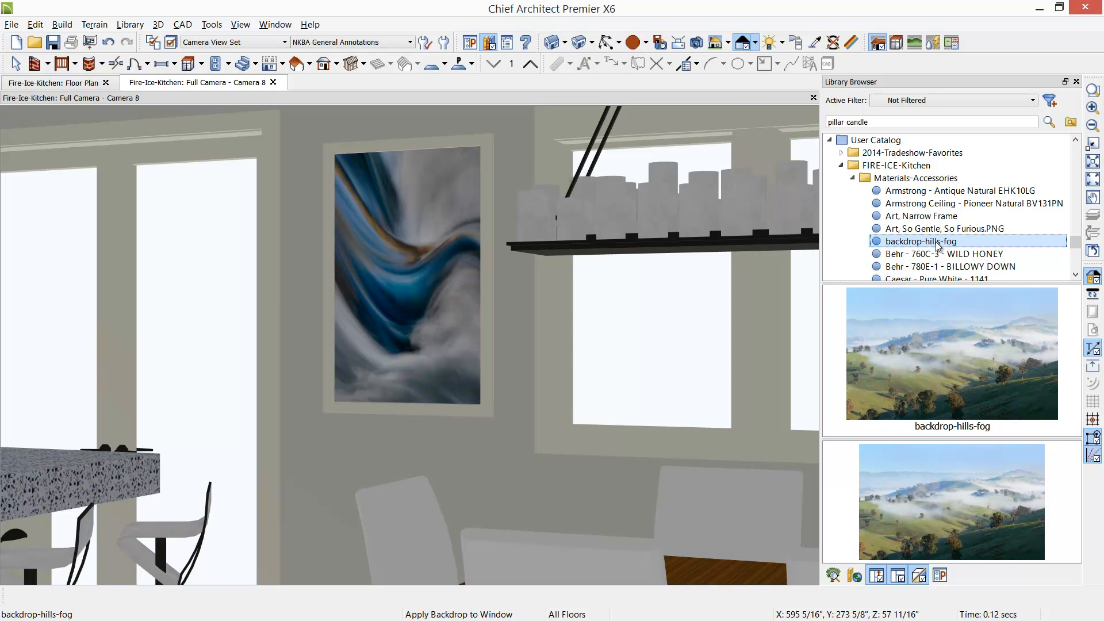
click(938, 366)
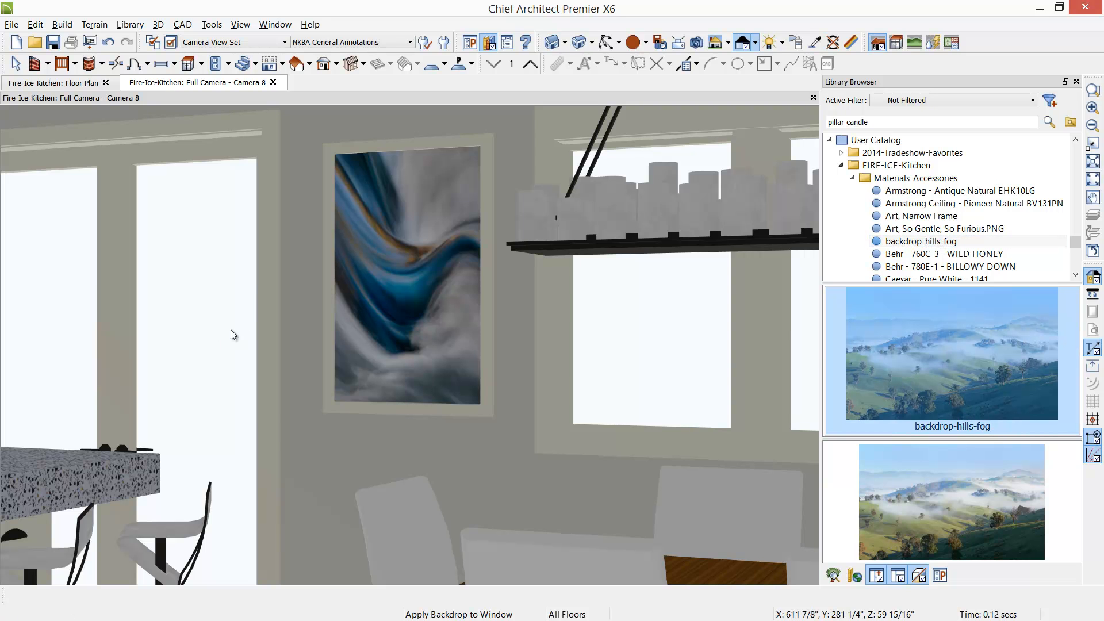
click(231, 334)
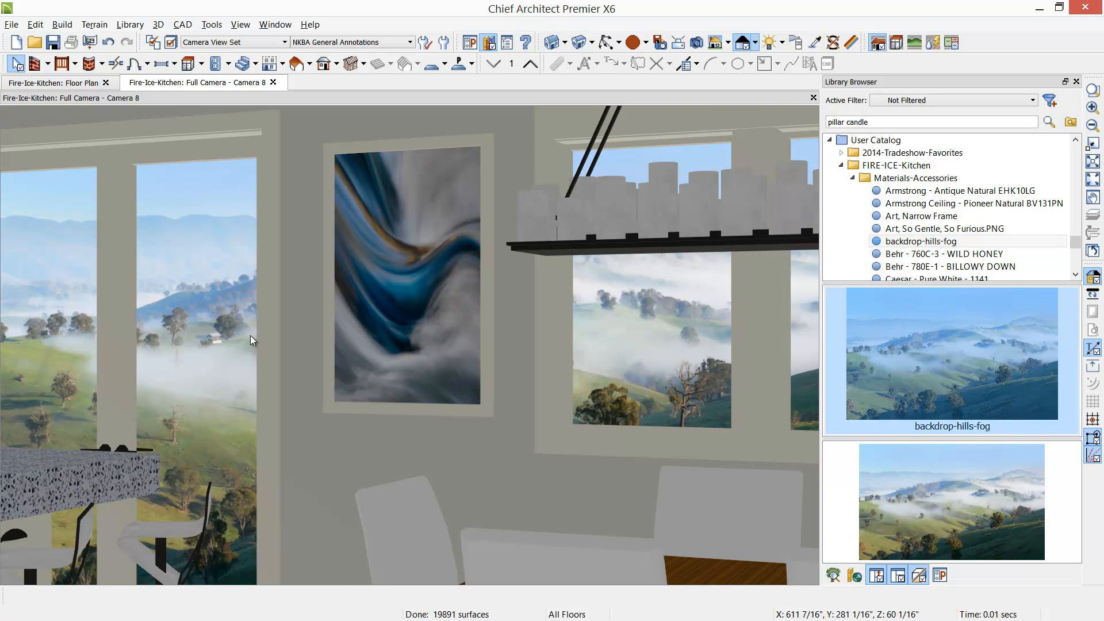
scroll(251, 336, down, 3)
middle_drag(244, 350, 398, 333)
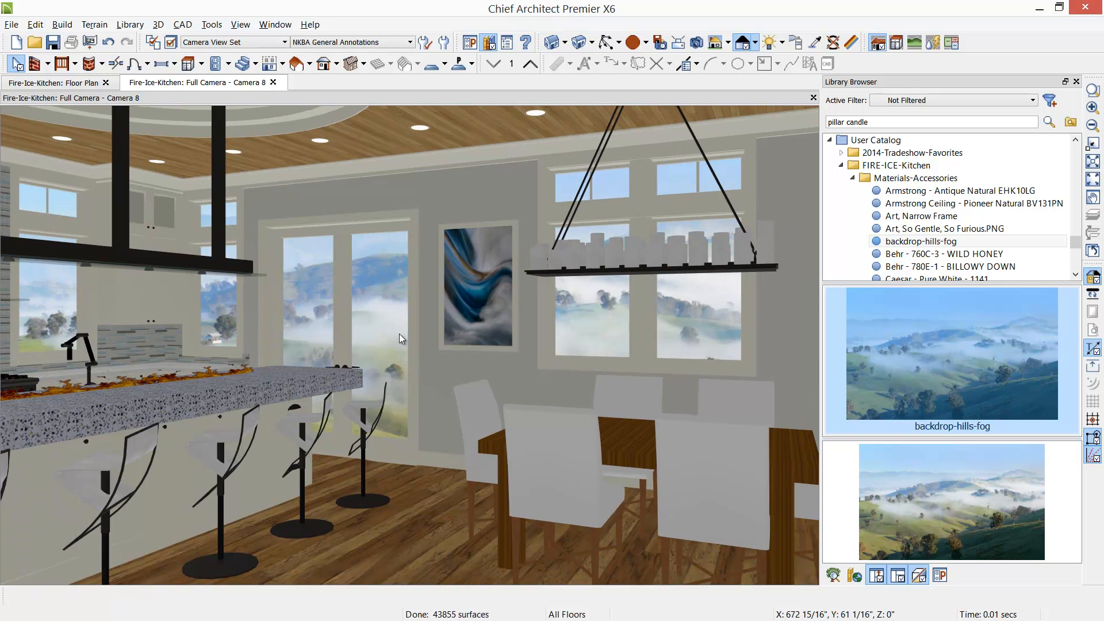
scroll(399, 333, down, 2)
middle_drag(323, 338, 376, 341)
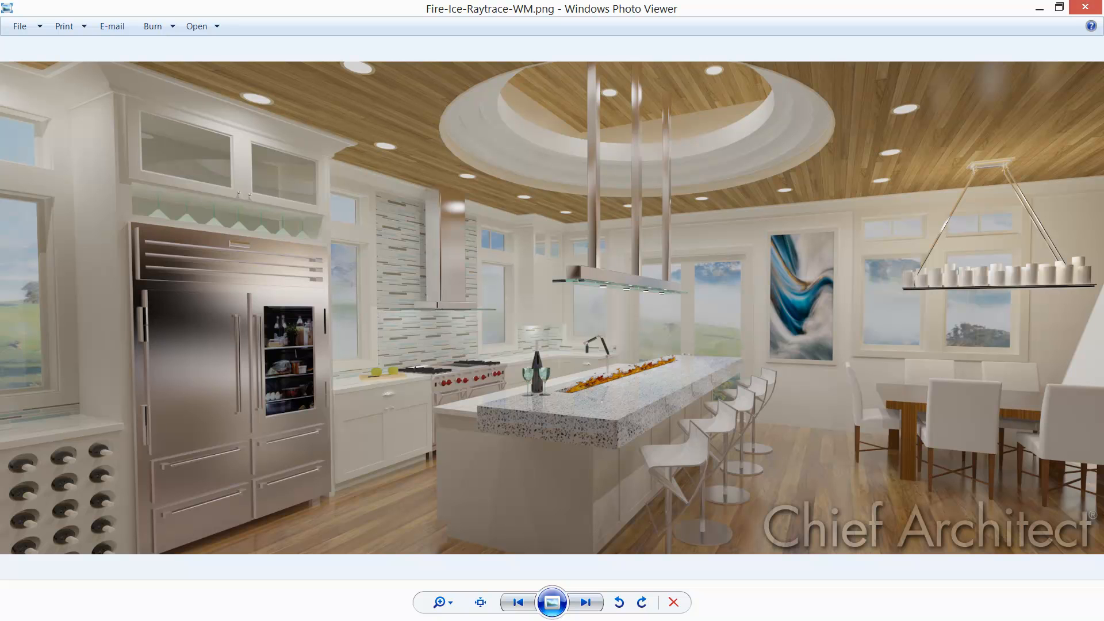
- Look at the Steam-Relax-Bath.png rendering and the Chief Gallery samples page in the web browser, and return to Chief Architect
key(Right)
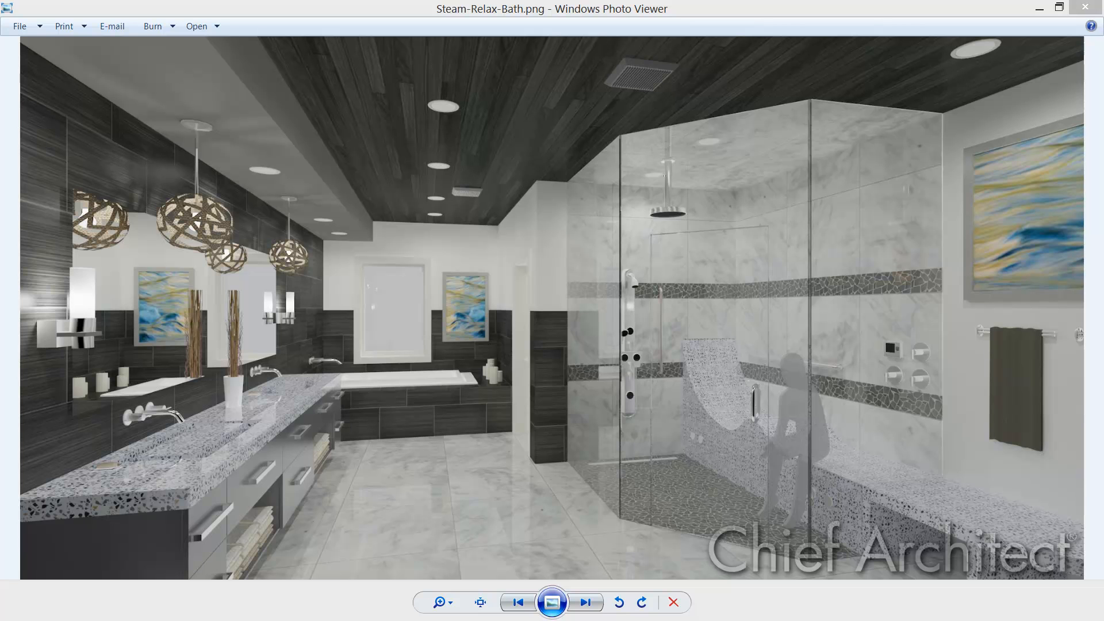
key(alt+Tab)
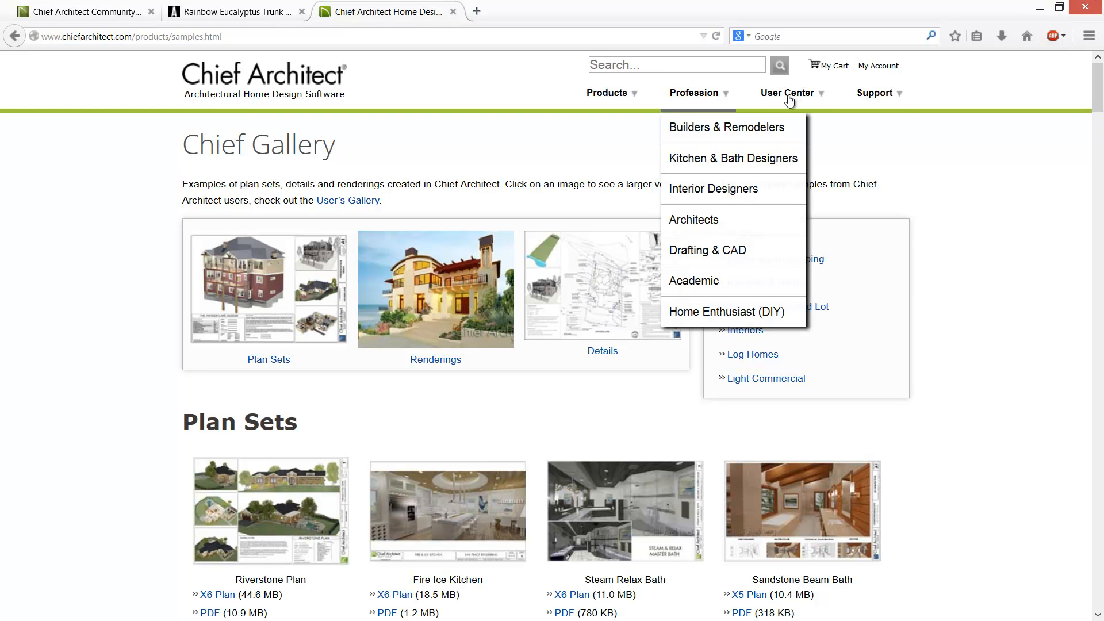
mouse_move(787, 93)
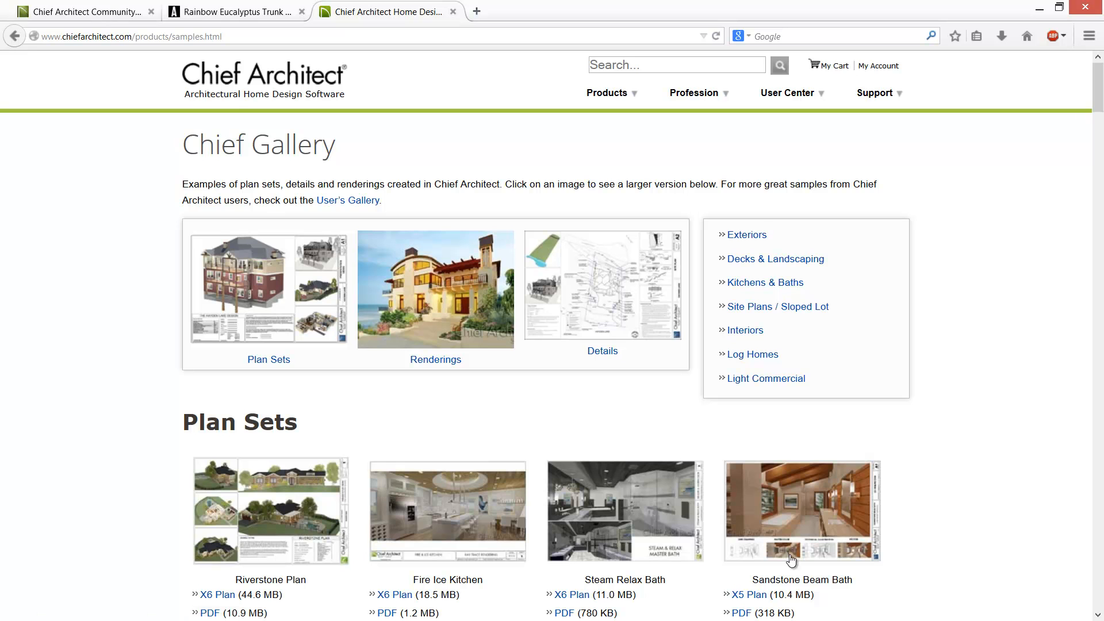
scroll(1010, 507, down, 3)
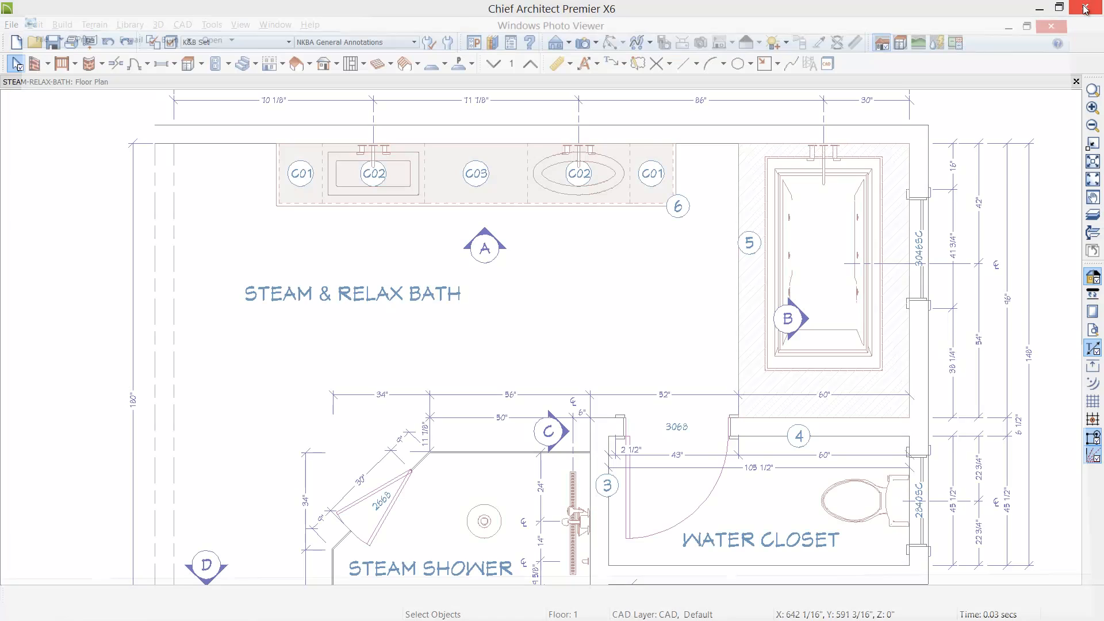
click(1084, 8)
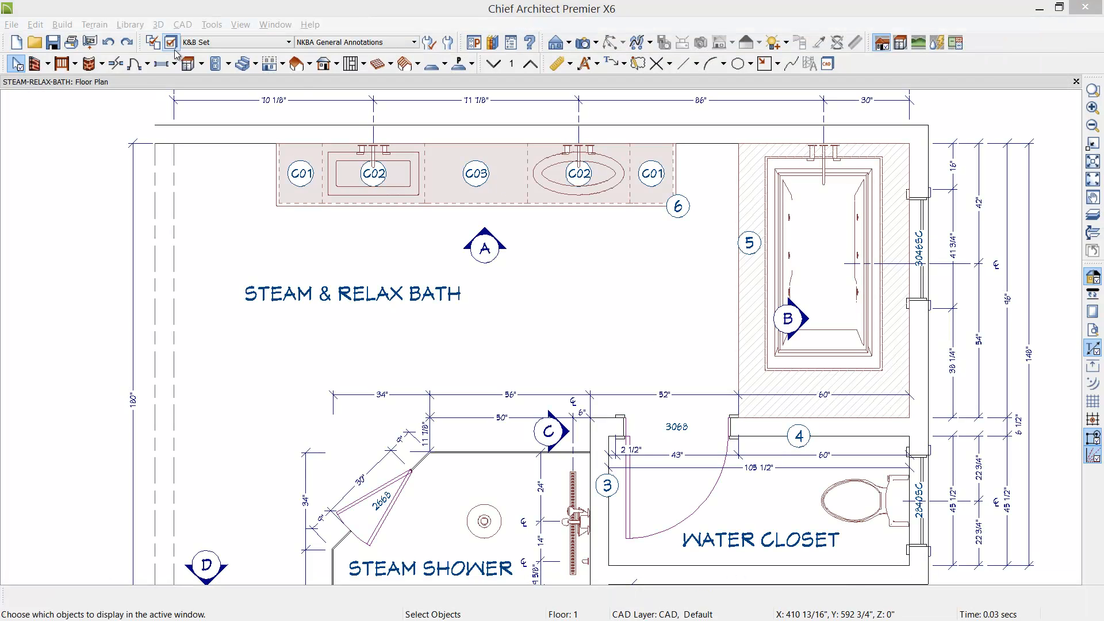
- Create a full camera view of the Steam & Relax Bath looking from the open side toward the tub wall
click(597, 44)
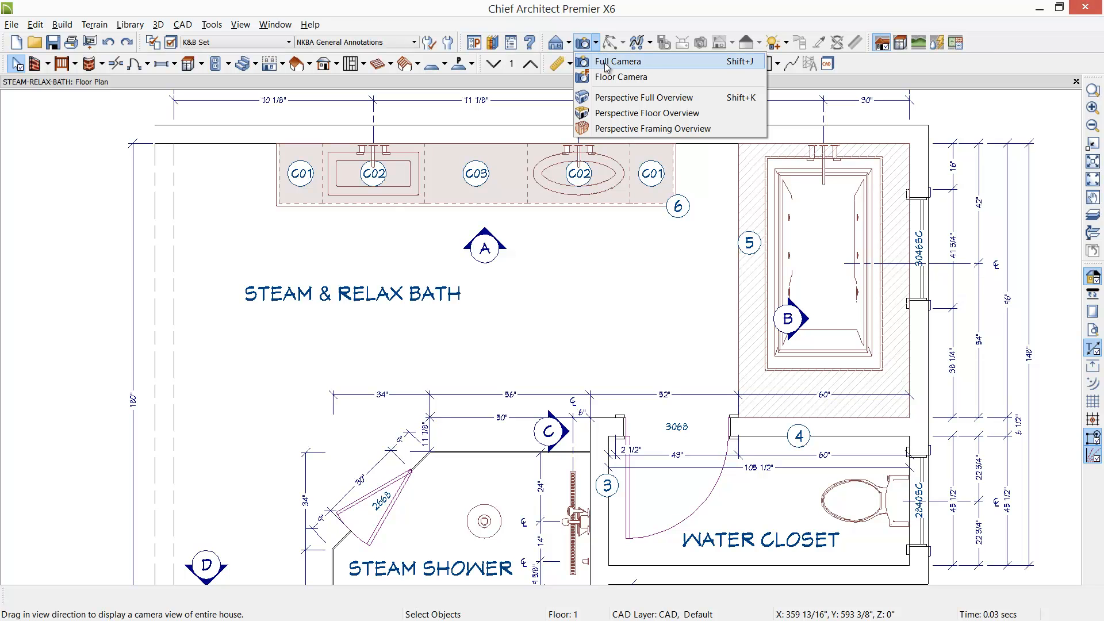
click(606, 63)
drag(260, 338, 615, 326)
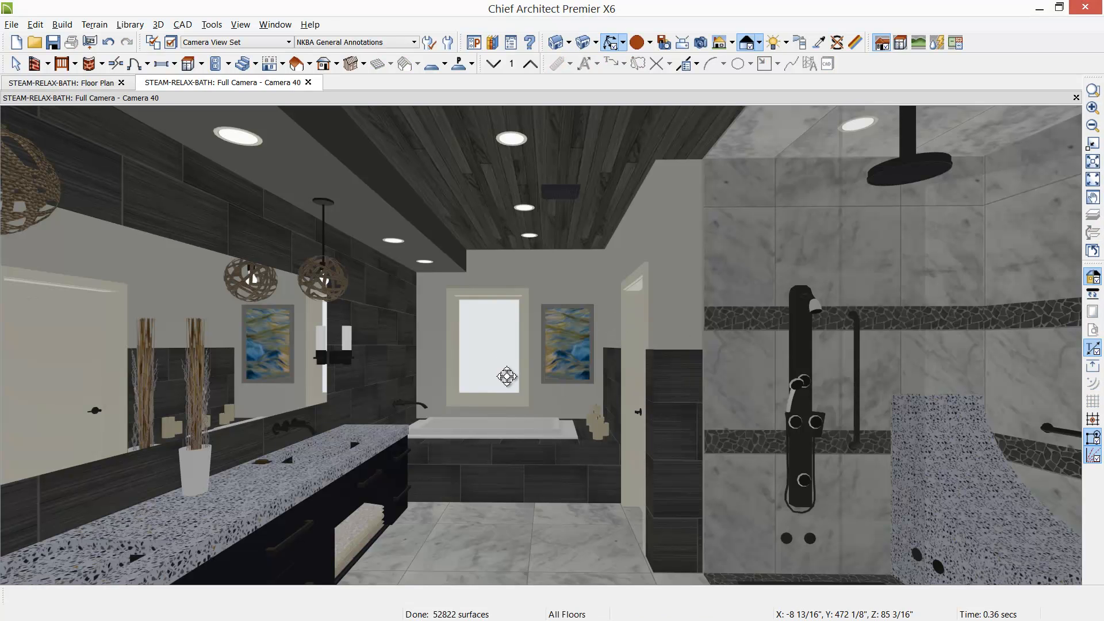
- Return to the floor plan and open the tub wall elevation from callout B
click(63, 83)
key(space)
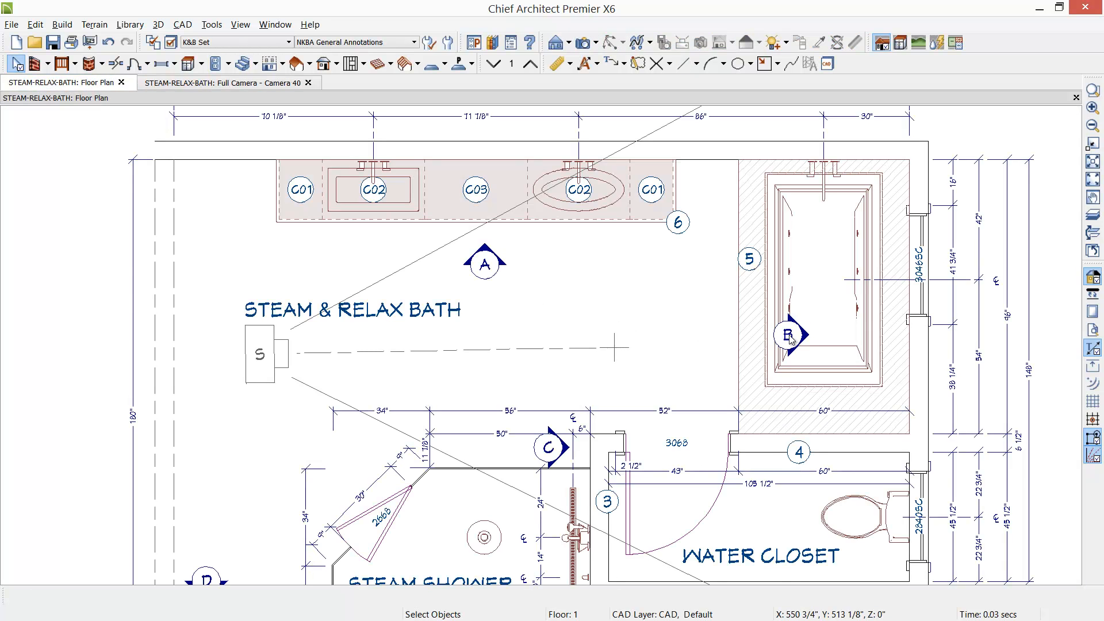
click(788, 335)
double_click(788, 334)
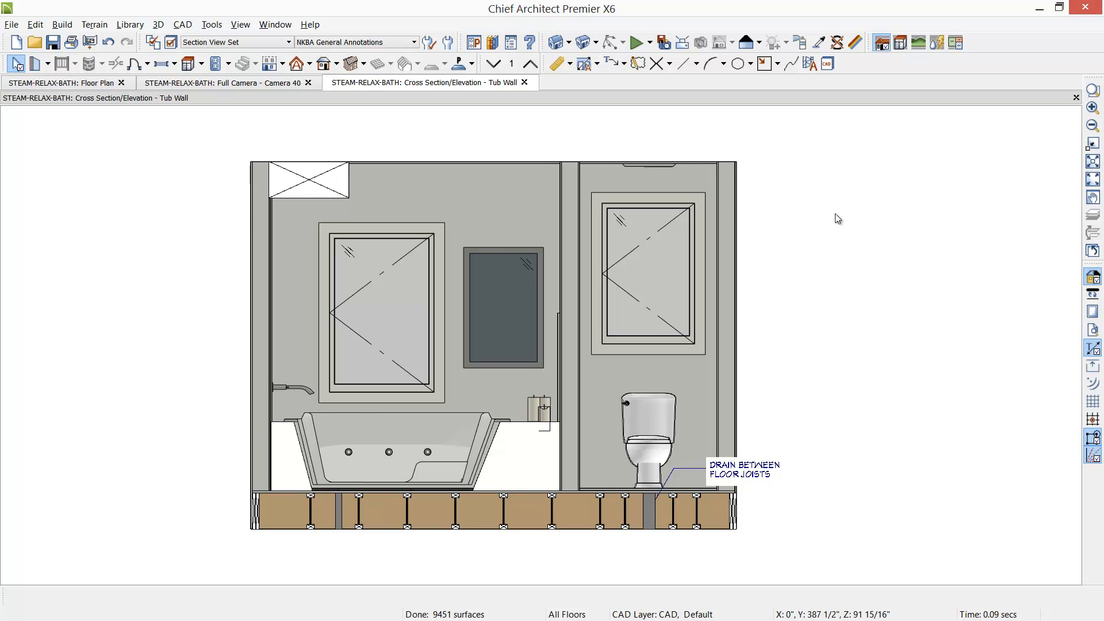
- Add "Tile, Grey Linen" from the STEAM-RELAX-BATH user catalog folder as a wall covering on the wall behind the tub
click(456, 219)
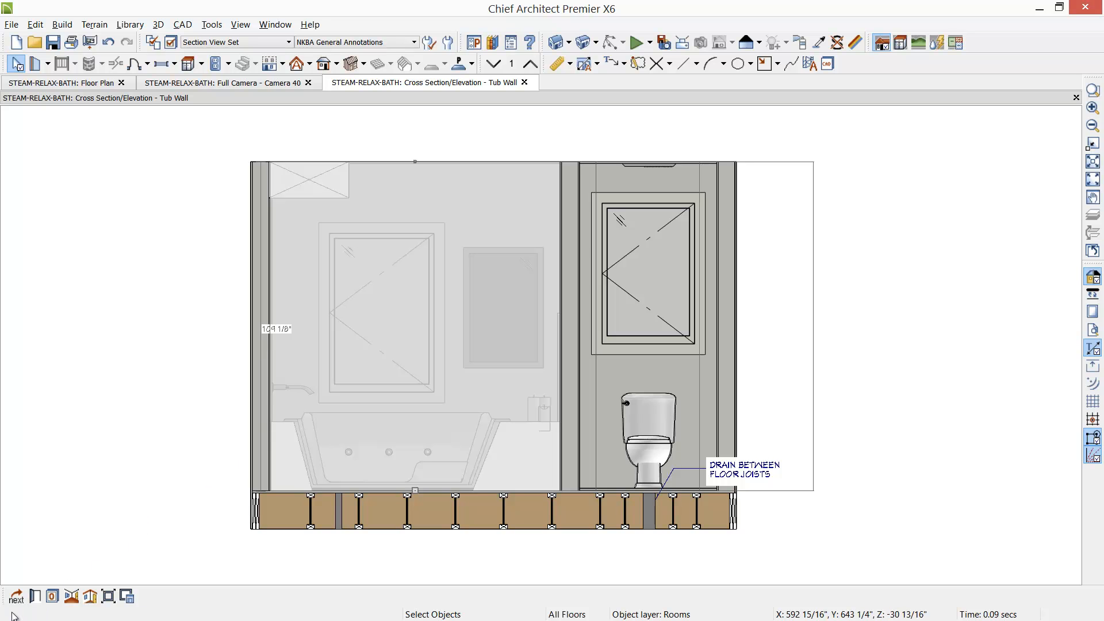
click(315, 323)
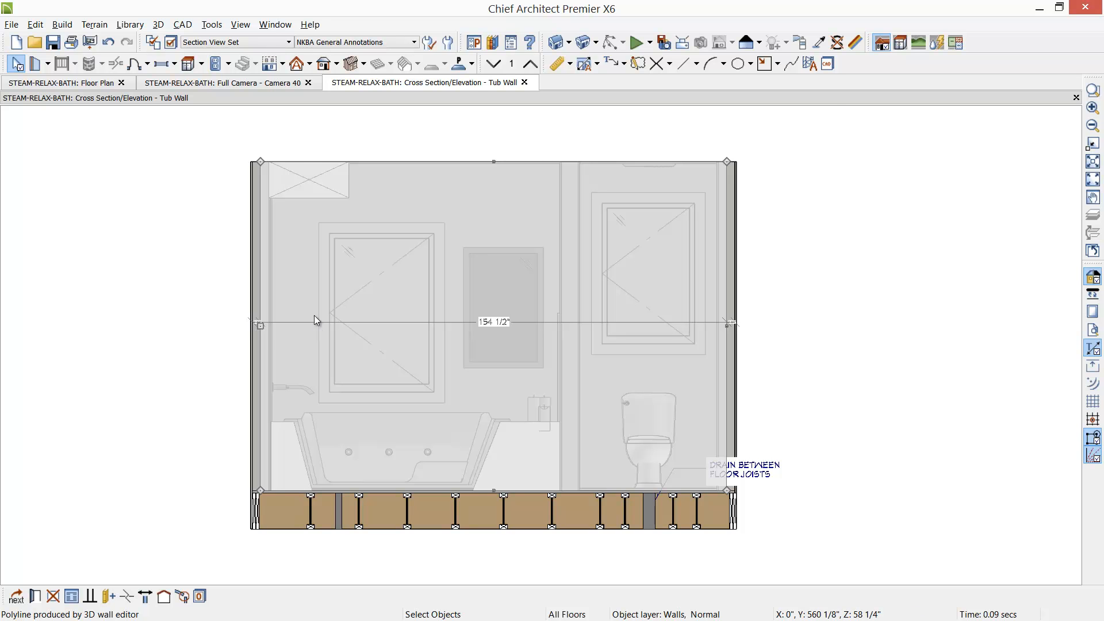
double_click(314, 315)
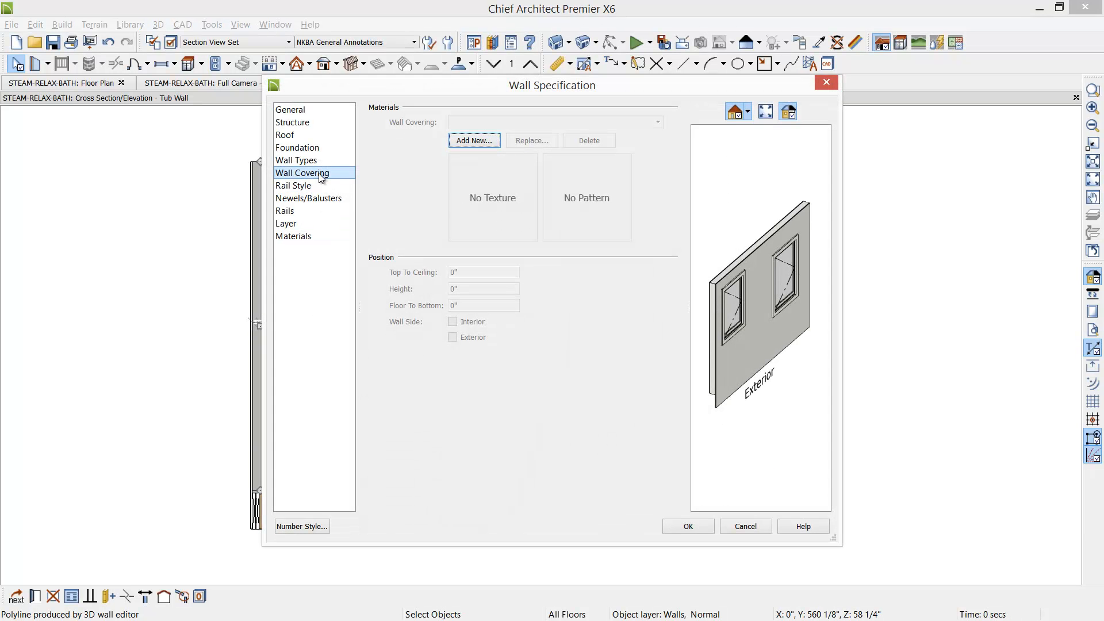
click(494, 142)
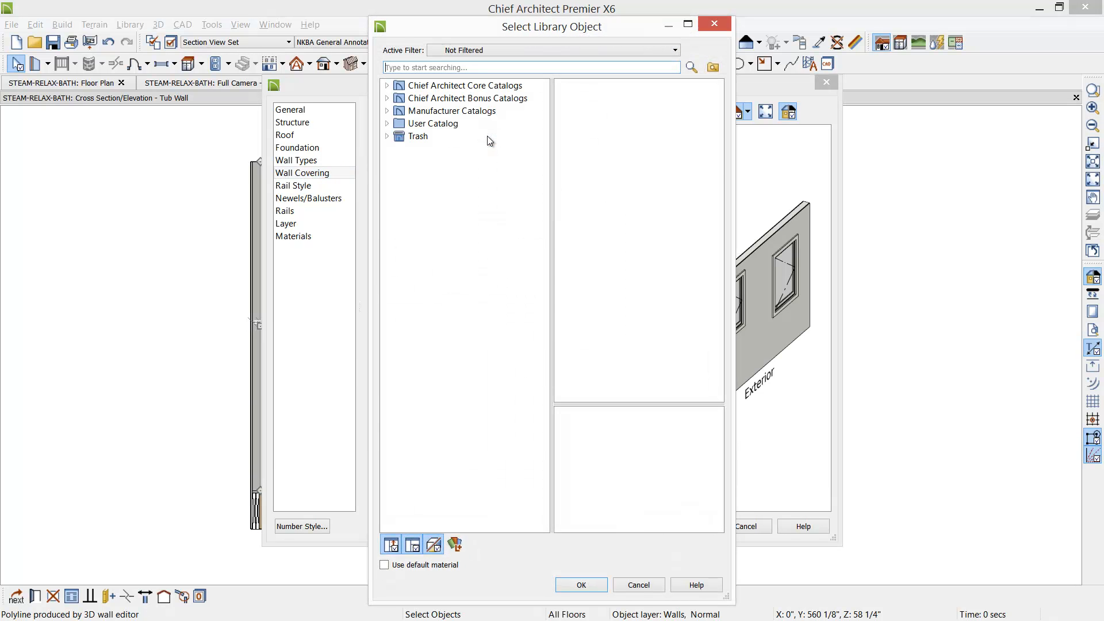
click(387, 124)
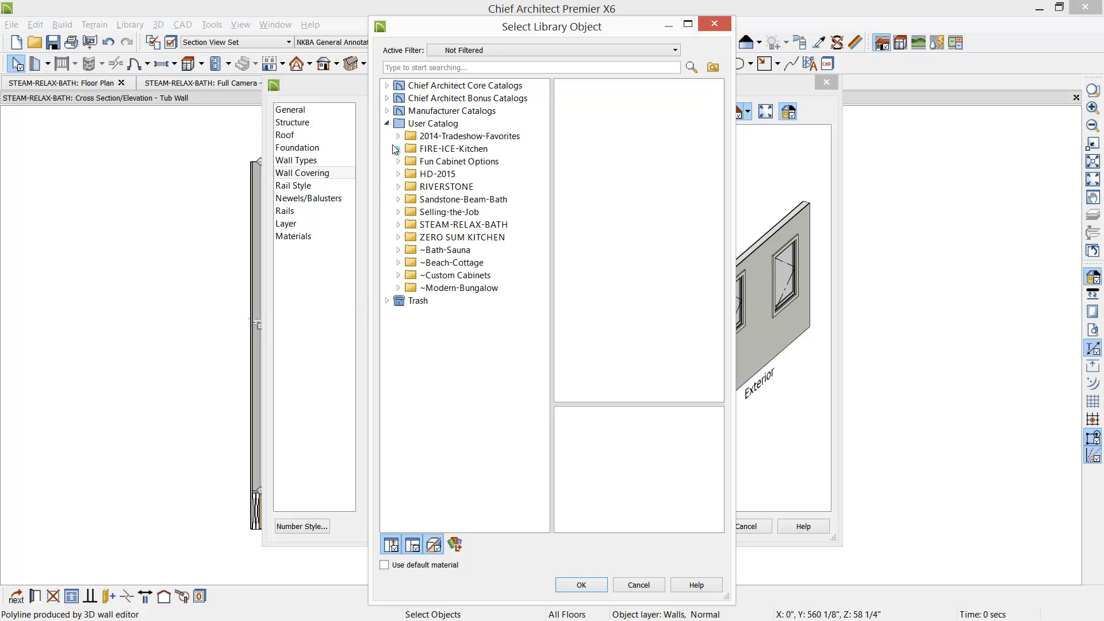
double_click(424, 226)
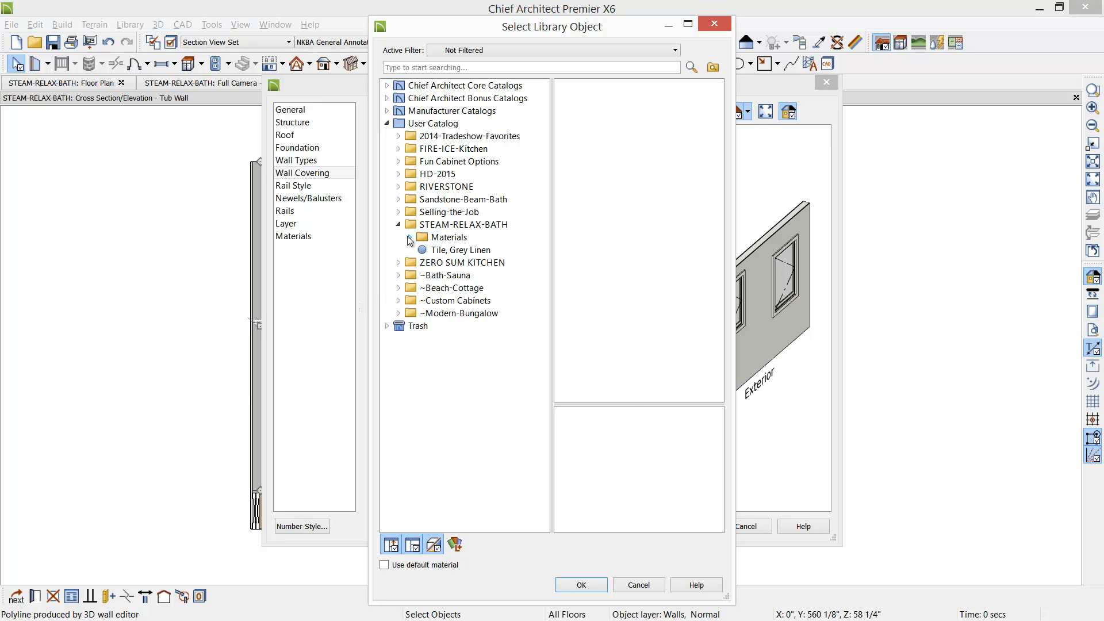
click(454, 251)
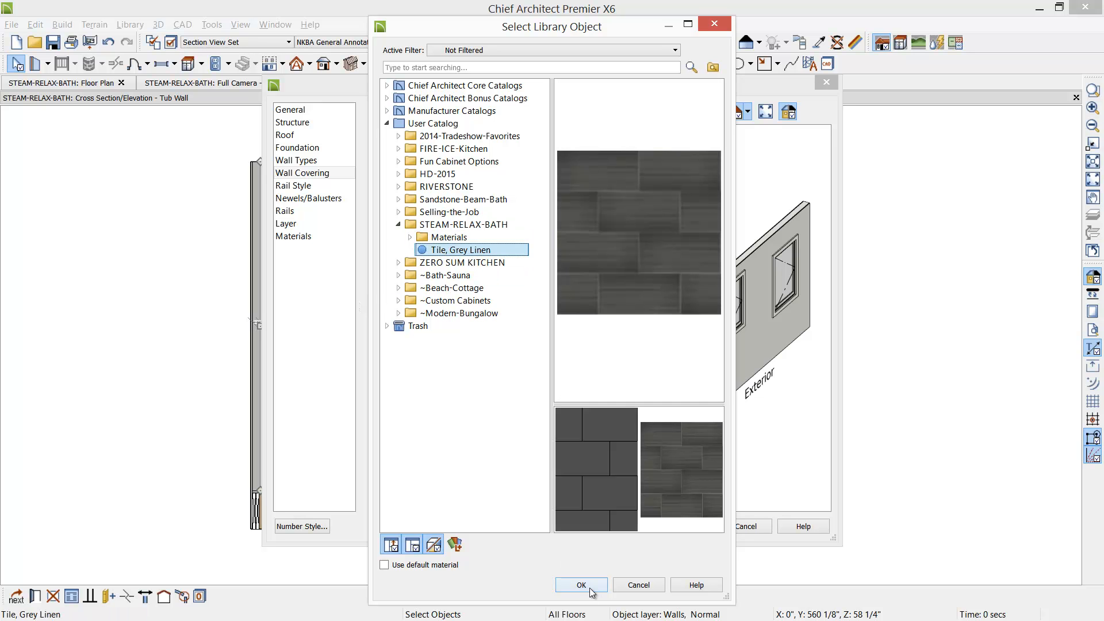
click(589, 586)
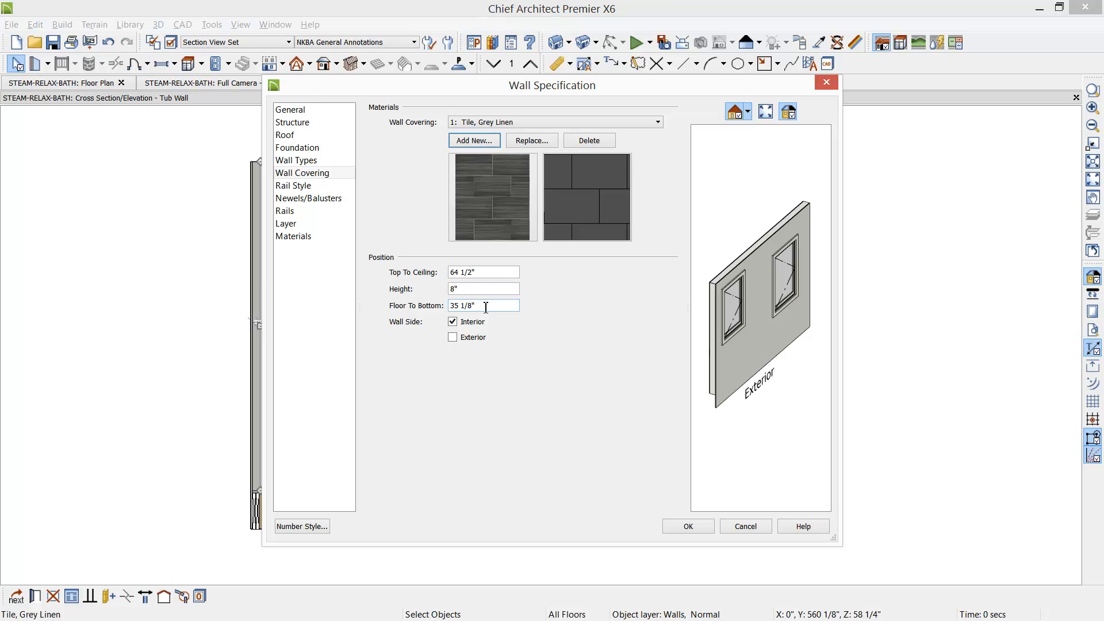
- Set the tile wall covering's floor-to-bottom distance to 0" and its height to 58", and apply it to the wall
drag(490, 306, 422, 307)
text(0)
key(Tab)
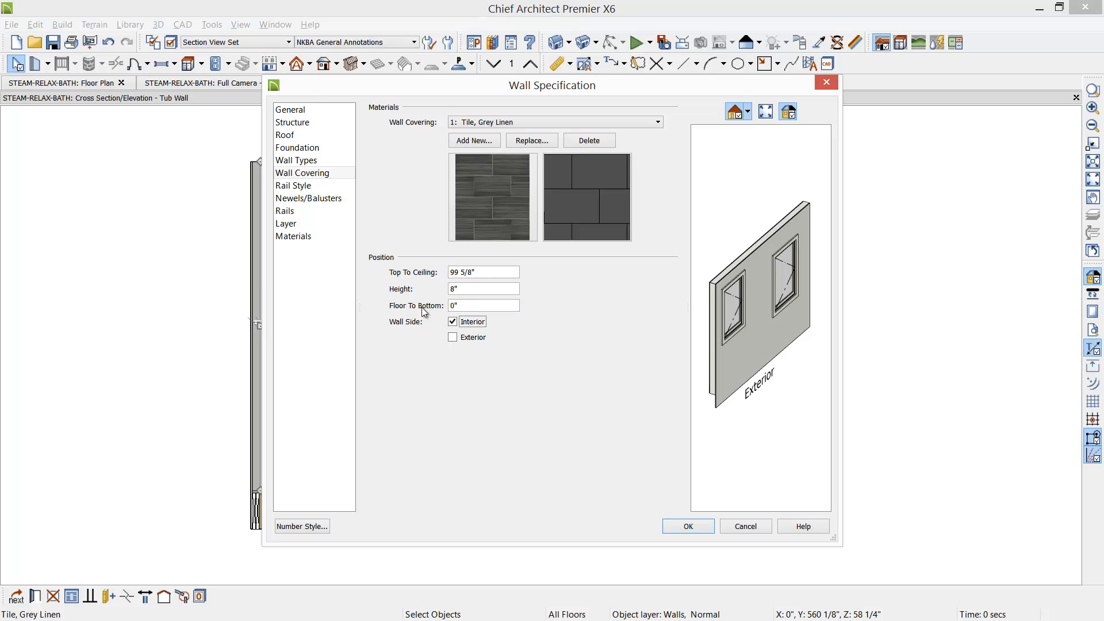
click(480, 292)
key(BackSpace)
key(BackSpace)
text(58)
click(687, 526)
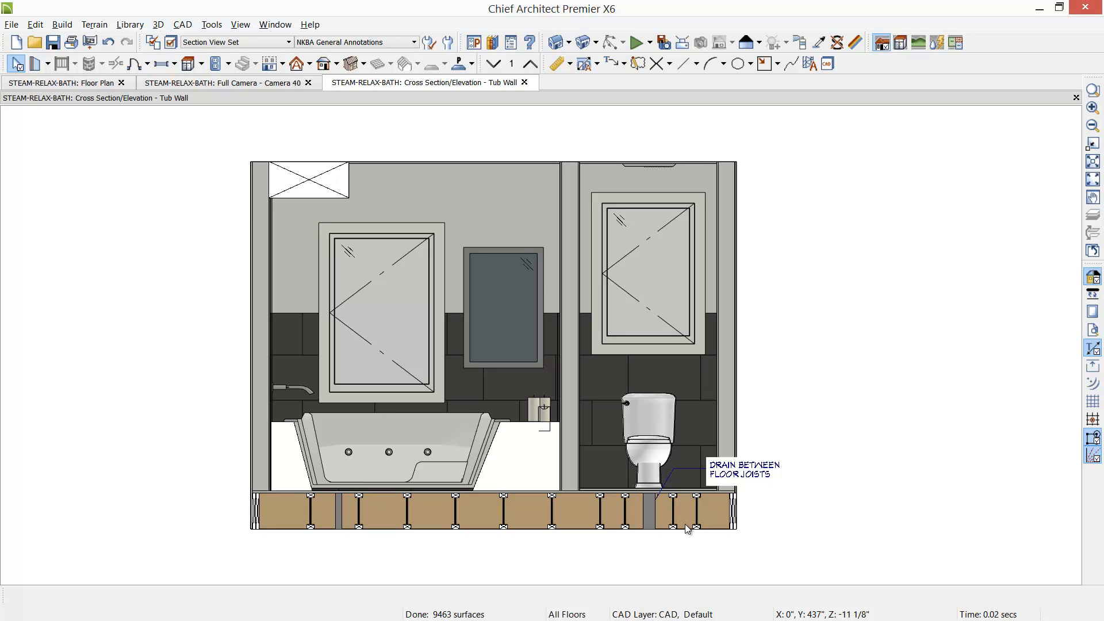
- Check the tiled tub wall in the Camera 40 view, and compare it with the Steam-Relax-Bath.png rendering
click(192, 85)
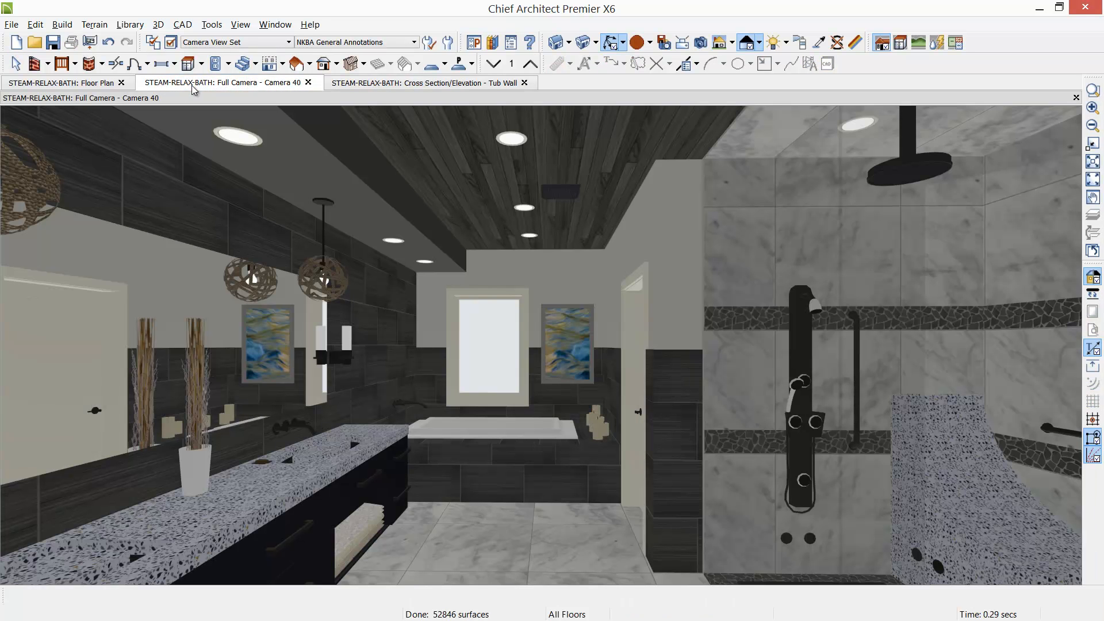
key(alt+Tab)
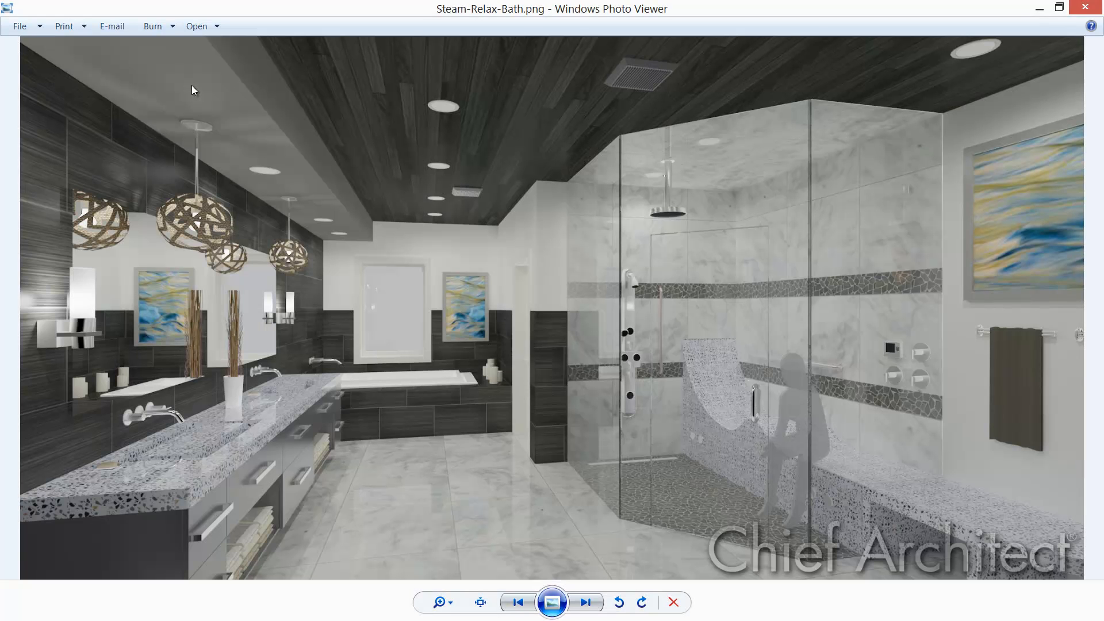
key(alt+Tab)
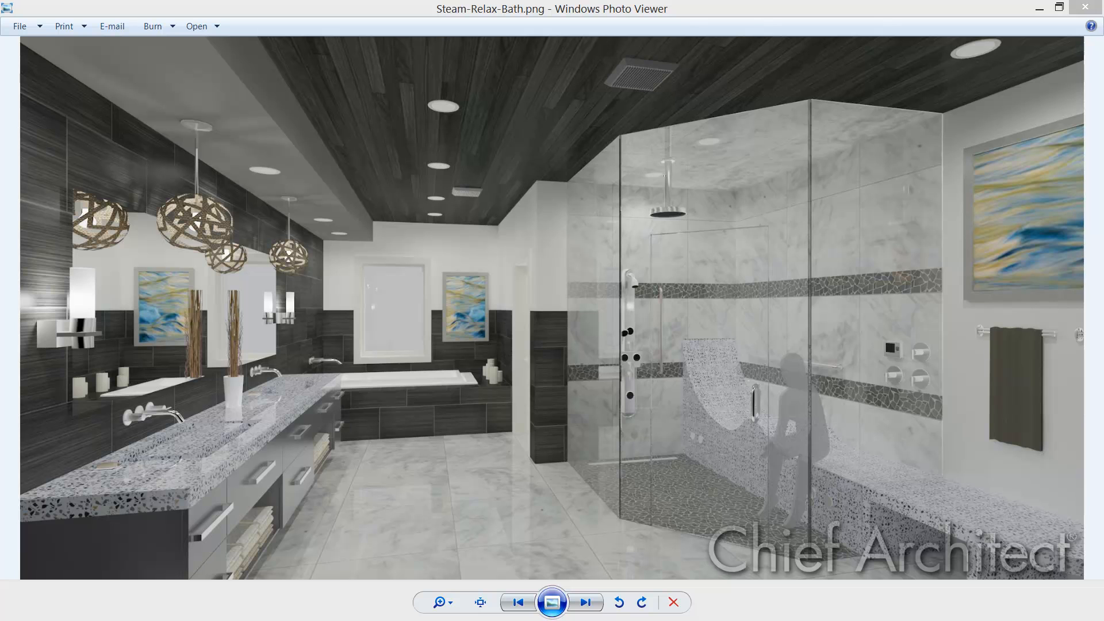
key(alt+Tab)
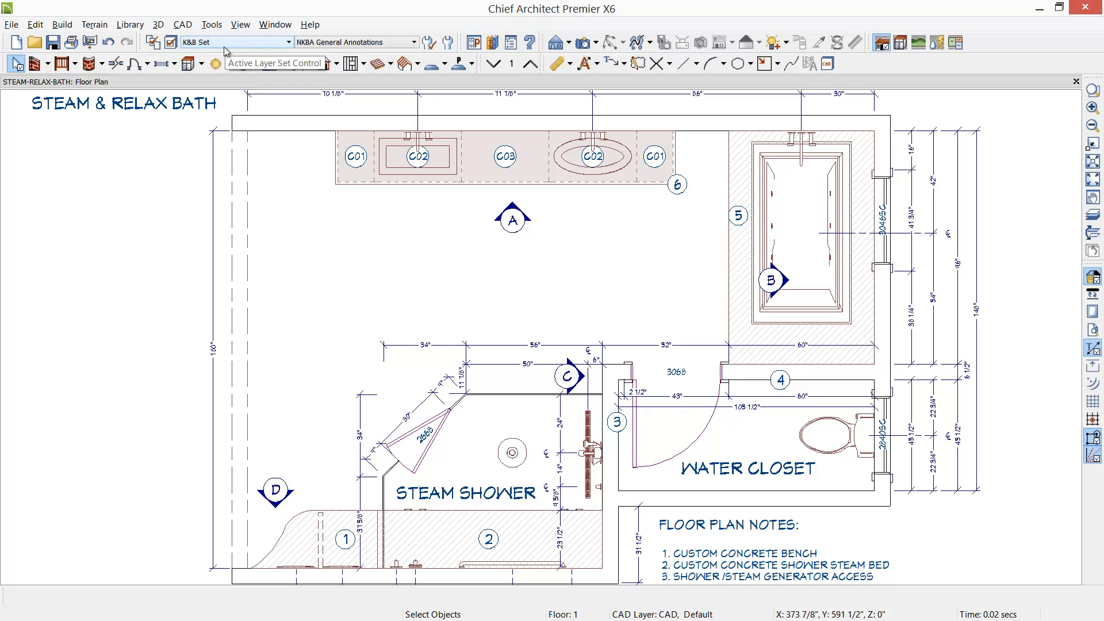
- Review the cabinet label and electrical layers of the K&B Set in the layer display options without changing them
click(171, 43)
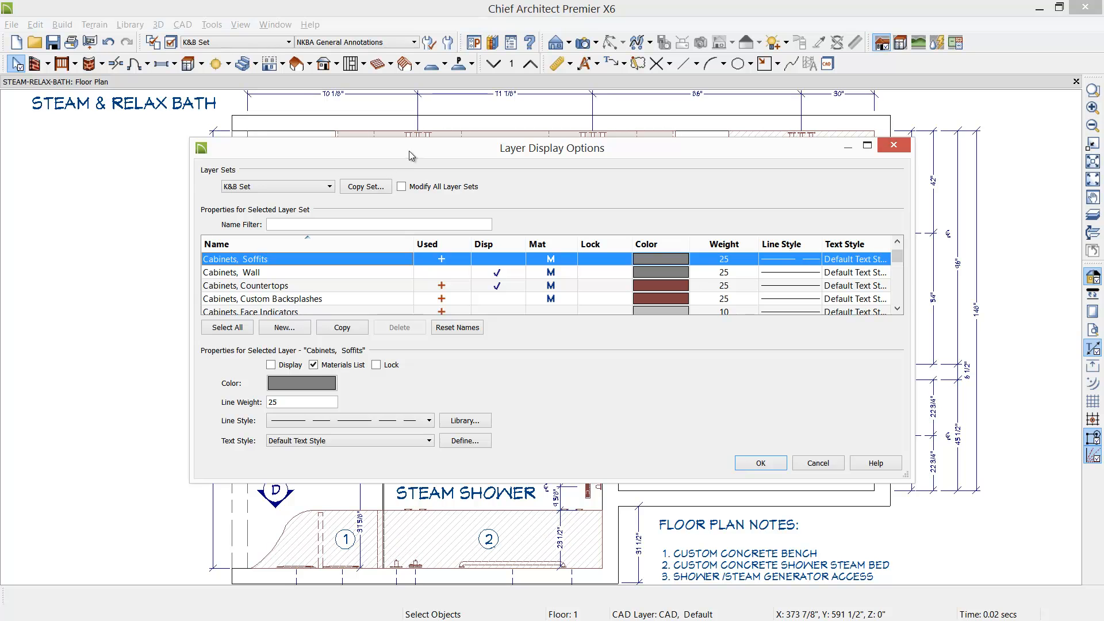
drag(191, 138, 207, 70)
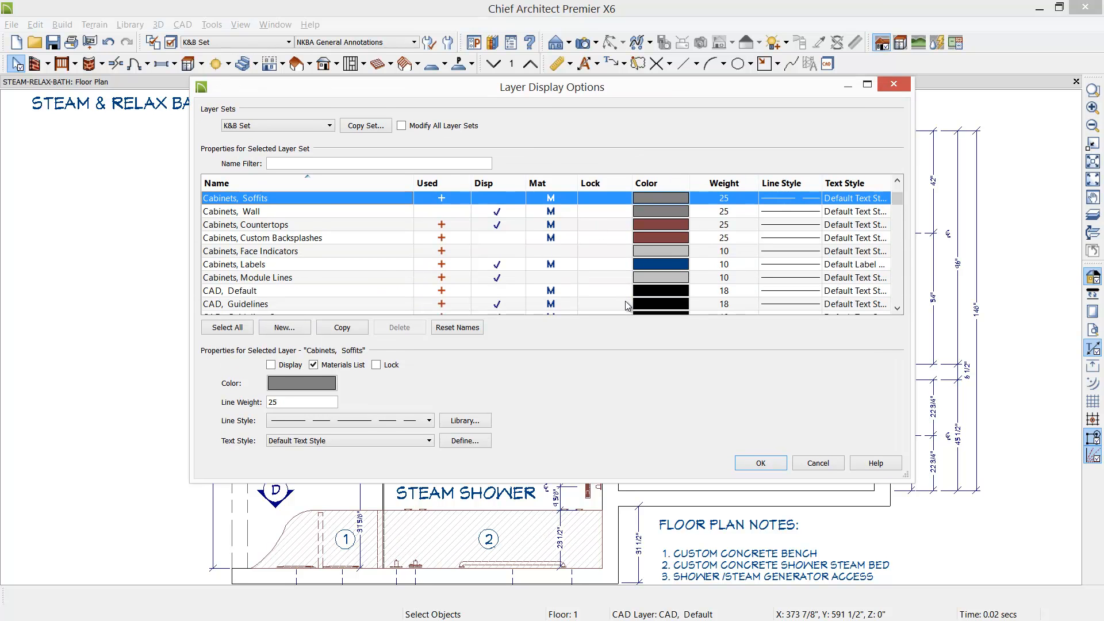
click(293, 265)
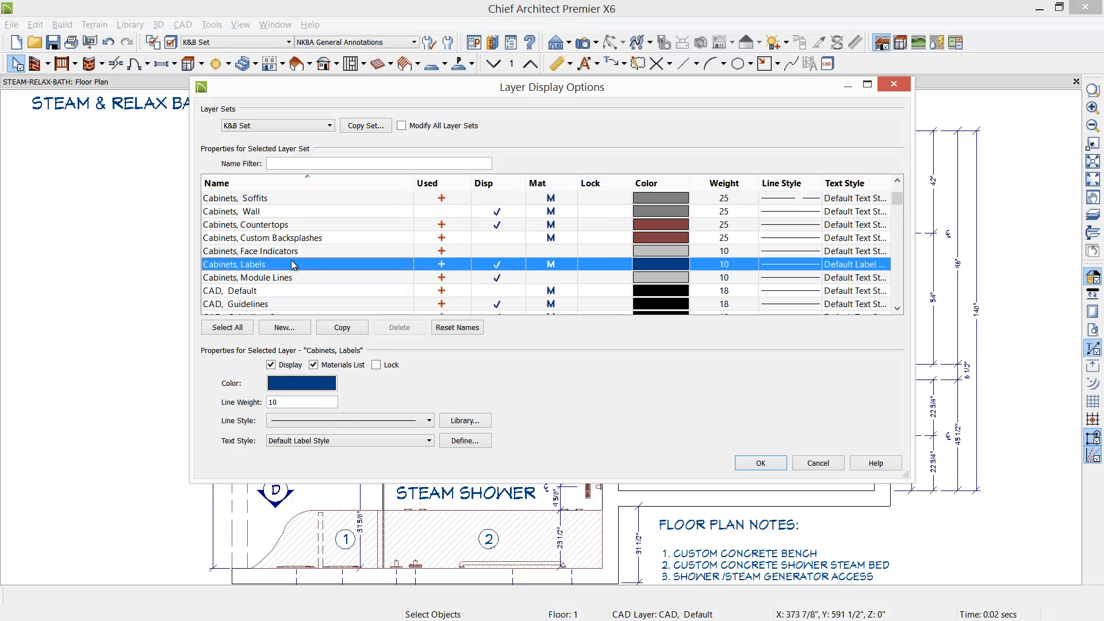
key(e)
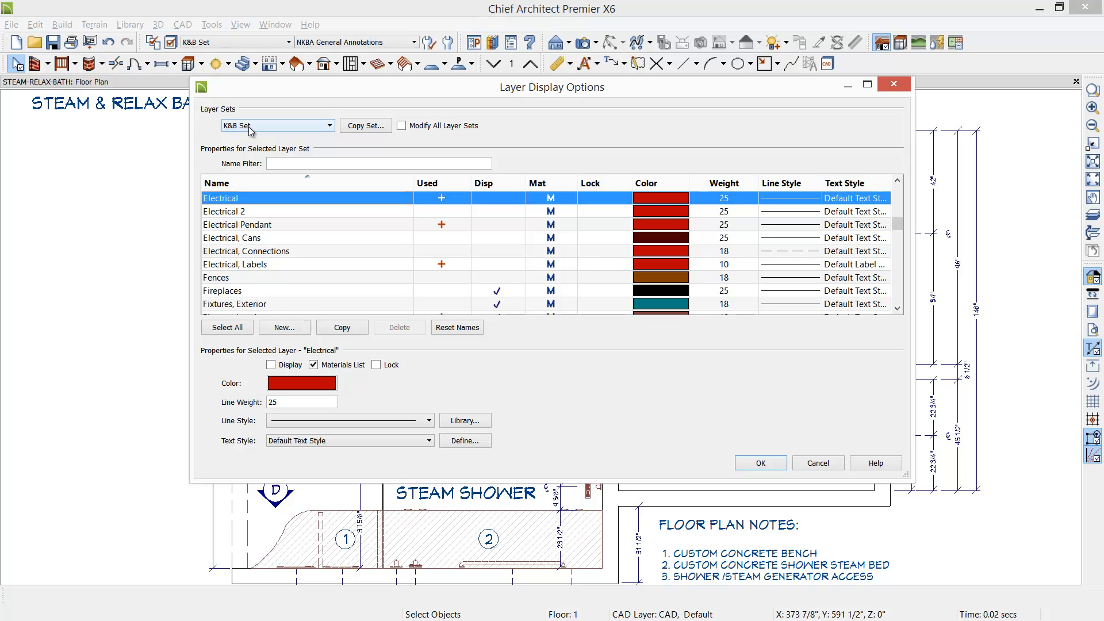
click(824, 463)
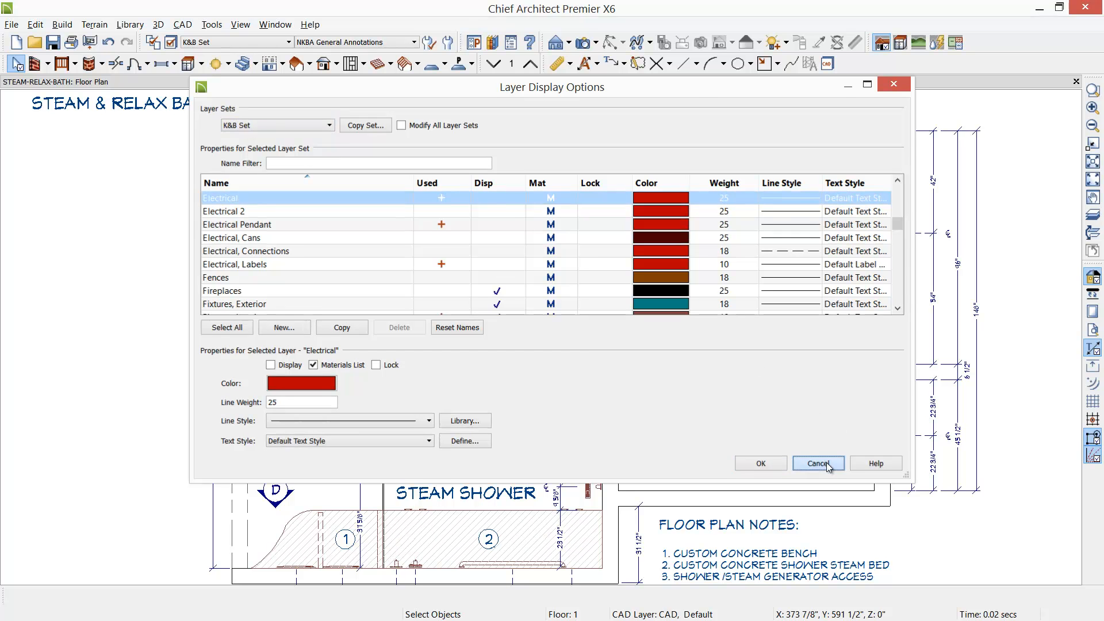
- Switch the floor plan to the Electrical Set layer set and review which electrical layers it displays
click(251, 45)
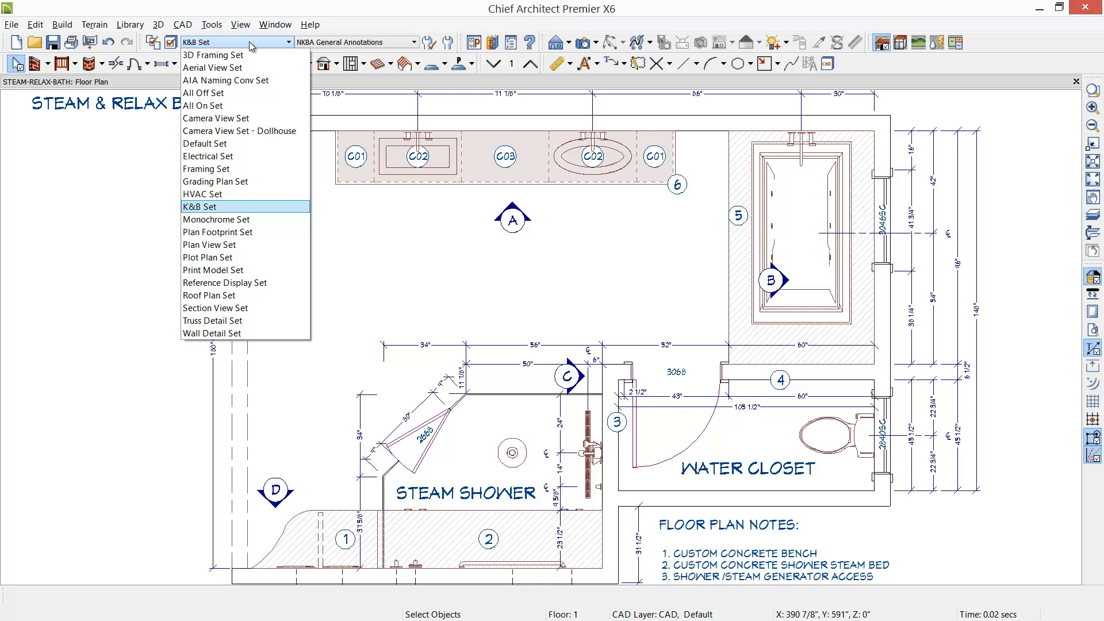
click(220, 157)
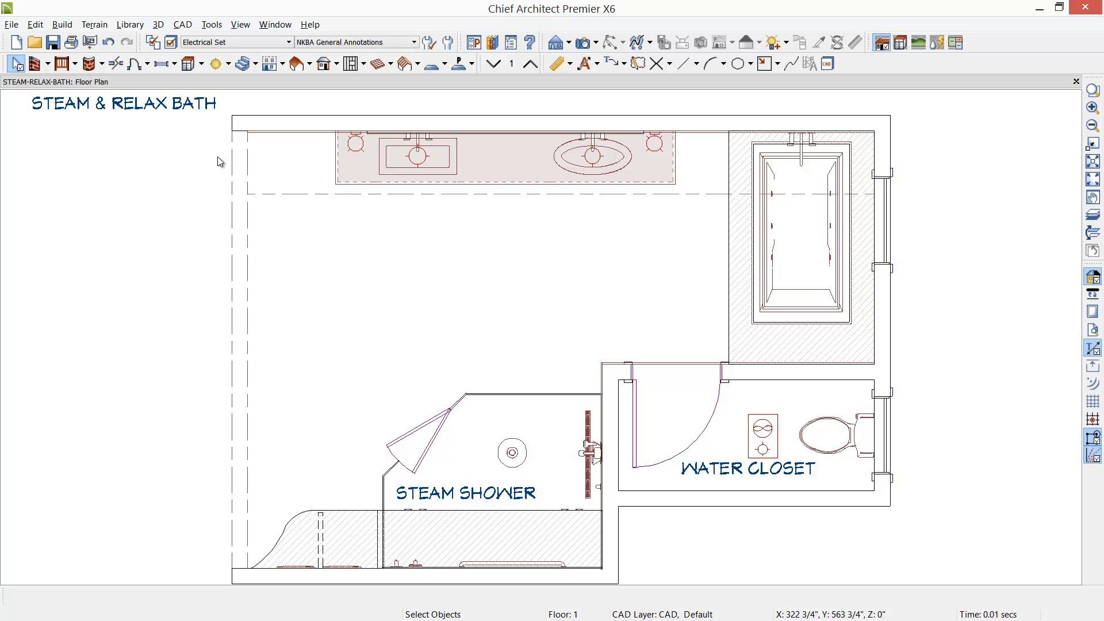
click(171, 44)
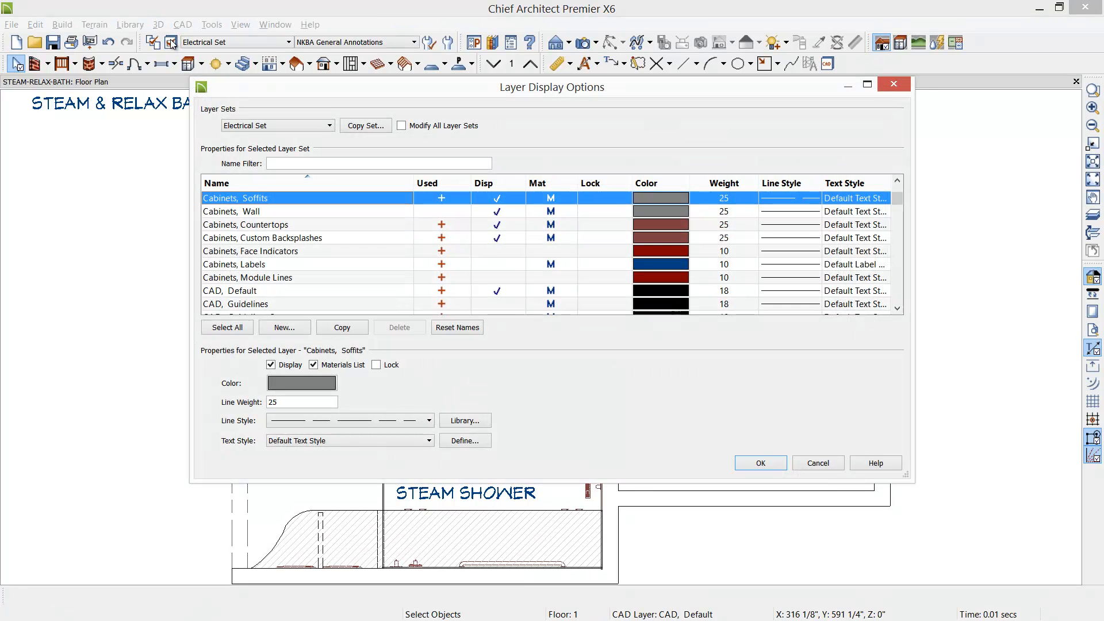
key(e)
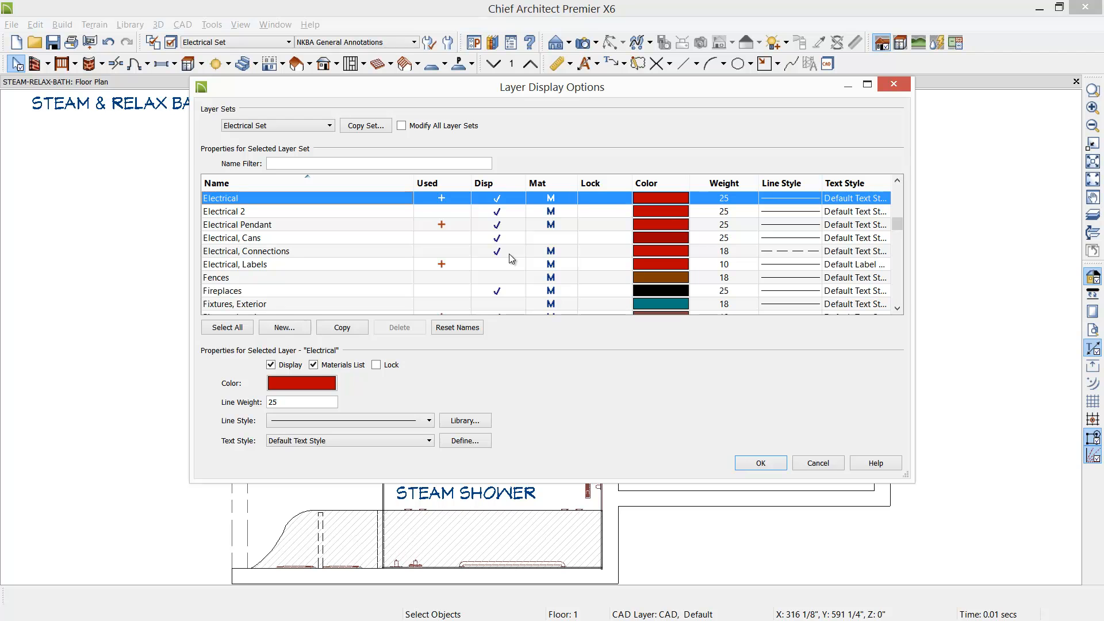
click(774, 467)
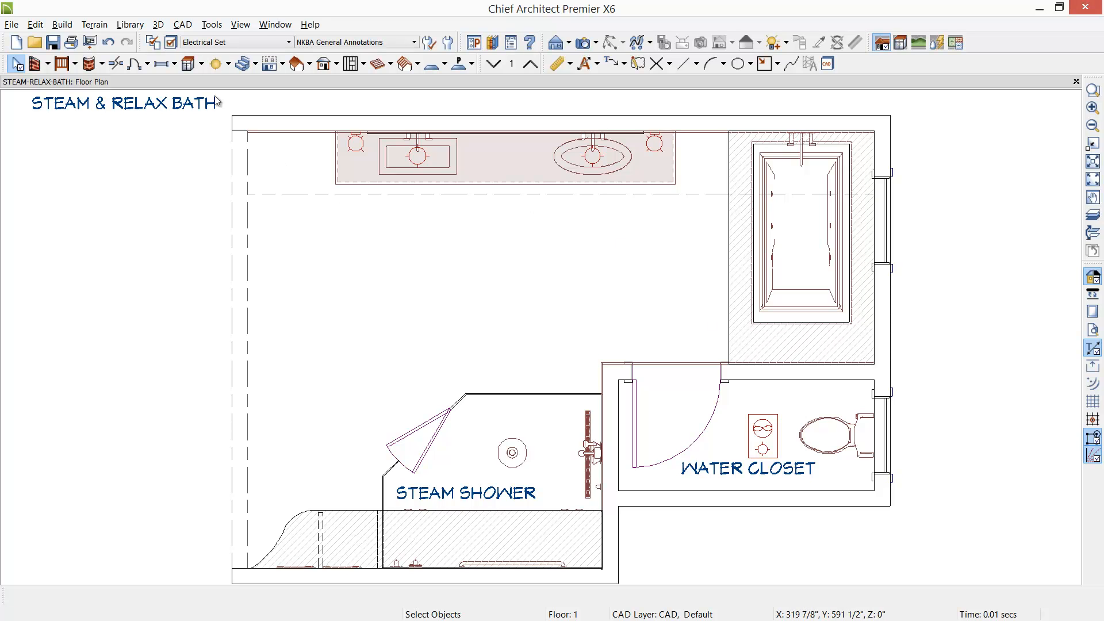
- Choose the Light tool and examine the Electrical category under Mechanical, Electrical, Plumbing in the library's core catalogs
click(229, 65)
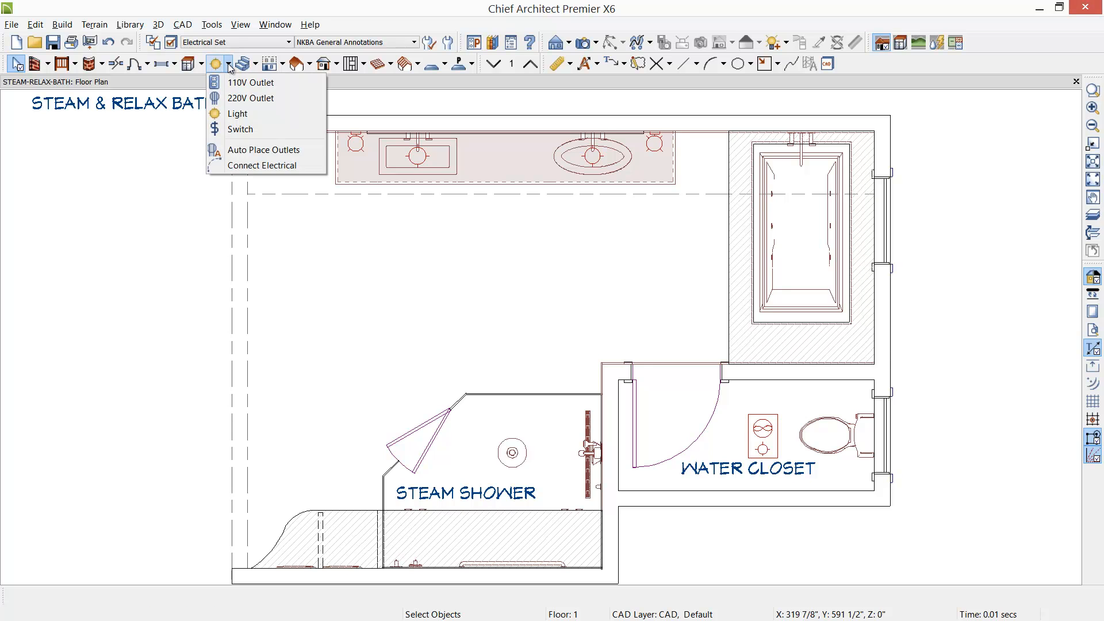
click(236, 114)
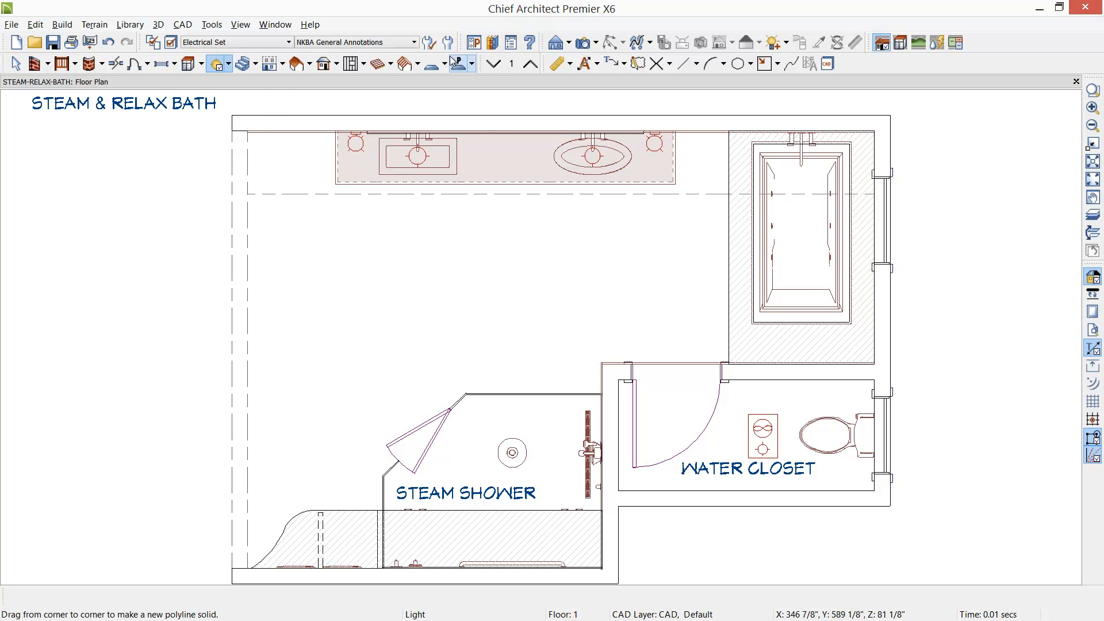
click(494, 42)
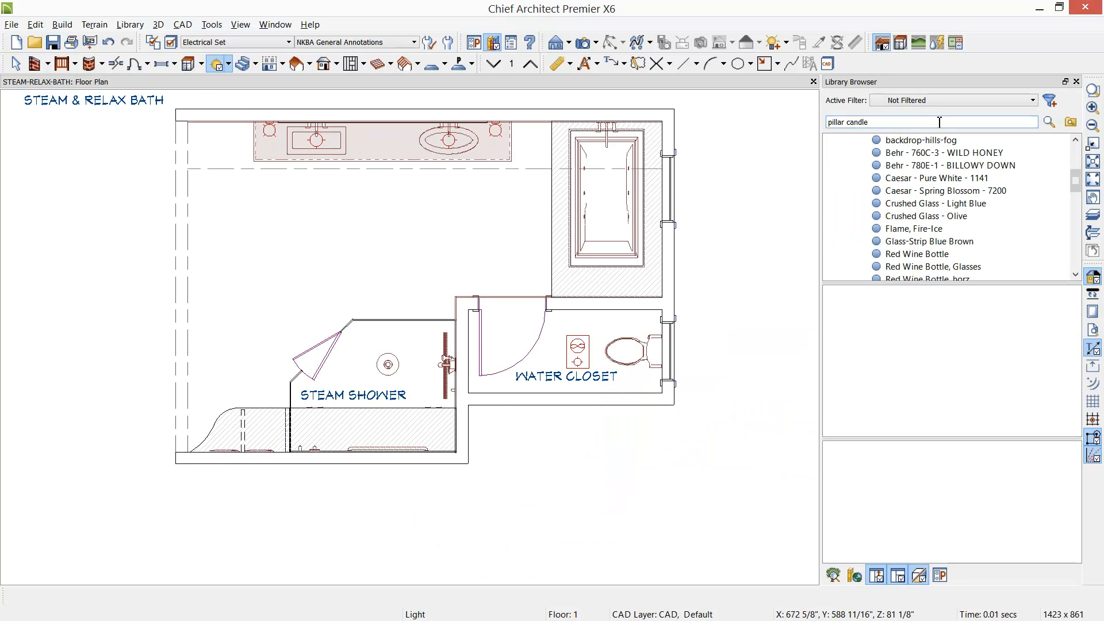
click(1076, 155)
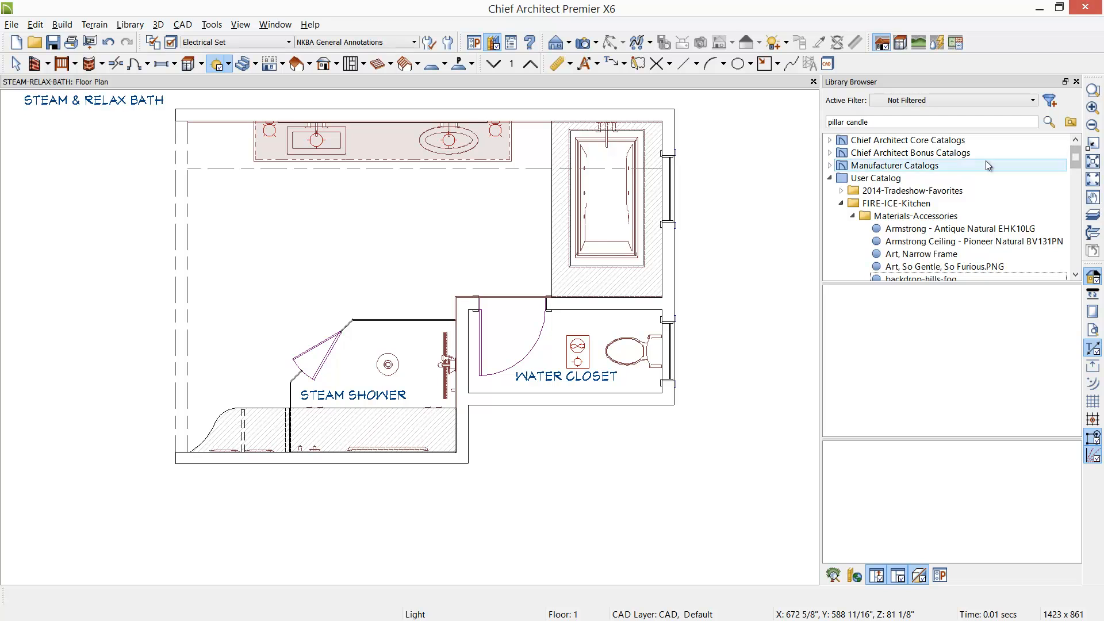
click(831, 178)
click(830, 140)
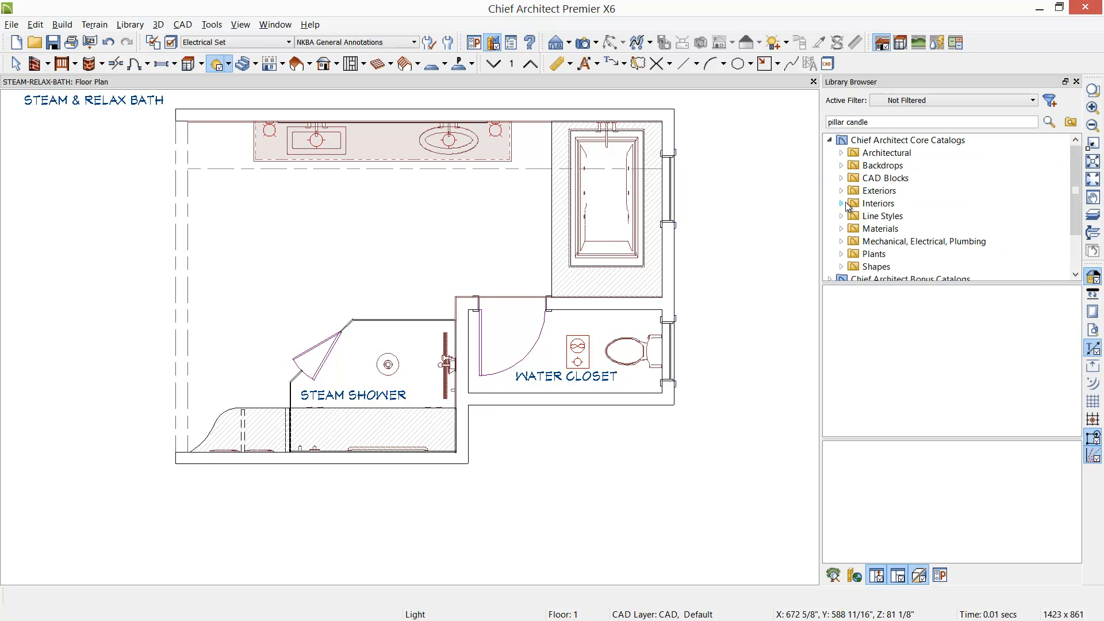
click(841, 242)
scroll(884, 258, down, 1)
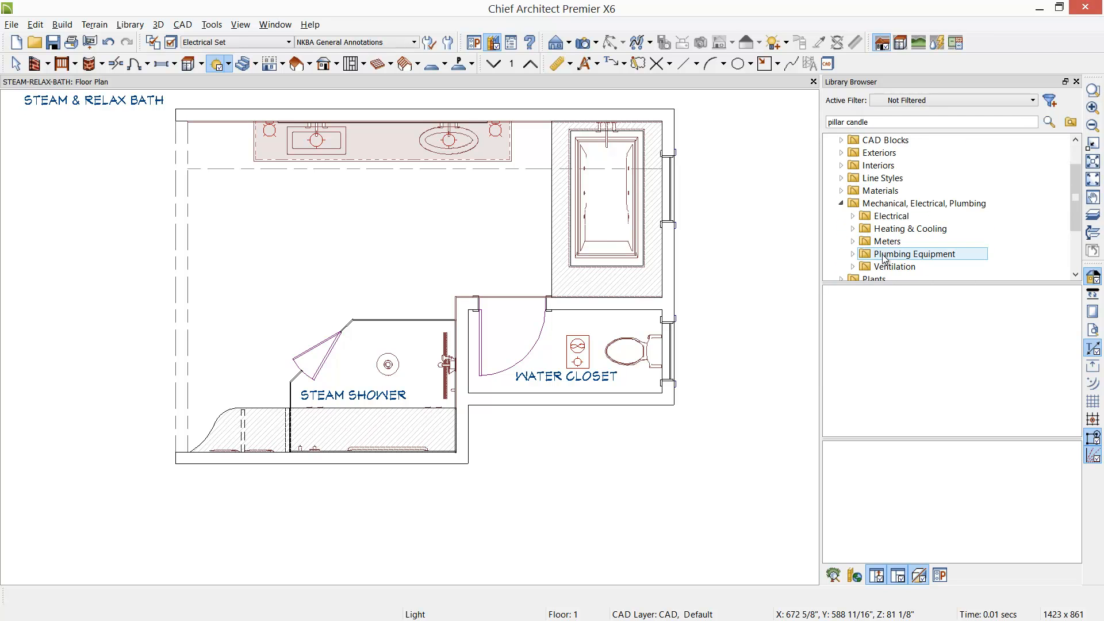
click(854, 216)
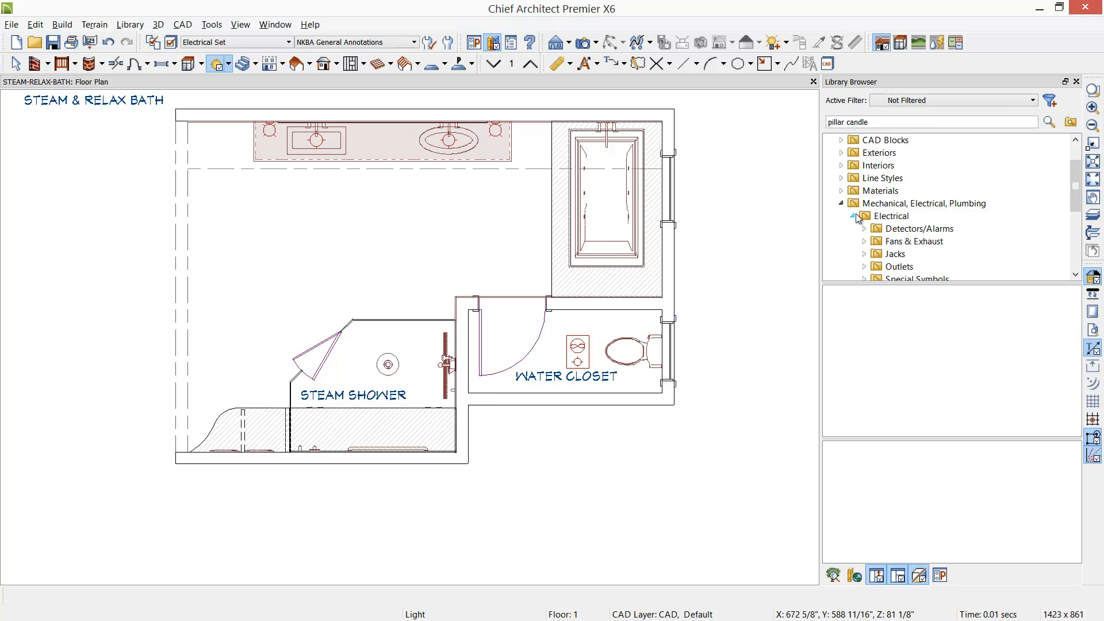
- Examine the Interiors and Architectural categories of the library's core catalogs for lighting and fixtures
click(842, 204)
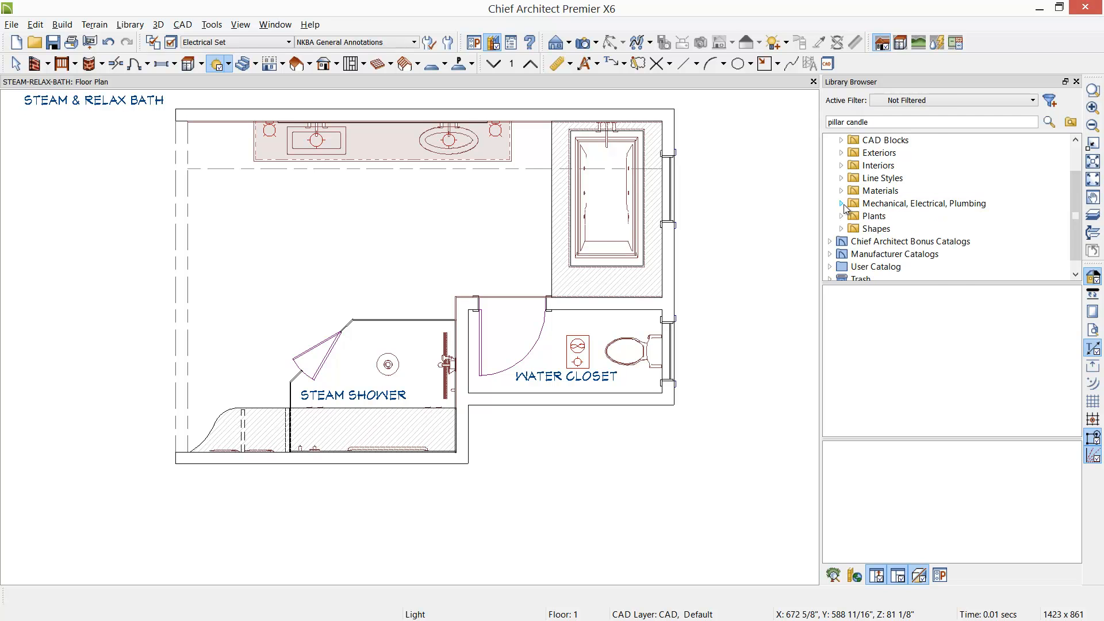
scroll(844, 205, up, 1)
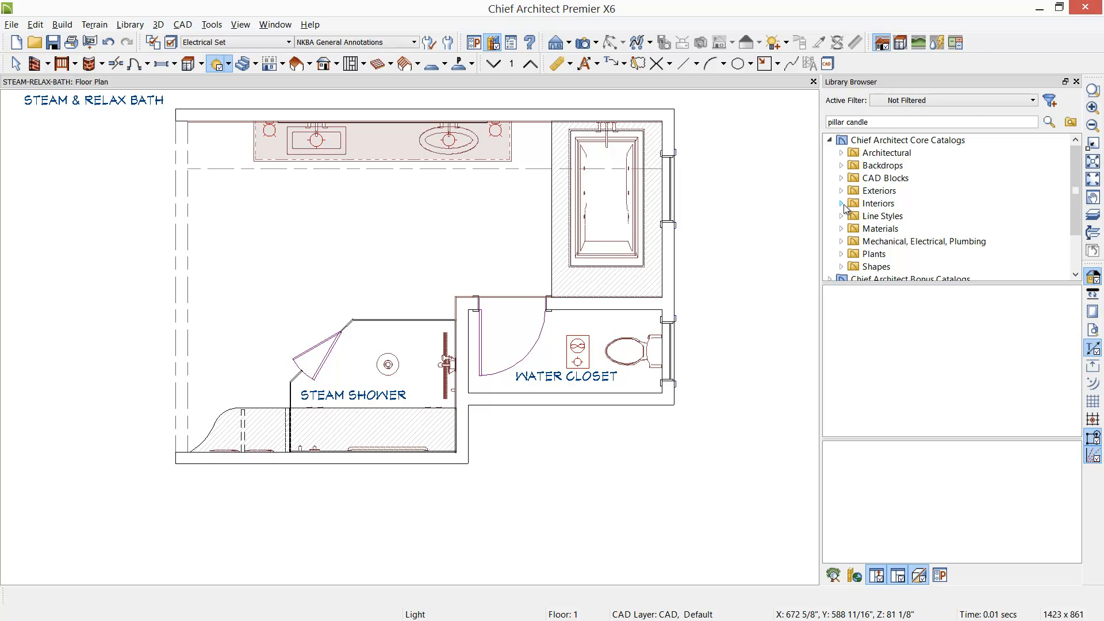
click(844, 205)
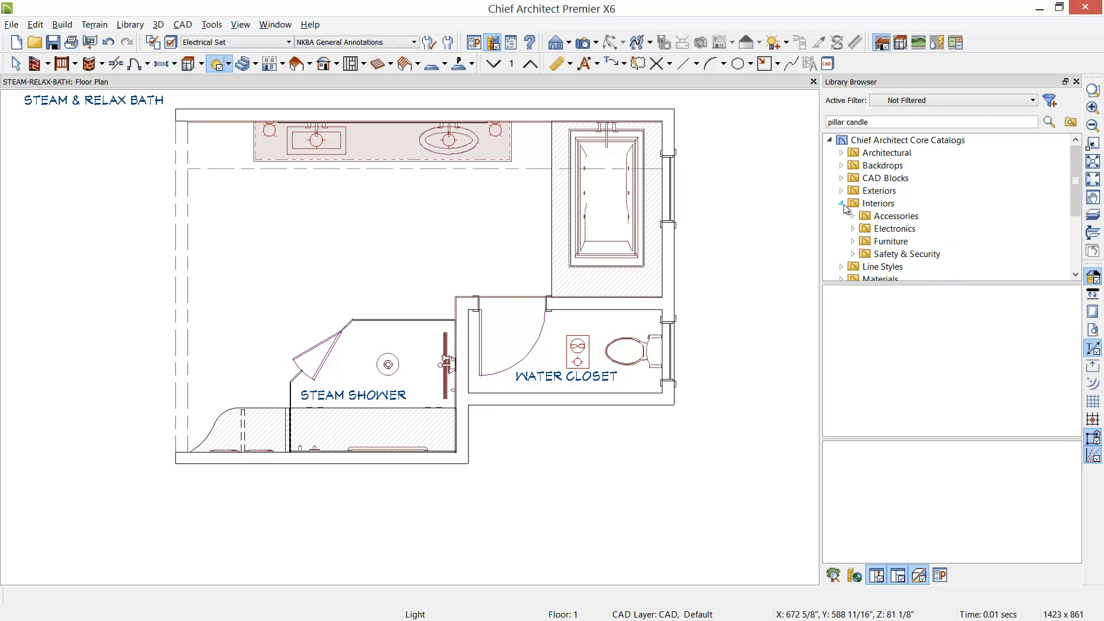
click(843, 205)
click(841, 153)
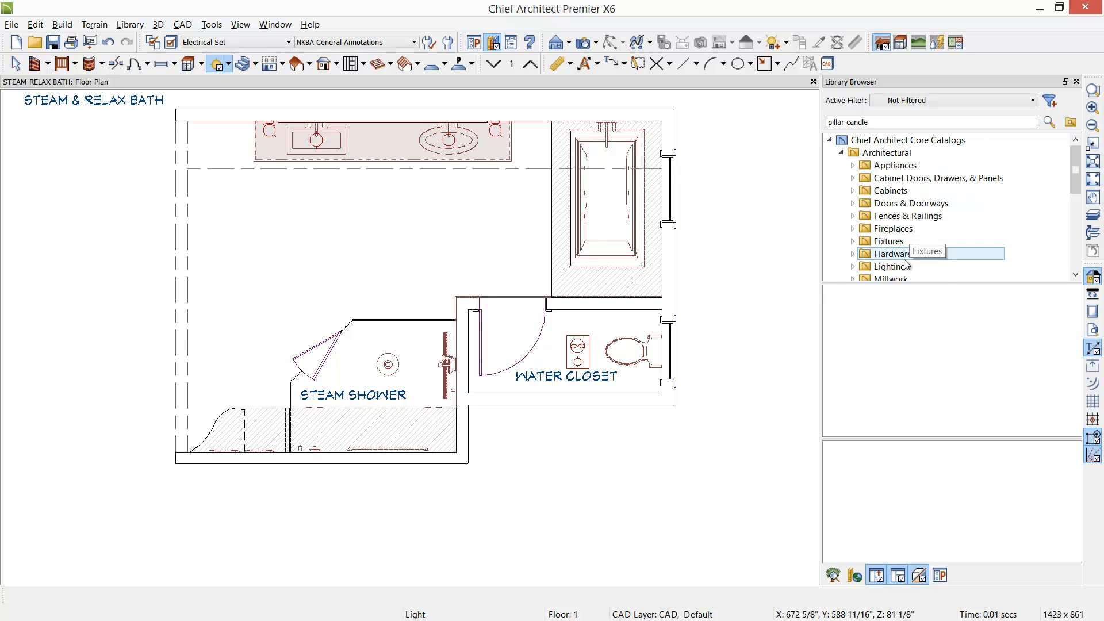
click(846, 154)
- Place a ceiling light in the open floor area below the vanity's left end and shift it slightly toward the room's corner
click(216, 64)
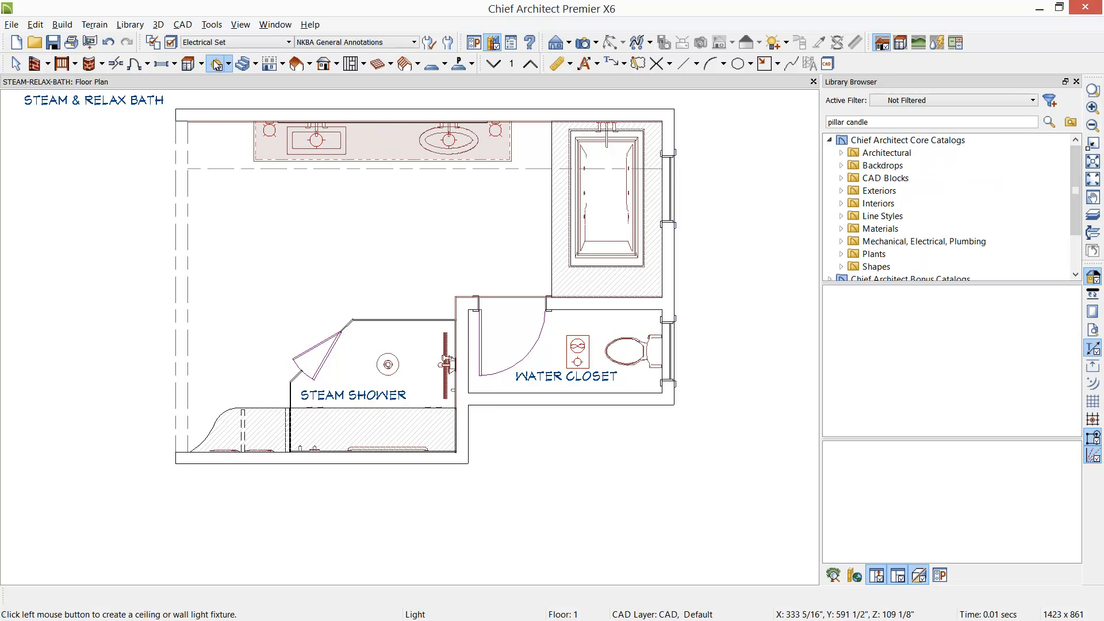
click(237, 204)
key(space)
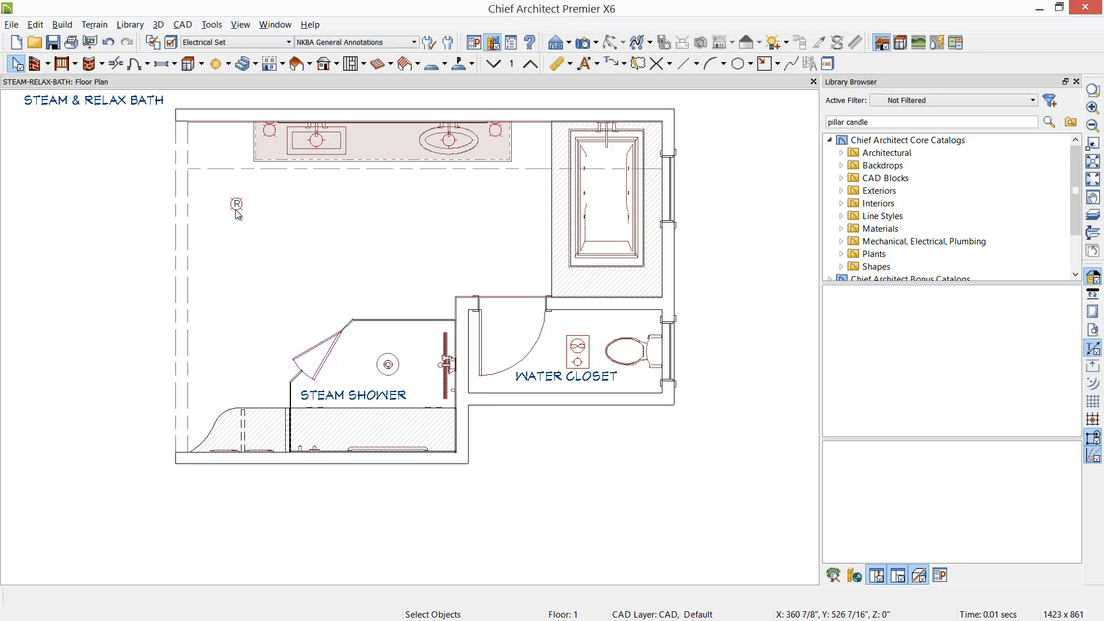
click(236, 206)
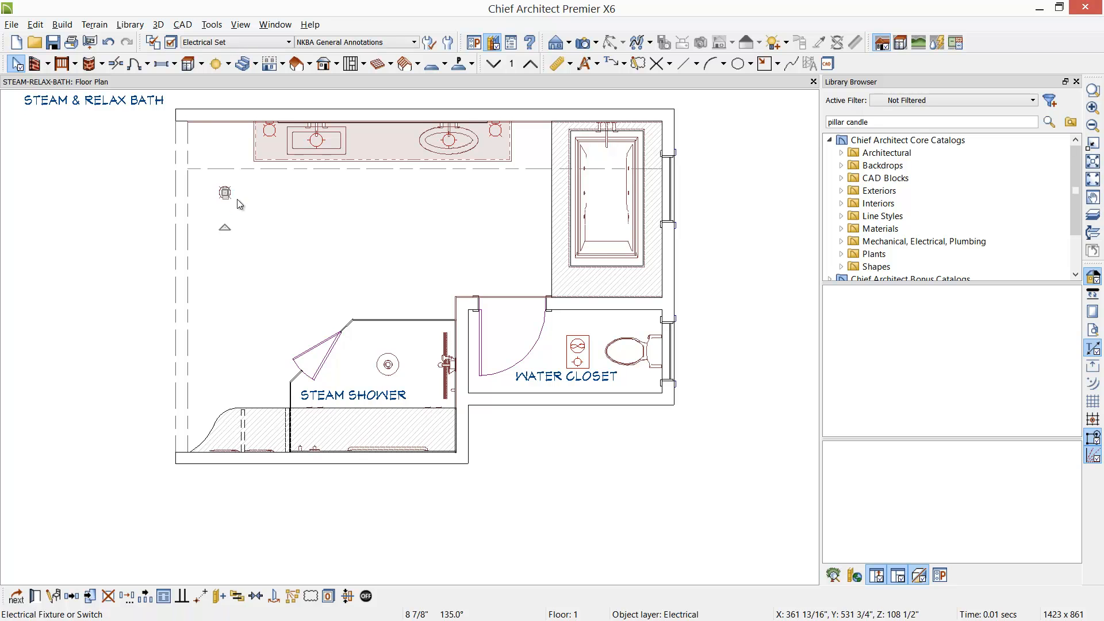
click(232, 196)
scroll(232, 196, up, 1)
middle_drag(232, 192, 236, 278)
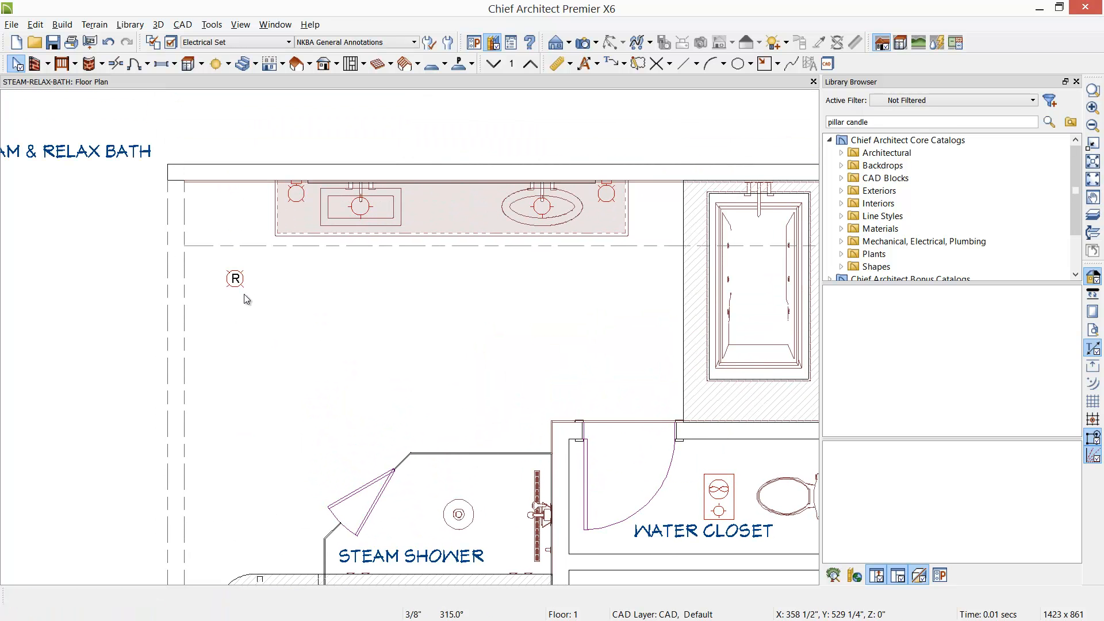
- Set the light's Multiple Copy offsets for general objects to 48" primary and 38" secondary
click(235, 282)
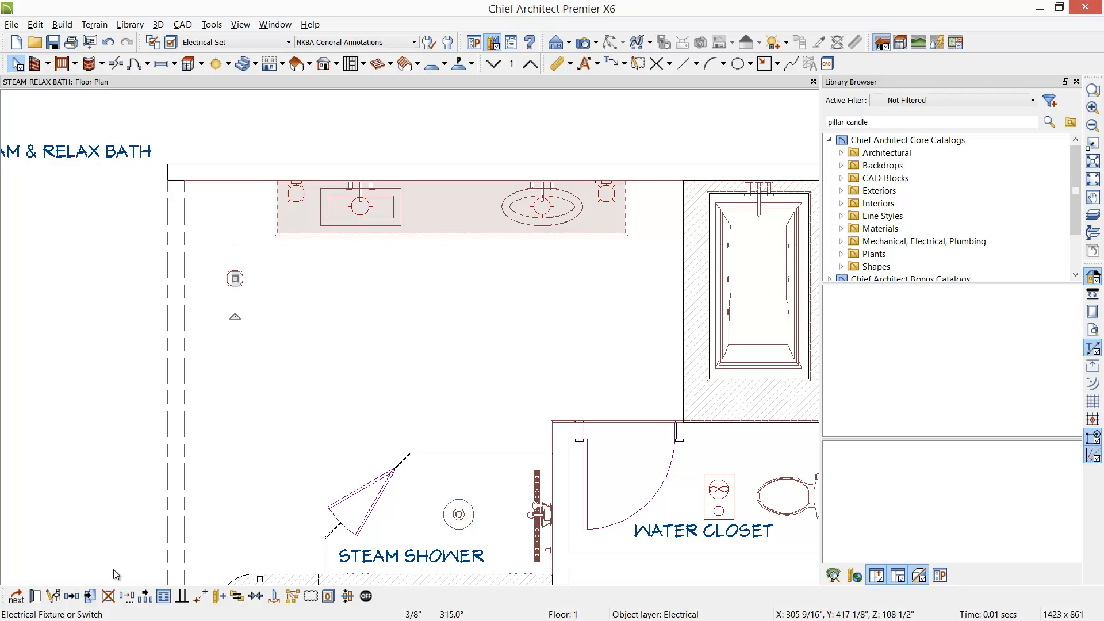
click(144, 598)
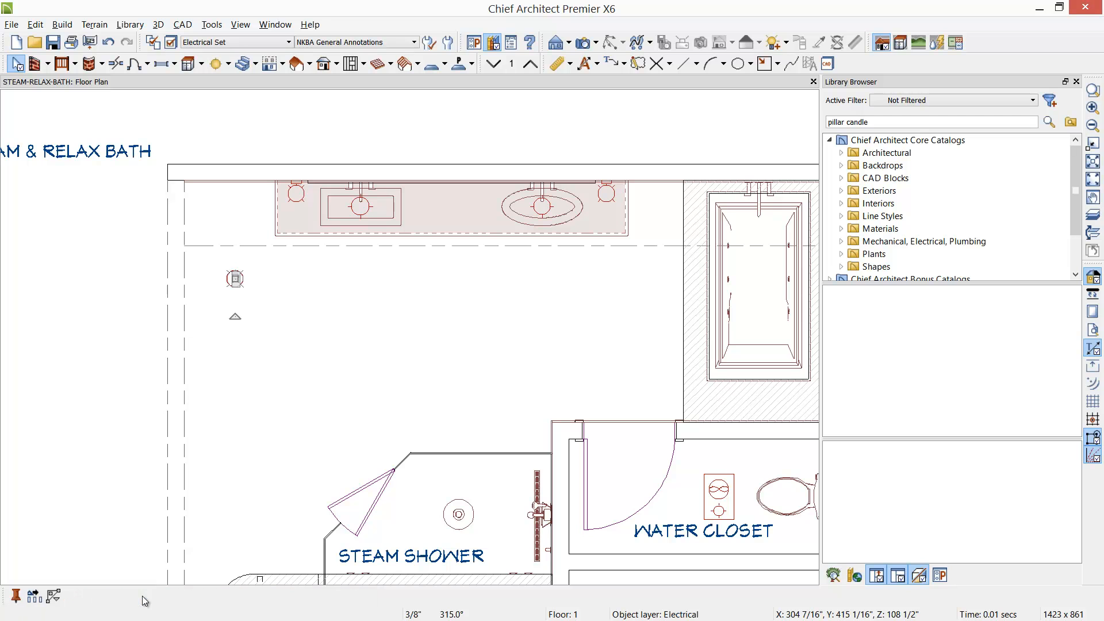
click(36, 598)
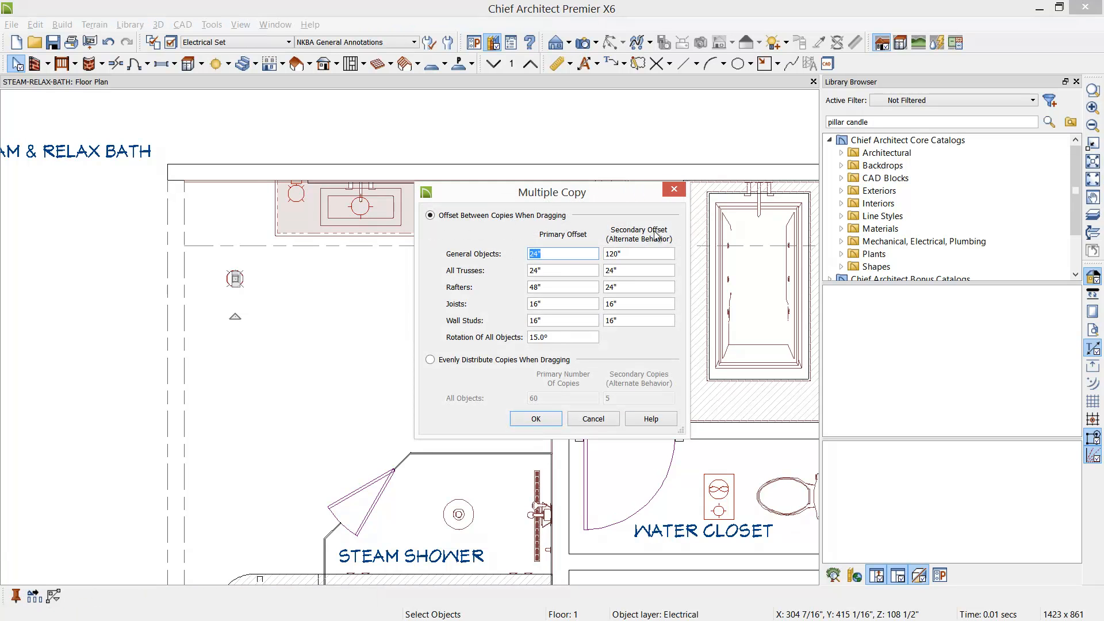
click(569, 253)
drag(569, 253, 505, 254)
text(48)
key(Tab)
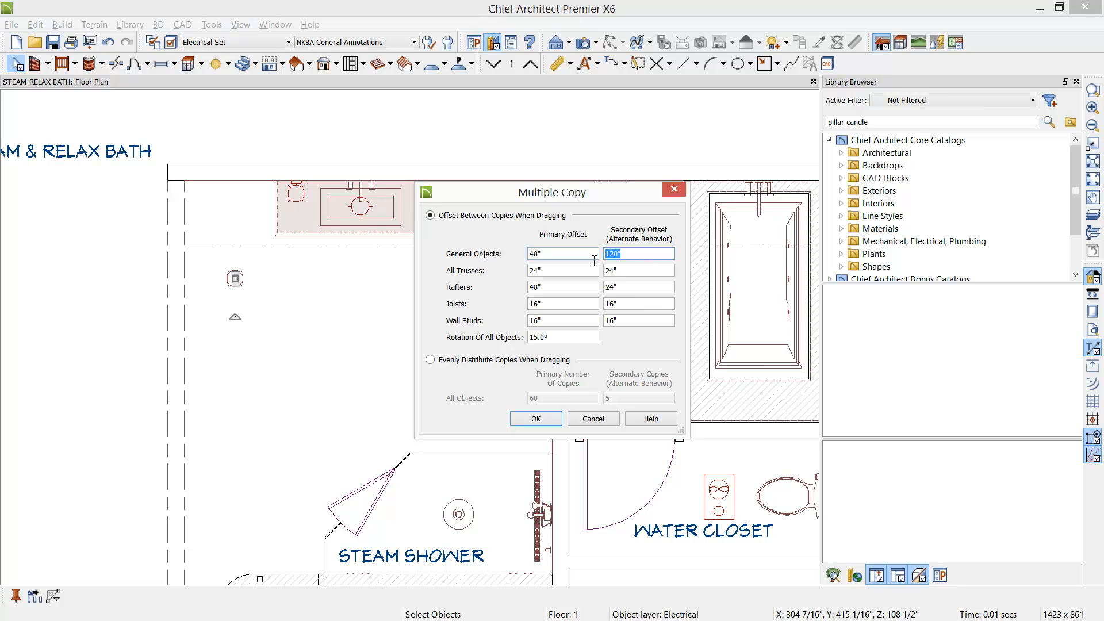
text(38)
click(536, 418)
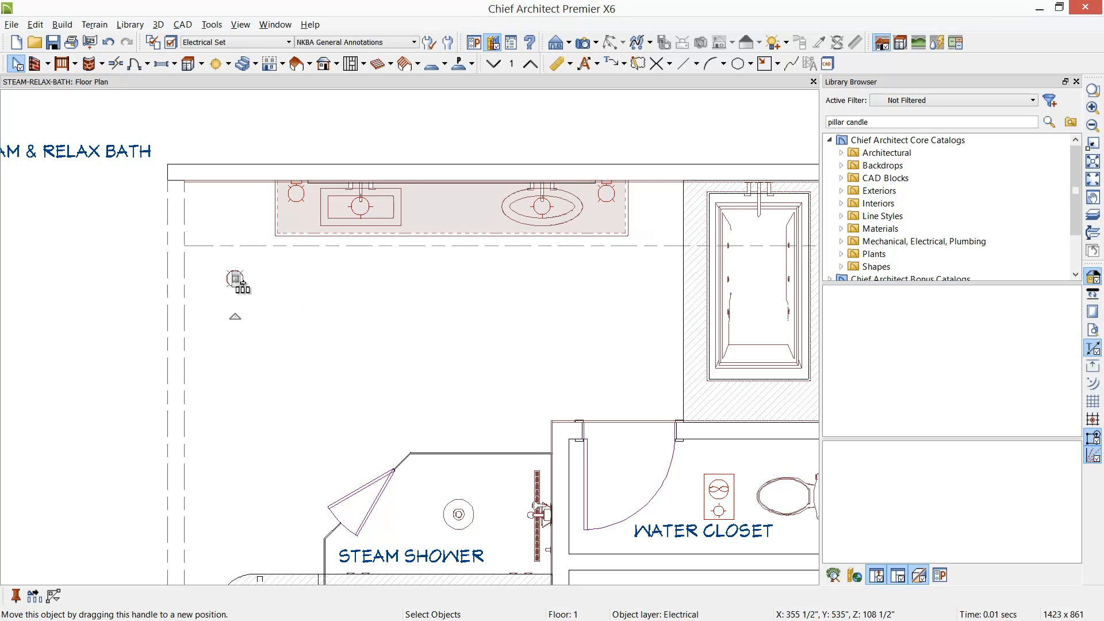
- Try a single row of light copies across the room at 48" spacing, without the copy over the tub
drag(237, 281, 758, 281)
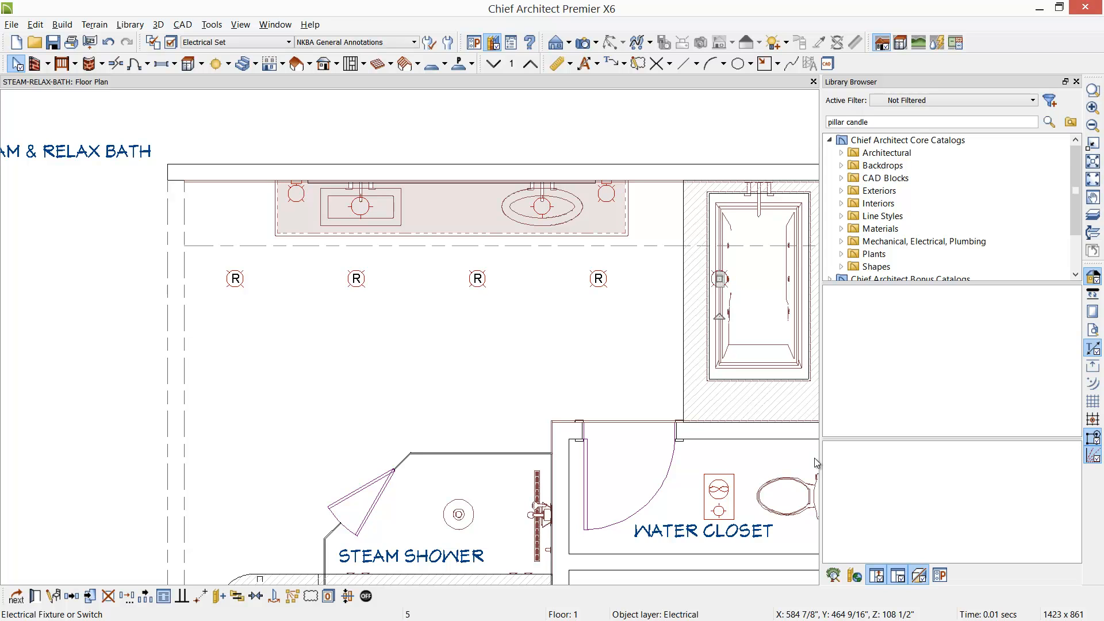
key(Delete)
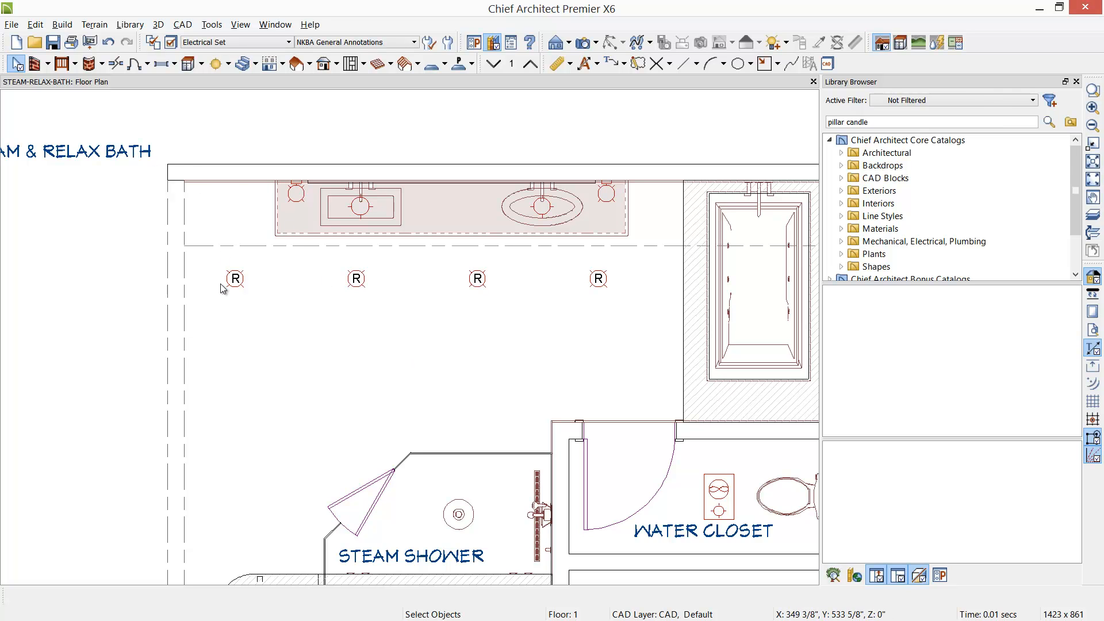
key(ctrl+z)
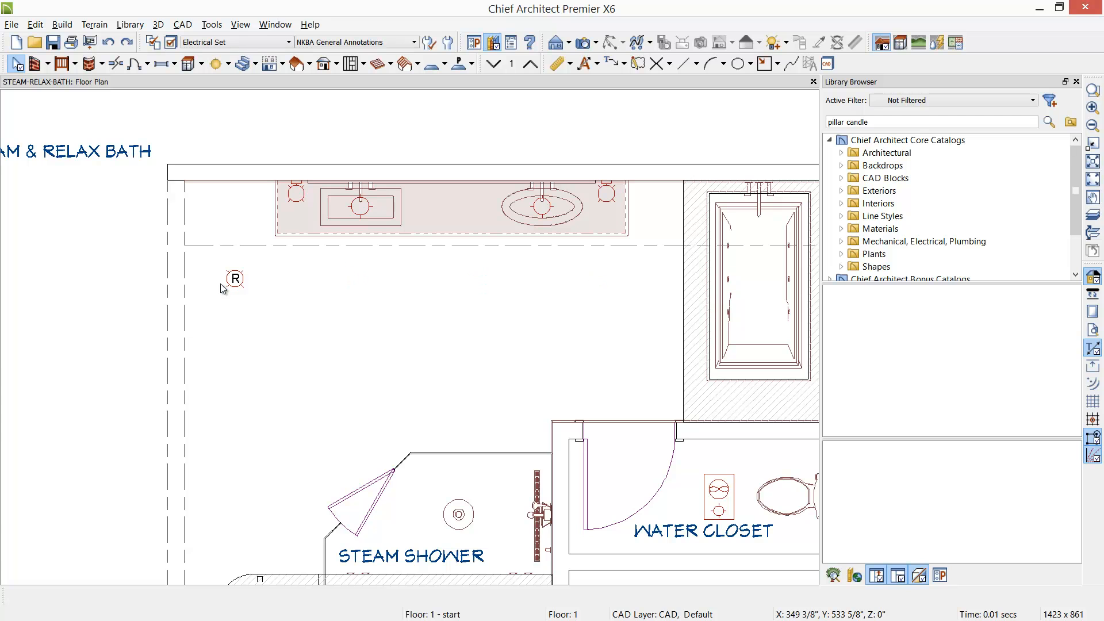
- Copy the light into two rows of four across the room, using the 48" primary and 38" secondary offsets
click(236, 278)
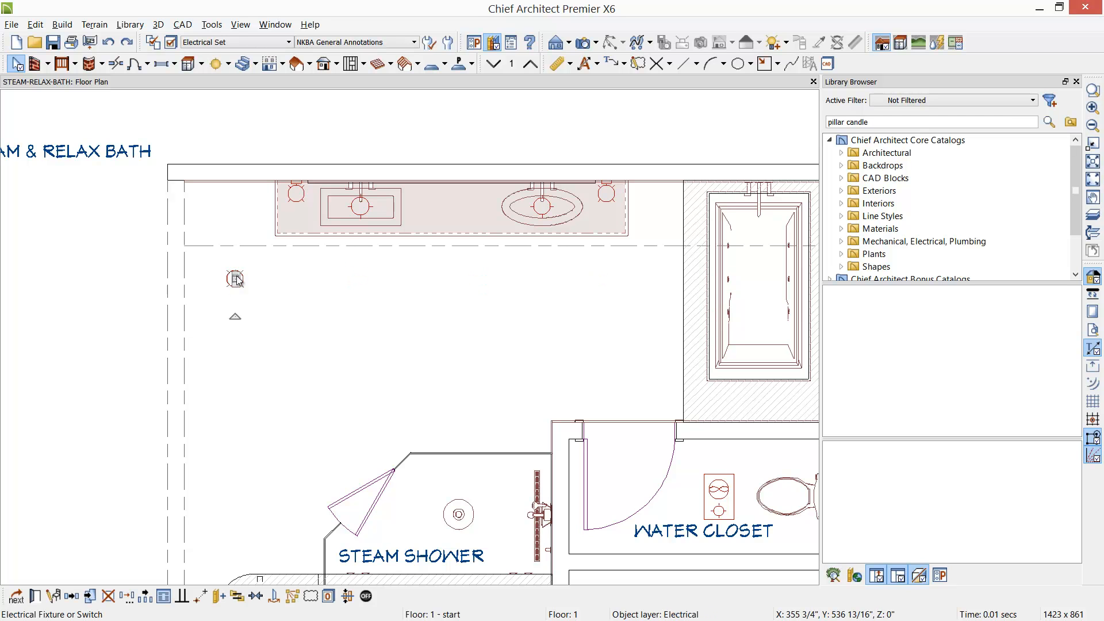
click(145, 607)
click(34, 596)
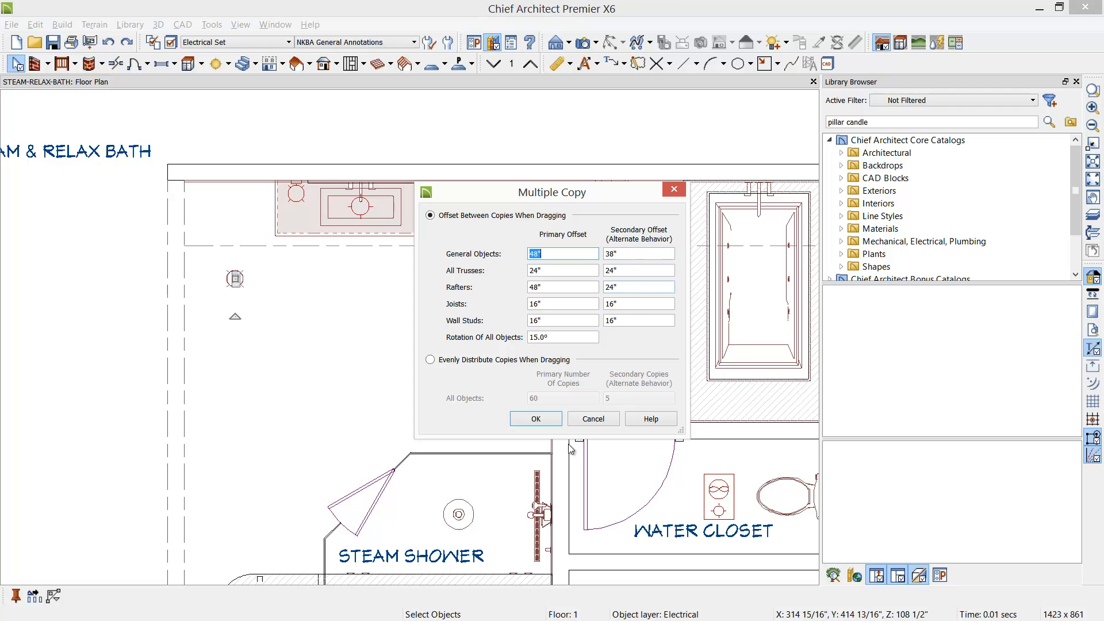
click(527, 423)
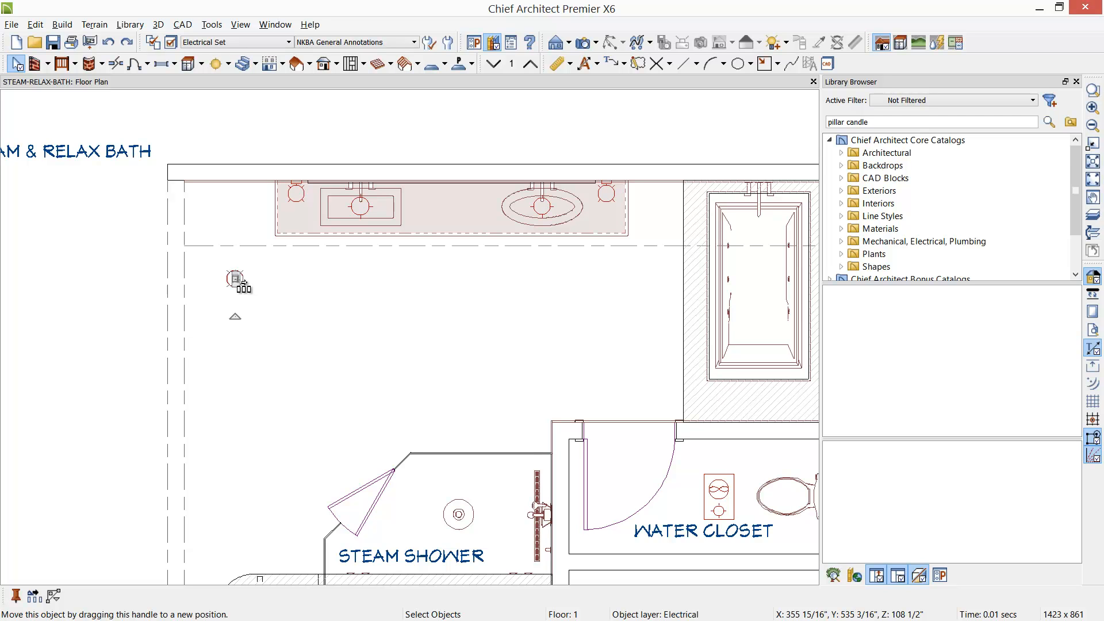
drag(241, 281, 620, 406)
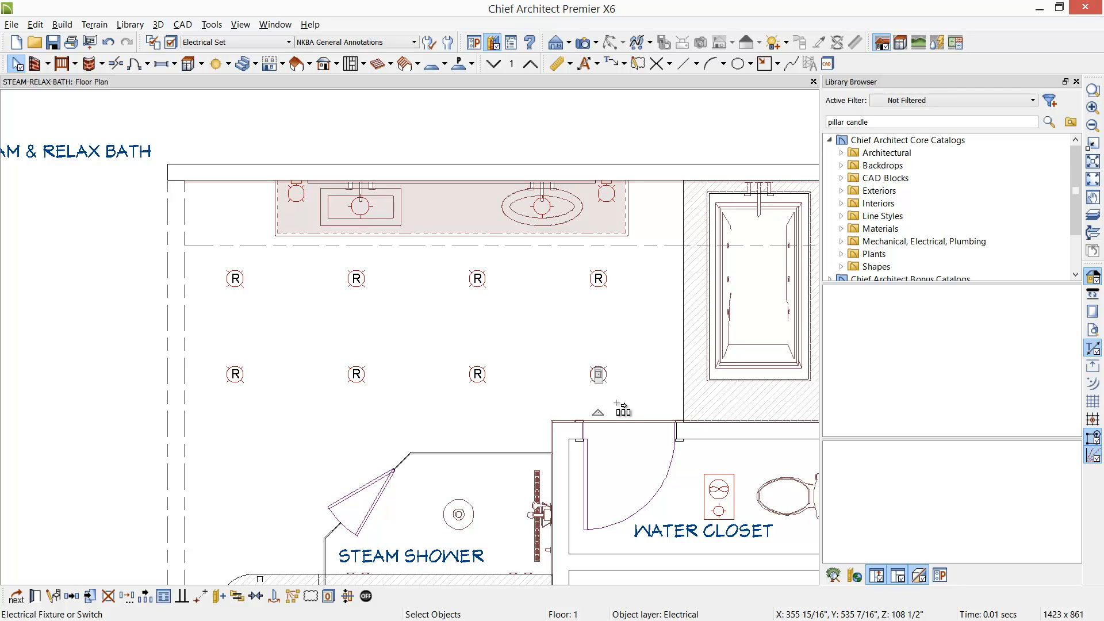
key(Escape)
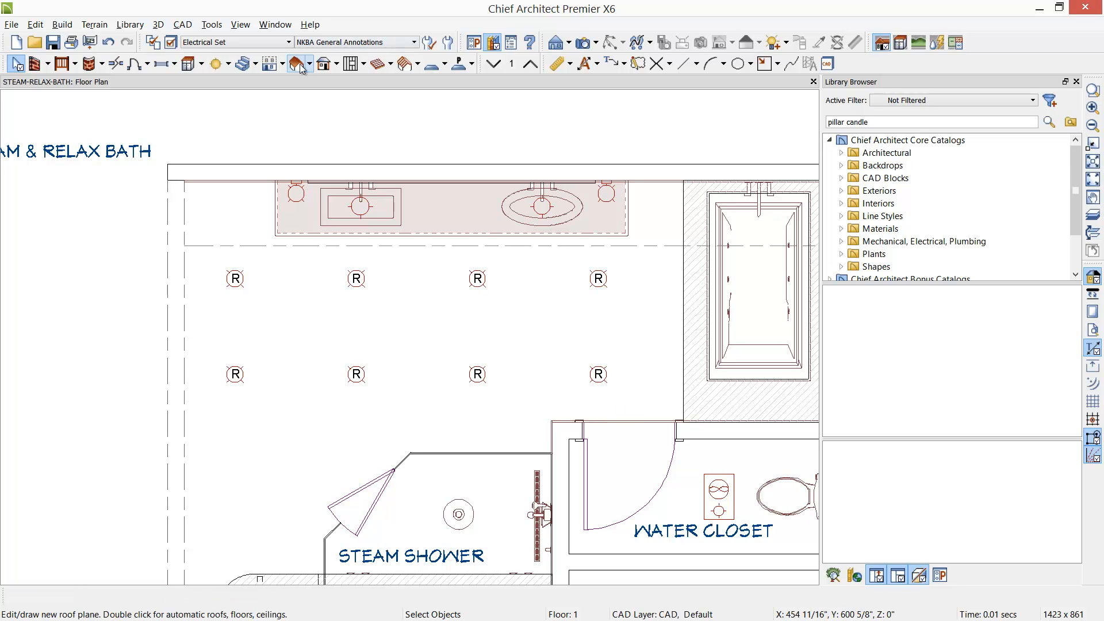
- Delete the row of four ceiling lights nearest the steam shower
click(216, 64)
drag(152, 351, 664, 397)
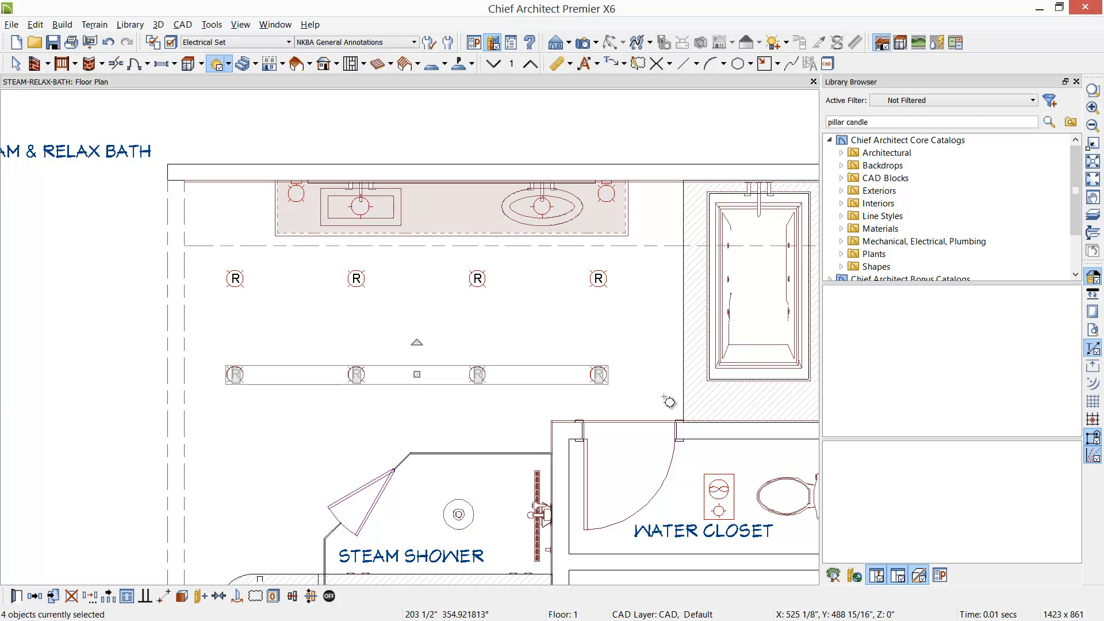
key(Delete)
key(space)
- Move the remaining row of four ceiling lights away from the vanity toward the middle of the room
drag(198, 262, 629, 316)
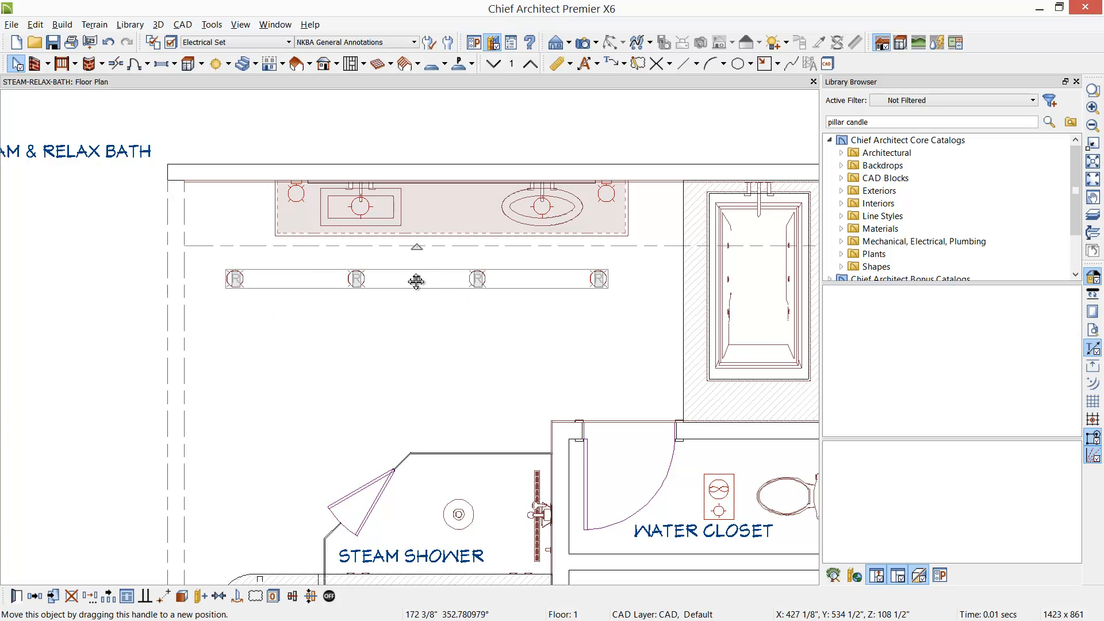
drag(417, 280, 418, 316)
click(459, 420)
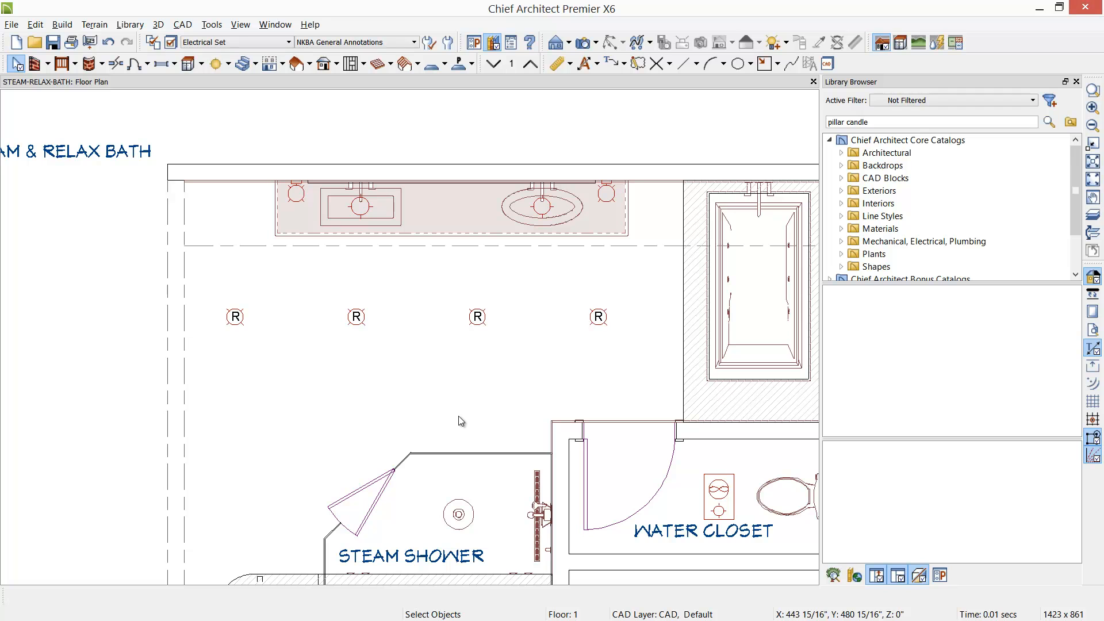
- Place a light switch on the lower wall by the room's entry, at the curved end of the bench
click(229, 65)
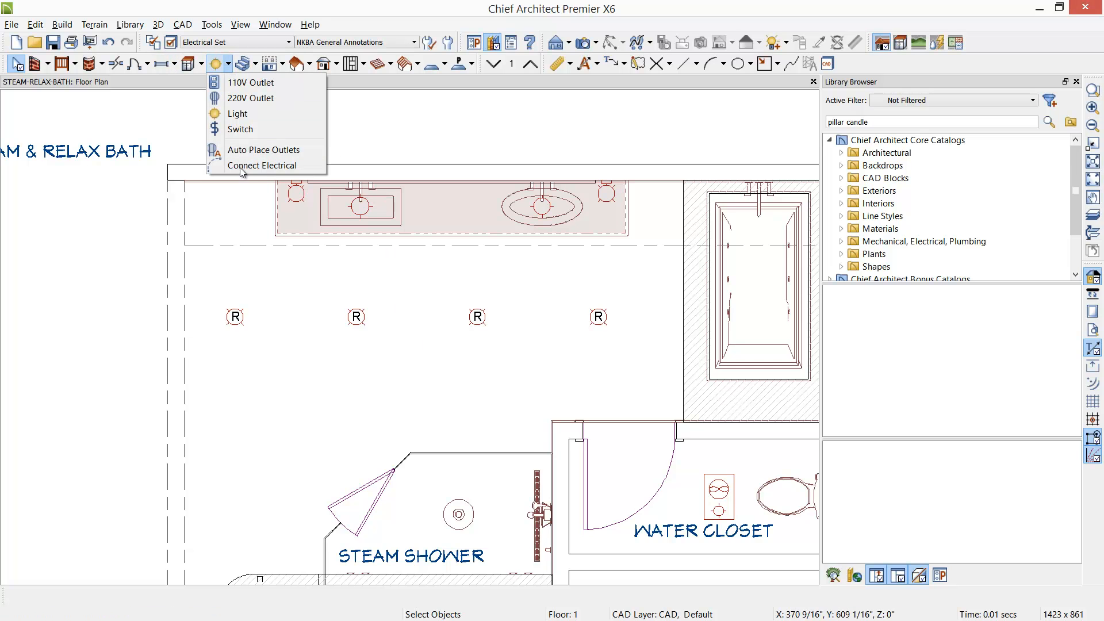
click(230, 129)
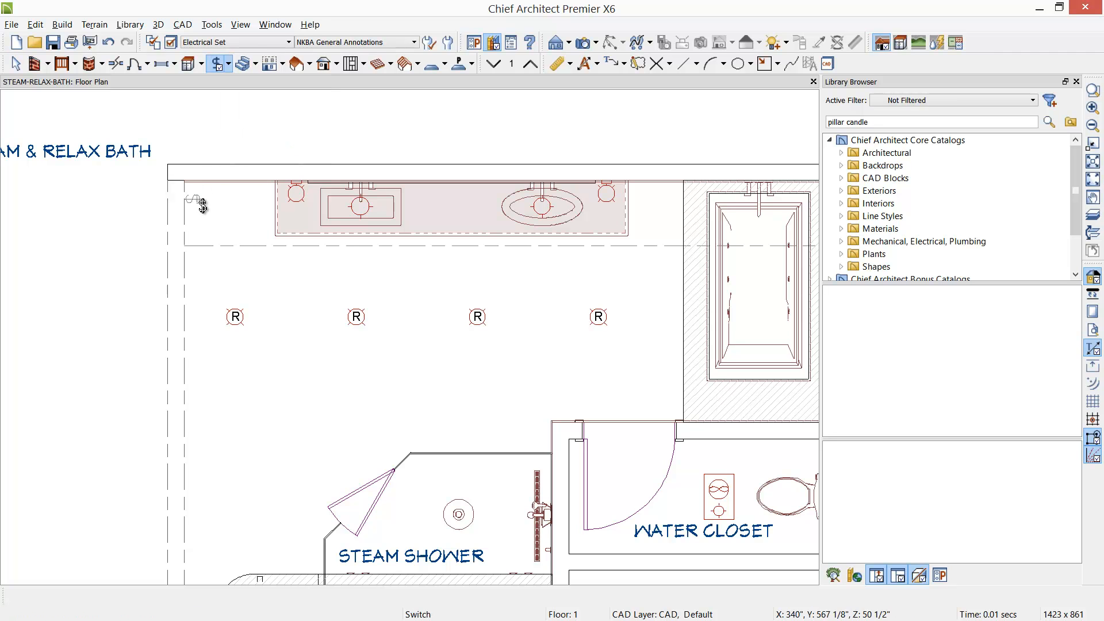
middle_drag(275, 406, 306, 276)
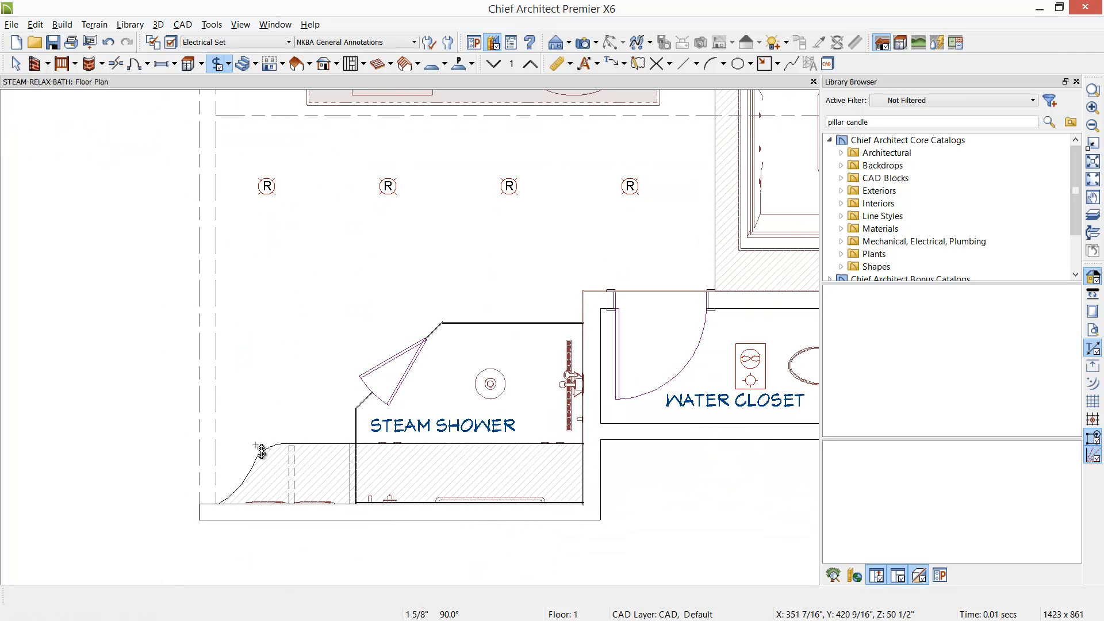
click(224, 499)
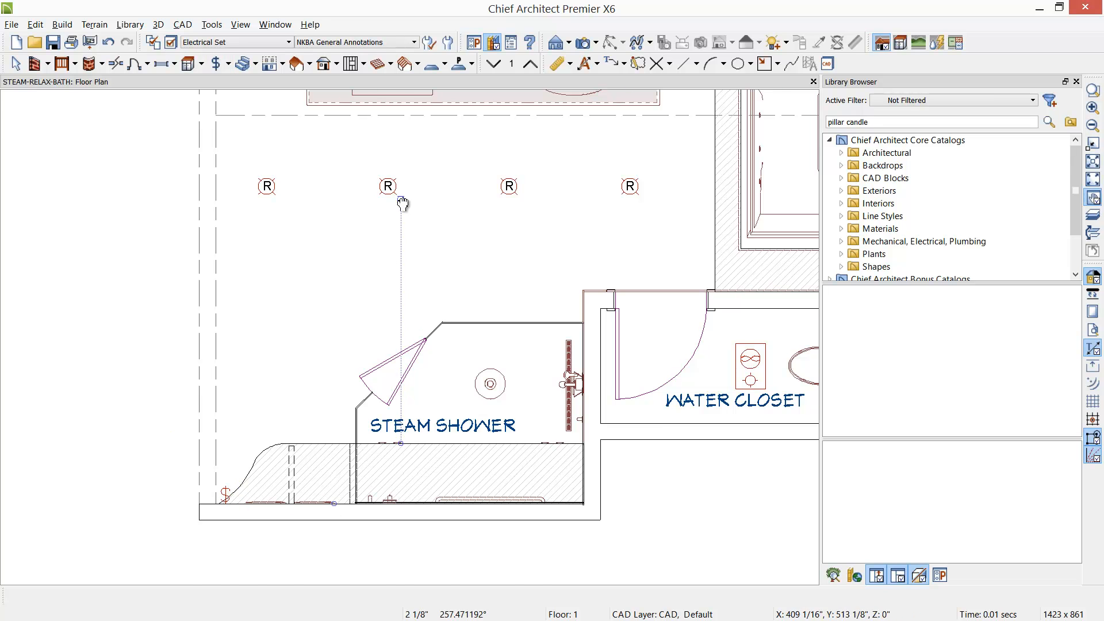
- Wire the switch beside the vanity to the row of four ceiling lights with Connect Electrical
middle_drag(402, 208, 380, 309)
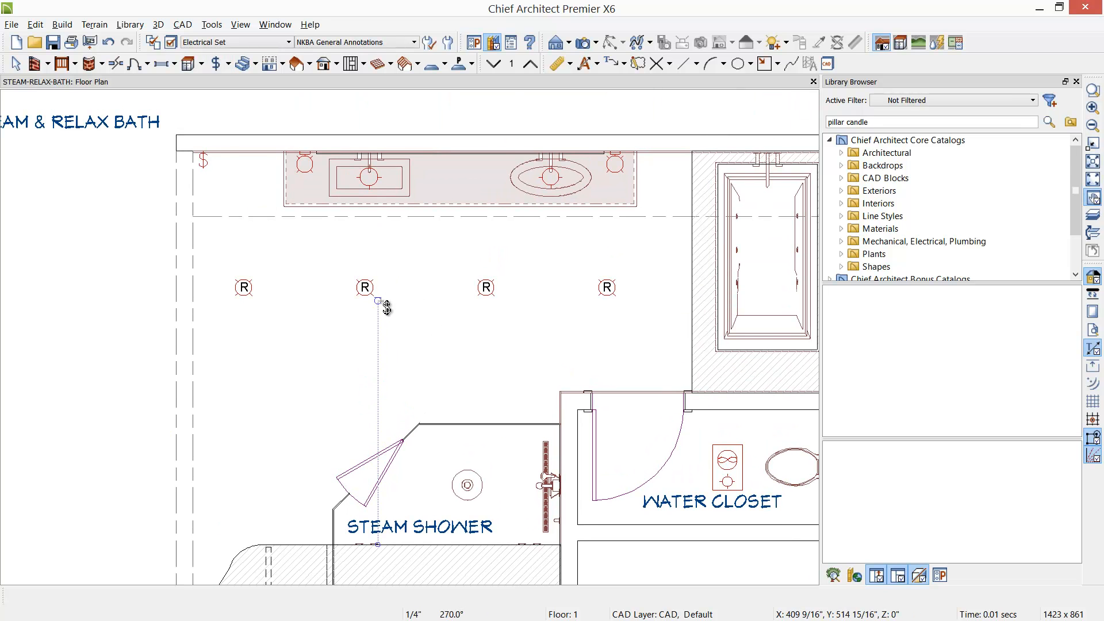
click(229, 65)
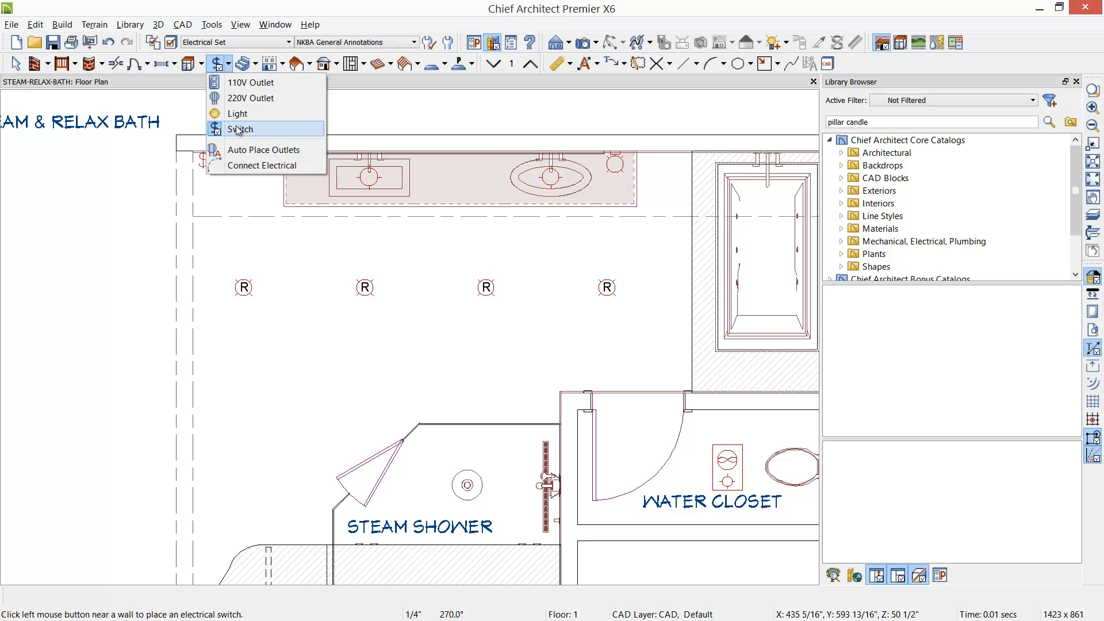
click(247, 166)
mouse_move(204, 161)
mouse_down()
mouse_move(247, 297)
mouse_move(607, 288)
mouse_up()
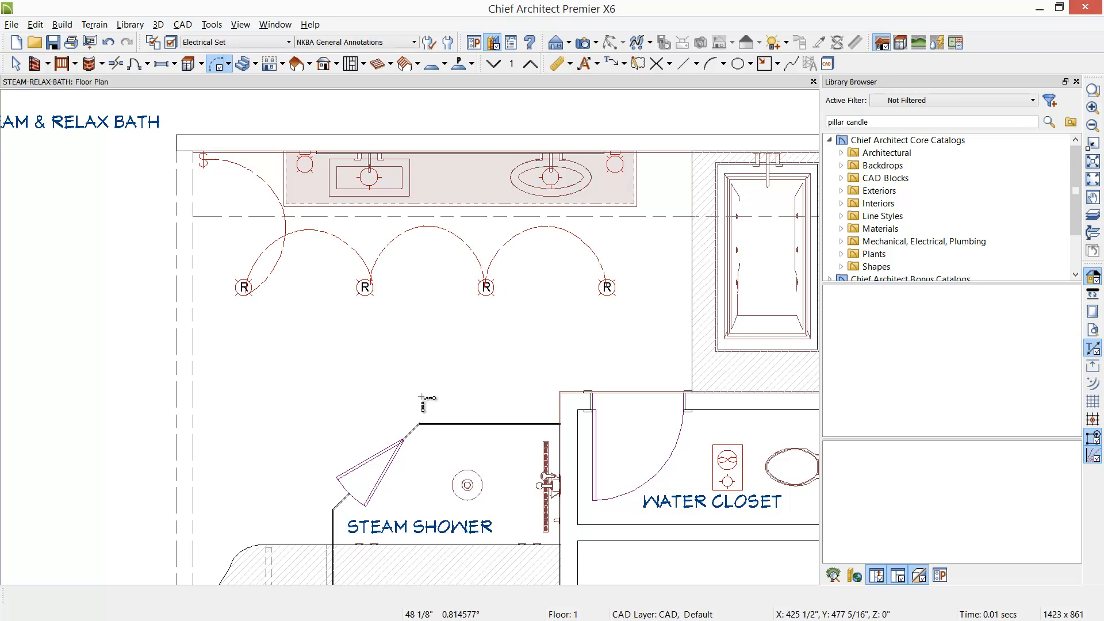
- Connect the ceiling light nearest the tub to the switch at the curved end of the bench
scroll(414, 385, down, 3)
drag(610, 211, 211, 525)
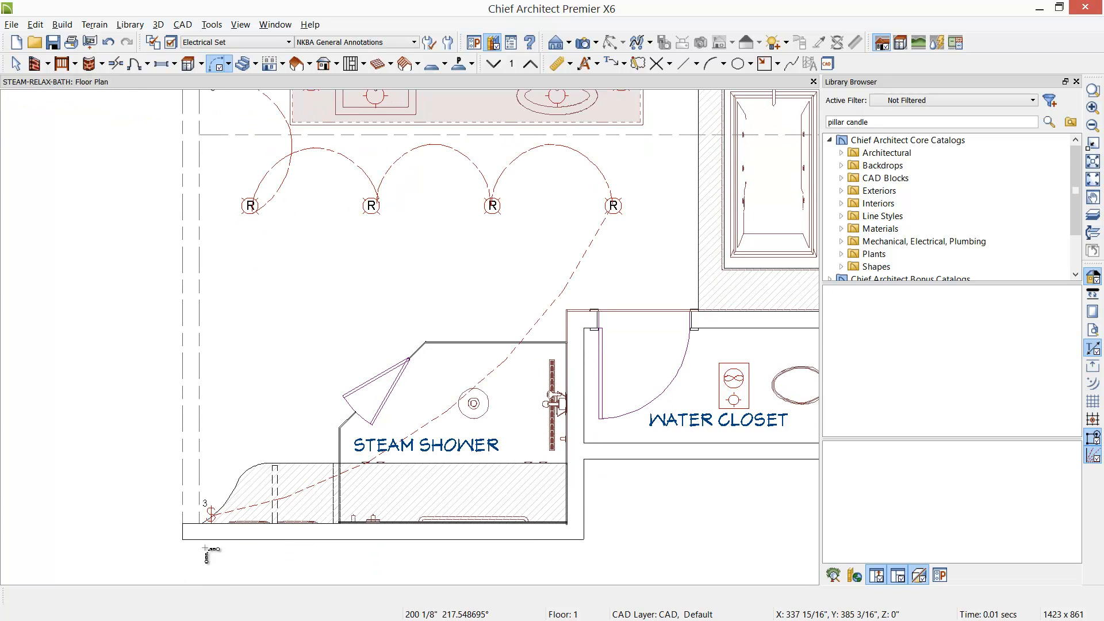
scroll(192, 537, up, 3)
scroll(190, 538, up, 1)
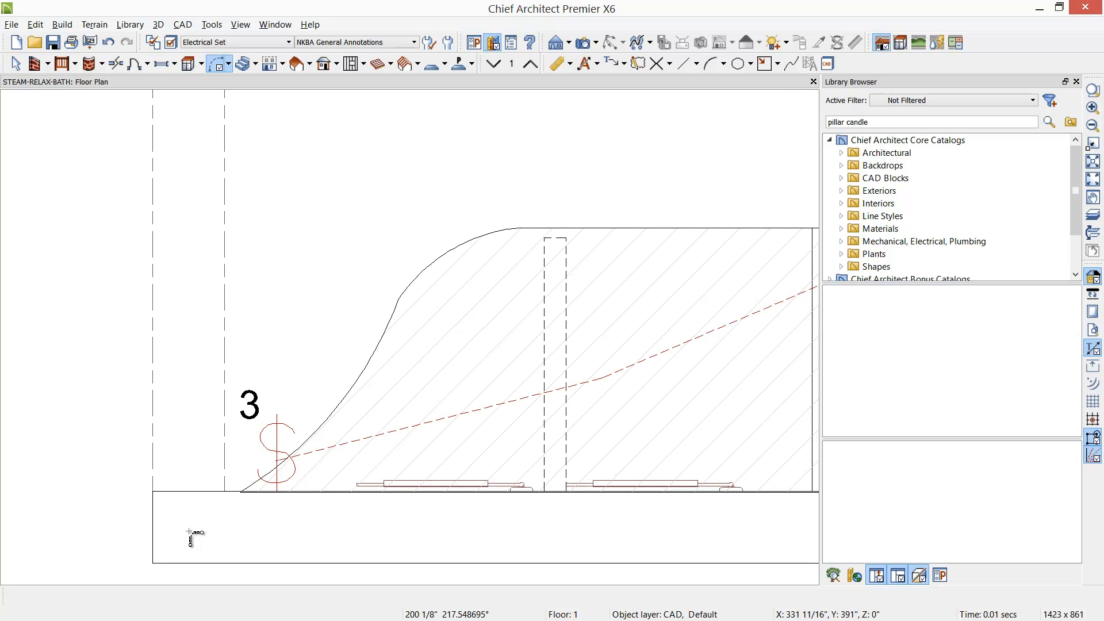
scroll(310, 373, down, 1)
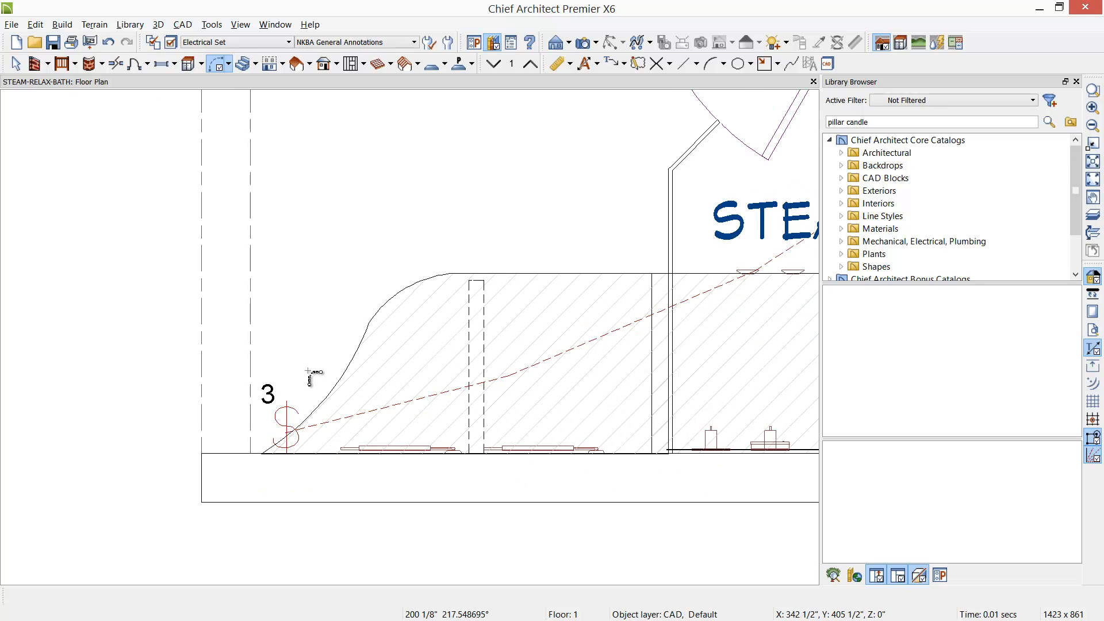
scroll(311, 373, down, 2)
middle_drag(344, 270, 265, 398)
scroll(265, 398, down, 2)
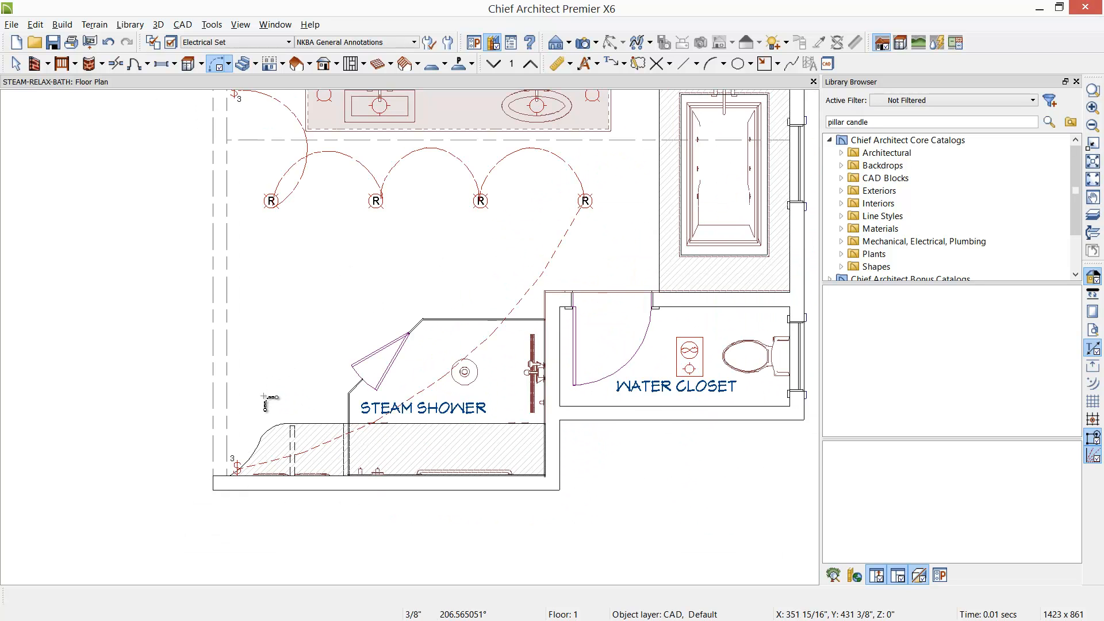
- Reshape the wire between the vanity-side switch and the first ceiling light so it bows toward the dashed room edge
middle_drag(293, 254, 285, 384)
key(space)
scroll(271, 364, up, 1)
middle_drag(271, 363, 299, 426)
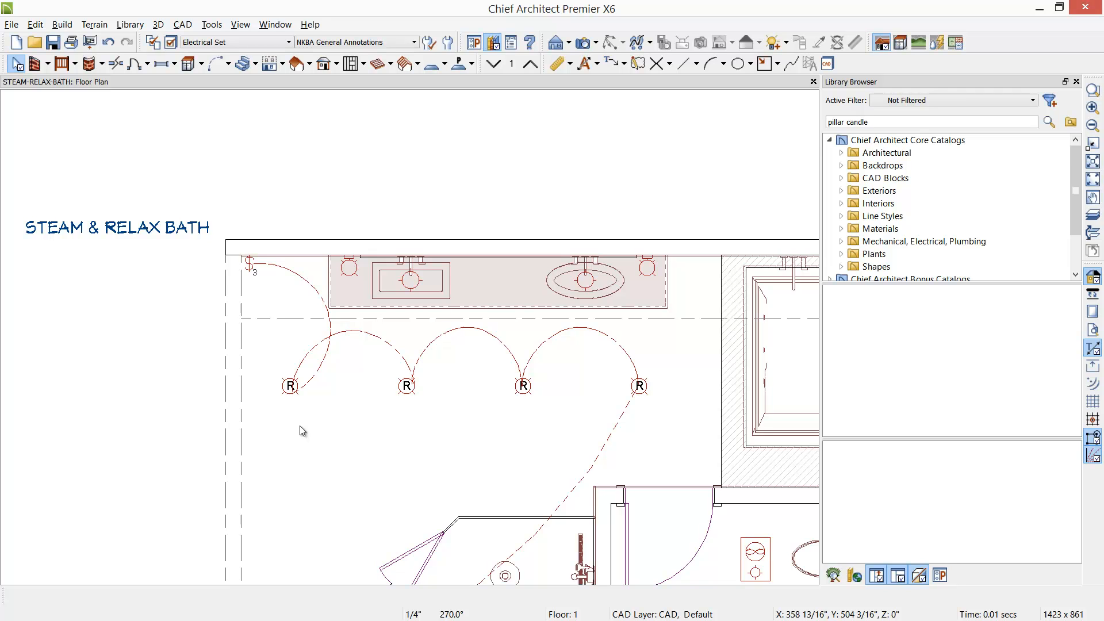
click(318, 373)
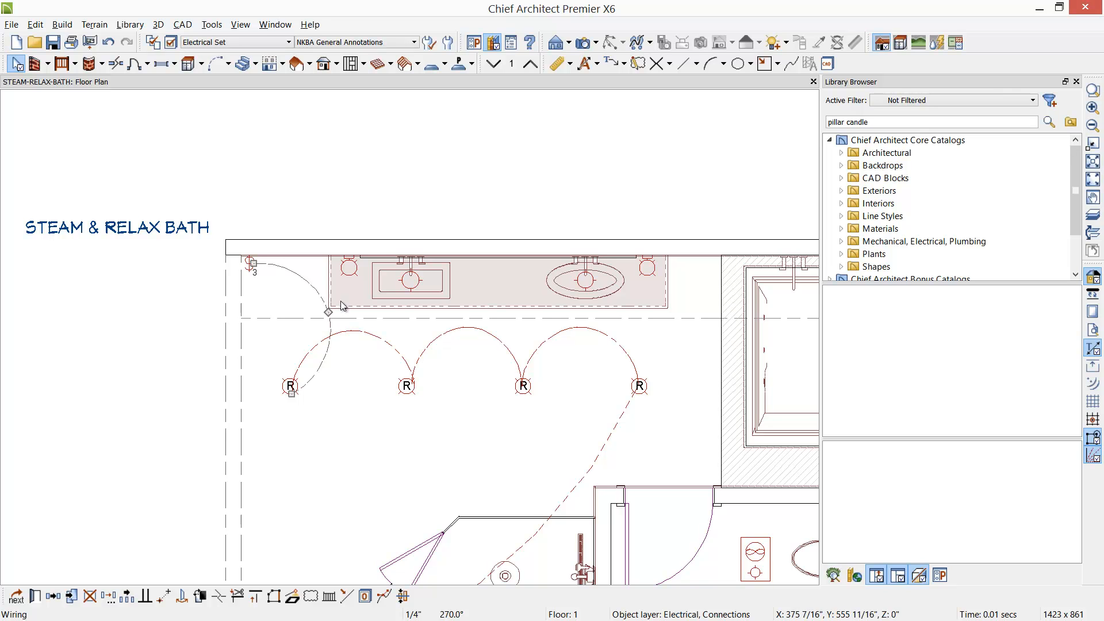
drag(328, 312, 251, 352)
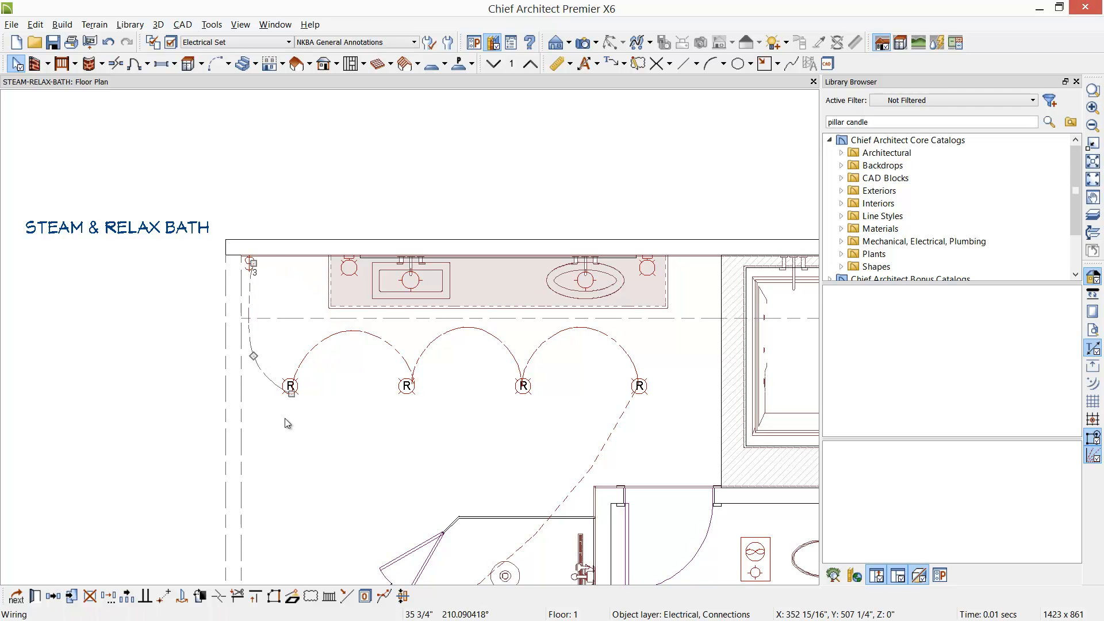
- Reshape the three wires between the ceiling lights into one flatter wave, with the outer two curving toward the shower and the middle one toward the vanity
click(319, 343)
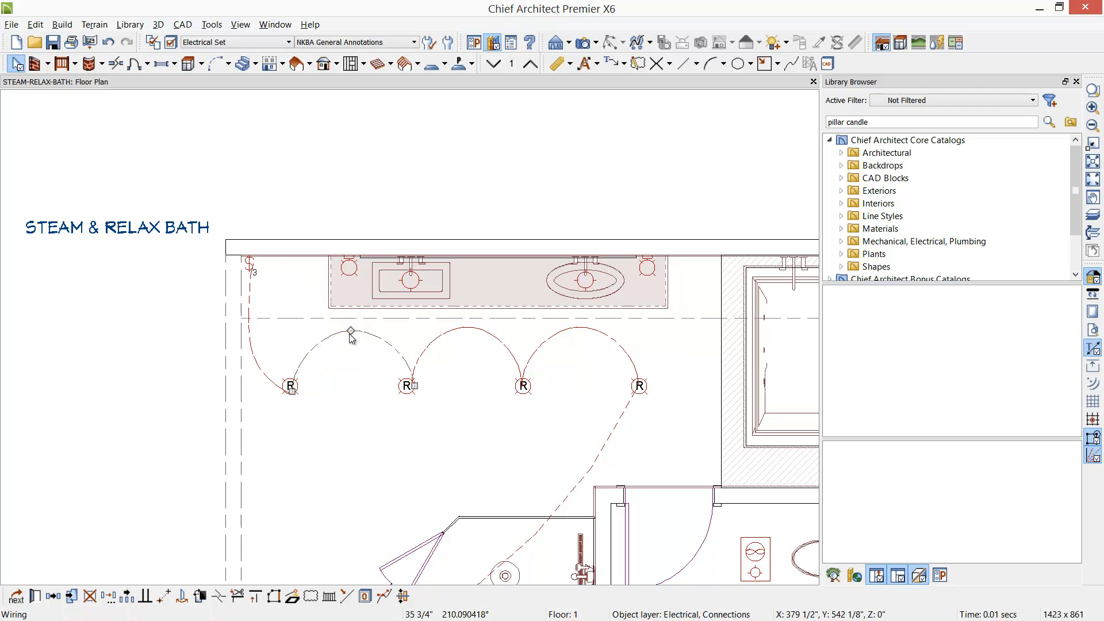
drag(351, 331, 342, 404)
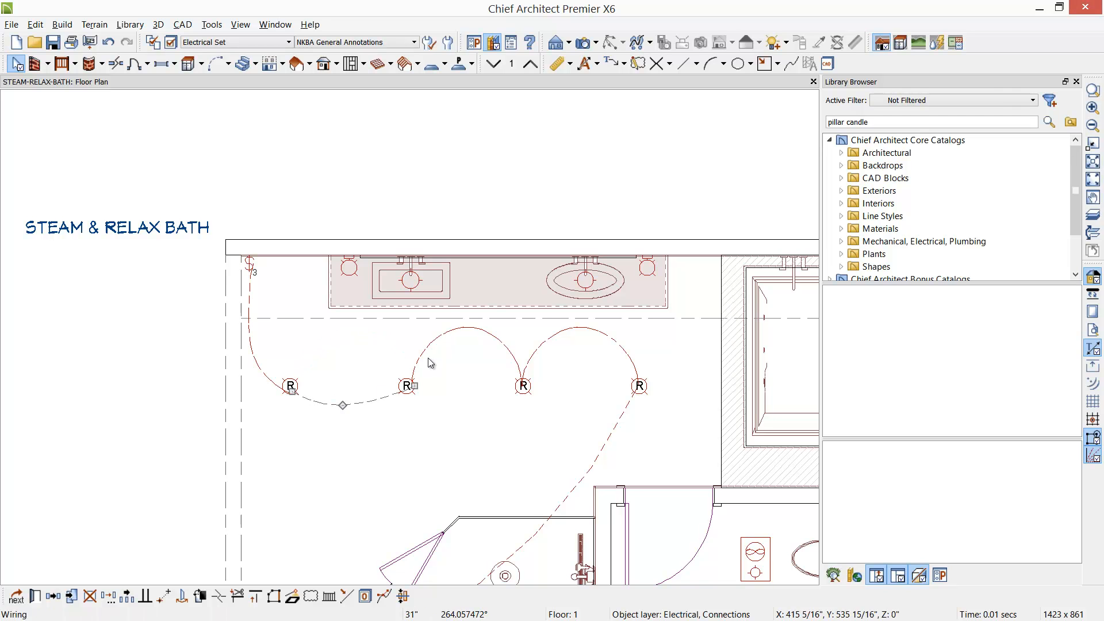
click(464, 329)
drag(465, 328, 467, 365)
click(581, 330)
drag(581, 329, 581, 402)
click(617, 461)
scroll(619, 460, down, 3)
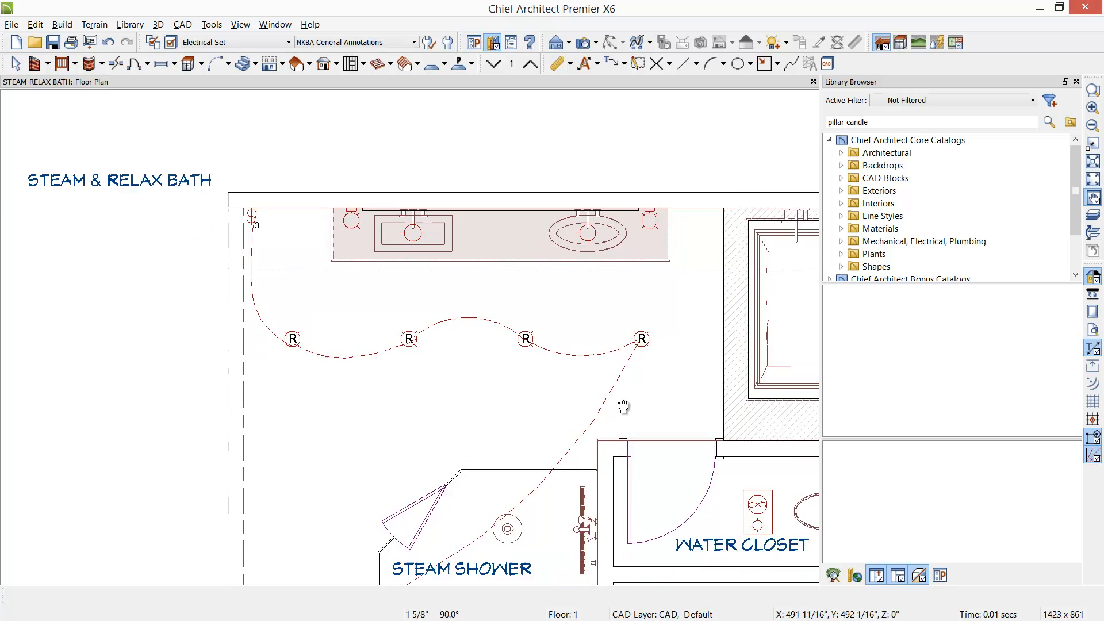
- Add break points to the wire from the last ceiling light to the bench-side switch and bend it into a flowing S-curve
click(581, 363)
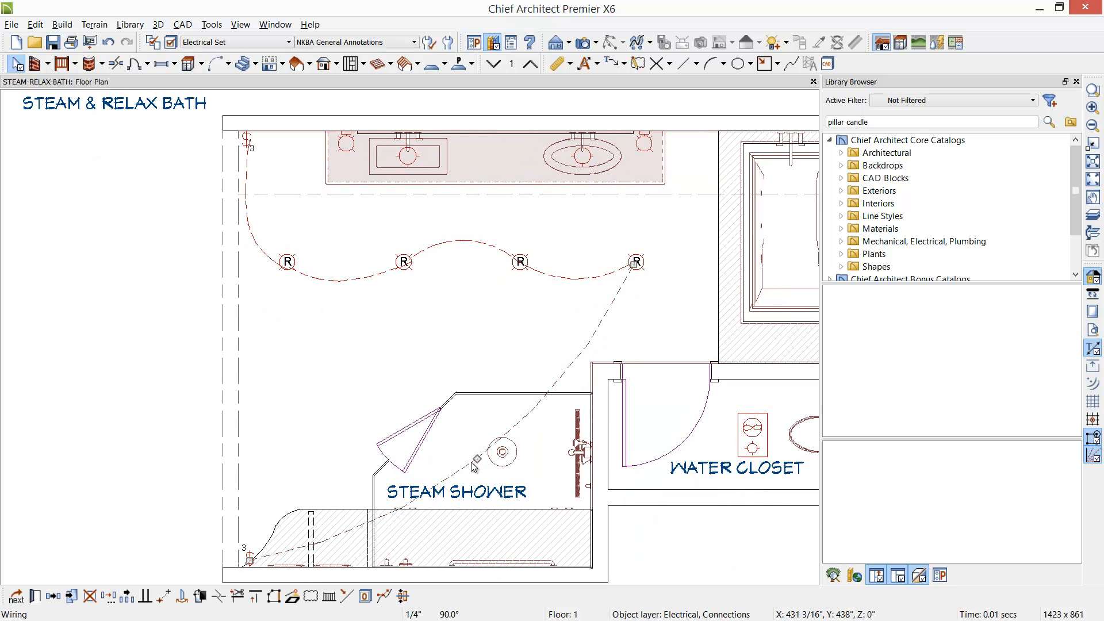
drag(477, 458, 527, 353)
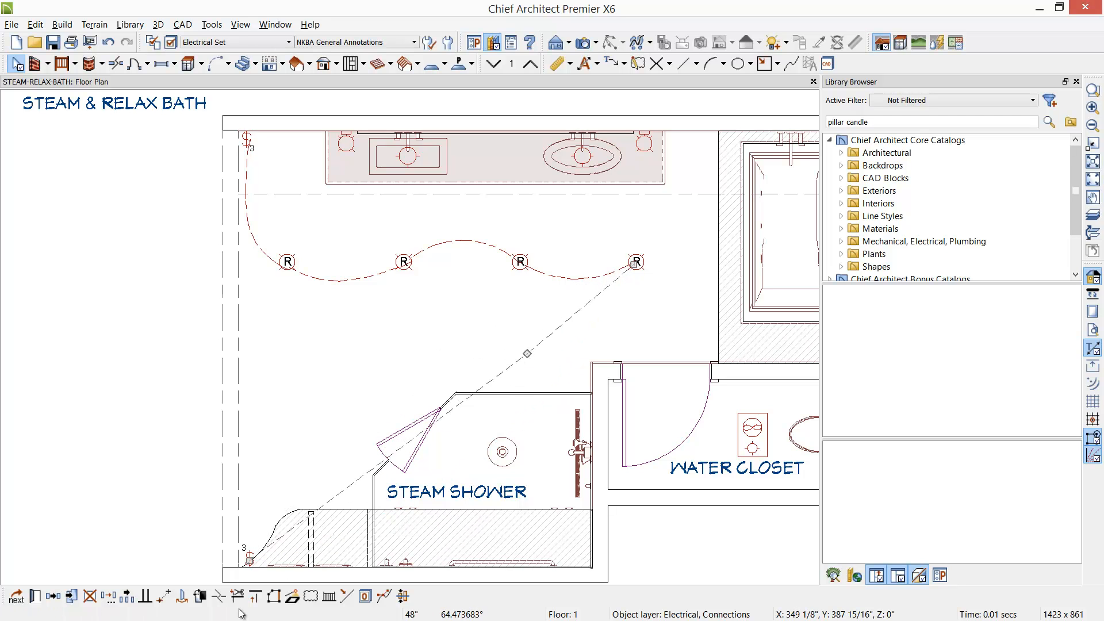
click(550, 338)
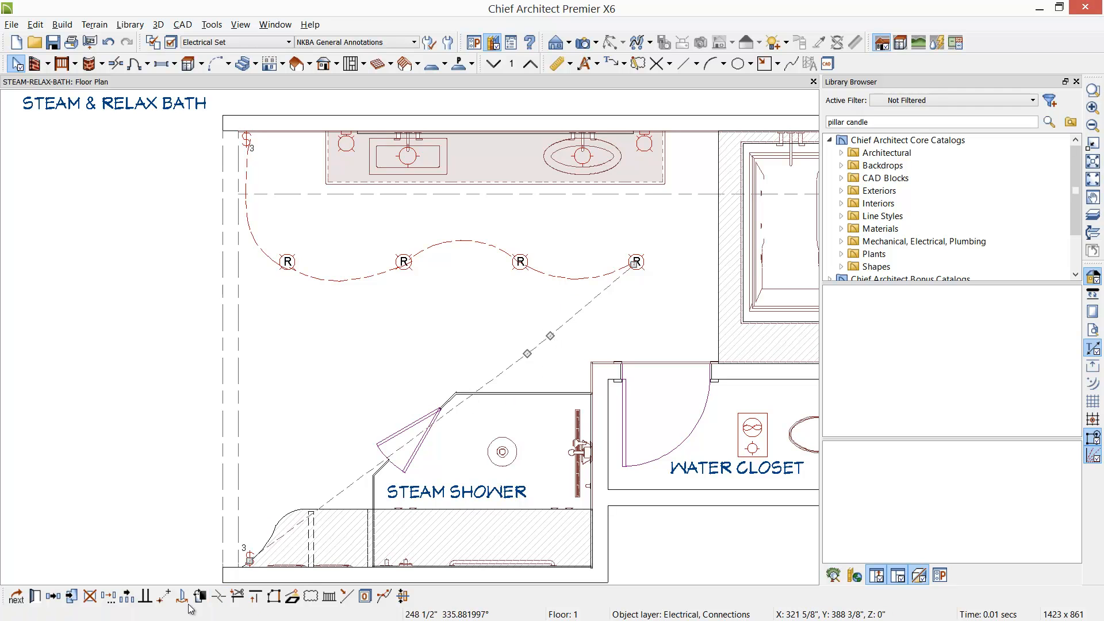
click(219, 596)
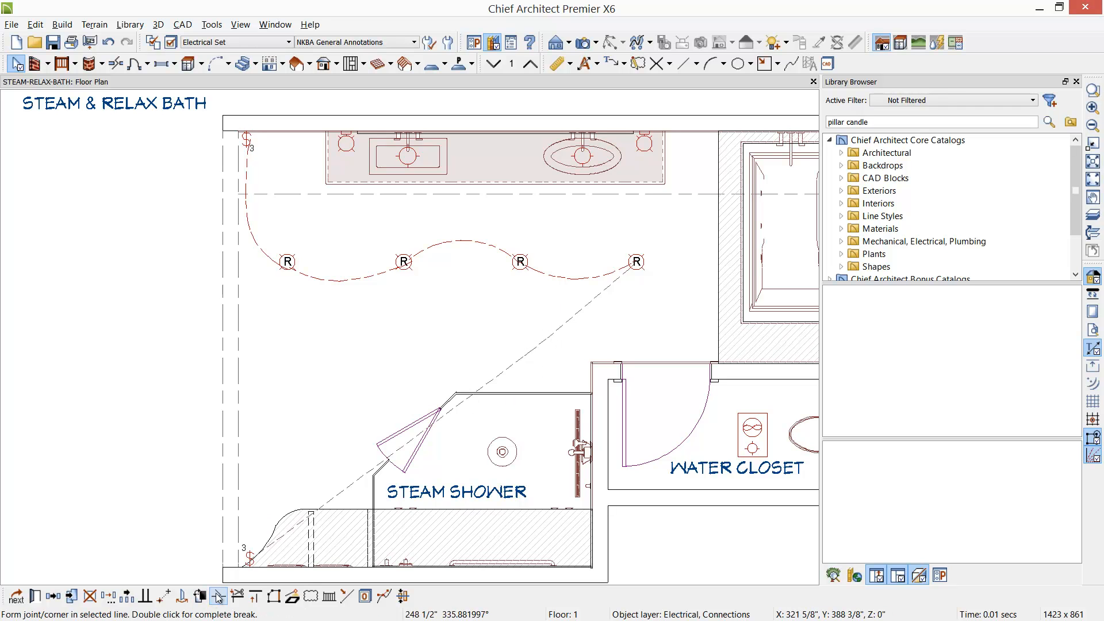
click(357, 480)
drag(358, 479, 478, 405)
drag(550, 335, 533, 324)
click(597, 433)
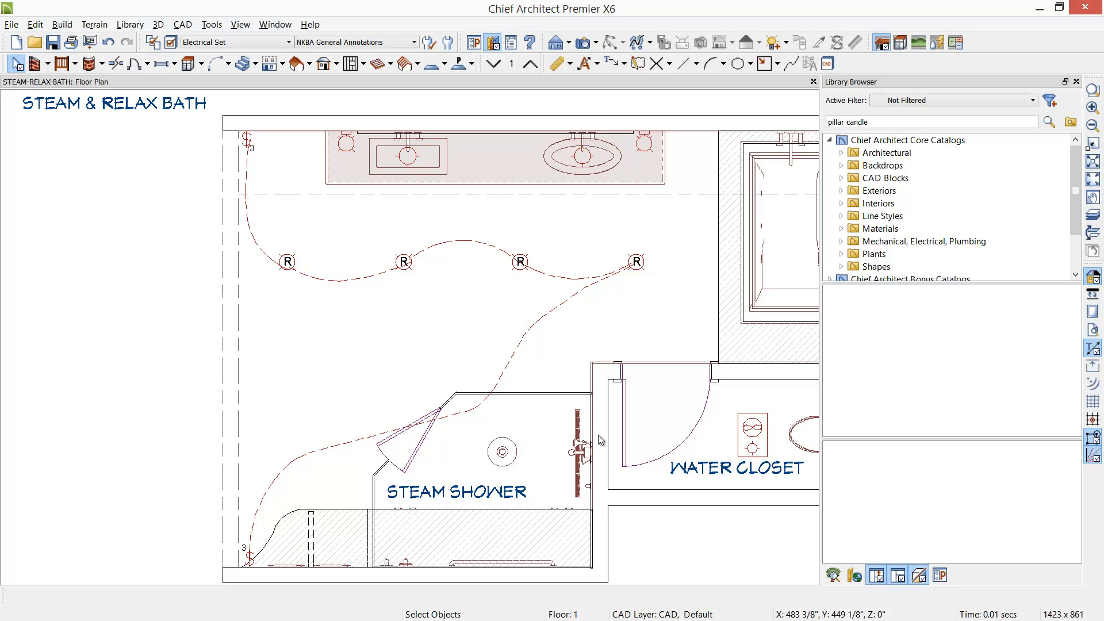
- Make Electrical Annotations the current annotation set and review its active defaults
click(414, 43)
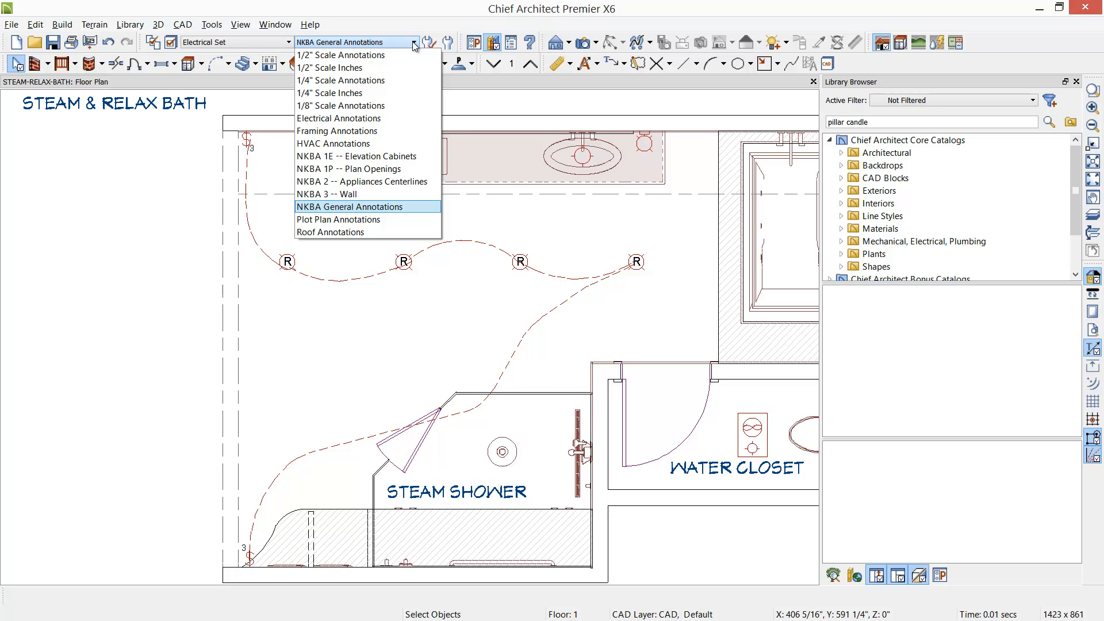
click(376, 118)
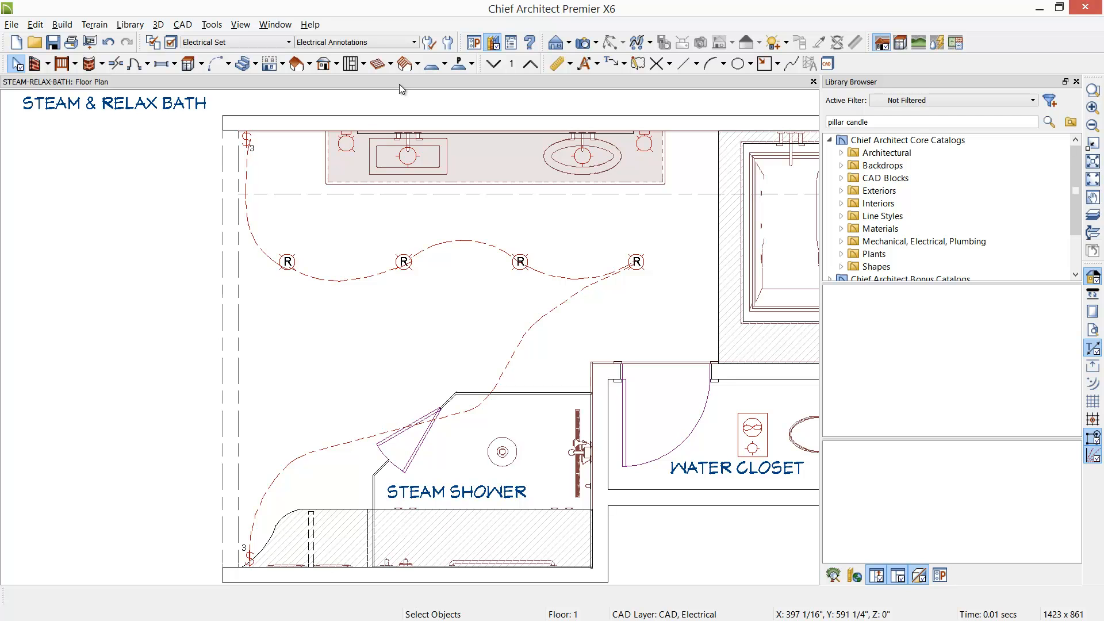
click(428, 45)
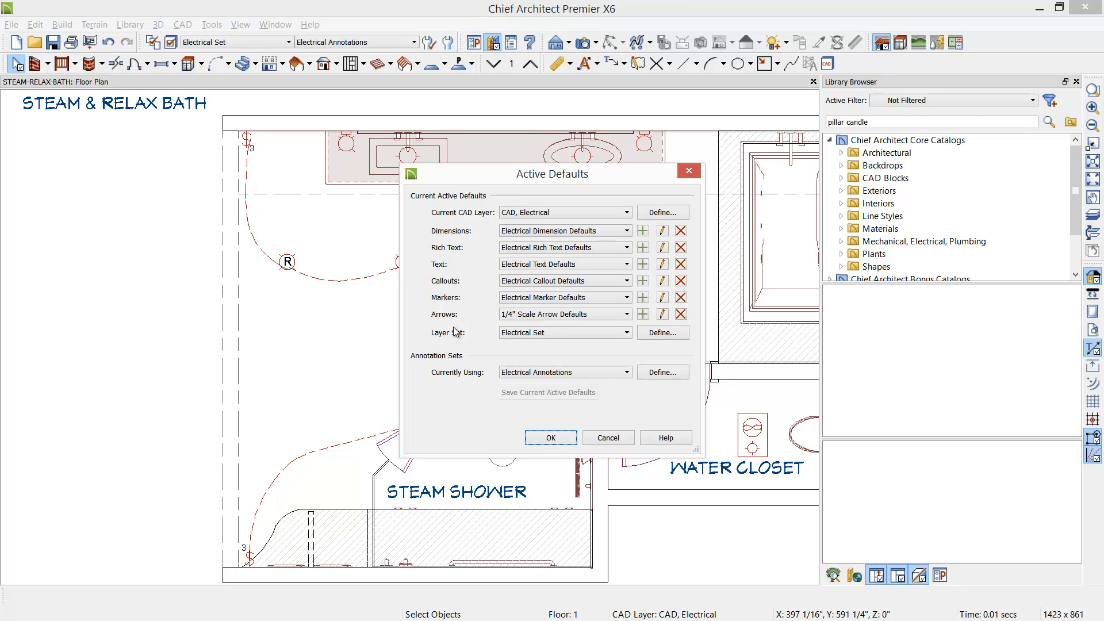
click(606, 436)
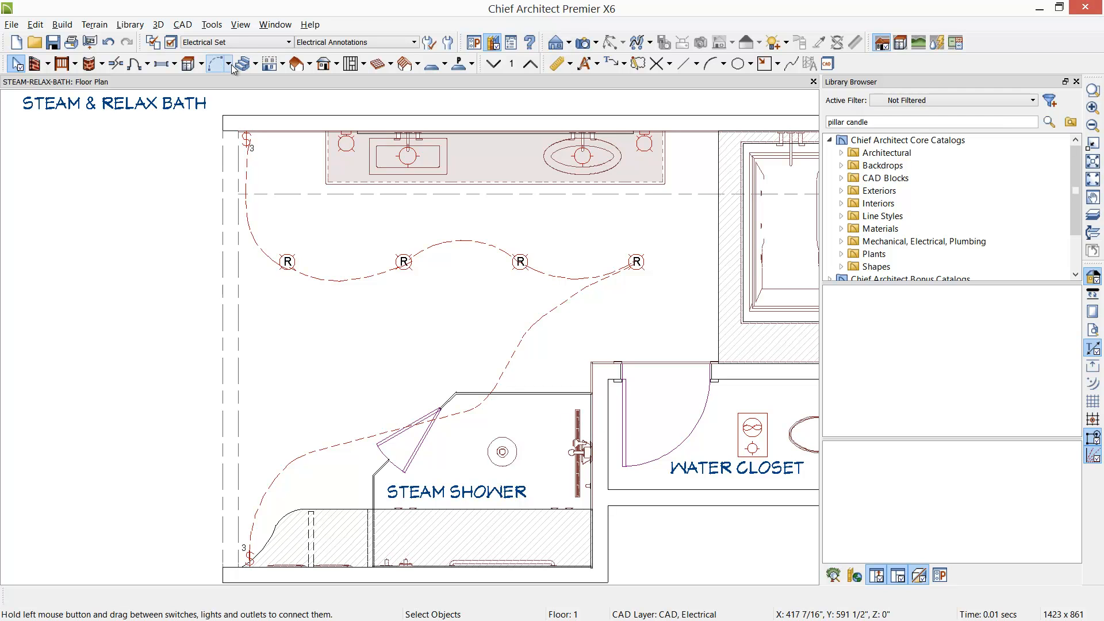
- Place a centerline dimension from the dashed room edge through the four ceiling lights and offset it toward the steam shower
click(571, 65)
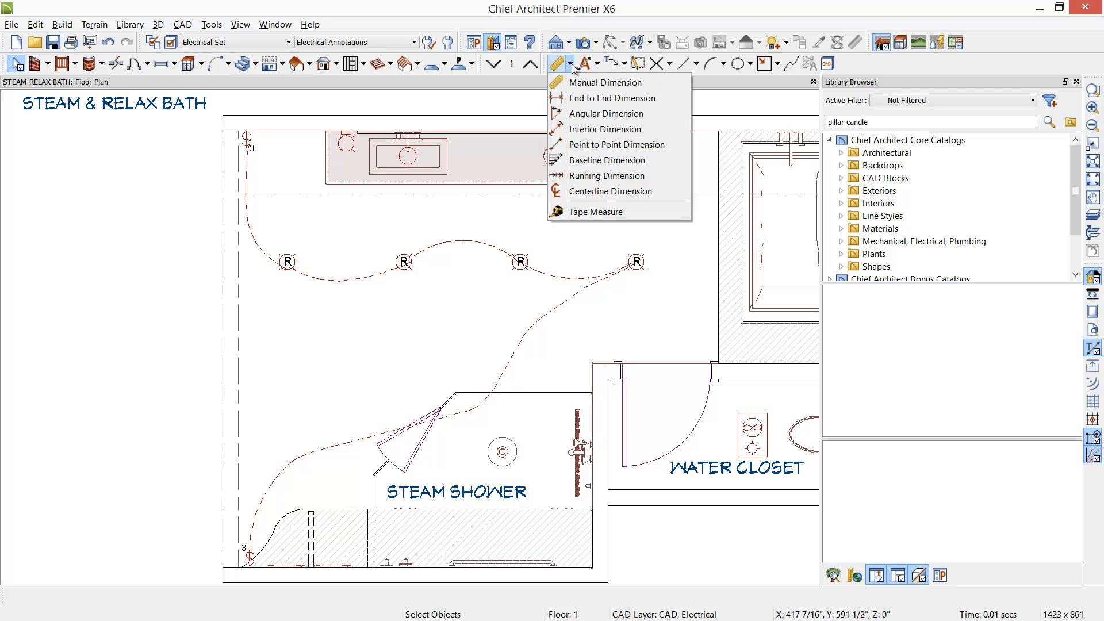
click(587, 191)
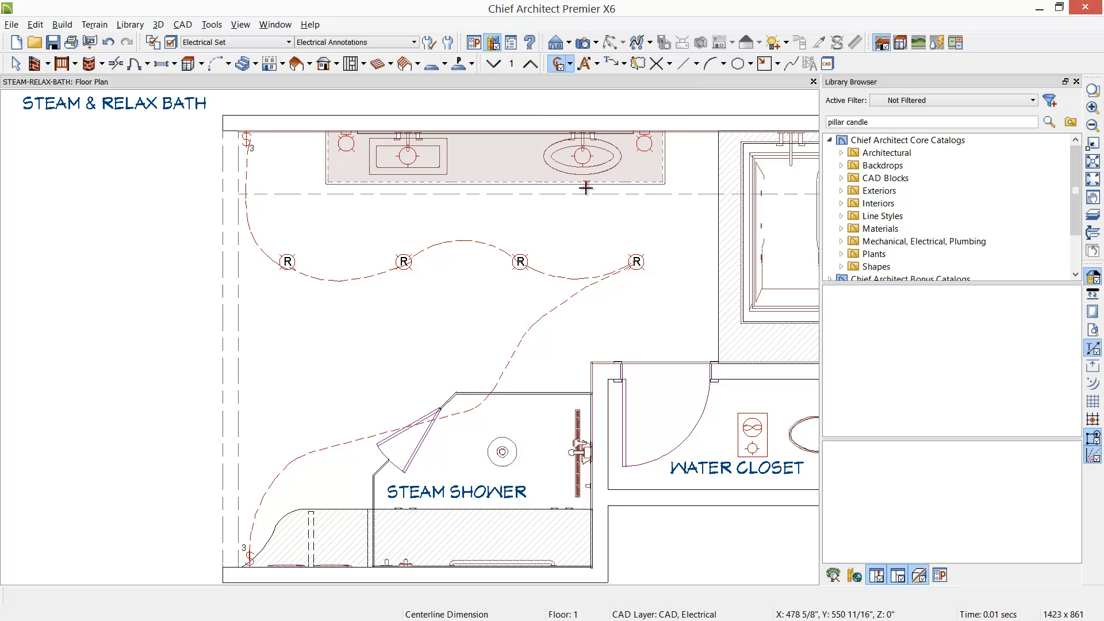
click(571, 65)
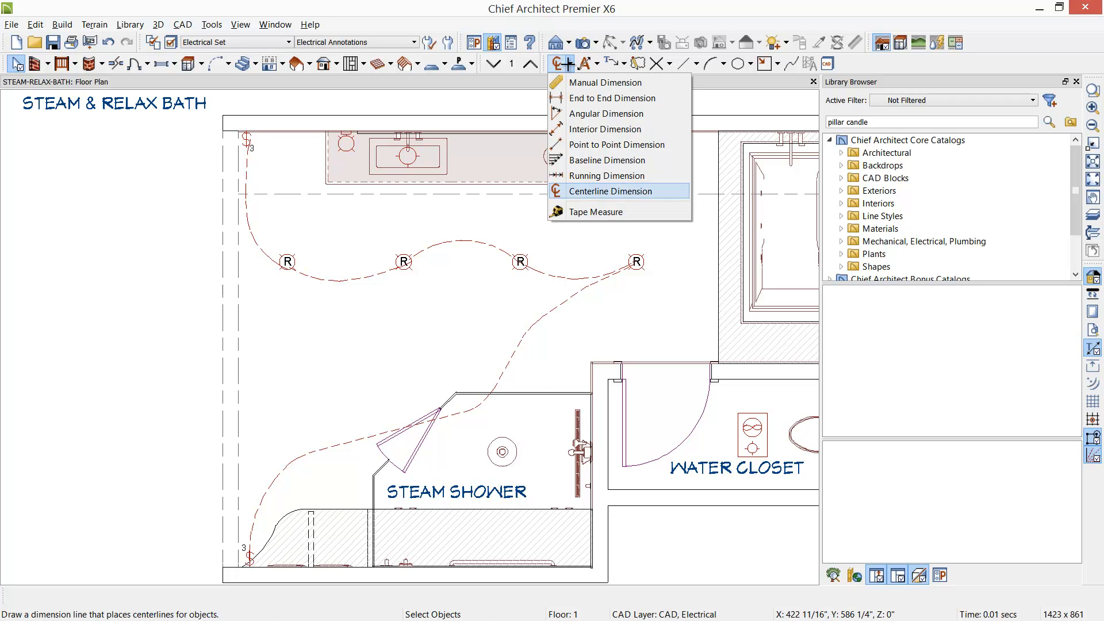
click(598, 191)
drag(233, 276, 636, 290)
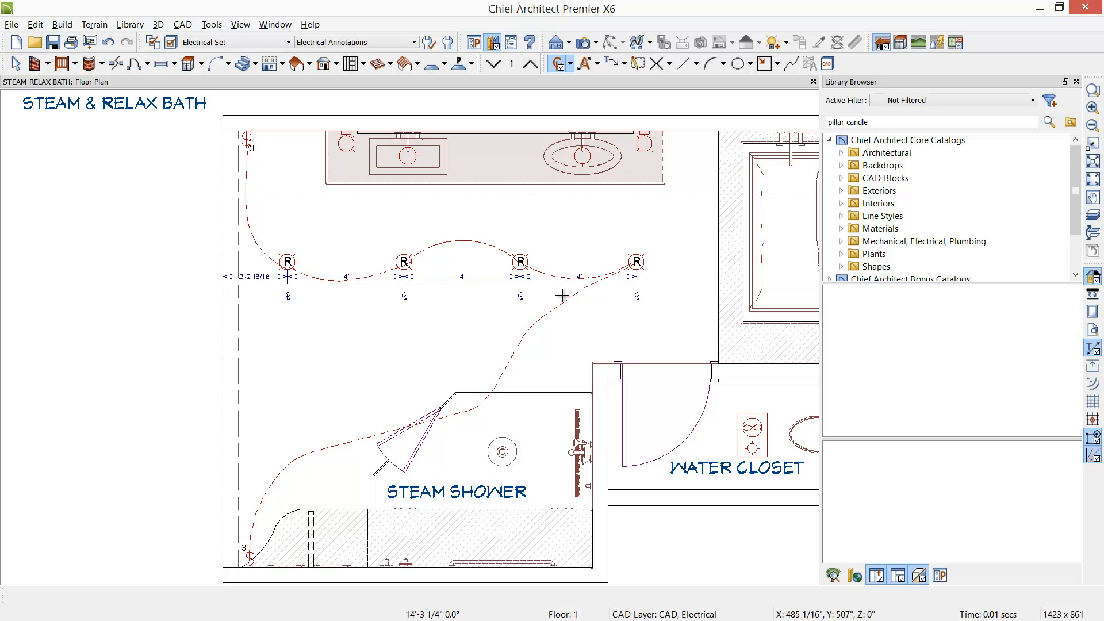
click(448, 277)
drag(447, 276, 443, 299)
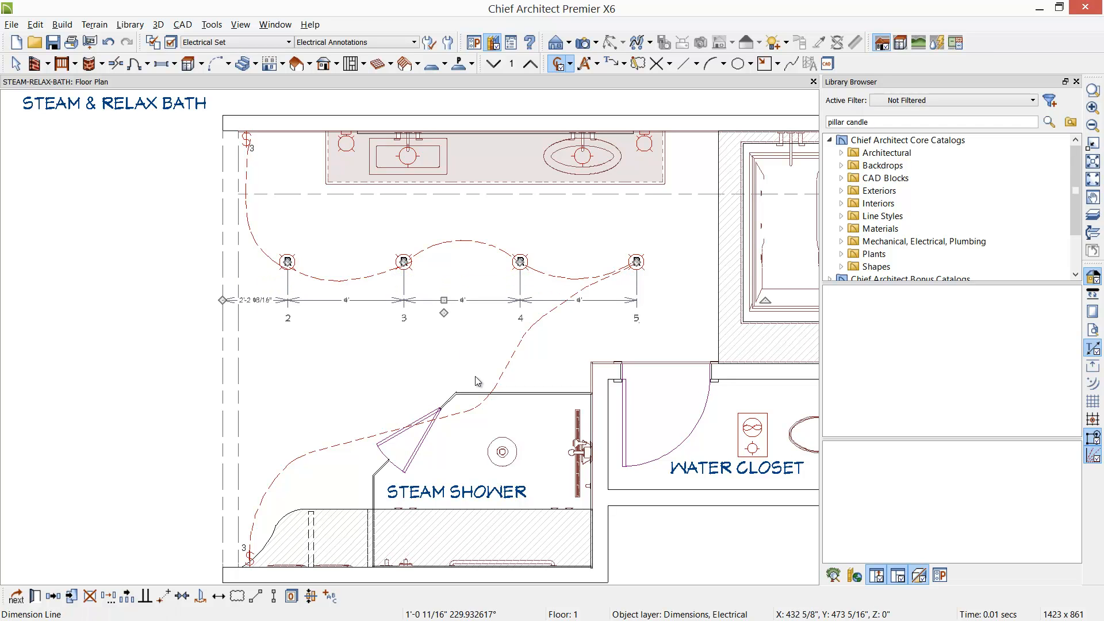
key(Escape)
scroll(328, 308, up, 1)
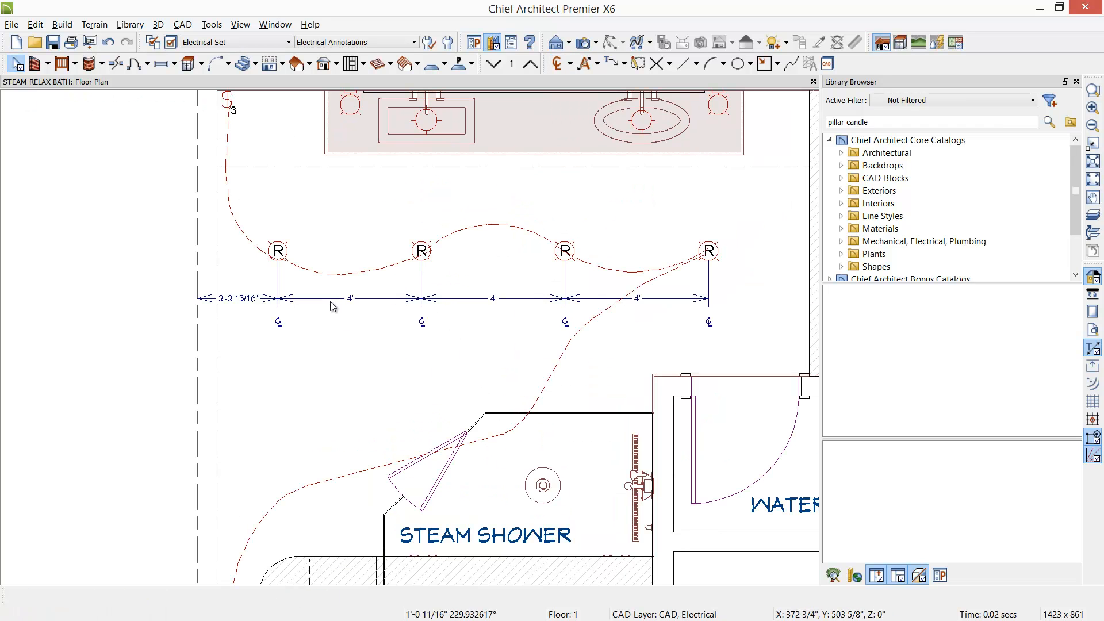
- Turn off default formatting for the ceiling light dimension line and set its primary units to inches (")
double_click(331, 300)
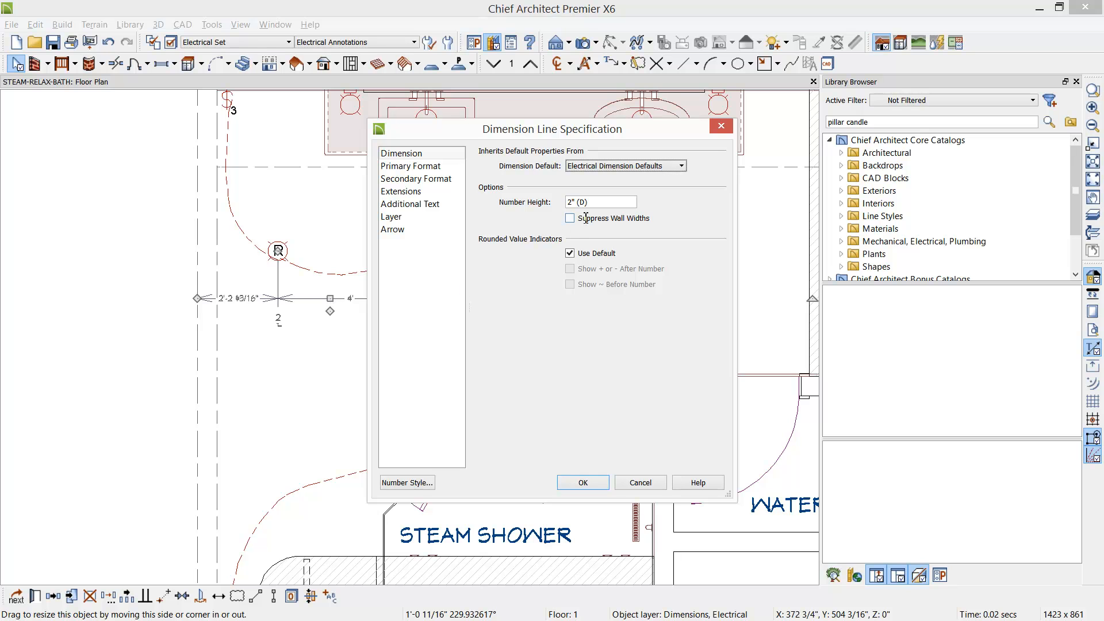
click(433, 167)
click(505, 151)
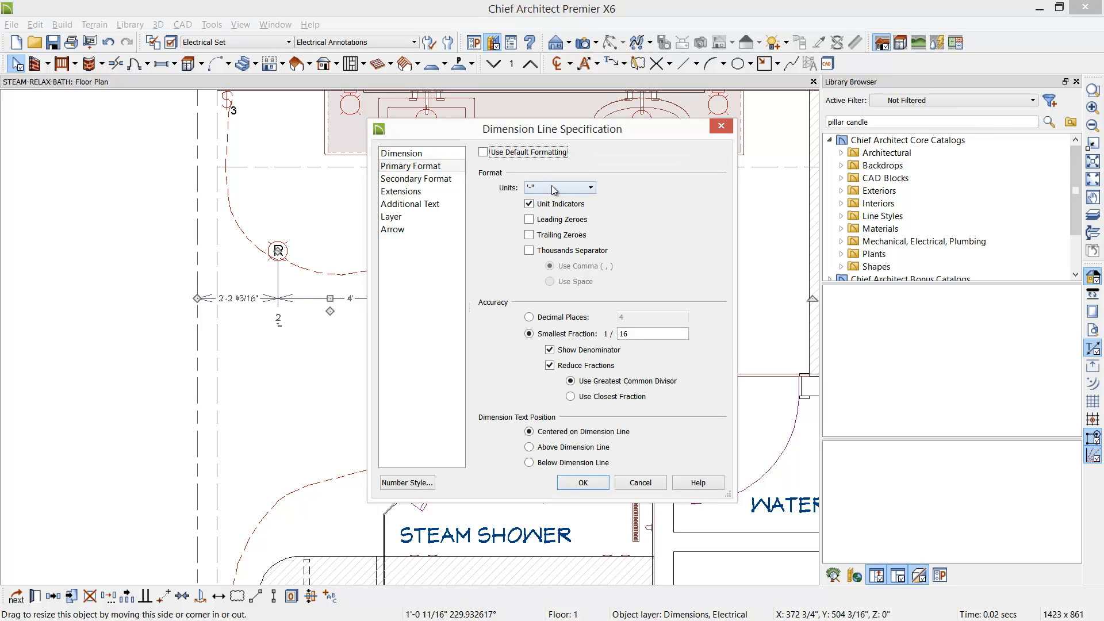
click(591, 188)
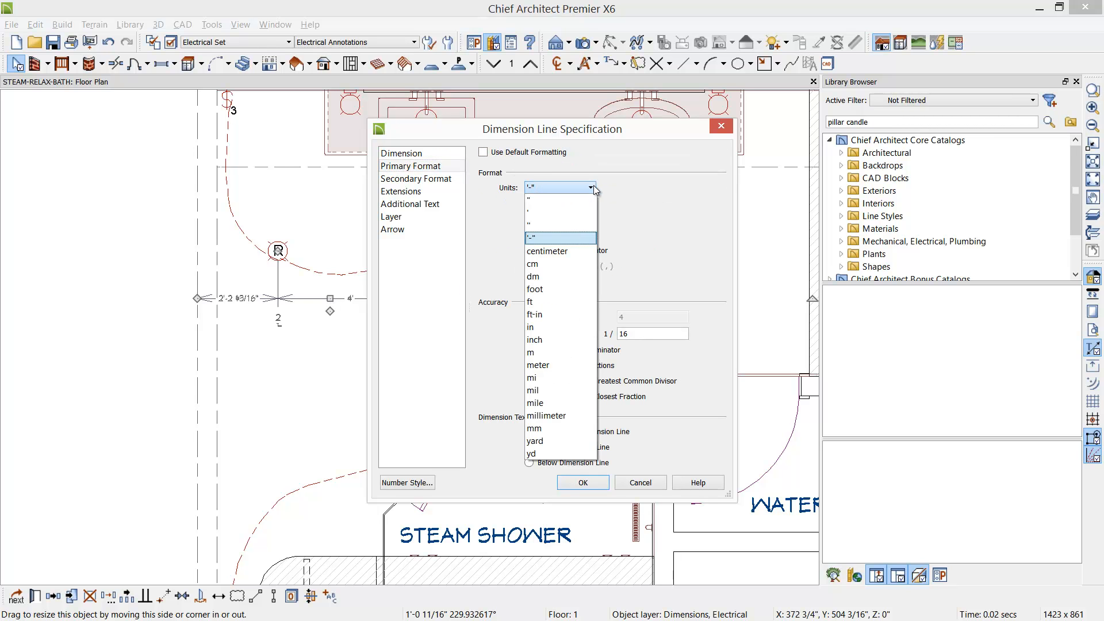
click(541, 224)
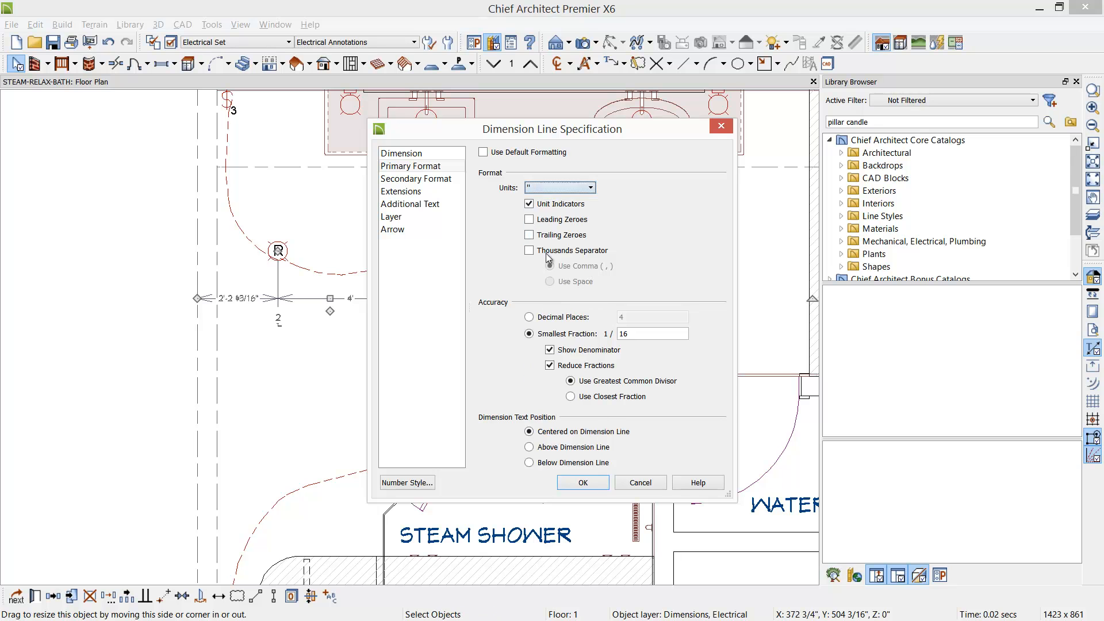
click(580, 482)
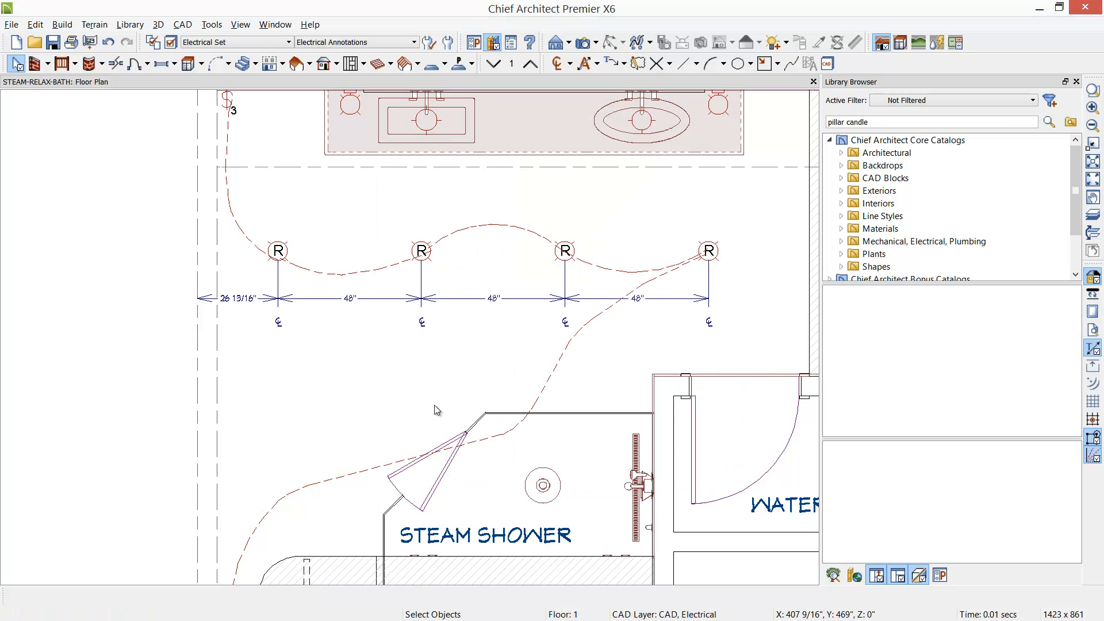
- Extend the ceiling light dimension line past the last light to the window-side wall behind the tub
scroll(434, 405, down, 2)
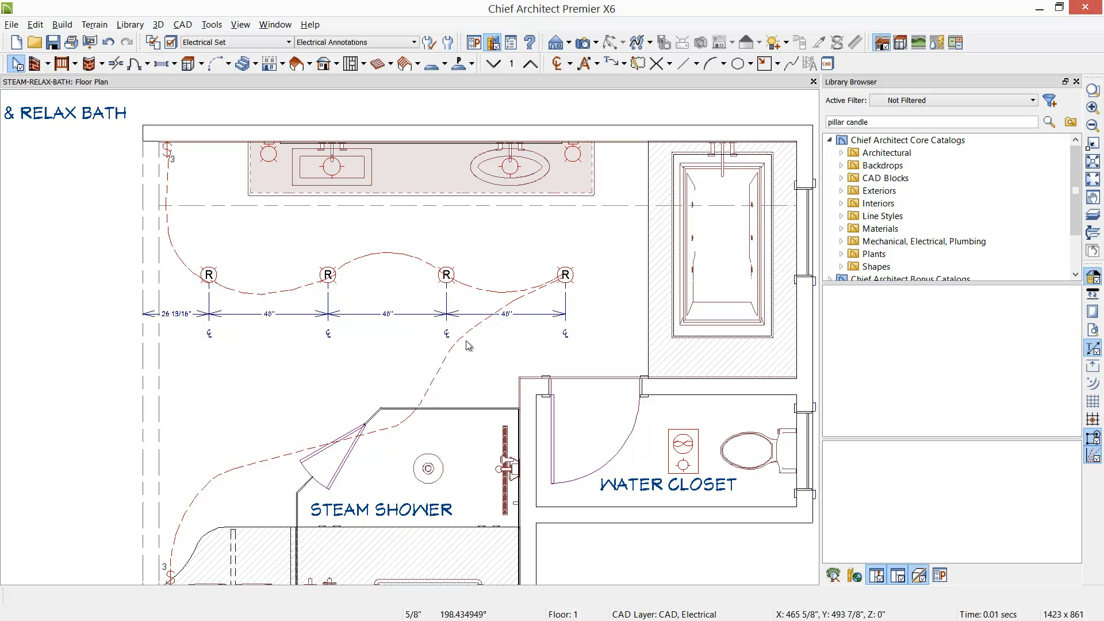
click(570, 319)
middle_drag(553, 330, 459, 329)
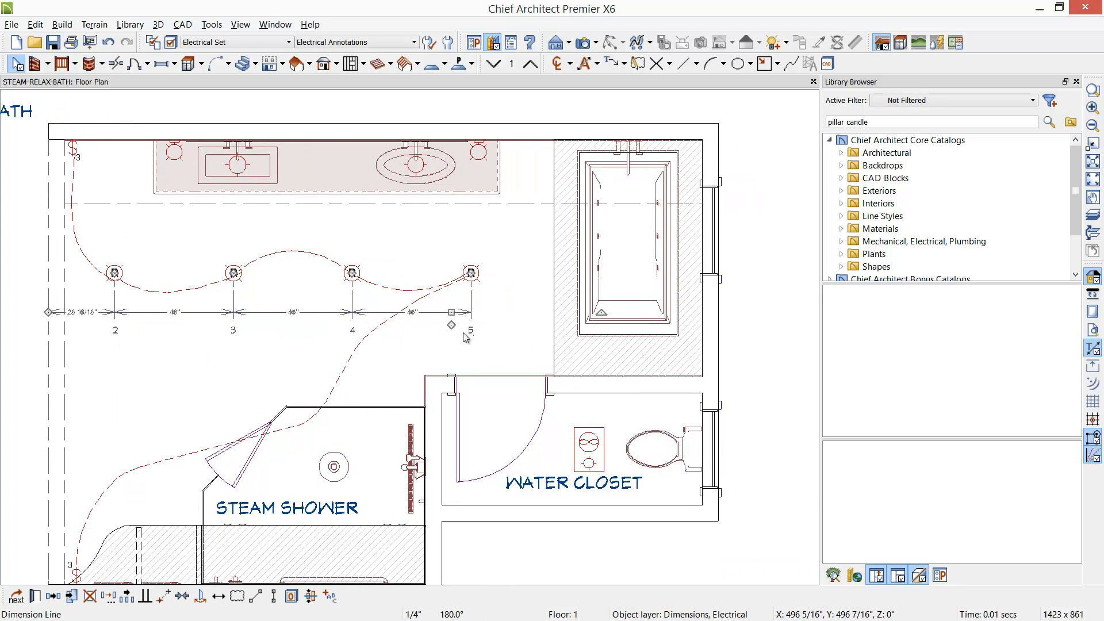
drag(453, 325, 701, 314)
click(461, 361)
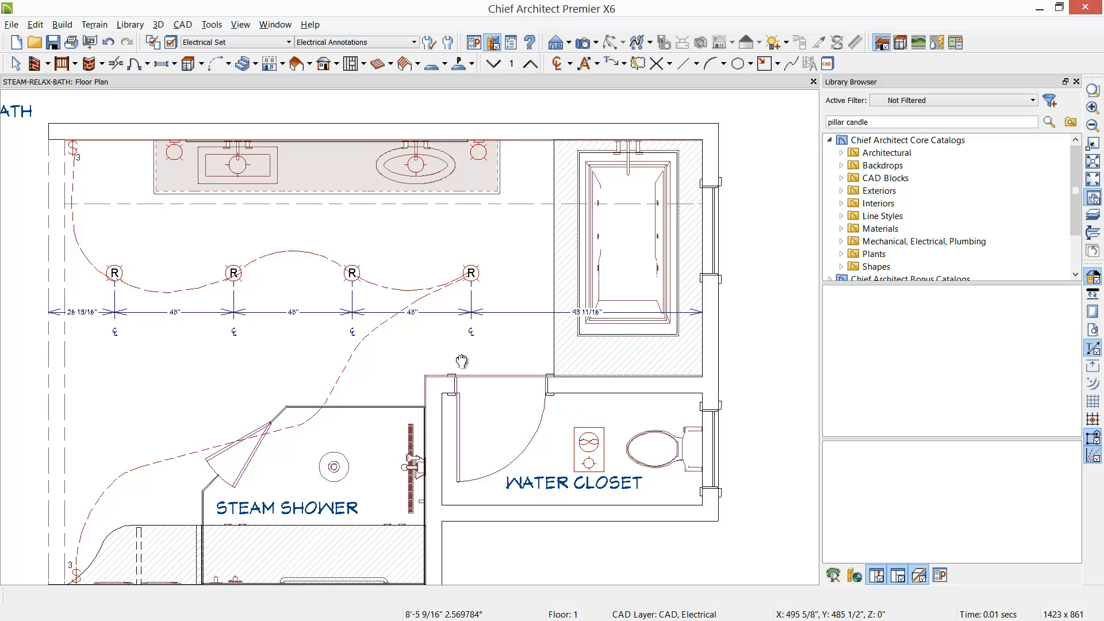
- Place a vertical centerline dimension from the vanity wall to the first ceiling light, positioned outside the dashed room edge
middle_drag(461, 361, 601, 389)
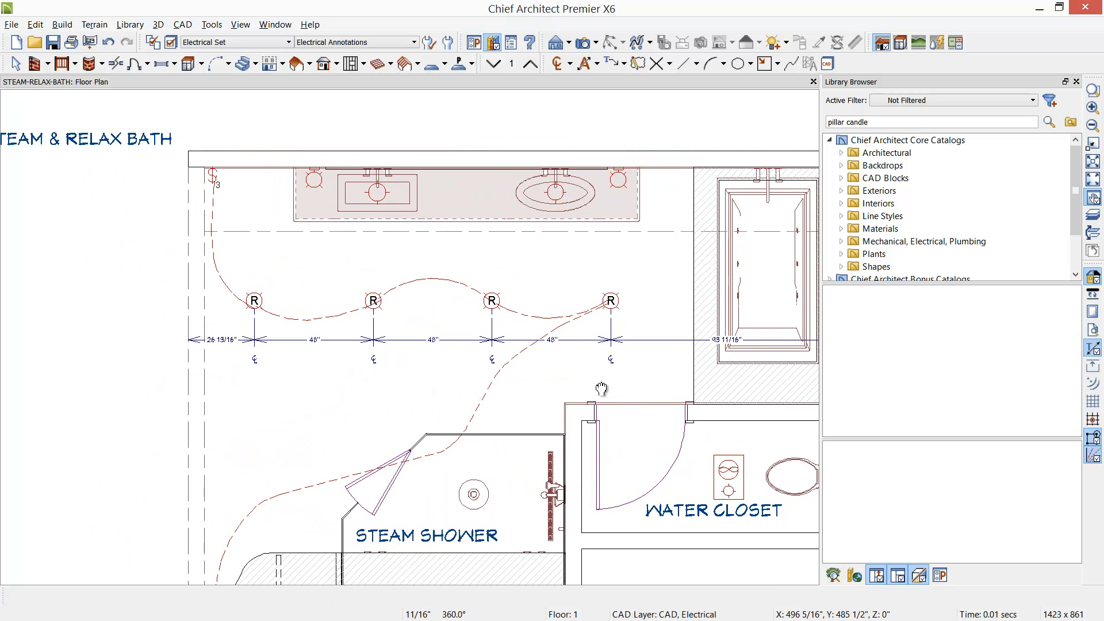
click(570, 64)
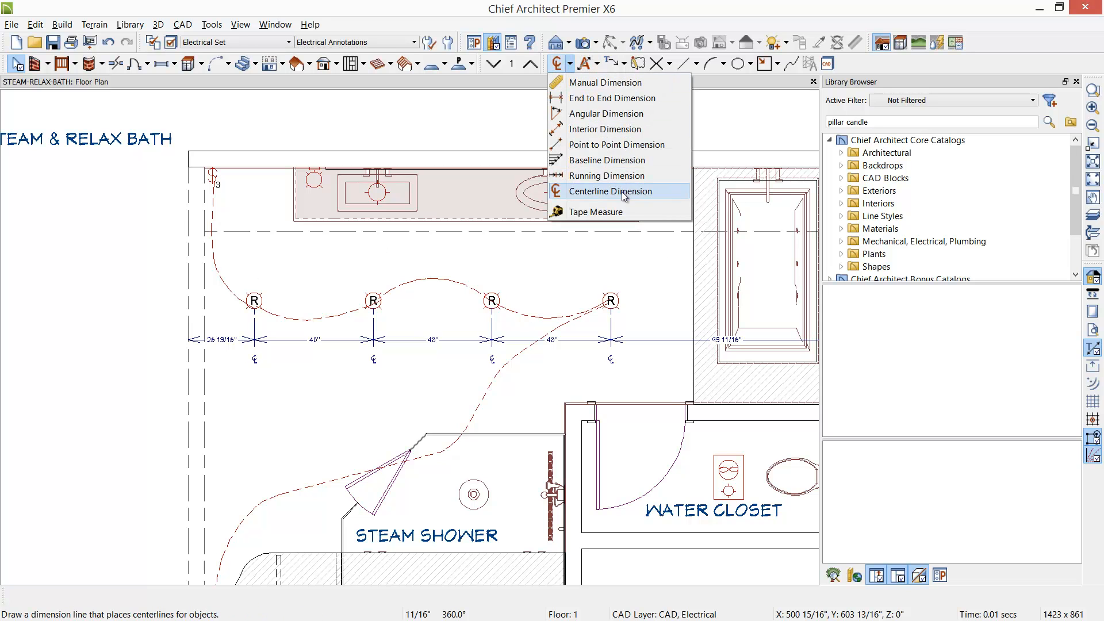
click(615, 192)
drag(254, 168, 255, 300)
drag(254, 260, 167, 260)
mouse_move(295, 221)
mouse_down()
mouse_move(289, 127)
mouse_move(271, 110)
mouse_move(262, 140)
mouse_up()
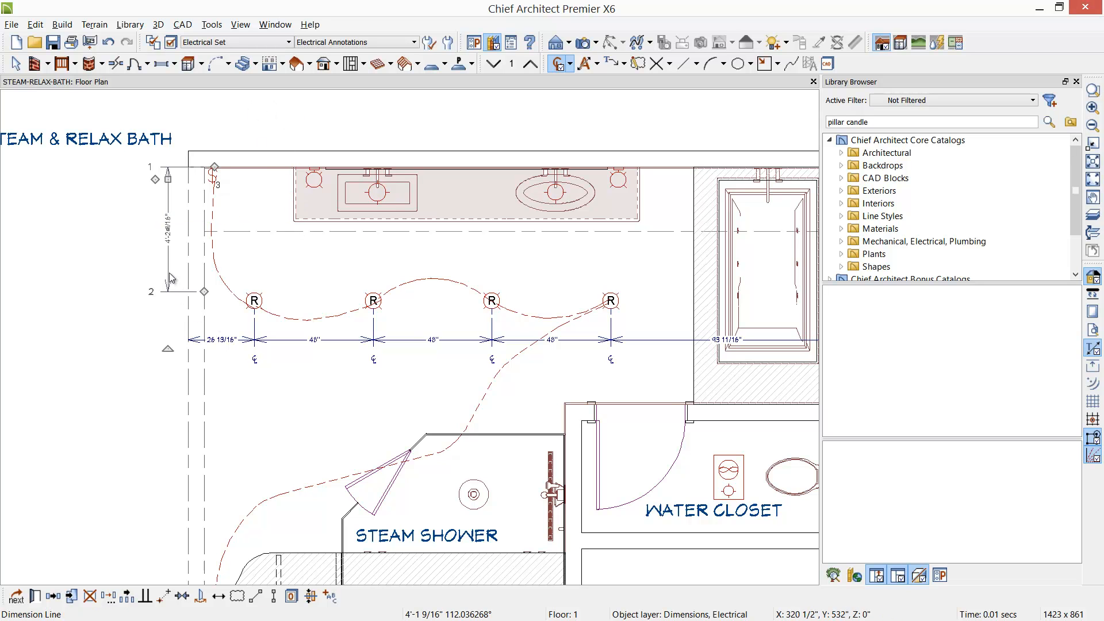
drag(204, 293, 253, 300)
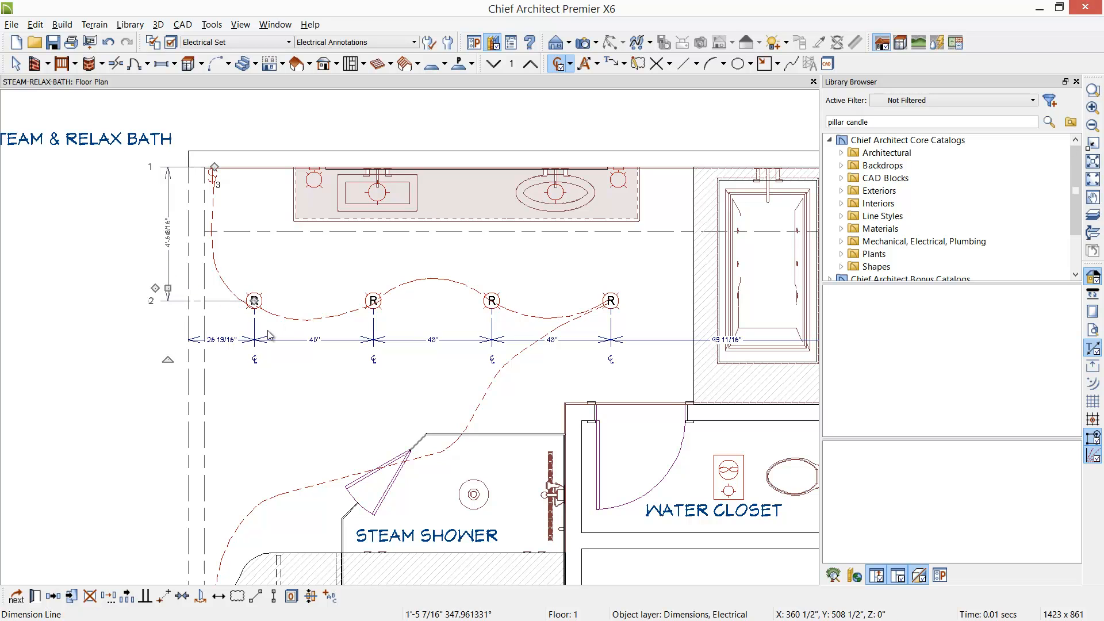
key(space)
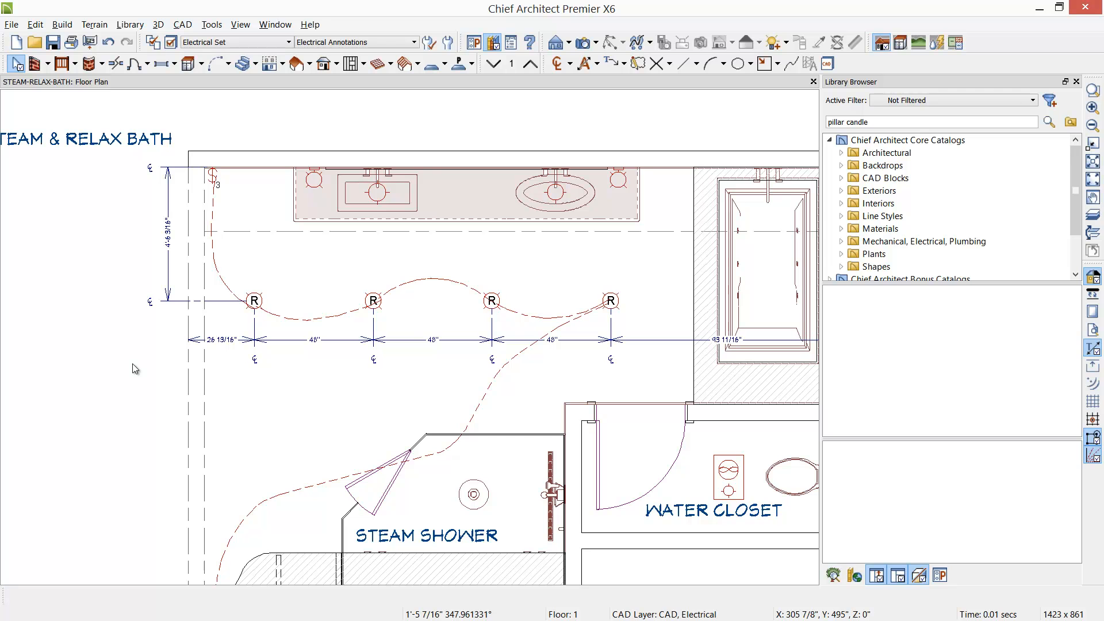
- Turn off default formatting for the vertical light dimension and set its primary units to inches (")
click(168, 268)
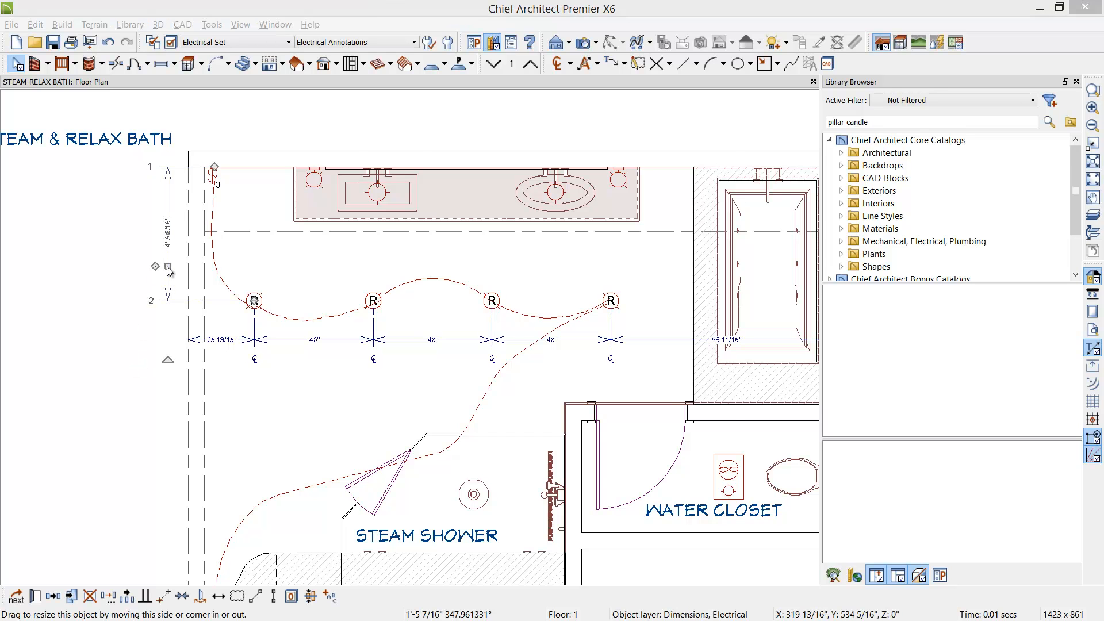
double_click(168, 268)
click(498, 153)
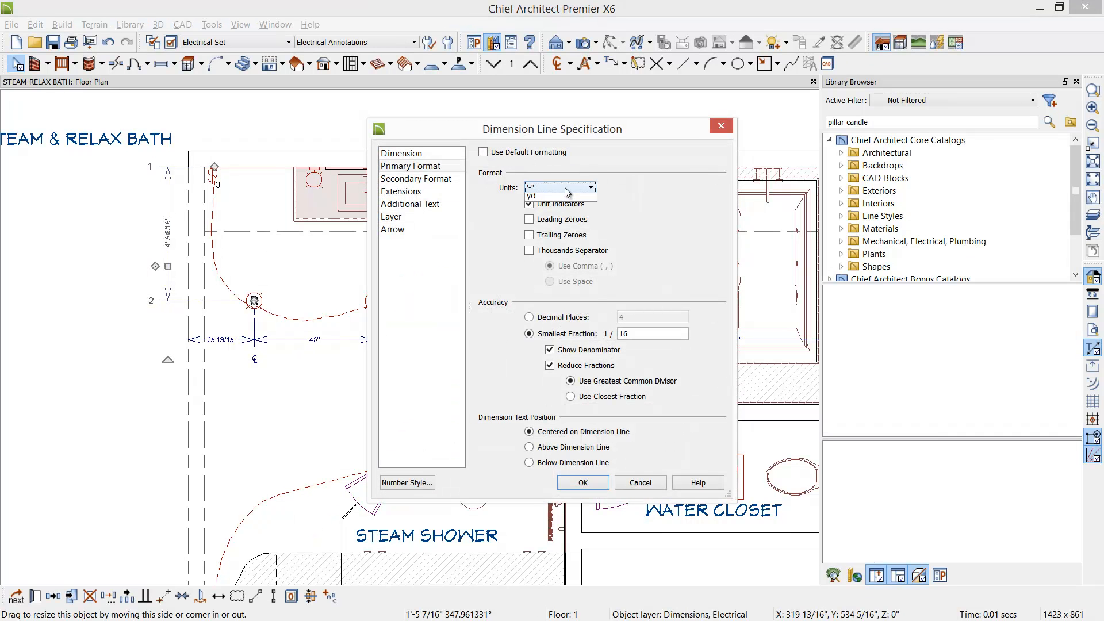
click(566, 188)
click(552, 207)
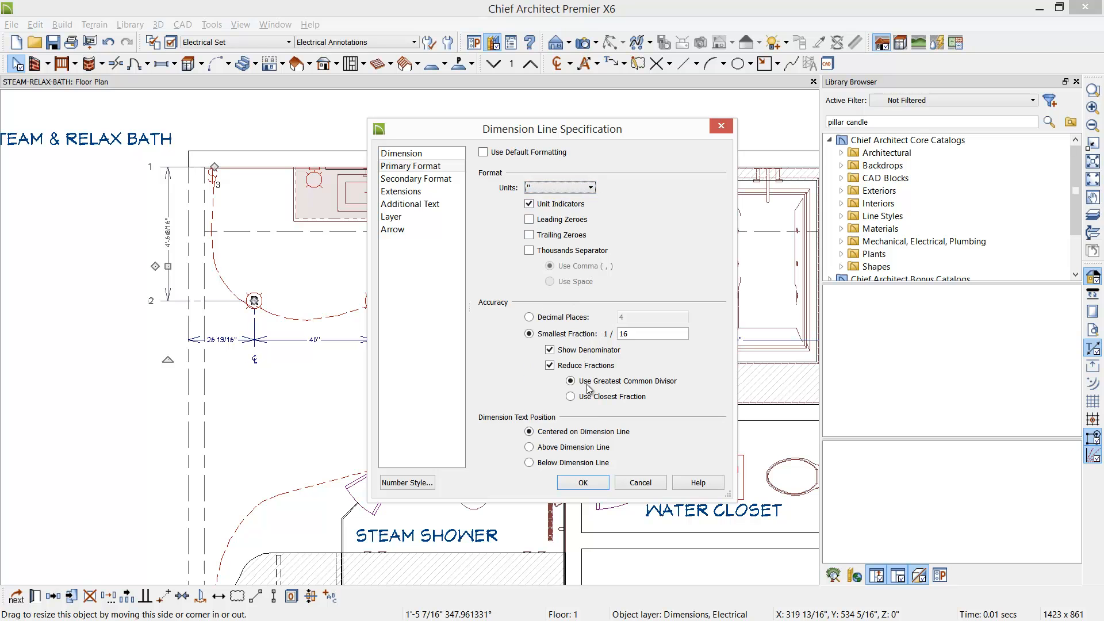
click(580, 482)
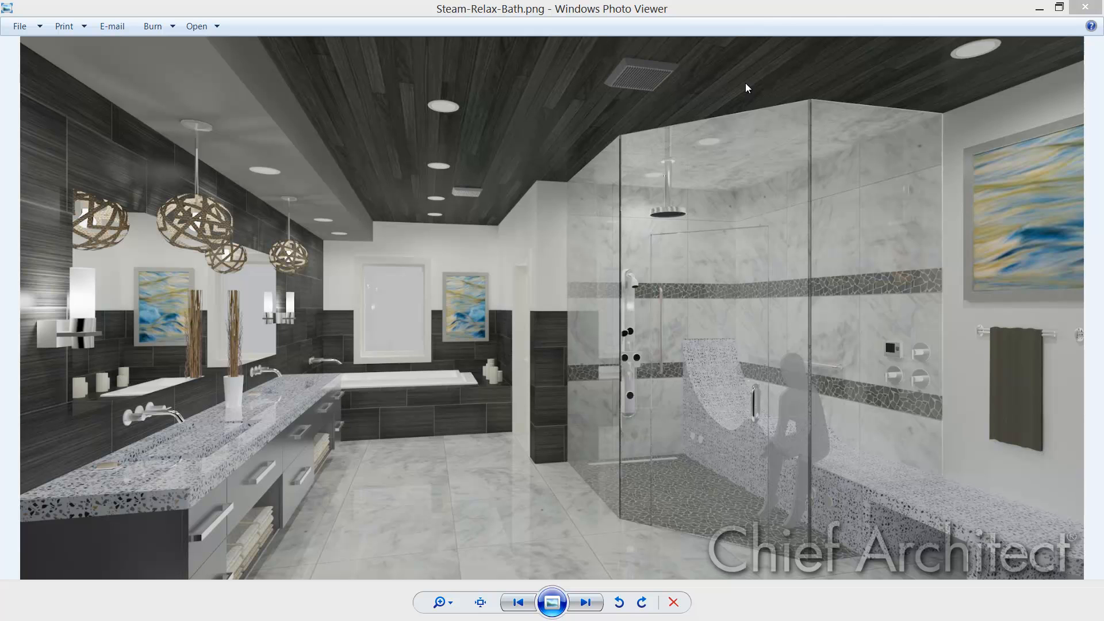
- Close the reference picture and place three recessed lights in a row along the vanity, at both ends and between the sinks
click(1087, 7)
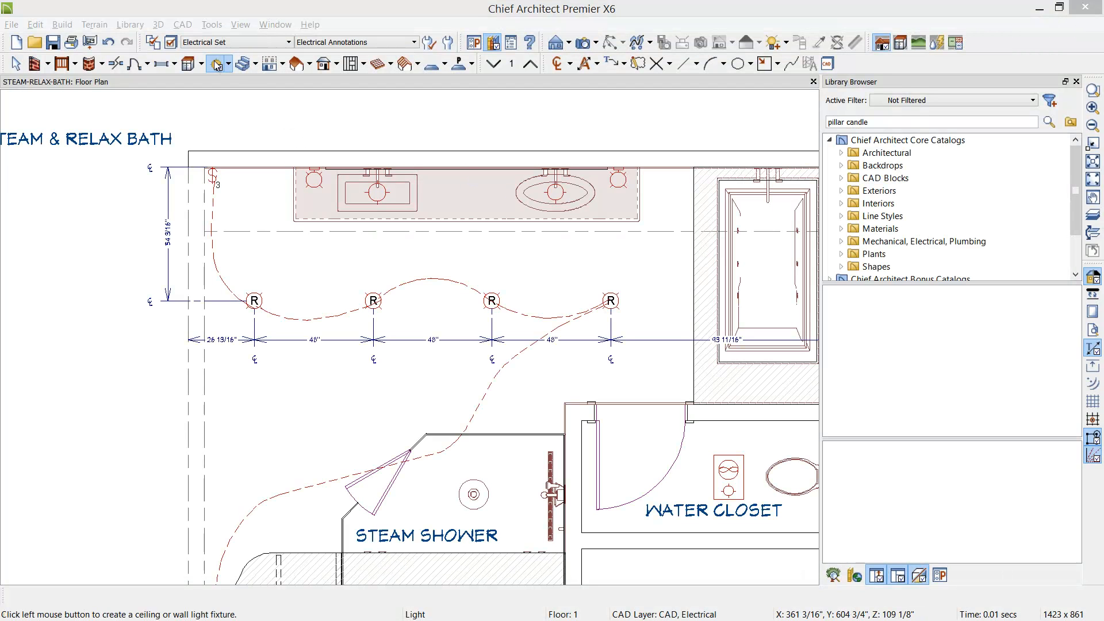
click(261, 196)
click(466, 196)
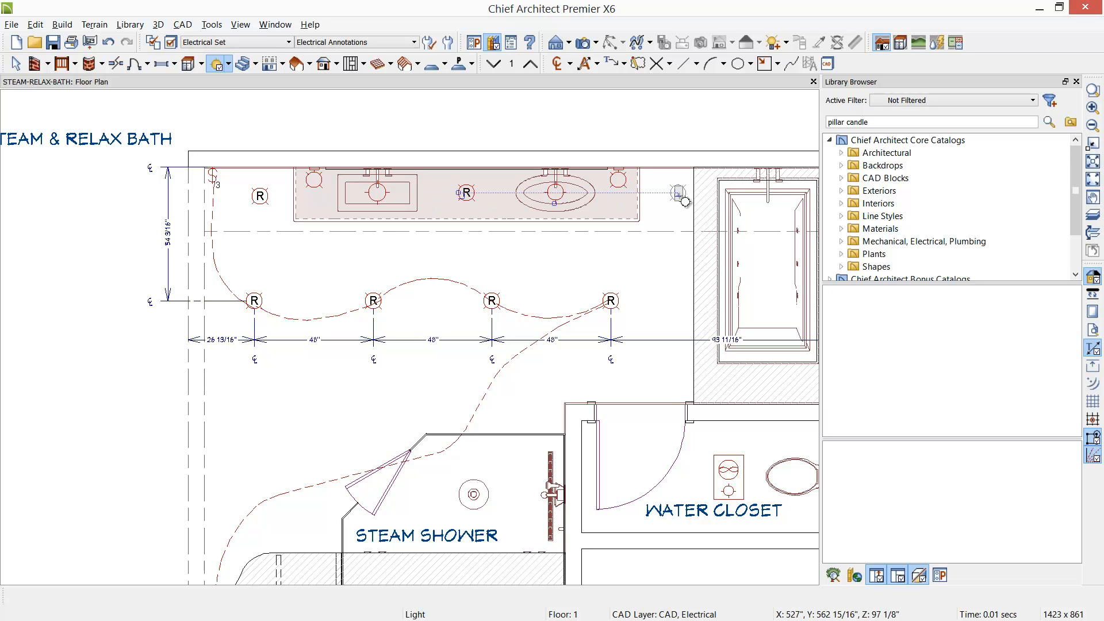
click(675, 193)
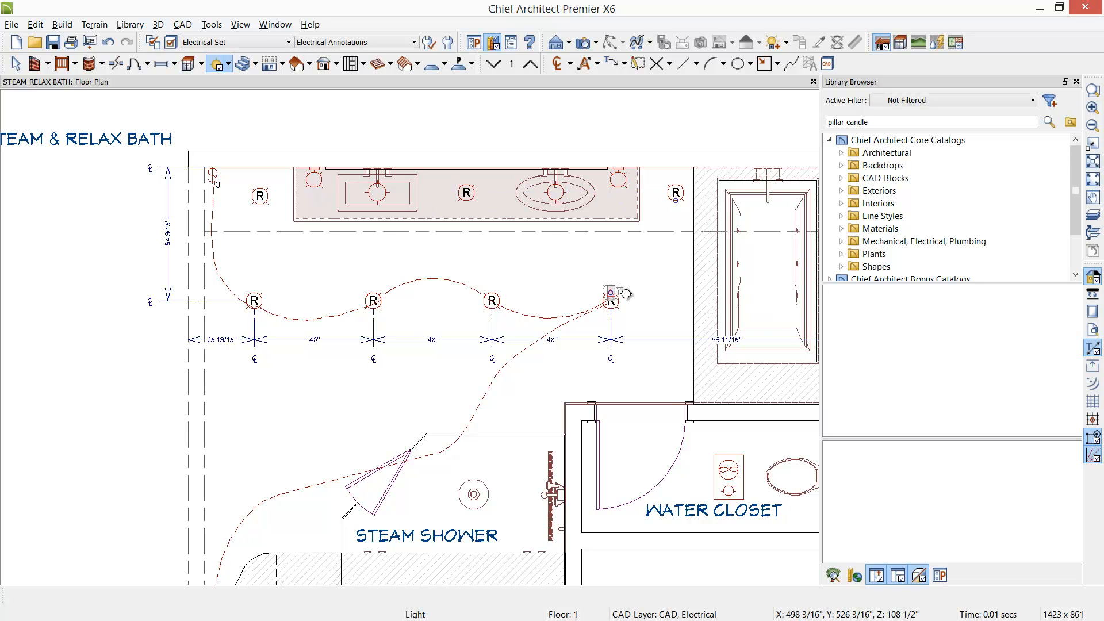
- Create a full camera view looking diagonally across the bathroom from beside the steam shower toward the tub
click(584, 42)
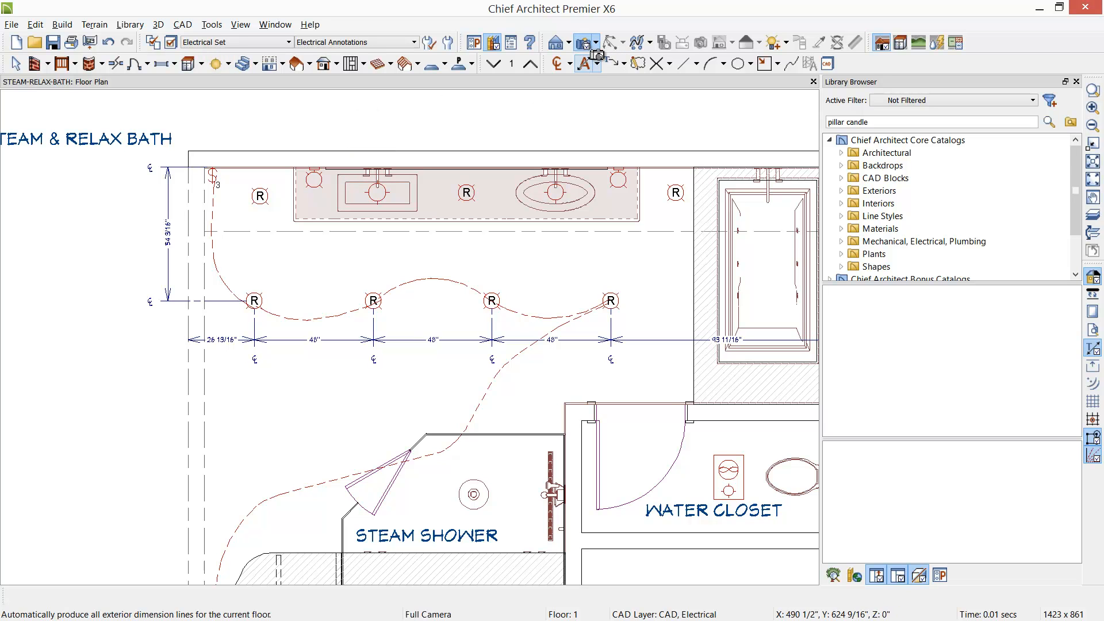
drag(113, 449, 478, 283)
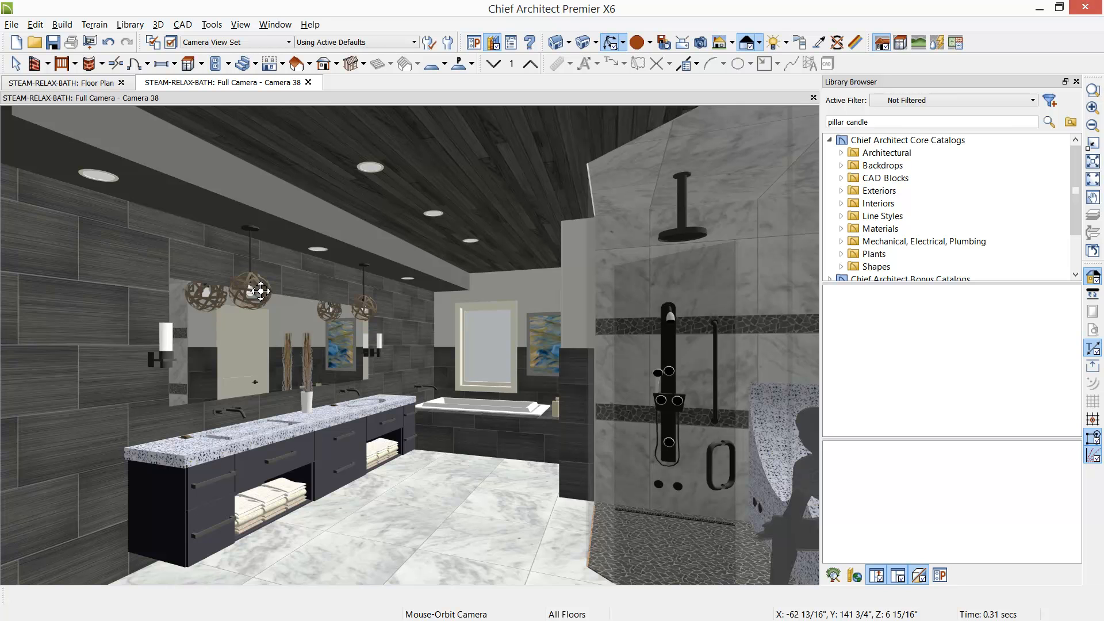
- Lower the nearest pendant light over the vanity and stretch its top back up to the ceiling, about 30 5/16" tall overall
click(254, 271)
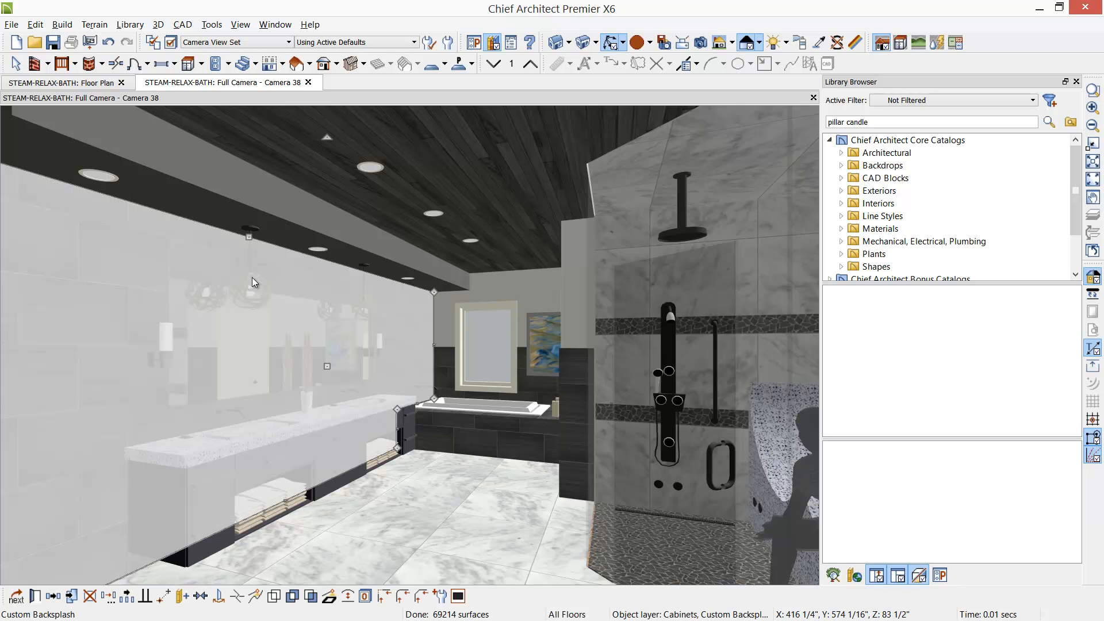
click(252, 277)
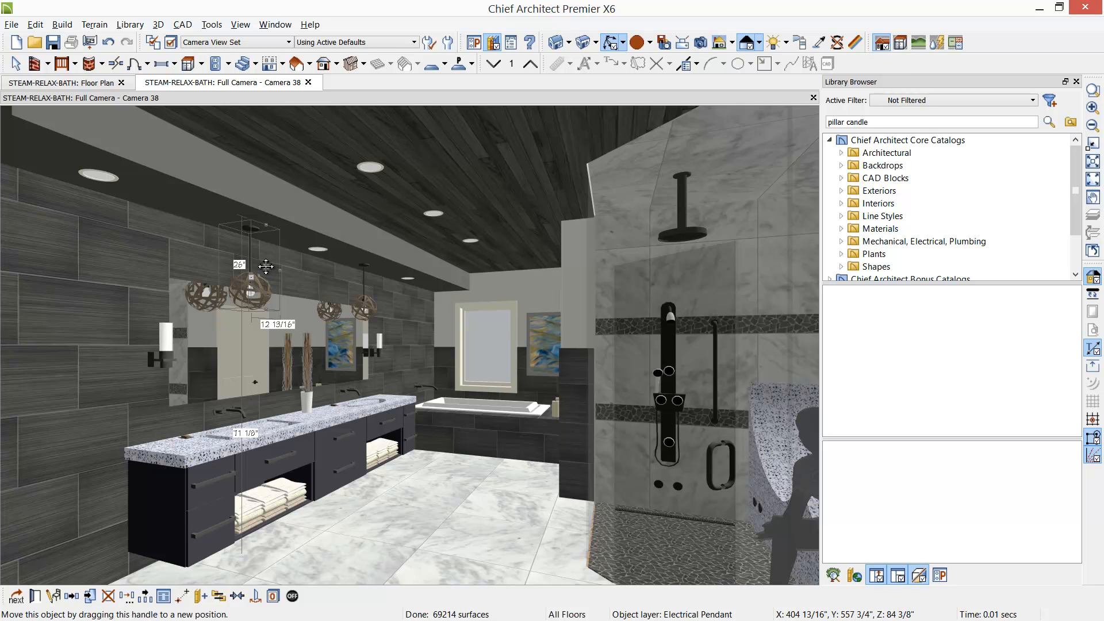
drag(265, 266, 261, 303)
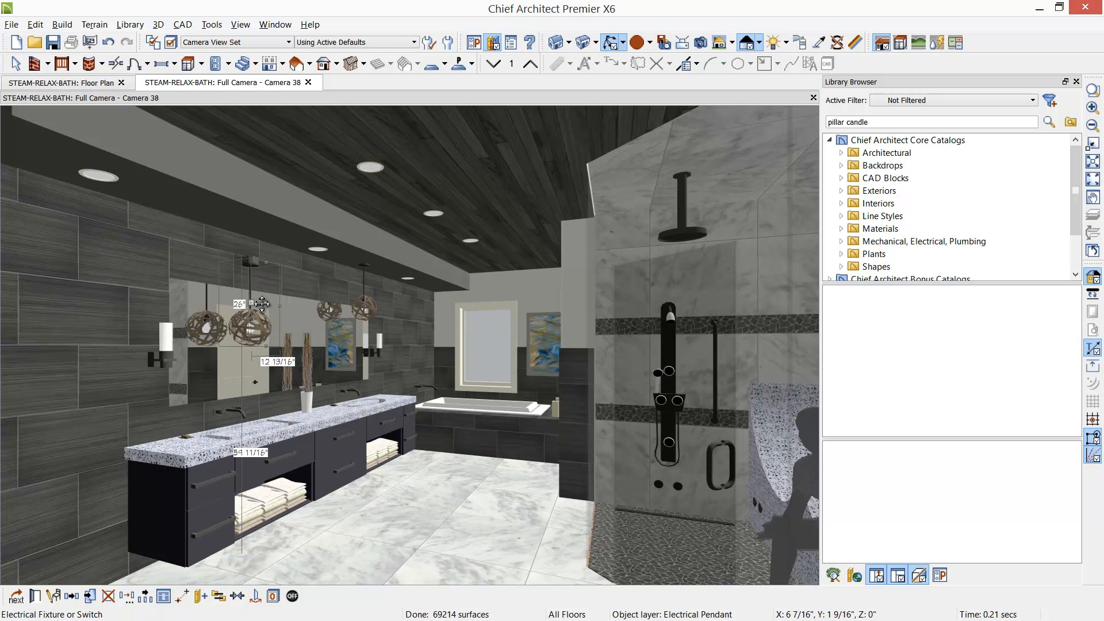
drag(263, 258, 263, 220)
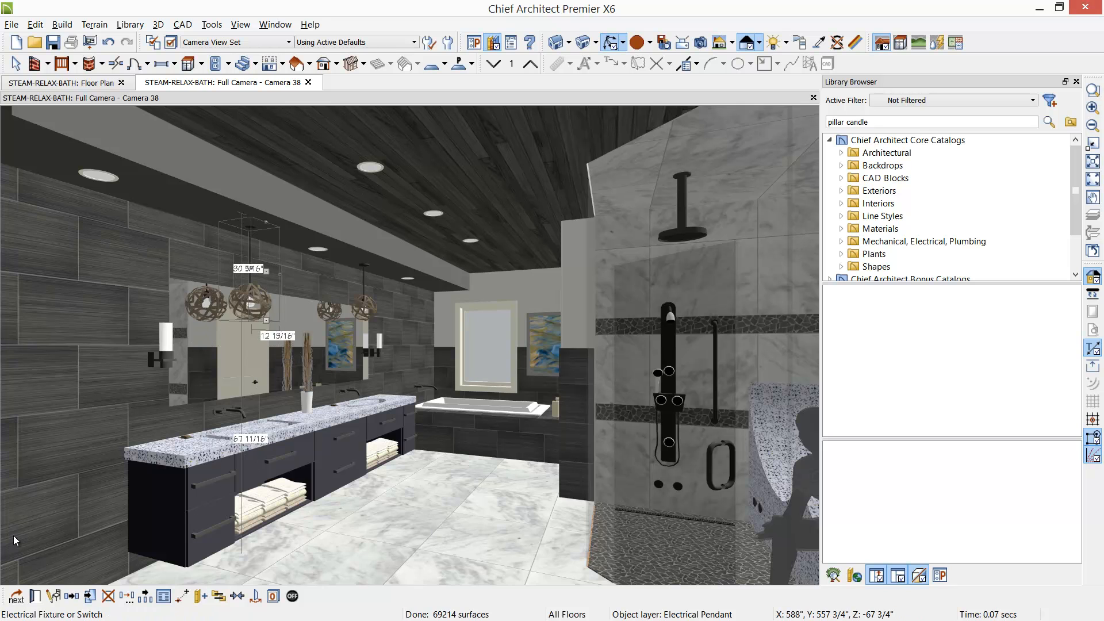
key(space)
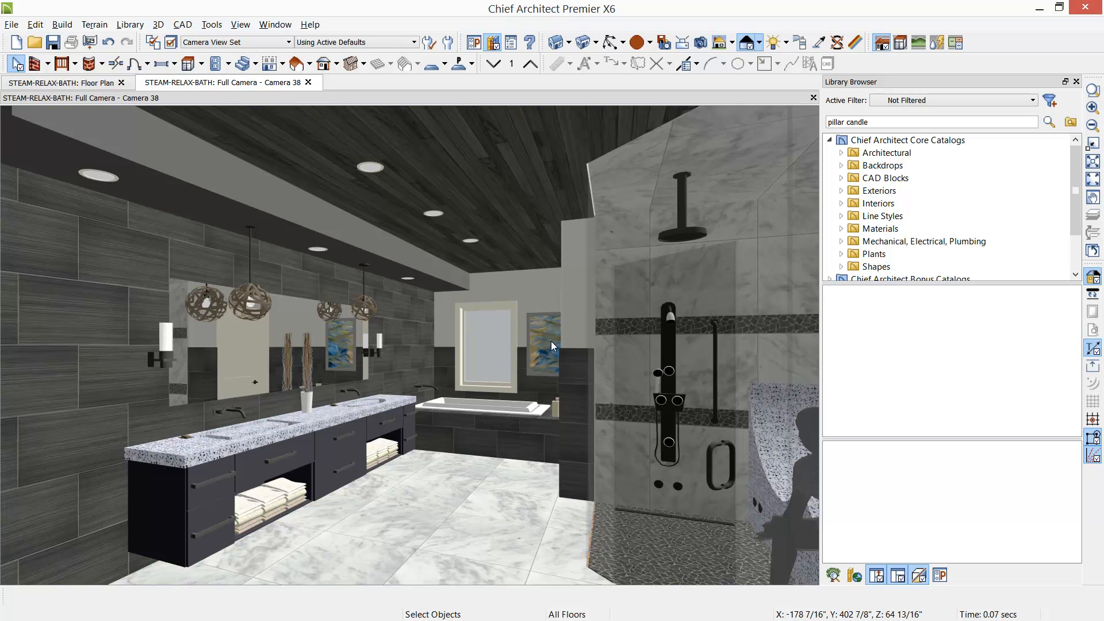
- Orbit the camera slightly and examine the Render preferences for edge smoothing, shadows, transparency and mirror reflections
click(610, 42)
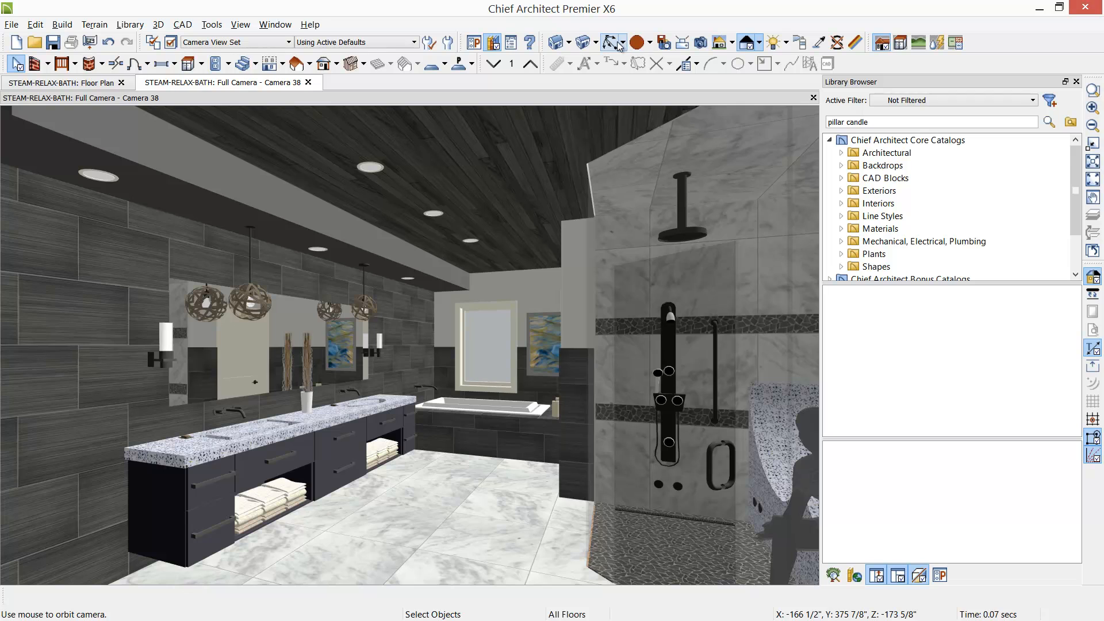
mouse_move(408, 363)
mouse_down()
mouse_move(384, 375)
mouse_move(424, 373)
mouse_move(409, 370)
mouse_up()
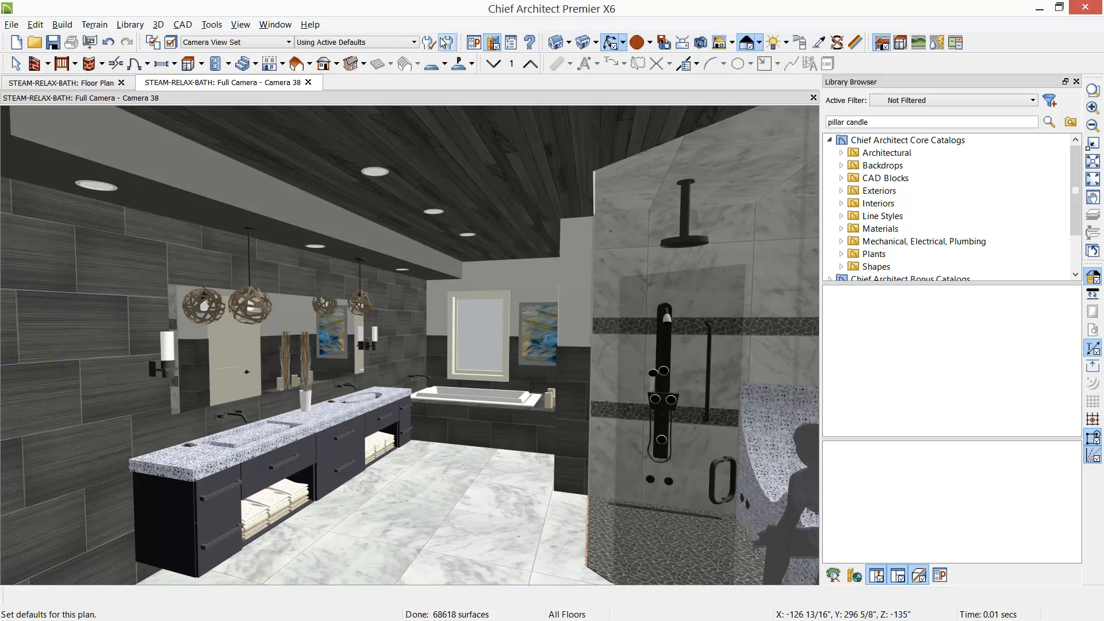
click(475, 44)
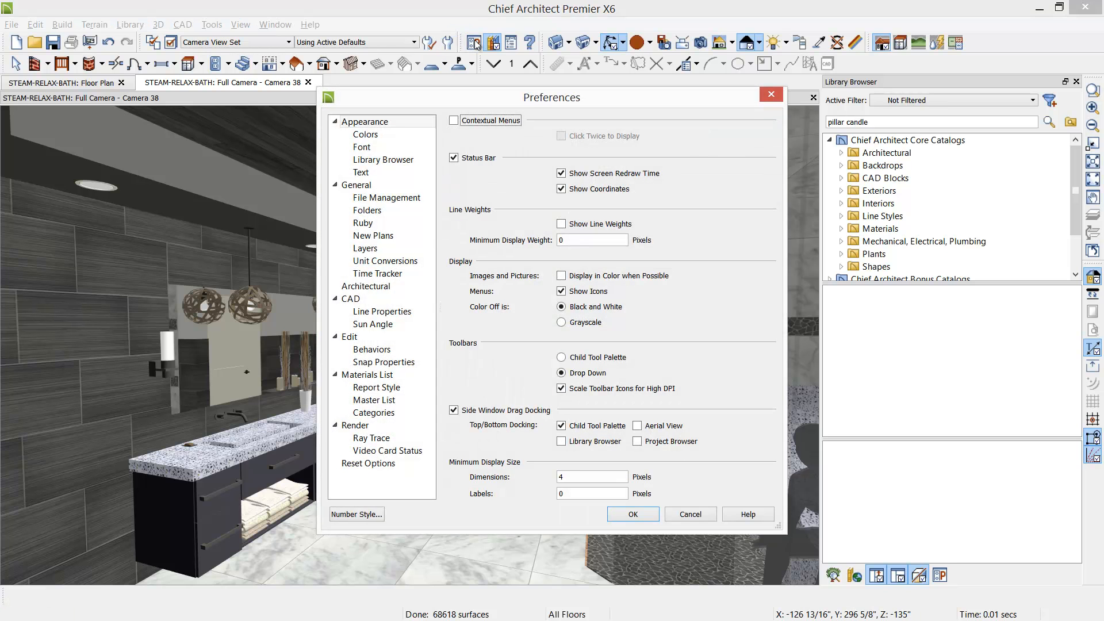
click(362, 426)
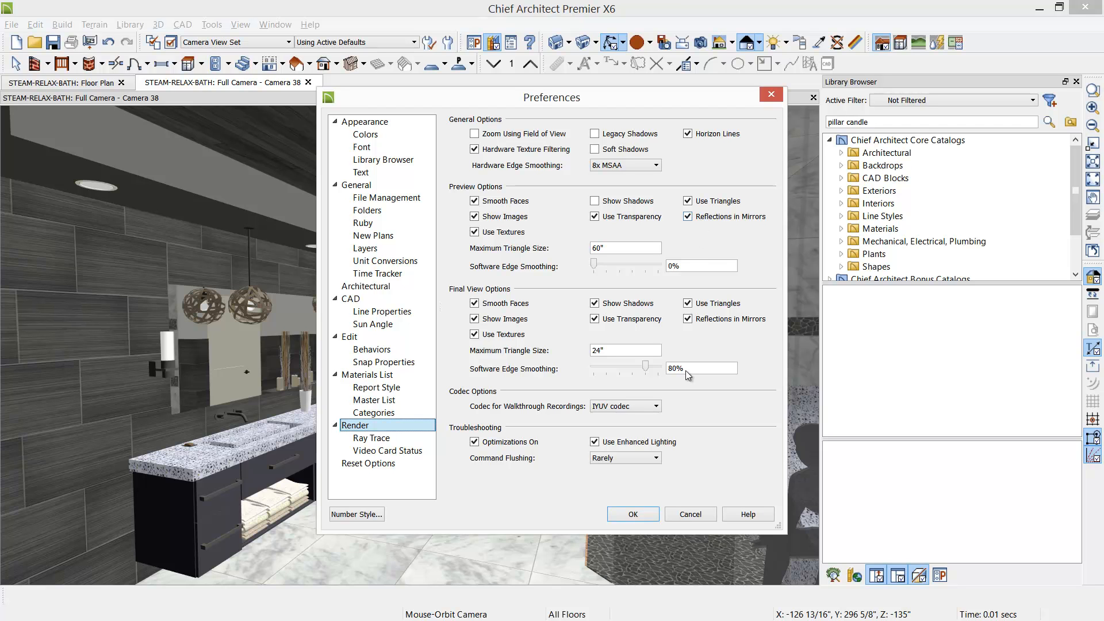
click(633, 514)
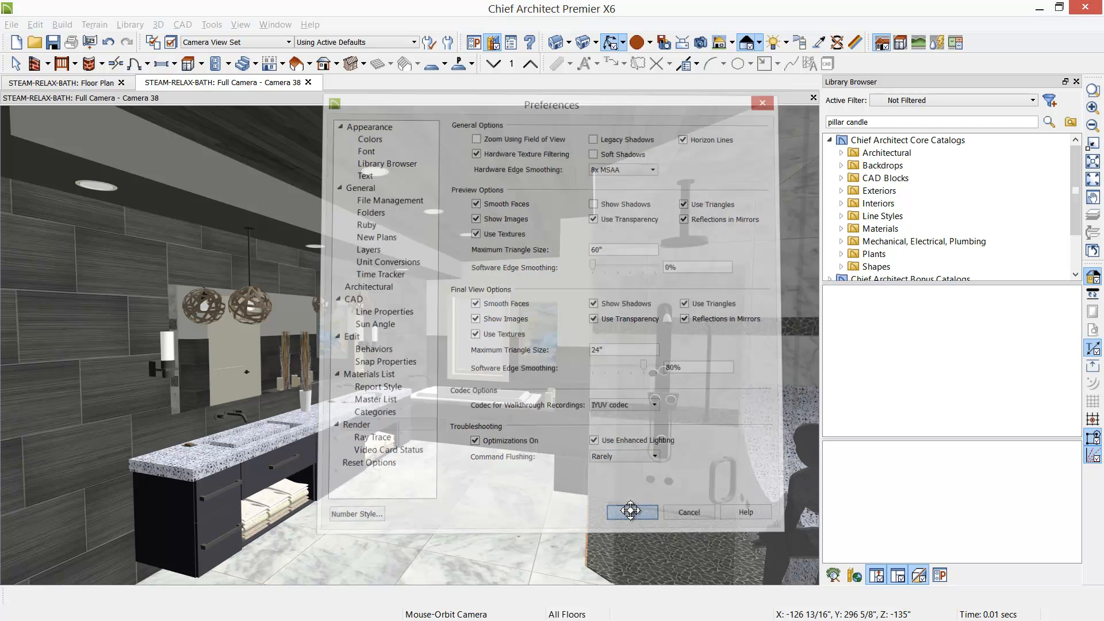
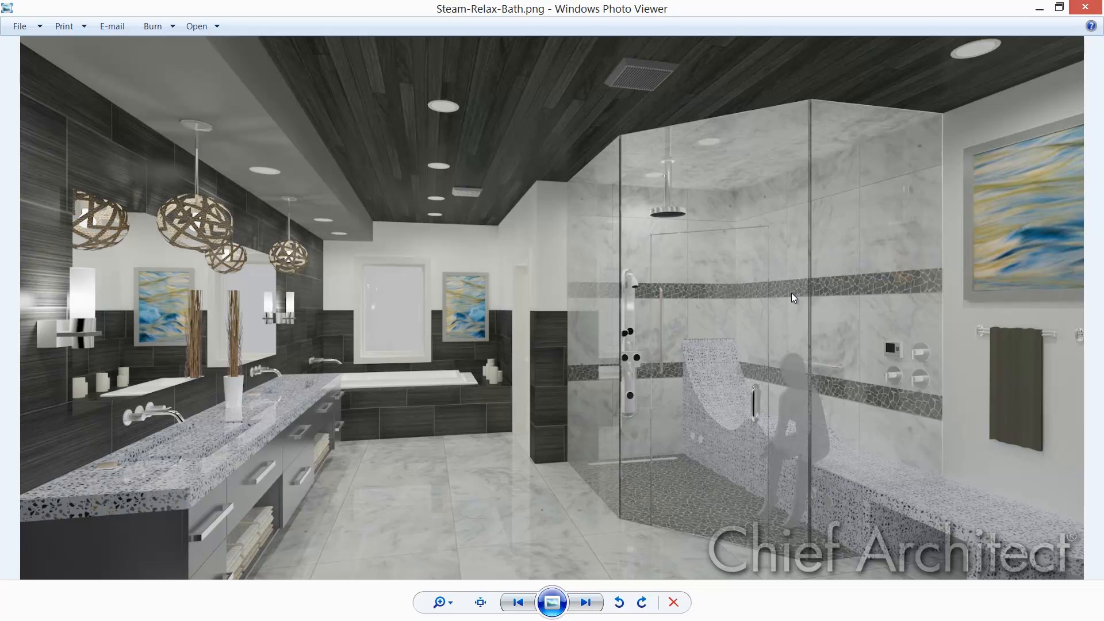
- Minimize the reference picture and place the Kohler tub from the STEAM-RELAX-BATH library lengthwise beside the window wall
click(1040, 9)
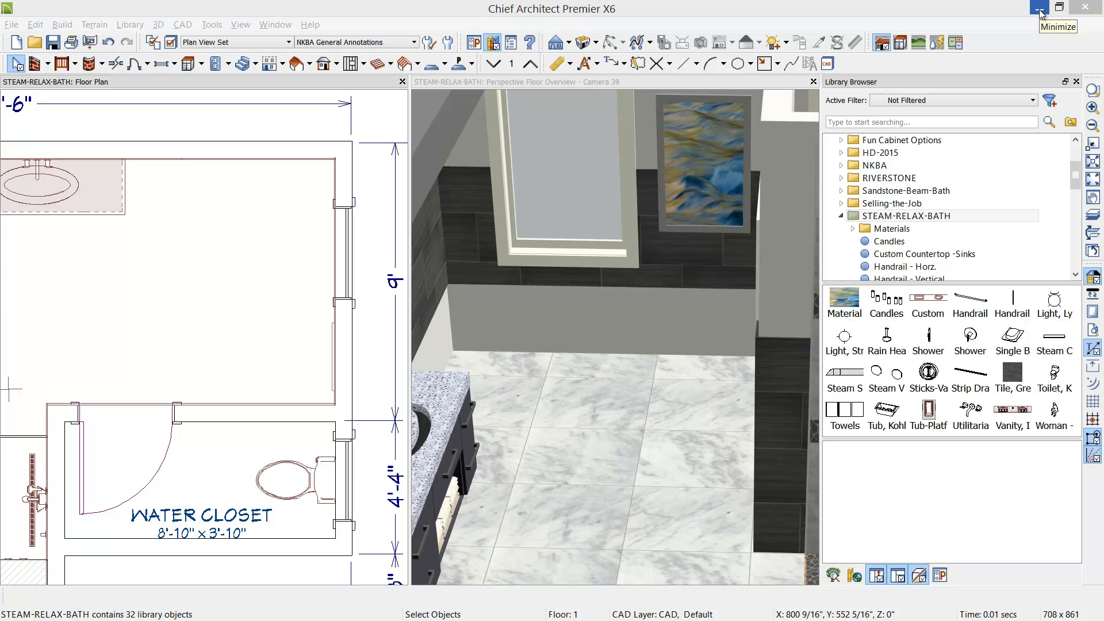
click(886, 419)
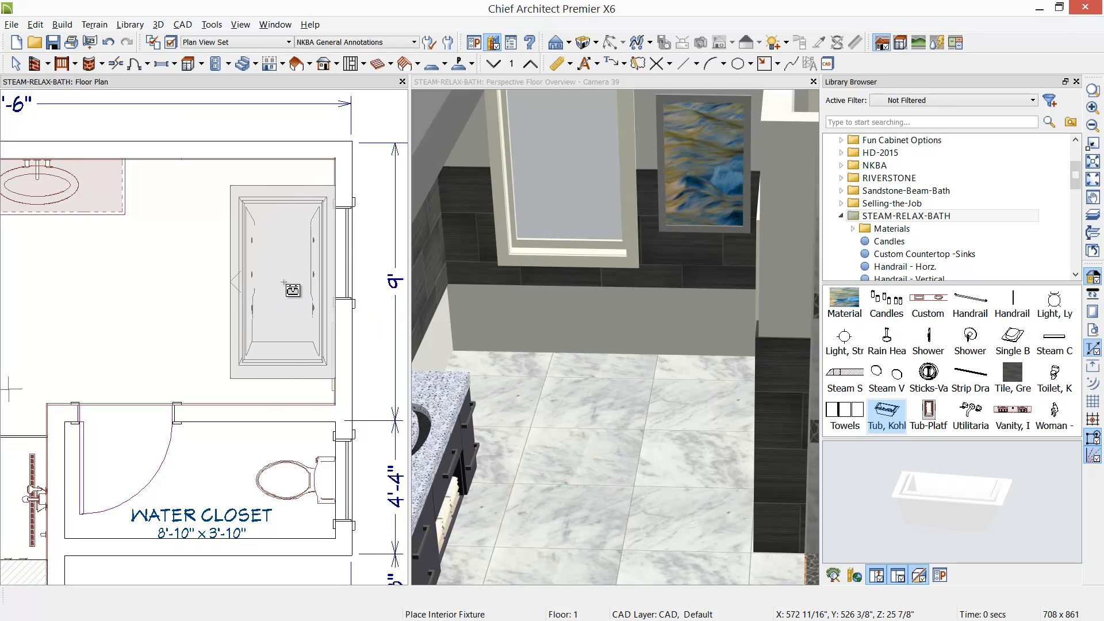
click(266, 281)
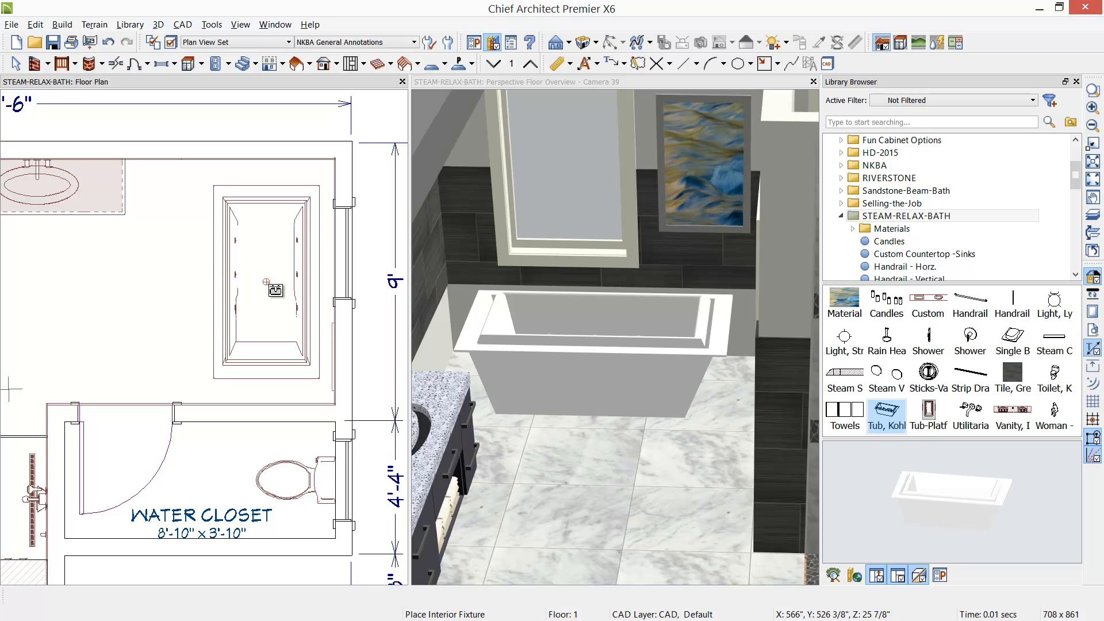
- Draw a rectangular polyline solid around the tub from the alcove's back corner, about 111" diagonally, and display the "CAD, Default" layer
click(470, 64)
click(470, 64)
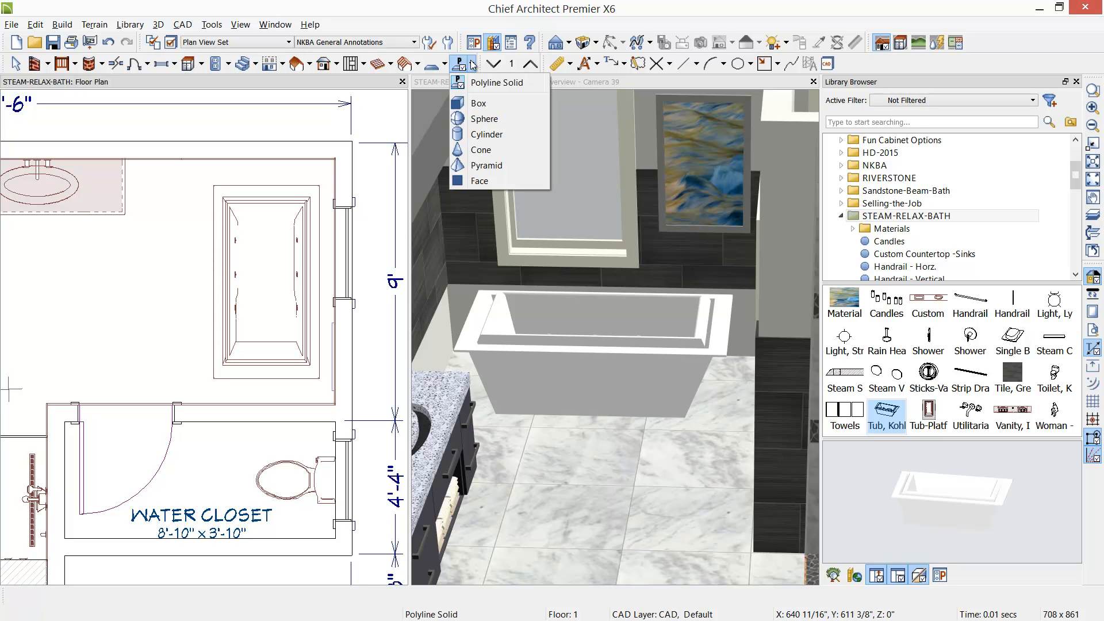
click(475, 81)
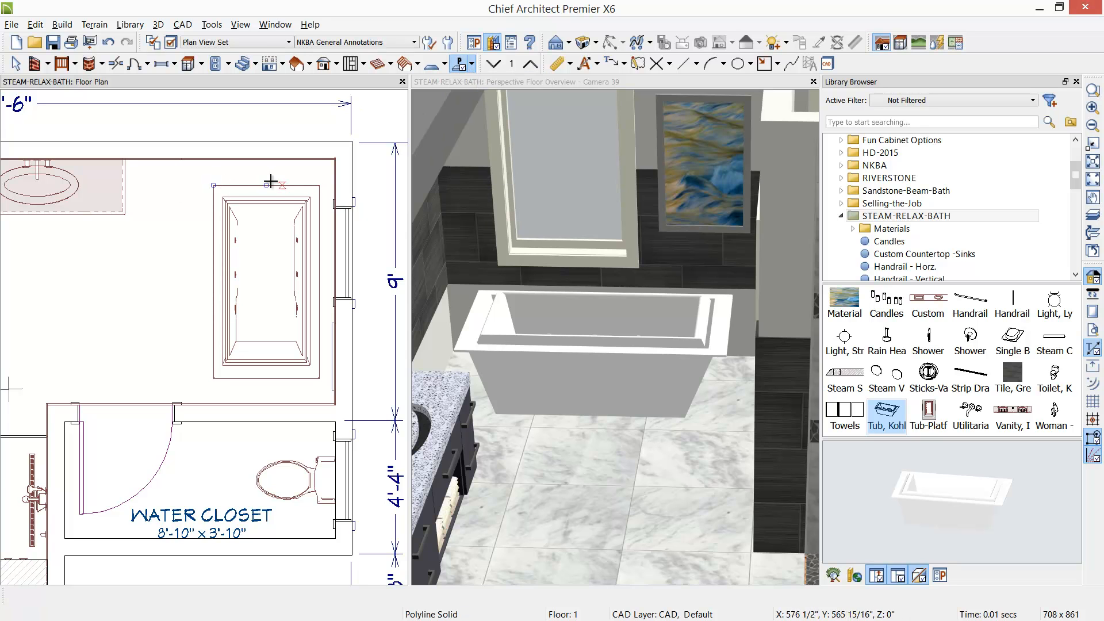
click(335, 158)
mouse_move(318, 183)
mouse_down()
mouse_move(188, 367)
mouse_move(180, 395)
mouse_move(190, 406)
mouse_up()
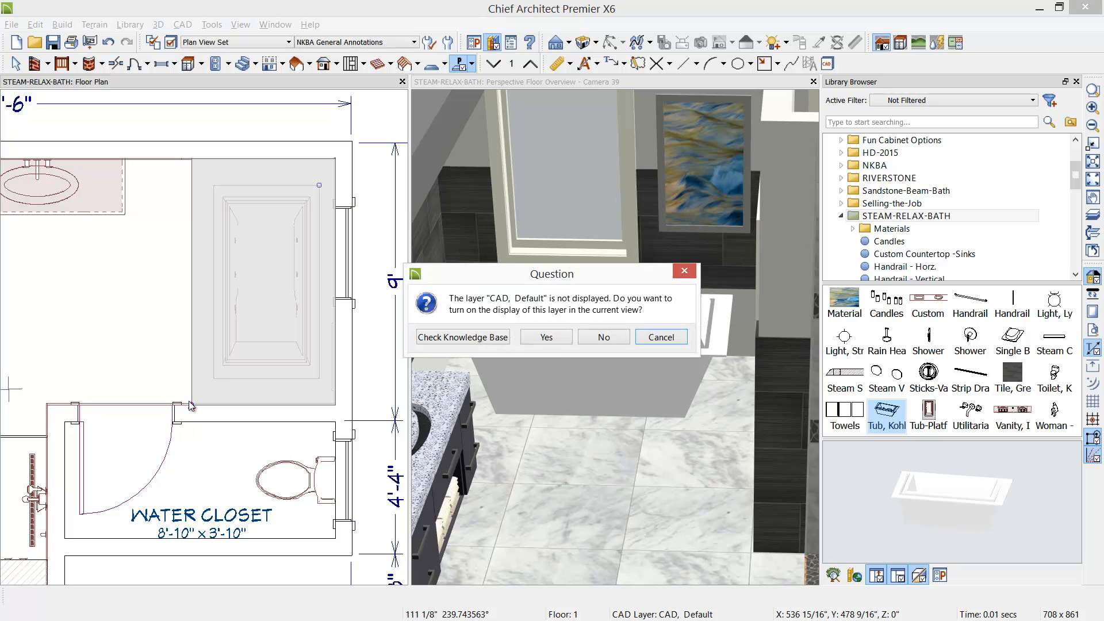
click(556, 343)
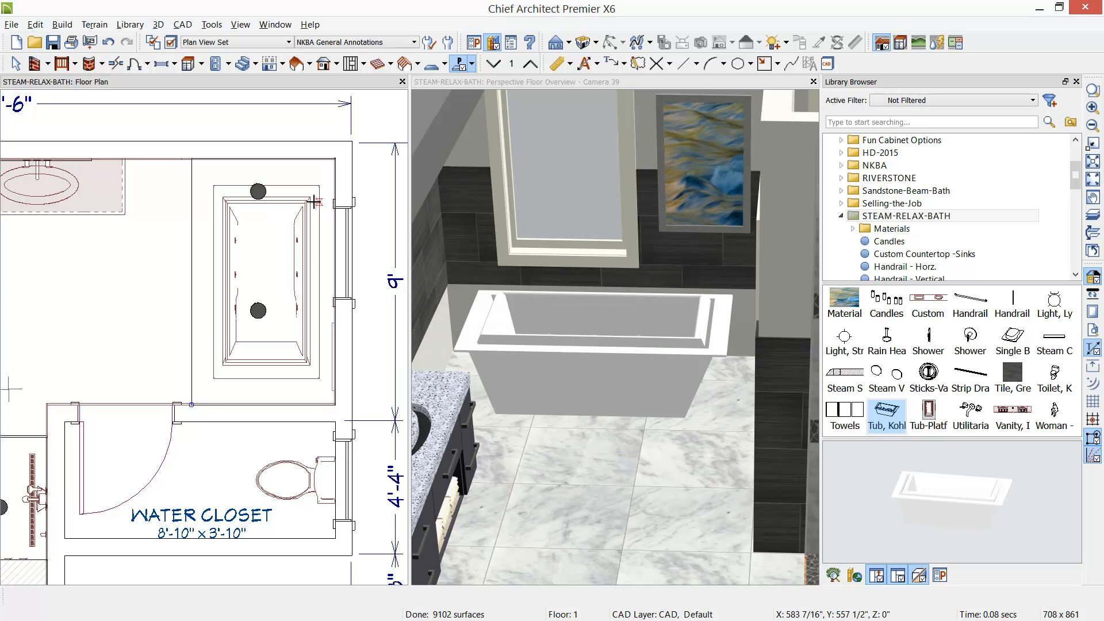
- Delete the two filled CAD circles lying over the tub in the floor plan
key(space)
click(261, 193)
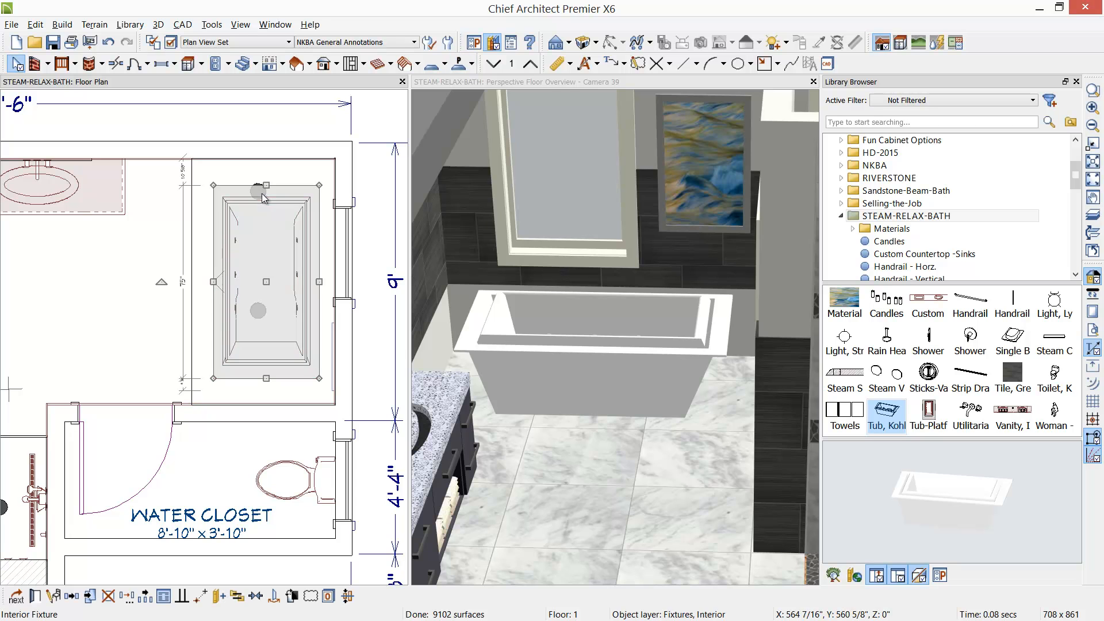
key(Tab)
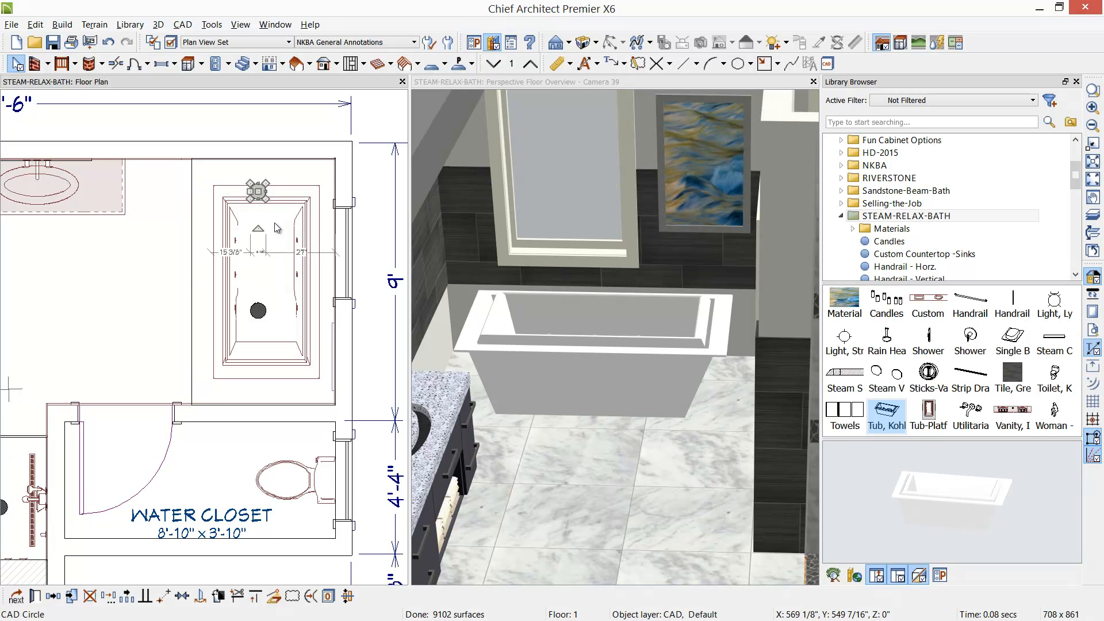
click(262, 315)
key(Escape)
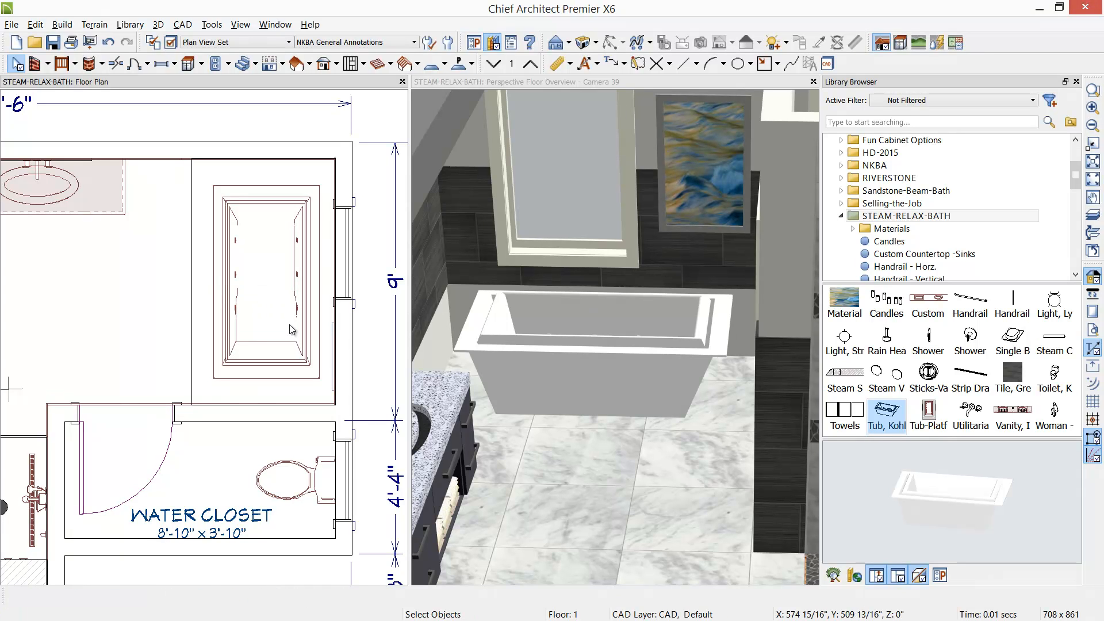
- Set the tub platform solid's elevation at top and thickness both to 22 7/8"
click(193, 299)
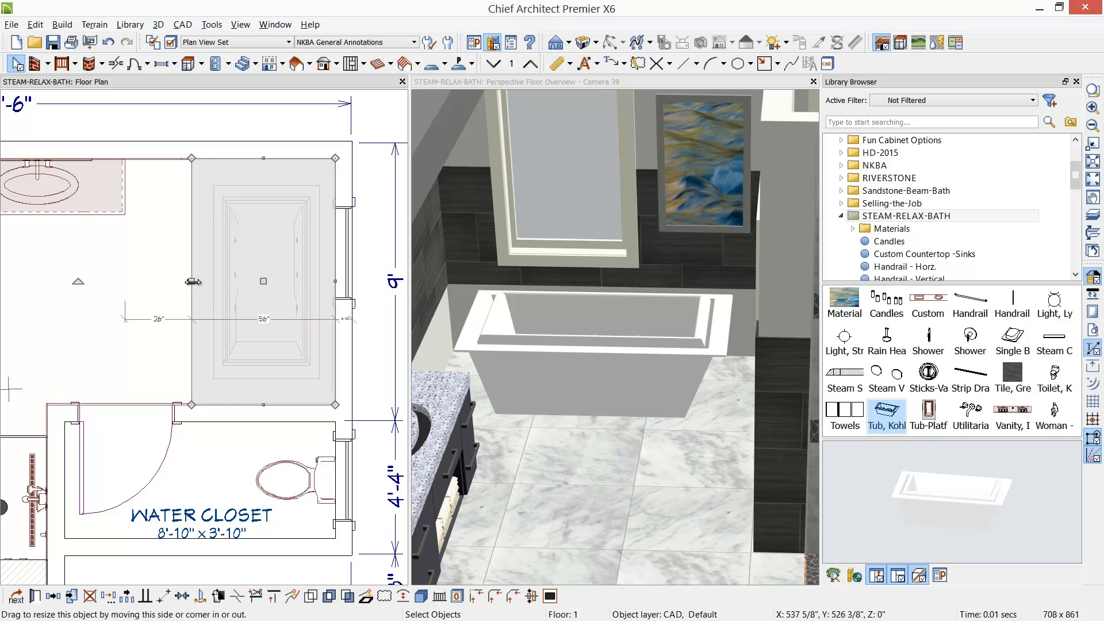
double_click(194, 284)
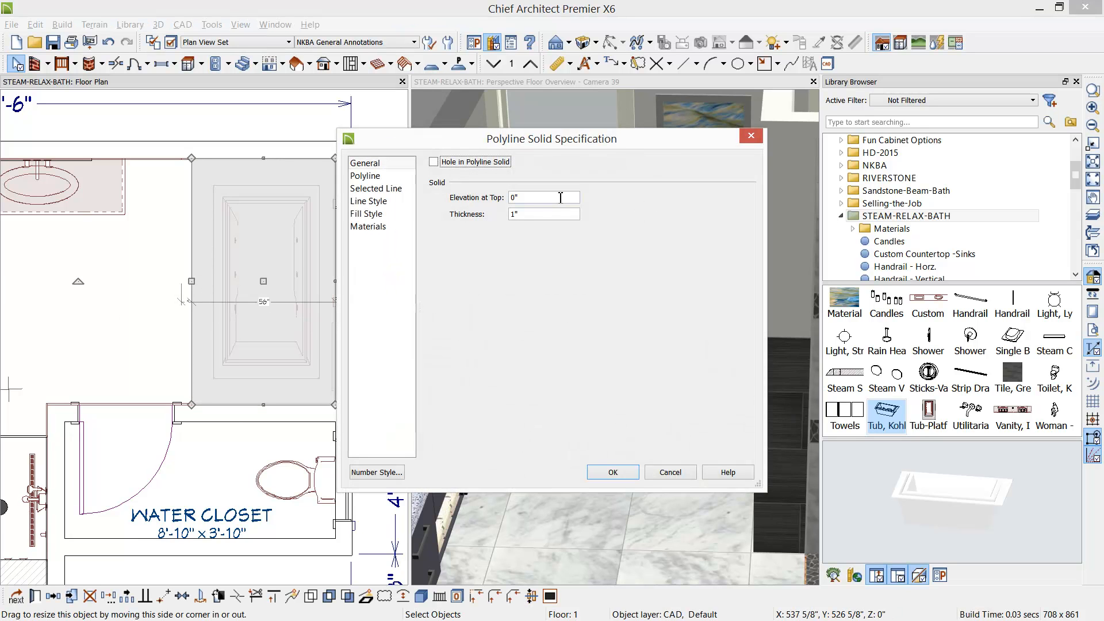
drag(520, 140, 780, 168)
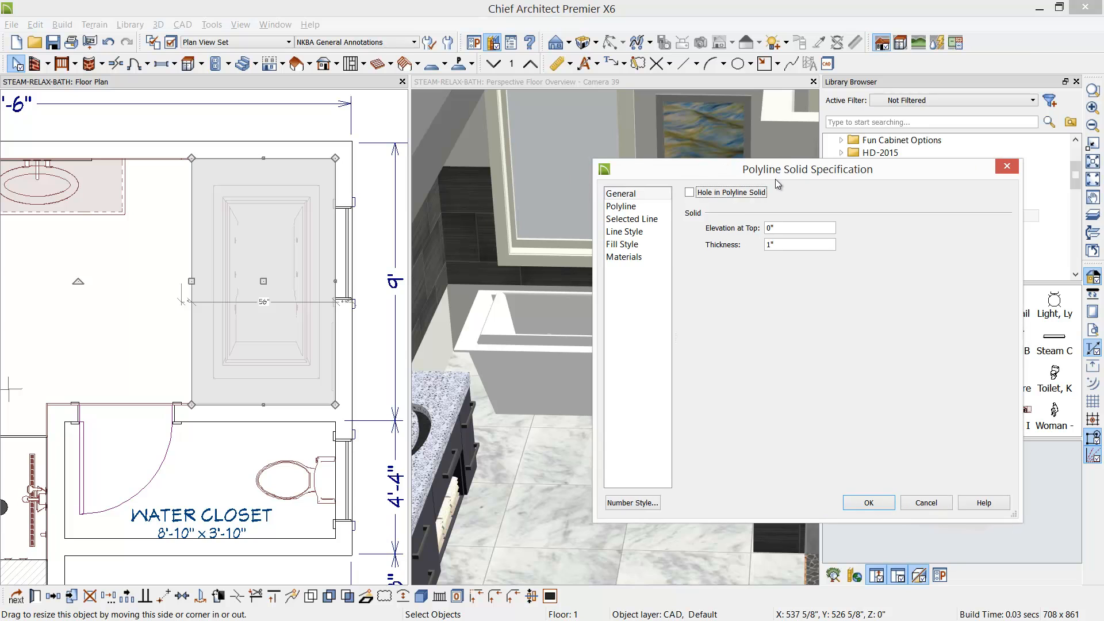
click(787, 228)
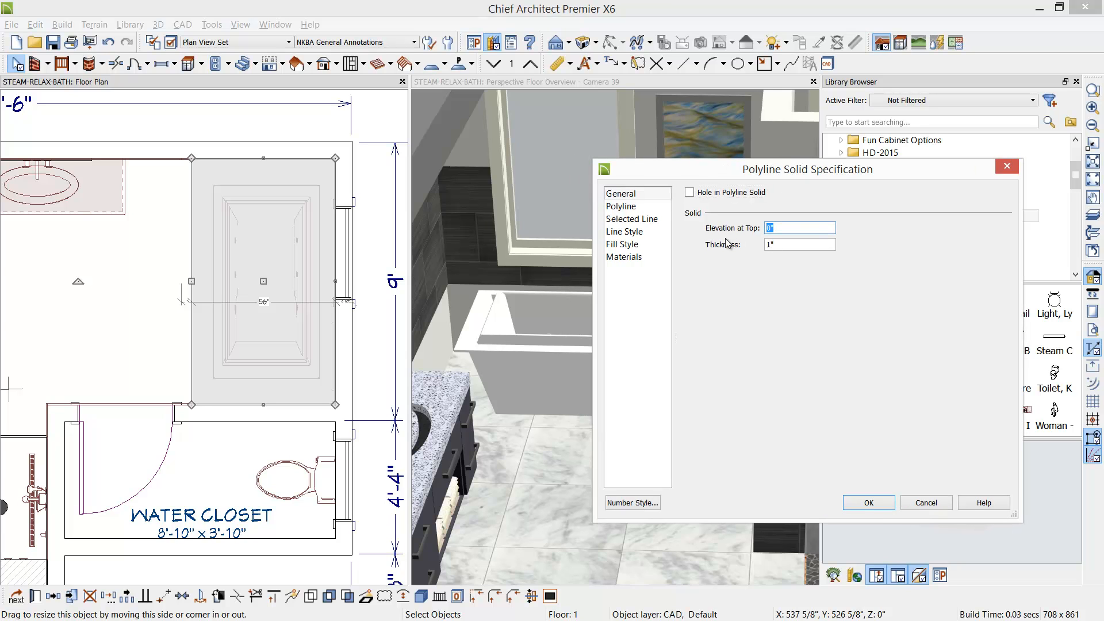
text(22 7/8)
drag(823, 228, 741, 232)
key(ctrl+c)
key(Tab)
key(ctrl+v)
click(853, 503)
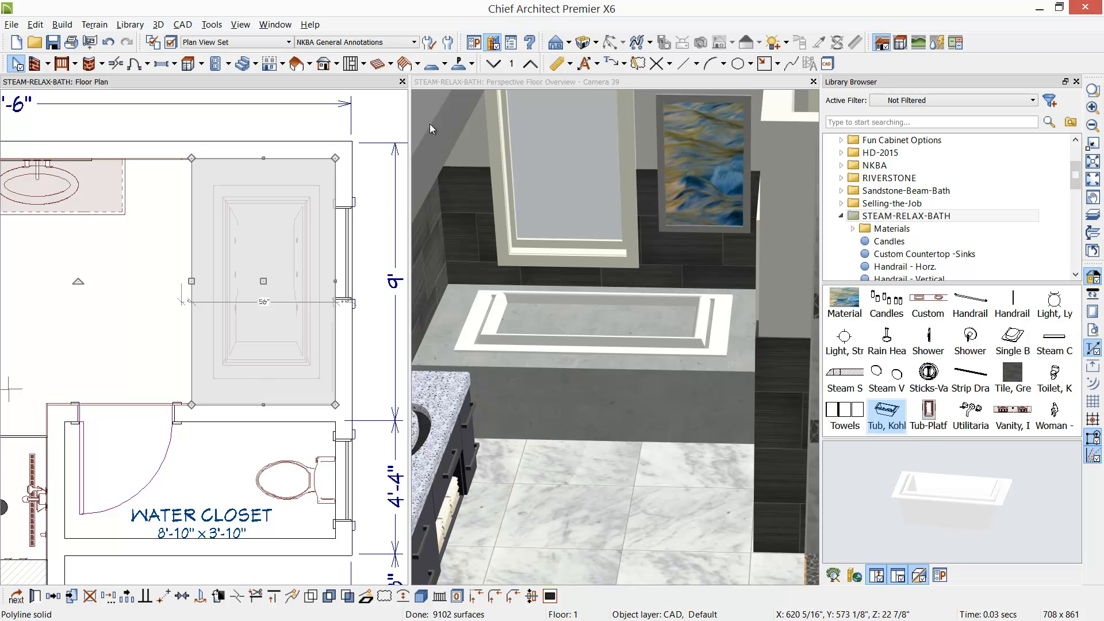
- Draw a second rectangular polyline solid over the tub's outer rim in plan, about 41" wide
click(471, 64)
click(488, 71)
mouse_move(221, 191)
mouse_down()
mouse_move(215, 368)
mouse_move(230, 210)
mouse_move(316, 375)
mouse_up()
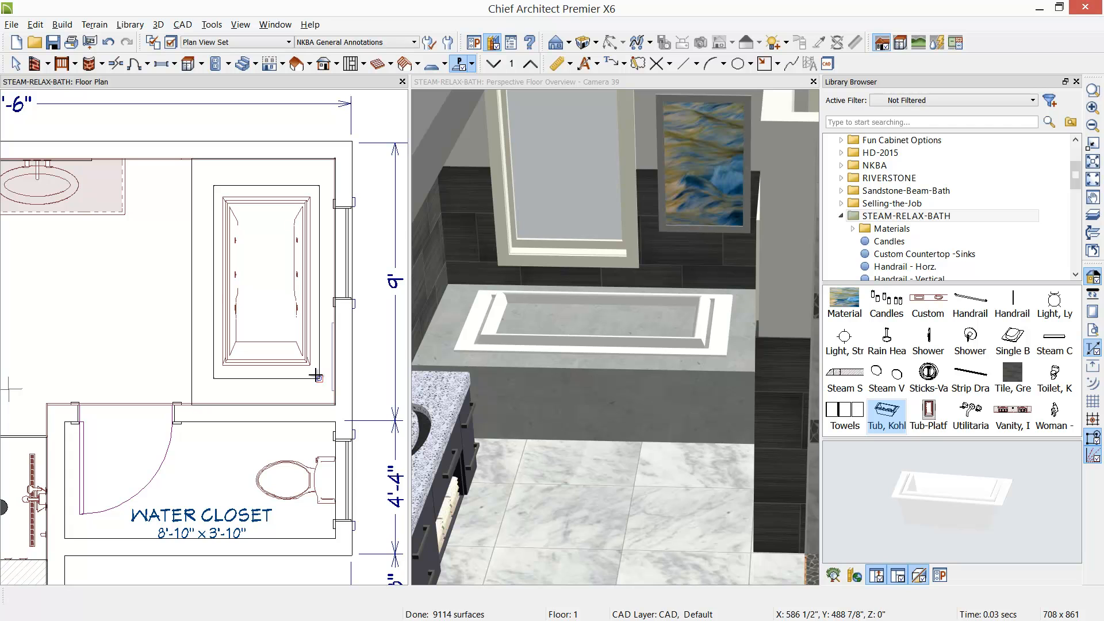
- Turn the solid over the tub's rim into a hole in the platform's polyline solid
click(316, 377)
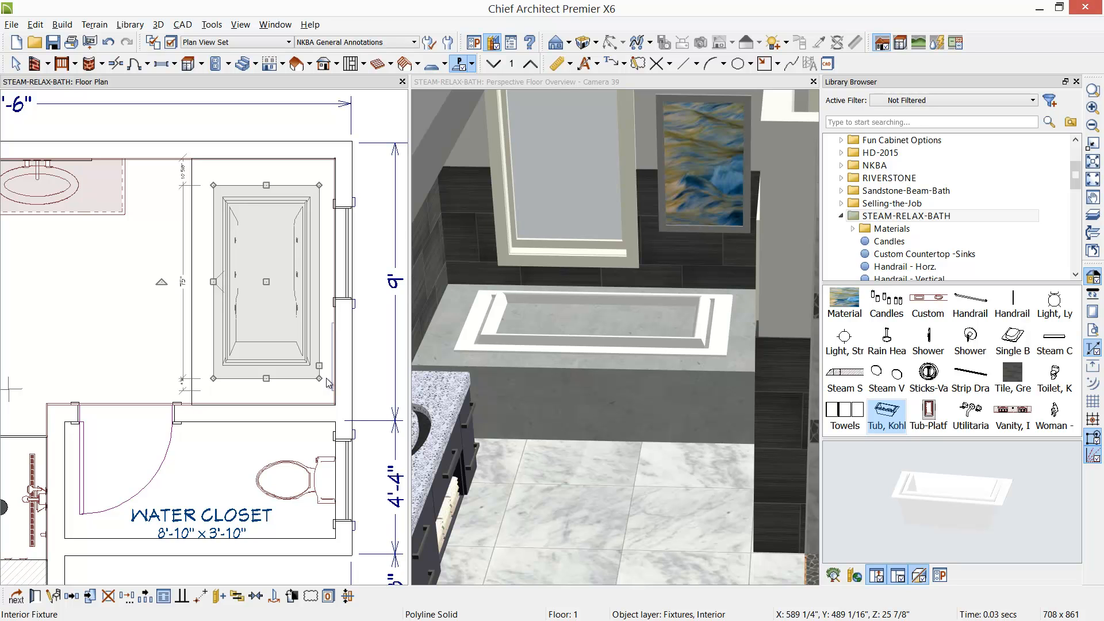
key(Tab)
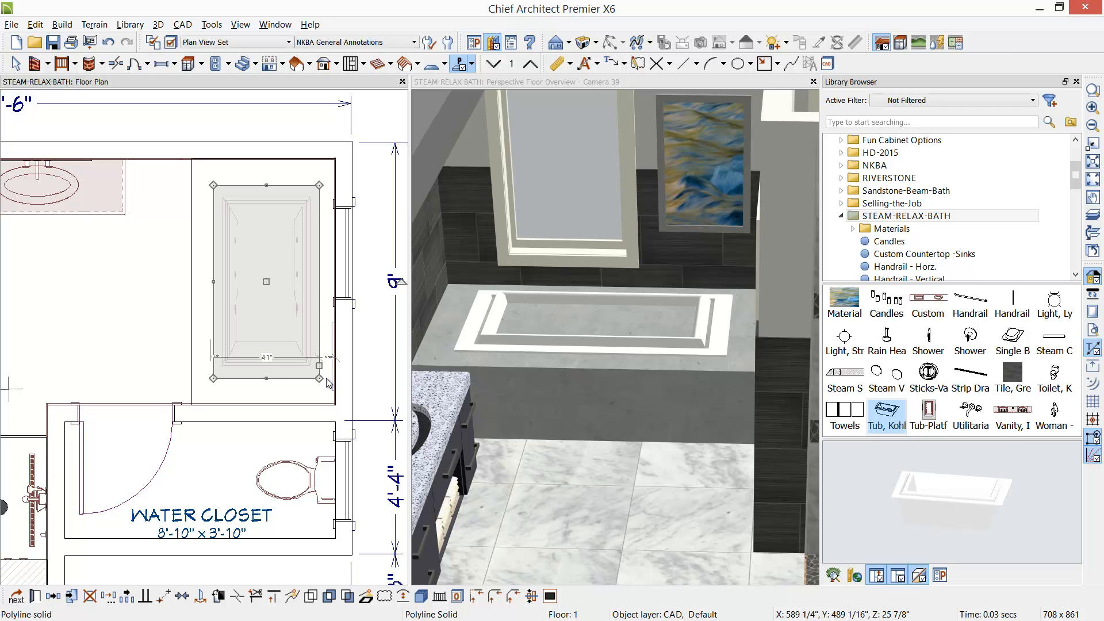
key(ctrl+e)
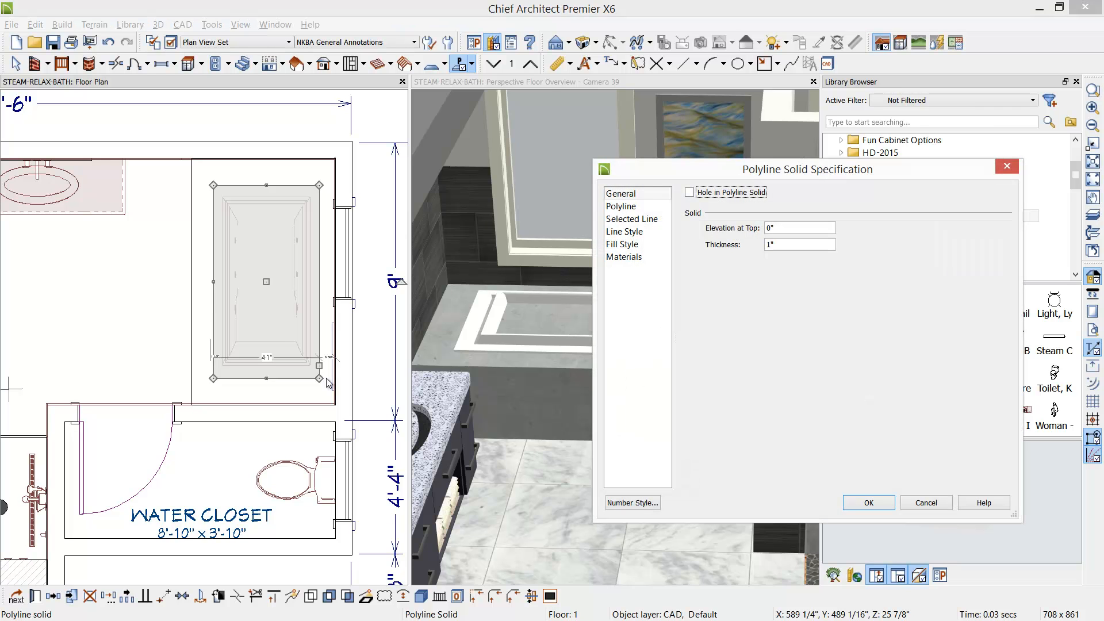
click(694, 194)
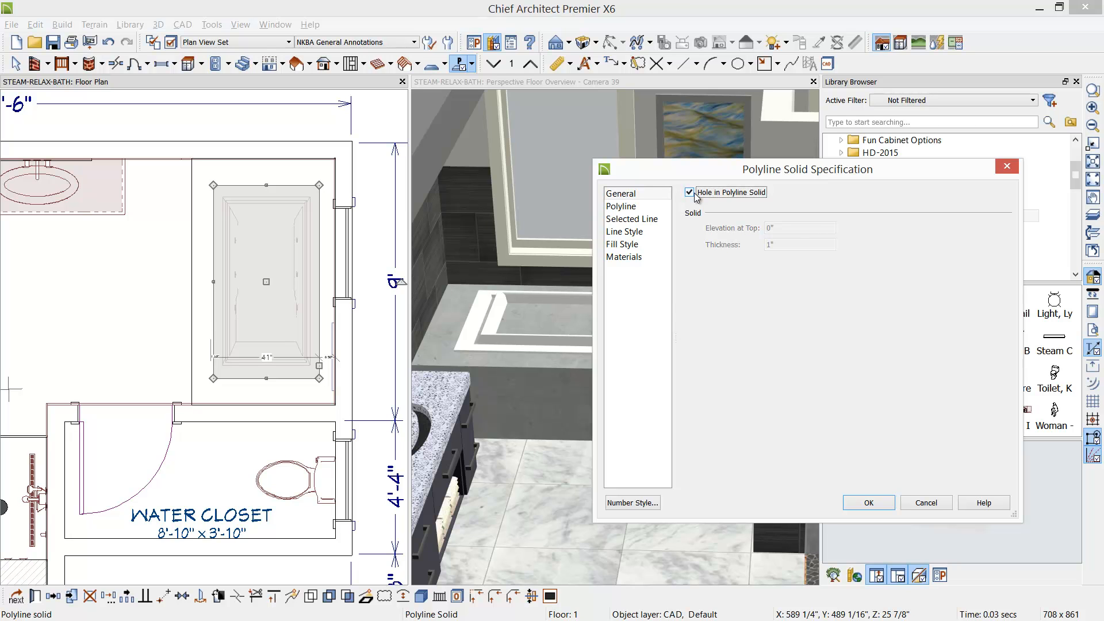
click(868, 504)
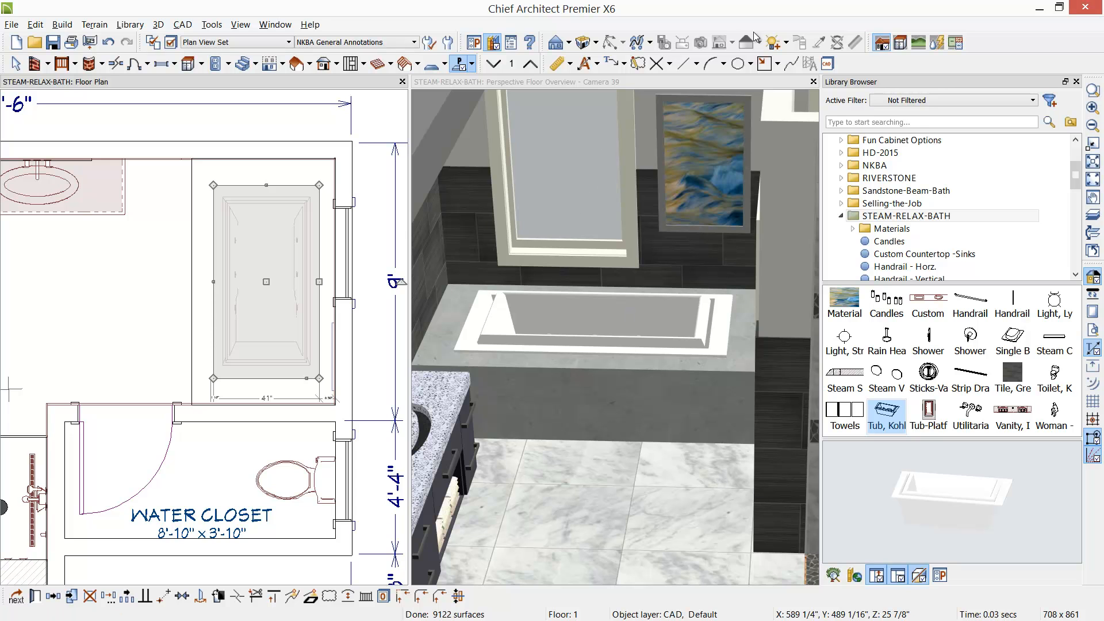
- Pick up the Tile, Grey Linen material from the wall in the camera view and paint the tub platform with it
click(750, 82)
click(818, 42)
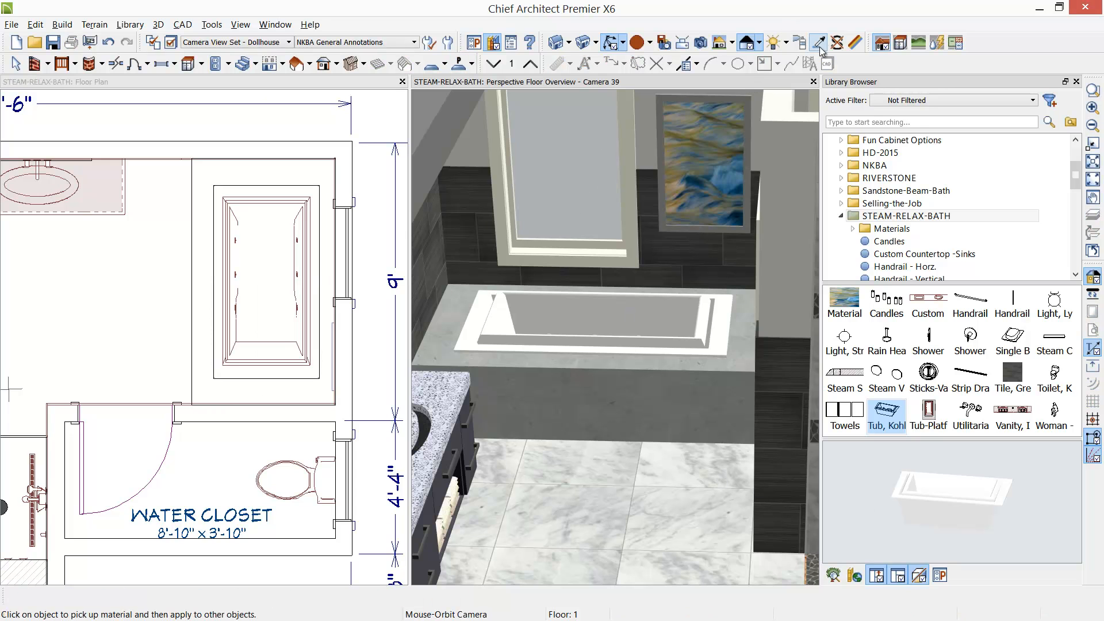
click(722, 253)
click(745, 352)
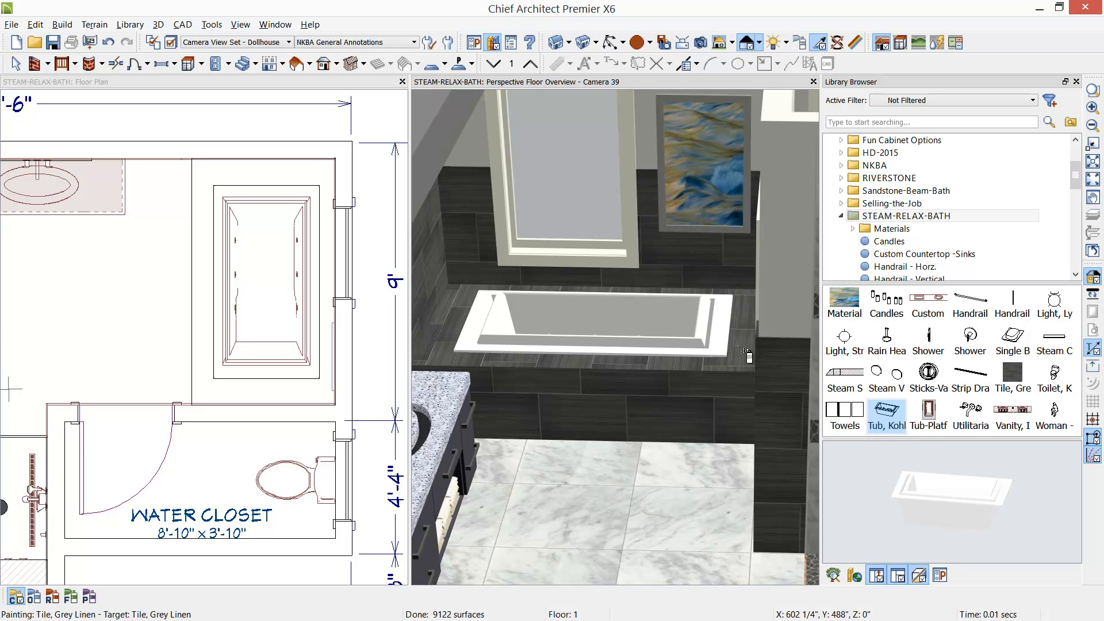
- Convert the platform's front edge to an arc, break it below its middle and pull the new point inward into a double curve
click(195, 329)
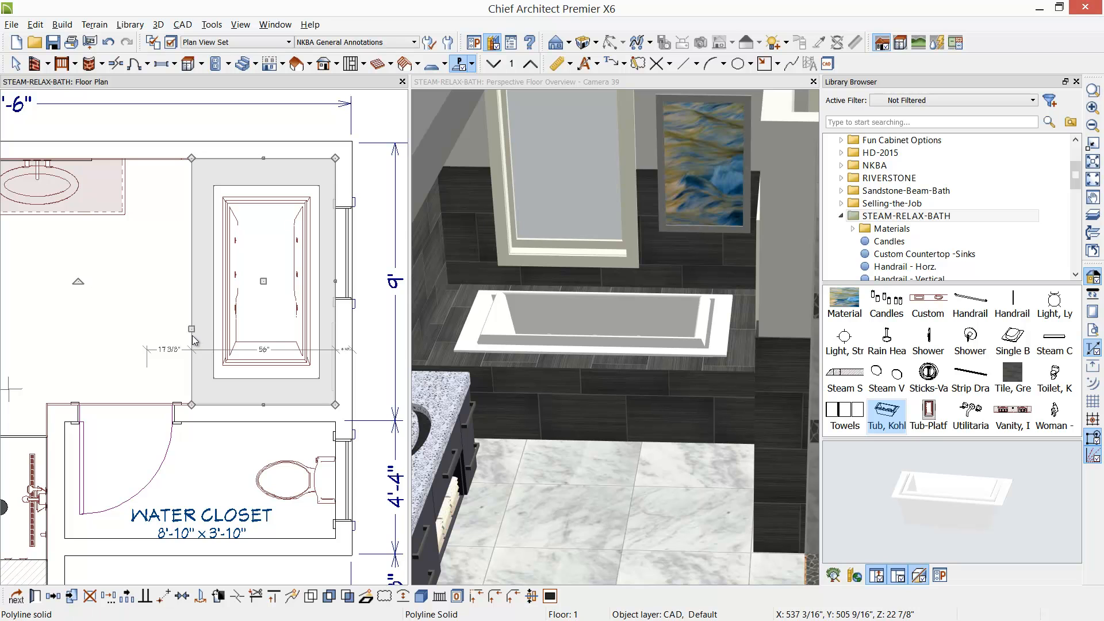
click(403, 596)
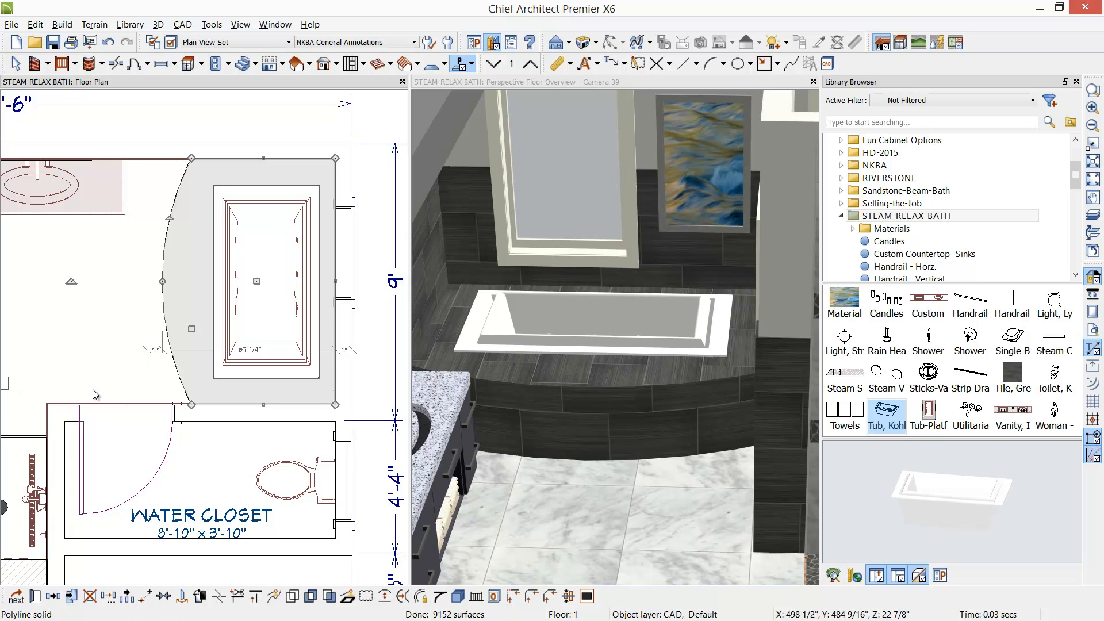
click(220, 596)
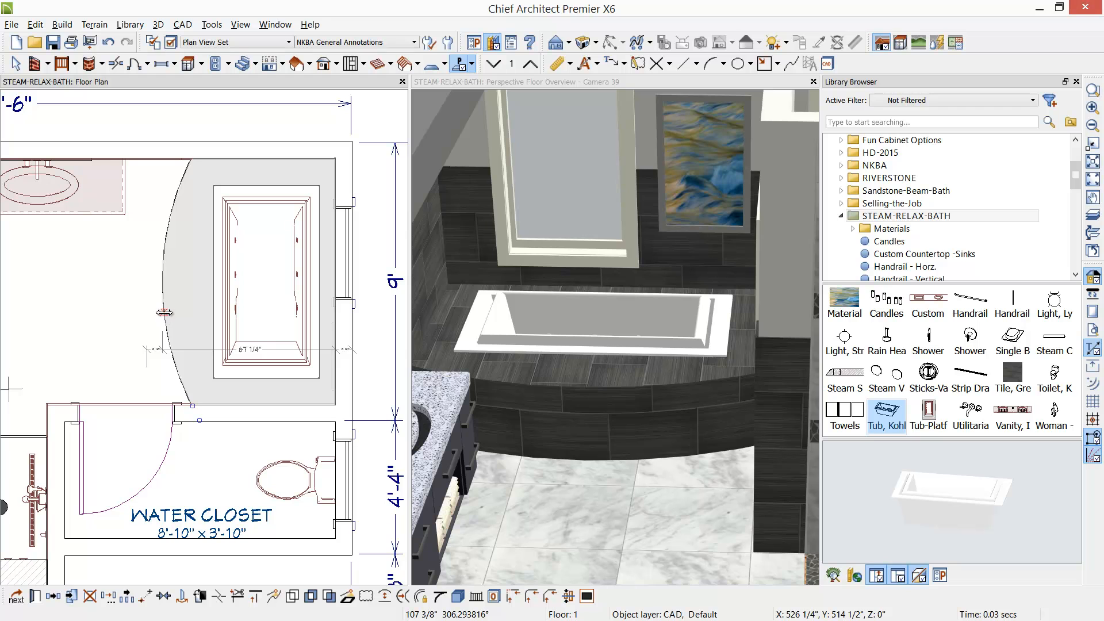
click(164, 313)
mouse_move(170, 317)
mouse_down()
mouse_move(194, 310)
mouse_move(190, 324)
mouse_up()
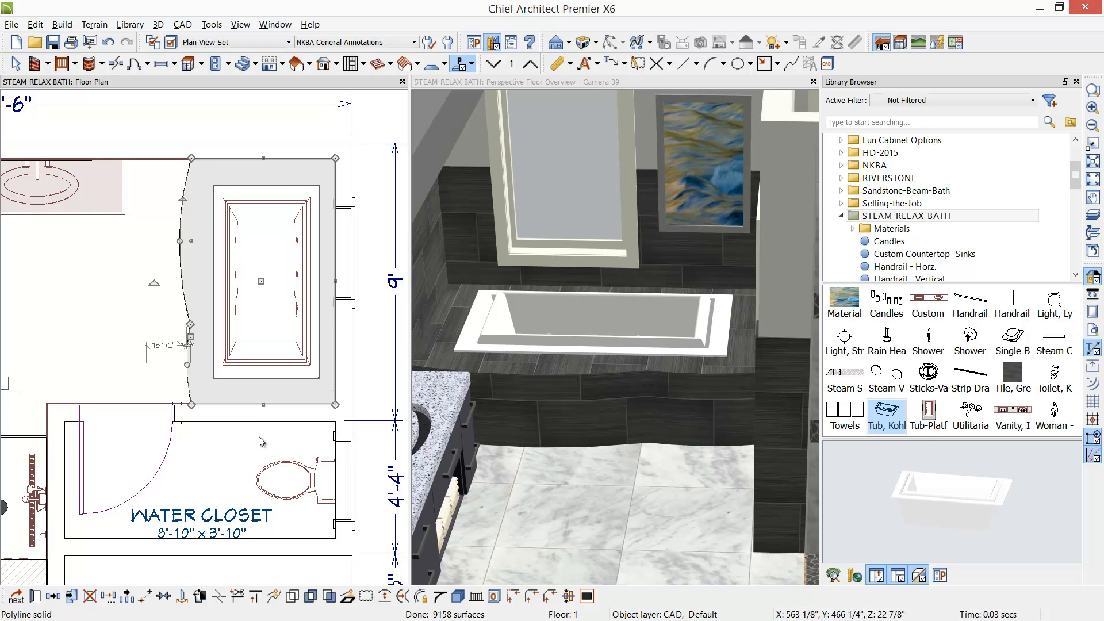
- Bring the steam shower into view in plan and camera, and examine the Steam-Relax-Bath.png reference picture in Windows Photo Viewer
middle_drag(128, 357, 247, 320)
middle_drag(684, 331, 506, 304)
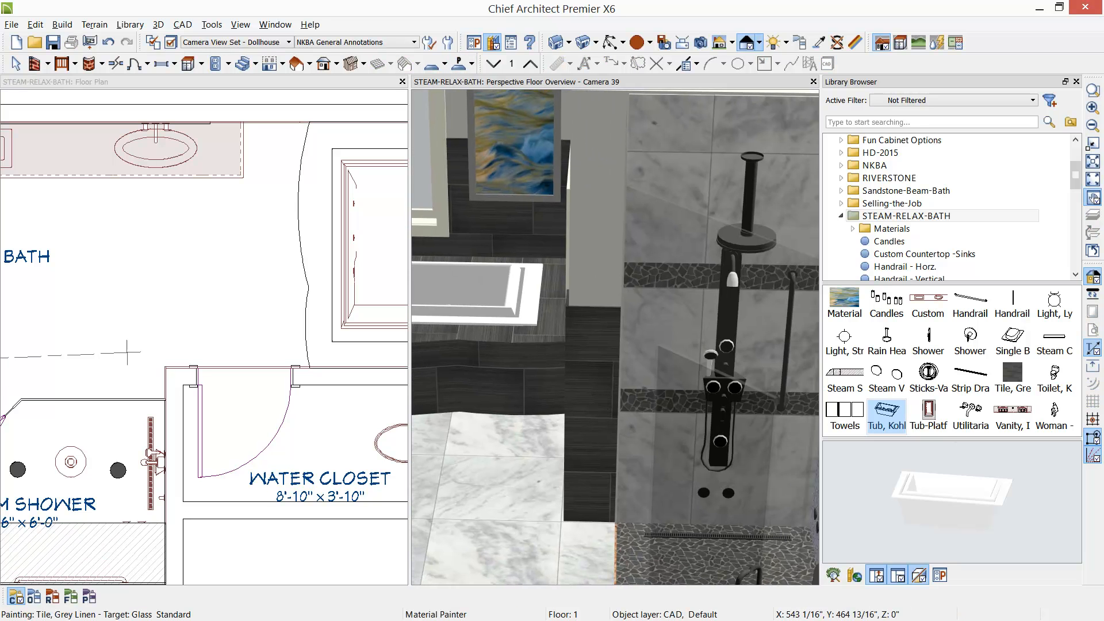
key(alt+Tab)
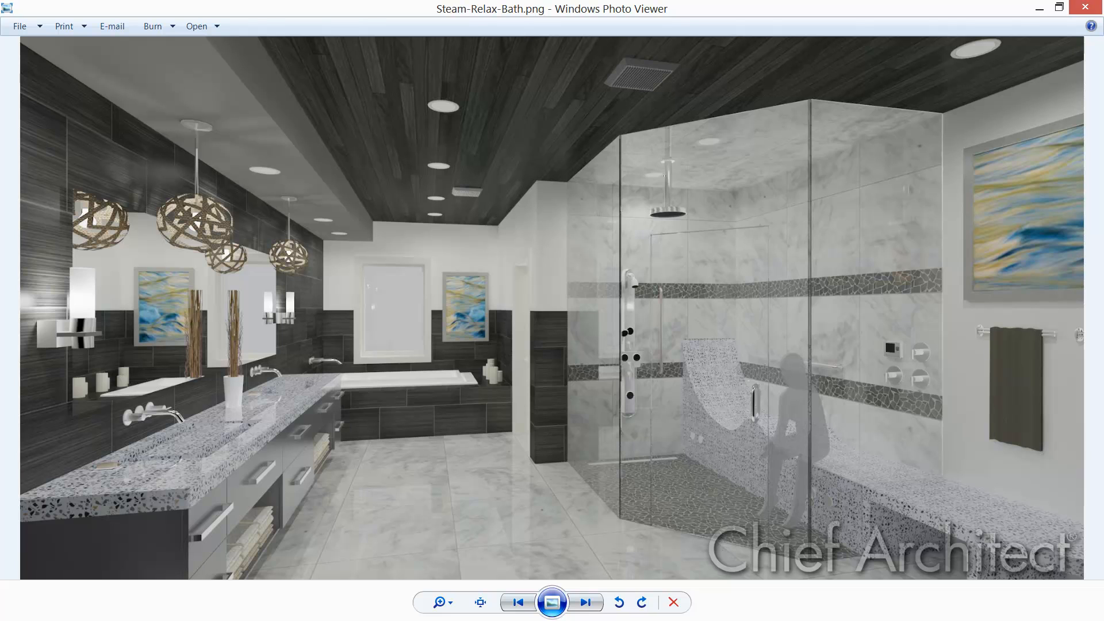
key(alt)
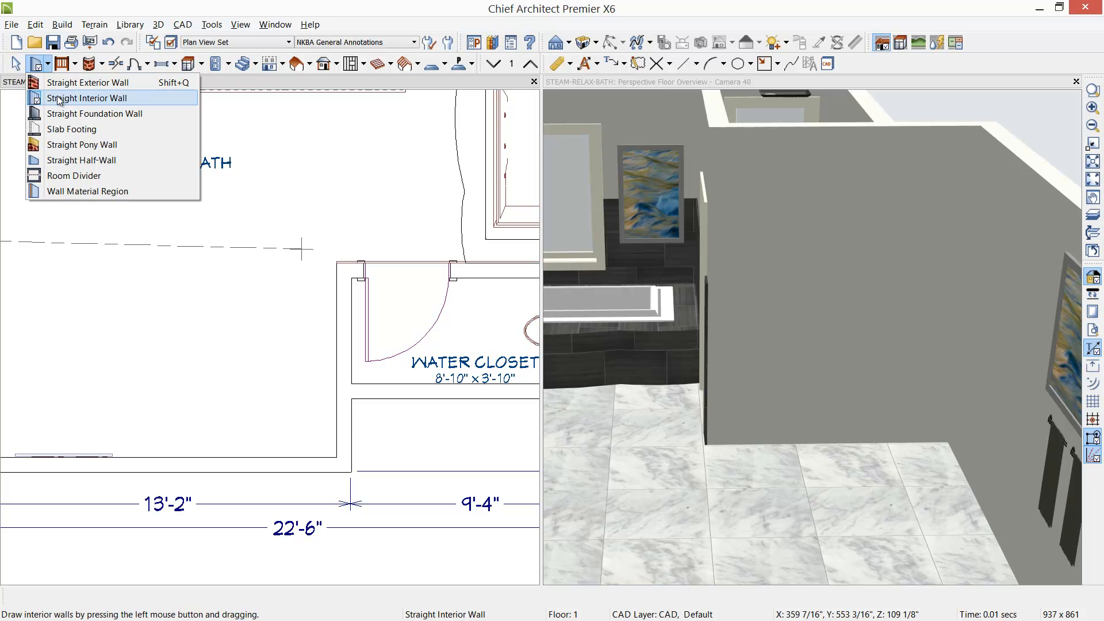
- Set the default interior wall type to Glass Shower and check its wall type definition
double_click(39, 64)
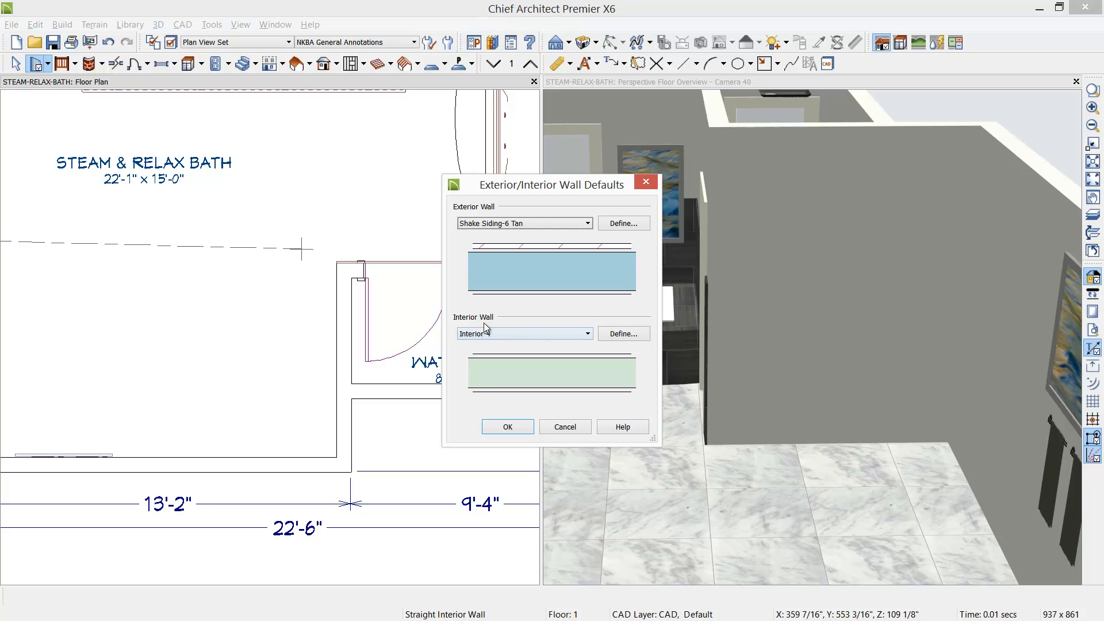
click(588, 335)
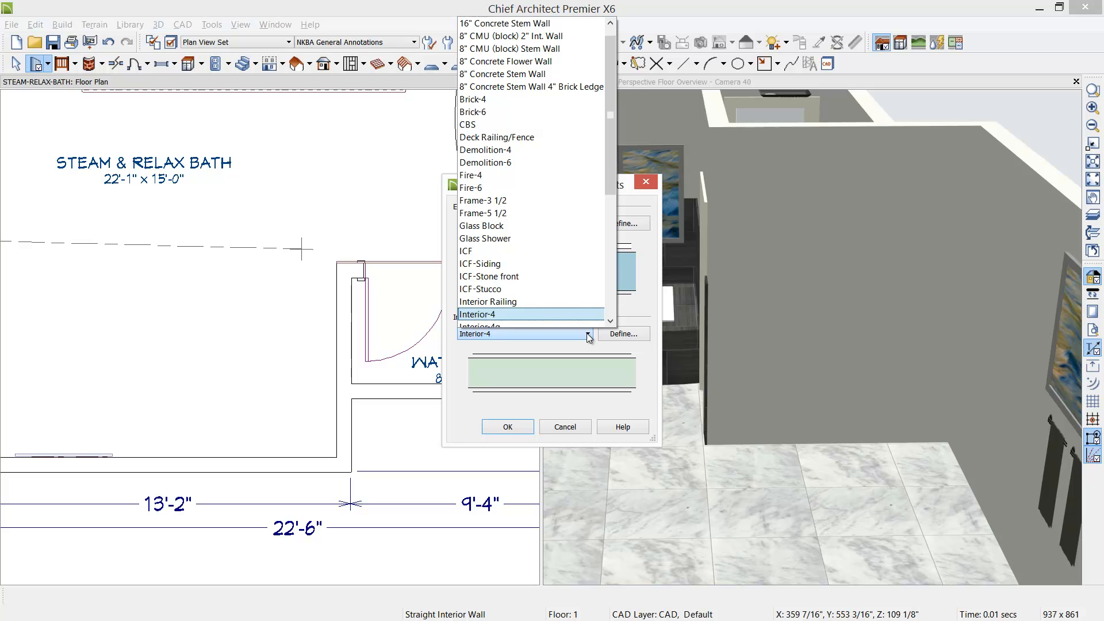
scroll(552, 264, down, 1)
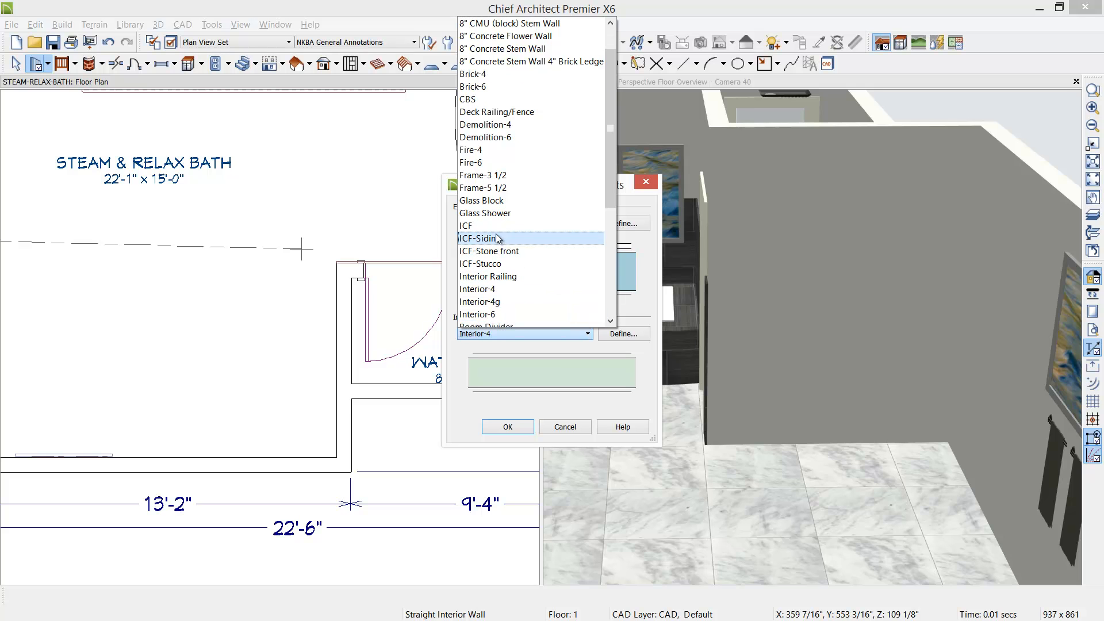
click(481, 213)
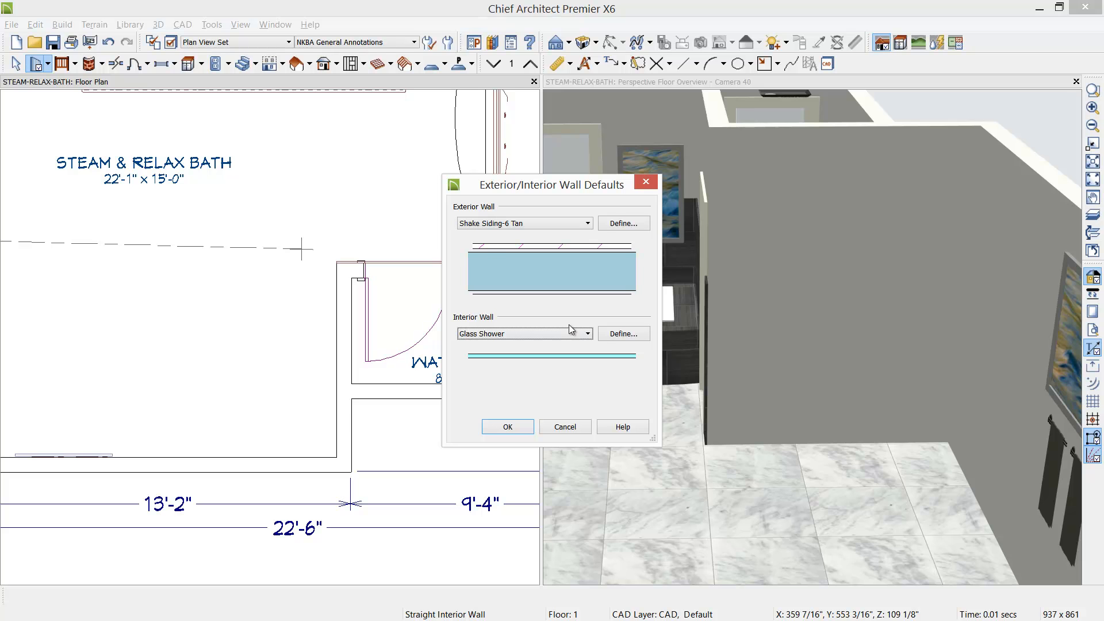
click(625, 339)
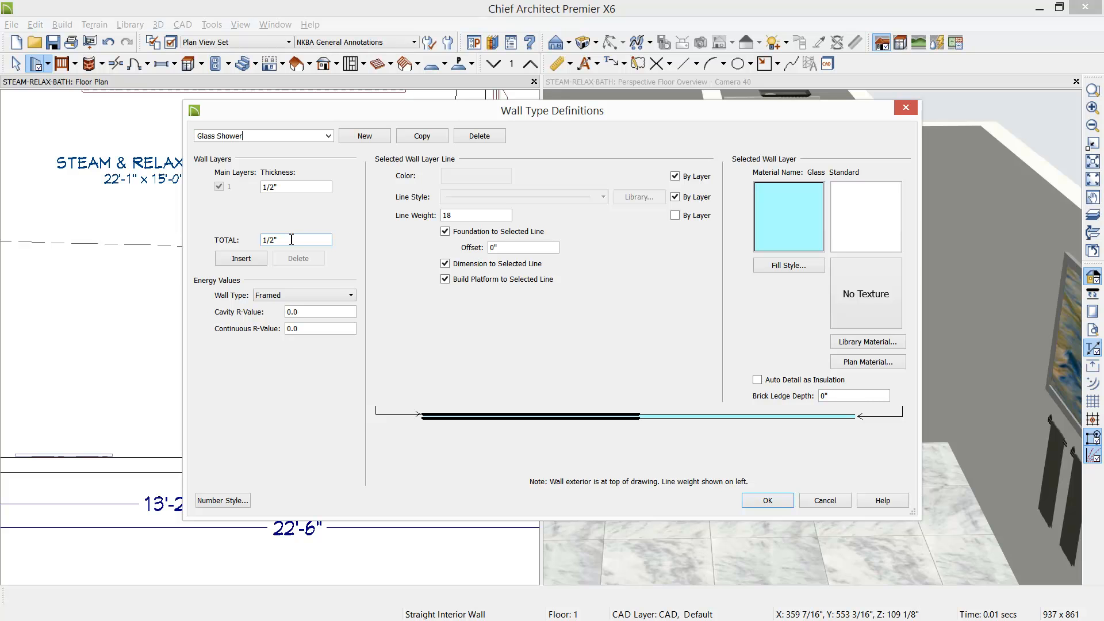
click(766, 500)
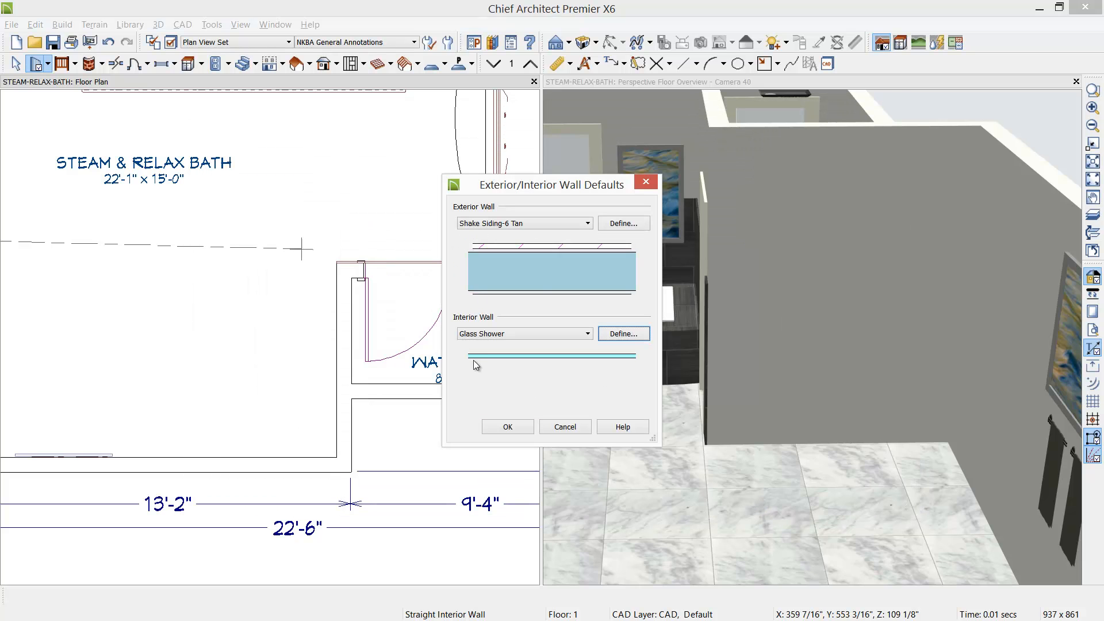
click(492, 428)
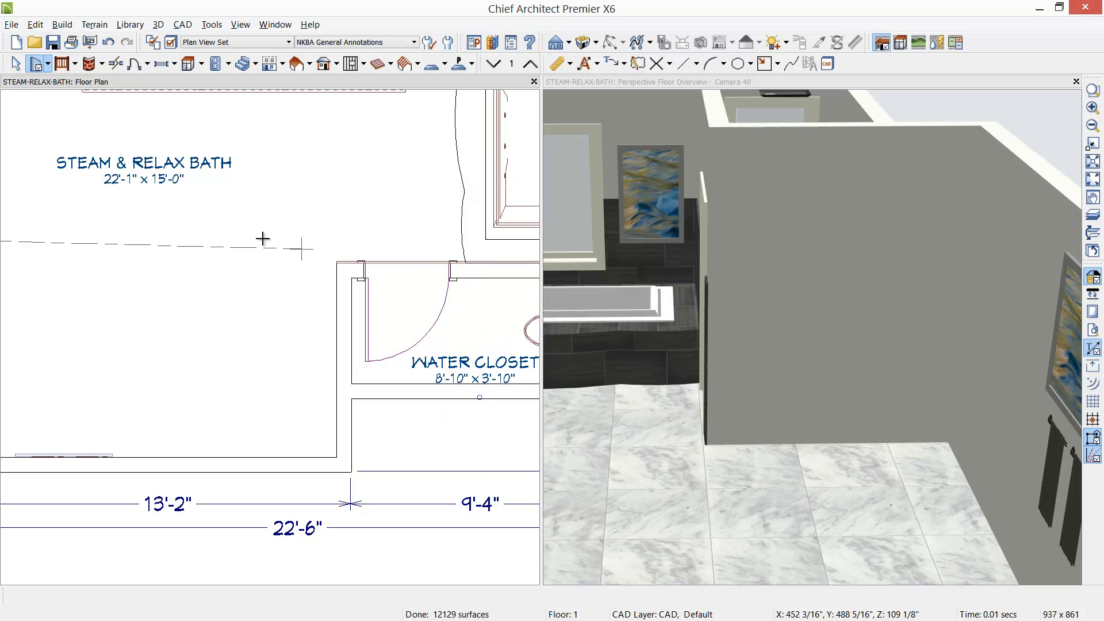
- Enclose the steam shower with glass walls: 50" straight out from the water closet corner, an angled section, and a return to the outer wall
drag(339, 265, 188, 264)
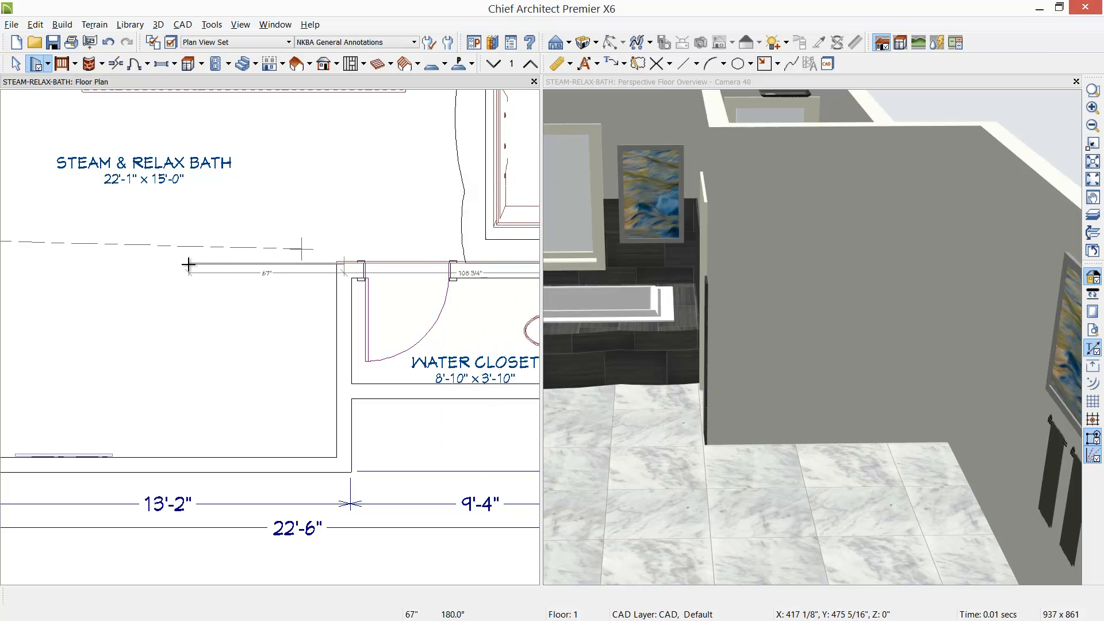
drag(188, 265, 164, 268)
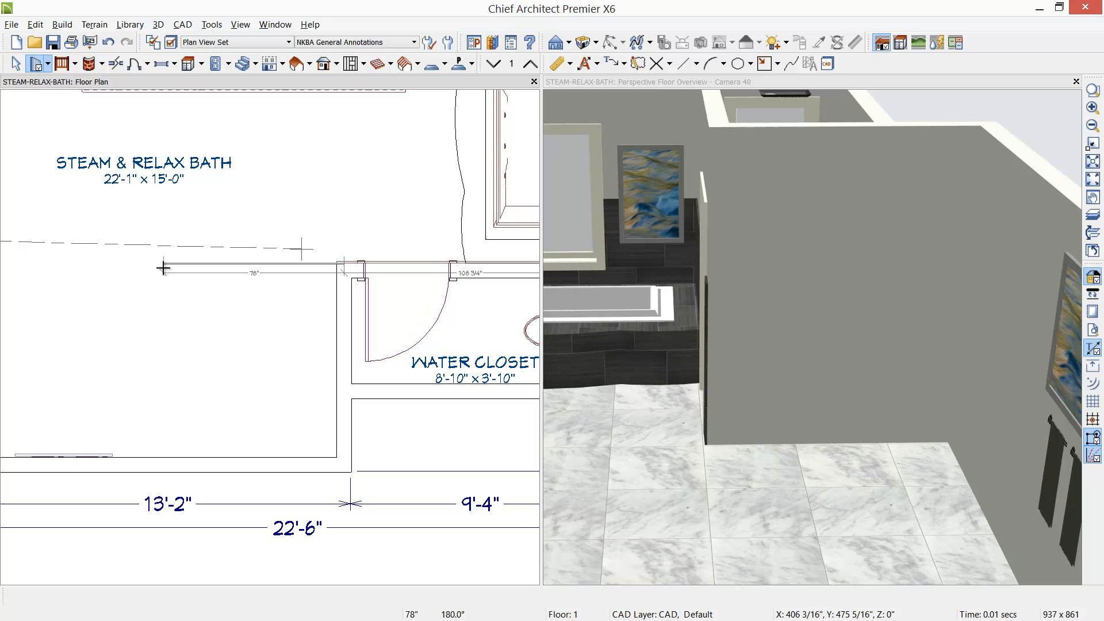
key(Tab)
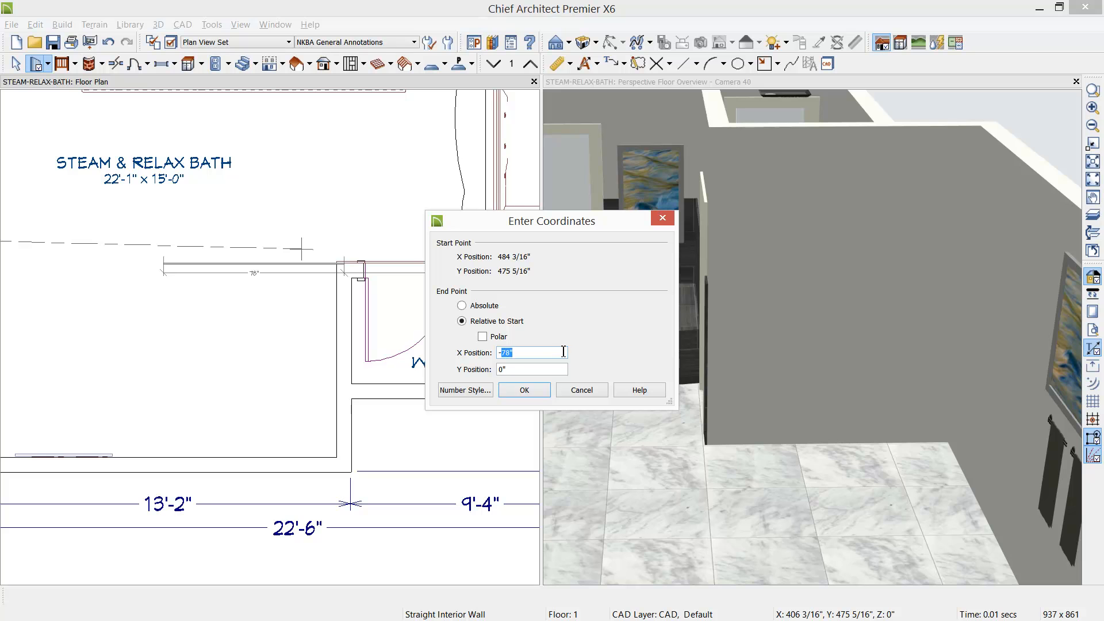
text(-50)
key(Return)
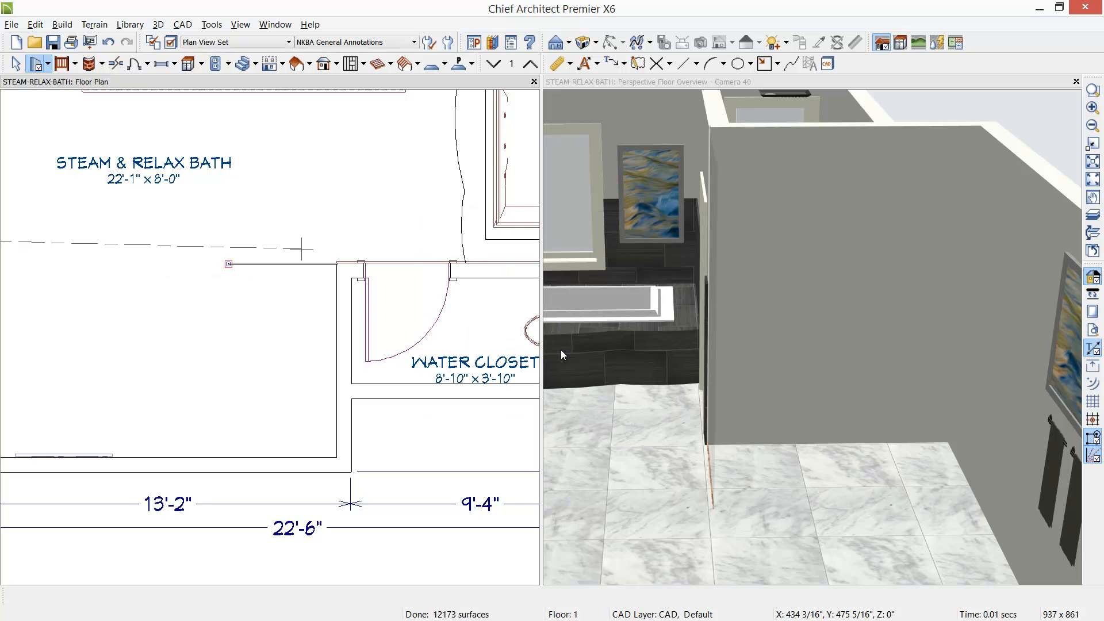
mouse_move(229, 263)
mouse_down()
mouse_move(104, 336)
mouse_move(107, 469)
mouse_move(108, 457)
mouse_up()
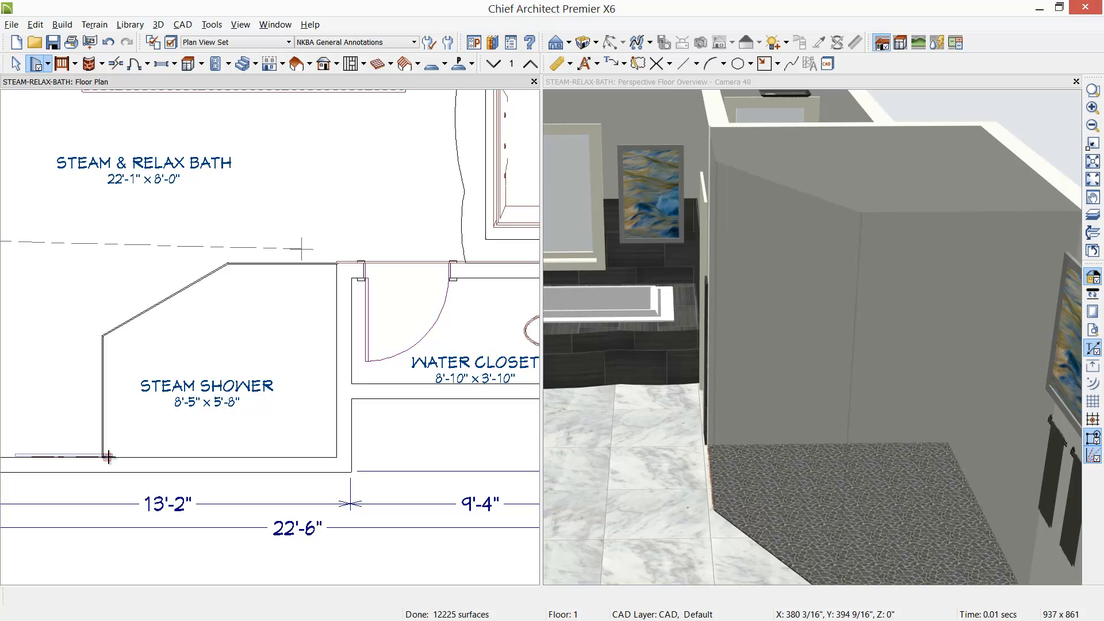
- Check the Steam Shower's room type and its structure heights in the room specification, leaving the room settings as they are
key(space)
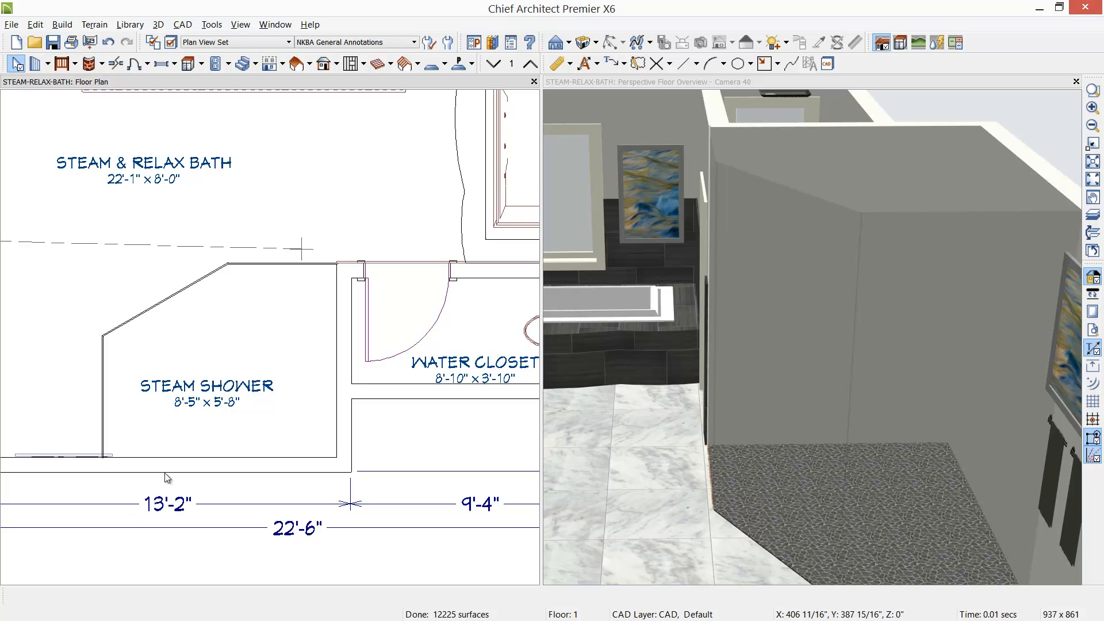
double_click(226, 333)
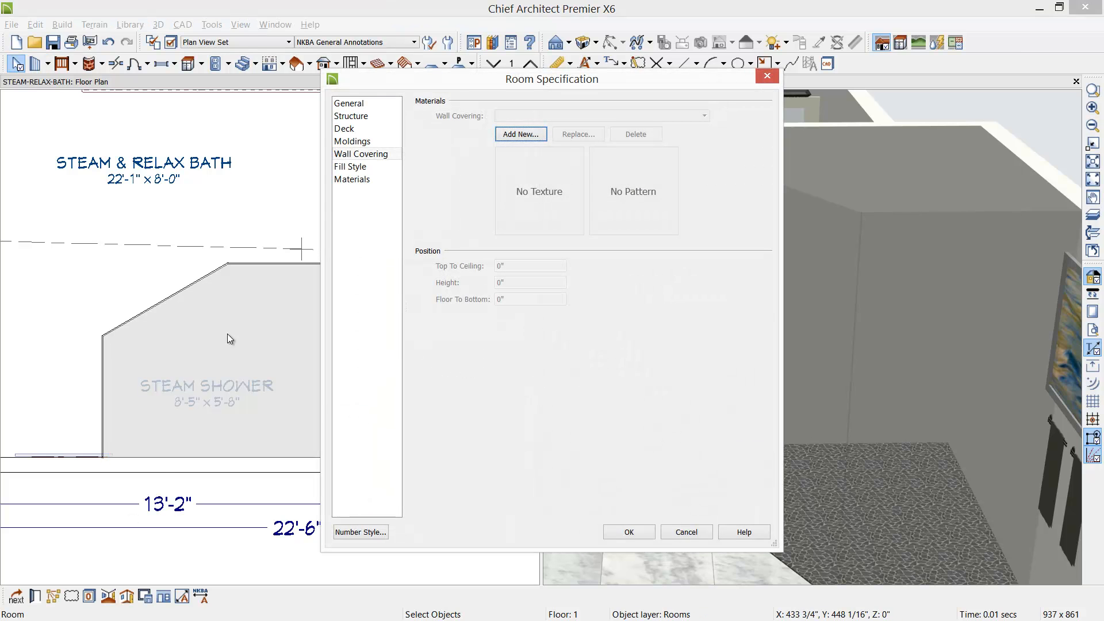
click(362, 104)
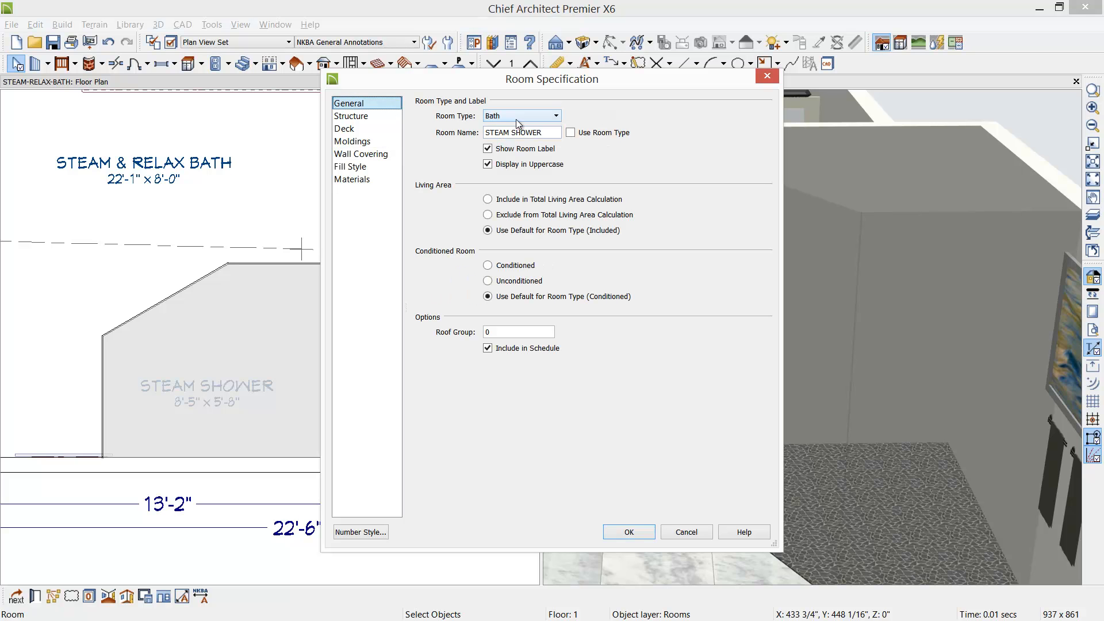
click(357, 115)
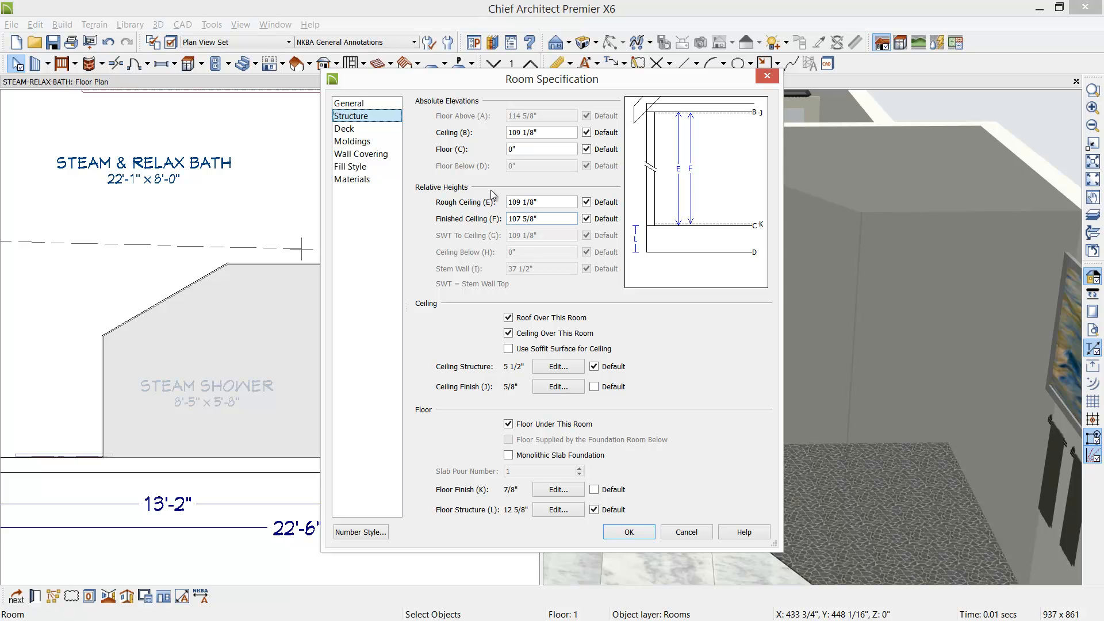
click(637, 531)
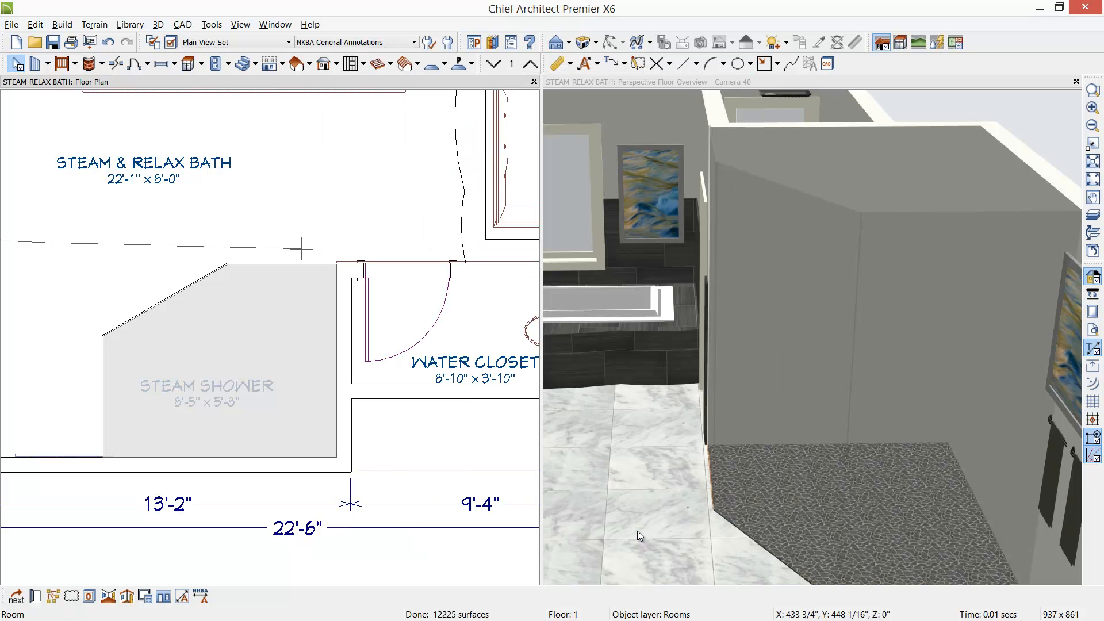
key(Escape)
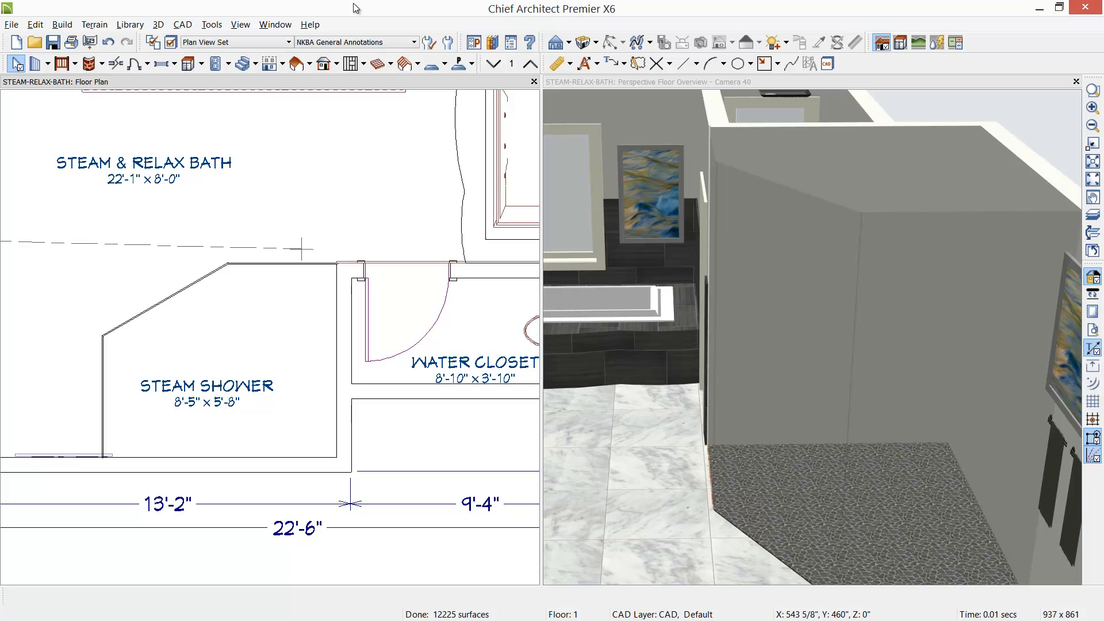
- Place a hinged door in the steam shower's angled wall, switch its hinge side and set its swing to about 29° open
click(147, 63)
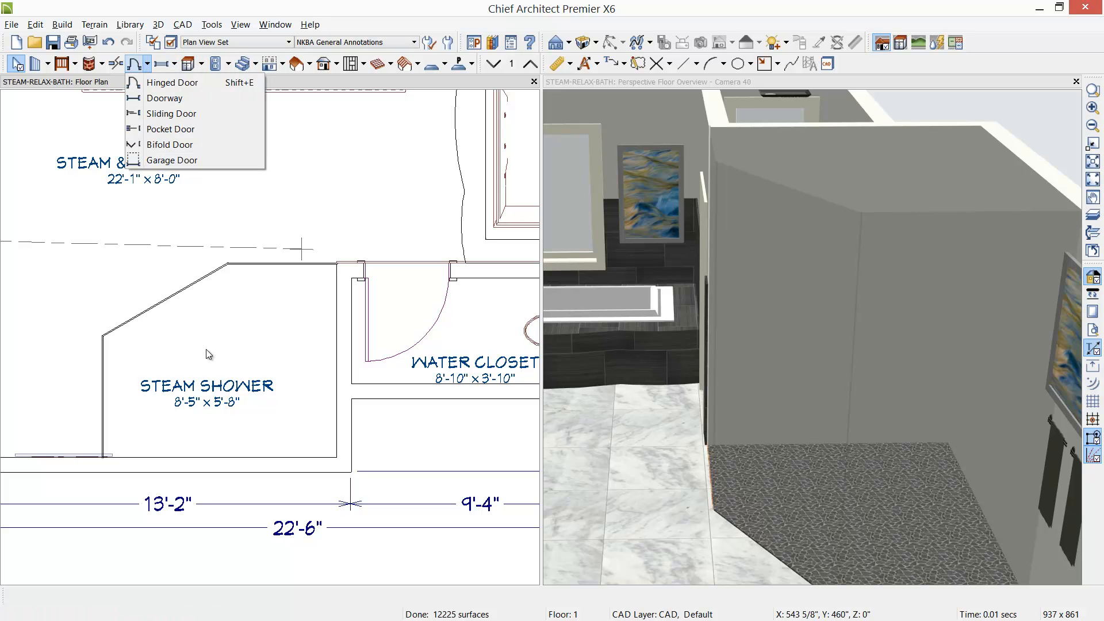
click(185, 82)
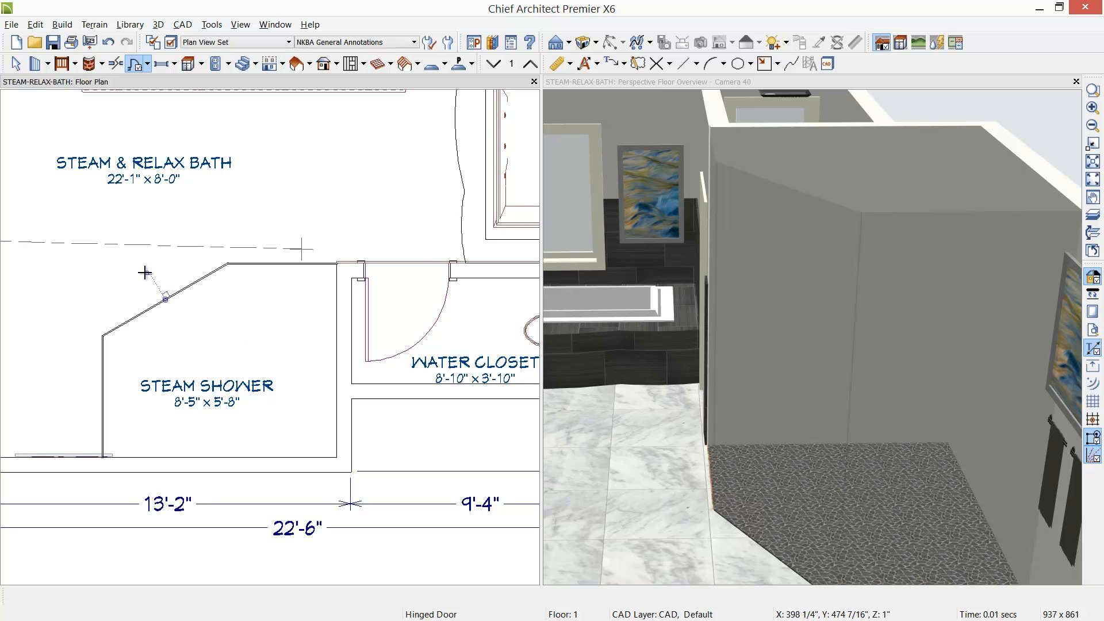
click(175, 291)
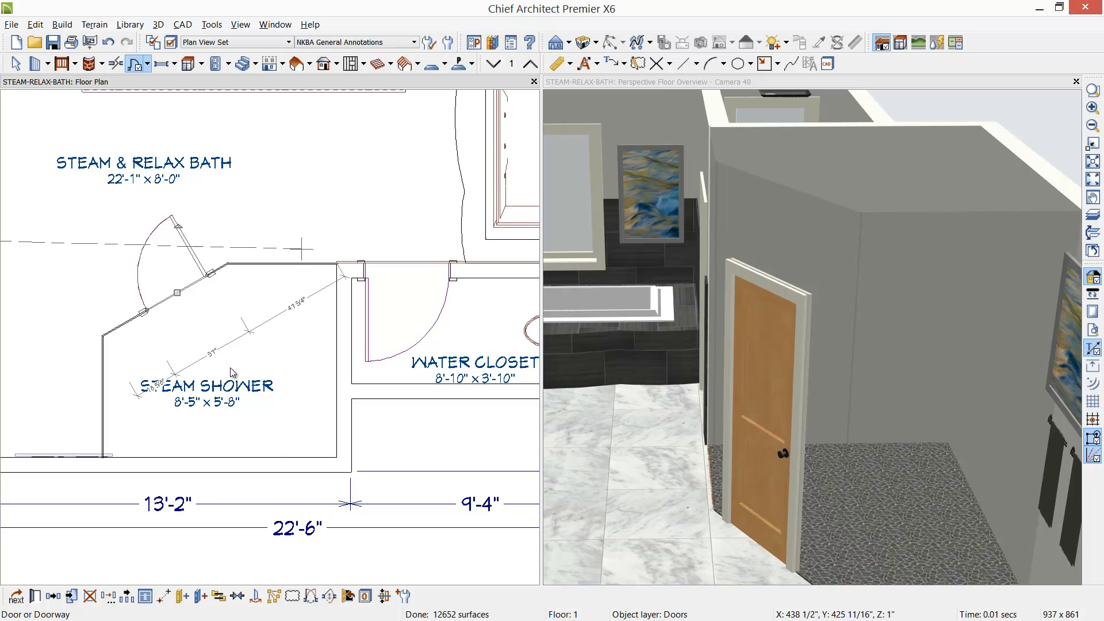
click(311, 597)
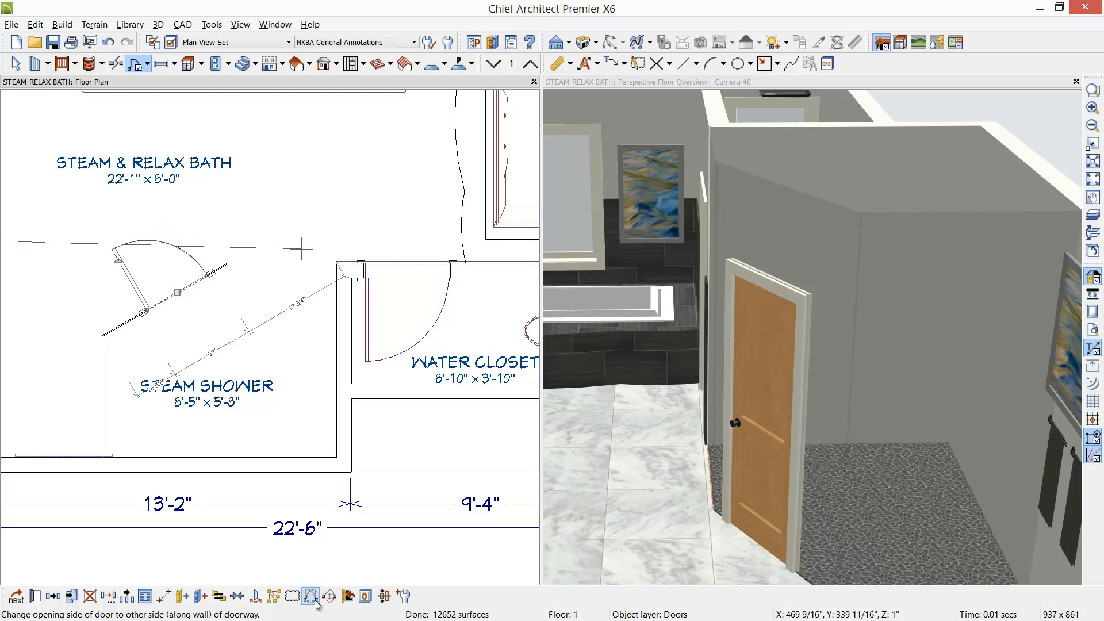
drag(118, 259, 168, 261)
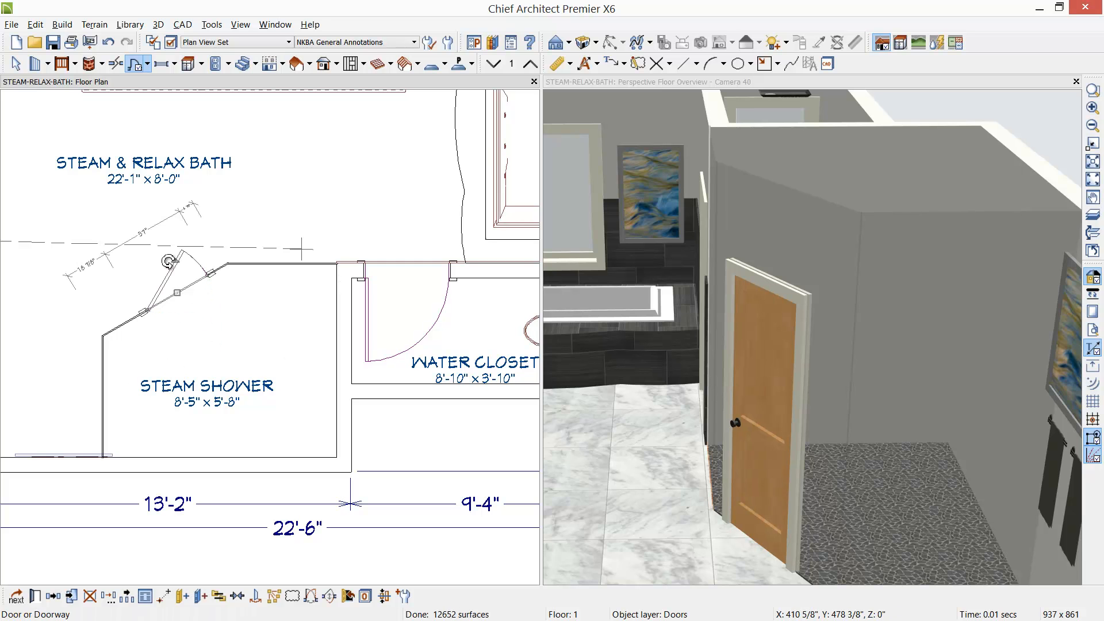
- Set the shower door's width to 32" and its door style to Slab
double_click(168, 261)
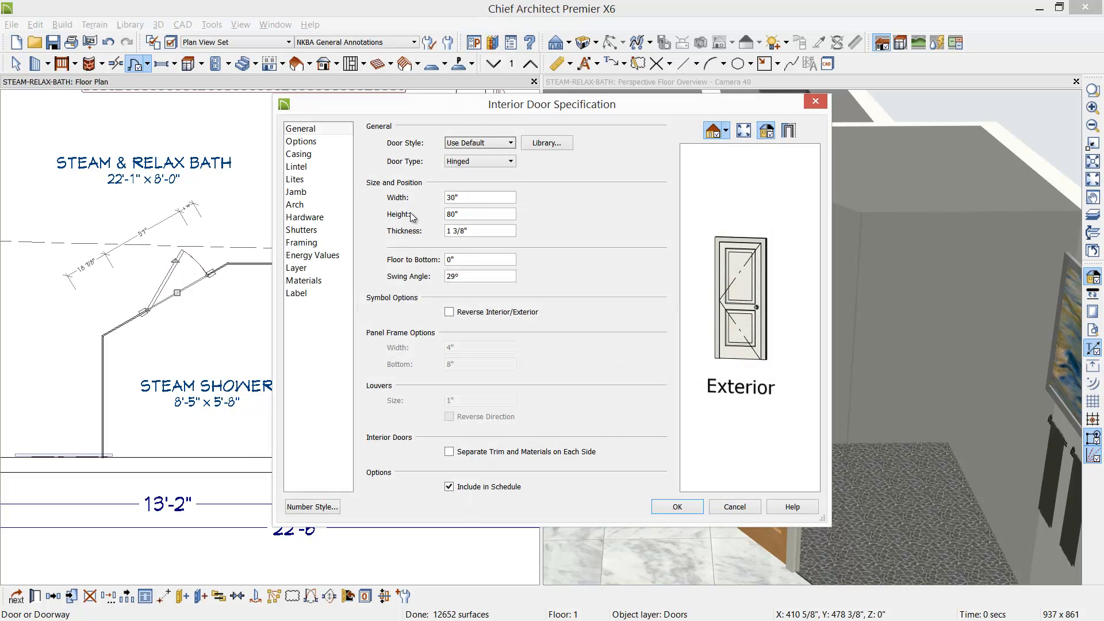
click(476, 197)
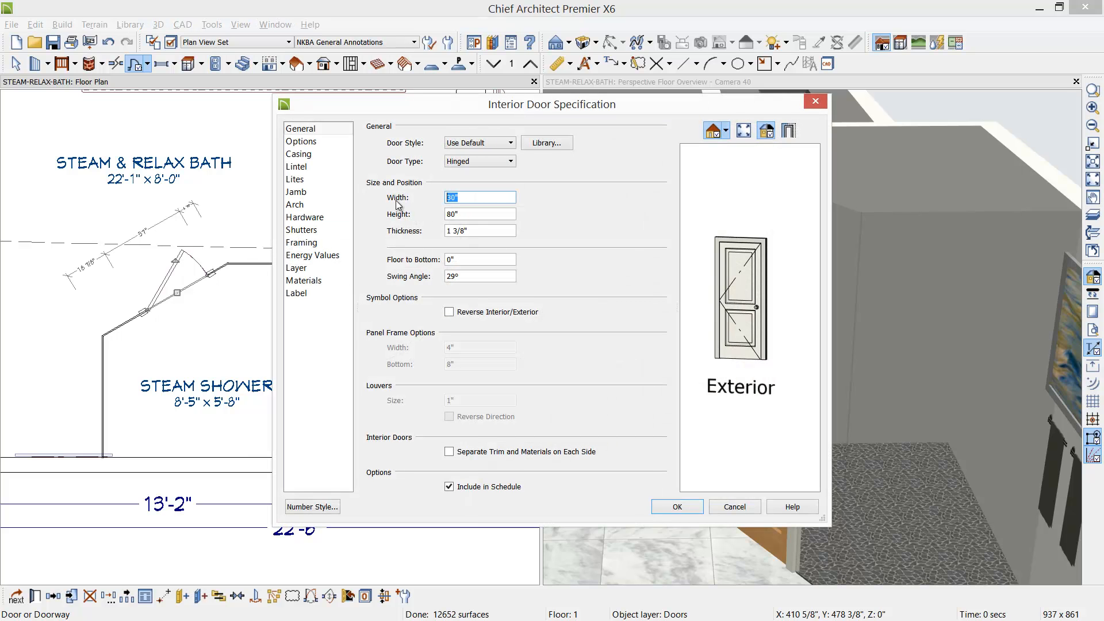
text(32)
click(510, 143)
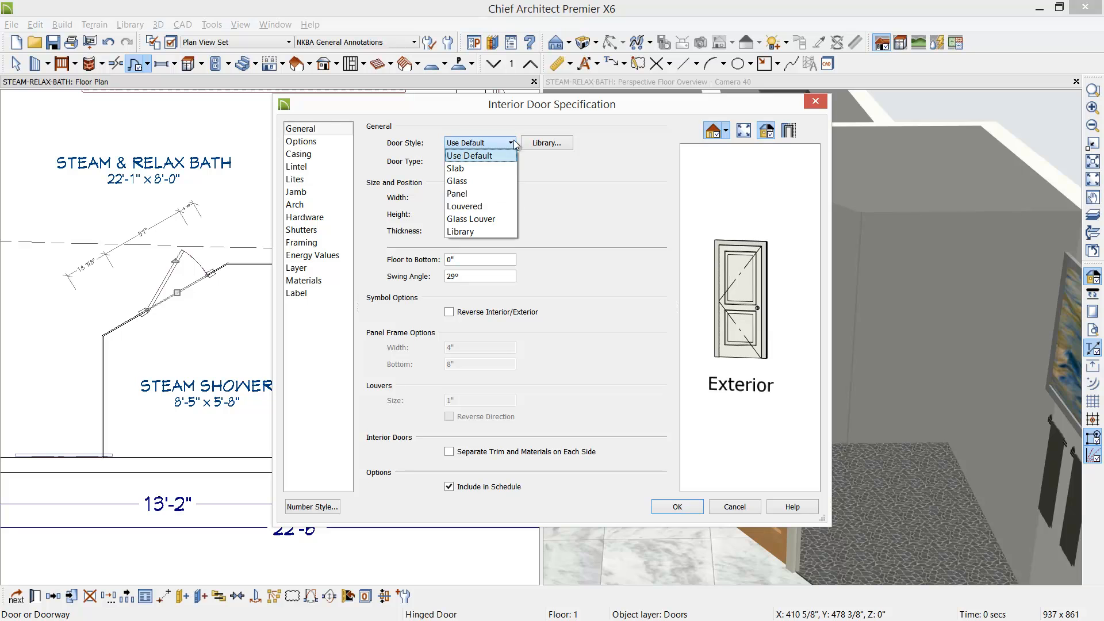
click(477, 167)
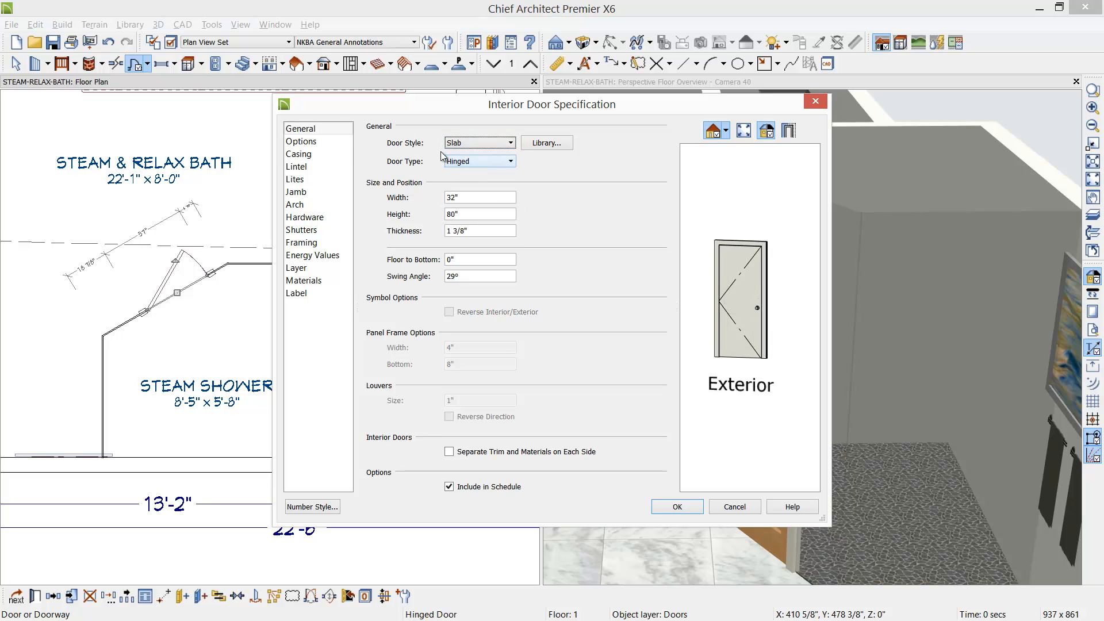
- Turn off the interior casing and the sill/threshold for the shower door
click(313, 157)
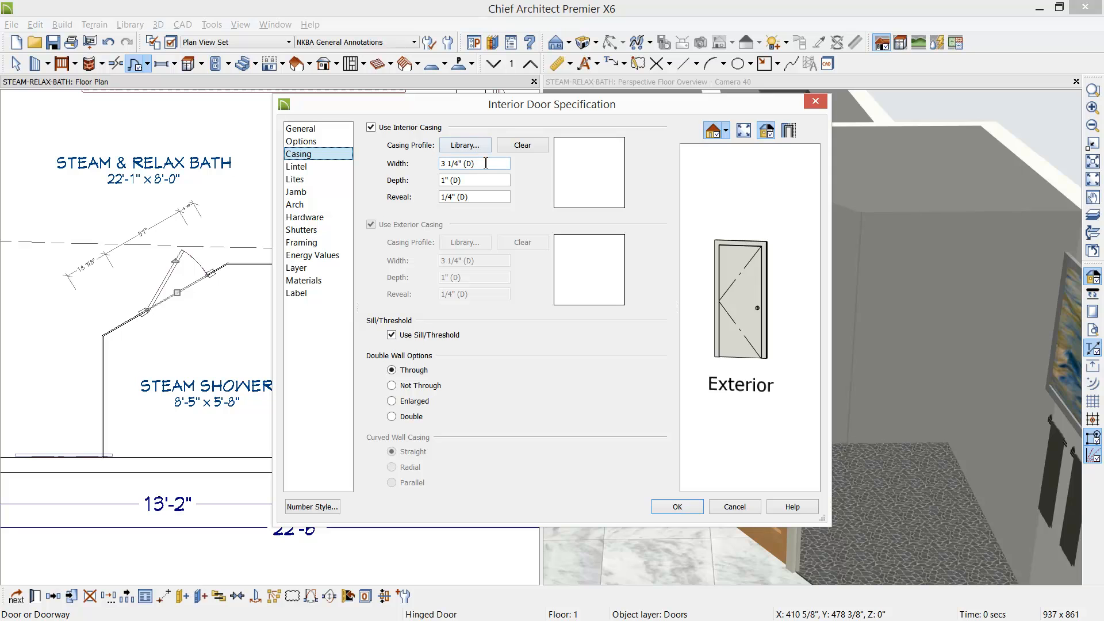
click(386, 131)
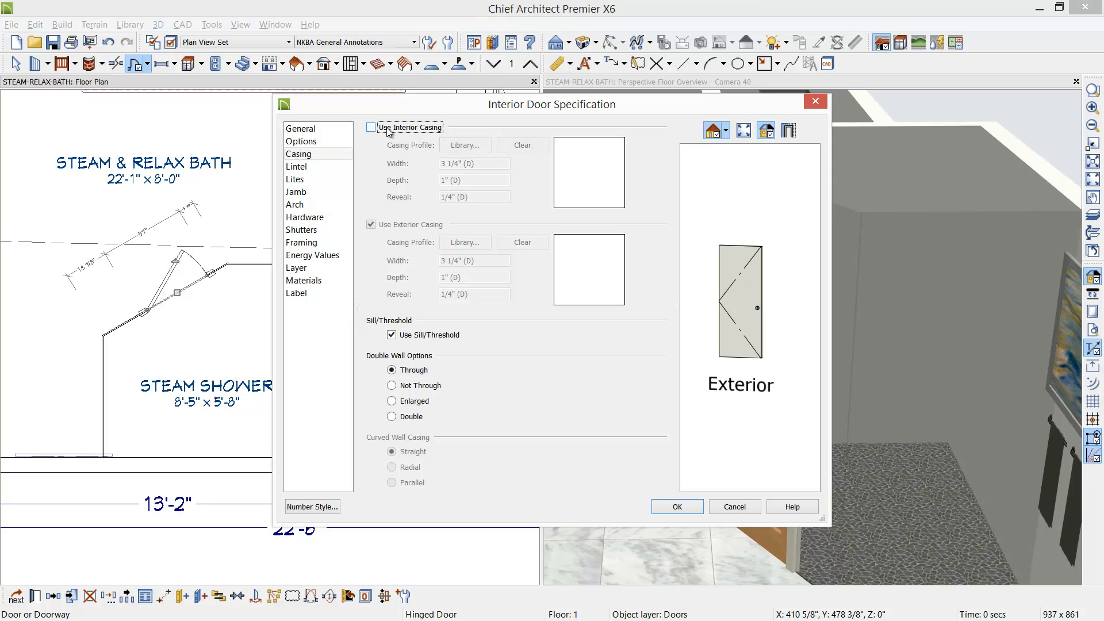
click(401, 337)
- Search the library for "PULL" and assign Pull Handle (no plate) as the shower door's interior handle
click(309, 218)
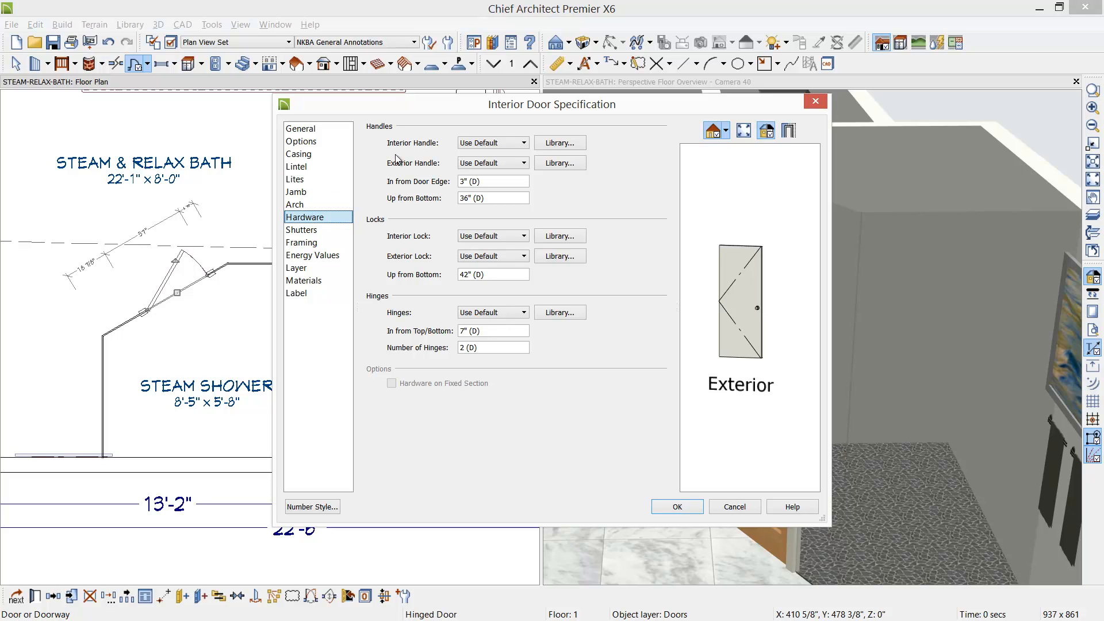
click(550, 144)
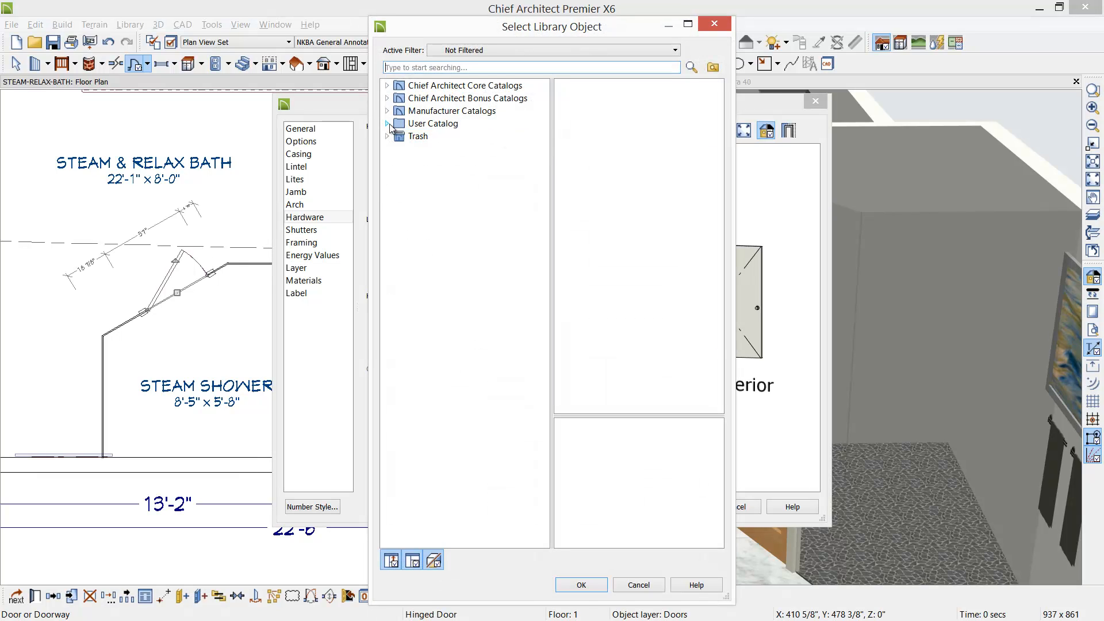
click(387, 124)
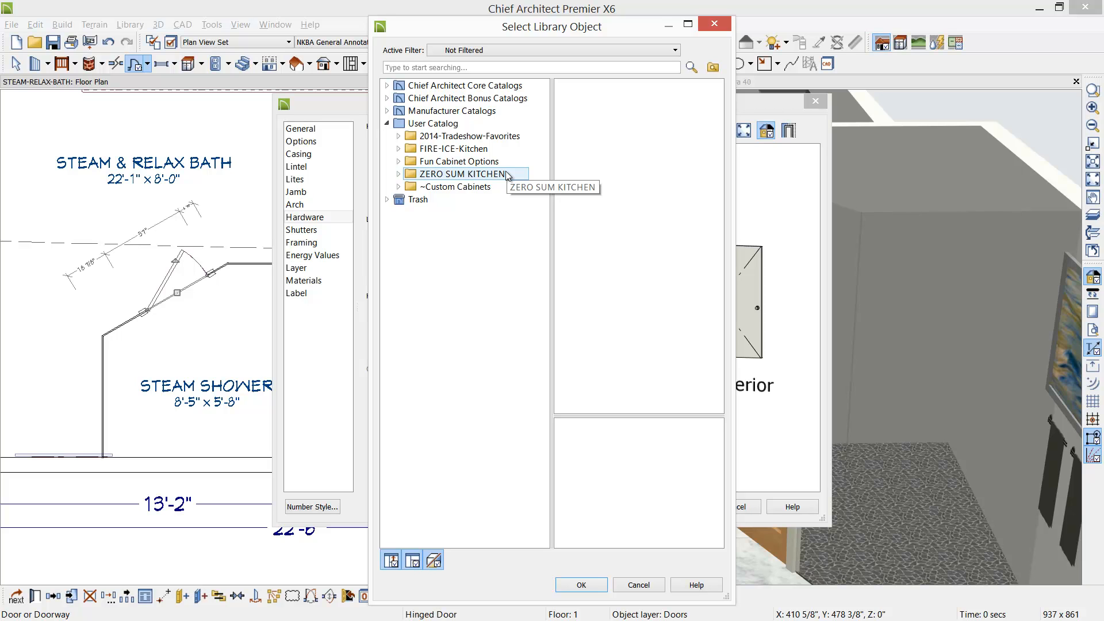
click(398, 136)
click(410, 149)
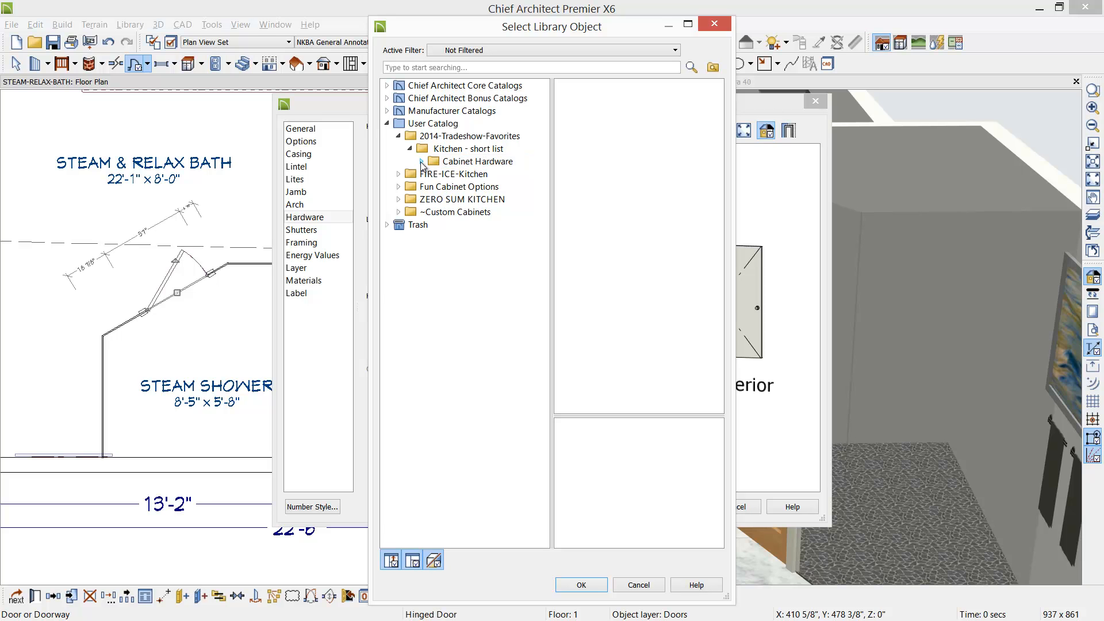
click(453, 67)
text(PULL)
key(Return)
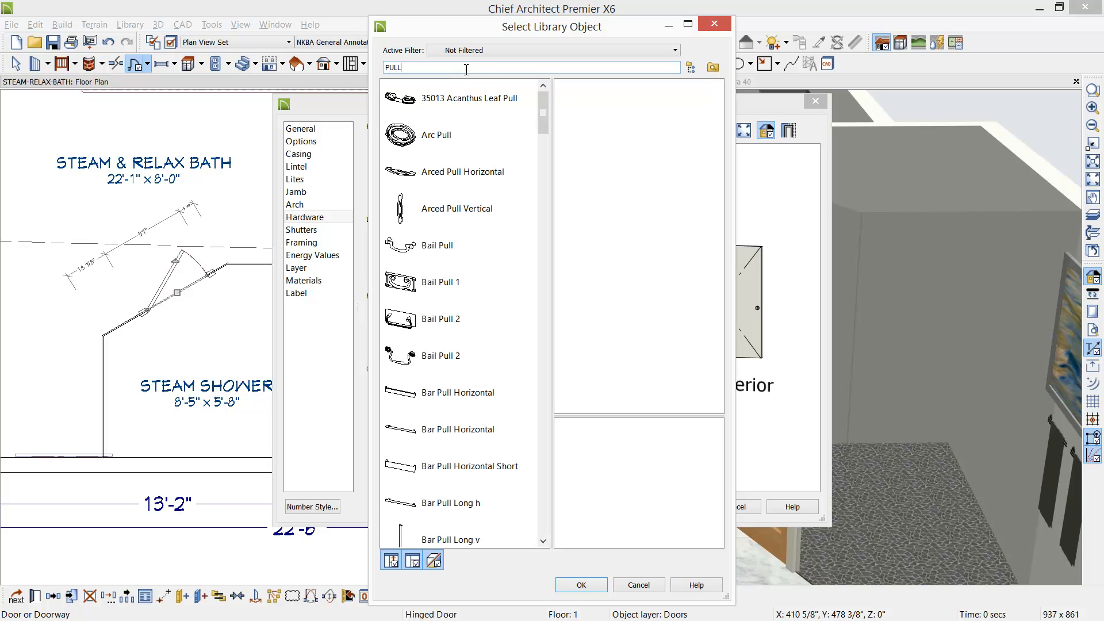
drag(542, 113, 550, 255)
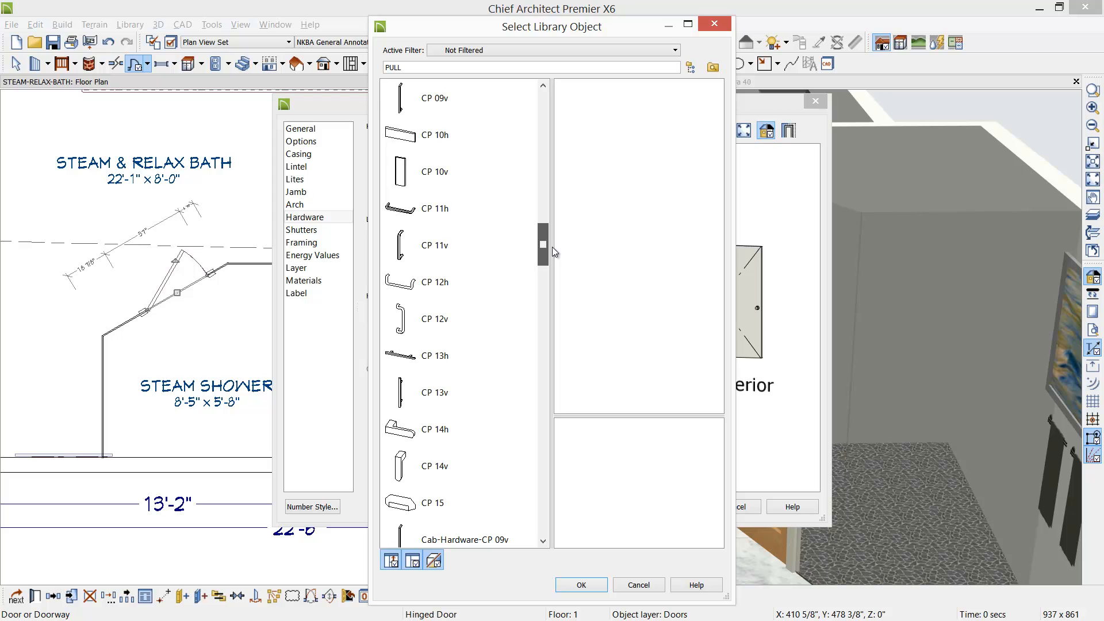
drag(552, 247, 559, 391)
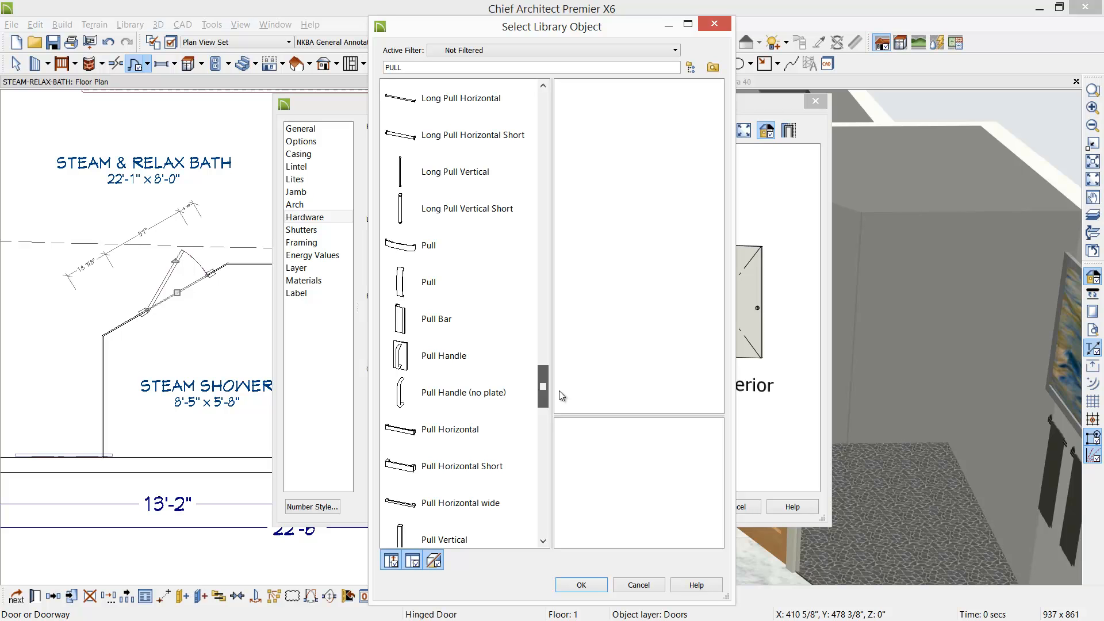
click(445, 395)
click(588, 587)
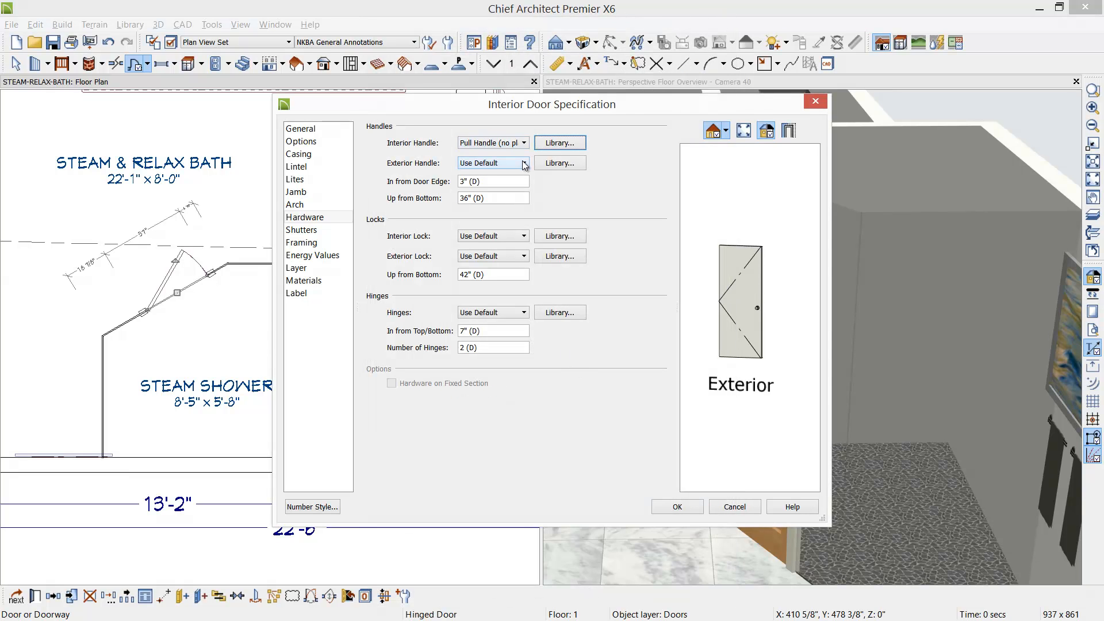
- Set the shower door's exterior handle to Pull Handle and apply the door specification
click(524, 164)
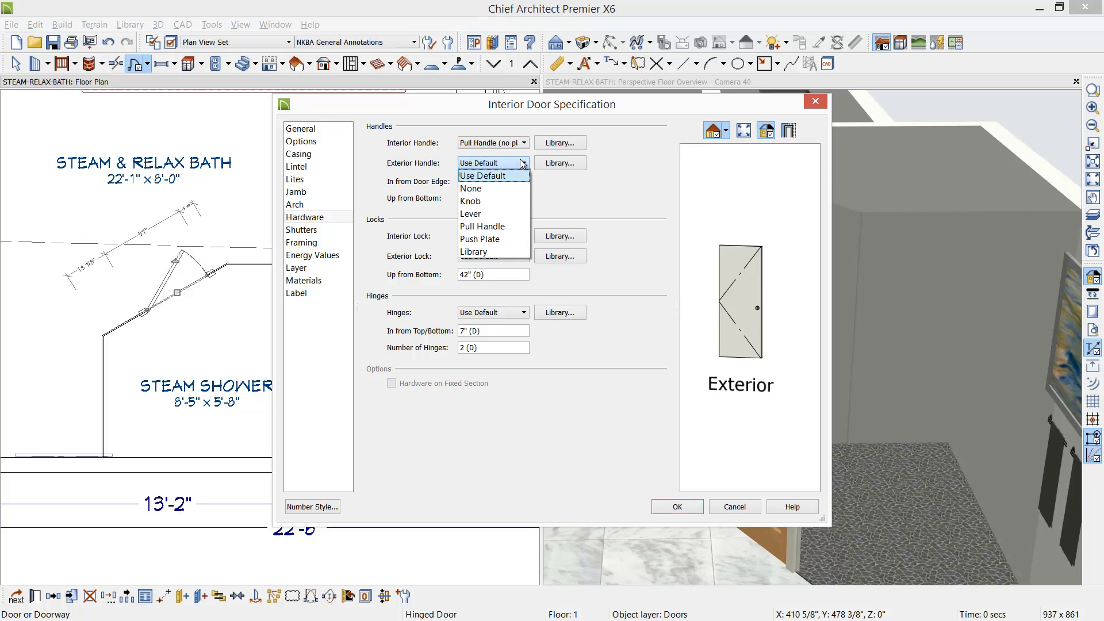
click(491, 227)
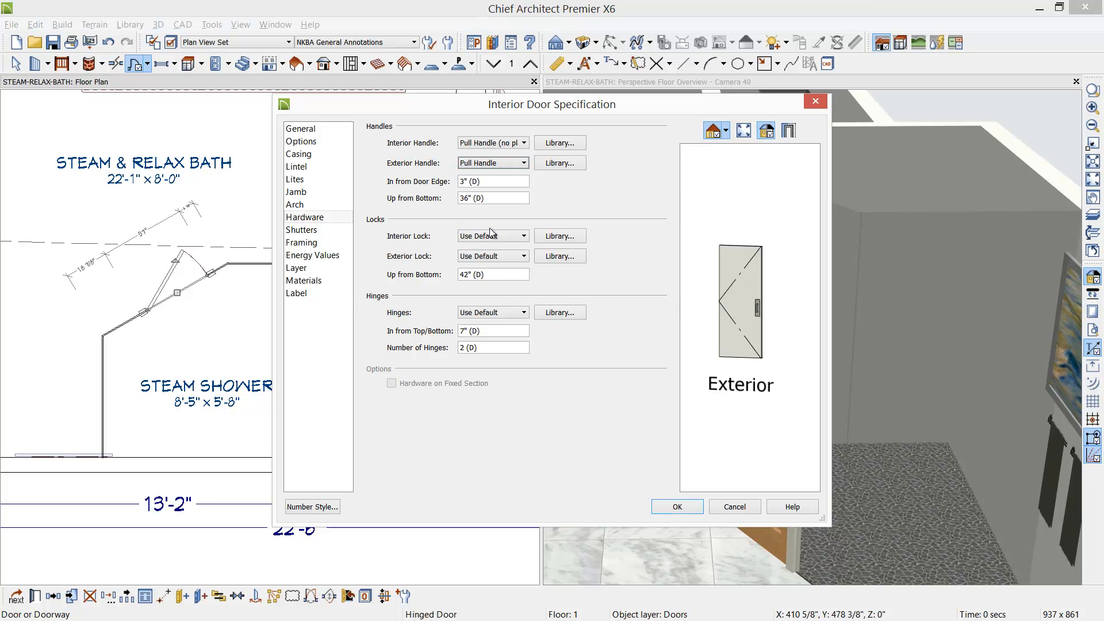
click(676, 506)
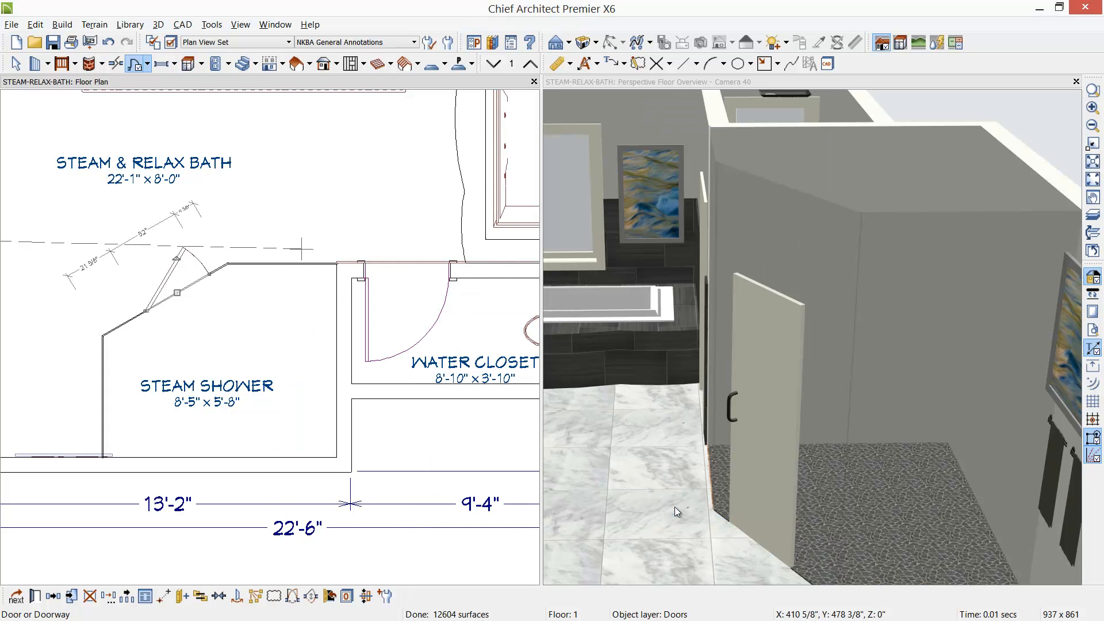
- Set the shower door's thickness to 1/2" and apply the change
click(782, 422)
click(779, 423)
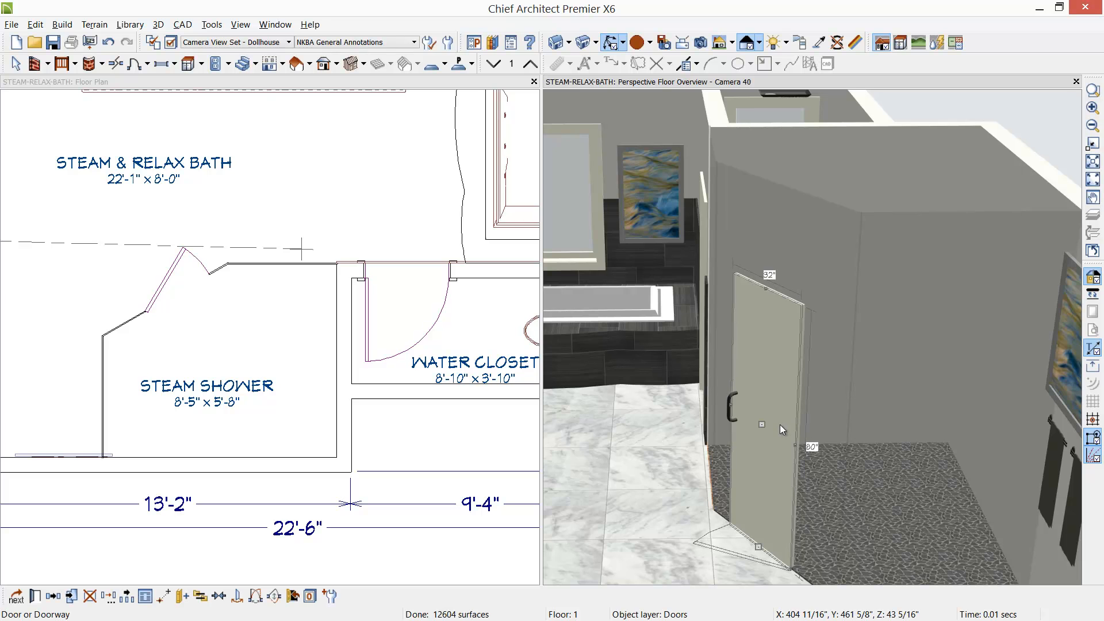
double_click(779, 424)
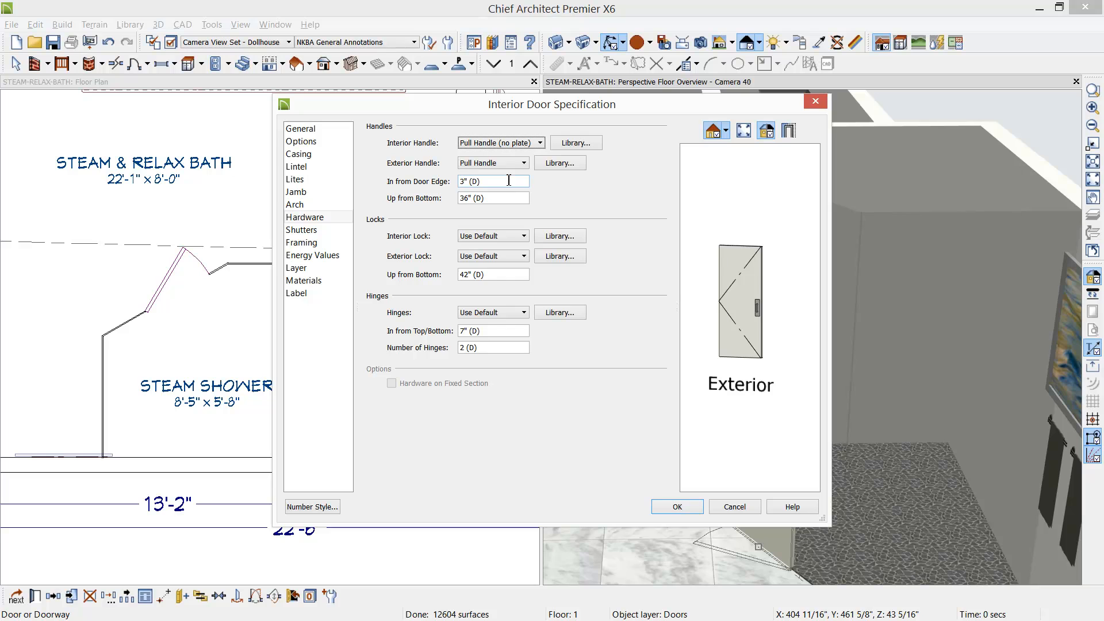
click(283, 128)
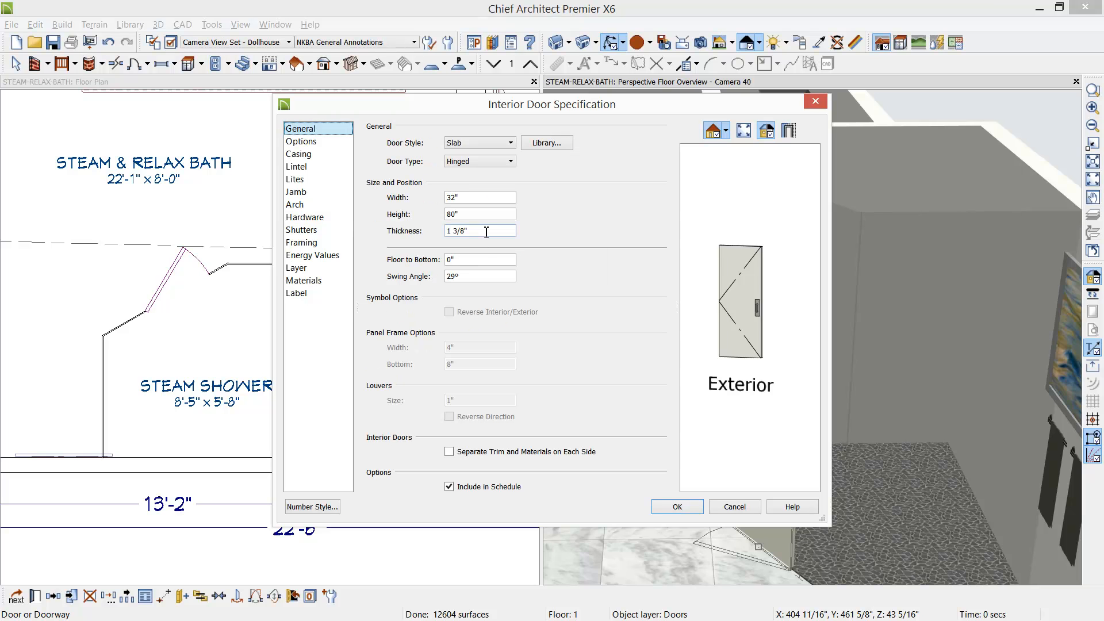
drag(485, 235, 407, 233)
text(1/2)
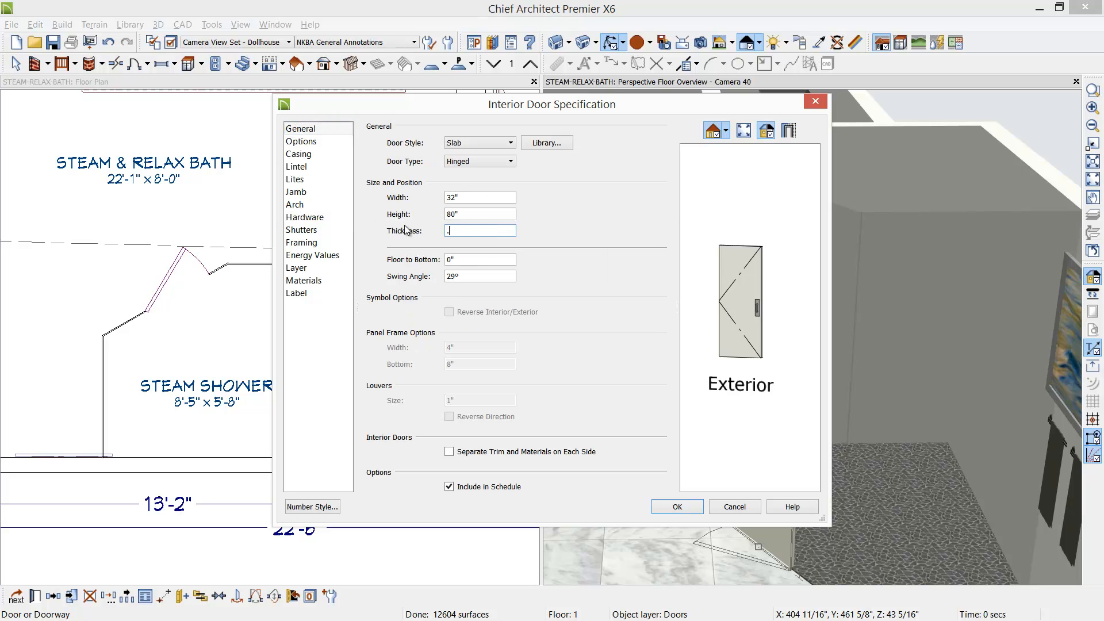
key(Tab)
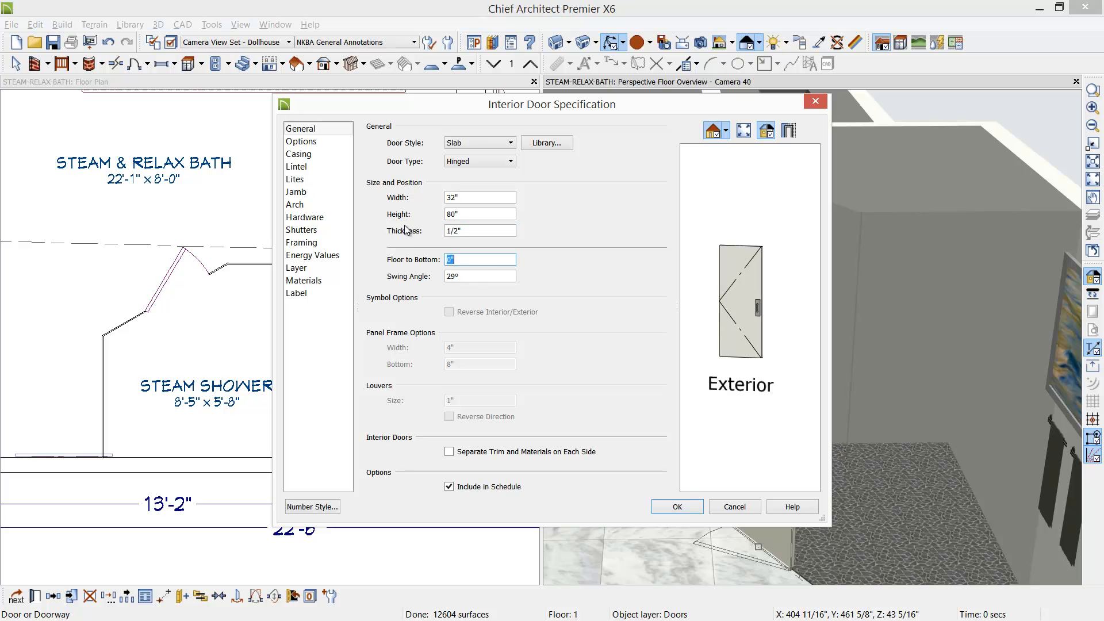
click(675, 504)
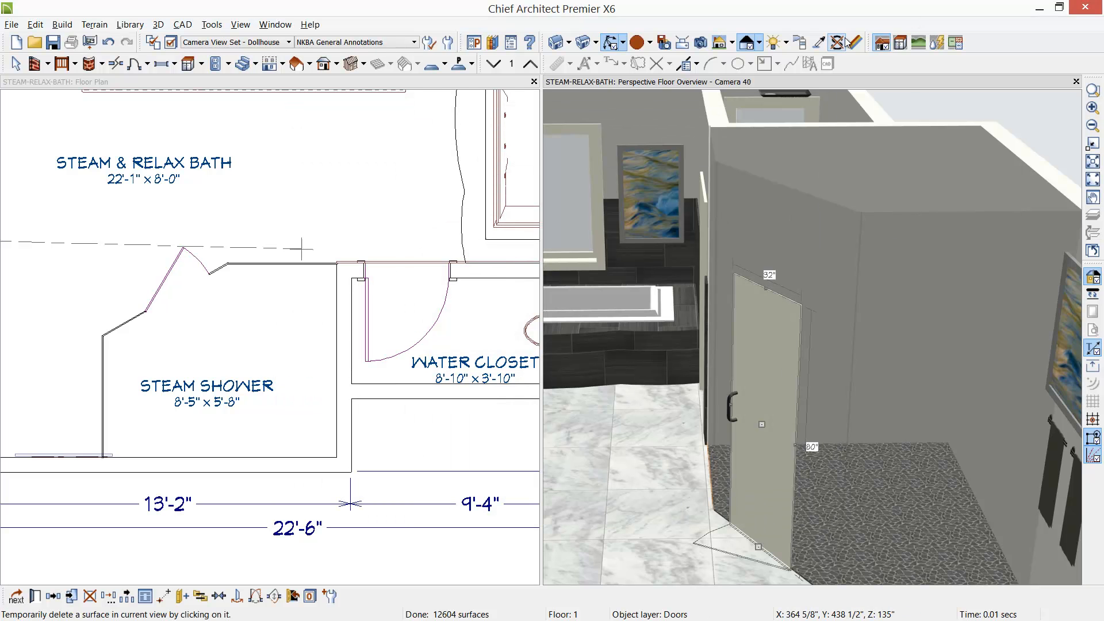
- Sample the Glass Standard material from the steam shower wall and apply it to the shower door
click(818, 41)
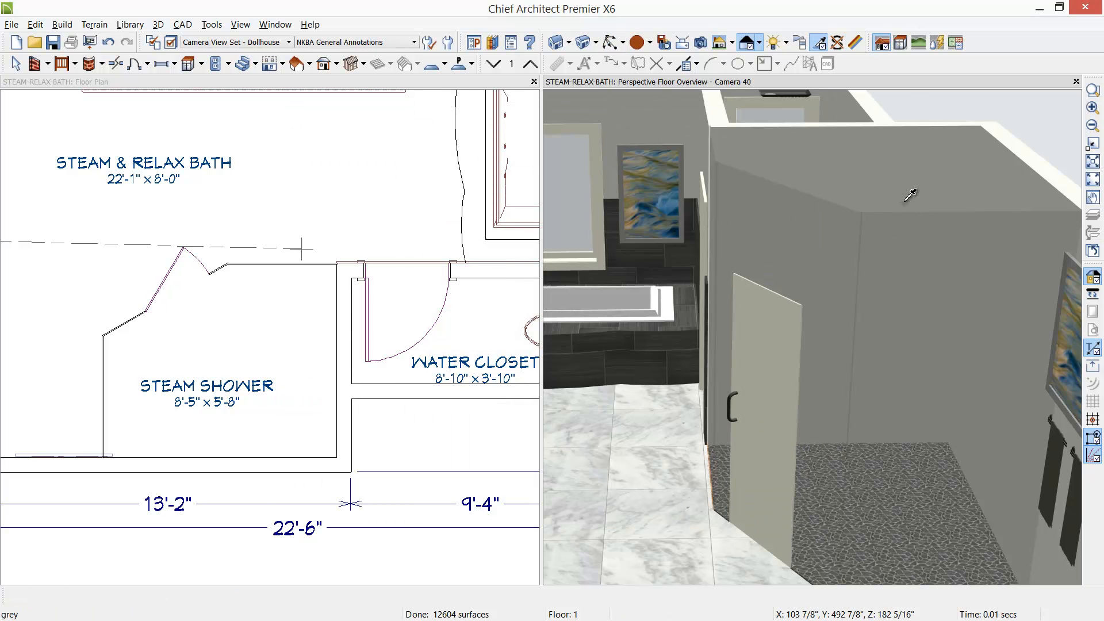
click(754, 358)
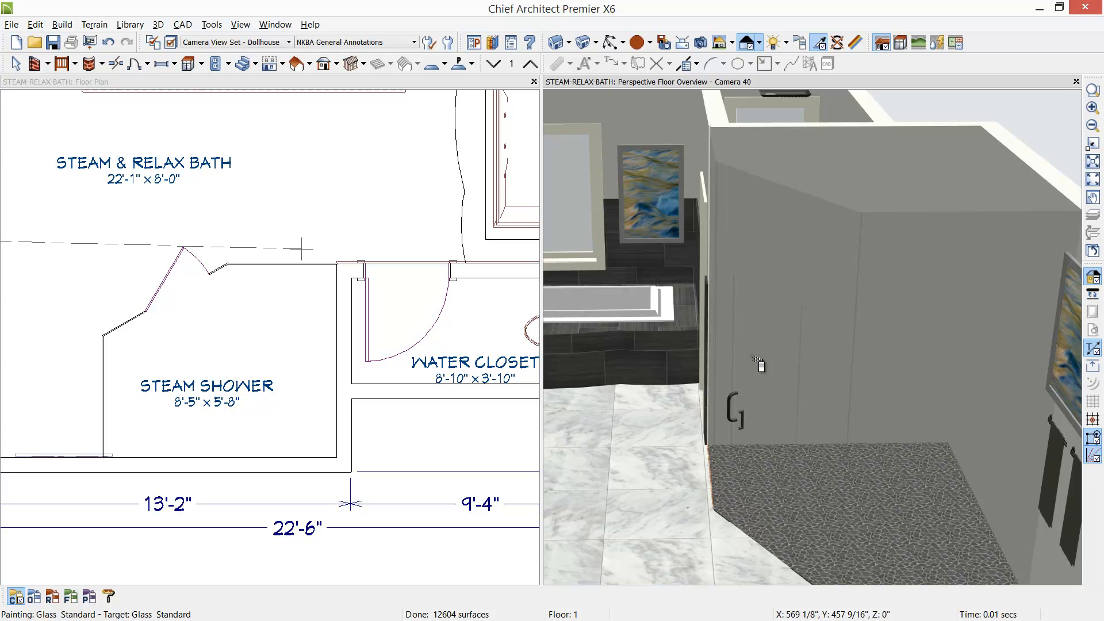
key(space)
- Change the shower door's interior handle to Pull Handle and apply the door specification
click(750, 357)
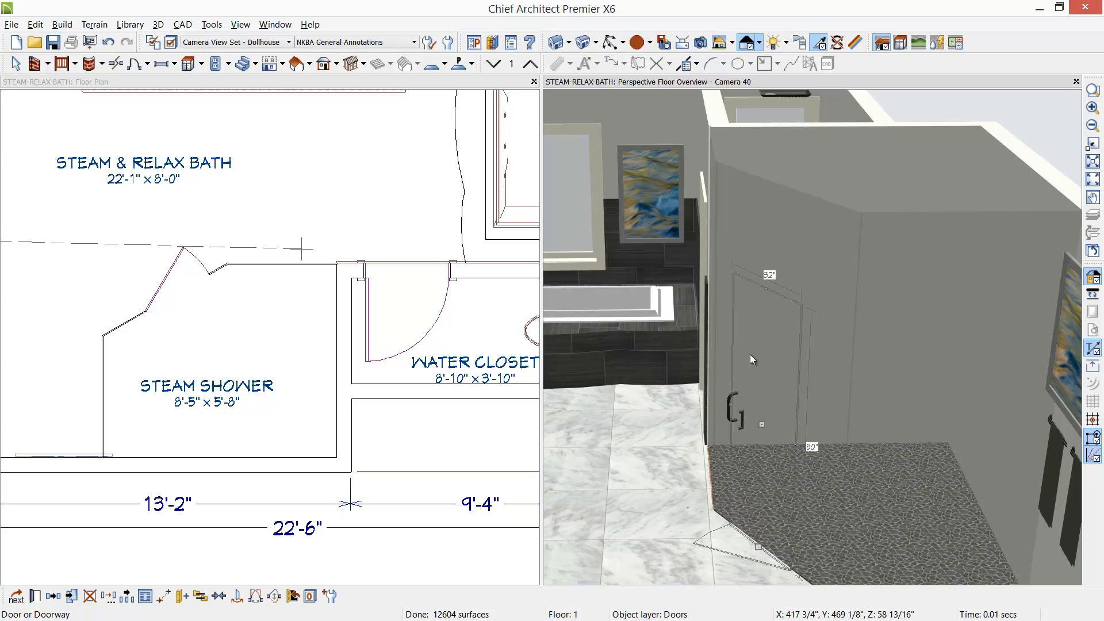
double_click(750, 355)
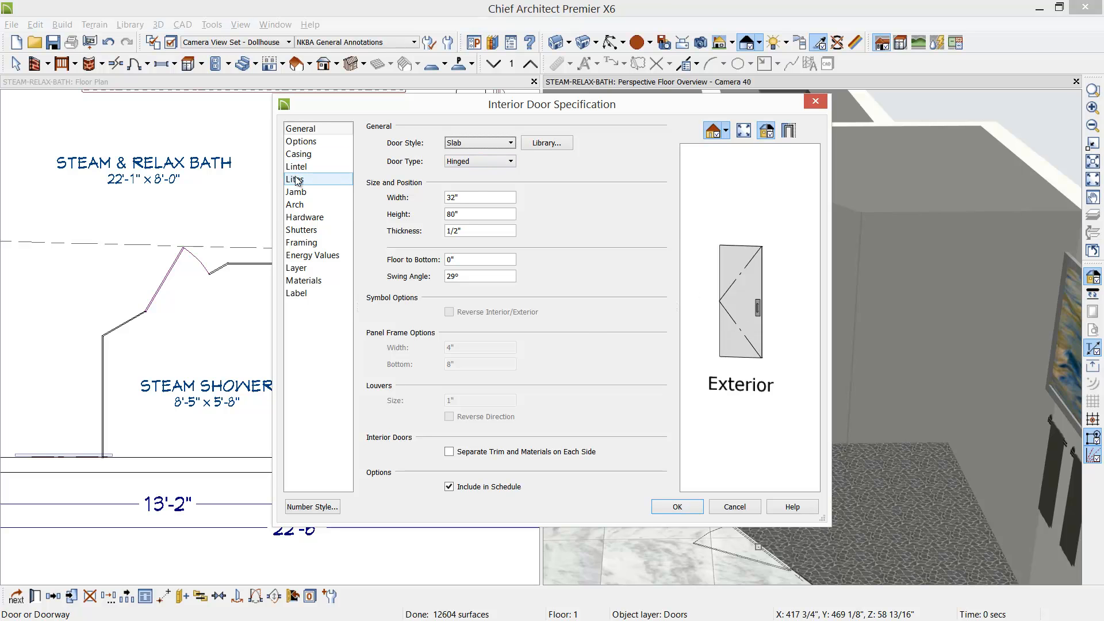
click(305, 218)
click(539, 144)
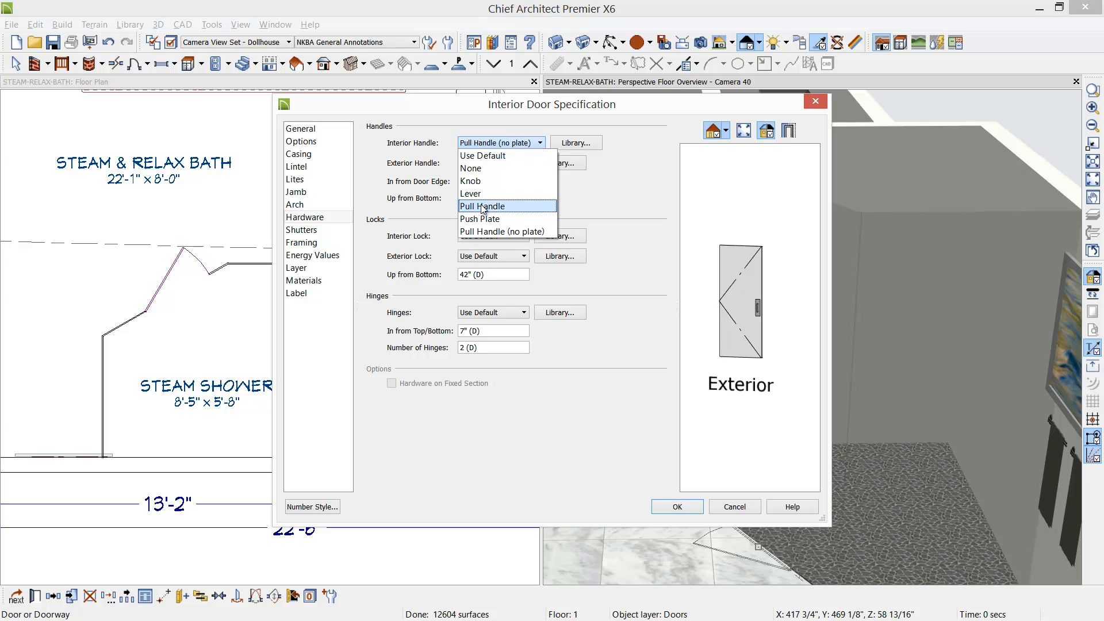
click(483, 206)
click(673, 505)
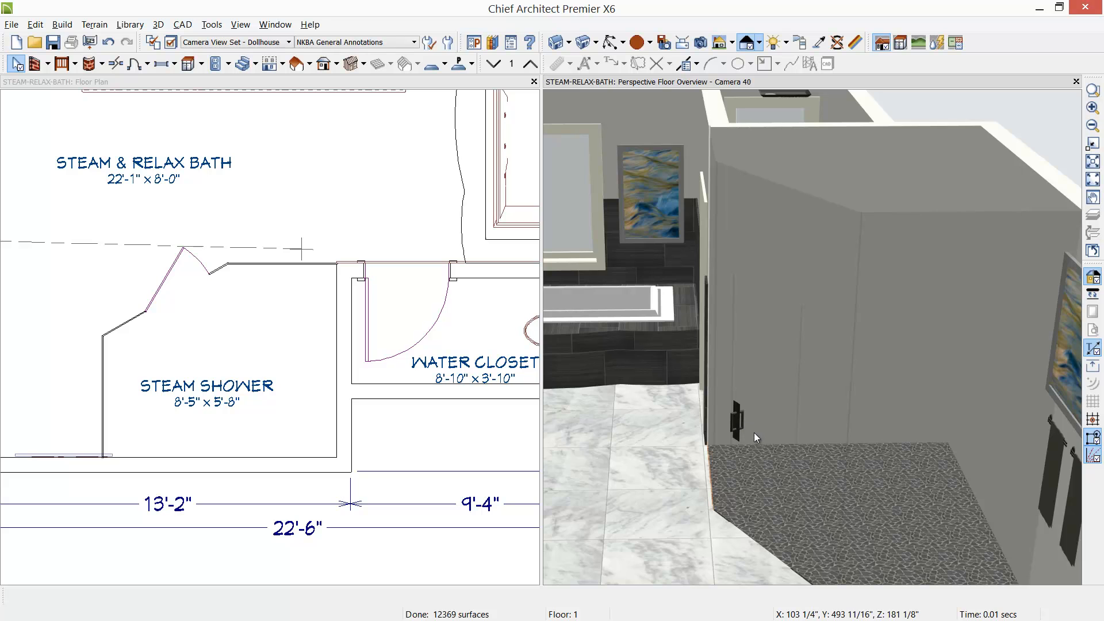
scroll(751, 432, up, 3)
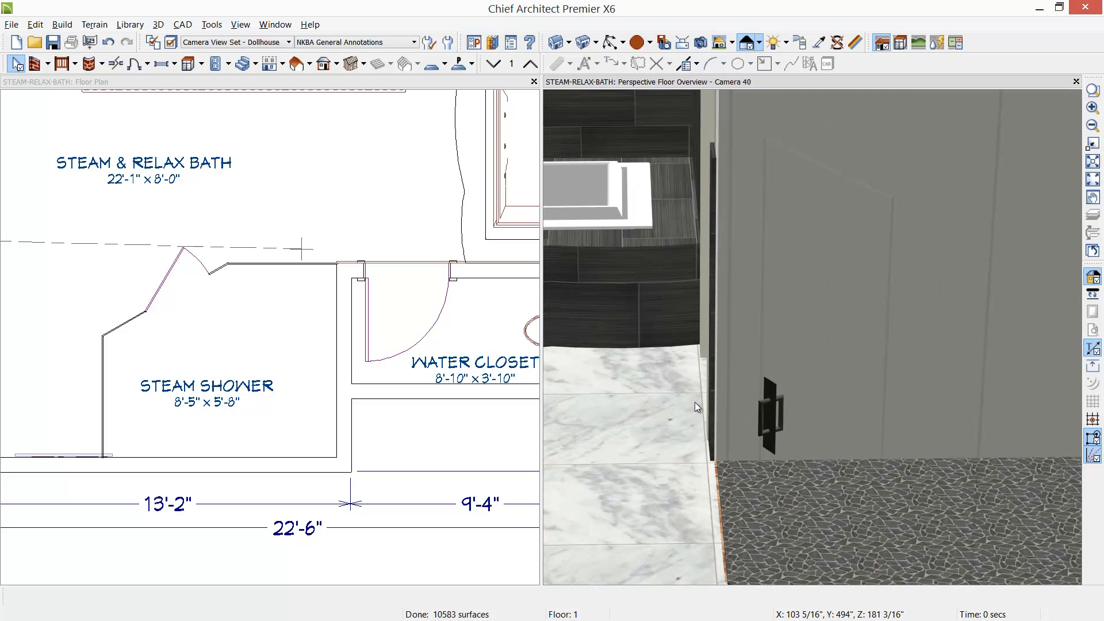
scroll(695, 402, down, 5)
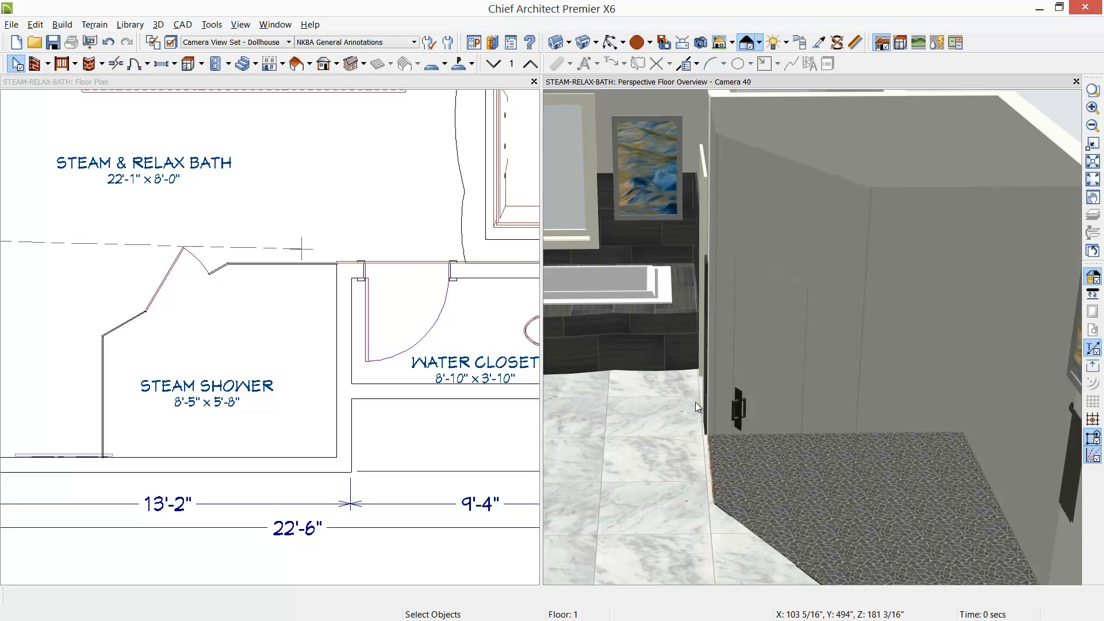
- Close the overview camera view and open the steam shower door's specification from the floor plan at its general door options
click(1075, 82)
middle_drag(548, 417, 542, 152)
click(539, 152)
key(space)
click(375, 200)
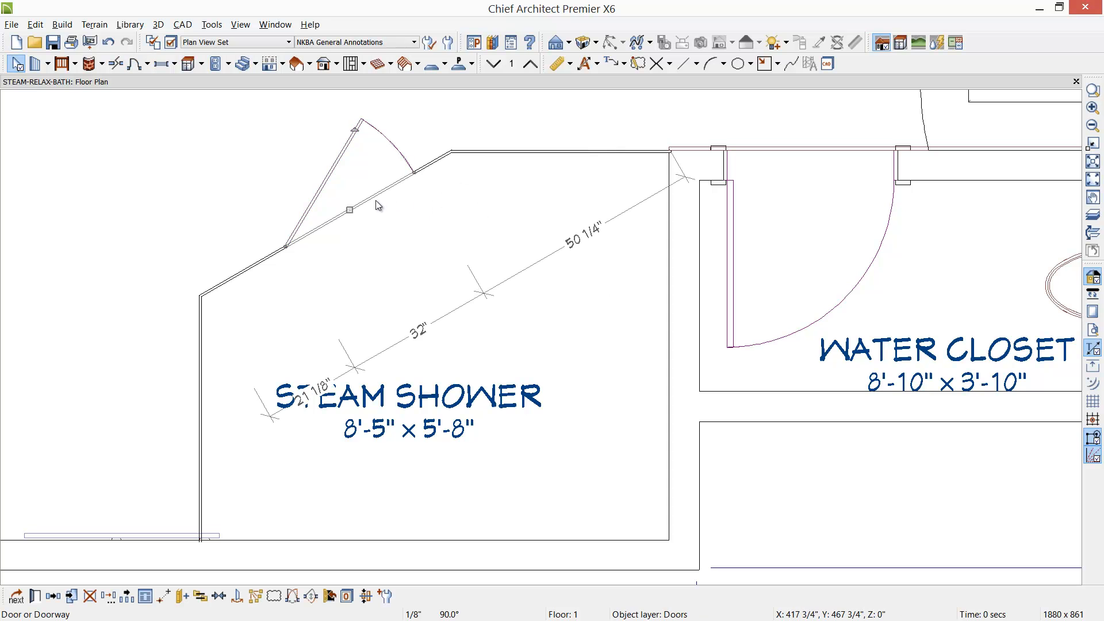
double_click(375, 201)
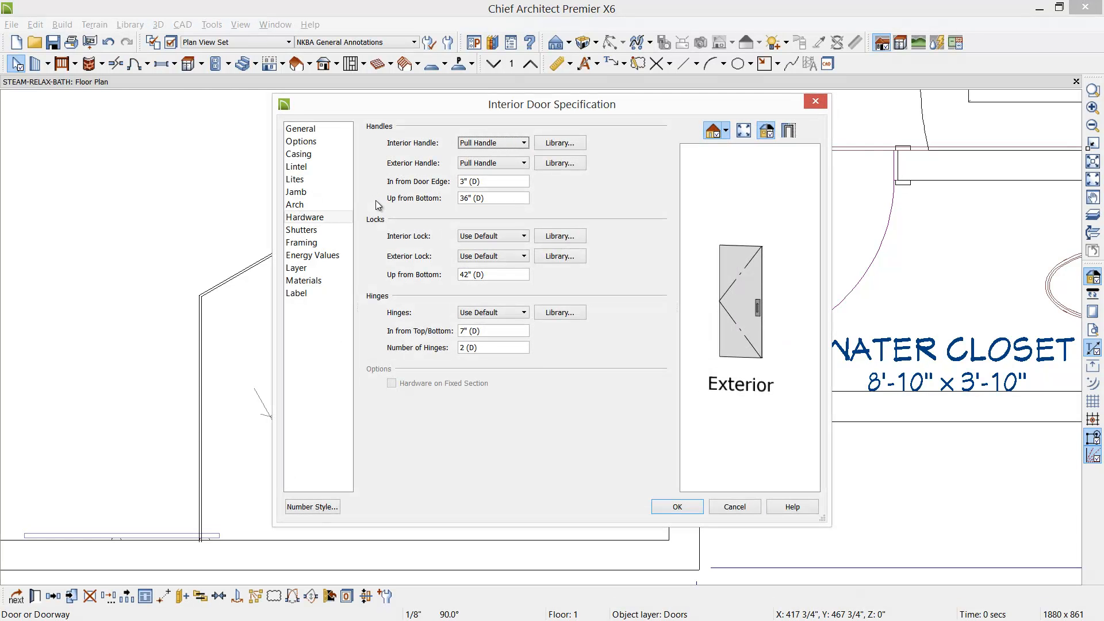
click(304, 143)
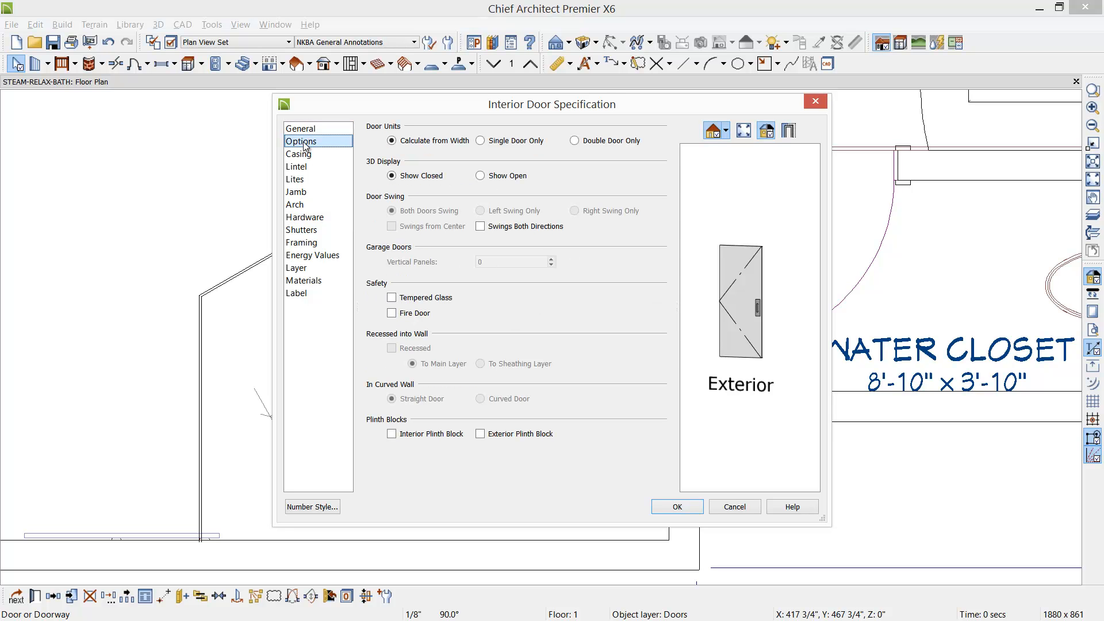
- Set the steam shower's angled-wall door to swing both directions and use tempered glass
click(507, 227)
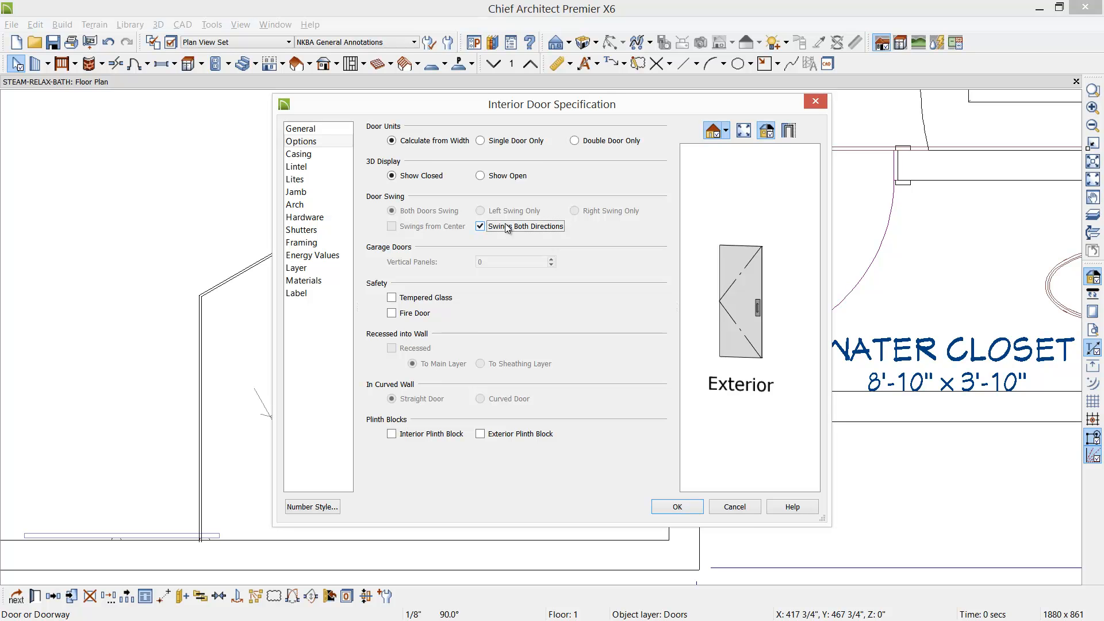
click(392, 297)
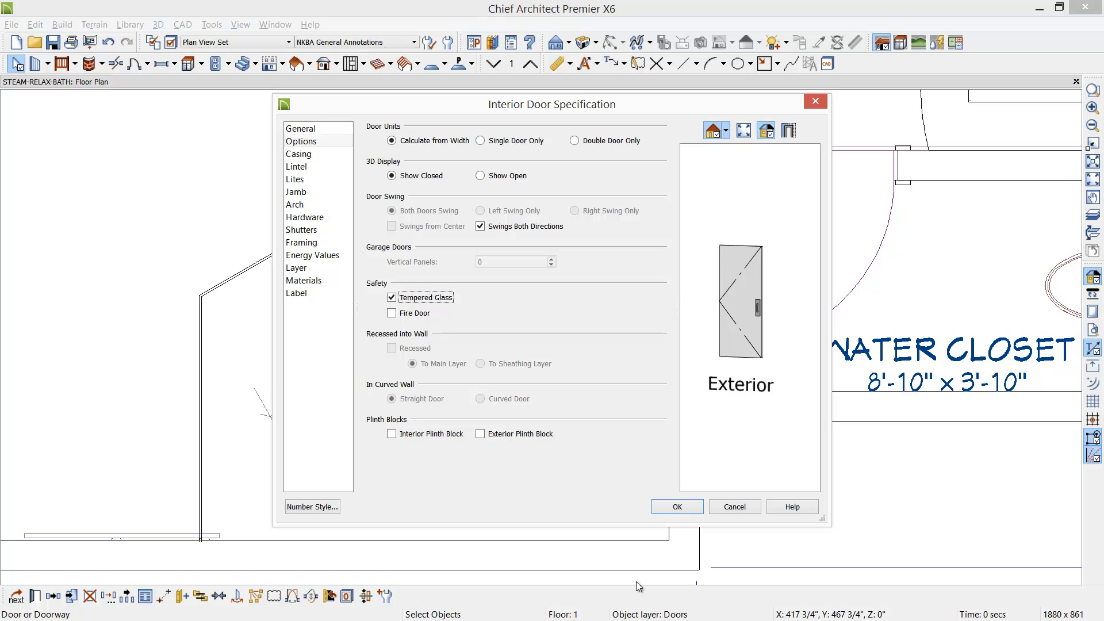
click(688, 505)
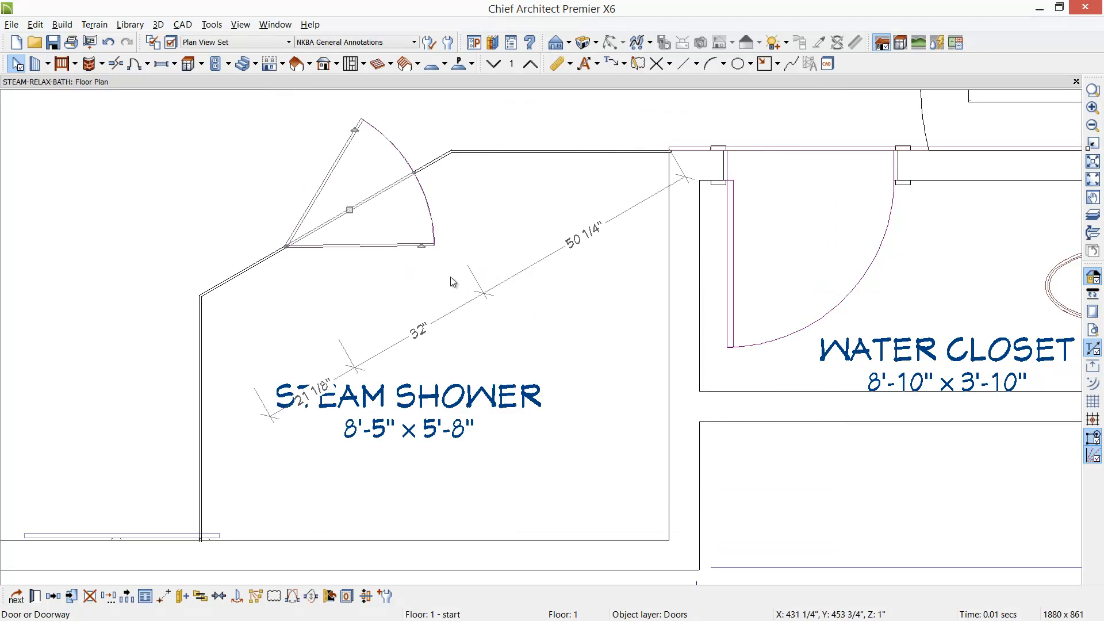
mouse_move(422, 250)
mouse_down()
mouse_move(418, 222)
mouse_move(422, 247)
mouse_up()
key(Escape)
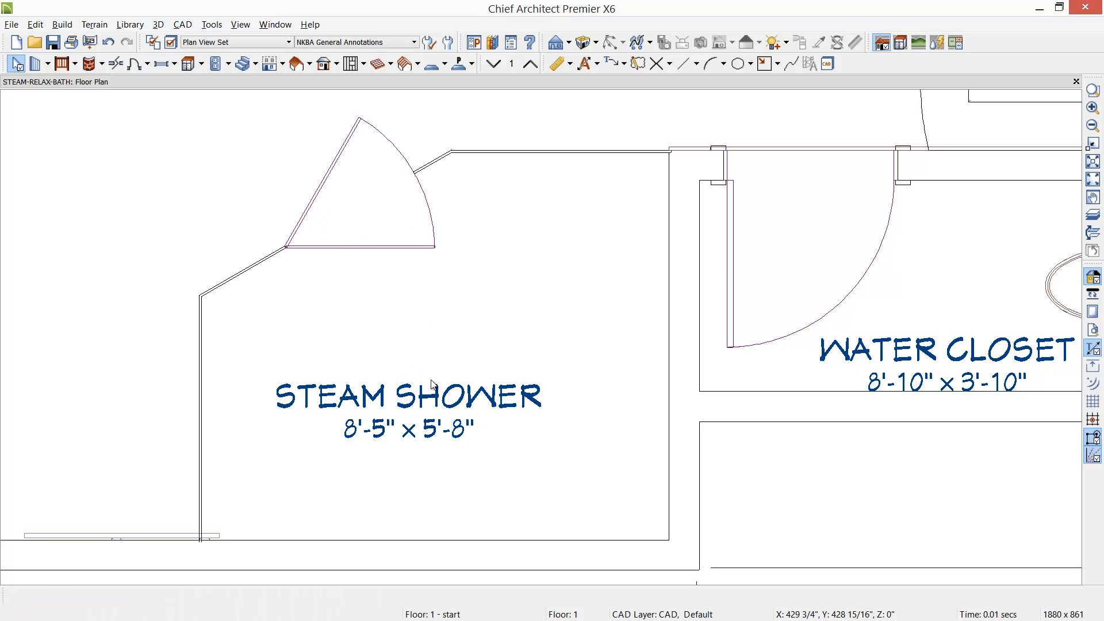
- Create a wall elevation of the steam shower's lower wall in plan and tile it beside the floor plan
click(569, 43)
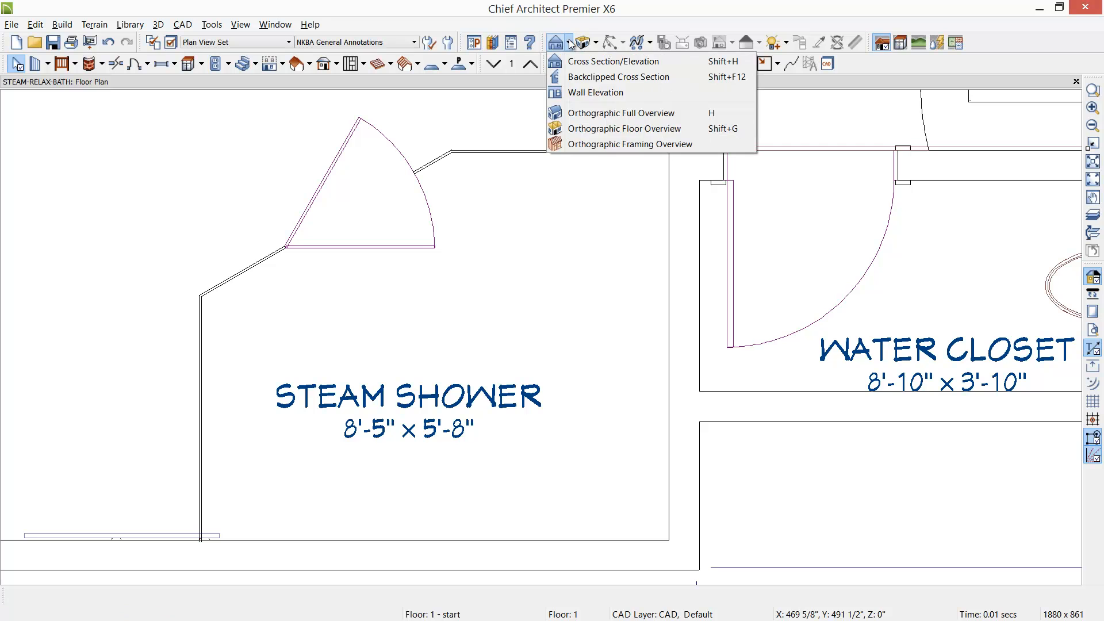
click(592, 92)
drag(412, 468, 421, 565)
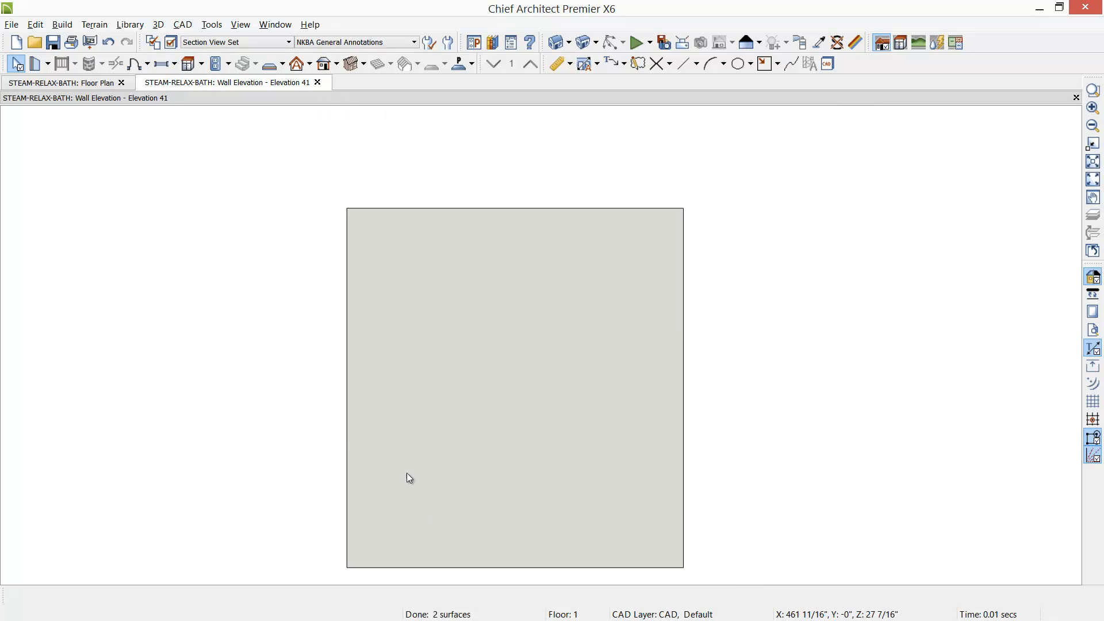
click(88, 84)
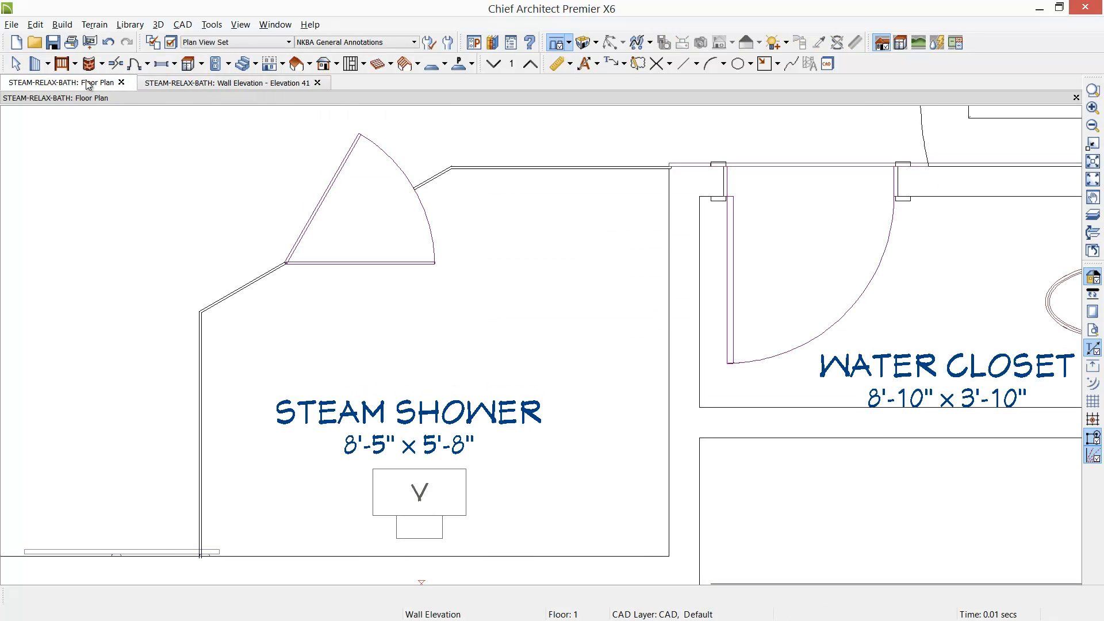
key(F7)
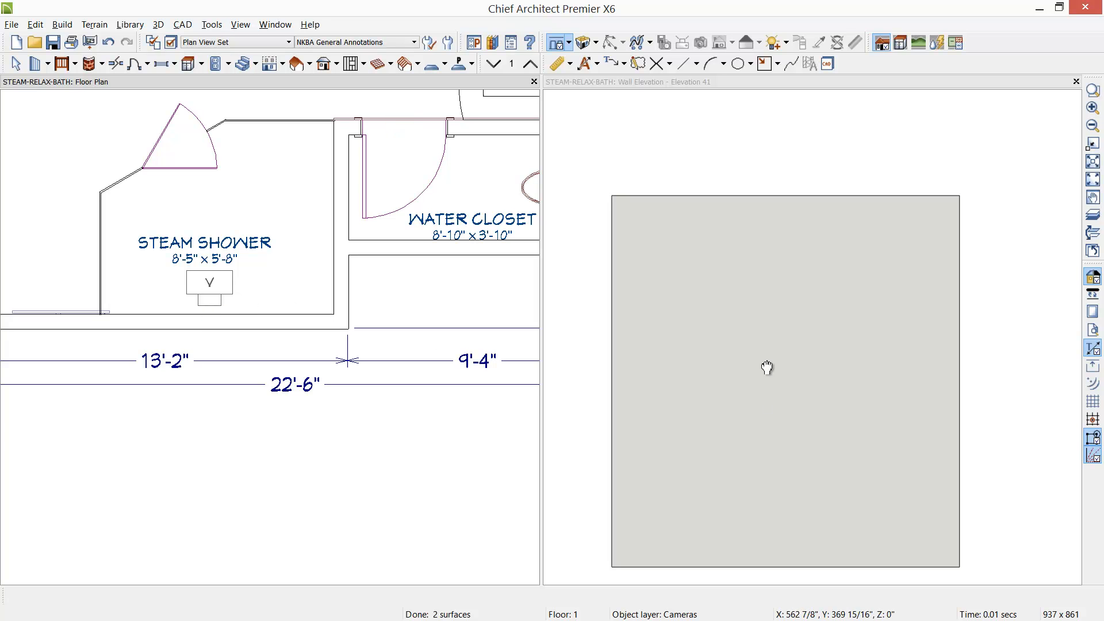
middle_drag(797, 407, 758, 334)
click(757, 332)
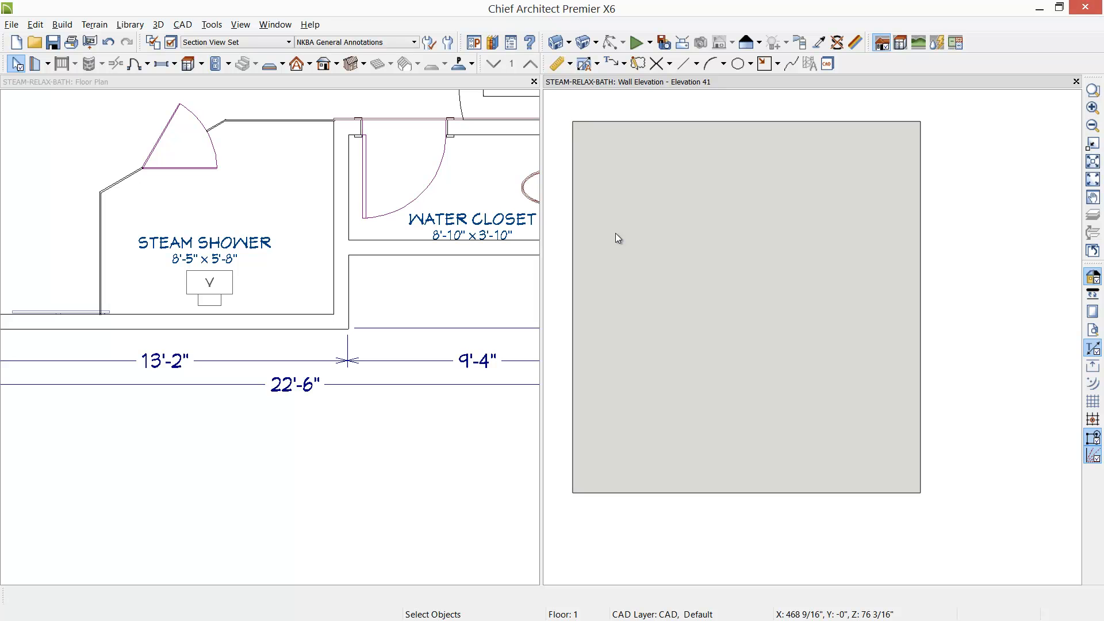
- Draw a custom backsplash about 41" high from the wall's lower corner across nearly its full width
click(471, 64)
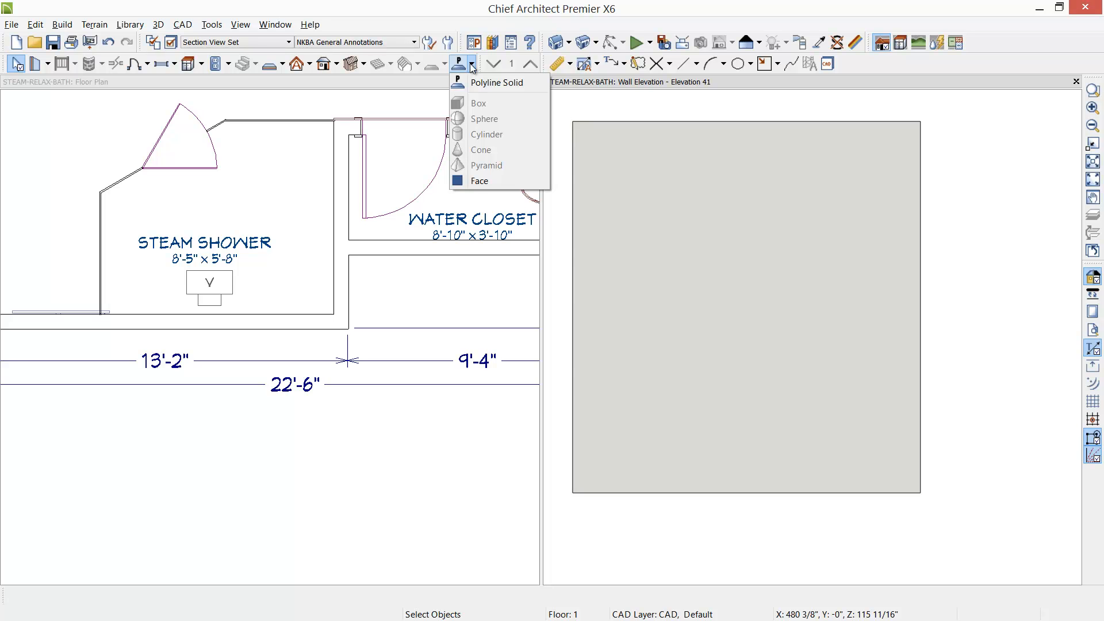
click(202, 64)
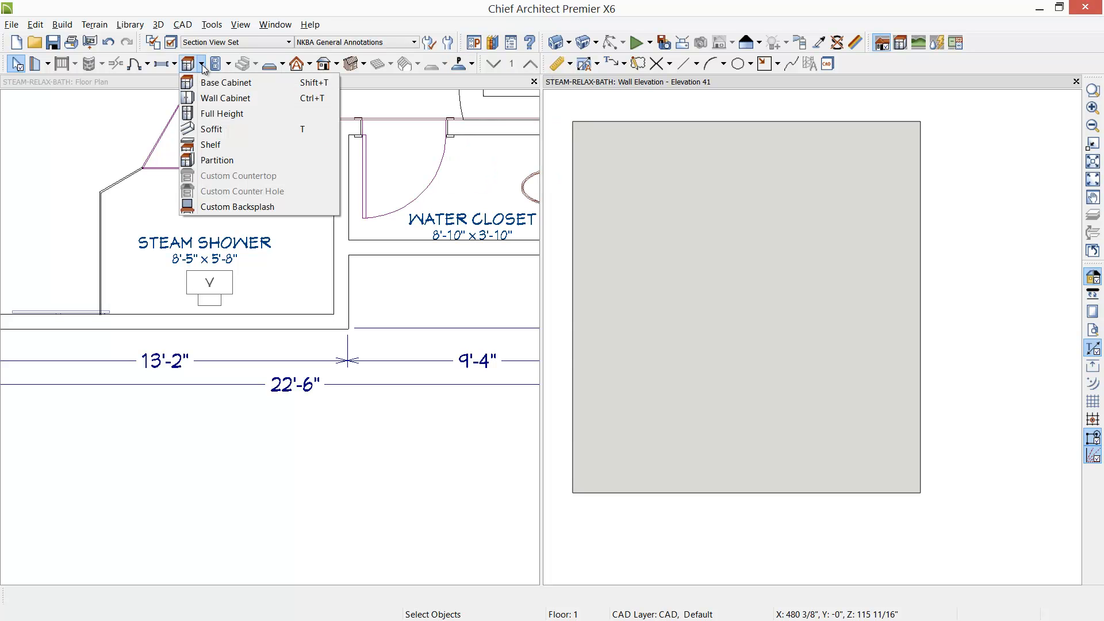
click(237, 207)
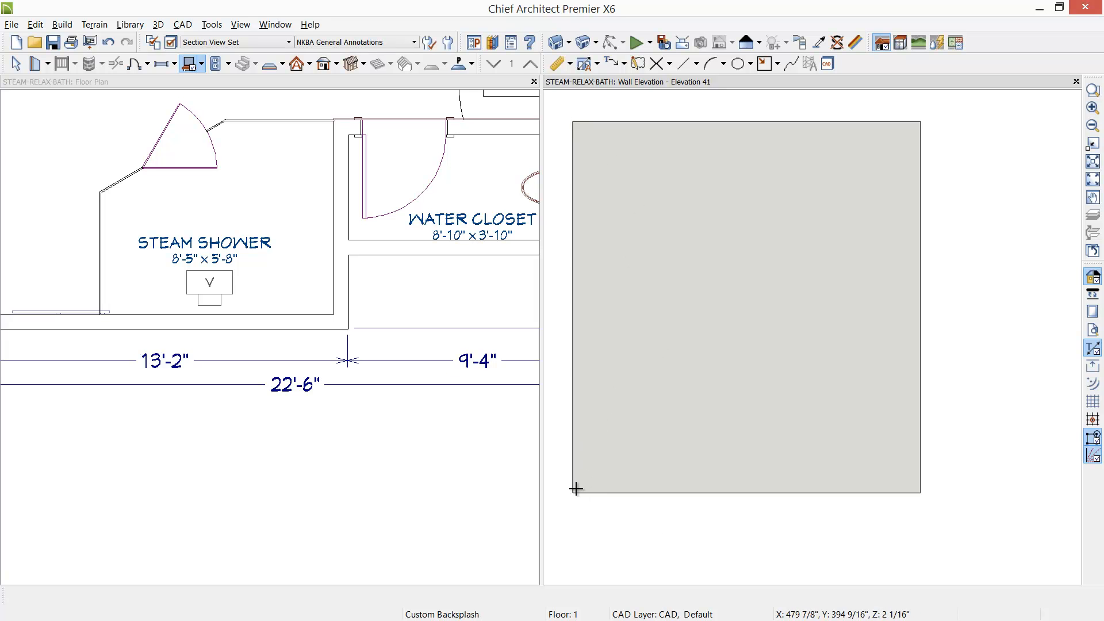
drag(574, 490, 914, 351)
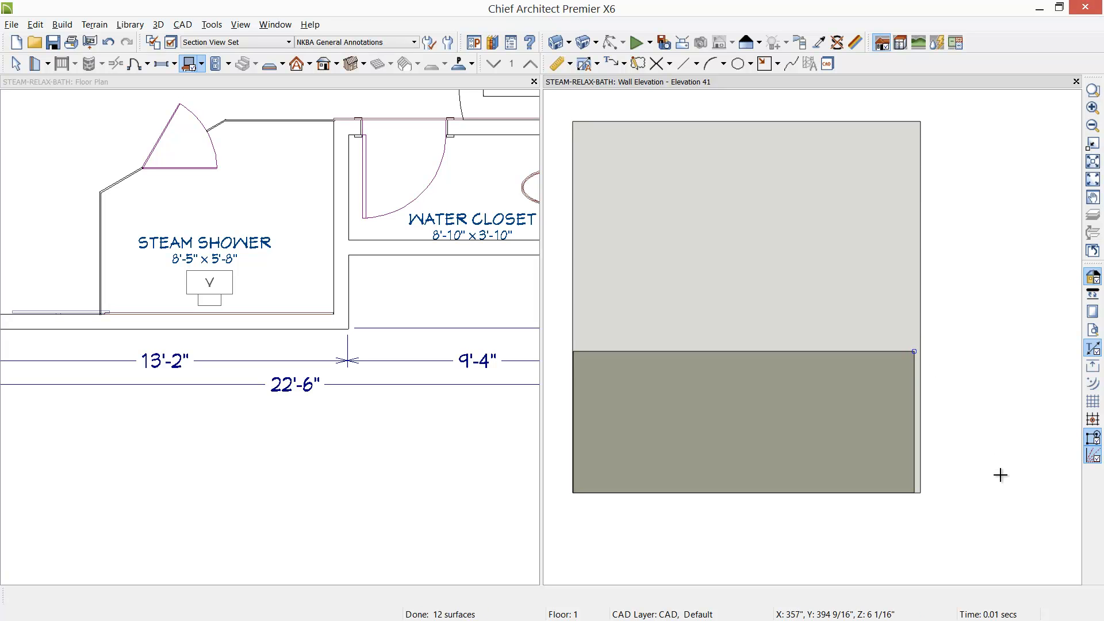
- Set the custom backsplash's height to 40"
click(785, 406)
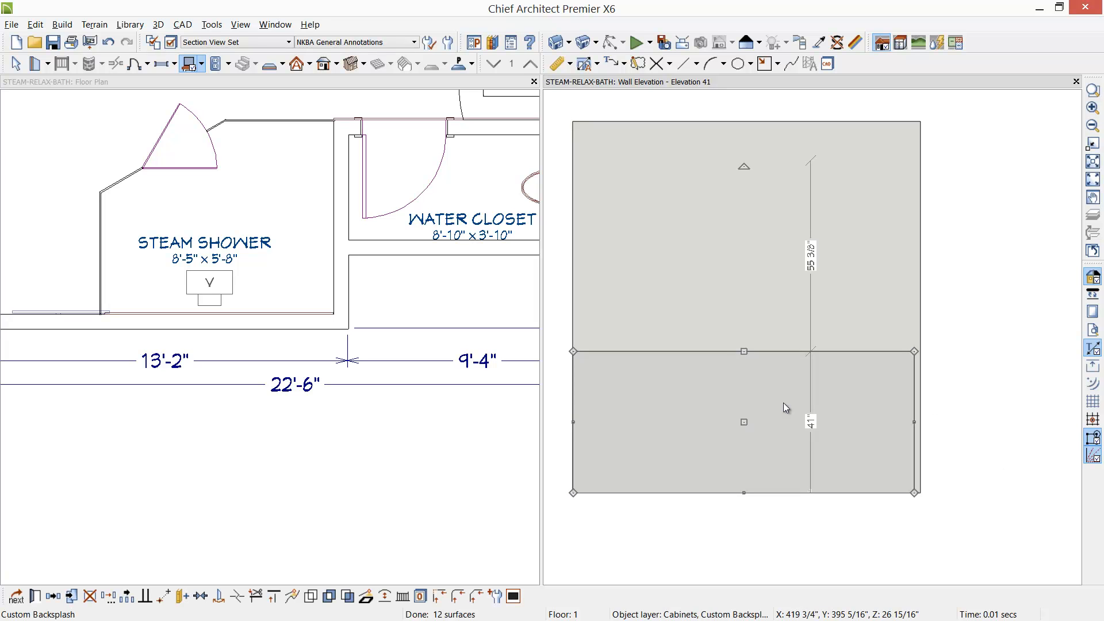
click(71, 595)
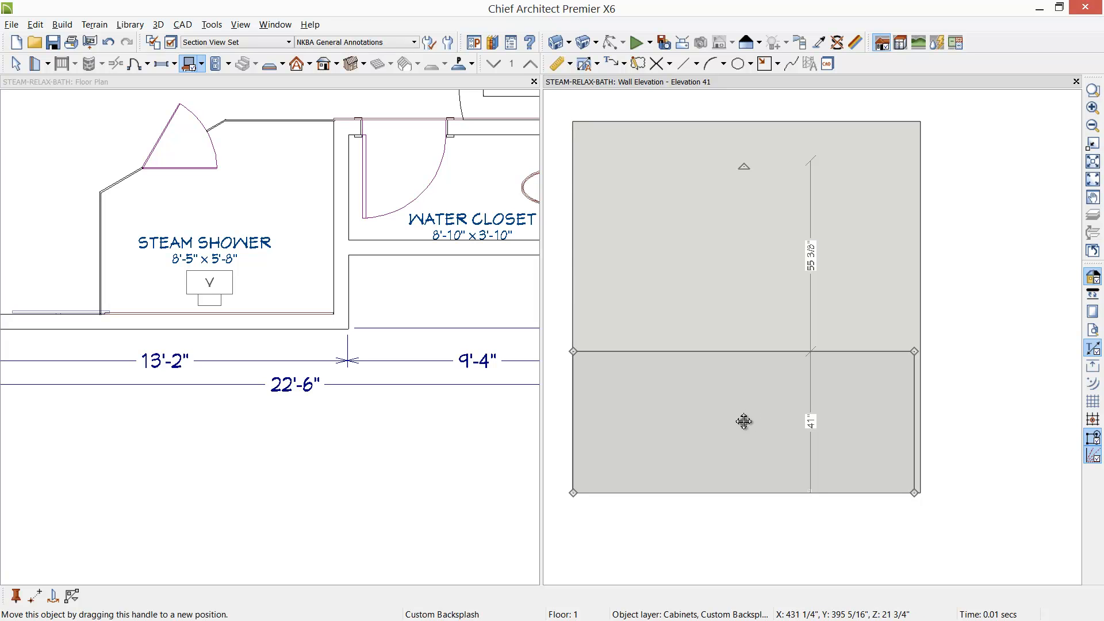
key(space)
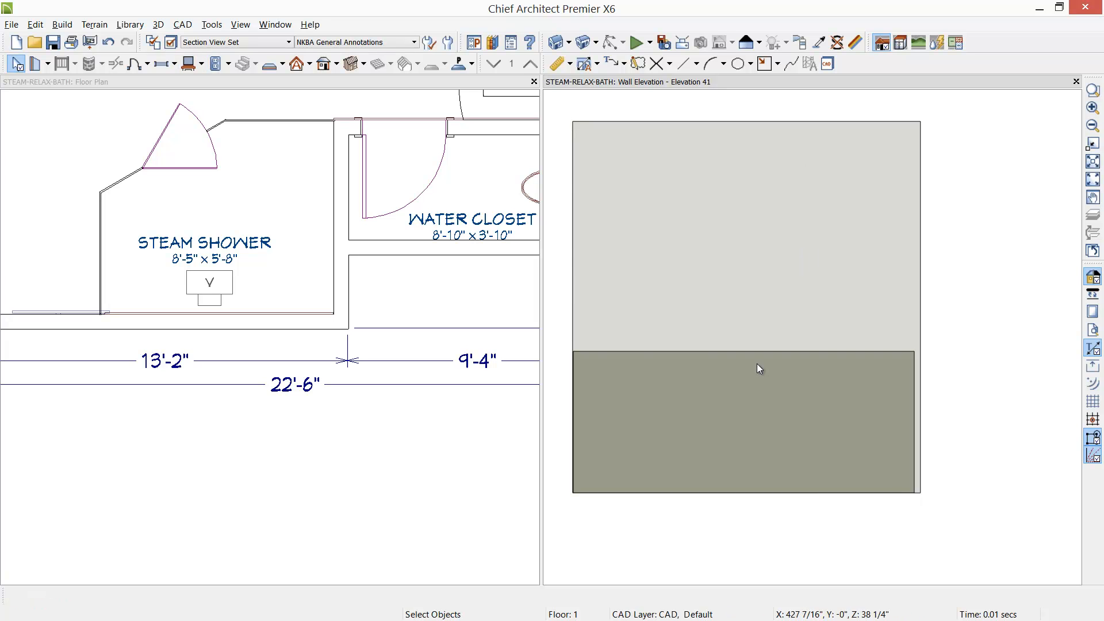
click(757, 363)
click(744, 350)
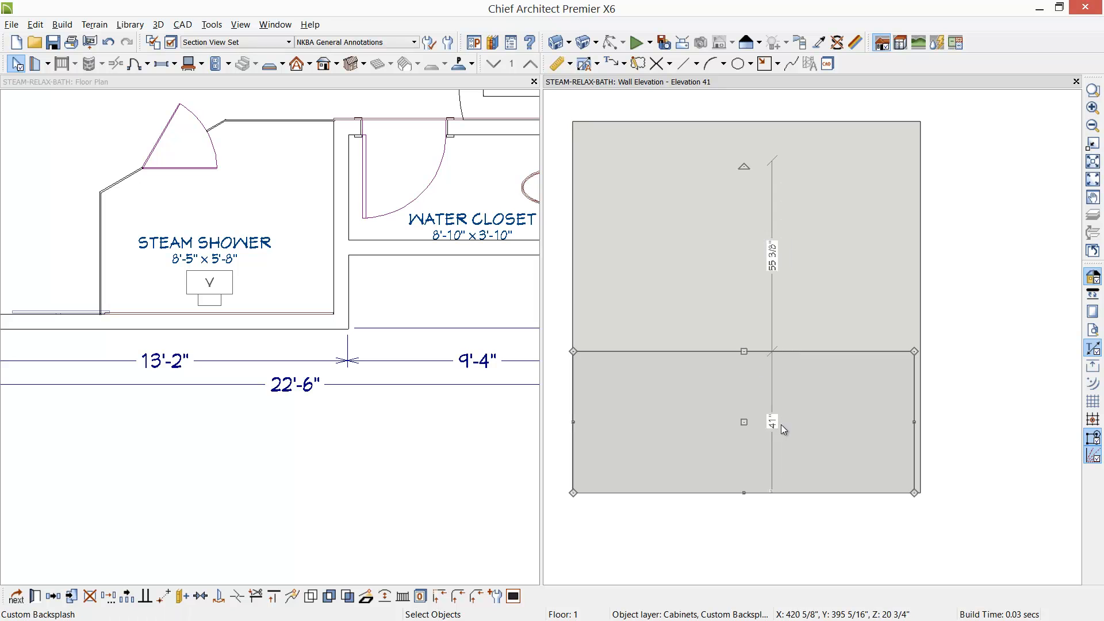
click(786, 436)
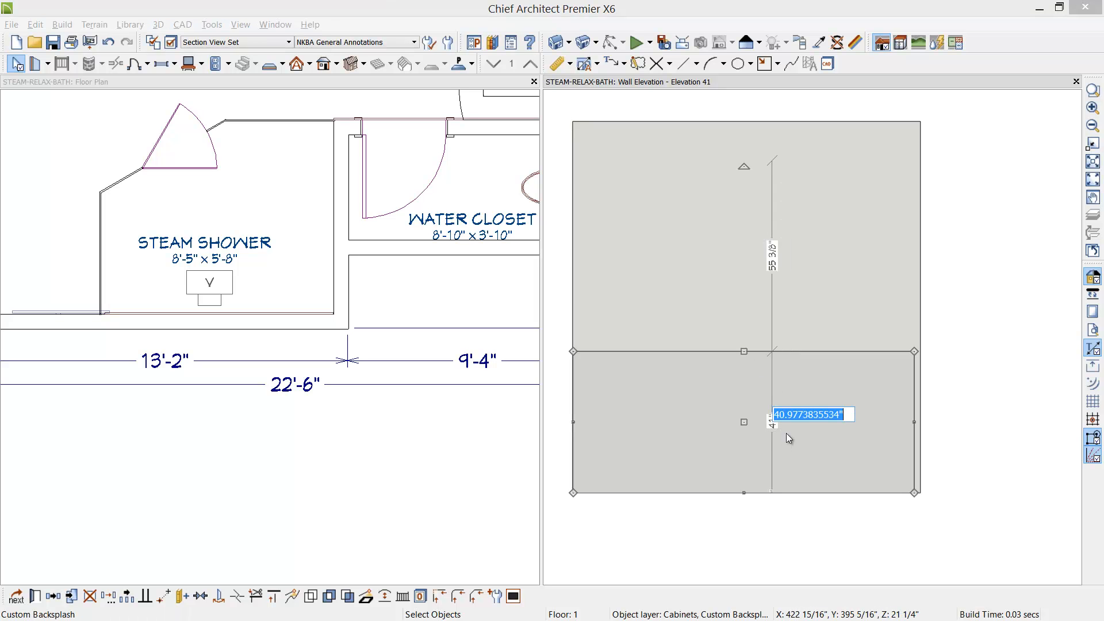
text(40)
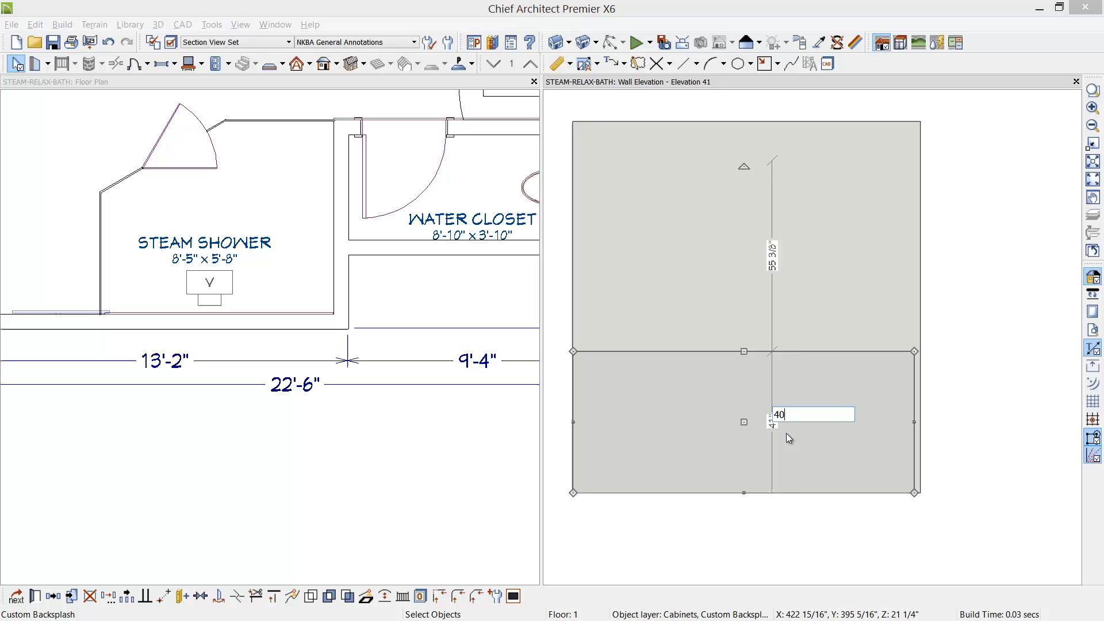
key(Return)
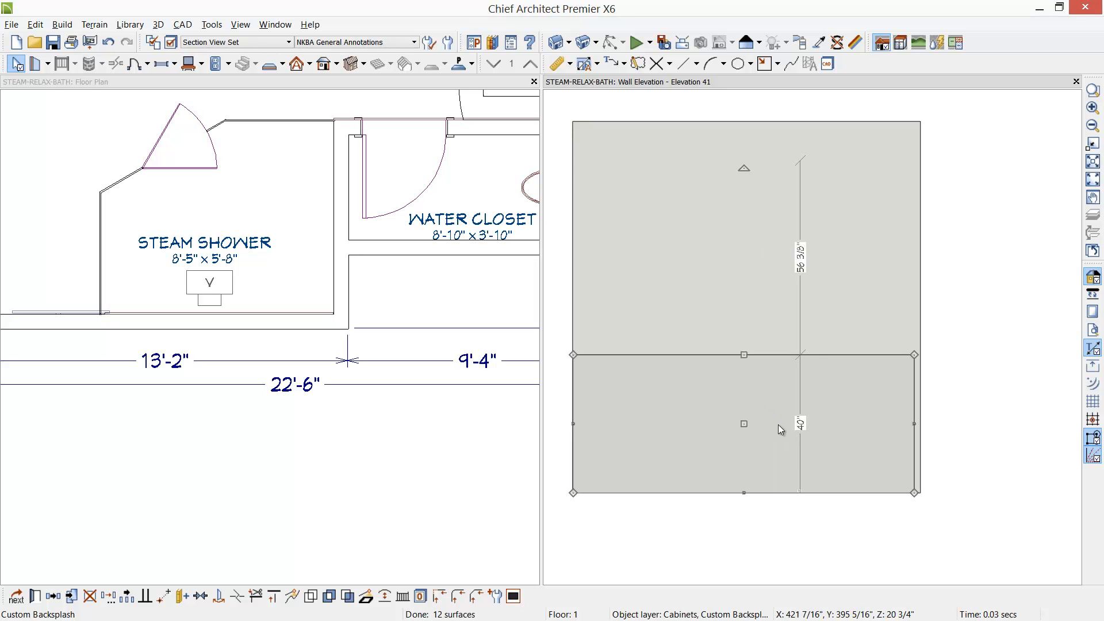
- Copy the 40" backsplash upward and move the copy to leave an 8" gap above the original
click(53, 596)
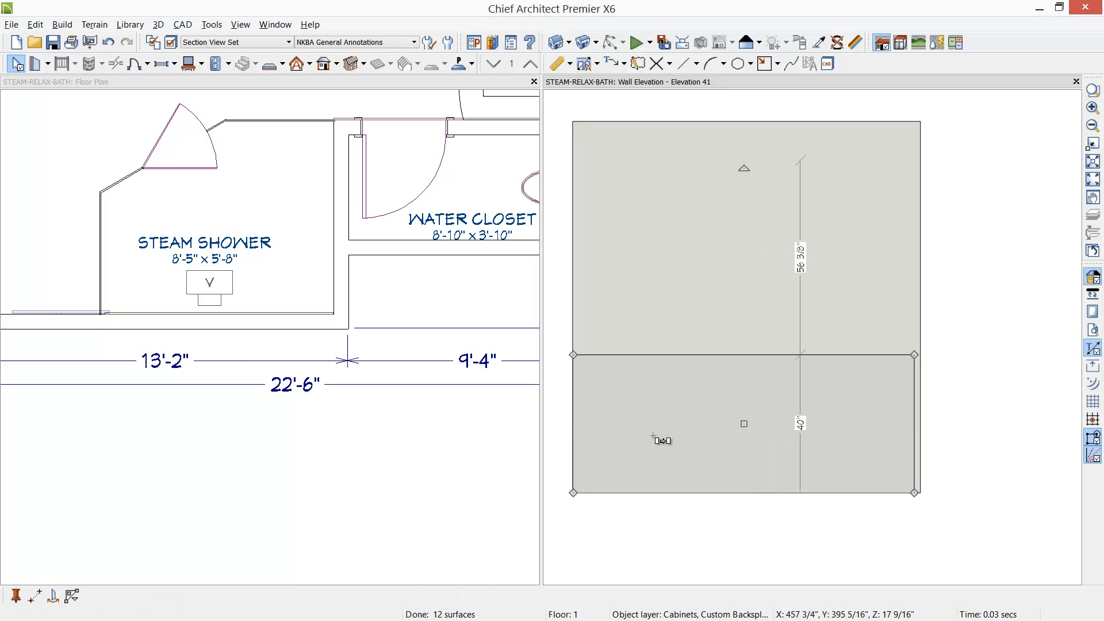
drag(745, 317, 749, 244)
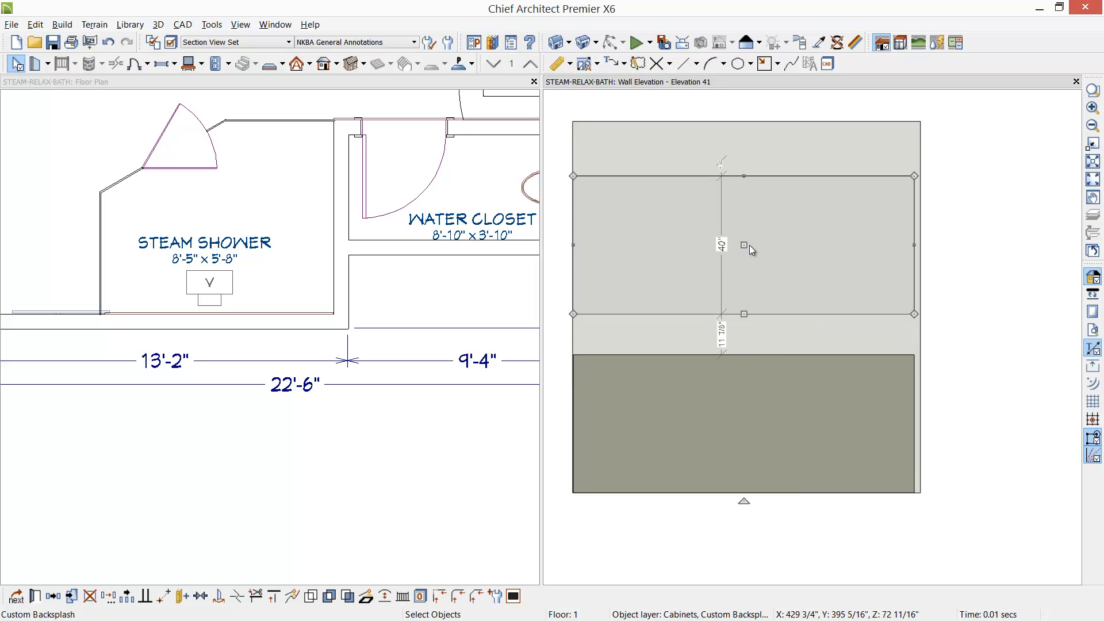
click(723, 343)
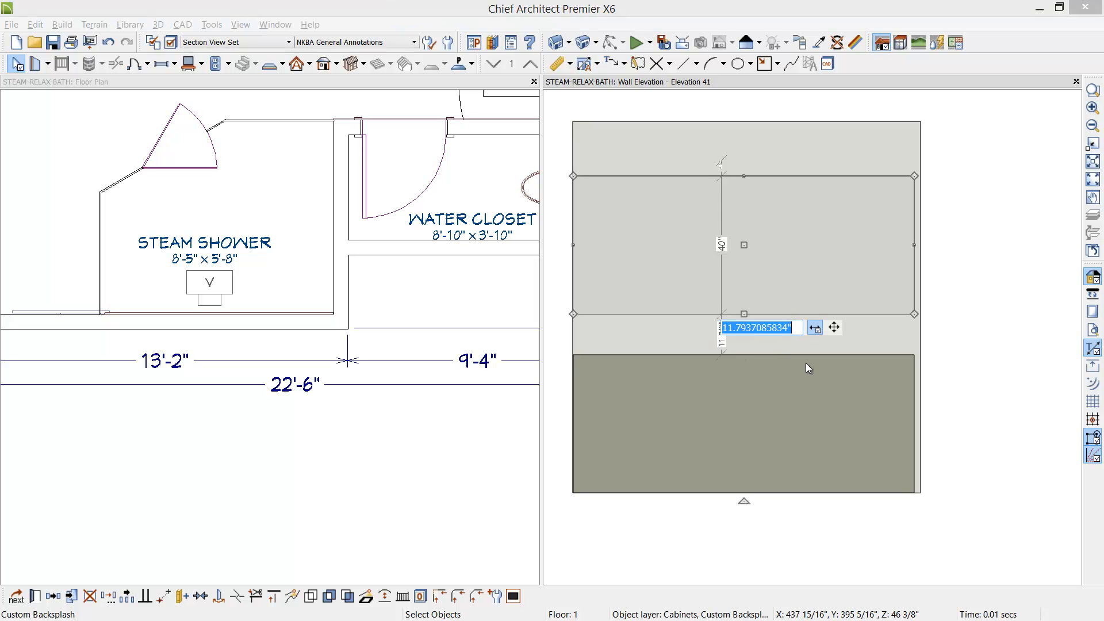
text(8)
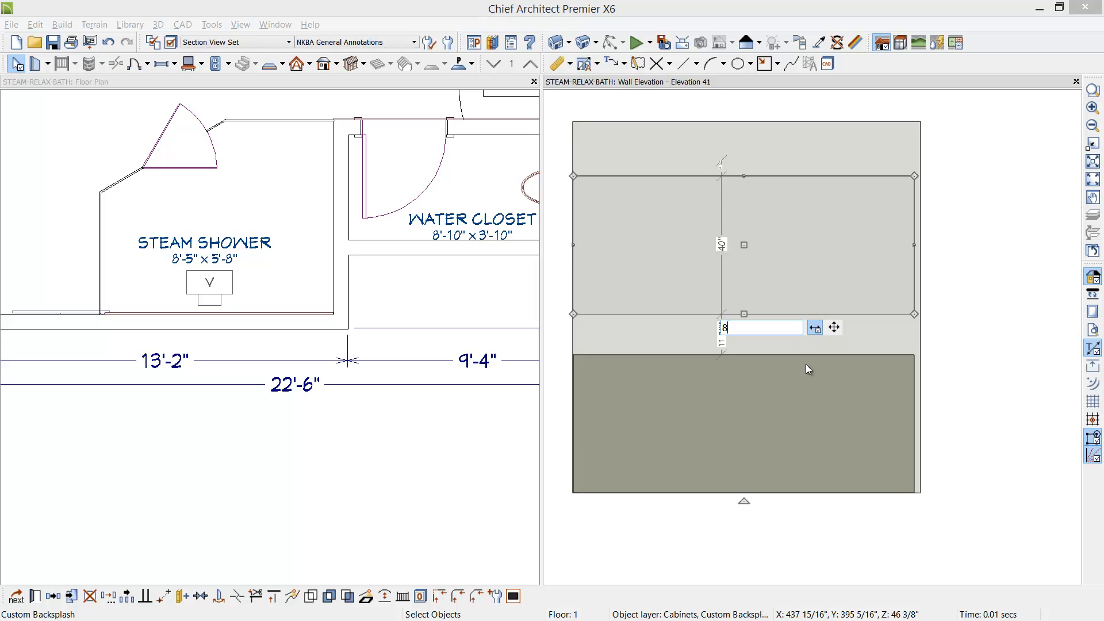
click(834, 325)
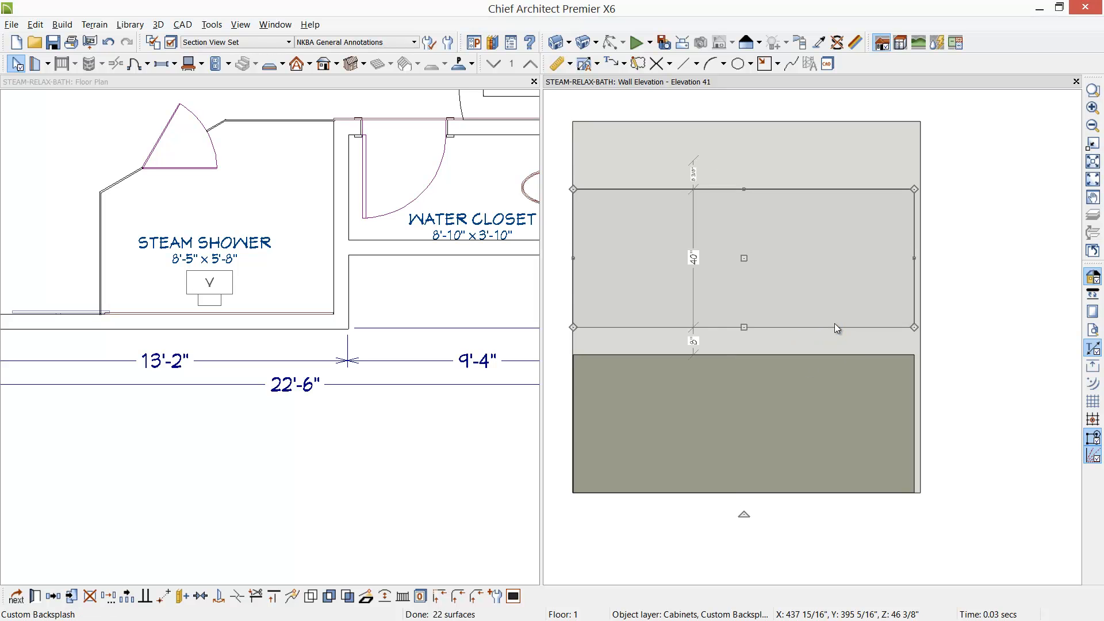
- Lower the top edge of the upper backsplash copy and set its height to 28"
drag(745, 188, 740, 229)
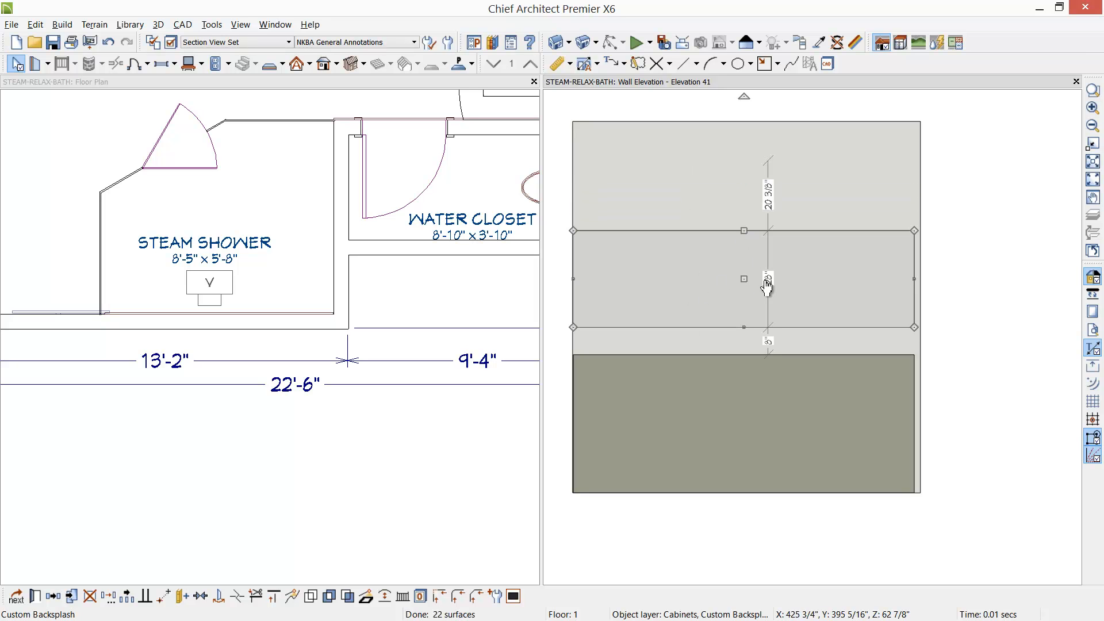
click(768, 280)
drag(770, 274, 889, 275)
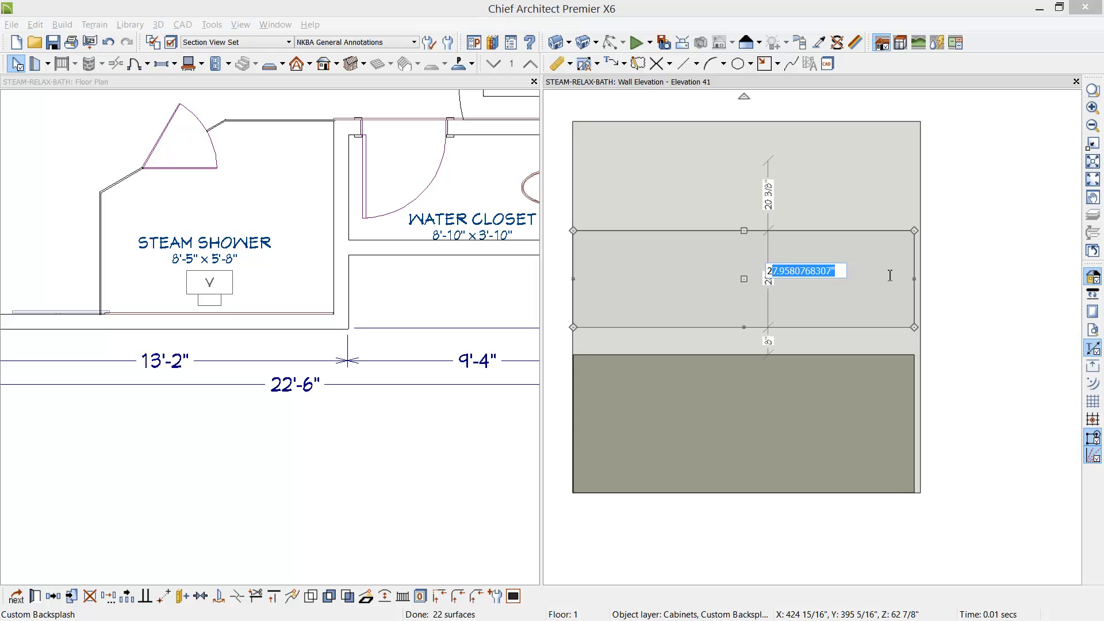
text(8)
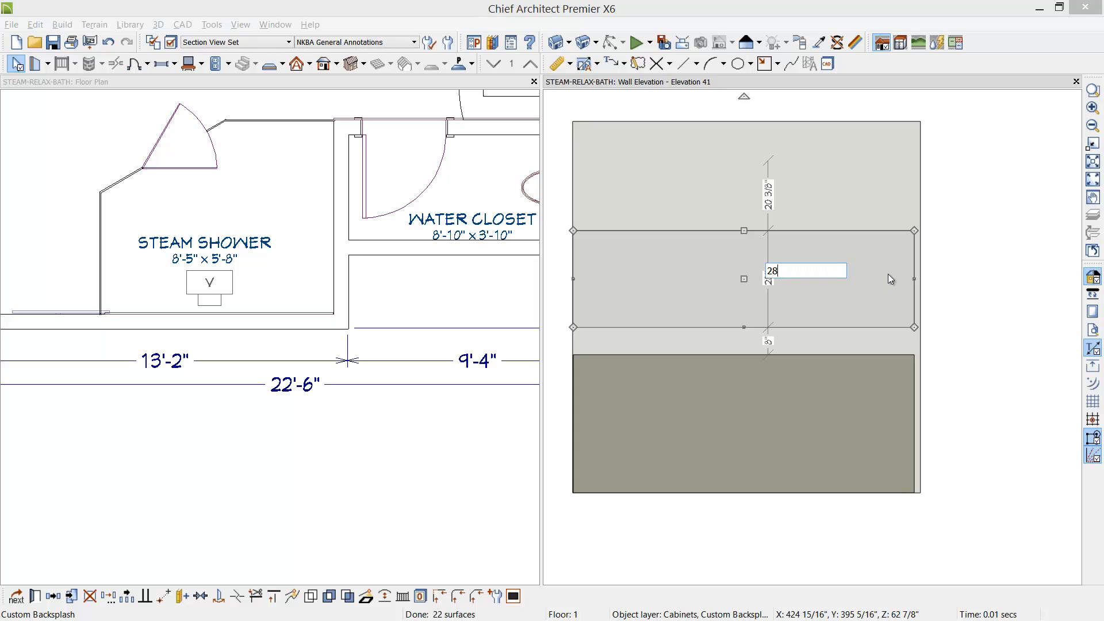
key(Return)
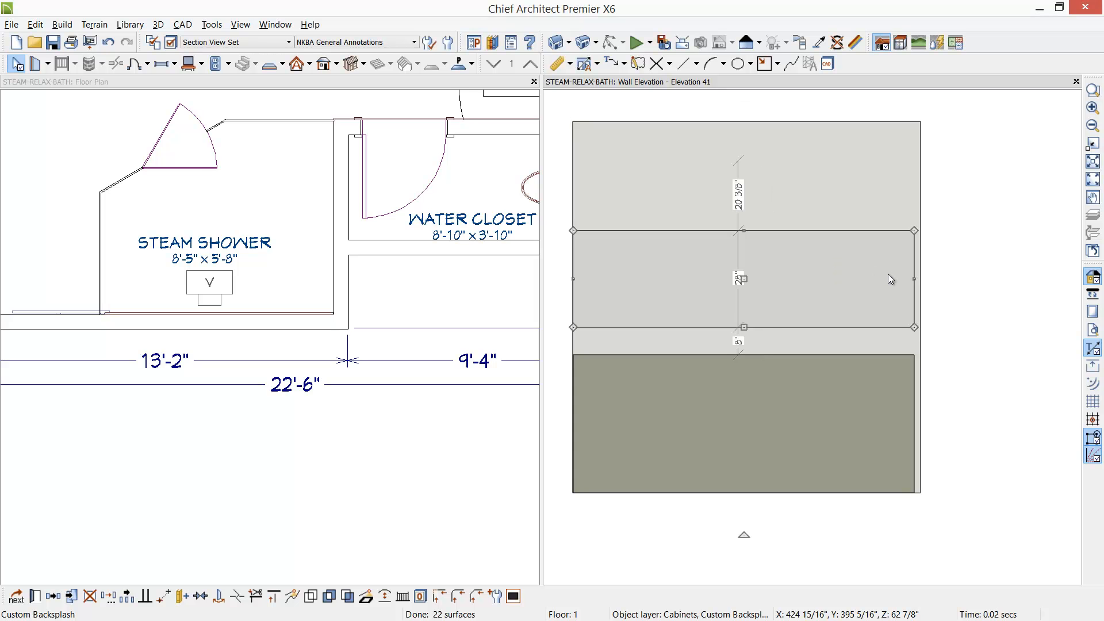
click(817, 335)
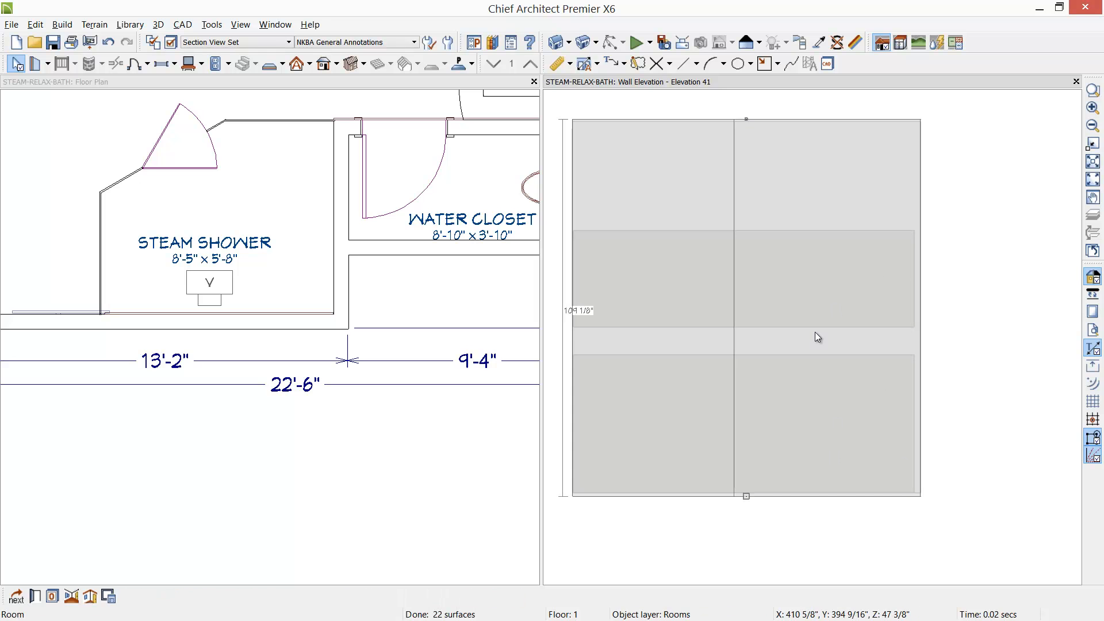
- Copy the 28" backsplash upward so the copy sits directly on top of it
click(802, 305)
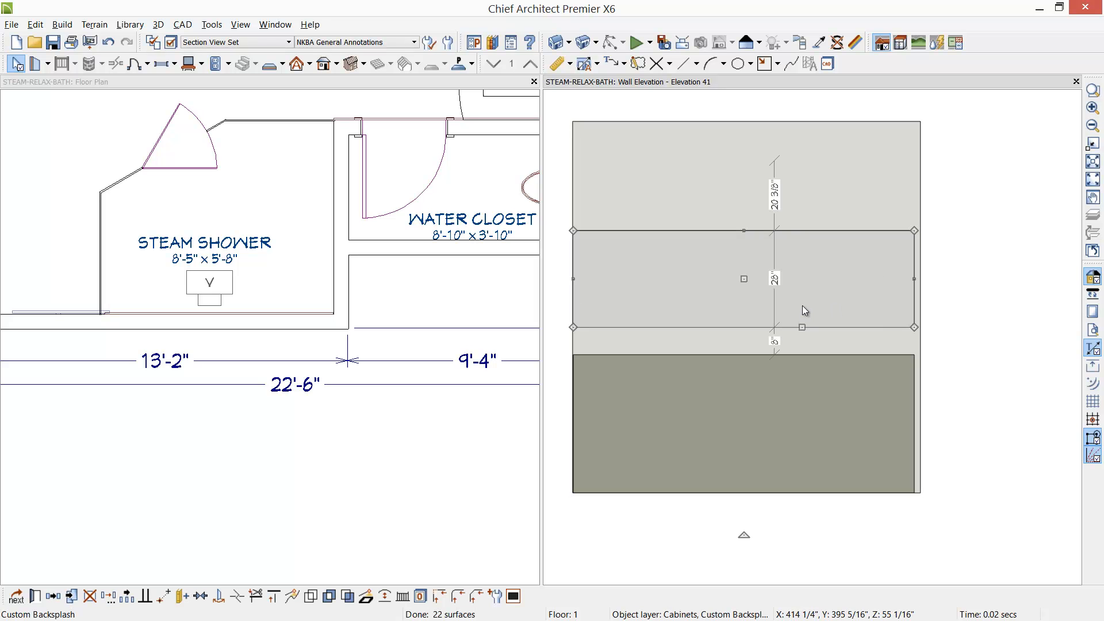
click(53, 596)
drag(744, 279, 744, 182)
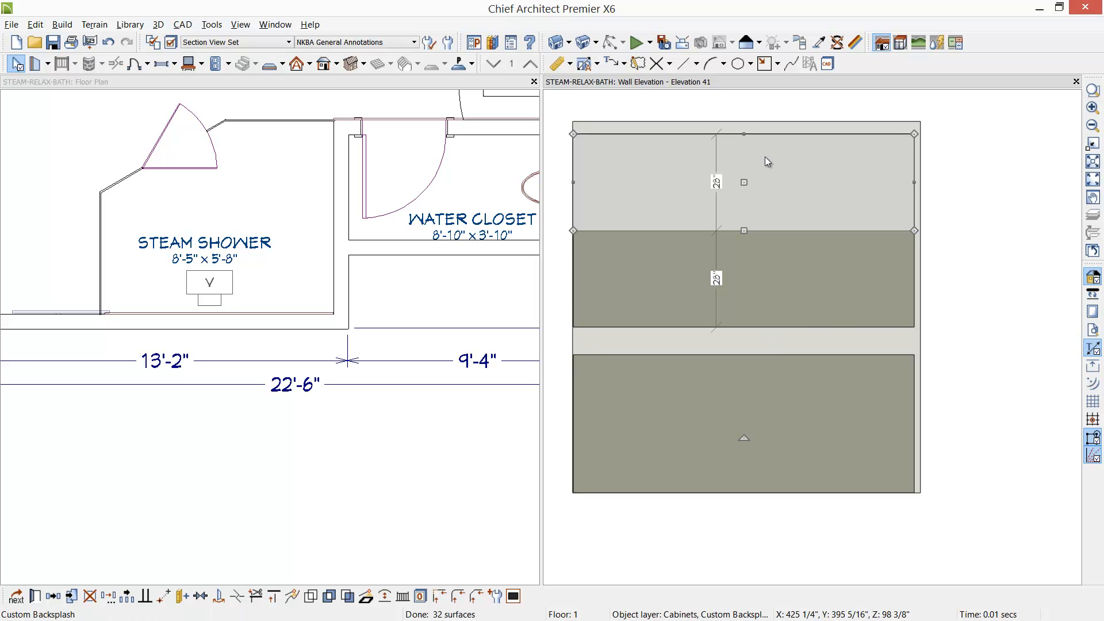
- Lower the top edge of the uppermost backsplash and set its height to 8"
drag(745, 134, 741, 178)
click(776, 205)
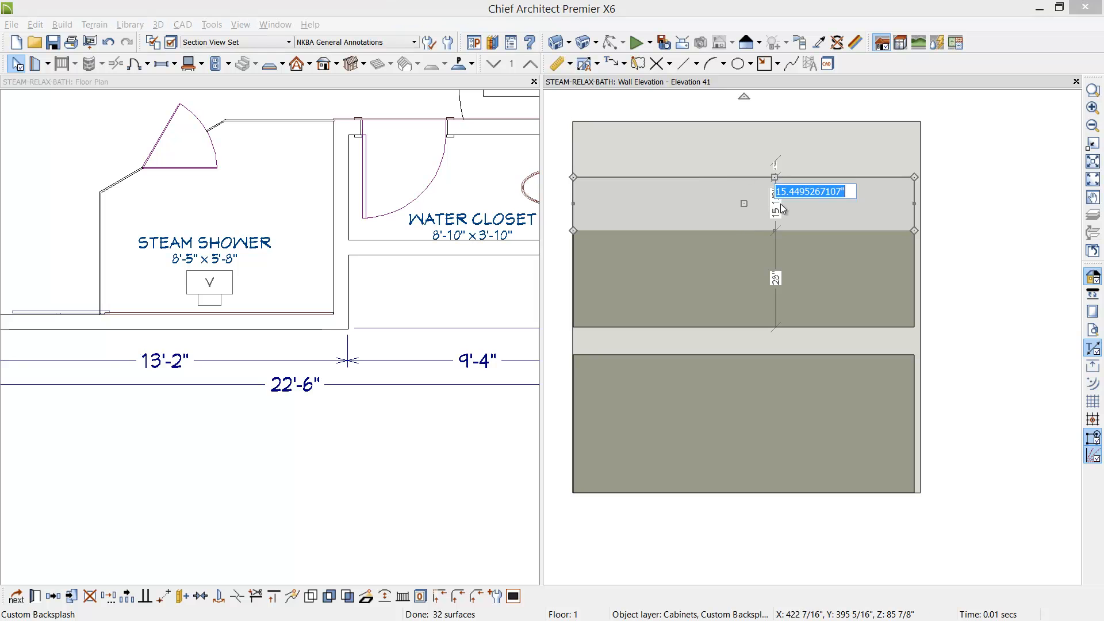
text(8)
key(Return)
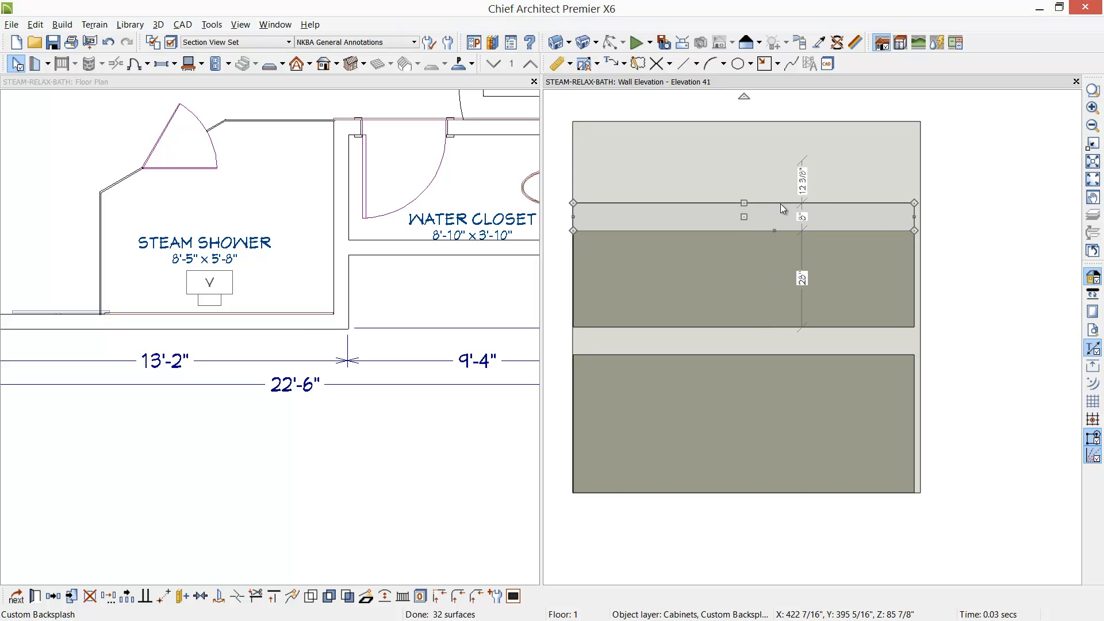
click(53, 599)
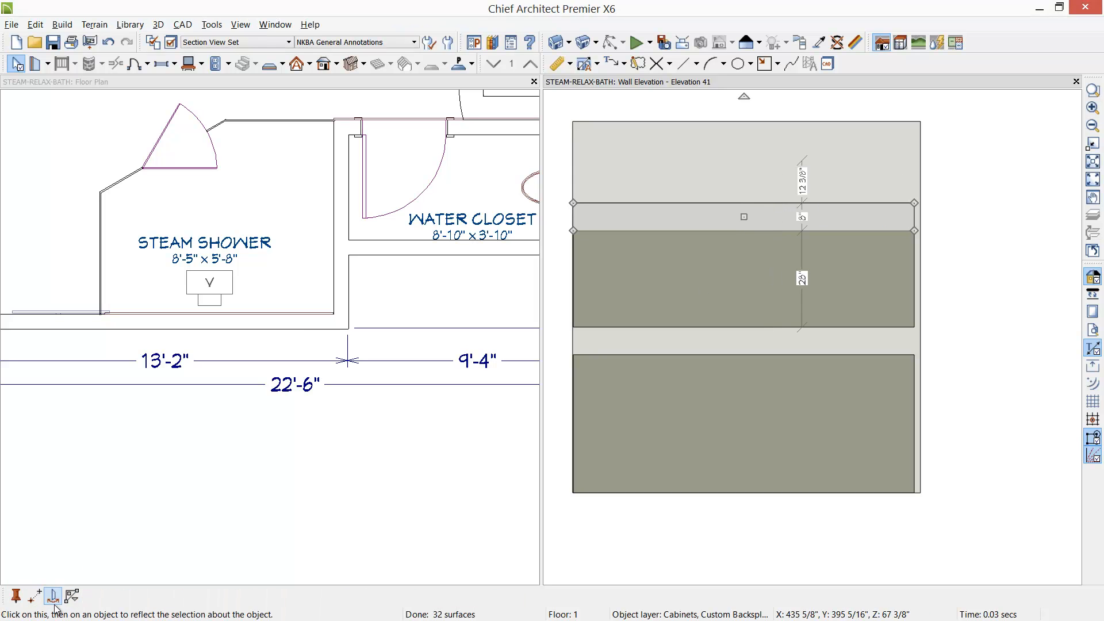
click(55, 602)
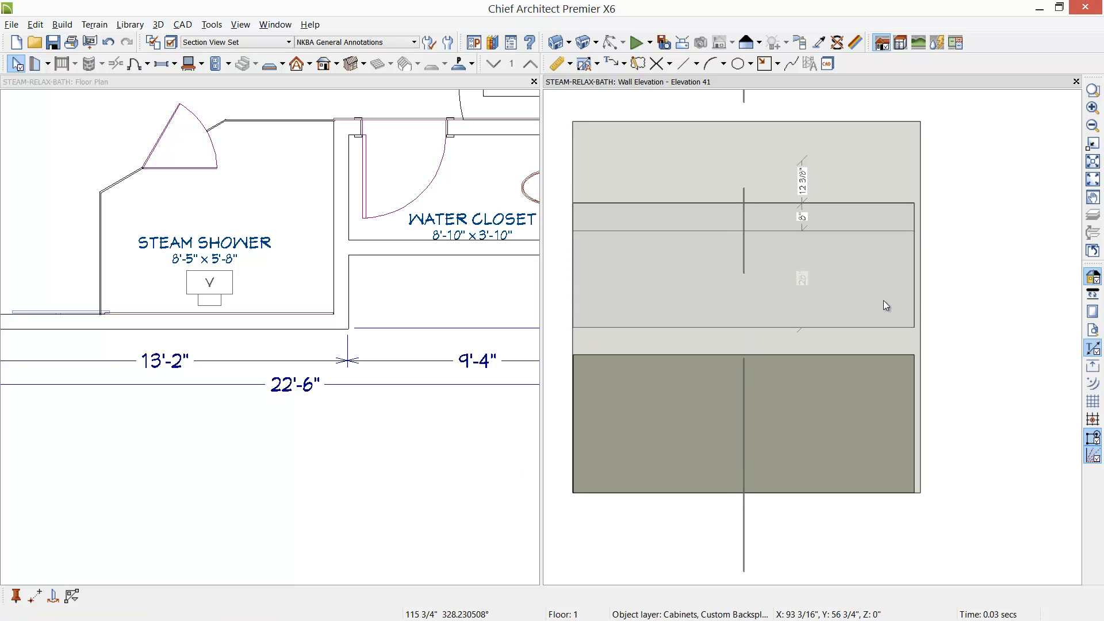
click(573, 275)
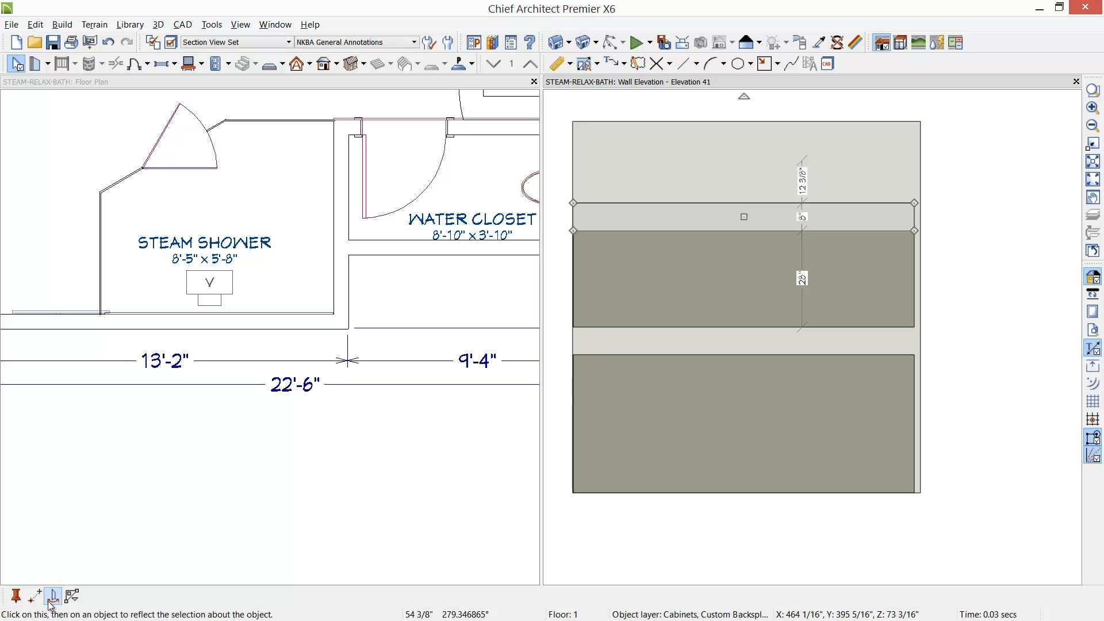
key(Escape)
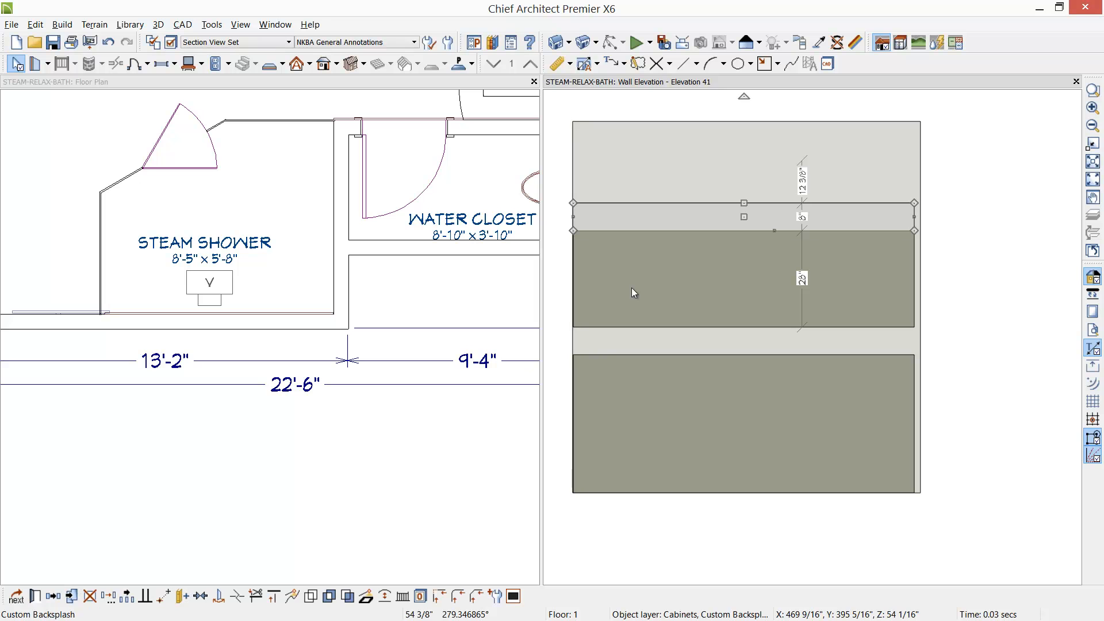
- Copy the 8" backsplash into the gap above the 40" panel, and copy that band on top of the upper 8" band
click(52, 596)
drag(744, 216, 744, 342)
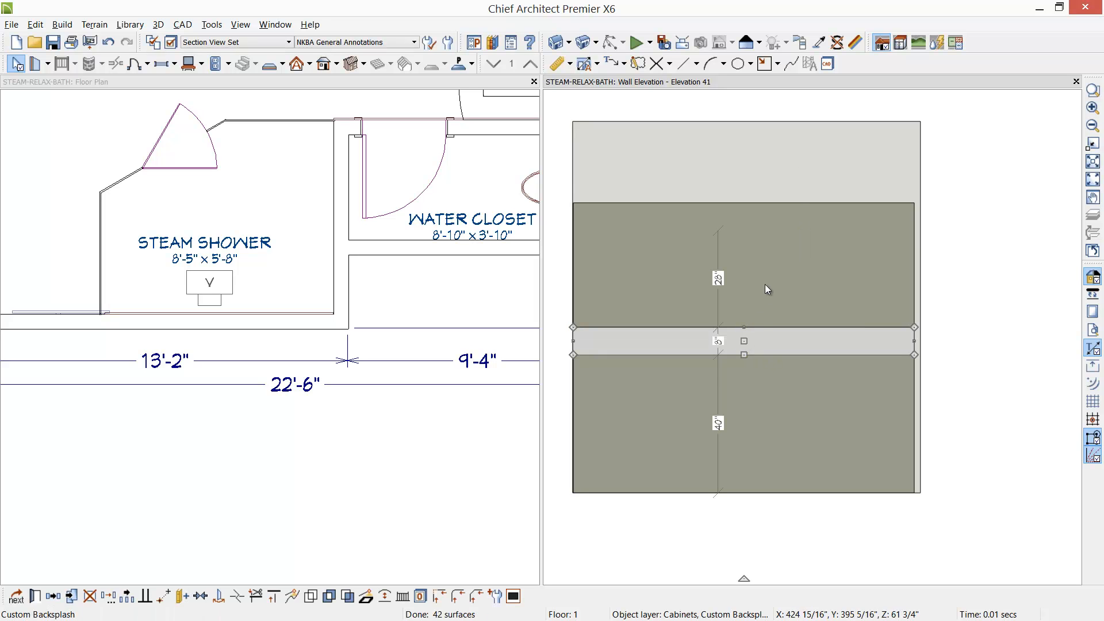
click(53, 596)
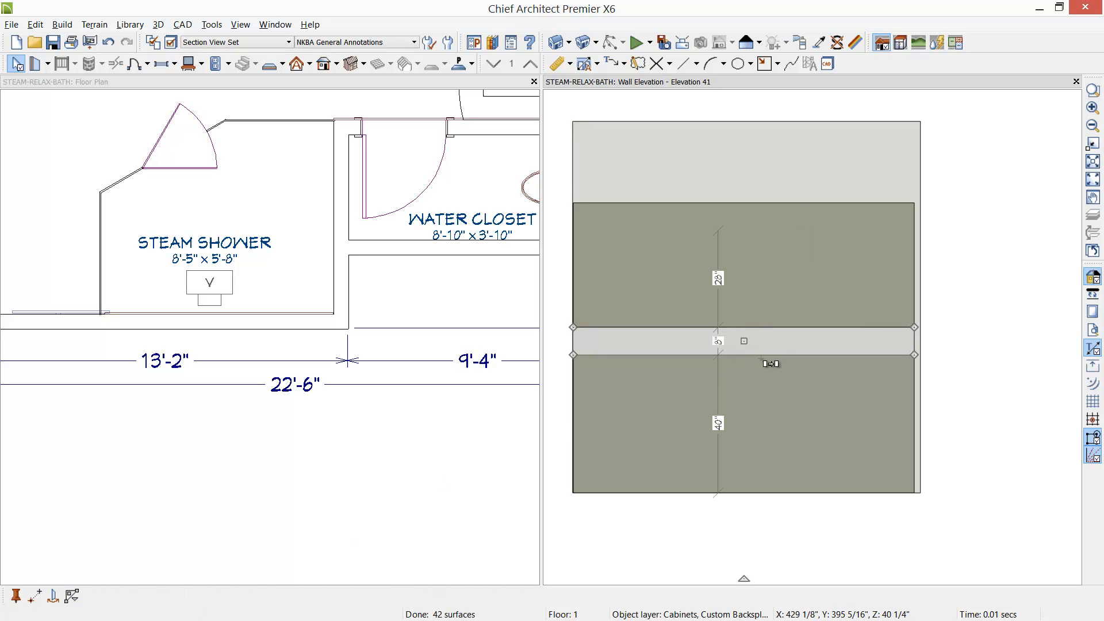
drag(742, 340, 751, 189)
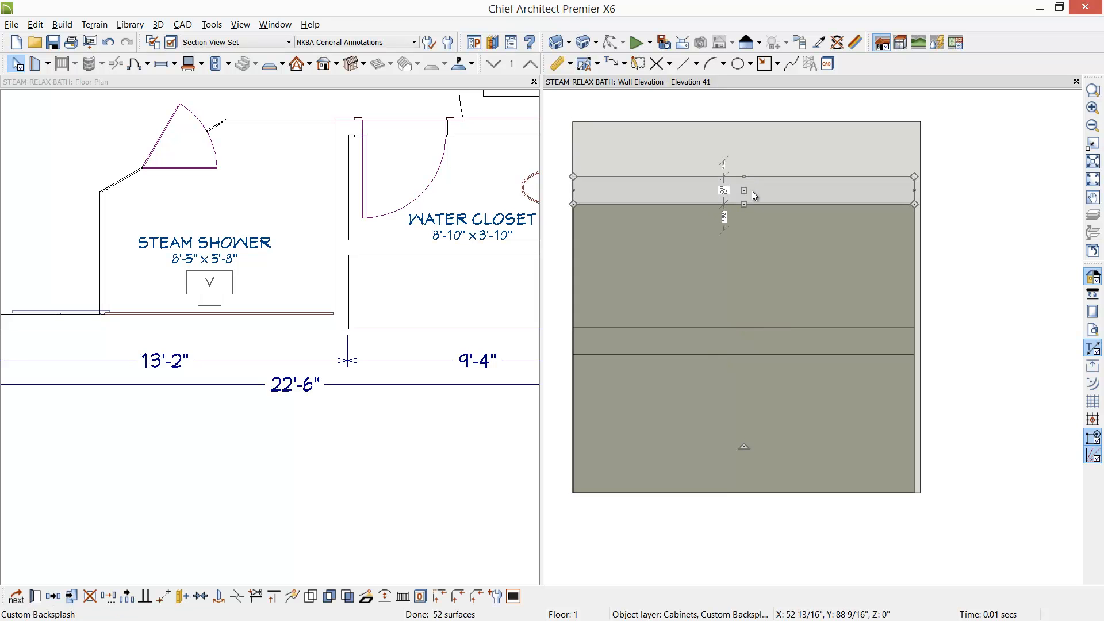
- Stretch the topmost backsplash upward so its upper edge meets the top of the shower wall
click(758, 259)
click(717, 216)
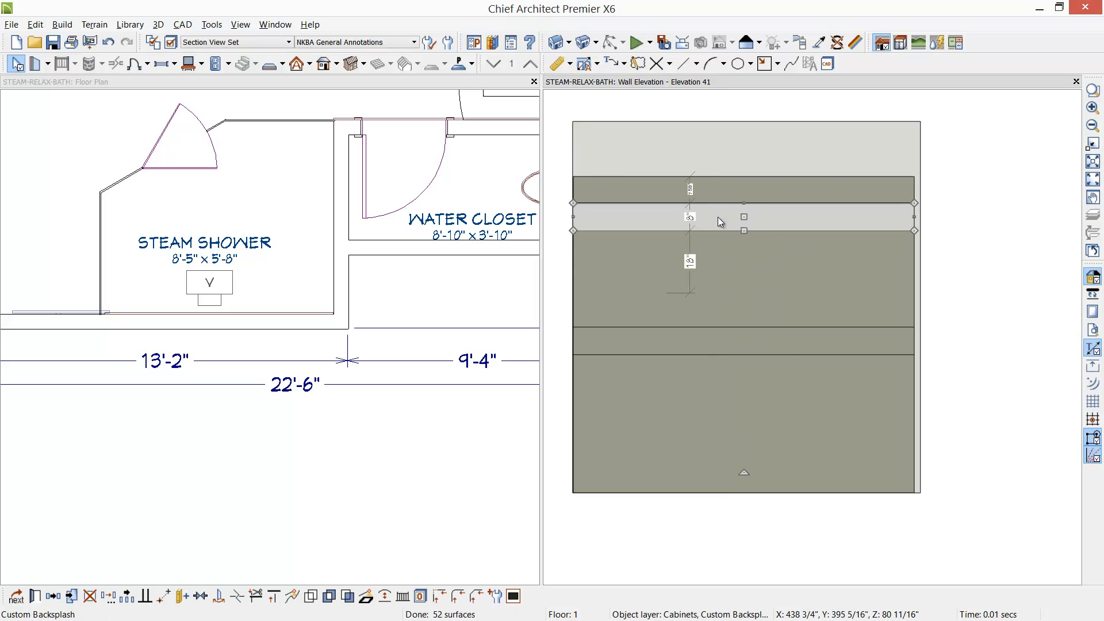
click(765, 188)
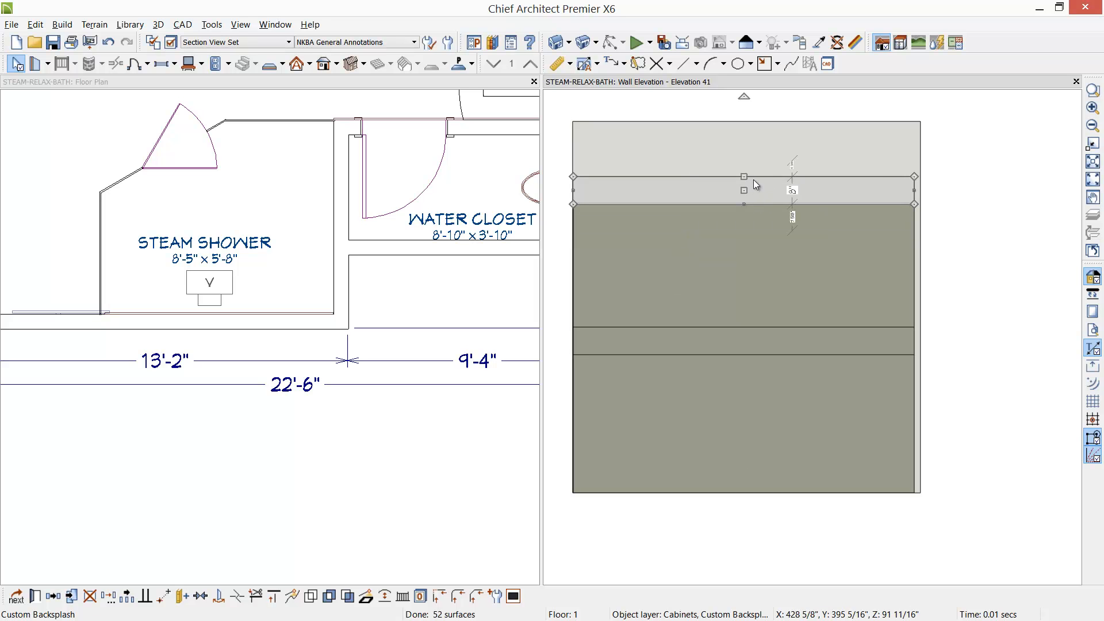
drag(744, 175, 741, 119)
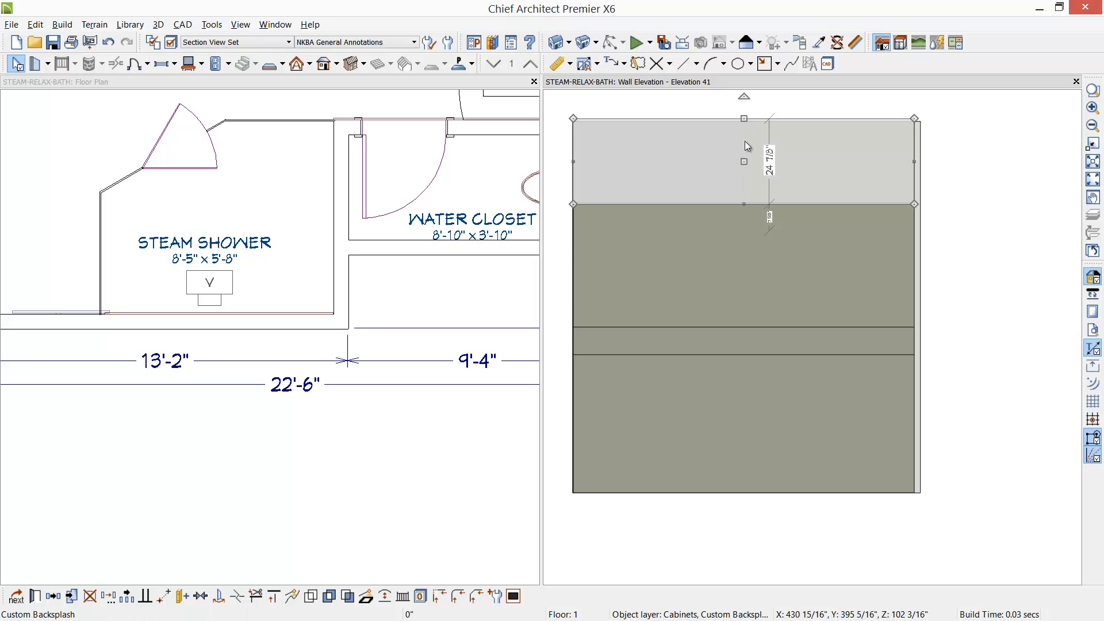
scroll(742, 118, up, 1)
drag(746, 119, 746, 125)
- Close the small gap between the topmost backsplash's lower edge and the 8" band beneath it
click(774, 316)
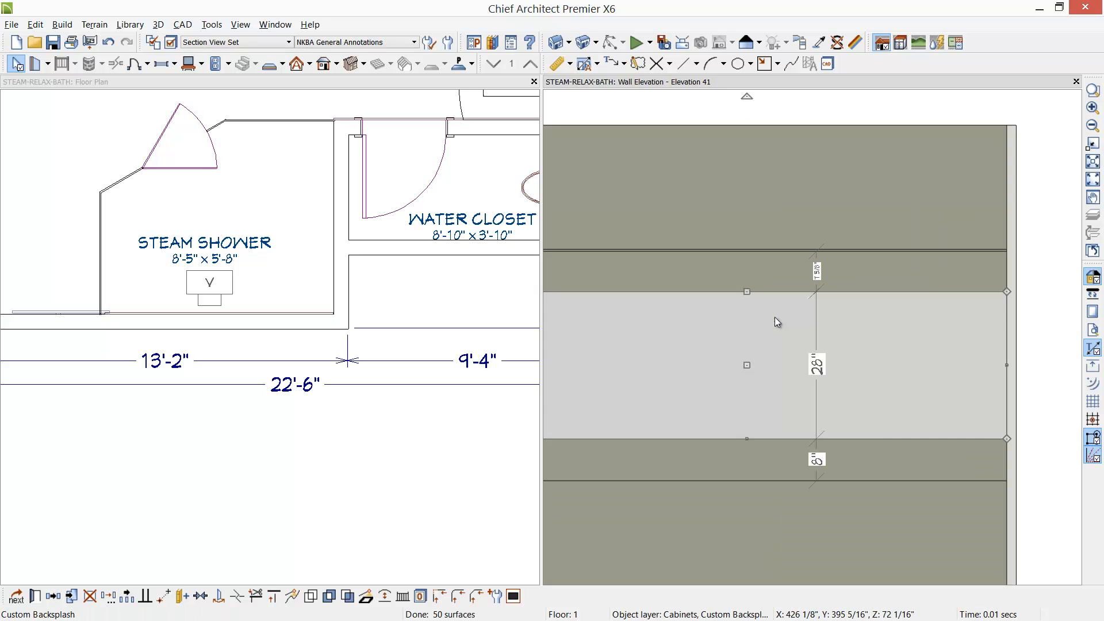
click(767, 253)
scroll(818, 263, up, 1)
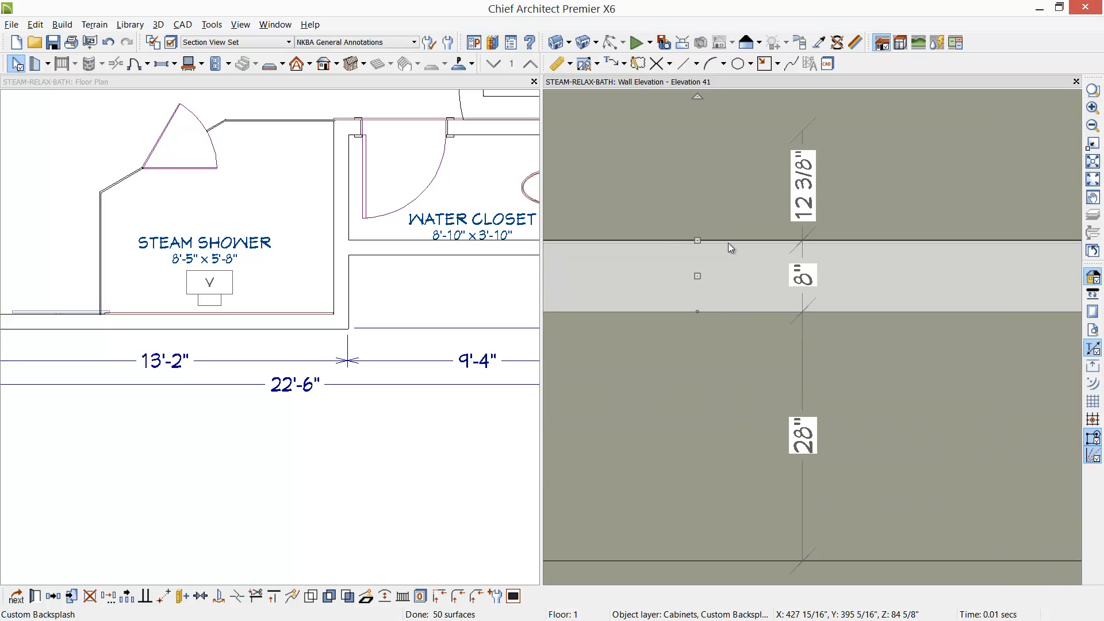
click(721, 214)
drag(698, 239, 699, 237)
key(Escape)
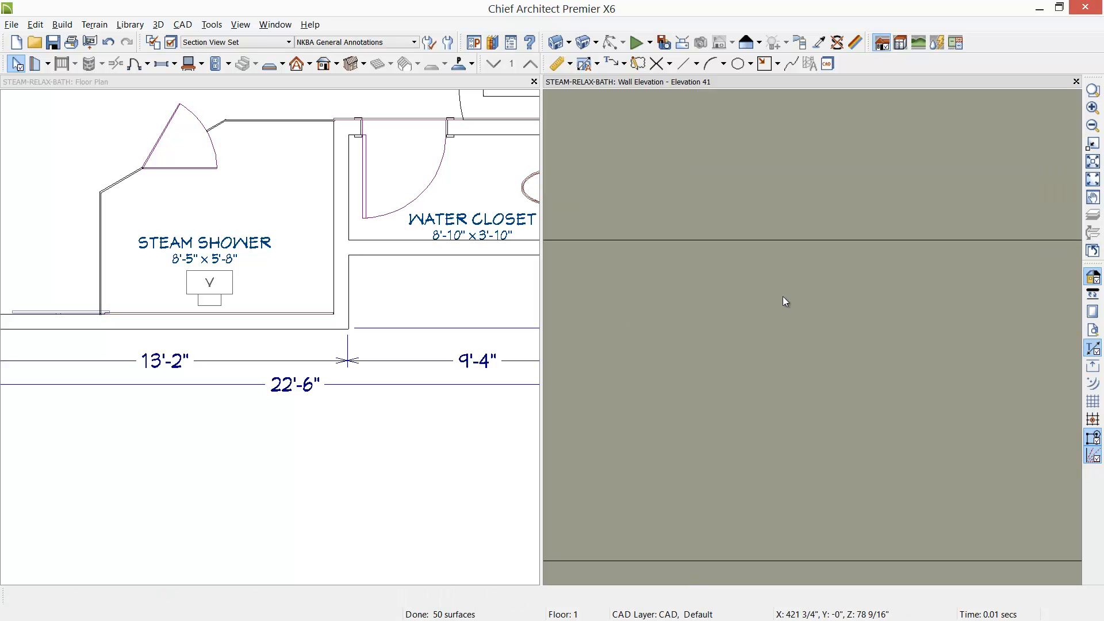
- Adjust the 28" backsplash's top edge to meet the bottom of the upper 8" band
scroll(782, 295, down, 2)
scroll(799, 342, down, 1)
middle_drag(799, 457, 846, 390)
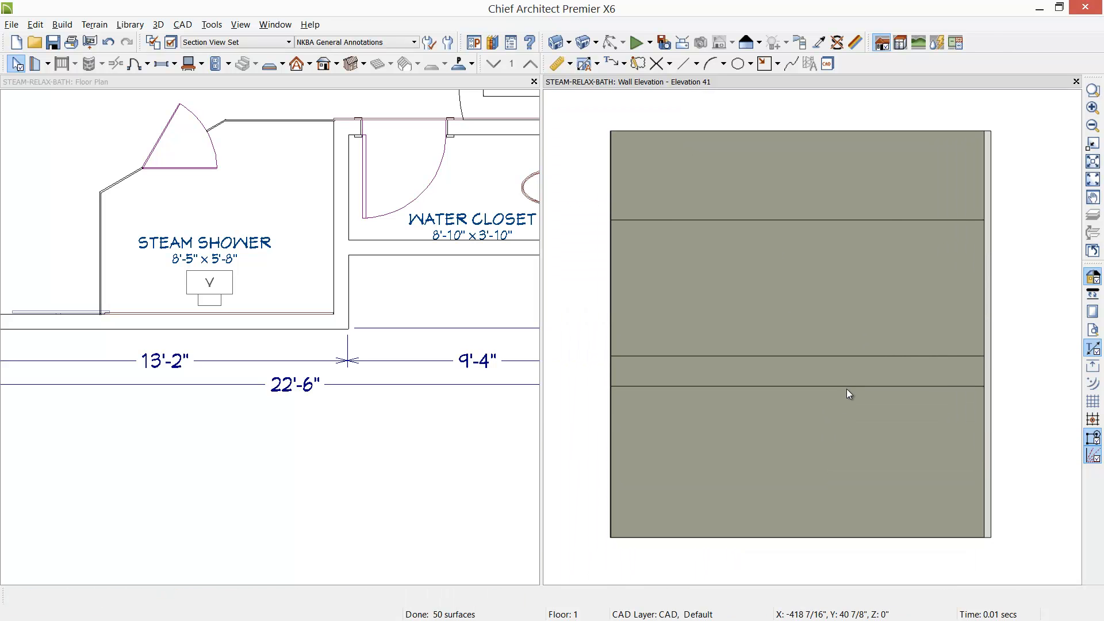
click(860, 284)
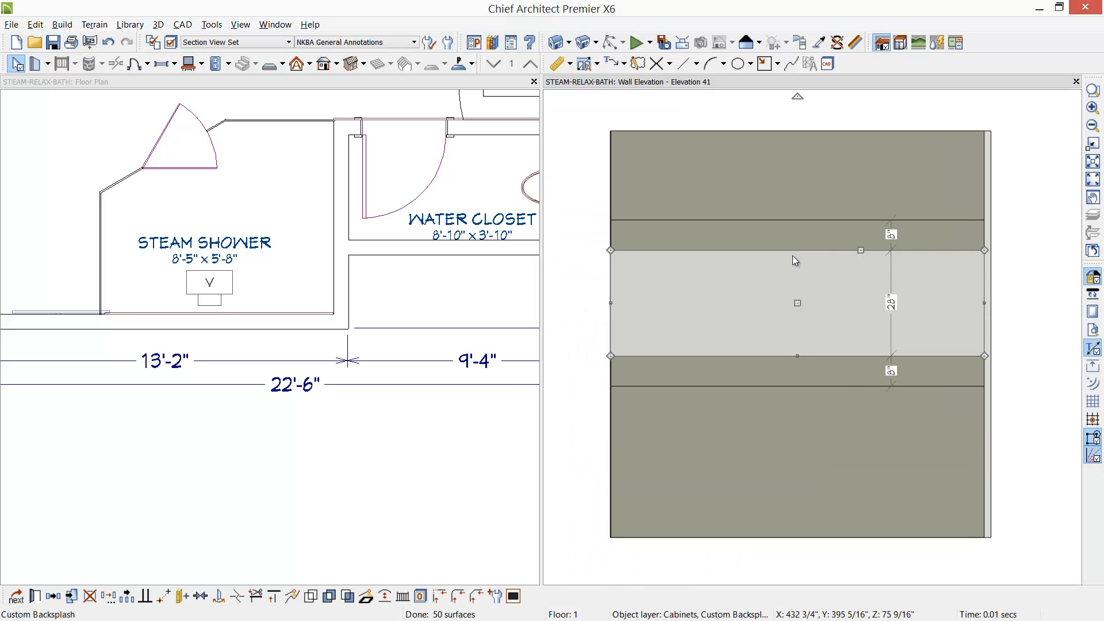
scroll(874, 258, up, 1)
scroll(875, 258, up, 2)
mouse_move(853, 240)
mouse_down()
mouse_move(853, 260)
mouse_move(855, 234)
mouse_up()
scroll(857, 271, up, 1)
key(Escape)
scroll(854, 262, down, 5)
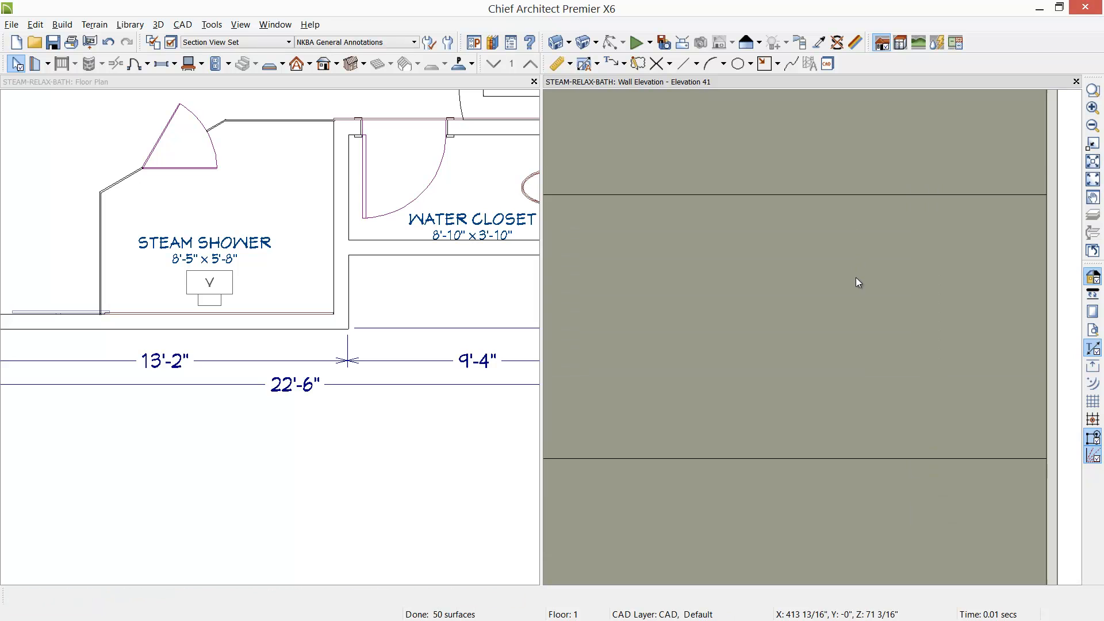
middle_drag(816, 439, 833, 405)
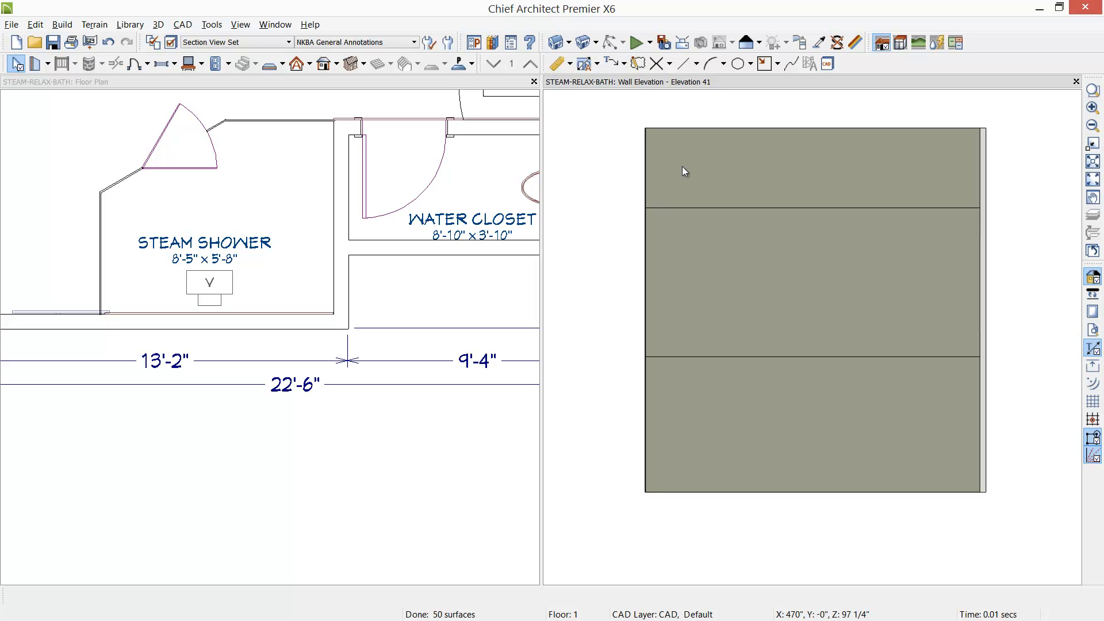
- Open a perspective floor overview of the bathroom showing the steam shower's backsplash wall
click(272, 77)
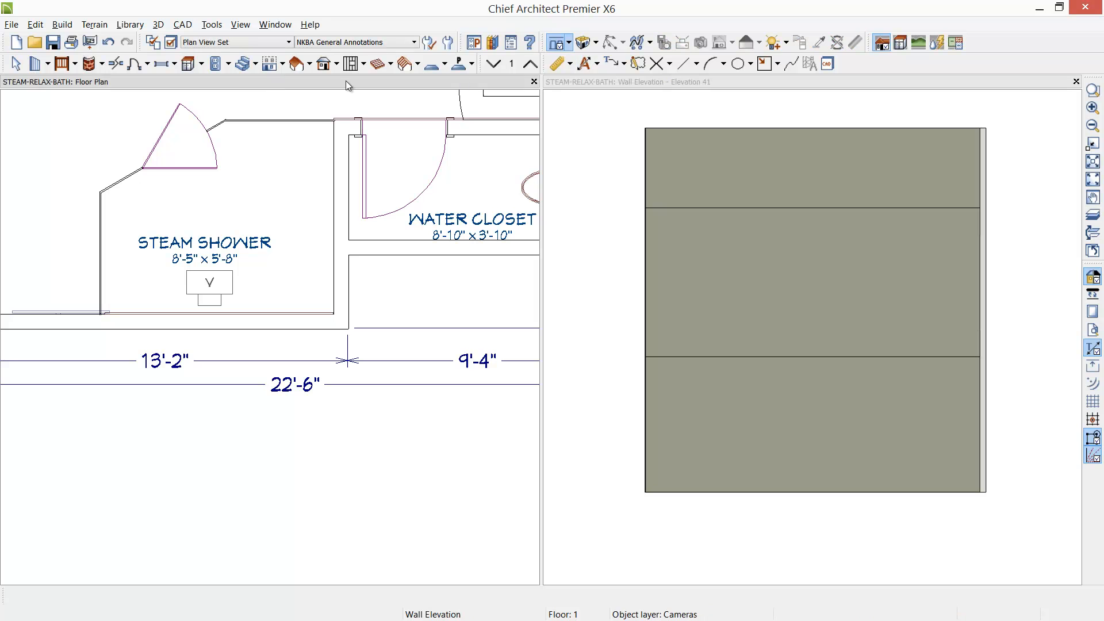
click(582, 43)
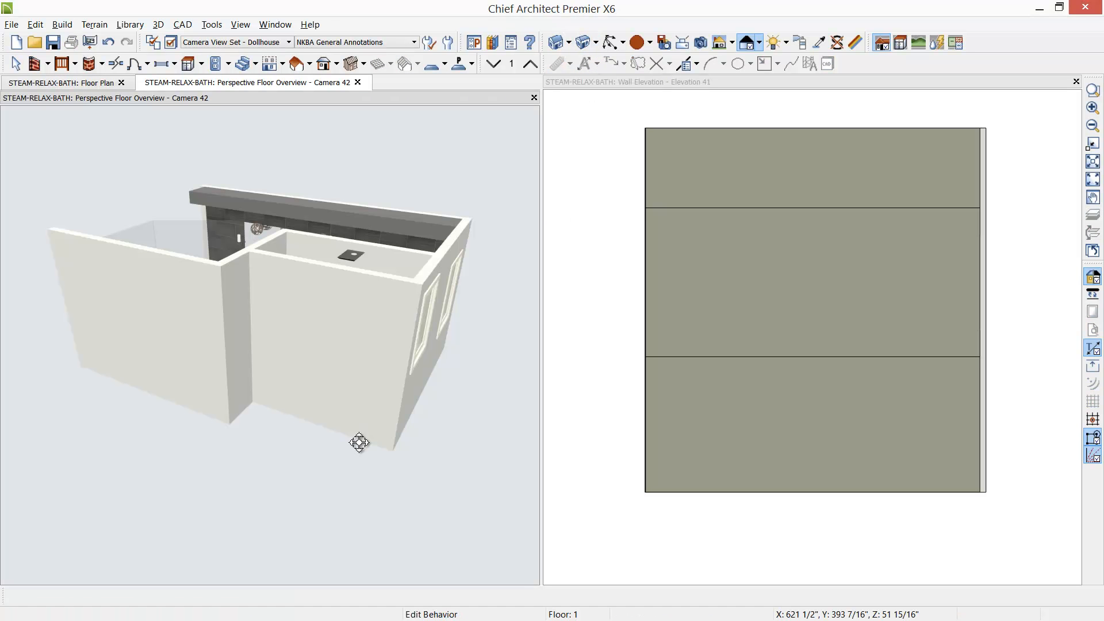
drag(182, 335, 451, 350)
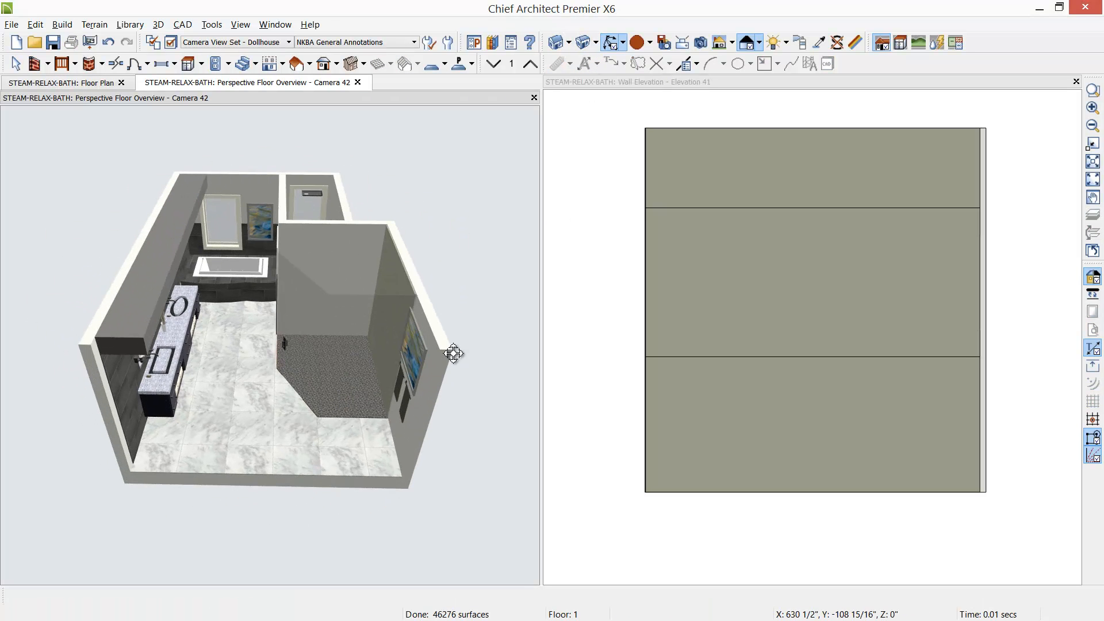
drag(327, 326, 50, 290)
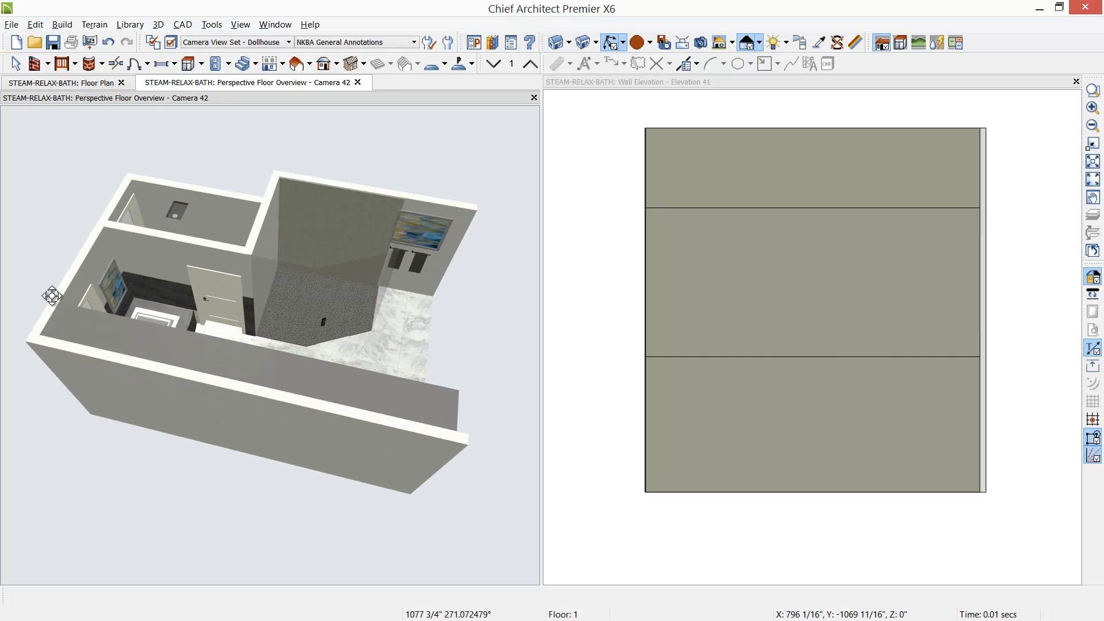
scroll(247, 258, up, 5)
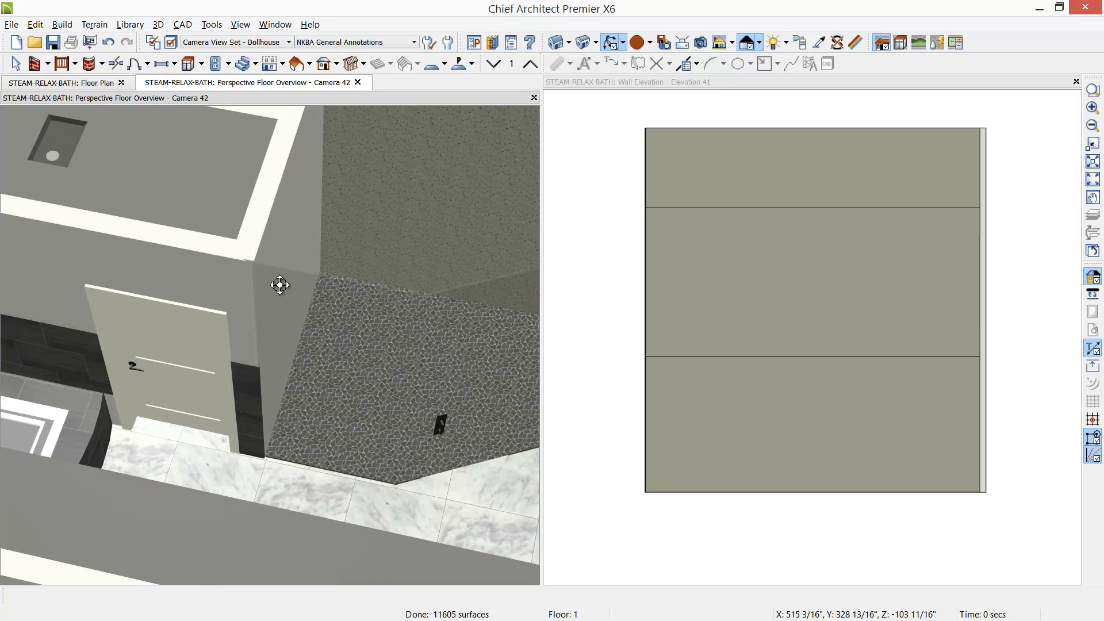
- Pick up the Tile, Grey Linen material from the existing wall tile and paint it onto the three large shower backsplashes
click(818, 42)
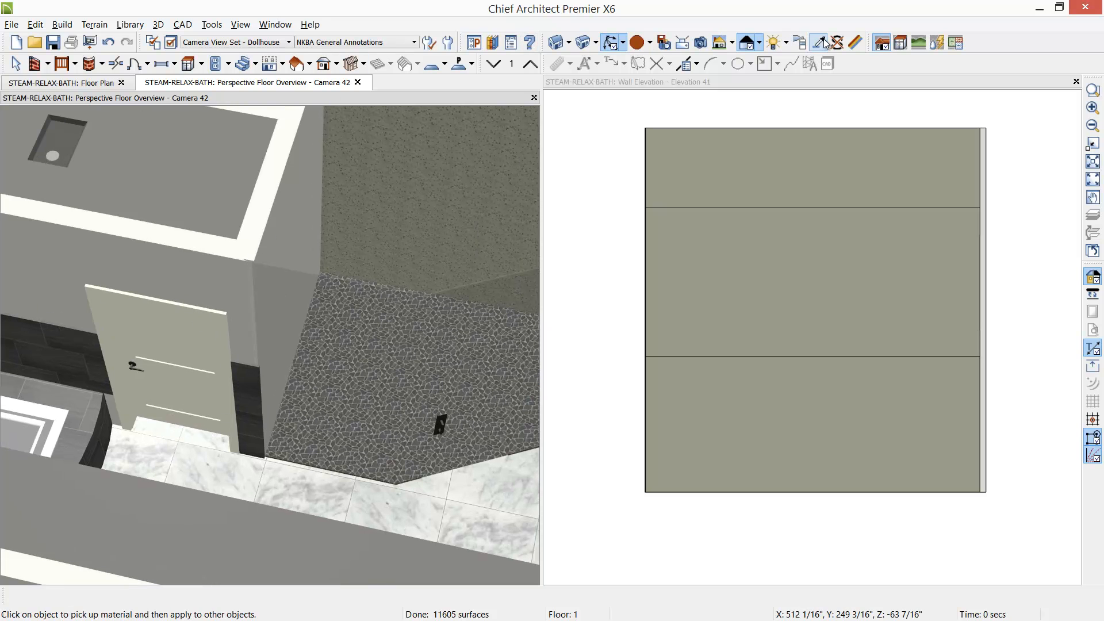
click(58, 332)
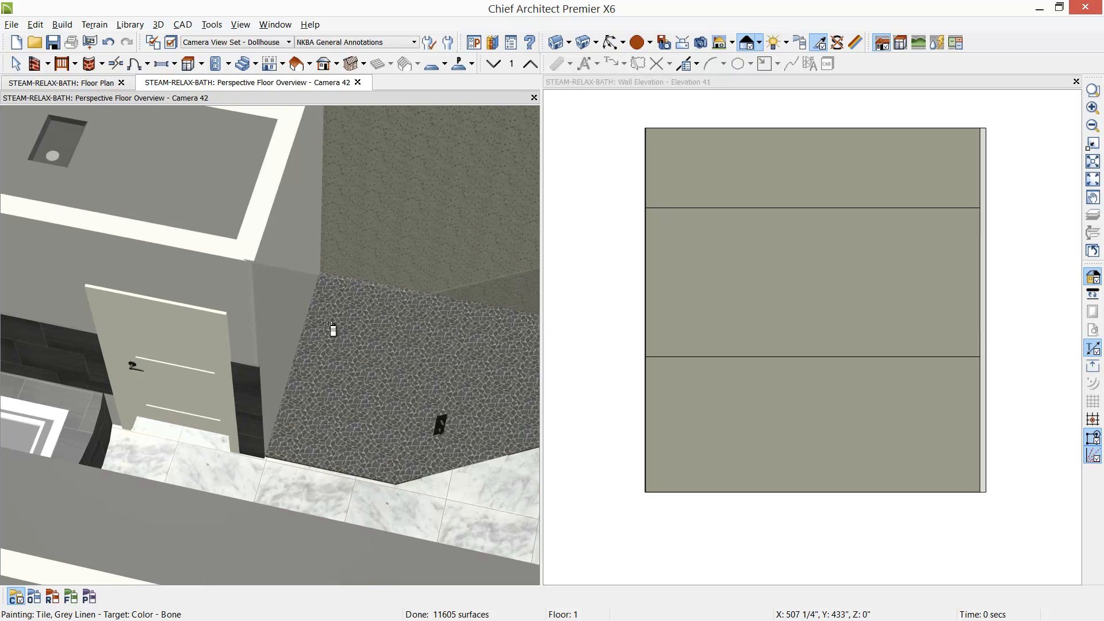
click(389, 267)
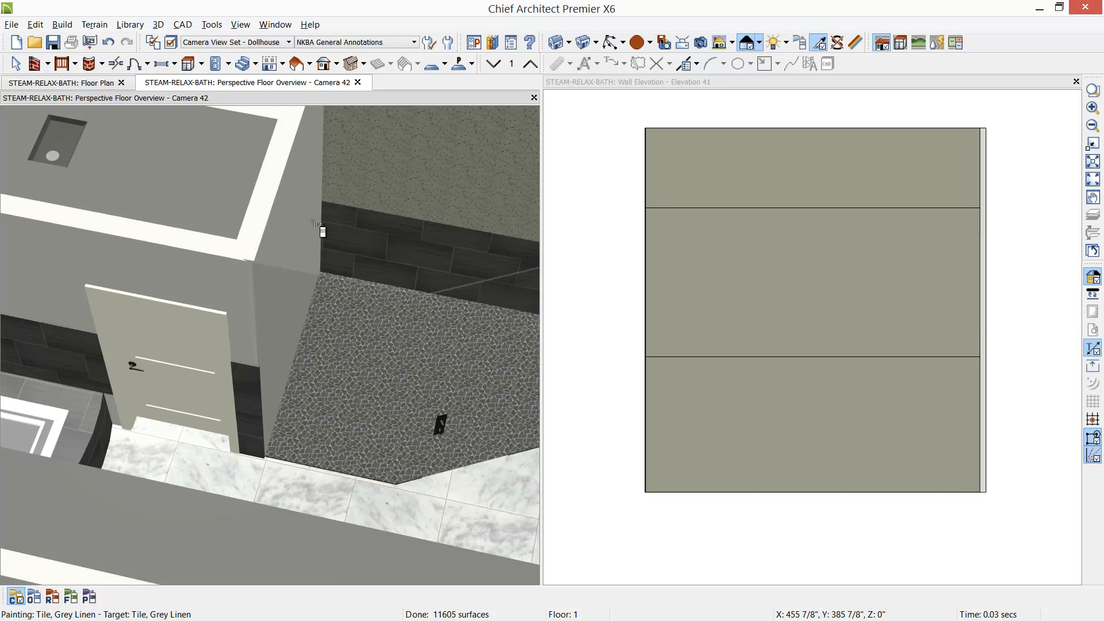
click(356, 154)
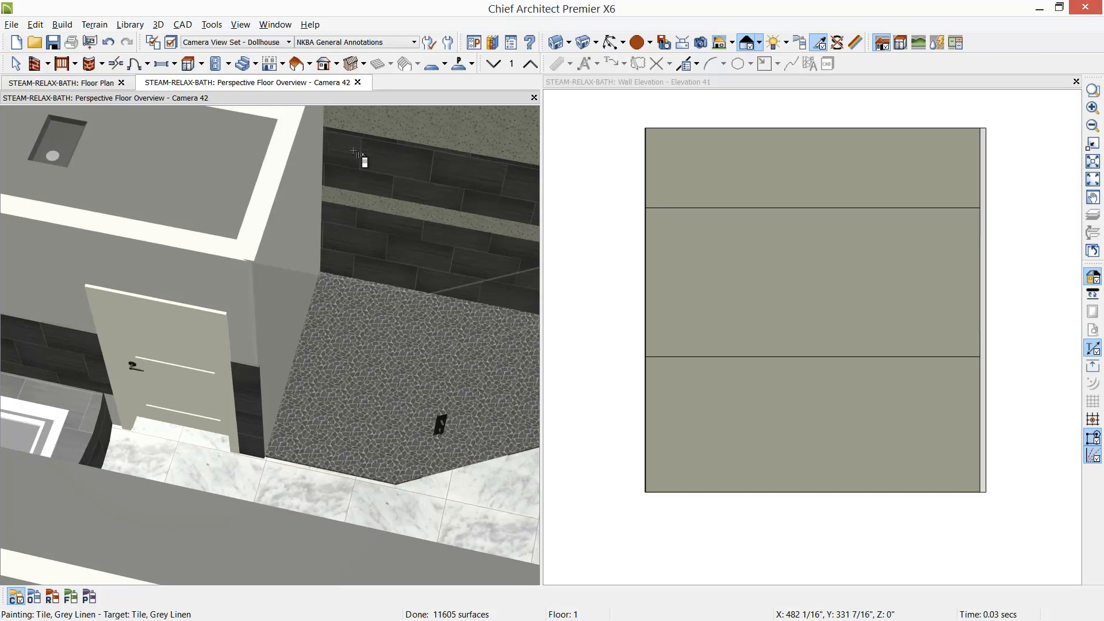
middle_drag(374, 163, 343, 253)
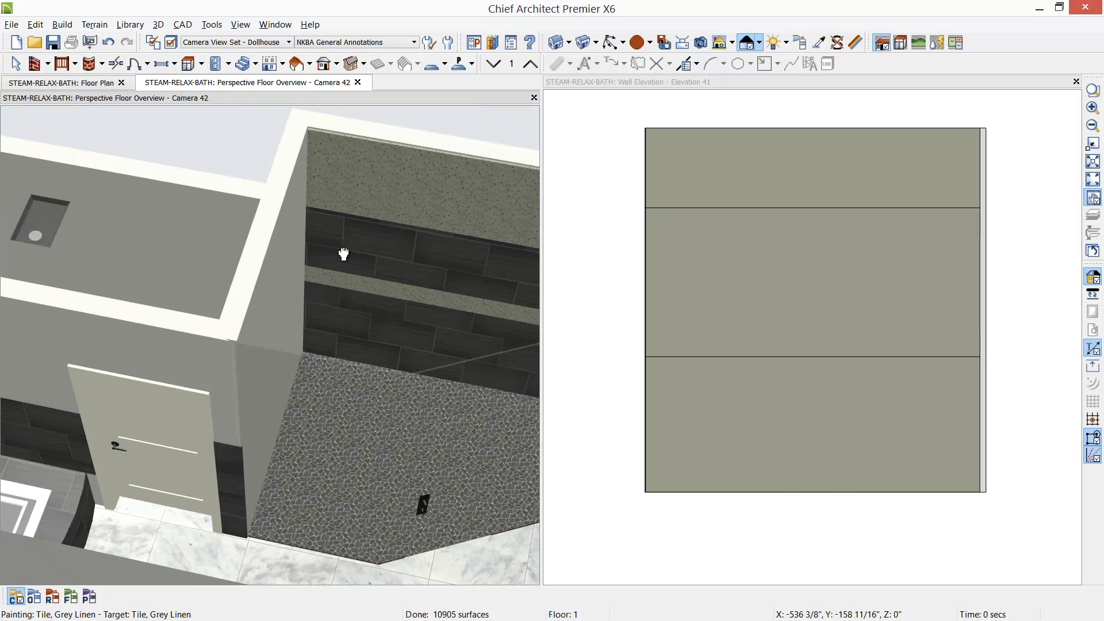
click(379, 176)
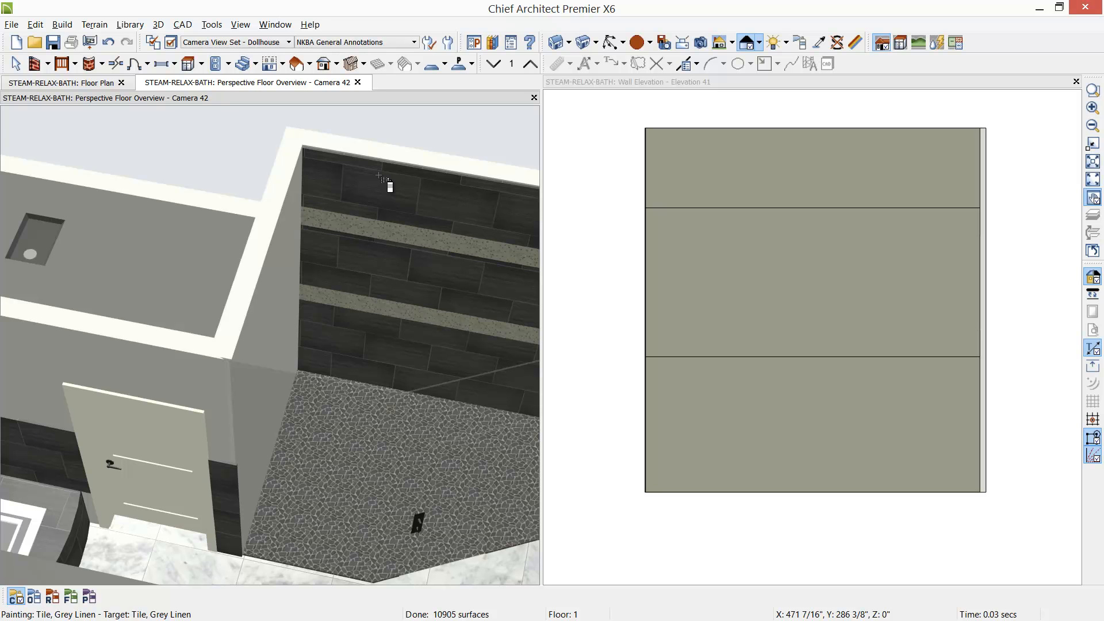
- Pick up the Glazed Black Mosaic Tile from the shower floor and paint it onto the two 8" backsplash bands
click(819, 42)
scroll(325, 364, up, 3)
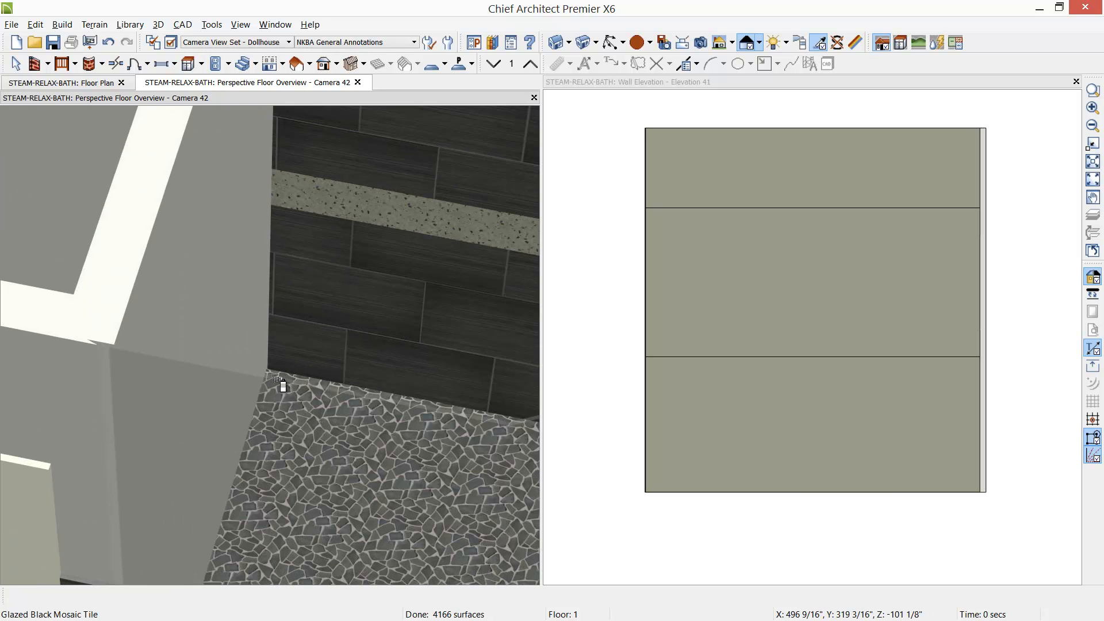
click(280, 366)
click(359, 217)
mouse_move(384, 188)
middle_down()
mouse_move(274, 414)
mouse_move(308, 414)
mouse_move(219, 371)
middle_up()
click(310, 264)
scroll(335, 375, down, 2)
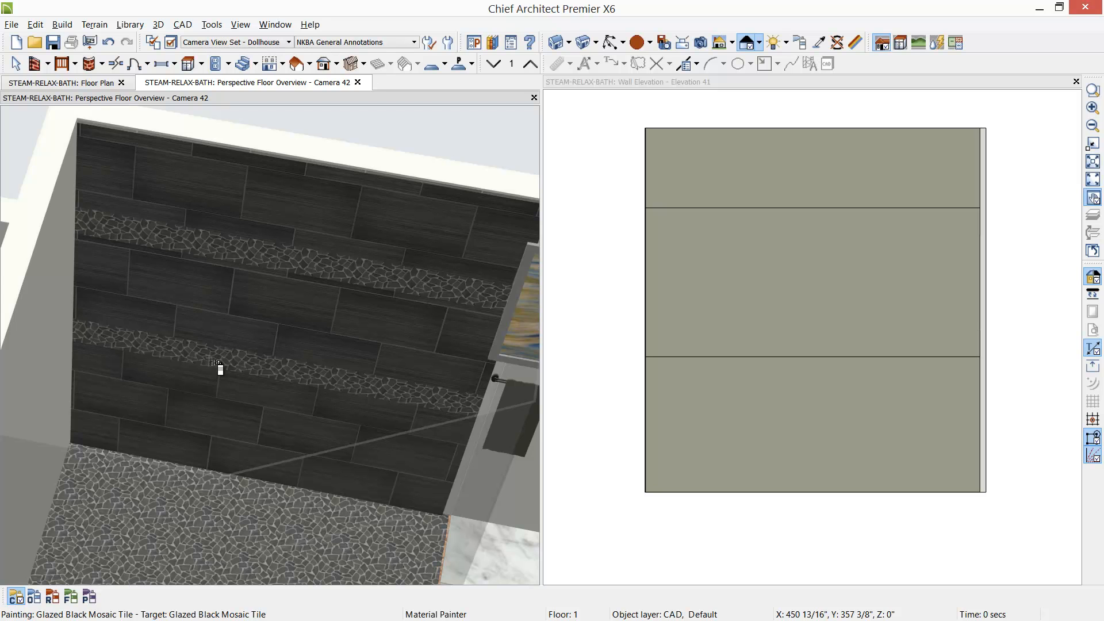
key(space)
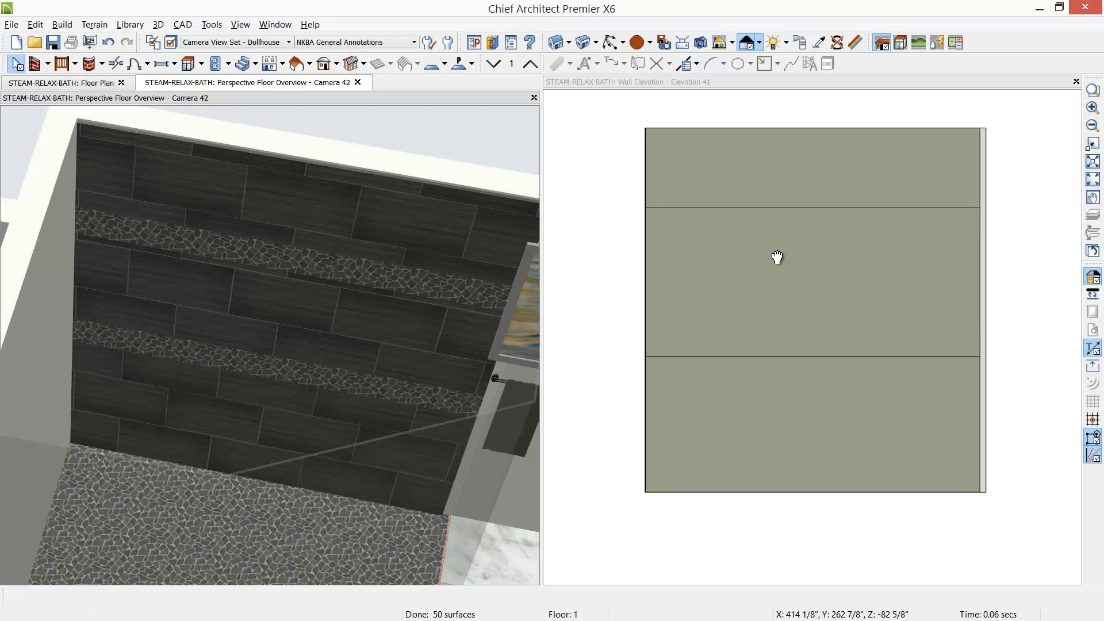
- Update the wall elevation, close the perspective floor overview and return to the steam shower's backsplash wall in the floor plan
click(782, 252)
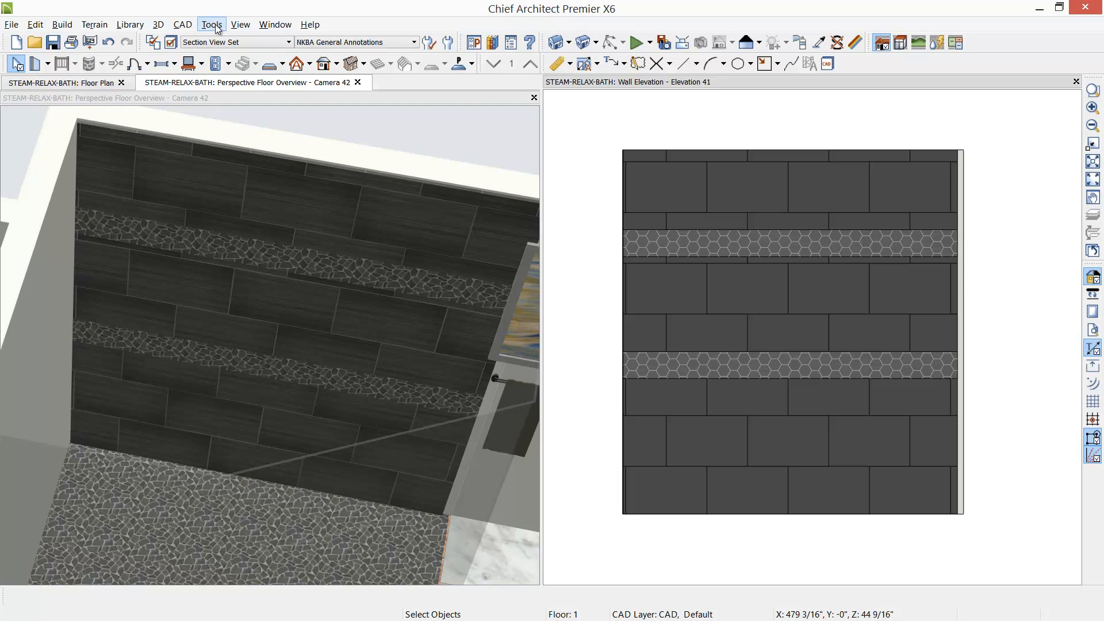
click(357, 82)
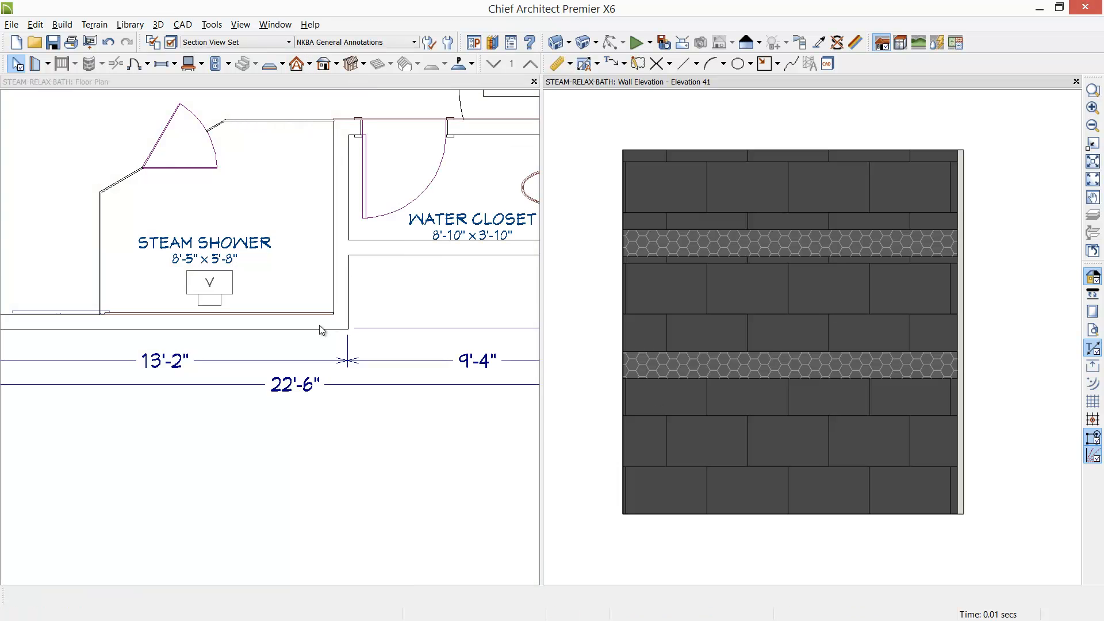
scroll(117, 331, up, 2)
key(space)
scroll(181, 312, up, 3)
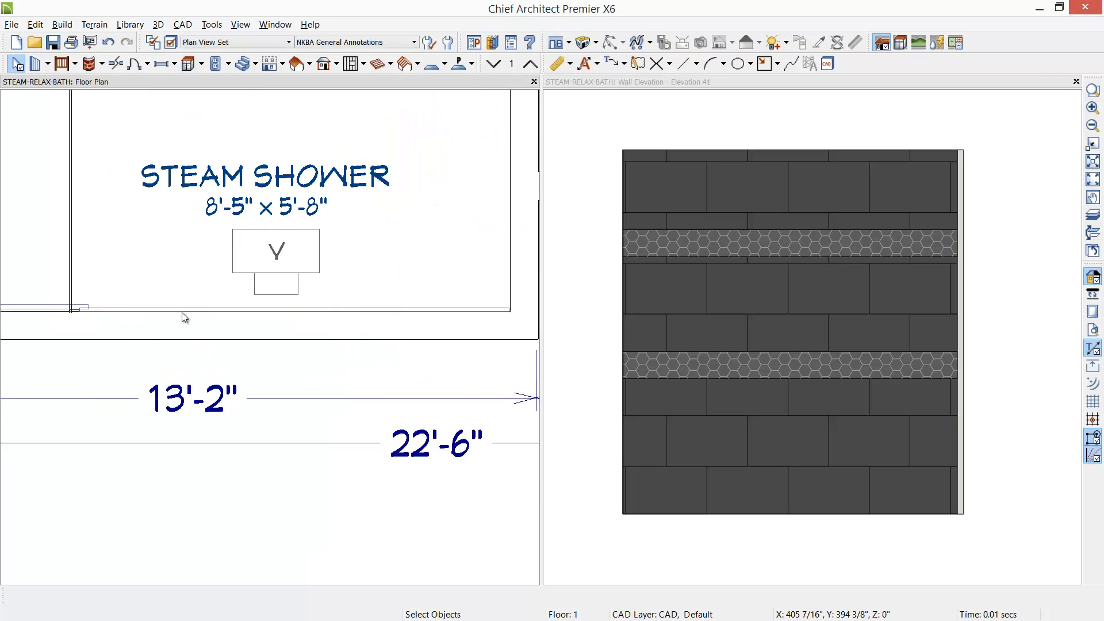
middle_click(204, 324)
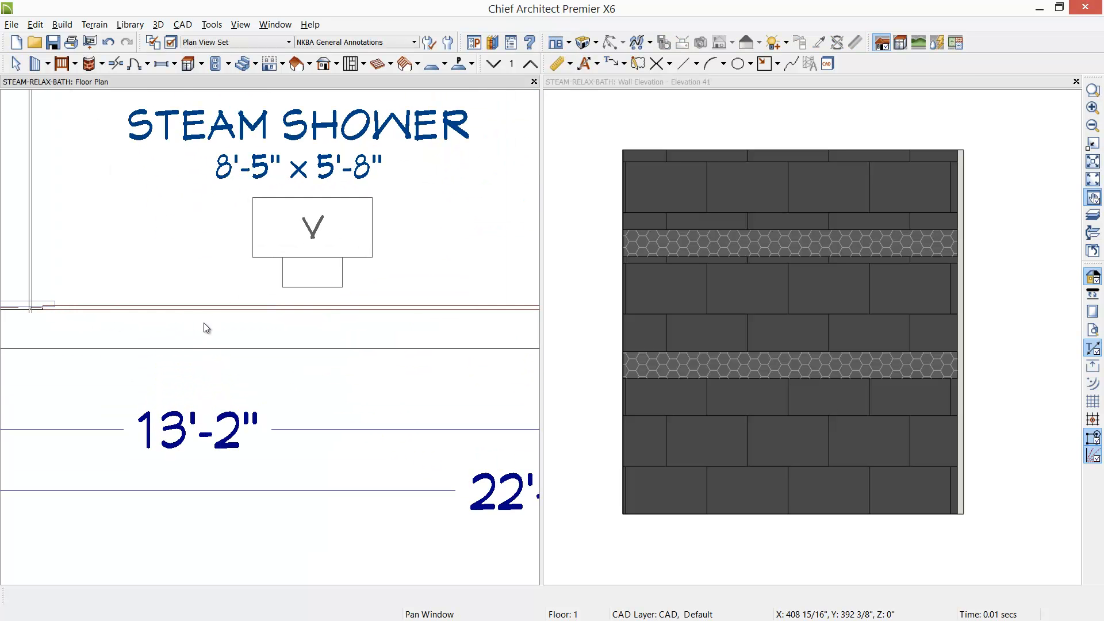
- Select the five stacked backsplashes on the steam shower's lower wall in plan and paste a copy at the adjoining right-hand shower wall
click(209, 312)
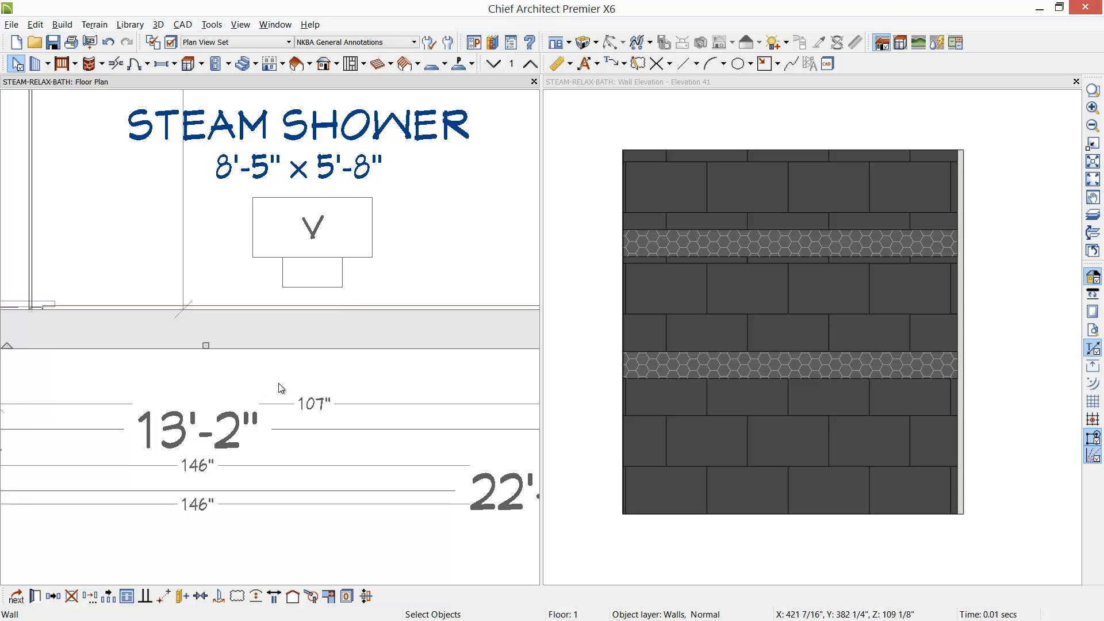
key(Tab)
click(362, 374)
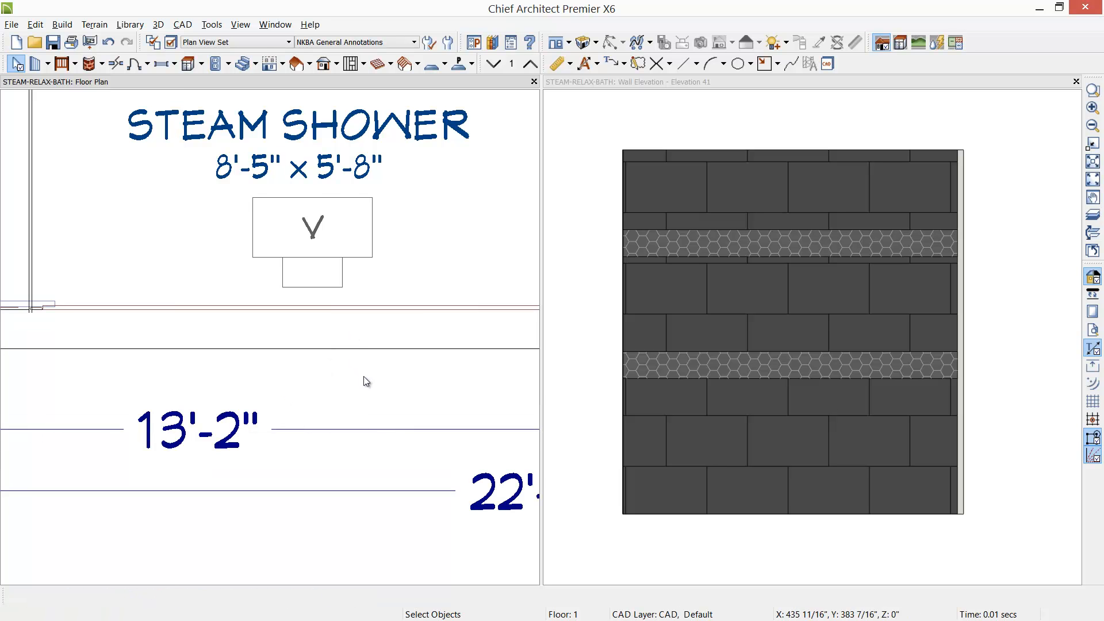
scroll(363, 376, down, 2)
middle_drag(429, 364, 315, 357)
scroll(281, 364, down, 1)
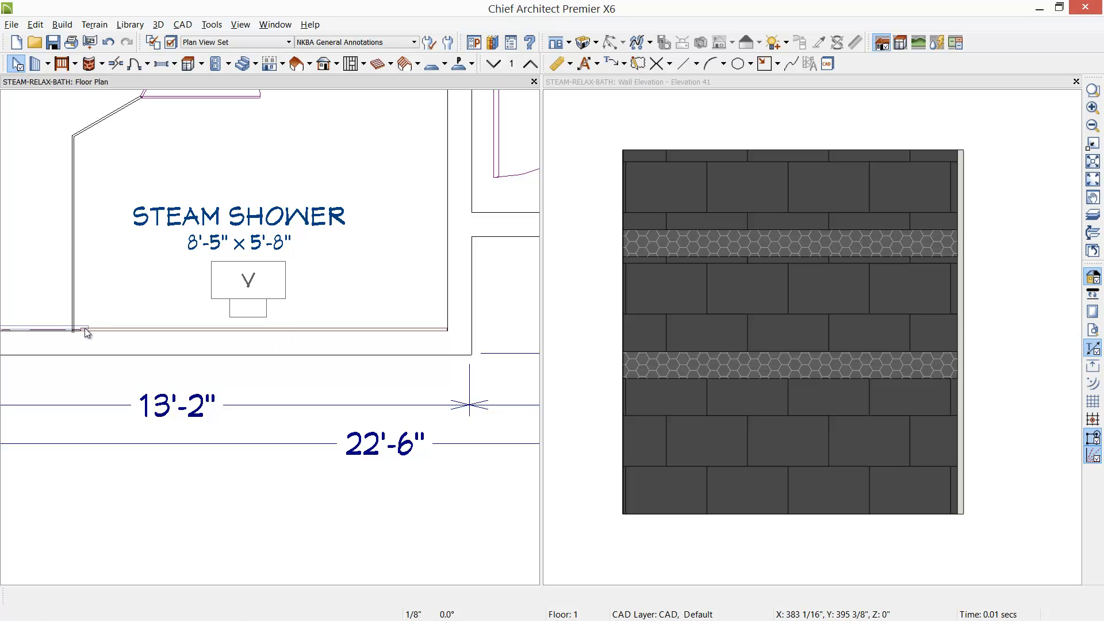
mouse_move(455, 339)
mouse_down()
mouse_move(320, 302)
mouse_move(76, 317)
mouse_up()
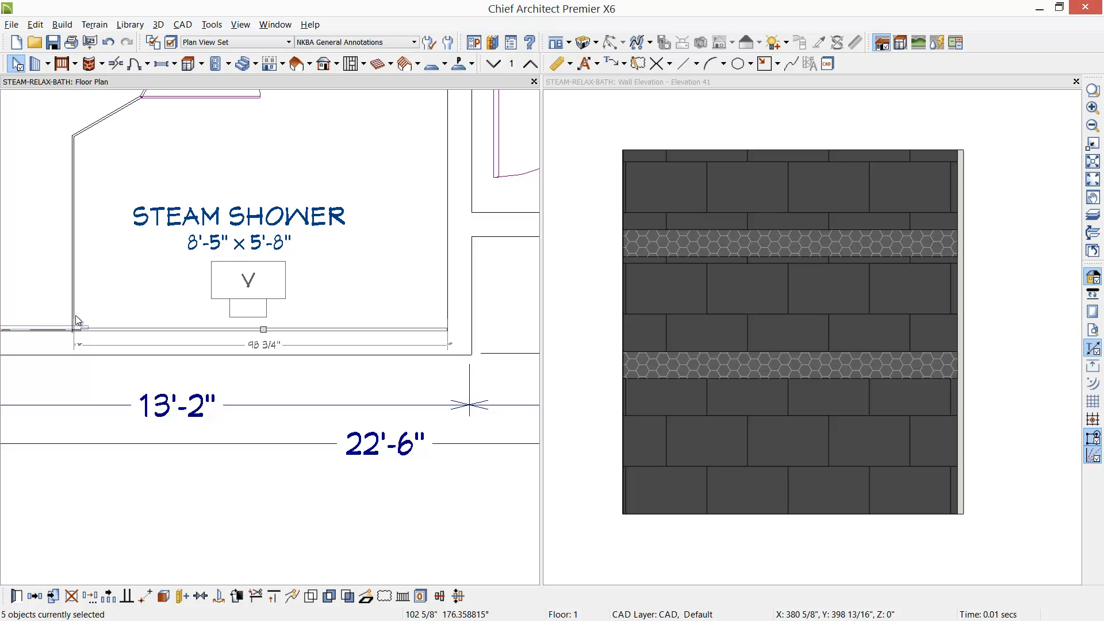
click(145, 595)
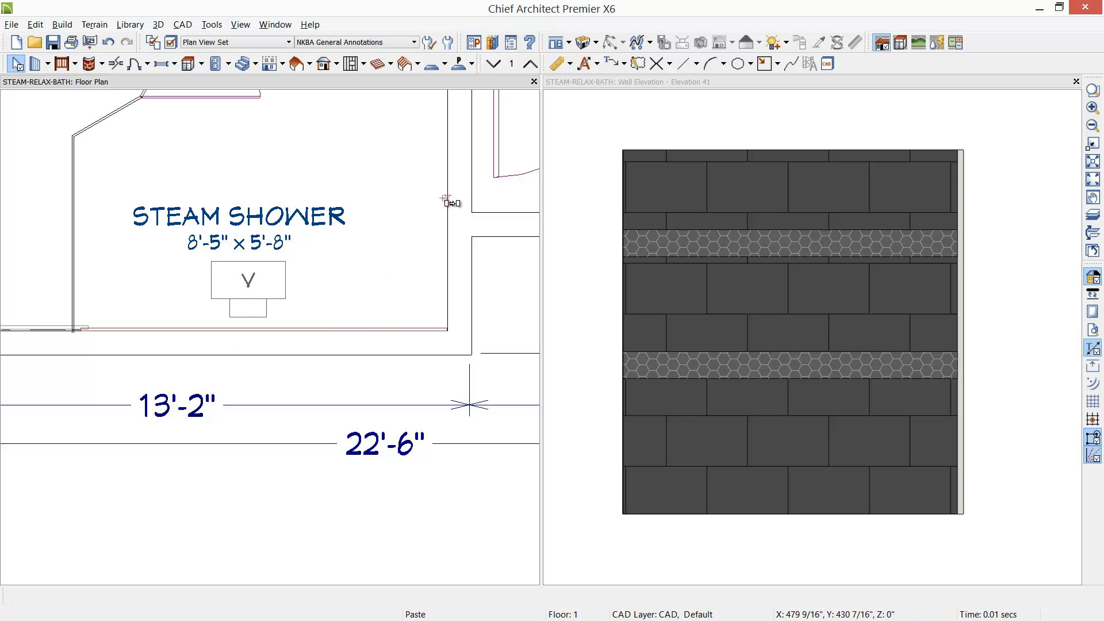
click(447, 169)
- Move the five copied backsplashes out of the shower to the empty area below the floor plan
middle_drag(373, 192, 247, 266)
scroll(251, 260, down, 1)
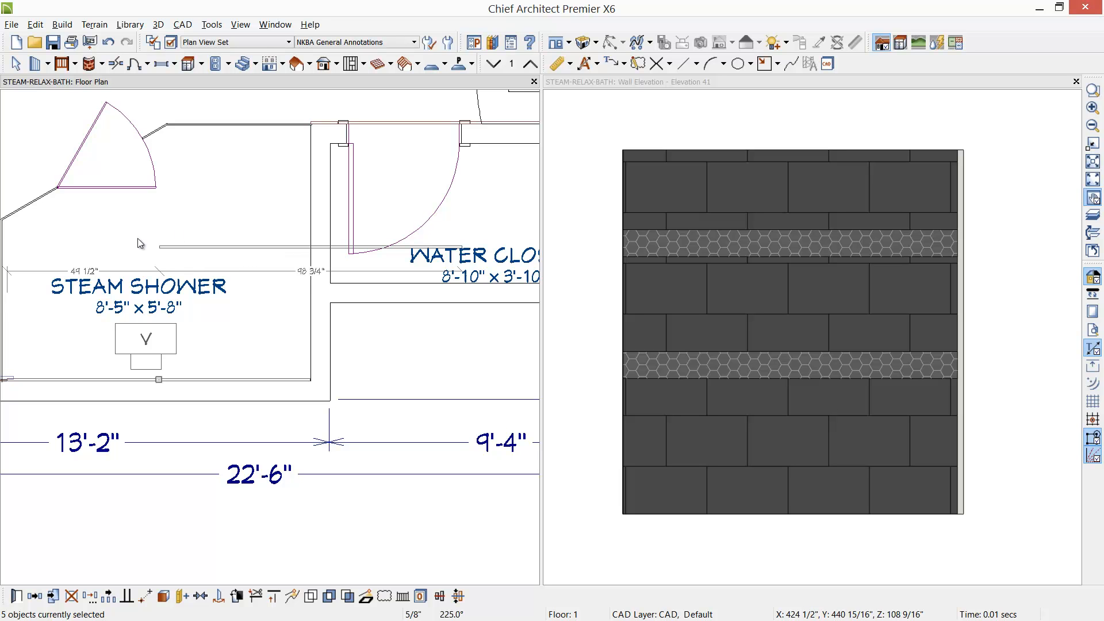
key(Escape)
click(293, 247)
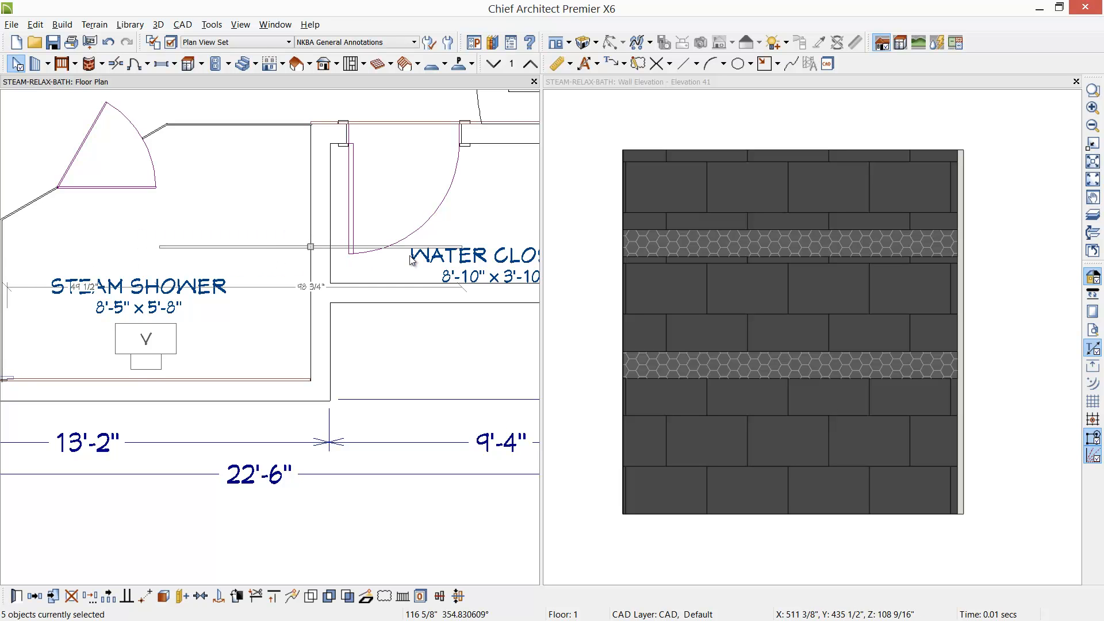
scroll(302, 305, down, 2)
scroll(300, 324, down, 2)
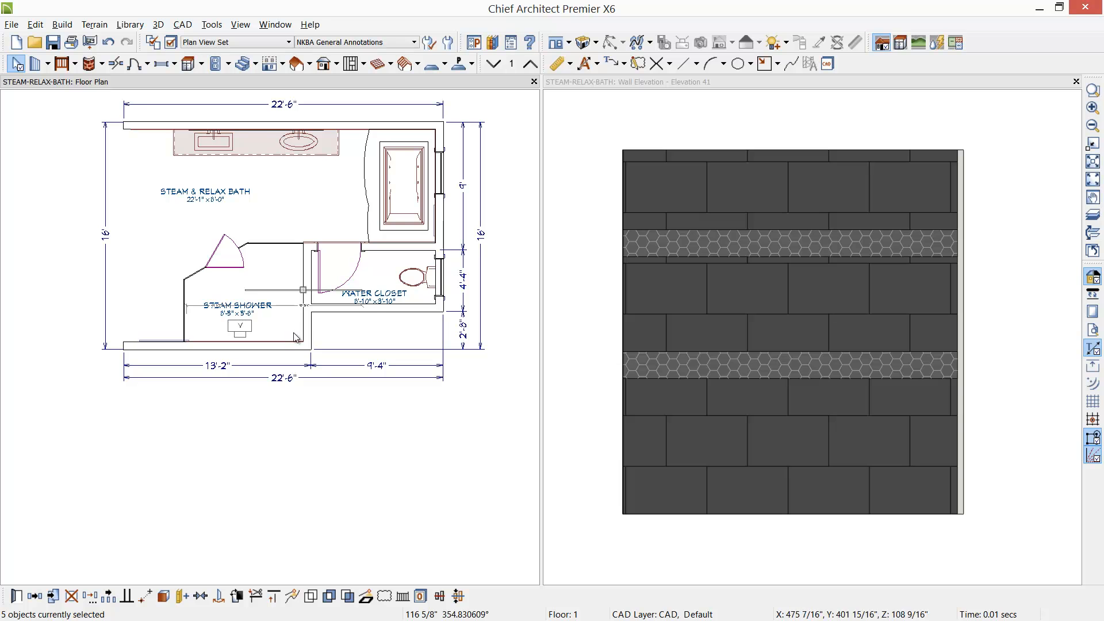
scroll(302, 339, down, 1)
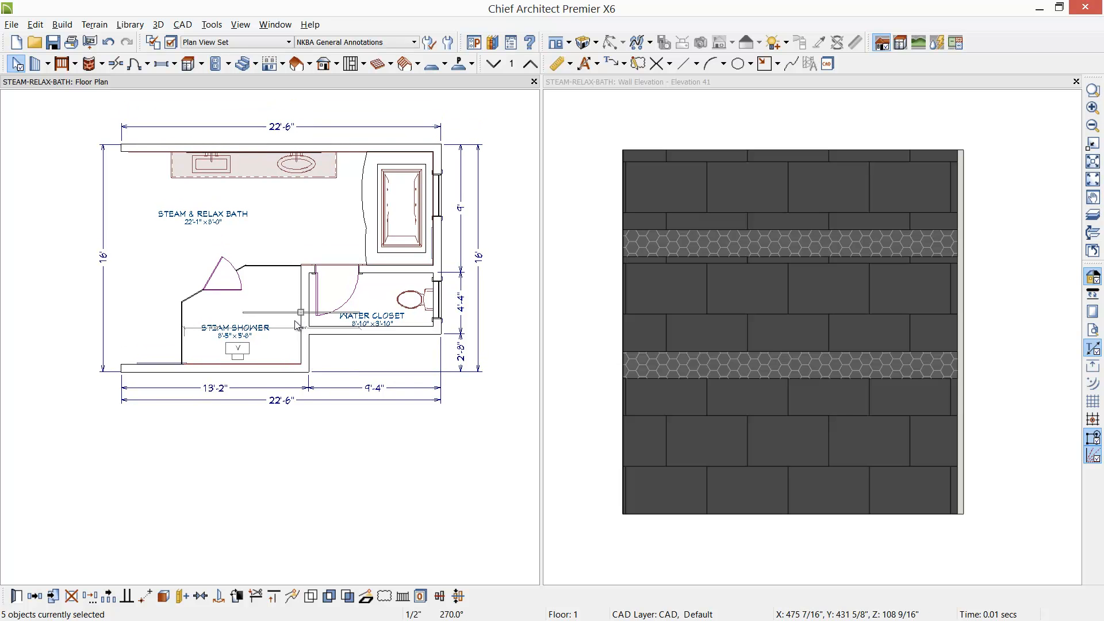
drag(300, 312, 230, 448)
scroll(233, 461, up, 3)
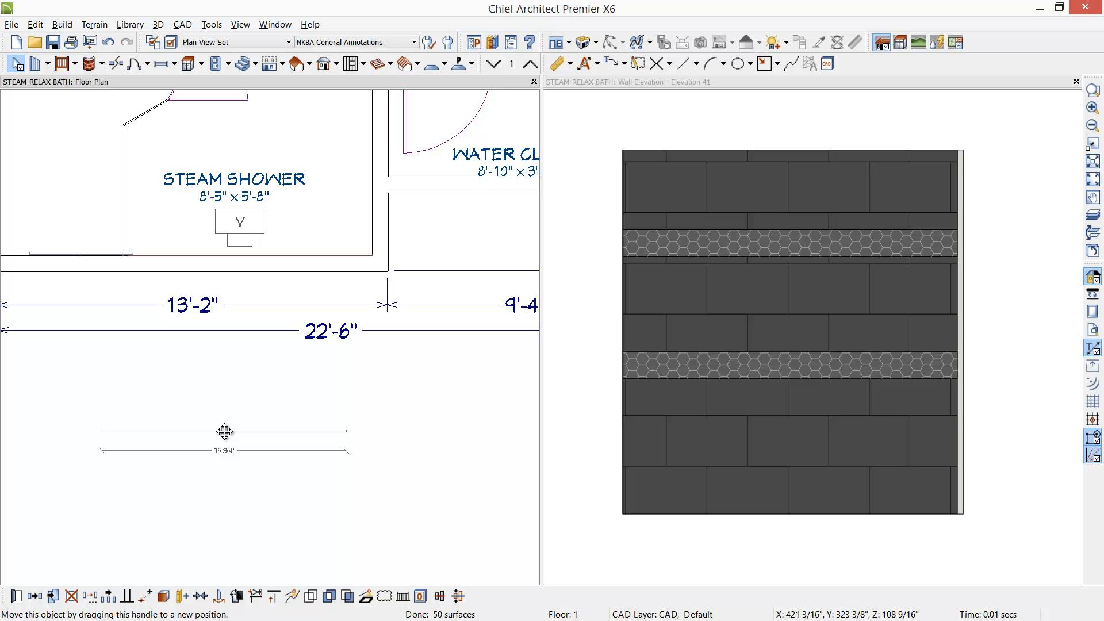
- Review the structure, polyline and line style settings of the five copied backsplashes
double_click(224, 430)
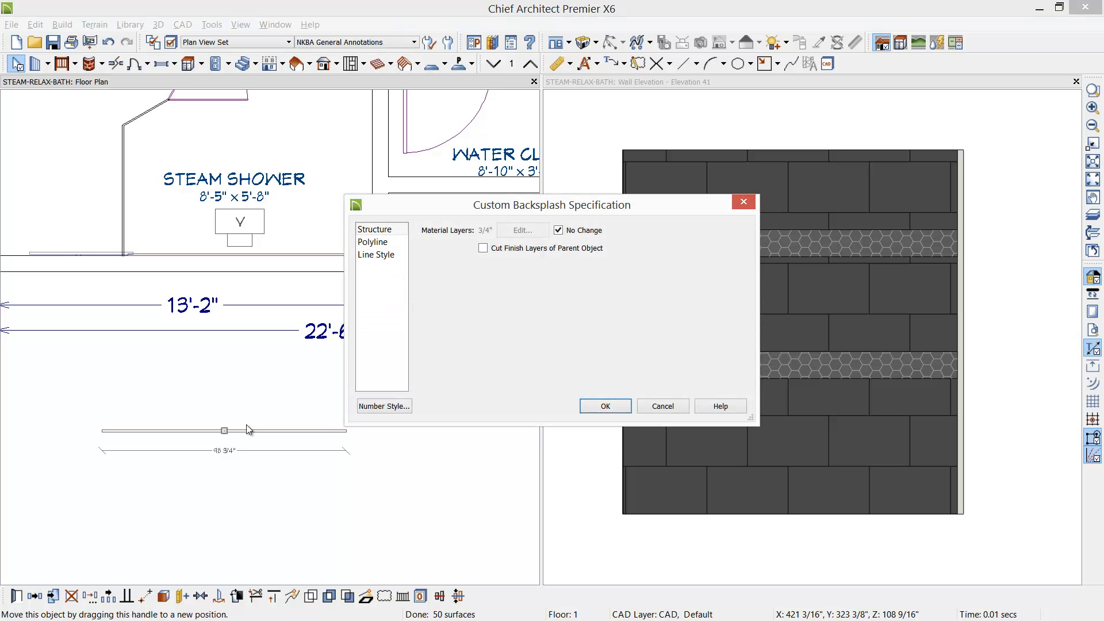
click(373, 242)
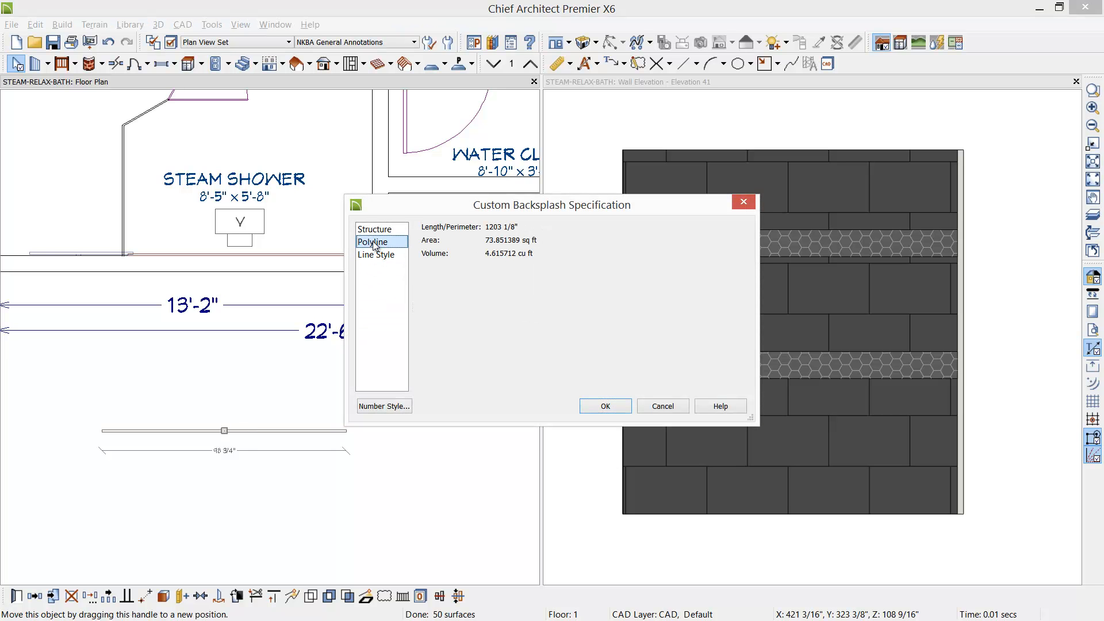
click(376, 255)
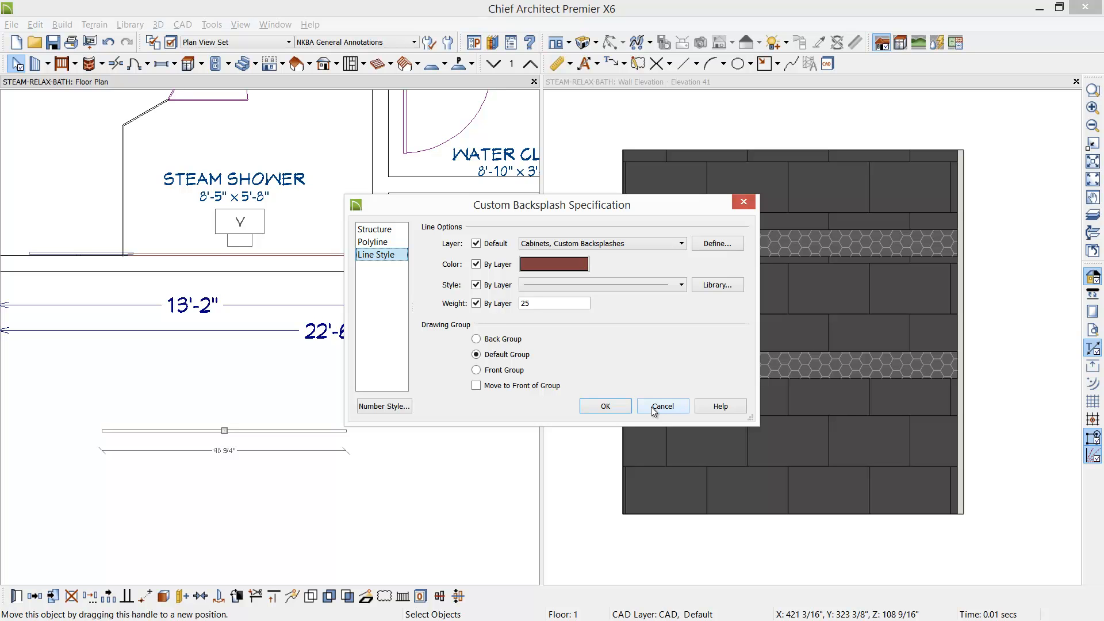
click(619, 406)
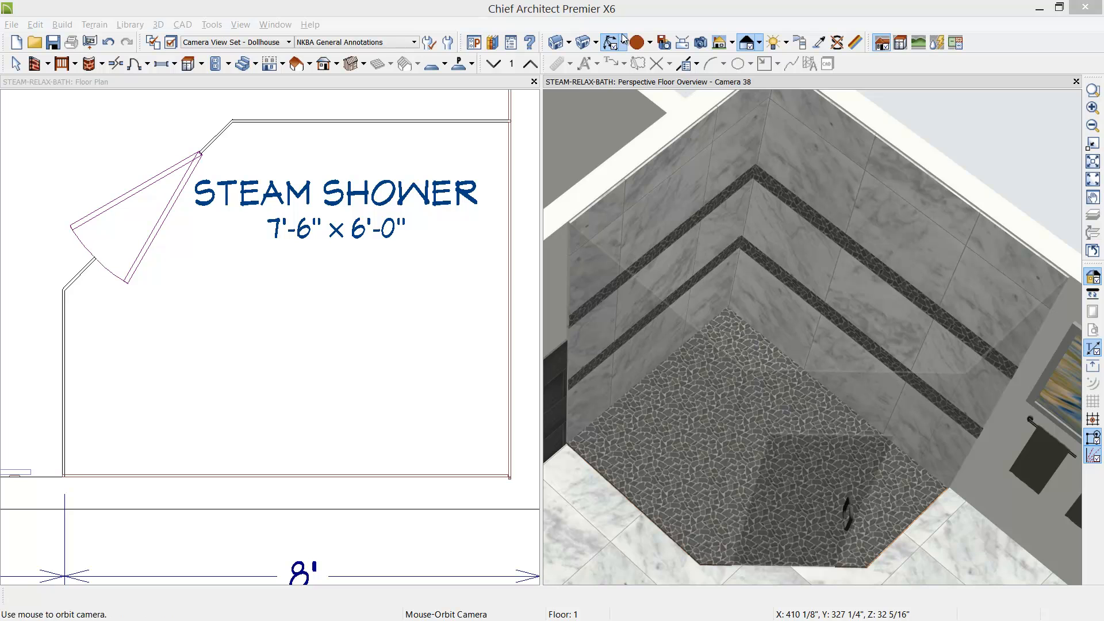
- Draw a polyline solid about 15 3/4" deep along the full lower wall of the steam shower, turning on the CAD, Default layer
click(471, 63)
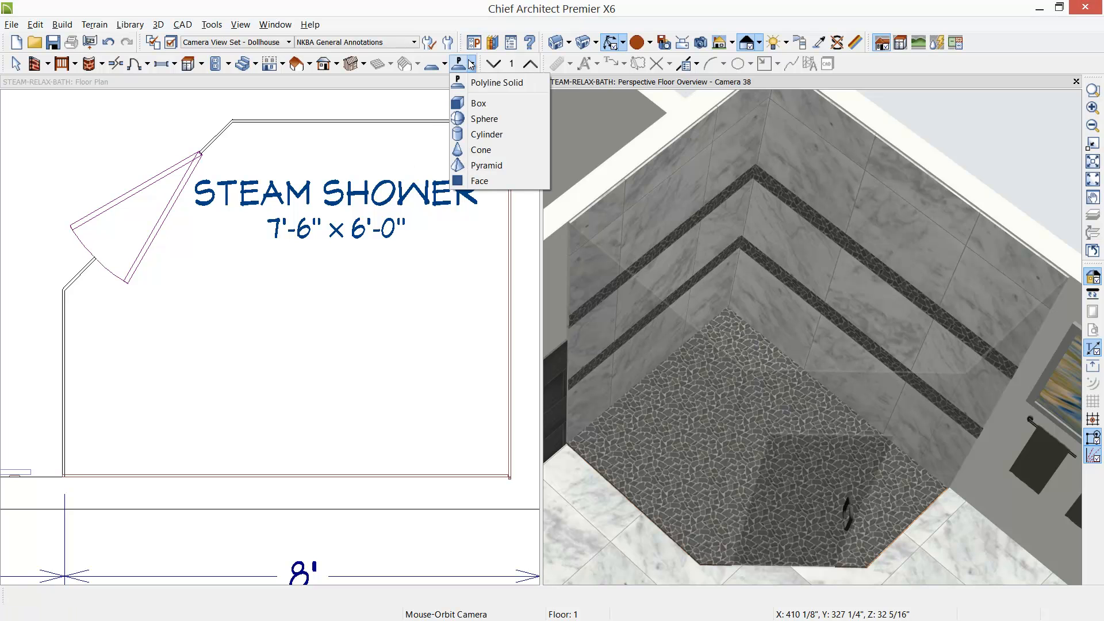
click(471, 64)
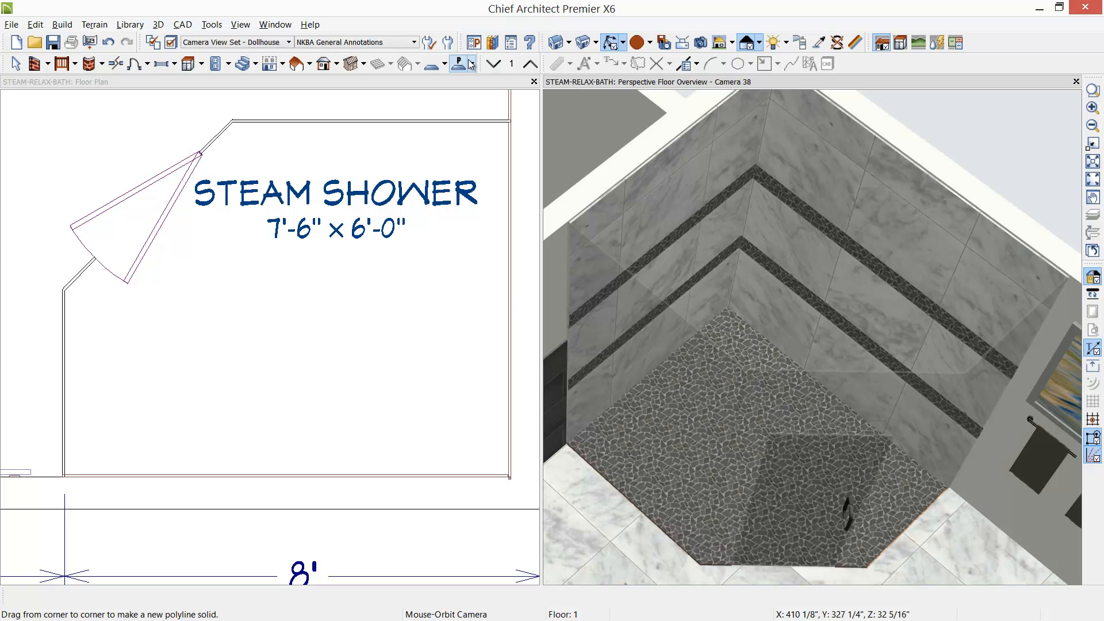
click(462, 63)
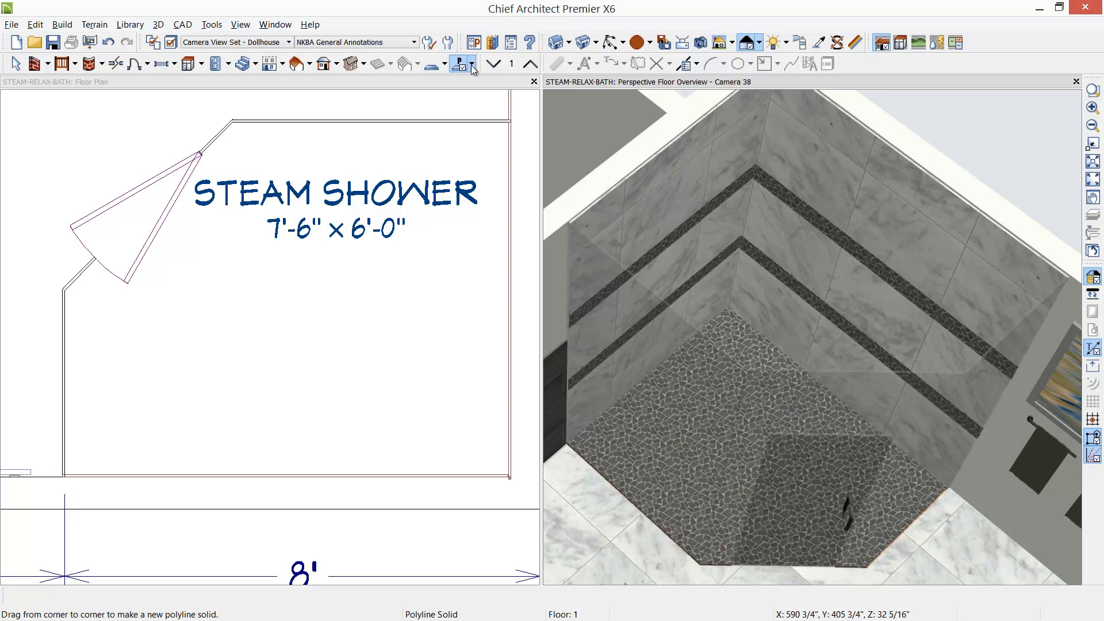
click(390, 82)
click(460, 64)
drag(508, 477, 64, 399)
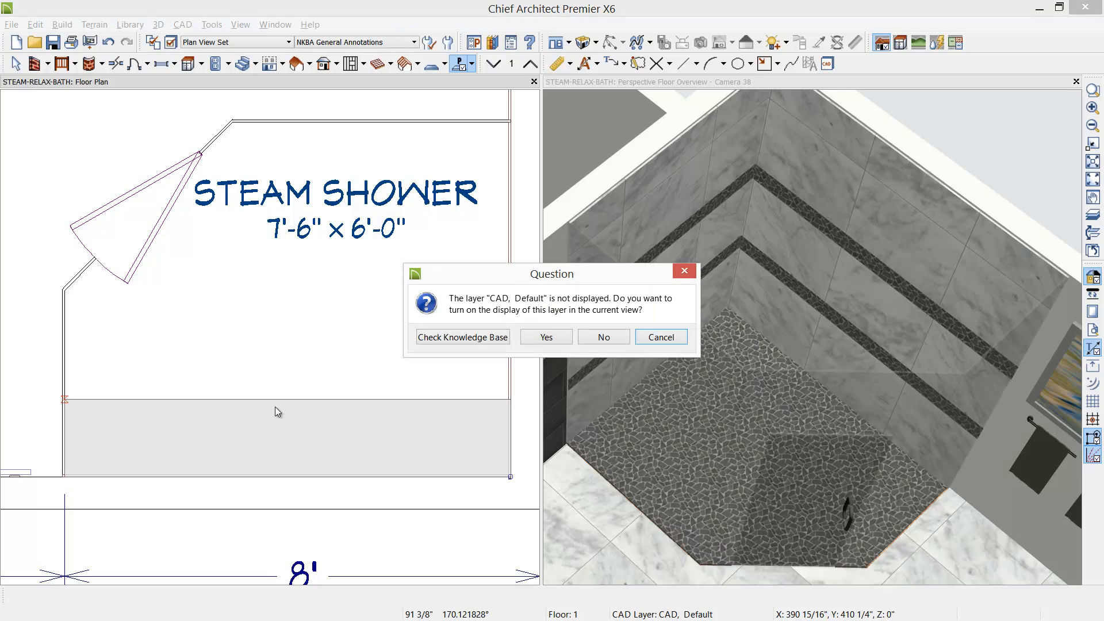
click(552, 339)
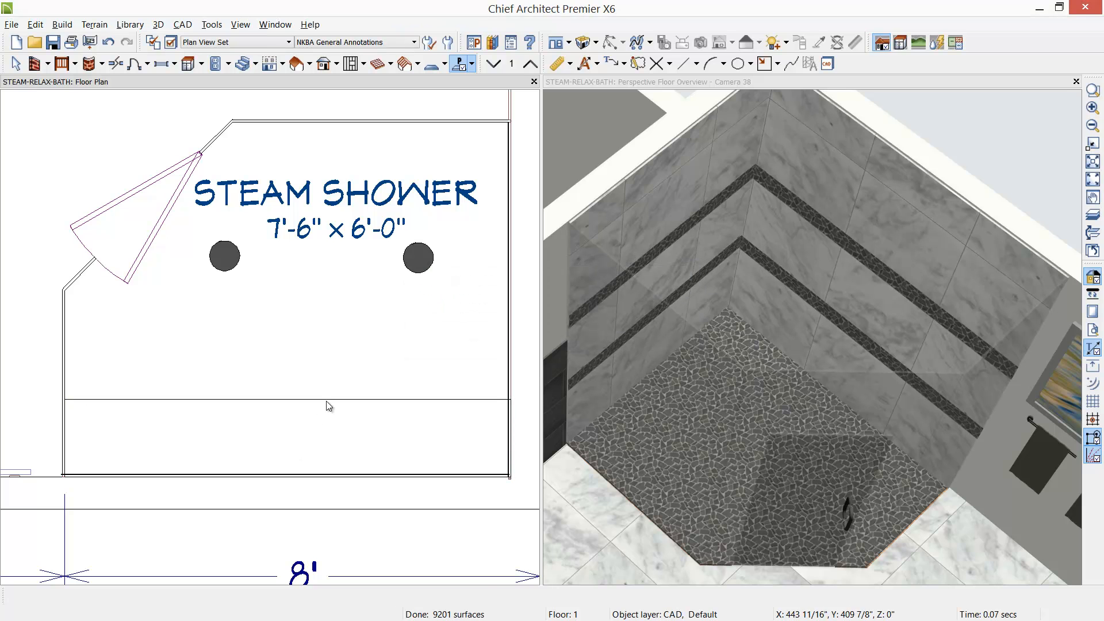
- Set the depth of the polyline solid along the shower's lower wall to 18"
click(329, 406)
click(287, 439)
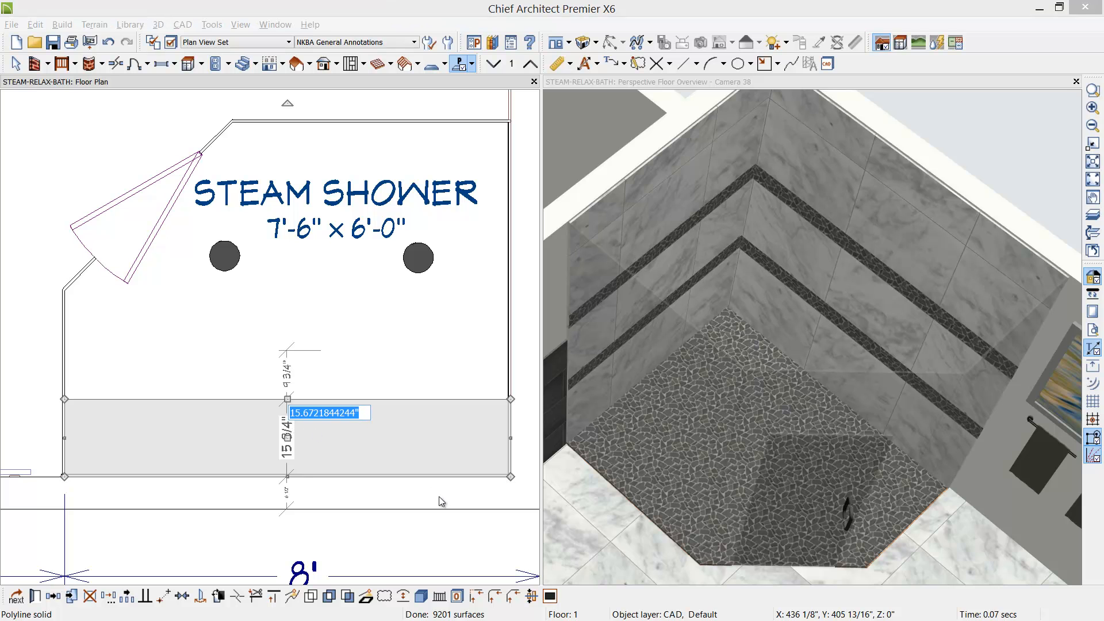
text(18)
key(Return)
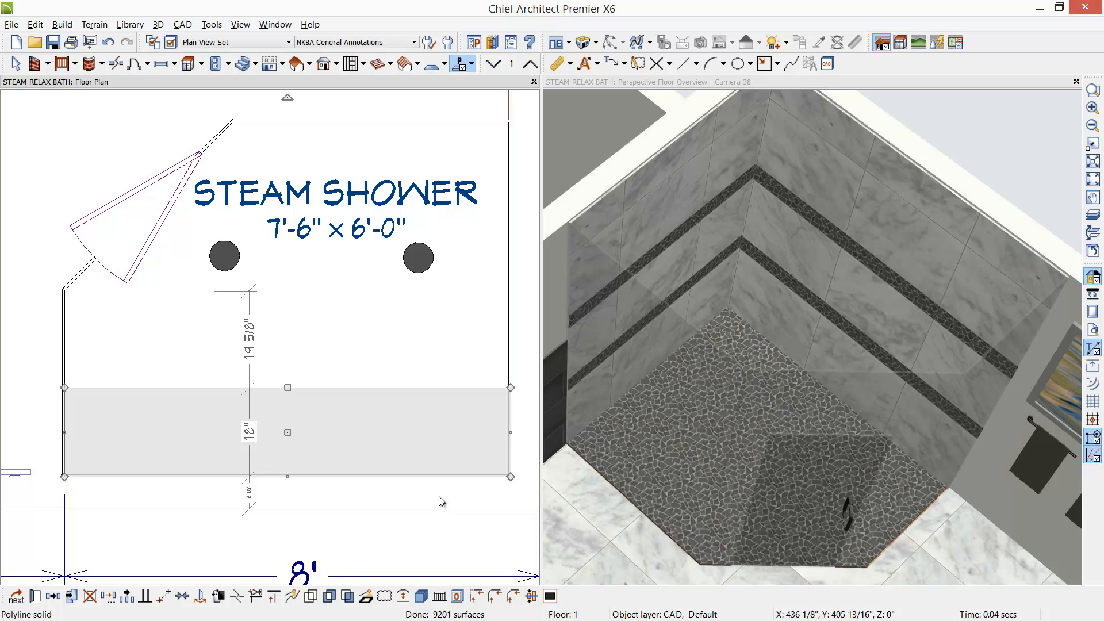
- Give the shower bench solid an elevation at top of 18" and a thickness of 18"
key(ctrl+e)
click(785, 228)
drag(784, 227, 728, 228)
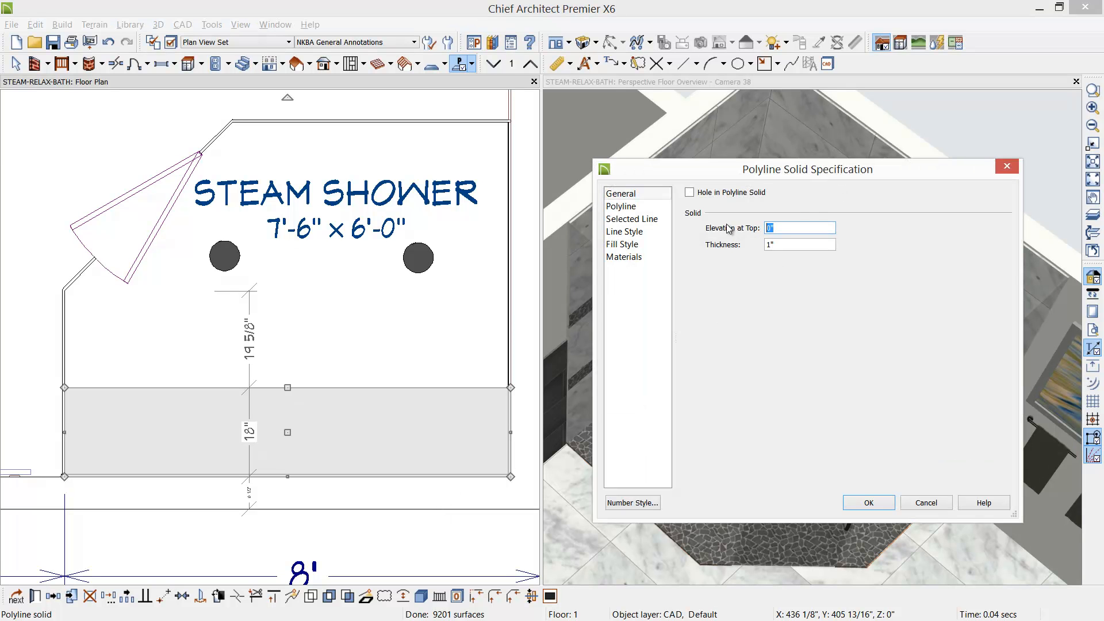
text(18)
key(Tab)
text(18)
click(875, 504)
key(Escape)
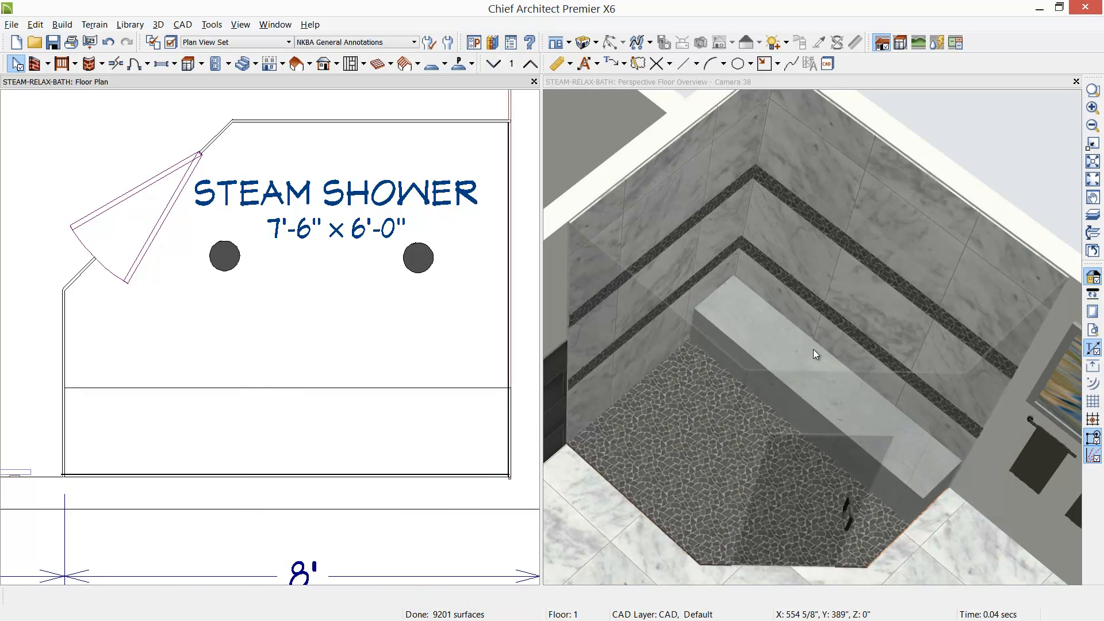
- Pick up Carrara White CD M701 from the shower wall and paint it onto the bench in the perspective floor overview
click(858, 84)
click(818, 42)
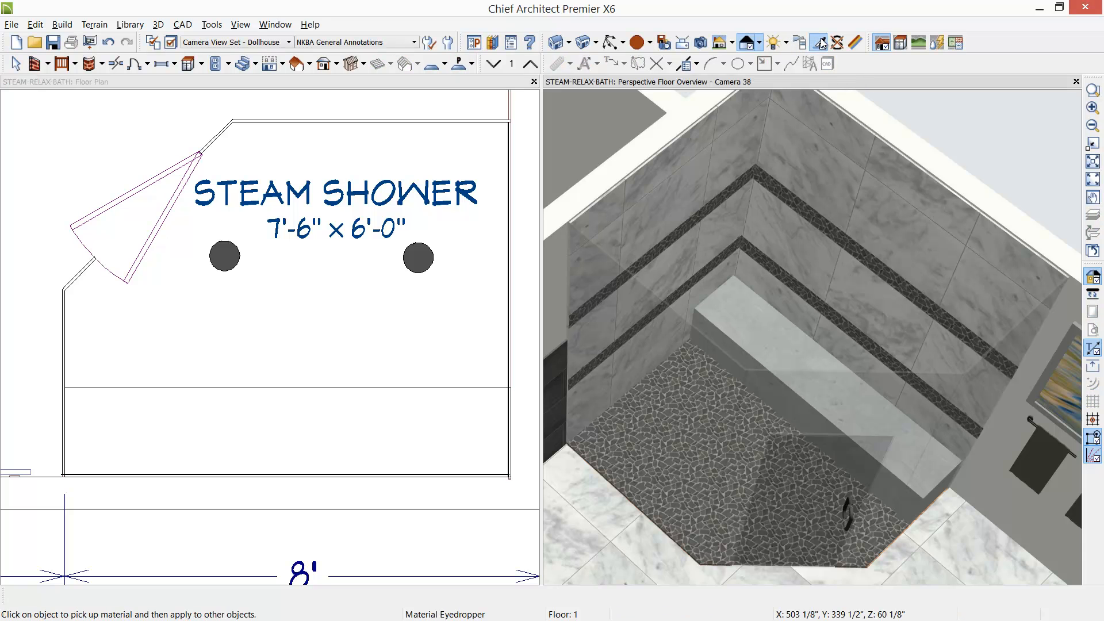
click(843, 172)
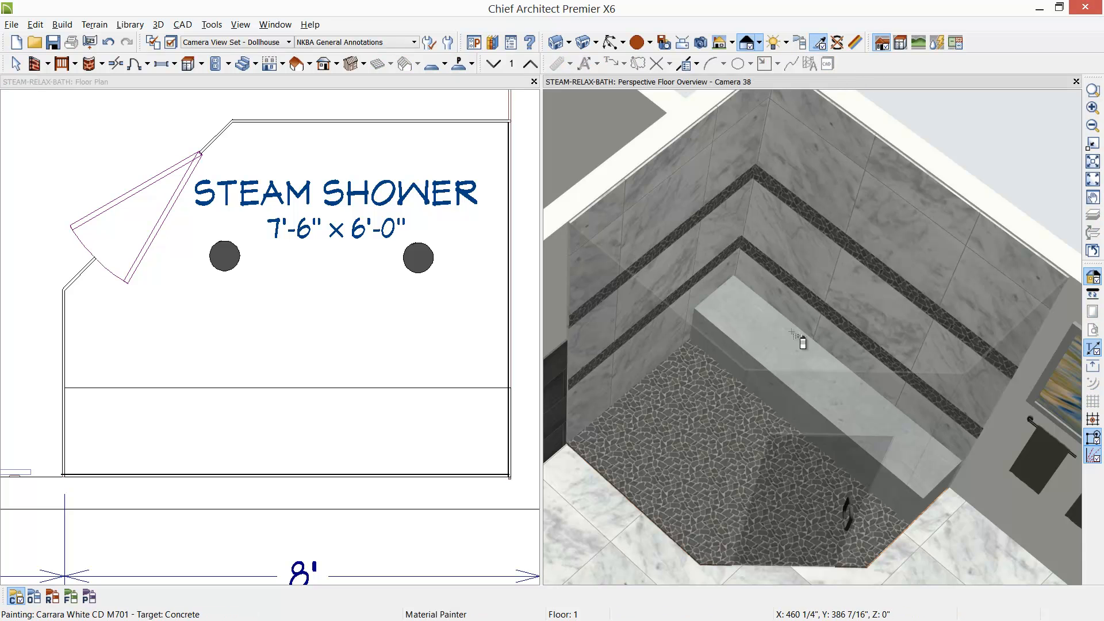
click(756, 332)
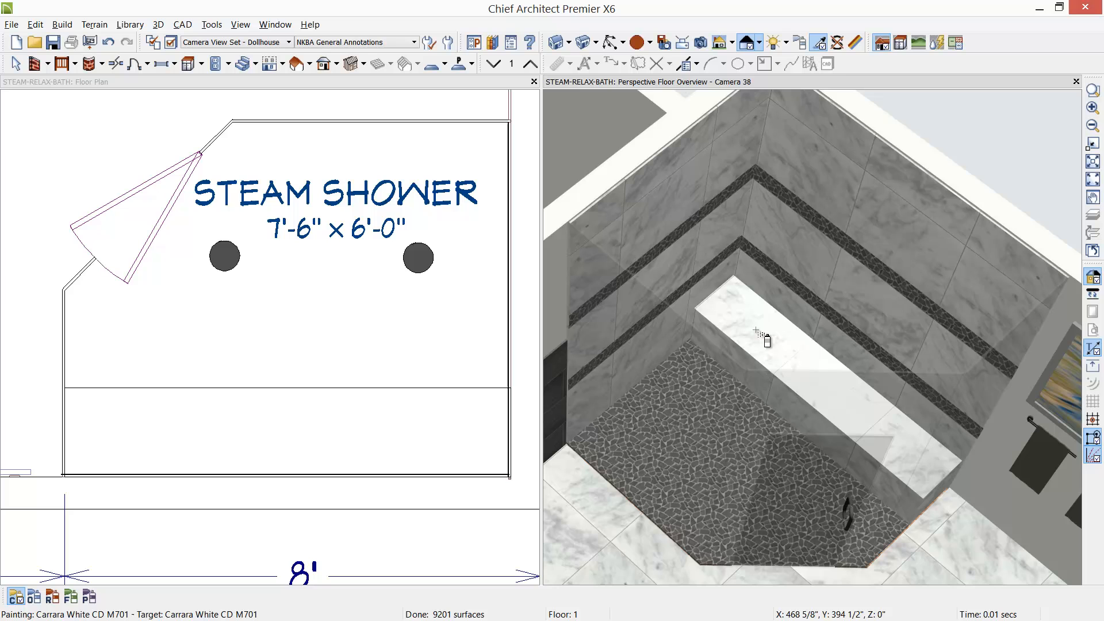
- Pick up the Glazed Black Mosaic Tile from the wall's accent band and paint it onto the shower bench
click(822, 42)
click(794, 195)
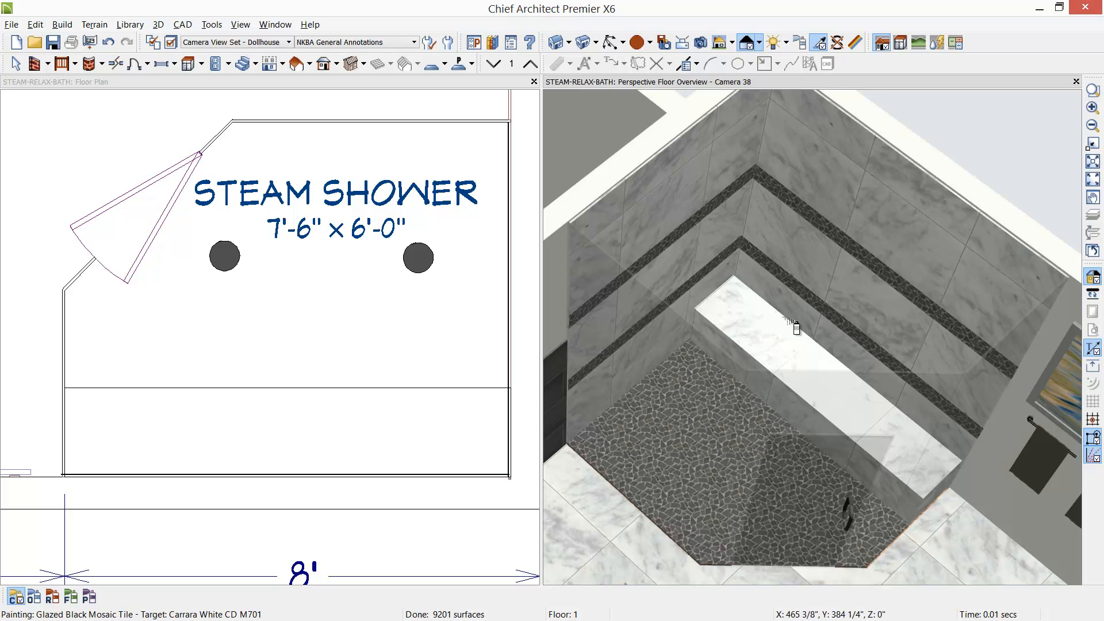
click(770, 328)
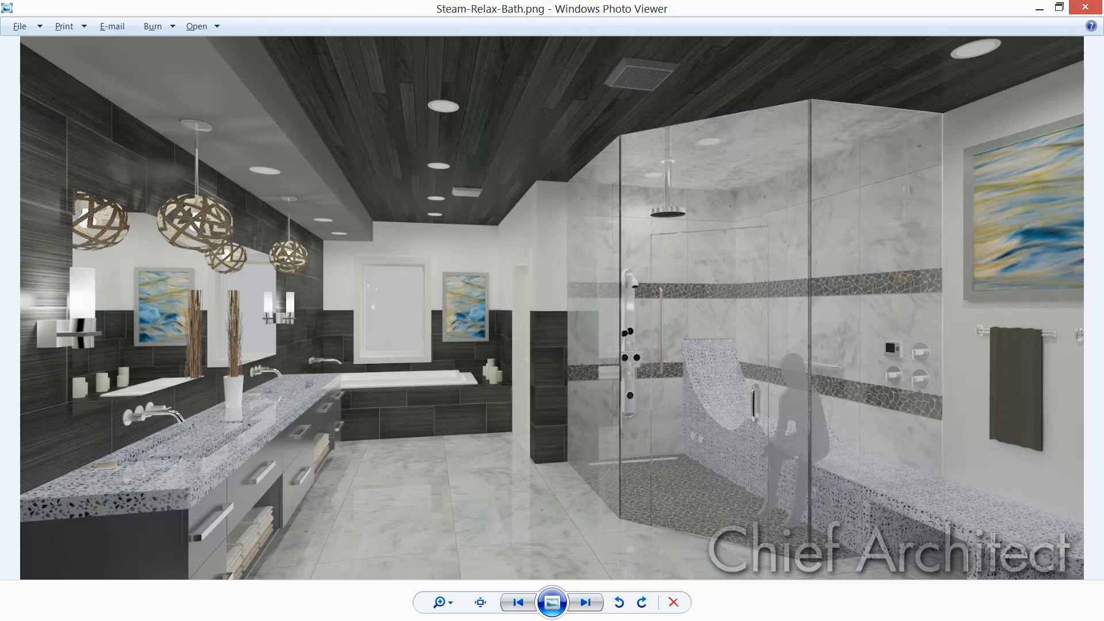
- View the kitchen and living room ceiling renderings in Windows Photo Viewer, closing each picture
key(alt+Tab)
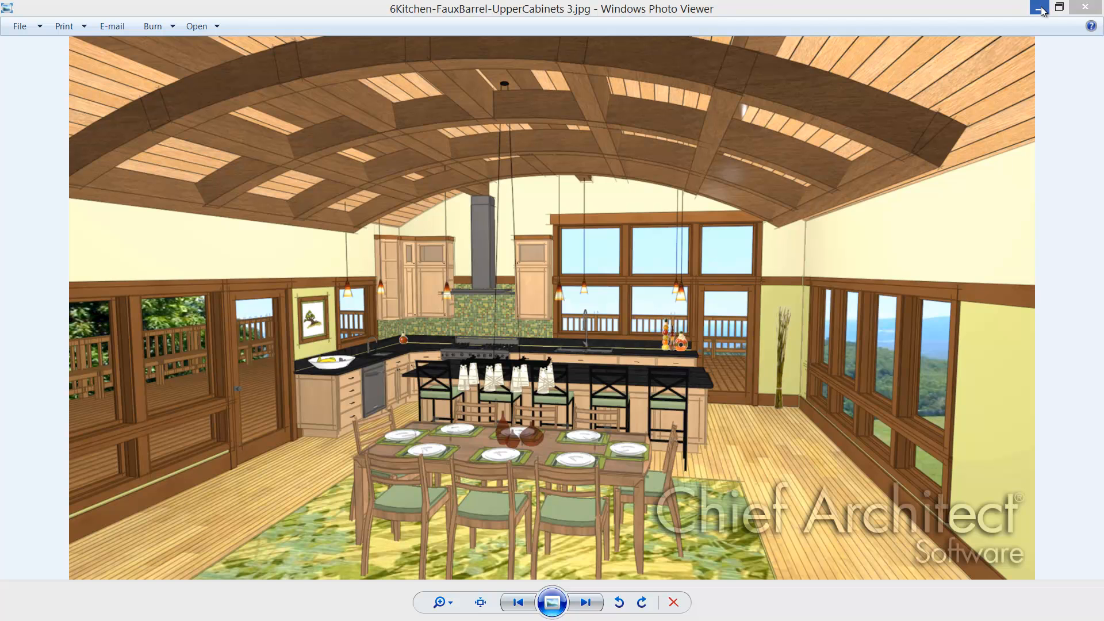
click(1095, 7)
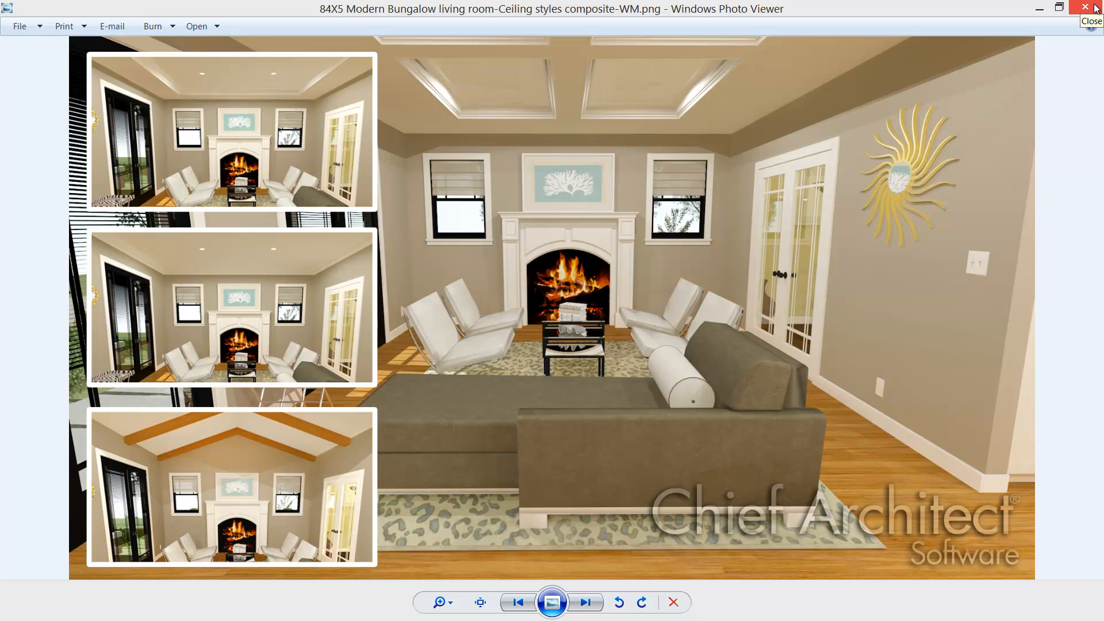
click(1095, 7)
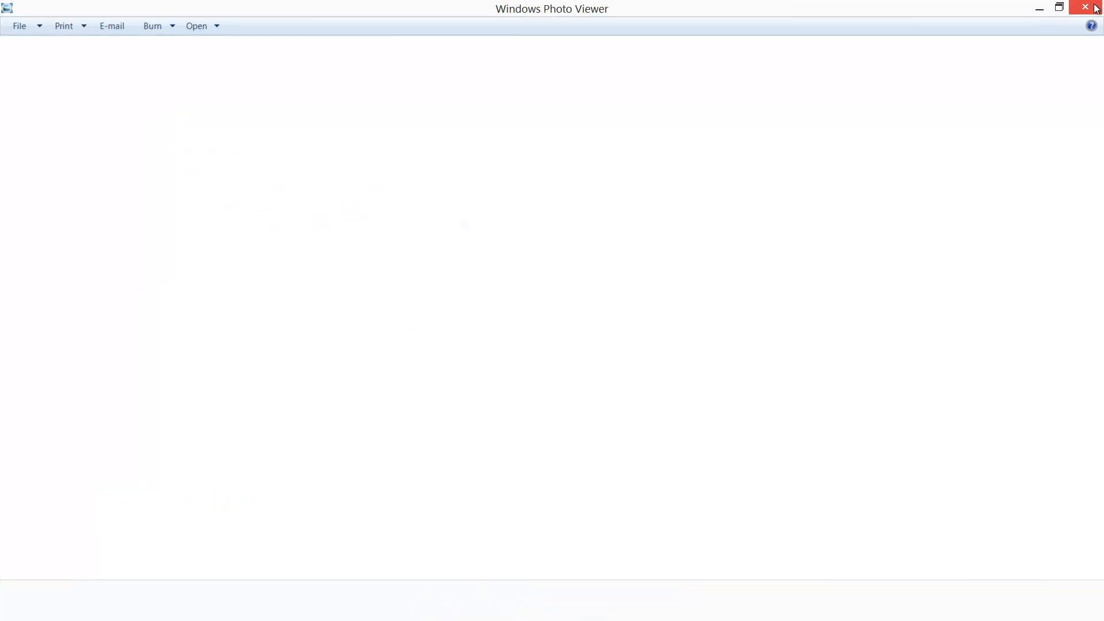
- Draw four exterior walls enclosing a rectangular room about 31'-5" by 15'-1" in the blank Chief Architect plan
click(33, 68)
drag(119, 159, 745, 159)
drag(741, 161, 745, 440)
mouse_move(745, 440)
mouse_down()
mouse_move(390, 438)
mouse_move(144, 412)
mouse_up()
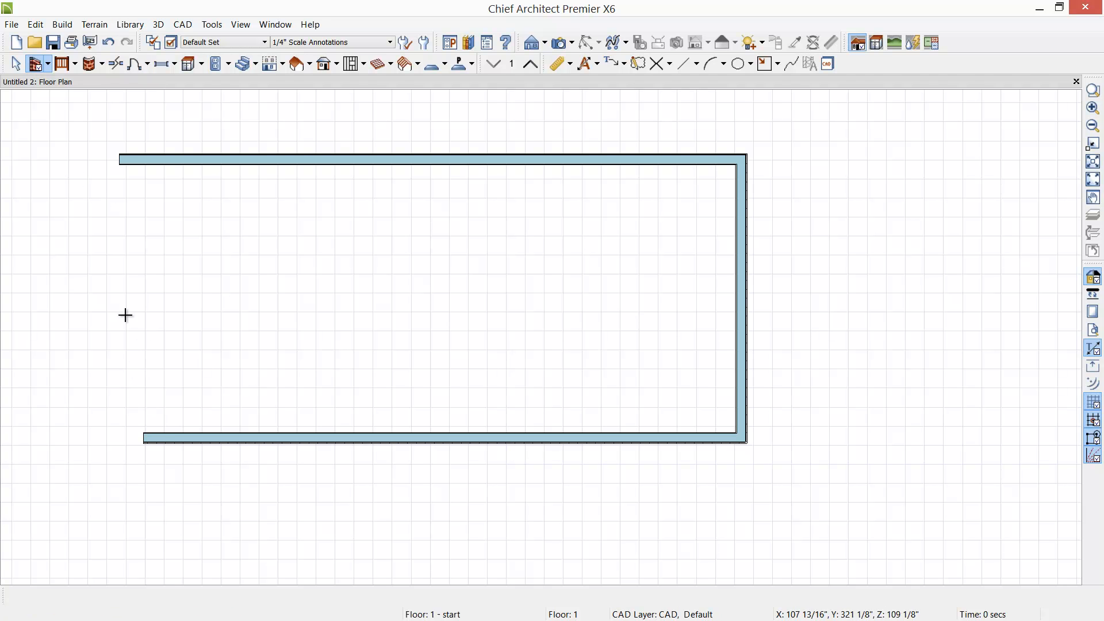
drag(147, 437, 148, 155)
click(135, 159)
key(space)
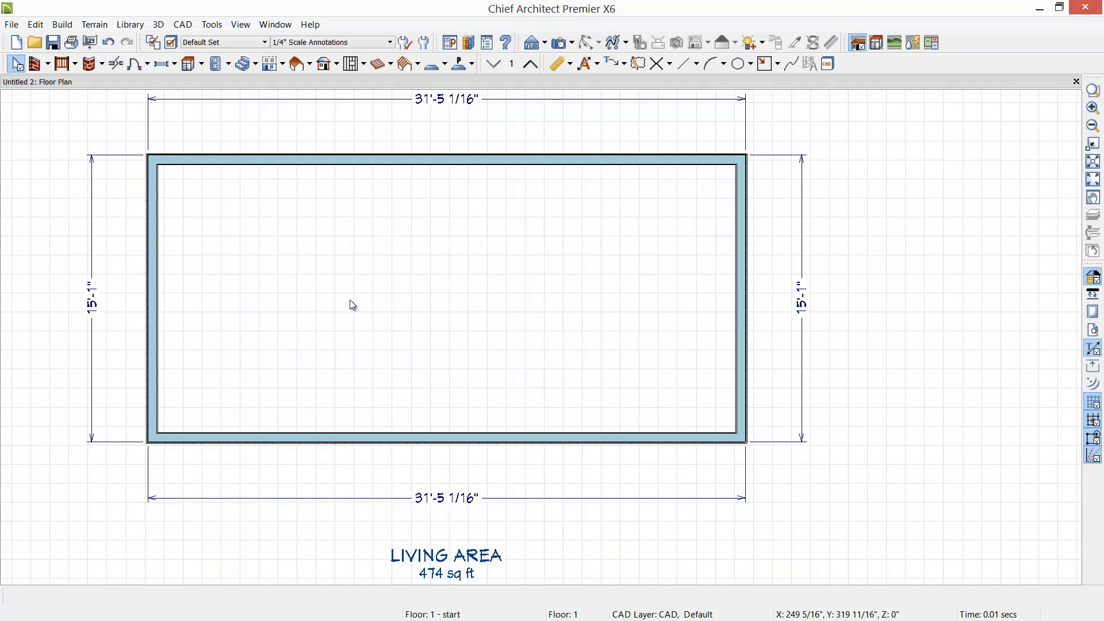
- Build a roof over the rectangular room with Auto Rebuild Roofs turned on
double_click(296, 63)
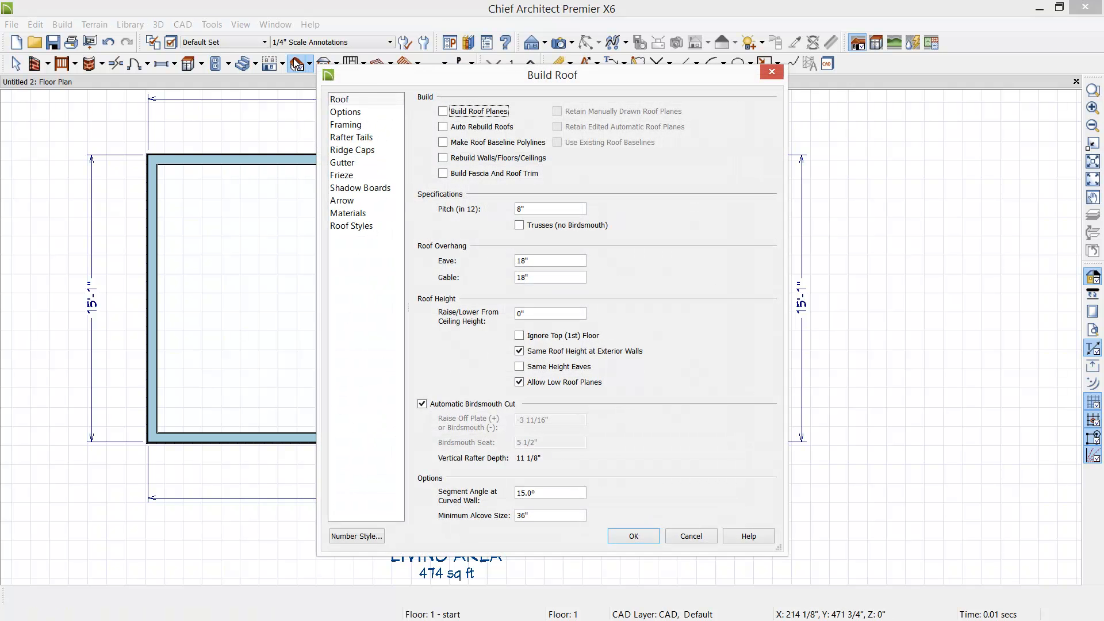
click(443, 126)
click(634, 537)
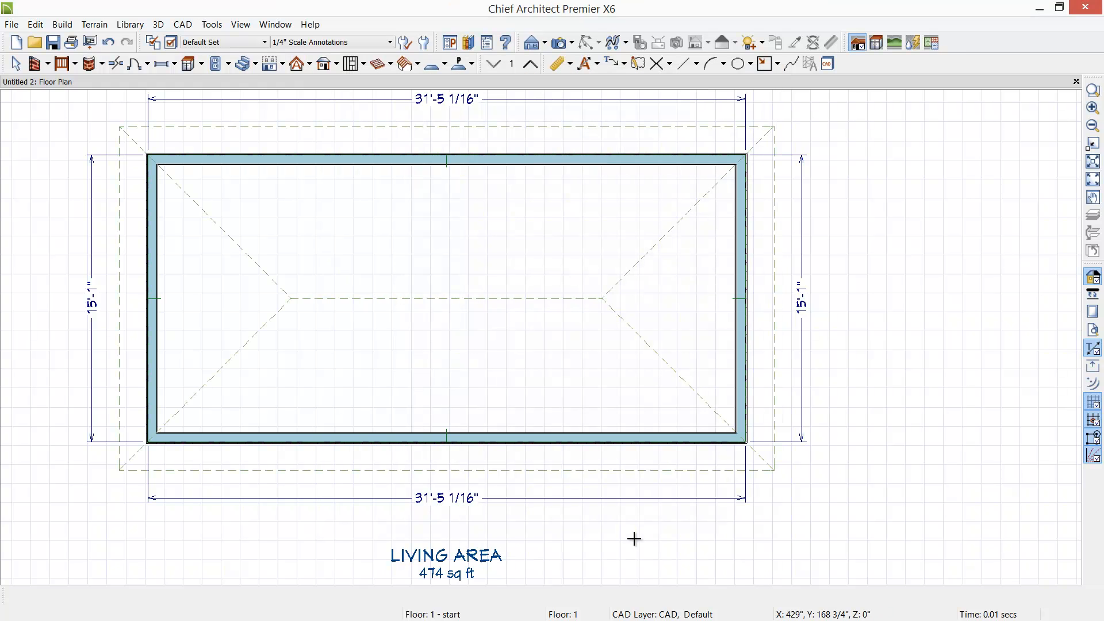
- Create a perspective full overview of the building and render it with the Glass House technique, angled to show the end wall
click(561, 42)
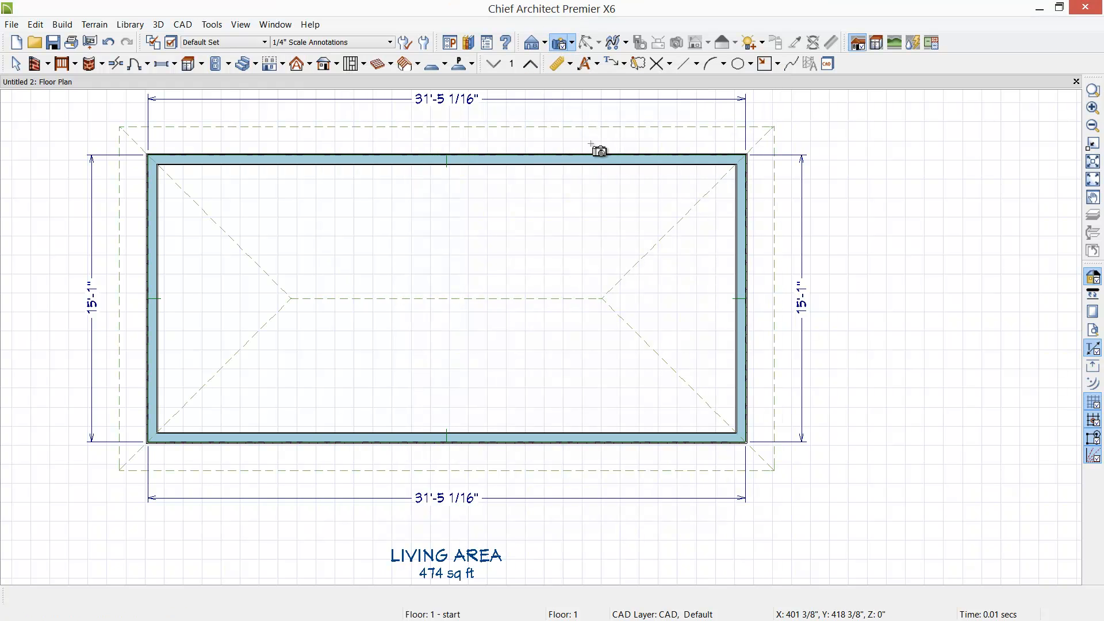
click(572, 43)
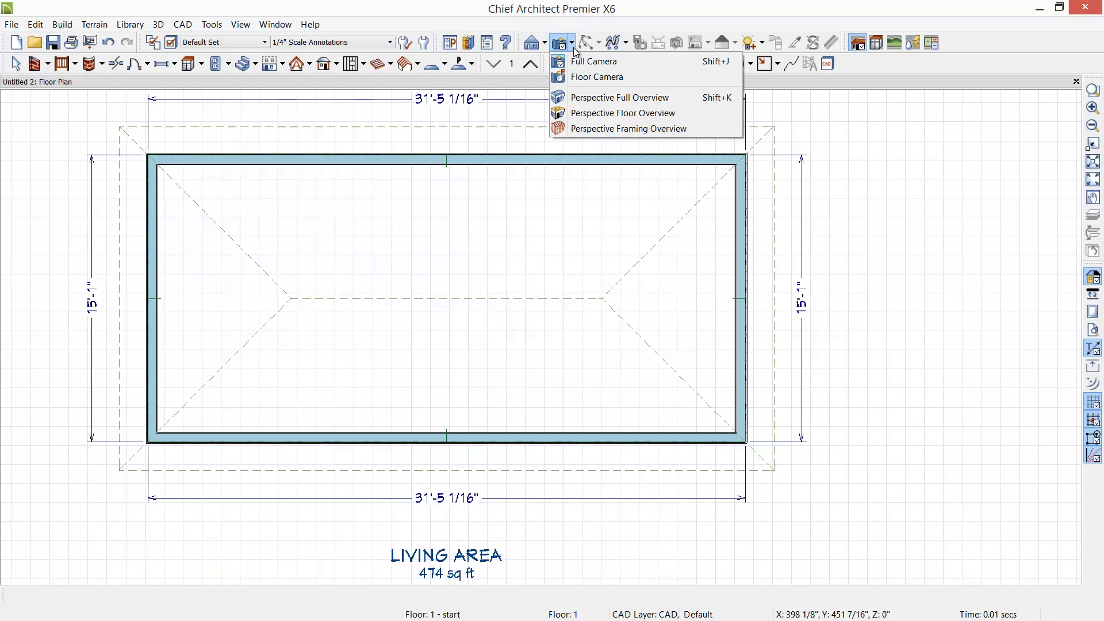
click(583, 97)
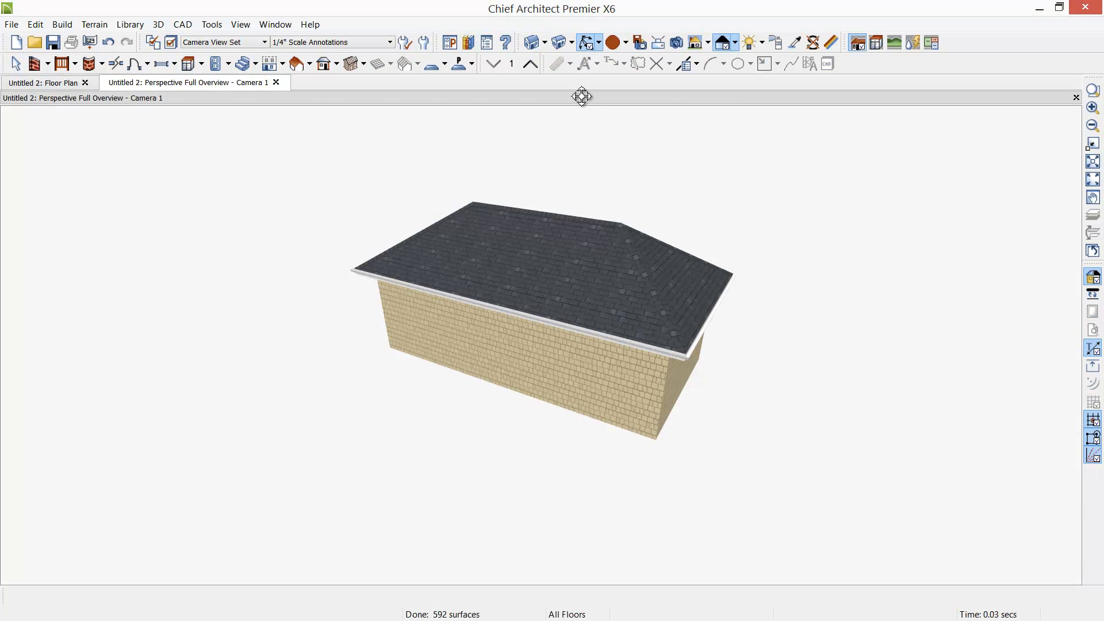
click(734, 42)
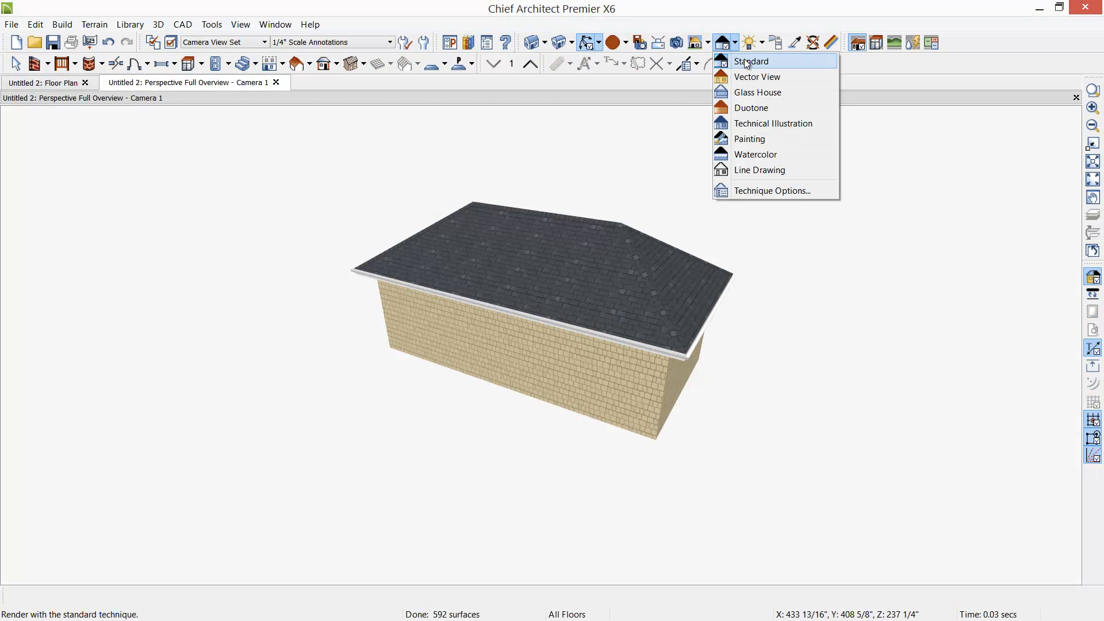
click(748, 92)
drag(731, 226, 643, 298)
drag(578, 338, 507, 344)
drag(507, 343, 507, 343)
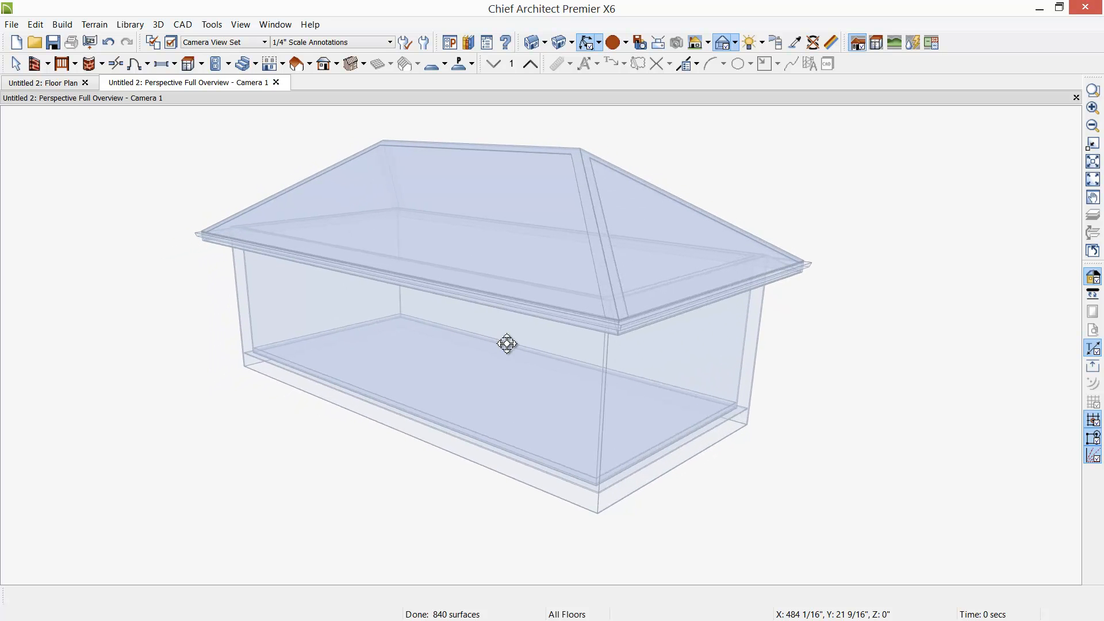
- Convert the near short end wall of the building into a gable wall
click(642, 390)
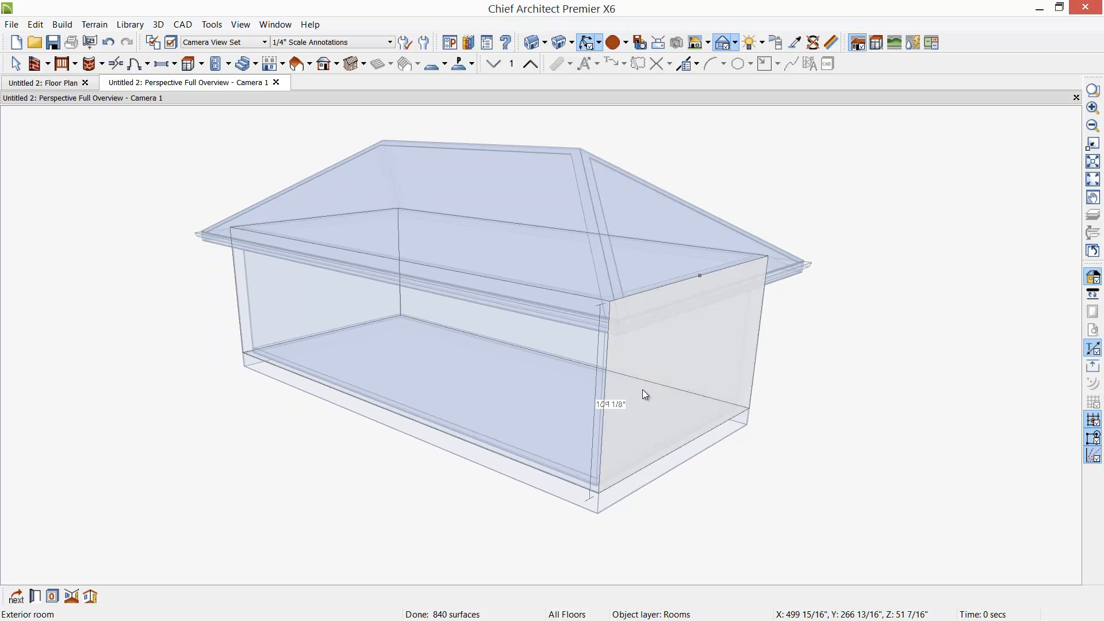
key(Tab)
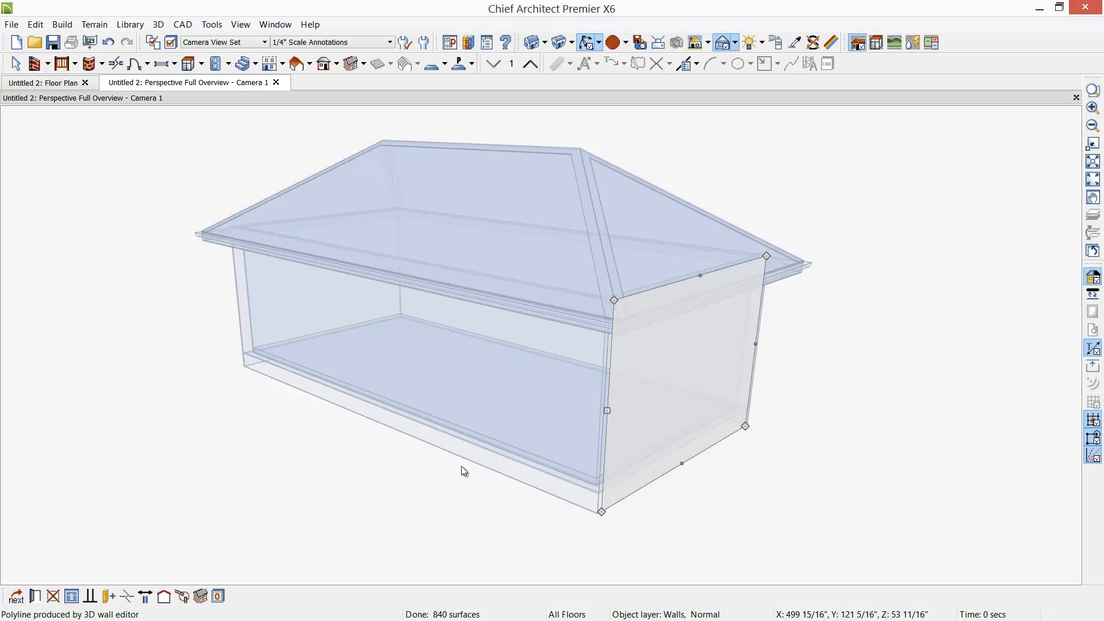
click(164, 596)
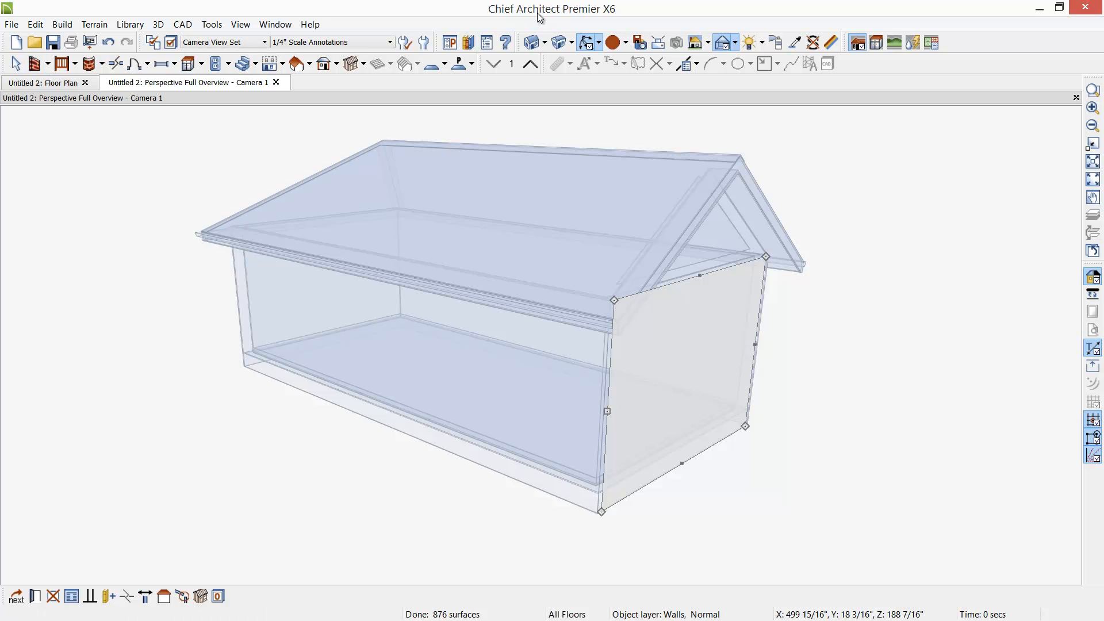
- Make the opposite short end wall a Full Gable Wall in its roof options
click(590, 42)
drag(398, 306, 320, 377)
click(592, 378)
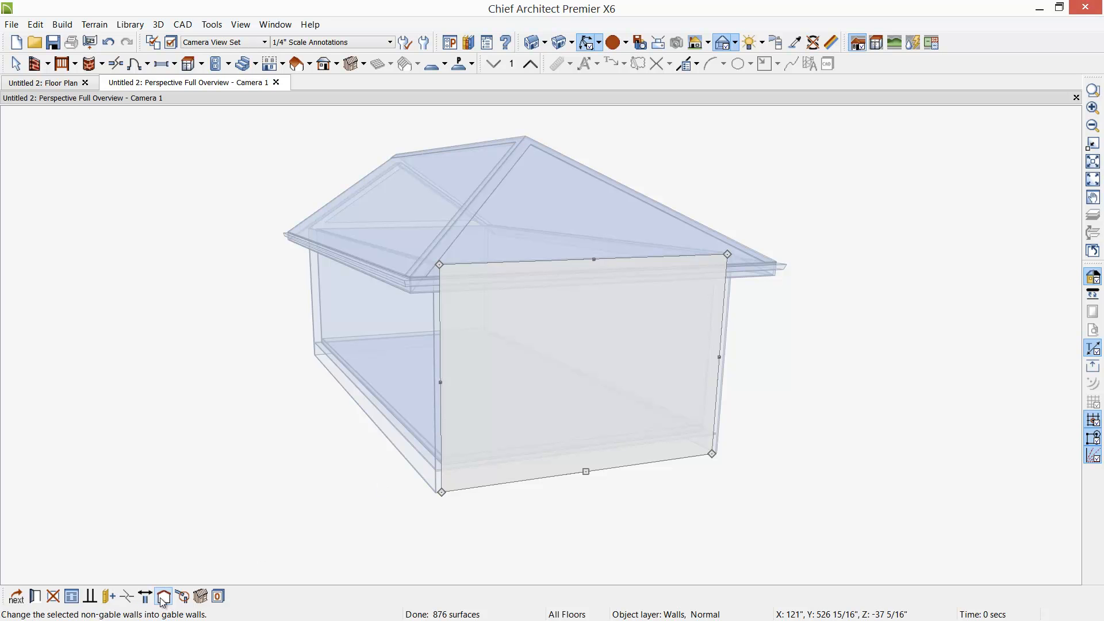
key(ctrl+e)
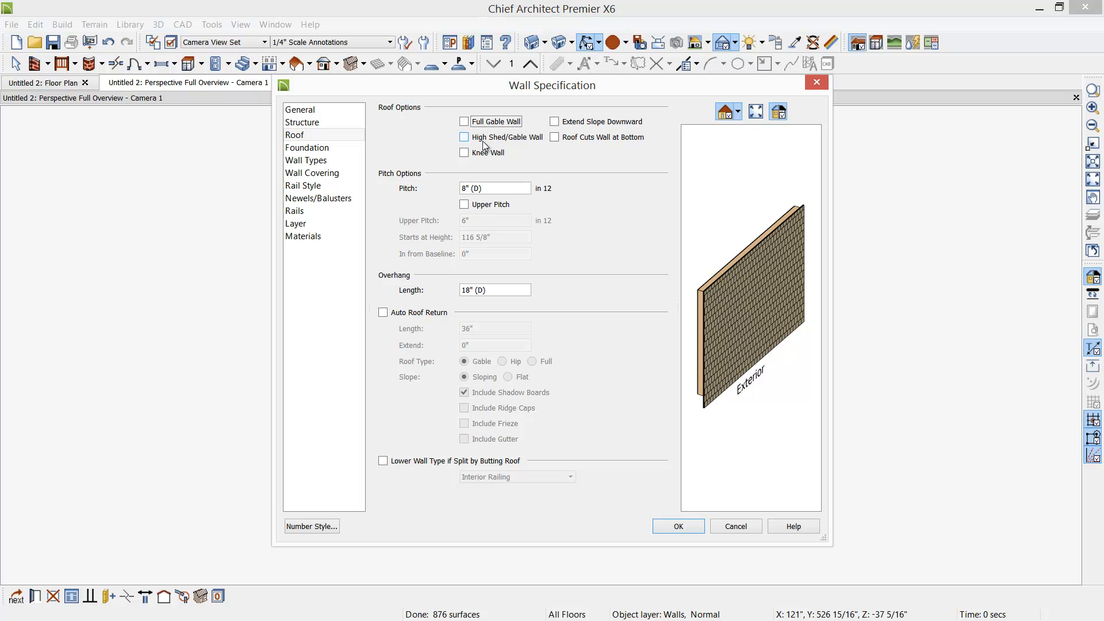
click(471, 123)
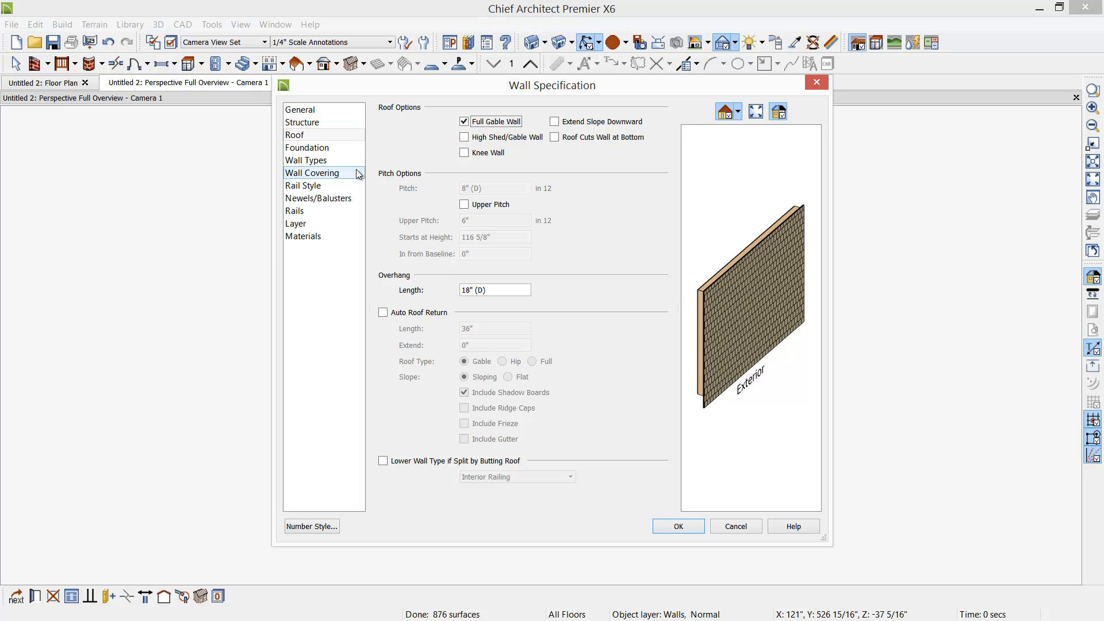
click(691, 530)
click(691, 529)
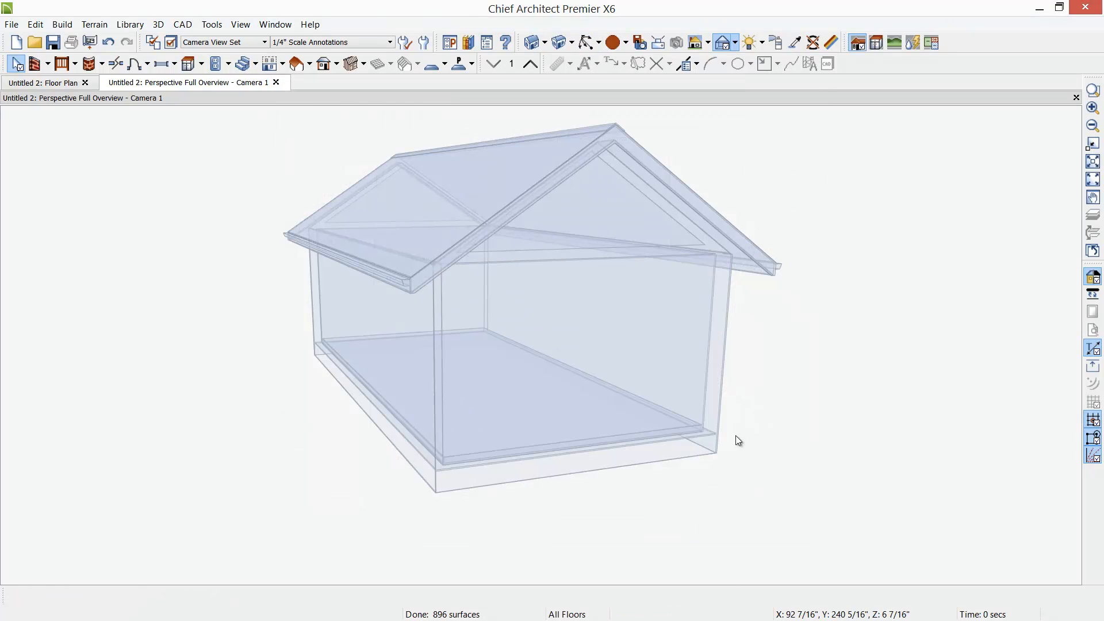
- Create a backclipped cross section across the room, looking from its right end toward the left, in the floor plan
click(59, 79)
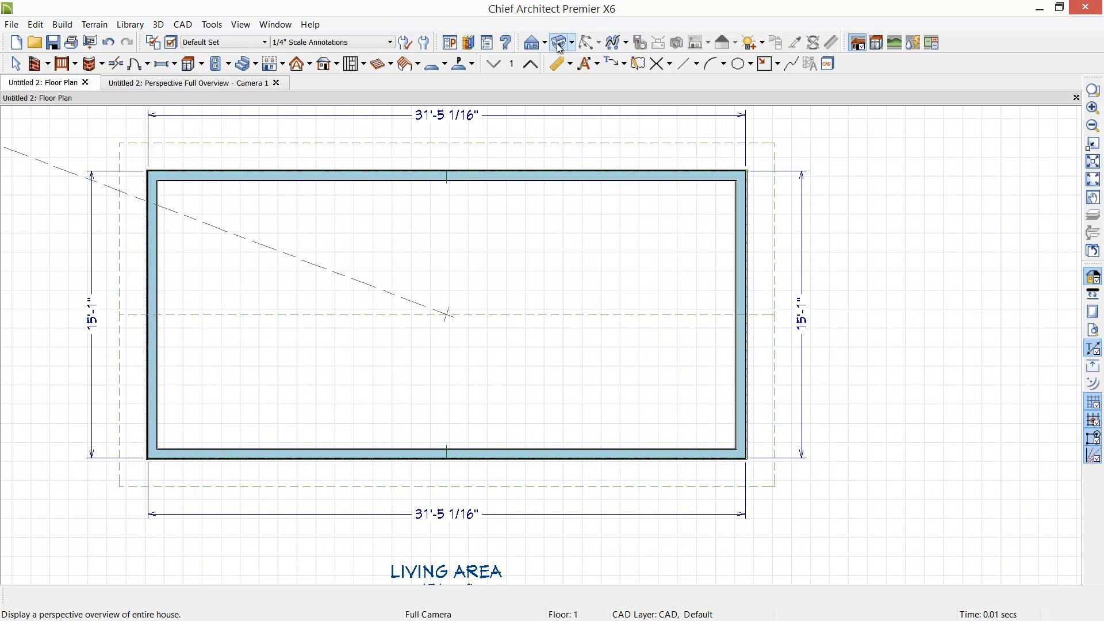
click(544, 43)
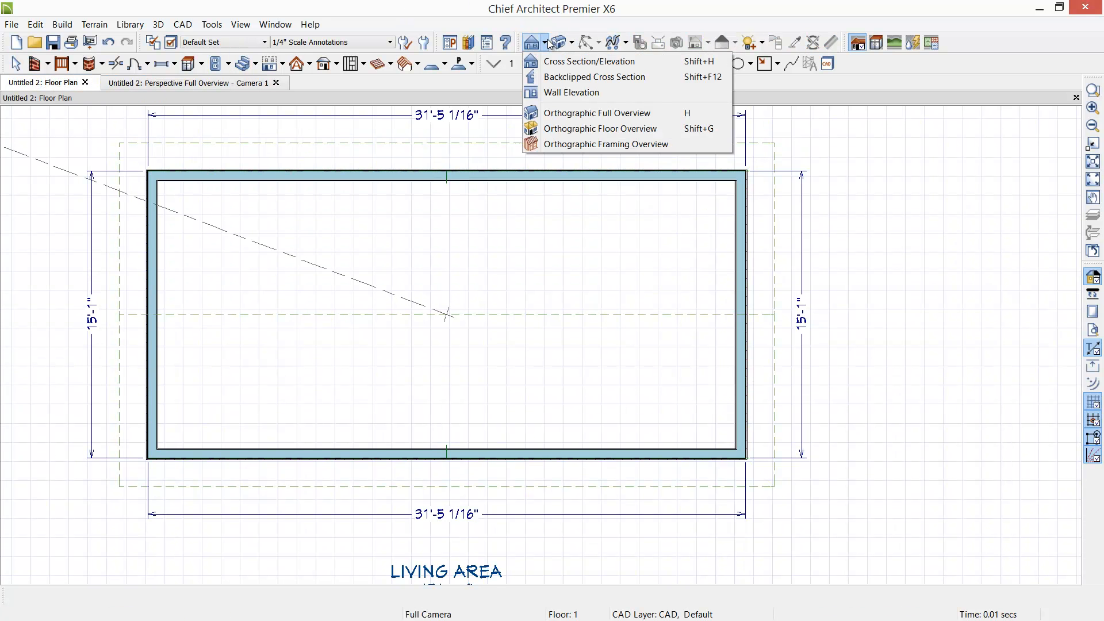
click(557, 76)
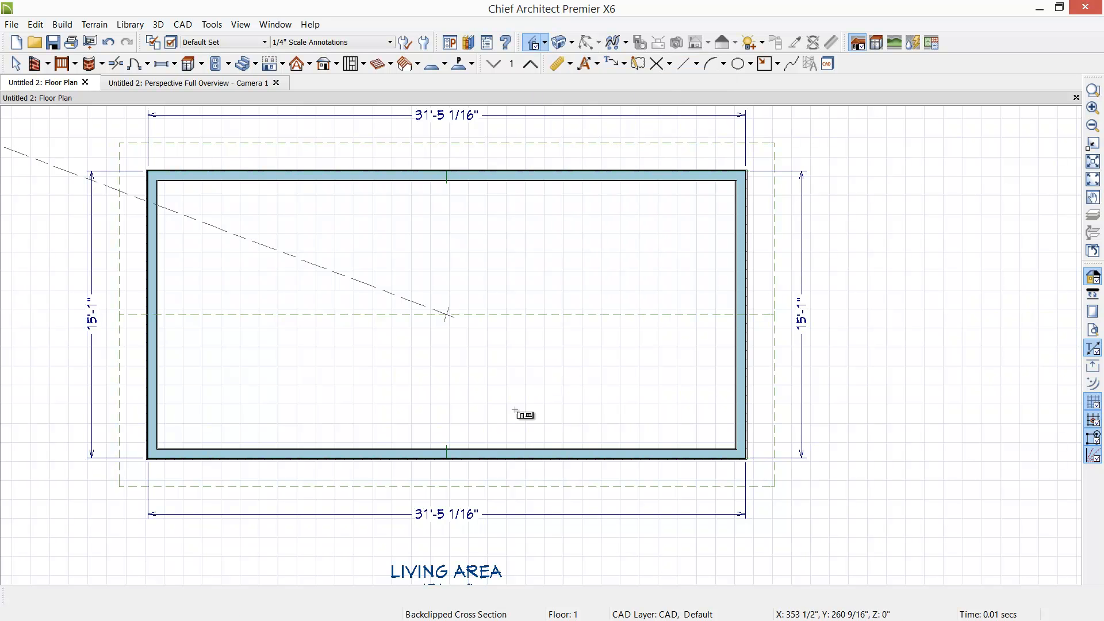
drag(690, 407, 529, 396)
middle_drag(530, 399, 494, 394)
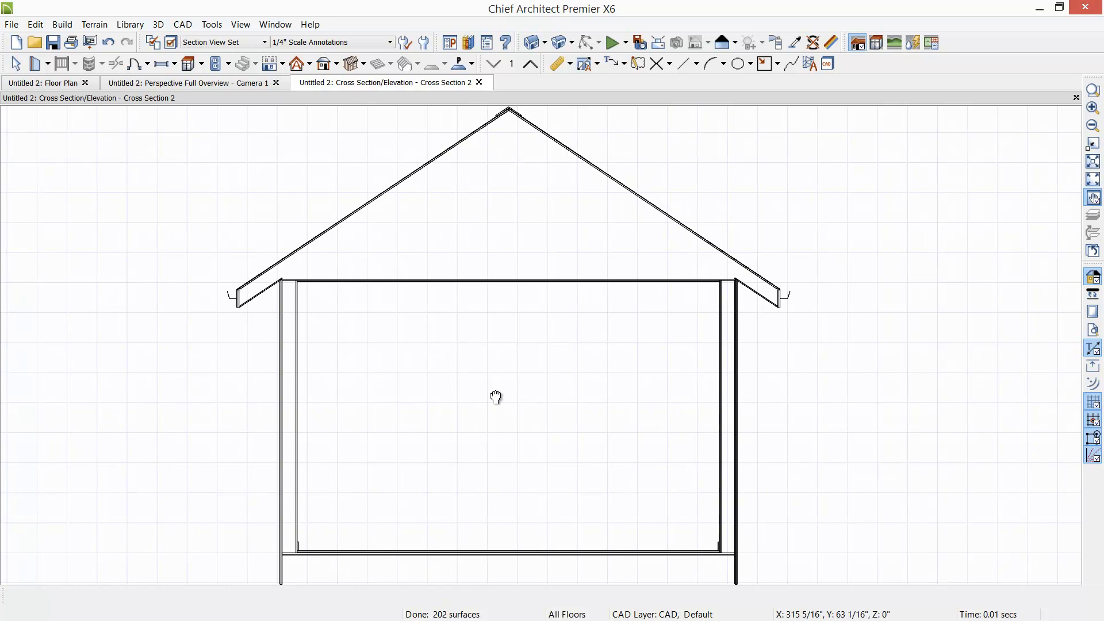
- Close the perspective overview and tile the floor plan and cross section side by side, with both drawings centred in their views
click(277, 83)
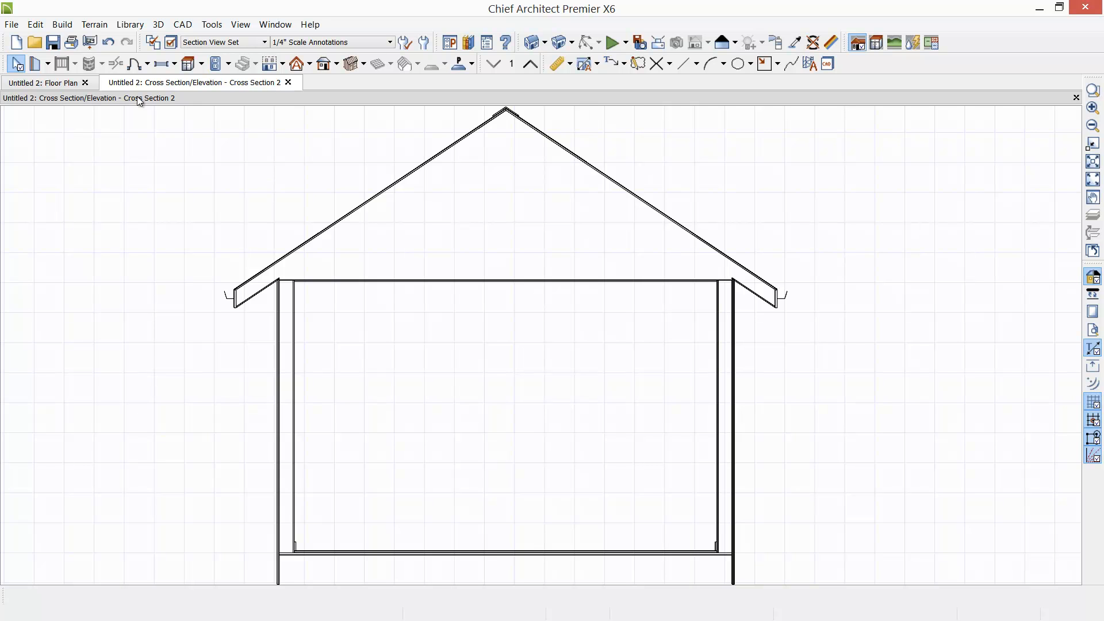
click(55, 83)
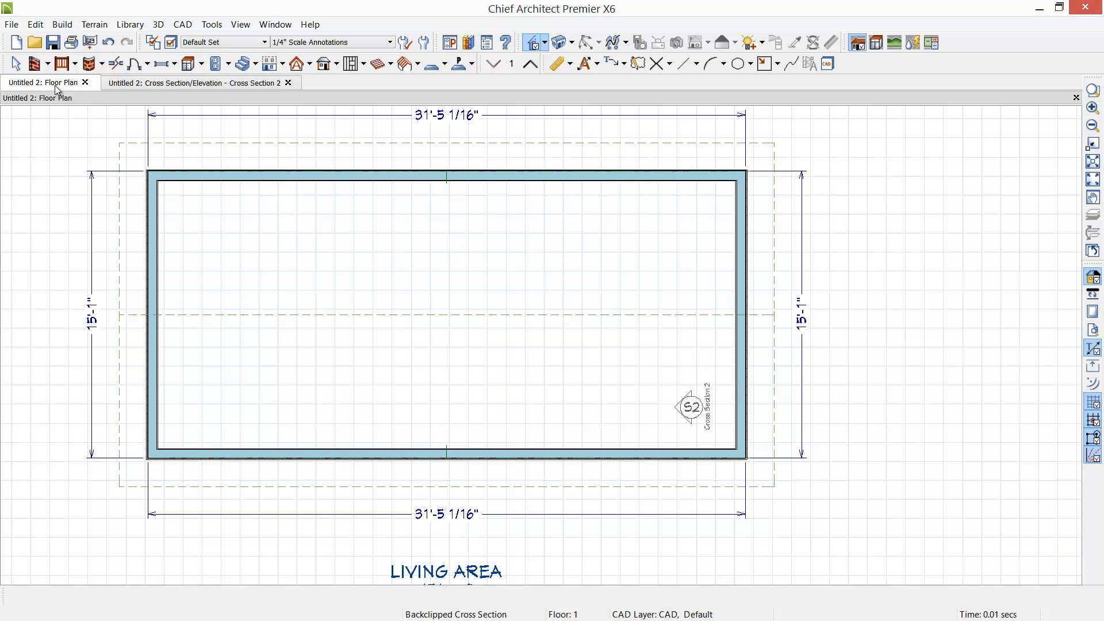
key(shift+t)
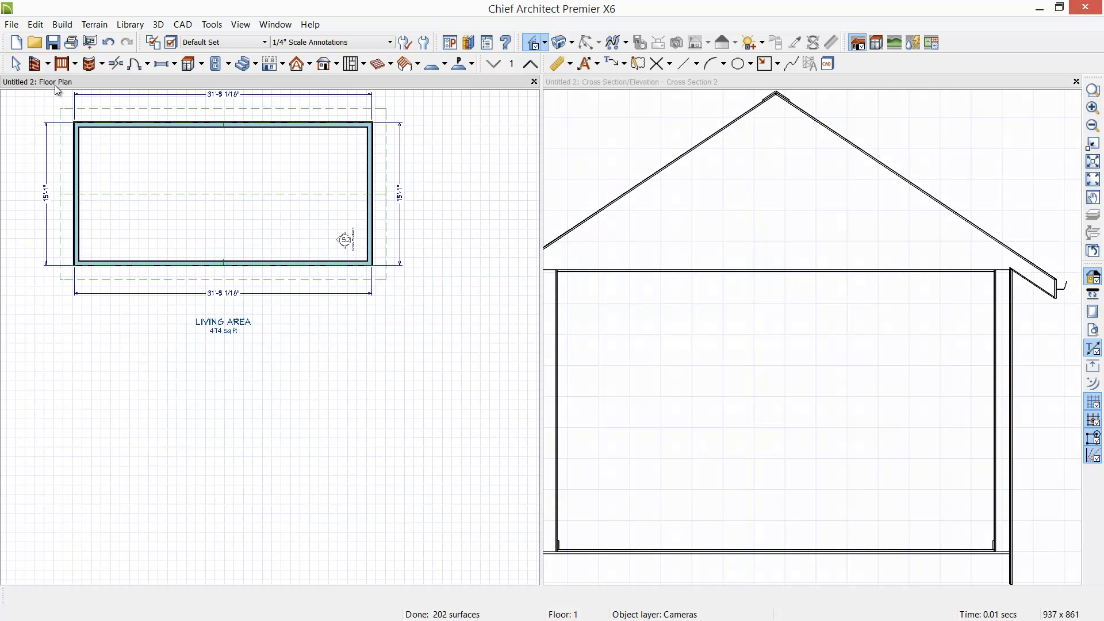
middle_drag(228, 292, 241, 342)
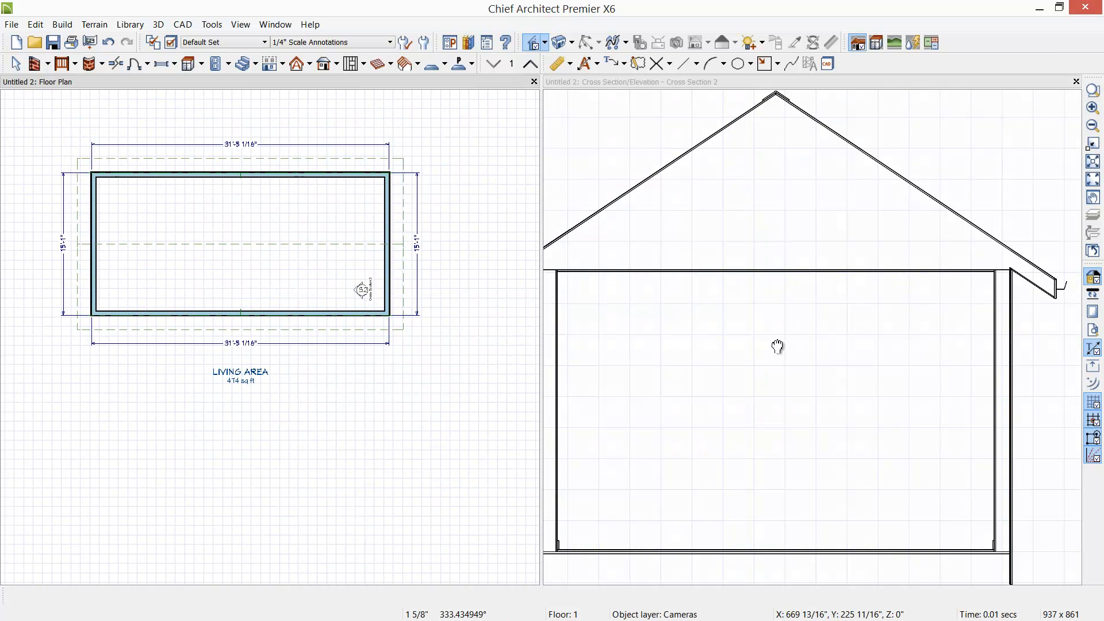
middle_drag(784, 344, 833, 345)
- Turn off Ceiling Over This Room in the rectangular room's structure settings
click(318, 277)
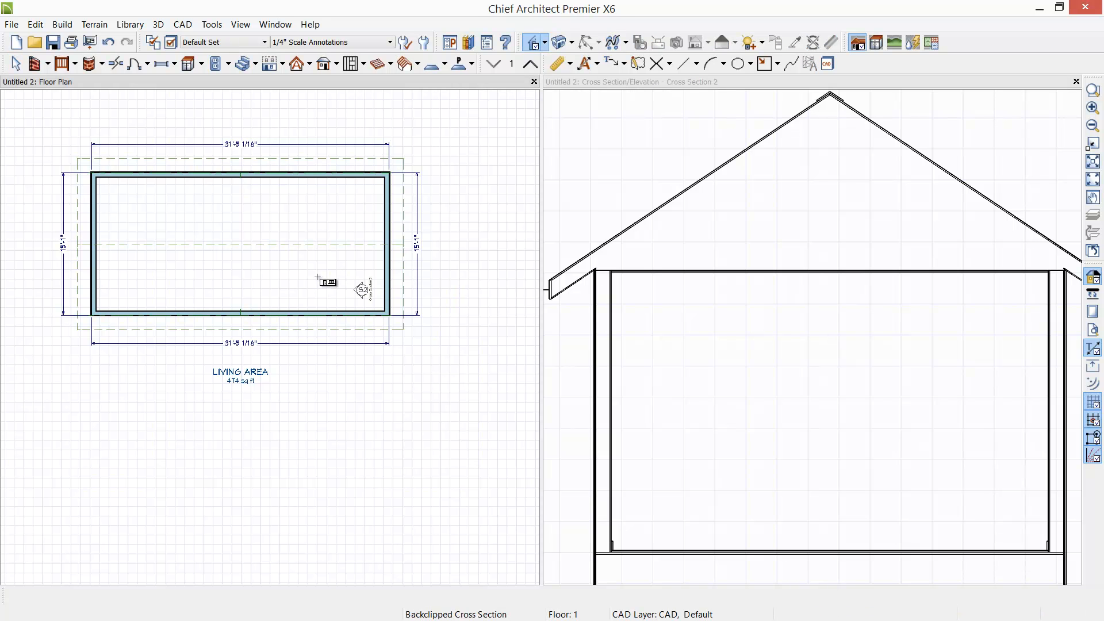
key(space)
click(317, 280)
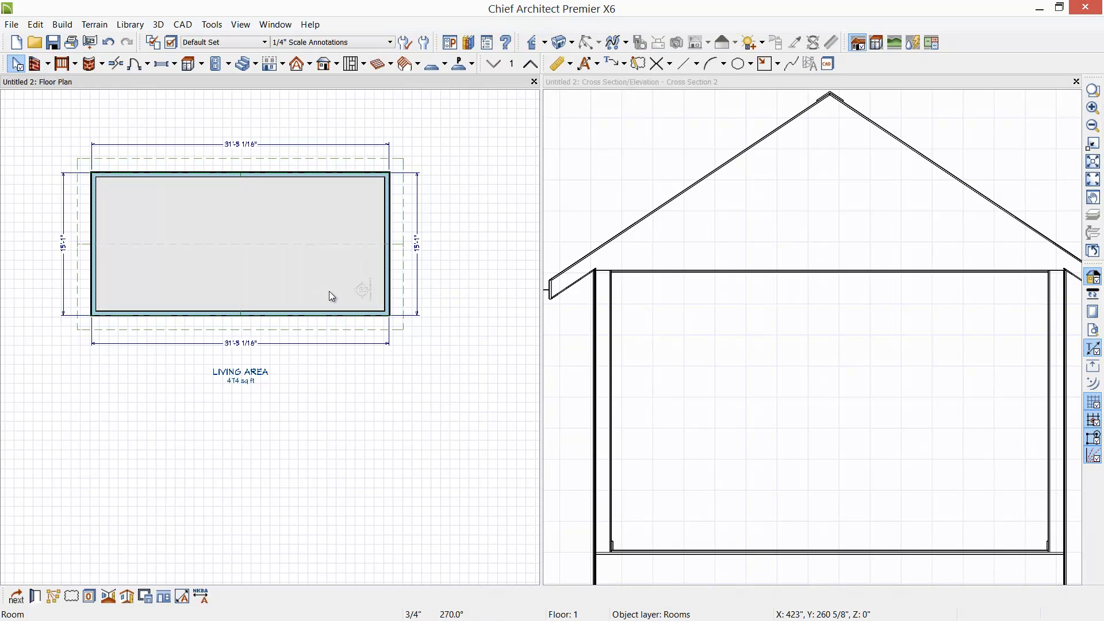
double_click(331, 296)
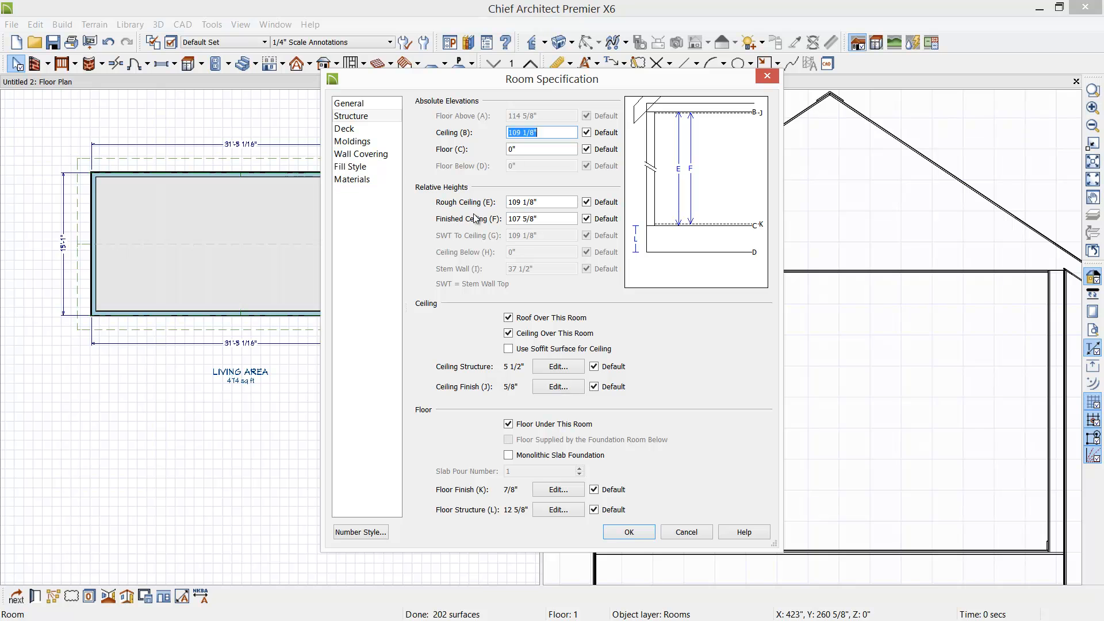
click(511, 333)
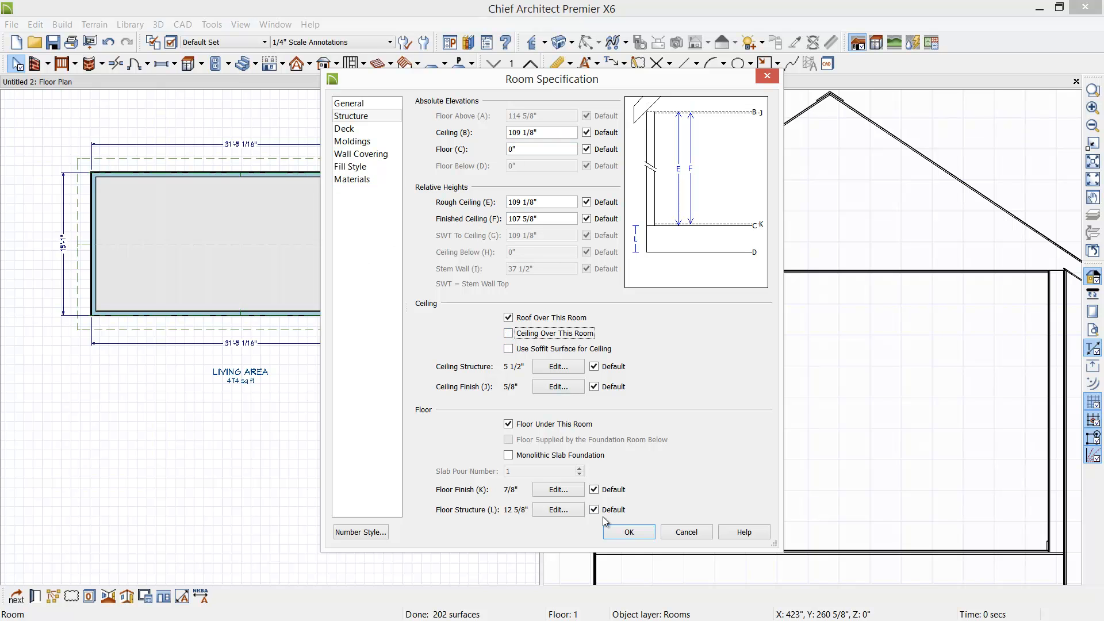
click(620, 536)
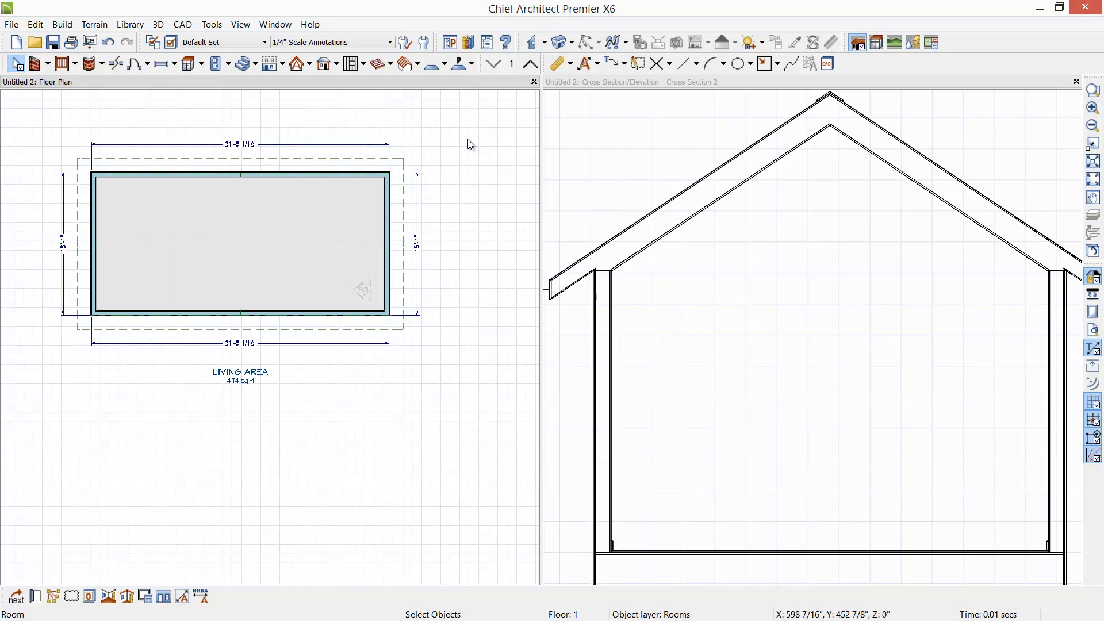
click(405, 88)
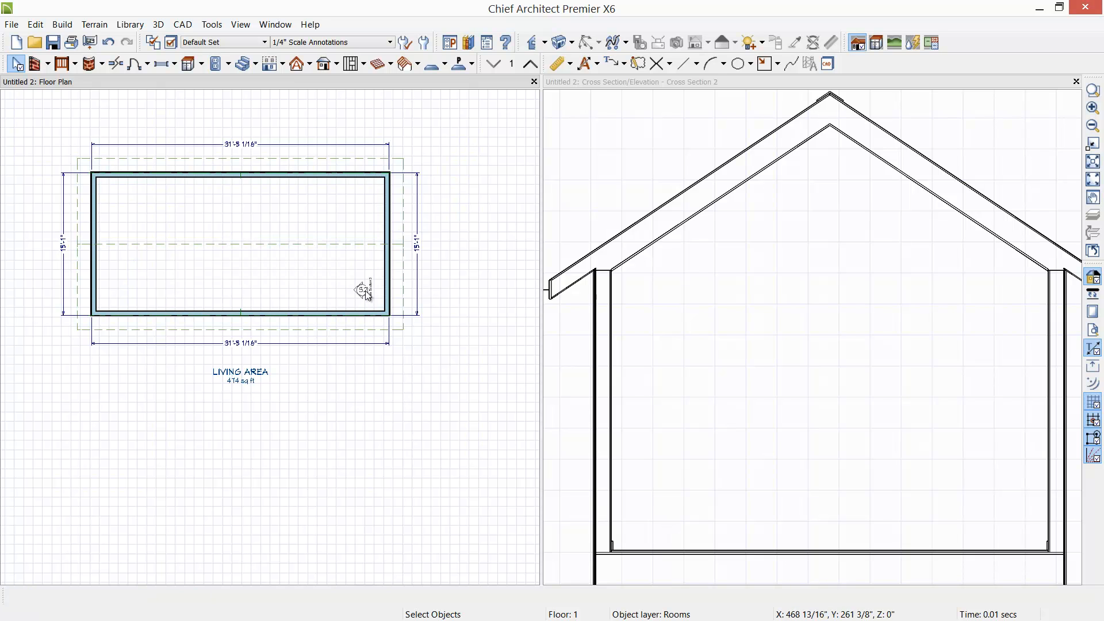
- Draw a ceiling plane about 4' deep inward from the inside face of the plan's upper wall and check it in the cross section
click(365, 291)
key(Escape)
click(311, 65)
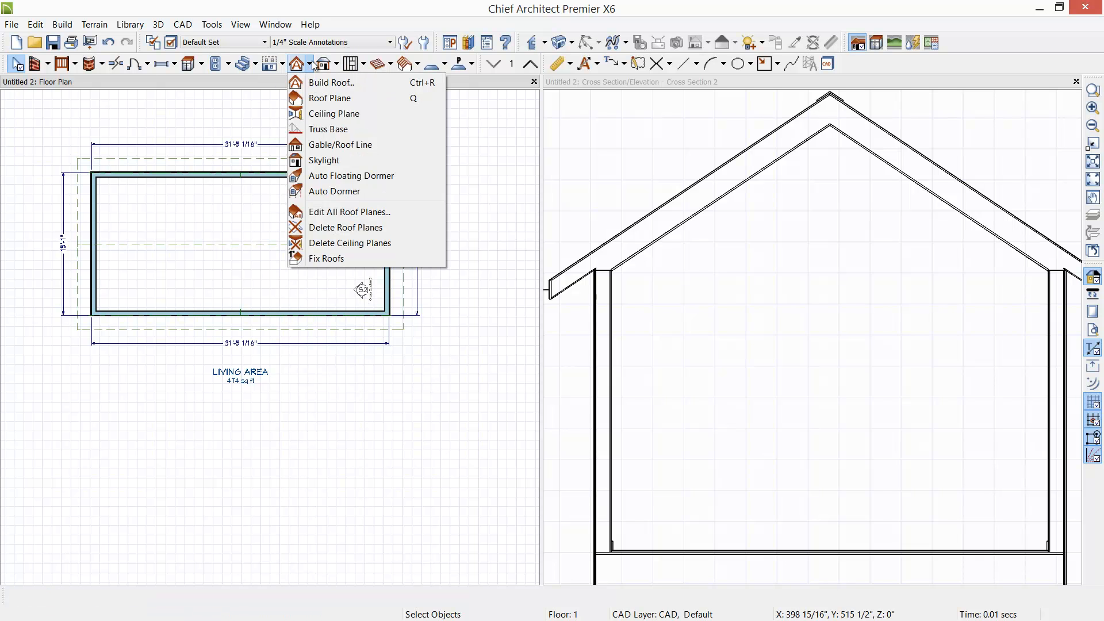
click(320, 112)
scroll(324, 191, up, 3)
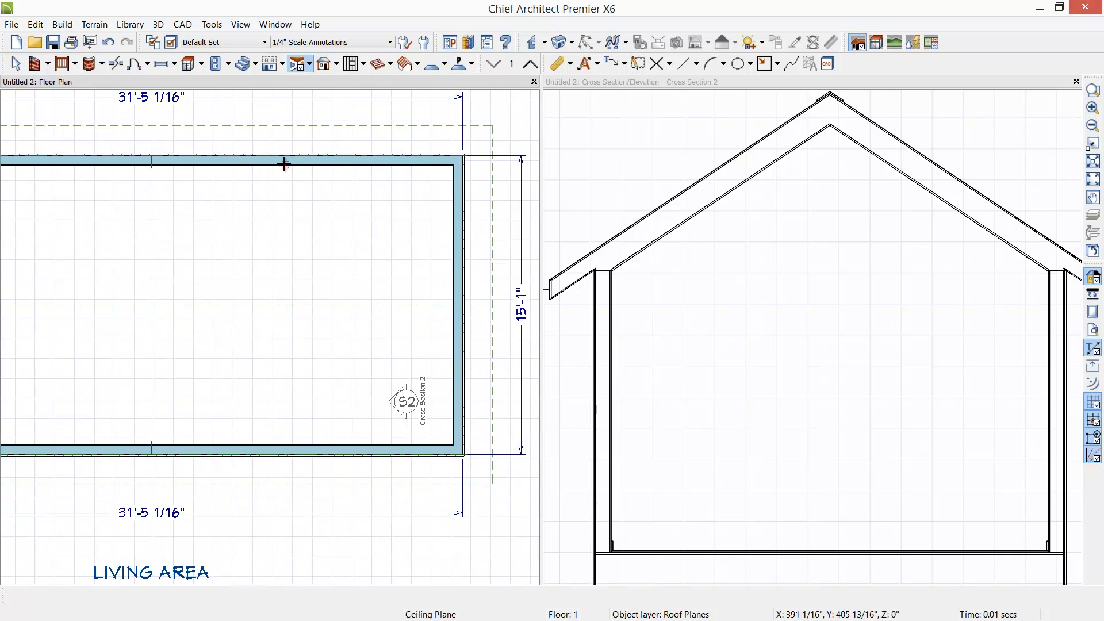
drag(286, 165, 322, 242)
click(596, 345)
scroll(906, 258, up, 3)
scroll(907, 262, up, 3)
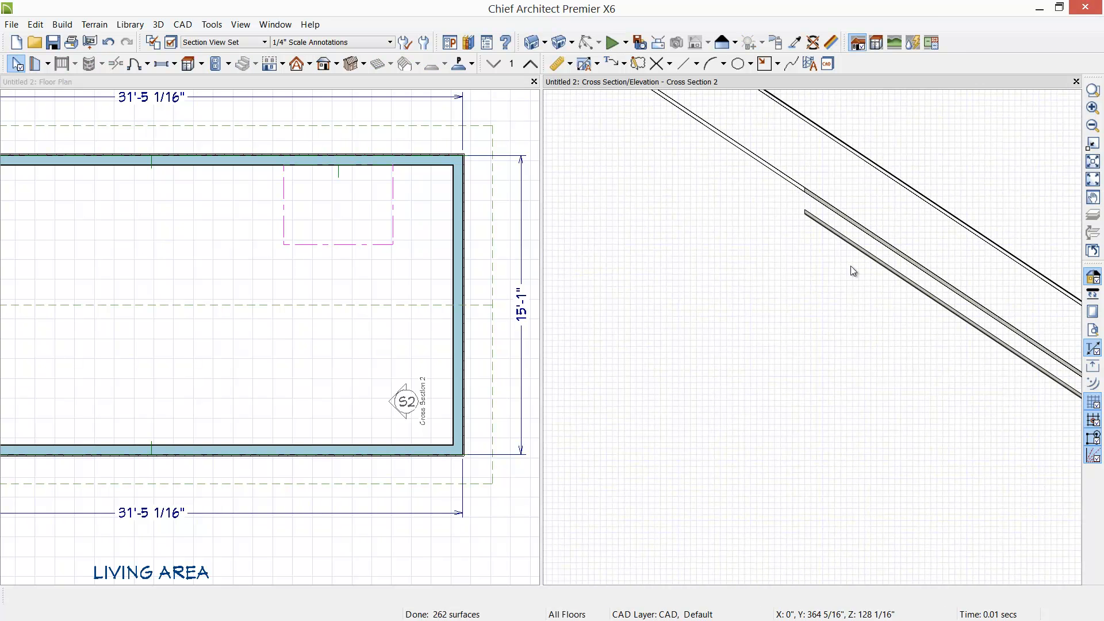
- Set the ceiling plane's pitch to 6 in 12 with the outside bottom height locked, and extend the plane to the ridge line
click(335, 245)
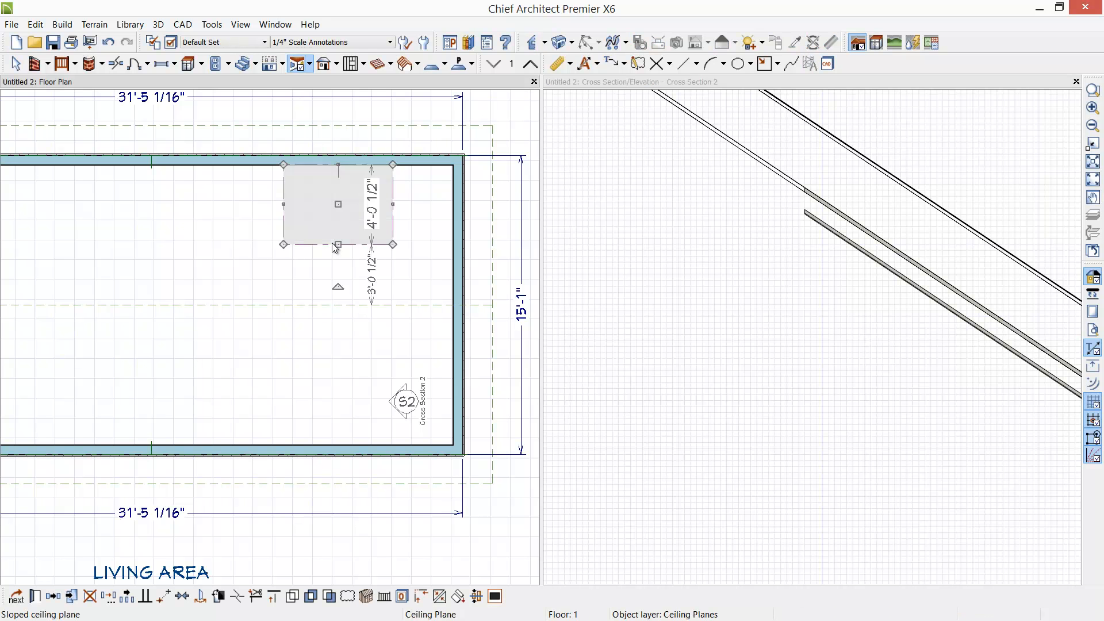
double_click(335, 247)
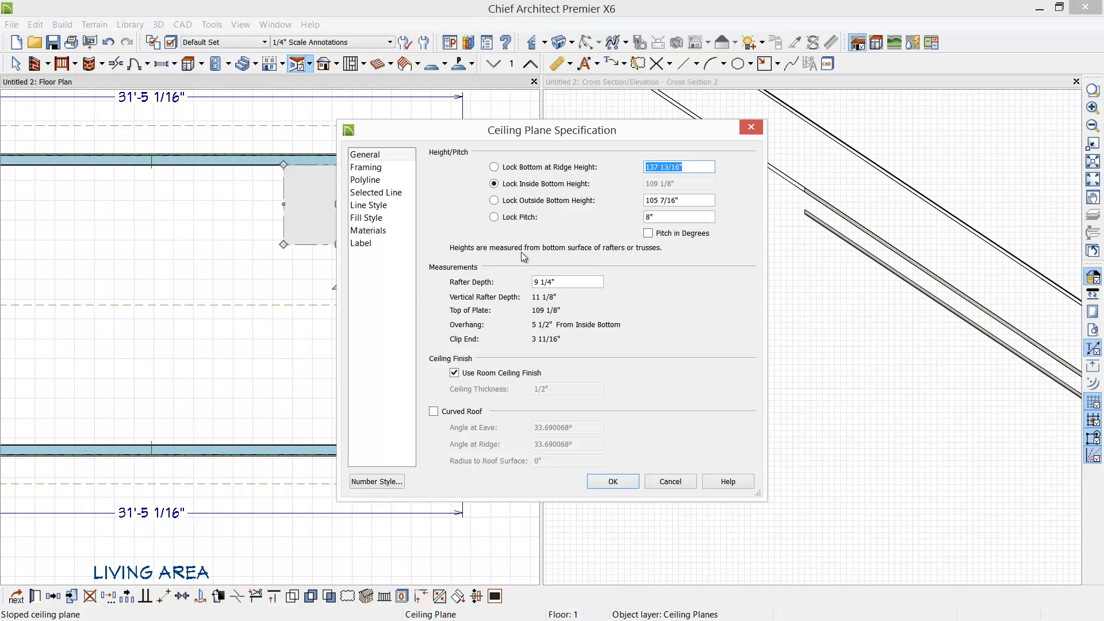
click(497, 202)
key(Tab)
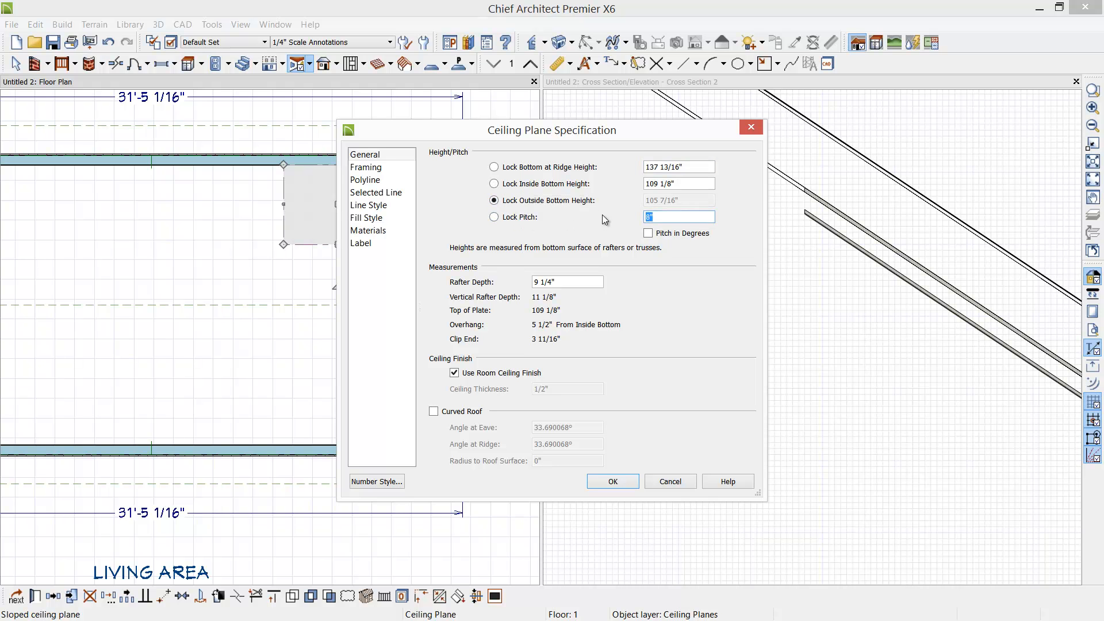
text(6)
click(613, 481)
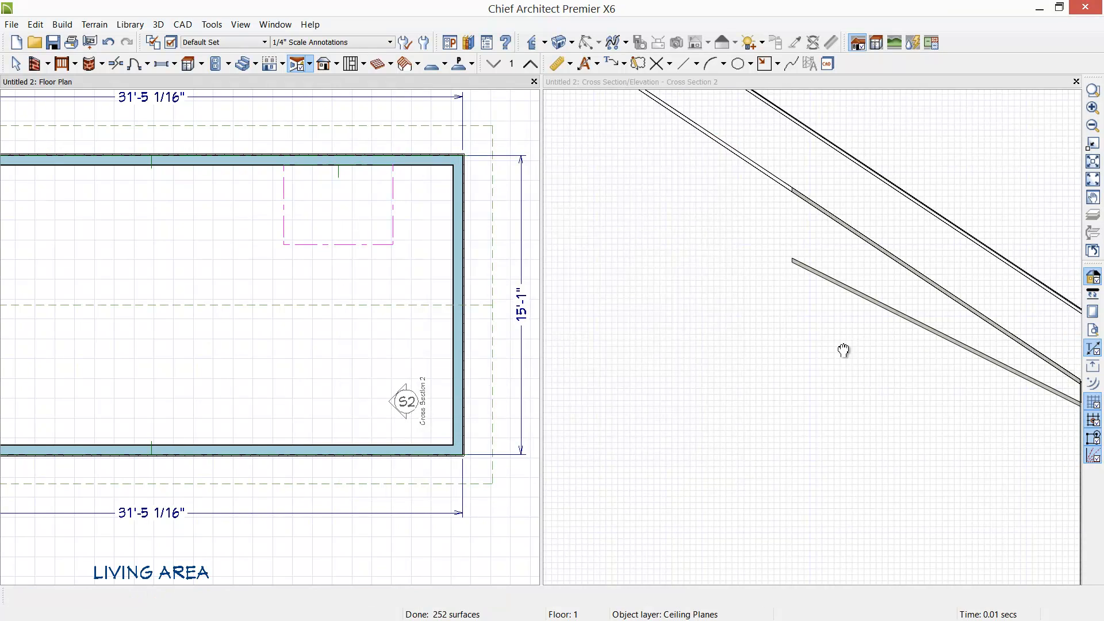
click(337, 247)
drag(338, 245, 344, 303)
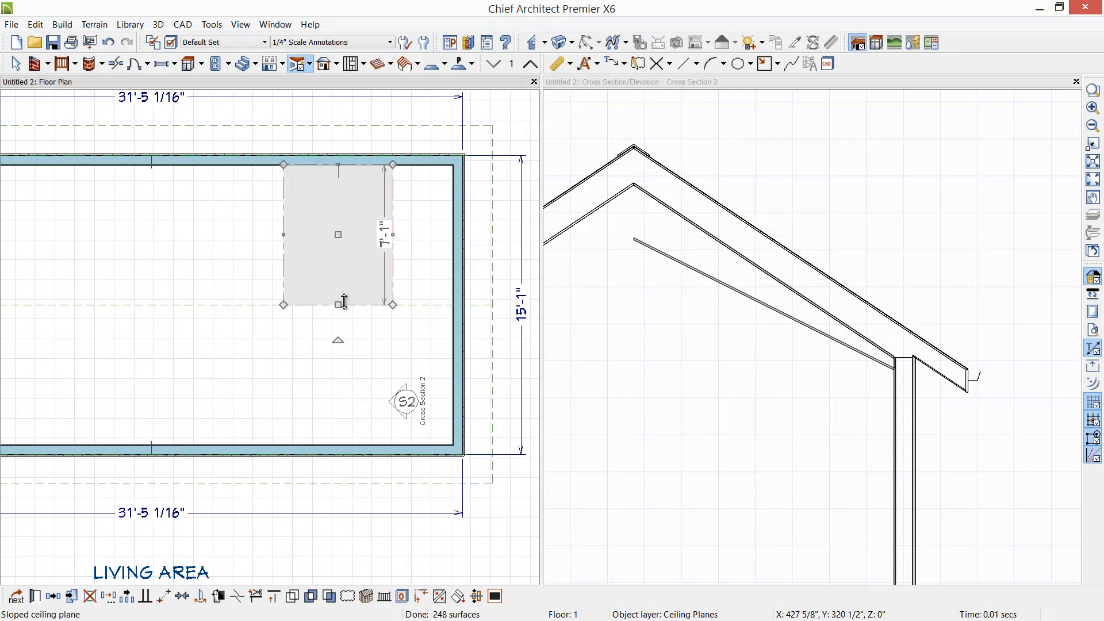
- Copy the sloped ceiling plane and reflect the copy about the ridge line, checking both slopes in the cross section
click(53, 597)
click(54, 597)
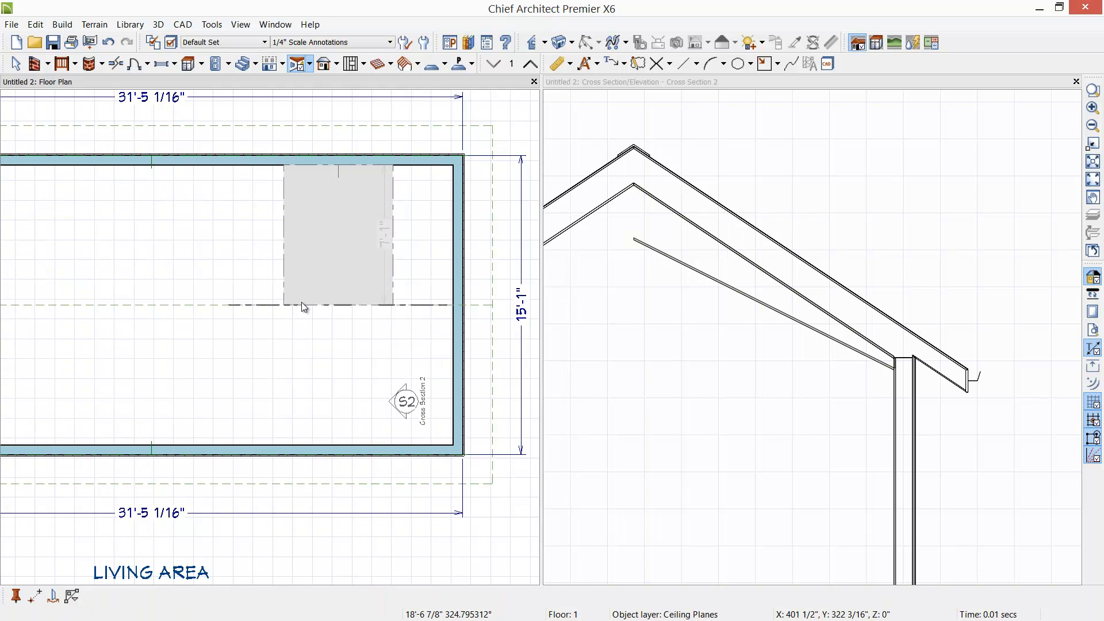
click(301, 303)
middle_drag(757, 325, 917, 328)
scroll(916, 329, down, 1)
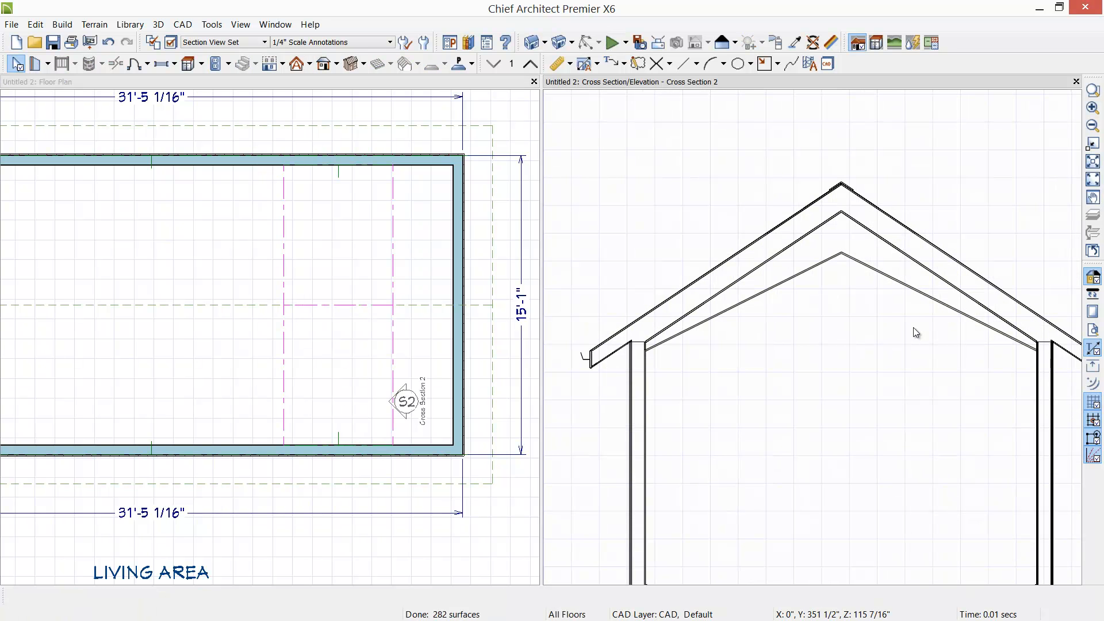
- Extend both ceiling planes to the inside face of the plan's right end wall, making each about 8'-6" long
click(392, 240)
drag(391, 241, 452, 234)
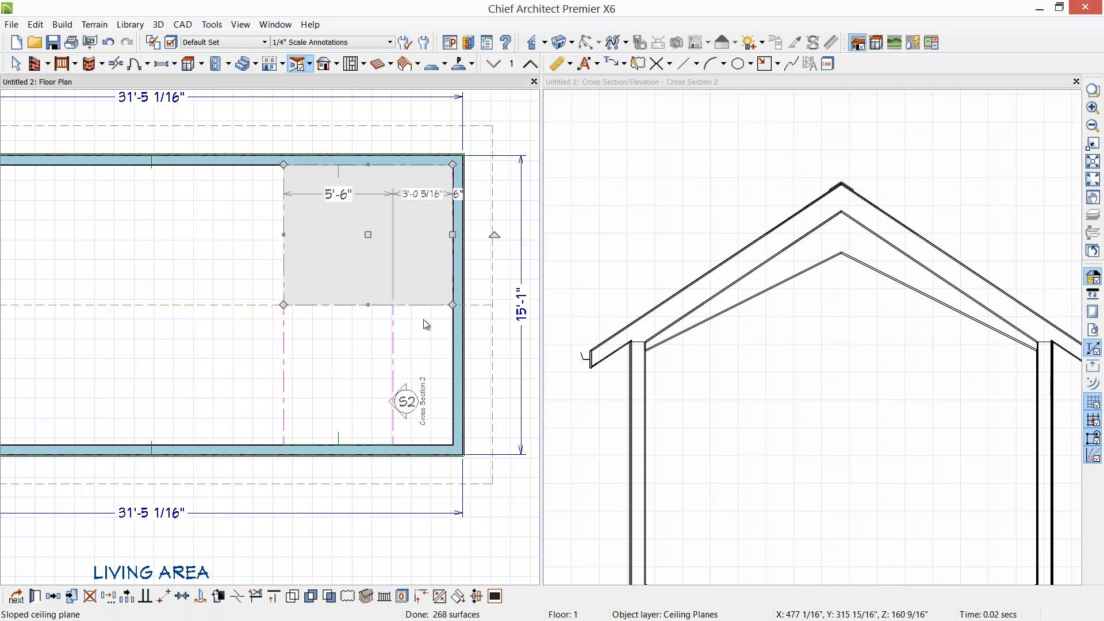
click(391, 349)
drag(393, 349, 450, 348)
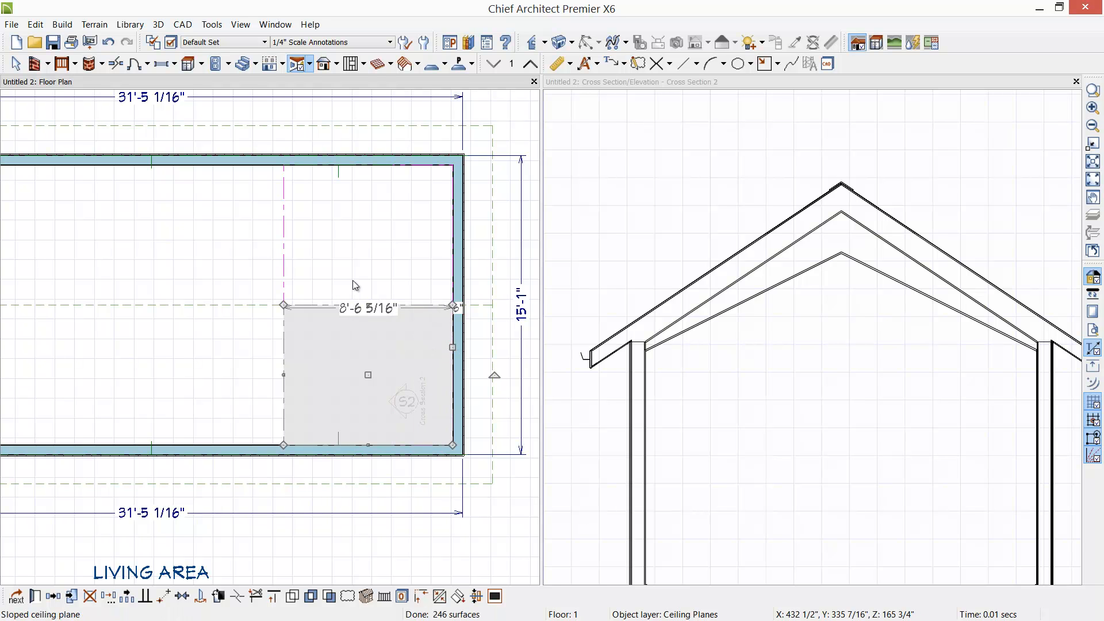
- For both ceiling planes together, lock the outside bottom height and set the pitch to 3 in 12
shift+click(285, 260)
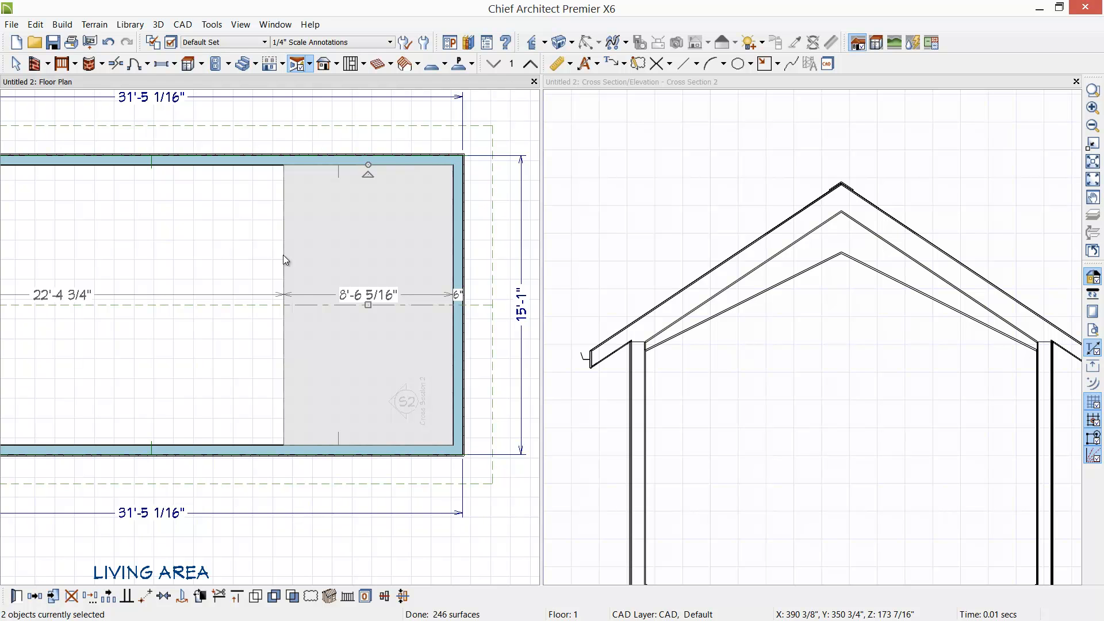
double_click(284, 257)
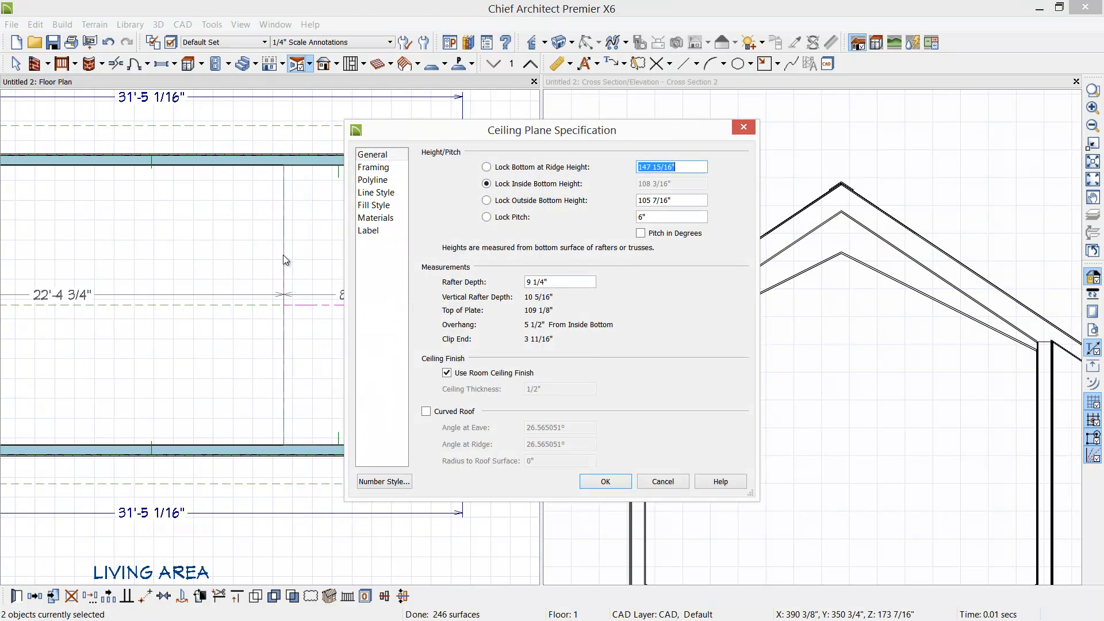
click(512, 200)
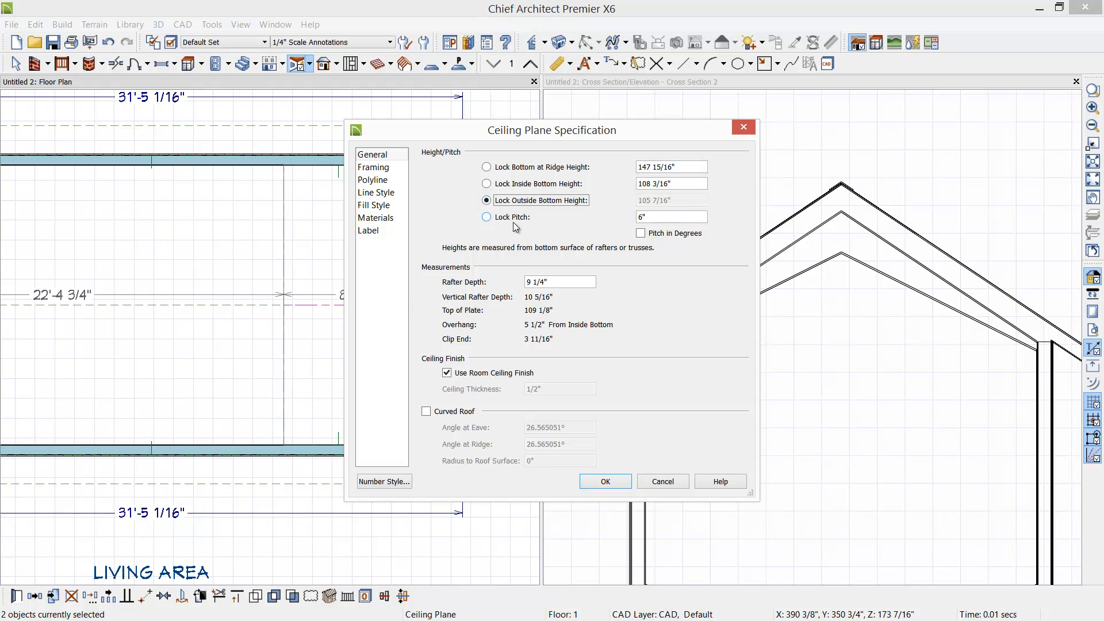
drag(659, 219, 614, 219)
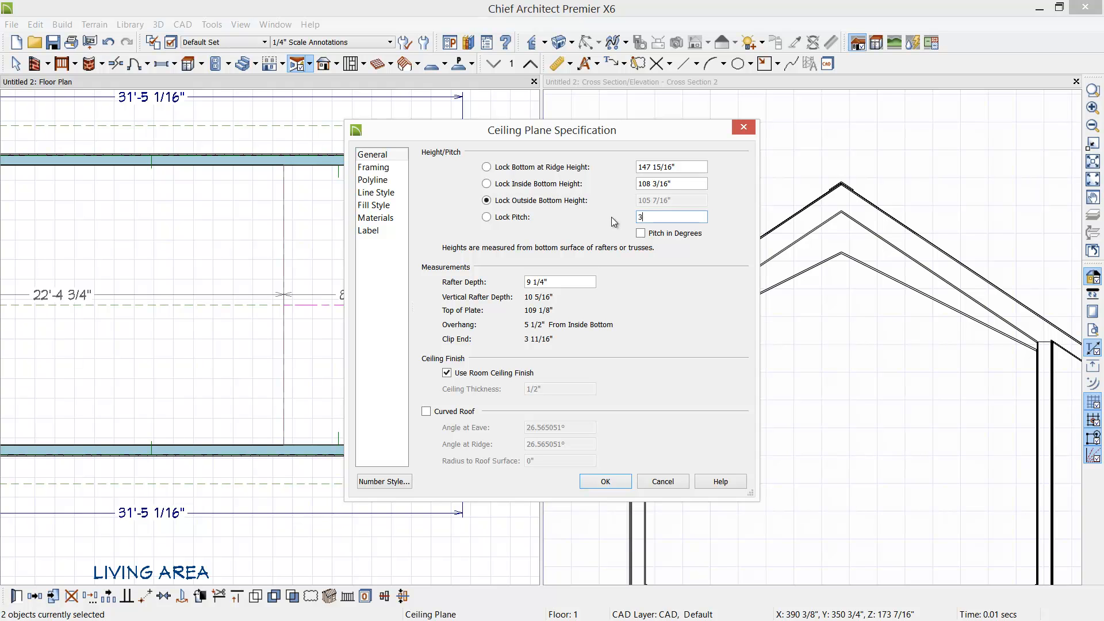
- Make both ceiling planes curved with an angle of 0° at the ridge and check the arch in the cross section
click(427, 411)
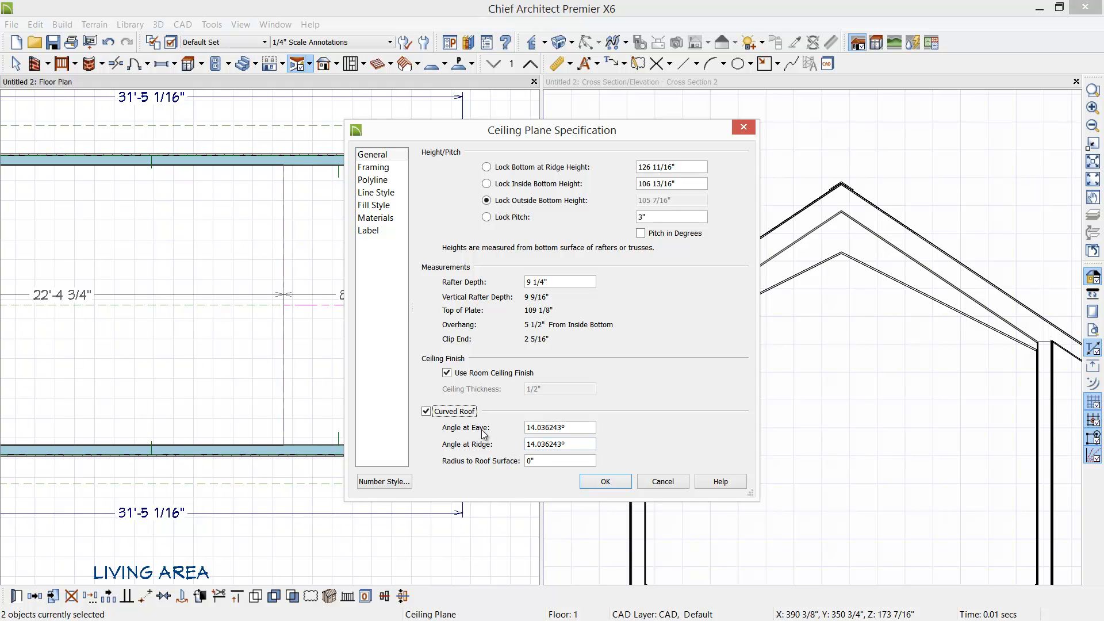
drag(577, 447, 502, 449)
text(0)
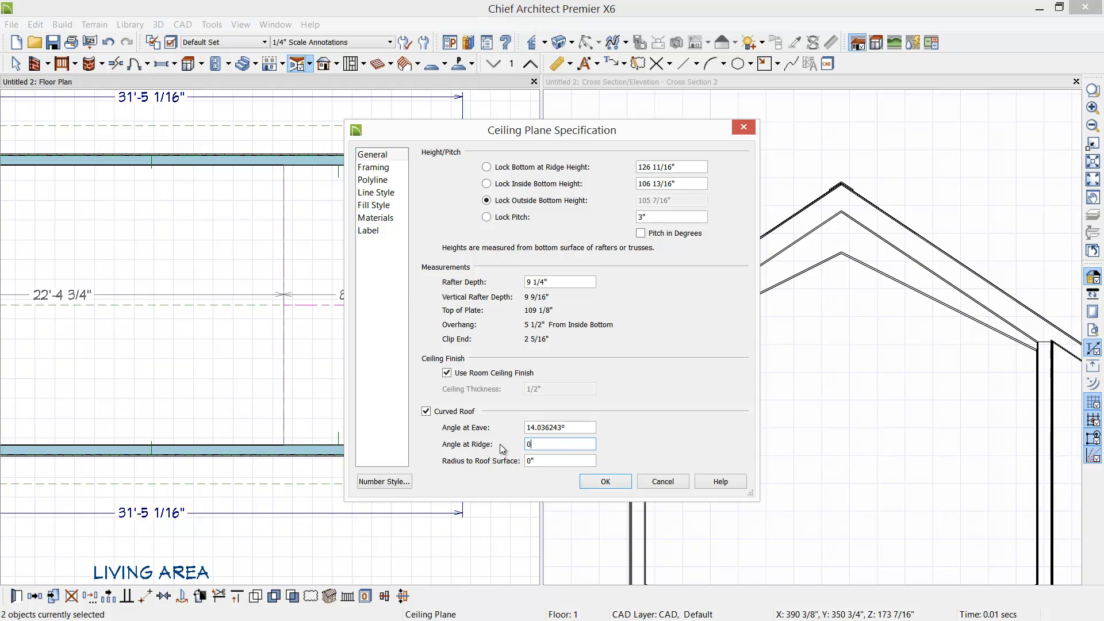
click(609, 482)
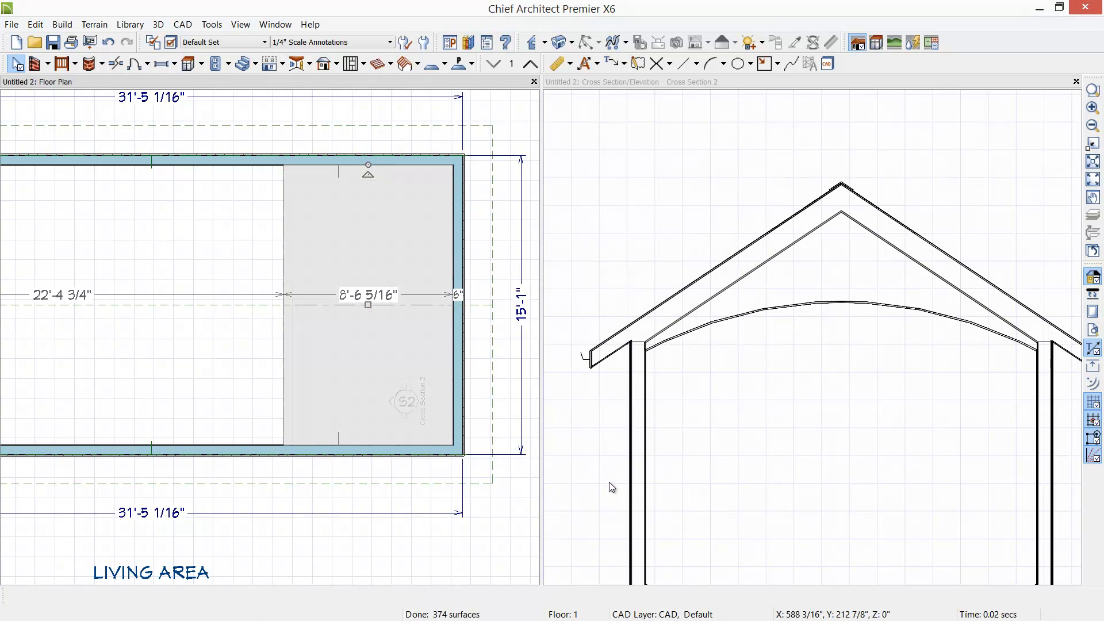
middle_drag(863, 465, 789, 426)
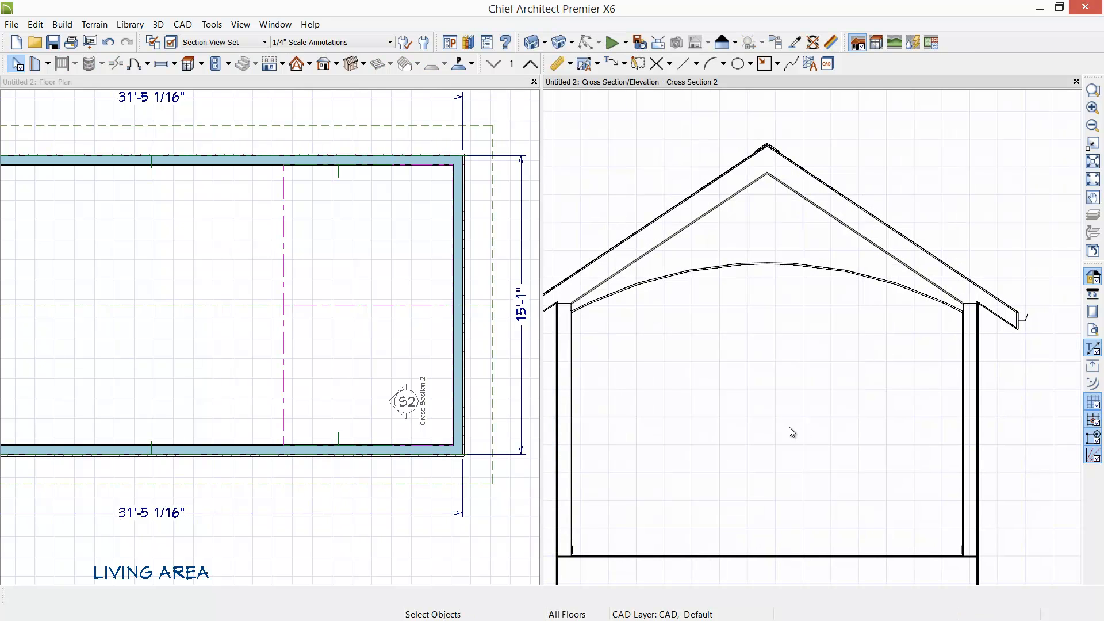
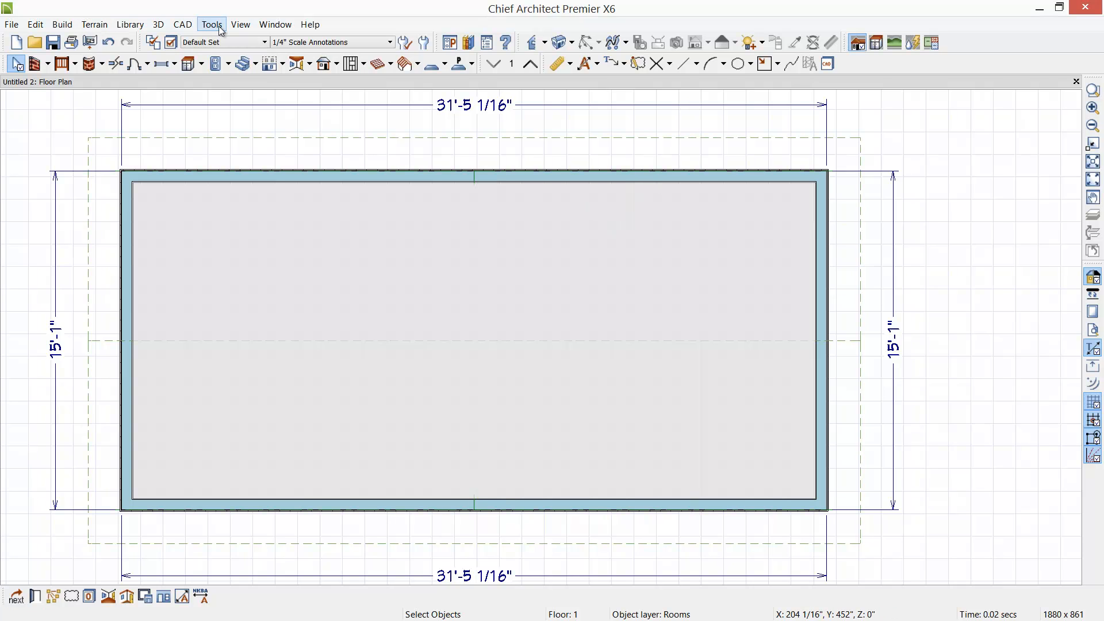
- Build a 2nd floor derived from the 1st floor plan with the default floor heights, and turn on Auto Rebuild Roofs
click(62, 24)
mouse_move(84, 109)
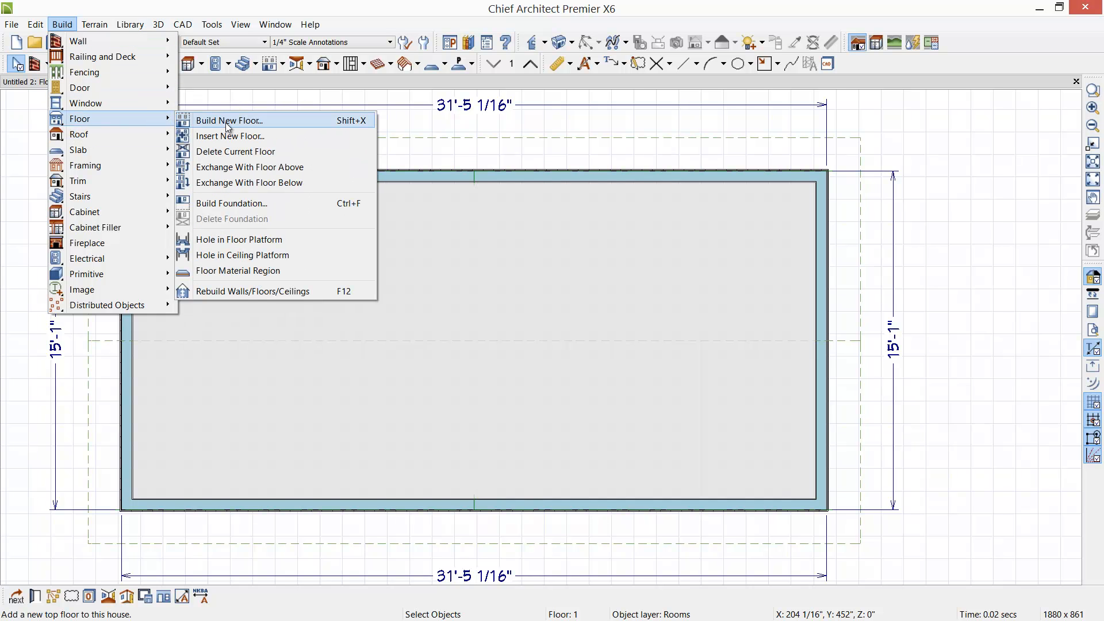
click(233, 125)
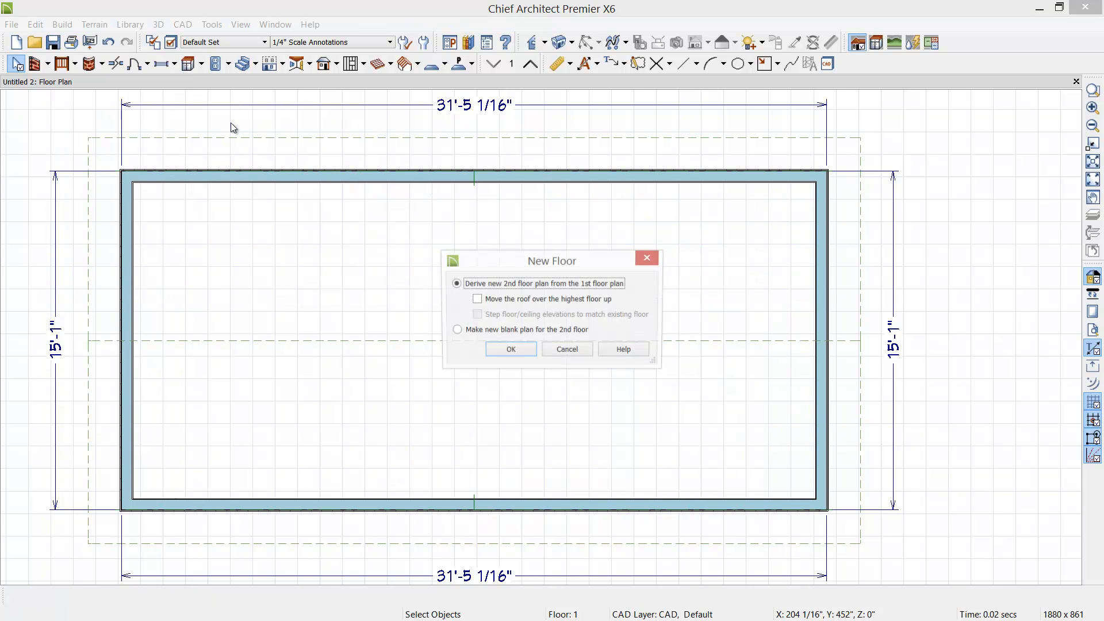
click(509, 348)
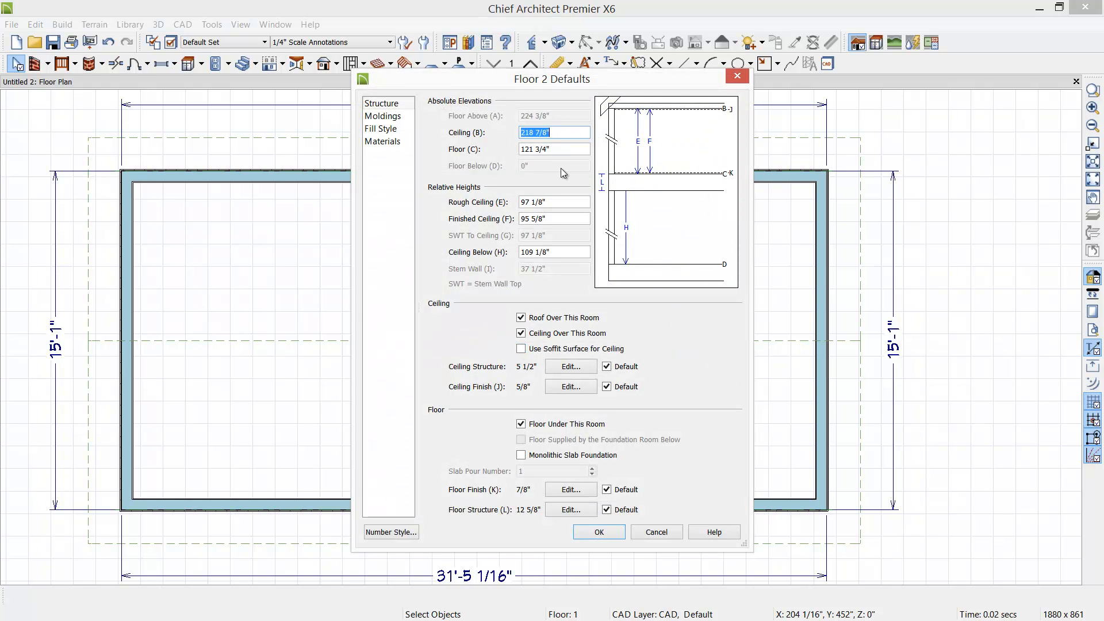
click(556, 203)
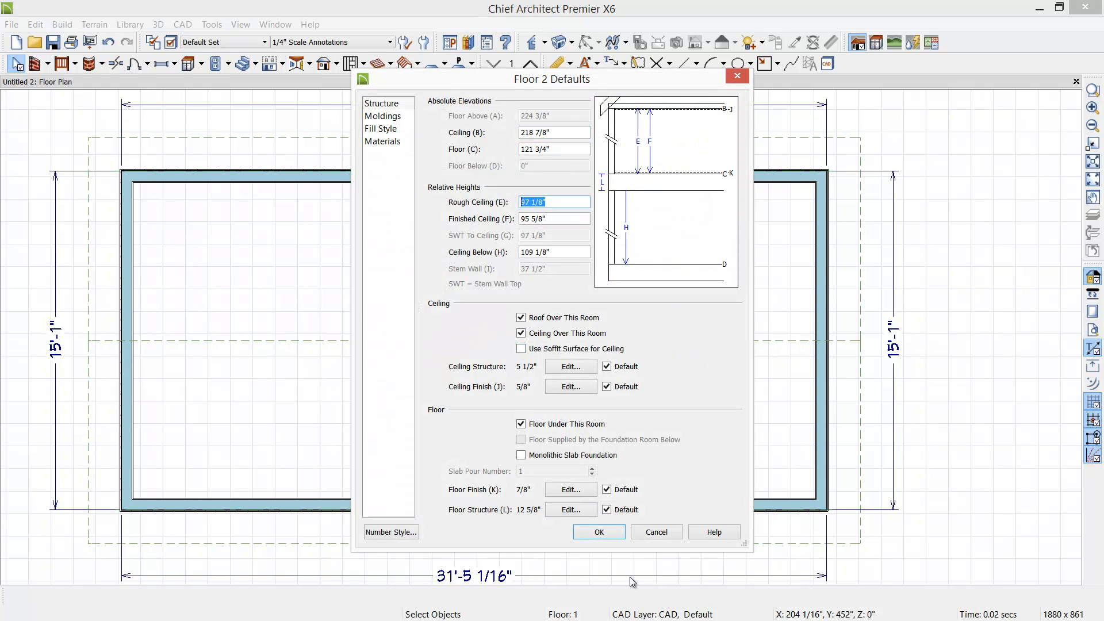
click(599, 533)
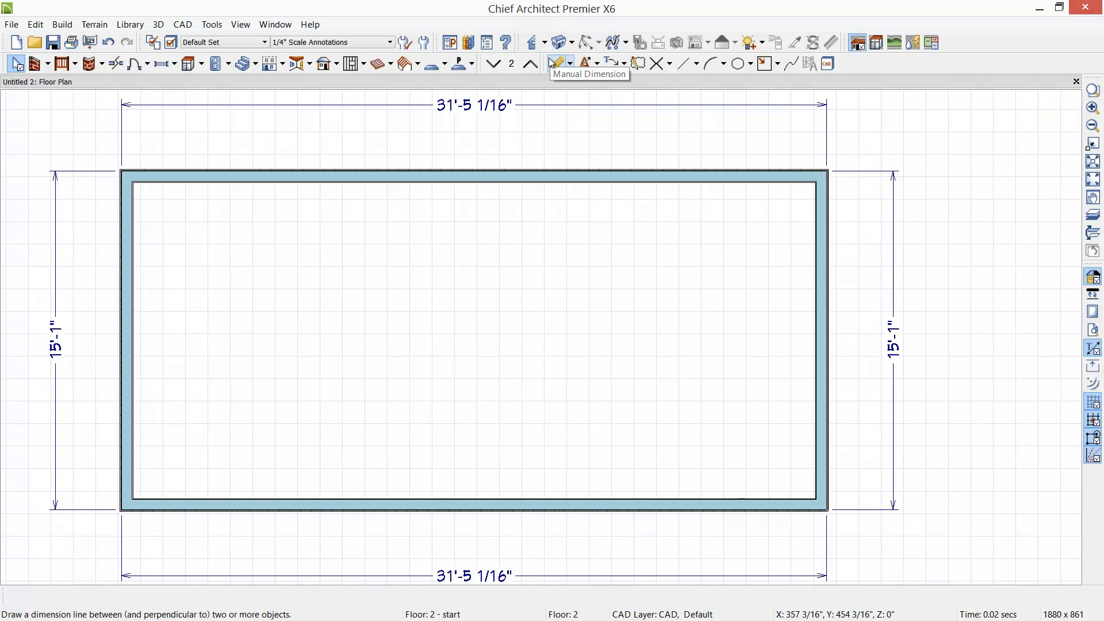
click(465, 128)
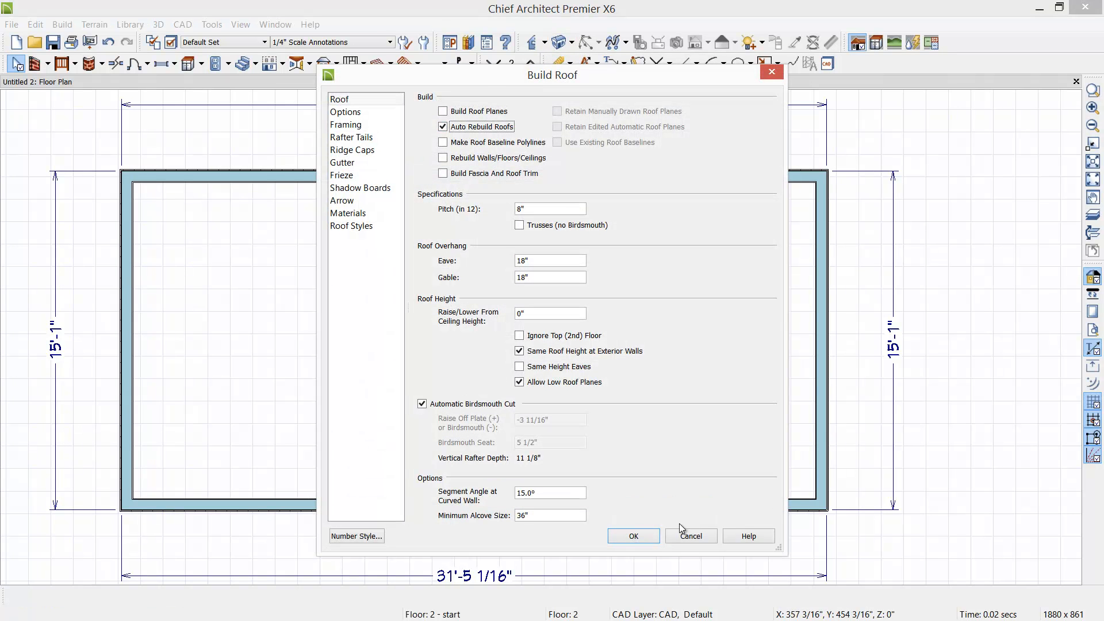
click(645, 537)
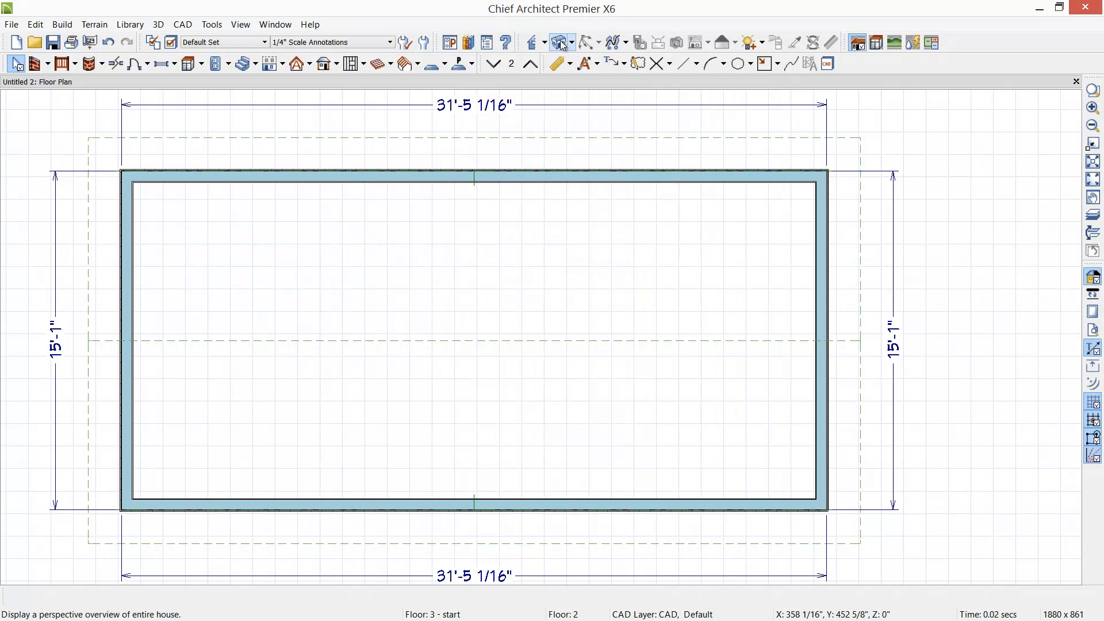
- Create a perspective full overview of the house in Glass House style and orbit it to show both floors
click(561, 43)
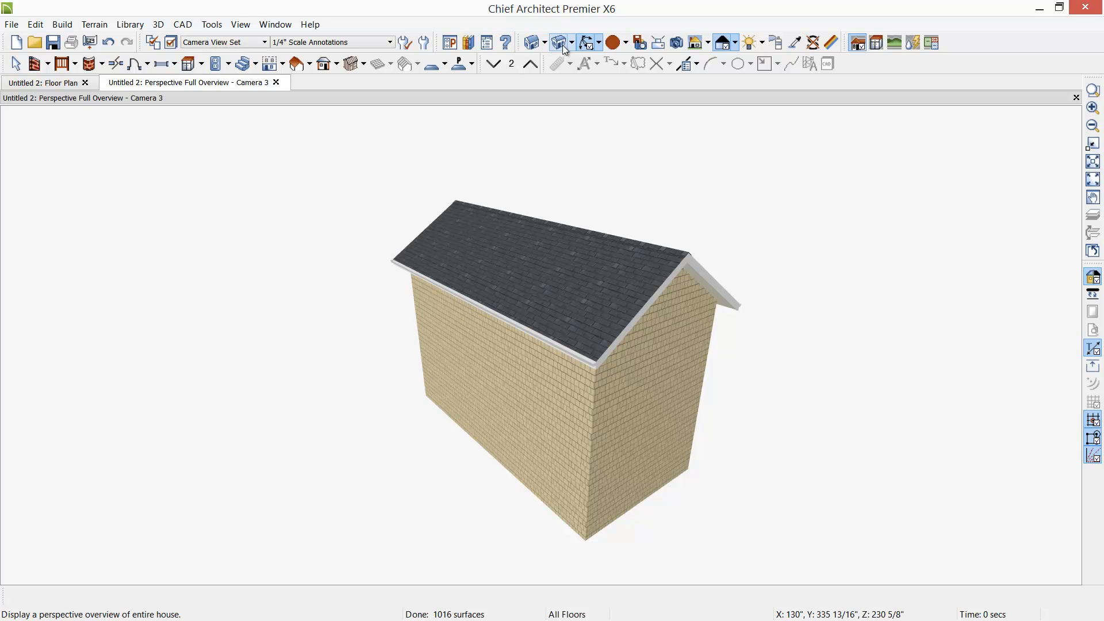
click(734, 43)
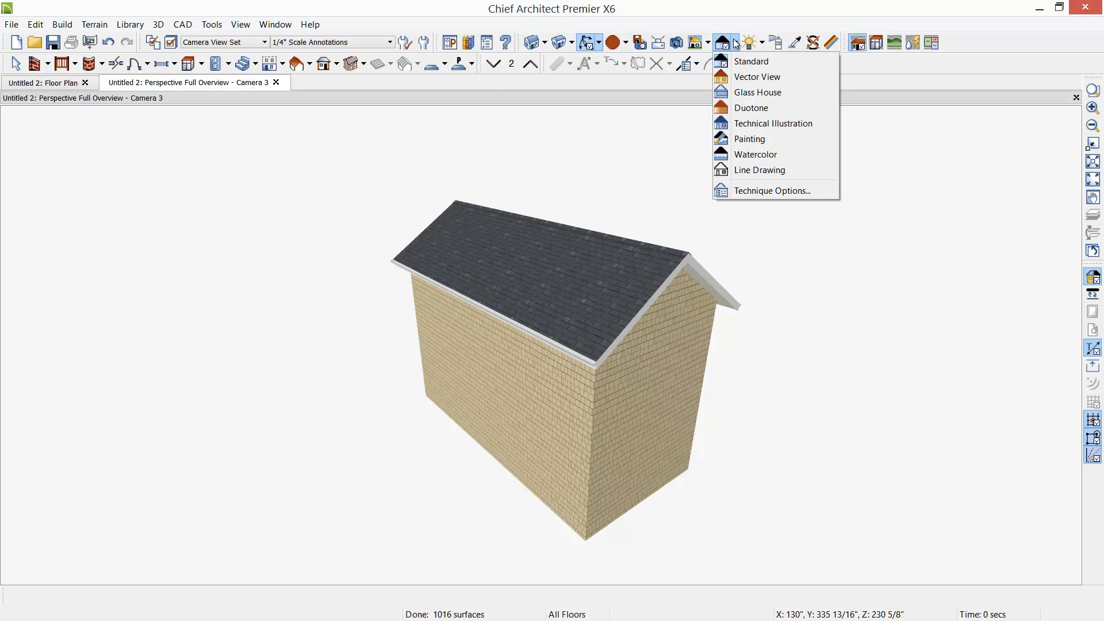
click(735, 90)
drag(655, 377, 521, 367)
scroll(521, 367, up, 3)
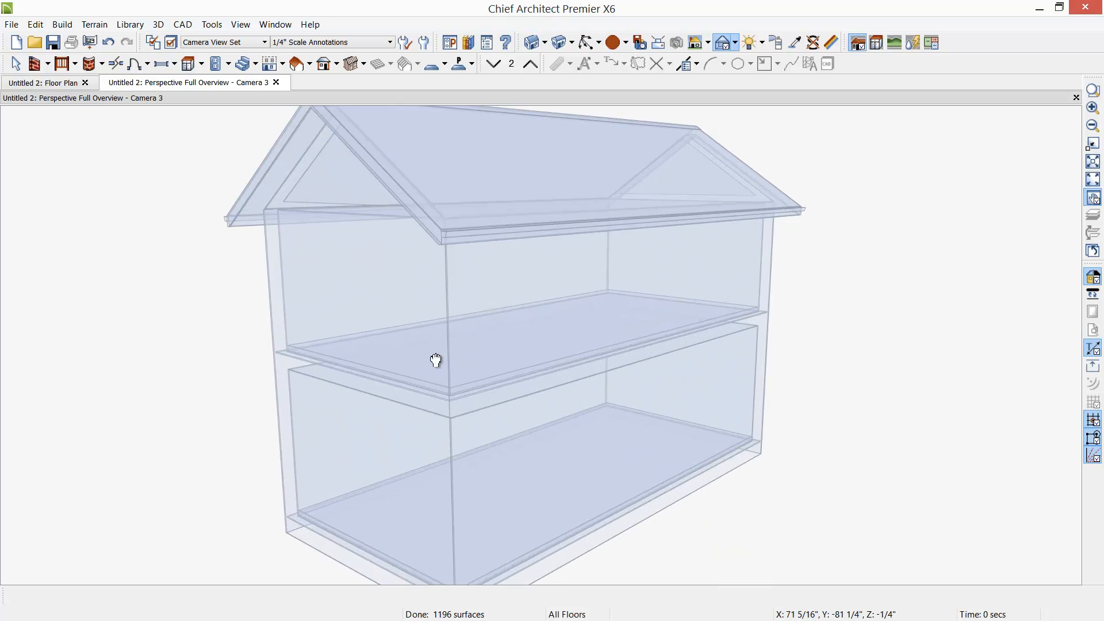
drag(449, 357, 414, 362)
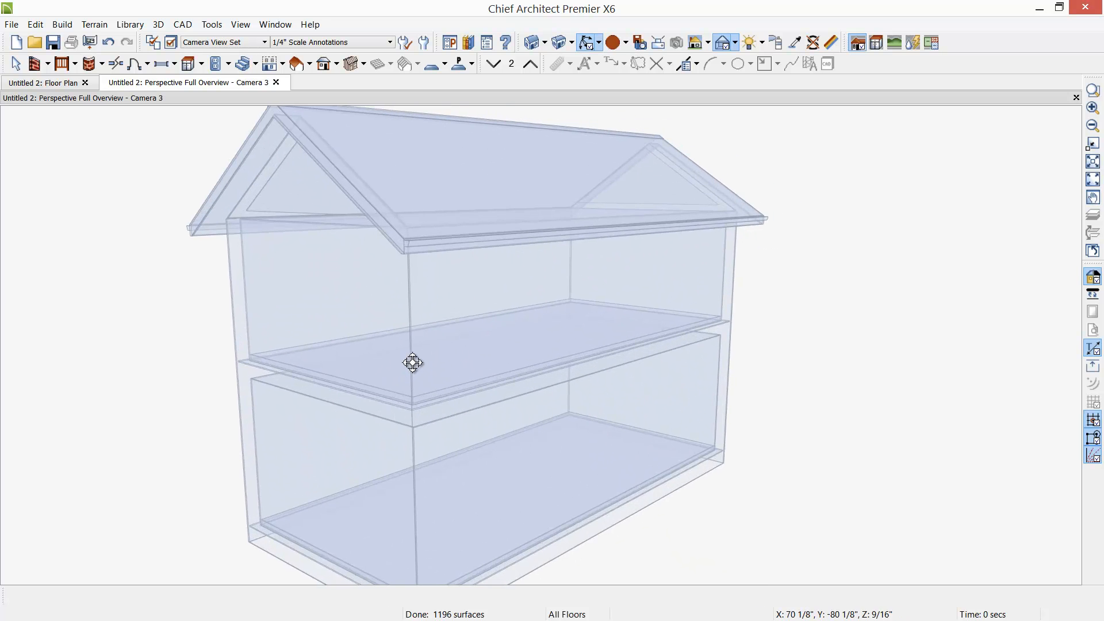
- Tile the floor plan and the perspective overview side by side, with both storeys in view in the overview
click(49, 86)
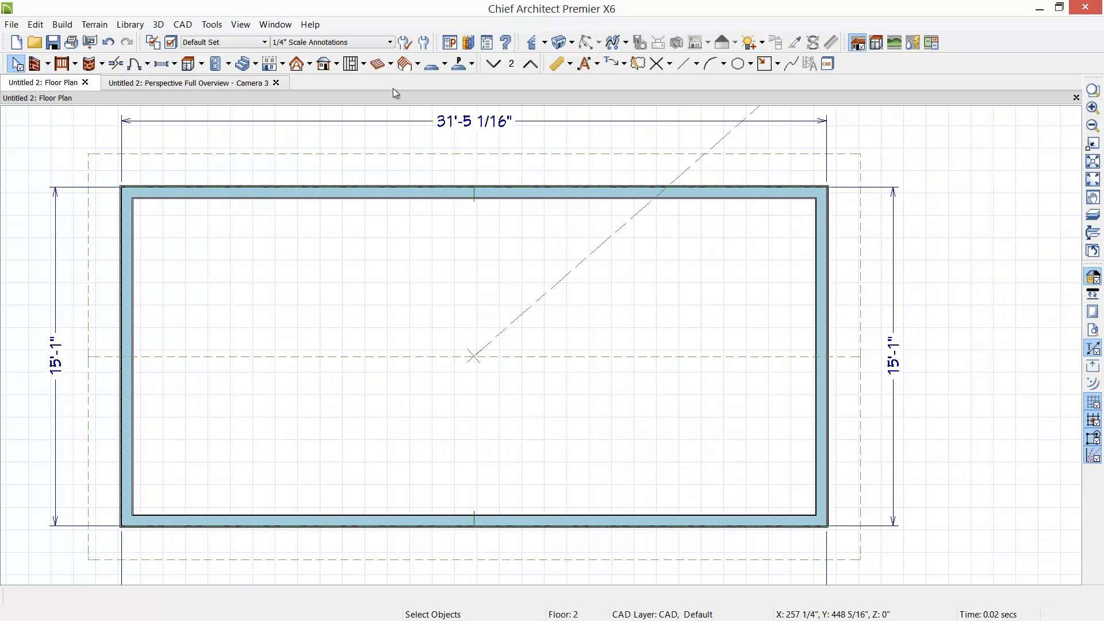
key(shift+t)
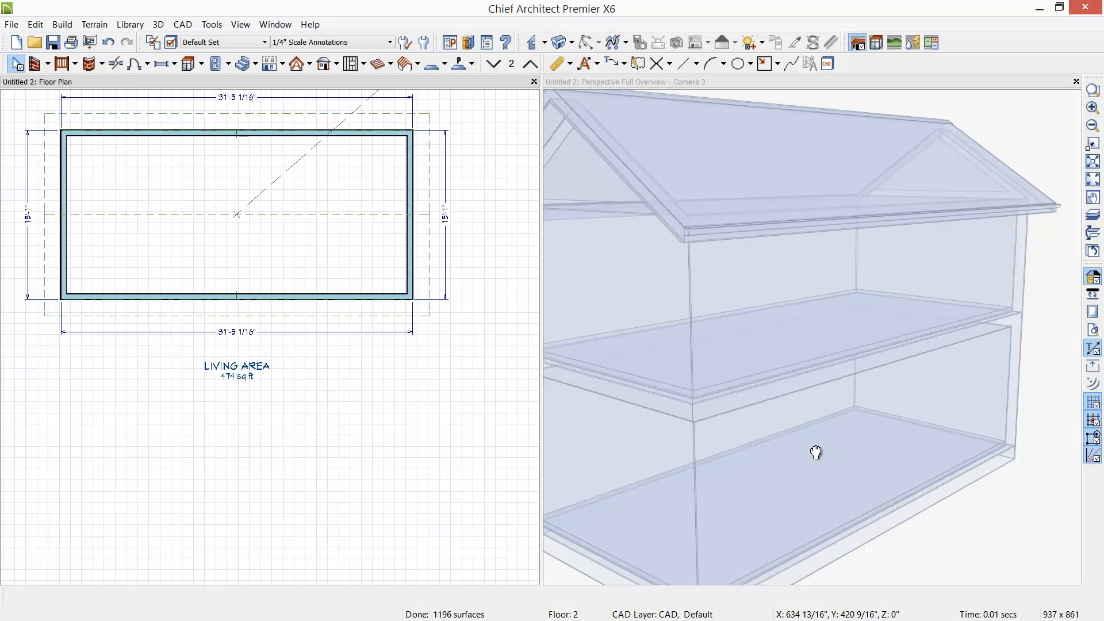
middle_drag(817, 451, 786, 372)
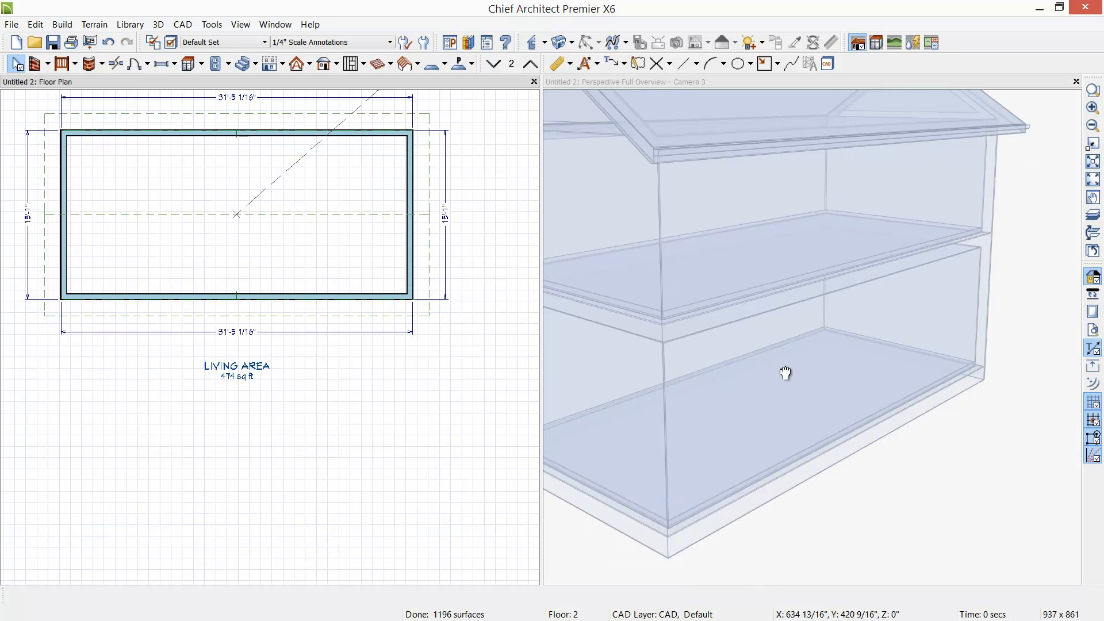
click(233, 81)
click(246, 63)
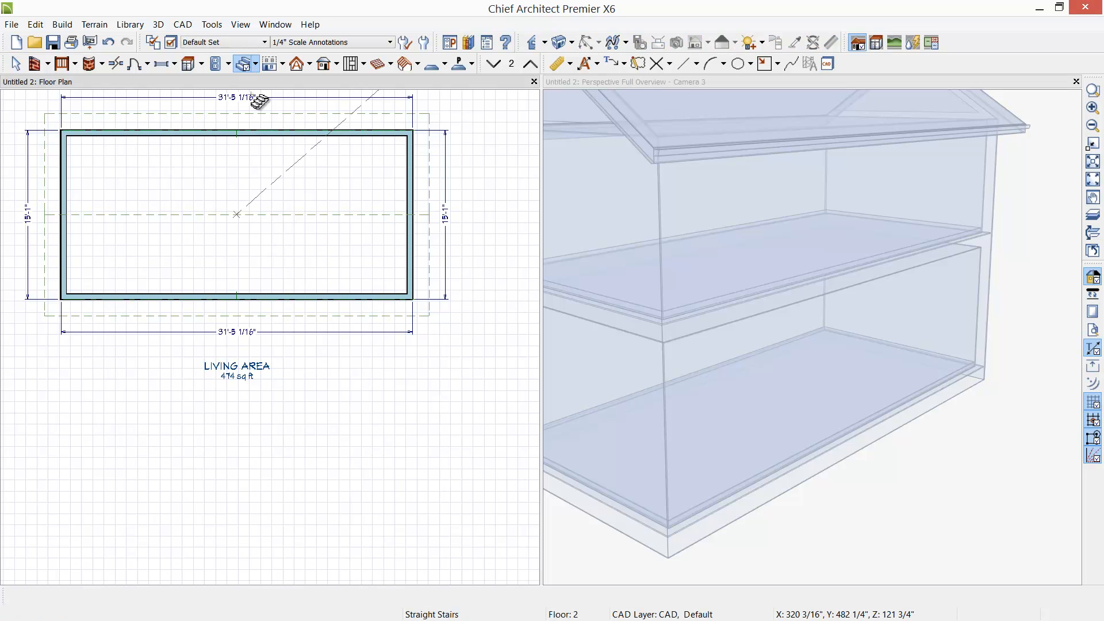
click(292, 245)
click(292, 244)
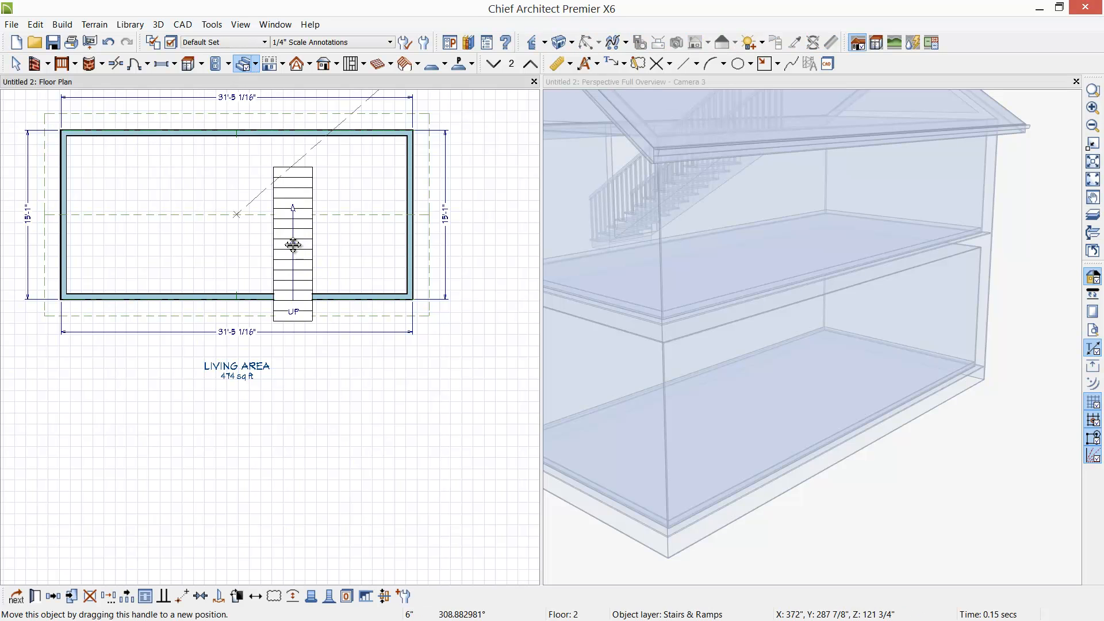
key(Delete)
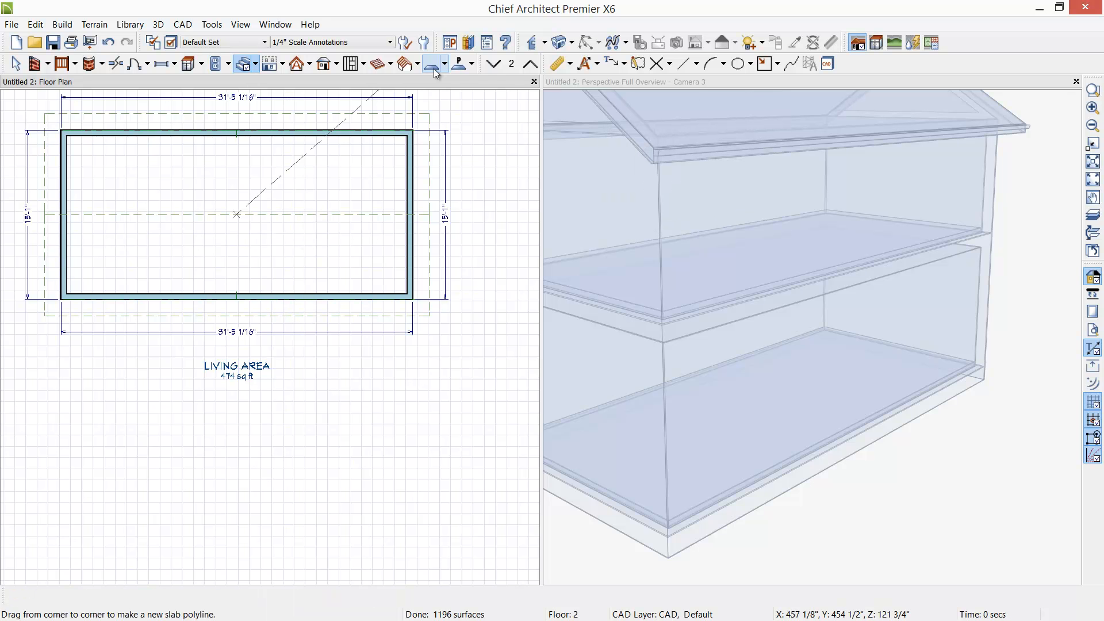
- On floor 1, move the plan's upper exterior wall outward so the building is 21'-5" deep
click(493, 63)
middle_drag(261, 148, 257, 270)
click(253, 256)
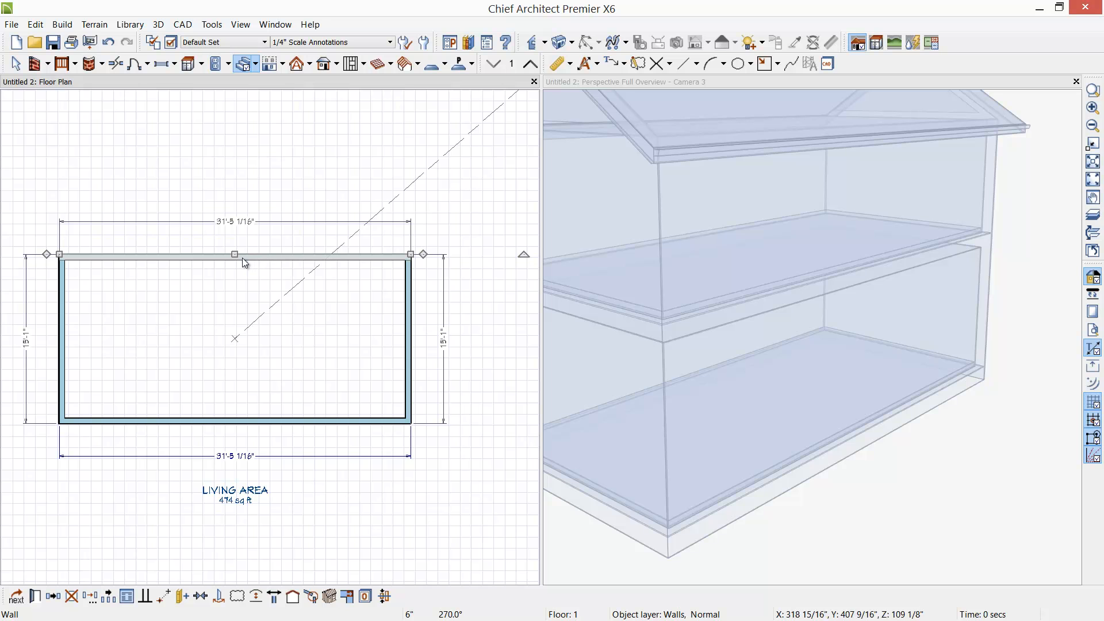
drag(234, 255, 235, 184)
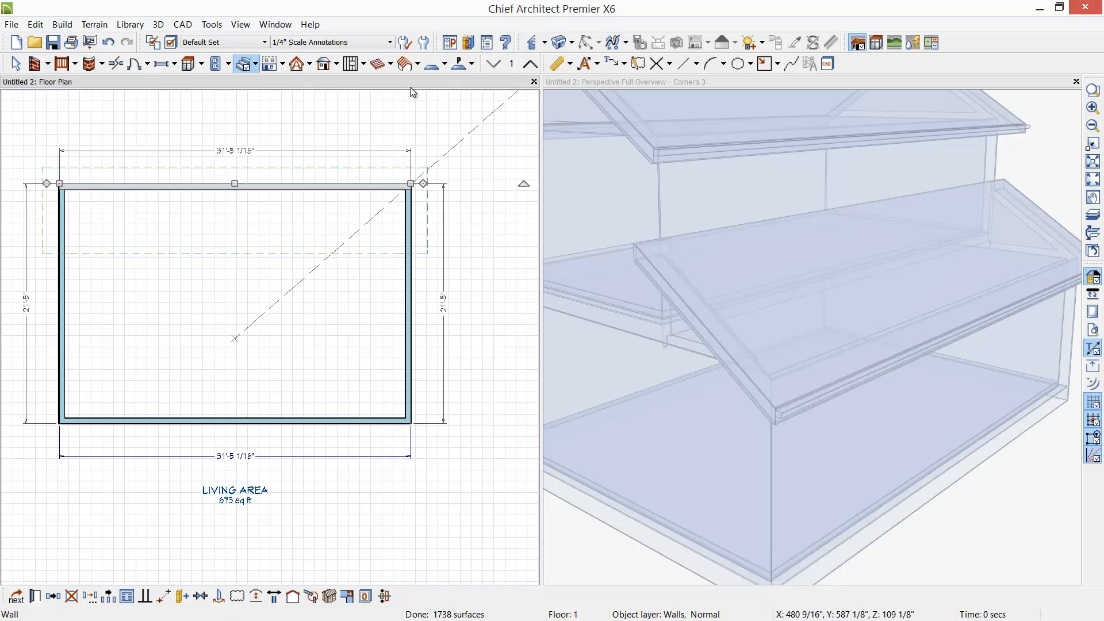
- On floor 2, move the upper exterior wall outward to align with the floor 1 wall at 21'-5" deep
click(530, 63)
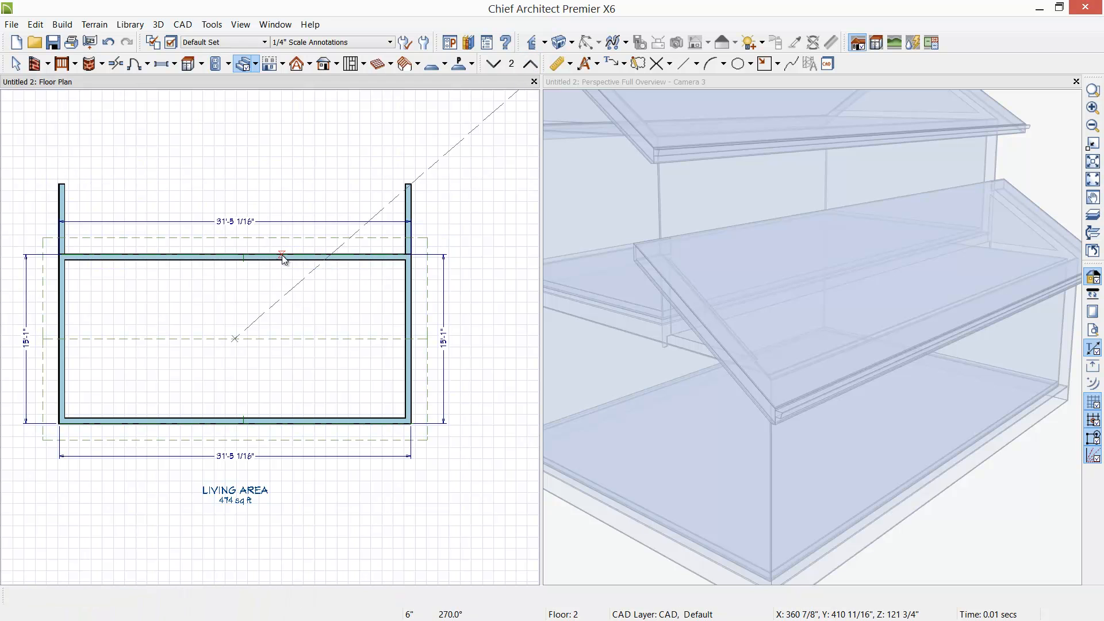
click(280, 255)
drag(280, 255, 281, 183)
- Place a straight staircase going up on floor 1, right of the room's centre and near the lower wall
click(498, 66)
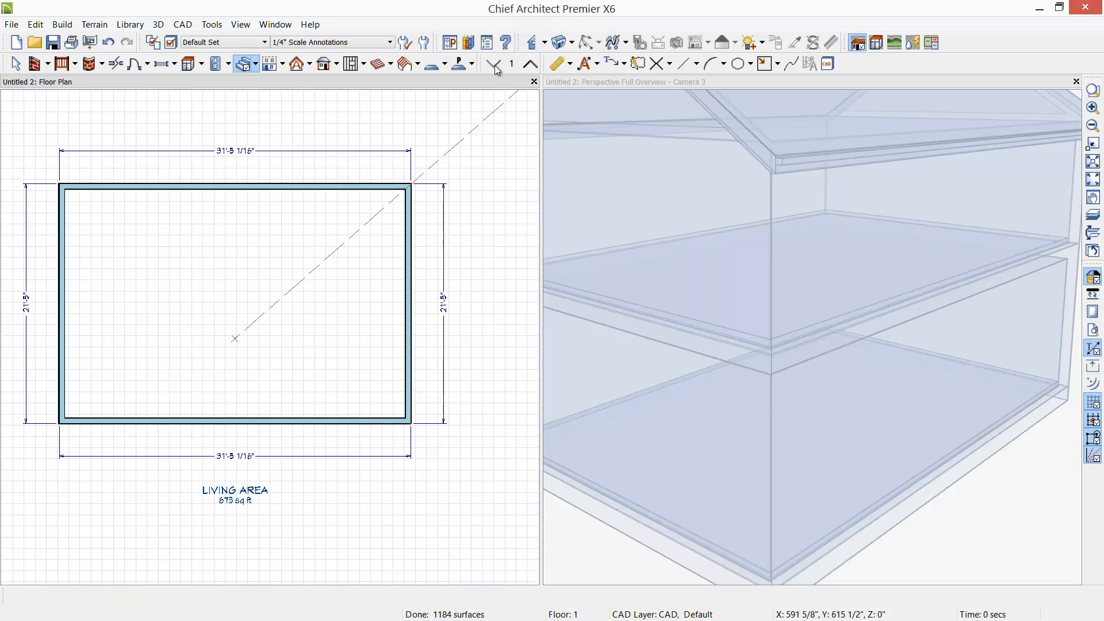
click(295, 326)
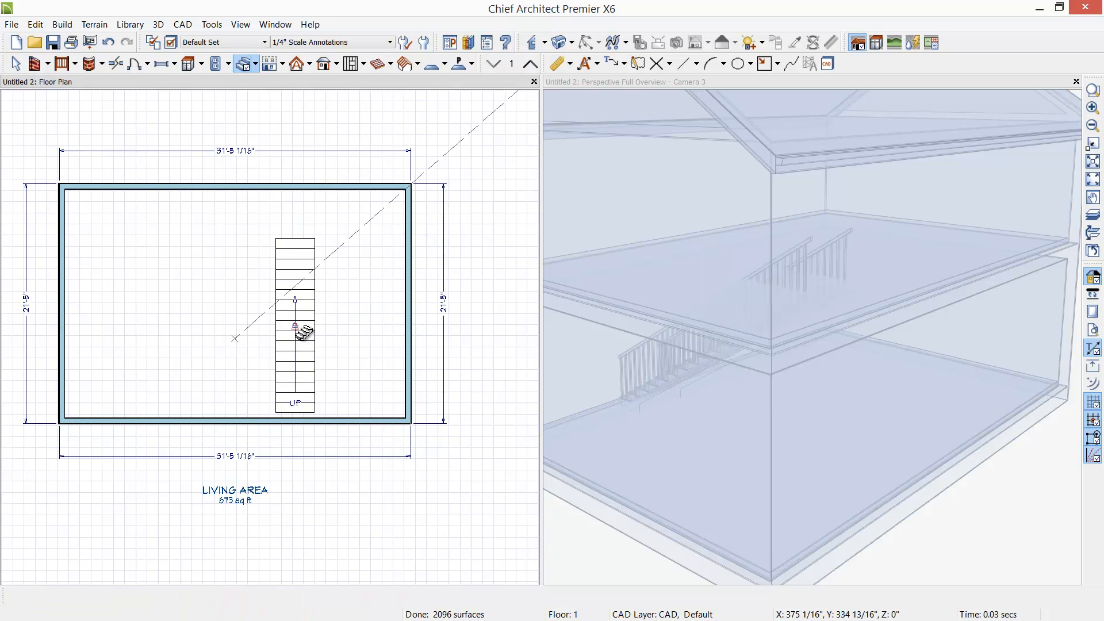
- Bend the straight staircase into a curve by swinging its upper end toward the room's left side
drag(825, 395, 795, 349)
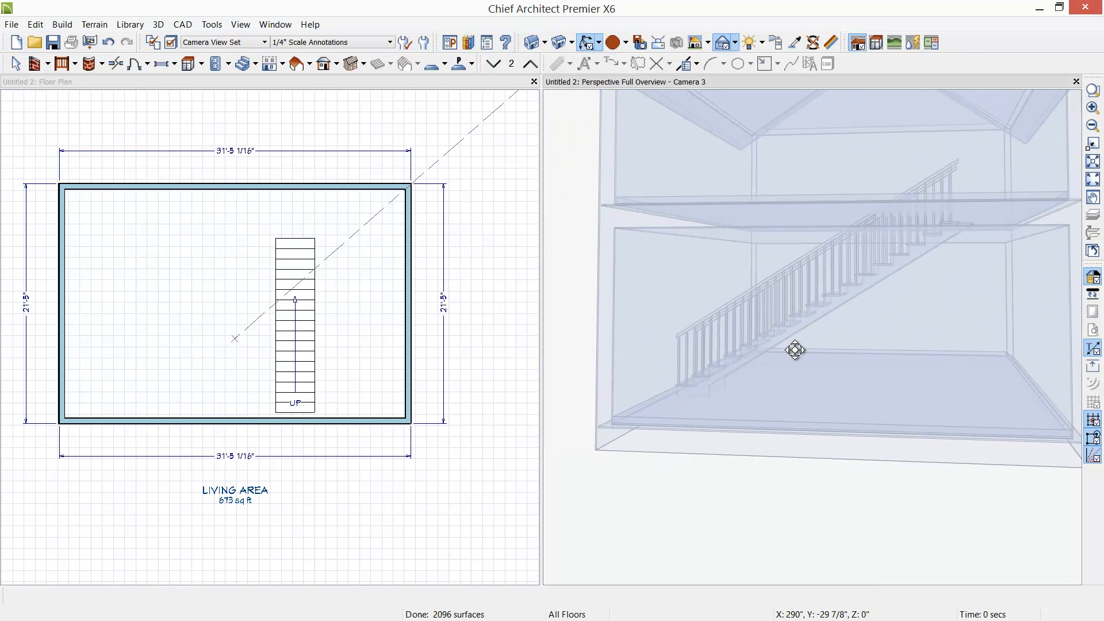
click(315, 365)
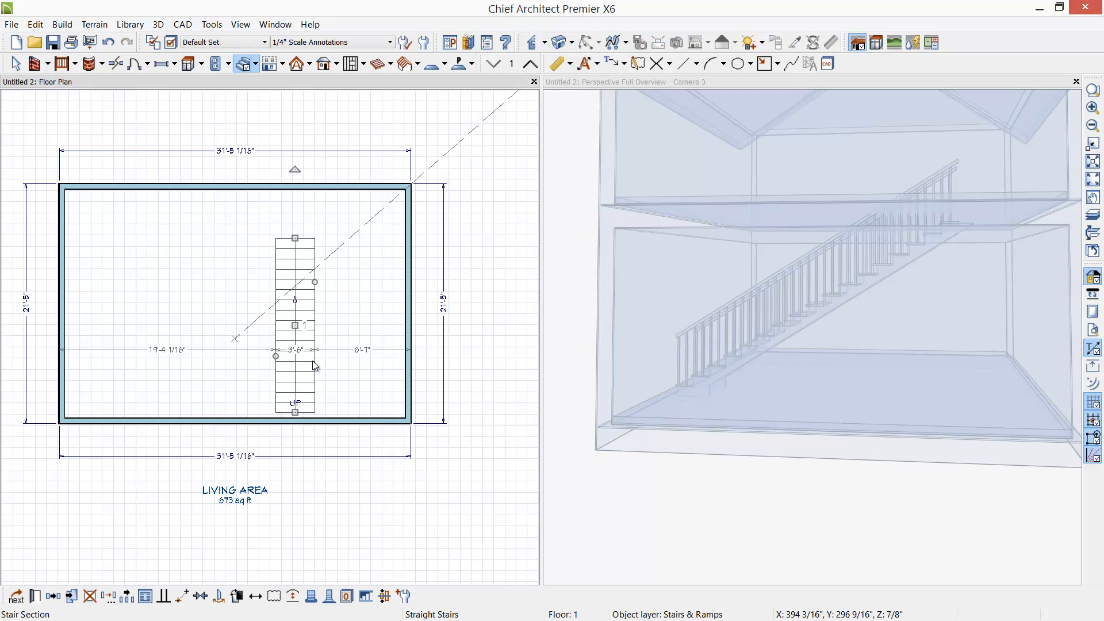
drag(296, 239, 222, 237)
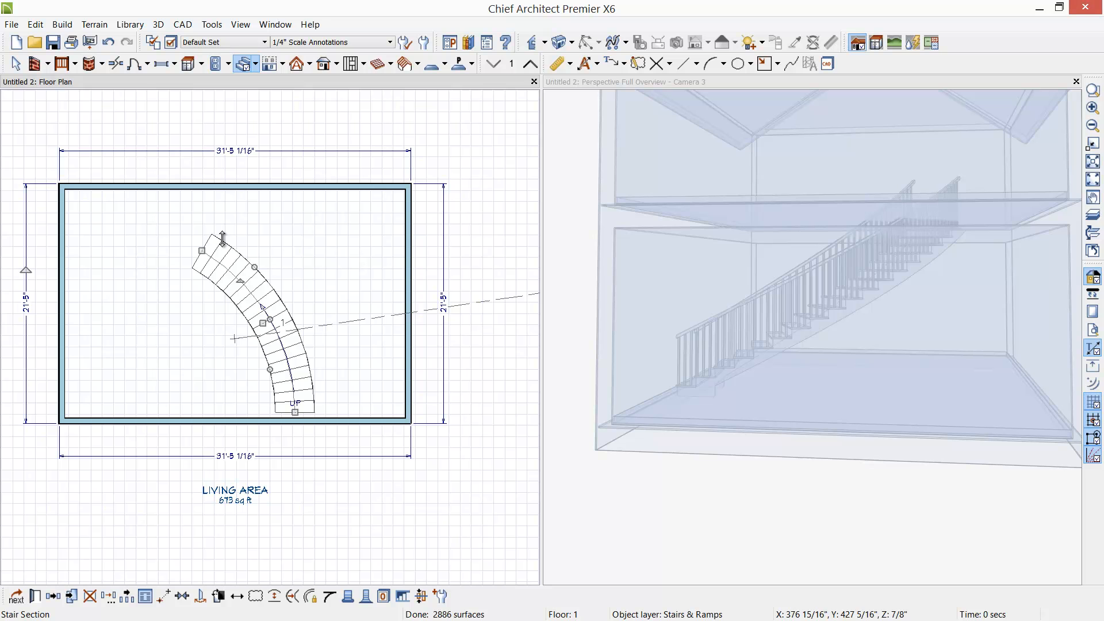
- Delete the curved staircase and draw a short straight flight going up to the right in the room's left half
click(256, 67)
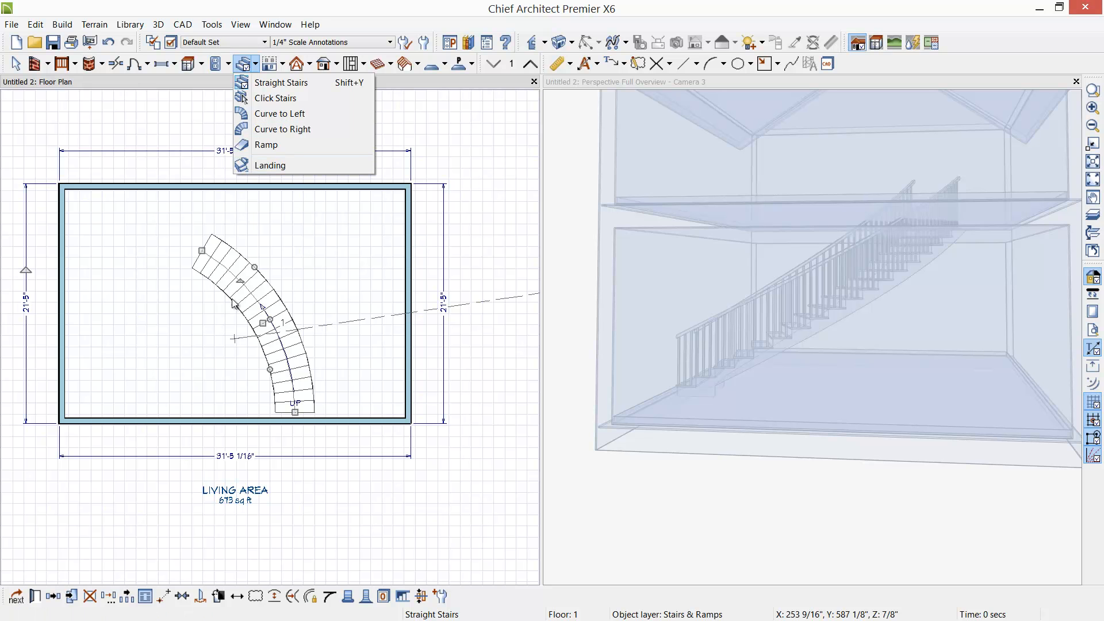
click(241, 283)
key(Delete)
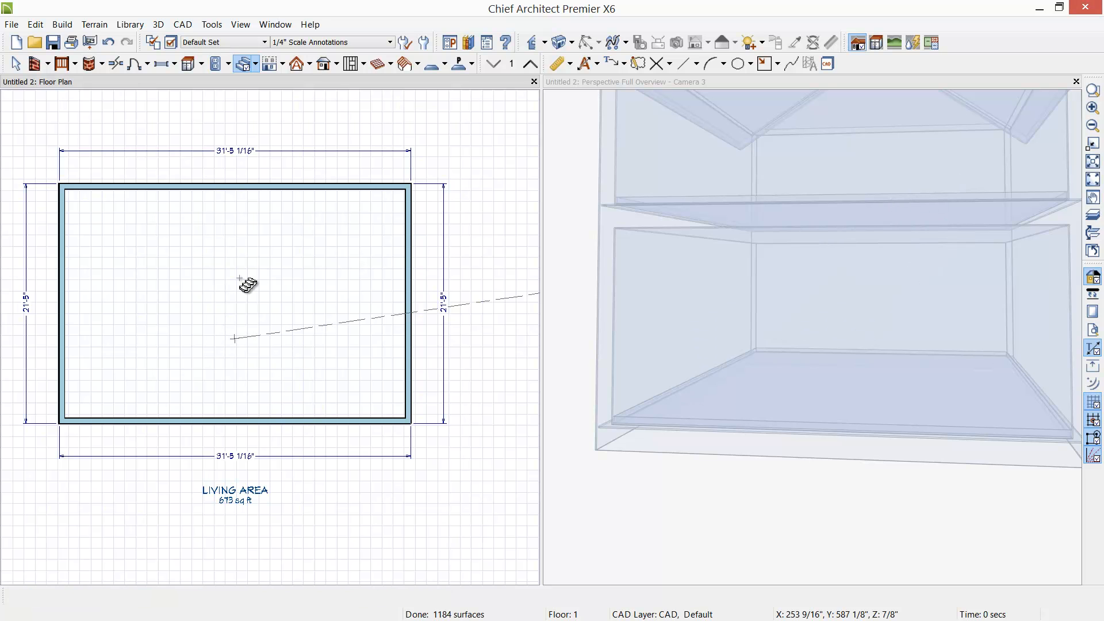
drag(143, 277, 210, 277)
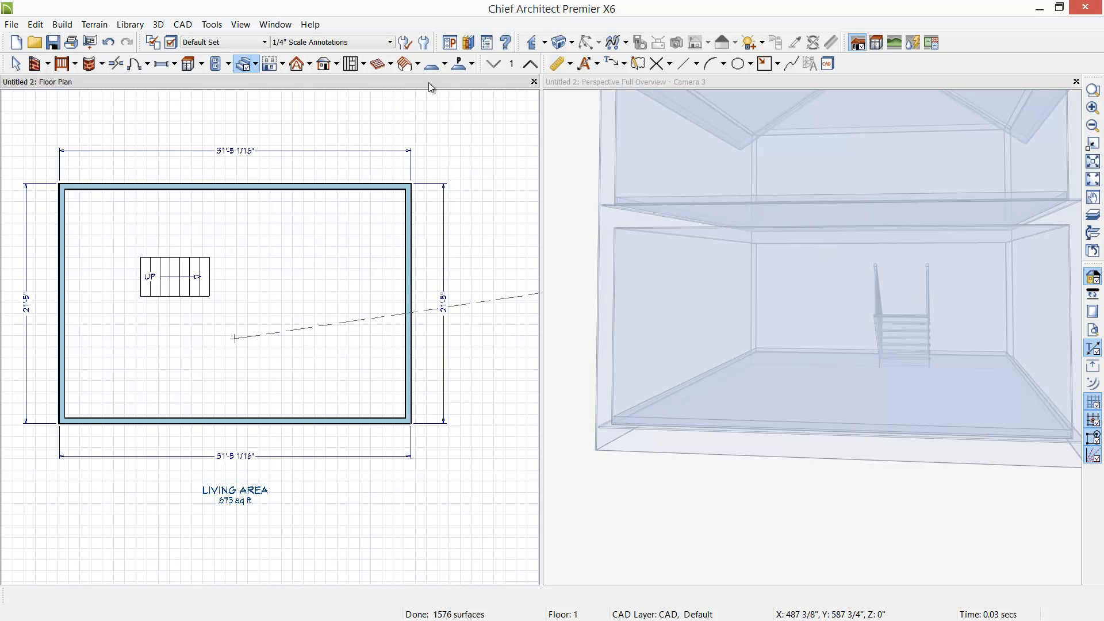
- Create a perspective floor overview of floor 1 and place it beside the floor plan, showing the short flight up close
click(572, 44)
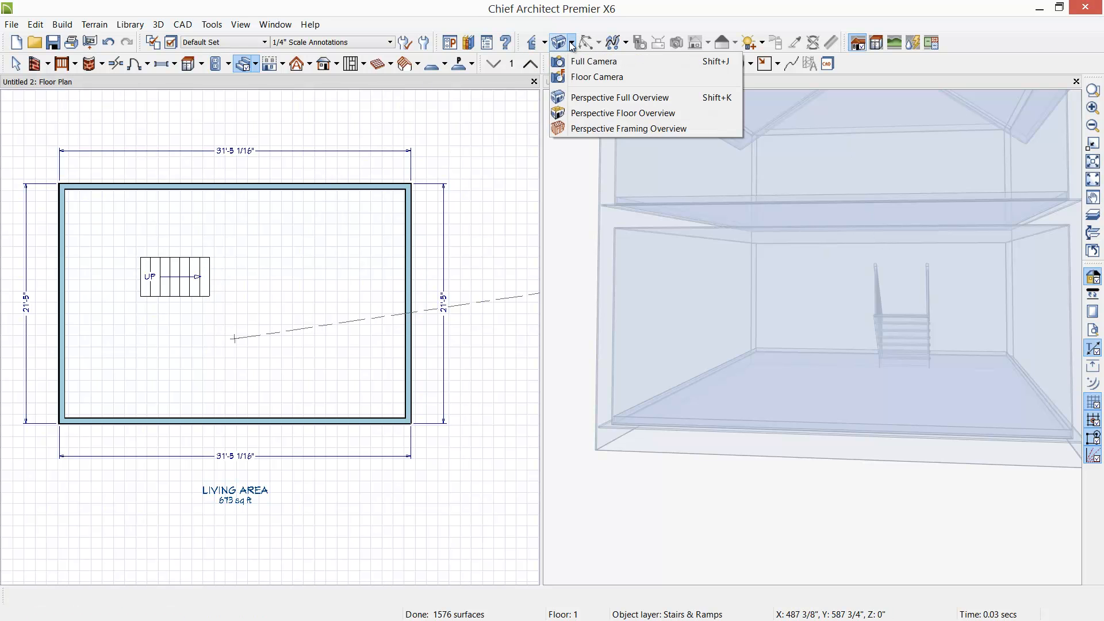
click(580, 113)
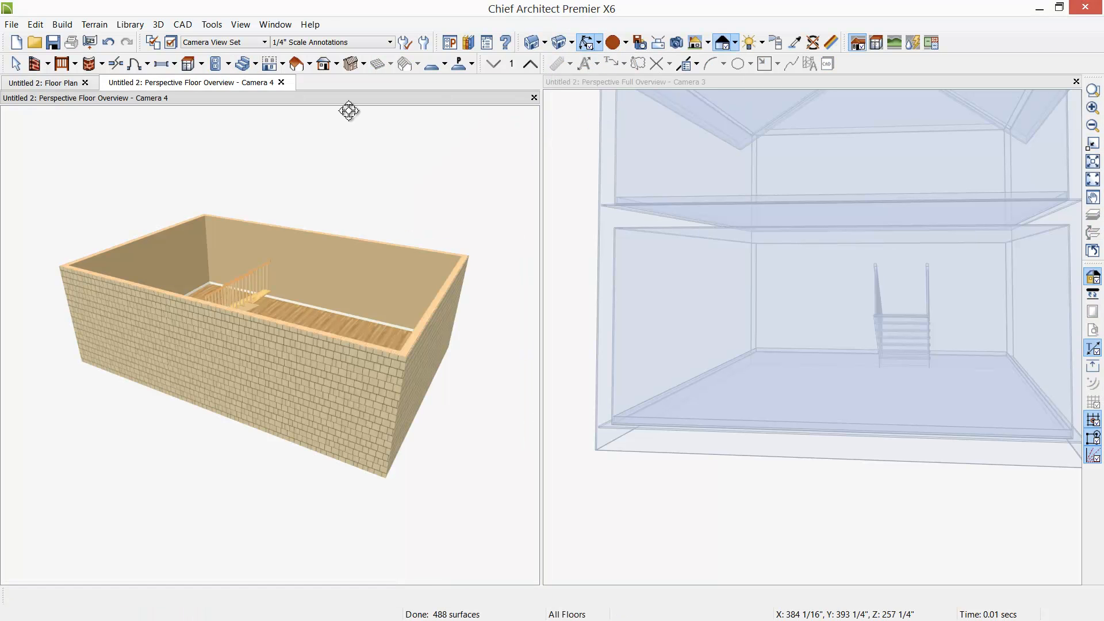
drag(327, 99, 724, 177)
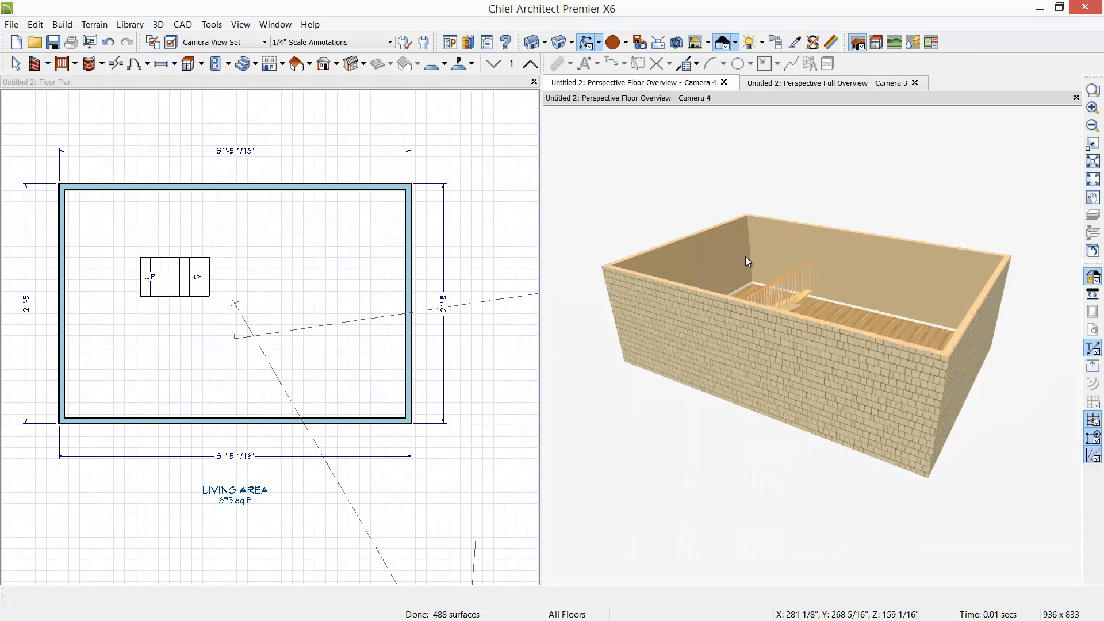
drag(744, 283, 661, 327)
scroll(779, 305, up, 5)
drag(737, 285, 821, 288)
- Draw a second short flight running down the plan, below and just right of the first flight's upper end
click(257, 81)
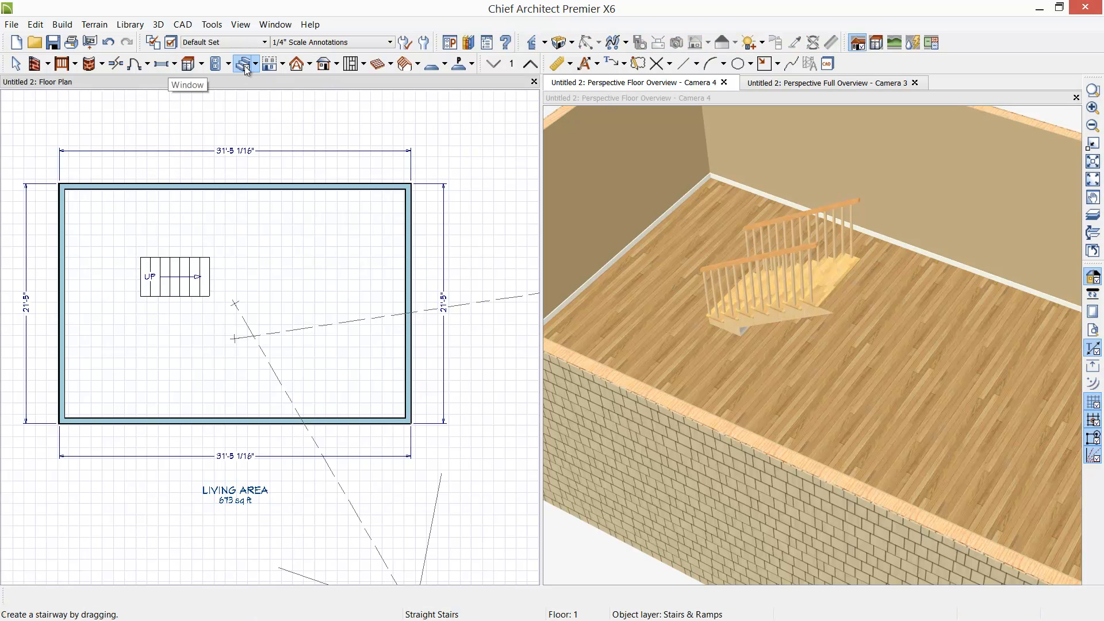
drag(232, 296, 242, 331)
click(246, 344)
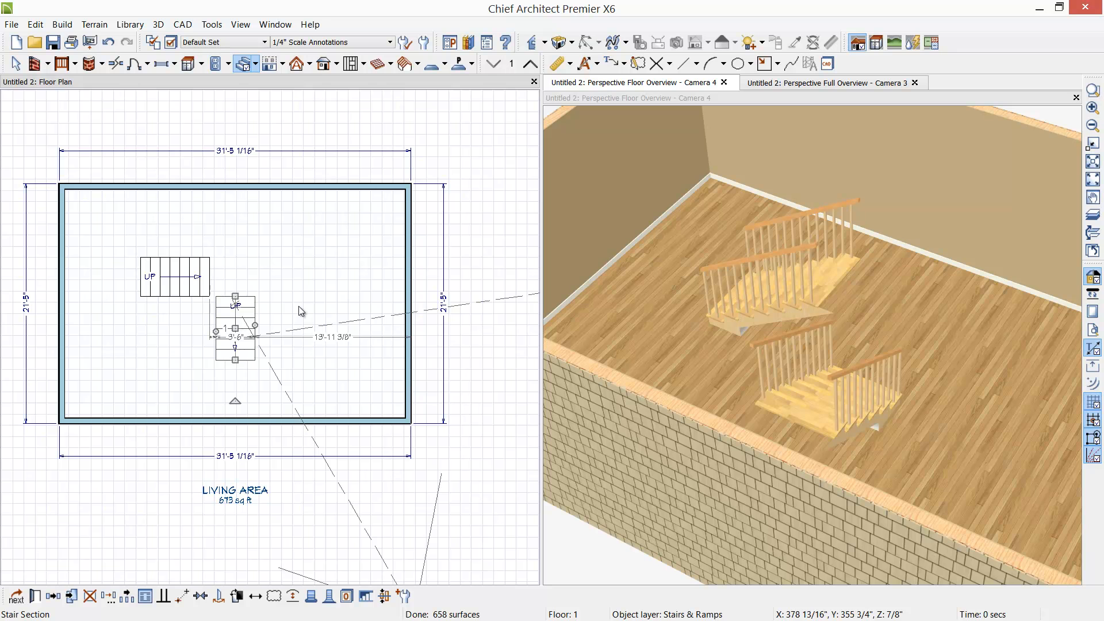
drag(848, 299, 965, 336)
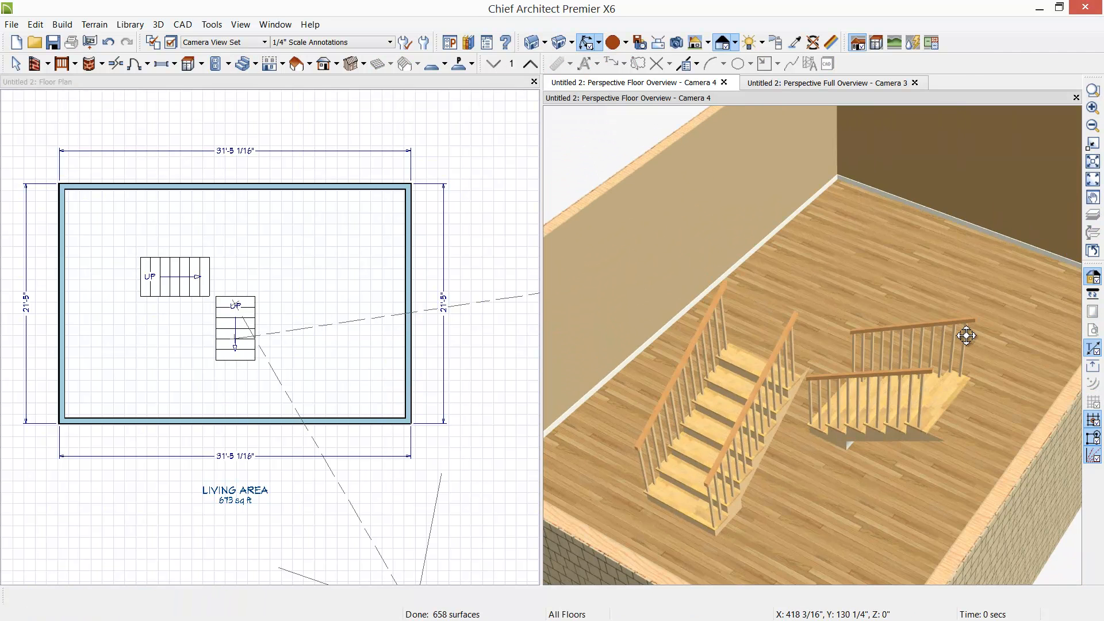
- Try connecting the two perpendicular flights with a corner landing, and undo it
click(238, 81)
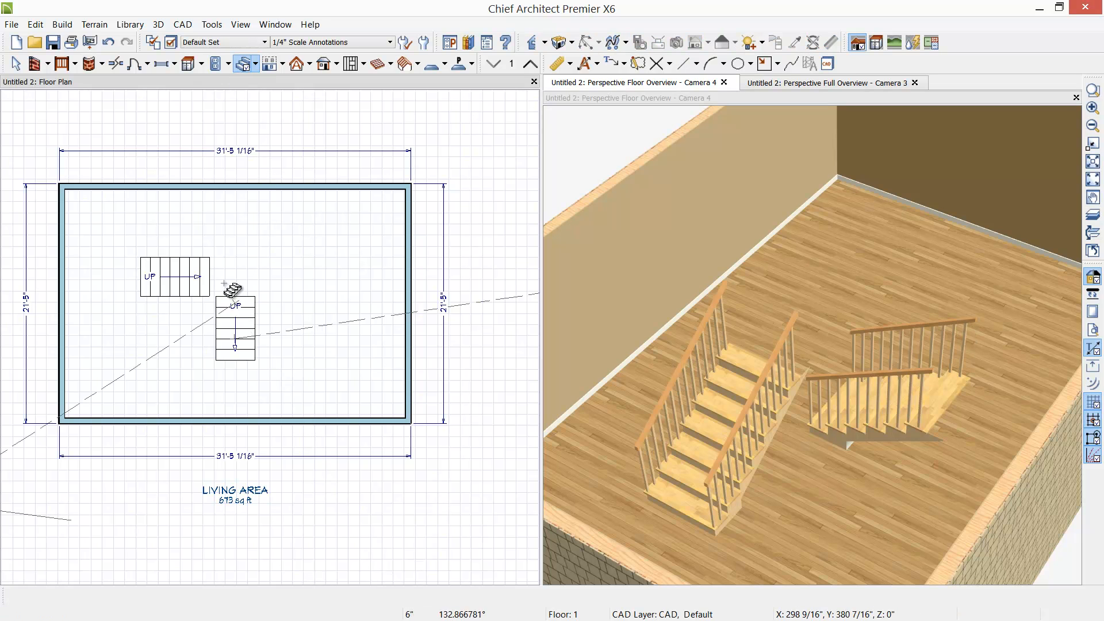
click(233, 291)
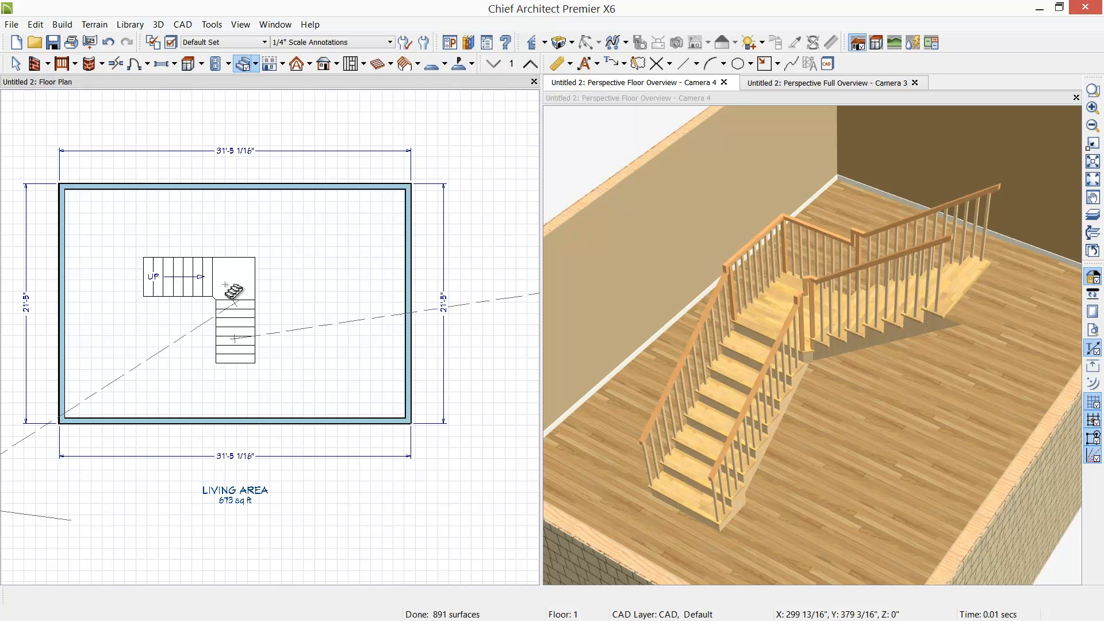
middle_drag(758, 241, 716, 339)
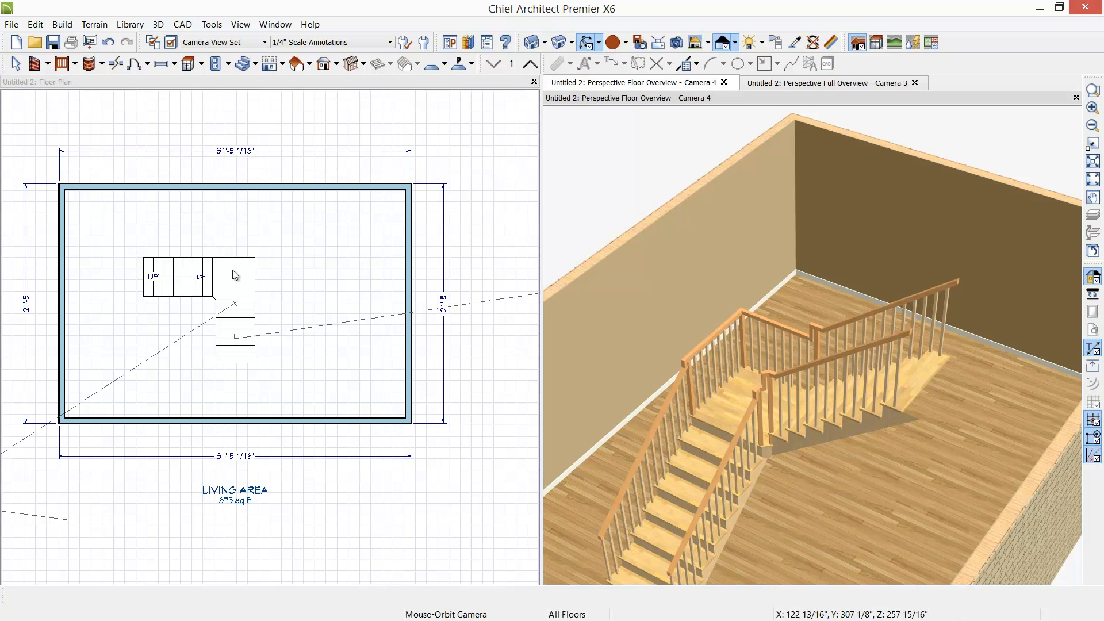
click(108, 42)
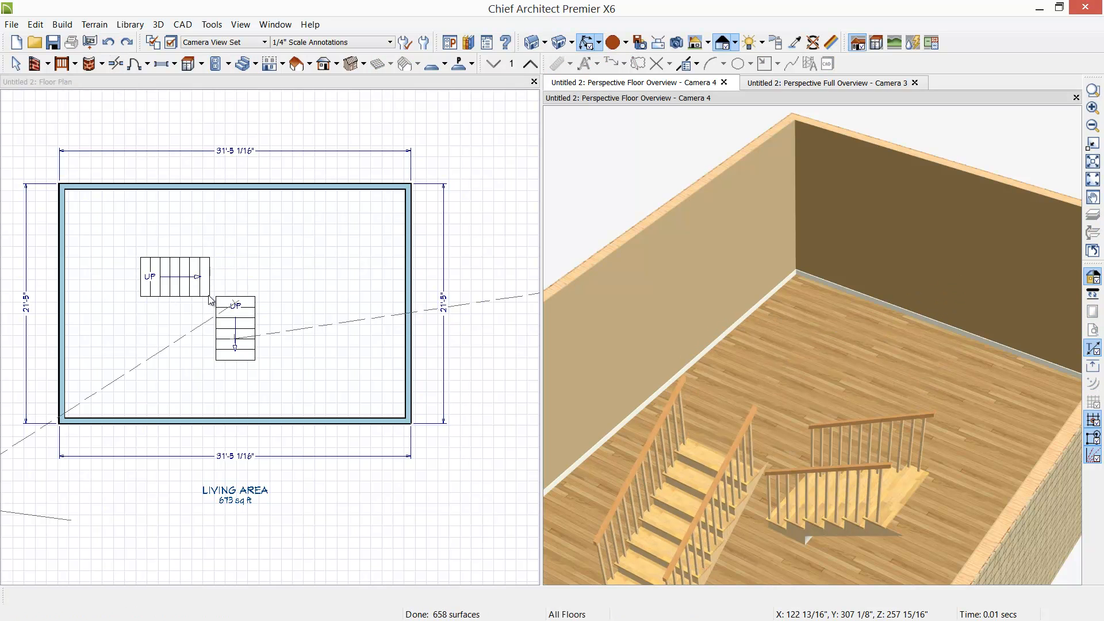
- Extend the first flight to the right with another straight section, making it about 9'-9" long overall
scroll(209, 299, up, 1)
scroll(236, 332, up, 1)
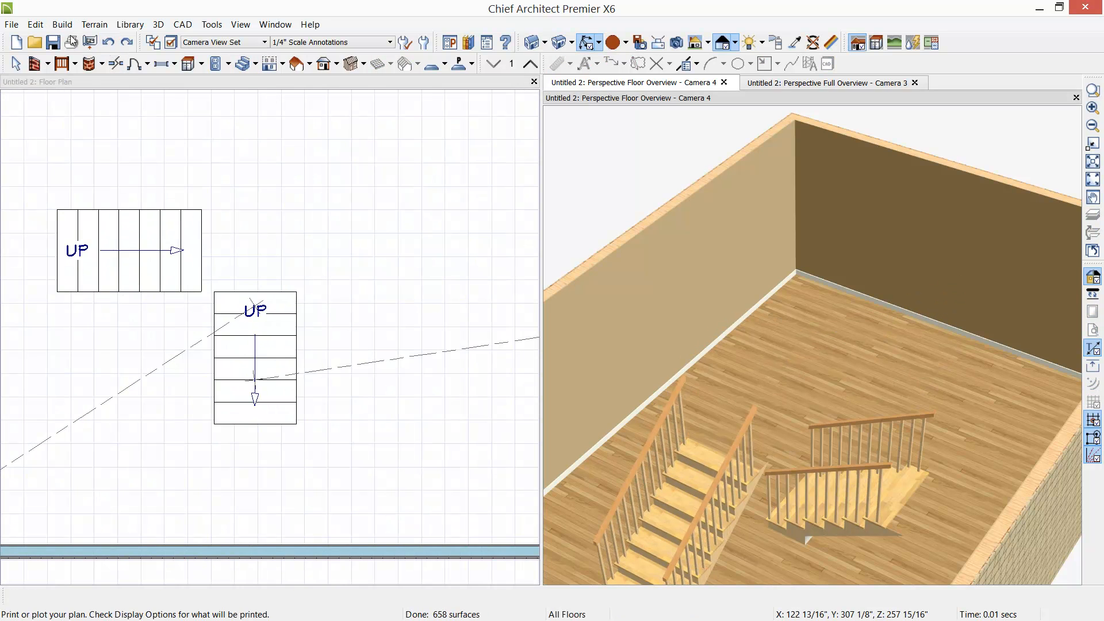
click(243, 63)
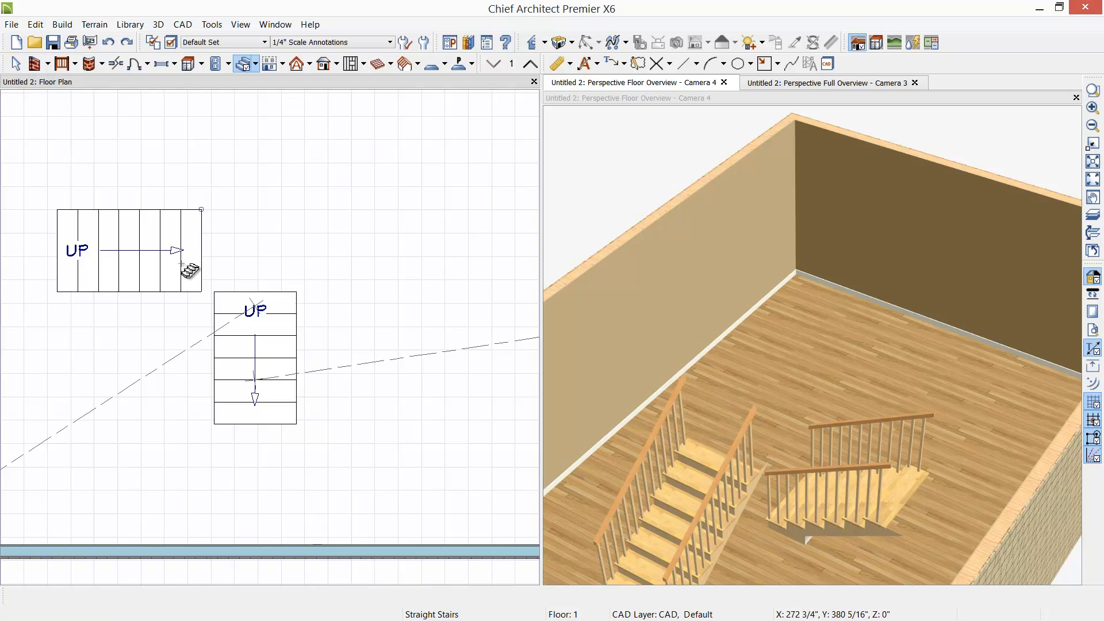
drag(212, 249, 291, 256)
- Move the separate flight aside to the right and bend the added section's end down into a curved turn
click(273, 341)
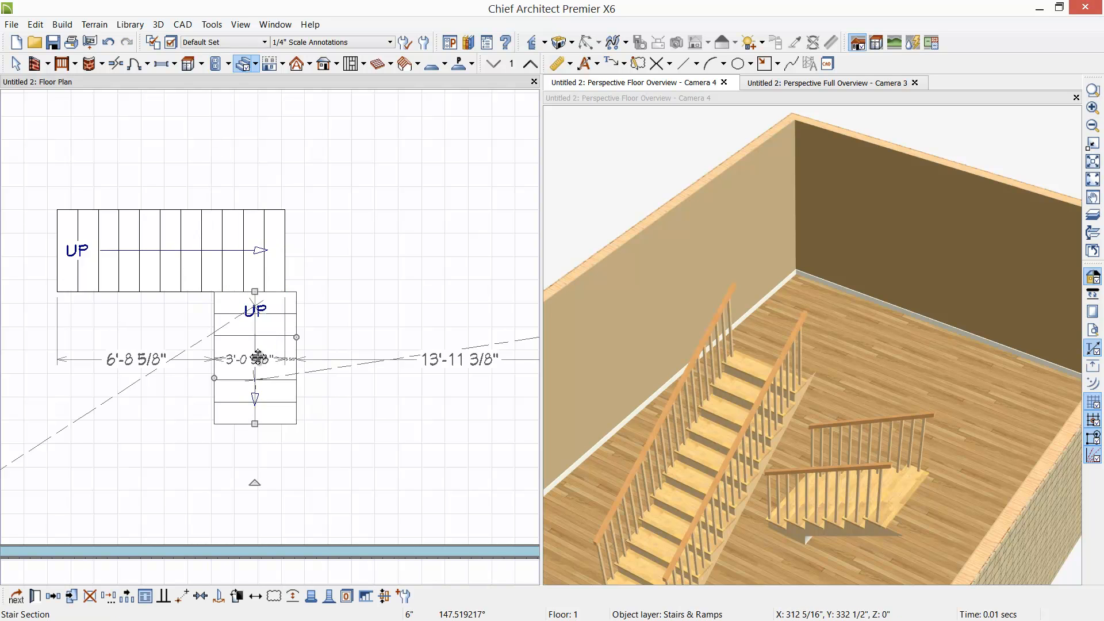
drag(255, 380, 365, 384)
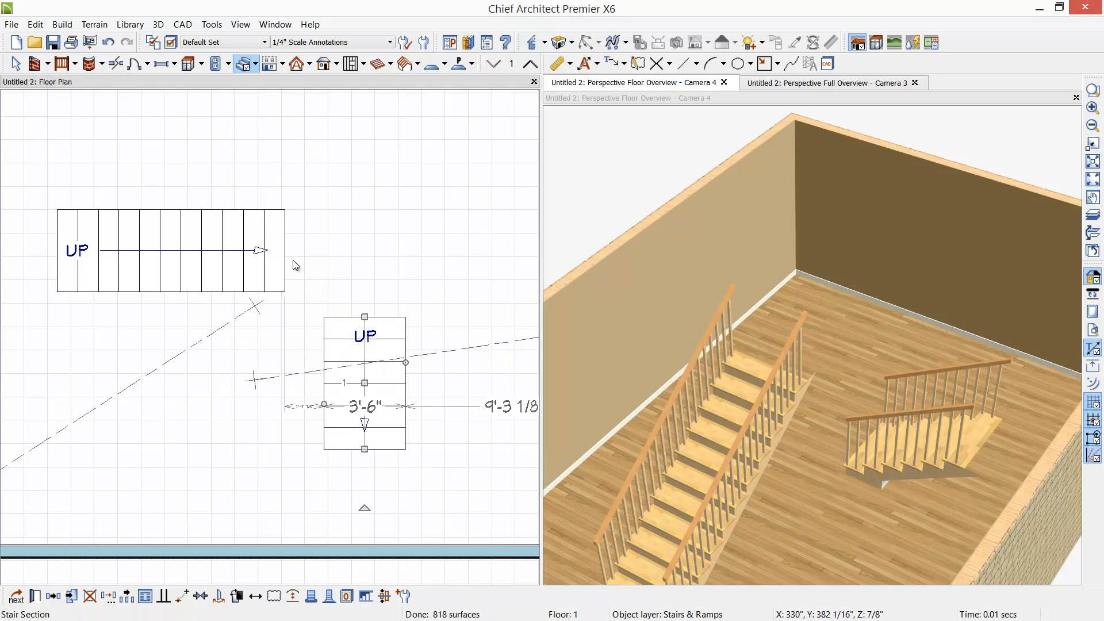
click(282, 268)
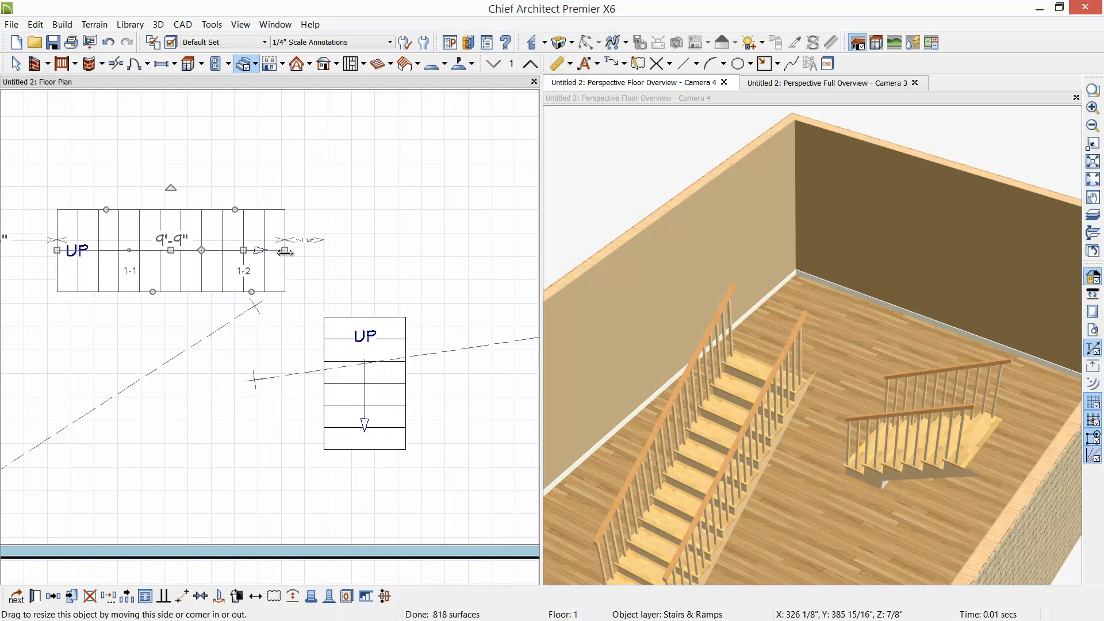
drag(286, 251, 258, 321)
- Move the separate flight back below the curved turn and delete it
click(364, 383)
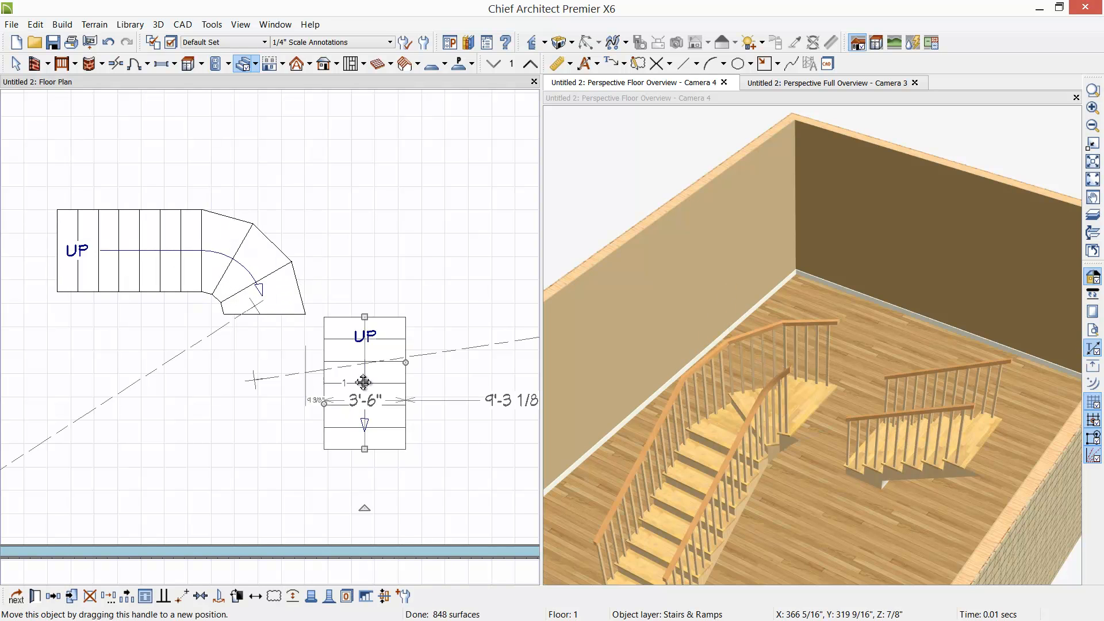
drag(365, 383, 260, 392)
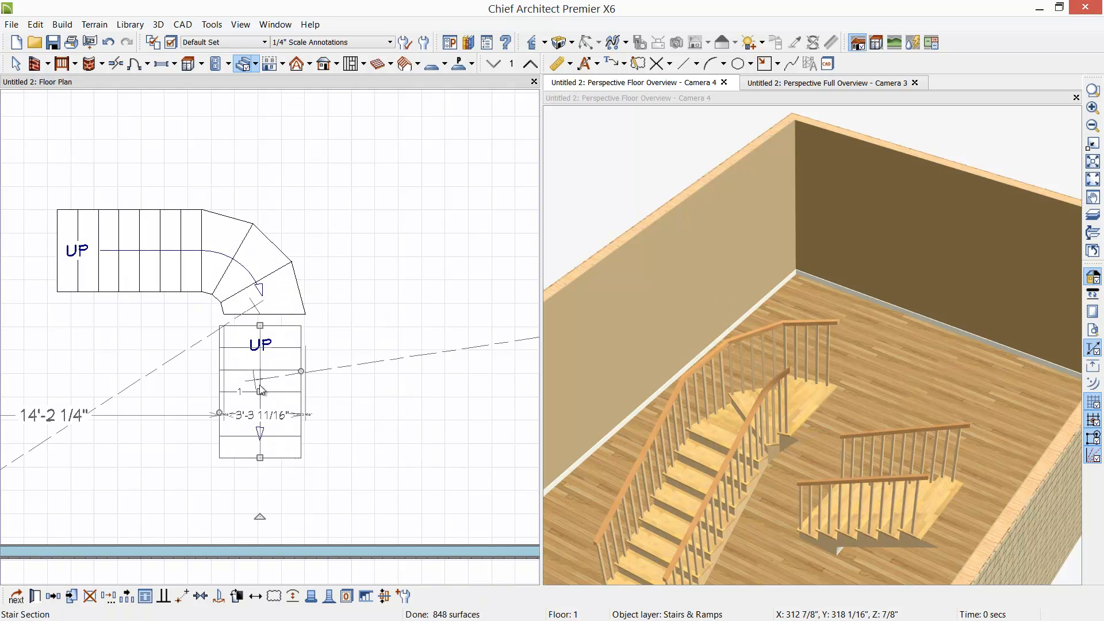
key(Delete)
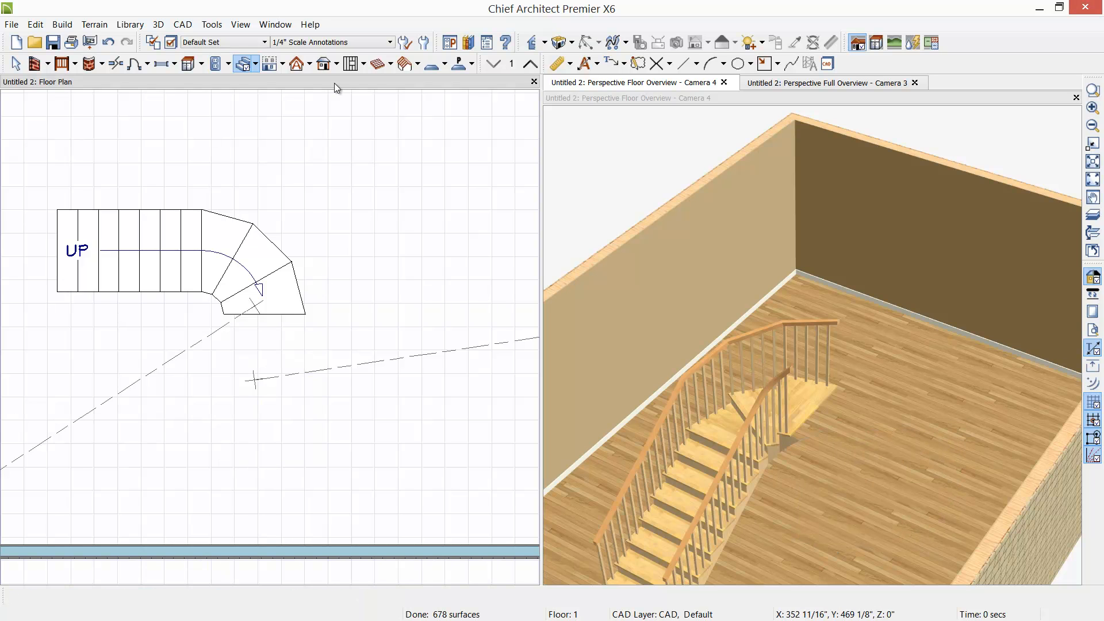
- Draw a straight section about 49" long continuing down the plan from the end of the curved turn
drag(265, 314, 271, 410)
scroll(275, 372, down, 1)
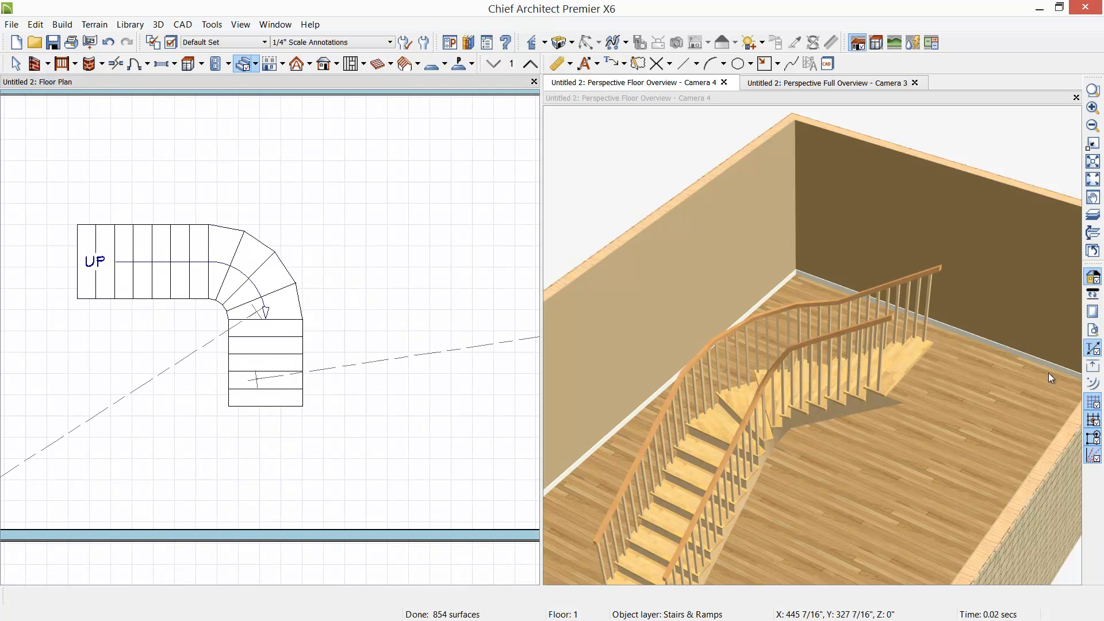
middle_drag(775, 417, 795, 405)
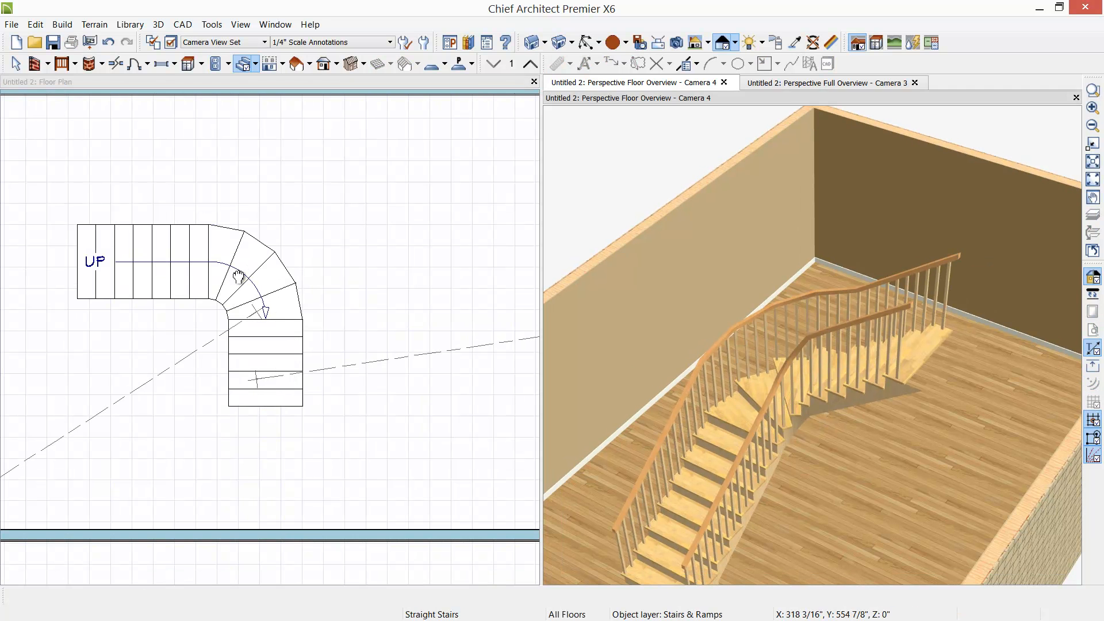
- Move the whole L-shaped staircase against the upper wall and into the room's upper-right corner
middle_drag(242, 271, 198, 320)
scroll(200, 324, down, 5)
drag(150, 317, 150, 311)
click(152, 315)
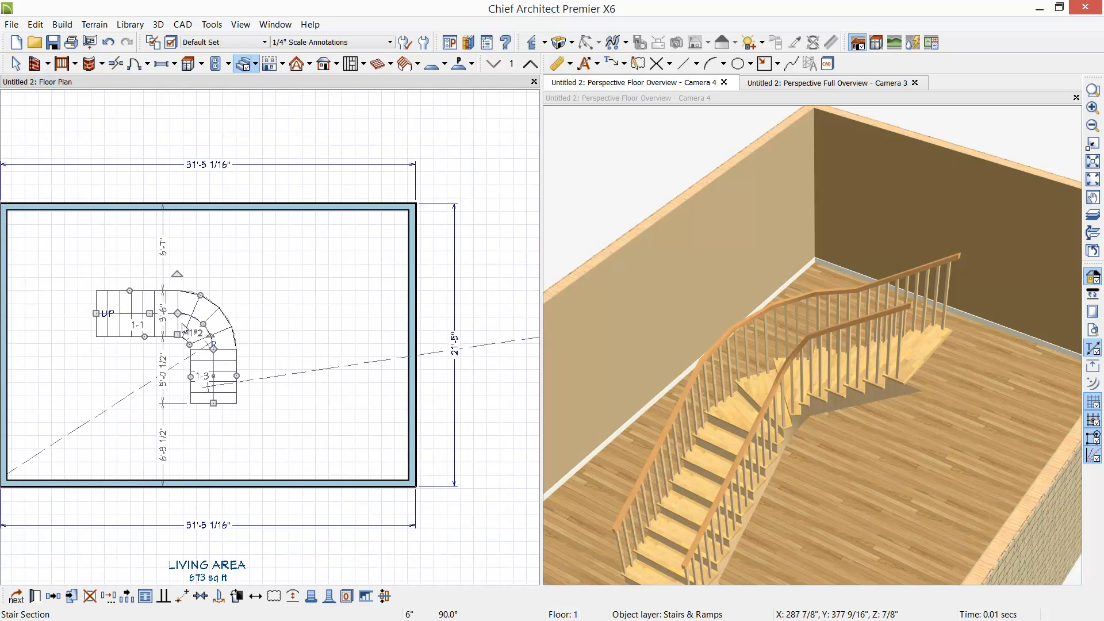
drag(178, 334, 185, 251)
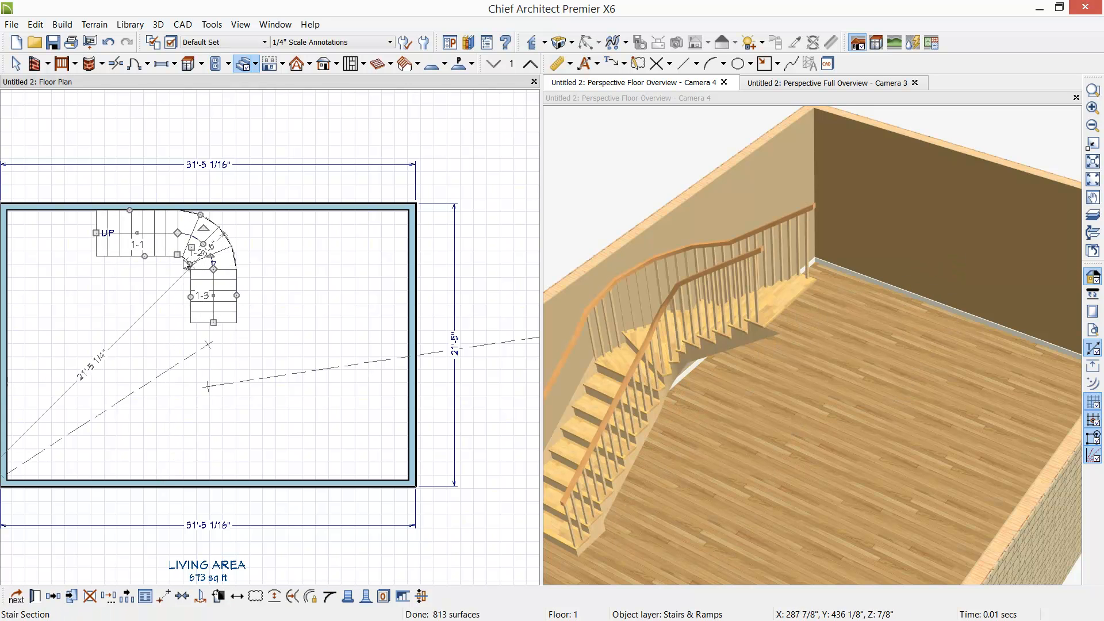
drag(177, 253, 353, 247)
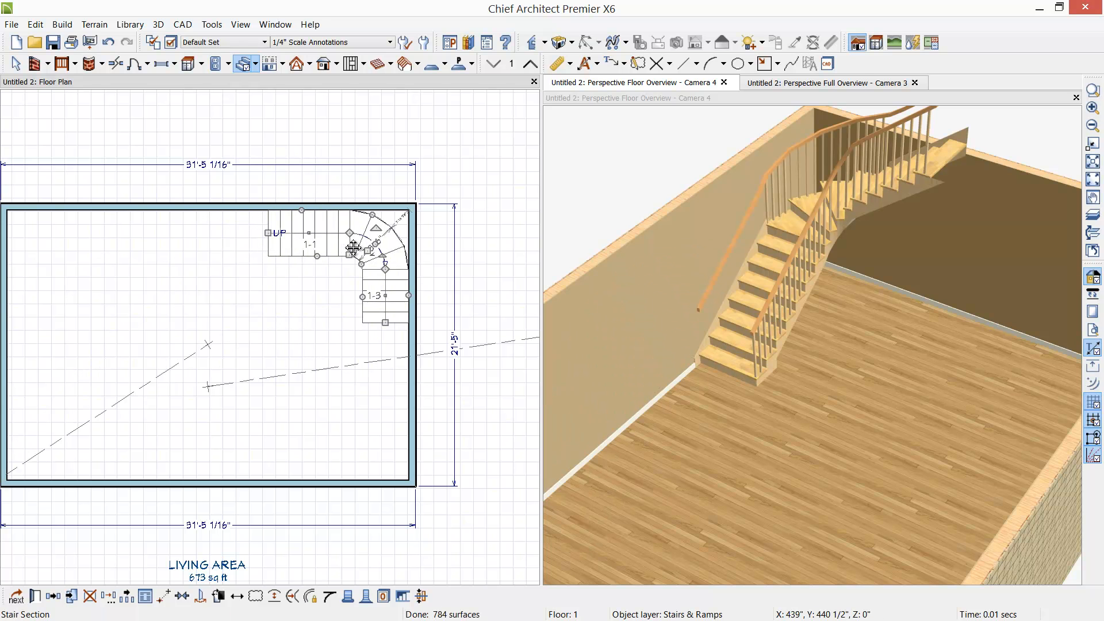
- Turn on Winders for the curved section 1-2 in the staircase specification
double_click(353, 247)
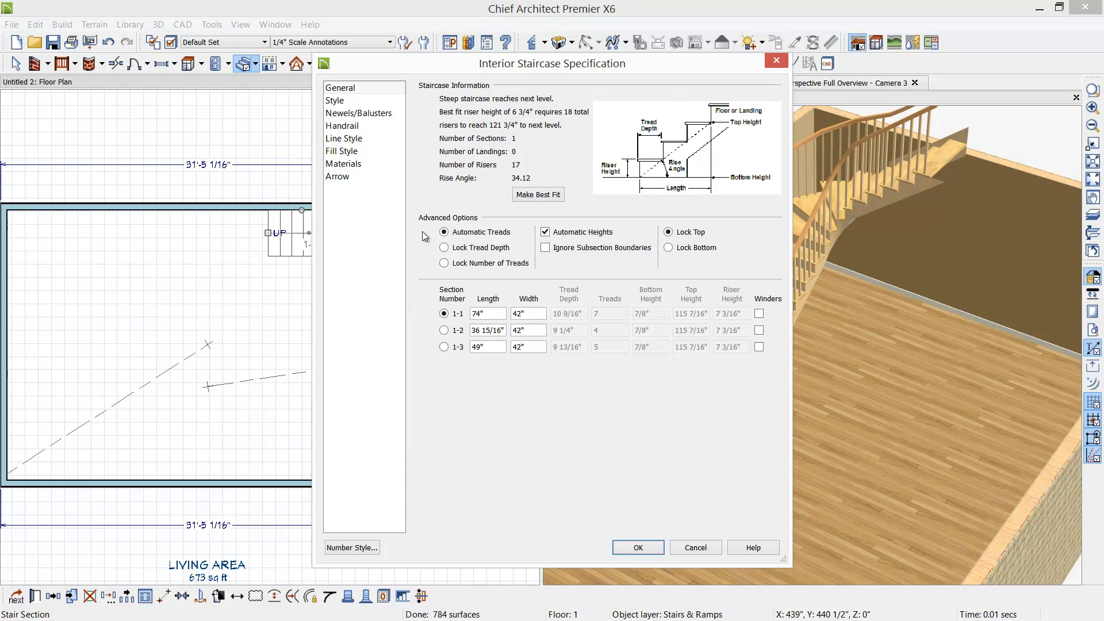
click(758, 331)
click(648, 551)
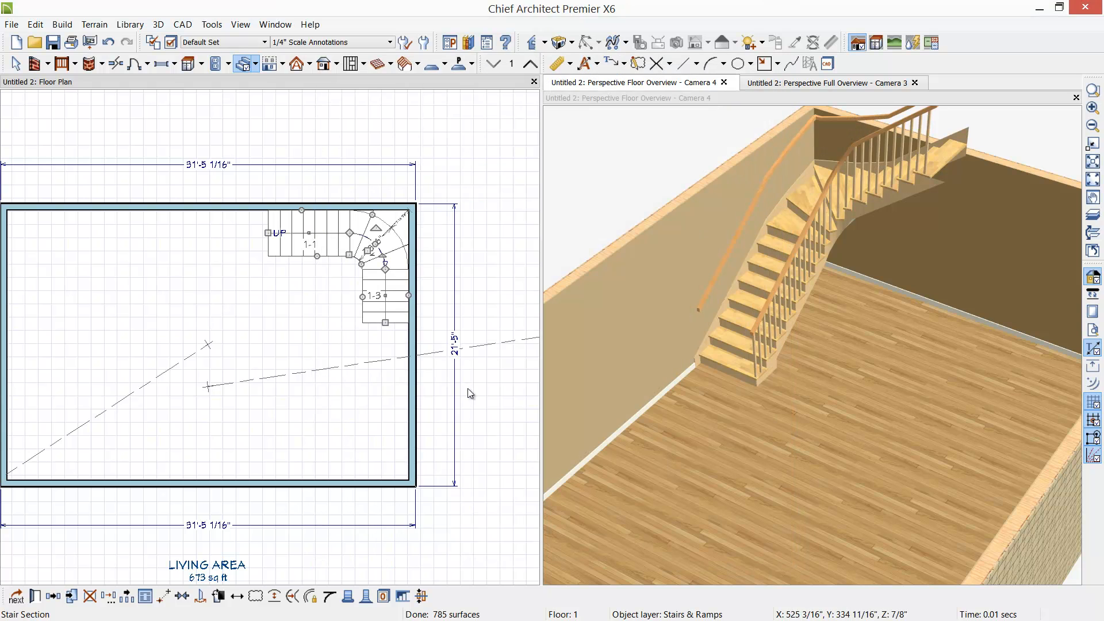
key(Escape)
- Generate an automatic stairwell in the upper floor for the L-shaped winder staircase
middle_drag(910, 272, 898, 318)
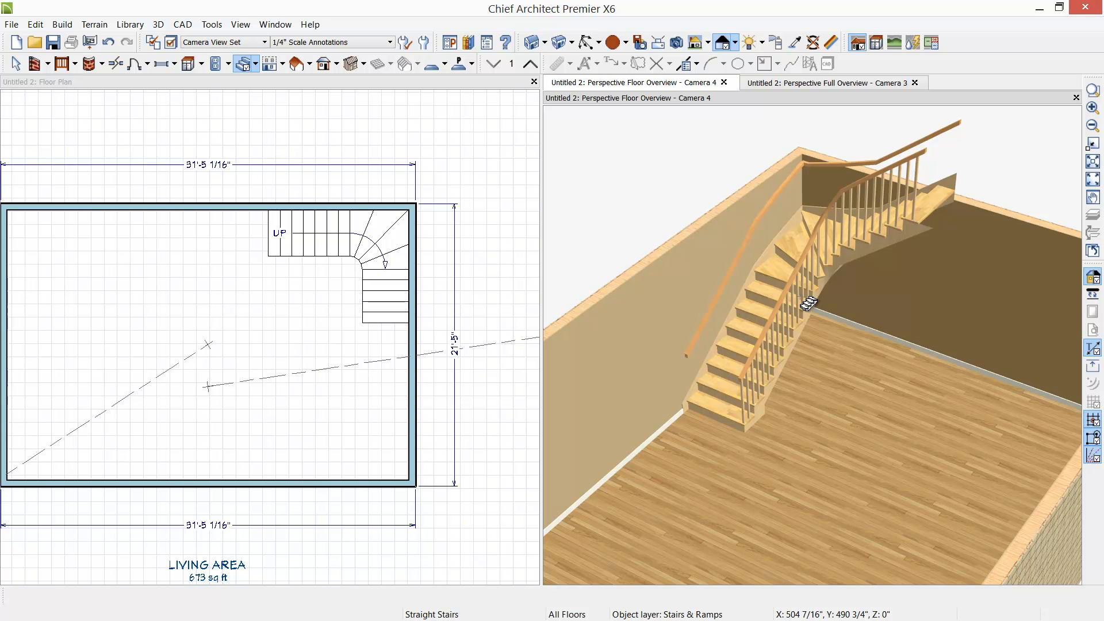
click(776, 85)
drag(889, 281, 800, 345)
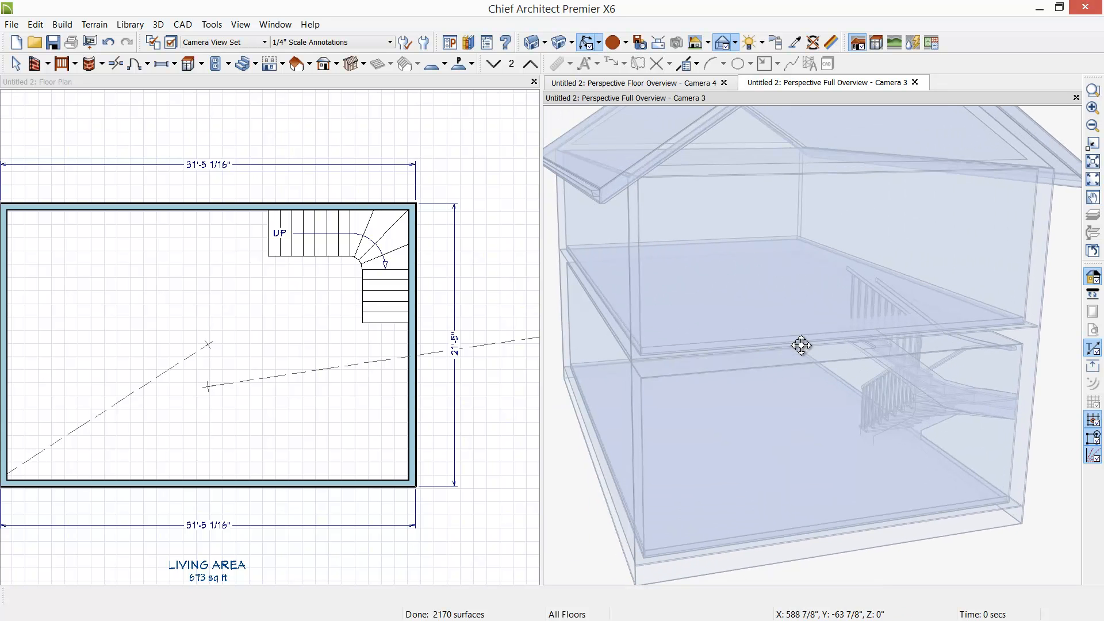
drag(869, 343, 790, 333)
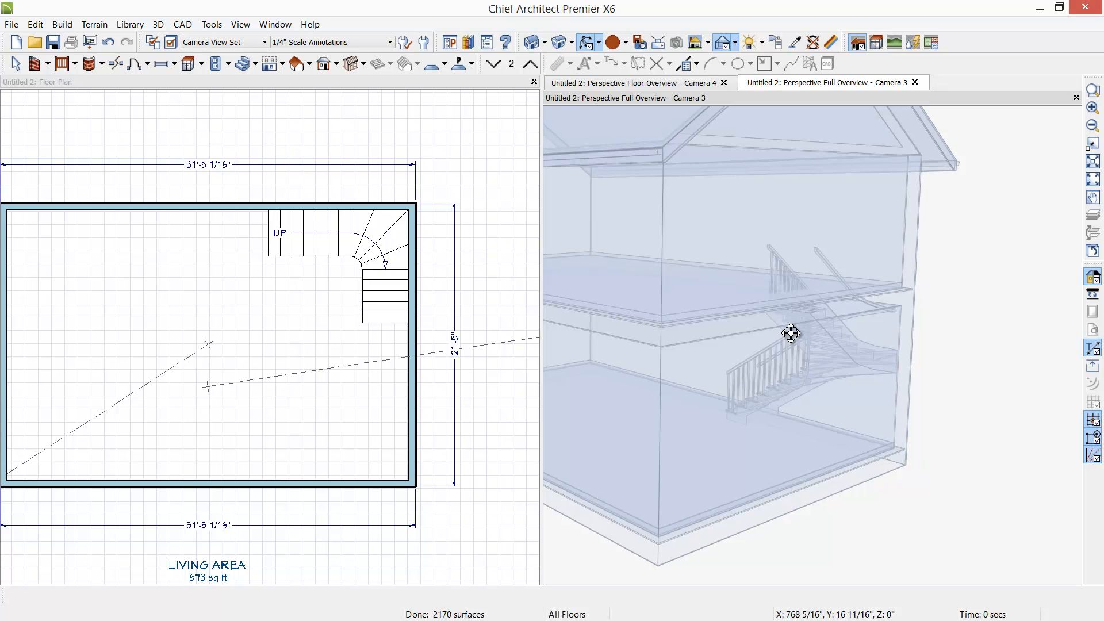
click(396, 310)
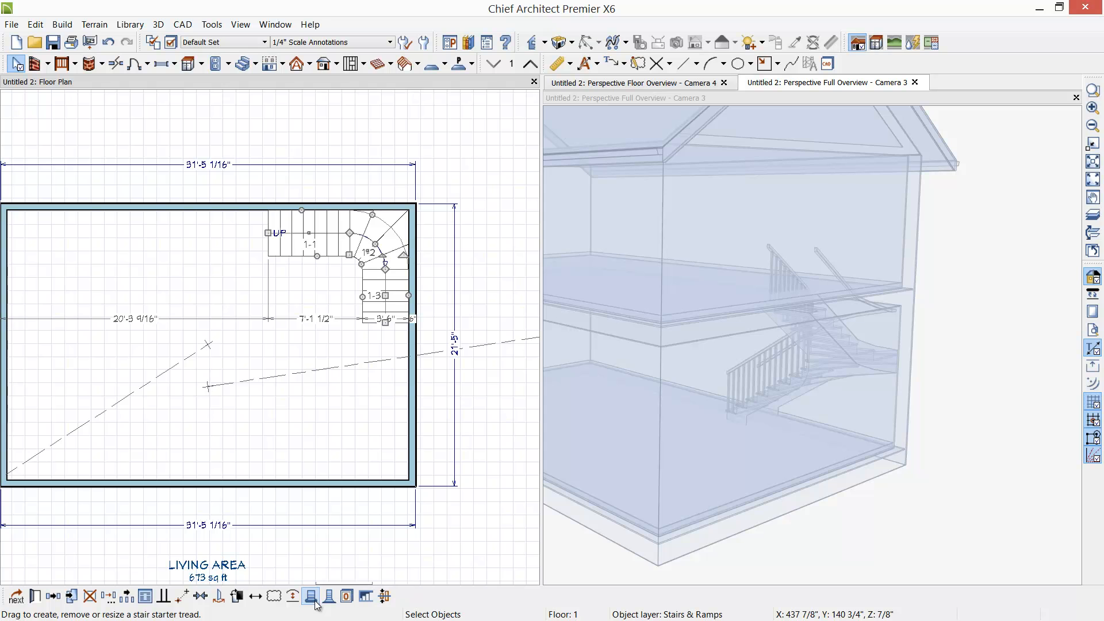
click(363, 602)
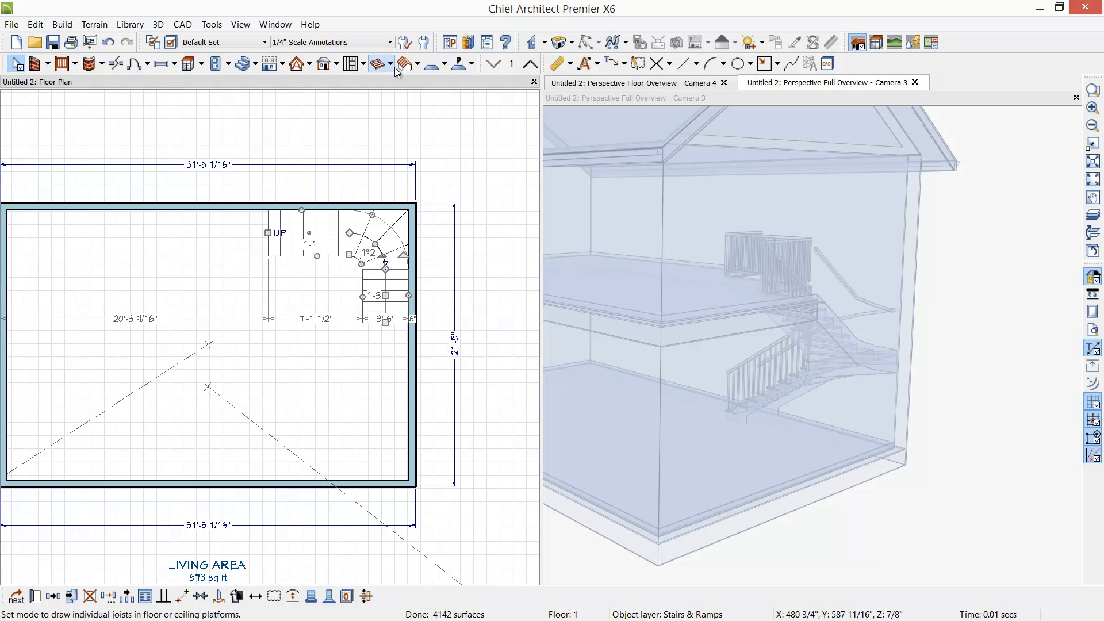
key(Escape)
- On floor 2, move the horizontal stairwell railing down the plan to the head of the stairs, about 9'-4" from the upper wall
click(530, 64)
scroll(332, 291, up, 4)
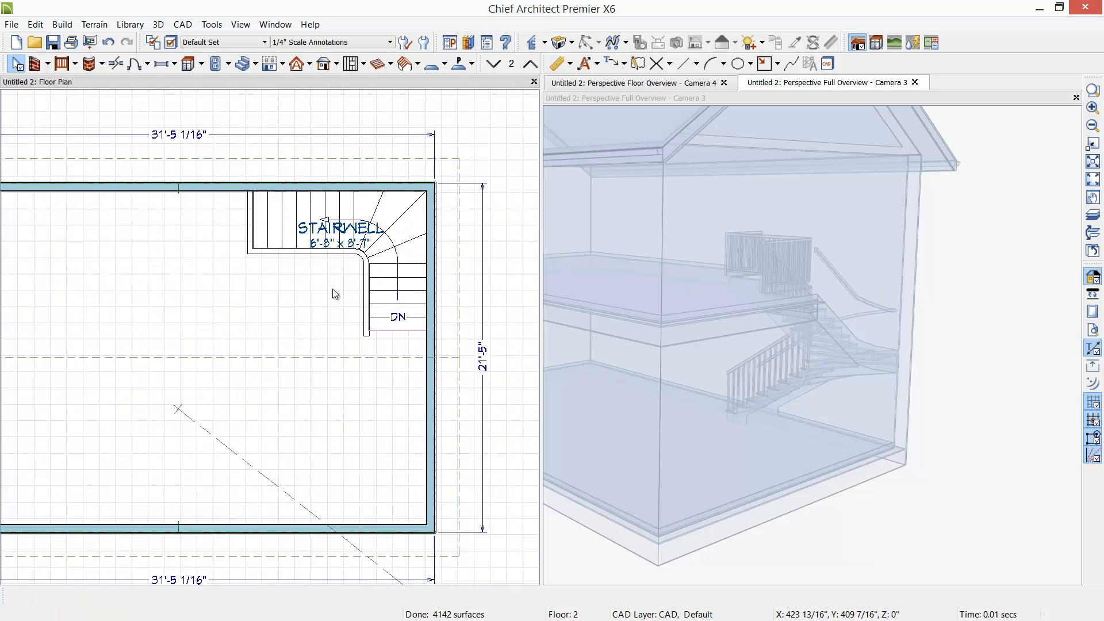
click(325, 228)
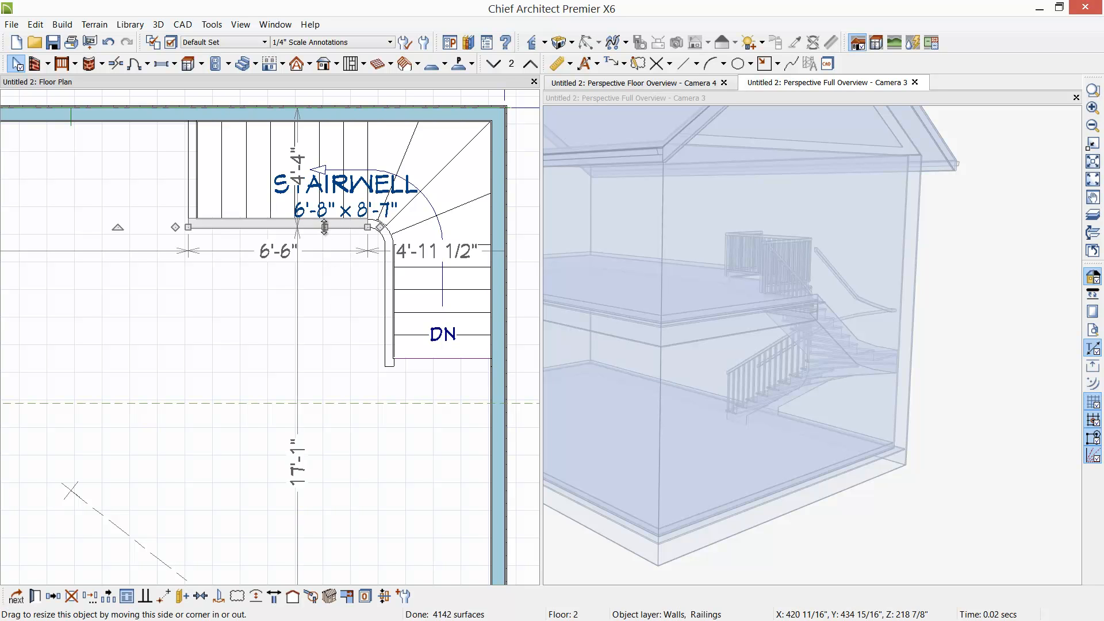
drag(325, 235, 336, 364)
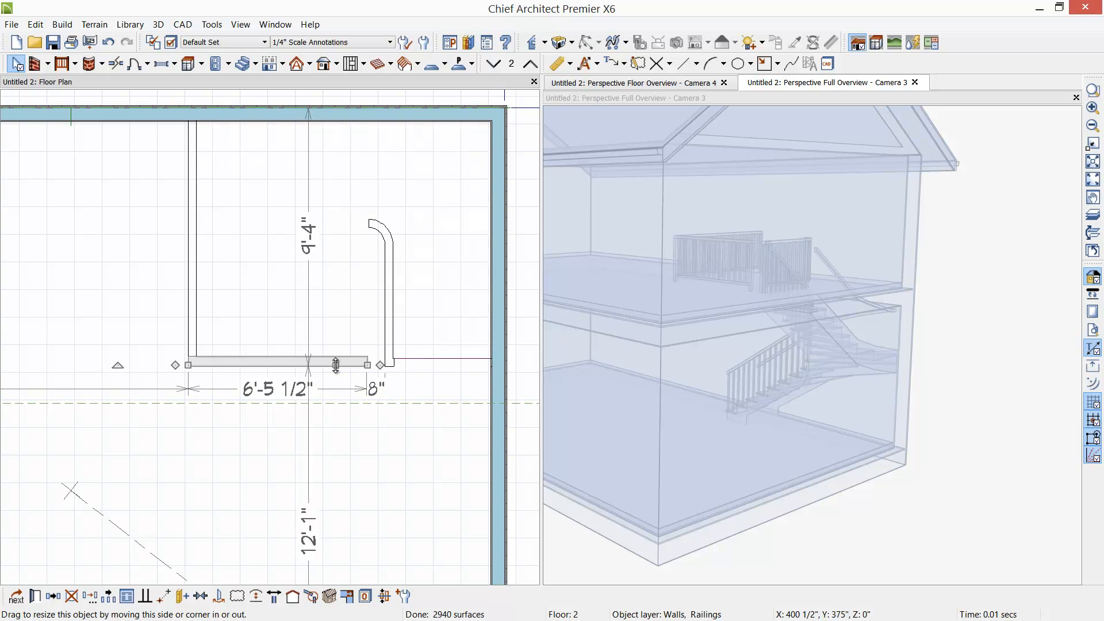
- Delete the curved railing at the turn and extend the horizontal railing to meet the vertical railing beside the stairs
click(393, 366)
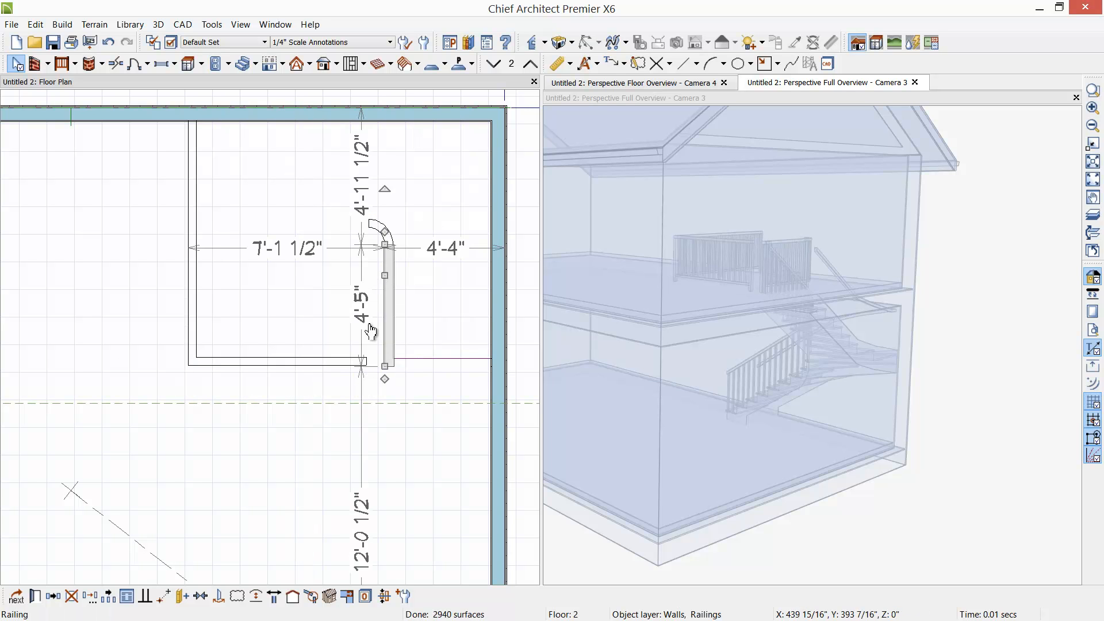
click(376, 231)
key(Delete)
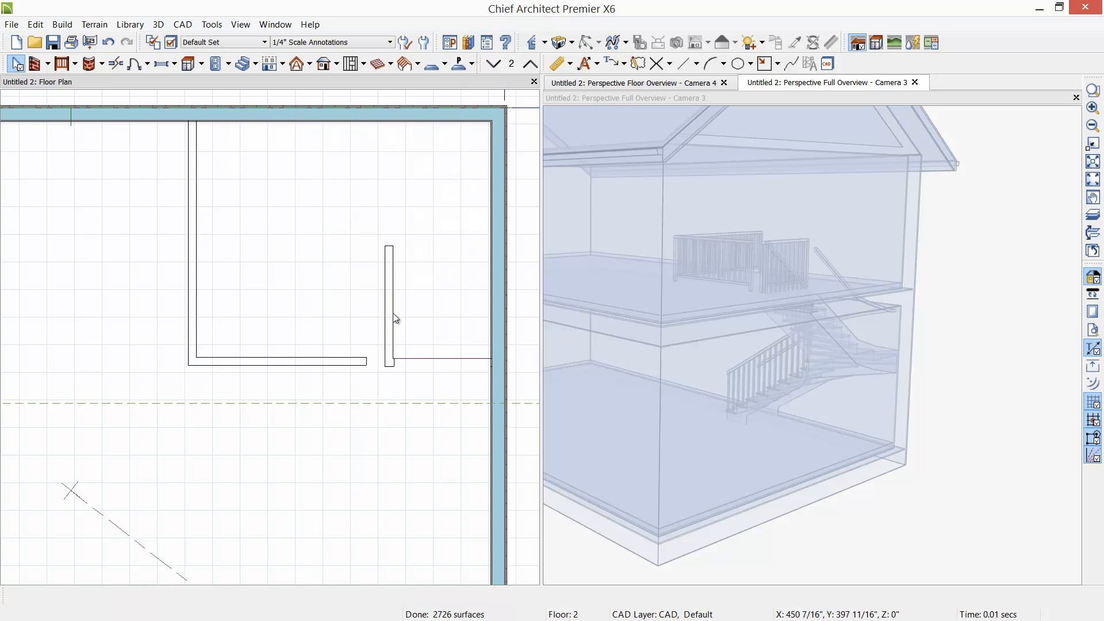
click(349, 363)
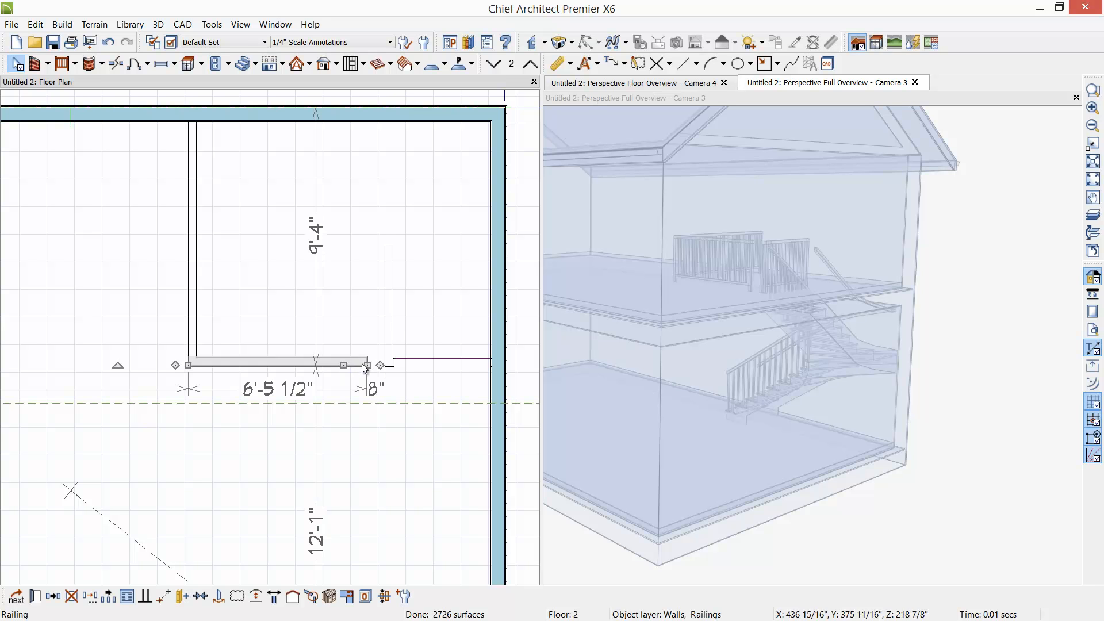
drag(367, 365, 386, 363)
- Shorten the vertical railing beside the stairs down to the corner of the horizontal railing, so it no longer divides the stairwell
click(386, 310)
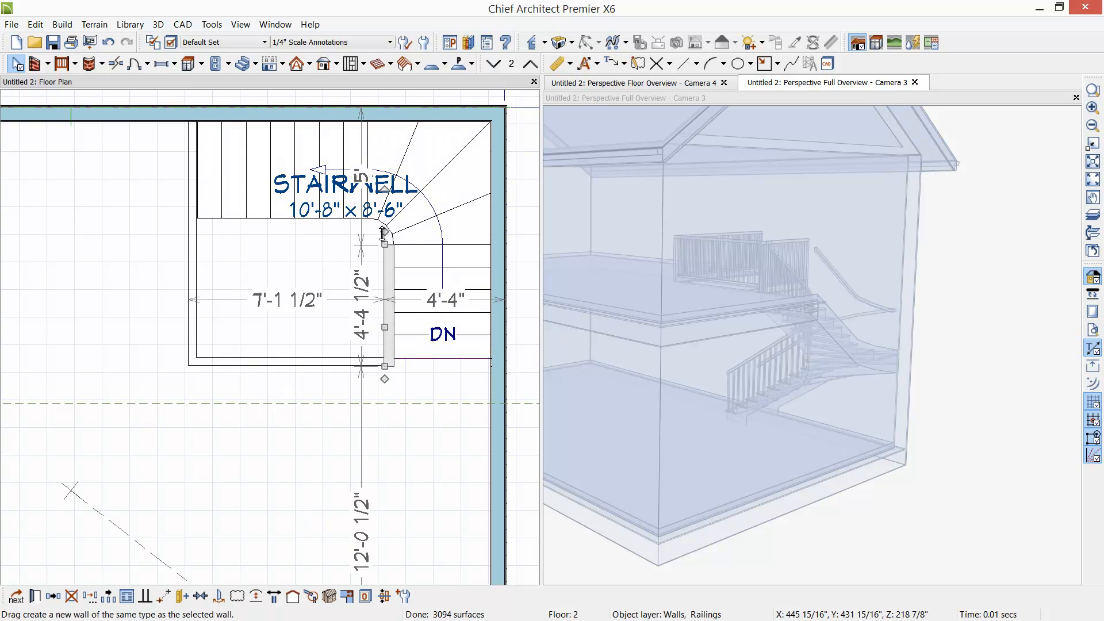
drag(386, 310, 384, 358)
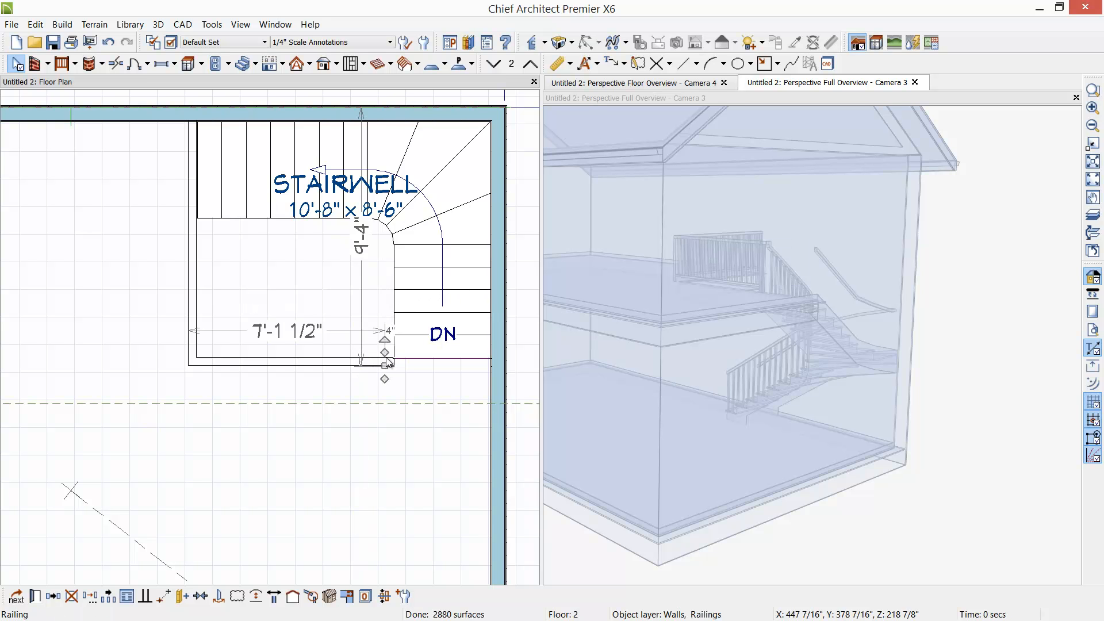
key(Escape)
scroll(356, 374, down, 2)
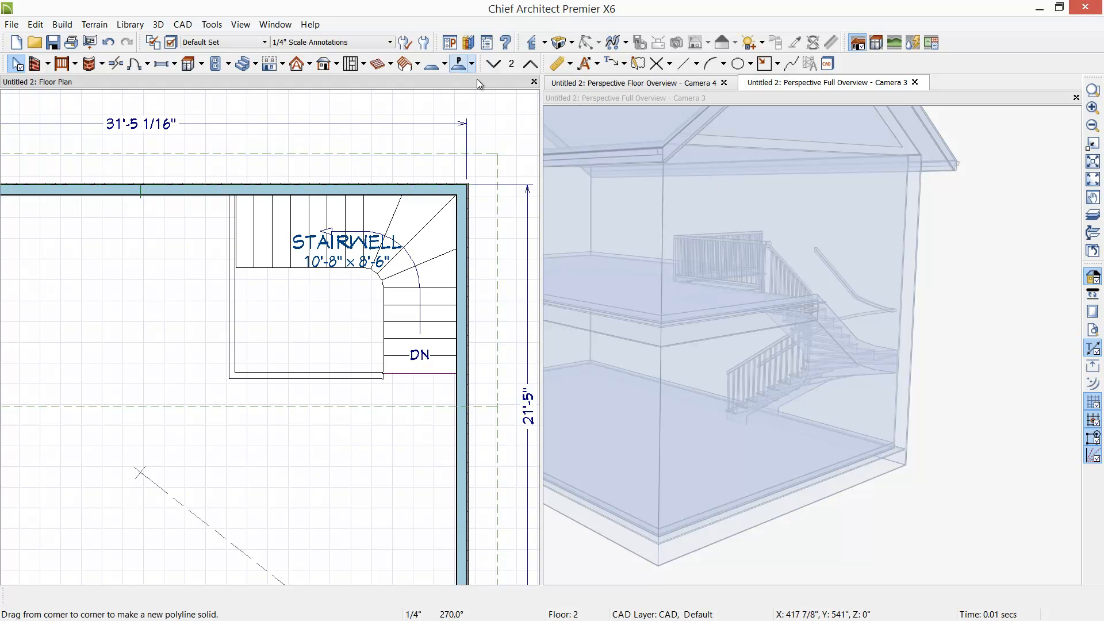
- Create a perspective floor overview of floor 2 and examine the stairwell opening and its railings
click(561, 42)
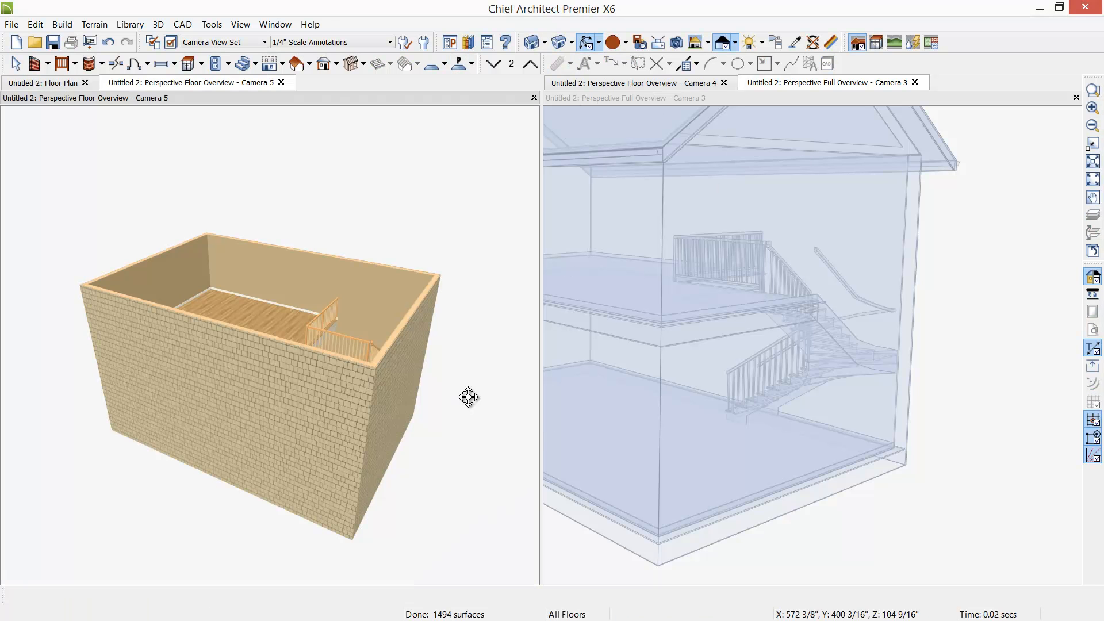
drag(294, 352, 303, 448)
scroll(388, 328, up, 3)
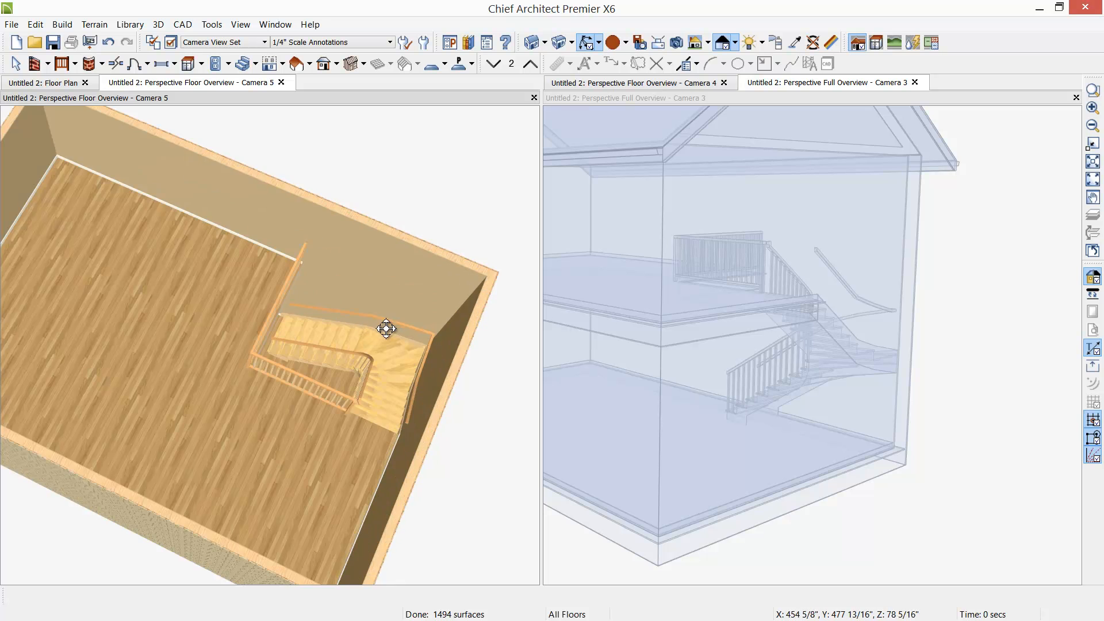
drag(222, 382, 302, 358)
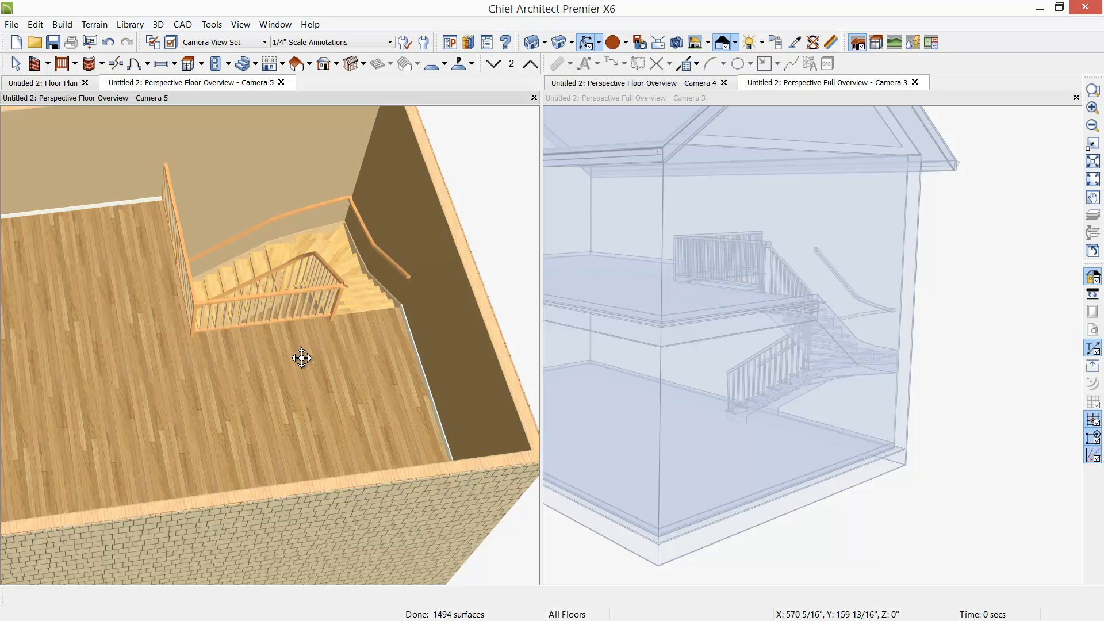
- Turn off Railing at Wall for the left side of the L-shaped staircase
click(353, 290)
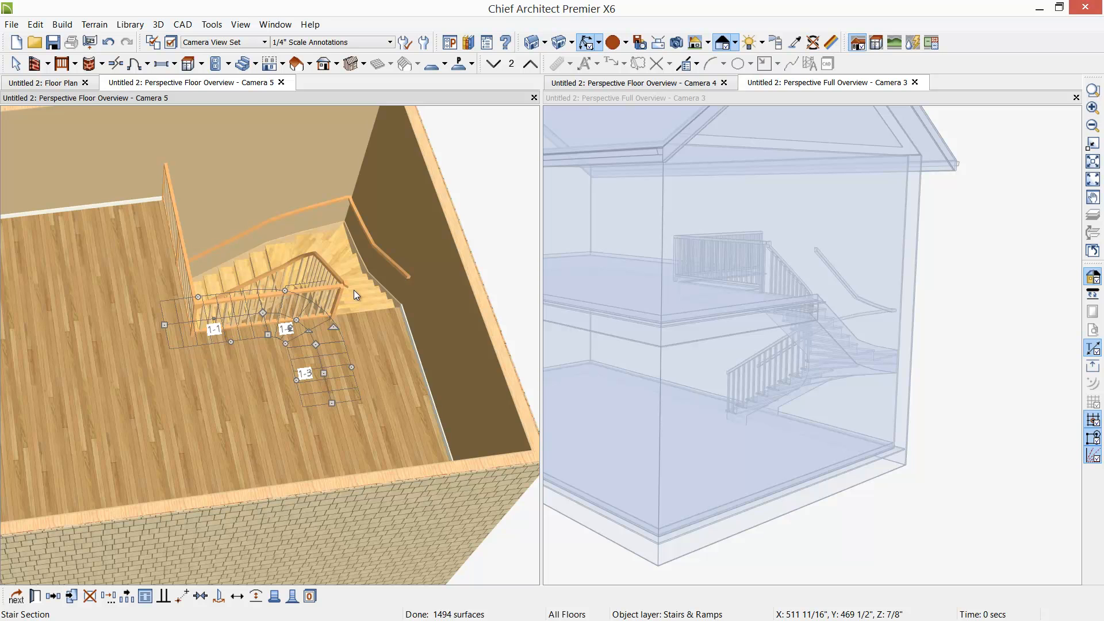
double_click(354, 290)
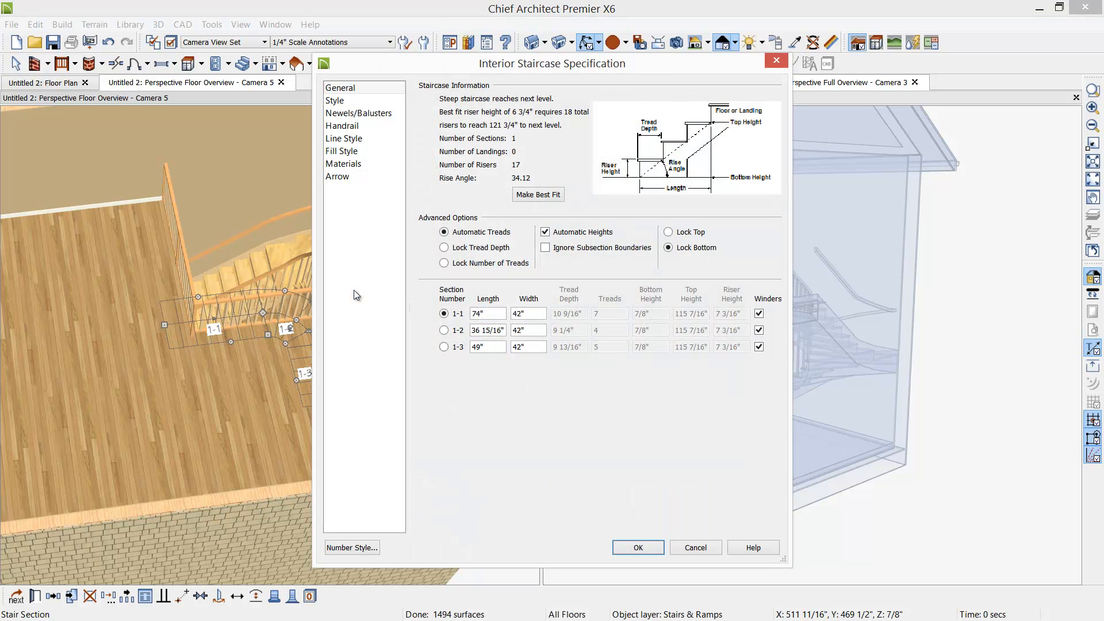
click(349, 113)
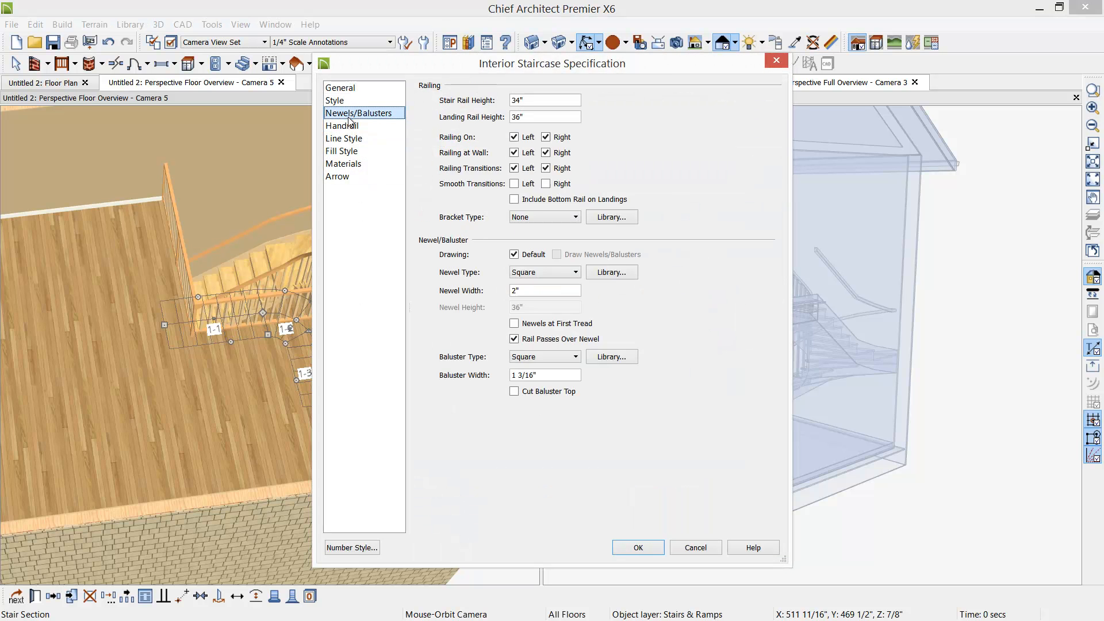
click(516, 154)
click(546, 153)
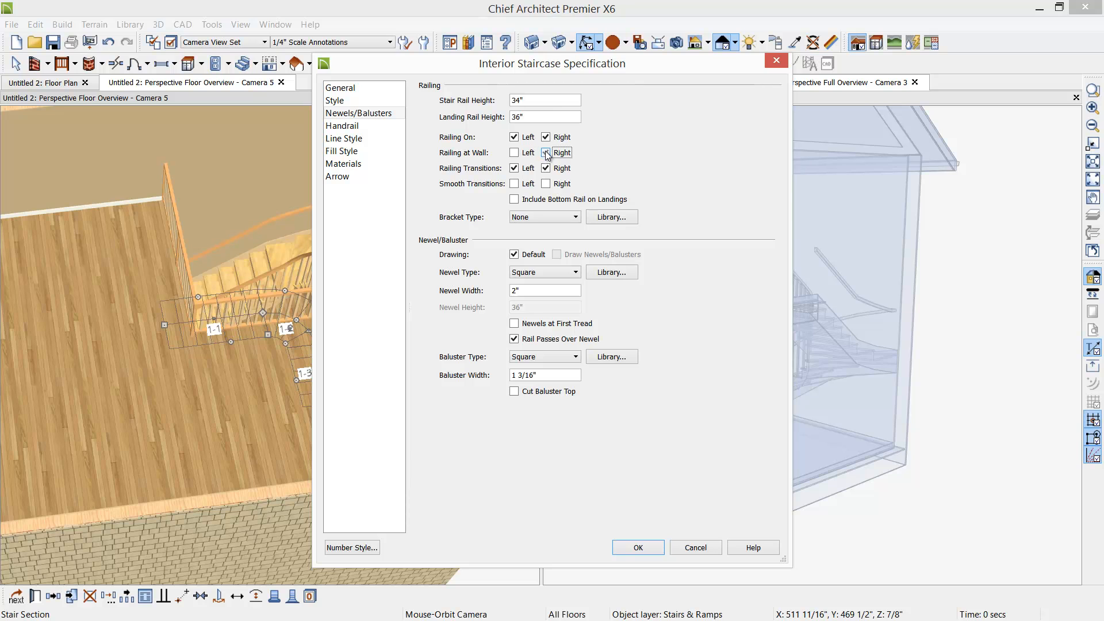
click(653, 551)
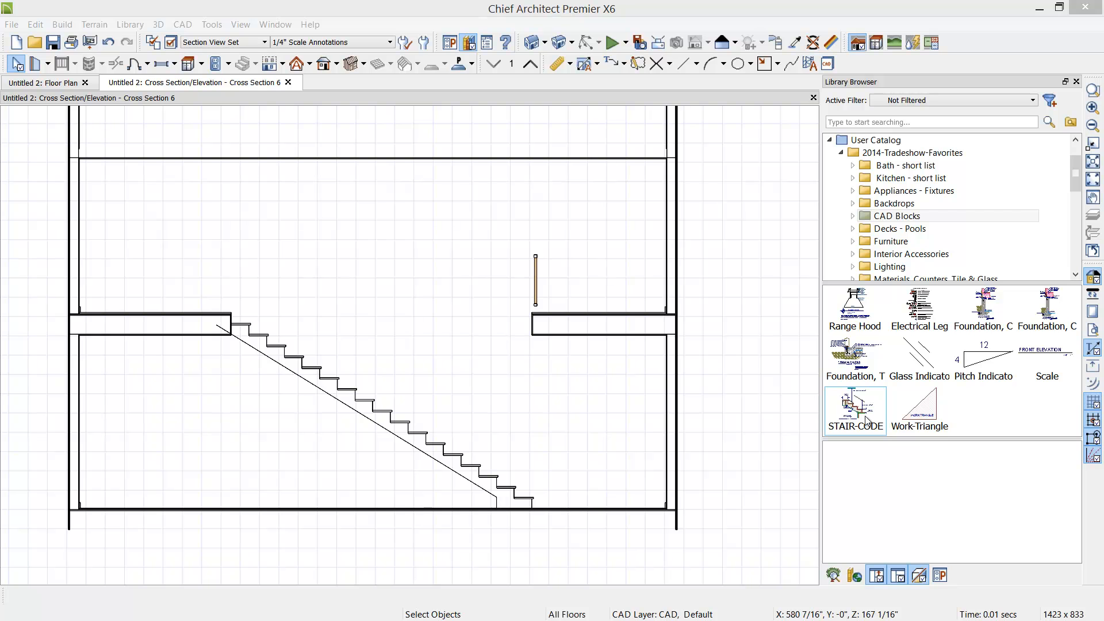
- Place the STAIR-CODE CAD block beside the cross section and examine its tread, riser, handrail and headroom requirements
click(861, 410)
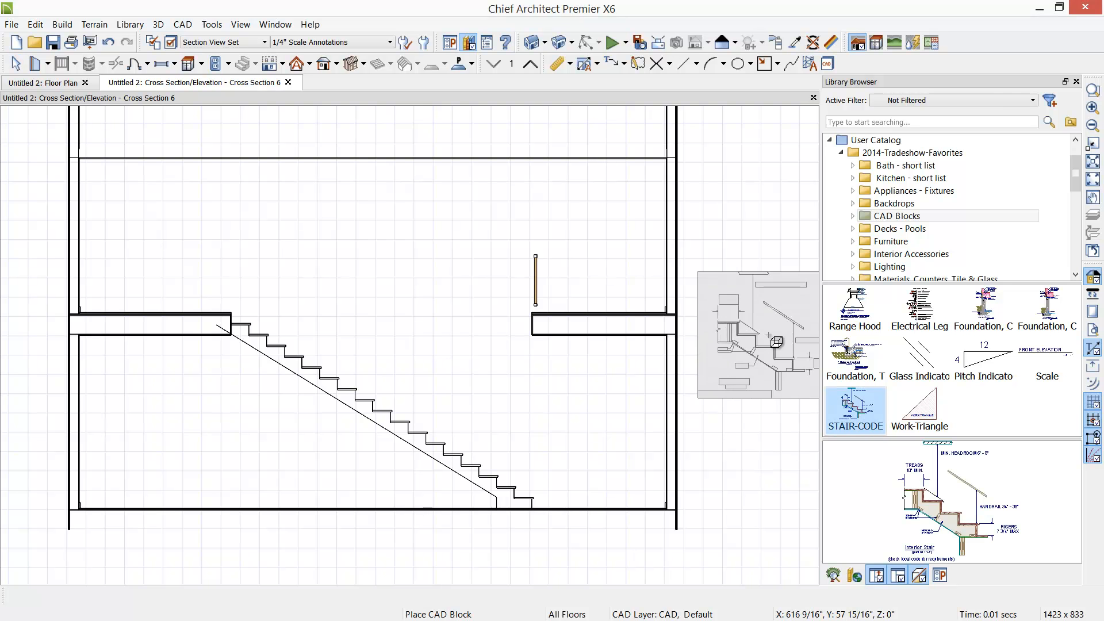
middle_drag(766, 411, 322, 405)
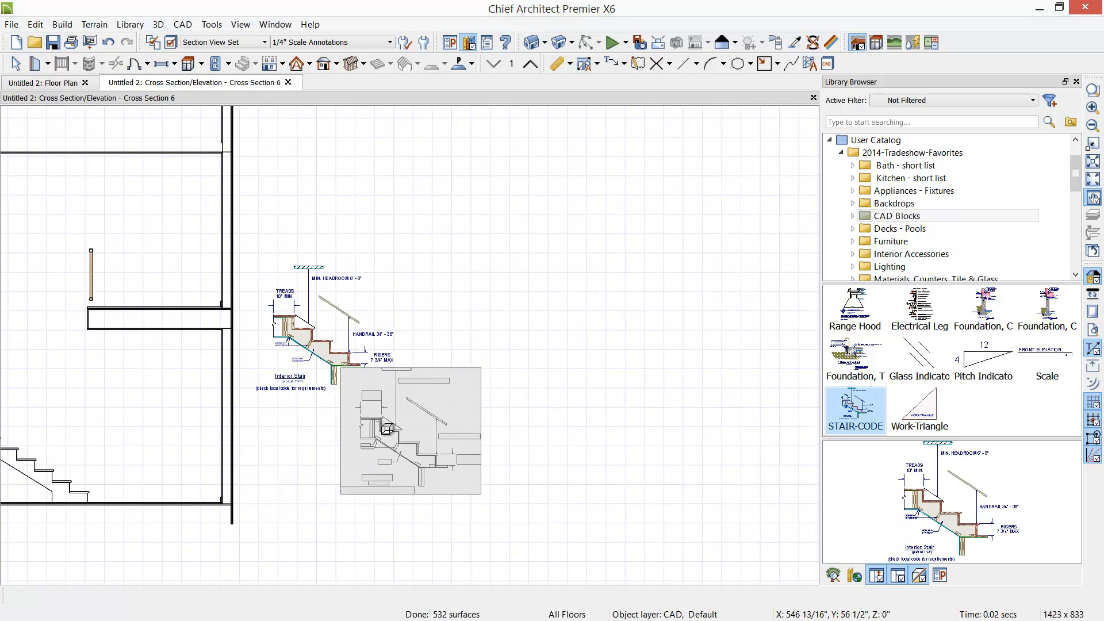
key(space)
scroll(324, 364, up, 5)
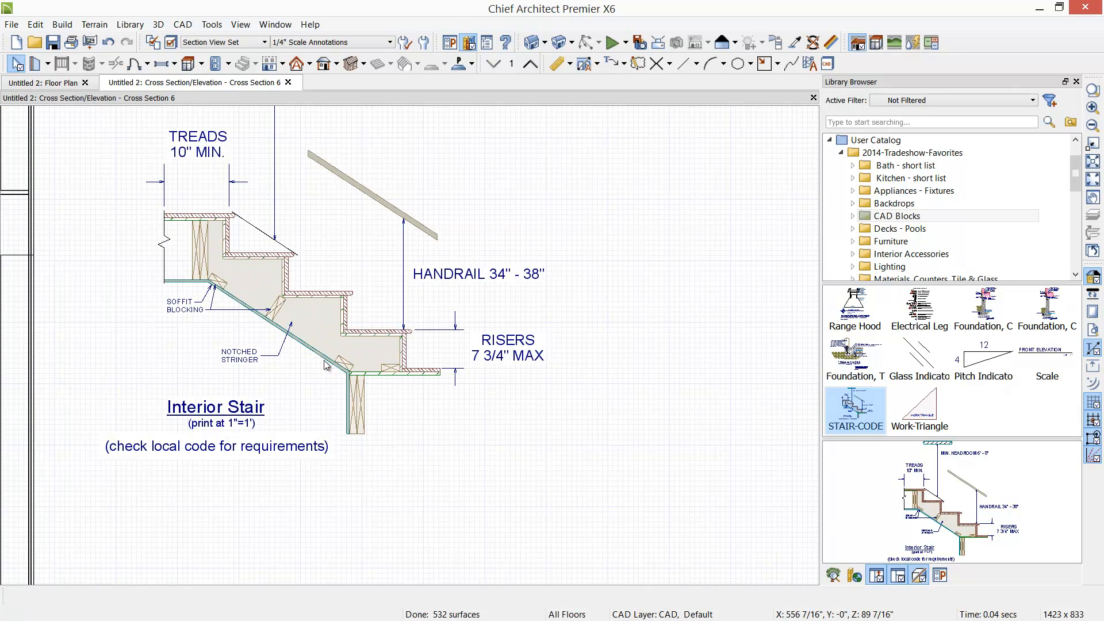
middle_drag(357, 333, 398, 398)
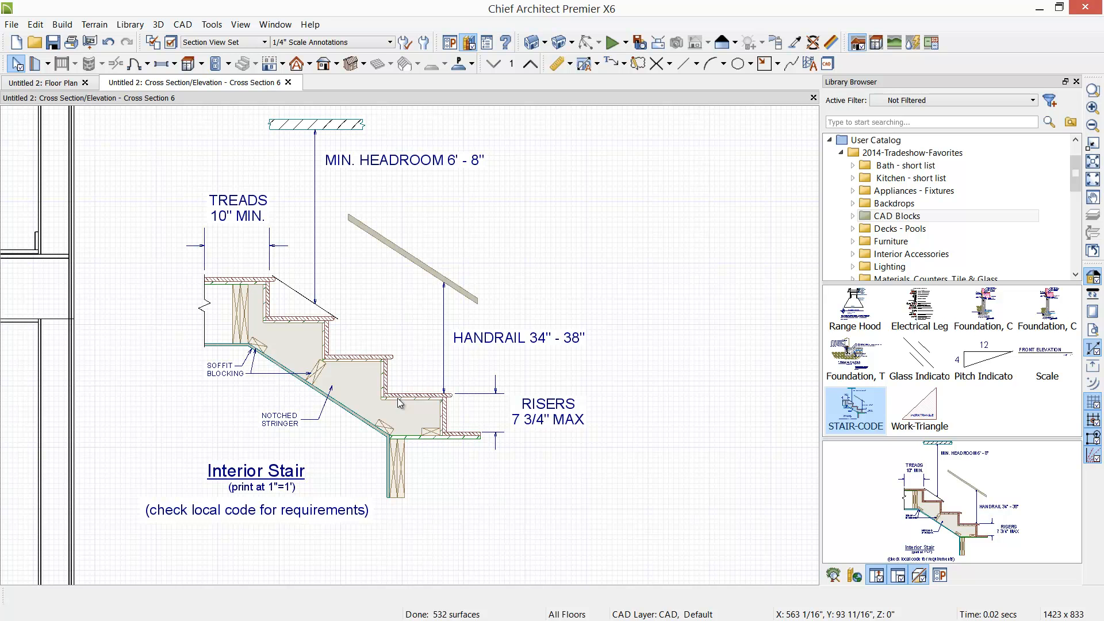
scroll(398, 397, up, 1)
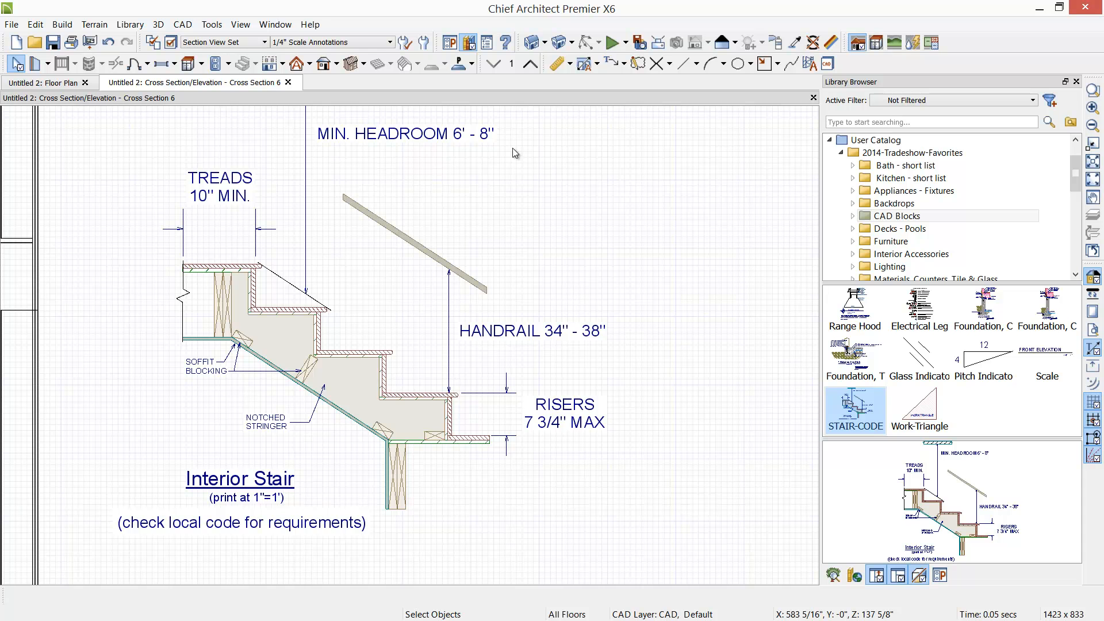
- Draw a short horizontal CAD line near the foot of the stairs in the cross section, below the upper floor's open edge
middle_drag(137, 334, 591, 296)
scroll(591, 295, down, 2)
scroll(591, 296, down, 2)
middle_drag(229, 420, 370, 349)
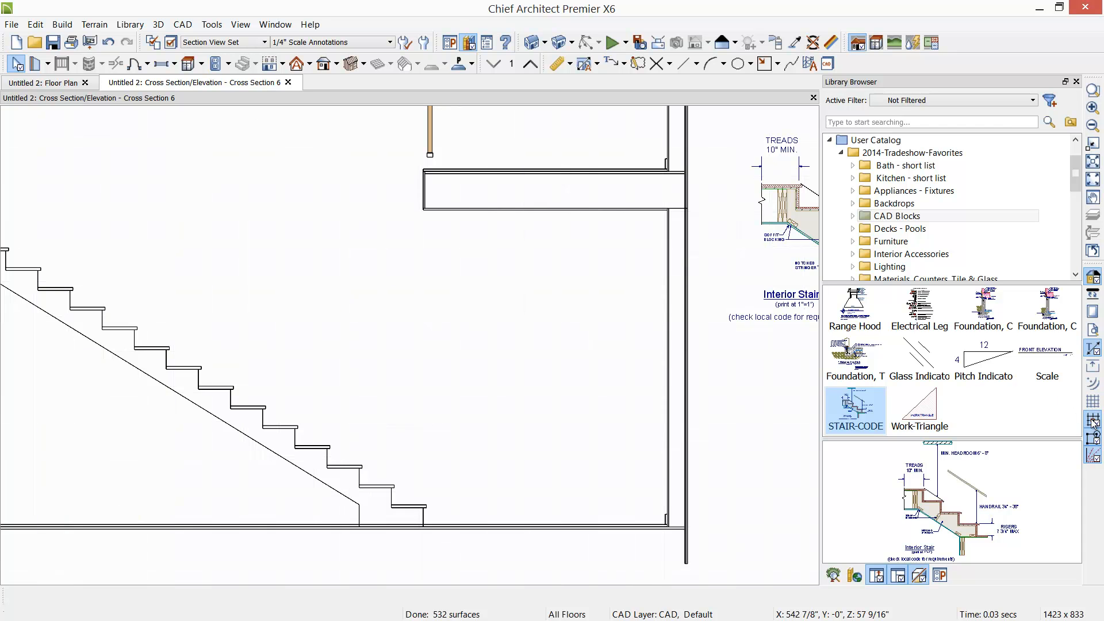
scroll(336, 409, down, 2)
scroll(313, 396, up, 1)
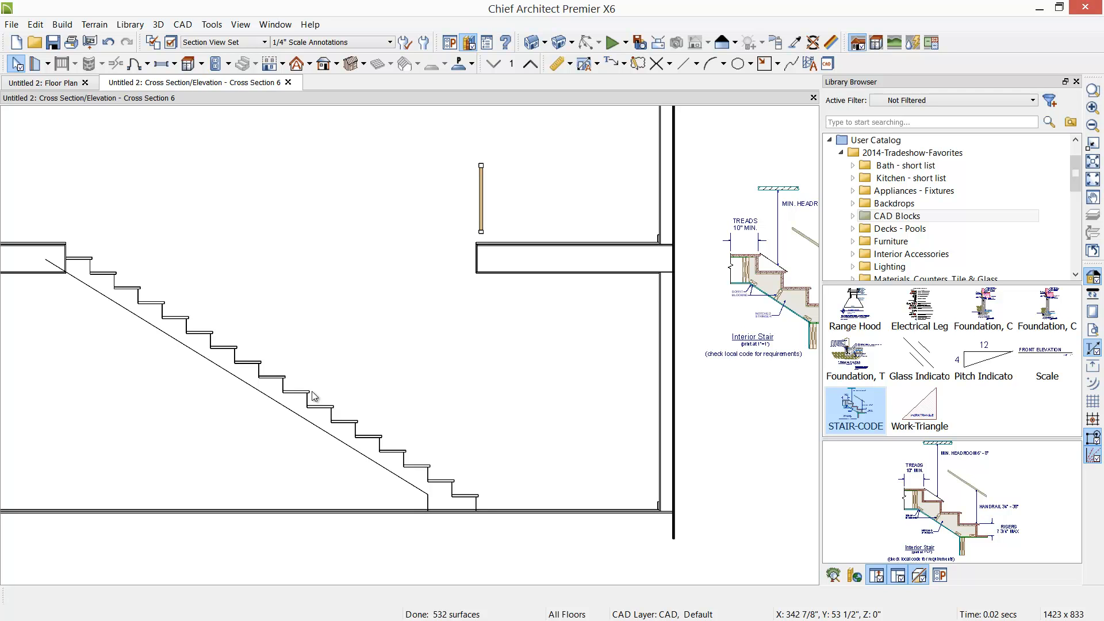
key(l)
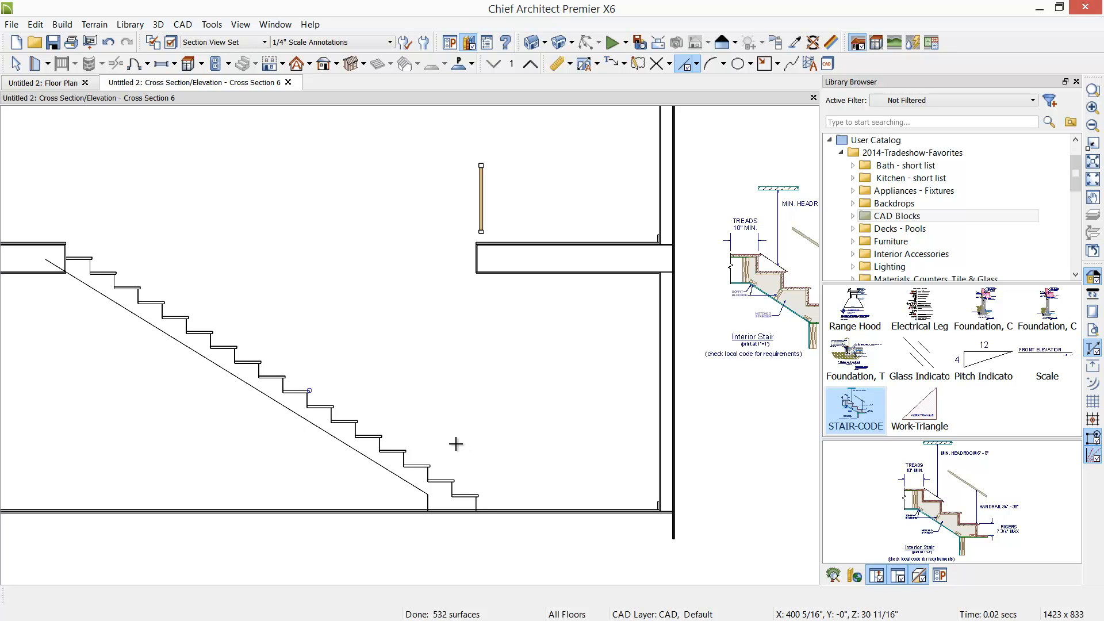
drag(472, 456, 559, 456)
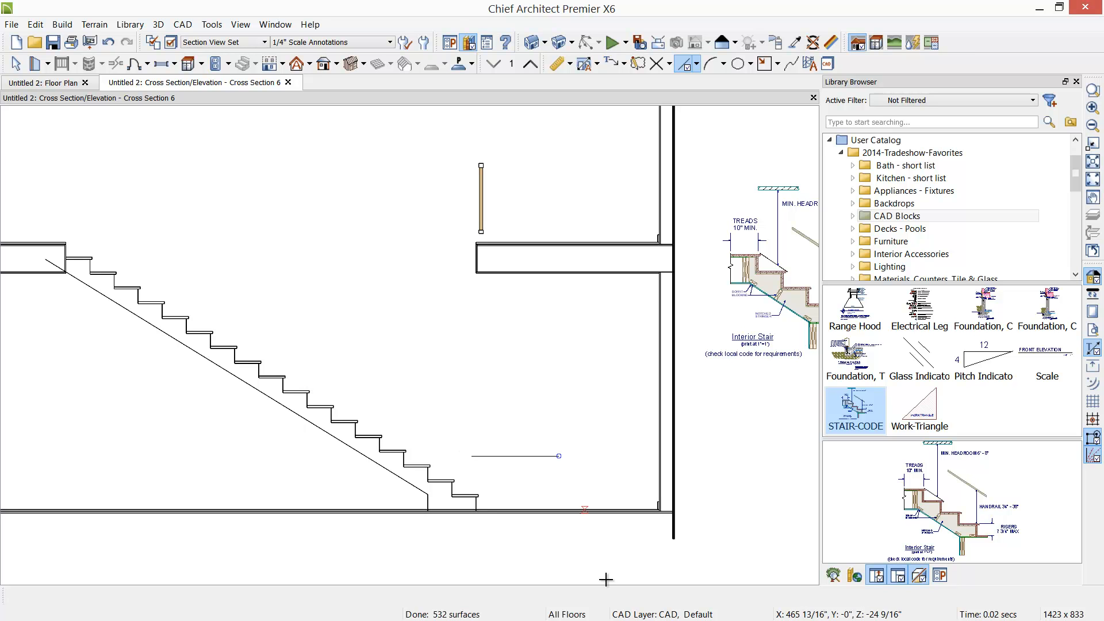
- Add an End to End dimension from the underside of the upper floor down to the horizontal CAD line
click(570, 63)
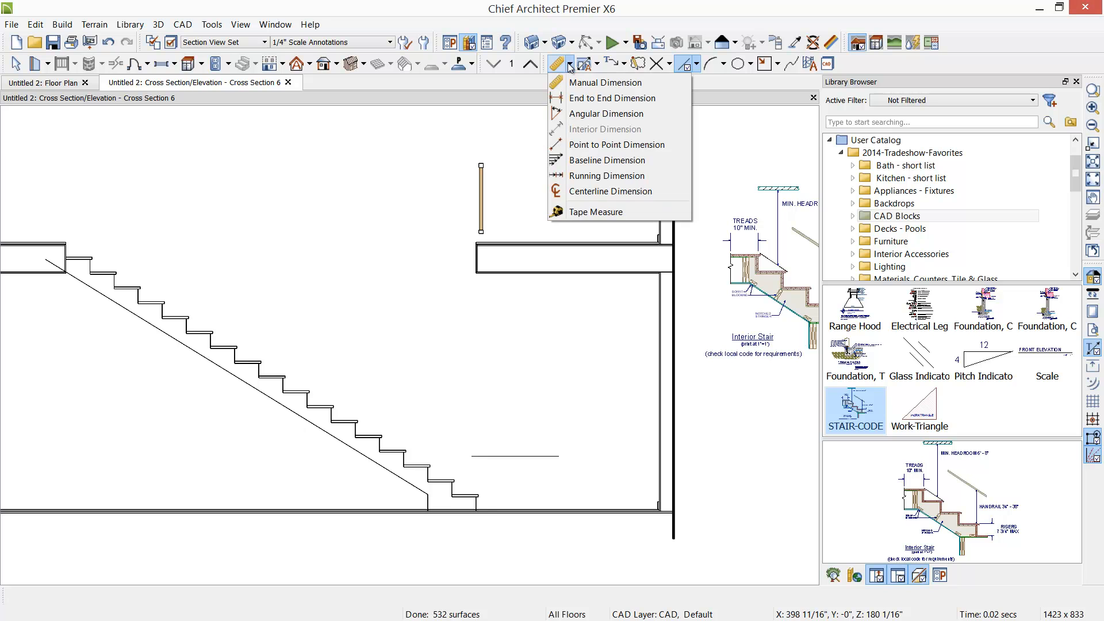
click(575, 98)
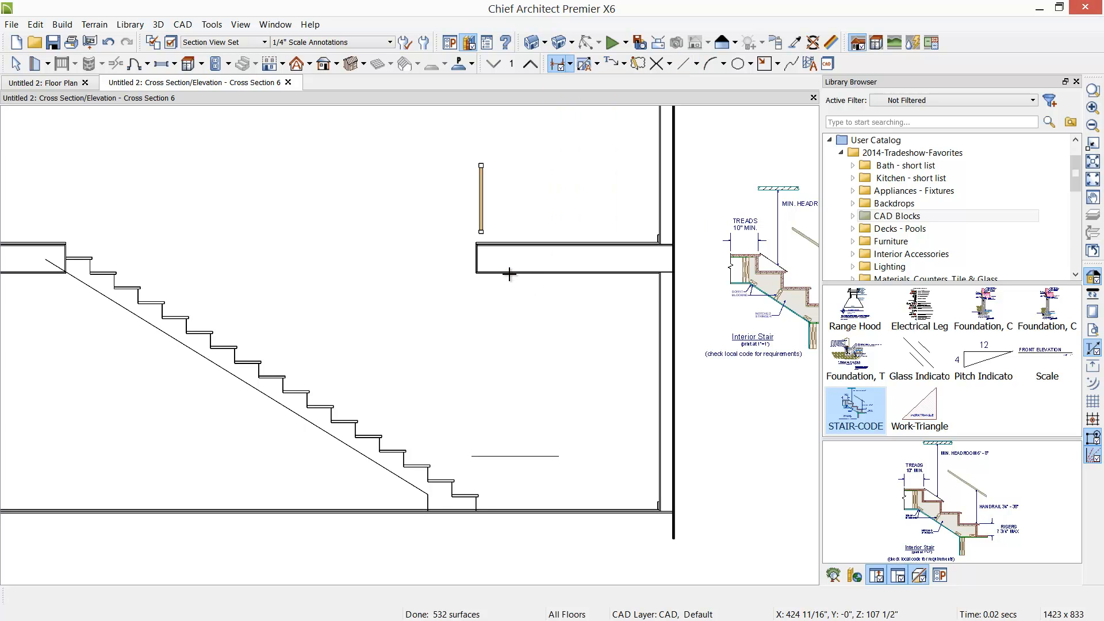
drag(509, 283, 522, 458)
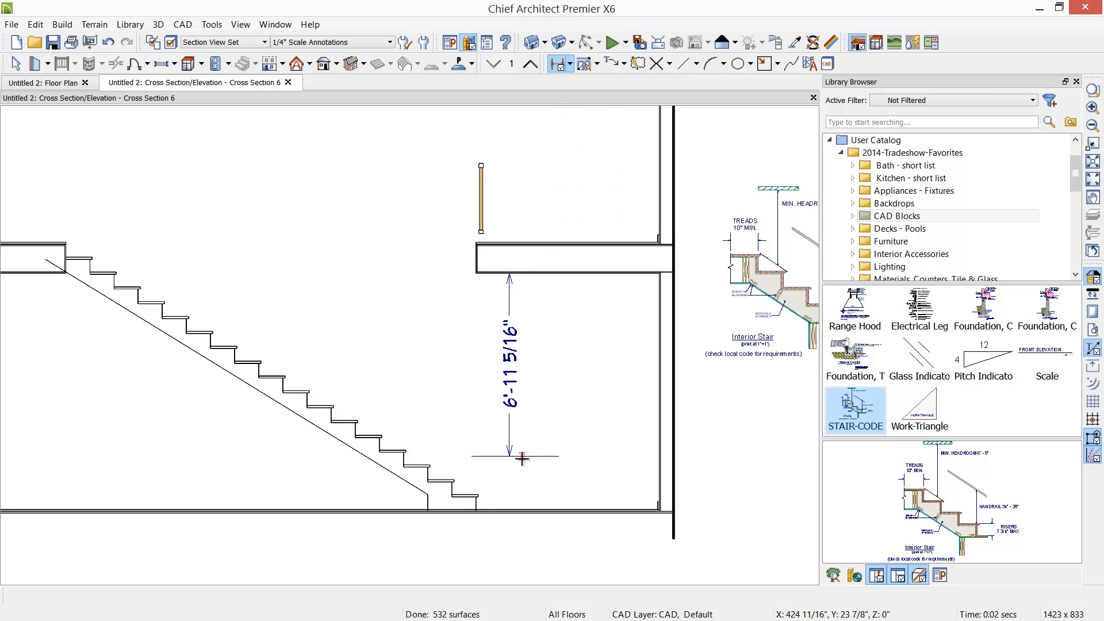
click(520, 455)
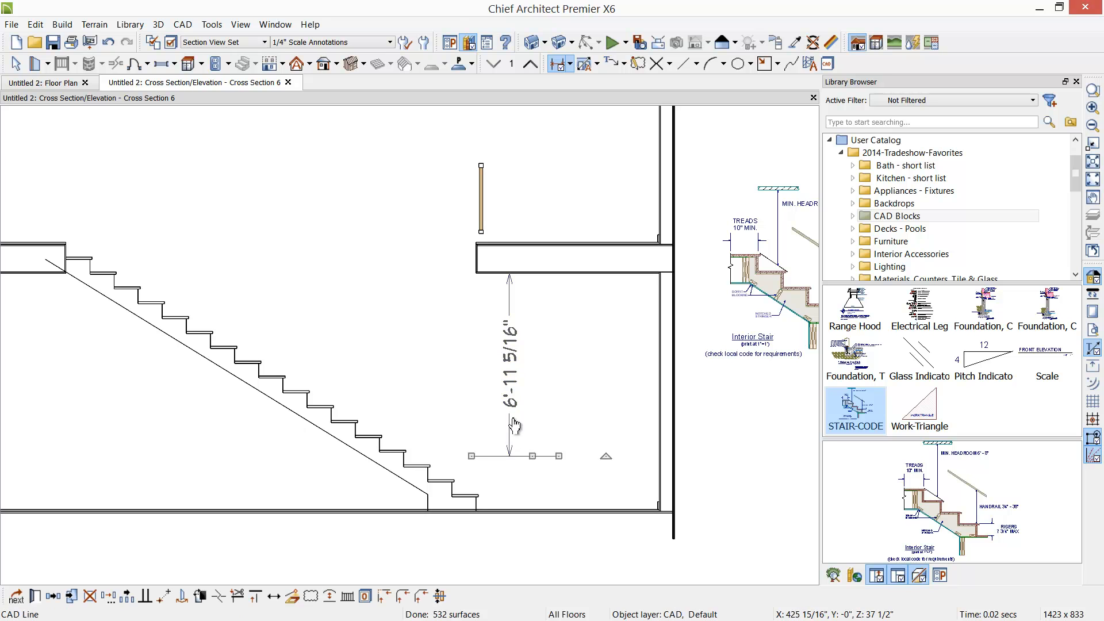
- Set the vertical dimension between the upper floor's underside and the horizontal CAD line to 6'-8"
click(512, 388)
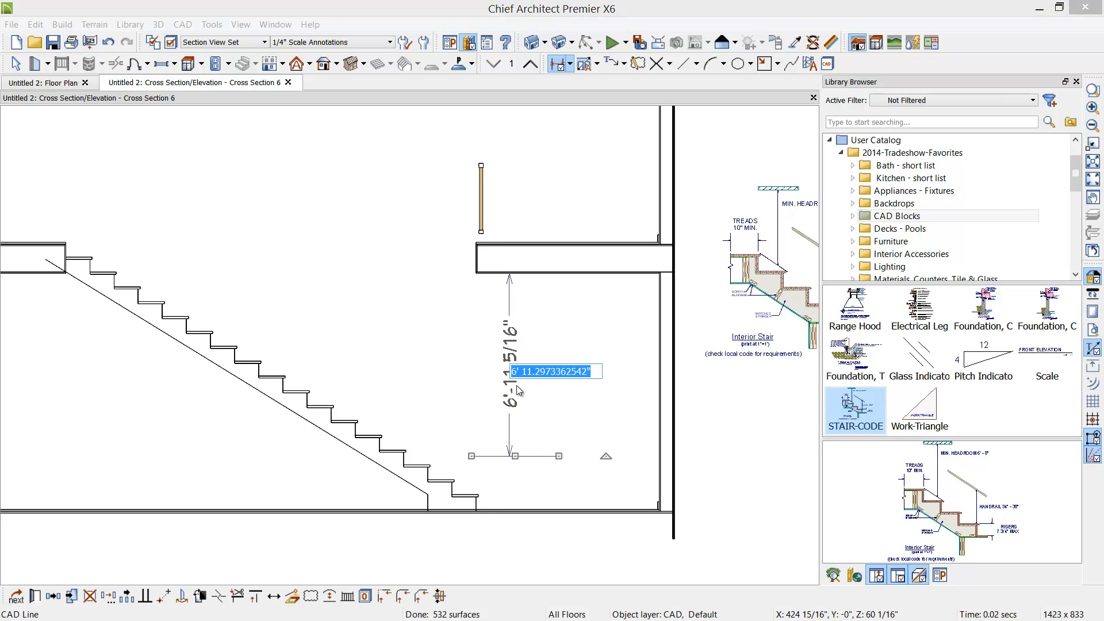
text(6')
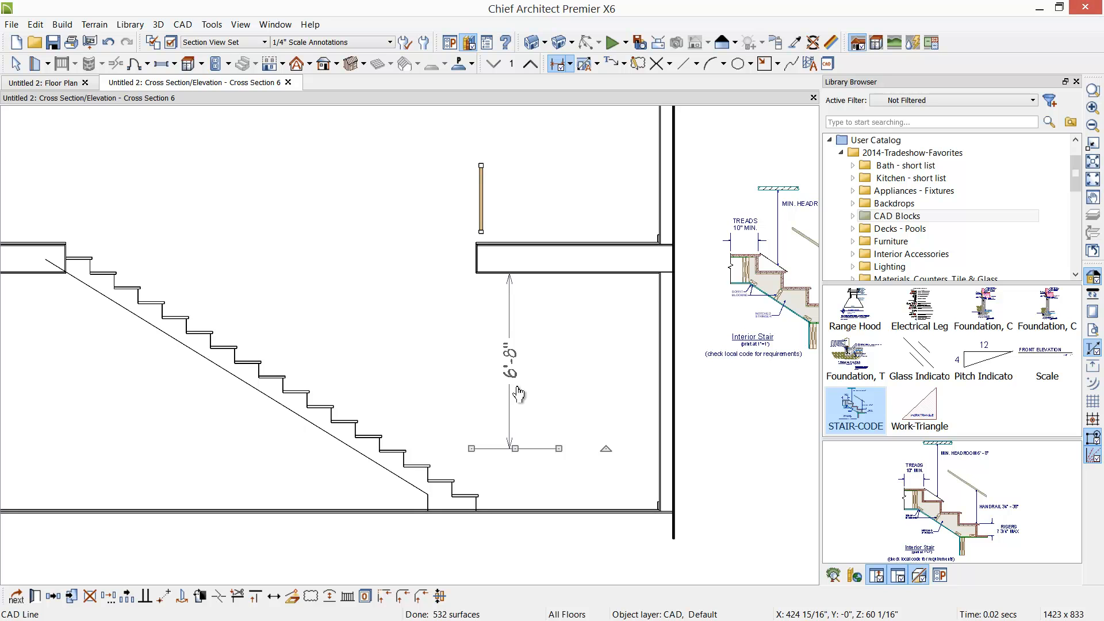
- Draw a sloped CAD line parallel to the underside of the stairs and align it with the lower tread nosings
scroll(483, 475, up, 1)
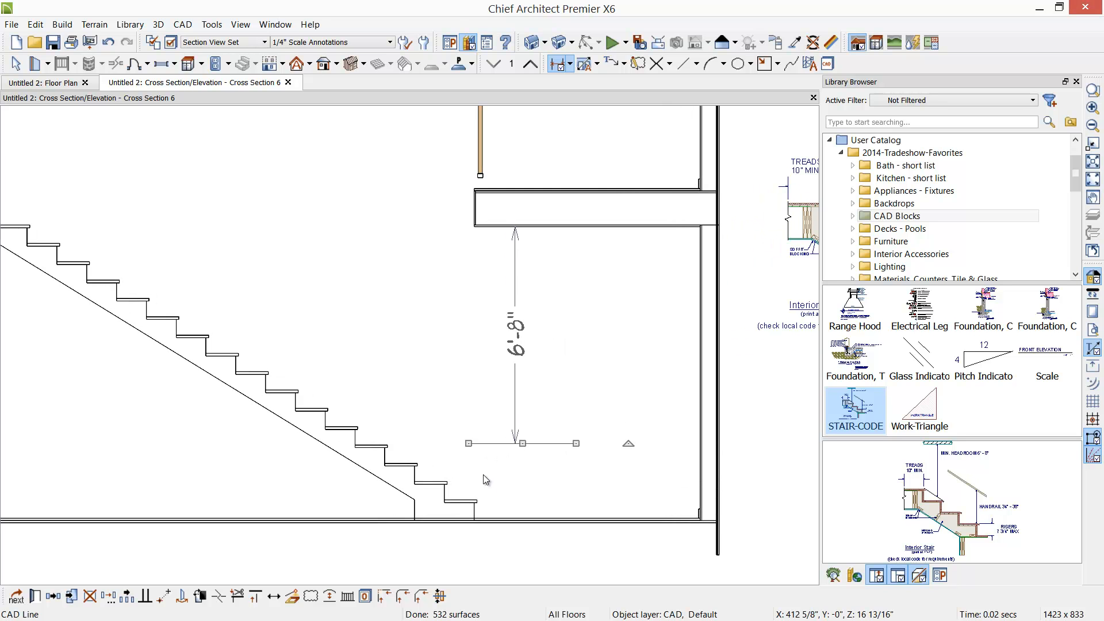
key(l)
drag(341, 382, 524, 488)
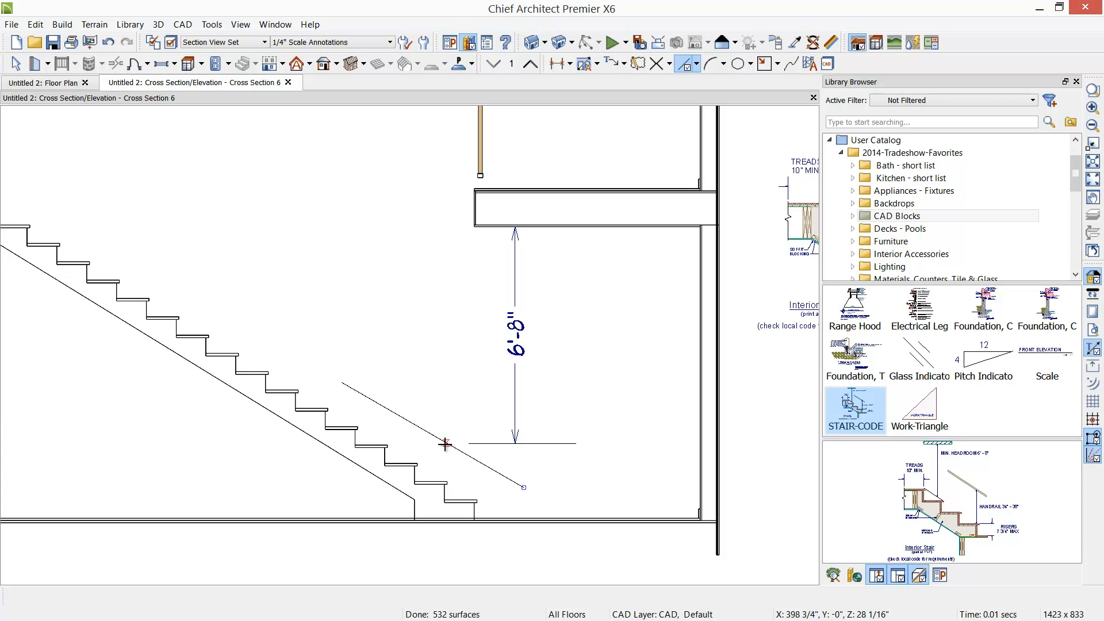
click(146, 598)
click(333, 447)
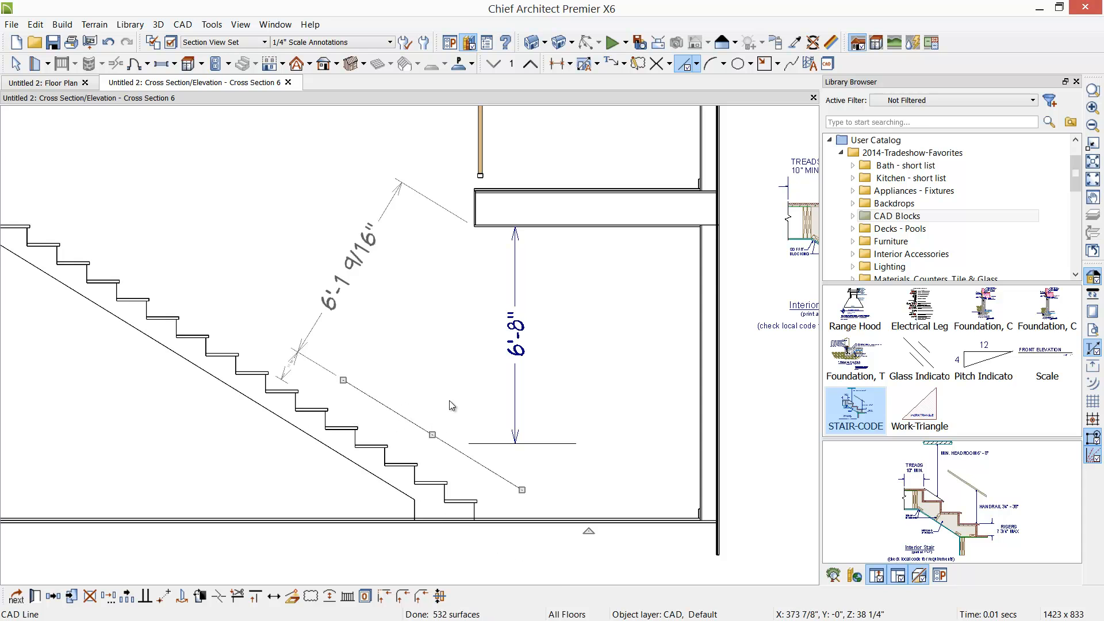
scroll(423, 443, up, 2)
drag(436, 433, 393, 457)
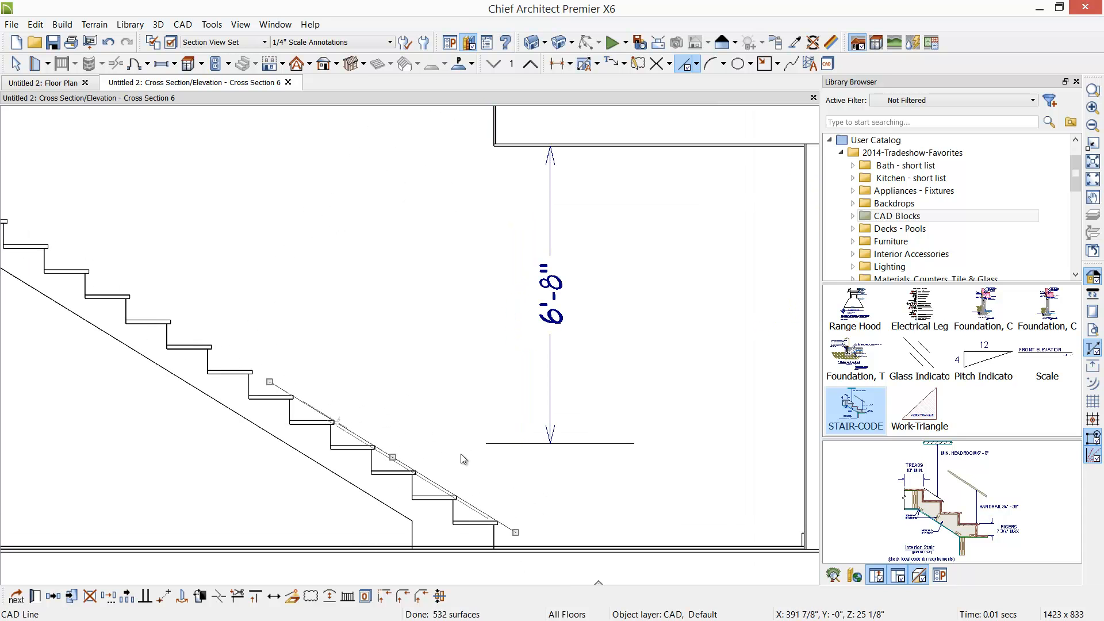
- Extend the horizontal CAD line toward the stairs until it meets the sloped nosing line
click(497, 445)
drag(485, 444, 374, 444)
key(space)
scroll(419, 469, up, 8)
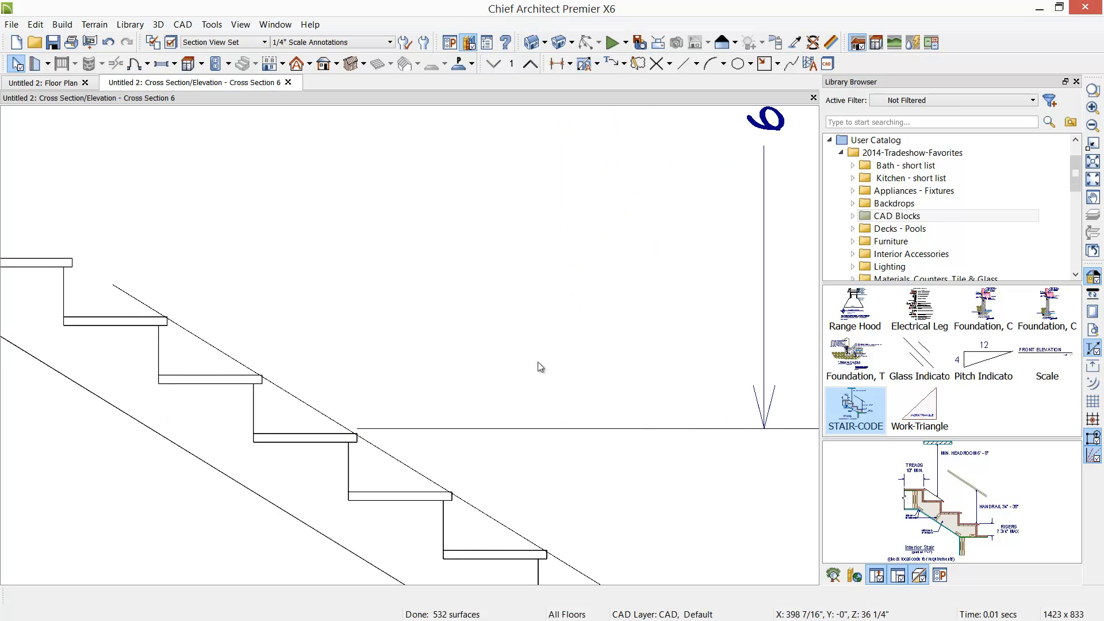
- Draw a vertical CAD line from the intersection at the tread nosing up past the upper floor level
scroll(541, 368, down, 8)
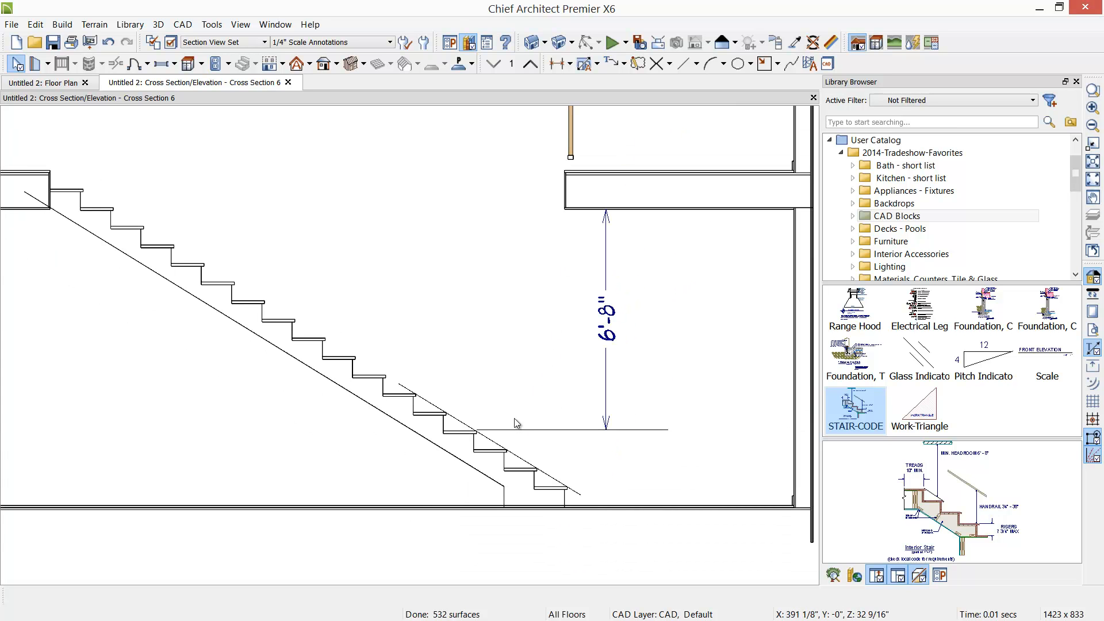
key(l)
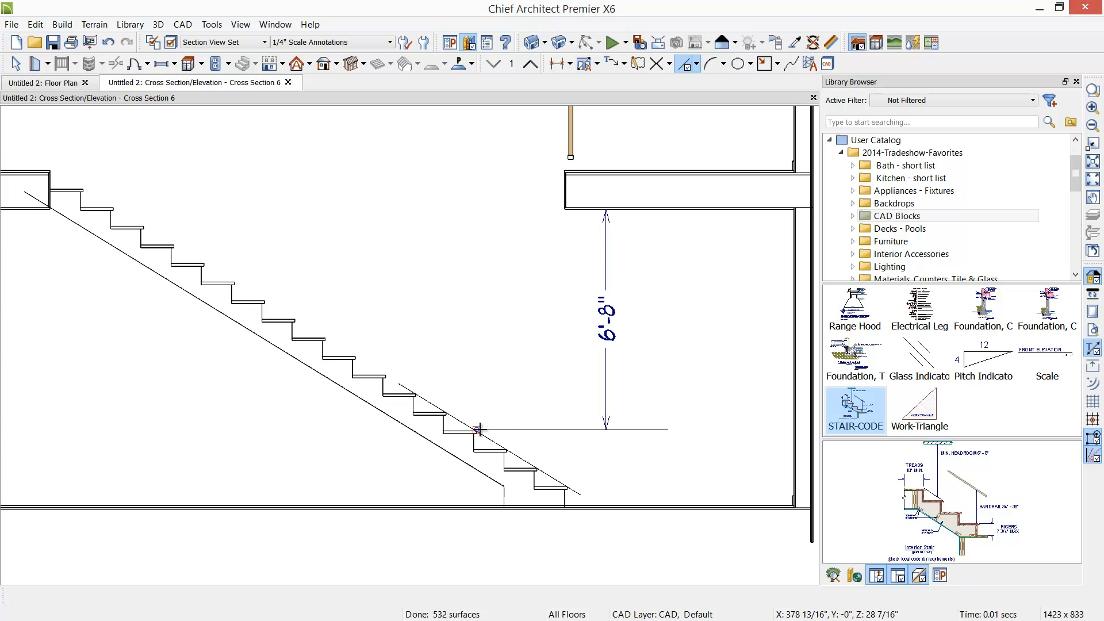
drag(477, 430, 459, 150)
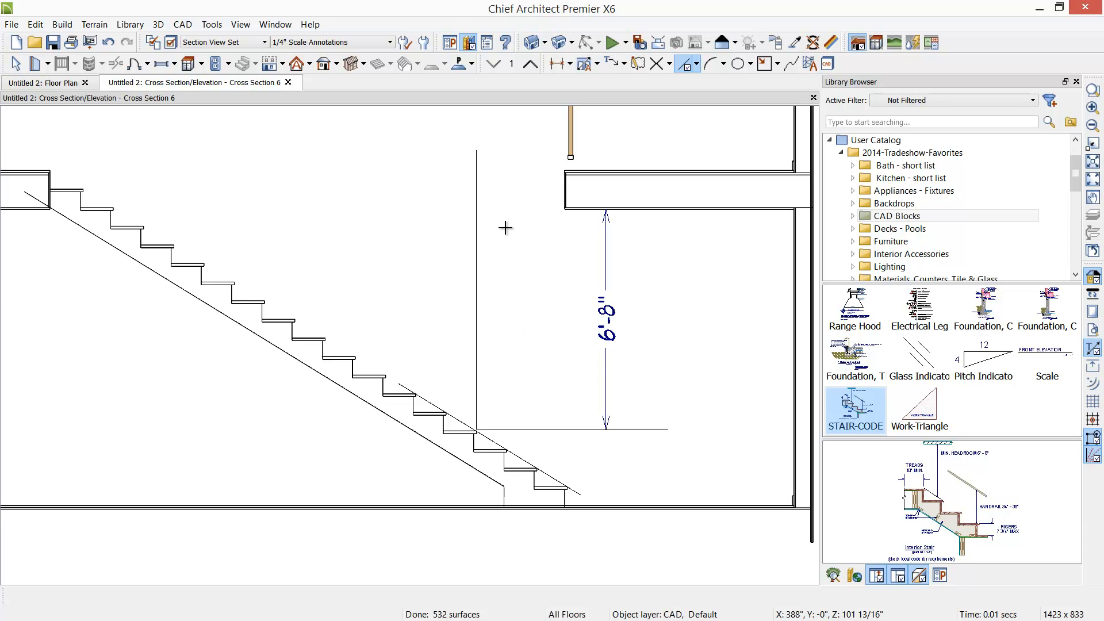
- Add a Point to Point dimension from the upper floor's open edge horizontally to the vertical CAD line
scroll(506, 230, up, 1)
click(571, 65)
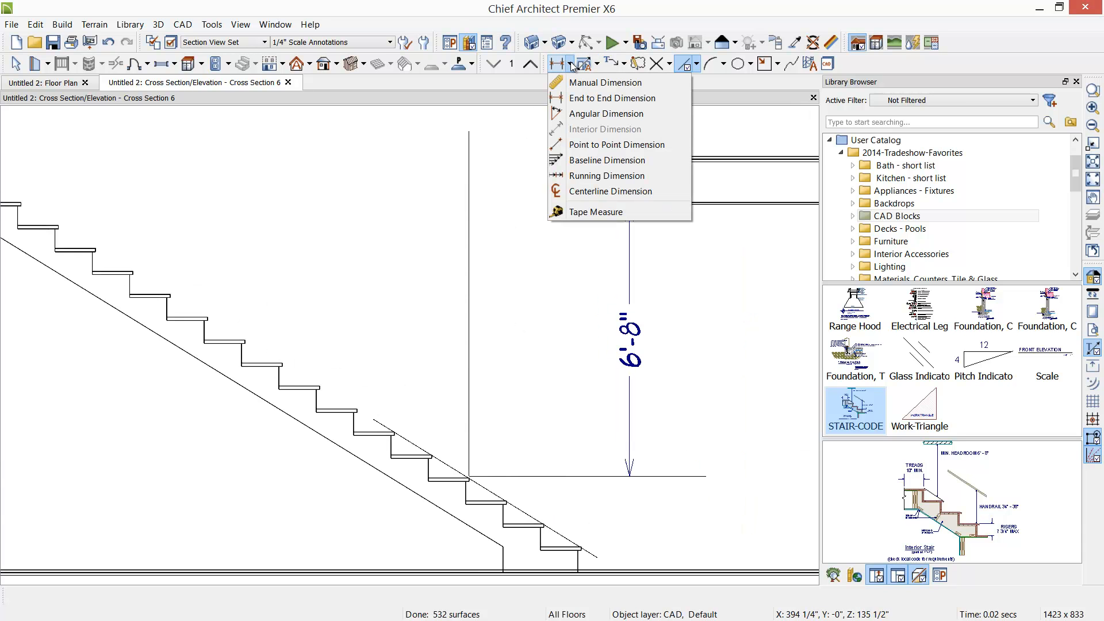
click(590, 145)
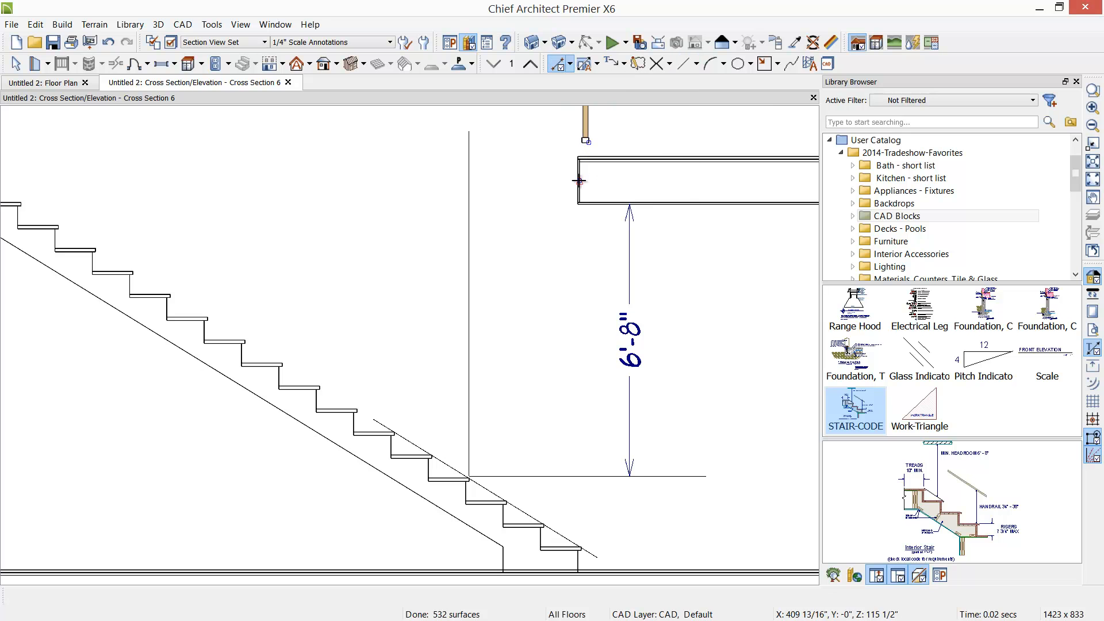
drag(578, 181, 469, 181)
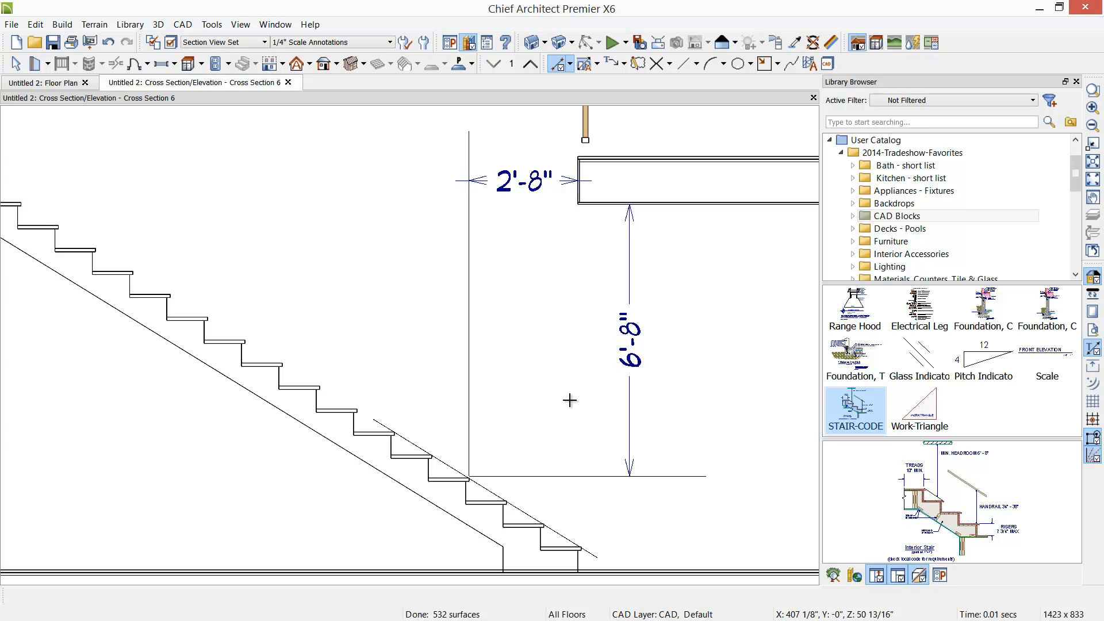
scroll(542, 274, down, 2)
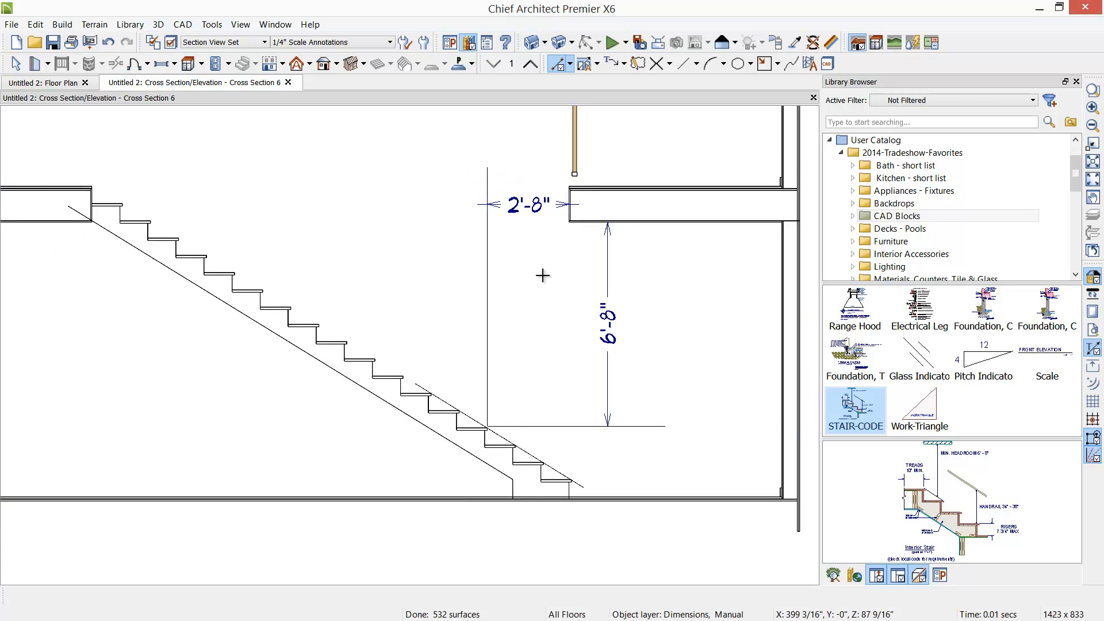
- On floor 2 of the floor plan, move the stairwell's end railing by a relative X offset of -2'8"
click(65, 84)
click(530, 64)
middle_drag(519, 442, 370, 358)
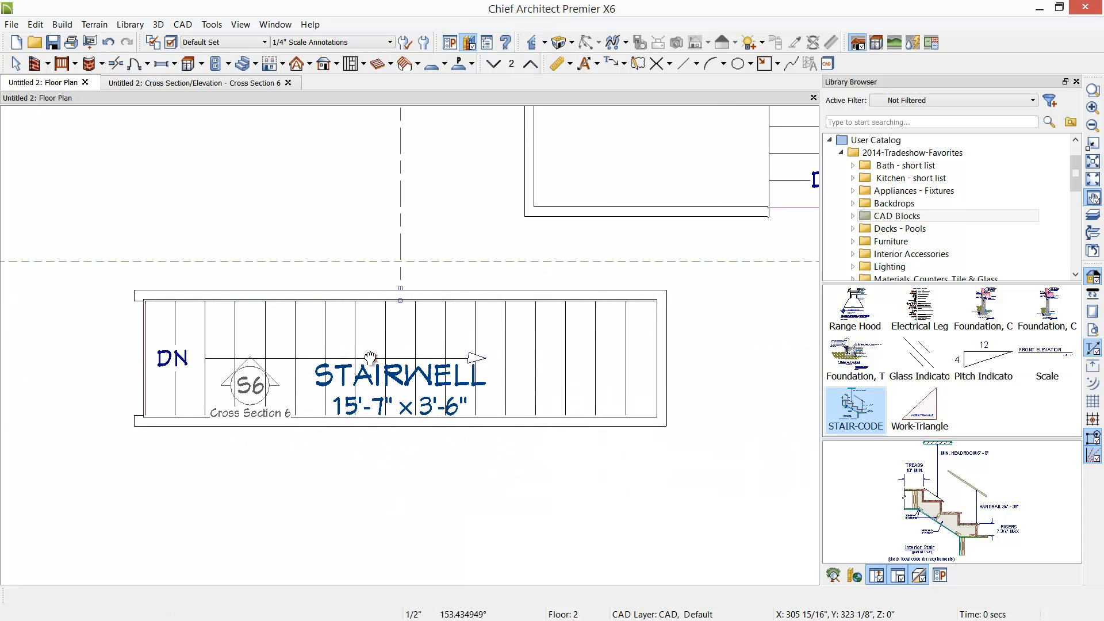
click(659, 371)
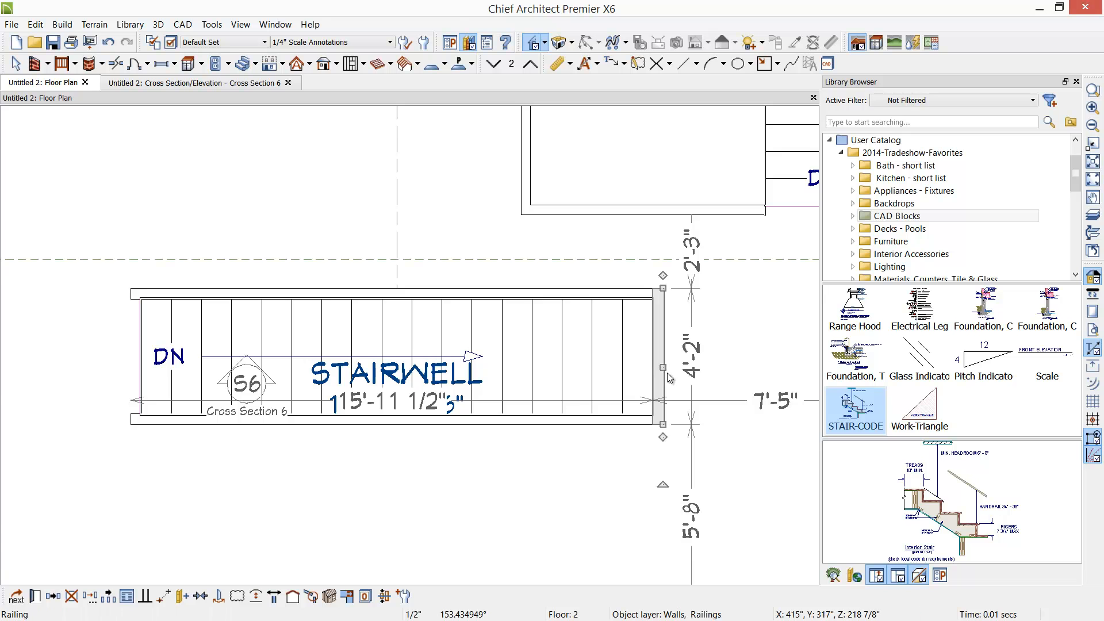
scroll(661, 368, down, 1)
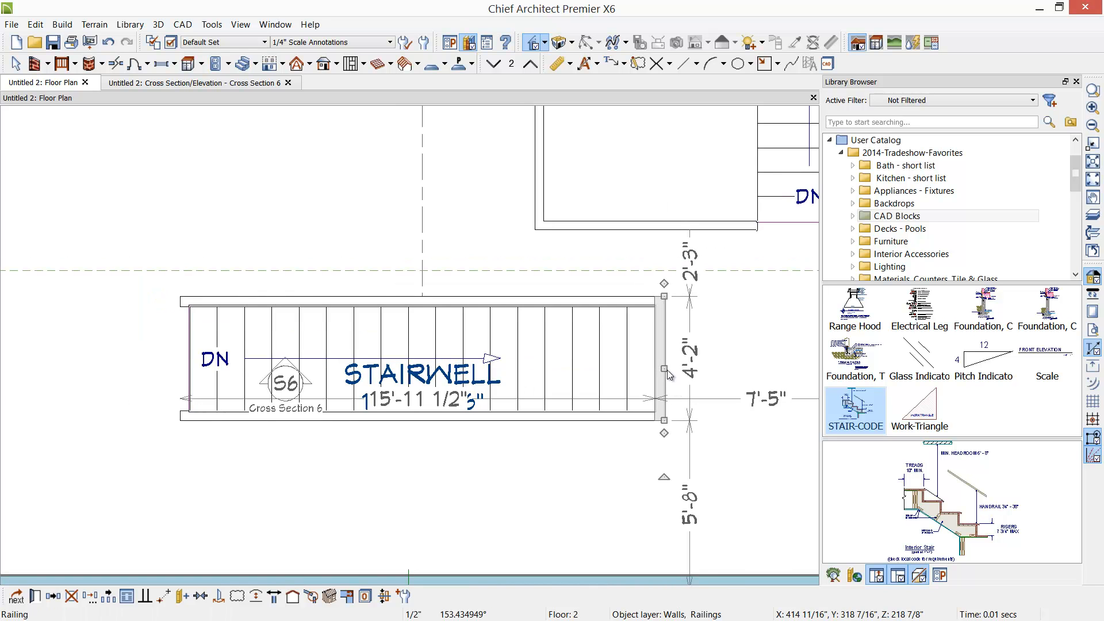
drag(665, 370, 622, 373)
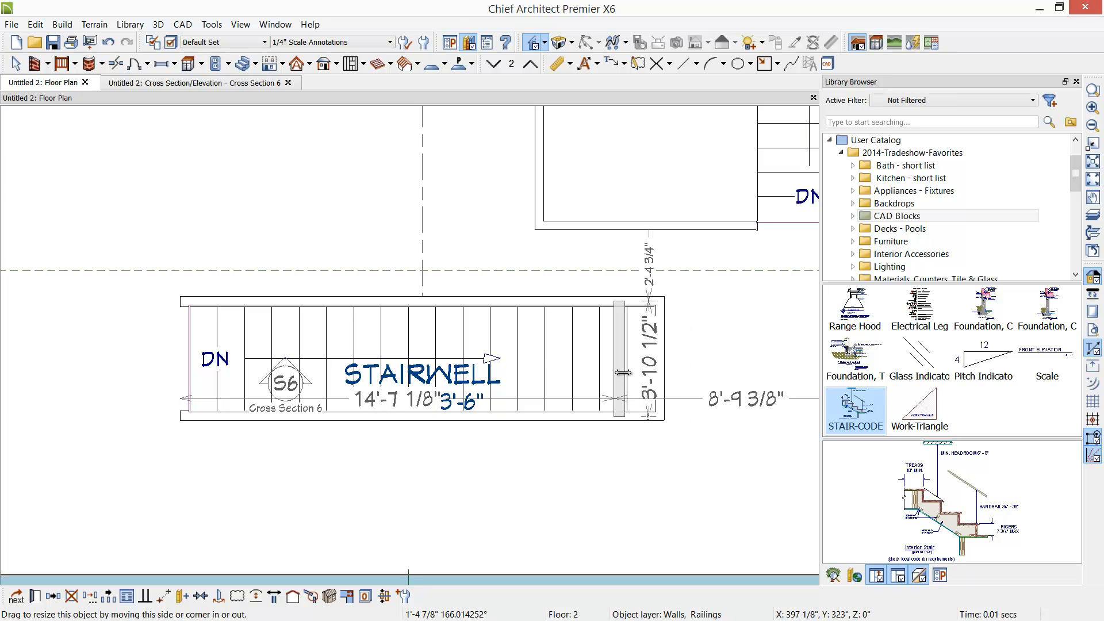
key(Tab)
text(-2'8)
key(Tab)
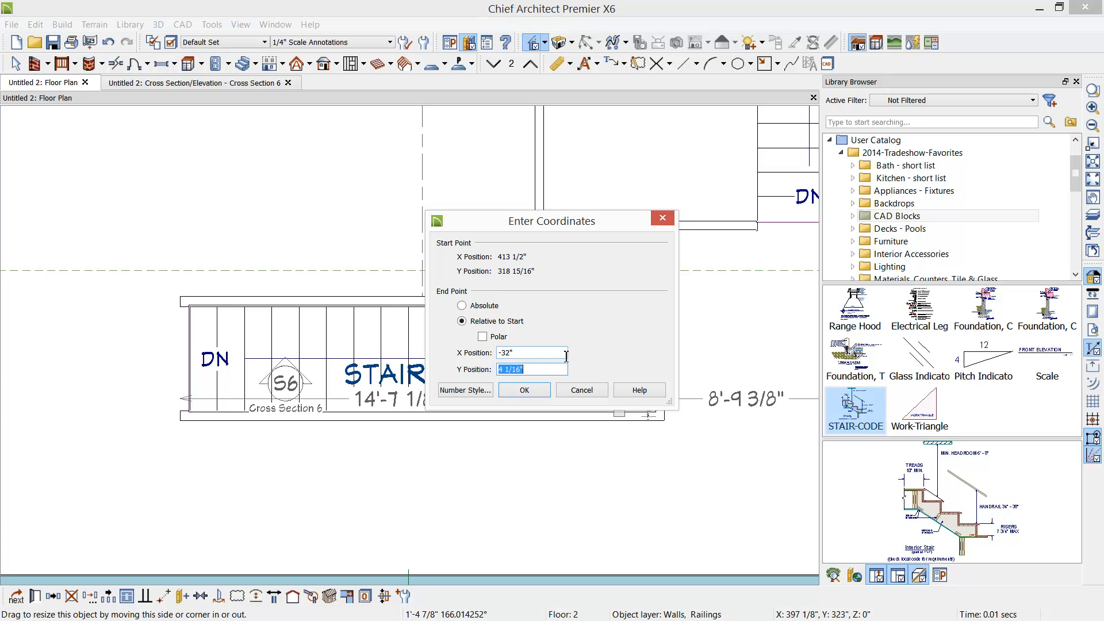
click(535, 396)
- Return to Cross Section 6 and apply Auto Detail to the section view
click(226, 83)
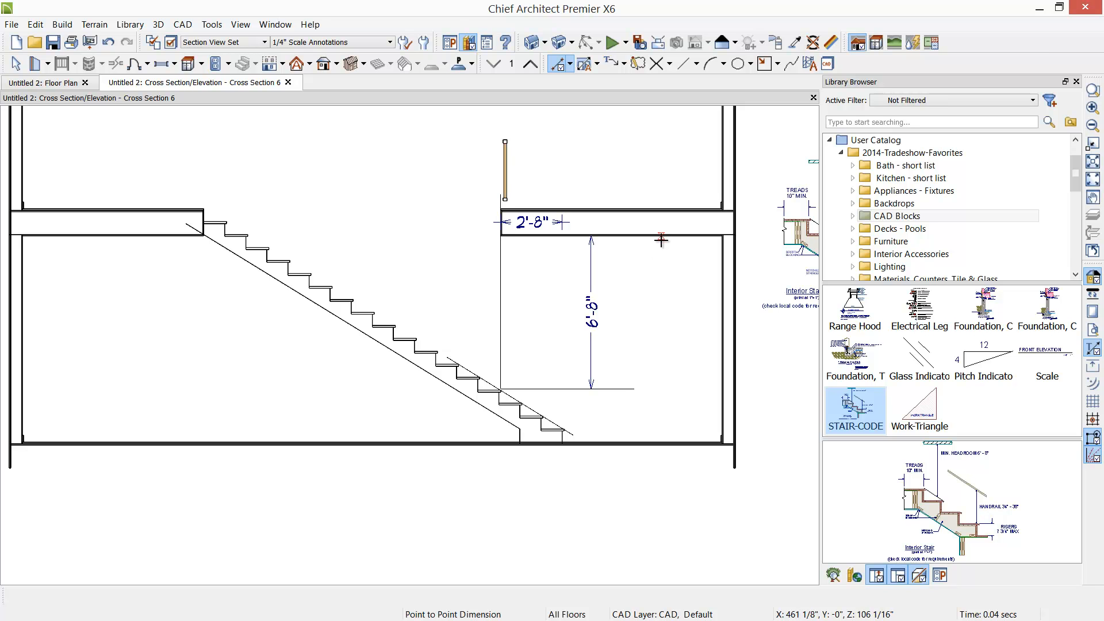
click(812, 67)
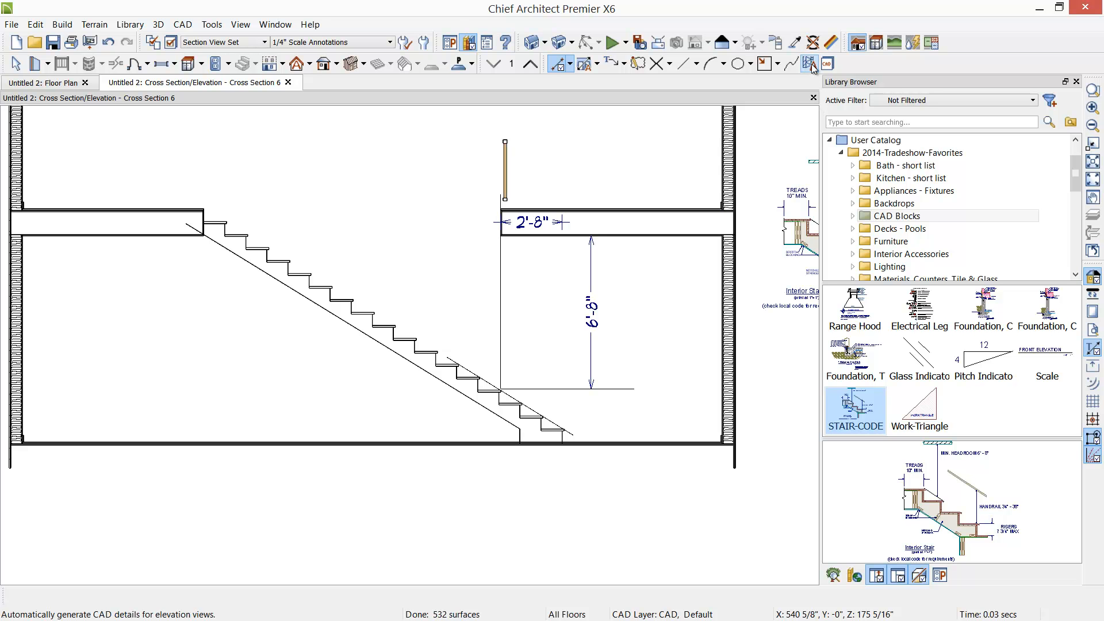
middle_drag(757, 239, 623, 308)
click(718, 298)
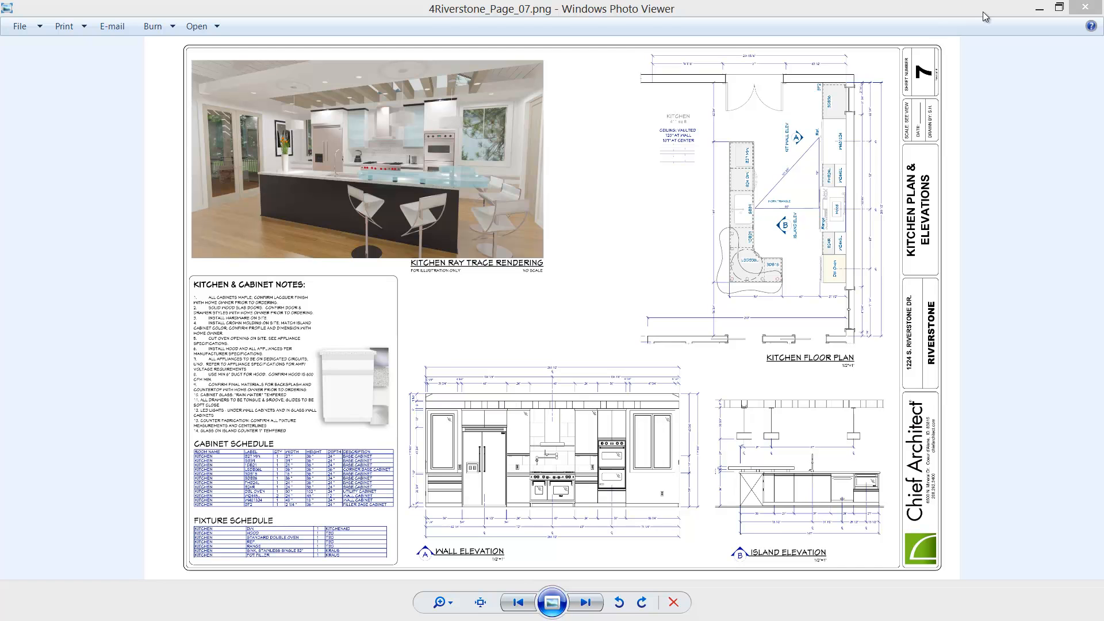
- Close the sample sheet images in Windows Photo Viewer and go to page 7 of the Riverstone layout
click(1086, 6)
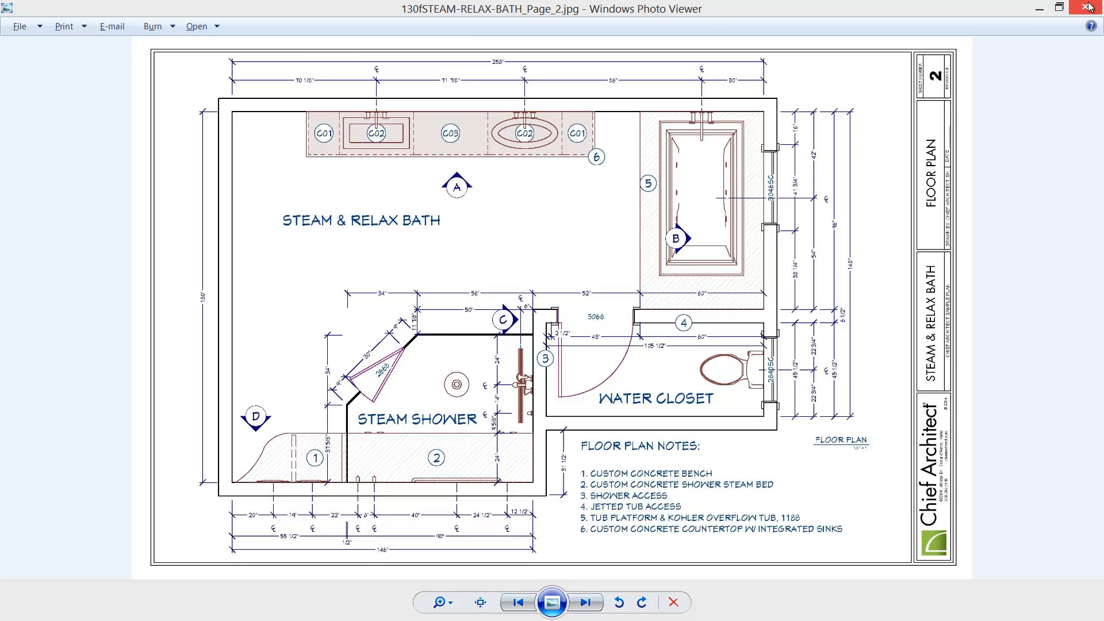
click(1088, 7)
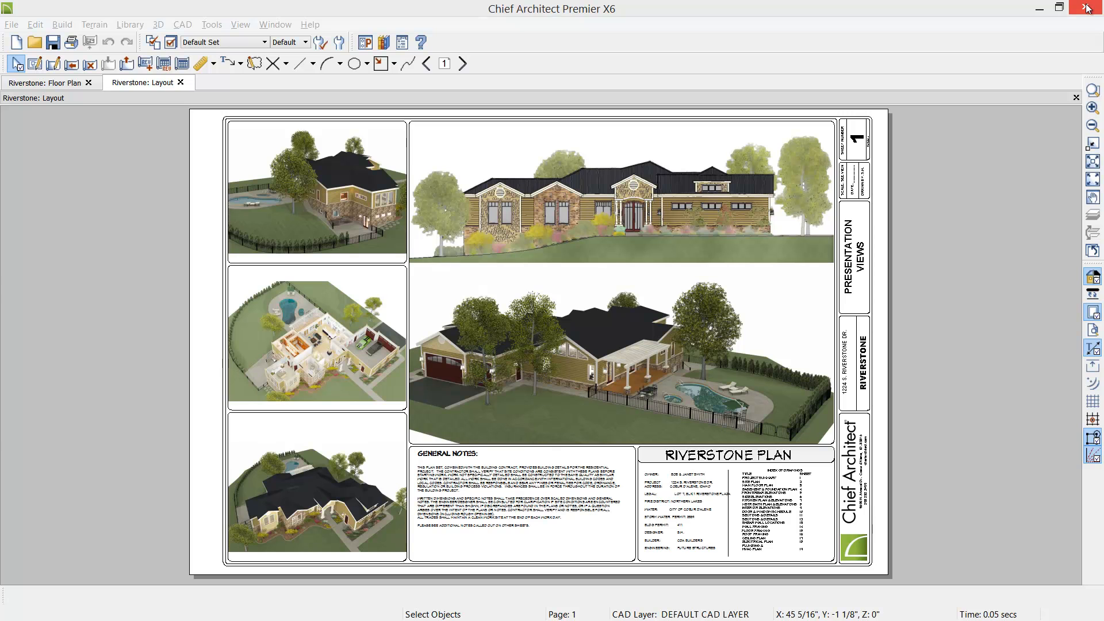
click(463, 64)
click(463, 64)
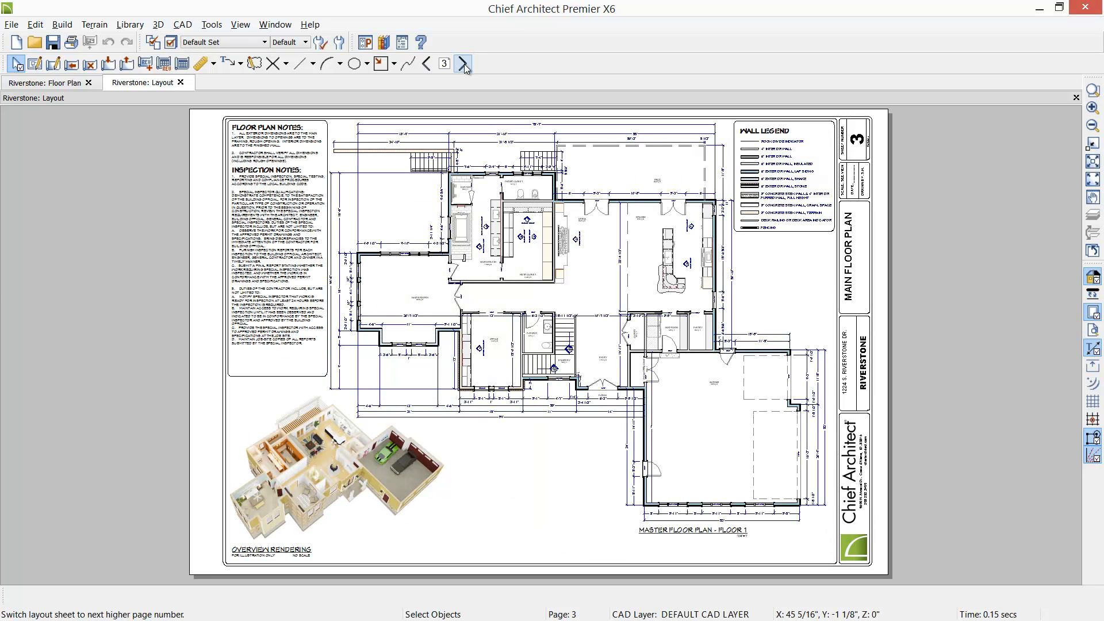
click(445, 63)
text(7)
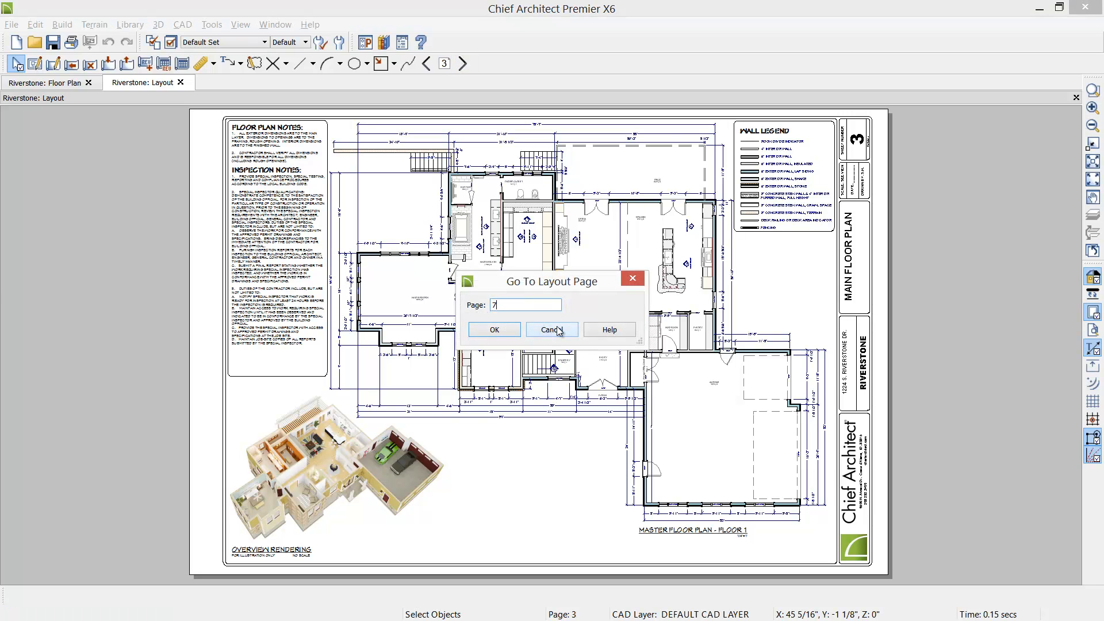
key(Return)
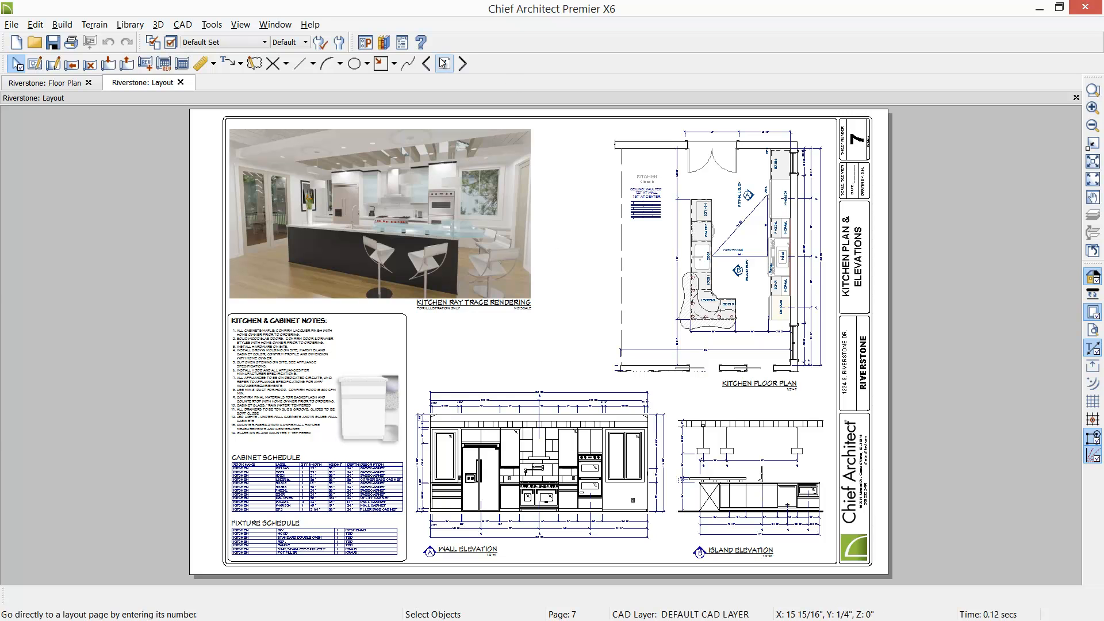
- Examine pages 8 to 10 of the Riverstone layout and close the layout
click(462, 64)
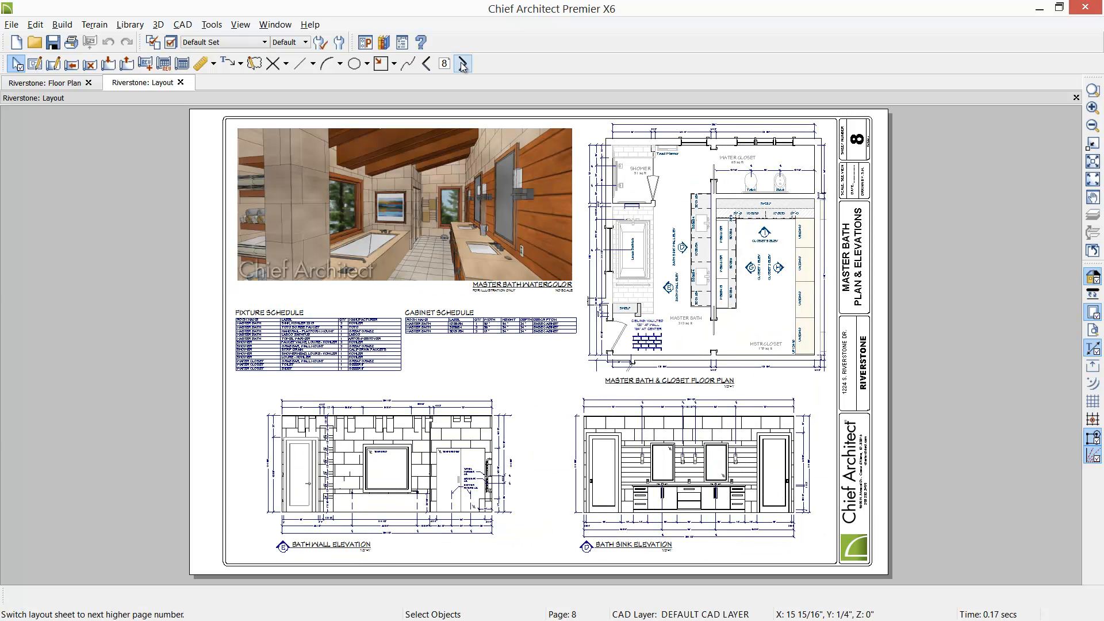
click(462, 63)
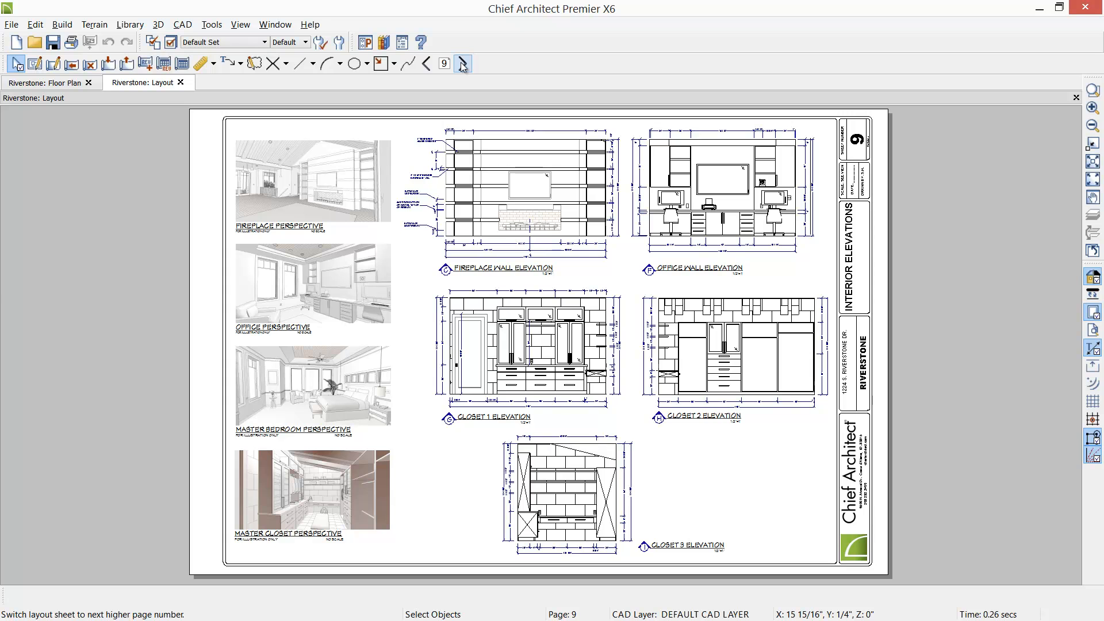
click(463, 64)
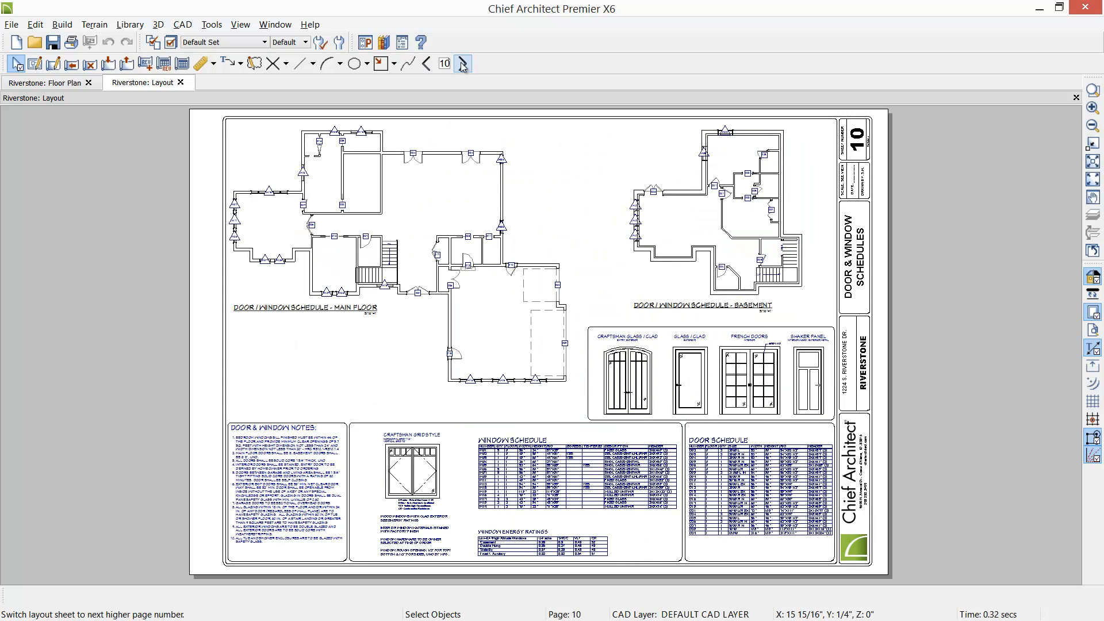
click(182, 82)
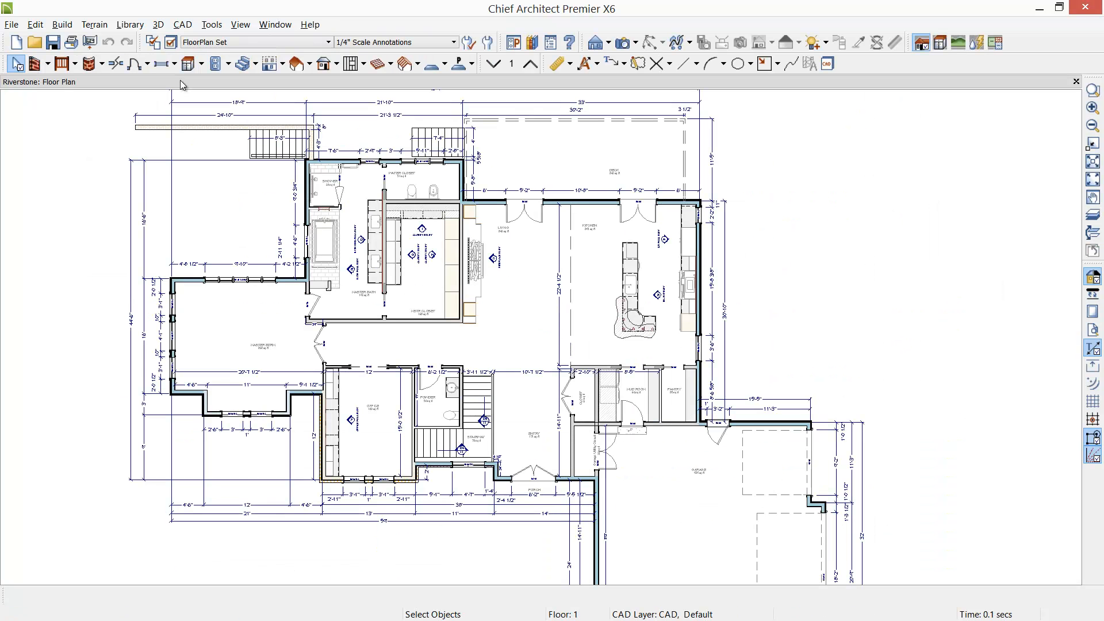
- Create a new layout file and display its page 0
click(12, 26)
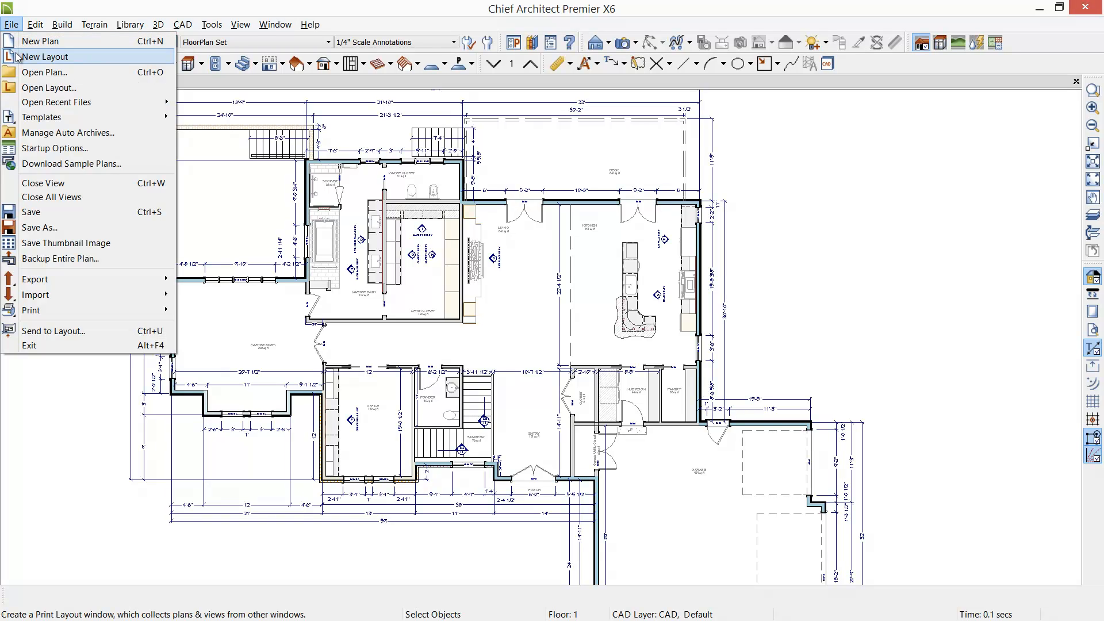
click(37, 88)
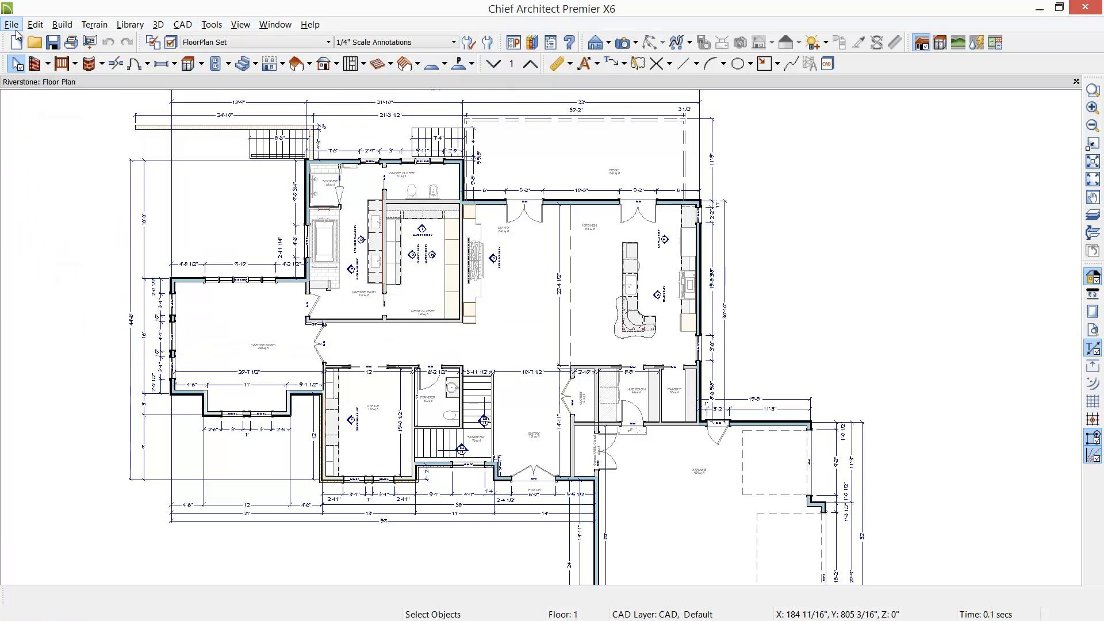
click(11, 24)
click(28, 58)
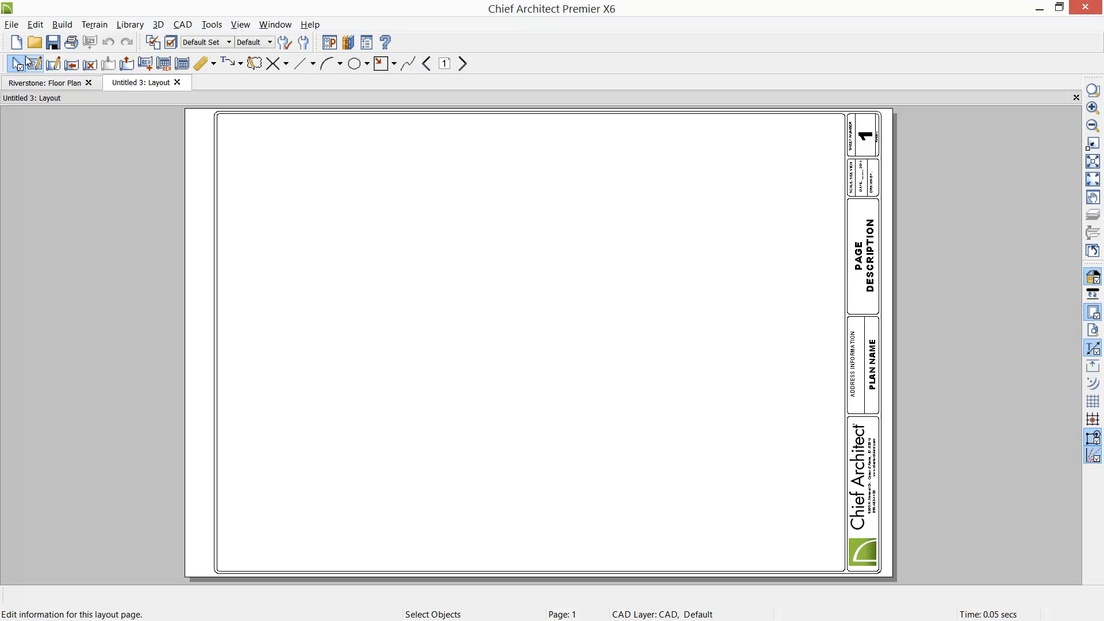
click(426, 64)
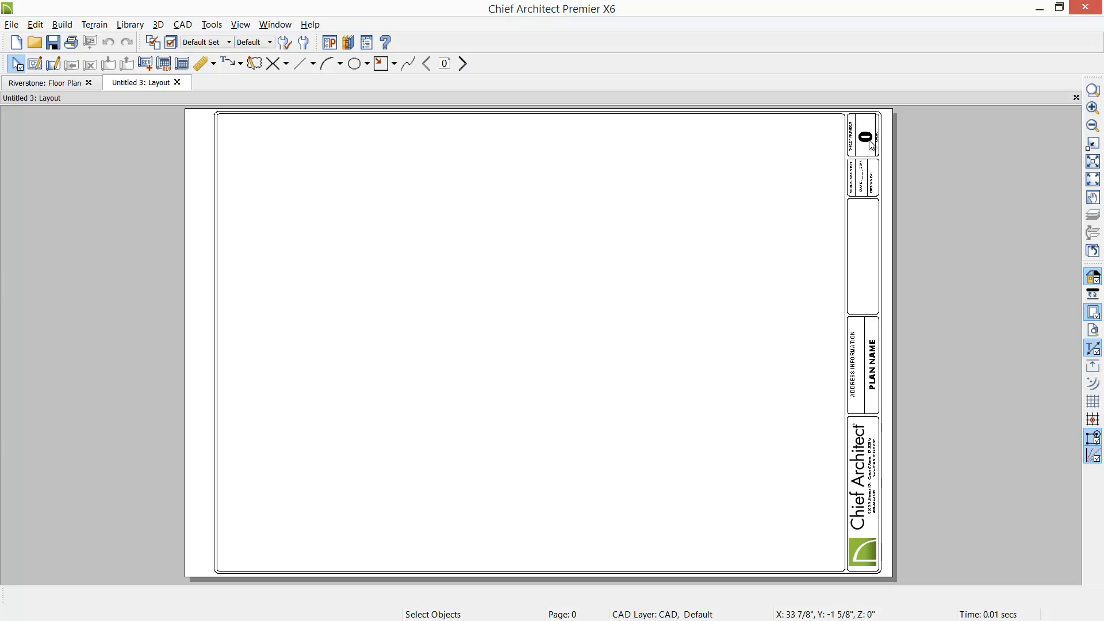
- Compare the title block information on pages 0, 1 and 2 of the new layout, ending on page 1
click(463, 64)
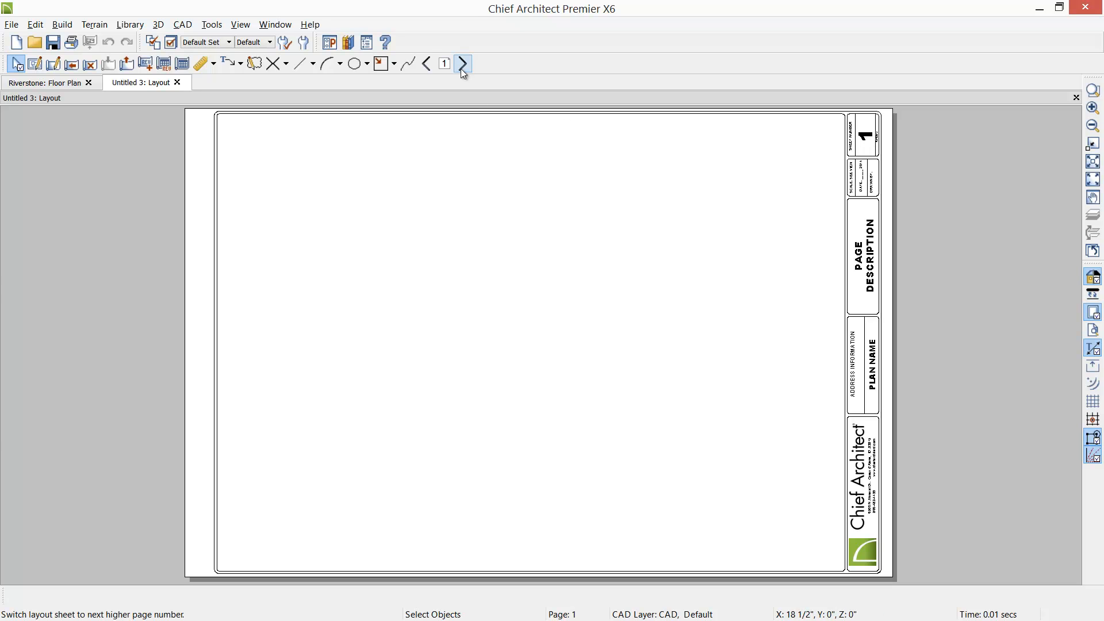
click(462, 68)
click(424, 67)
click(425, 65)
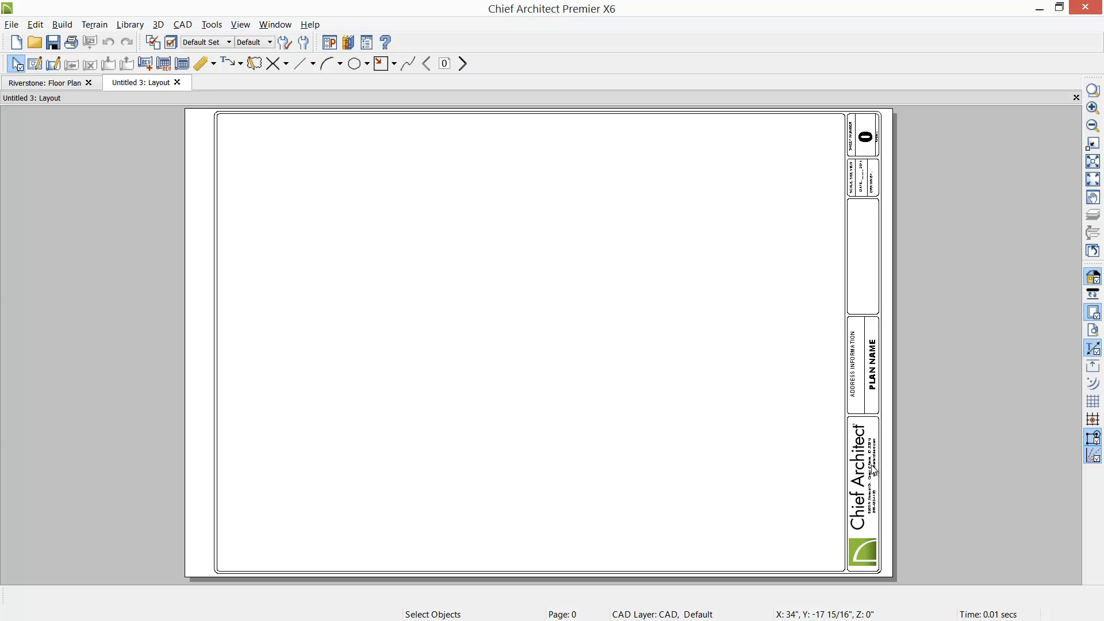
click(463, 64)
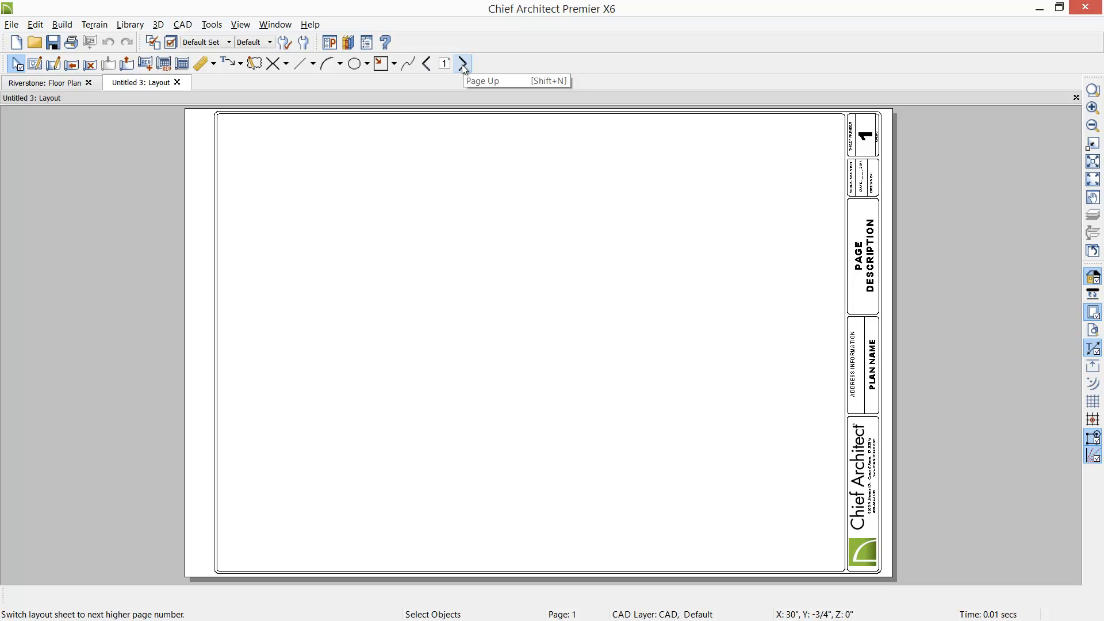
- Send the entire Riverstone floor plan to layout page 1 at a scale of 1/4 in = 1 ft
click(30, 83)
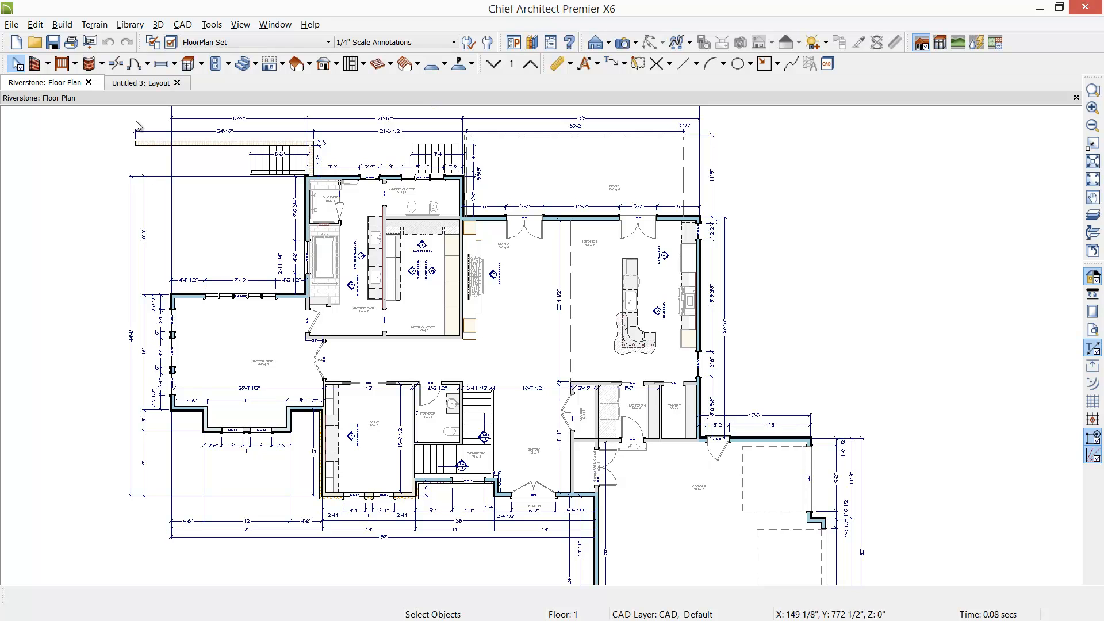
click(11, 24)
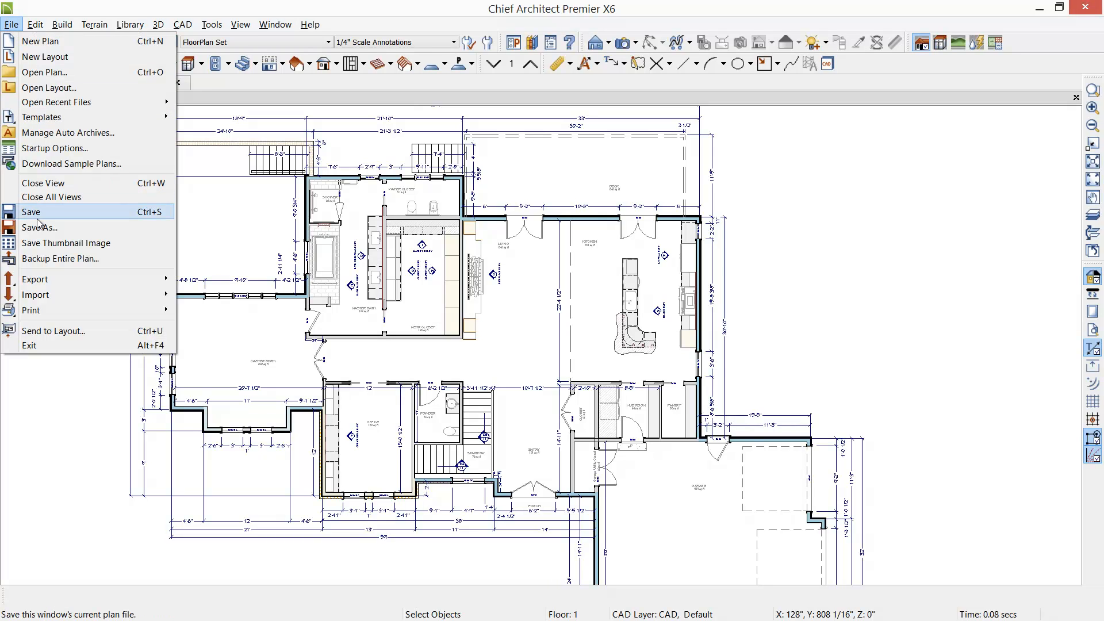
click(54, 330)
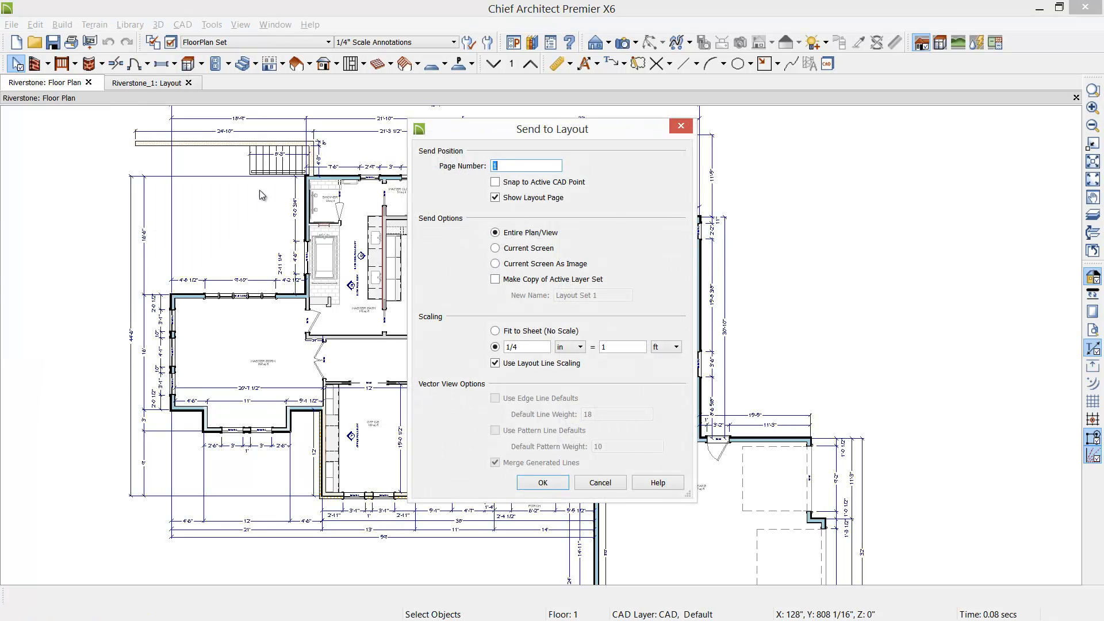
click(517, 165)
click(524, 346)
click(539, 484)
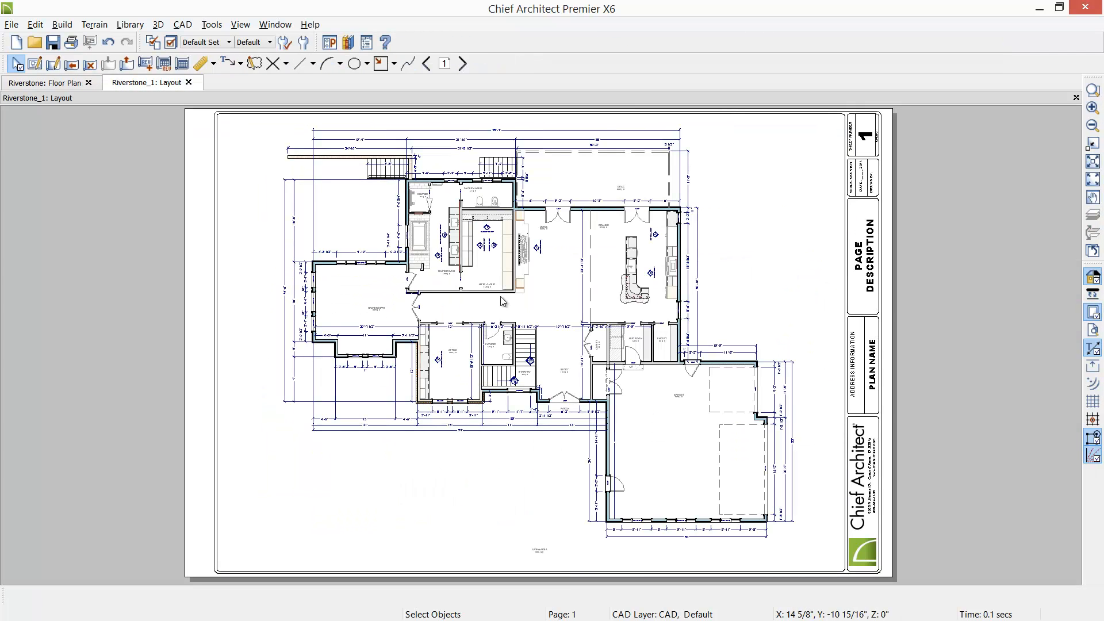
- Send the entire Riverstone floor plan to layout page 2 at a scale of 1/2 in = 1 ft
click(464, 64)
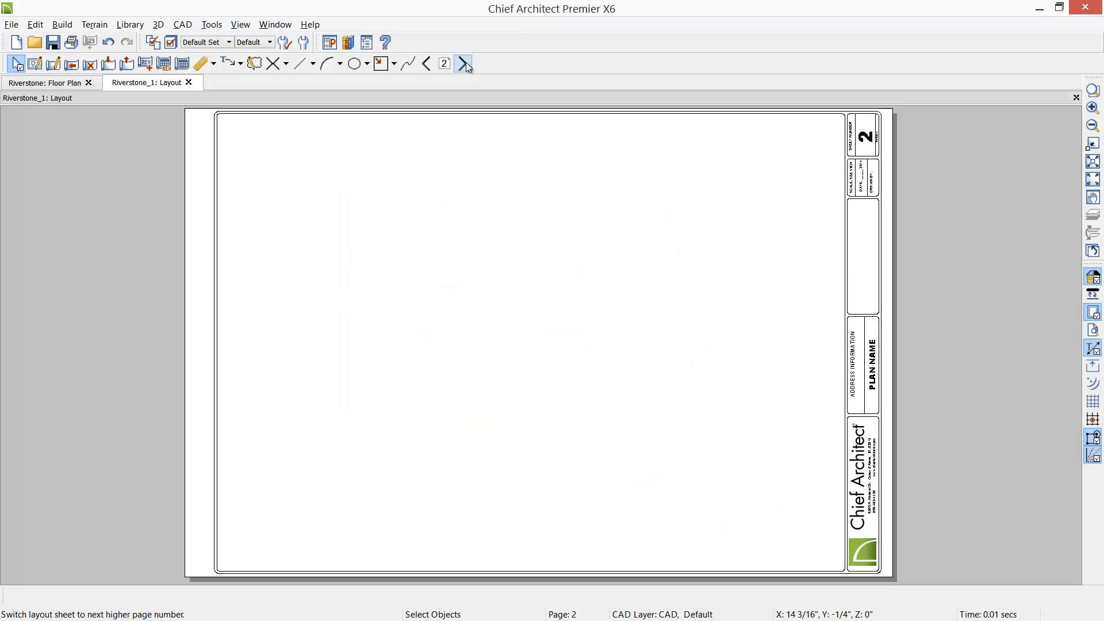
click(65, 84)
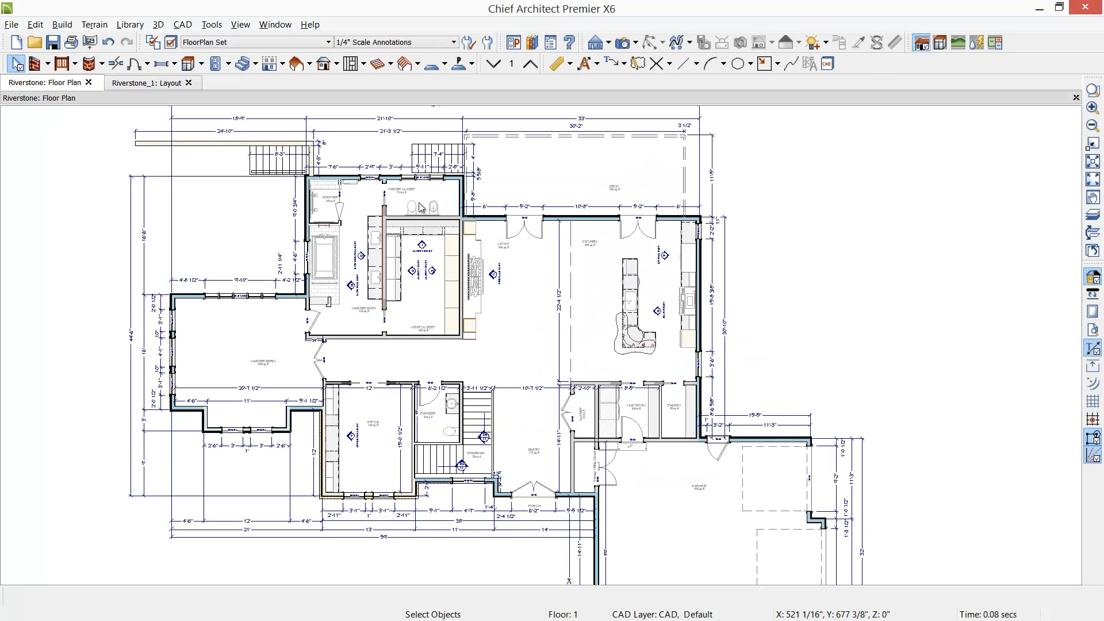
click(11, 24)
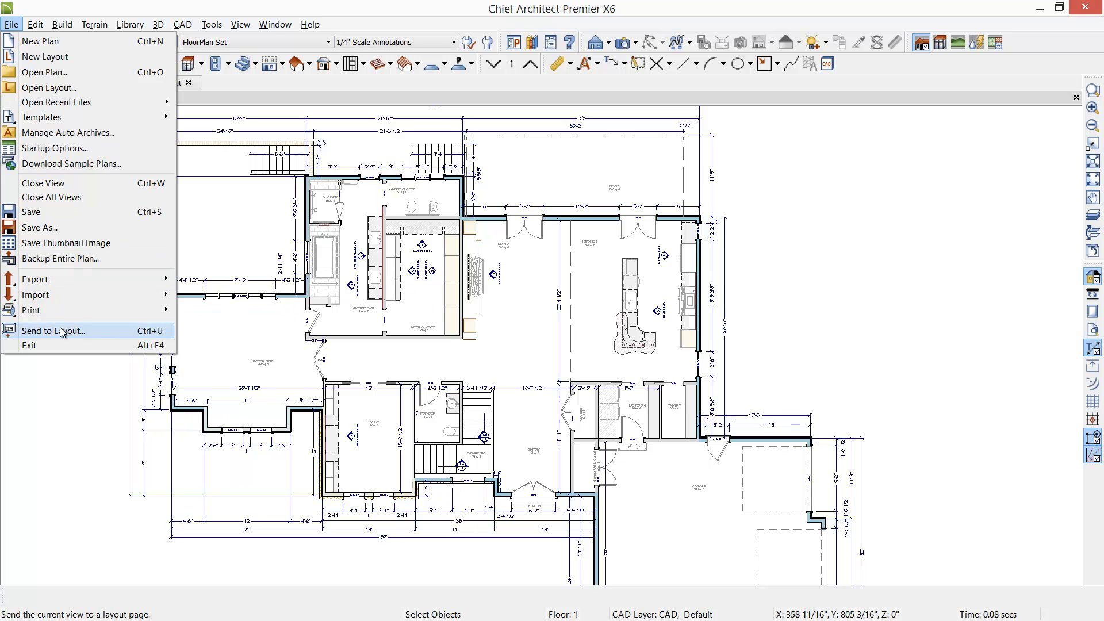
click(61, 332)
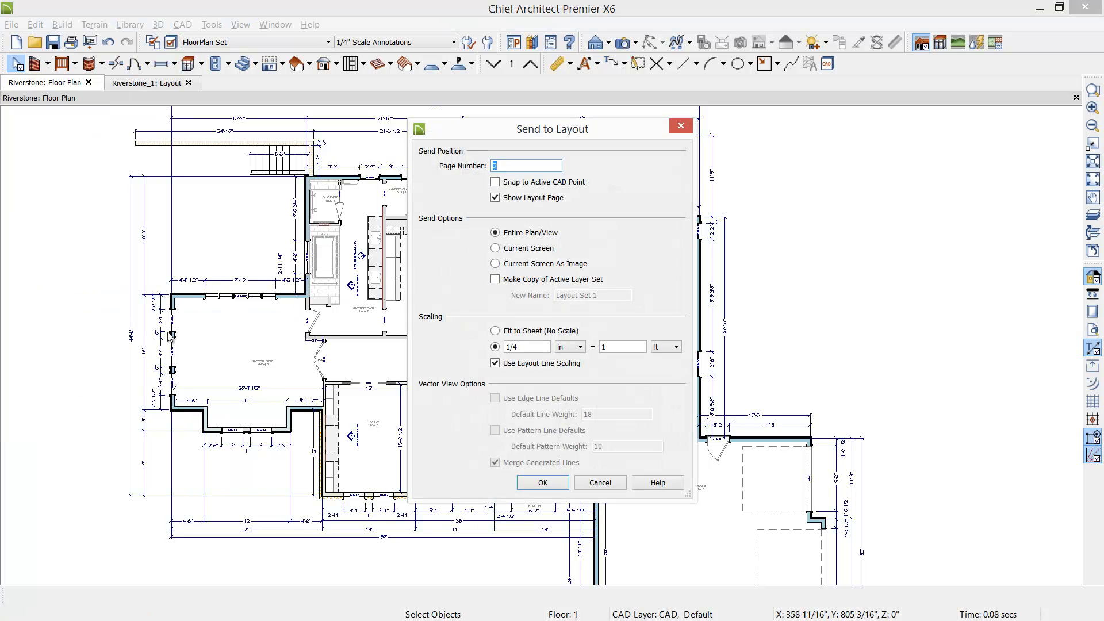
click(525, 350)
text(2)
click(542, 483)
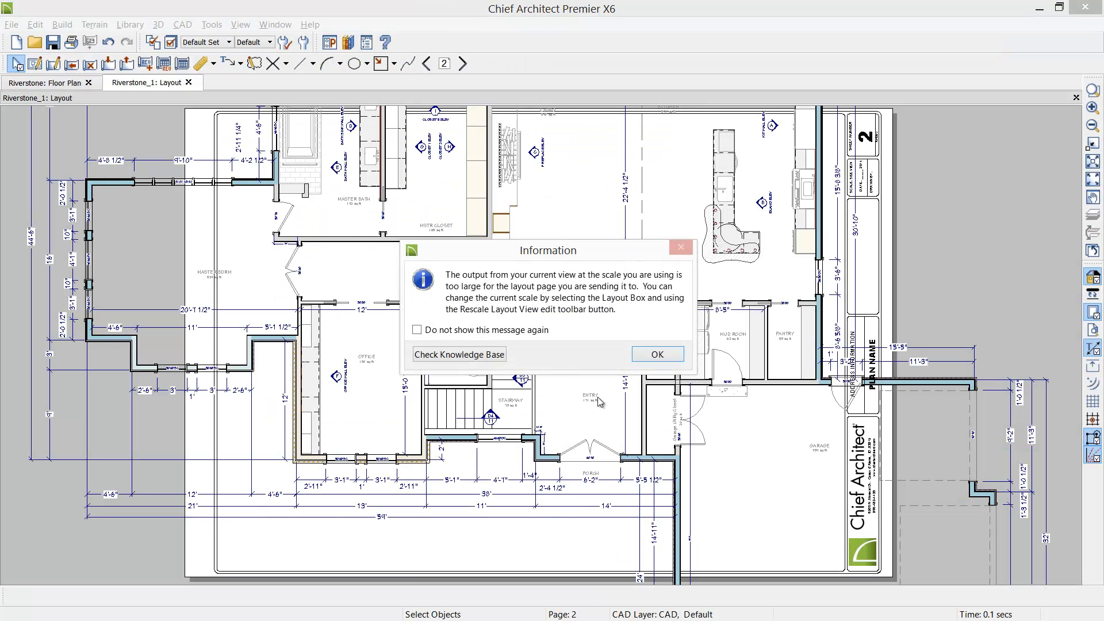
click(671, 352)
- Crop the floor plan's layout box on page 2 to the kitchen, mud room and pantry area
click(61, 330)
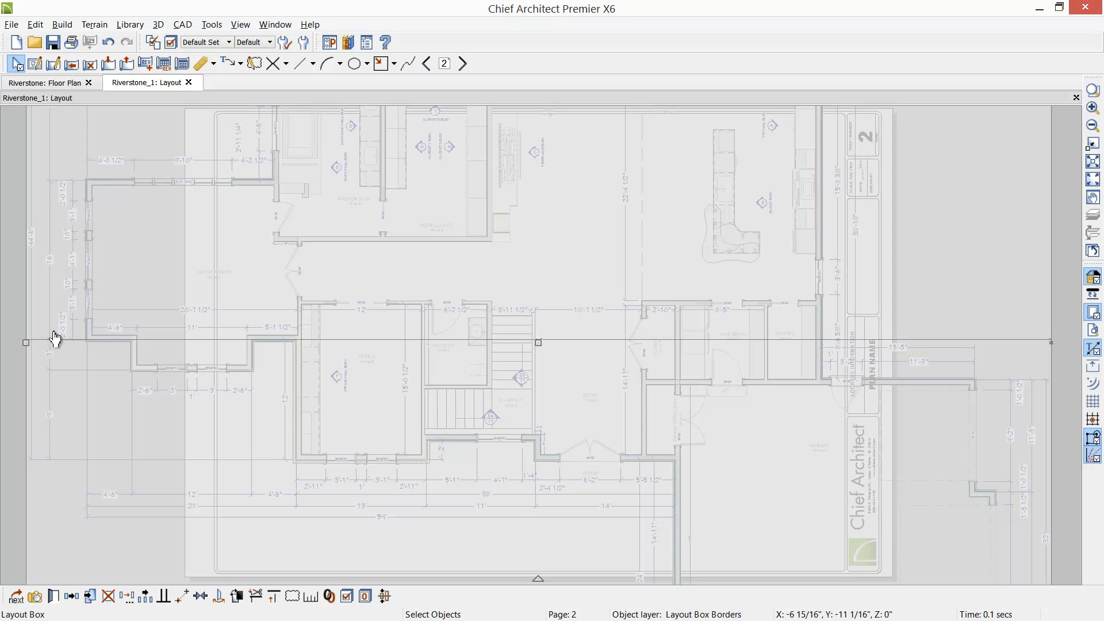
drag(26, 343, 614, 342)
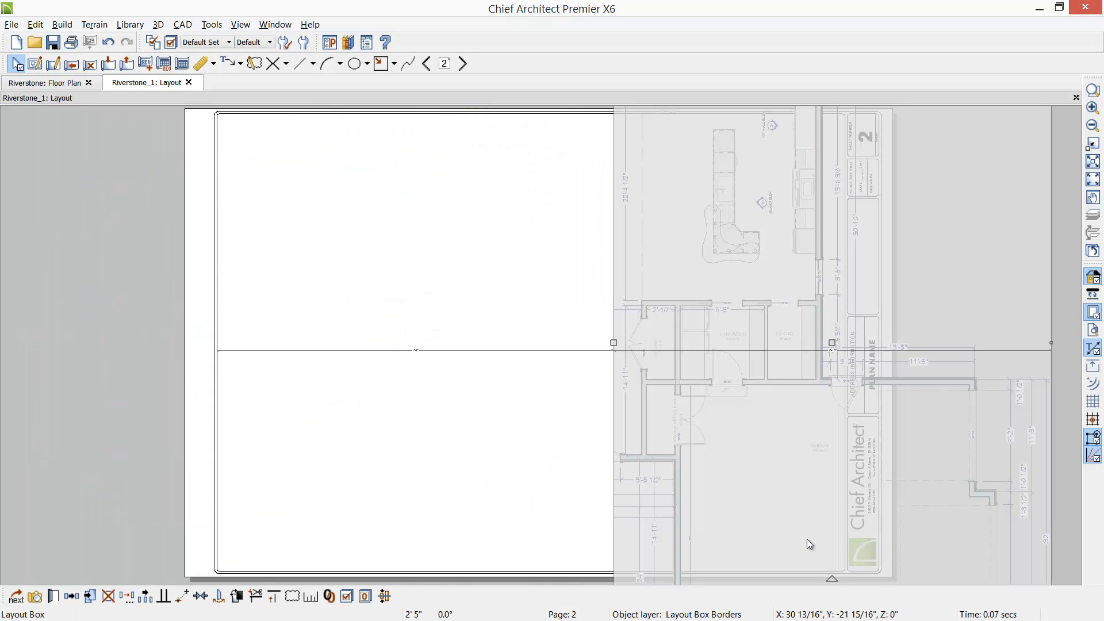
scroll(806, 539, down, 3)
drag(821, 184, 809, 264)
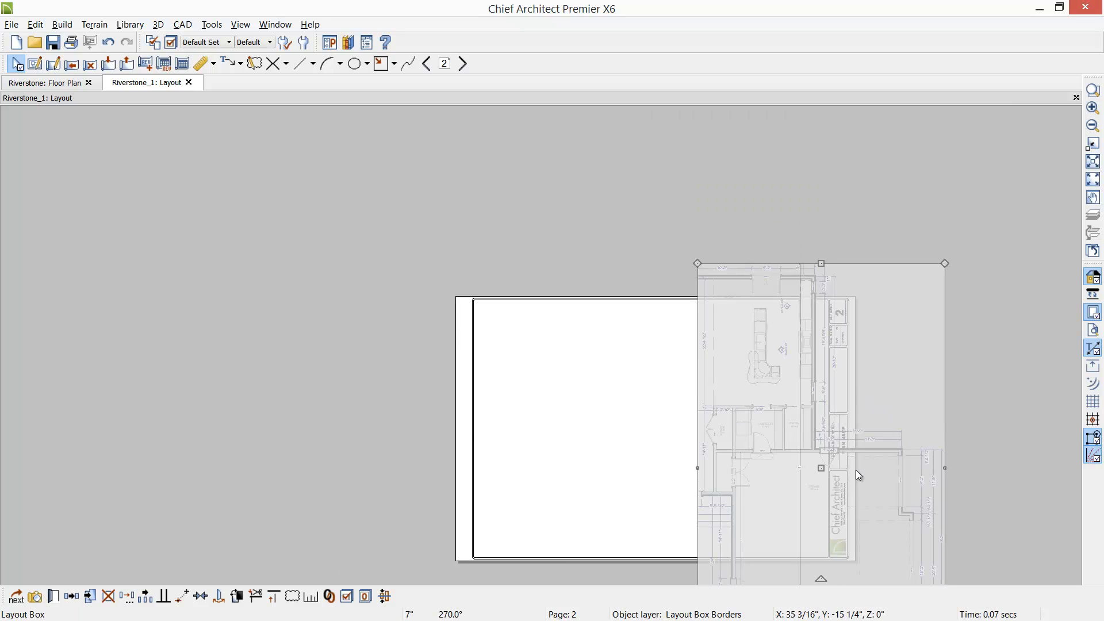
middle_drag(849, 502, 759, 338)
drag(733, 509, 723, 288)
drag(854, 194, 747, 199)
- Move the cropped kitchen plan into the upper-left area of the page 2 sheet and select its layout box
scroll(837, 194, up, 1)
drag(665, 197, 429, 246)
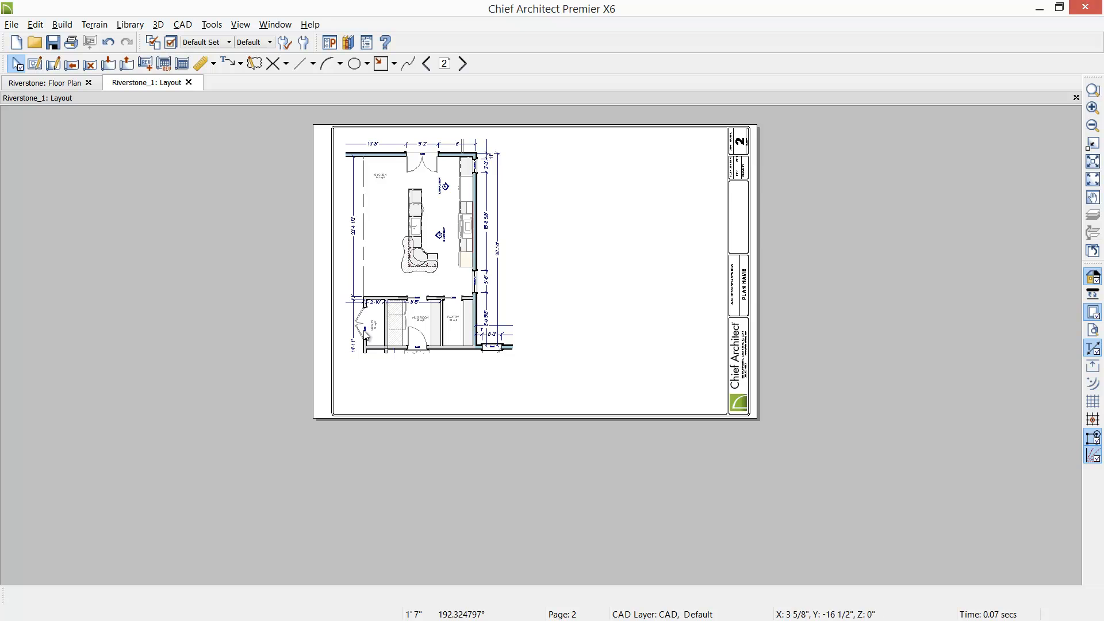
scroll(365, 335, up, 1)
middle_drag(372, 294, 377, 349)
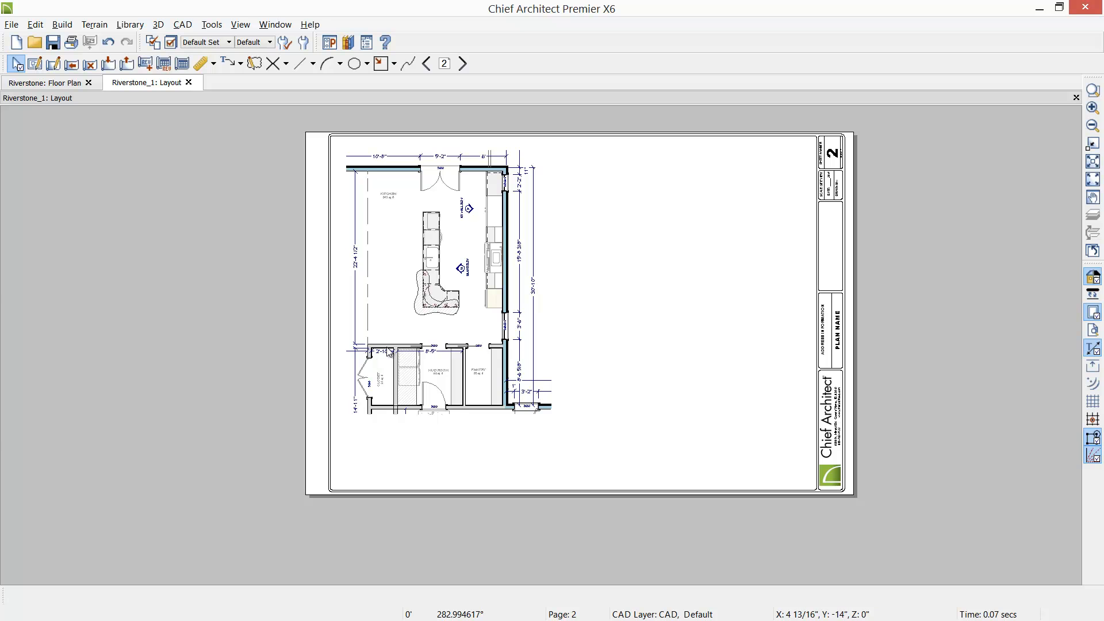
click(455, 344)
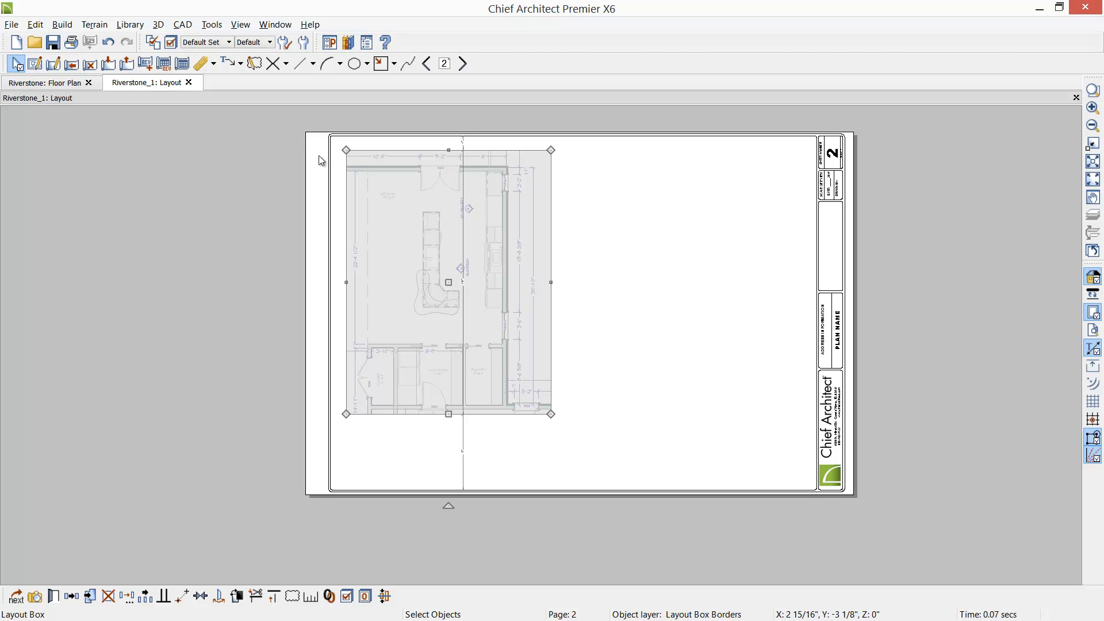
- Open the KIT WALL ELEV wall elevation from its camera symbol in the floor plan's kitchen
click(21, 83)
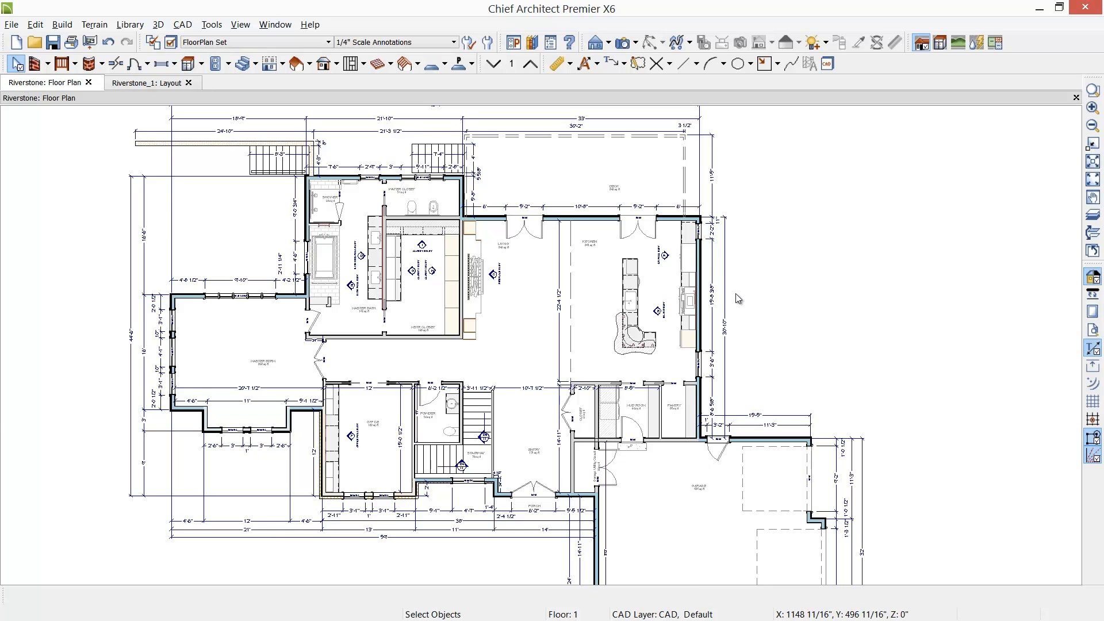
scroll(708, 295, up, 5)
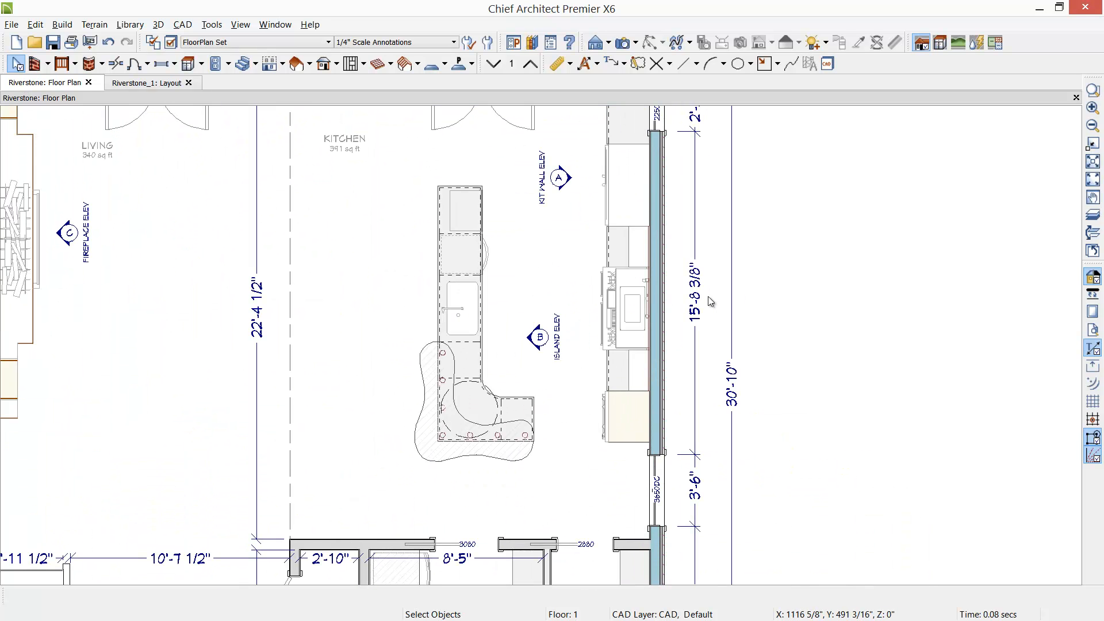
click(559, 180)
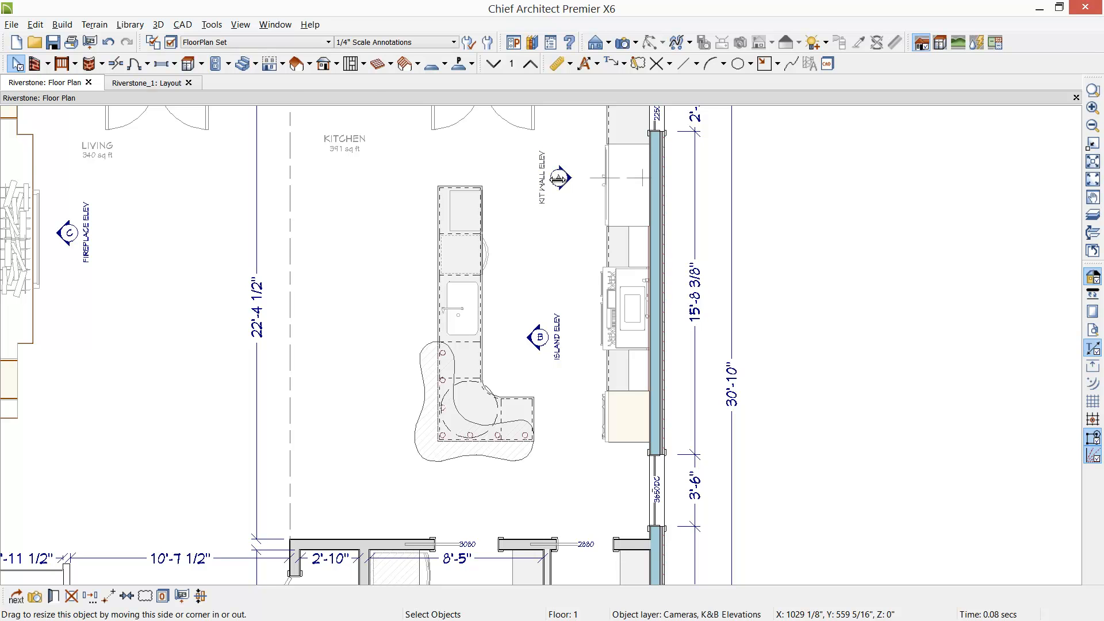
double_click(559, 179)
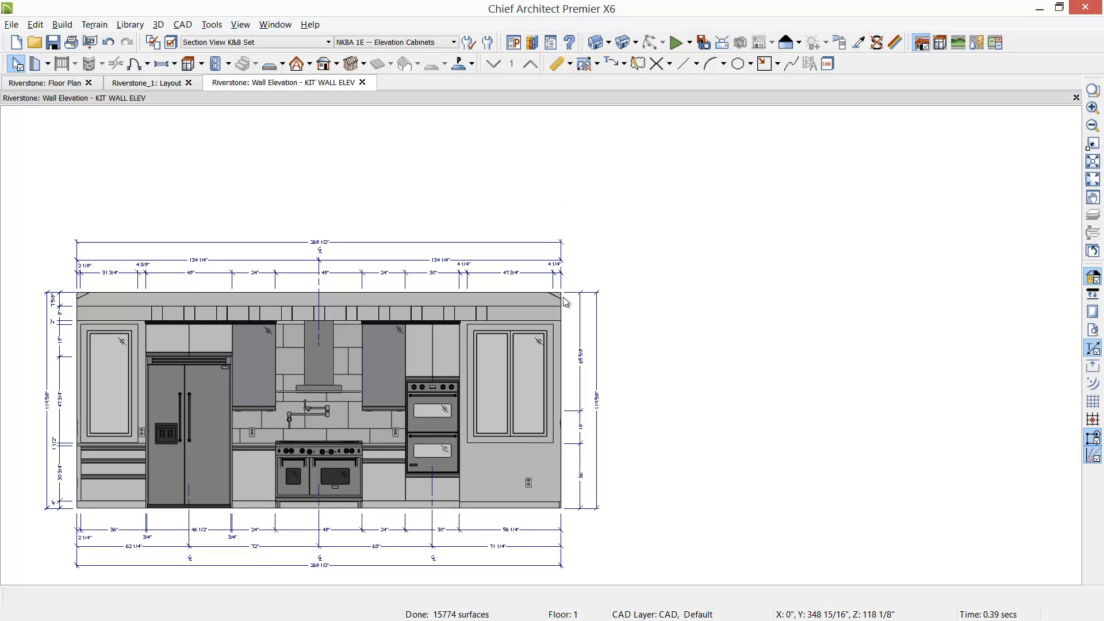
- Send the entire kitchen wall elevation to layout page 2 at a scale of 1/2 in = 1 ft
click(12, 25)
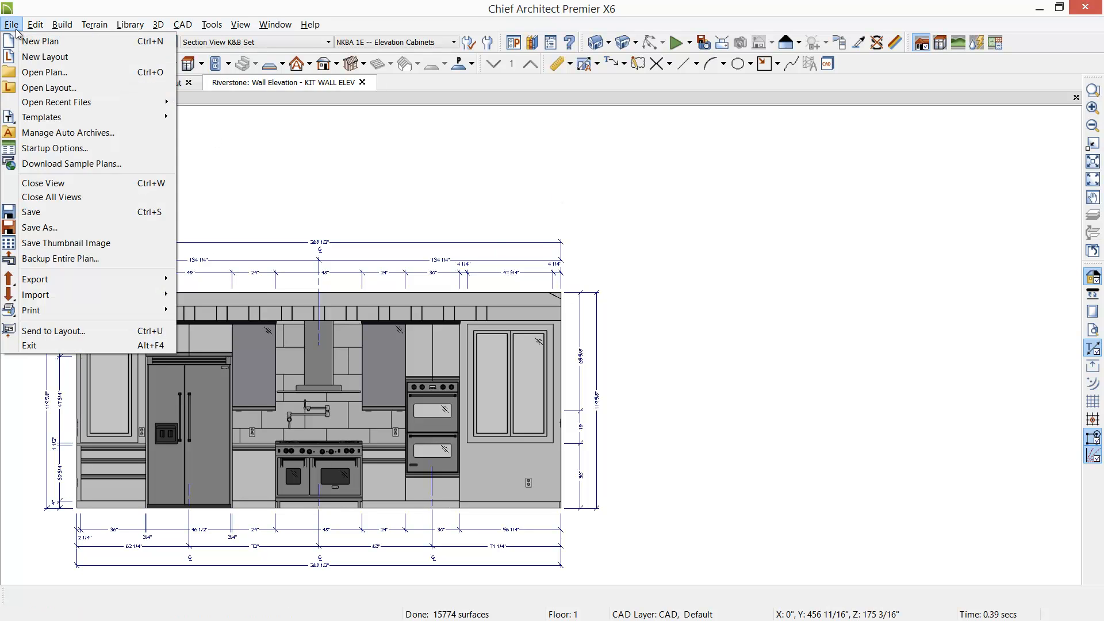
click(55, 332)
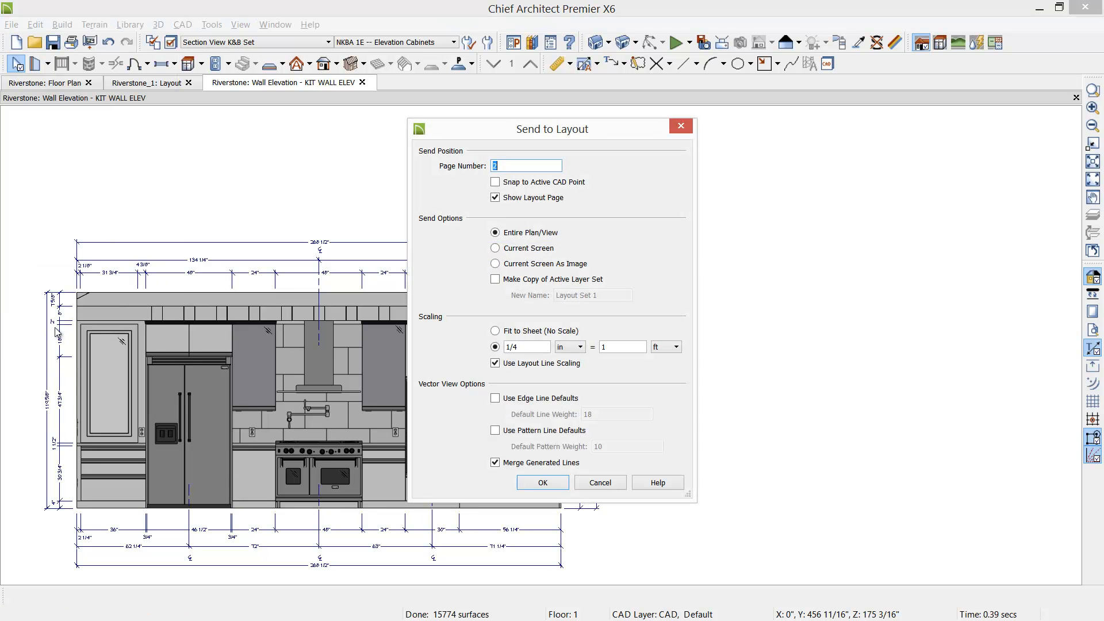
click(531, 346)
text(2)
click(495, 166)
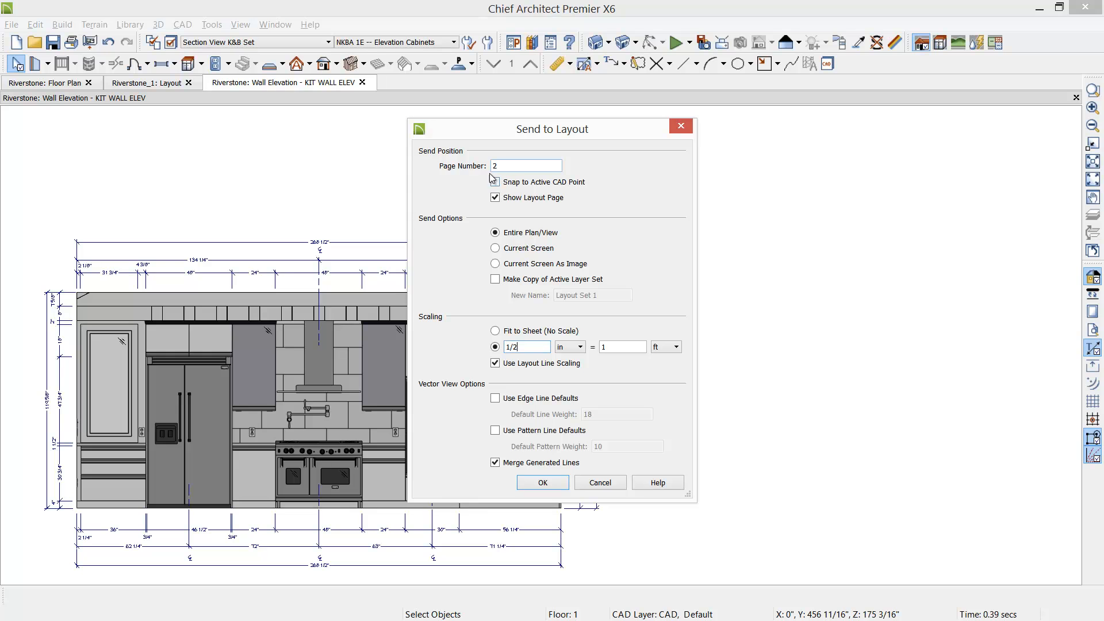
click(544, 483)
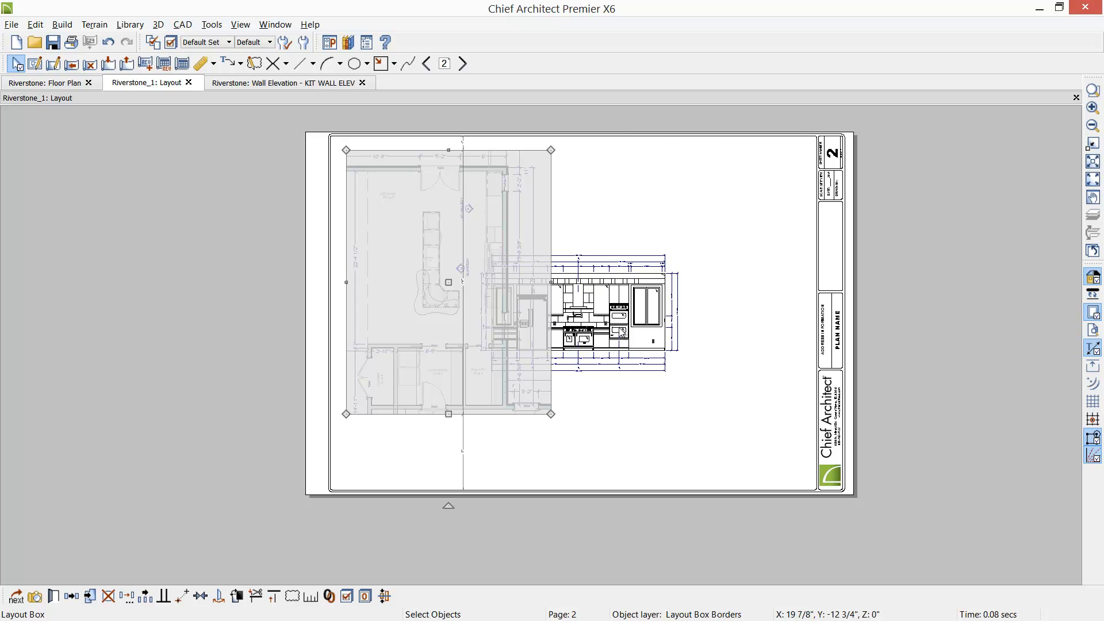
- Move the kitchen wall elevation to the sheet's upper-right area, clear of the kitchen plan
click(619, 326)
drag(607, 295, 692, 217)
click(690, 297)
scroll(689, 297, up, 2)
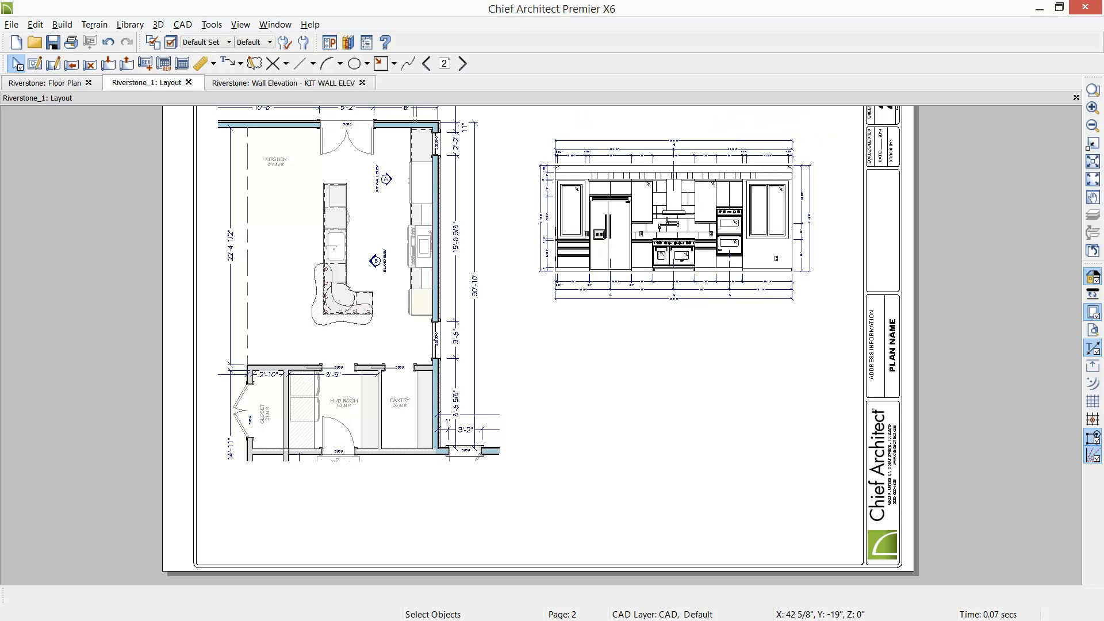
- Place the kitchen perspective picture on page 2 and shrink it to fit between the kitchen plan and title block, below the elevation
drag(1029, 456, 604, 426)
drag(141, 142, 582, 367)
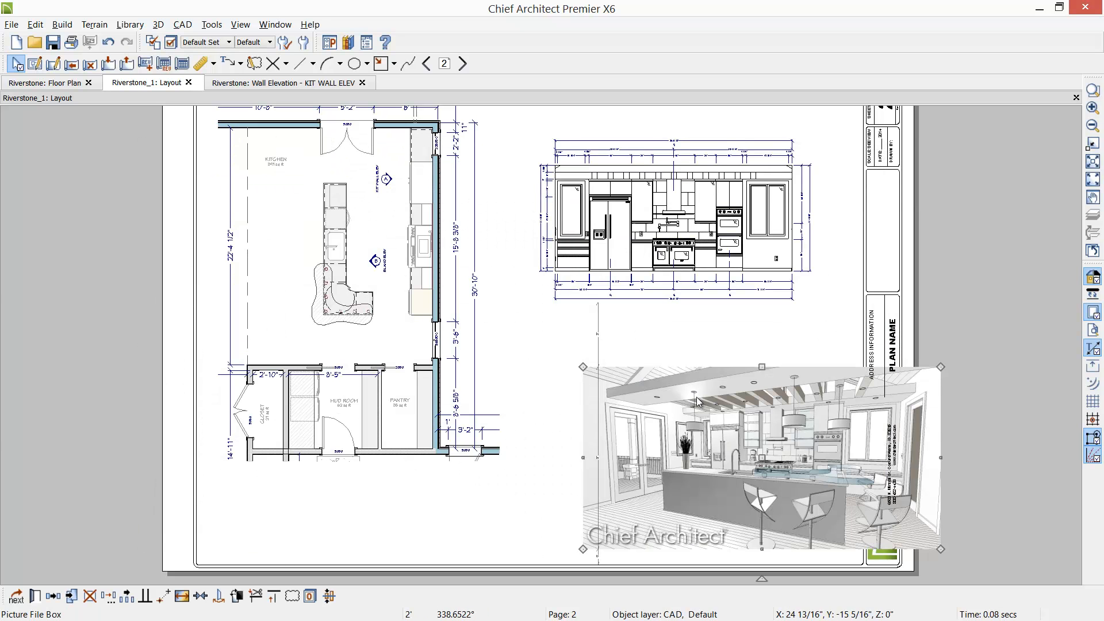
drag(761, 458, 696, 415)
drag(874, 323, 819, 350)
click(806, 543)
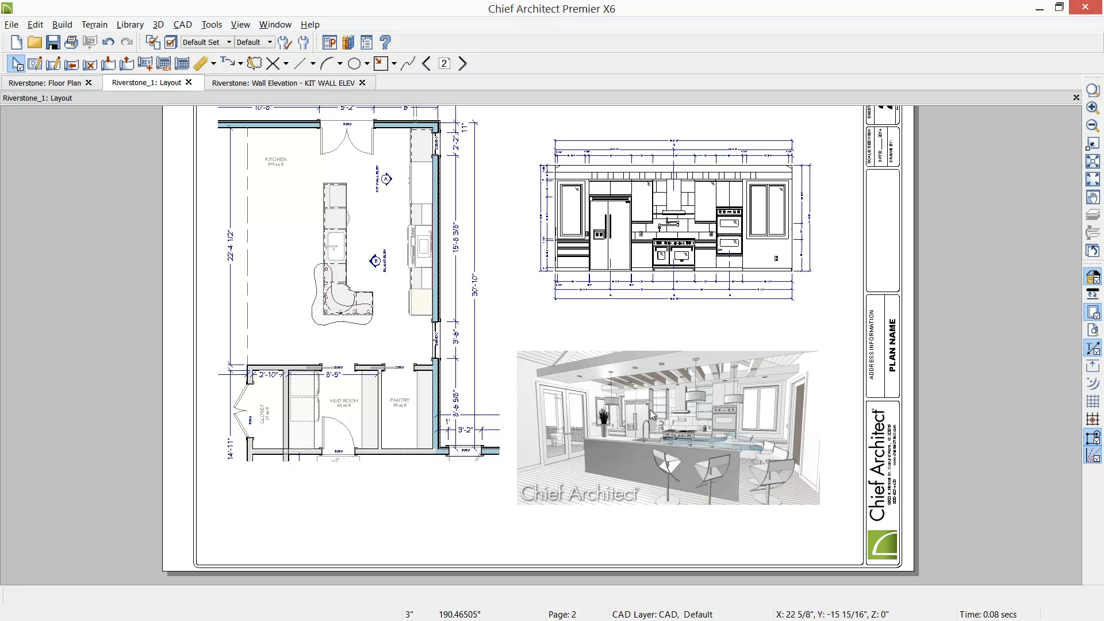
- Place a level line marker below the wall elevation, labelled KITCHEN WALL ELEVATION with 1/2" = 1' below the line
click(227, 66)
click(240, 65)
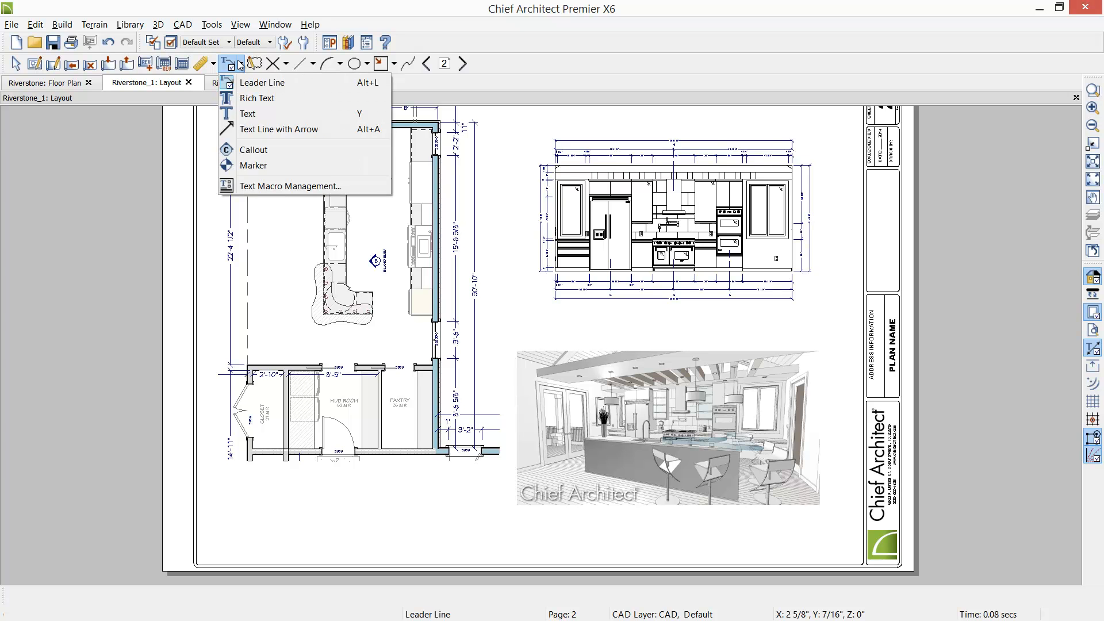
click(253, 167)
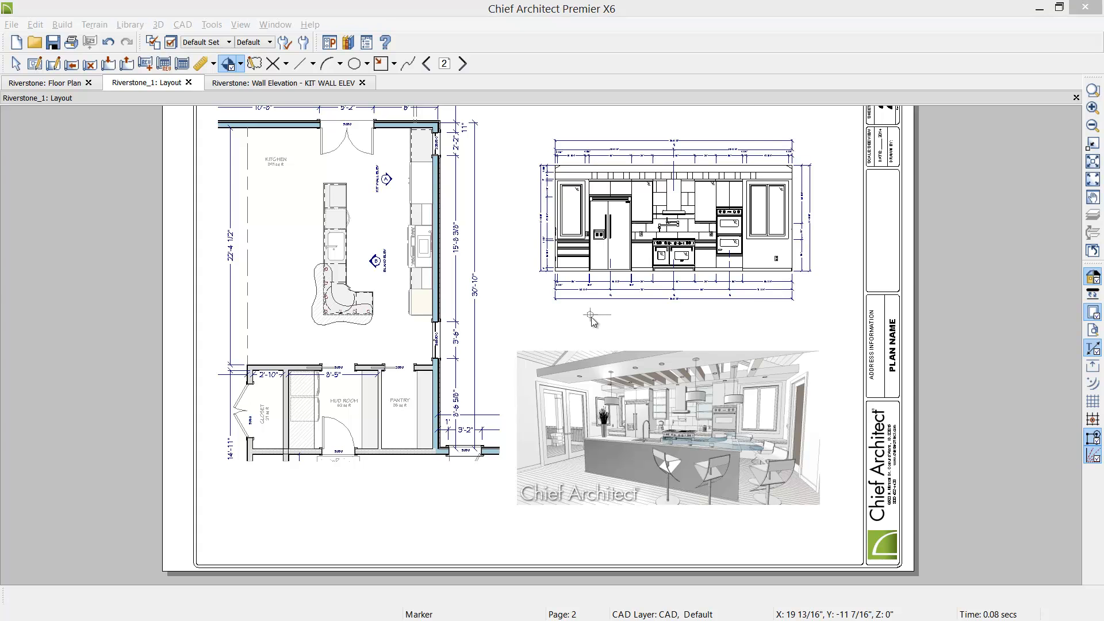
click(591, 316)
click(537, 238)
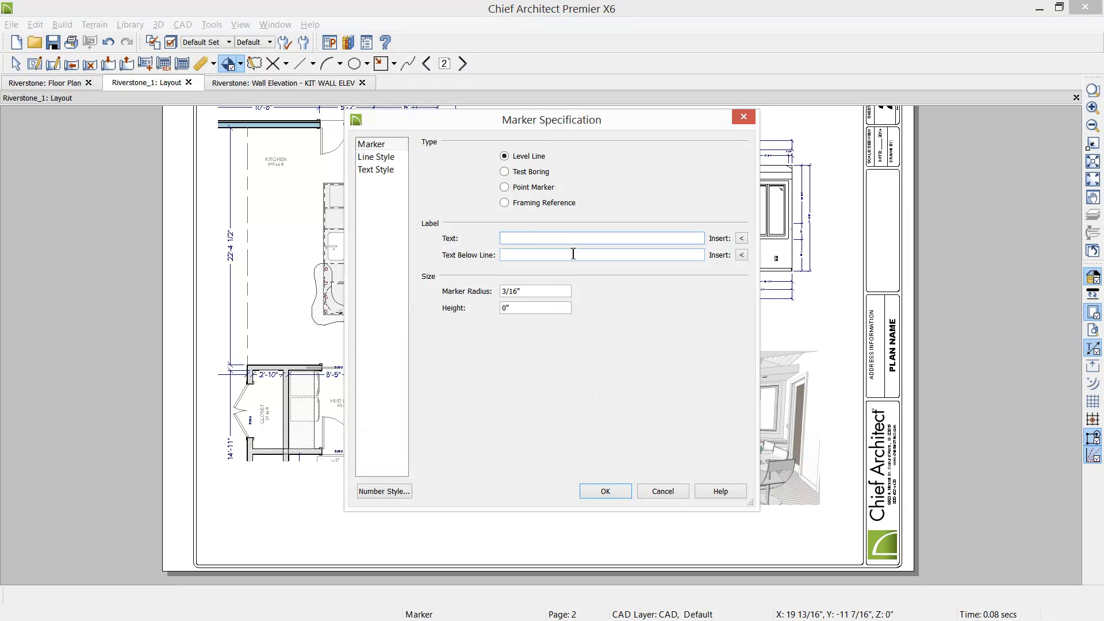
text(KITCHEN WALL ELEVATION)
key(Tab)
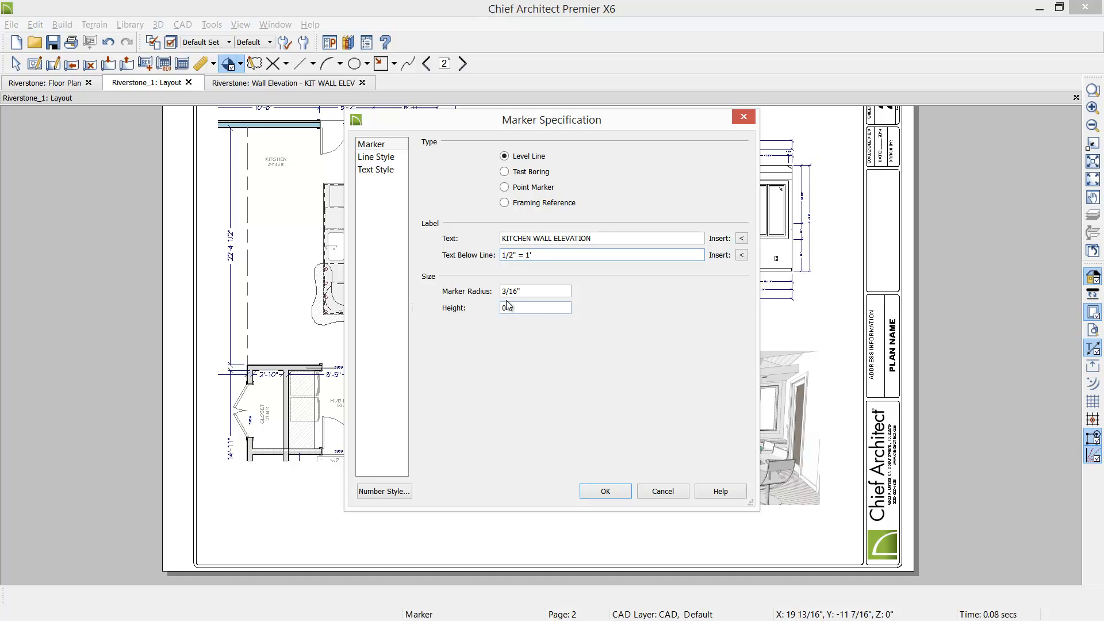
- Enlarge the radius of the kitchen wall elevation marker and apply its specification
drag(523, 291, 454, 294)
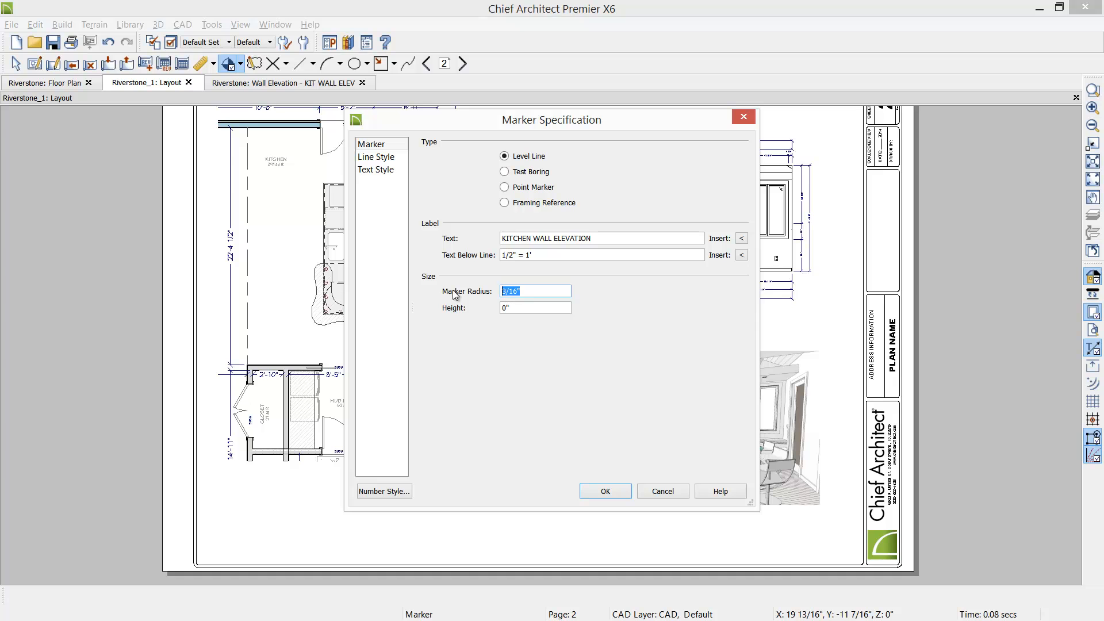
text(1)
click(619, 495)
scroll(611, 315, up, 1)
scroll(611, 315, up, 1)
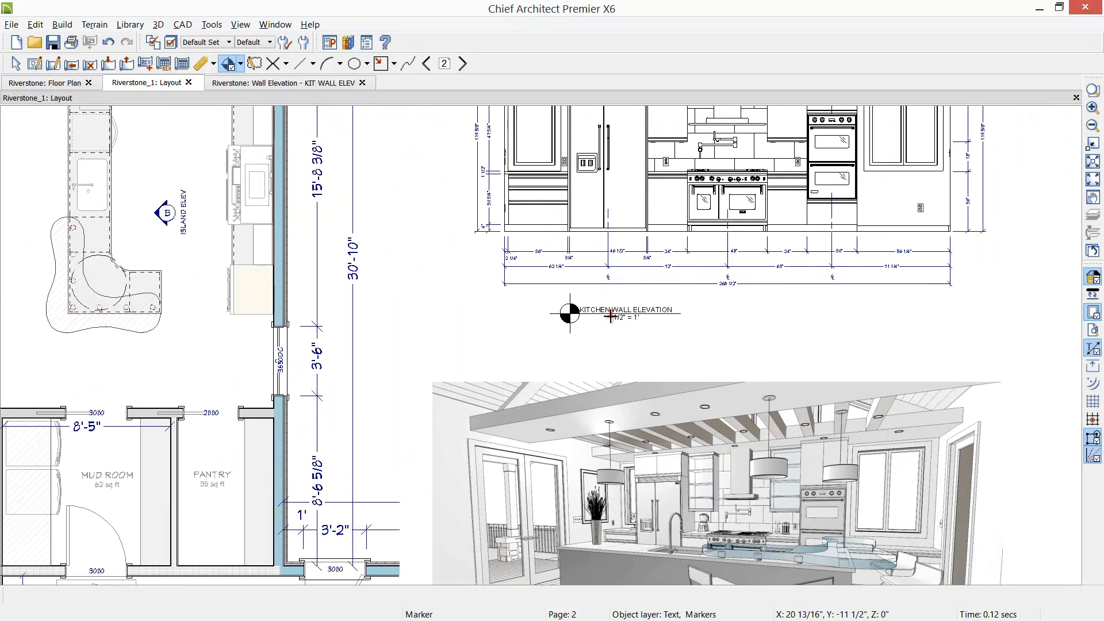
- Lengthen the kitchen wall elevation marker's level line to the right so it extends past the end of its label
click(611, 315)
key(Escape)
click(650, 315)
drag(678, 315, 733, 315)
key(space)
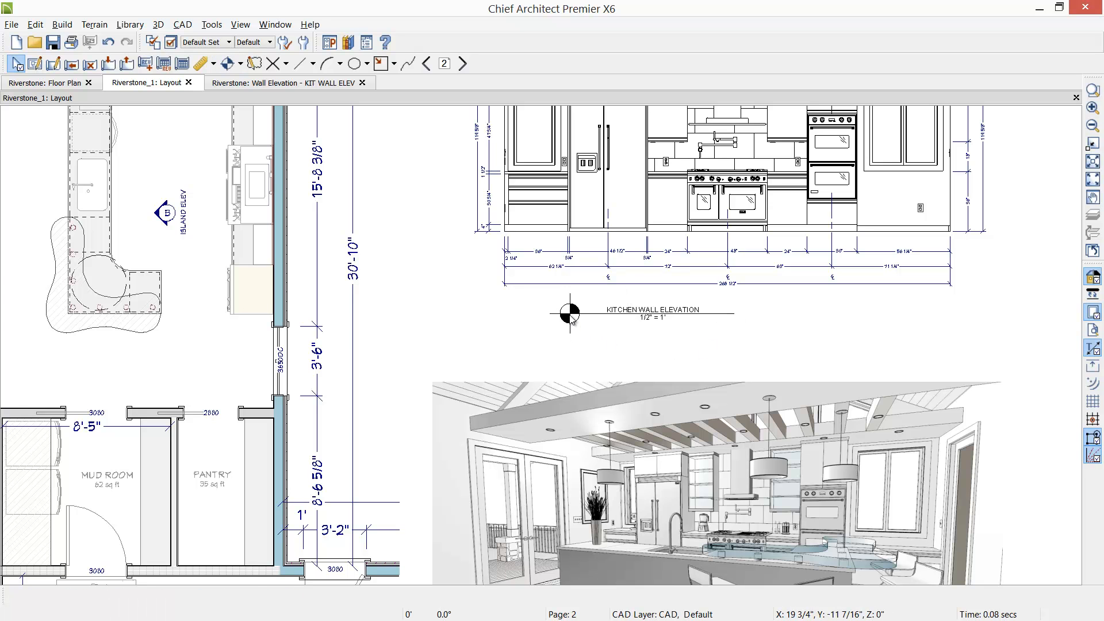
- Change the font of the kitchen wall elevation marker's label to Chief Blueprint
scroll(598, 312, up, 1)
scroll(598, 312, up, 1)
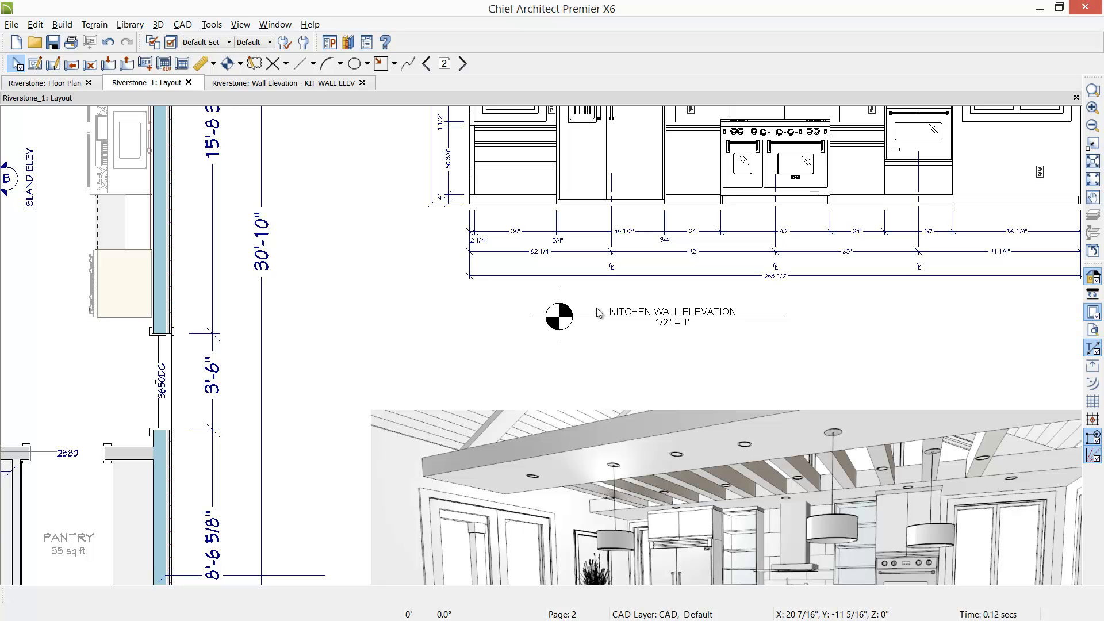
double_click(653, 320)
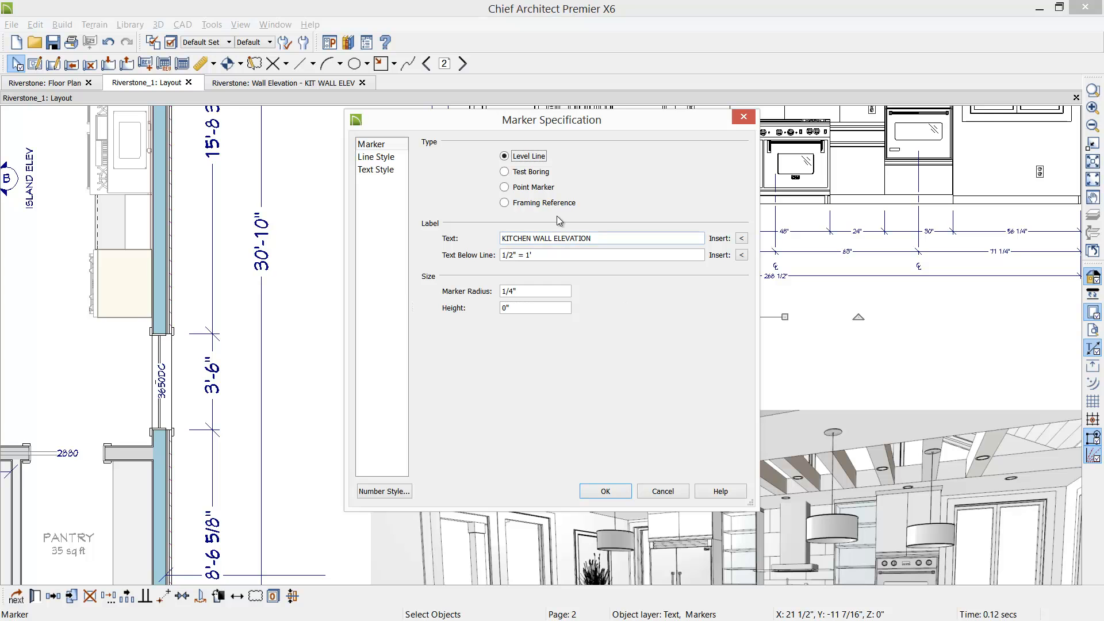
click(375, 169)
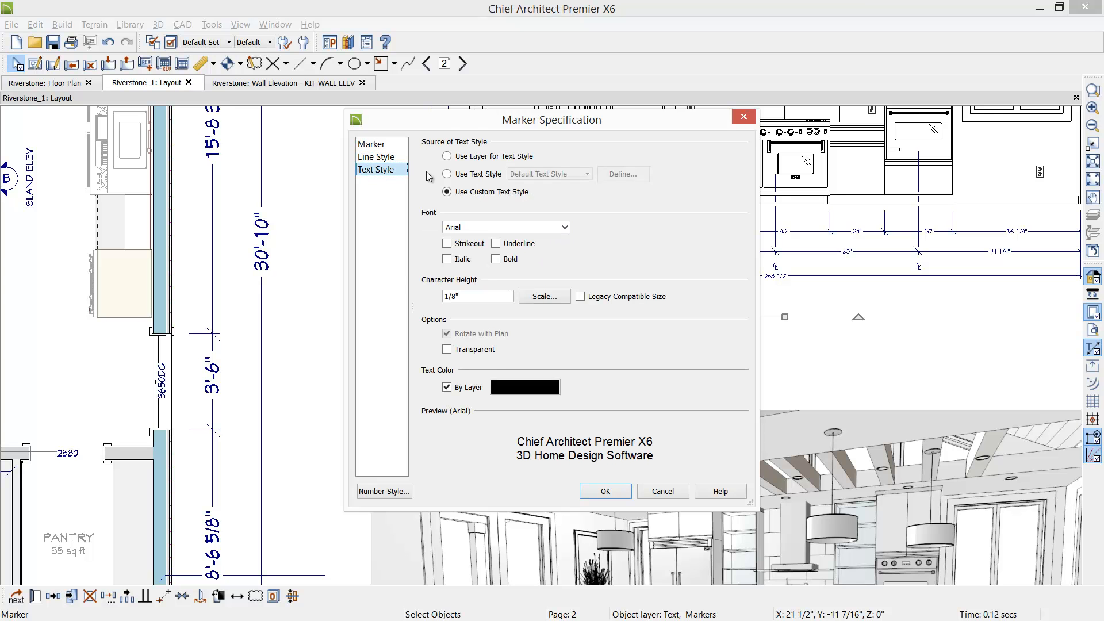
click(564, 227)
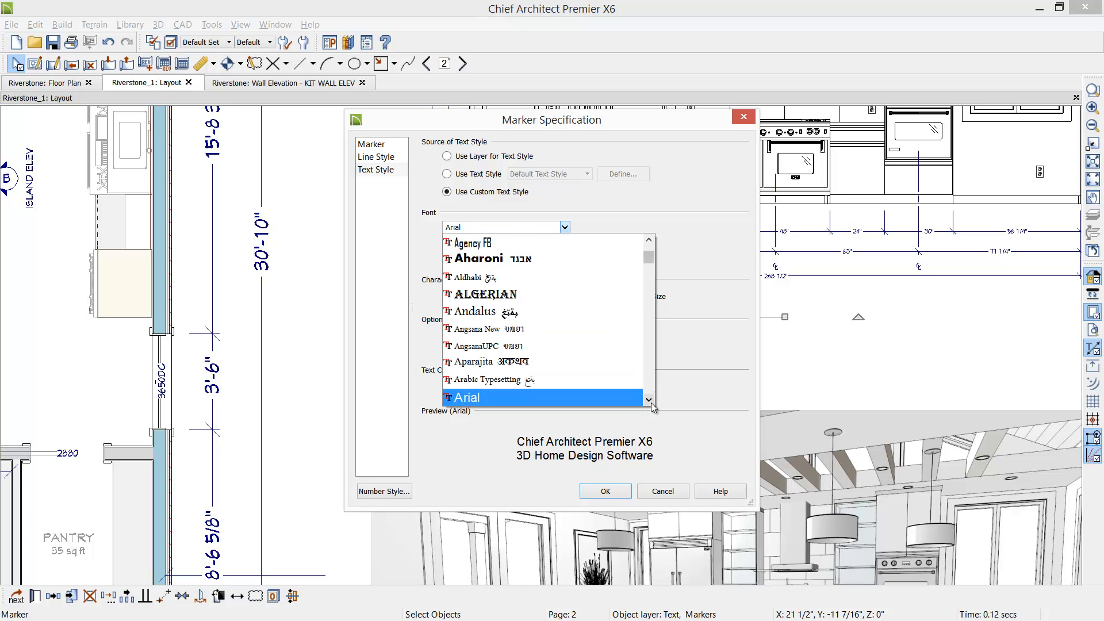
scroll(649, 387, down, 3)
scroll(648, 387, down, 3)
scroll(649, 387, down, 3)
scroll(648, 388, down, 10)
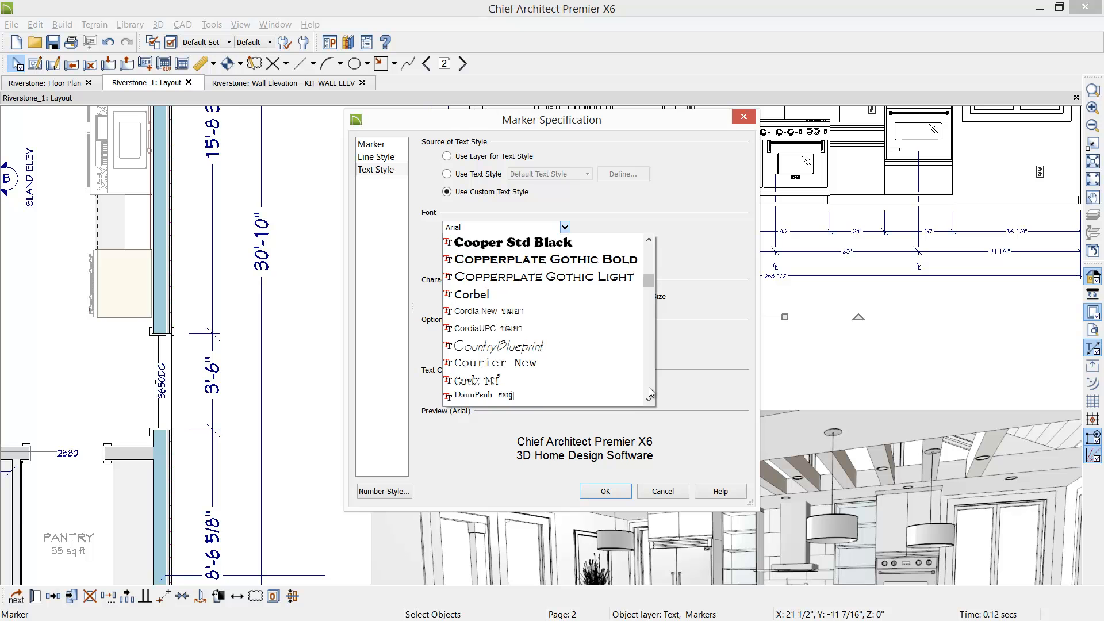
click(648, 387)
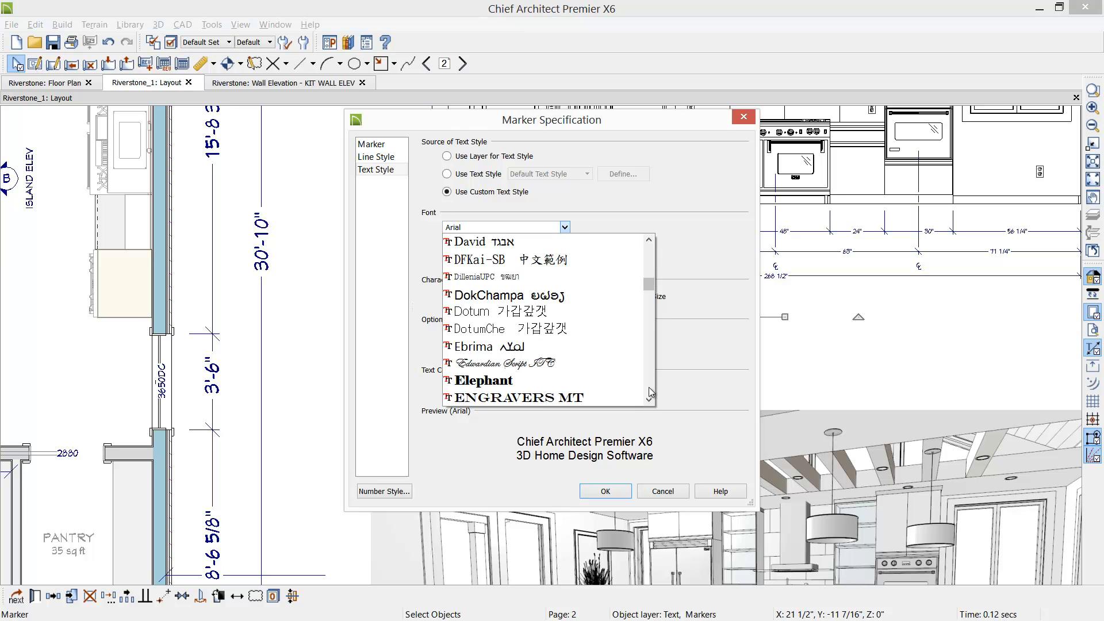
click(651, 249)
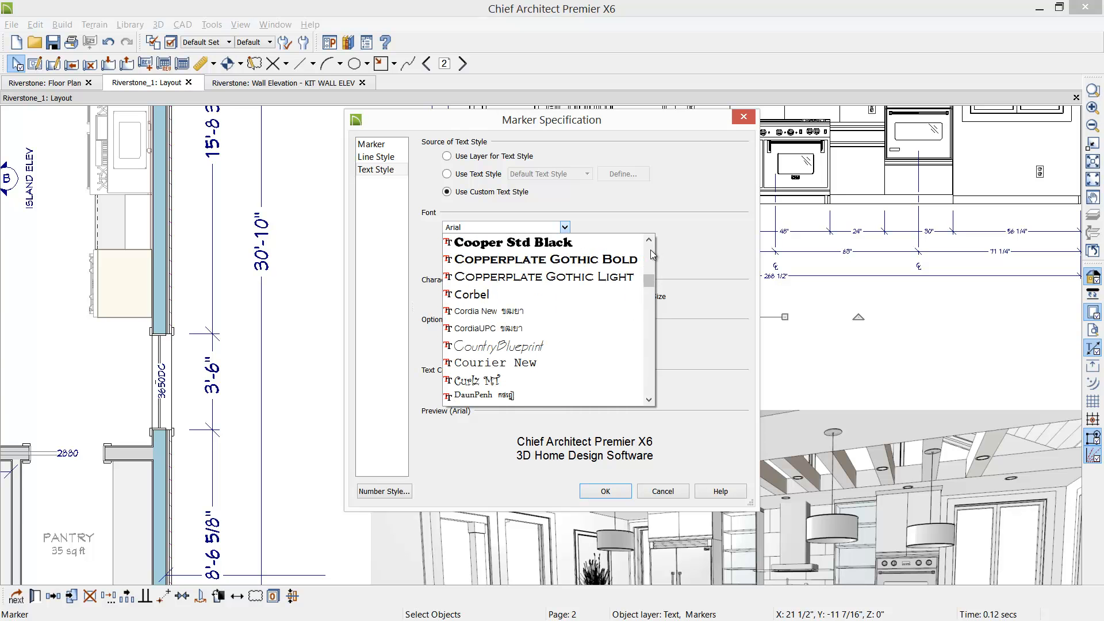
scroll(650, 250, up, 3)
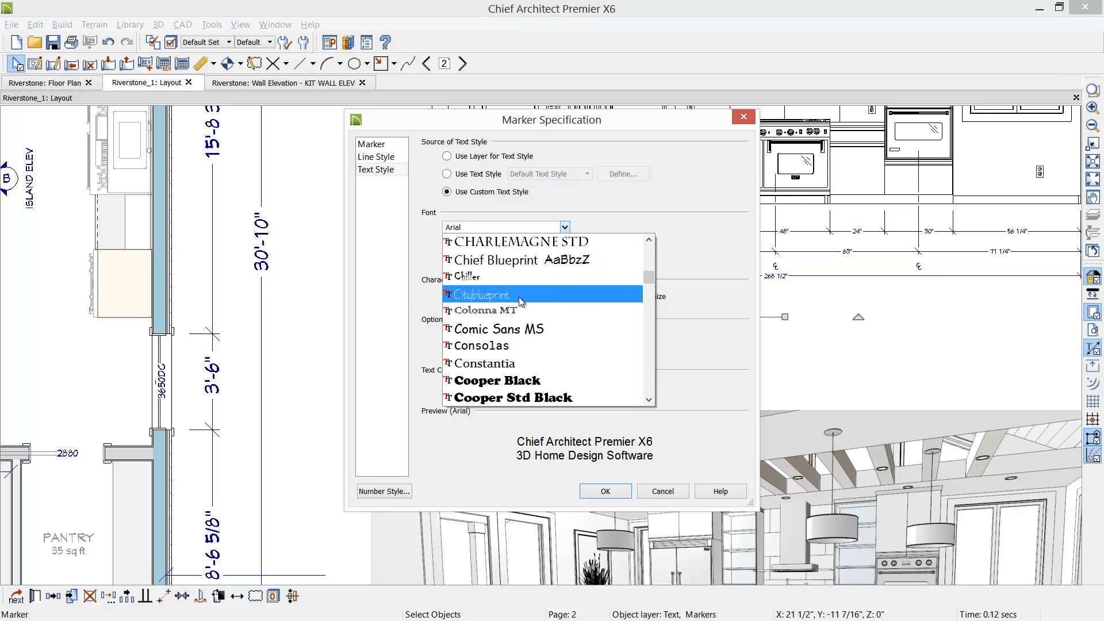
click(519, 264)
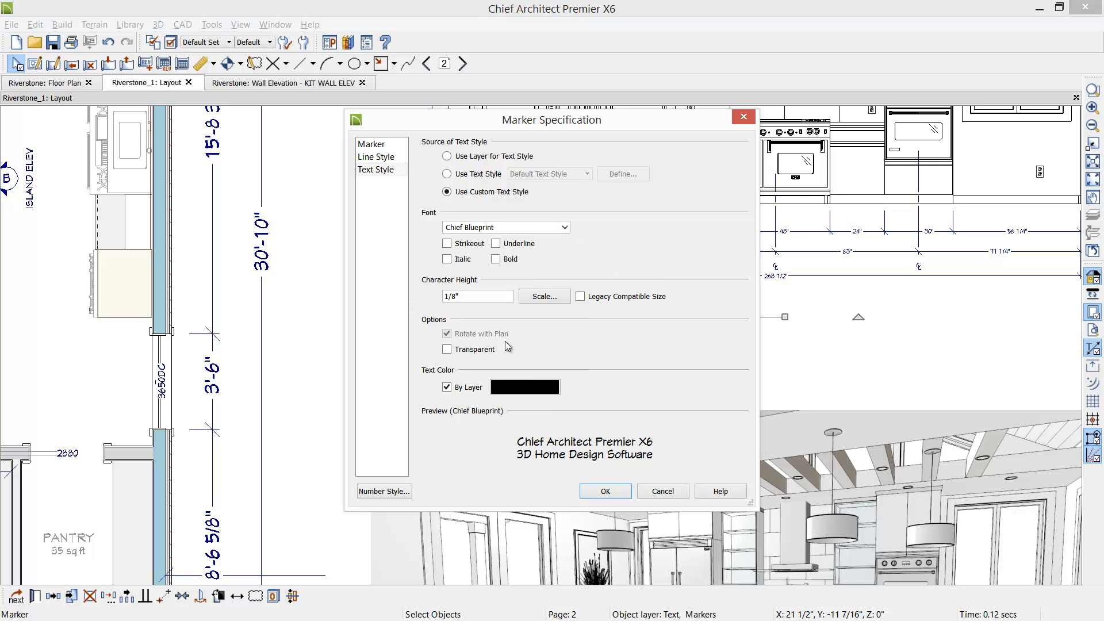
- Set the marker label's character height to 3/16" and its text colour to dark blue, and apply the specification
click(454, 296)
key(shift+Home)
text(3/)
click(516, 385)
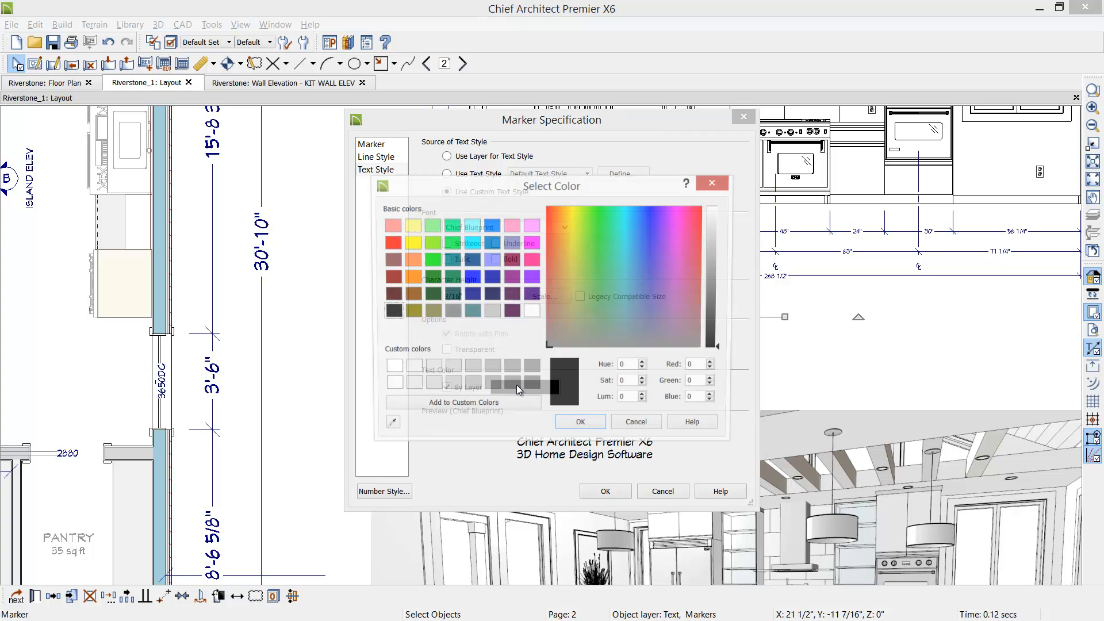
click(491, 277)
click(581, 426)
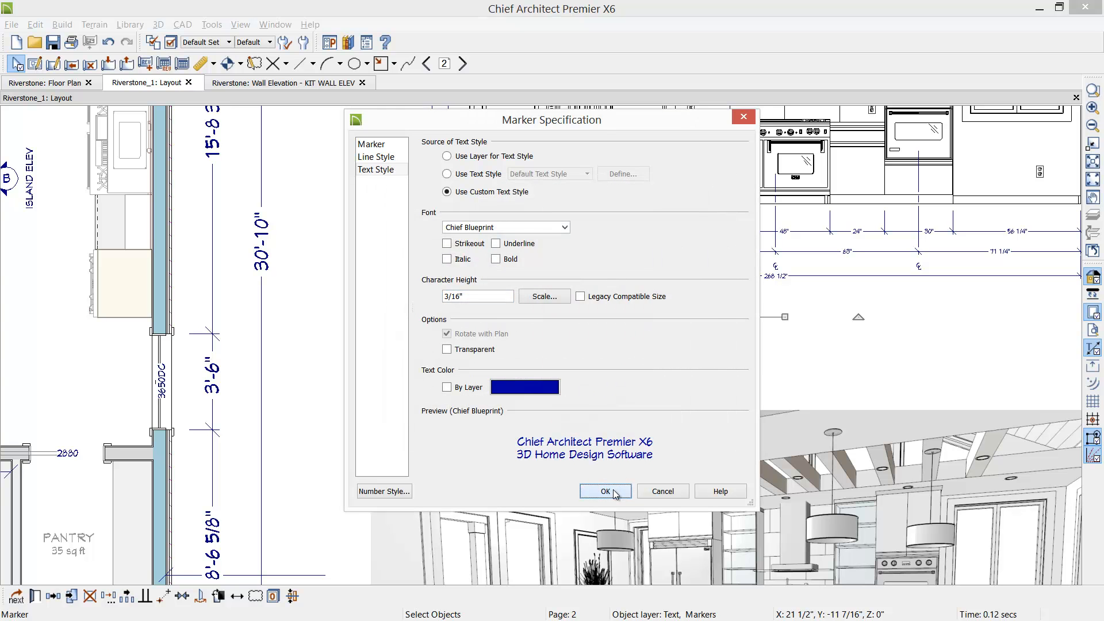
click(609, 491)
click(661, 370)
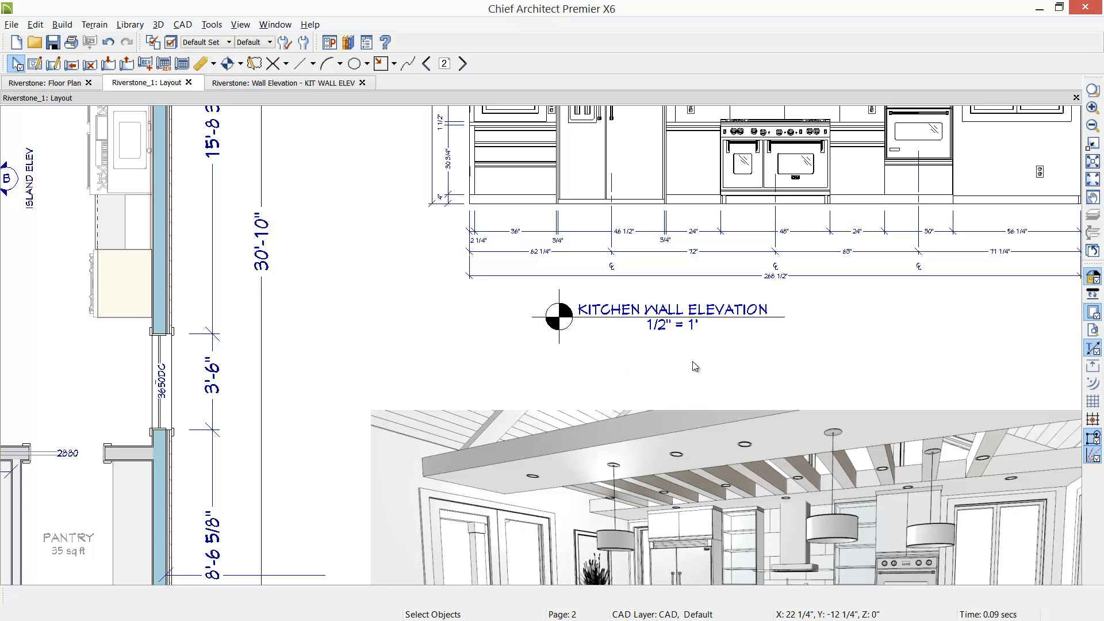
- Set the line colour of the kitchen wall elevation marker to the same dark blue as its label
double_click(557, 316)
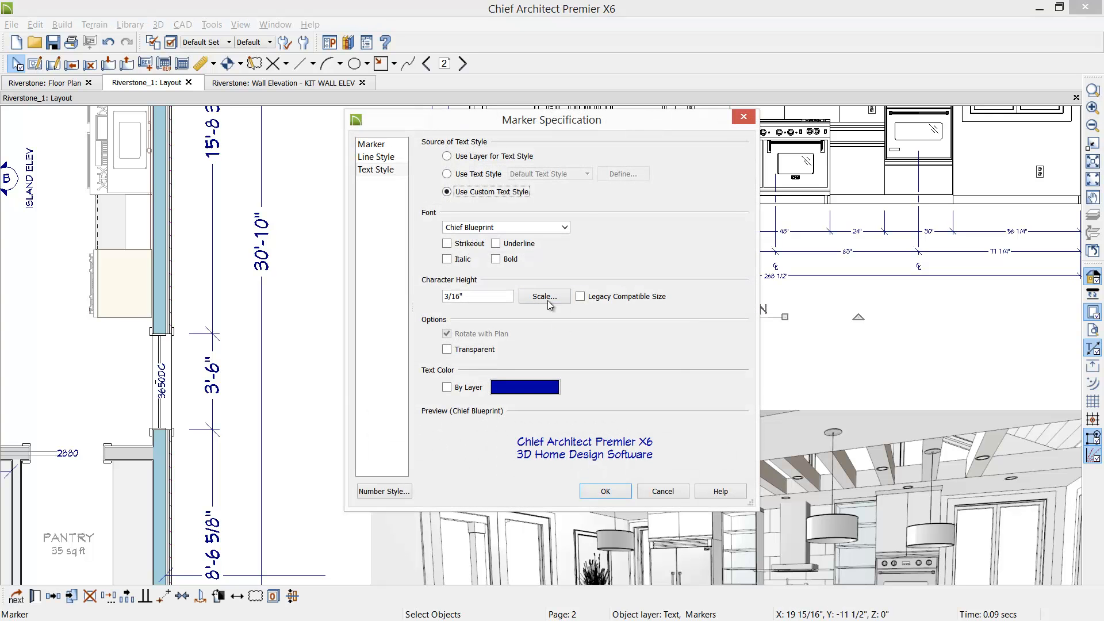
click(367, 149)
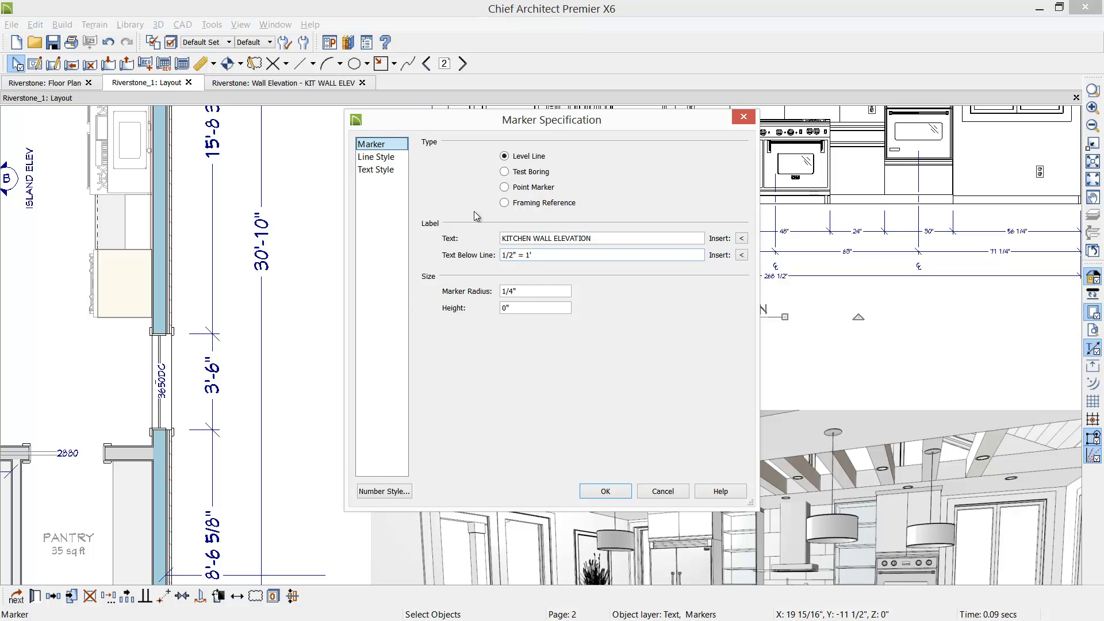
click(374, 158)
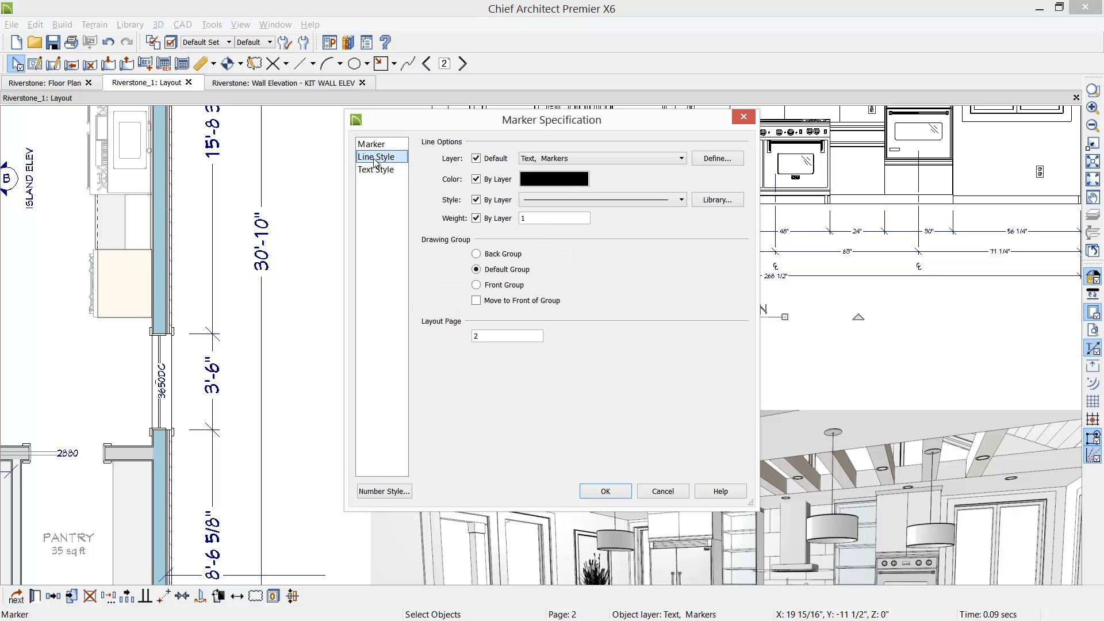
click(575, 176)
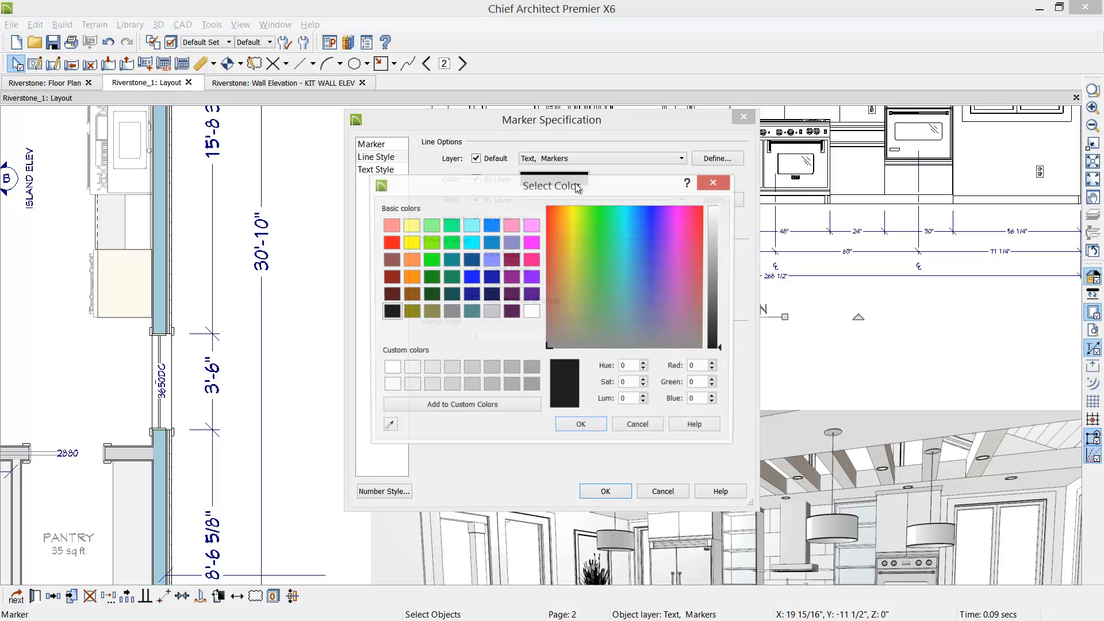
click(491, 277)
click(581, 426)
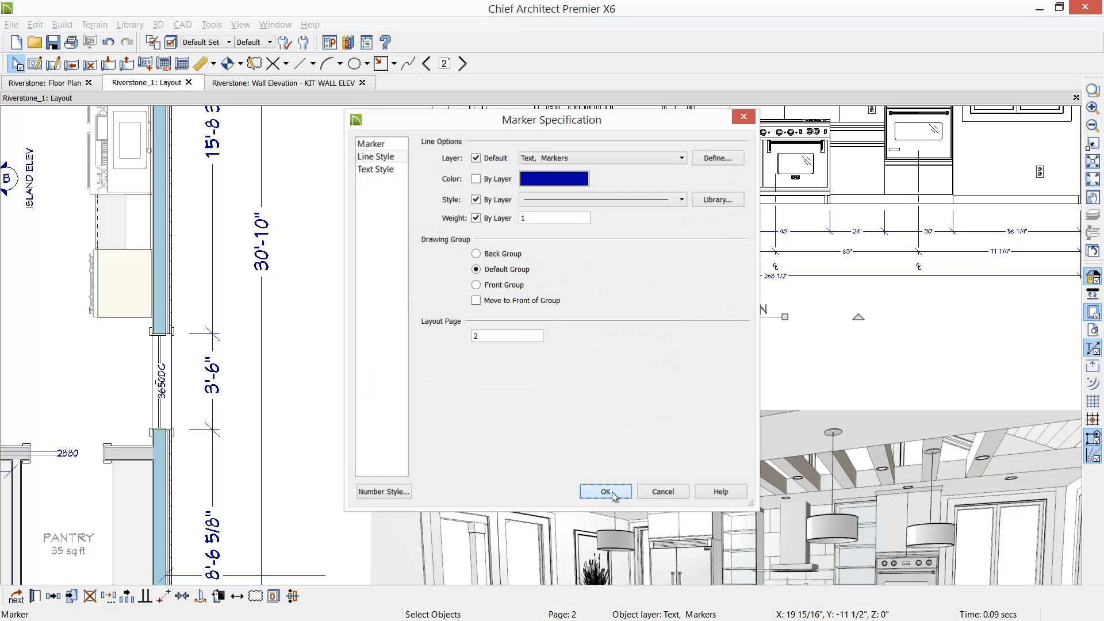
click(605, 491)
scroll(667, 389, down, 6)
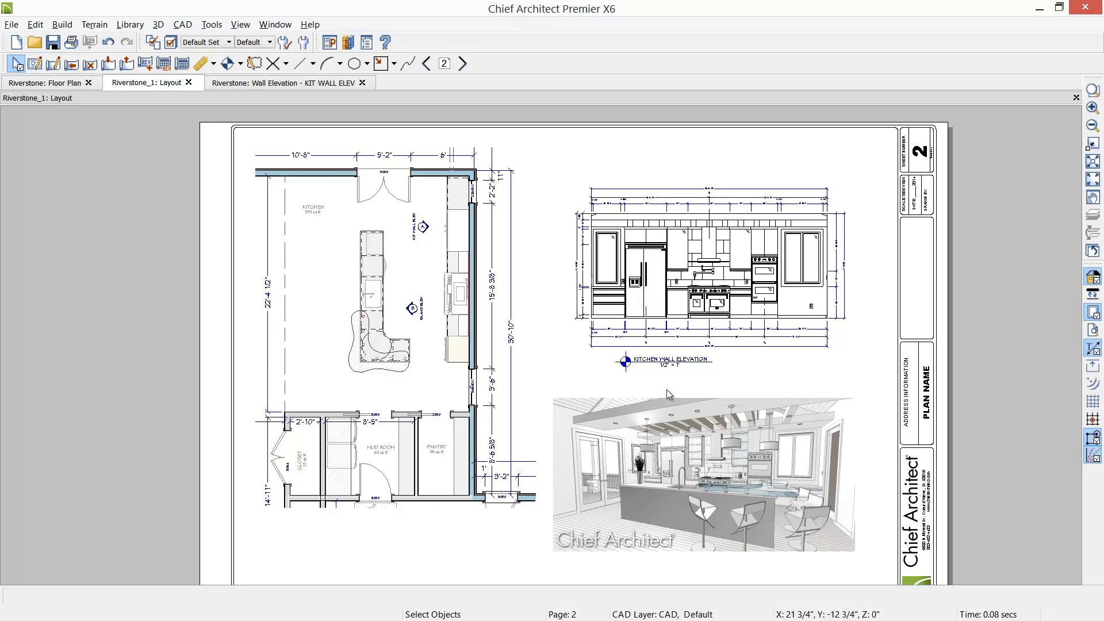
- Advance the layout to page 3, then switch the floor plan's active layer set to K&B Set
click(463, 64)
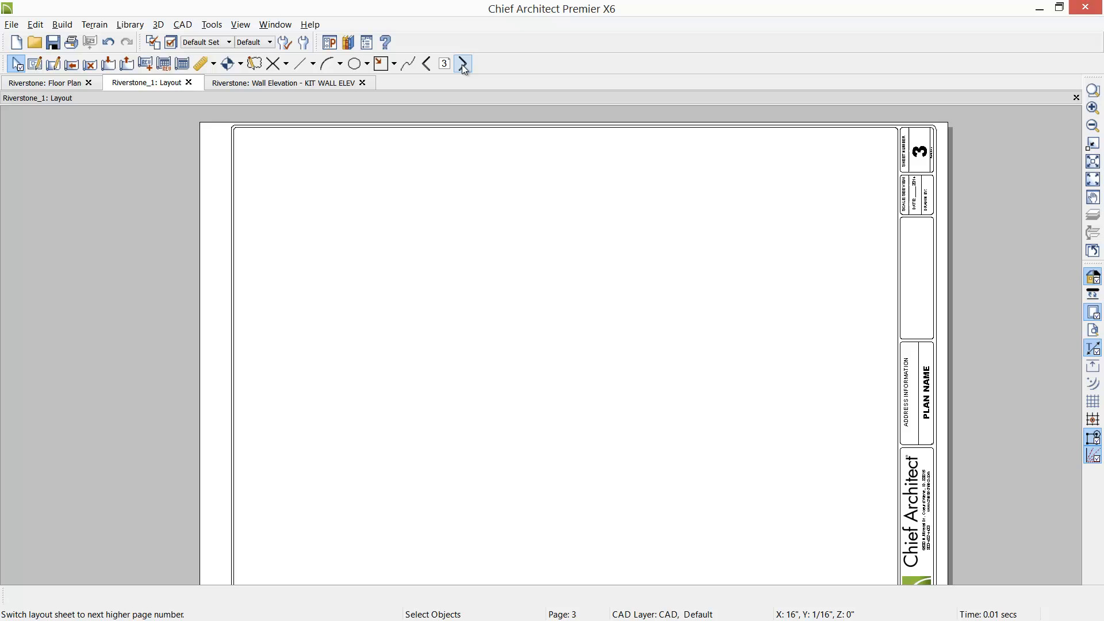
click(75, 84)
scroll(279, 219, down, 1)
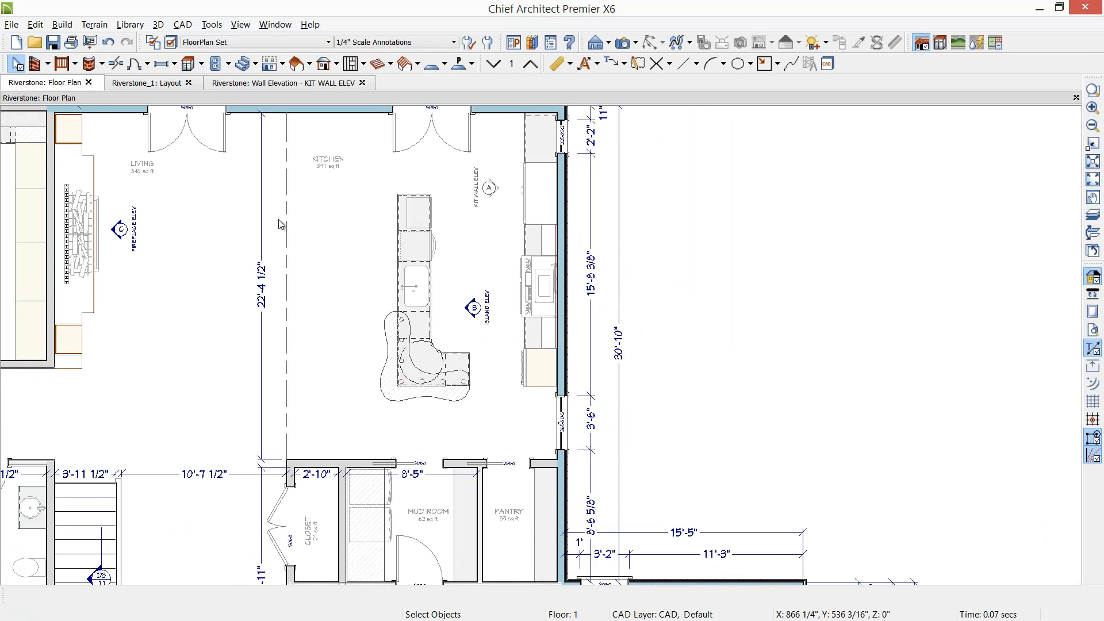
click(328, 43)
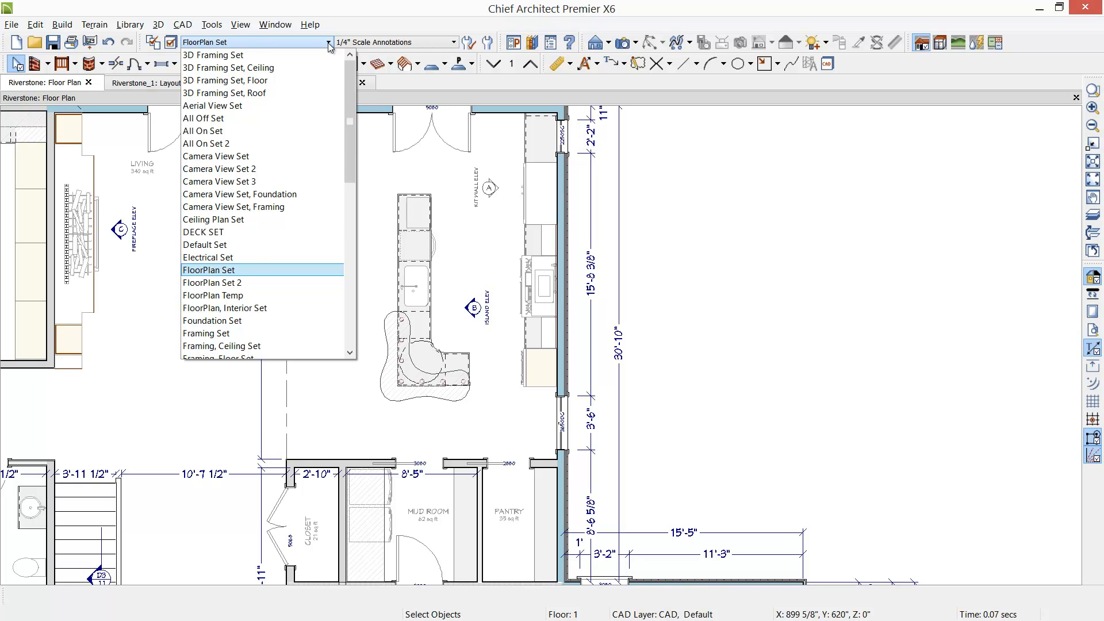
key(k)
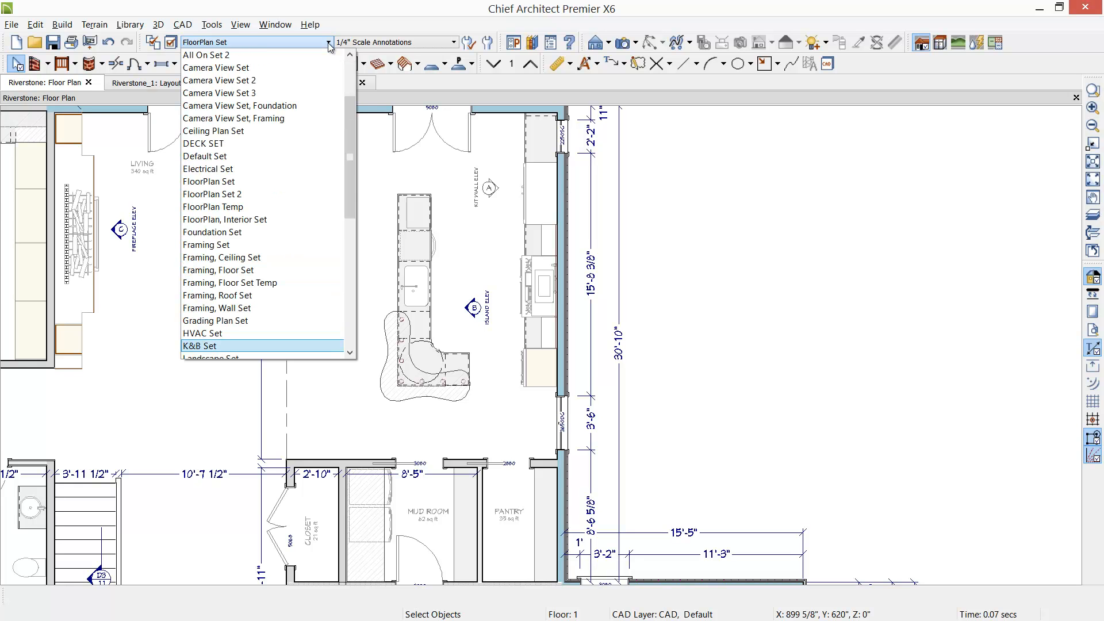
click(197, 344)
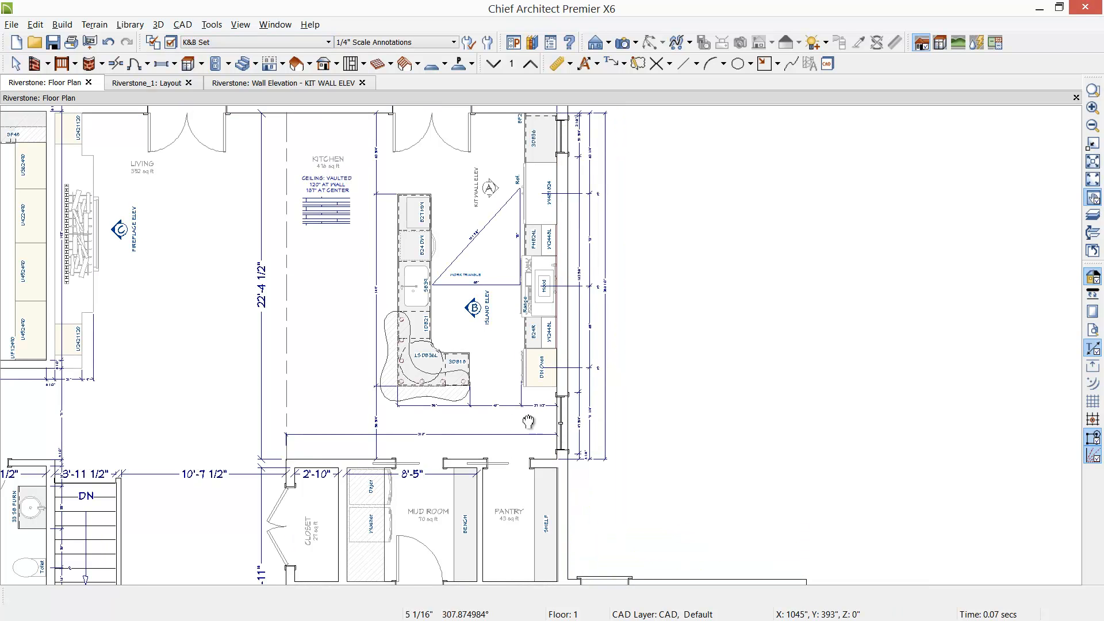
- Send the entire K&B floor plan to layout page 3 at a scale of 1/2 in = 1 ft
middle_drag(506, 398, 569, 432)
scroll(594, 440, up, 3)
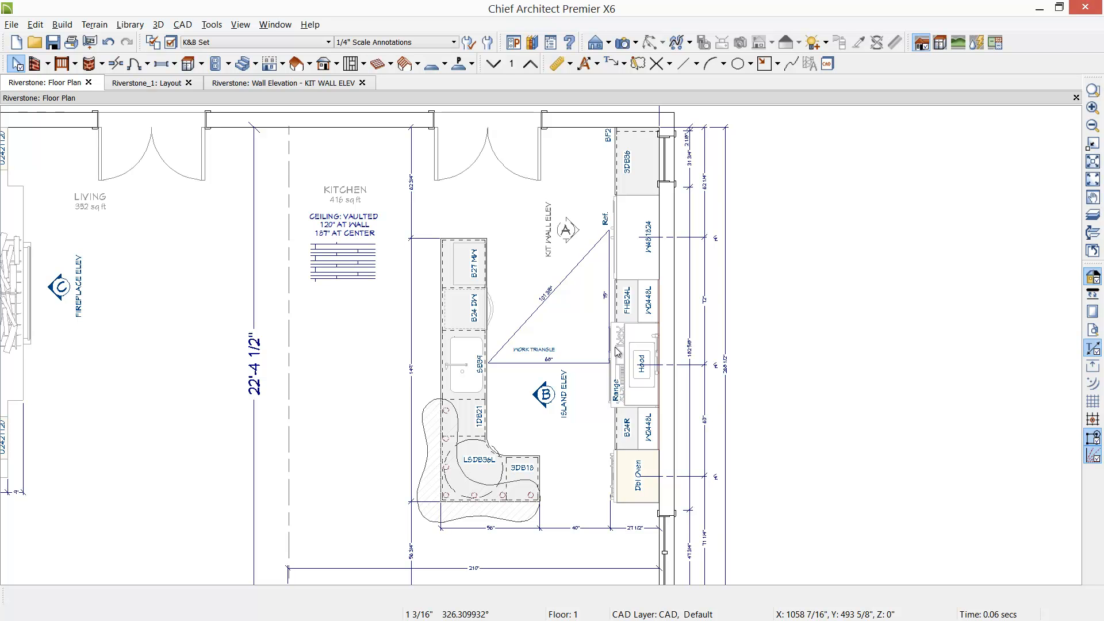
middle_drag(131, 286, 689, 267)
middle_drag(645, 301, 750, 341)
scroll(749, 341, down, 2)
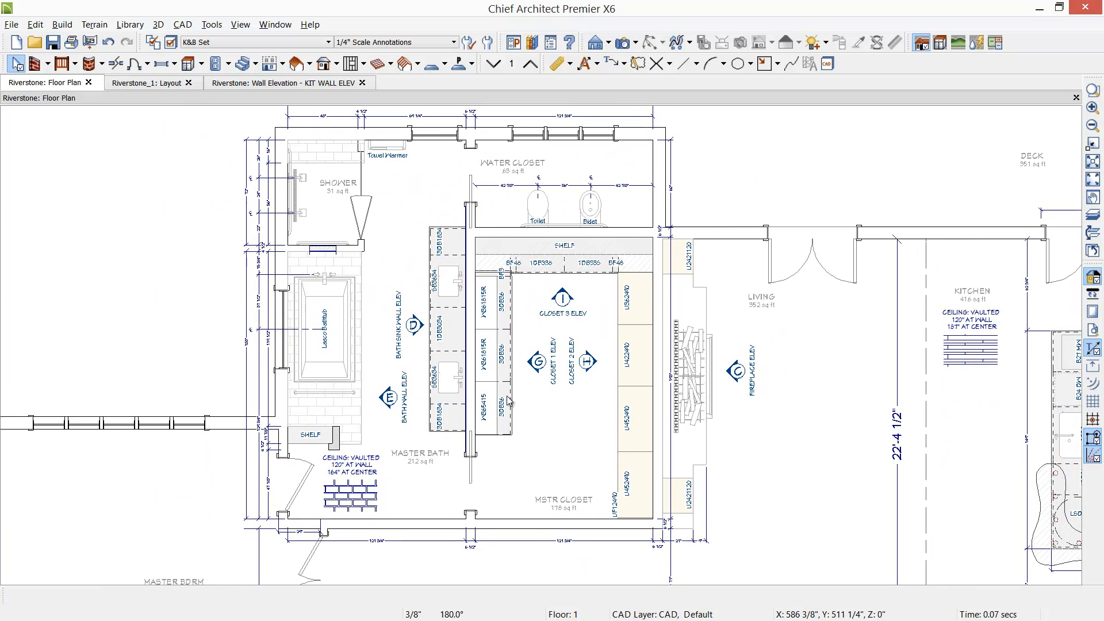
click(12, 26)
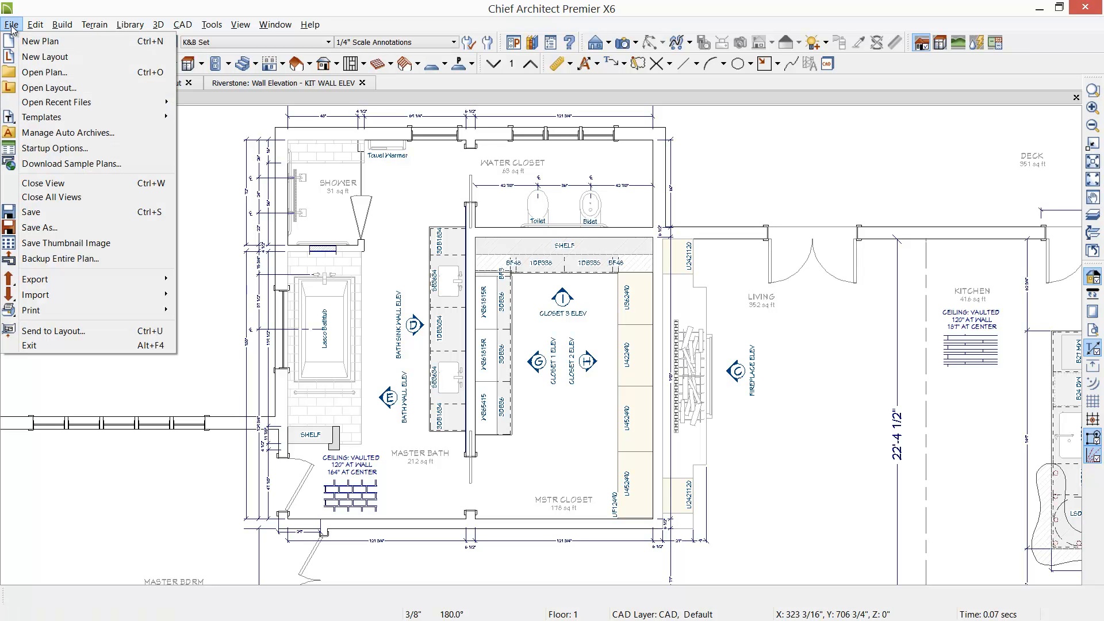
click(54, 331)
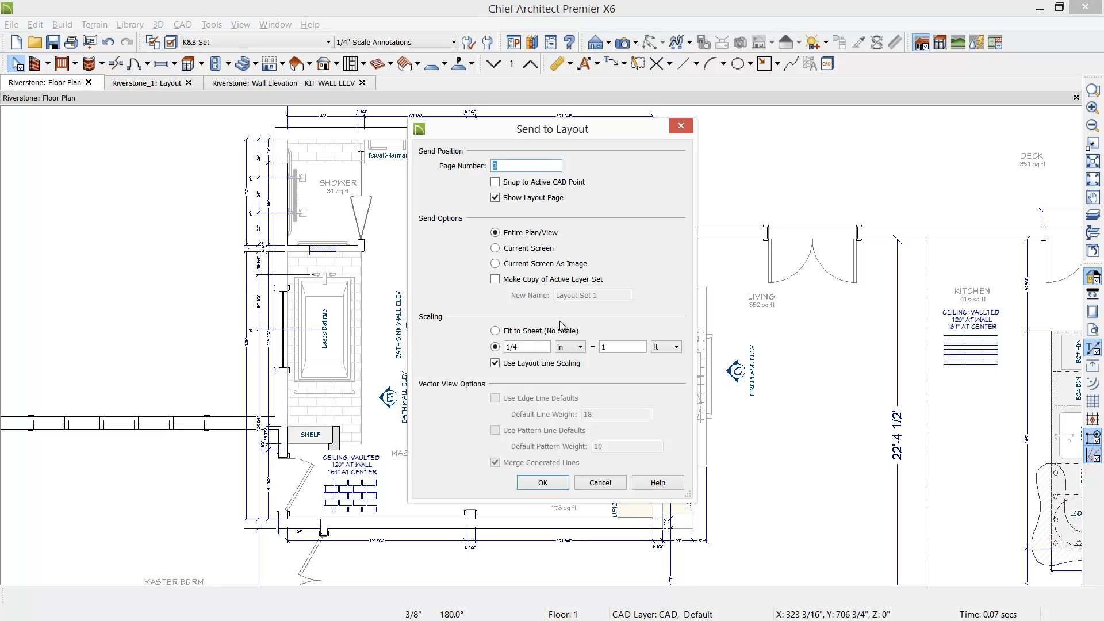
click(529, 348)
text(2)
click(543, 482)
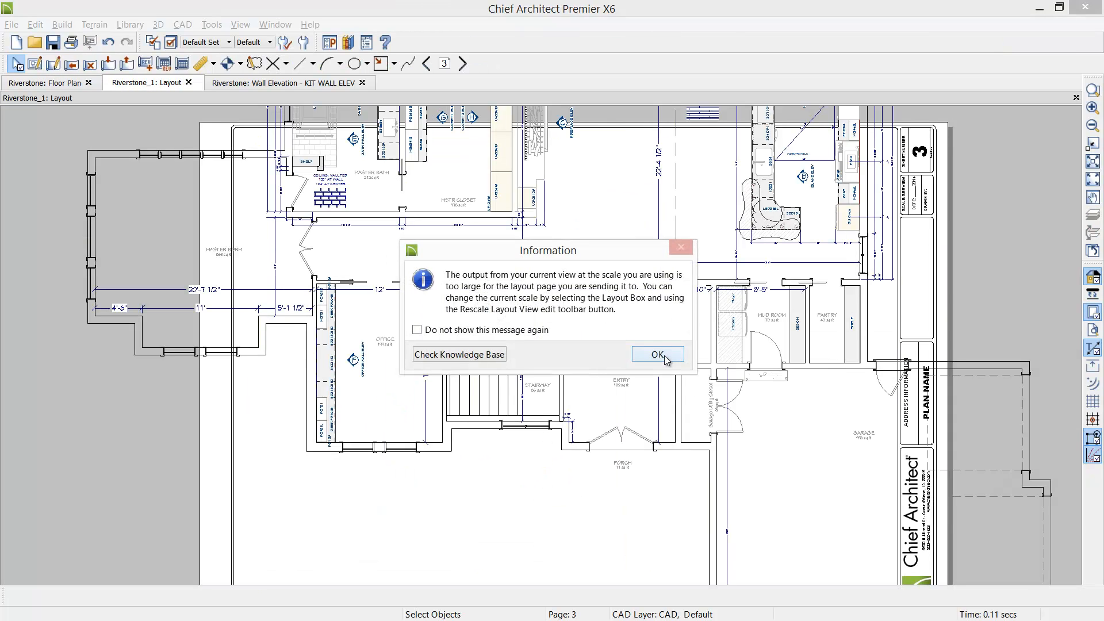
click(657, 355)
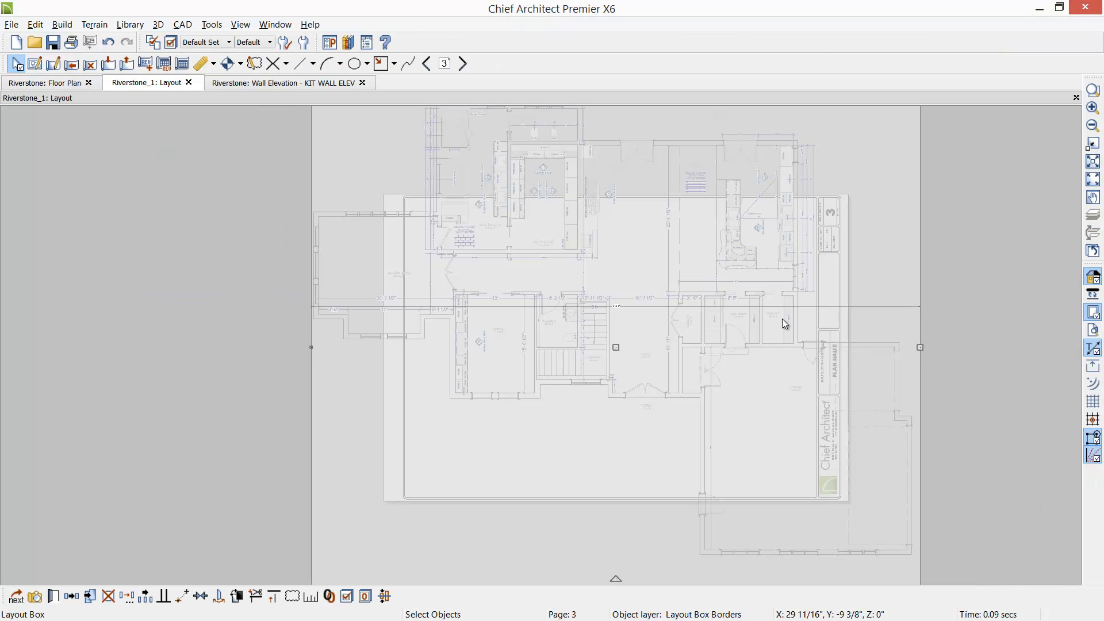
- Crop the page 3 layout box to the master bath and closet area and move it into the sheet's upper-left corner
drag(919, 347, 584, 329)
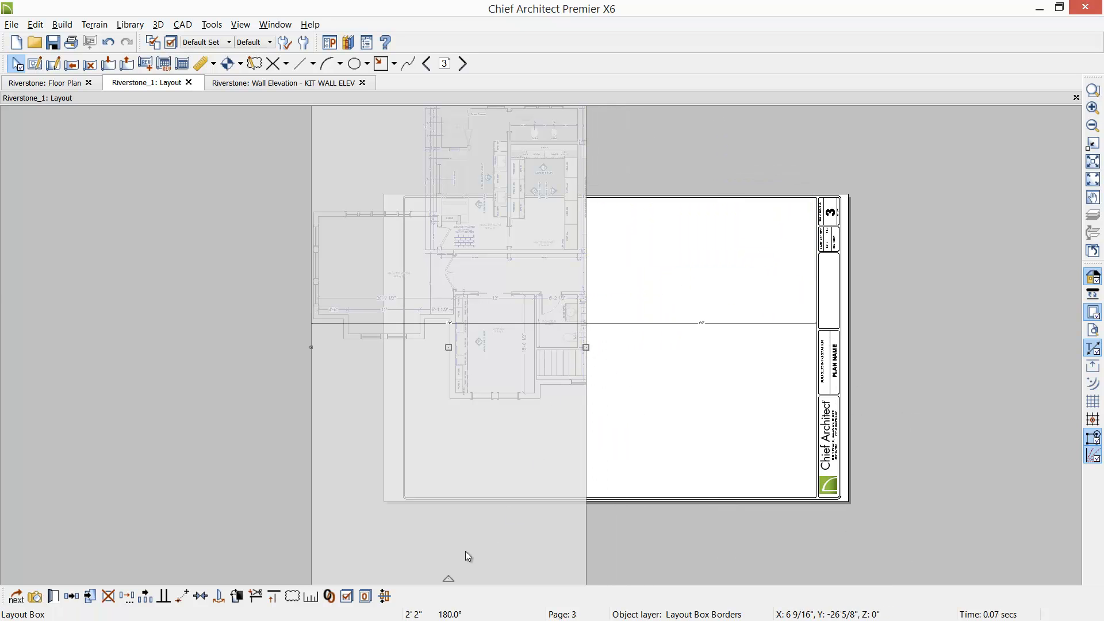
scroll(475, 118, down, 1)
middle_drag(463, 161, 446, 228)
click(446, 228)
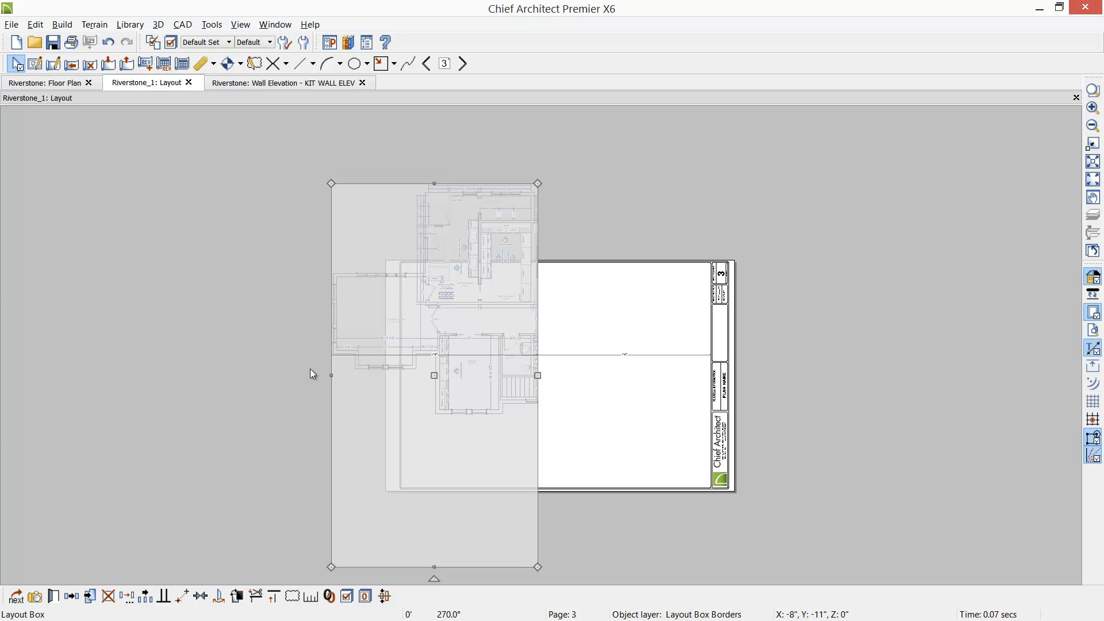
drag(331, 376, 409, 376)
drag(475, 567, 481, 315)
drag(470, 243, 467, 340)
scroll(484, 332, up, 1)
scroll(483, 327, up, 10)
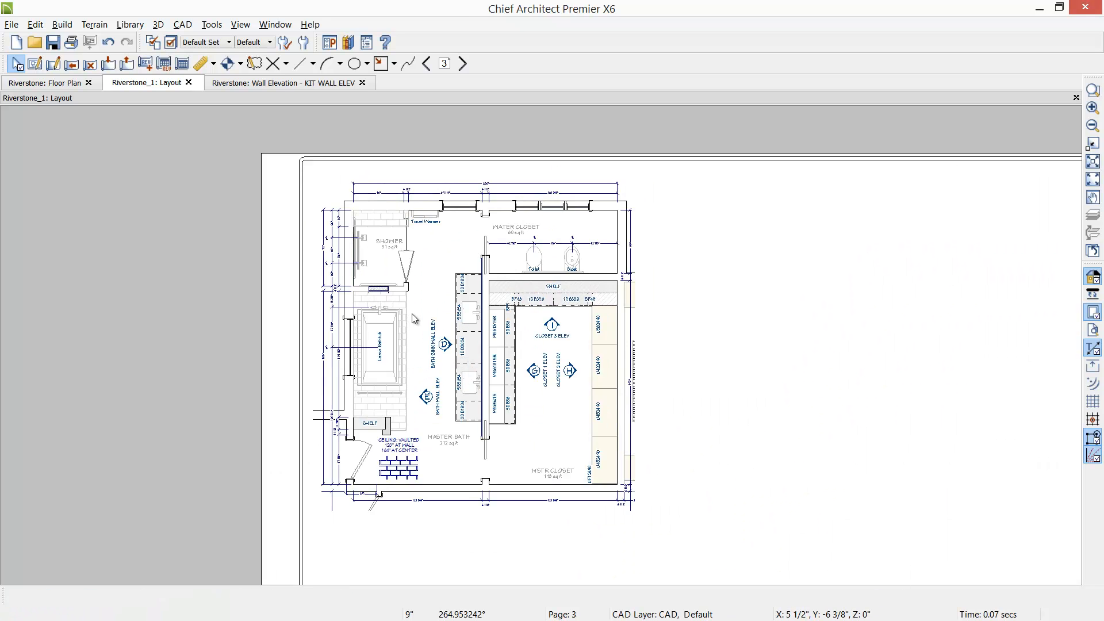
- Open the BATH SINK WALL ELEV view from its elevation marker in the floor plan's master bath
middle_drag(646, 379, 482, 283)
key(space)
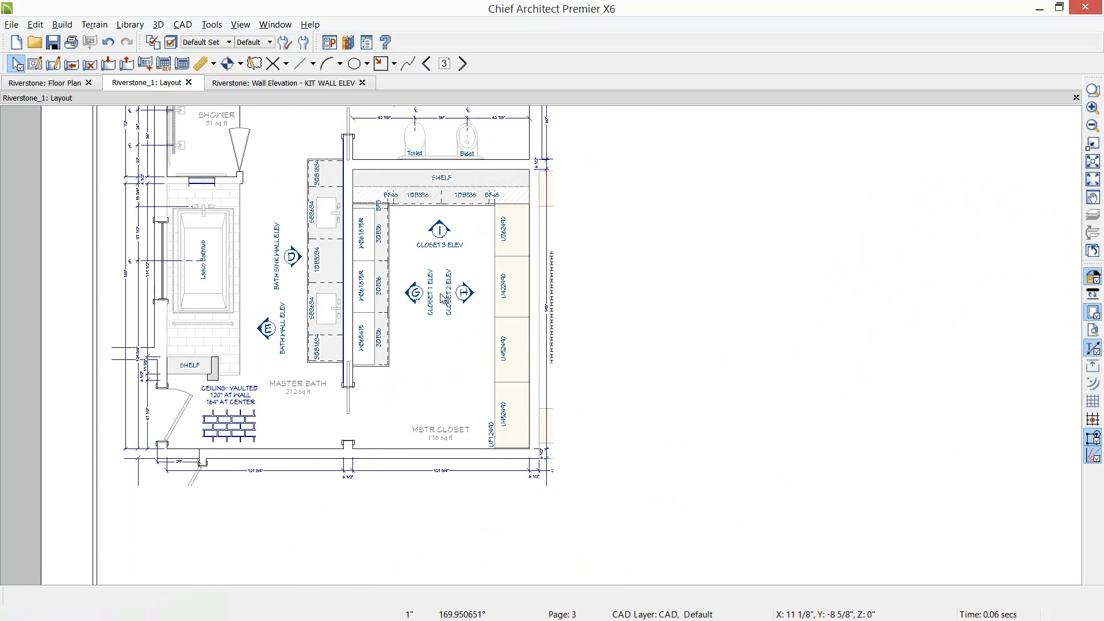
click(60, 85)
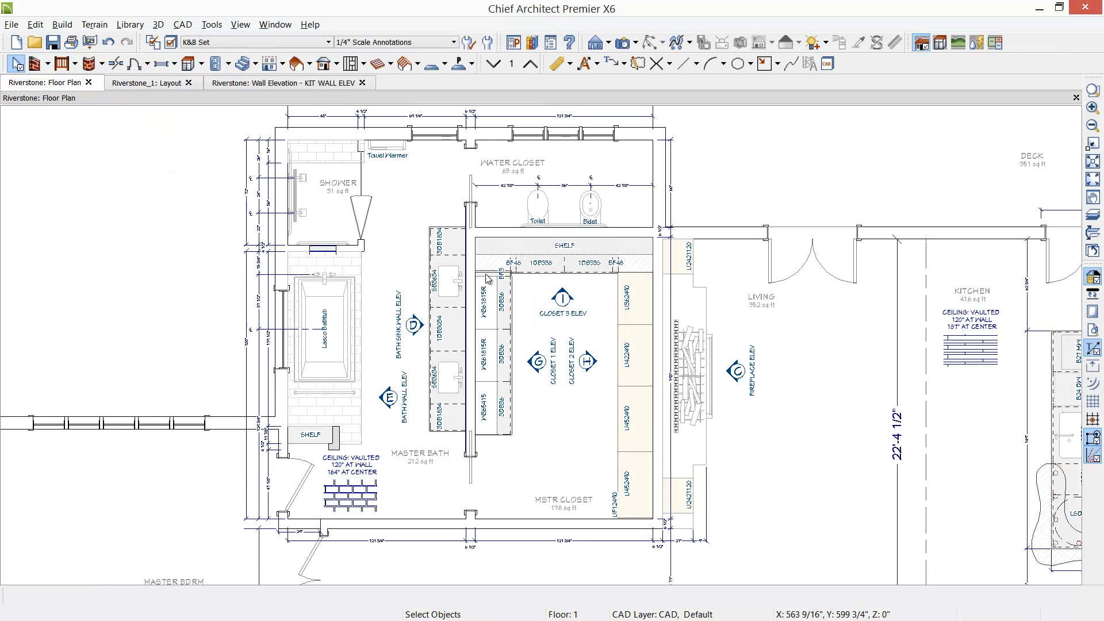
click(411, 326)
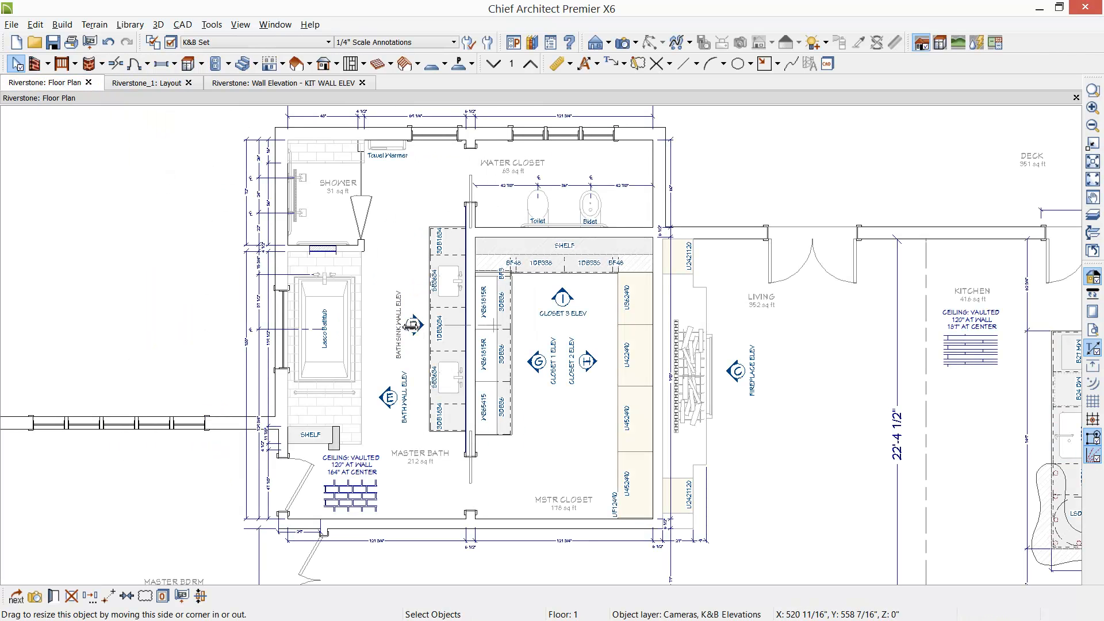
double_click(410, 326)
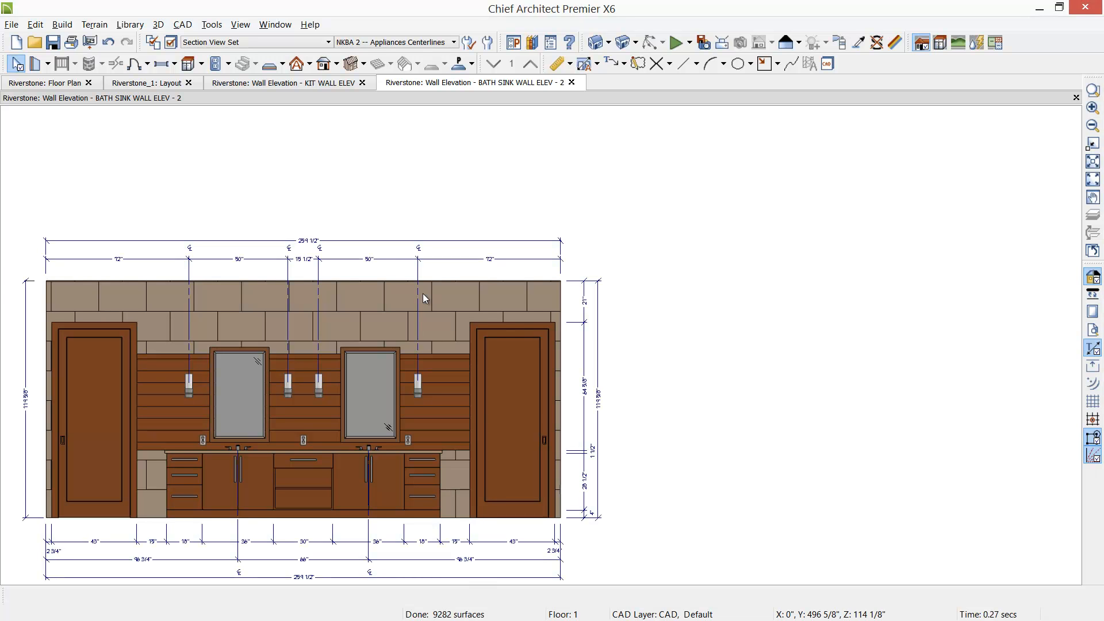
- Send the entire bath sink wall elevation to layout page 3 at a scale of 1/2 in = 1 ft
click(11, 24)
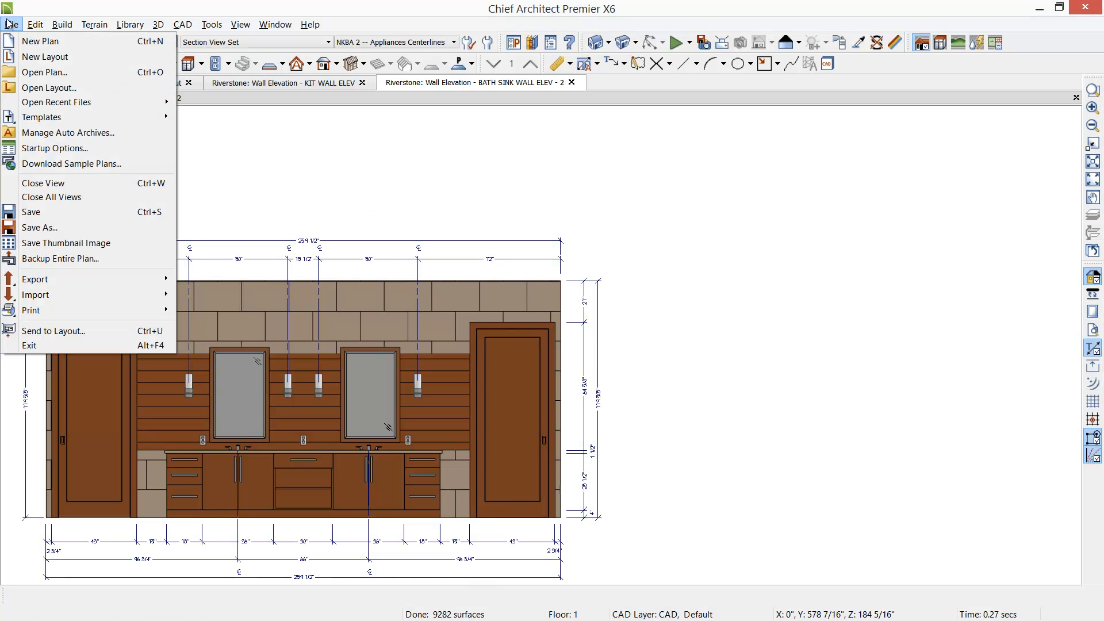
click(62, 333)
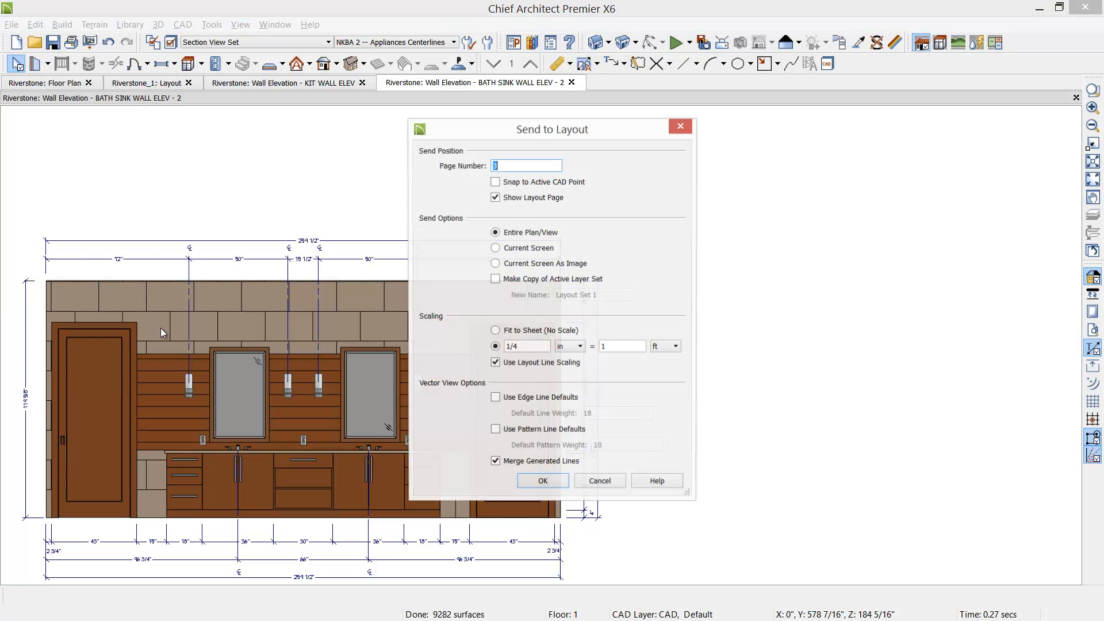
click(525, 347)
key(BackSpace)
text(2)
click(542, 483)
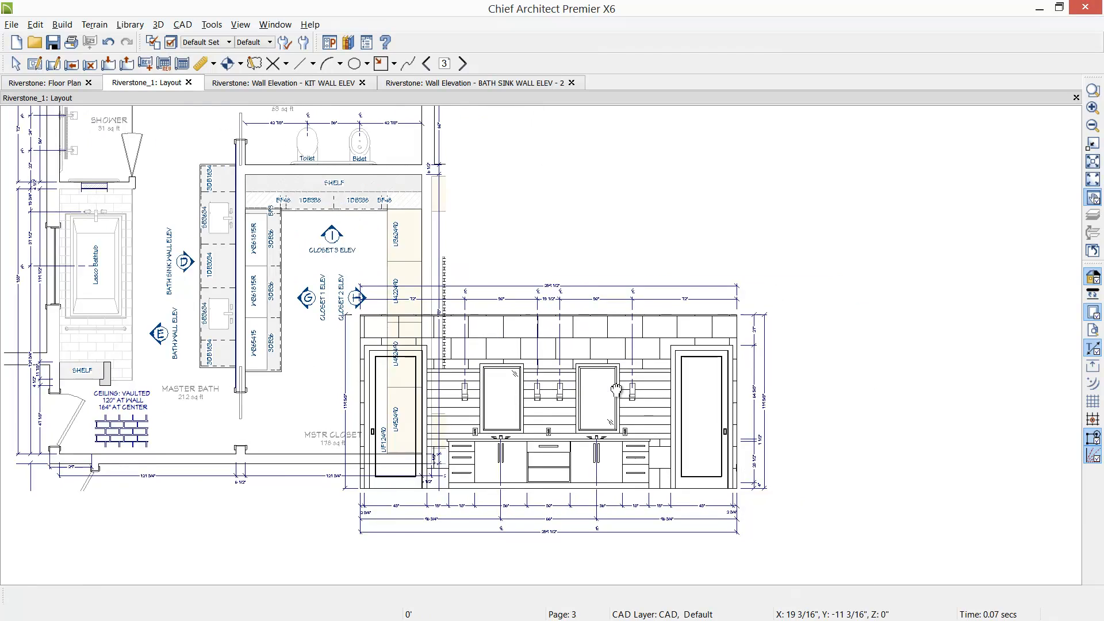
- Move the bath sink wall elevation box off the plan into the free area to the right of it on page 3
click(611, 401)
drag(567, 397, 683, 235)
click(756, 349)
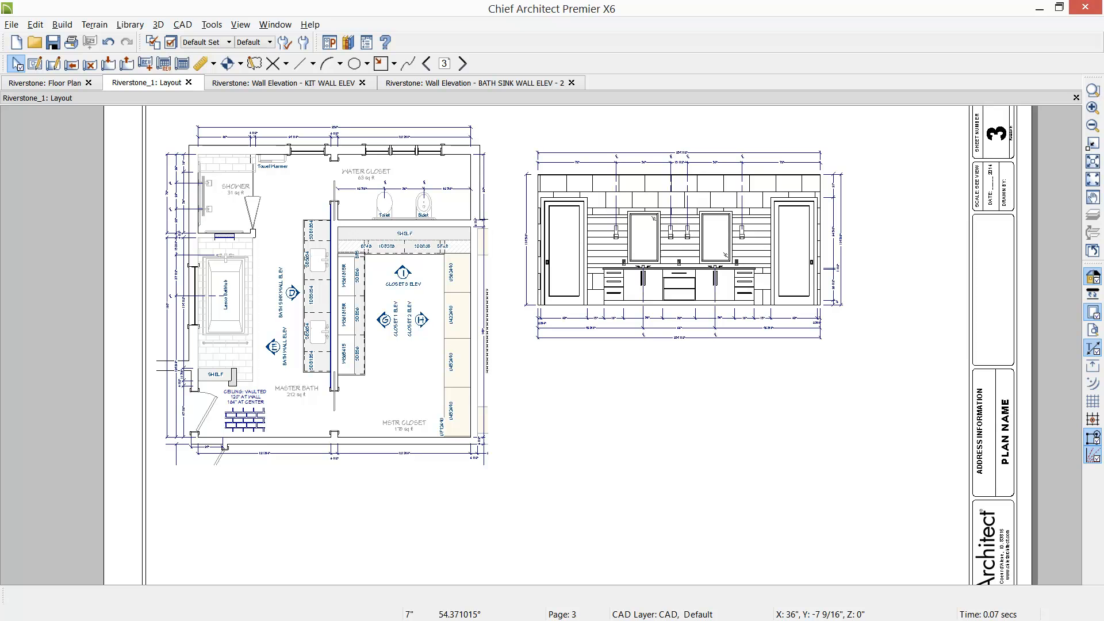
- Place the rendered master bath picture on page 3, scaled down to fit below the bath sink wall elevation
drag(660, 477, 662, 475)
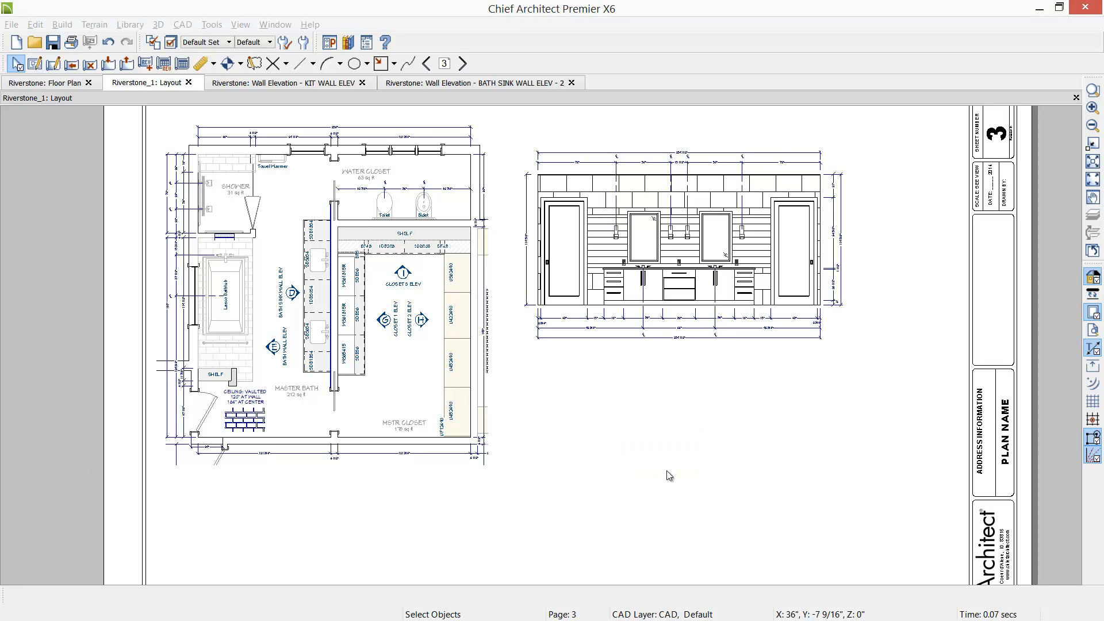
click(619, 425)
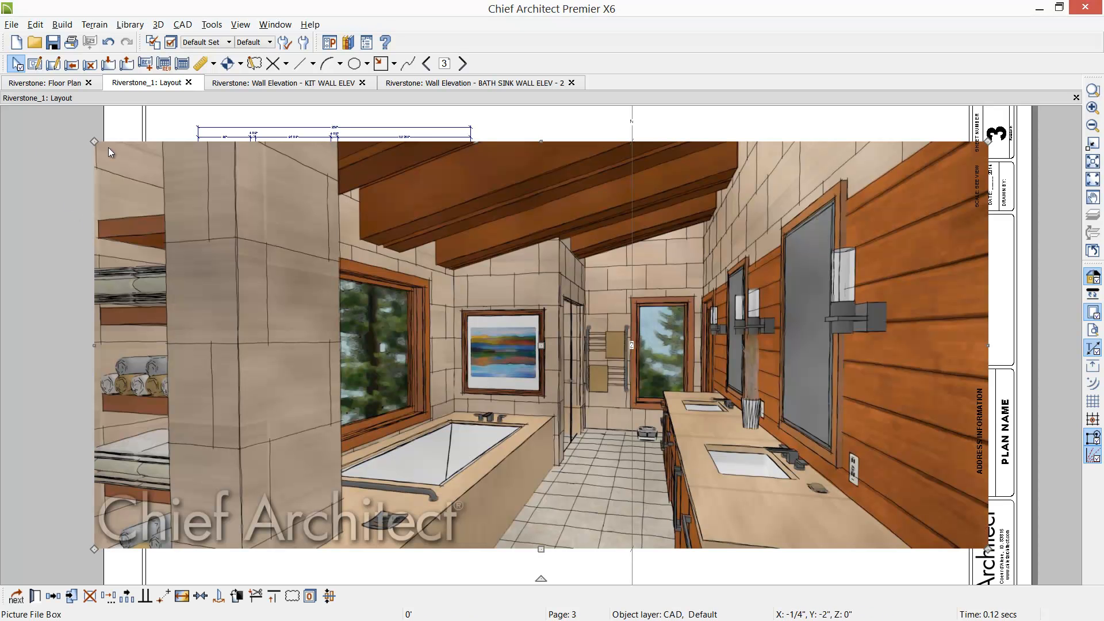
drag(124, 154, 537, 344)
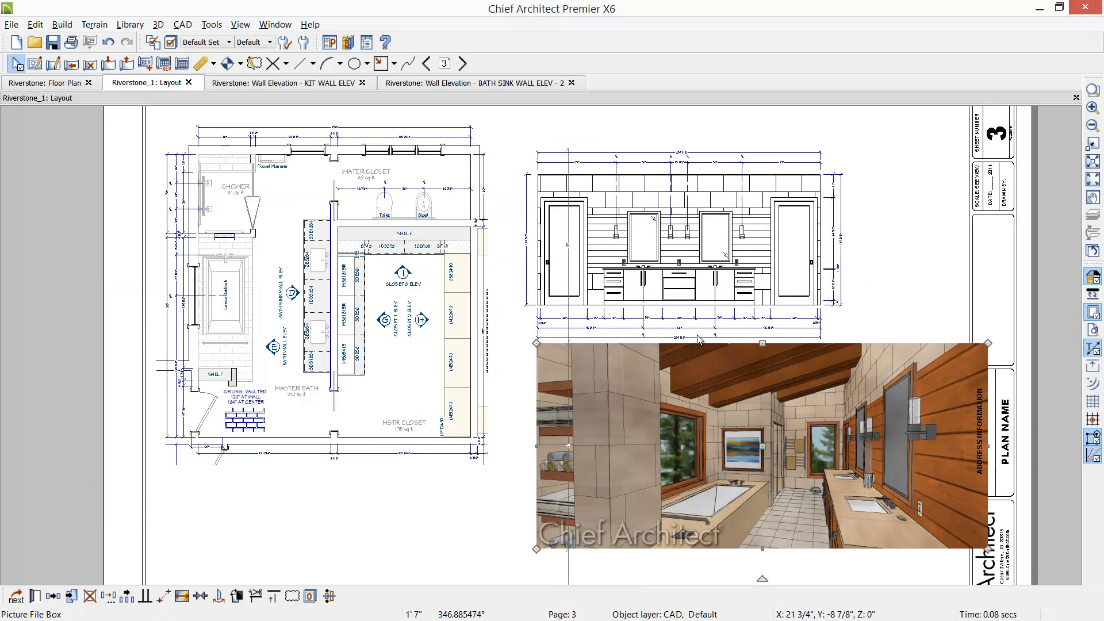
drag(988, 341, 870, 396)
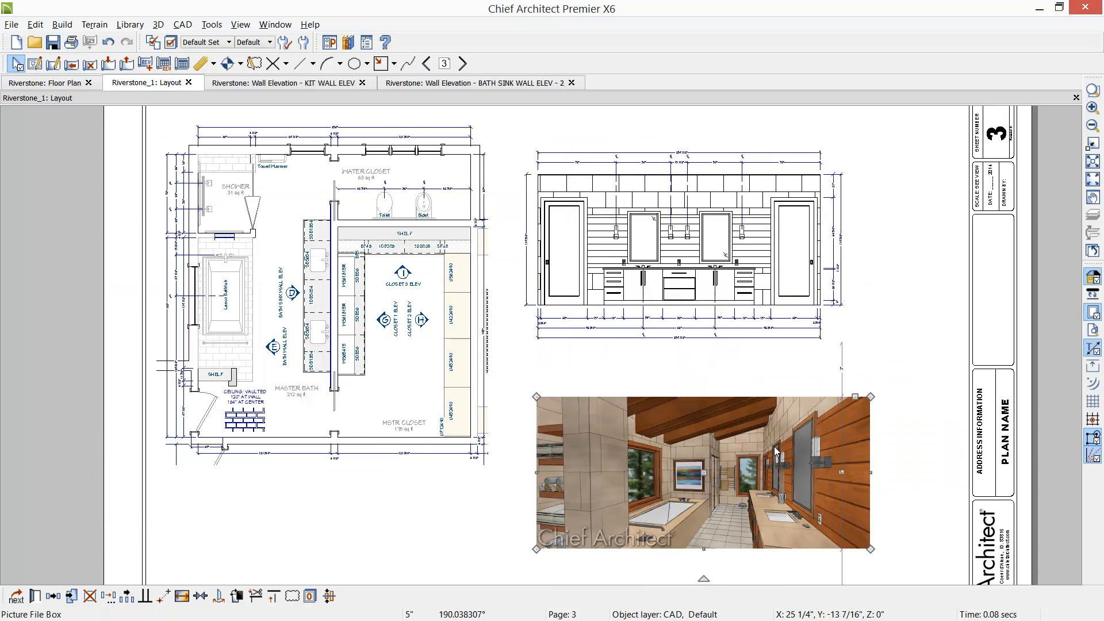
drag(700, 474, 697, 435)
key(Escape)
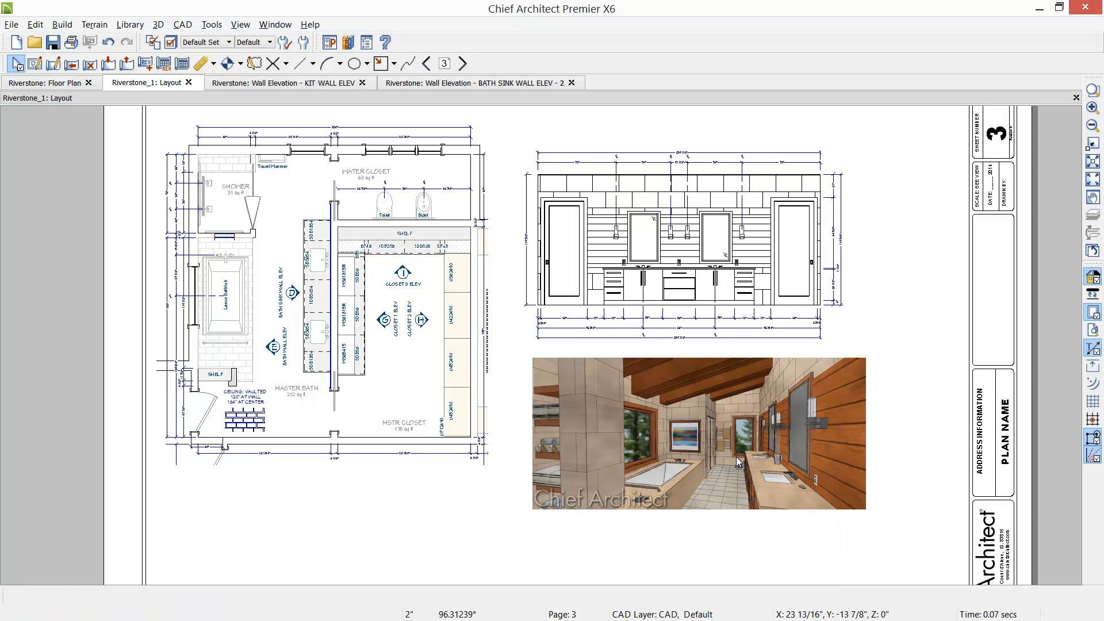
- Switch the floor plan's active layer set to Electrical Set and check its electrical layers in the layer display options
click(56, 85)
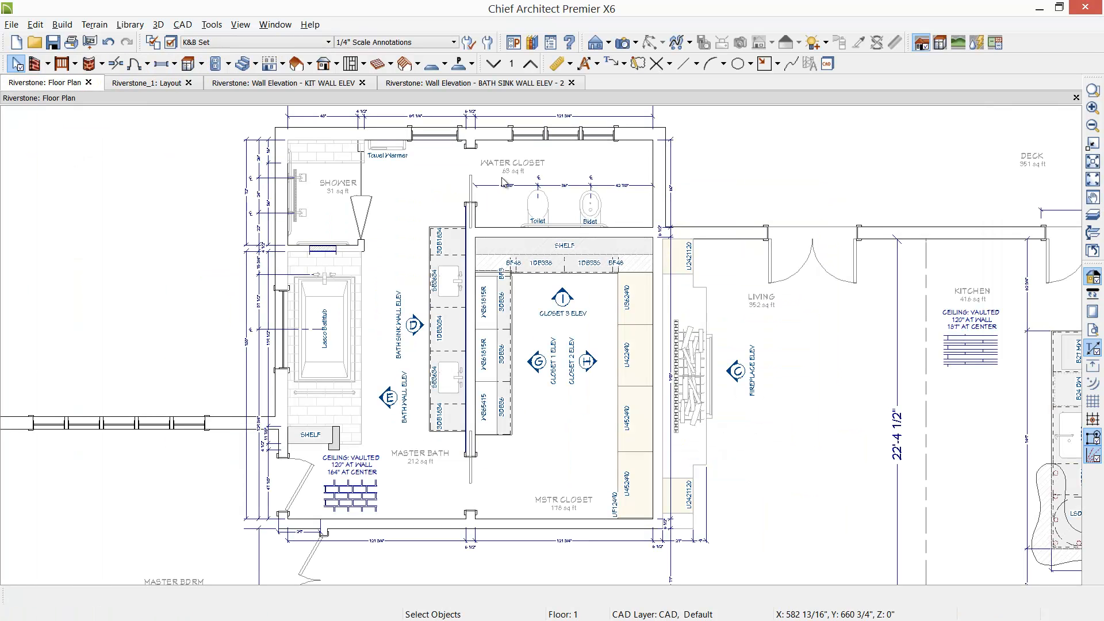
click(250, 43)
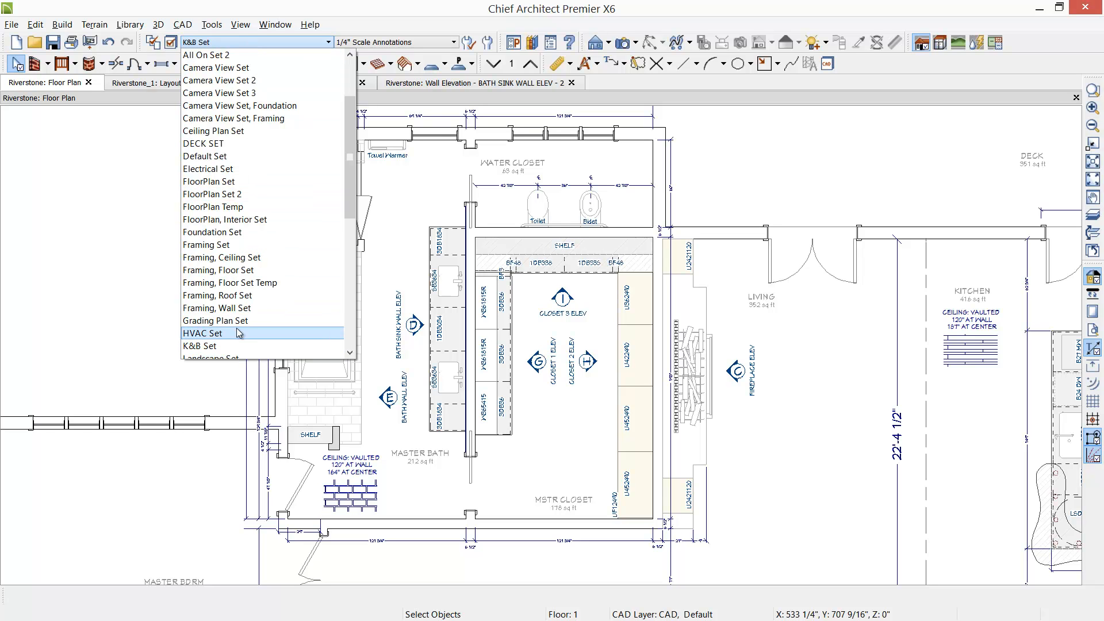
scroll(239, 333, down, 1)
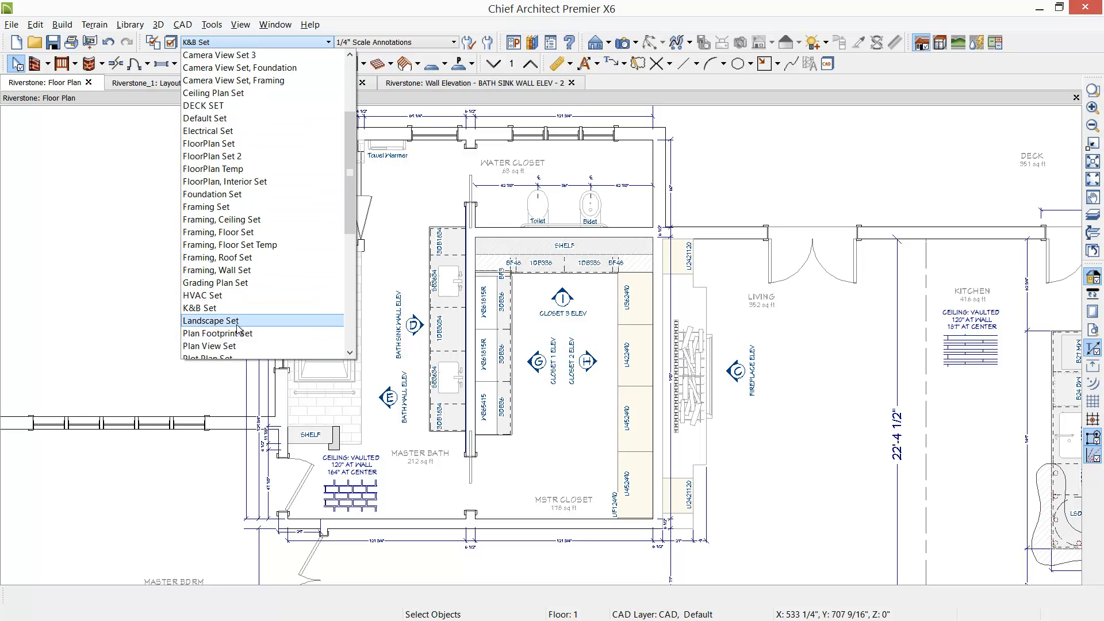
scroll(238, 327, down, 1)
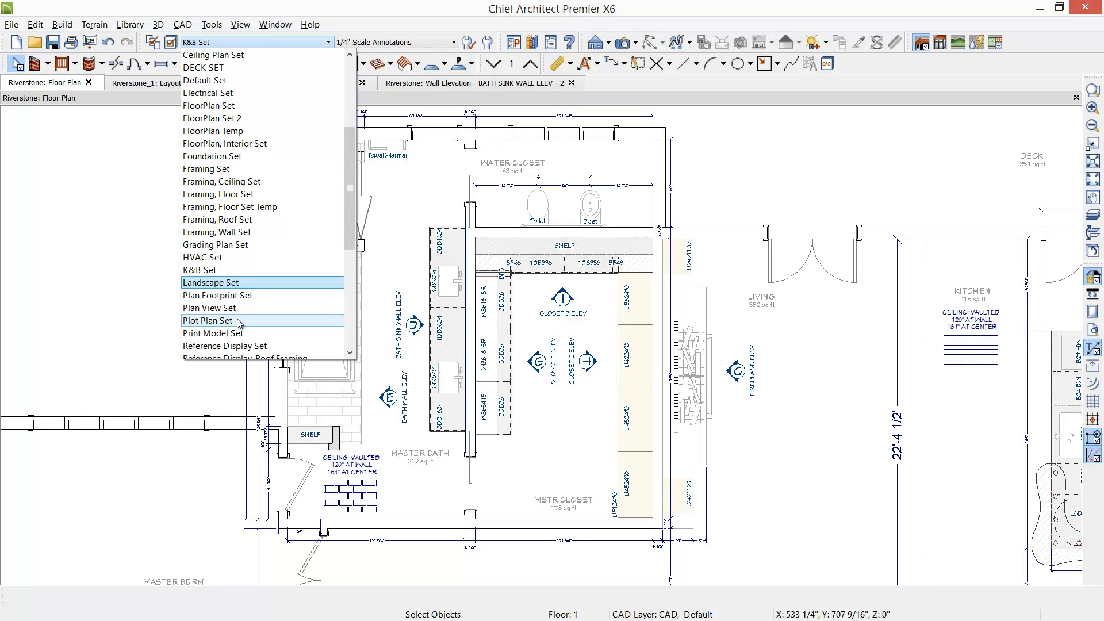
key(Escape)
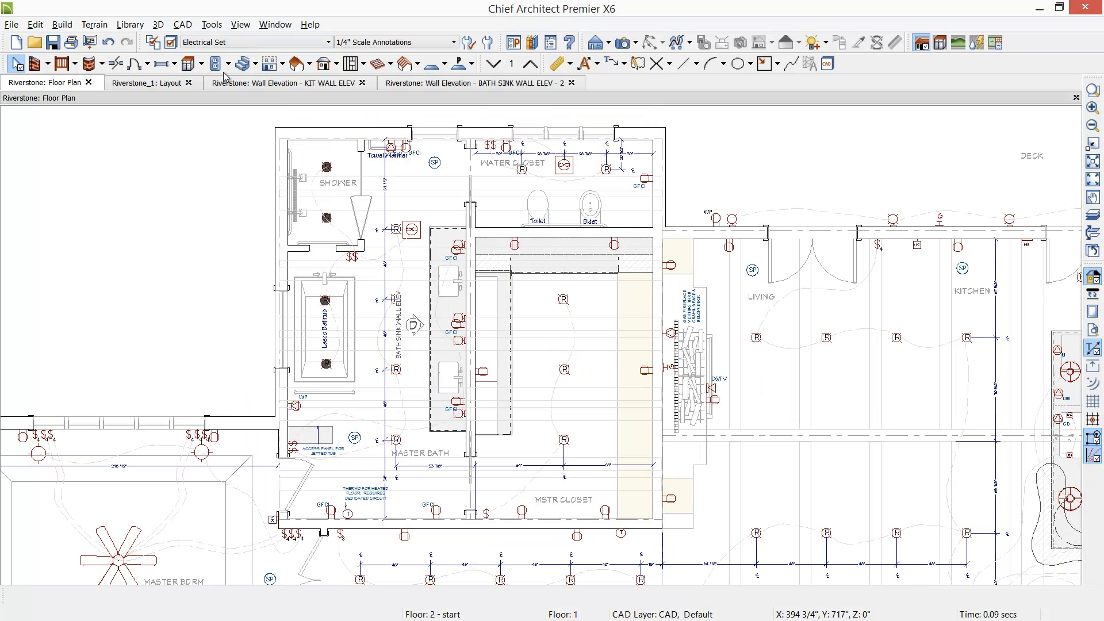
click(171, 42)
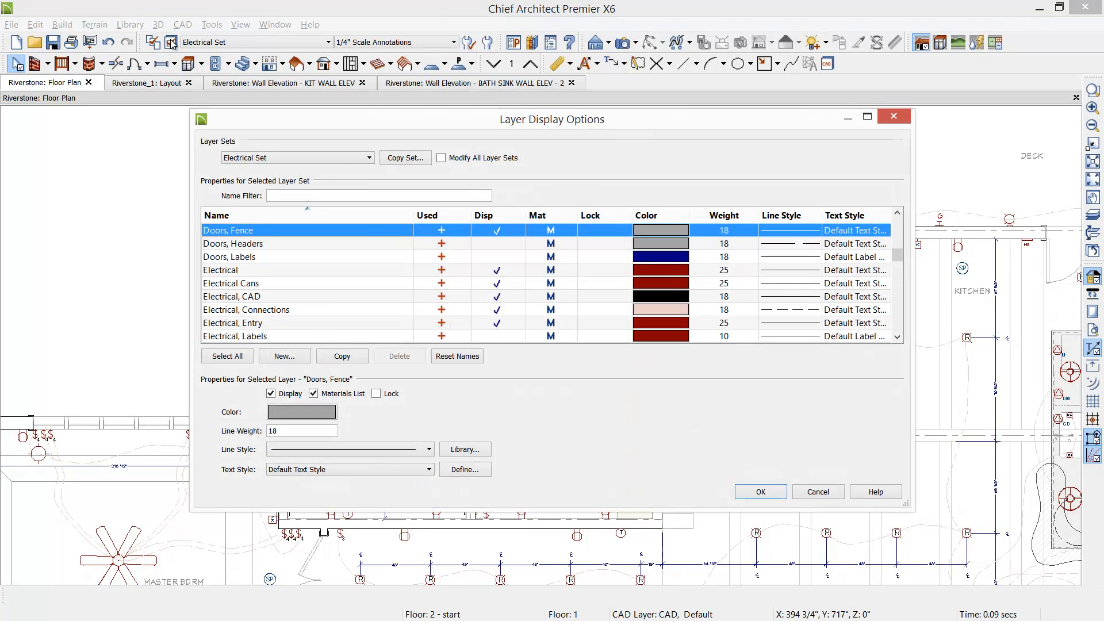
key(e)
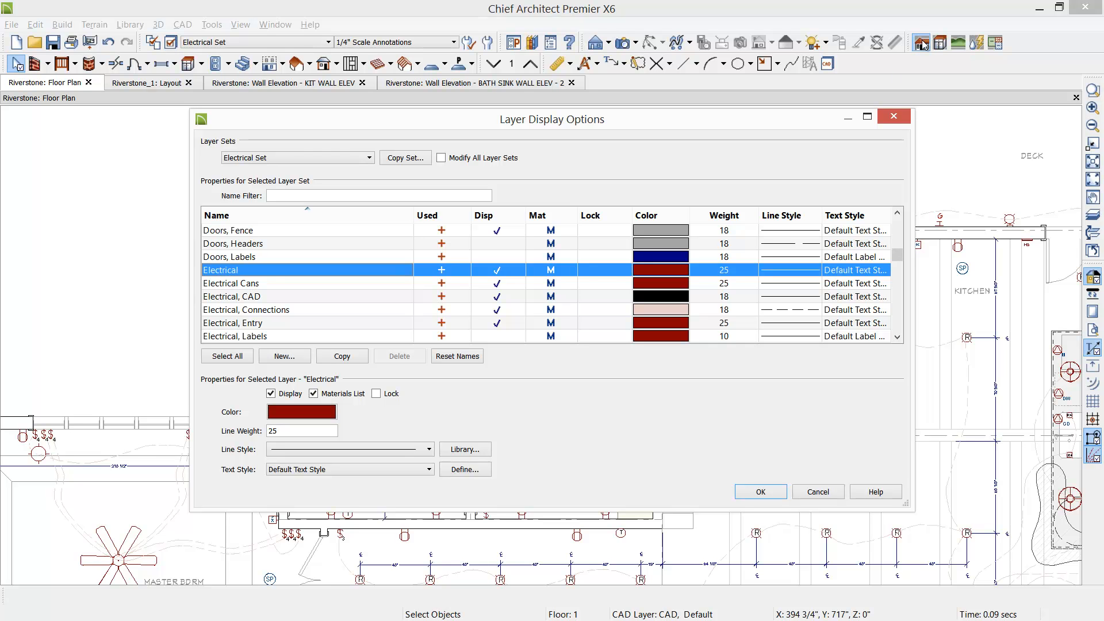
click(893, 117)
- Send the entire electrical floor plan to layout page 4 at a scale of 1/4 in = 1 ft
scroll(833, 345, up, 4)
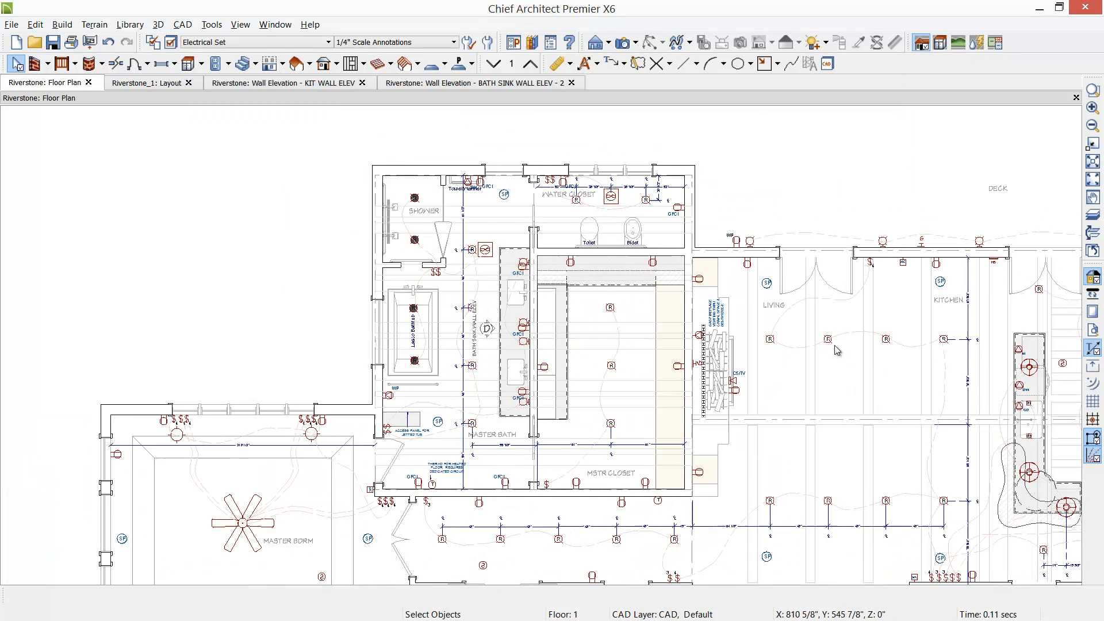
scroll(695, 329, down, 2)
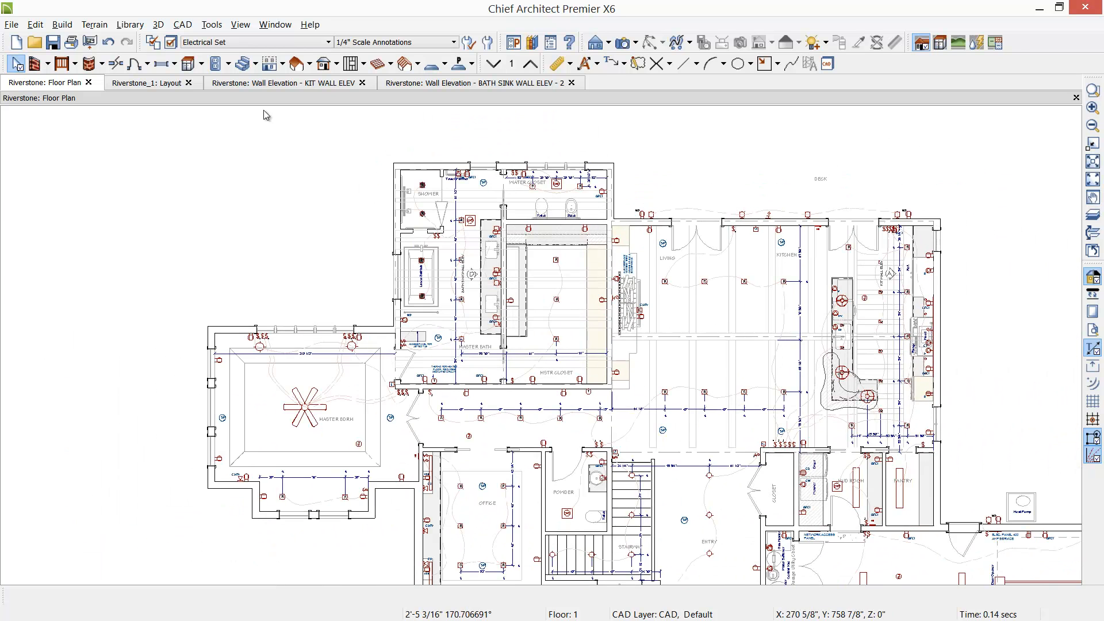
click(11, 24)
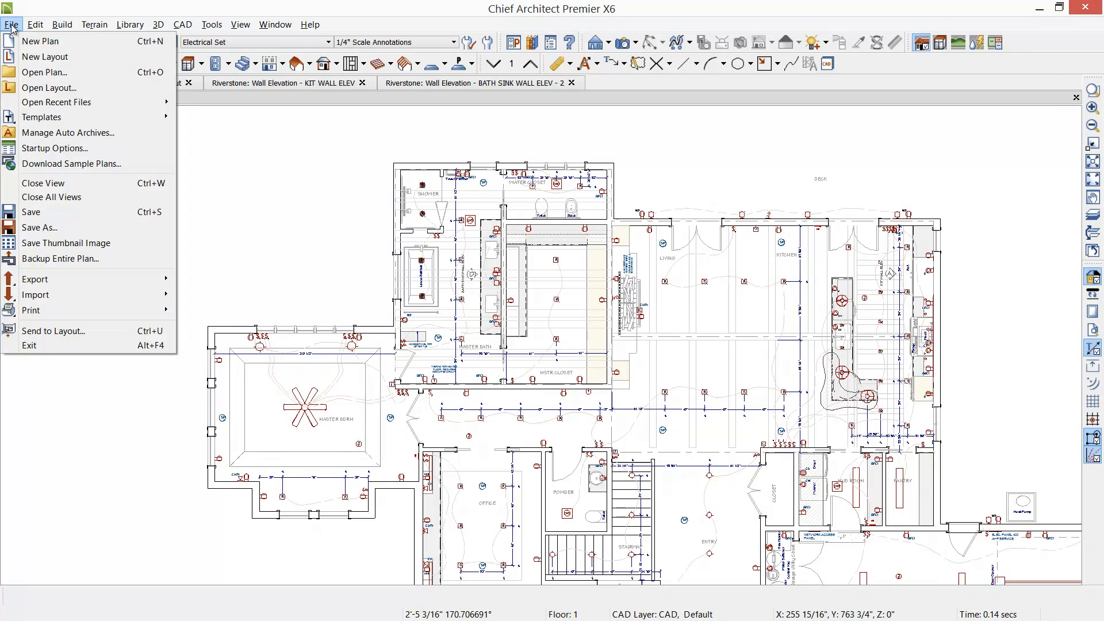
click(53, 330)
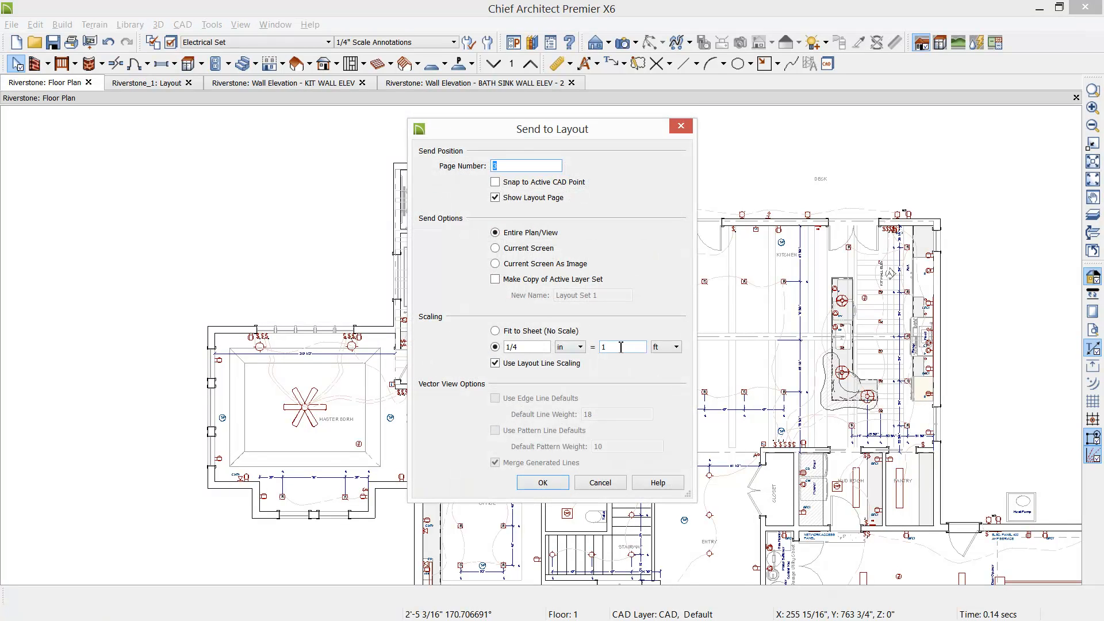
text(4)
click(542, 483)
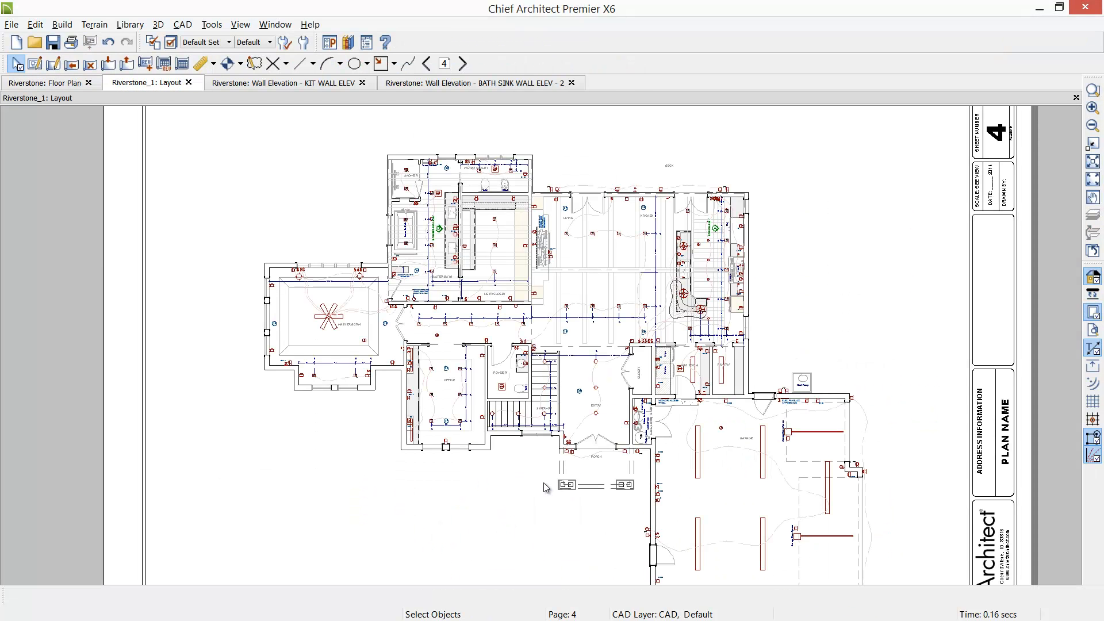
- Compare the whole page 4 sheet with the finished electrical plan on page 18 of Riverstone.pdf in Adobe Acrobat Pro
scroll(606, 495, down, 2)
middle_drag(639, 472, 612, 383)
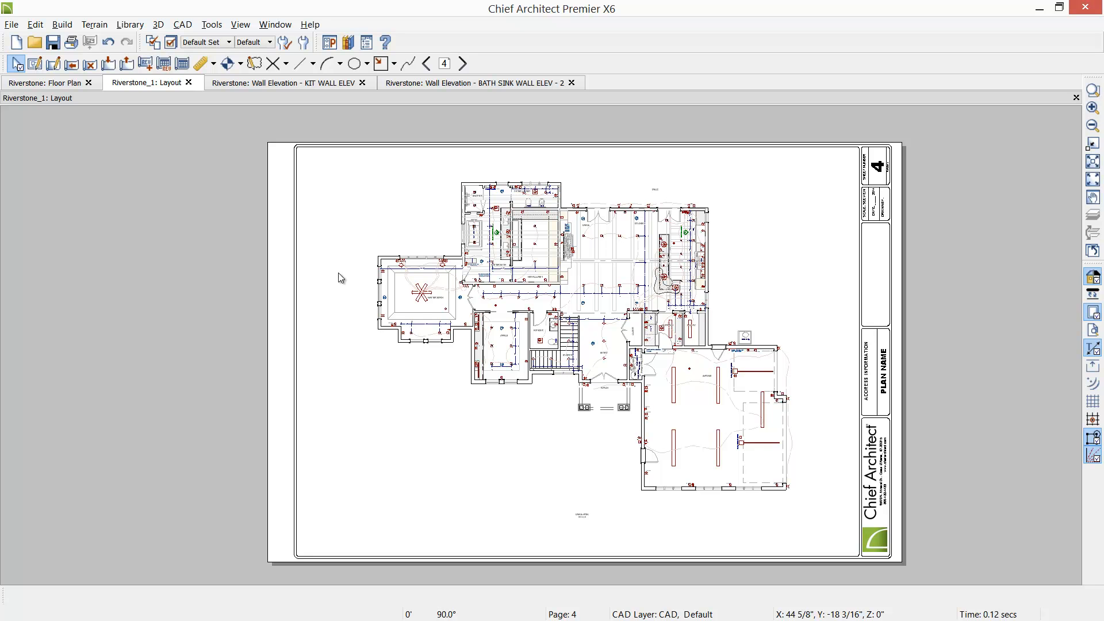
key(alt+Tab)
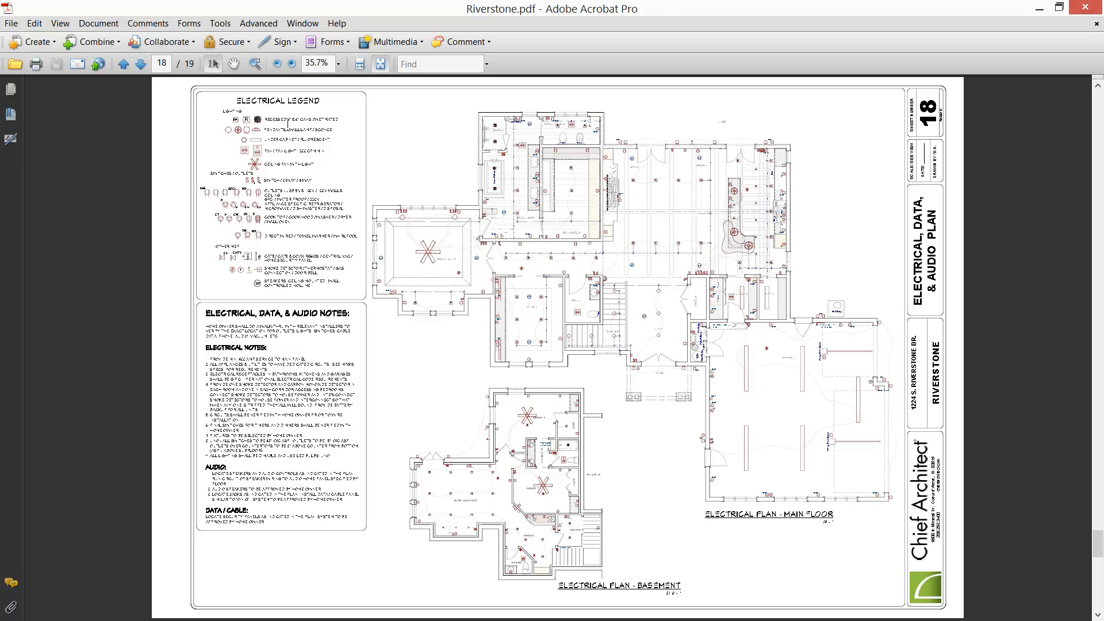
click(1039, 8)
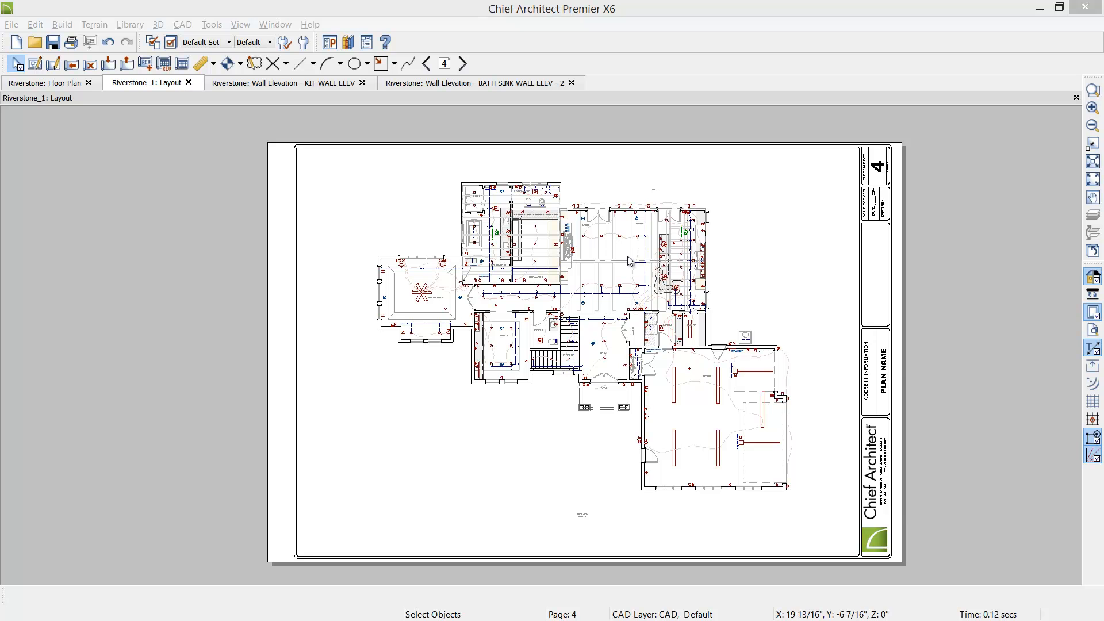
- Open the linked plan from the page 4 layout box and move the master bedroom's smoke detector to the ceiling tray's lower-left corner
double_click(531, 322)
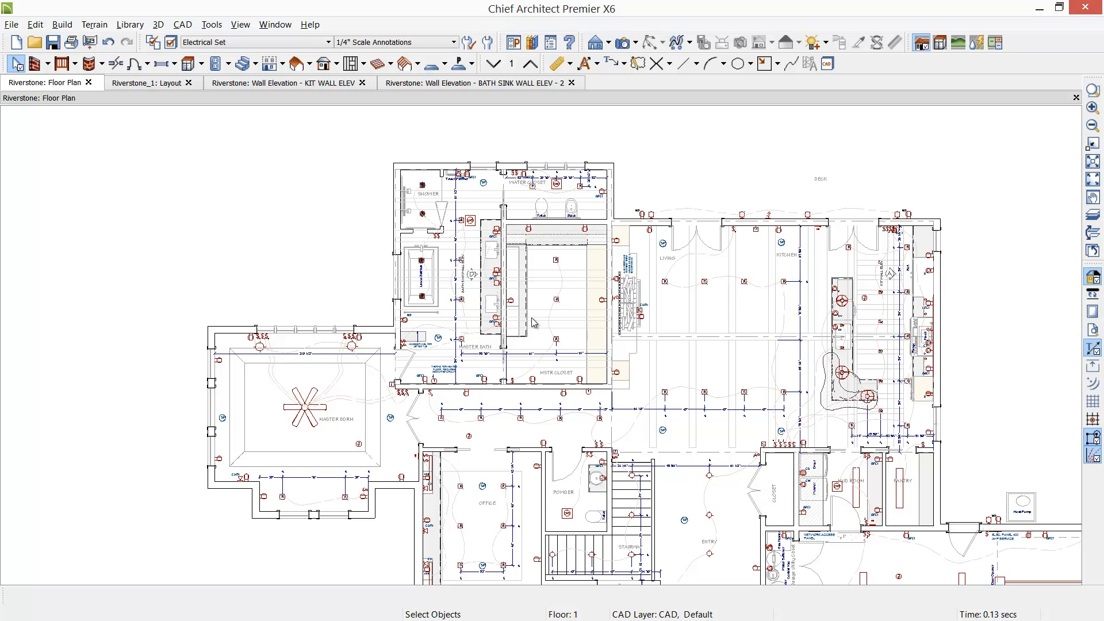
scroll(316, 420, up, 3)
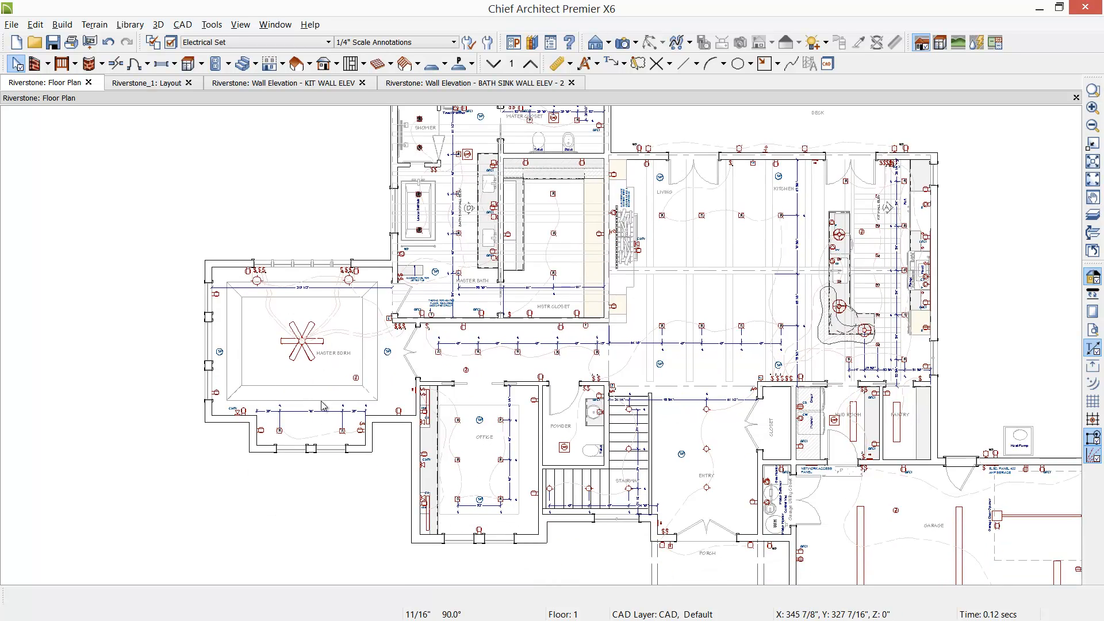
scroll(316, 420, up, 2)
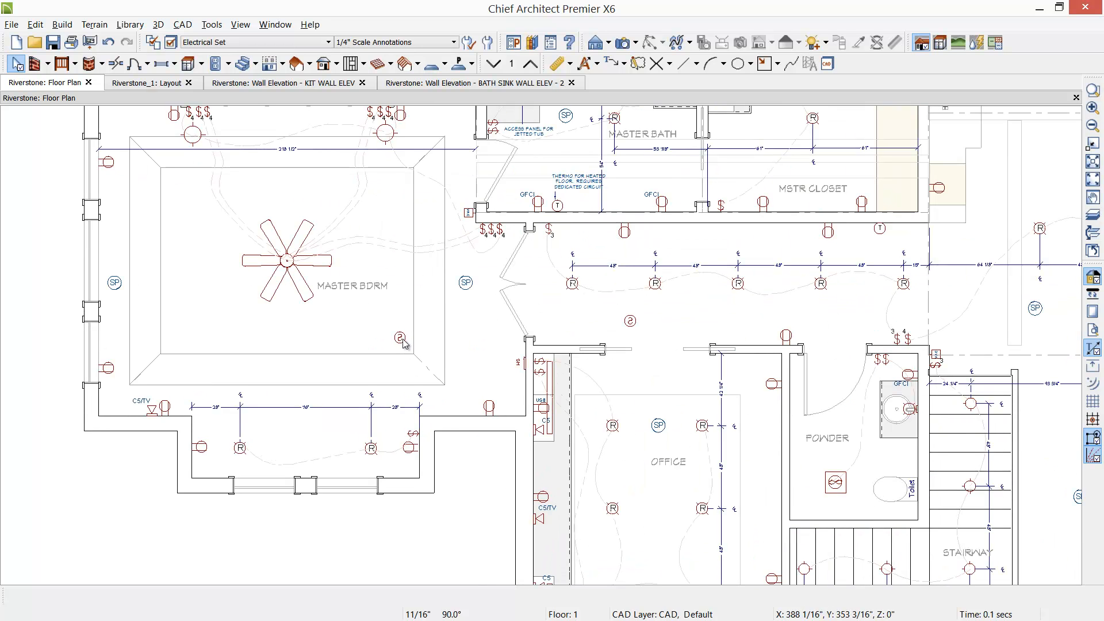
click(401, 340)
drag(401, 340, 175, 343)
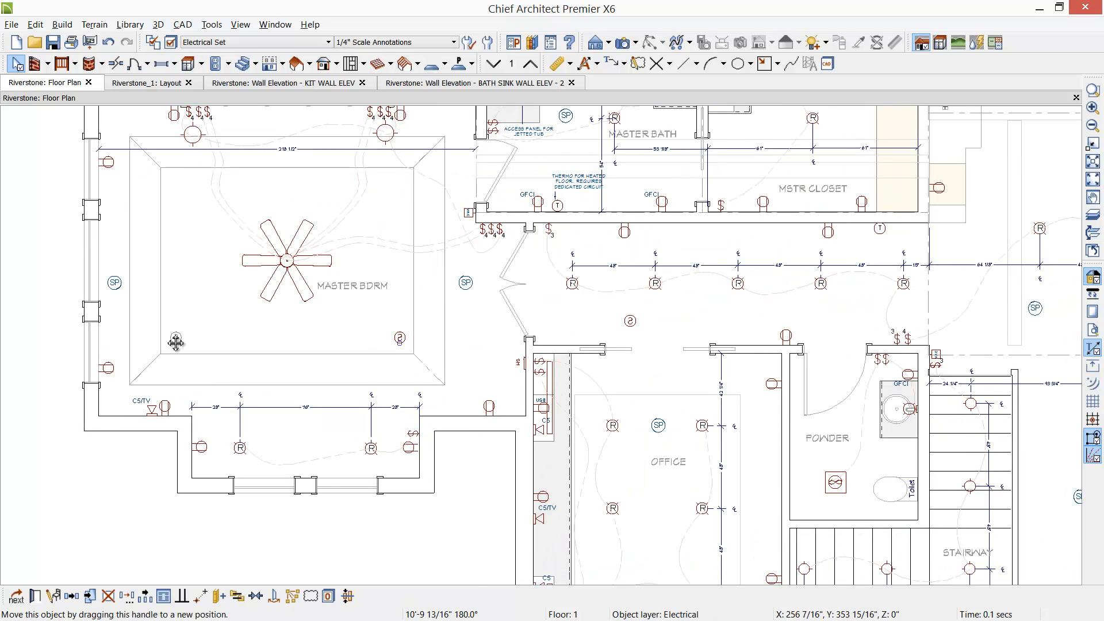
- Close the floor plan and inspect the master bedroom's smoke detector position on layout page 4
click(88, 83)
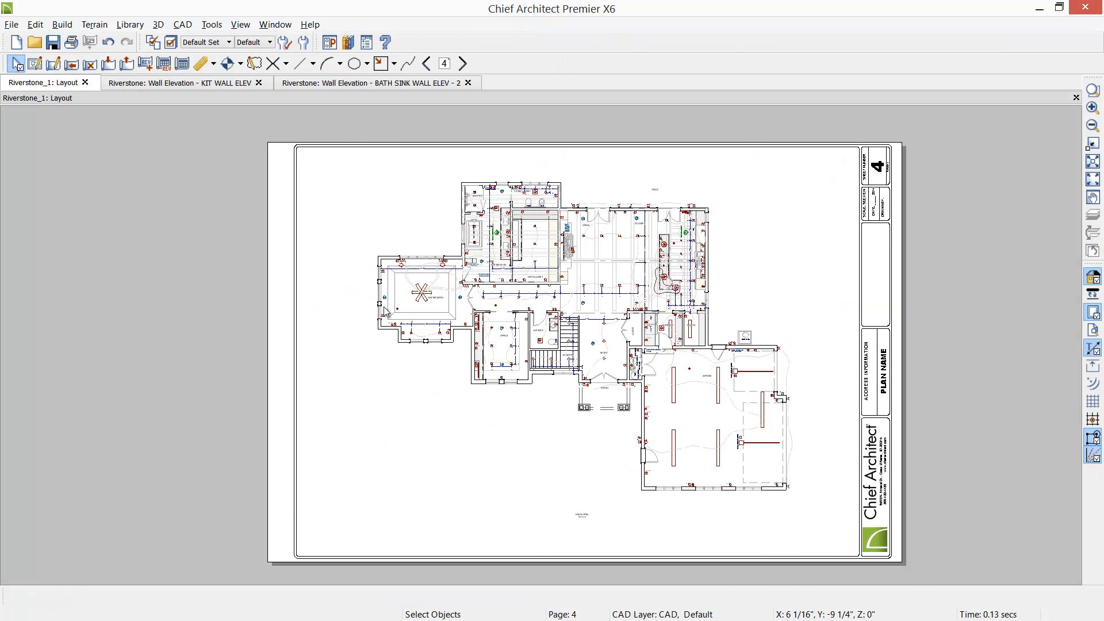
scroll(404, 312, up, 1)
scroll(404, 312, up, 5)
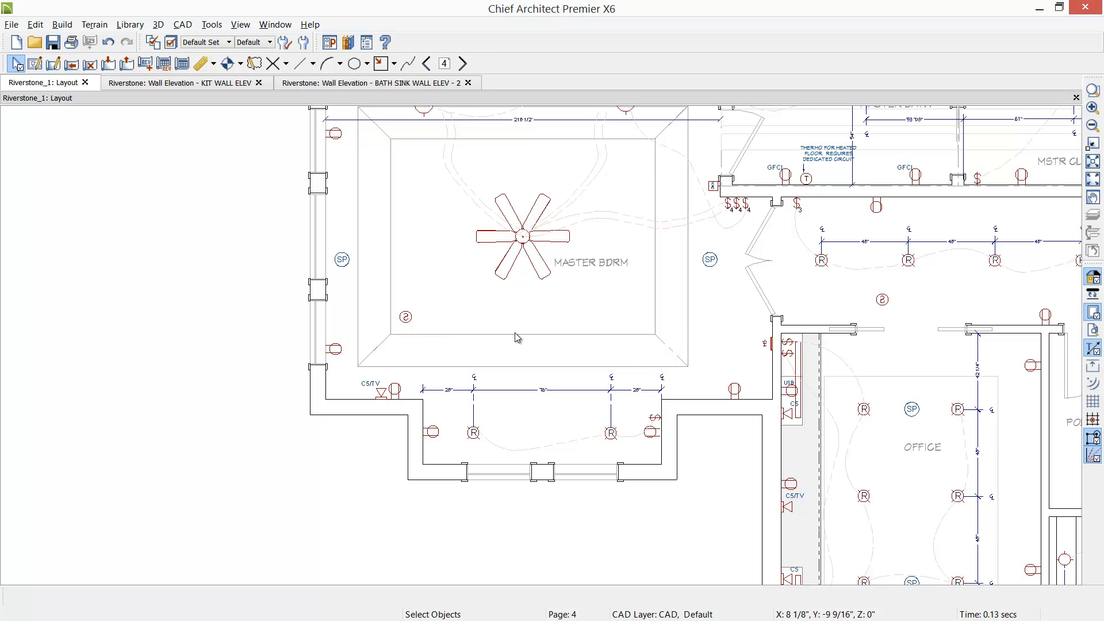
scroll(633, 356, down, 2)
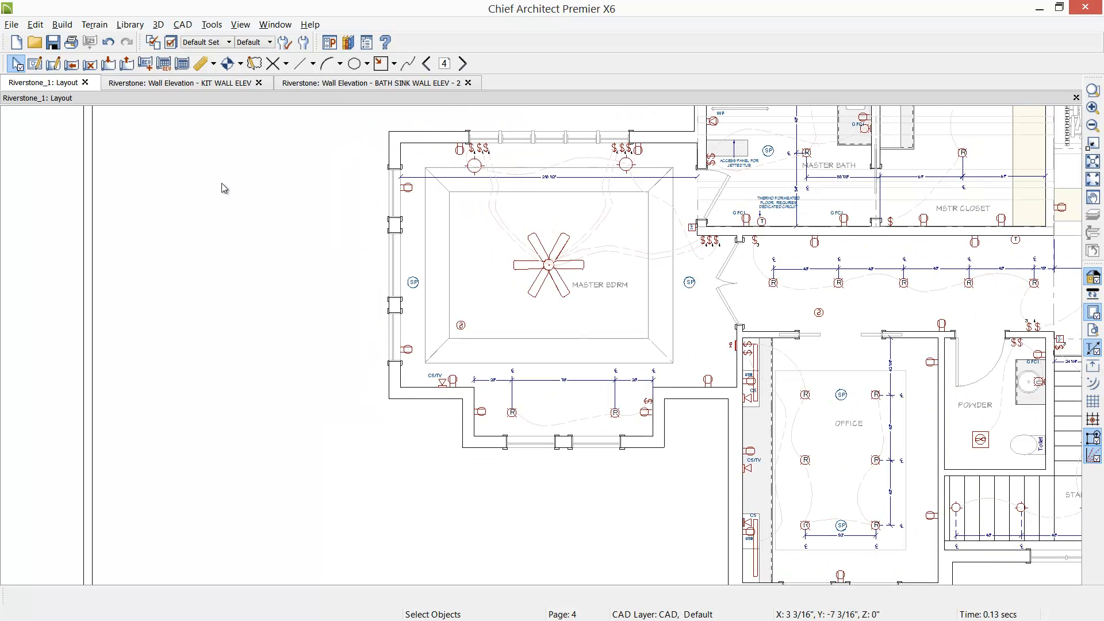
- Review the full page 4 electrical sheet and page back through the preceding kitchen and bath layout sheets
scroll(546, 253, down, 3)
scroll(437, 278, down, 3)
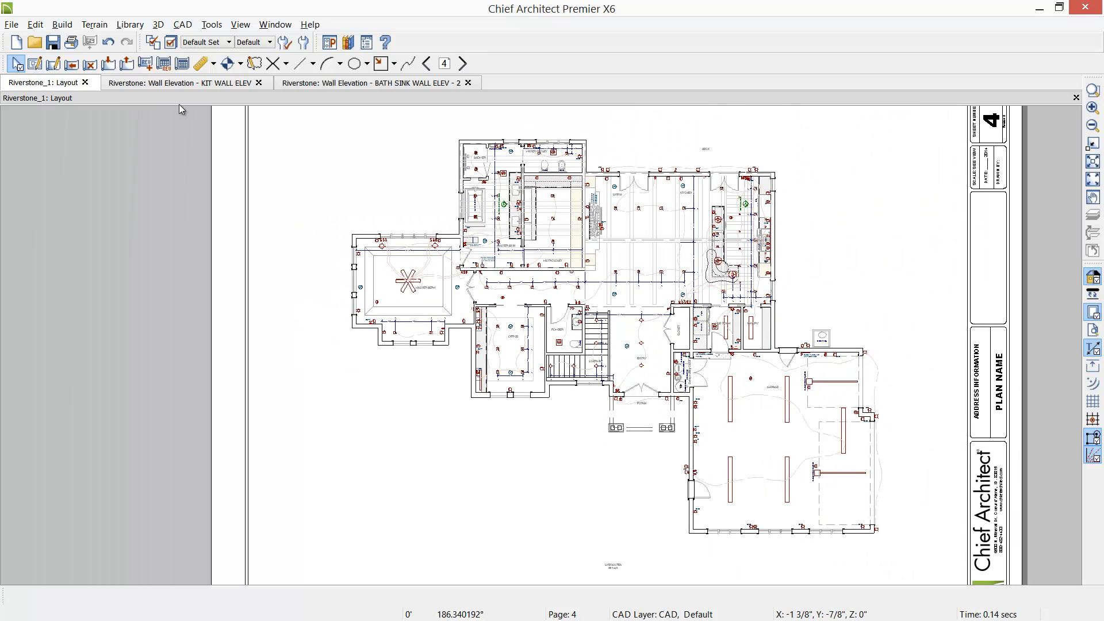
click(426, 64)
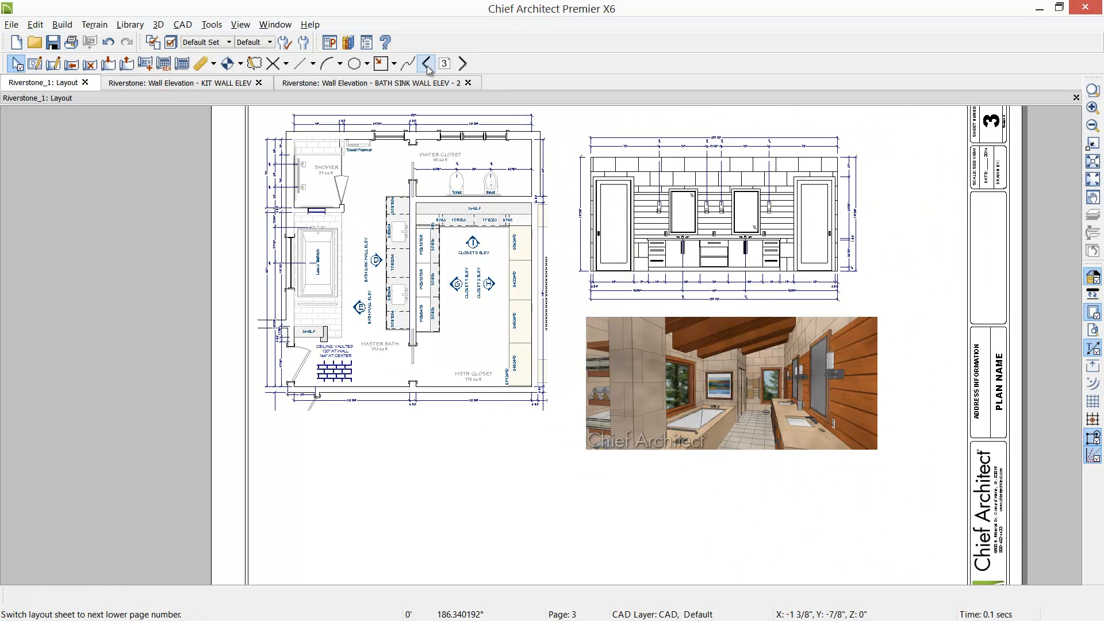
click(427, 64)
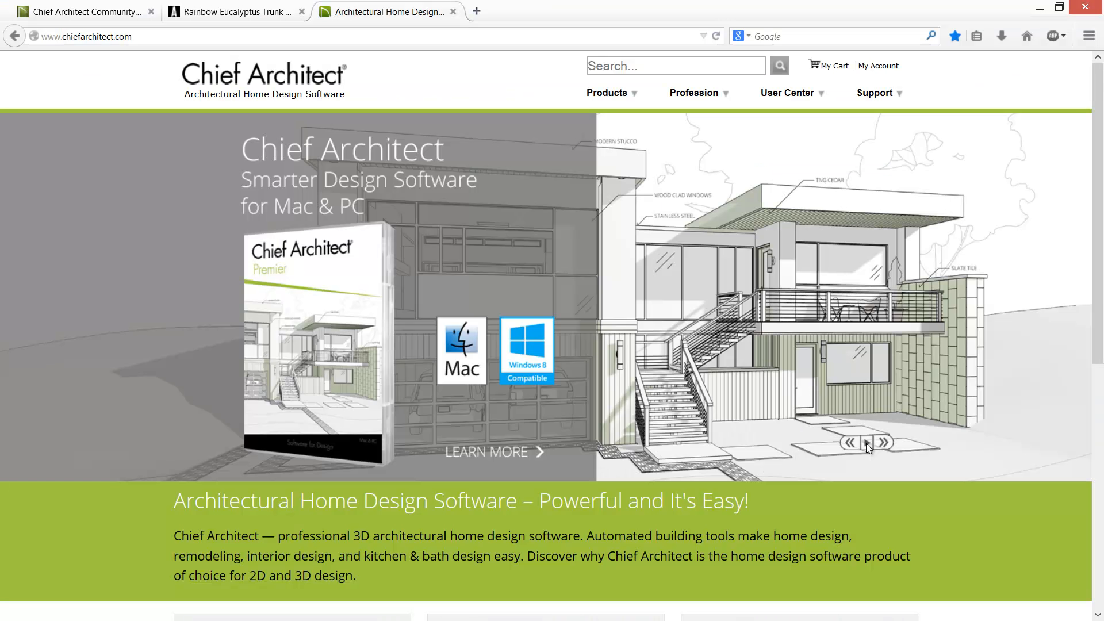
- Switch to the web browser, look over the chiefarchitect.com home page, and view the Plan Sets in the Samples Gallery
scroll(892, 362, down, 8)
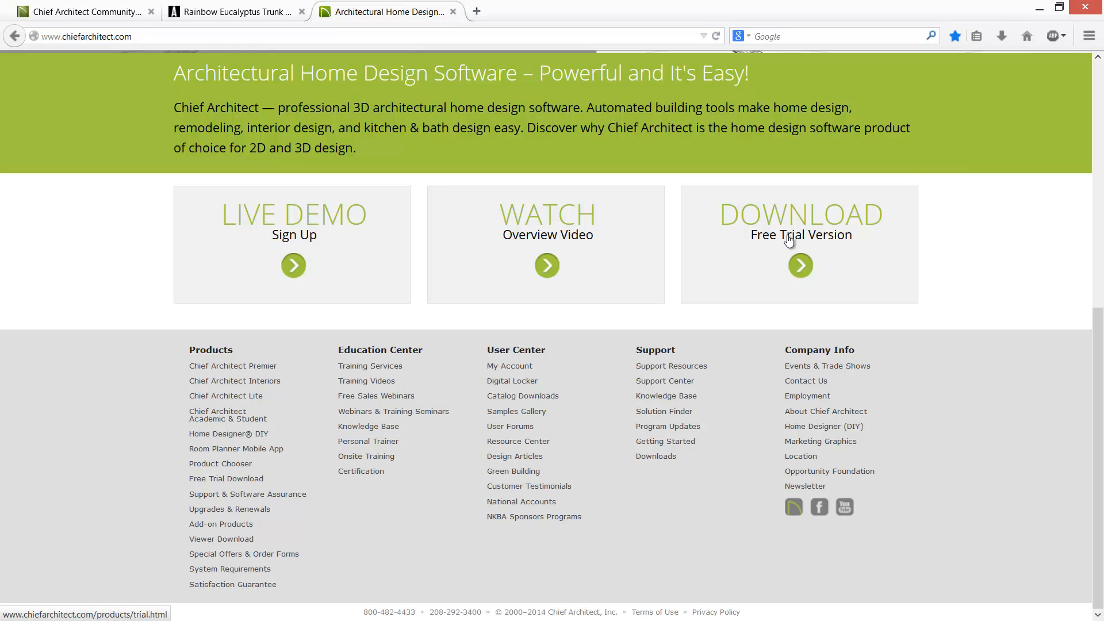
scroll(789, 241, up, 10)
mouse_move(793, 99)
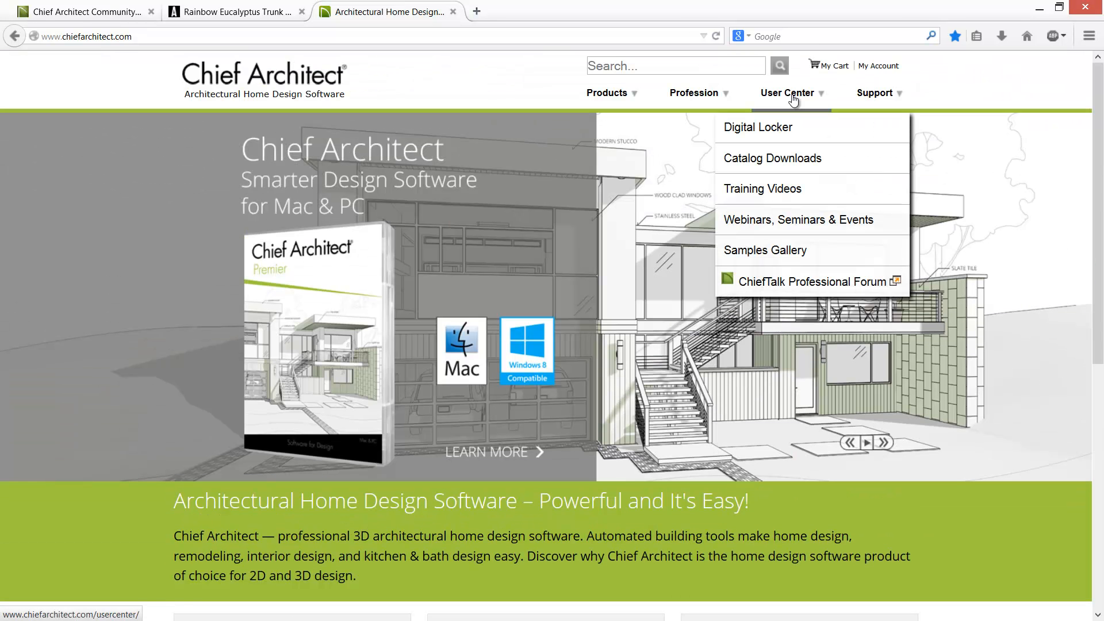
click(778, 250)
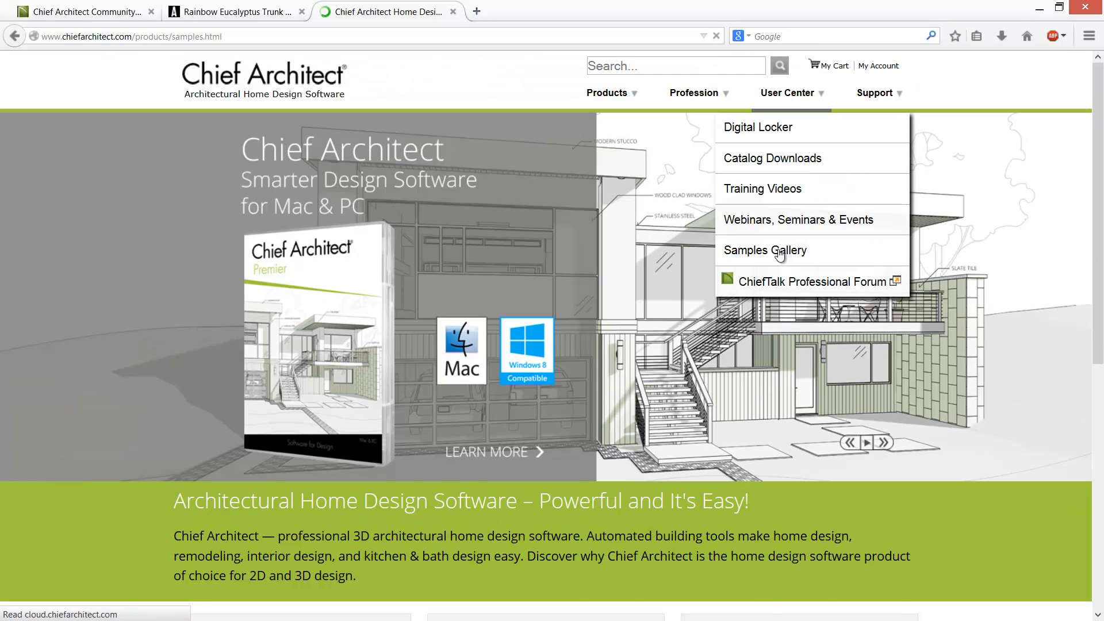
scroll(776, 274, down, 6)
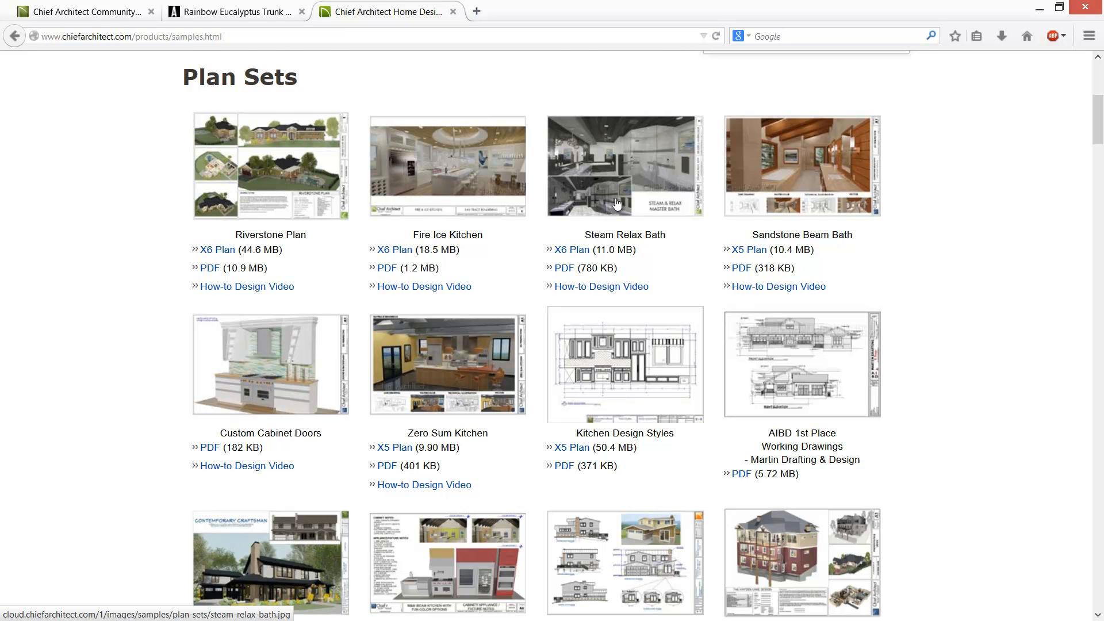
- Open the website's Training Videos page, view the available video series, and switch to the title image in Windows Photo Viewer
scroll(614, 202, up, 6)
mouse_move(806, 100)
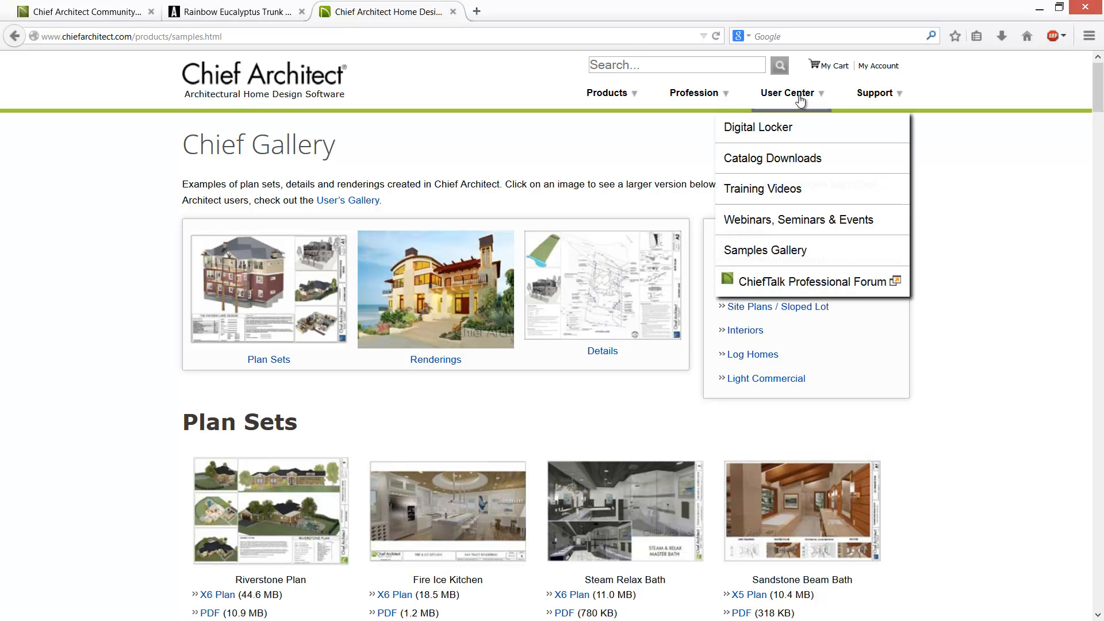
click(762, 194)
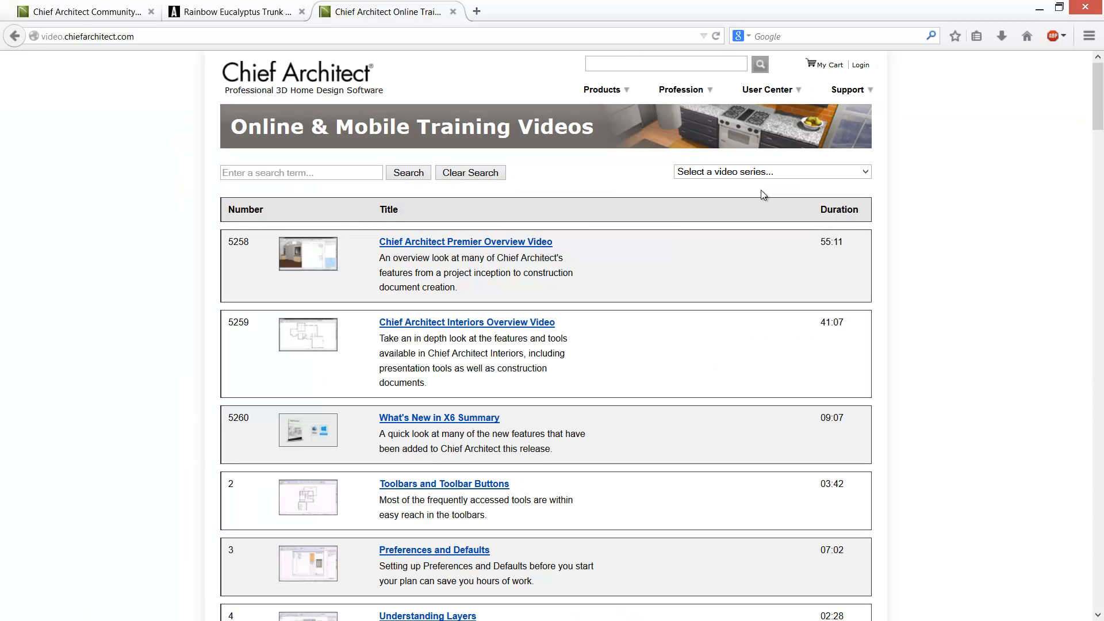
click(862, 172)
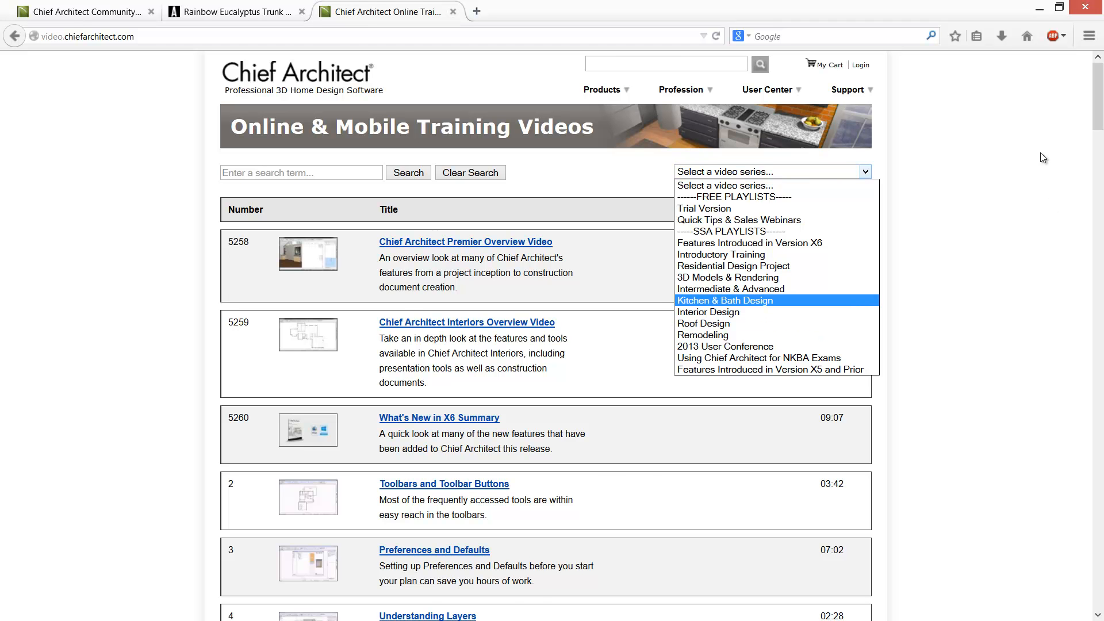
key(alt+Tab)
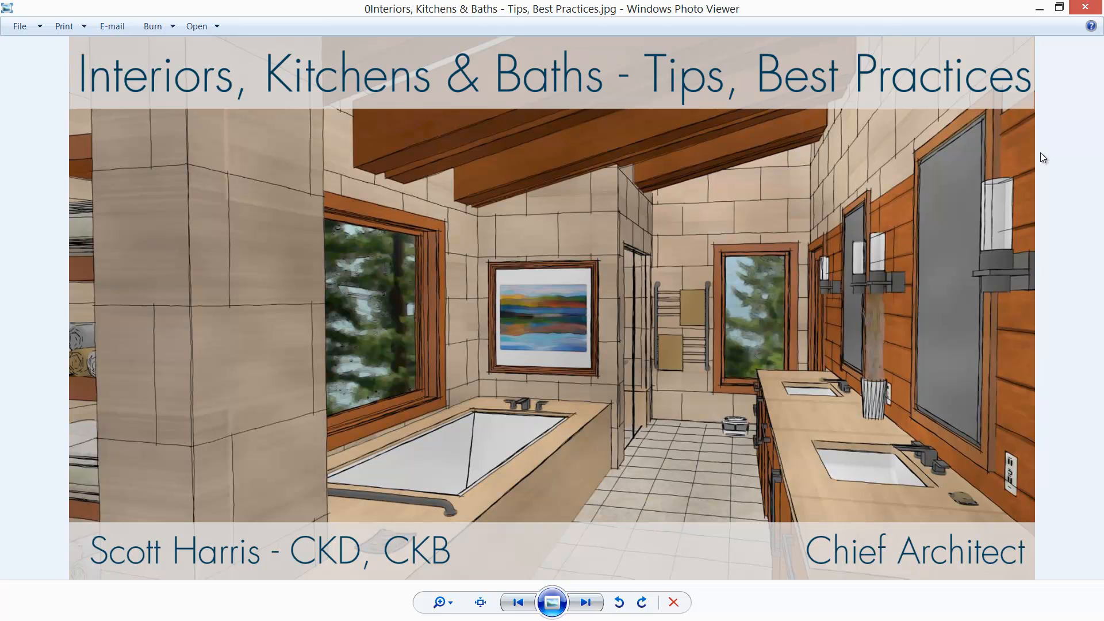